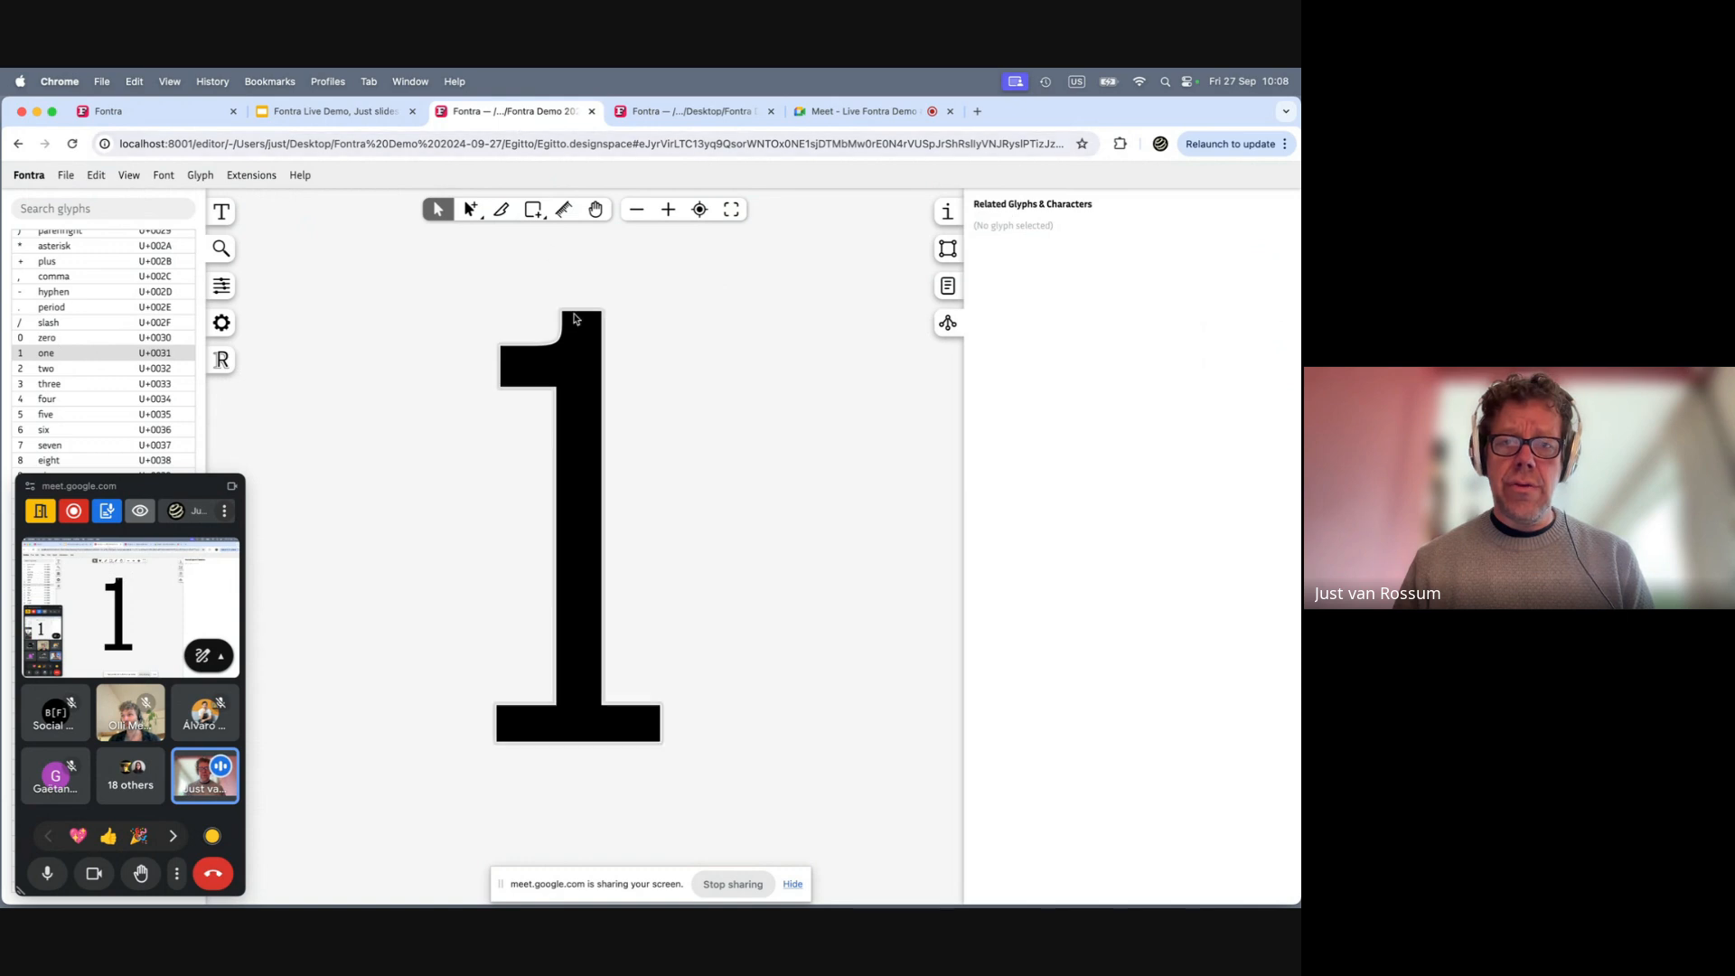
# Select the digit one on the canvas and examine its alternate glyphs, opening one.numerator and returning to one
pyautogui.click(580, 356)
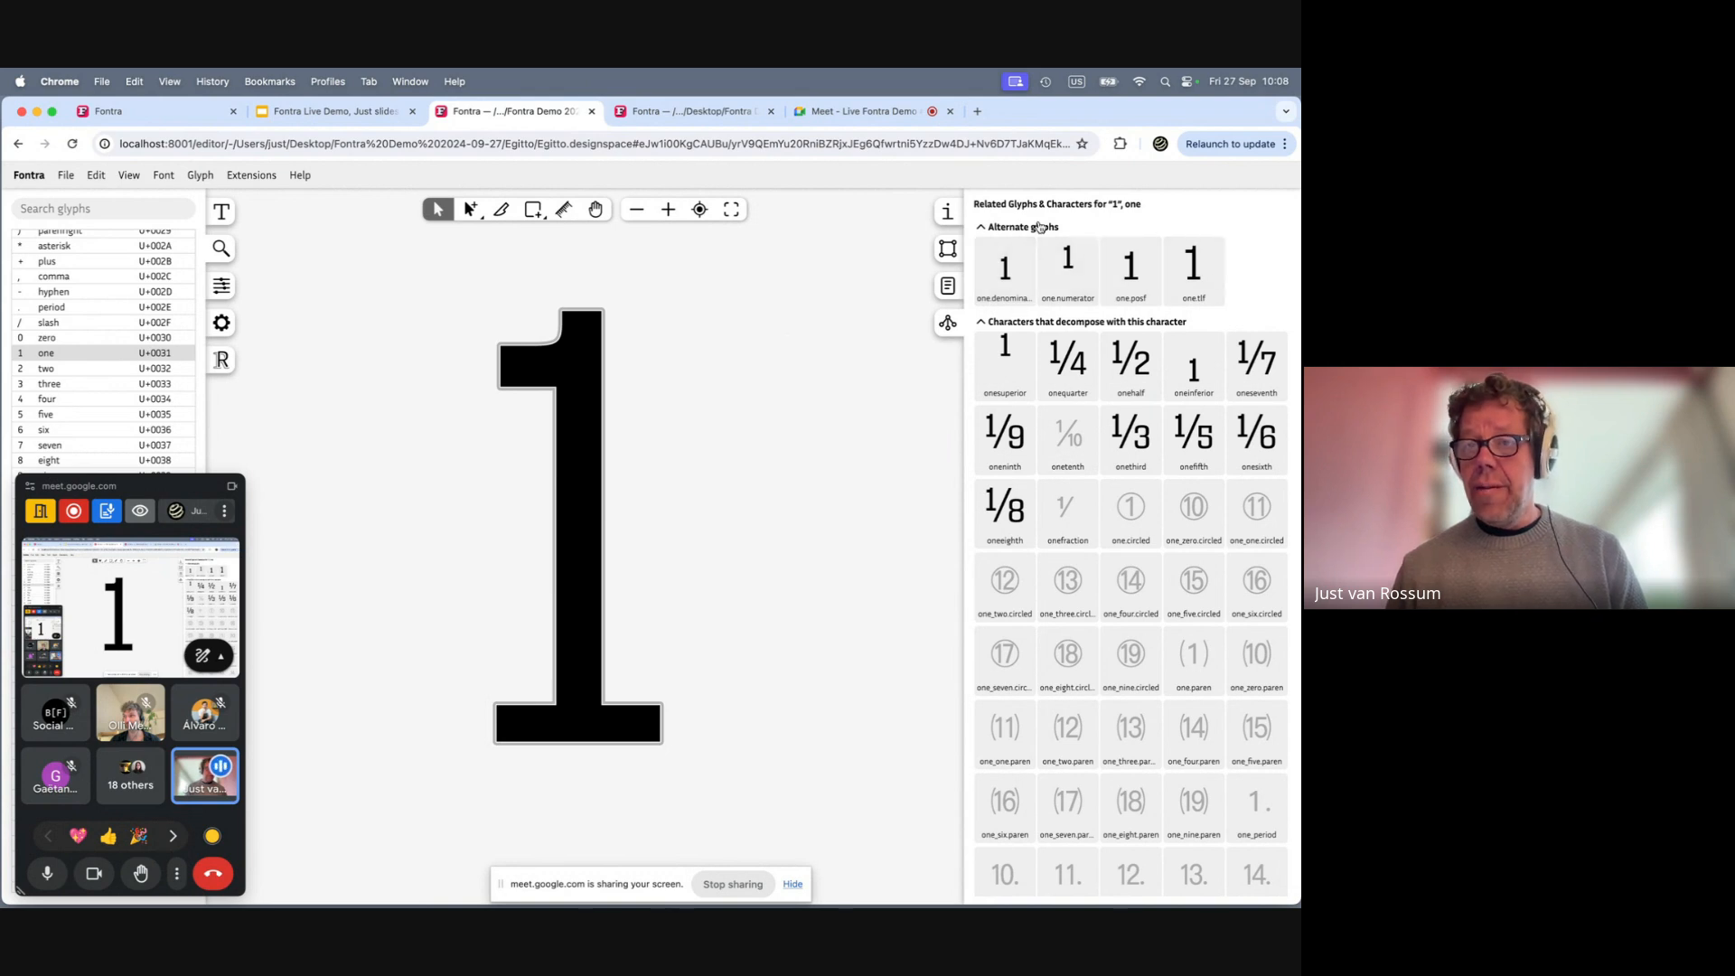
pyautogui.click(982, 230)
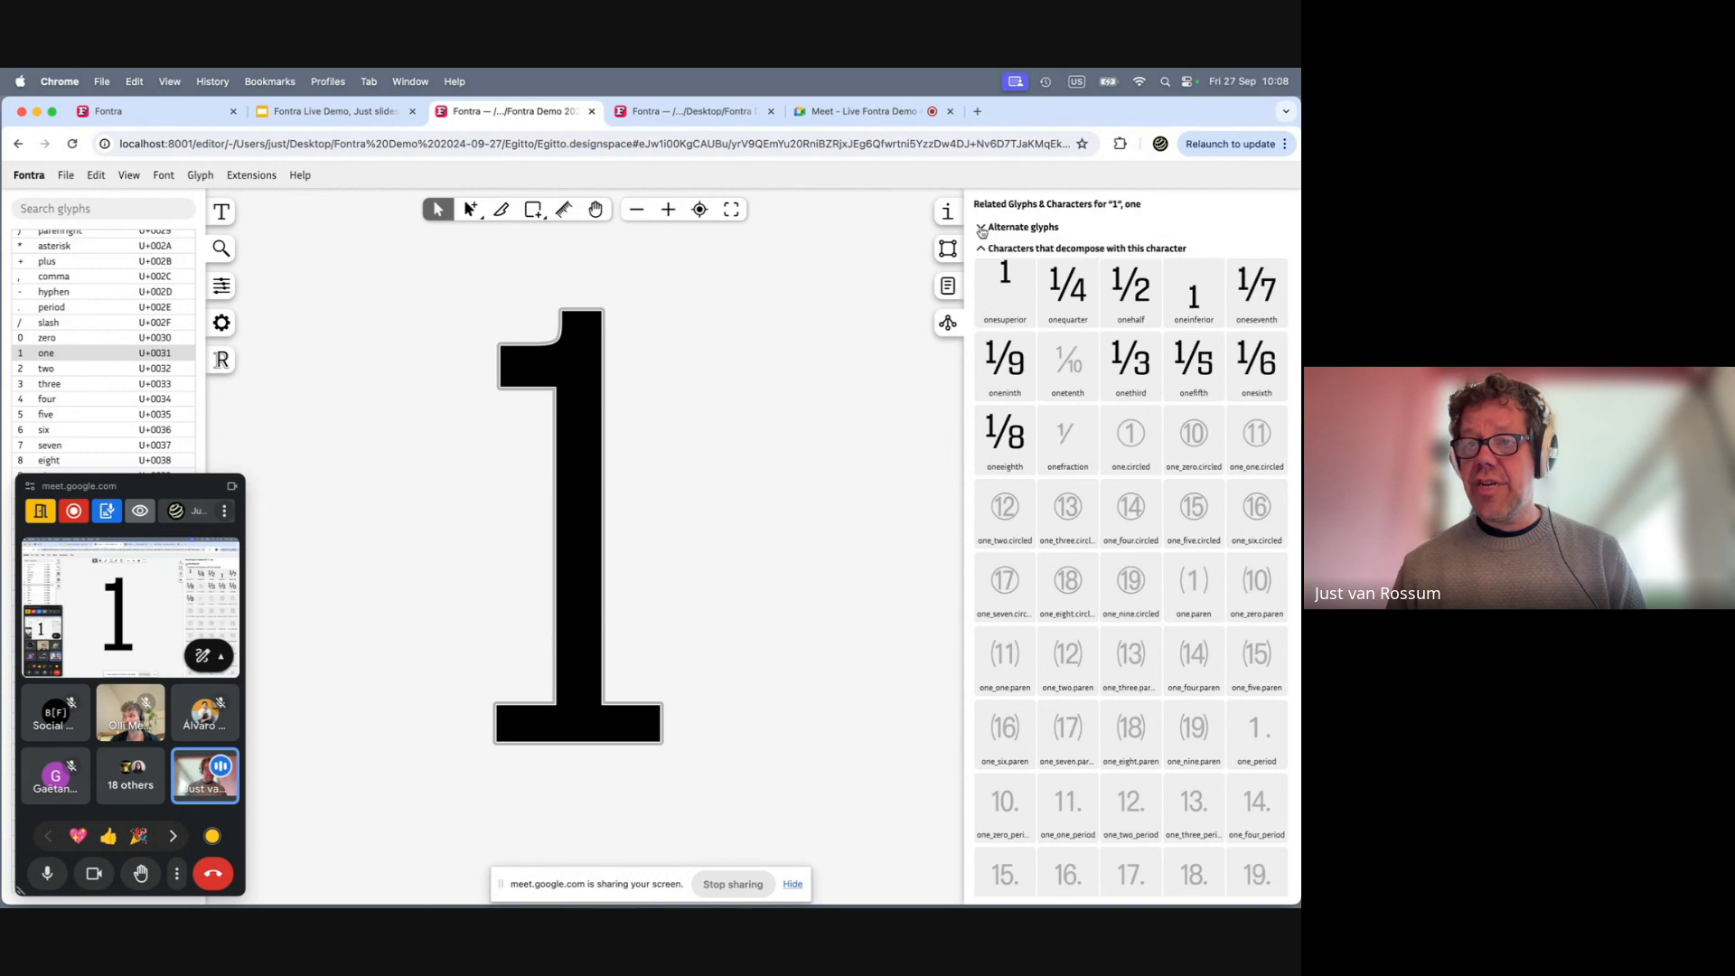
pyautogui.click(982, 230)
pyautogui.click(982, 230)
pyautogui.click(983, 231)
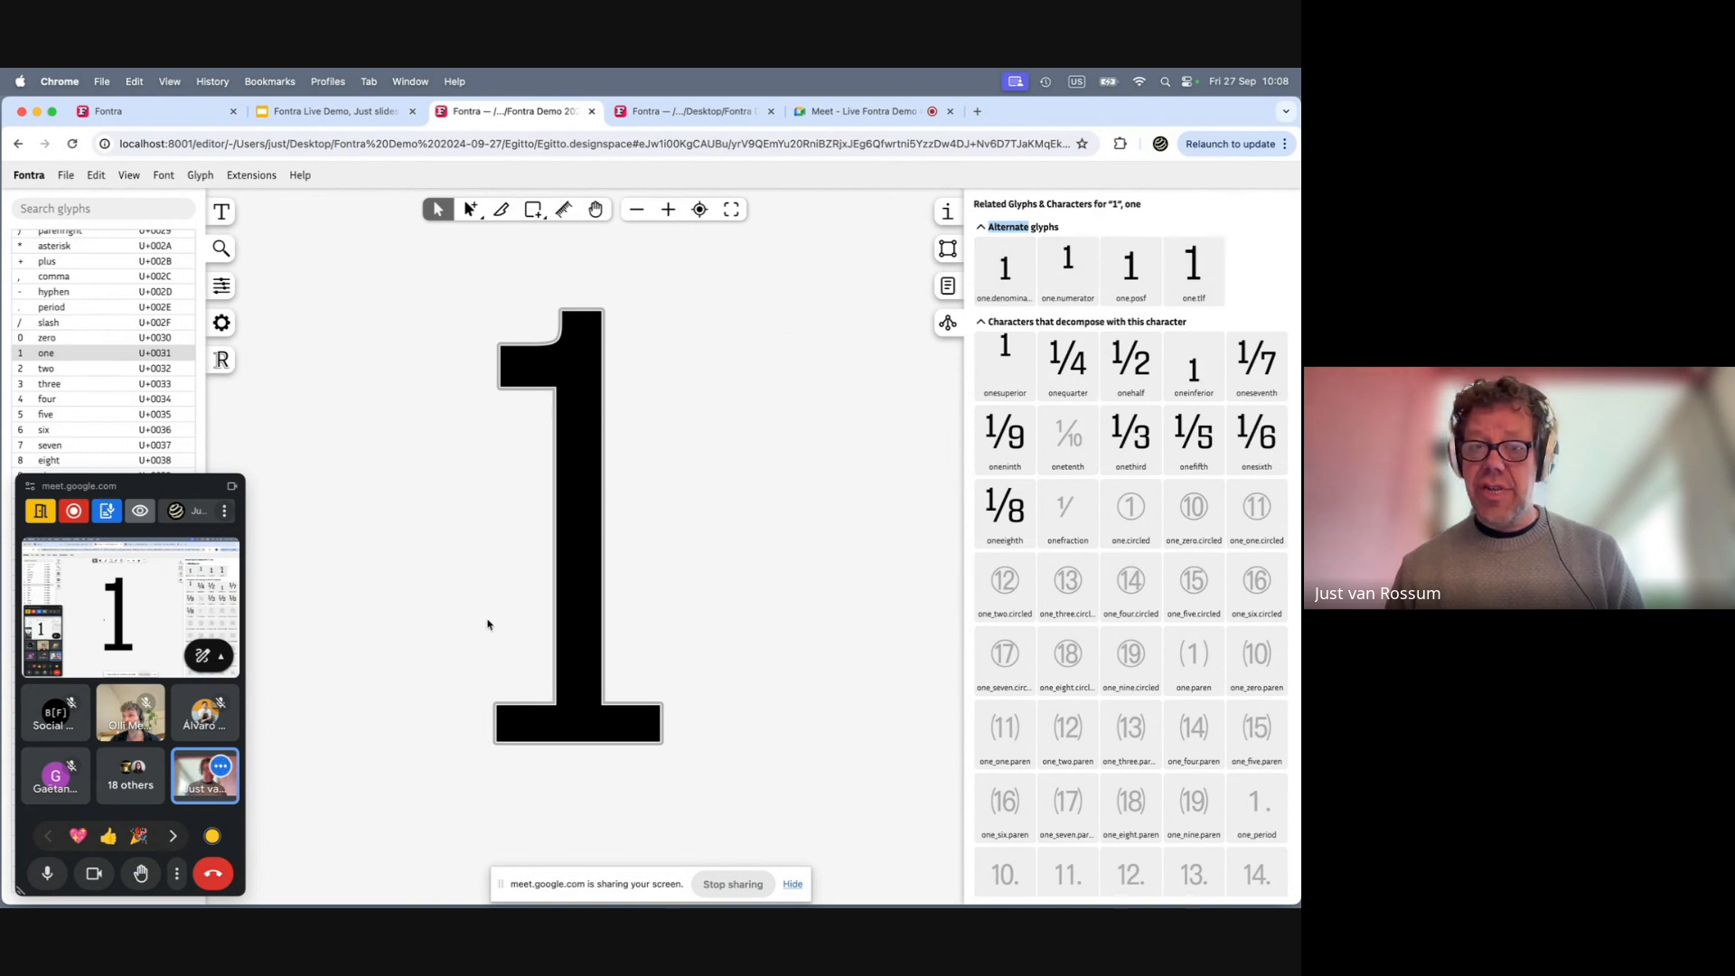
pyautogui.doubleClick(1068, 262)
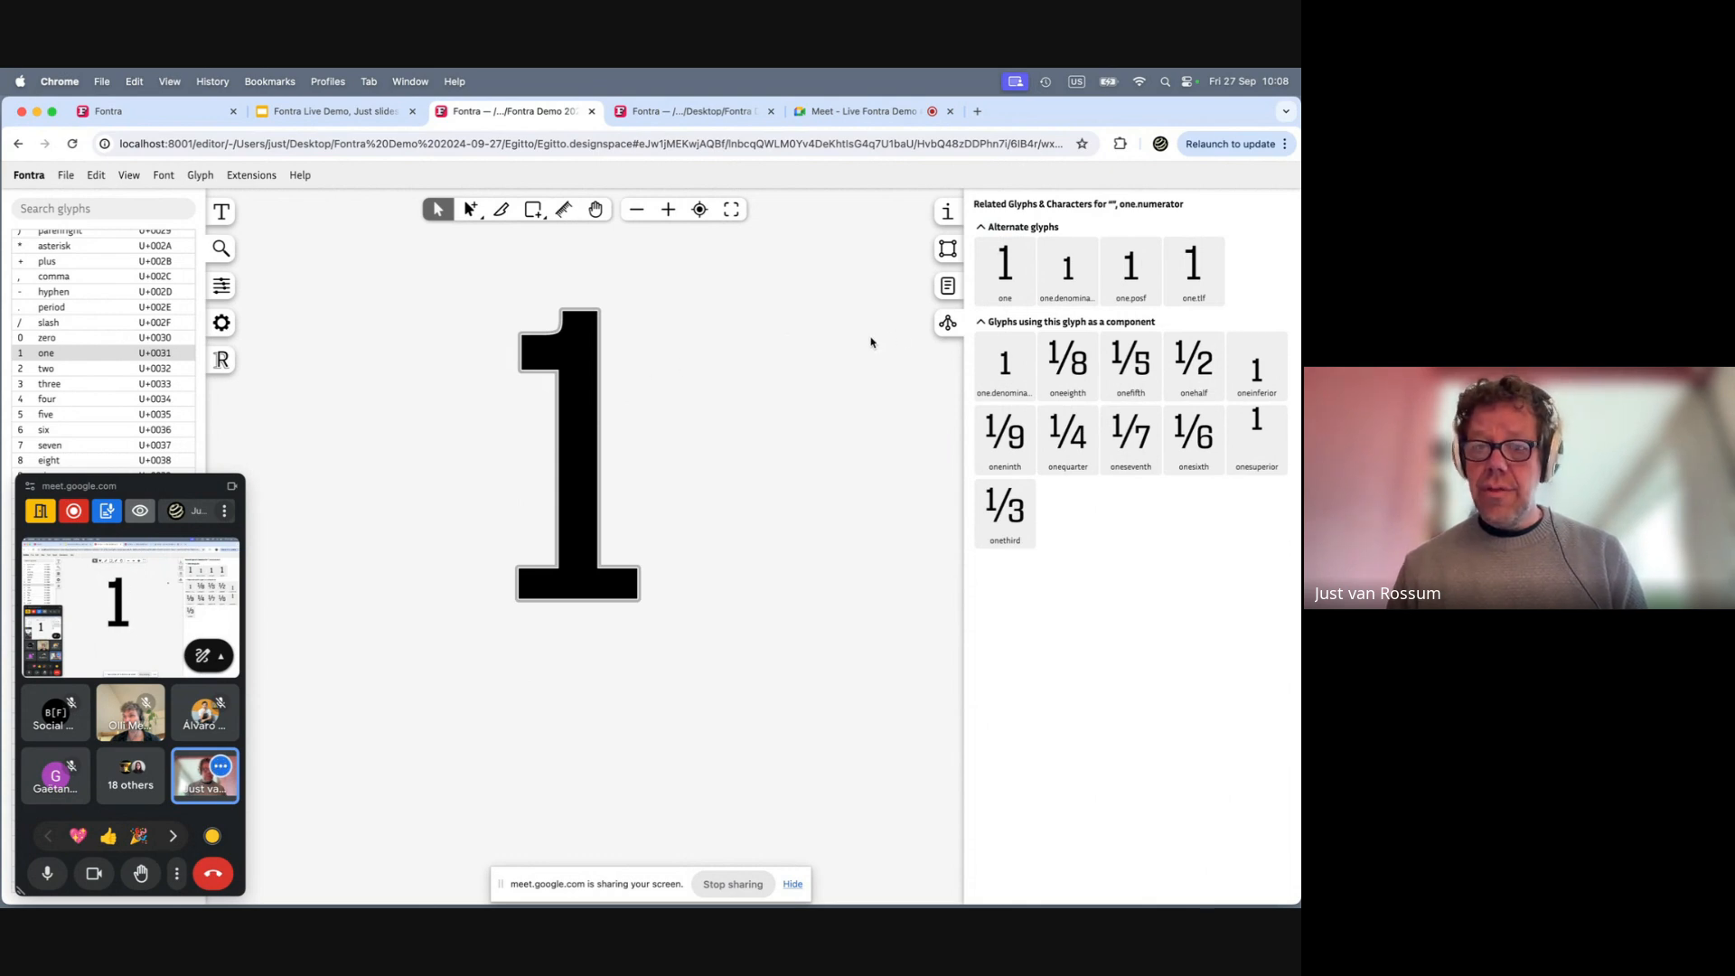
pyautogui.doubleClick(1000, 296)
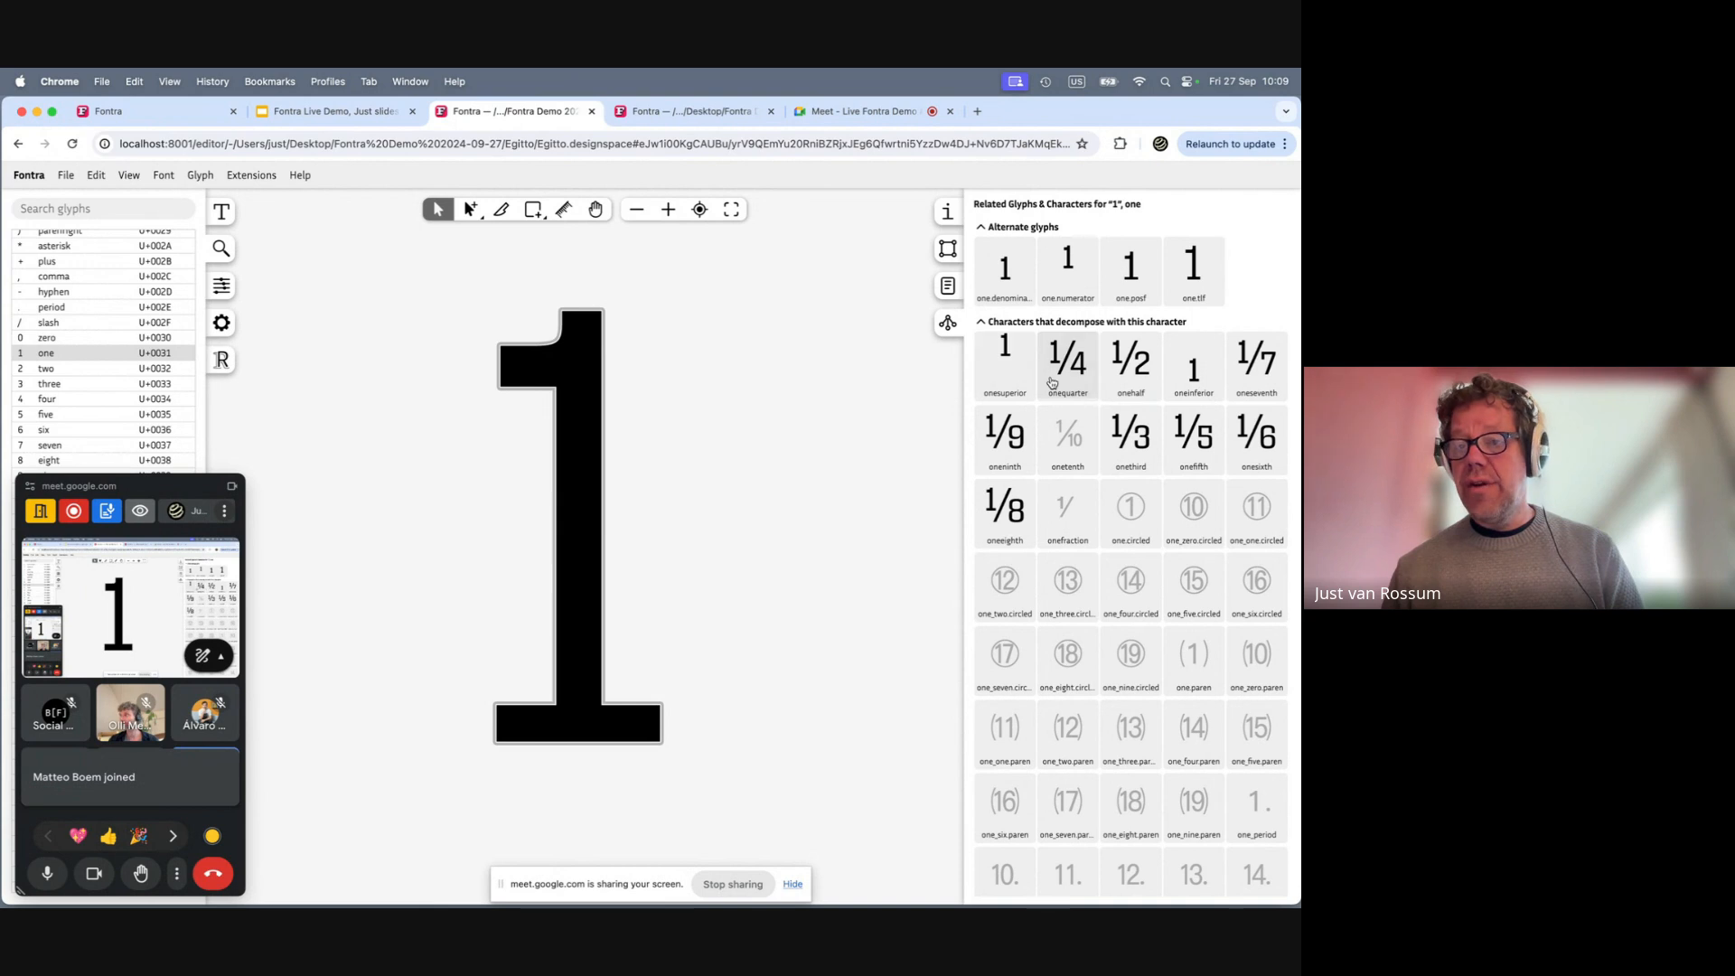
# Browse the characters that decompose with one and open the onequarter glyph
pyautogui.scroll(-4, 1121, 506)
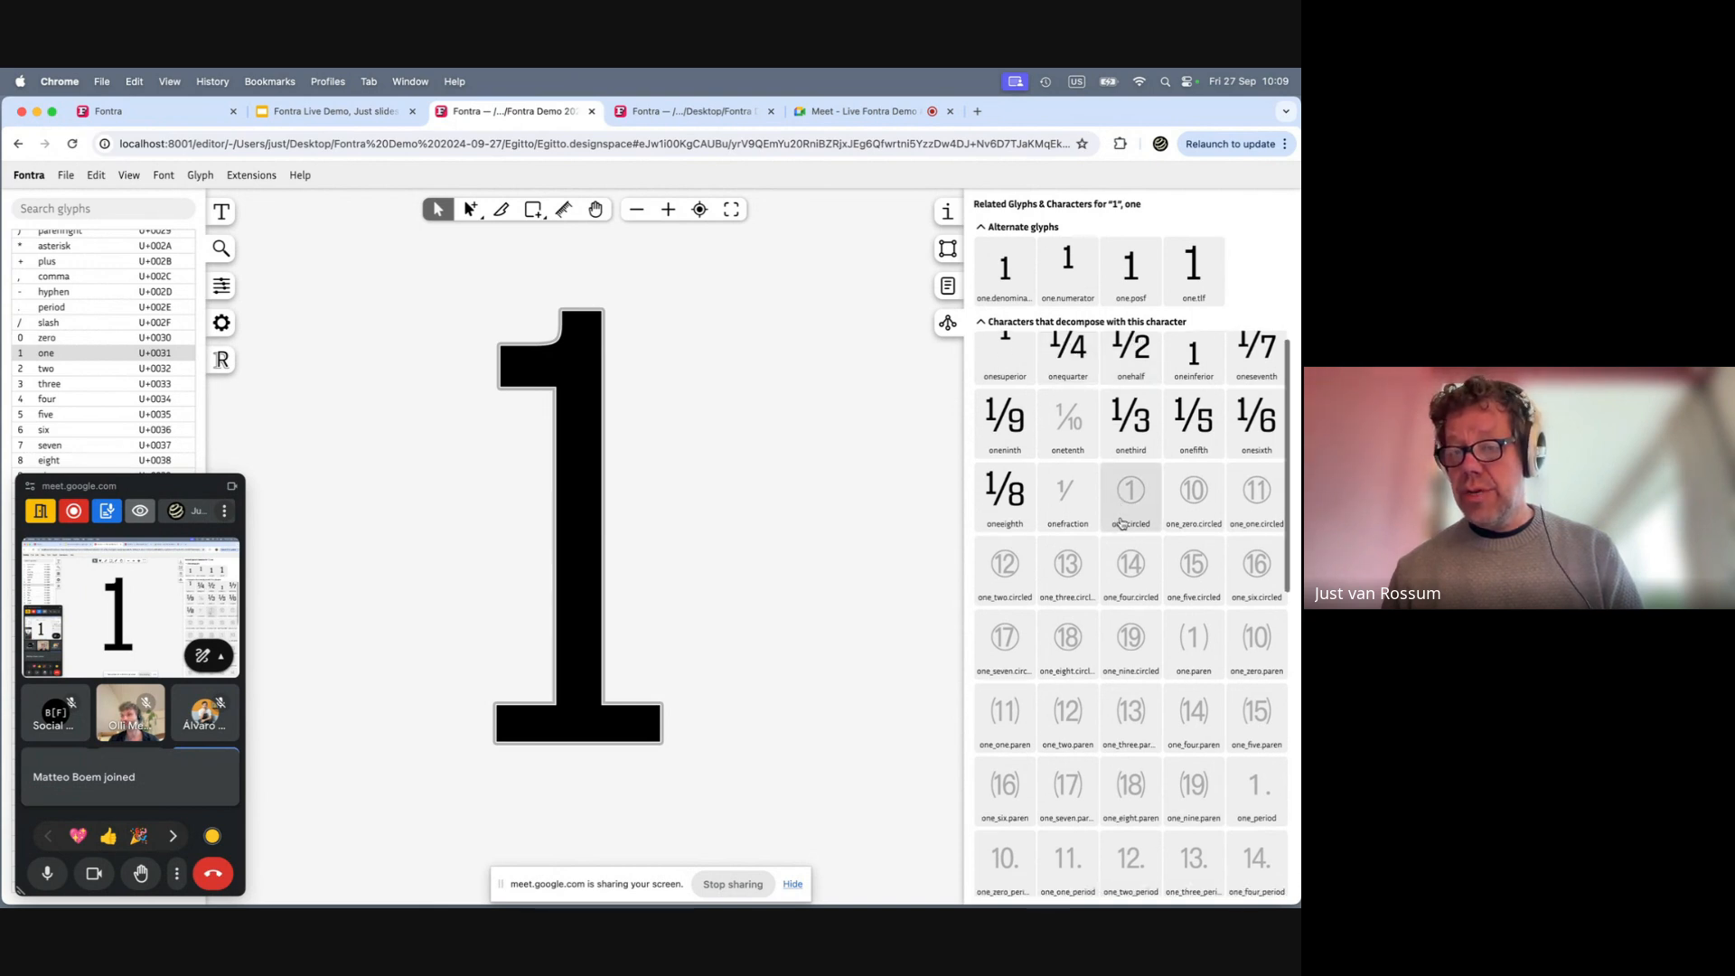
pyautogui.scroll(-3, 1122, 523)
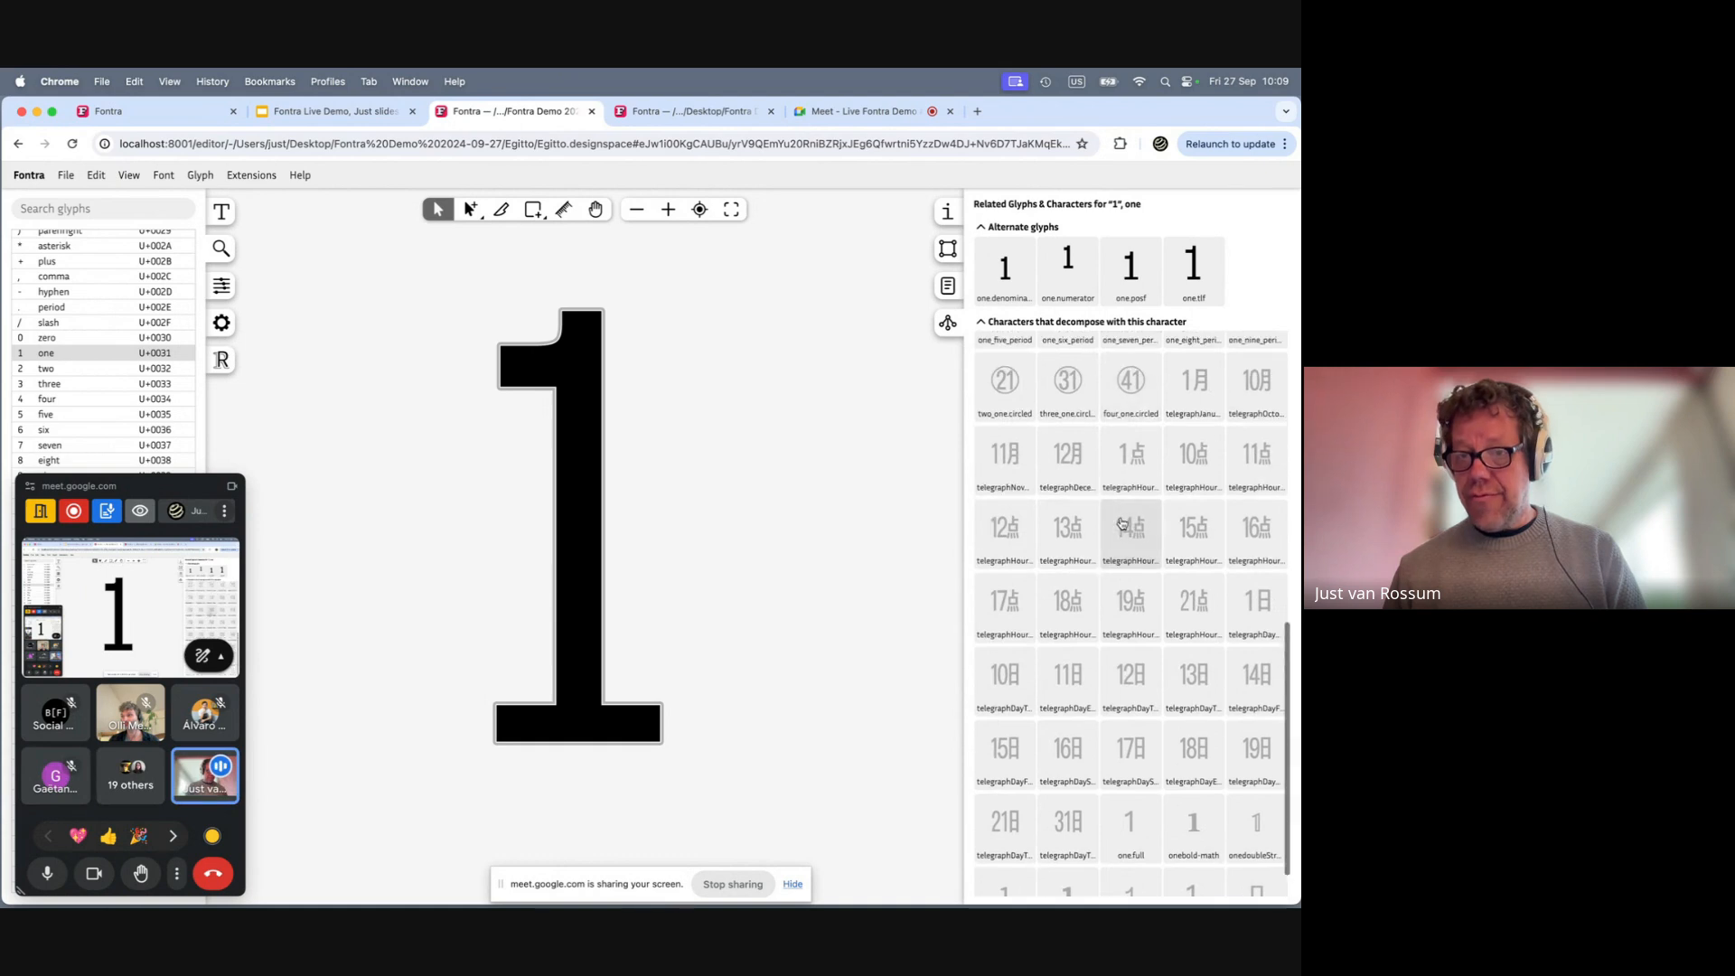
pyautogui.scroll(6, 1116, 461)
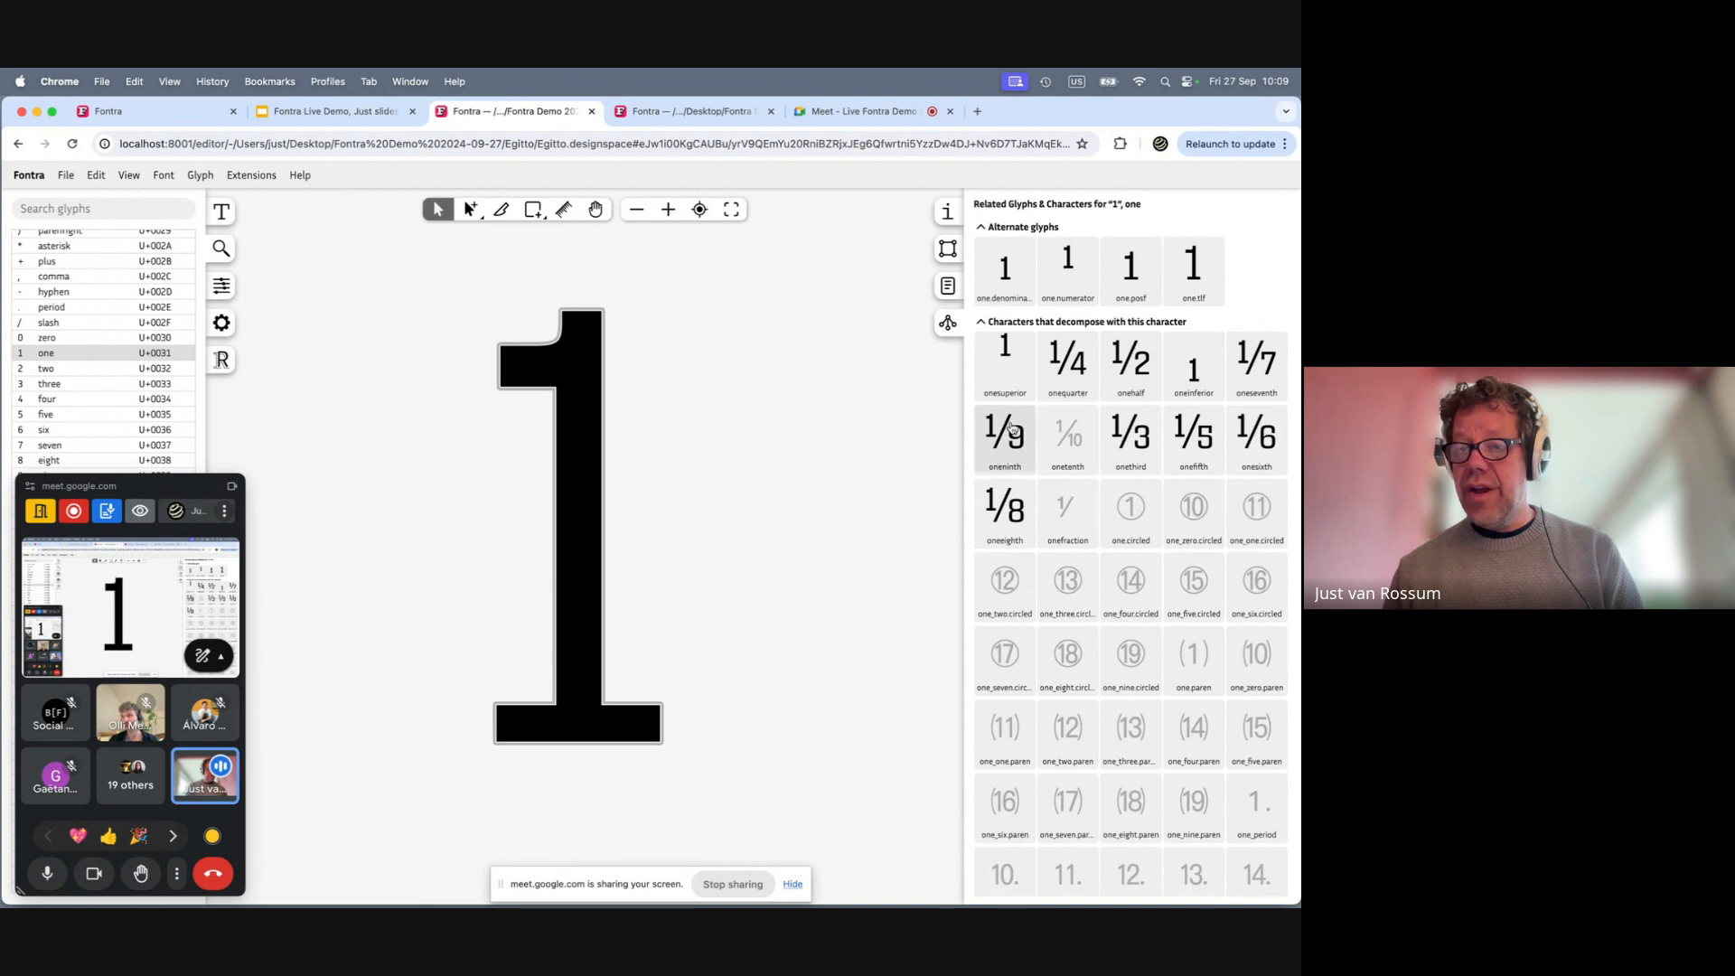
pyautogui.doubleClick(1077, 374)
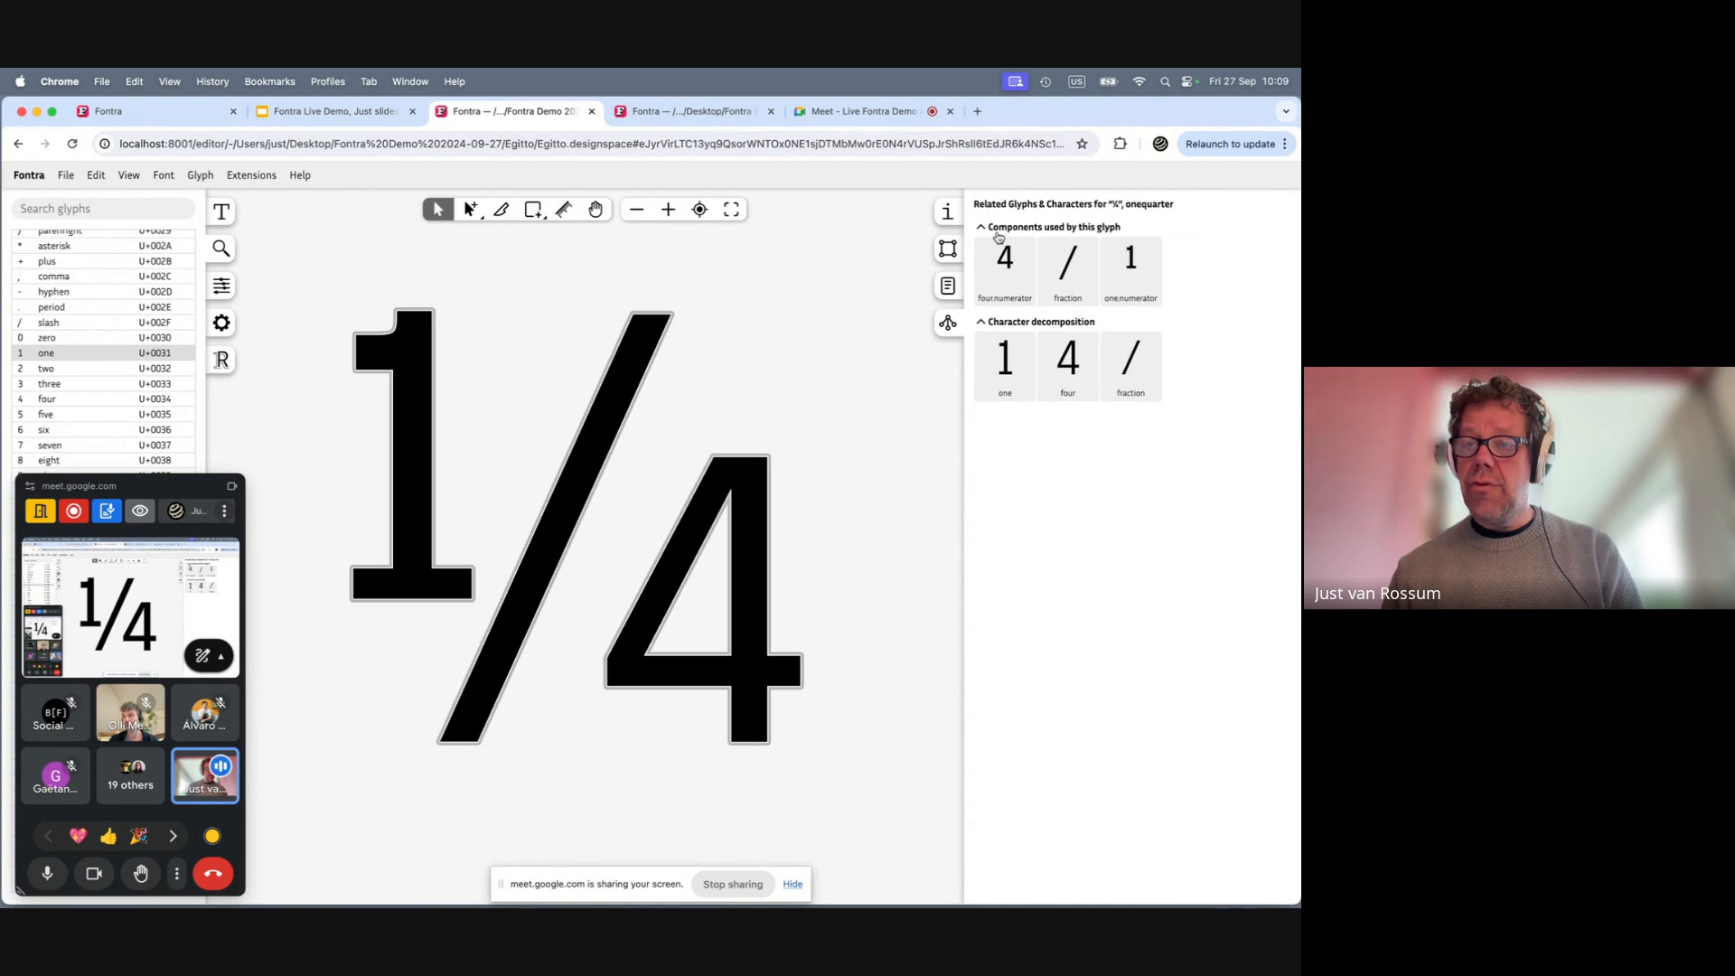
# Open onequarter for editing and select its one, fraction and four components in turn
pyautogui.doubleClick(412, 425)
pyautogui.click(409, 423)
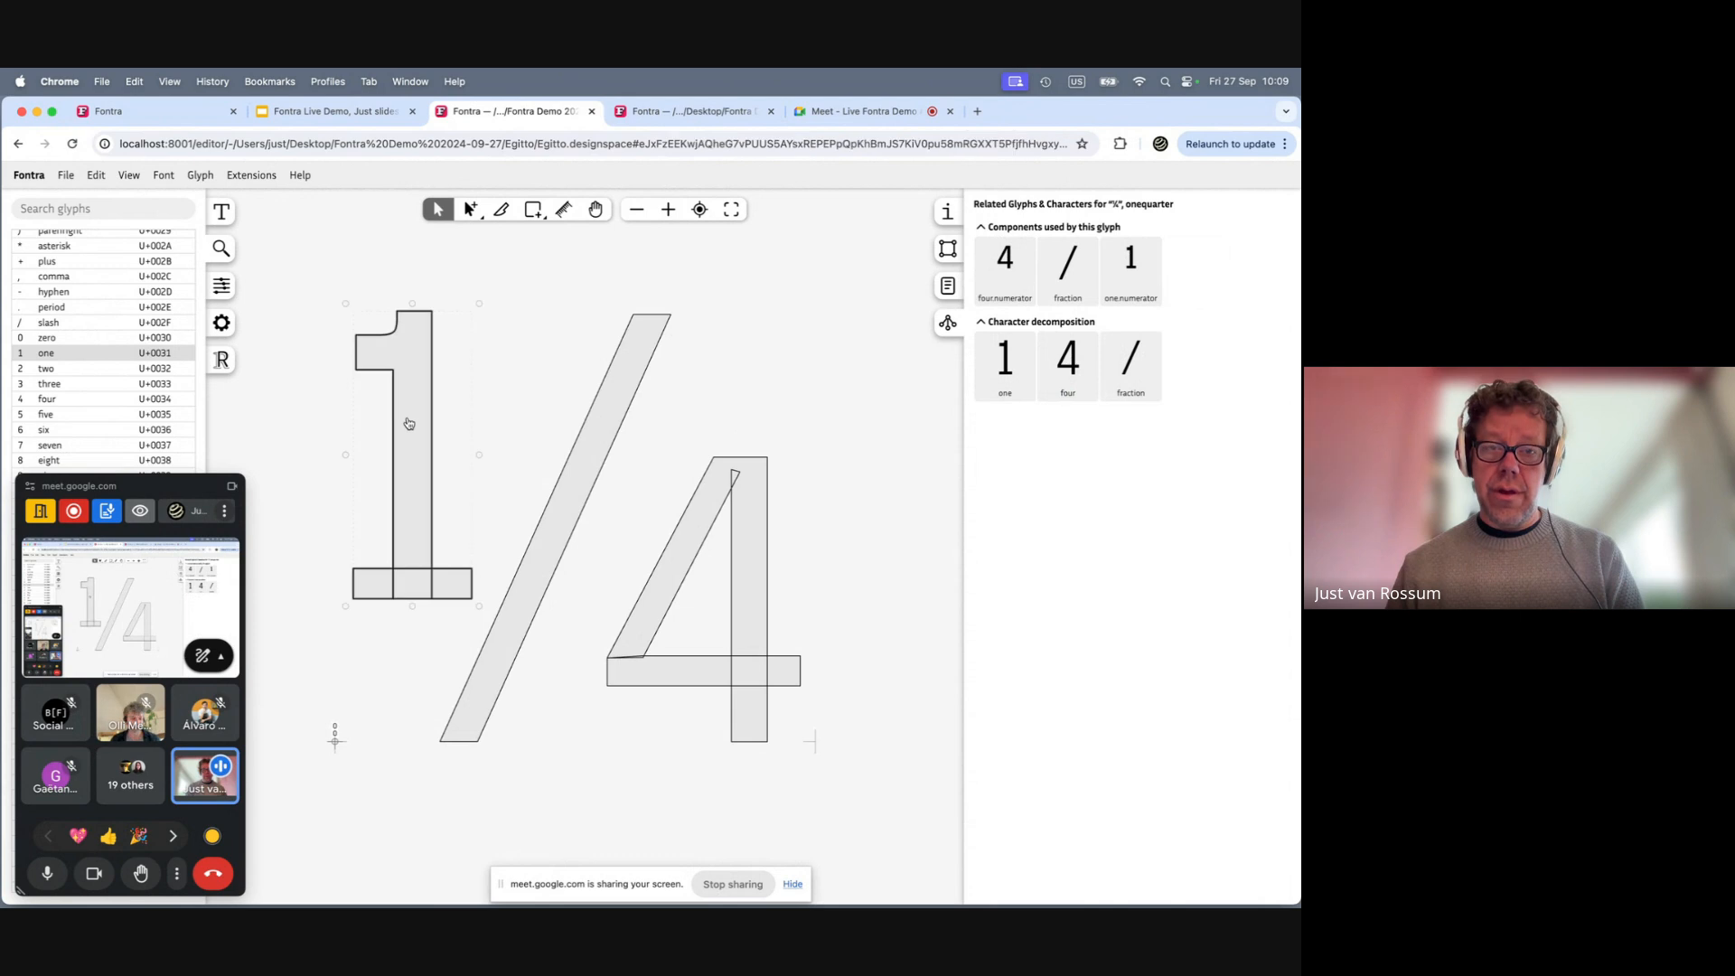
pyautogui.click(609, 411)
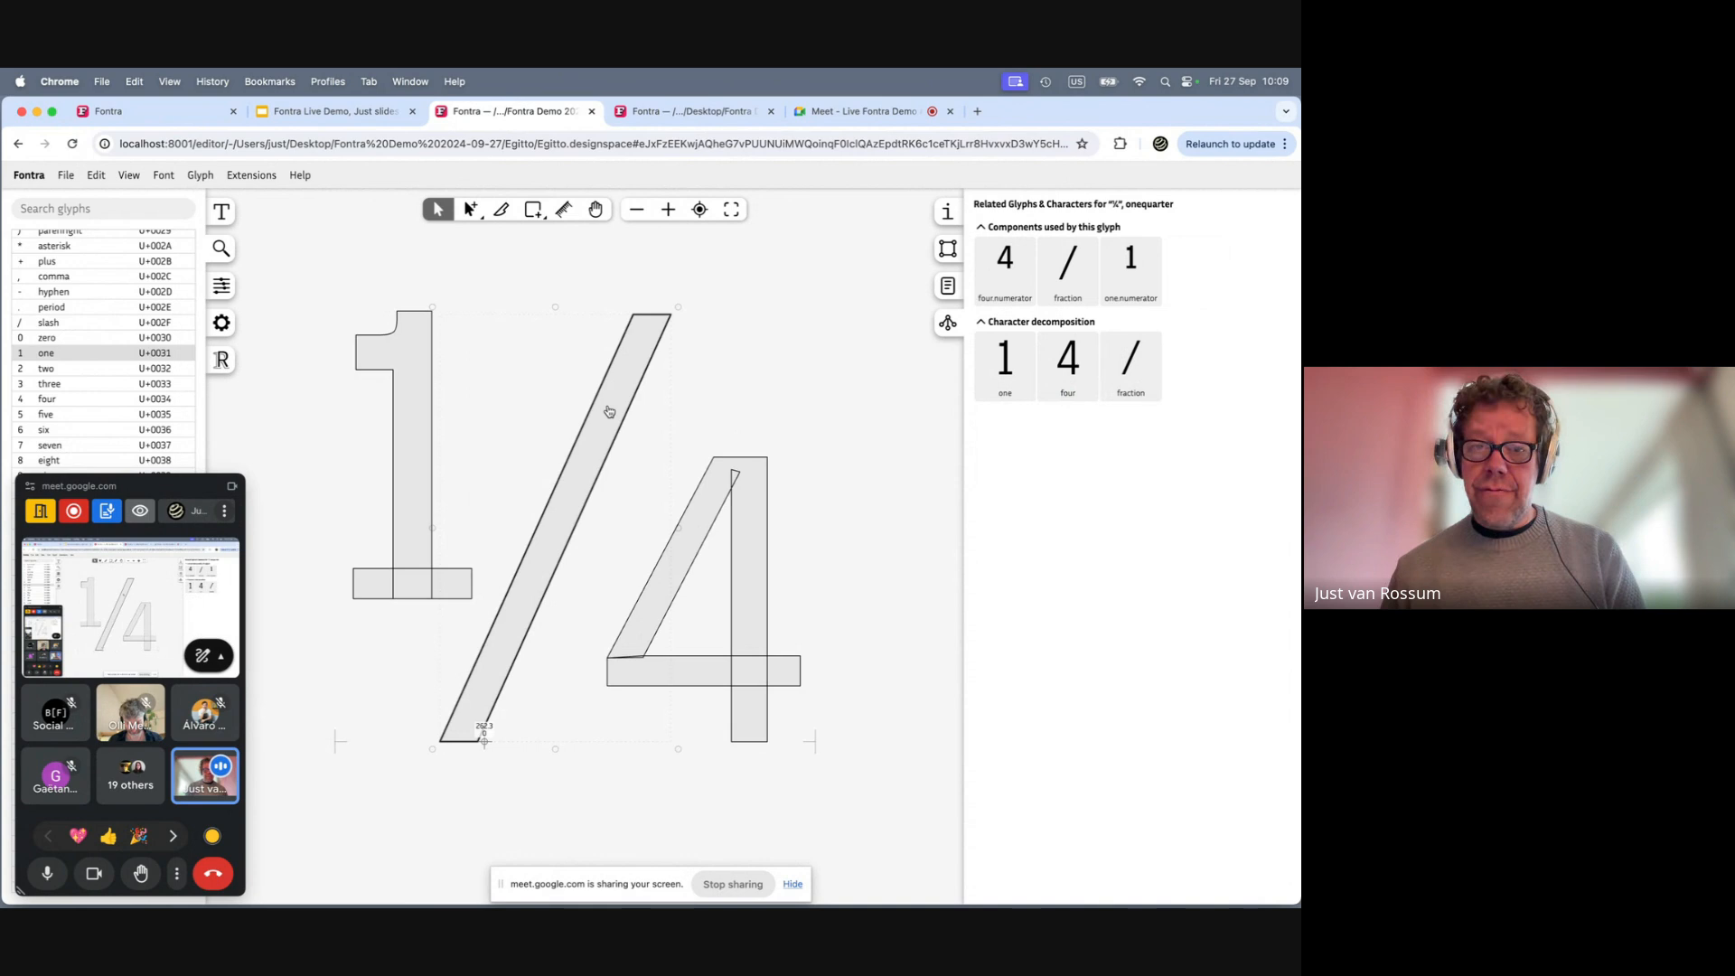
pyautogui.click(711, 493)
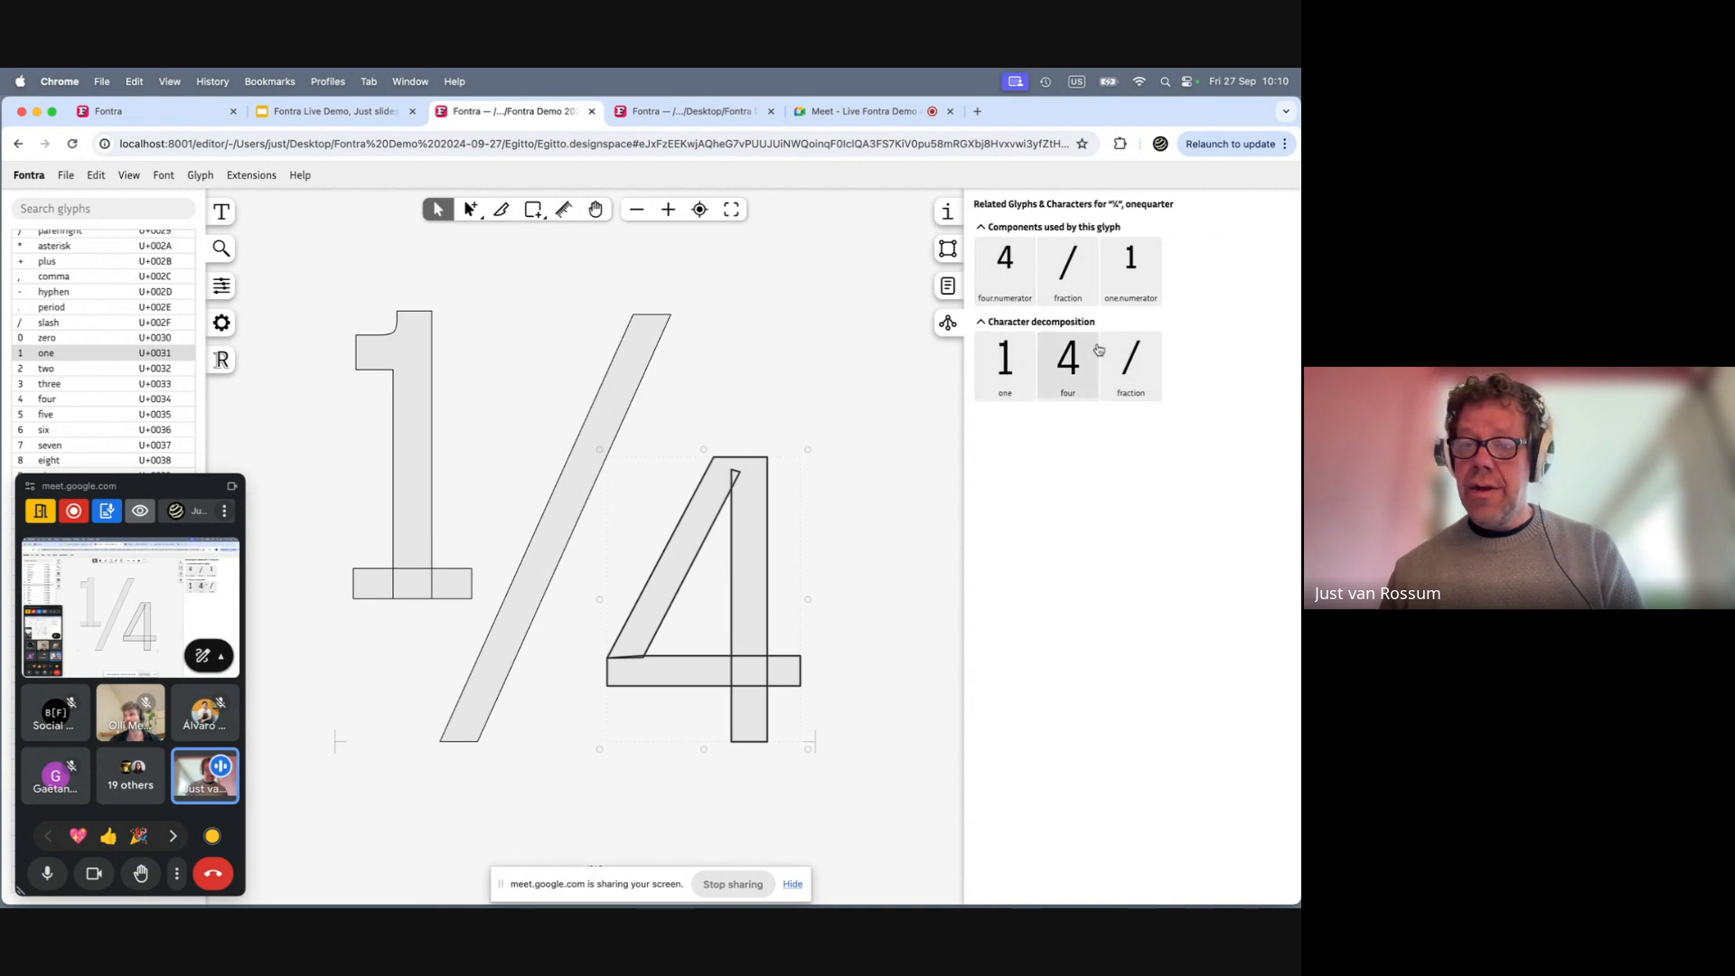
# Follow the related glyphs from four to the parenthesized fourteen (one_four.paren) and on to parenleft
pyautogui.doubleClick(1070, 361)
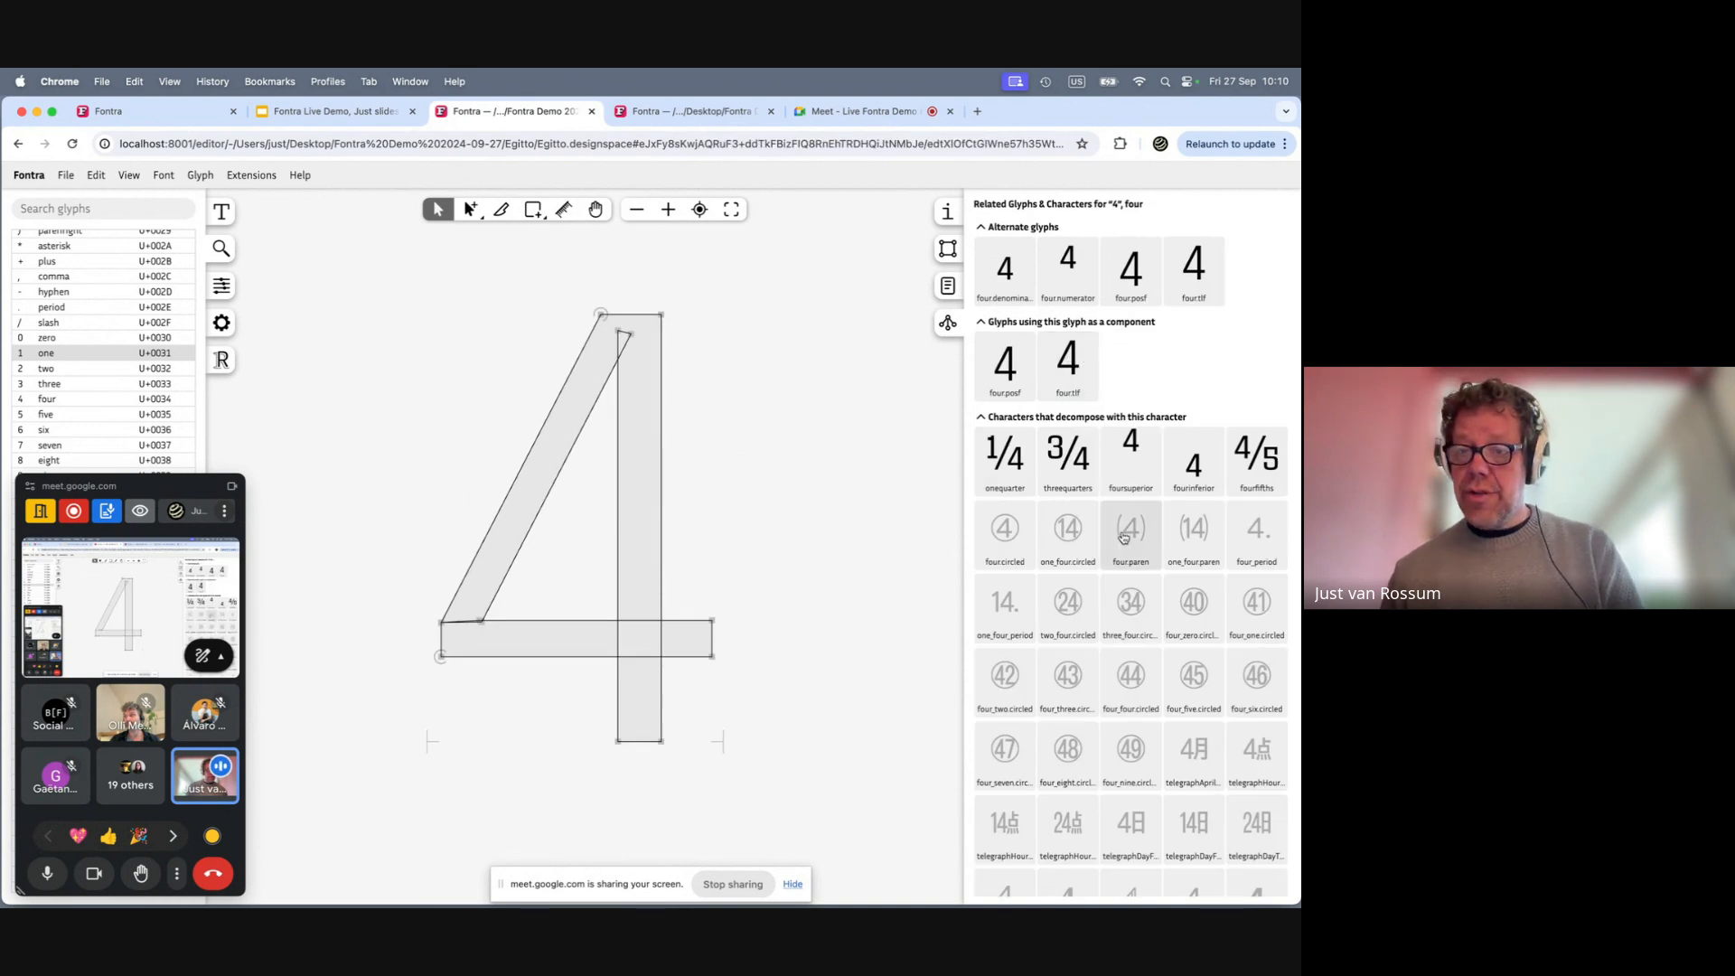
pyautogui.doubleClick(1194, 531)
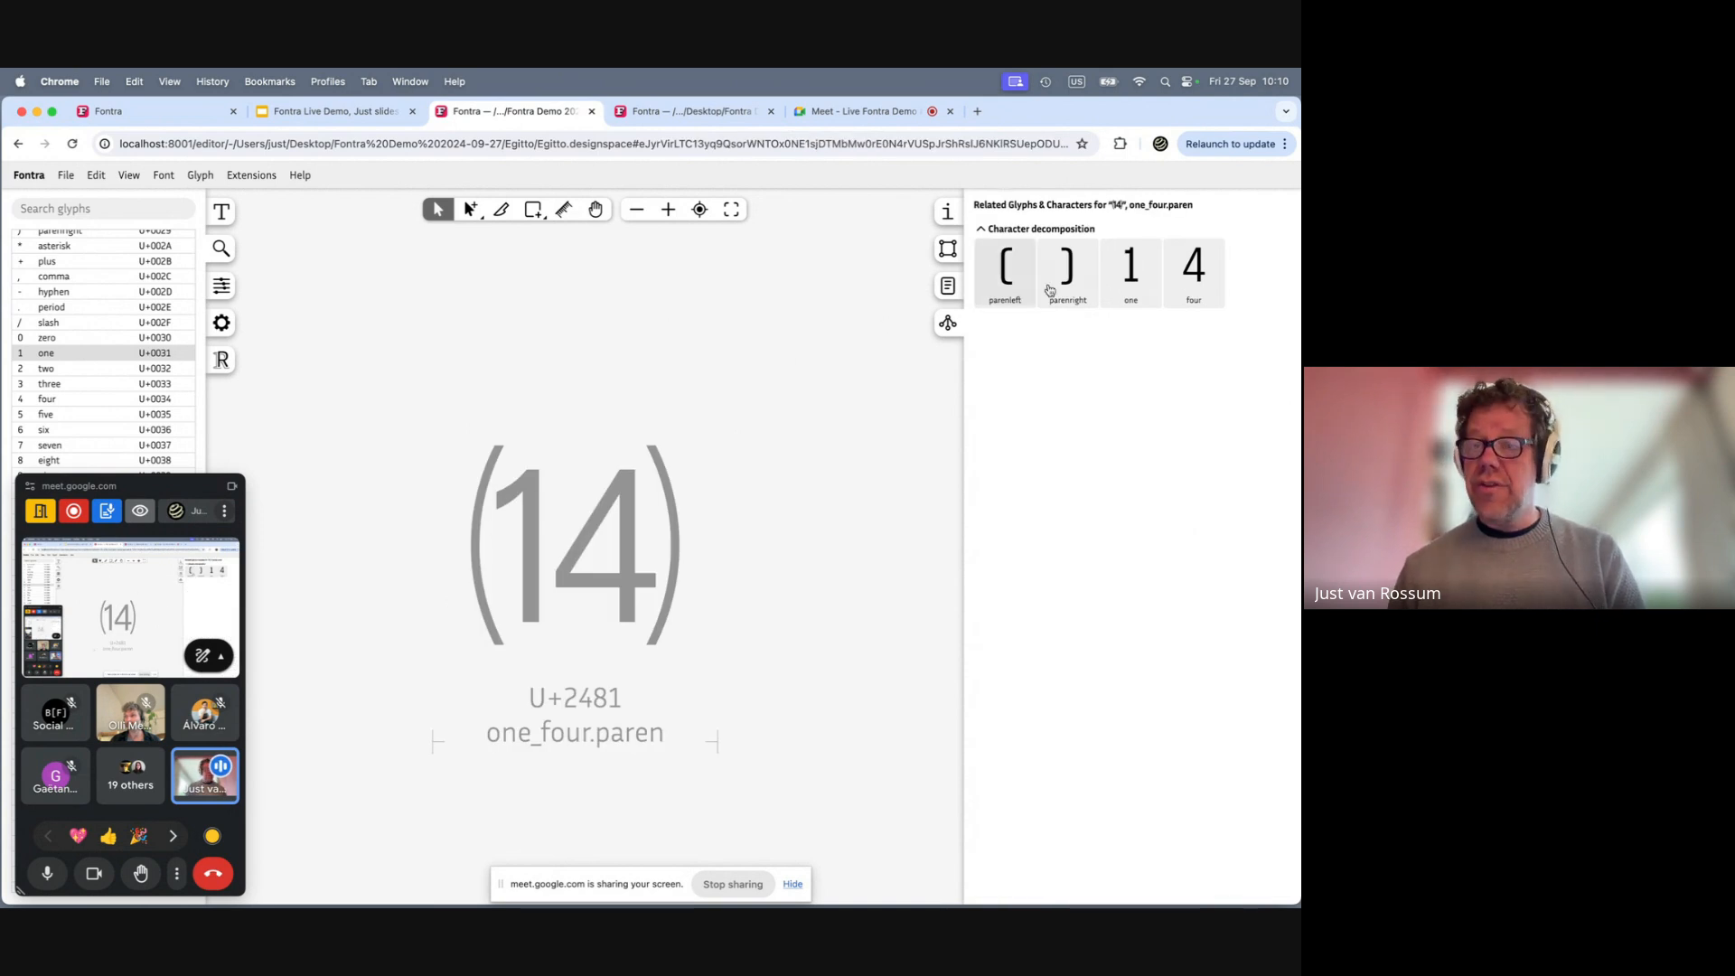
pyautogui.doubleClick(1007, 263)
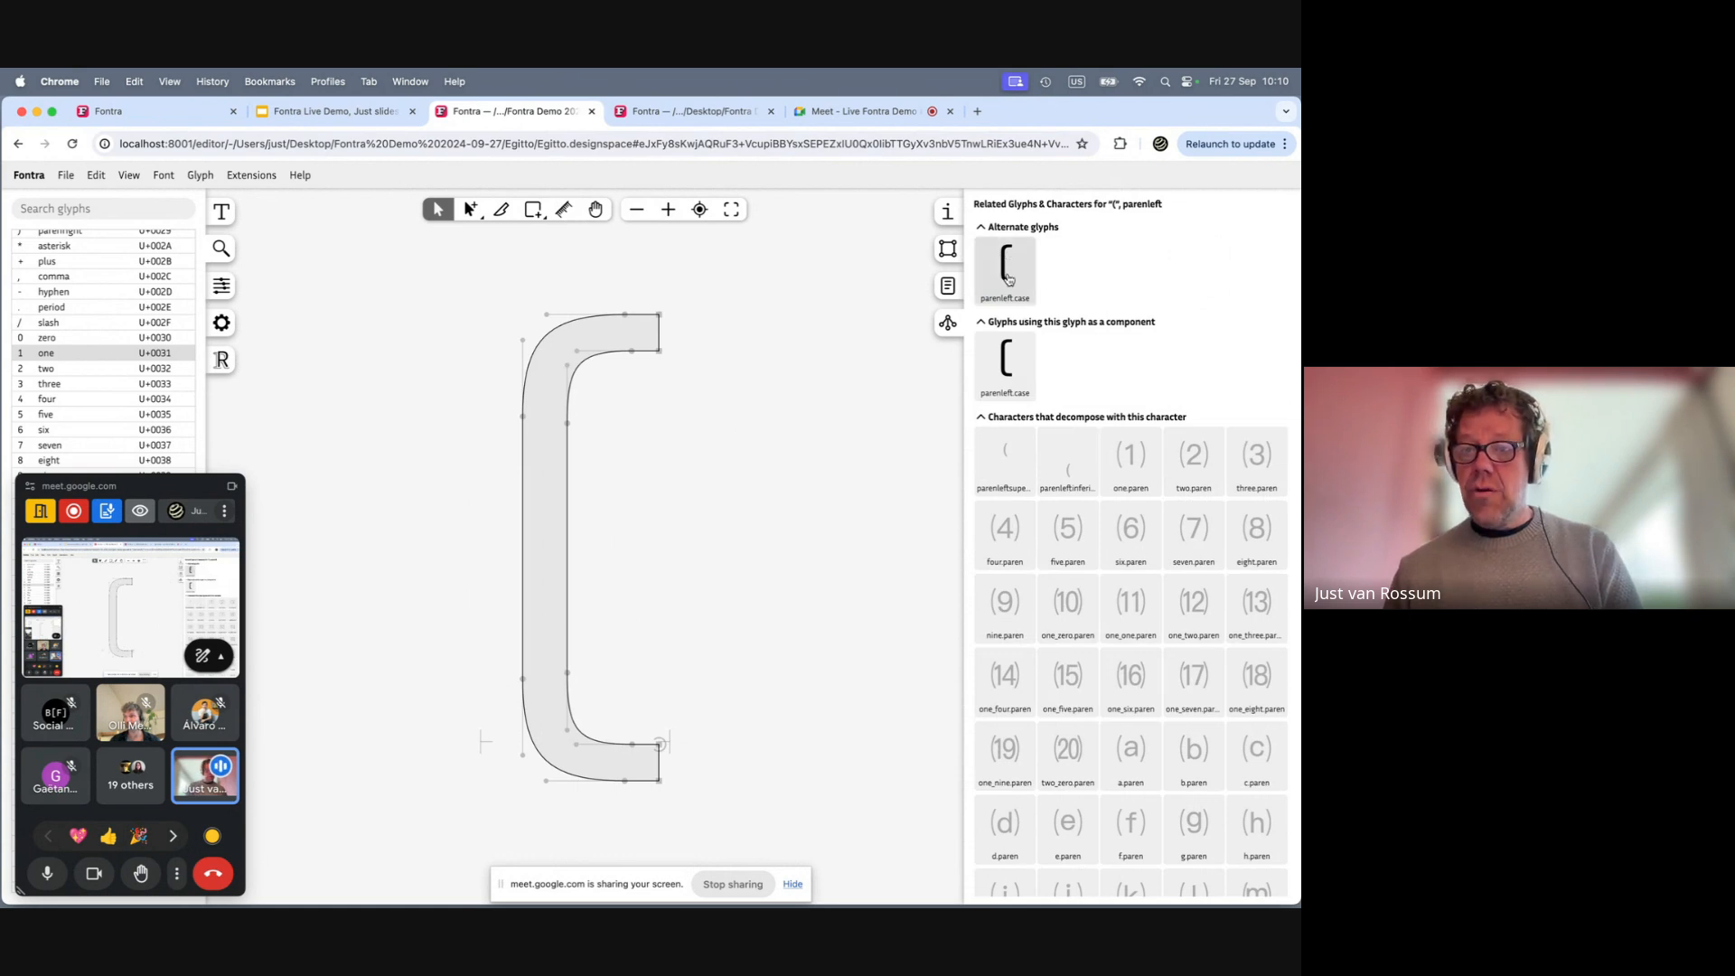
# Browse the characters that decompose with parenleft and follow the parenthesized supervise character to its han character uni76E3
pyautogui.scroll(-15, 1125, 591)
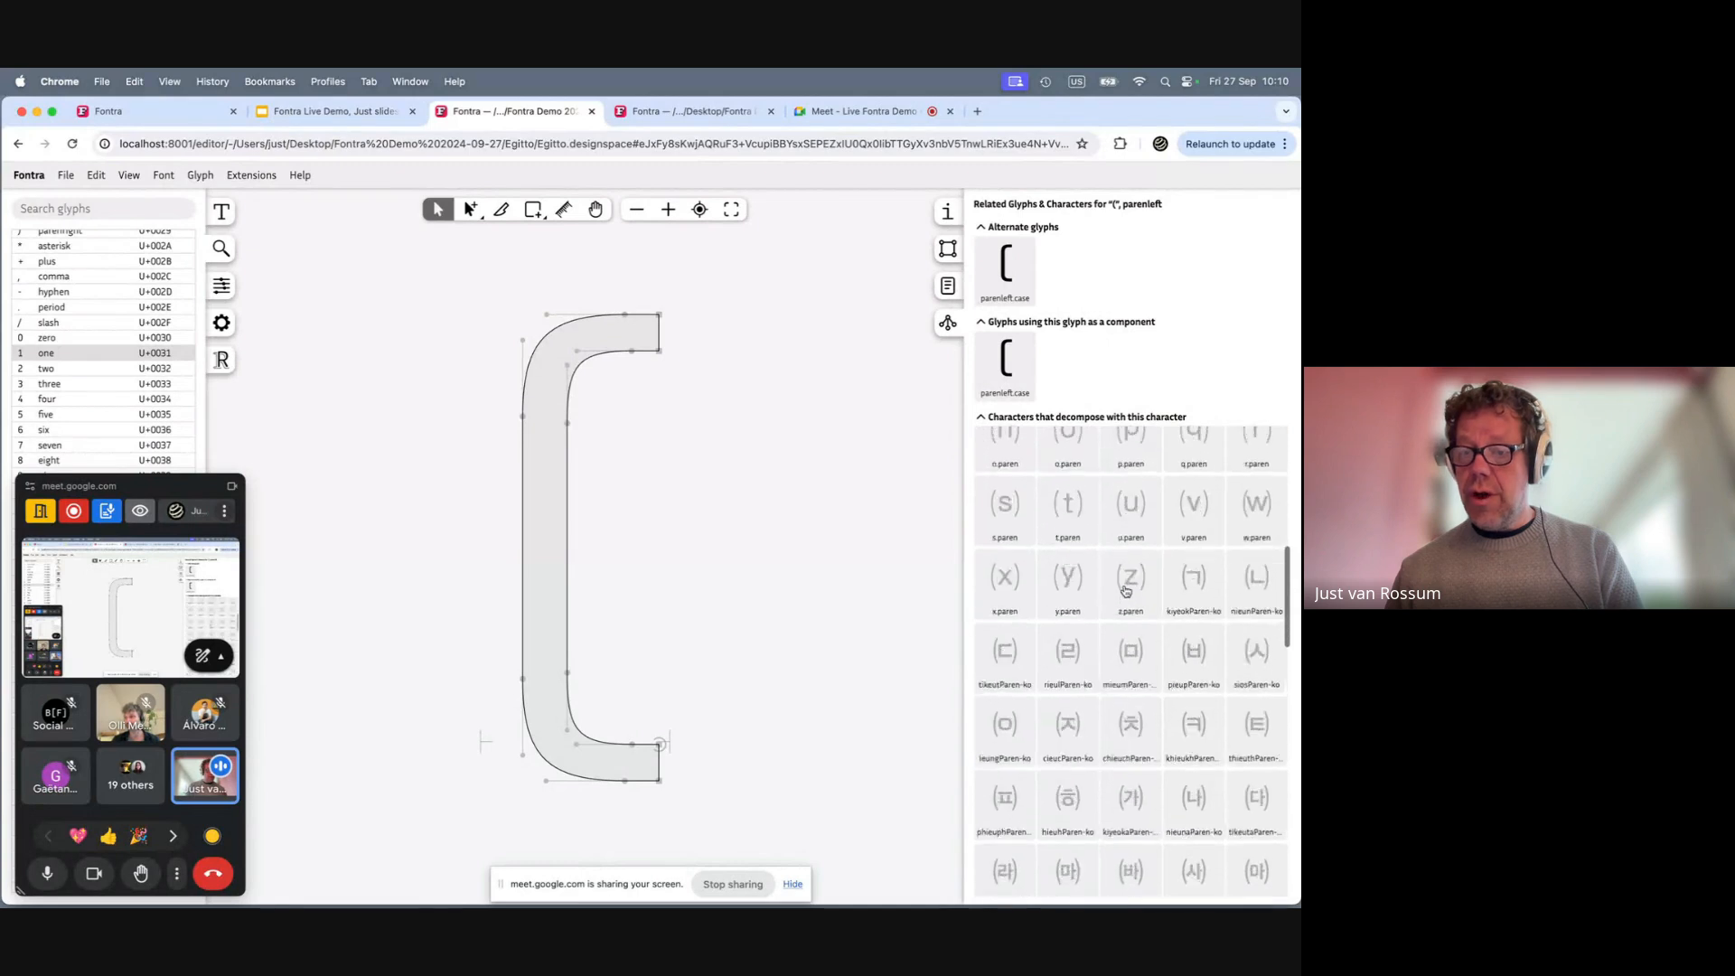
pyautogui.scroll(-10, 1125, 591)
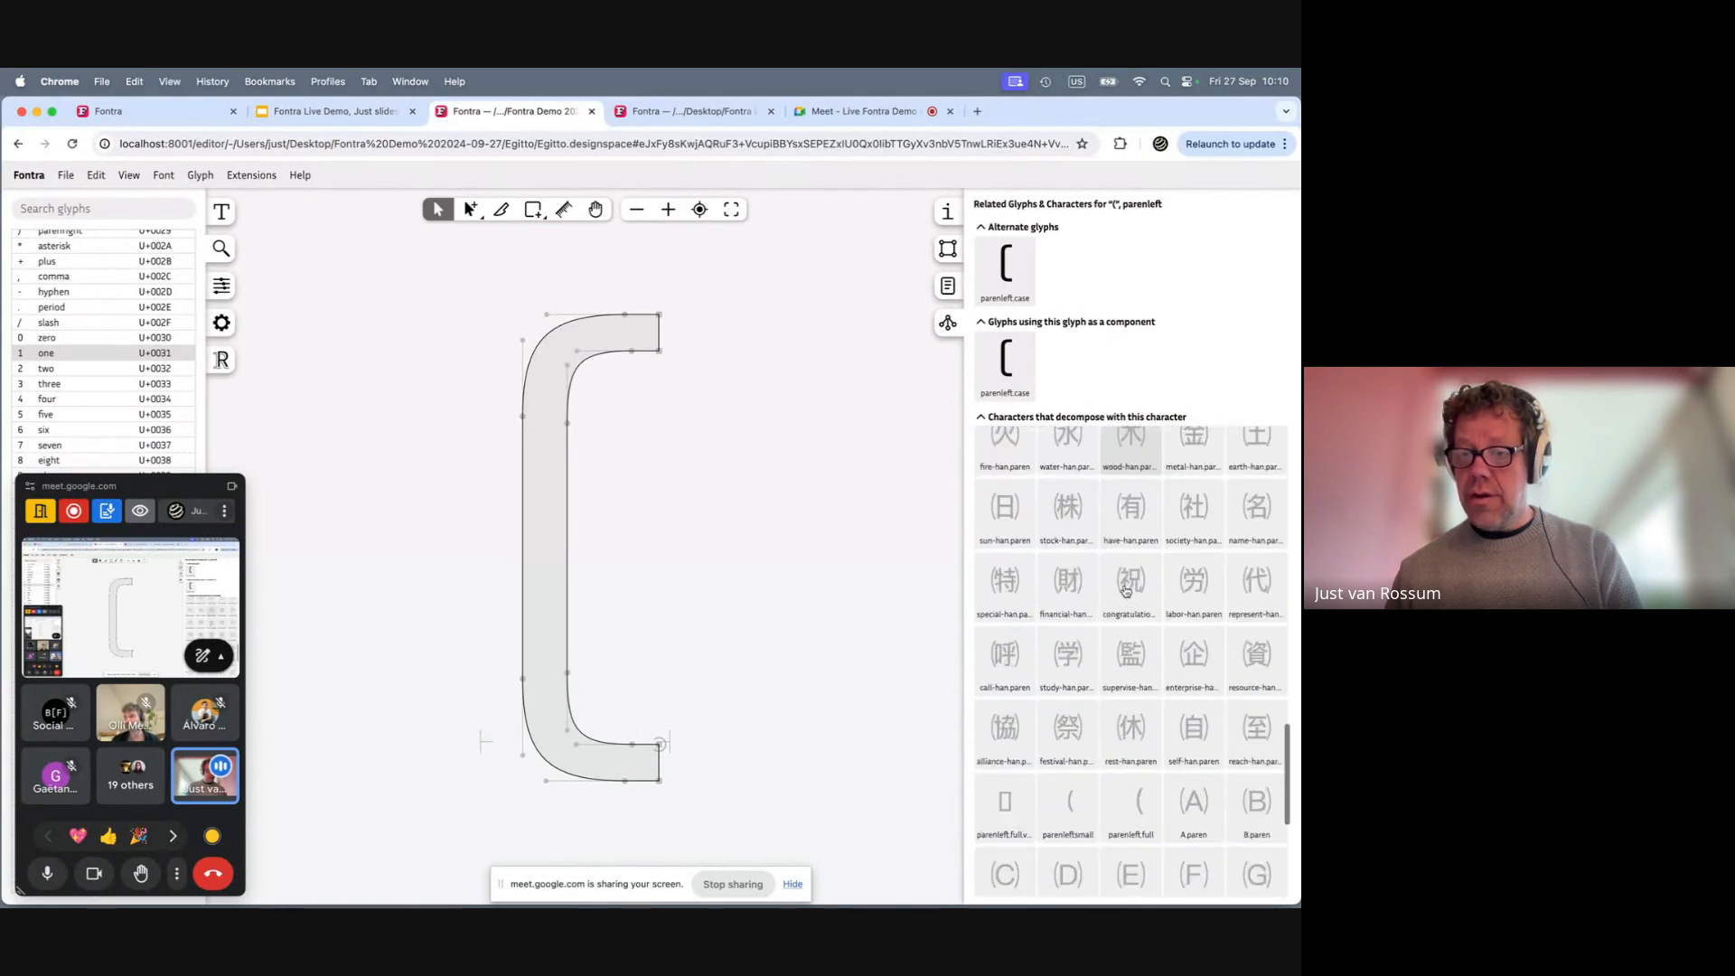
pyautogui.scroll(5, 1125, 591)
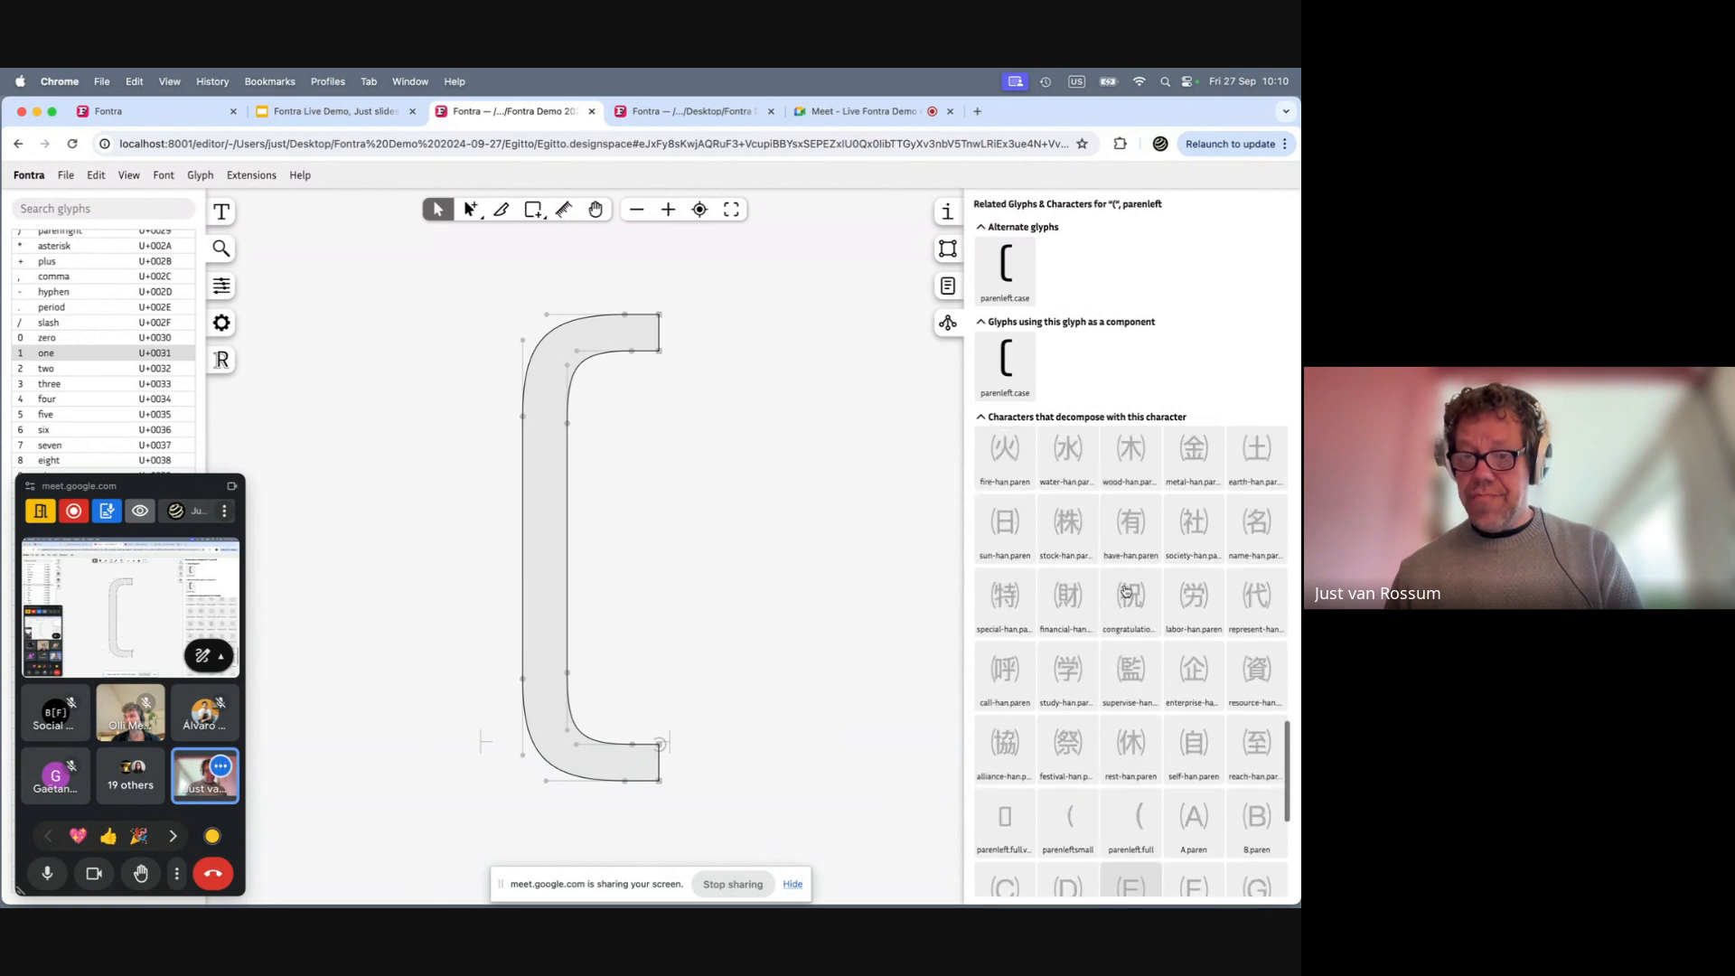
pyautogui.doubleClick(1132, 672)
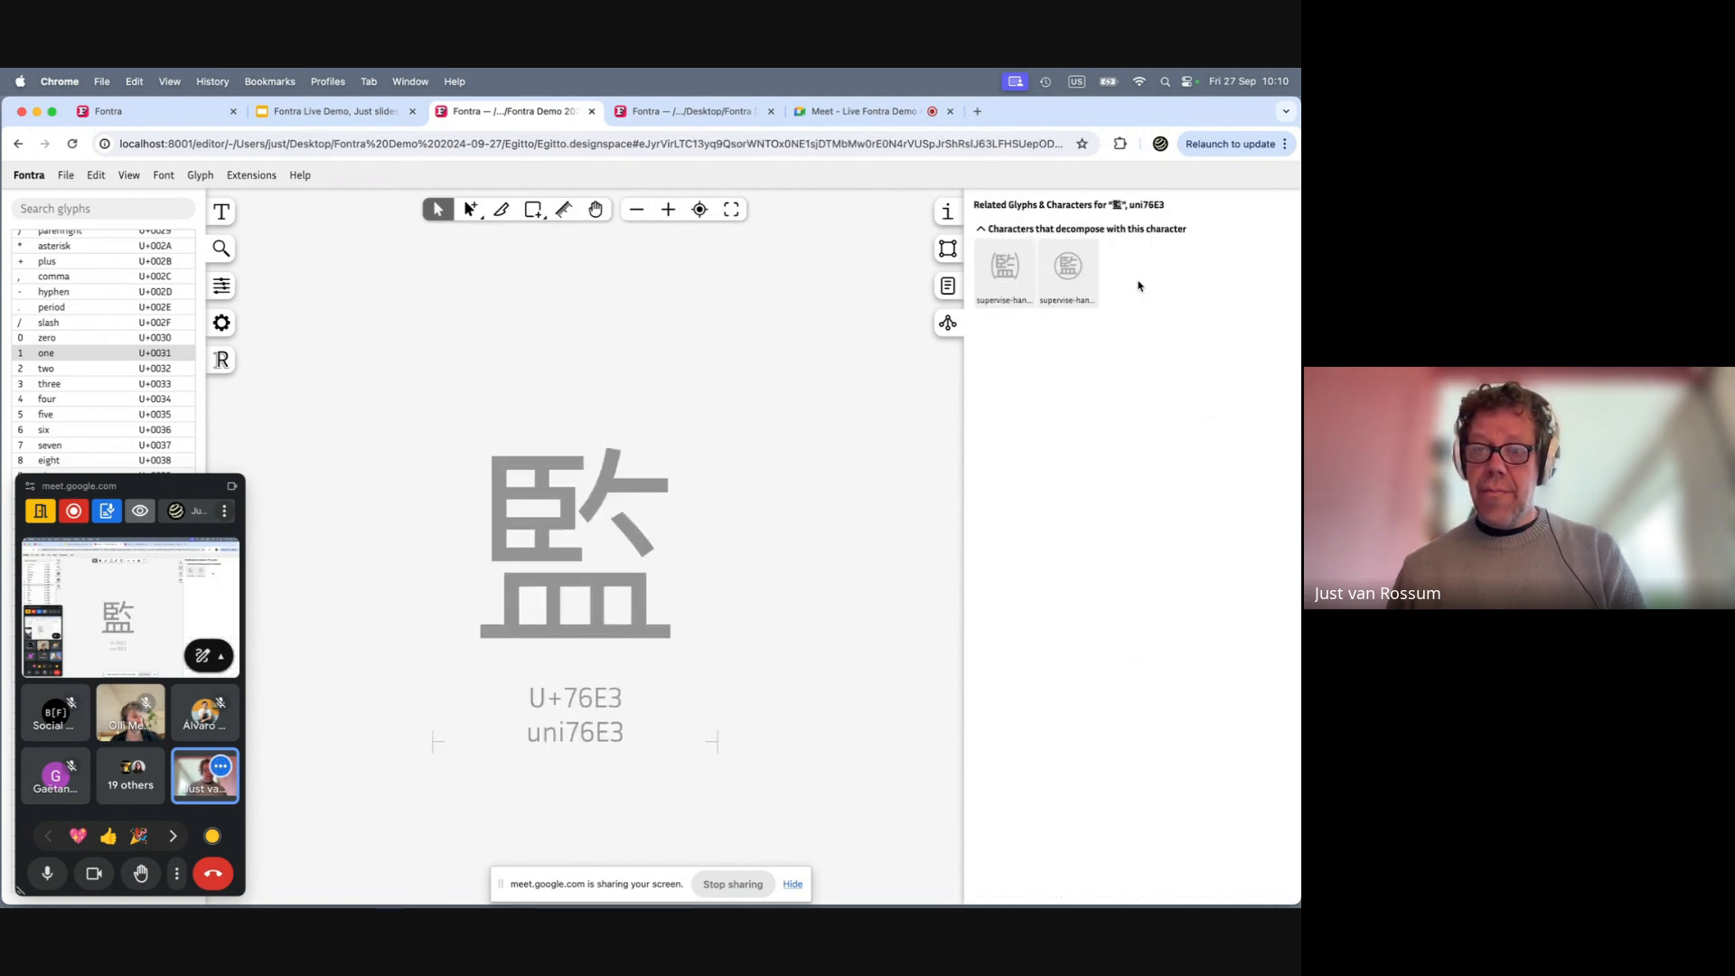
pyautogui.doubleClick(1137, 286)
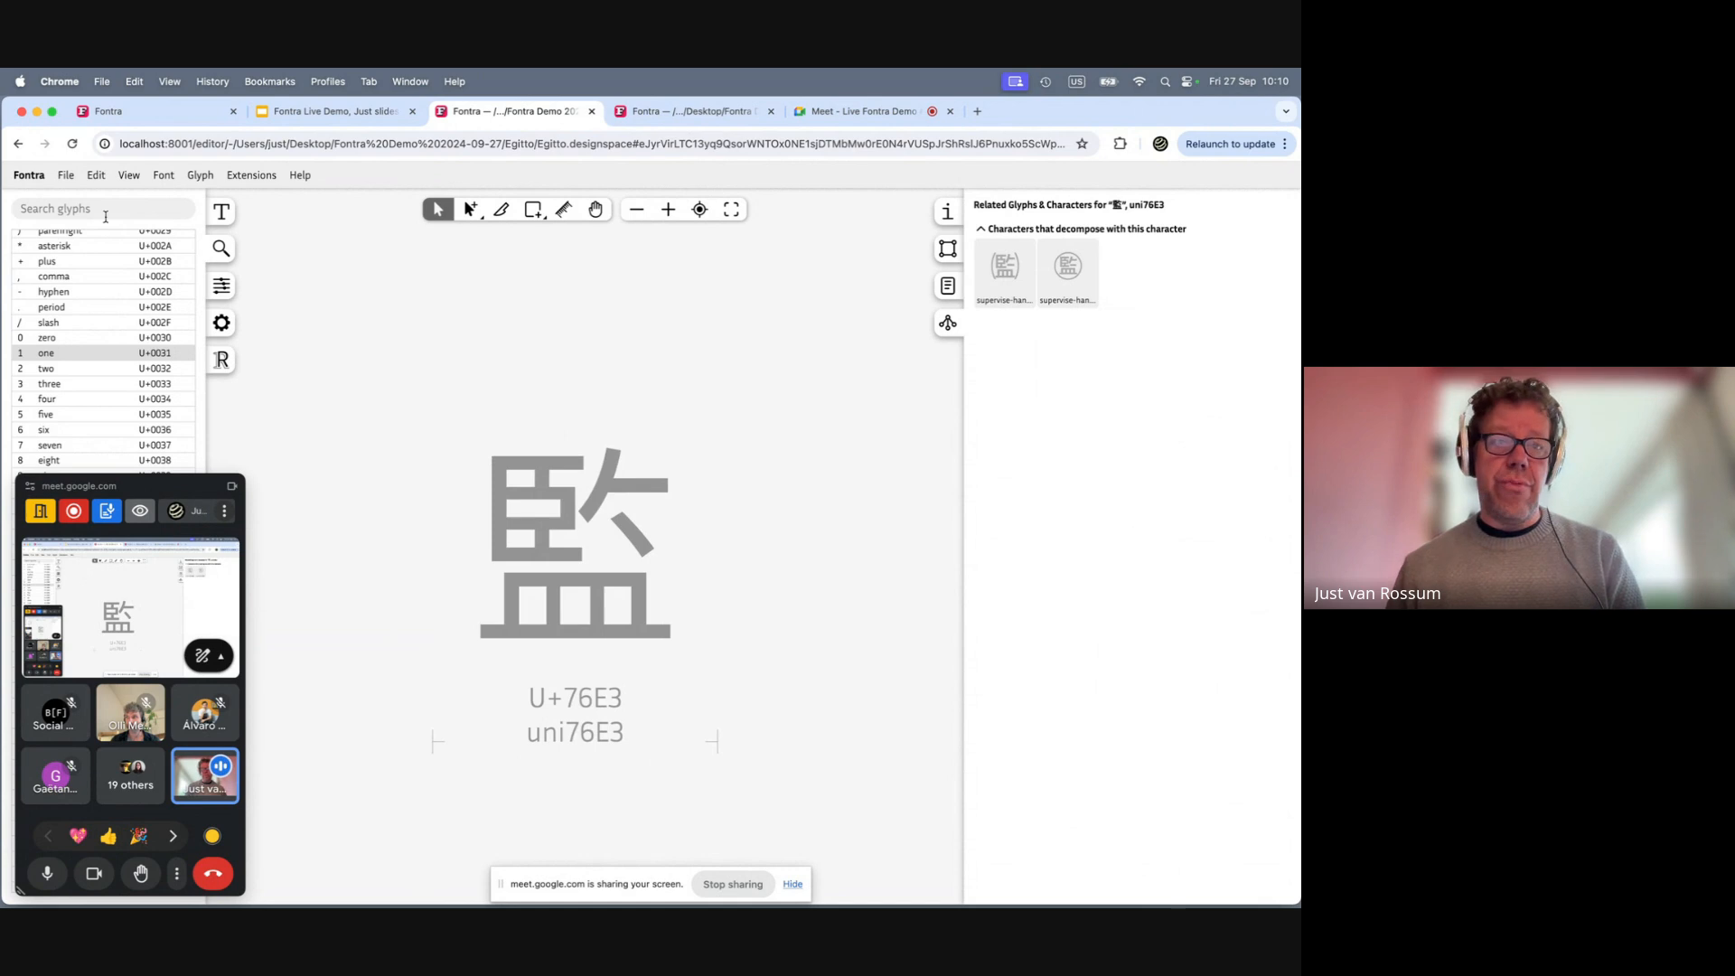
# Go back through the visited glyphs to onequarter and open its four.numerator component
pyautogui.click(19, 146)
pyautogui.click(19, 145)
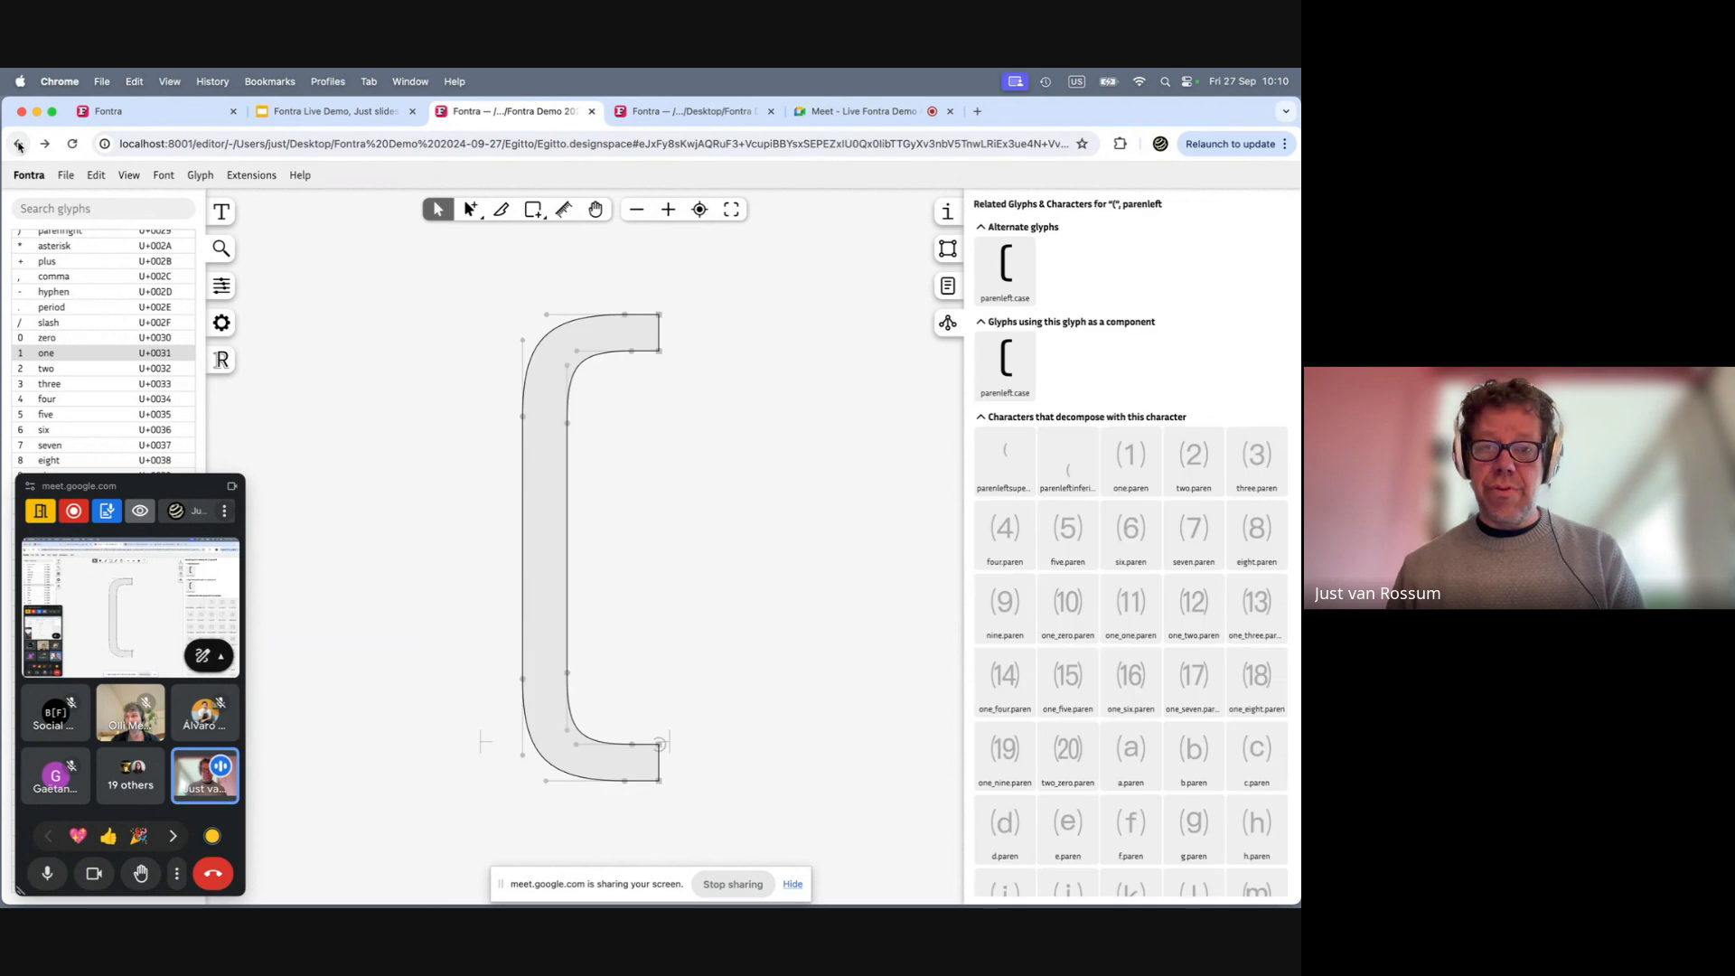
pyautogui.click(19, 146)
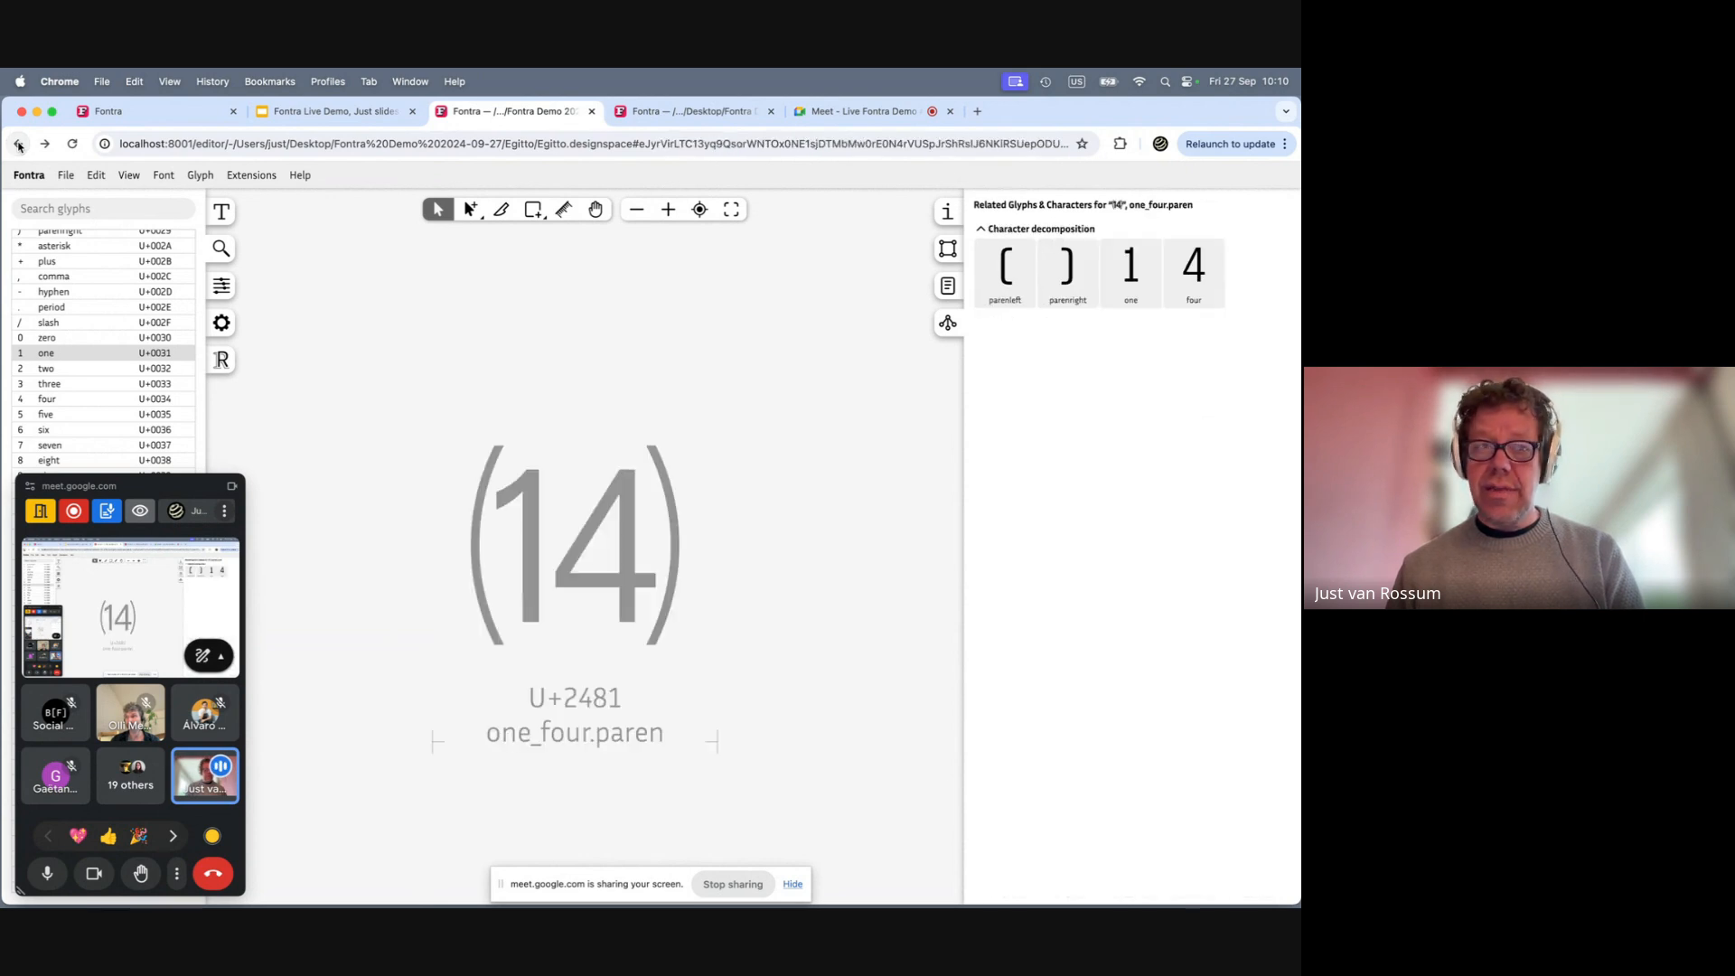
pyautogui.click(19, 146)
pyautogui.click(19, 145)
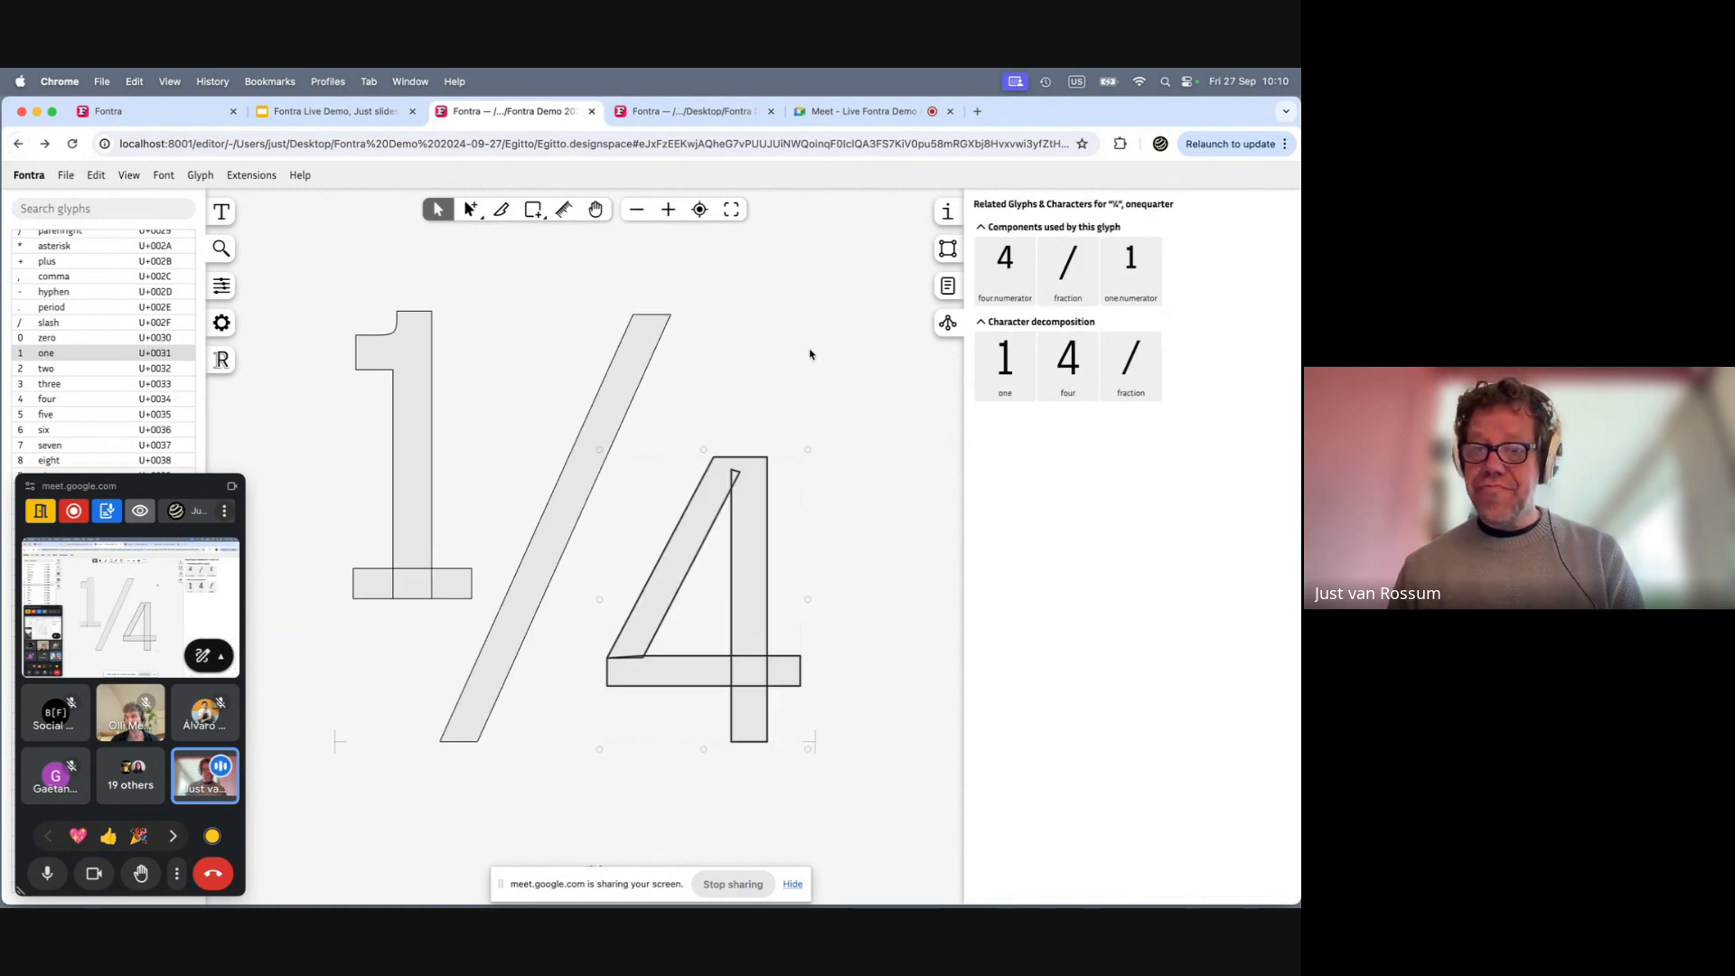
pyautogui.doubleClick(1005, 264)
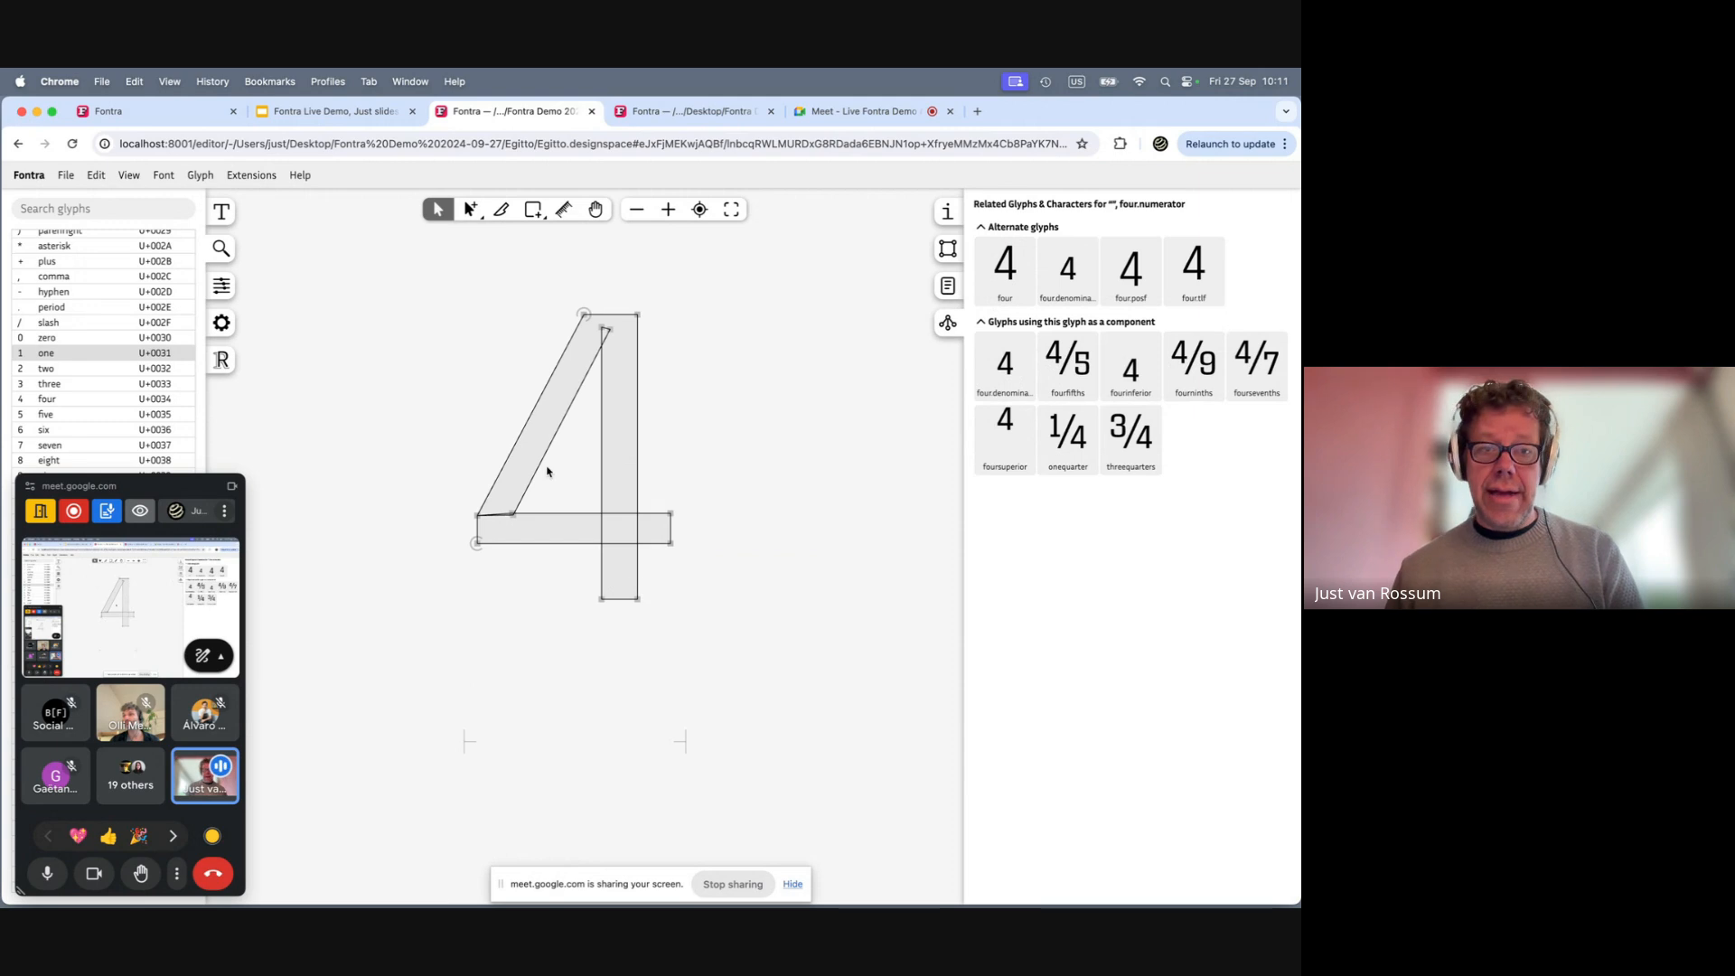
# Open the lowercase a glyph from the font's glyph list
pyautogui.scroll(-10, 26, 401)
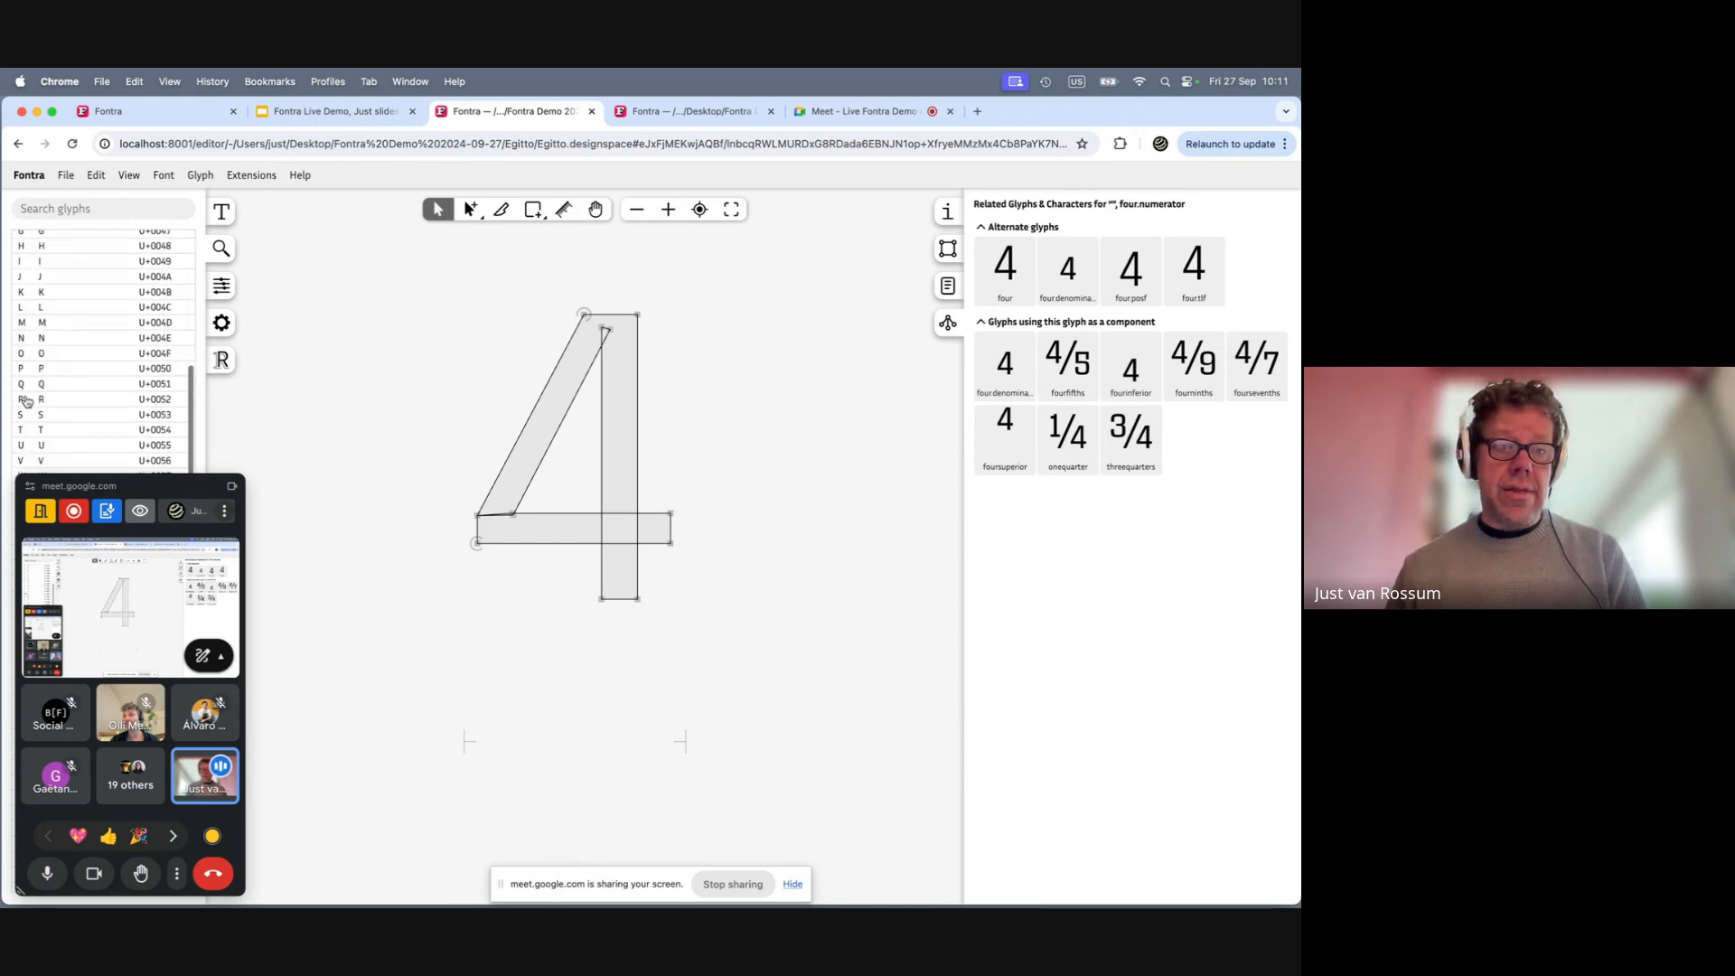
pyautogui.click(59, 401)
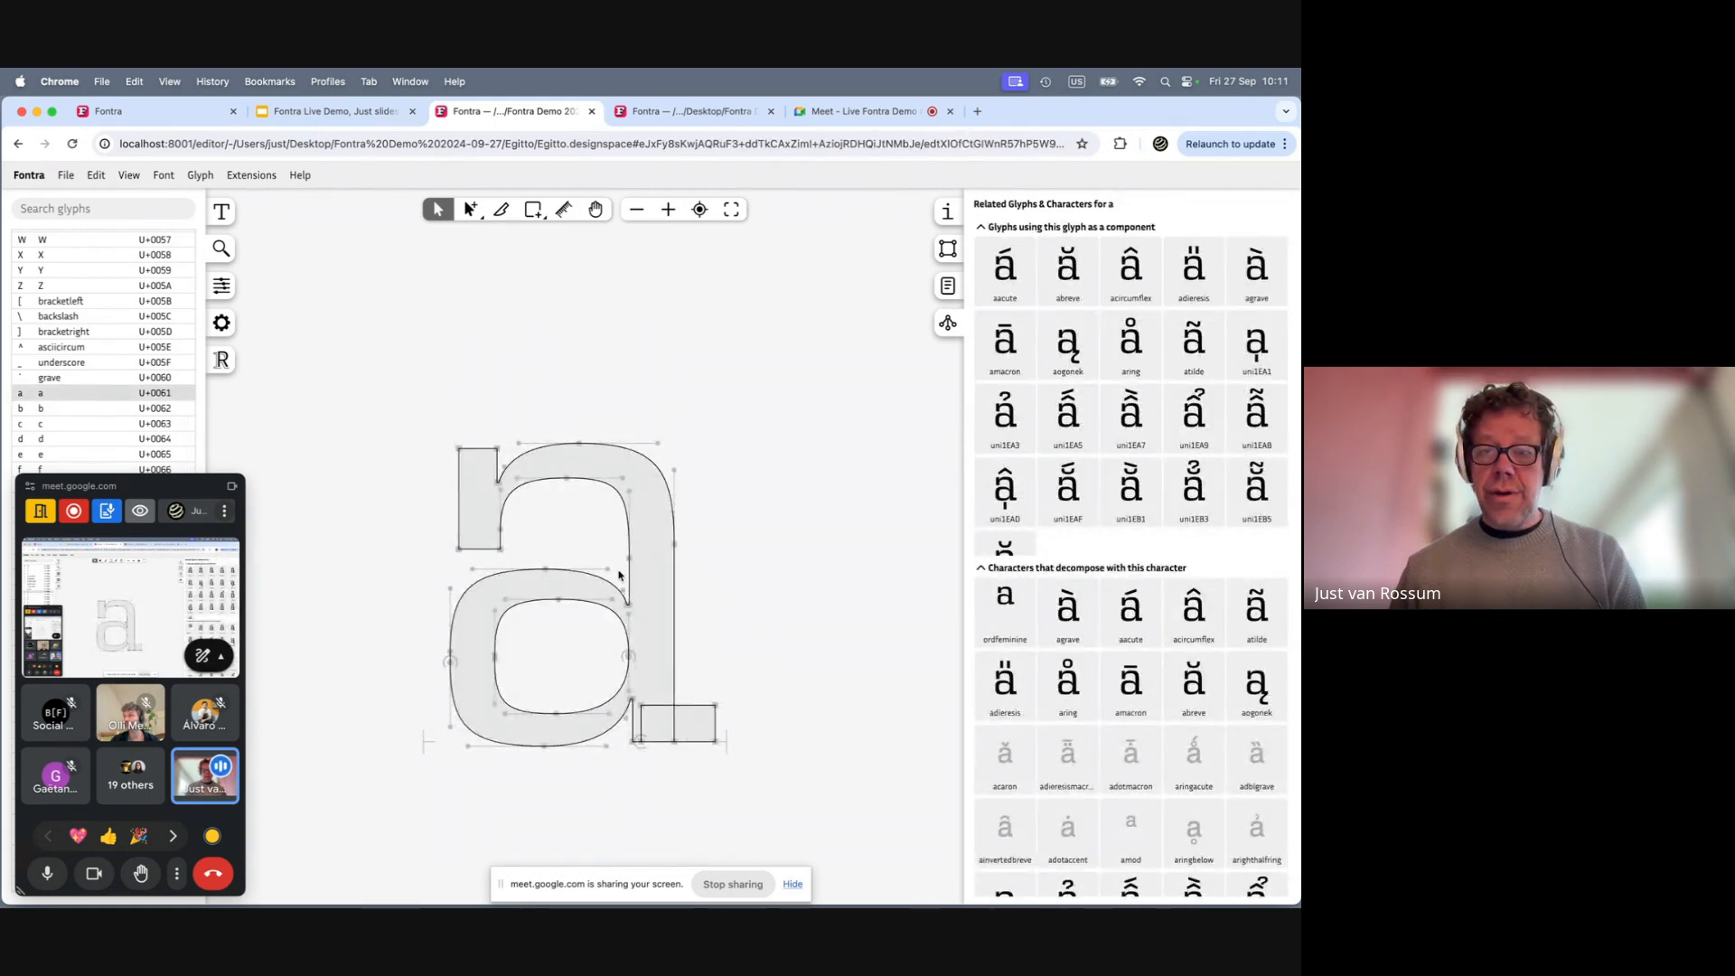
pyautogui.scroll(-2, 619, 573)
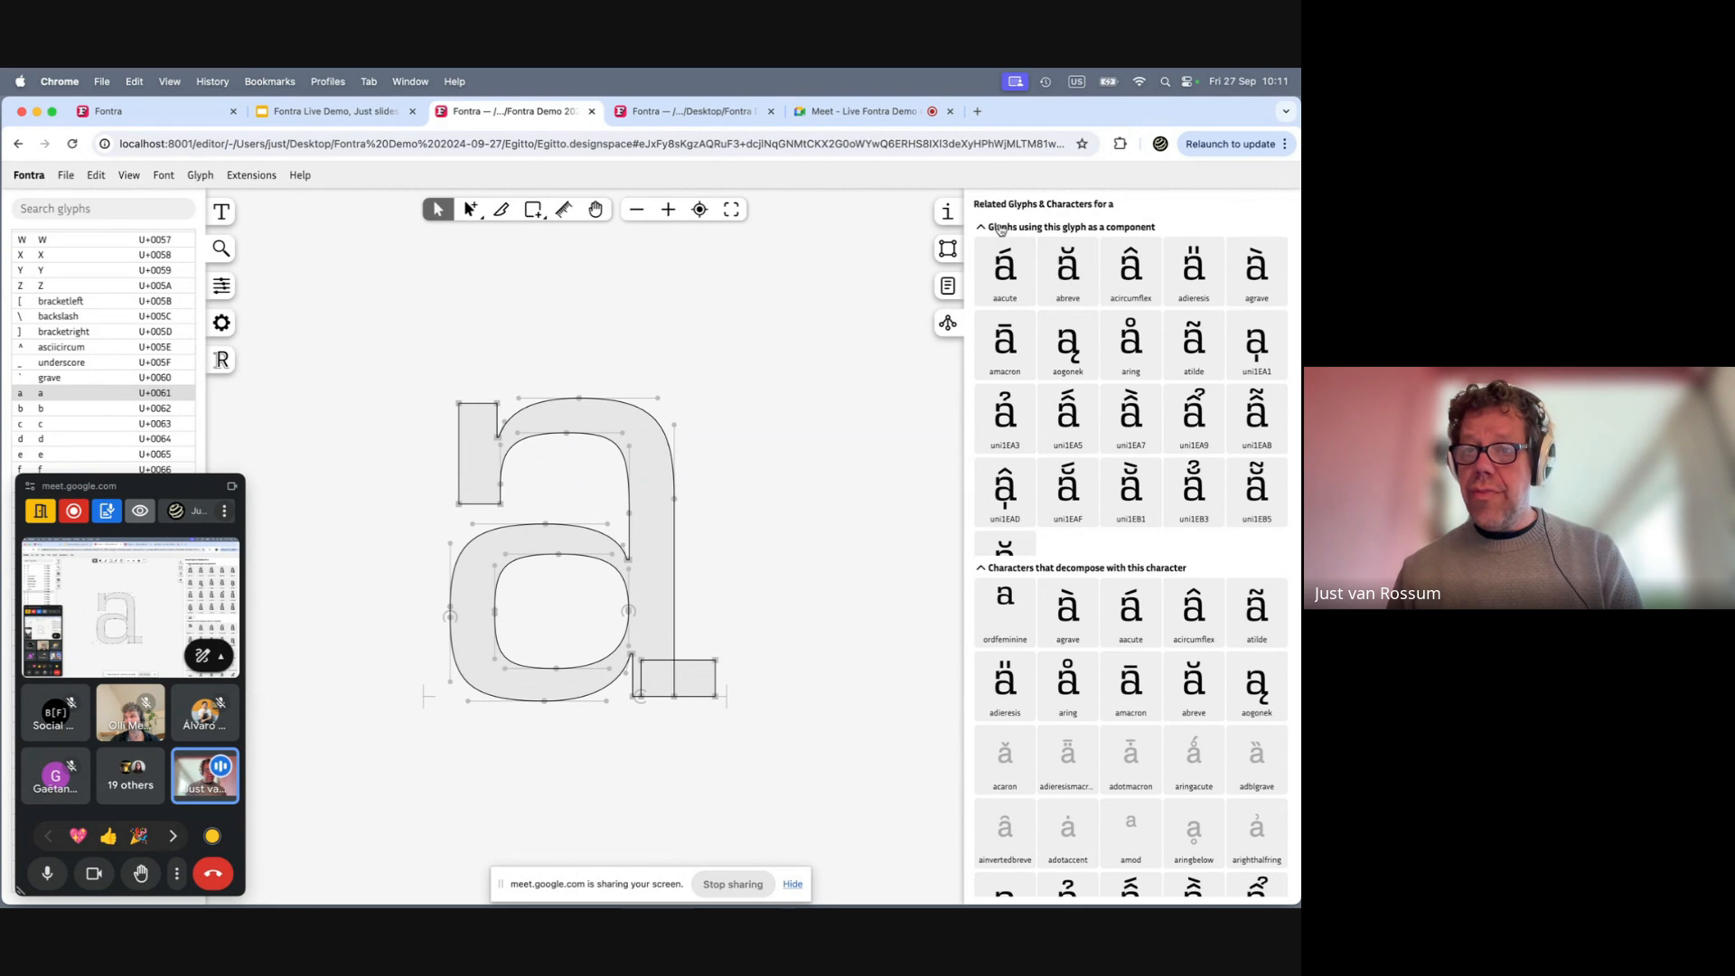
# Collapse the list of glyphs using a as a component, browse the characters that decompose with a, and open uni1EA5
pyautogui.click(1036, 571)
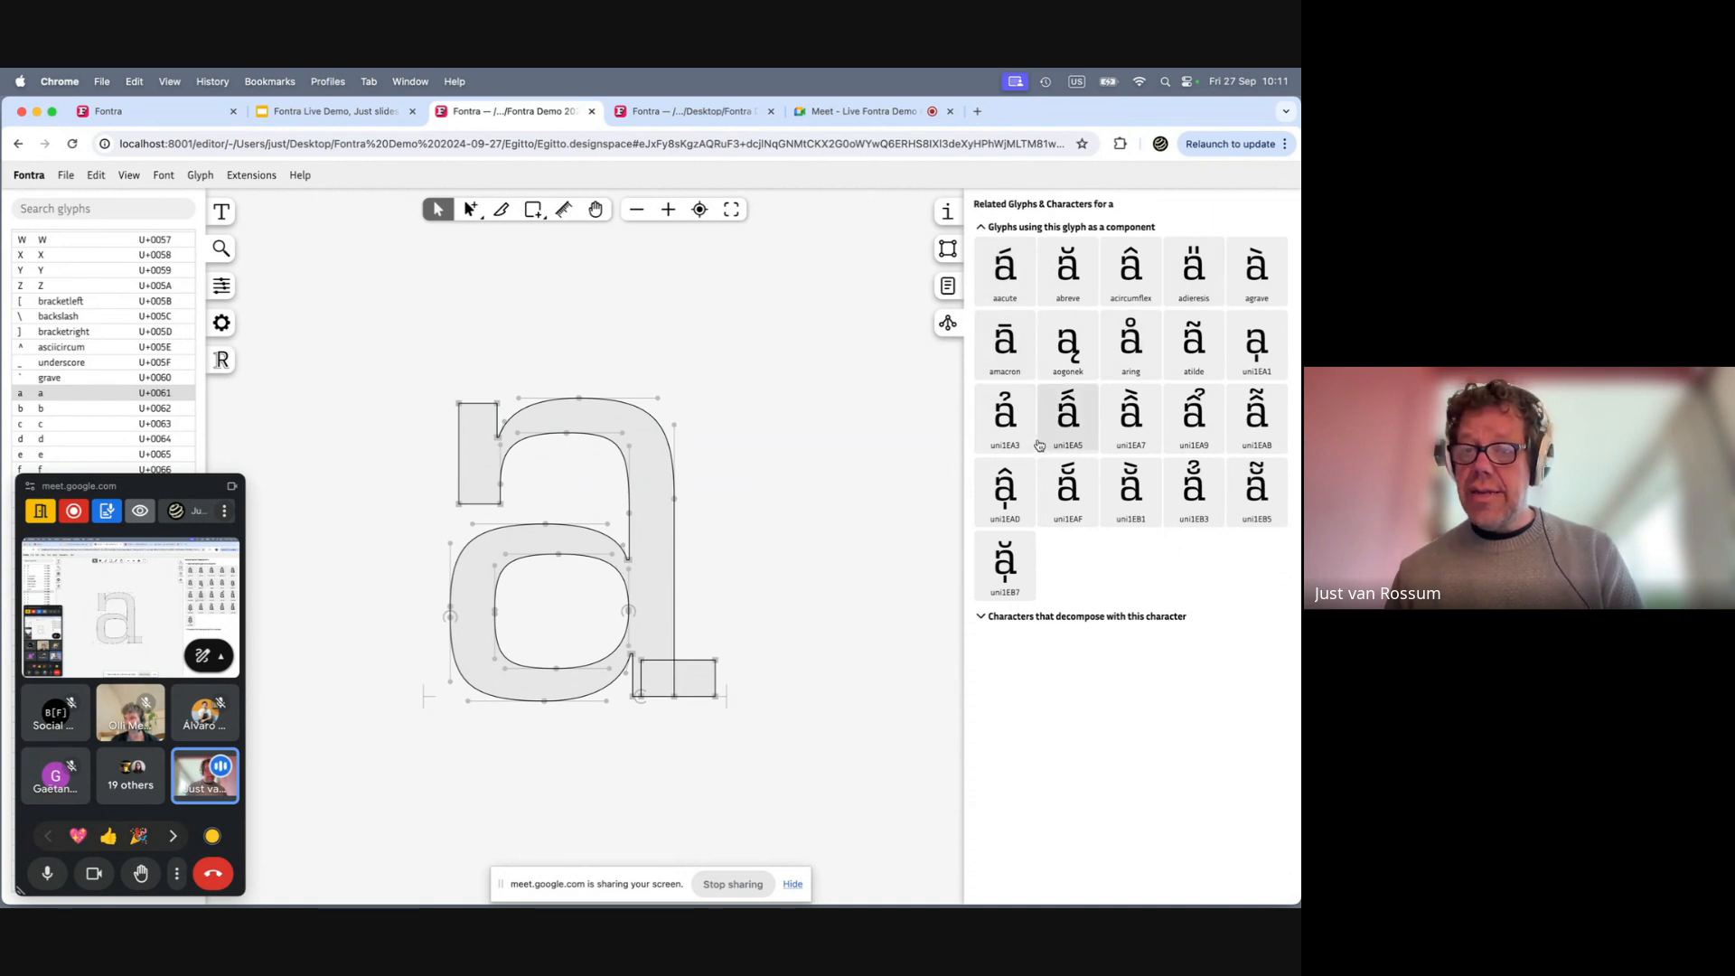
pyautogui.click(984, 230)
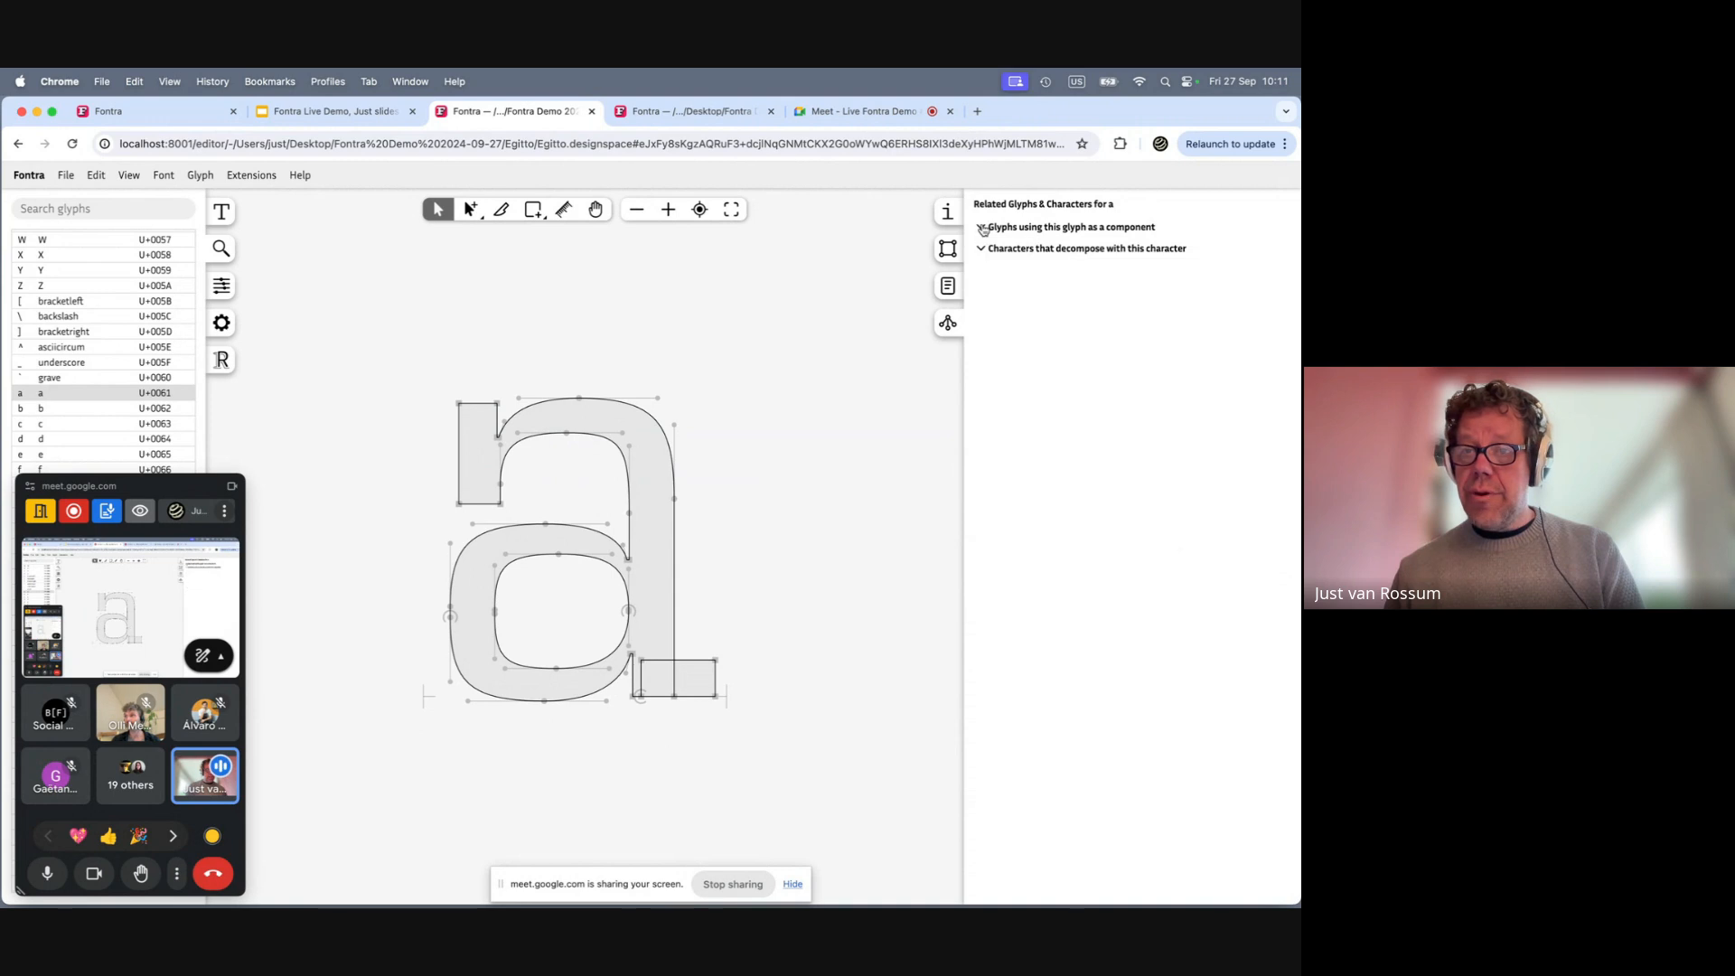
pyautogui.click(989, 251)
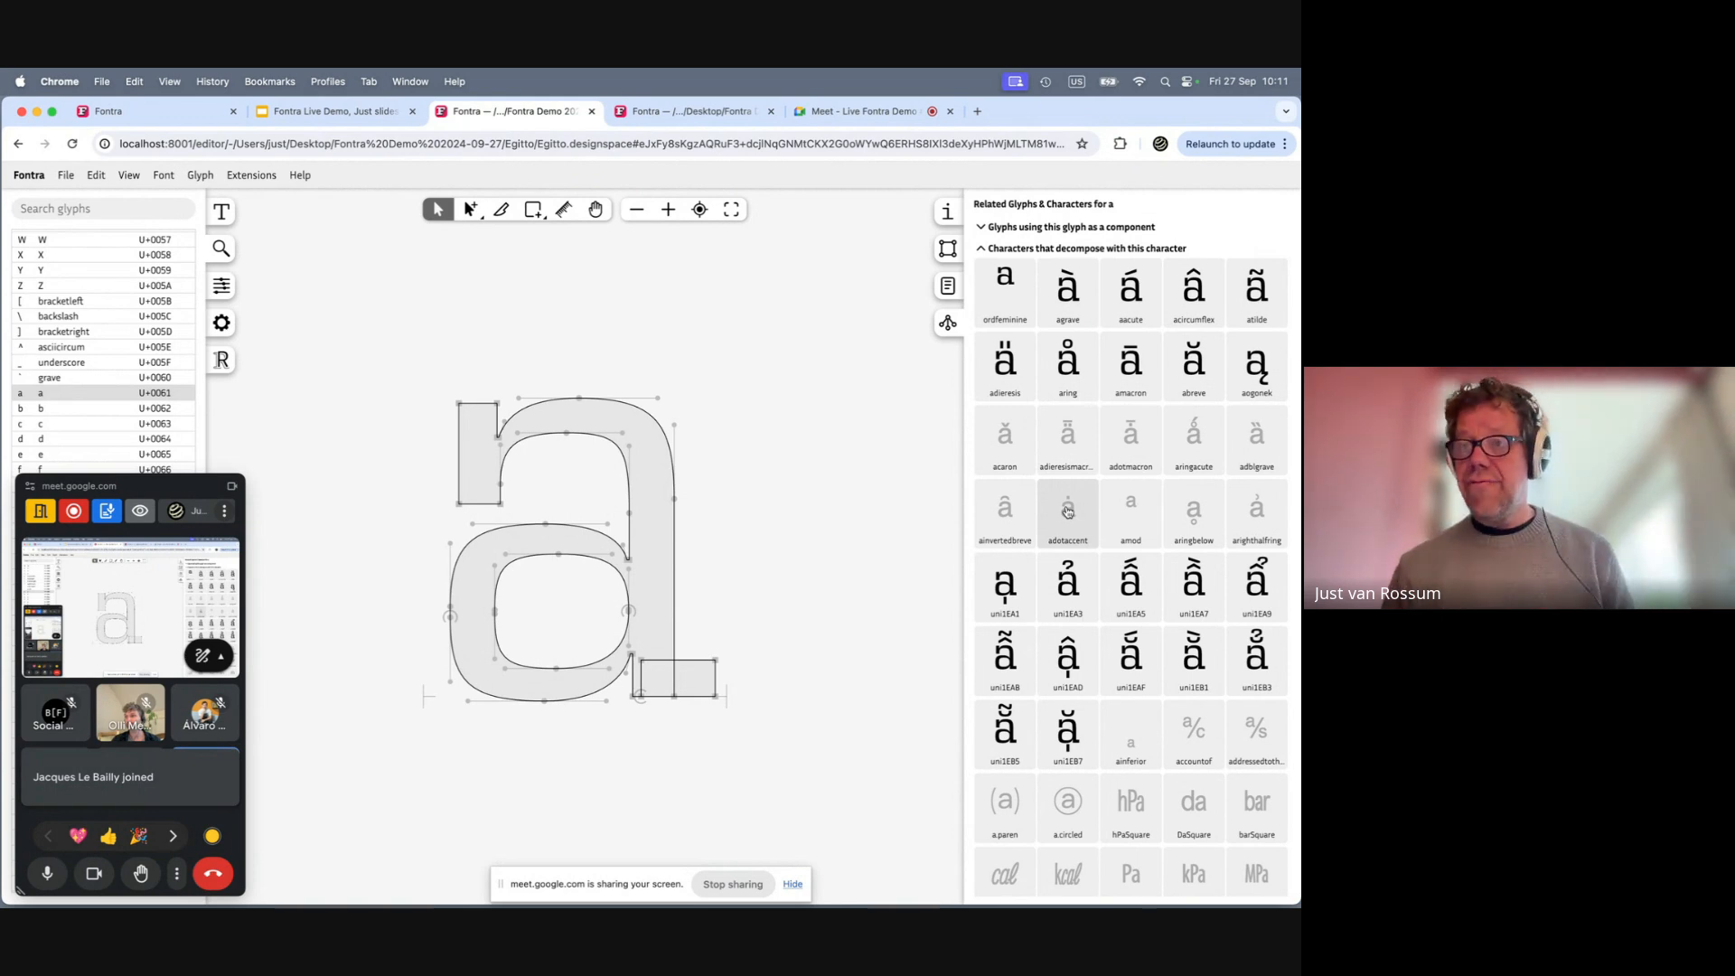
pyautogui.scroll(-3, 1067, 511)
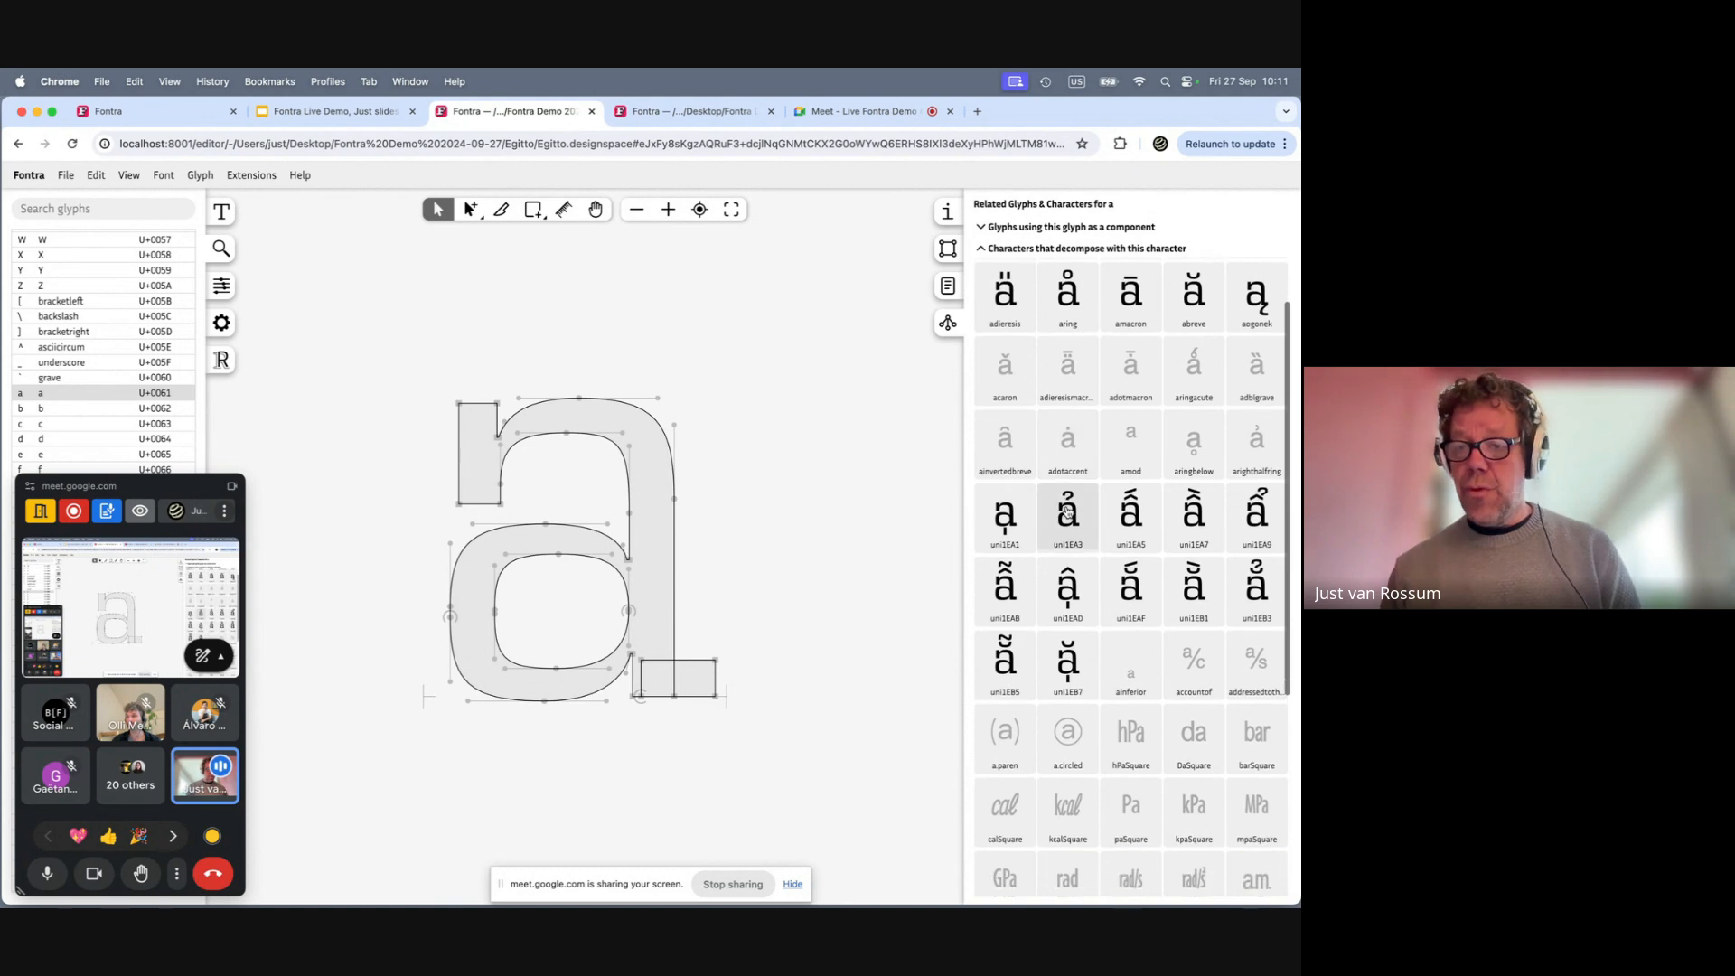
pyautogui.scroll(-1, 1068, 506)
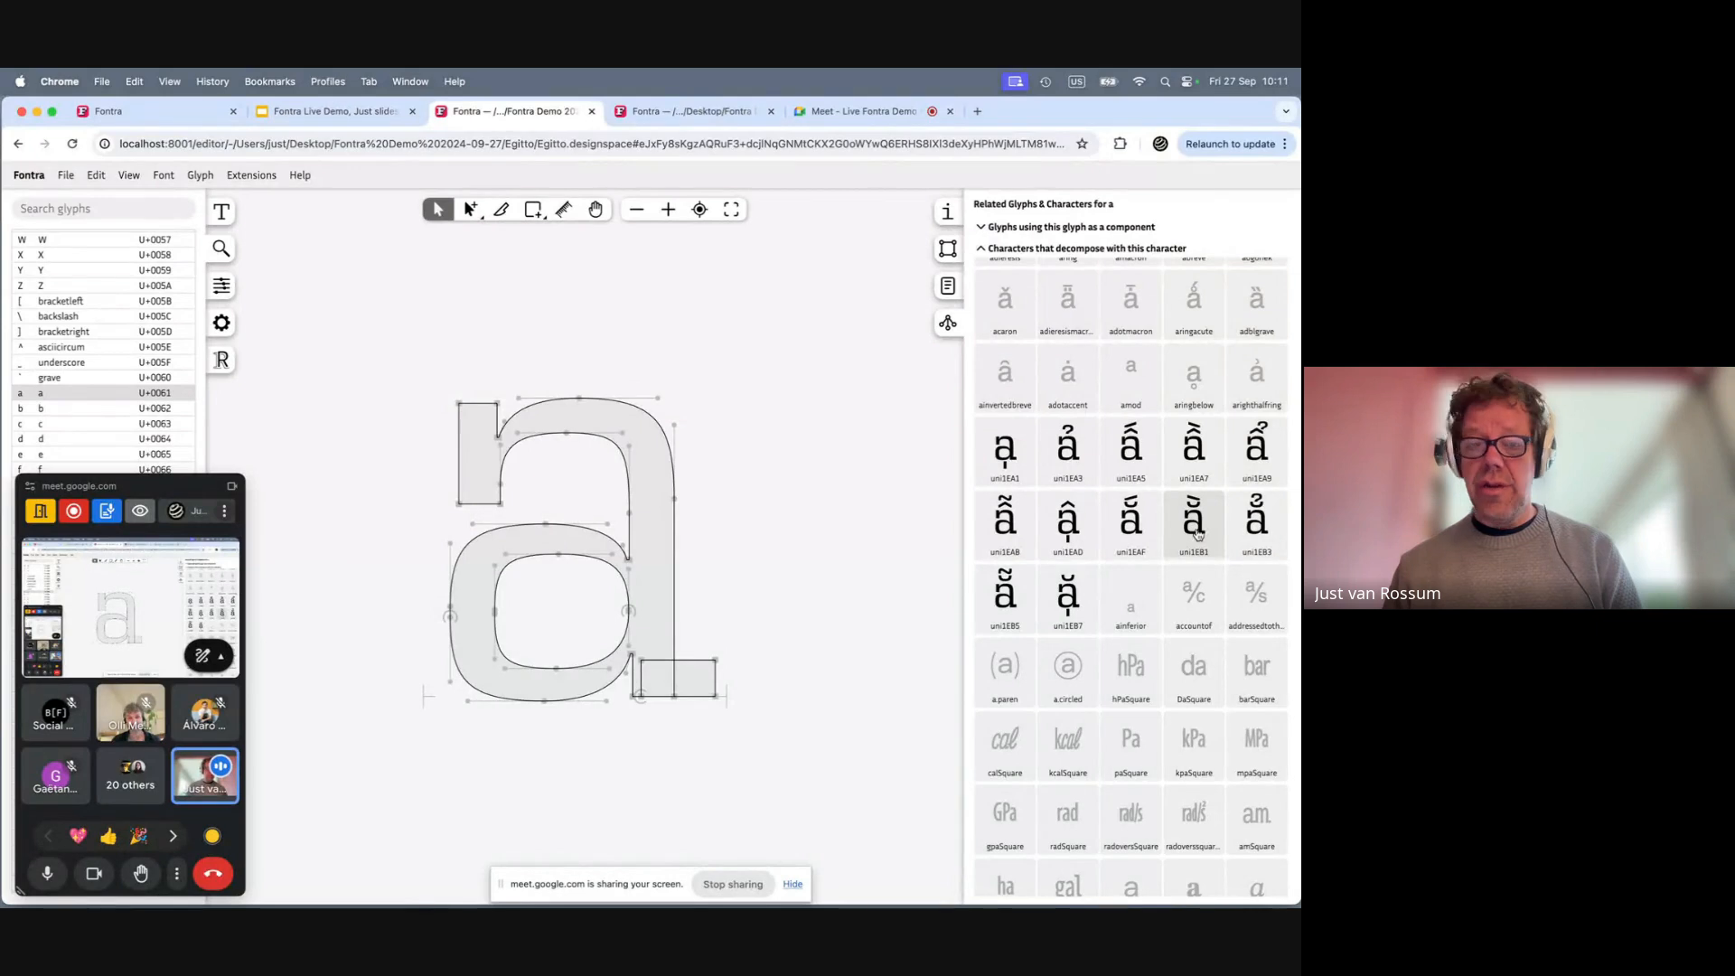
pyautogui.doubleClick(1117, 454)
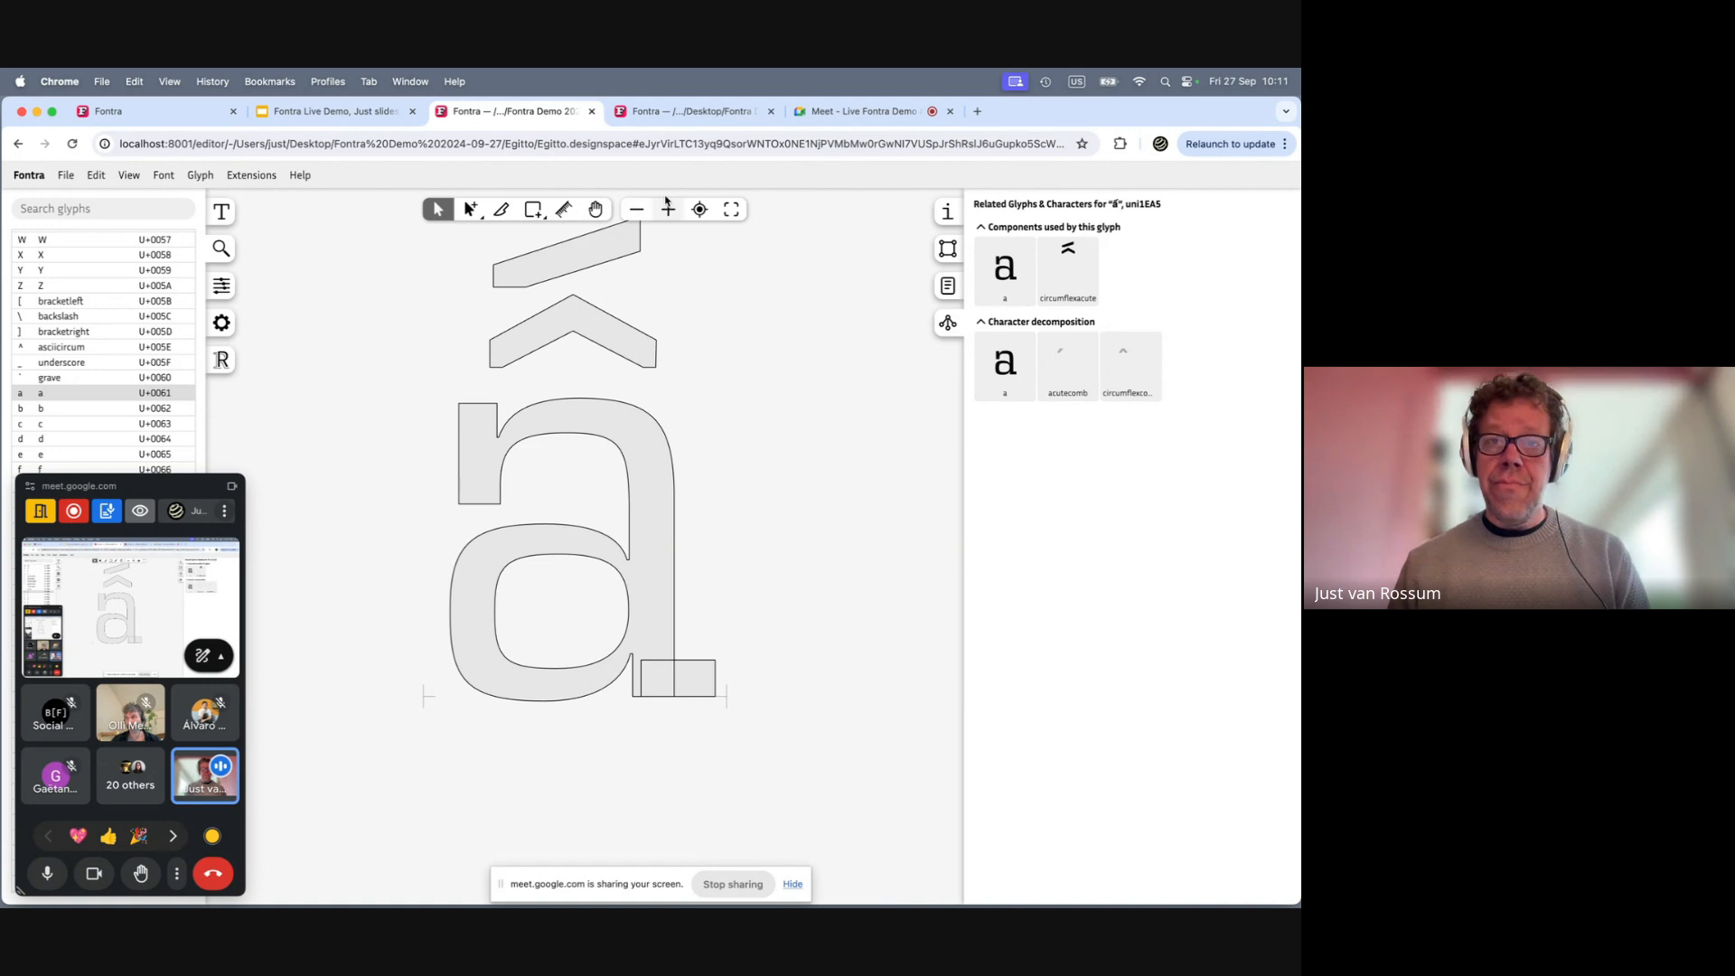
# Switch to the open jp-demo designspace and view the uni4ED6 glyph
pyautogui.scroll(-1, 673, 207)
pyautogui.click(678, 111)
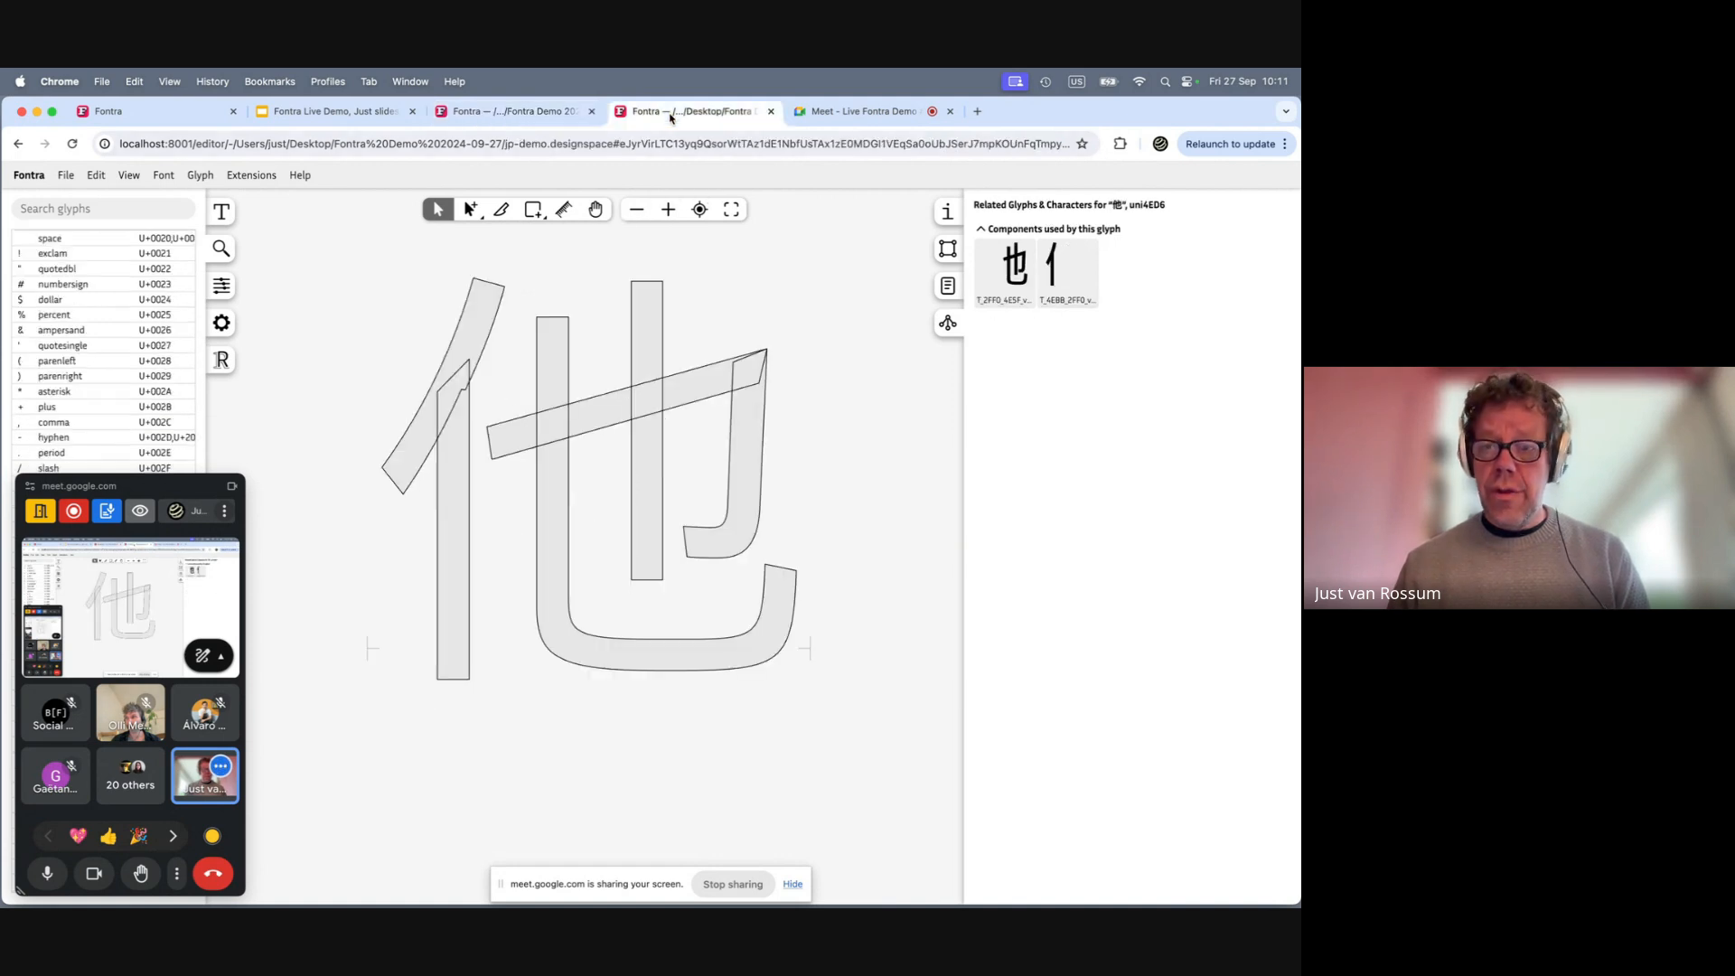
pyautogui.scroll(2, 587, 369)
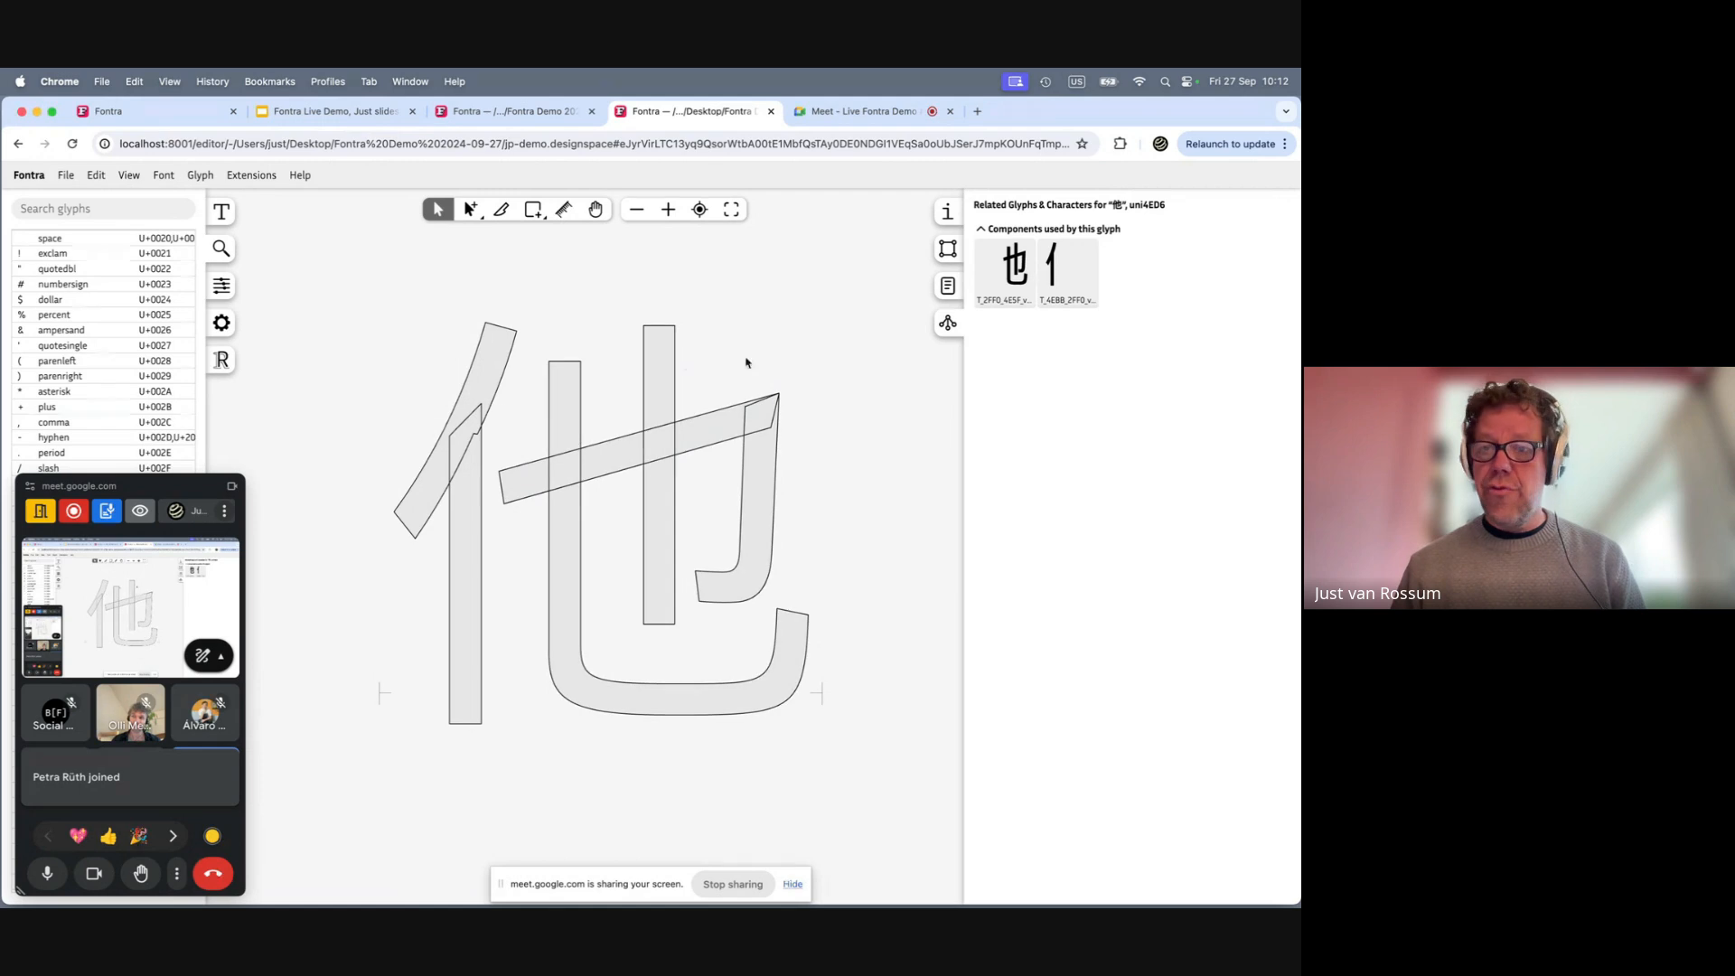
# Open the T_4EBB_2FF0_variable component of uni4ED6 and browse the glyphs that use it as a component
pyautogui.doubleClick(1056, 262)
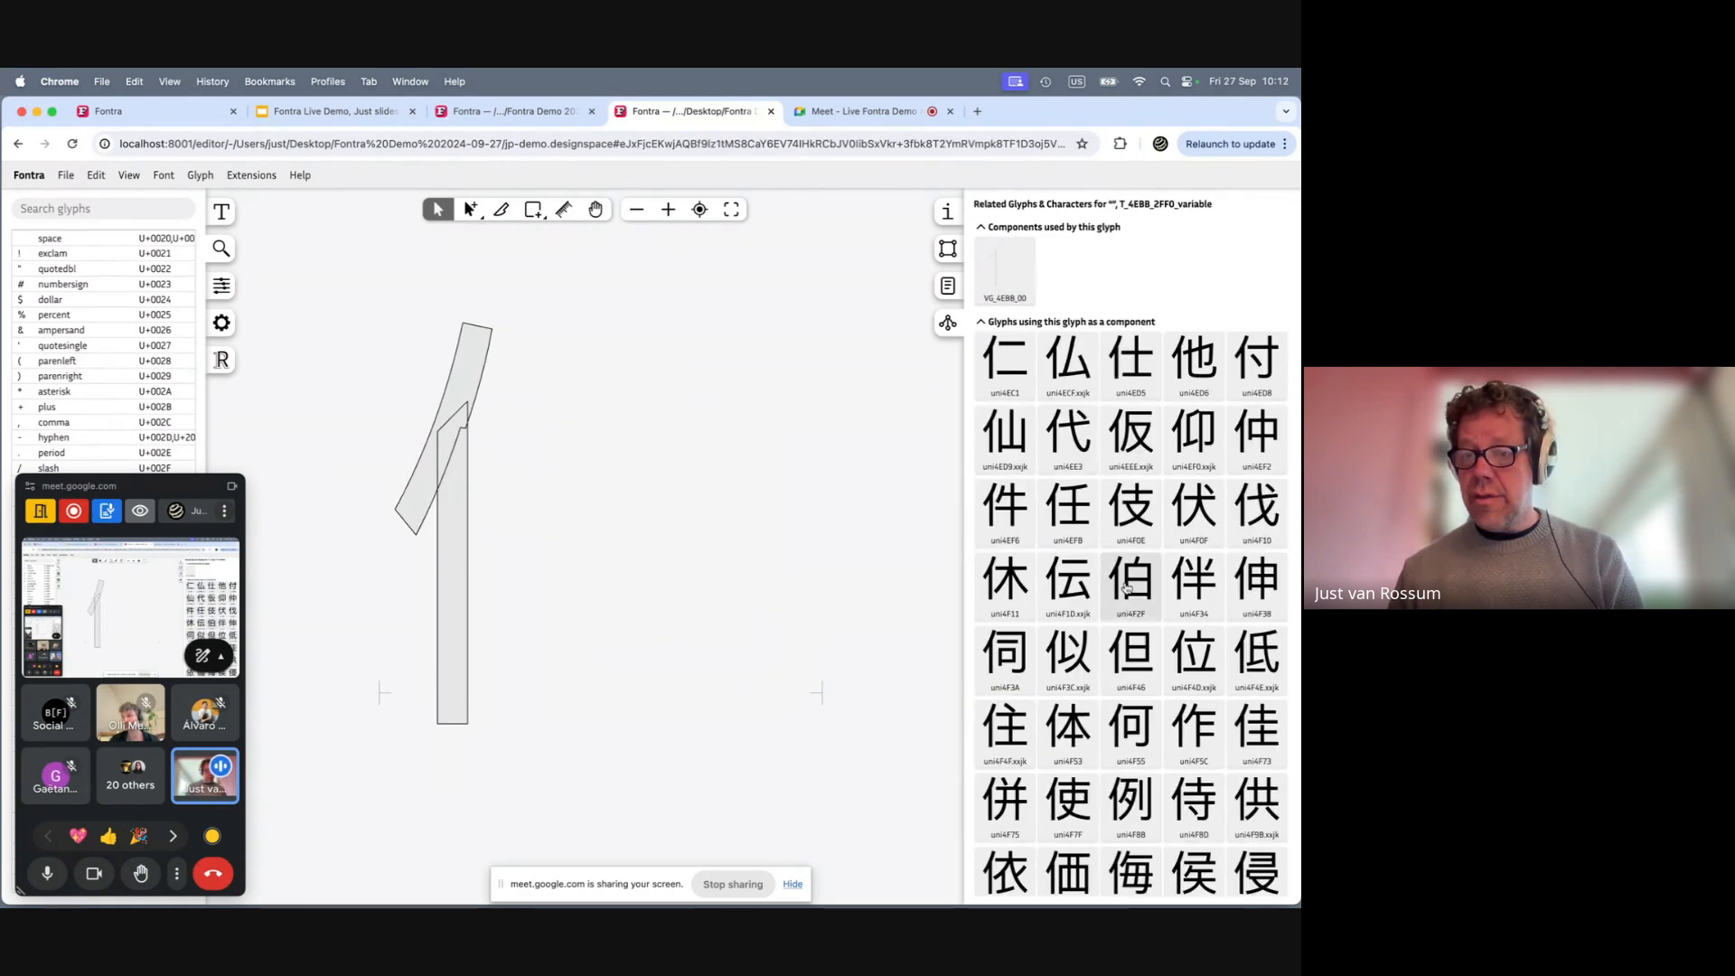
pyautogui.scroll(-5, 1127, 589)
pyautogui.scroll(5, 1127, 589)
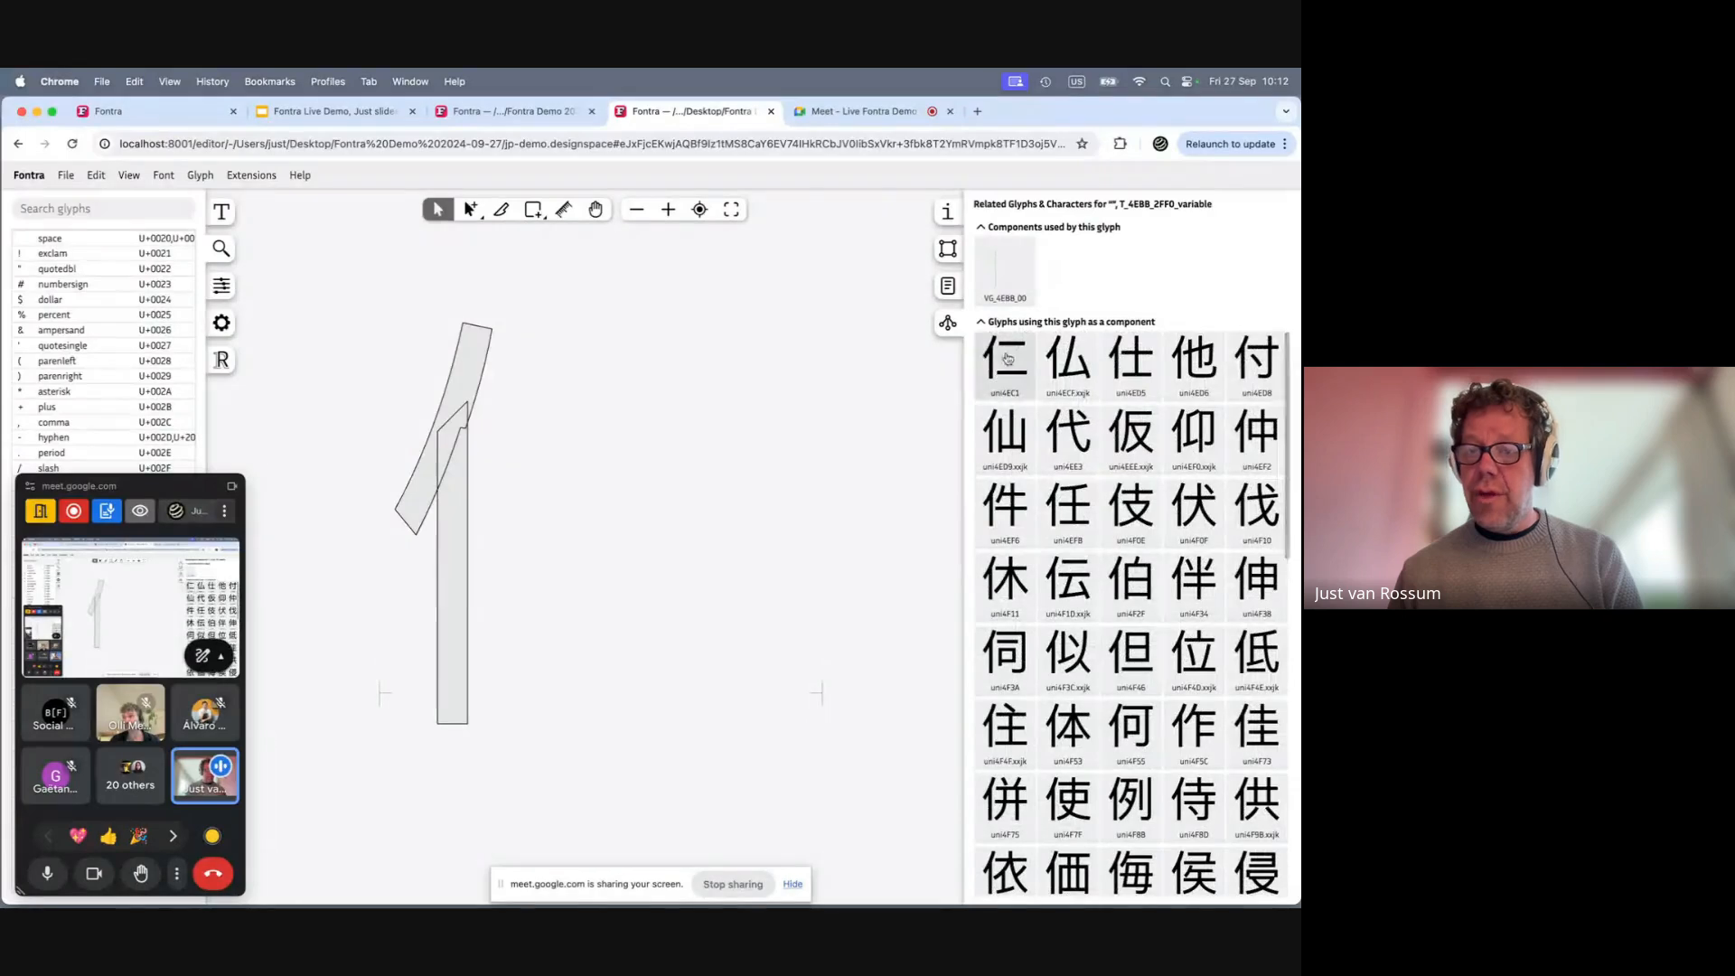
pyautogui.scroll(-3, 1097, 412)
pyautogui.scroll(-7, 1097, 412)
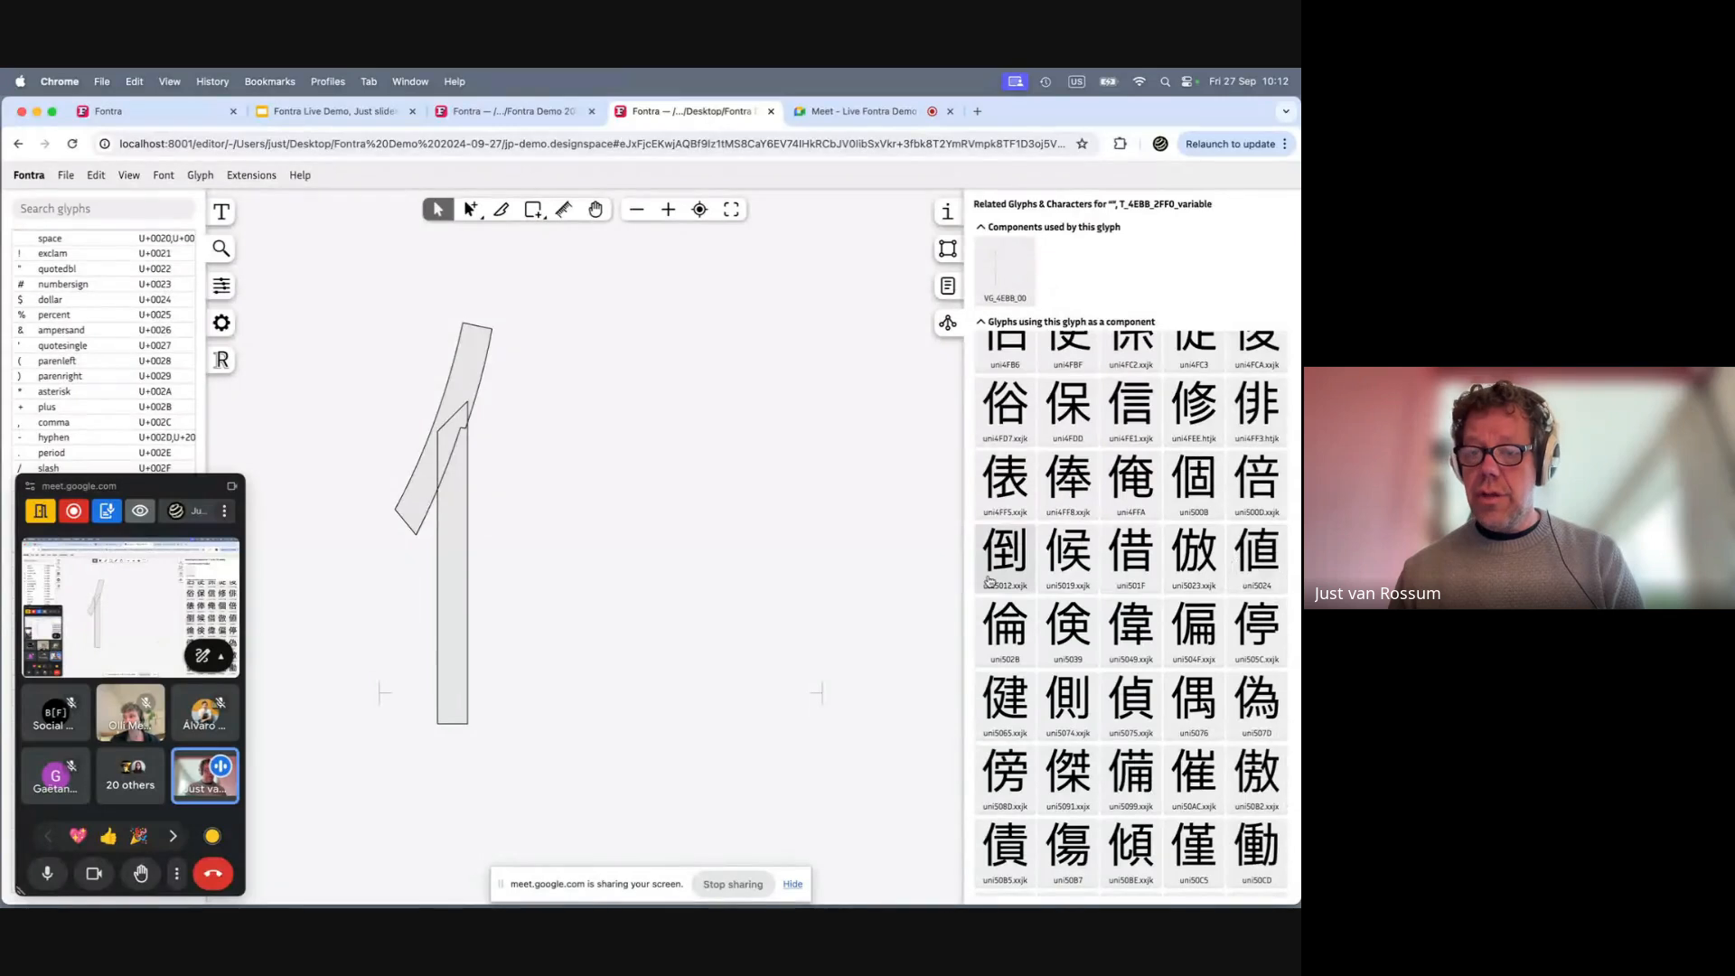
pyautogui.scroll(-3, 1089, 618)
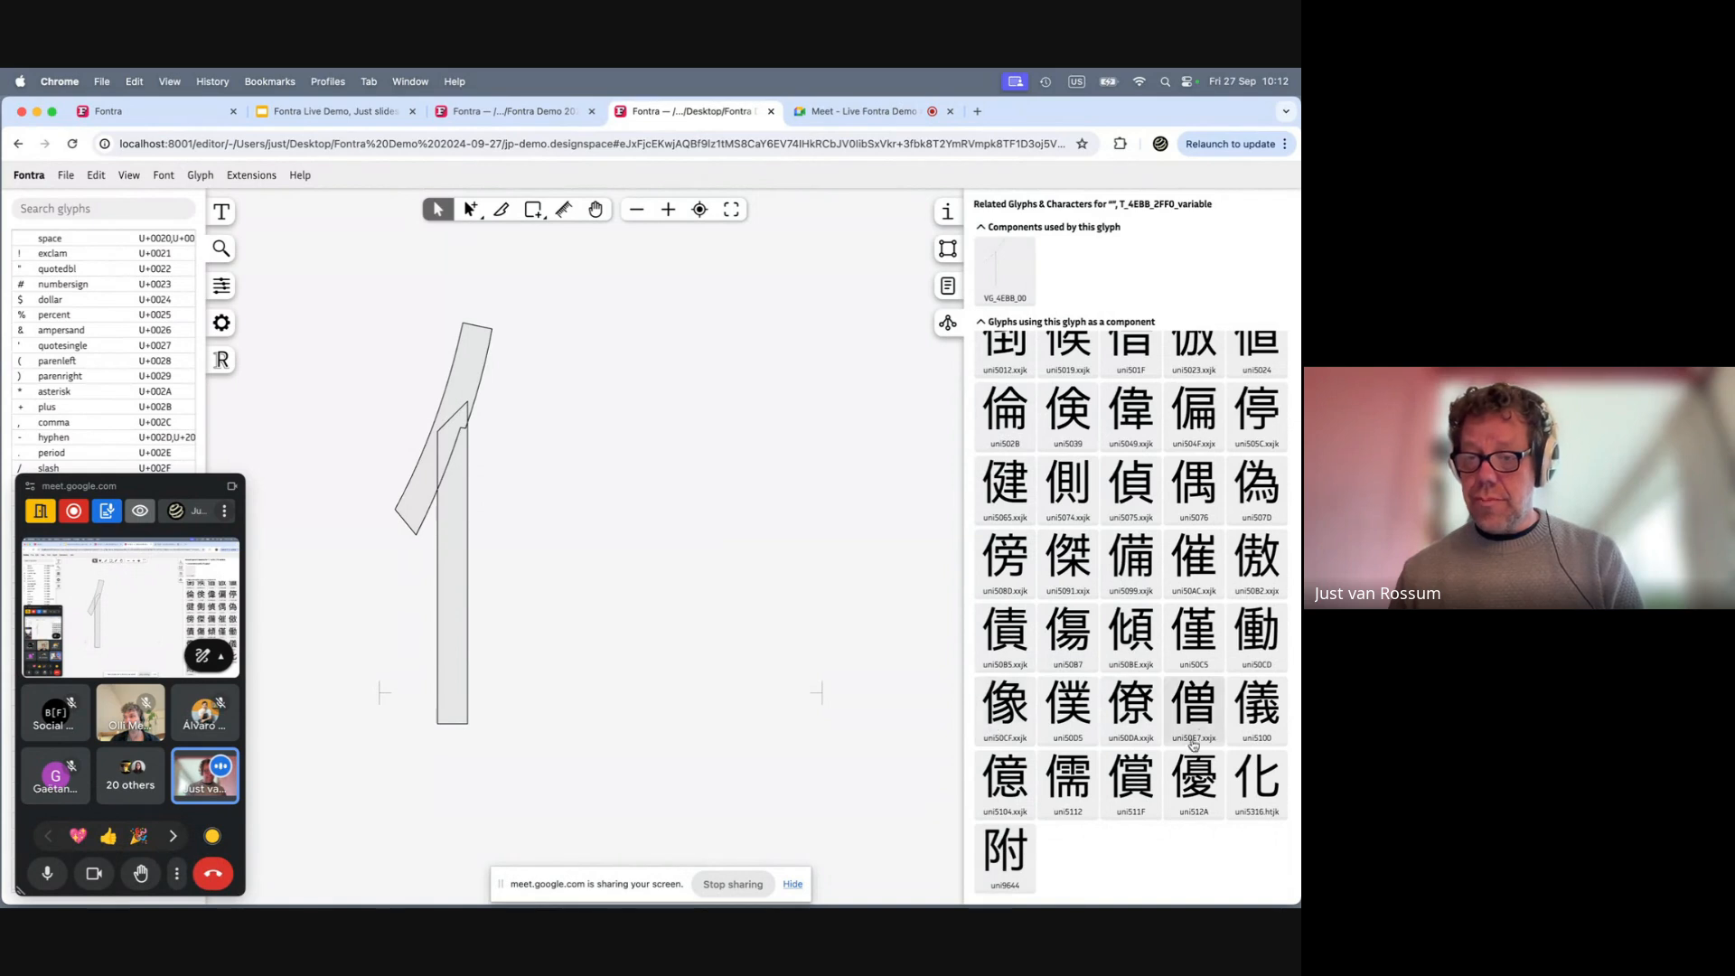
pyautogui.scroll(2, 1146, 588)
pyautogui.scroll(-1, 1146, 587)
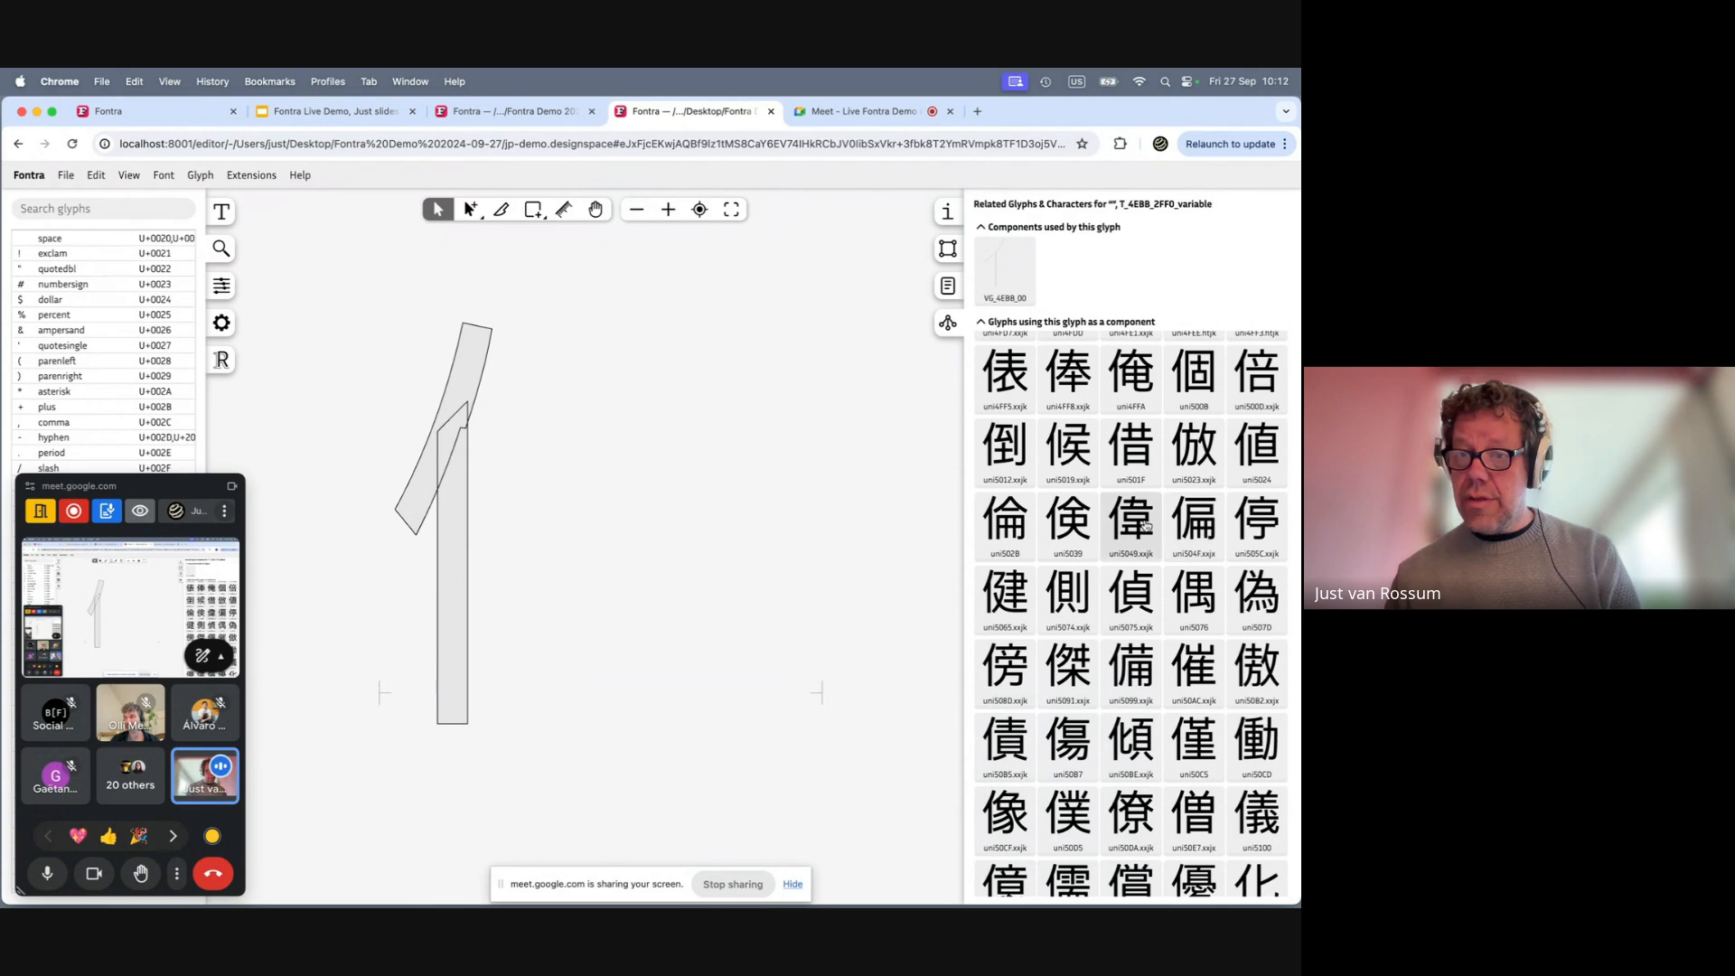
# Open uni501F from the list and go through its T_2FF0_6614_variable component to the uni63AA glyph
pyautogui.doubleClick(1135, 451)
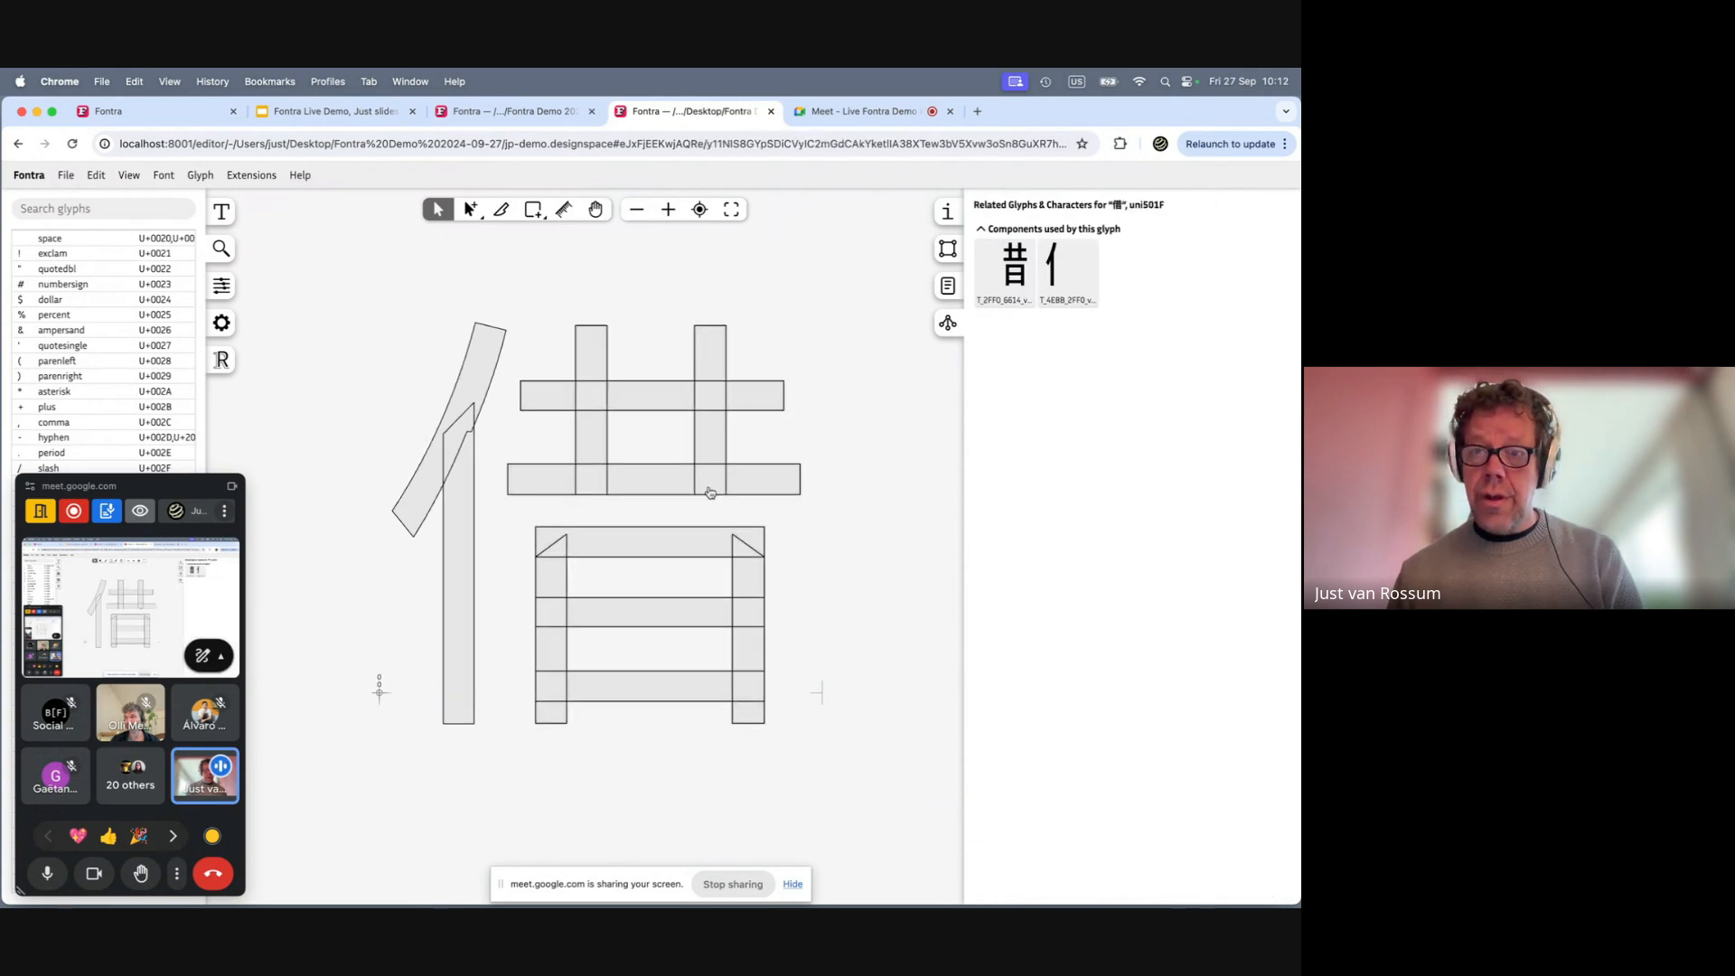
pyautogui.doubleClick(1018, 268)
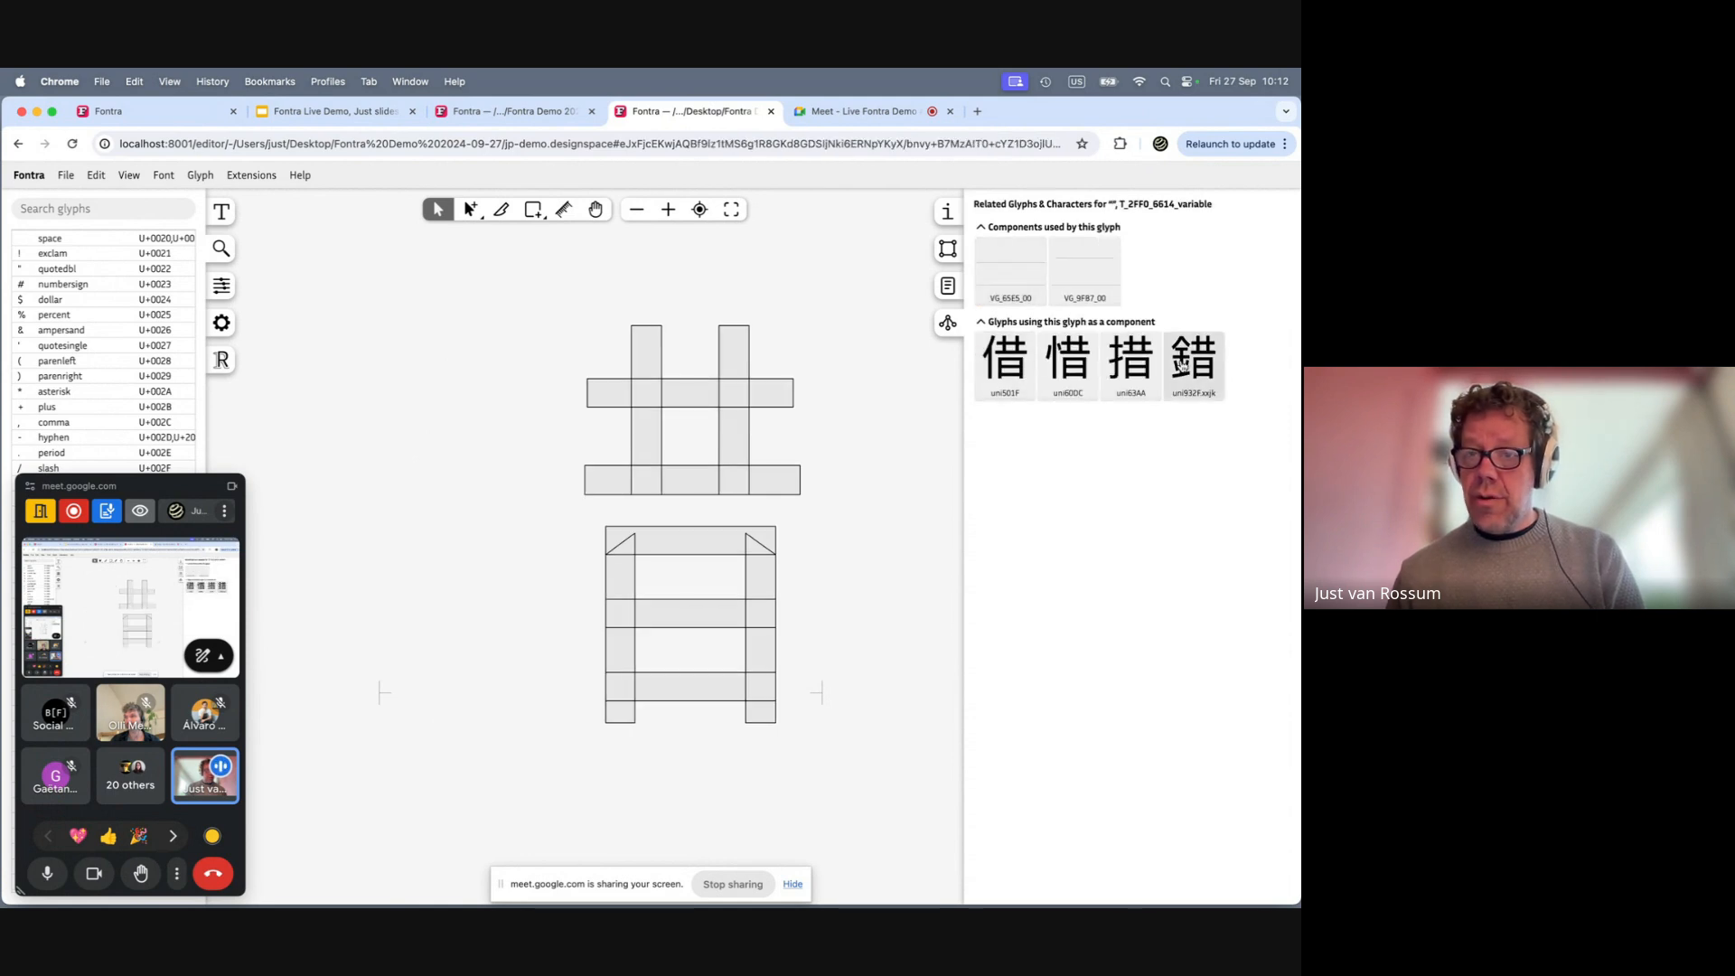
pyautogui.doubleClick(1130, 359)
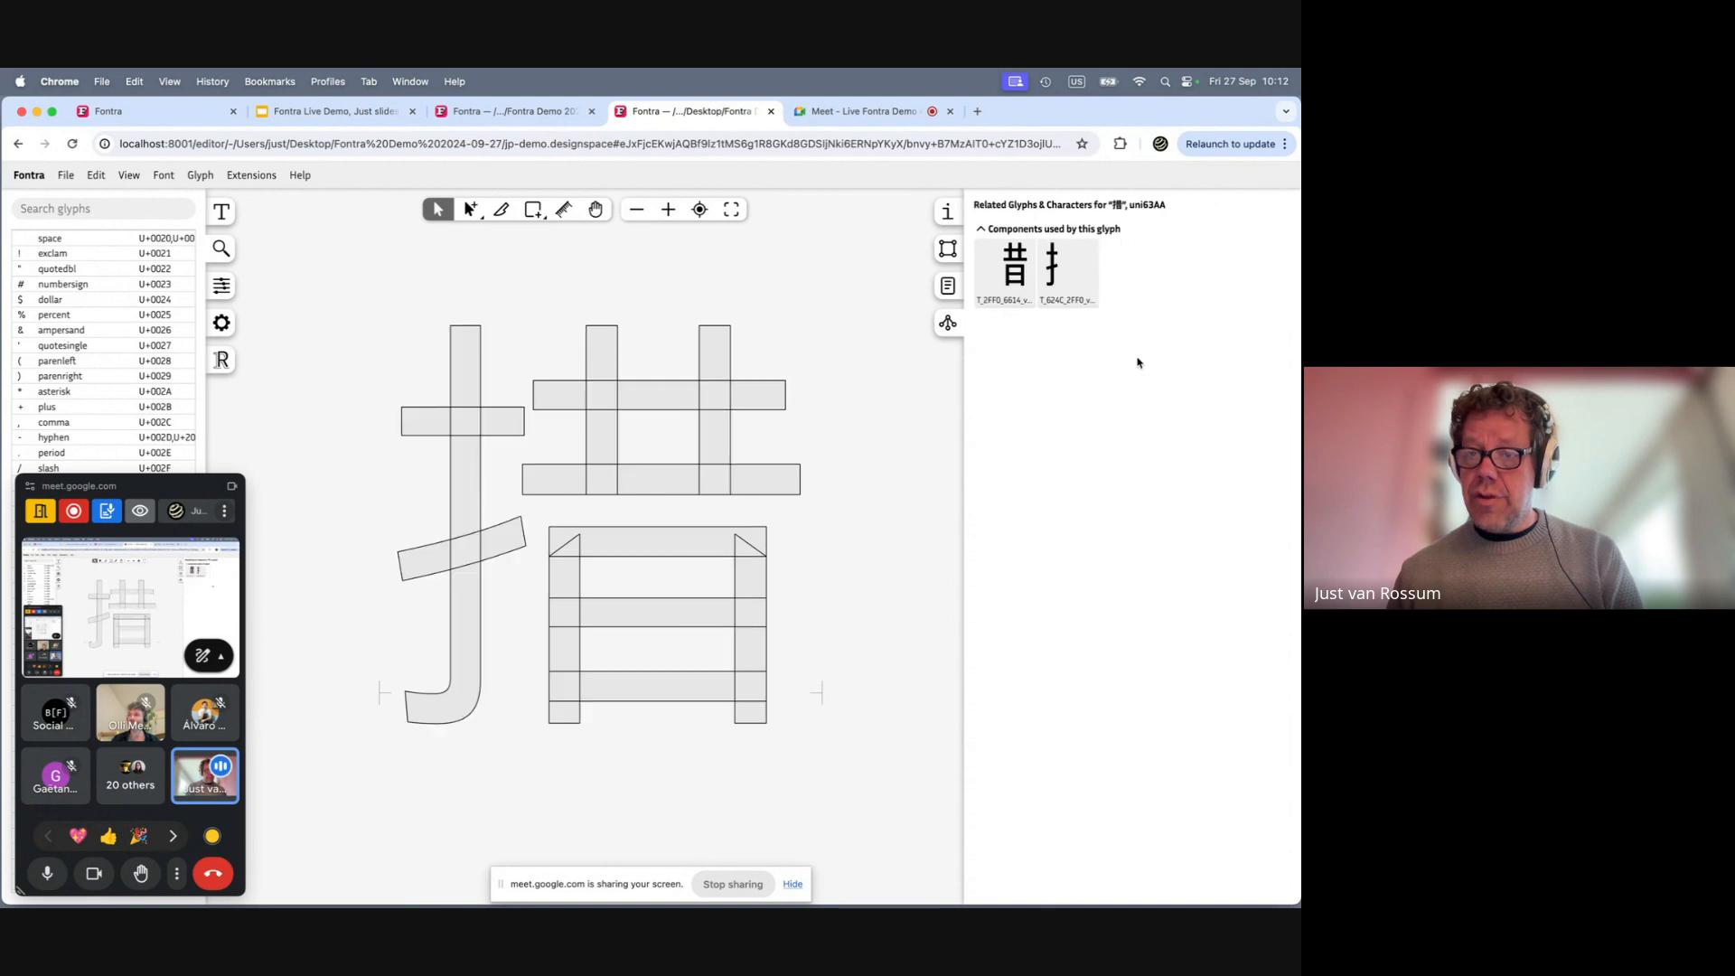
# Open the T_624C_2FF0_variable component of uni63AA, browse the glyphs using it, and stop sharing the screen
pyautogui.doubleClick(1079, 278)
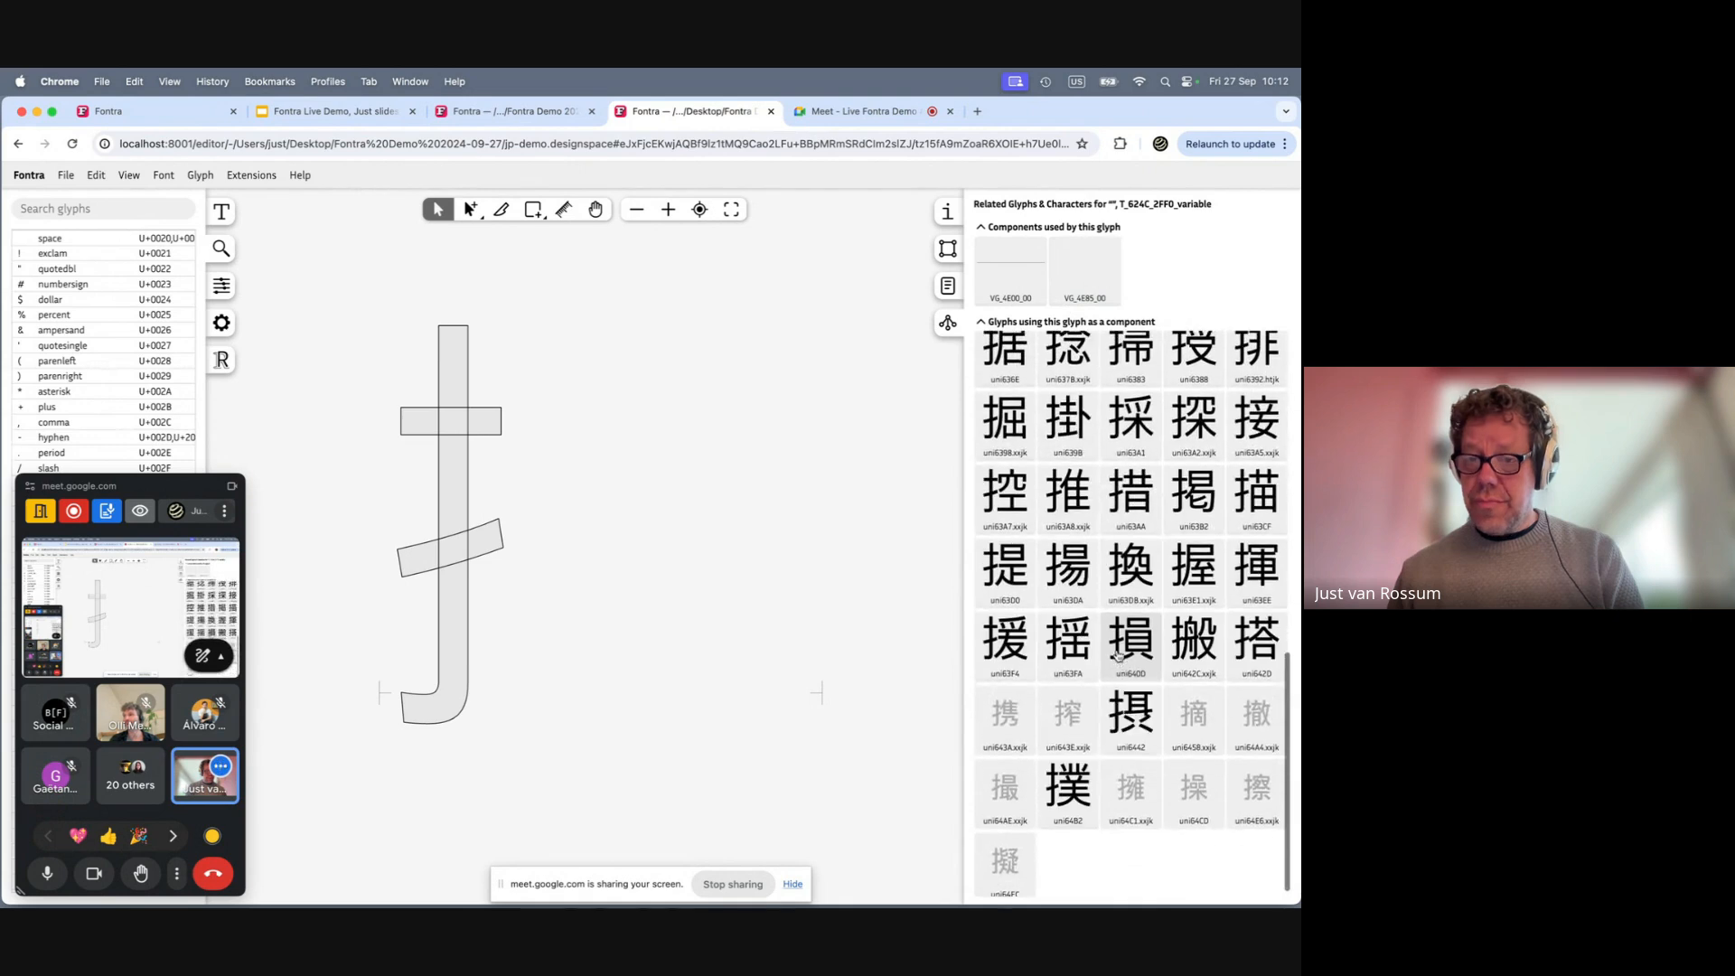
pyautogui.scroll(-10, 1118, 654)
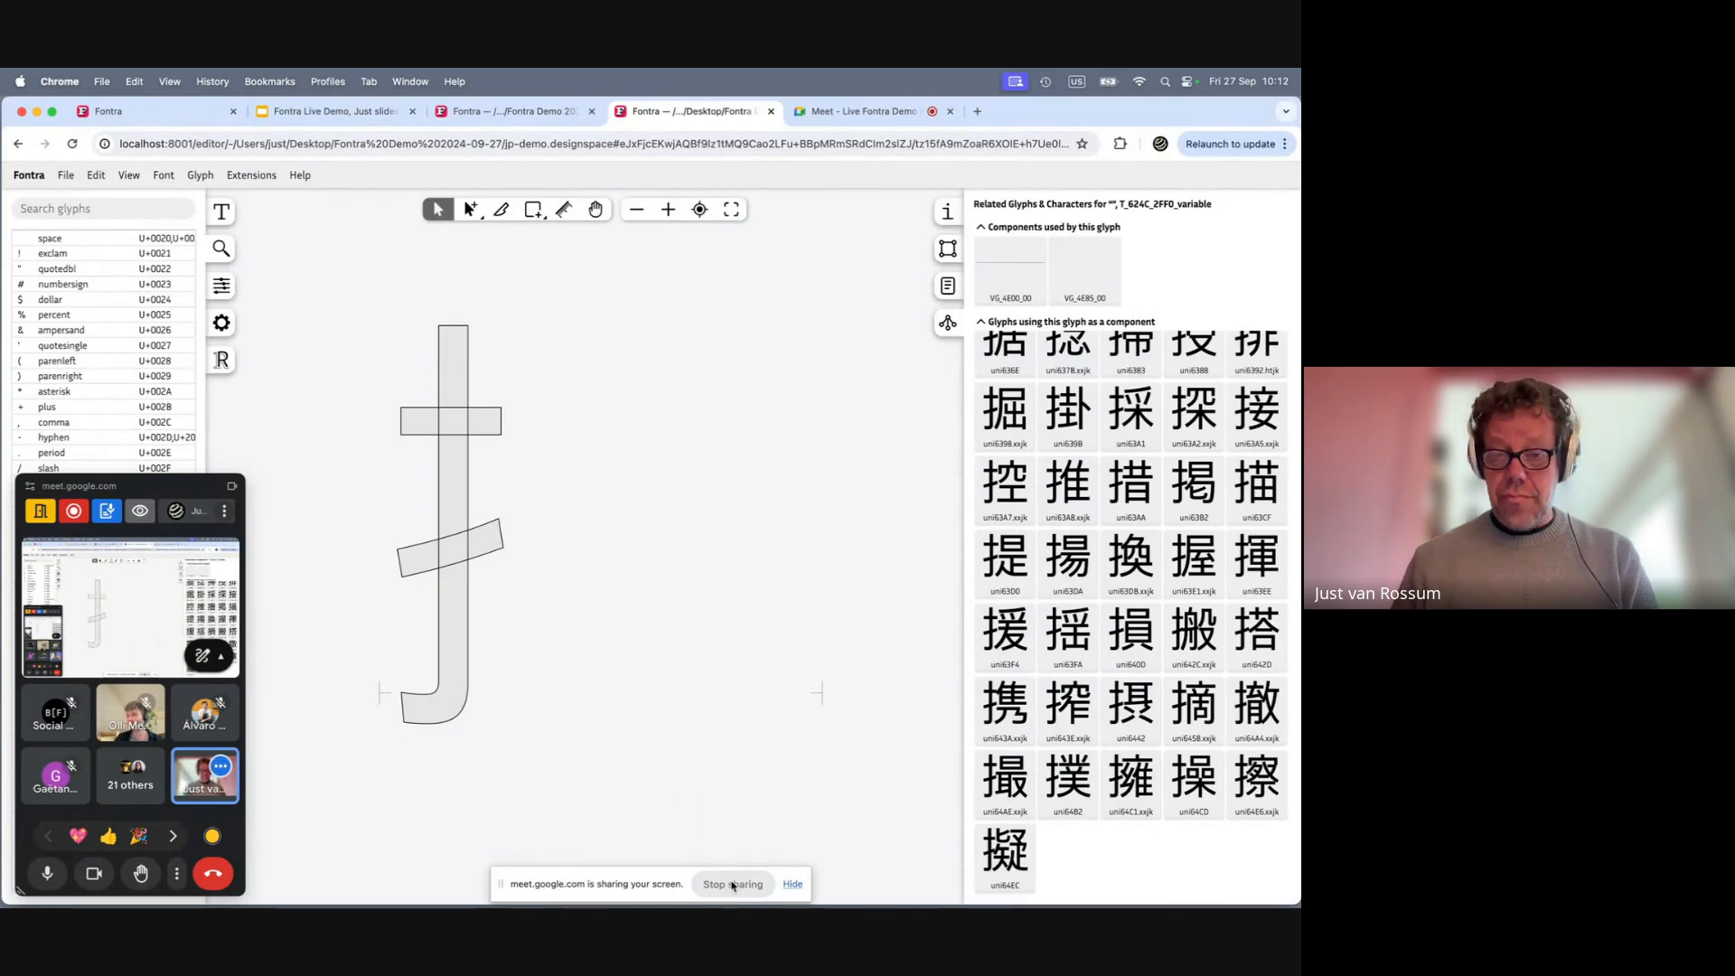
pyautogui.click(733, 885)
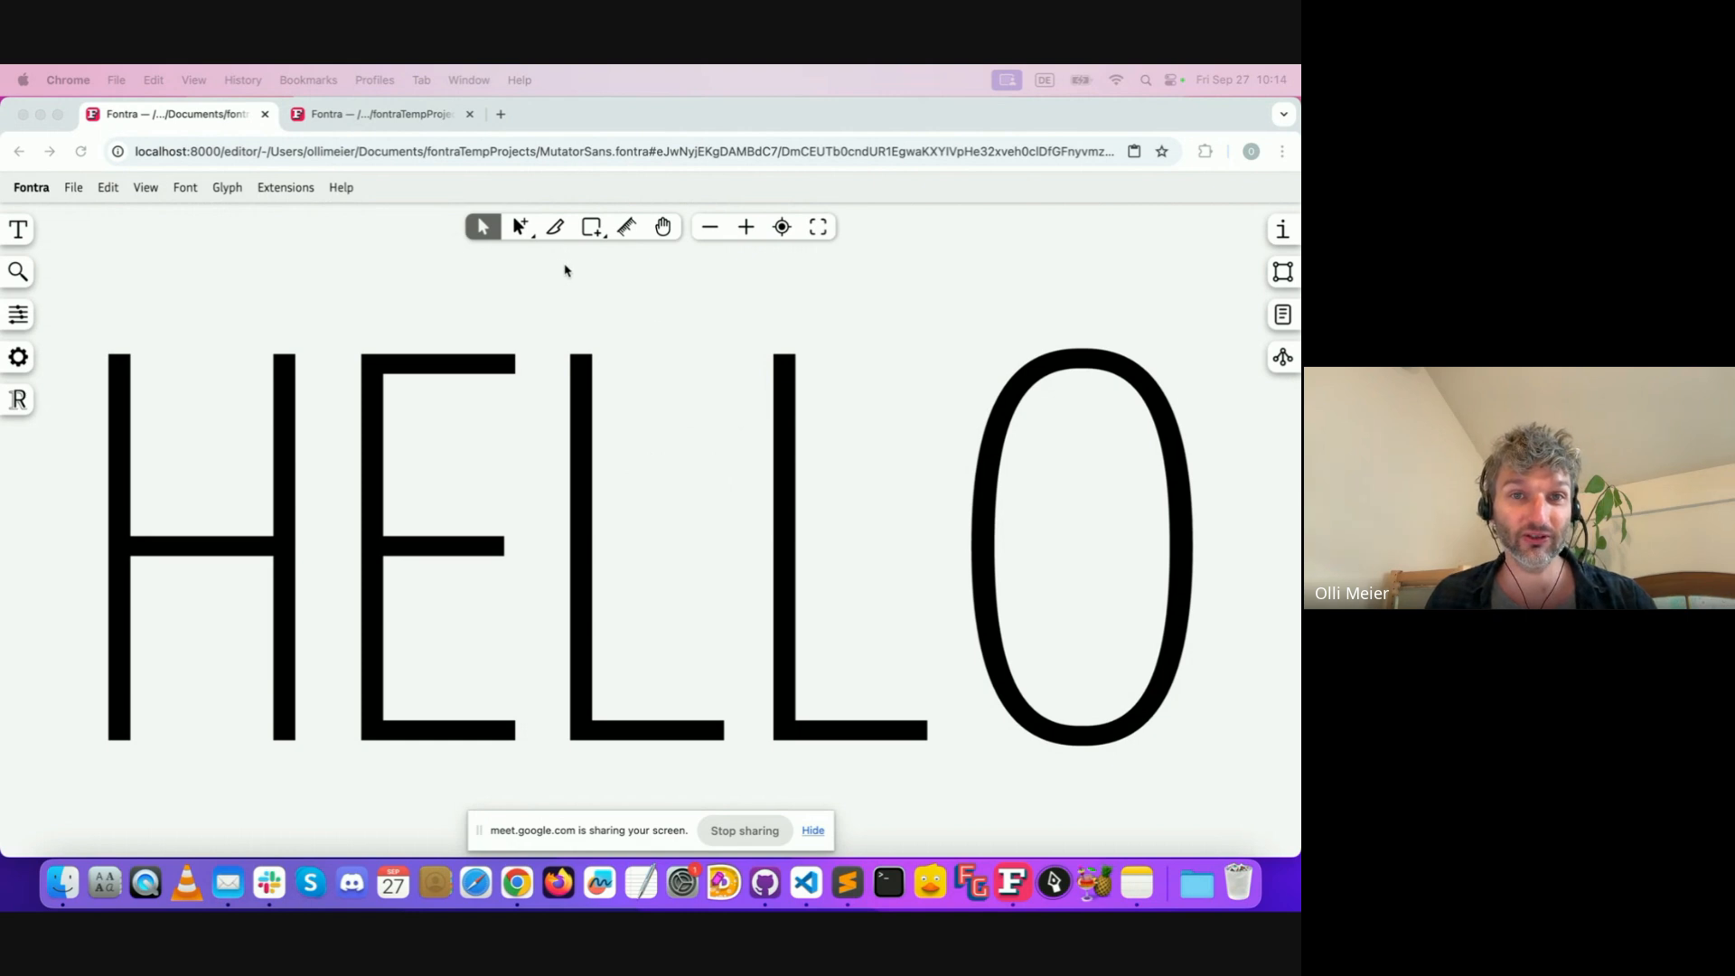
# Activate the Knife tool, open the H of HELLO for editing, and fit it in the view
pyautogui.click(555, 235)
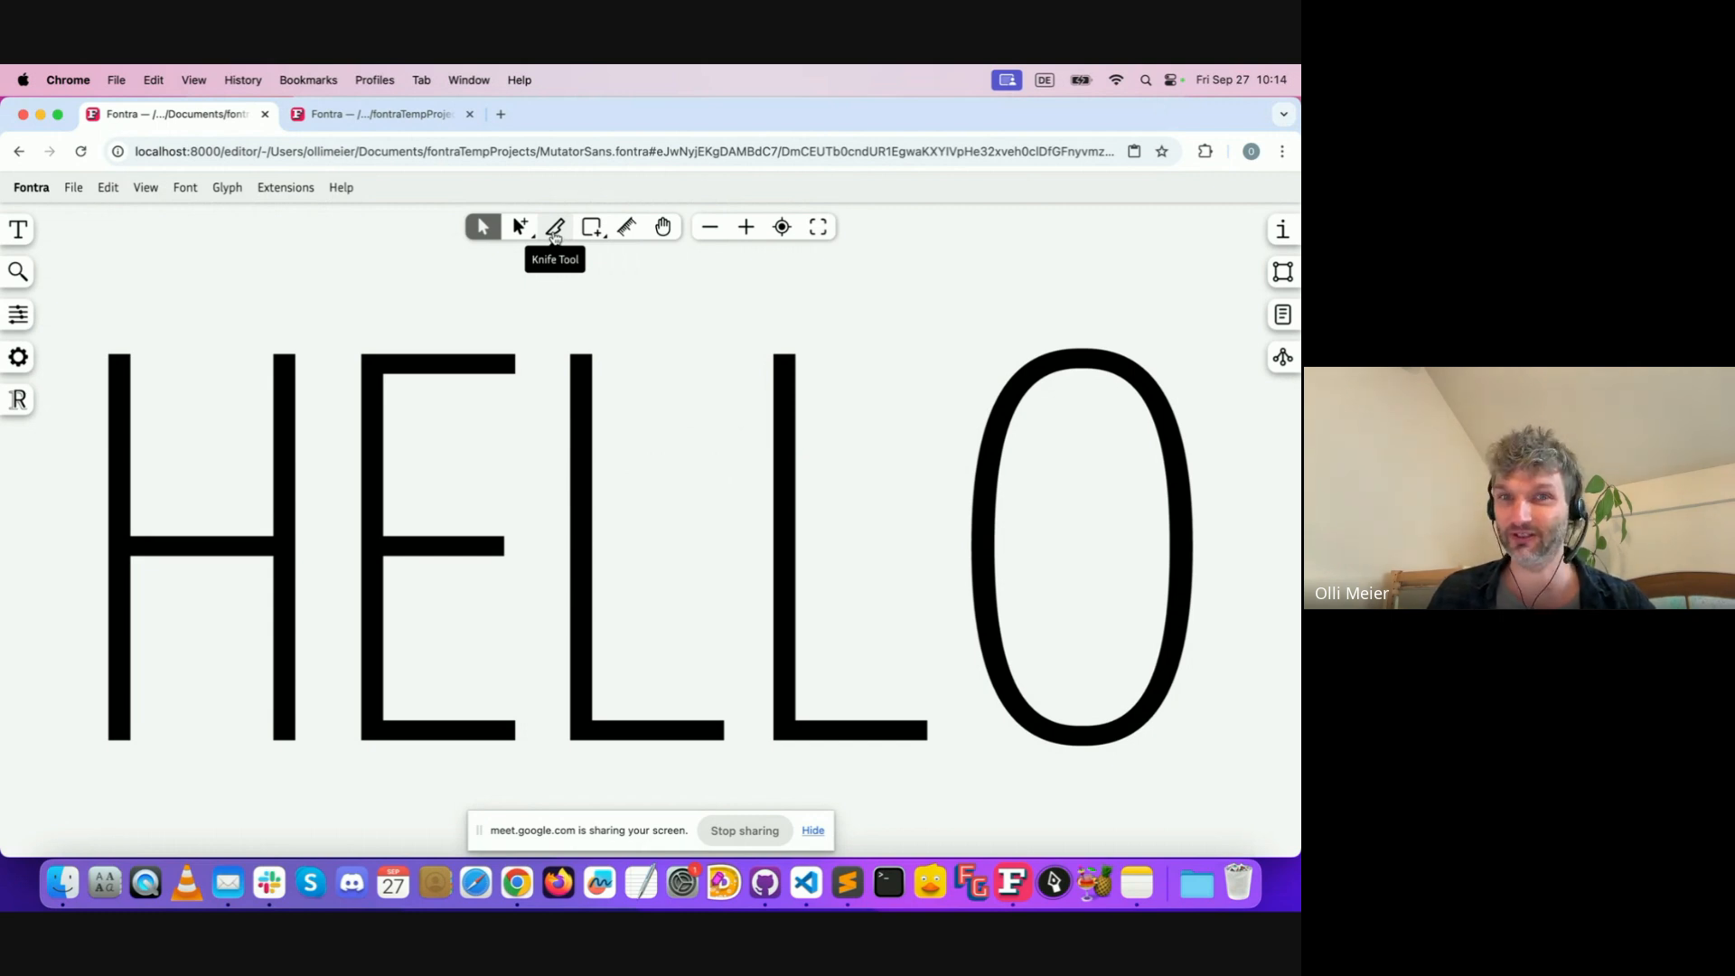
pyautogui.click(556, 235)
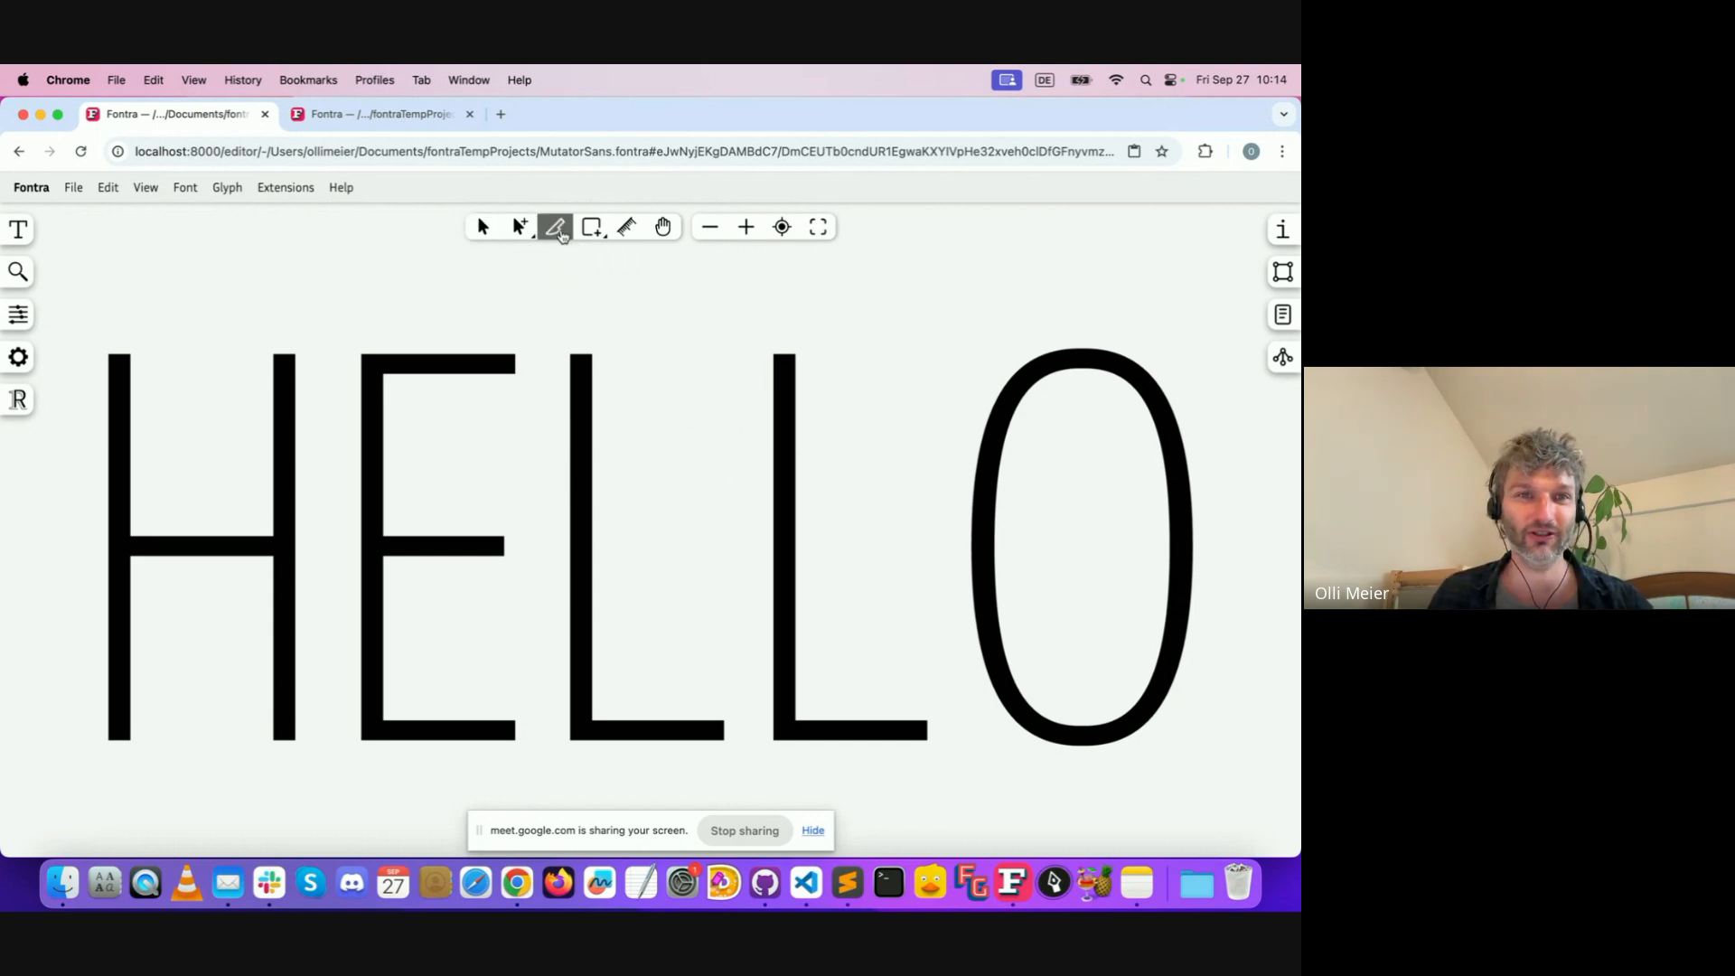
pyautogui.click(270, 456)
pyautogui.click(782, 227)
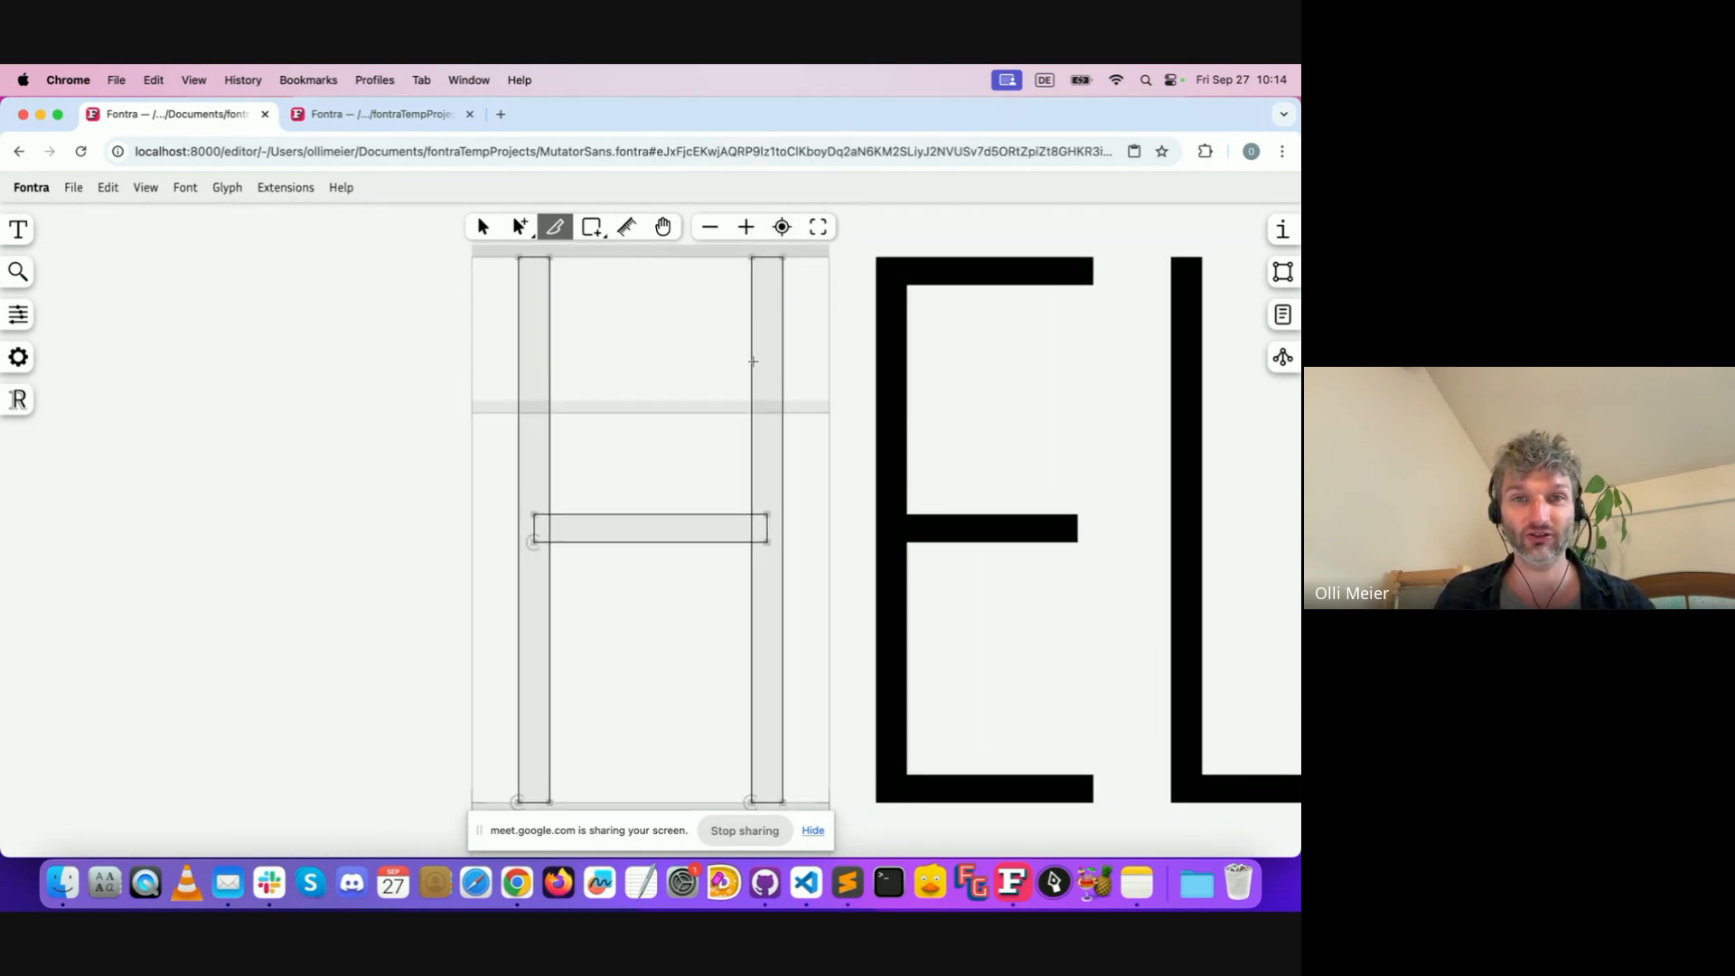
# Try straight and diagonal knife cuts across the H's stems and crossbar, undo them, and slice both stems near their upper ends
pyautogui.moveTo(470, 315); pyautogui.dragTo(894, 320)
pyautogui.moveTo(503, 366); pyautogui.dragTo(792, 495)
pyautogui.moveTo(515, 428); pyautogui.dragTo(873, 779)
pyautogui.press('super+z')
pyautogui.press('super+z')
pyautogui.press('super+z')
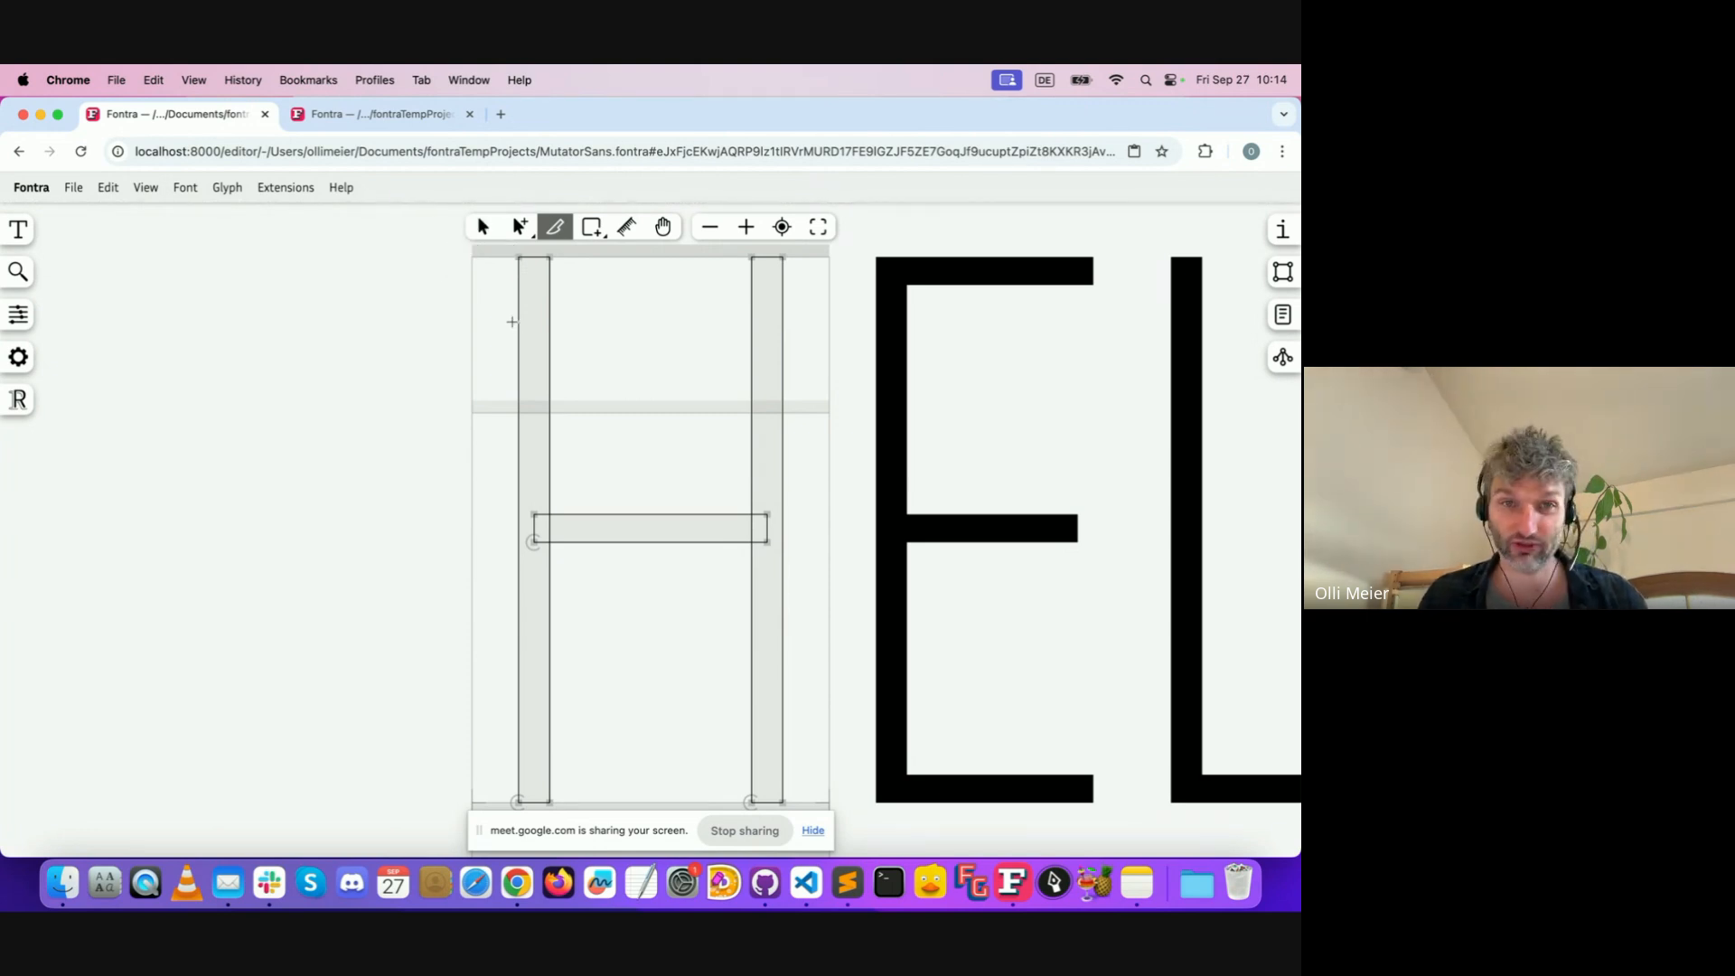
pyautogui.moveTo(486, 319); pyautogui.dragTo(801, 342)
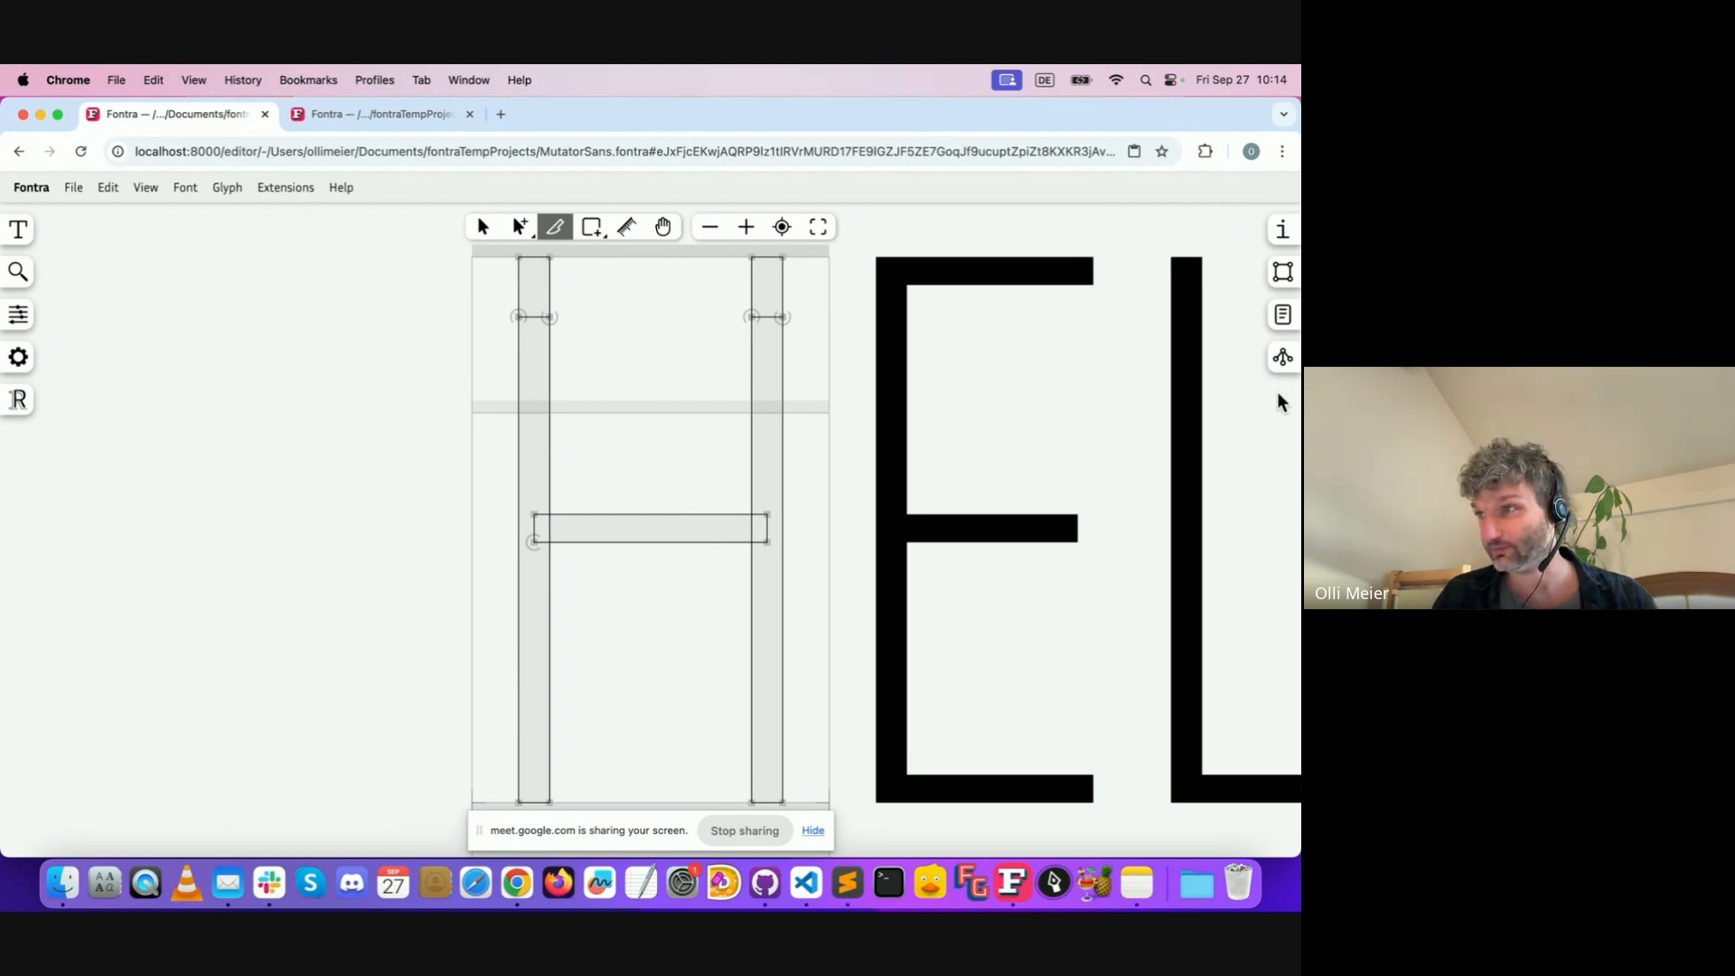
# Try opening the first stem's contour at its upper end and inserting a point on its inner edge with the Knife tool, undoing both changes
pyautogui.click(486, 230)
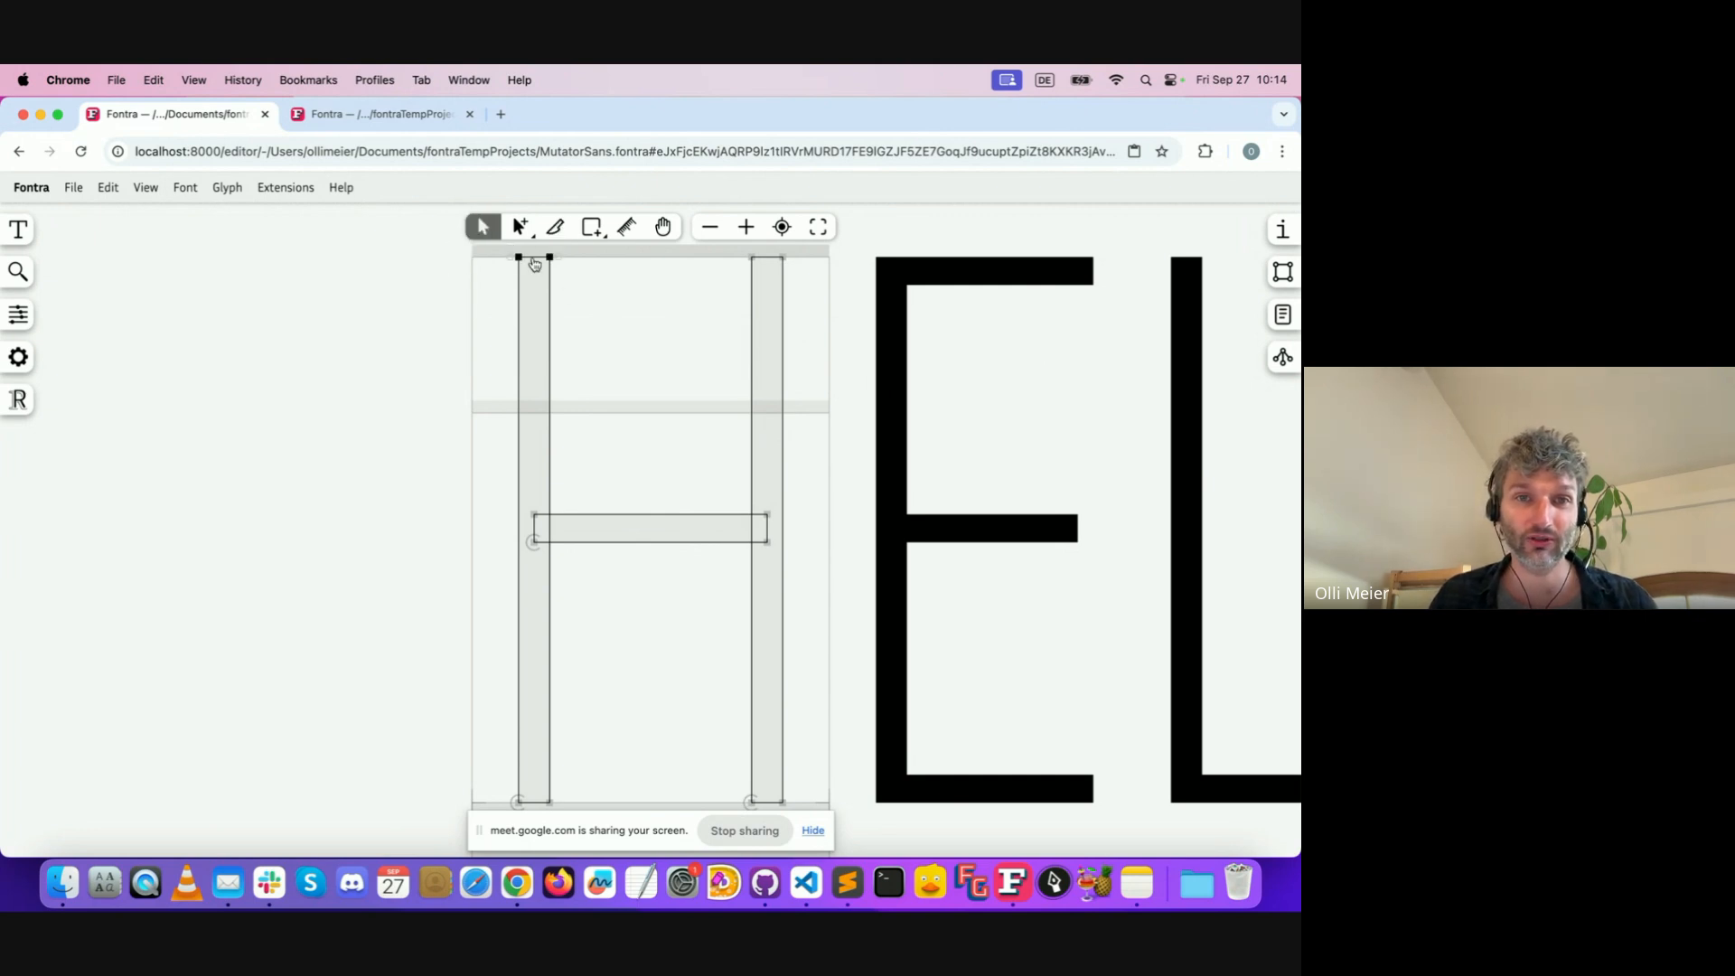
pyautogui.hotkey('alt', 'BackSpace')
pyautogui.click(557, 228)
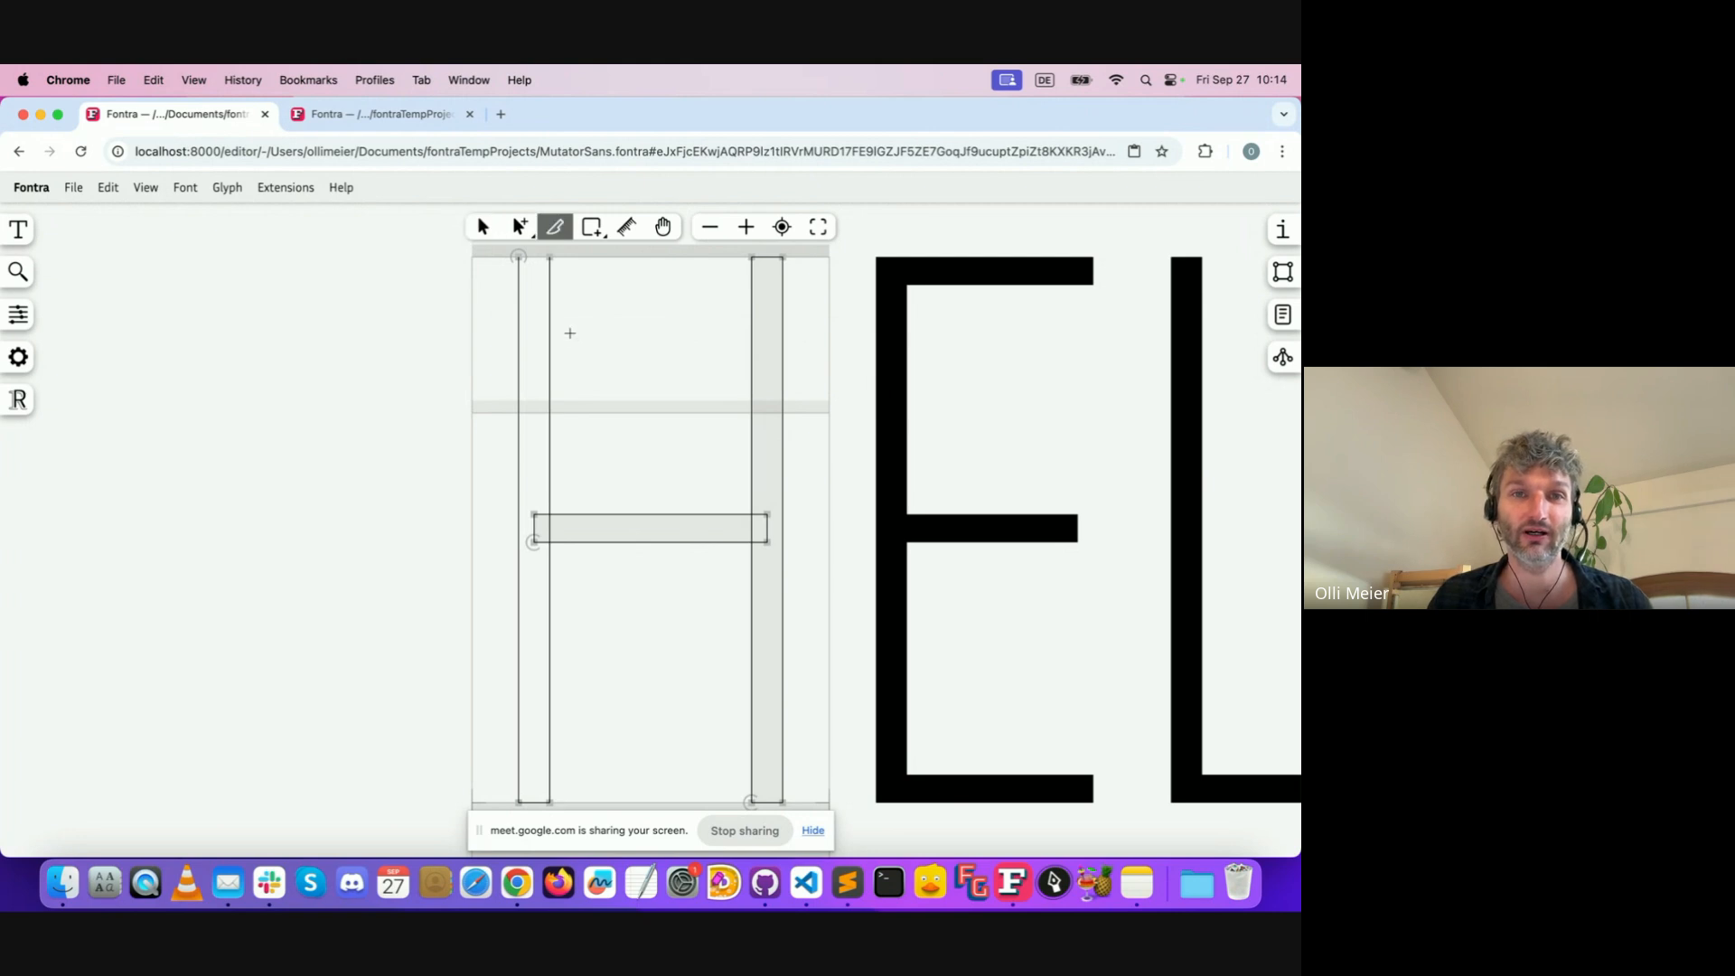
pyautogui.click(549, 352)
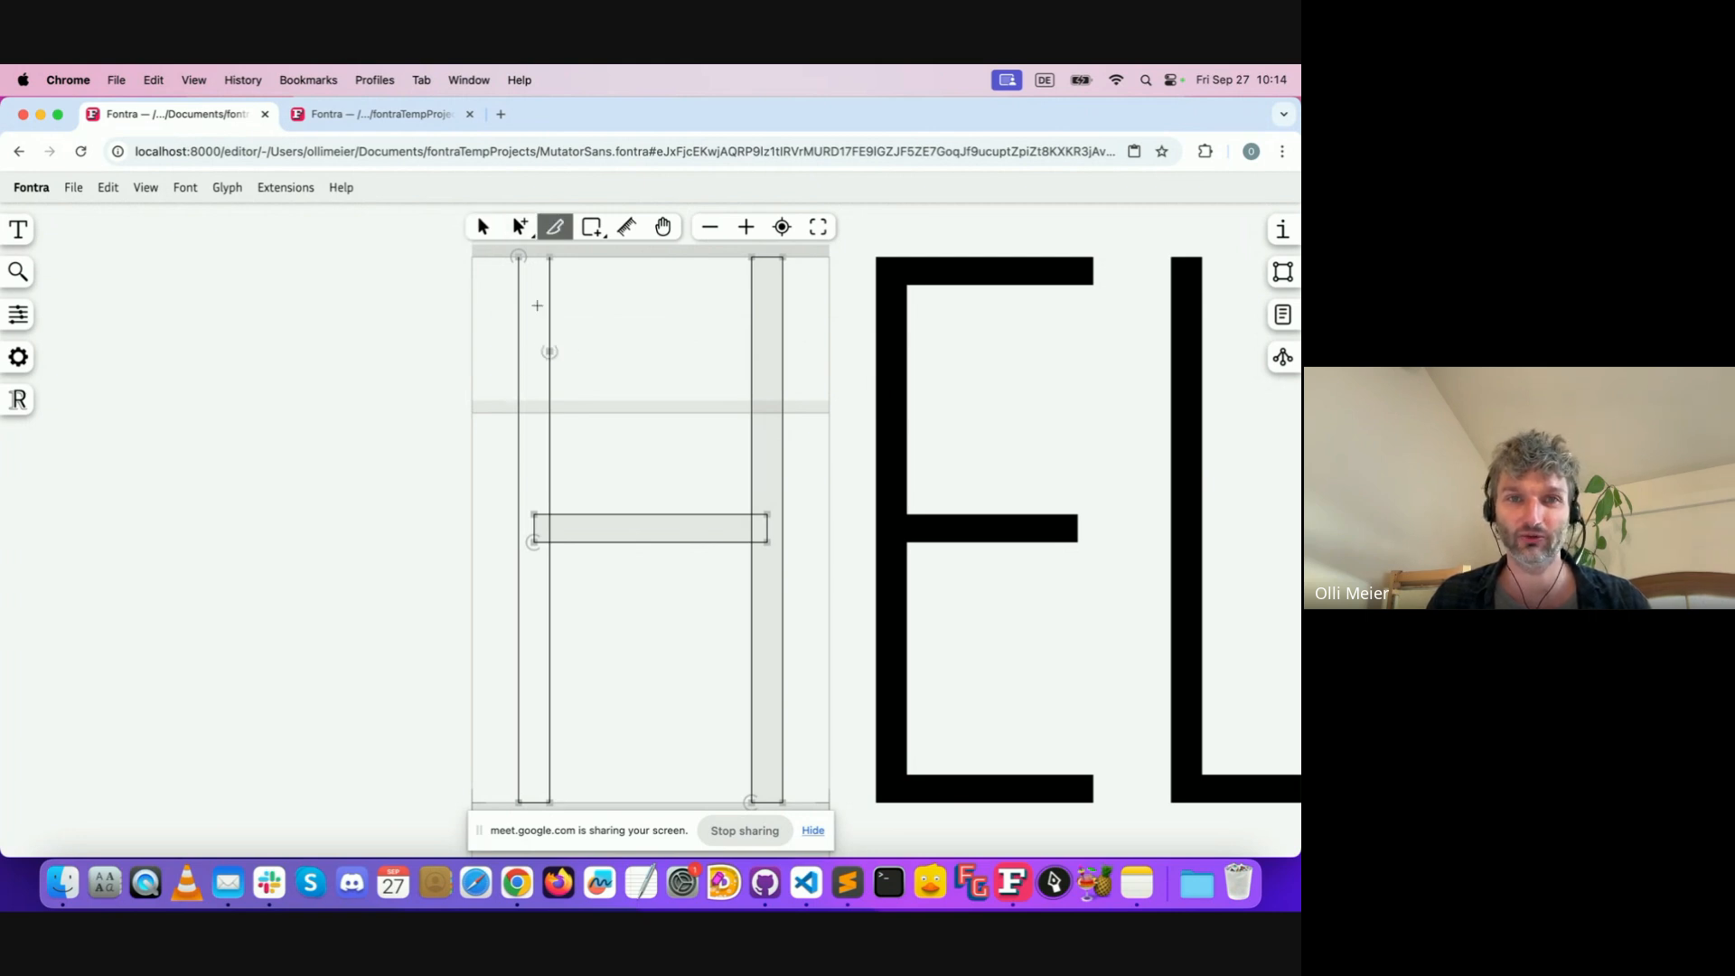
pyautogui.press('super+z')
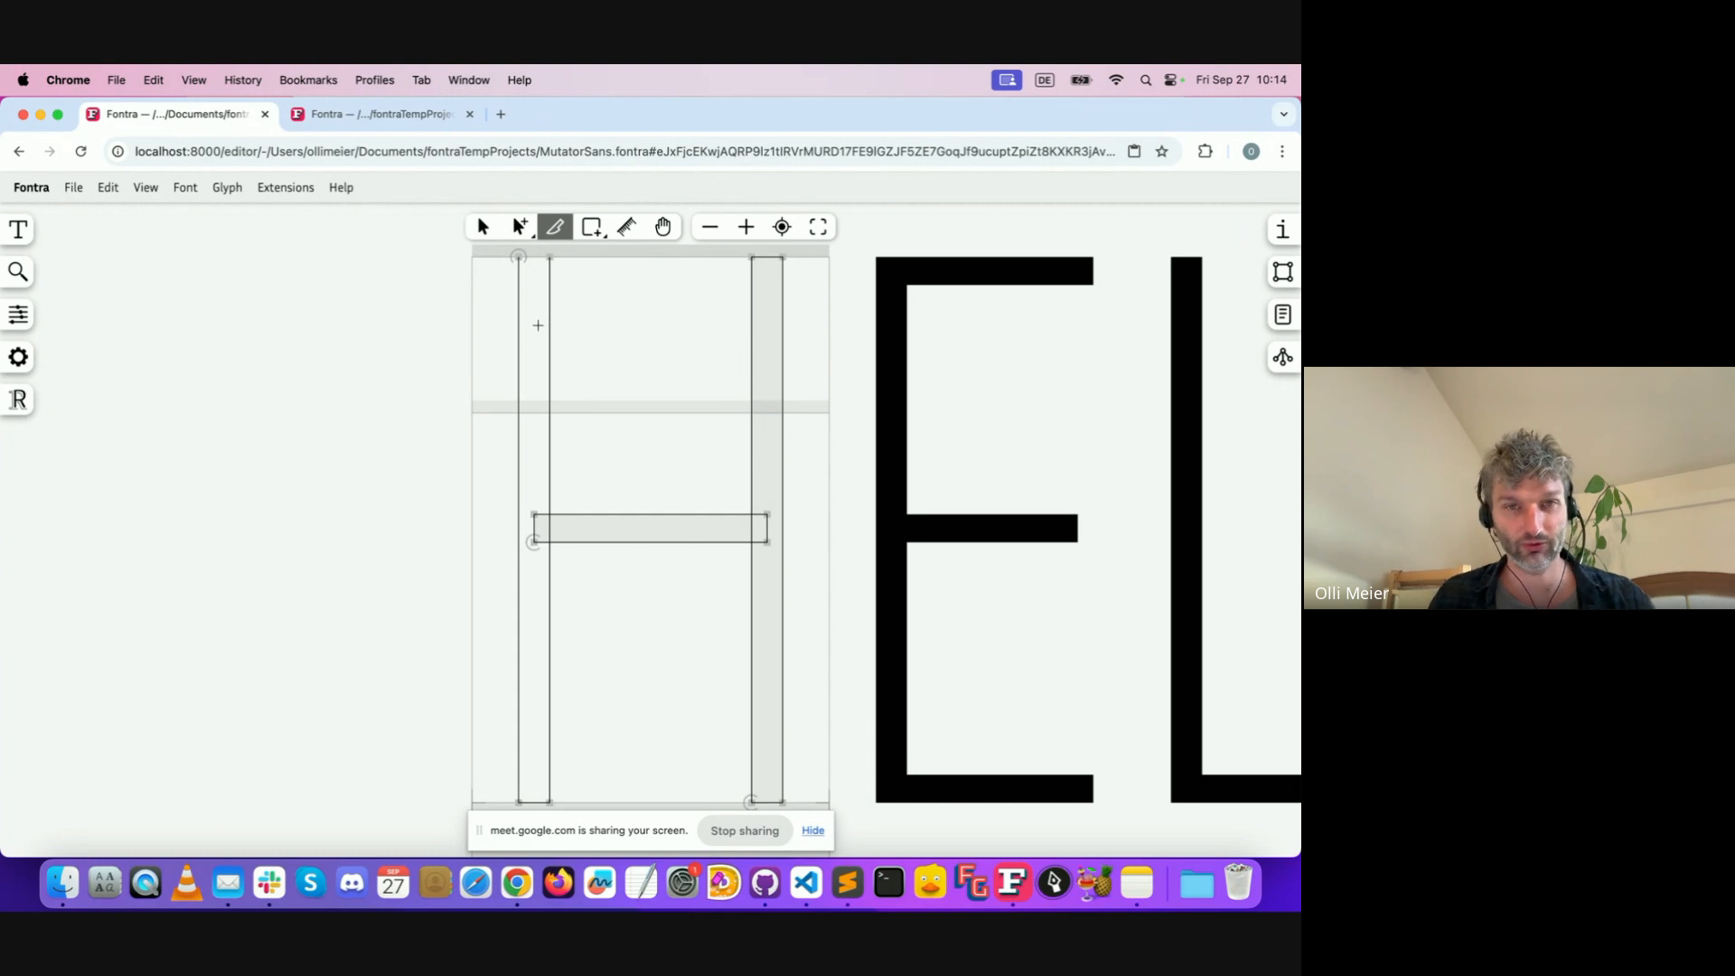
pyautogui.press('super+z')
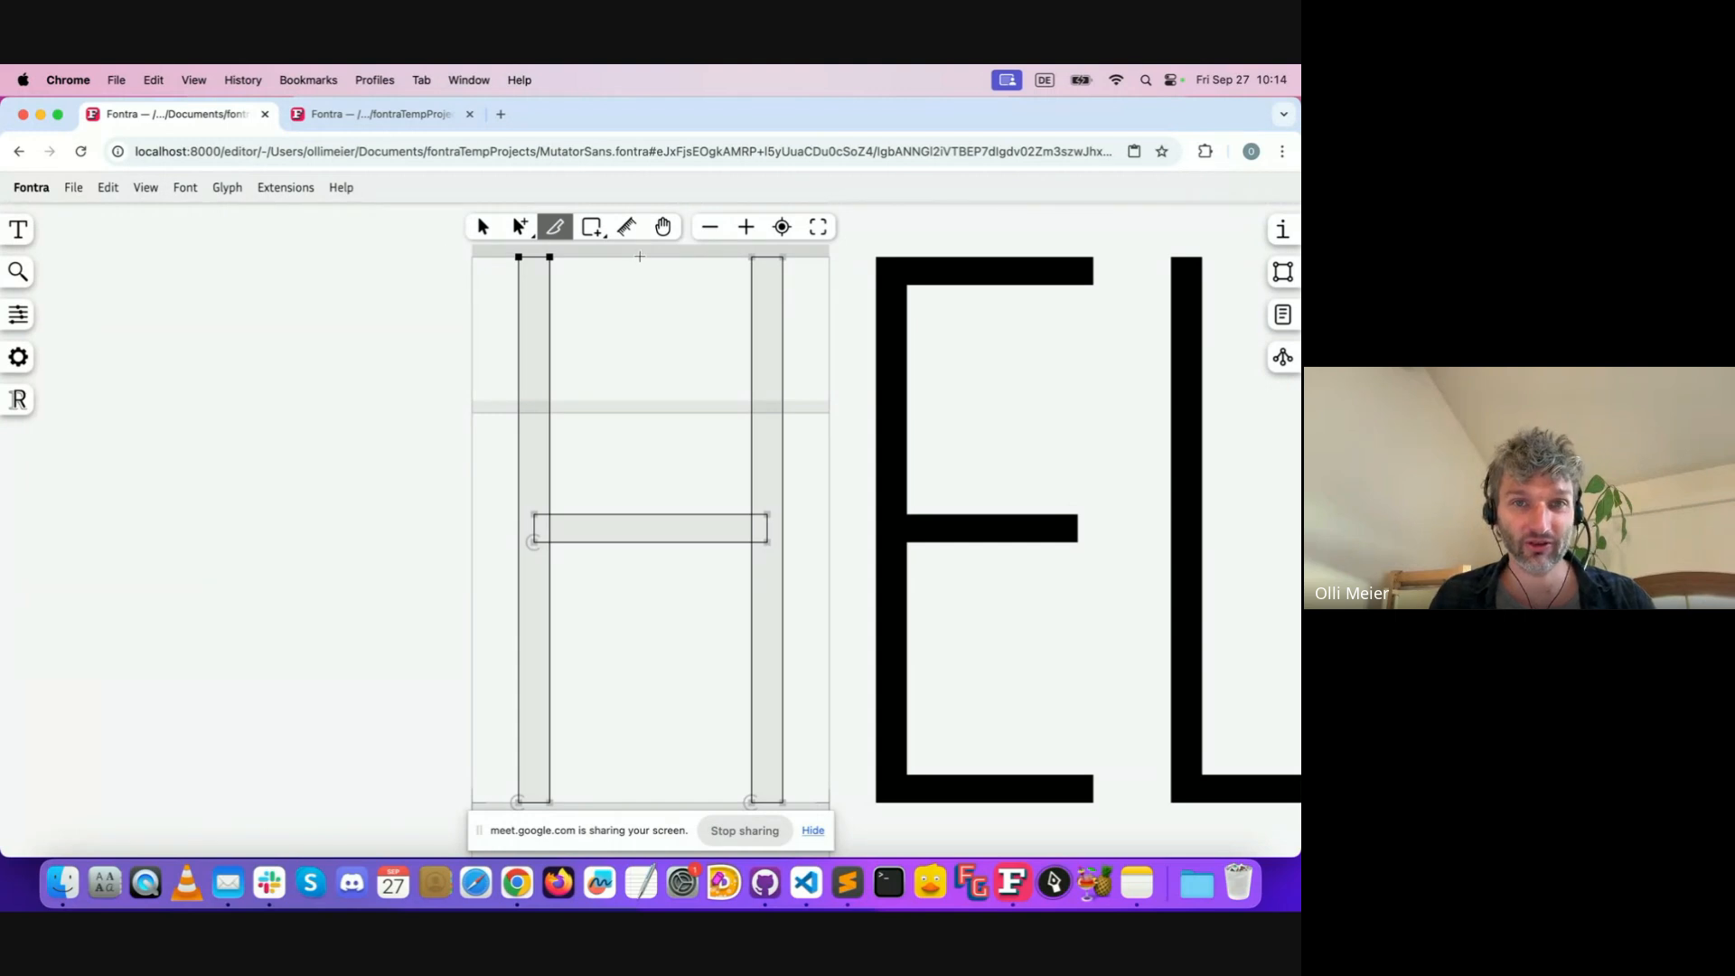
# Replace the sample text with C, fit it in the view, and open the C glyph for editing
pyautogui.click(32, 232)
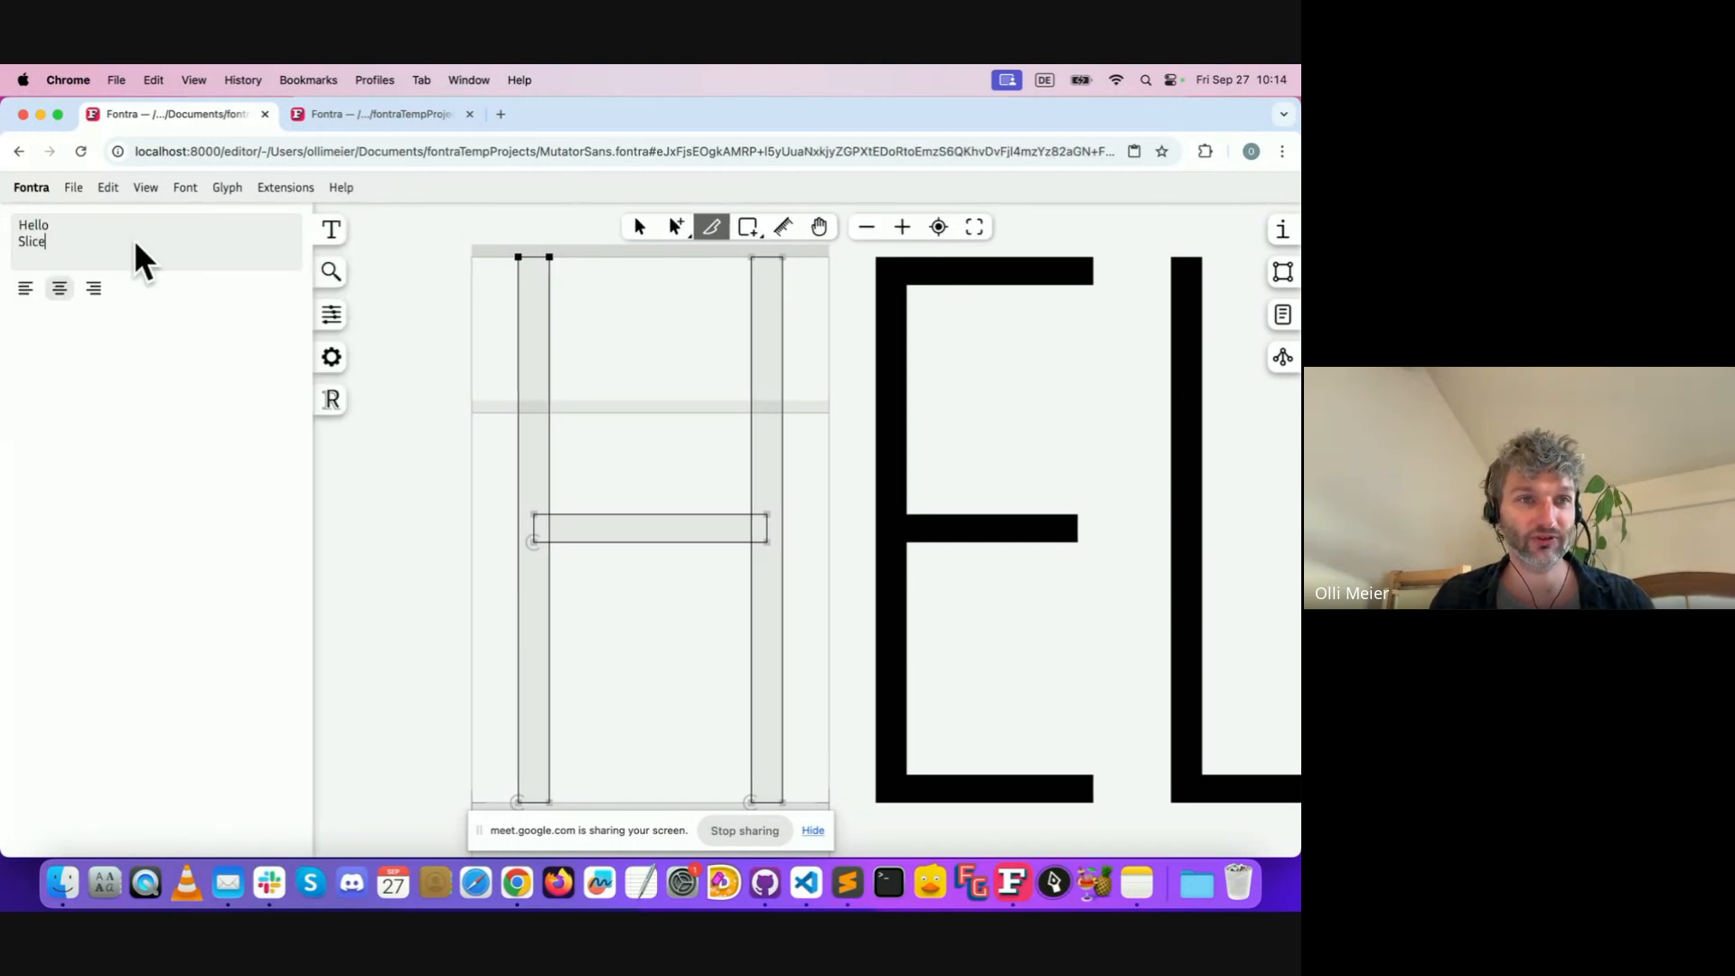
pyautogui.write('O')
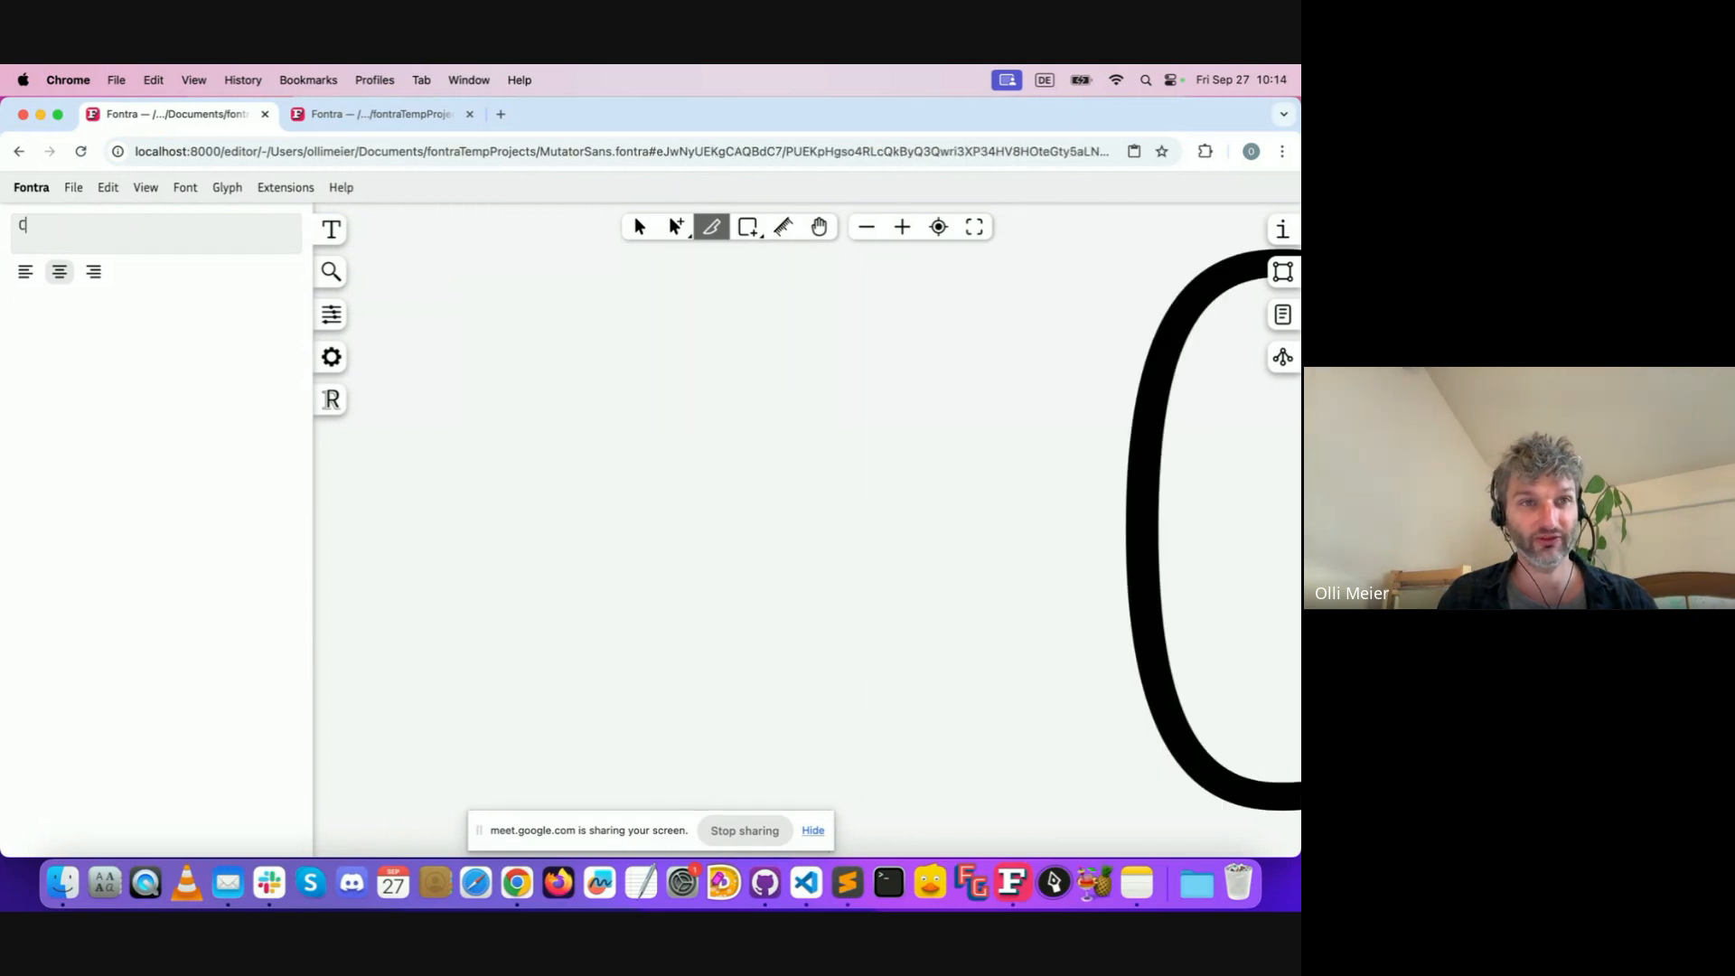
pyautogui.click(938, 226)
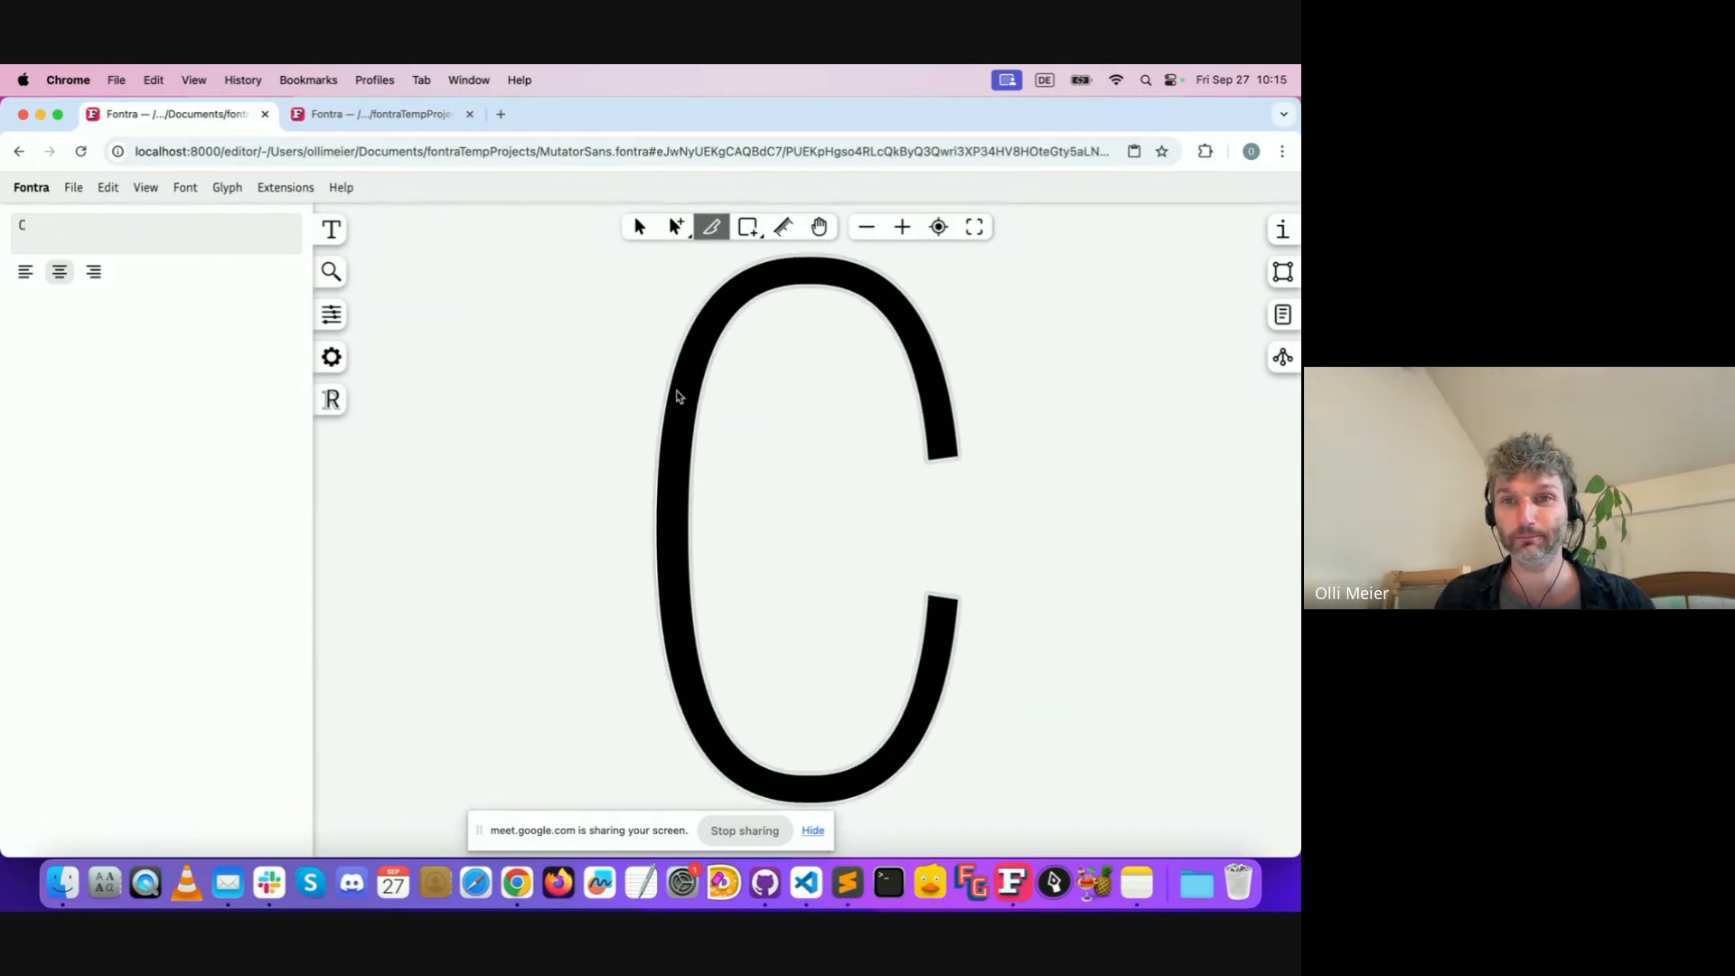
pyautogui.doubleClick(792, 425)
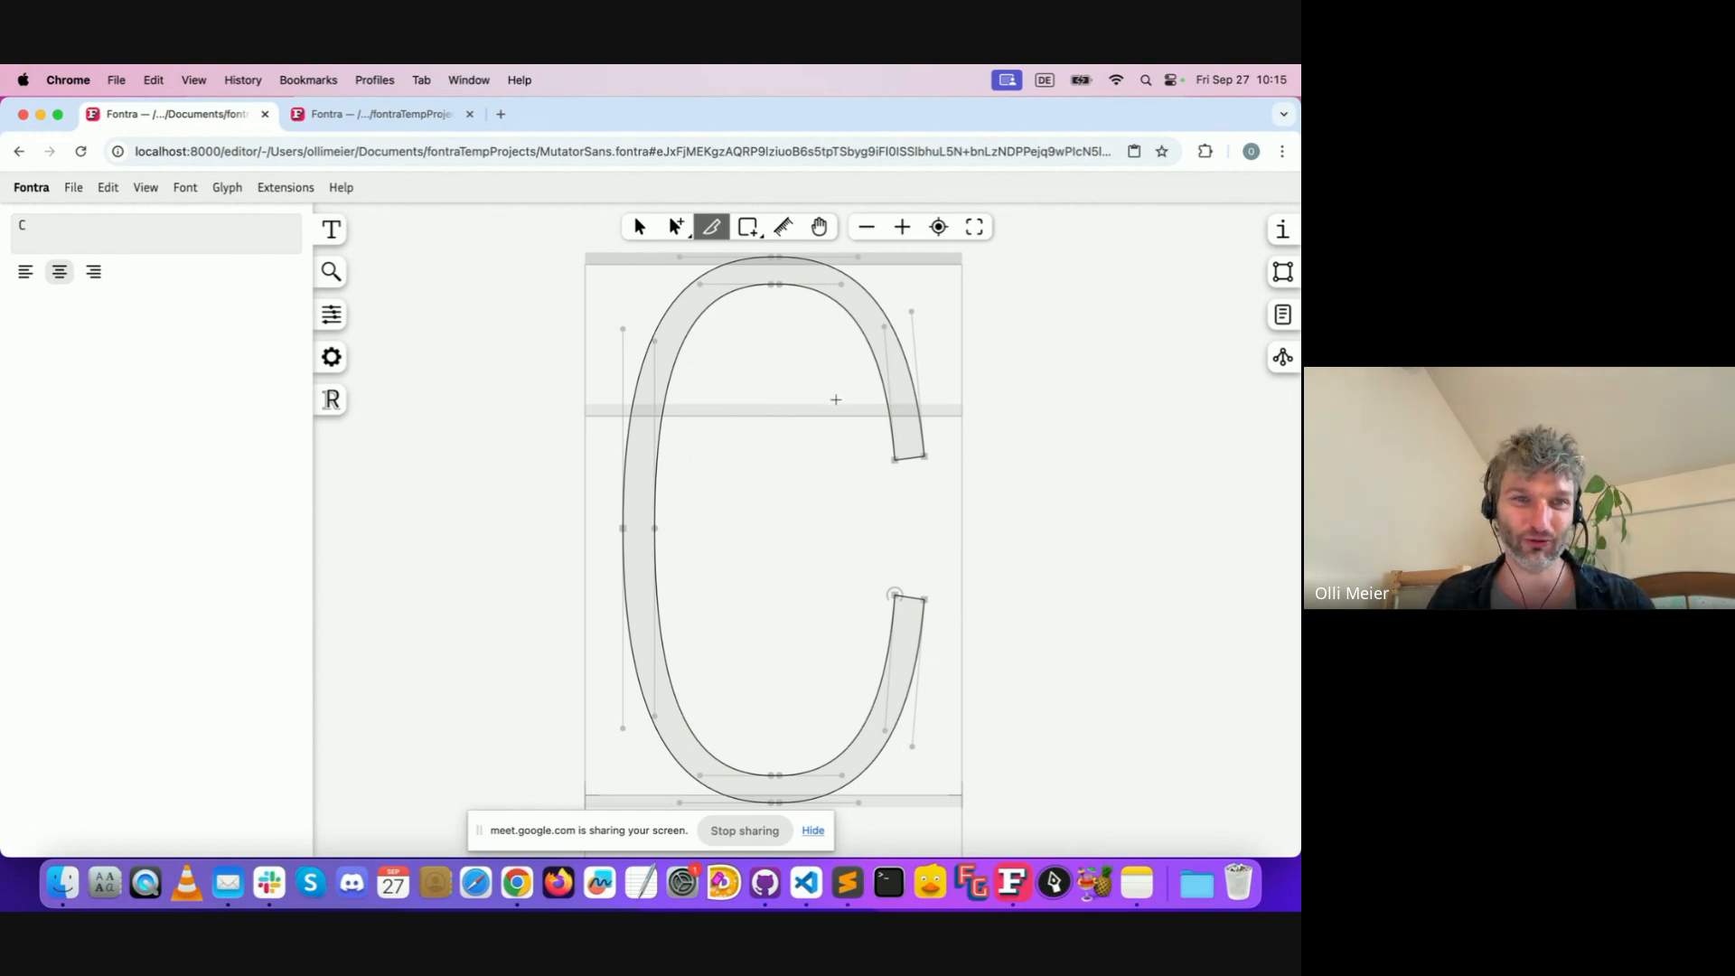
# Enable simultaneous editing of all of the C's glyph sources and slice across its upper terminal with the Knife tool
pyautogui.click(332, 318)
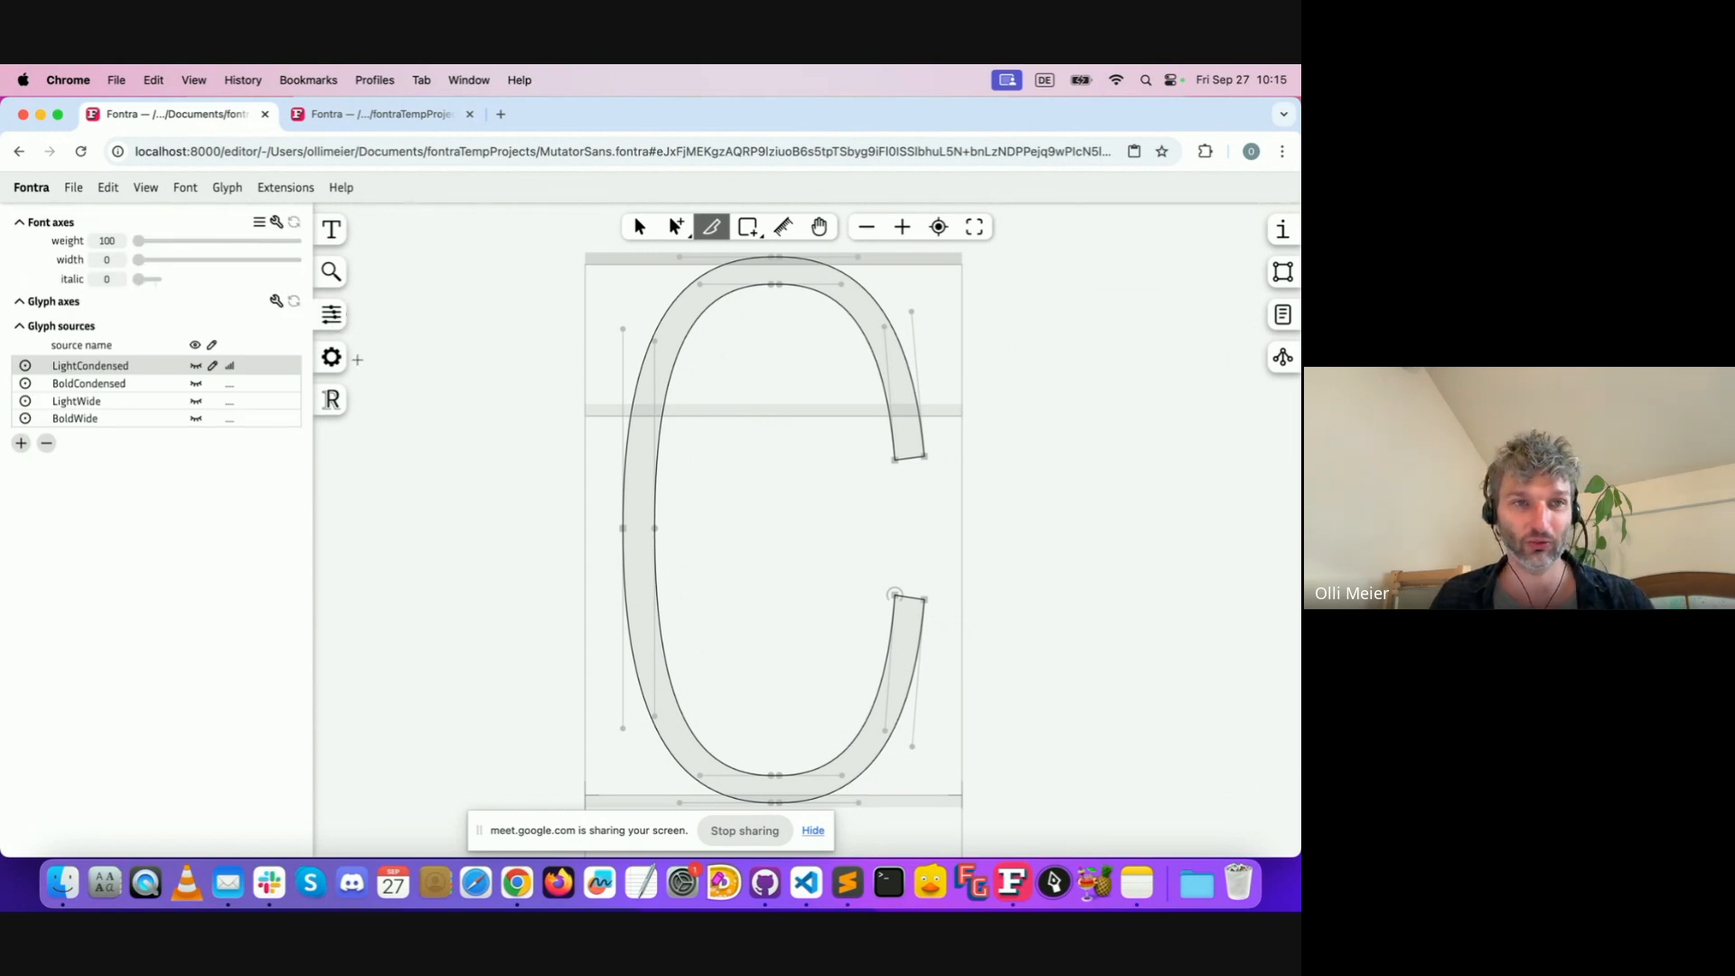
pyautogui.click(213, 348)
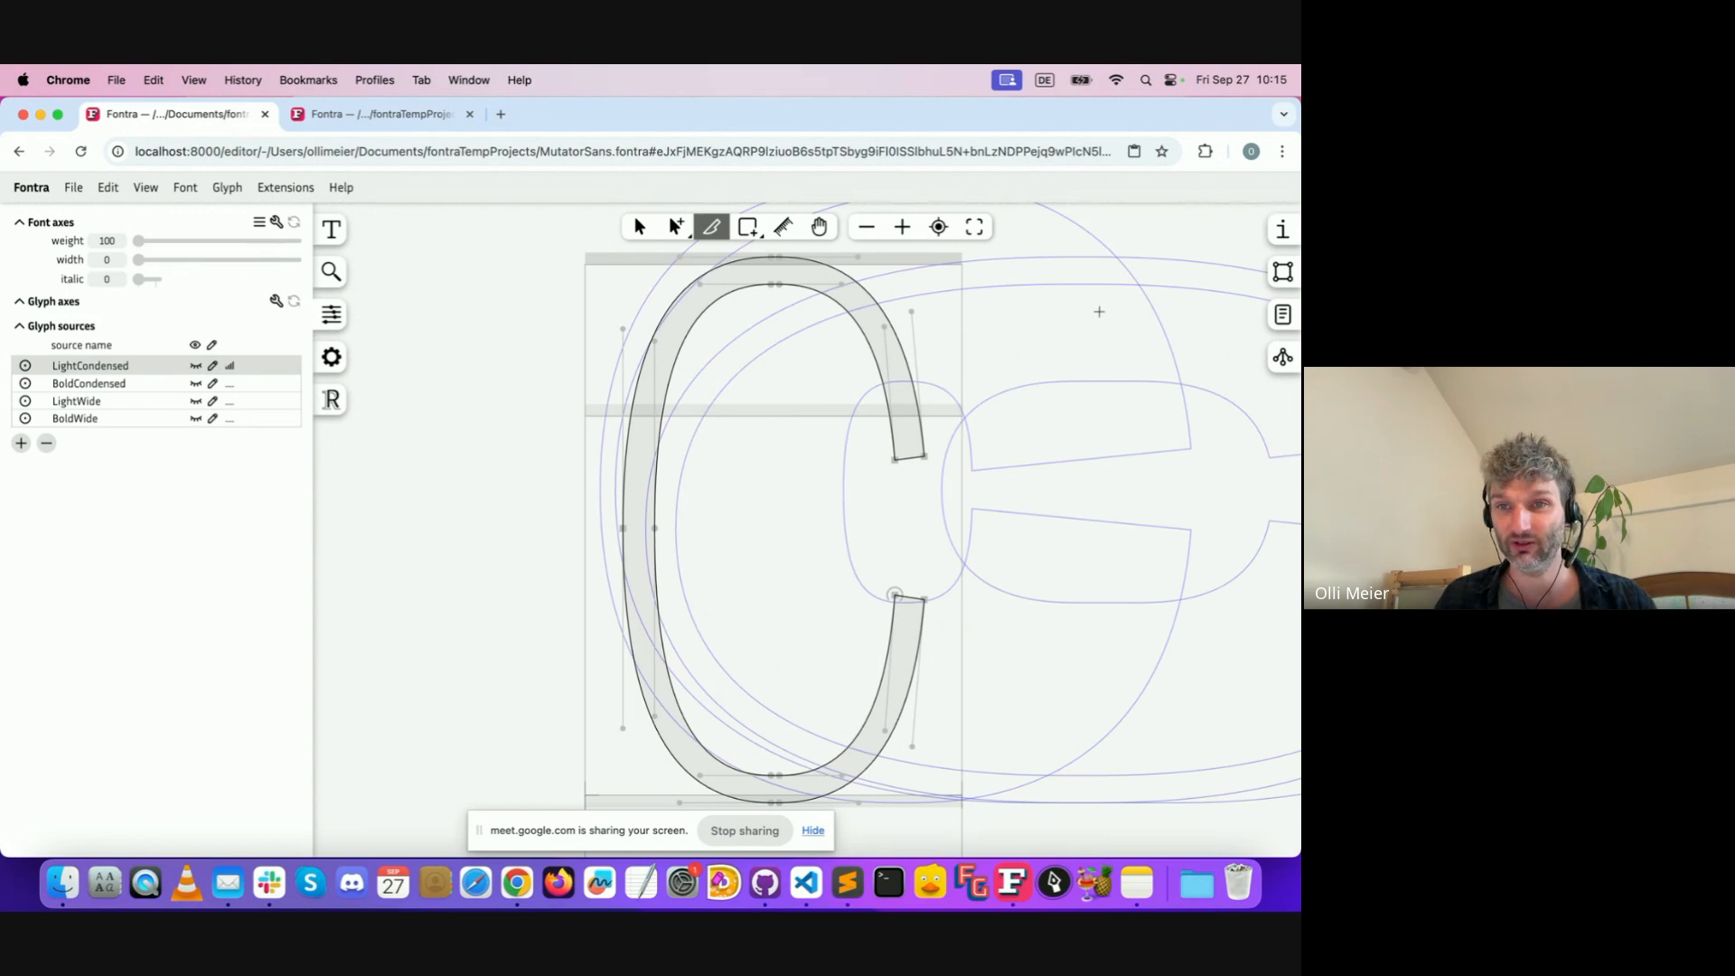
pyautogui.hscroll(2, 1103, 405)
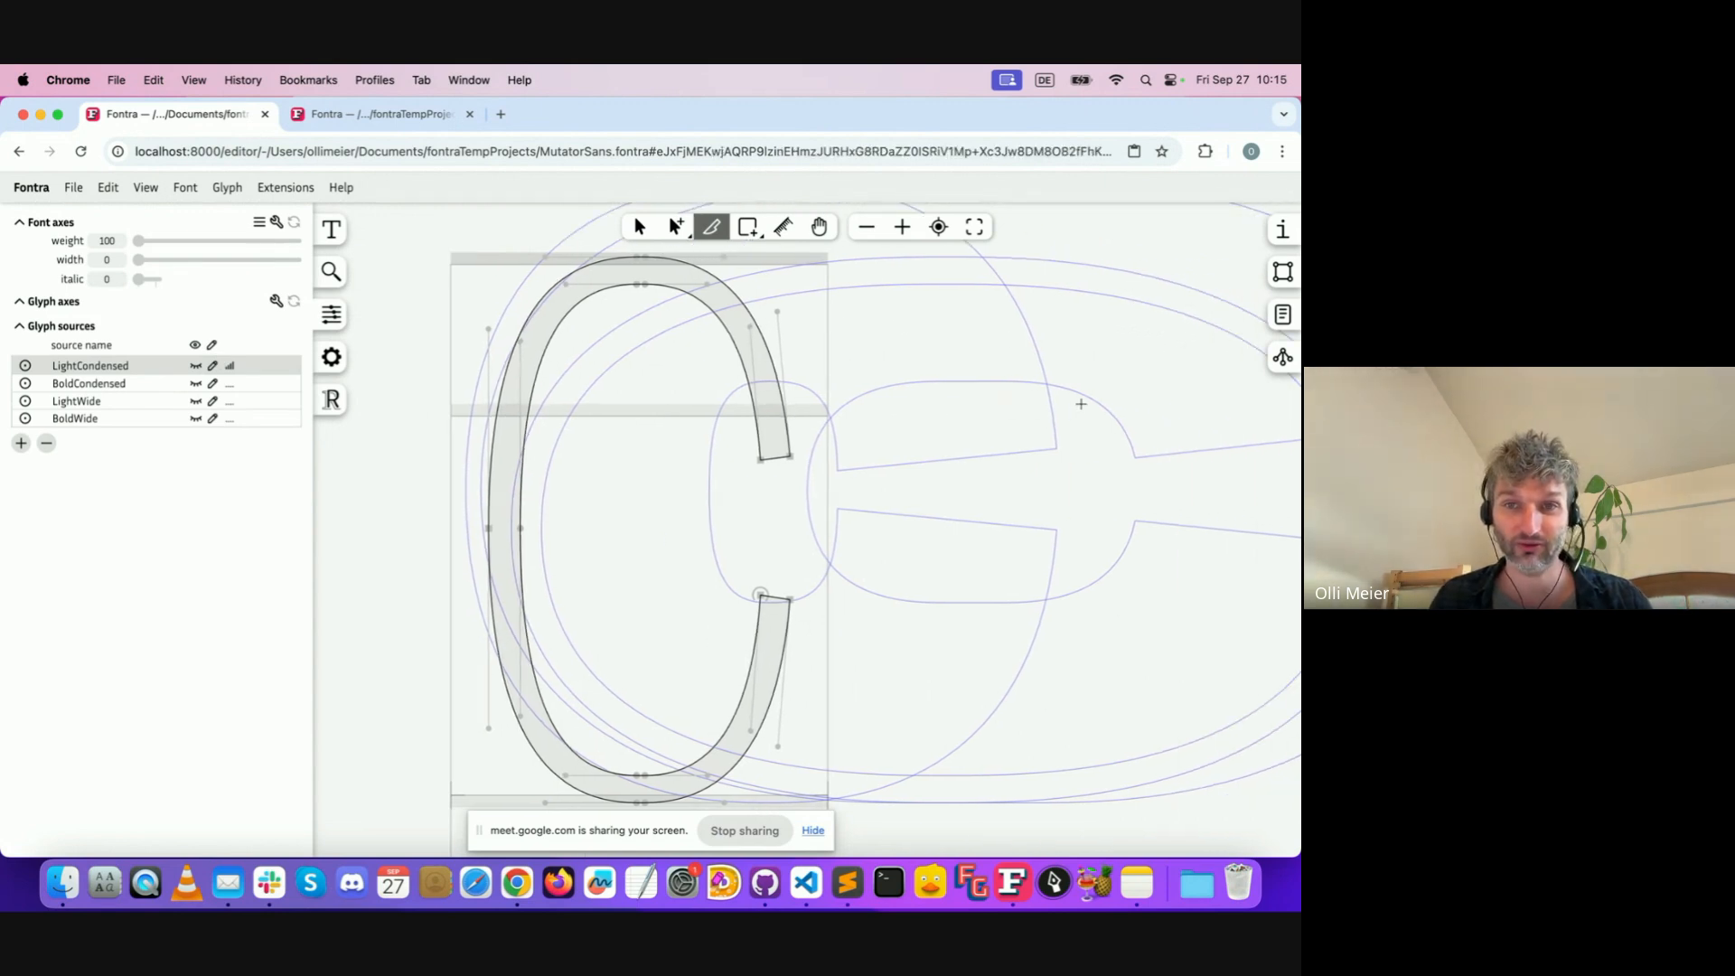
pyautogui.hscroll(2, 1084, 400)
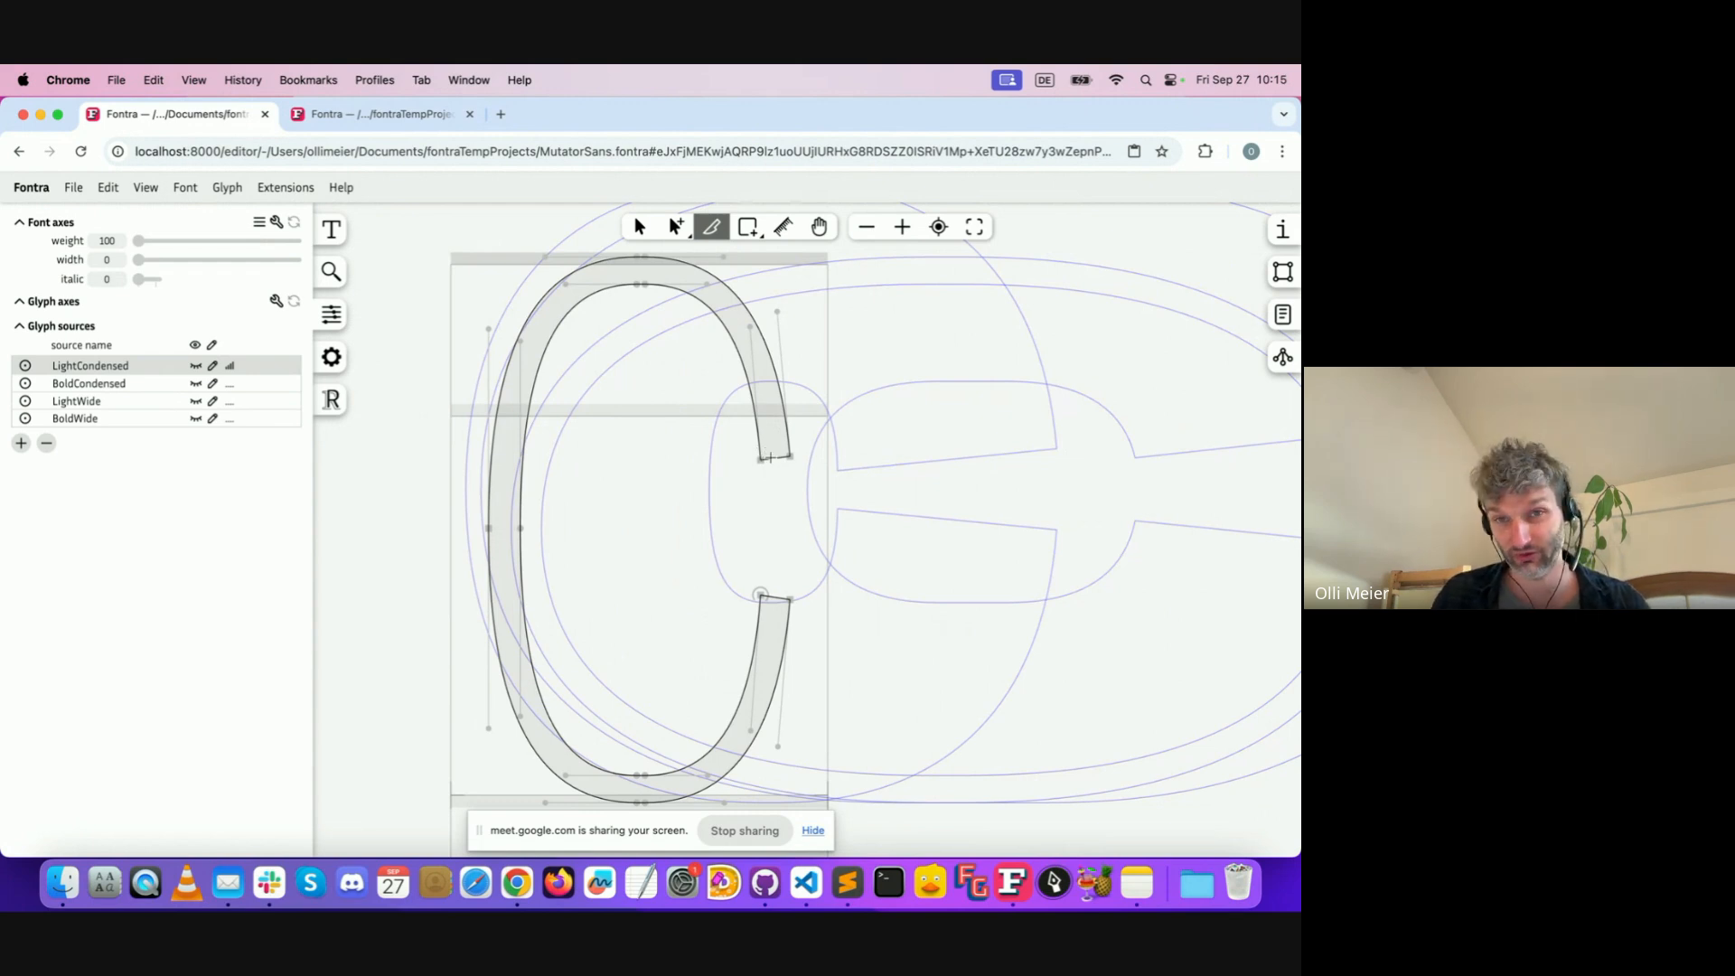
pyautogui.moveTo(741, 456); pyautogui.dragTo(823, 444)
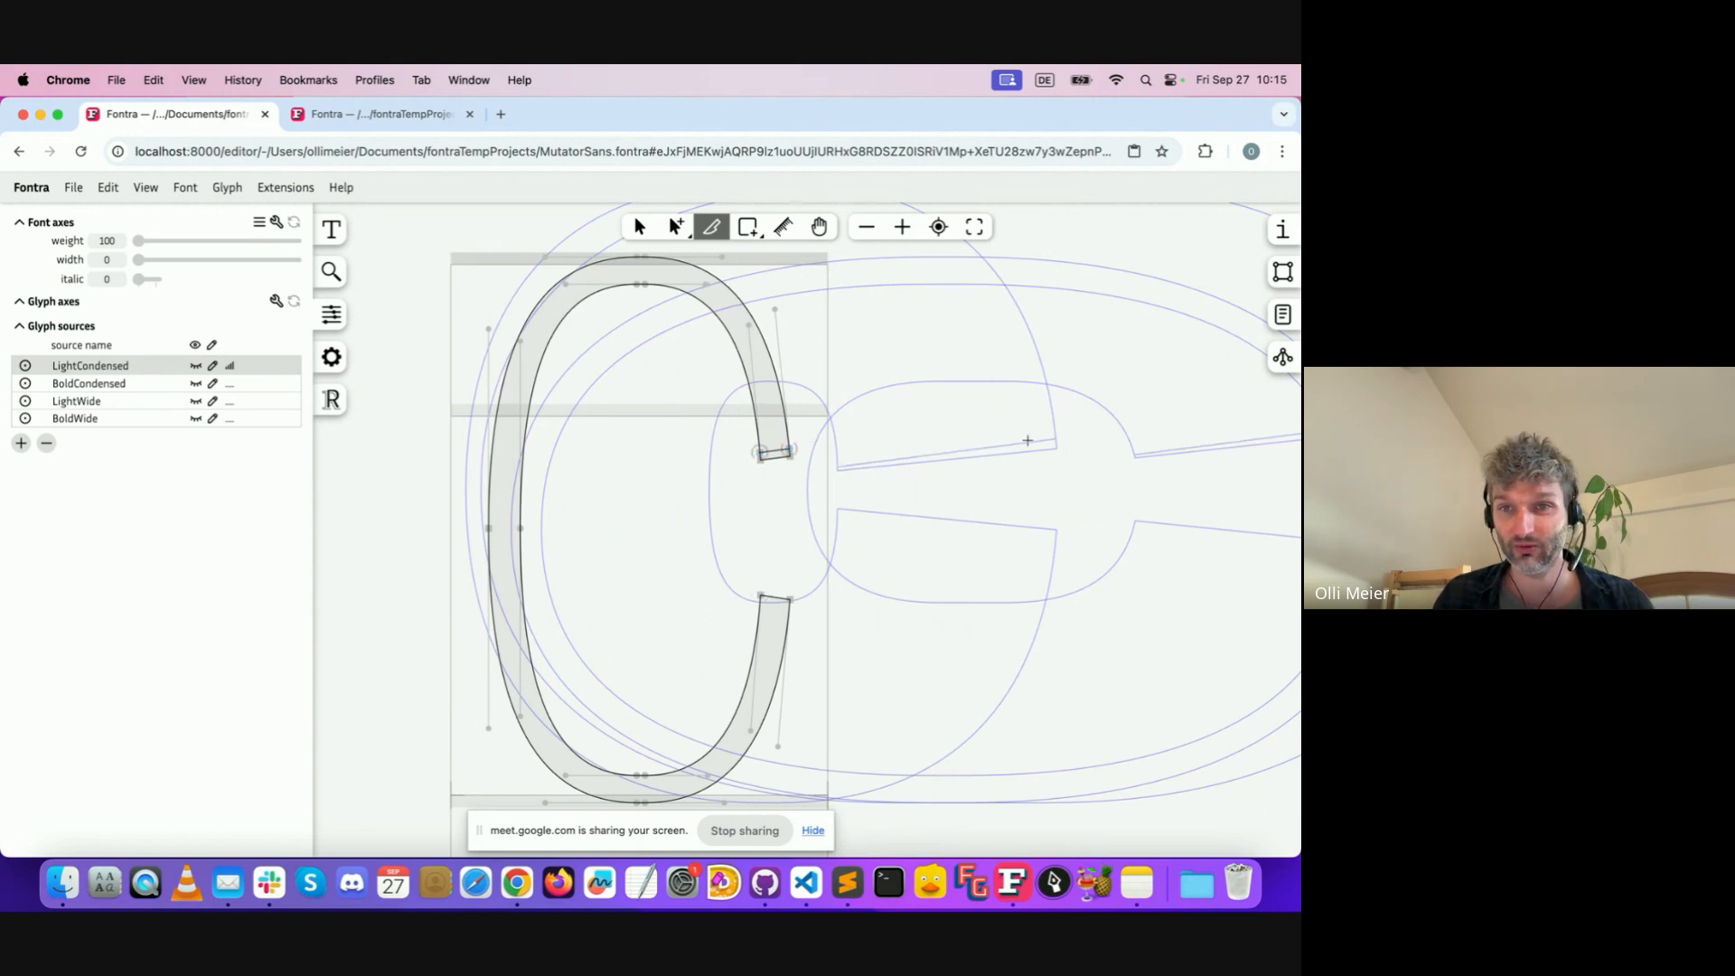
# Inspect the cut in the BoldCondensed, LightWide and BoldWide sources and return to LightCondensed
pyautogui.click(165, 384)
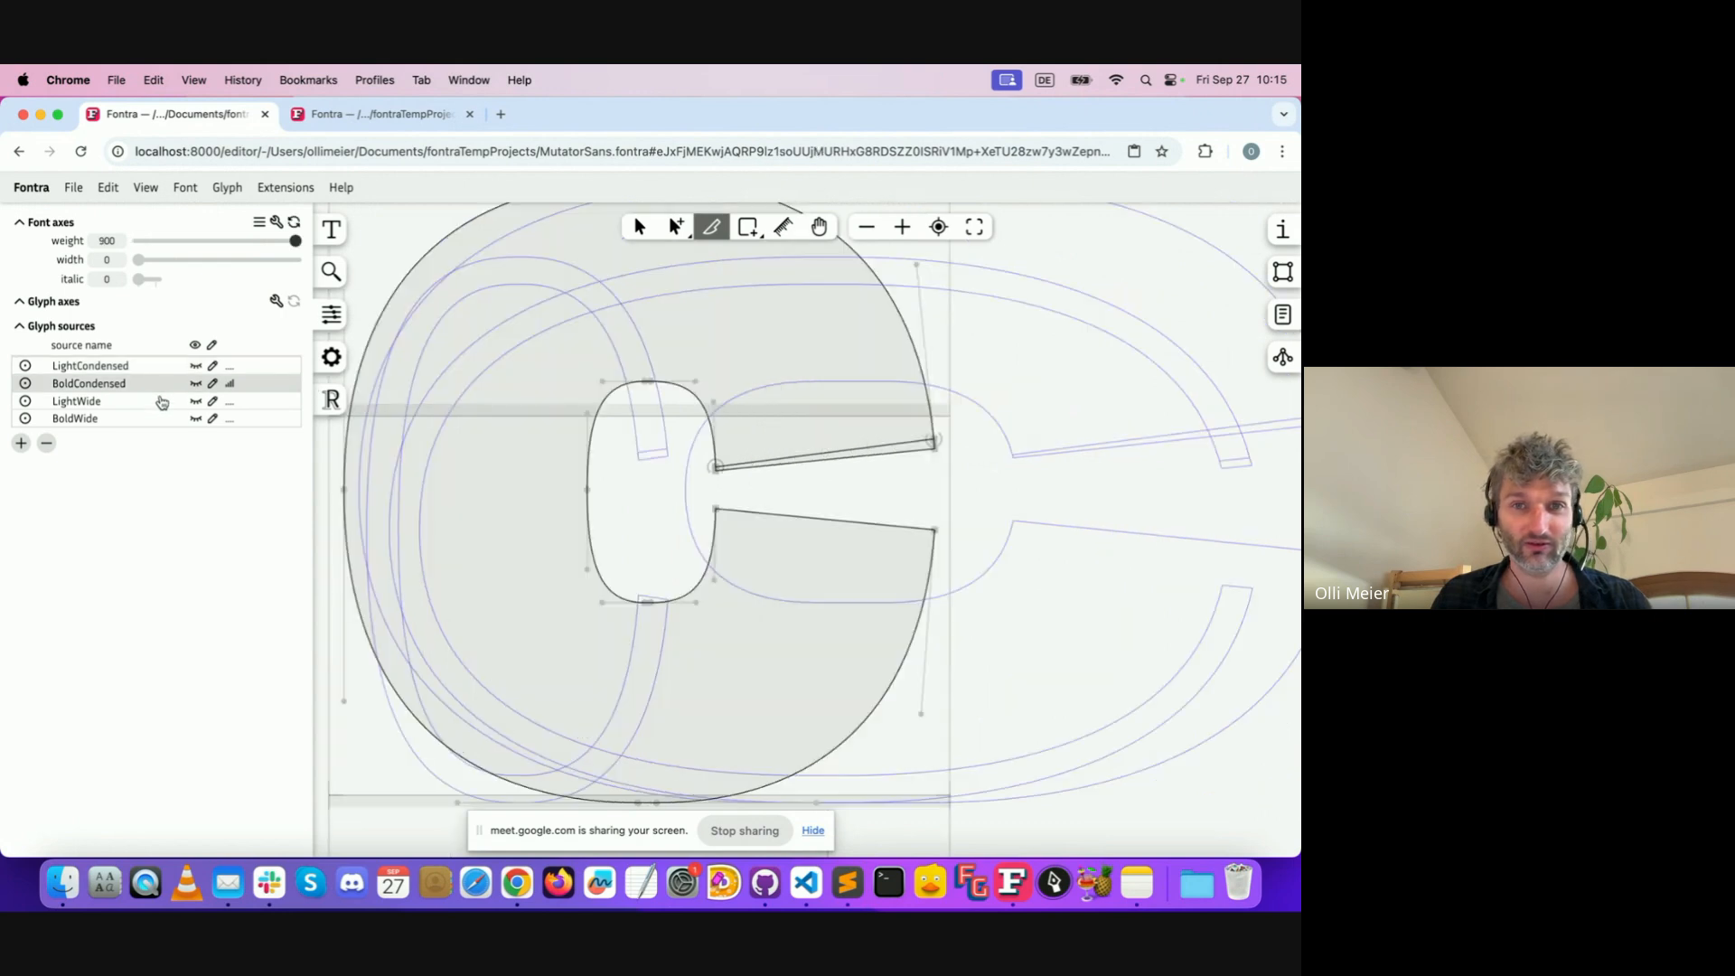
pyautogui.click(160, 401)
pyautogui.click(155, 420)
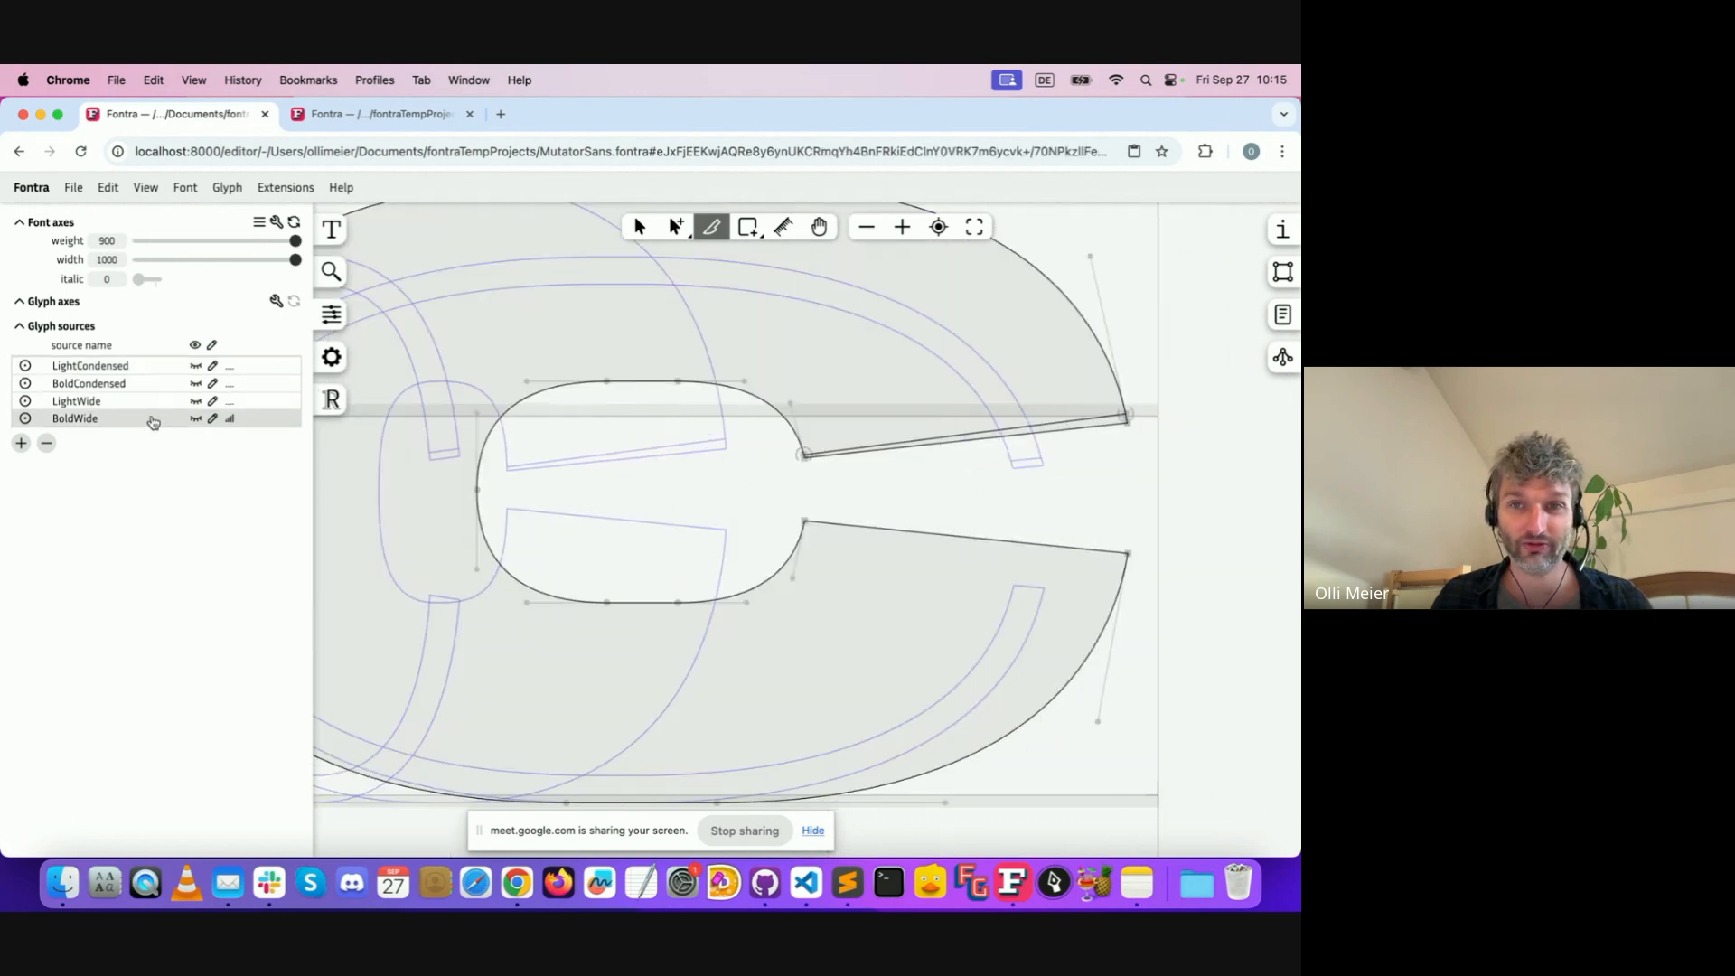
pyautogui.click(158, 366)
# Delete the cut-off piece at the end of the C's upper terminal
pyautogui.click(641, 223)
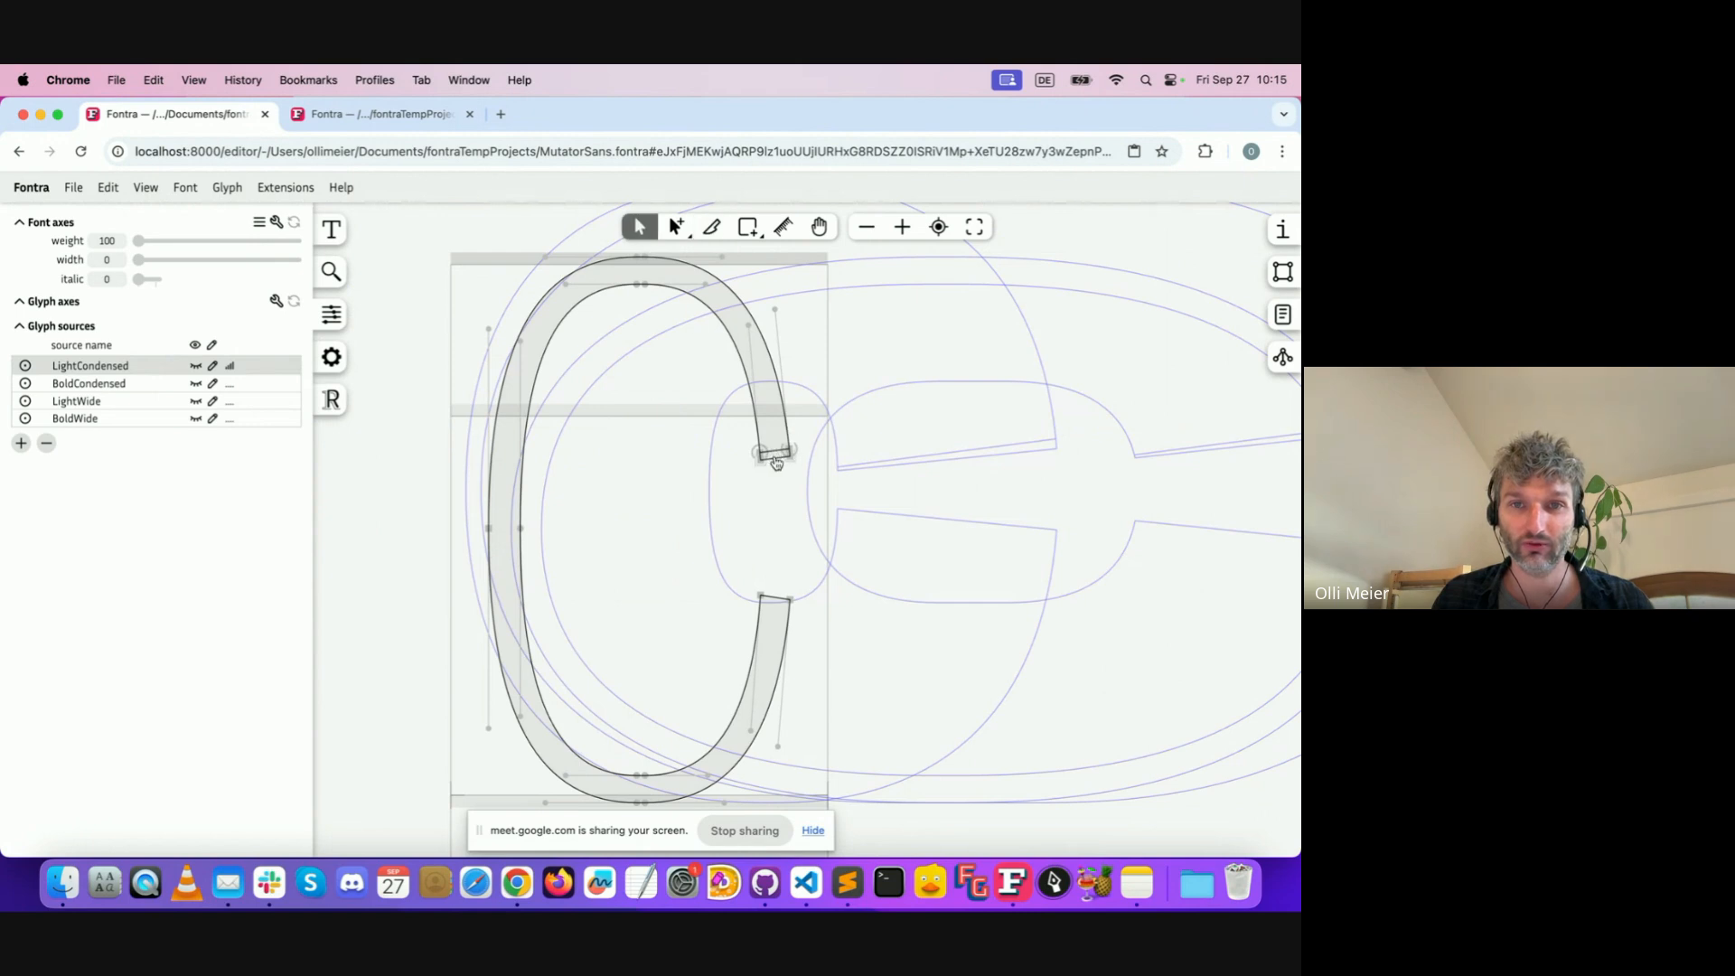
pyautogui.doubleClick(777, 459)
pyautogui.moveTo(777, 459); pyautogui.dragTo(771, 512)
pyautogui.press('Delete')
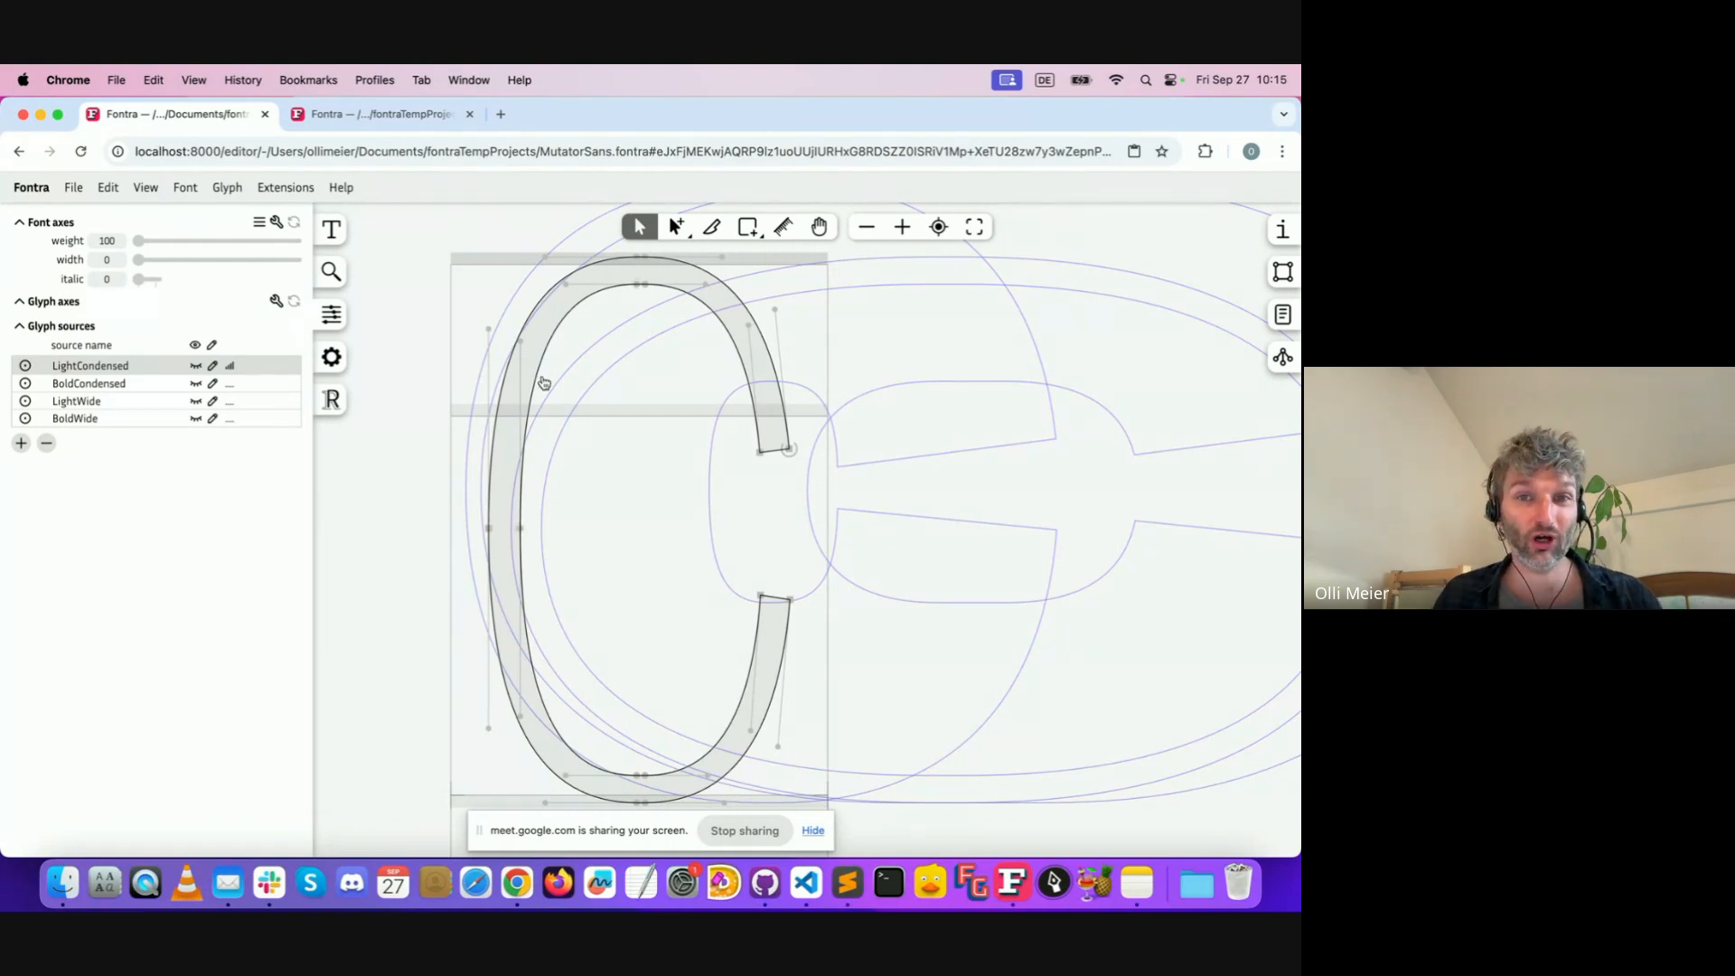
# Turn off simultaneous editing of all sources and switch to the open RobotoFlex designspace
pyautogui.click(212, 345)
pyautogui.click(403, 115)
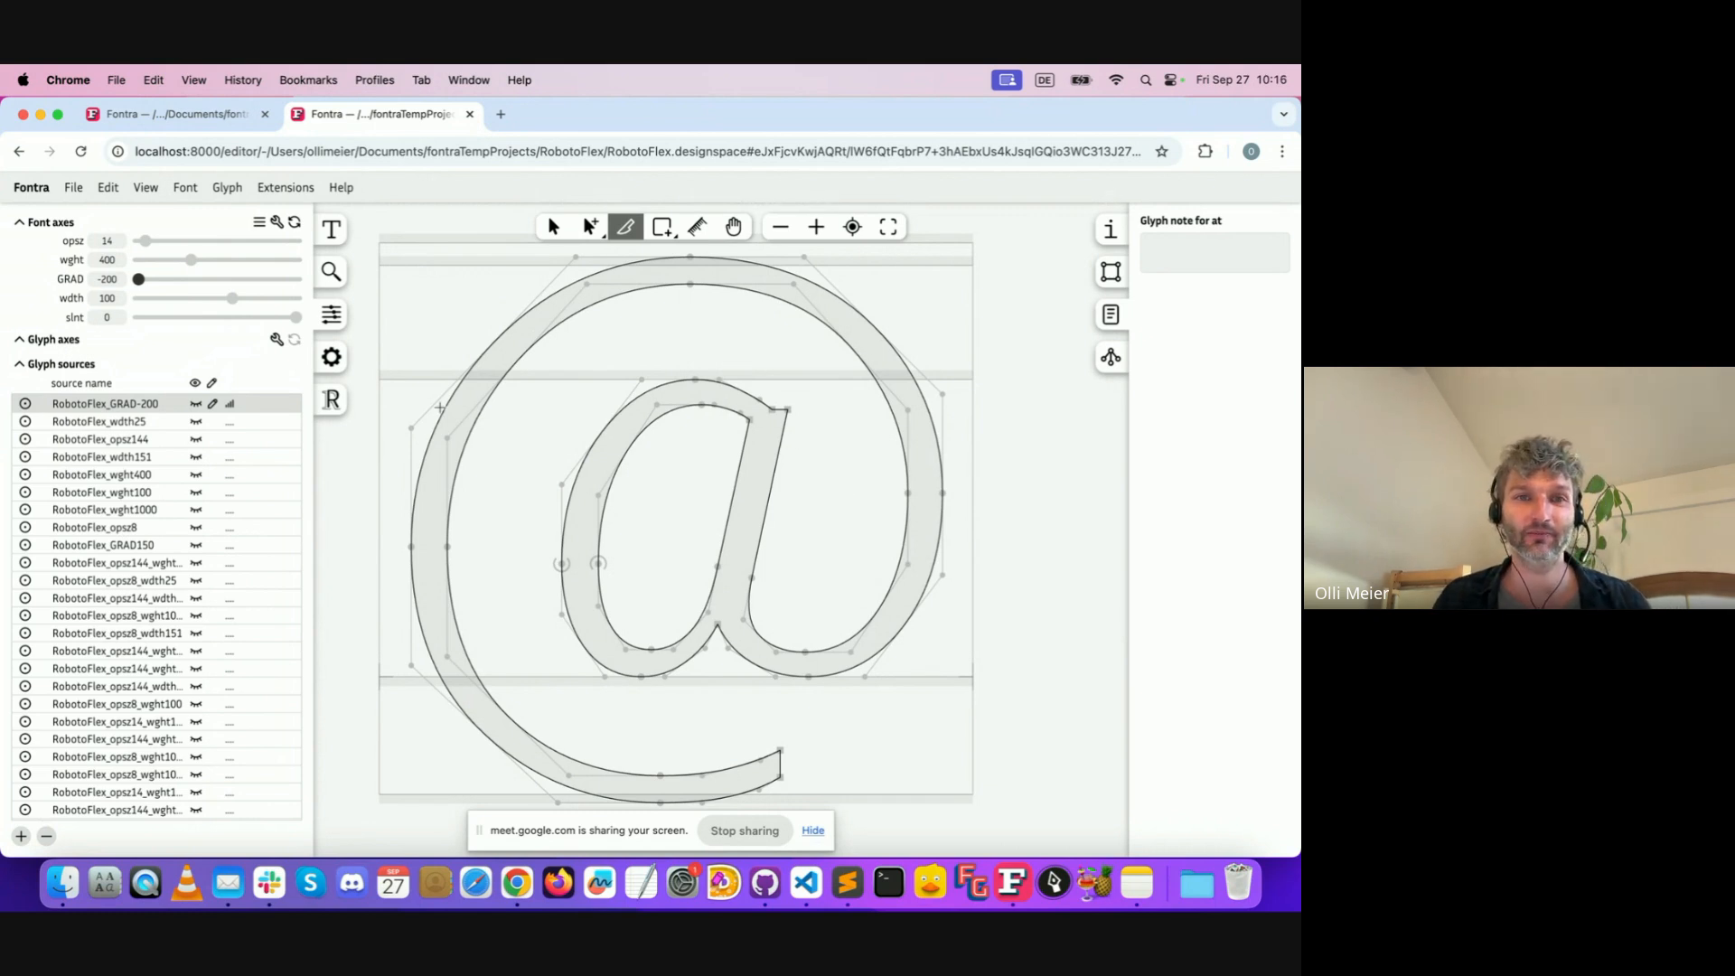
# Try Knife cuts through the @ glyph's outer stroke, across its full width and diagonally into its inner bowl, undoing each one
pyautogui.moveTo(358, 444); pyautogui.dragTo(542, 459)
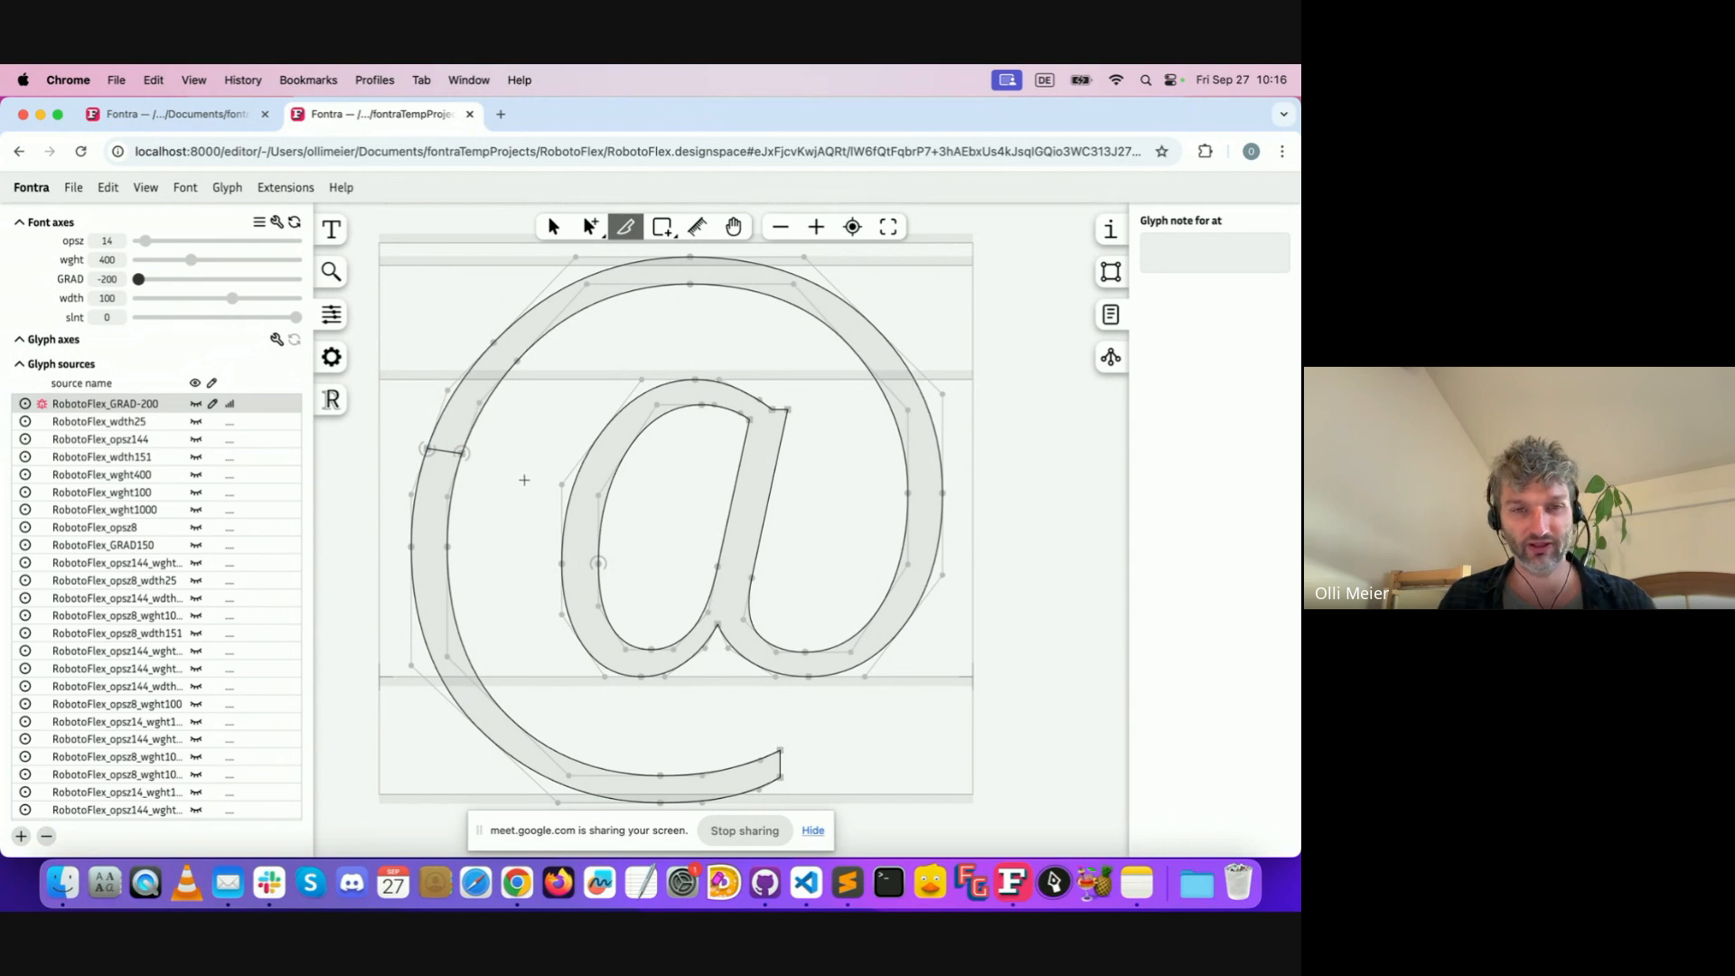
pyautogui.press('super+z')
pyautogui.moveTo(341, 516); pyautogui.dragTo(1094, 496)
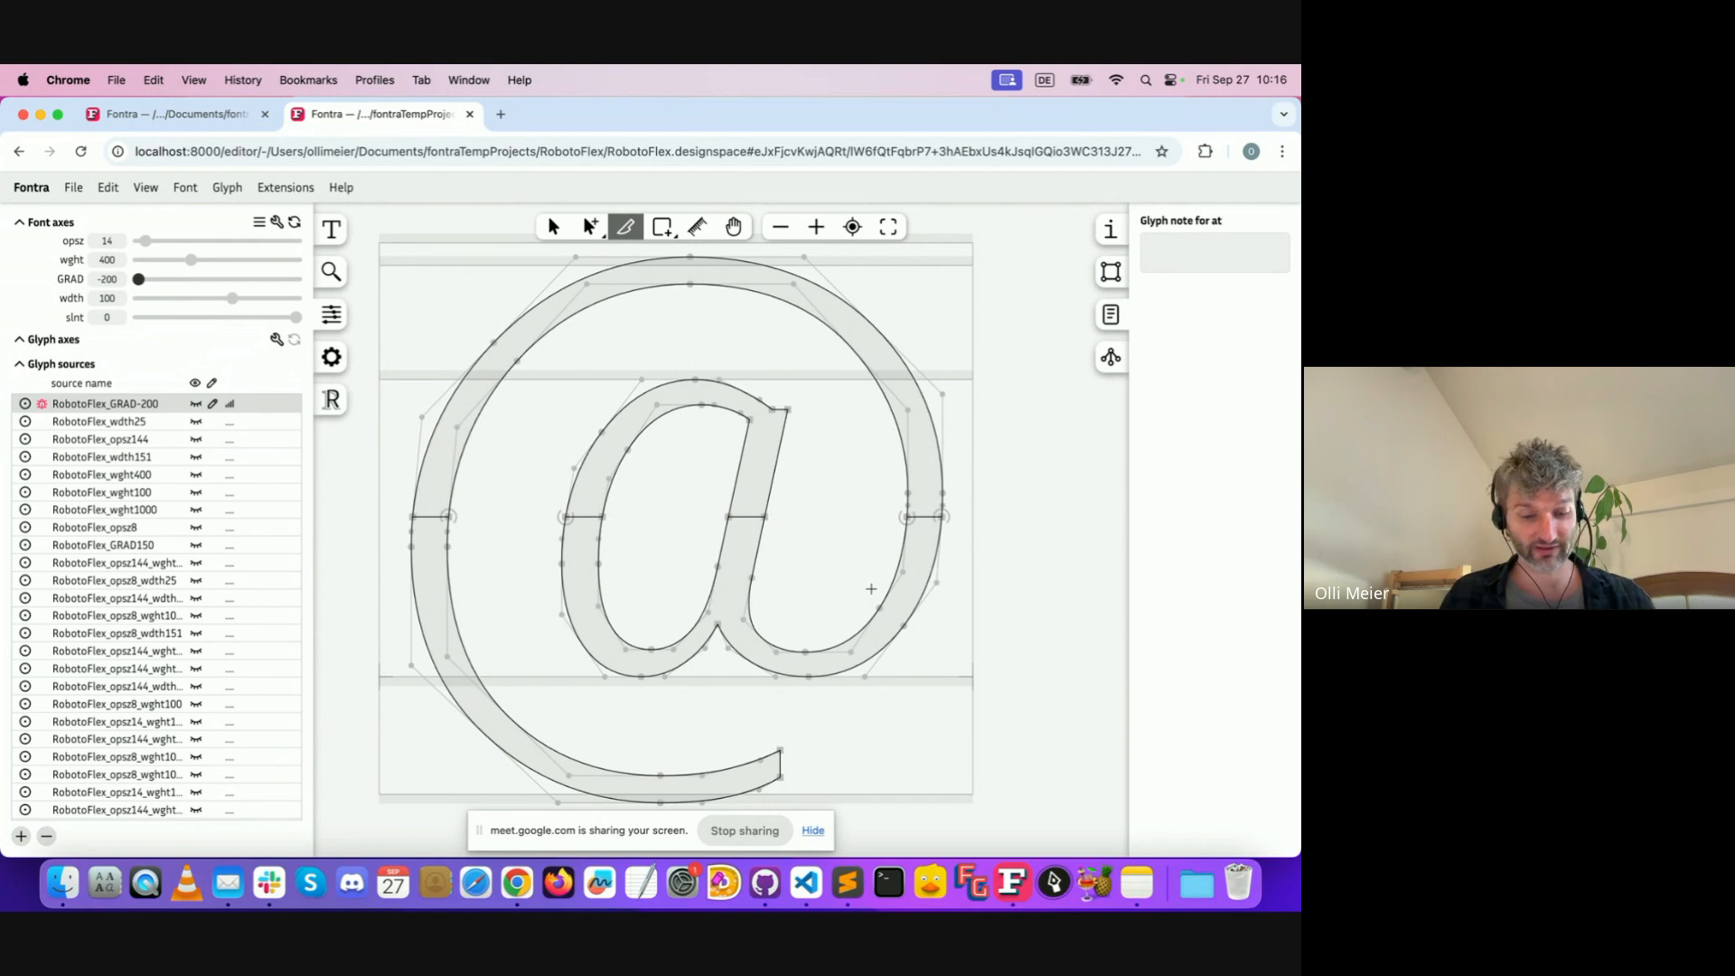
pyautogui.press('super+z')
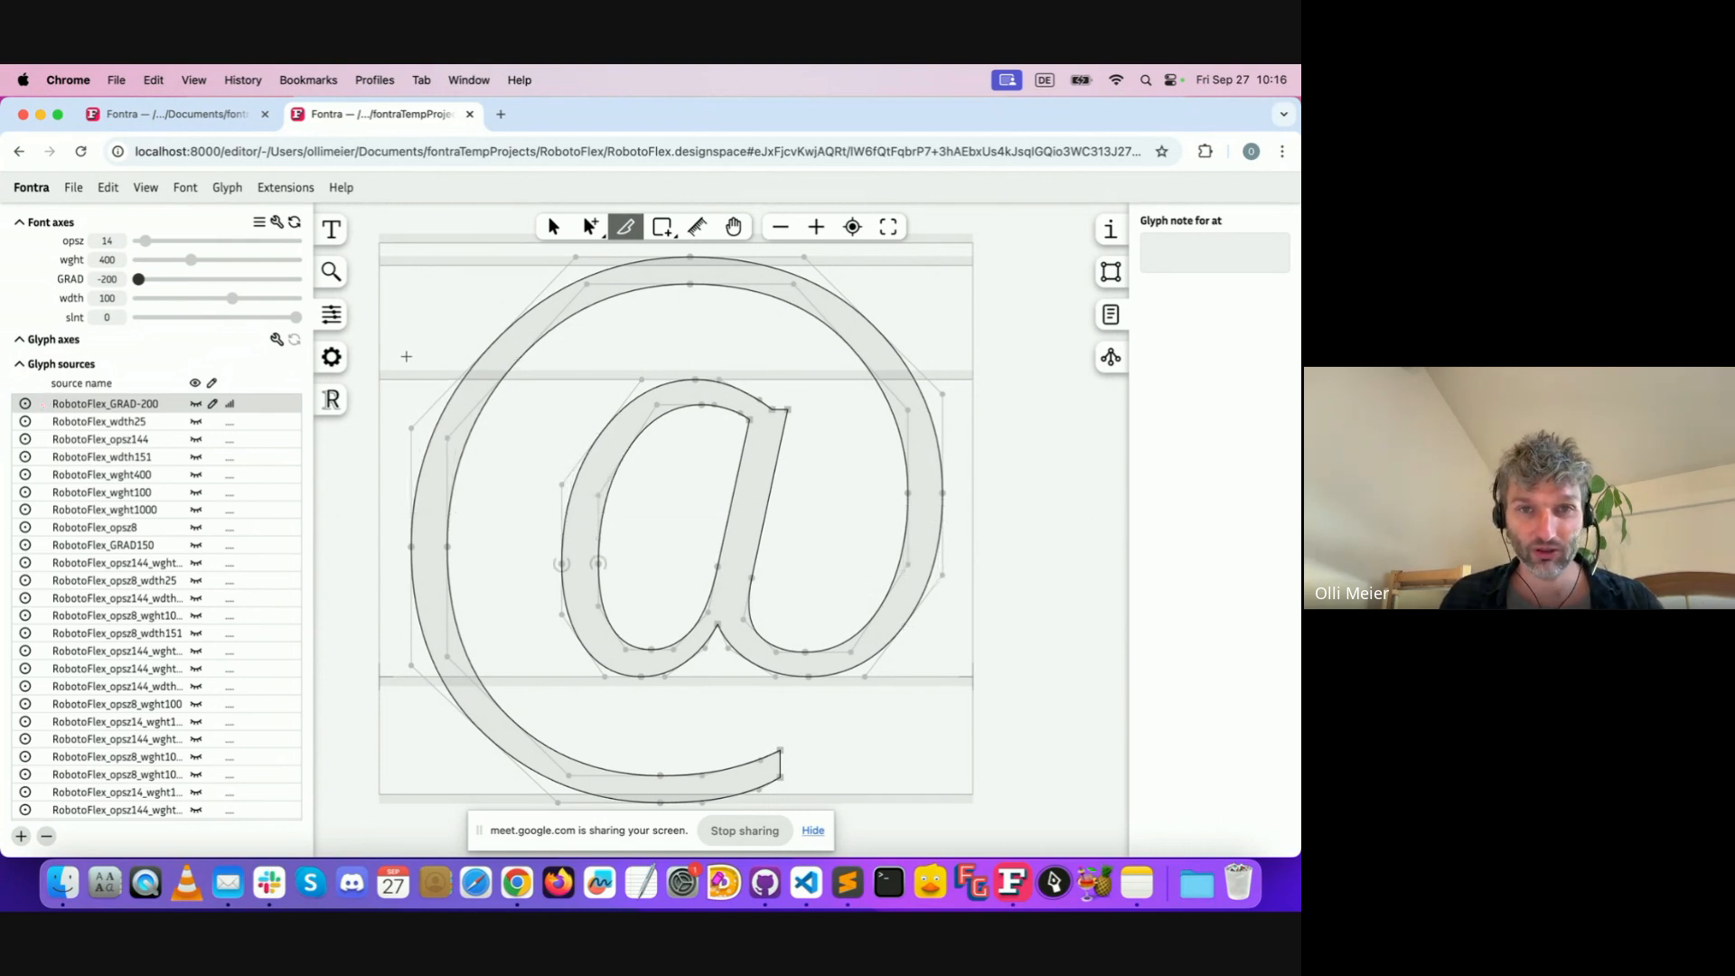
pyautogui.moveTo(406, 356); pyautogui.dragTo(601, 456)
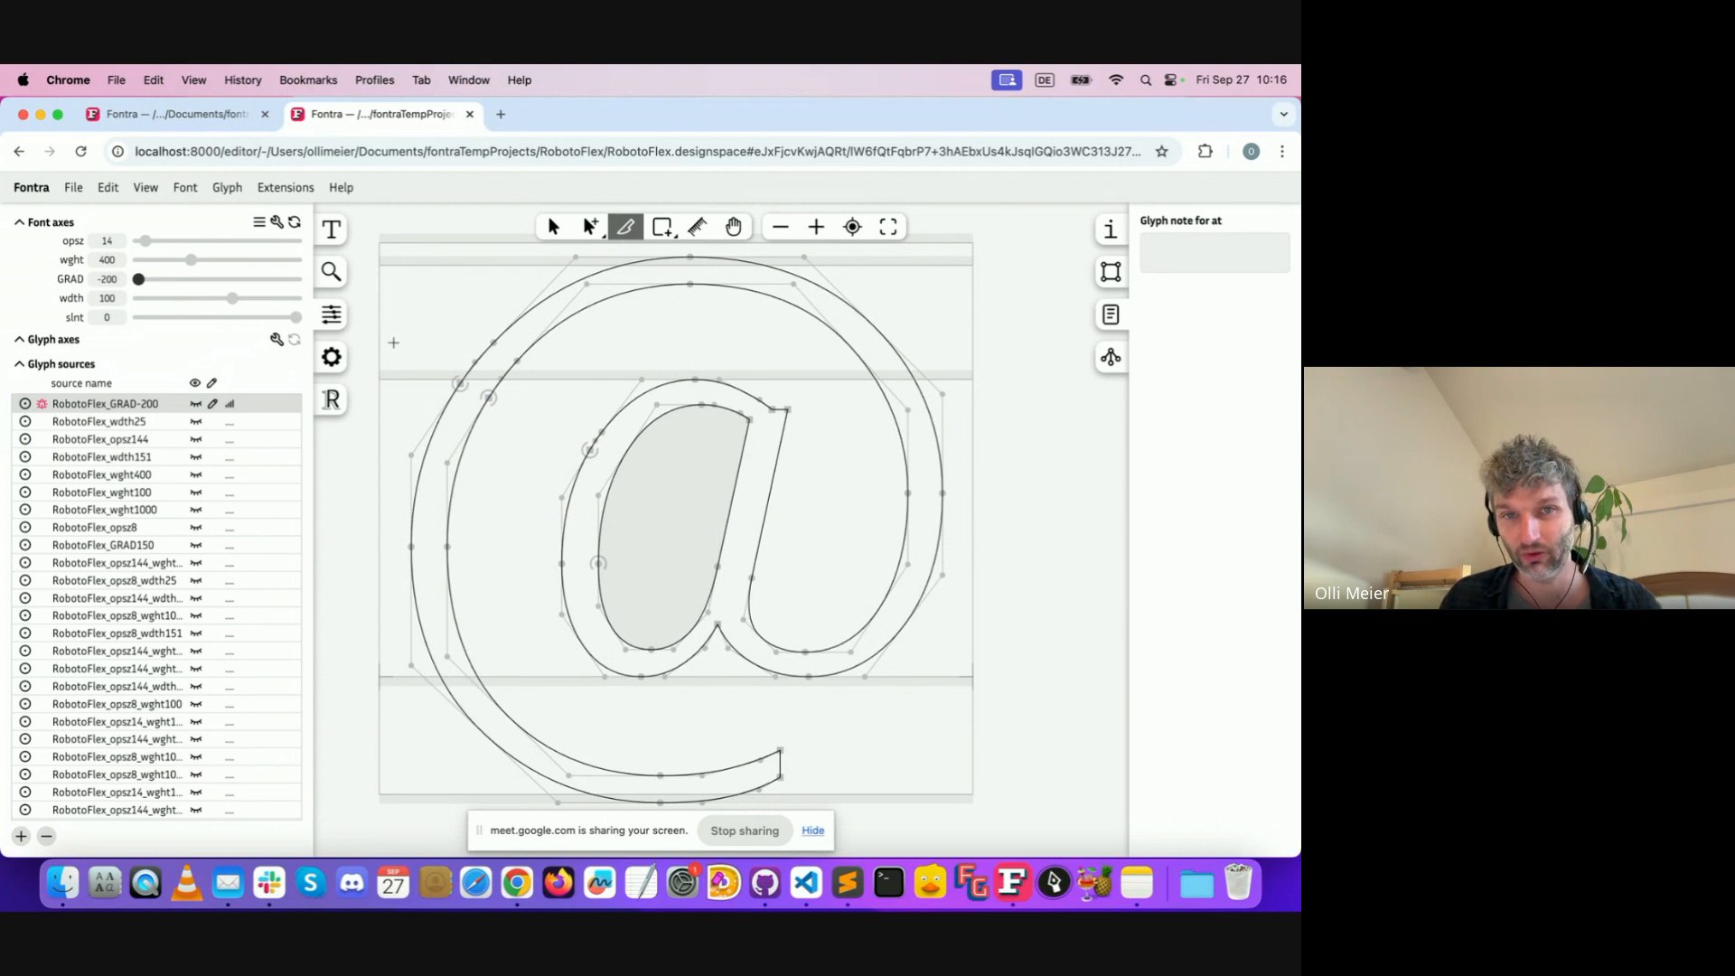
pyautogui.press('super+z')
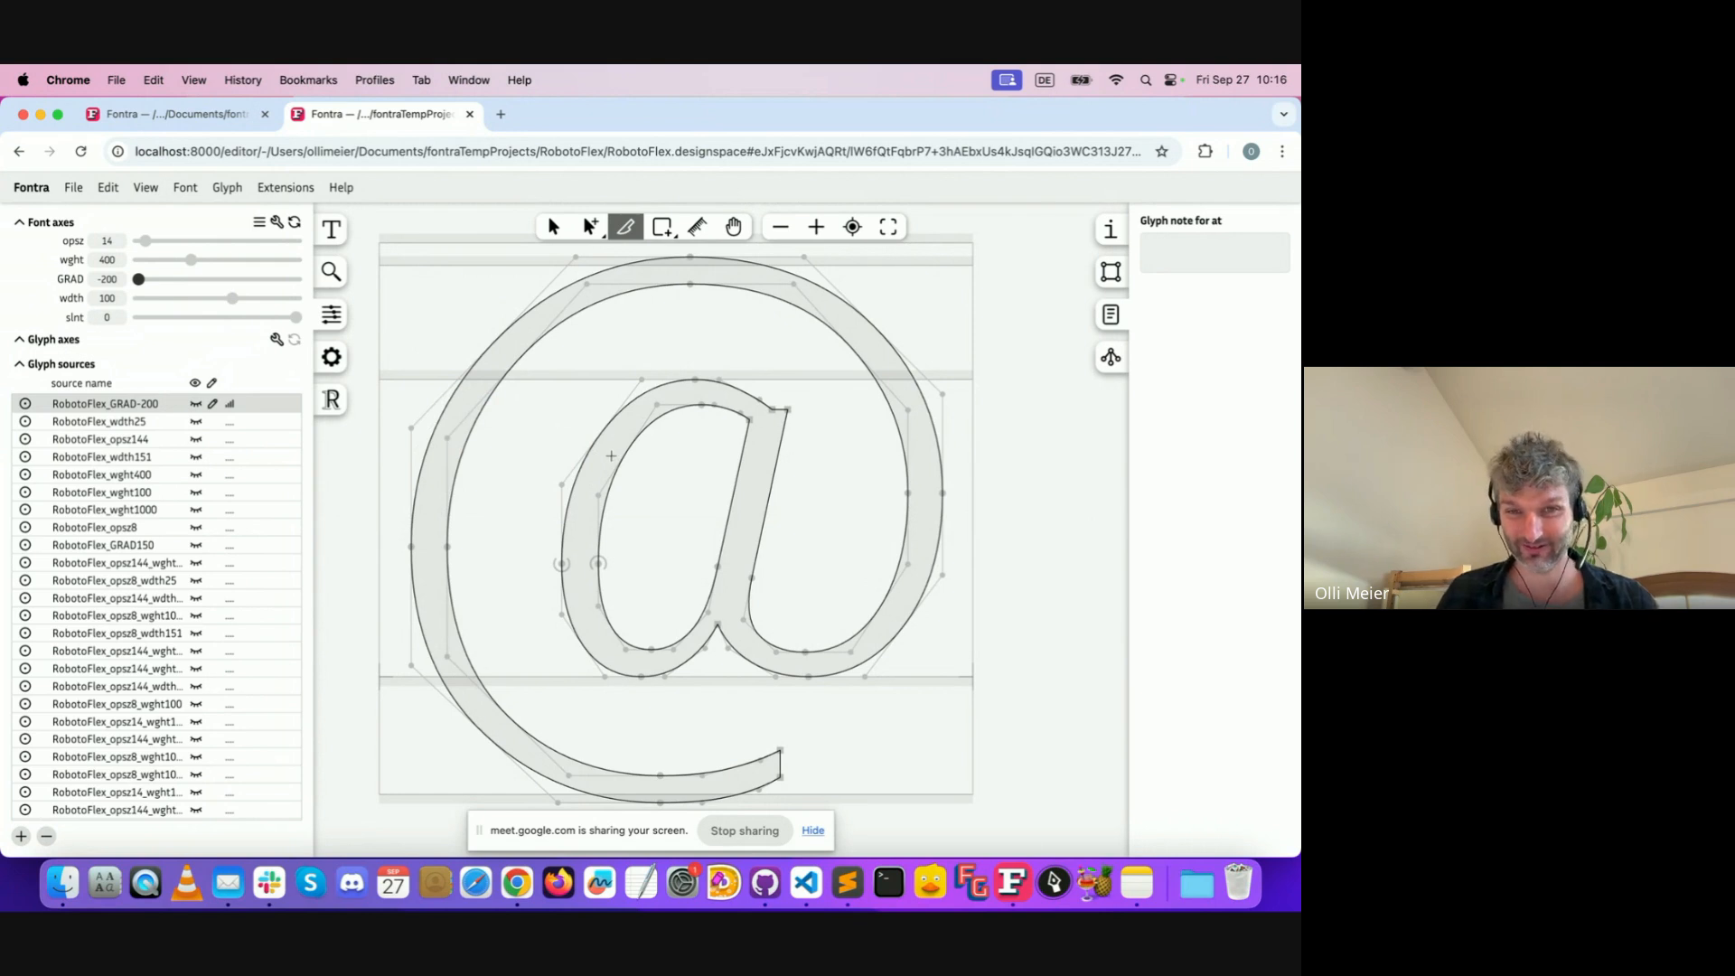
# Enable simultaneous editing of all the @'s glyph sources, slice across its lower terminal with the Knife tool, and turn simultaneous editing off
pyautogui.scroll(-15, 202, 480)
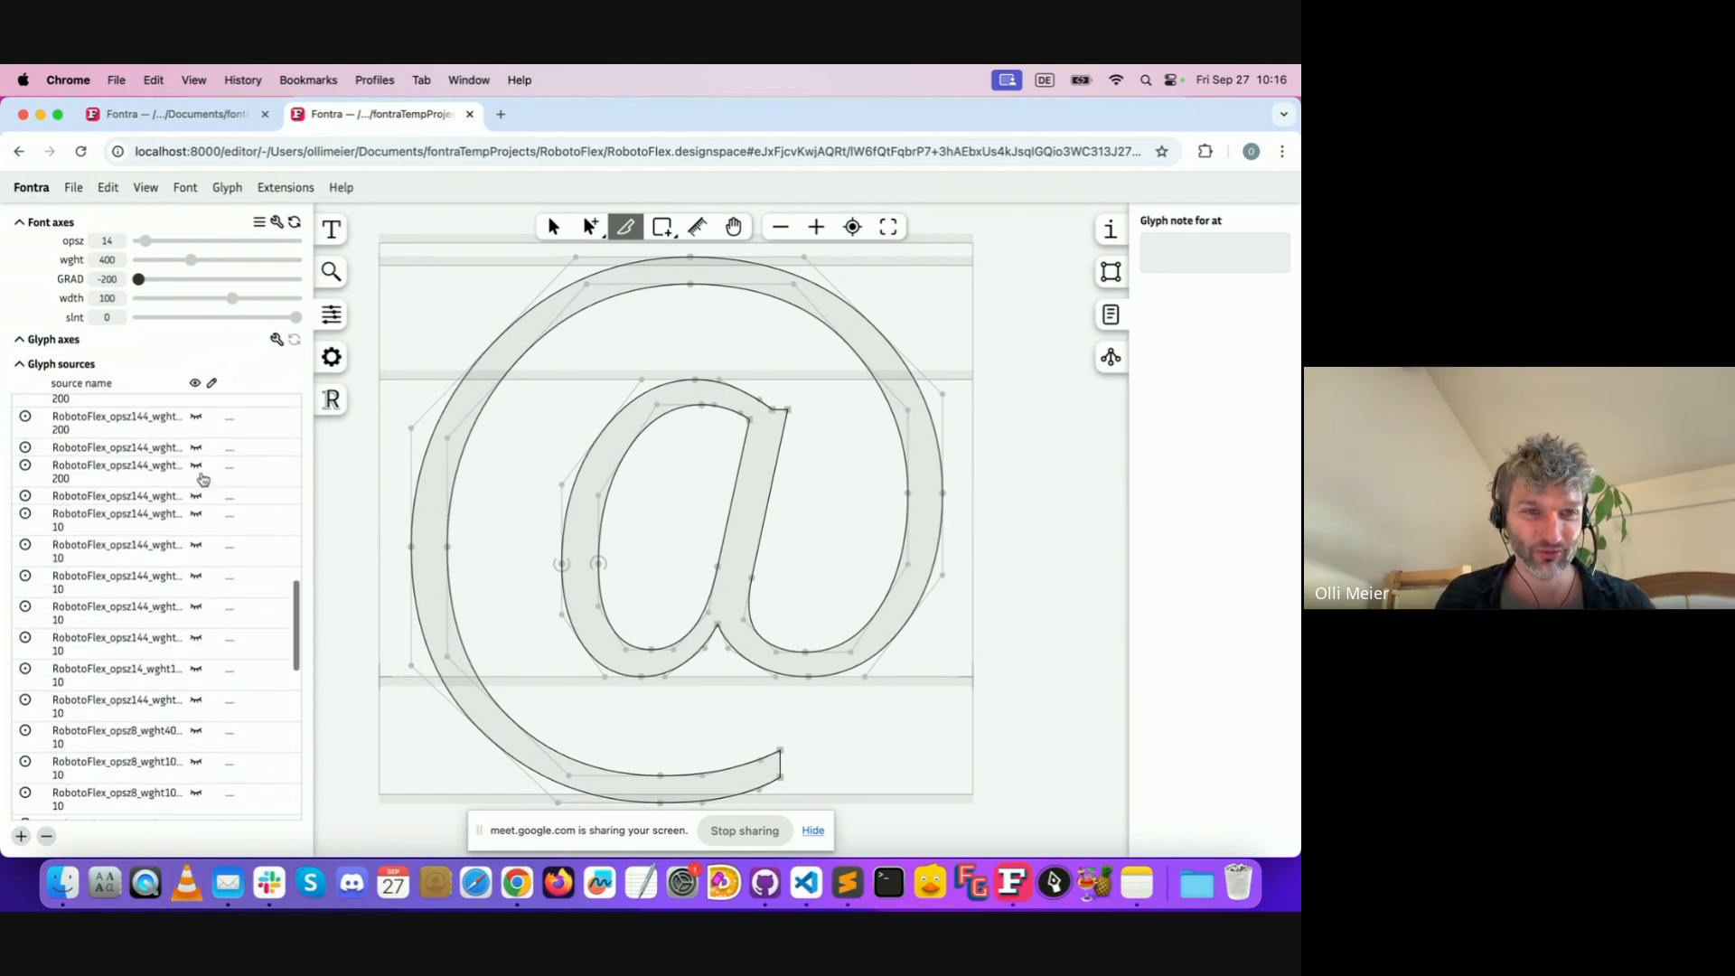
pyautogui.scroll(15, 203, 480)
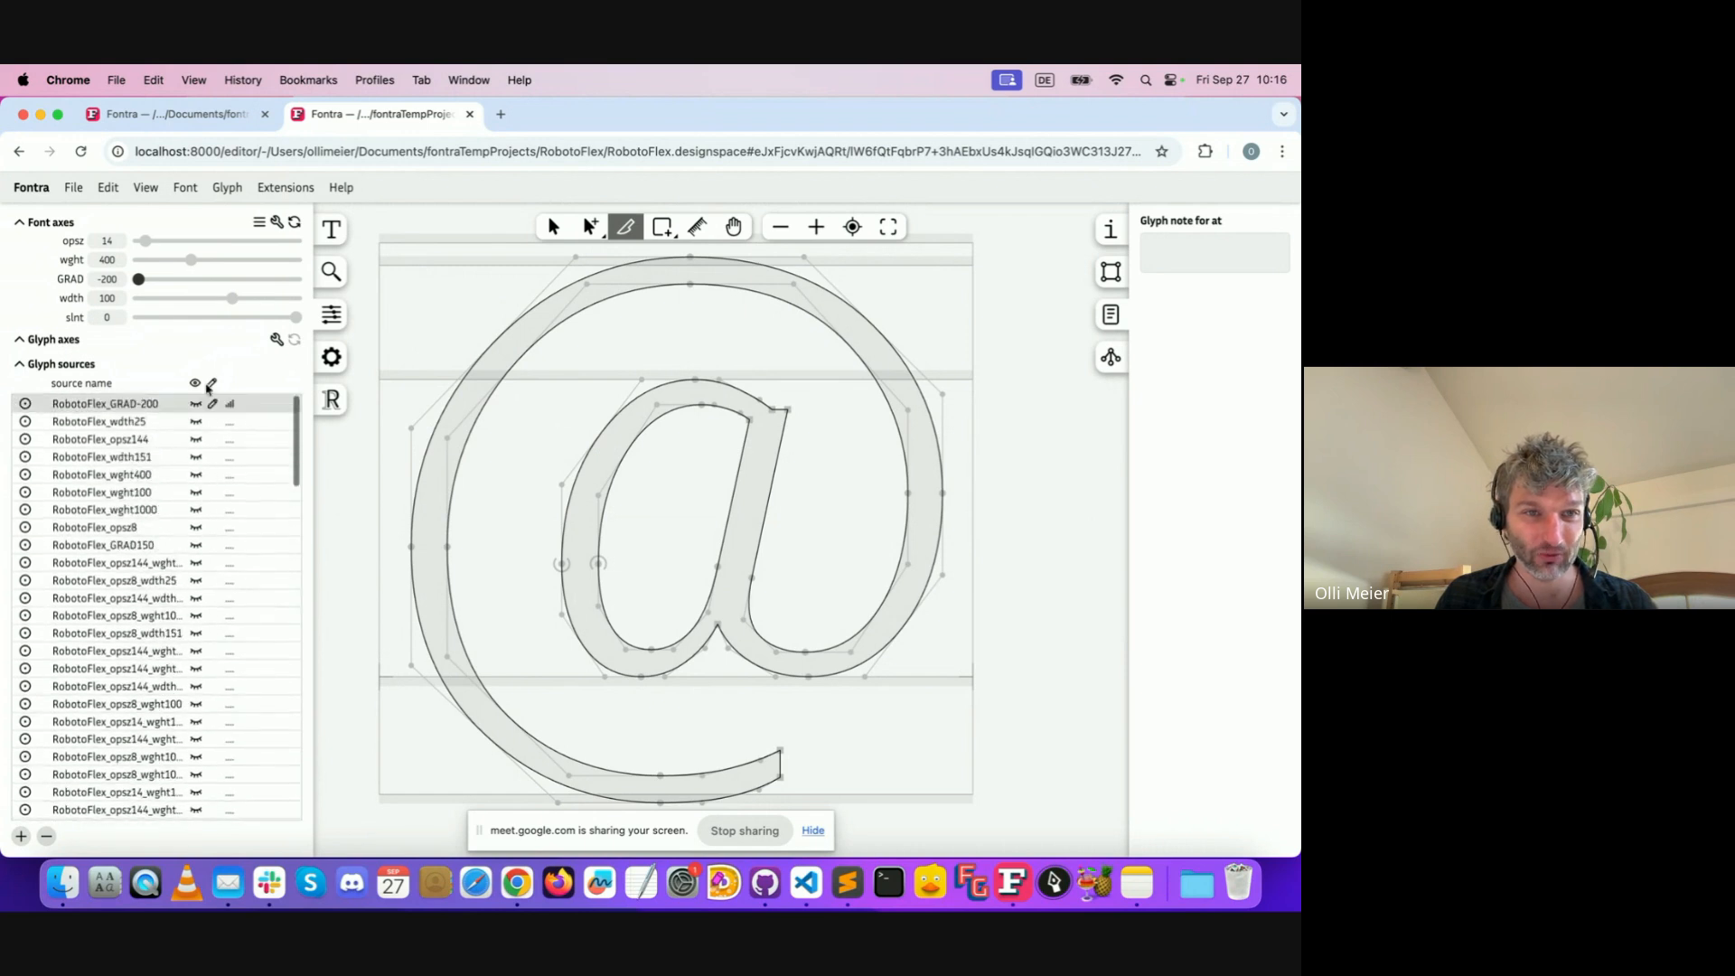
pyautogui.click(212, 384)
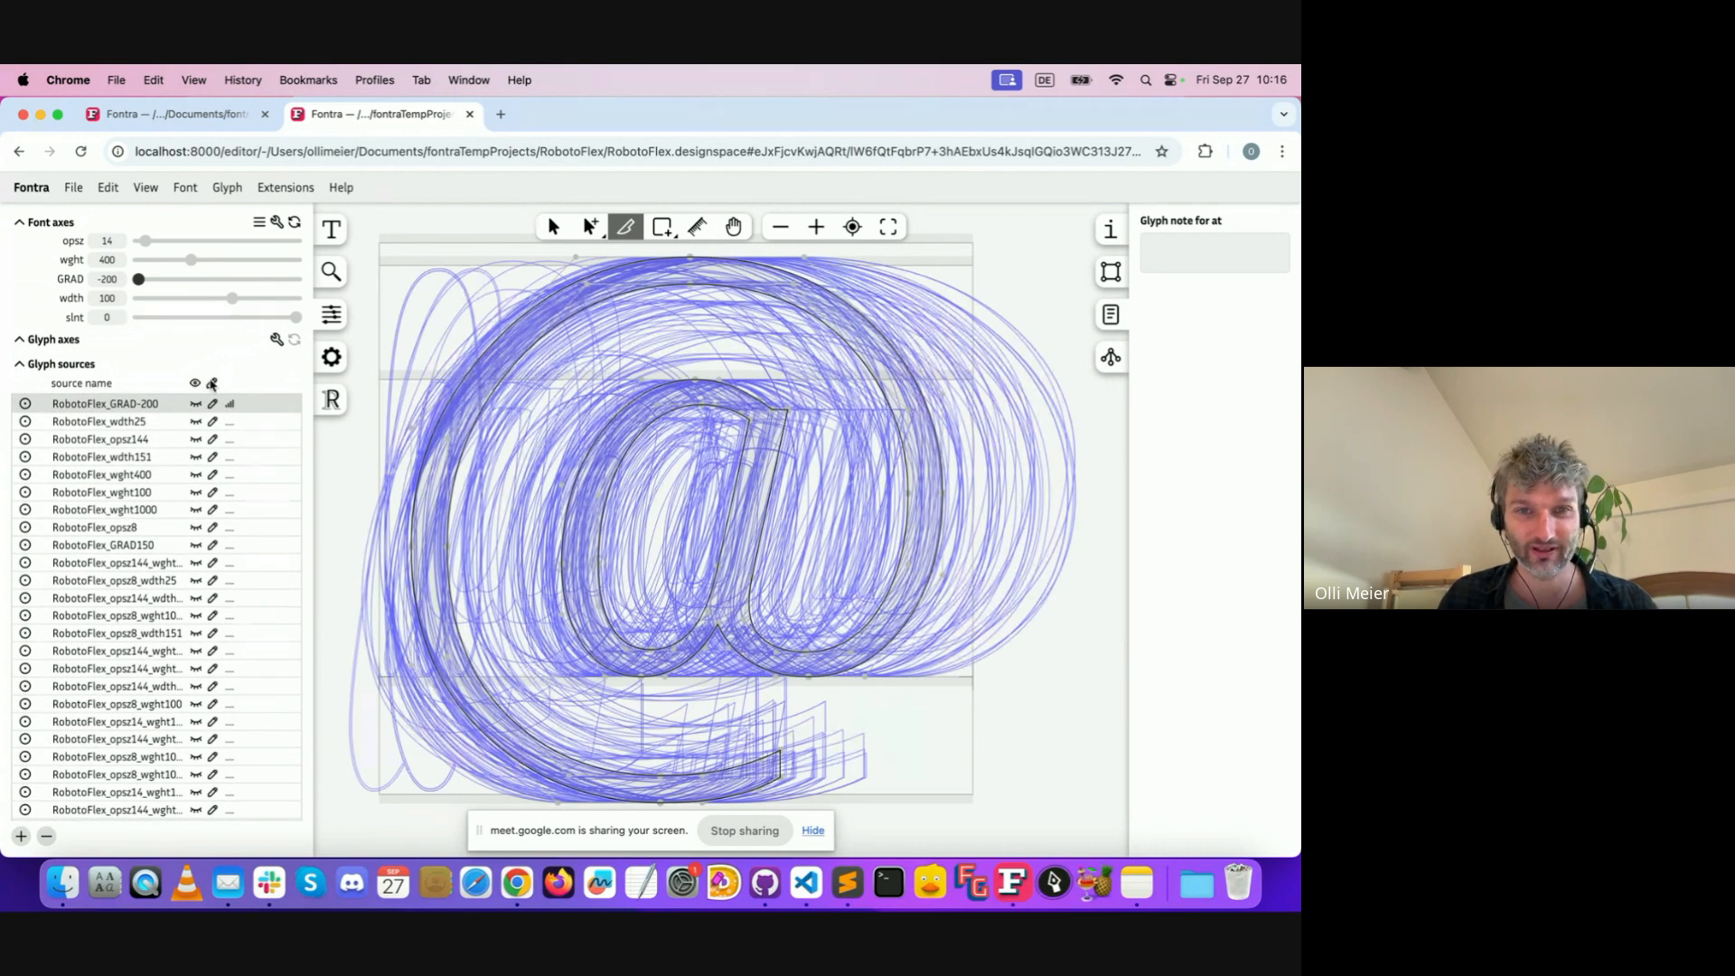
pyautogui.click(213, 383)
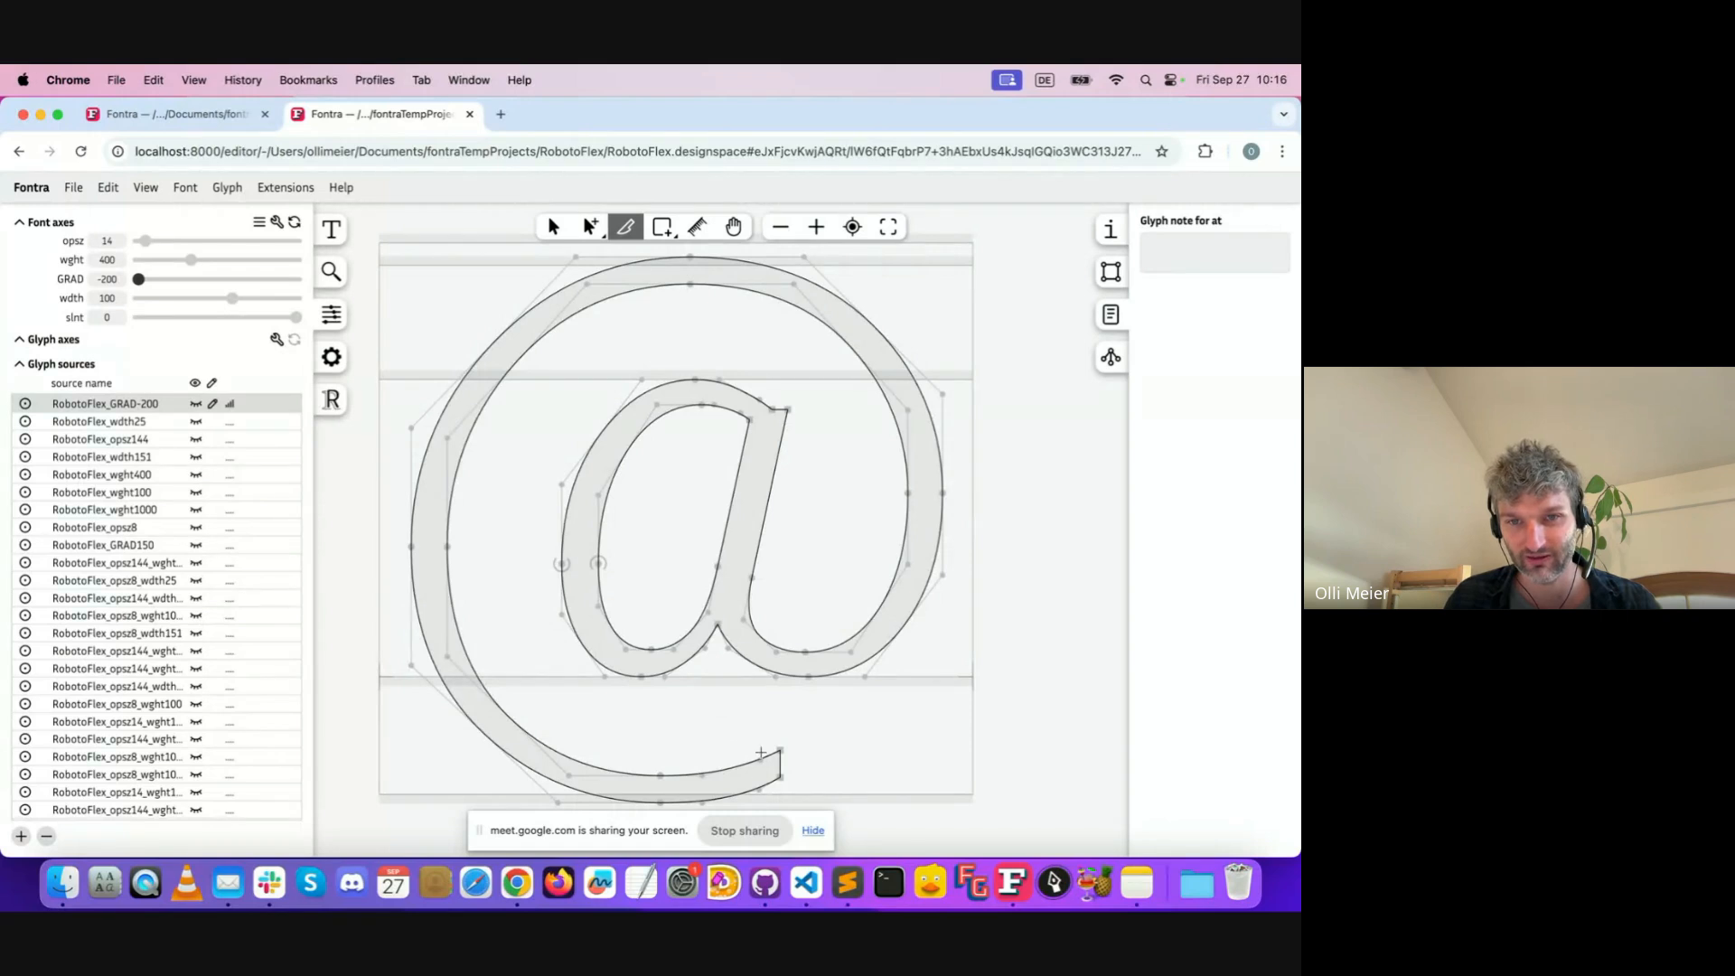
pyautogui.click(213, 383)
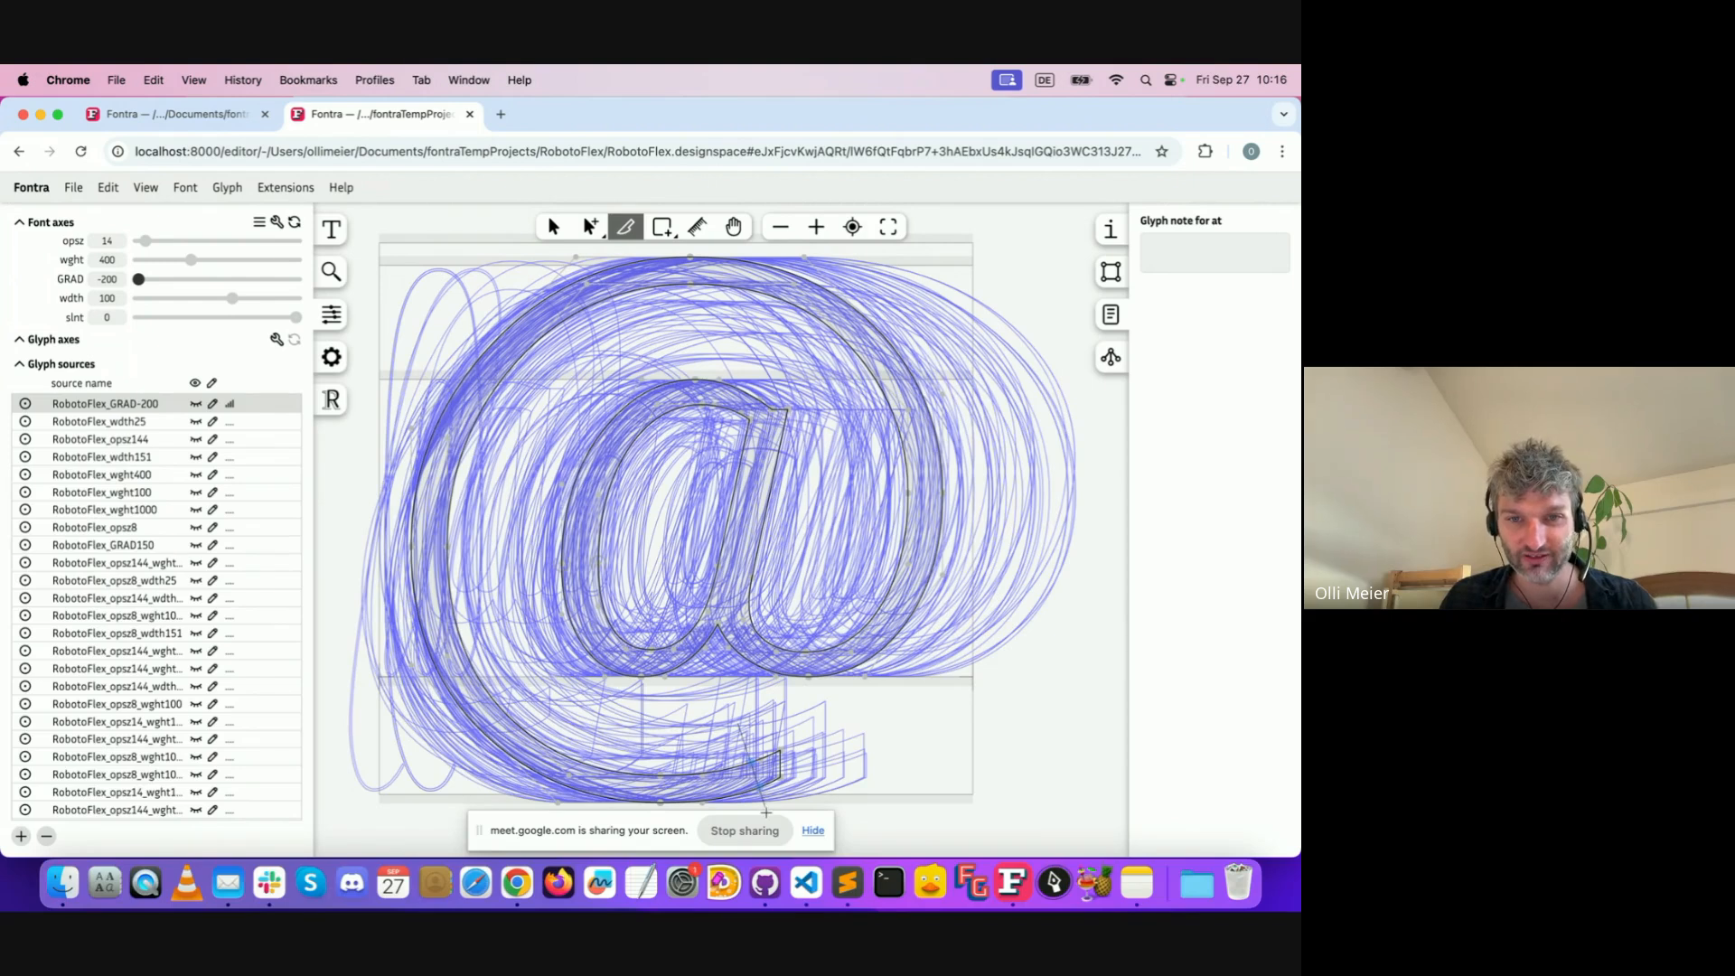
pyautogui.click(212, 384)
# Inspect the cut in the RobotoFlex wdth25, opsz144, wght400, wght1000 and GRAD150 sources and return to GRAD-200
pyautogui.click(152, 425)
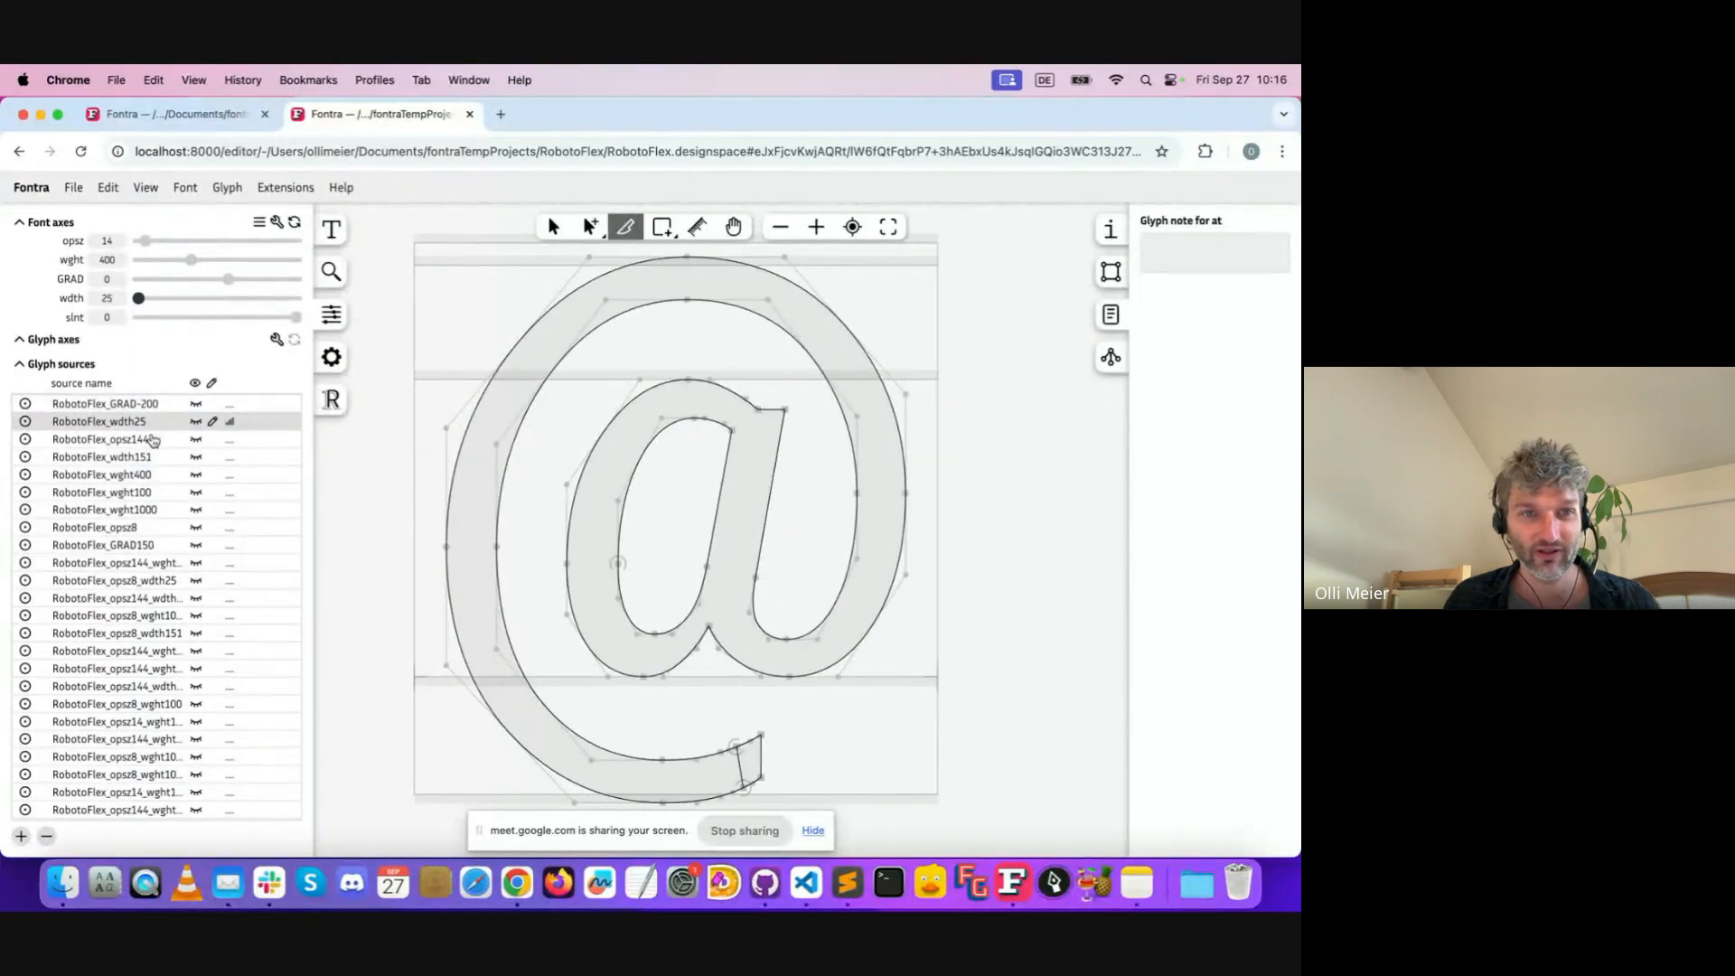
pyautogui.click(147, 442)
pyautogui.click(143, 473)
pyautogui.click(142, 509)
pyautogui.click(132, 547)
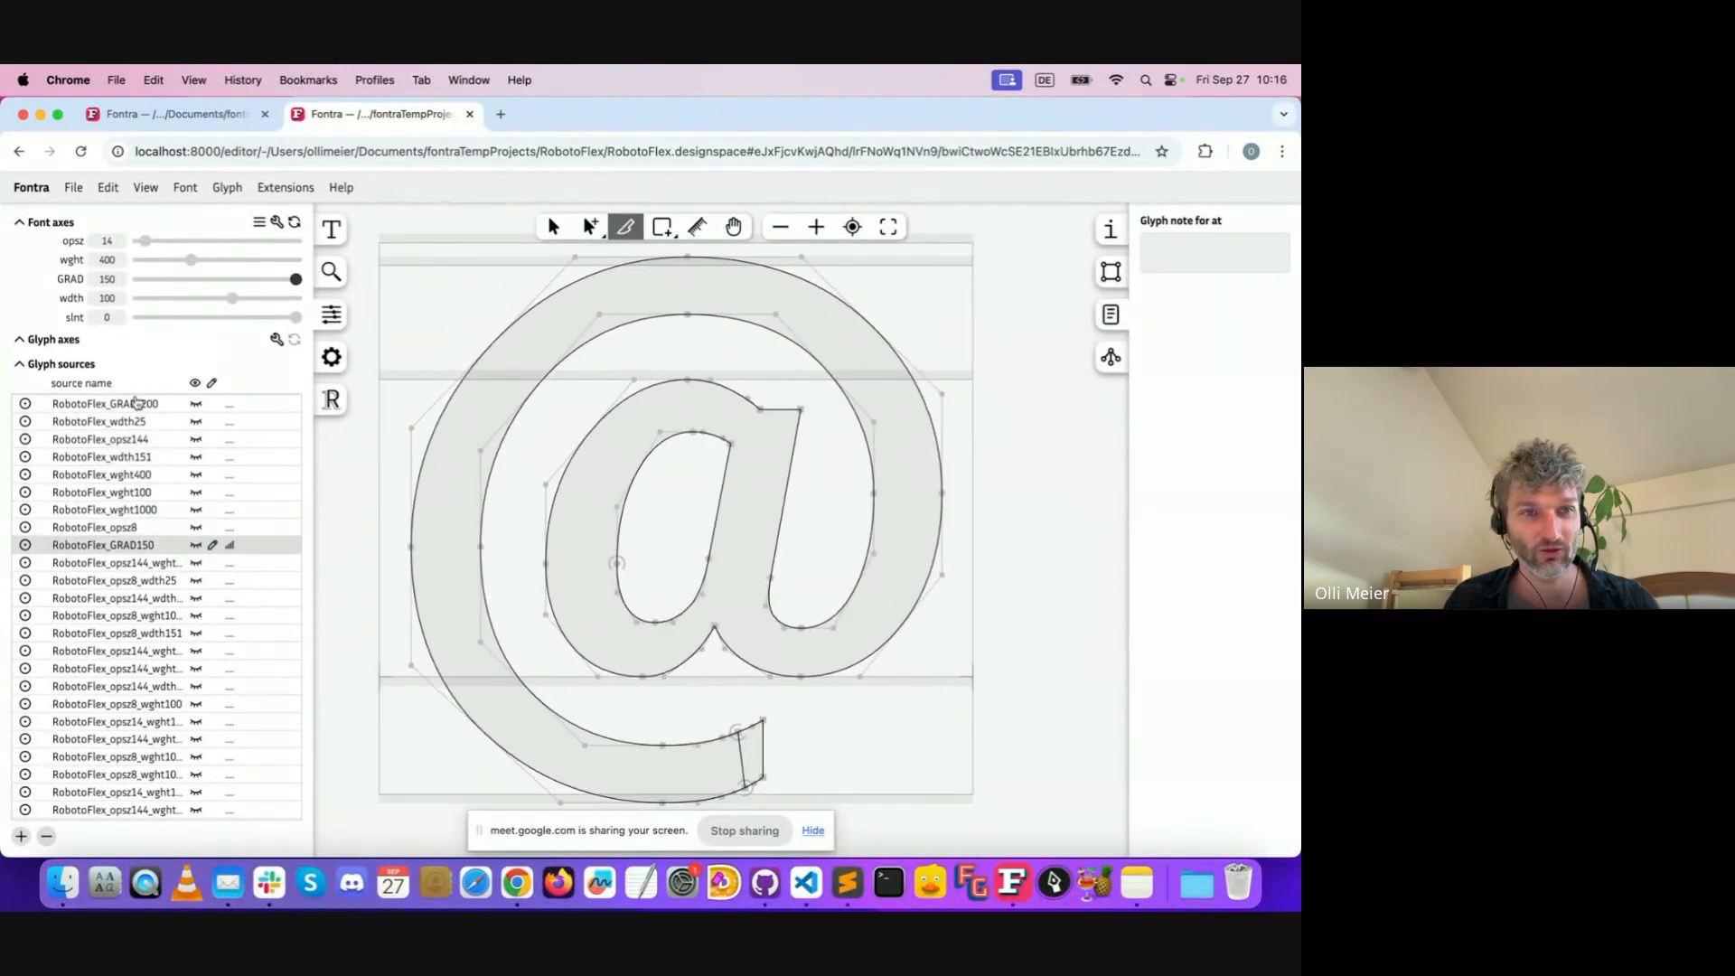
pyautogui.click(139, 404)
# Delete the cut-off piece of the @'s lower terminal in all glyph sources and turn simultaneous editing off
pyautogui.click(211, 385)
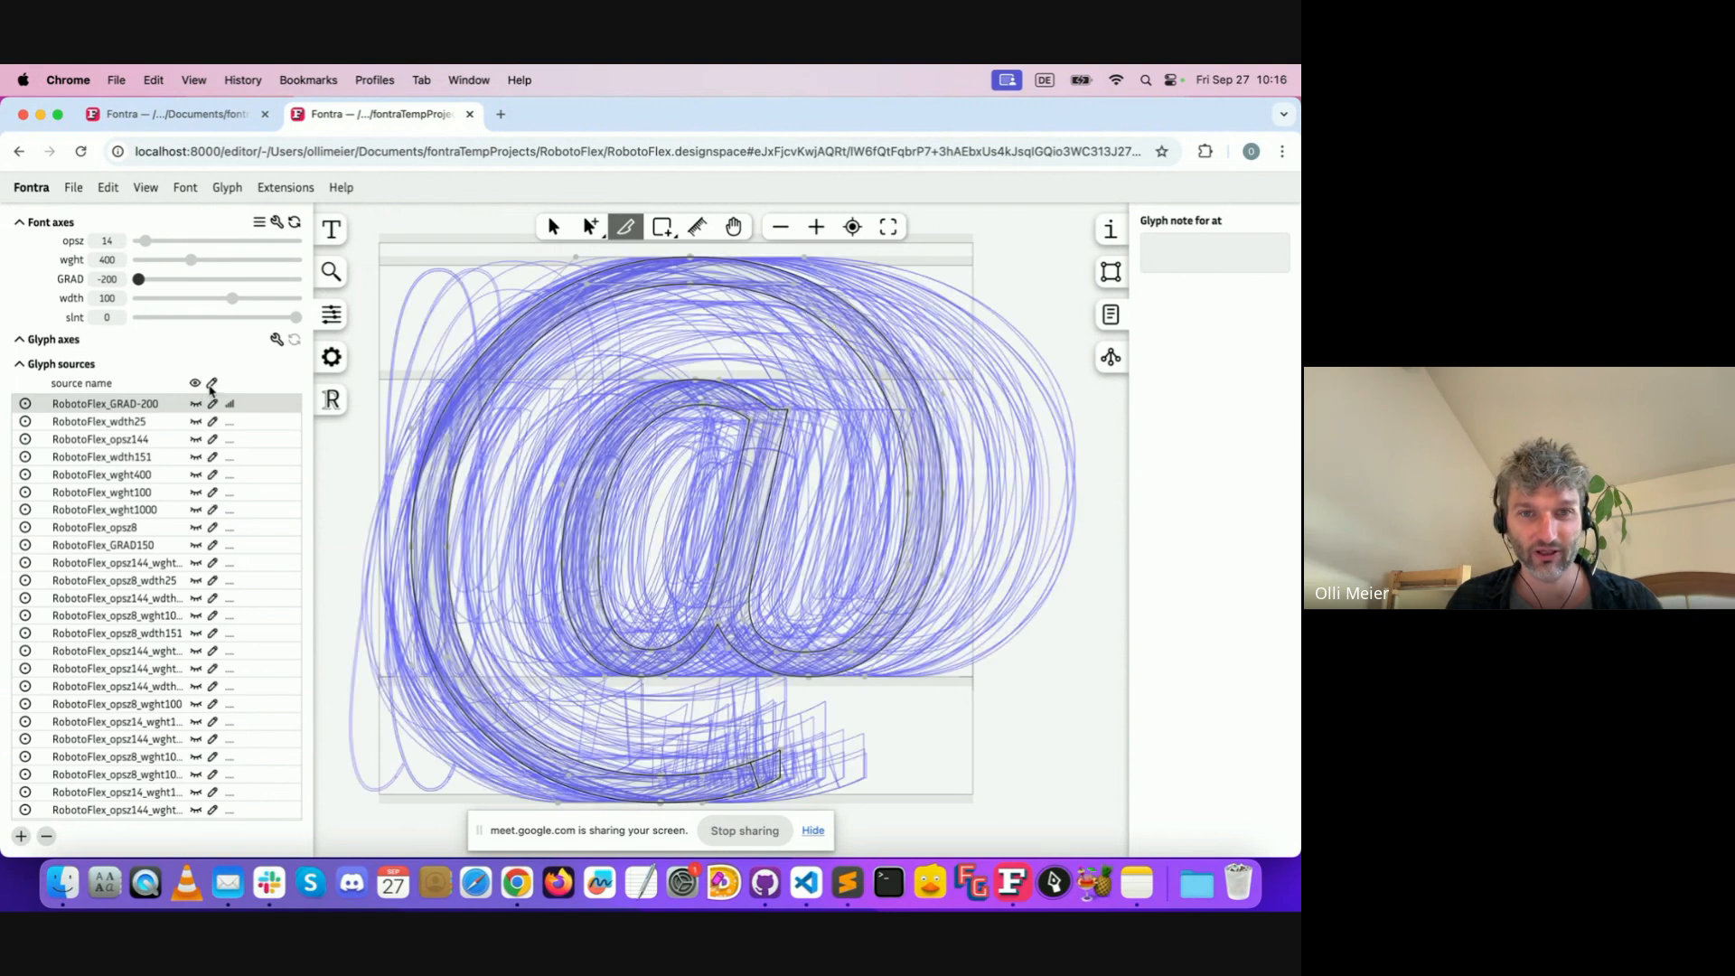
pyautogui.click(554, 227)
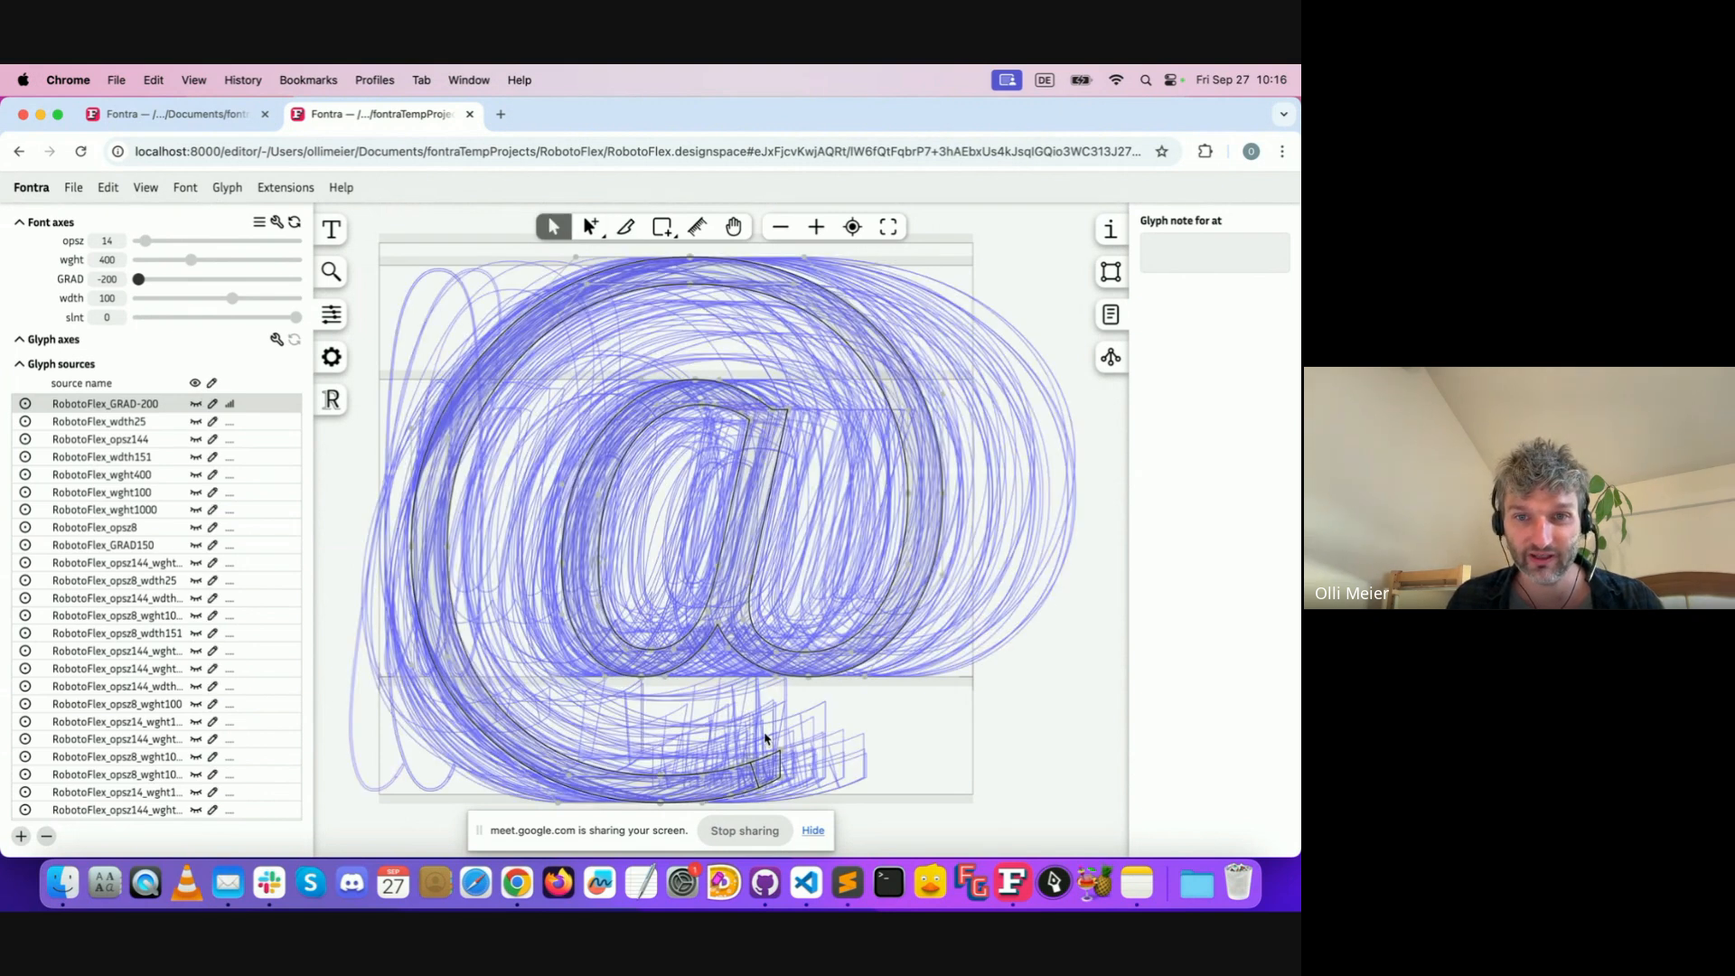
pyautogui.click(780, 770)
pyautogui.press('BackSpace')
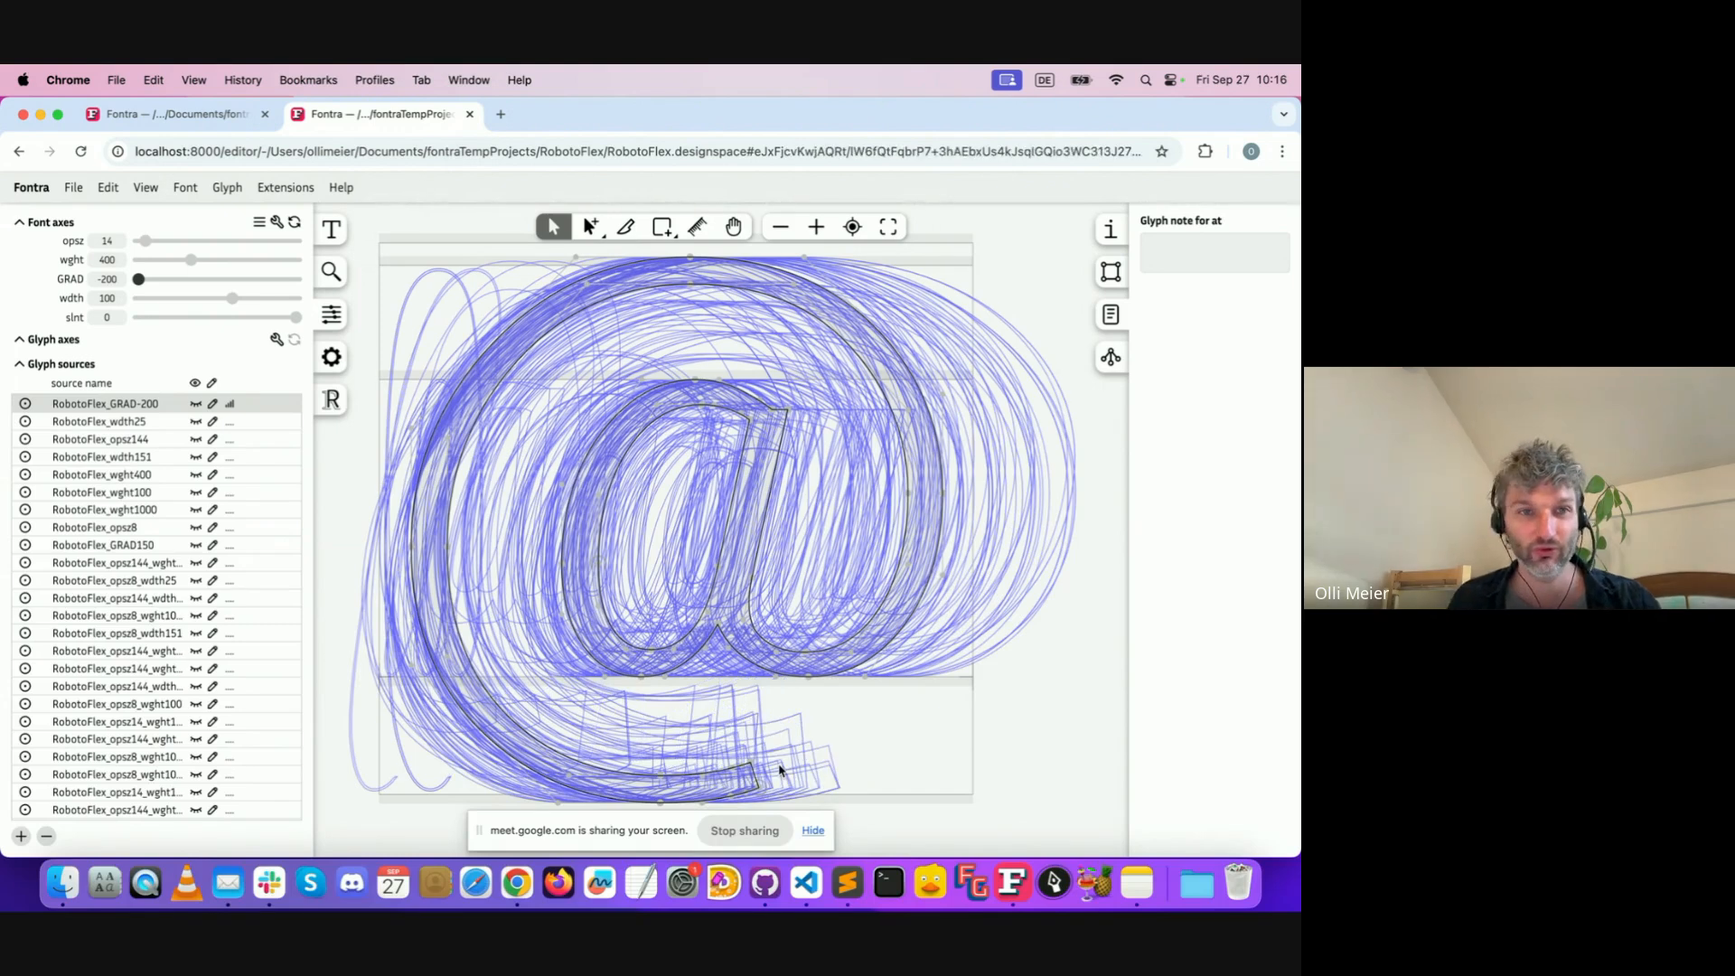
pyautogui.click(214, 384)
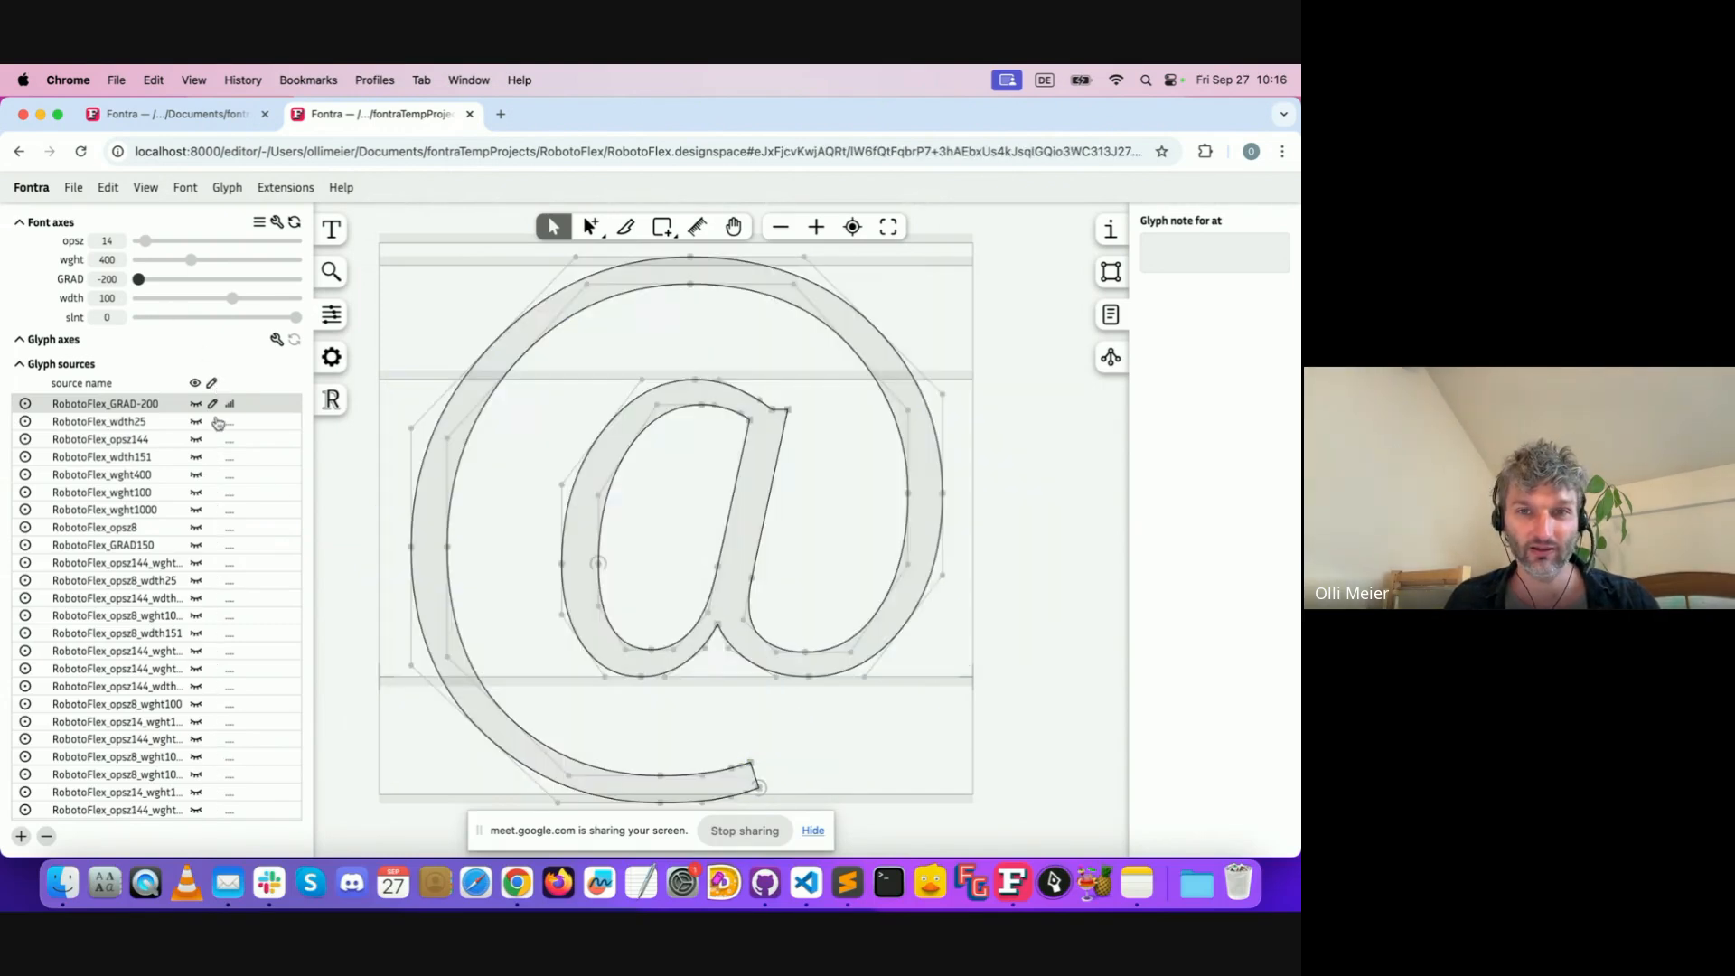
# Check the shortened terminal in the wdth25, opsz144, wght400, opsz8 and GRAD150 sources and return to GRAD-200
pyautogui.click(118, 425)
pyautogui.click(119, 441)
pyautogui.click(118, 475)
pyautogui.click(113, 526)
pyautogui.click(113, 545)
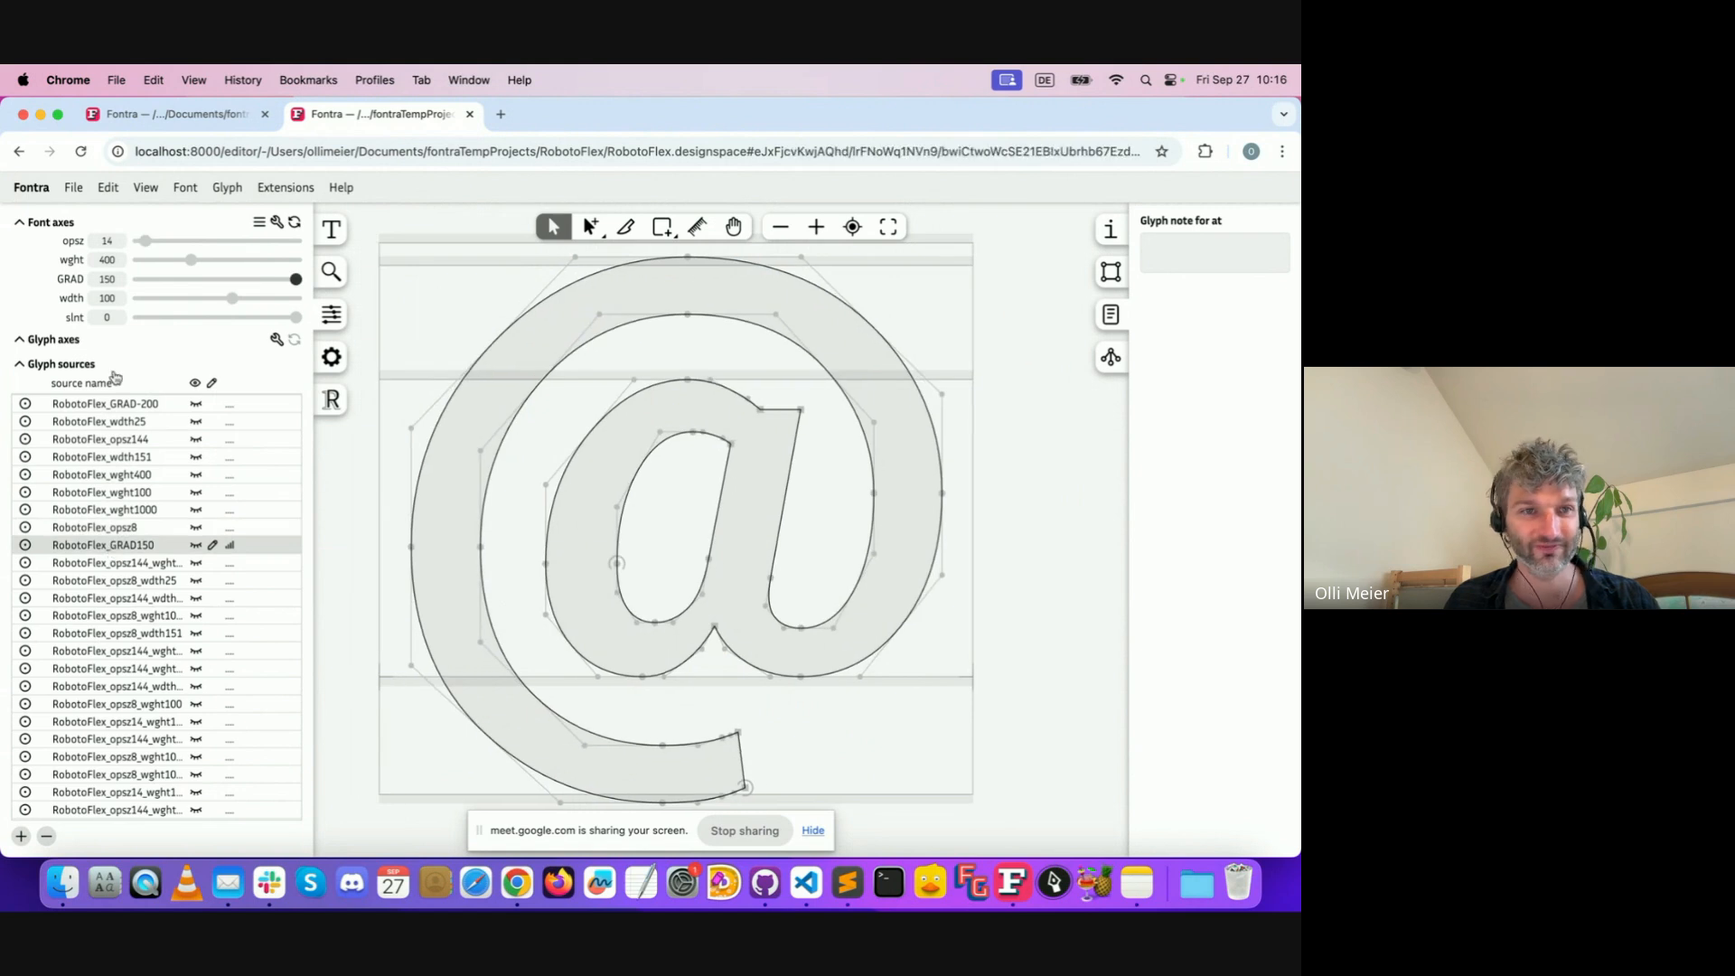
pyautogui.click(125, 404)
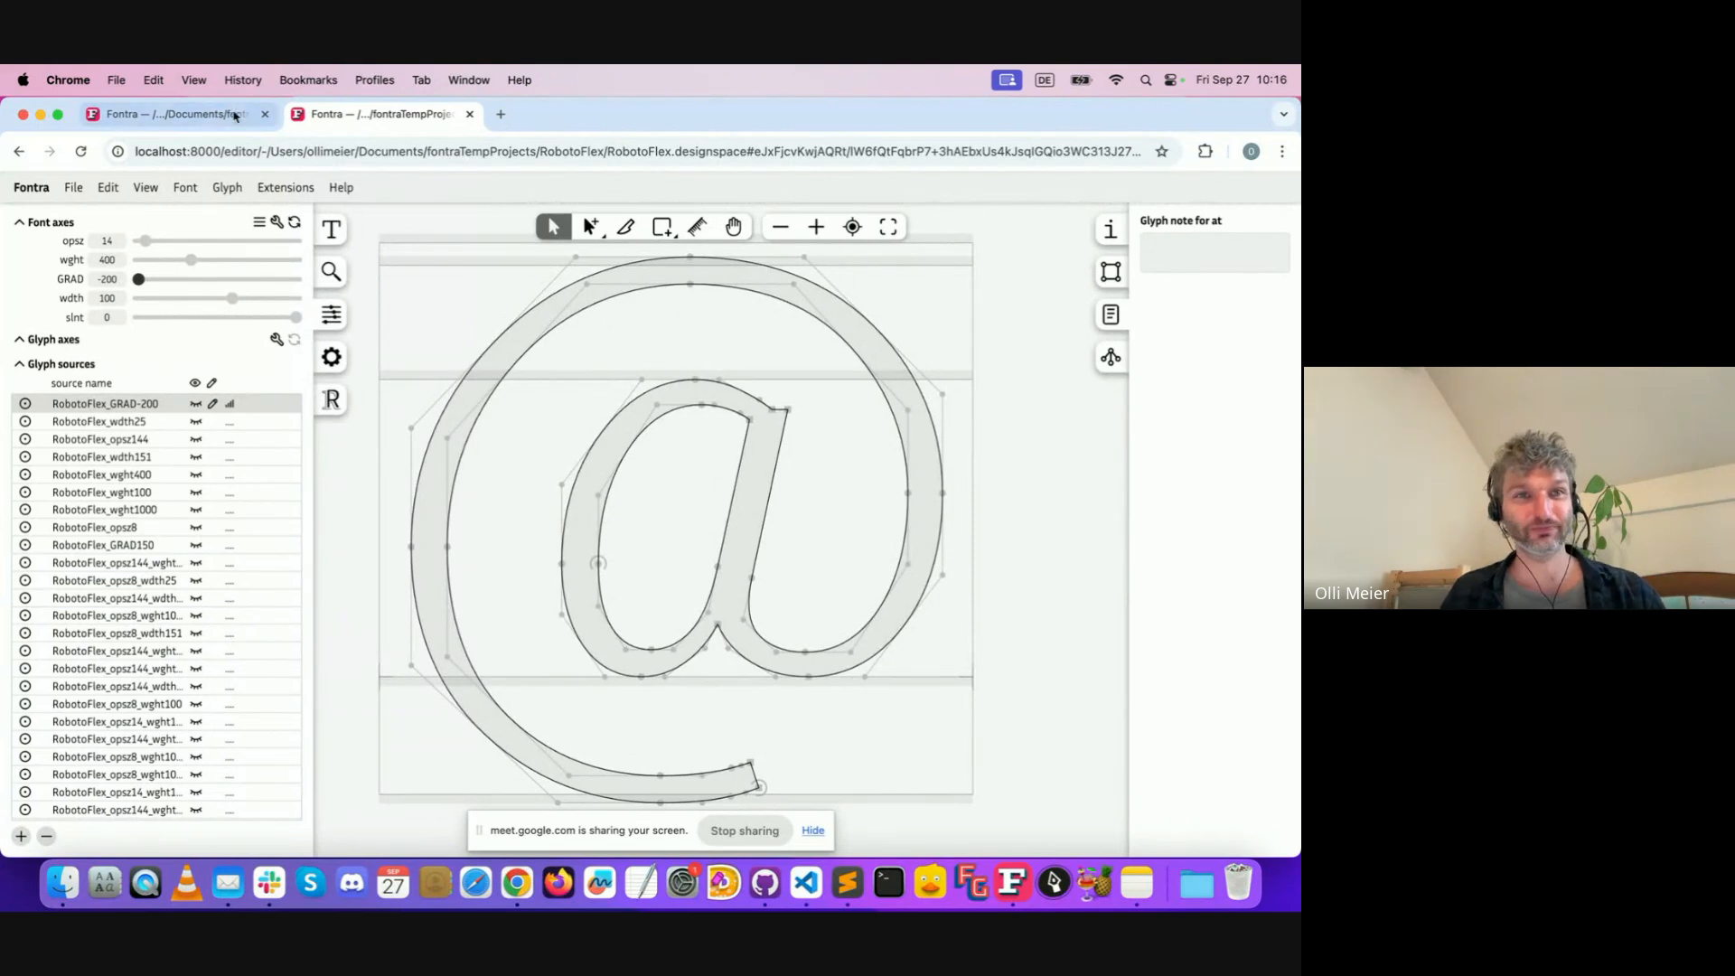
# Switch to the open MutatorSans font, add /demo after the C in the text and create that glyph for editing
pyautogui.click(182, 115)
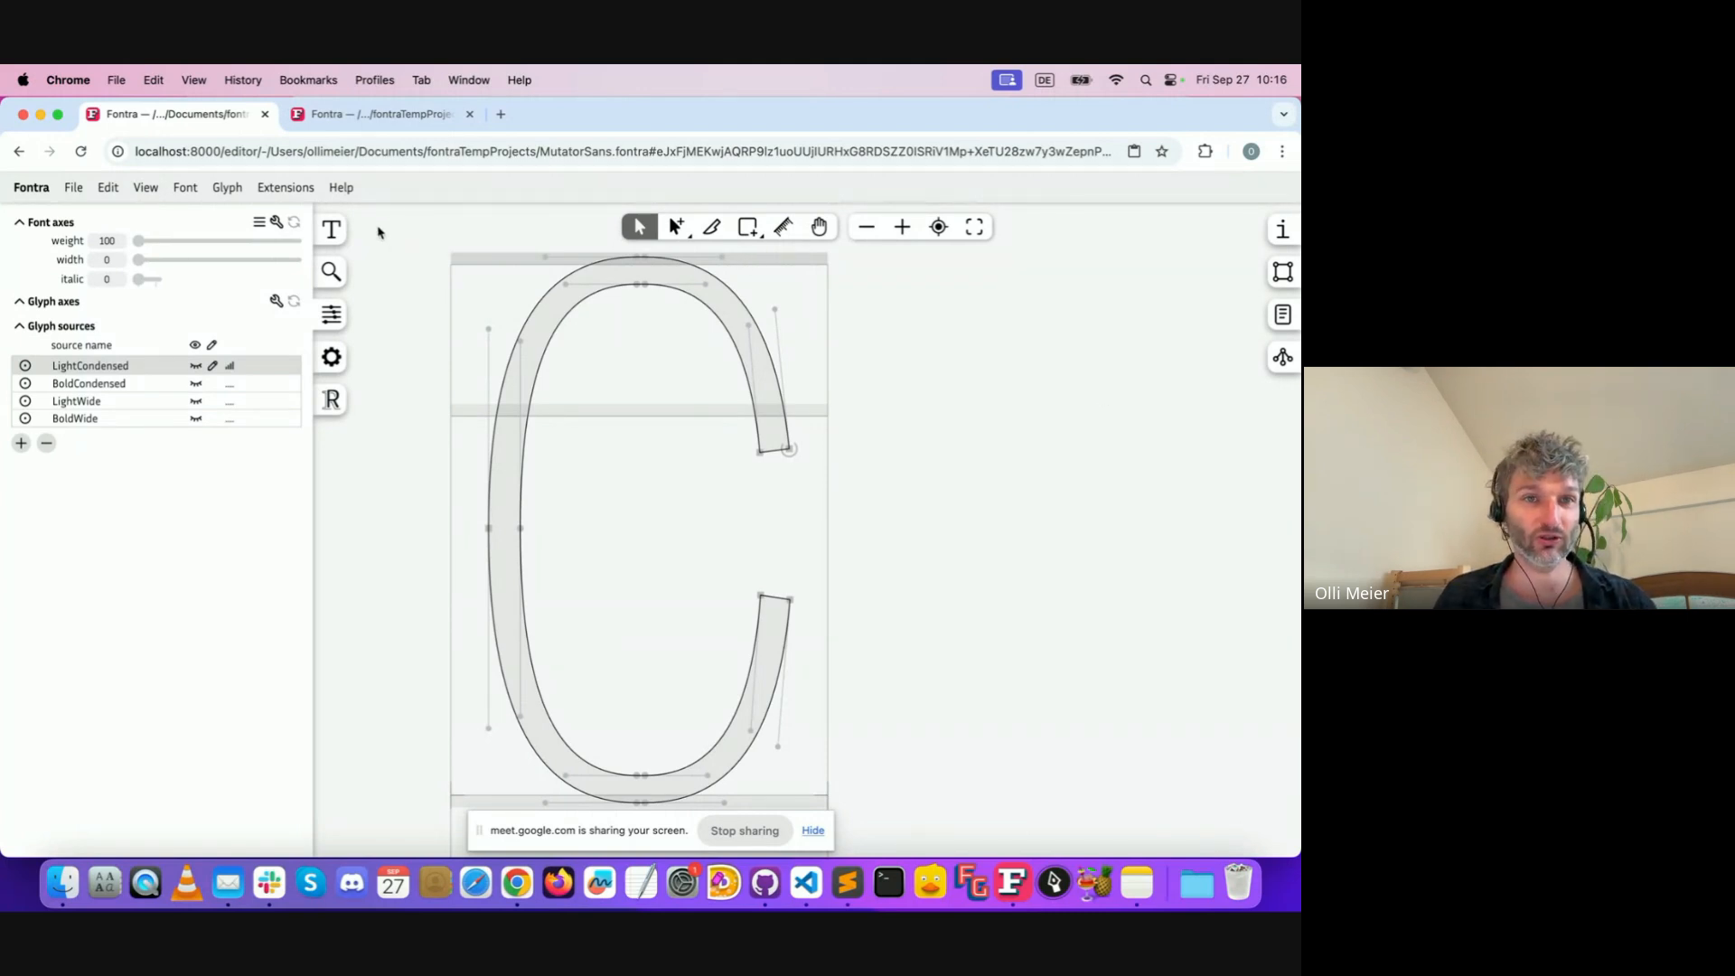
pyautogui.click(332, 232)
pyautogui.write('/')
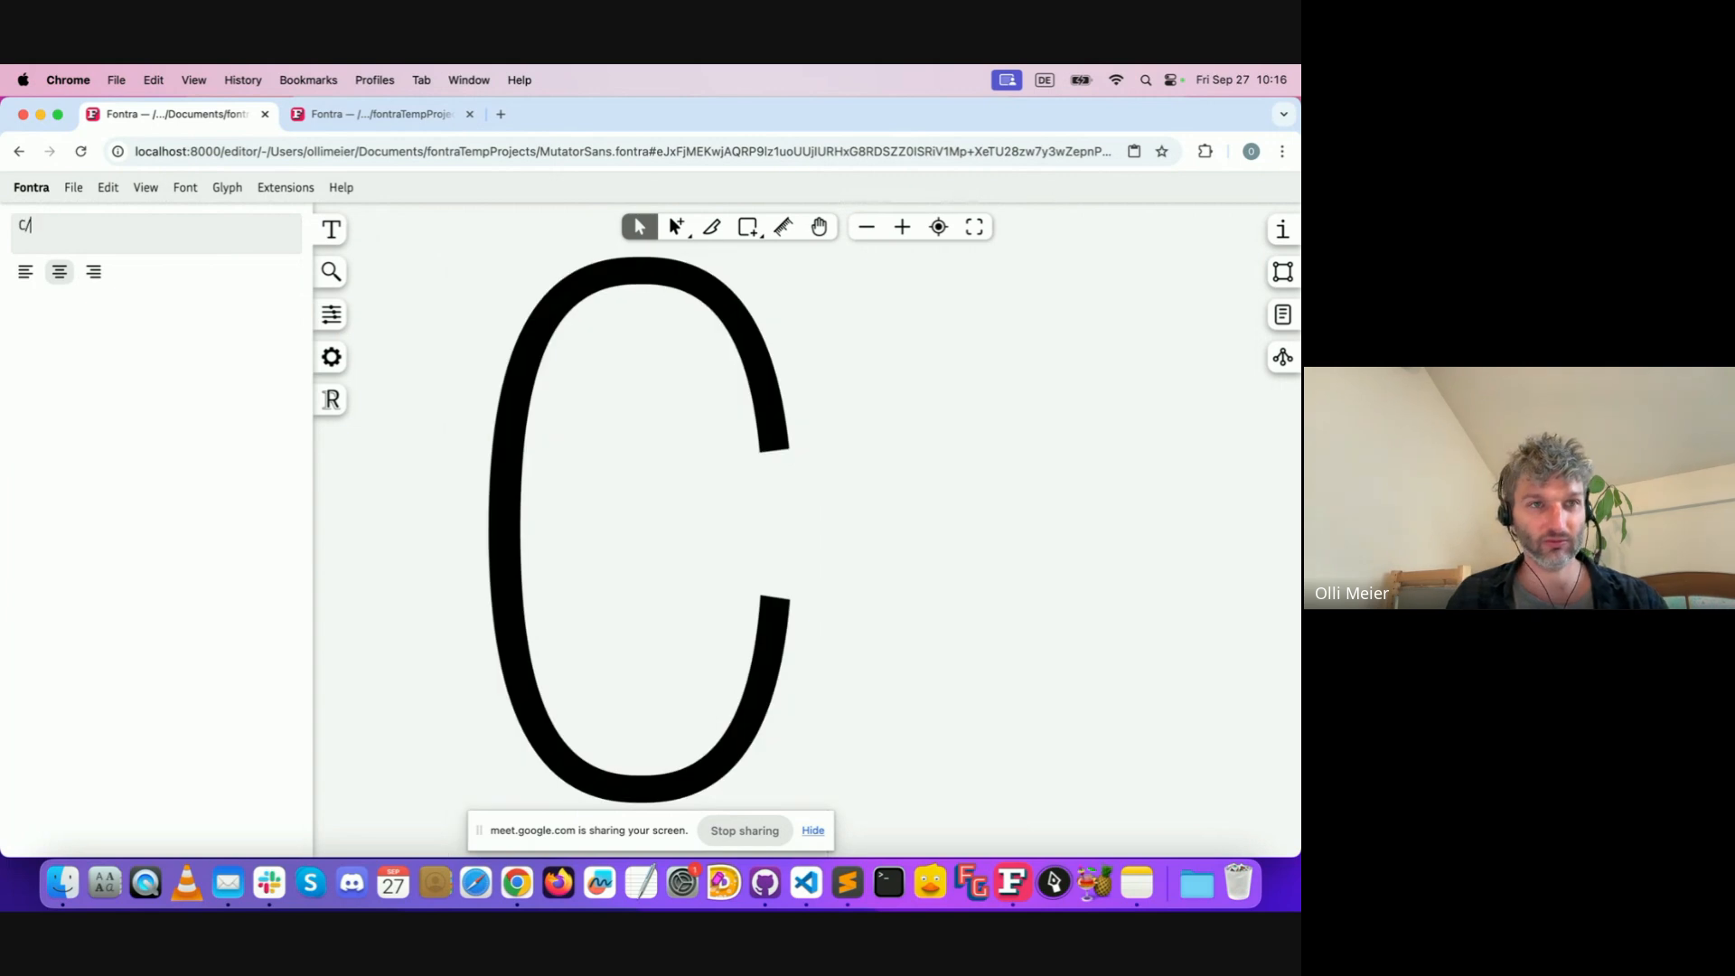
pyautogui.write('demo')
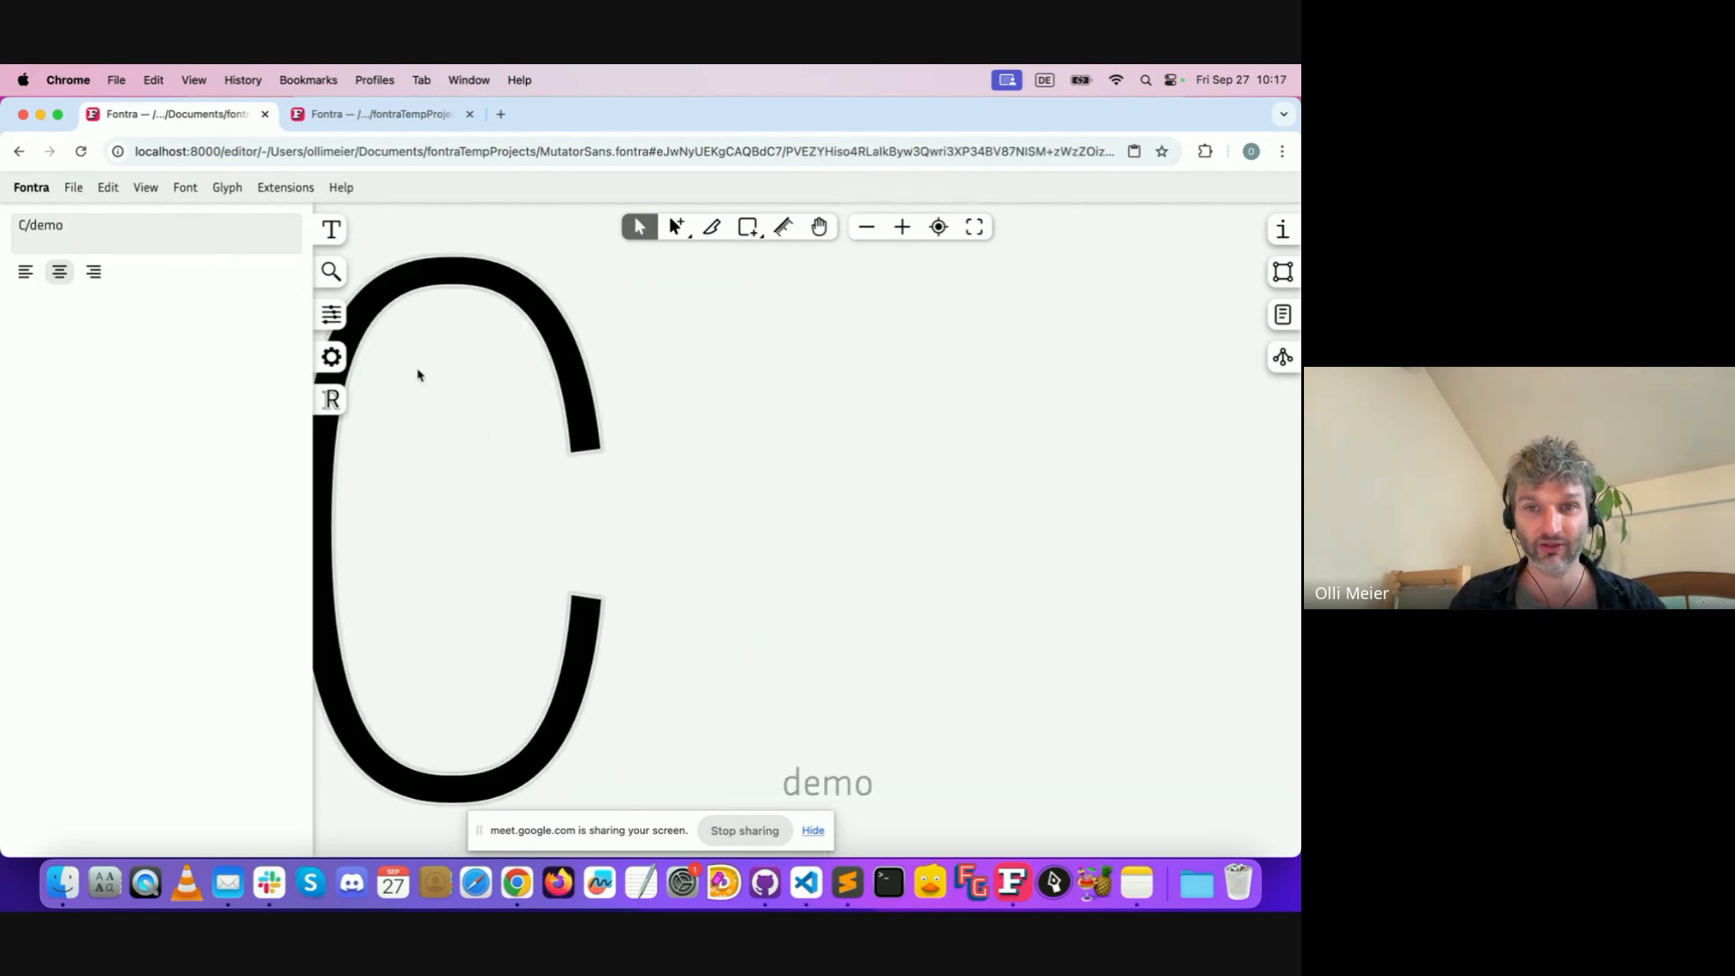
pyautogui.doubleClick(795, 554)
pyautogui.click(796, 554)
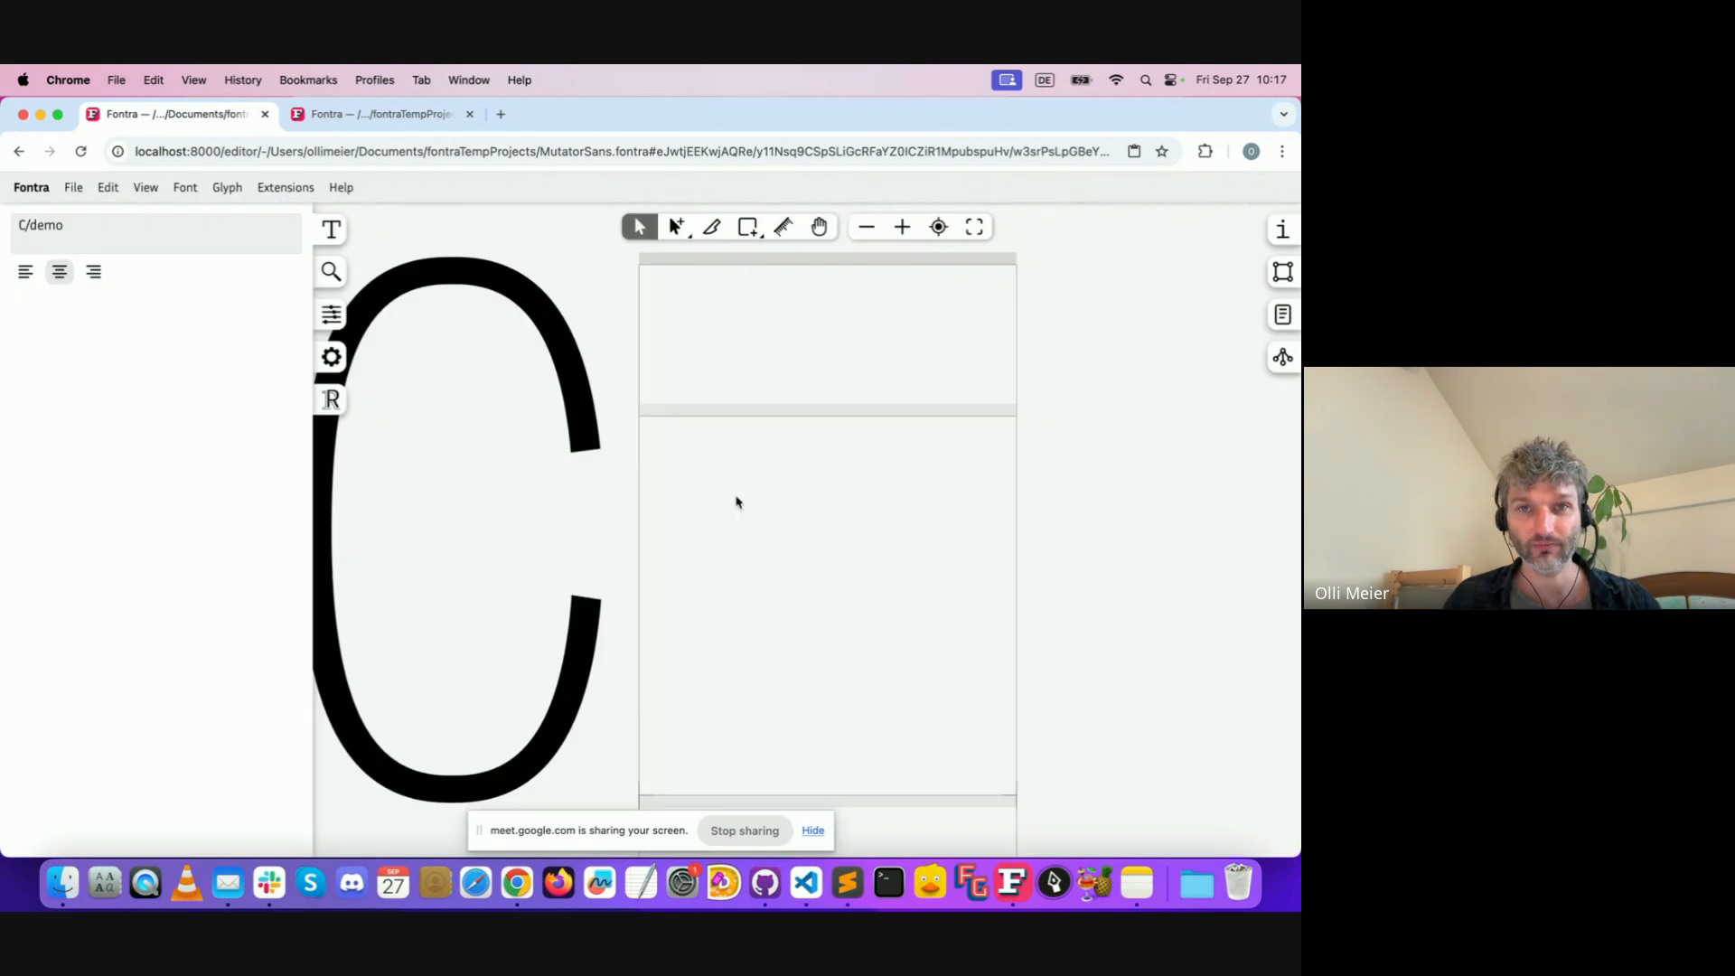
# Try the rectangle Shape tool with a tall and a smaller rectangle in the demo glyph, undoing each one
pyautogui.click(747, 232)
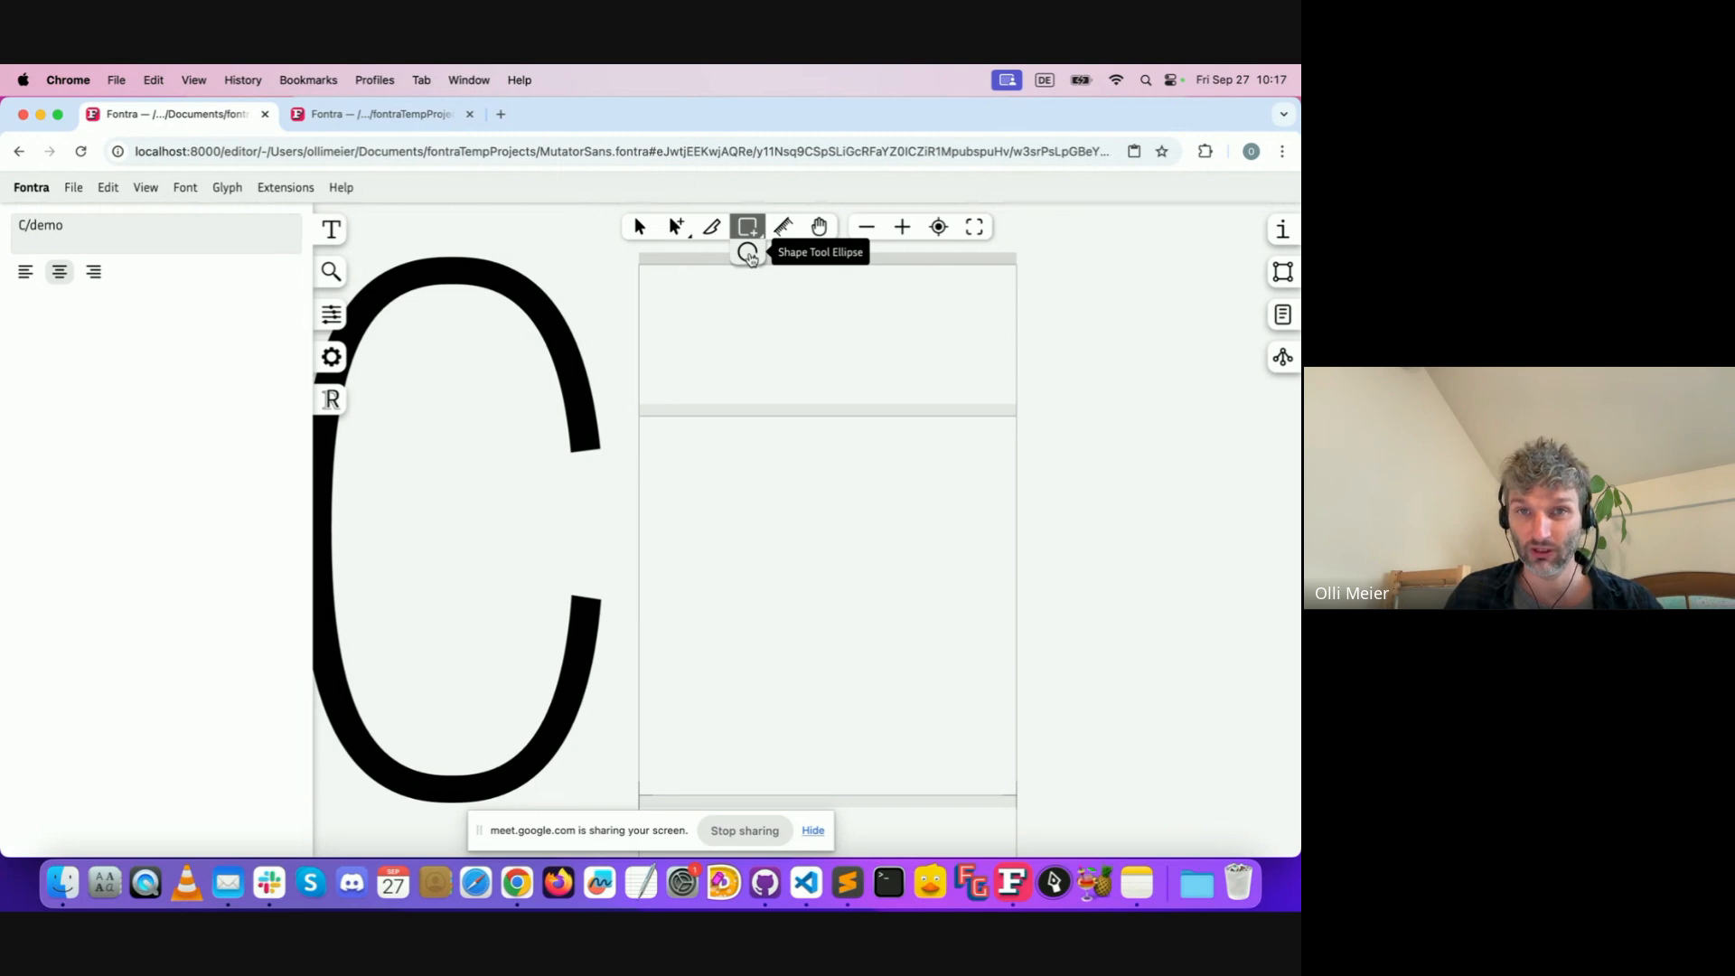
pyautogui.moveTo(682, 309)
pyautogui.mouseDown()
pyautogui.moveTo(771, 620)
pyautogui.moveTo(821, 608)
pyautogui.moveTo(877, 720)
pyautogui.mouseUp()
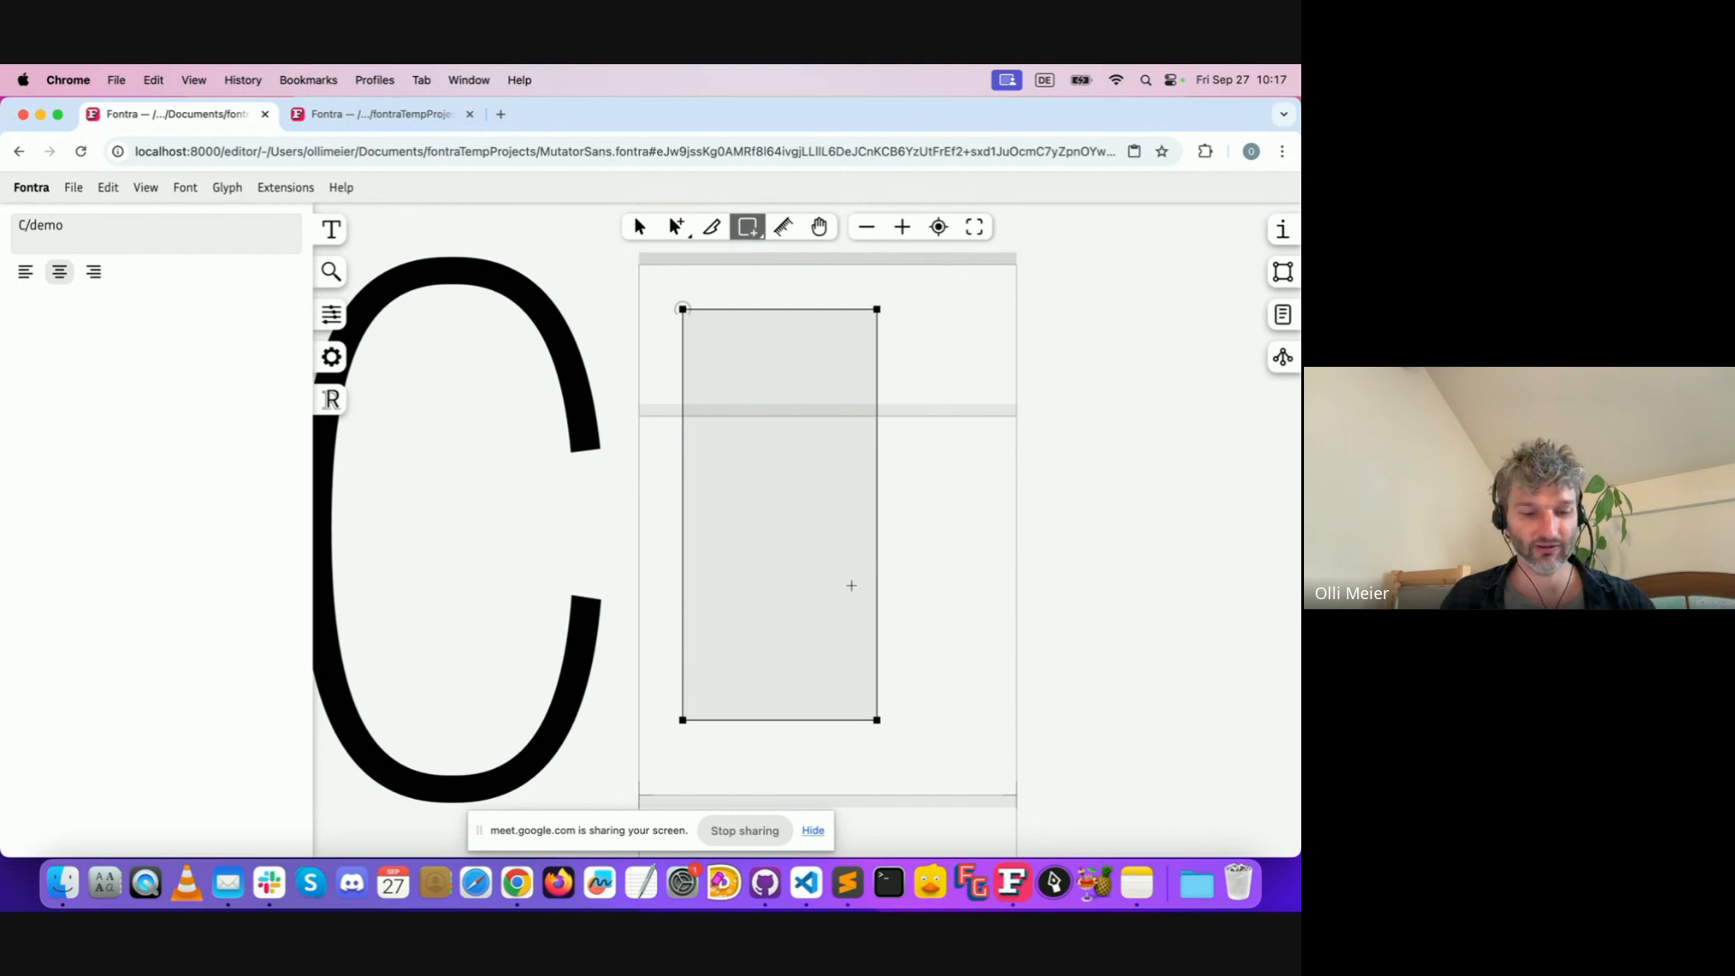
pyautogui.press('super+z')
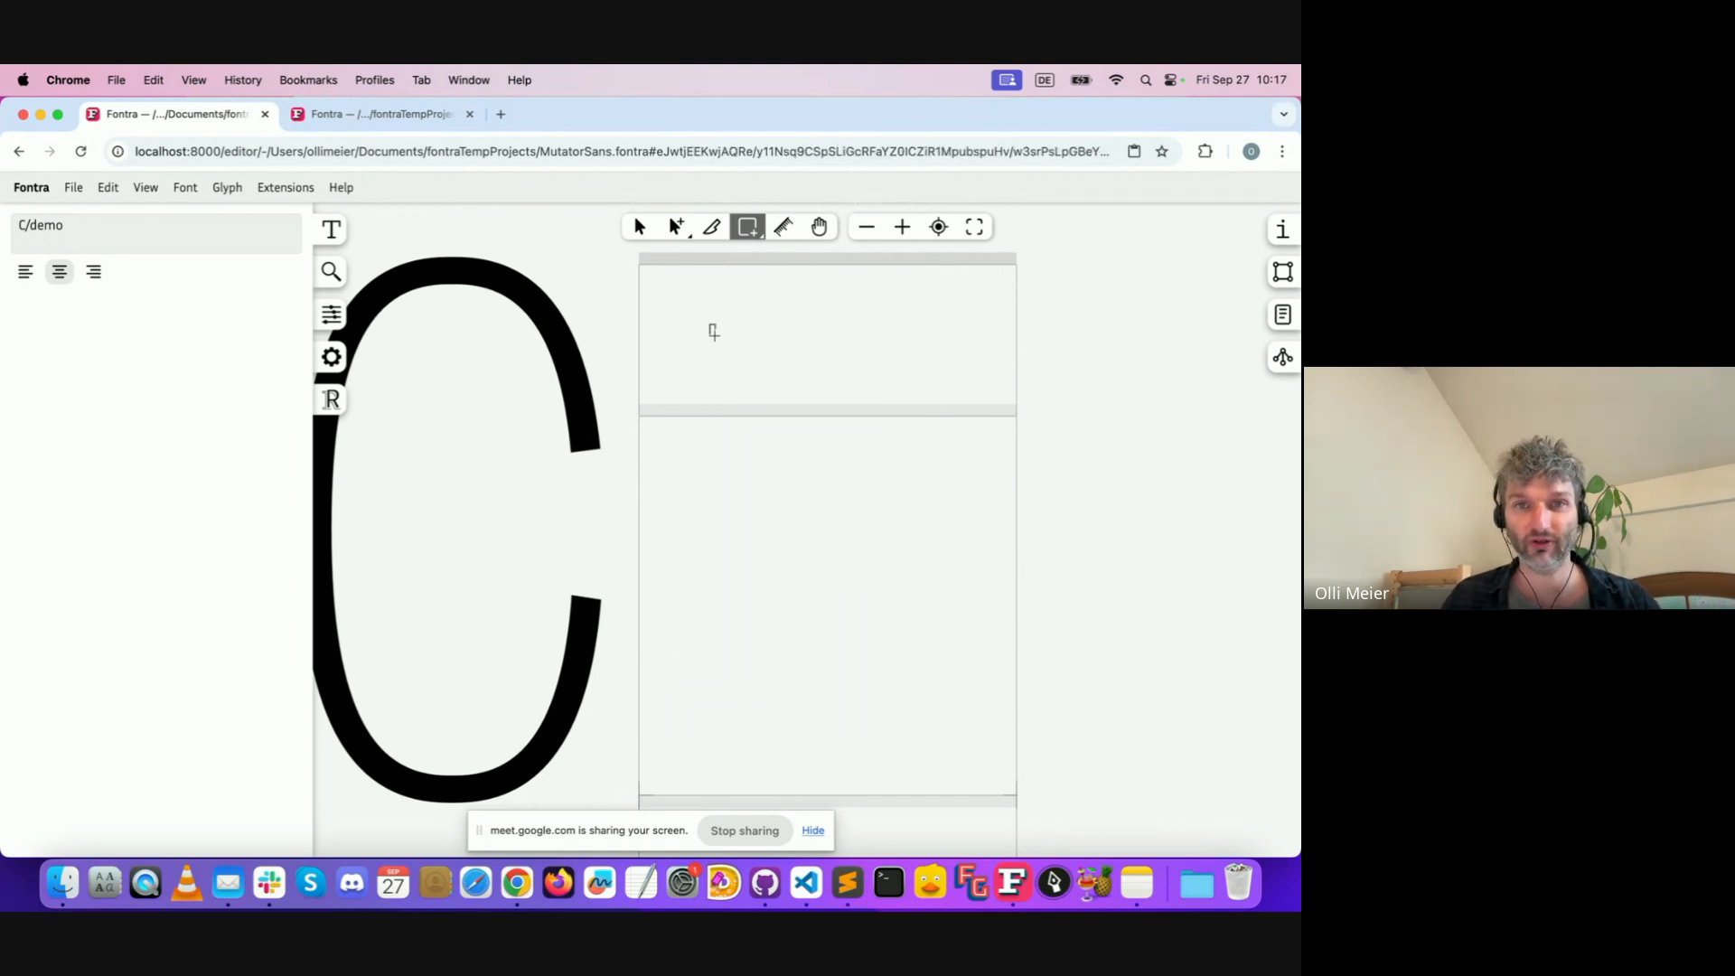
pyautogui.moveTo(710, 324)
pyautogui.mouseDown()
pyautogui.moveTo(845, 577)
pyautogui.moveTo(829, 477)
pyautogui.moveTo(732, 380)
pyautogui.moveTo(877, 440)
pyautogui.moveTo(890, 504)
pyautogui.moveTo(764, 379)
pyautogui.moveTo(777, 425)
pyautogui.moveTo(922, 434)
pyautogui.moveTo(859, 445)
pyautogui.moveTo(827, 427)
pyautogui.mouseUp()
pyautogui.press('super+z')
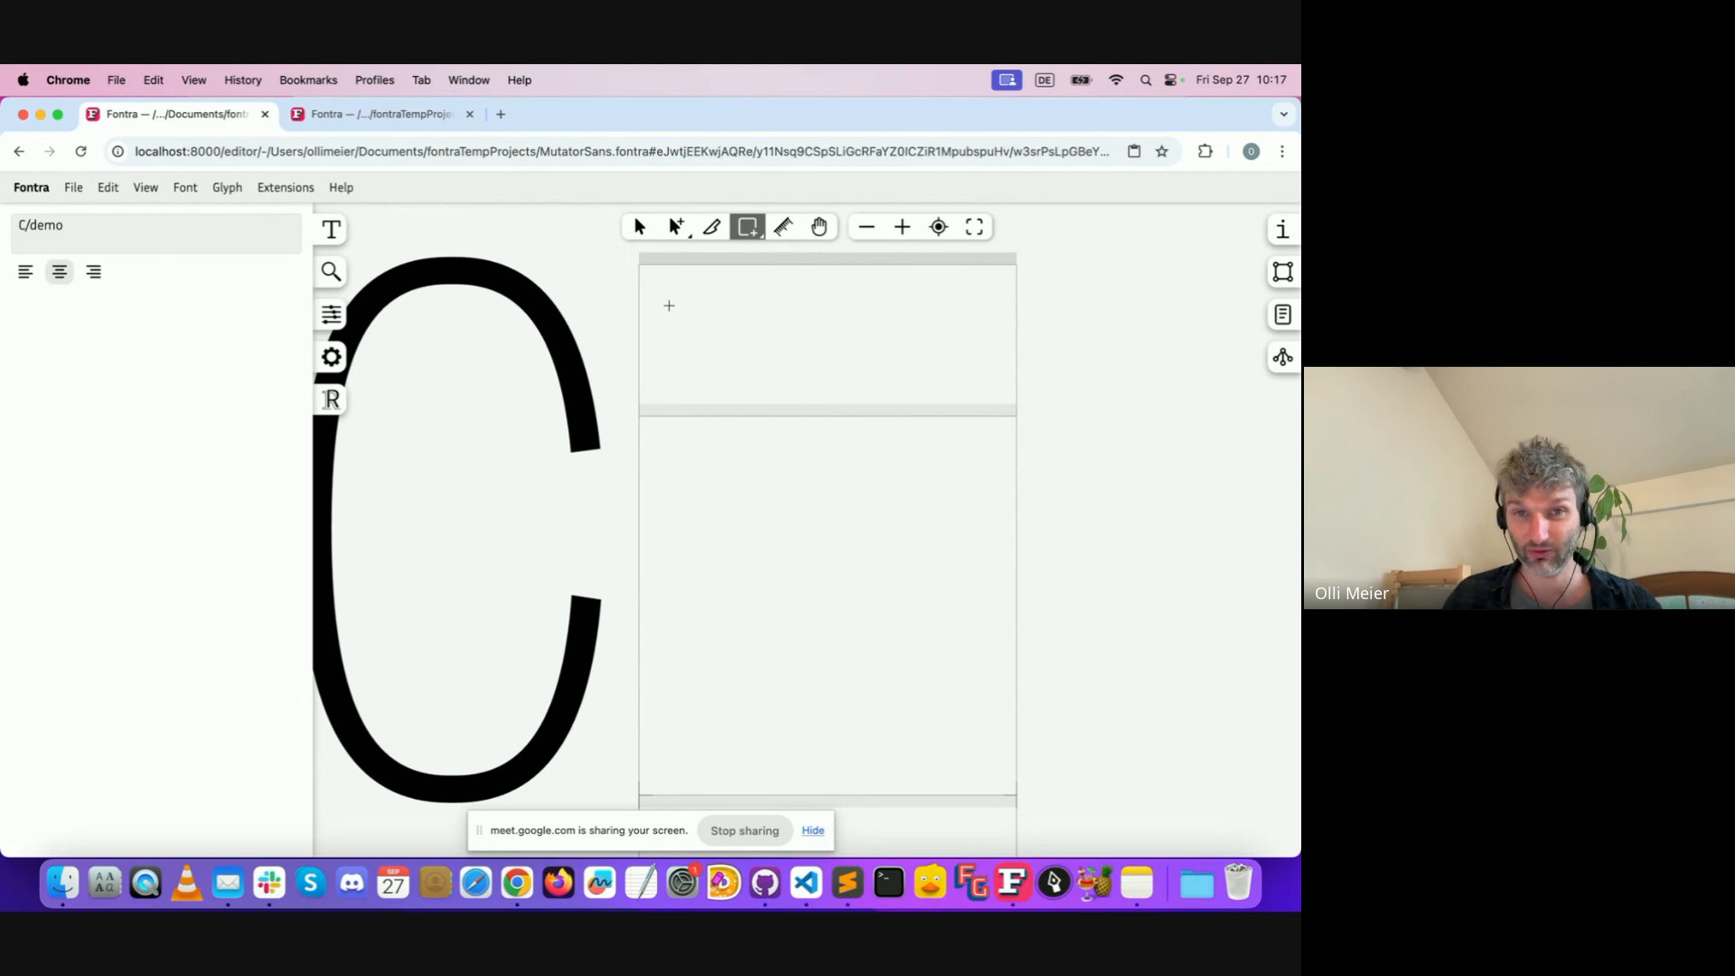
# Draw a large rectangle with a smaller counter rectangle inside it in the demo glyph and delete both
pyautogui.moveTo(669, 306); pyautogui.dragTo(962, 720)
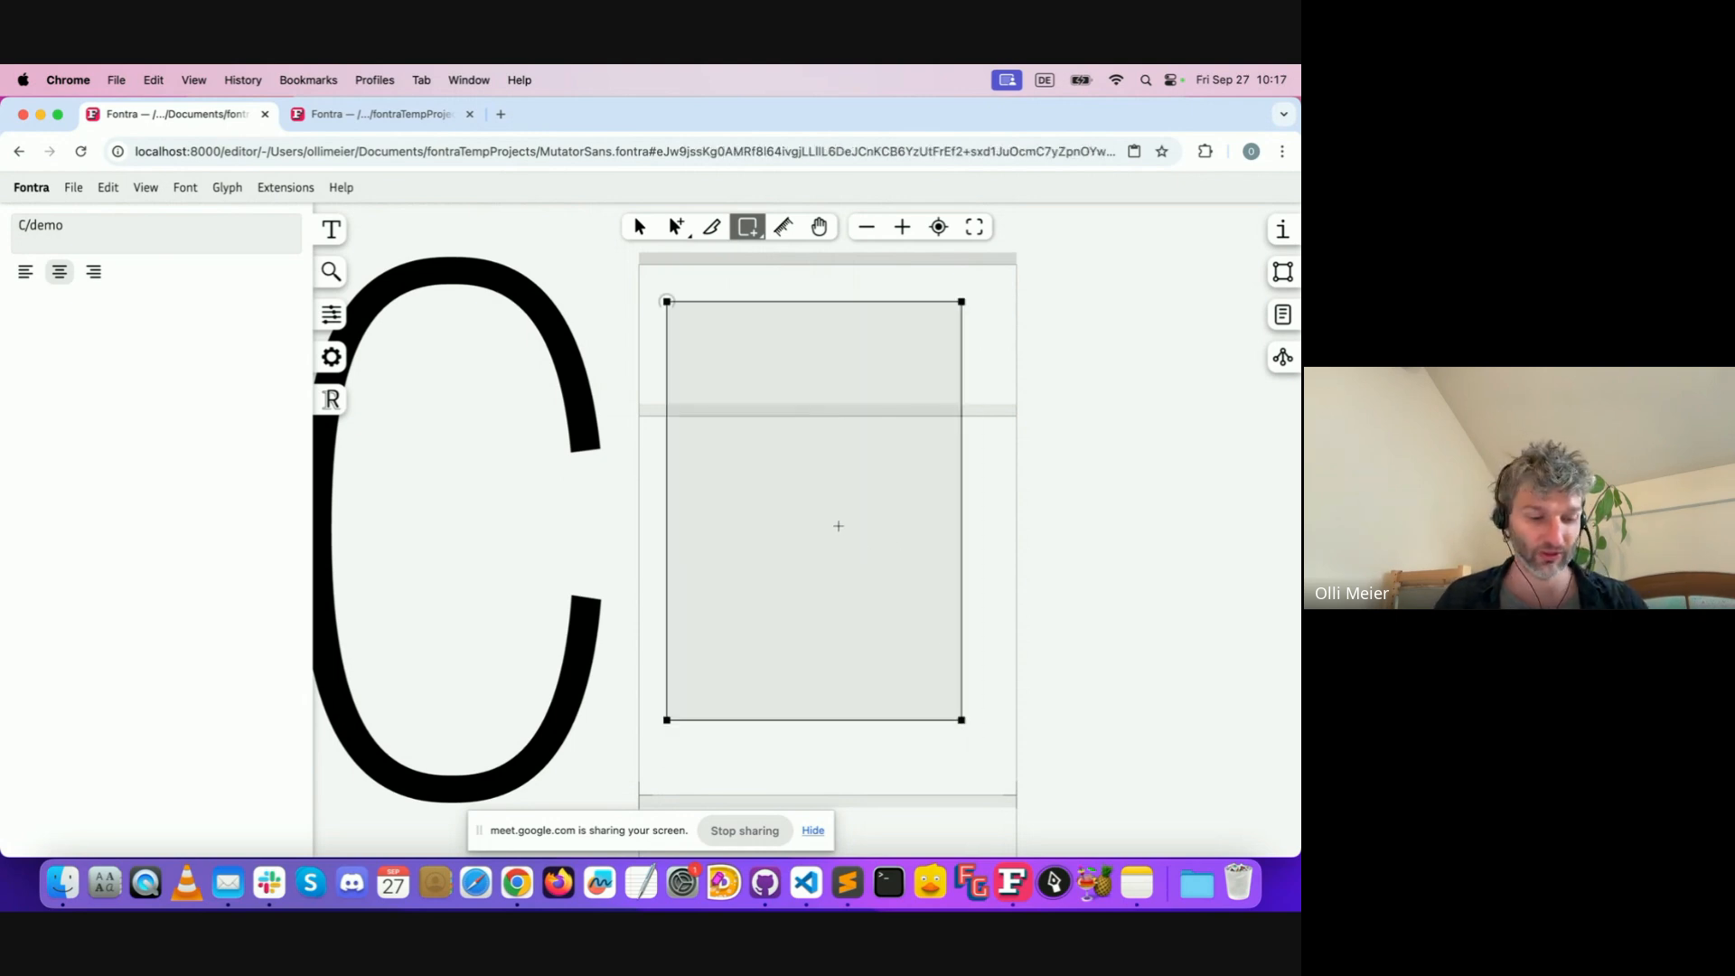
pyautogui.moveTo(708, 339); pyautogui.dragTo(908, 634)
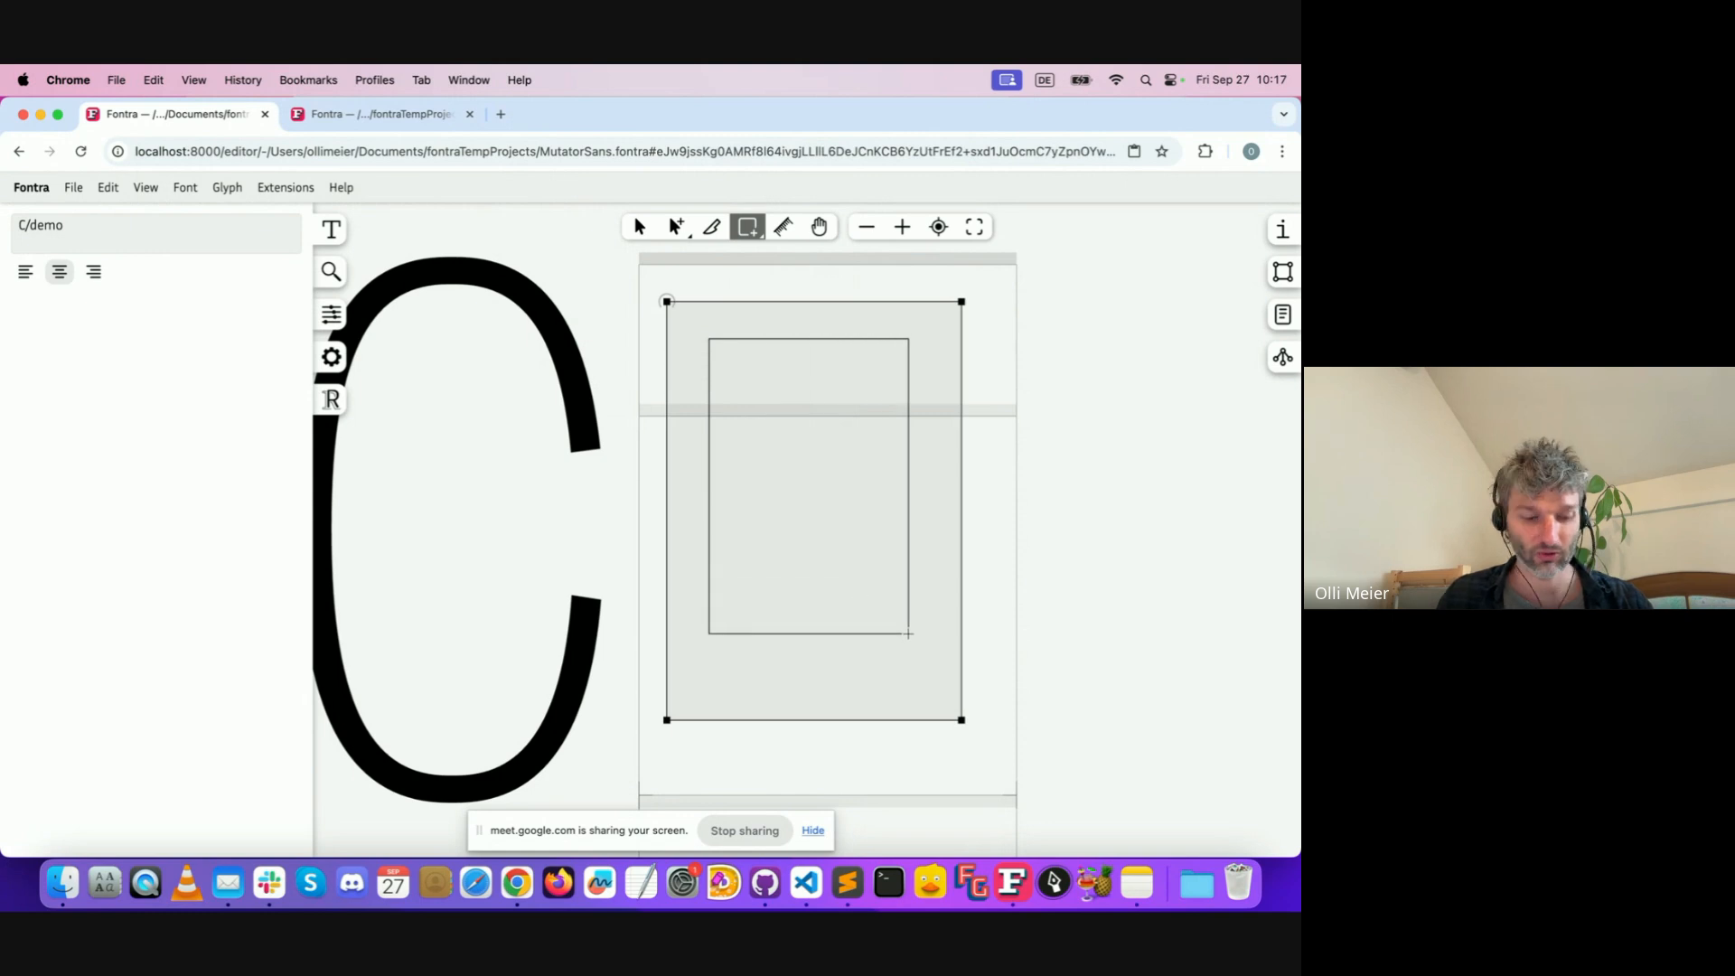
pyautogui.press('ctrl')
pyautogui.press('ctrl')
pyautogui.press('ctrl')
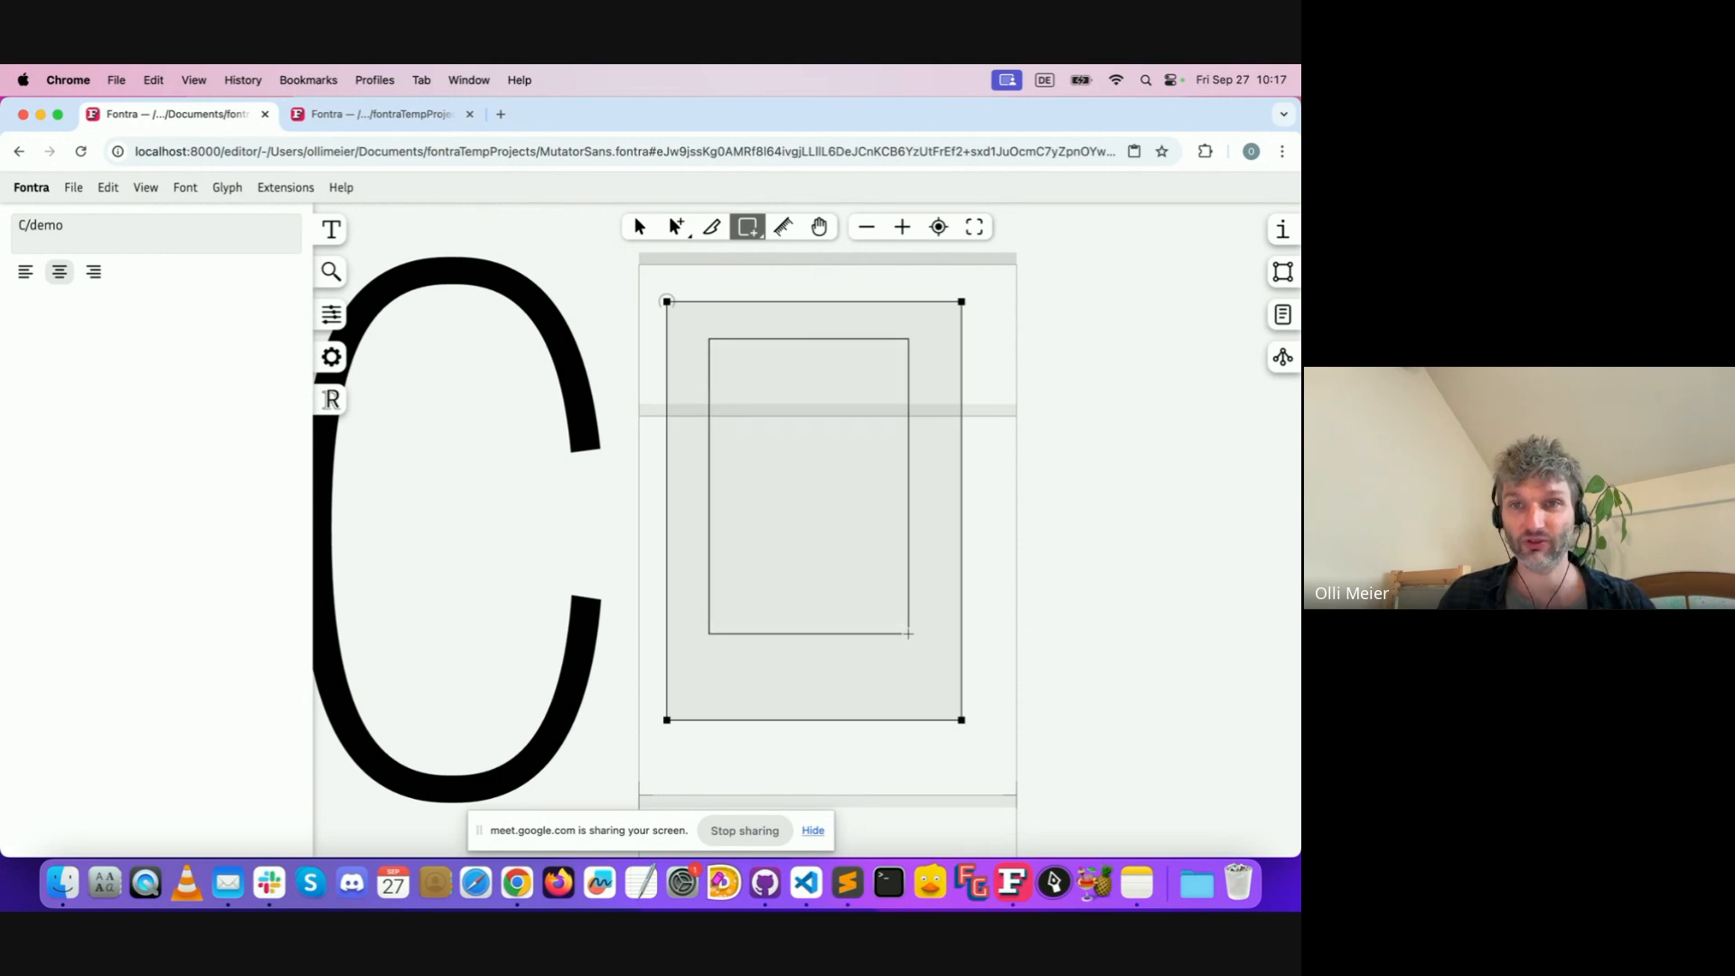
pyautogui.moveTo(909, 634); pyautogui.dragTo(931, 684)
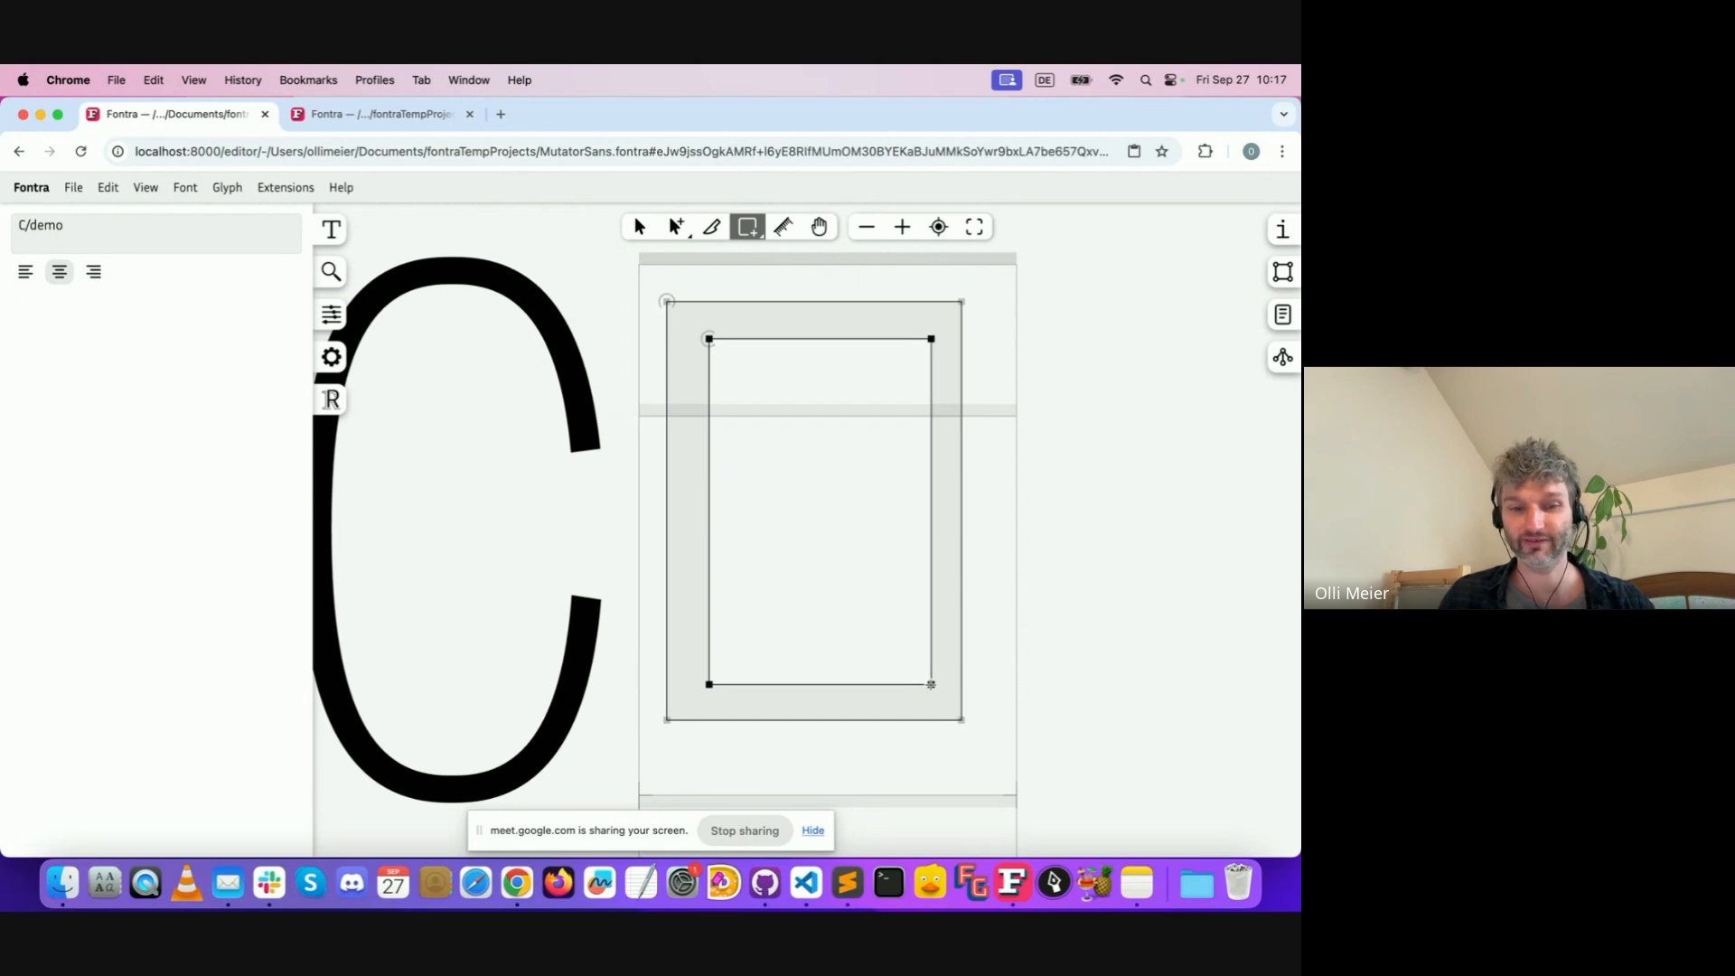
pyautogui.press('super+a')
pyautogui.press('BackSpace')
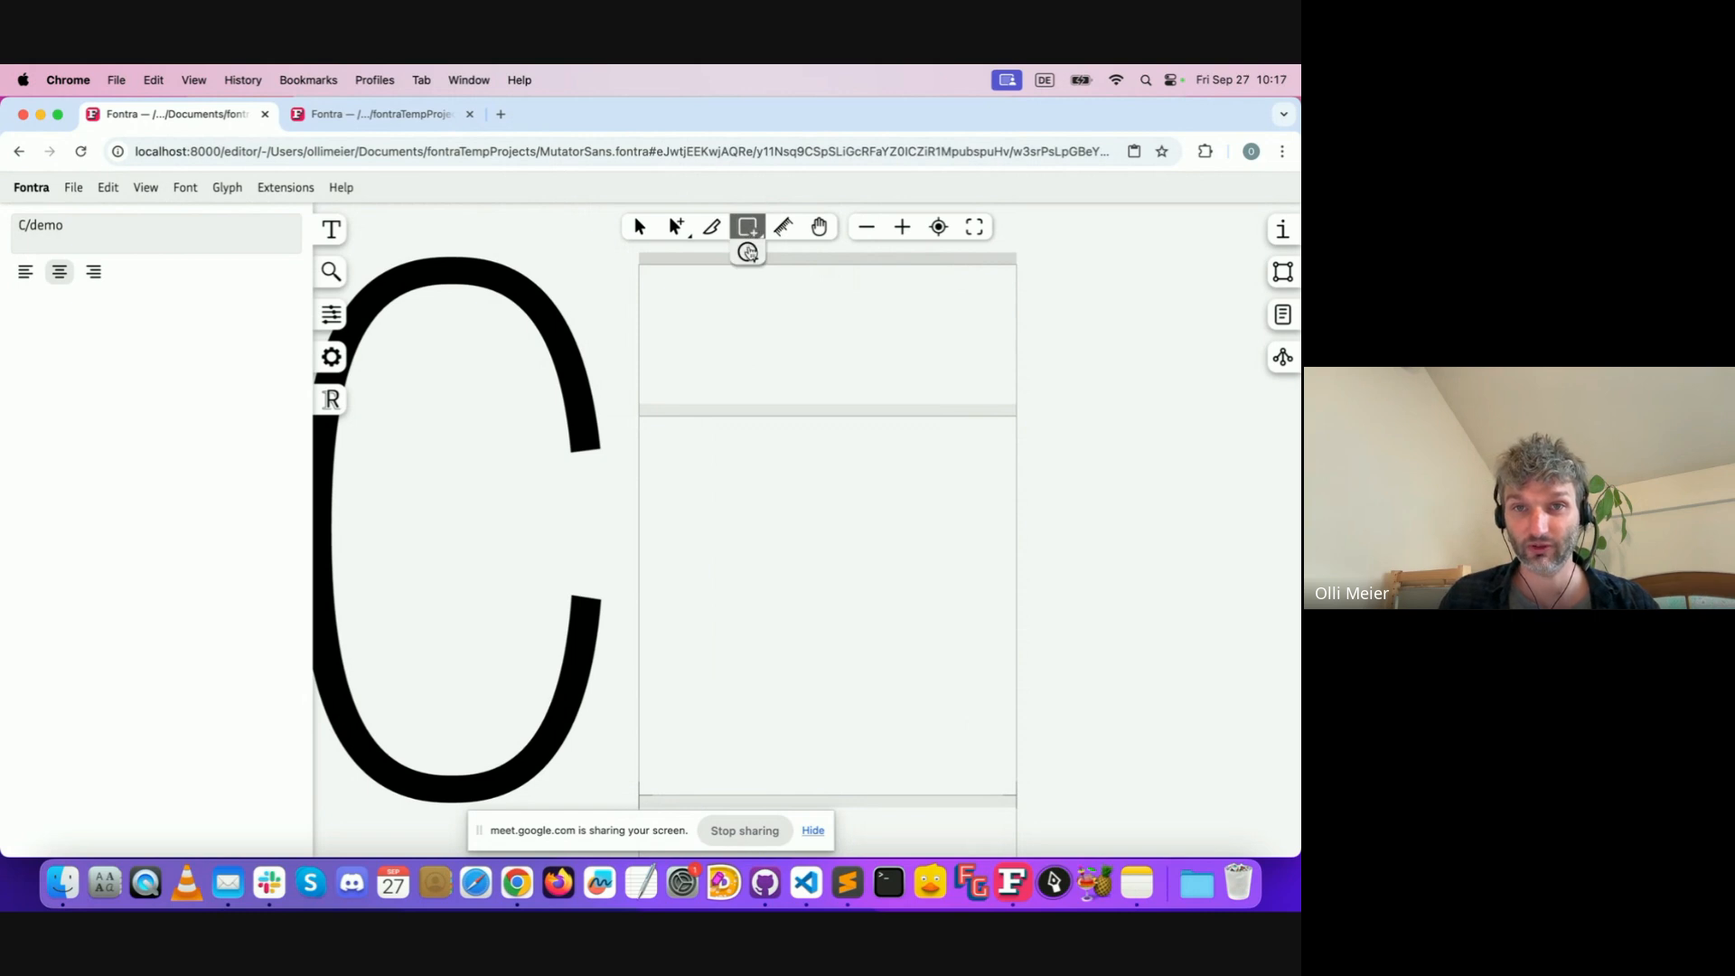
# Draw a large ellipse from its centre in the demo glyph and a smaller counter ellipse inside it with the Ellipse Shape tool
pyautogui.click(749, 253)
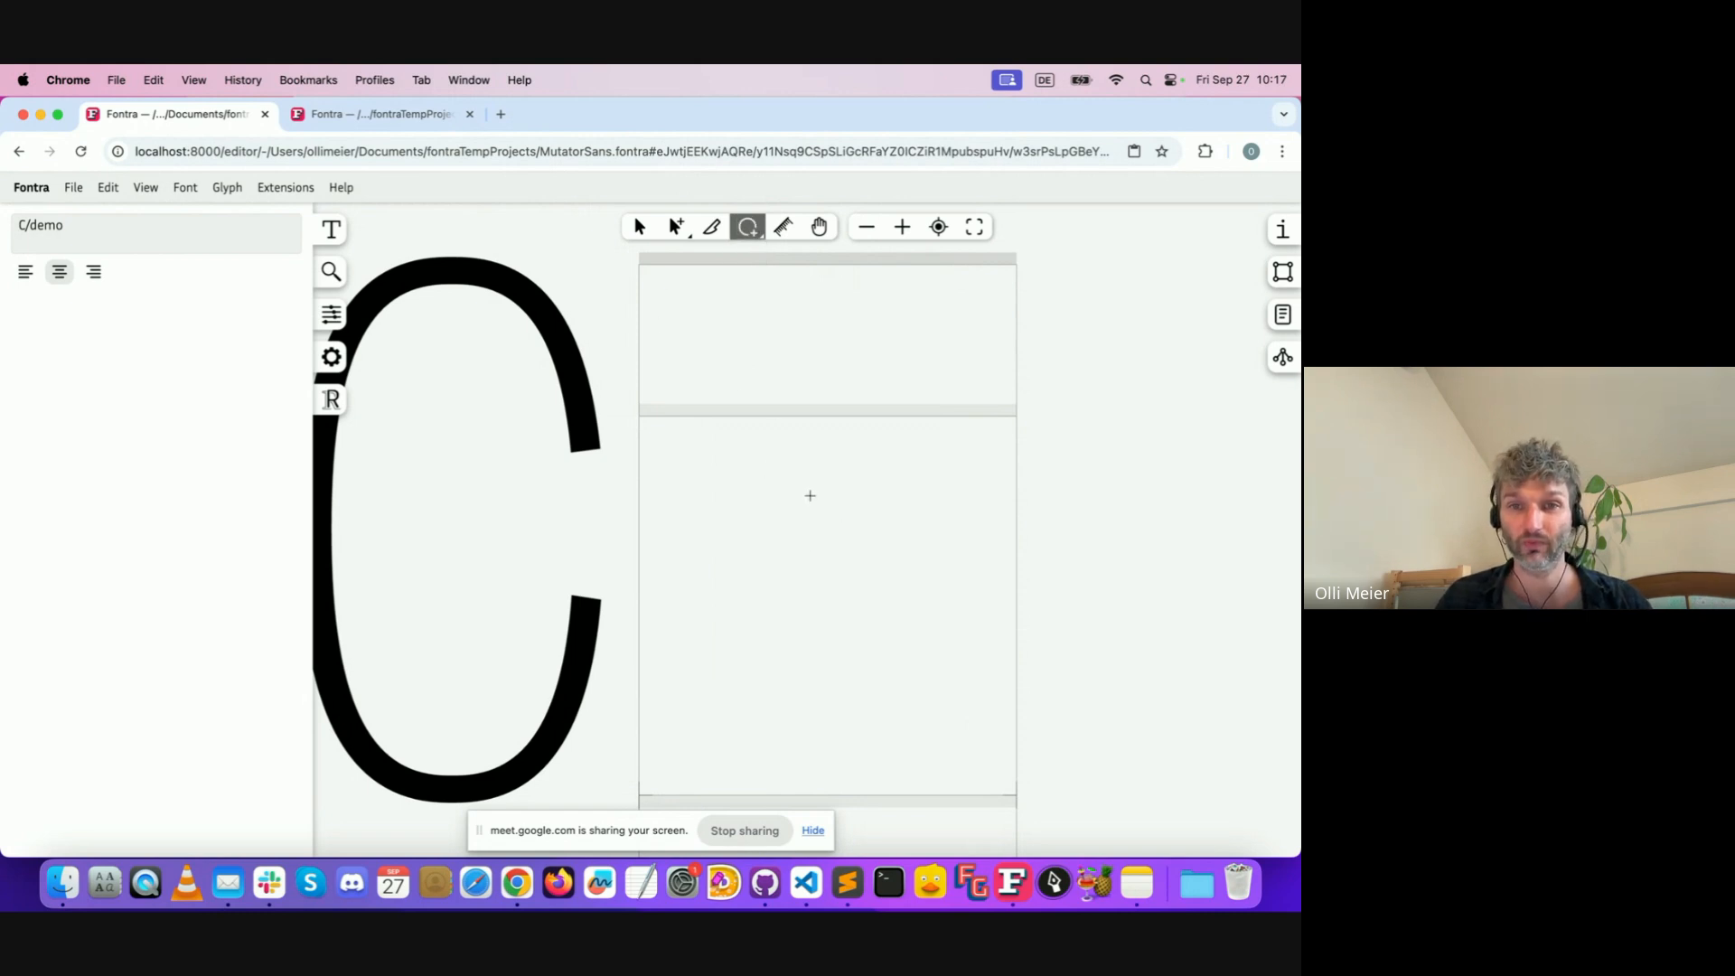
pyautogui.moveTo(811, 496); pyautogui.dragTo(1040, 801)
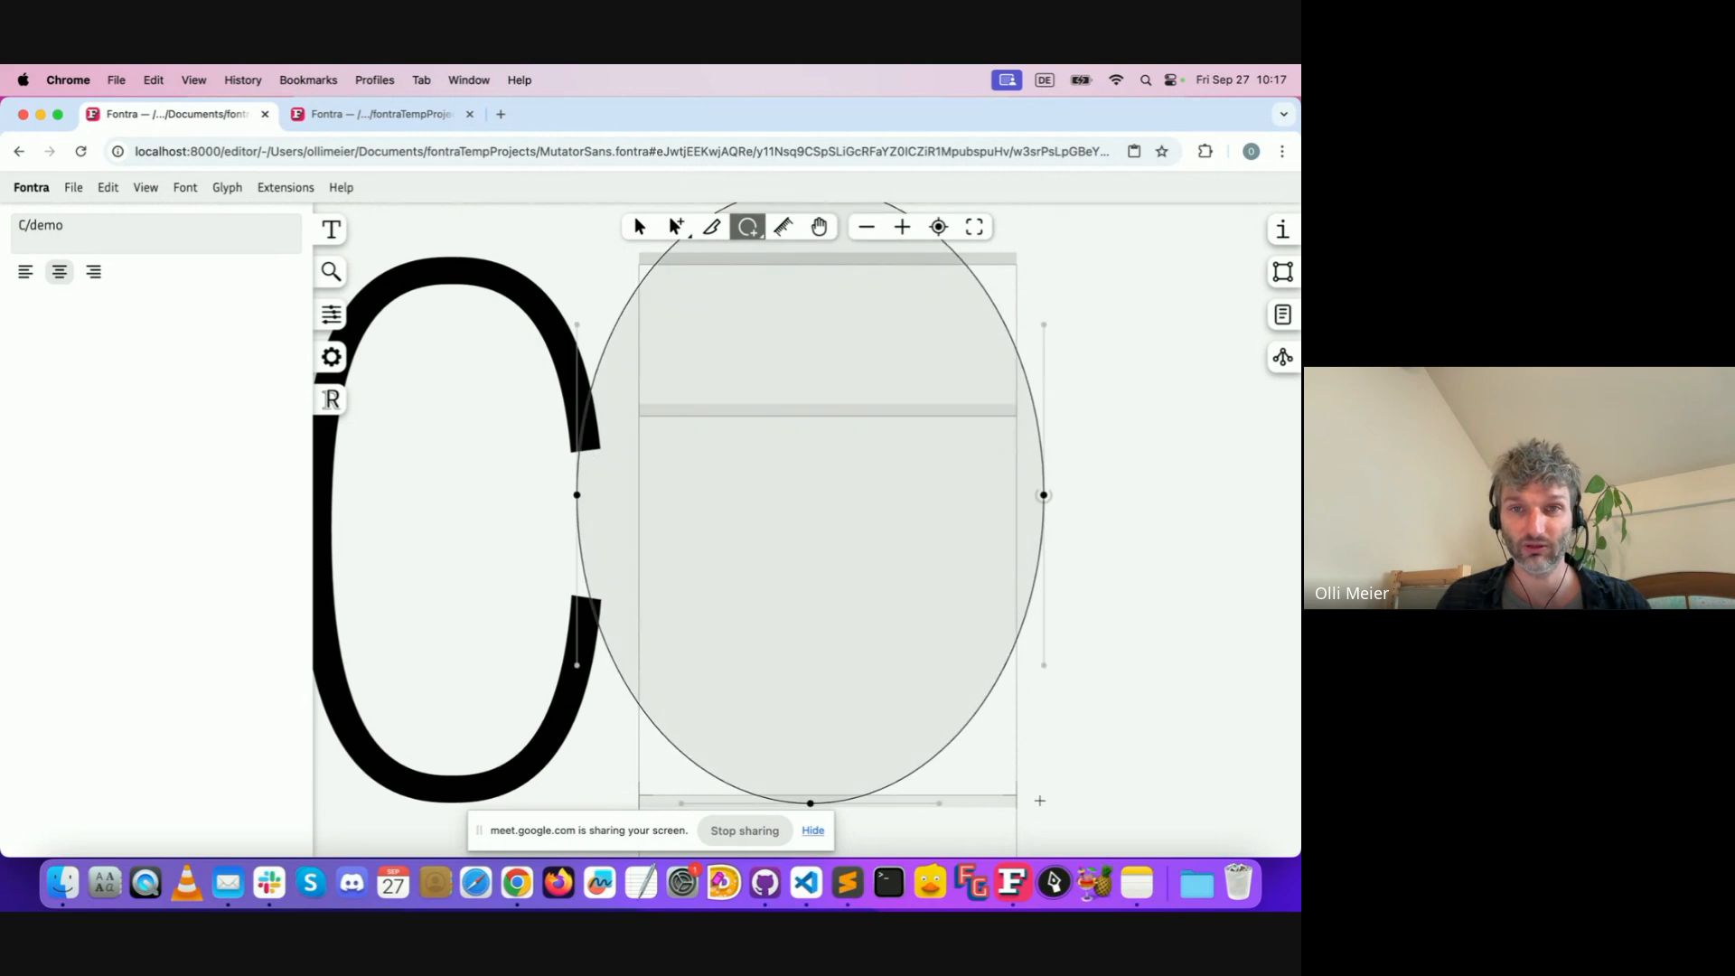
pyautogui.moveTo(791, 507); pyautogui.dragTo(948, 756)
pyautogui.click(639, 227)
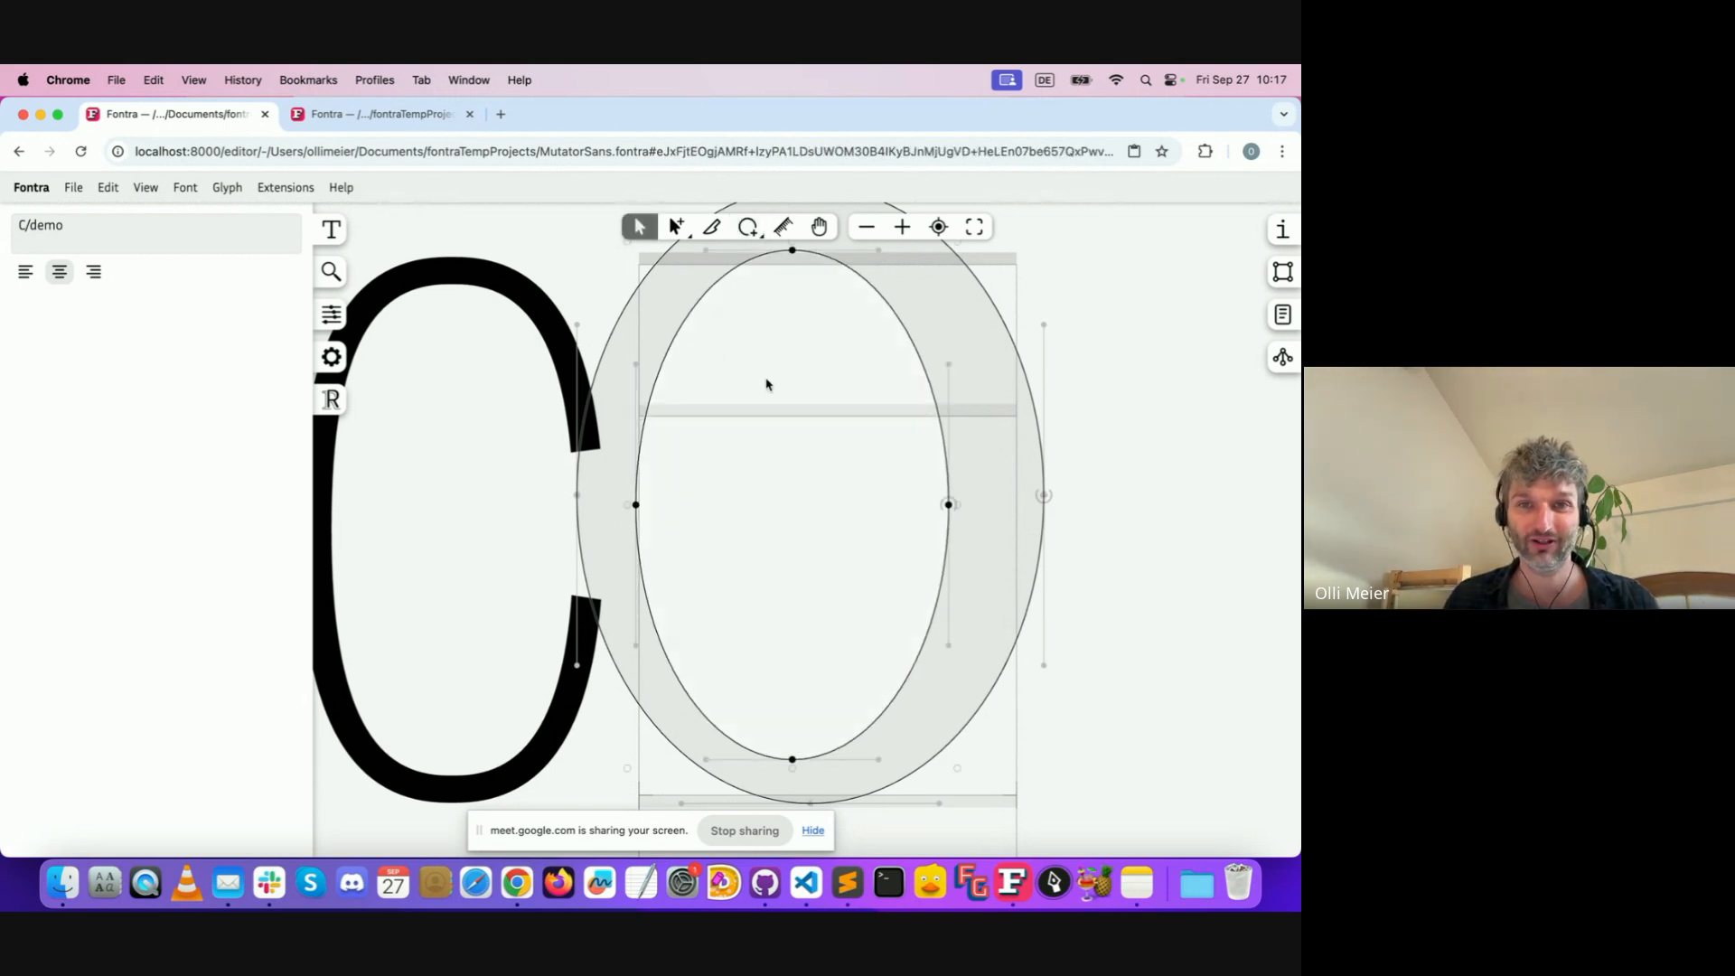
pyautogui.scroll(-3, 778, 388)
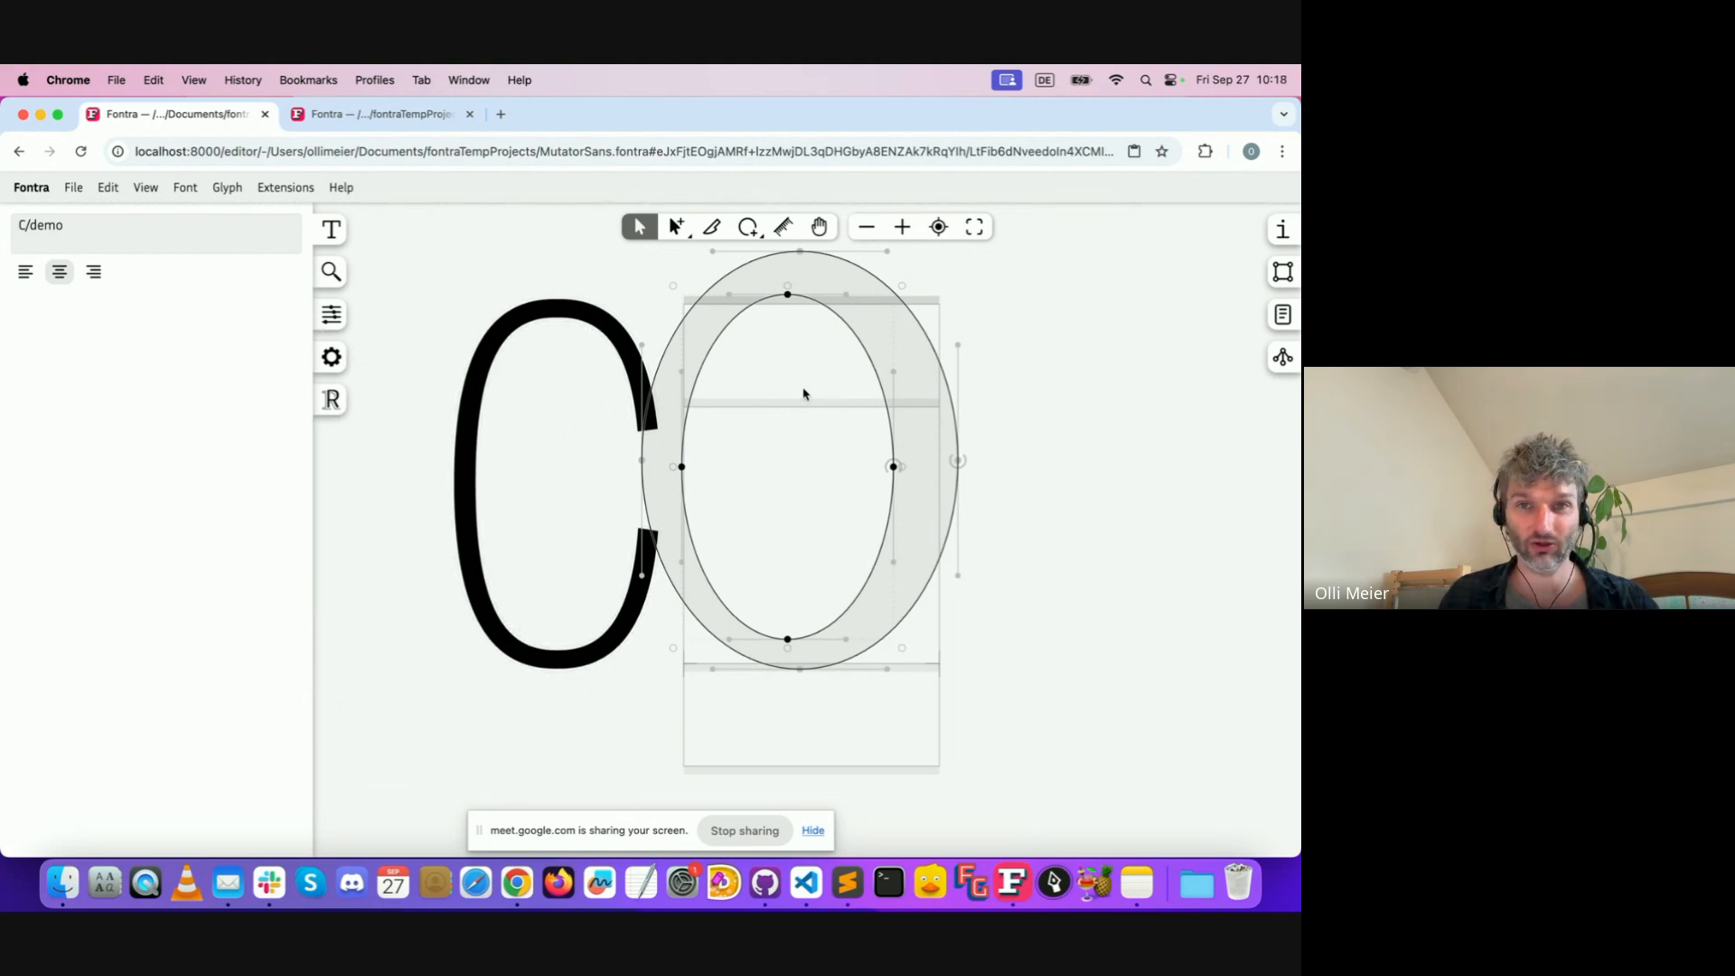
# Display the font axes and glyph sources, and delete both ellipses from the demo glyph
pyautogui.click(332, 314)
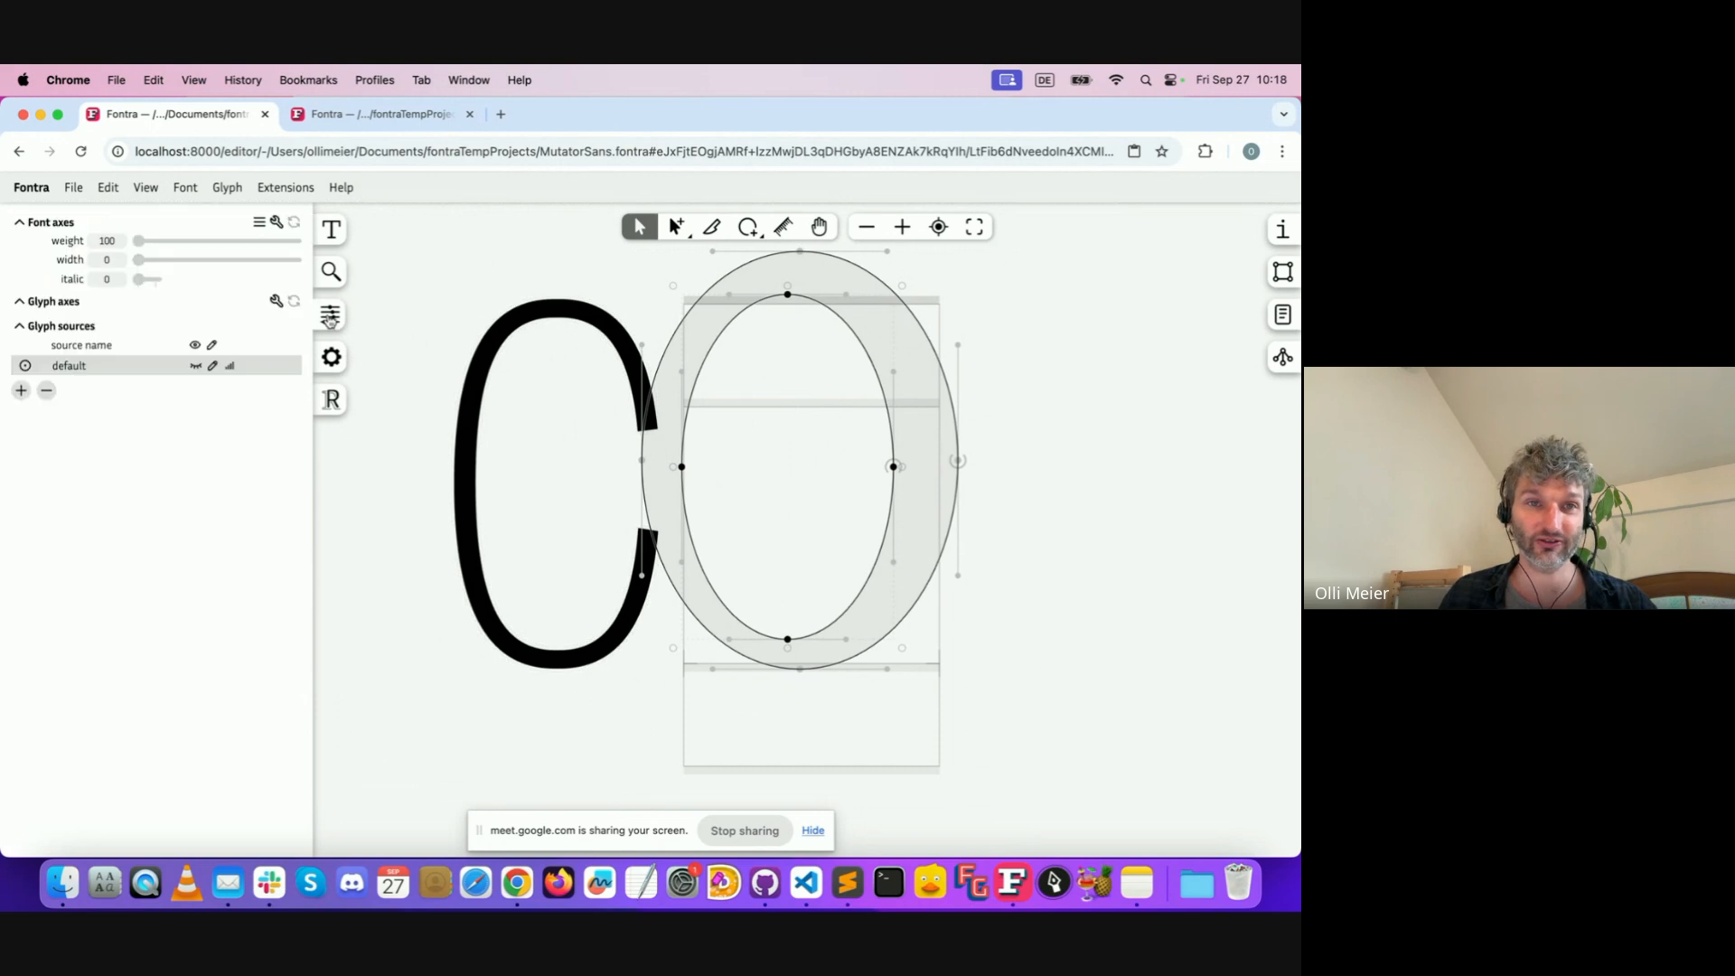
pyautogui.click(836, 447)
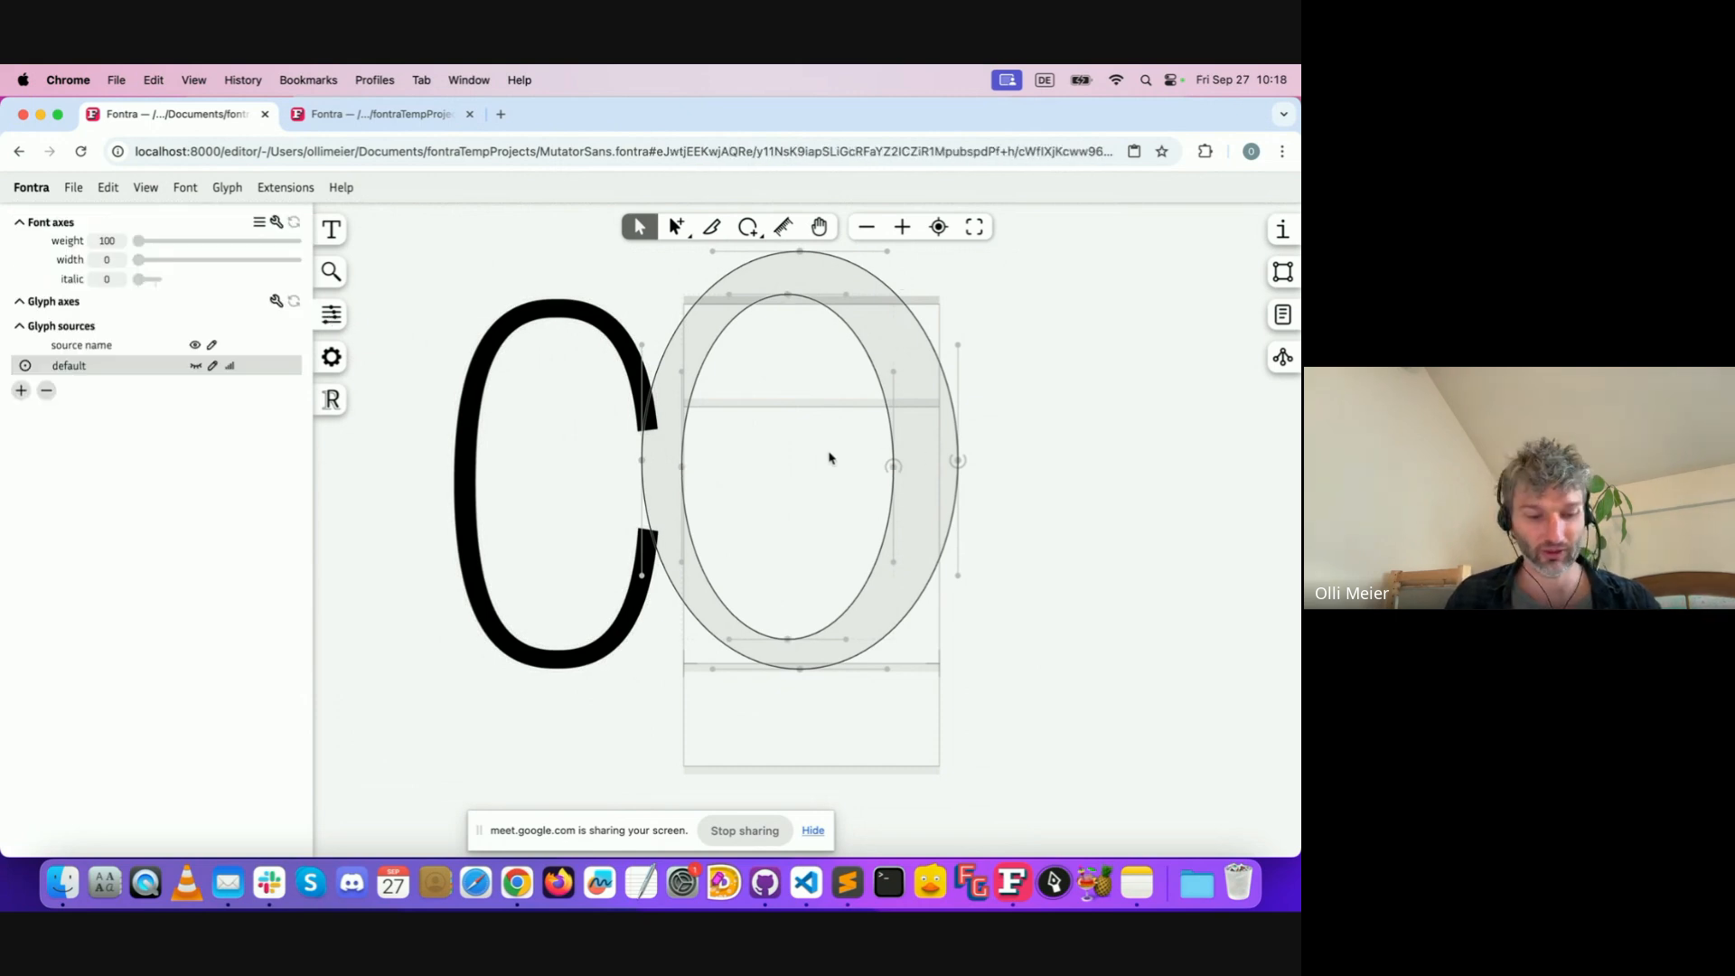
pyautogui.press('super+a')
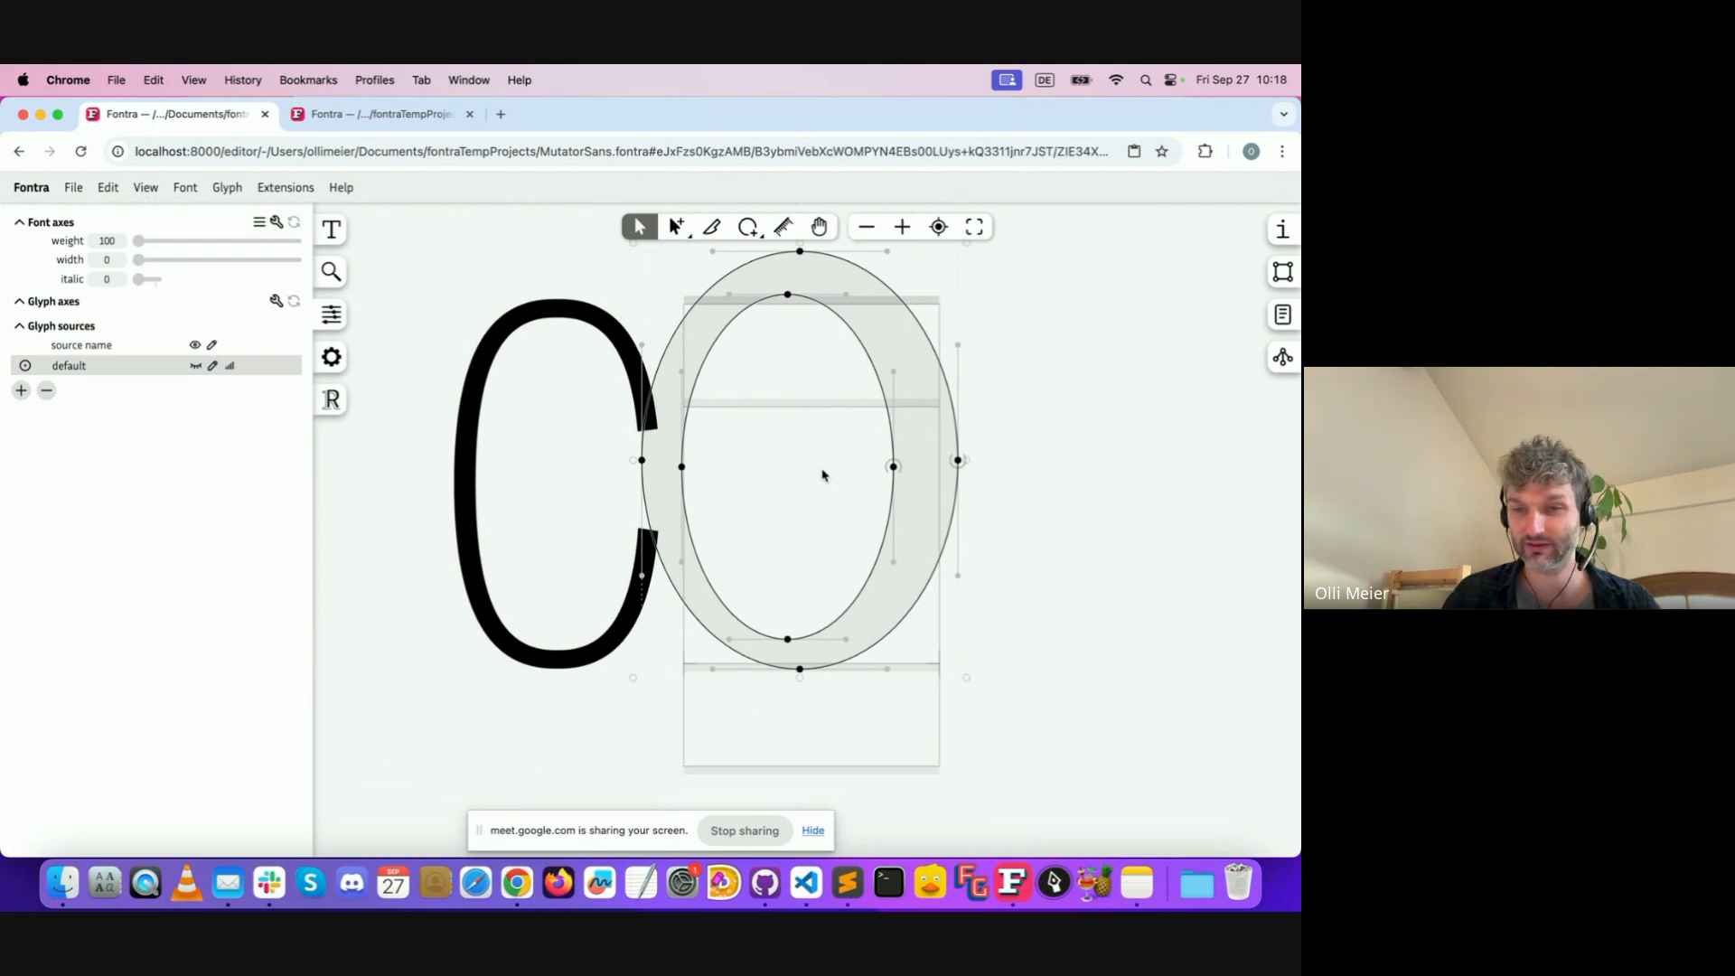
pyautogui.press('BackSpace')
# Copy the C glyph into the demo glyph to bring in its four sources, and delete the pasted contours
pyautogui.doubleClick(554, 434)
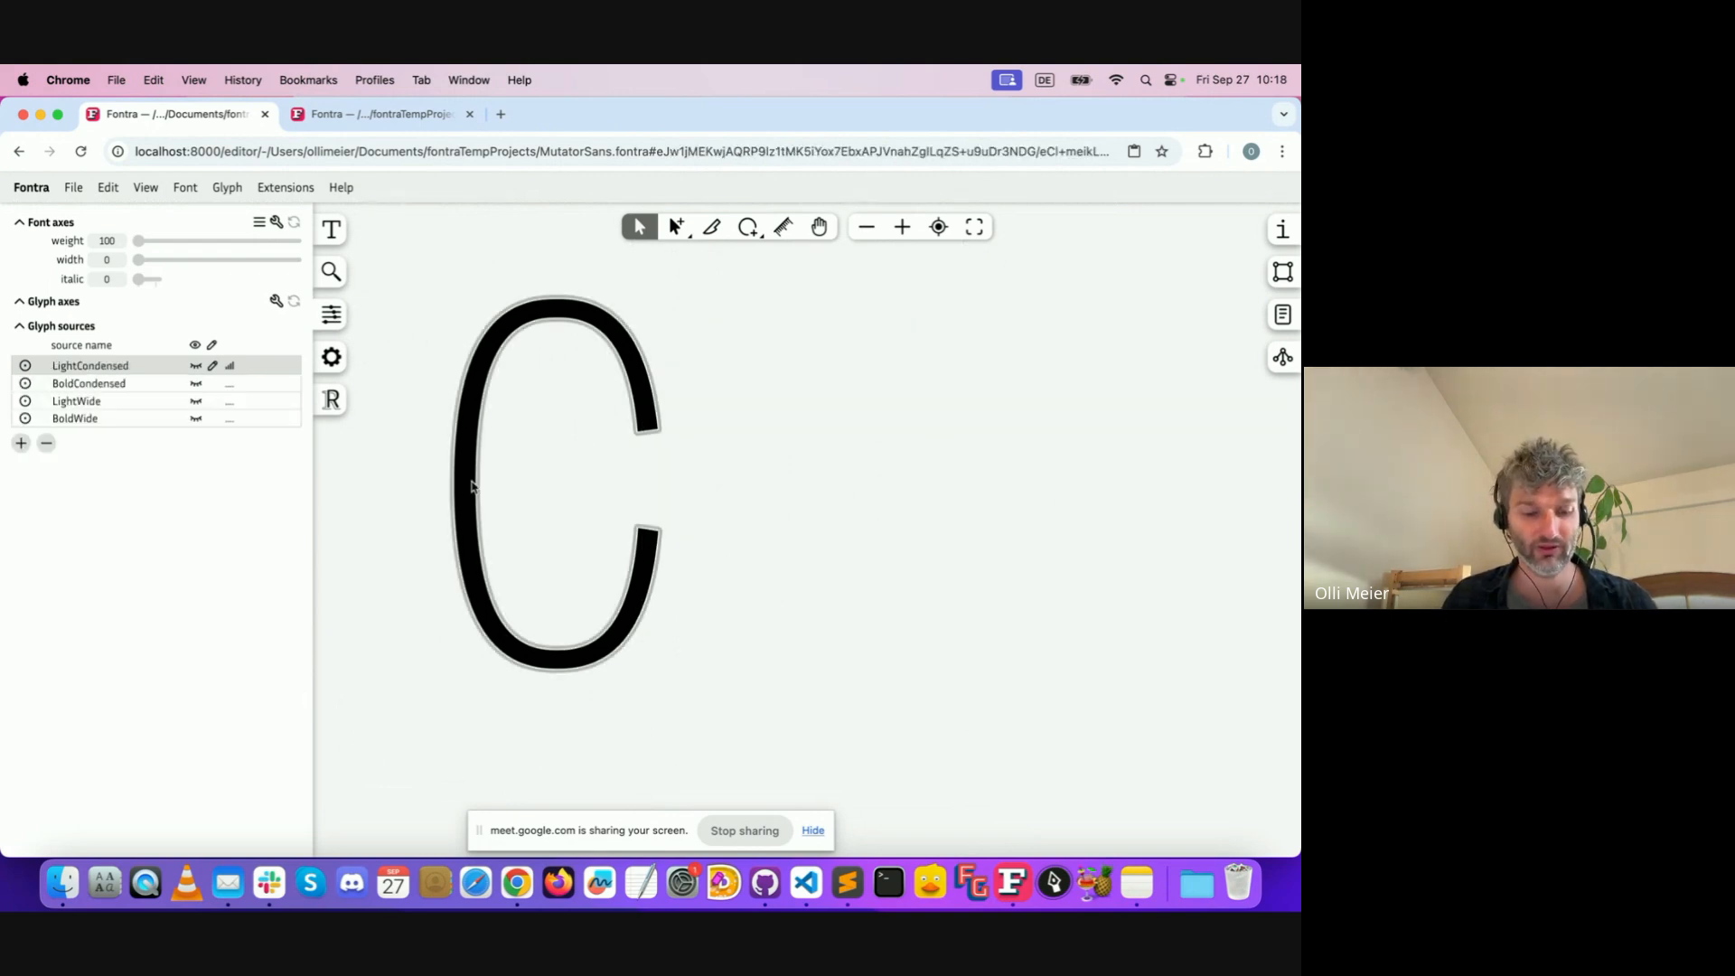
pyautogui.doubleClick(777, 457)
pyautogui.press('super+v')
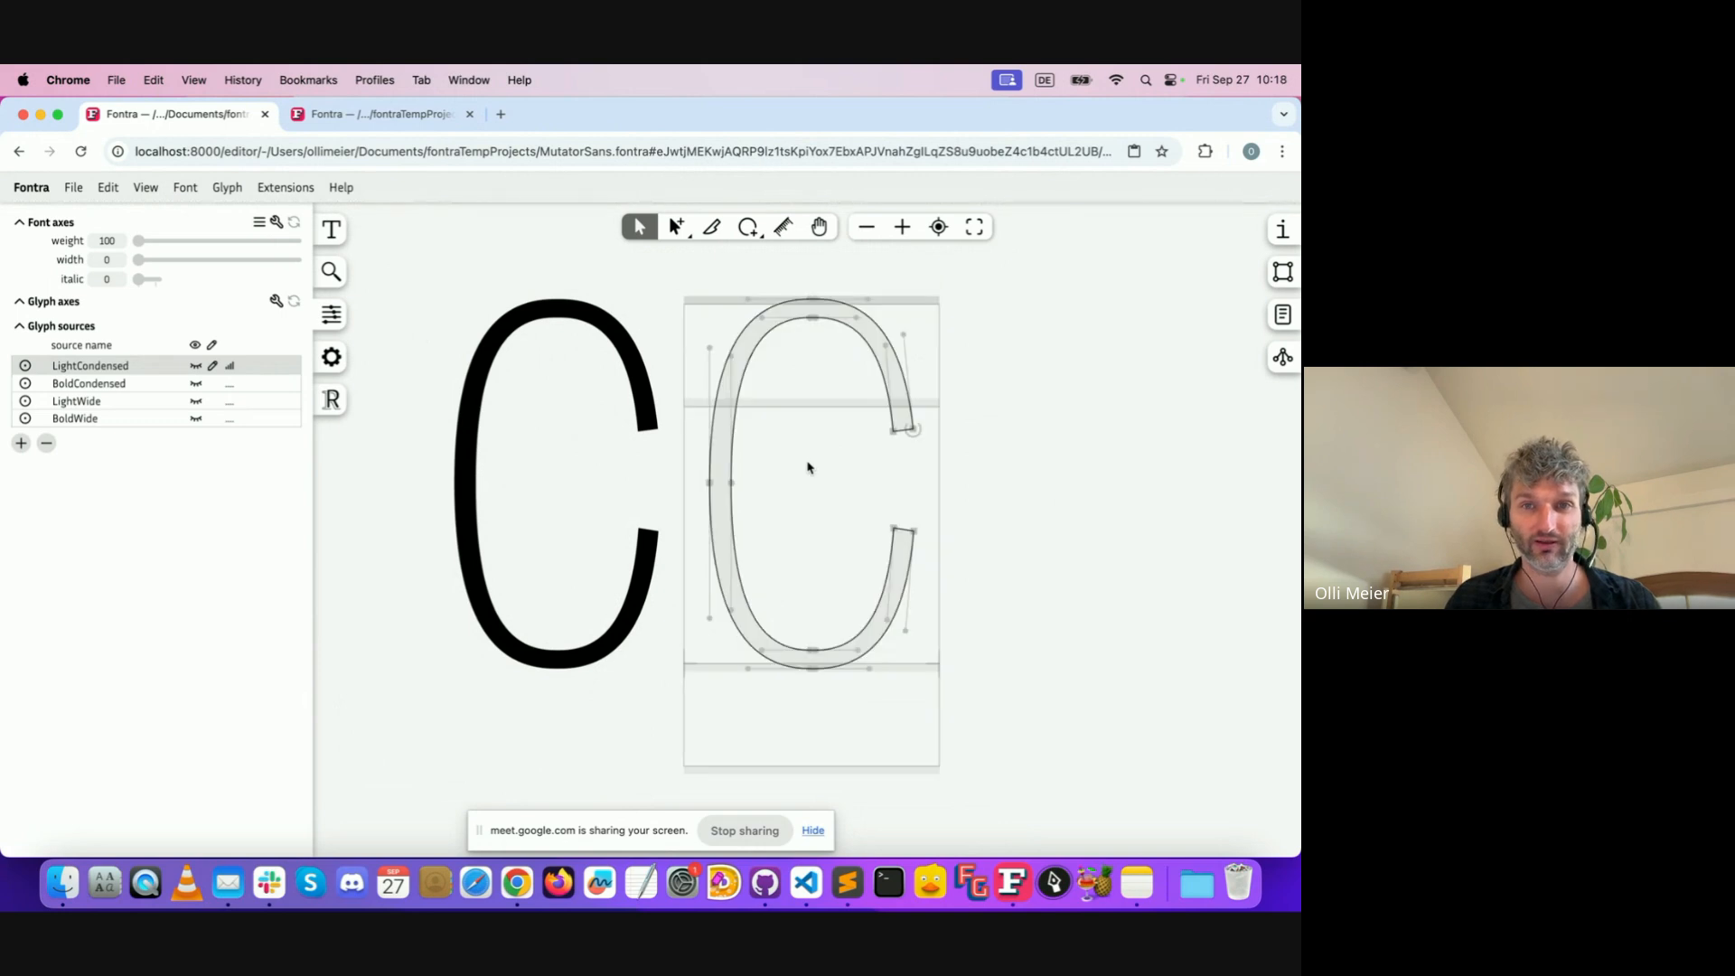
pyautogui.press('super+a')
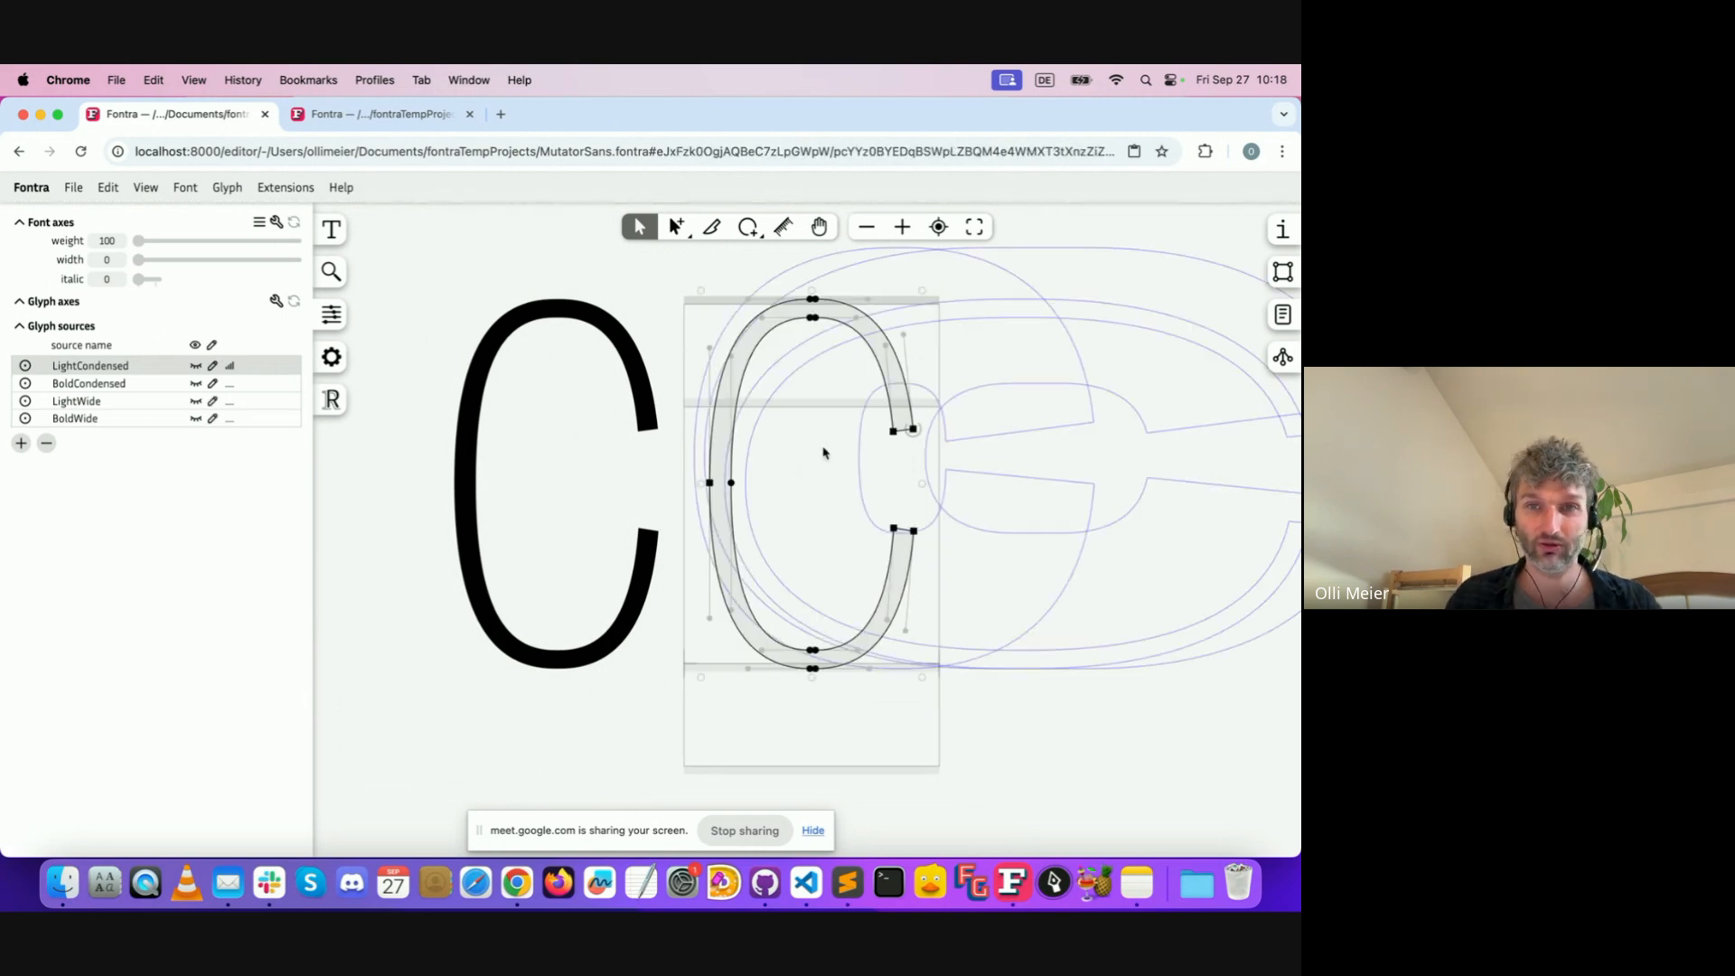
pyautogui.press('BackSpace')
# Draw a large ellipse from its centre in the demo glyph's LightCondensed source with a smaller counter ellipse inside it
pyautogui.click(748, 227)
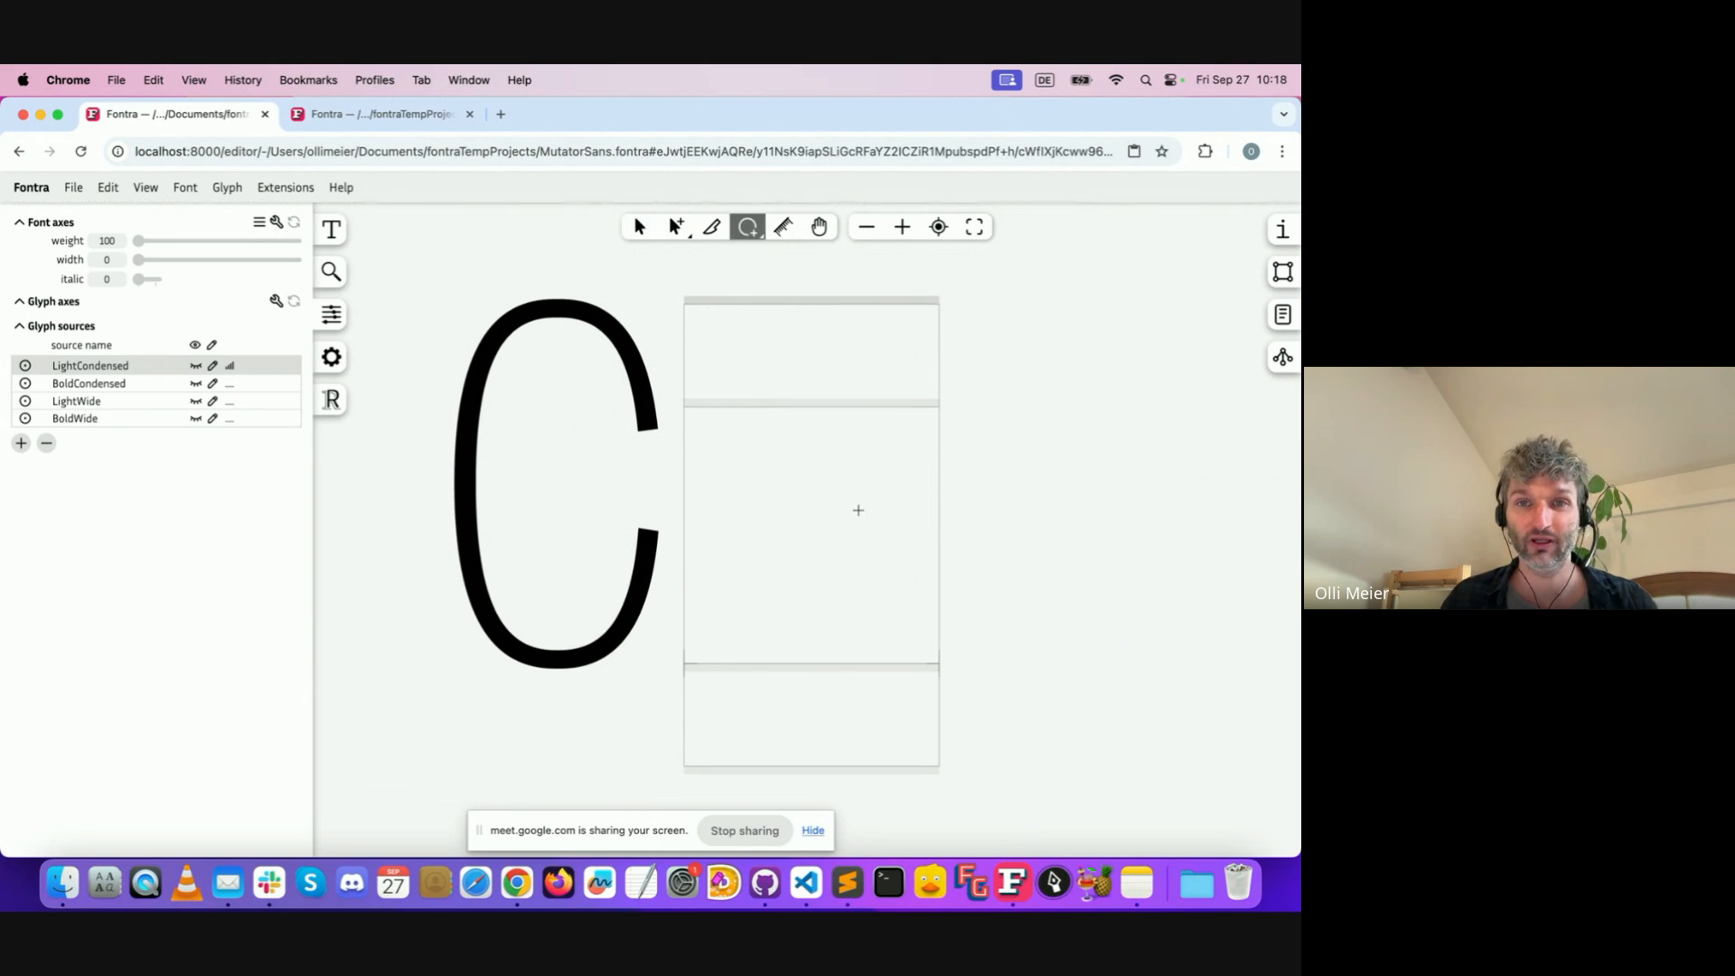
pyautogui.moveTo(797, 459); pyautogui.dragTo(950, 677)
pyautogui.moveTo(787, 447); pyautogui.dragTo(890, 632)
# Examine the ellipses in the BoldCondensed, LightWide and BoldWide sources and return to LightCondensed
pyautogui.click(151, 385)
pyautogui.click(150, 402)
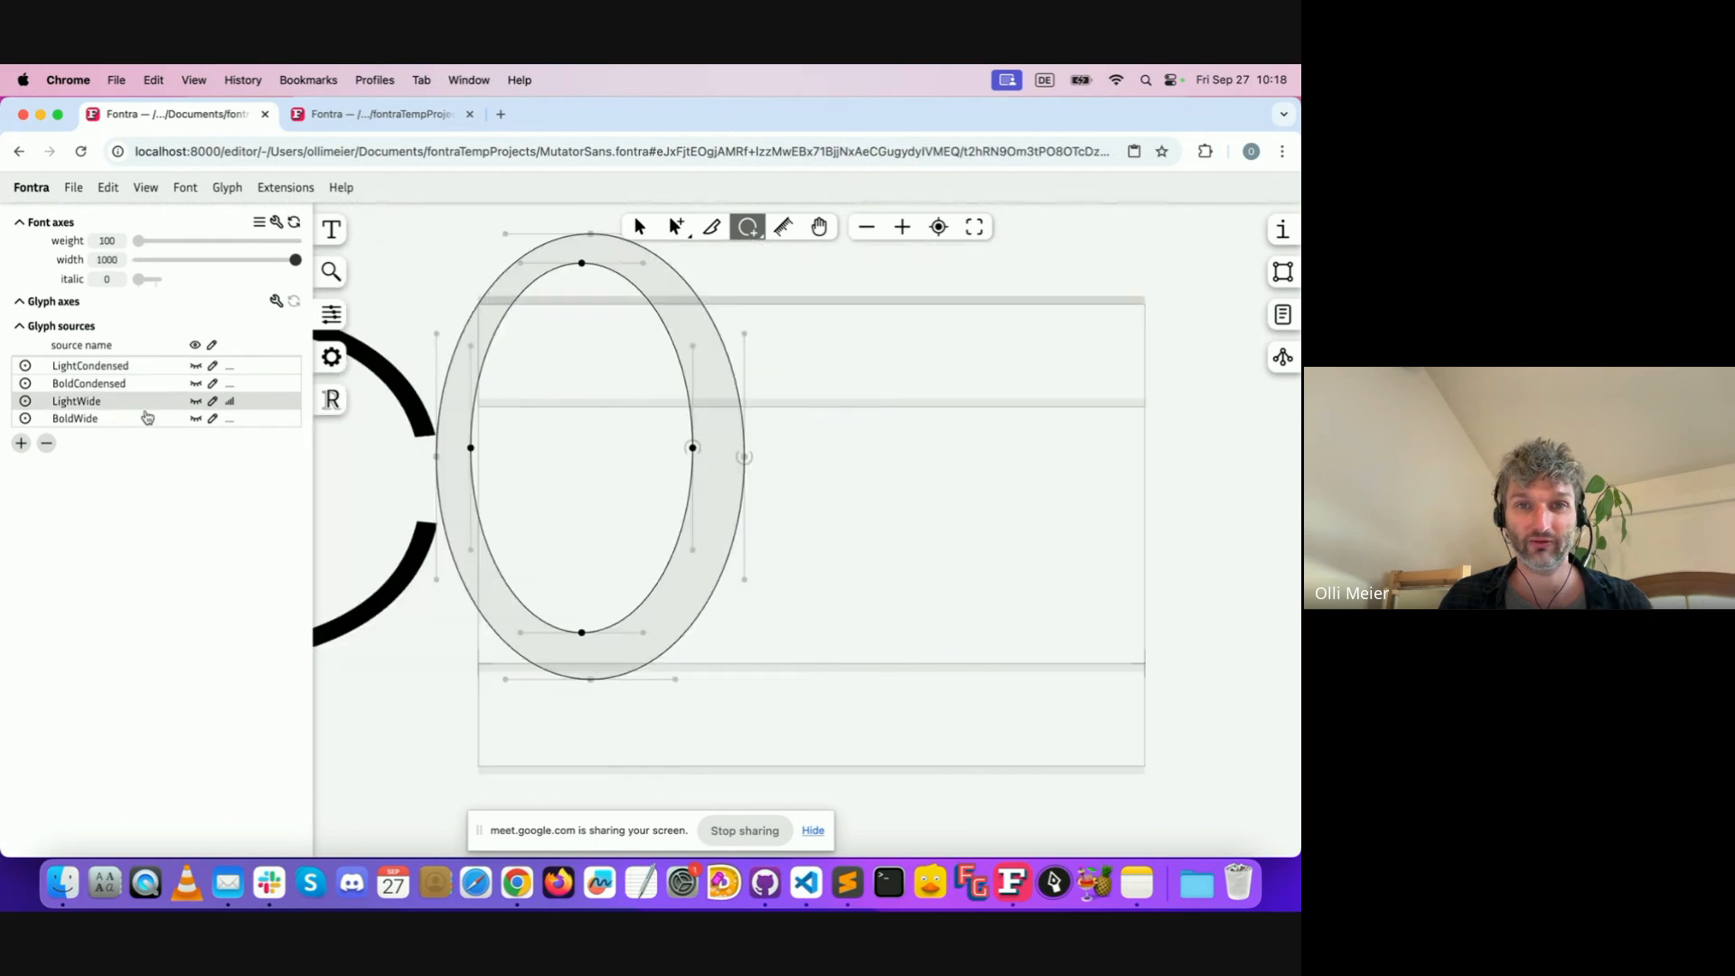
pyautogui.click(151, 418)
pyautogui.click(151, 401)
pyautogui.click(151, 384)
pyautogui.click(151, 366)
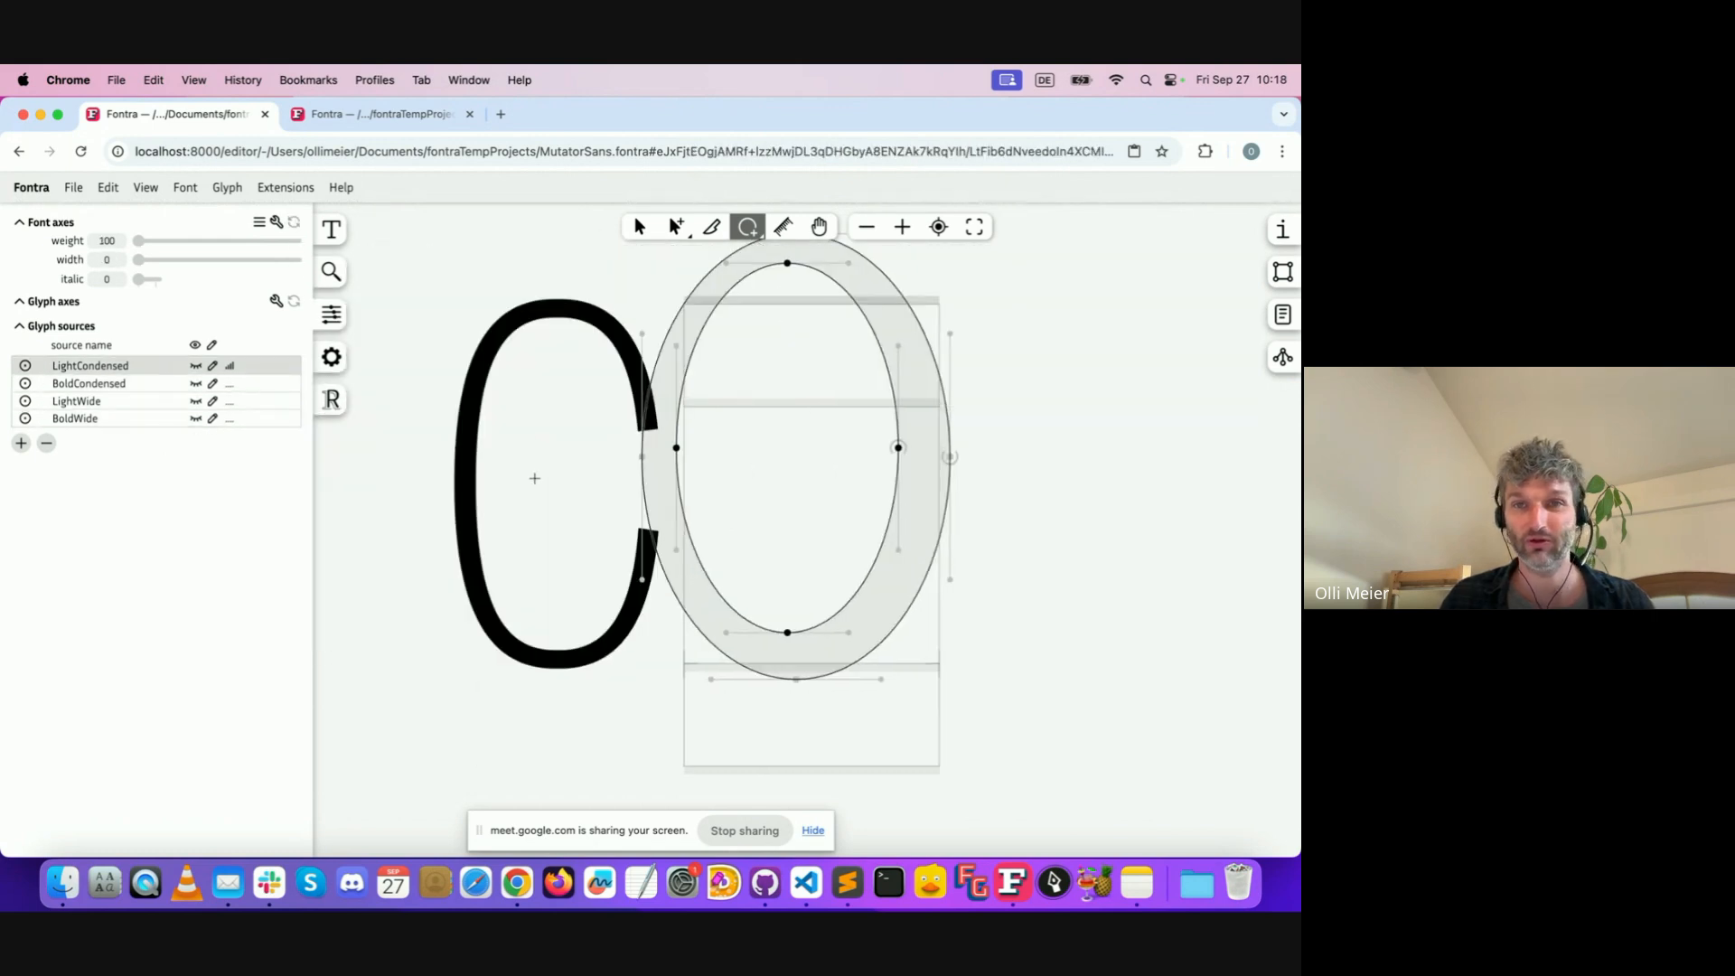
# Align the two ellipses on their horizontal and vertical centres, and move both slightly up and to the right
pyautogui.click(639, 227)
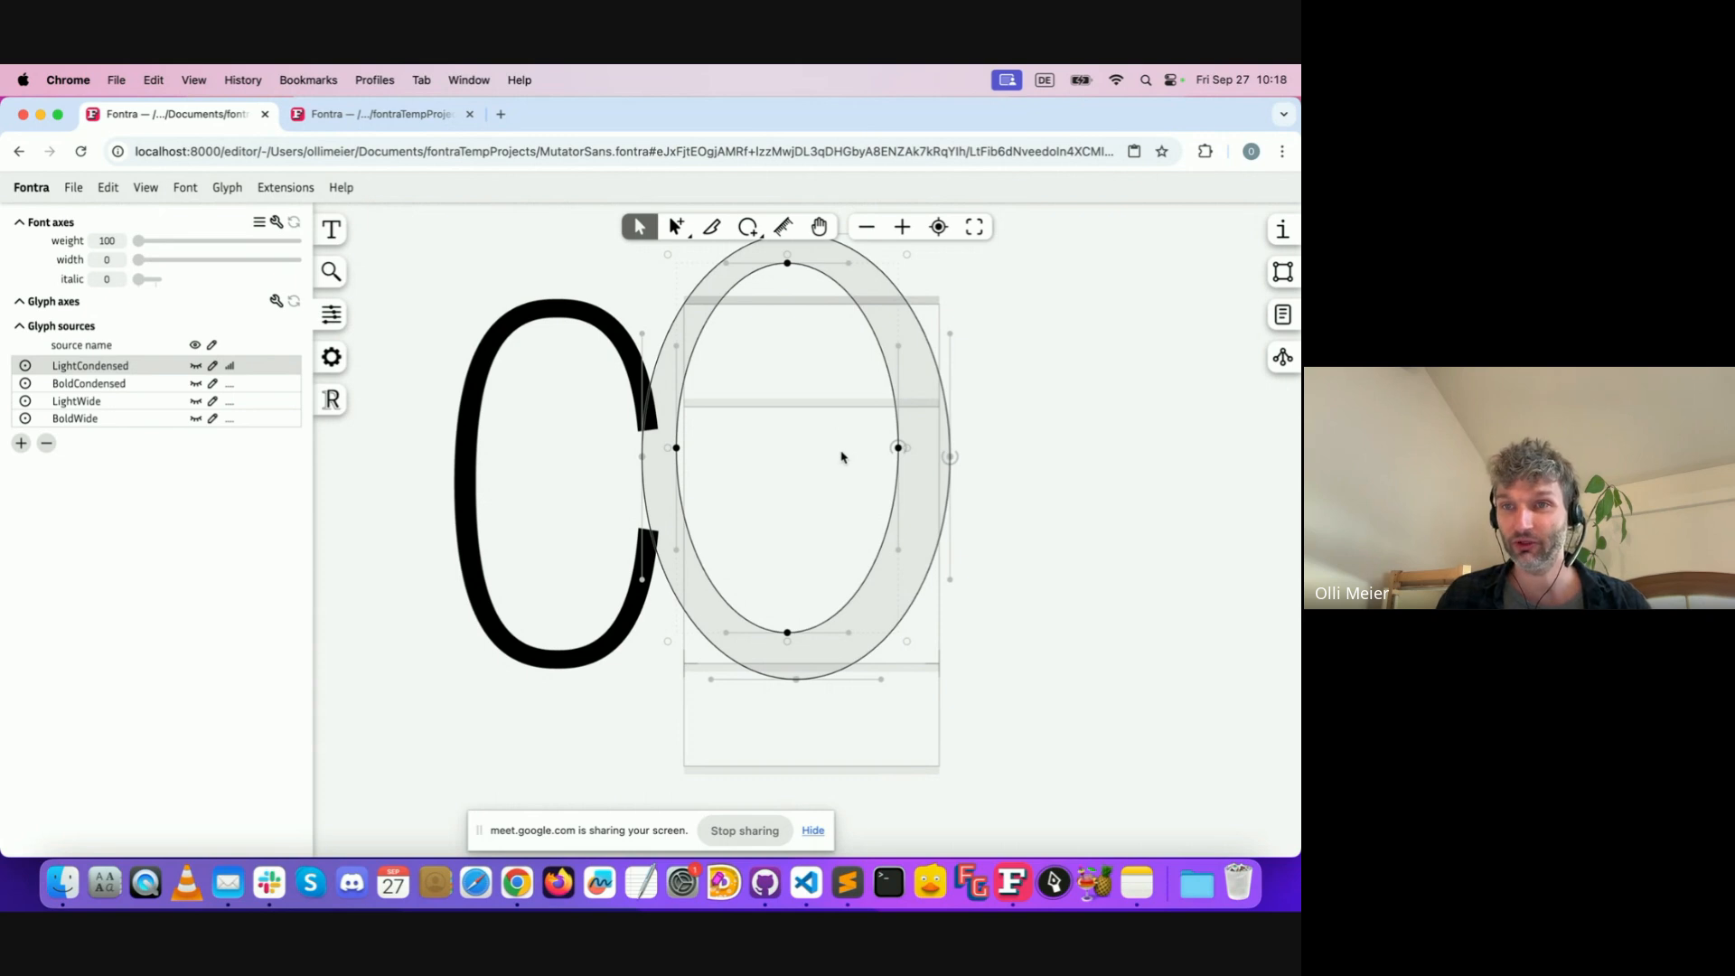
pyautogui.click(1284, 273)
pyautogui.scroll(2, 976, 548)
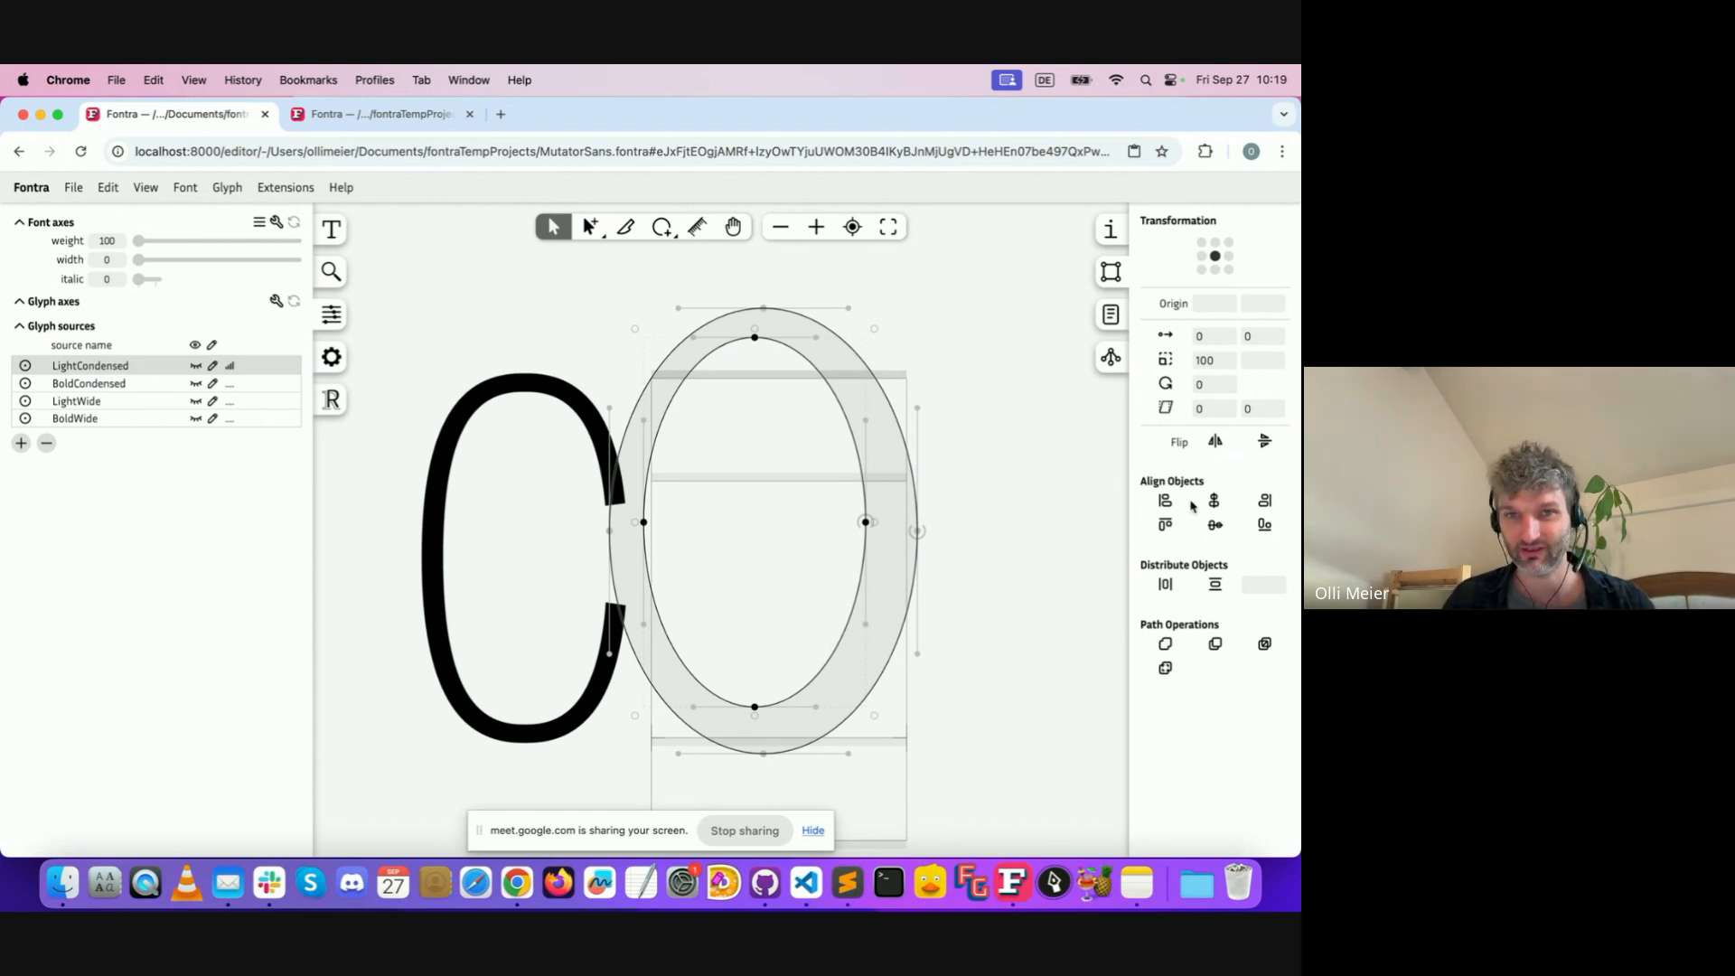
pyautogui.click(802, 503)
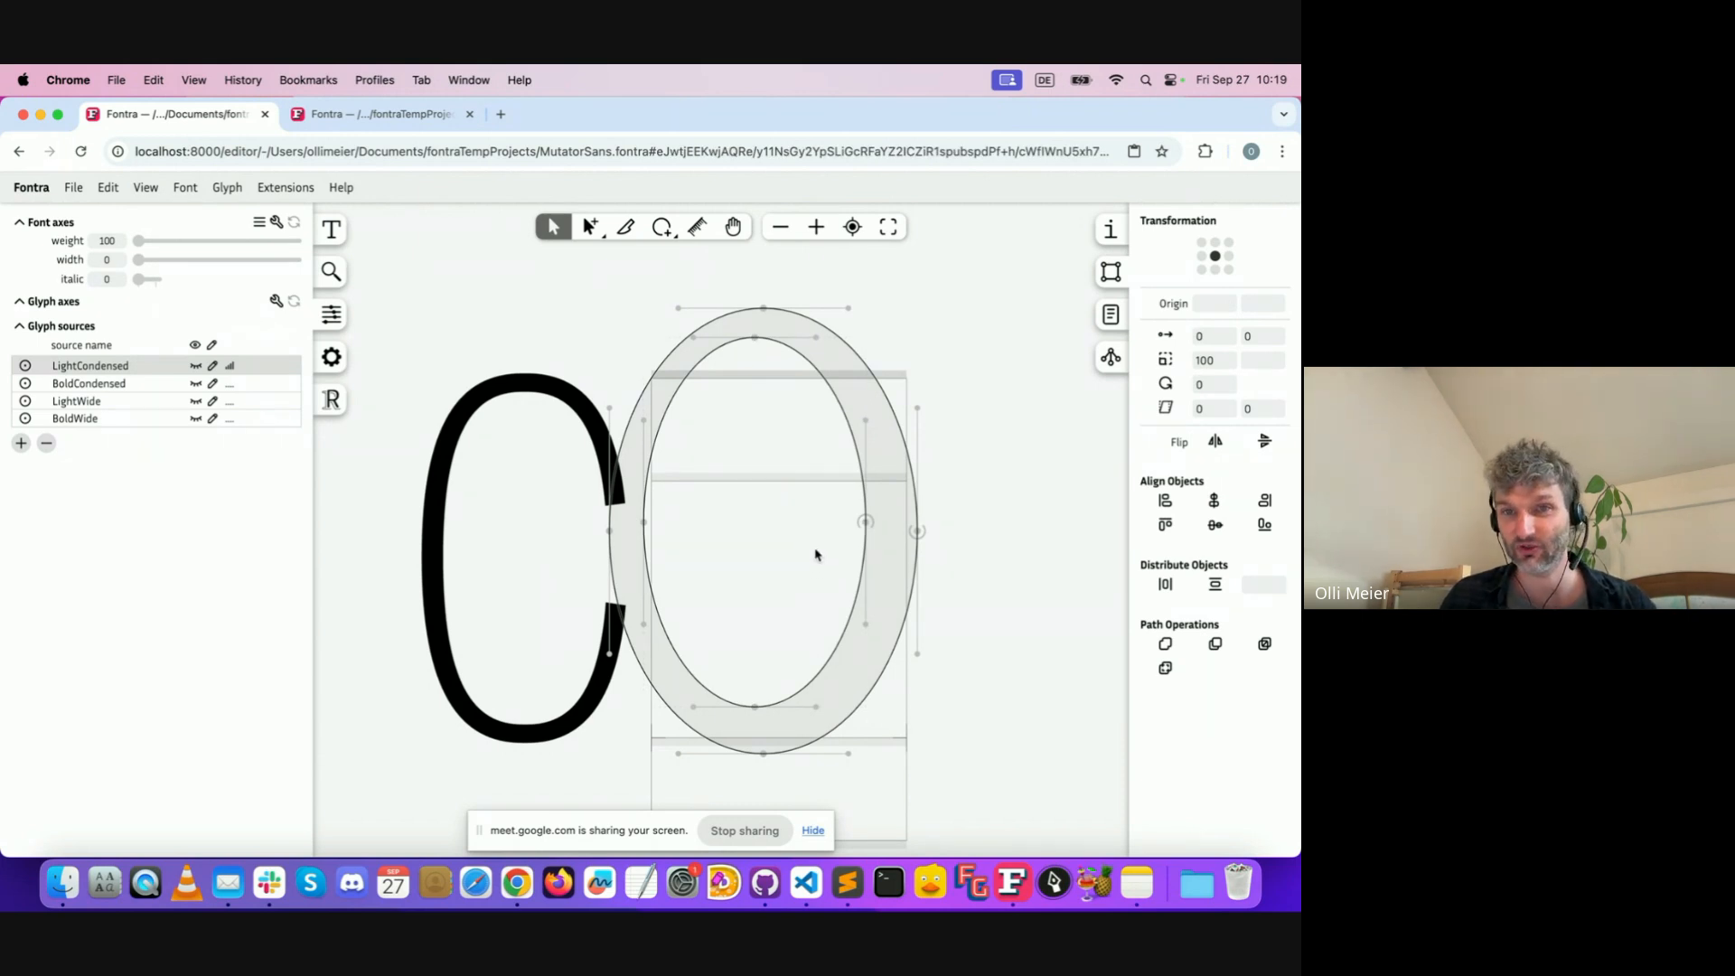
pyautogui.press('super+a')
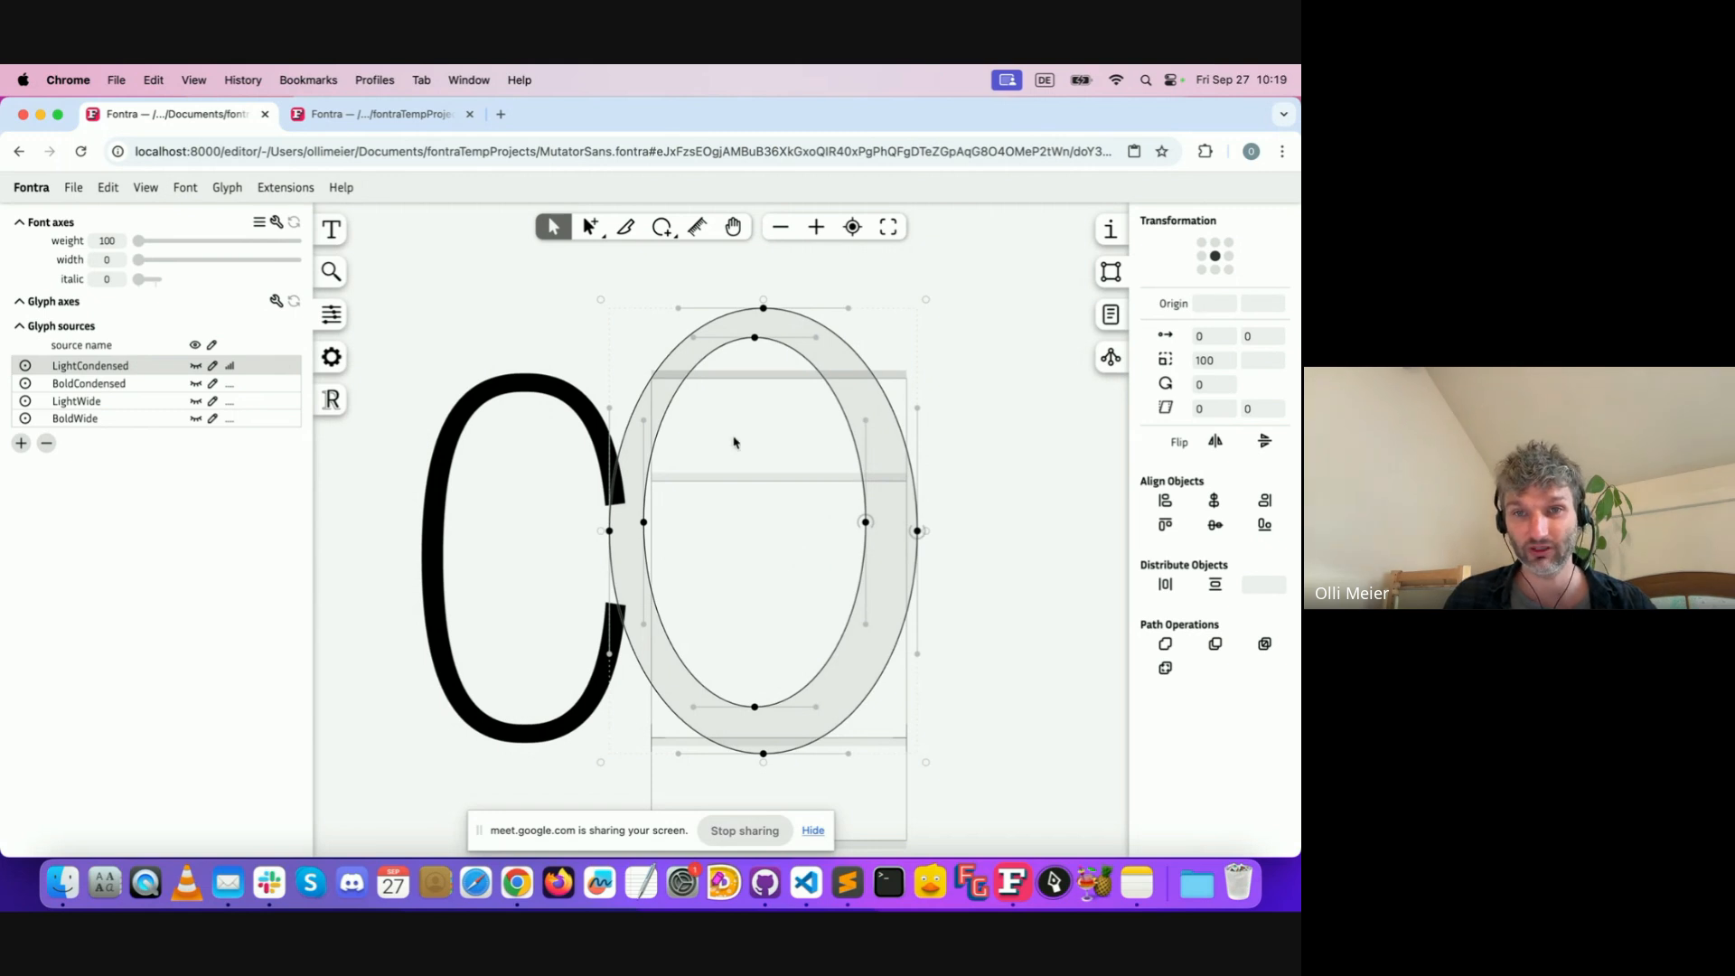
pyautogui.click(1216, 507)
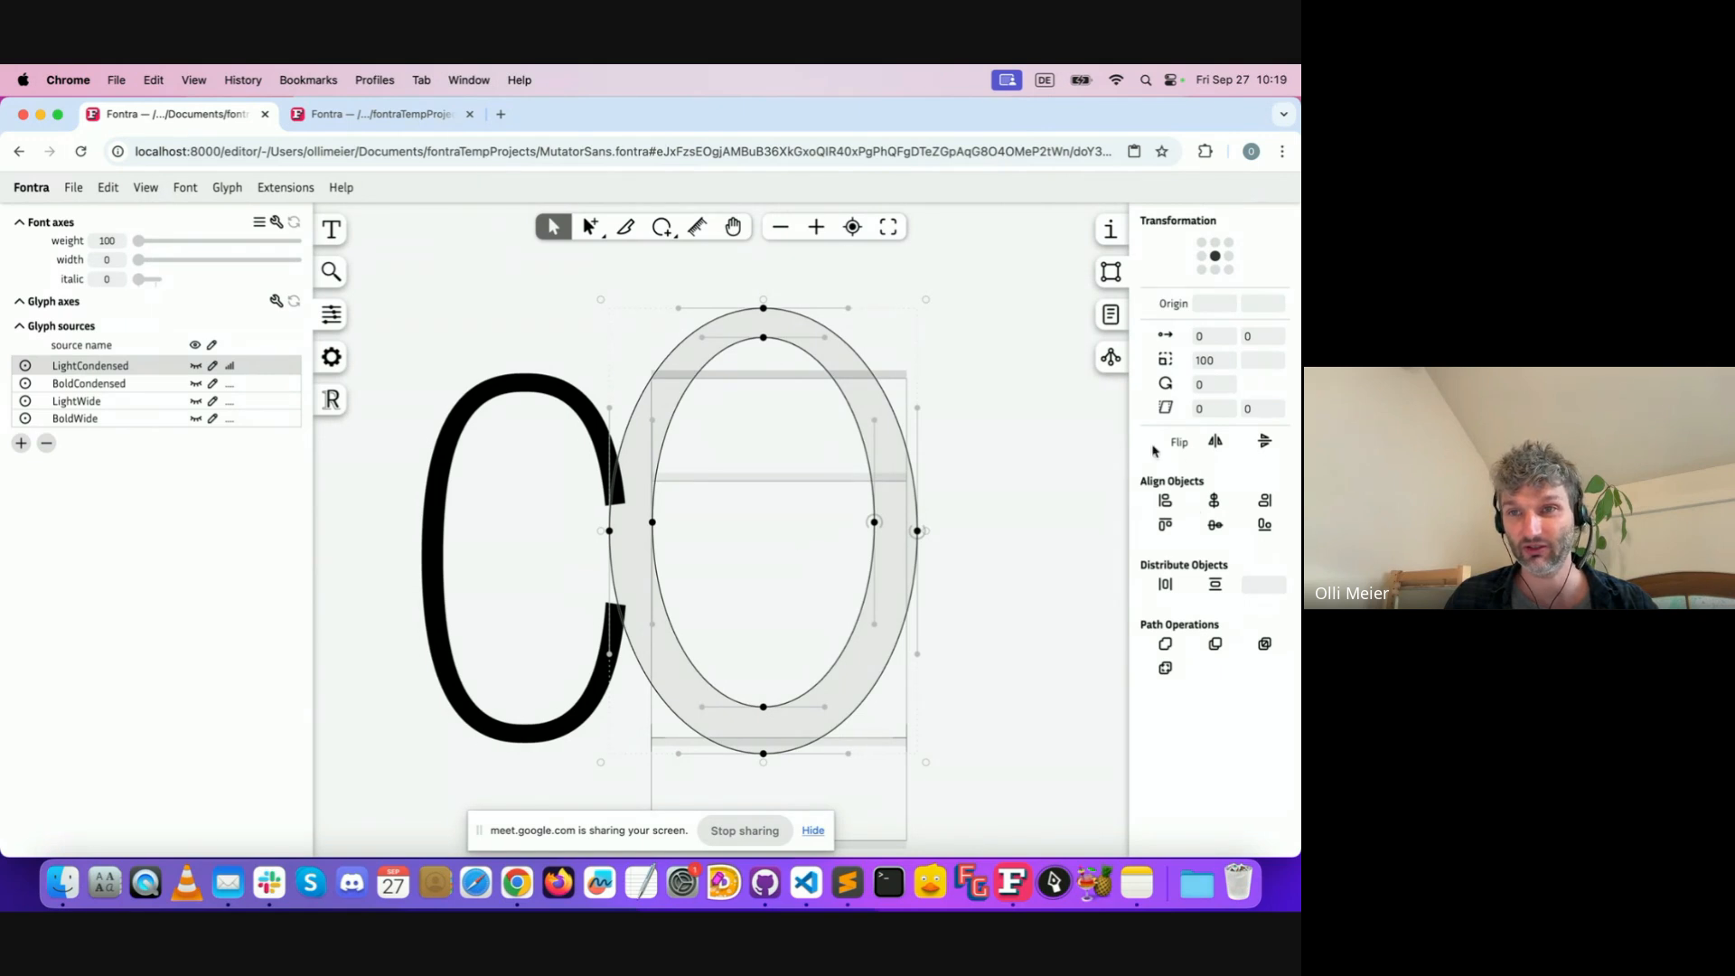
pyautogui.click(1216, 526)
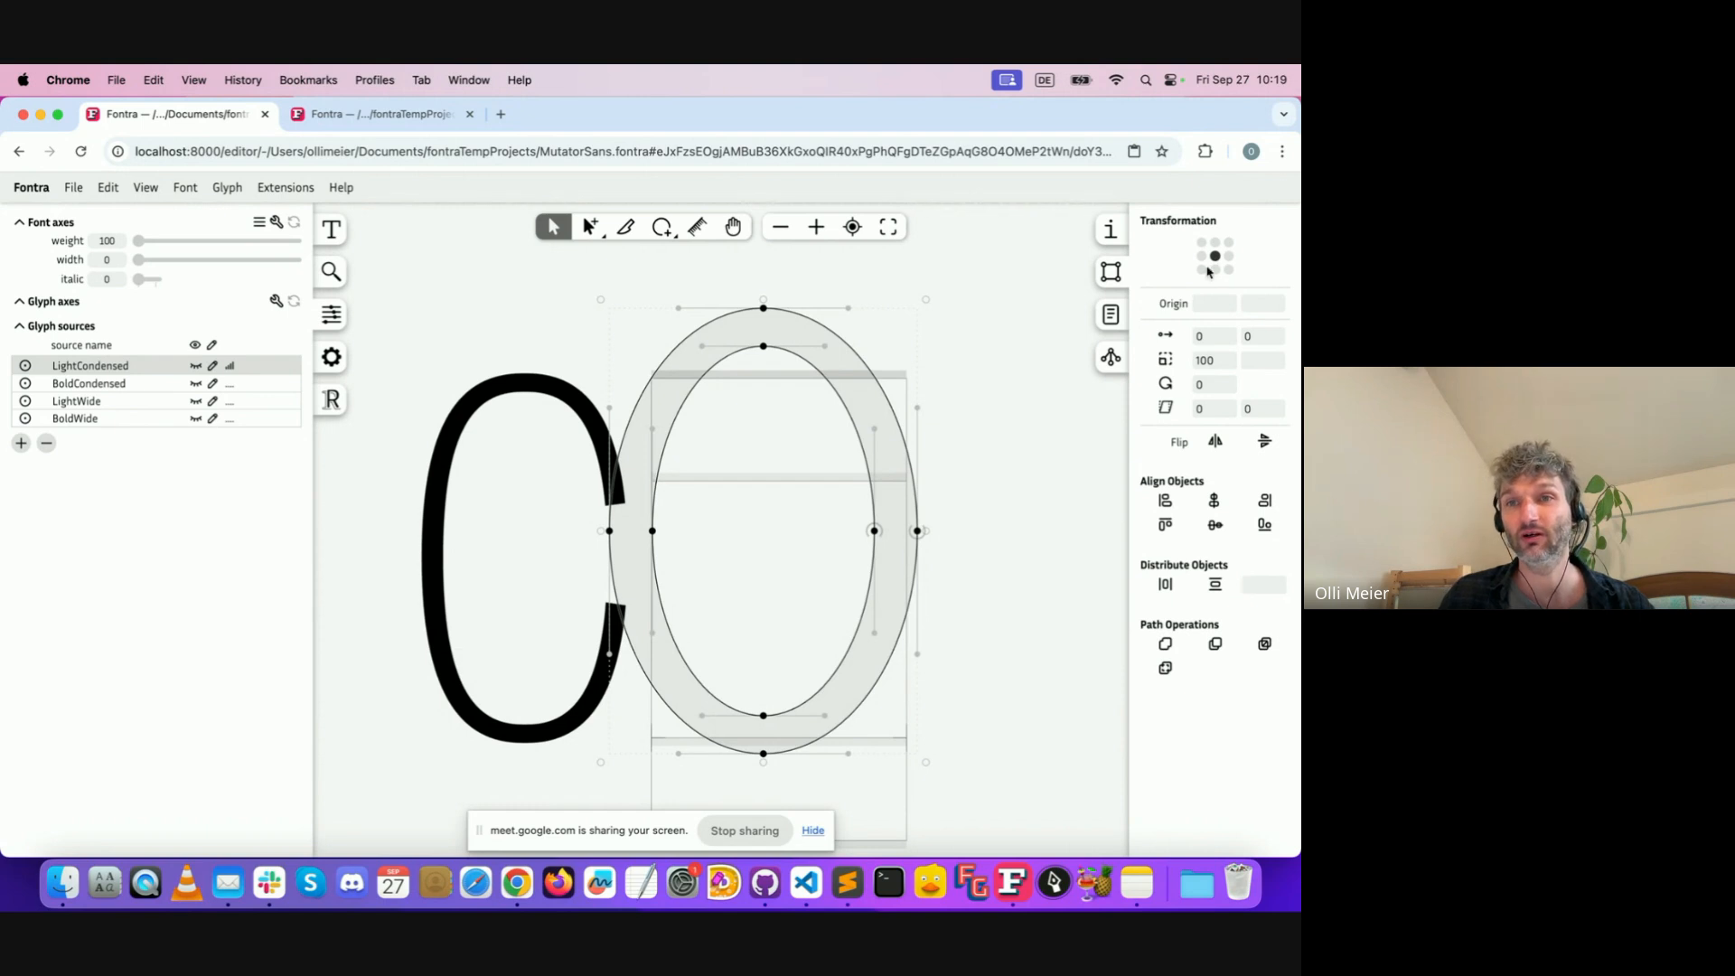
pyautogui.doubleClick(1205, 360)
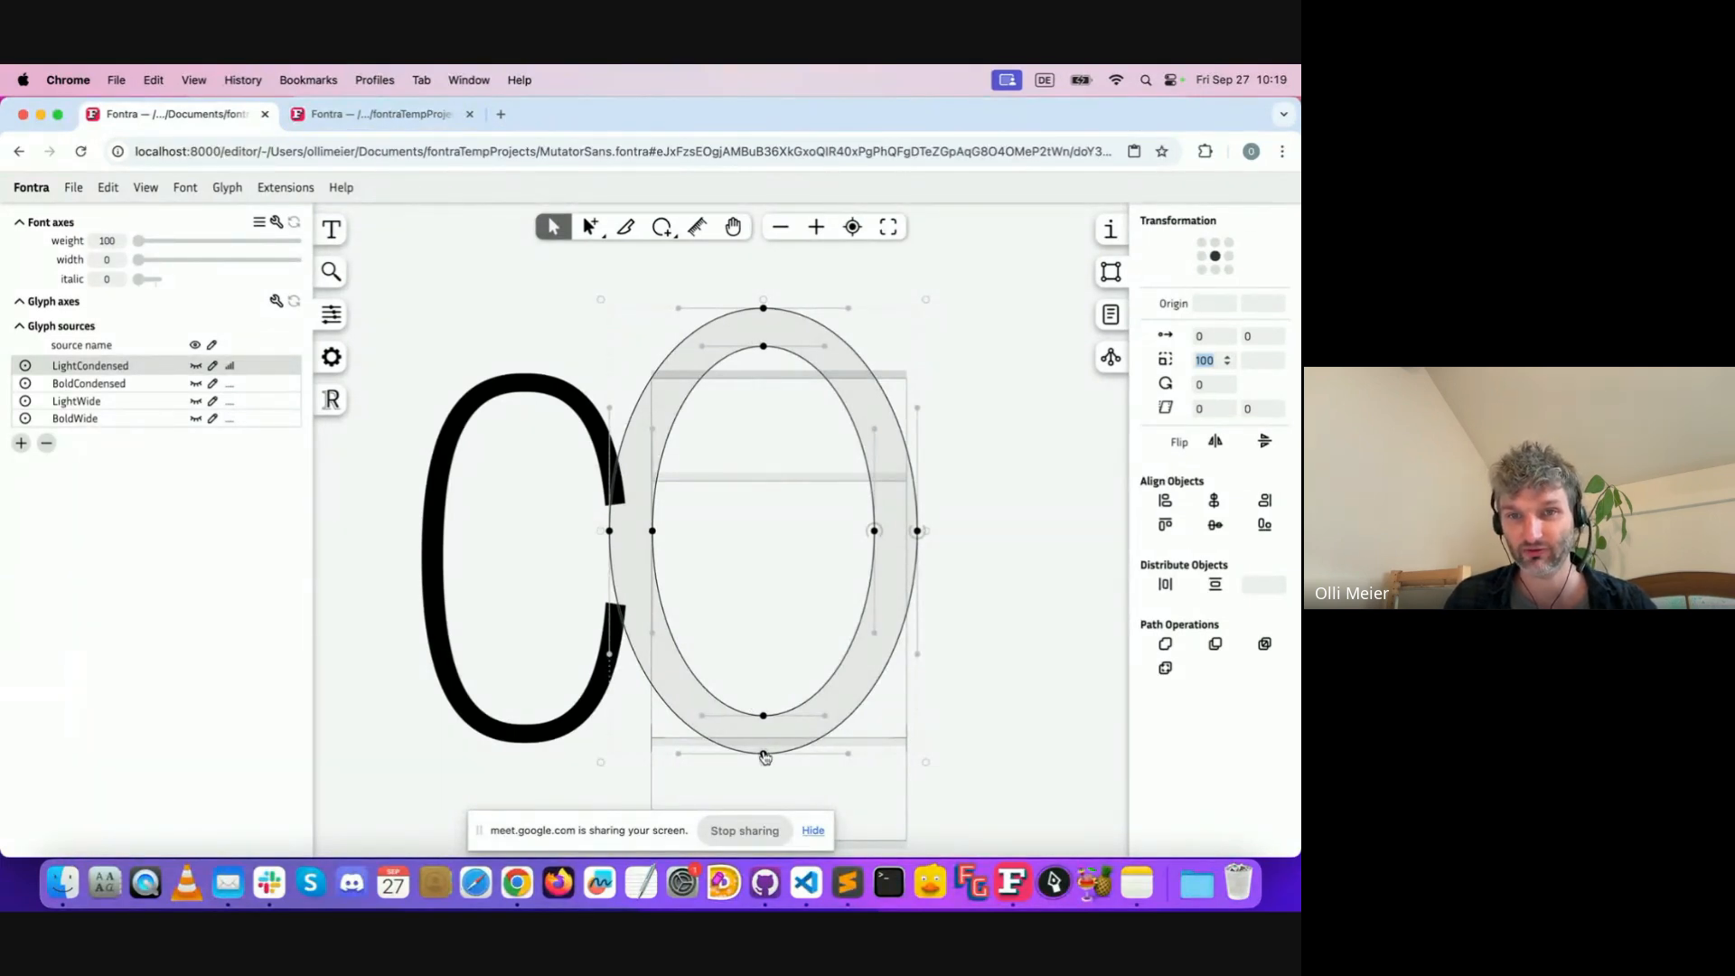
pyautogui.moveTo(766, 762); pyautogui.dragTo(776, 756)
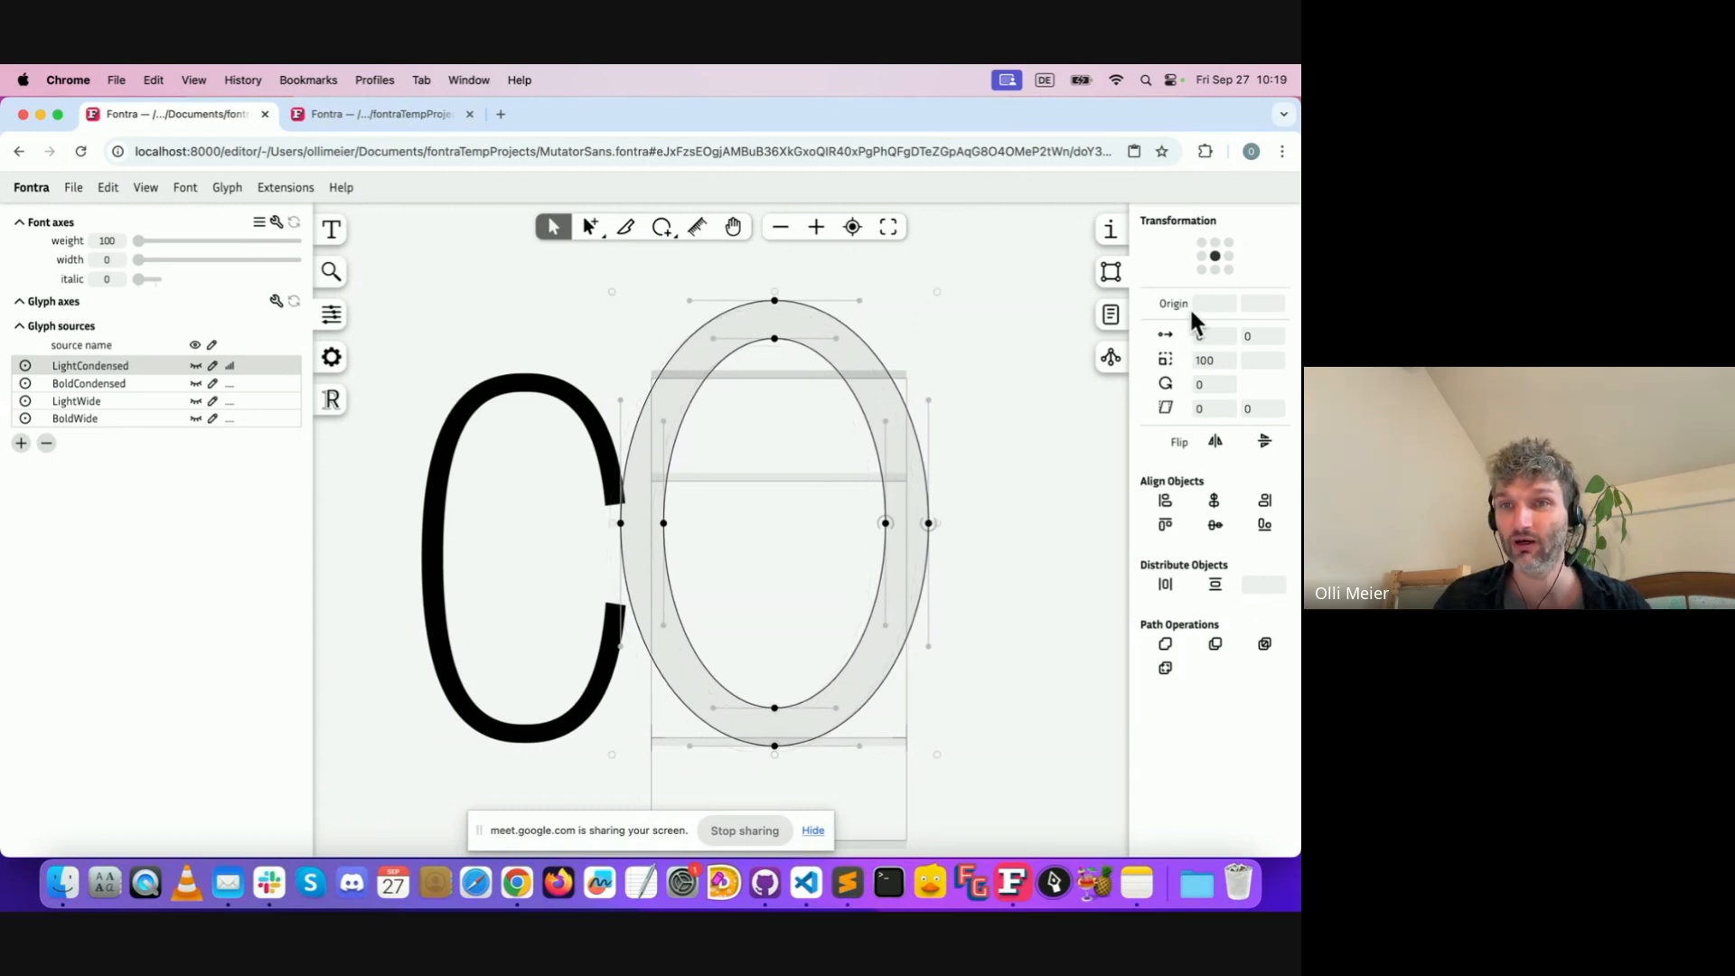
# Set the transformation origin to bottom centre and try scaling both ellipses to 80%, and to 80% by 100%, undoing each
pyautogui.click(1216, 276)
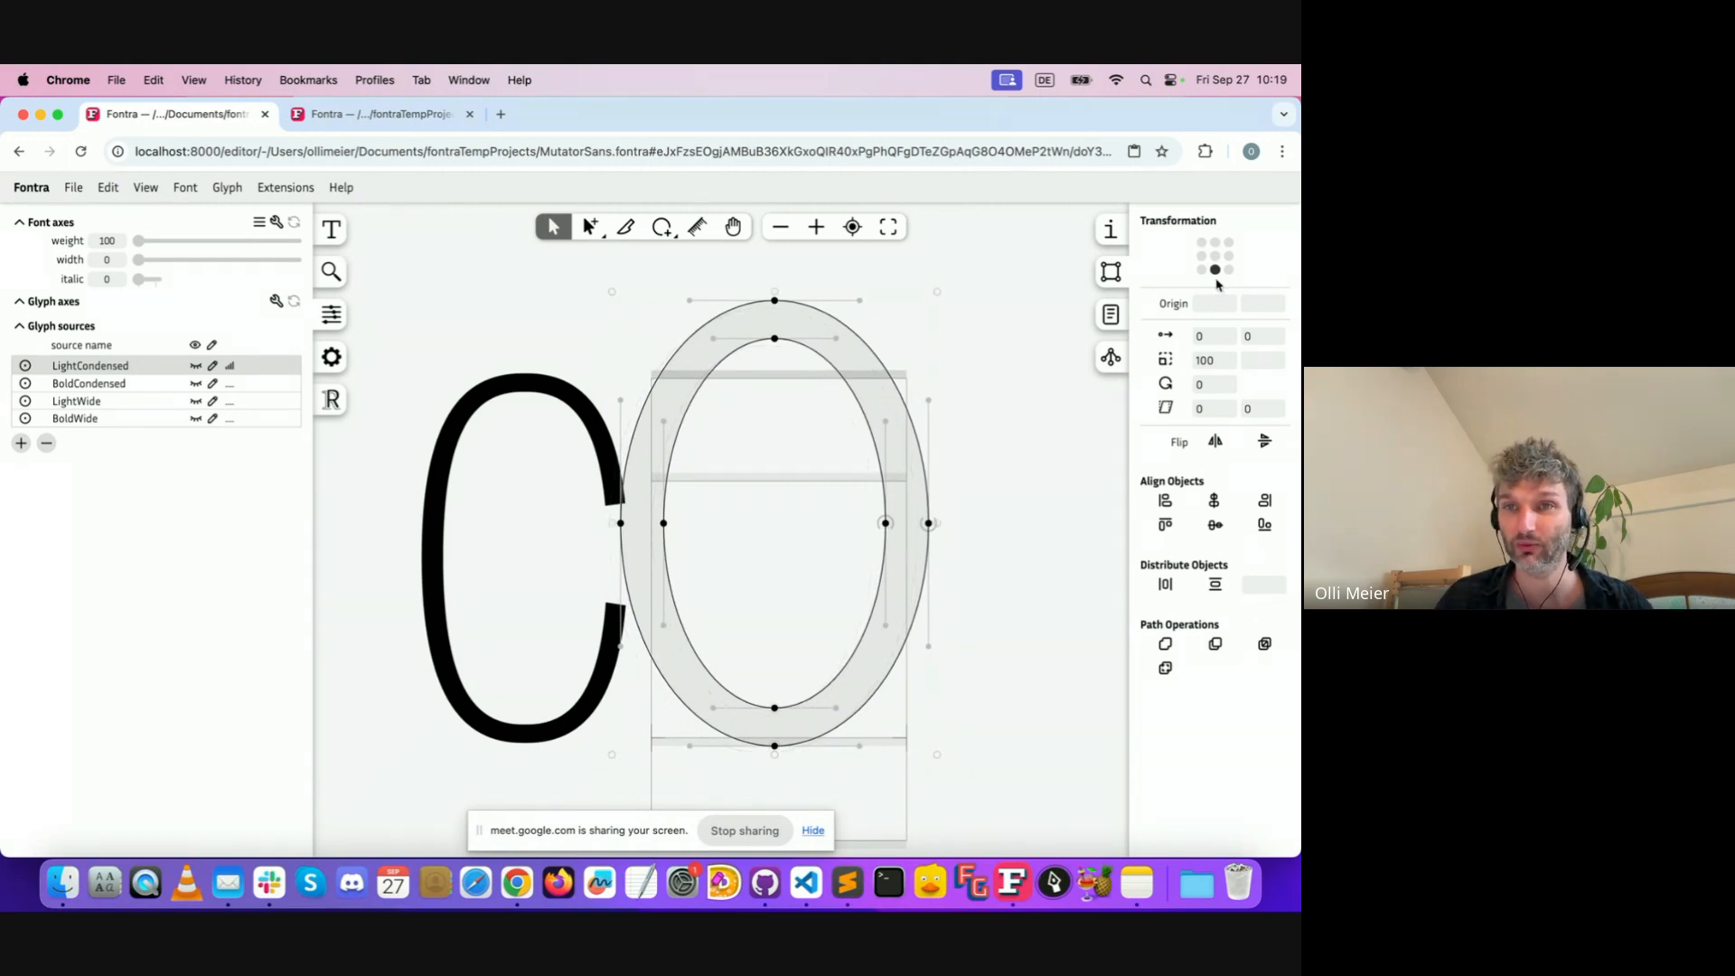
pyautogui.doubleClick(1204, 361)
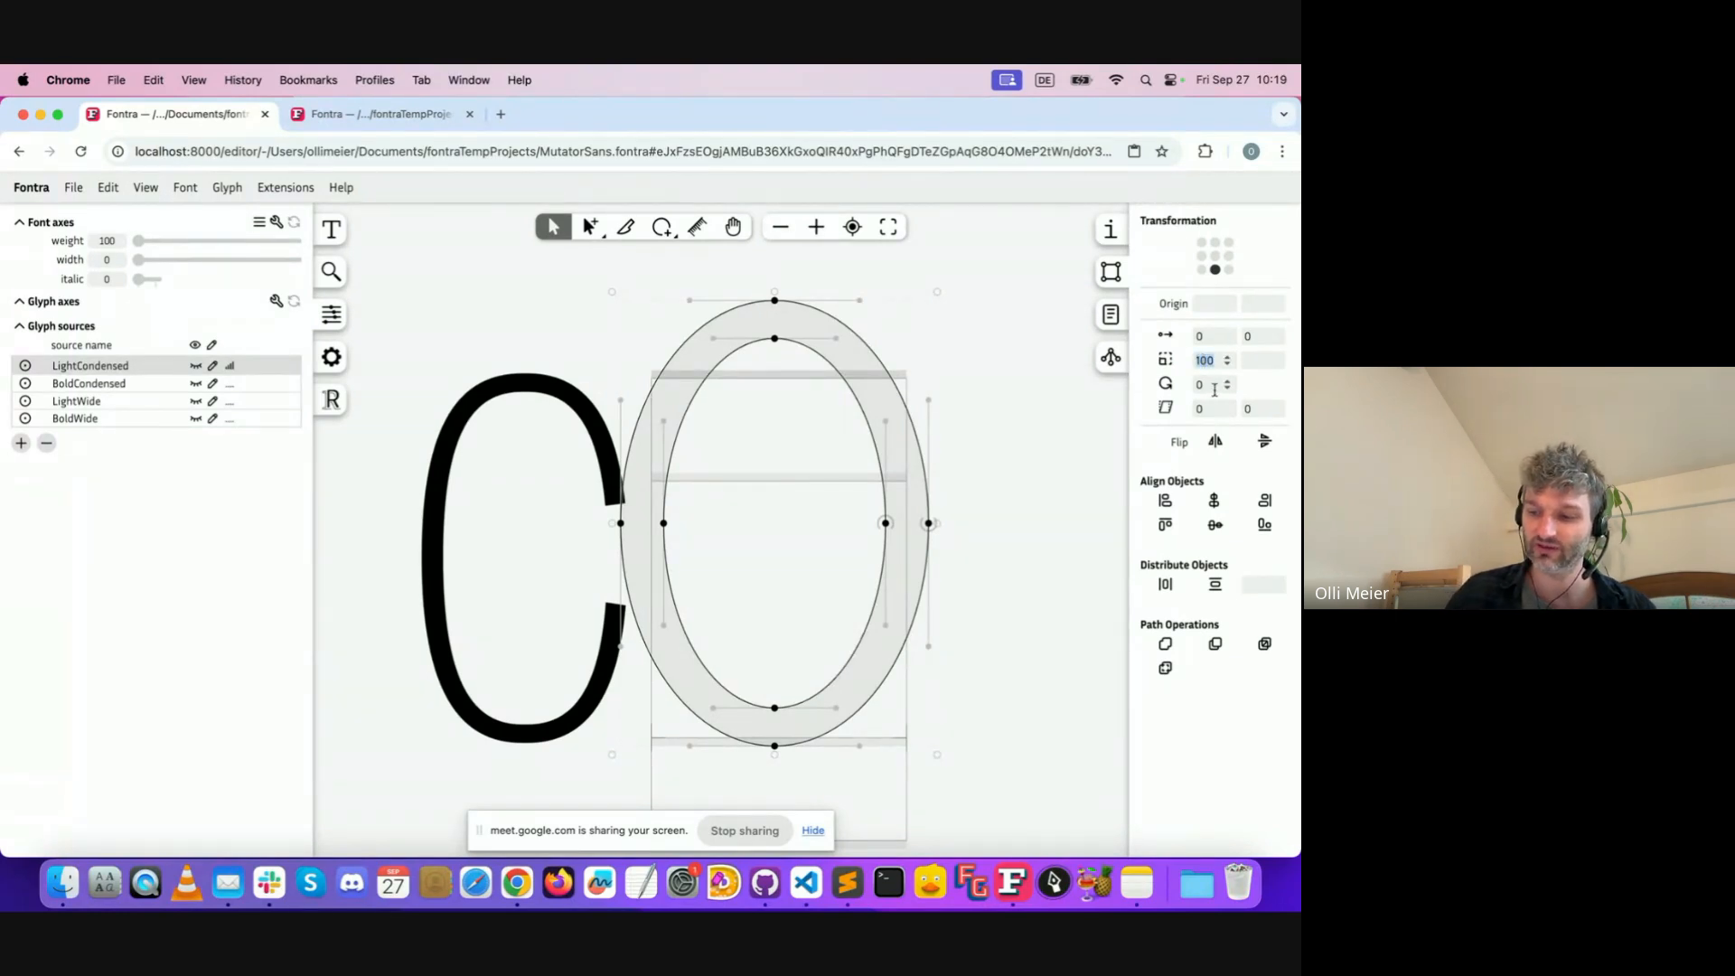
pyautogui.write('80')
pyautogui.press('Return')
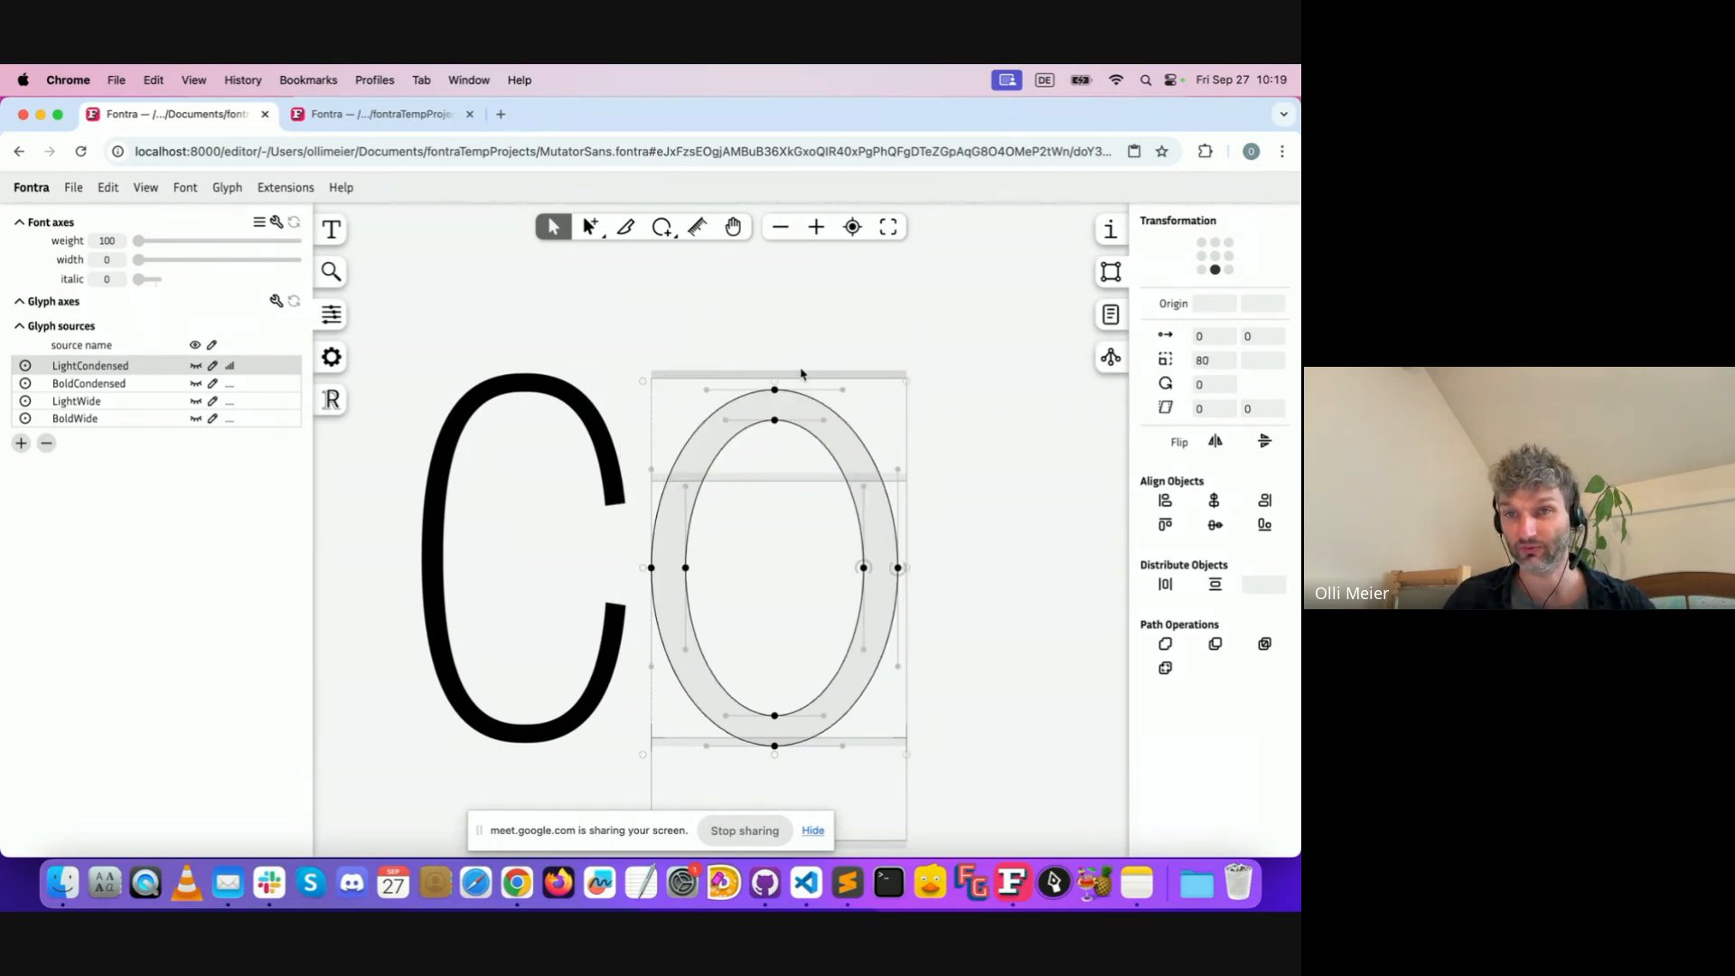
pyautogui.press('super+z')
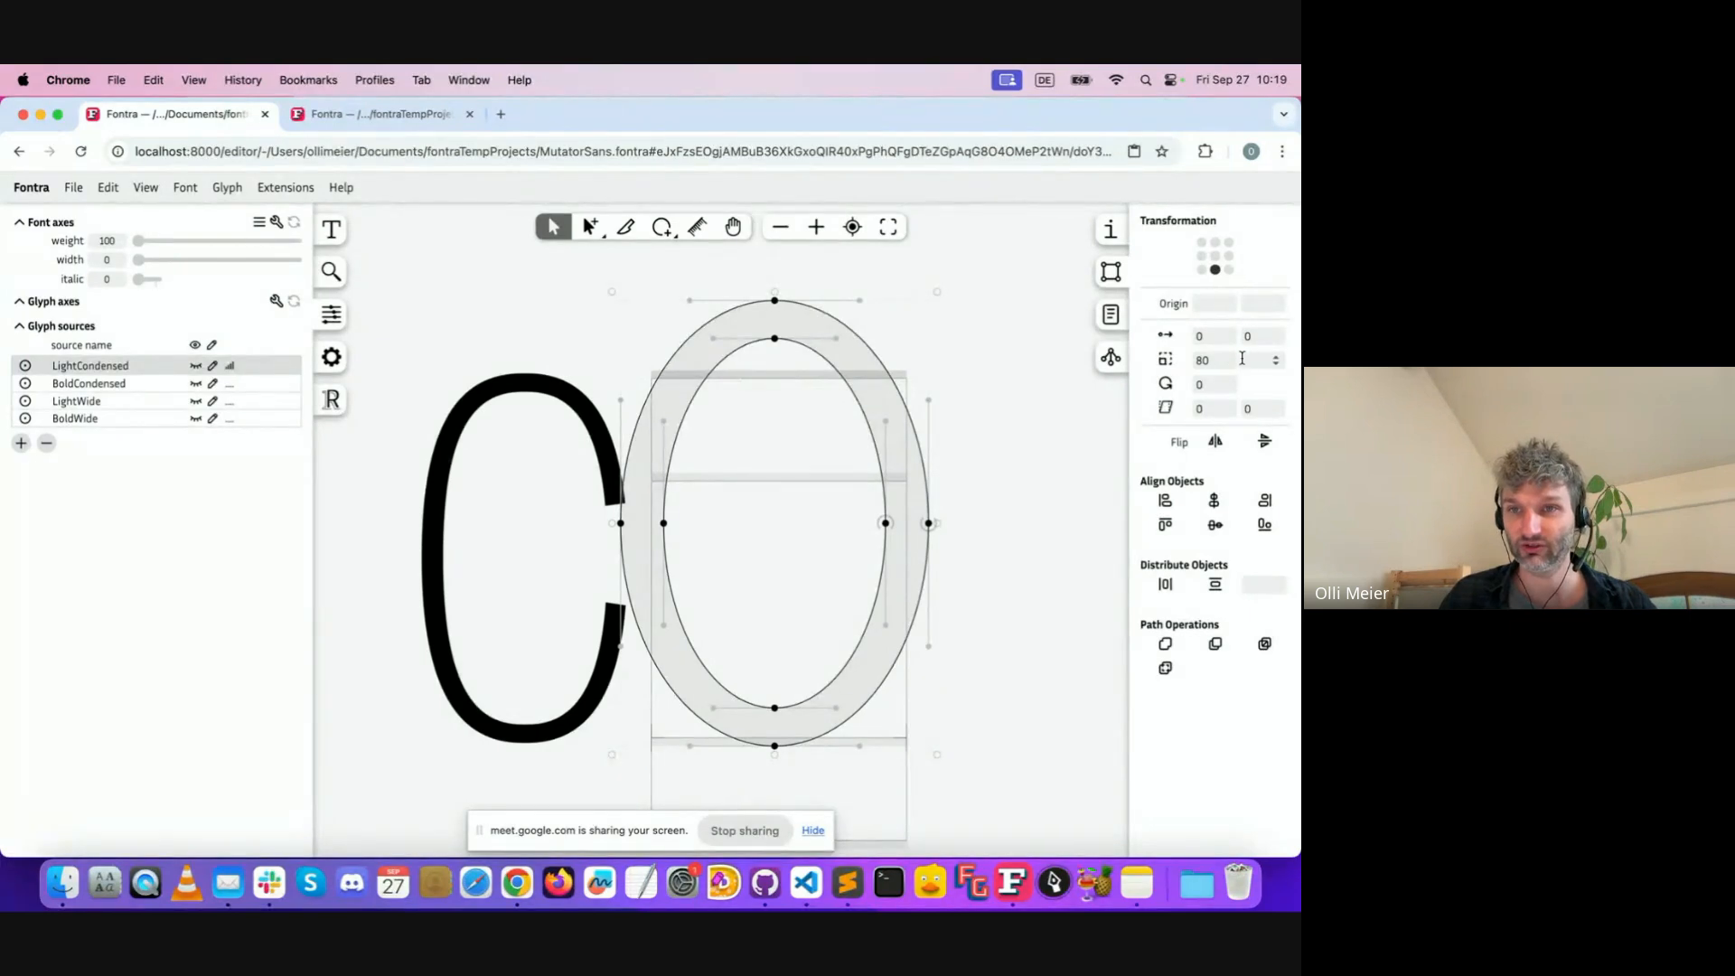
pyautogui.write('100')
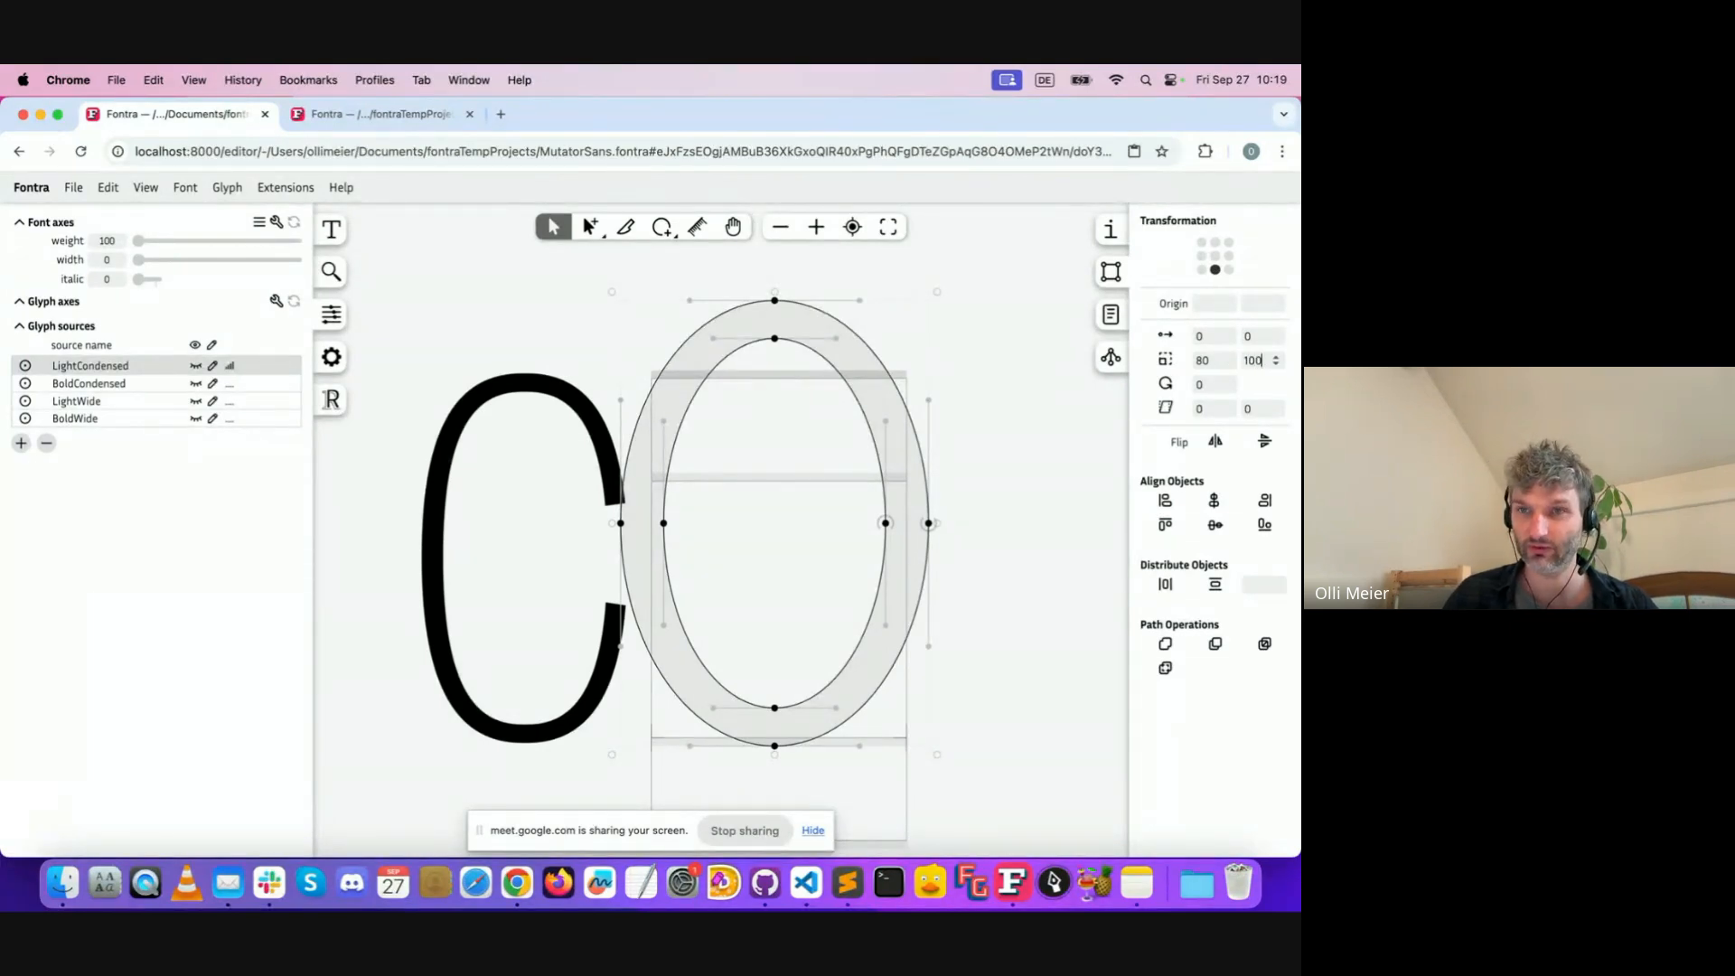
pyautogui.click(1165, 362)
pyautogui.press('super+z')
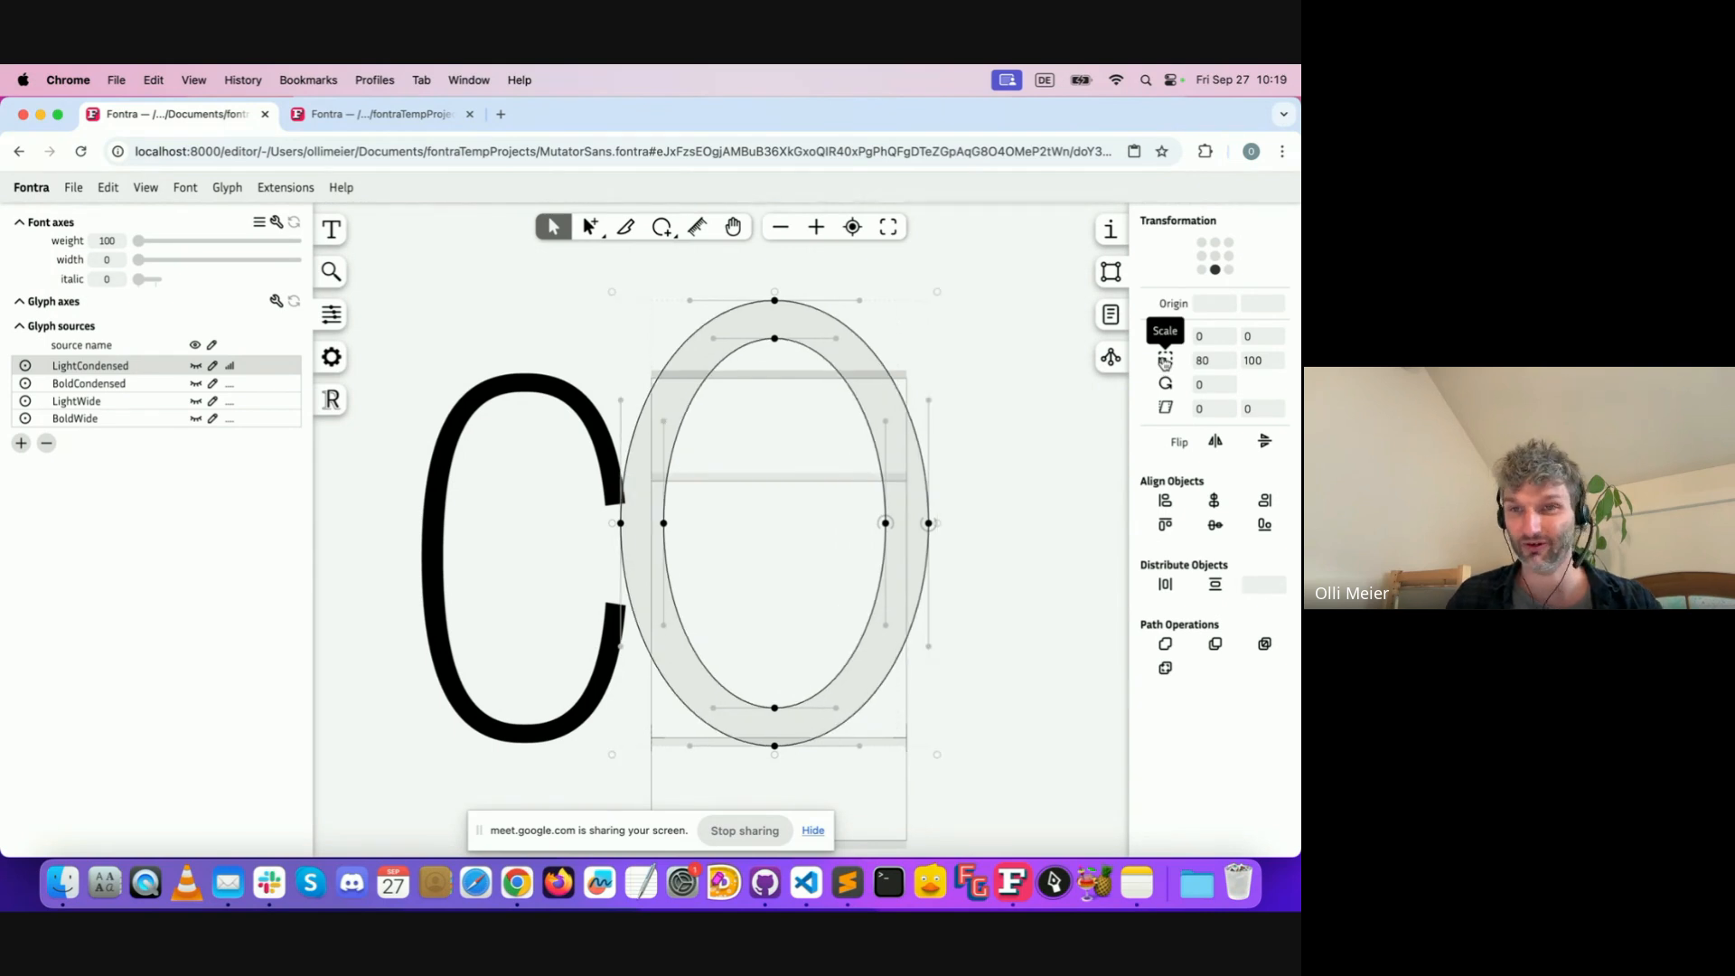
# Scale both ellipses to 100% horizontally and 80% vertically
pyautogui.doubleClick(1251, 359)
pyautogui.write('80')
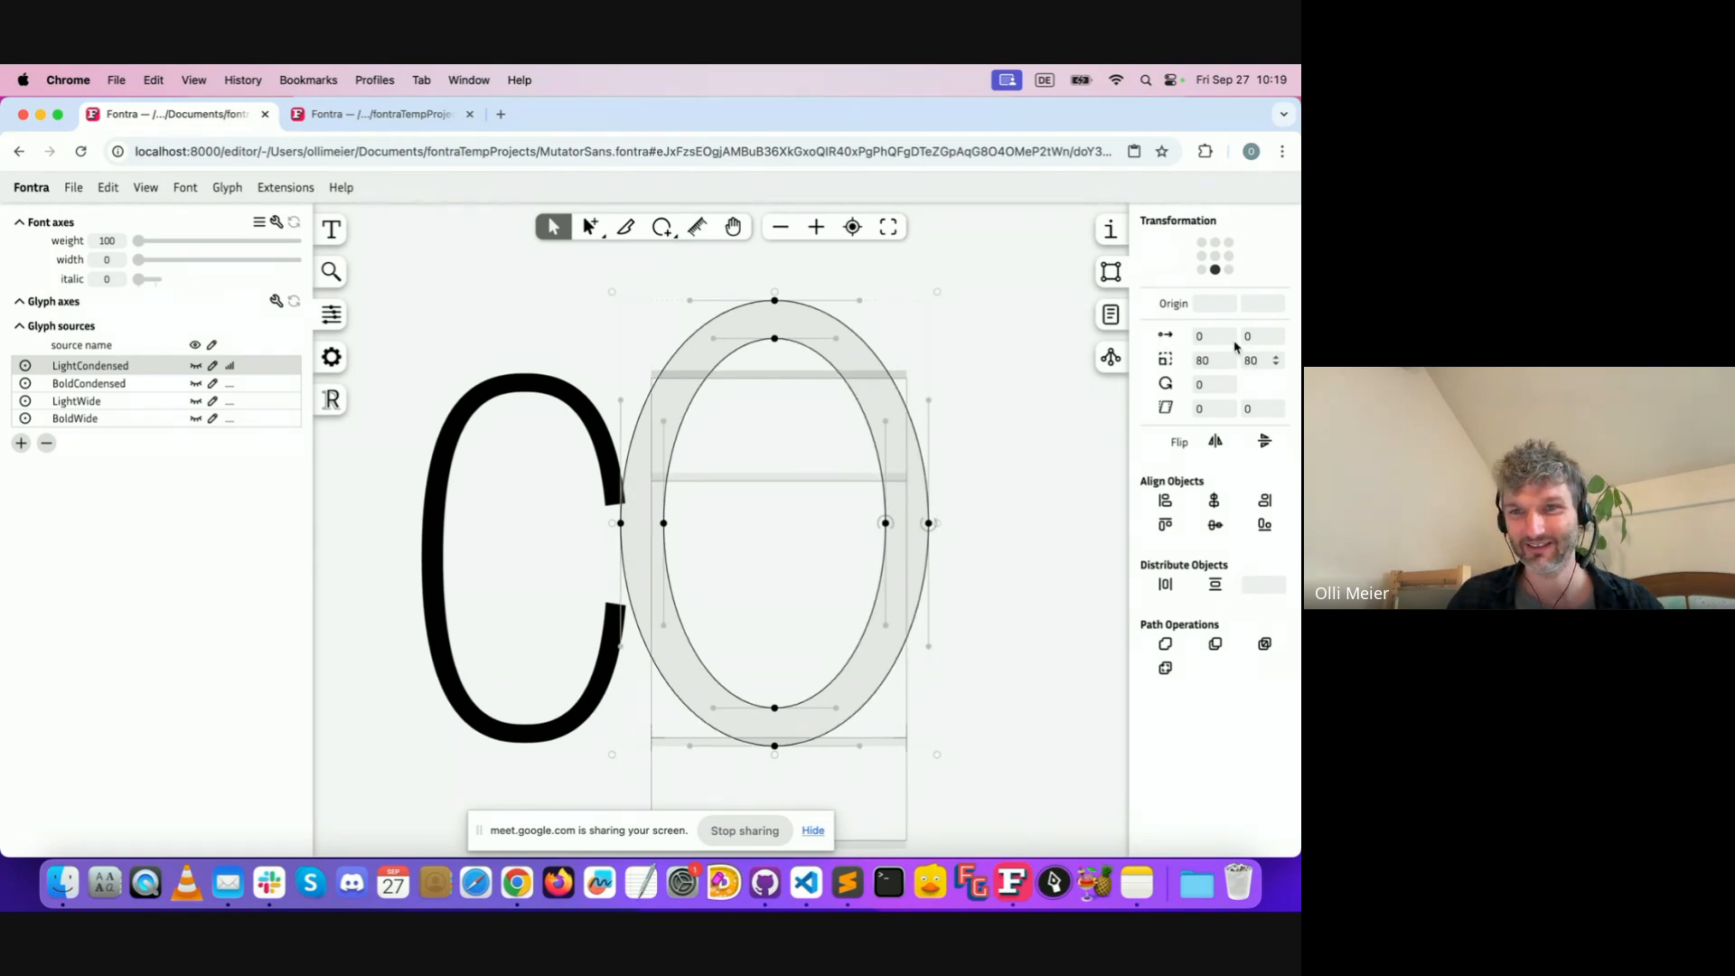
pyautogui.click(1210, 362)
pyautogui.write('100')
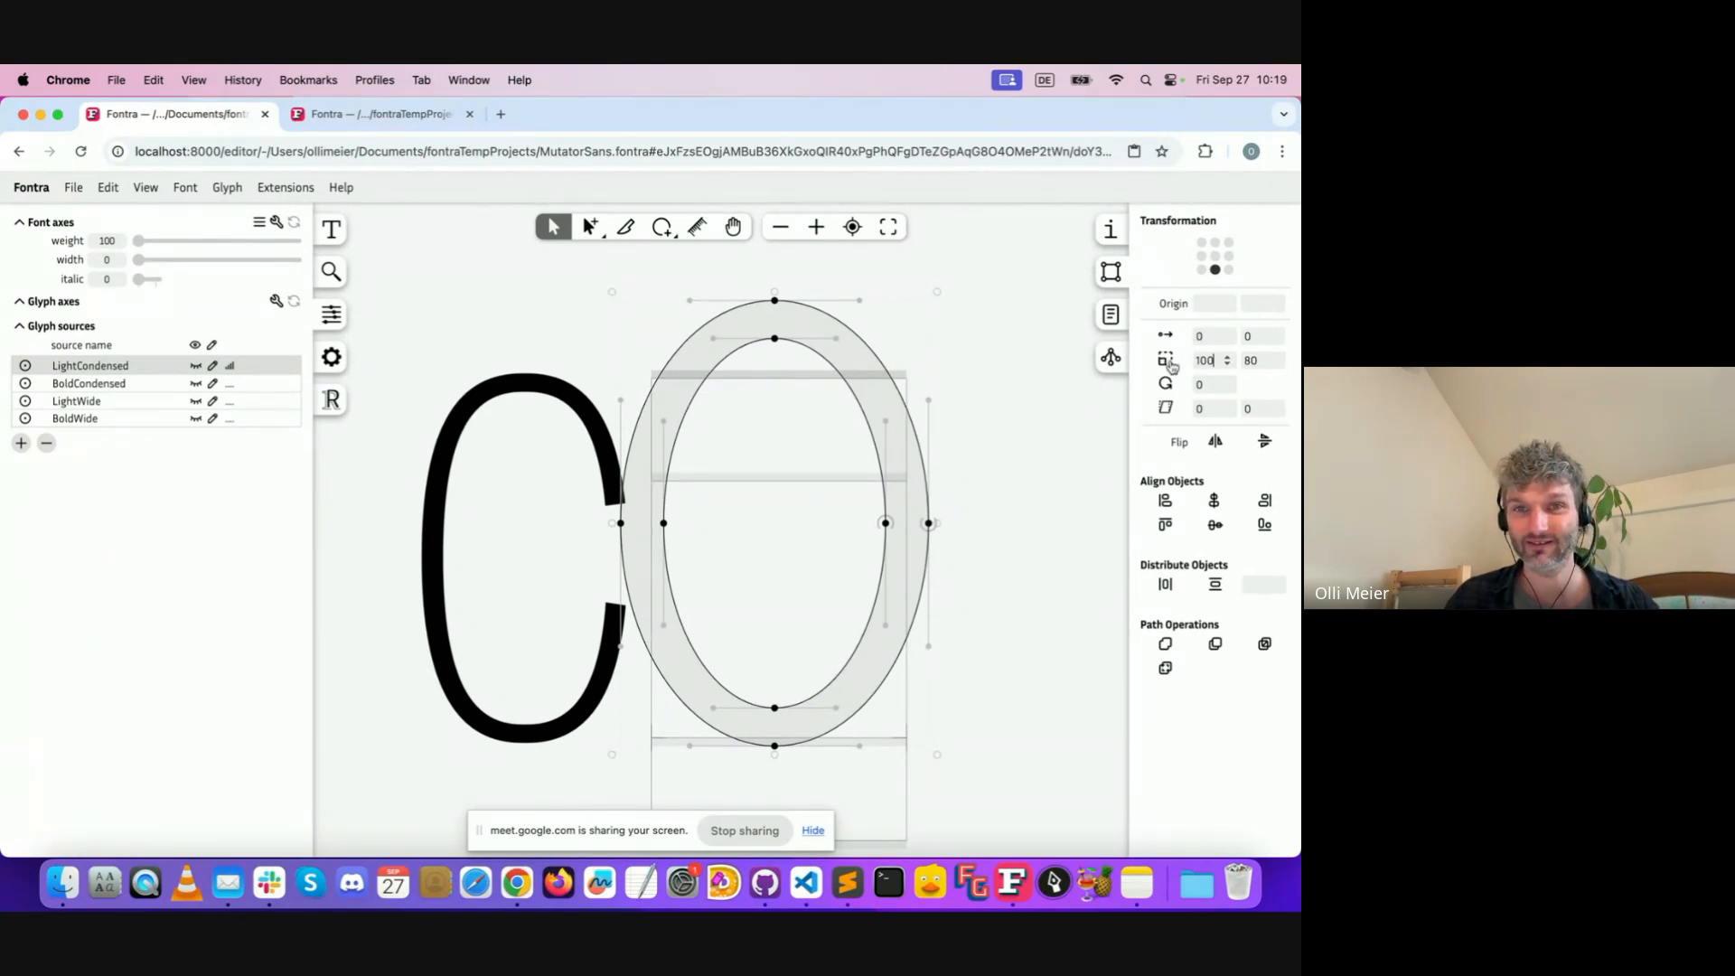
pyautogui.click(1166, 361)
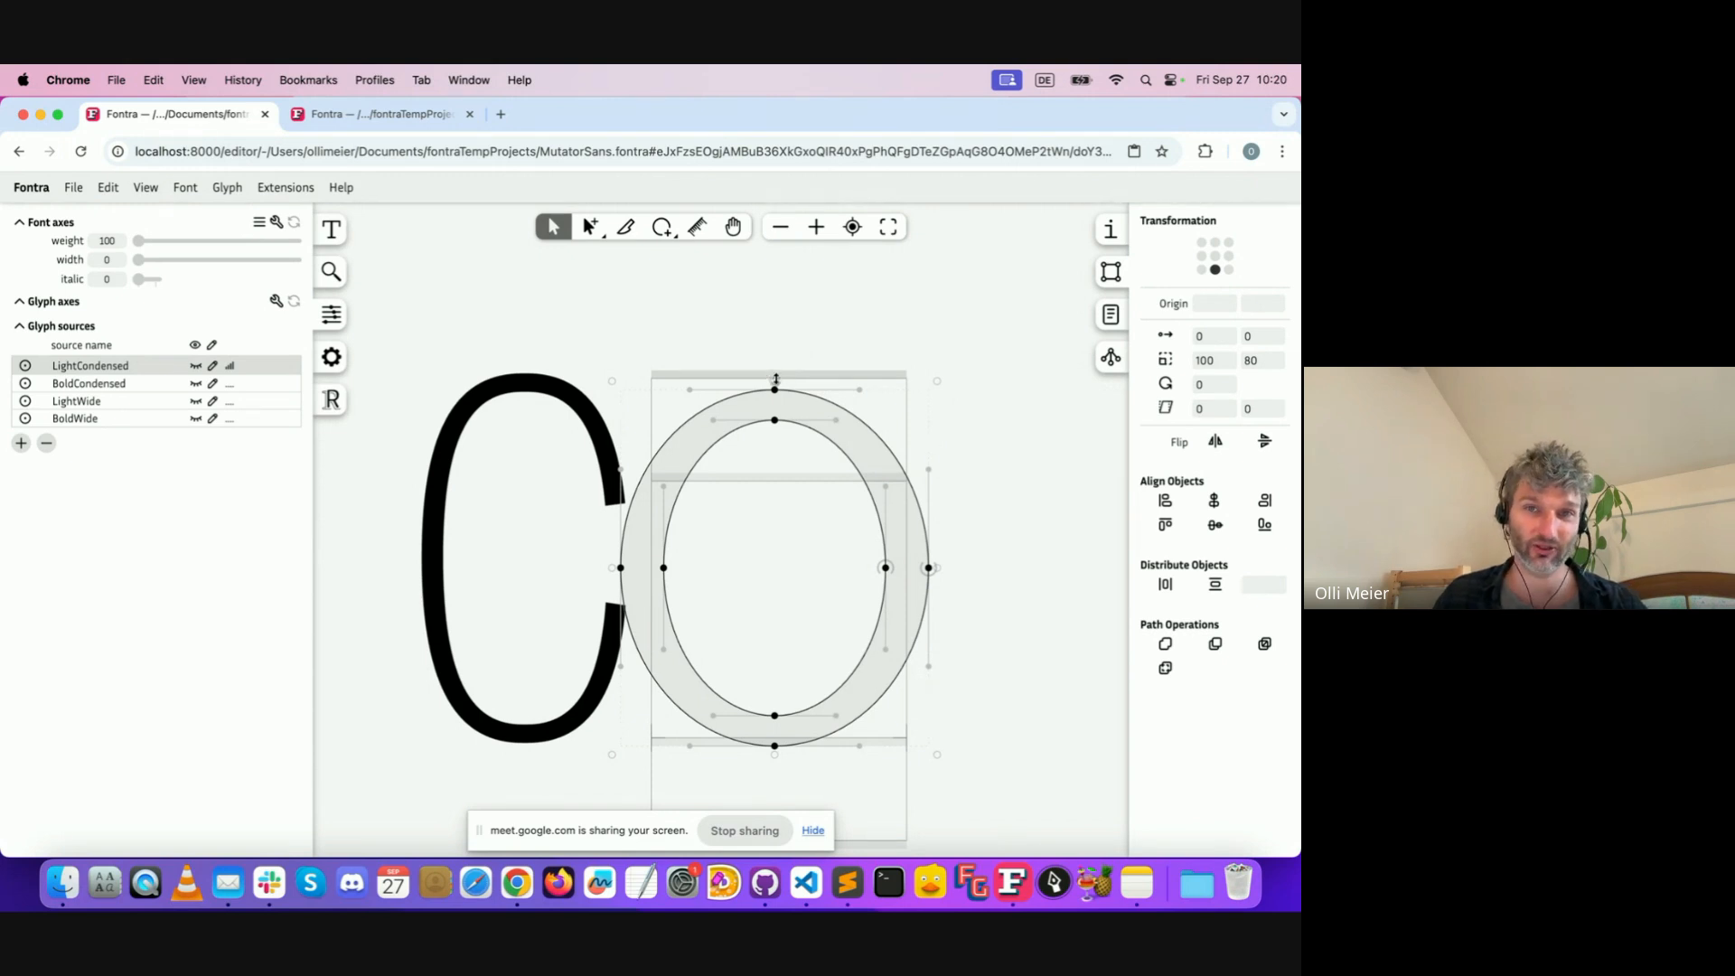
# Resize both ellipses with the bounding-box handles, raising the top to cap height and pulling both sides inside the glyph's advance width
pyautogui.moveTo(775, 380)
pyautogui.mouseDown()
pyautogui.moveTo(775, 313)
pyautogui.moveTo(773, 398)
pyautogui.moveTo(775, 328)
pyautogui.moveTo(776, 361)
pyautogui.mouseUp()
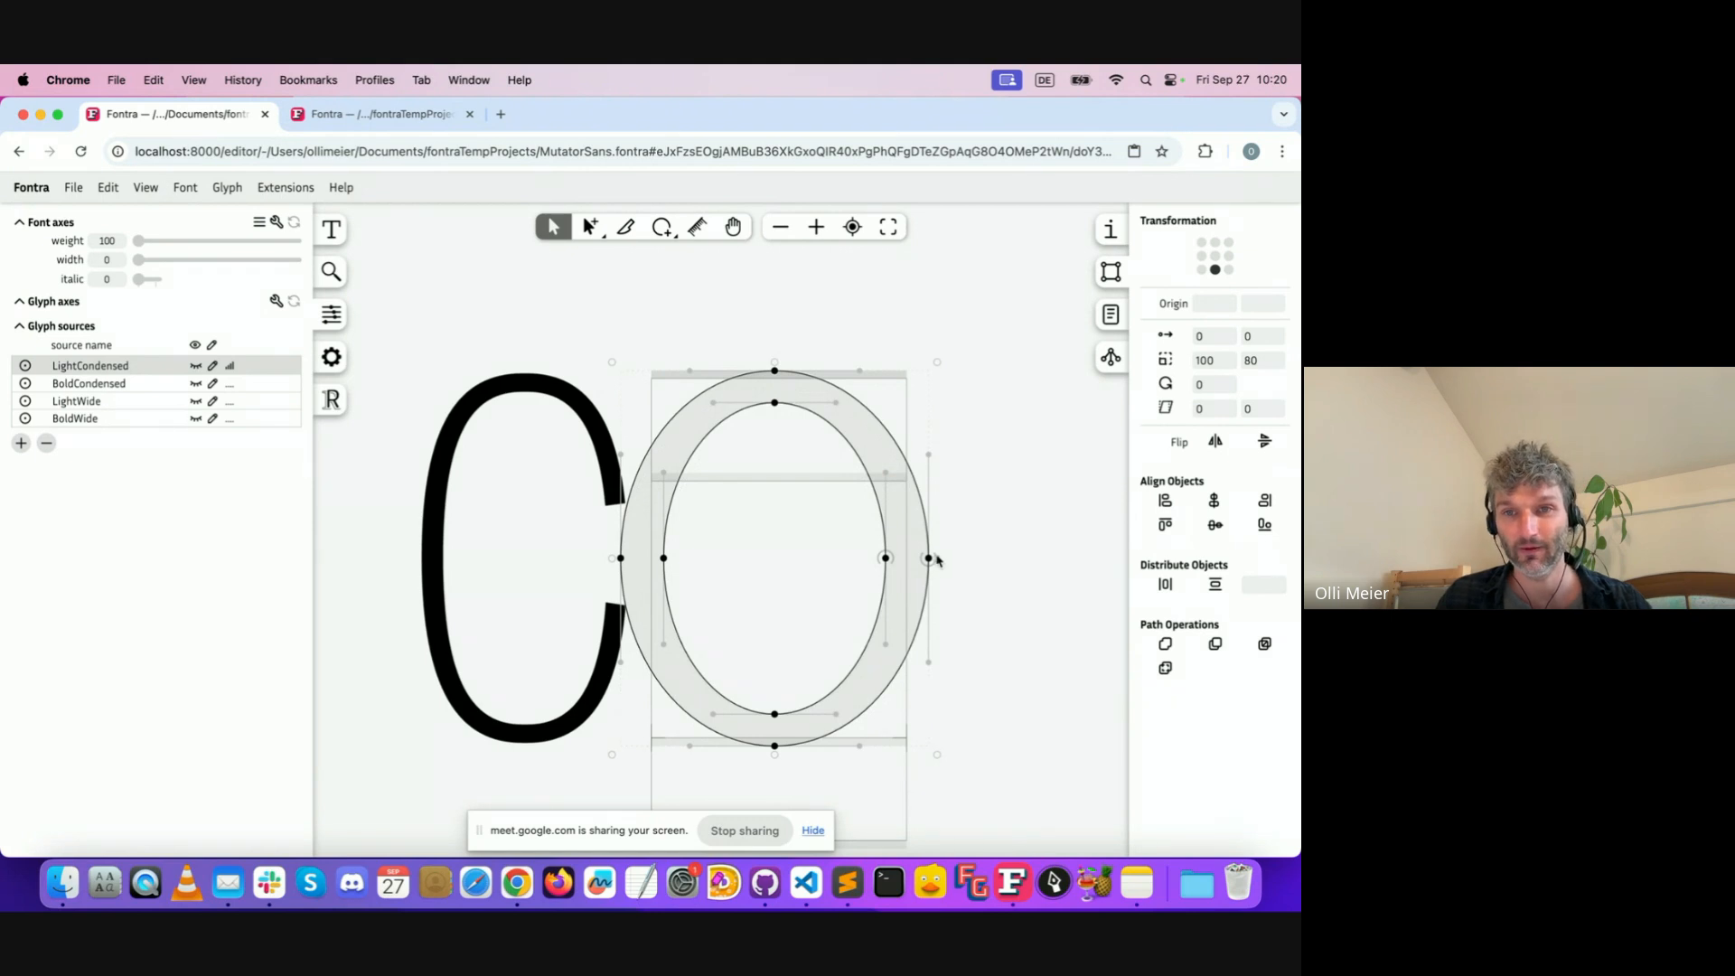
pyautogui.moveTo(935, 558); pyautogui.dragTo(902, 558)
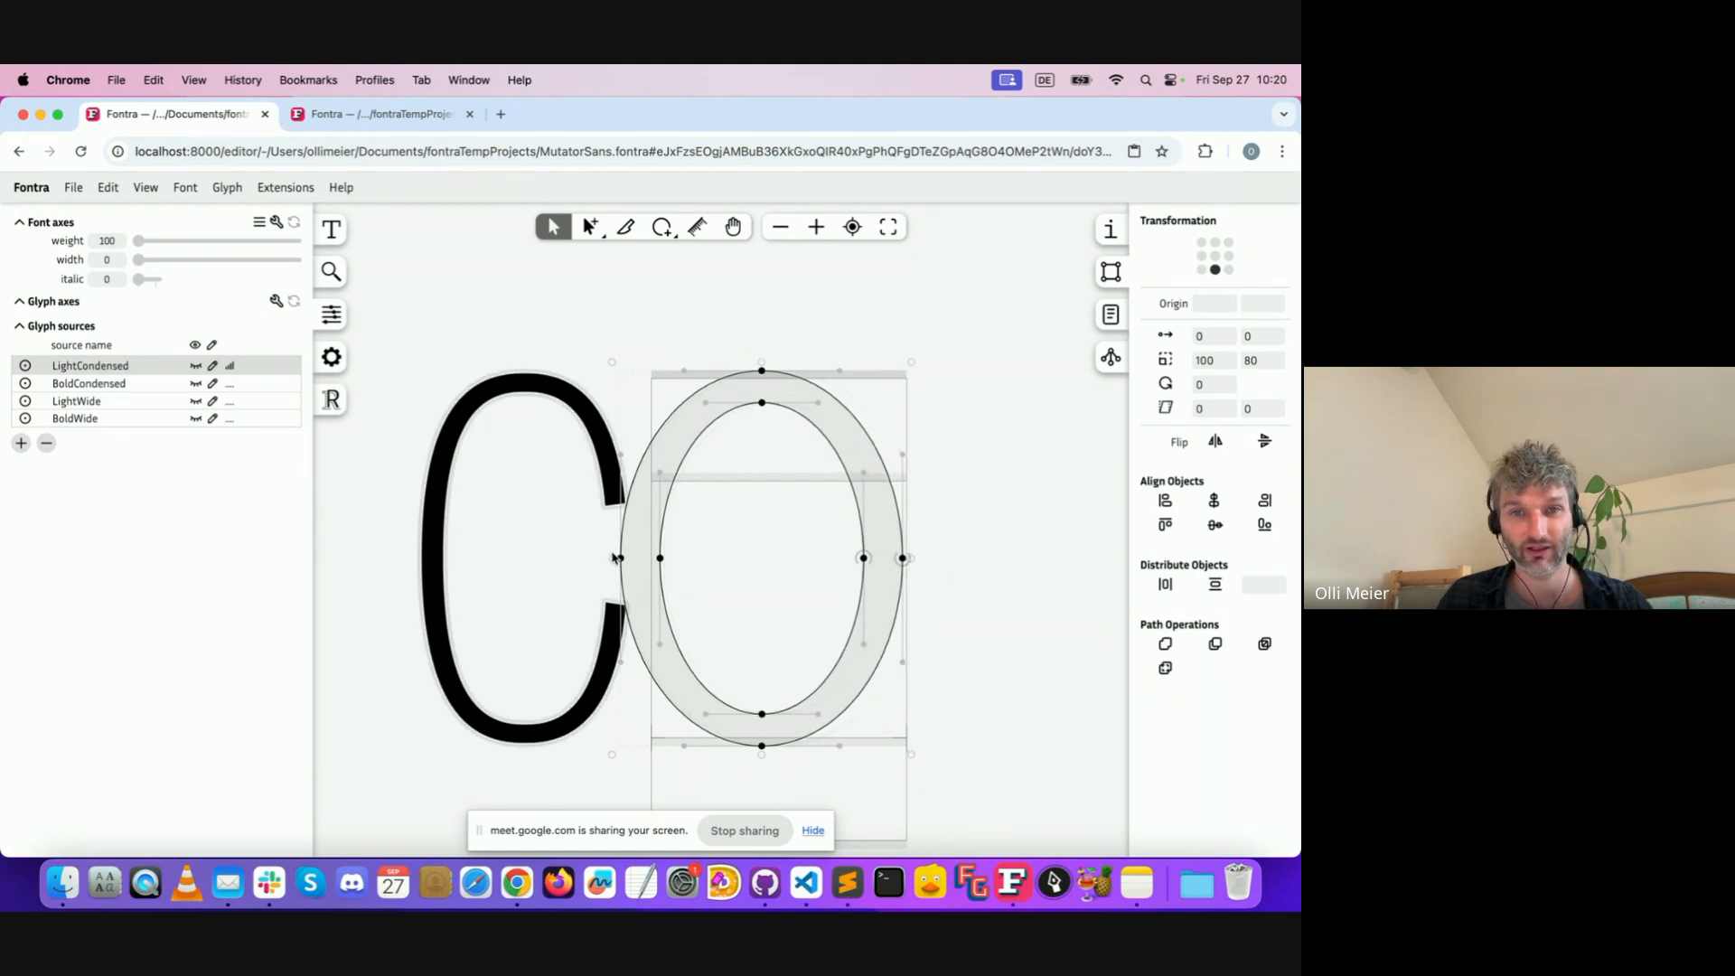
pyautogui.moveTo(613, 558); pyautogui.dragTo(647, 556)
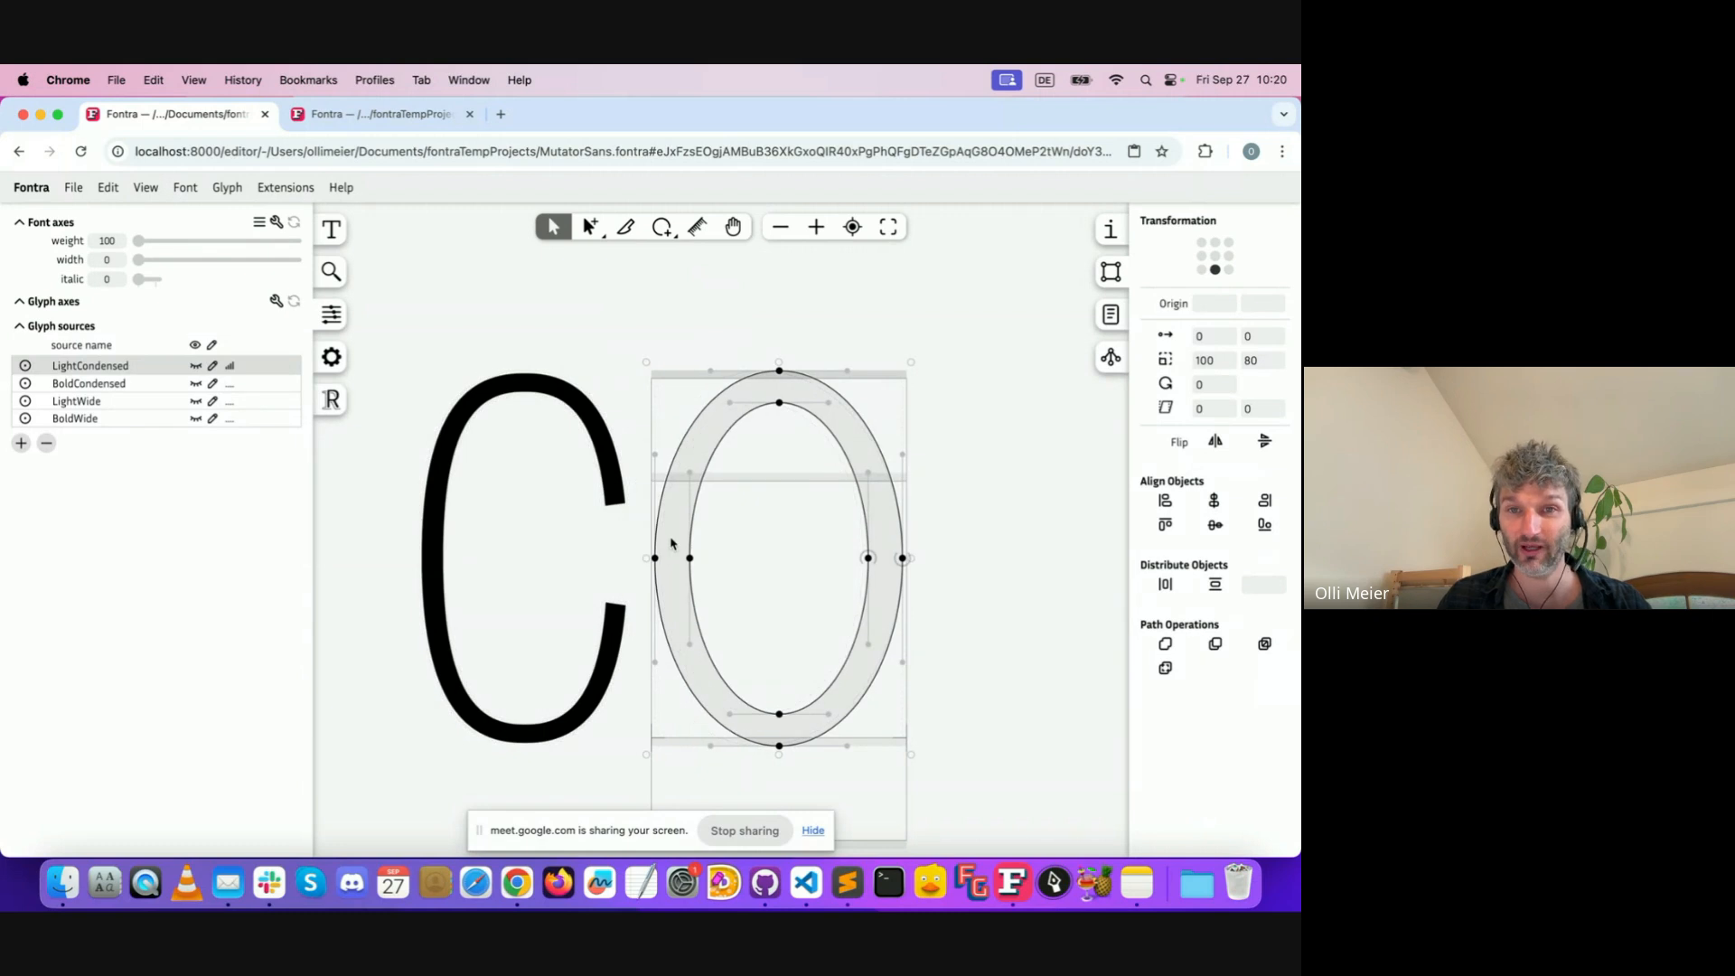
# Check the resized ellipses in the BoldCondensed, LightWide and BoldWide sources and go back to LightCondensed
pyautogui.click(144, 387)
pyautogui.click(135, 402)
pyautogui.click(127, 417)
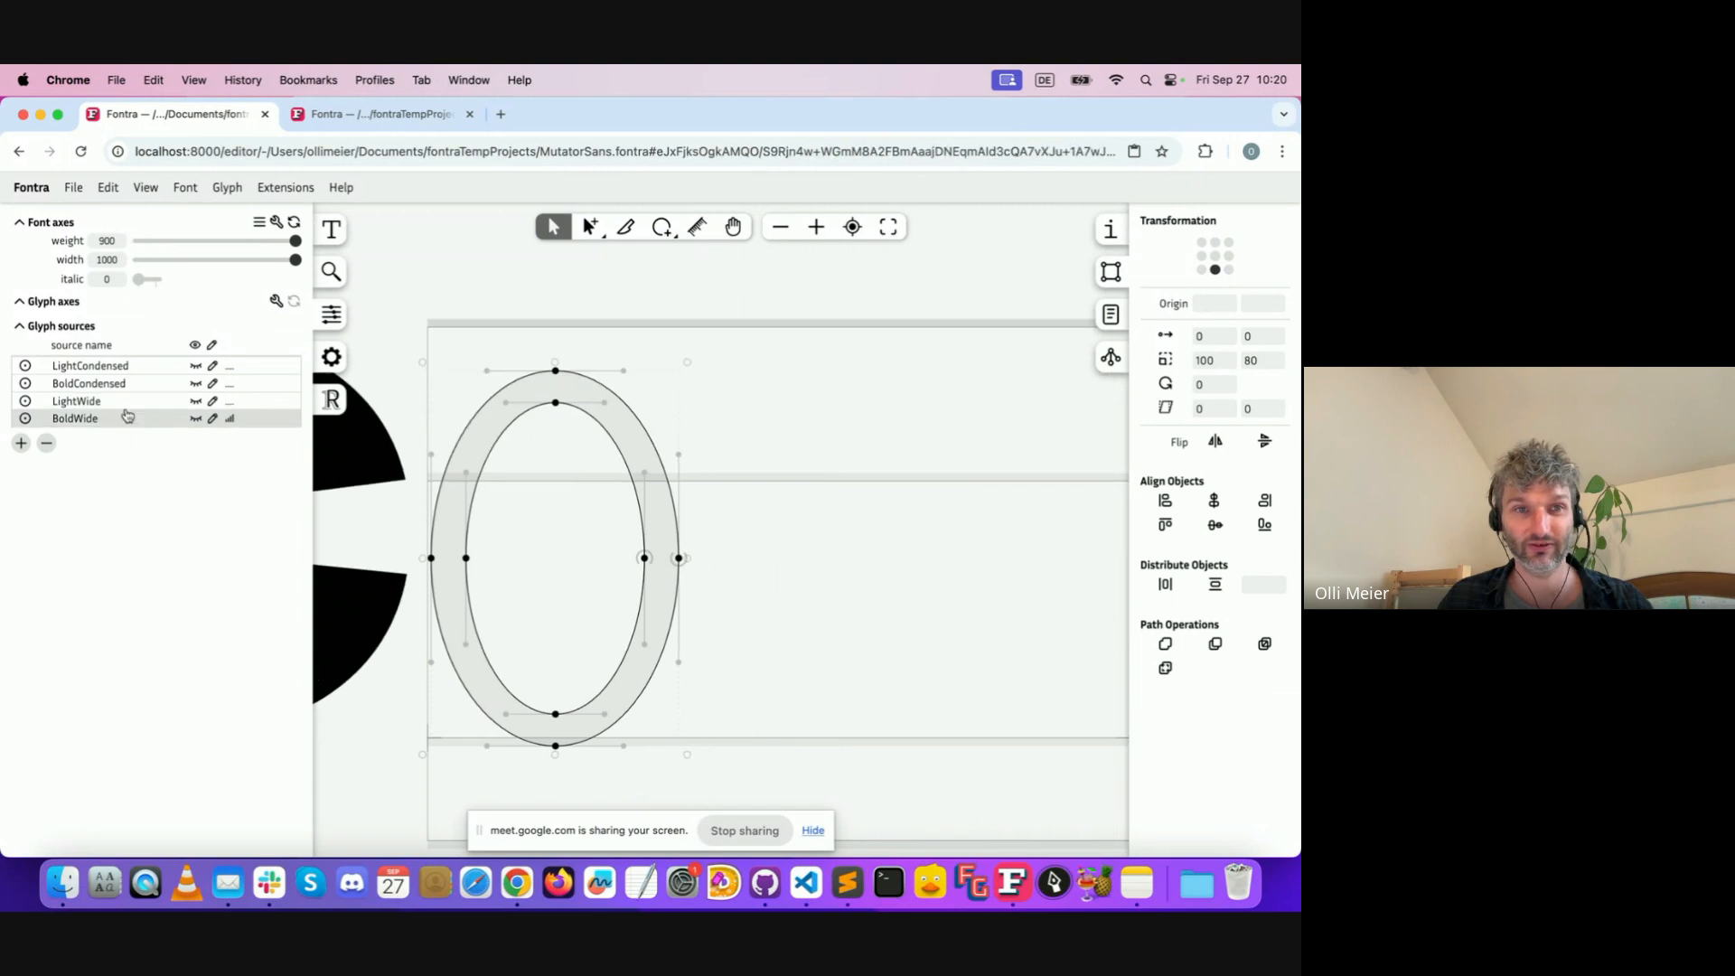
pyautogui.click(133, 366)
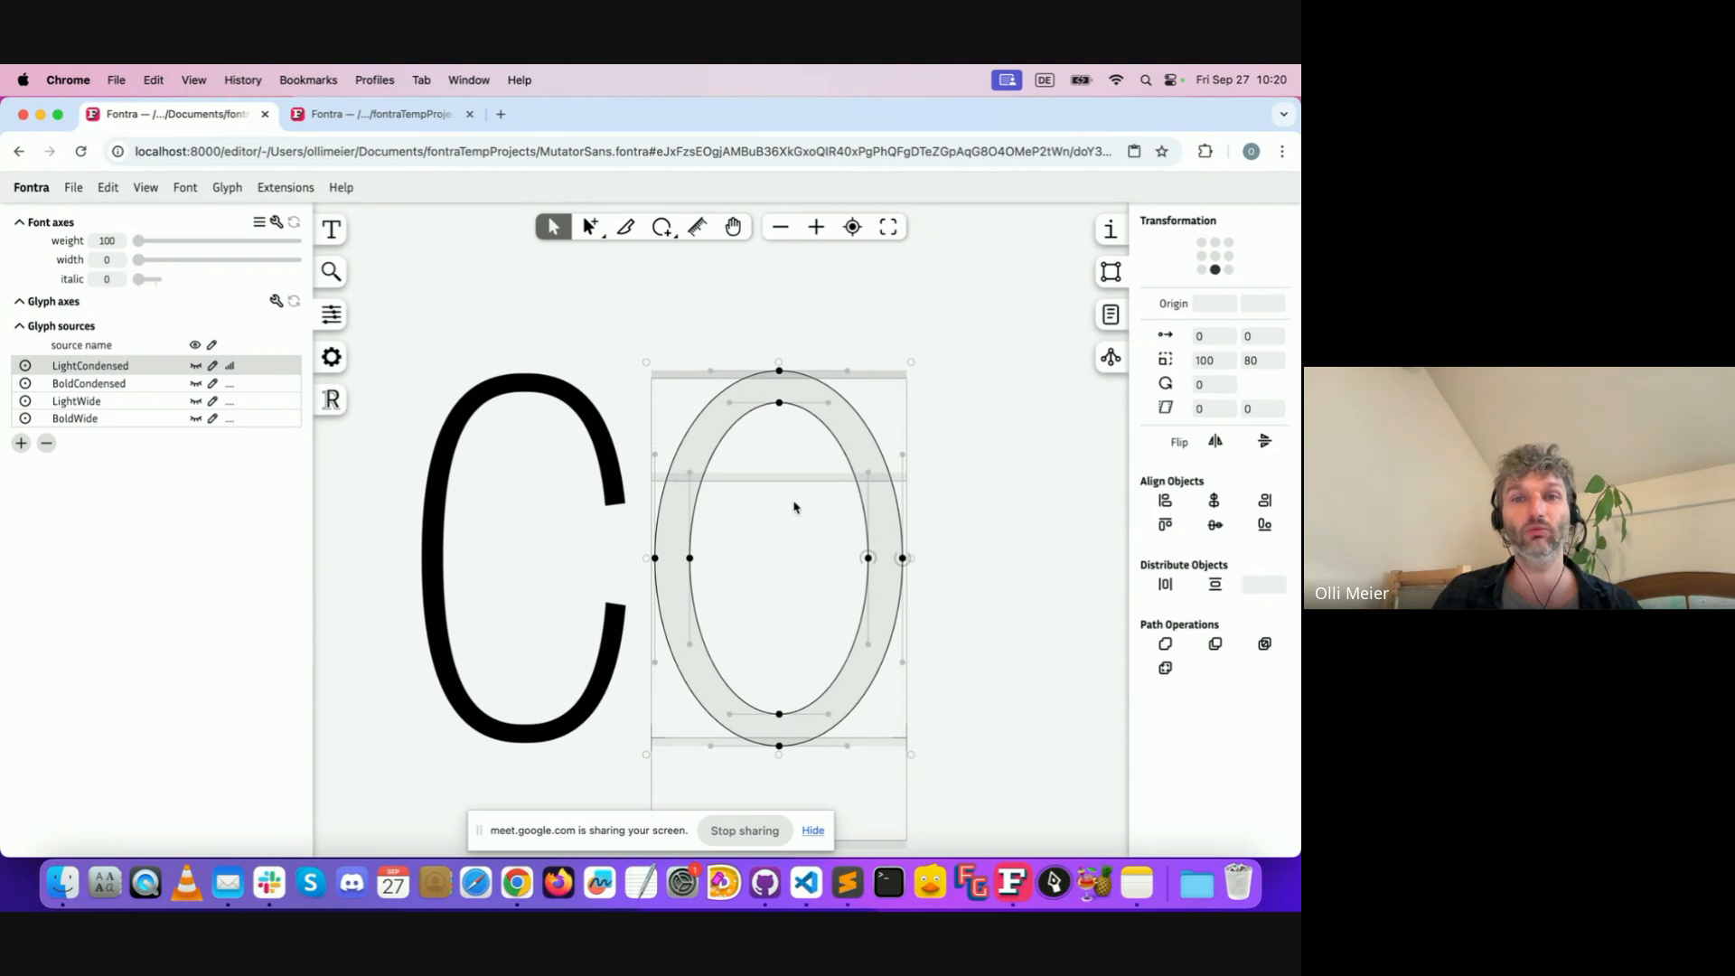
# Add an anchor named top above the ellipse at about x 249, y 791
pyautogui.rightClick(783, 335)
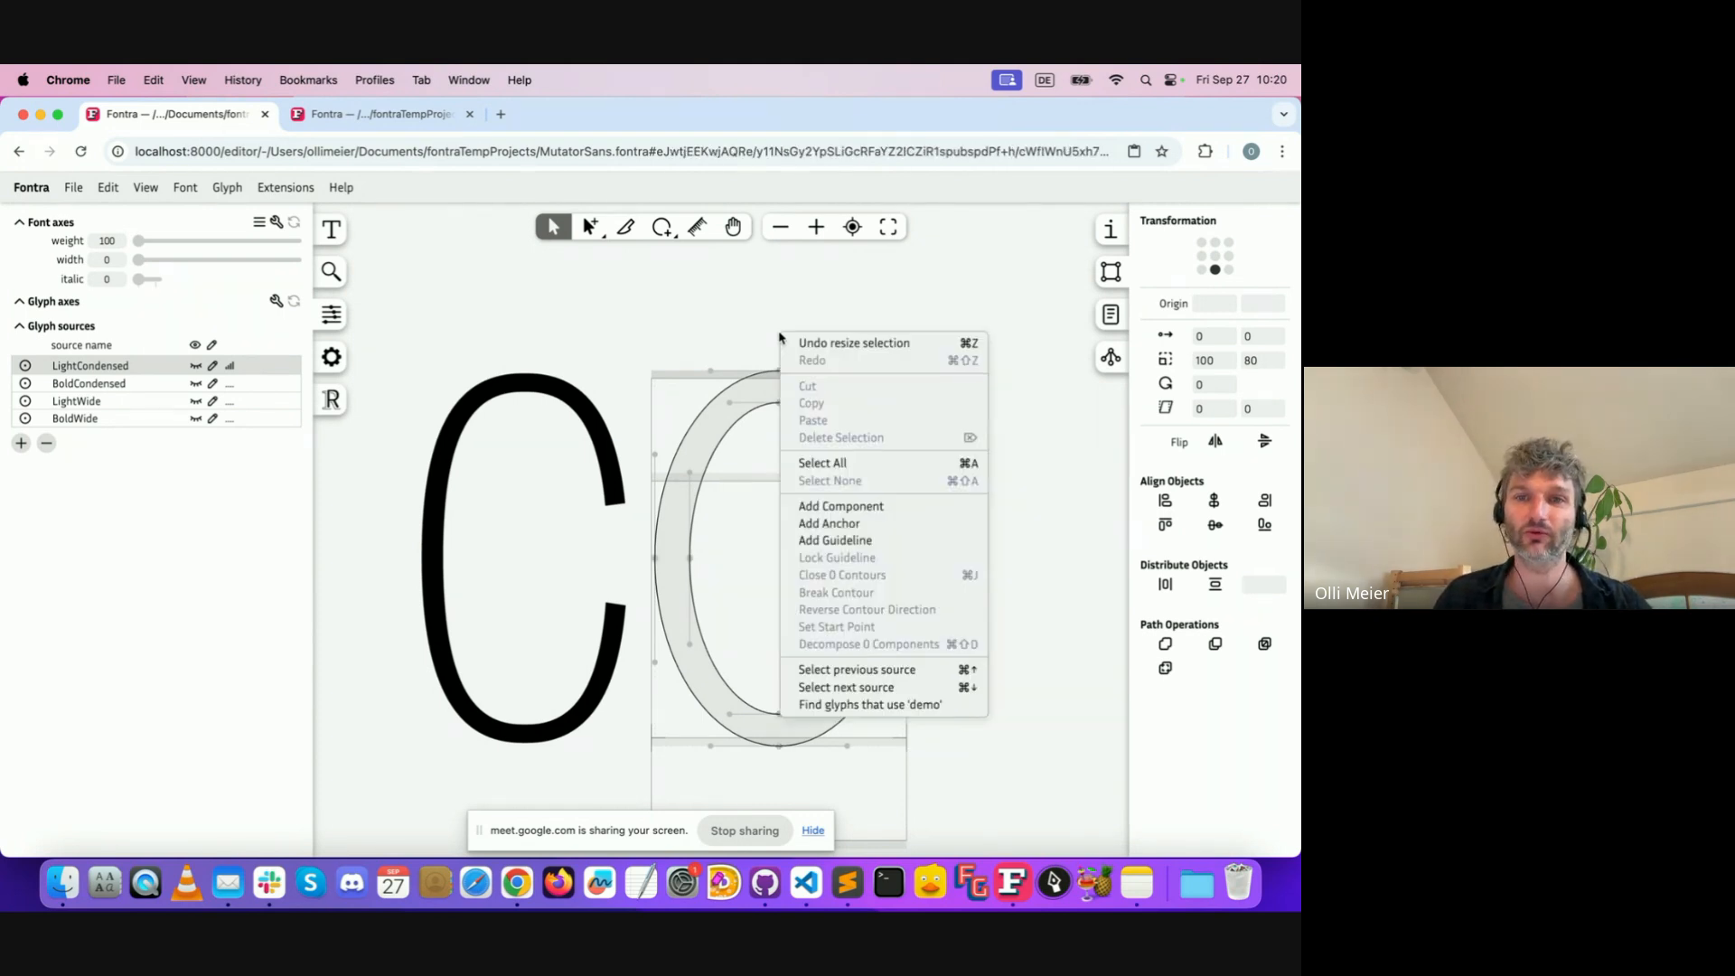
pyautogui.click(884, 524)
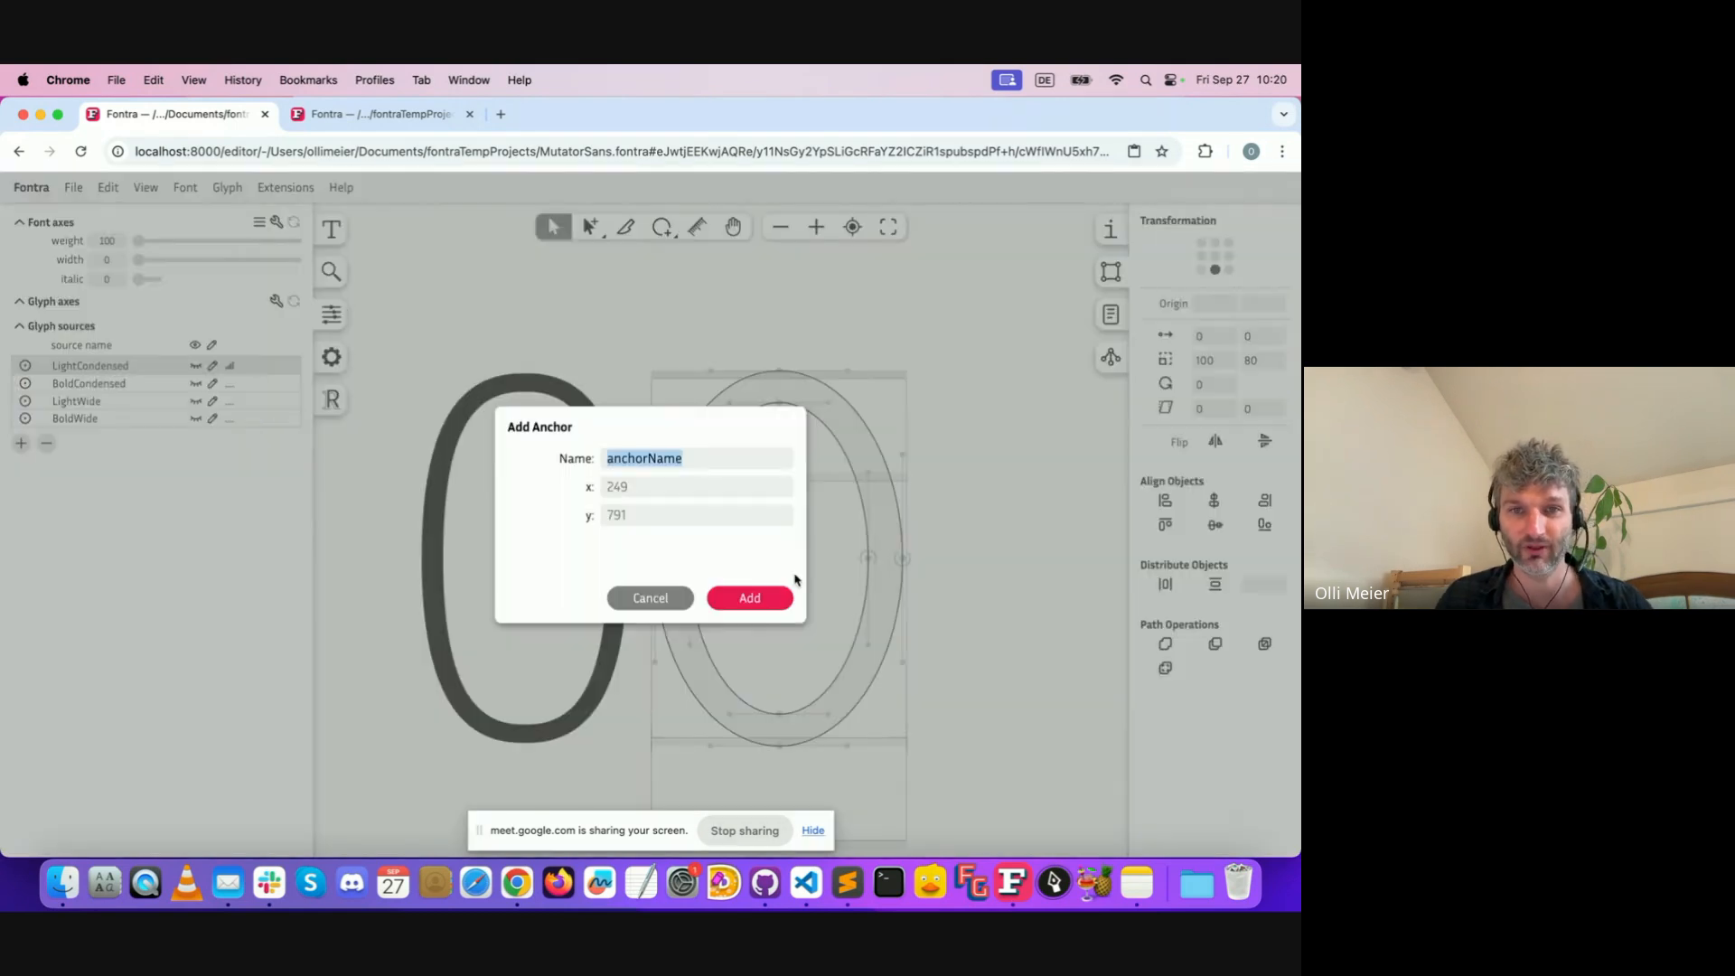
pyautogui.write('top')
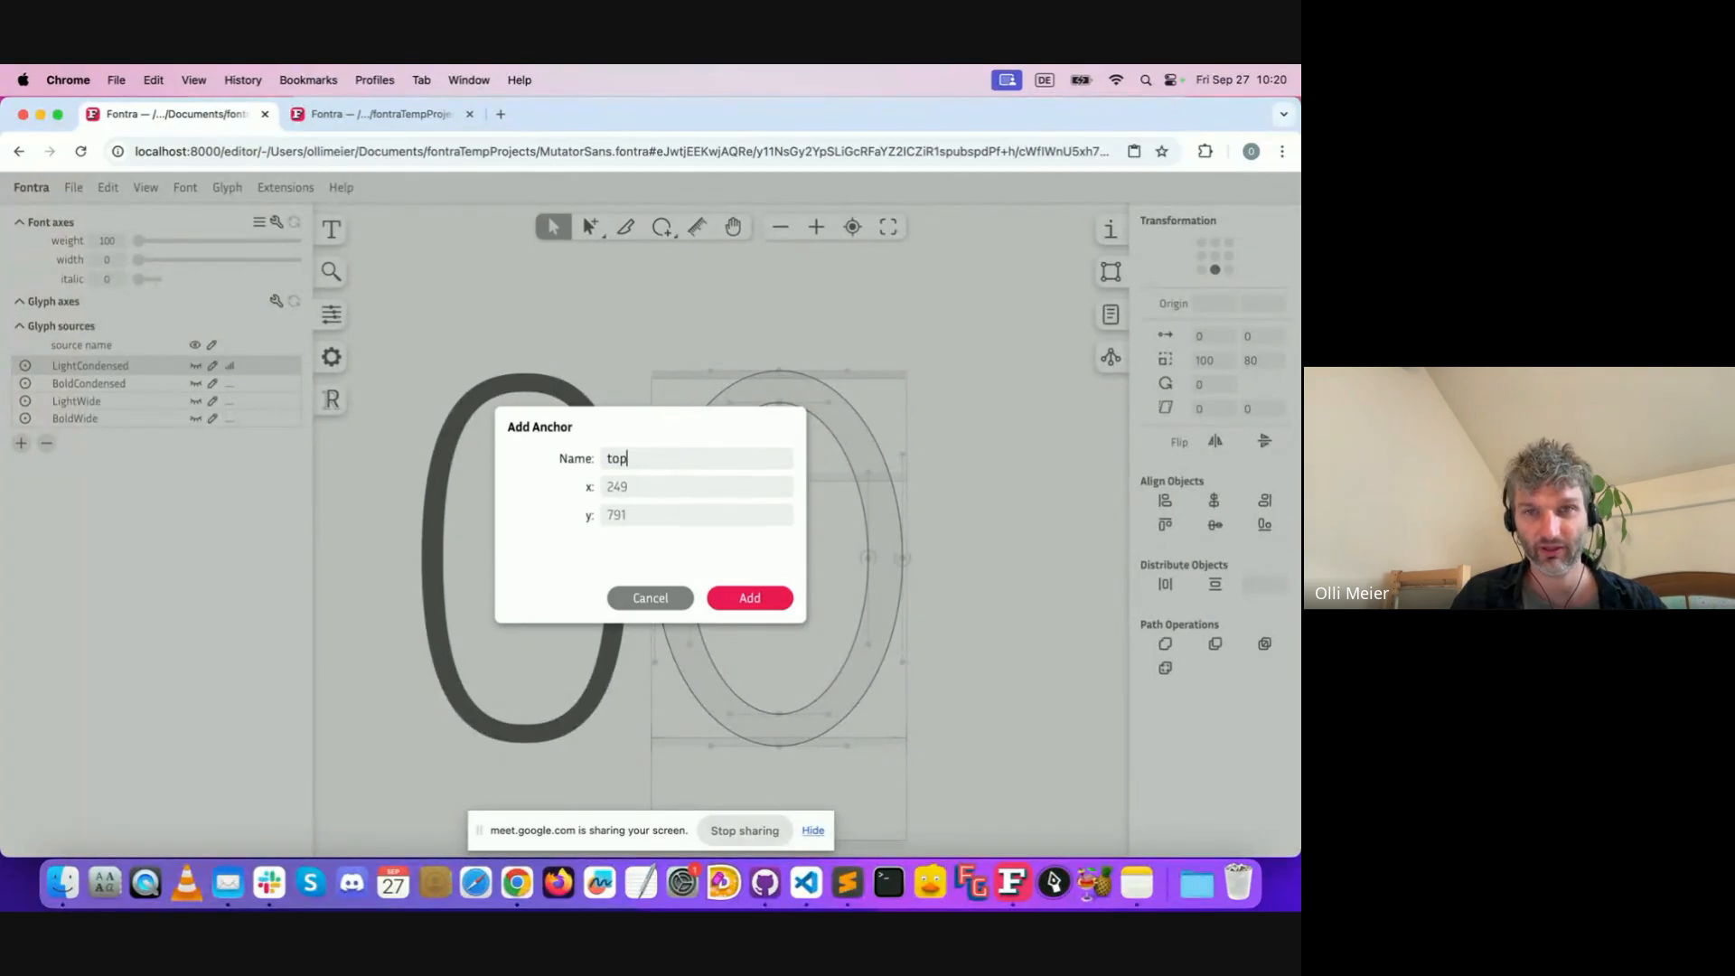
pyautogui.press('Return')
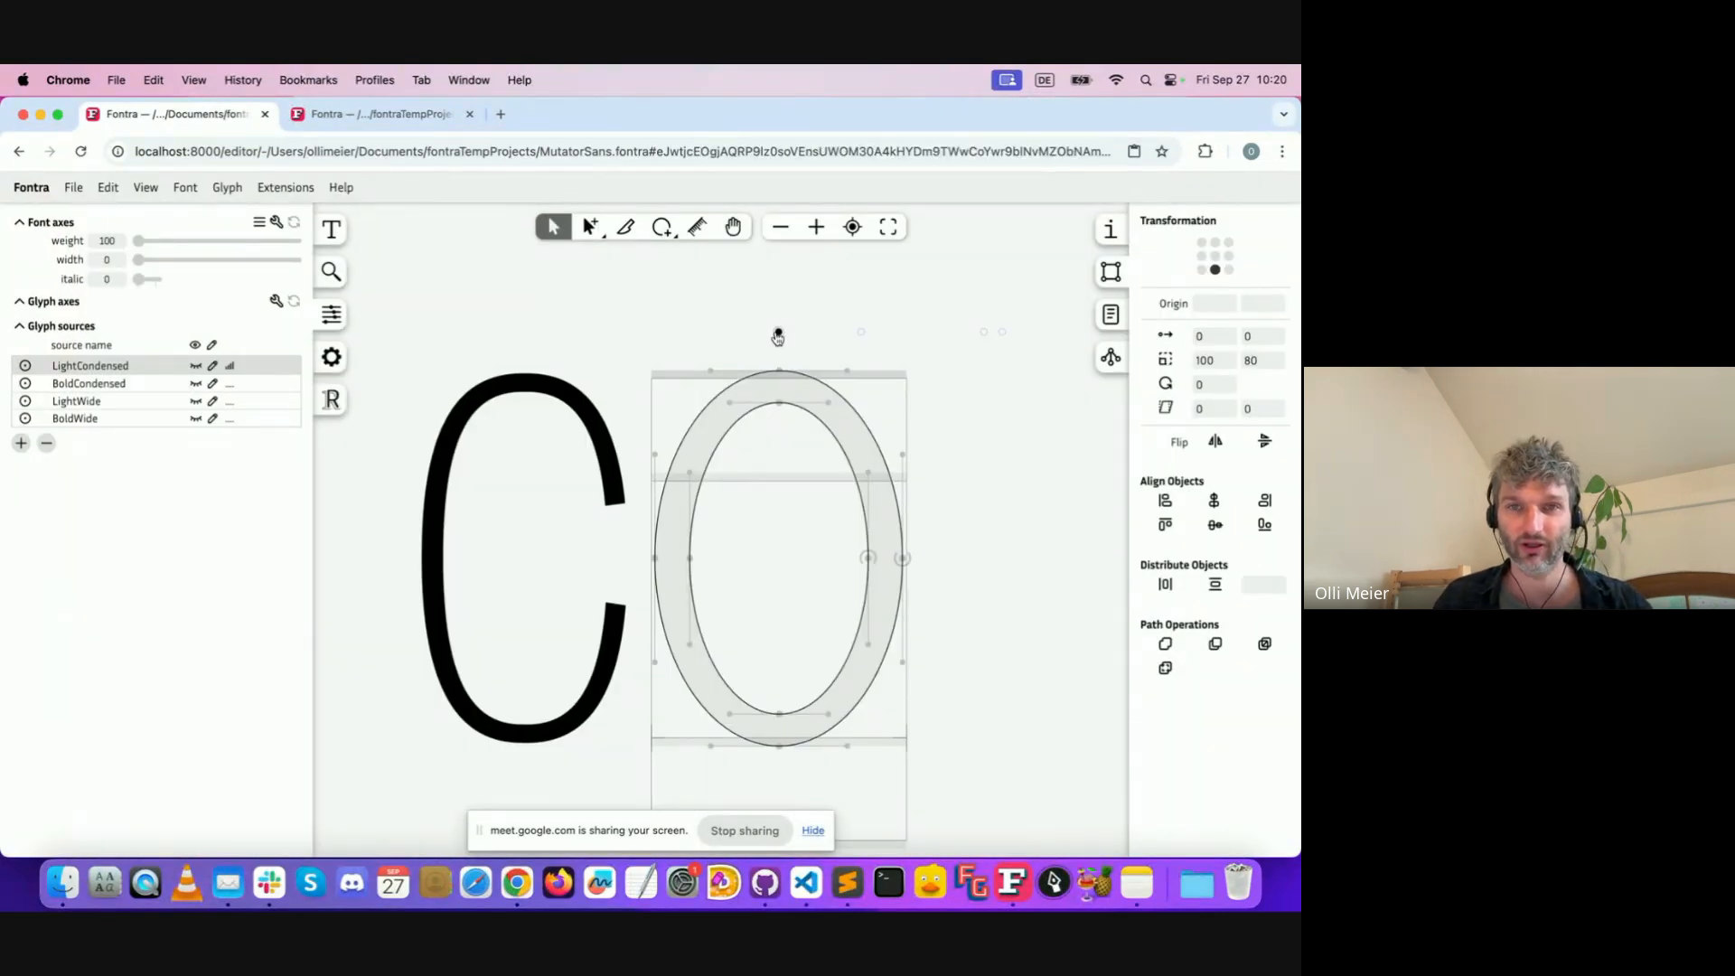
# Move the top anchor horizontally off-centre, to above the right side of the inner ellipse
pyautogui.doubleClick(779, 331)
pyautogui.click(675, 602)
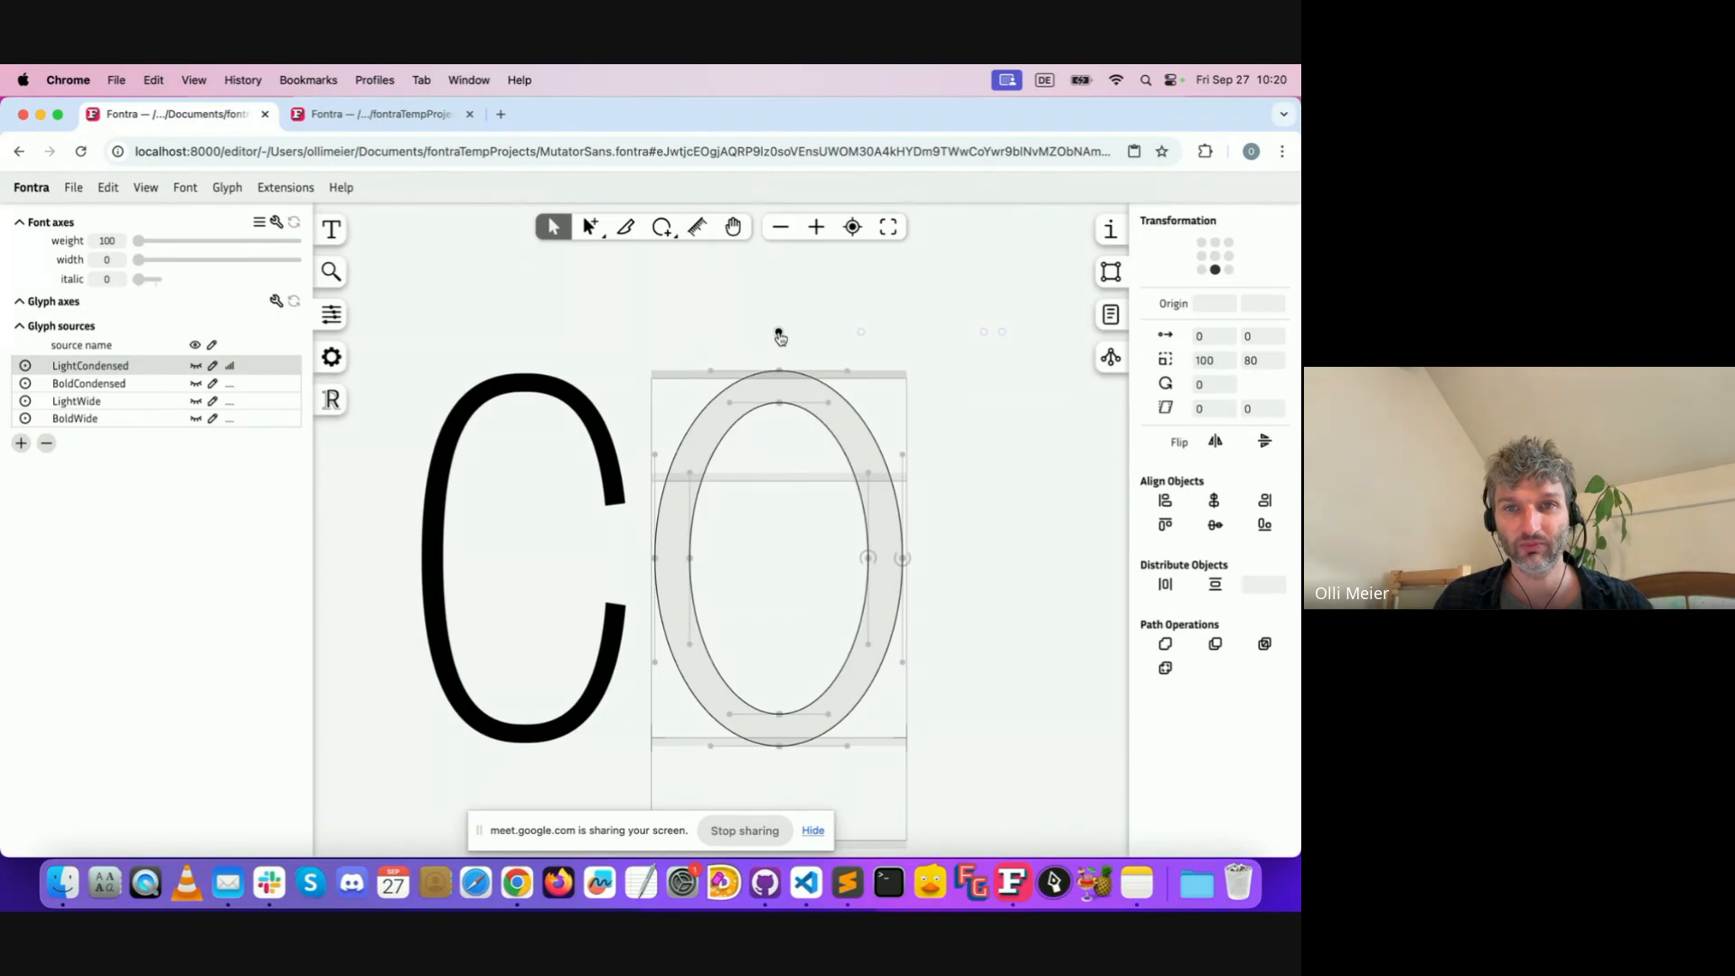
pyautogui.moveTo(779, 332); pyautogui.dragTo(868, 333)
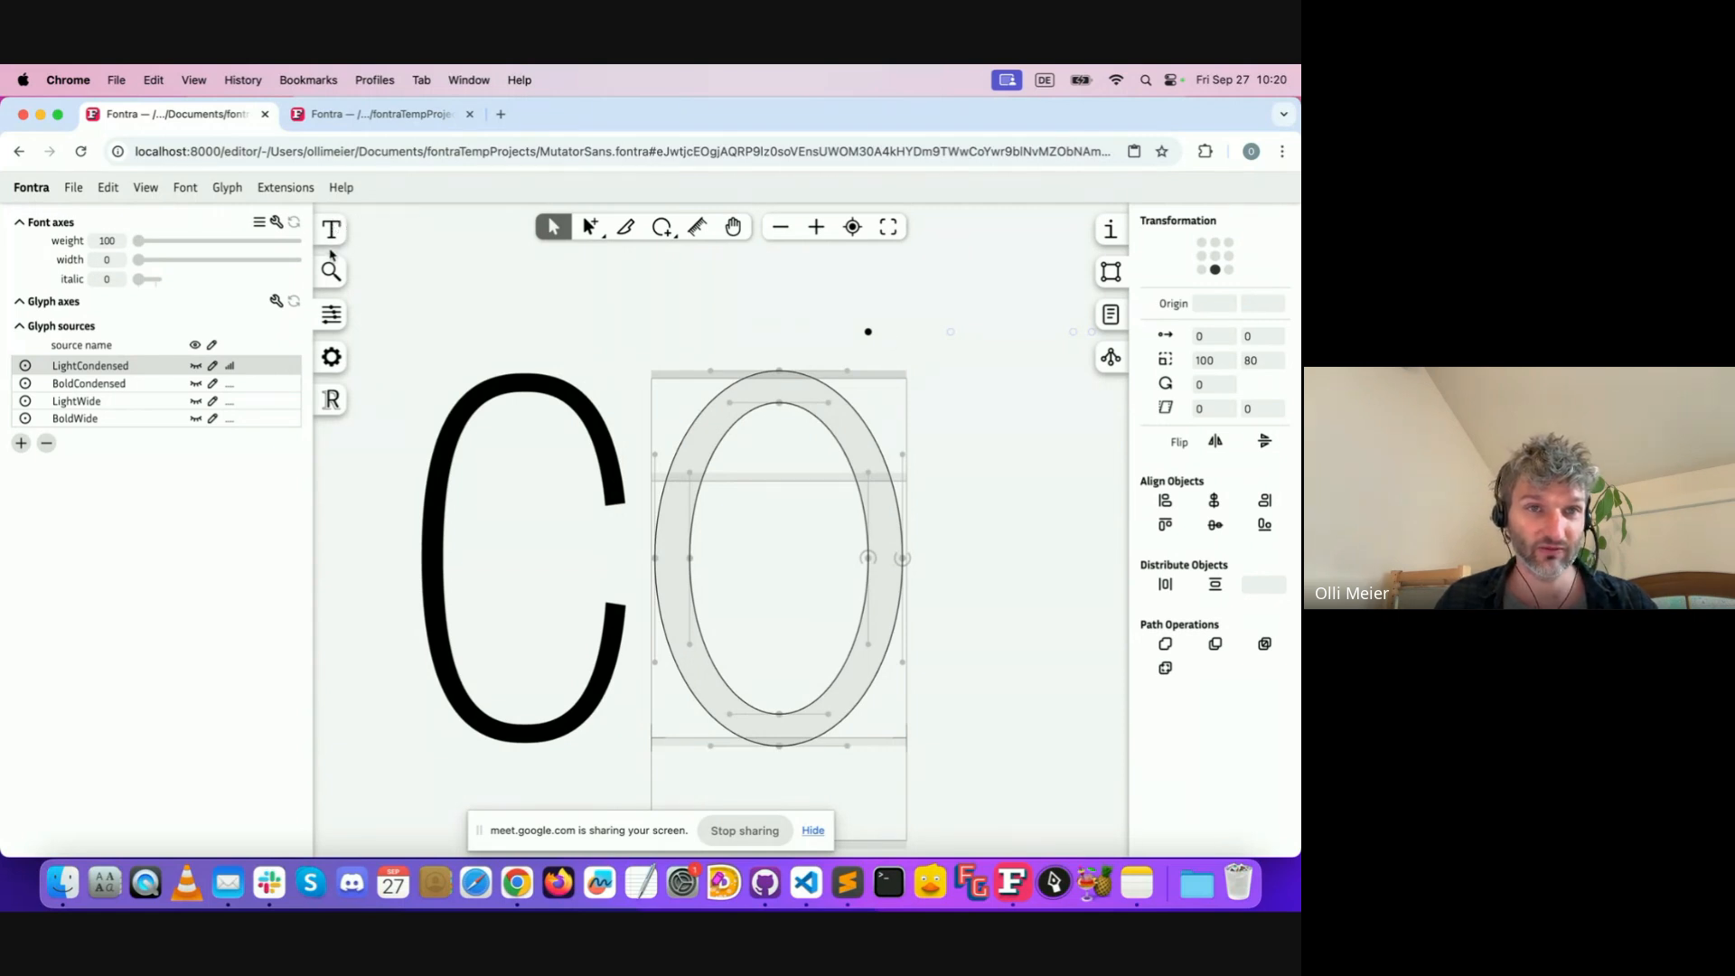
# Turn on the display of anchor names in the glyph editor appearance options
pyautogui.click(331, 356)
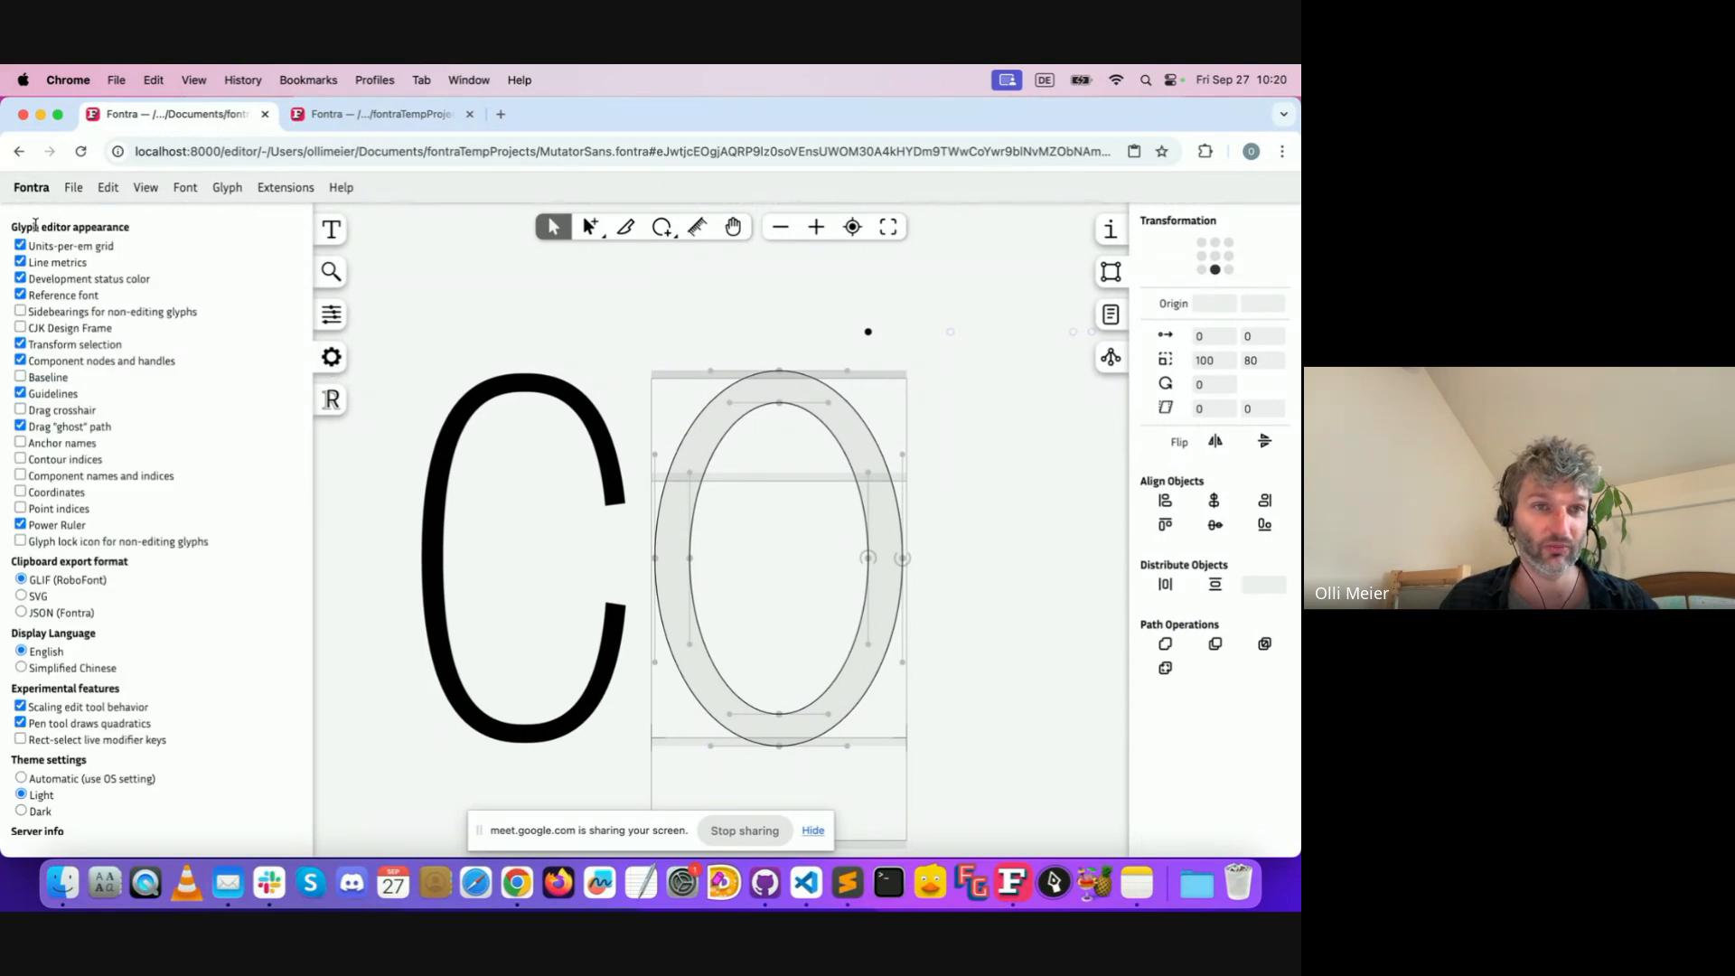
pyautogui.moveTo(136, 232); pyautogui.dragTo(4, 231)
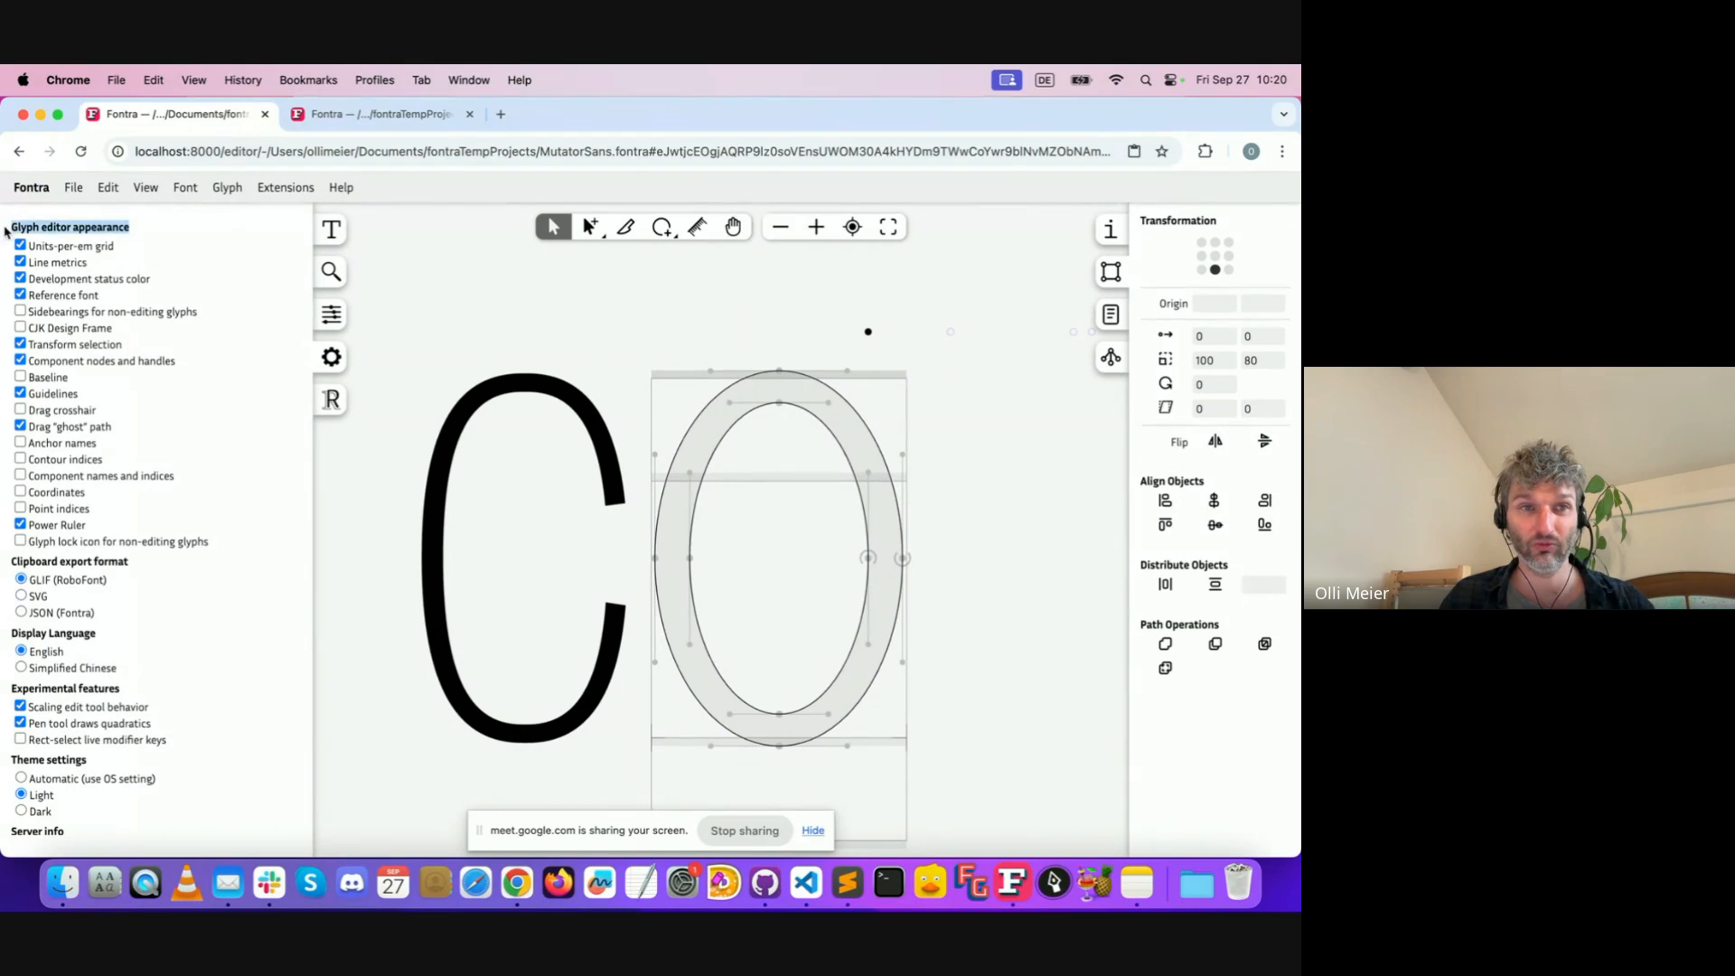
pyautogui.click(139, 190)
pyautogui.moveTo(197, 336)
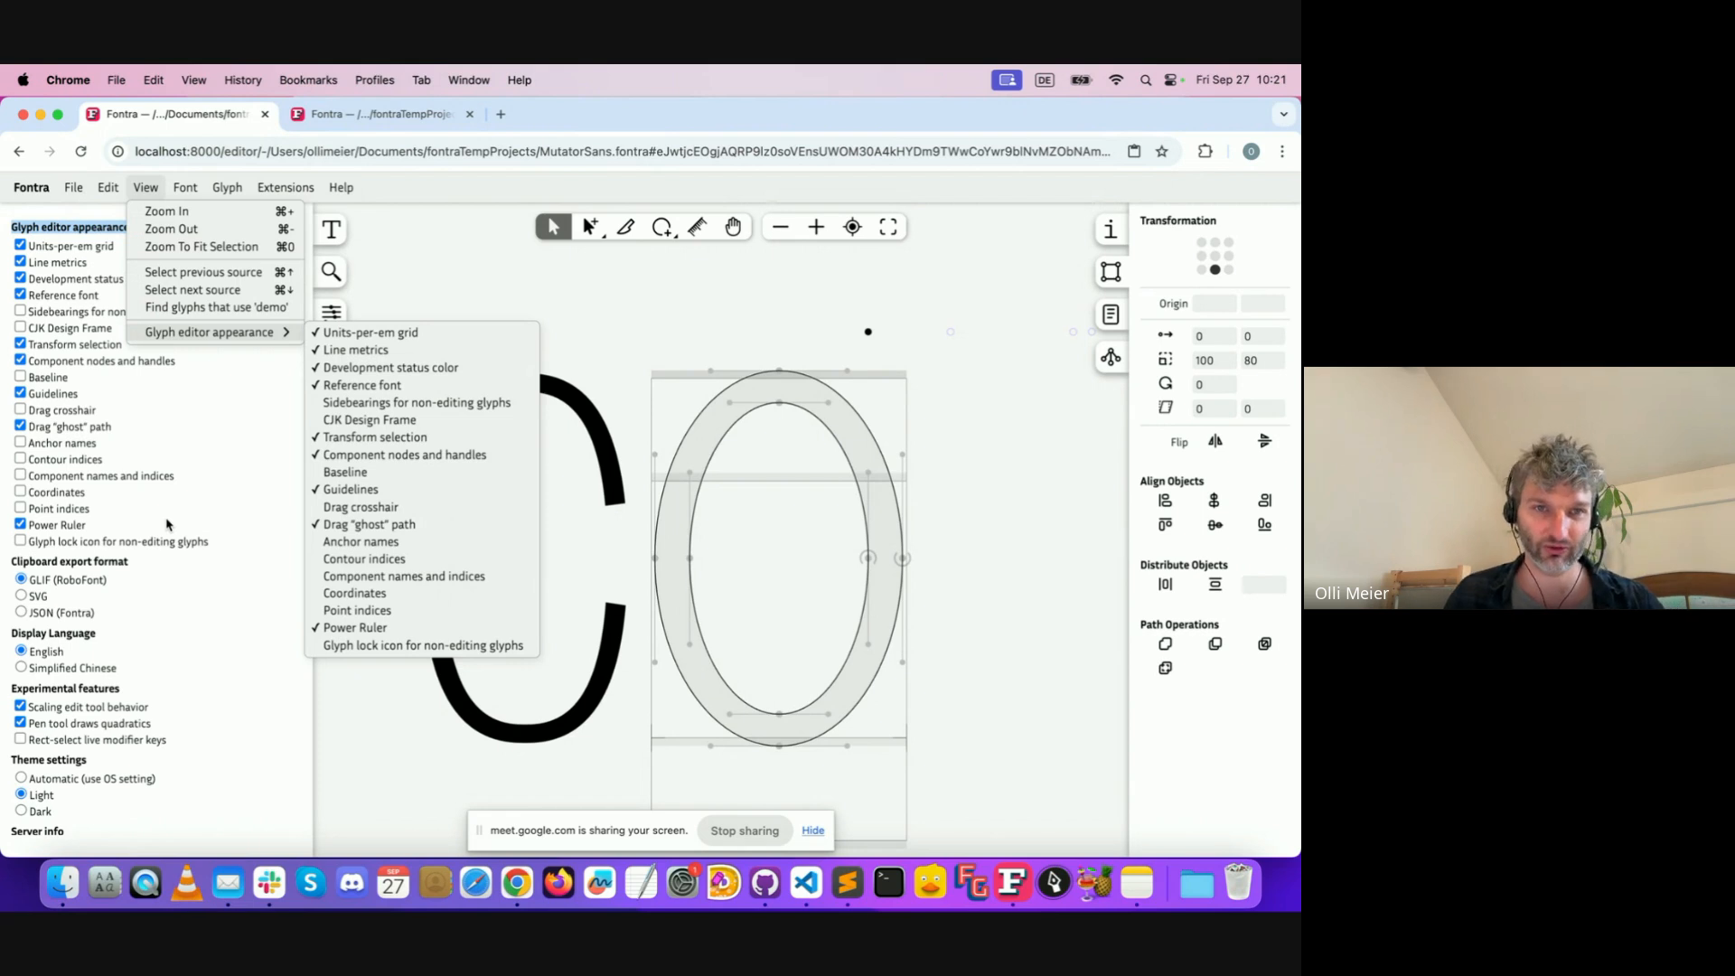
pyautogui.click(84, 222)
pyautogui.click(145, 187)
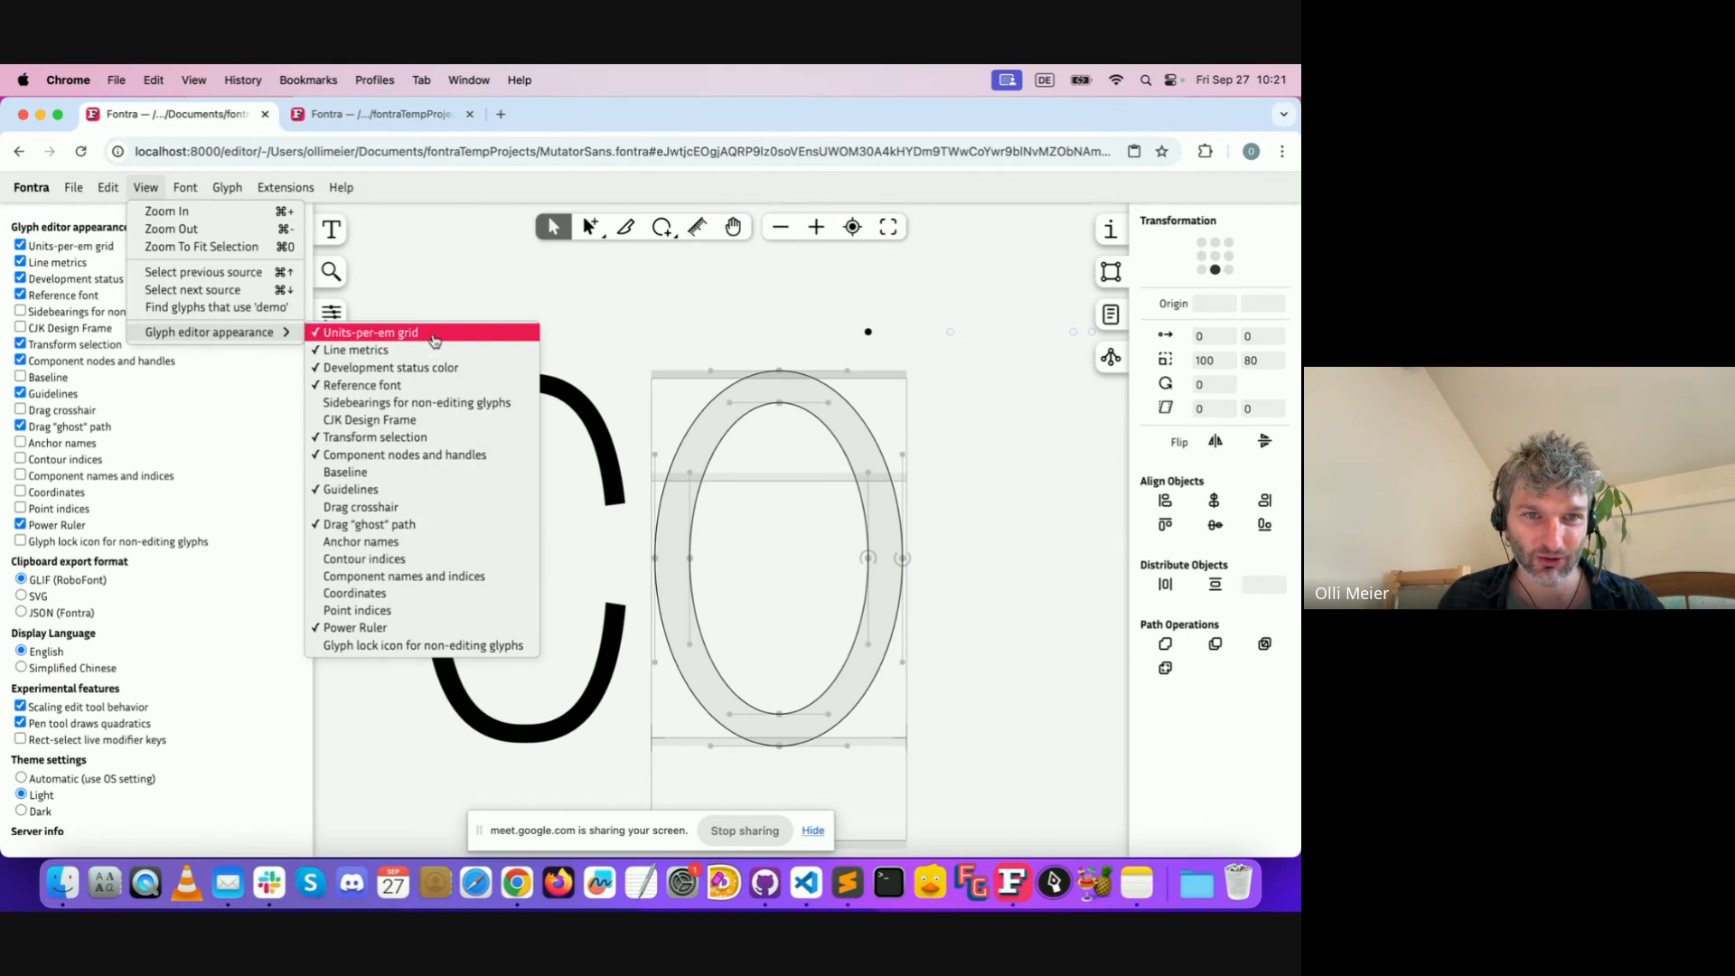
pyautogui.click(385, 542)
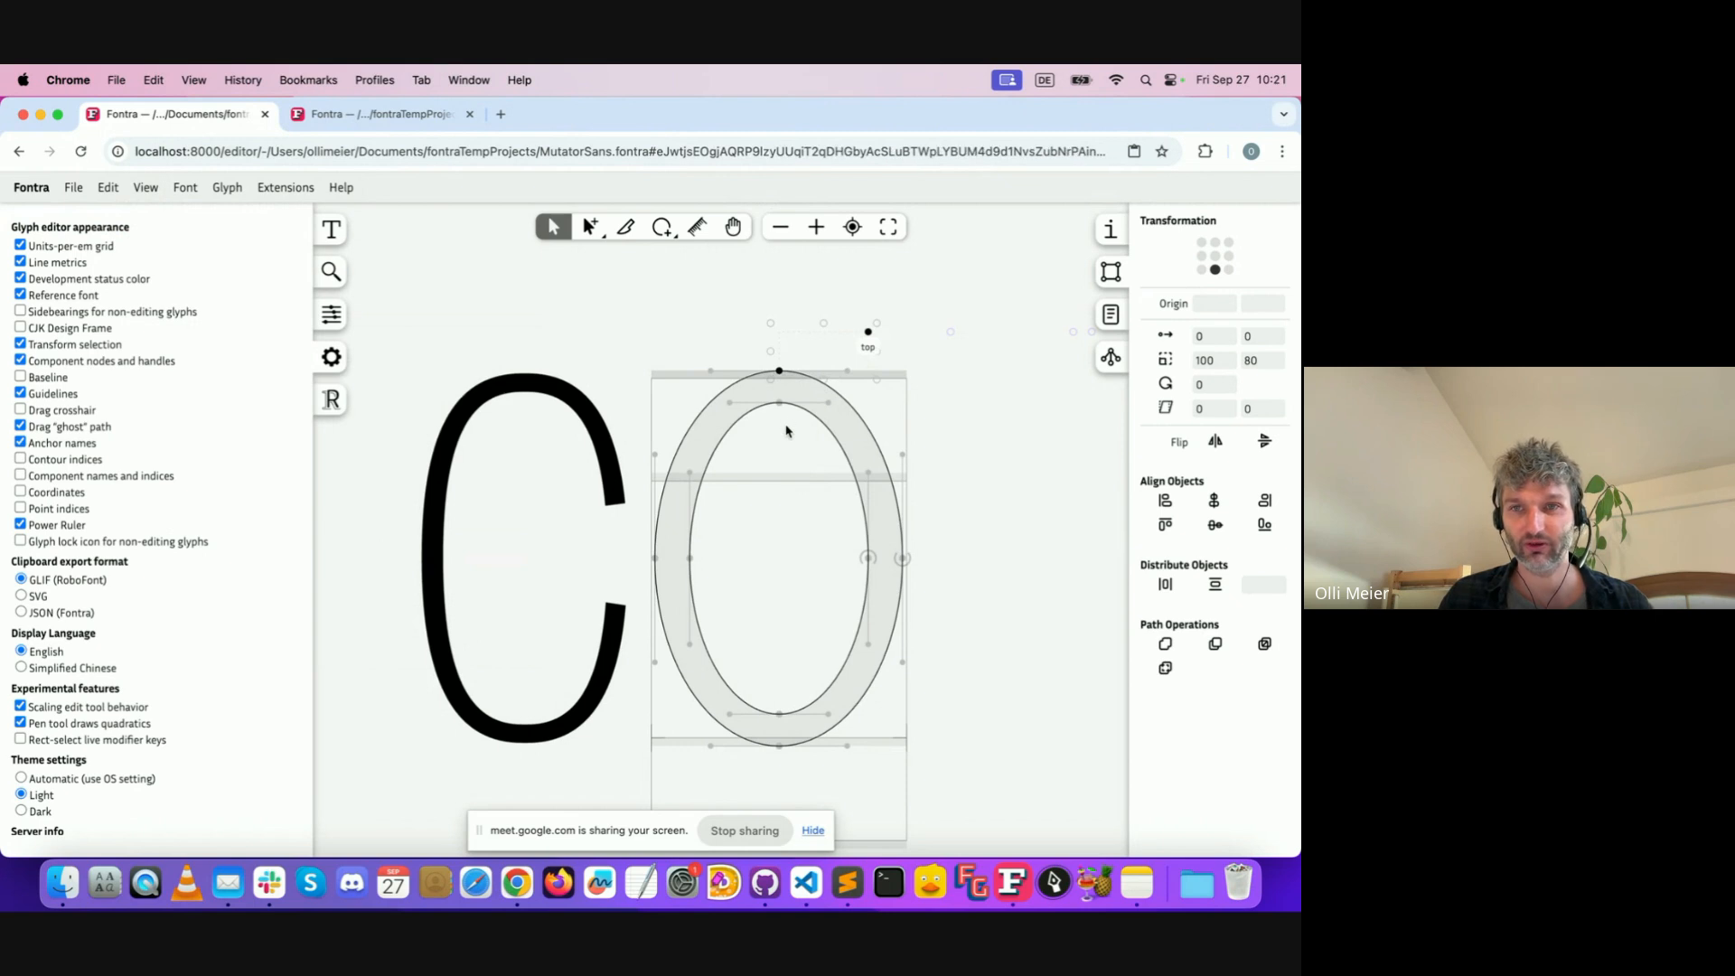
# Left-align the top anchor with the outer ellipse's topmost point and undo the alignment
pyautogui.click(1166, 501)
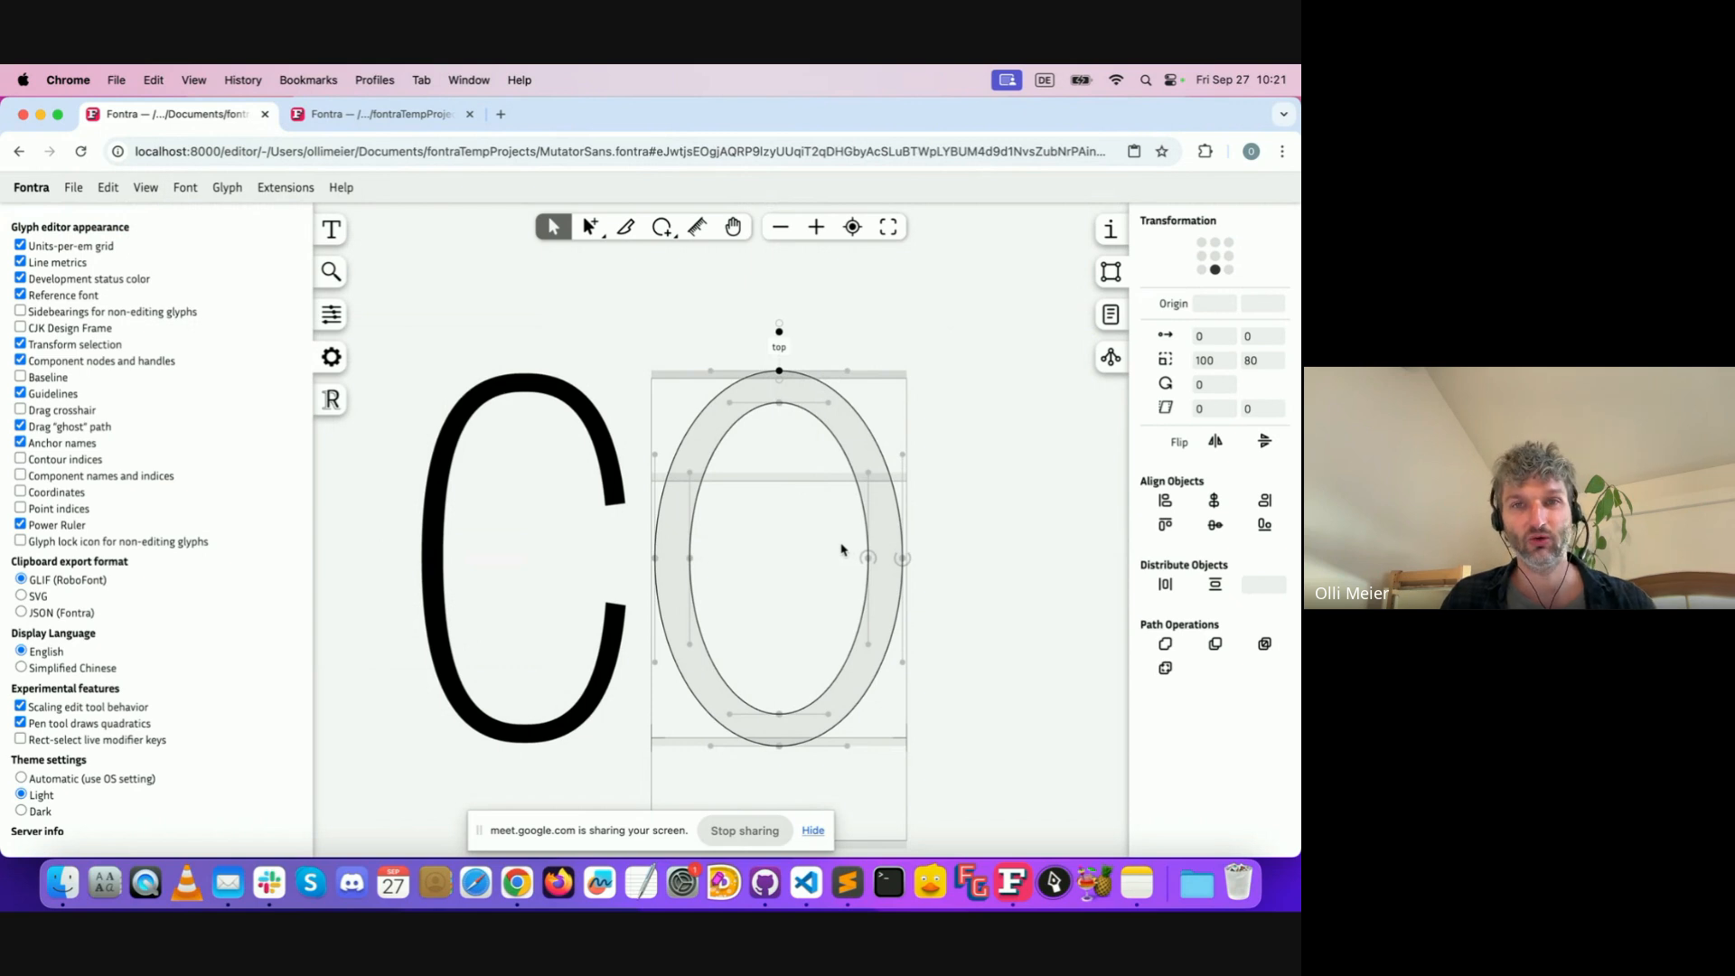
pyautogui.press('super+z')
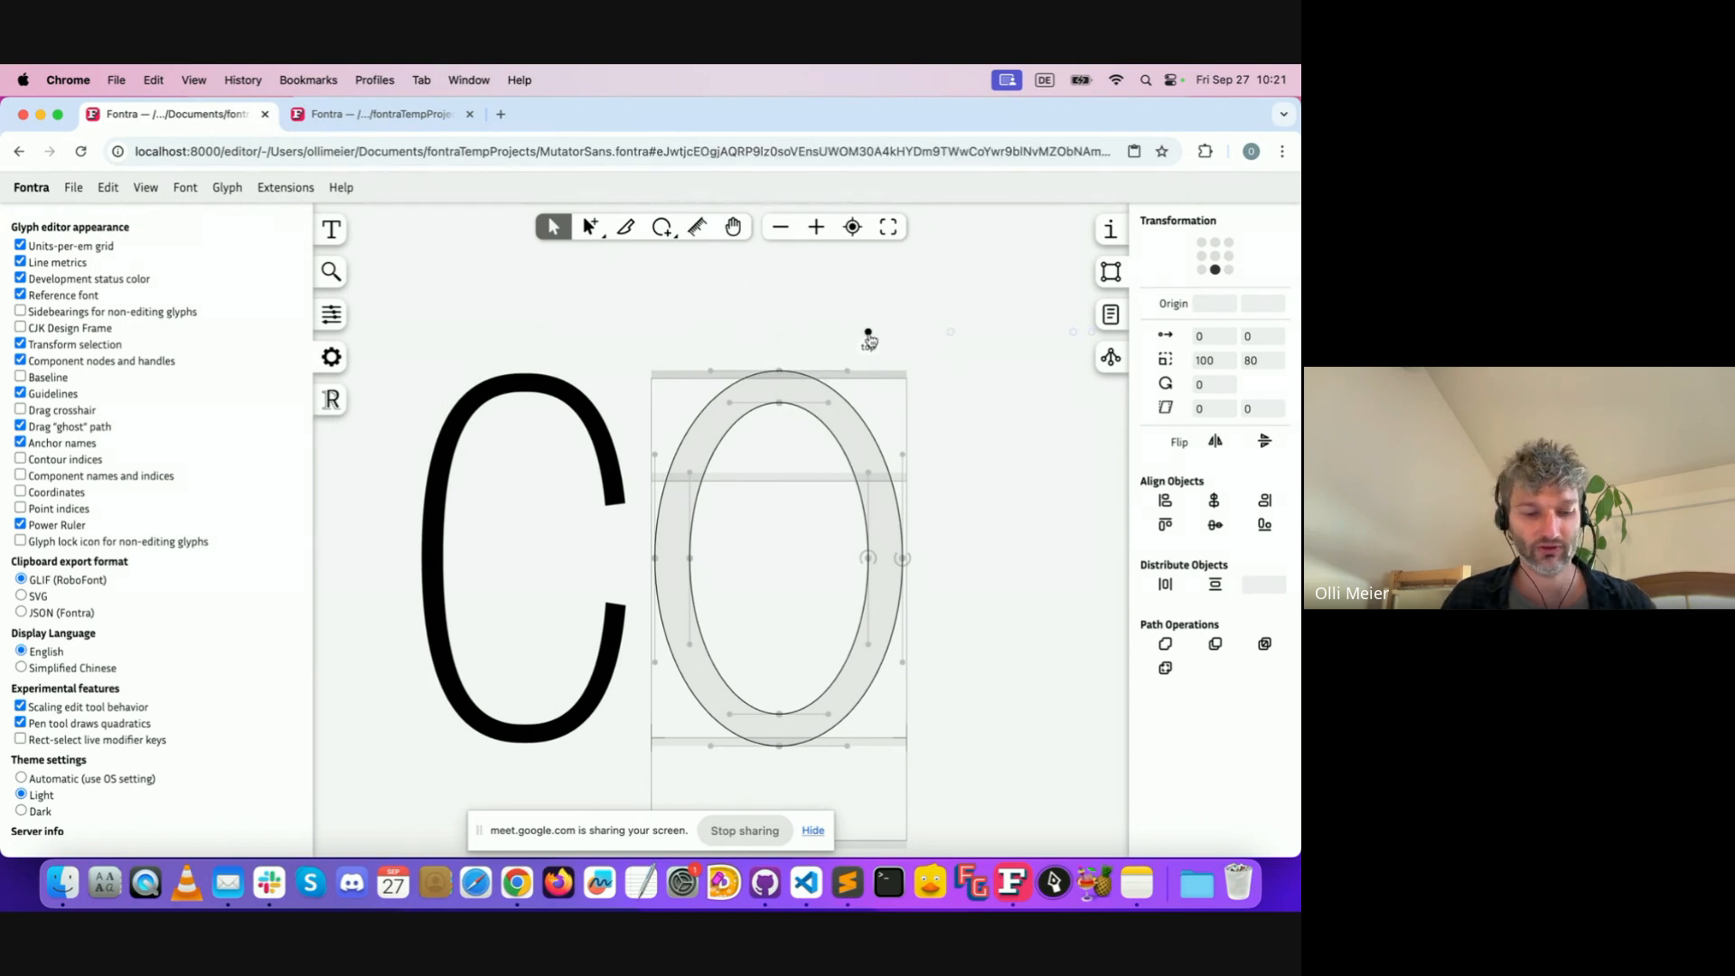
# Append H to the sample text after C/demo and open the H glyph for editing
pyautogui.click(331, 230)
pyautogui.click(126, 235)
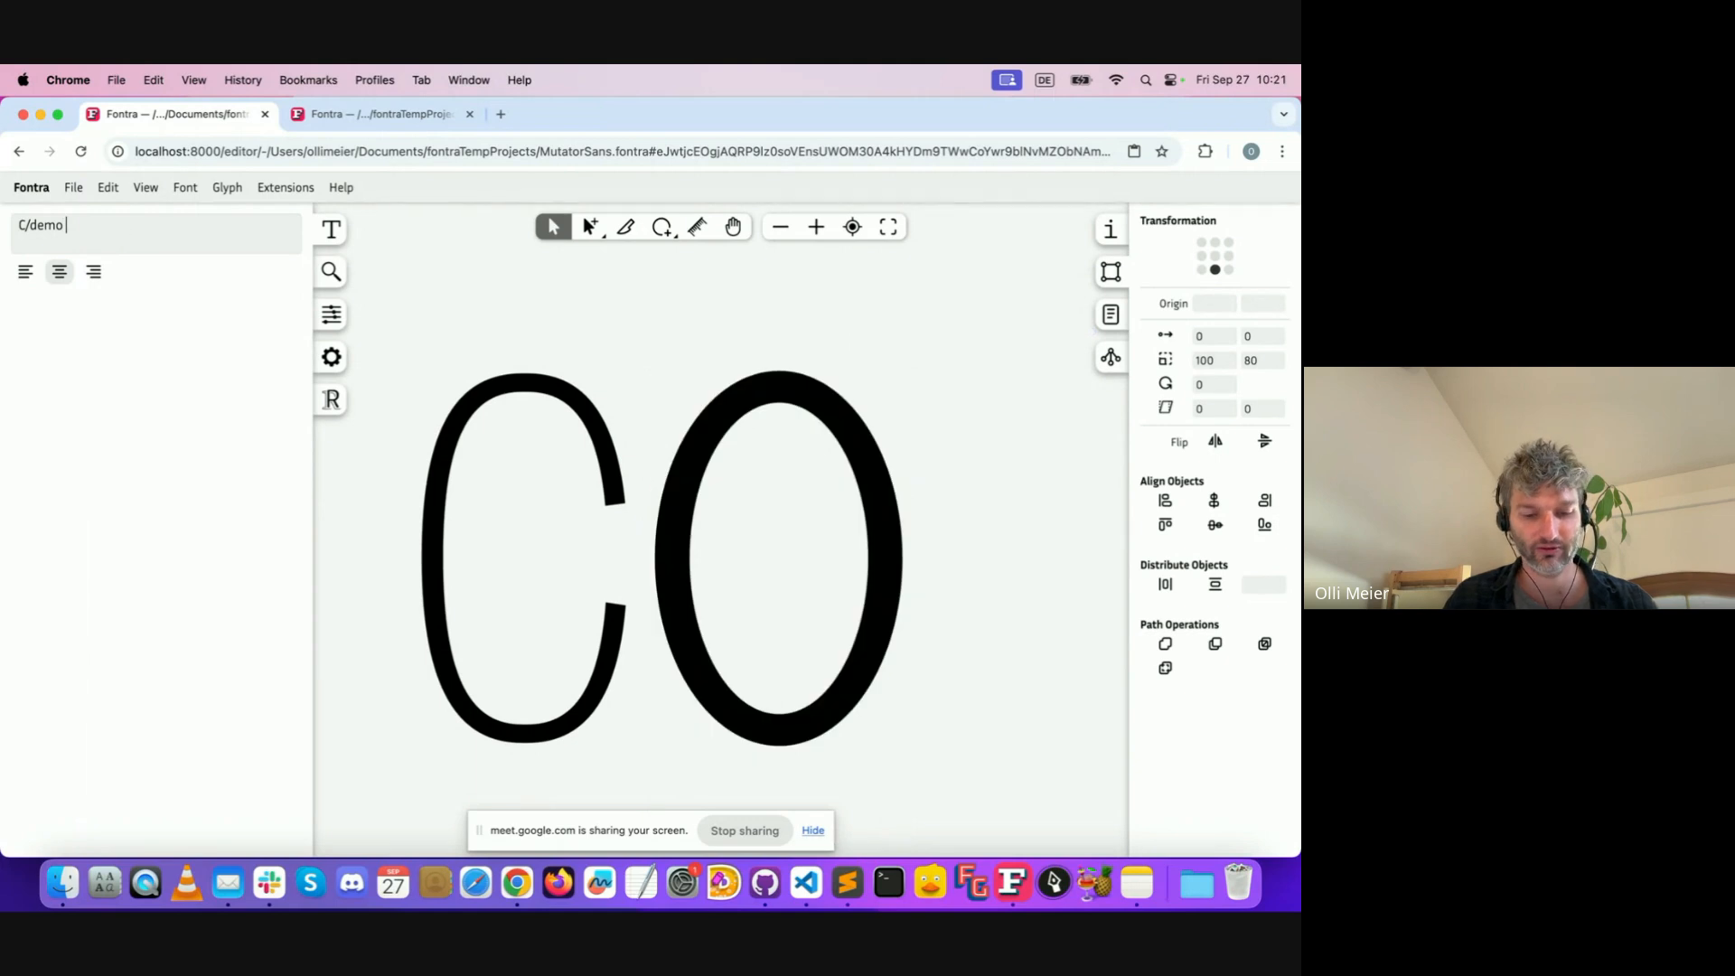
pyautogui.write('H')
pyautogui.click(920, 497)
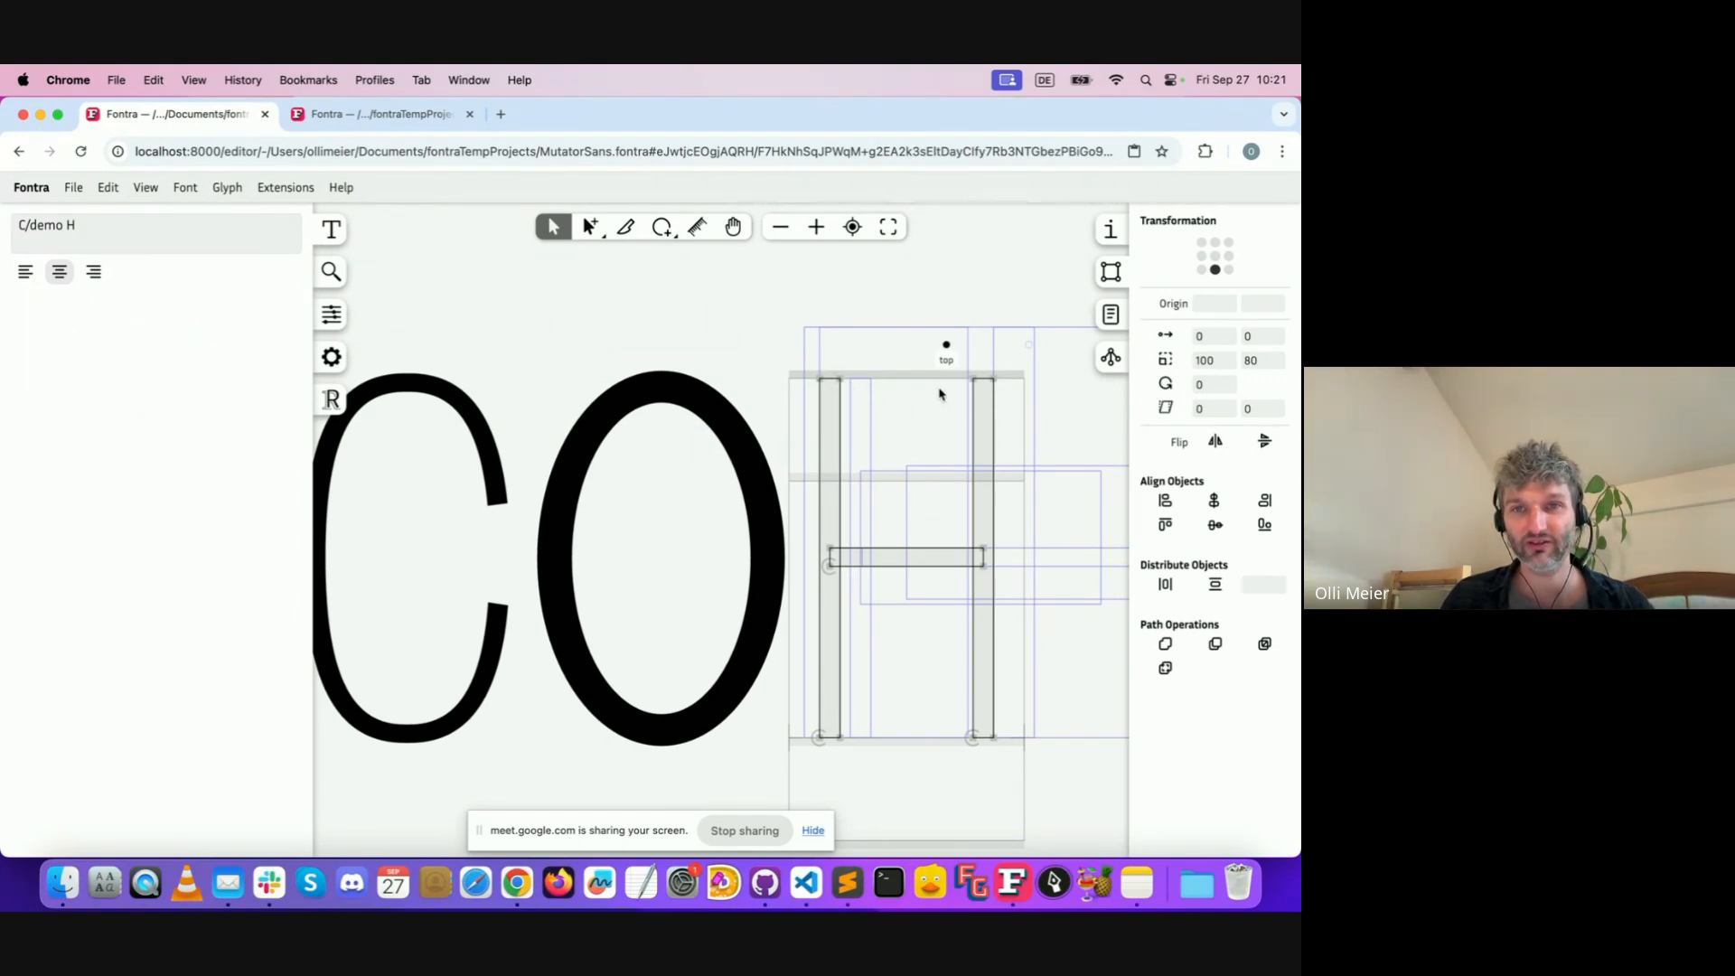
# Align the H's top anchor vertically with the top of the left stem and centre it horizontally on the crossbar
pyautogui.click(842, 383)
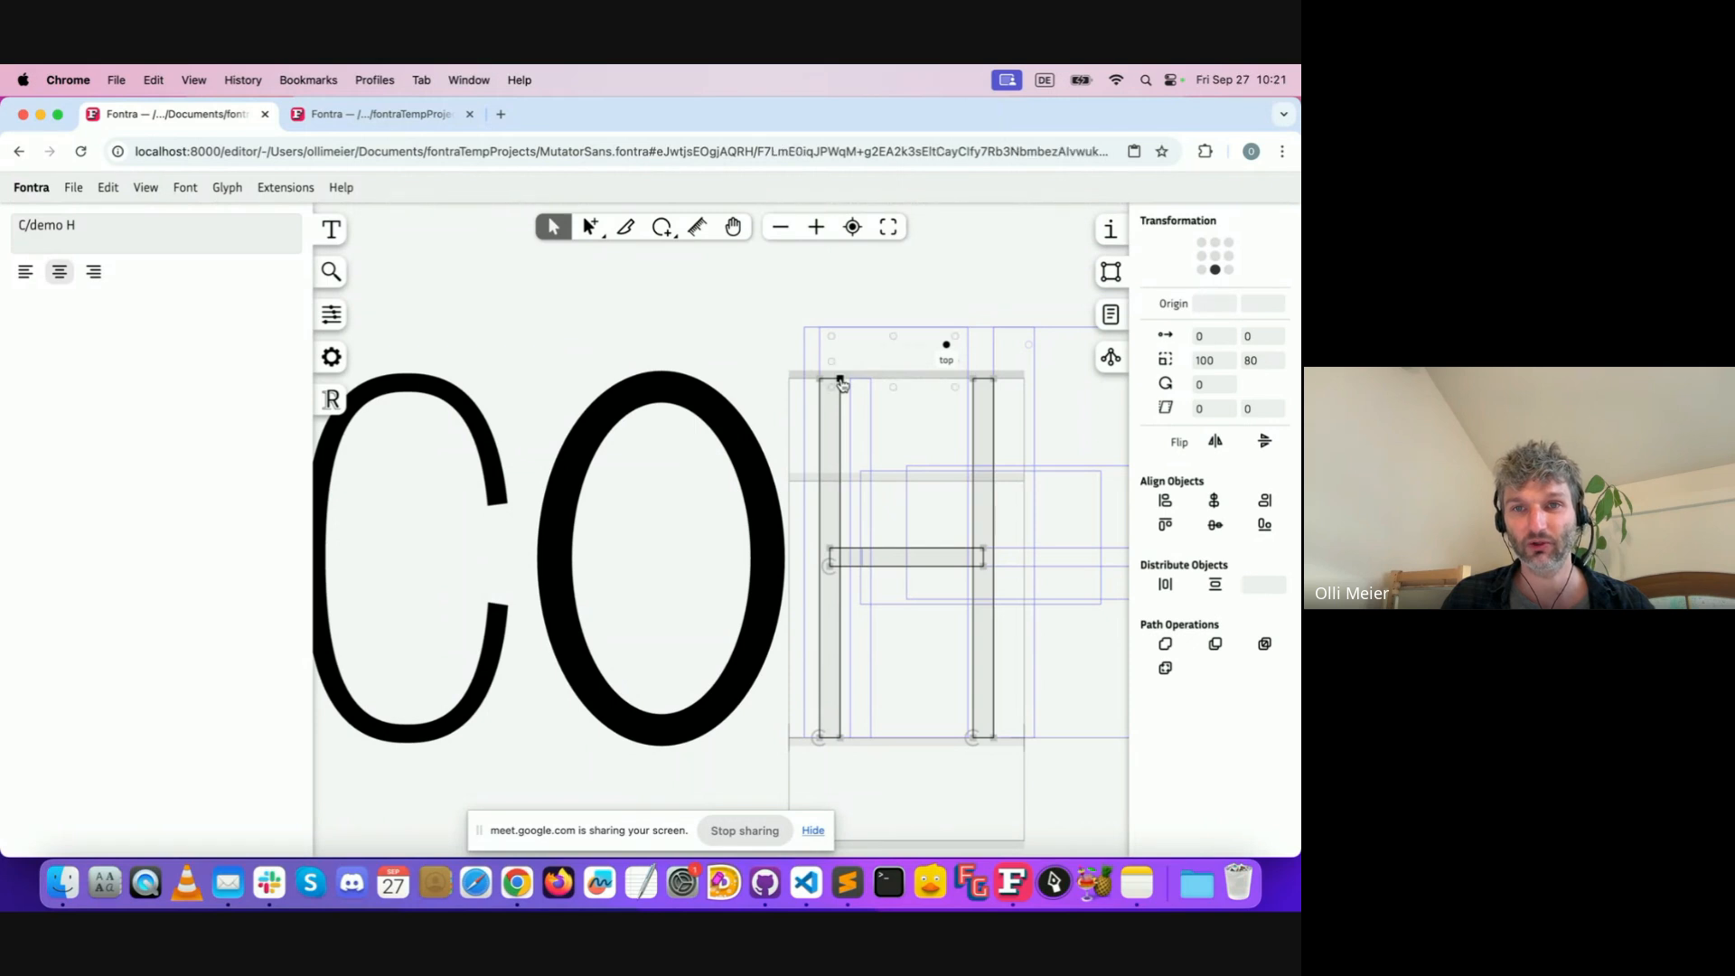
pyautogui.click(1266, 536)
pyautogui.click(946, 380)
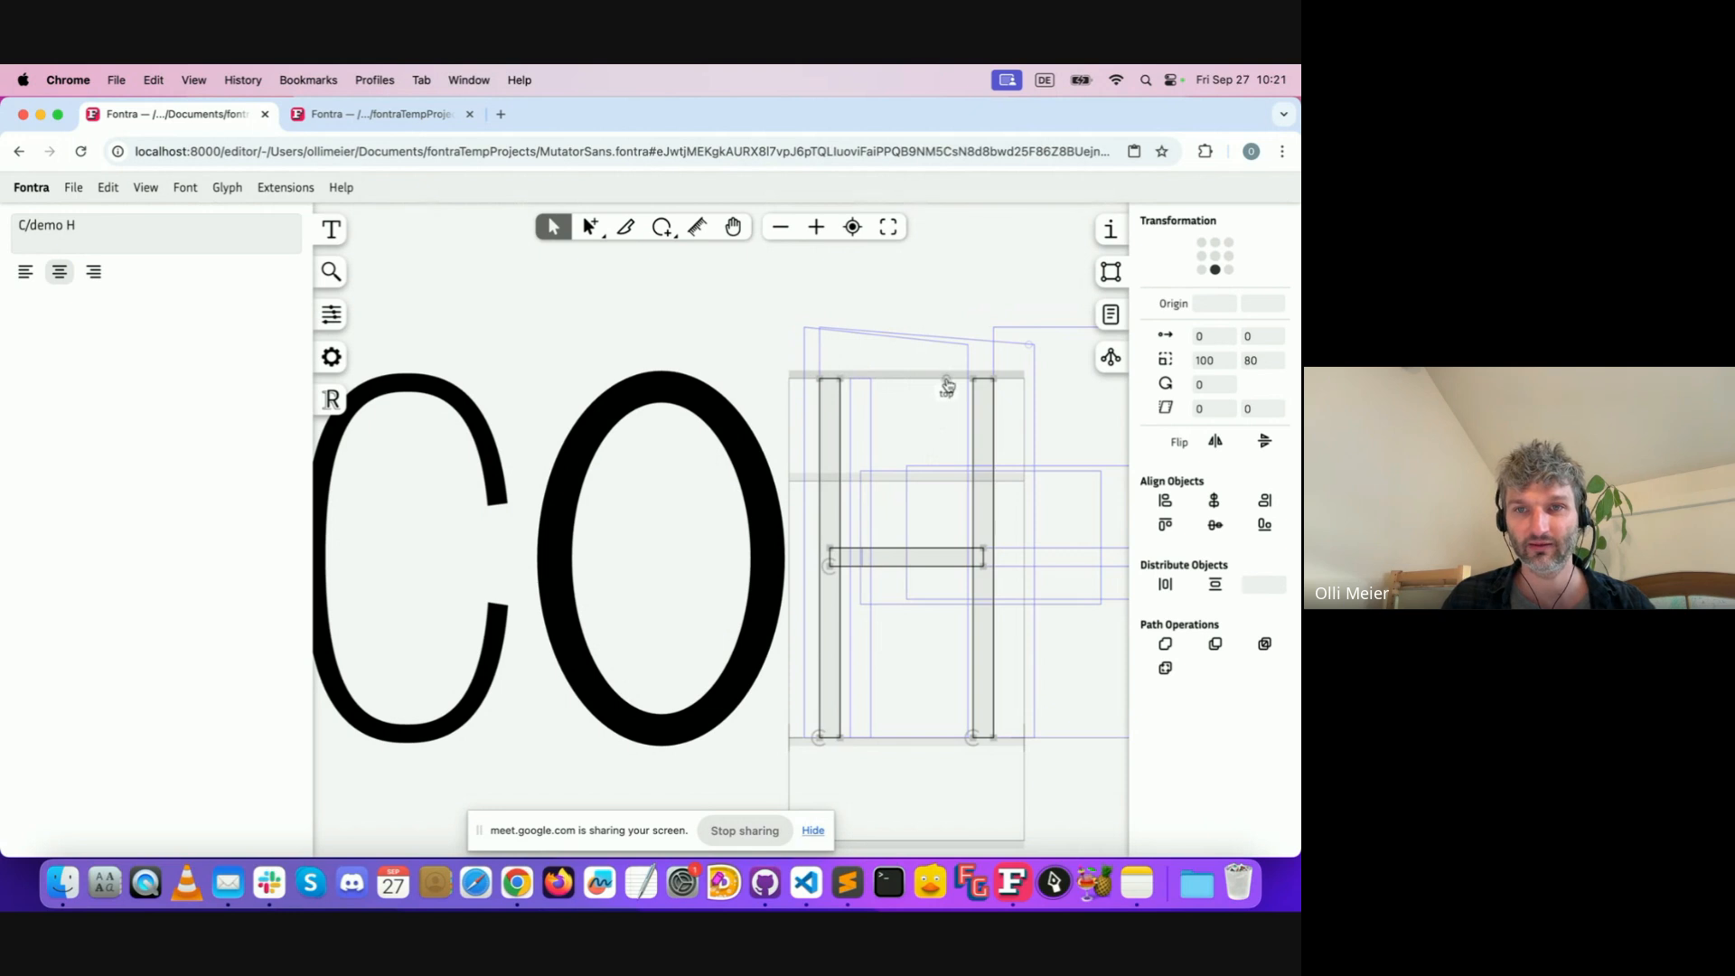
pyautogui.keyDown('shift'); pyautogui.click(928, 557); pyautogui.keyUp('shift')
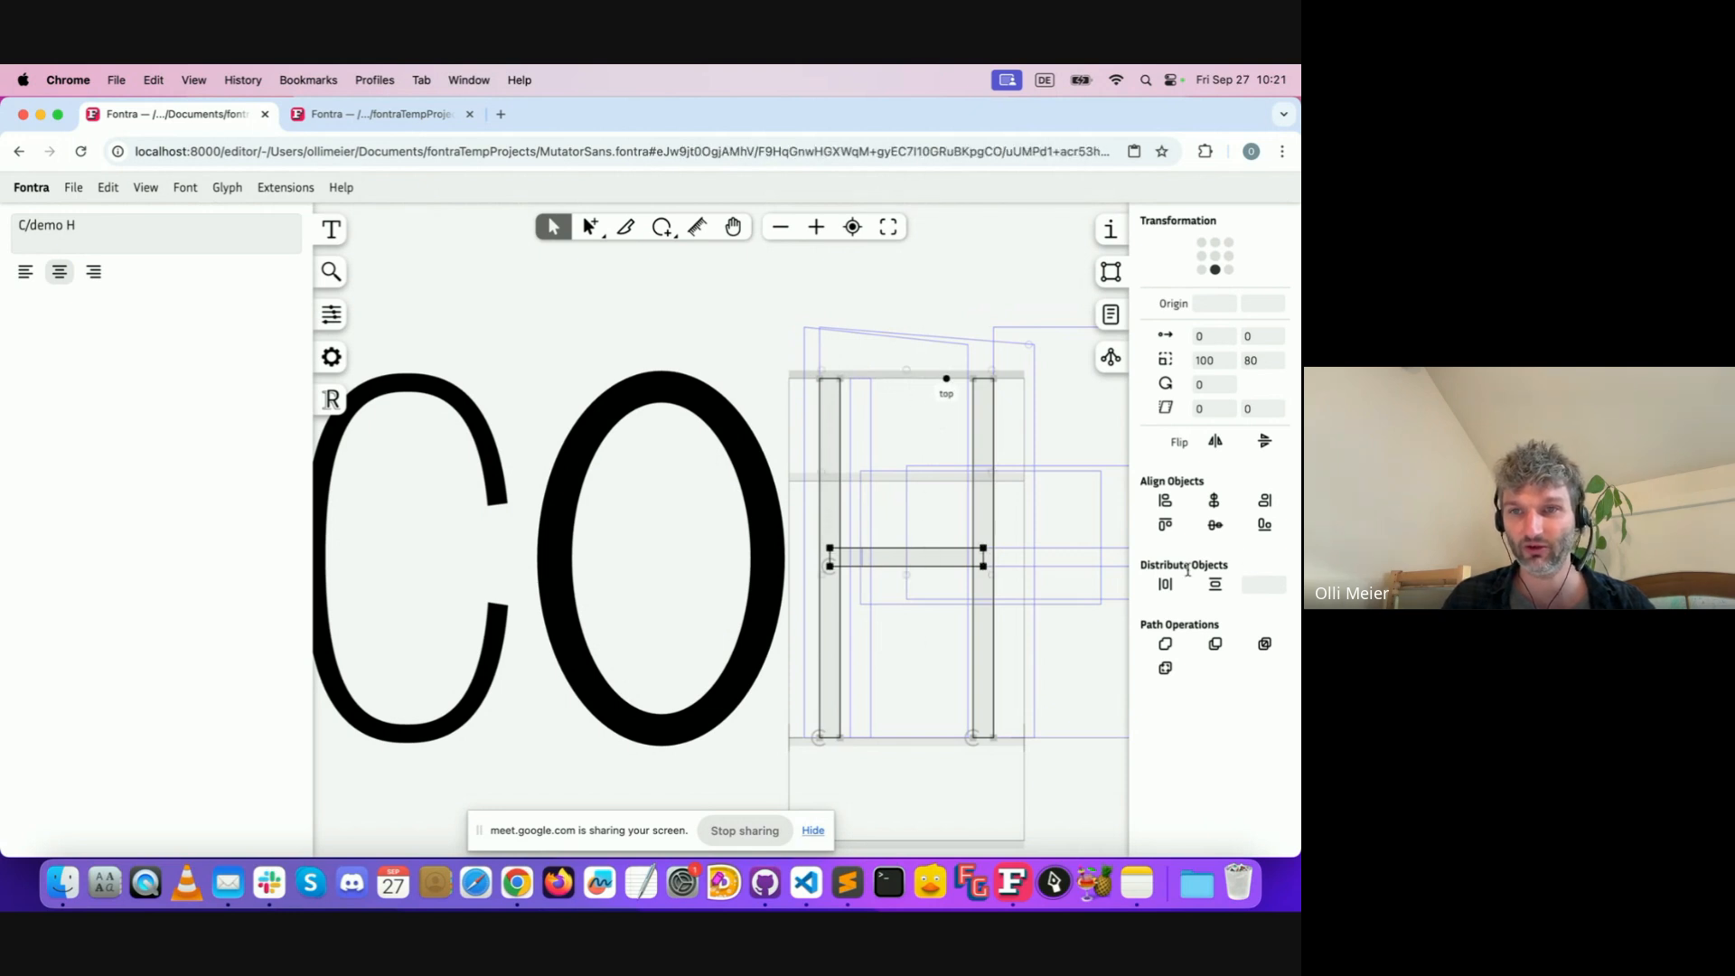
pyautogui.click(1215, 500)
pyautogui.click(920, 433)
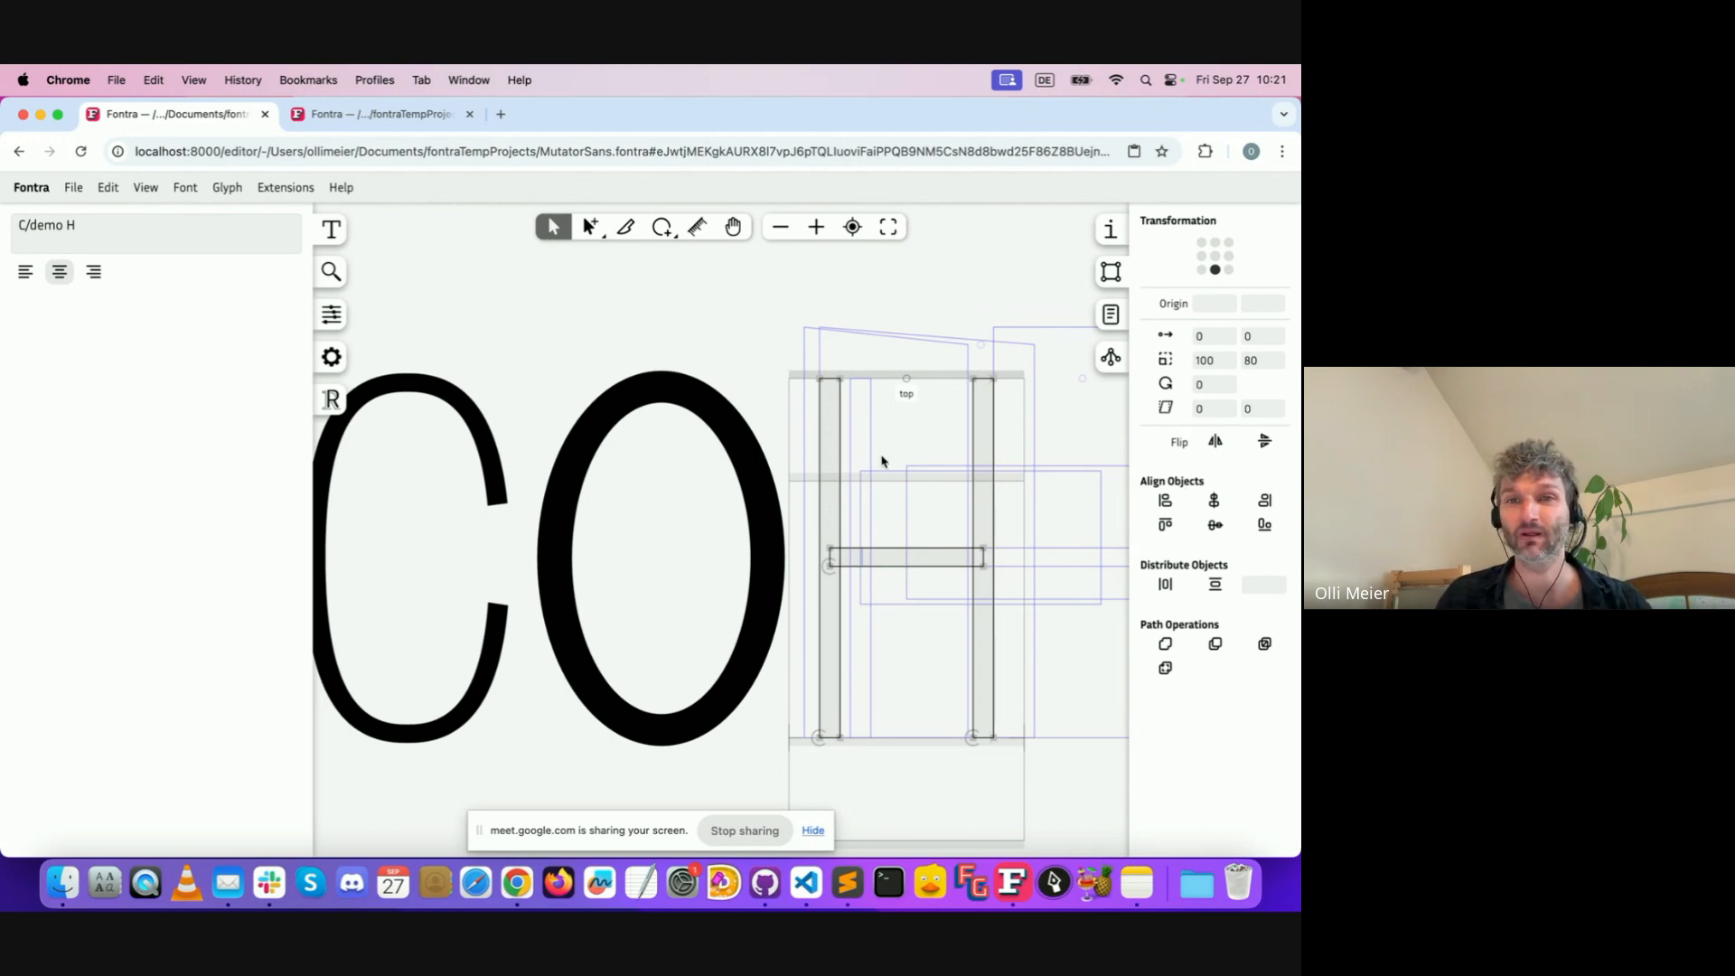
# Rotate both ellipses of the demo glyph by 15 degrees about the bottom-middle origin and undo the rotation
pyautogui.doubleClick(691, 503)
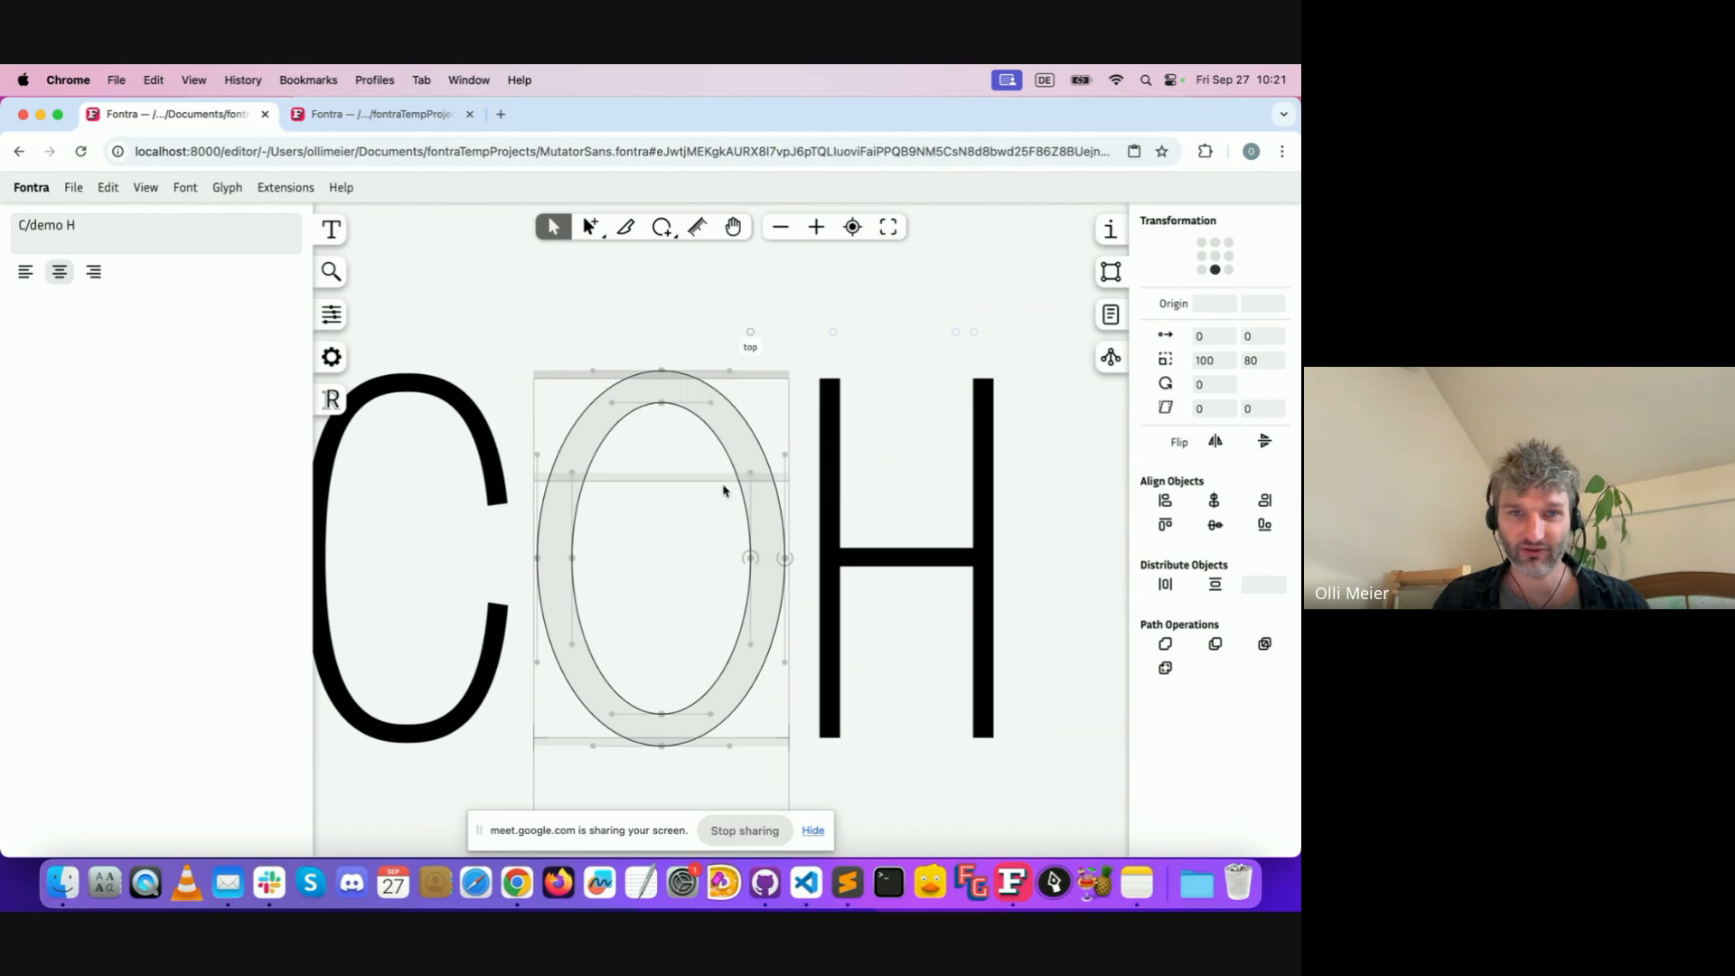
pyautogui.click(762, 479)
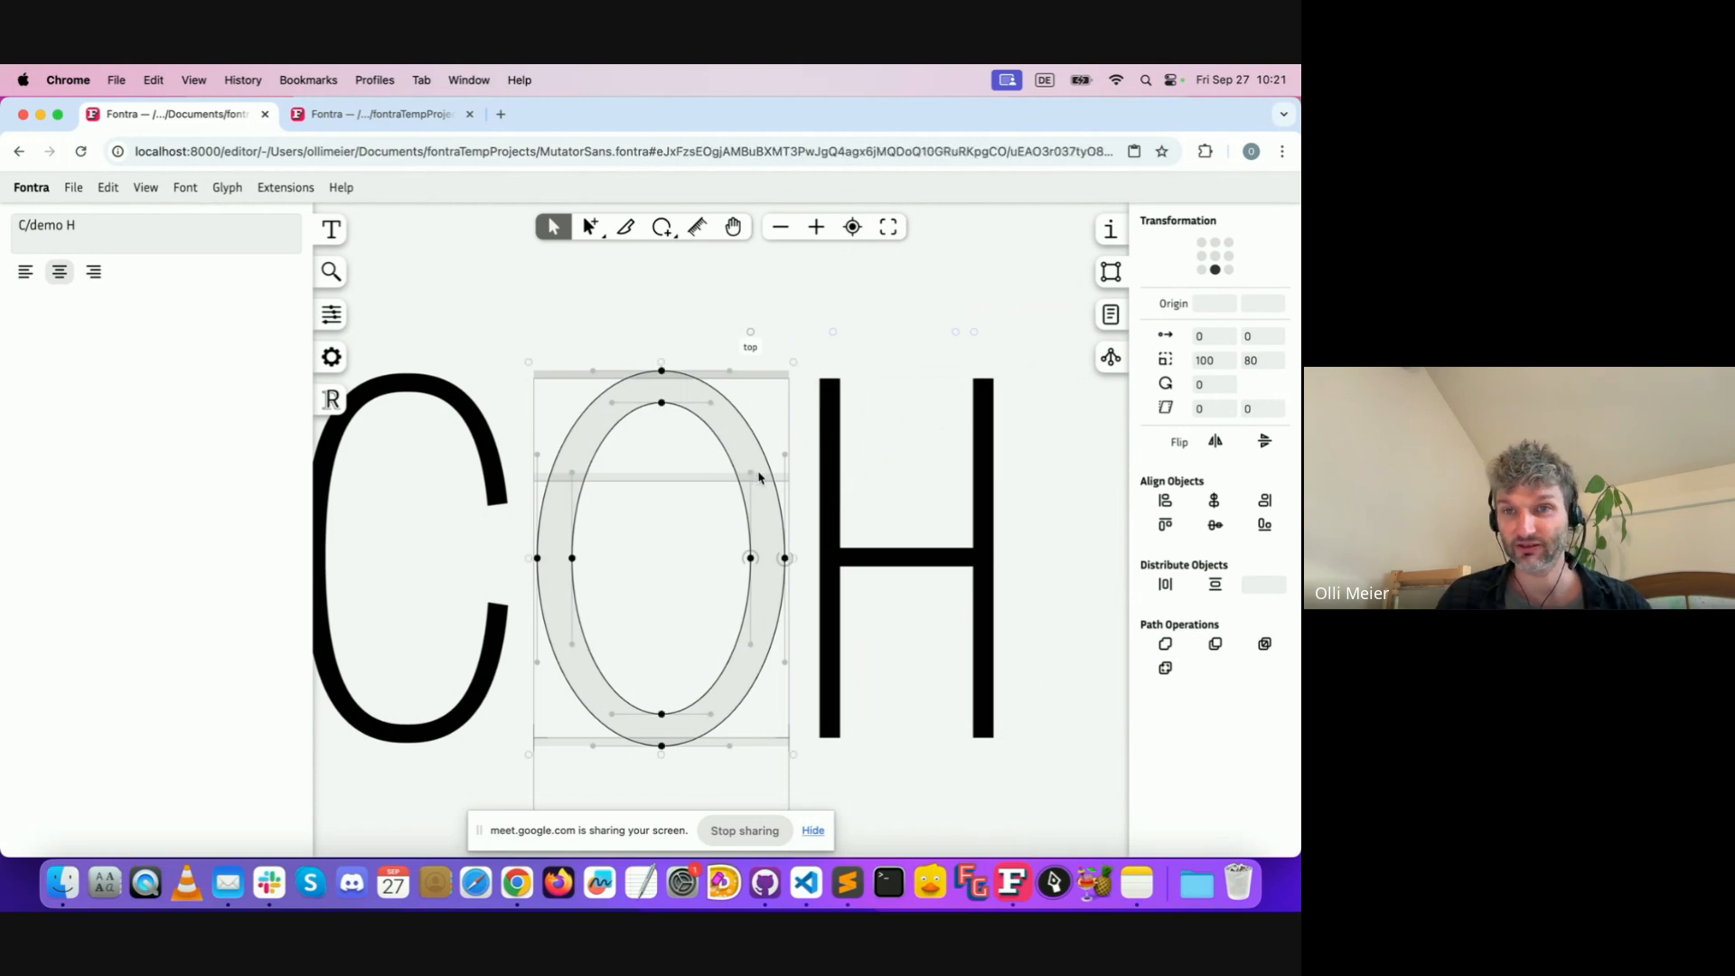
pyautogui.doubleClick(1194, 382)
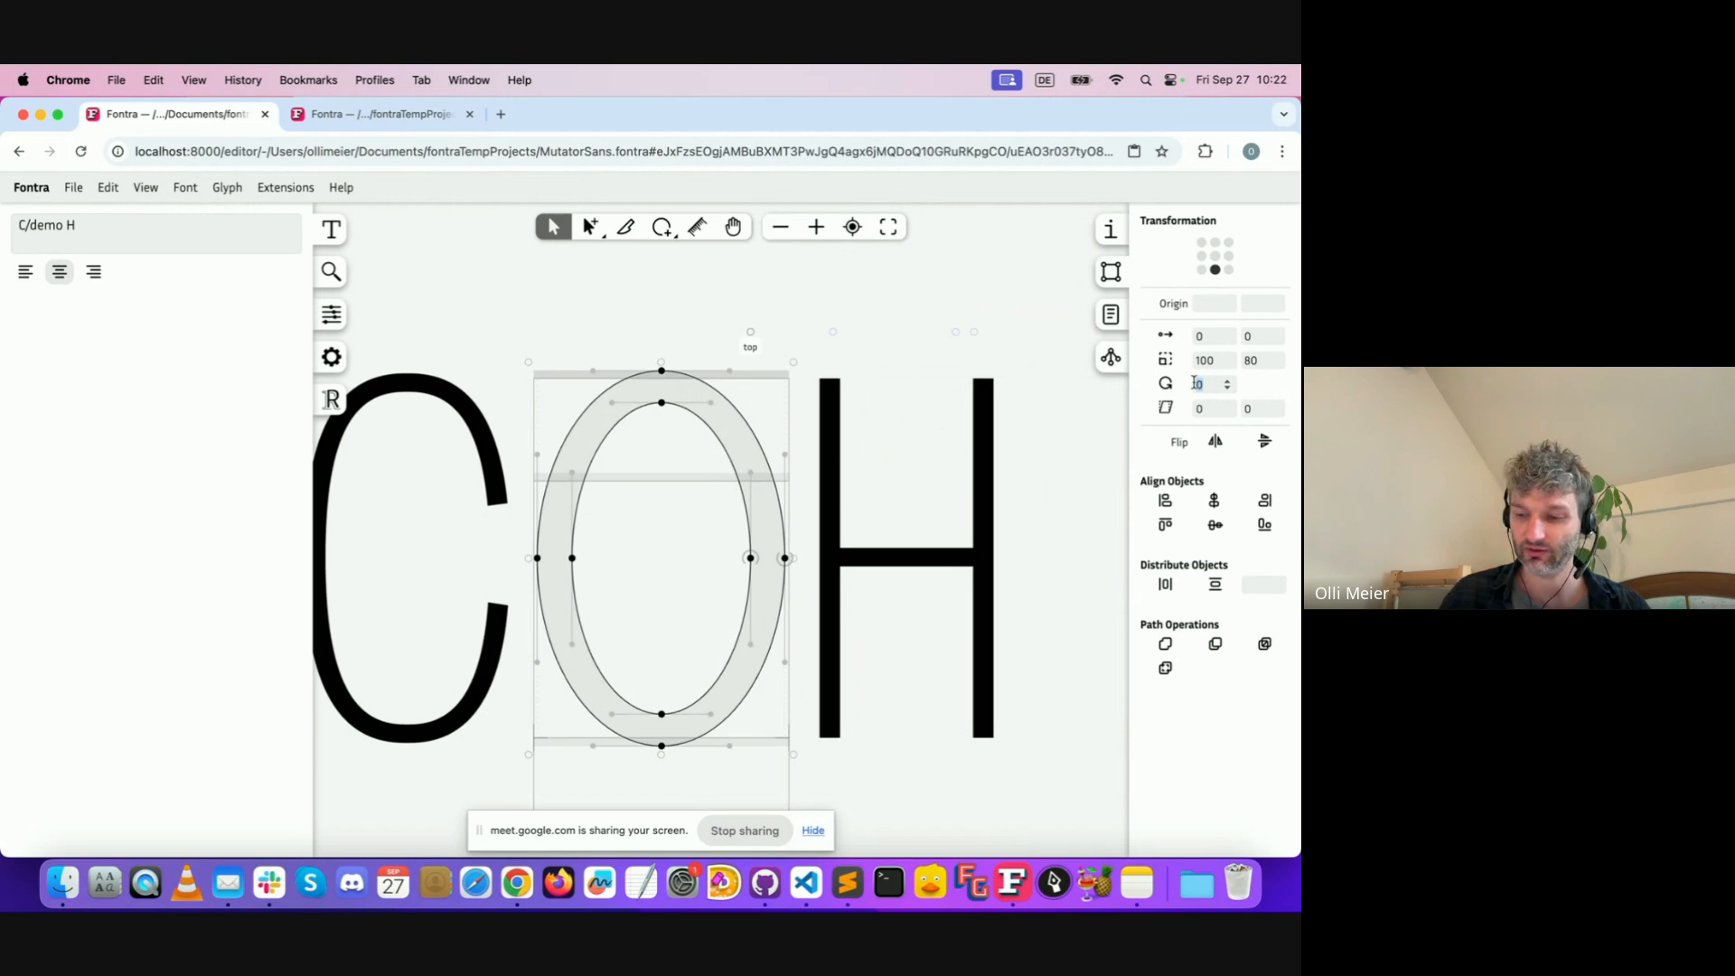
pyautogui.write('15')
pyautogui.press('Return')
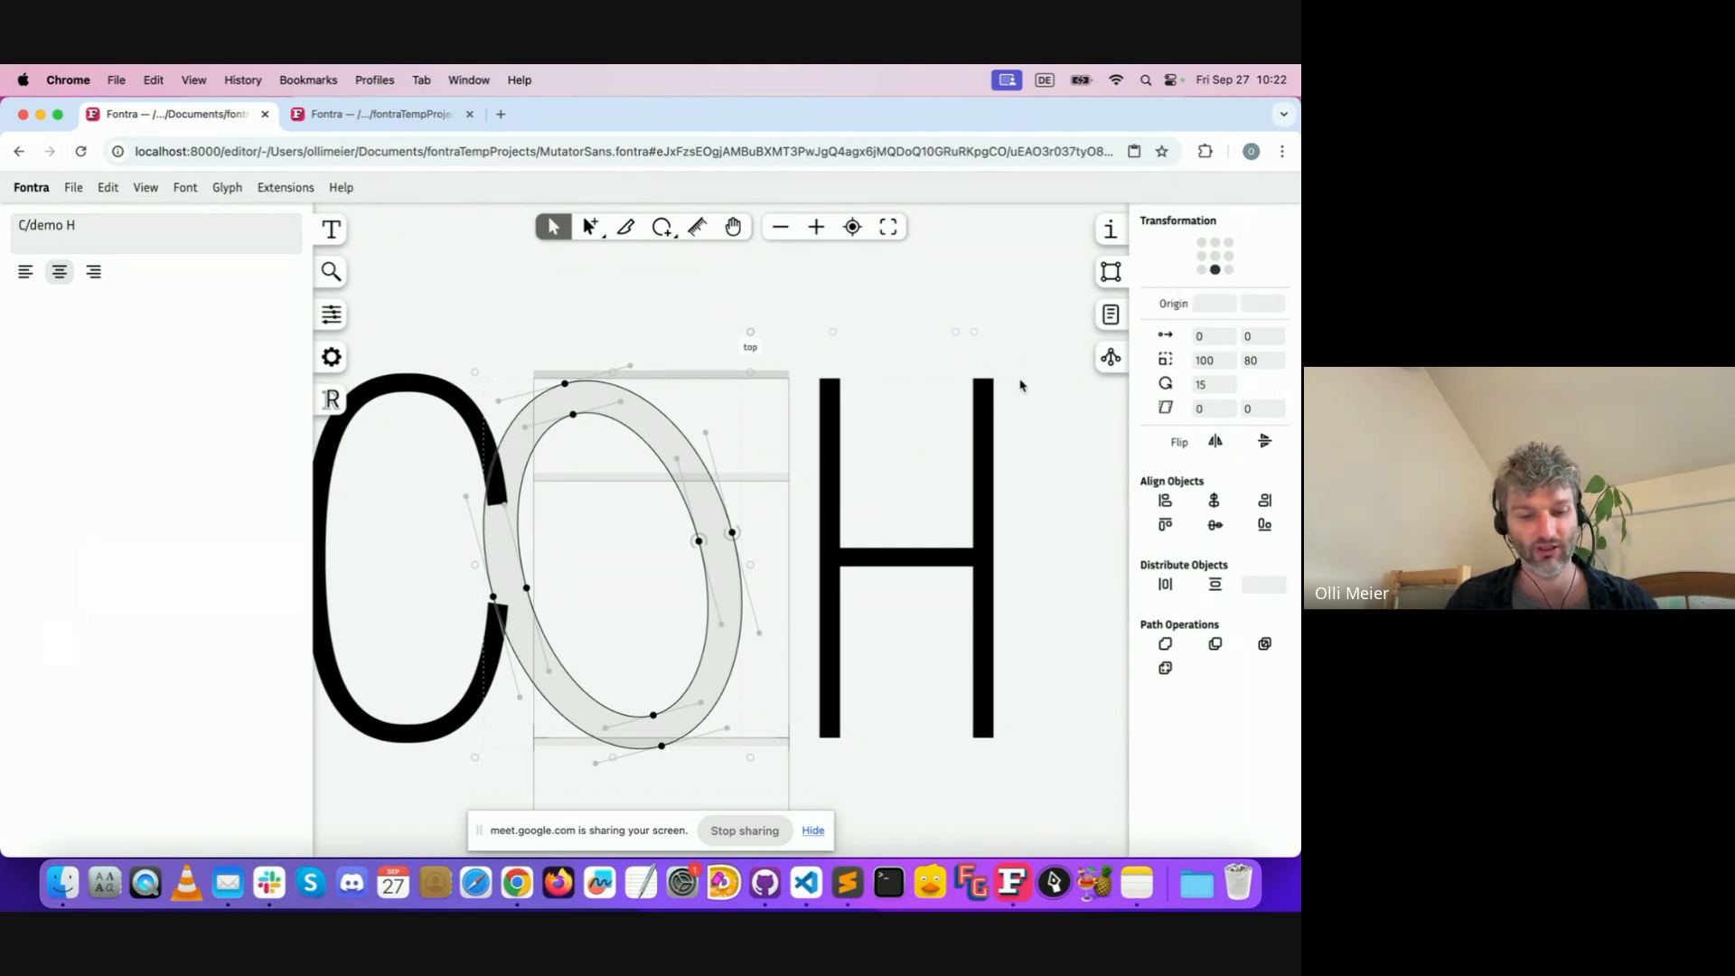
pyautogui.press('super+z')
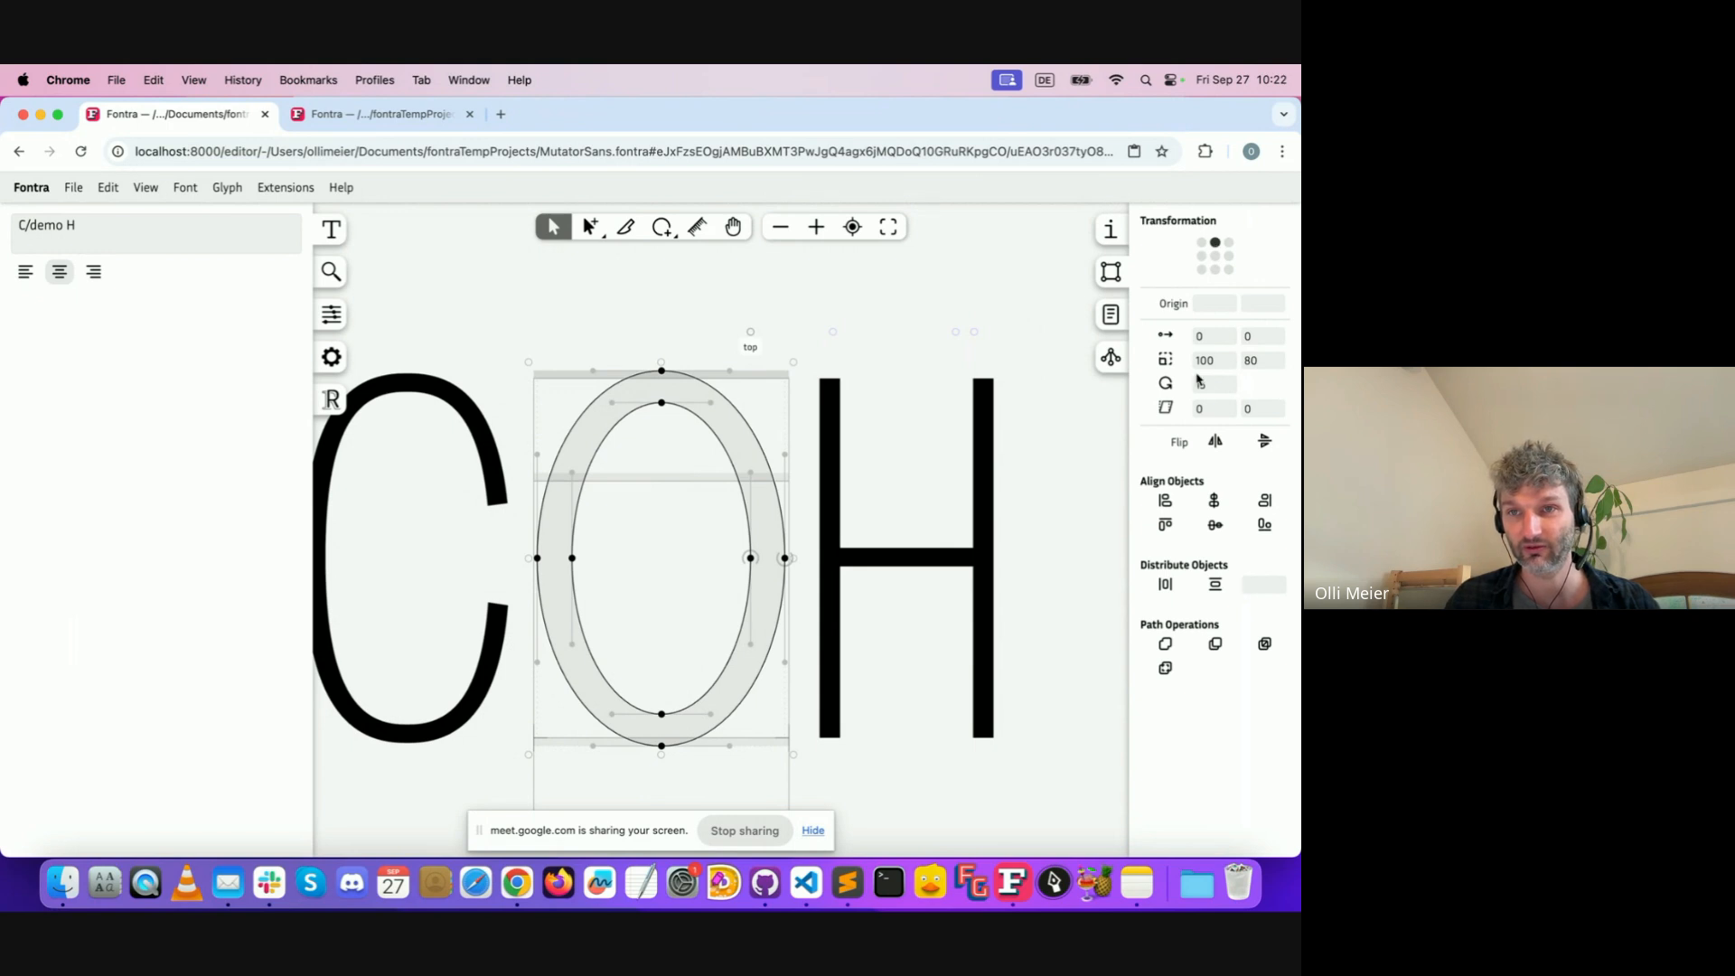
# Rotate both ellipses by 15 degrees about the top-middle origin and about the bottom-left origin, undoing each rotation
pyautogui.click(1166, 384)
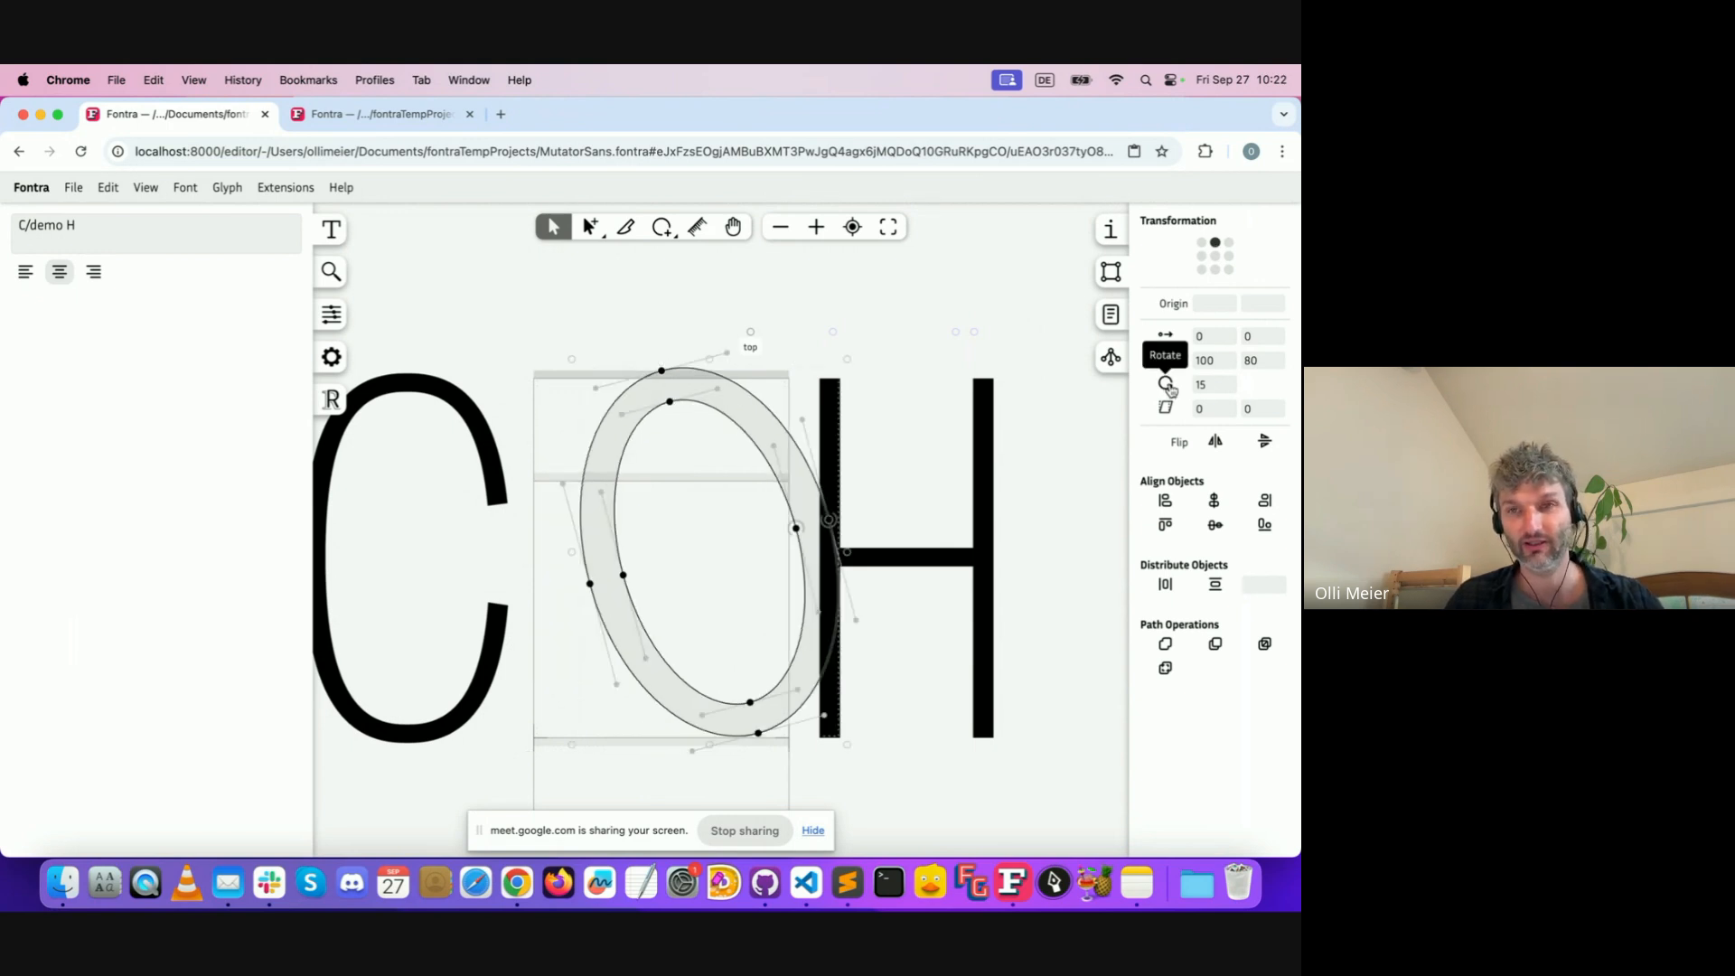
pyautogui.hotkey('ctrl', 'z')
pyautogui.click(1202, 269)
pyautogui.click(1167, 385)
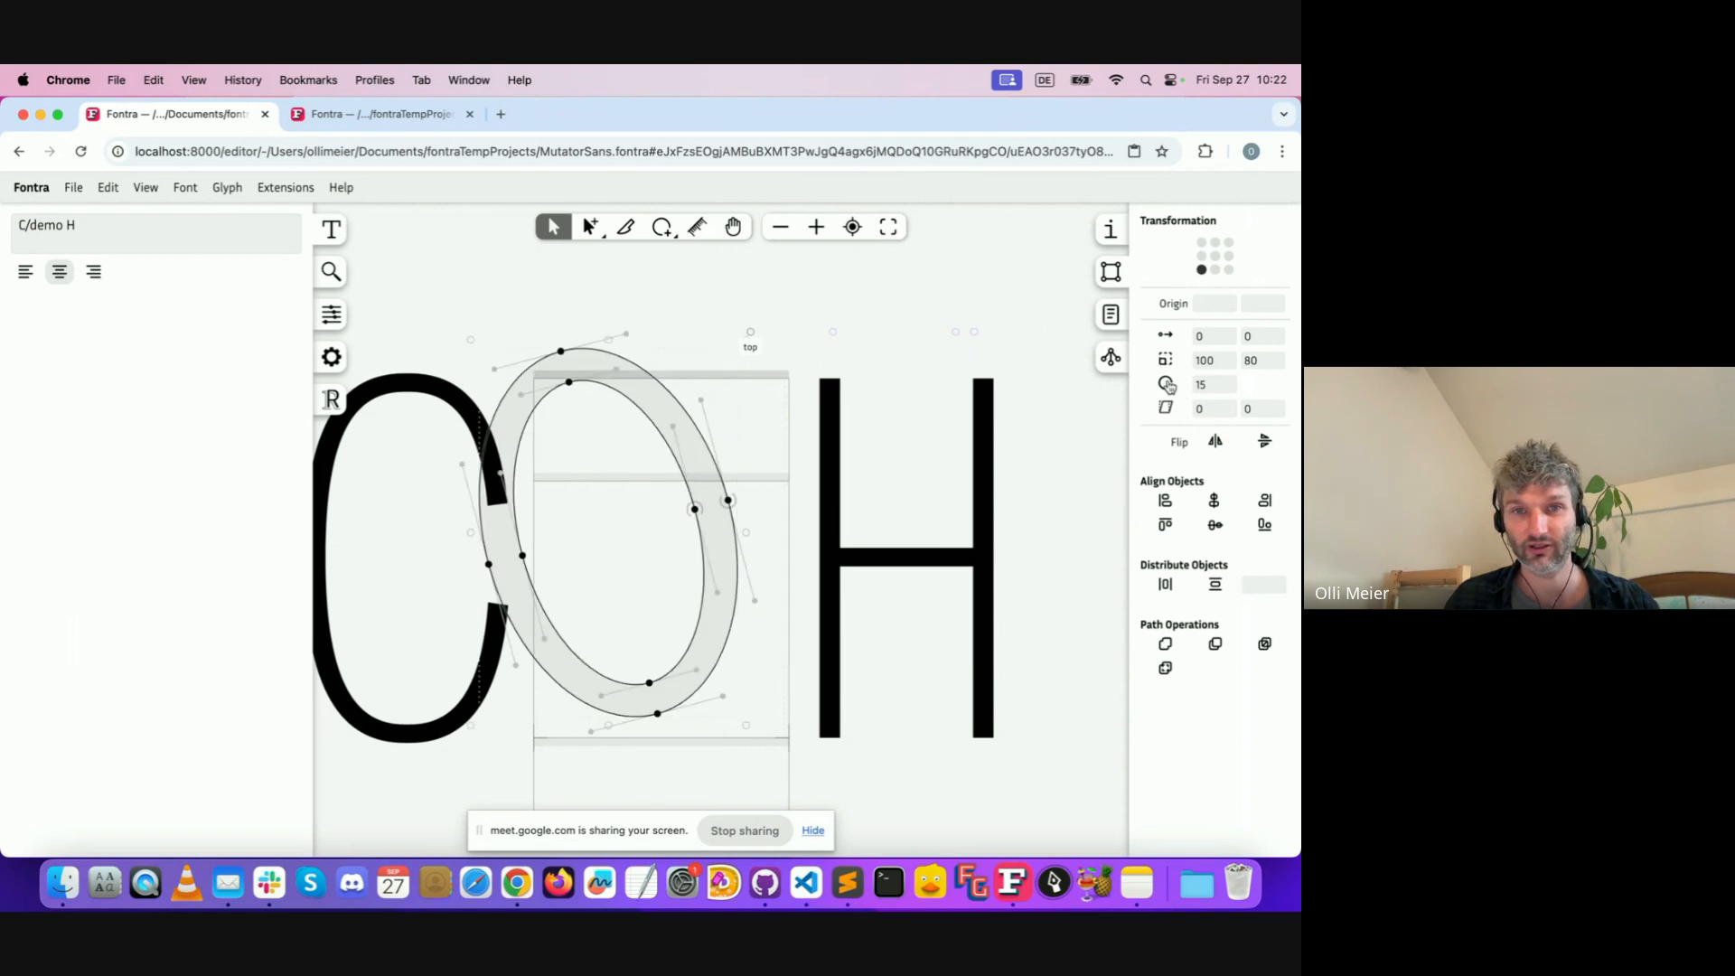
pyautogui.hotkey('ctrl', 'z')
# Rotate both ellipses by 15 degrees about the centre origin and undo the rotation
pyautogui.click(1215, 257)
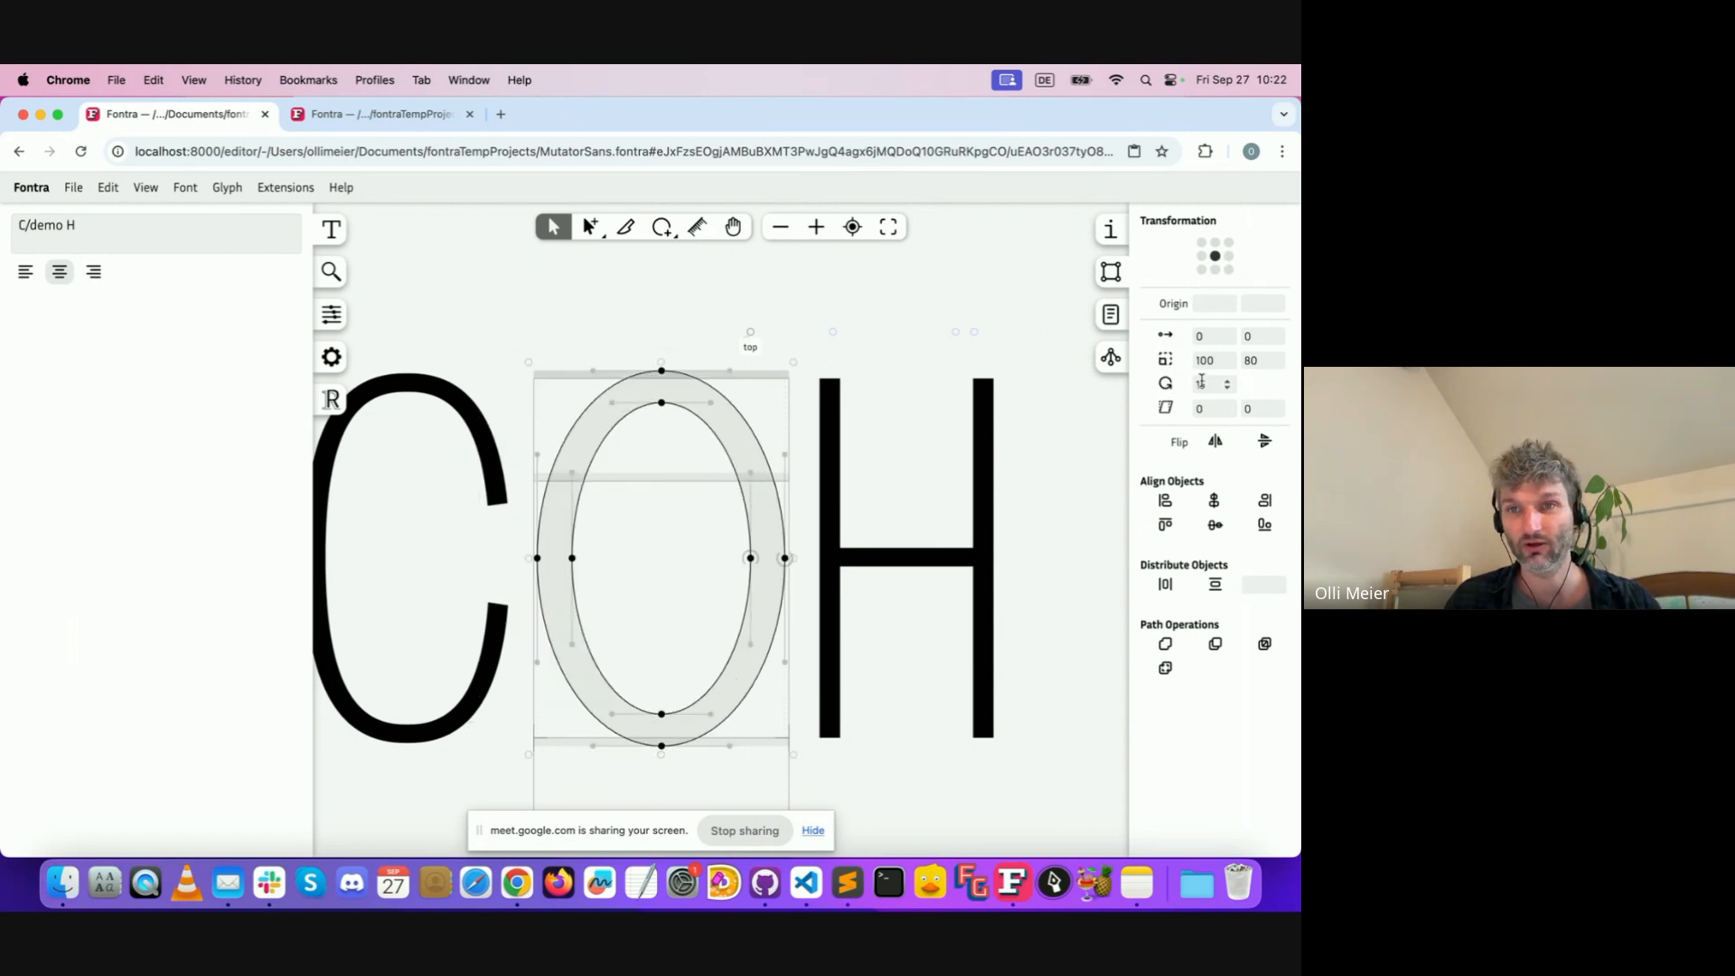
pyautogui.click(1167, 388)
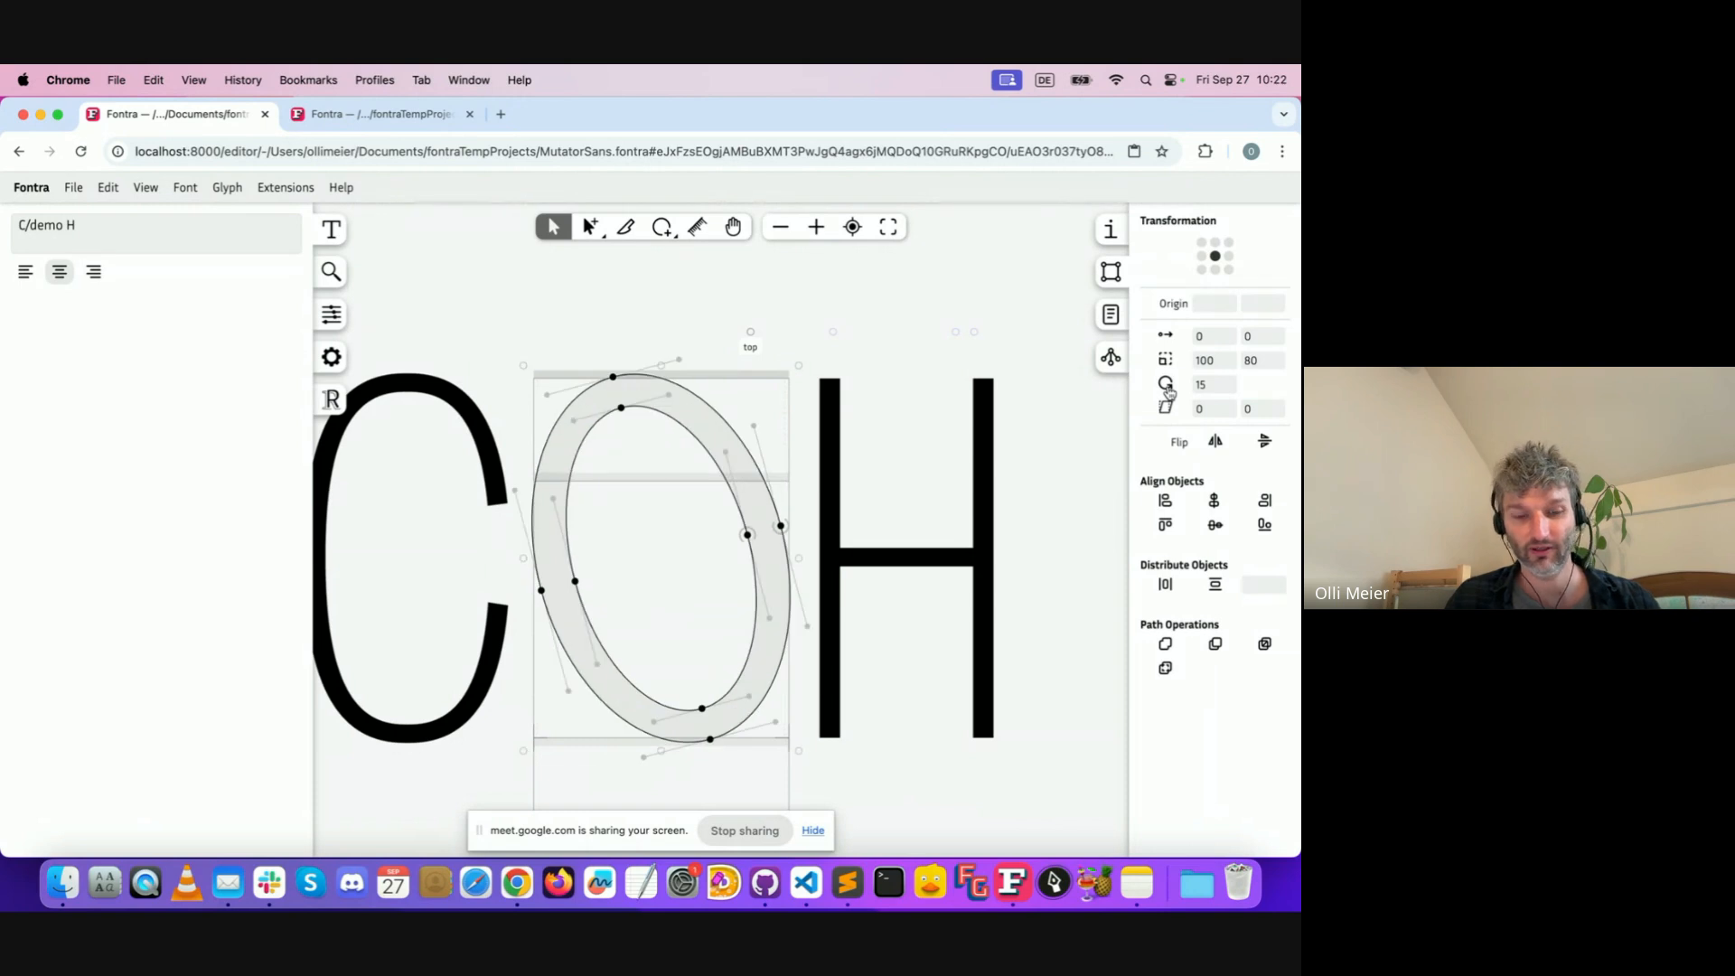
pyautogui.hotkey('ctrl', 'z')
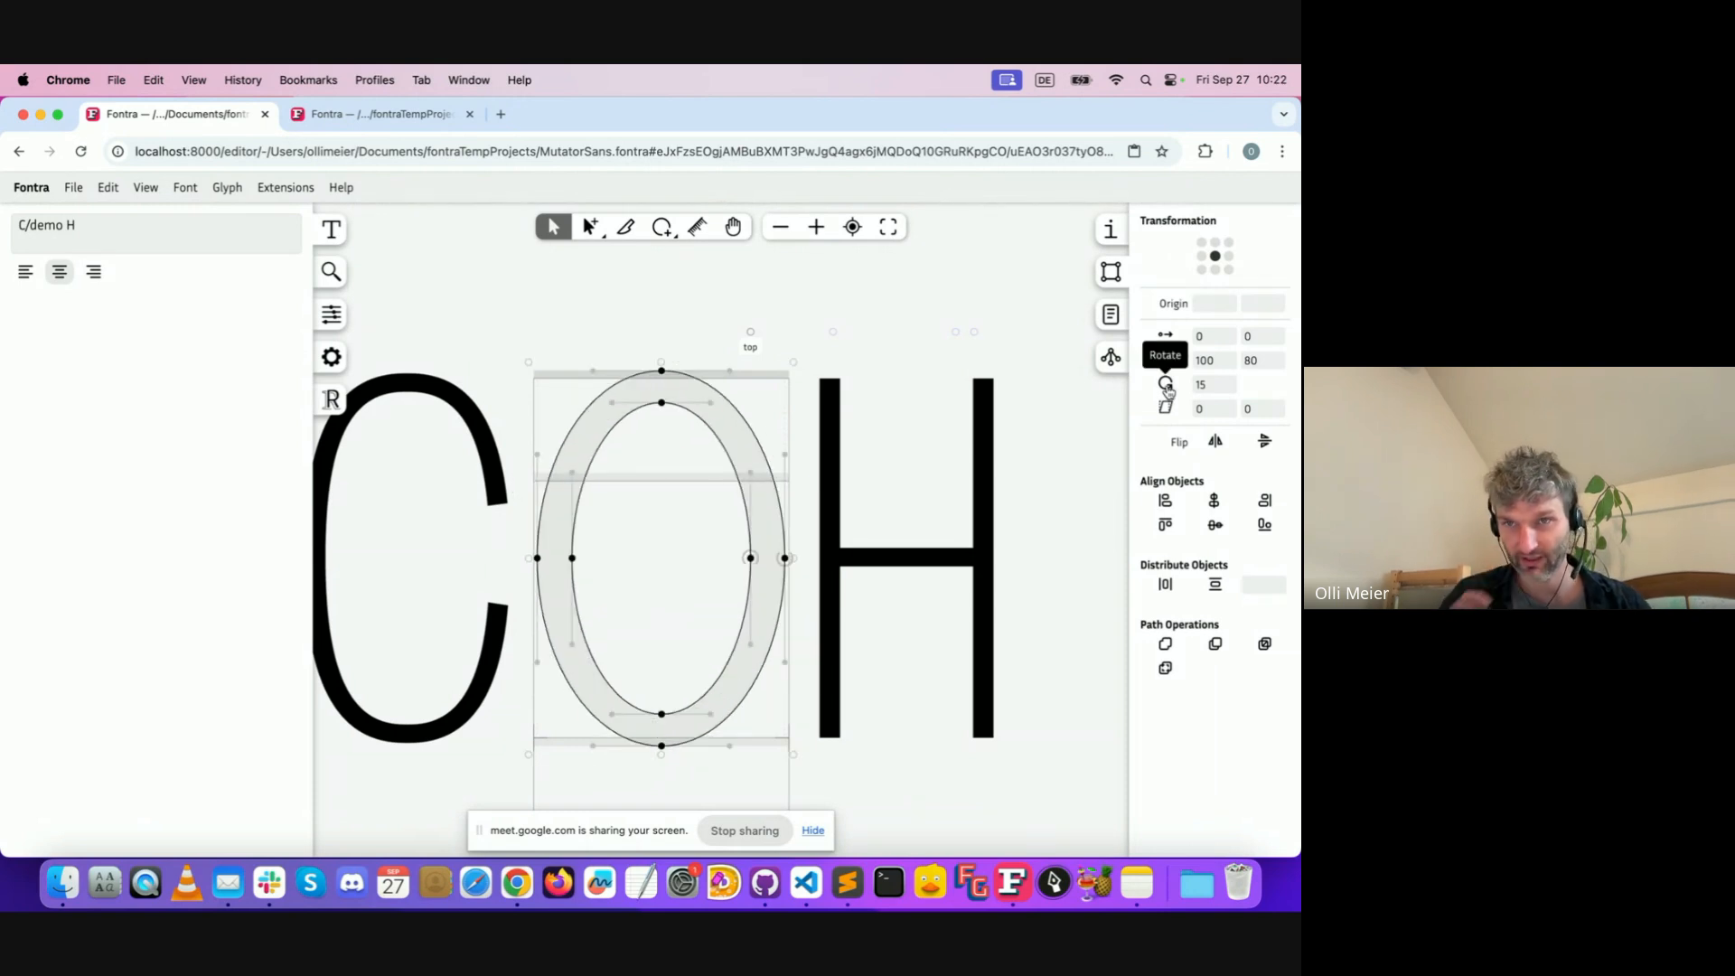
# Replace the sample text with A and open the A glyph for editing with all its contours selected
pyautogui.moveTo(149, 227); pyautogui.dragTo(20, 226)
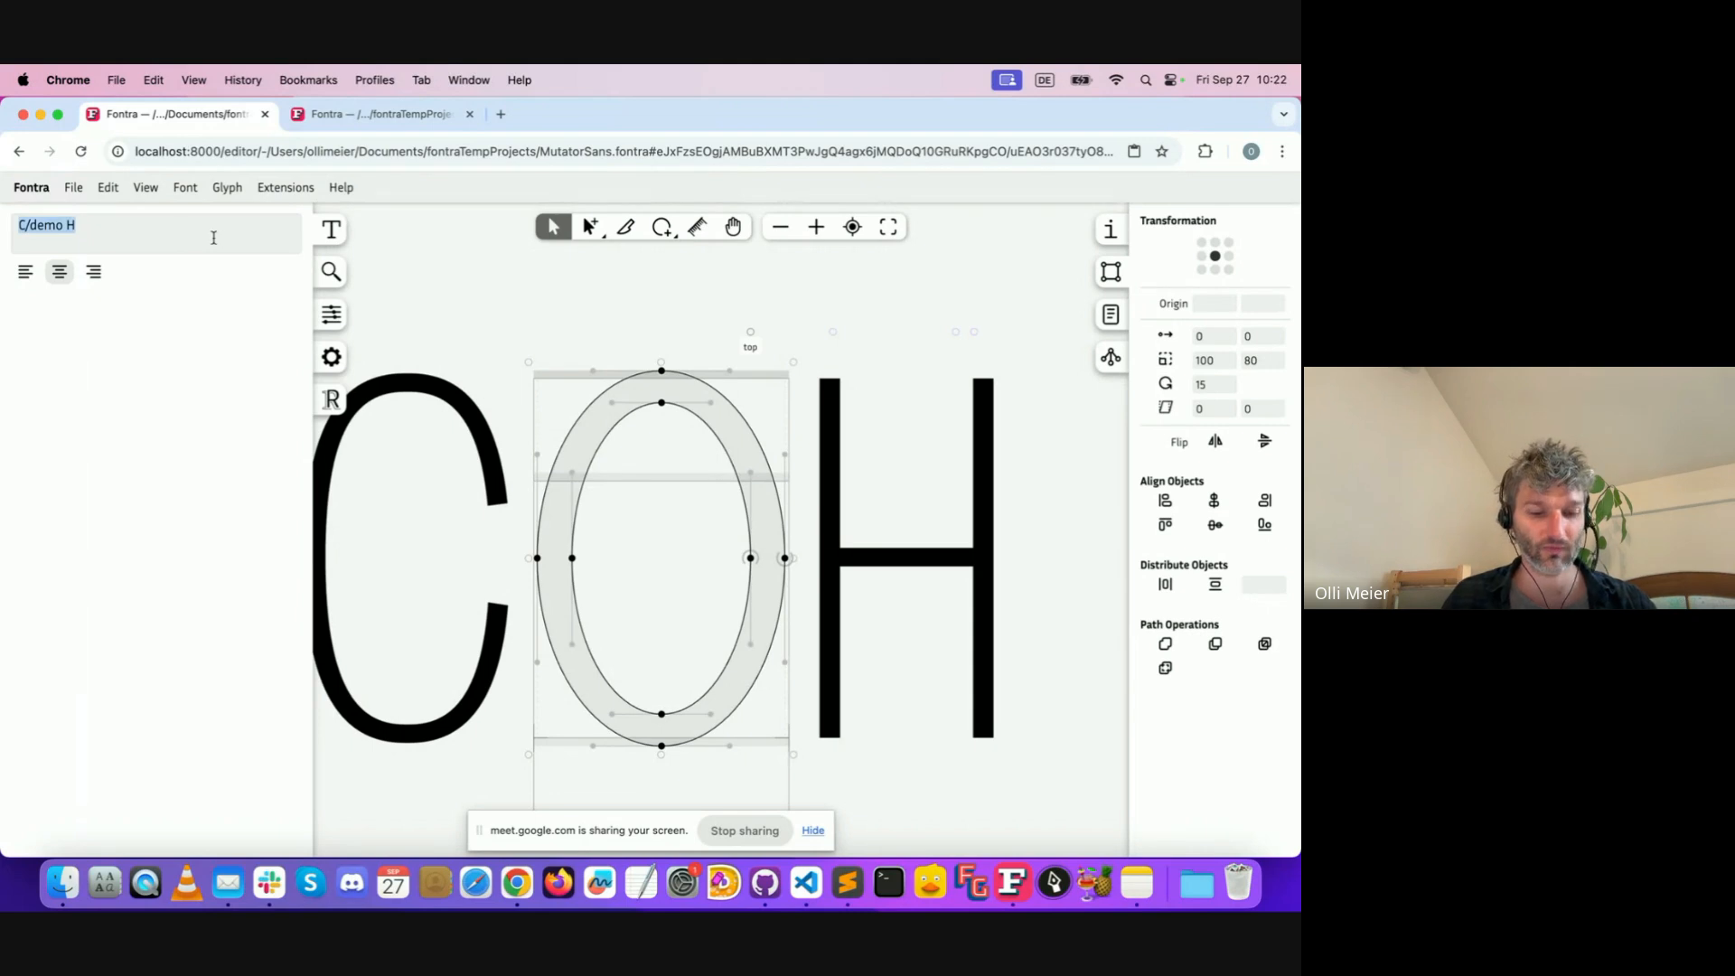
pyautogui.write('A')
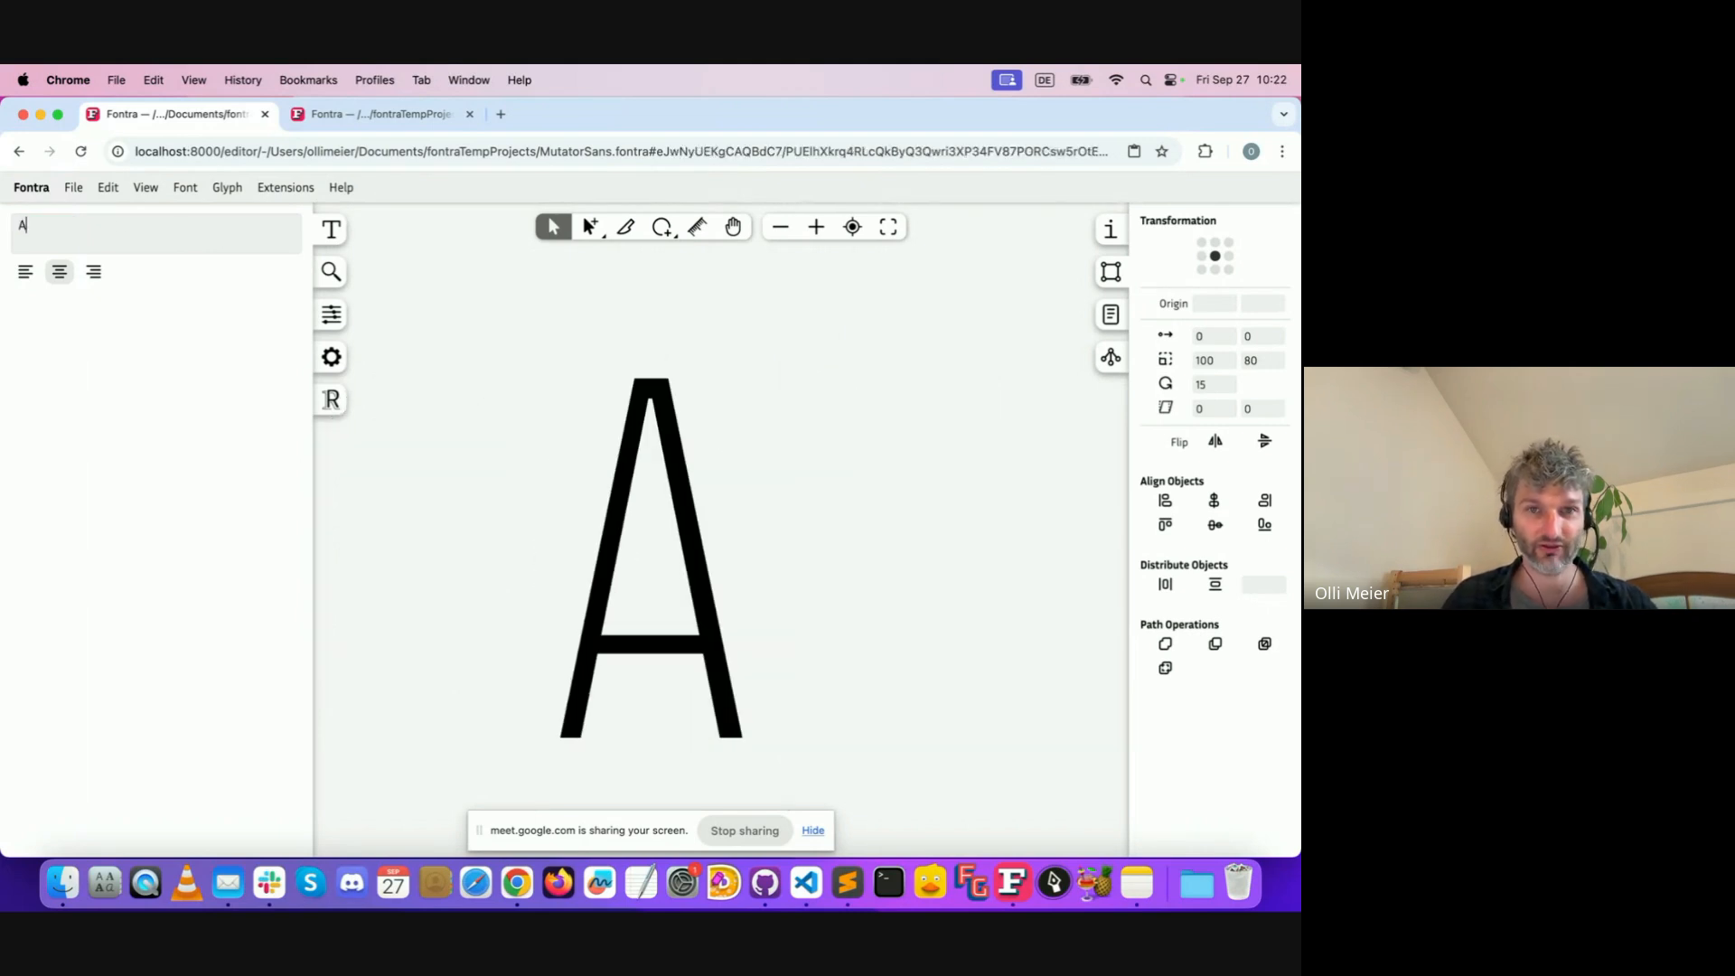
pyautogui.click(673, 546)
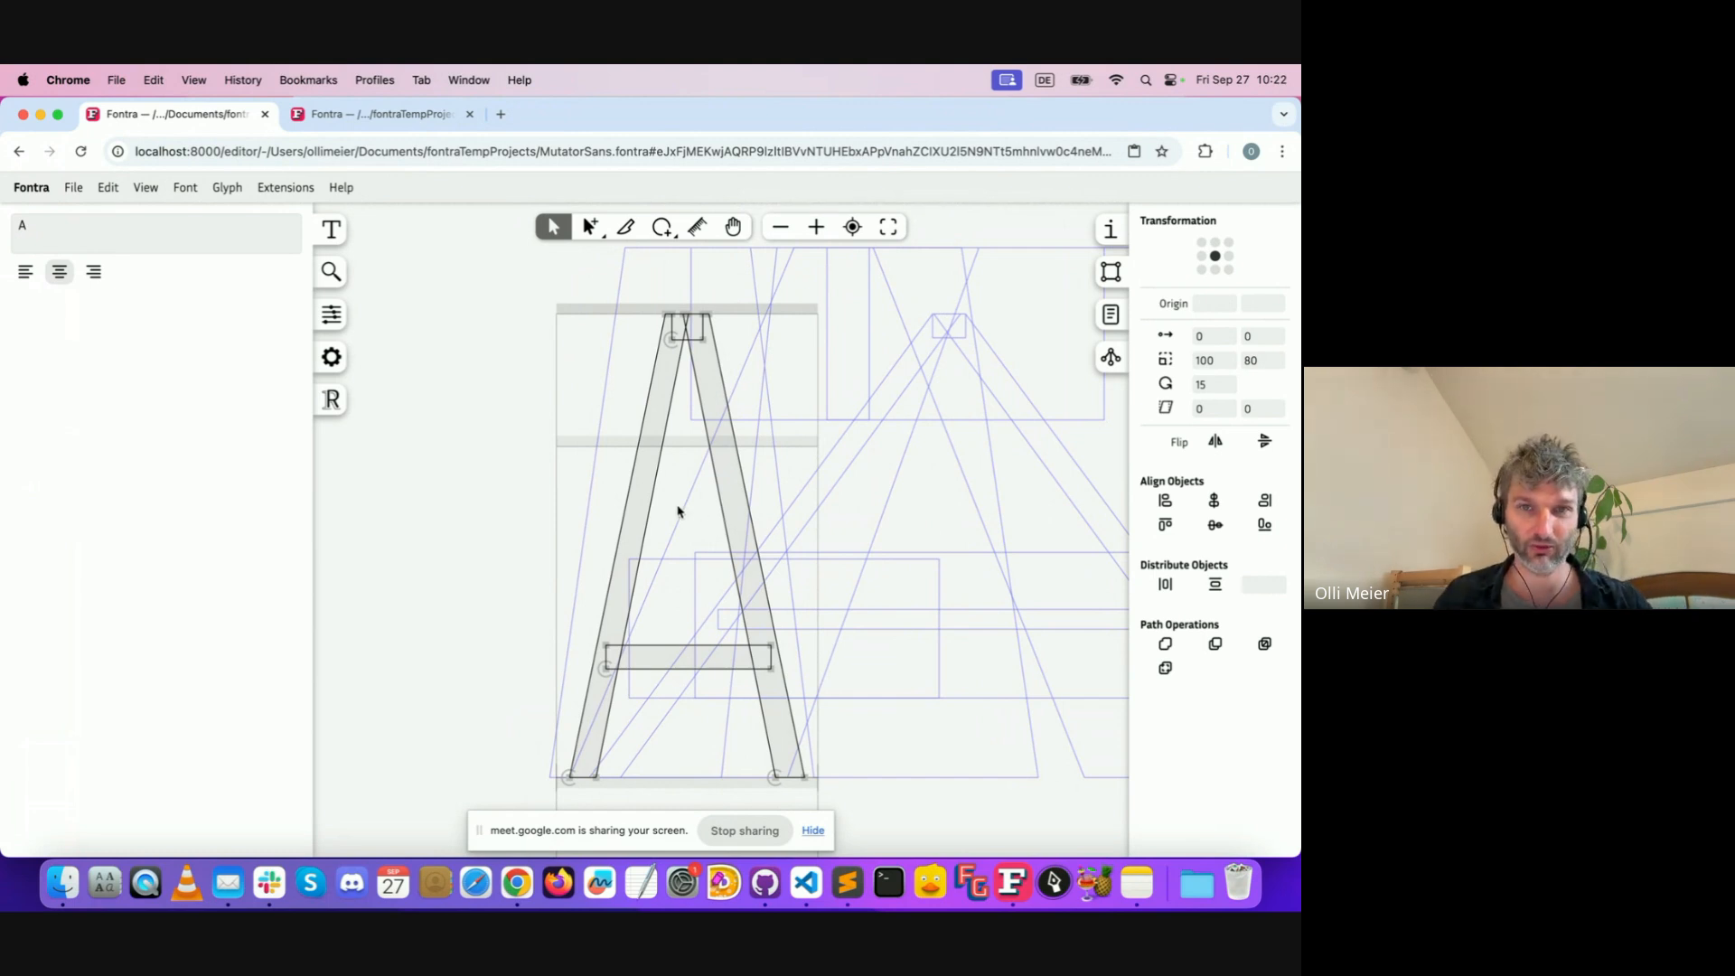
pyautogui.click(331, 313)
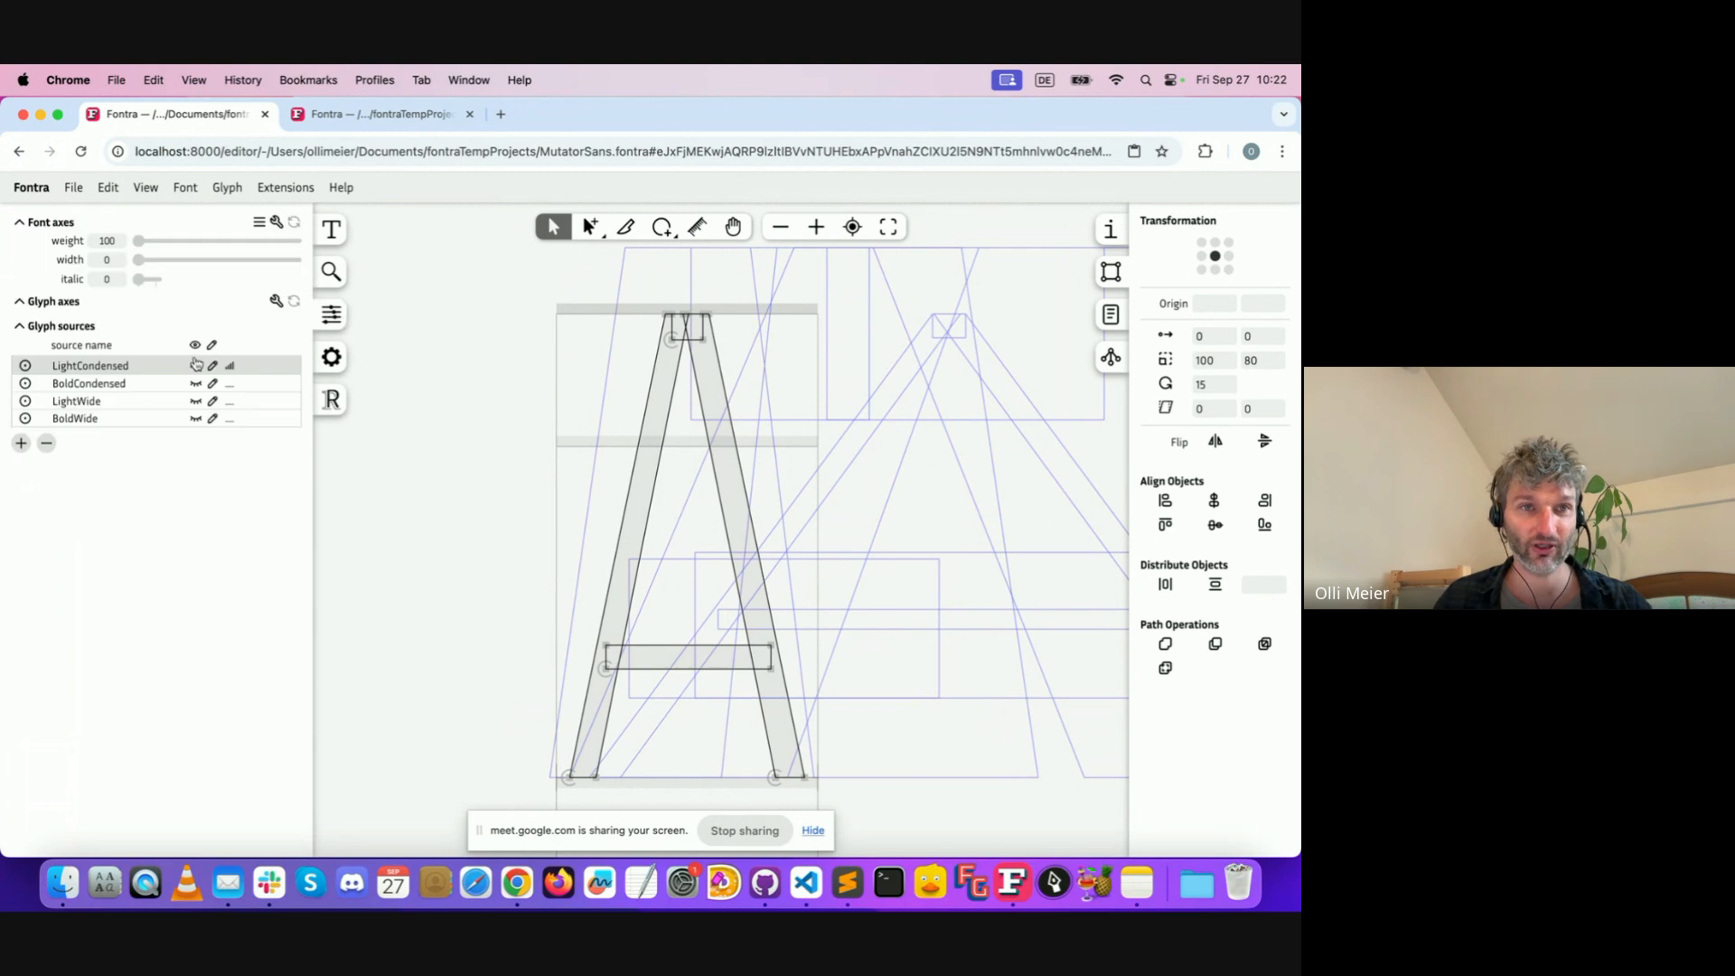
pyautogui.press('super+a')
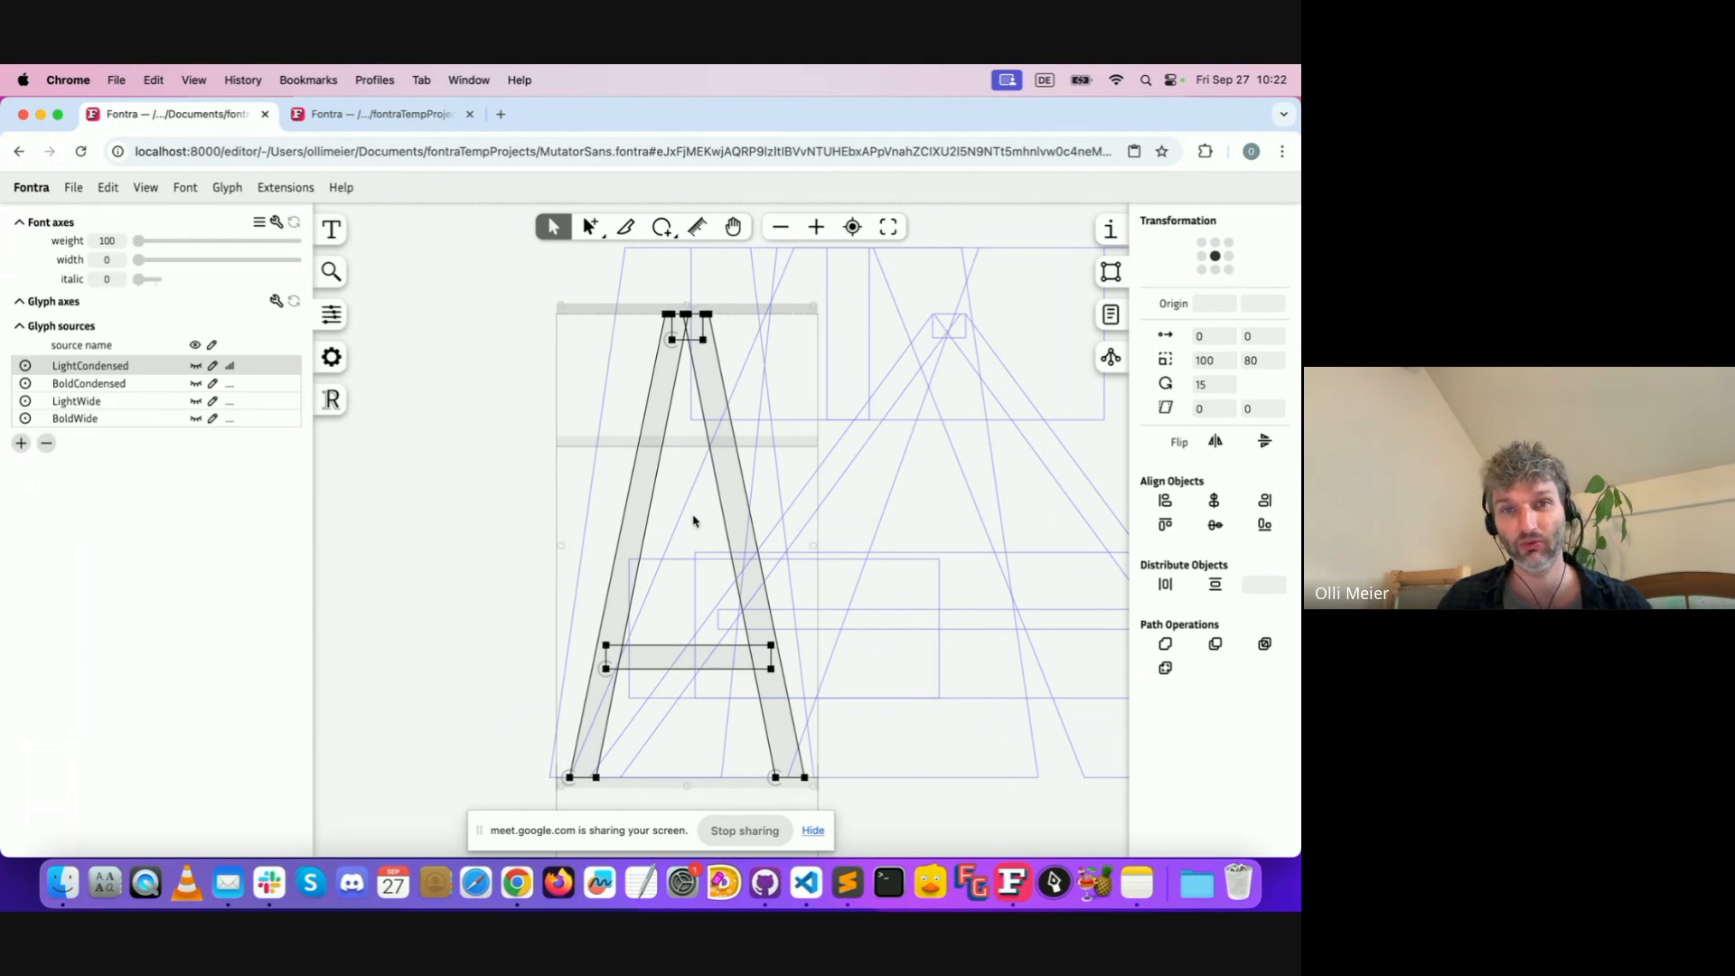
# Flip the A upside down about the centre origin and about the bottom-middle origin, reverting each flip
pyautogui.click(1265, 442)
pyautogui.press('super+z')
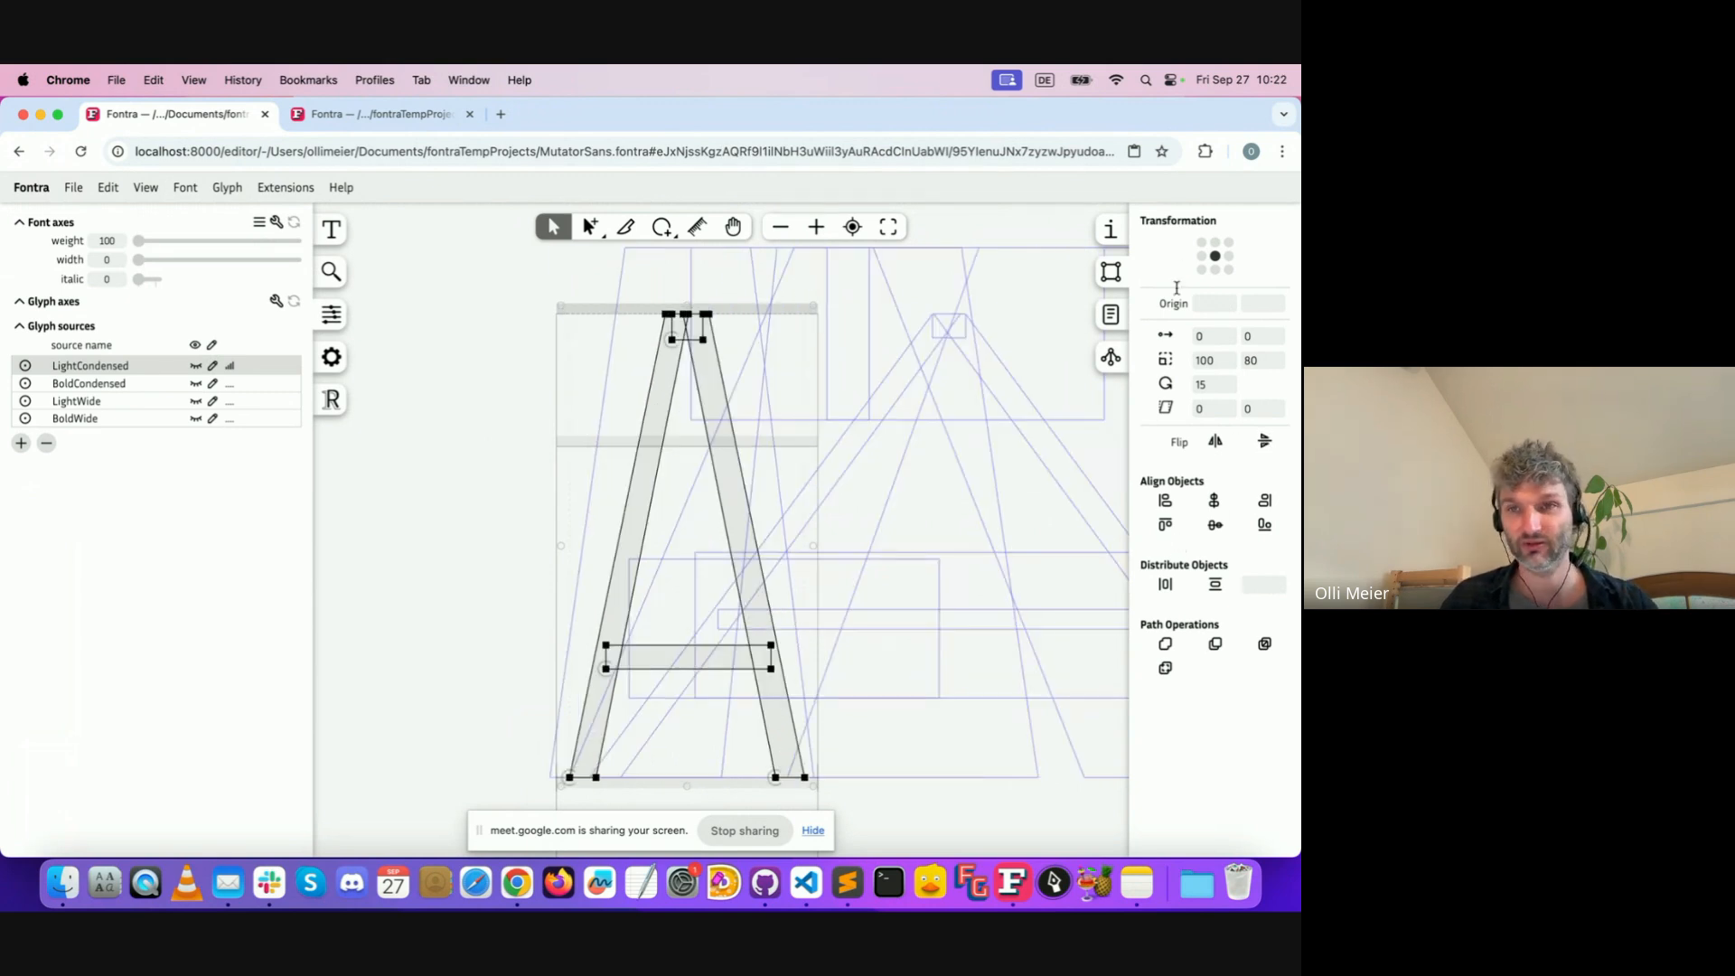
pyautogui.click(1215, 269)
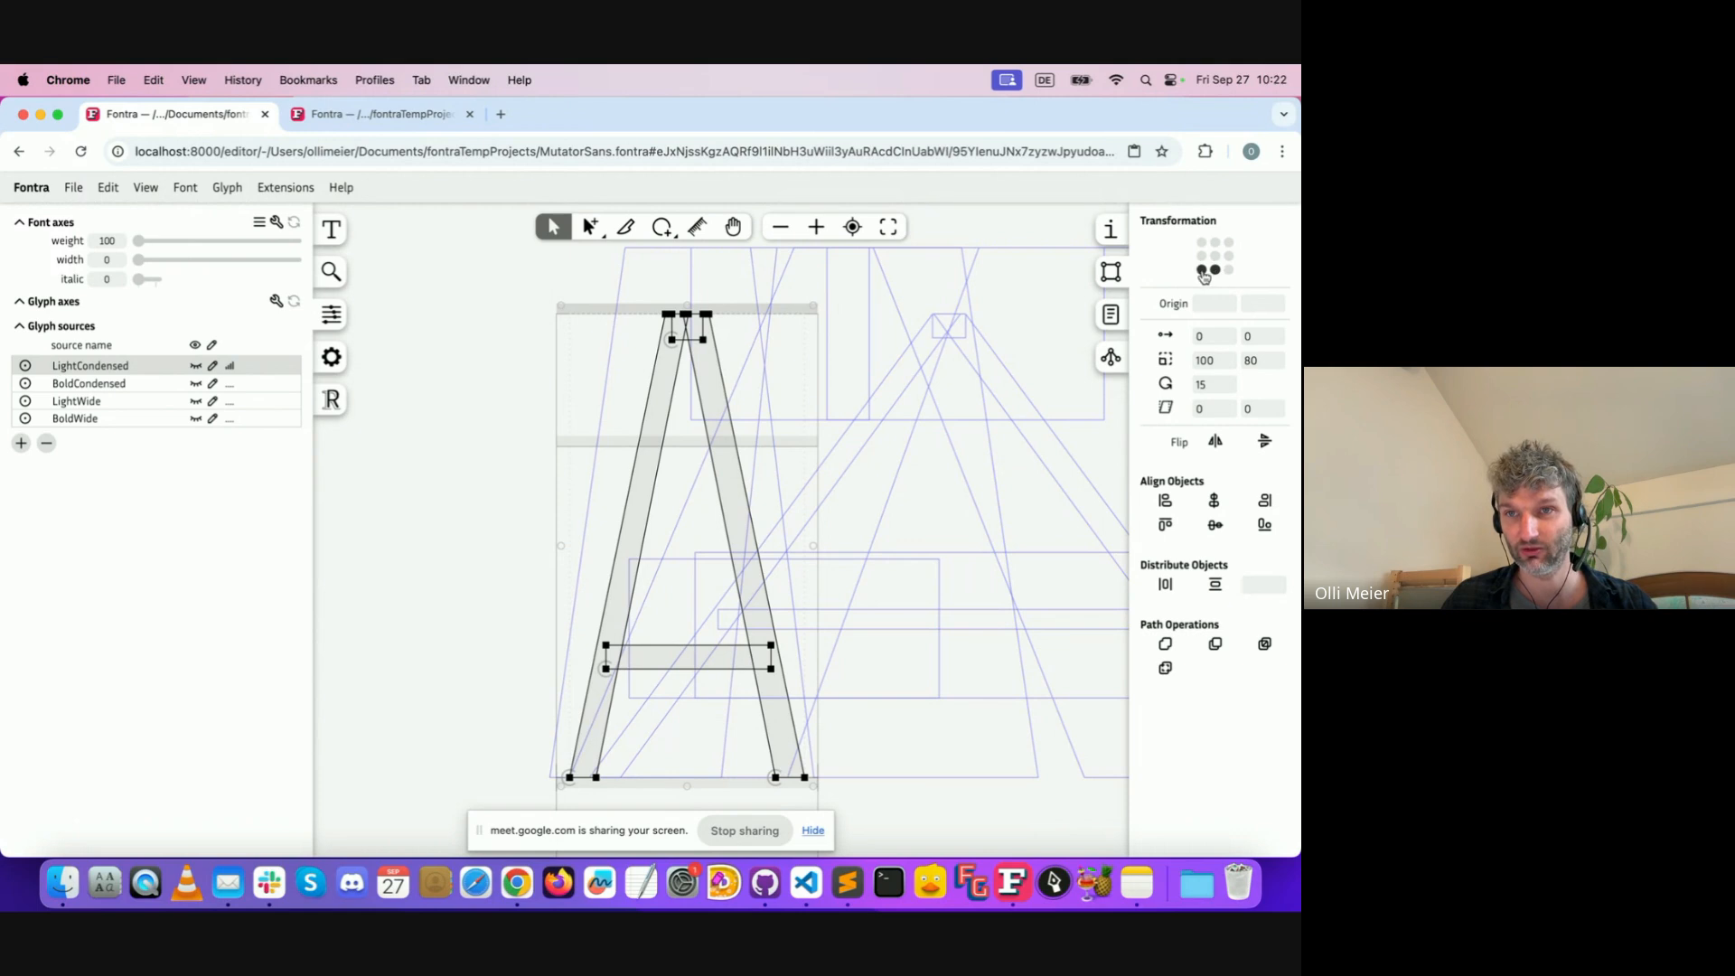
pyautogui.click(1264, 442)
pyautogui.click(1264, 442)
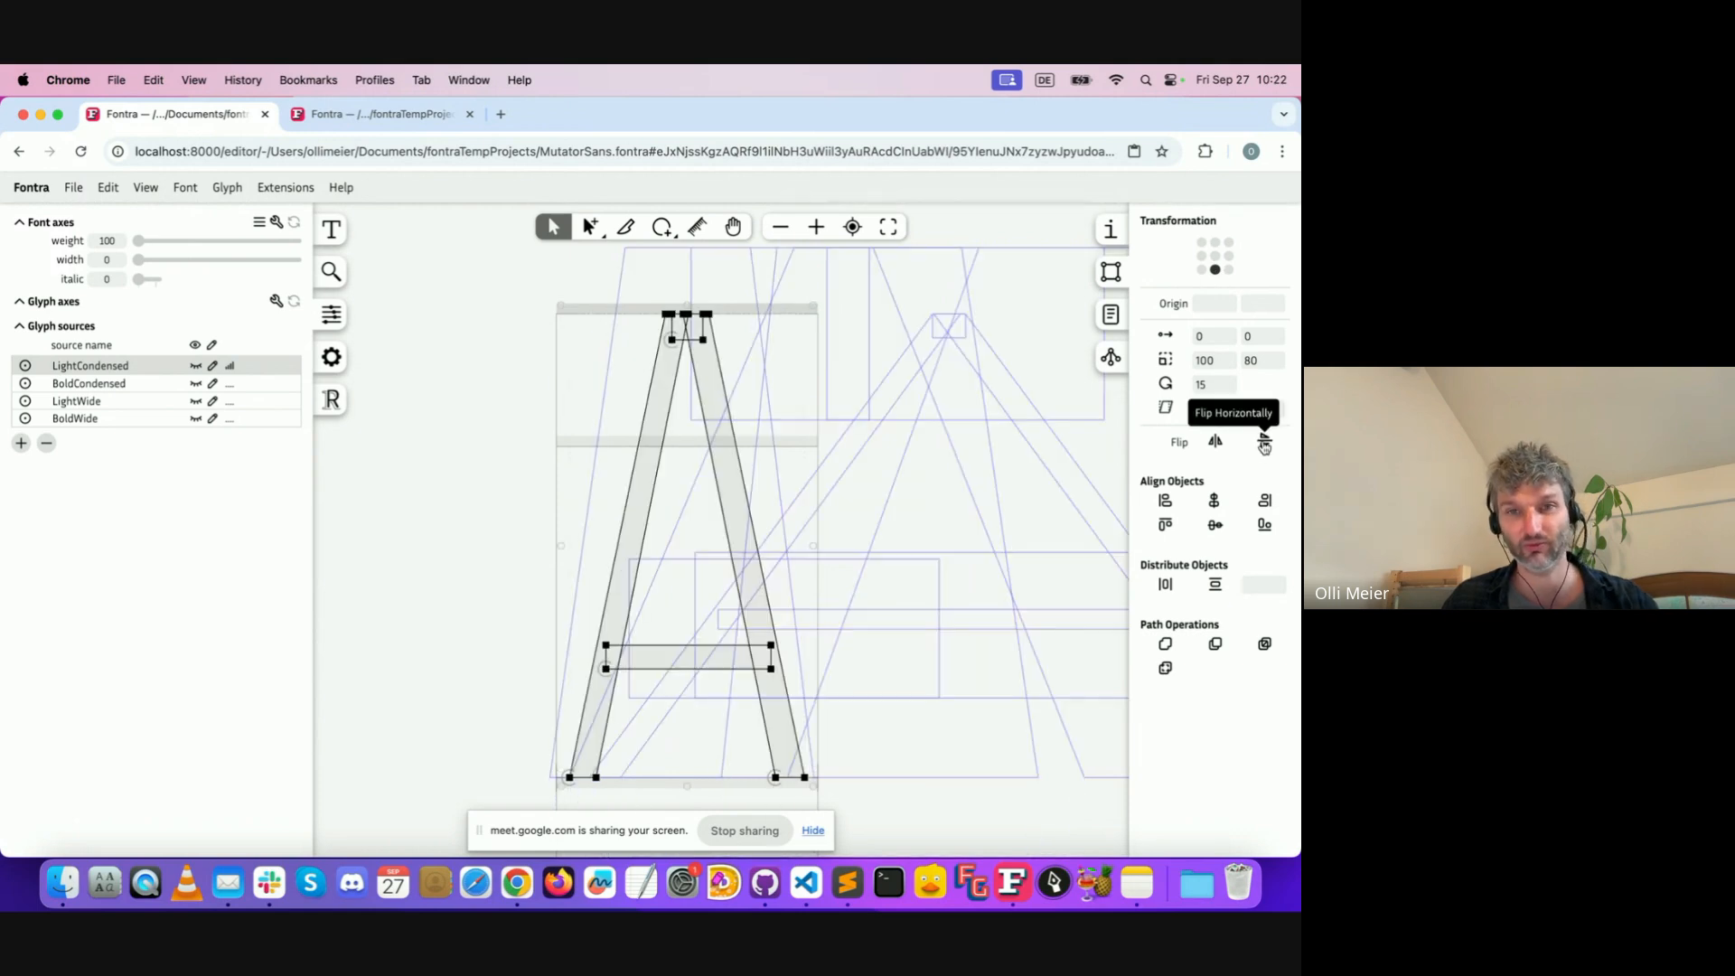
# Set the transformation origin to the centre and flip all of the A's contours upside down
pyautogui.click(1216, 256)
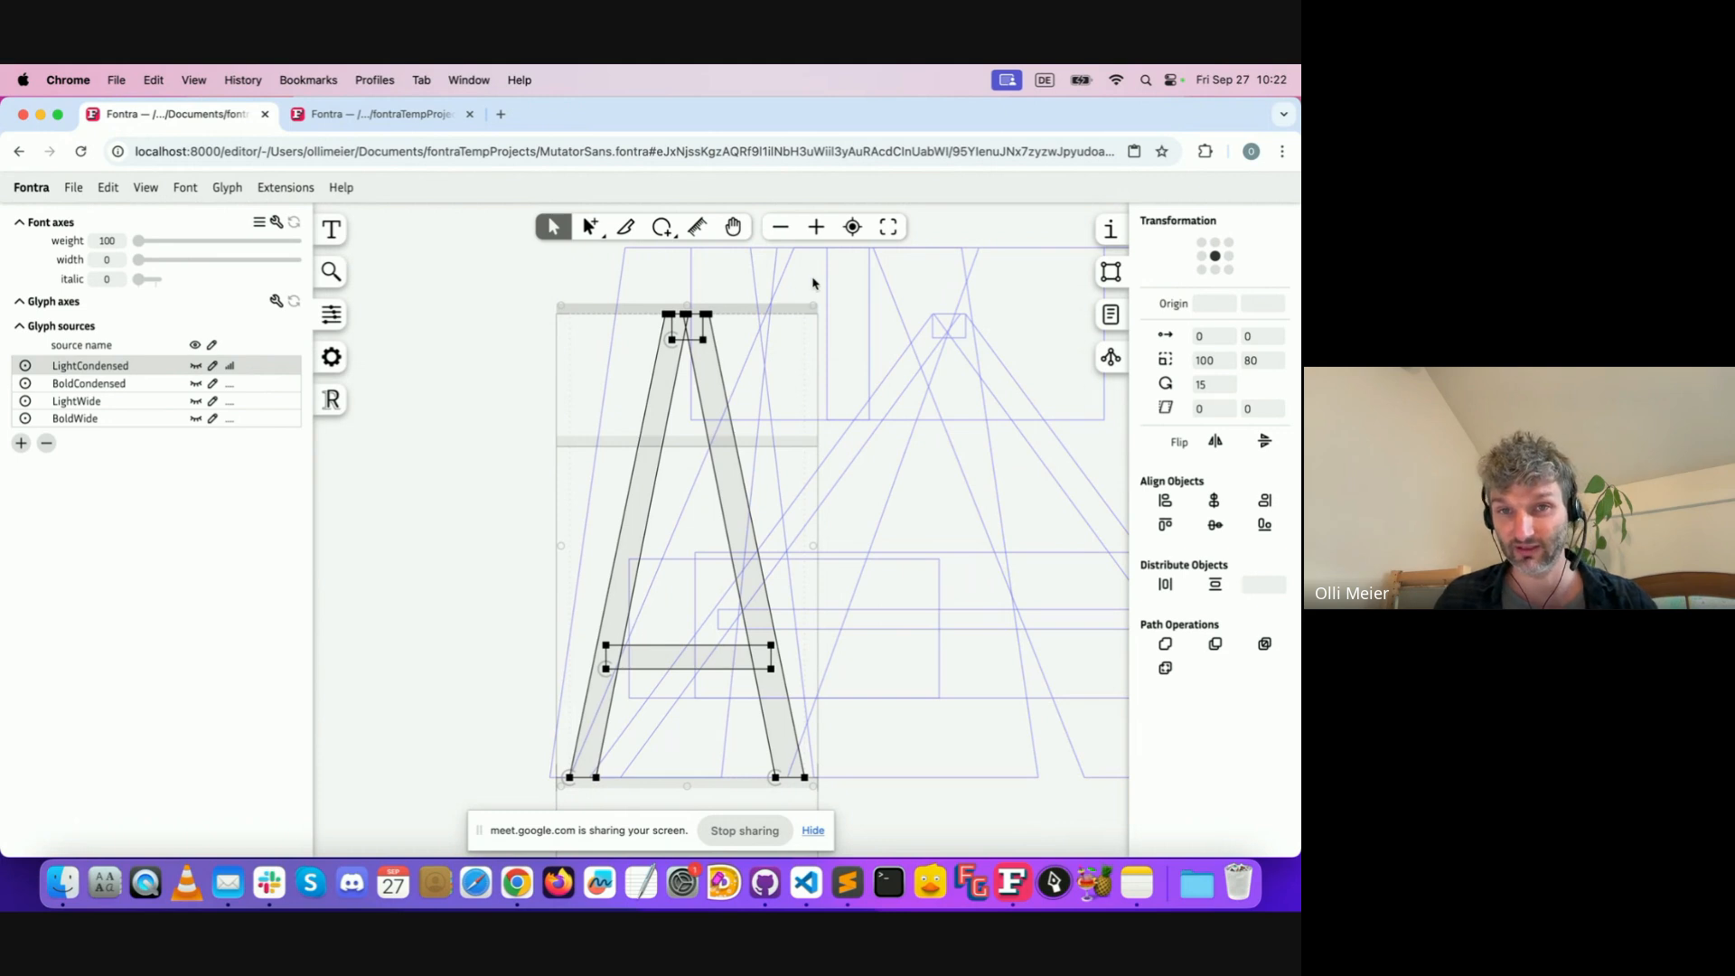
pyautogui.click(1265, 442)
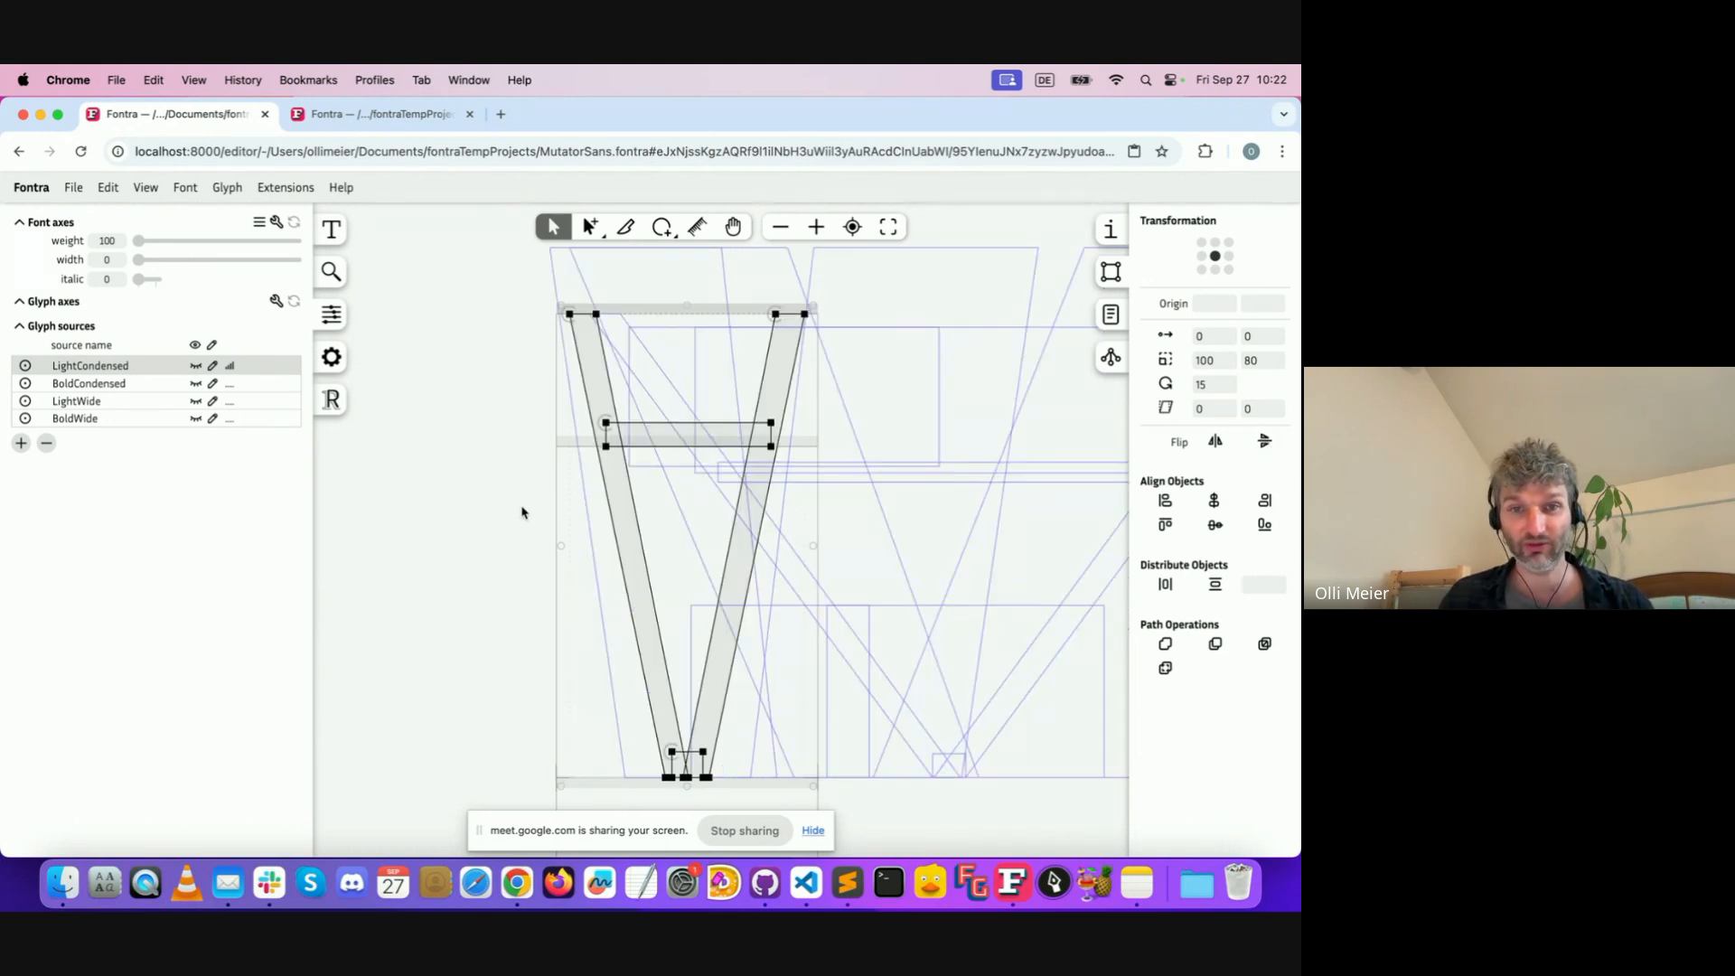
# Delete the crossbar contour from the flipped A in the LightCondensed source
pyautogui.click(535, 341)
pyautogui.press('space')
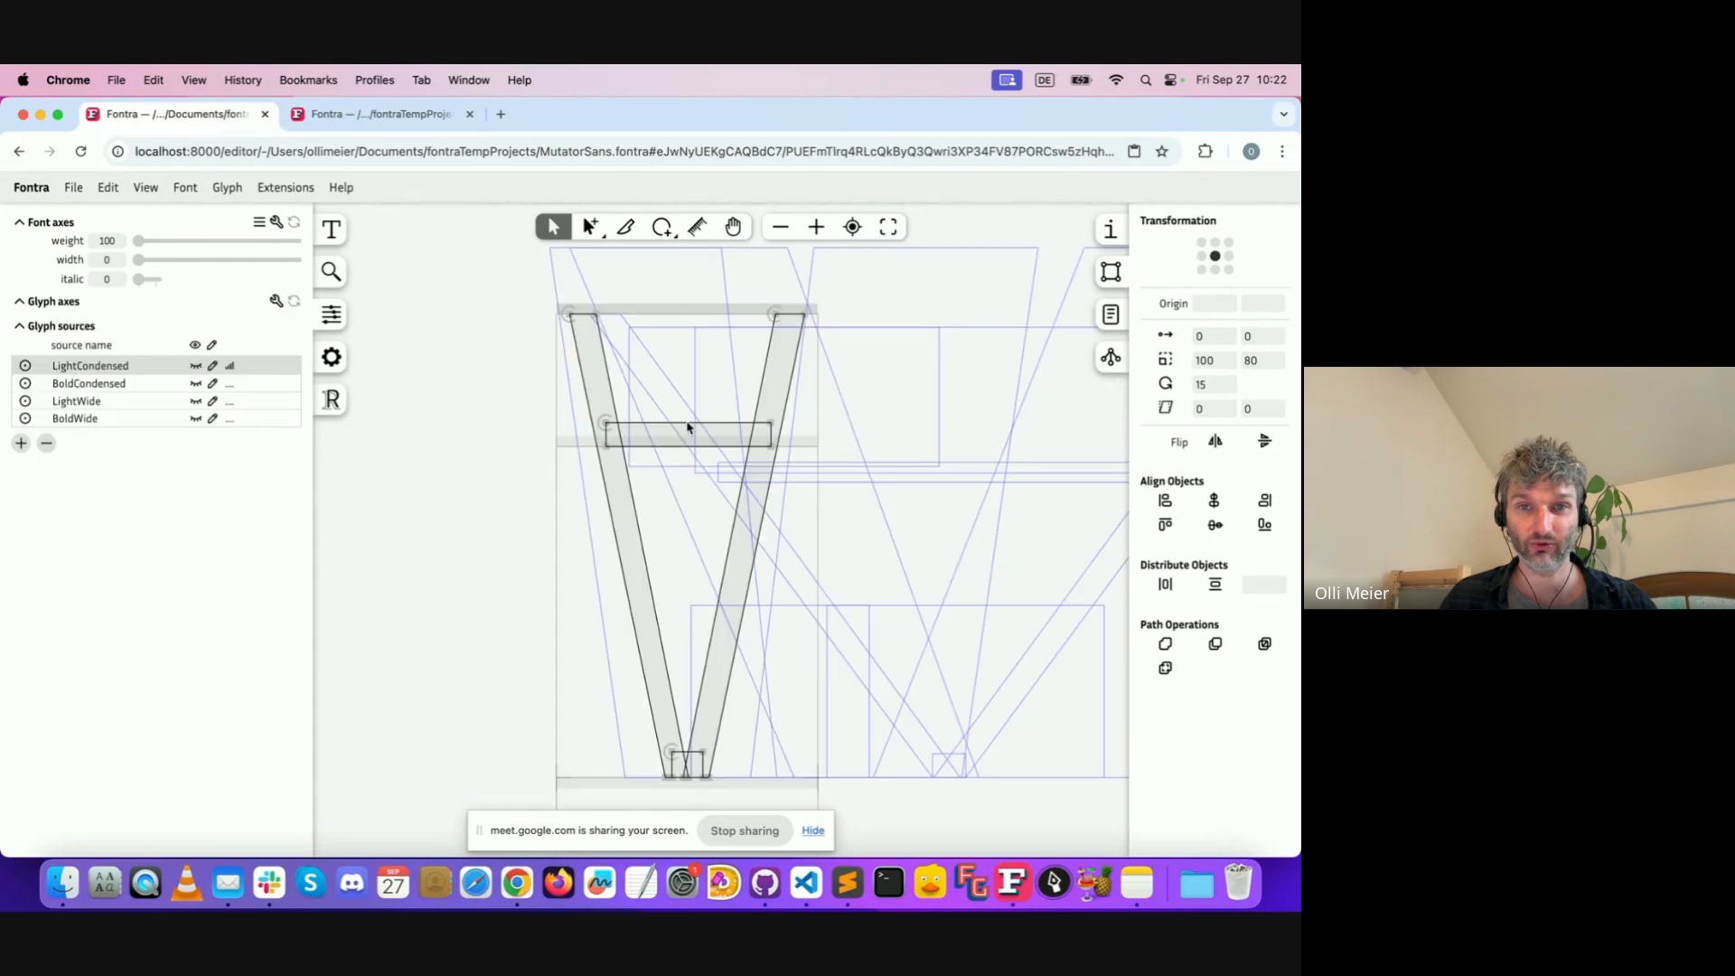
pyautogui.doubleClick(693, 427)
pyautogui.press('Escape')
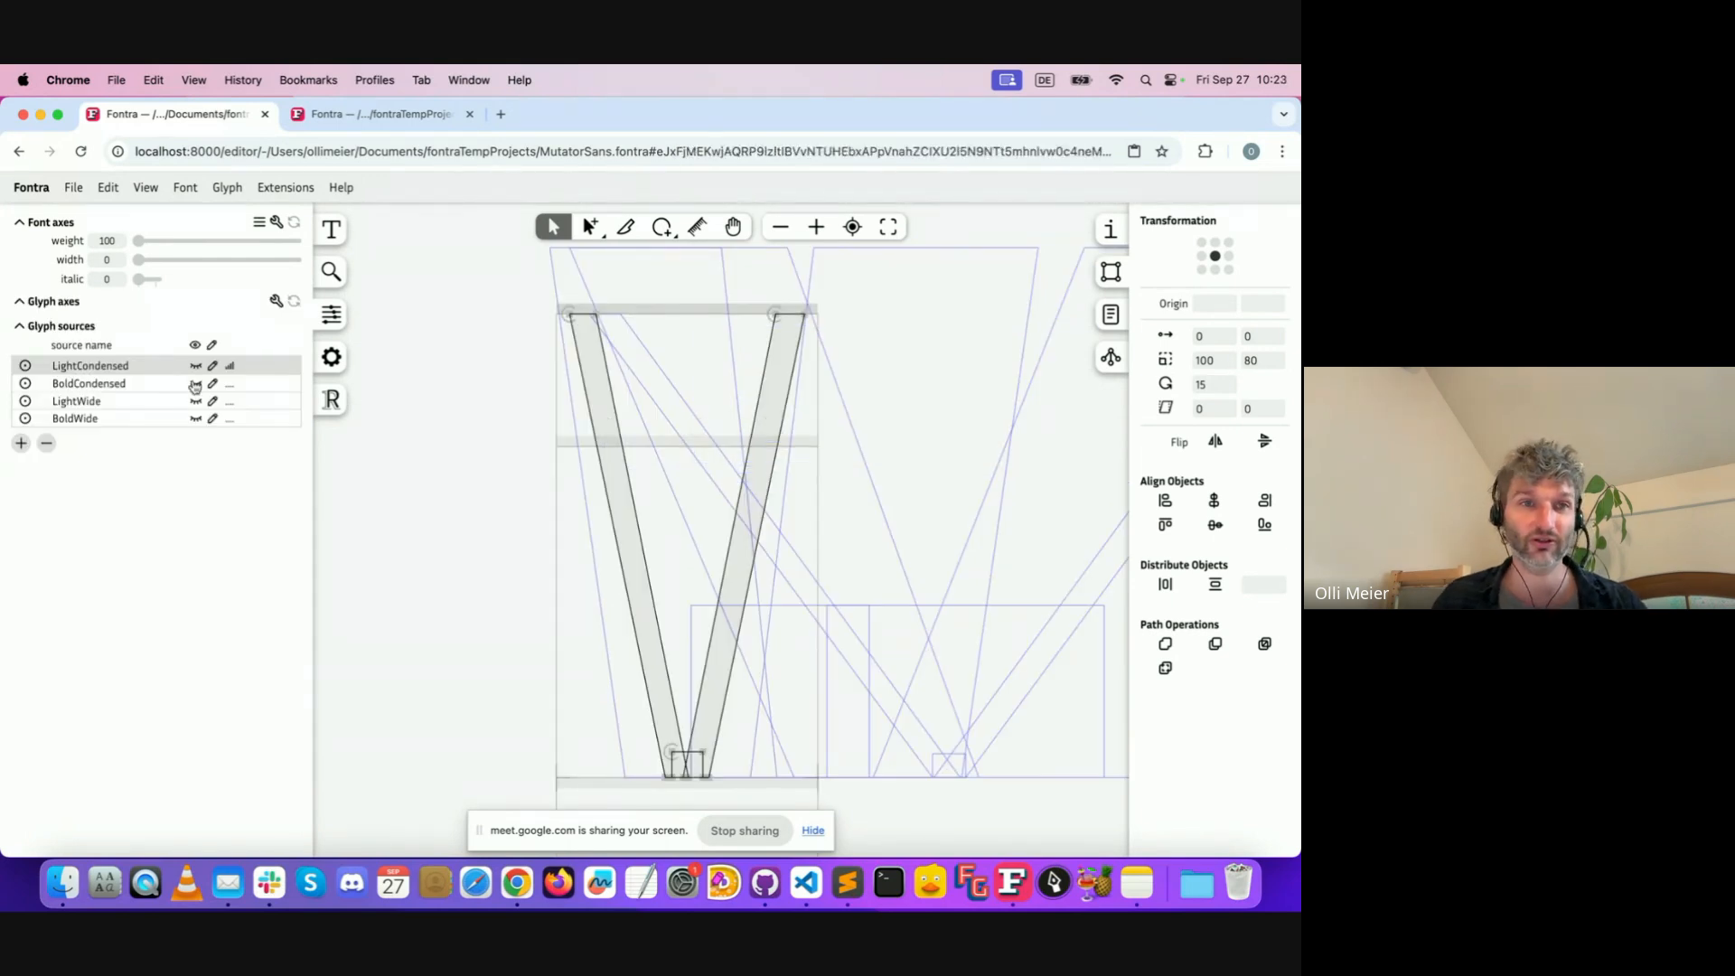
# Check the A in the BoldCondensed, LightWide and BoldWide sources, return to LightCondensed, and undo the crossbar deletion and the flip
pyautogui.click(164, 386)
pyautogui.click(155, 403)
pyautogui.click(149, 420)
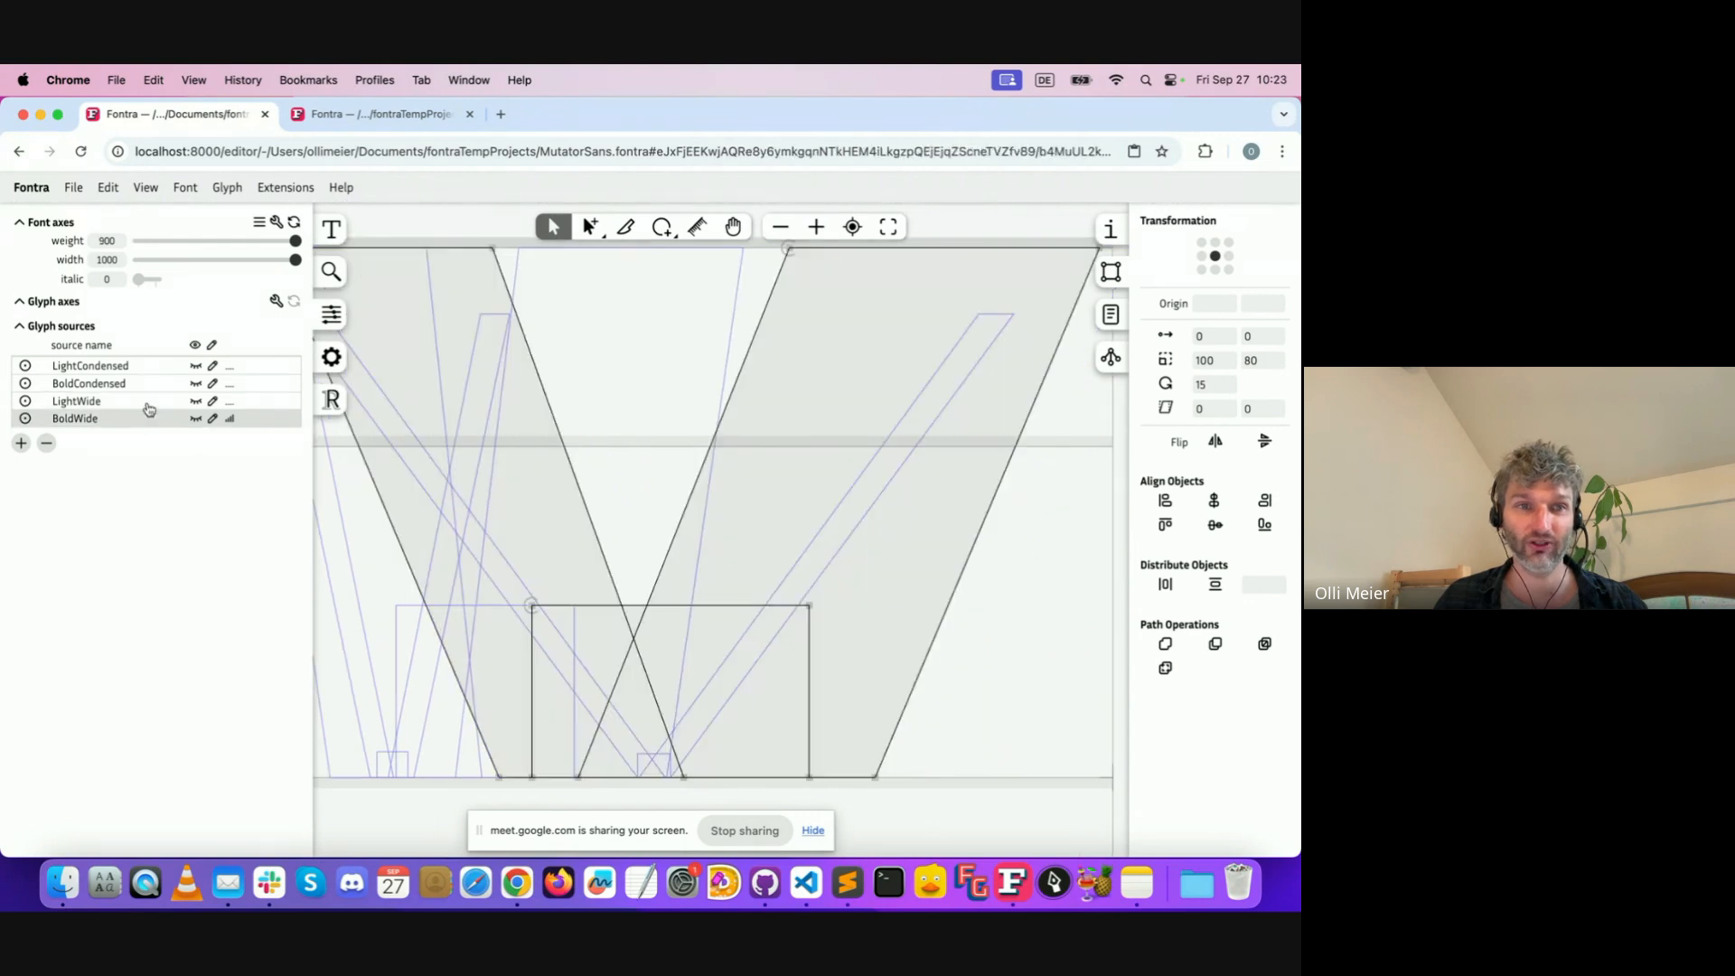
pyautogui.click(153, 371)
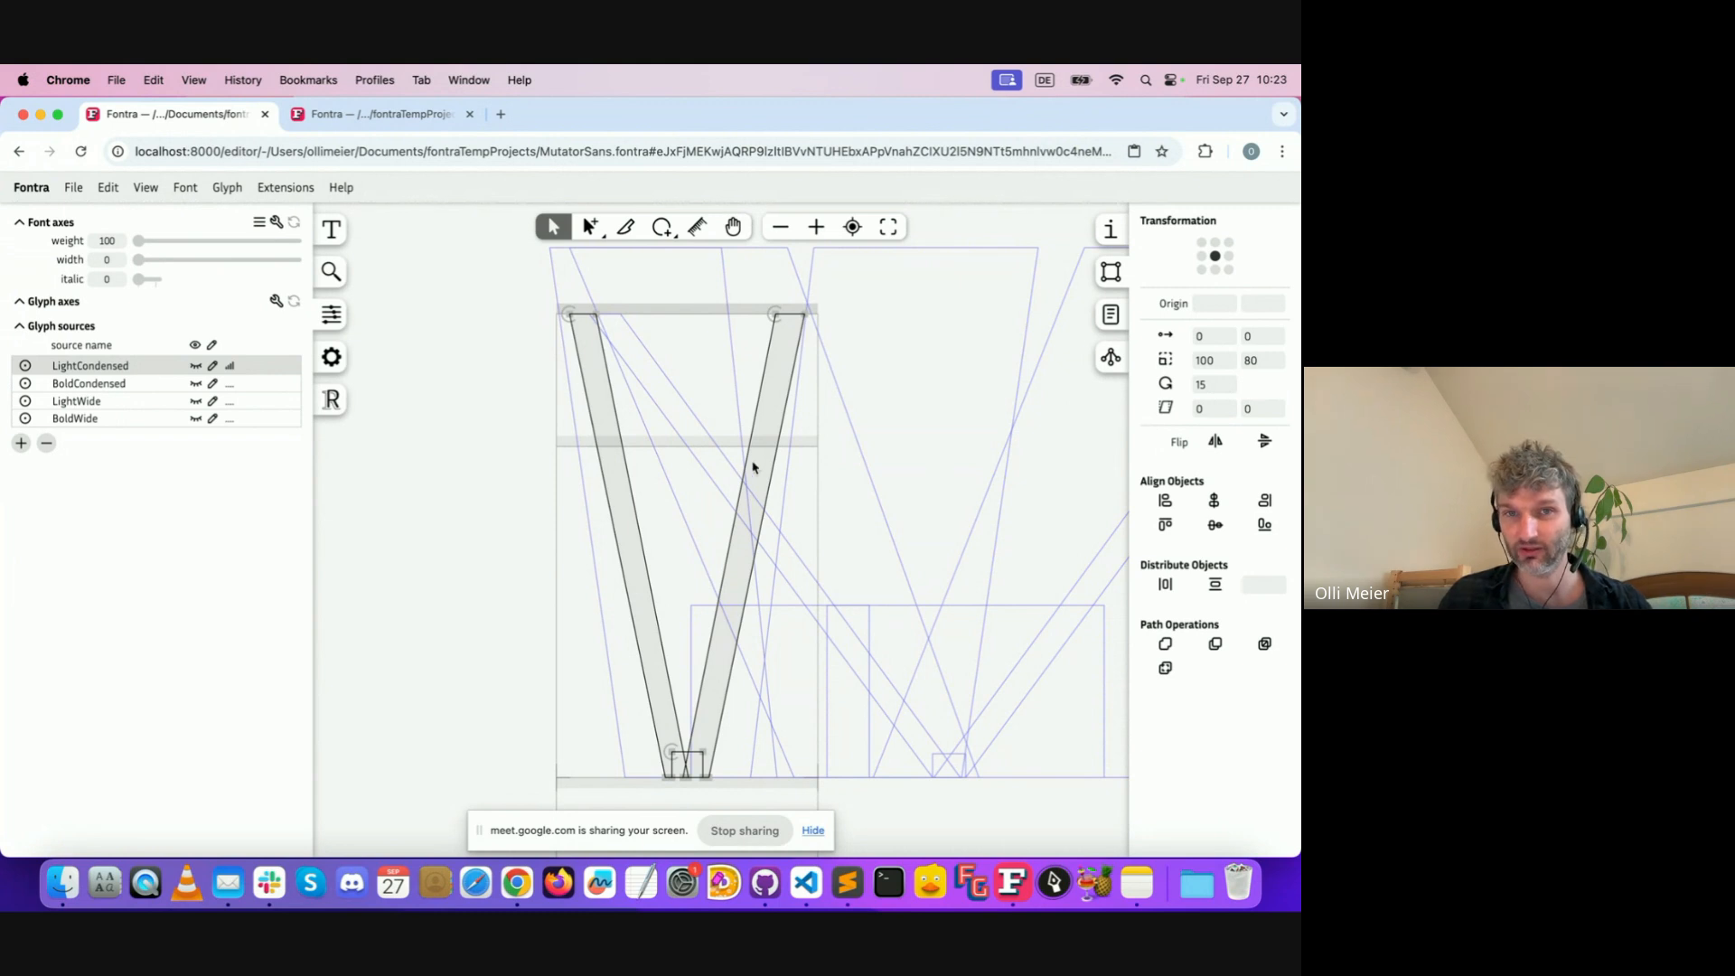
pyautogui.press('super+z')
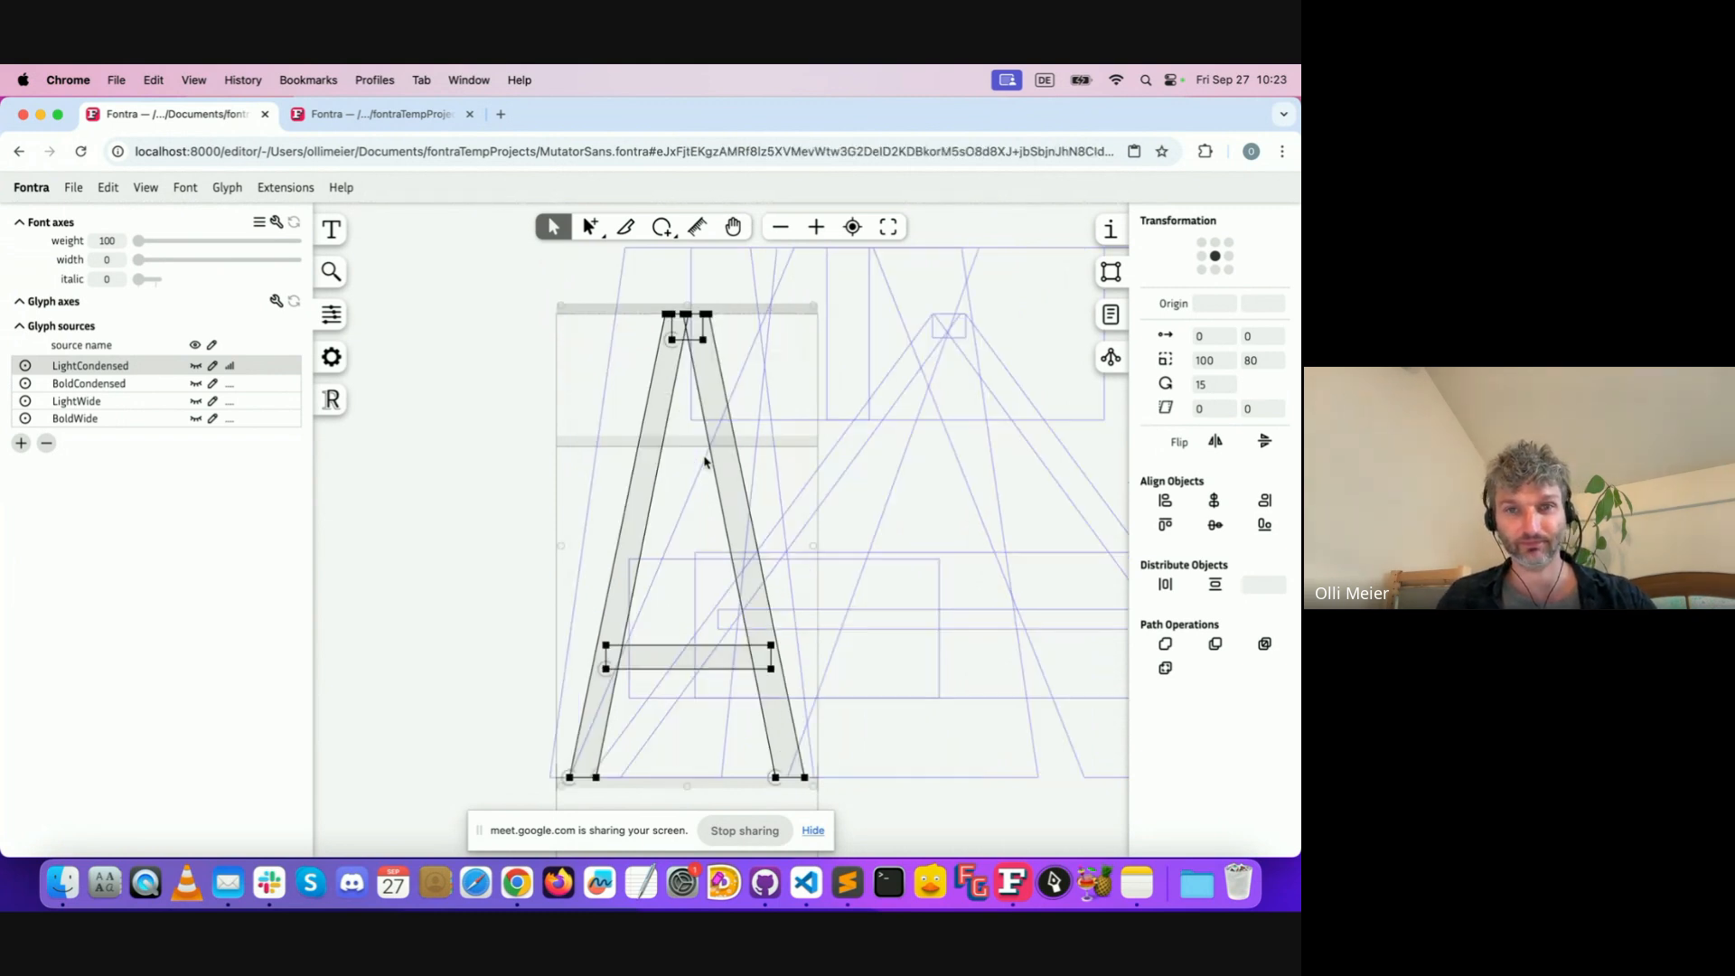
# Replace the sample text with /demo and delete both existing contours from the demo glyph
pyautogui.click(331, 229)
pyautogui.write('/demo')
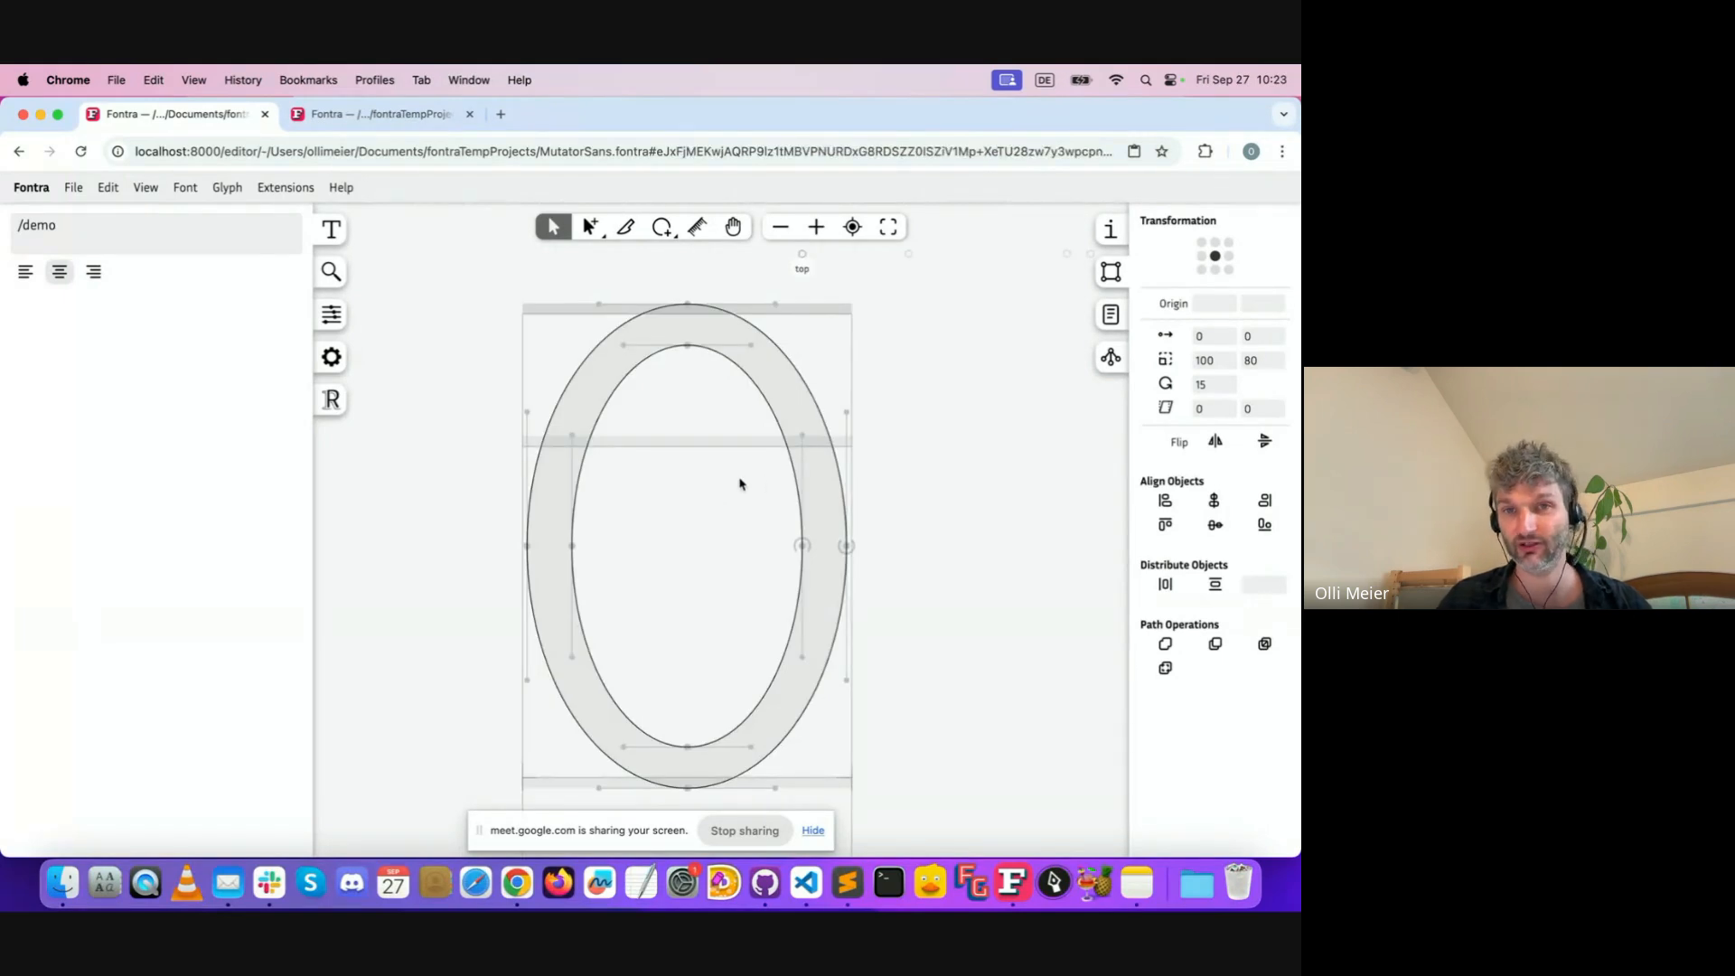
pyautogui.press('super+a')
pyautogui.press('BackSpace')
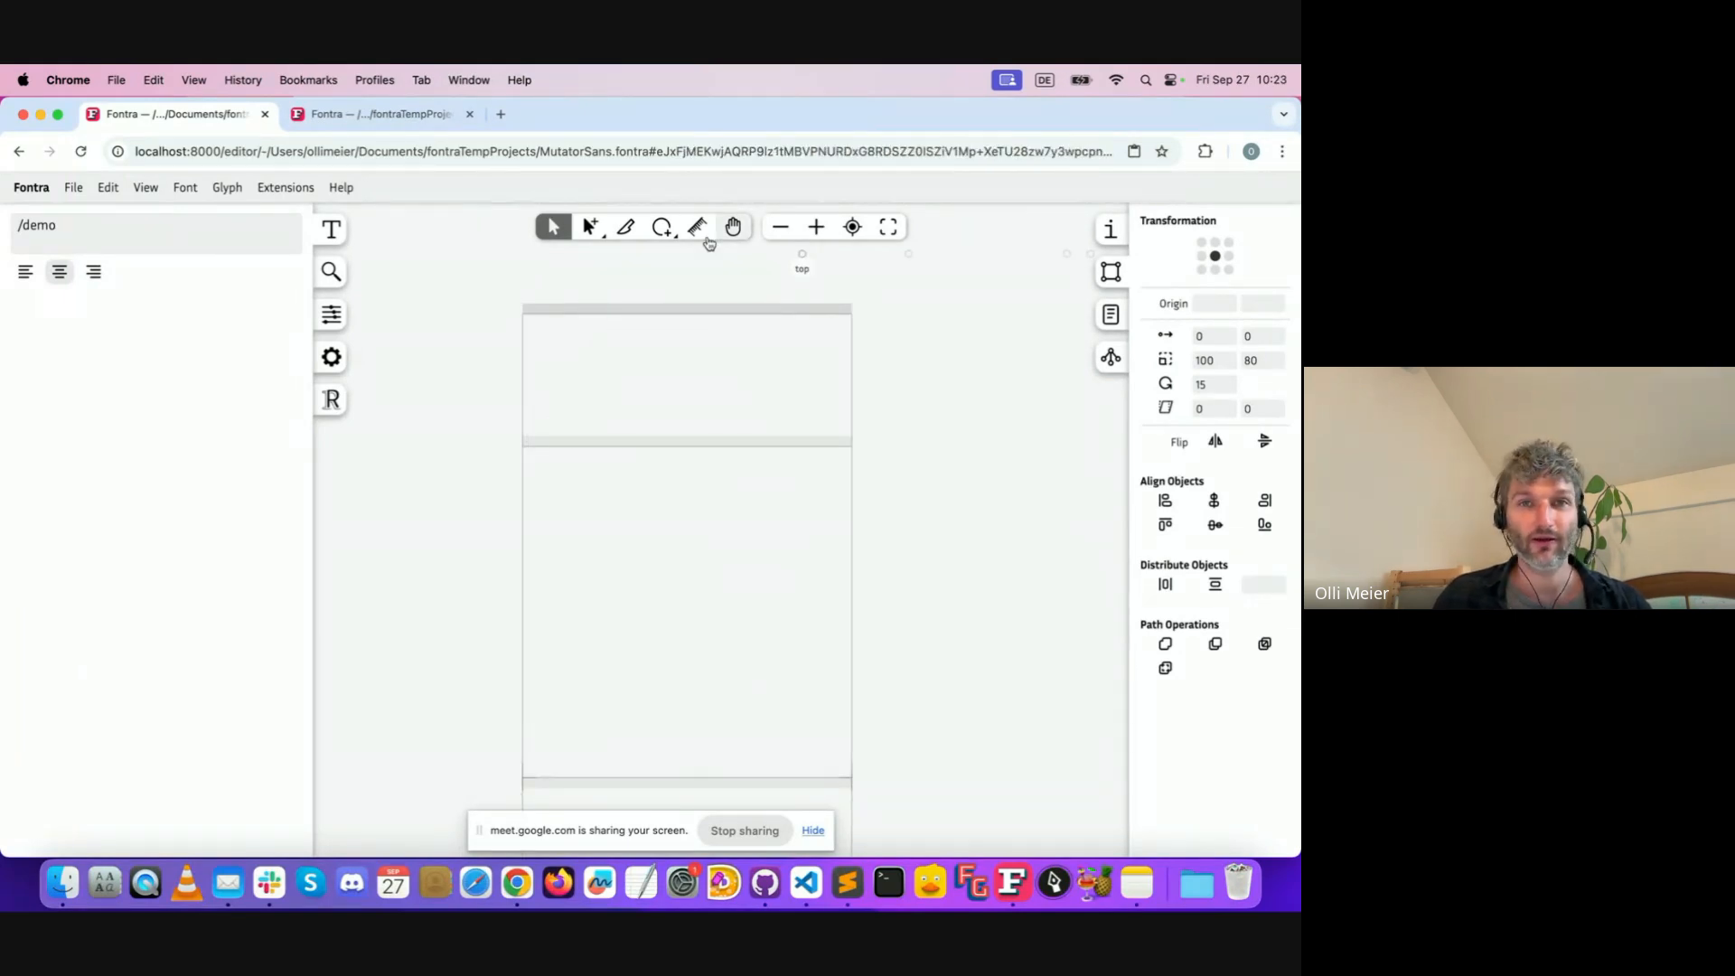
# Draw three ellipses of different sizes side by side below the x-height line with the ellipse shape tool
pyautogui.click(661, 227)
pyautogui.moveTo(534, 450)
pyautogui.mouseDown()
pyautogui.moveTo(552, 496)
pyautogui.moveTo(631, 533)
pyautogui.mouseUp()
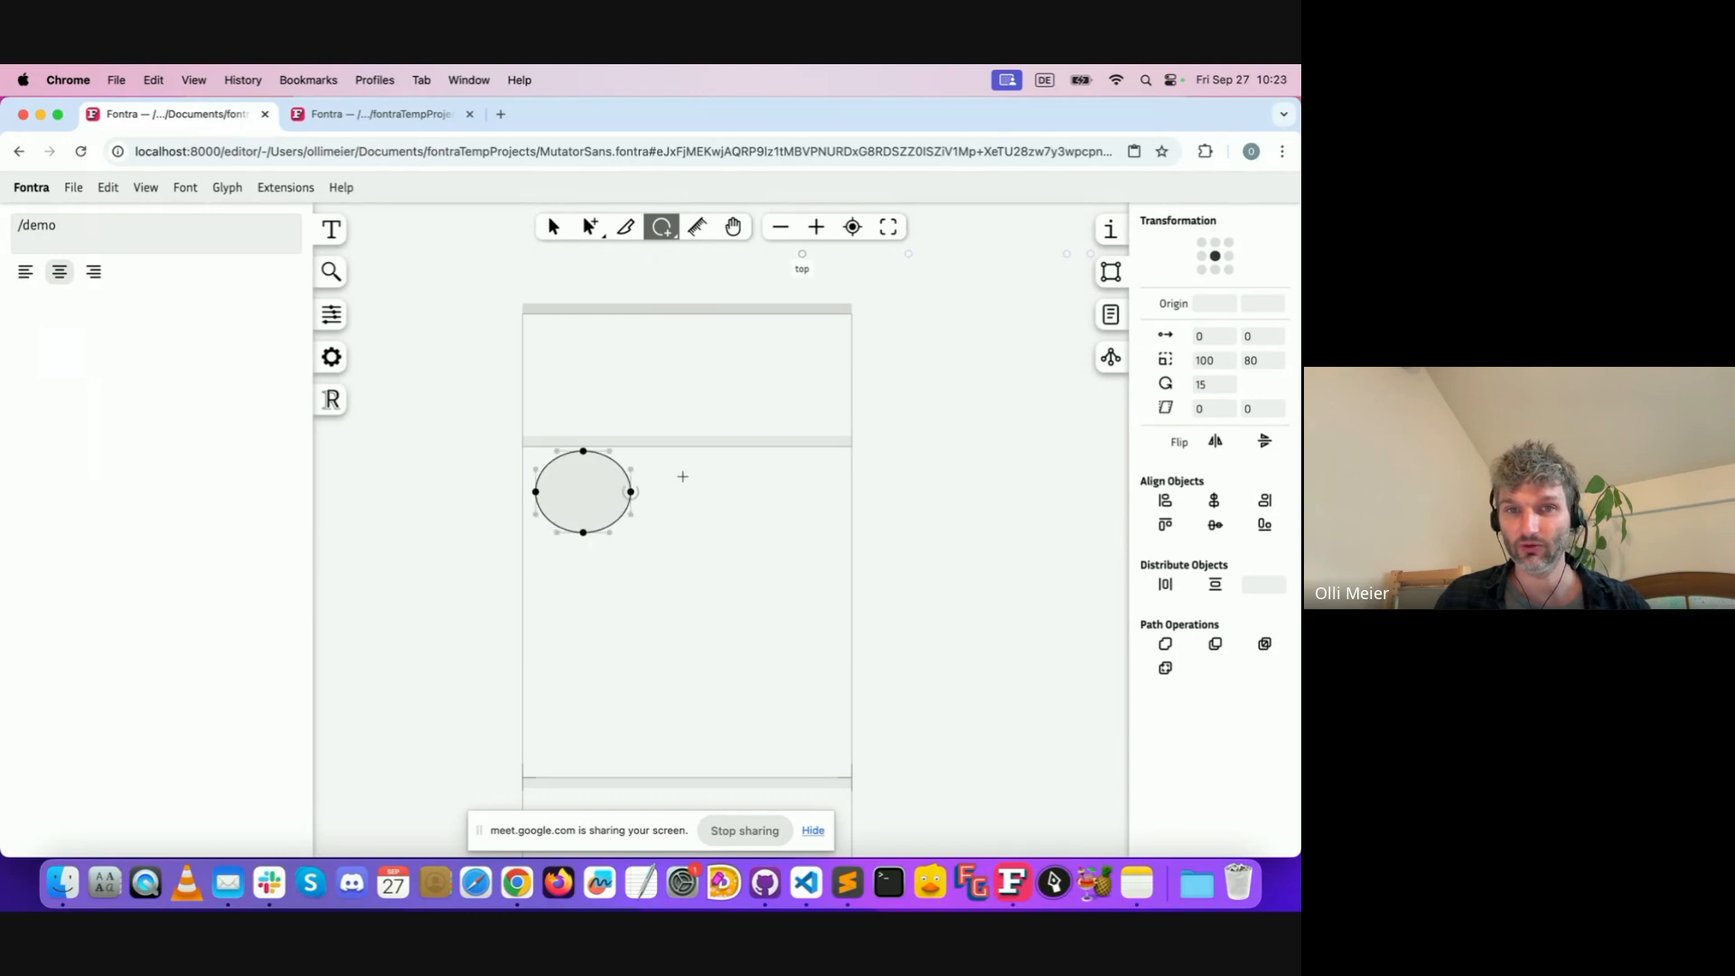
pyautogui.moveTo(657, 451); pyautogui.dragTo(780, 558)
pyautogui.moveTo(820, 450); pyautogui.dragTo(927, 589)
pyautogui.click(549, 227)
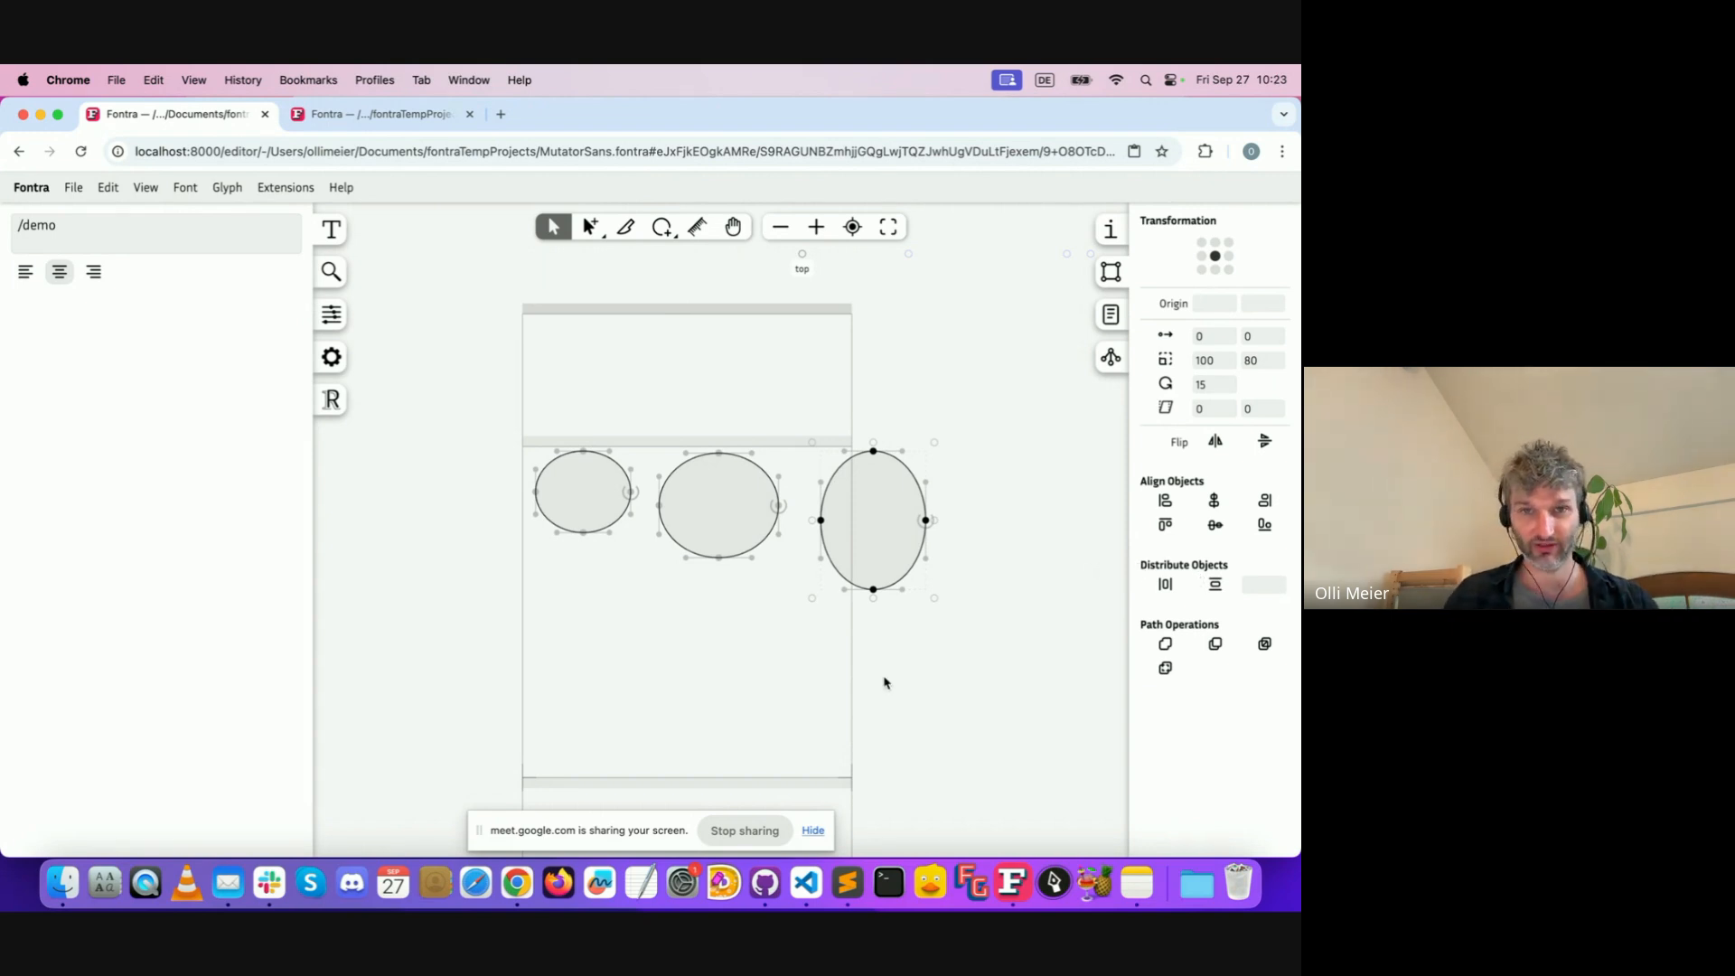
# Move the rightmost ellipse up and the middle ellipse down, and align all three by their vertical centres
pyautogui.click(845, 696)
pyautogui.doubleClick(844, 581)
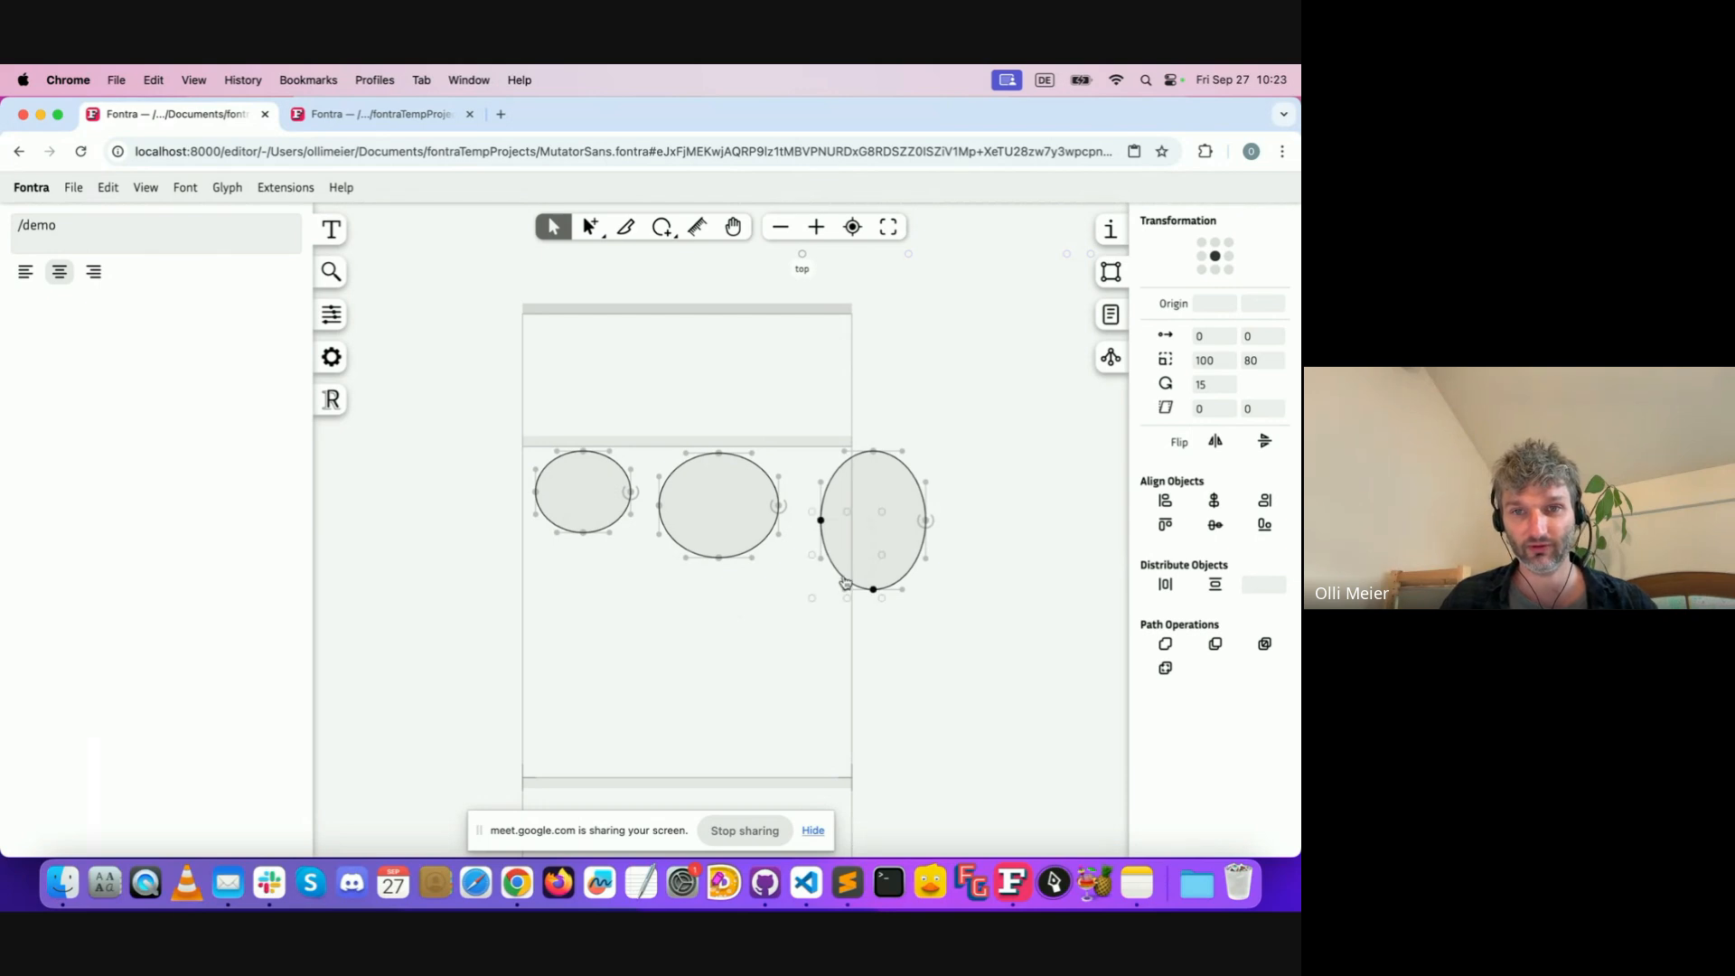
pyautogui.moveTo(843, 581); pyautogui.dragTo(901, 415)
pyautogui.doubleClick(759, 549)
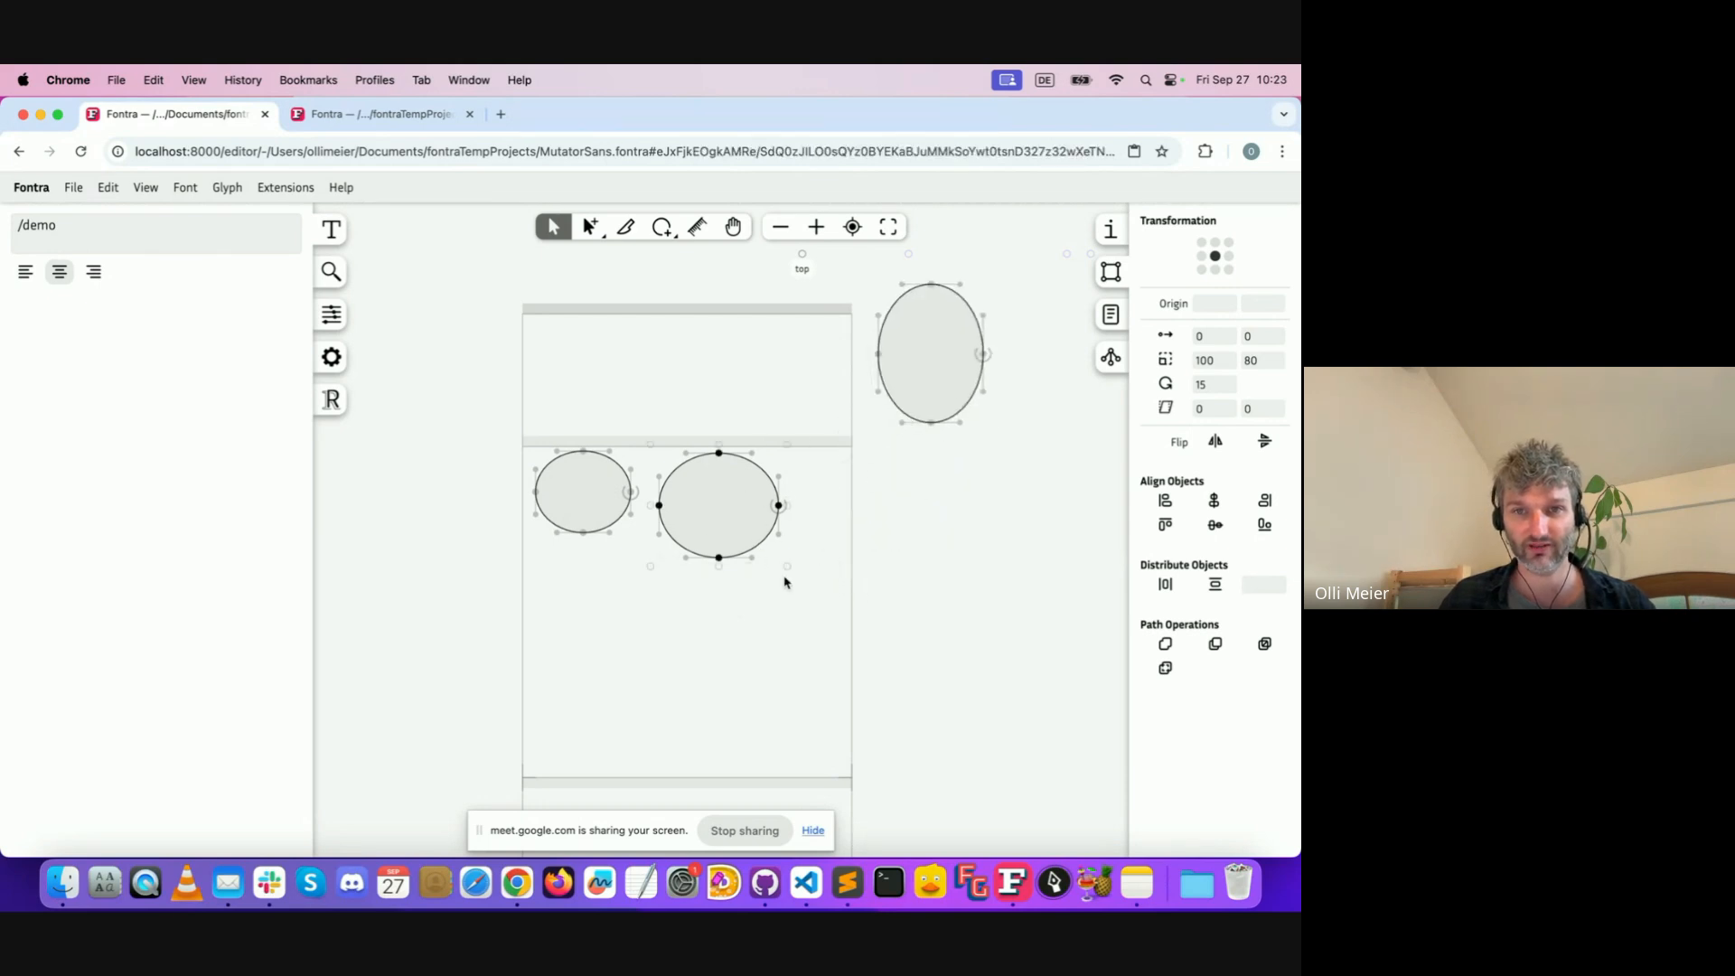
pyautogui.moveTo(763, 547); pyautogui.dragTo(805, 604)
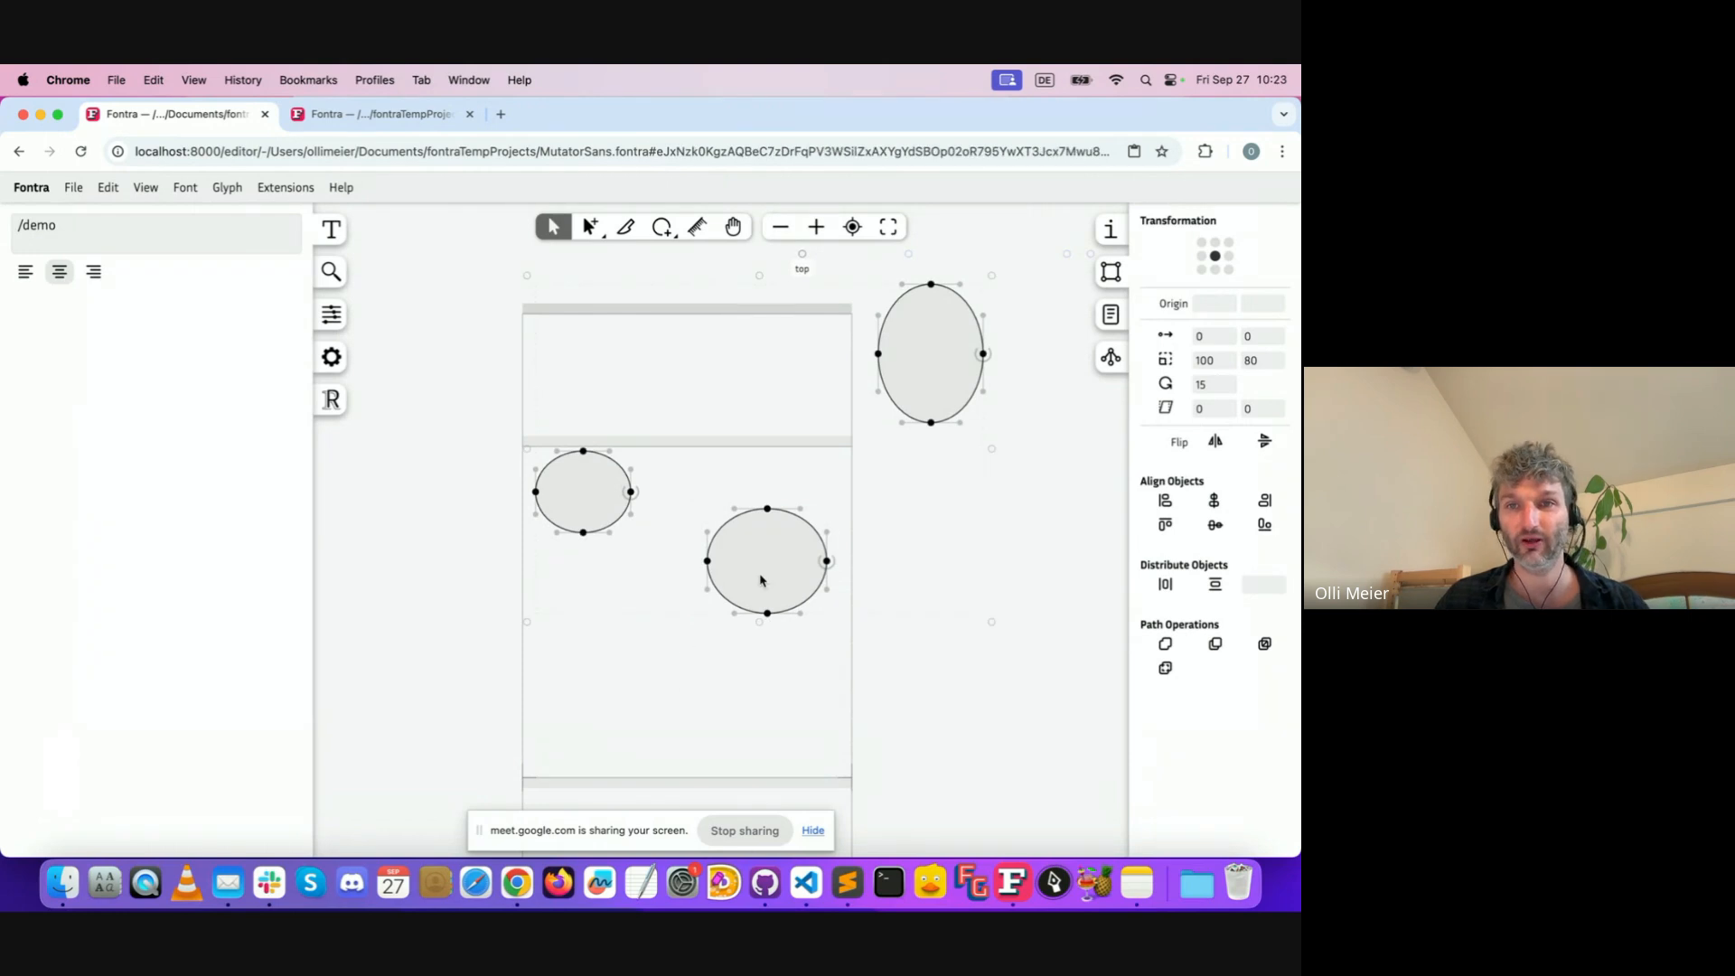
pyautogui.click(1215, 524)
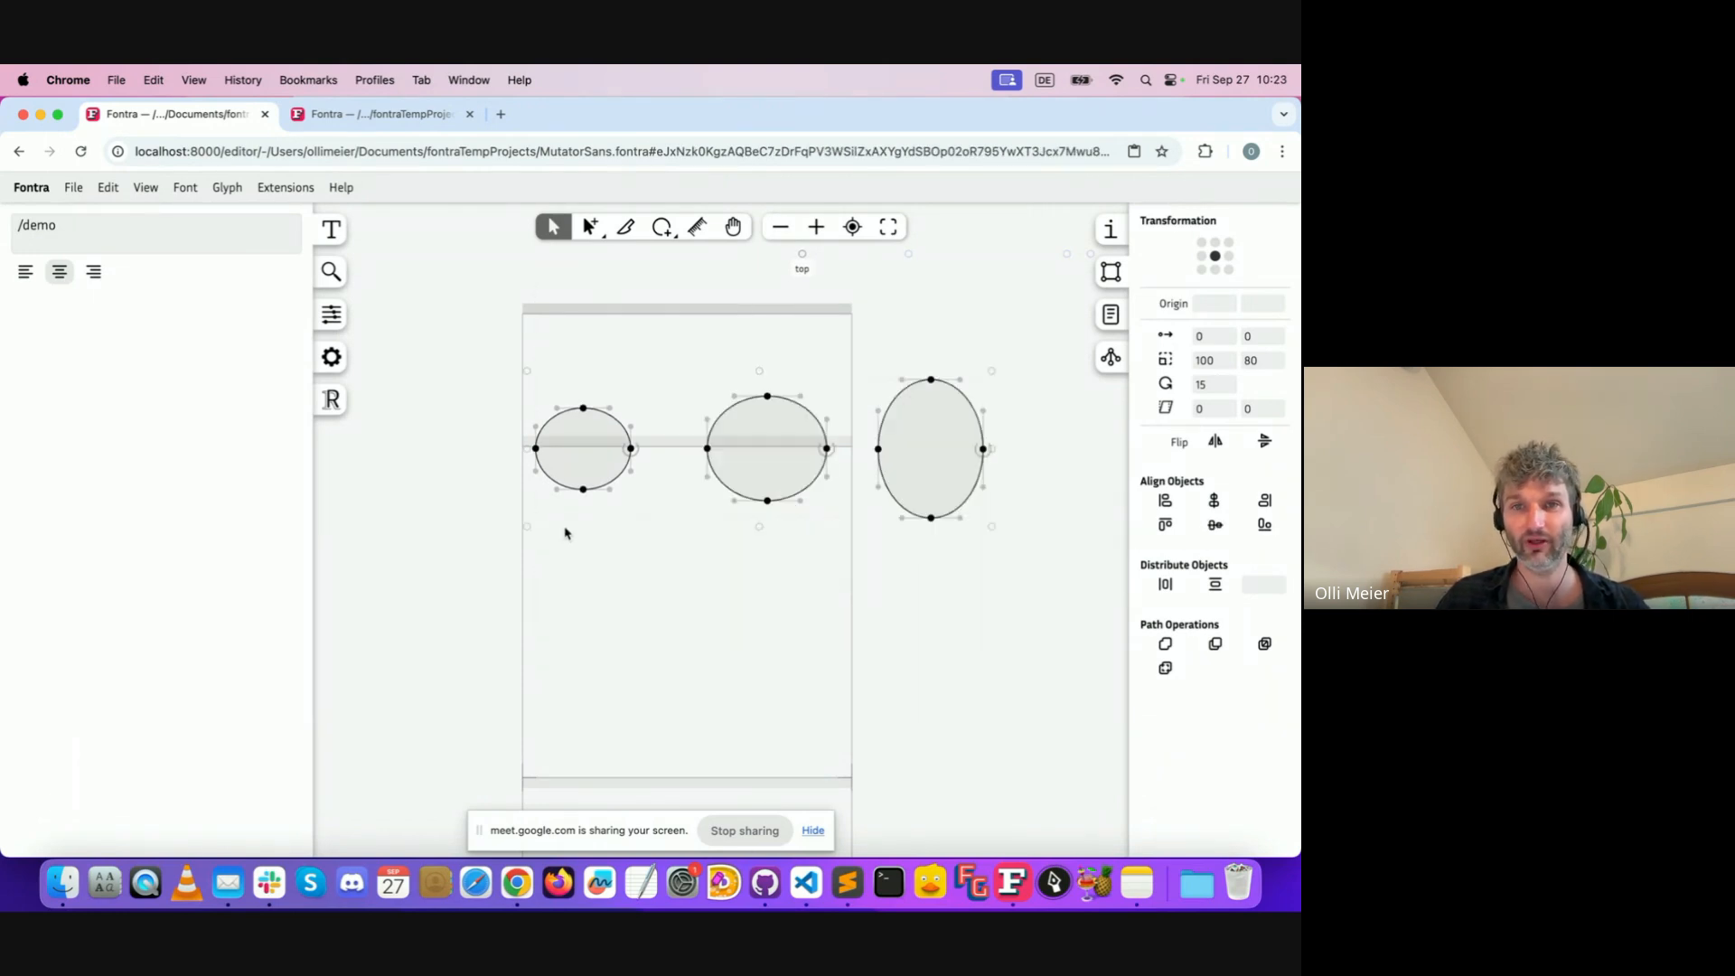
pyautogui.click(748, 548)
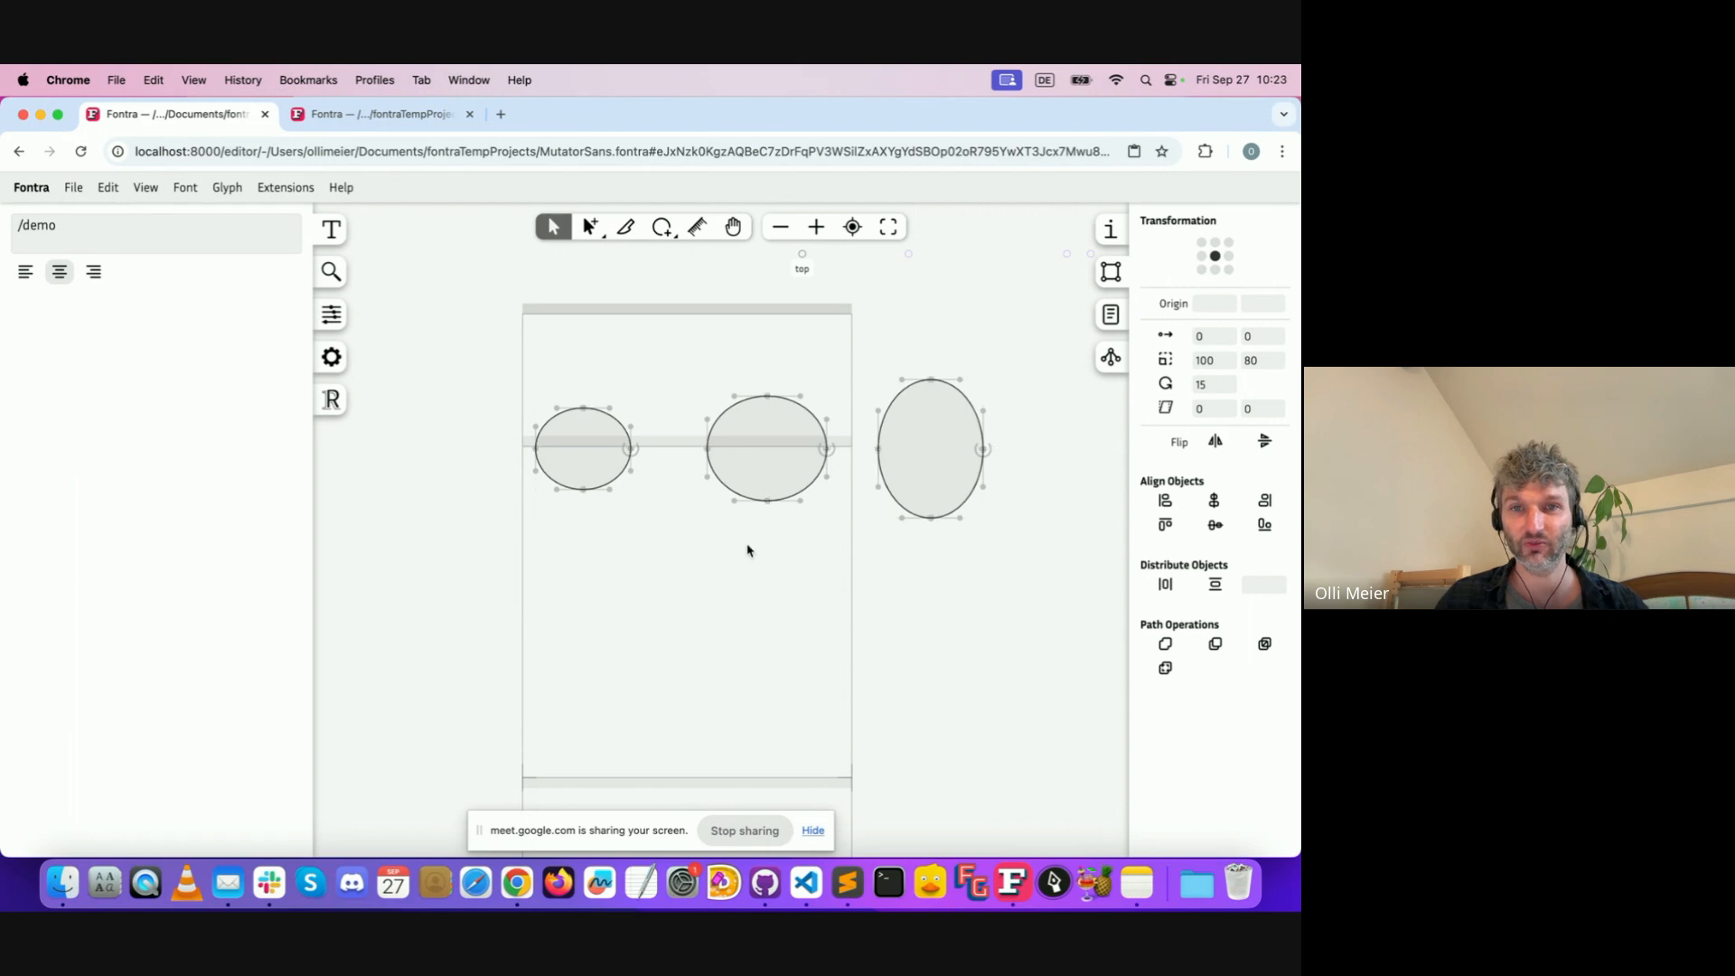
# Select the whole middle ellipse and nudge it right in five large increments towards the tall ellipse
pyautogui.doubleClick(803, 492)
pyautogui.click(807, 494)
pyautogui.doubleClick(802, 491)
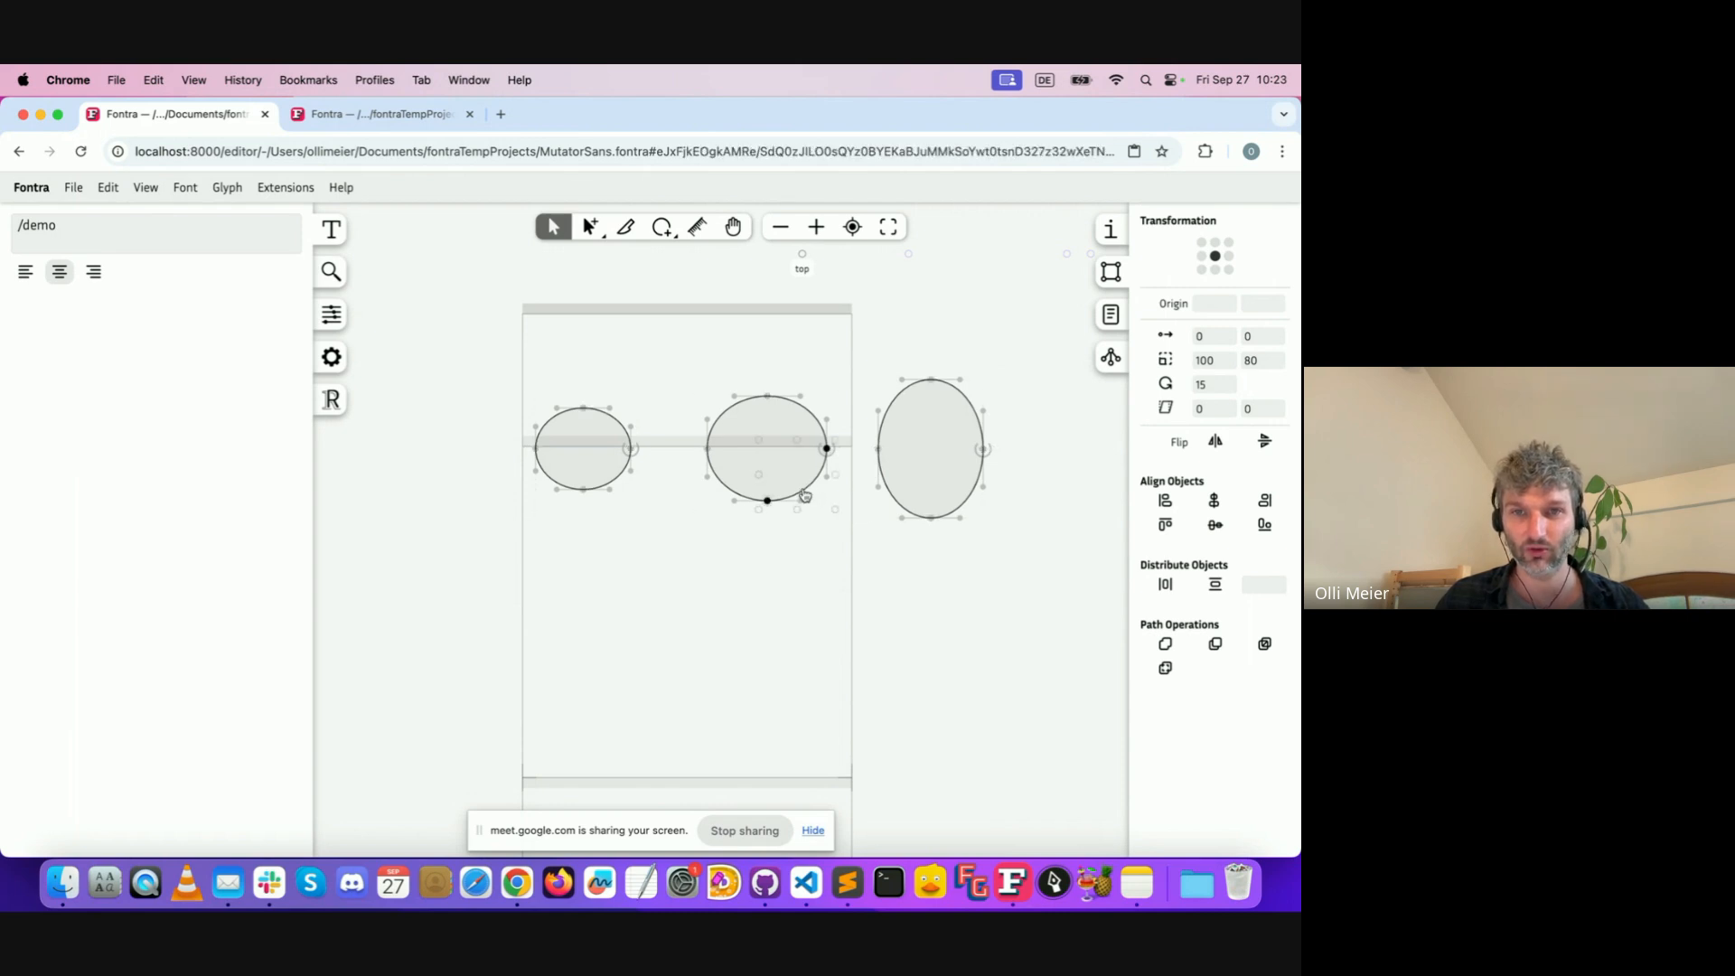
pyautogui.click(809, 492)
pyautogui.doubleClick(797, 491)
pyautogui.doubleClick(799, 491)
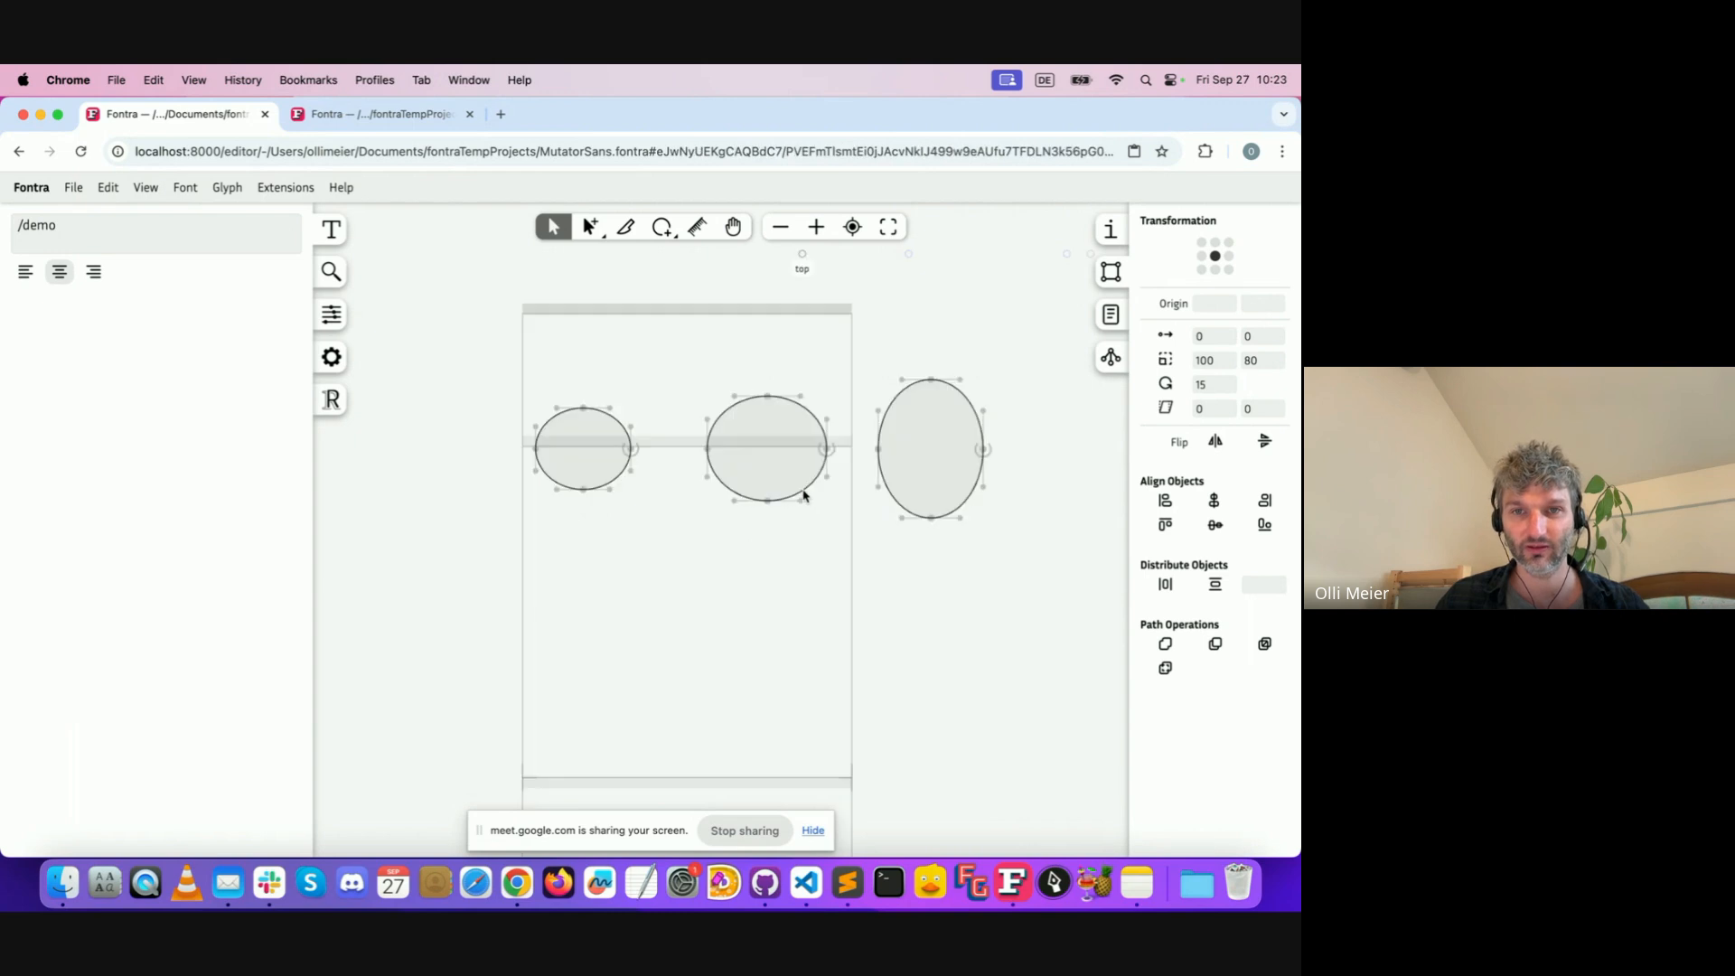
pyautogui.doubleClick(807, 489)
pyautogui.hotkey('shift', 'Right')
pyautogui.hotkey('shift', 'Right')
pyautogui.hotkey('shift', 'Right')
pyautogui.hotkey('shift', 'Right')
pyautogui.hotkey('shift', 'Right')
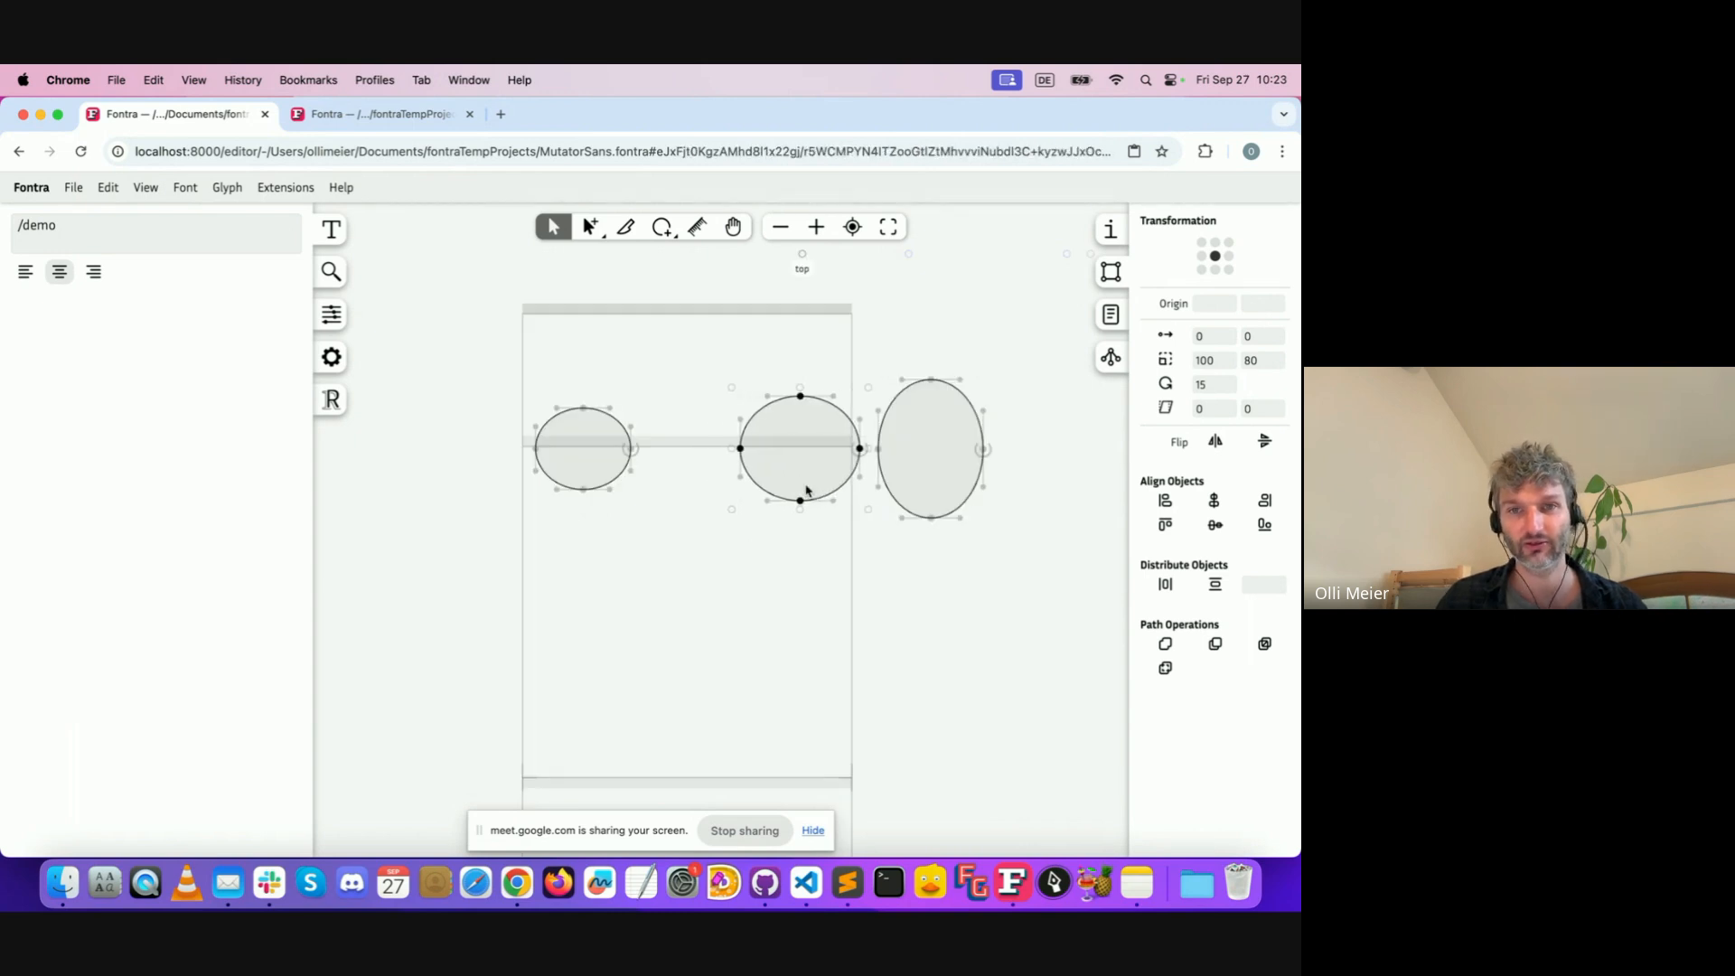
# Distribute the three ellipses horizontally with equal spacing, and again with a fixed distance of 10
pyautogui.moveTo(493, 318); pyautogui.dragTo(994, 579)
pyautogui.click(1165, 585)
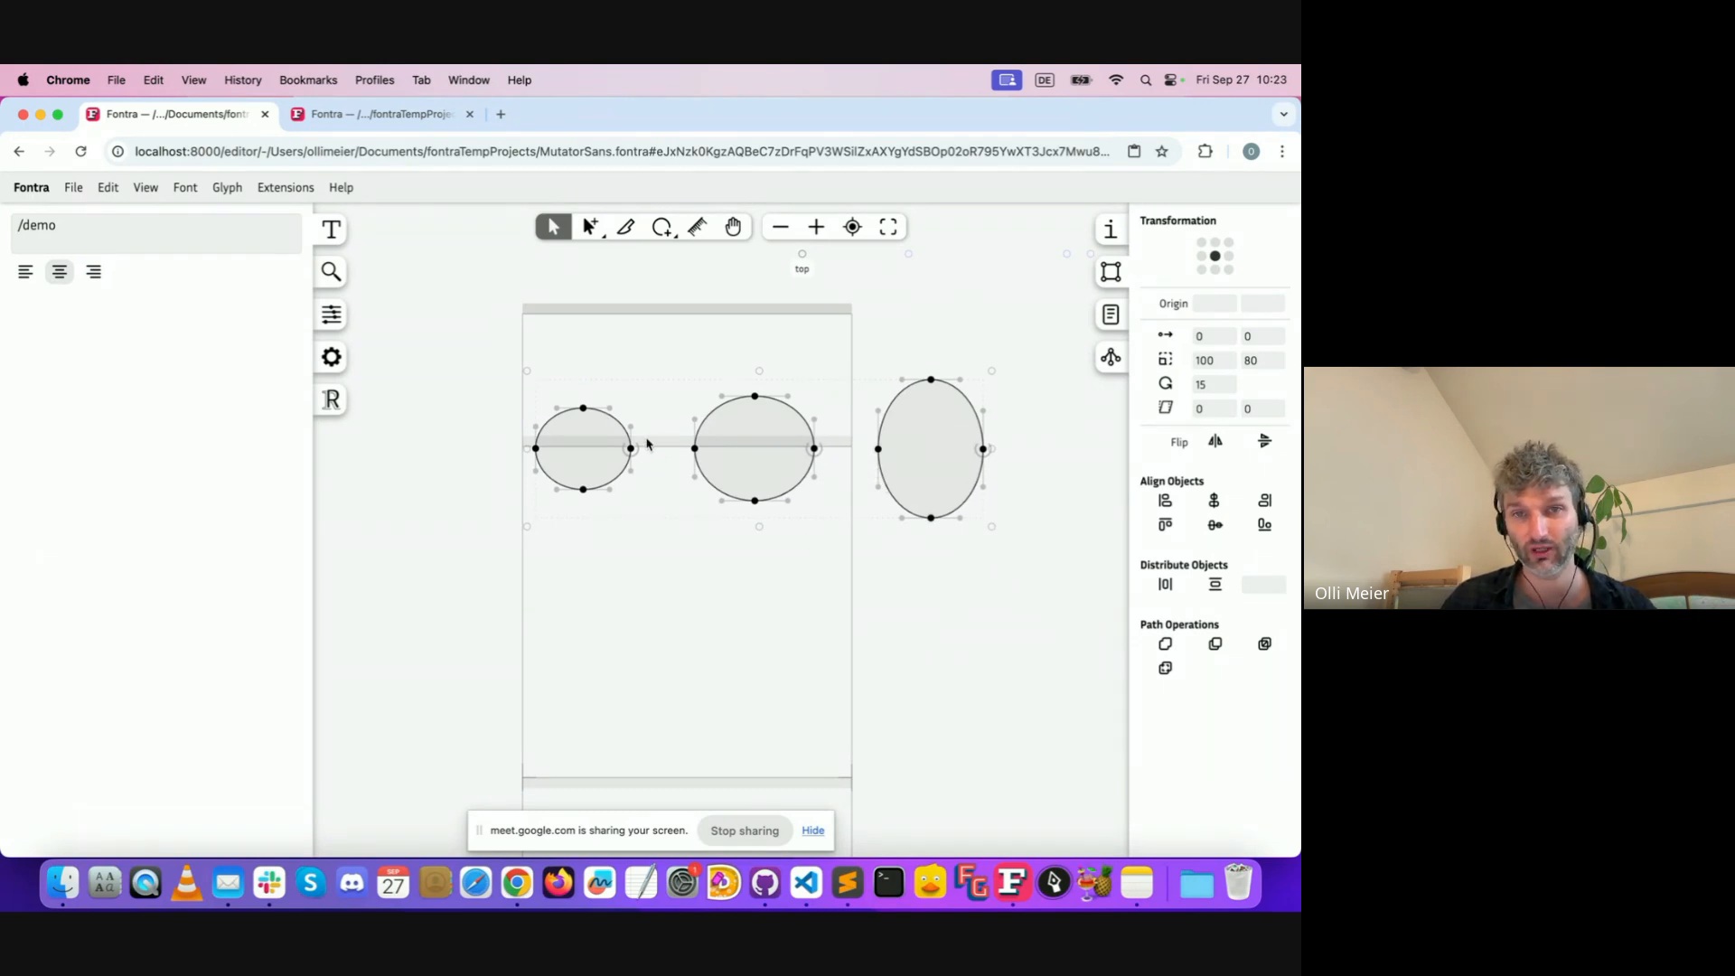
pyautogui.hscroll(-1, 652, 448)
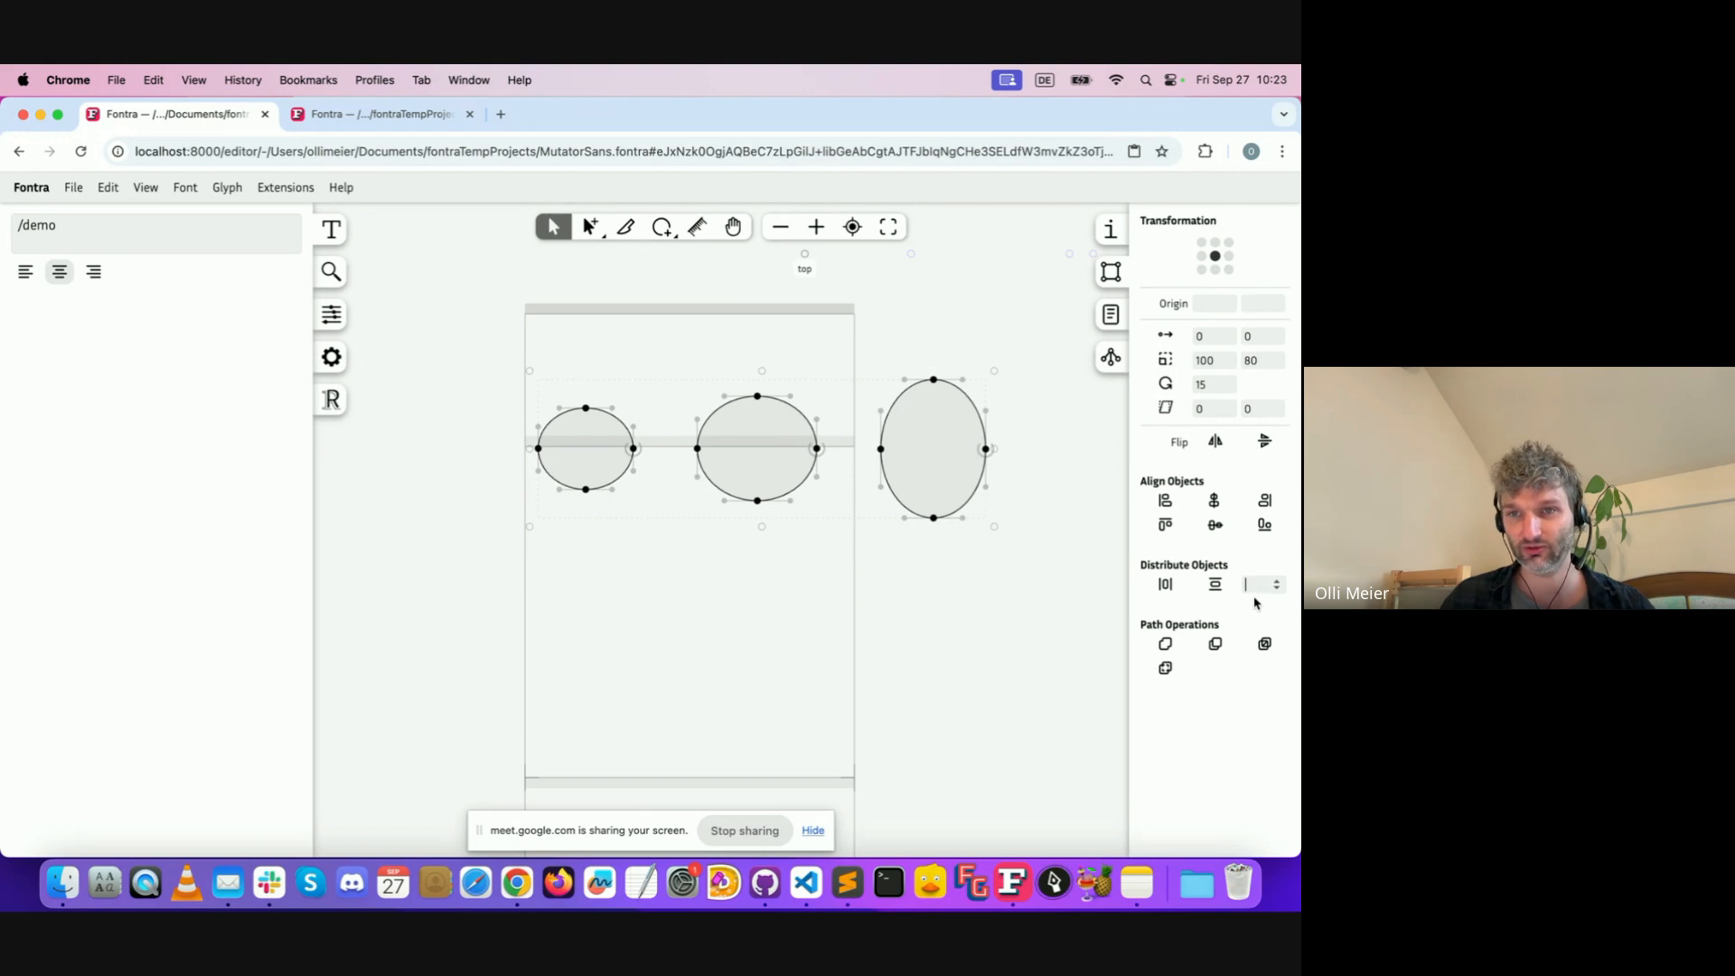
pyautogui.click(1252, 585)
pyautogui.write('10')
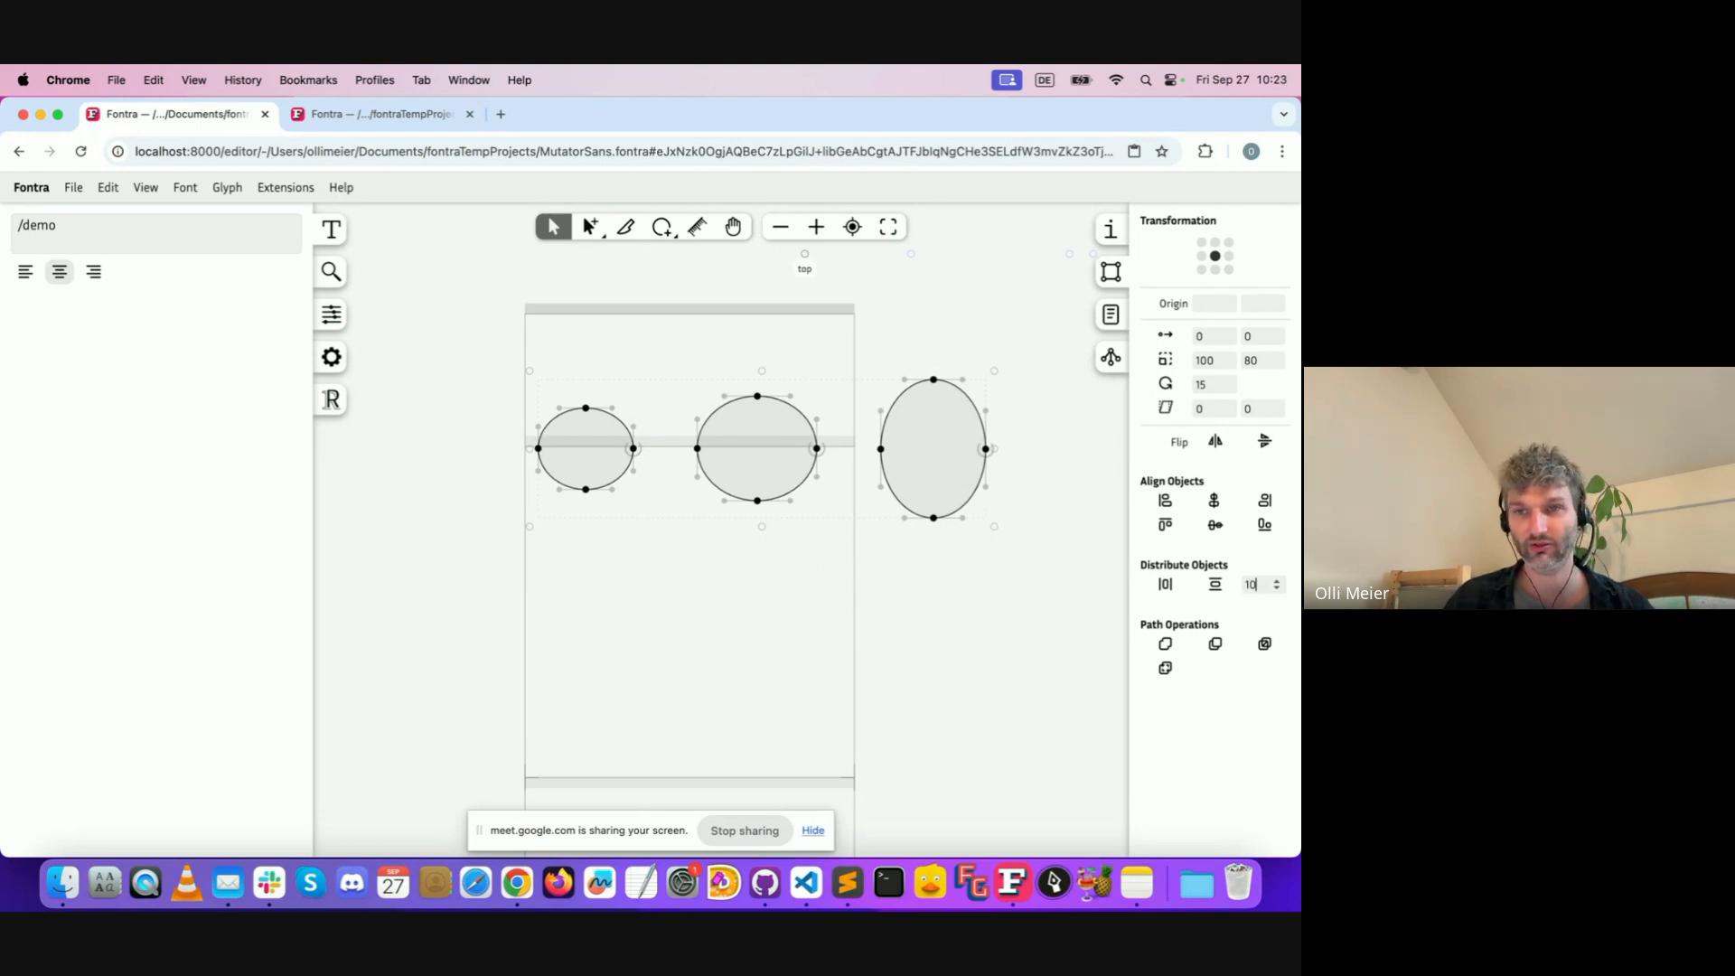
pyautogui.click(1166, 585)
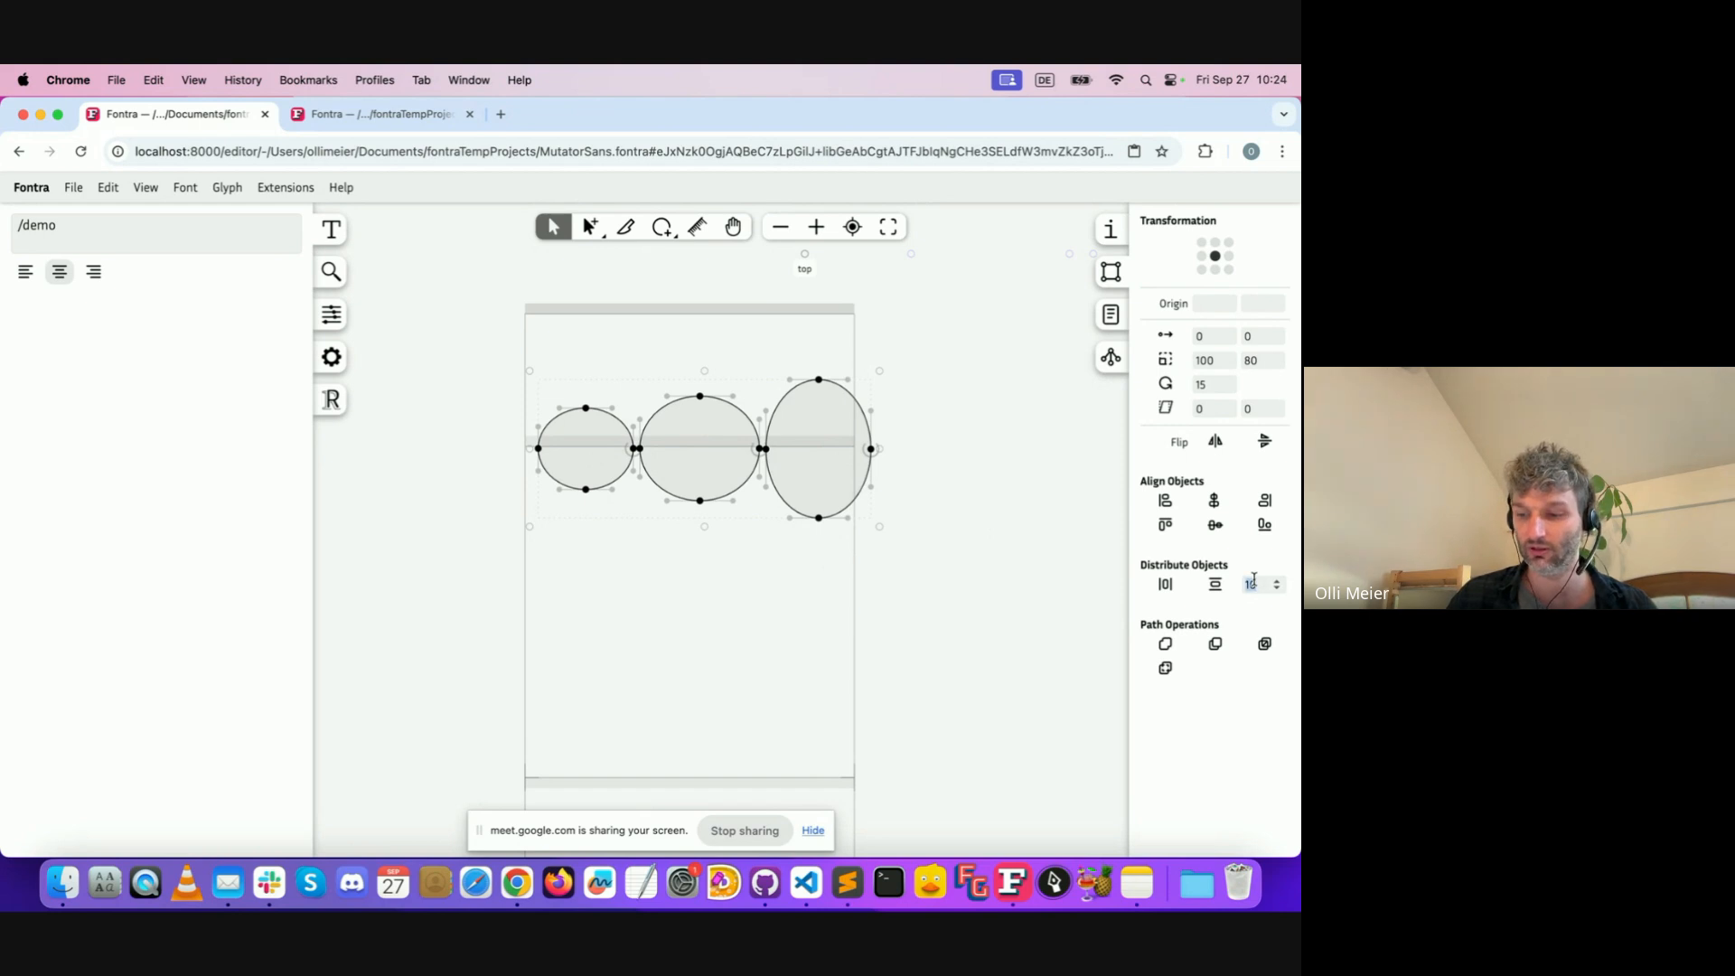
# Set the distribution distance to 0 and distribute the three ellipses horizontally so that they touch
pyautogui.write('0')
pyautogui.click(1166, 584)
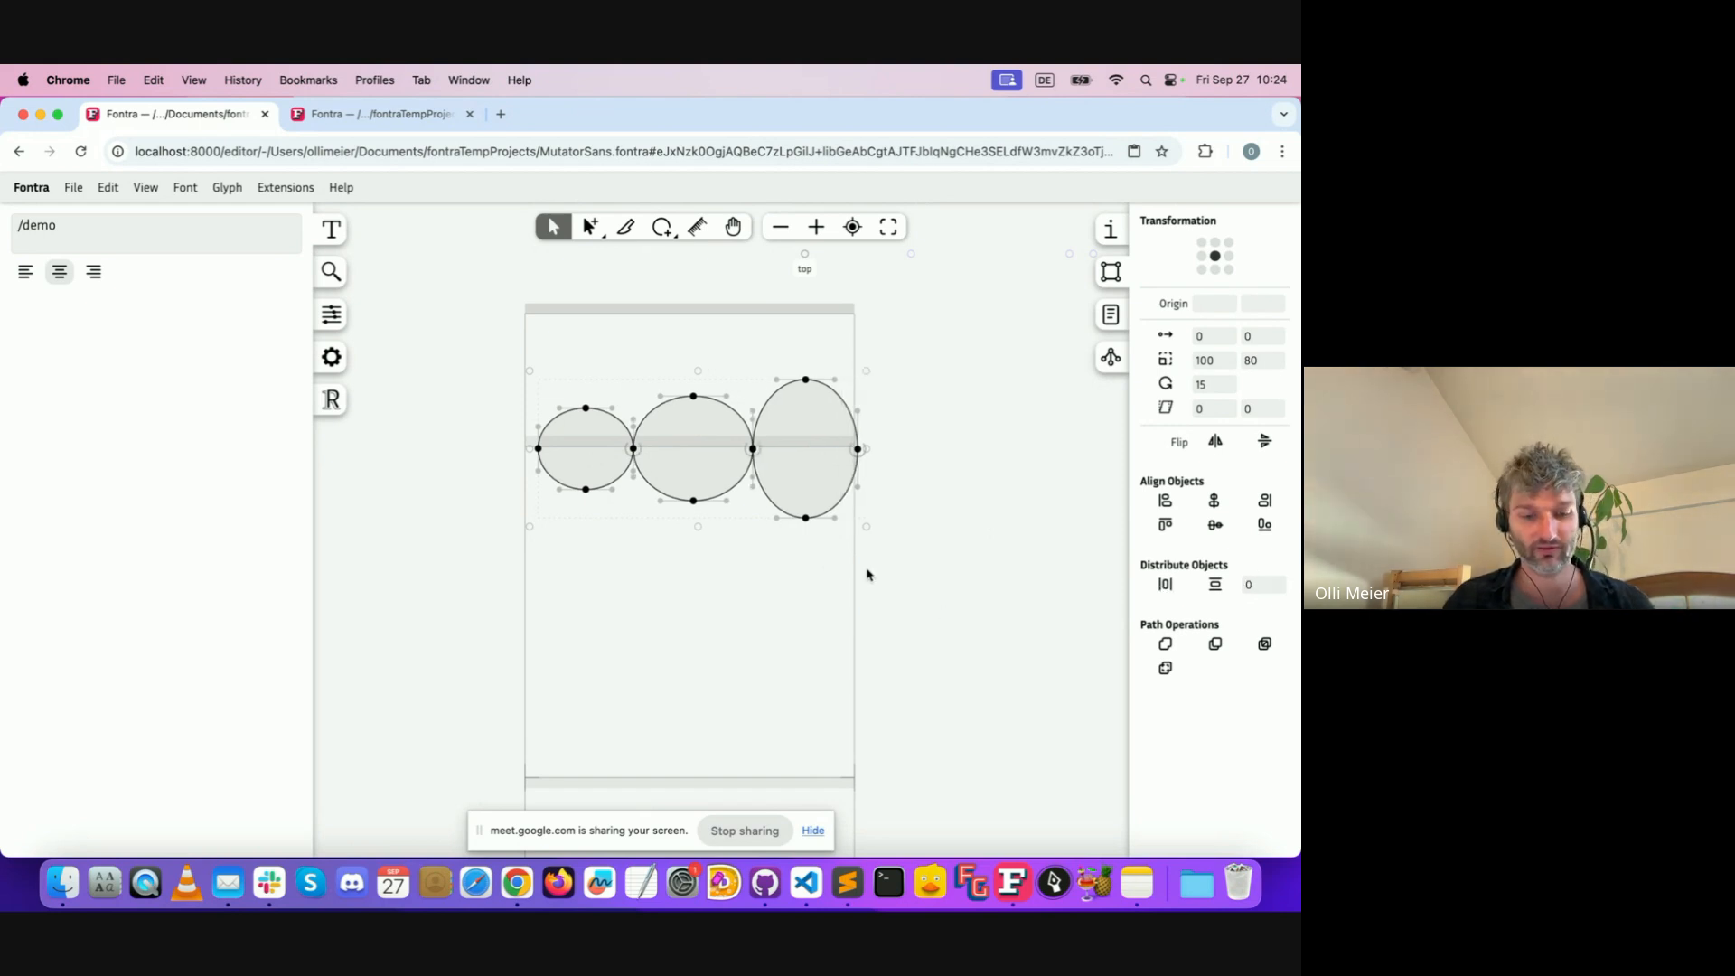
pyautogui.click(828, 609)
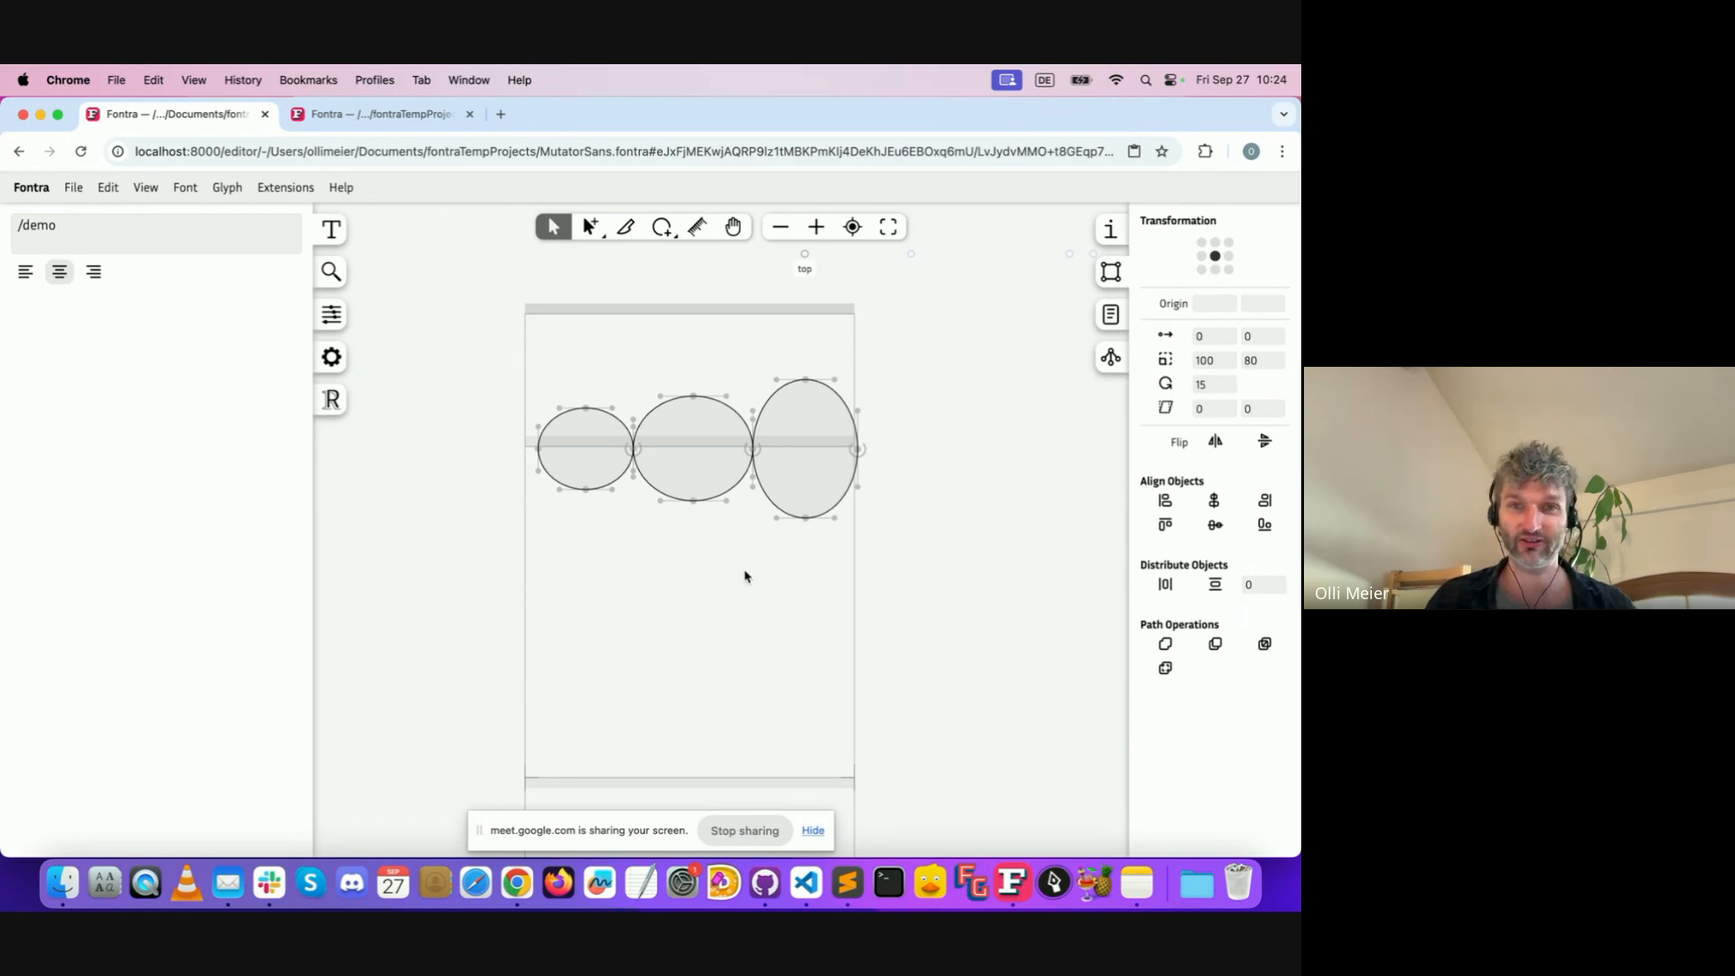
# Delete the three ellipses and draw a small circle centred on the glyph's left sidebearing line
pyautogui.press('BackSpace')
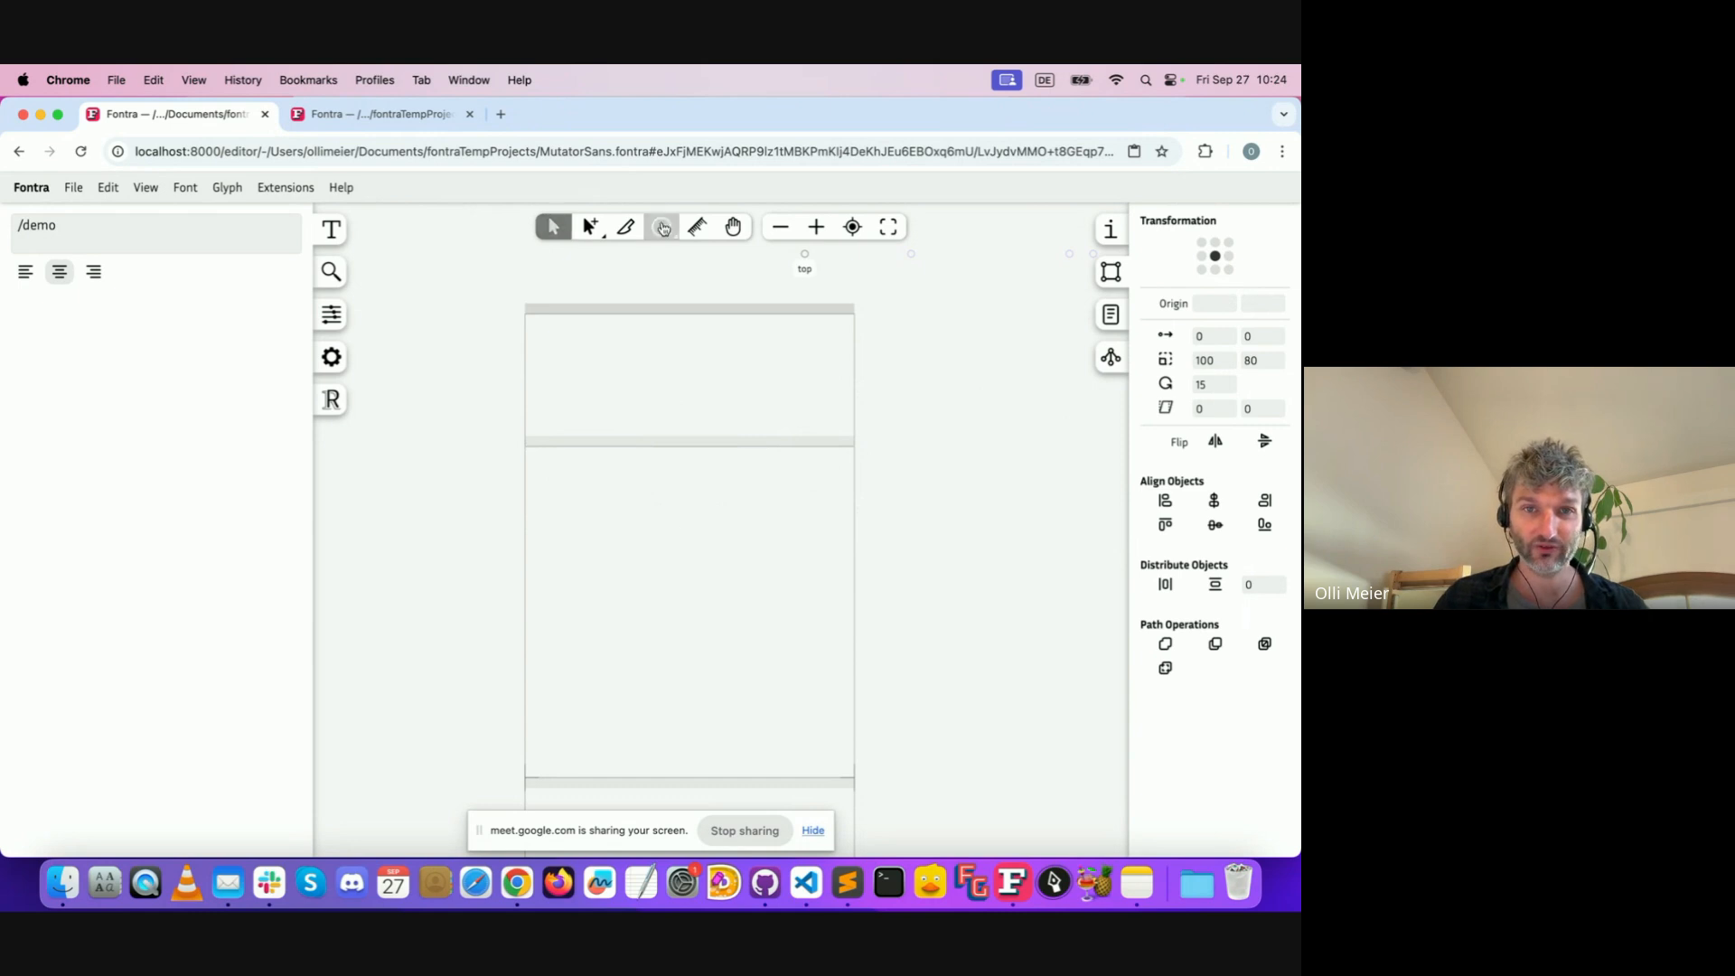
pyautogui.click(663, 228)
pyautogui.moveTo(524, 527); pyautogui.dragTo(567, 568)
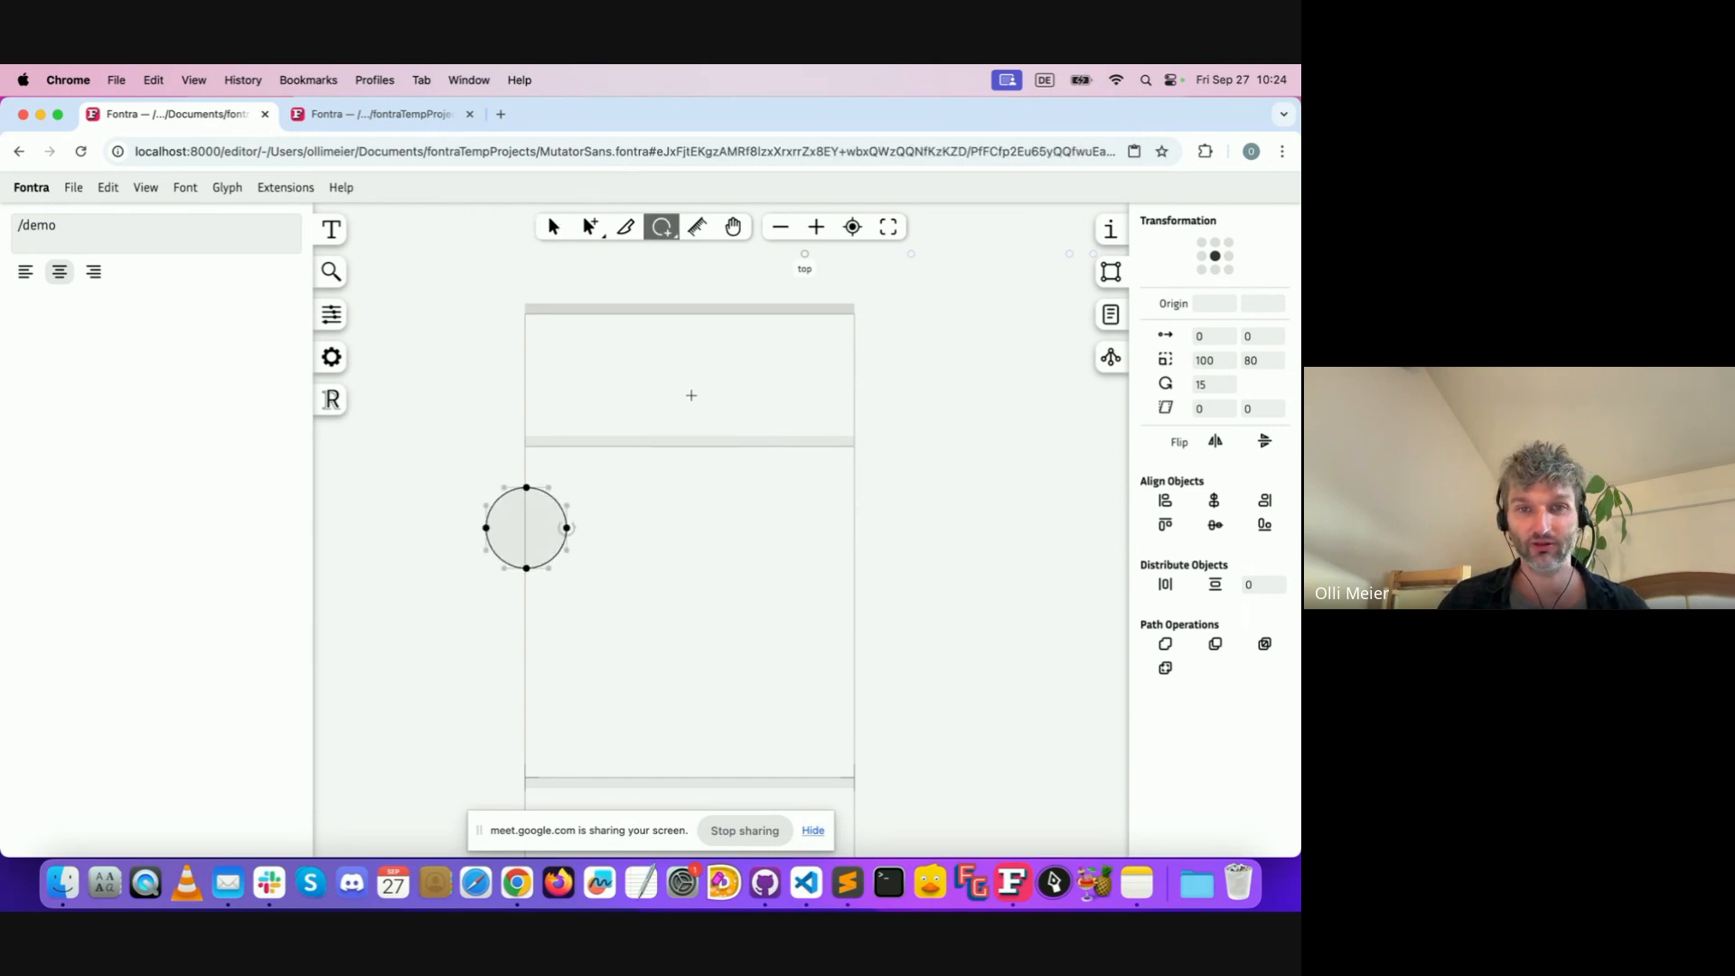
# Add a horizontal guideline to the glyph at x 250, y 250 with angle 0
pyautogui.click(554, 227)
pyautogui.rightClick(694, 583)
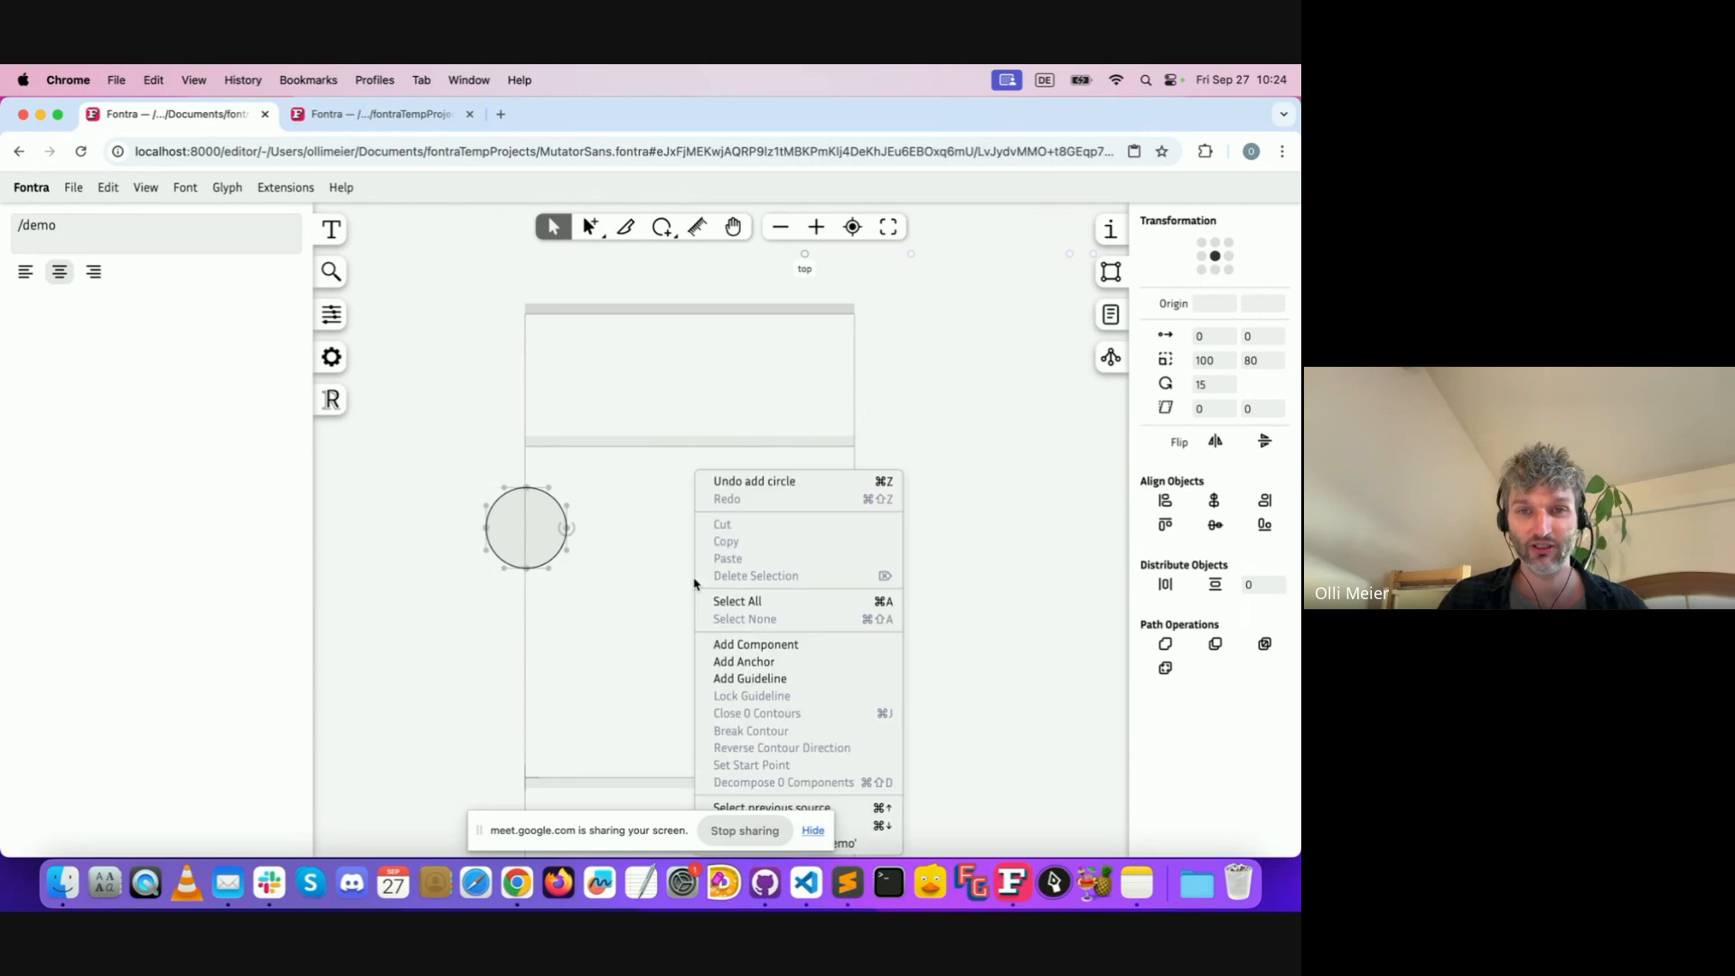
pyautogui.click(767, 679)
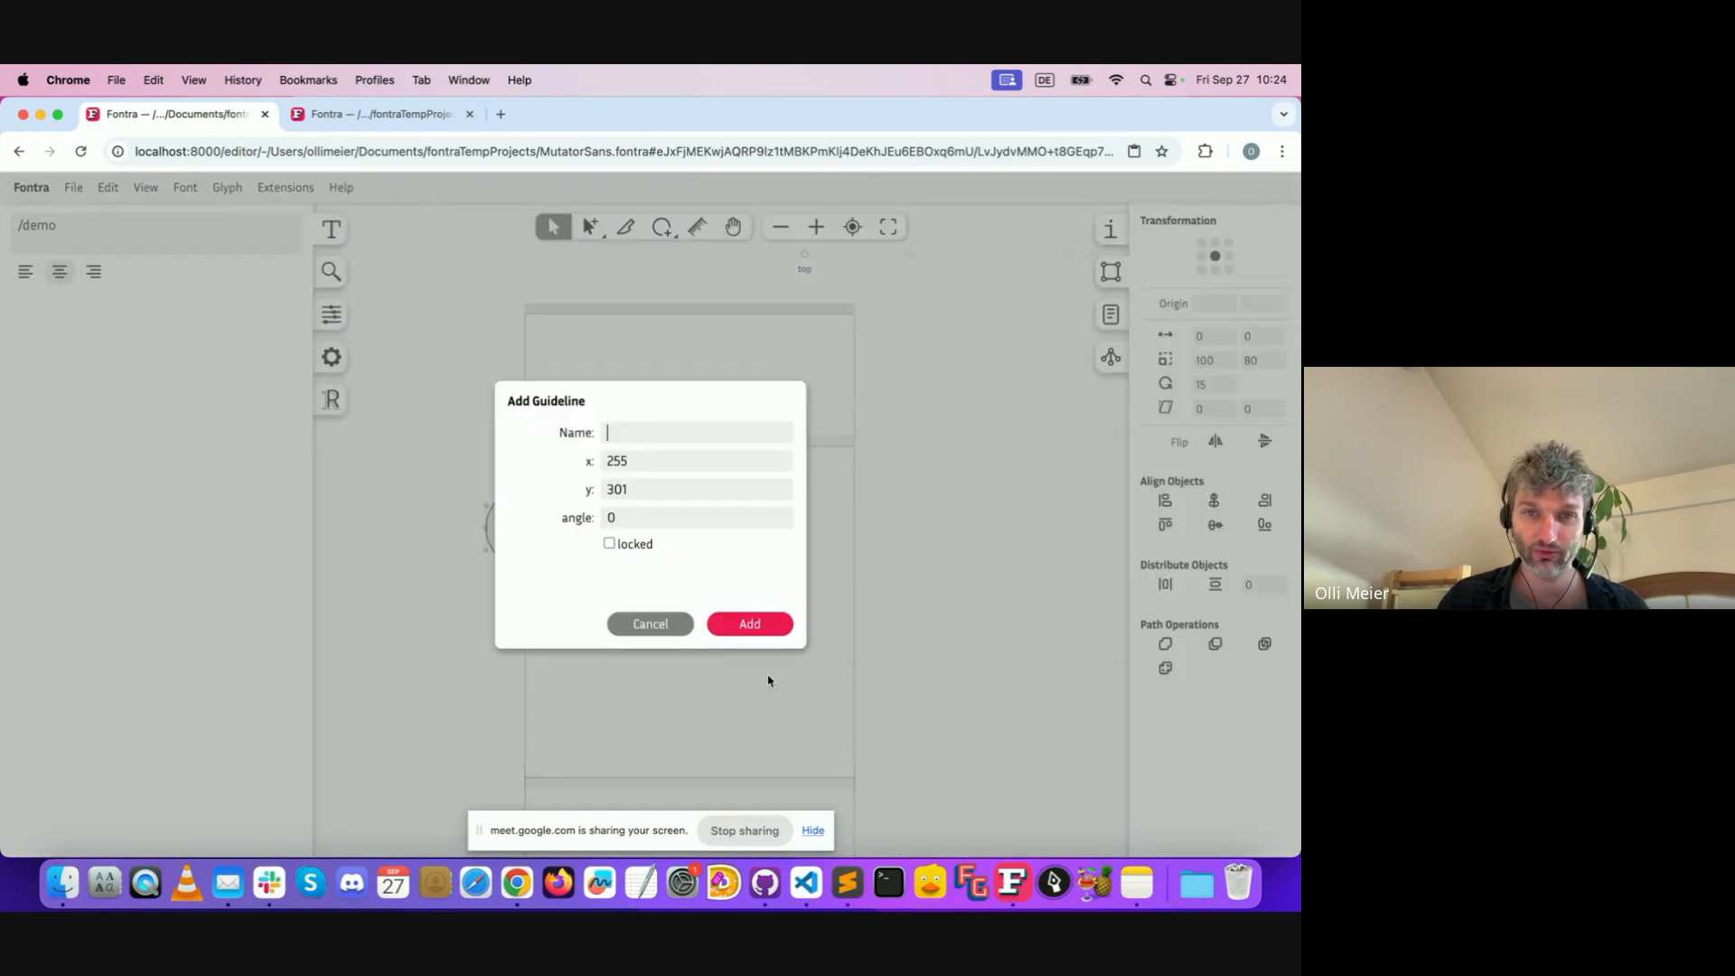
pyautogui.doubleClick(653, 461)
pyautogui.write('25')
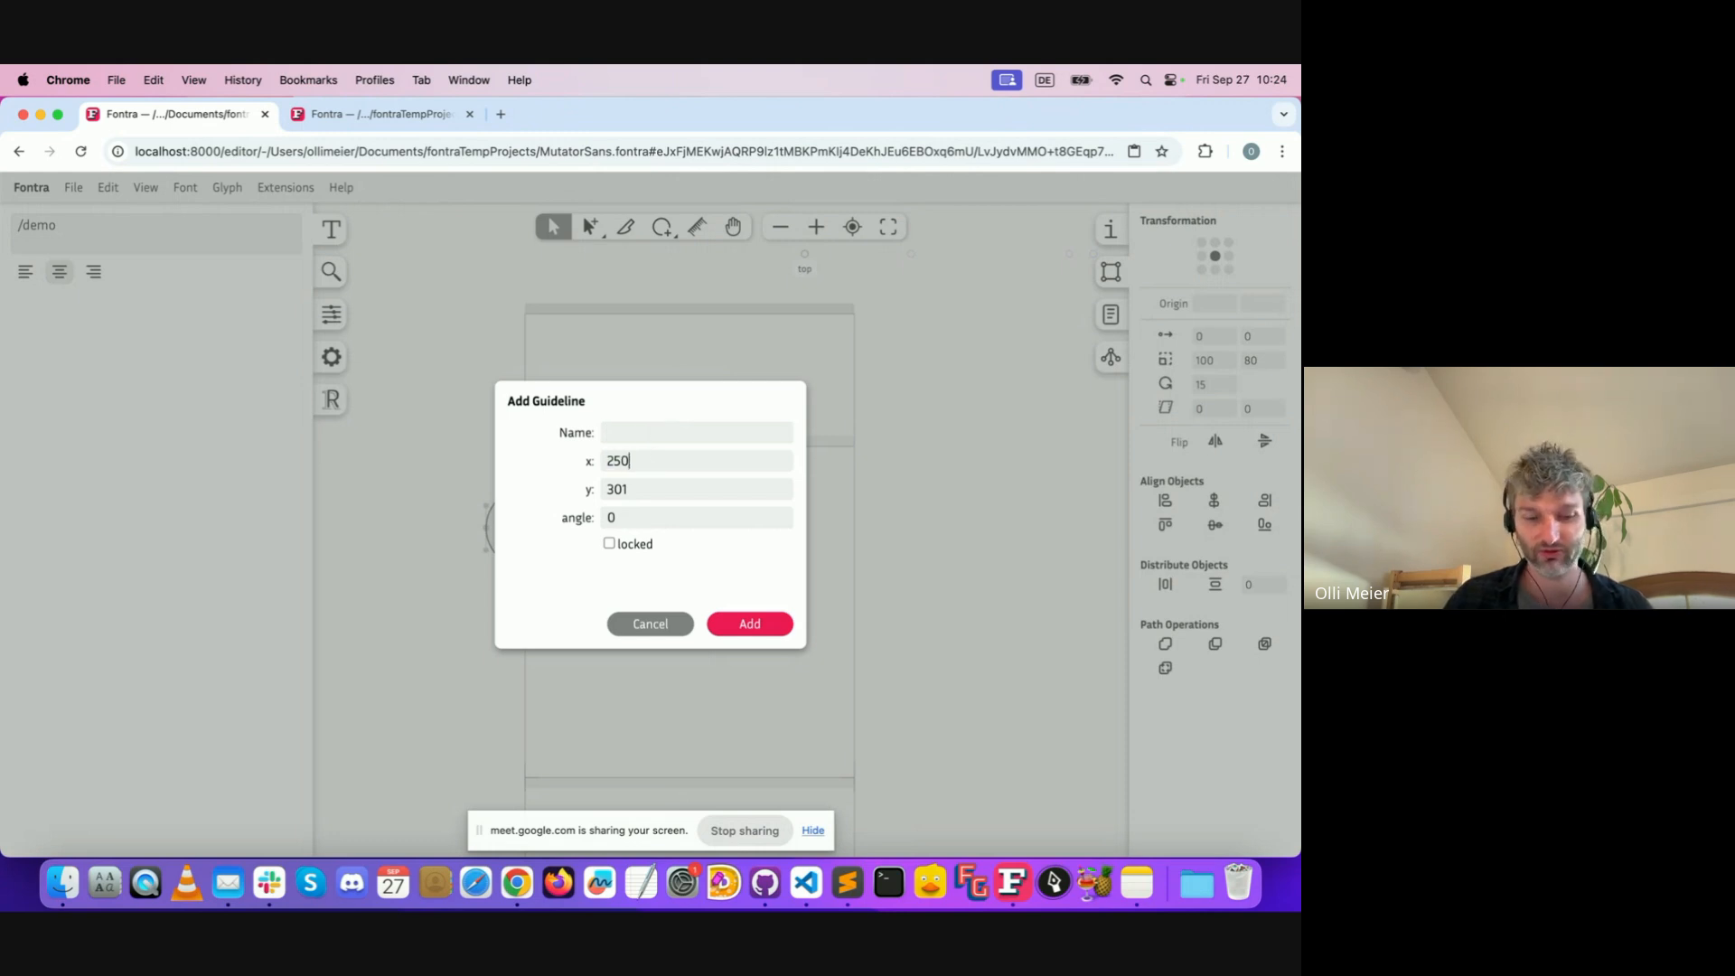
pyautogui.press('Return')
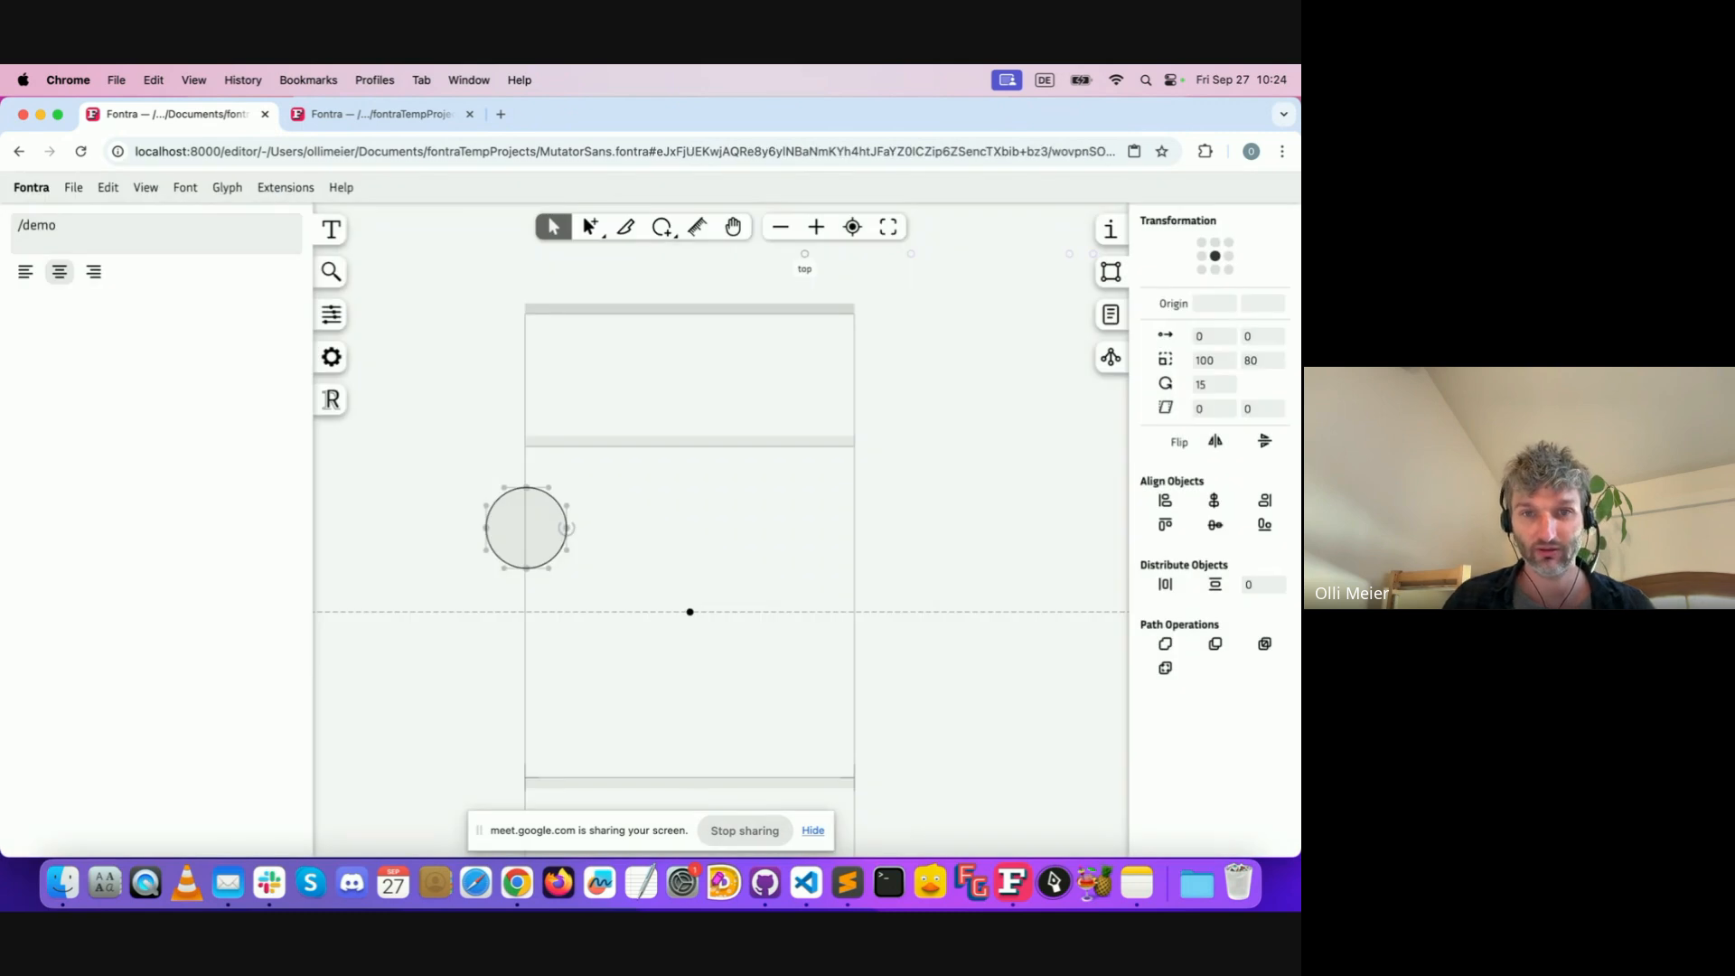
# Add a vertical guideline through the same point at x 250, y 250 with angle 90
pyautogui.rightClick(690, 612)
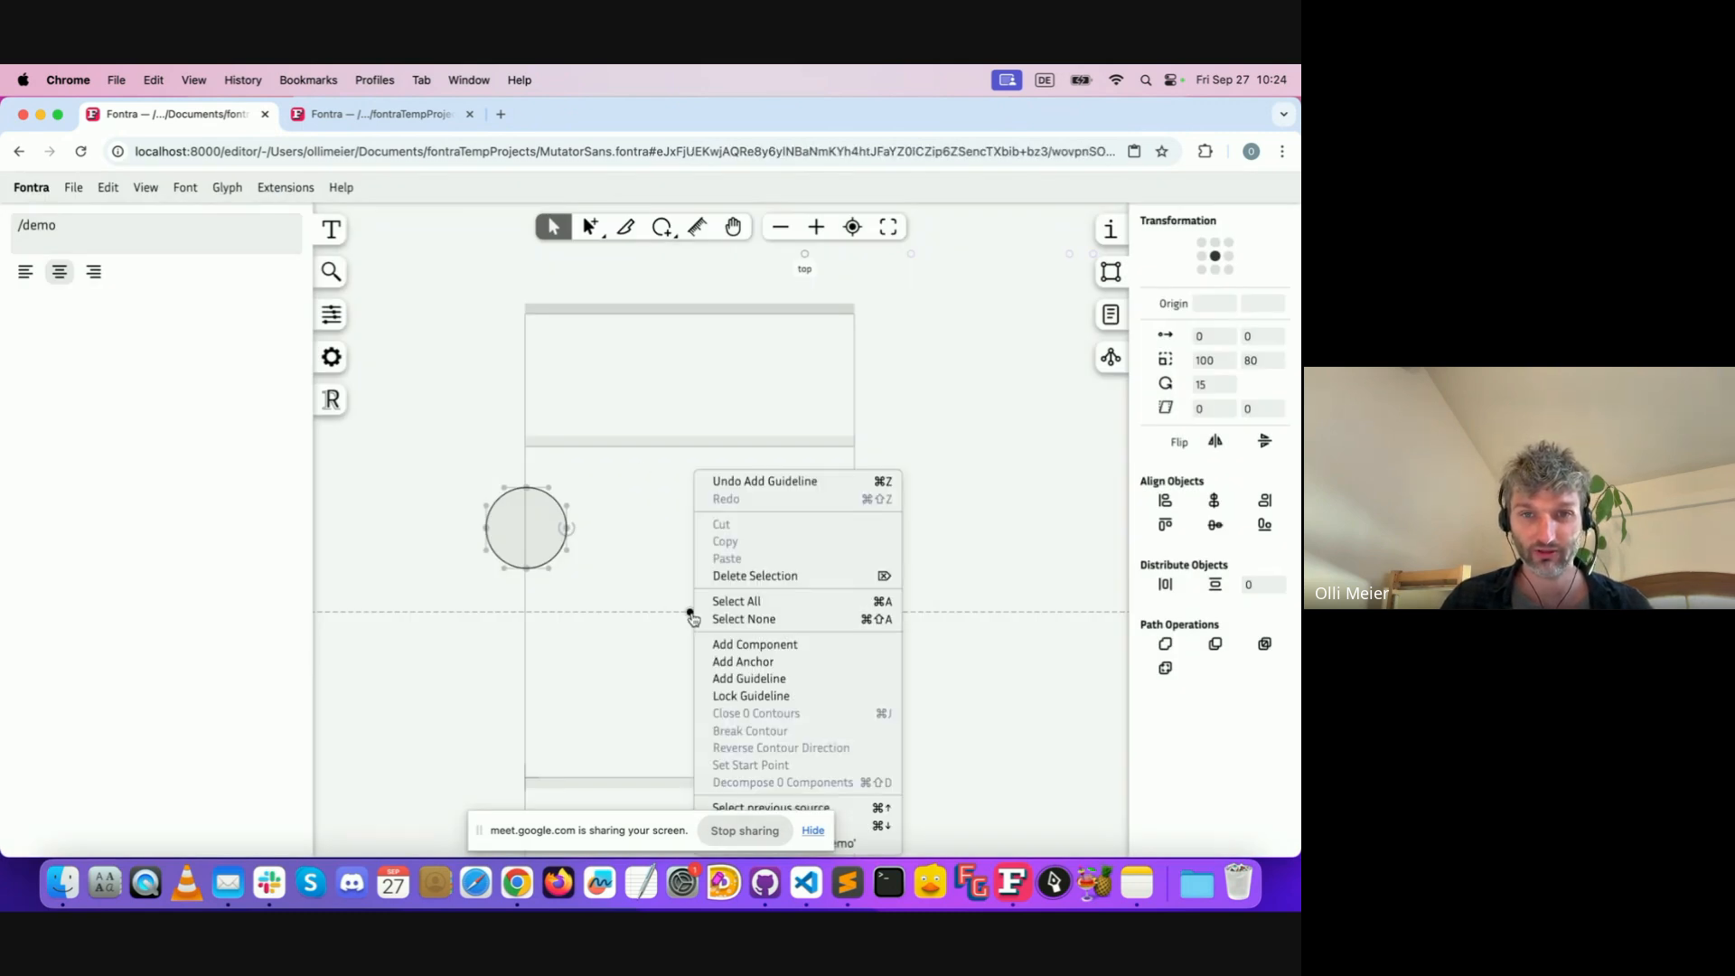
pyautogui.click(783, 685)
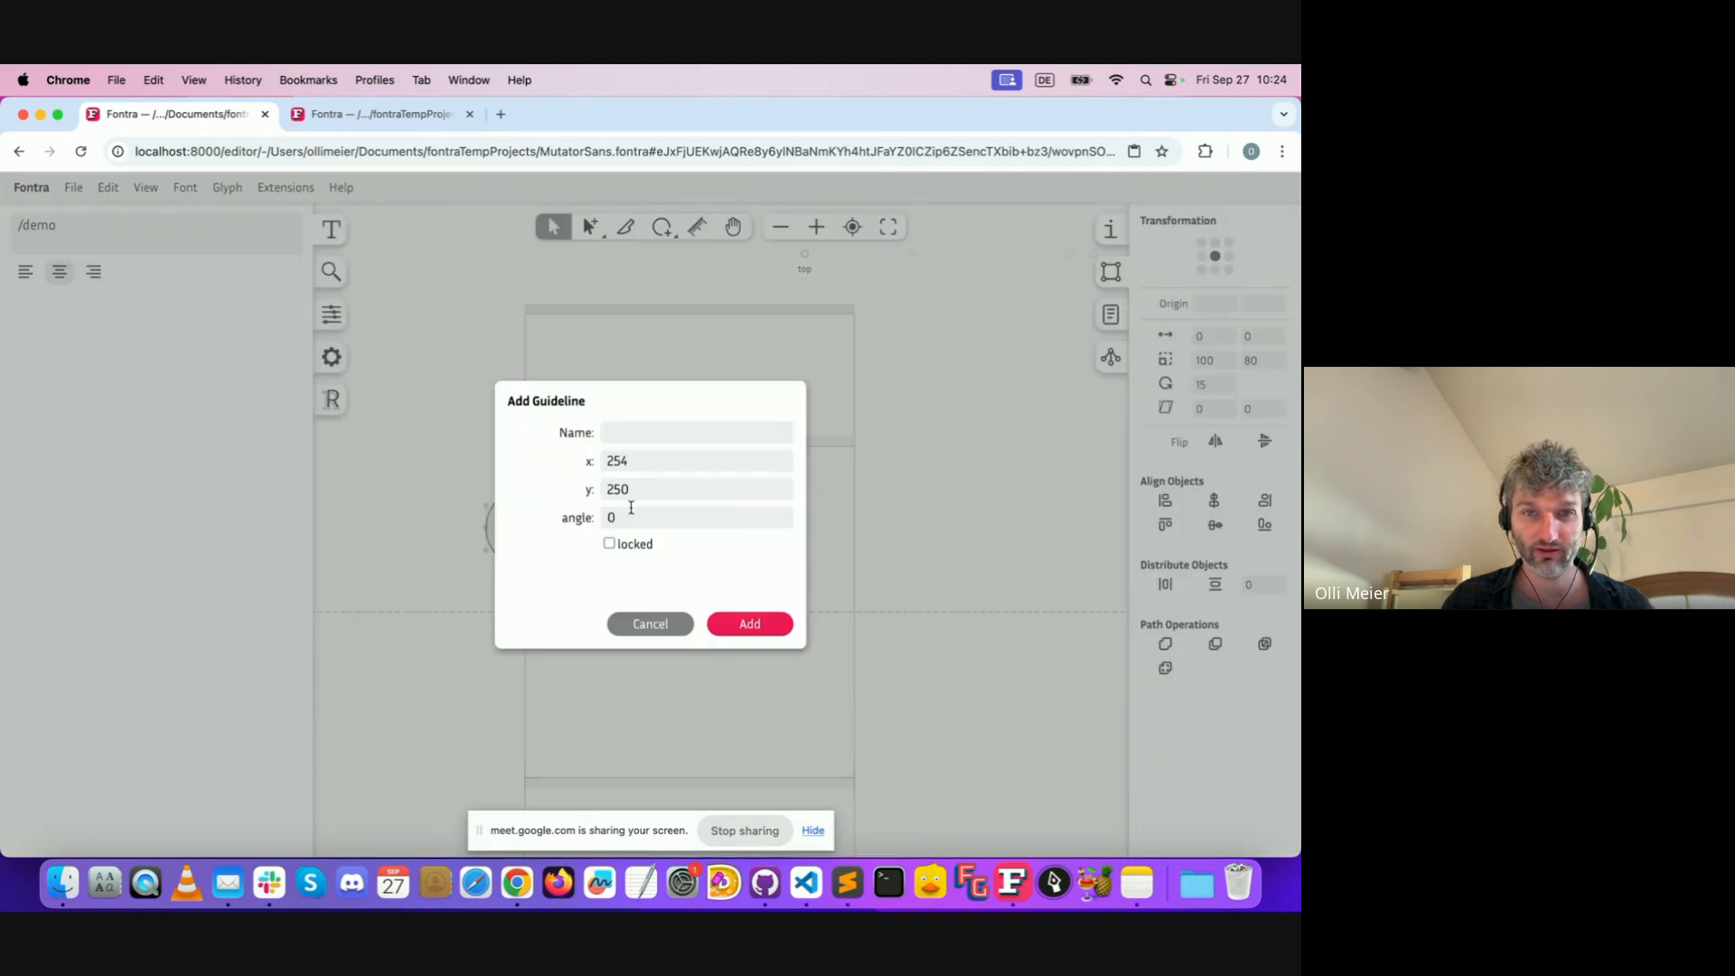
pyautogui.click(595, 526)
pyautogui.write('90')
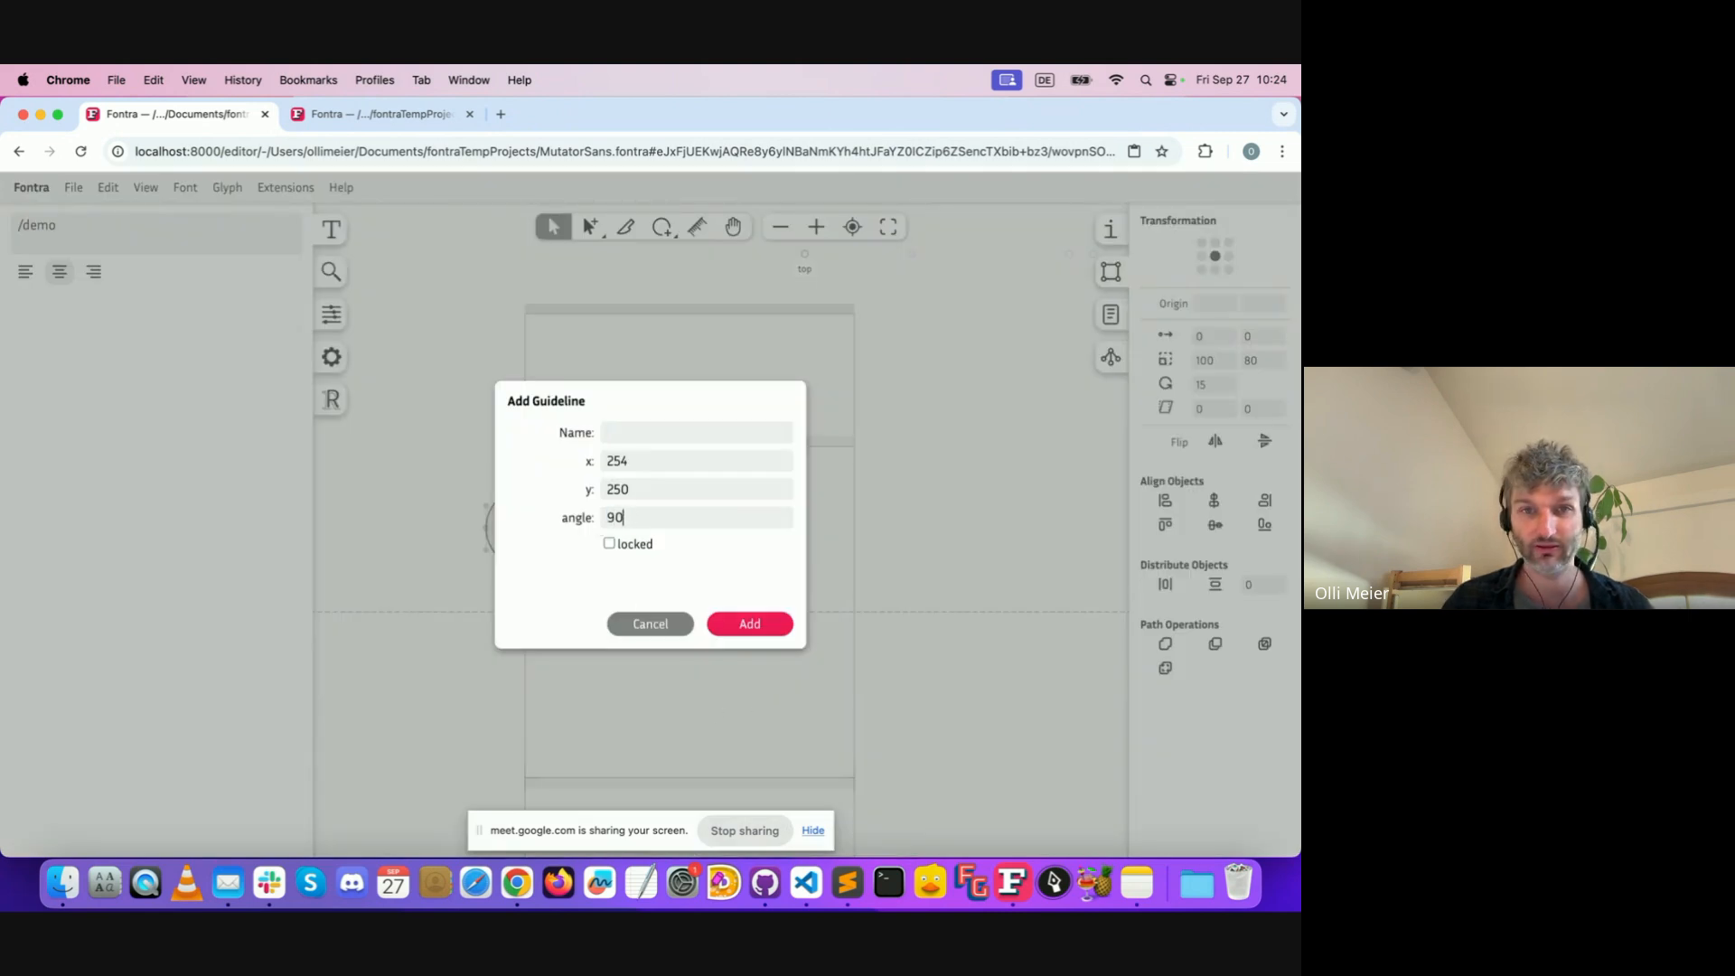
pyautogui.doubleClick(616, 457)
pyautogui.write('0')
pyautogui.press('Tab')
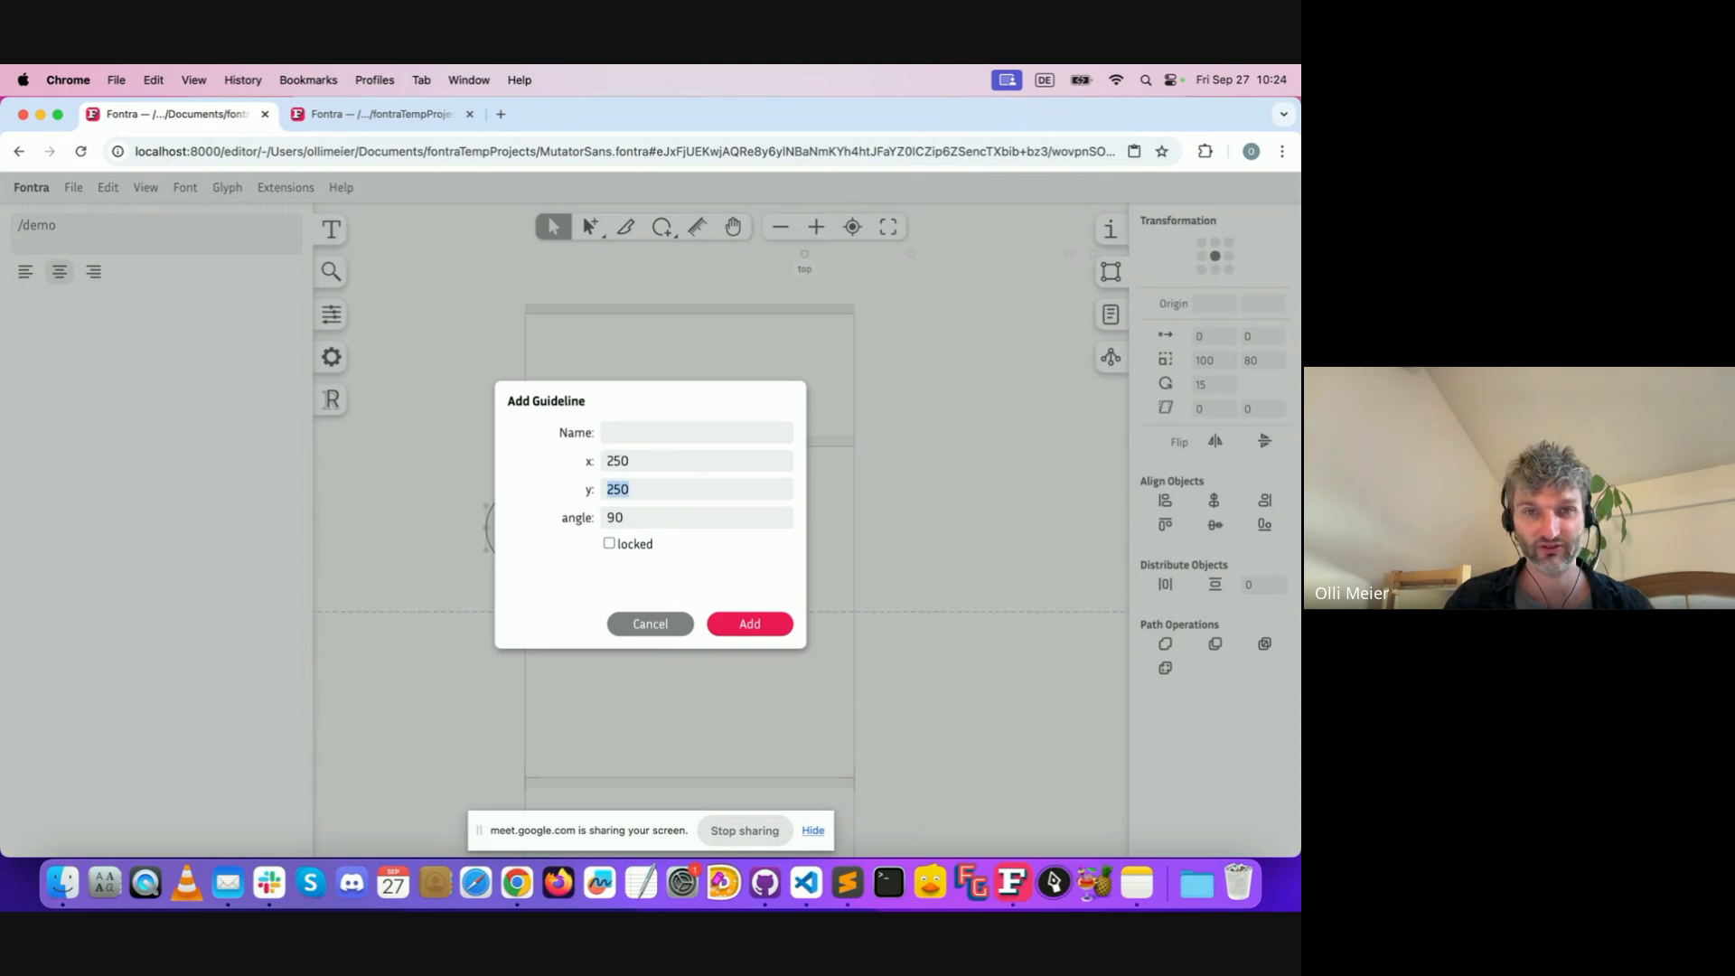
pyautogui.click(744, 624)
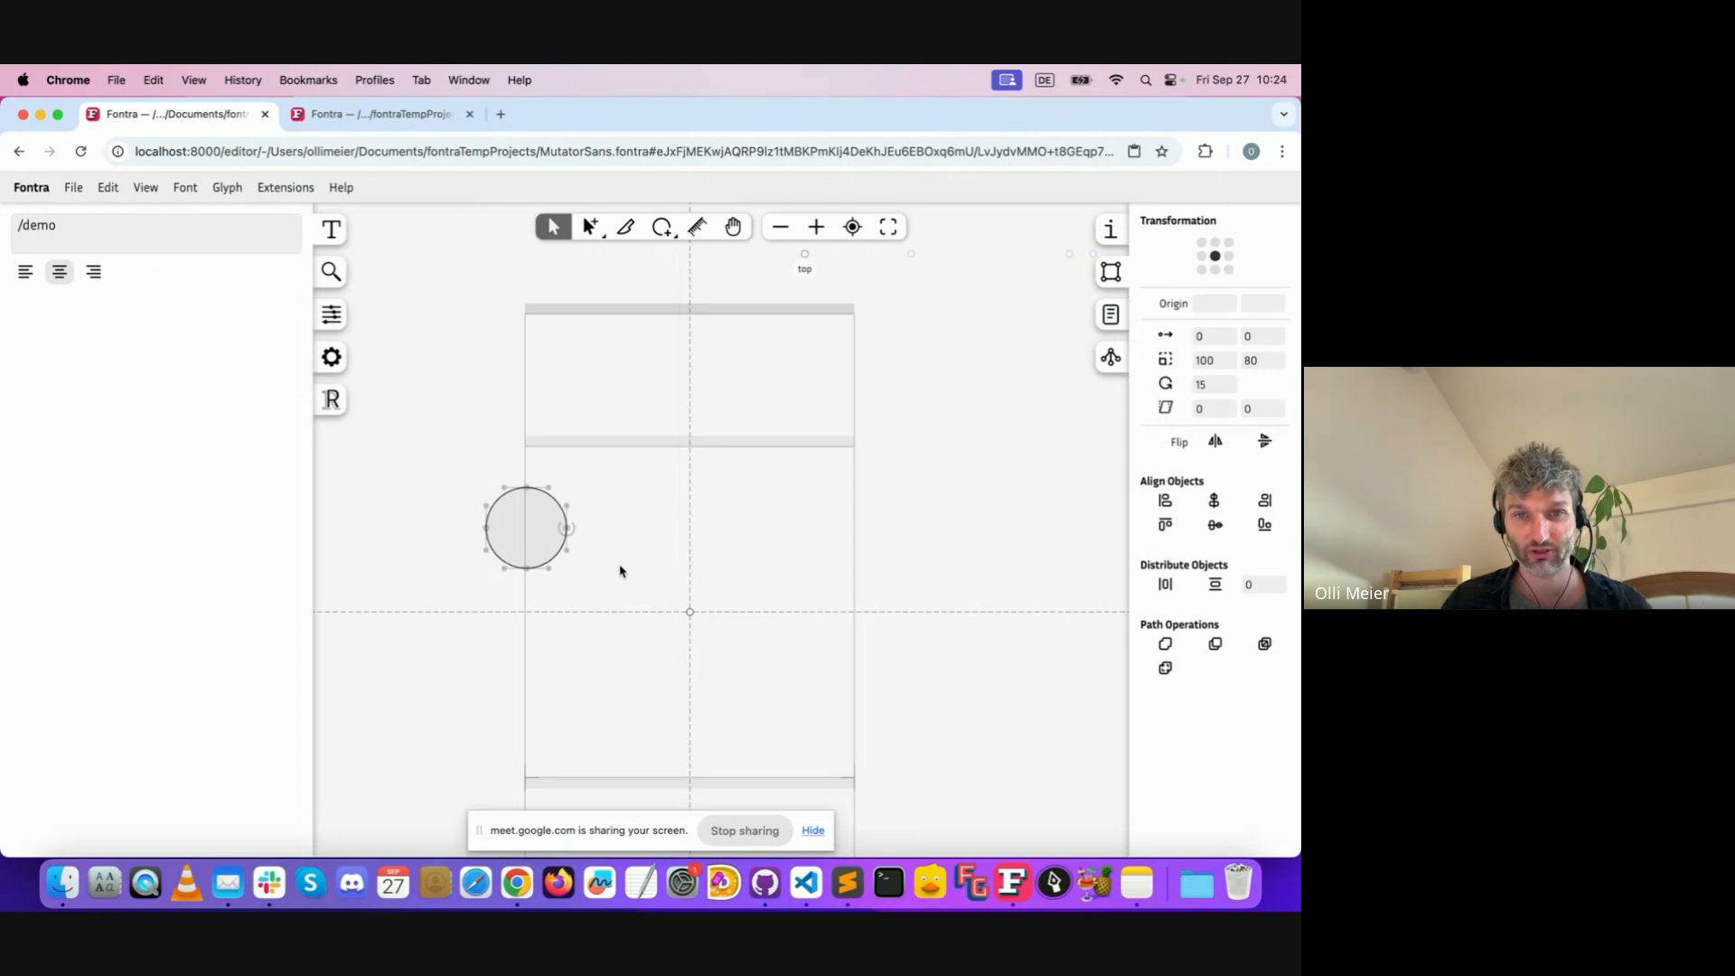
# Move the circle down so that its centre sits on the horizontal guideline
pyautogui.click(554, 560)
pyautogui.moveTo(554, 560); pyautogui.dragTo(557, 645)
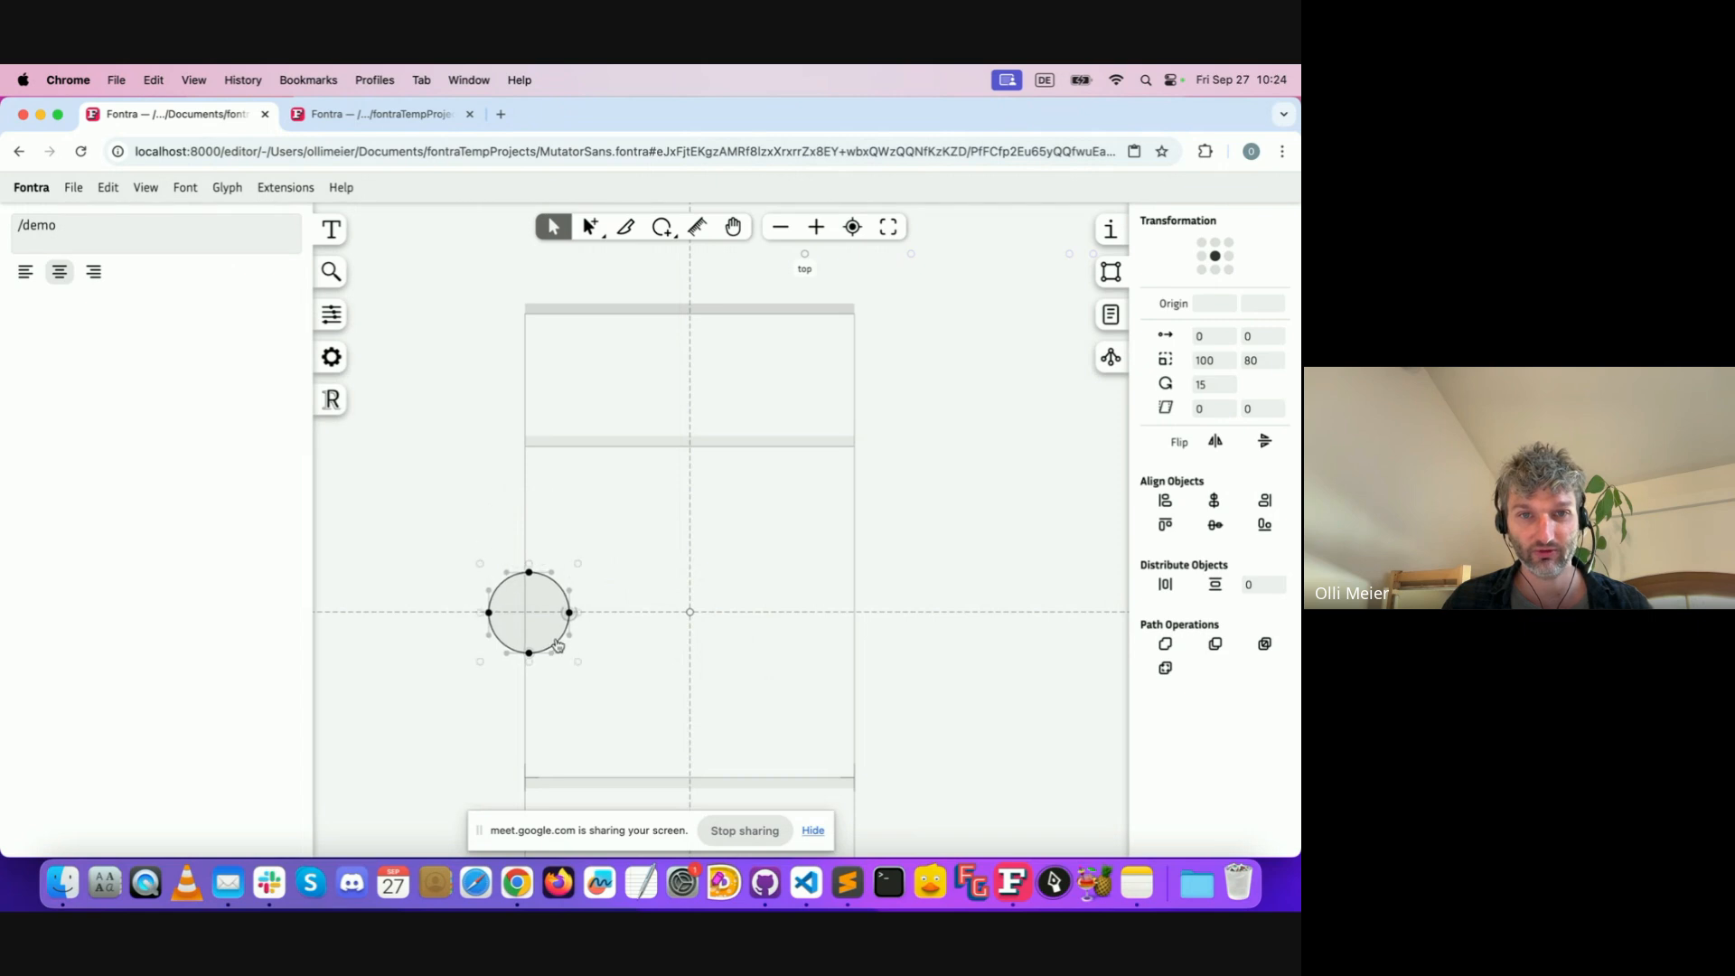
# Select the circle and set the transformation origin to x 250, y 250
pyautogui.click(599, 655)
pyautogui.click(587, 650)
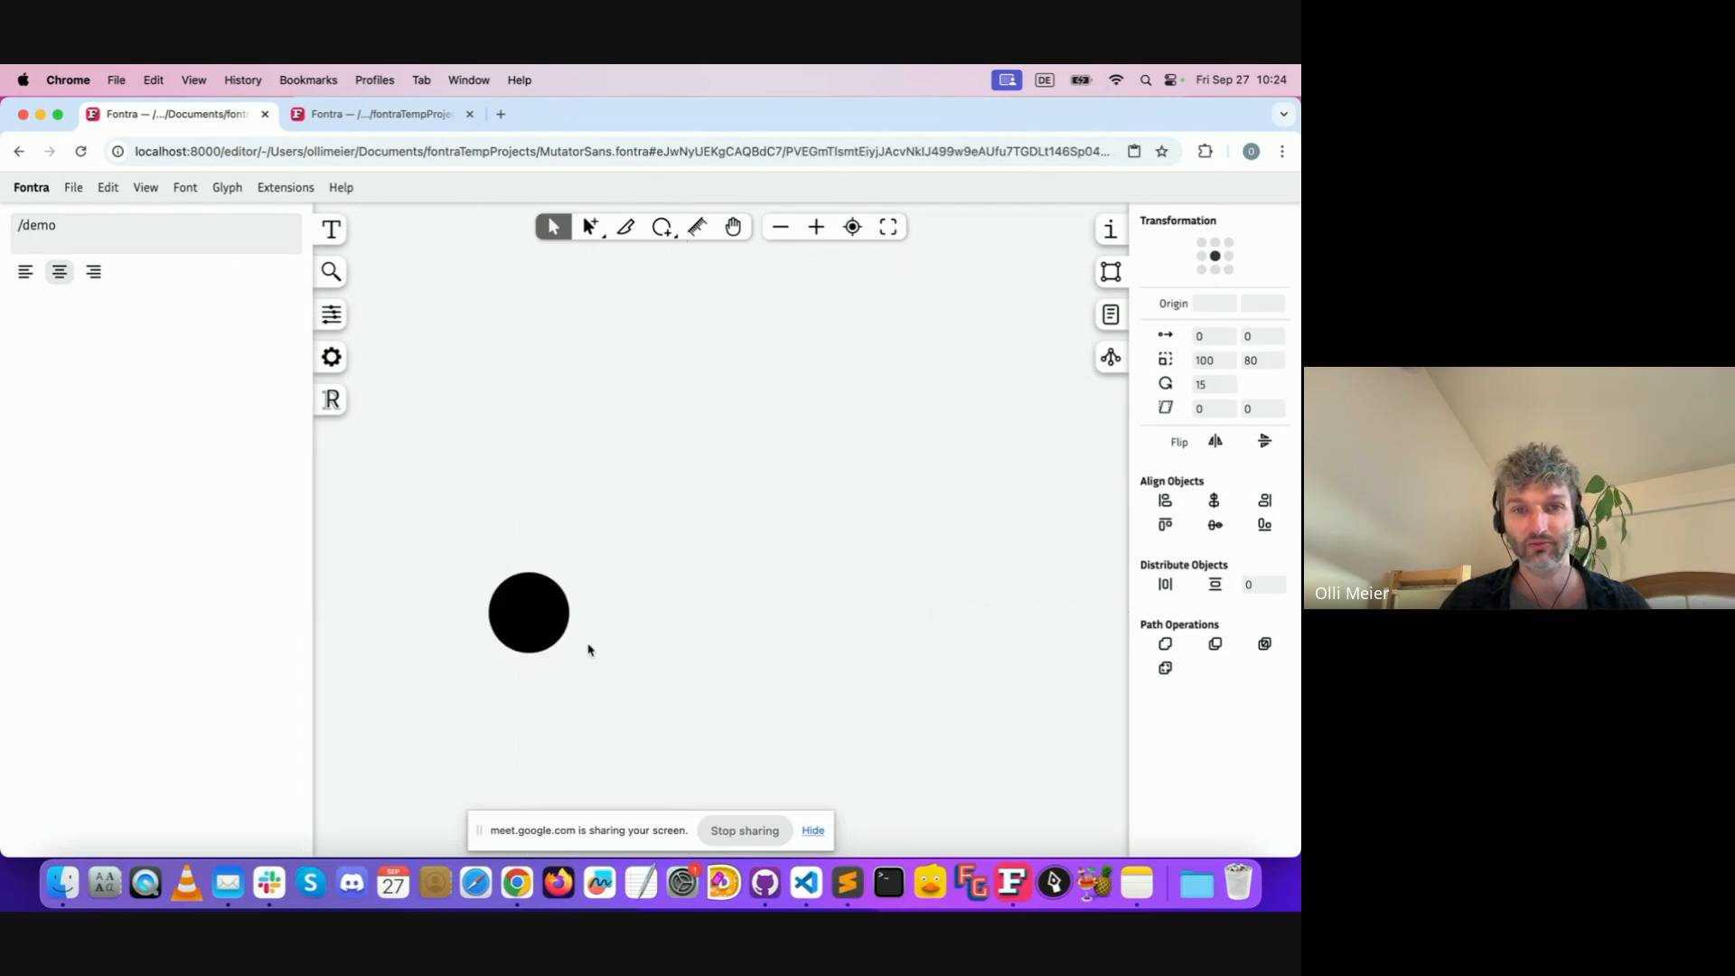
pyautogui.doubleClick(556, 648)
pyautogui.click(556, 649)
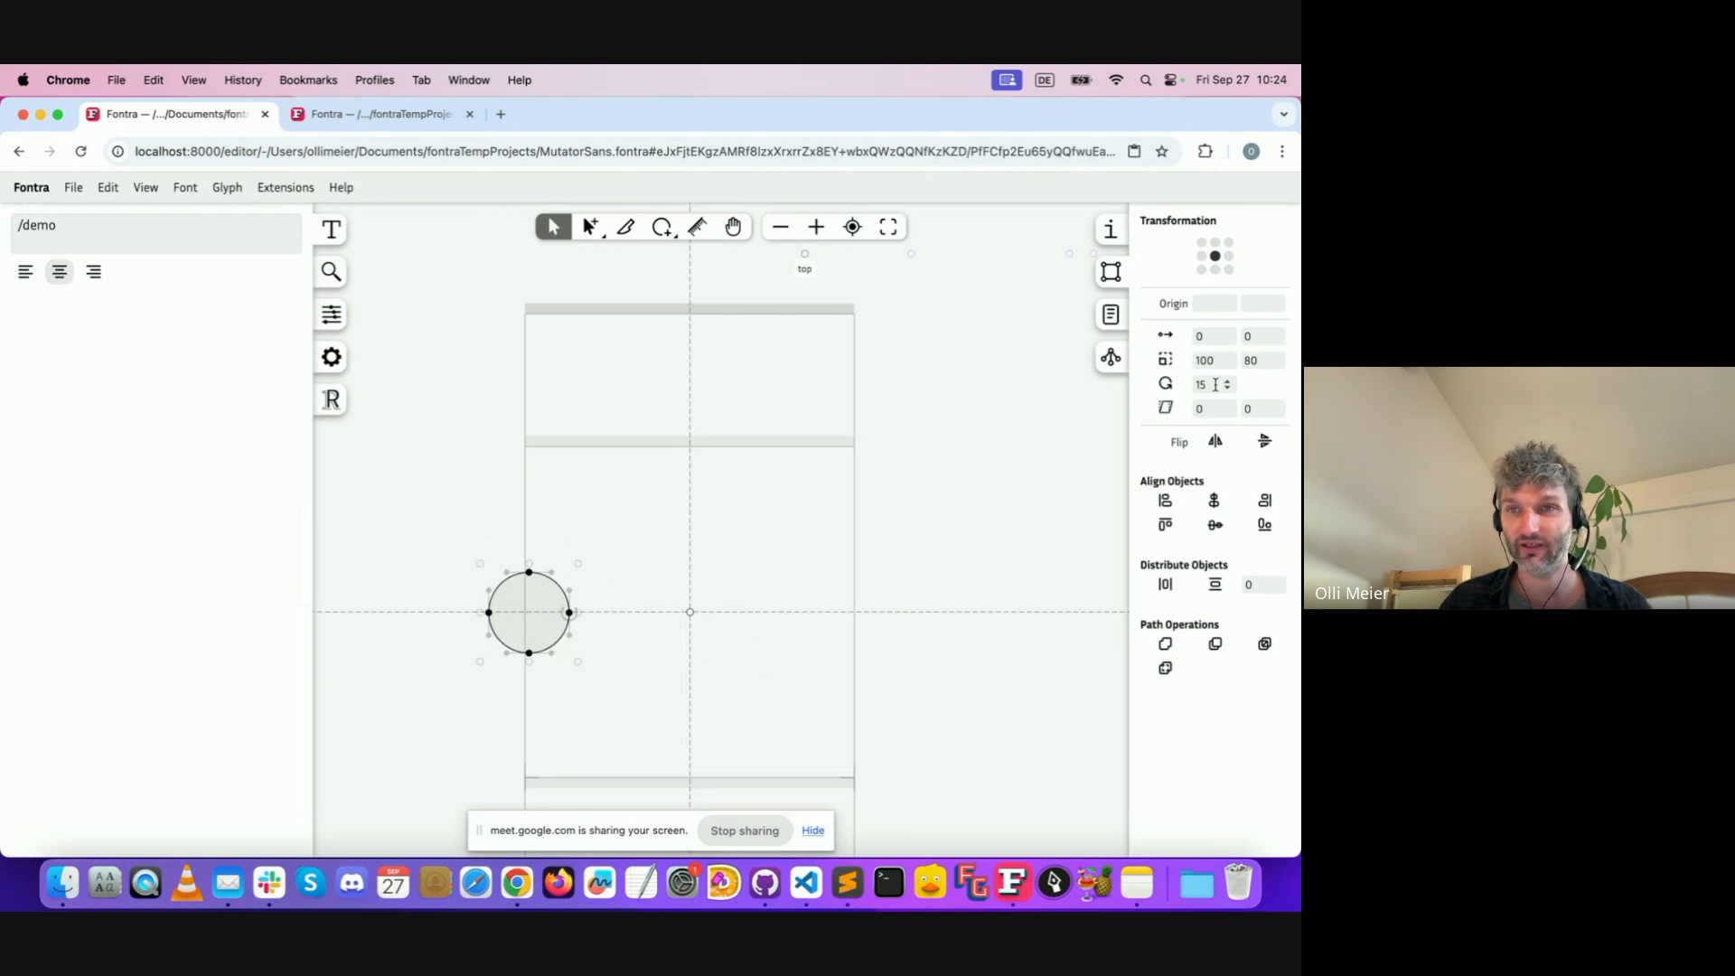
pyautogui.click(1187, 297)
pyautogui.write('250')
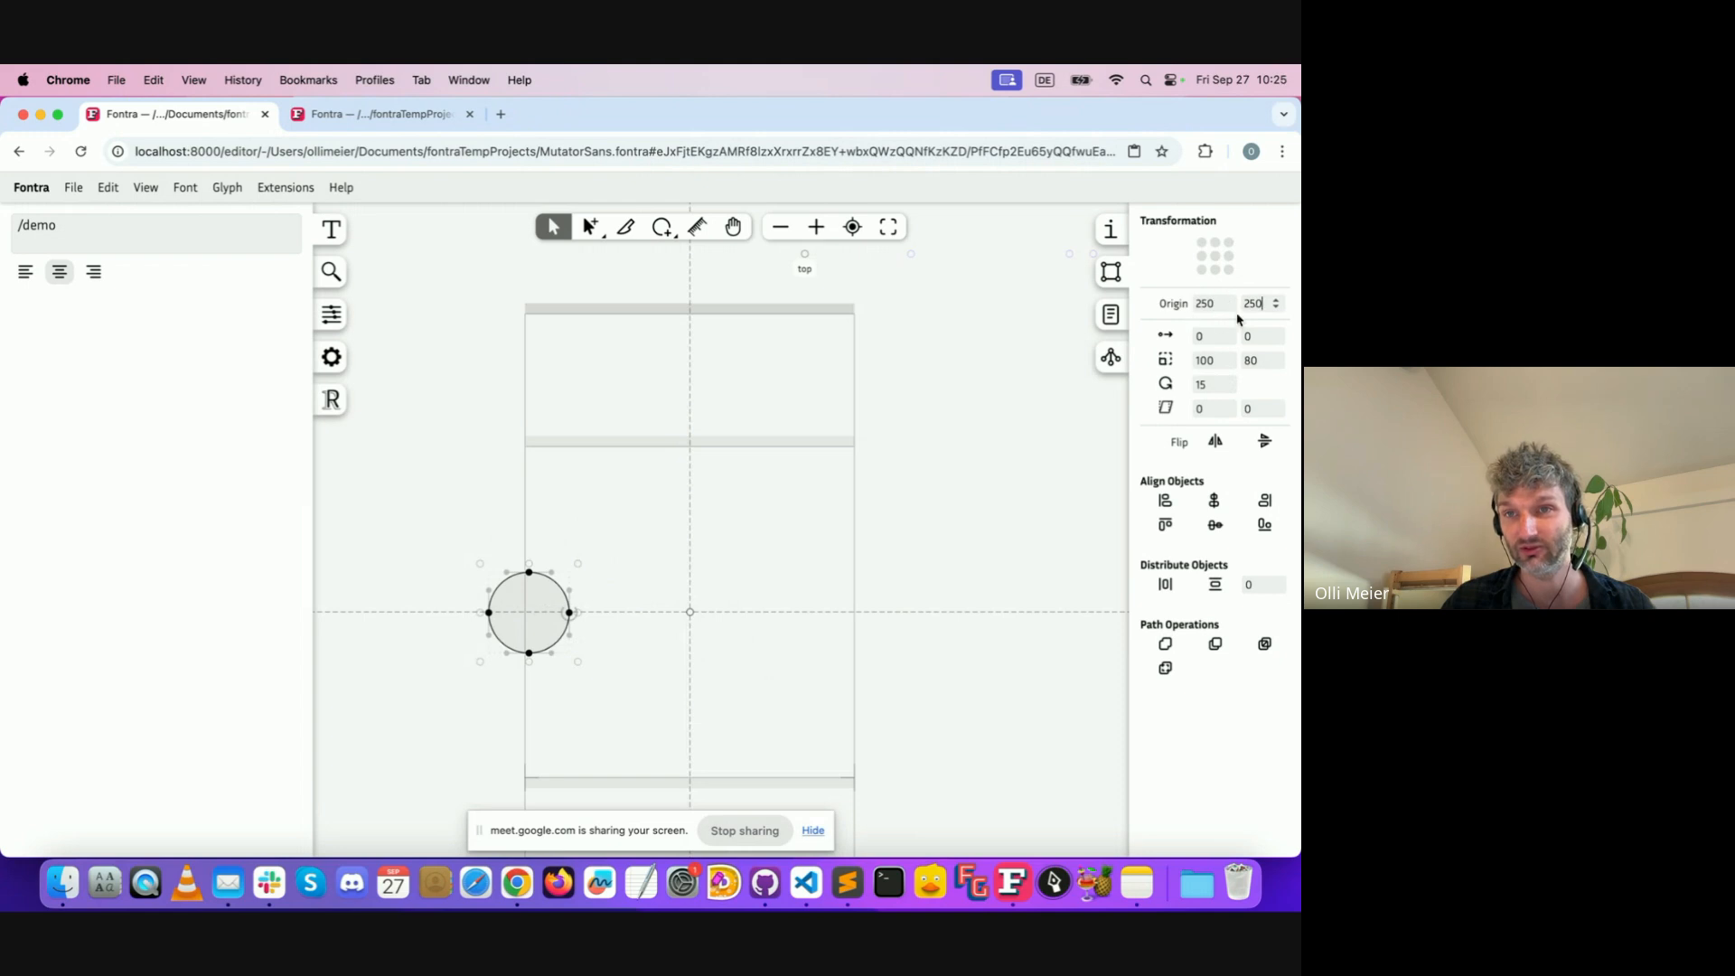
# Set the rotation angle to 36 degrees and rotate the circle repeatedly around the guideline intersection
pyautogui.doubleClick(1193, 383)
pyautogui.write('36')
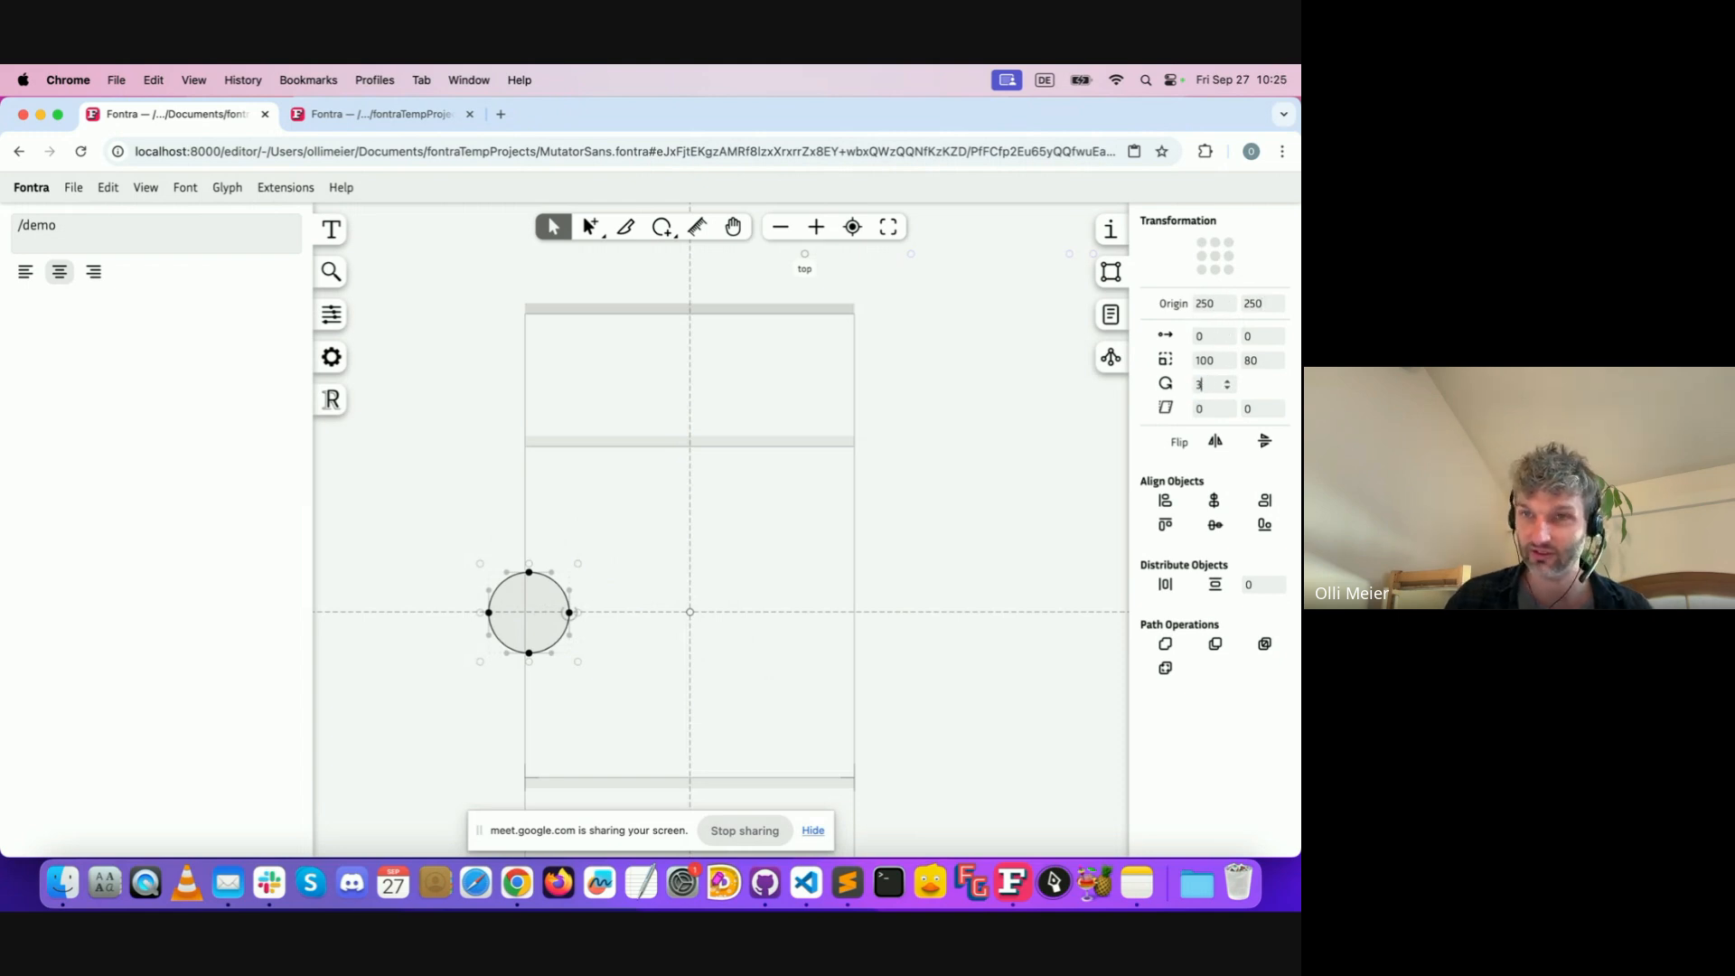
pyautogui.click(1167, 386)
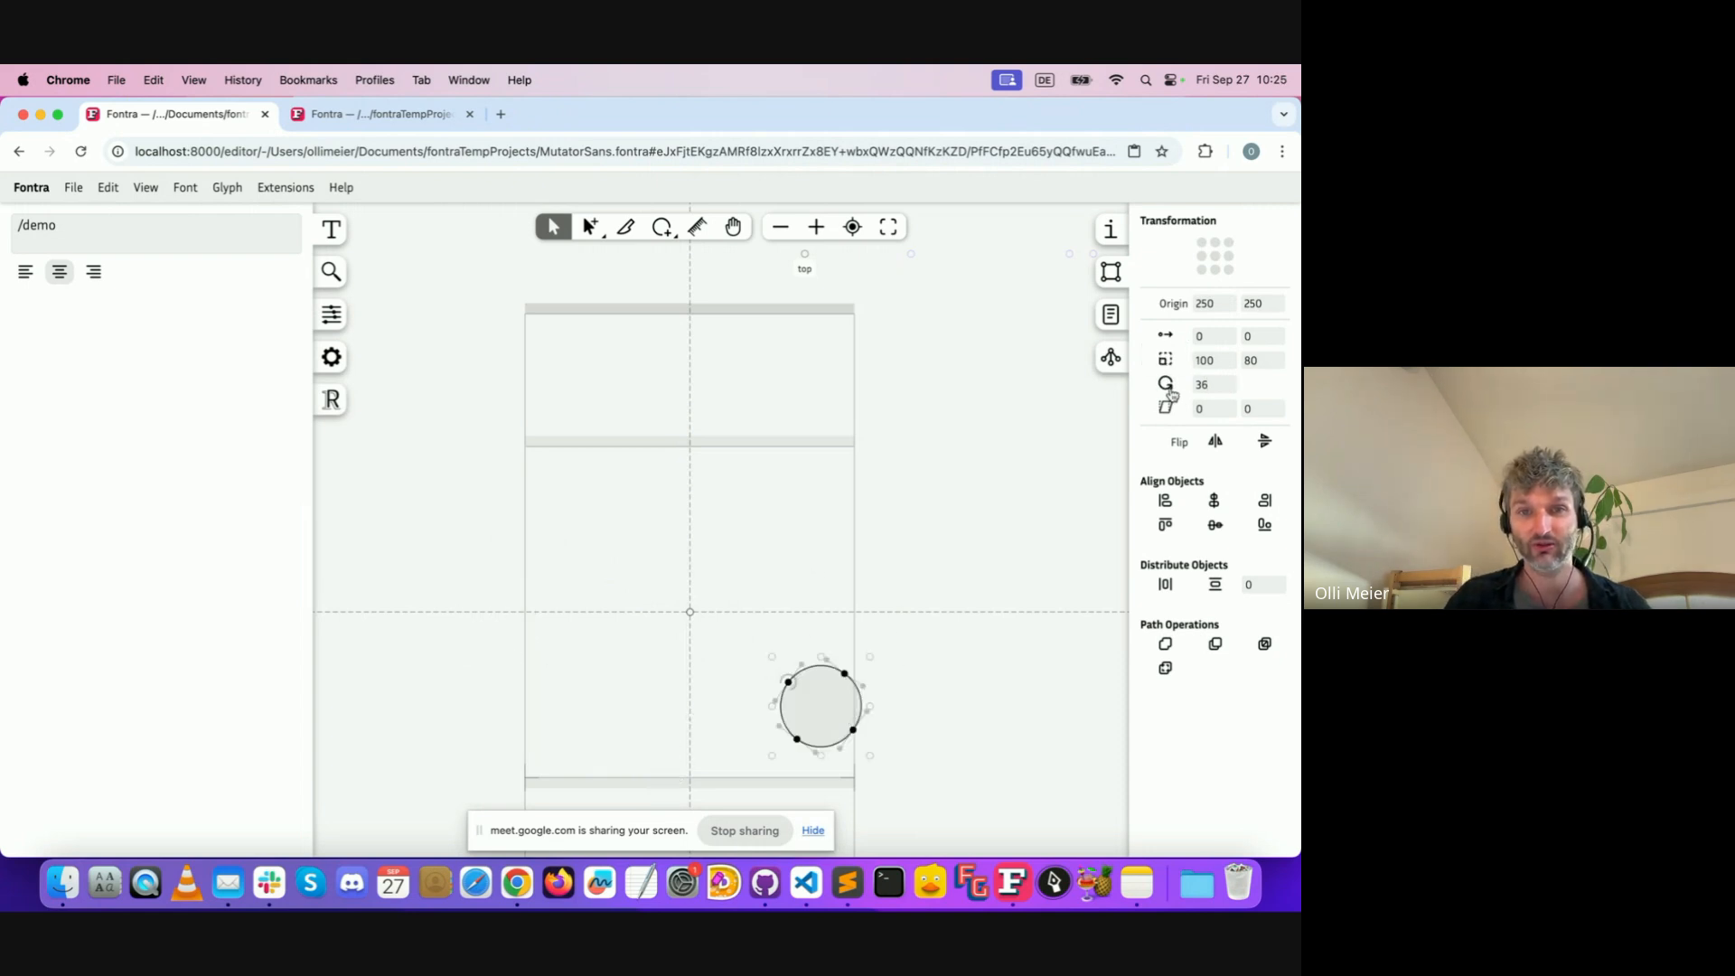
pyautogui.doubleClick(1168, 386)
pyautogui.doubleClick(1168, 386)
pyautogui.doubleClick(1168, 386)
pyautogui.doubleClick(1168, 385)
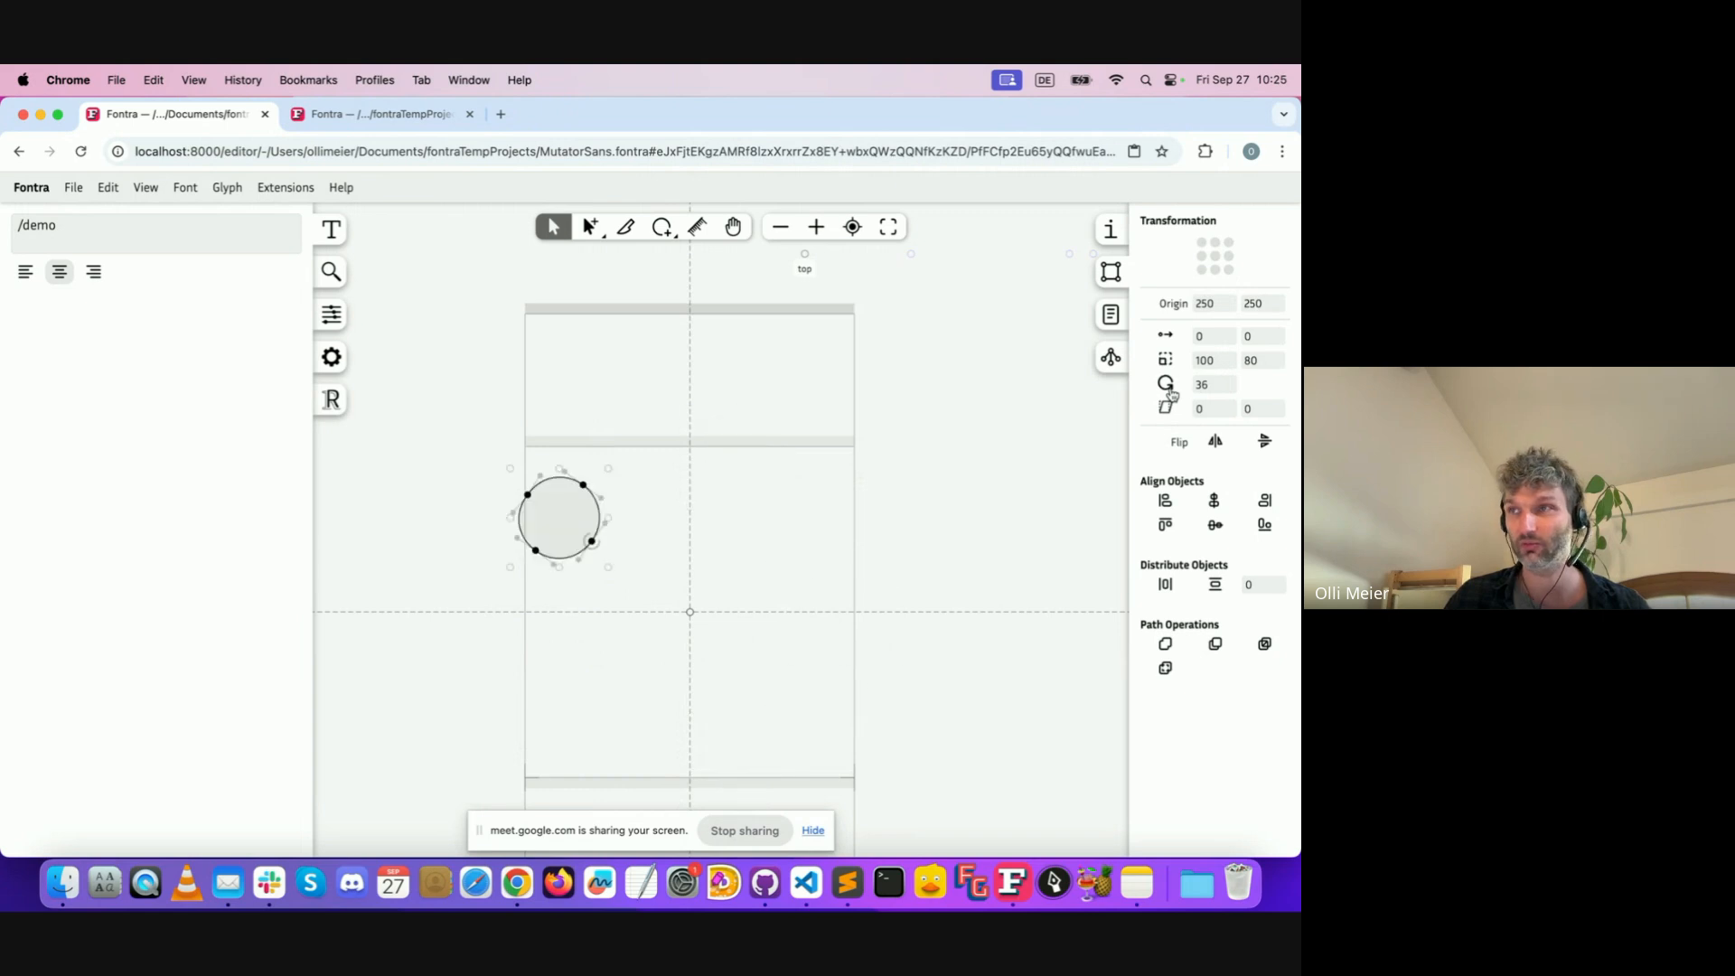
pyautogui.doubleClick(1168, 386)
pyautogui.click(1167, 386)
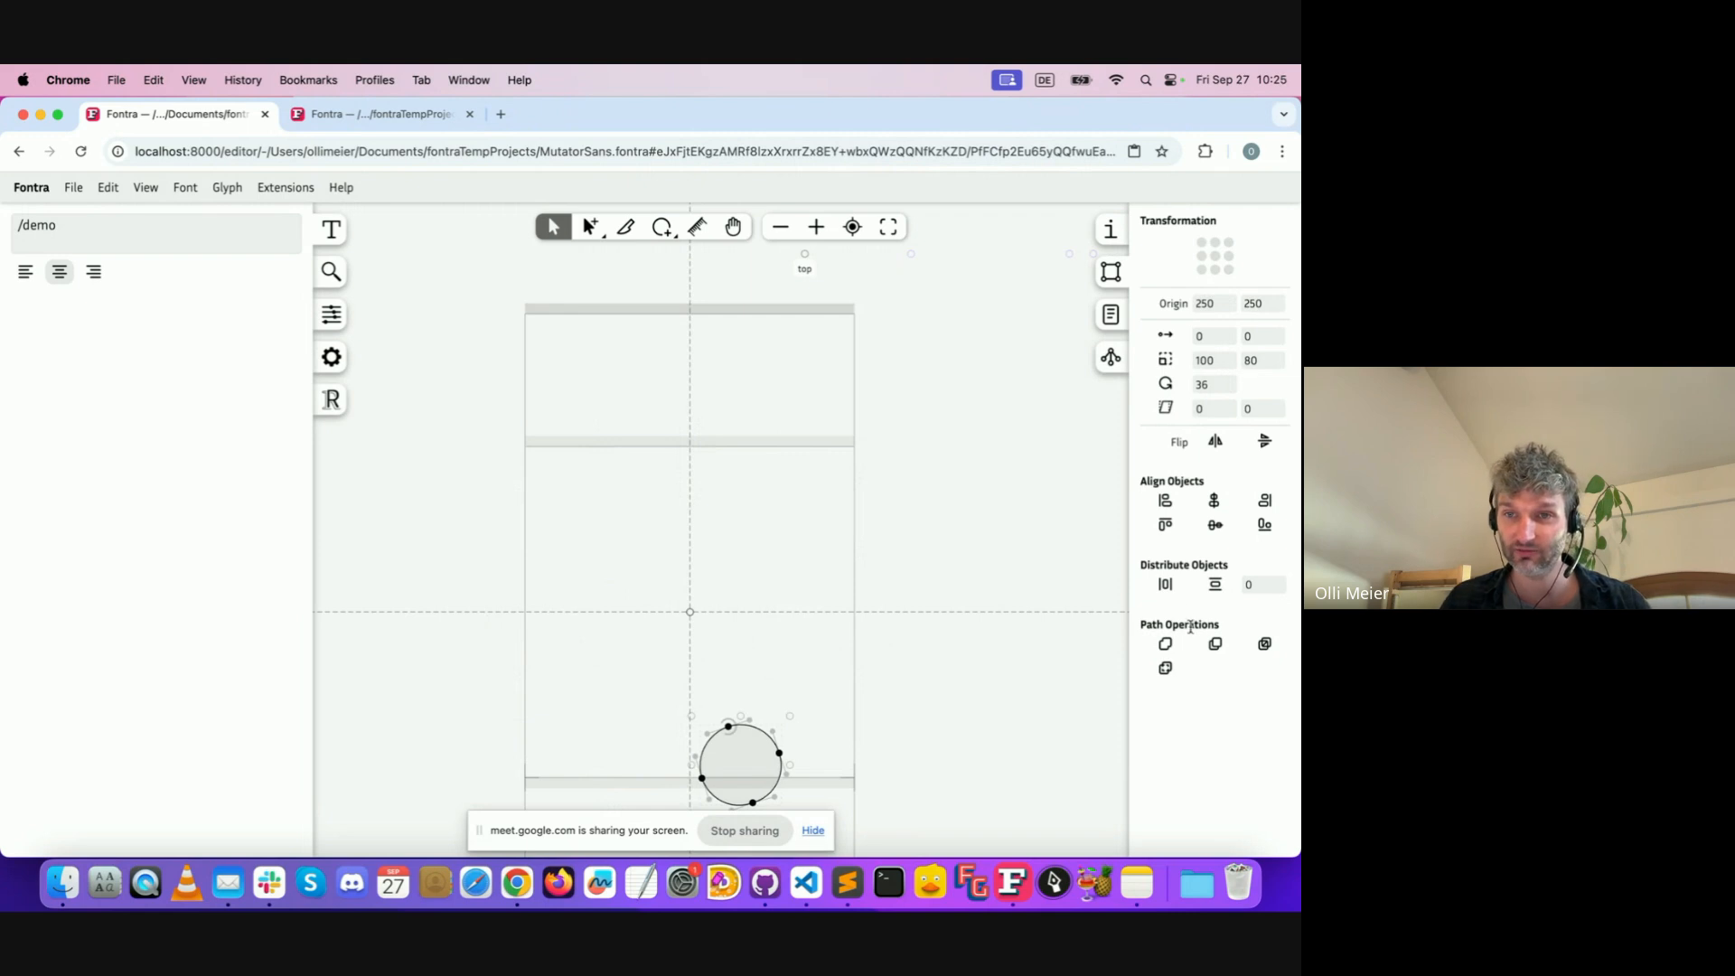
# Append the letter H after the demo glyph in the text and open the H for editing
pyautogui.click(605, 662)
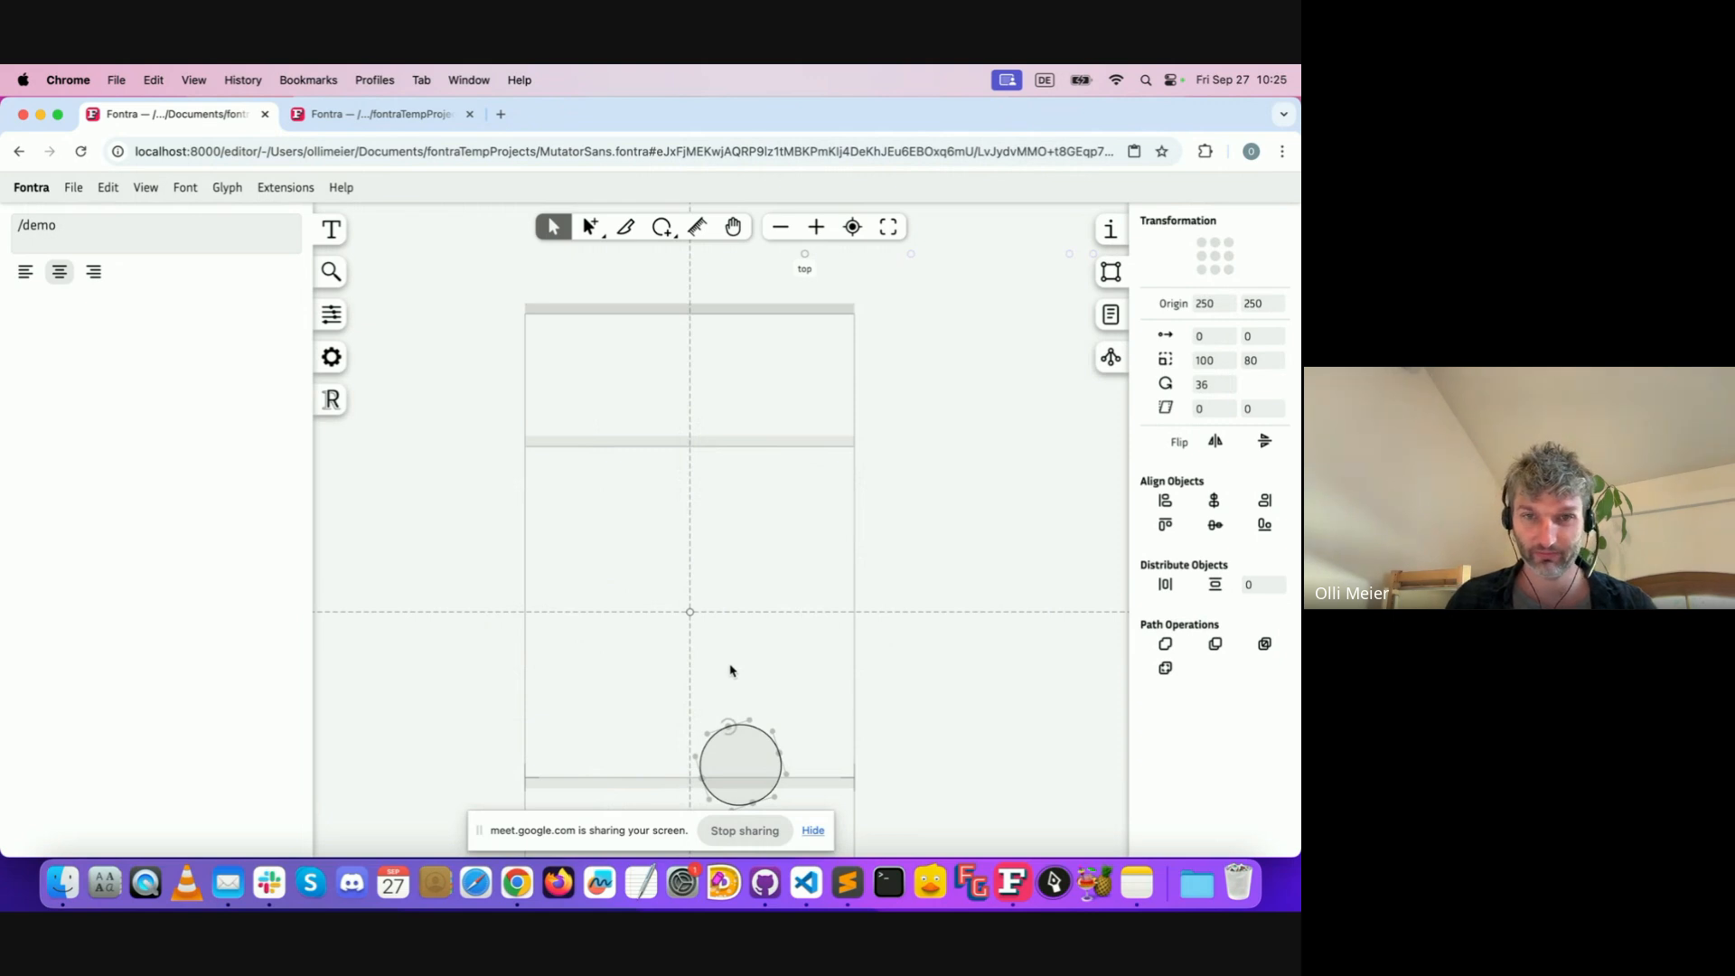
pyautogui.write('H')
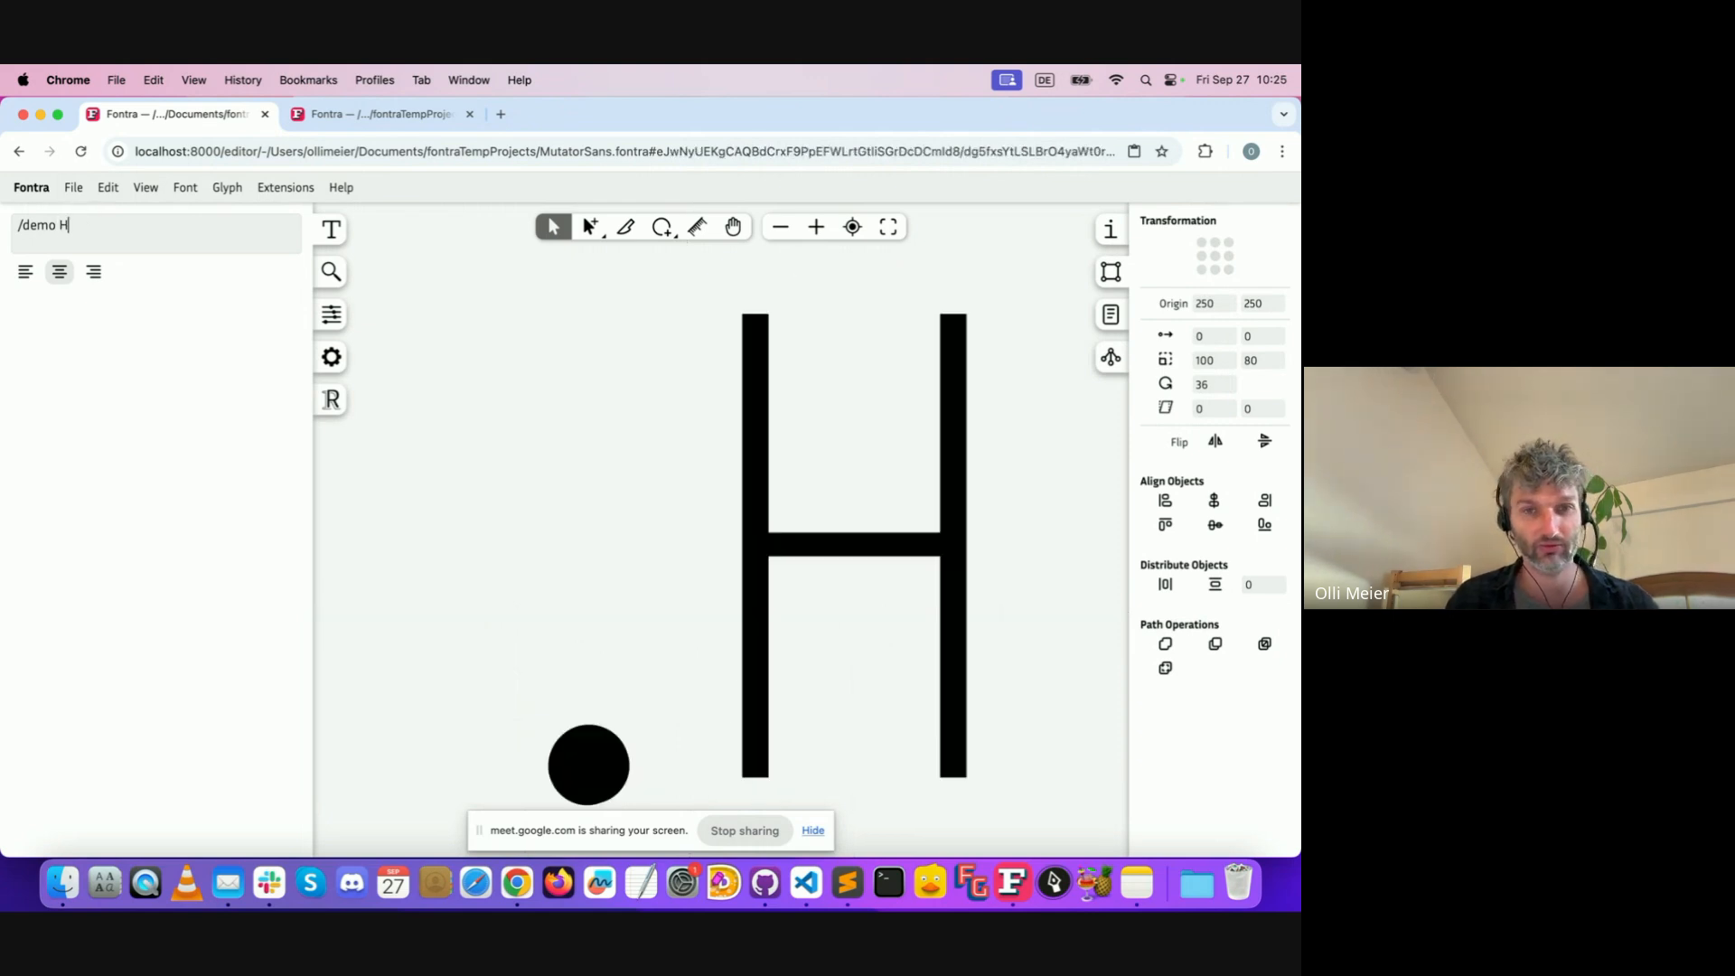
pyautogui.doubleClick(838, 488)
pyautogui.hscroll(3, 790, 451)
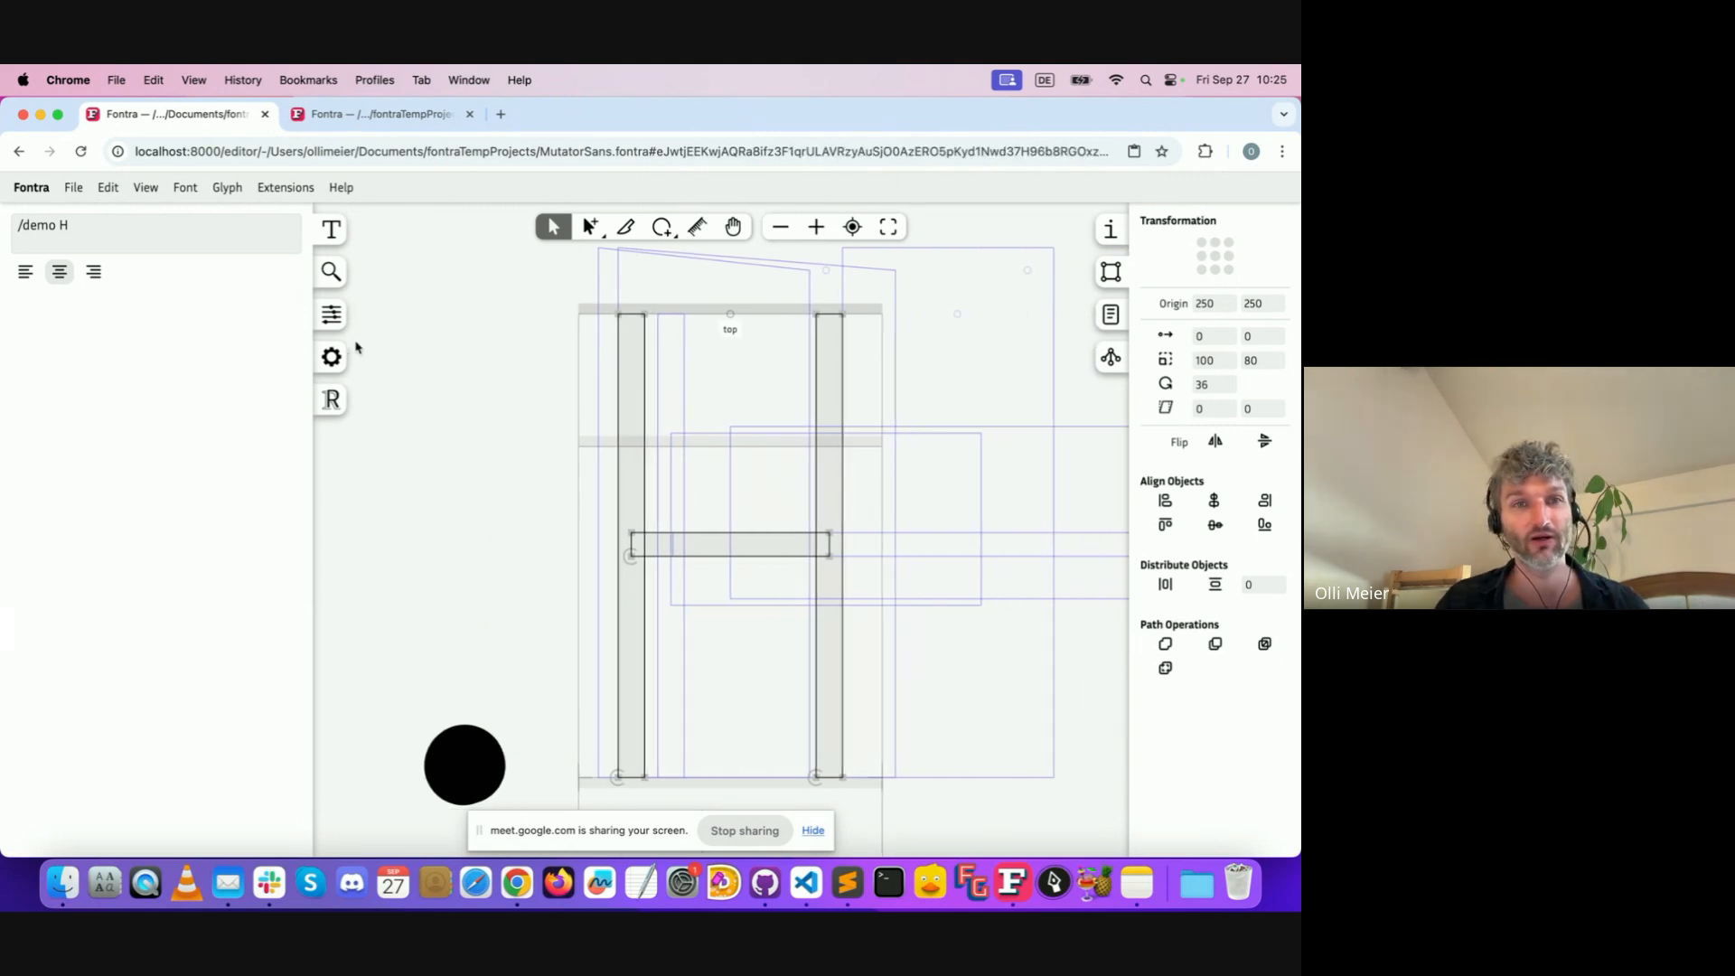
# Turn off simultaneous editing of all glyph sources and delete the H's top anchor in LightCondensed only
pyautogui.click(332, 357)
pyautogui.click(331, 315)
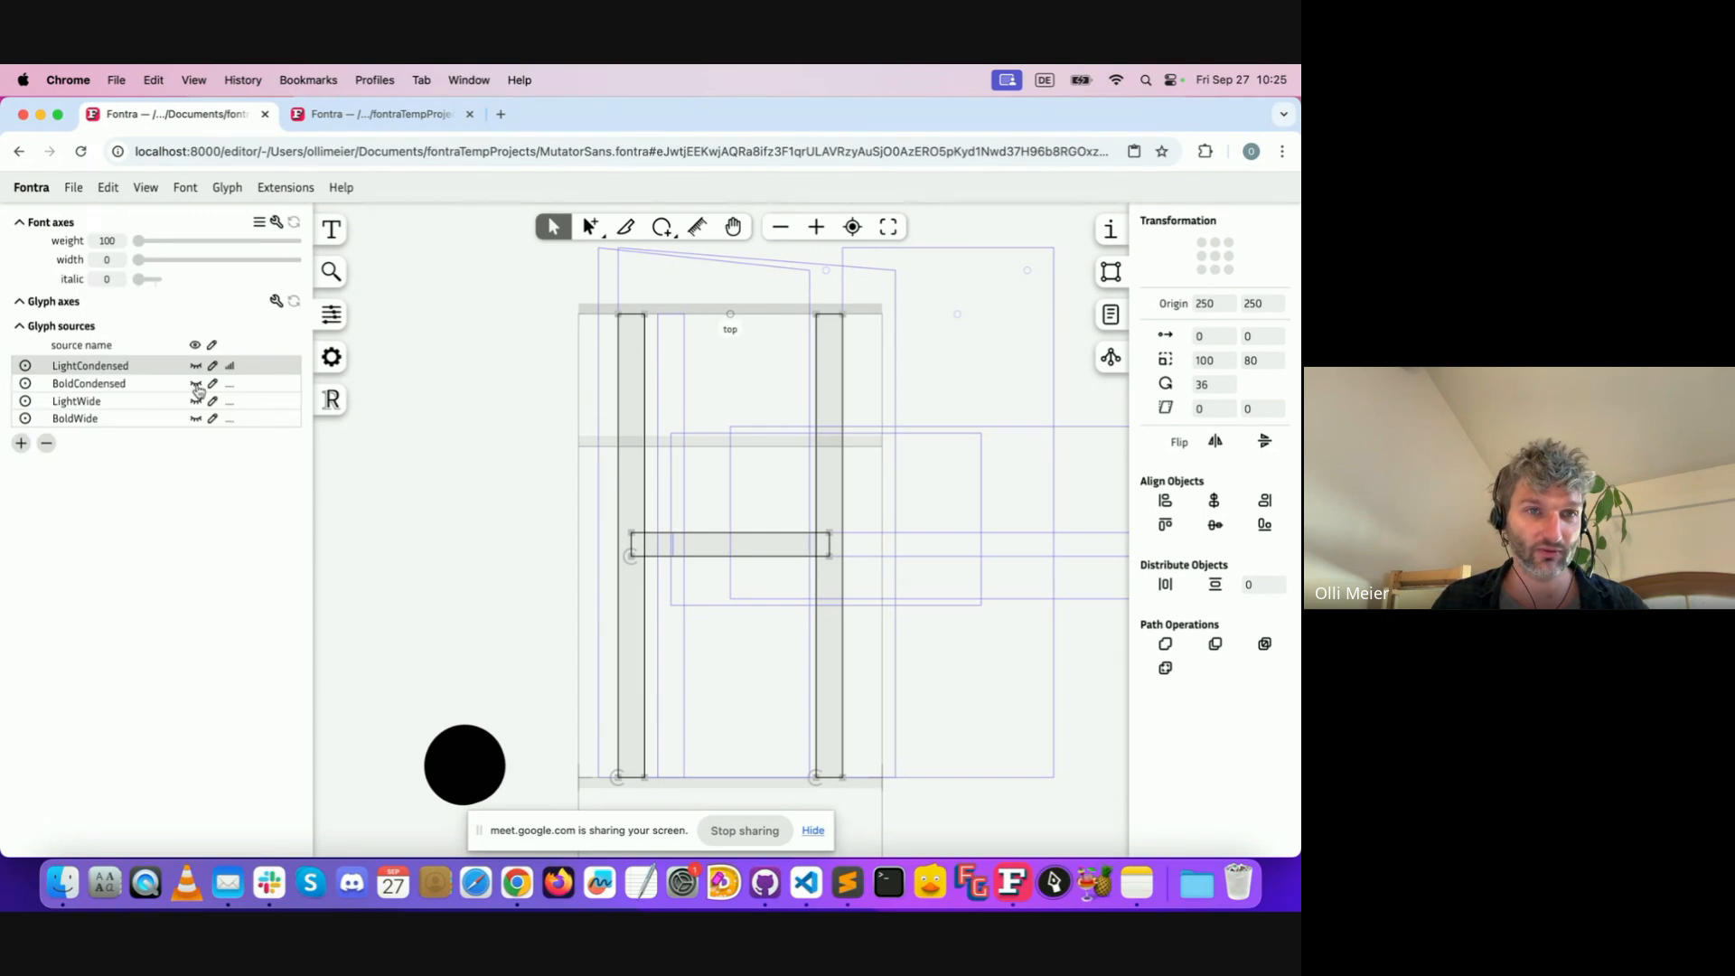
pyautogui.click(211, 344)
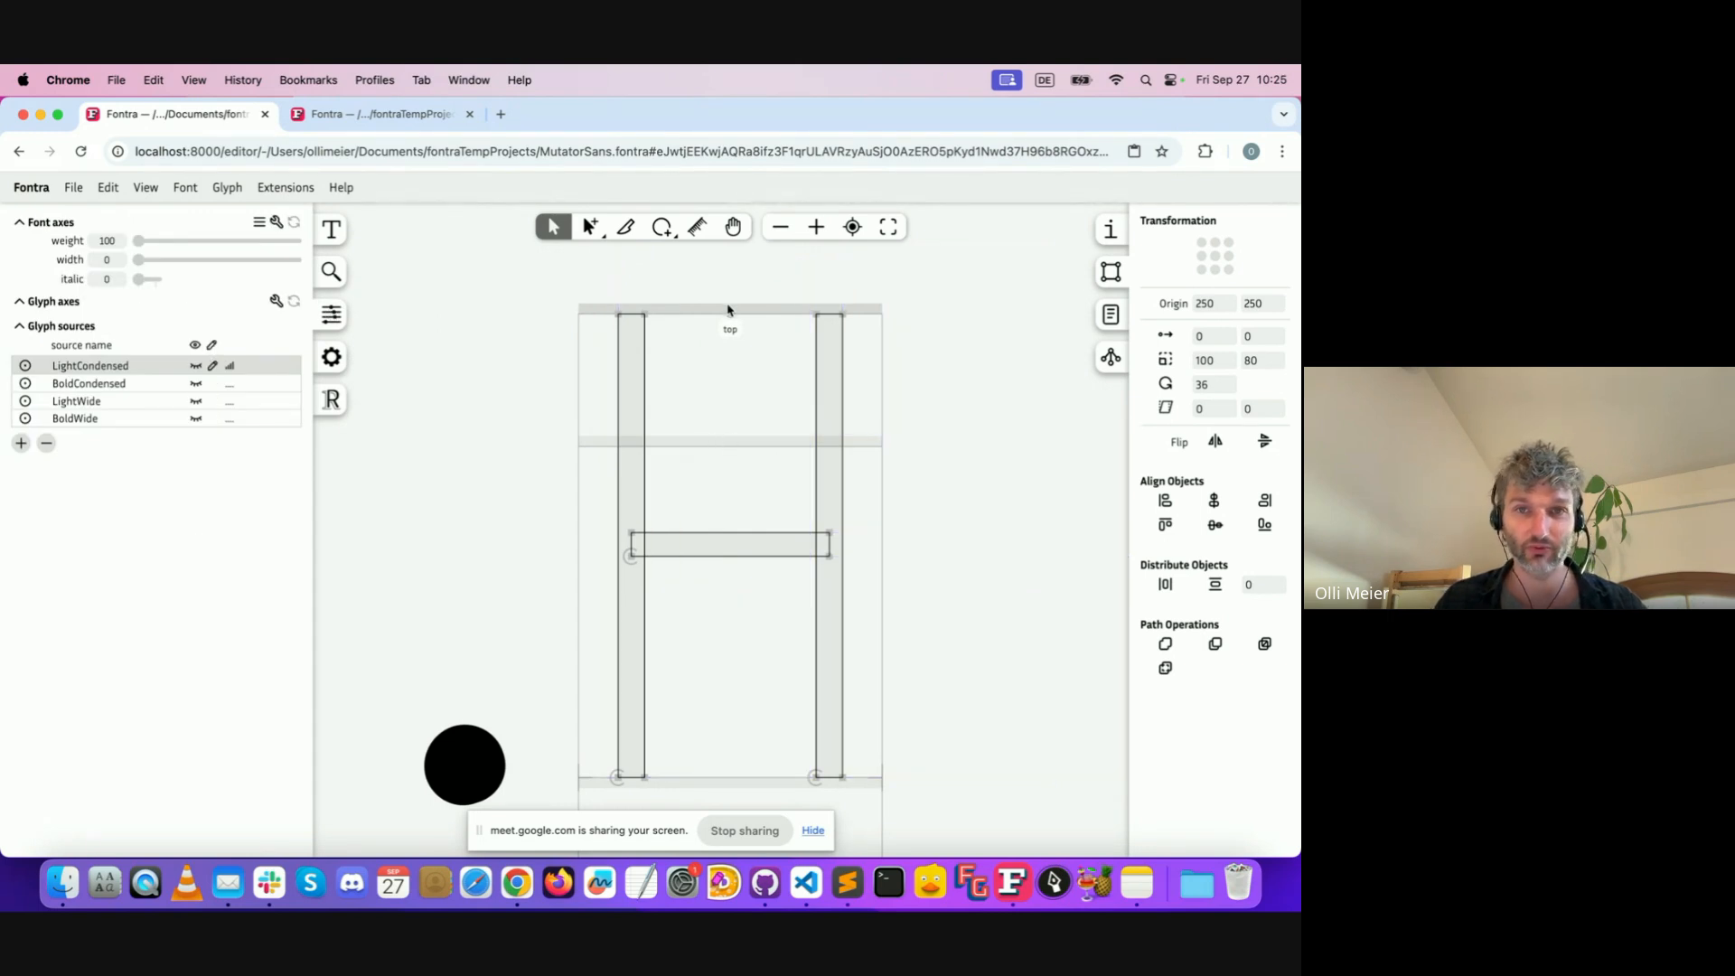
pyautogui.hscroll(2, 663, 409)
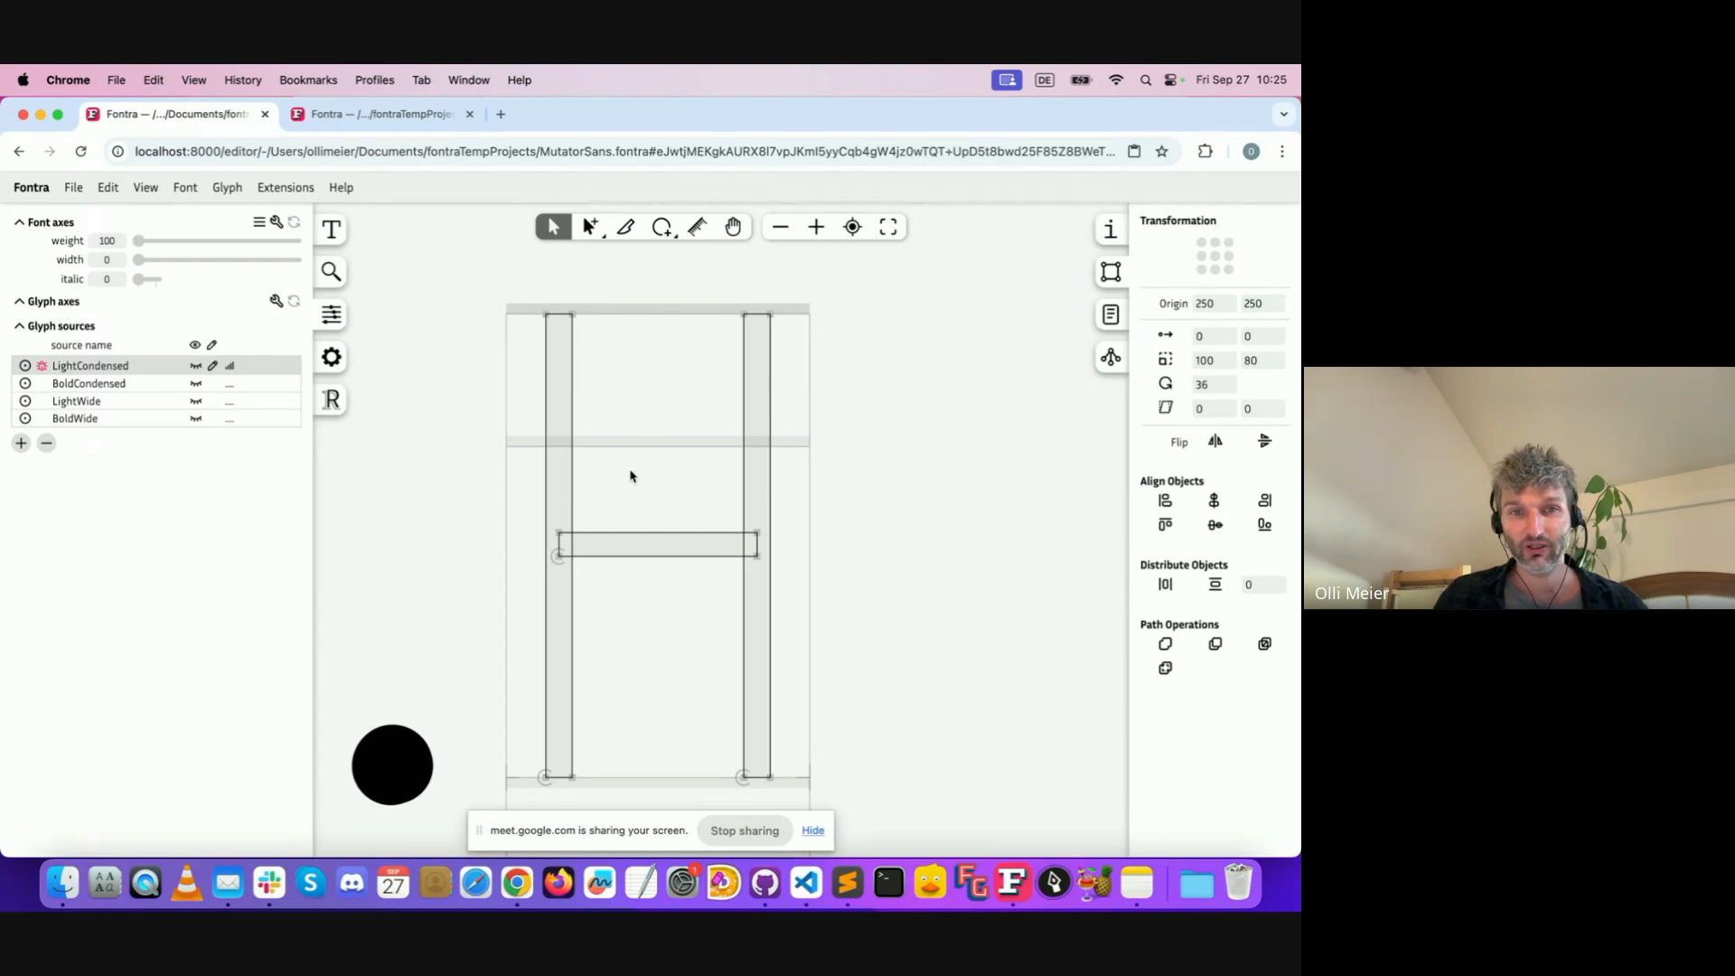
# Try merging all of the H's overlapping contours in the LightCondensed source alone, and undo the union
pyautogui.press('super+a')
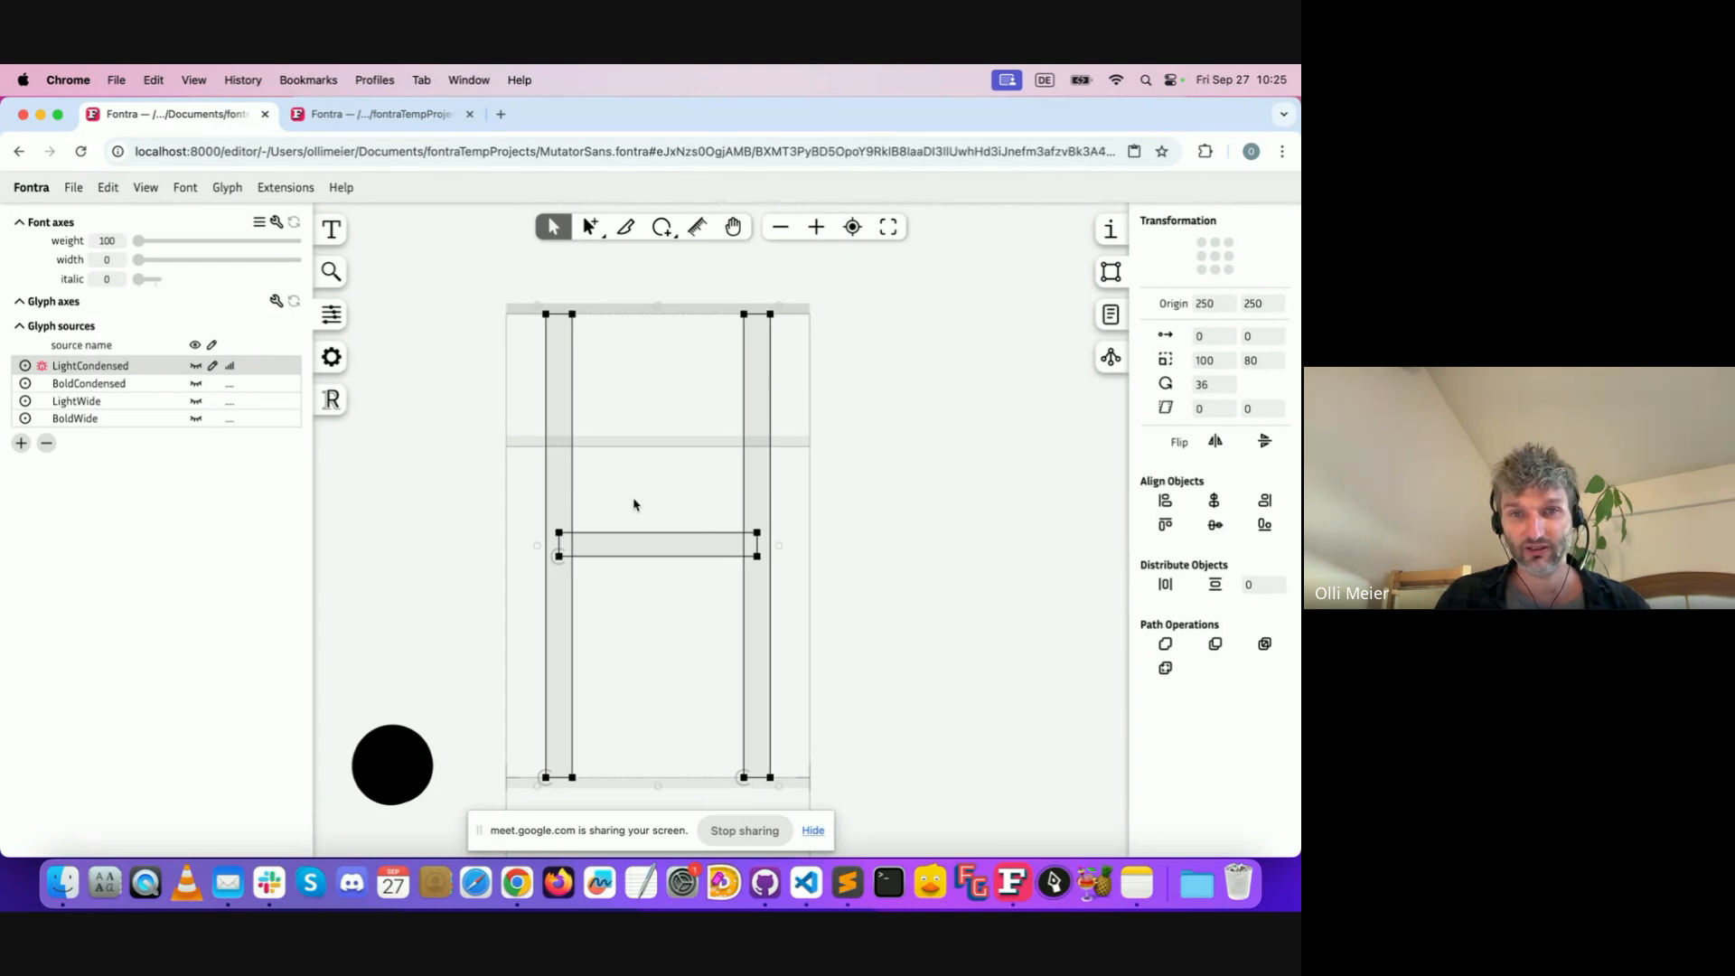
pyautogui.click(1166, 646)
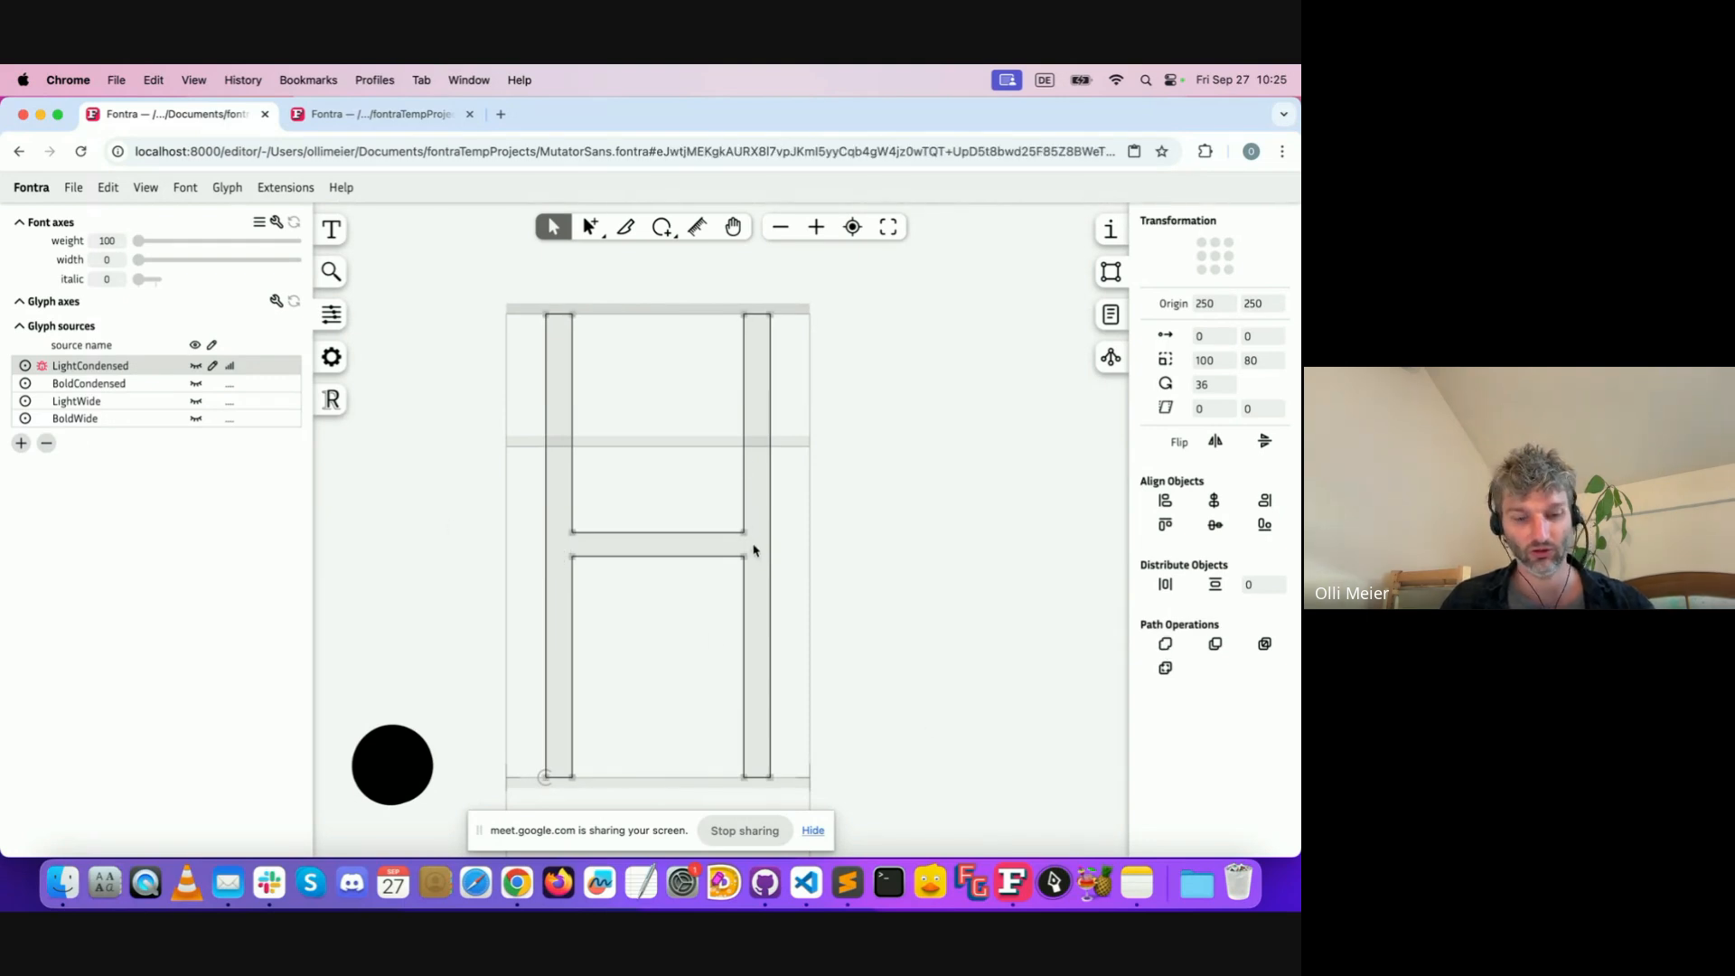
pyautogui.press('super+z')
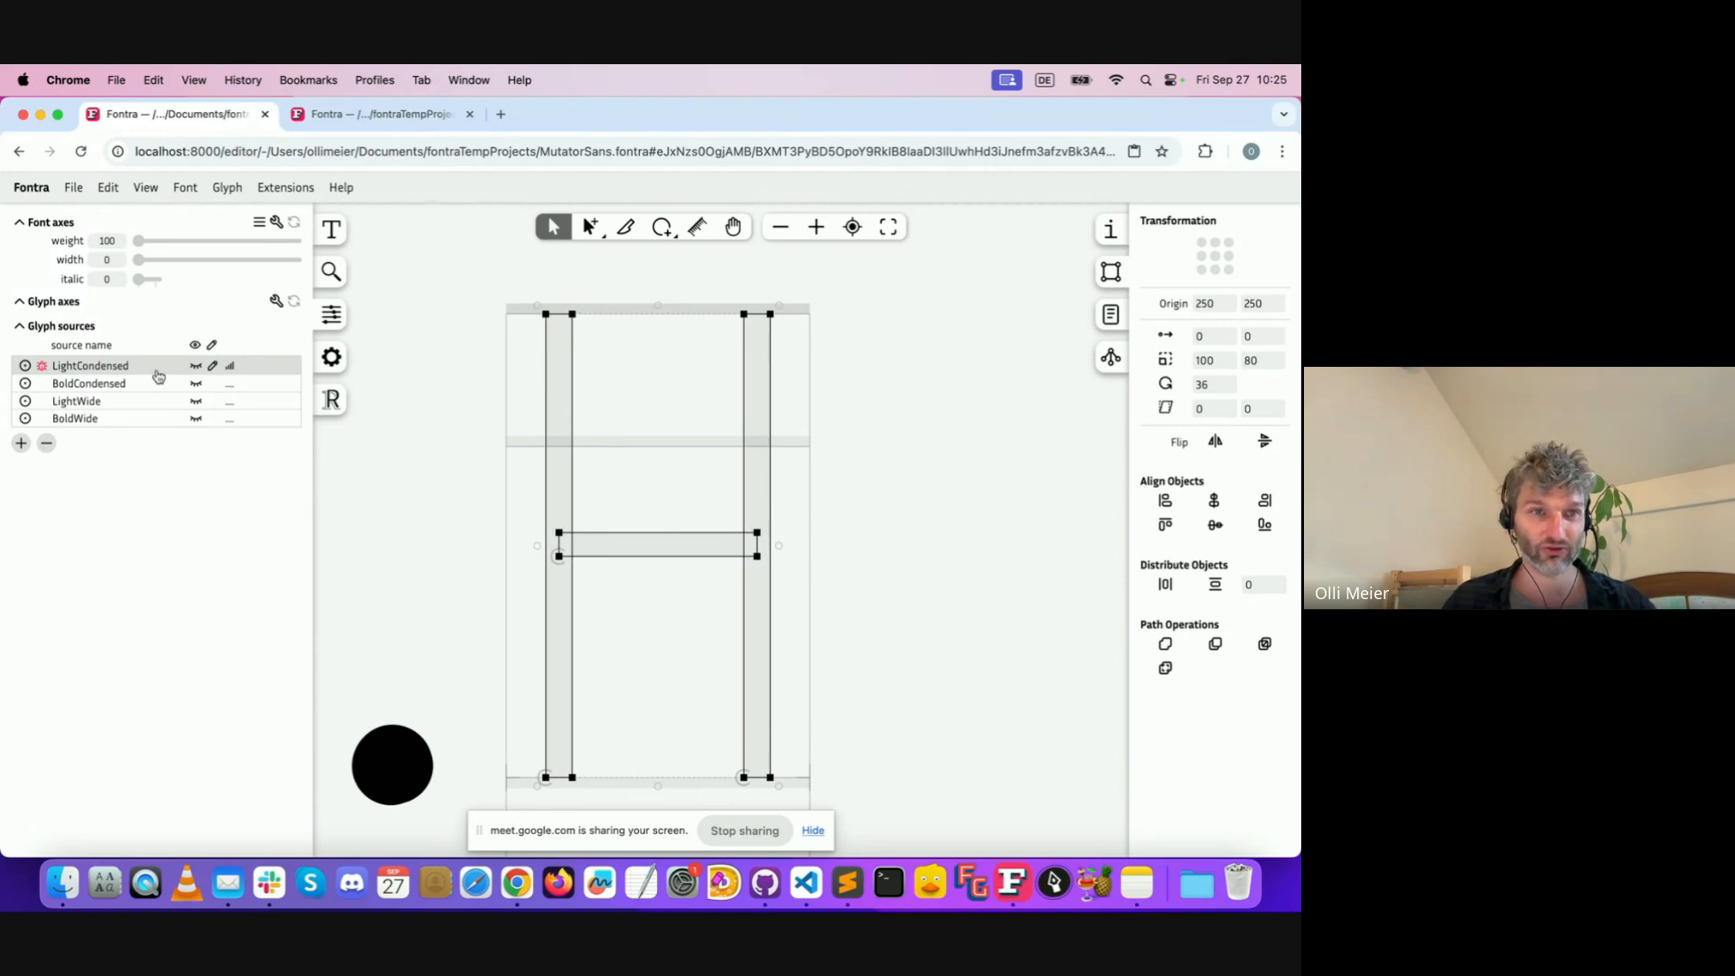
pyautogui.click(688, 461)
# Switch to the BoldCondensed source, turn on editing of all sources, and delete the H's top anchor there
pyautogui.click(169, 387)
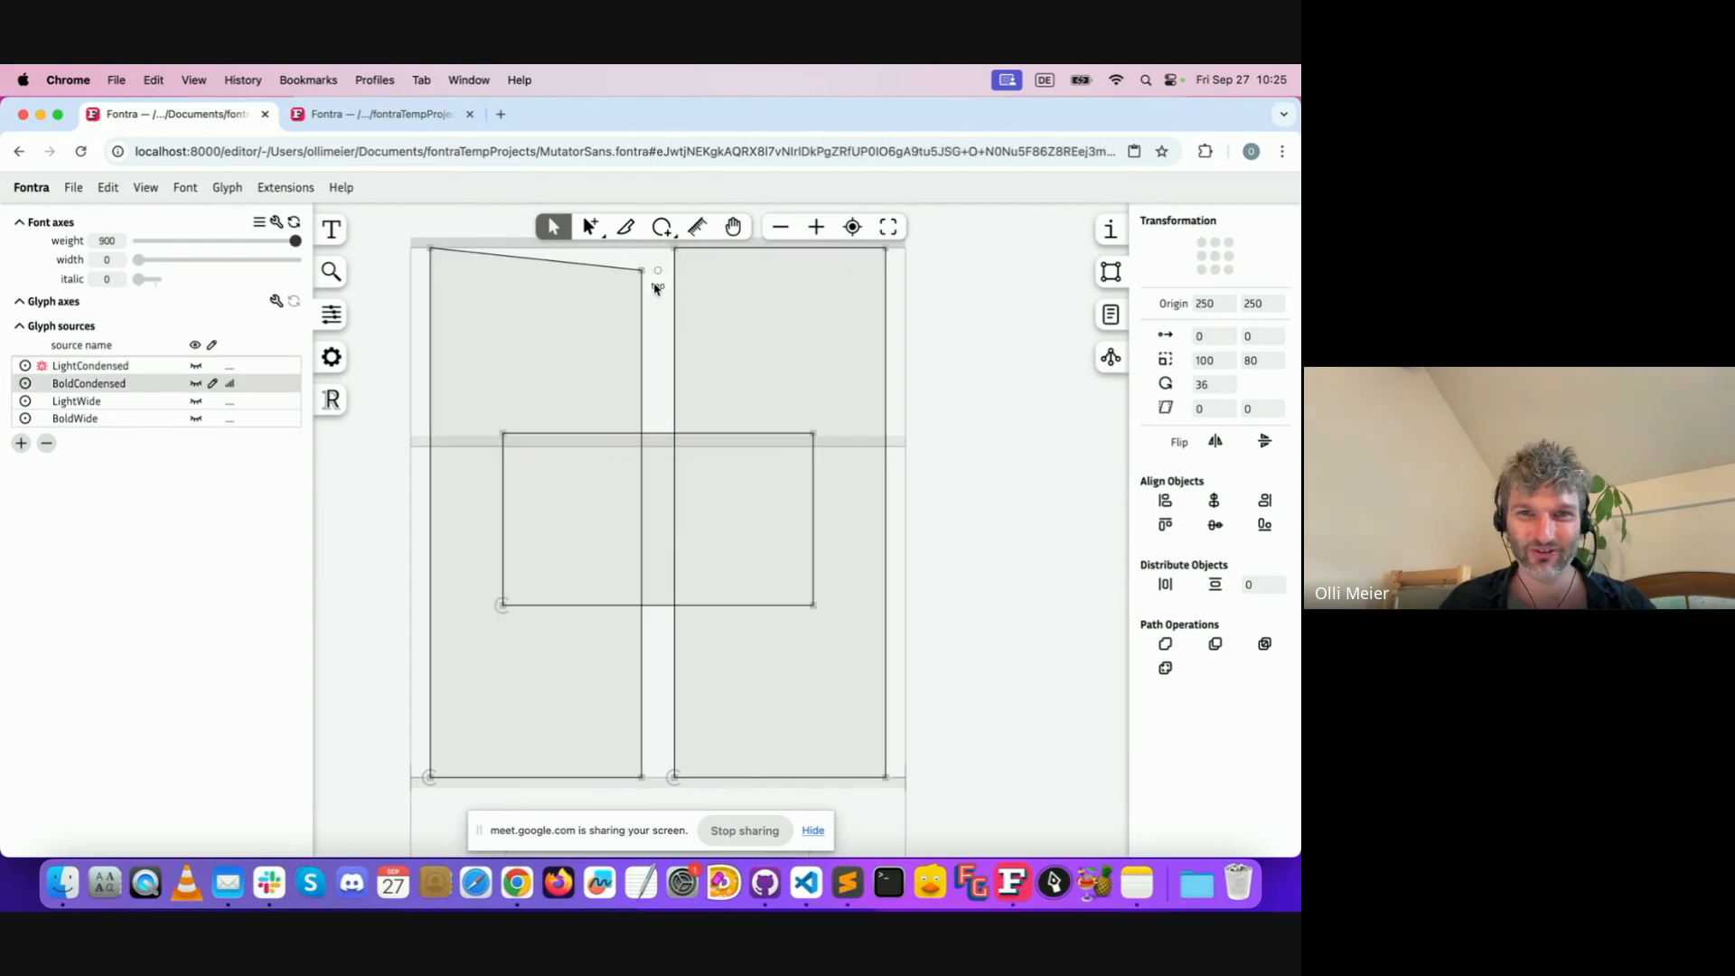
pyautogui.scroll(1, 658, 349)
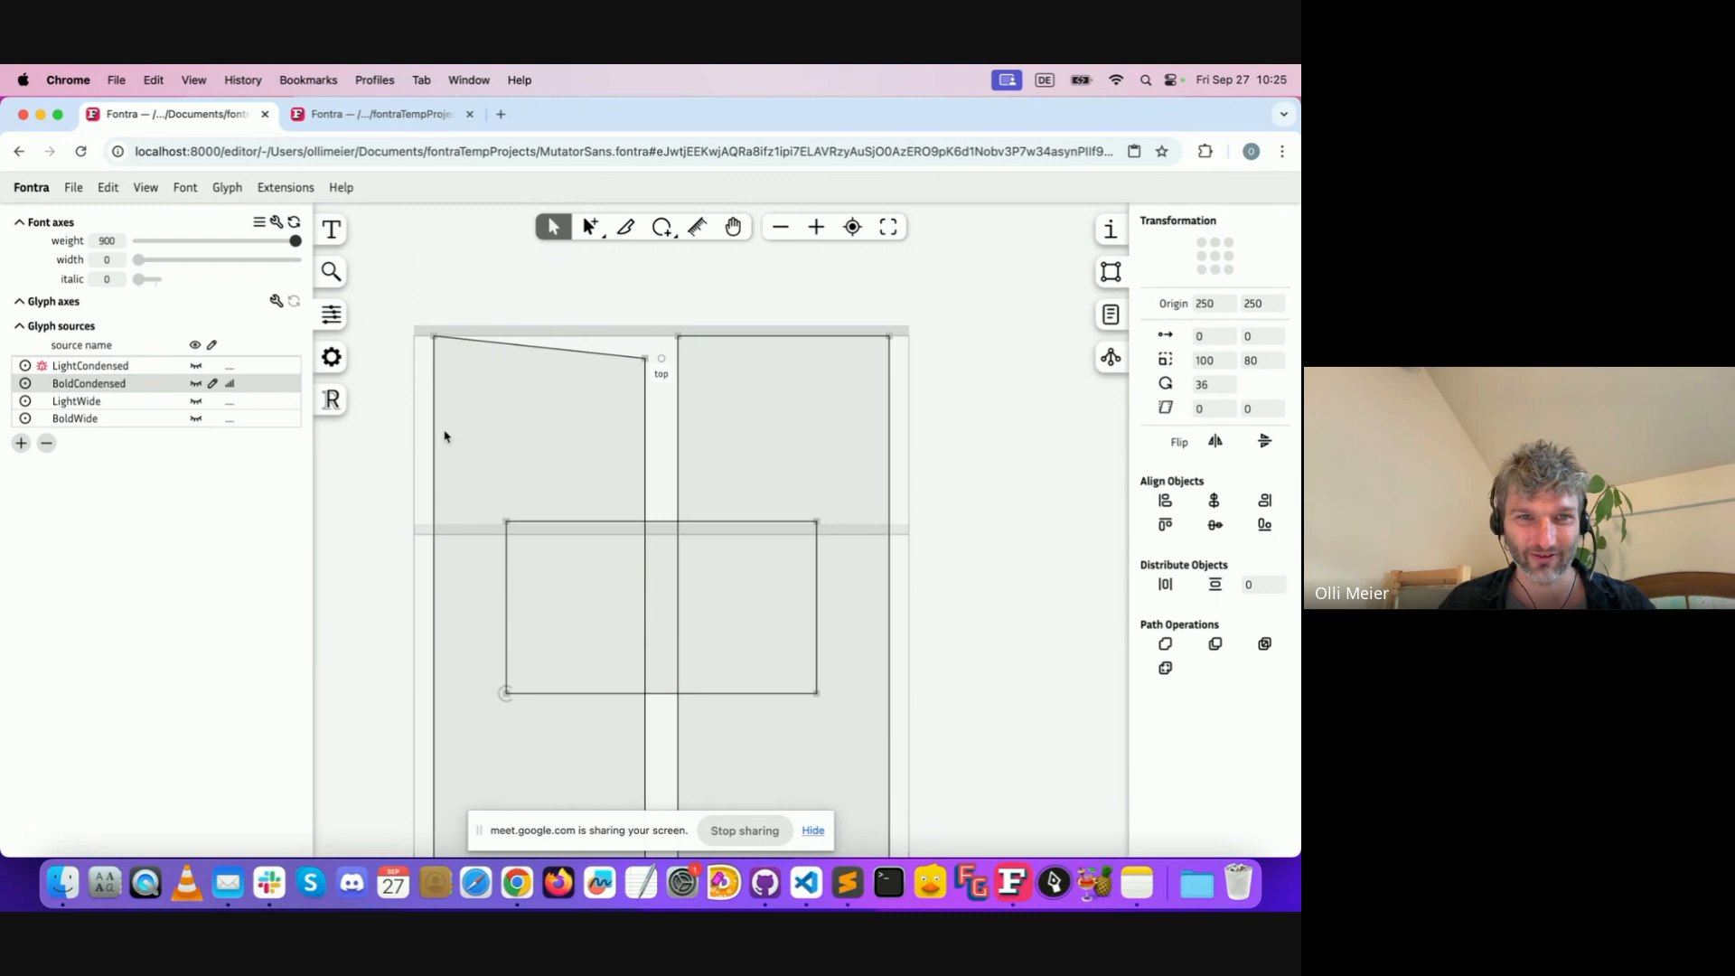
pyautogui.click(212, 344)
pyautogui.click(662, 359)
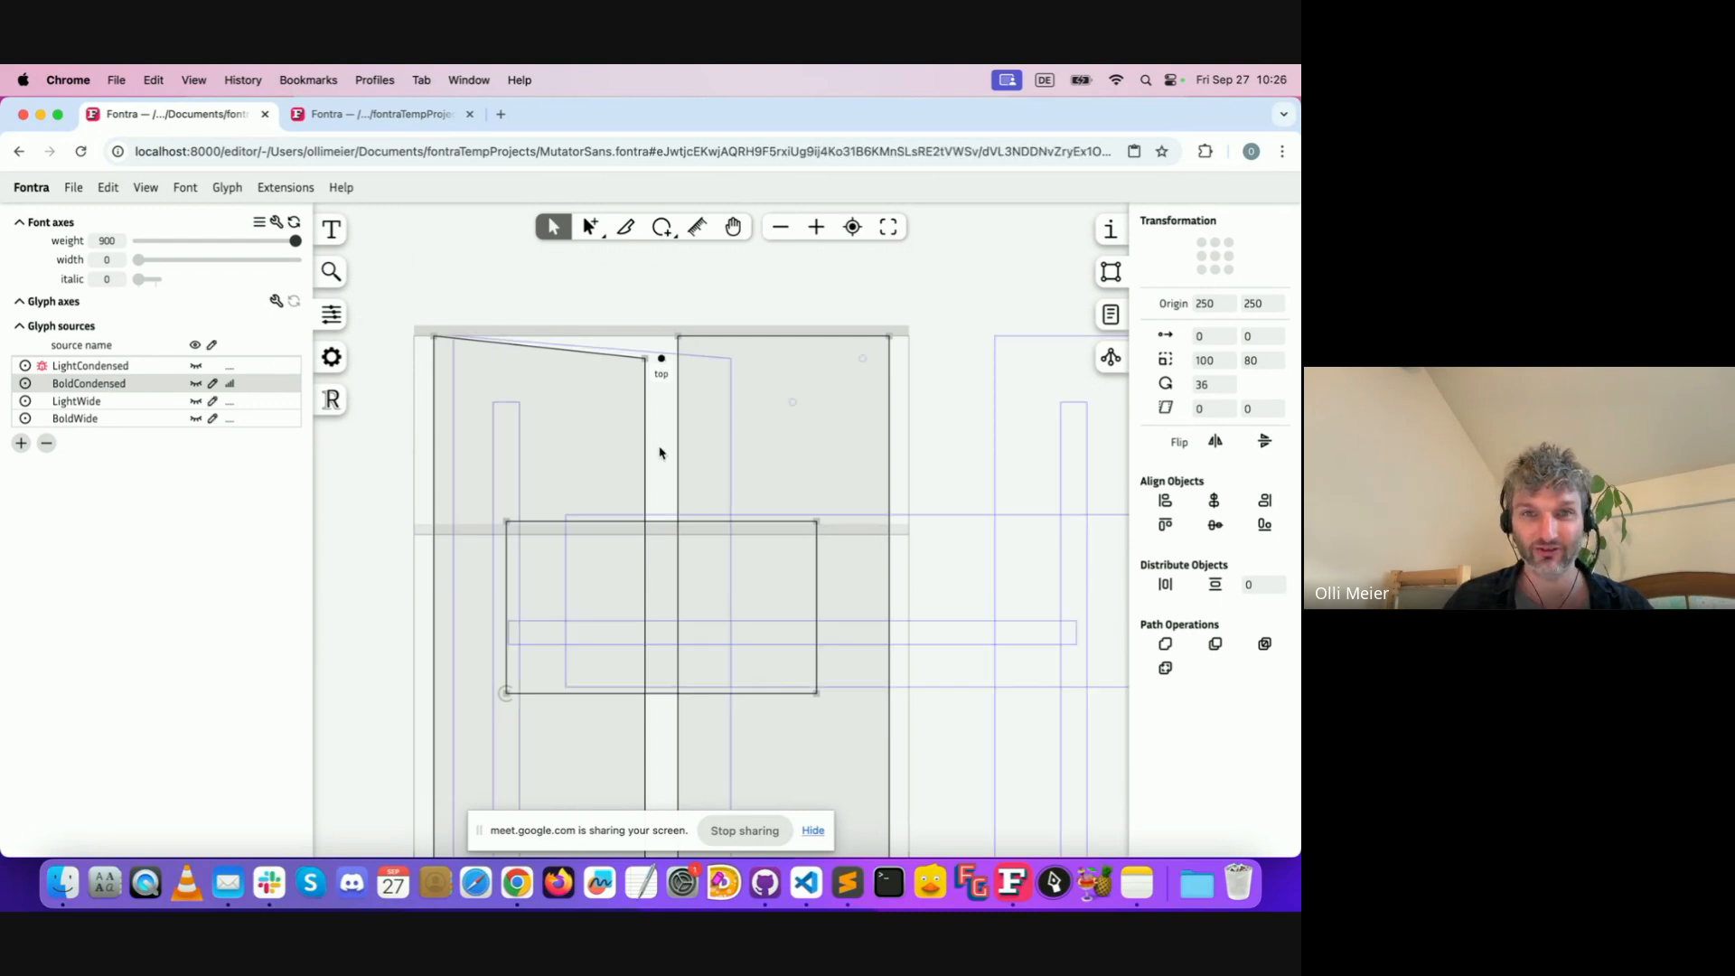
pyautogui.press('BackSpace')
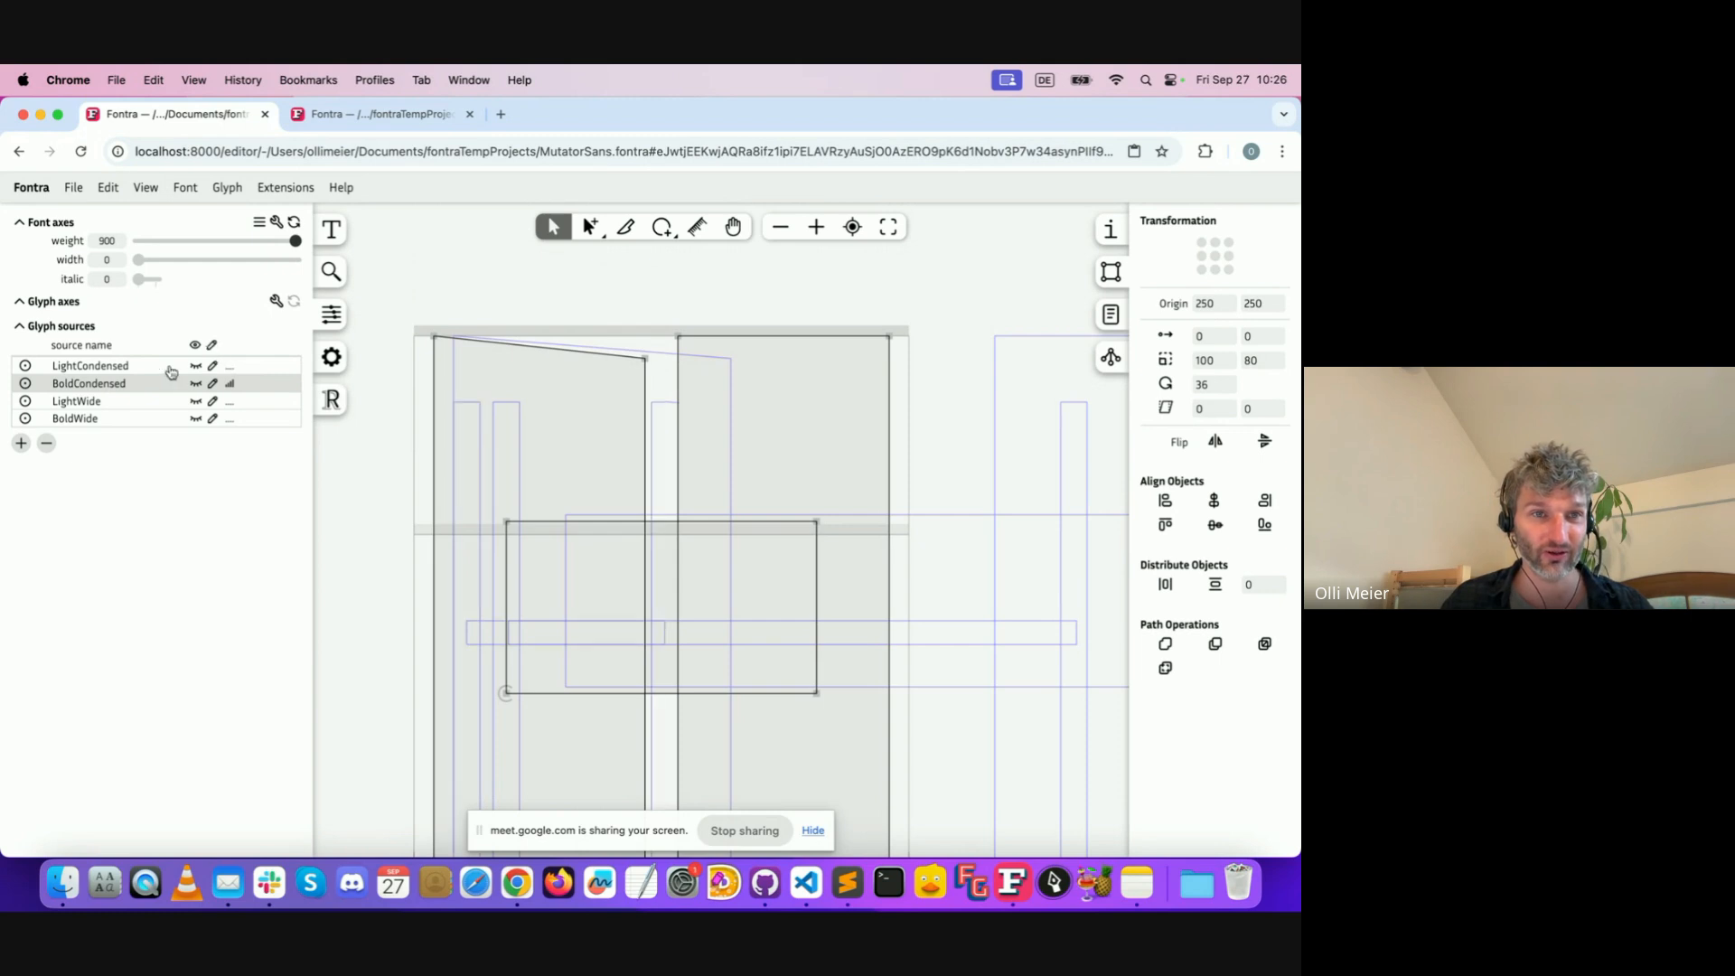
# Return to the LightCondensed source and merge all of the H's overlapping contours across every source
pyautogui.click(136, 366)
pyautogui.scroll(-3, 644, 498)
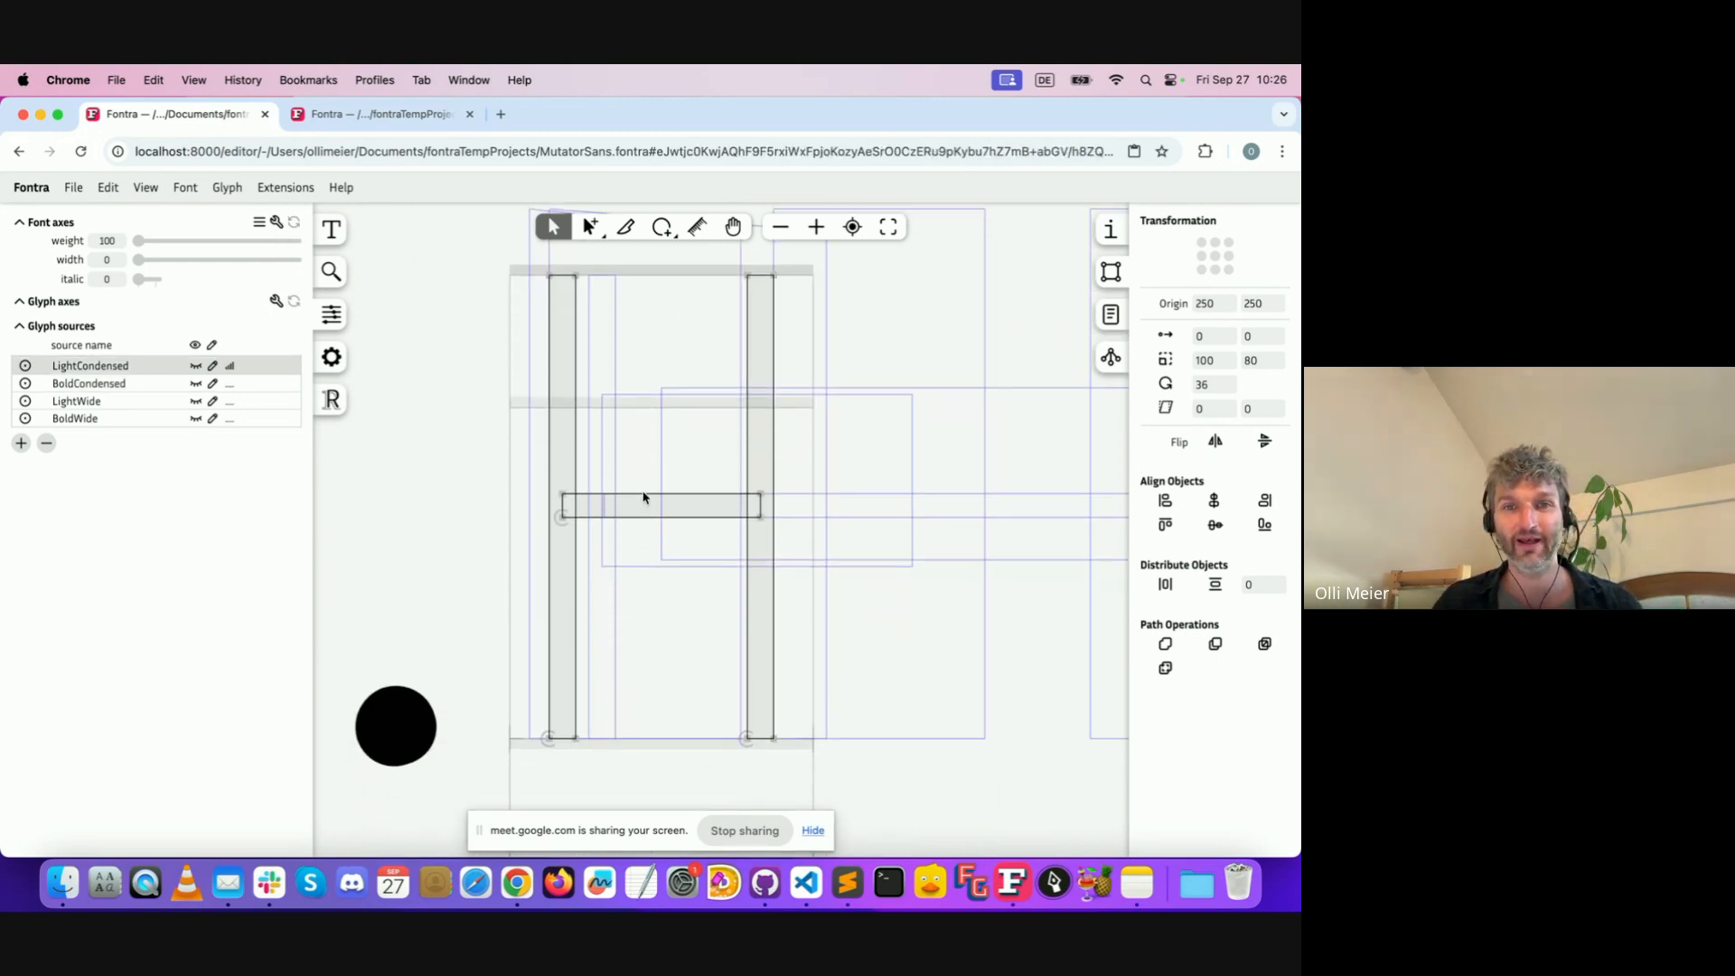
pyautogui.press('super+a')
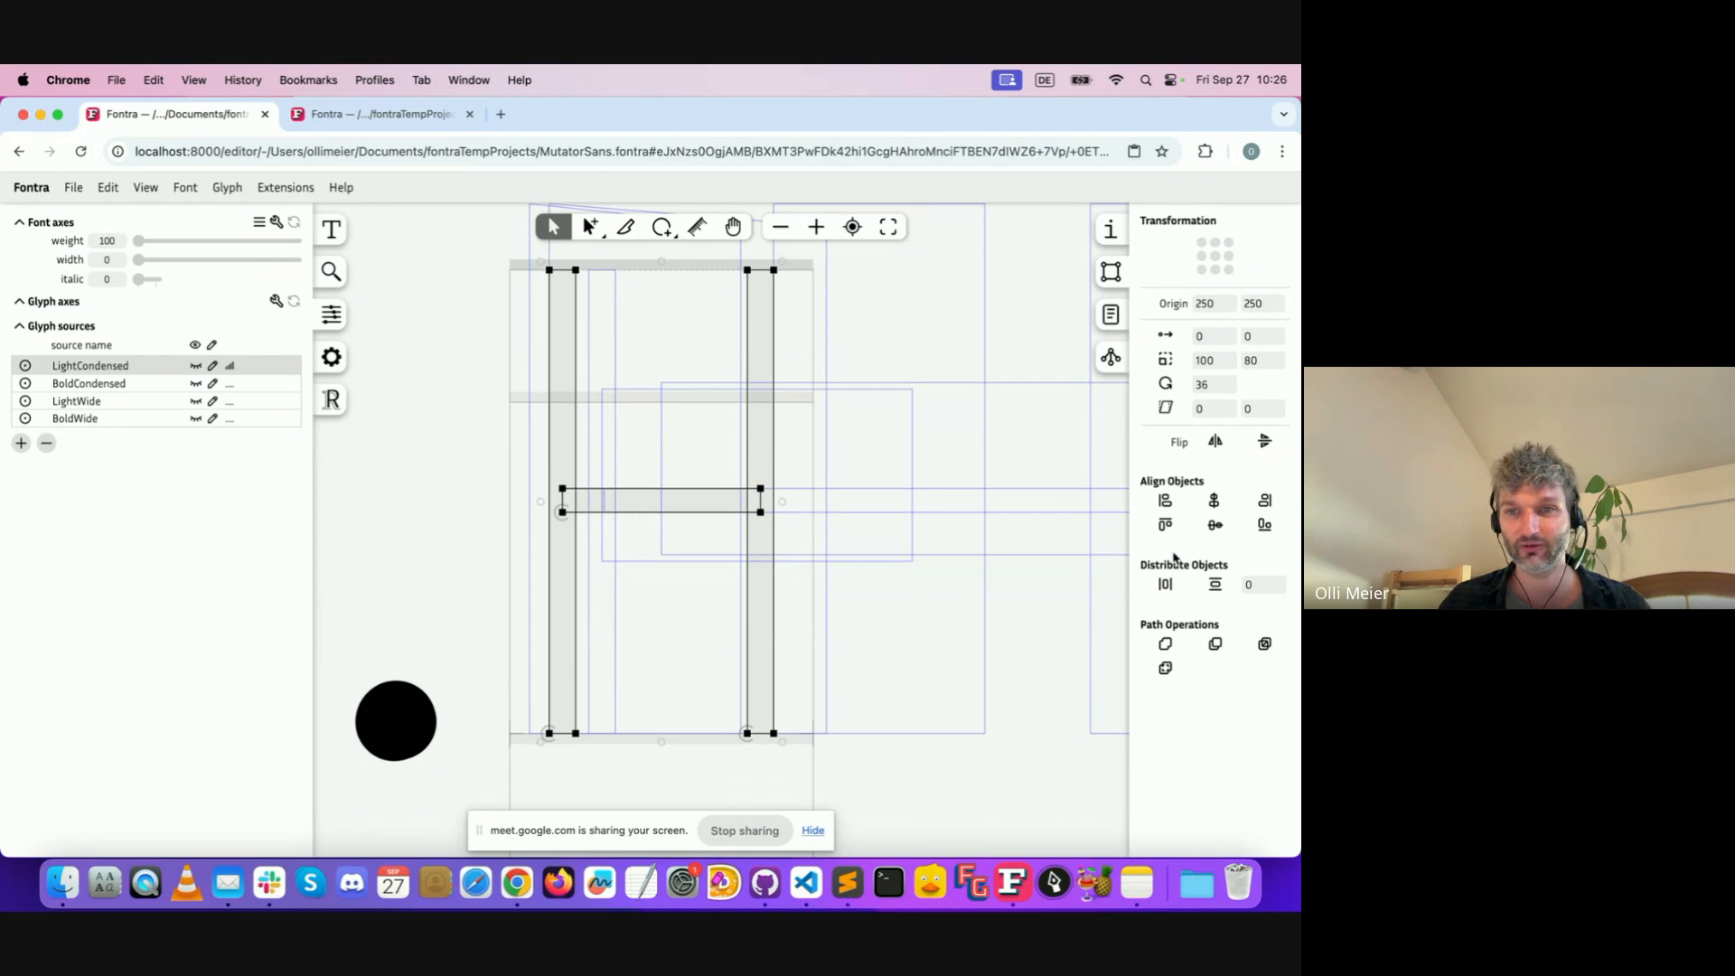
pyautogui.click(1165, 643)
# Inspect the merged H outlines in the BoldCondensed, LightWide, BoldWide and LightCondensed sources
pyautogui.click(137, 387)
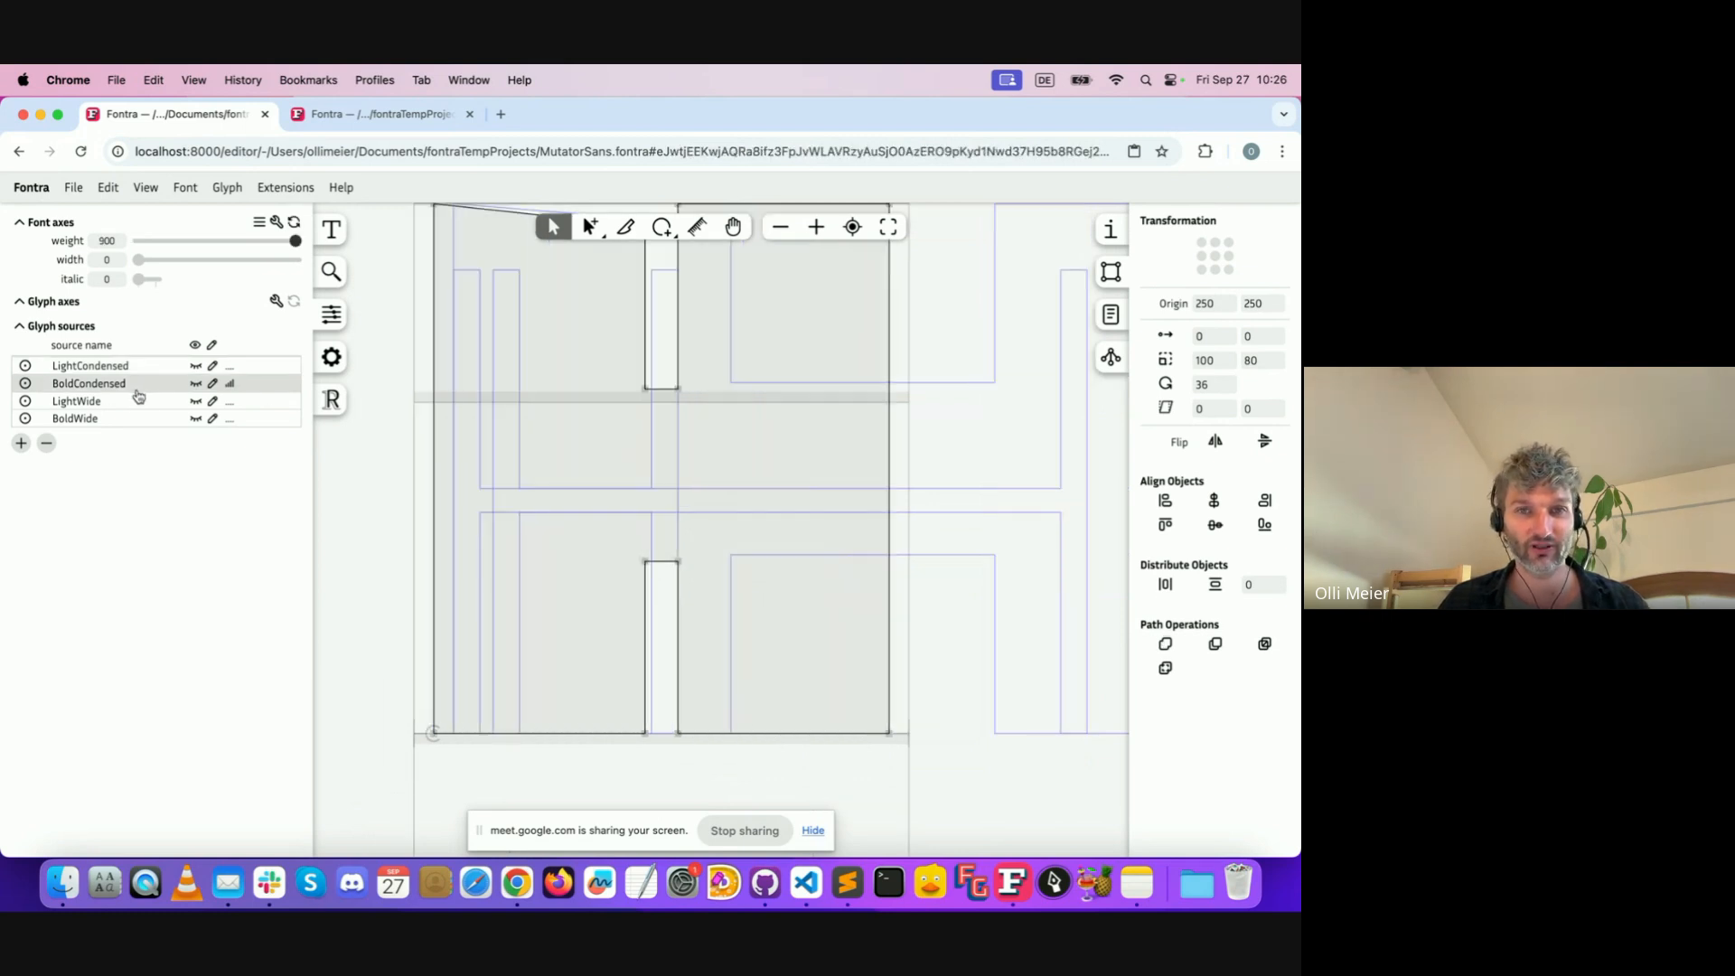
pyautogui.click(139, 403)
pyautogui.click(138, 420)
pyautogui.scroll(-5, 822, 449)
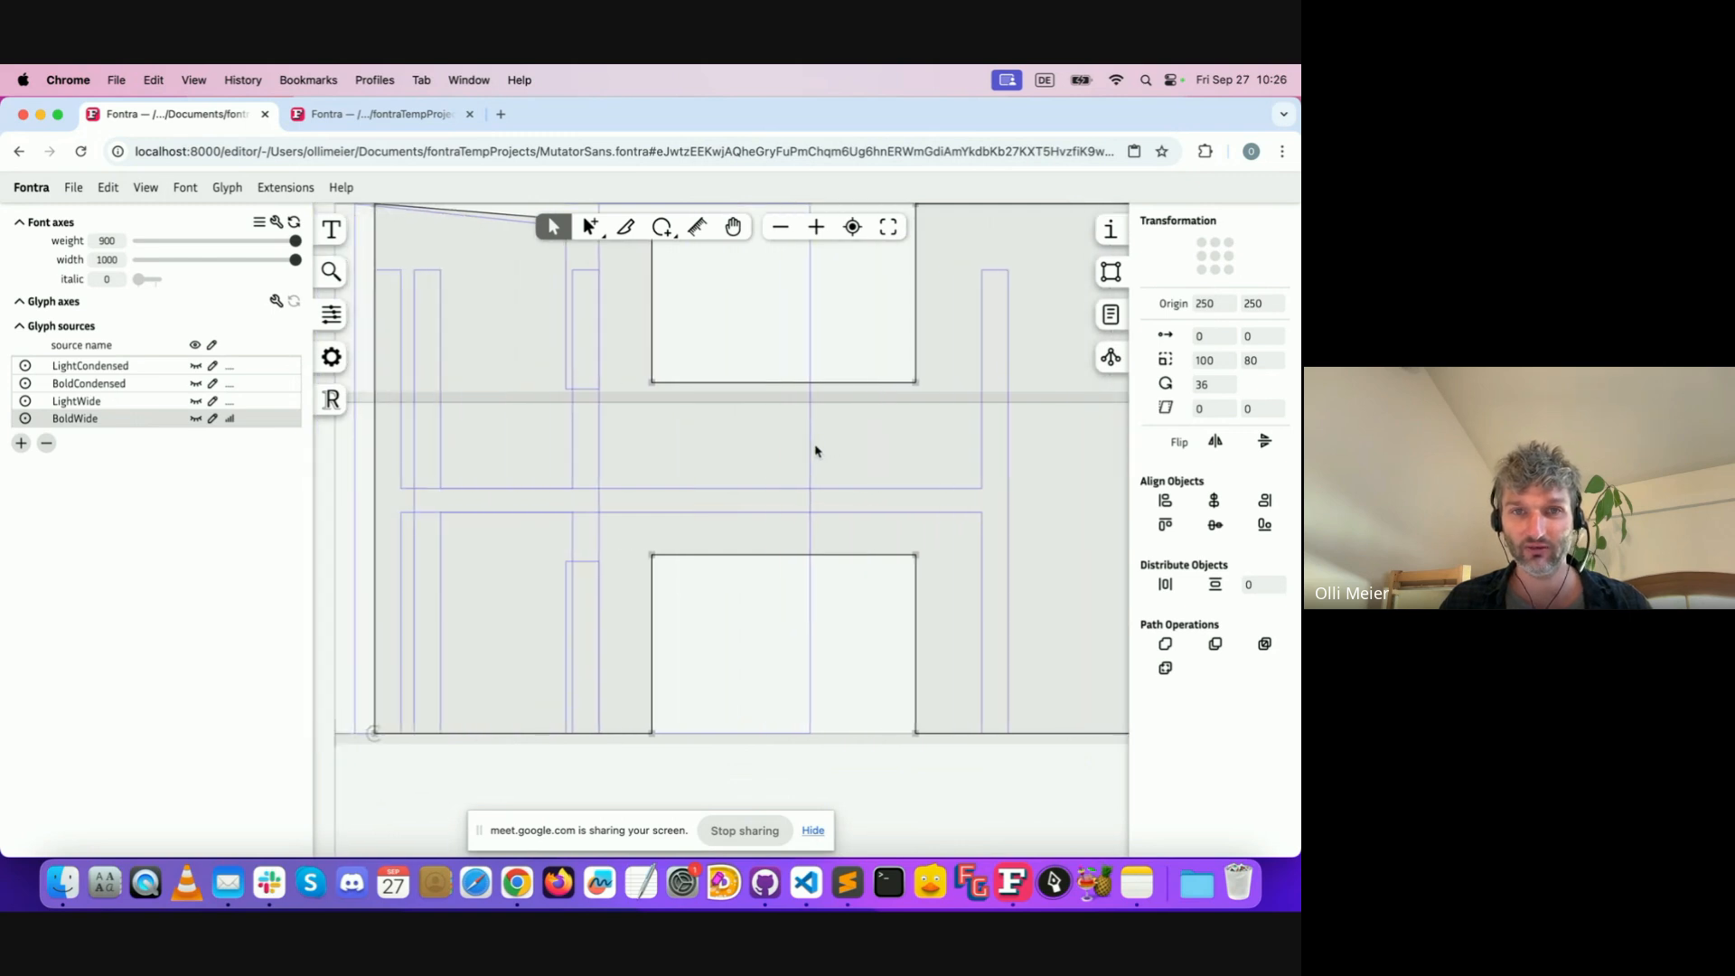
pyautogui.click(143, 368)
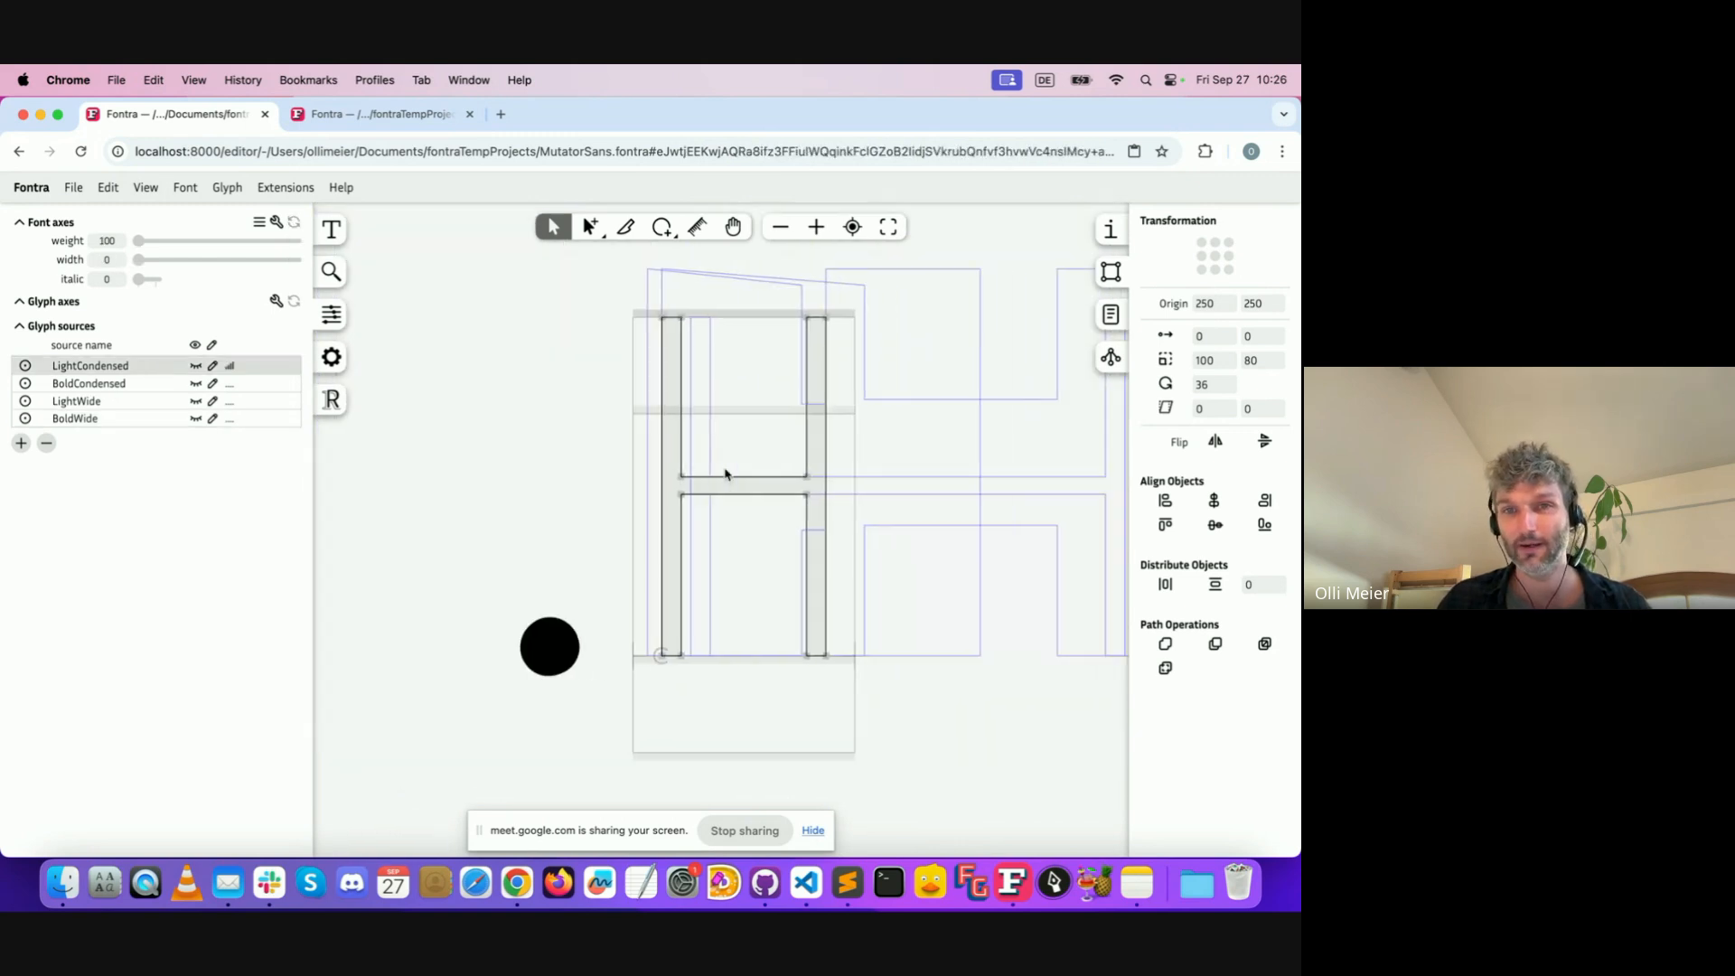
# Undo the union of the H's contours and turn off editing of all sources at once
pyautogui.hscroll(3, 724, 473)
pyautogui.press('super+z')
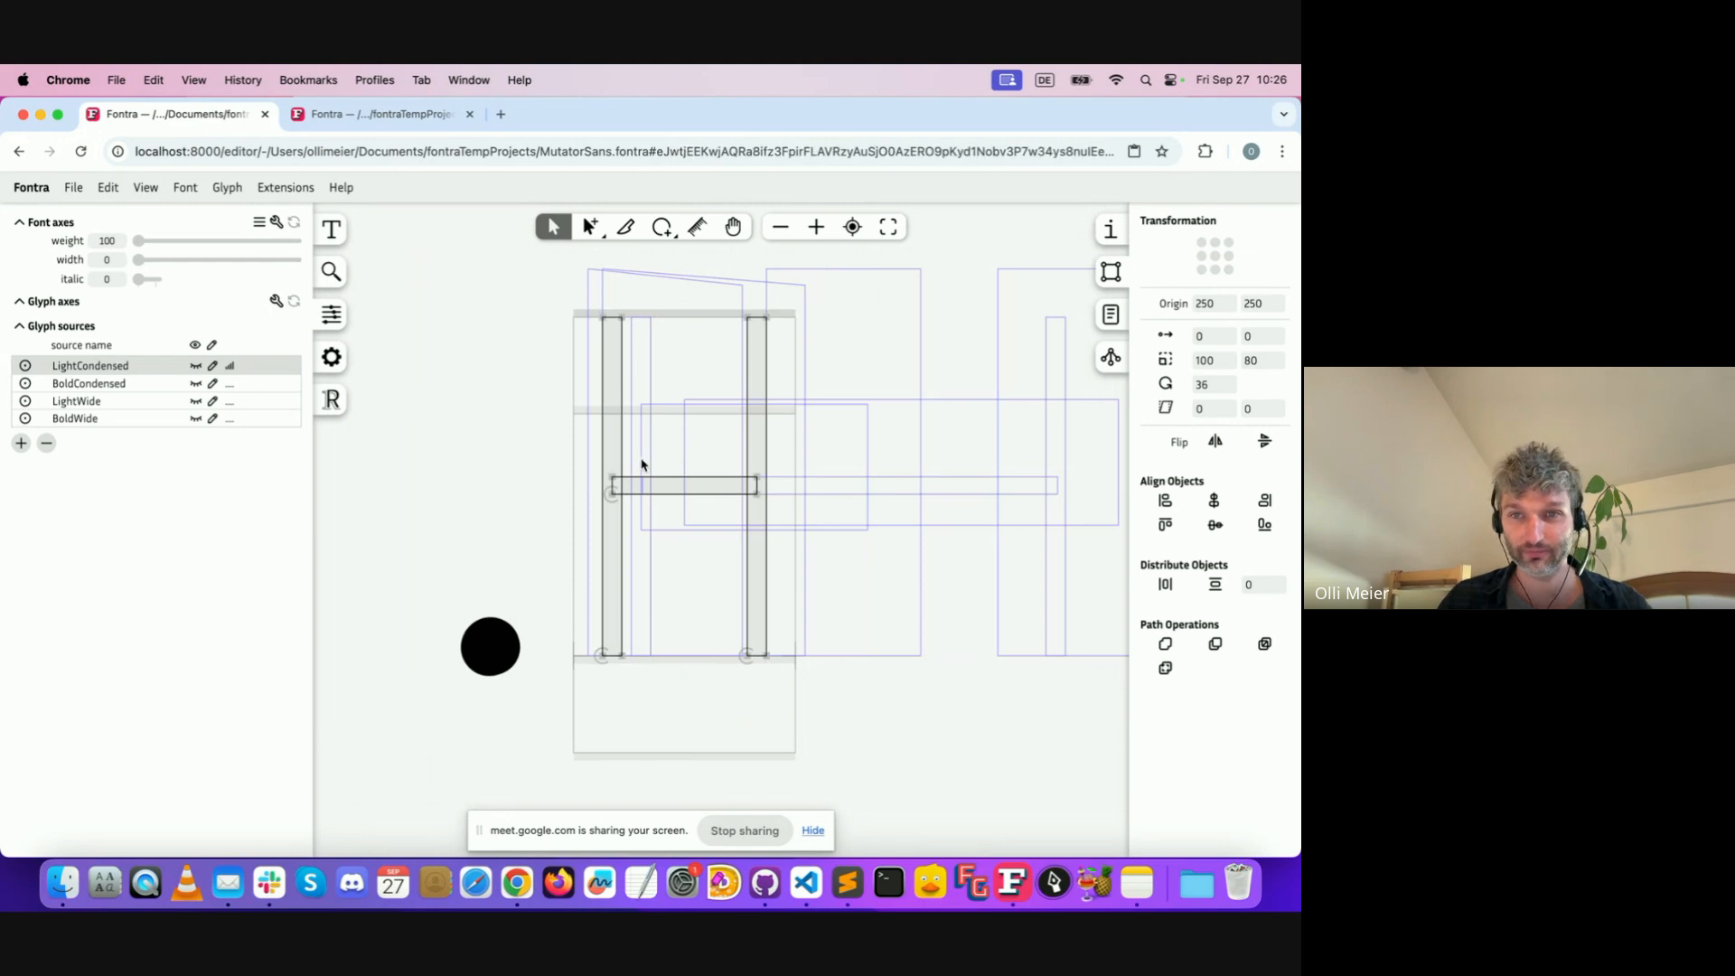
pyautogui.click(212, 346)
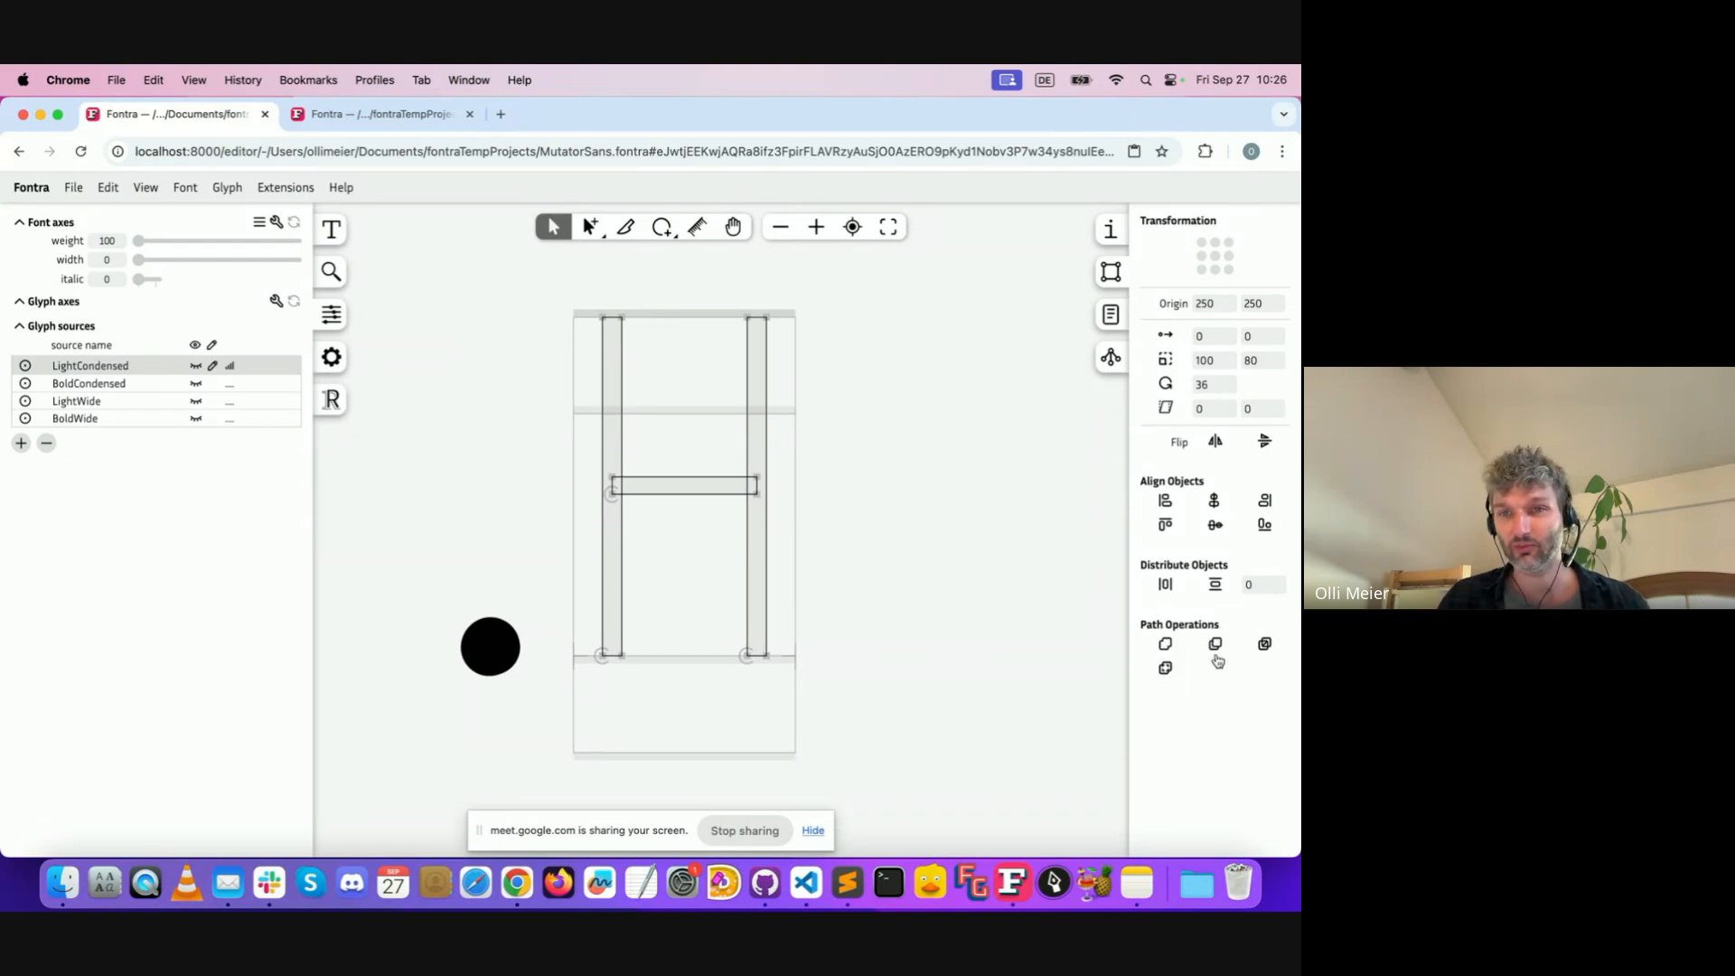
# Try subtracting the H's crossbar from both vertical stems, and undo the subtraction
pyautogui.scroll(5, 795, 516)
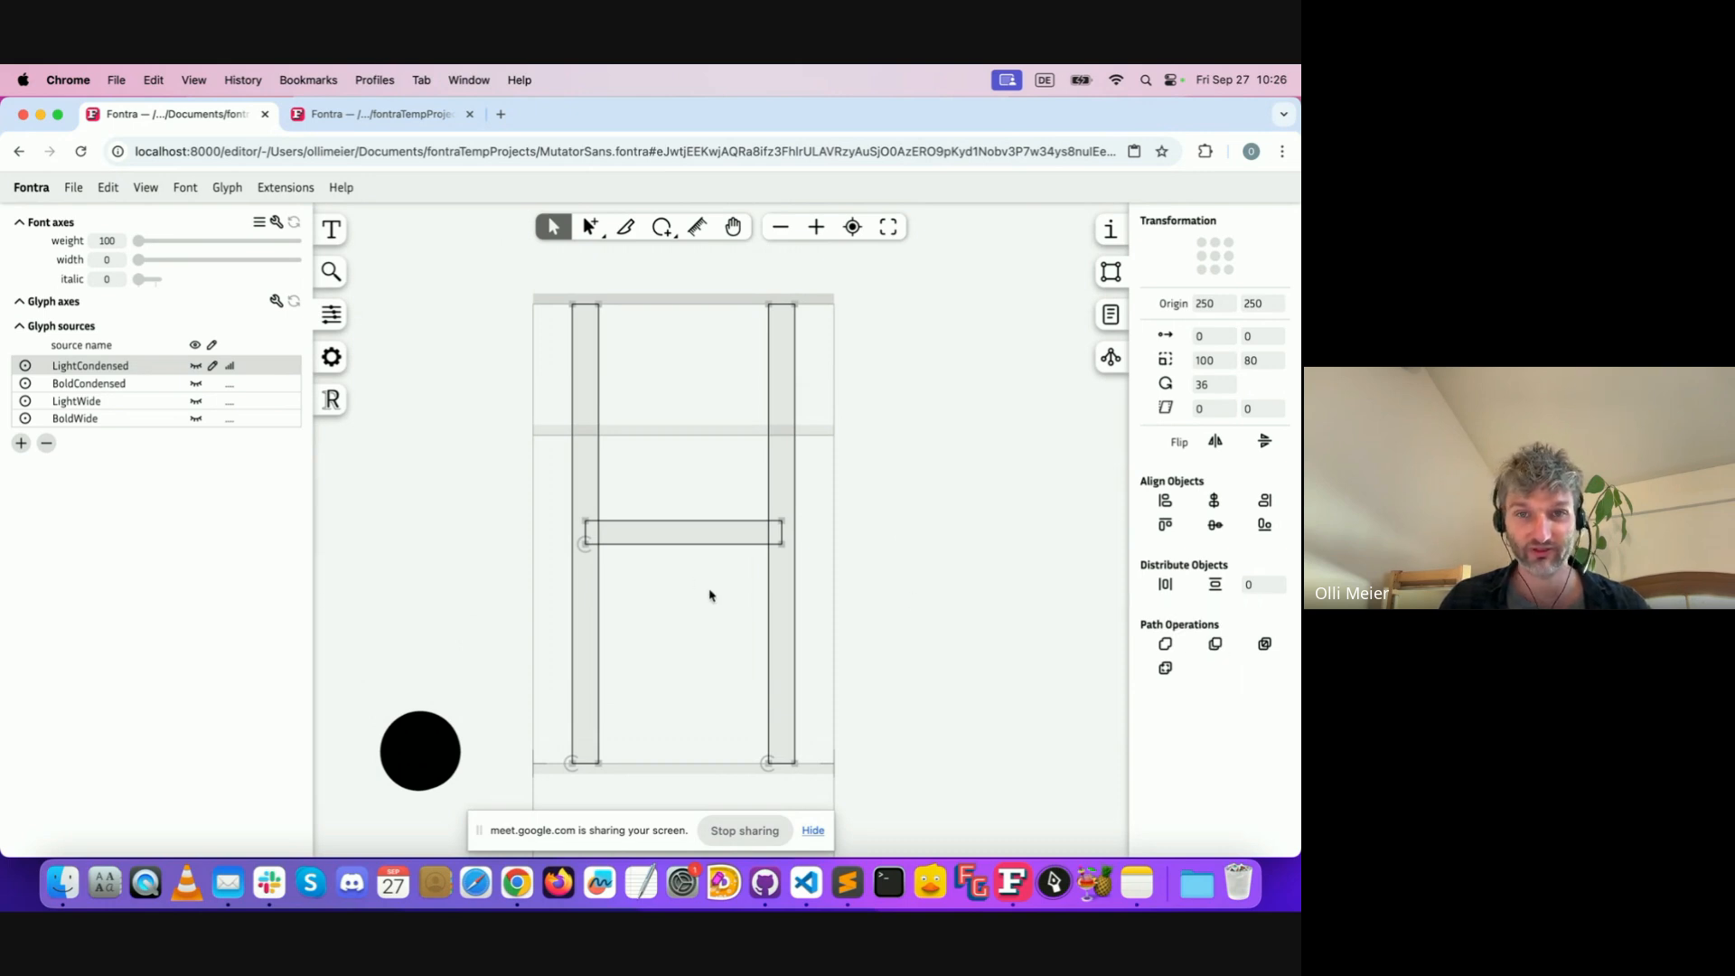
pyautogui.doubleClick(703, 549)
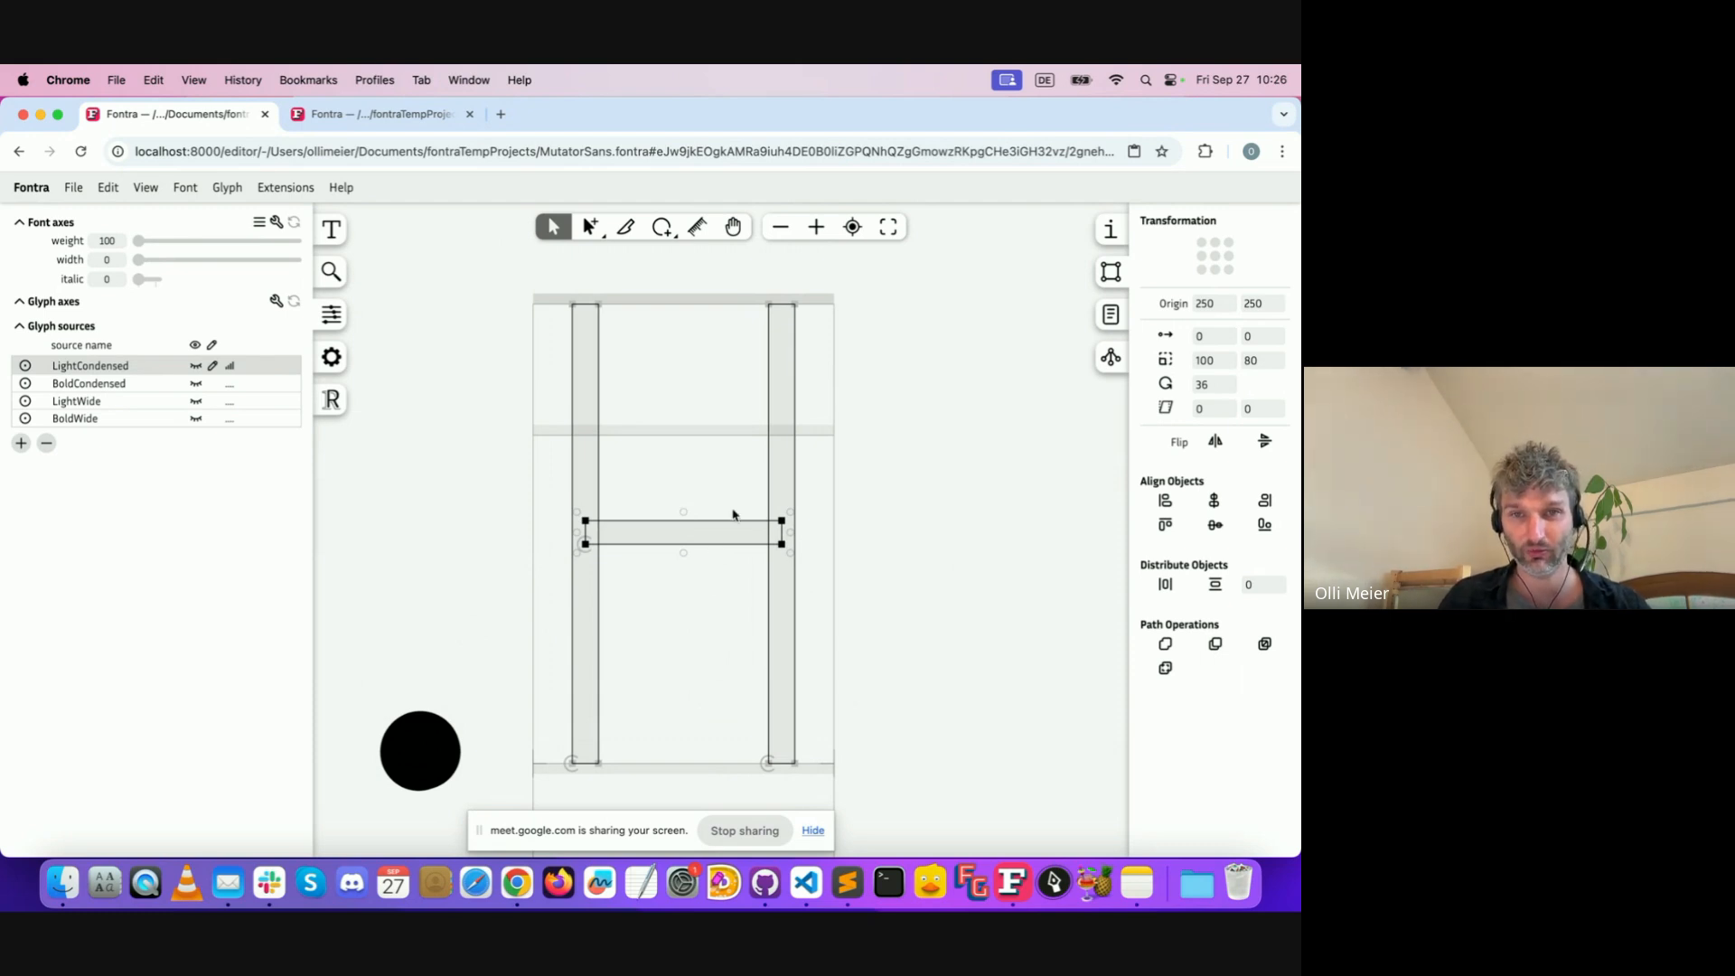
pyautogui.click(1216, 645)
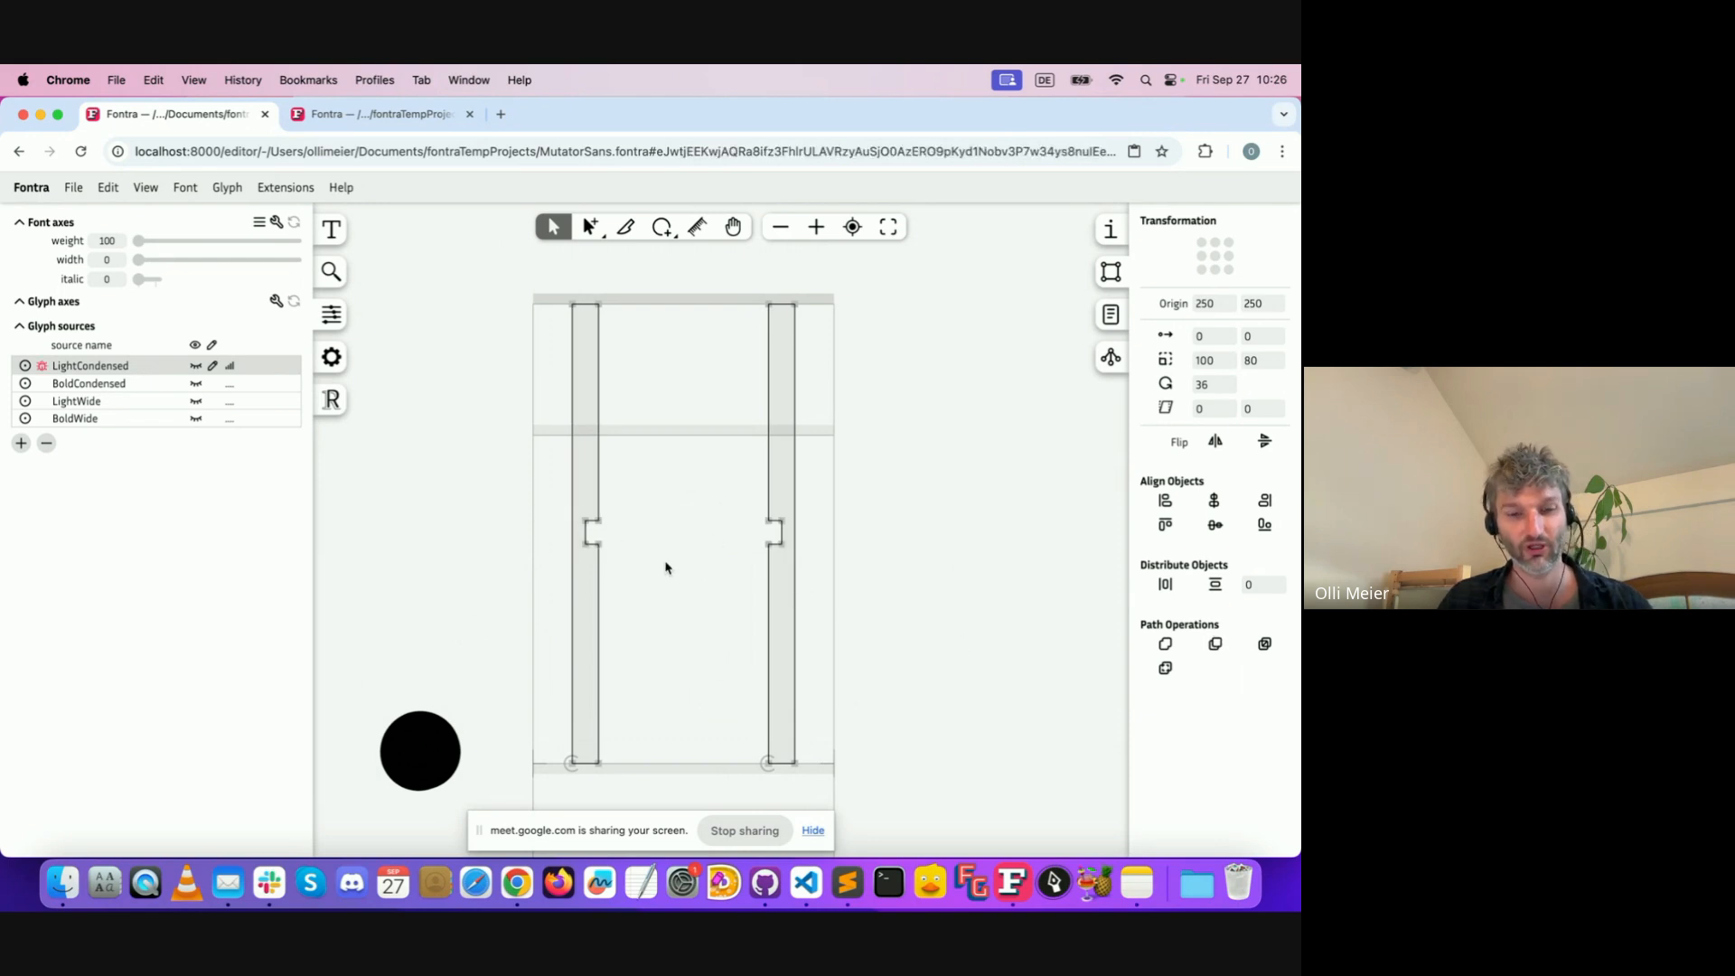
pyautogui.press('super+z')
# Try subtracting the crossbar together with the left stem from the right stem, and undo the subtraction
pyautogui.click(664, 592)
pyautogui.doubleClick(635, 523)
pyautogui.keyDown('shift'); pyautogui.doubleClick(600, 494); pyautogui.keyUp('shift')
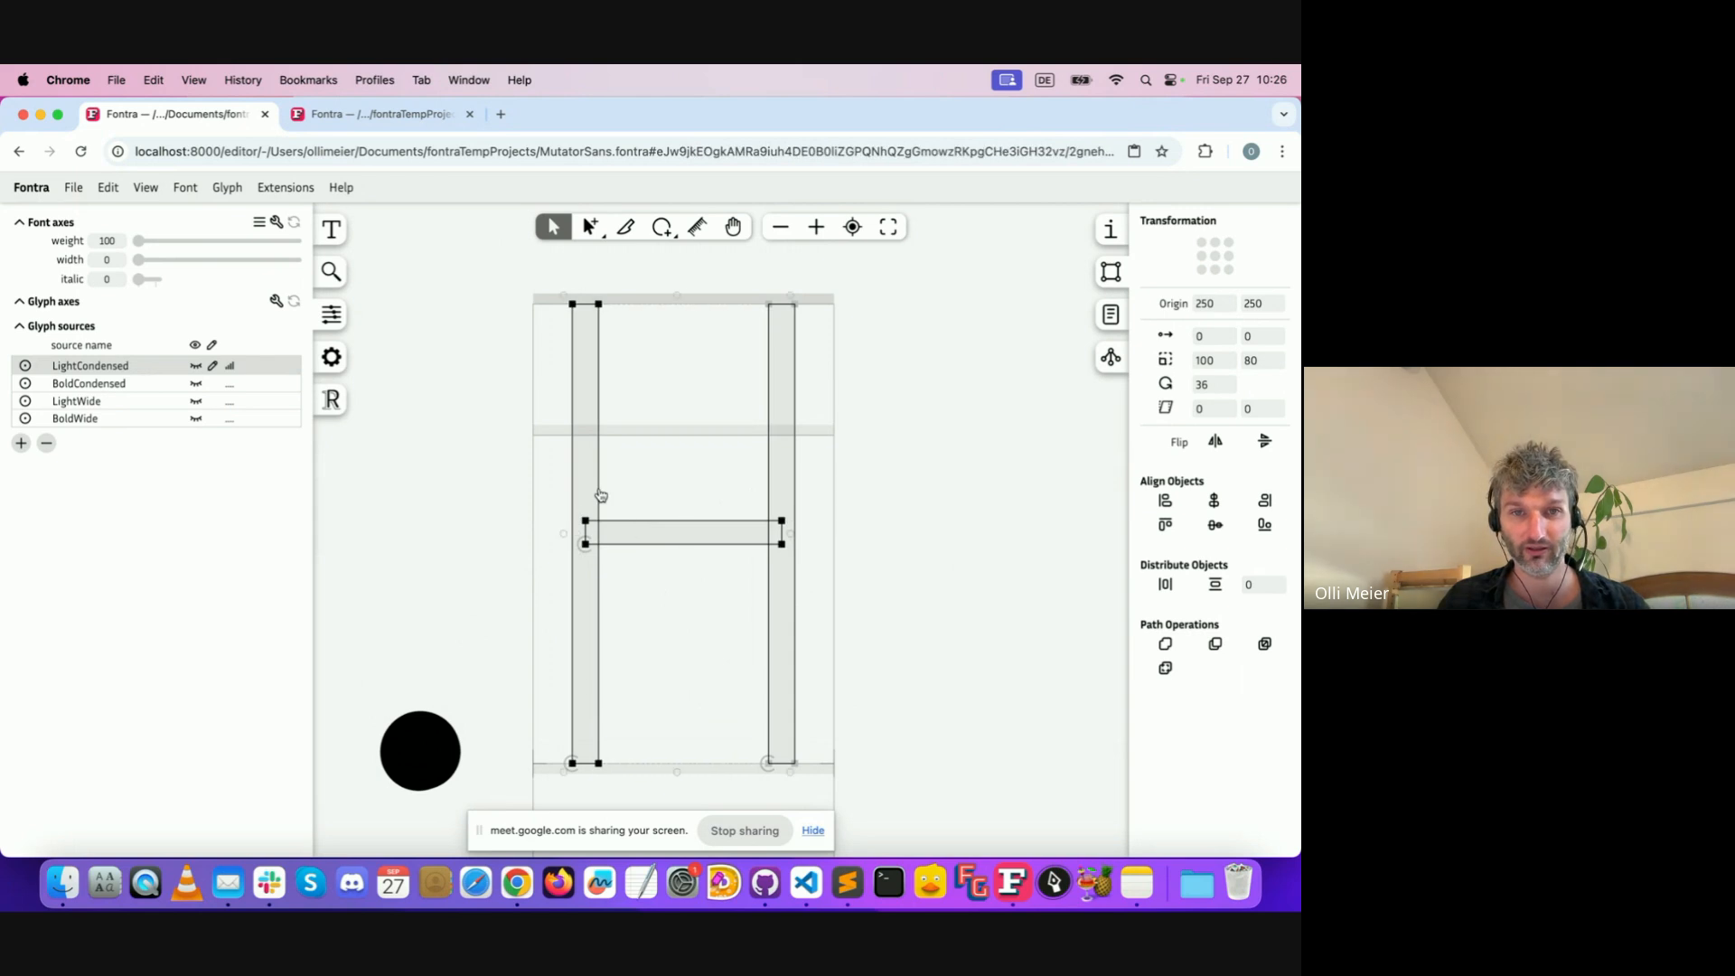
pyautogui.click(1225, 649)
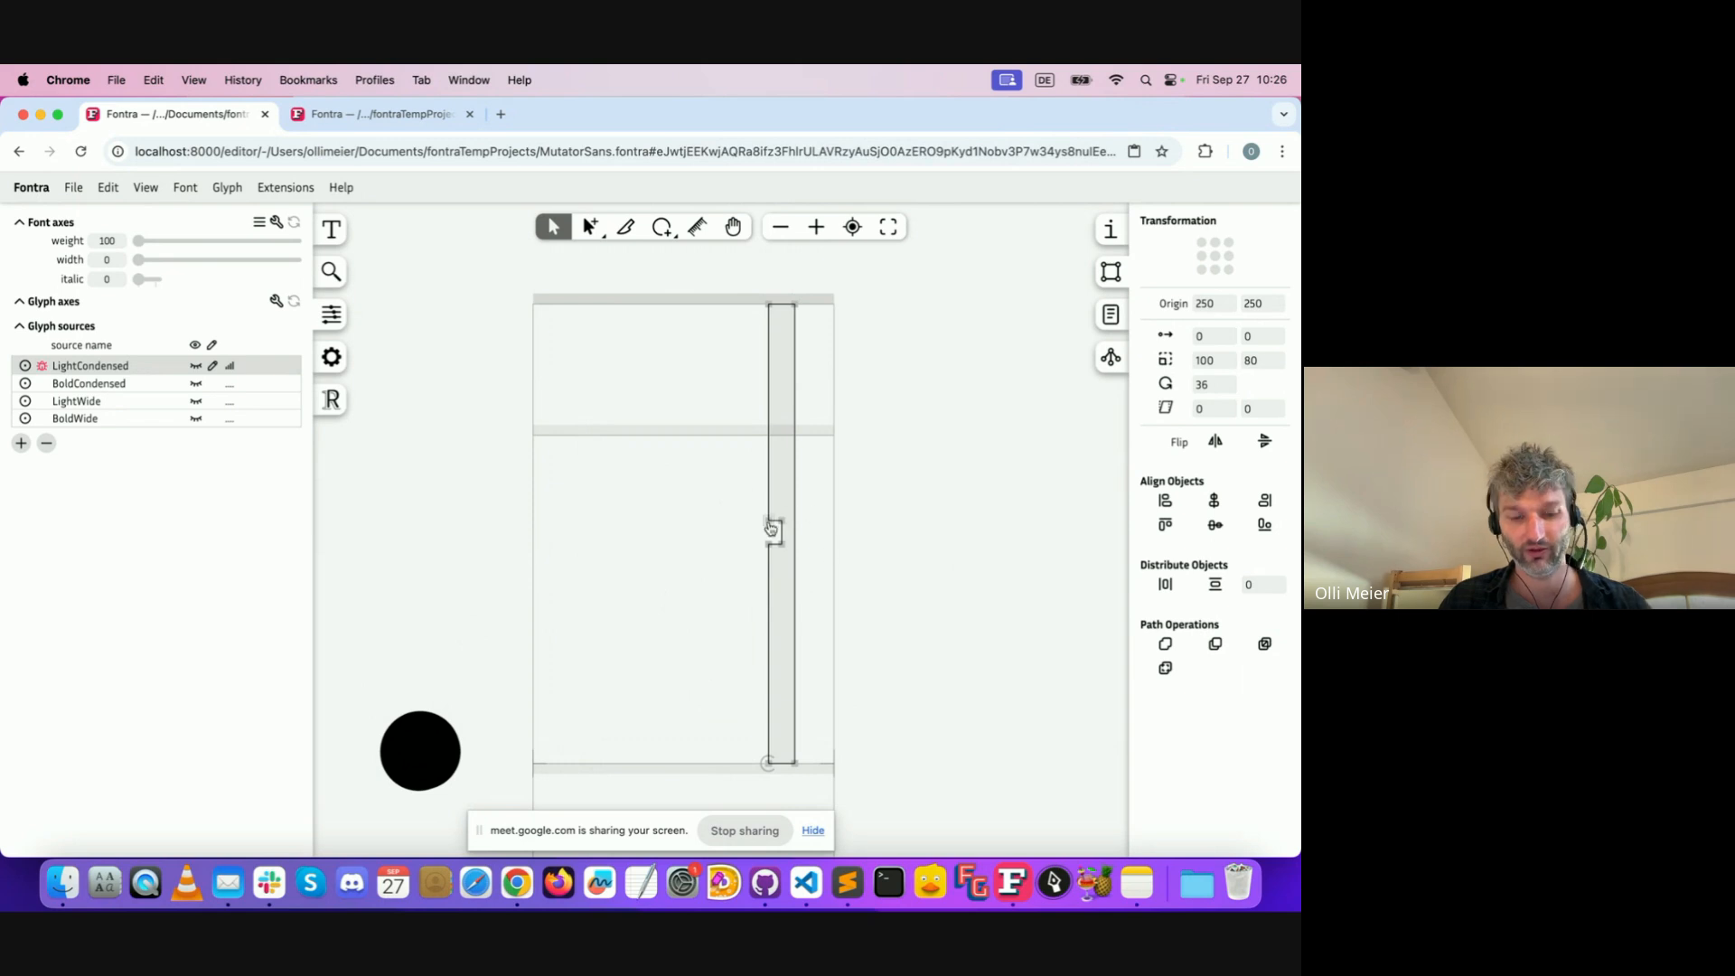
pyautogui.press('super+z')
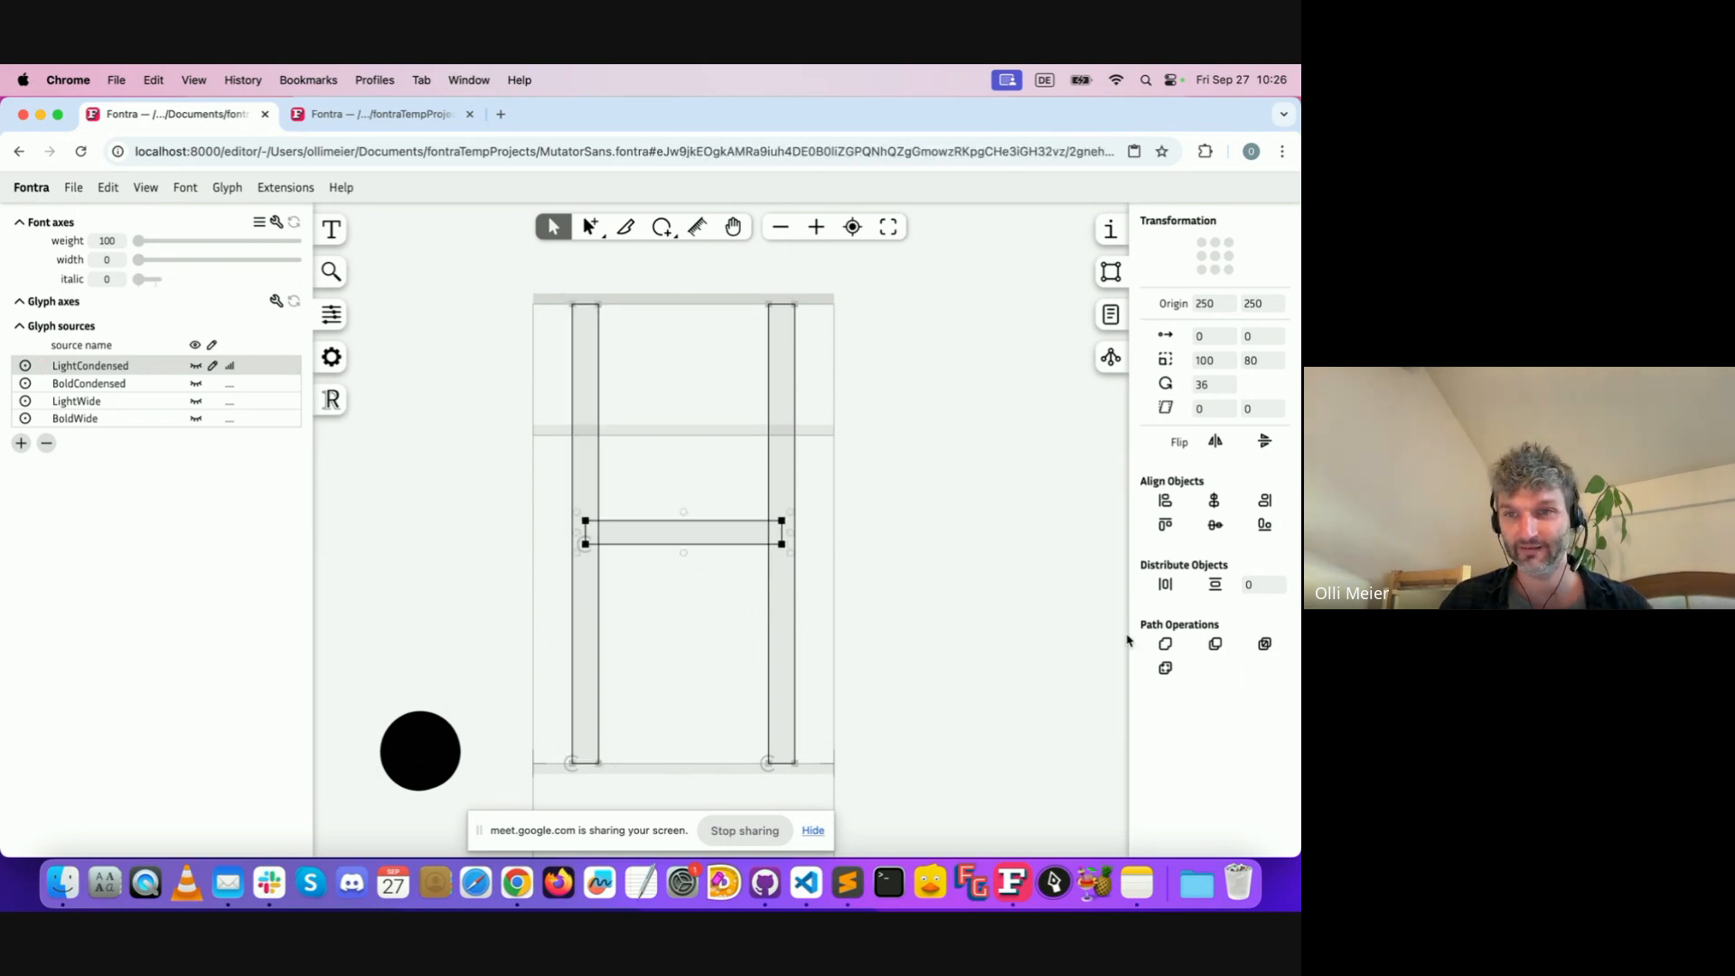
# Try intersecting the H's crossbar with the two stems, and undo the intersection
pyautogui.click(1266, 652)
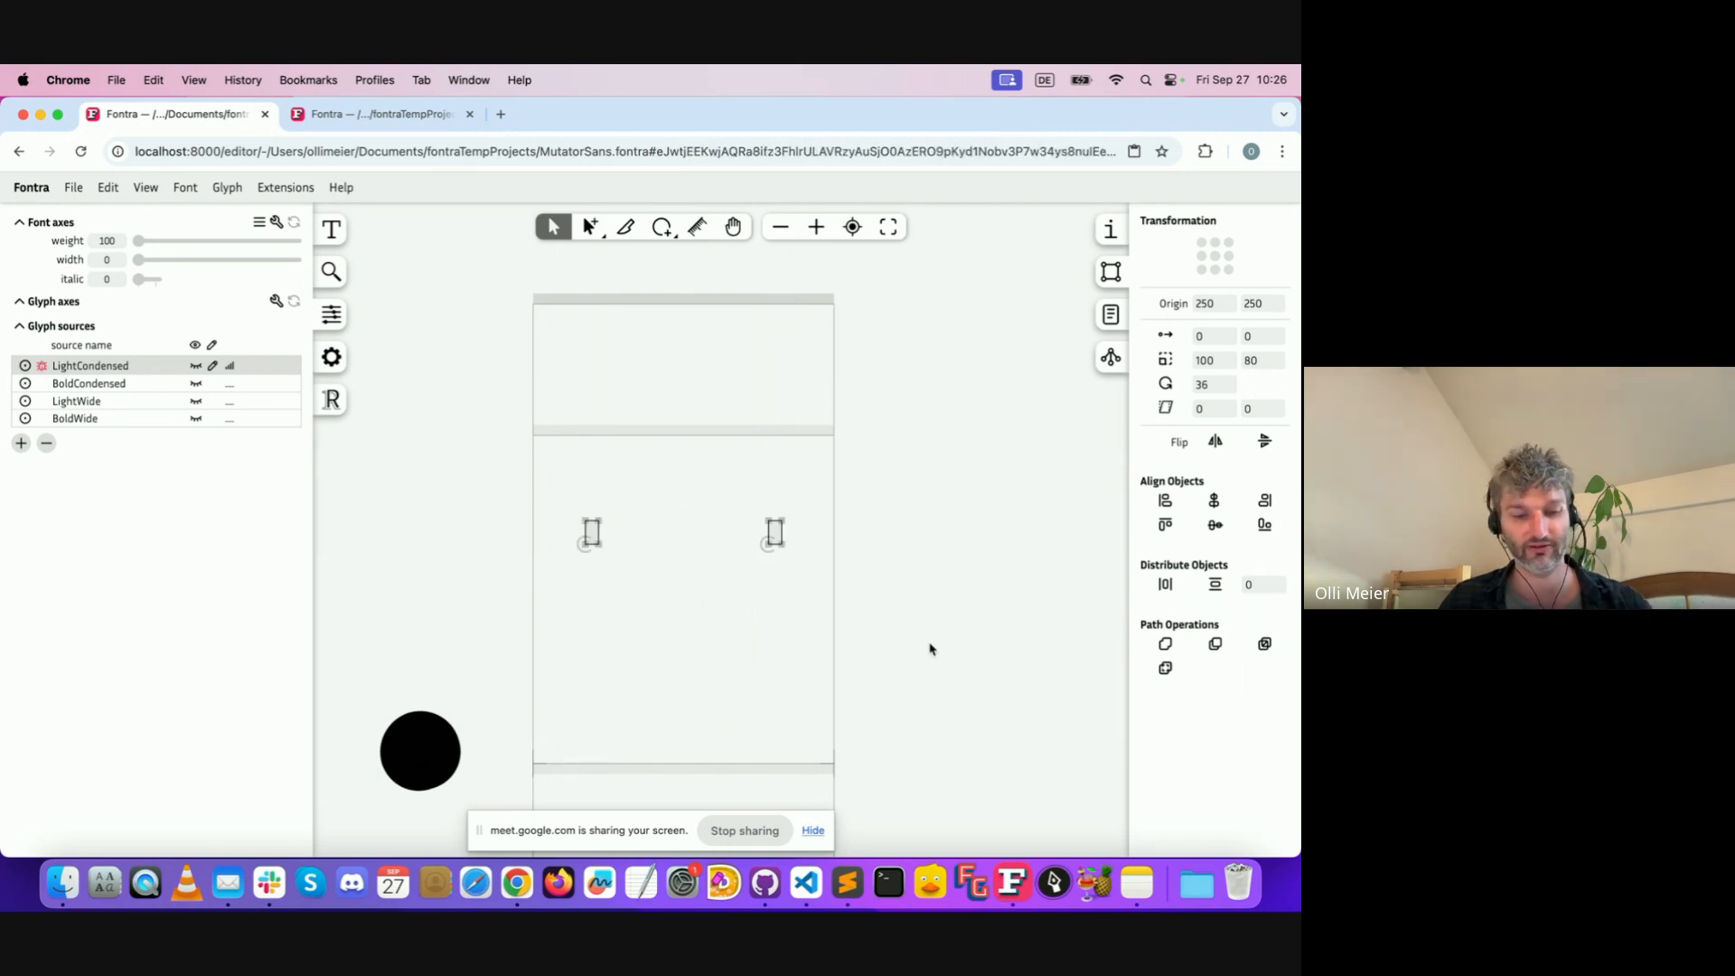
pyautogui.press('super+z')
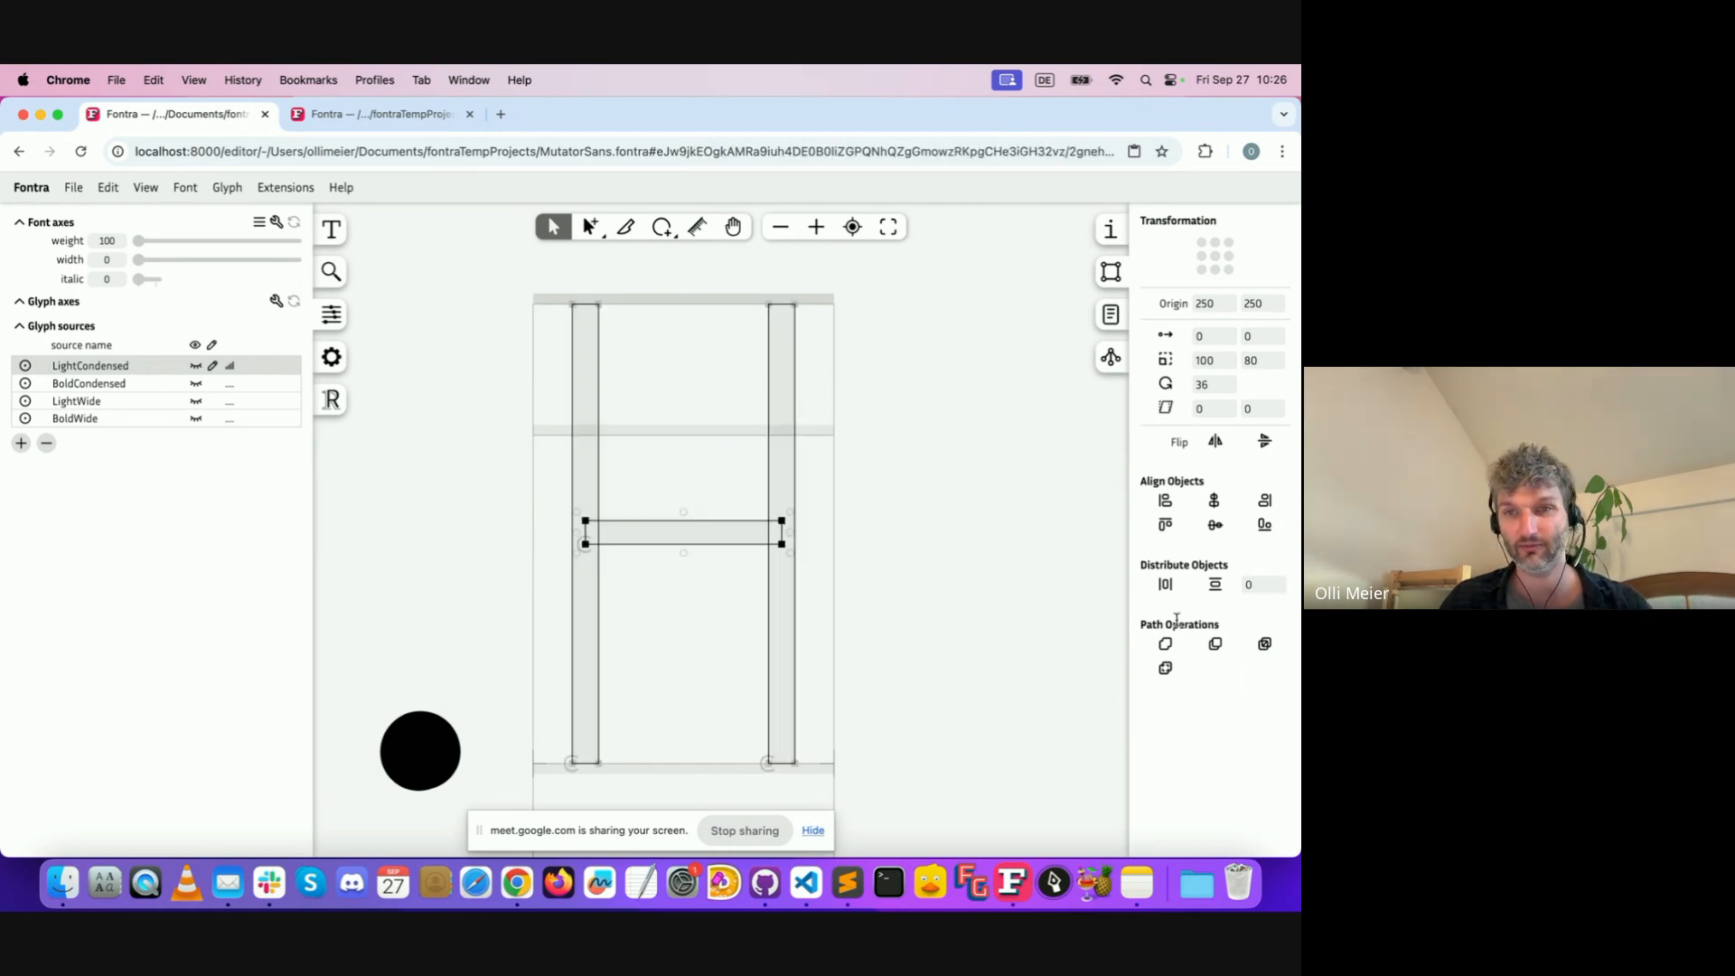
# Try excluding the overlap between the H's crossbar and stems, and undo the exclusion
pyautogui.click(1165, 669)
pyautogui.press('super+z')
pyautogui.click(720, 632)
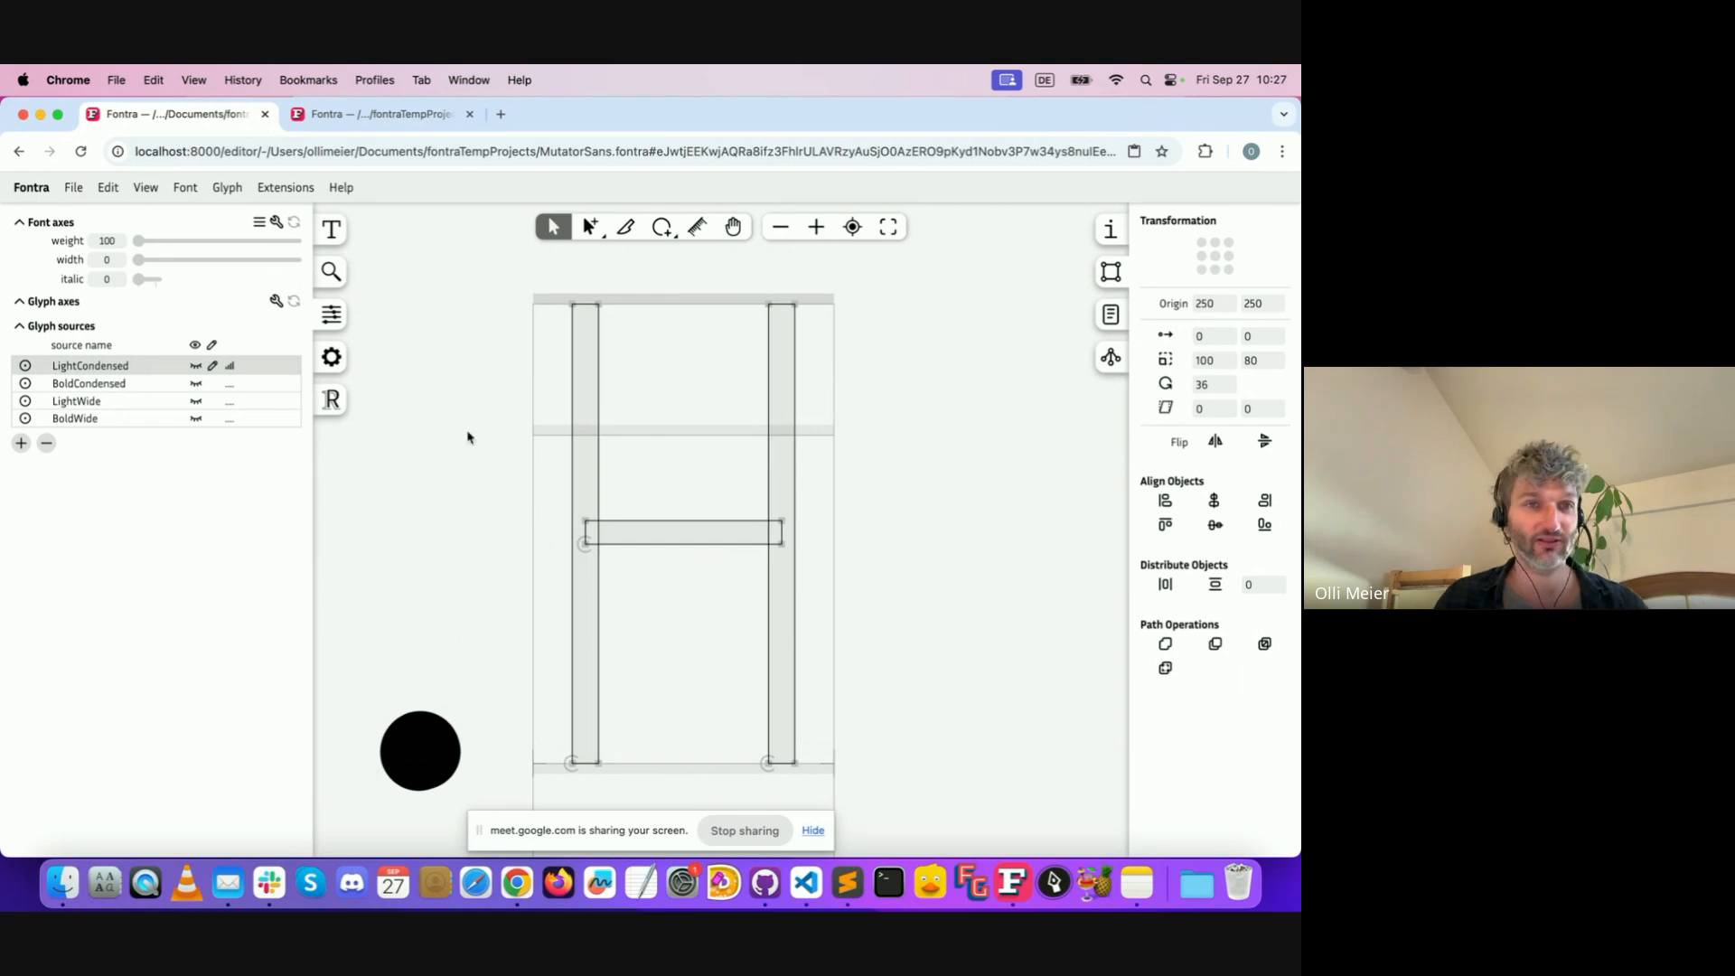
# Replace the text with R and open the R glyph for editing
pyautogui.click(331, 229)
pyautogui.moveTo(103, 225); pyautogui.dragTo(3, 226)
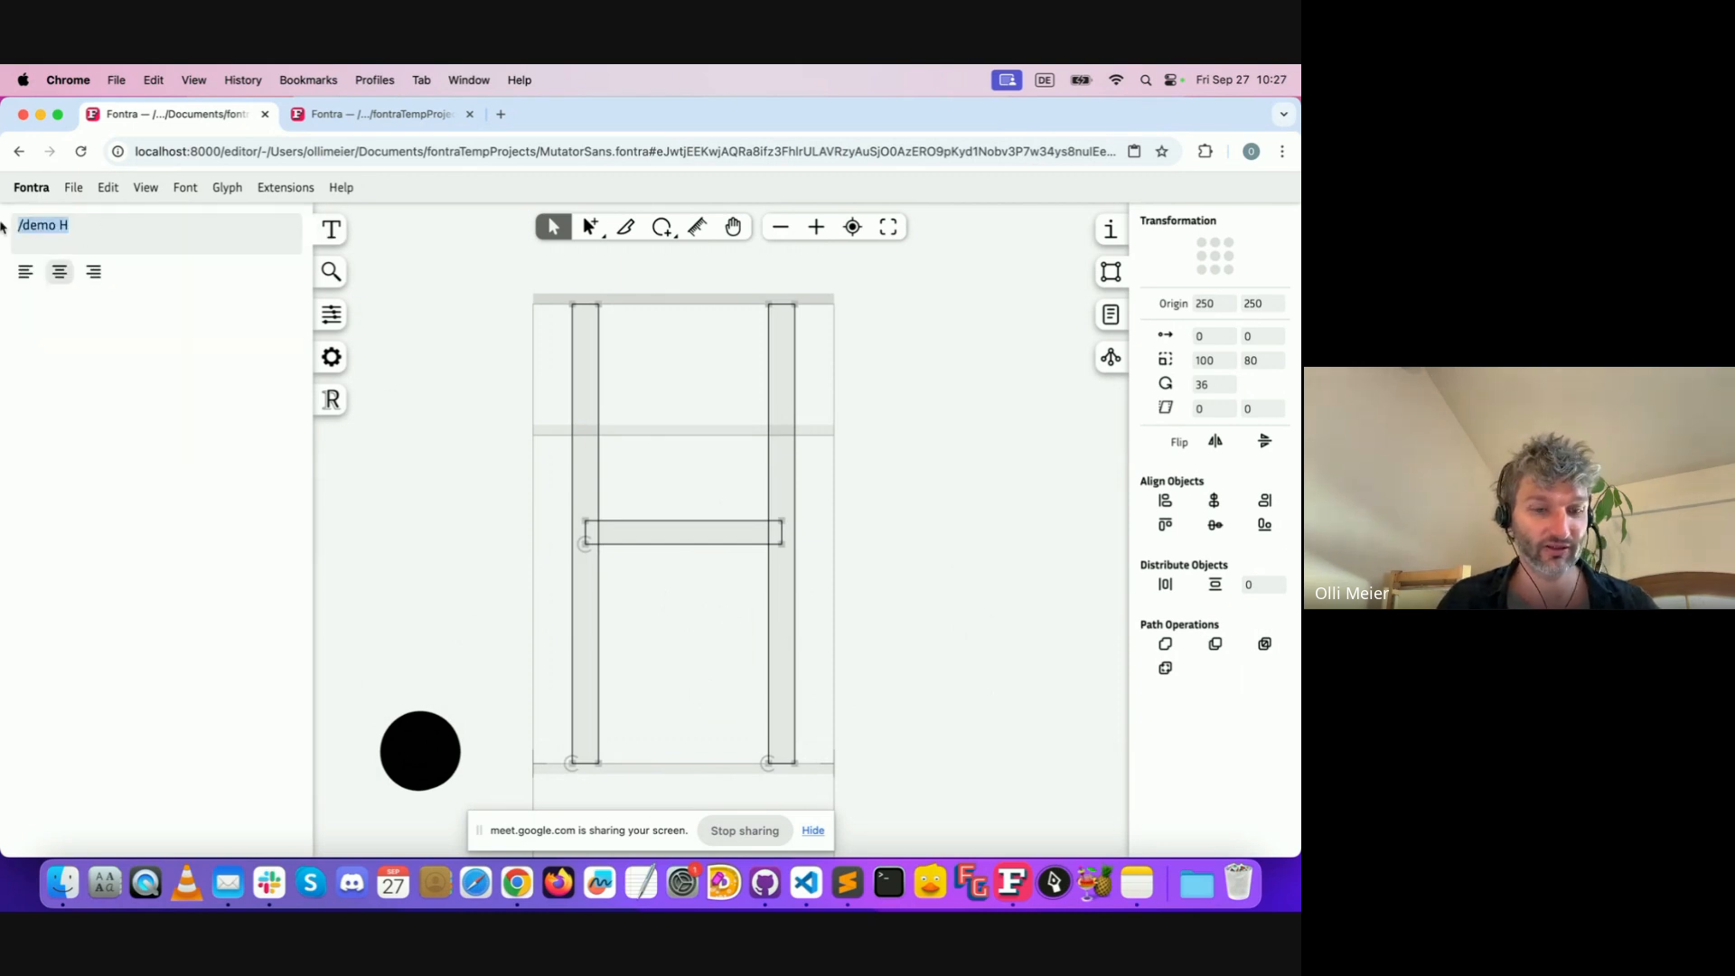
pyautogui.write('R')
pyautogui.doubleClick(607, 488)
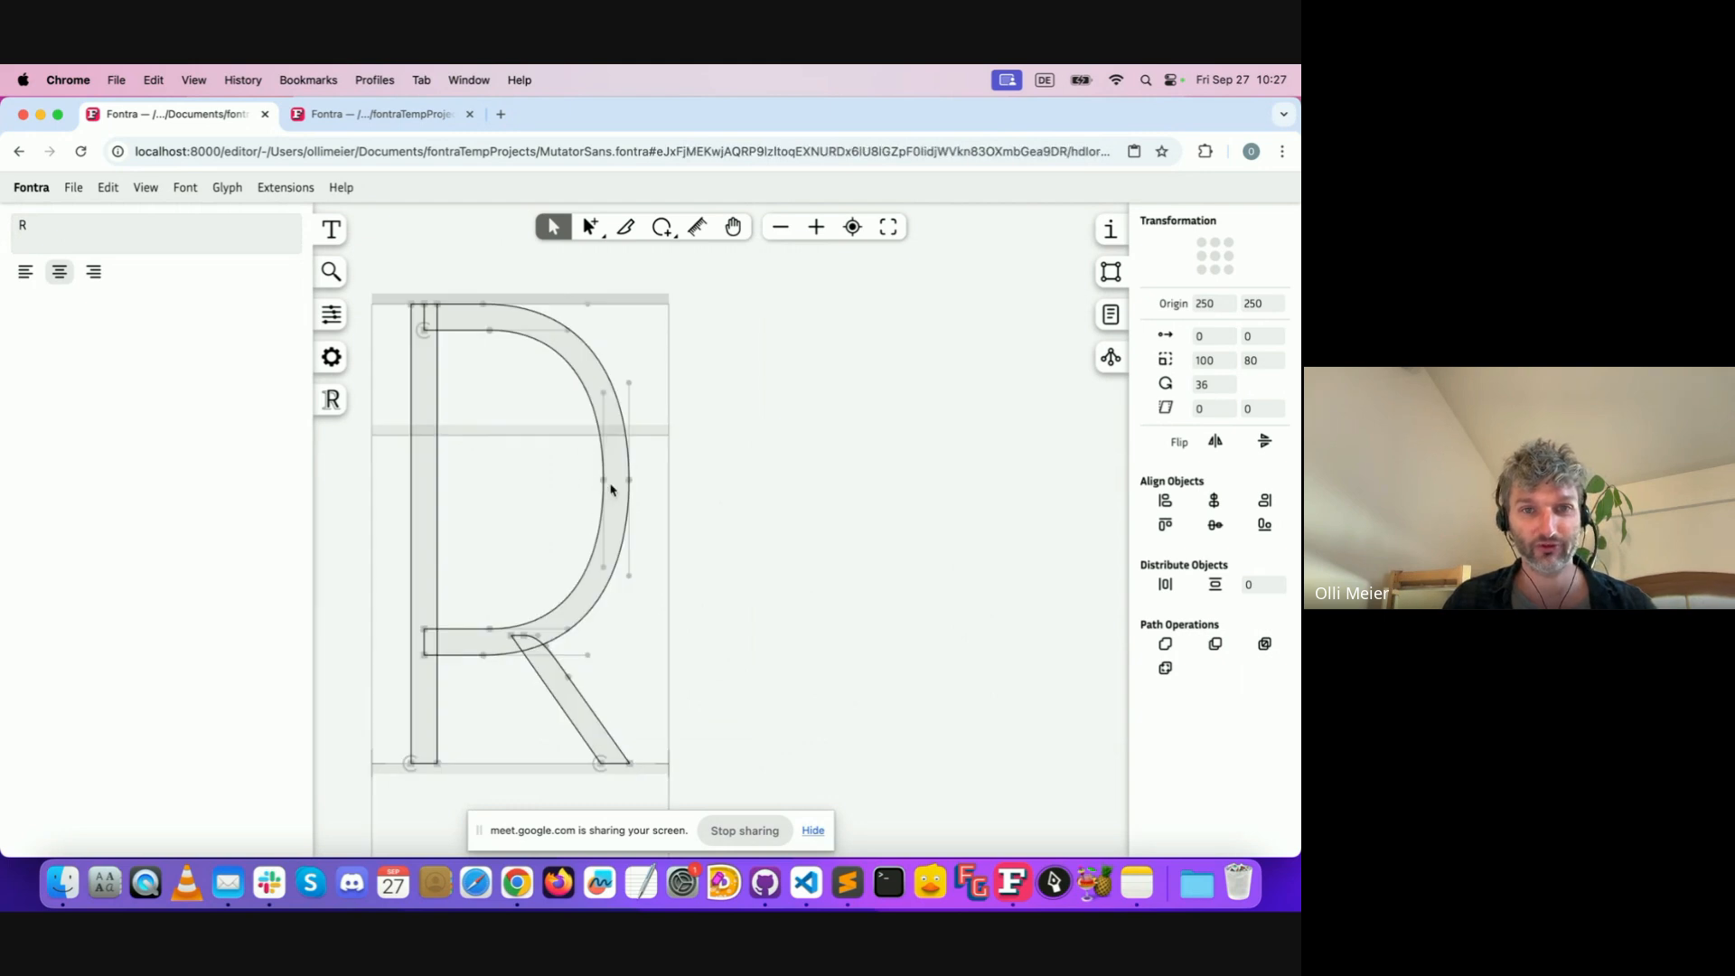
# Copy all contours of the R's LightWide source and paste them into its BoldWide source
pyautogui.click(332, 314)
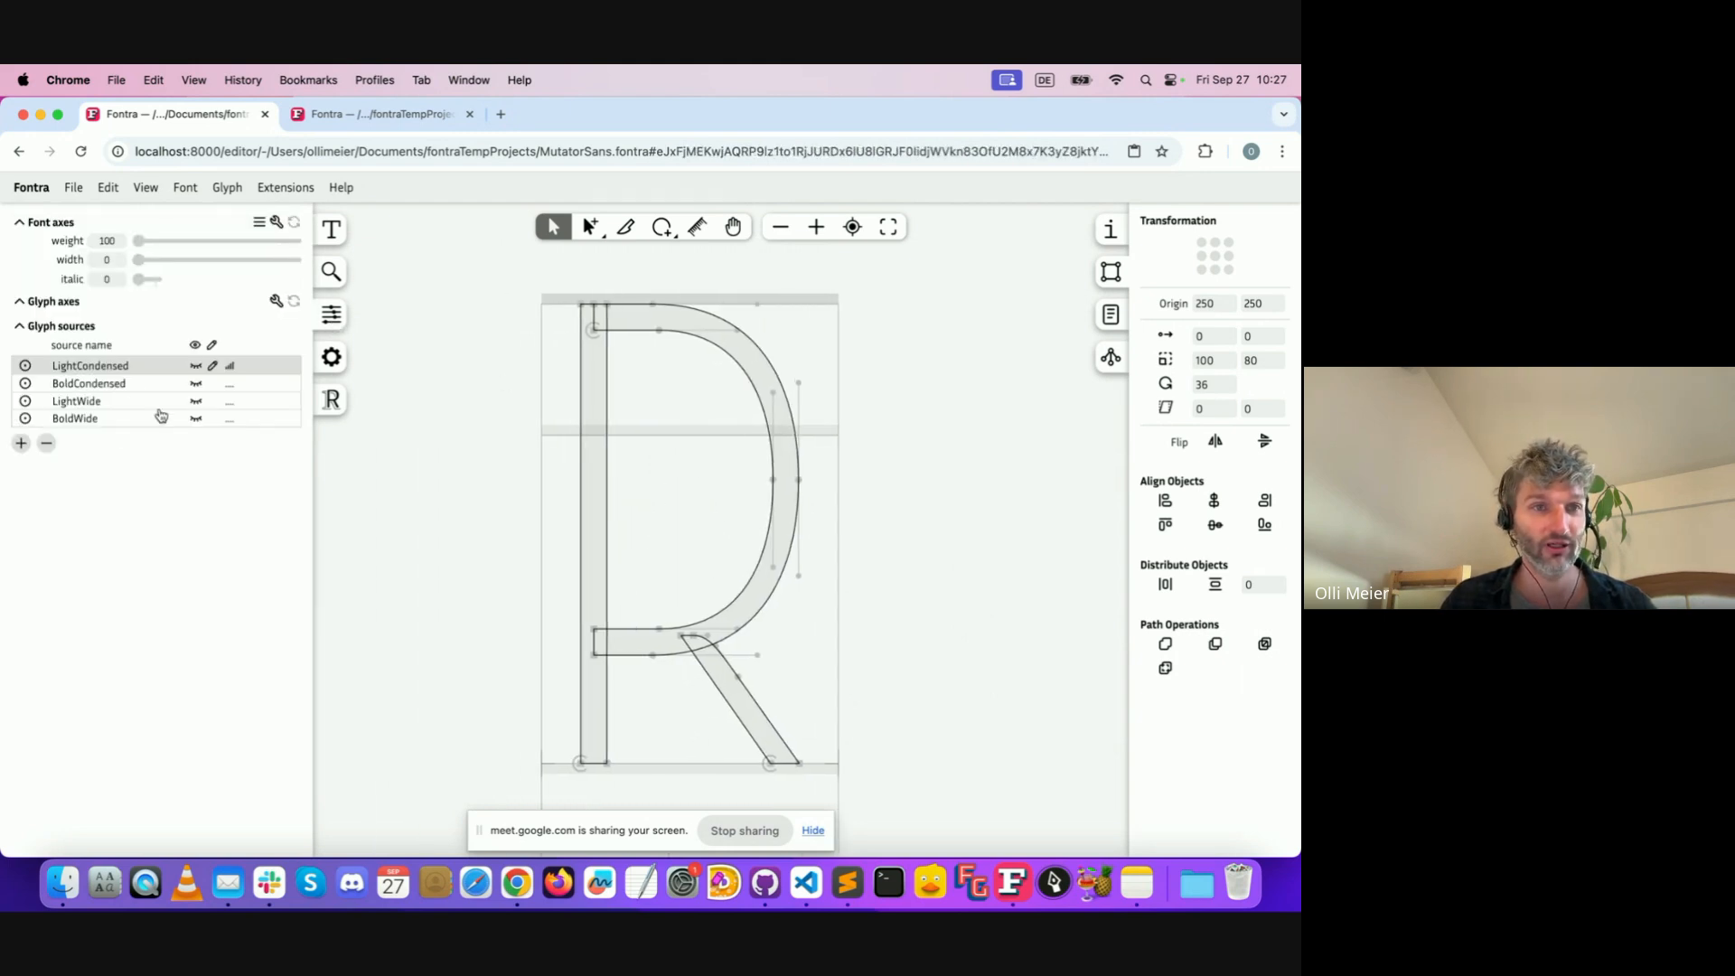
pyautogui.click(124, 400)
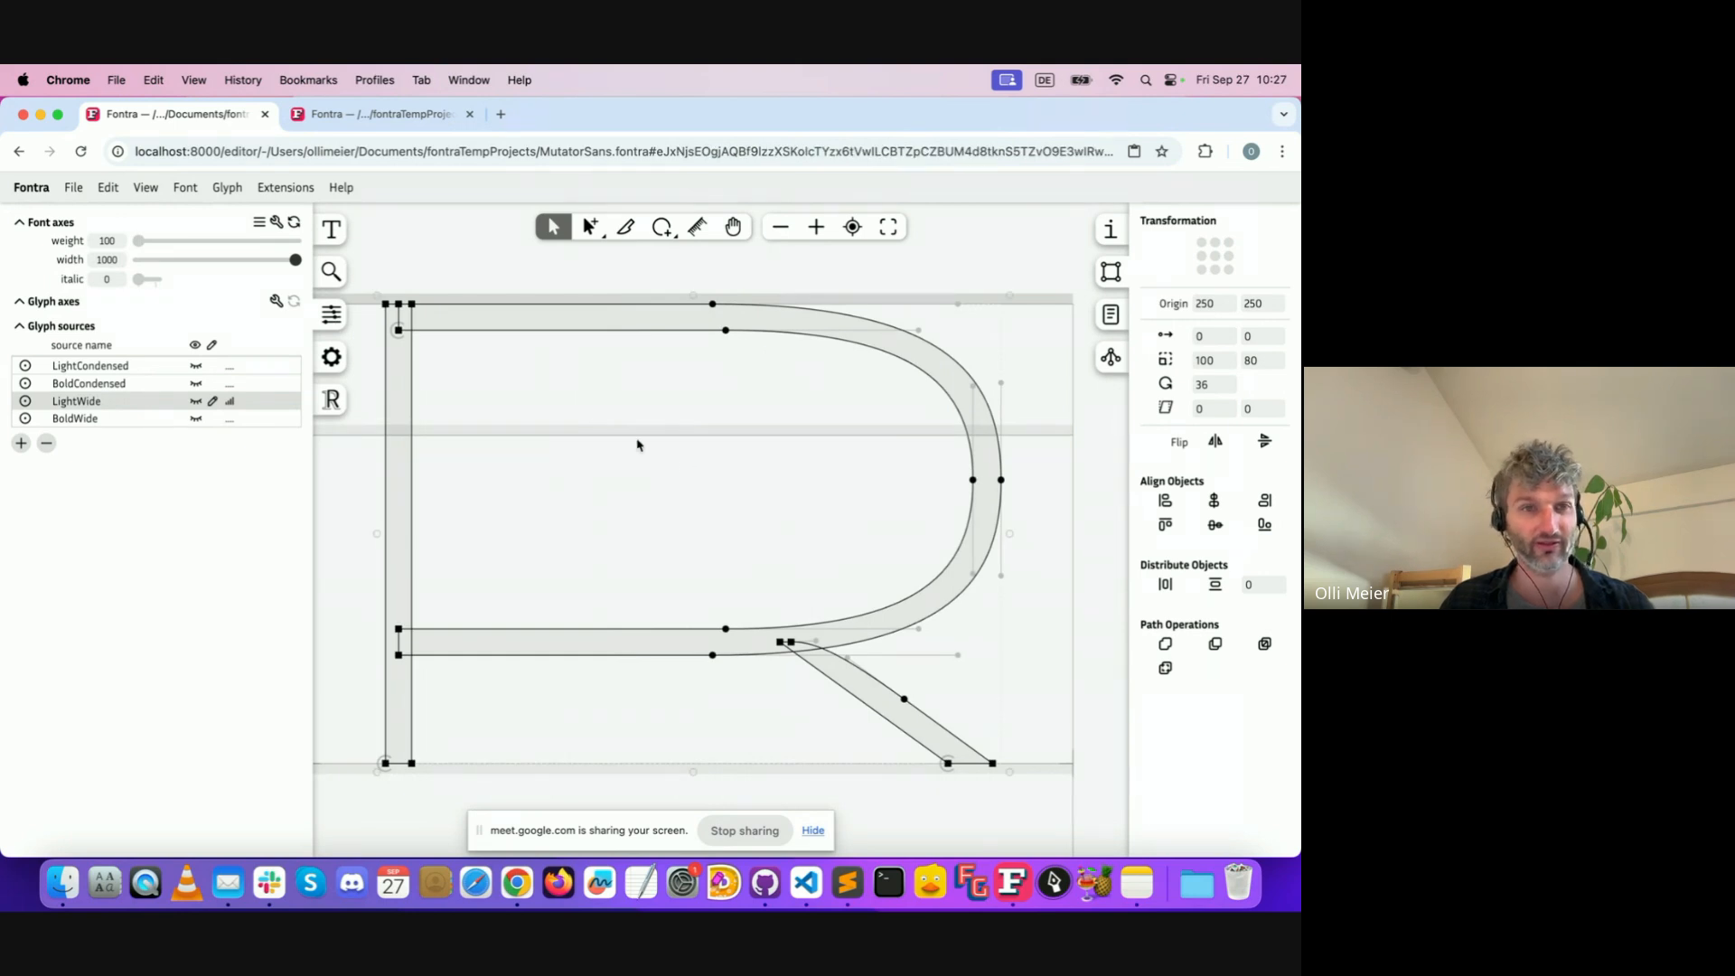
pyautogui.click(143, 419)
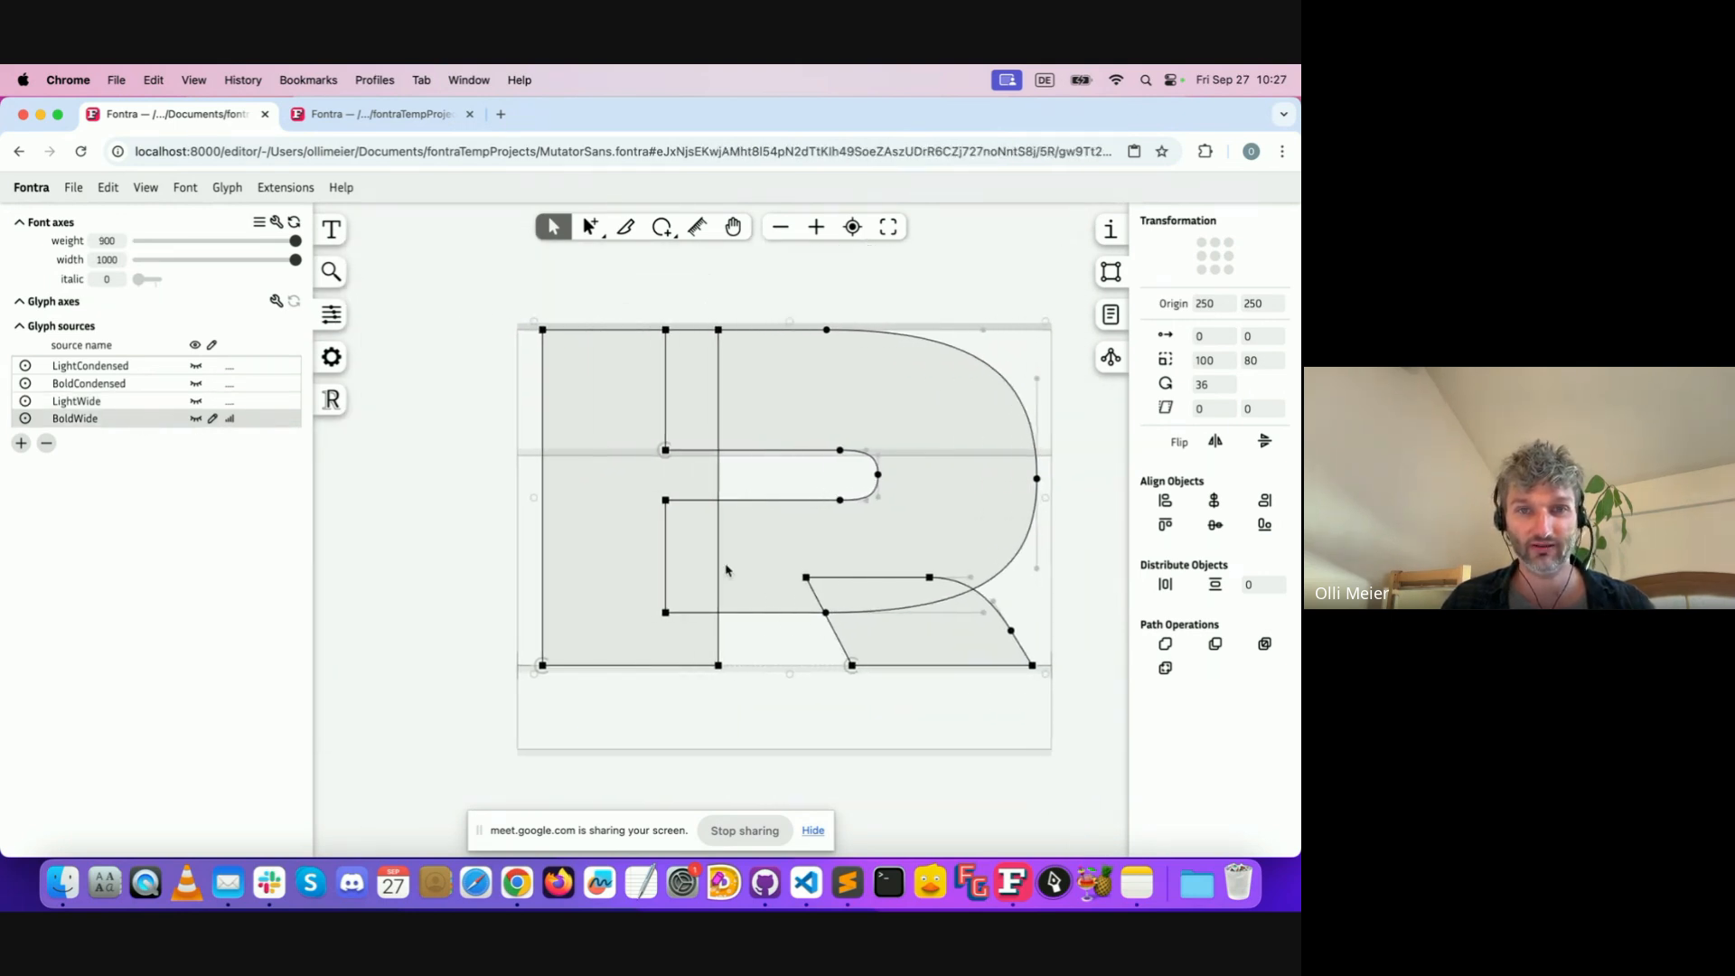
pyautogui.hscroll(-1, 725, 570)
pyautogui.click(778, 723)
pyautogui.press('super+v')
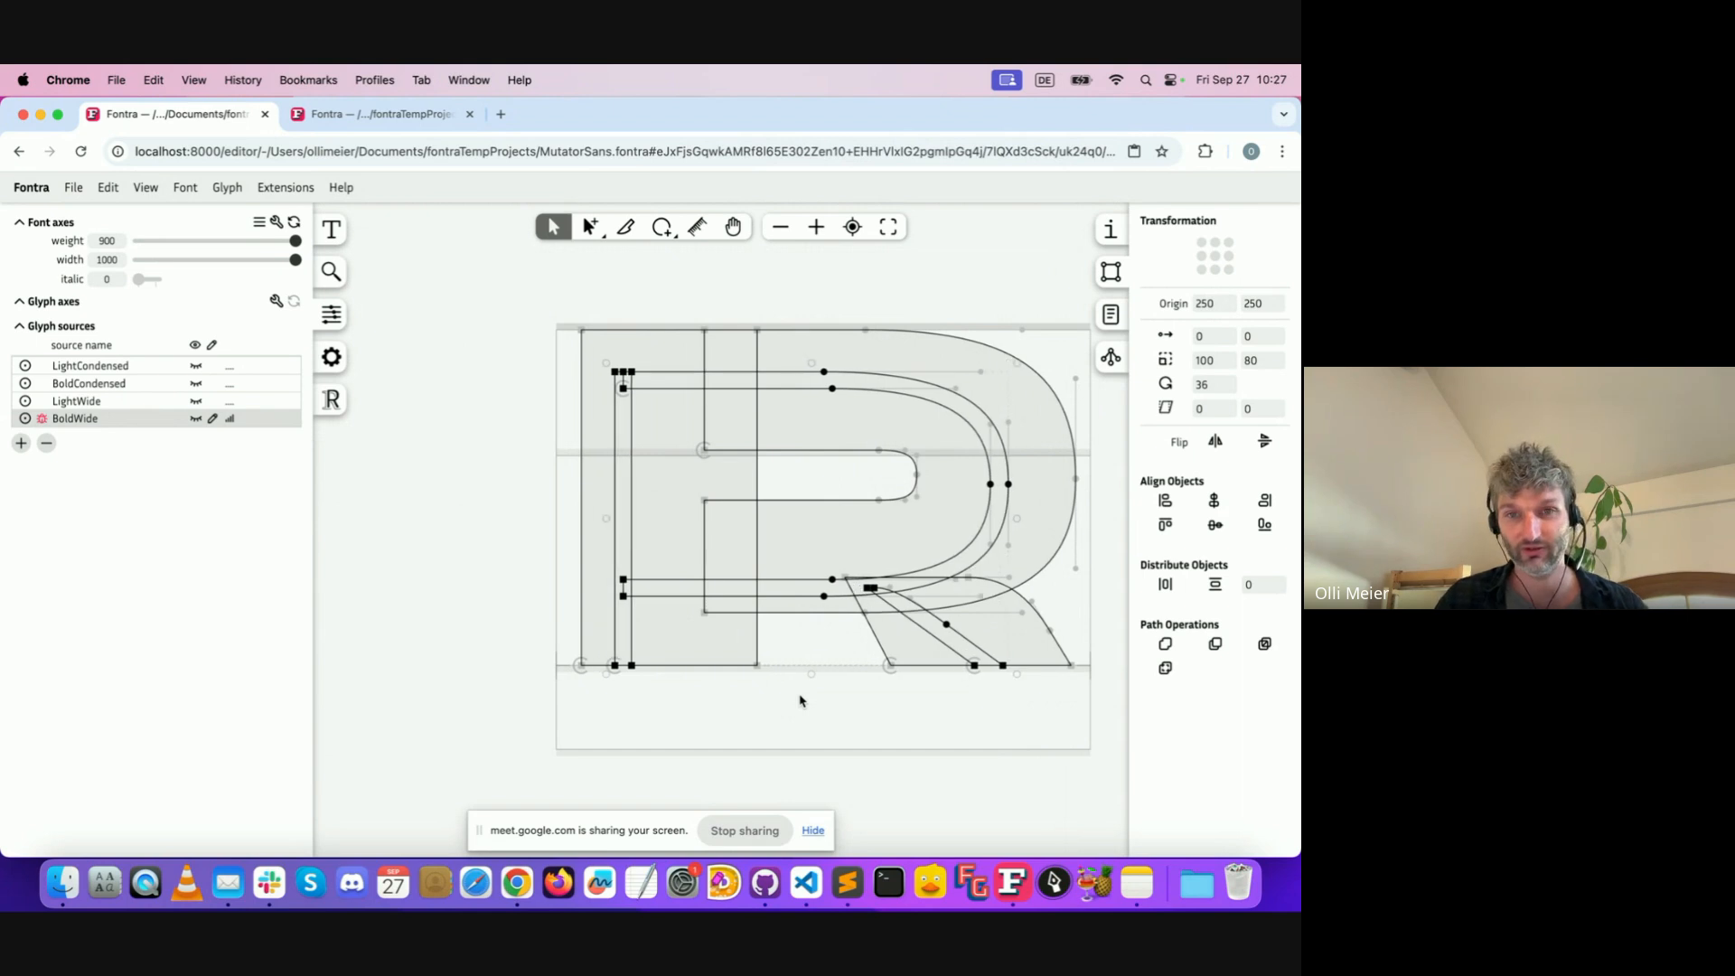
# Nudge the pasted light R contours to the right within the bold R
pyautogui.hotkey('shift', 'Right')
pyautogui.hotkey('shift', 'Right')
pyautogui.hotkey('shift', 'Right')
pyautogui.hotkey('shift', 'Right')
pyautogui.hotkey('shift', 'Right')
pyautogui.hotkey('shift', 'Right')
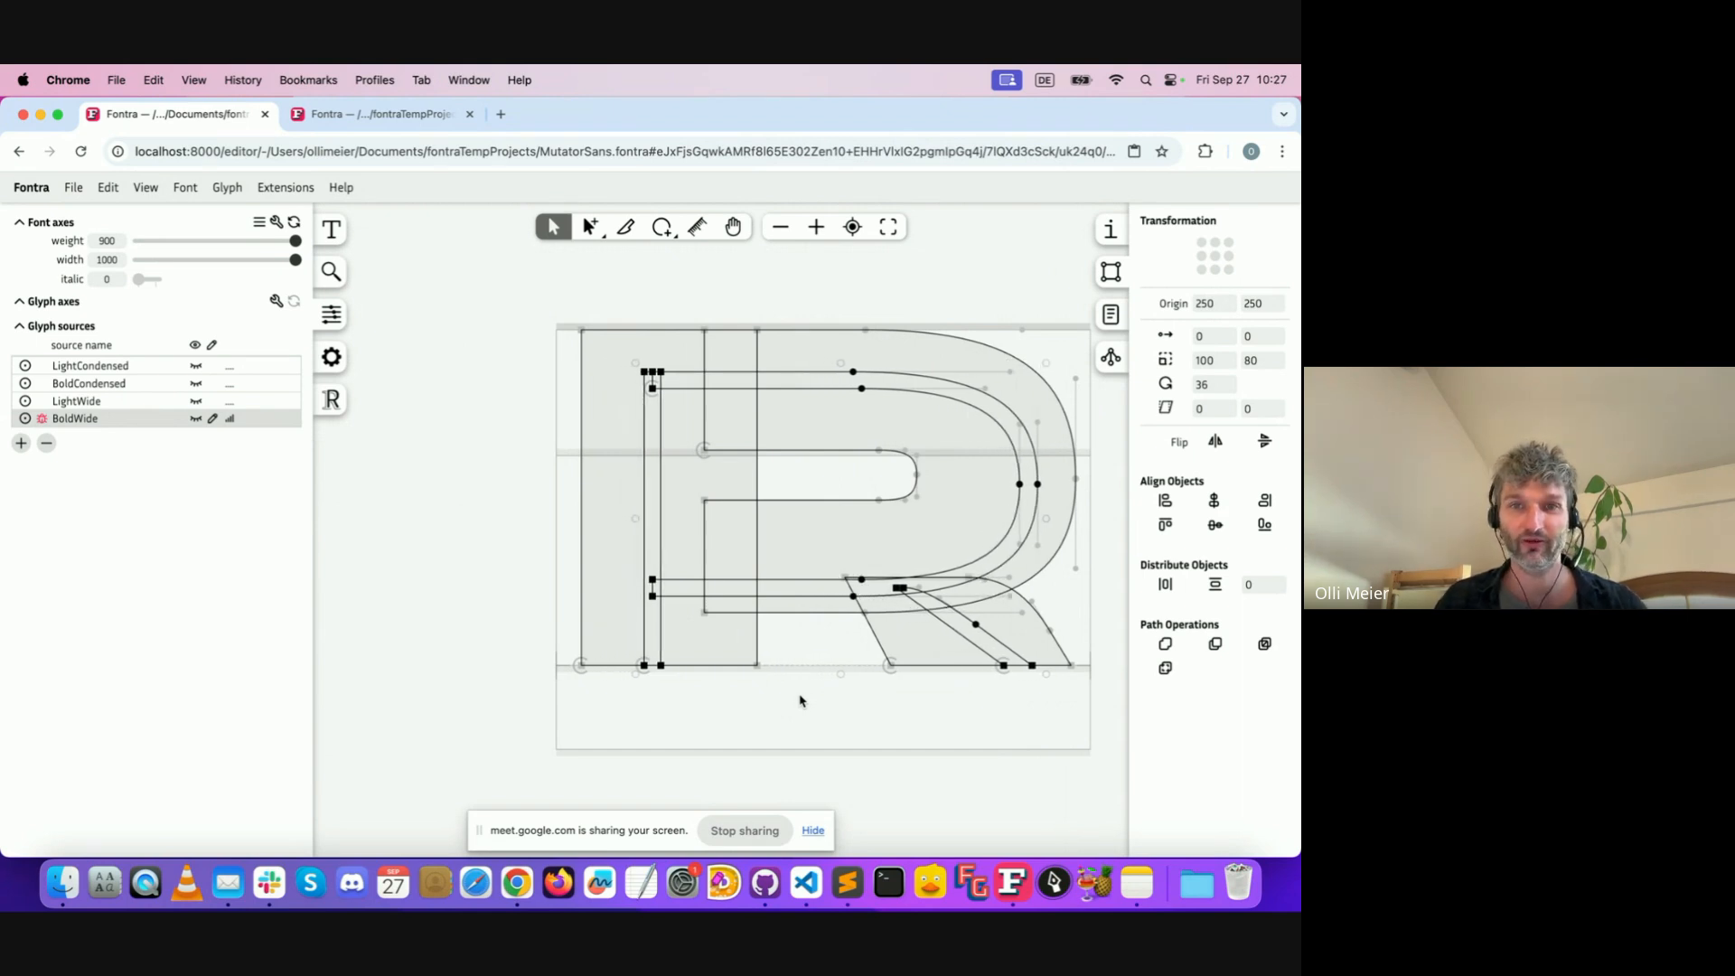
pyautogui.hscroll(3, 832, 630)
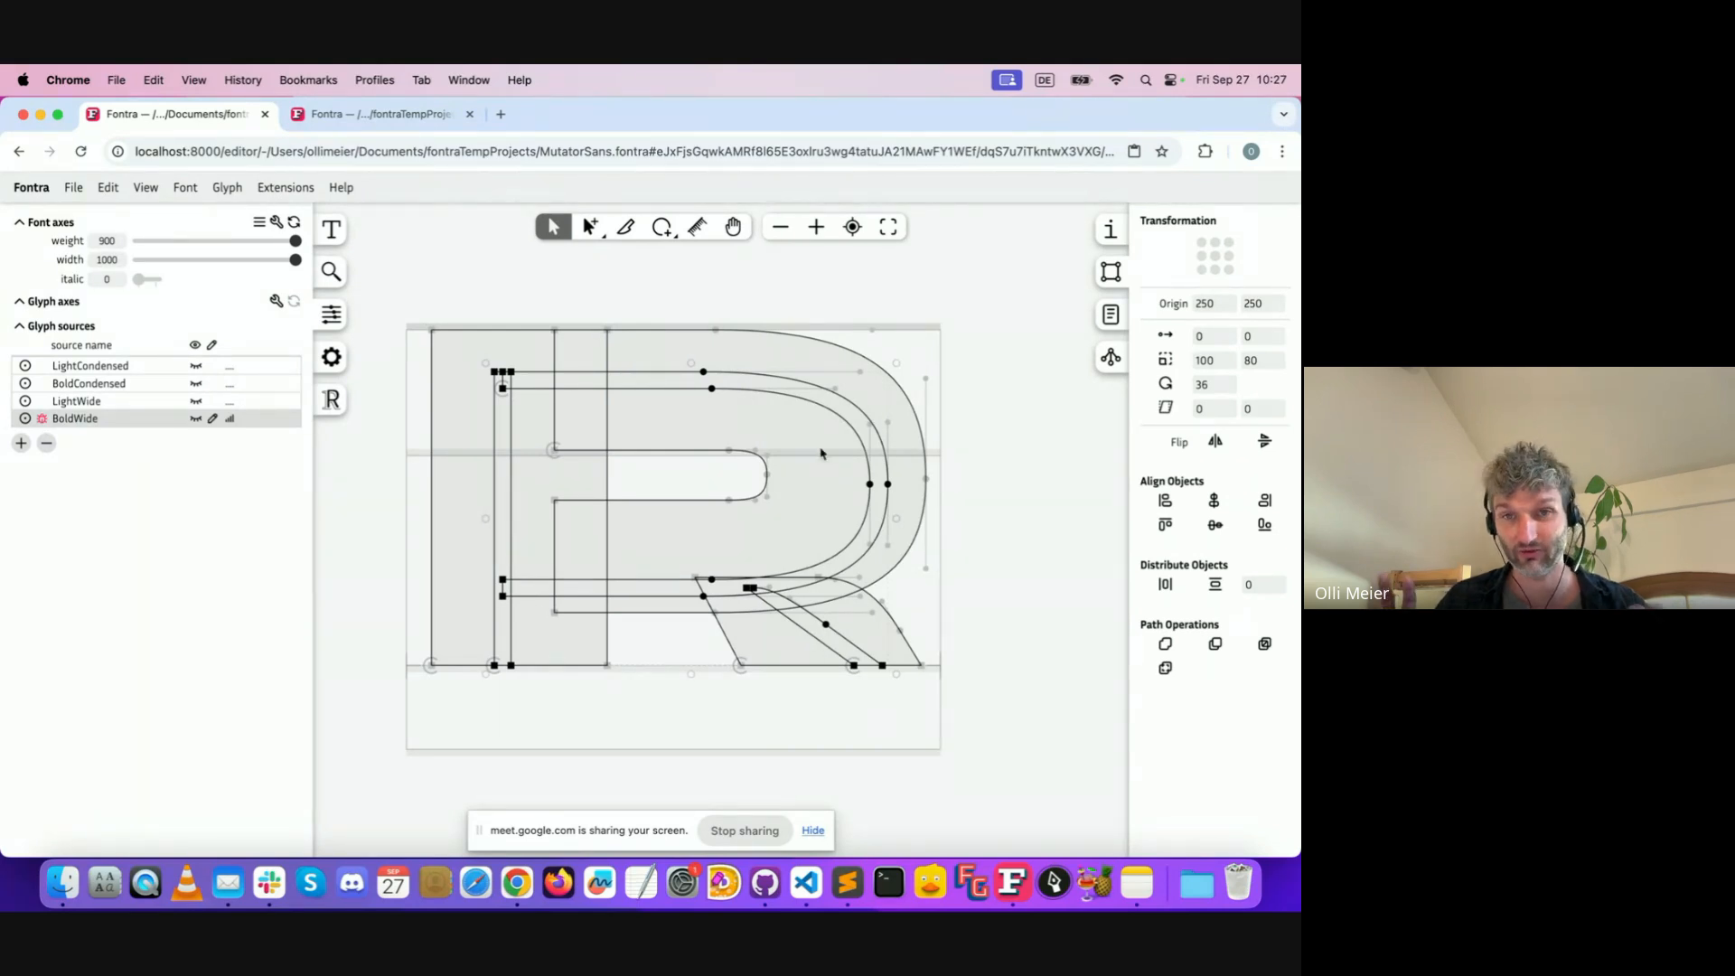
# Try subtracting the pasted light contours from the bold R, preview the glyph, and undo the subtraction
pyautogui.click(1216, 645)
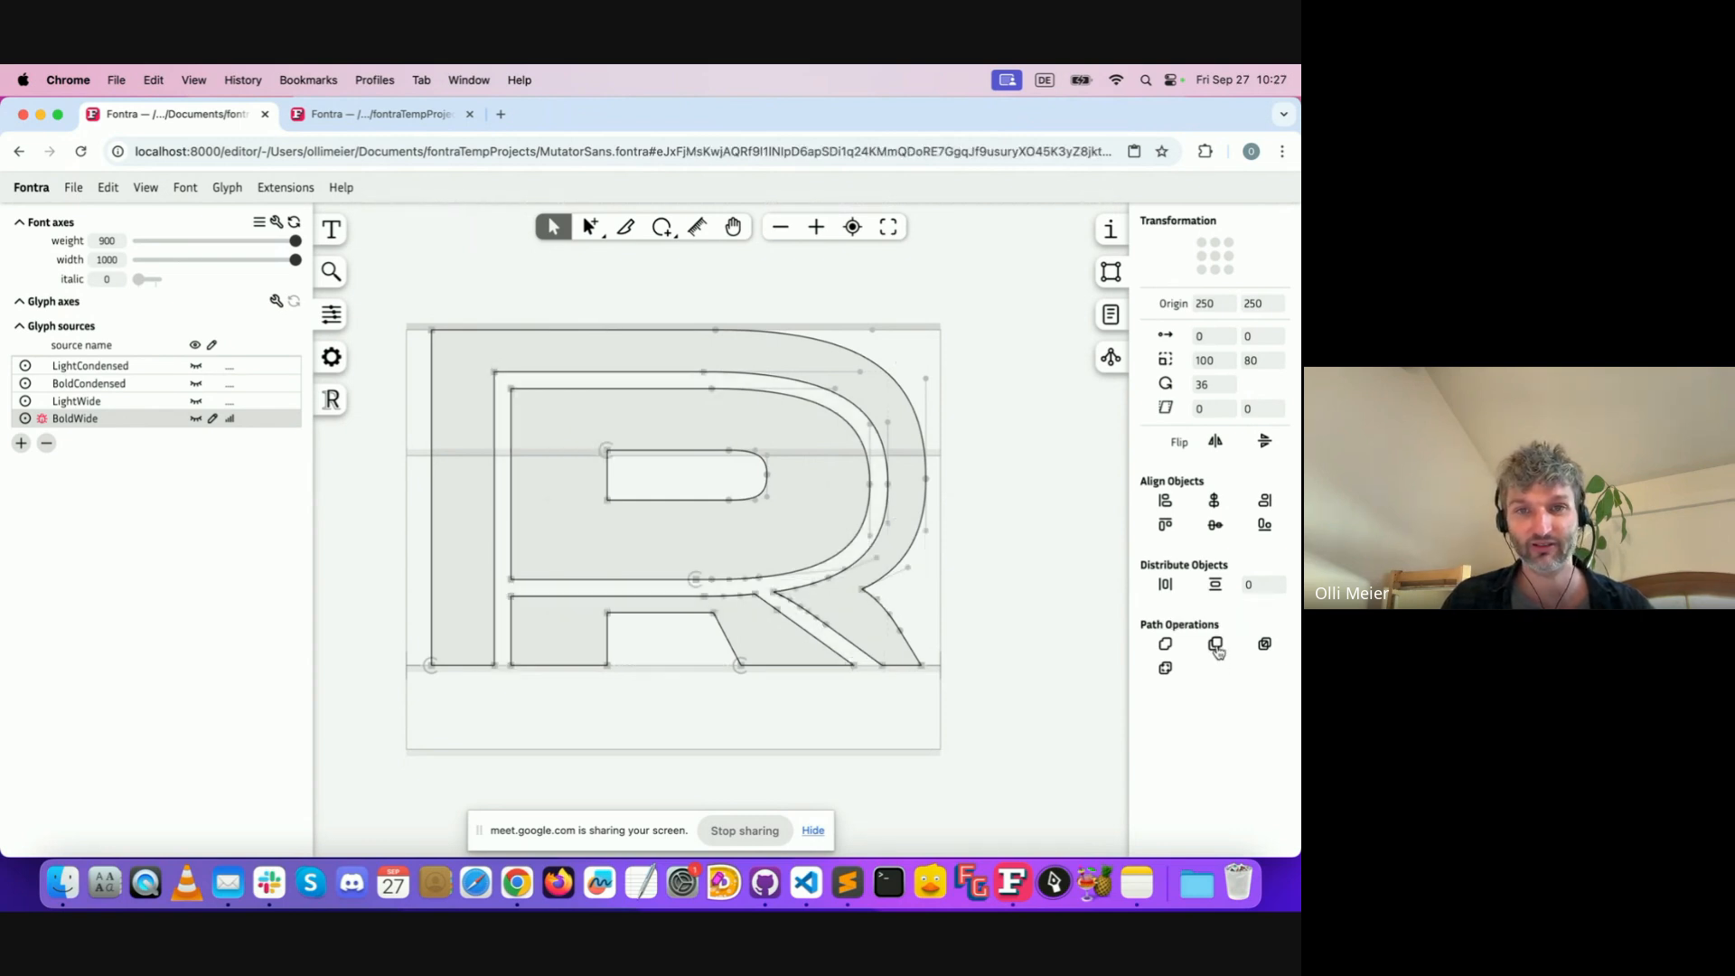
pyautogui.press('space')
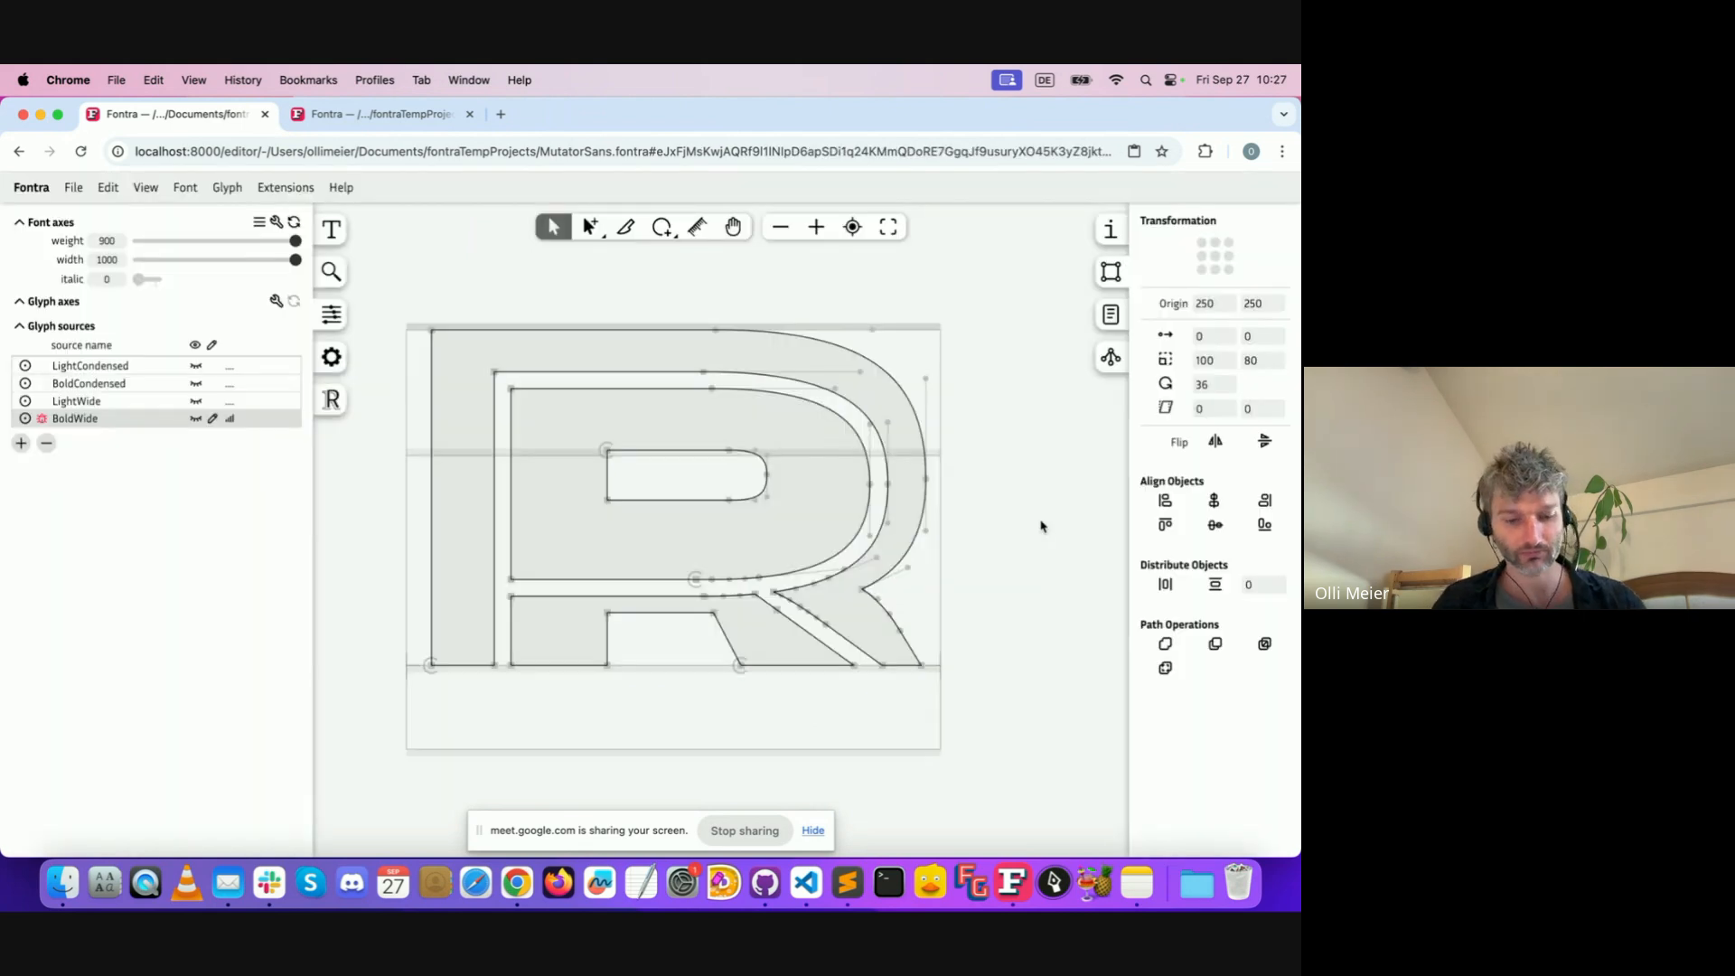
pyautogui.press('super+z')
# Shift the pasted light contours left and right within the bold R, and delete them
pyautogui.hotkey('shift', 'Left')
pyautogui.hotkey('shift', 'Left')
pyautogui.hotkey('shift', 'Left')
pyautogui.hotkey('shift', 'Left')
pyautogui.hotkey('shift', 'Left')
pyautogui.hotkey('shift', 'Left')
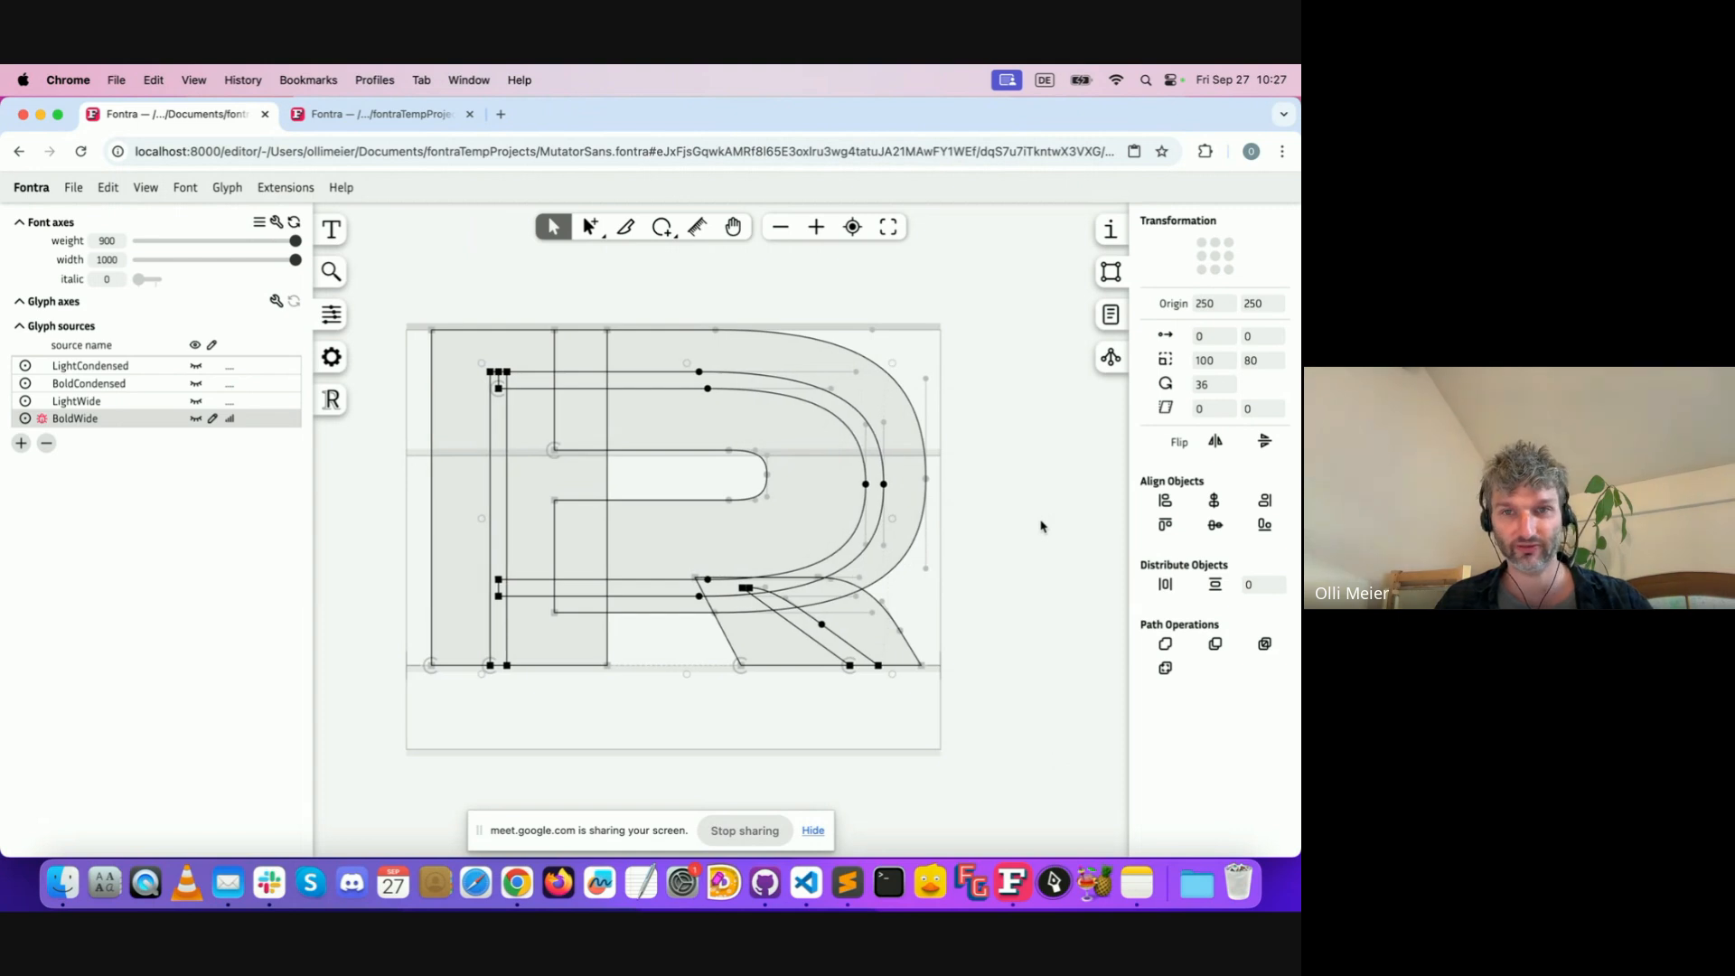
pyautogui.hotkey('shift', 'Left')
pyautogui.hotkey('shift', 'Left')
pyautogui.hotkey('shift', 'Left')
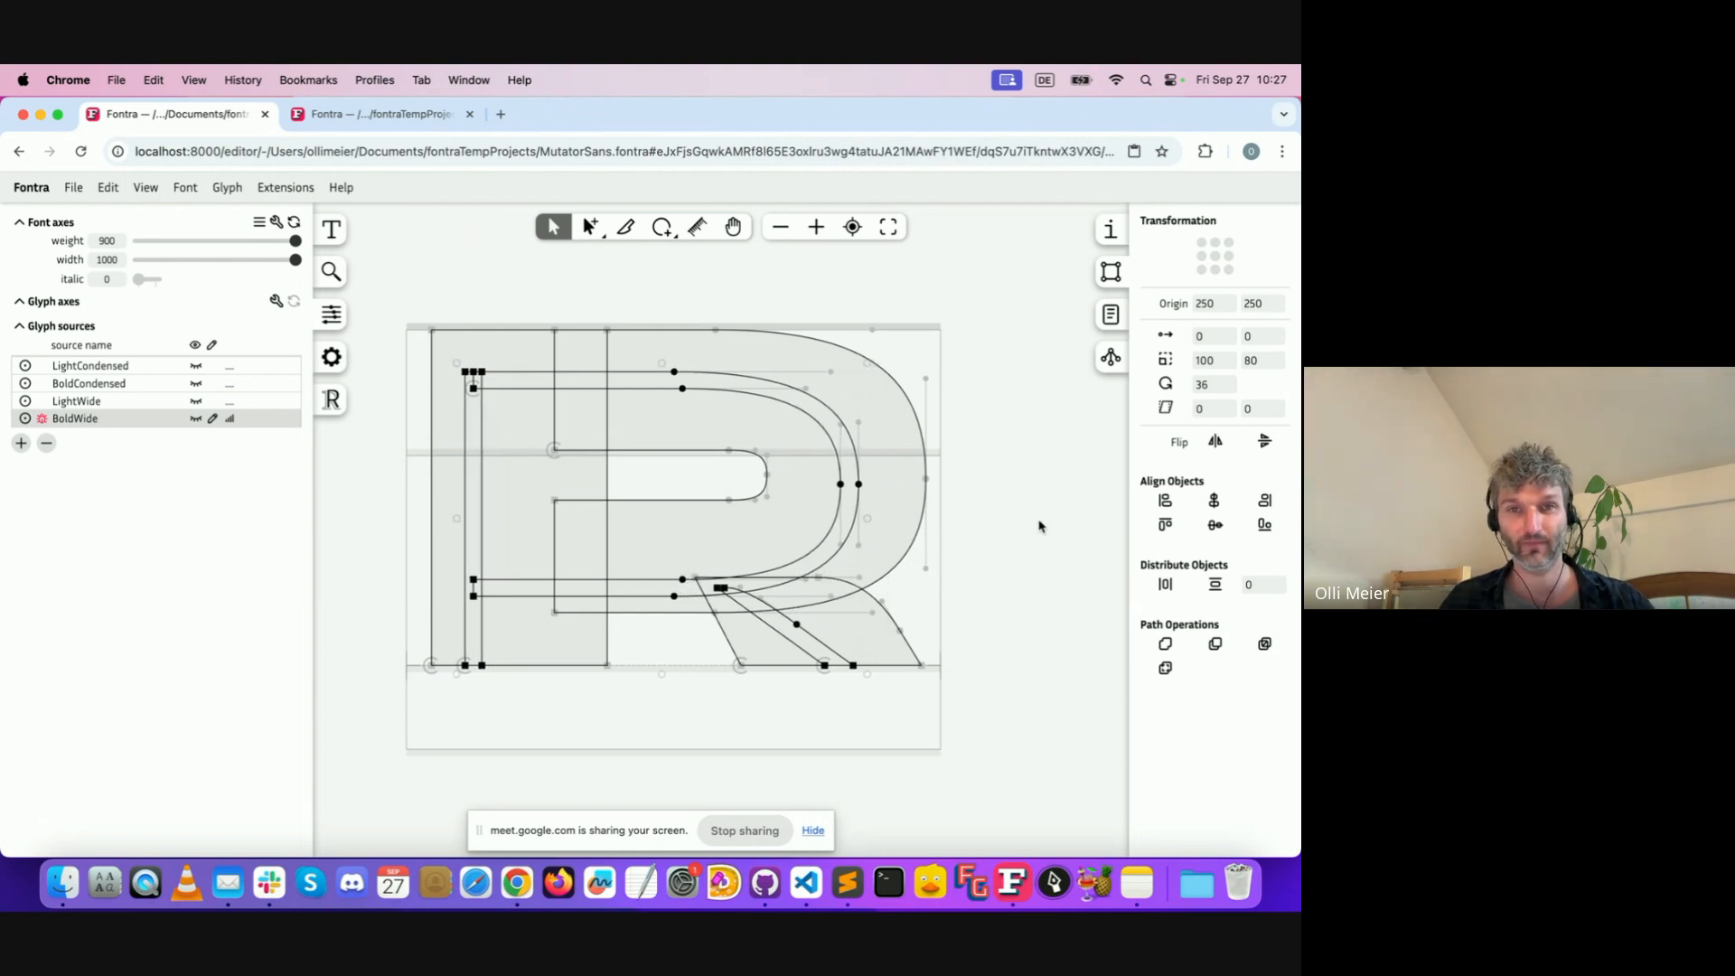
pyautogui.hotkey('shift', 'Right')
pyautogui.hotkey('shift', 'Right')
pyautogui.hotkey('shift', 'Right')
pyautogui.hotkey('shift', 'Right')
pyautogui.hotkey('shift', 'Right')
pyautogui.hotkey('shift', 'Right')
pyautogui.hotkey('shift', 'Left')
pyautogui.hotkey('shift', 'Left')
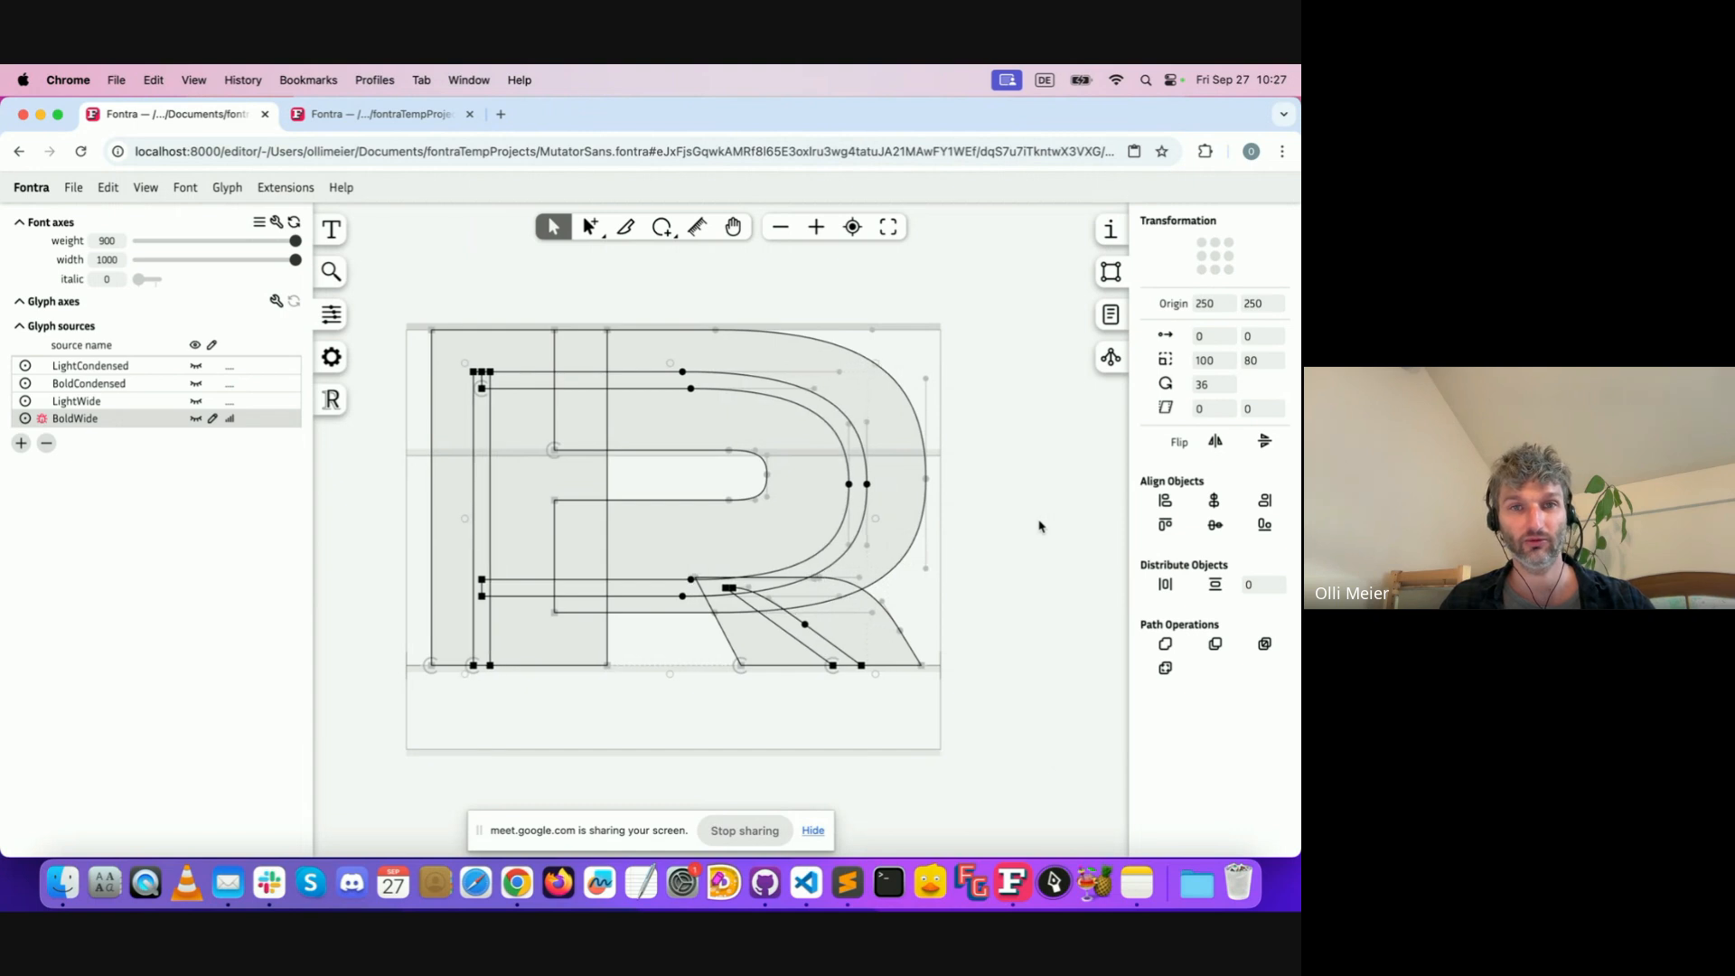
pyautogui.hotkey('shift', 'Right')
pyautogui.press('BackSpace')
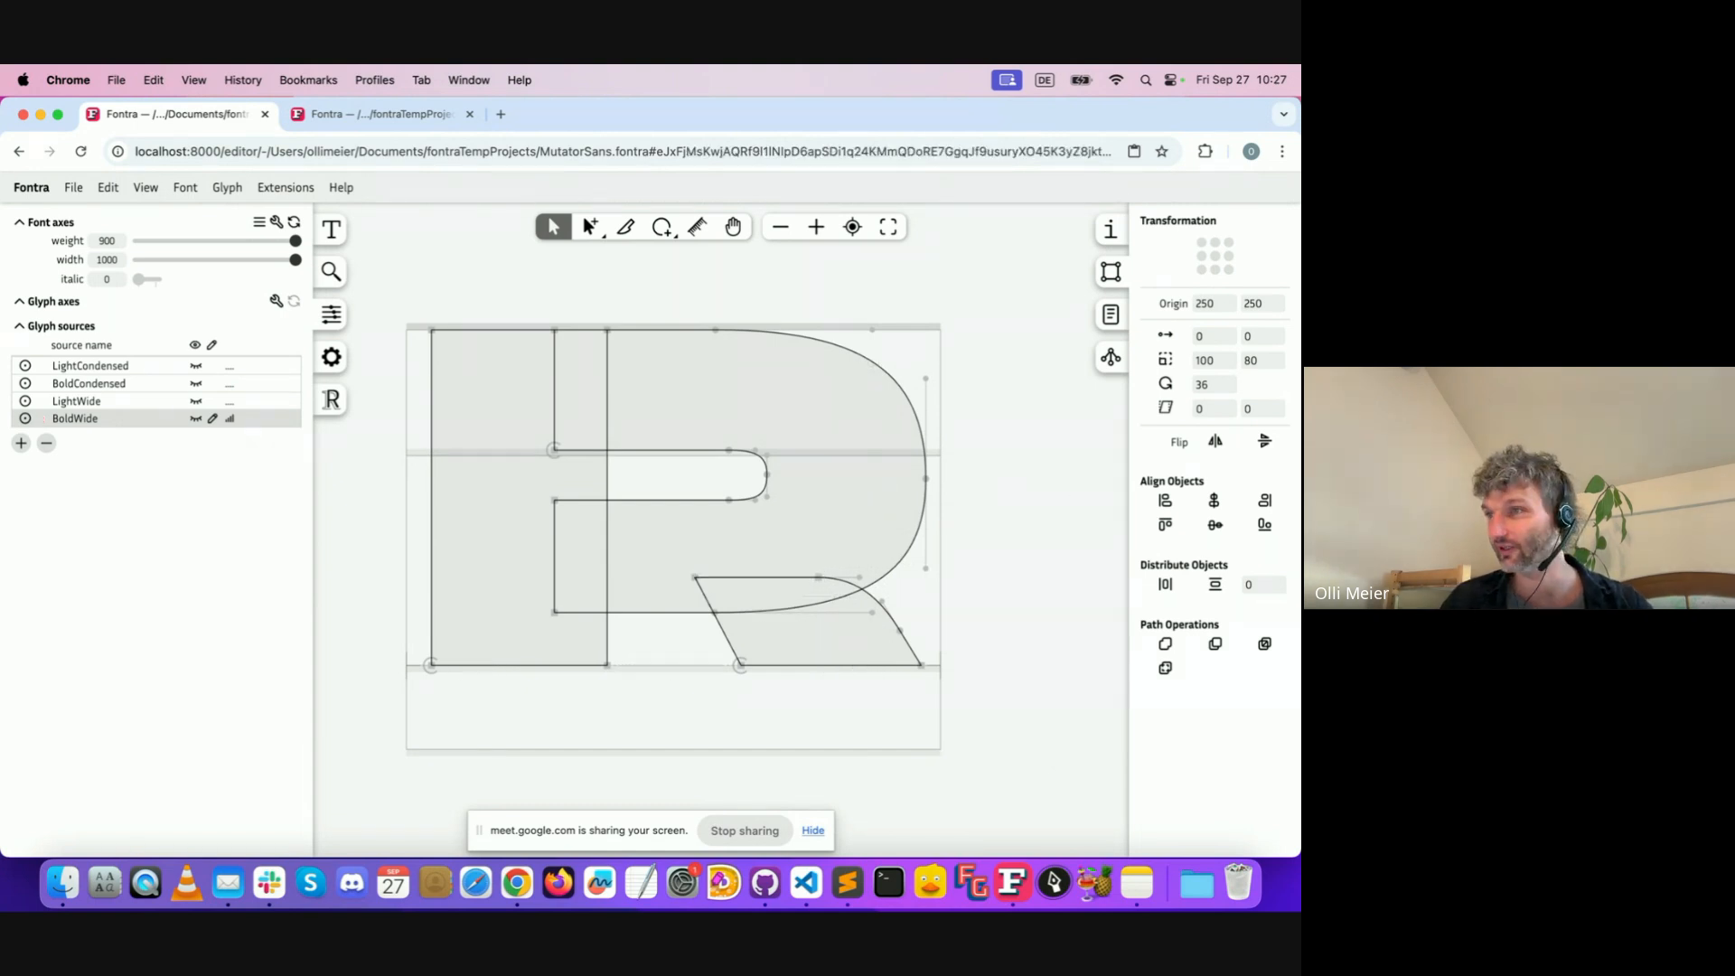
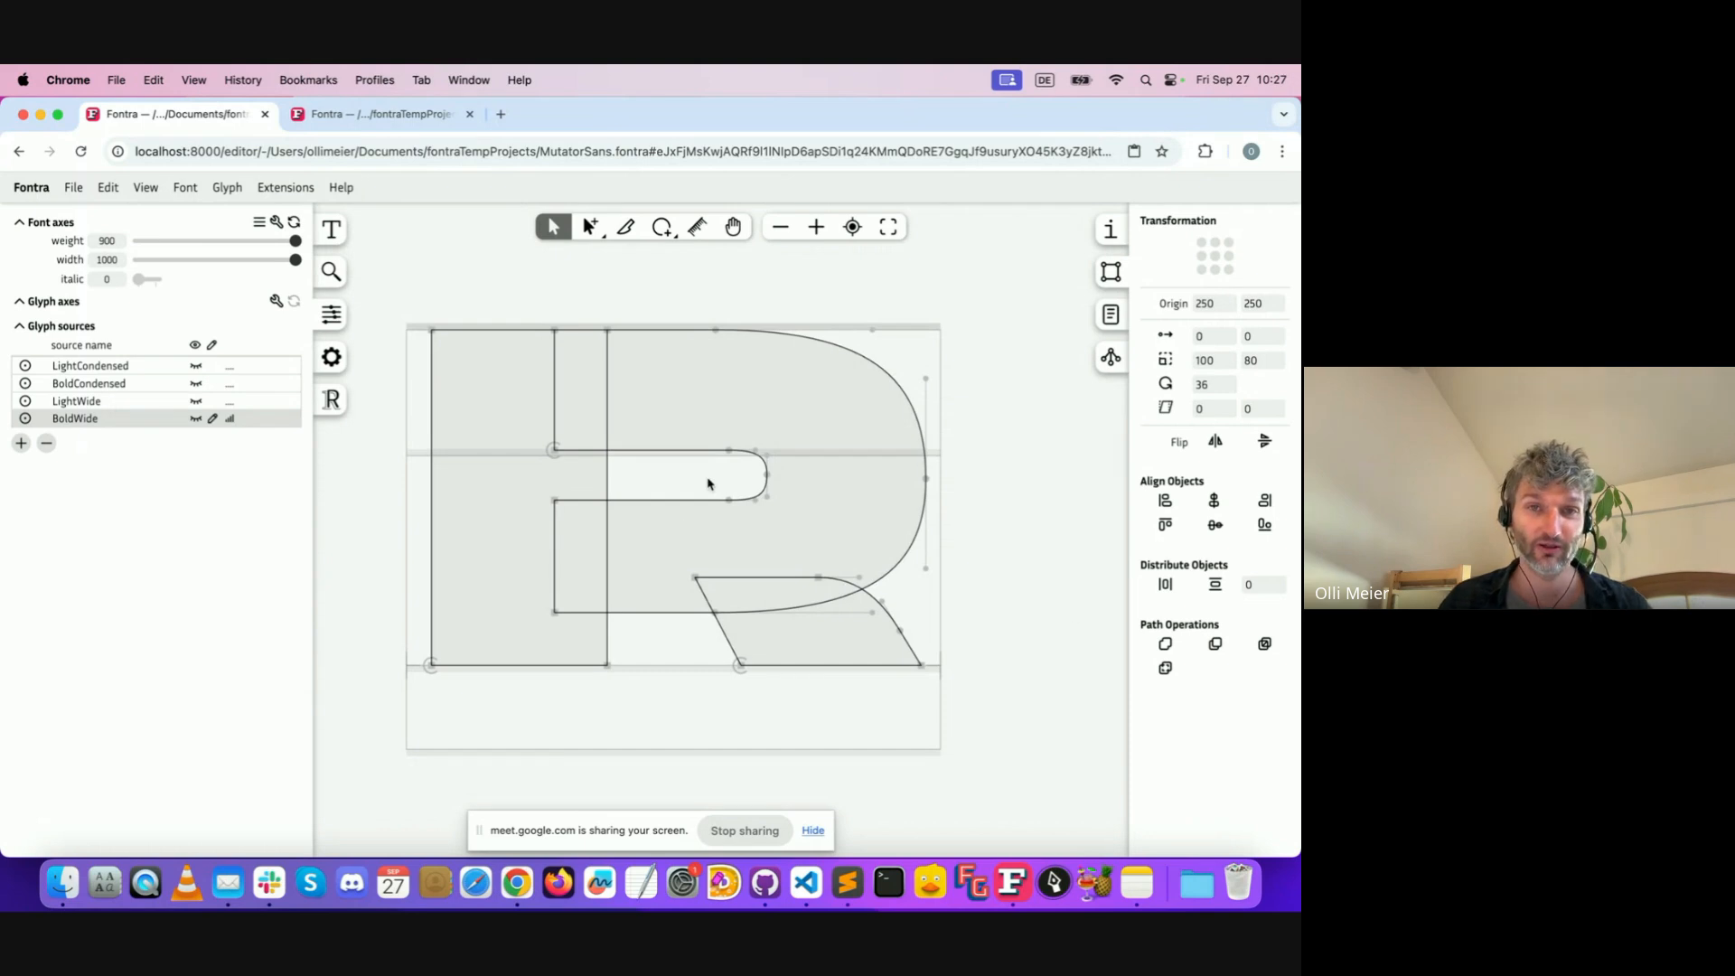
# Select all of the BoldWide R's contours, try rotating and scaling them with the transformation box, and undo each change
pyautogui.press('super+a')
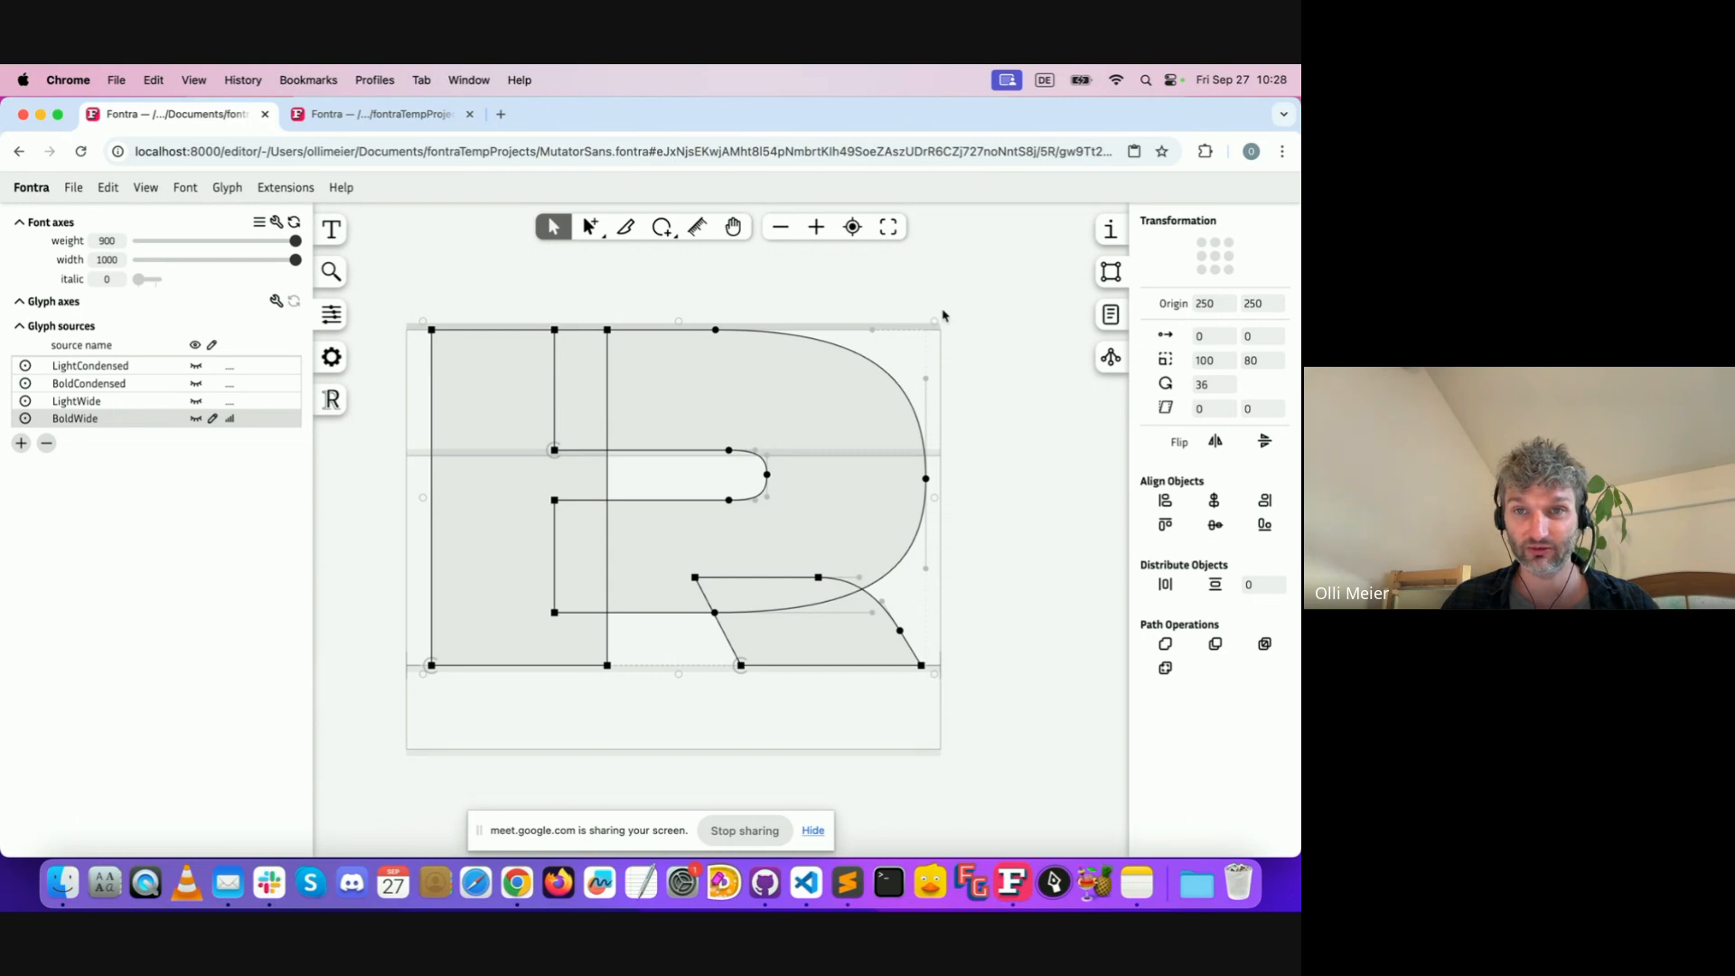
pyautogui.moveTo(938, 315); pyautogui.dragTo(887, 357)
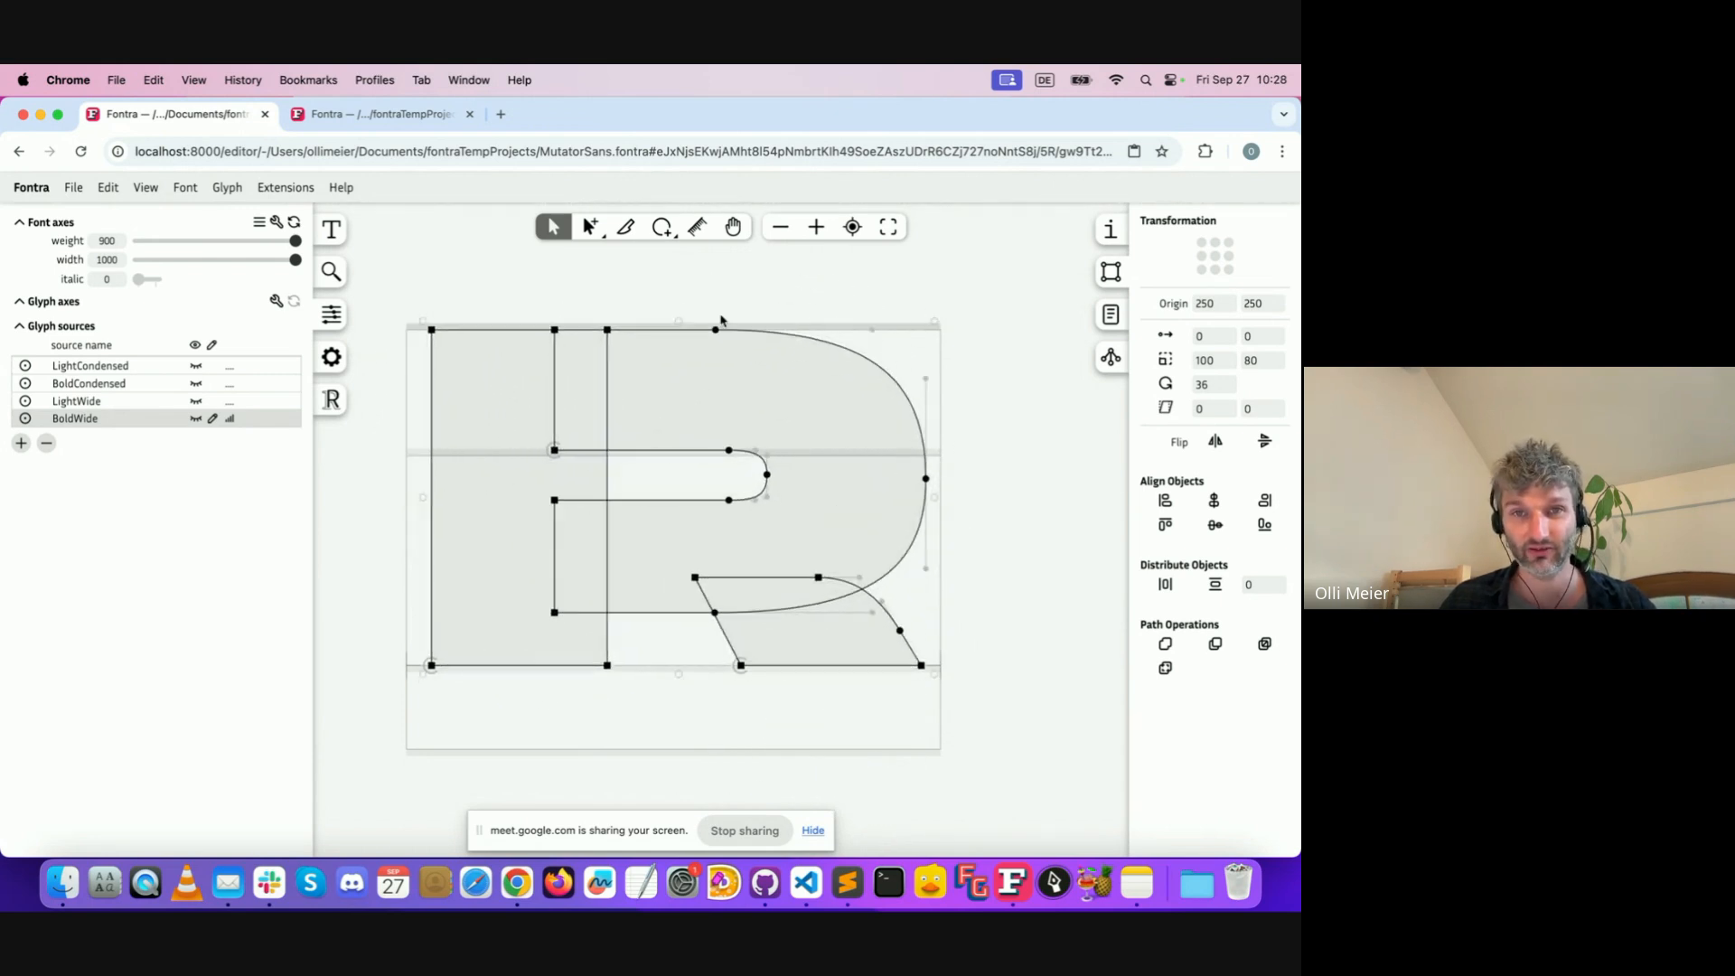
pyautogui.moveTo(678, 315)
pyautogui.mouseDown()
pyautogui.moveTo(794, 329)
pyautogui.moveTo(630, 321)
pyautogui.moveTo(696, 318)
pyautogui.moveTo(673, 318)
pyautogui.mouseUp()
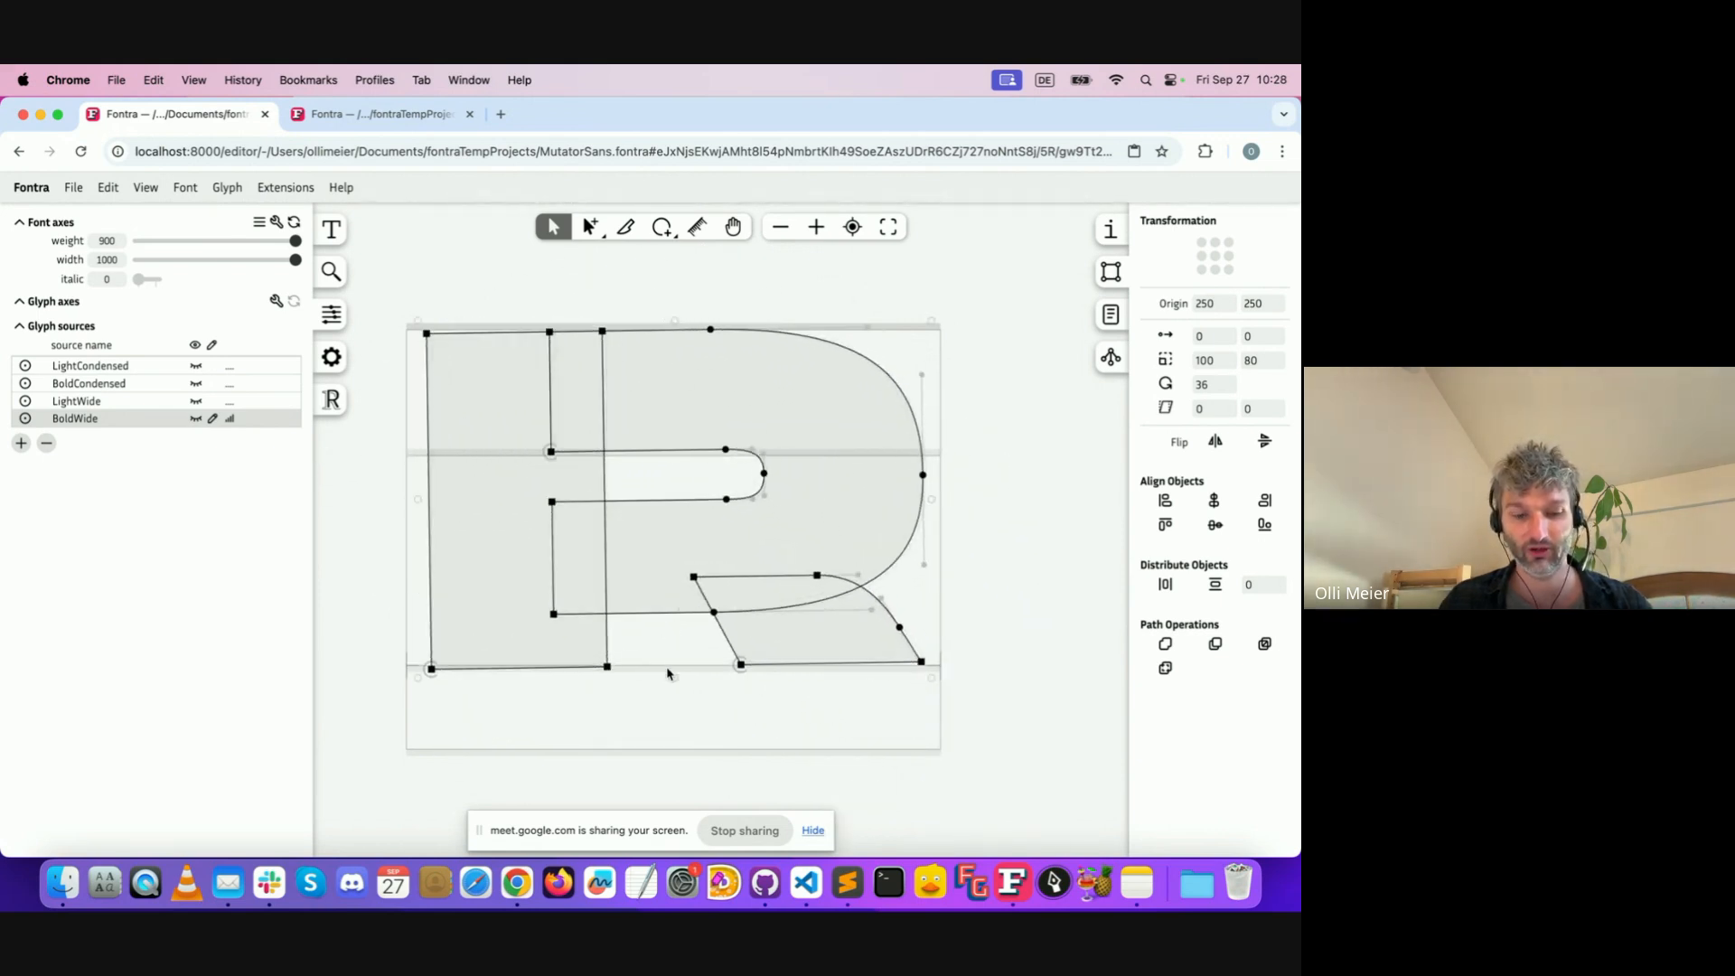
pyautogui.press('super+z')
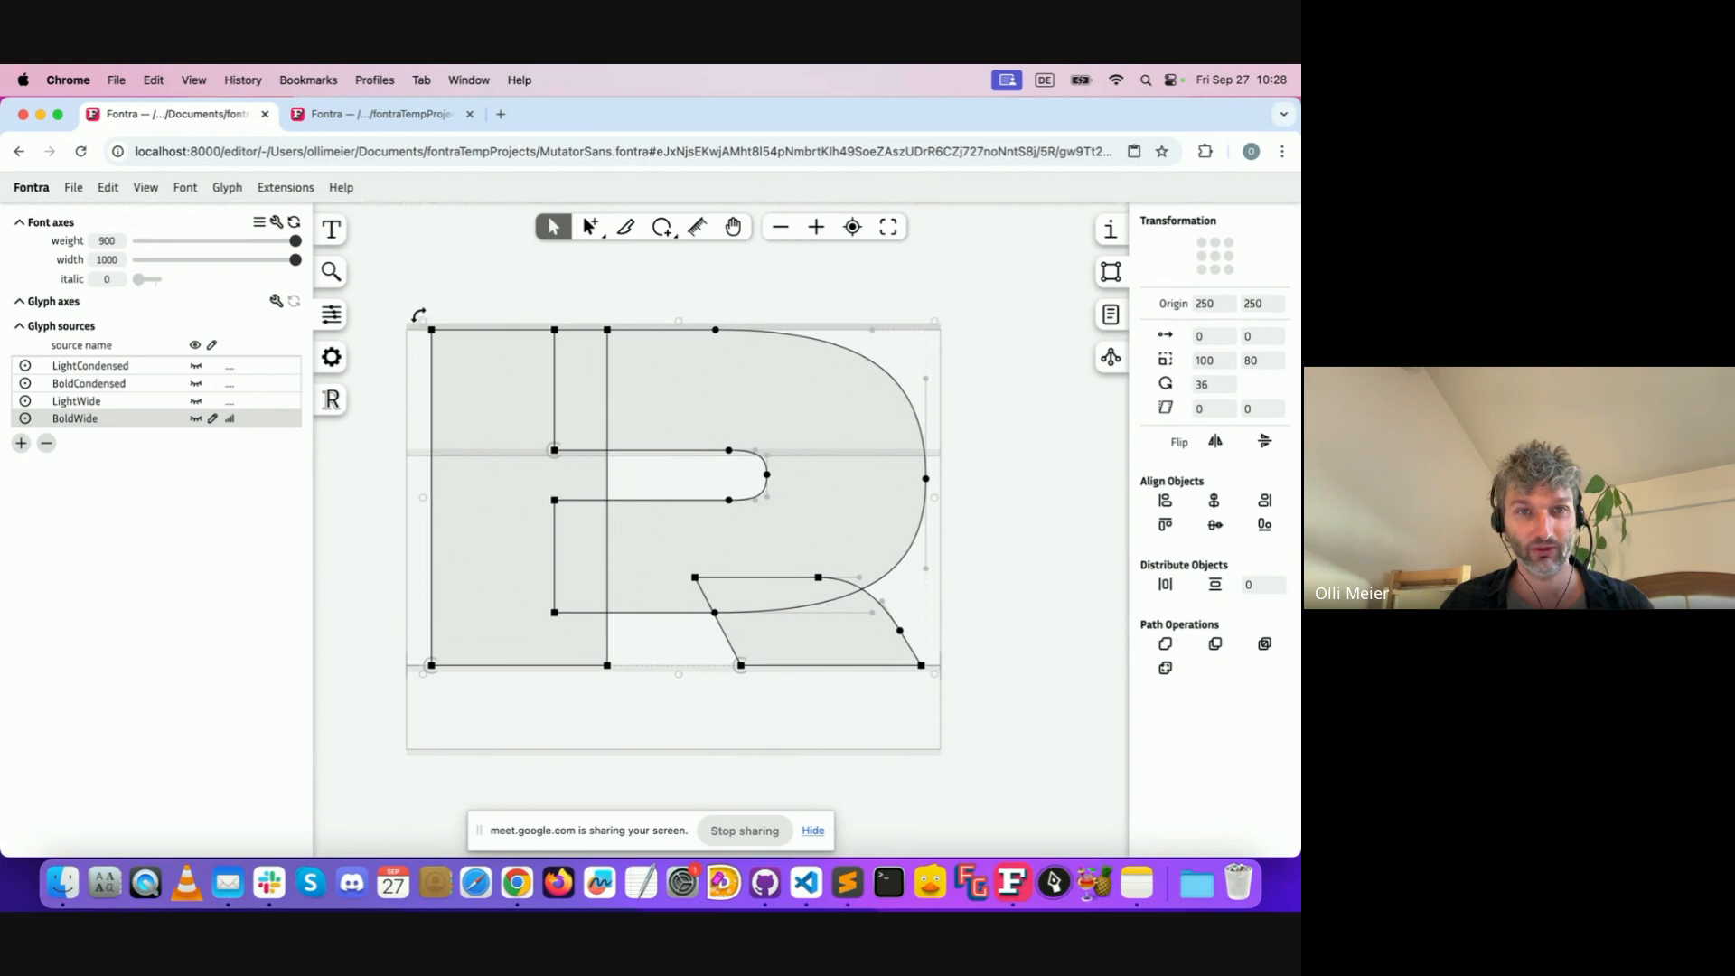
pyautogui.moveTo(419, 314); pyautogui.dragTo(507, 328)
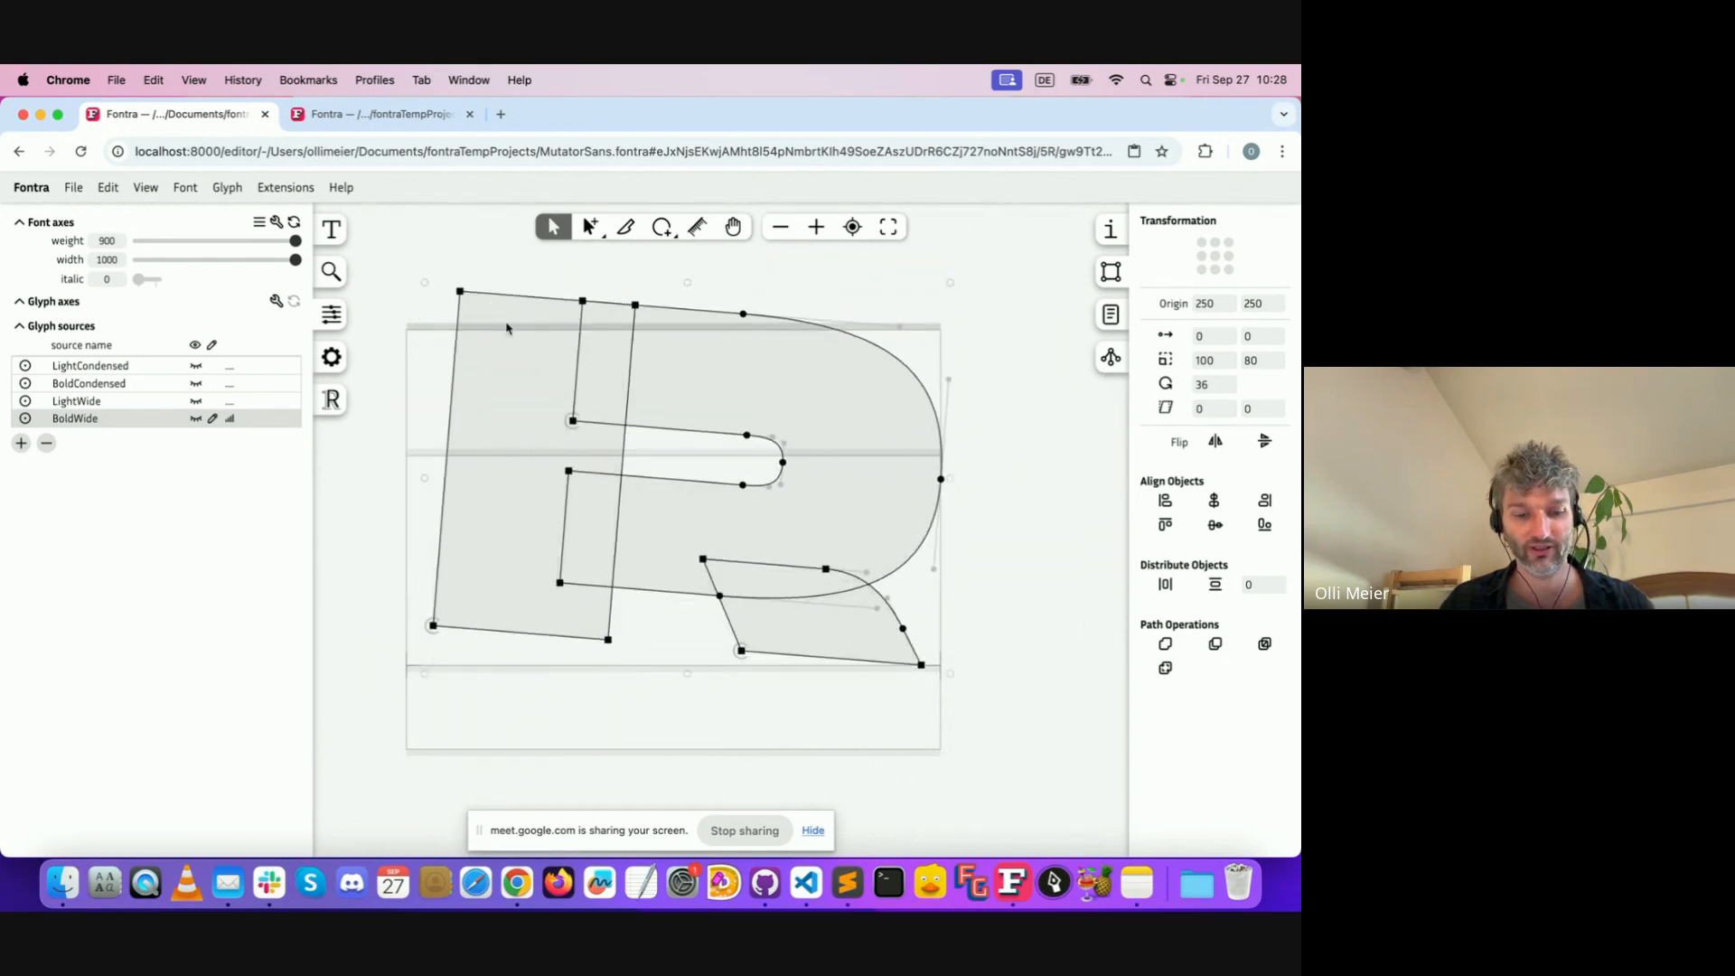
pyautogui.press('super+z')
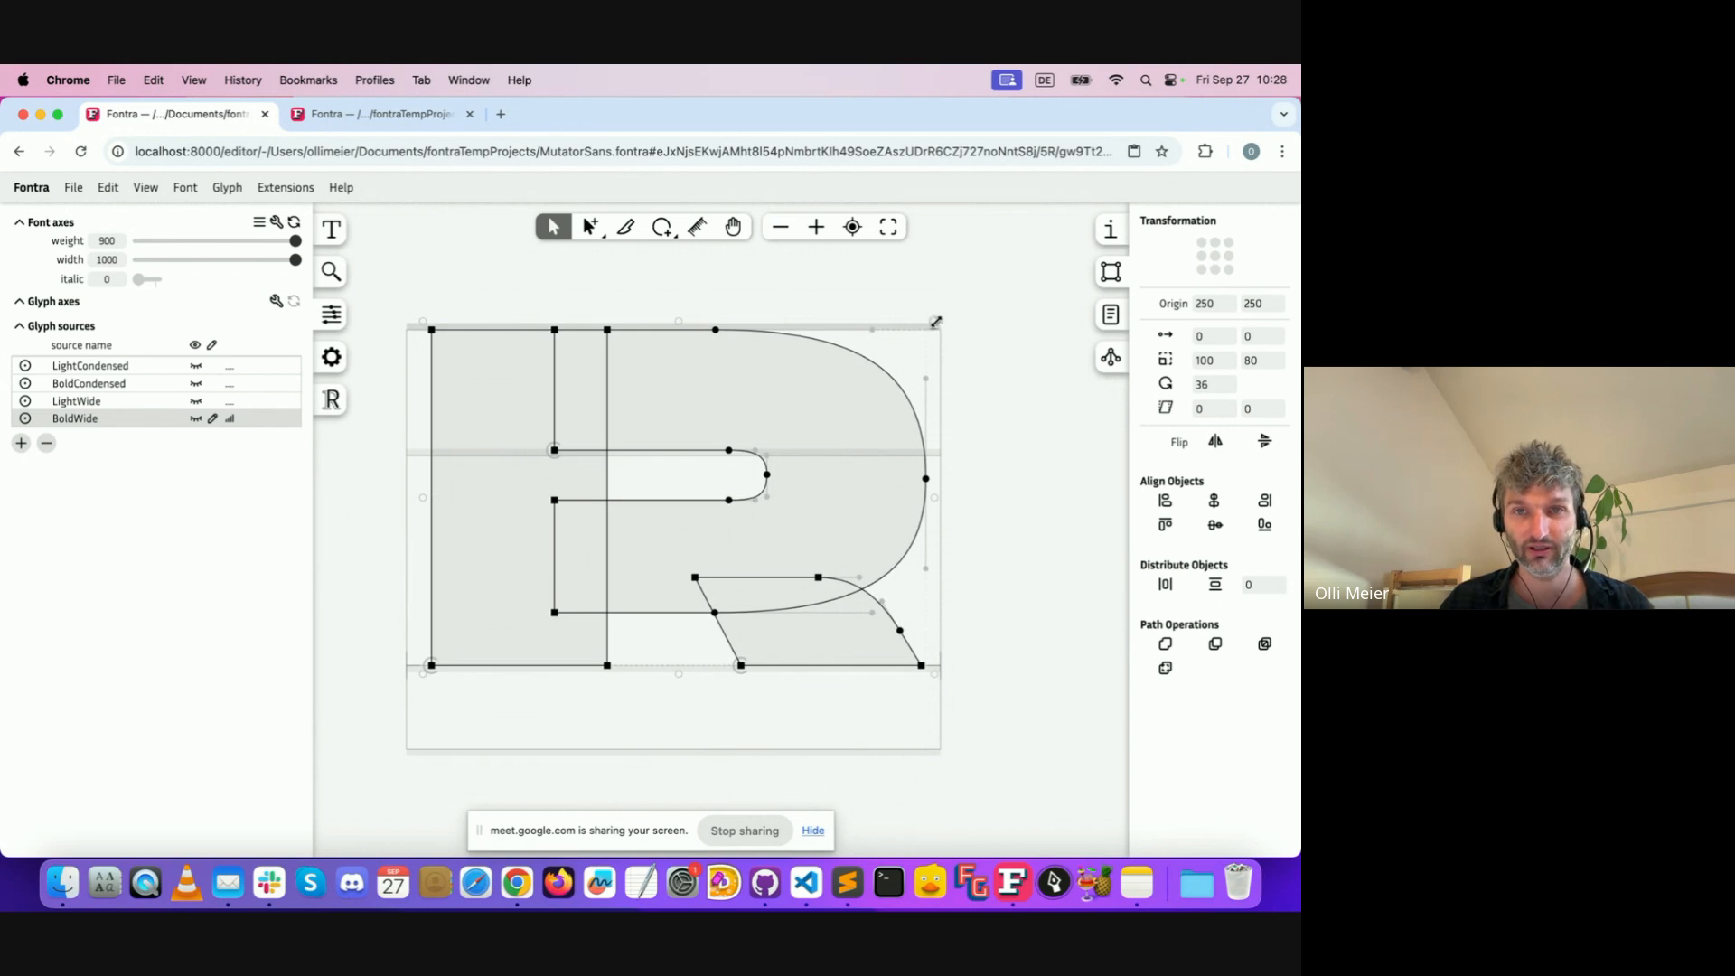
pyautogui.moveTo(936, 322); pyautogui.dragTo(875, 292)
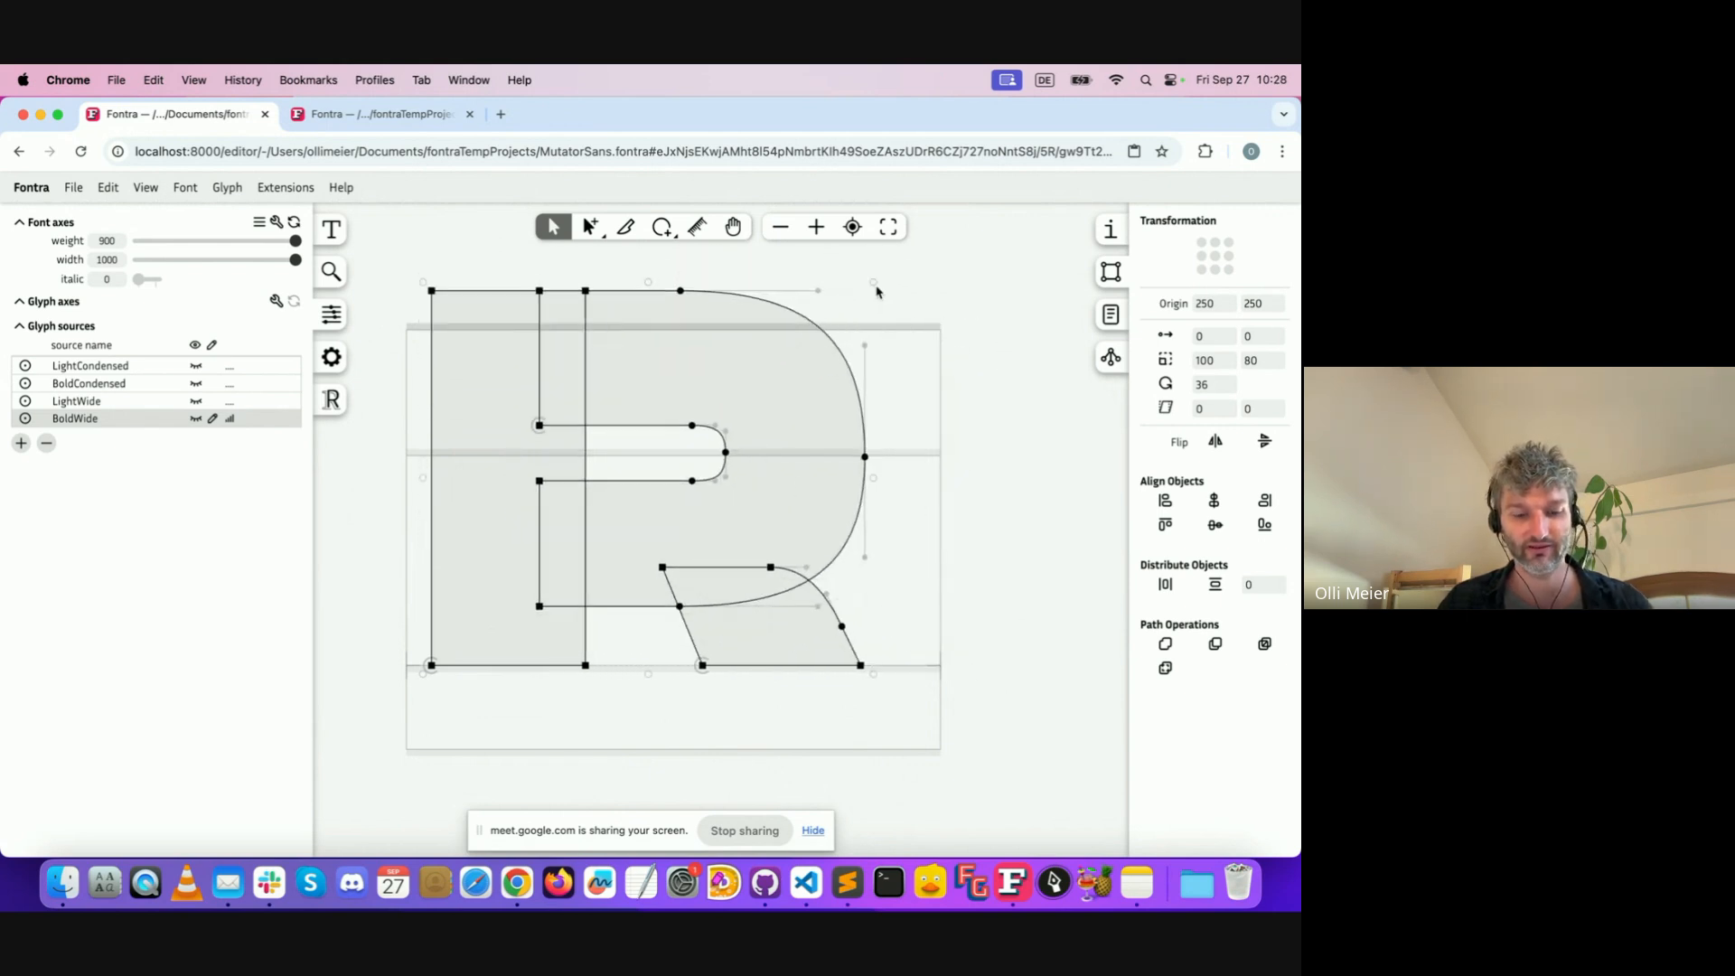
pyautogui.press('super+z')
# Replace the text with Ä and open the Ä glyph for editing
pyautogui.click(332, 229)
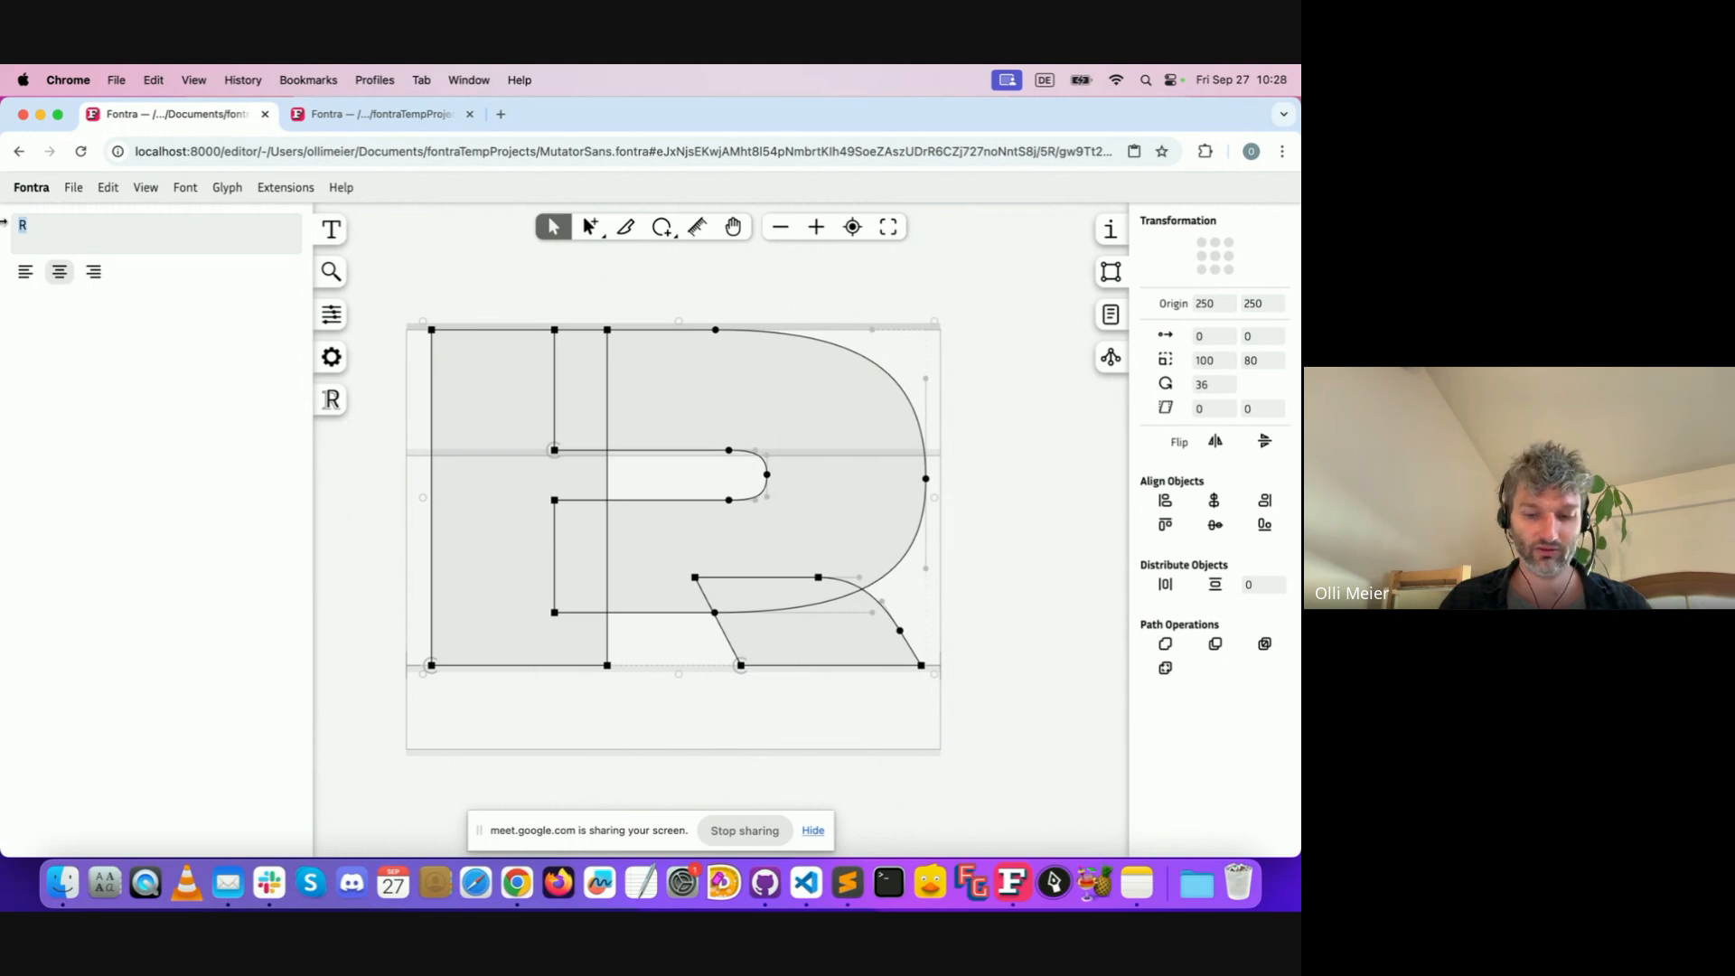
pyautogui.write('Ä')
pyautogui.click(600, 439)
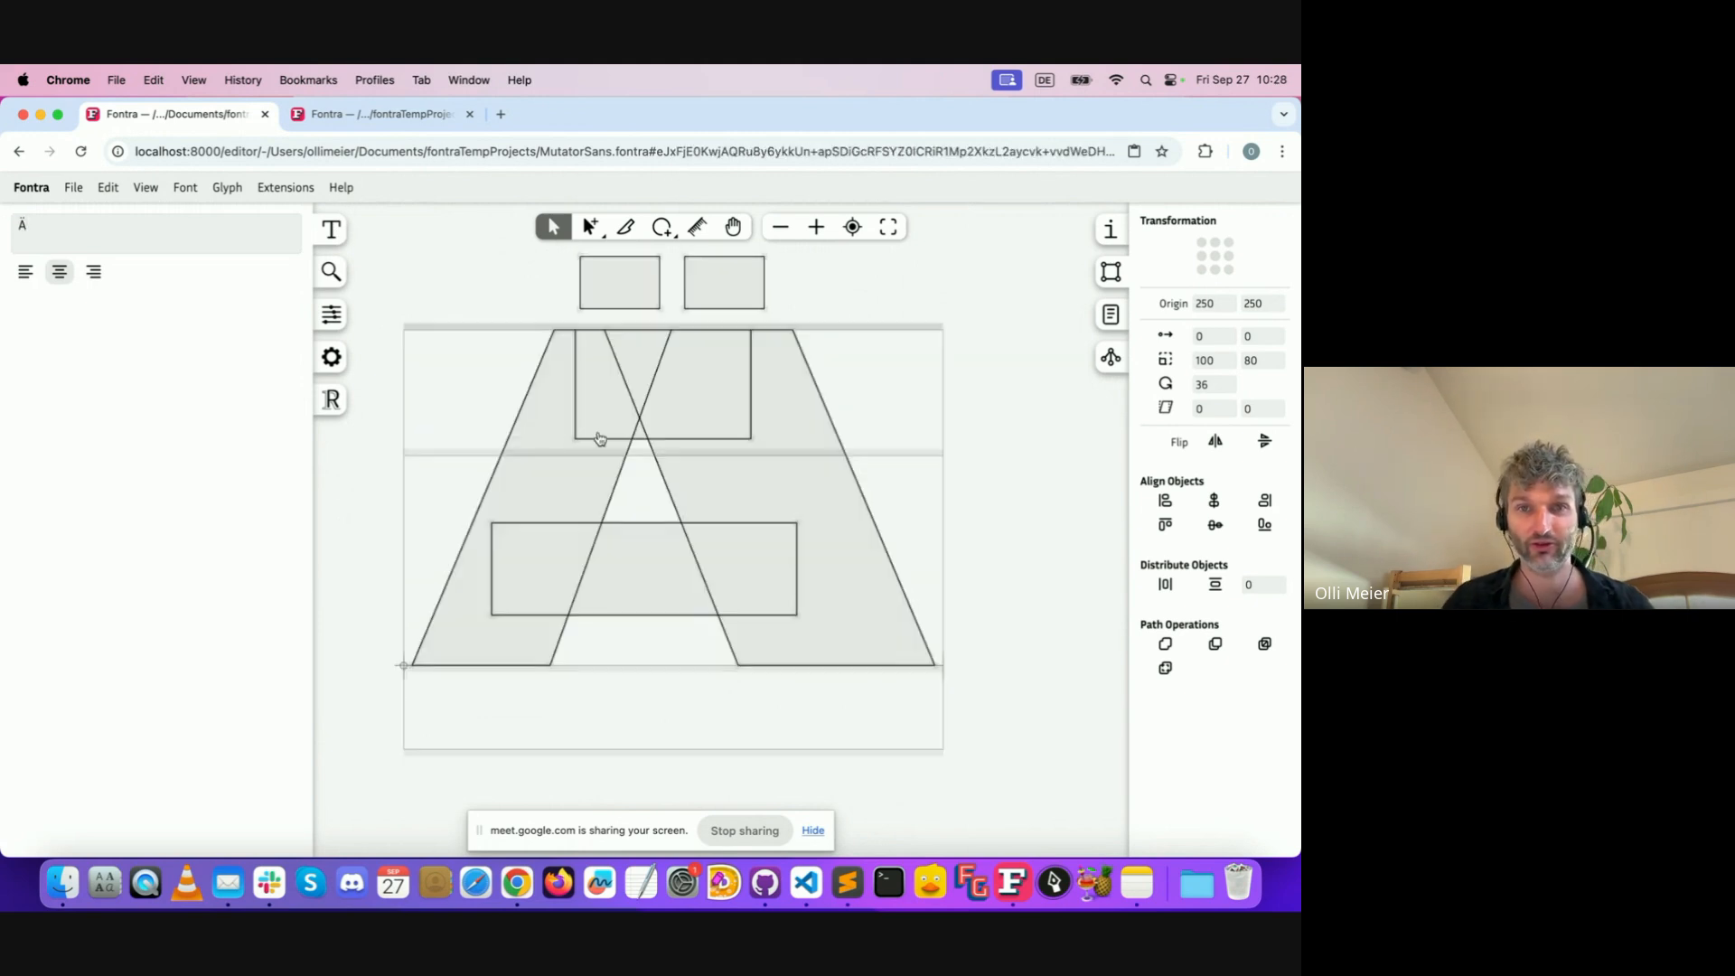
# Select all of the Ä's components, try scaling and rotating them together, and undo each change
pyautogui.press('super+a')
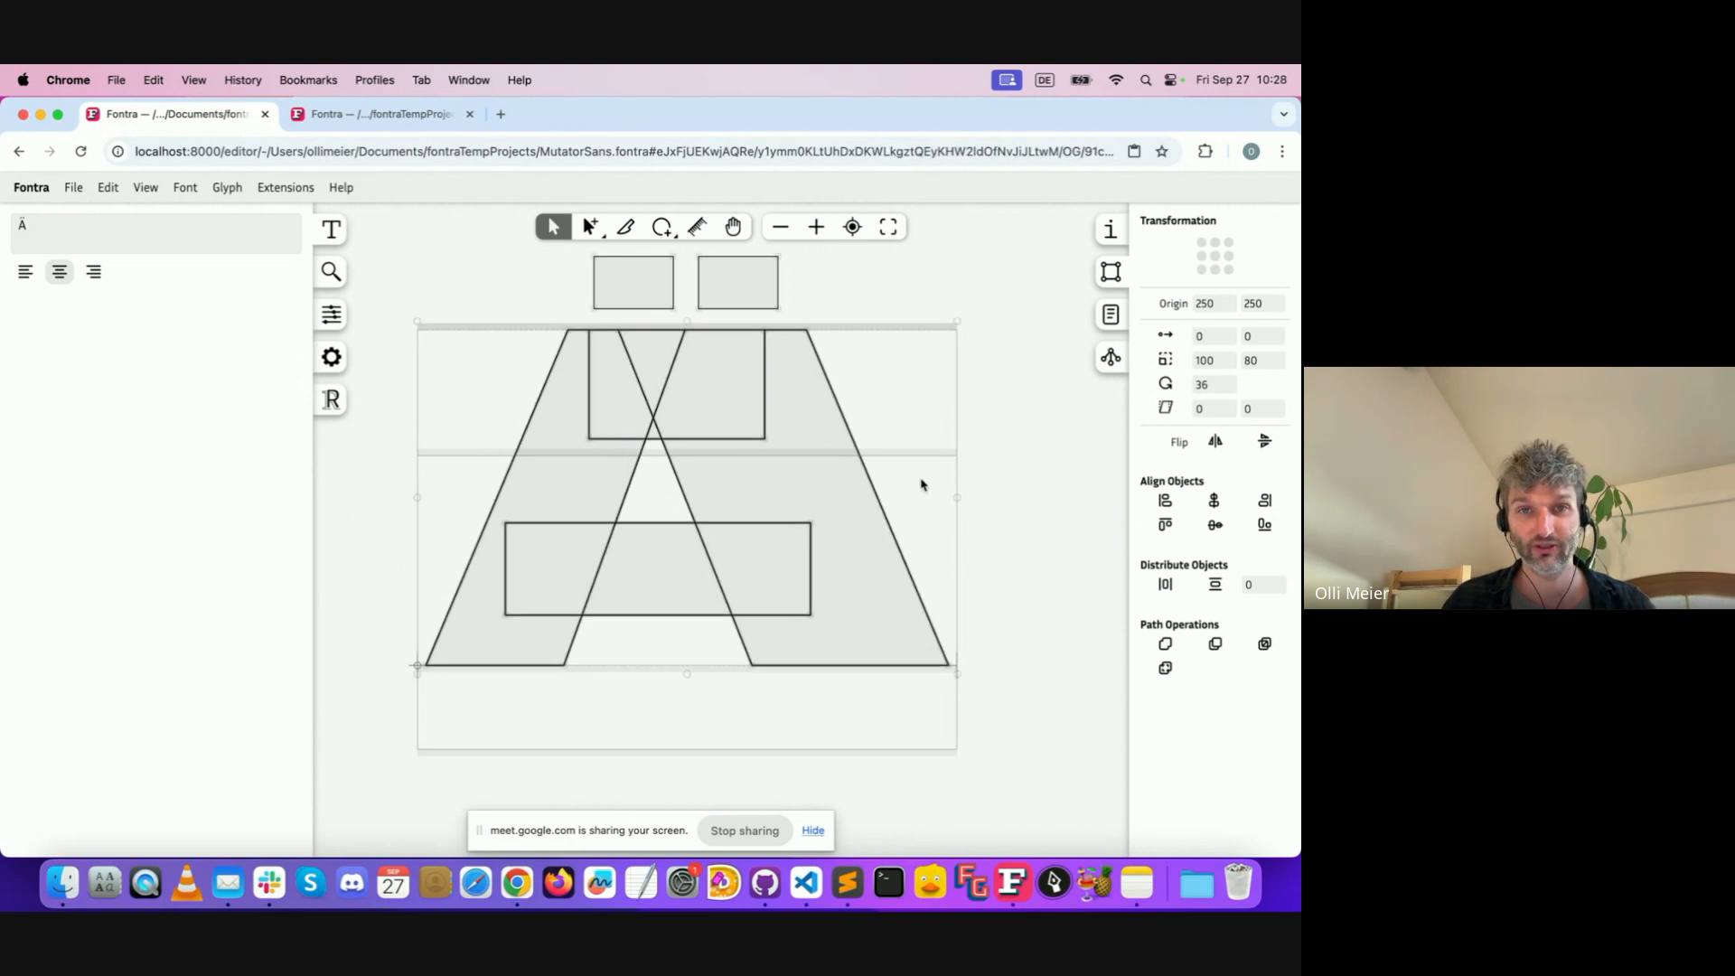
pyautogui.scroll(5, 786, 500)
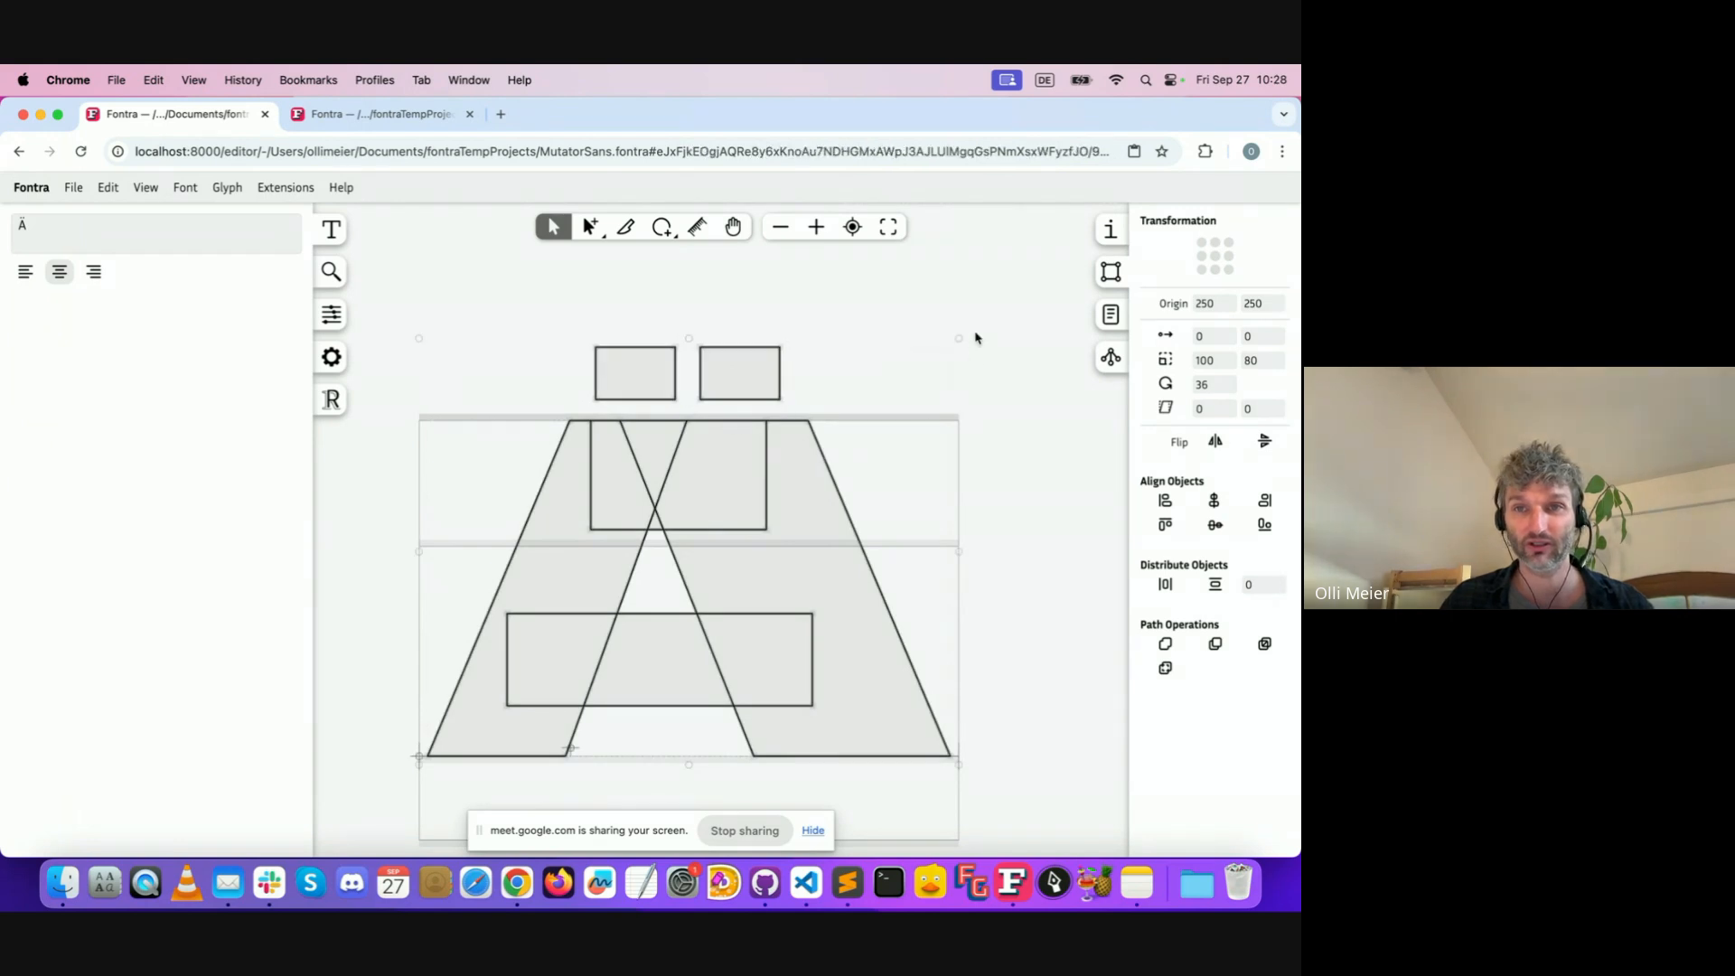
pyautogui.moveTo(960, 340); pyautogui.dragTo(864, 360)
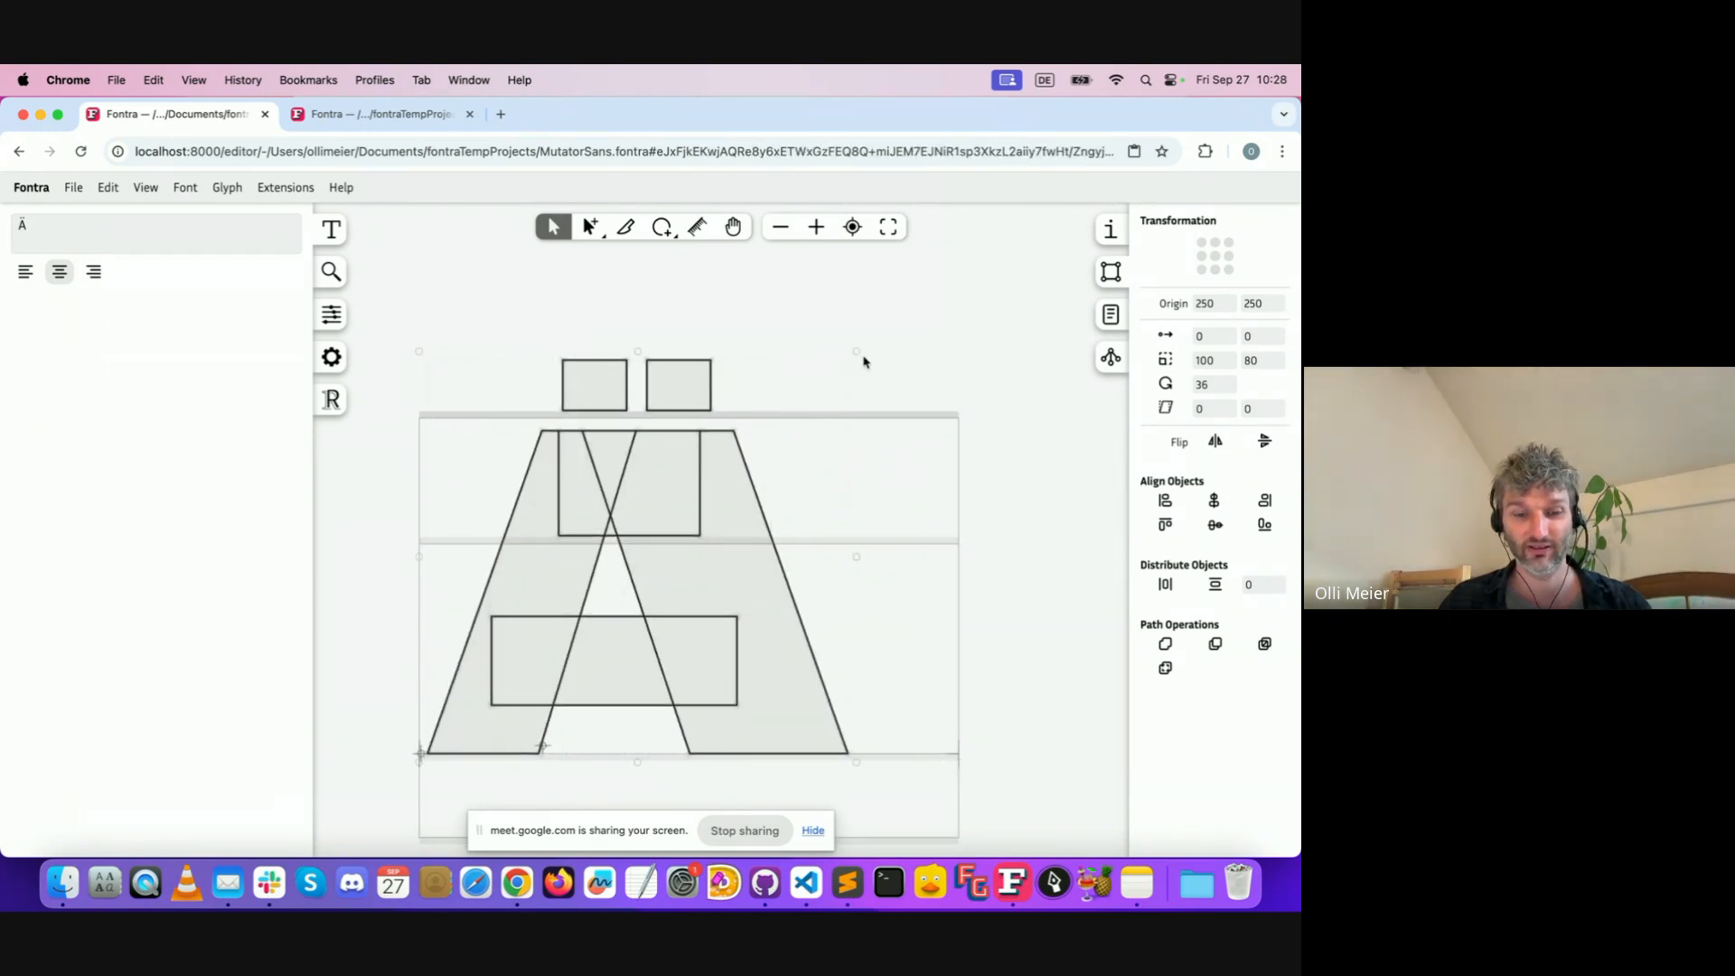
pyautogui.press('super+z')
pyautogui.moveTo(960, 334); pyautogui.dragTo(841, 349)
pyautogui.press('super+z')
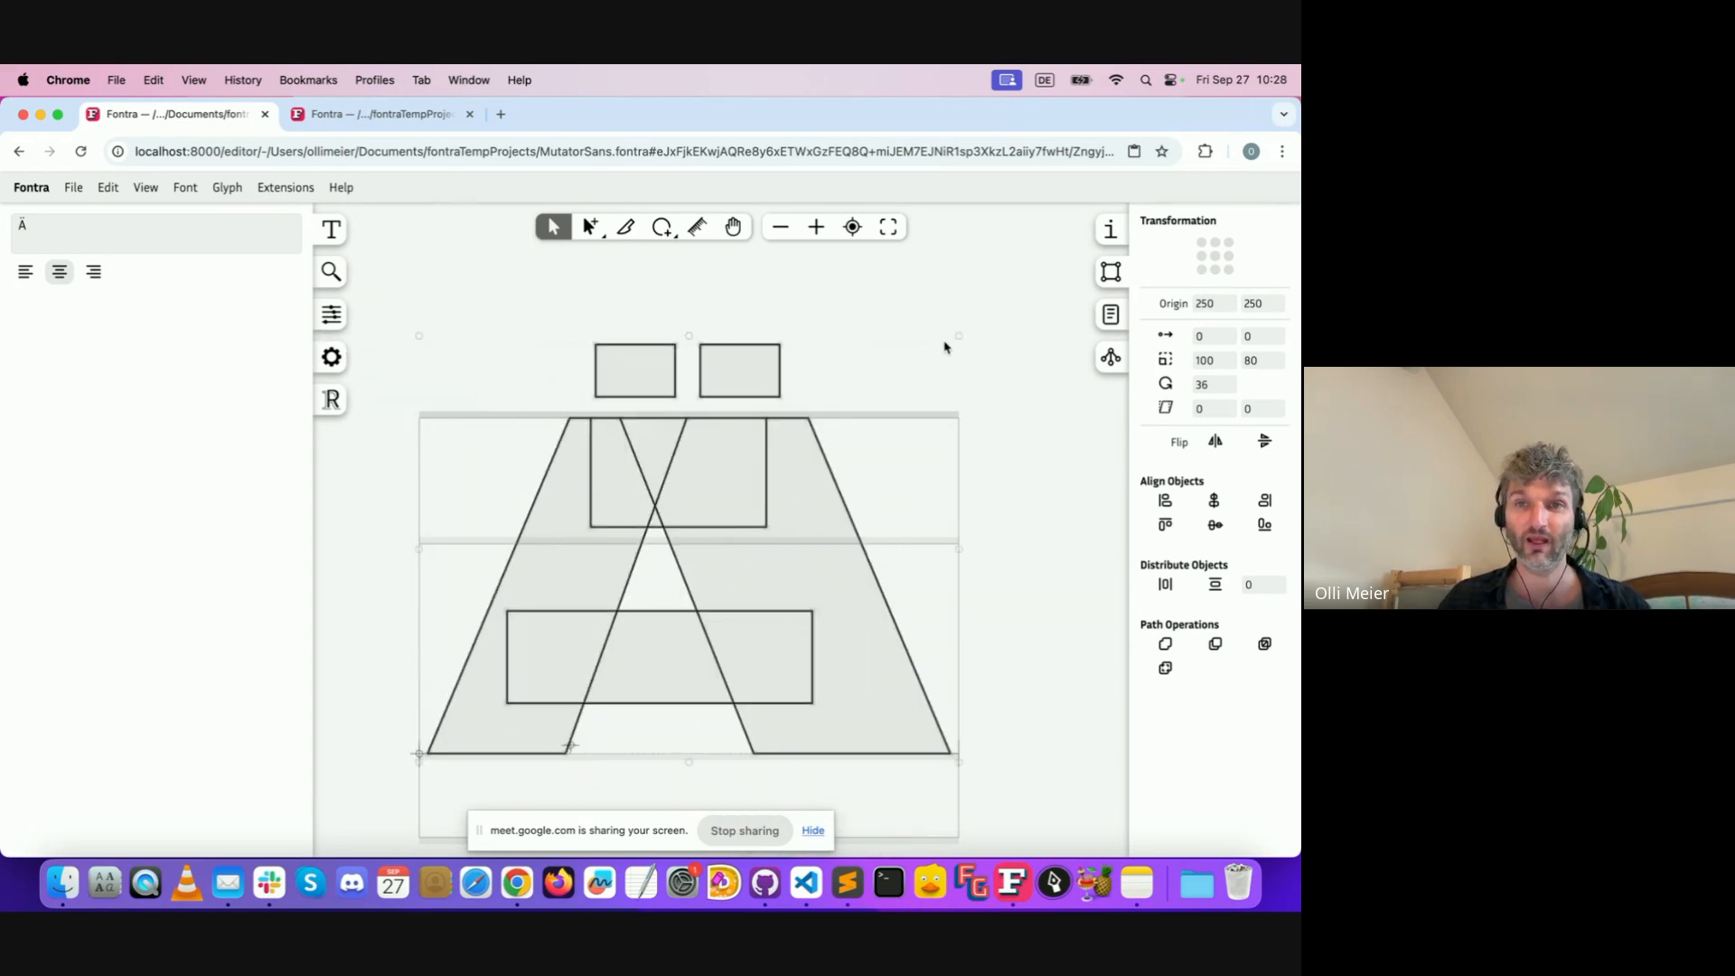
pyautogui.moveTo(962, 331); pyautogui.dragTo(843, 491)
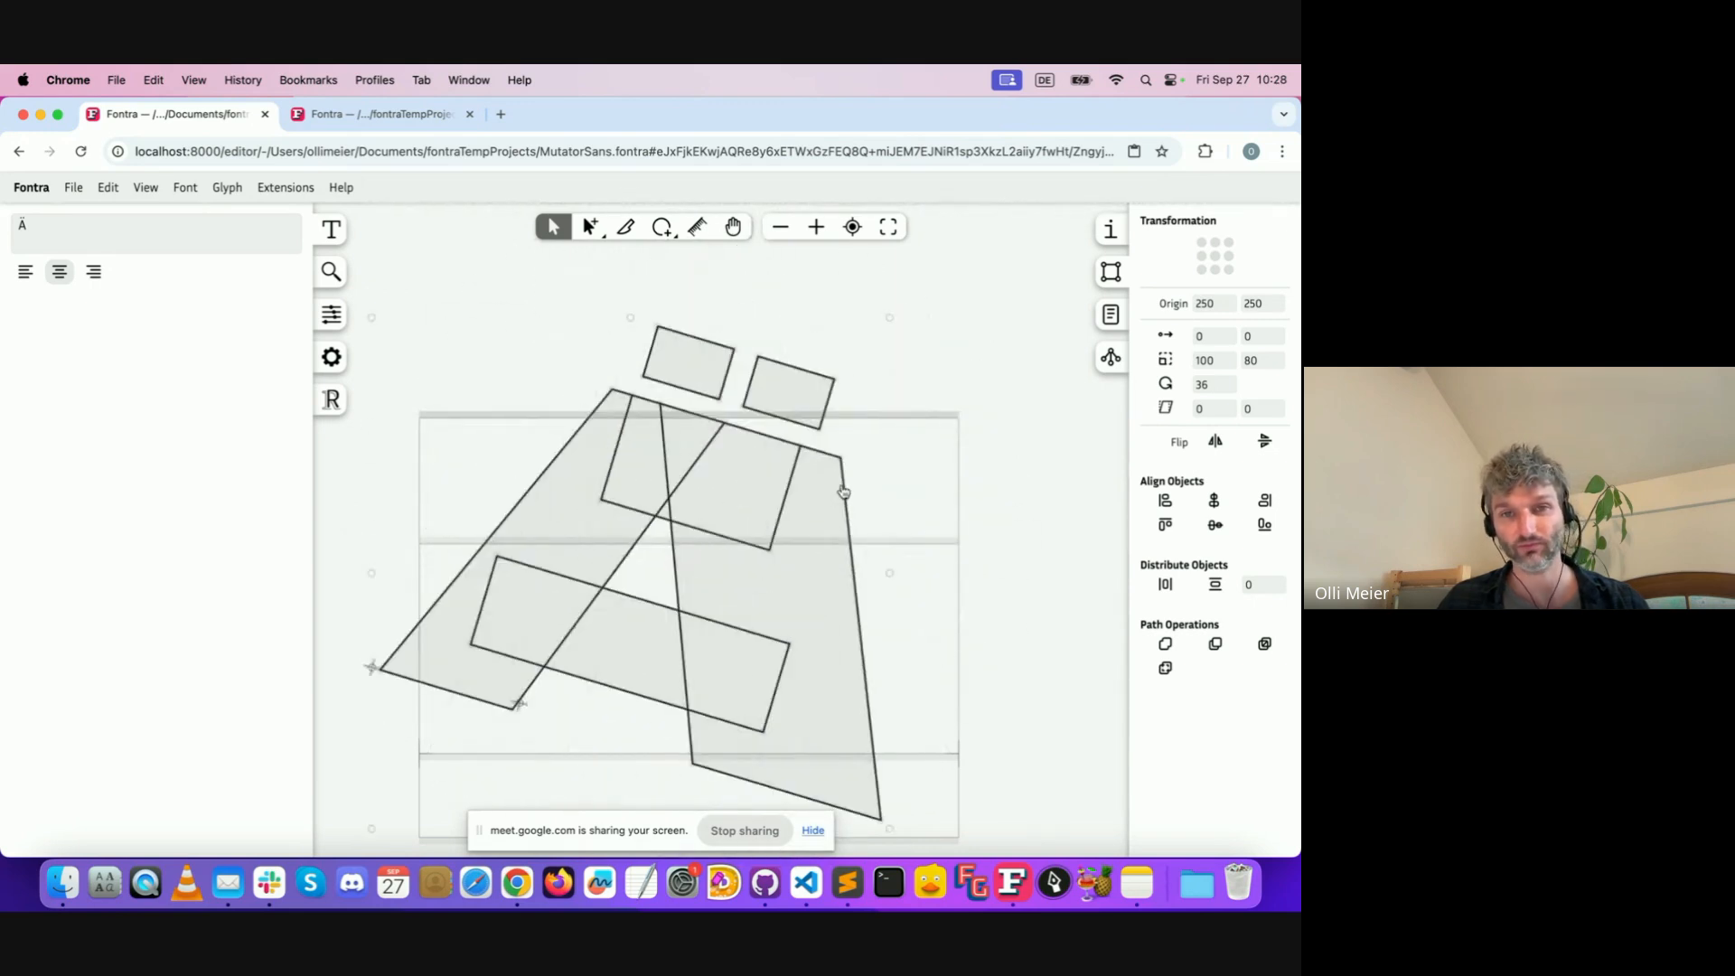
pyautogui.press('super+z')
# Turn on editing of all glyph sources and rotate the Ä's components by 180 degrees
pyautogui.click(332, 315)
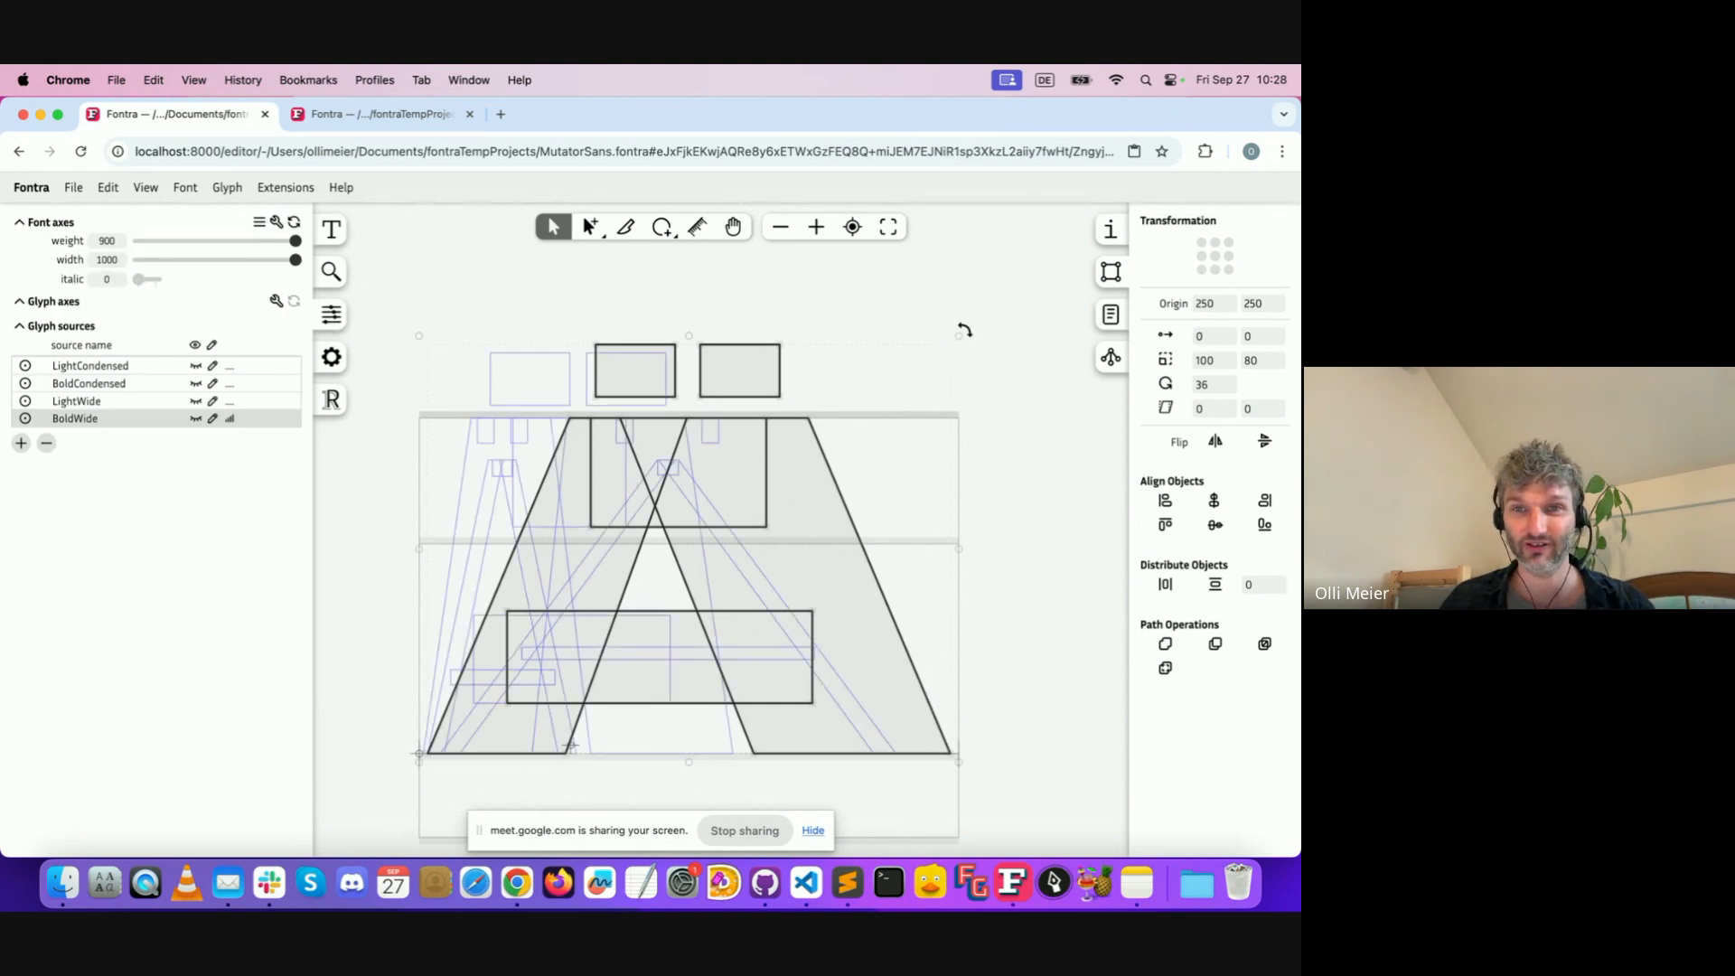
pyautogui.moveTo(965, 330); pyautogui.dragTo(554, 612)
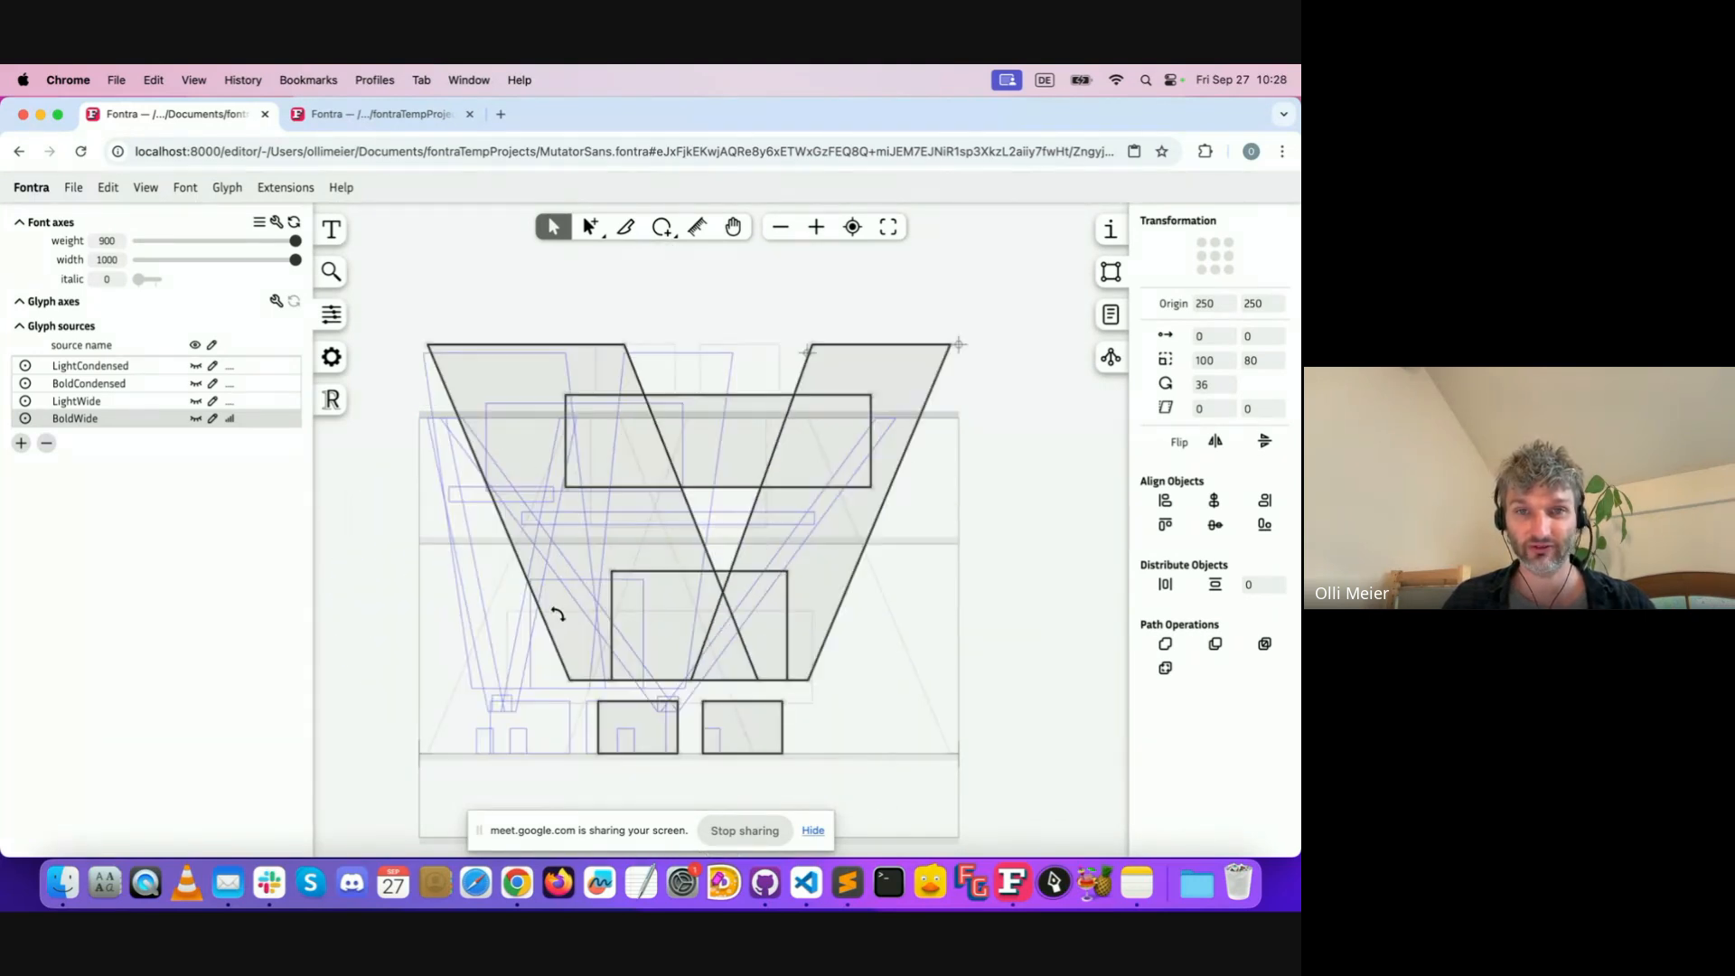
# Check the rotated Ä in the LightCondensed, BoldCondensed, LightWide and BoldWide sources, ending on LightCondensed
pyautogui.click(168, 370)
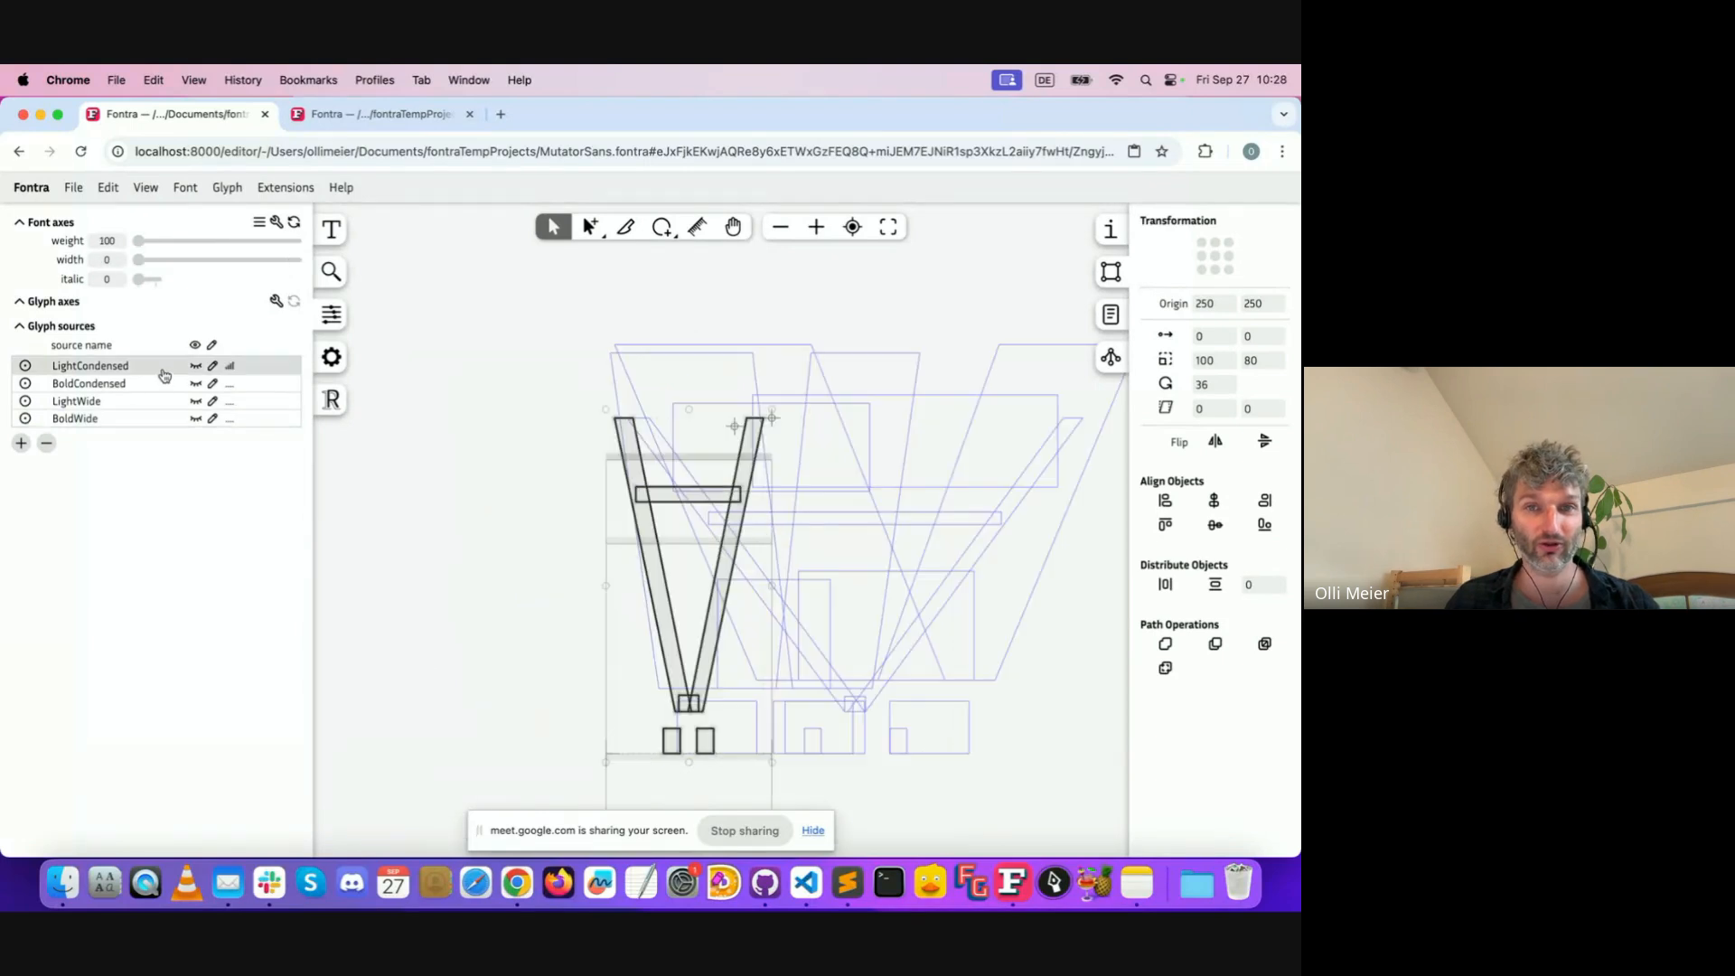
pyautogui.click(150, 384)
pyautogui.click(145, 402)
pyautogui.click(140, 419)
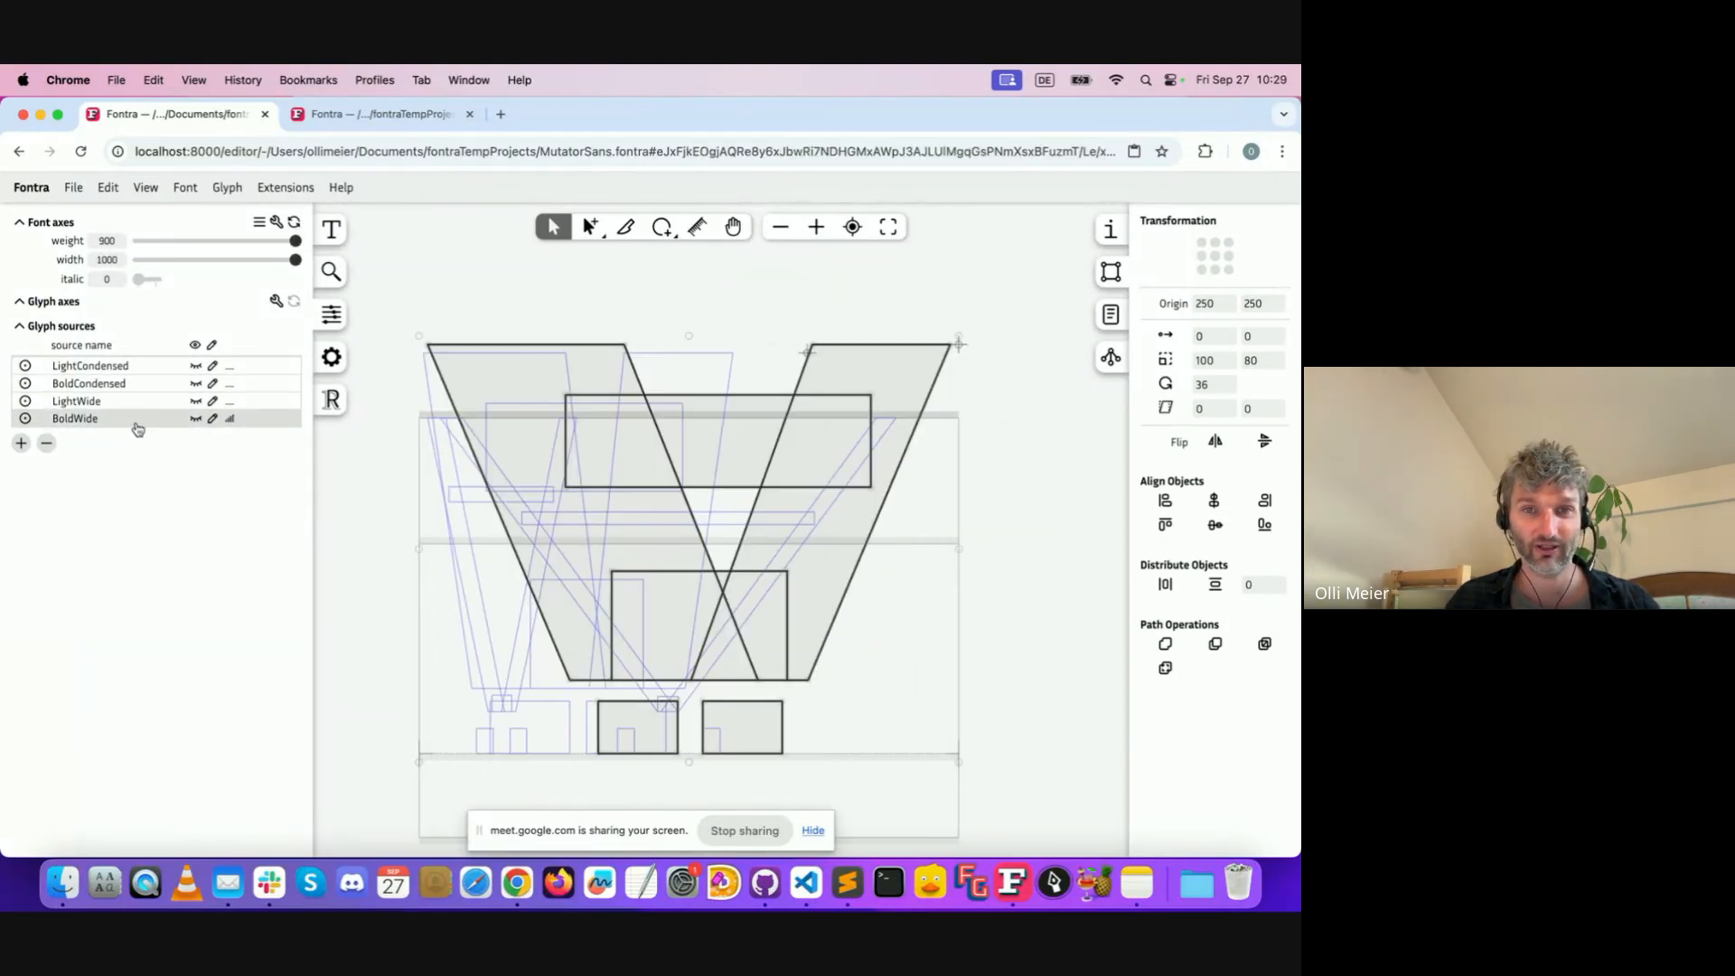
pyautogui.click(135, 366)
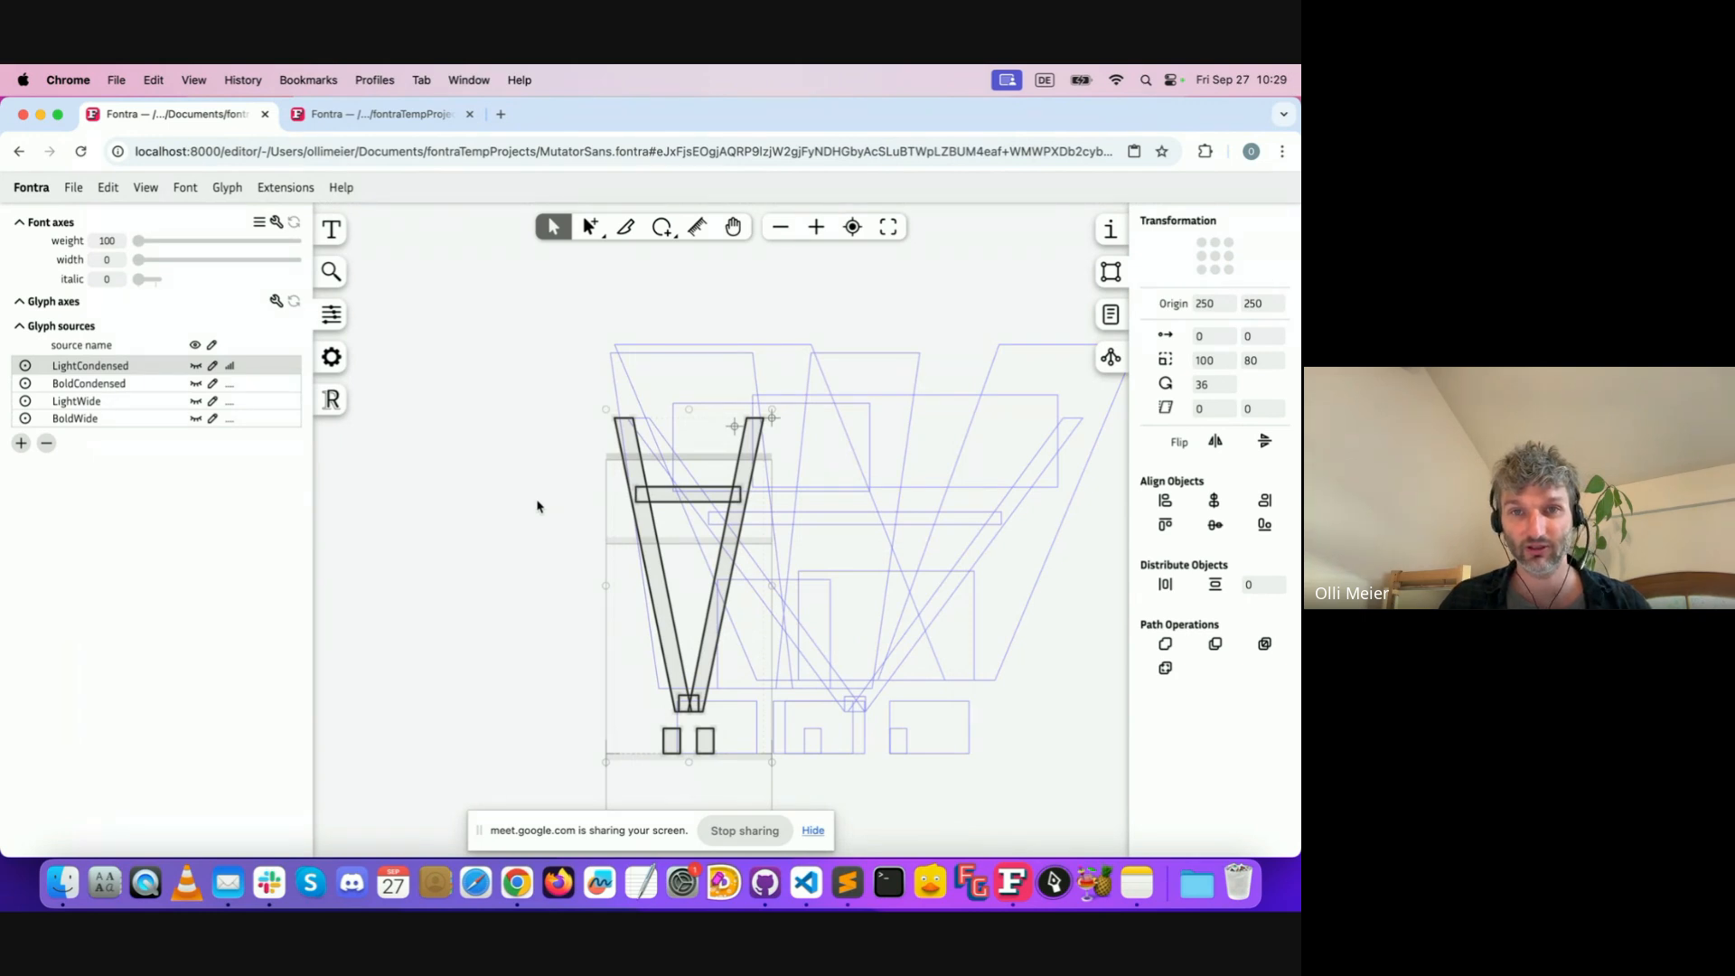
# Undo the 180-degree rotation of the Ä's components and clear the selection
pyautogui.press('super+z')
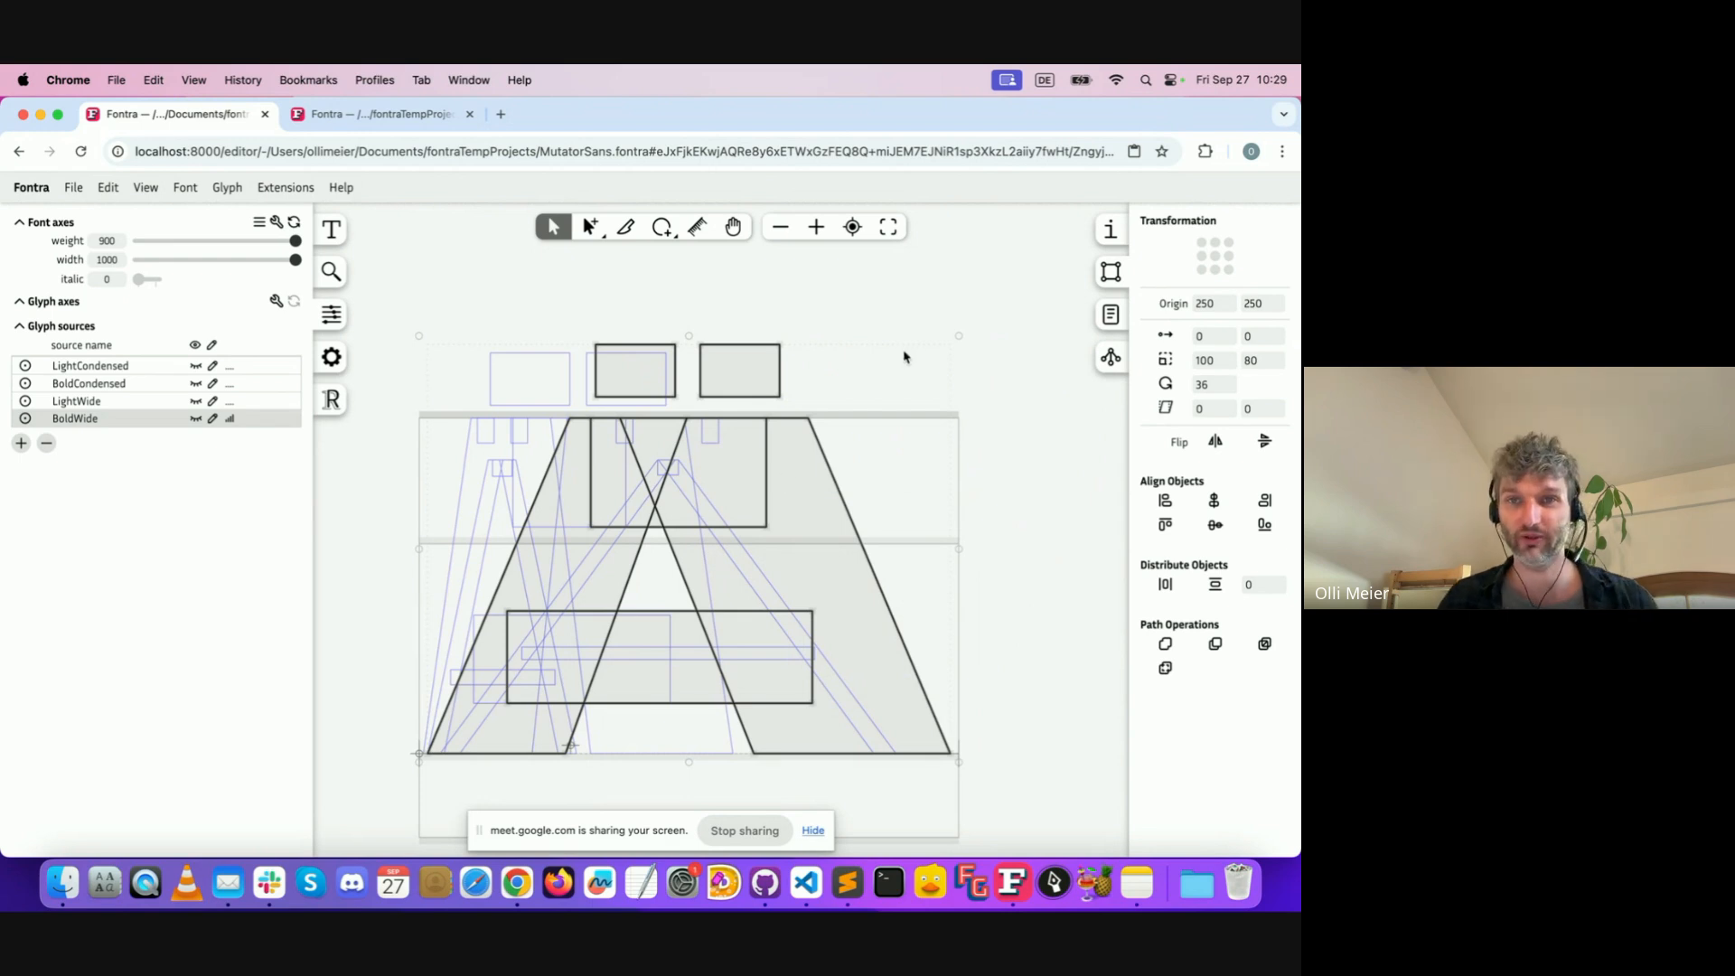
pyautogui.click(902, 322)
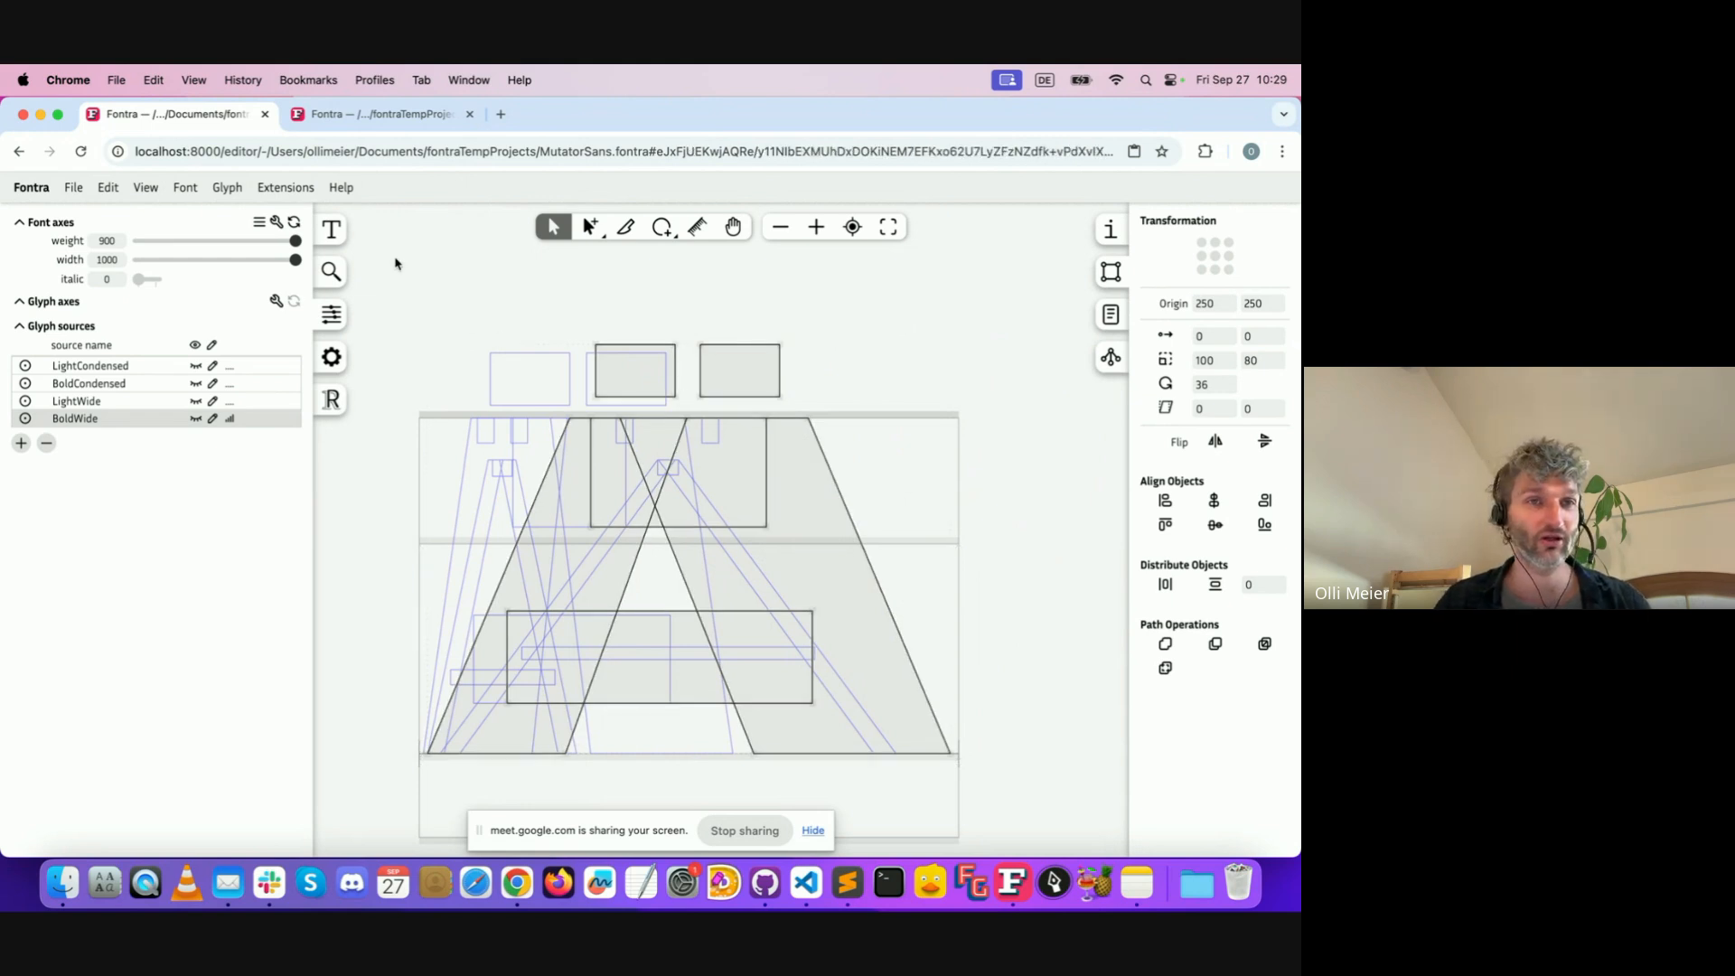
# Open the font's sources and expand the full details of the LightCondensed source
pyautogui.click(182, 192)
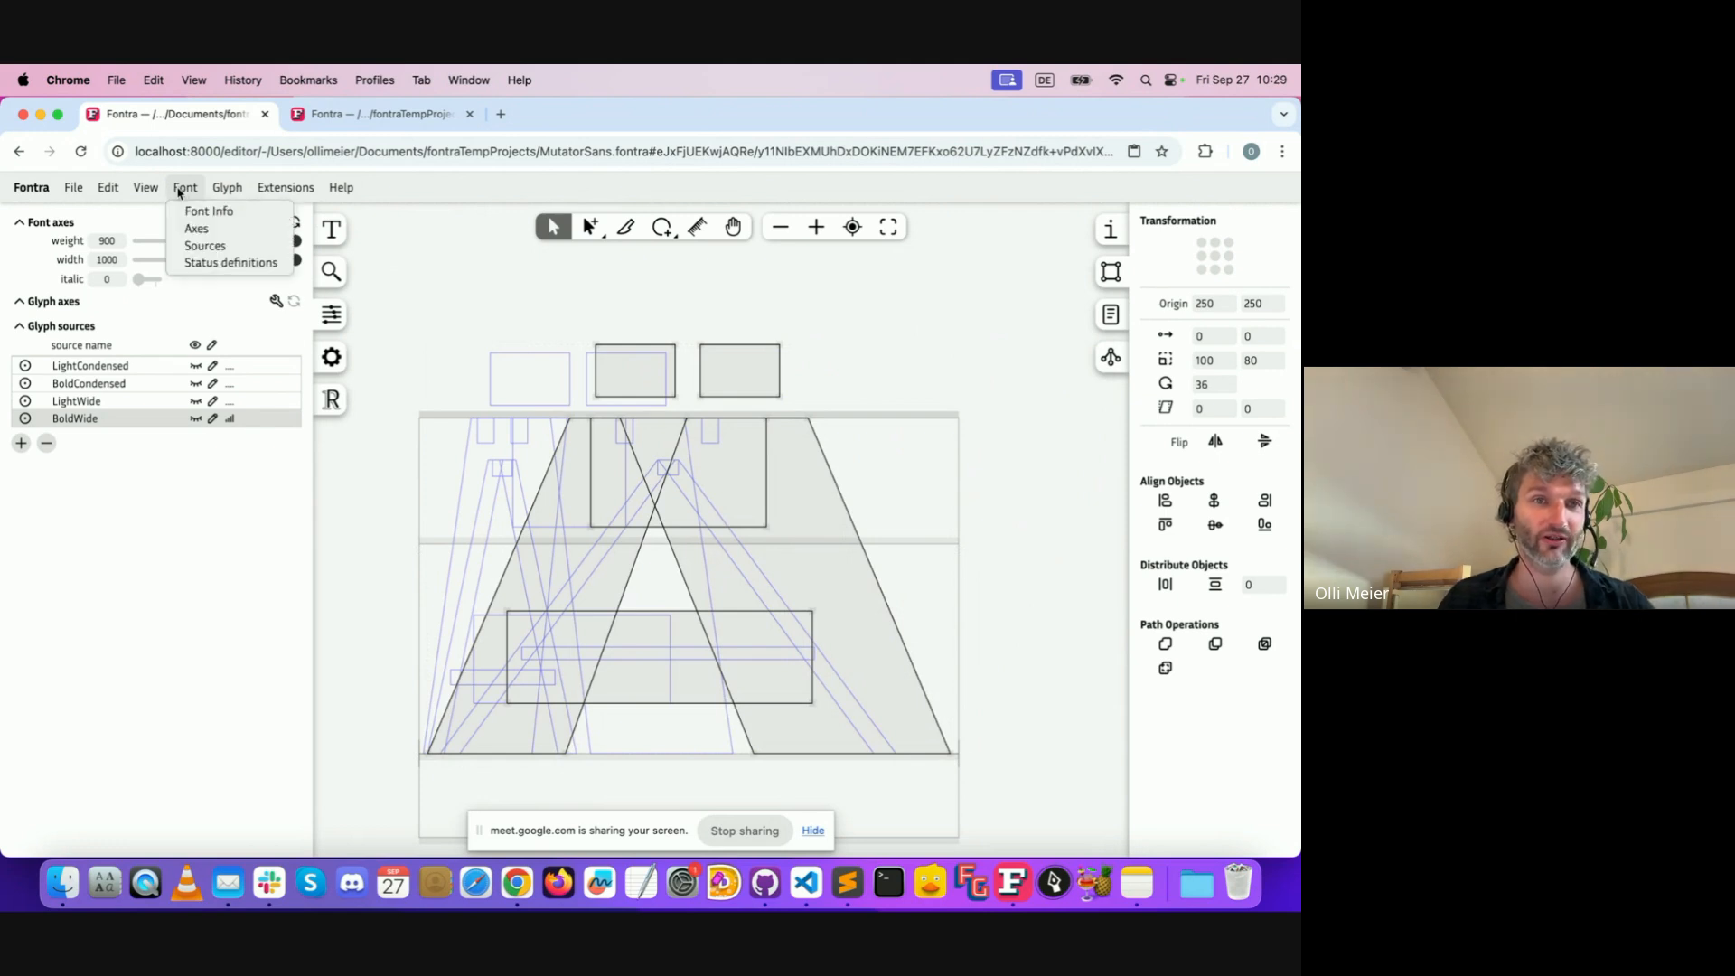
pyautogui.click(218, 253)
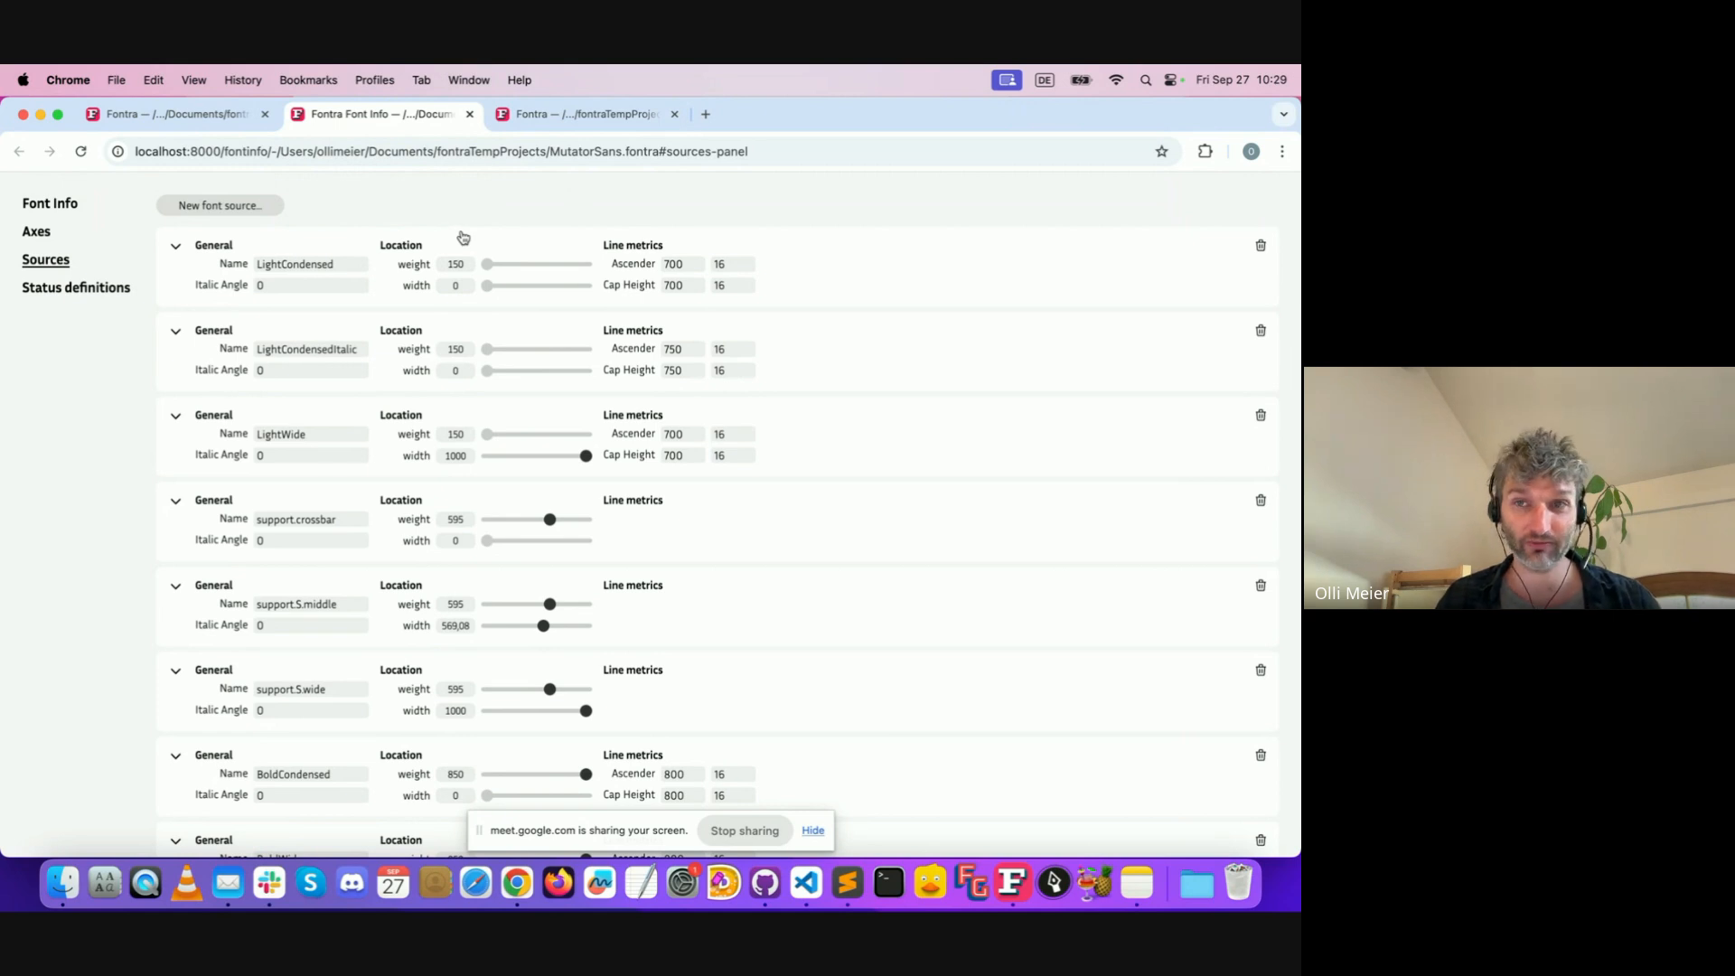
pyautogui.click(177, 251)
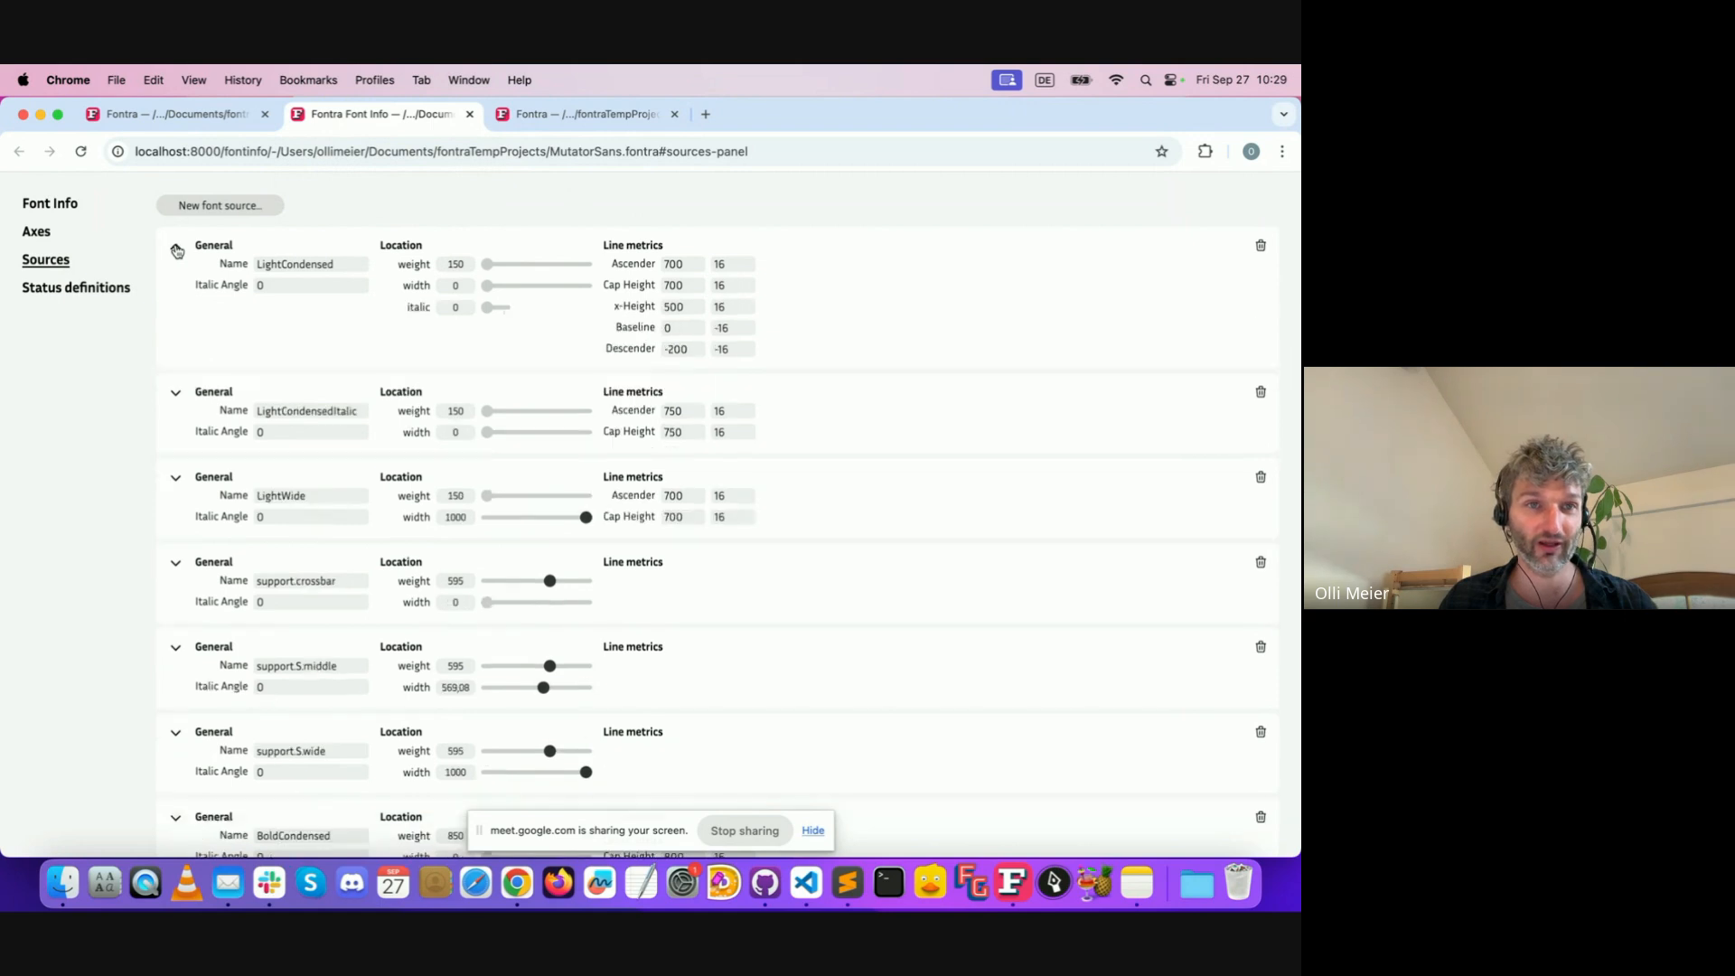
pyautogui.click(177, 249)
pyautogui.click(177, 250)
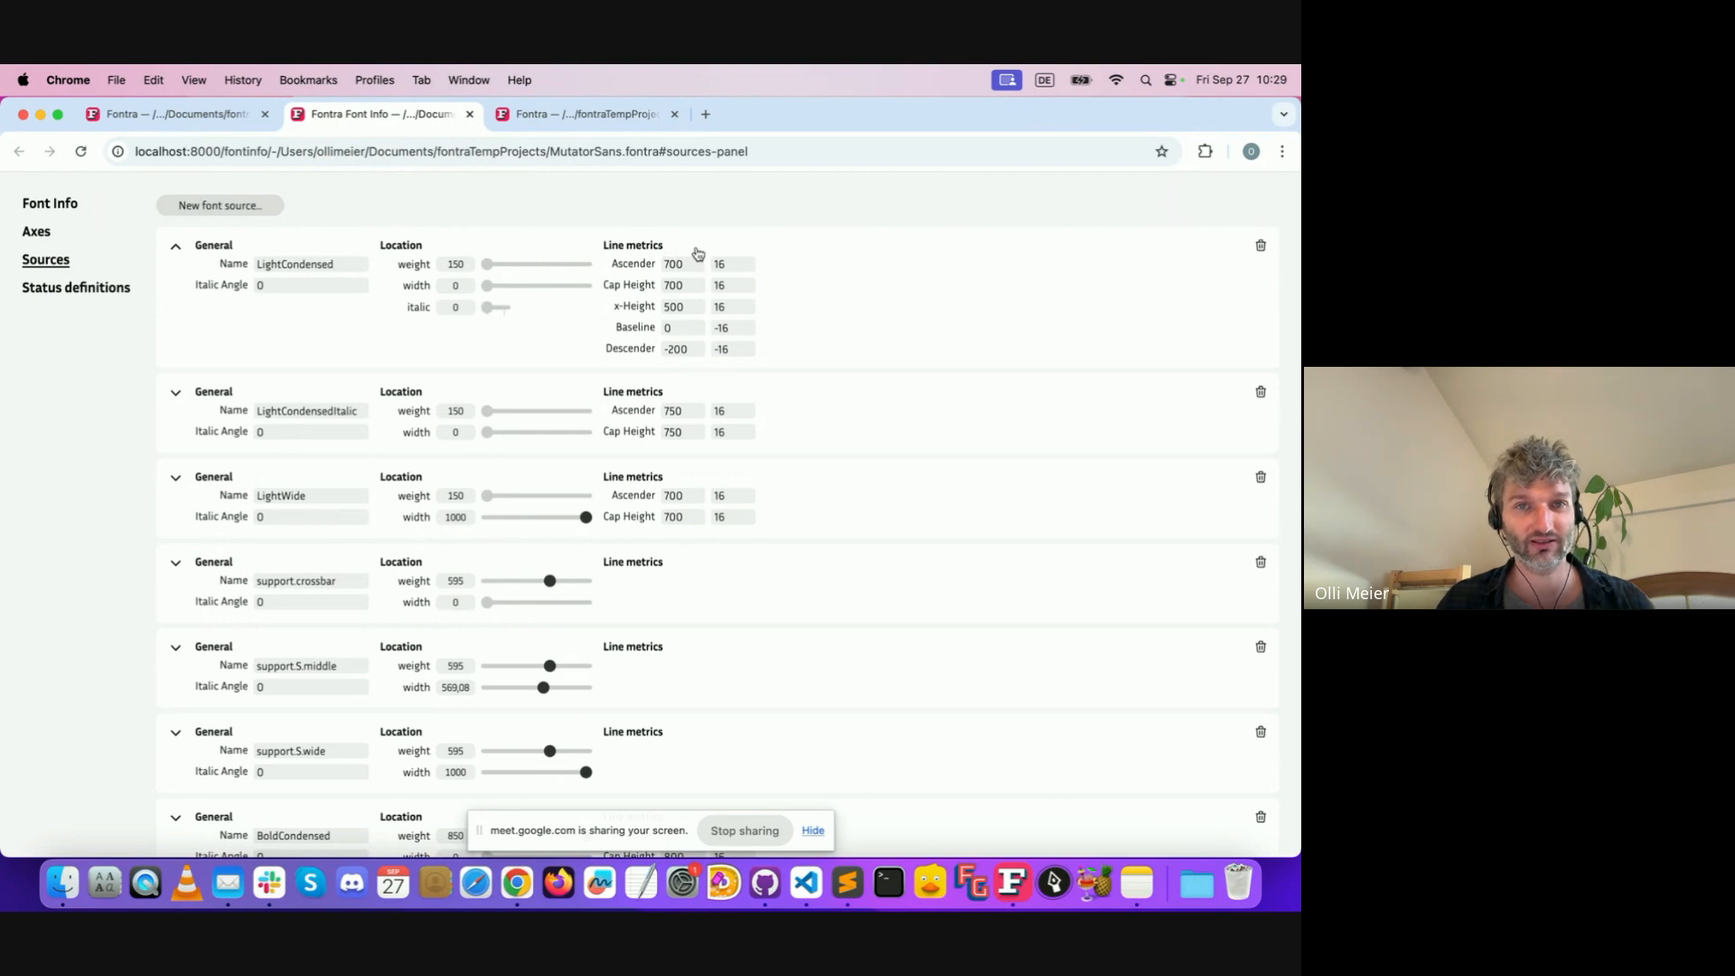
# Move the Font Info page into its own window beside the glyph editor, and turn off editing of all glyph sources
pyautogui.moveTo(416, 114); pyautogui.dragTo(304, 143)
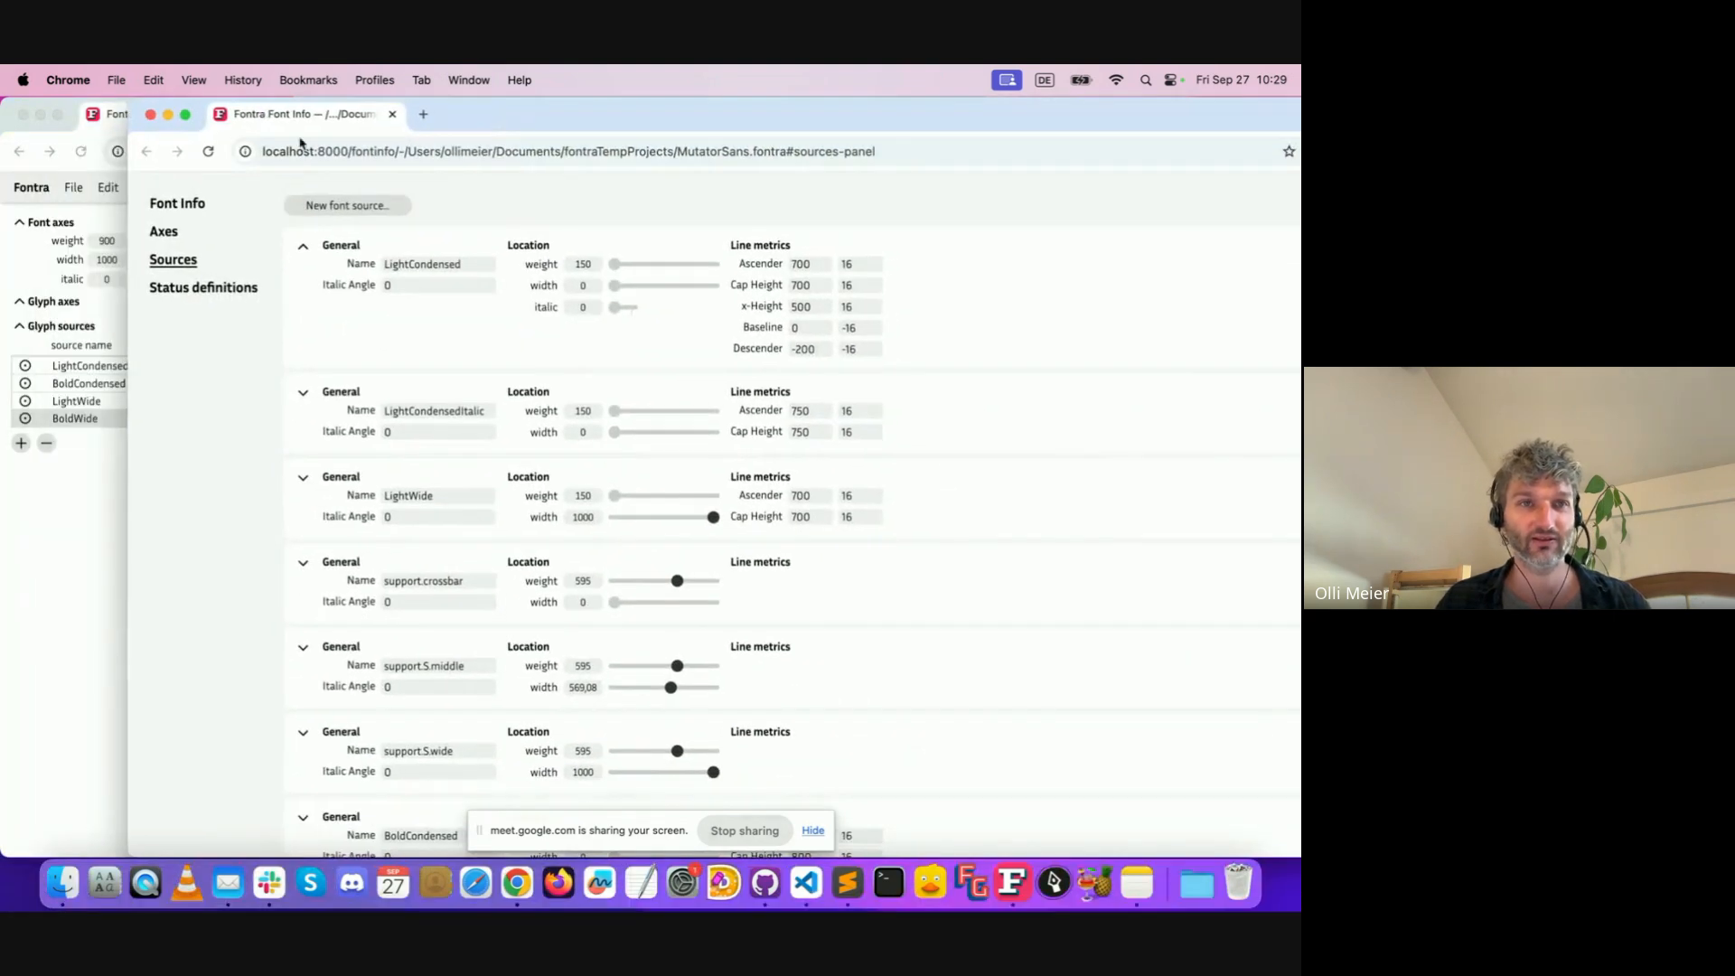
pyautogui.moveTo(127, 103); pyautogui.dragTo(732, 104)
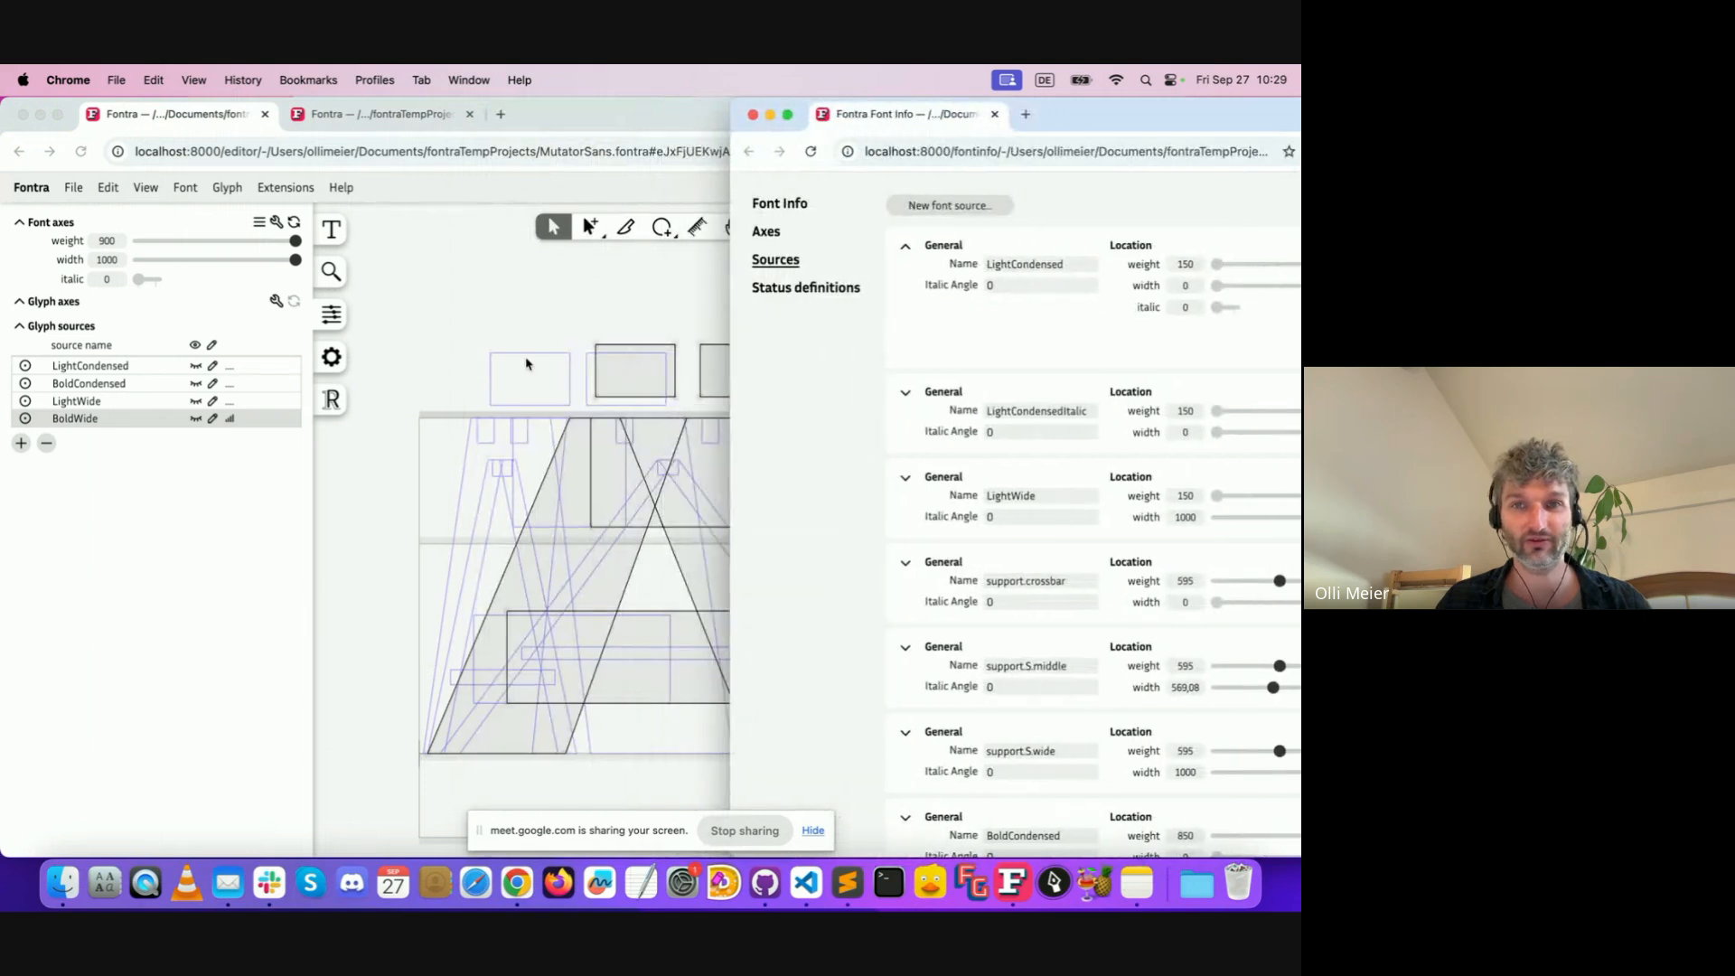
pyautogui.hscroll(3, 788, 301)
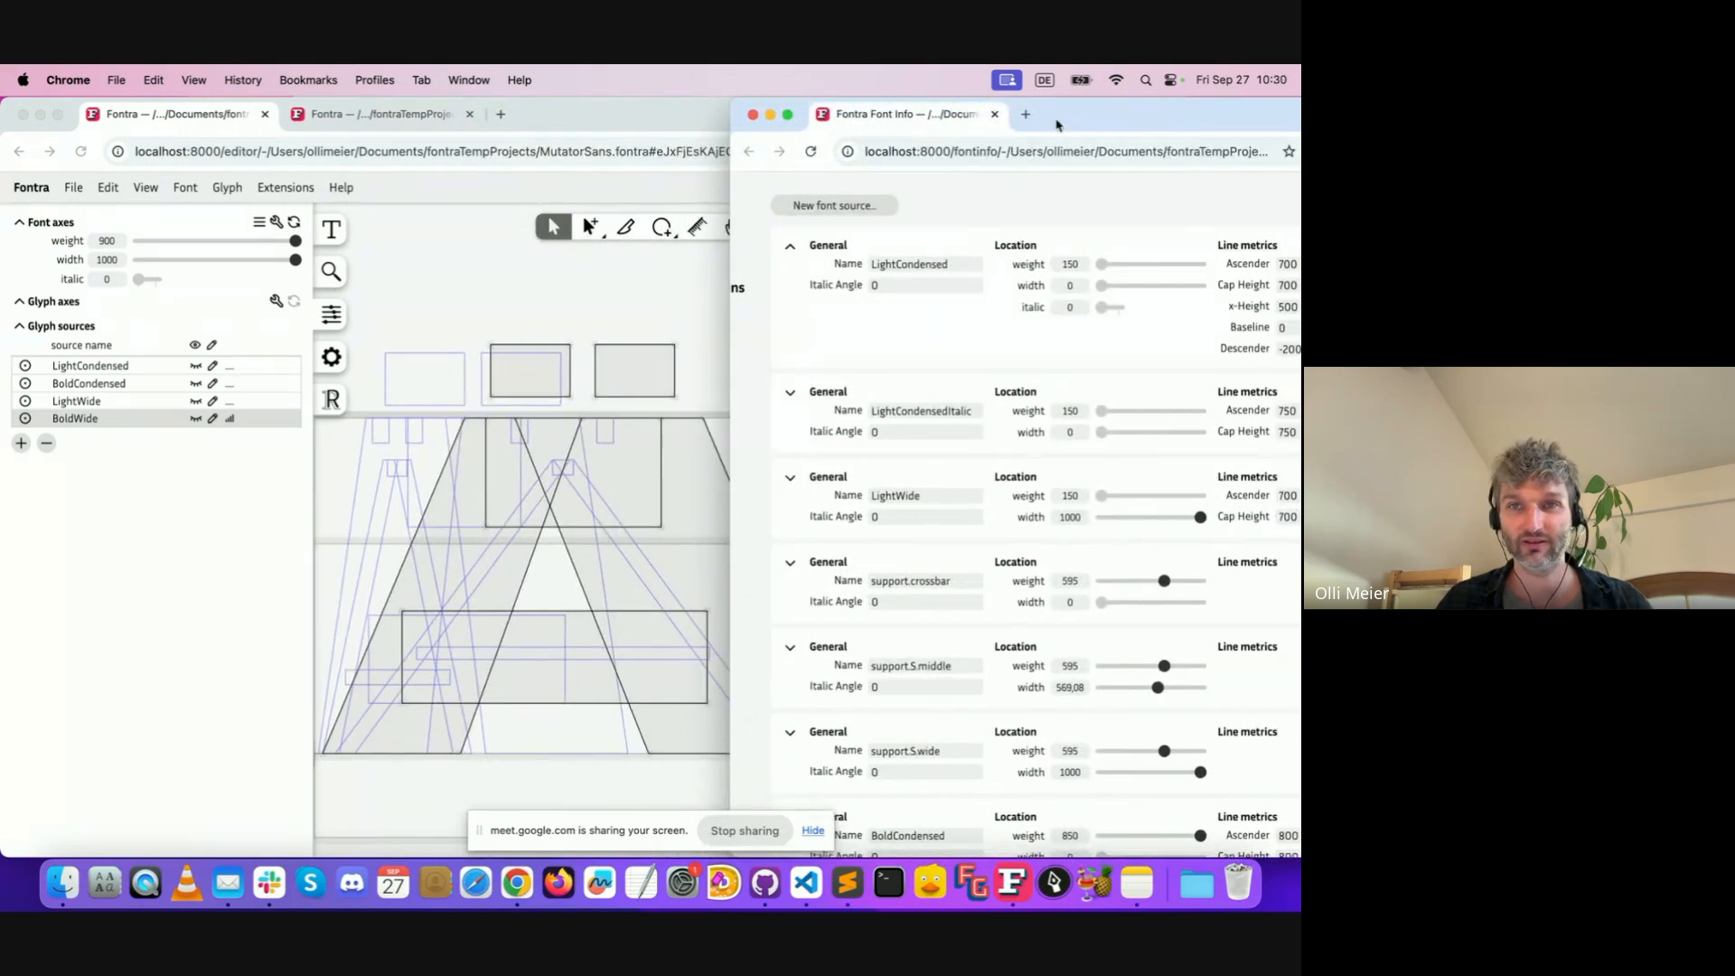
pyautogui.moveTo(1061, 123); pyautogui.dragTo(978, 113)
pyautogui.click(446, 316)
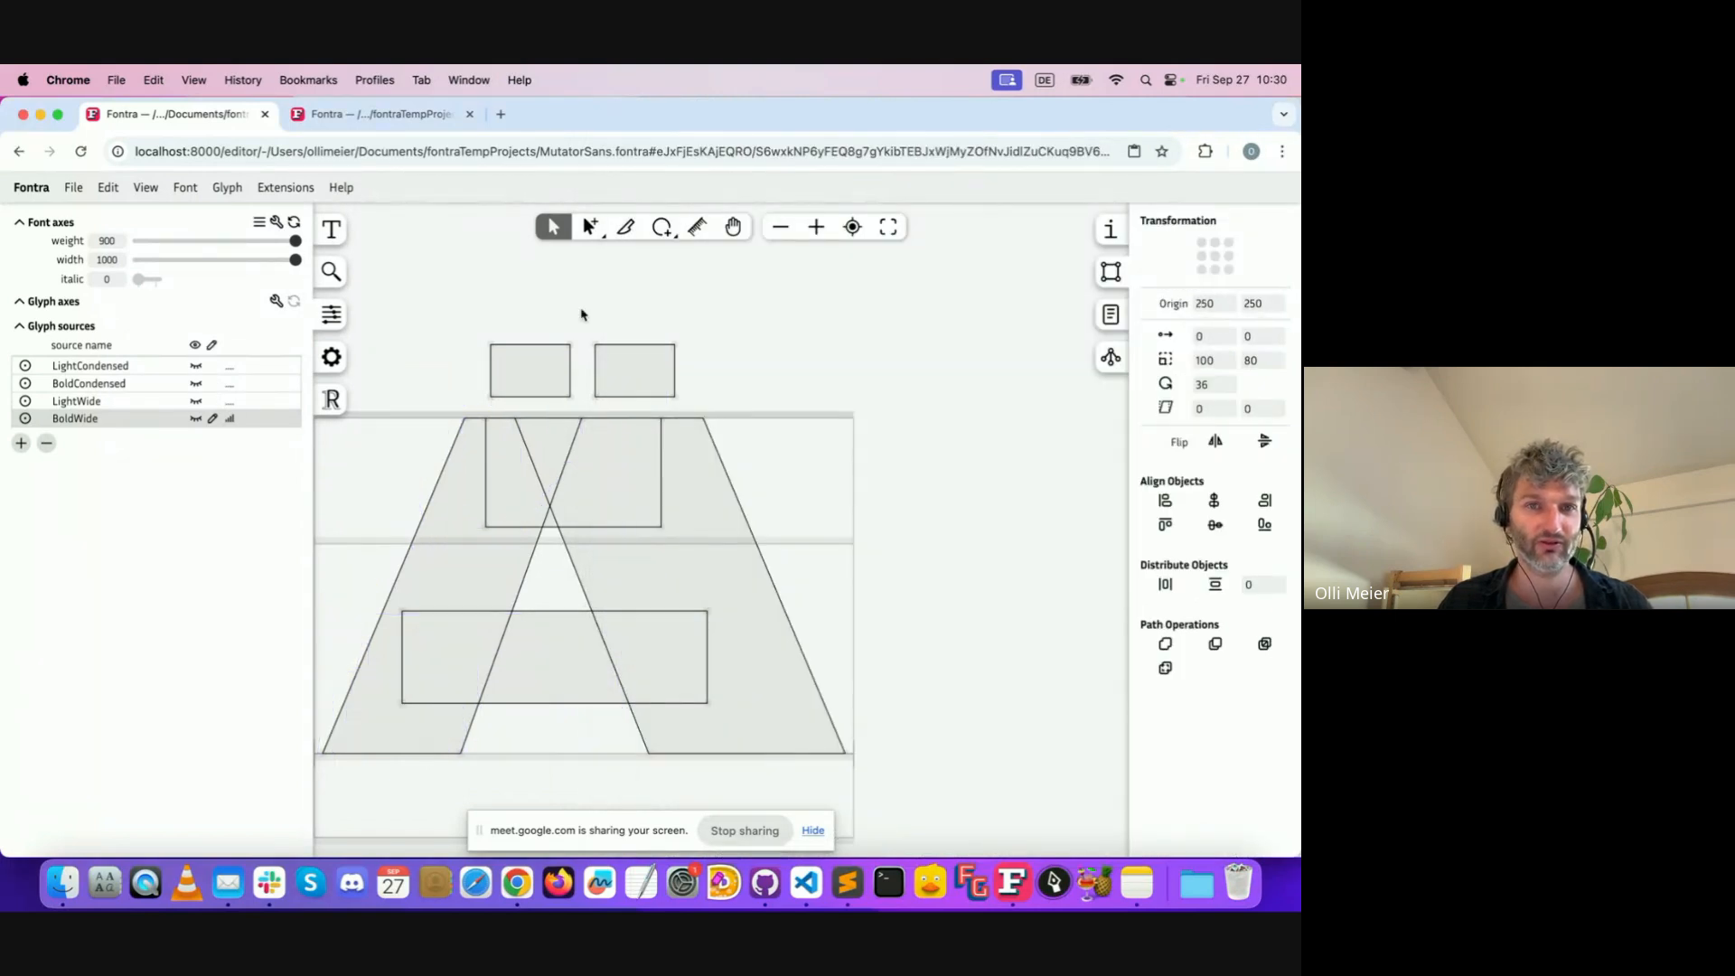
# Show the Ä's LightCondensed source and narrow the glyph editor window to uncover the line metrics in the Font Info window
pyautogui.click(117, 367)
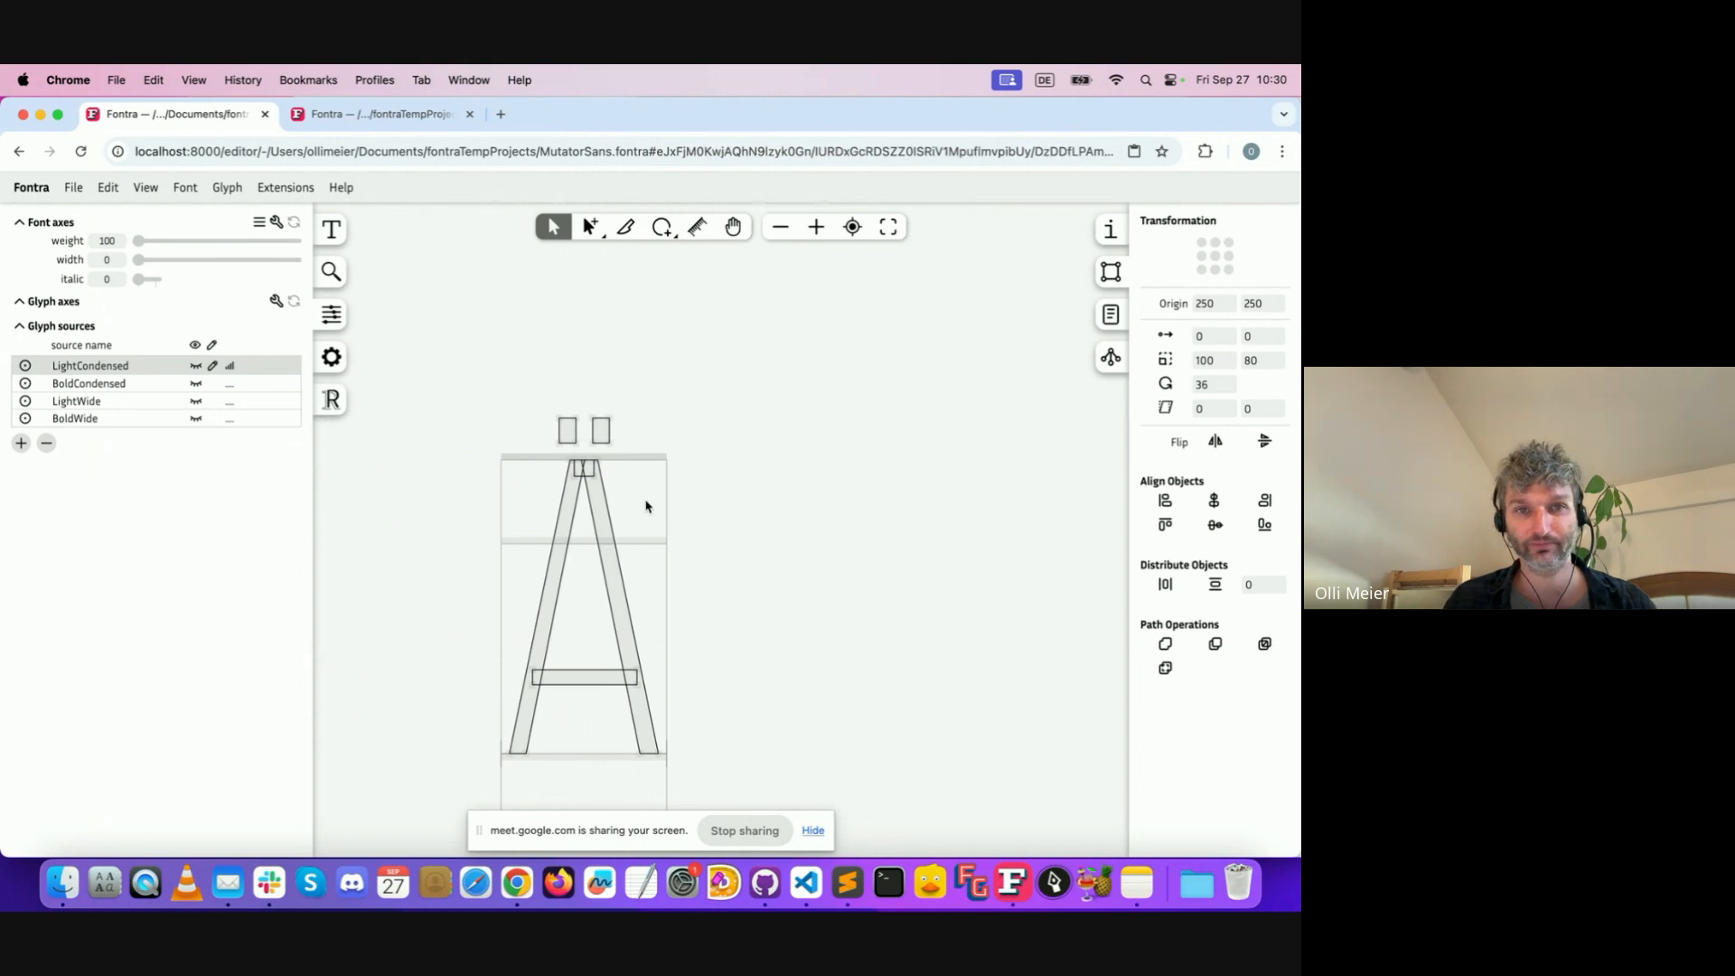
pyautogui.scroll(-3, 645, 506)
pyautogui.click(332, 313)
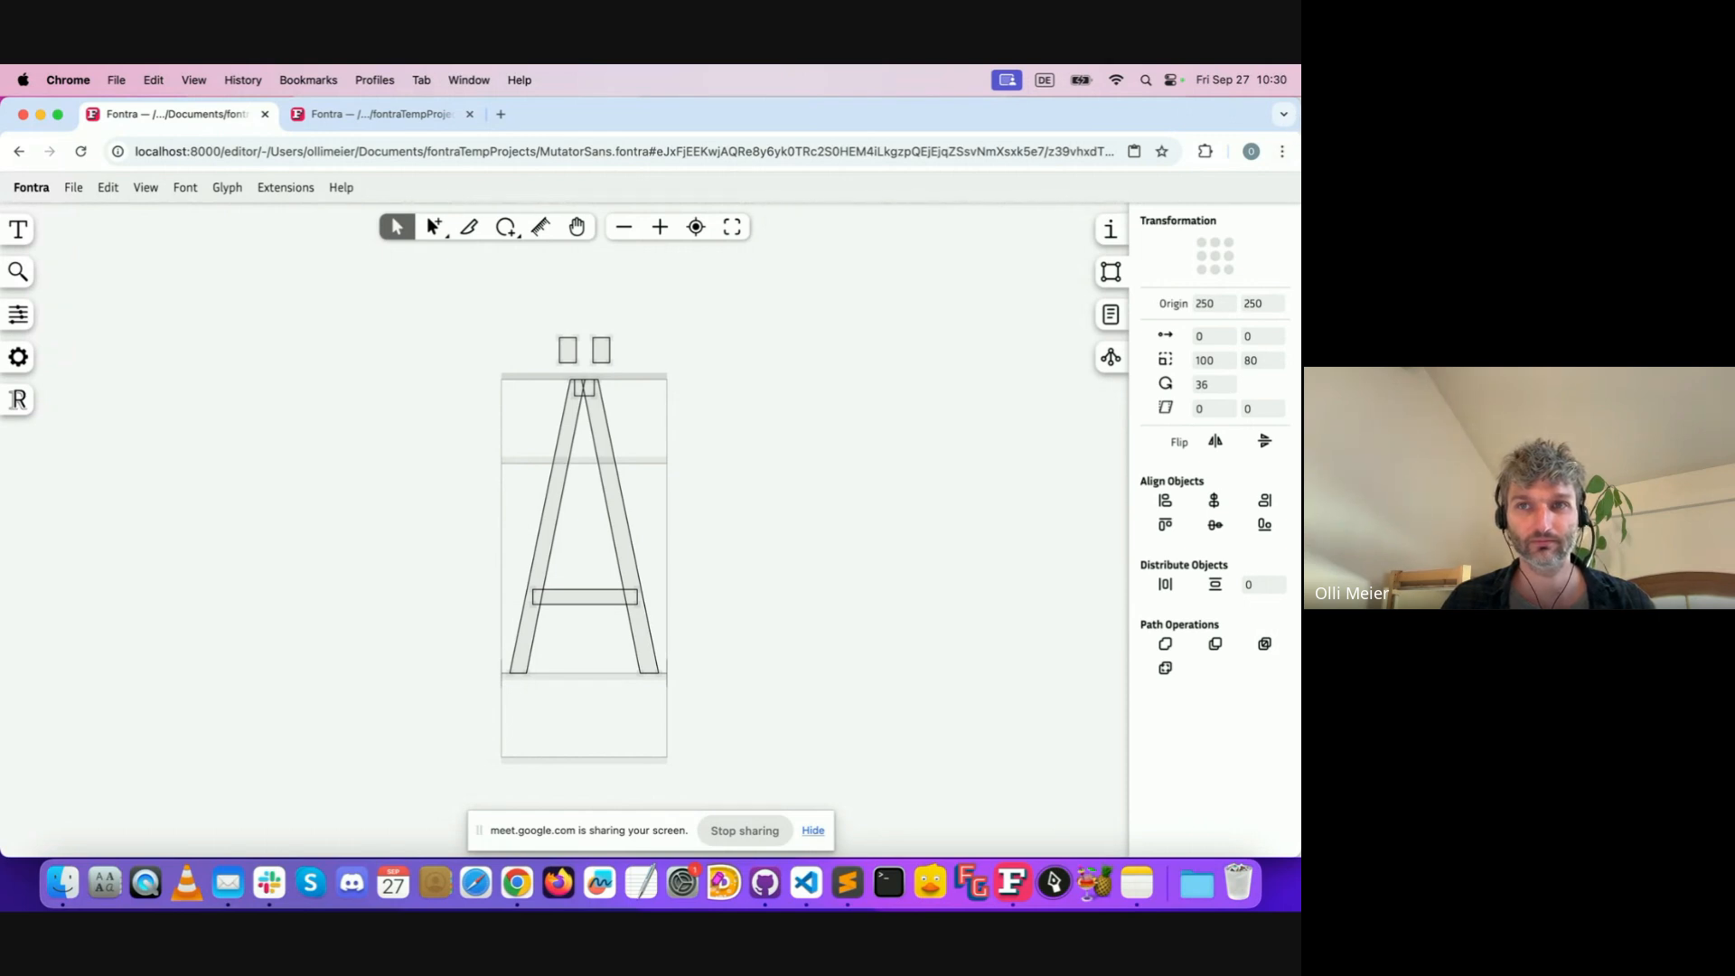
pyautogui.moveTo(1298, 115); pyautogui.dragTo(788, 362)
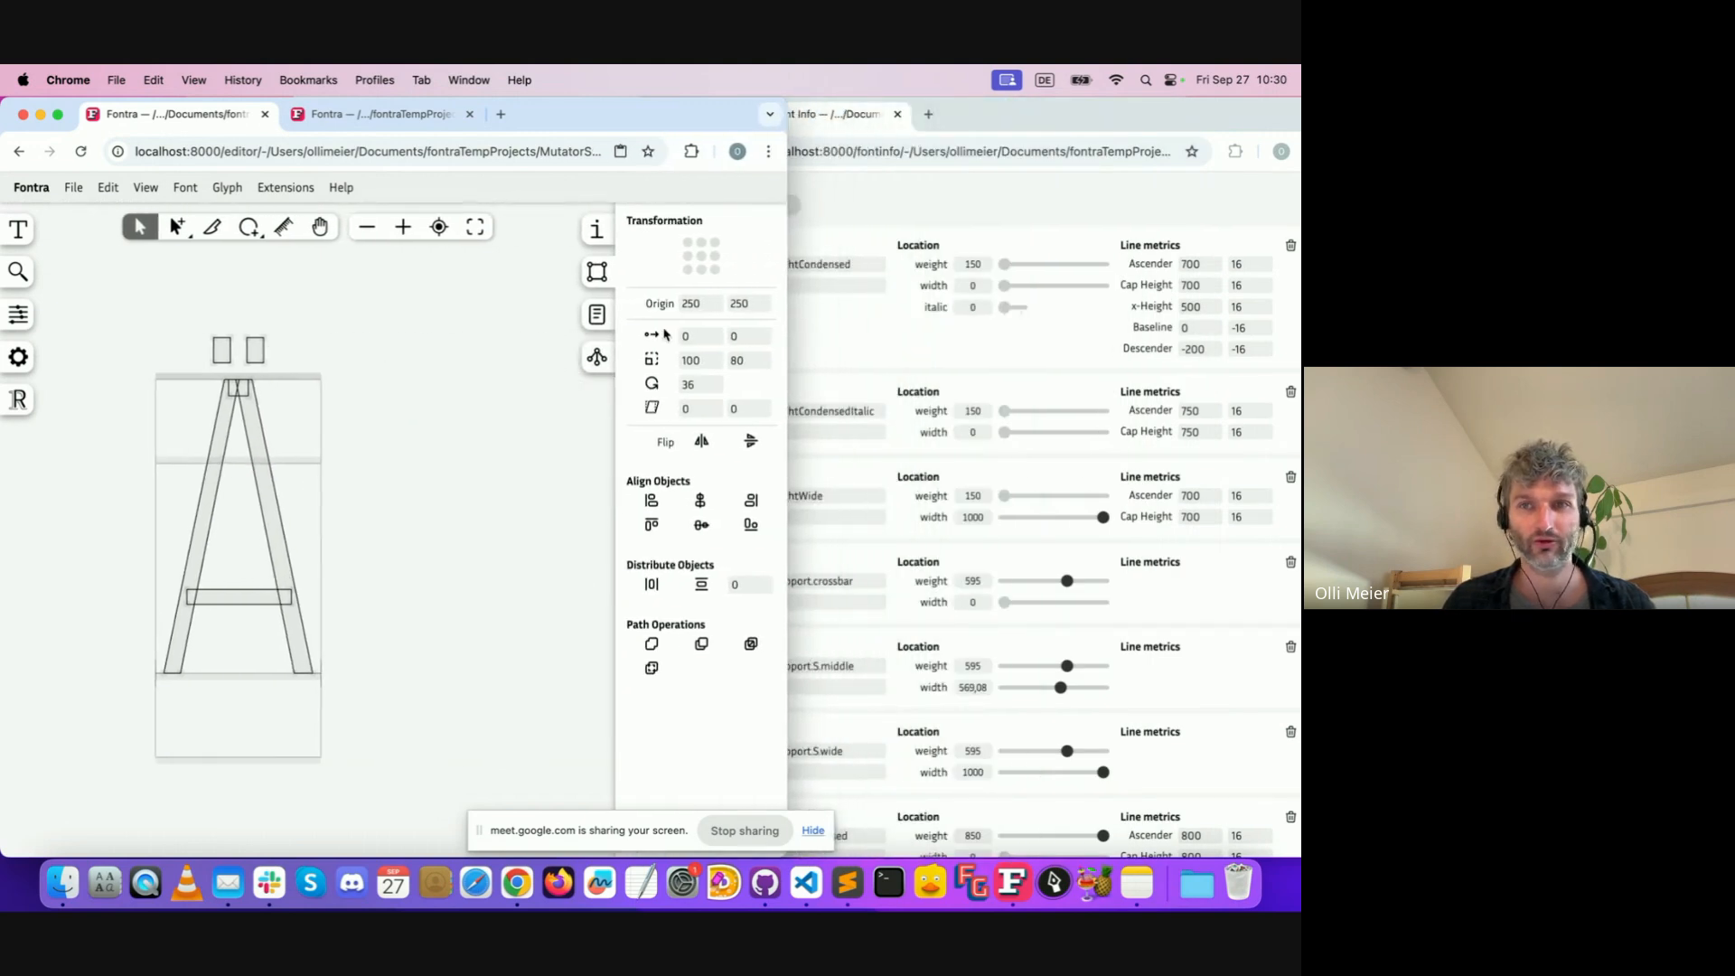
# Set the Ascender line metric of the LightCondensed font source to 1000
pyautogui.click(1212, 123)
pyautogui.doubleClick(1199, 262)
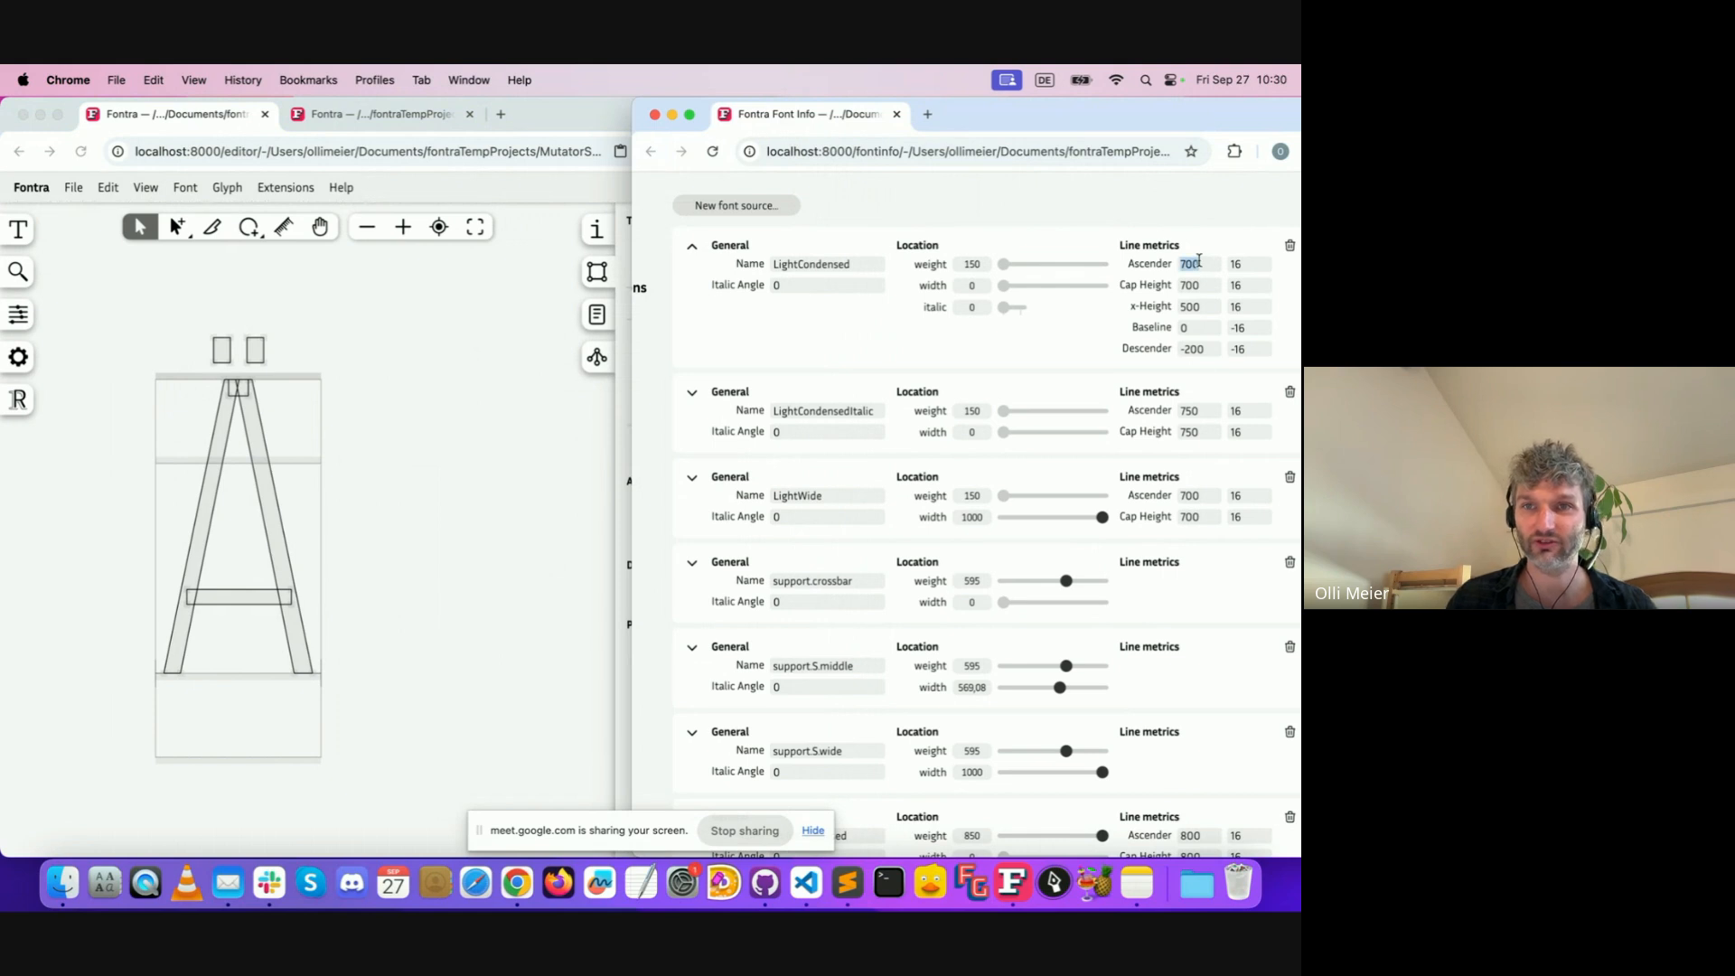
pyautogui.write('1000')
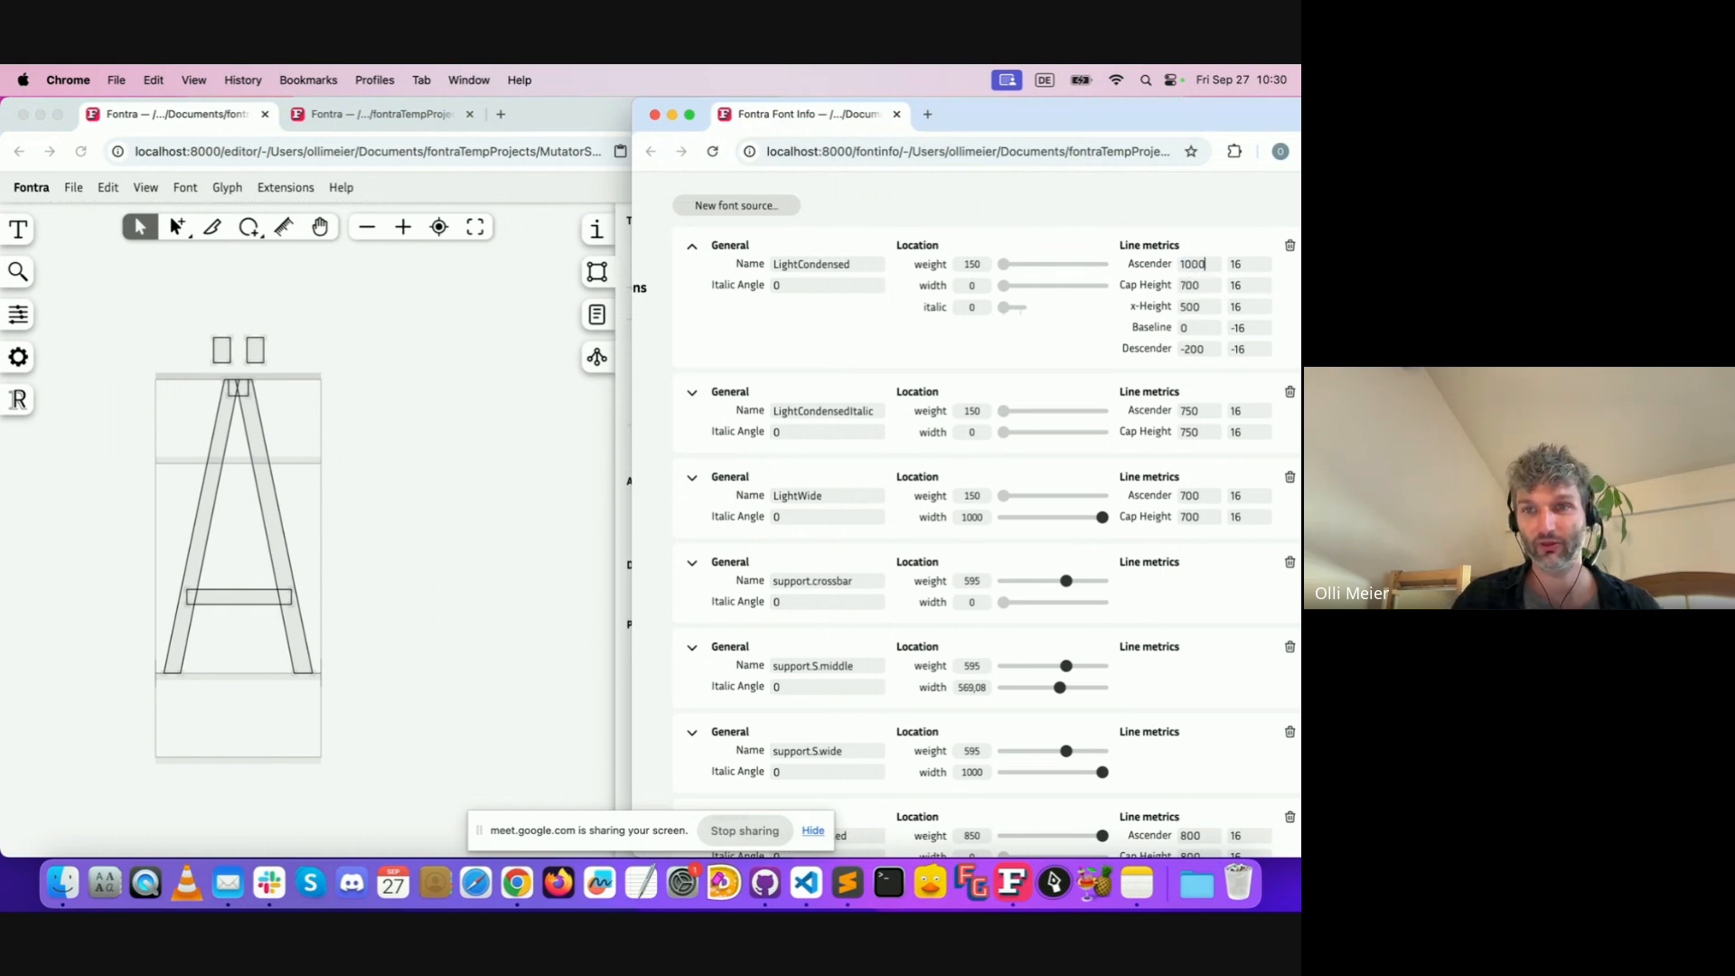
pyautogui.press('Return')
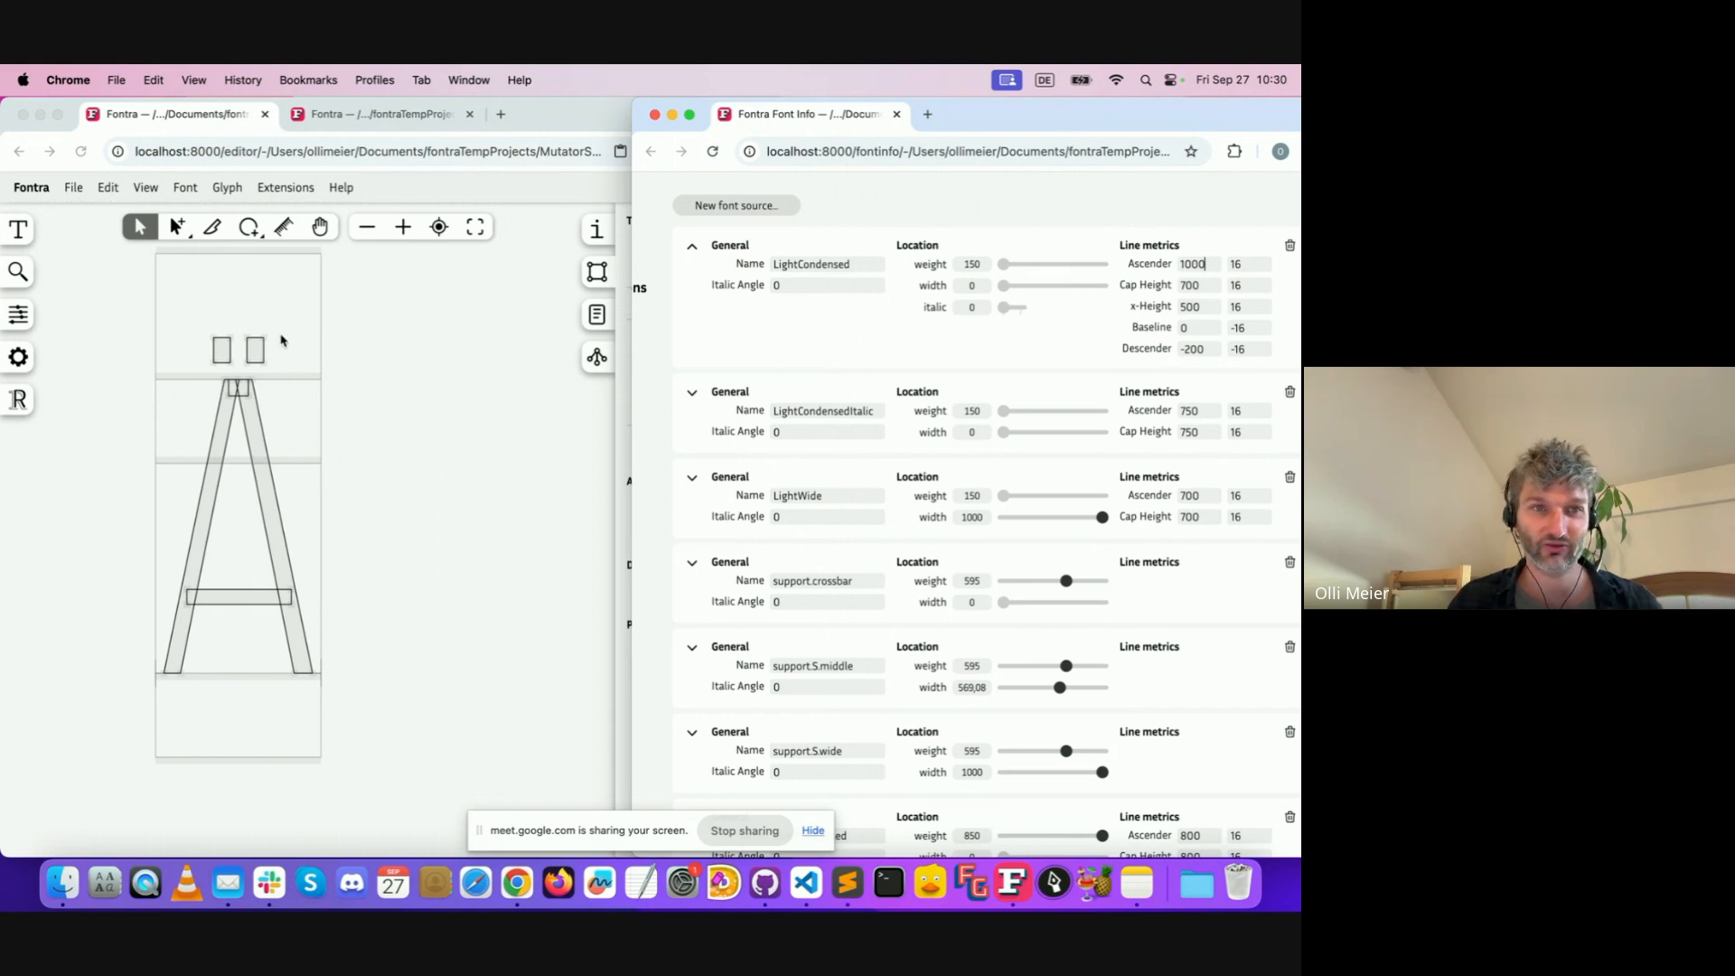
# Bring back the Ä's font axes and sources, and try the weight axis, ending at 100, to check the line metrics
pyautogui.hscroll(-1, 294, 364)
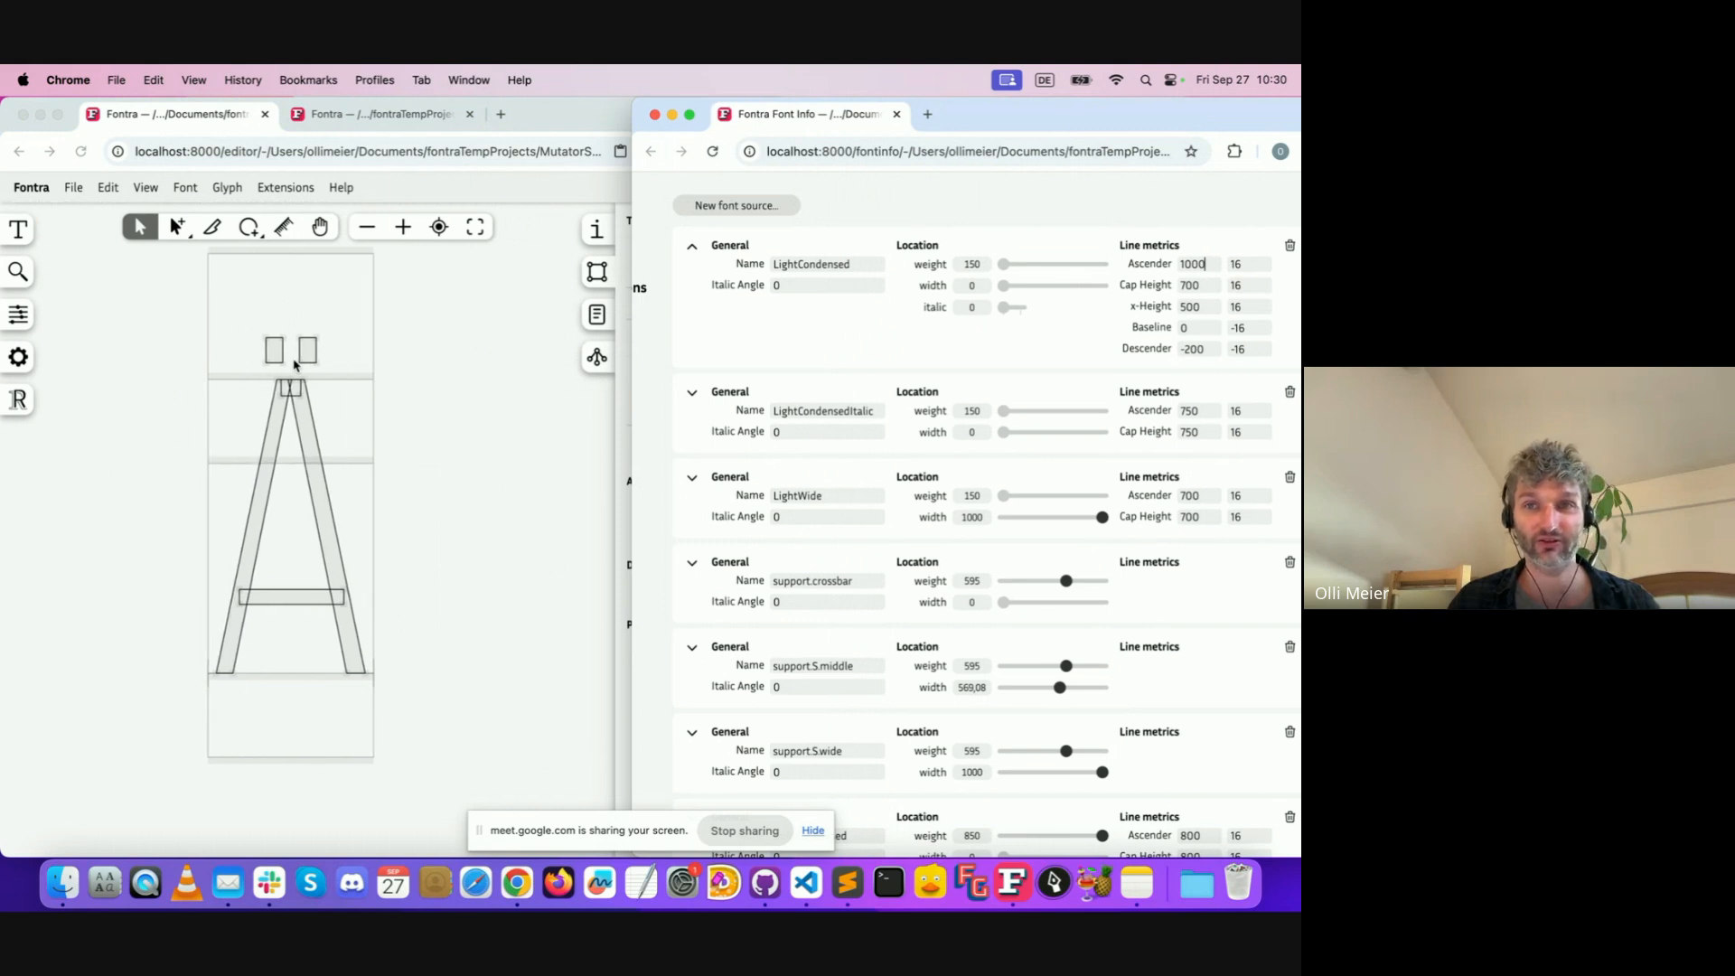
pyautogui.click(19, 322)
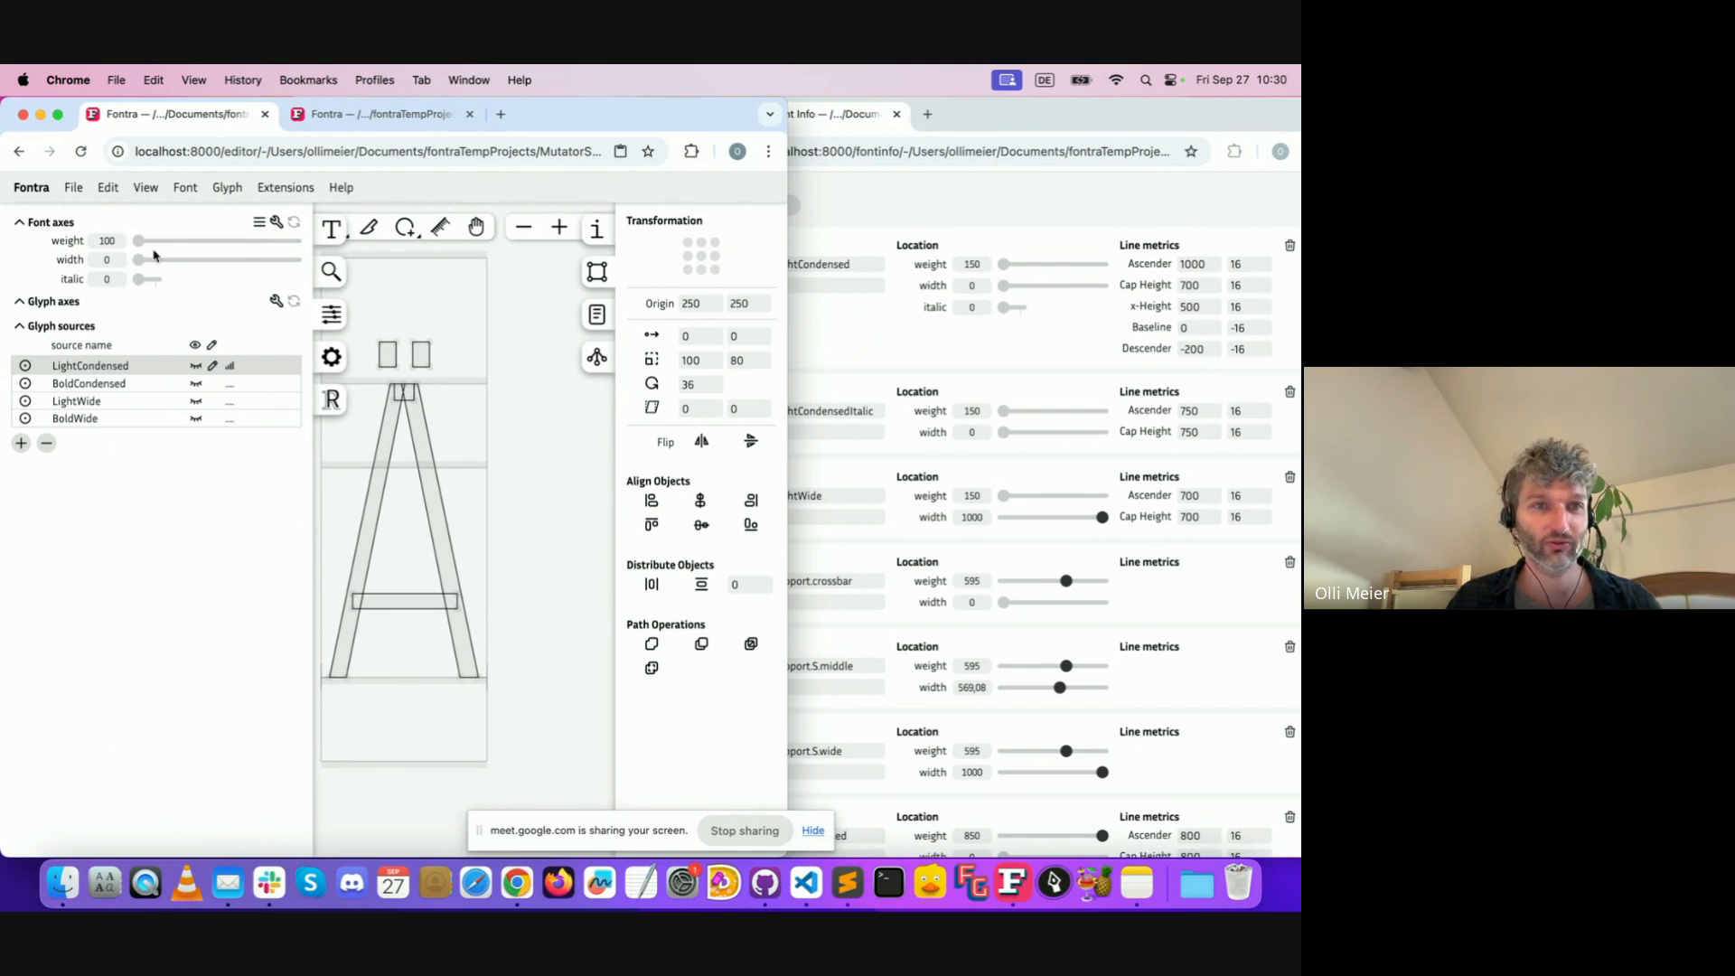
pyautogui.moveTo(139, 241)
pyautogui.mouseDown()
pyautogui.moveTo(237, 250)
pyautogui.moveTo(136, 255)
pyautogui.mouseUp()
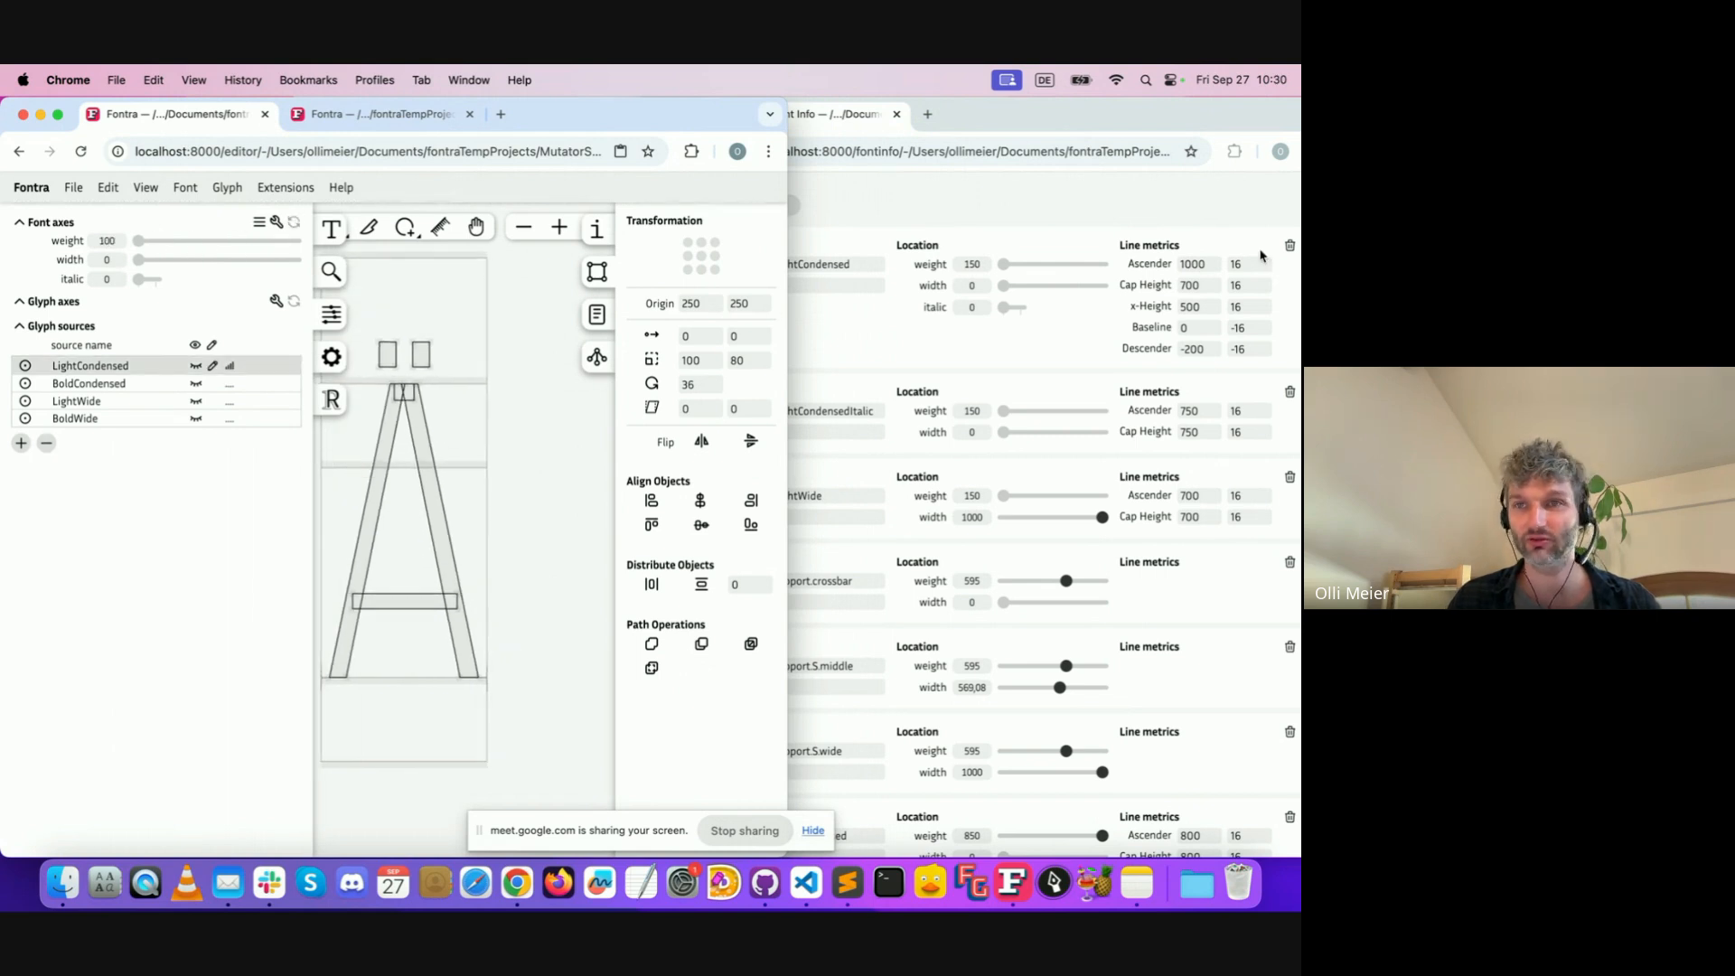
# Set the Ascender zone of the LightCondensed font source to 60 and check the zone above the Ä
pyautogui.click(1203, 264)
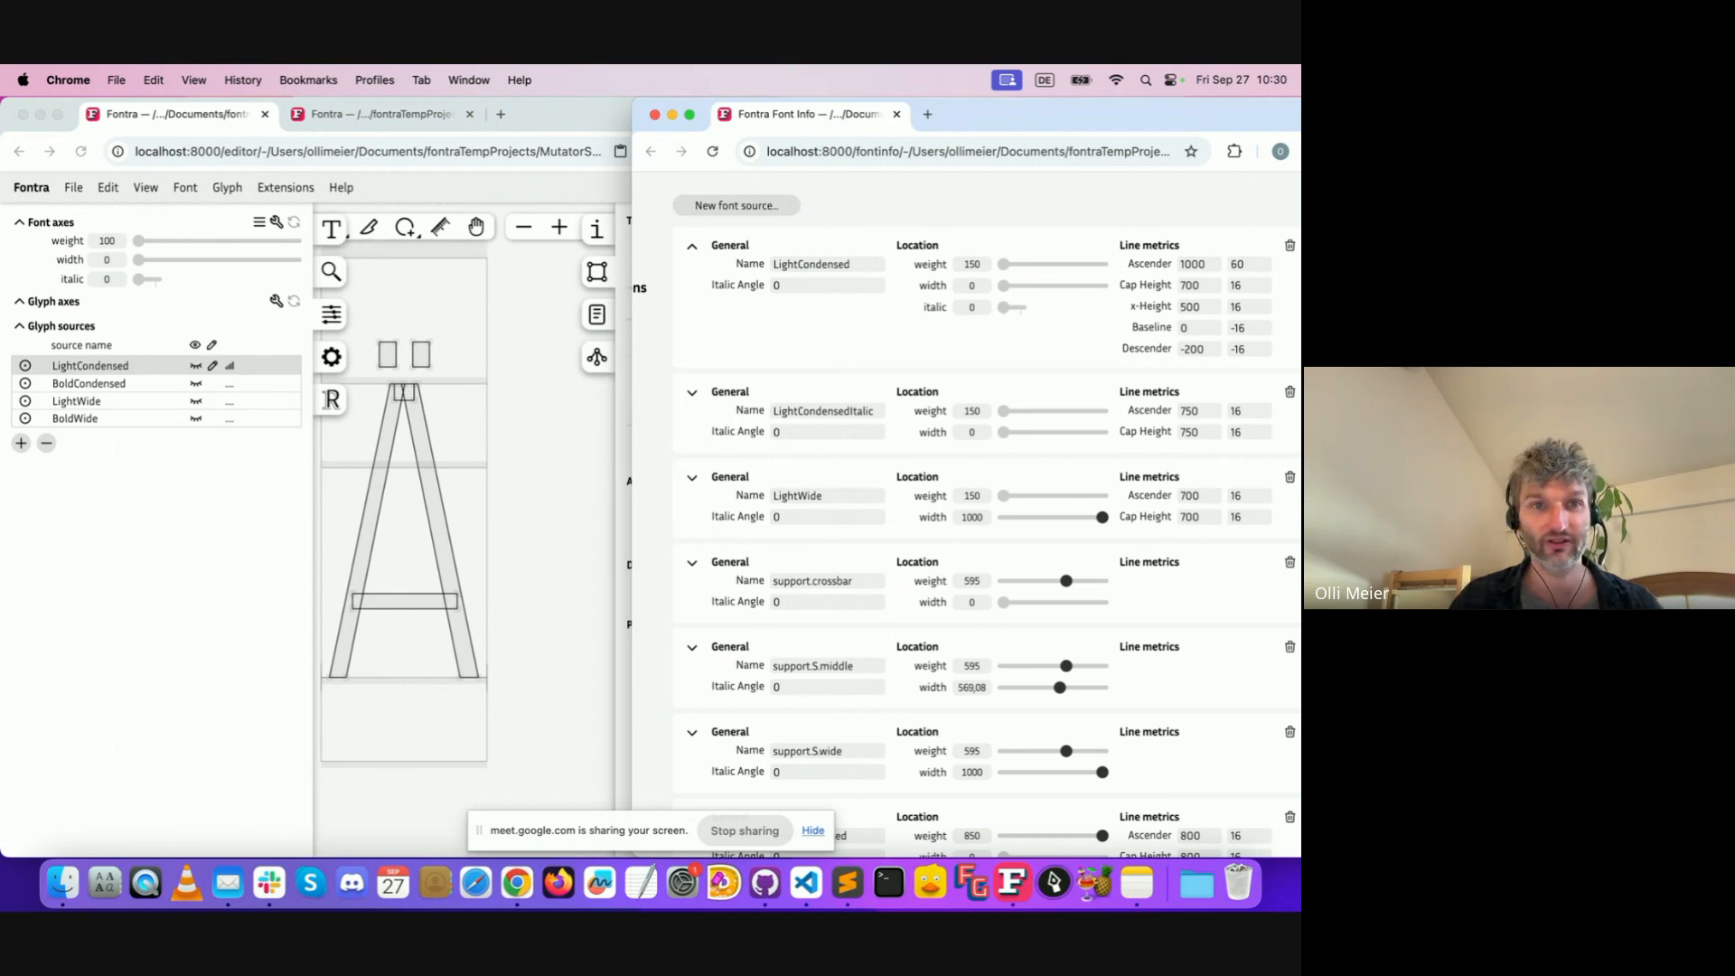
pyautogui.scroll(3, 487, 364)
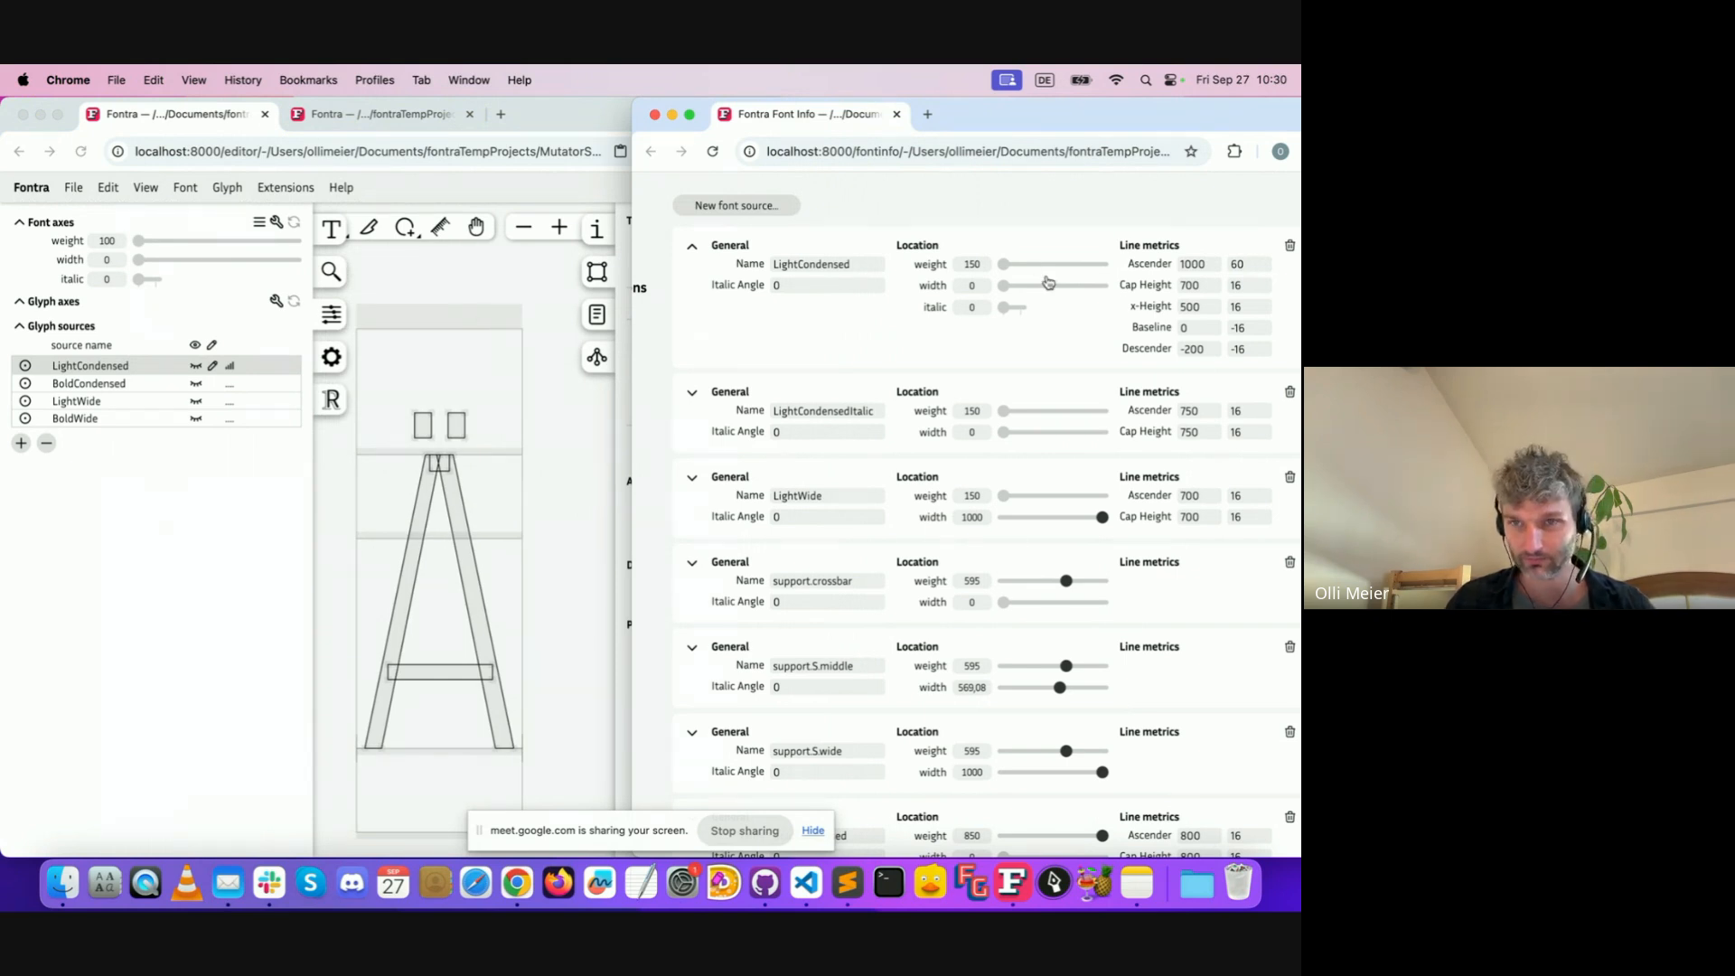
pyautogui.scroll(-1, 1022, 307)
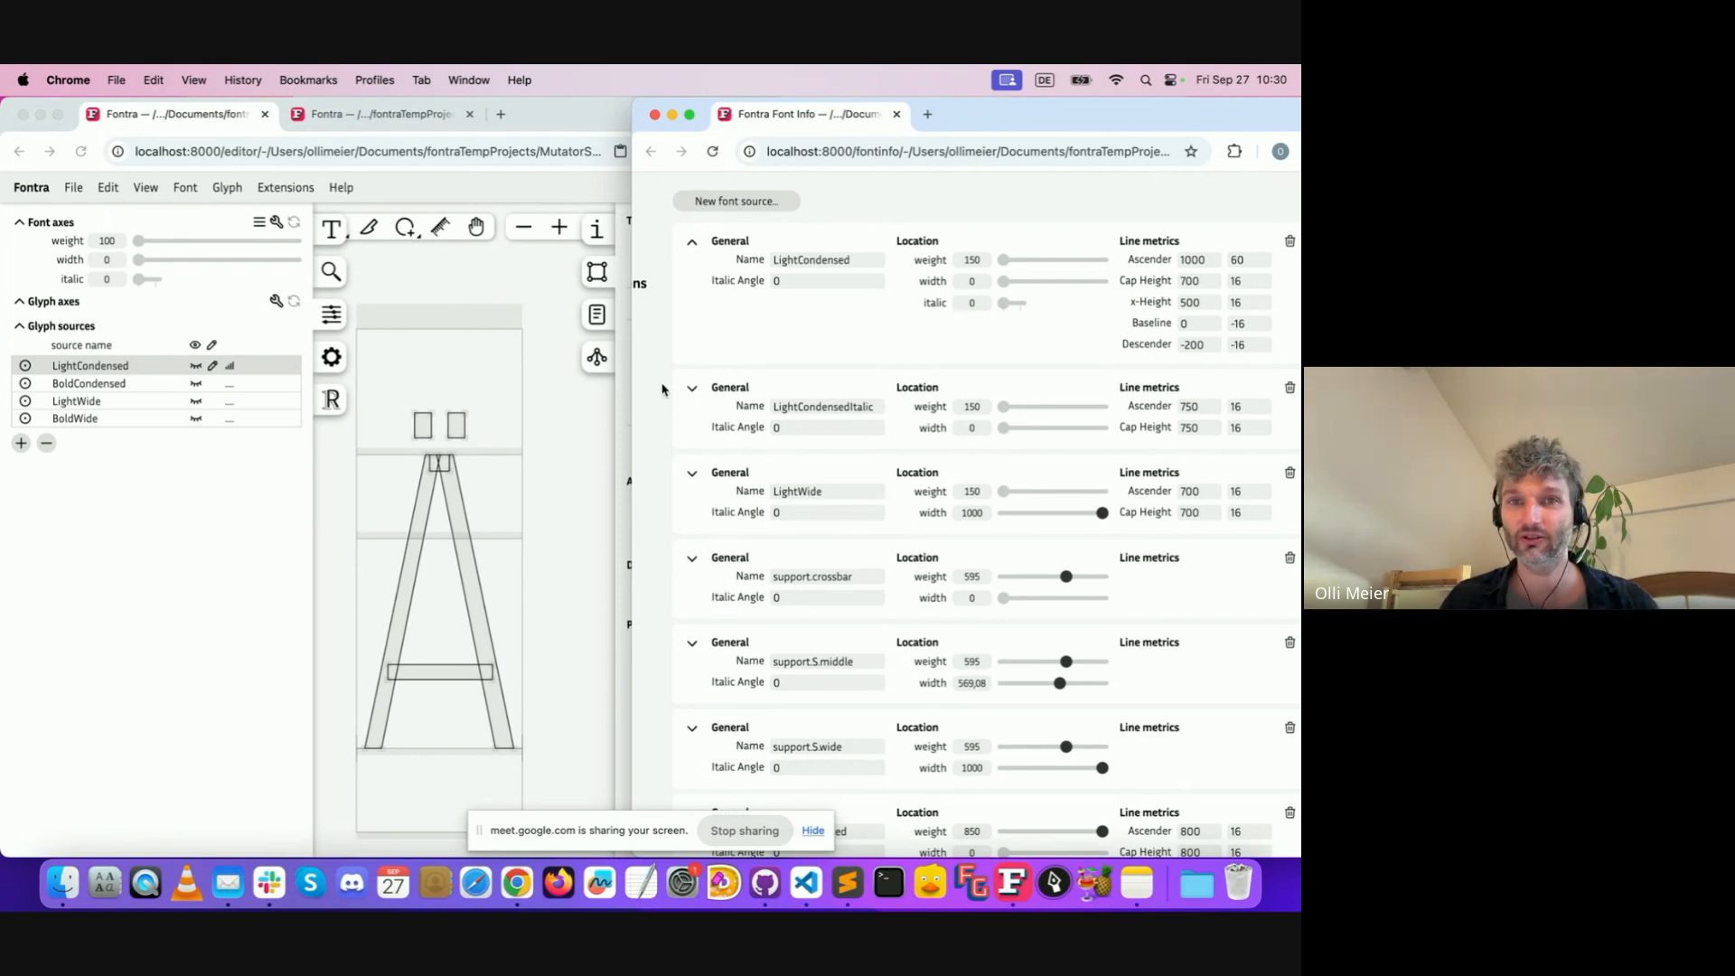
# Open the font's status definitions beside the glyph editor and create a new status definition
pyautogui.moveTo(636, 387); pyautogui.dragTo(106, 374)
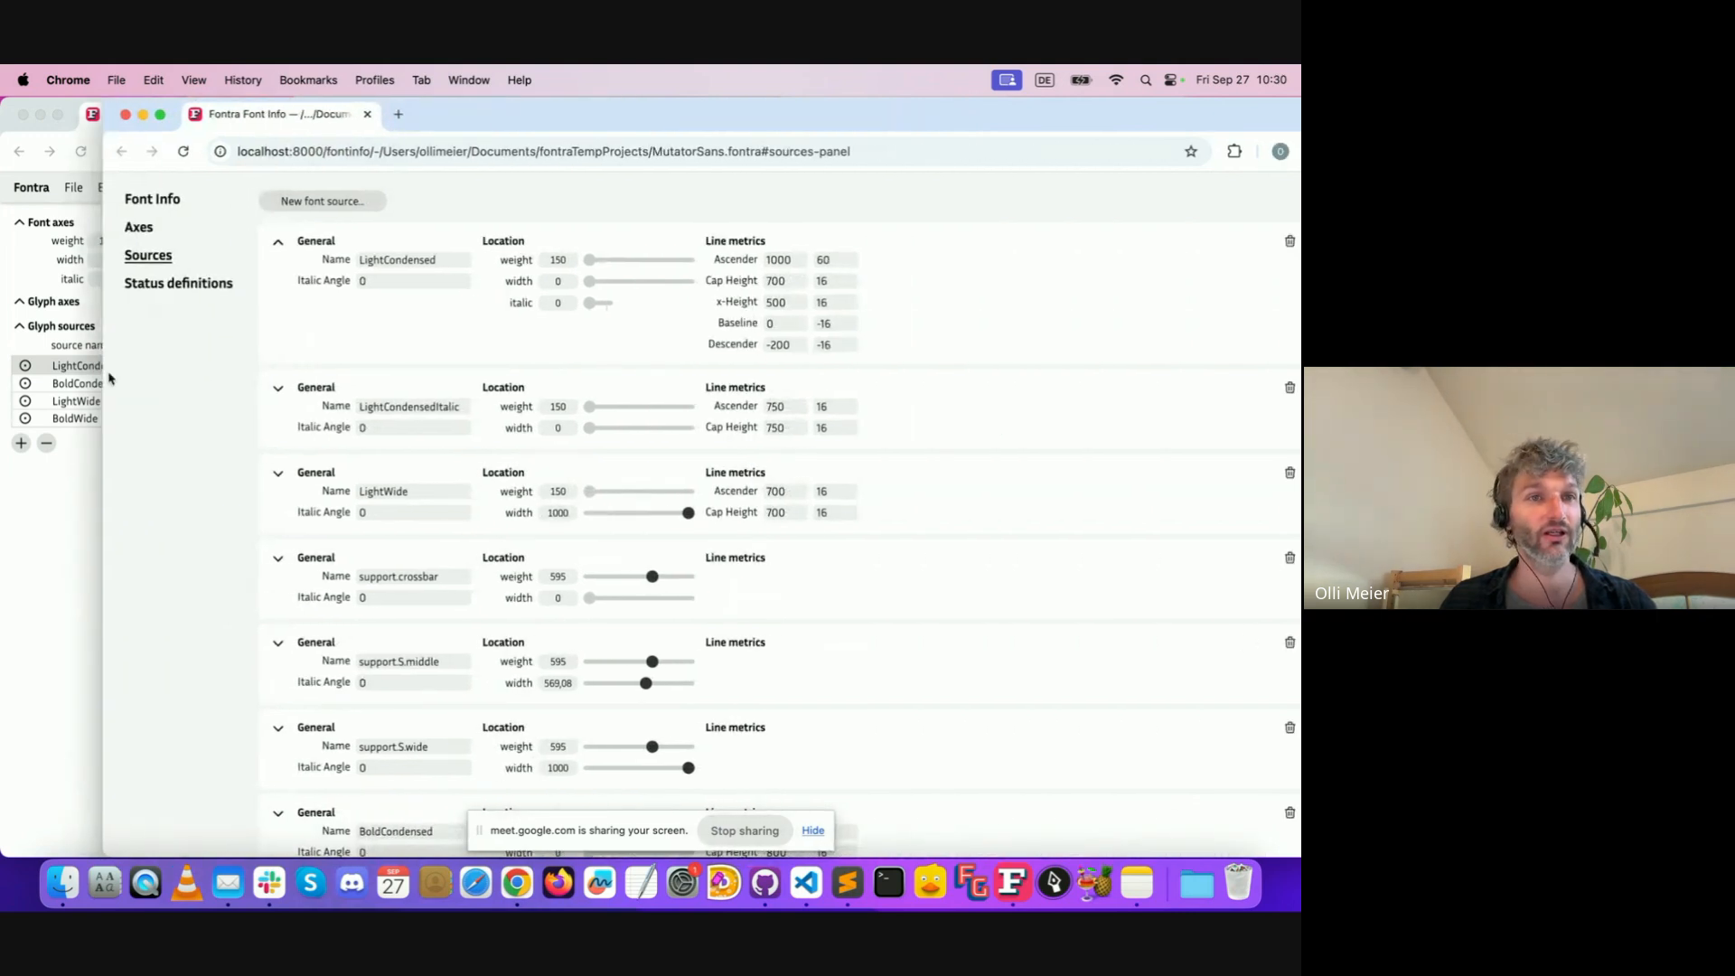
pyautogui.click(201, 288)
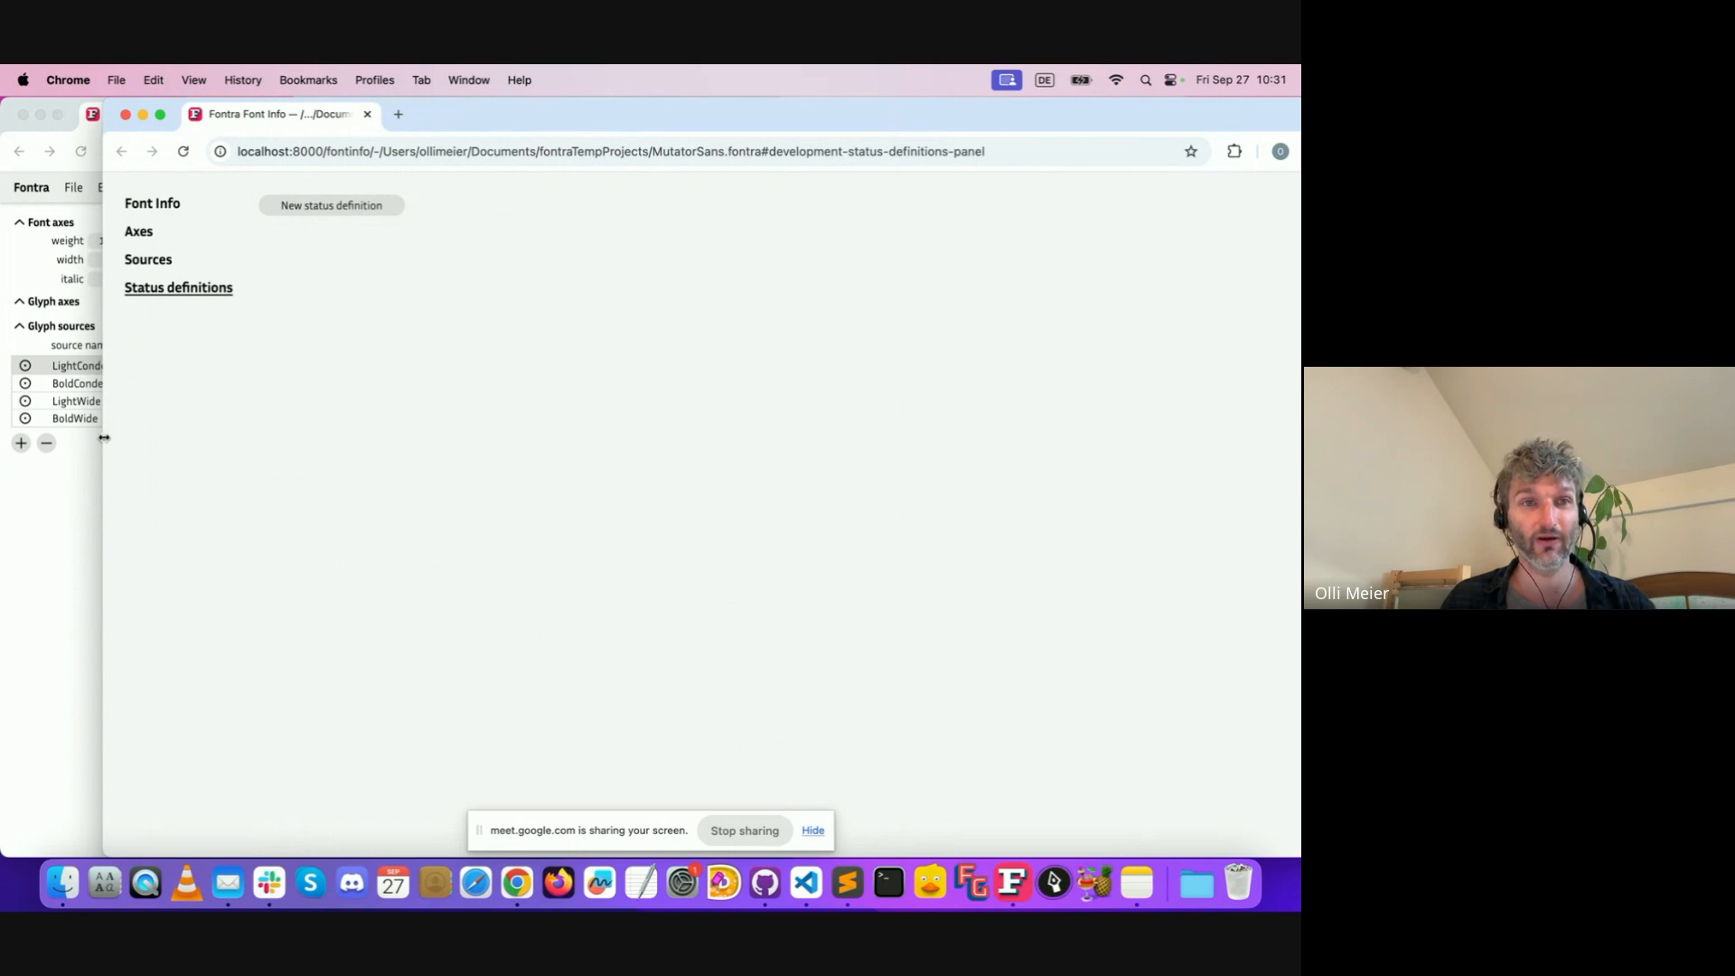
pyautogui.moveTo(104, 437); pyautogui.dragTo(614, 417)
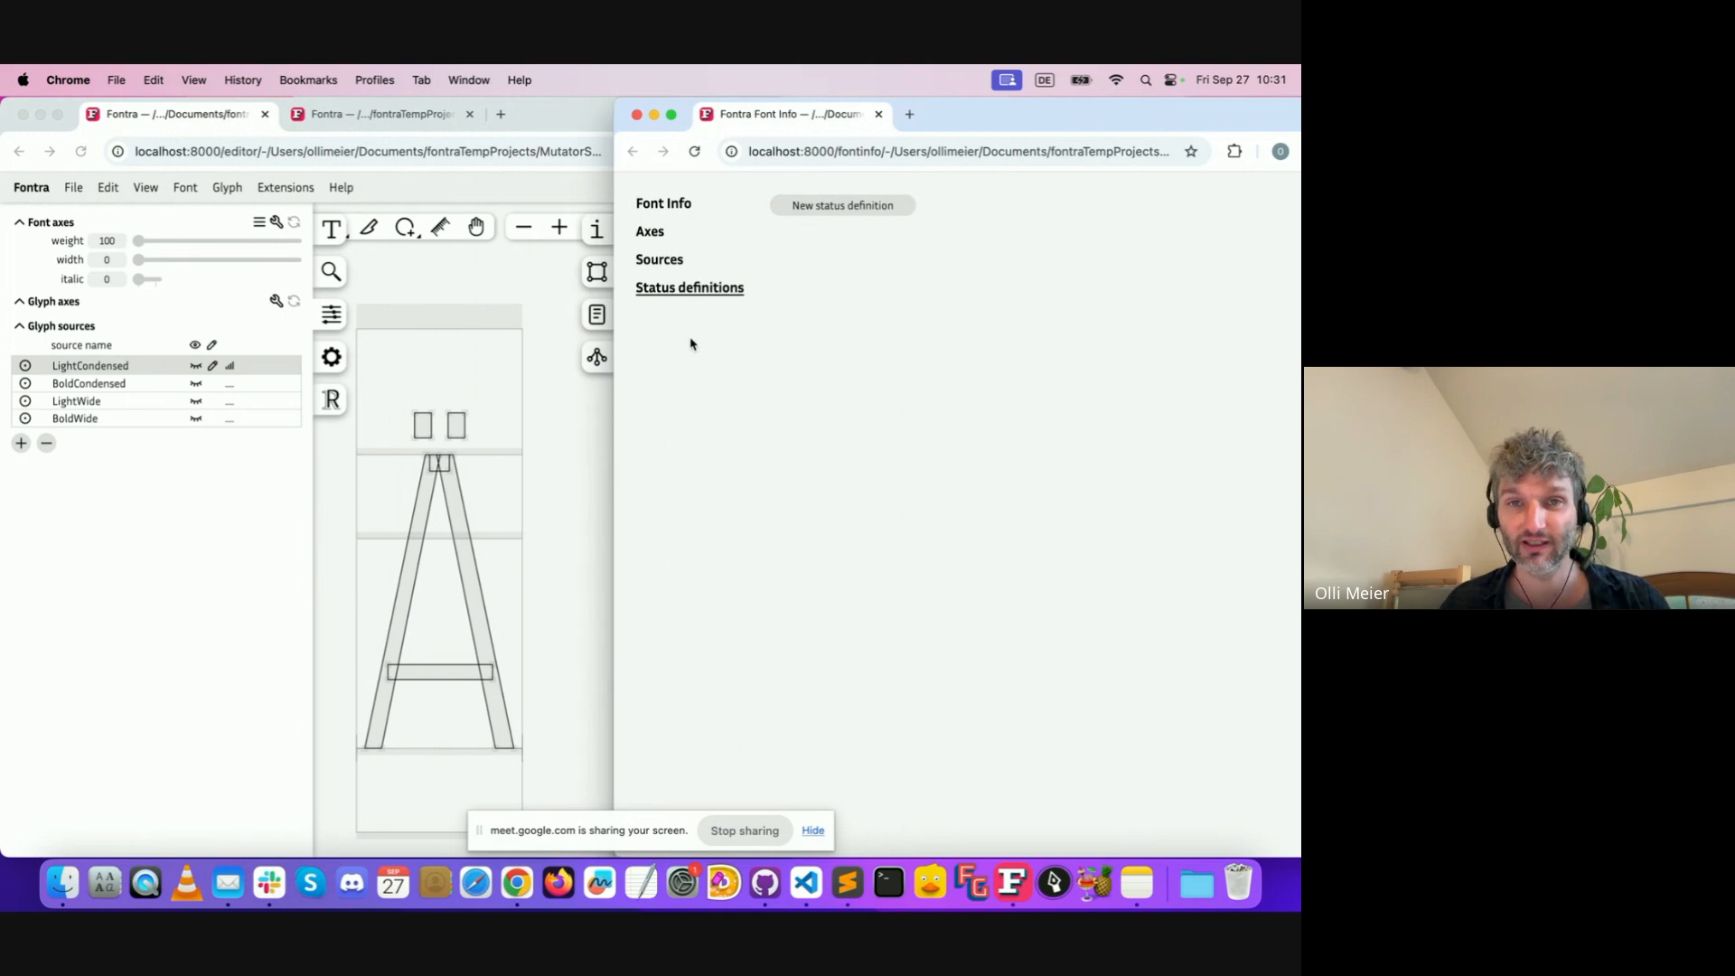
pyautogui.click(858, 208)
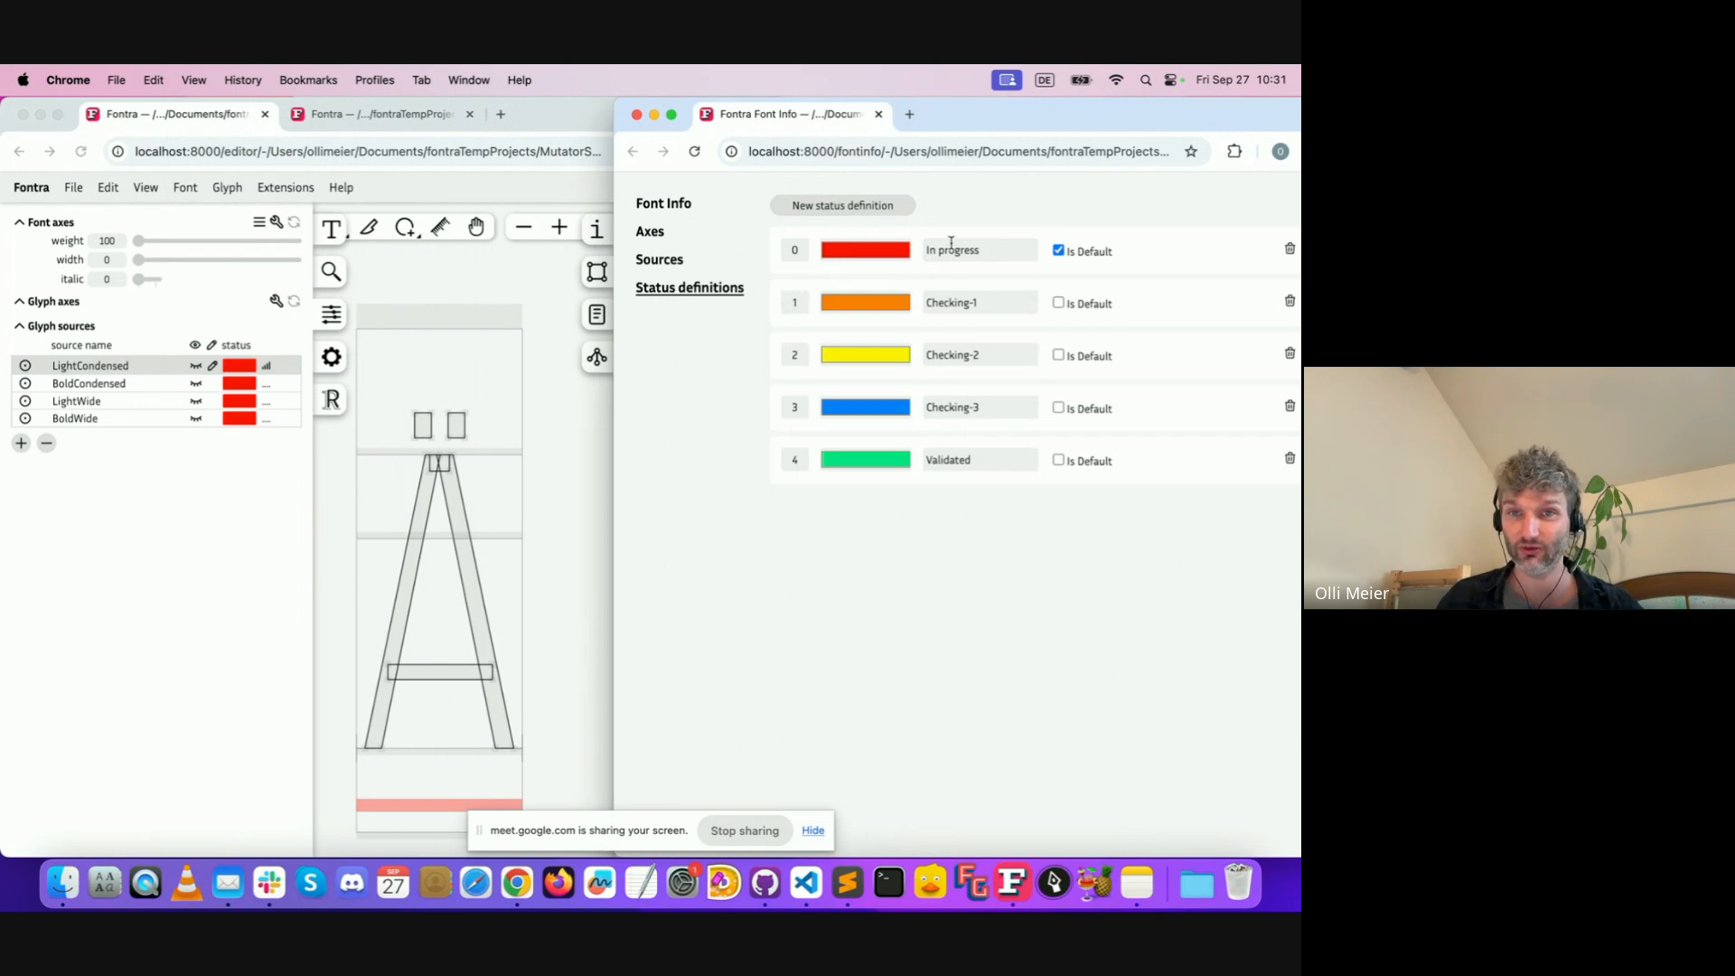
# Inspect the editable name and color of the default In progress status without changing them
pyautogui.moveTo(991, 245); pyautogui.dragTo(875, 248)
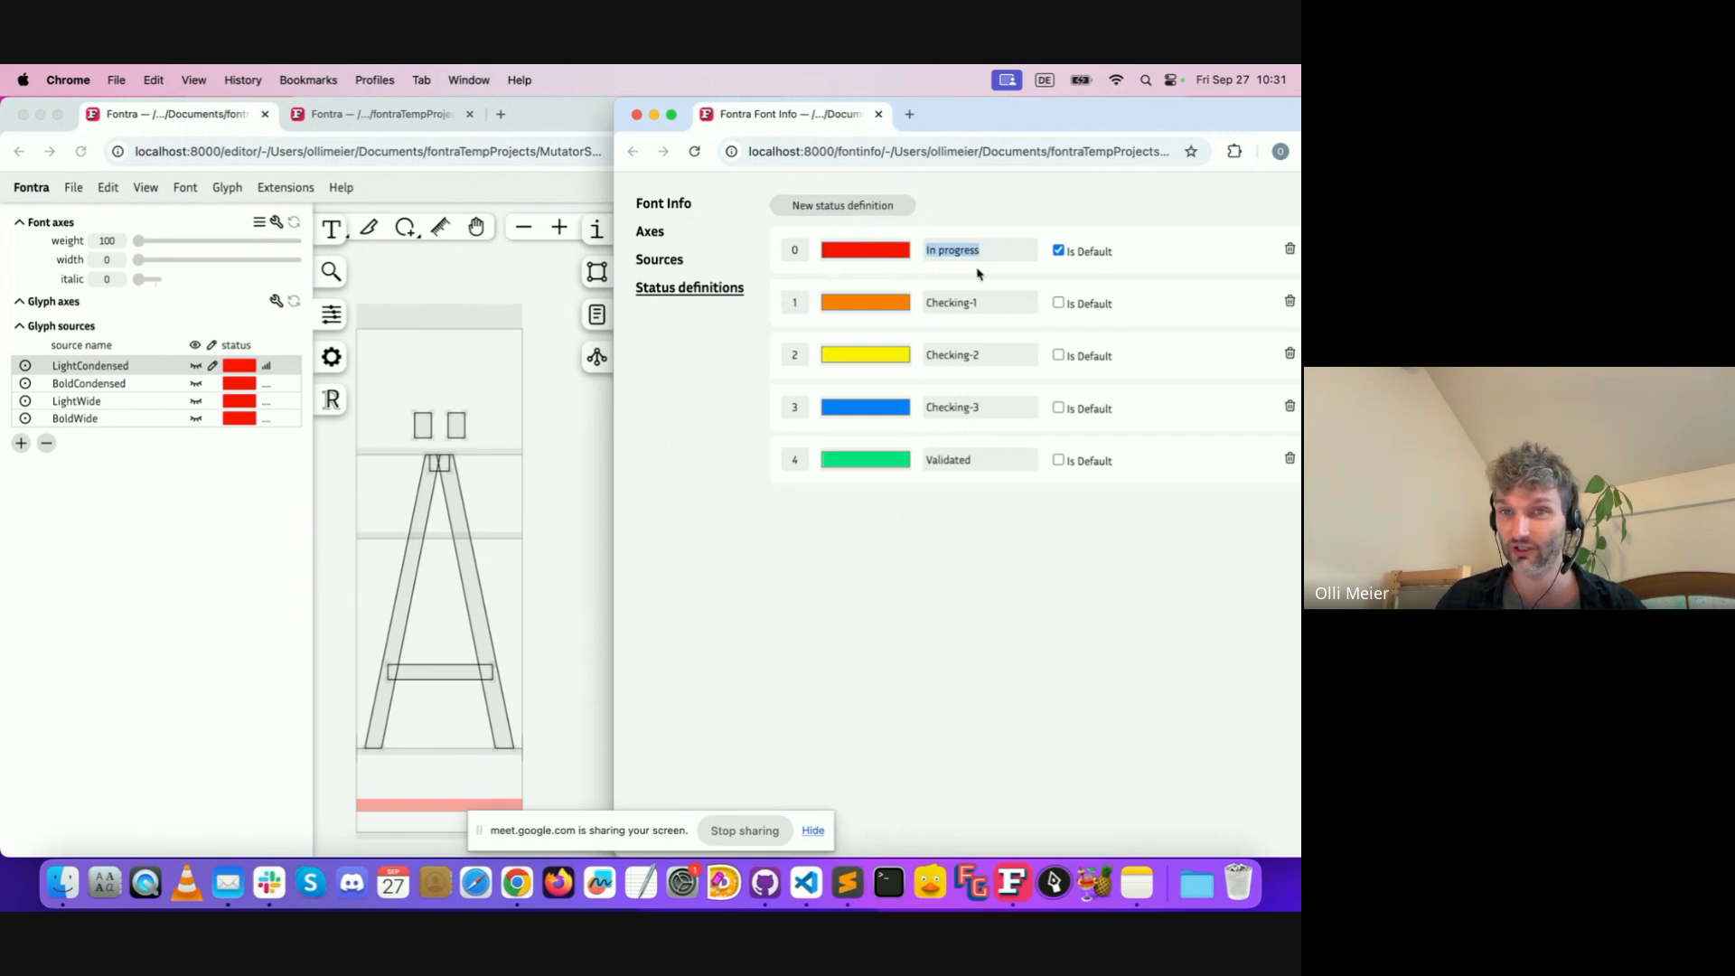
pyautogui.click(881, 255)
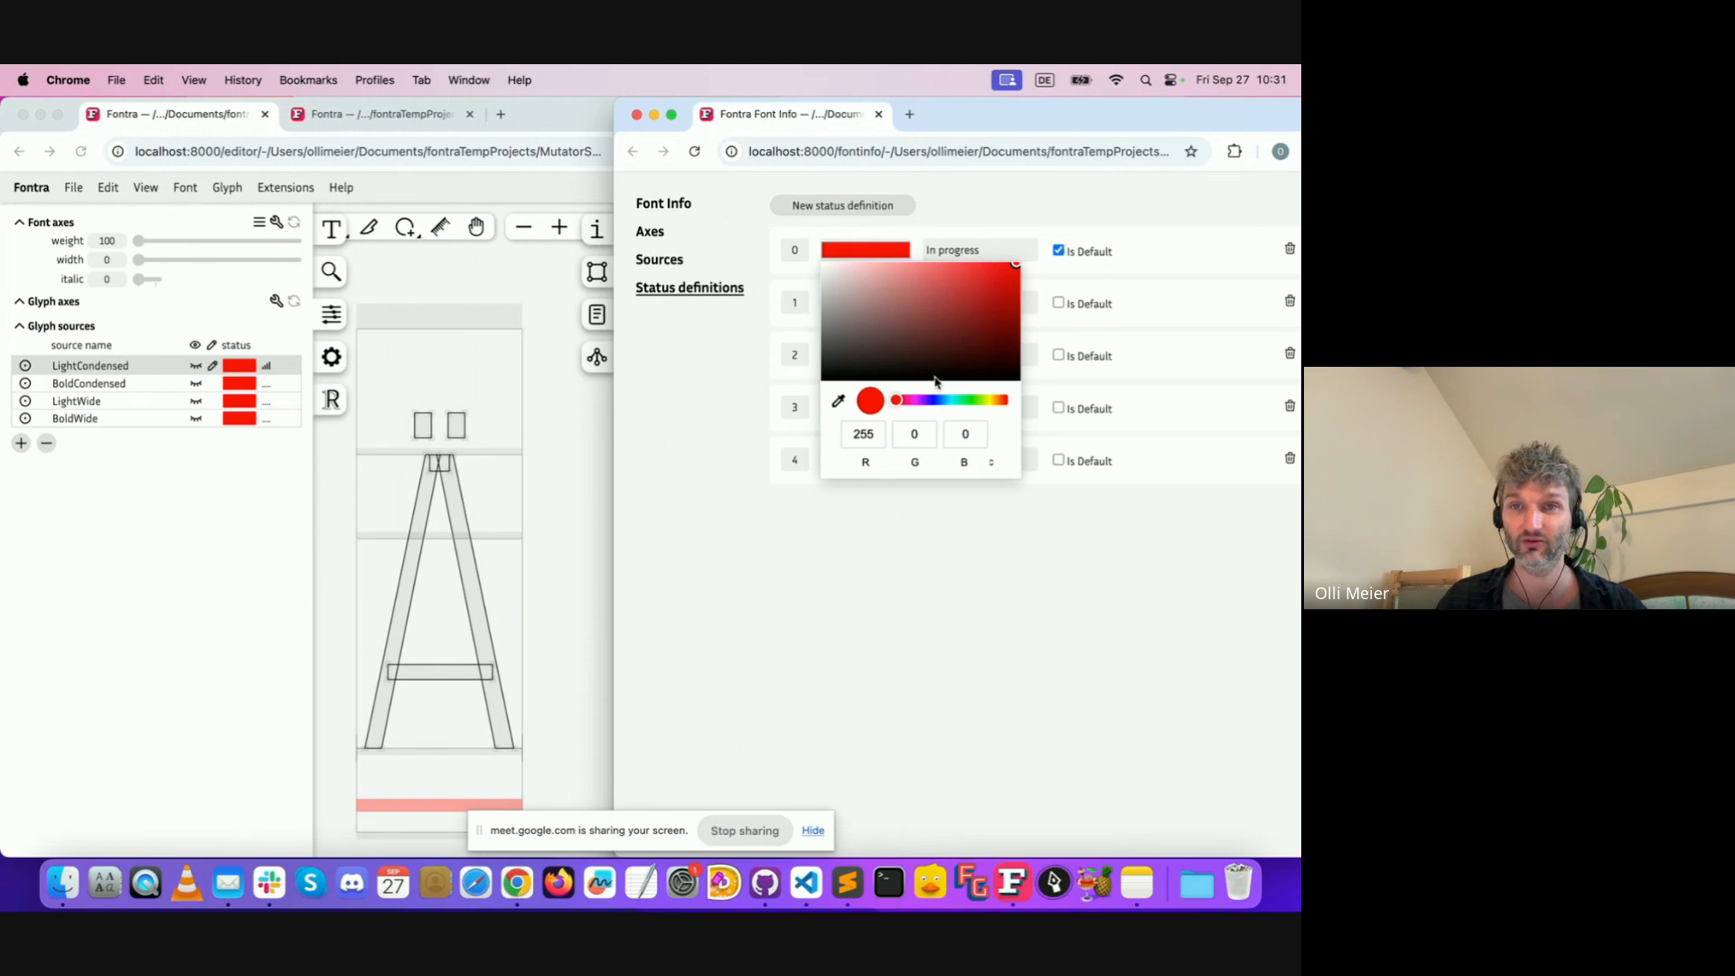
pyautogui.click(977, 586)
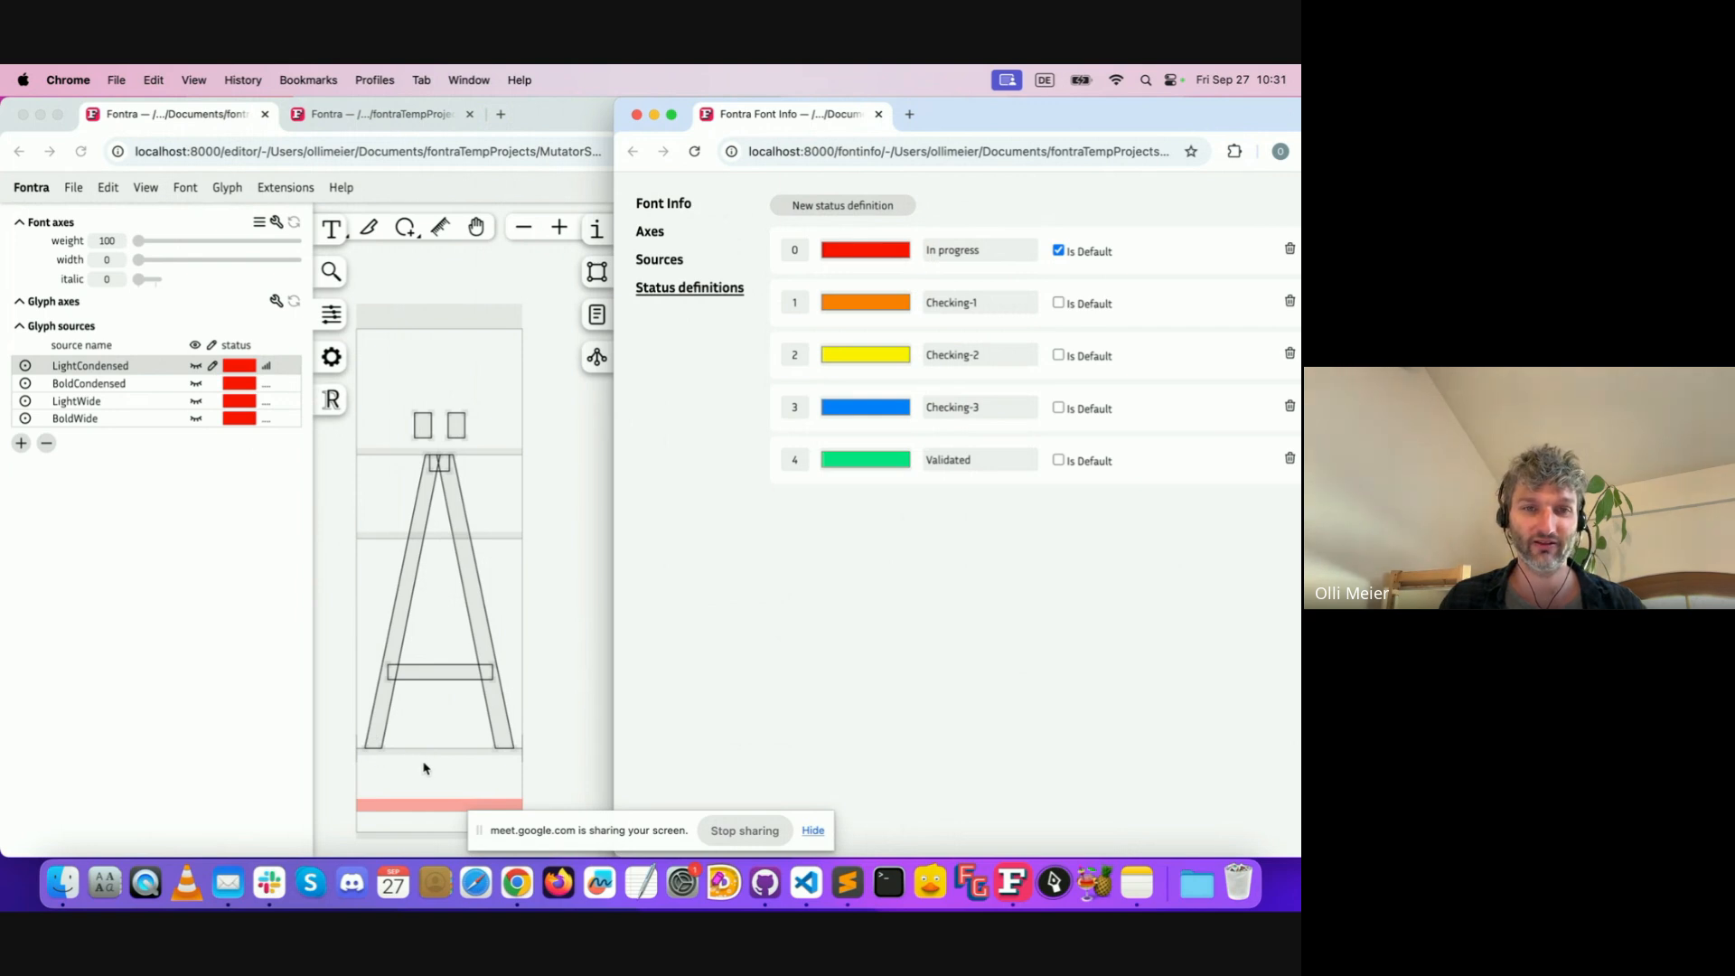
# Set the development status of the Ä's LightCondensed source to Validated
pyautogui.click(387, 368)
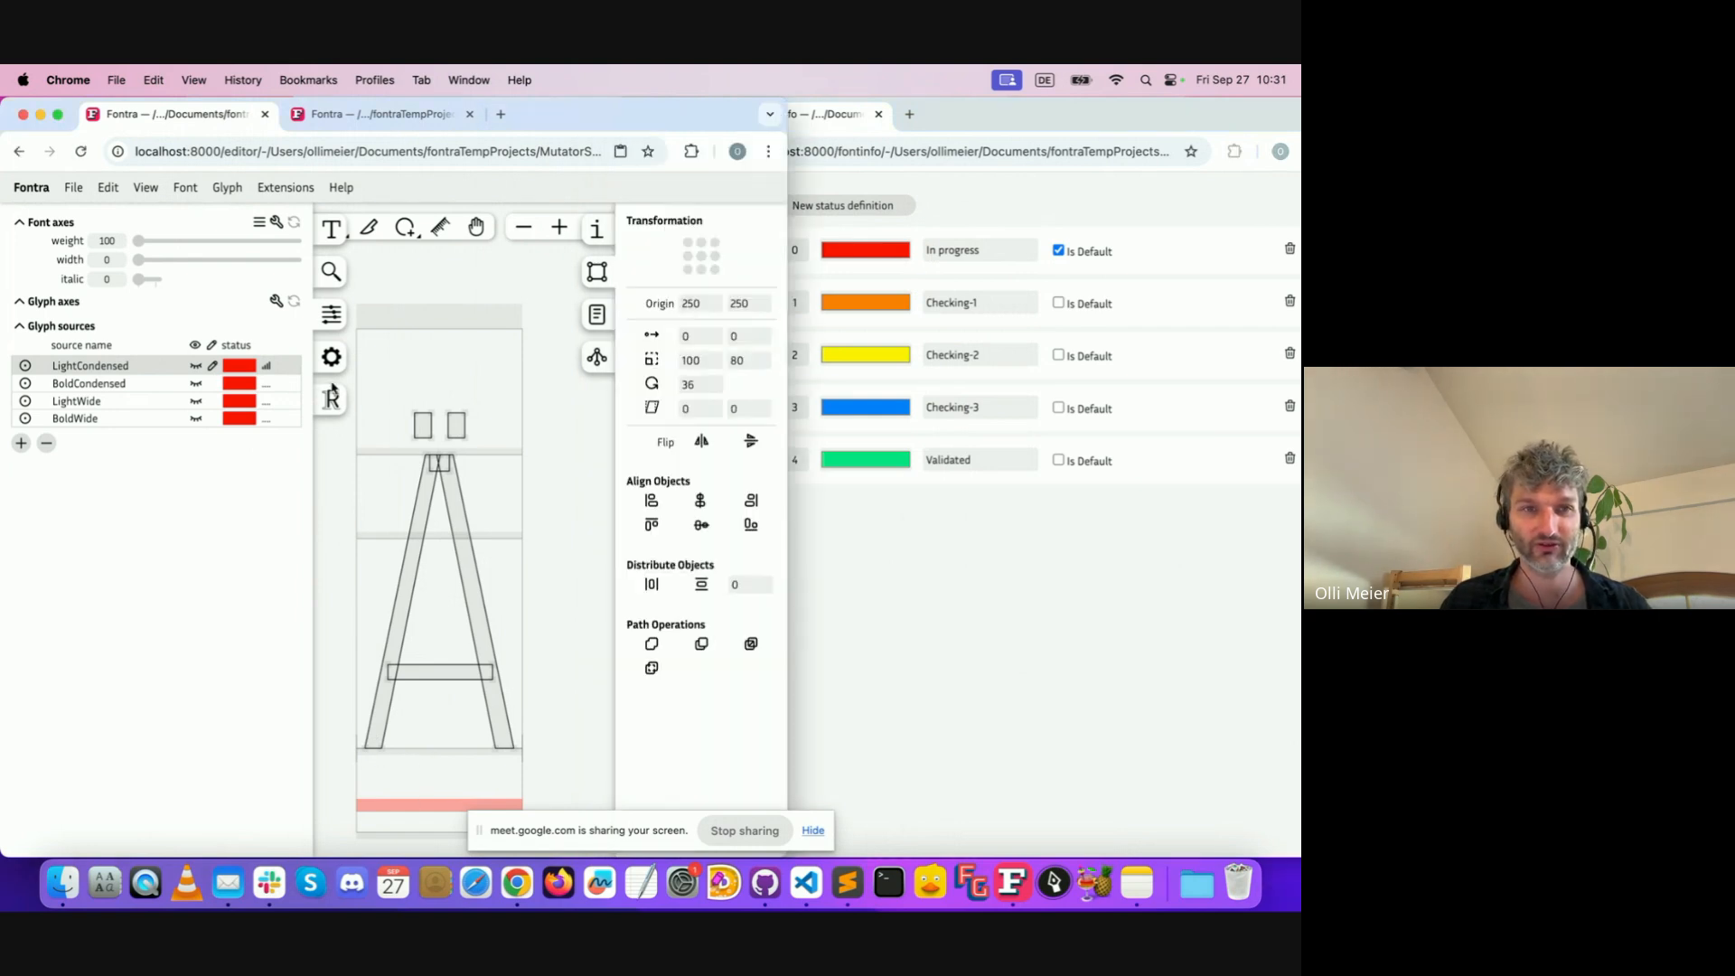
pyautogui.click(236, 369)
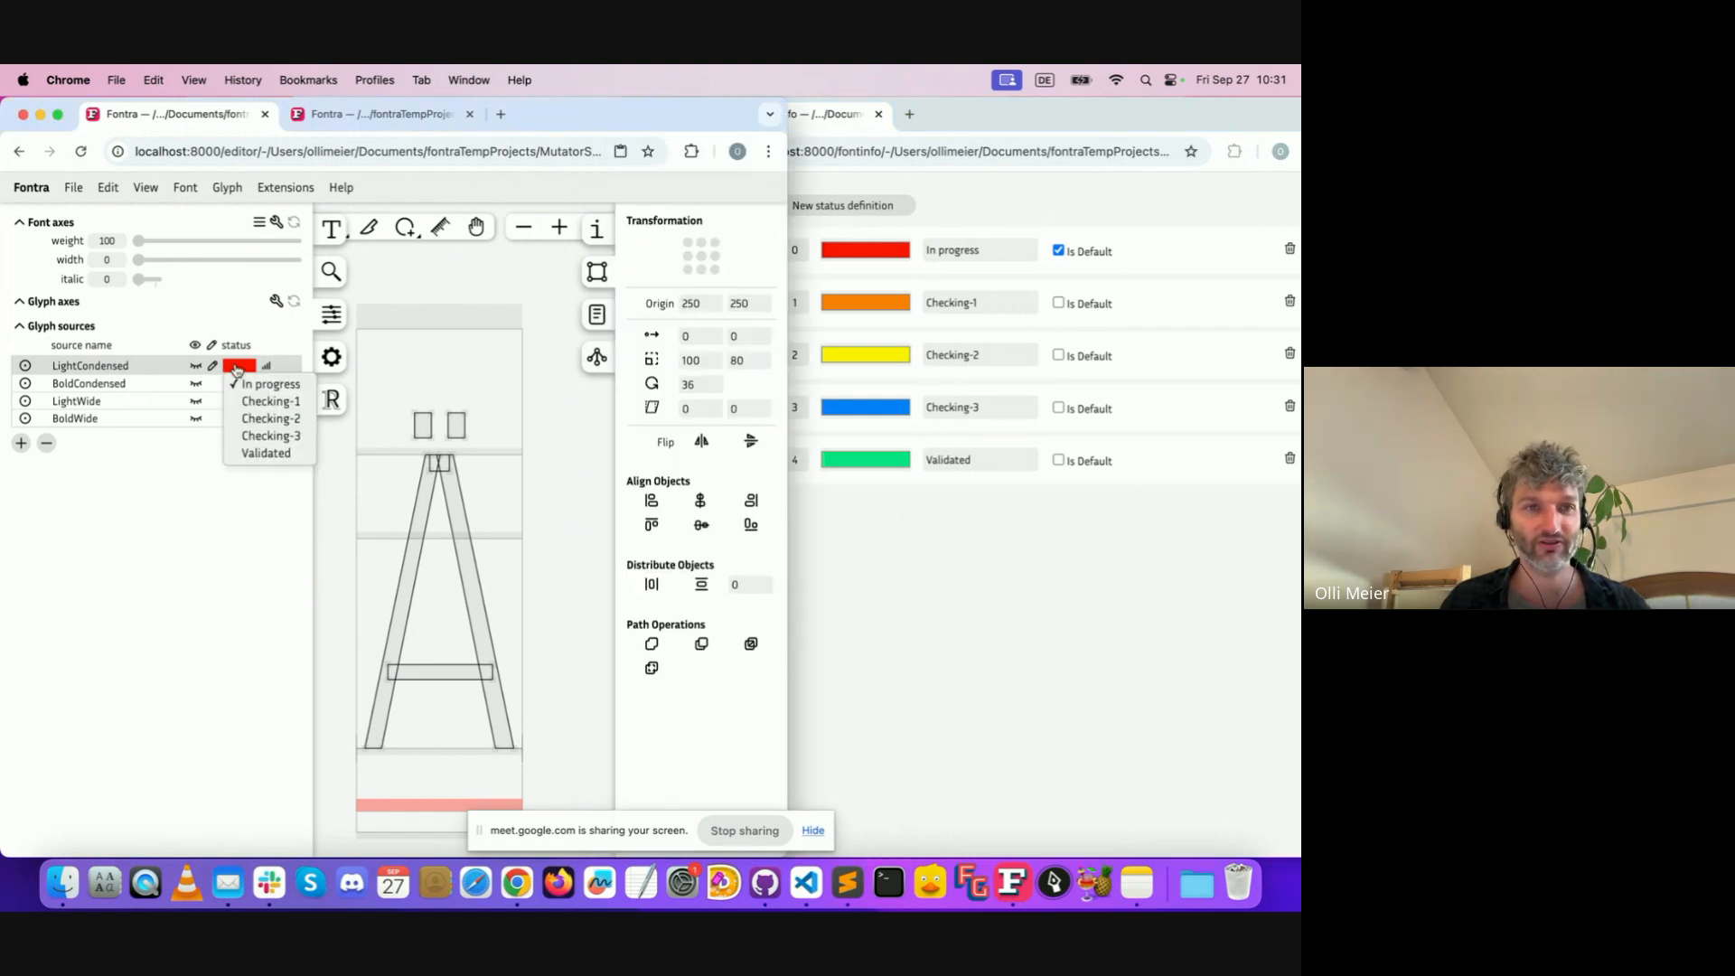
pyautogui.click(265, 453)
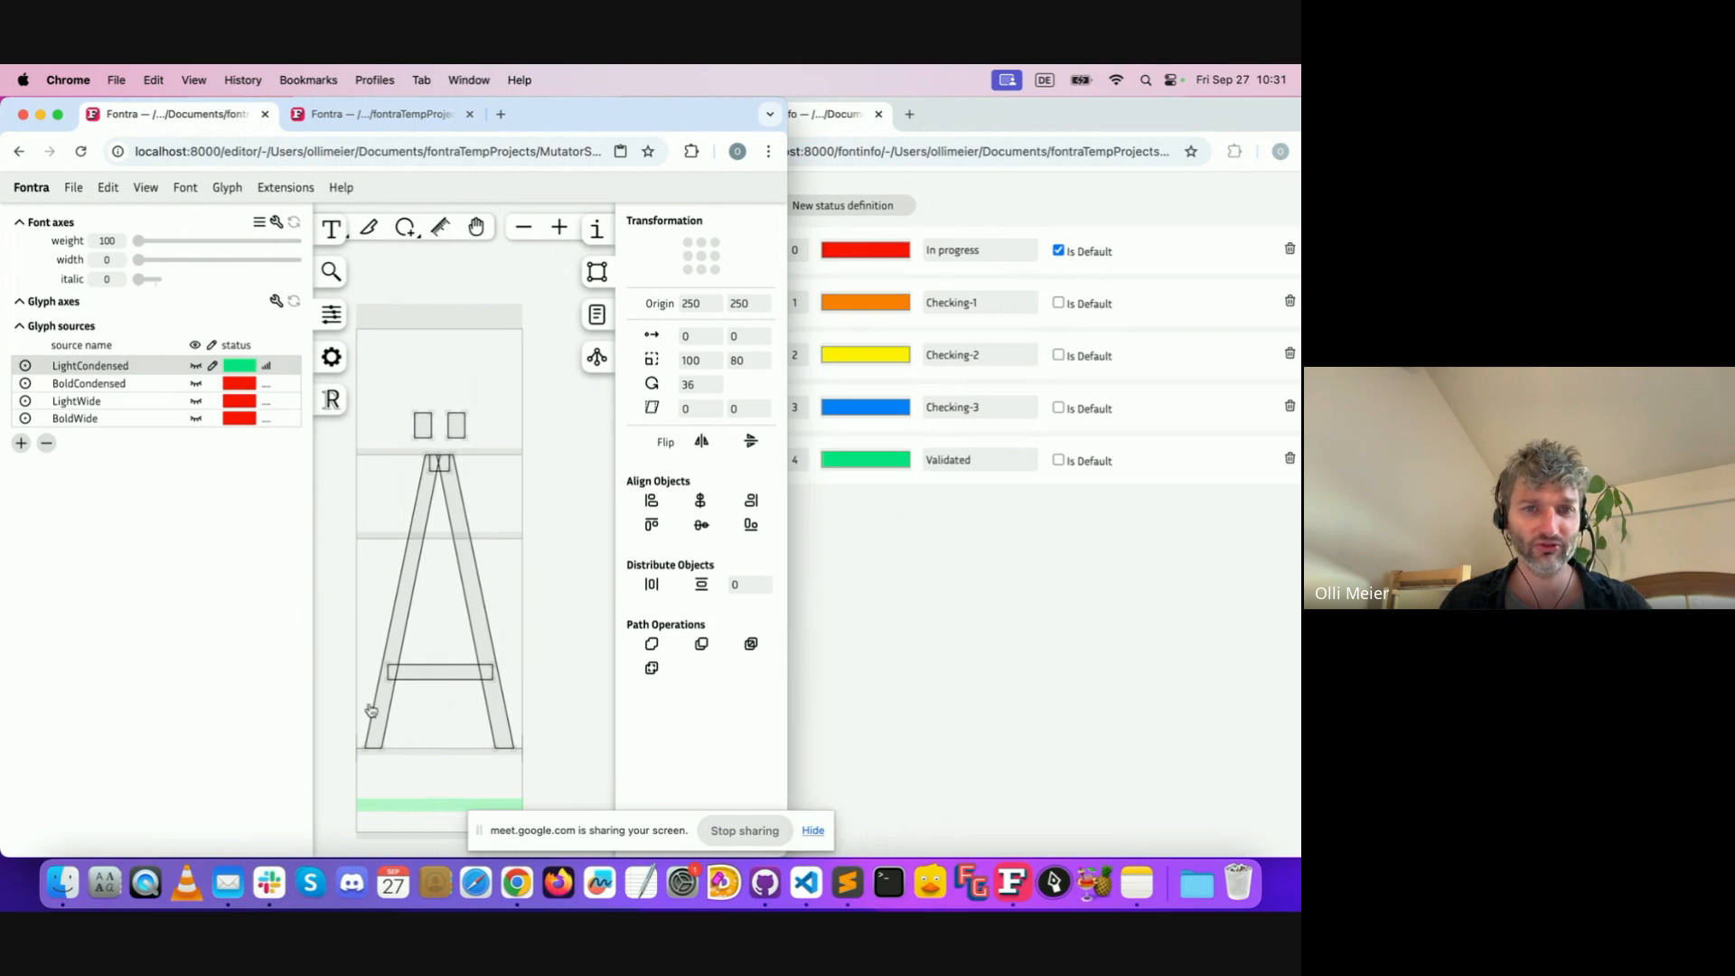
# Turn off the development status color in the glyph editor's appearance
pyautogui.click(146, 188)
pyautogui.moveTo(223, 335)
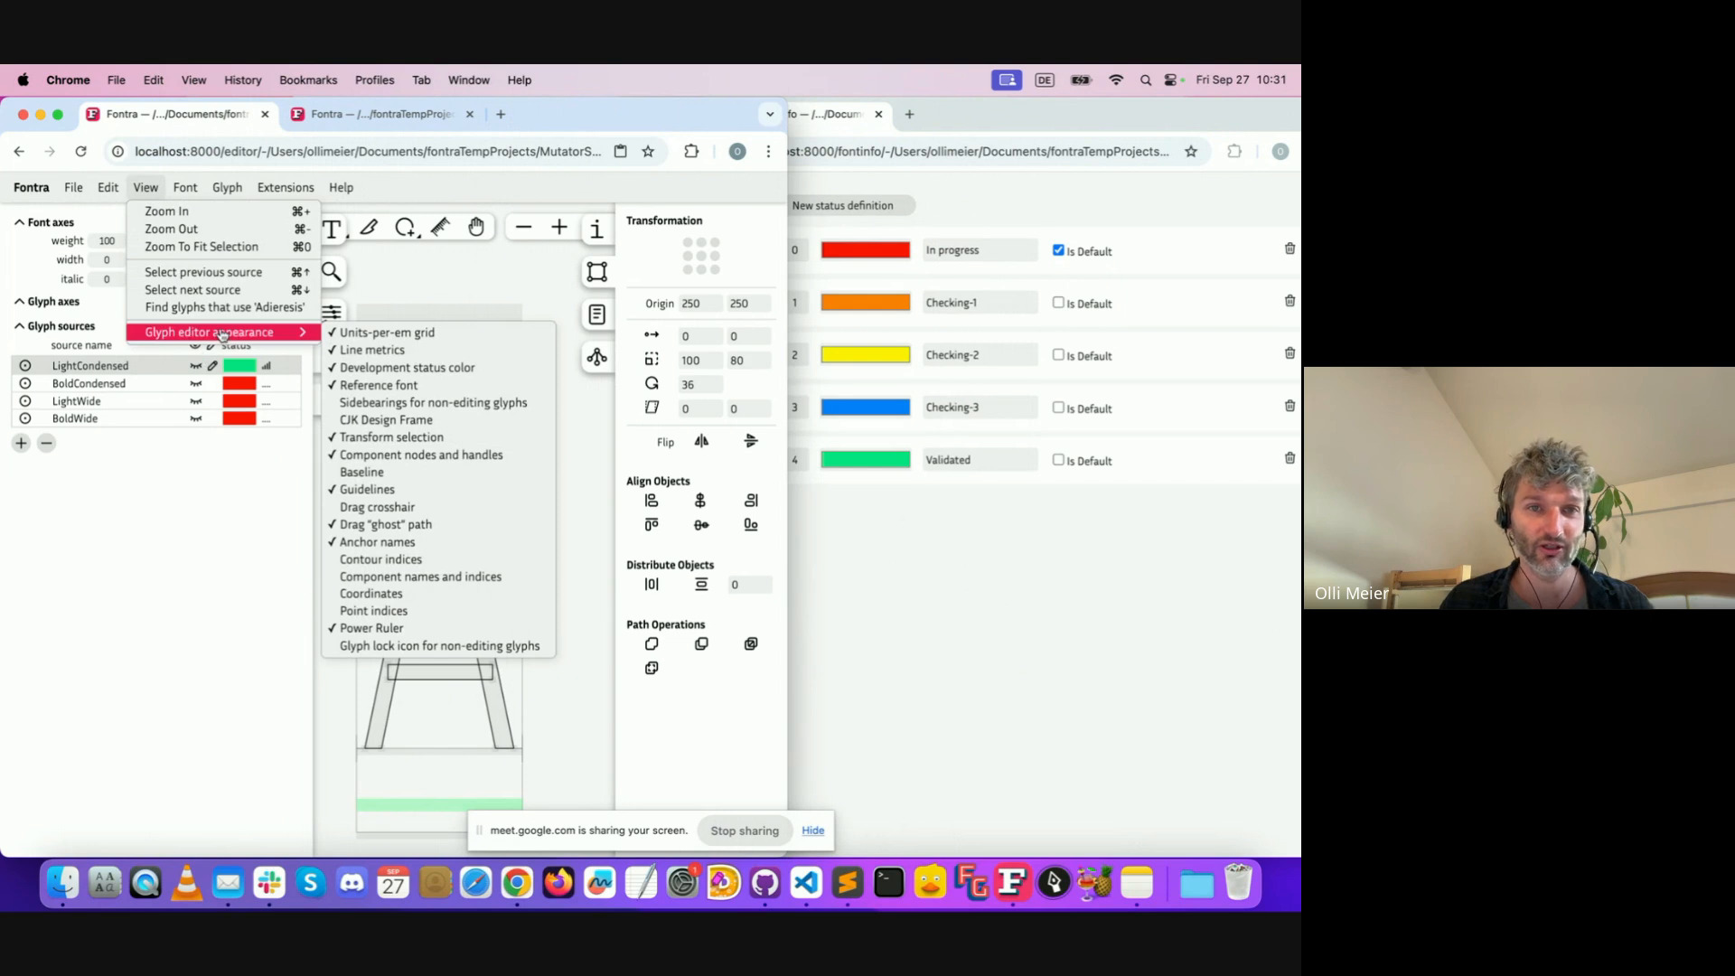
pyautogui.click(414, 369)
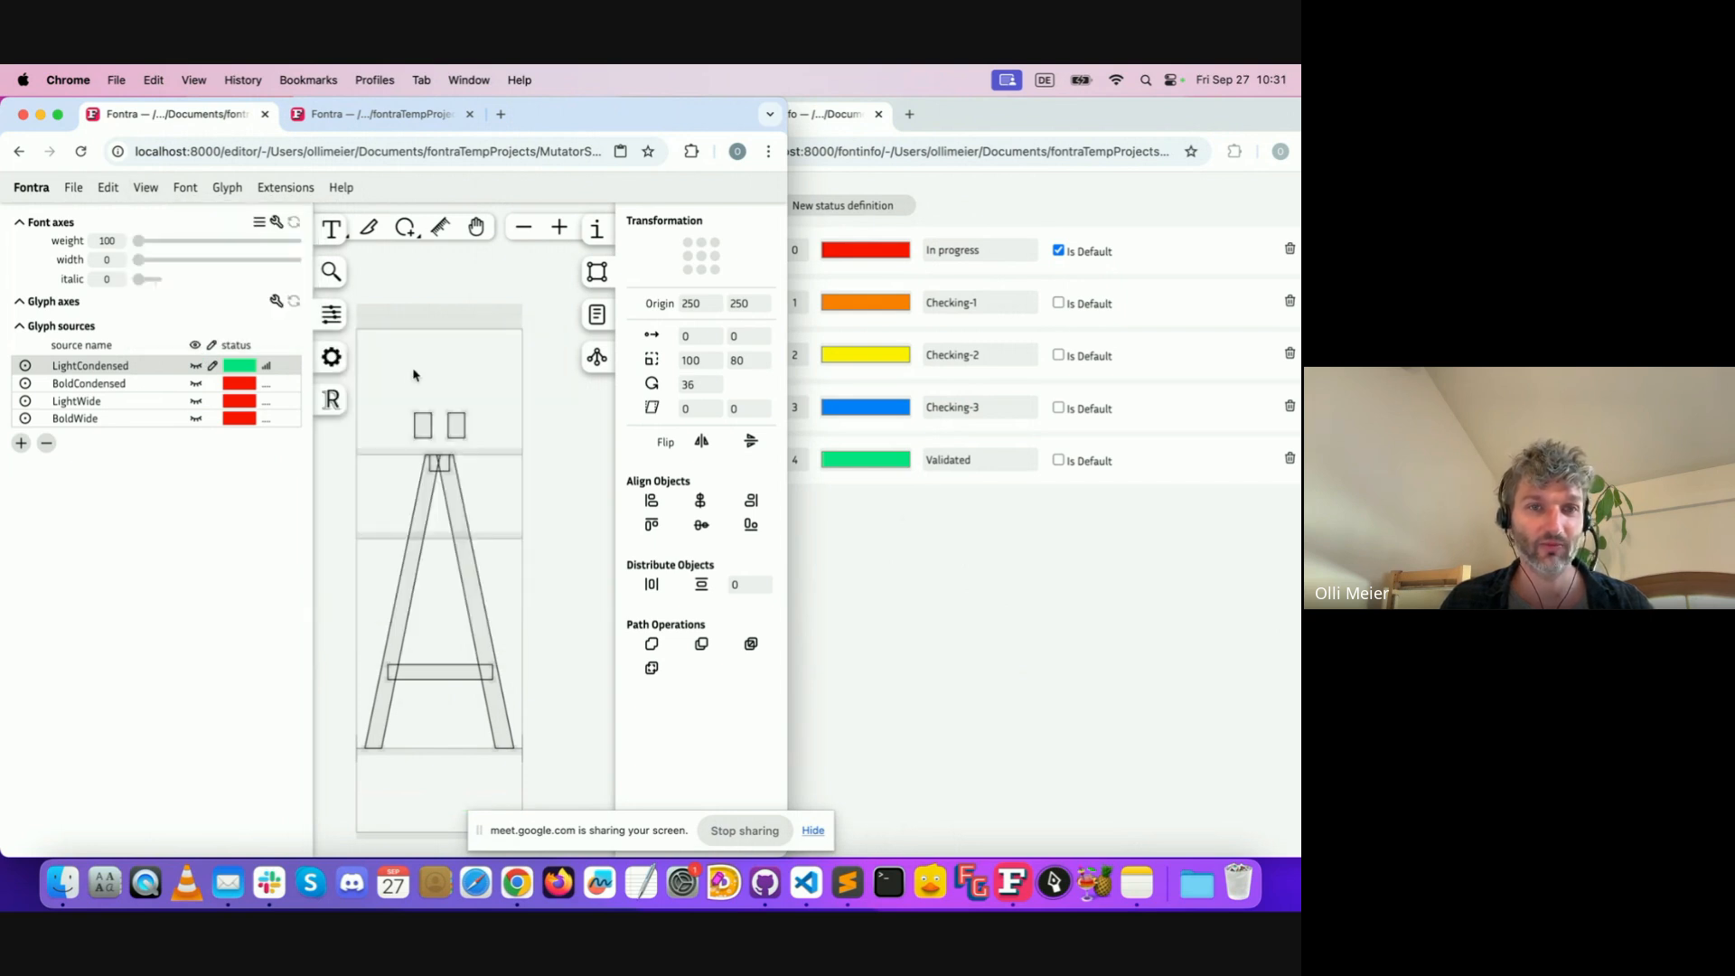
# Turn the development status color back on in the glyph editor's appearance
pyautogui.click(146, 188)
pyautogui.moveTo(224, 333)
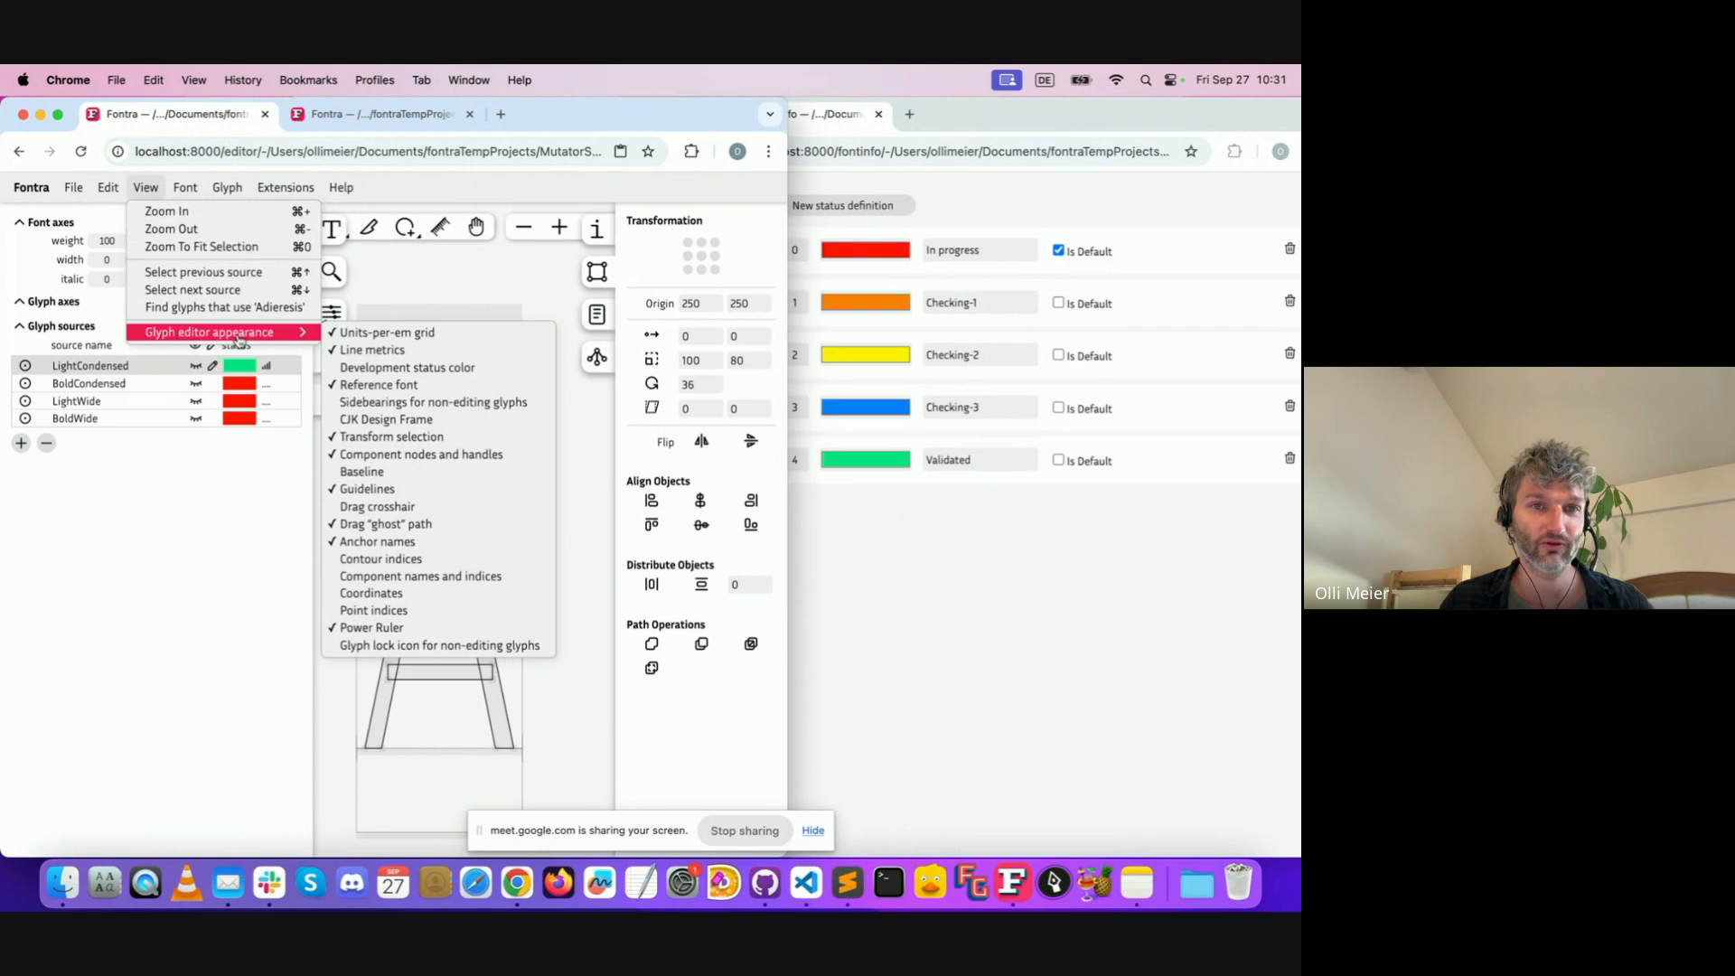
pyautogui.click(364, 366)
# Close the font info window and widen the glyph editor window to fill the screen
pyautogui.click(1021, 583)
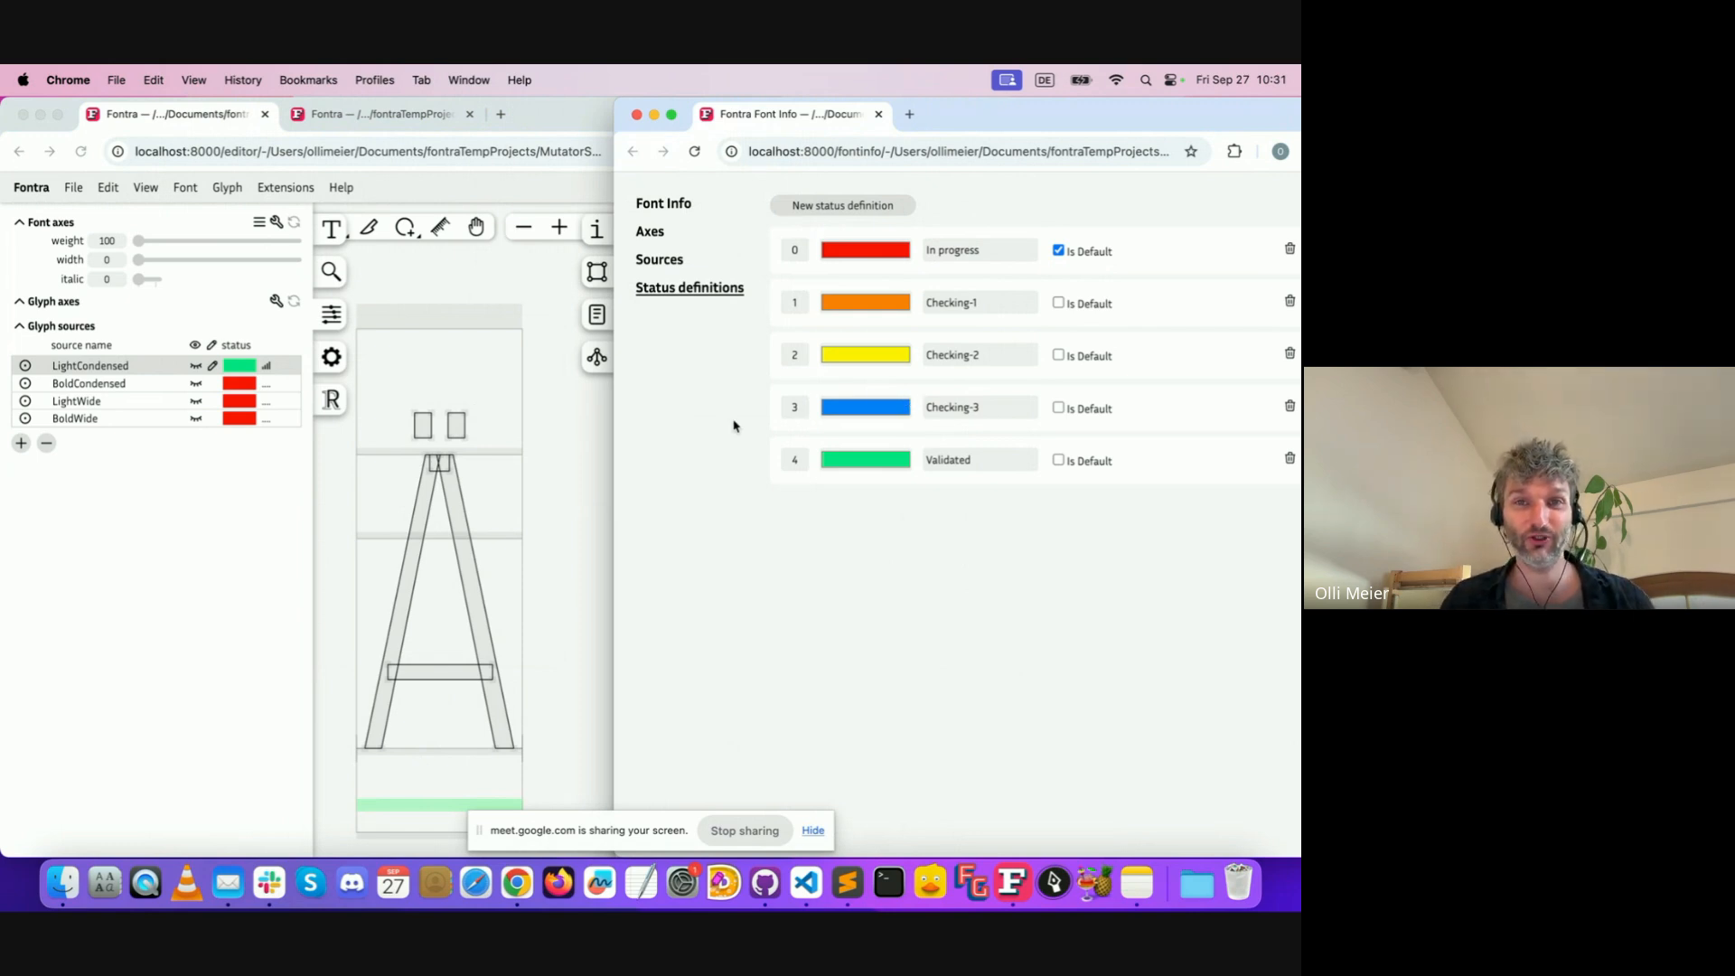
pyautogui.click(637, 115)
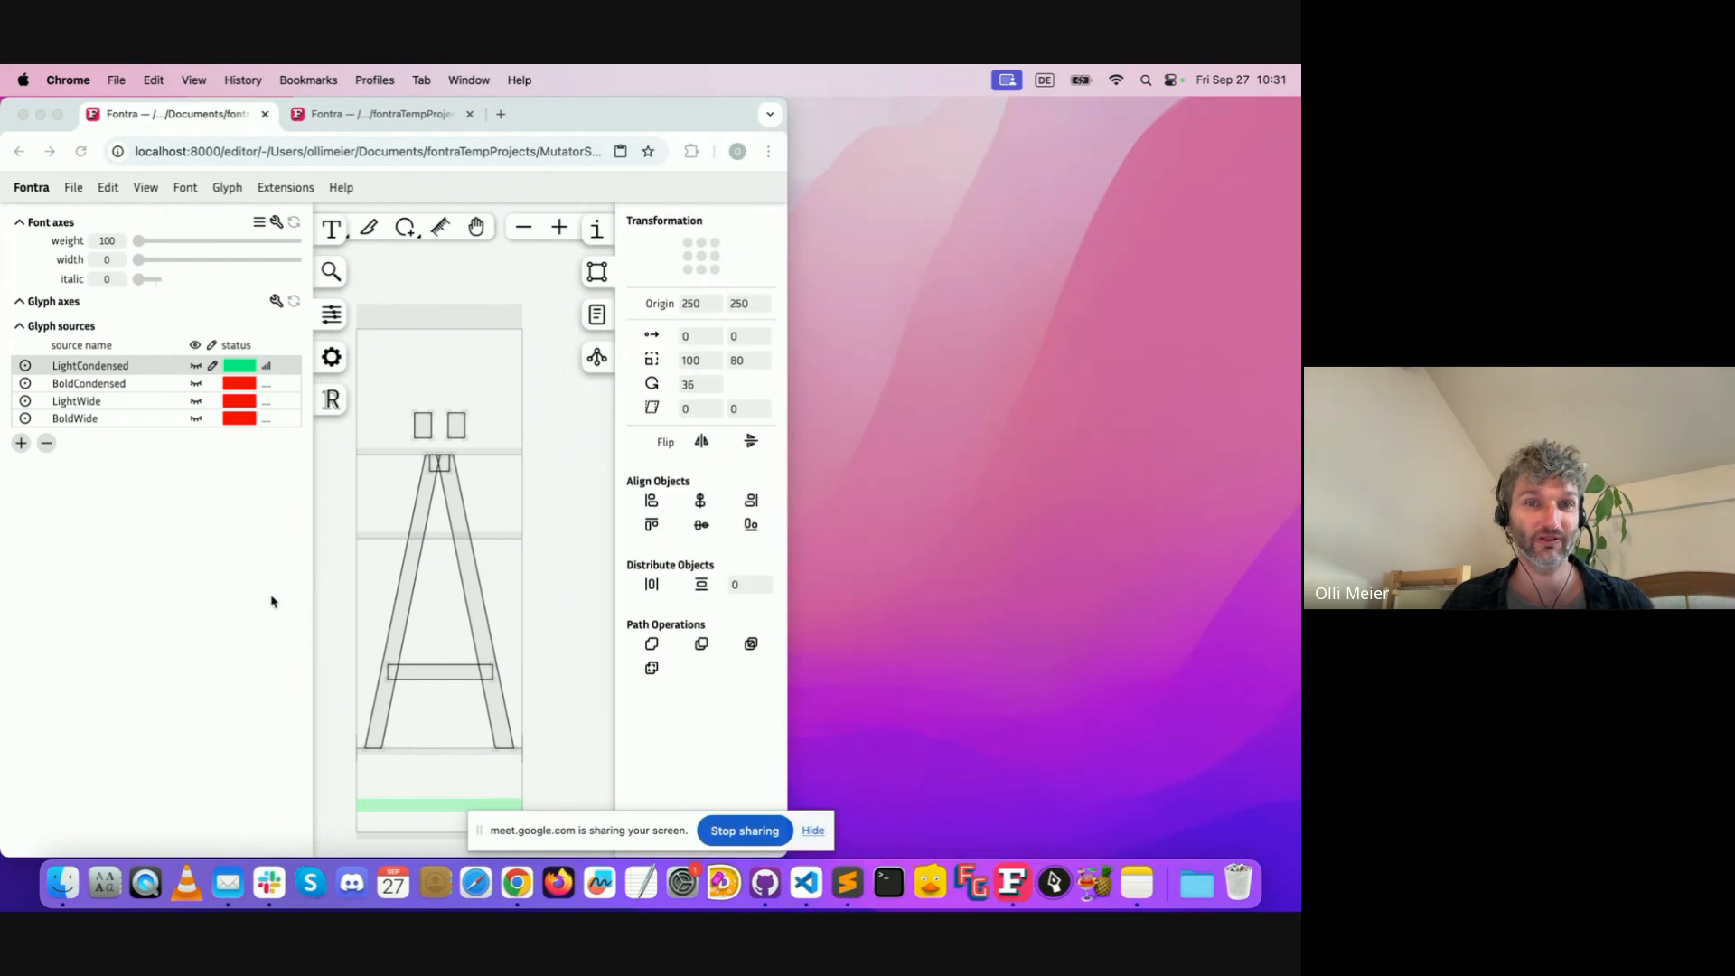
pyautogui.click(785, 674)
pyautogui.moveTo(793, 679); pyautogui.dragTo(1299, 673)
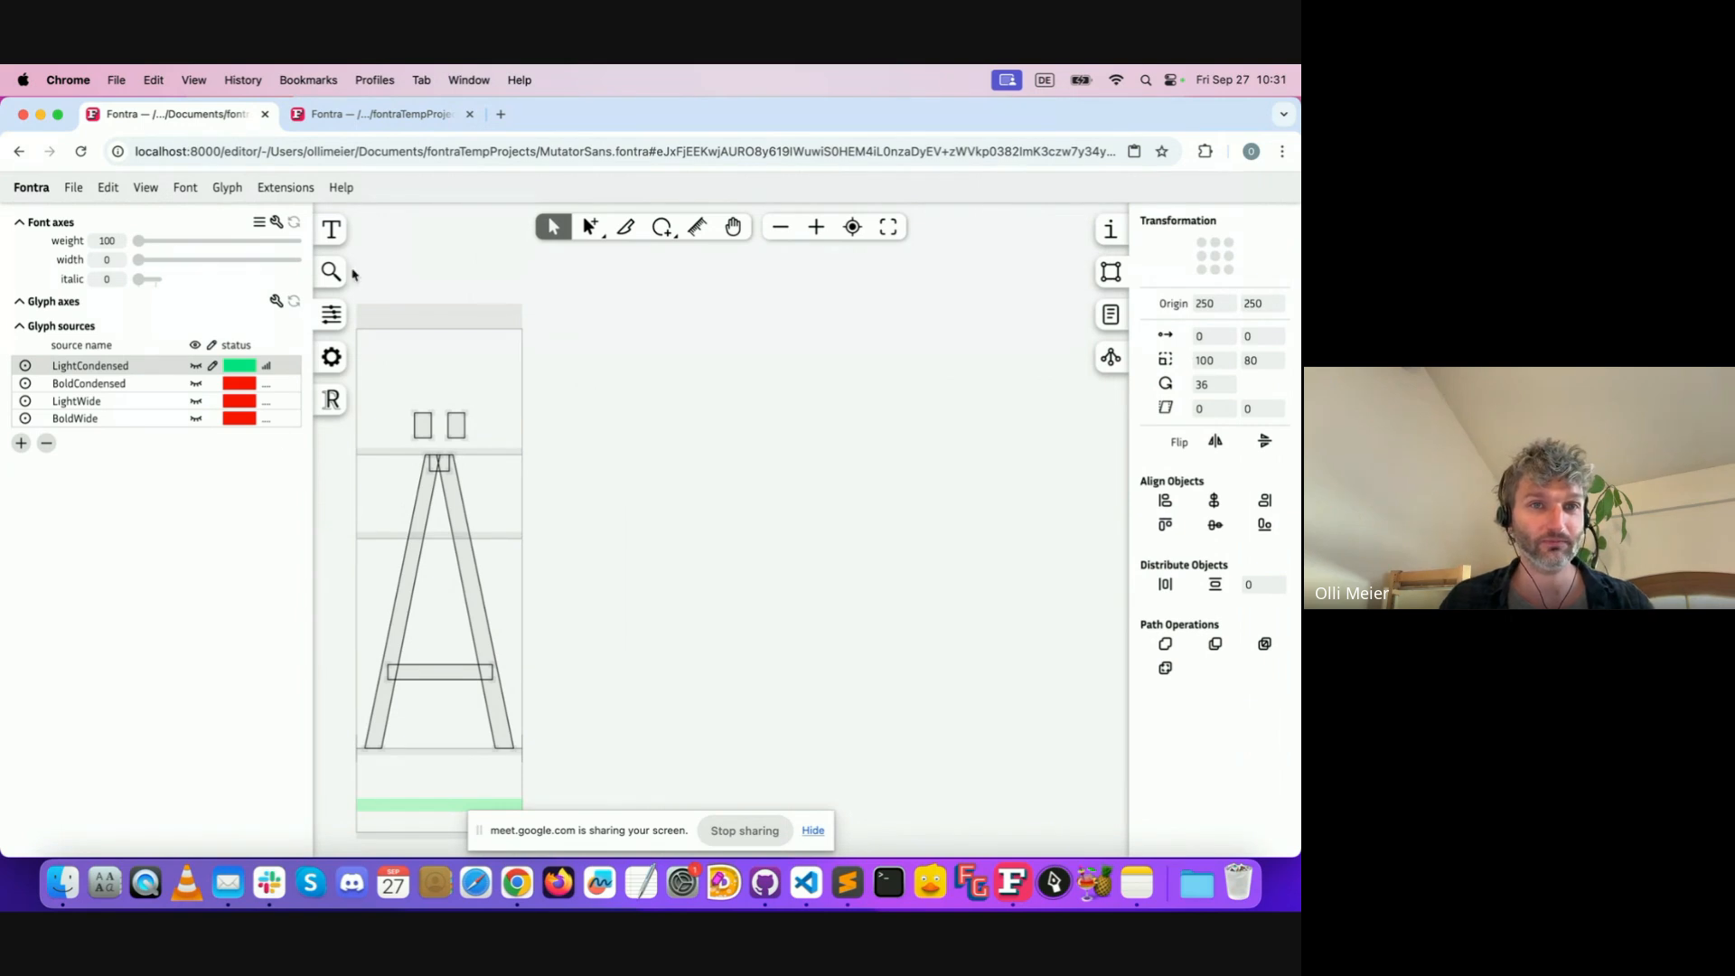
# Replace the glyph sources sidebar with the user settings and examine the appearance options and server info
pyautogui.click(330, 316)
pyautogui.click(31, 189)
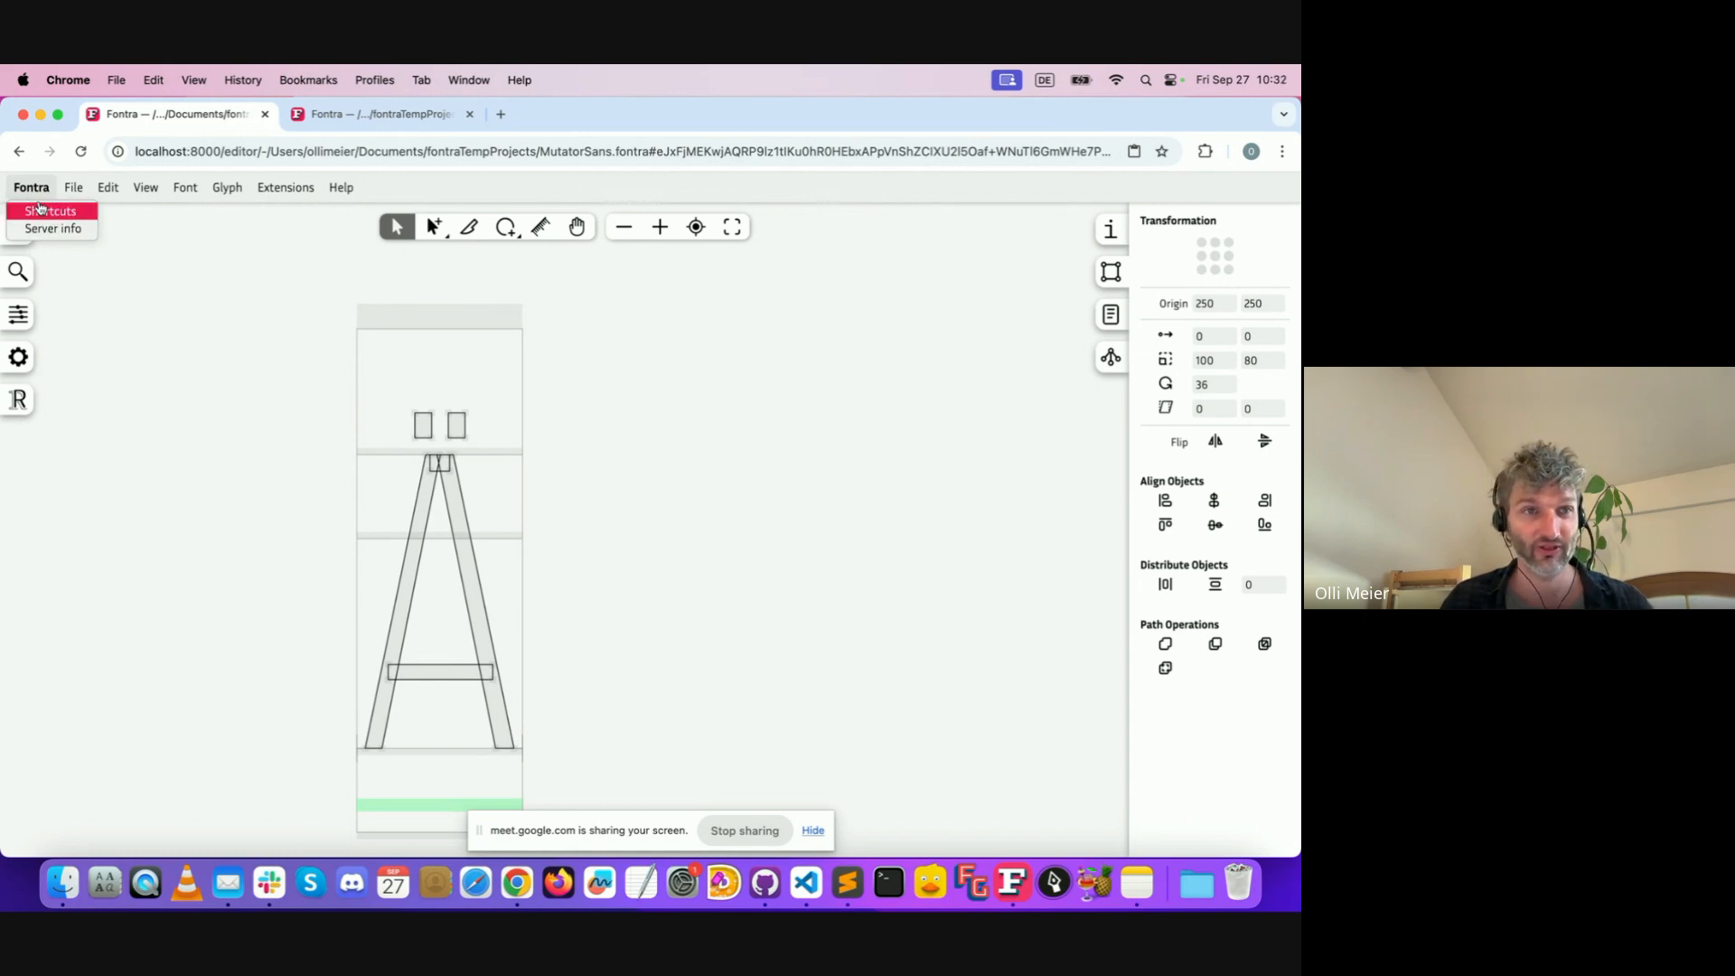
pyautogui.click(18, 357)
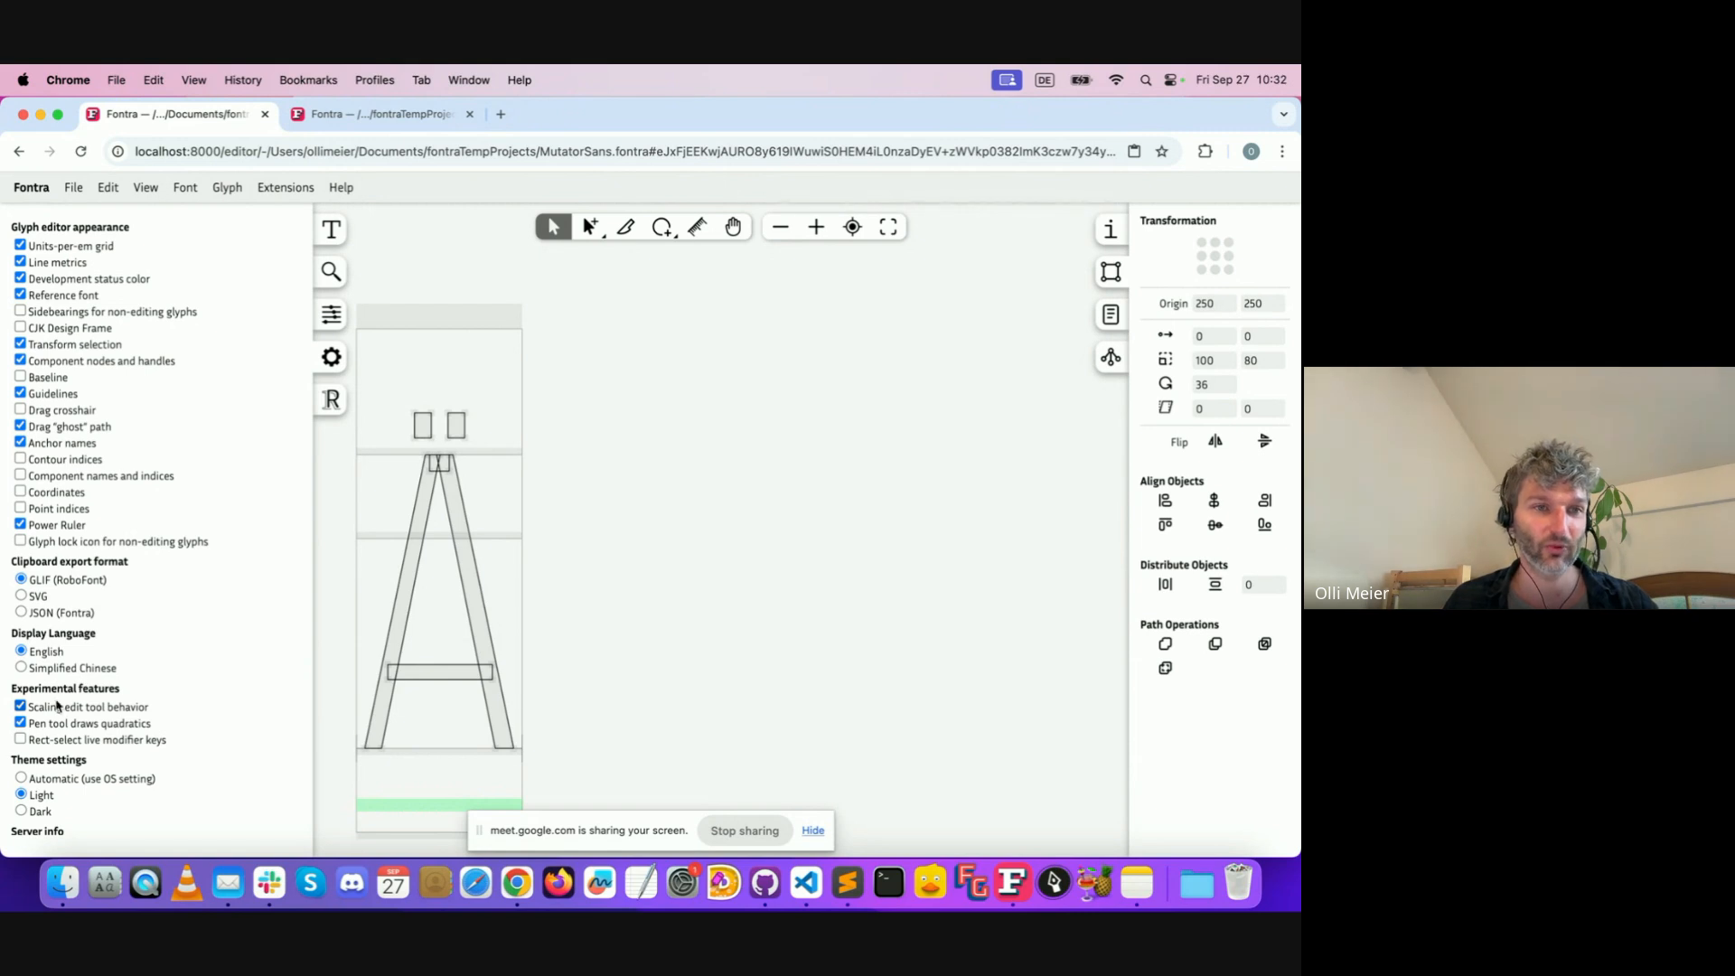
pyautogui.click(32, 188)
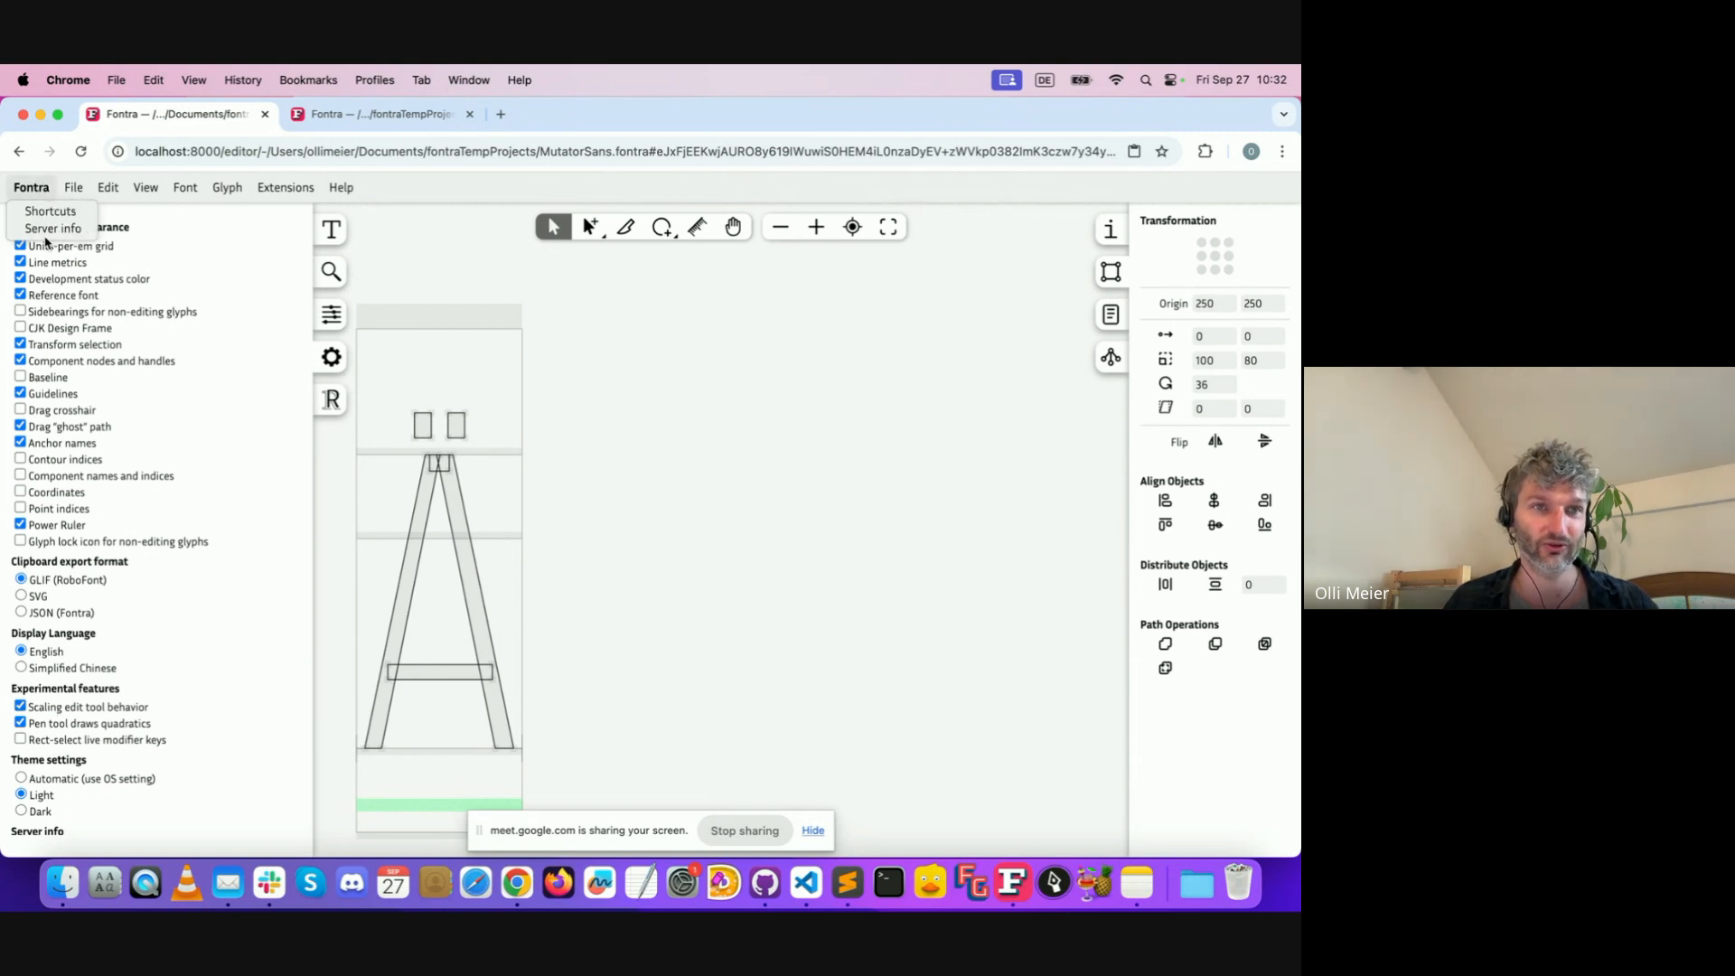
pyautogui.click(50, 228)
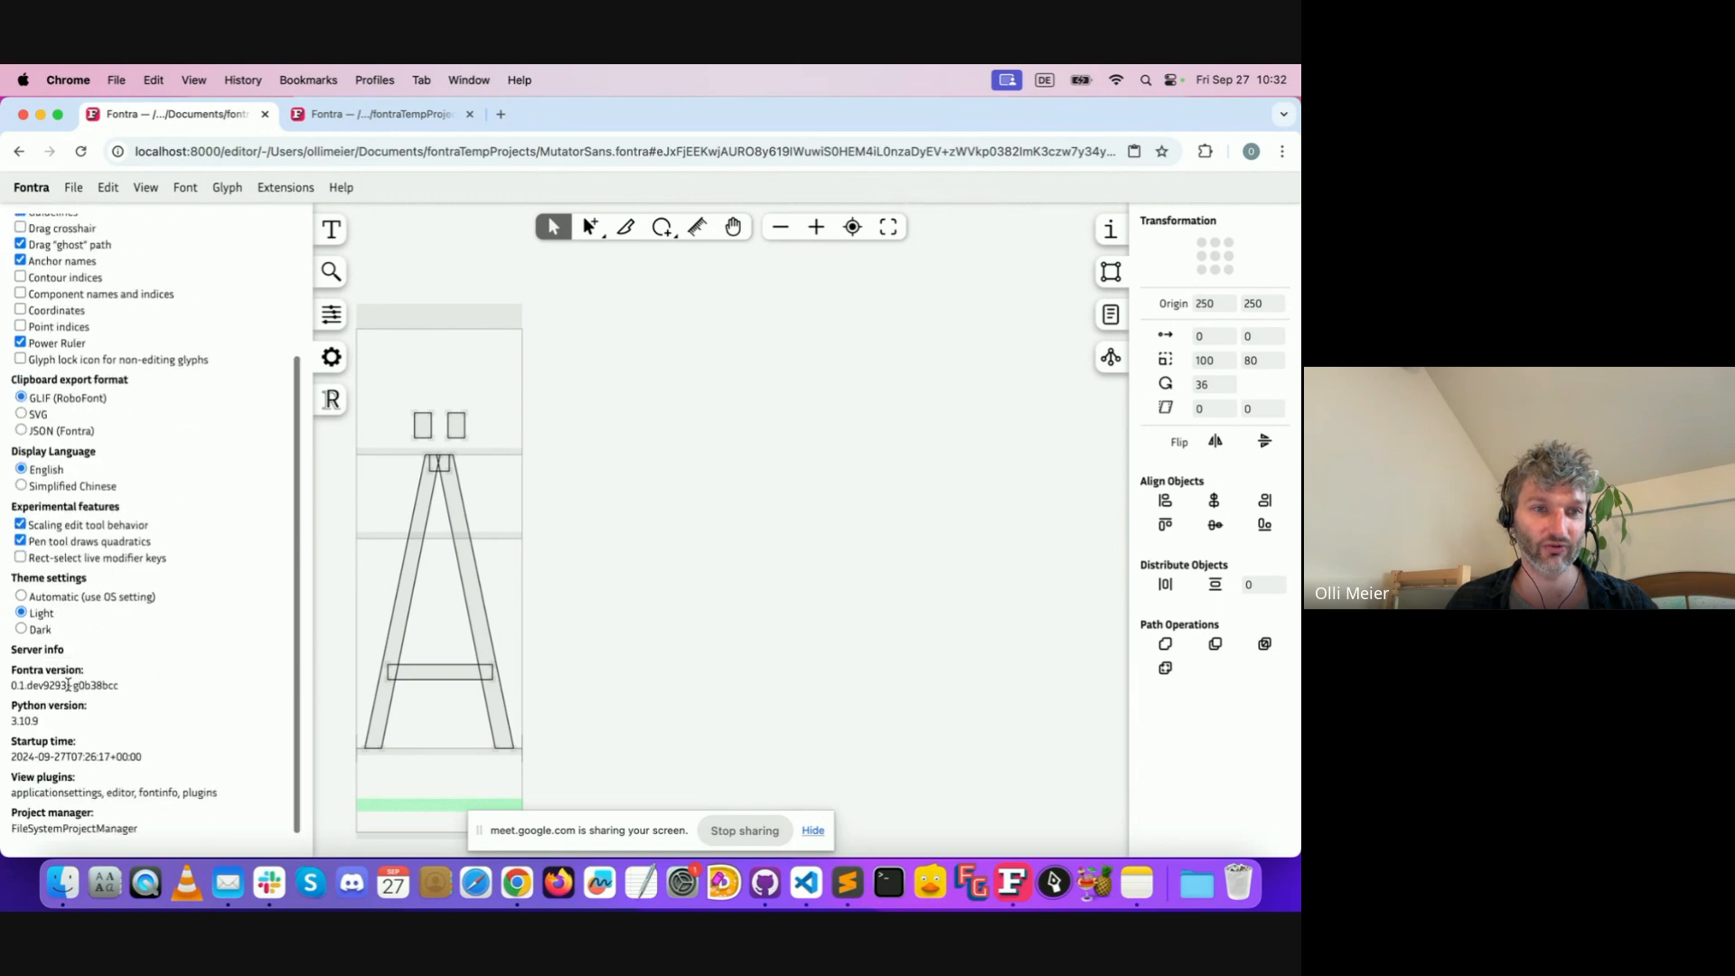
pyautogui.scroll(5, 133, 519)
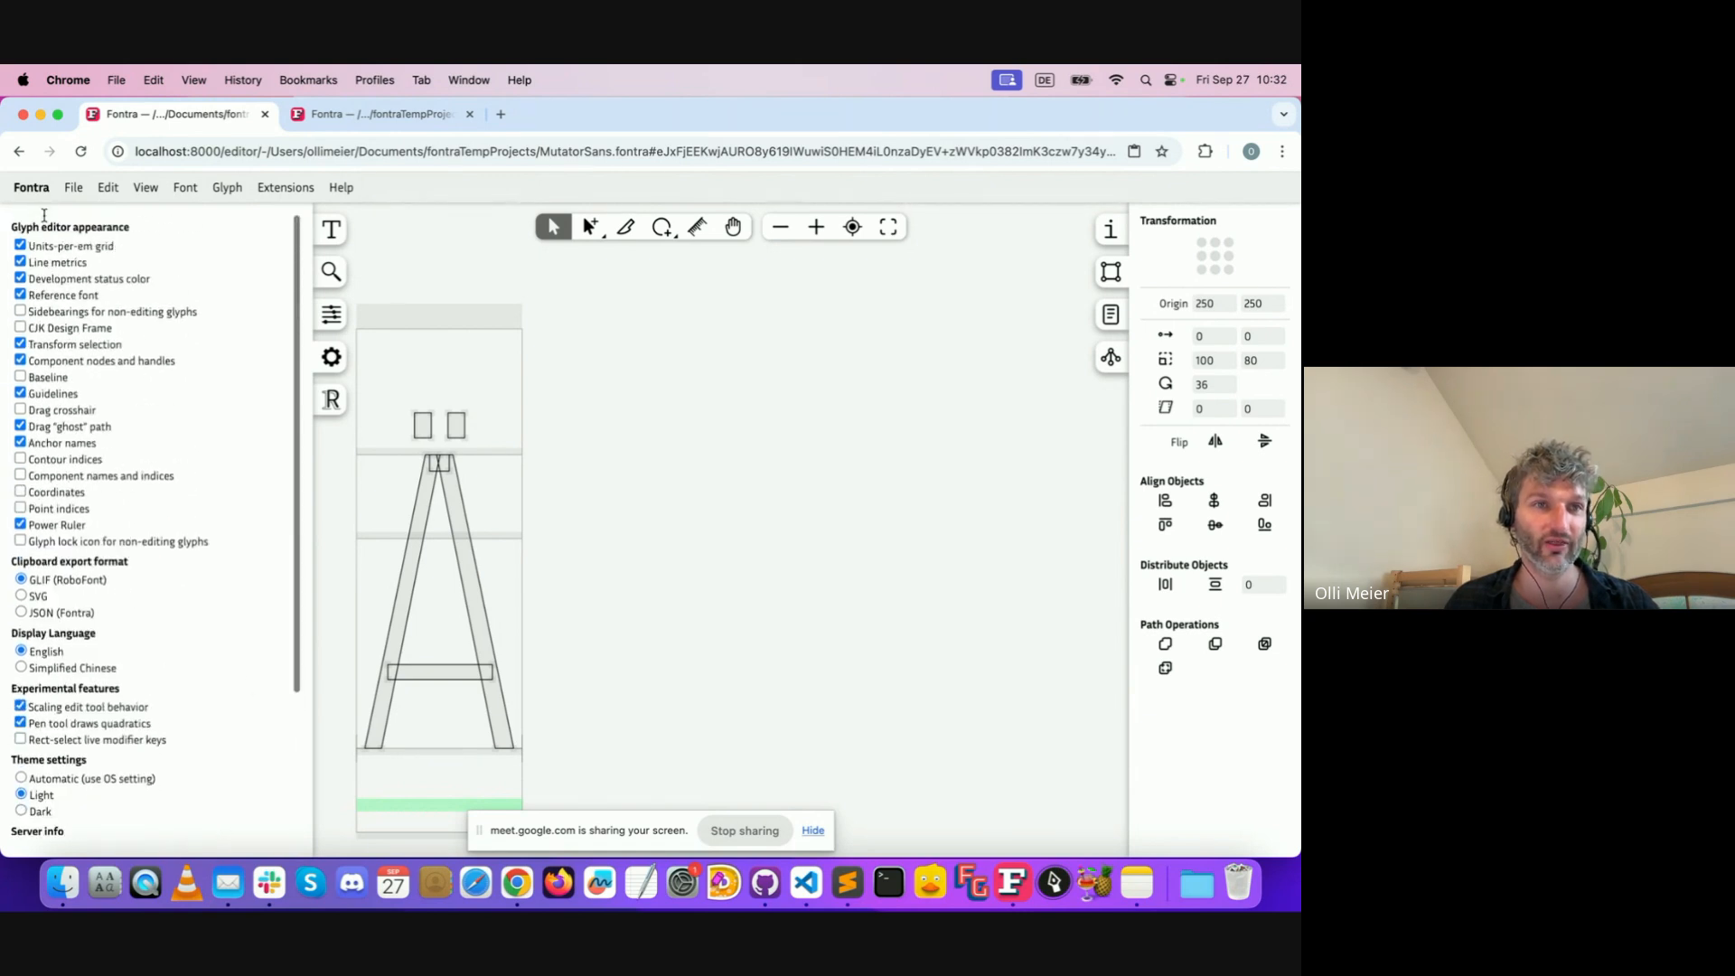
# Open the keyboard shortcut settings, look through the whole list and reset all shortcuts to their defaults
pyautogui.click(37, 188)
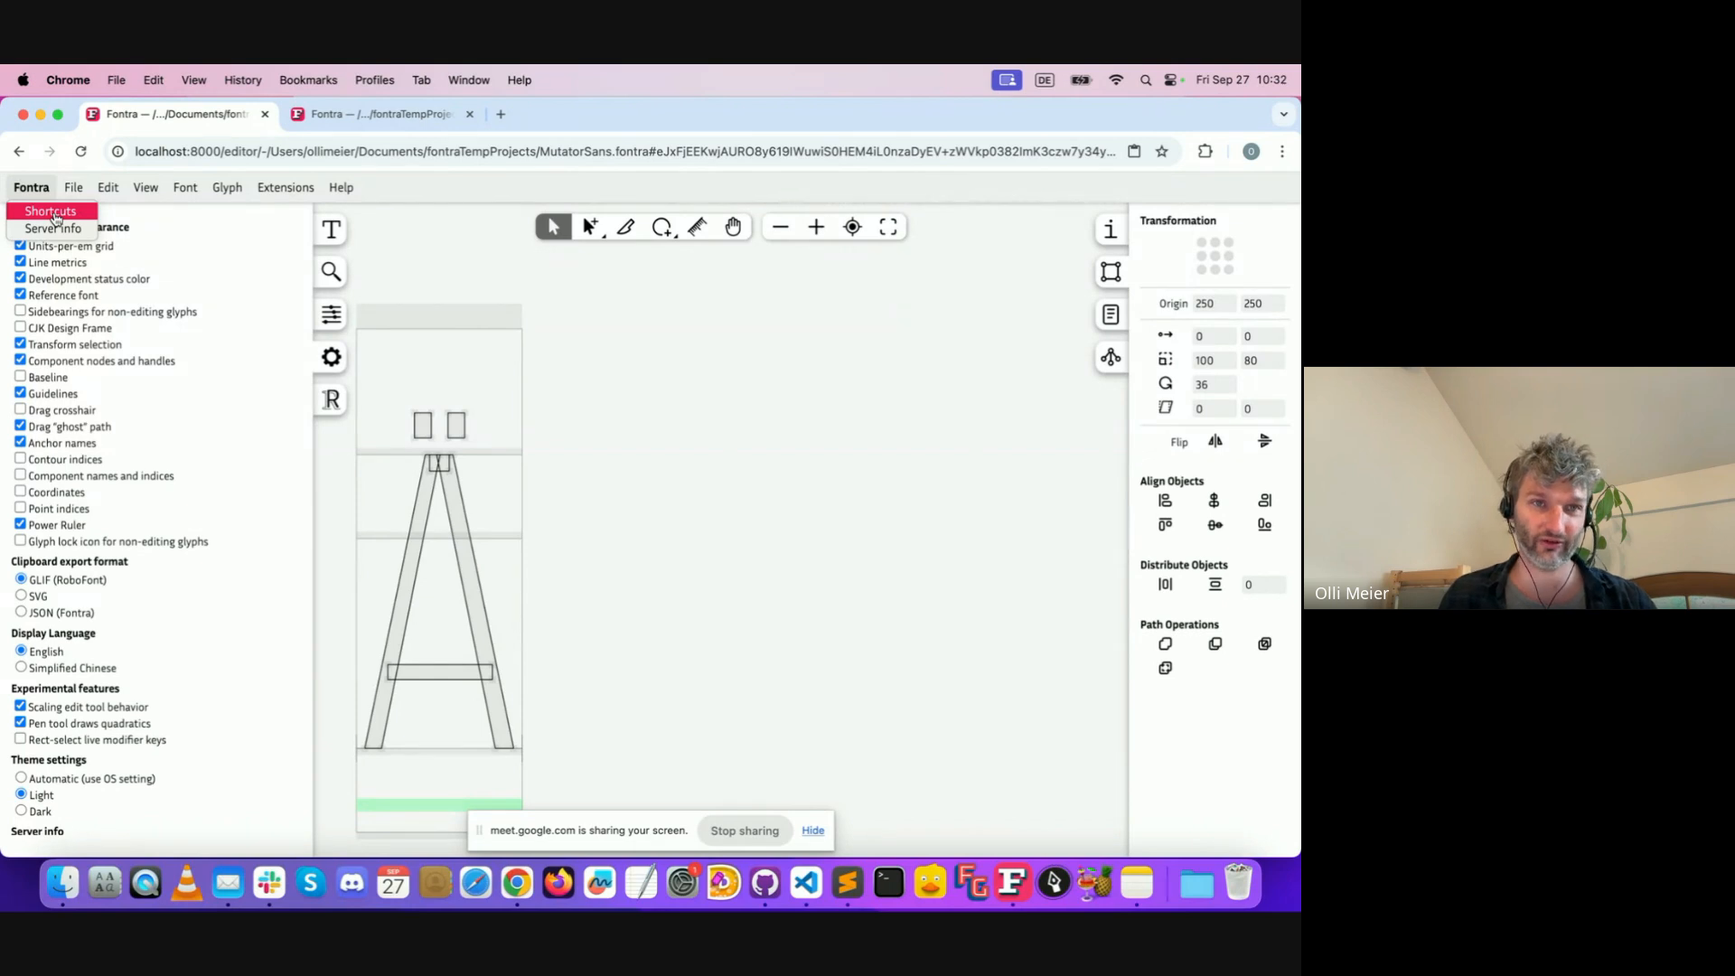
pyautogui.click(52, 213)
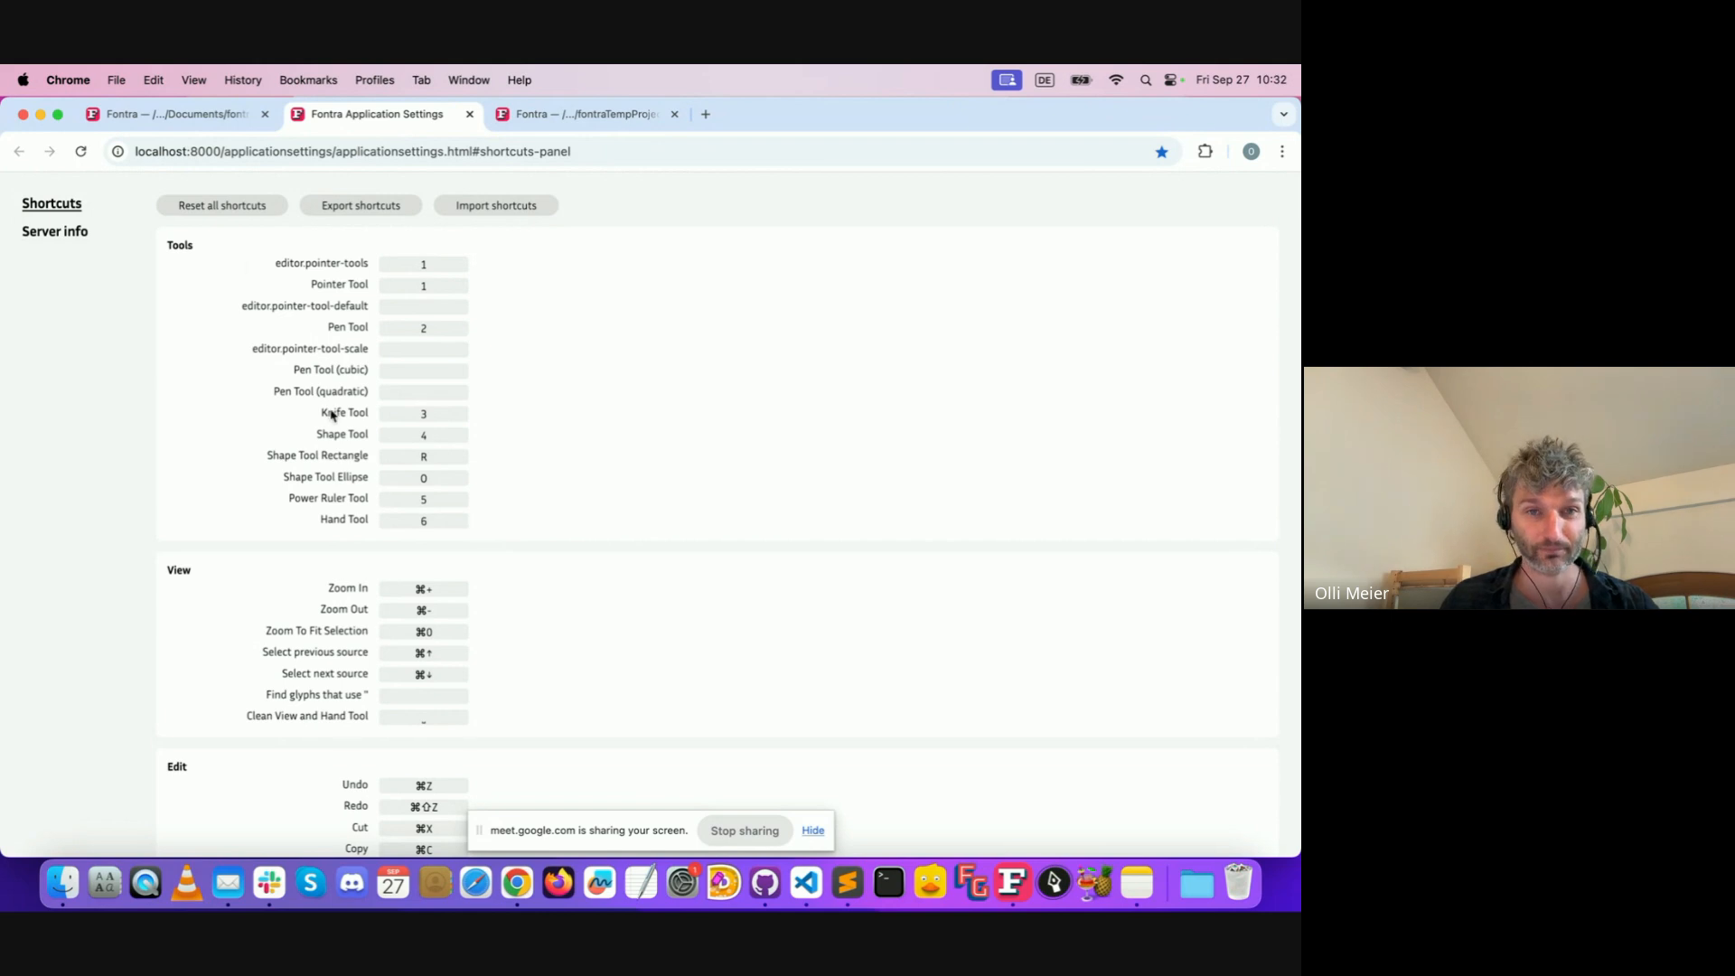
pyautogui.scroll(-10, 327, 414)
pyautogui.scroll(-3, 319, 413)
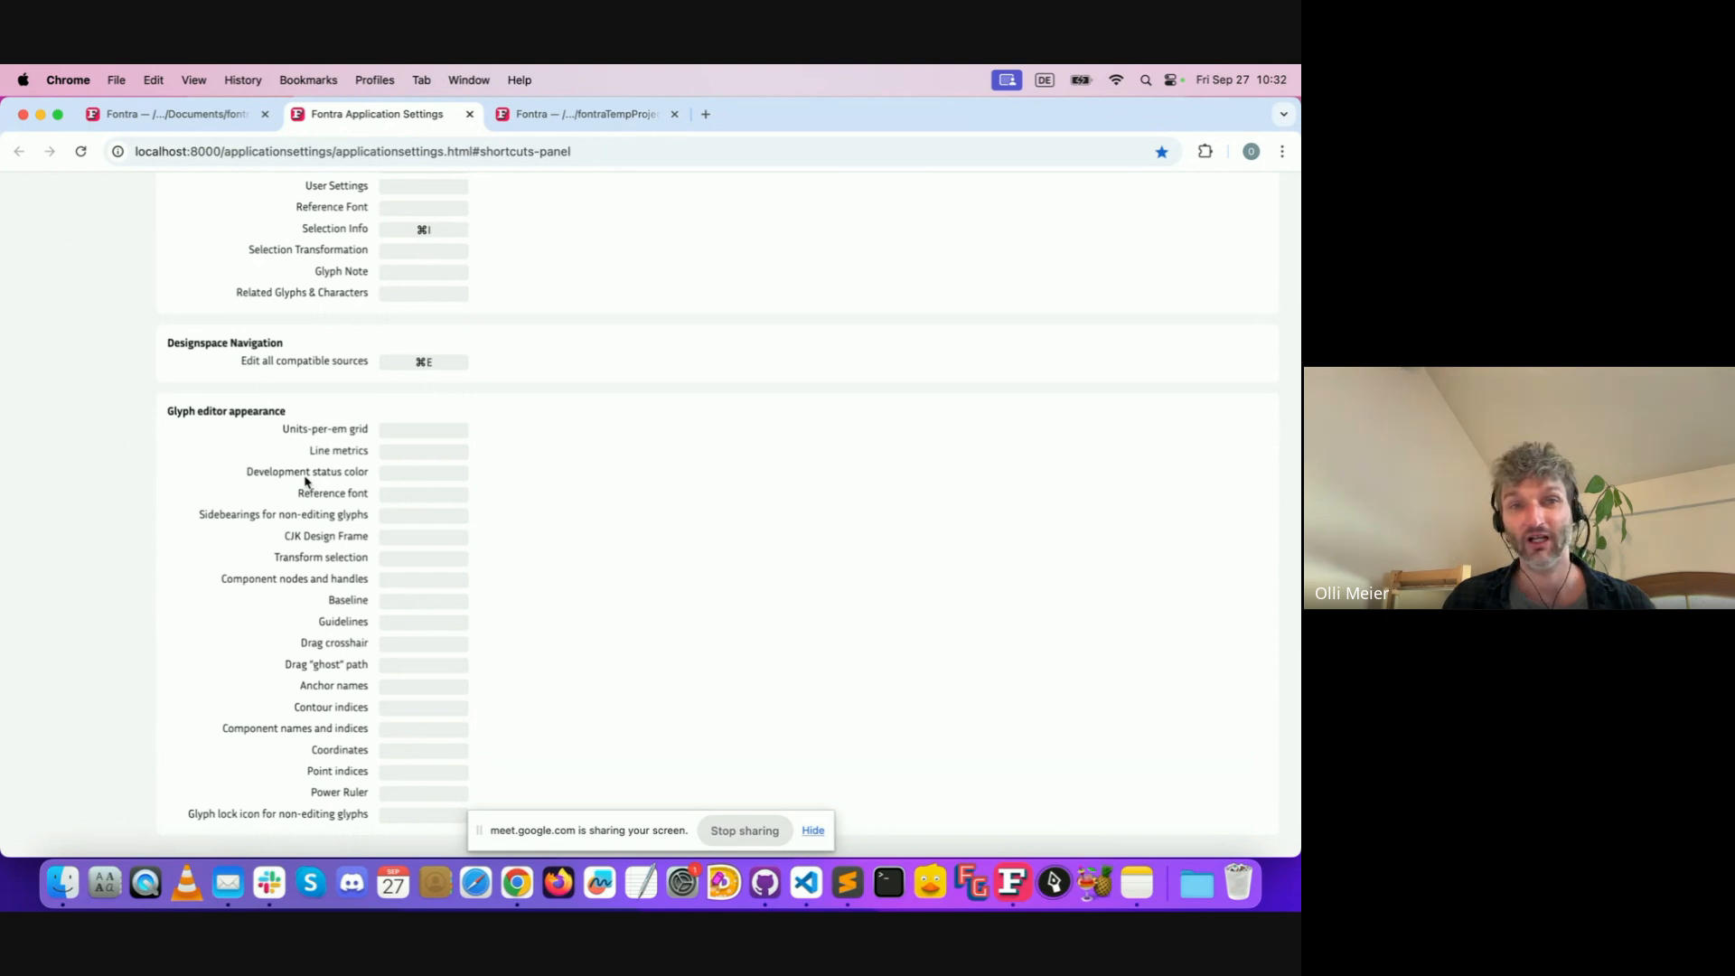
pyautogui.scroll(15, 376, 477)
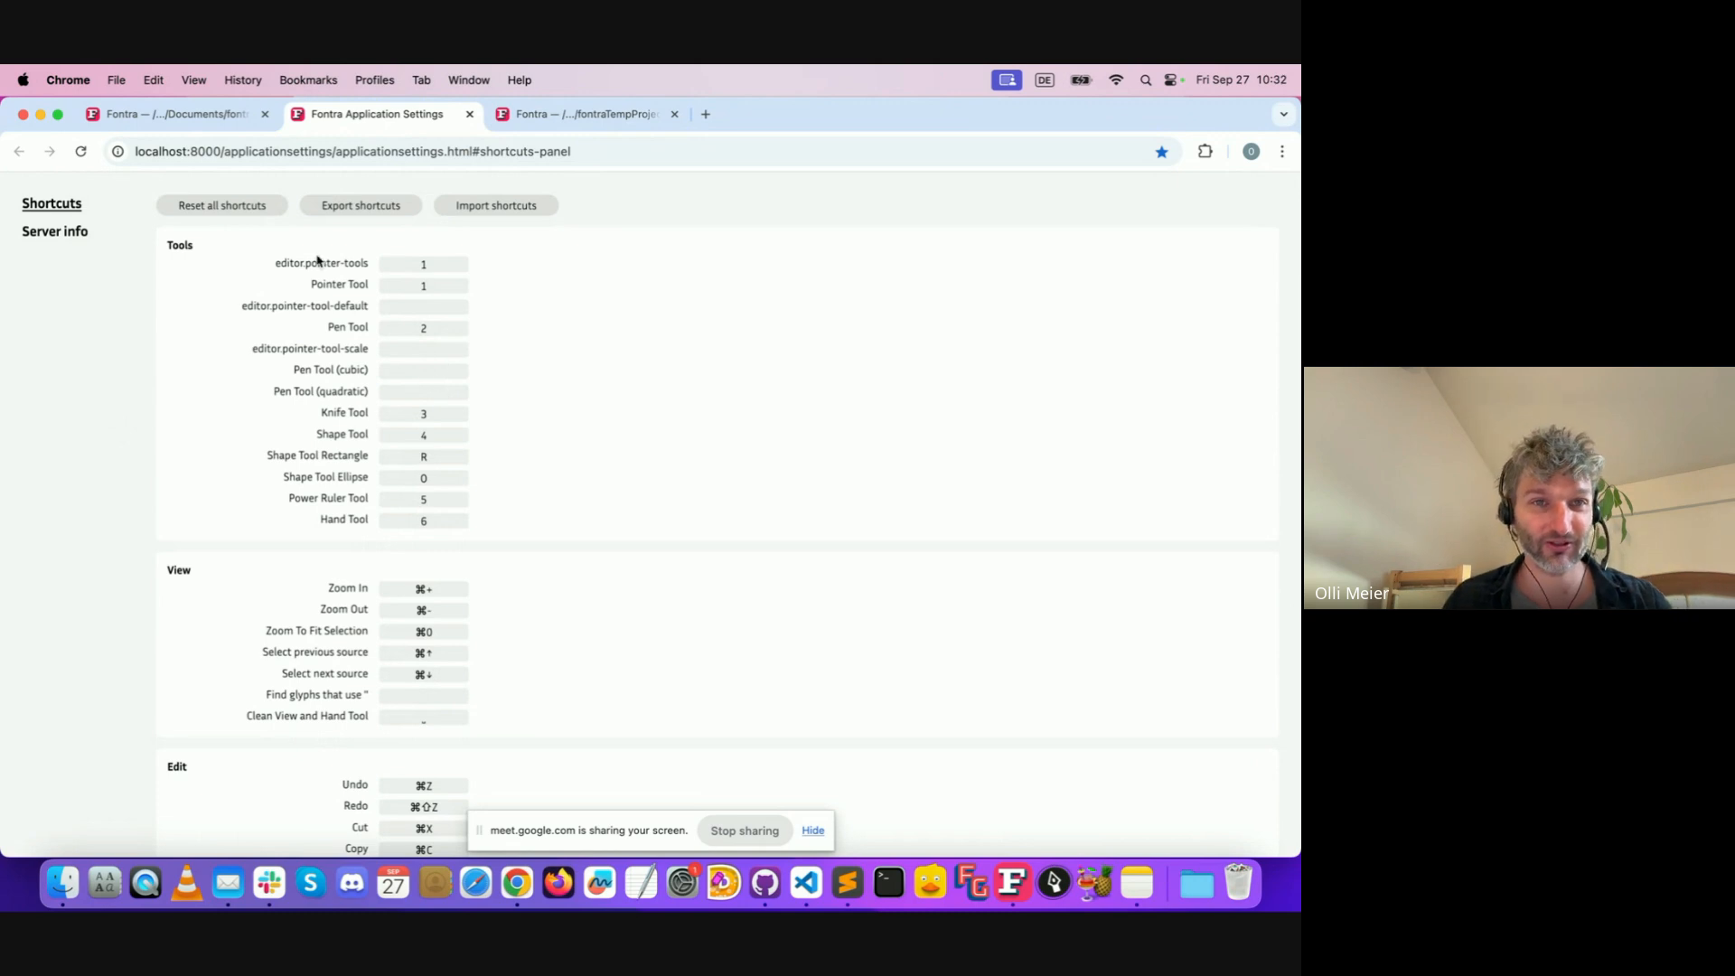
pyautogui.click(218, 208)
pyautogui.click(773, 544)
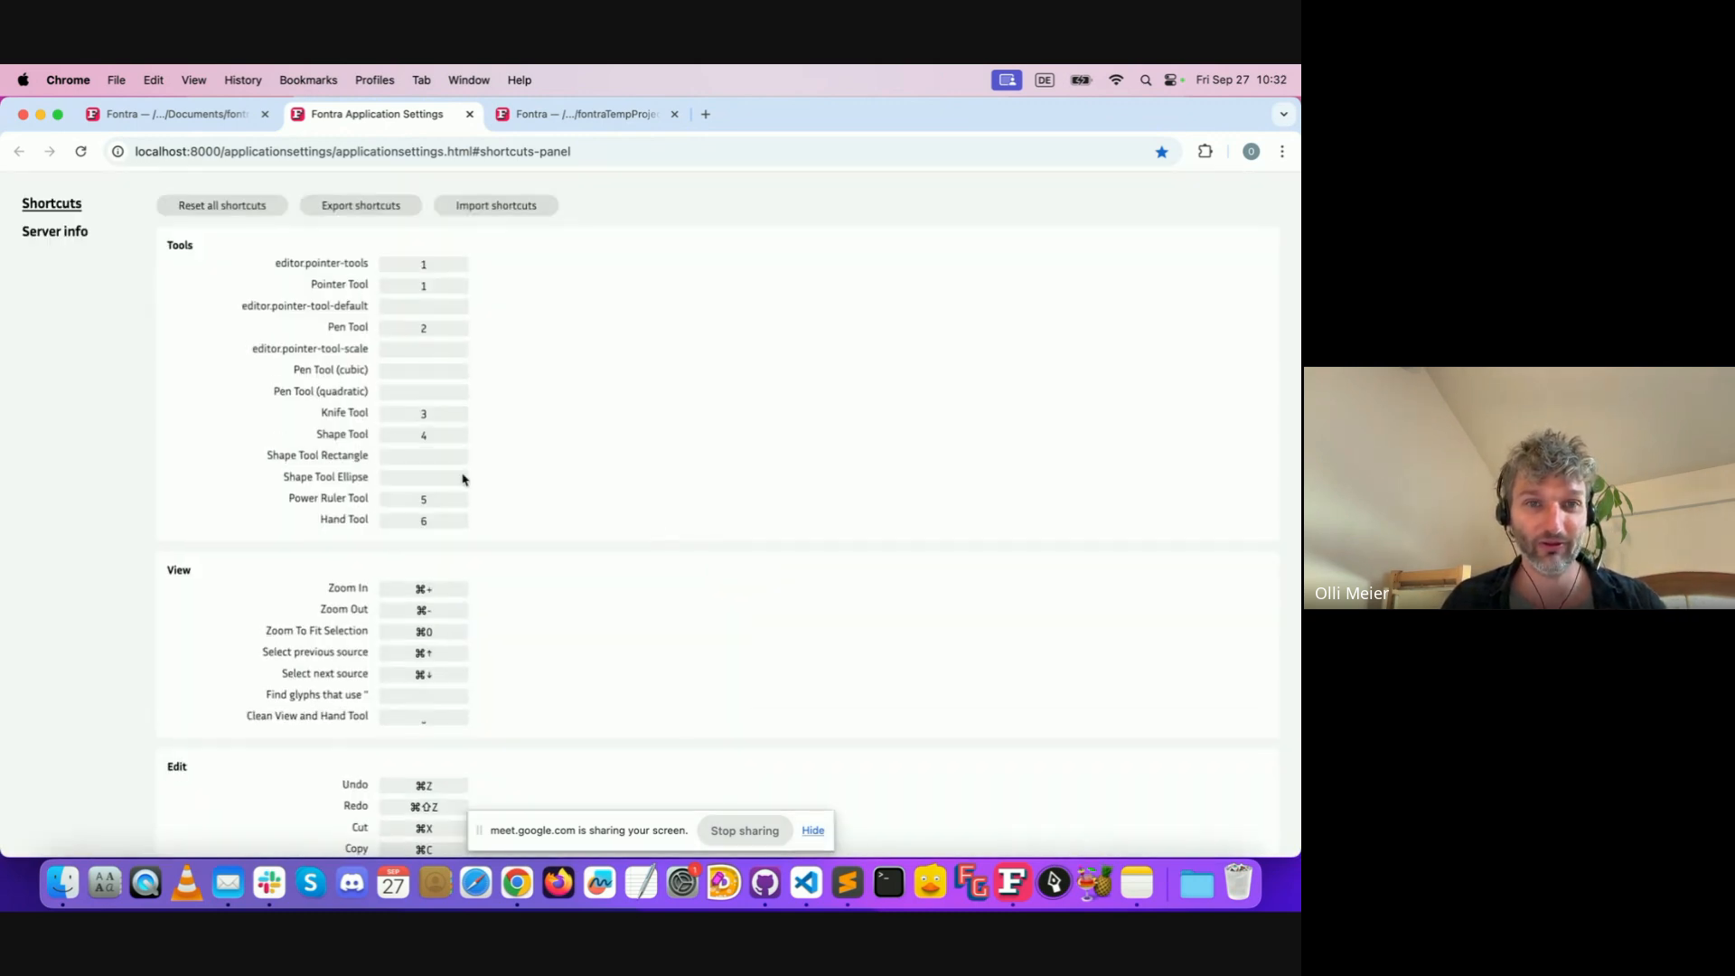
# Assign the shortcut R to Shape Tool Rectangle and O to Shape Tool Ellipse
pyautogui.click(427, 459)
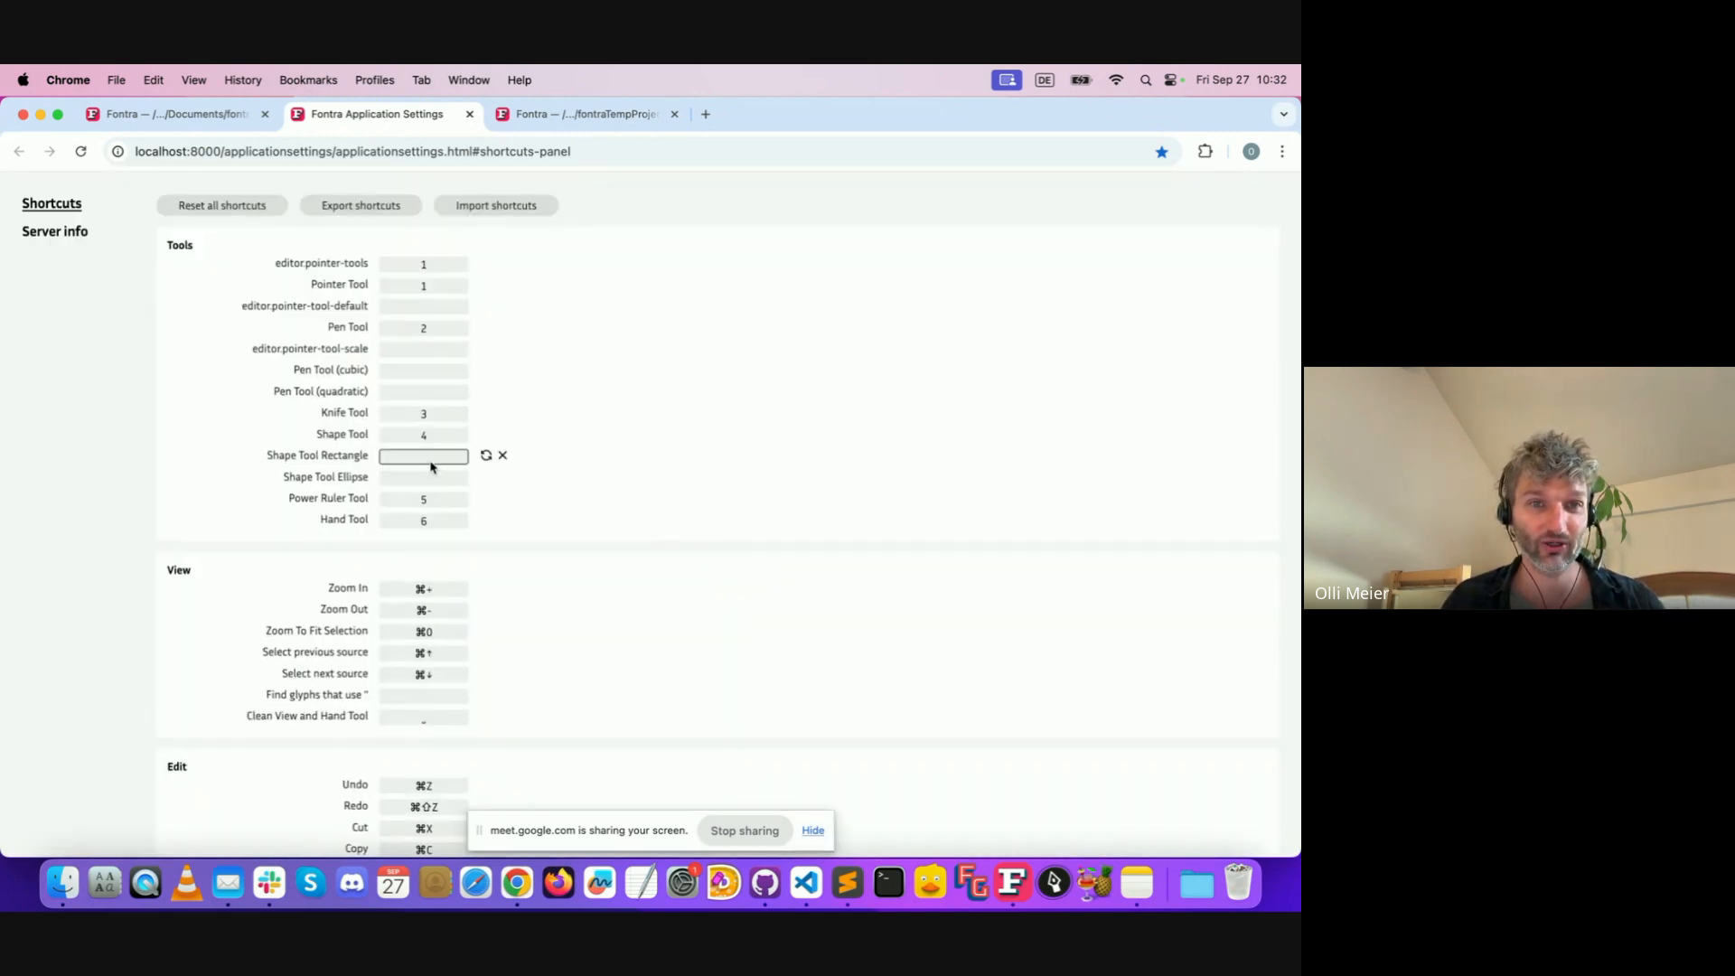
pyautogui.press('r')
pyautogui.click(430, 478)
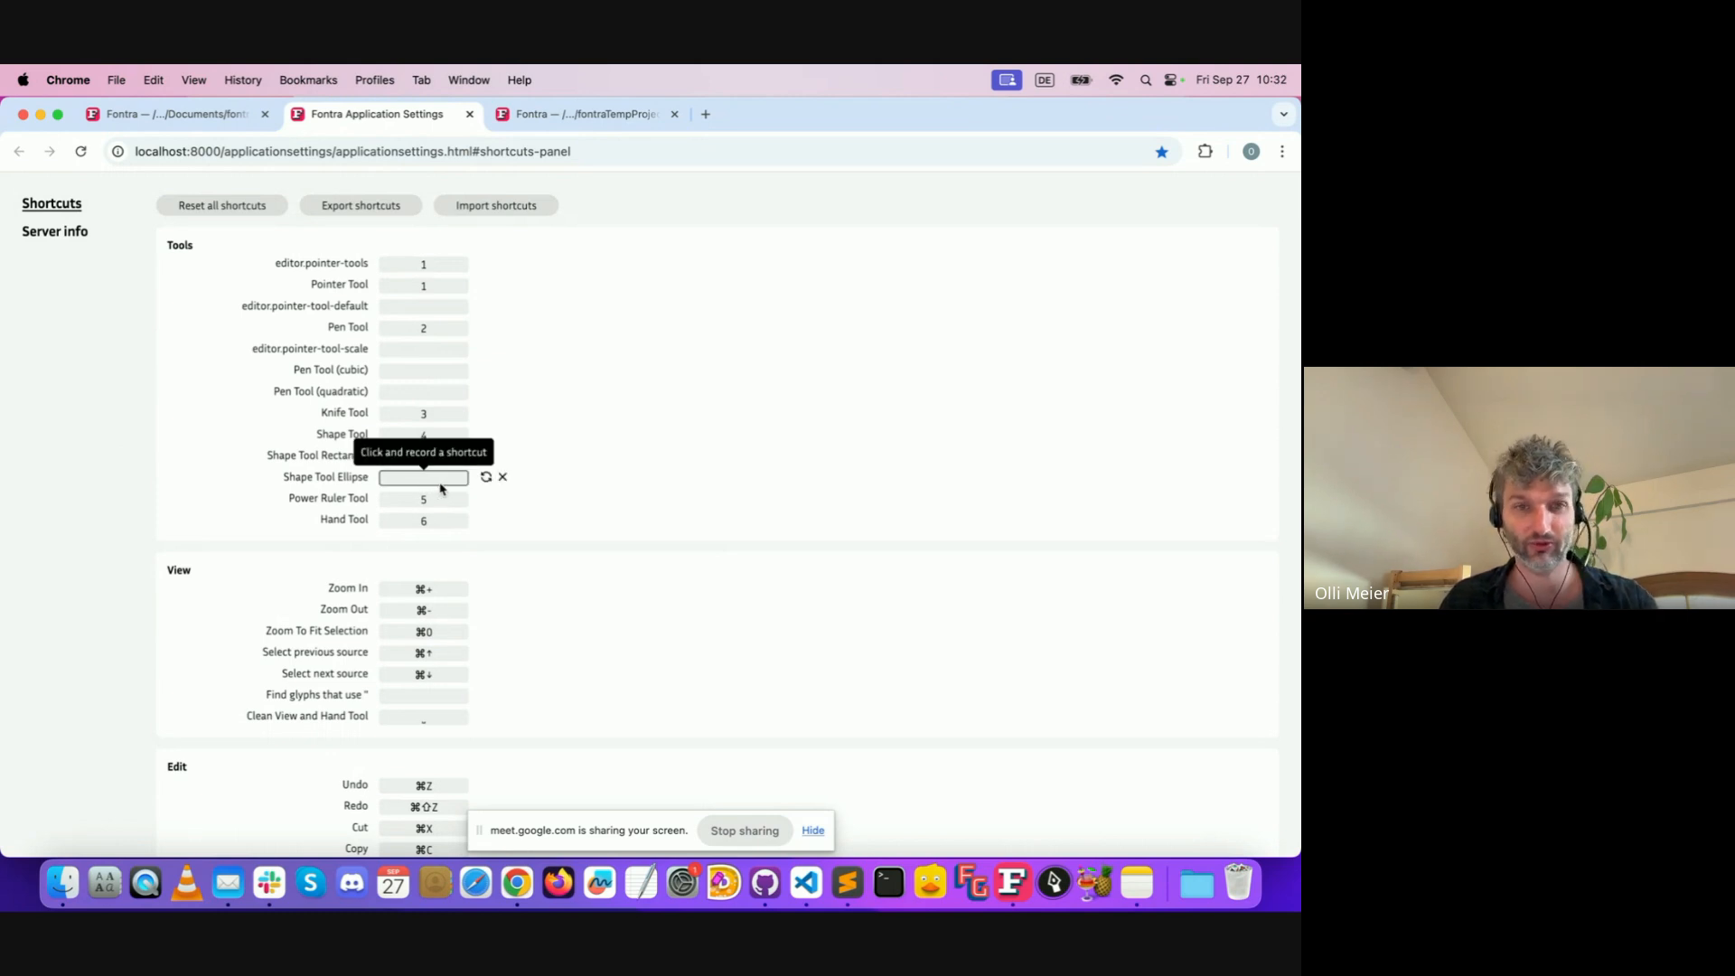
pyautogui.press('o')
# Test the new shape shortcuts in the glyph editor by drawing a rectangle over the Ä's upper area and an ellipse beside the letter
pyautogui.click(227, 116)
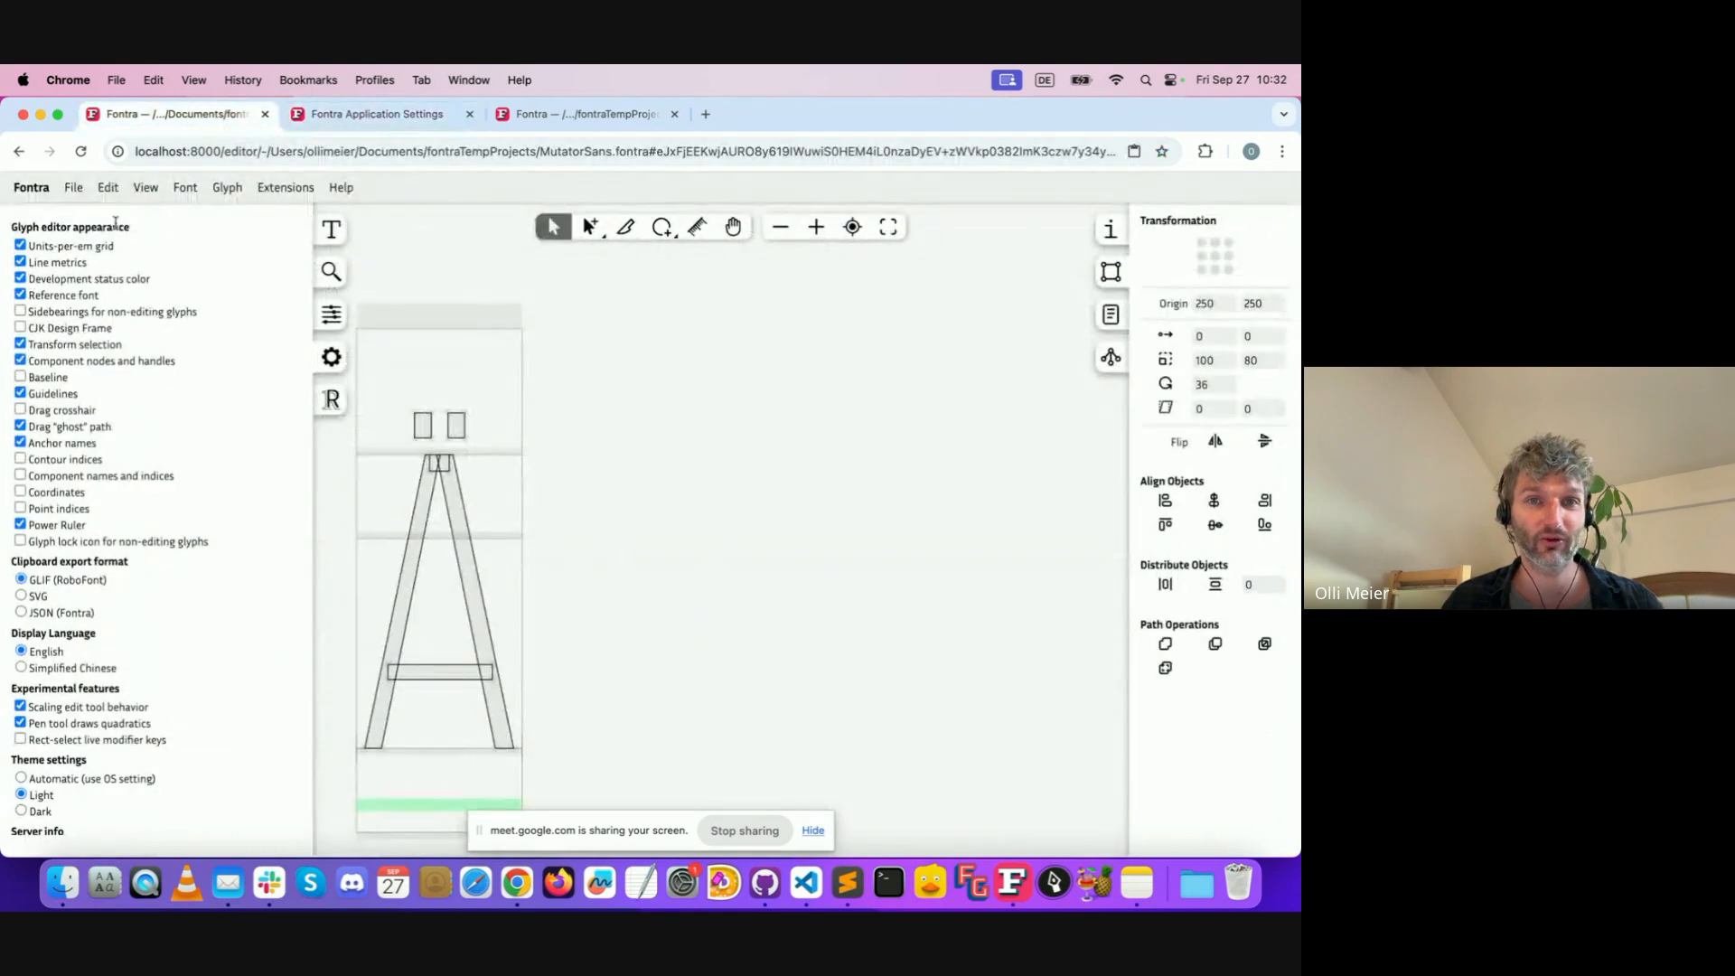
pyautogui.hscroll(-2, 643, 427)
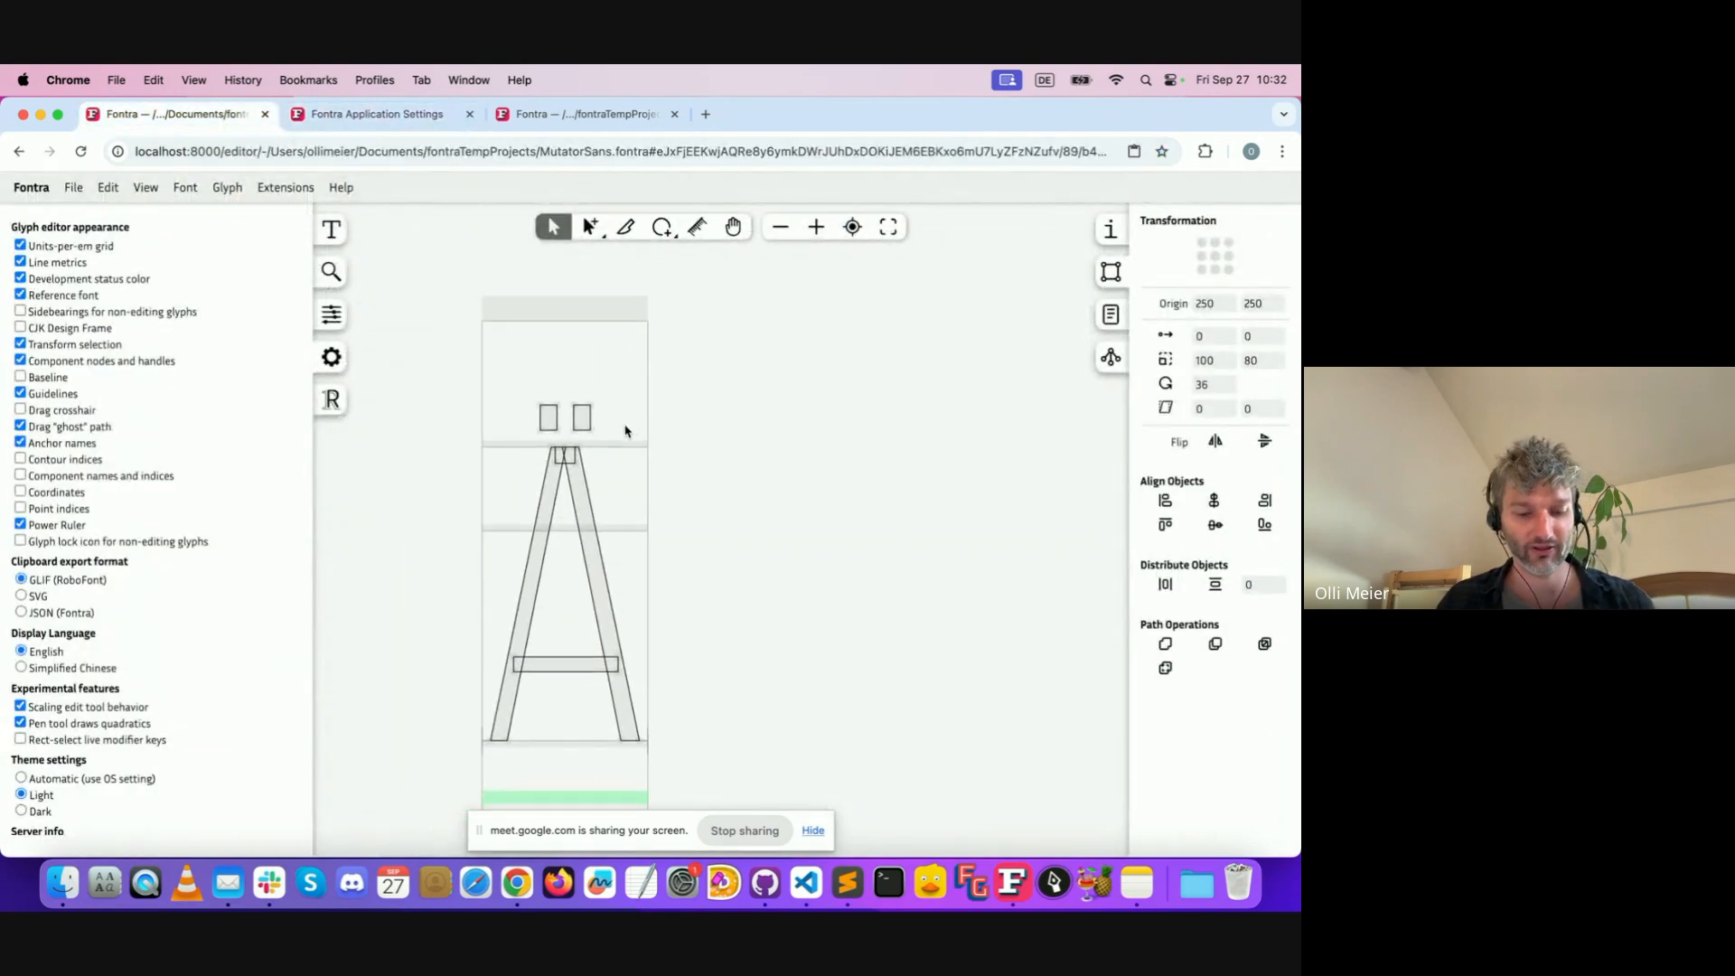
pyautogui.press('r')
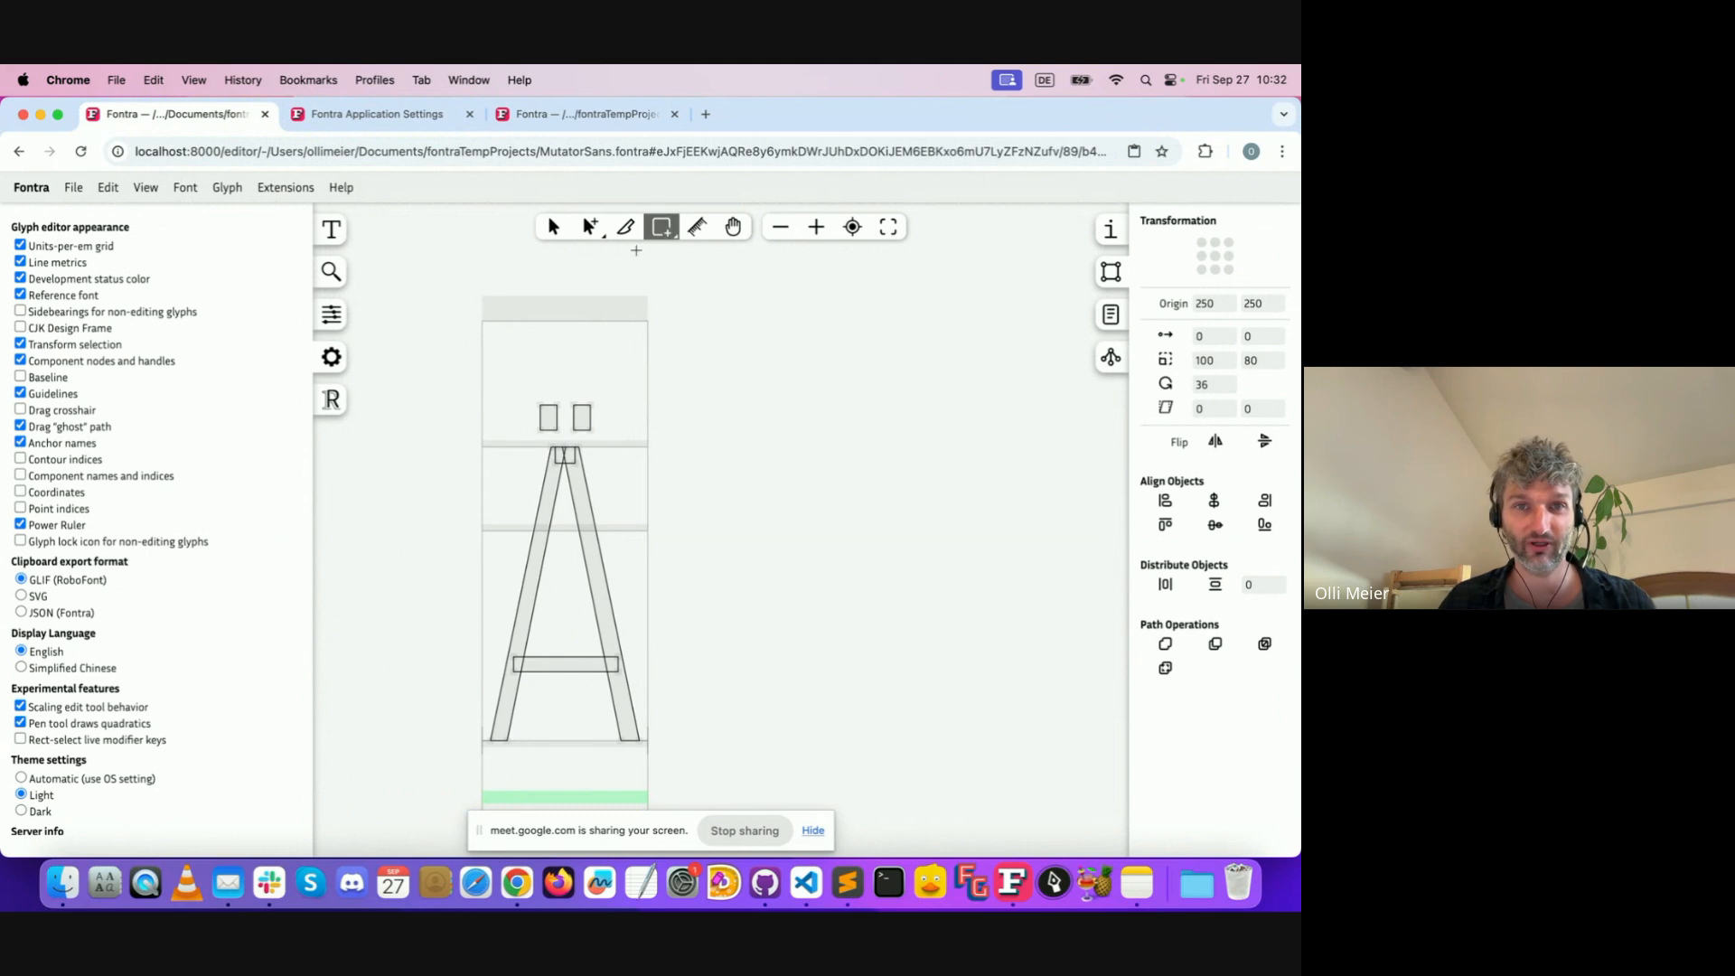
pyautogui.moveTo(530, 296); pyautogui.dragTo(877, 597)
pyautogui.press('r')
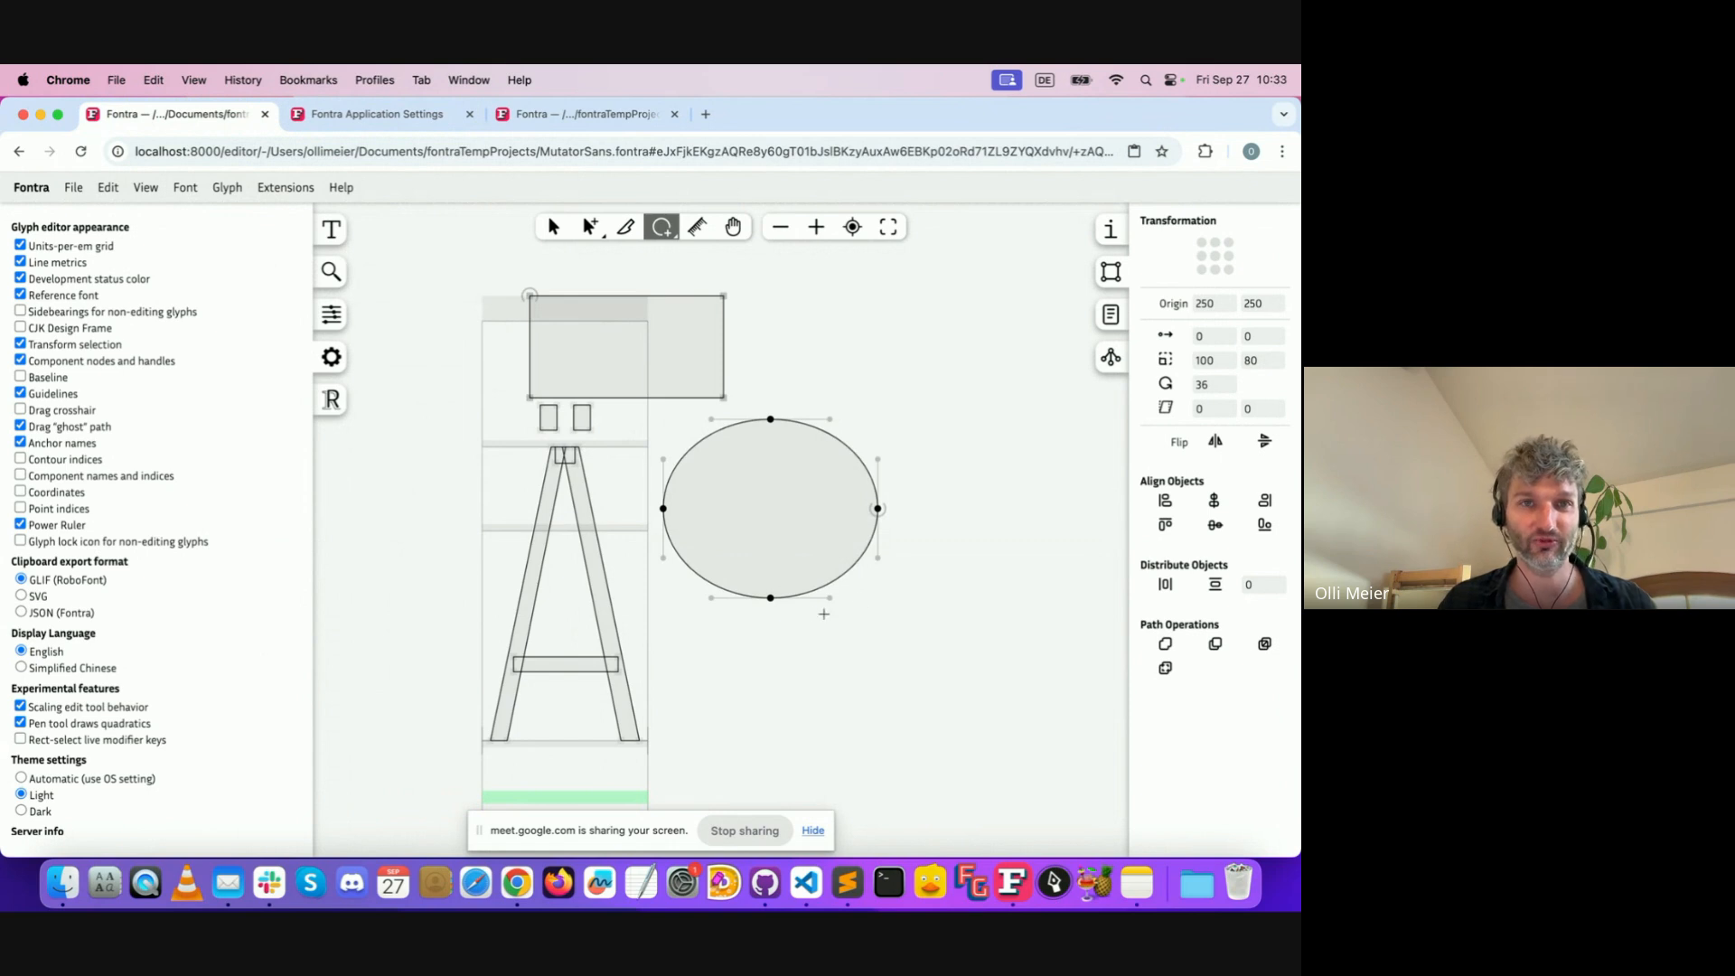
# Export the custom shortcuts as fontra-shortcuts.json and reset all shortcuts to their defaults
pyautogui.click(384, 115)
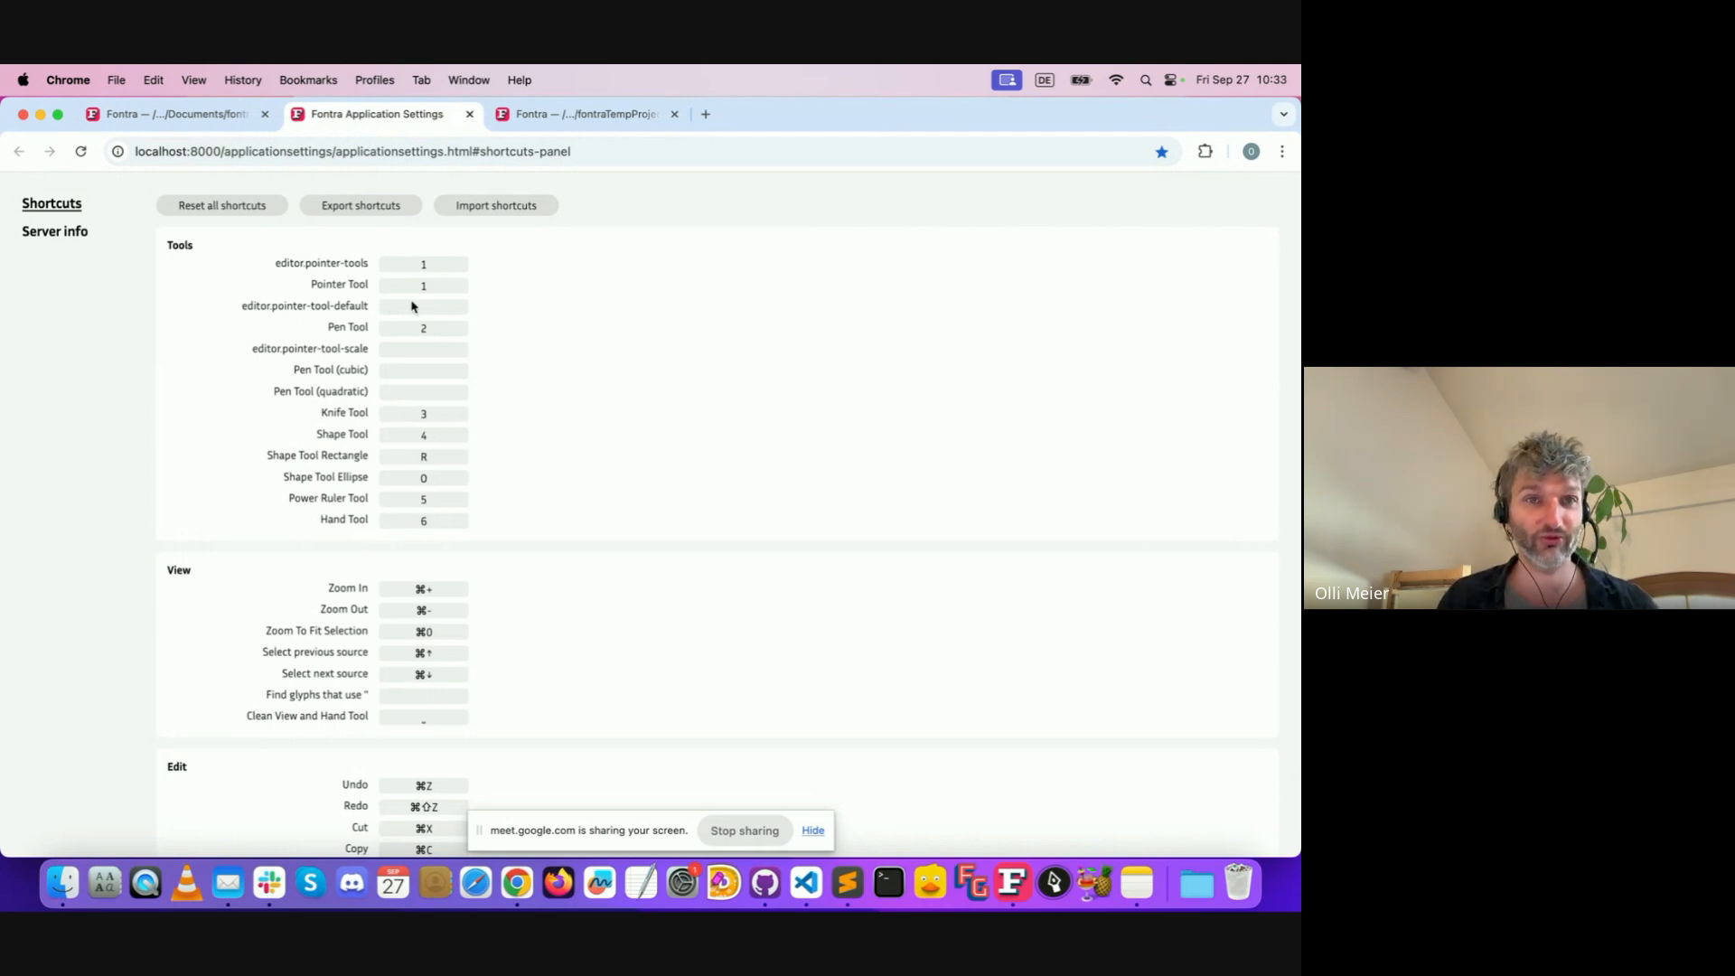
pyautogui.click(363, 206)
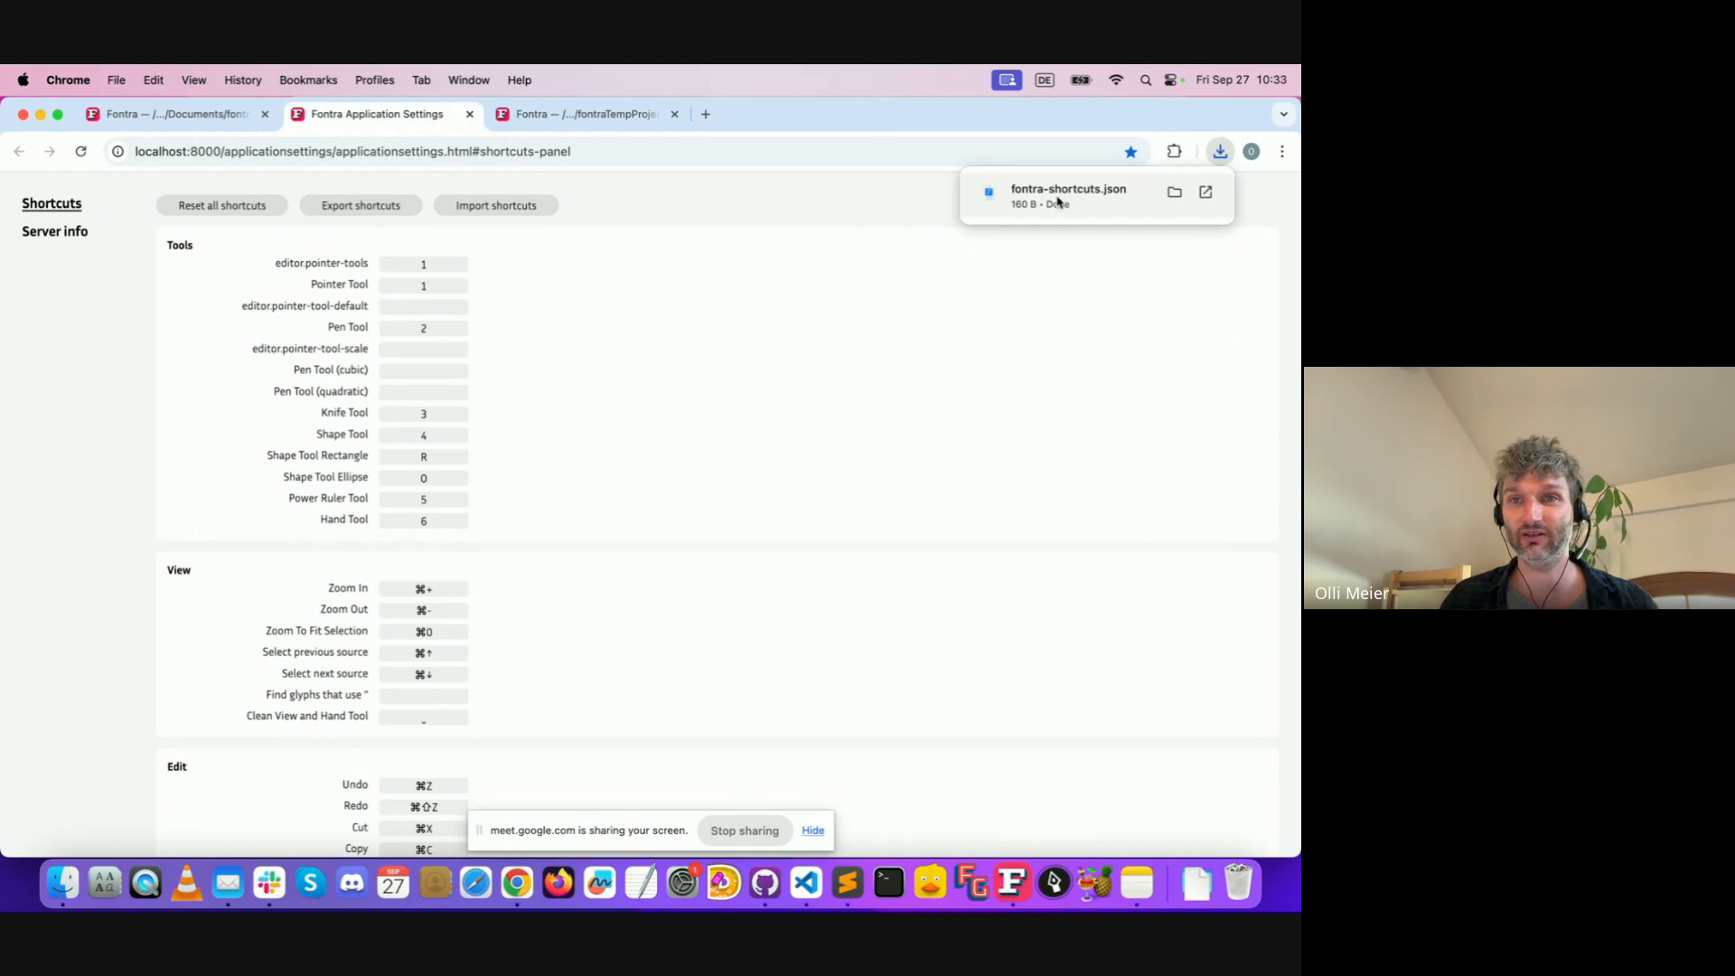
pyautogui.click(215, 207)
pyautogui.click(804, 544)
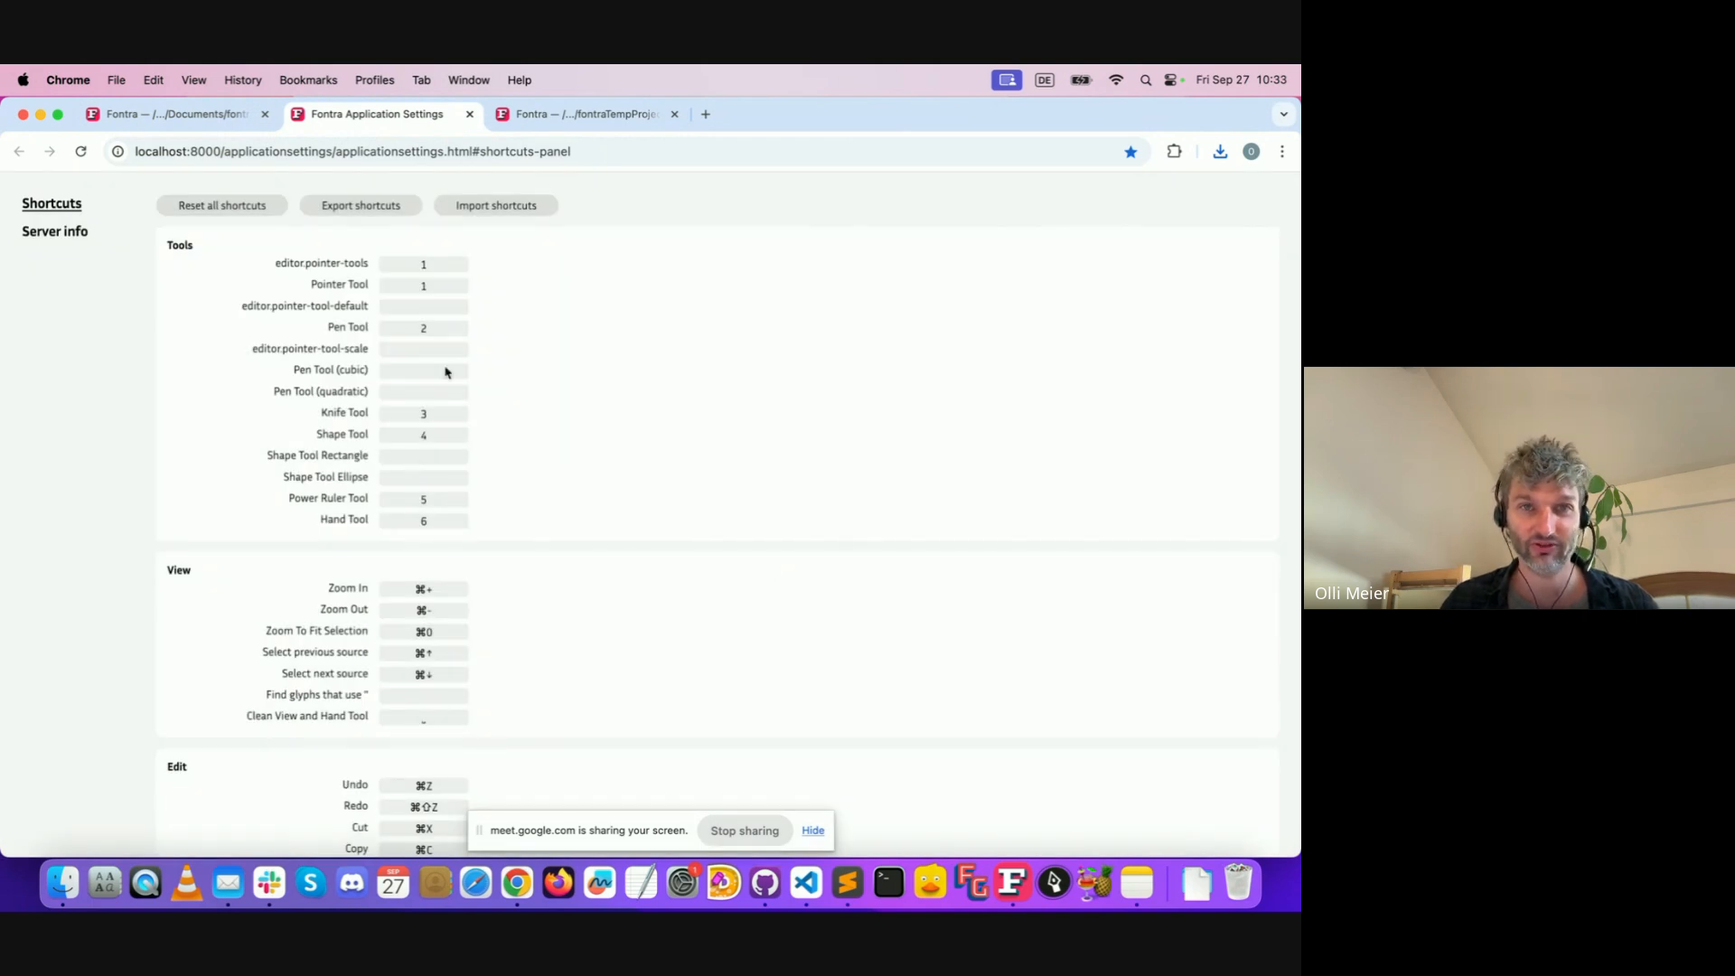
# Preview fontra-shortcuts.json, import the shortcuts from it and return to the glyph editor
pyautogui.click(494, 206)
pyautogui.click(547, 357)
pyautogui.press('space')
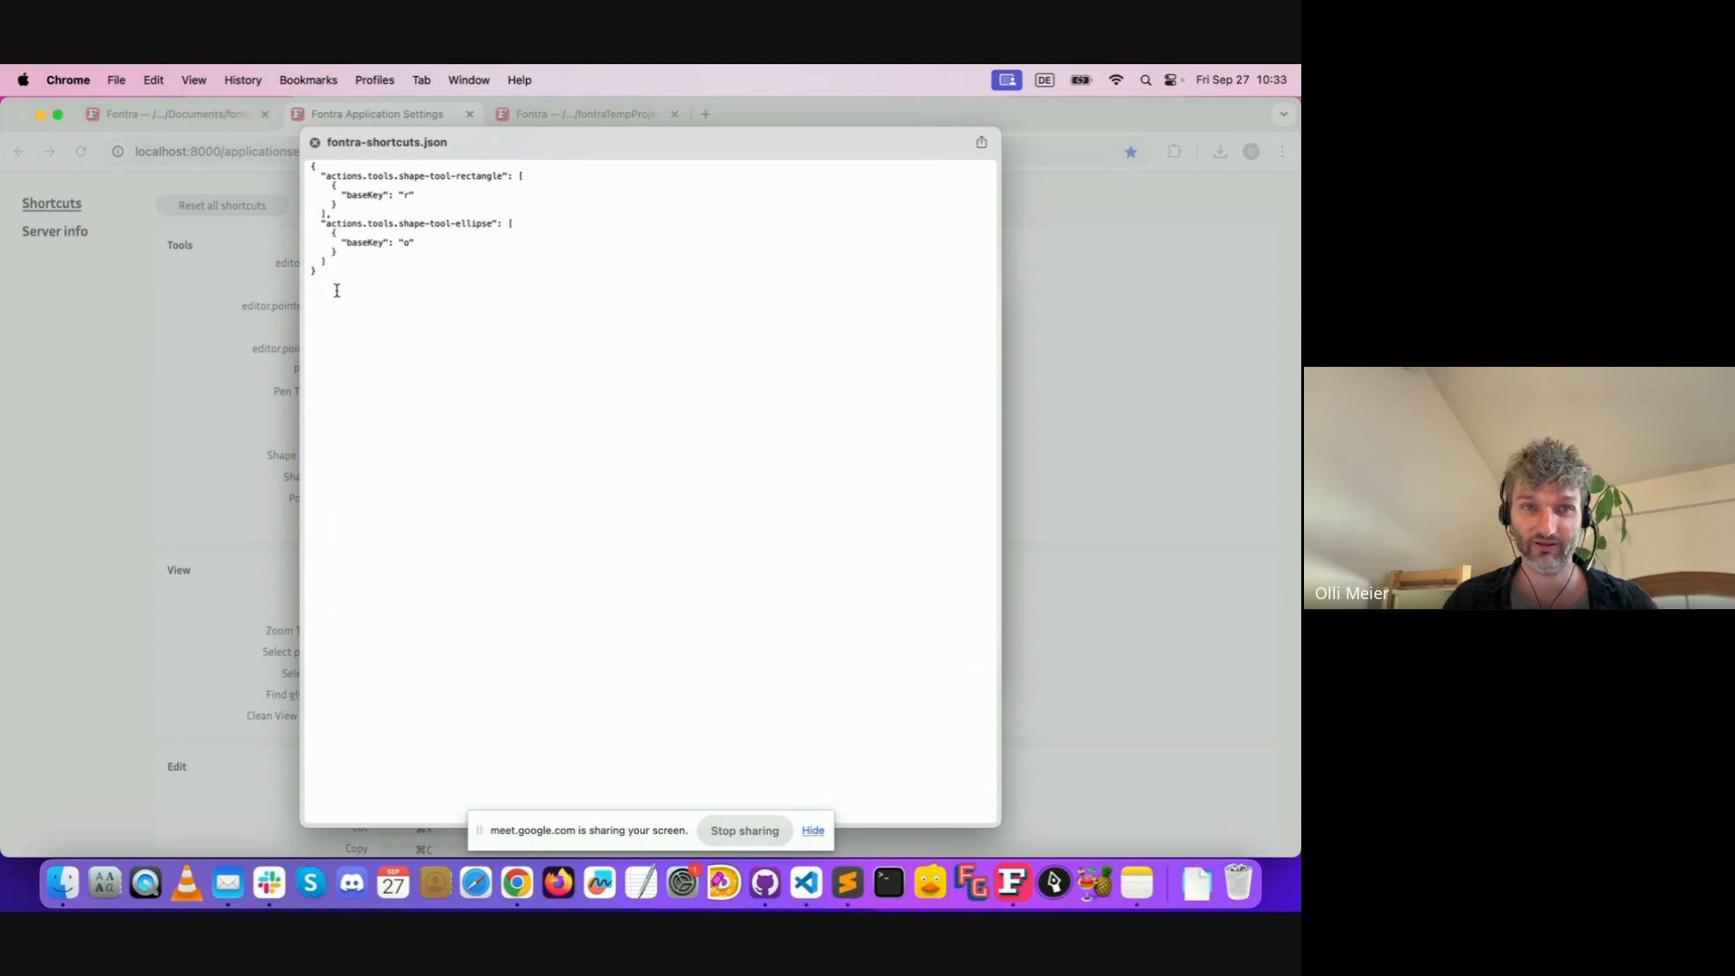
pyautogui.press('space')
pyautogui.click(944, 645)
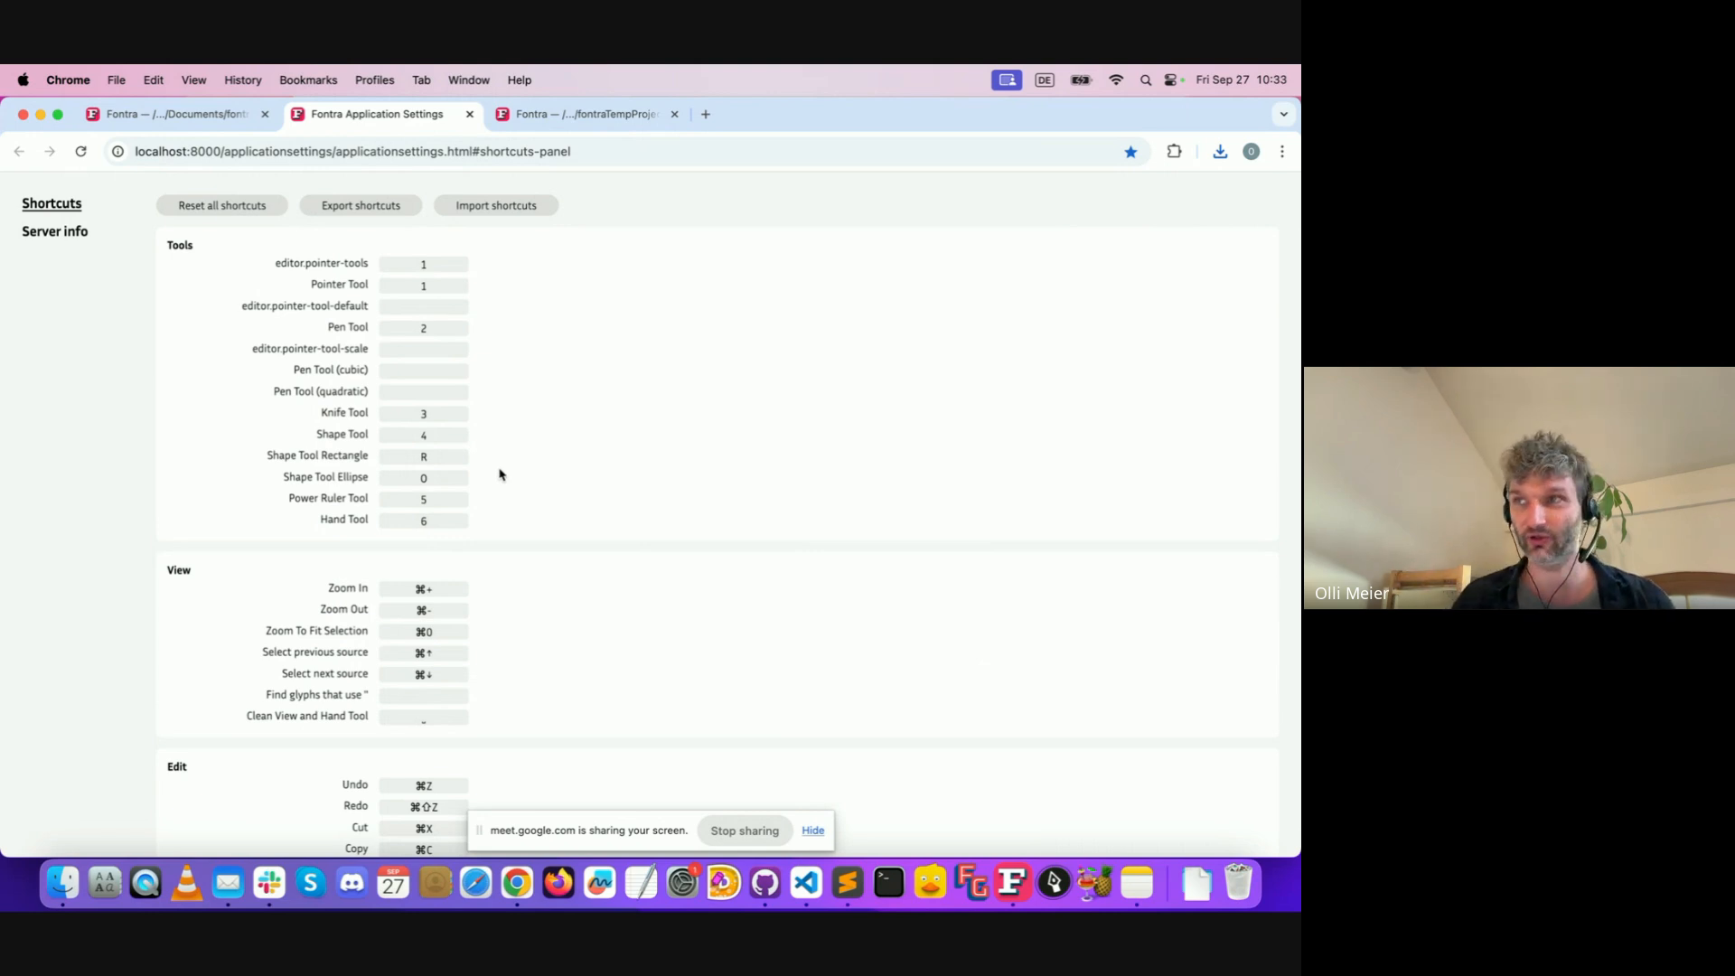
pyautogui.click(168, 115)
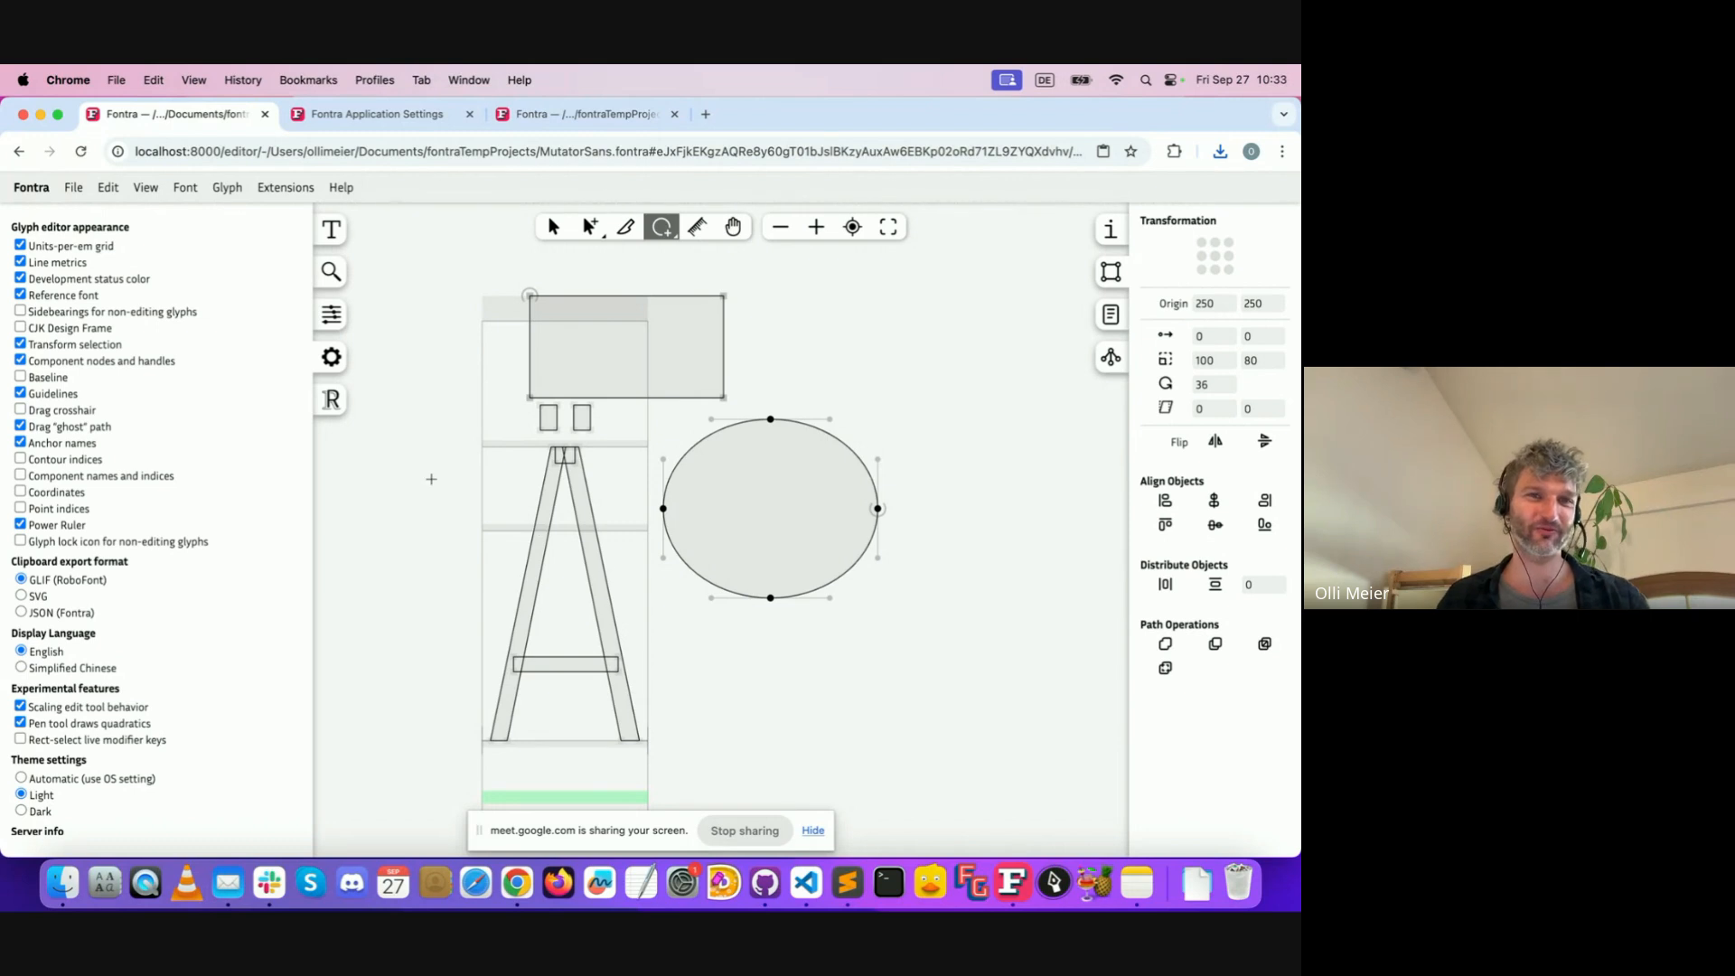
pyautogui.click(332, 358)
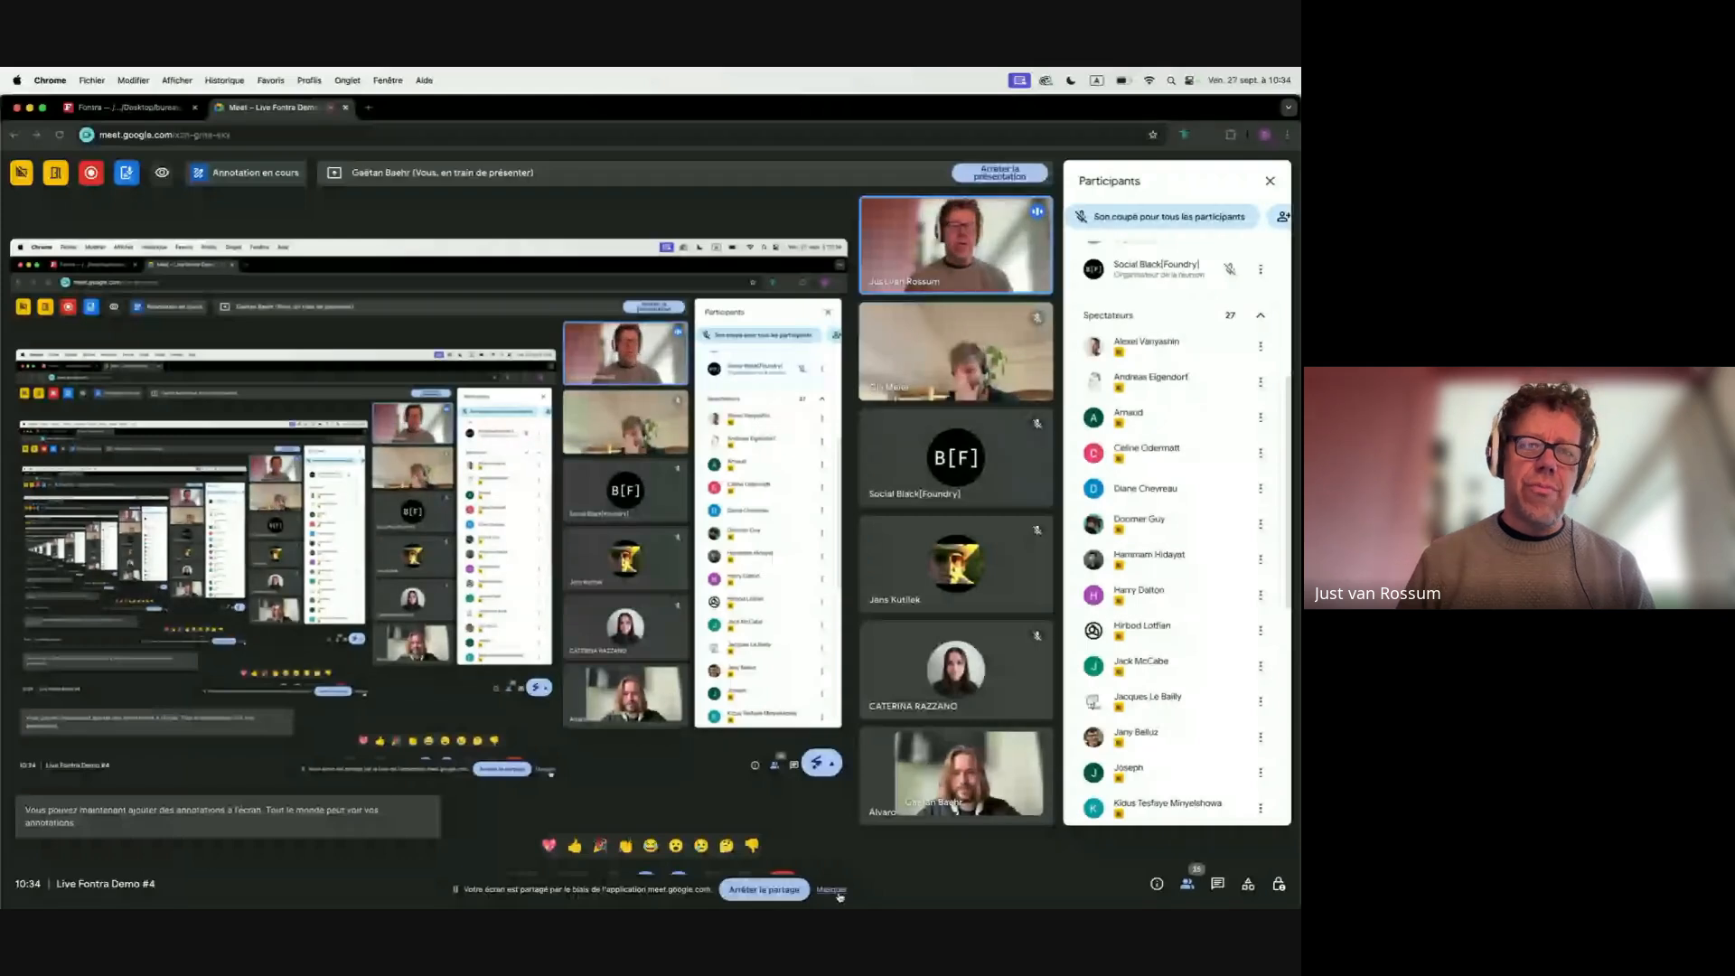
# Switch to the liveDemo.designspace glyph editor, enter /compo as its text and create the new glyph compo
pyautogui.click(155, 108)
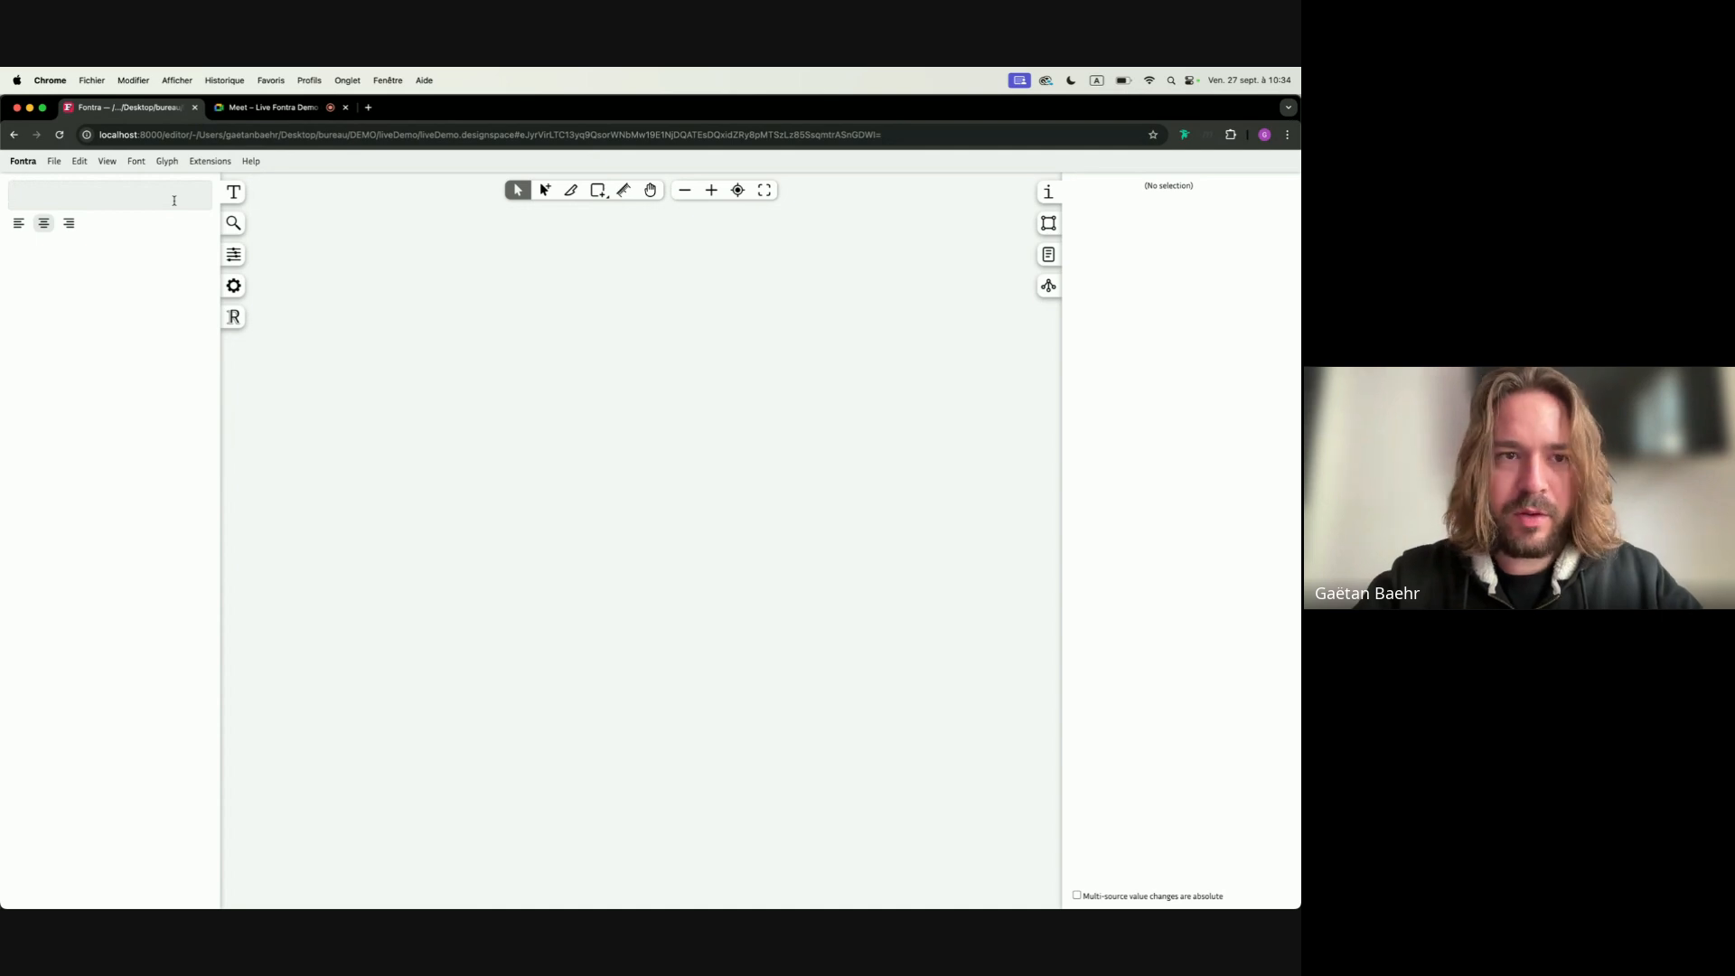
pyautogui.write('/compo')
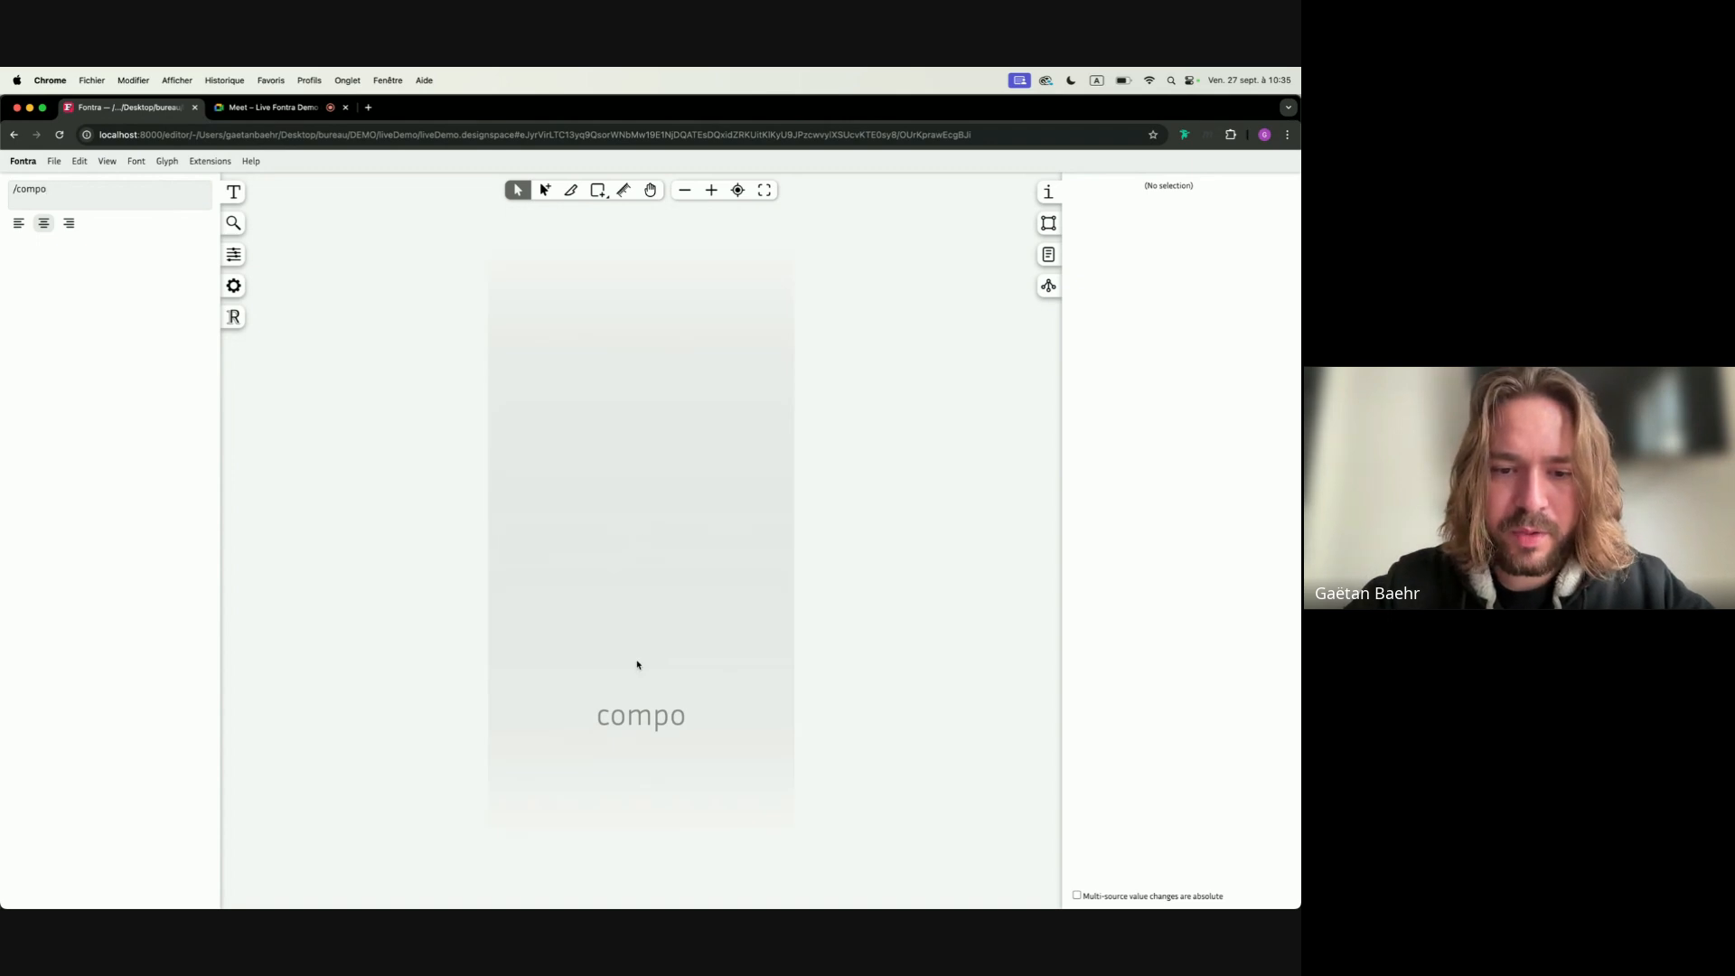
pyautogui.doubleClick(637, 665)
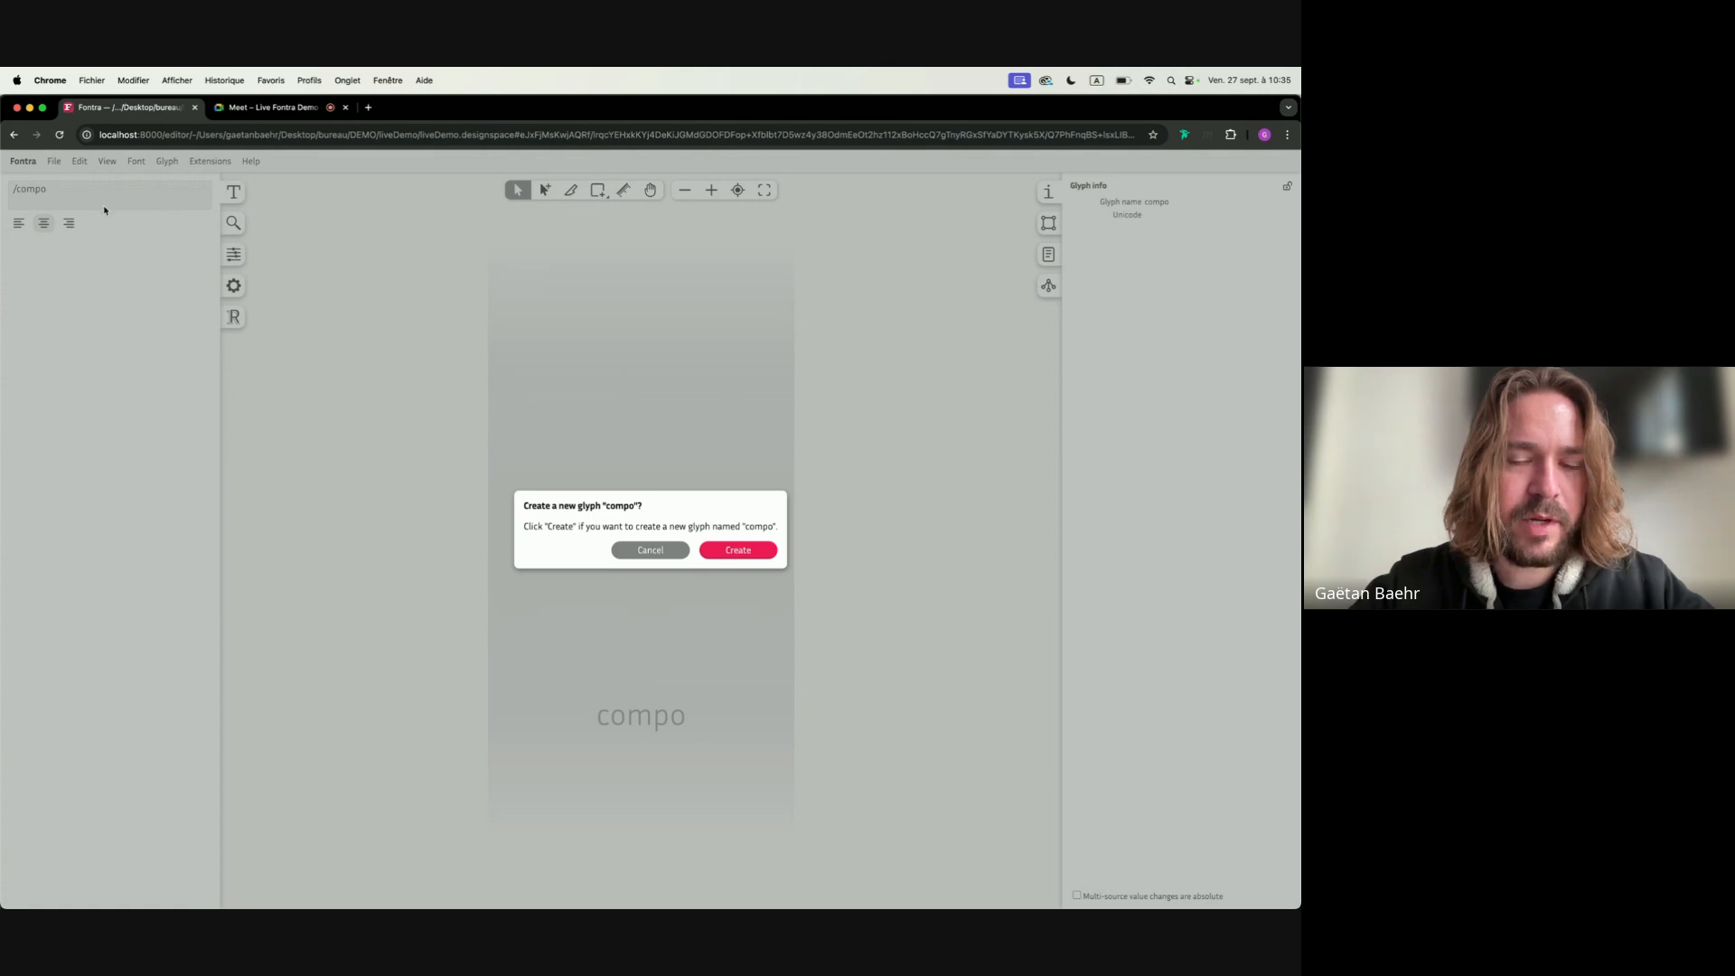
pyautogui.click(731, 553)
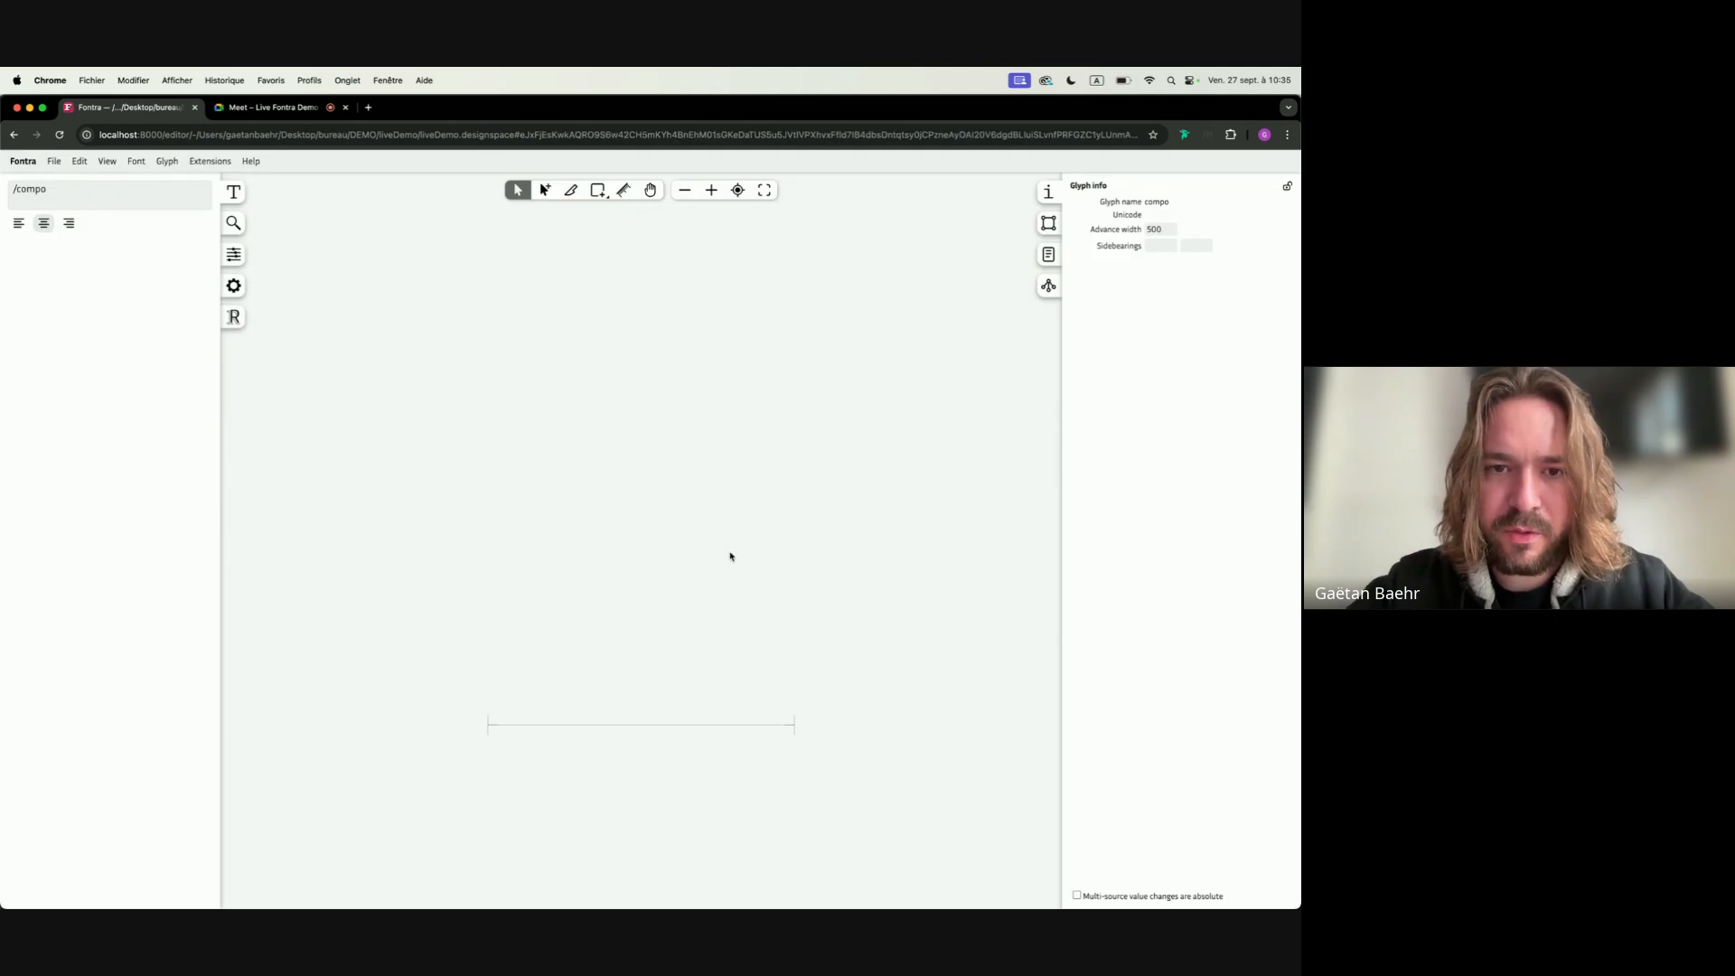
pyautogui.scroll(-3, 650, 534)
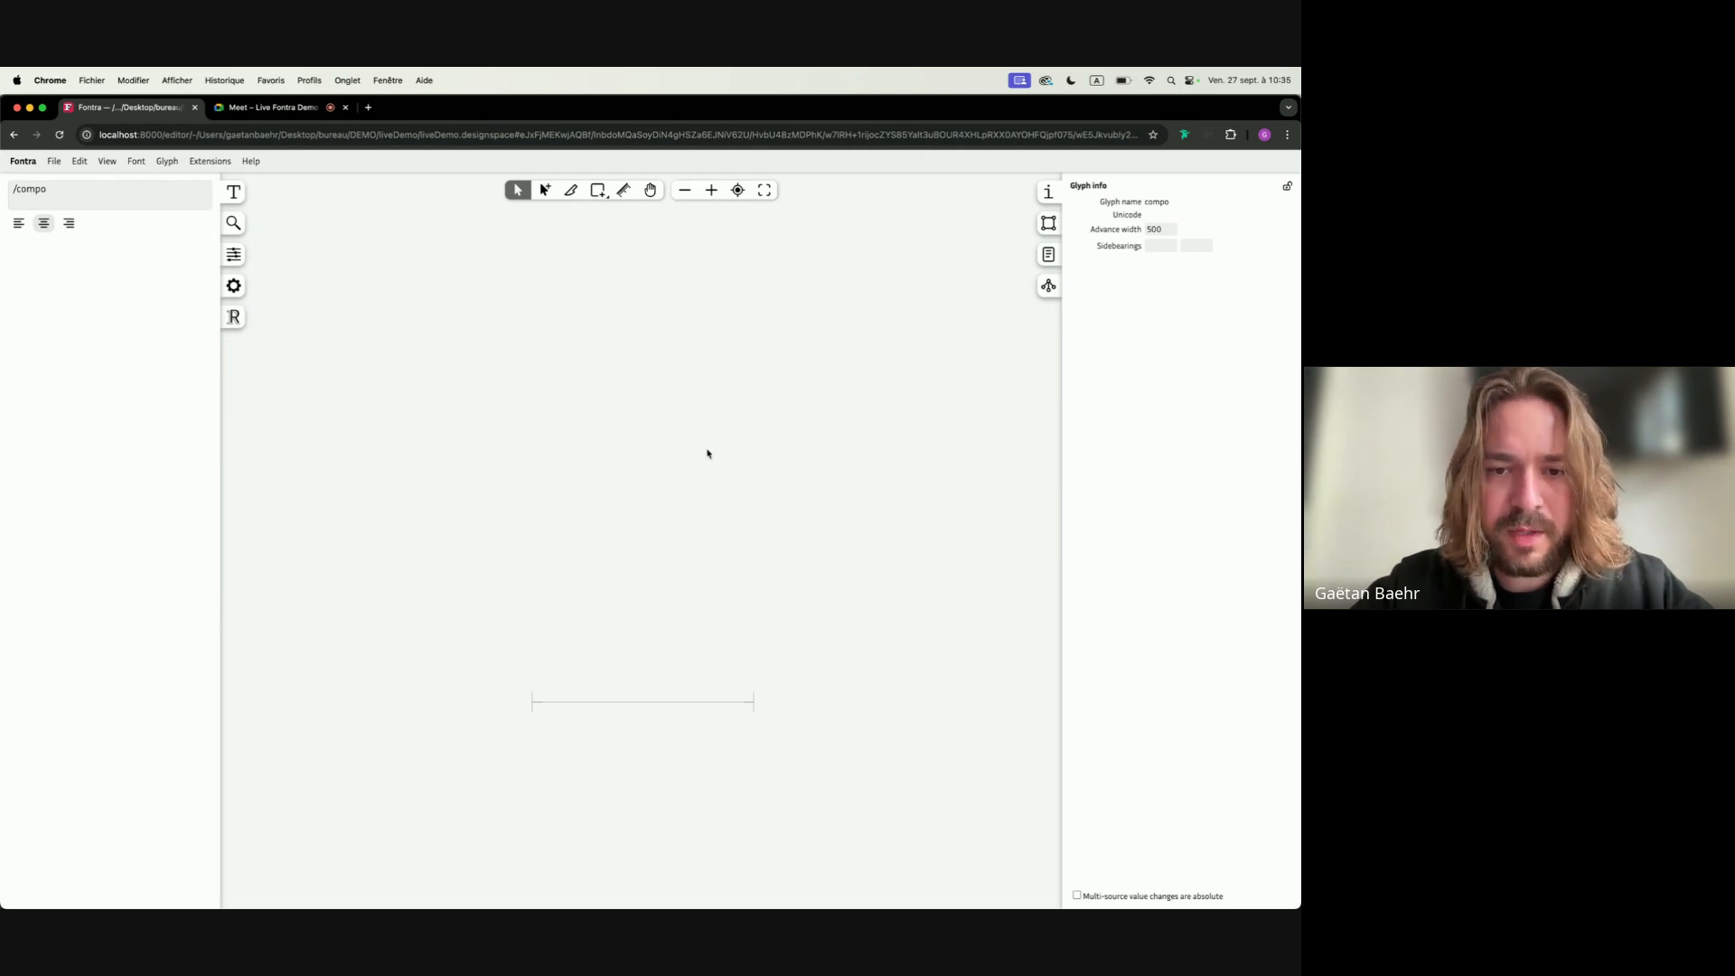
# Open the font's sources and add a new font source named default
pyautogui.click(137, 166)
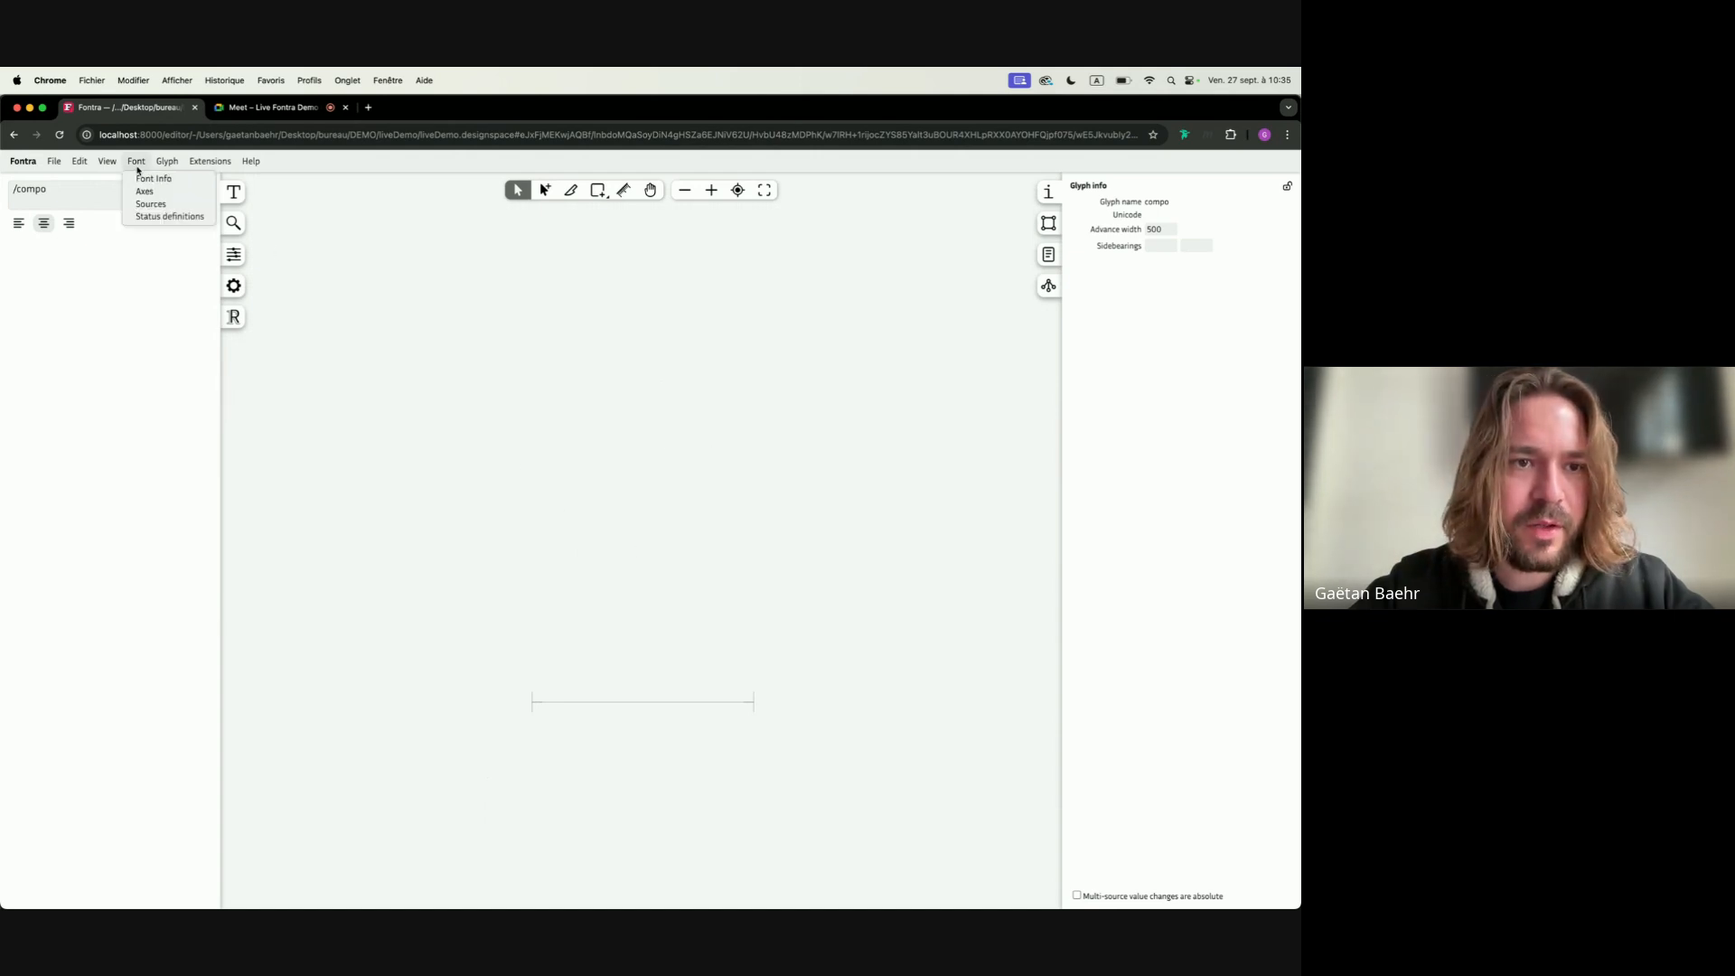
pyautogui.click(175, 207)
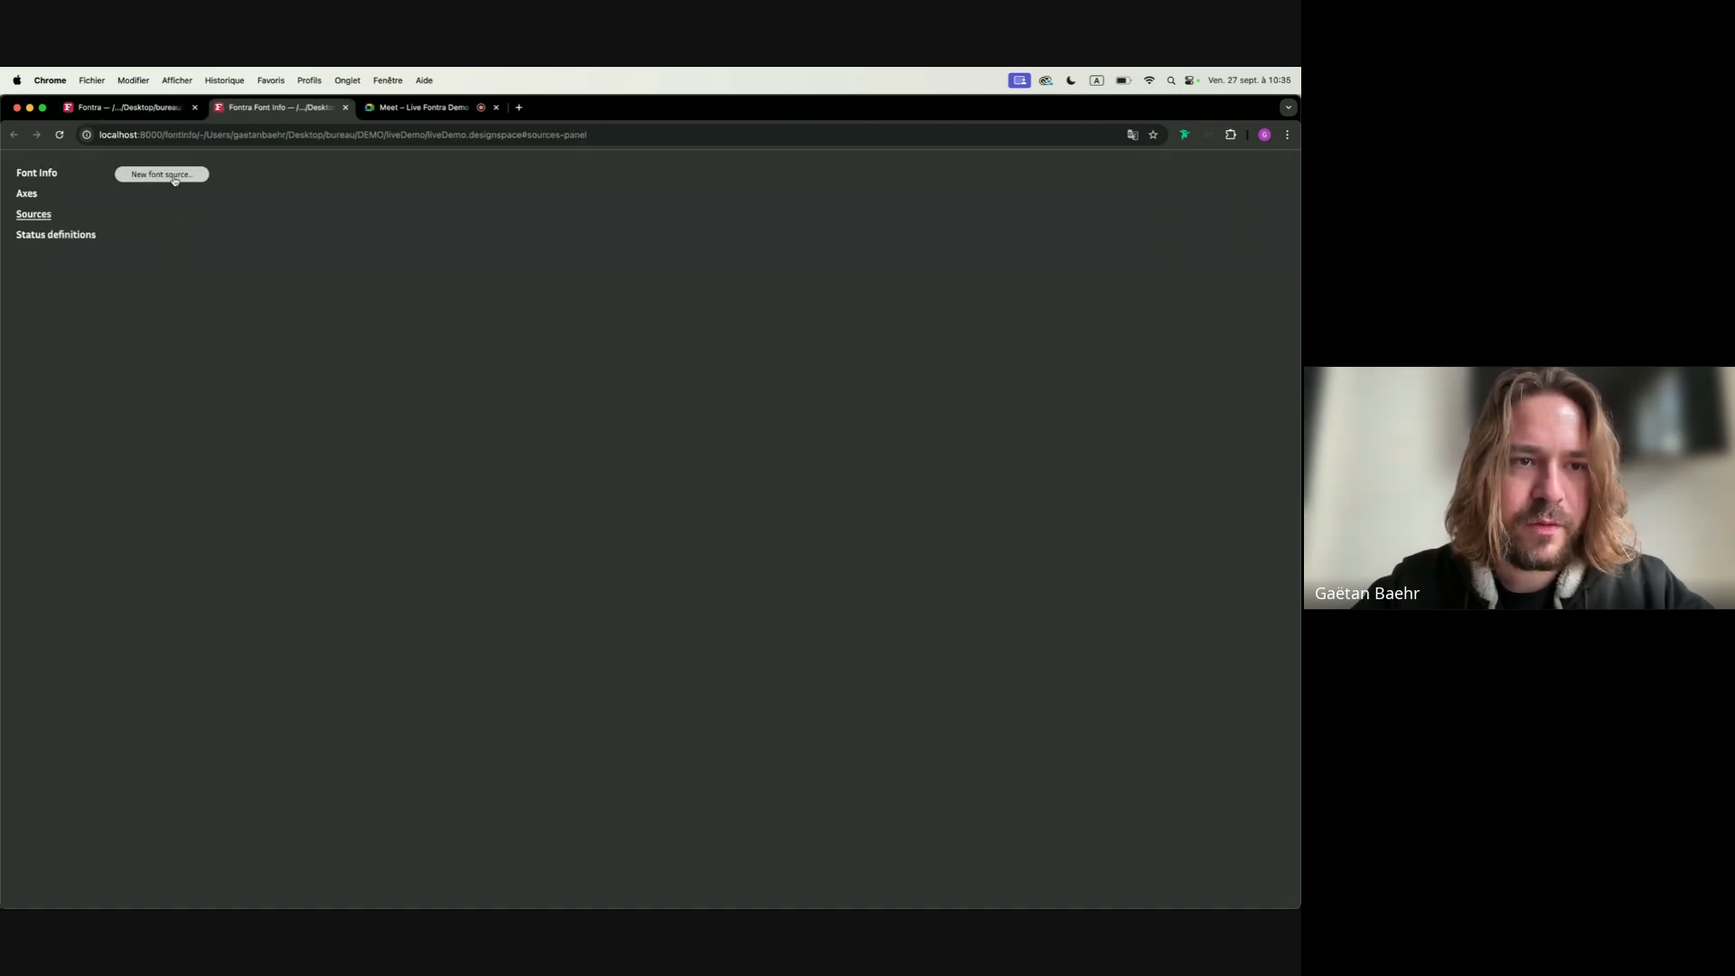
pyautogui.click(175, 178)
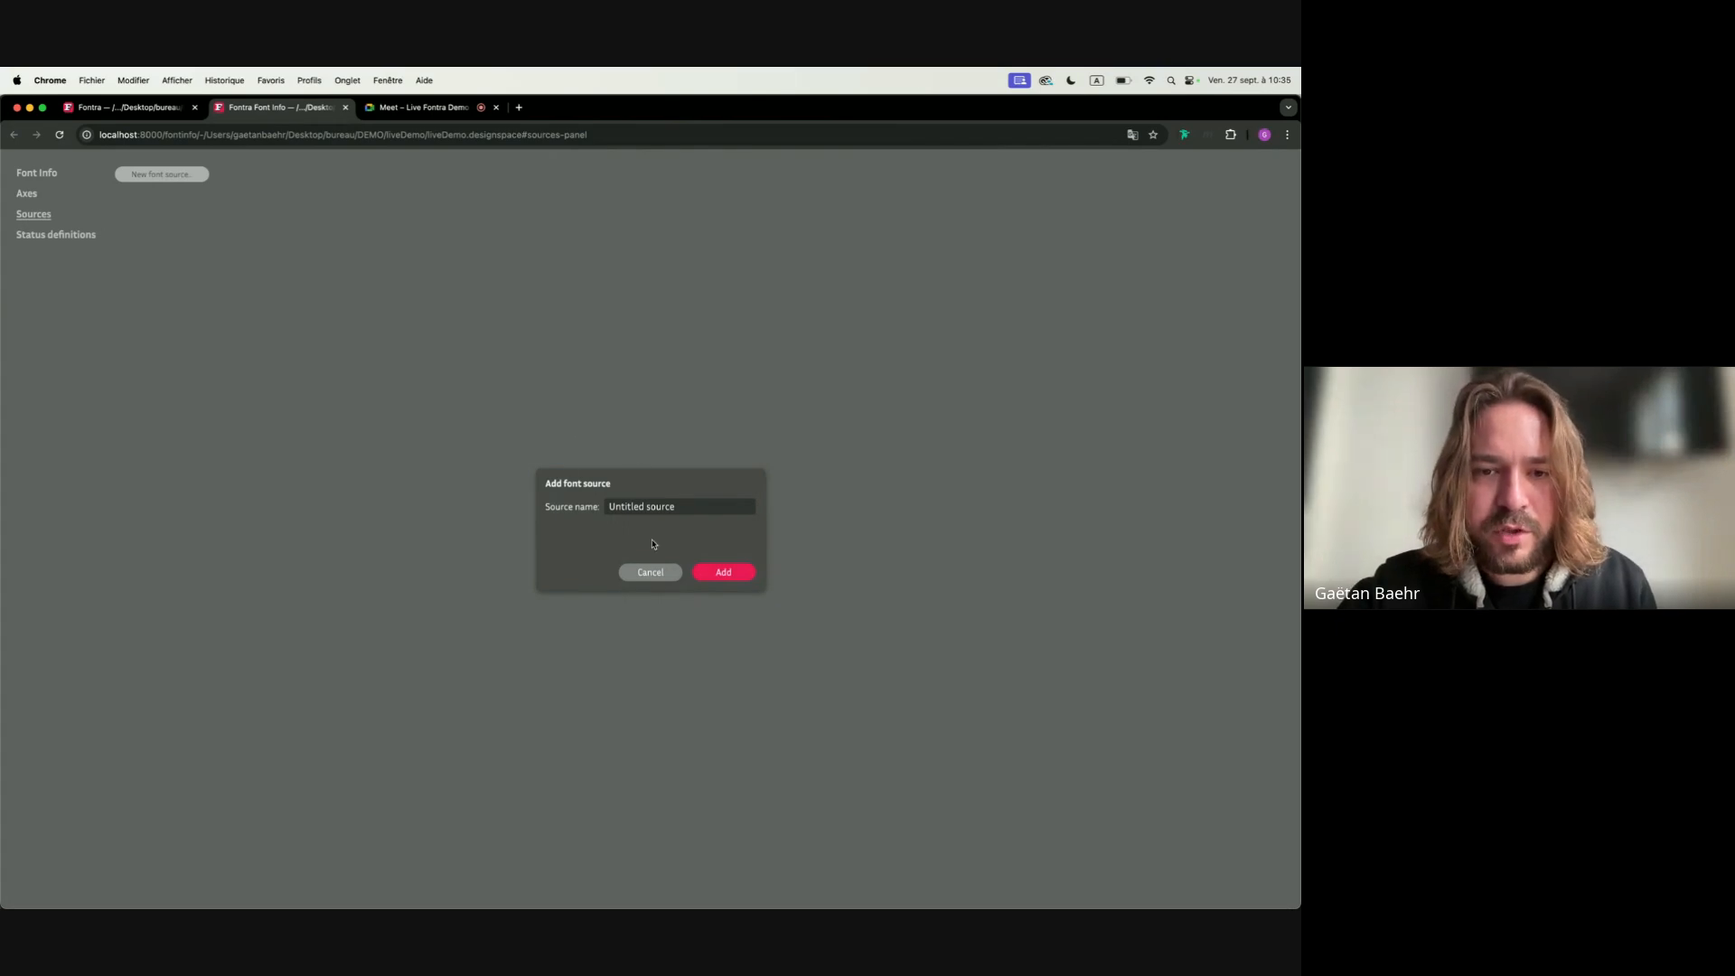
pyautogui.moveTo(687, 507); pyautogui.dragTo(533, 514)
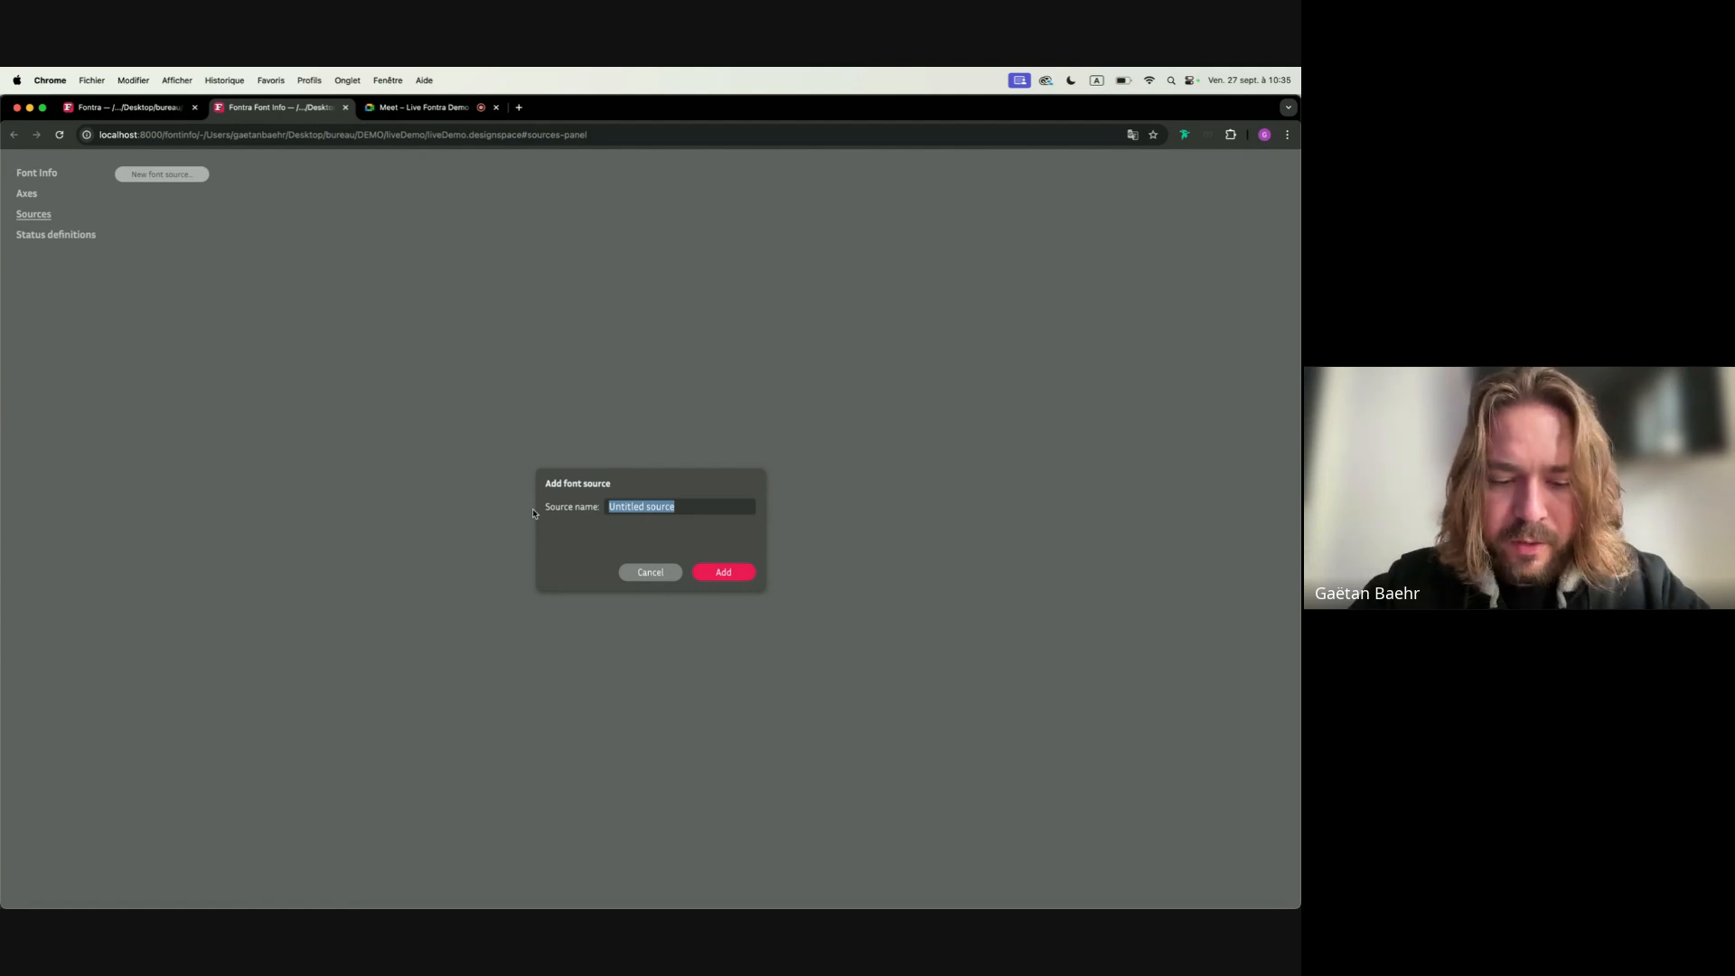
pyautogui.write('default')
pyautogui.click(723, 572)
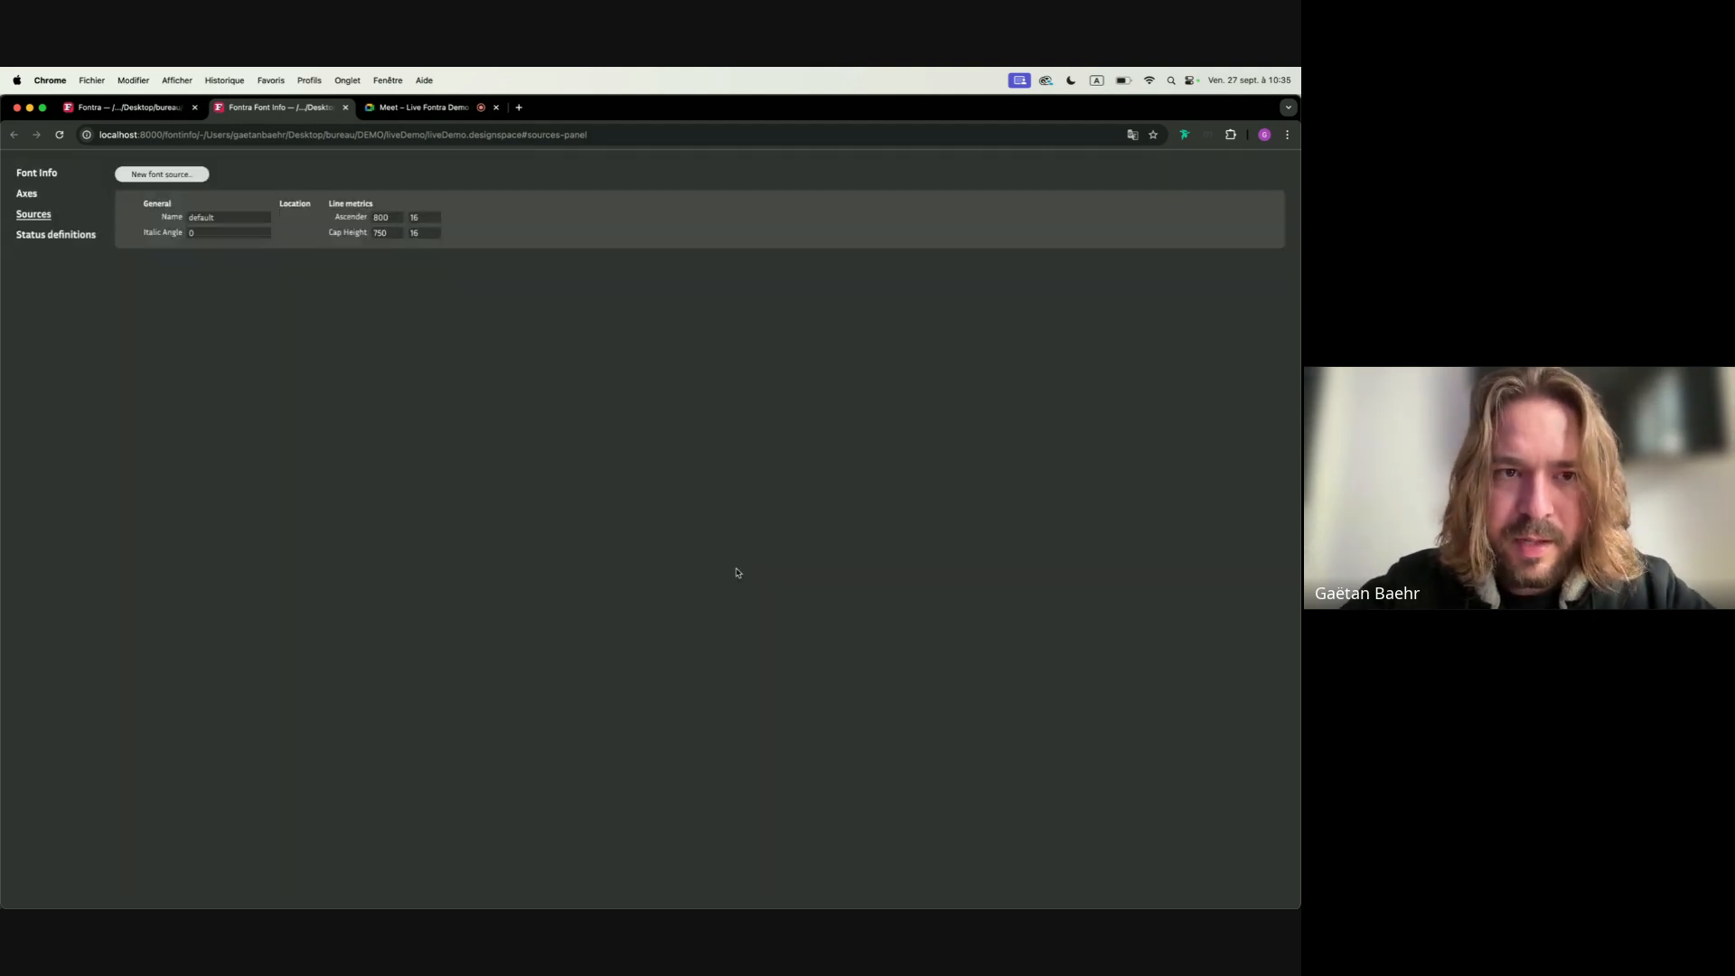
# Expand the default source's line metrics, set its x-Height to 600 and return to the compo glyph editor
pyautogui.moveTo(196, 218); pyautogui.dragTo(215, 234)
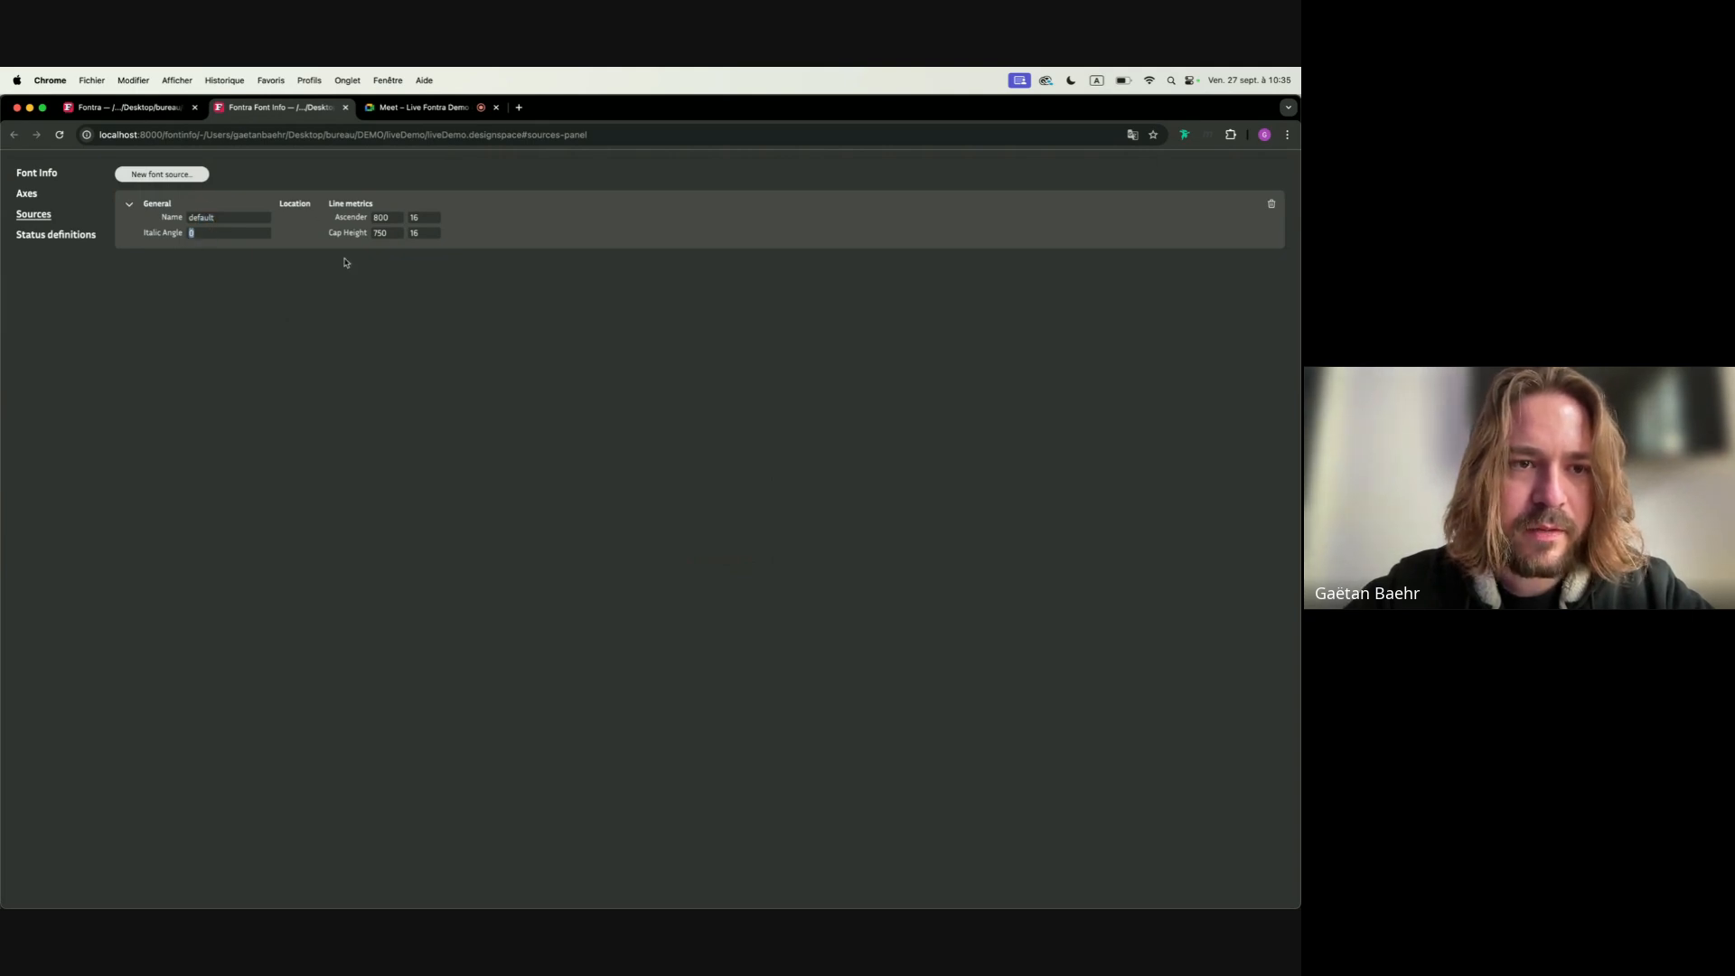
pyautogui.click(145, 205)
pyautogui.click(127, 207)
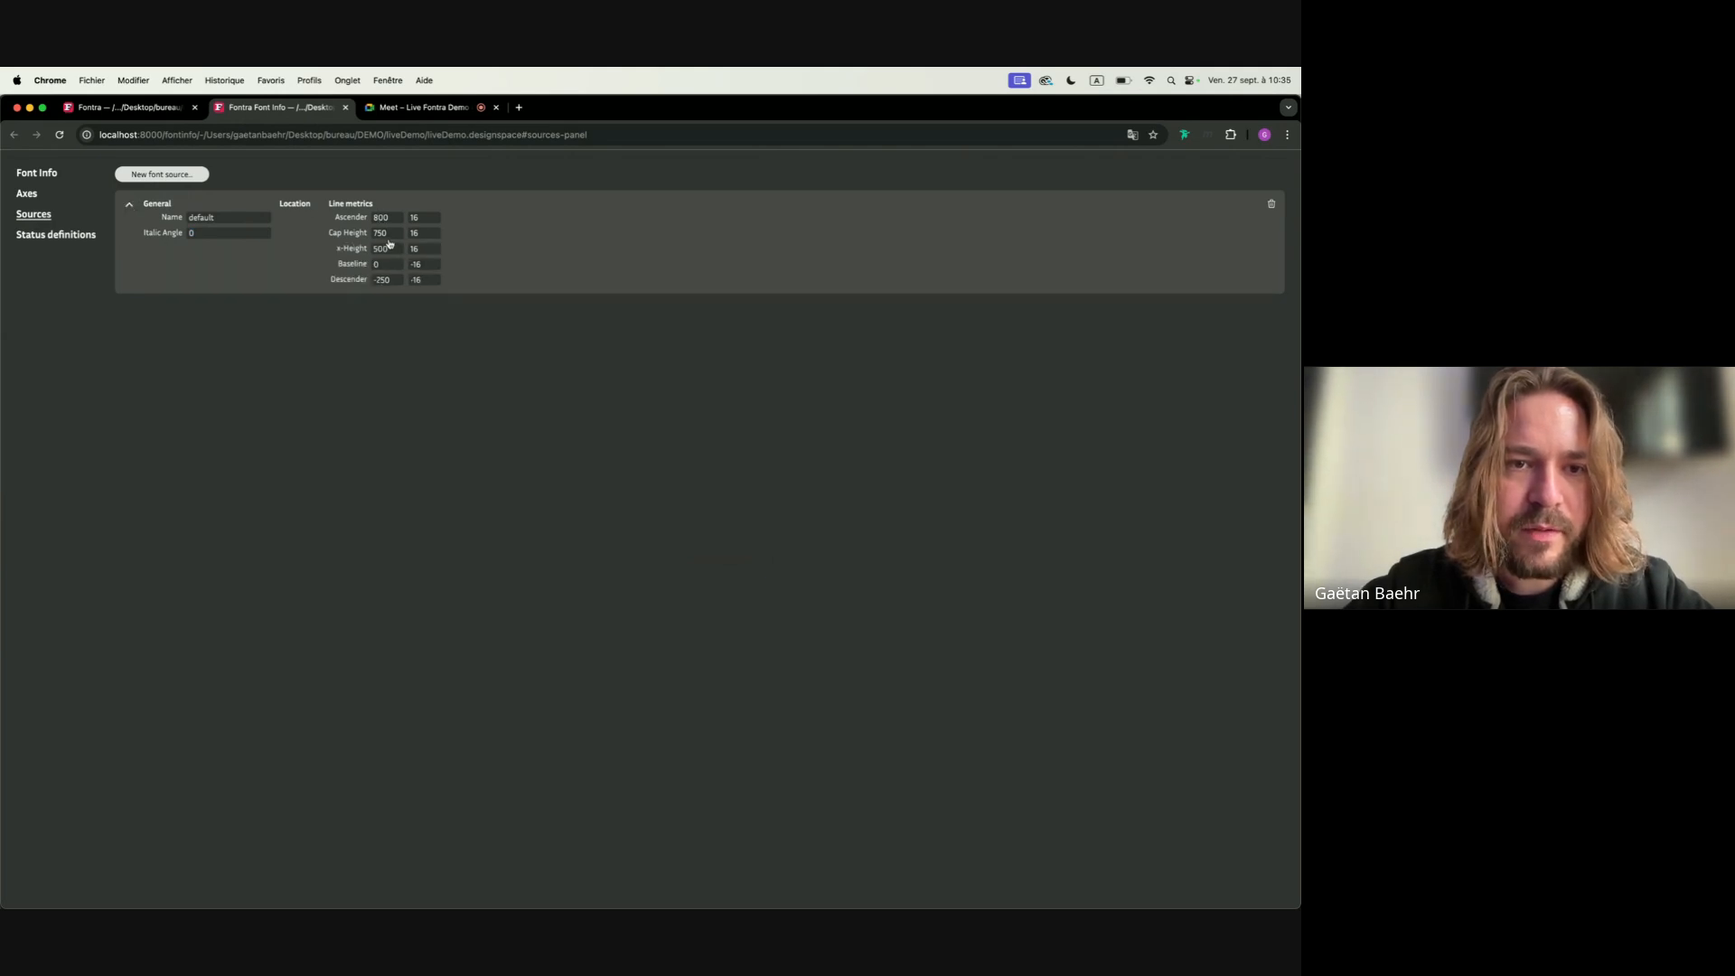
pyautogui.moveTo(387, 249); pyautogui.dragTo(355, 253)
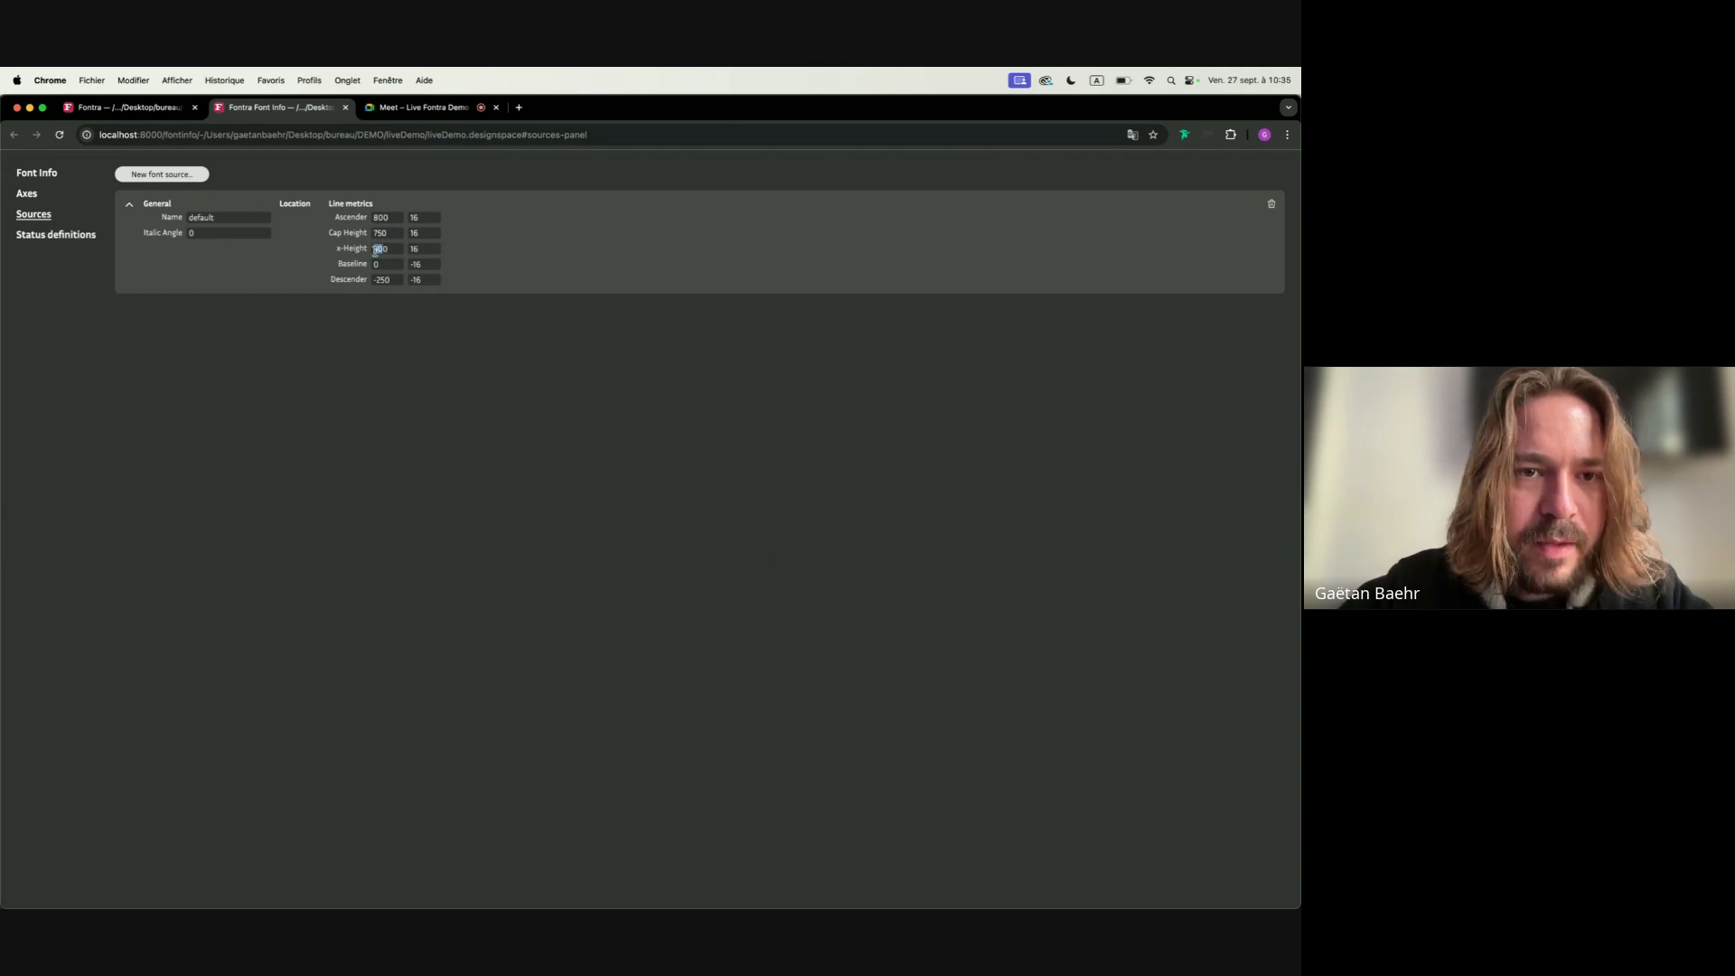
pyautogui.press('Right')
pyautogui.write('6')
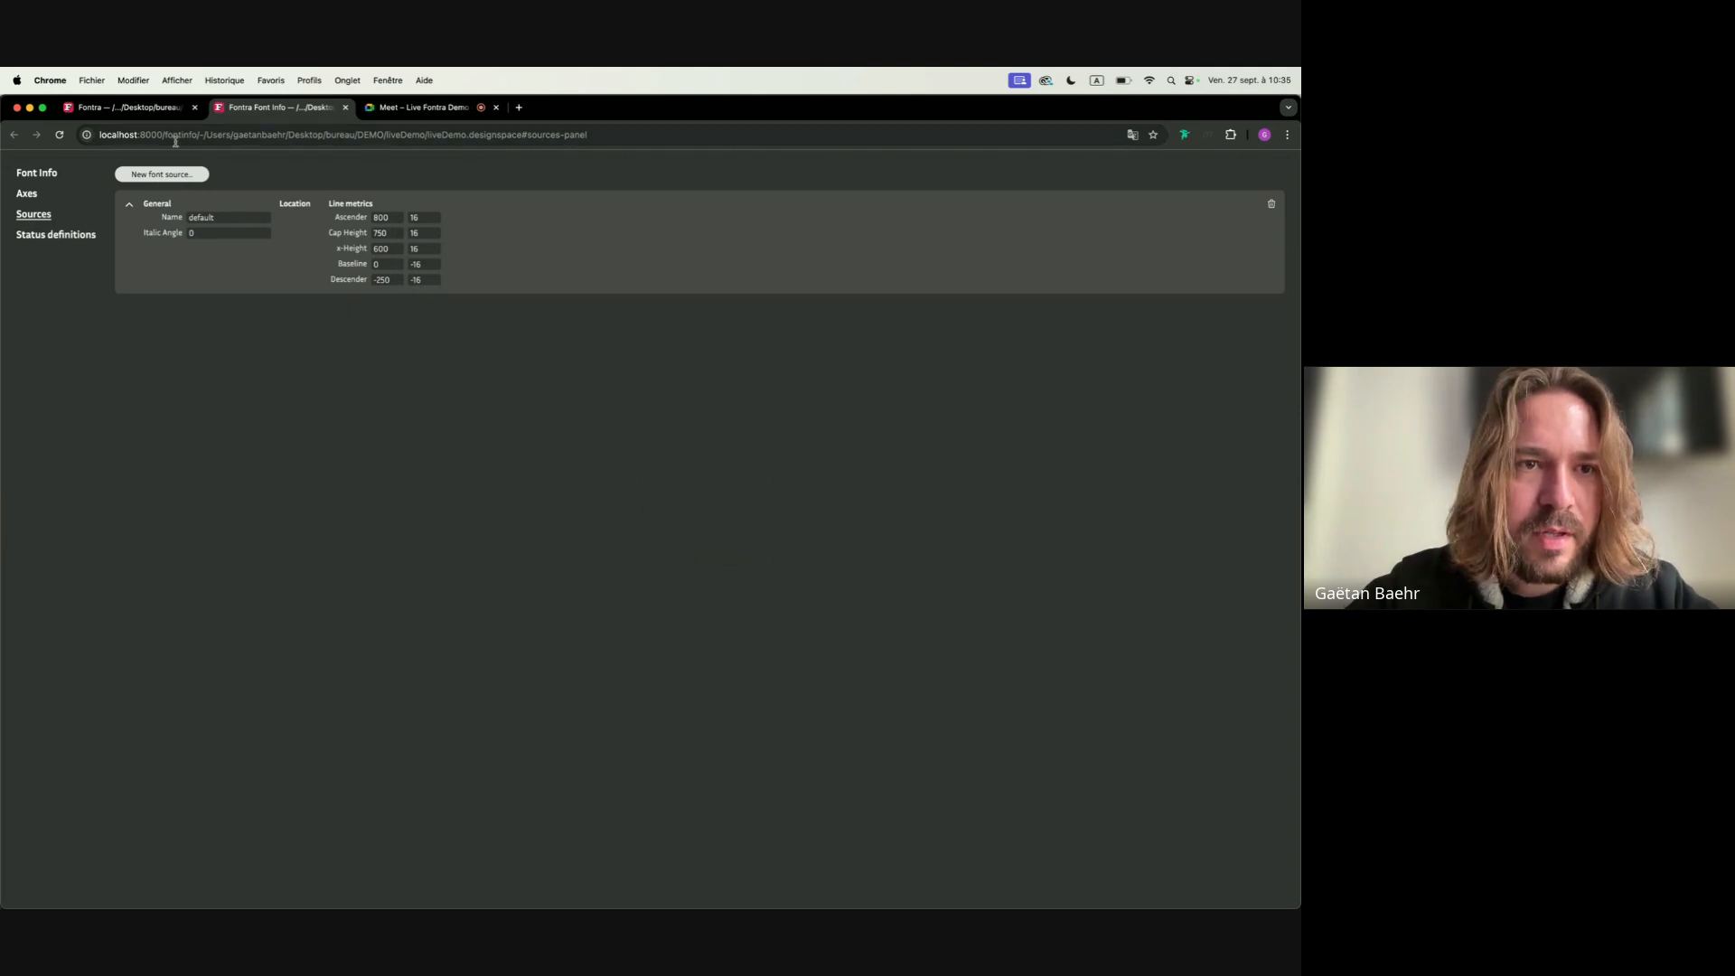
pyautogui.click(144, 110)
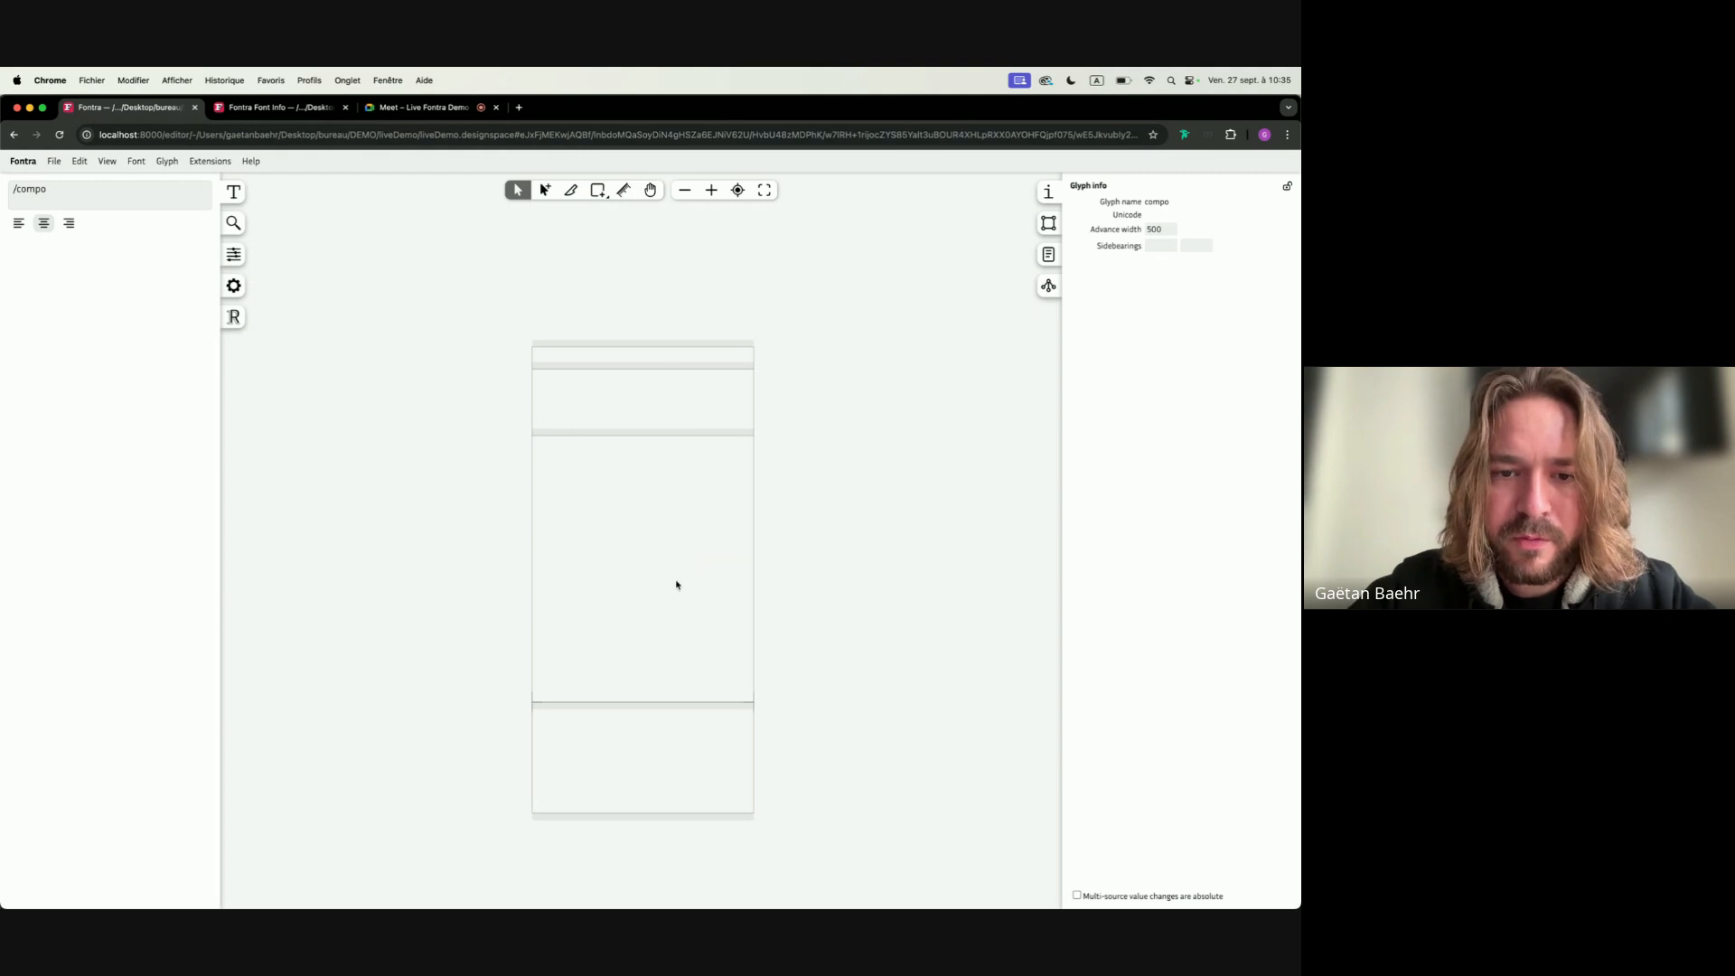
# Draw an ellipse about 210 units wide and 602 units high in the compo glyph, standing on the baseline
pyautogui.scroll(-2, 677, 585)
pyautogui.hscroll(1, 676, 585)
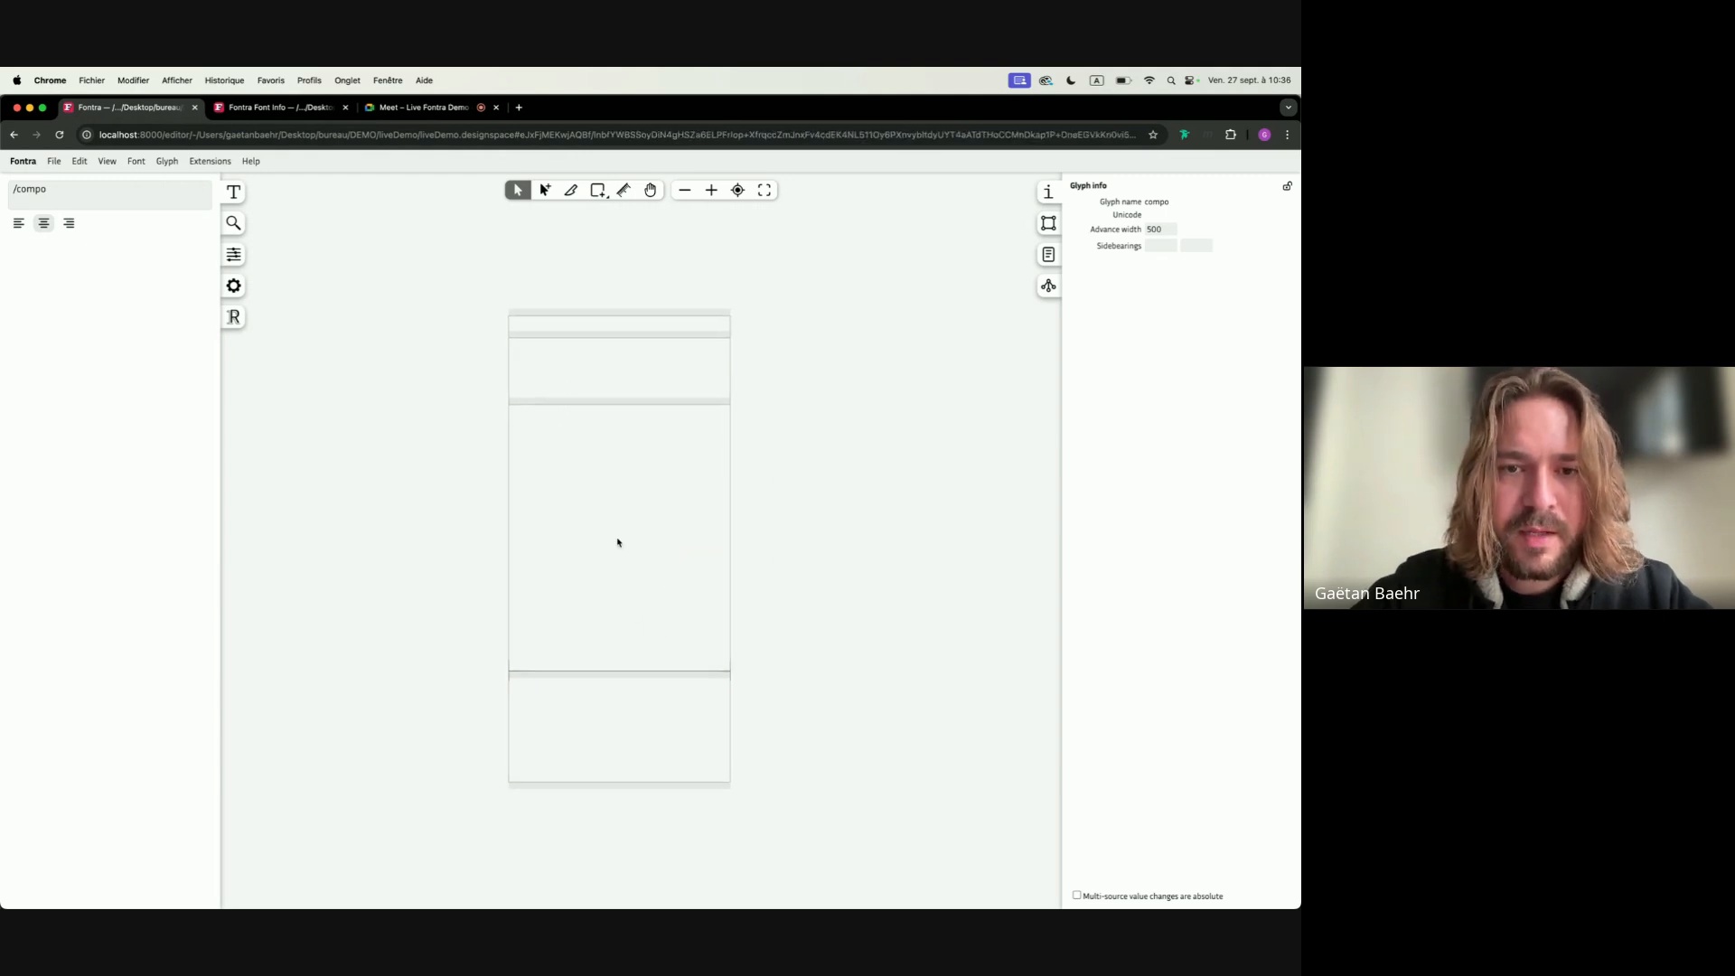
pyautogui.hscroll(1, 618, 542)
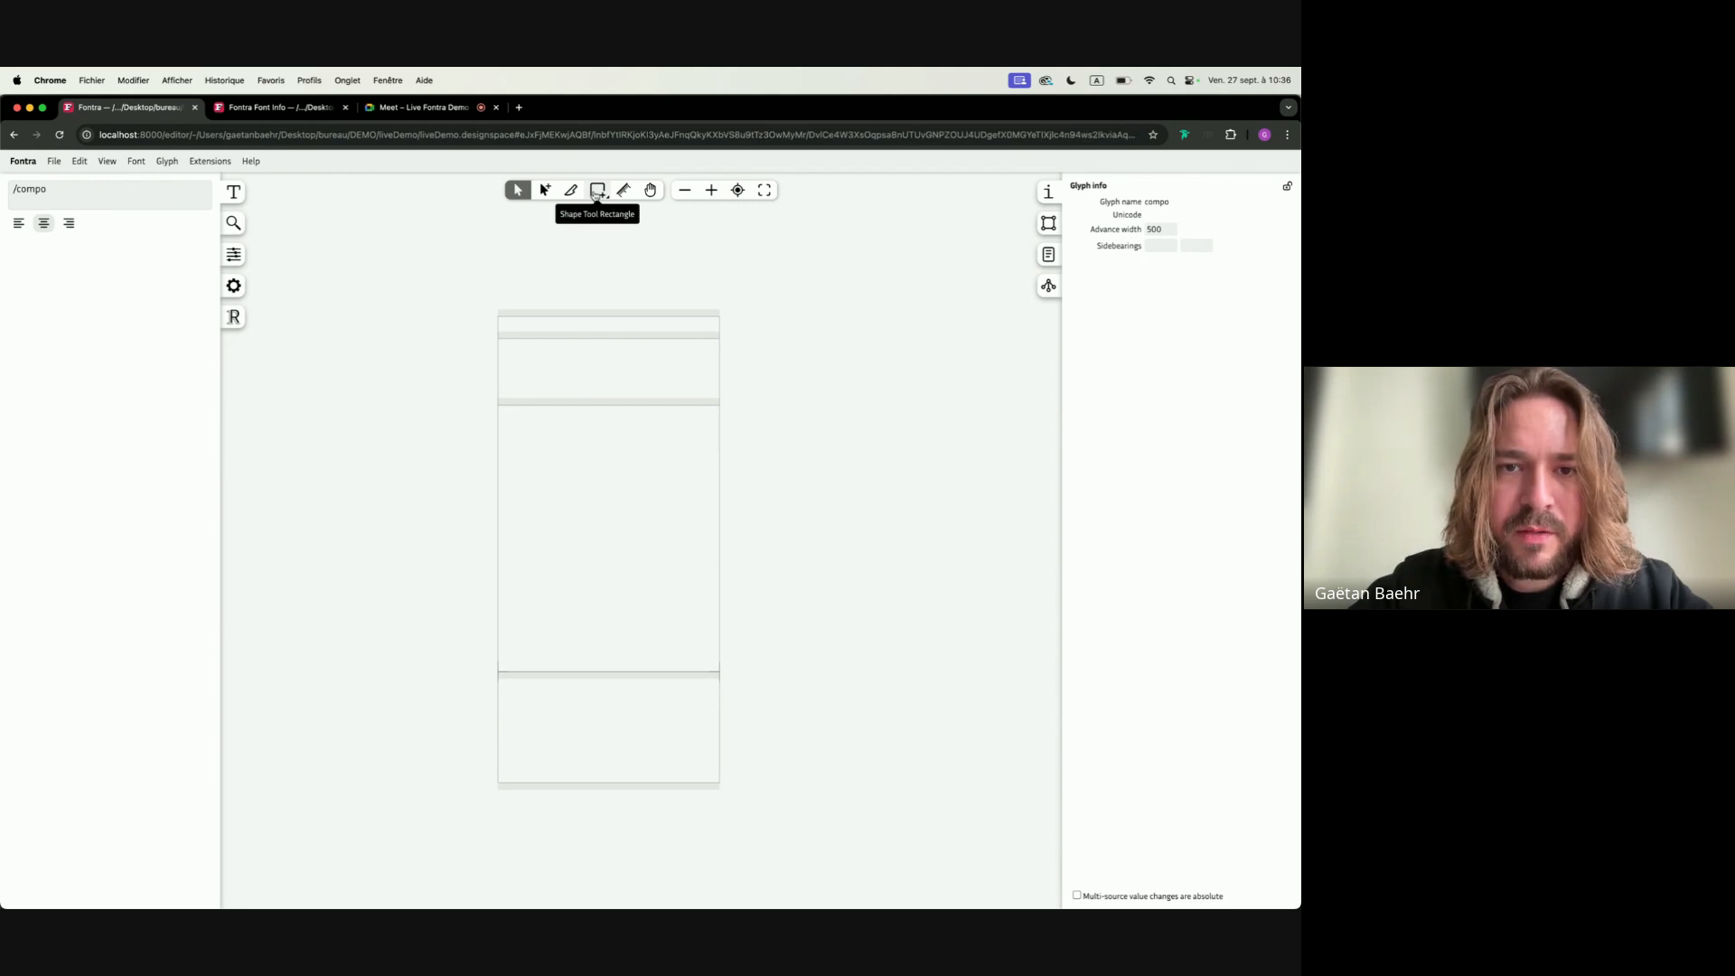
pyautogui.moveTo(596, 194); pyautogui.dragTo(597, 208)
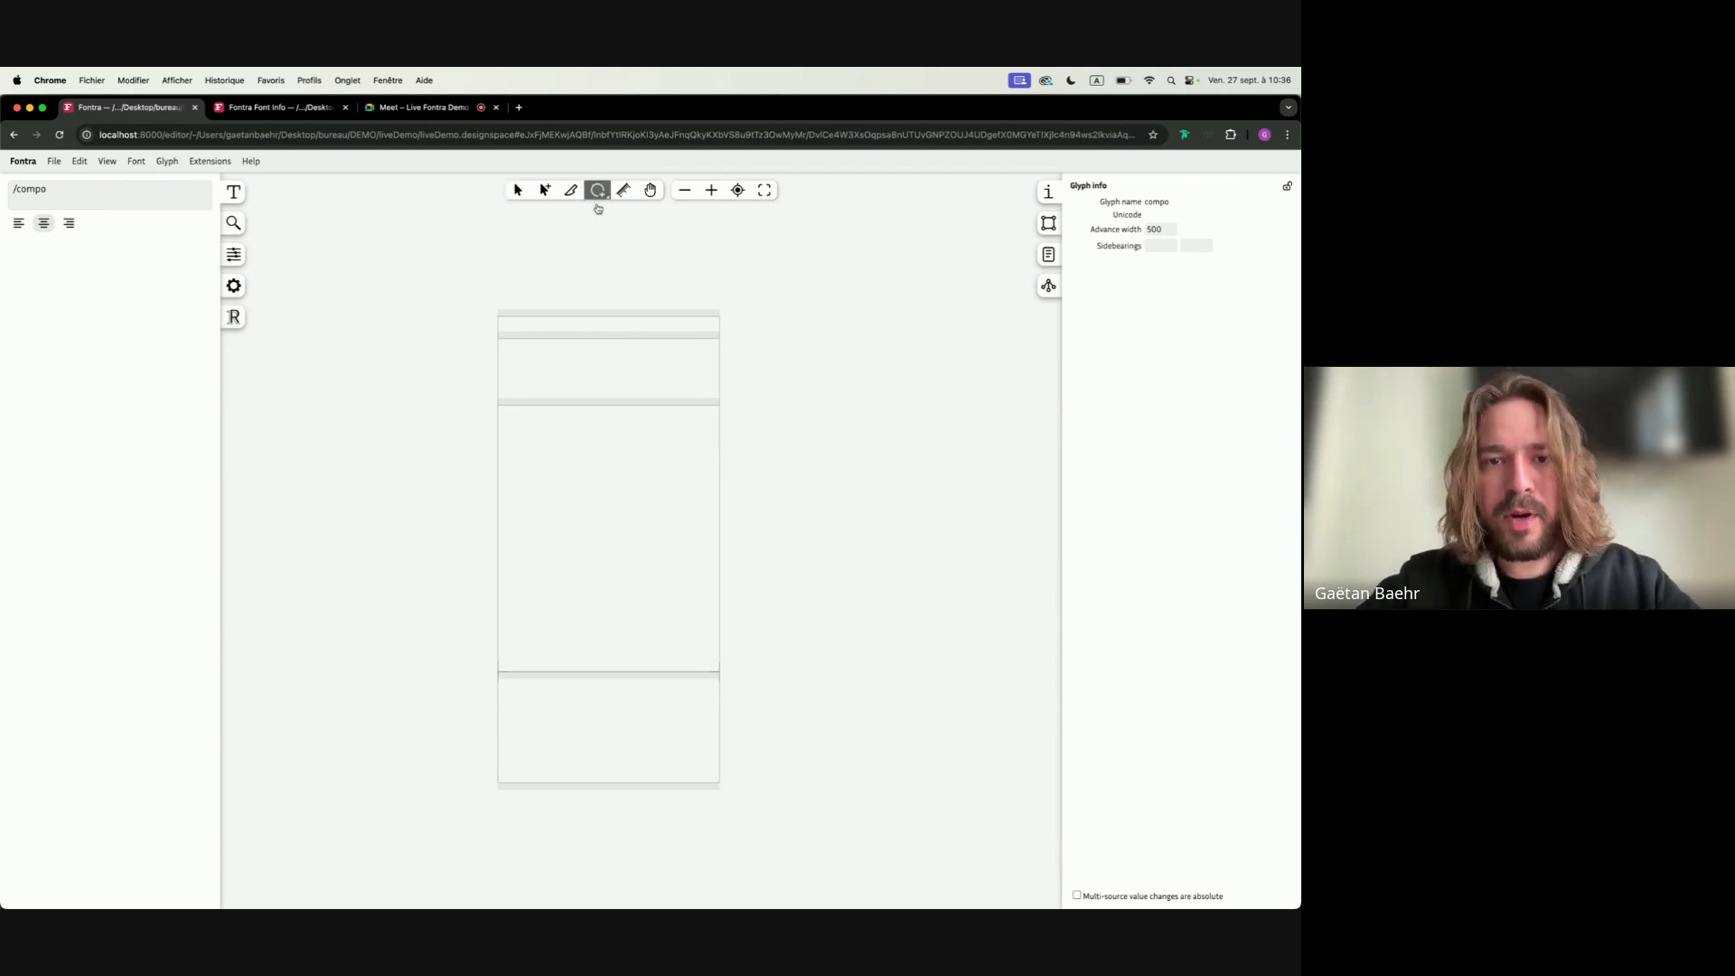
pyautogui.moveTo(574, 405)
pyautogui.mouseDown()
pyautogui.moveTo(638, 672)
pyautogui.moveTo(667, 671)
pyautogui.mouseUp()
pyautogui.hscroll(1, 732, 445)
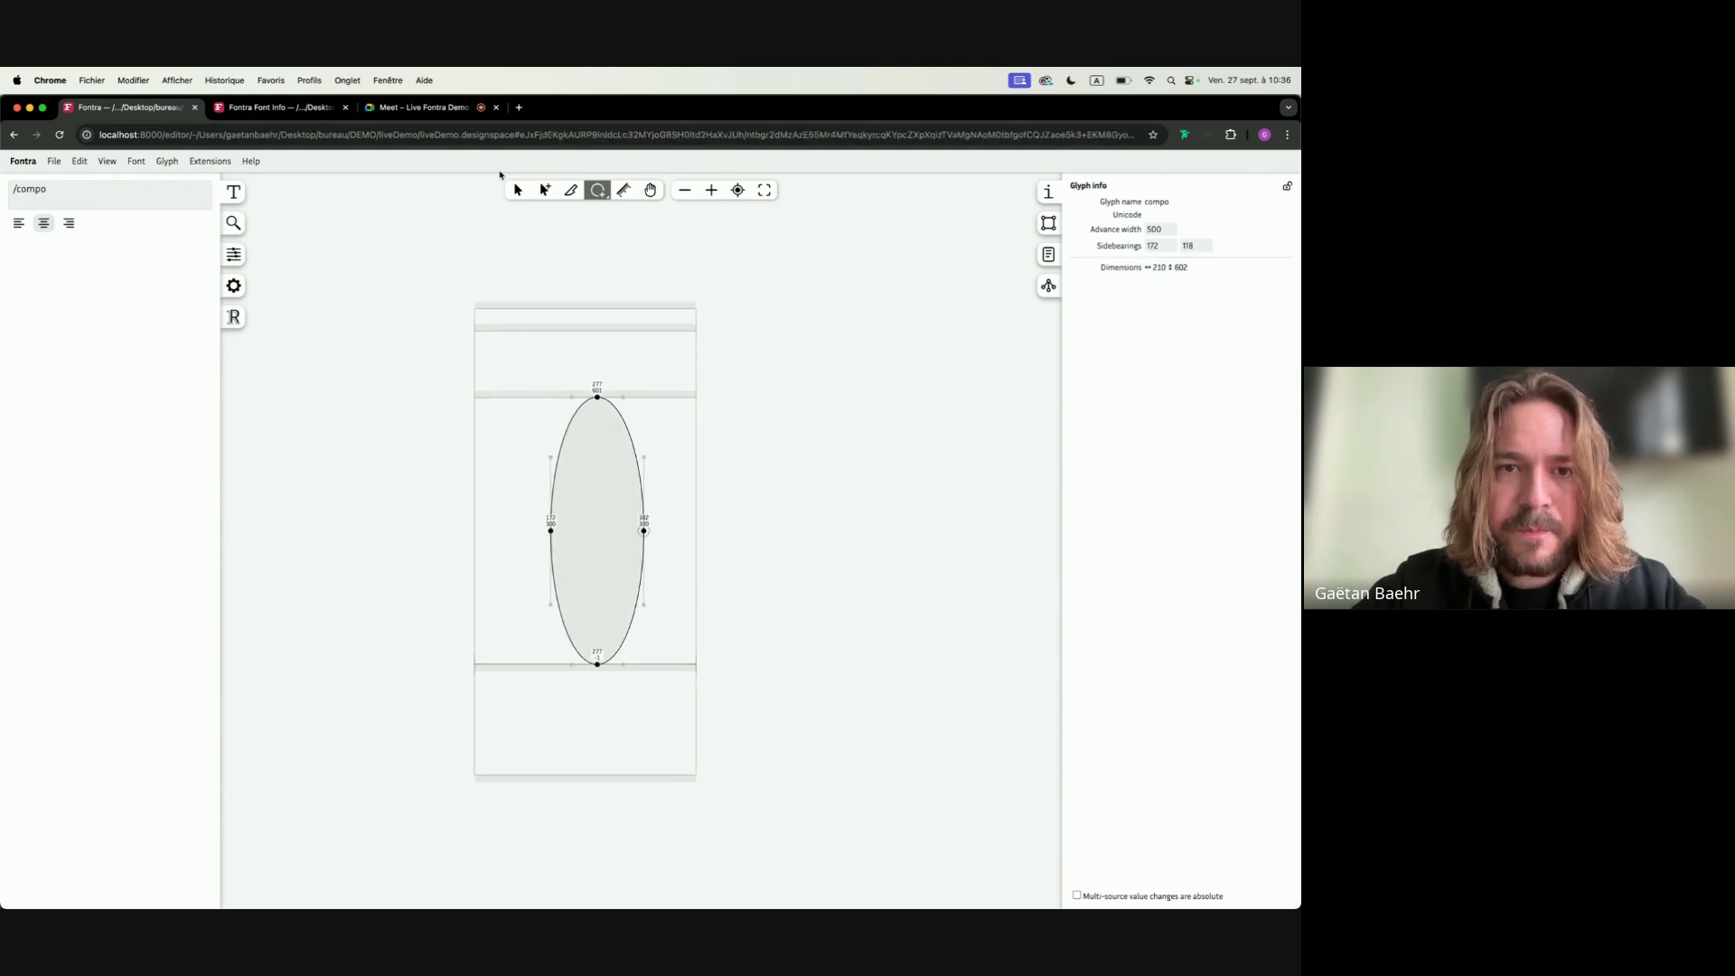
# Break the ellipse's contour at its leftmost and rightmost points
pyautogui.click(518, 189)
pyautogui.click(717, 400)
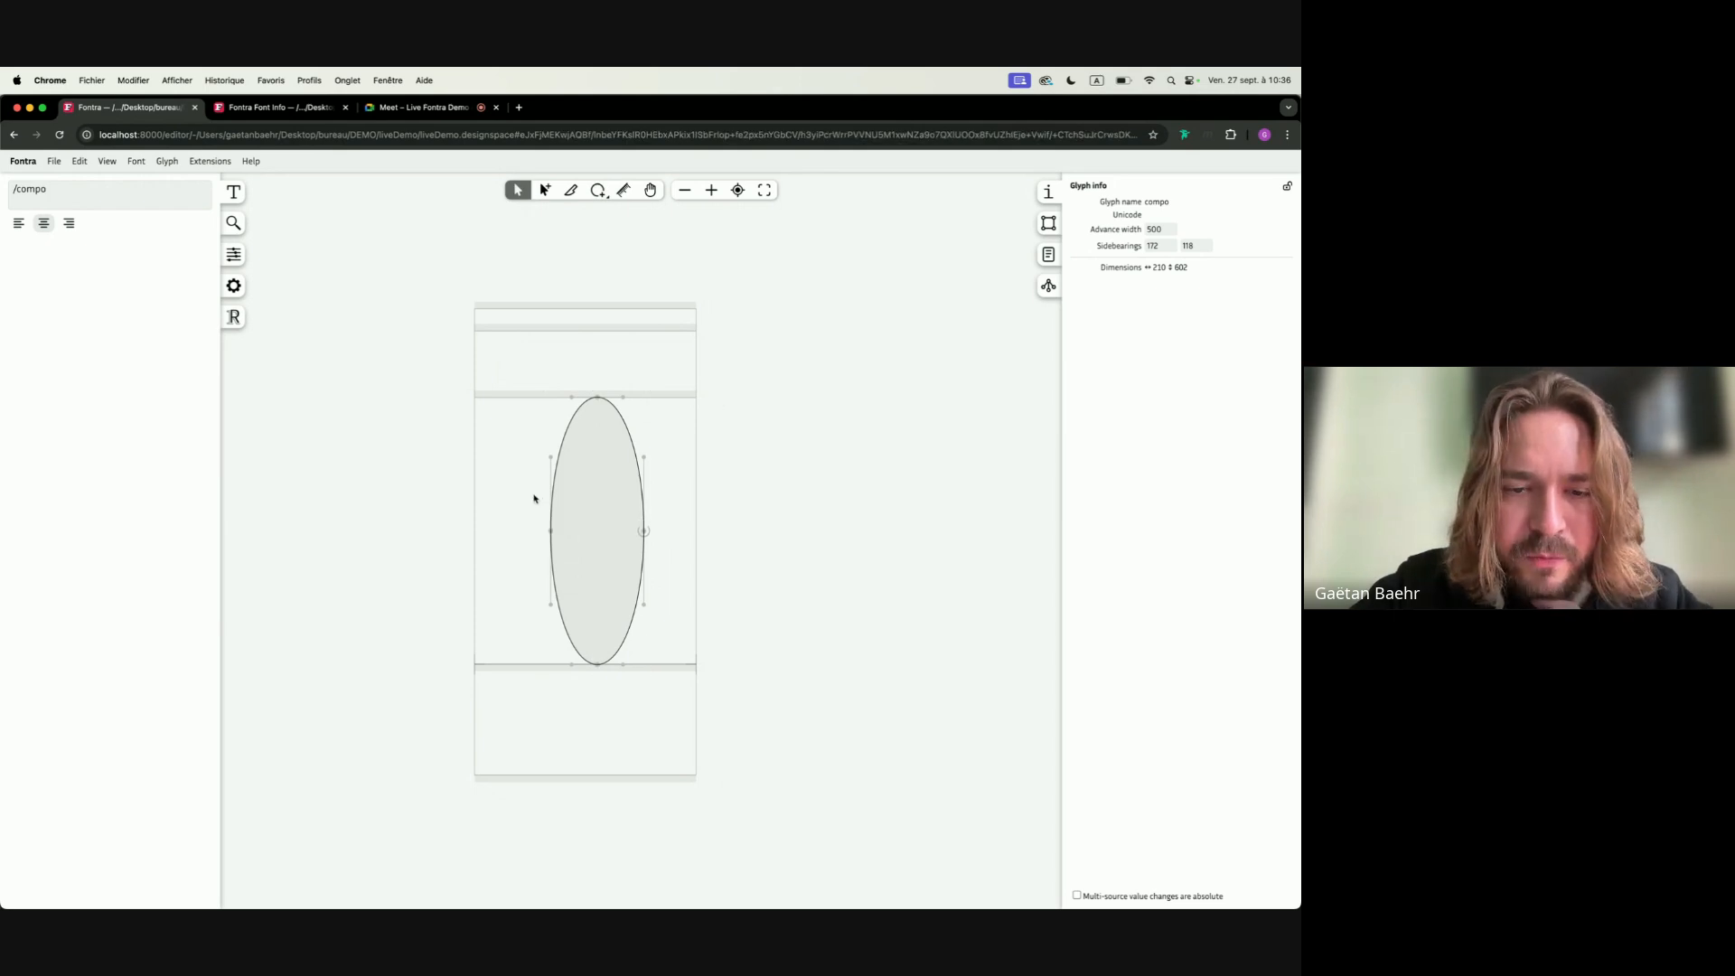
pyautogui.moveTo(516, 502); pyautogui.dragTo(746, 712)
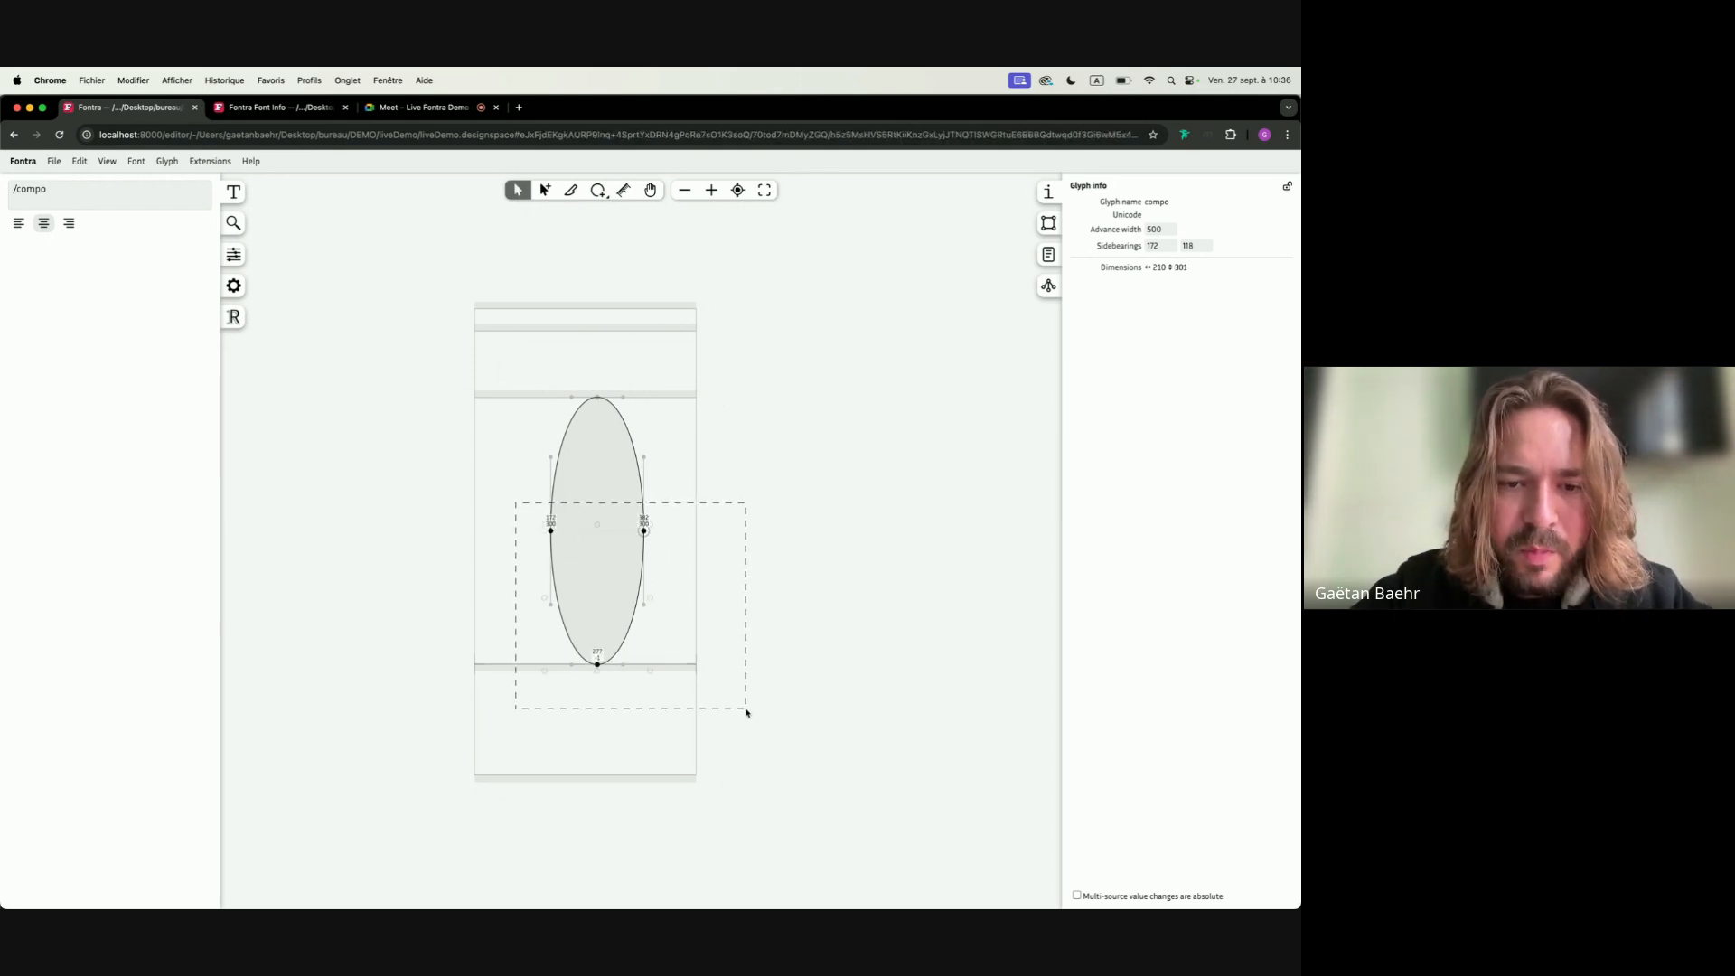
pyautogui.moveTo(465, 473); pyautogui.dragTo(717, 550)
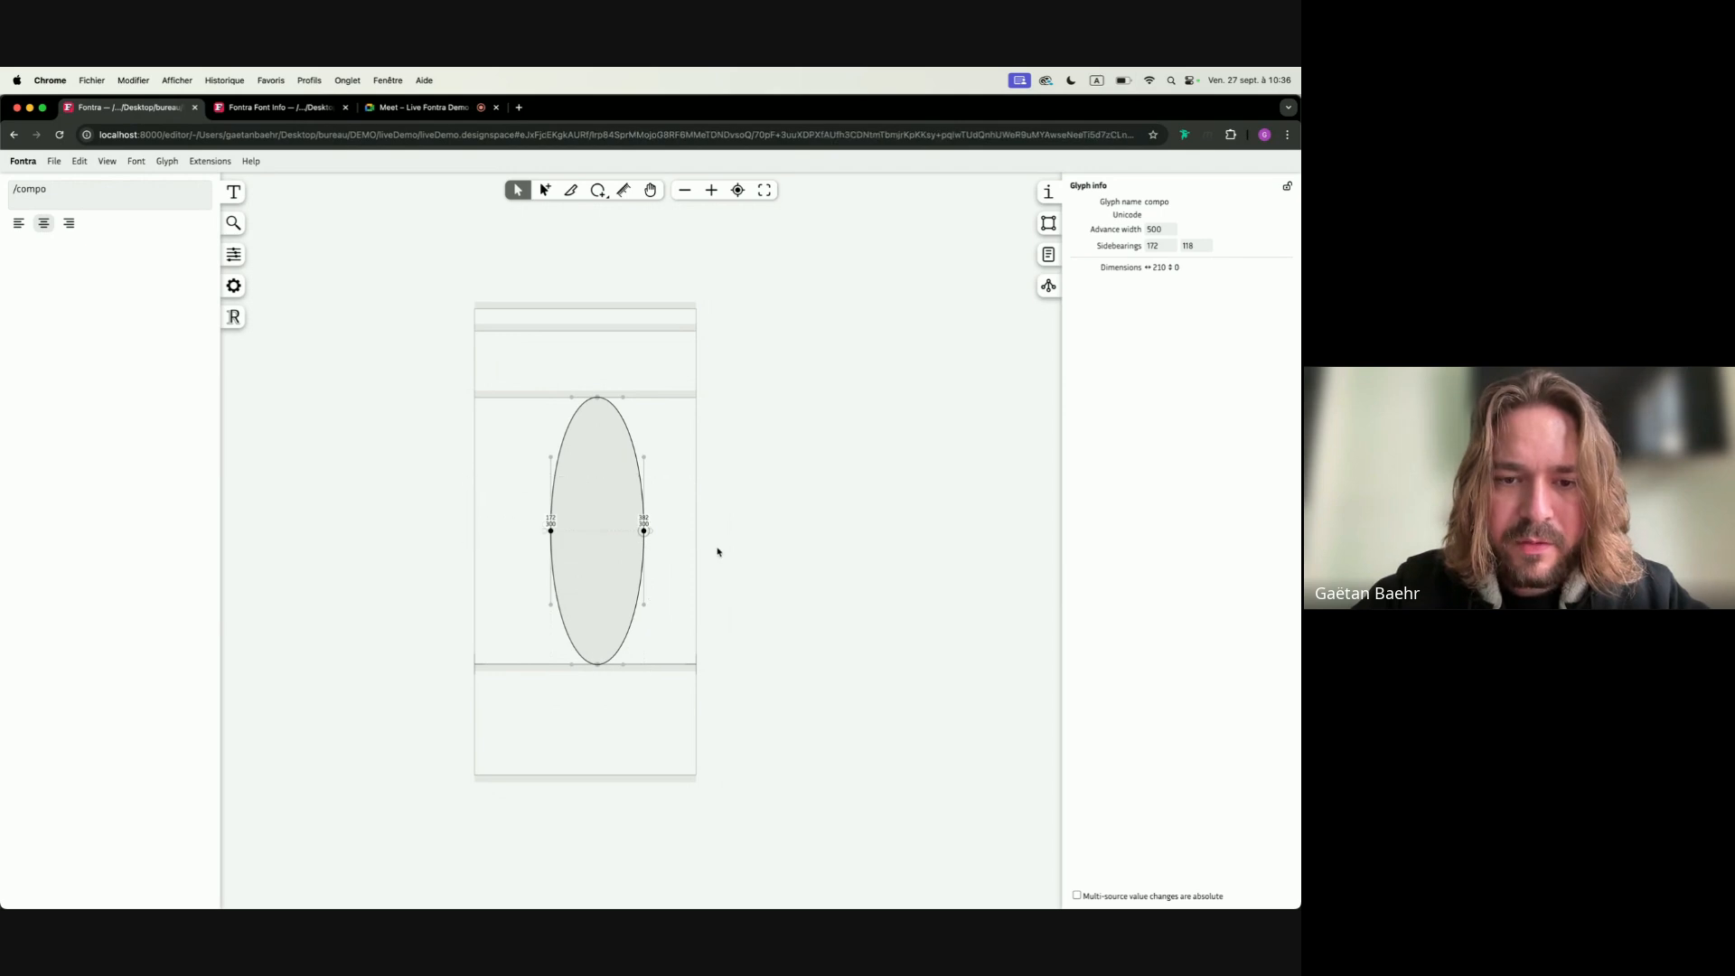
pyautogui.rightClick(644, 535)
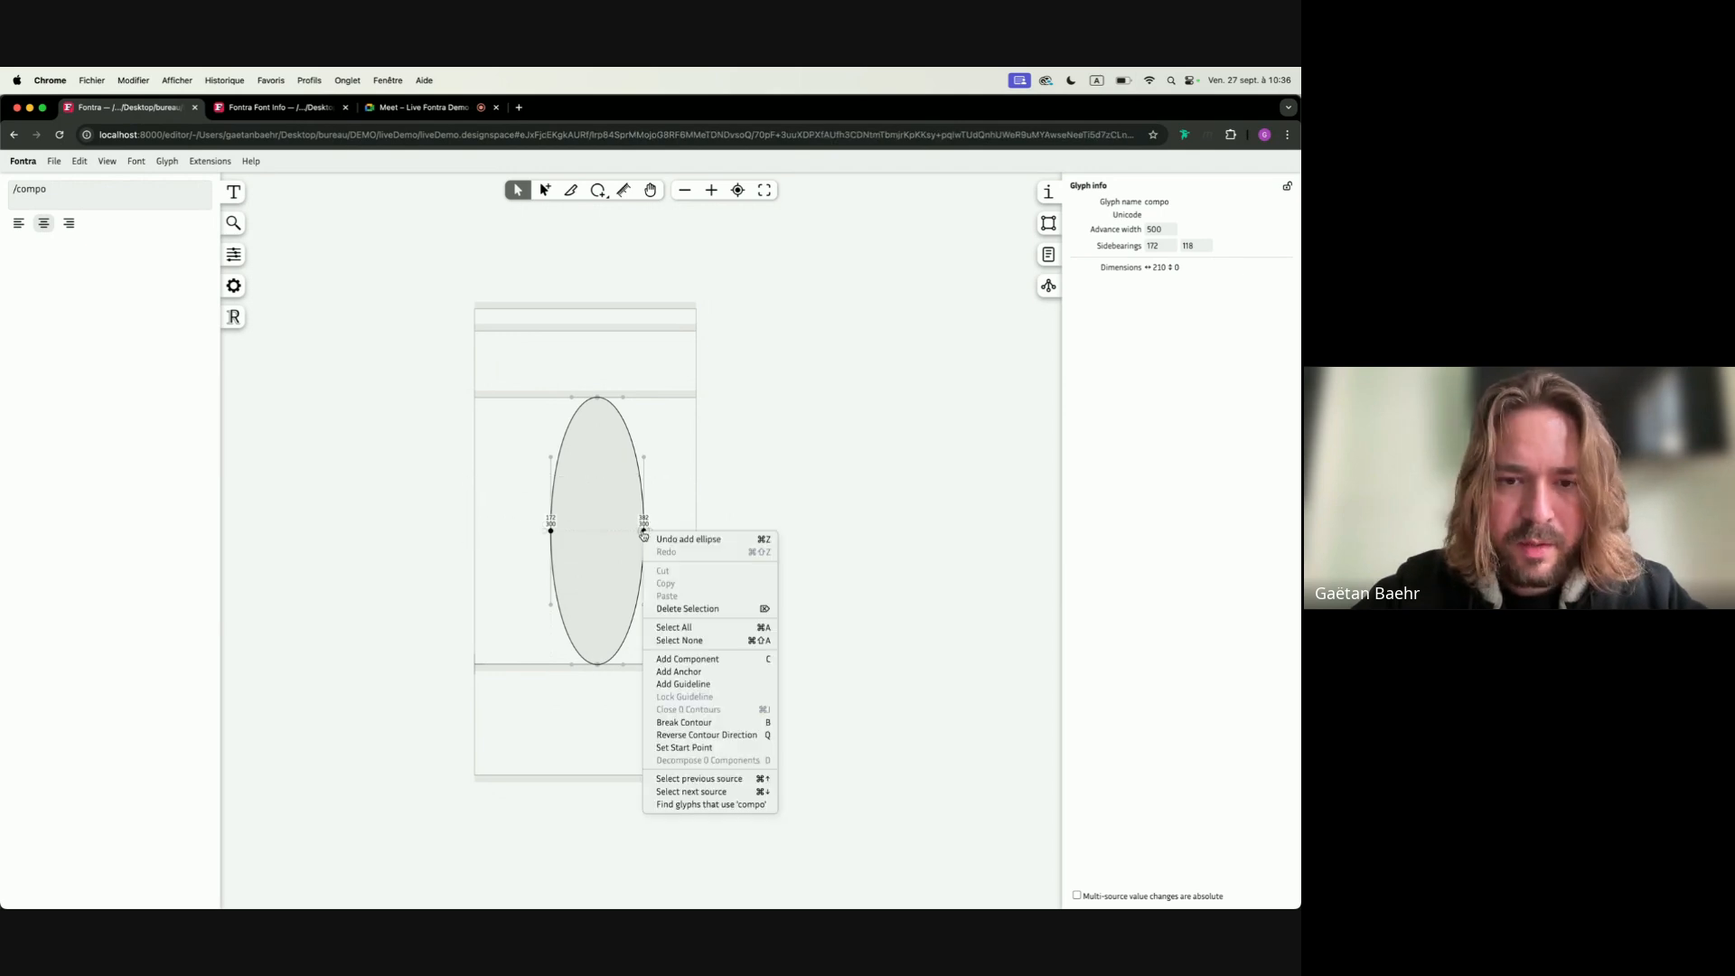
pyautogui.click(710, 724)
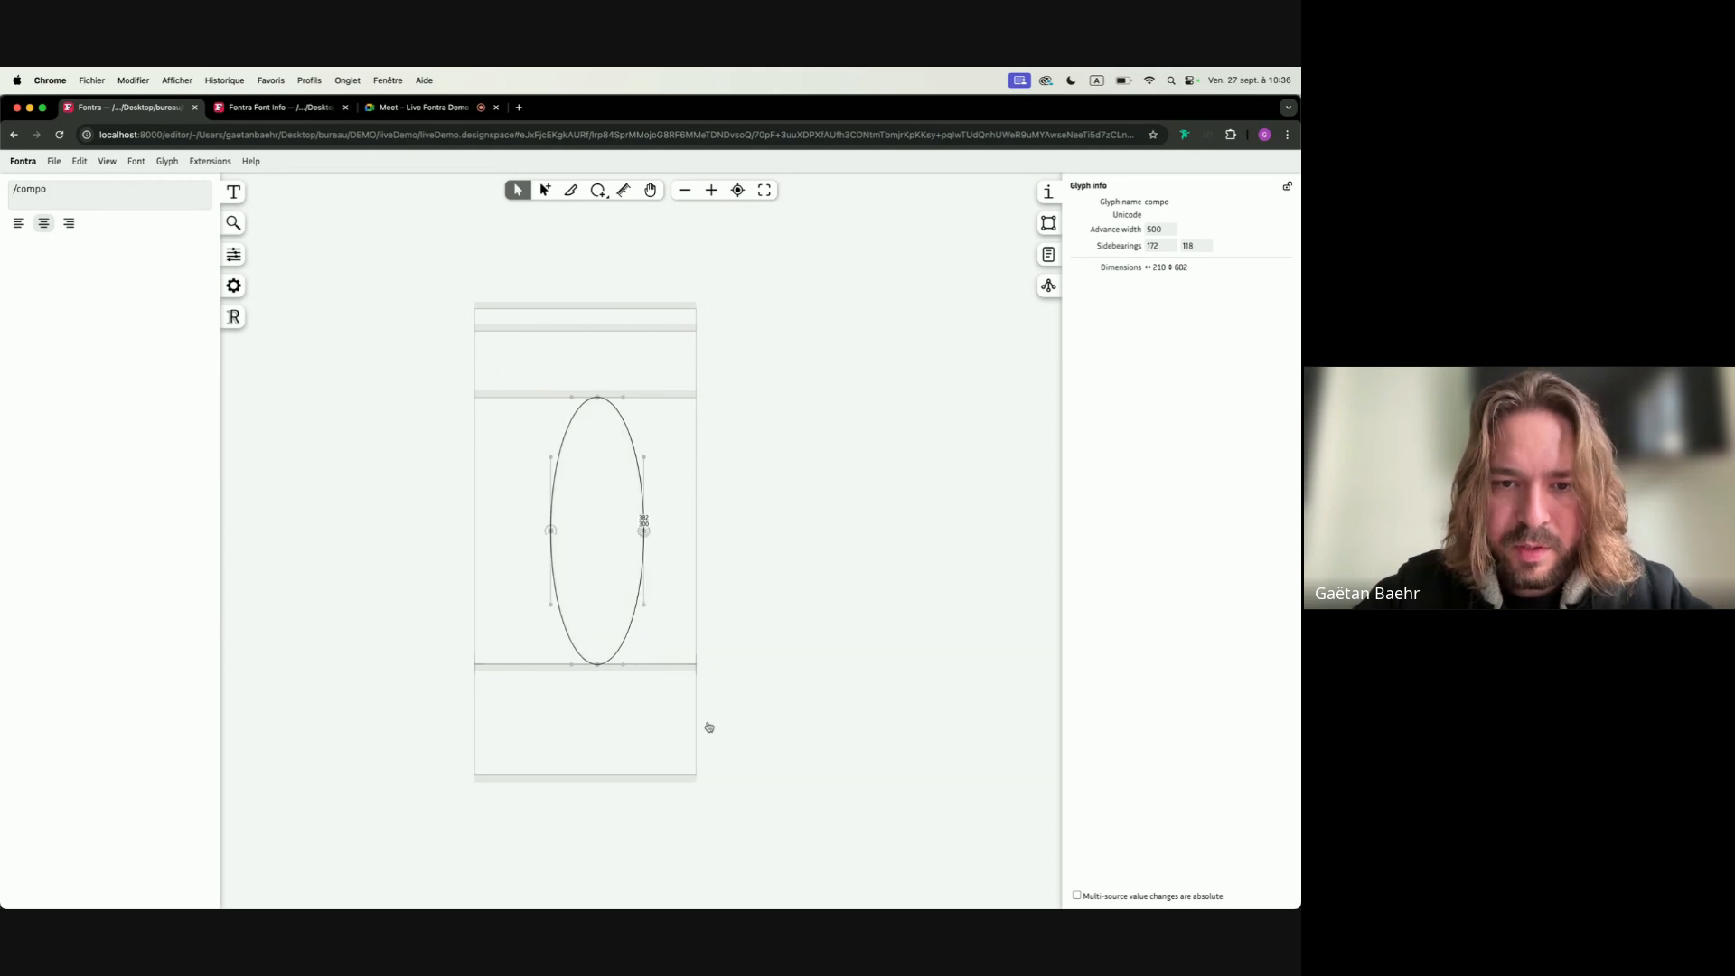
# Delete the upper half of the broken ellipse and preview the remaining arc
pyautogui.doubleClick(633, 447)
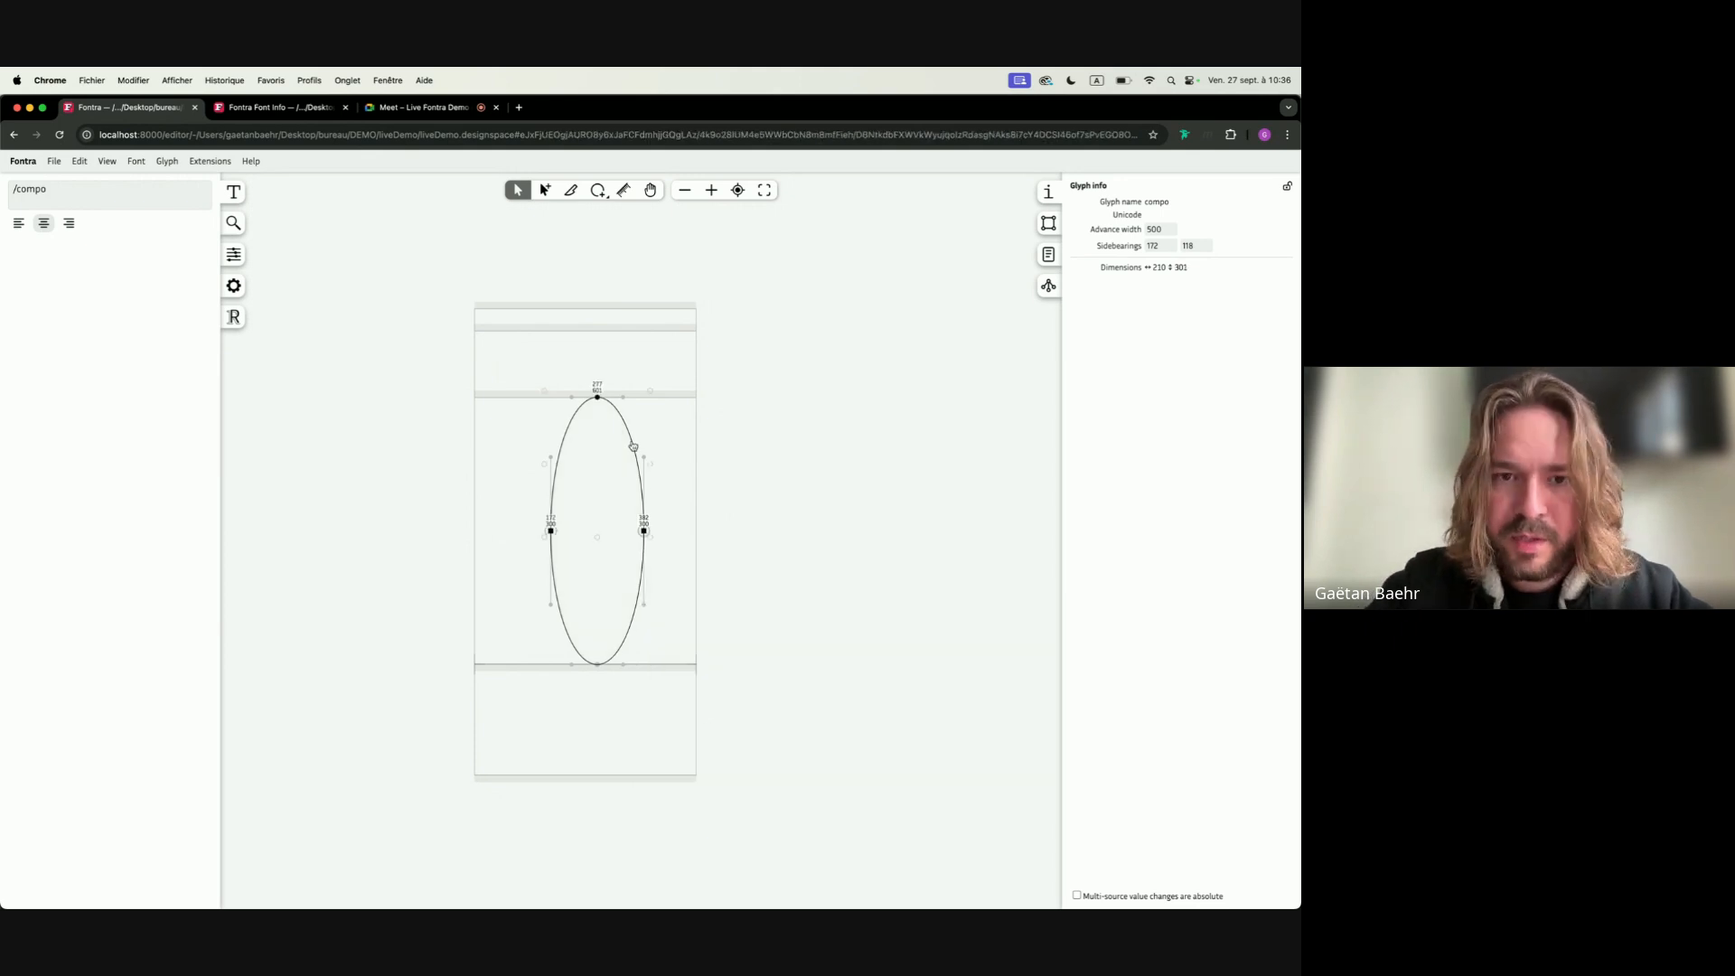
pyautogui.press('BackSpace')
pyautogui.press('space')
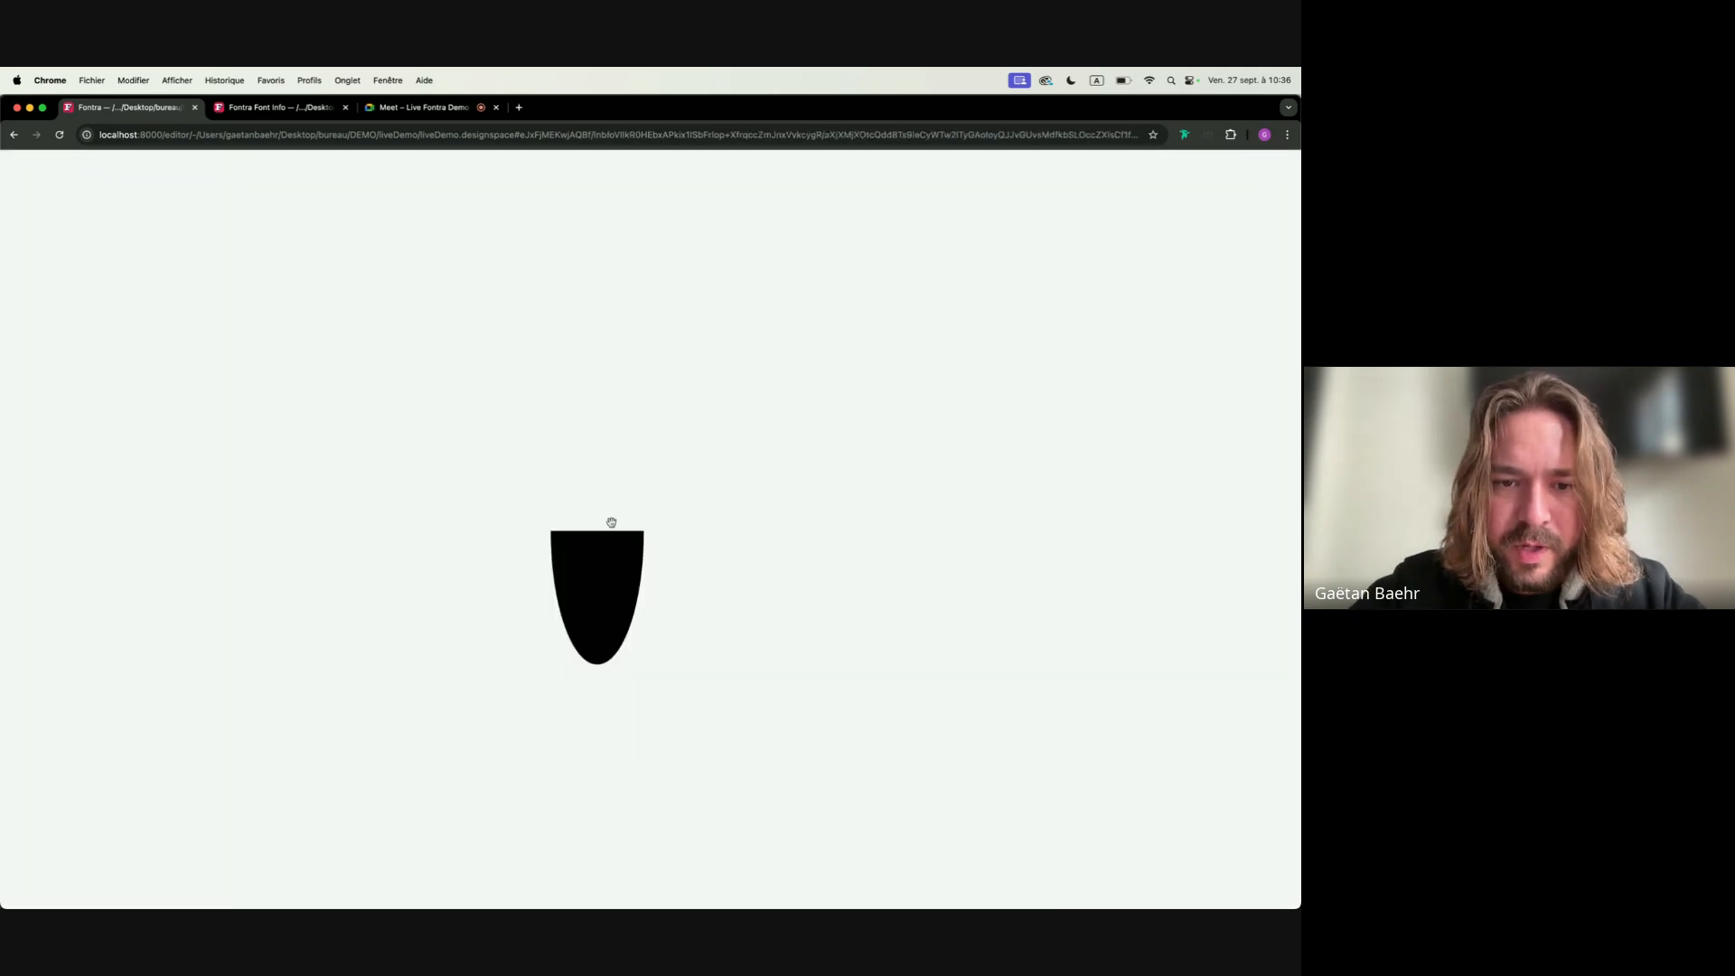
# Duplicate the lower arc and offset the copy's left, right and bottom points 10 units outward
pyautogui.moveTo(508, 488); pyautogui.dragTo(708, 719)
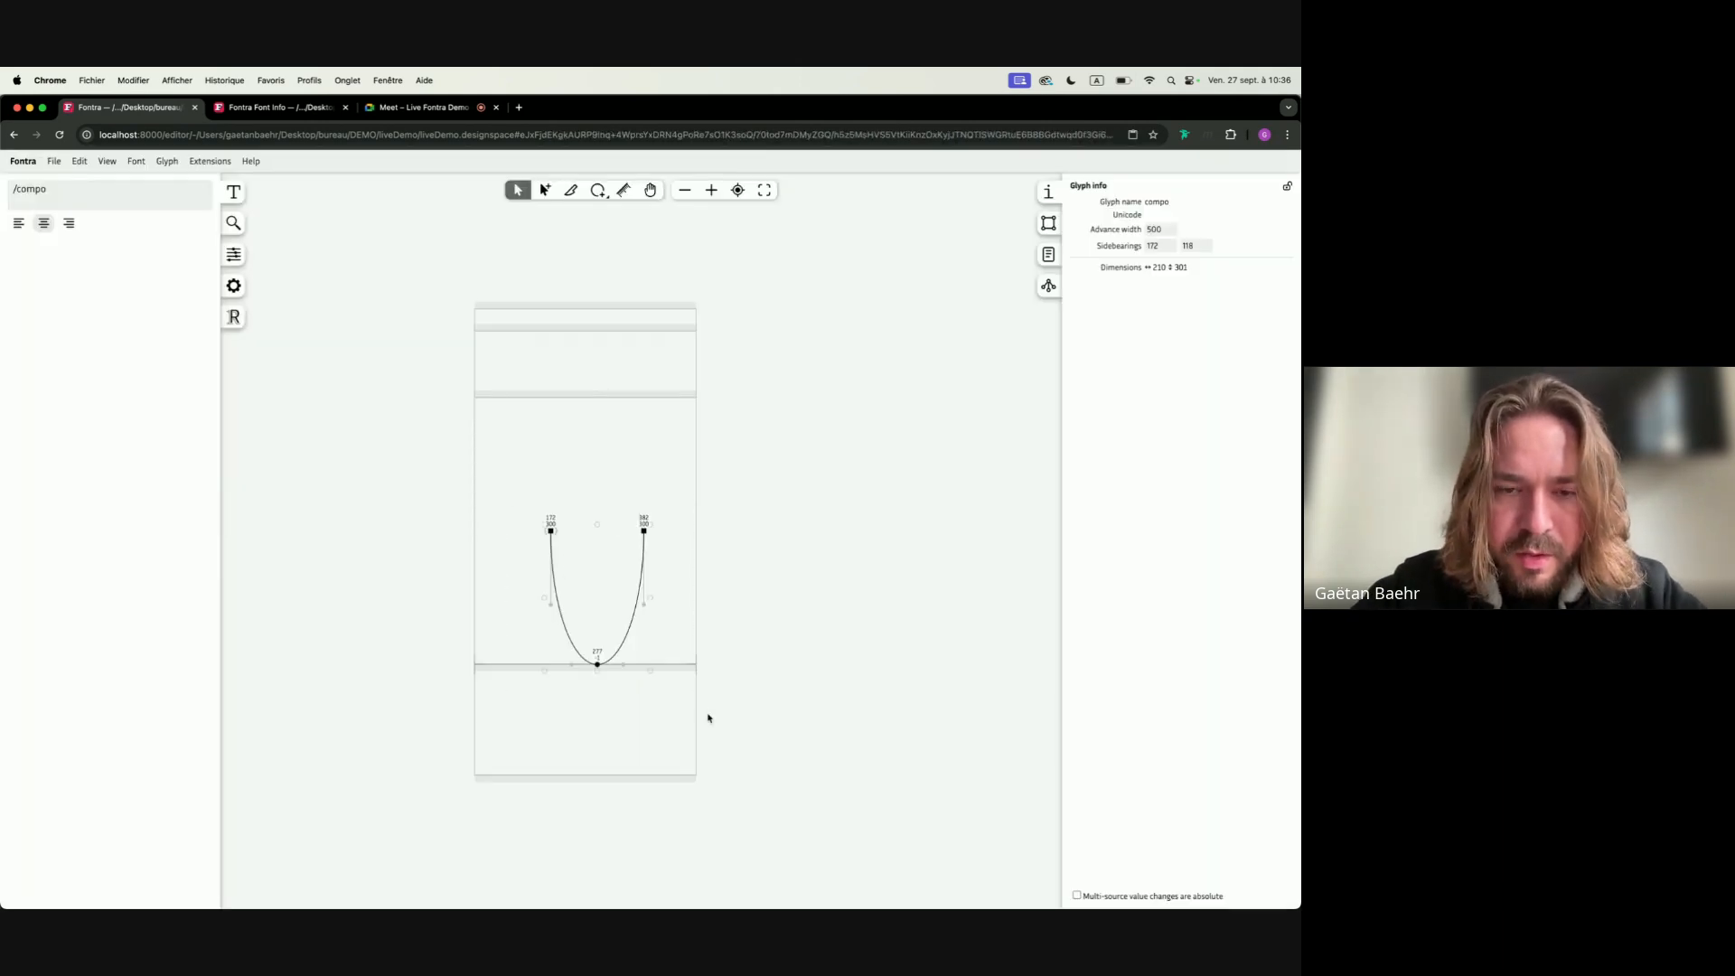
pyautogui.click(585, 562)
pyautogui.click(551, 532)
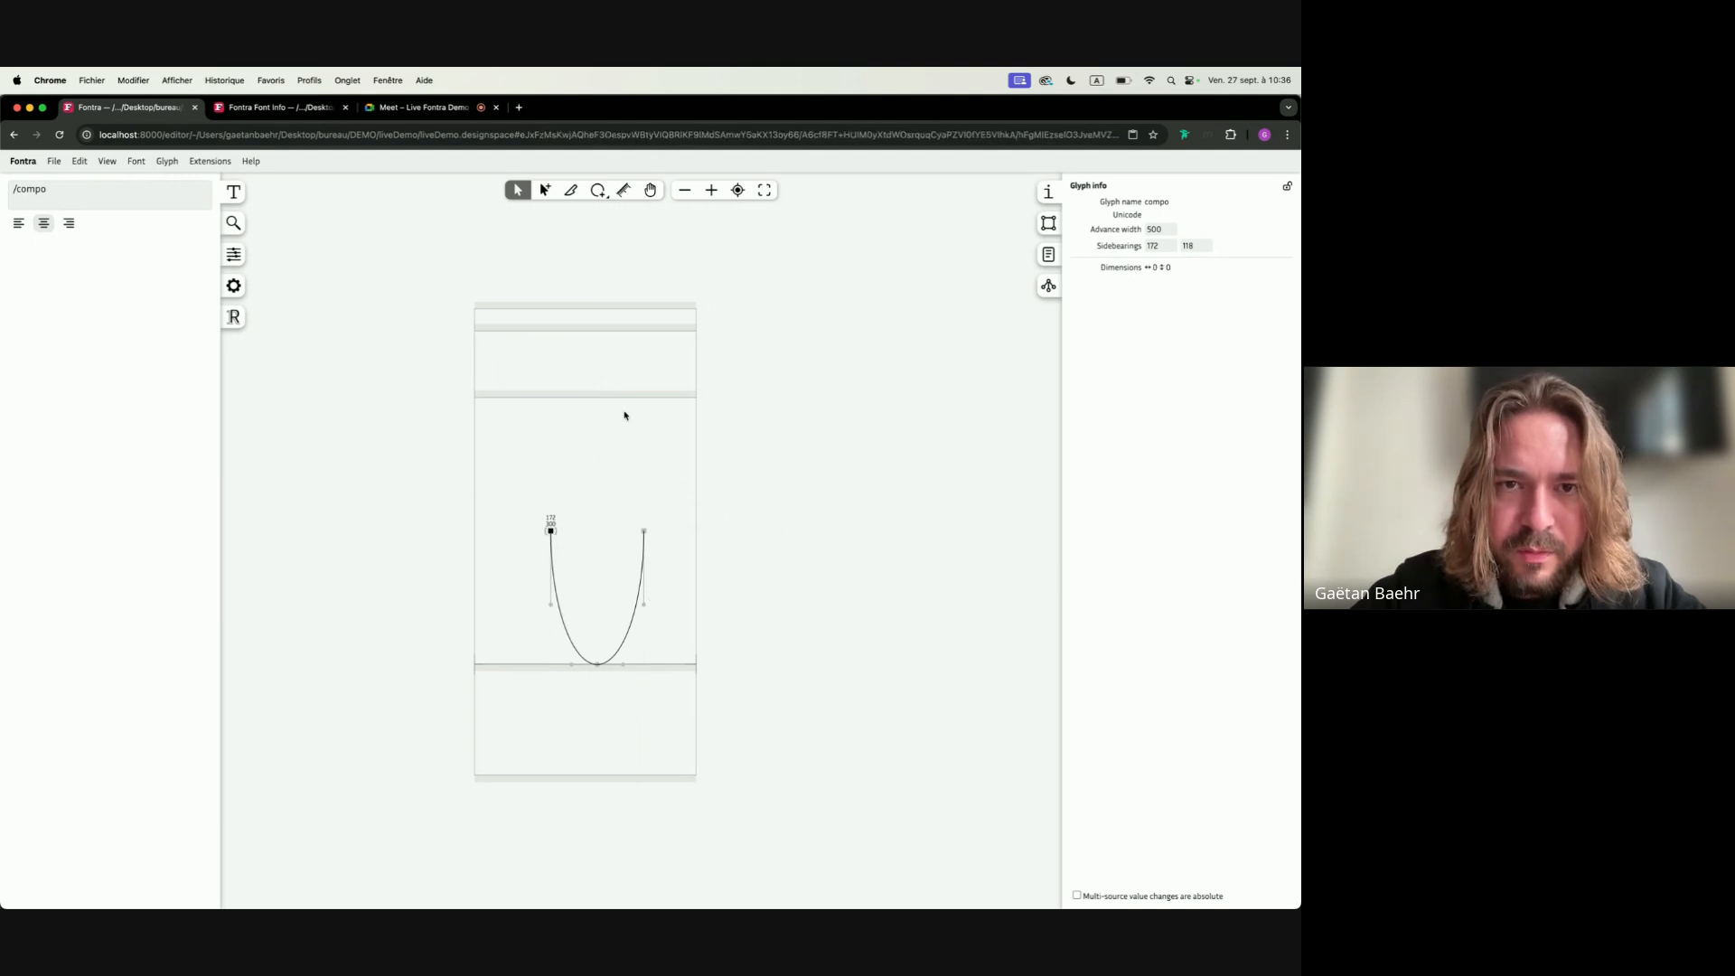
pyautogui.scroll(3, 605, 581)
pyautogui.hotkey('shift', 'Left')
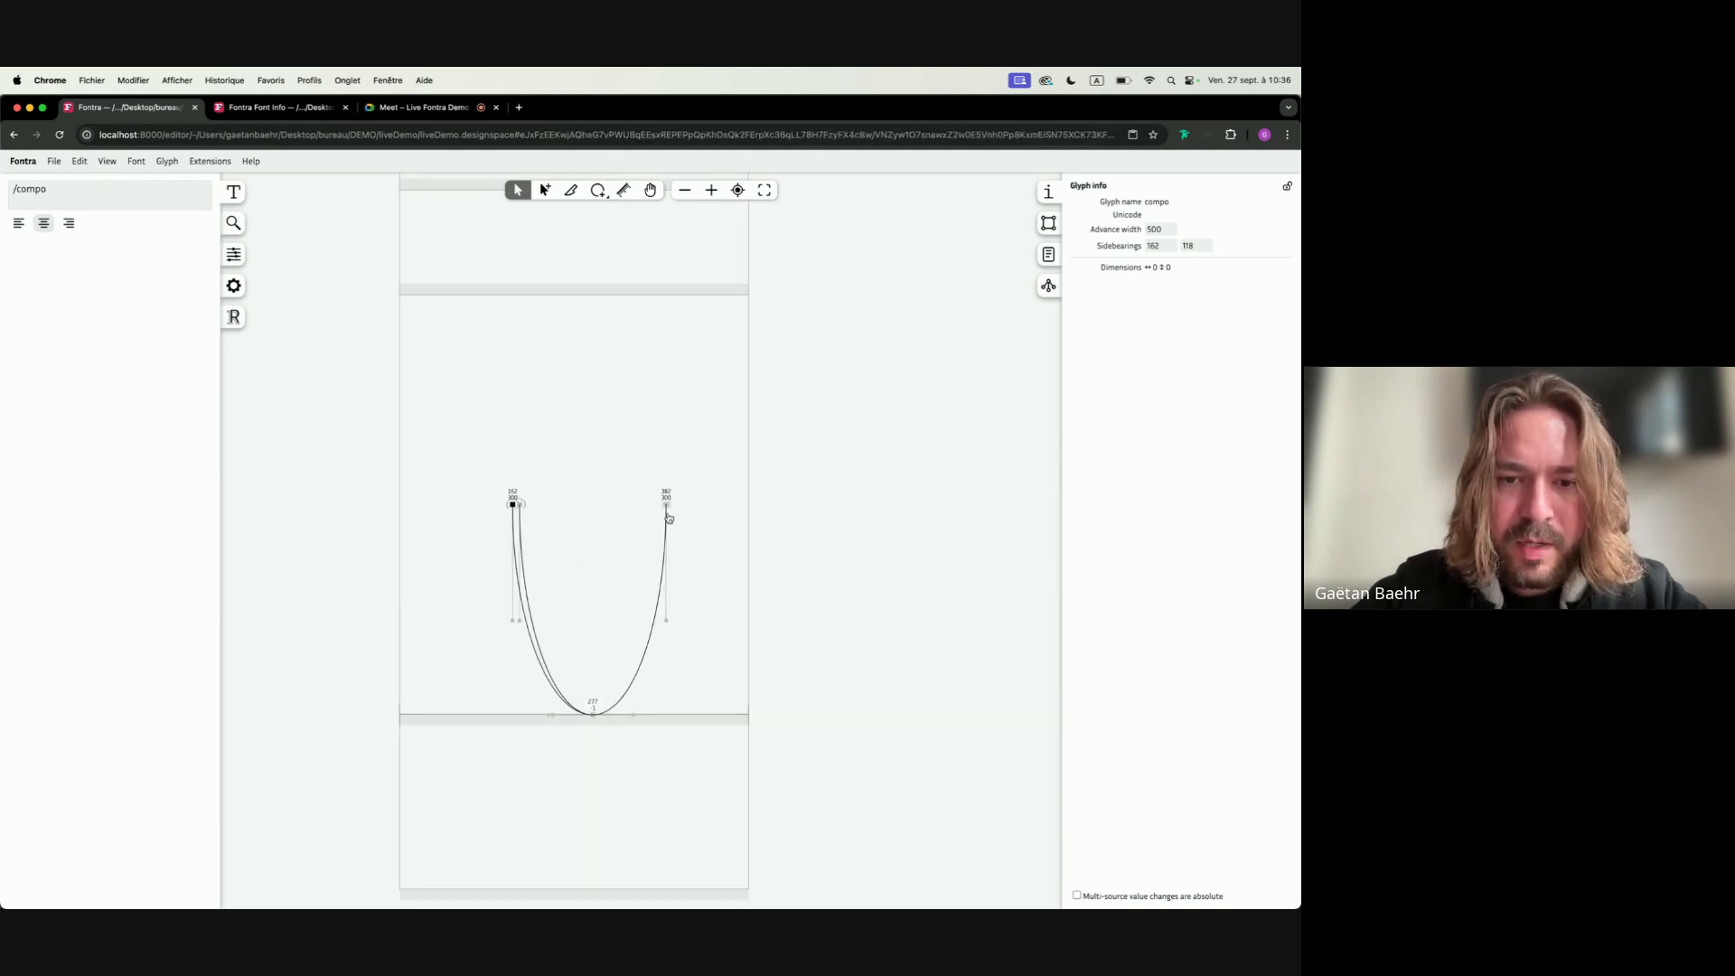
pyautogui.click(667, 507)
pyautogui.hotkey('shift', 'Right')
pyautogui.click(593, 716)
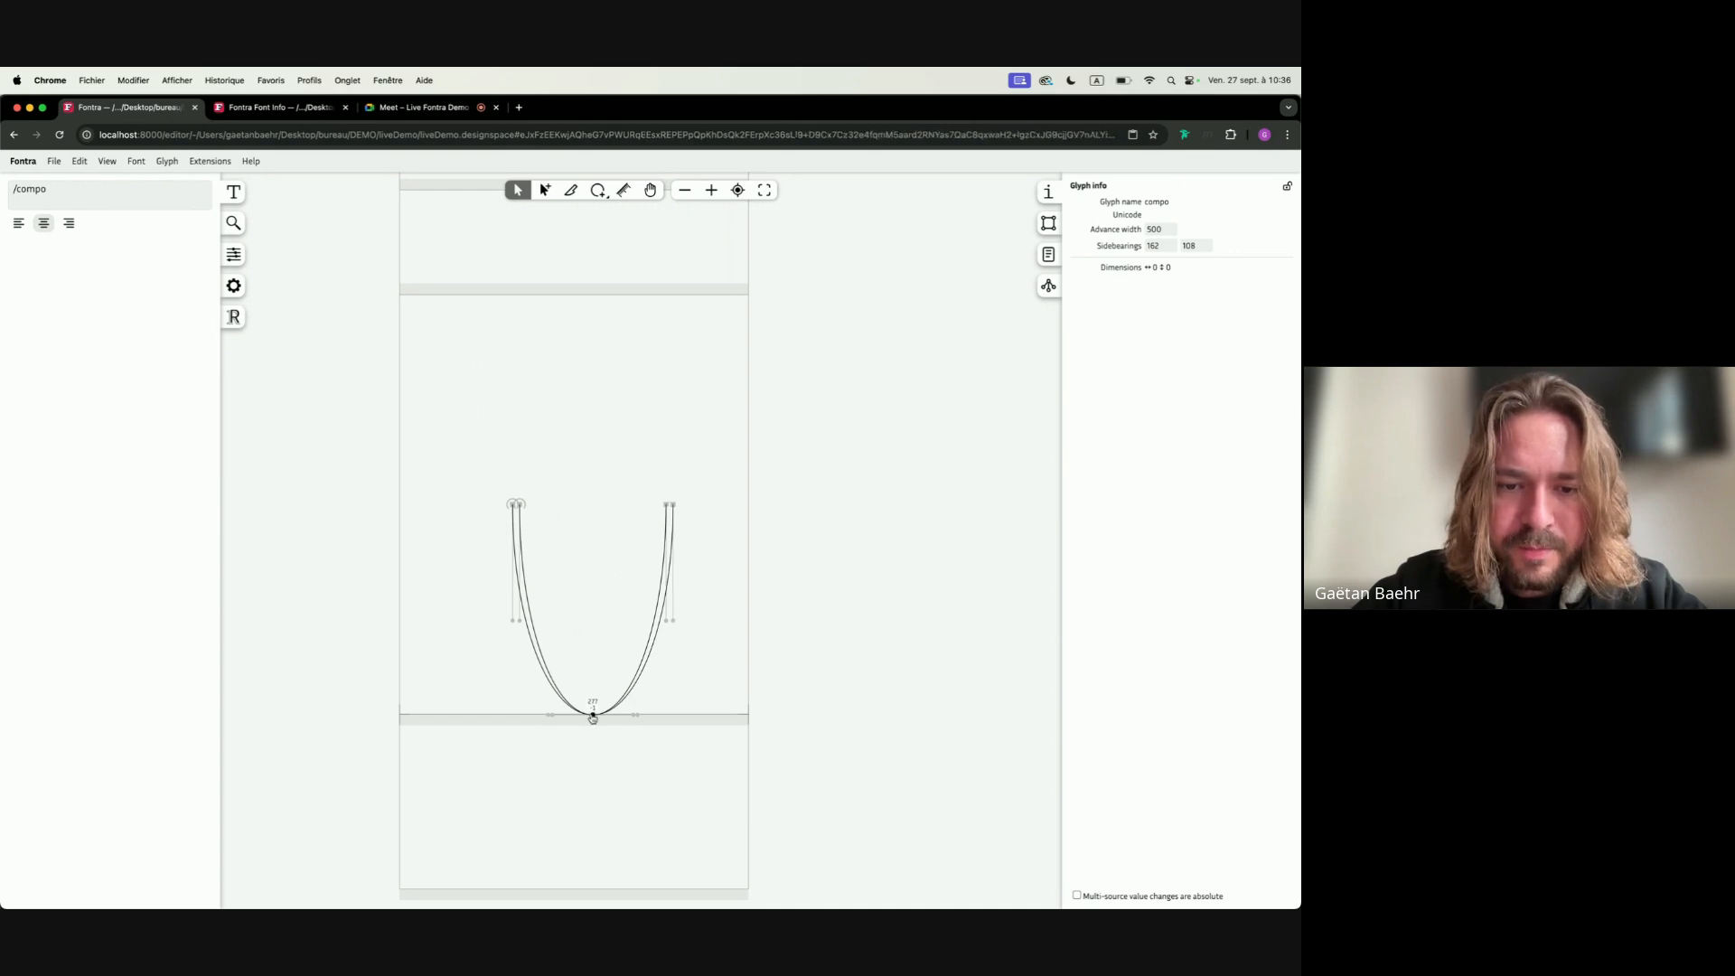
pyautogui.hotkey('shift', 'Down')
pyautogui.doubleClick(593, 633)
pyautogui.click(593, 633)
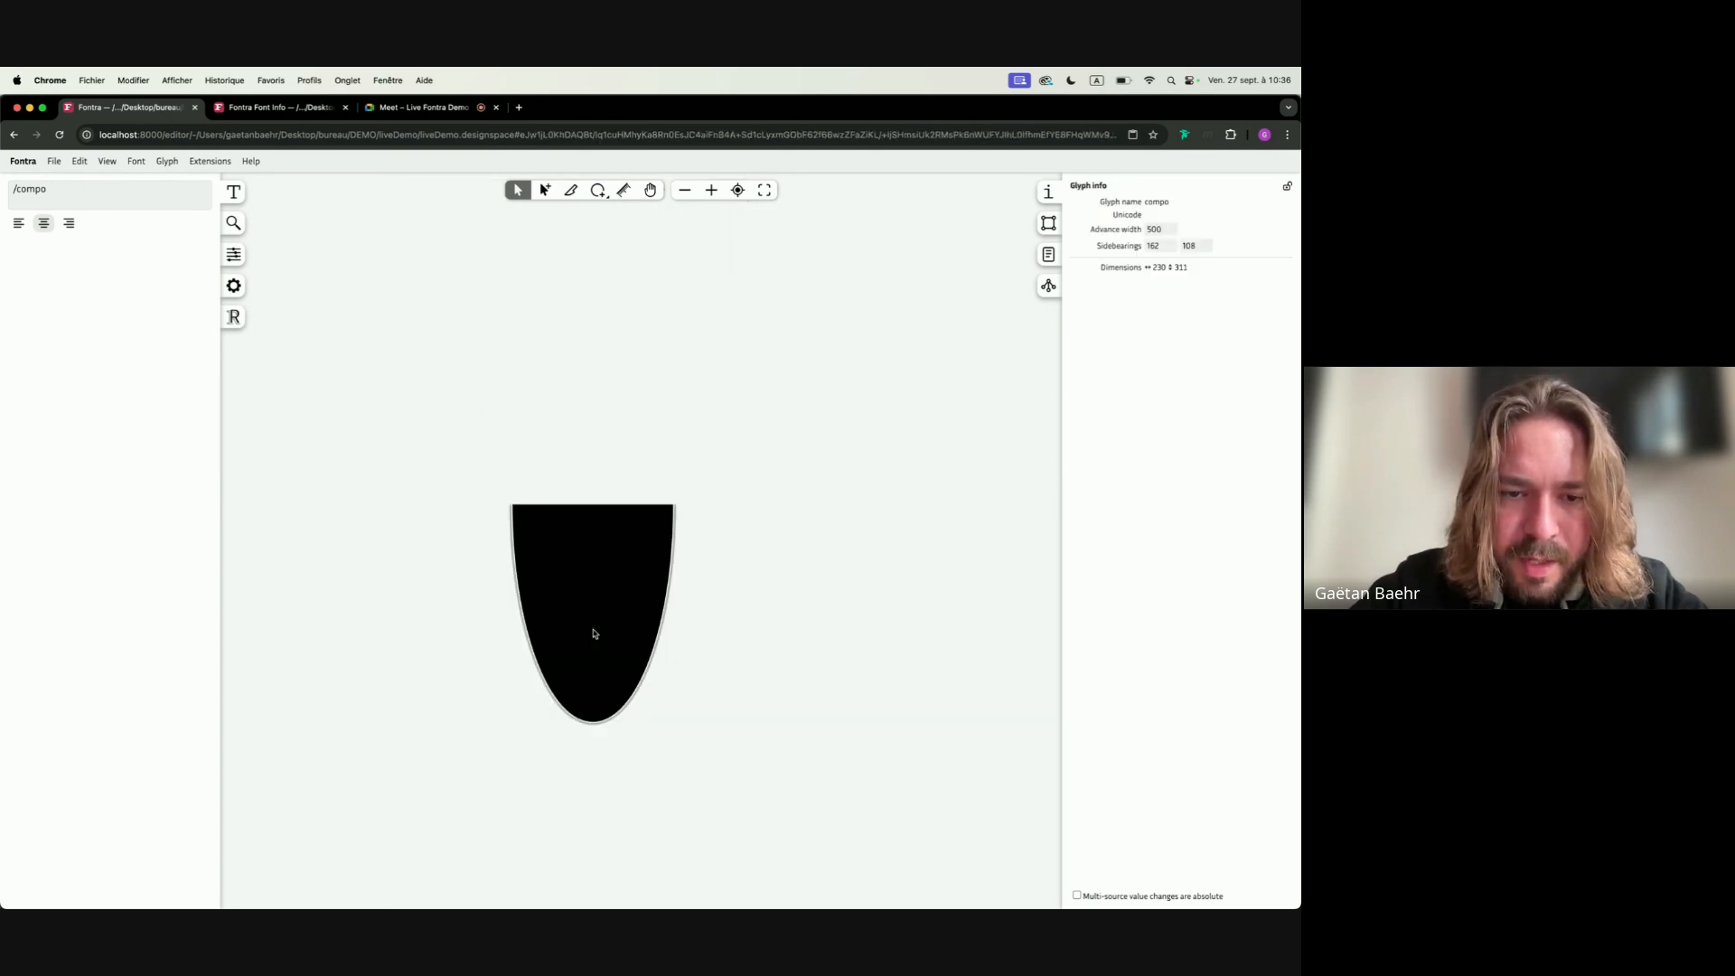
# Connect the left endpoints of the inner and outer arcs with a straight segment using the Pen tool
pyautogui.doubleClick(560, 583)
pyautogui.scroll(3, 542, 511)
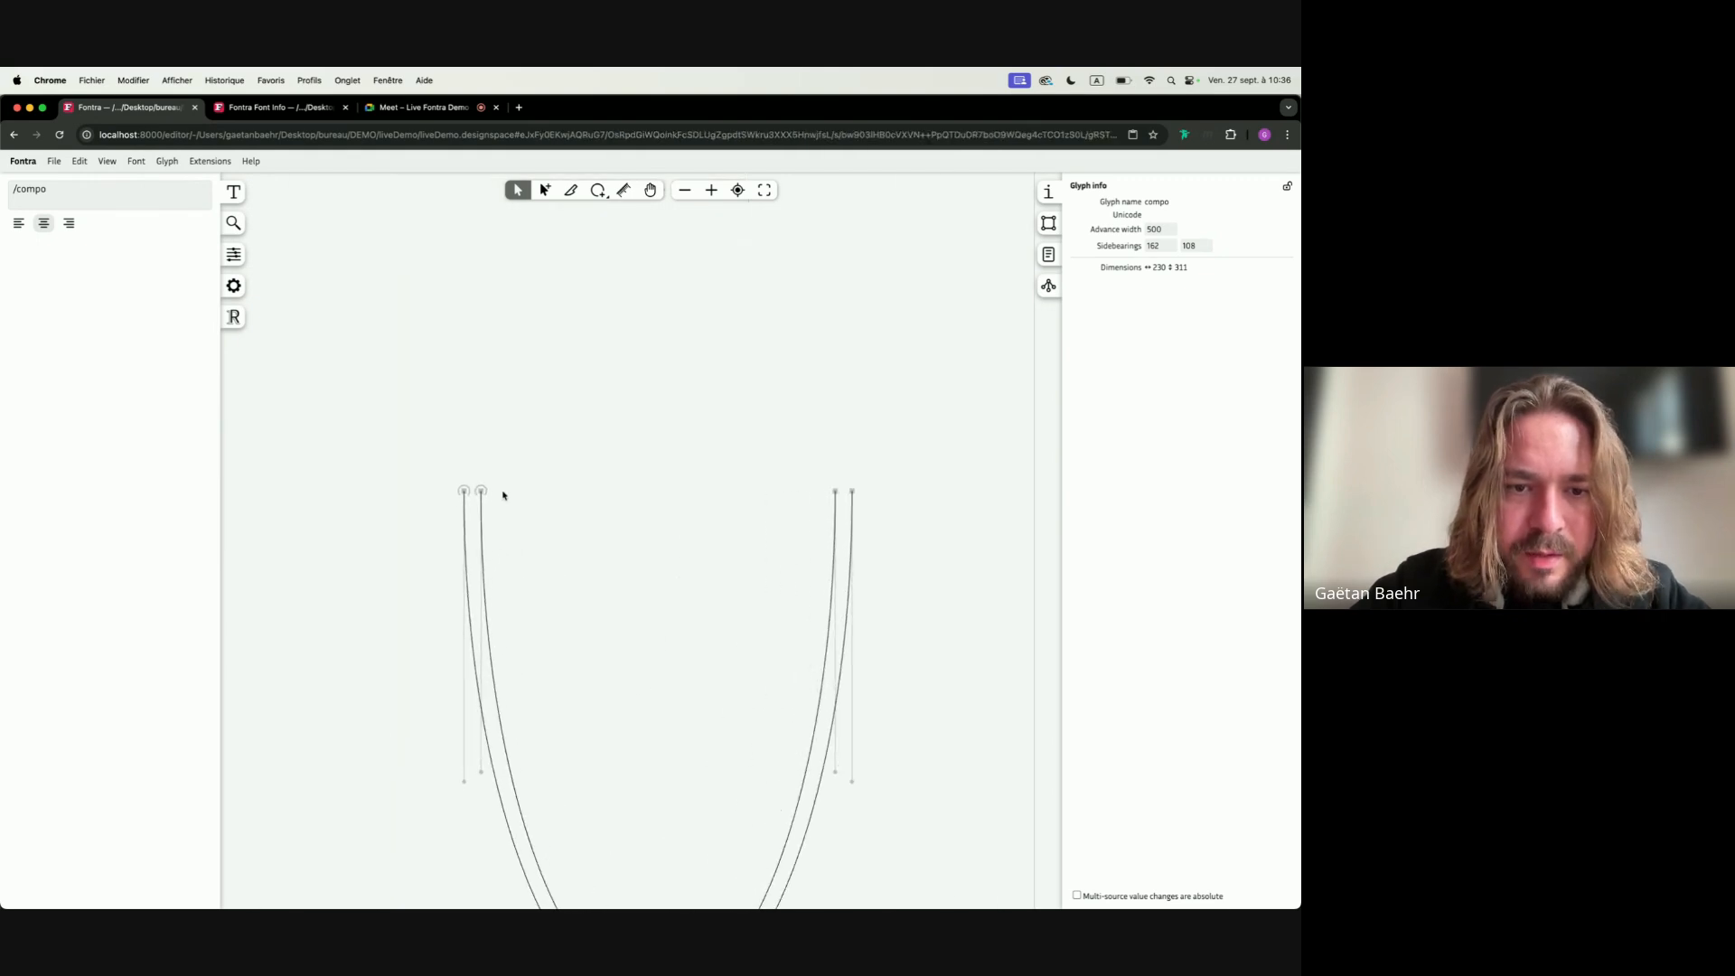
pyautogui.moveTo(409, 453); pyautogui.dragTo(585, 523)
pyautogui.moveTo(782, 398); pyautogui.dragTo(894, 524)
pyautogui.click(518, 477)
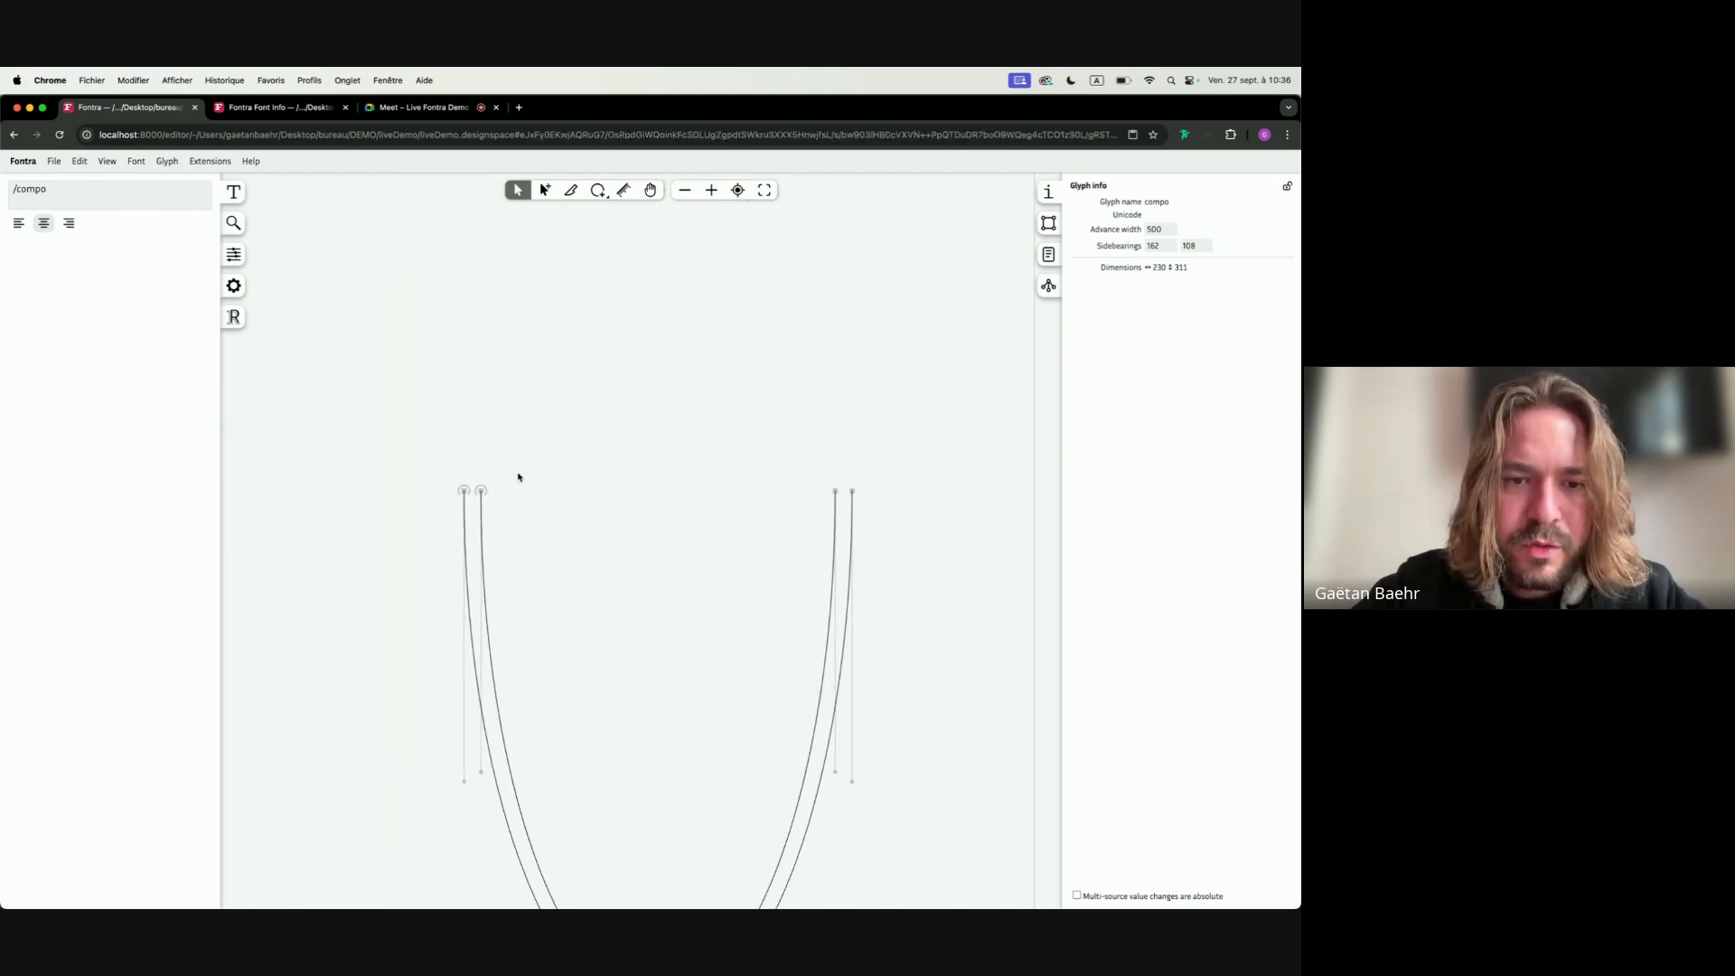
pyautogui.moveTo(437, 440); pyautogui.dragTo(471, 495)
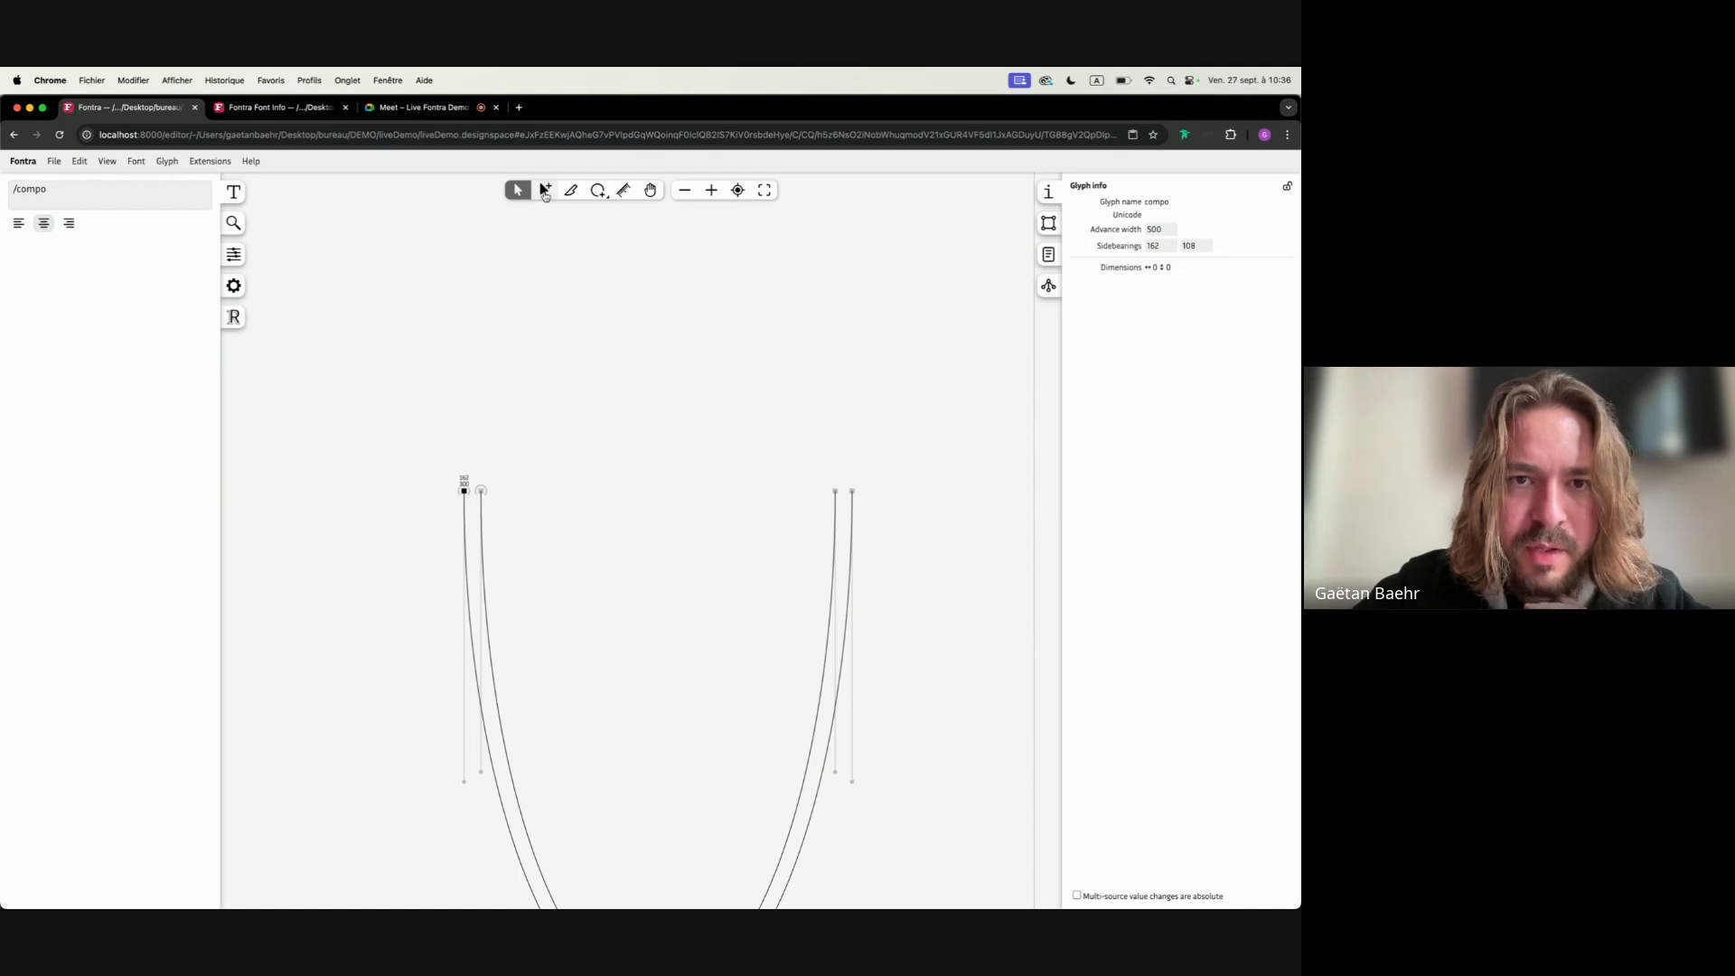
pyautogui.click(545, 189)
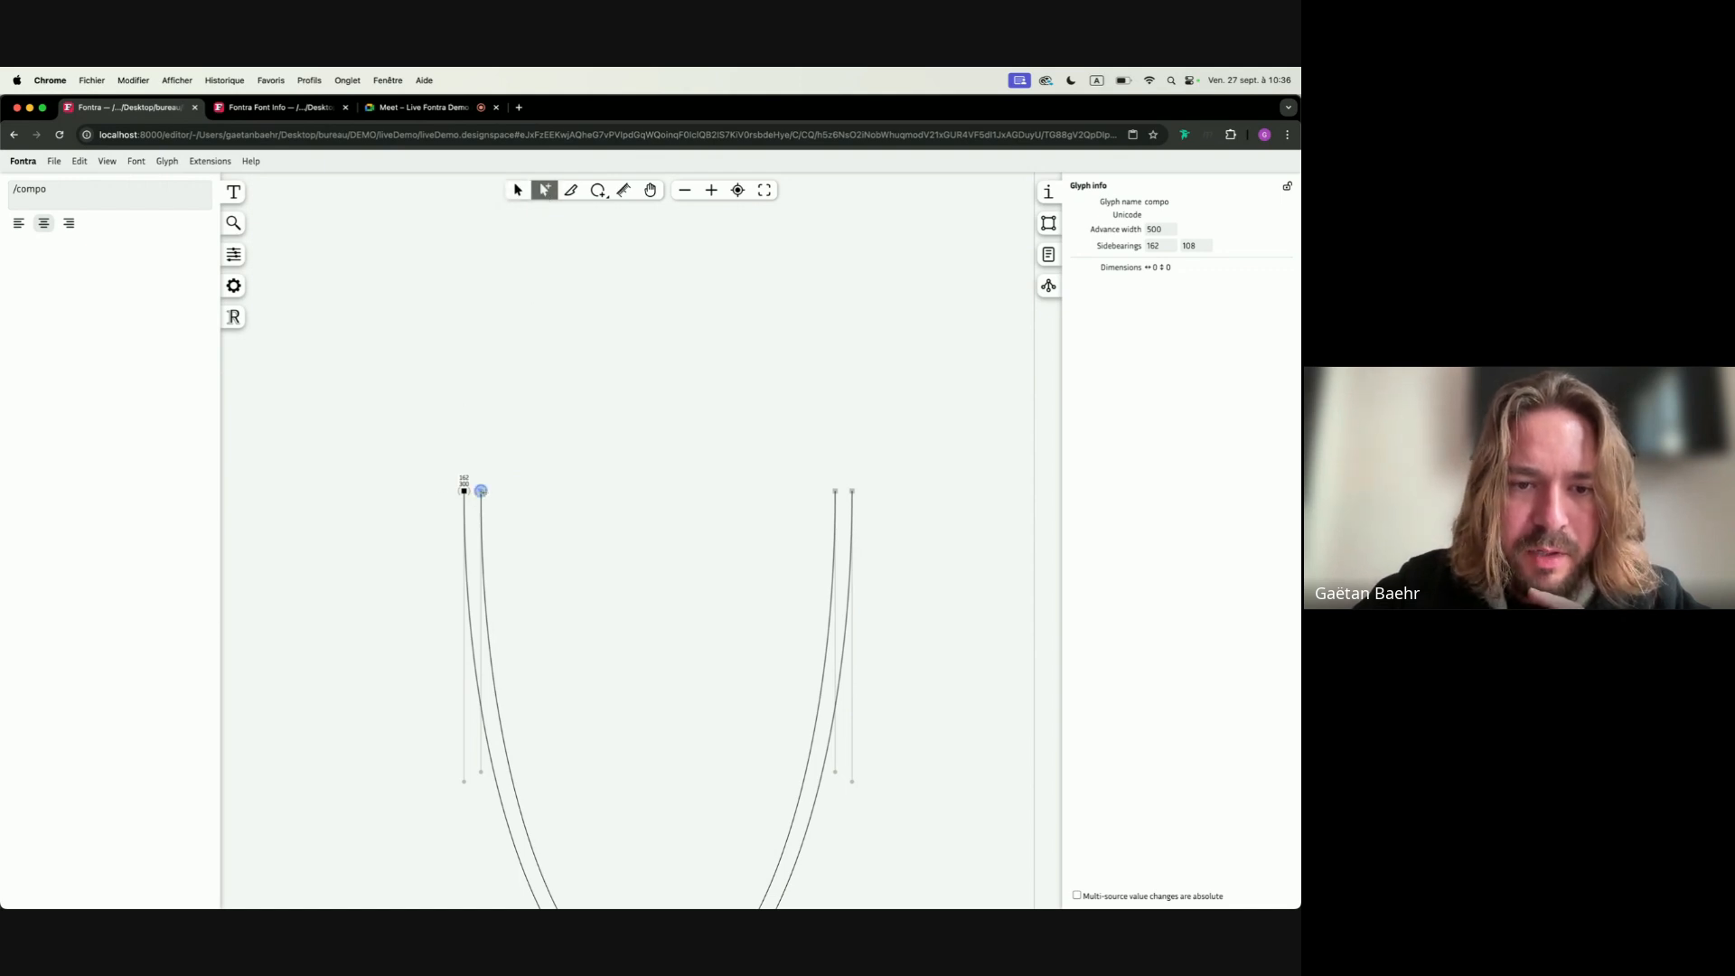
pyautogui.click(481, 491)
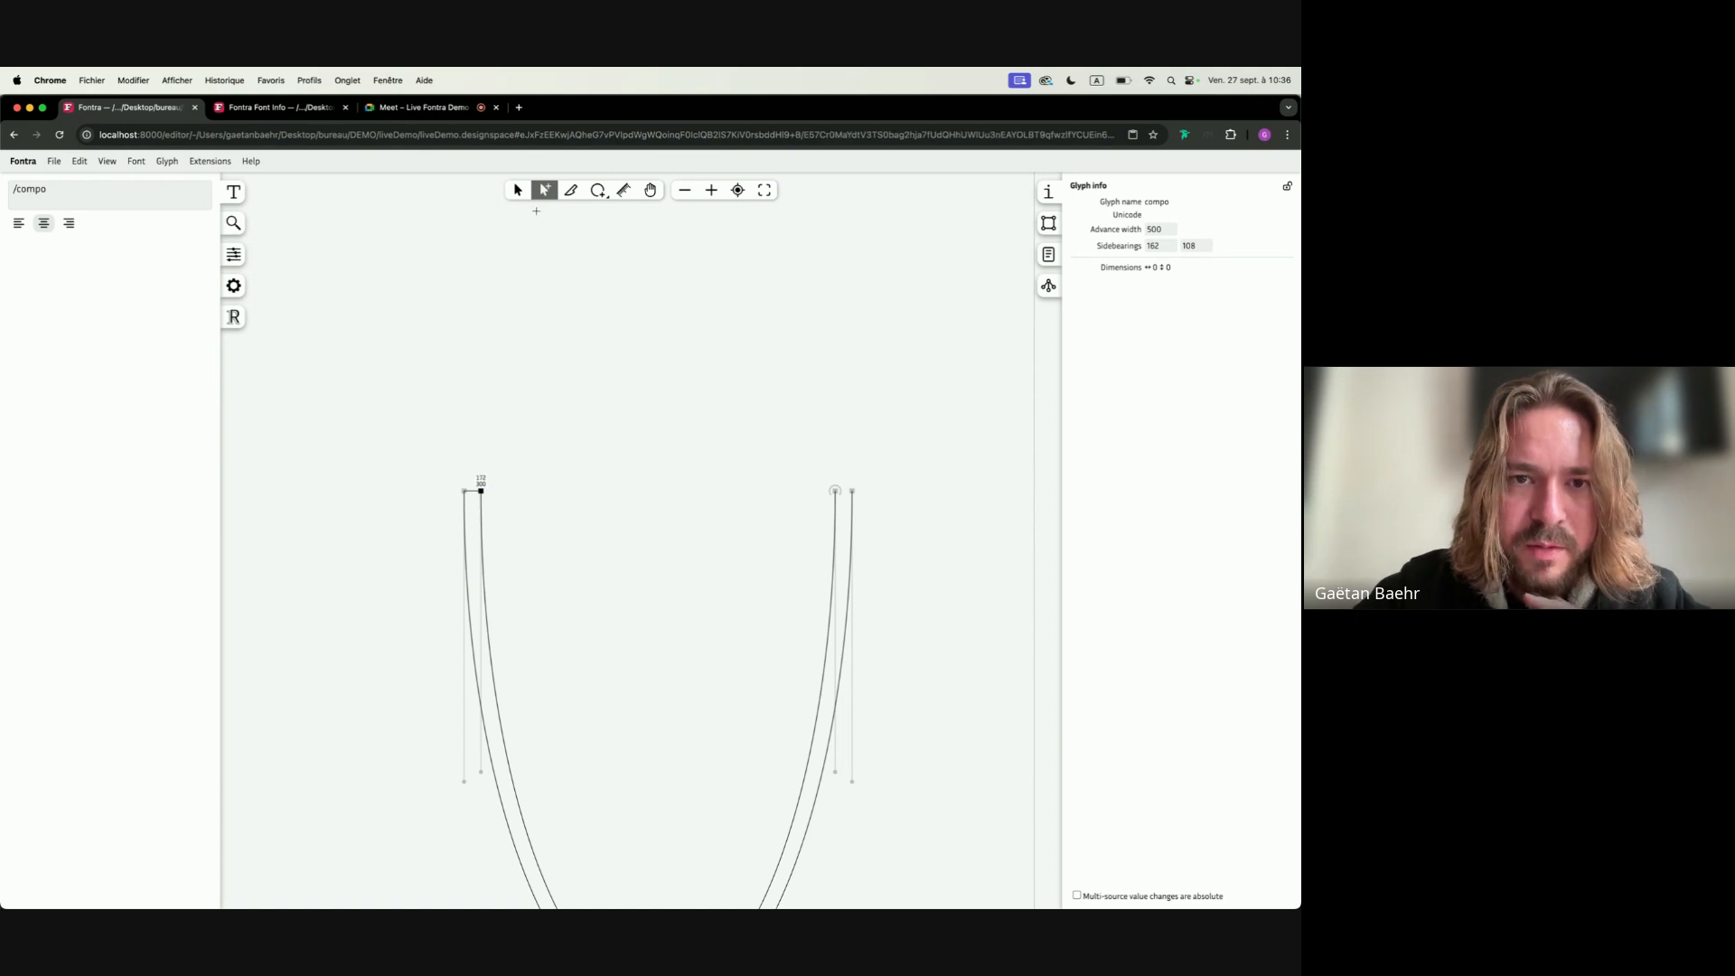
# Close the contour between the two right endpoints of the arcs and preview the filled stroke
pyautogui.click(518, 190)
pyautogui.moveTo(805, 461); pyautogui.dragTo(883, 512)
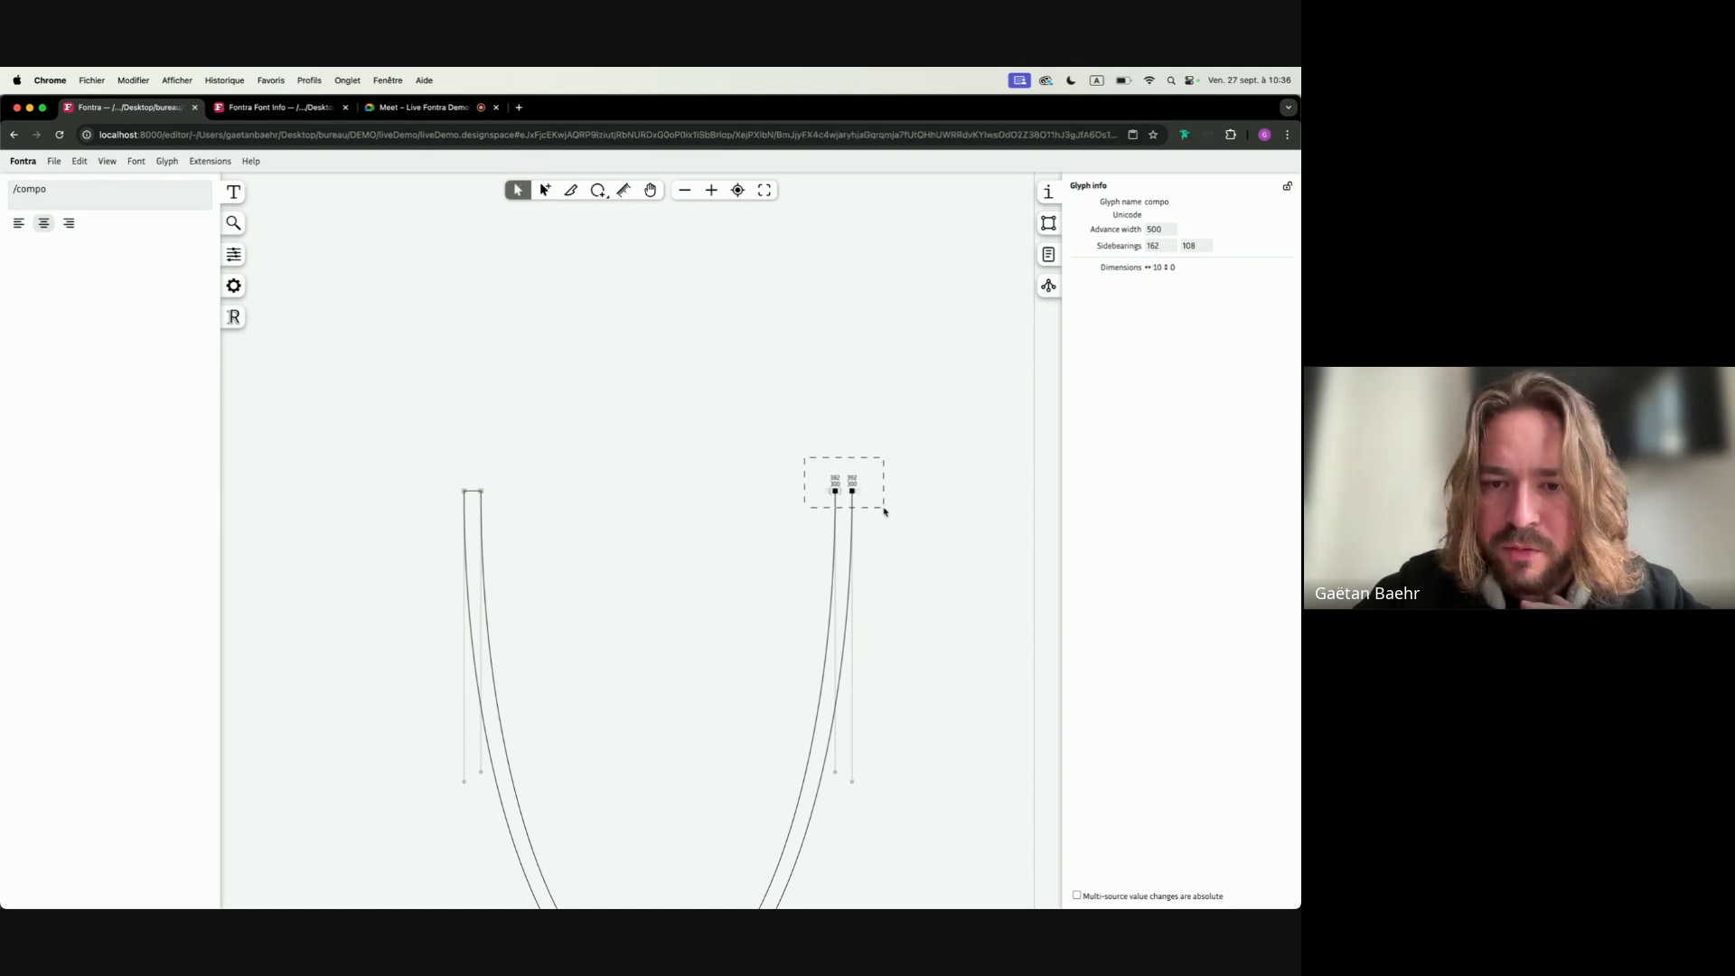
pyautogui.rightClick(836, 493)
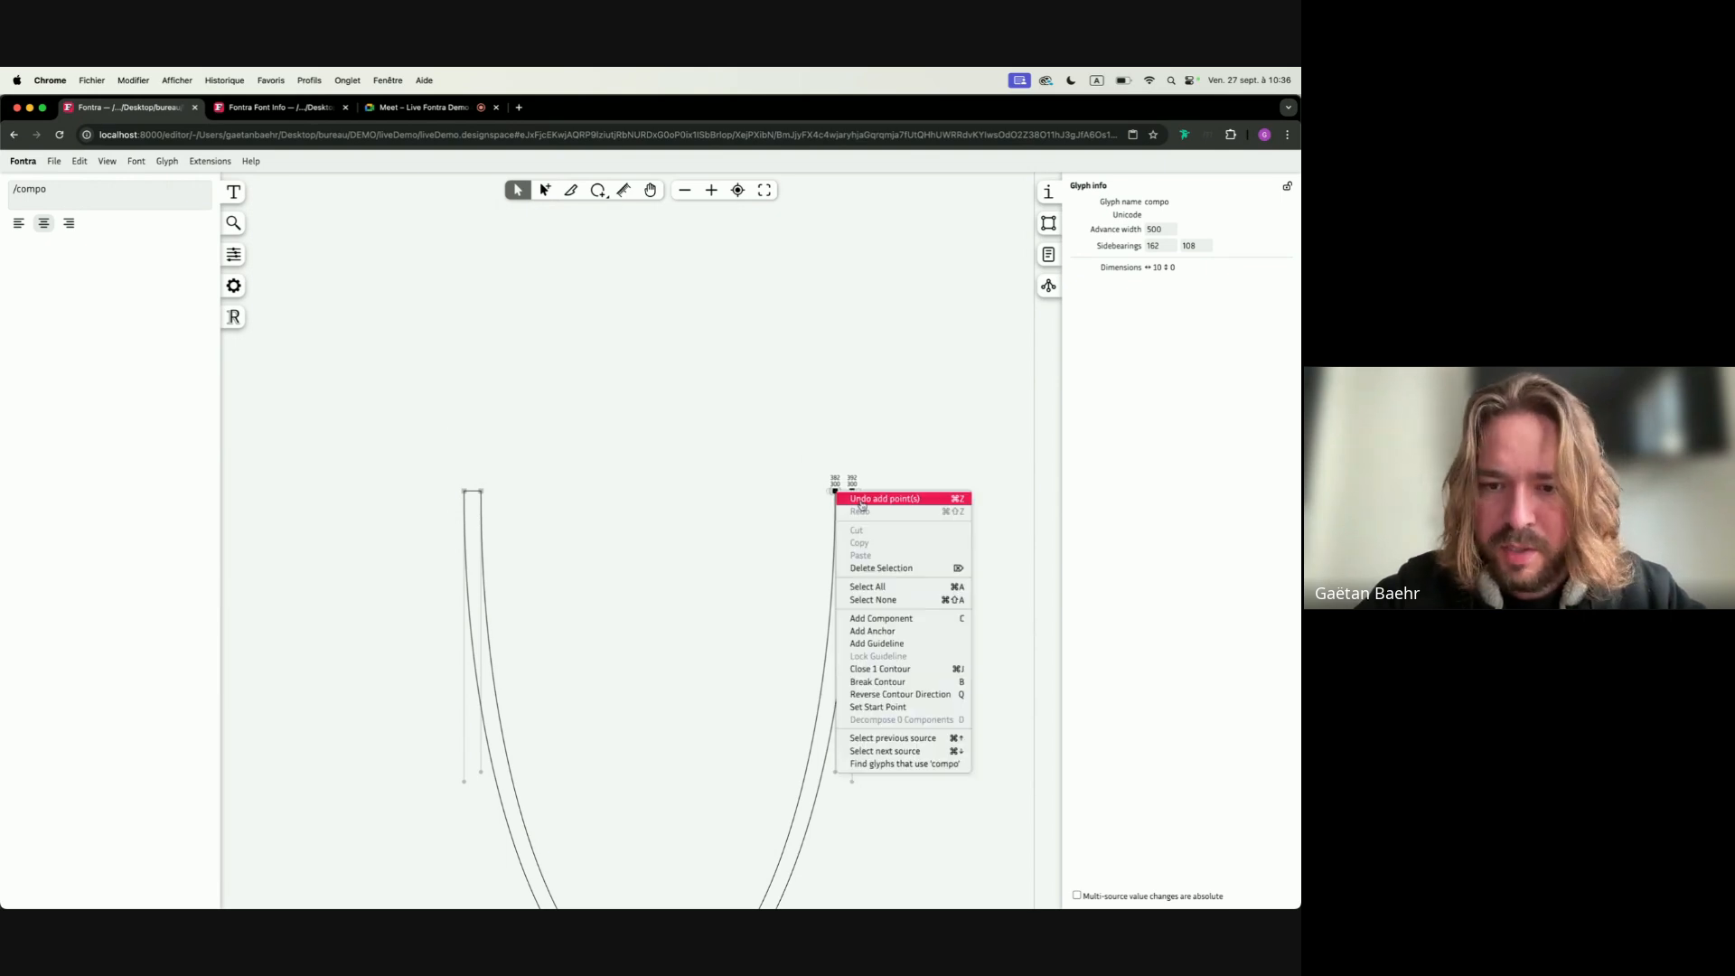
pyautogui.click(903, 672)
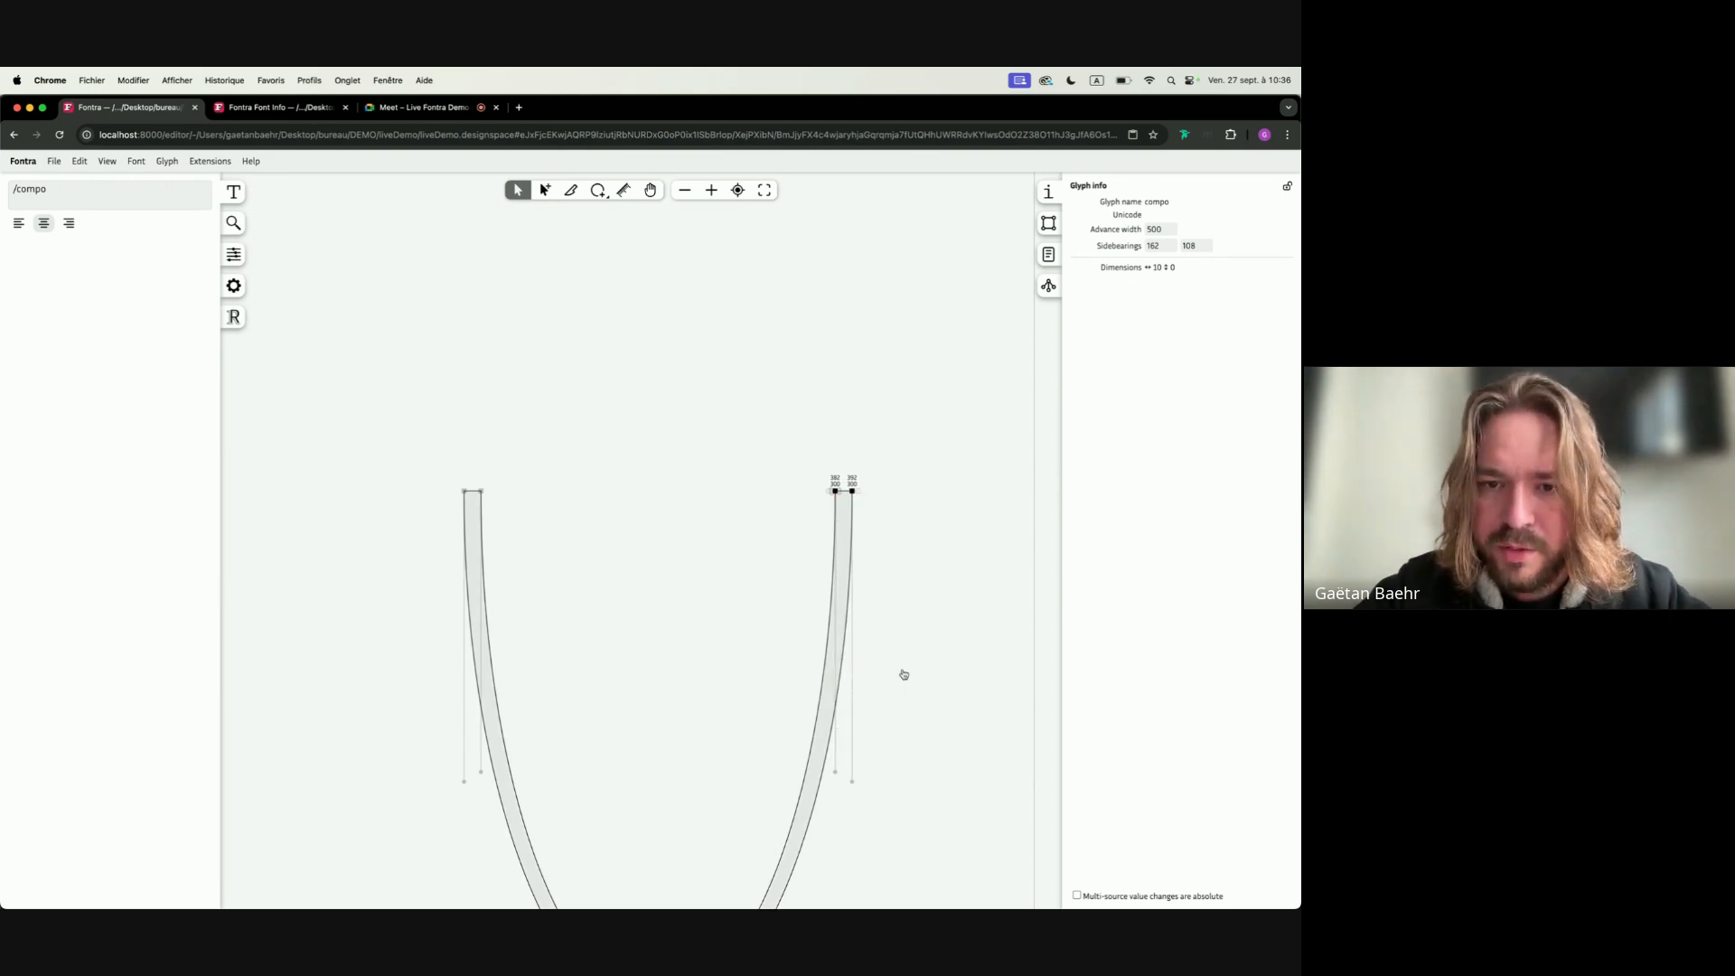
pyautogui.scroll(-5, 662, 500)
pyautogui.doubleClick(640, 556)
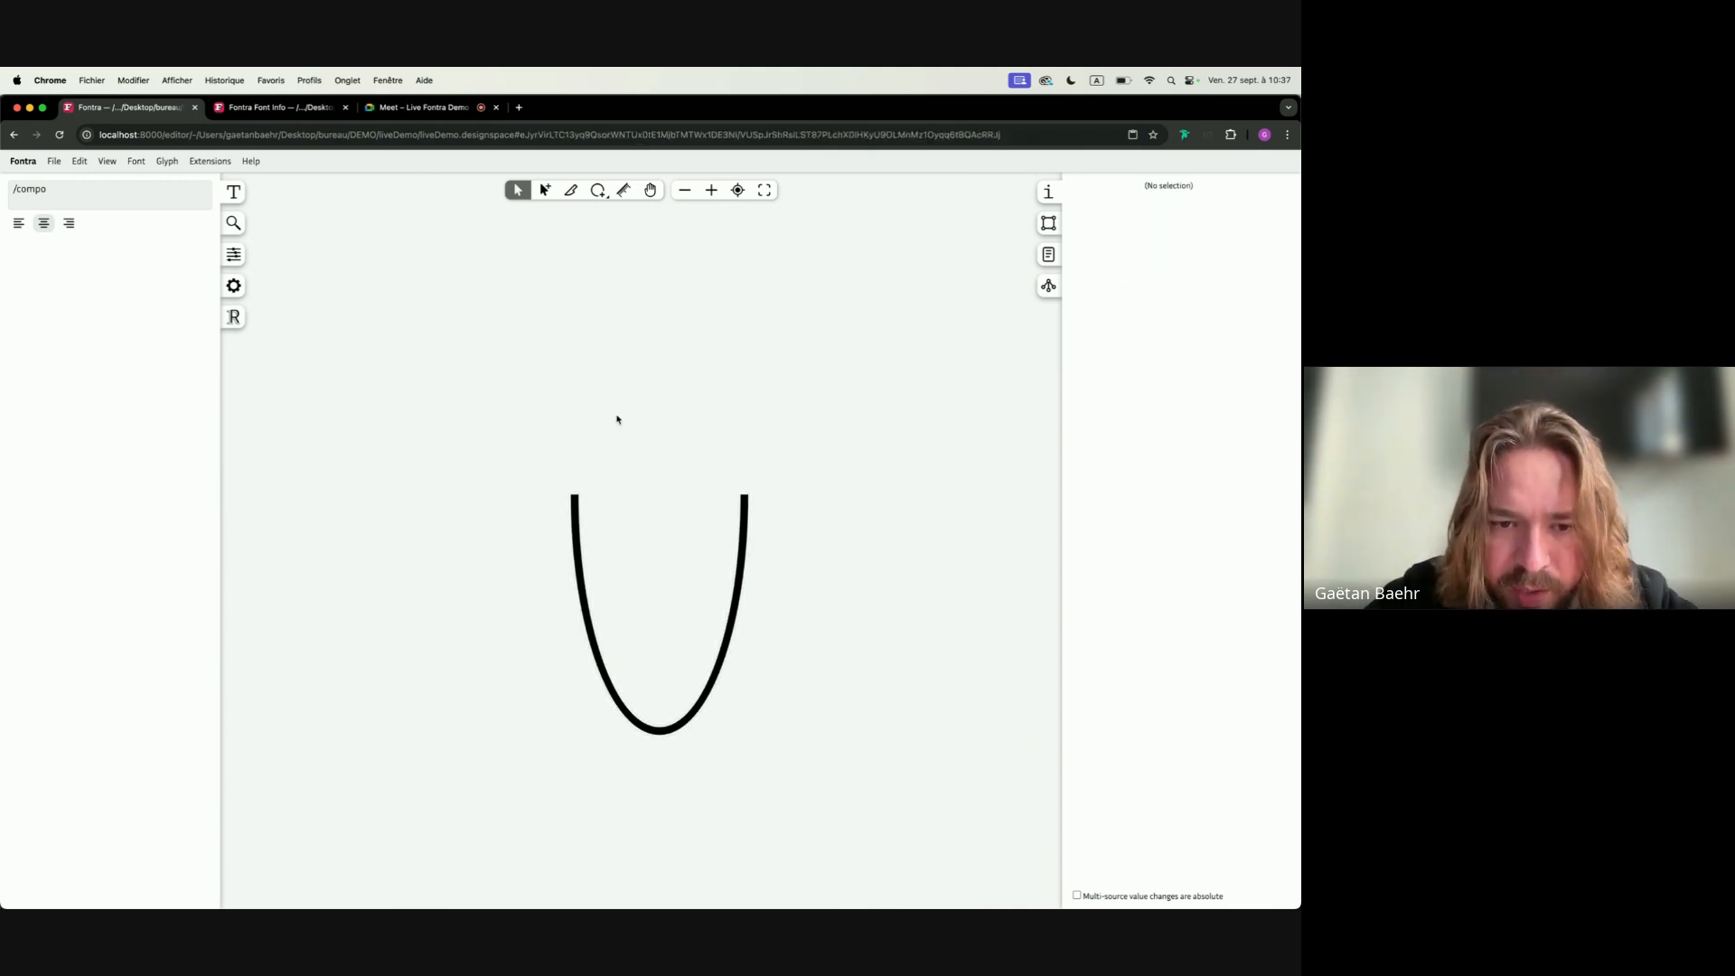
# Slightly lengthen both horizontal handles of the outer curve's bottom point
pyautogui.doubleClick(588, 601)
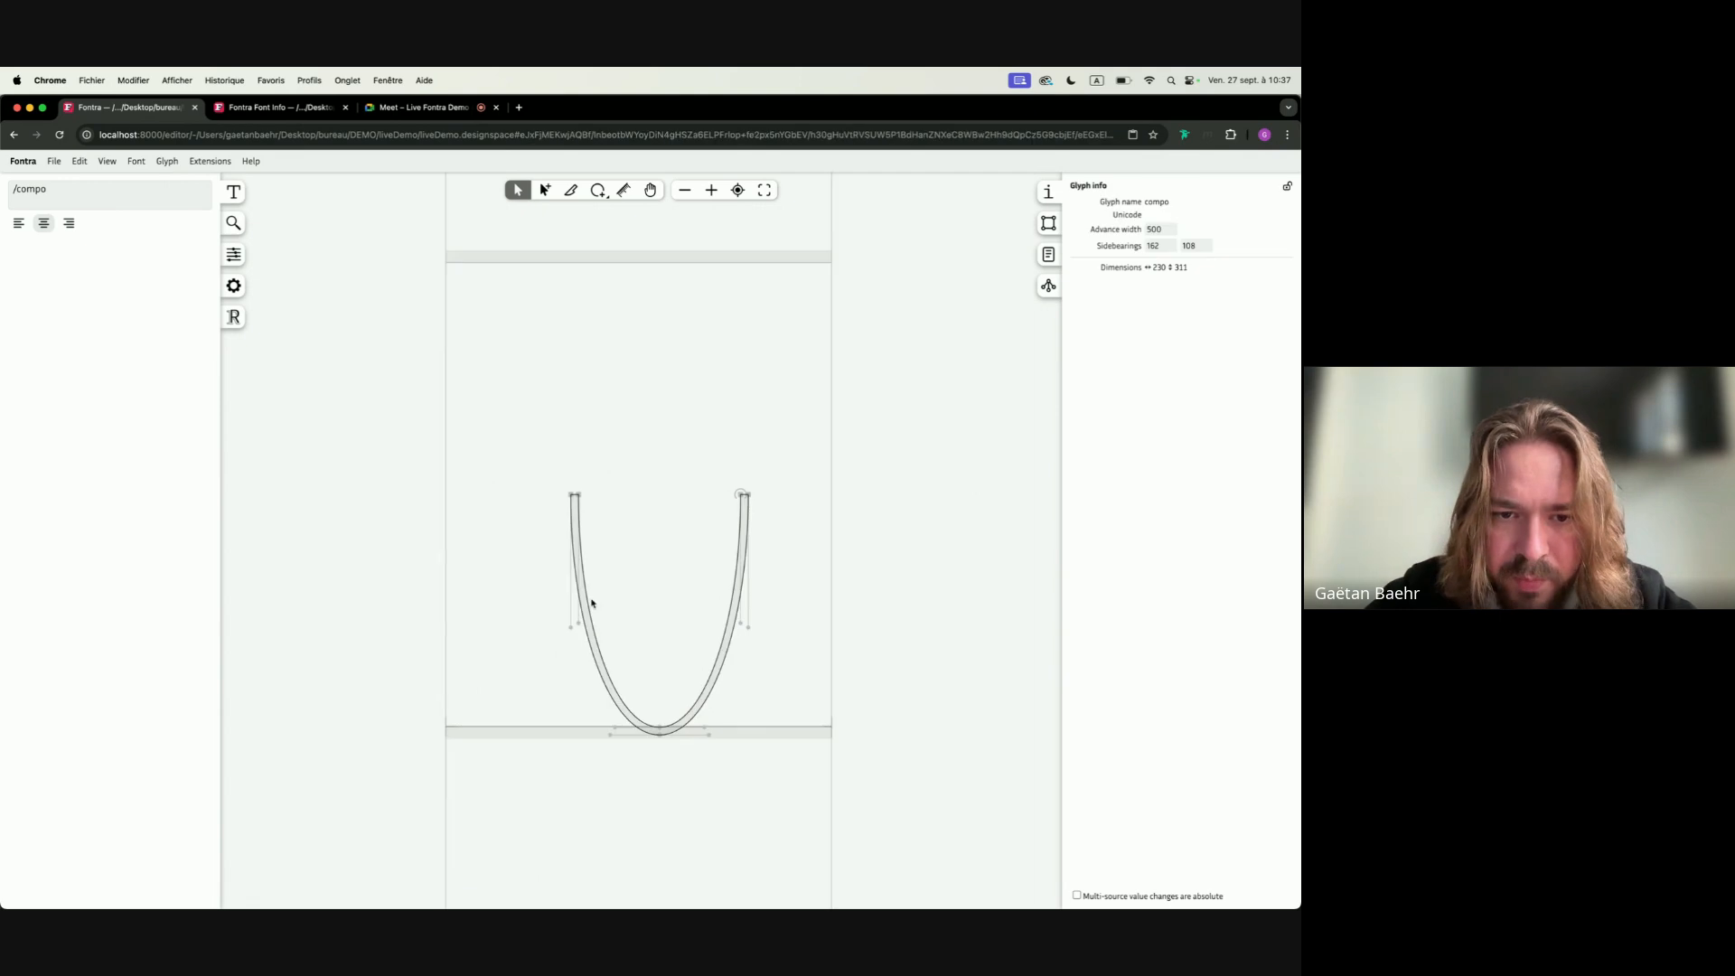
pyautogui.click(609, 734)
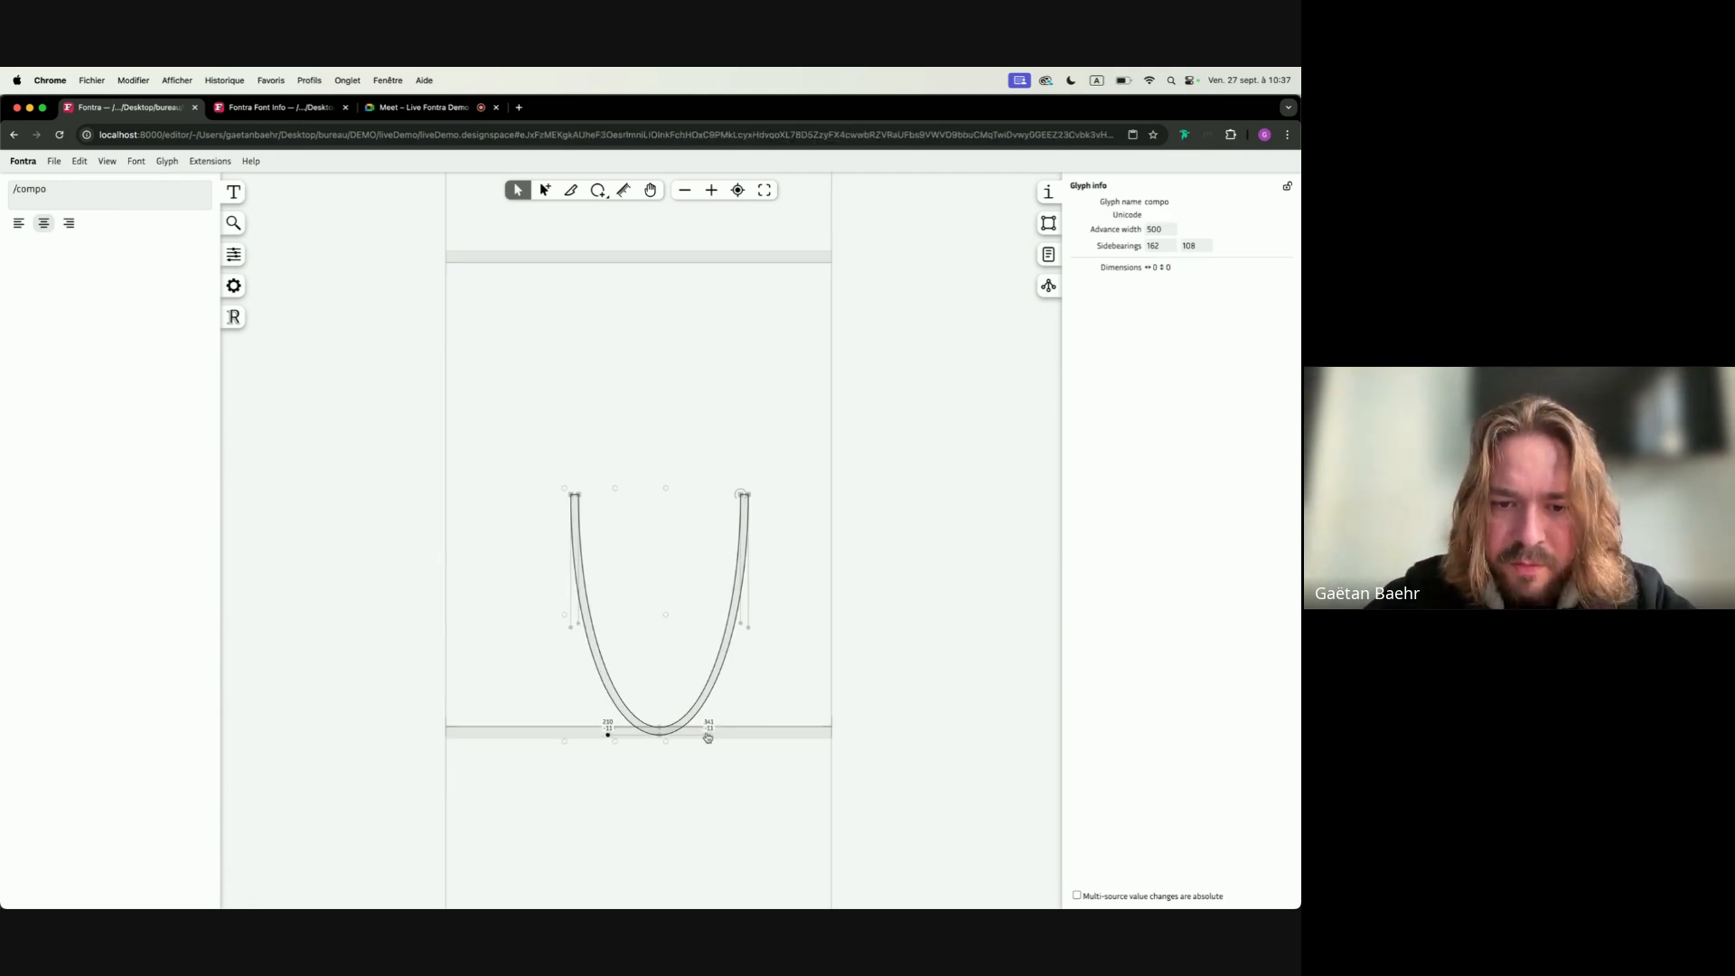
pyautogui.click(667, 437)
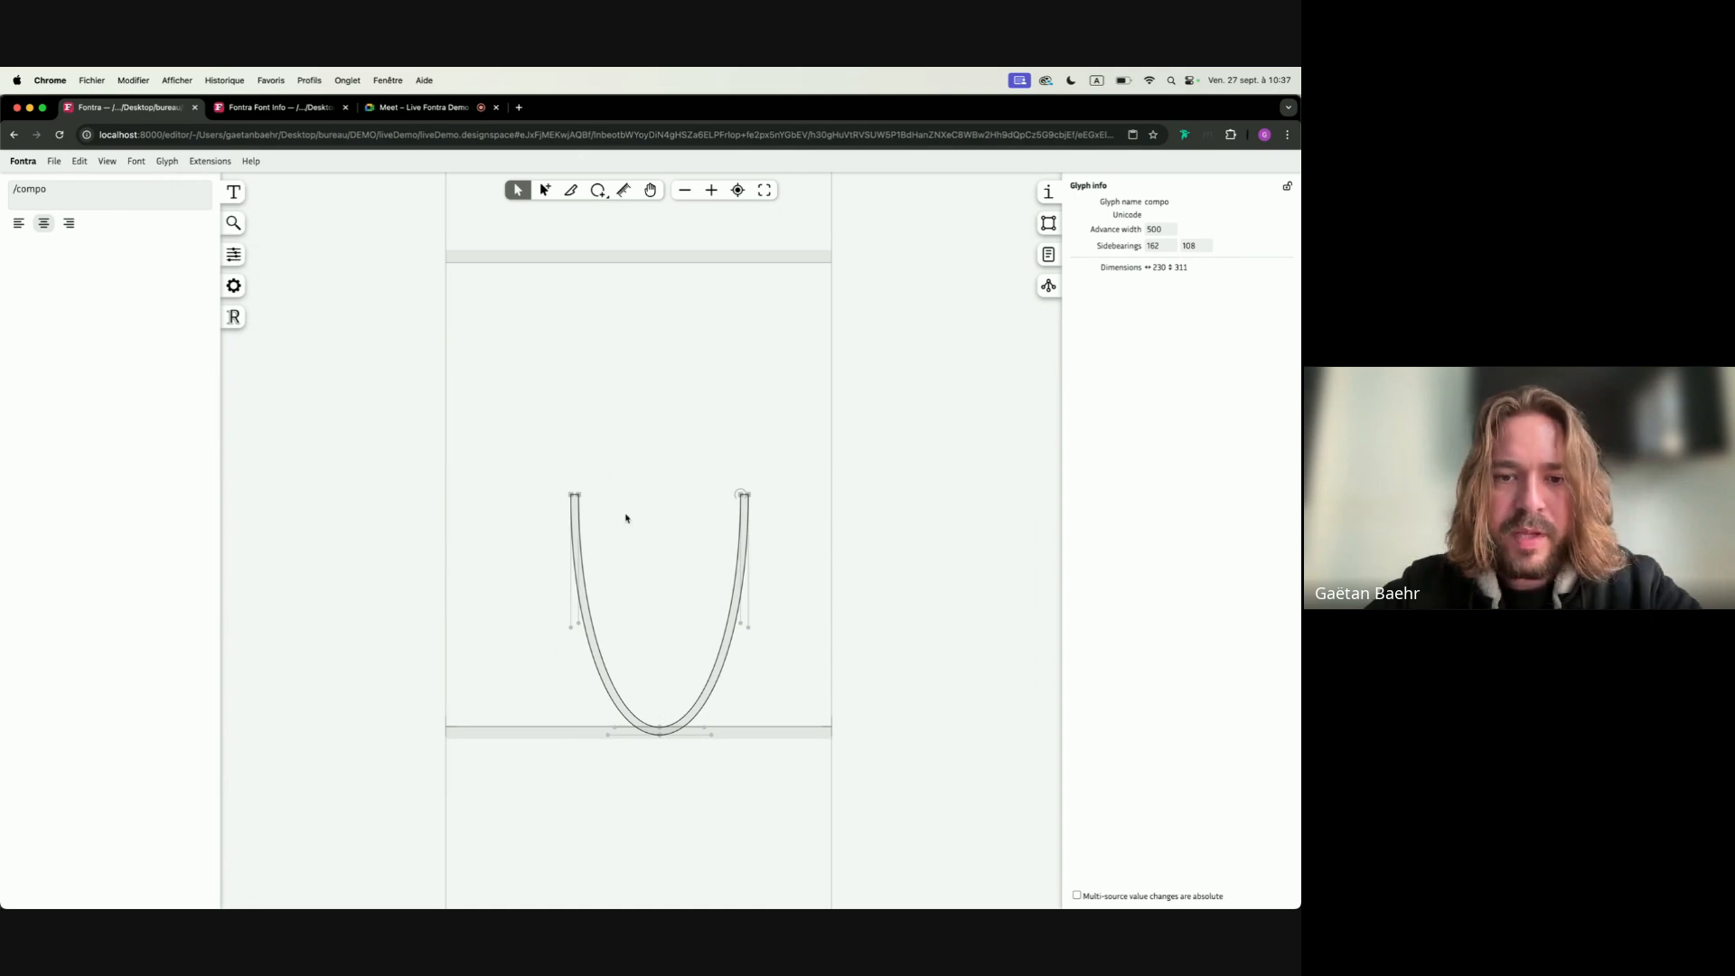
# Add a local glyph axis named weight_left with minimum 10, default 10 and maximum 100
pyautogui.click(233, 254)
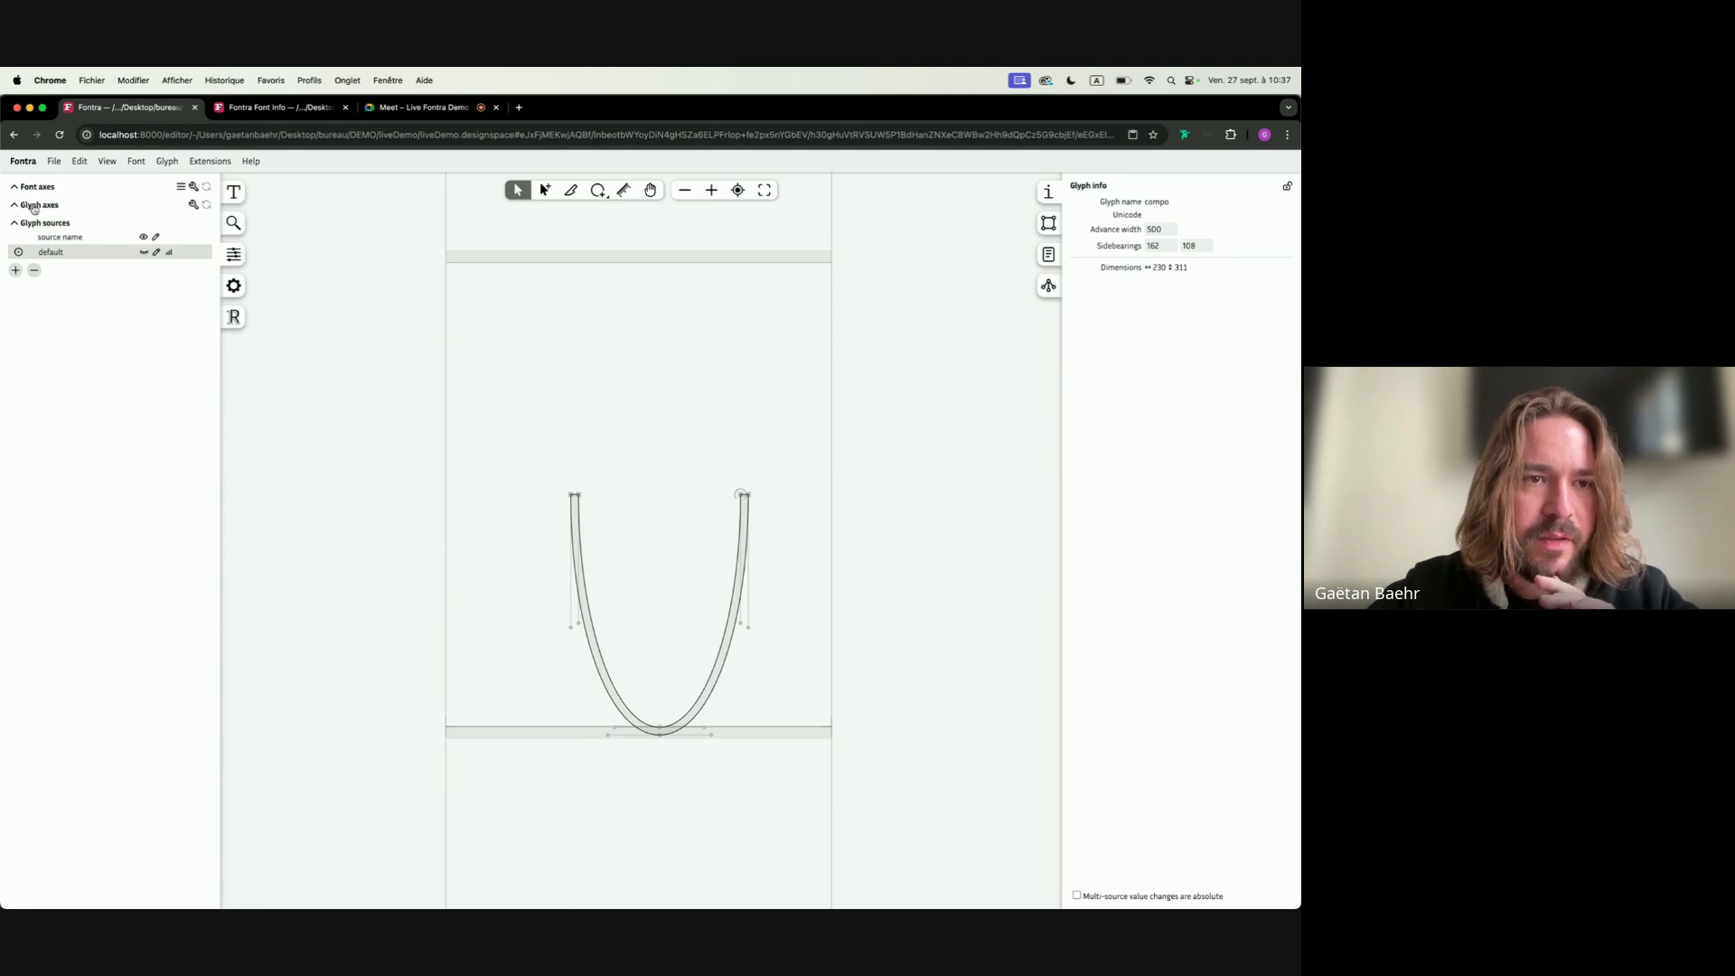
pyautogui.click(193, 206)
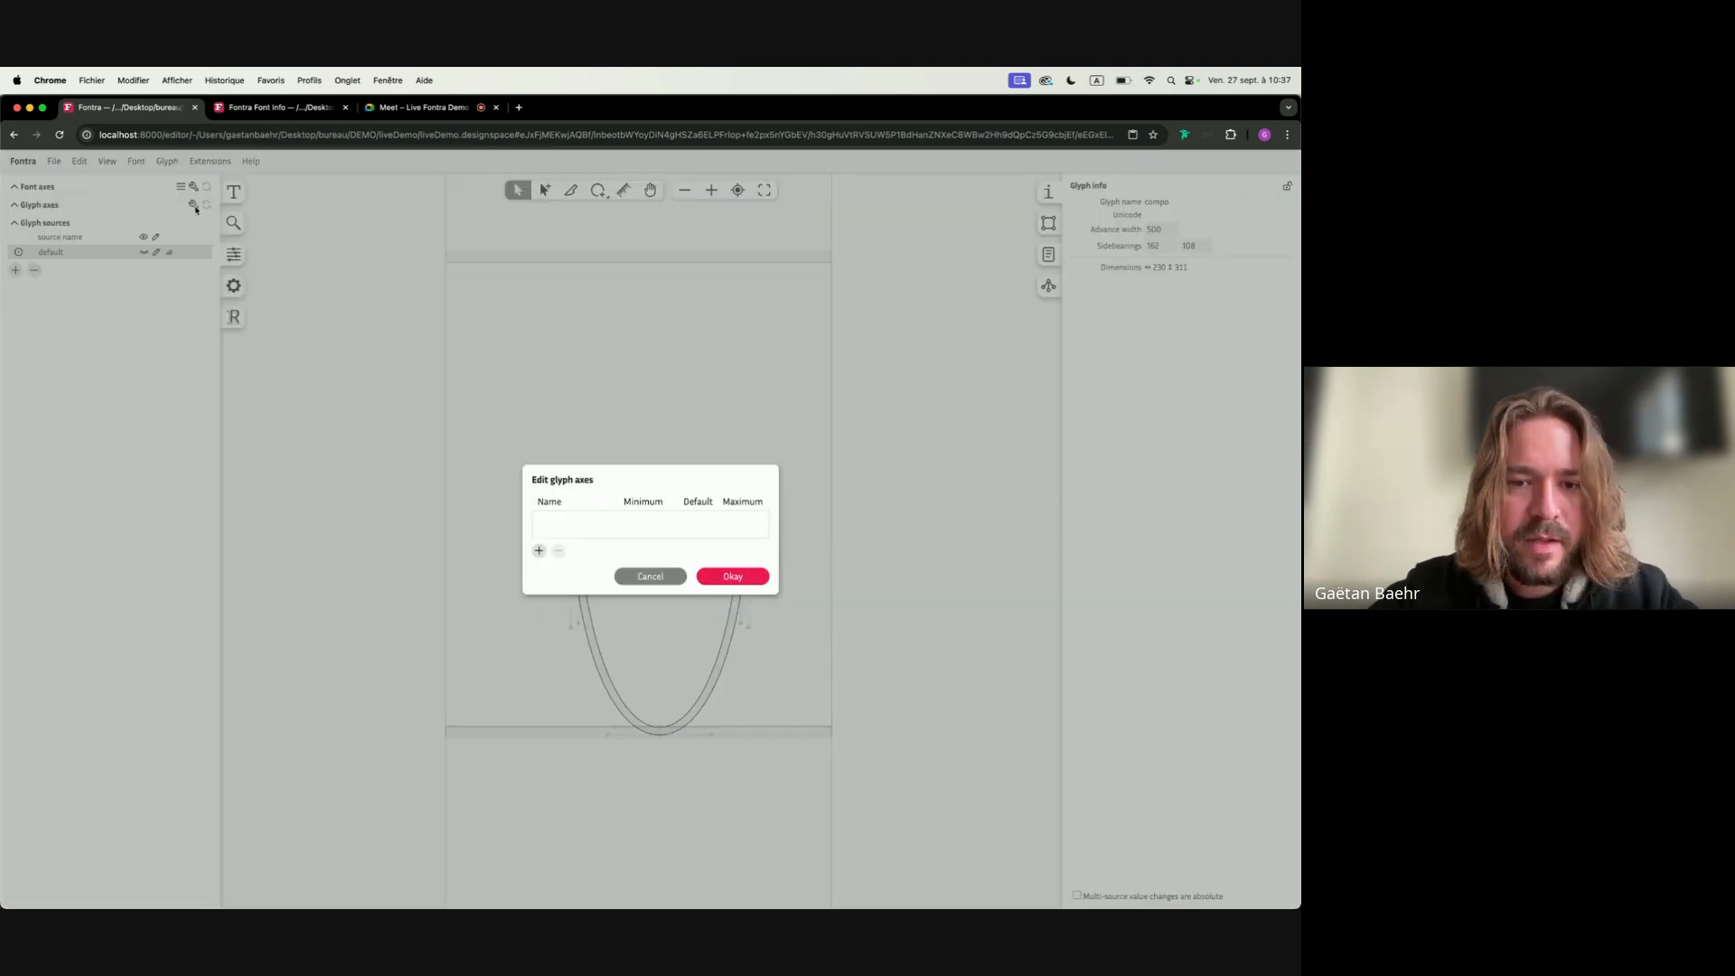
pyautogui.click(538, 552)
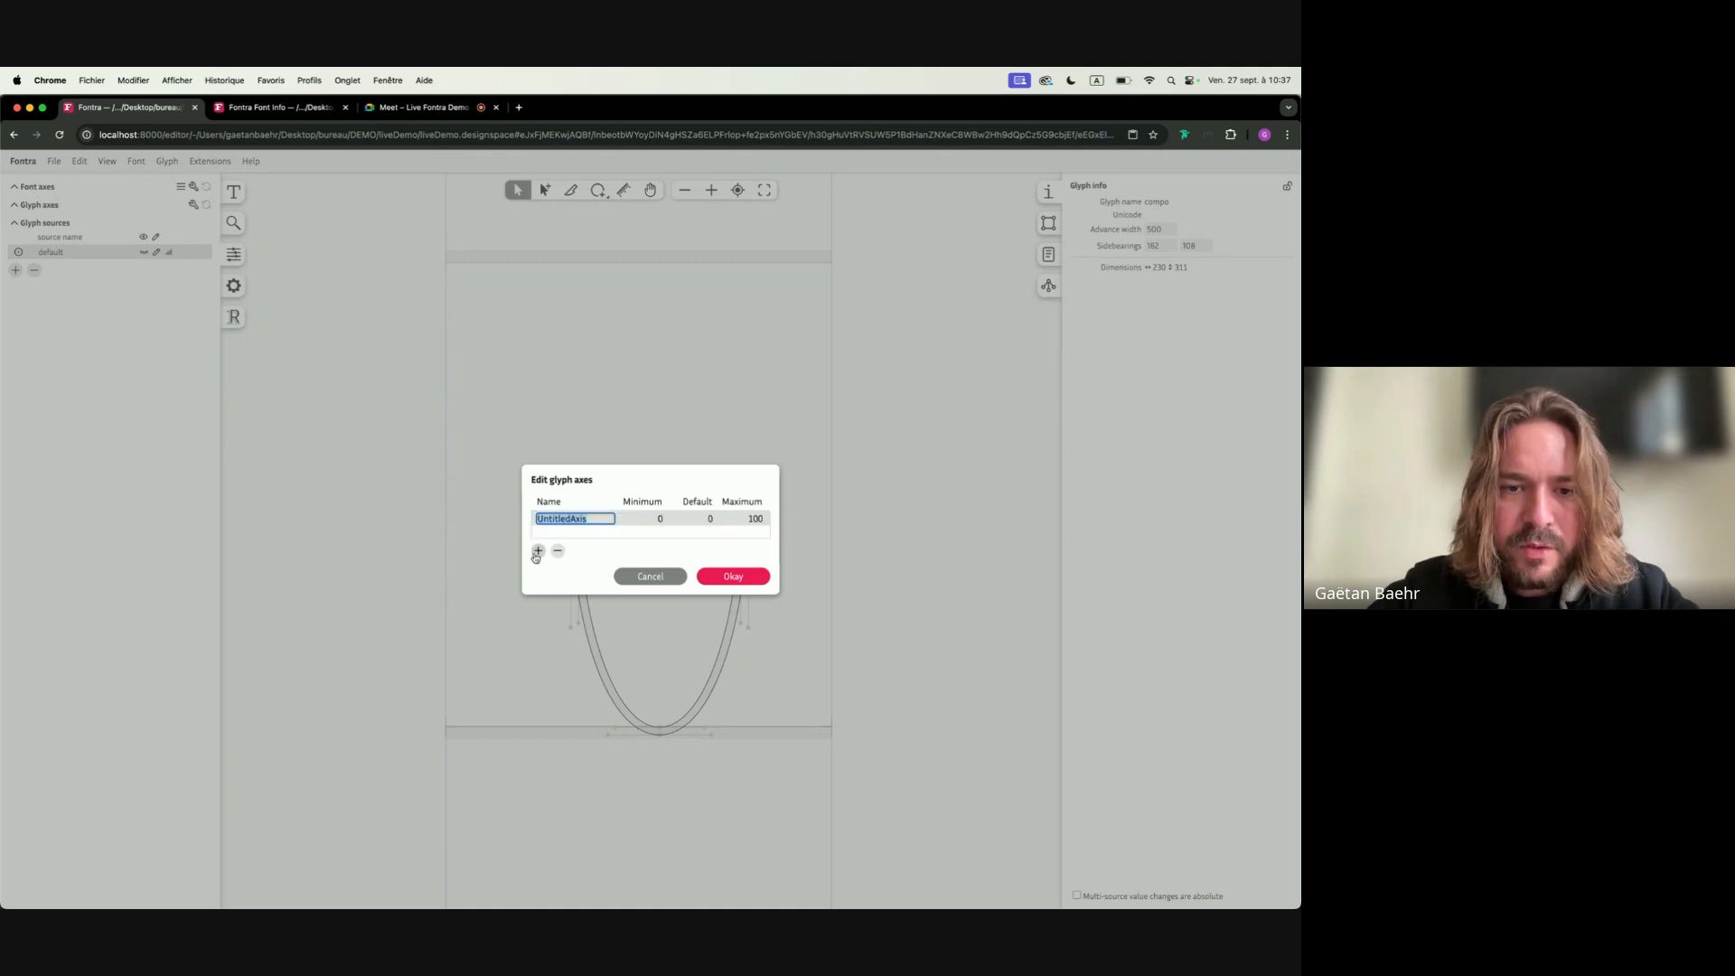
pyautogui.write('weight_')
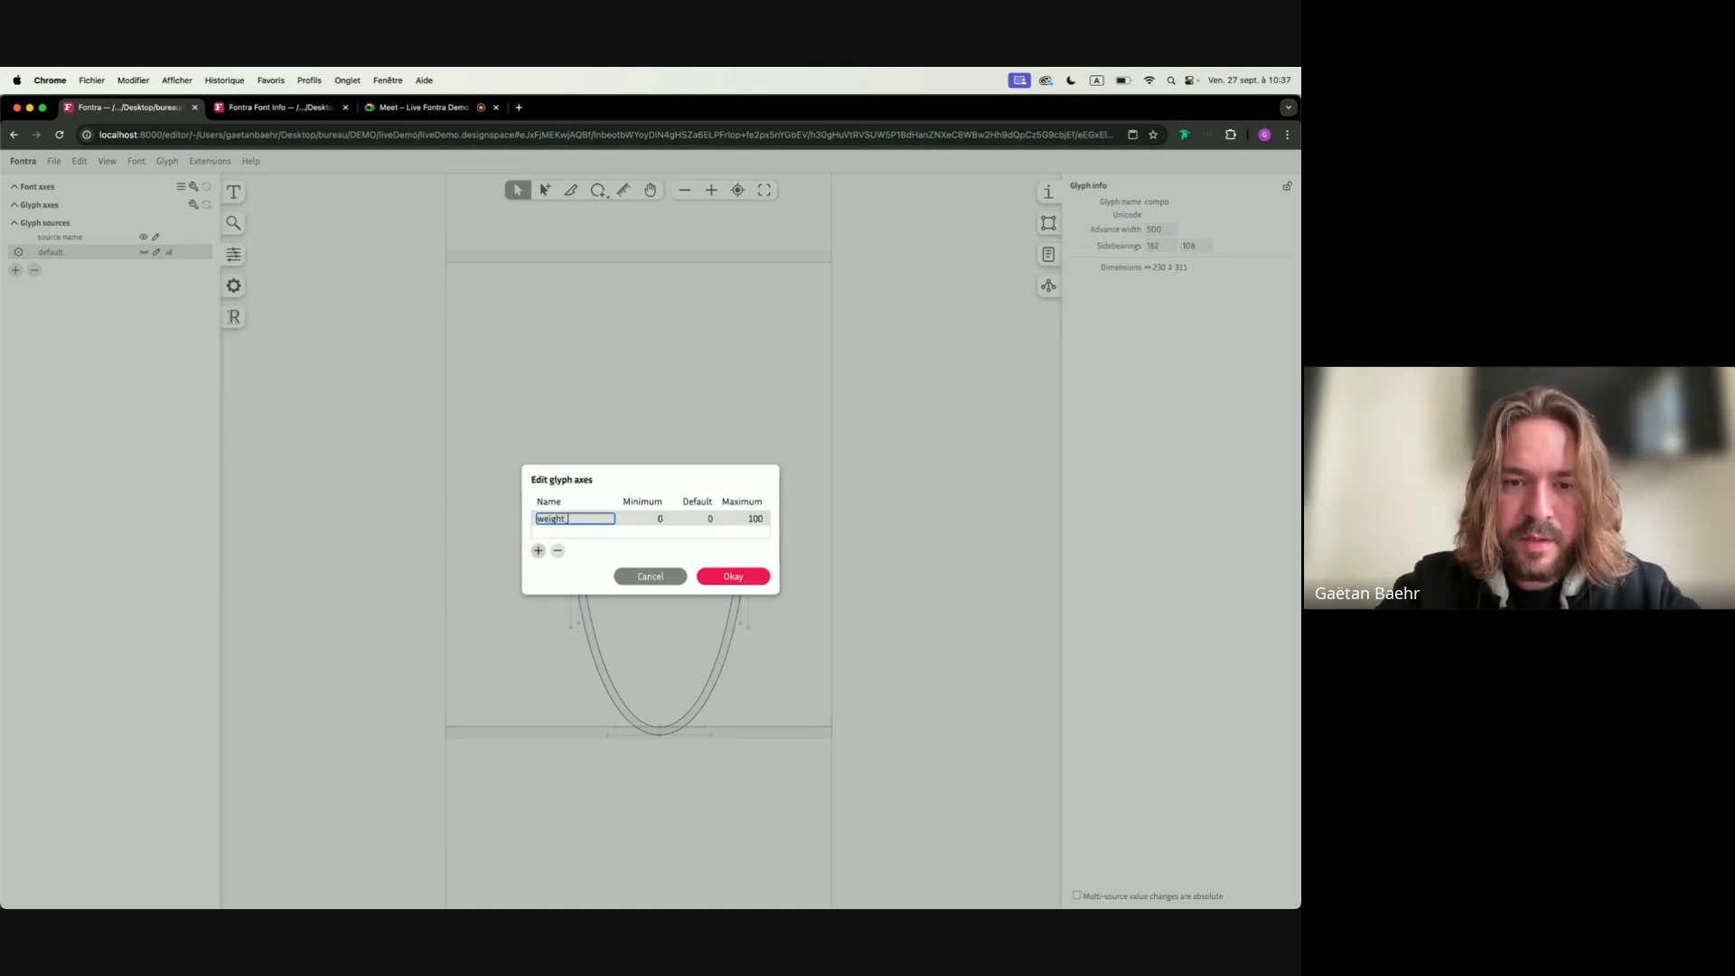
pyautogui.write('left')
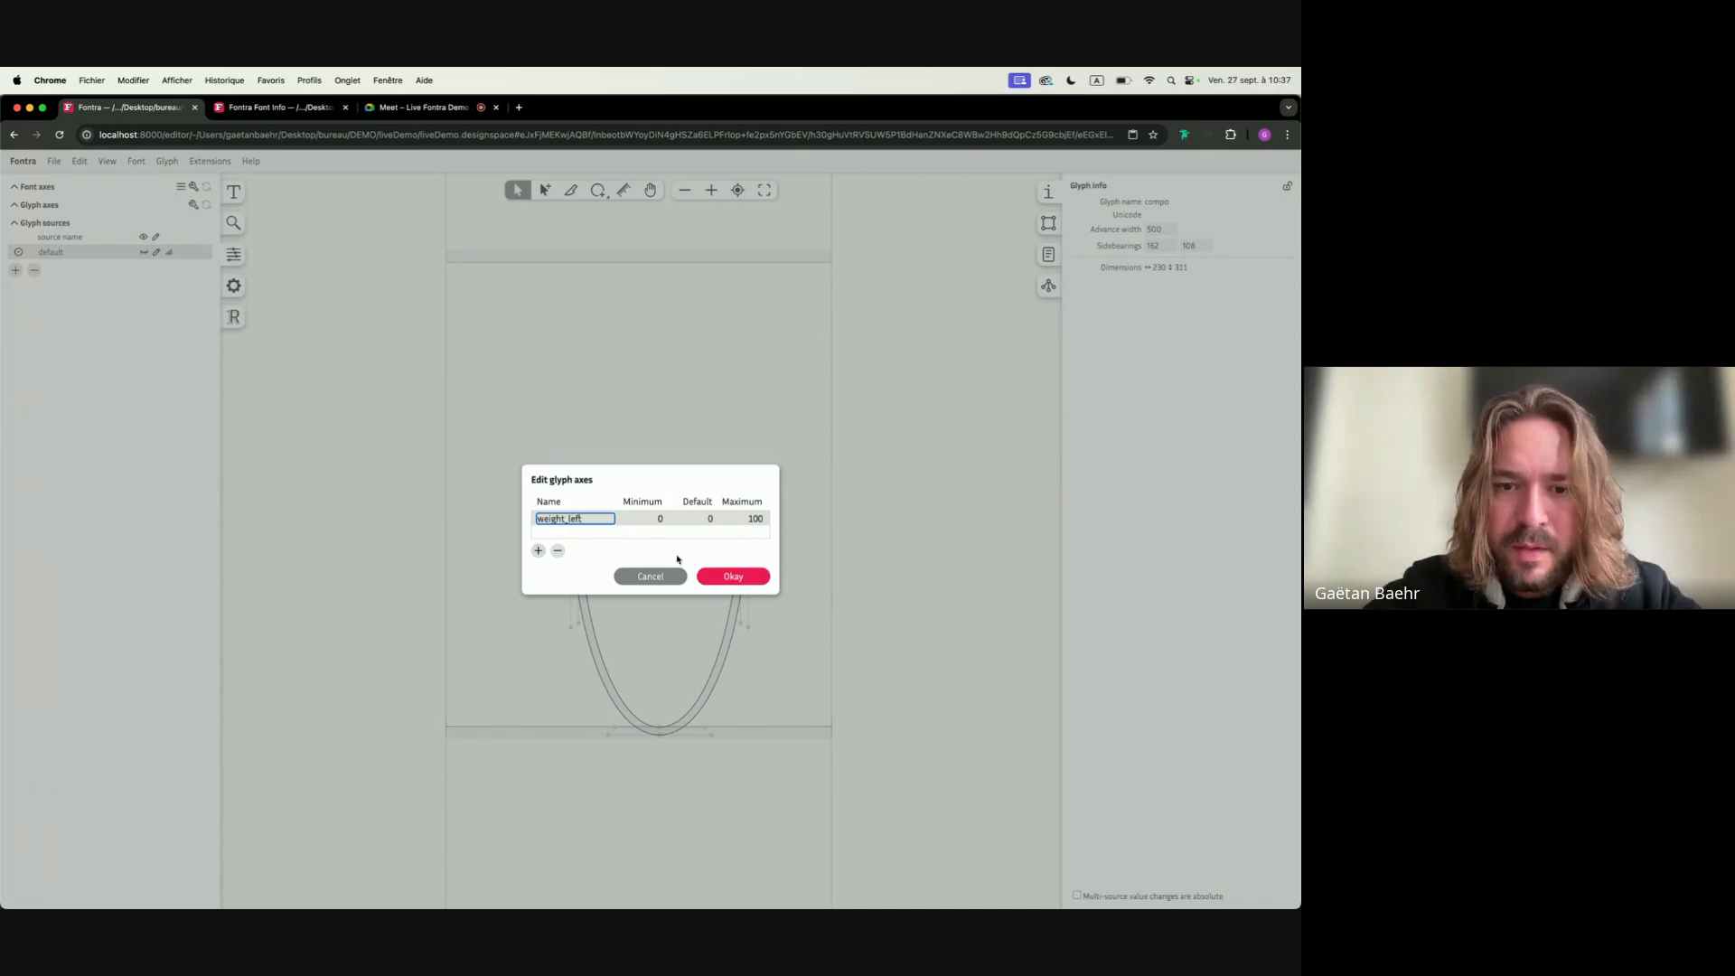
pyautogui.press('Tab')
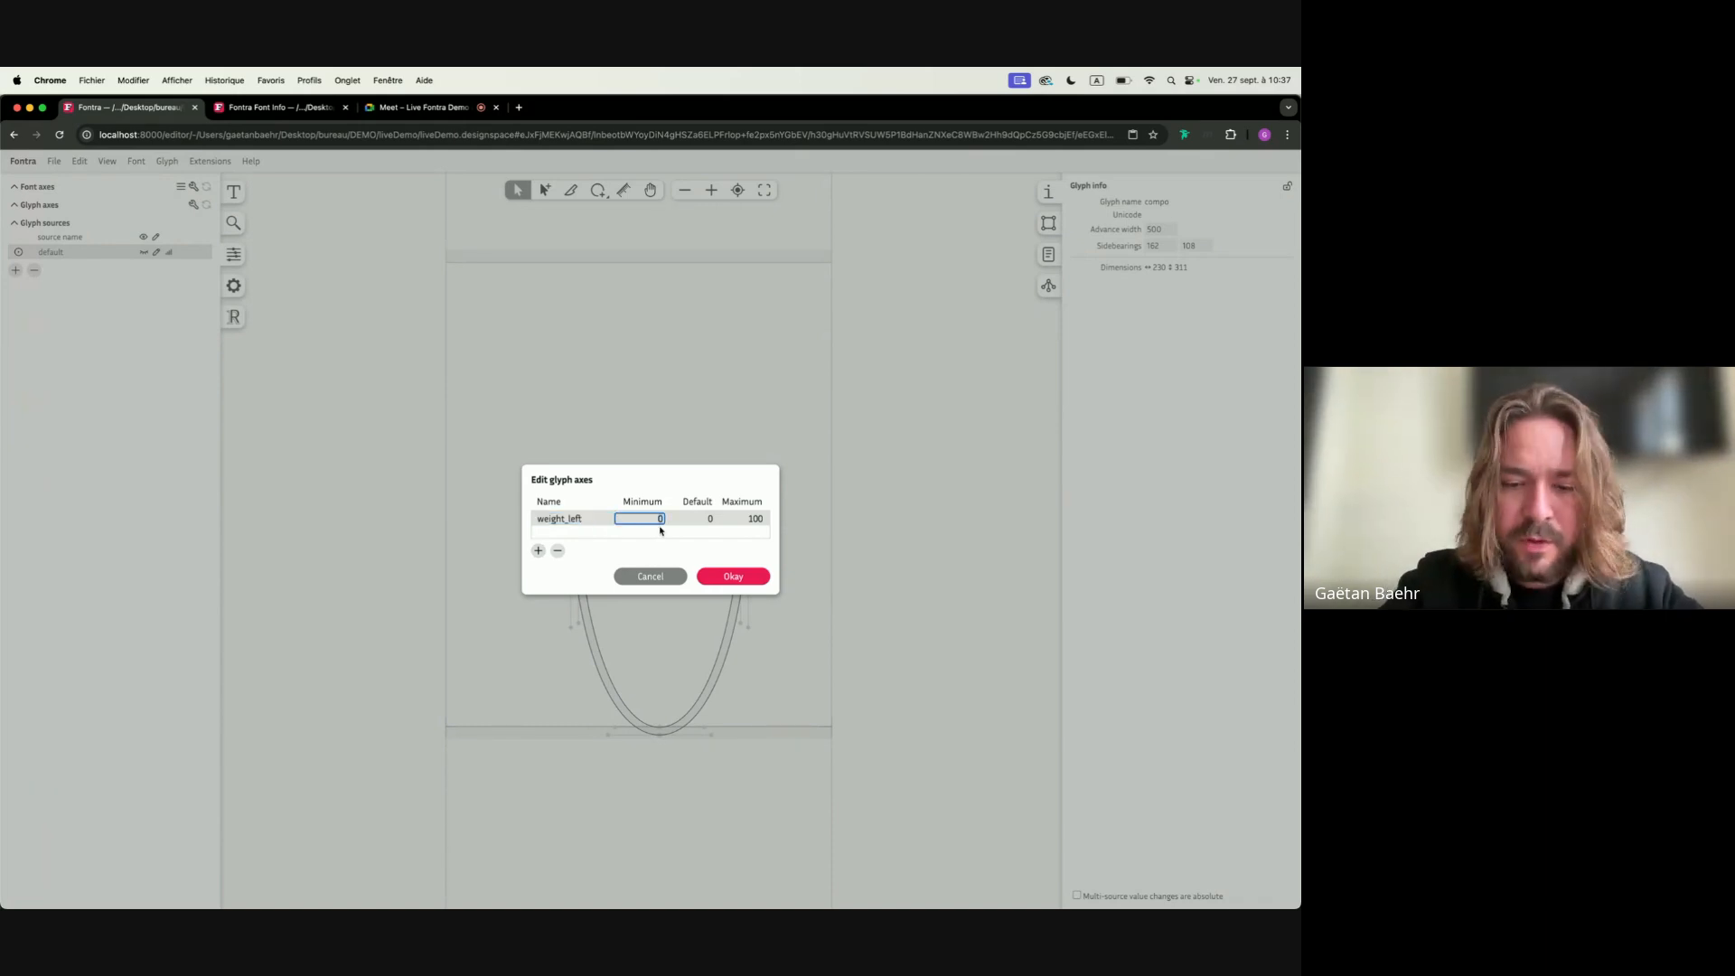
pyautogui.write('10')
pyautogui.press('Tab')
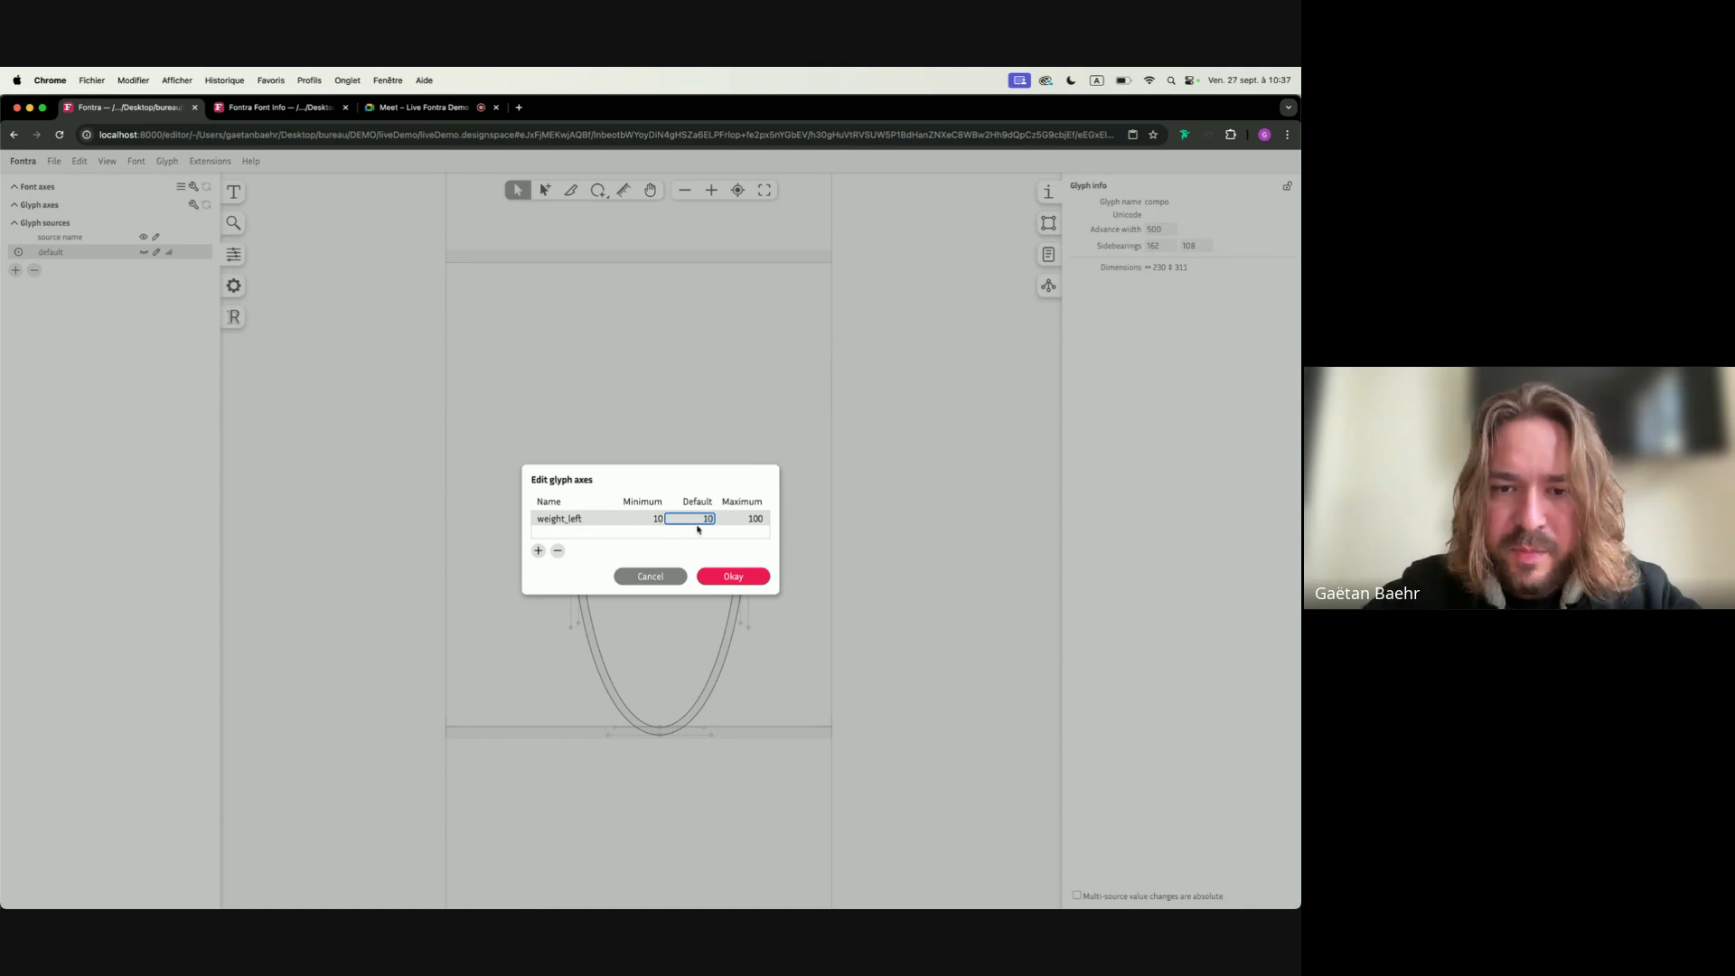
pyautogui.press('Tab')
# Add a second glyph axis named weight_right with minimum 10, default 10 and maximum 100, and apply the axes
pyautogui.click(539, 551)
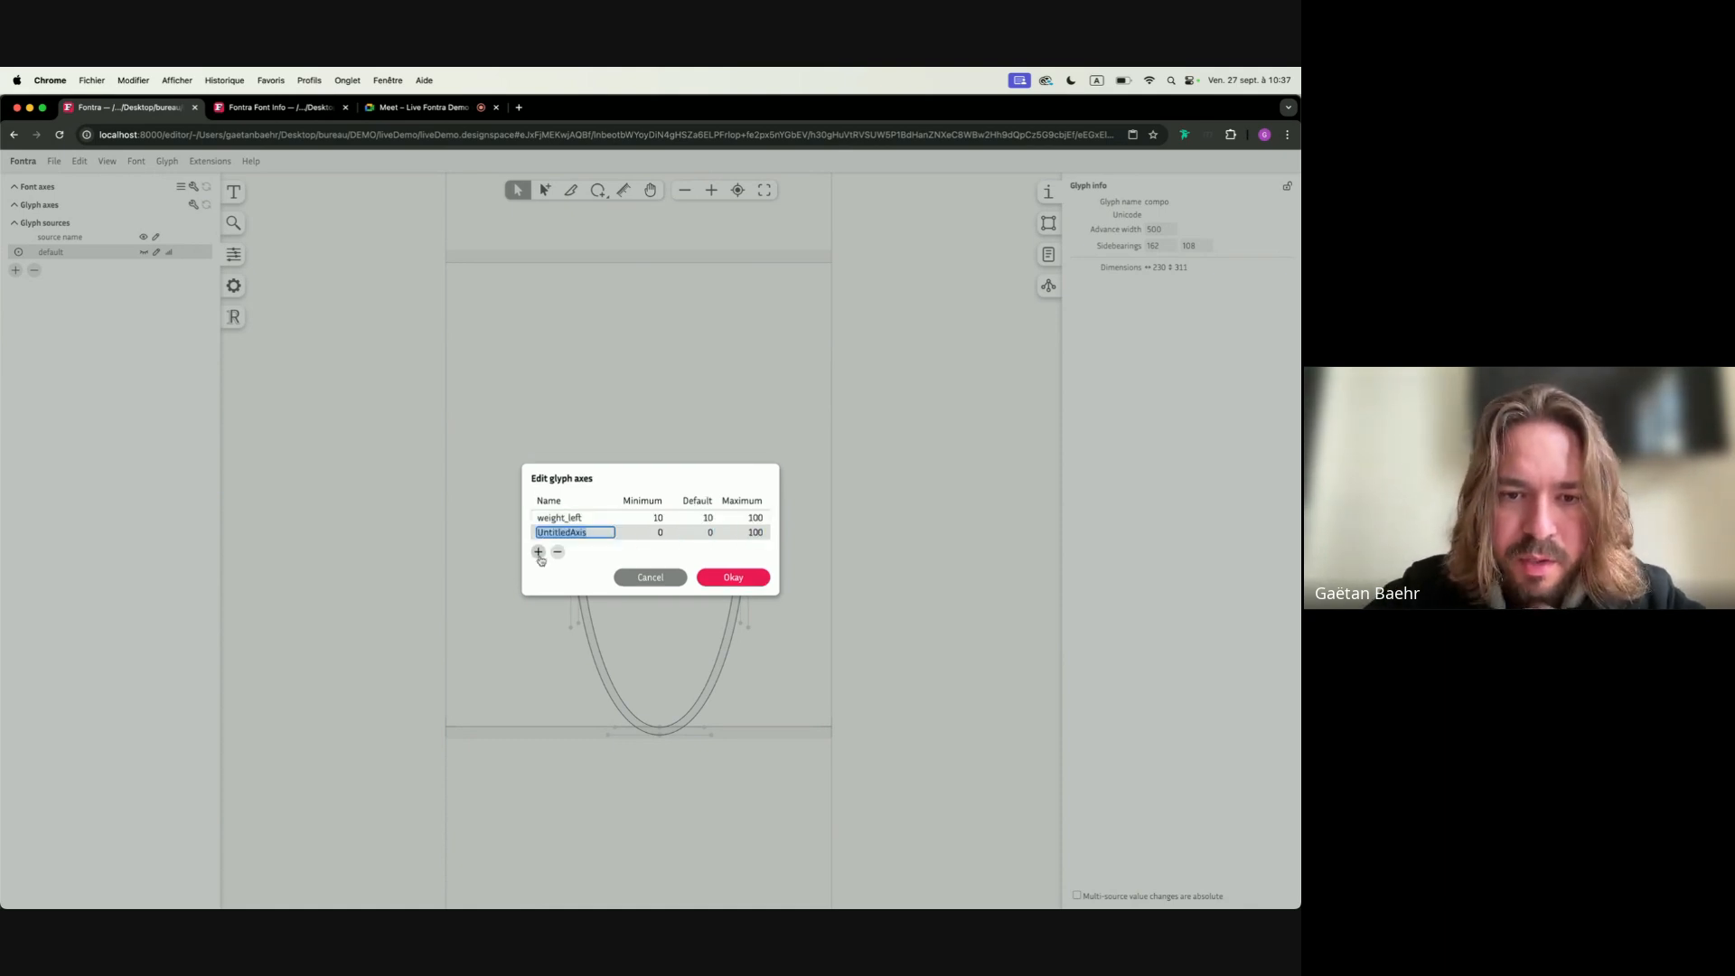
pyautogui.write('weight')
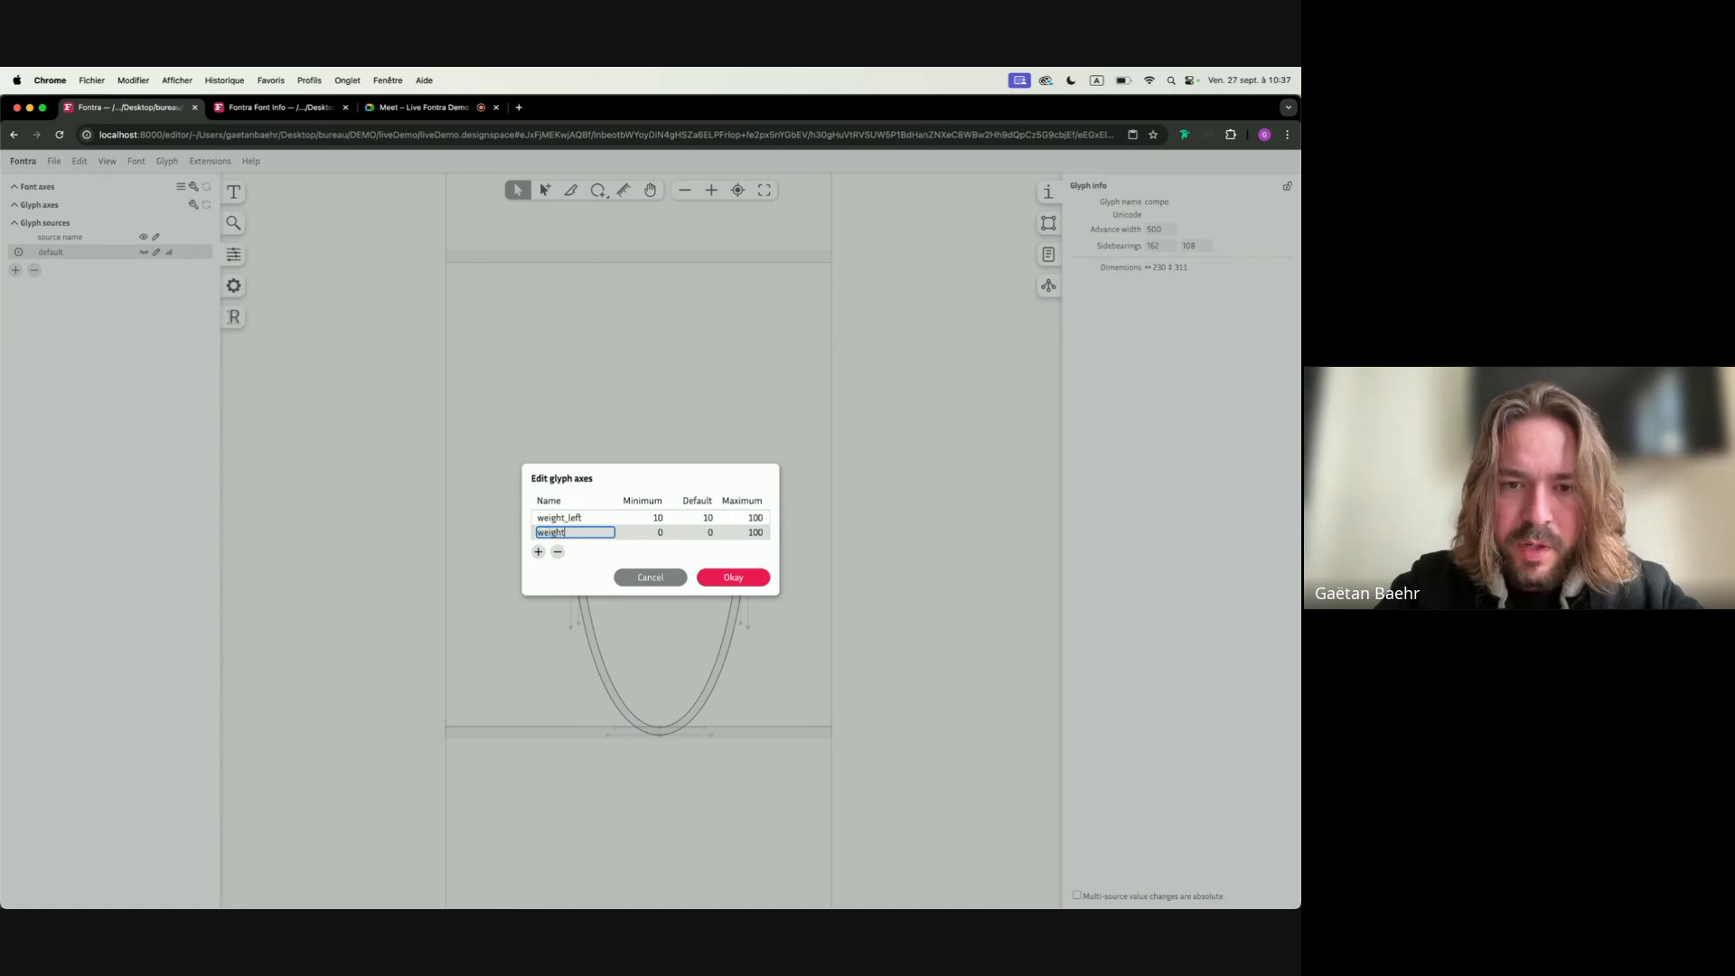
pyautogui.write('_right')
pyautogui.press('Tab')
pyautogui.write('10')
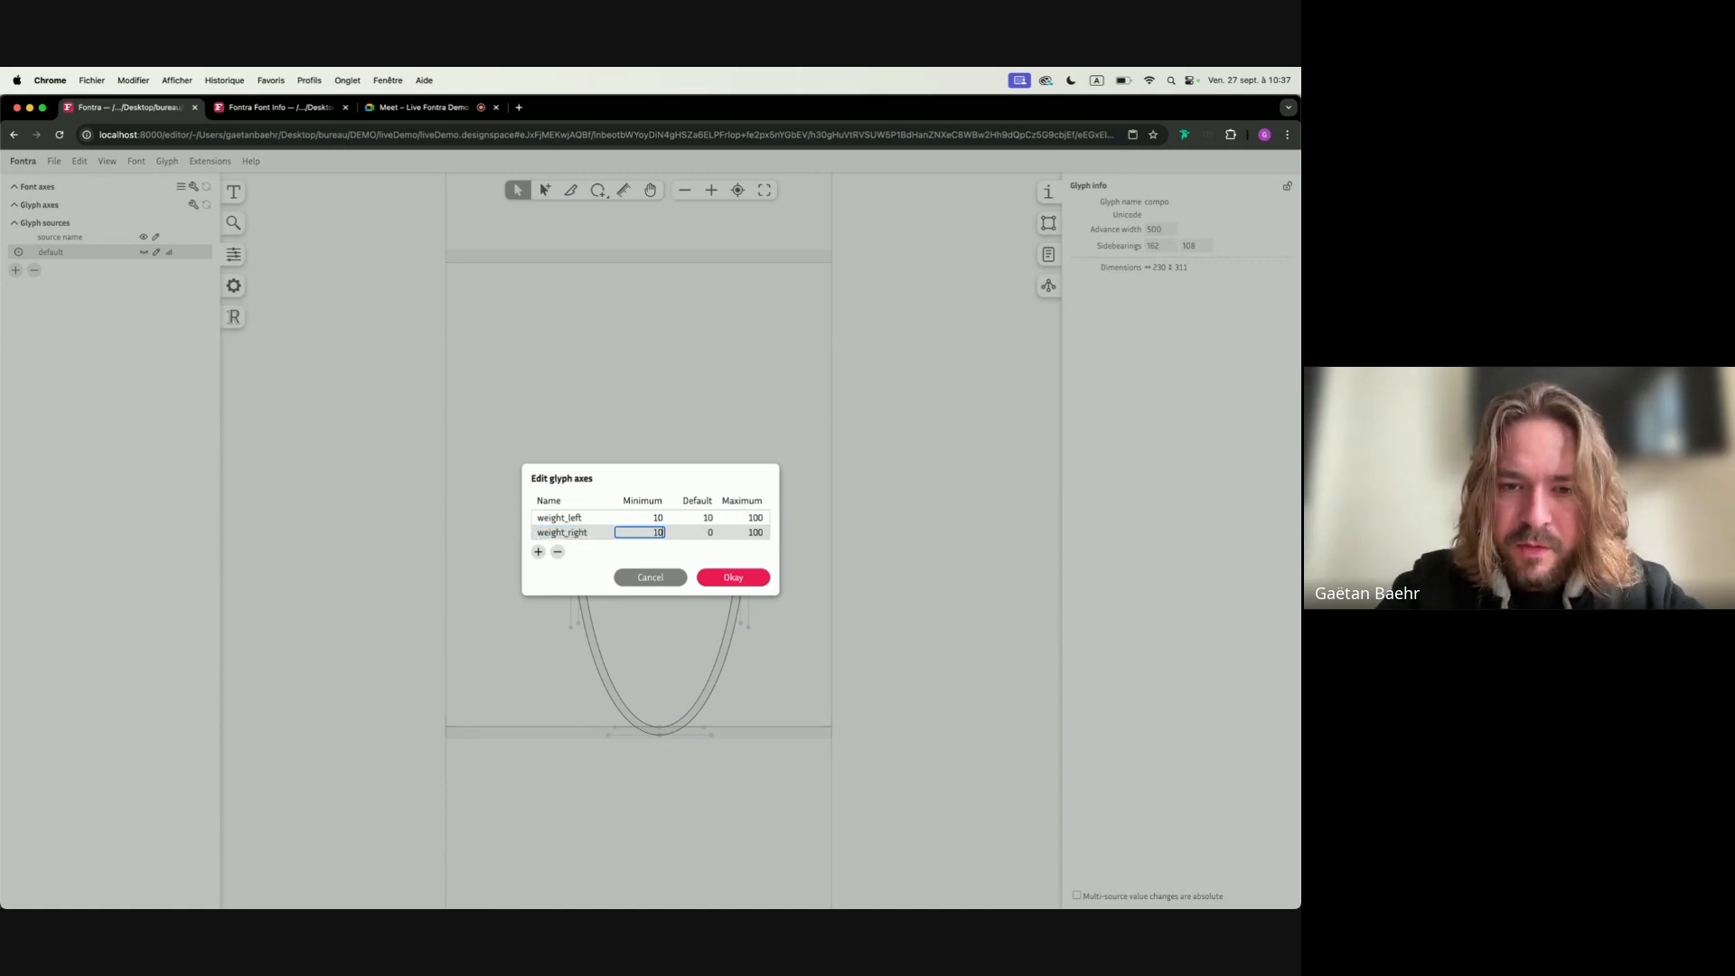
pyautogui.press('Tab')
pyautogui.write('10')
pyautogui.press('Tab')
pyautogui.click(741, 581)
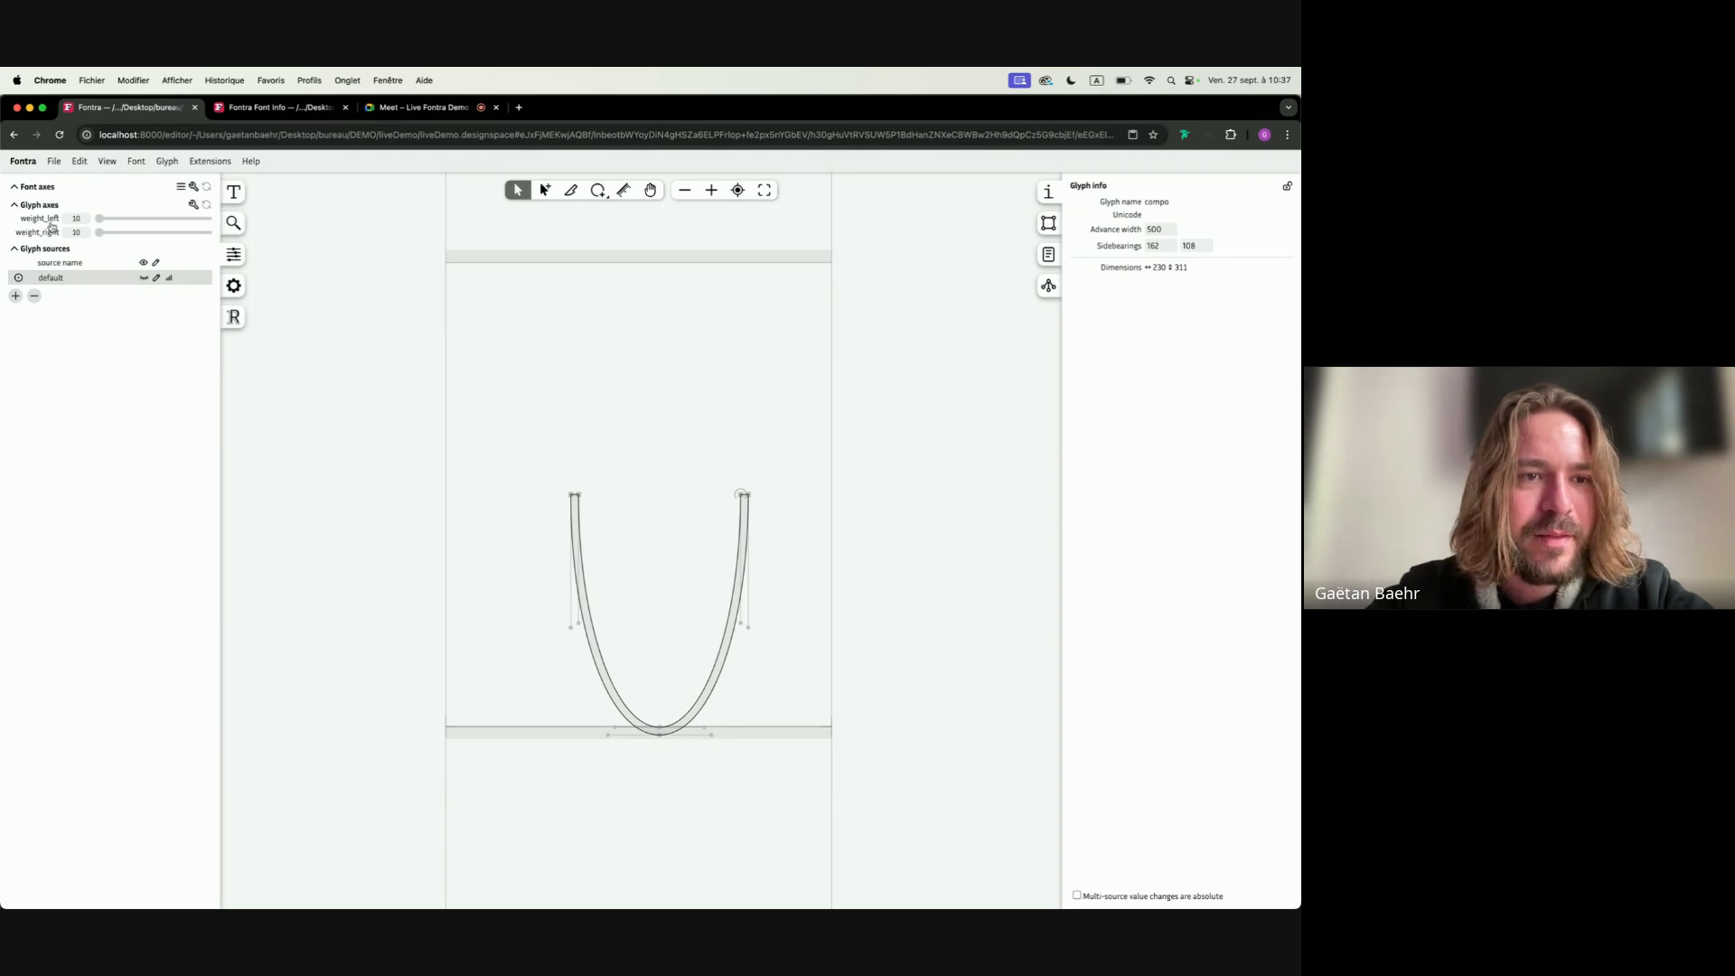
# Add a glyph source at weight_left 100 and weight_right 10, named weight_left=100
pyautogui.click(15, 297)
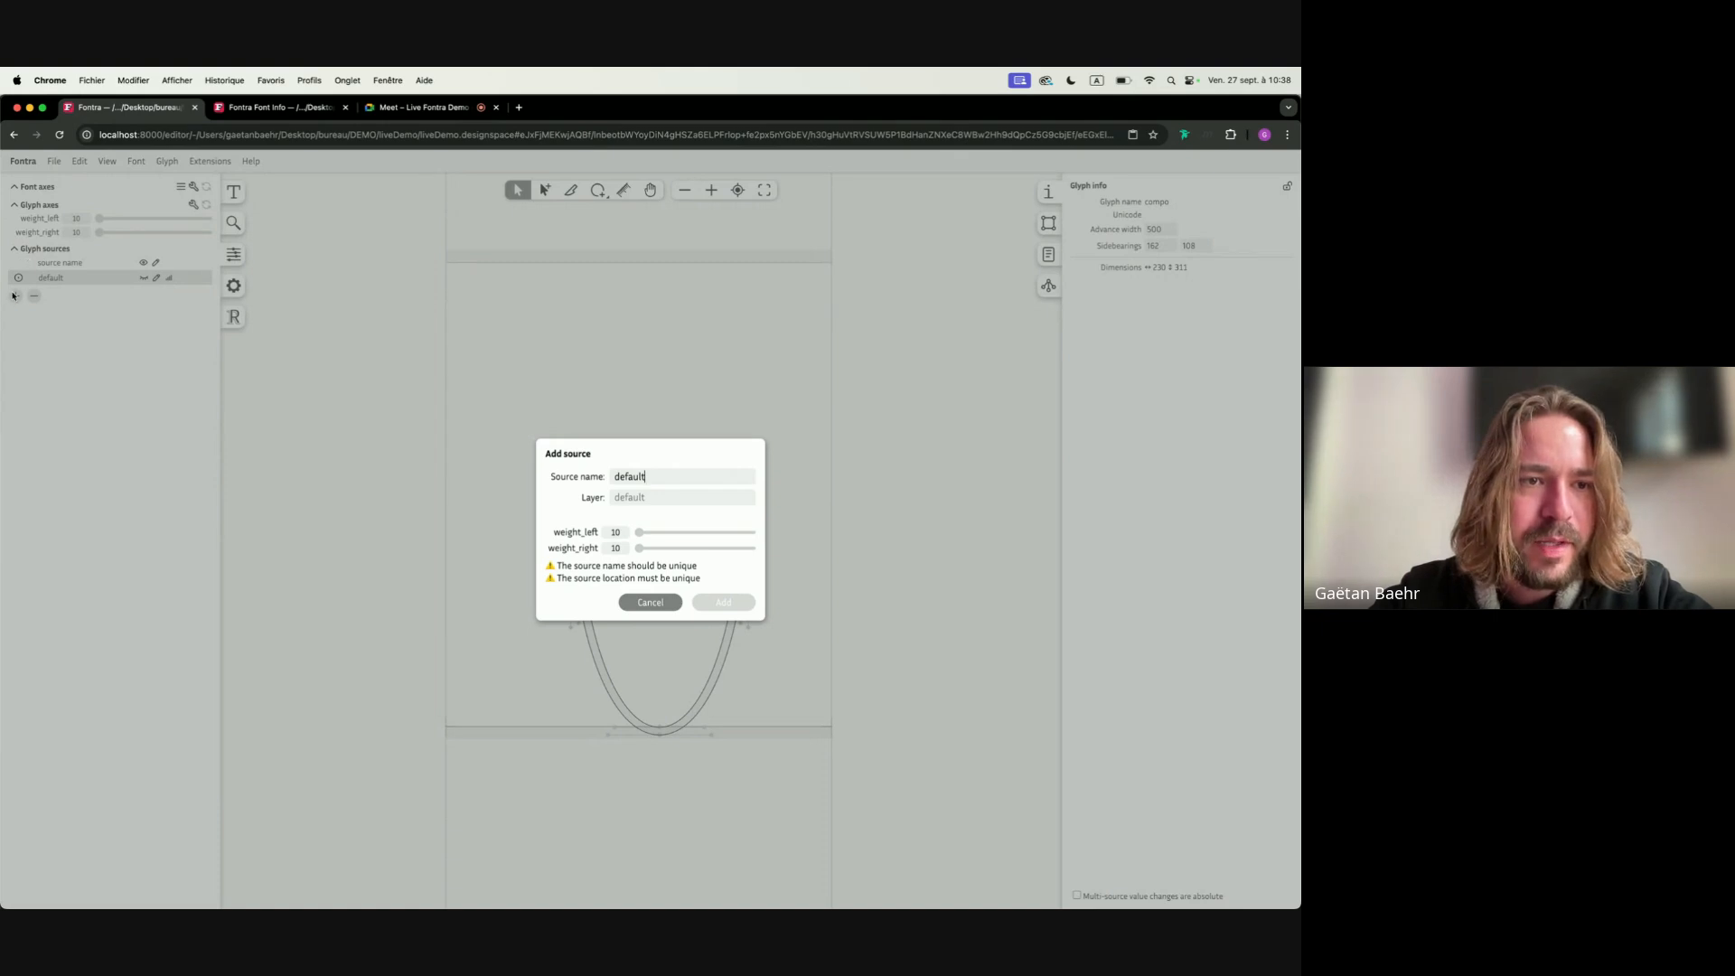
pyautogui.moveTo(647, 535); pyautogui.dragTo(823, 535)
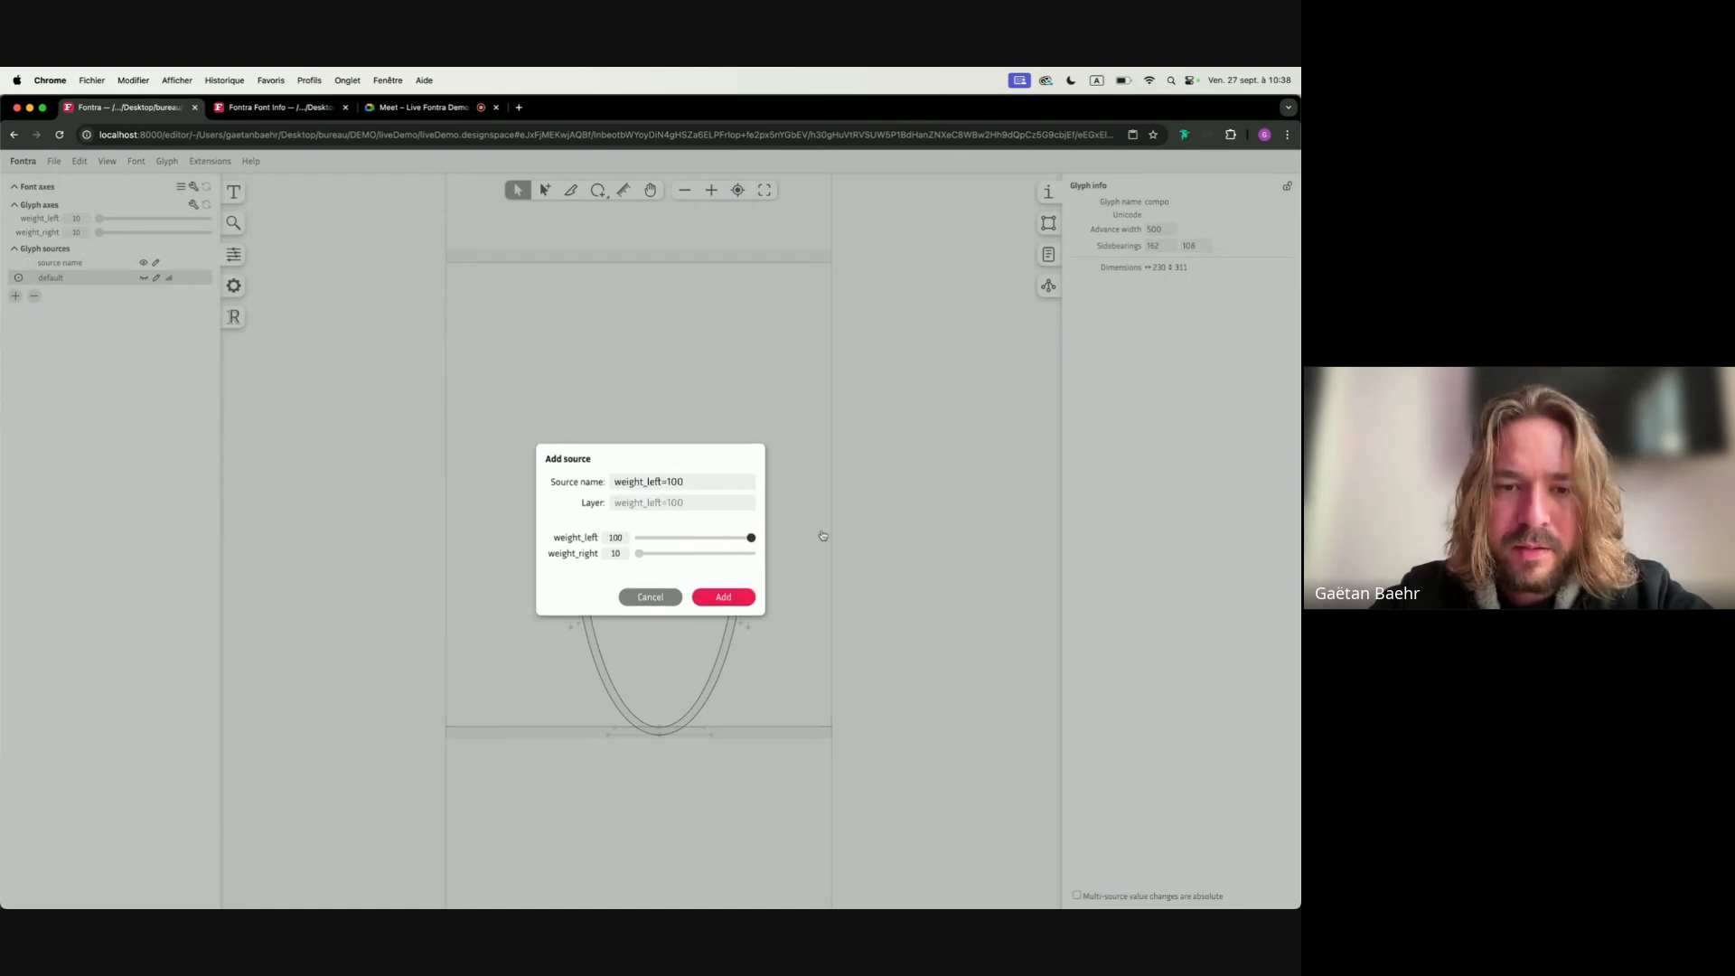
pyautogui.click(725, 596)
# Move the U's upper-left outer point 90 units to the left in the weight_left=100 source
pyautogui.moveTo(531, 442); pyautogui.dragTo(573, 512)
pyautogui.hotkey('shift', 'Left')
pyautogui.hotkey('shift', 'Left')
pyautogui.hotkey('shift', 'Left')
pyautogui.hotkey('shift', 'Left')
pyautogui.hotkey('shift', 'Left')
pyautogui.hotkey('shift', 'Left')
pyautogui.hotkey('shift', 'Left')
pyautogui.hotkey('shift', 'Left')
pyautogui.hotkey('shift', 'Left')
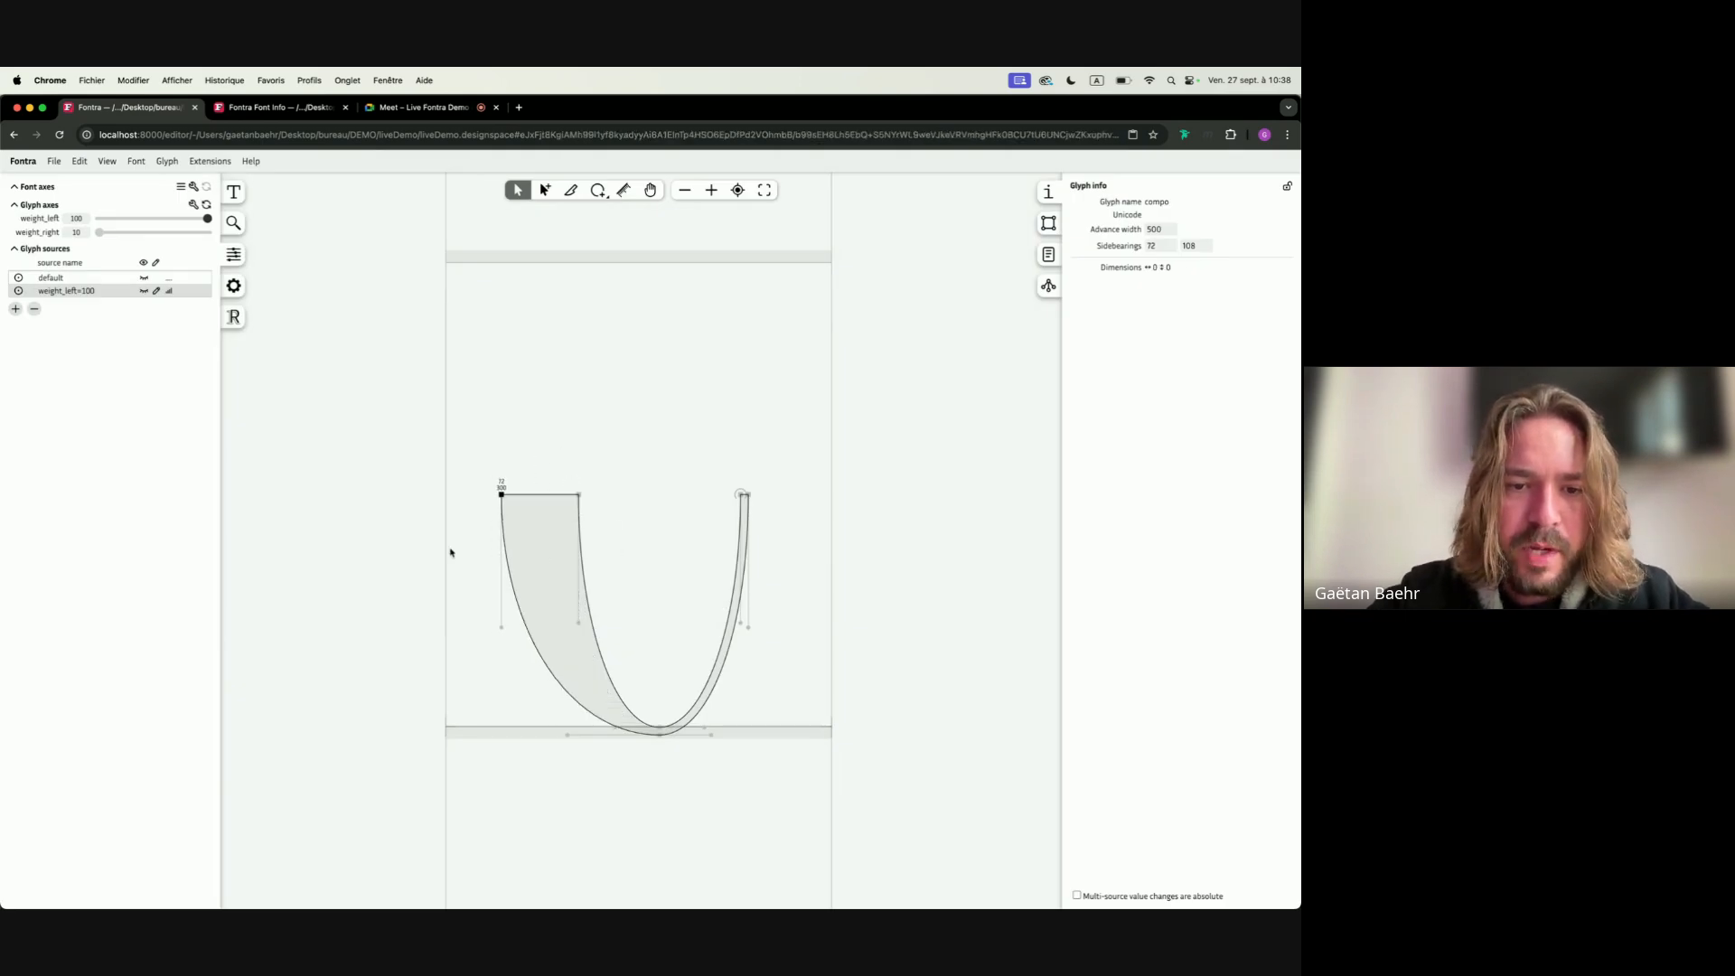
# Add a glyph source at weight_left 10 and weight_right 100, named weight_right=100
pyautogui.moveTo(202, 238)
pyautogui.mouseDown()
pyautogui.moveTo(101, 236)
pyautogui.moveTo(229, 226)
pyautogui.moveTo(94, 229)
pyautogui.moveTo(231, 226)
pyautogui.mouseUp()
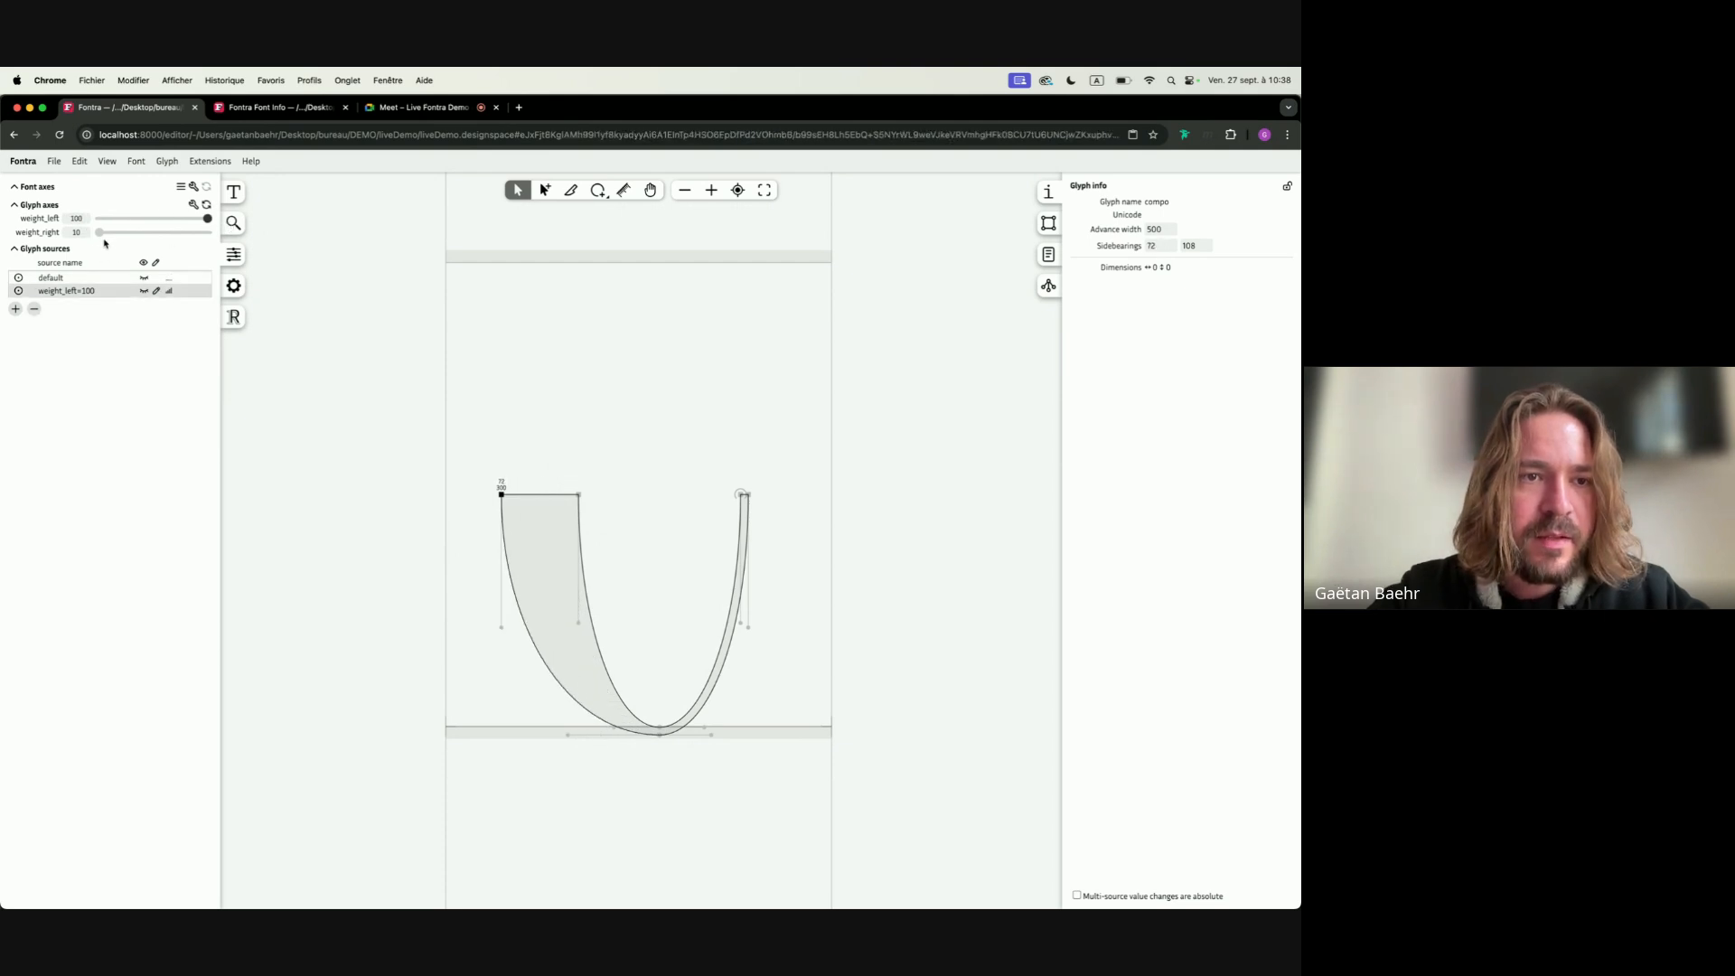
pyautogui.moveTo(101, 233)
pyautogui.mouseDown()
pyautogui.moveTo(215, 237)
pyautogui.moveTo(98, 221)
pyautogui.mouseUp()
pyautogui.click(16, 309)
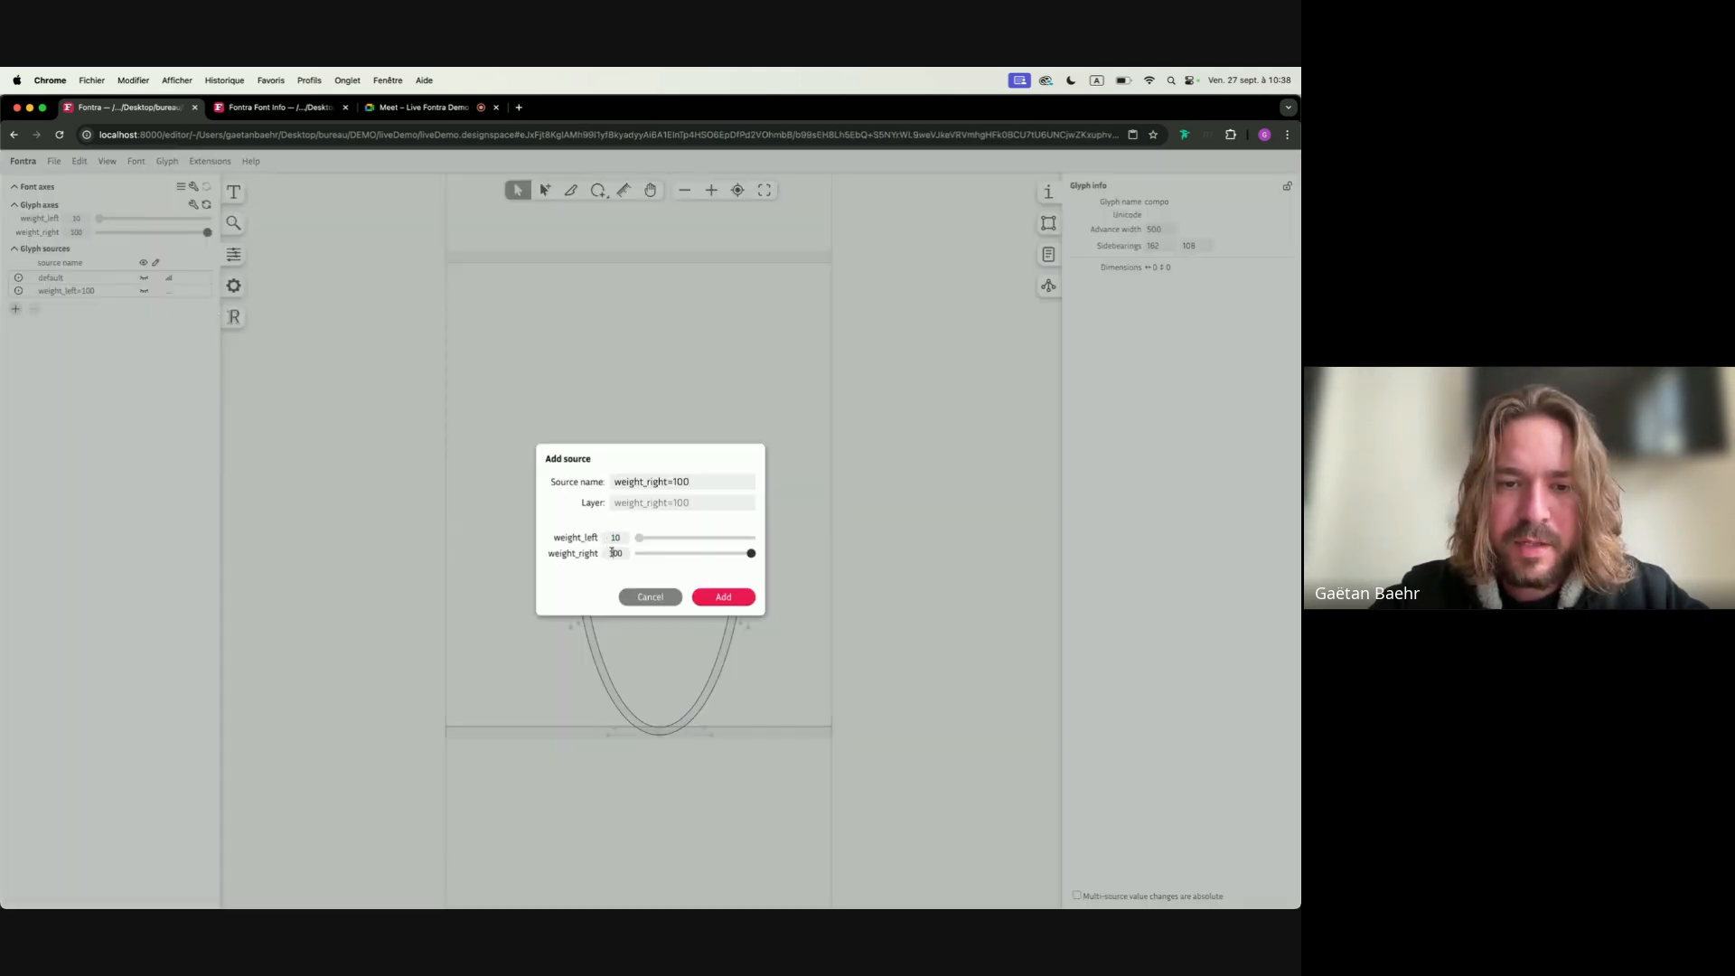
pyautogui.click(723, 600)
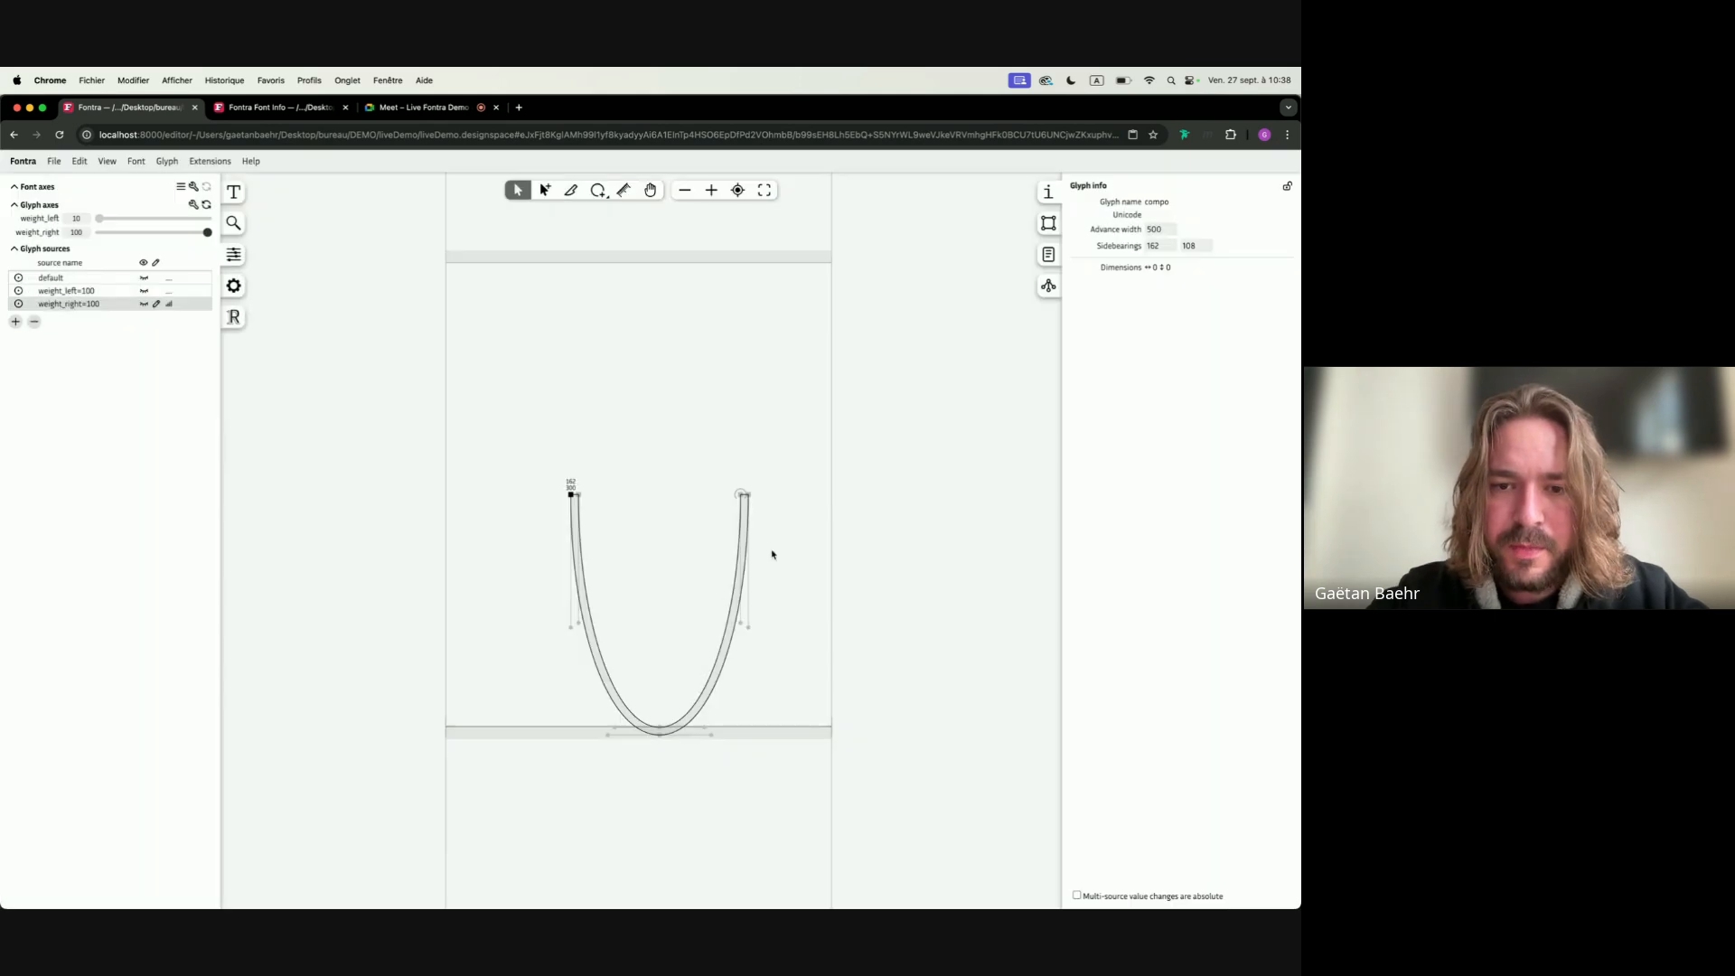
# Move the U's upper-right outer point 90 units to the right in the weight_right=100 source and check the stem's width
pyautogui.click(748, 494)
pyautogui.press('super+shift+Right')
pyautogui.hotkey('shift', 'Left')
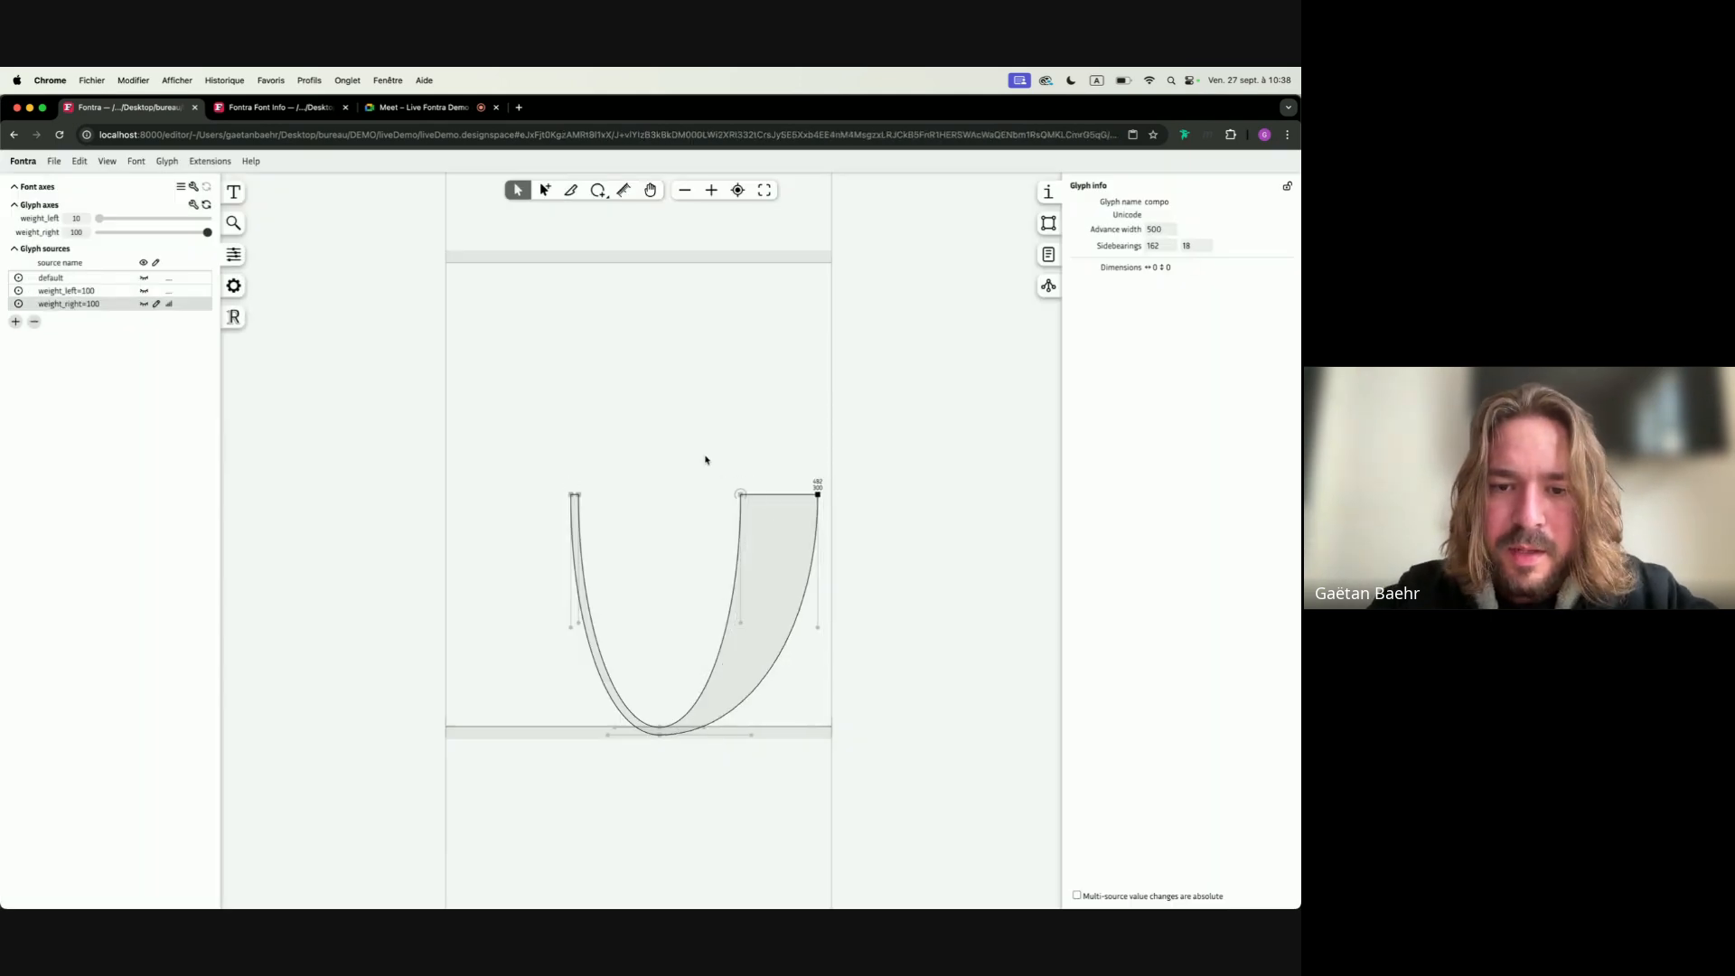
pyautogui.moveTo(676, 442); pyautogui.dragTo(837, 516)
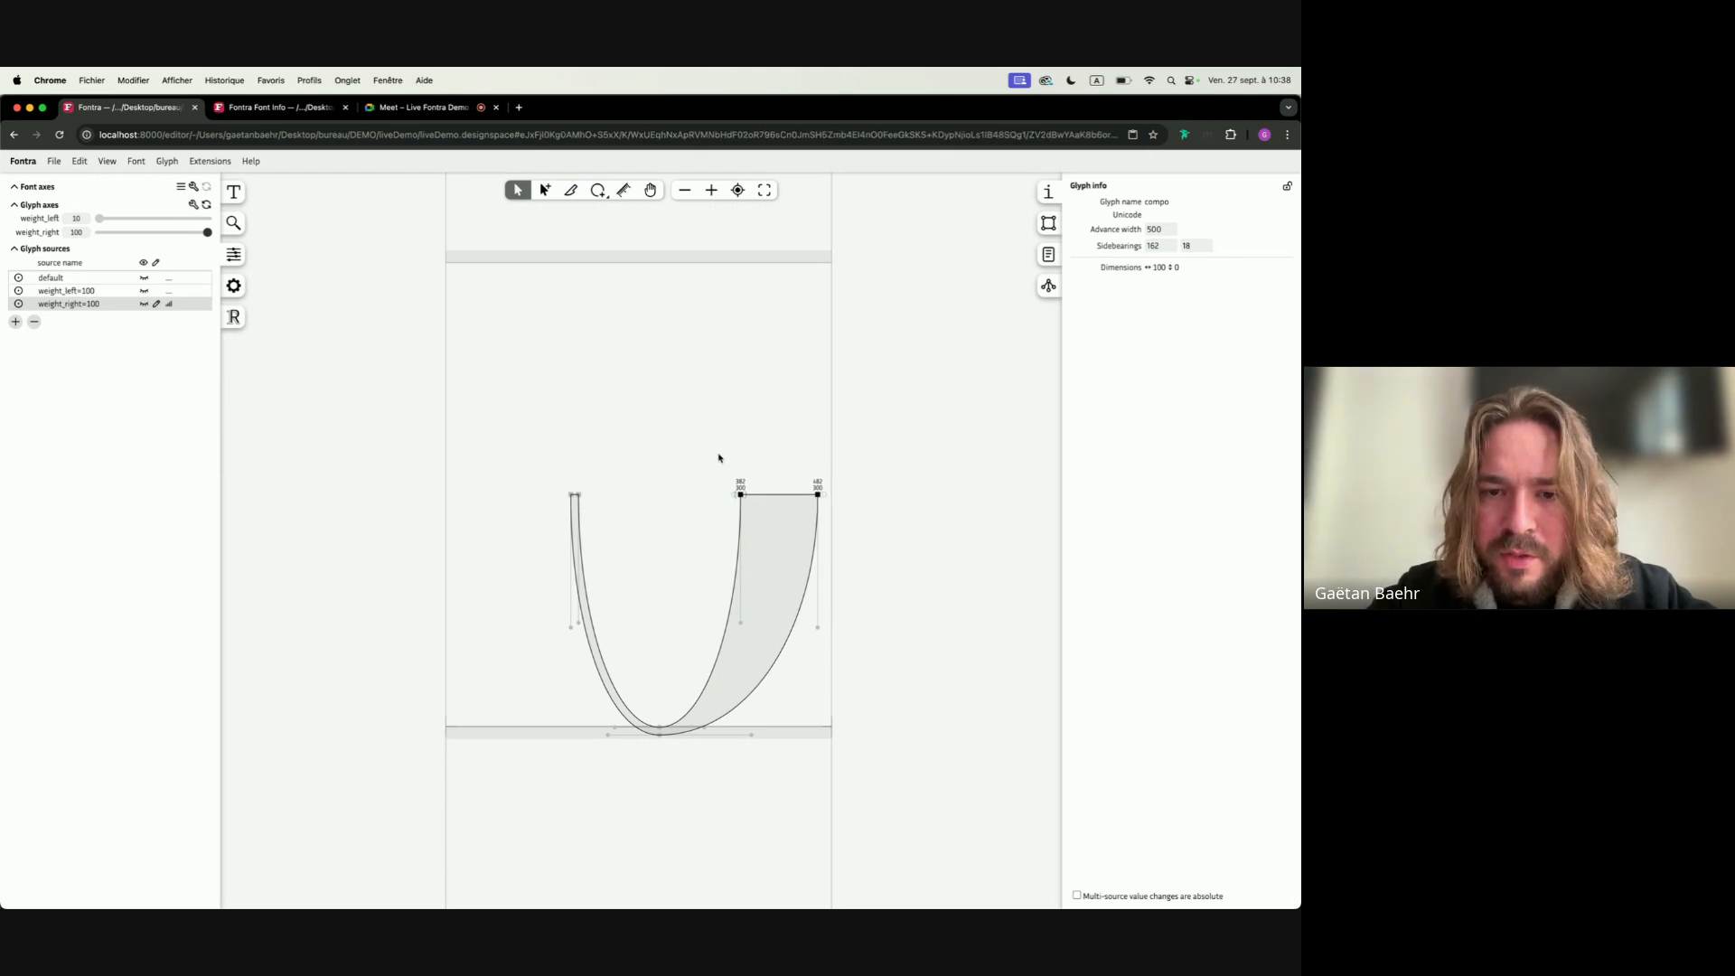
pyautogui.moveTo(708, 458); pyautogui.dragTo(860, 527)
pyautogui.moveTo(701, 459); pyautogui.dragTo(916, 534)
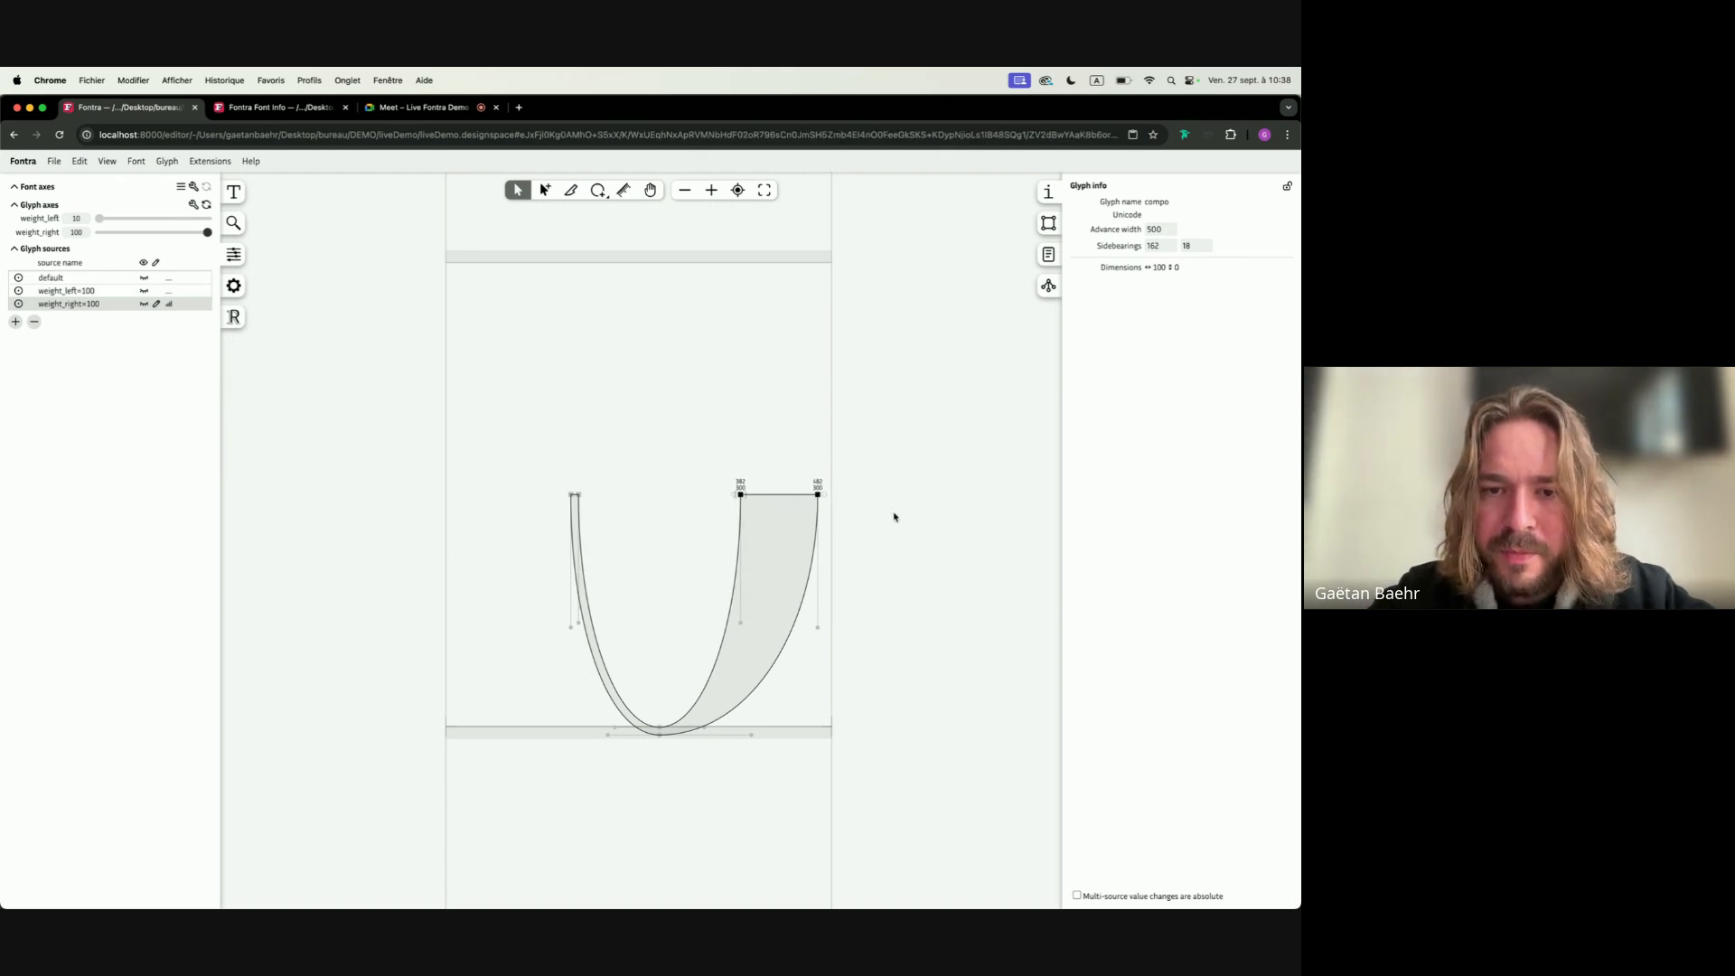
pyautogui.moveTo(694, 421); pyautogui.dragTo(892, 539)
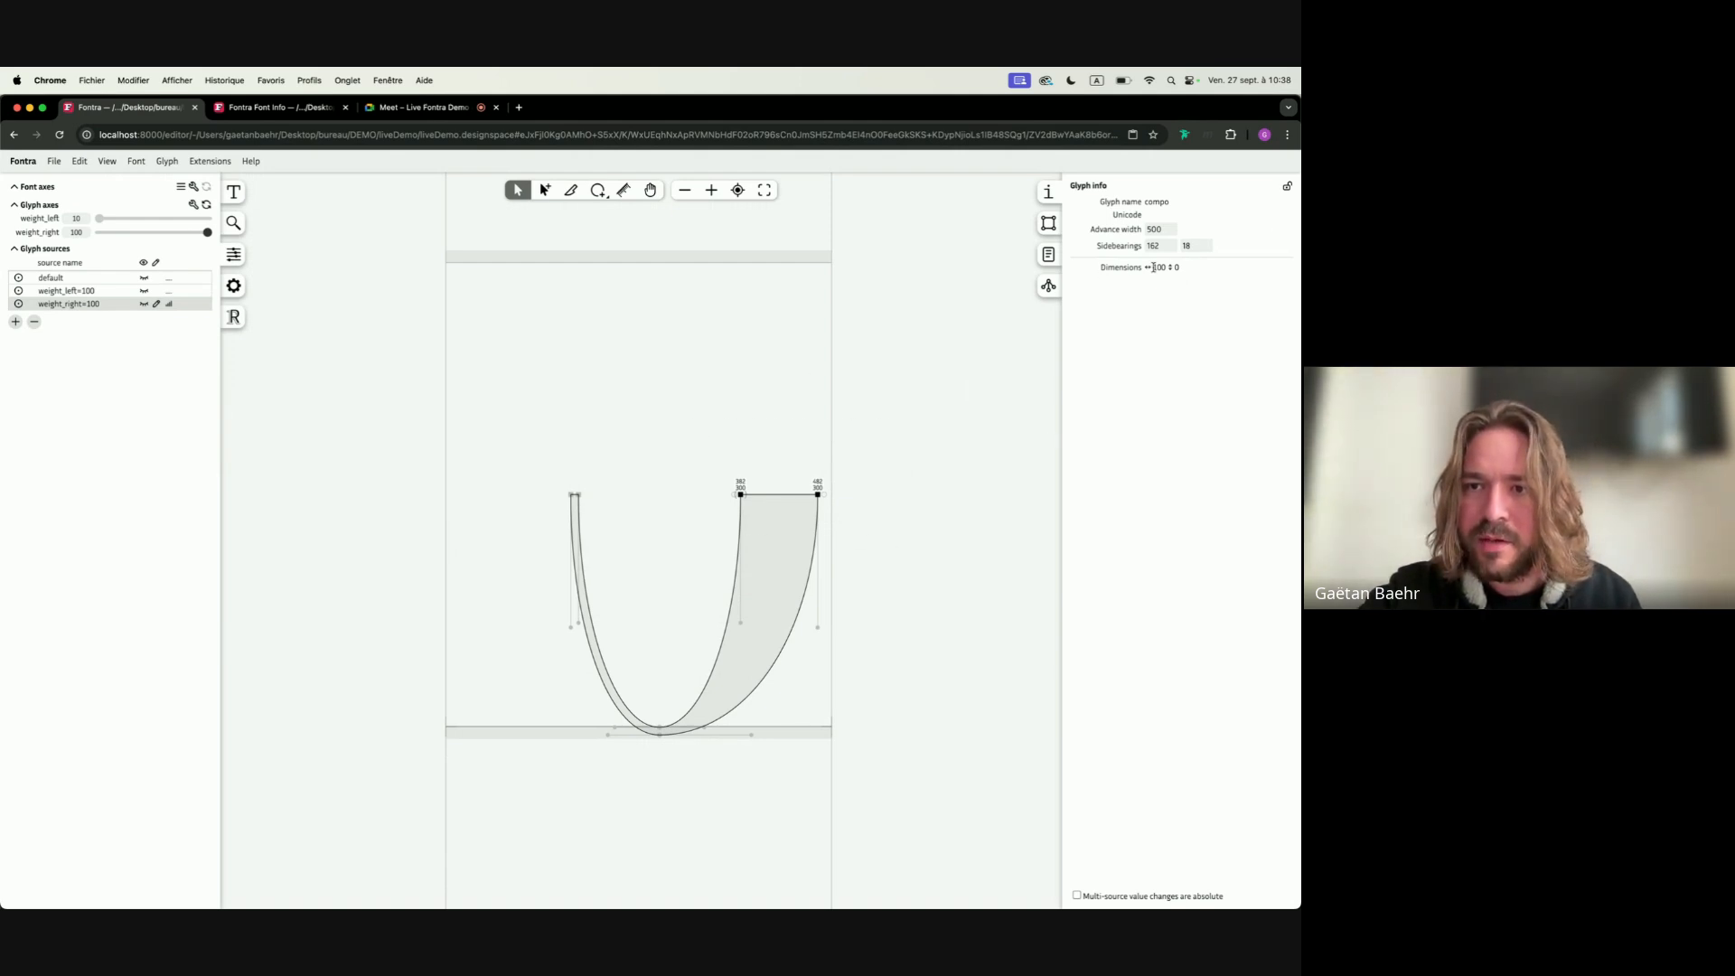
pyautogui.moveTo(1153, 267); pyautogui.dragTo(1183, 268)
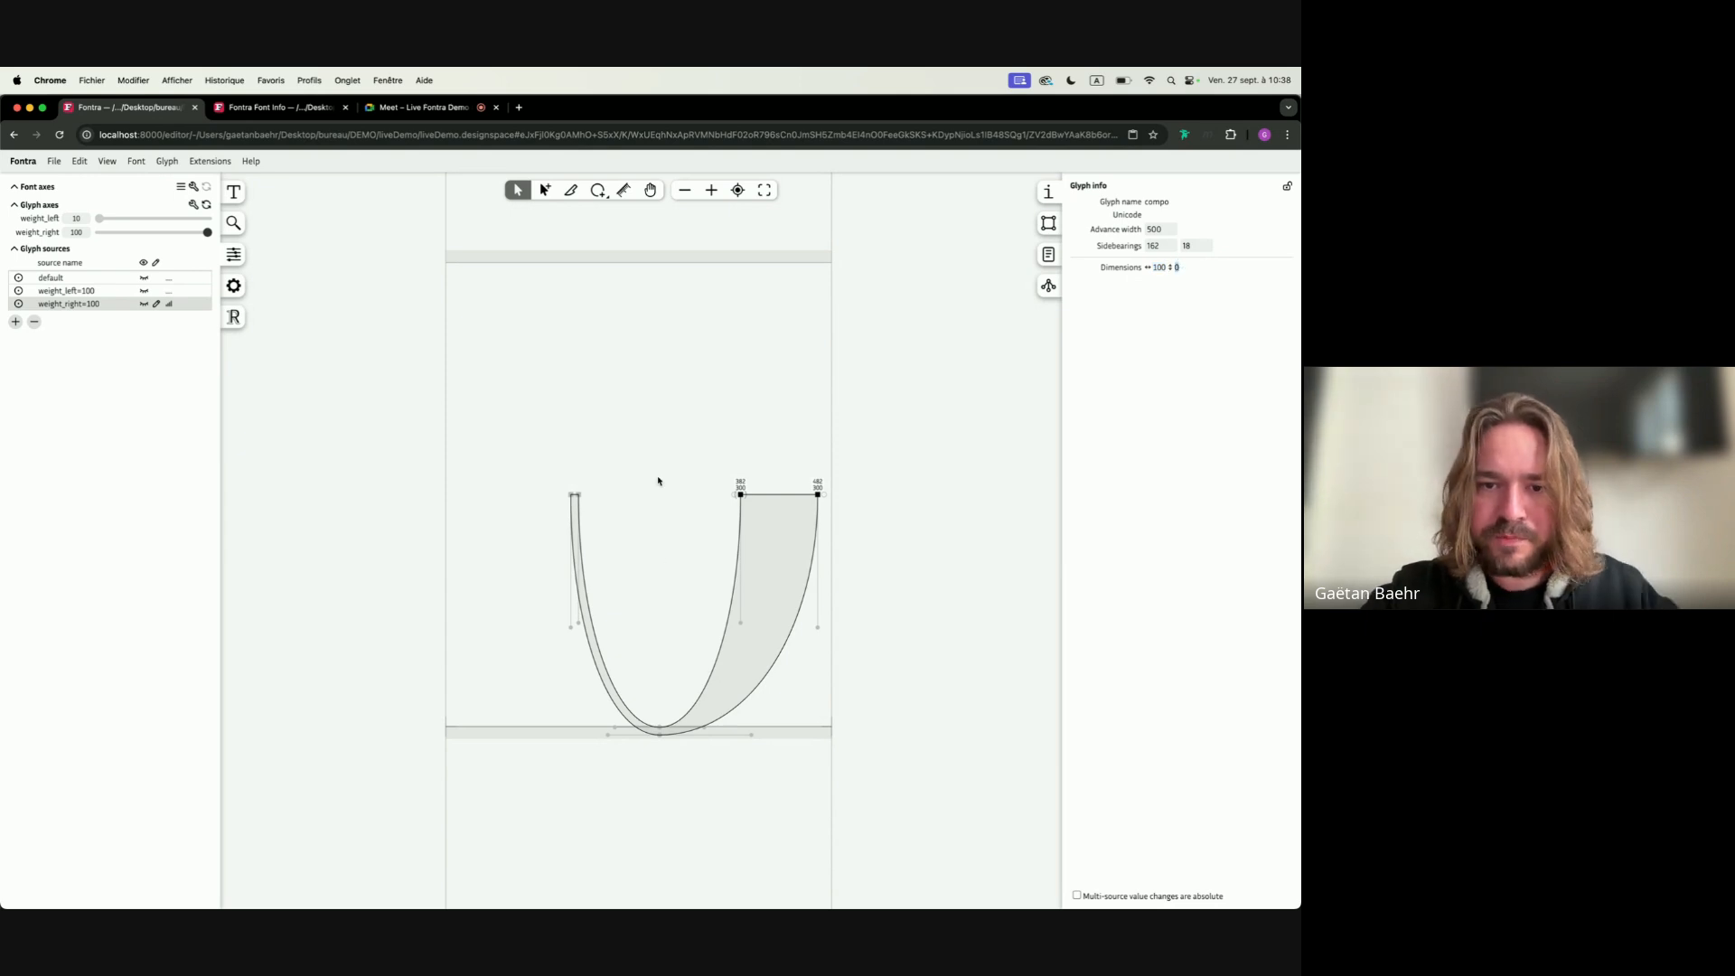
pyautogui.click(552, 424)
# Raise the vertical handle of the right outer curve by 30 units in the weight_right=100 source
pyautogui.moveTo(763, 581); pyautogui.dragTo(837, 649)
pyautogui.hotkey('shift', 'Up')
pyautogui.hotkey('shift', 'Up')
pyautogui.hotkey('shift', 'Up')
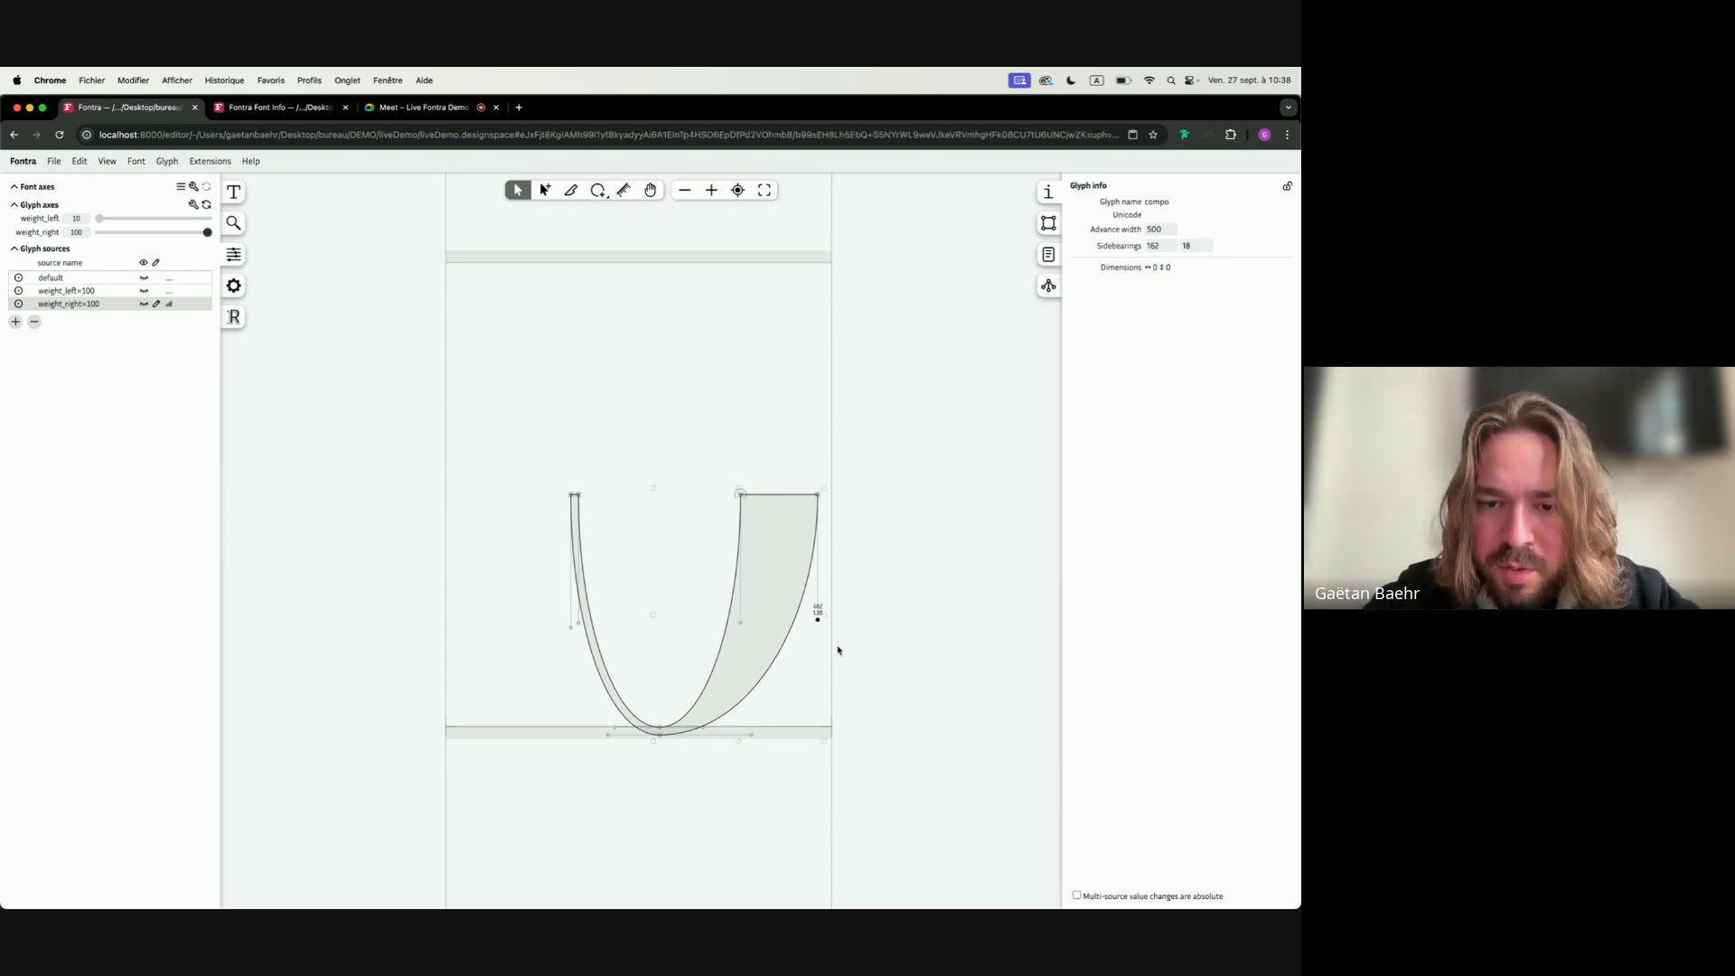
# Raise the vertical handle of the left outer curve by 30 units in the weight_left=100 source
pyautogui.click(50, 291)
pyautogui.moveTo(460, 596); pyautogui.dragTo(520, 655)
pyautogui.hotkey('shift', 'Up')
pyautogui.hotkey('shift', 'Up')
pyautogui.hotkey('shift', 'Up')
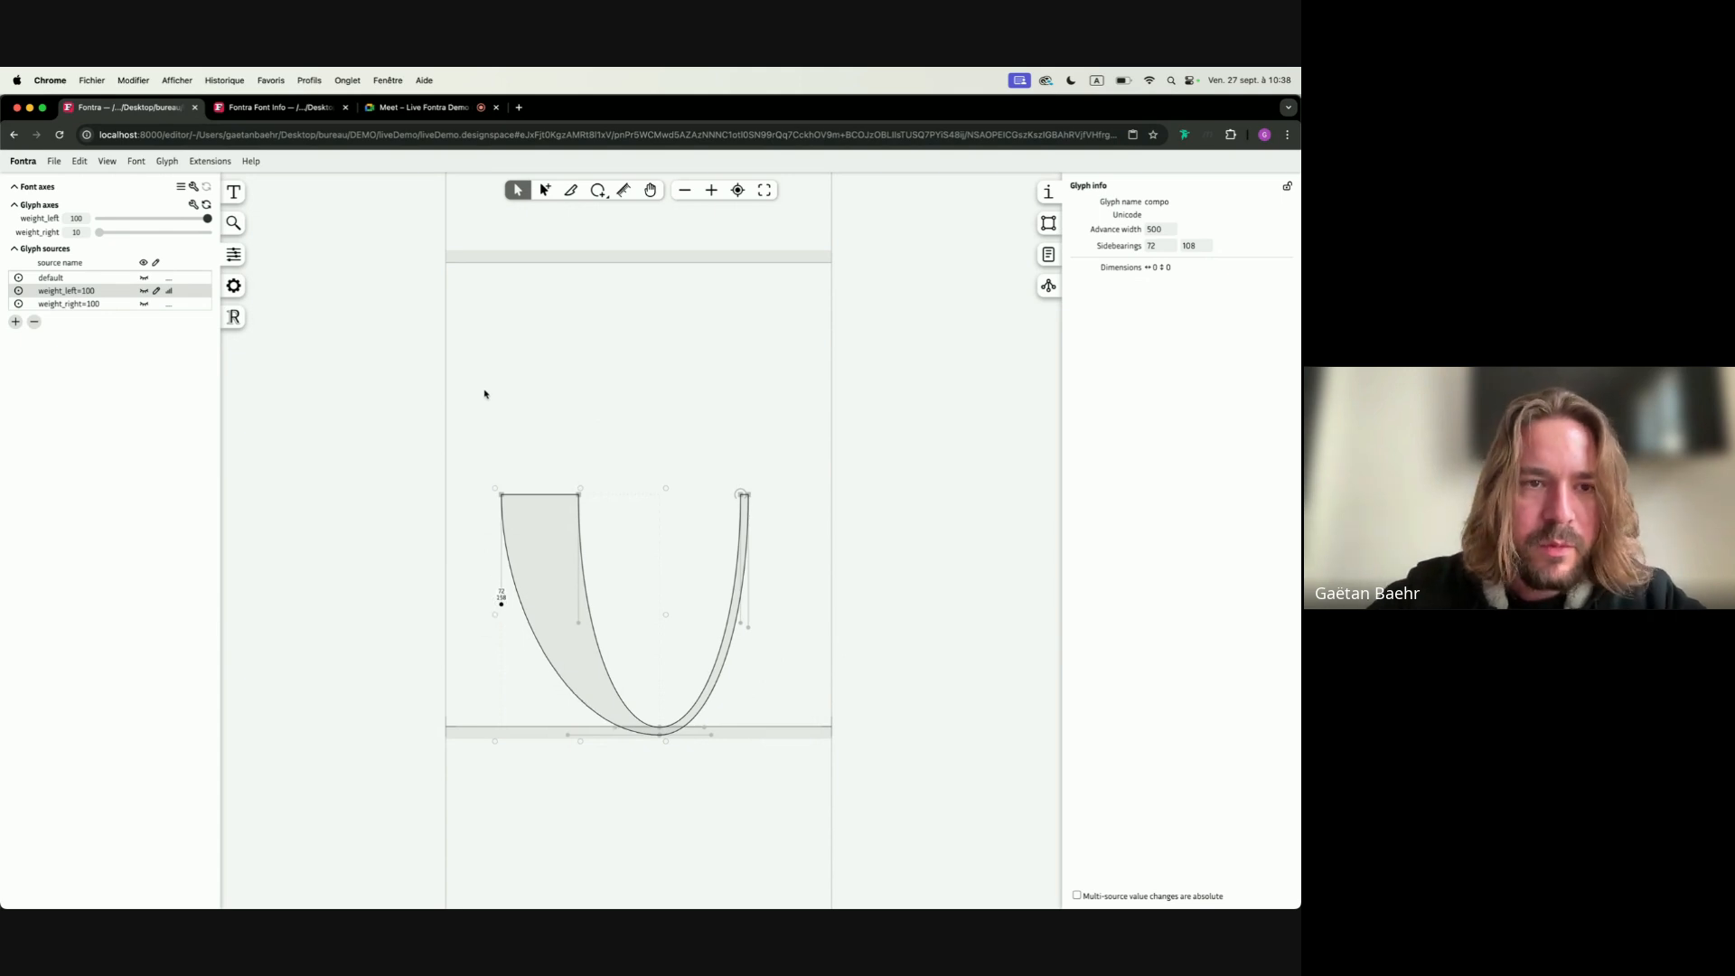
# Preview the stroke's interpolation by varying the weight_left and weight_right glyph axes
pyautogui.click(485, 389)
pyautogui.moveTo(206, 220)
pyautogui.mouseDown()
pyautogui.moveTo(100, 218)
pyautogui.moveTo(208, 232)
pyautogui.mouseUp()
pyautogui.moveTo(100, 218)
pyautogui.mouseDown()
pyautogui.moveTo(209, 219)
pyautogui.moveTo(100, 233)
pyautogui.mouseUp()
pyautogui.moveTo(208, 219); pyautogui.dragTo(141, 223)
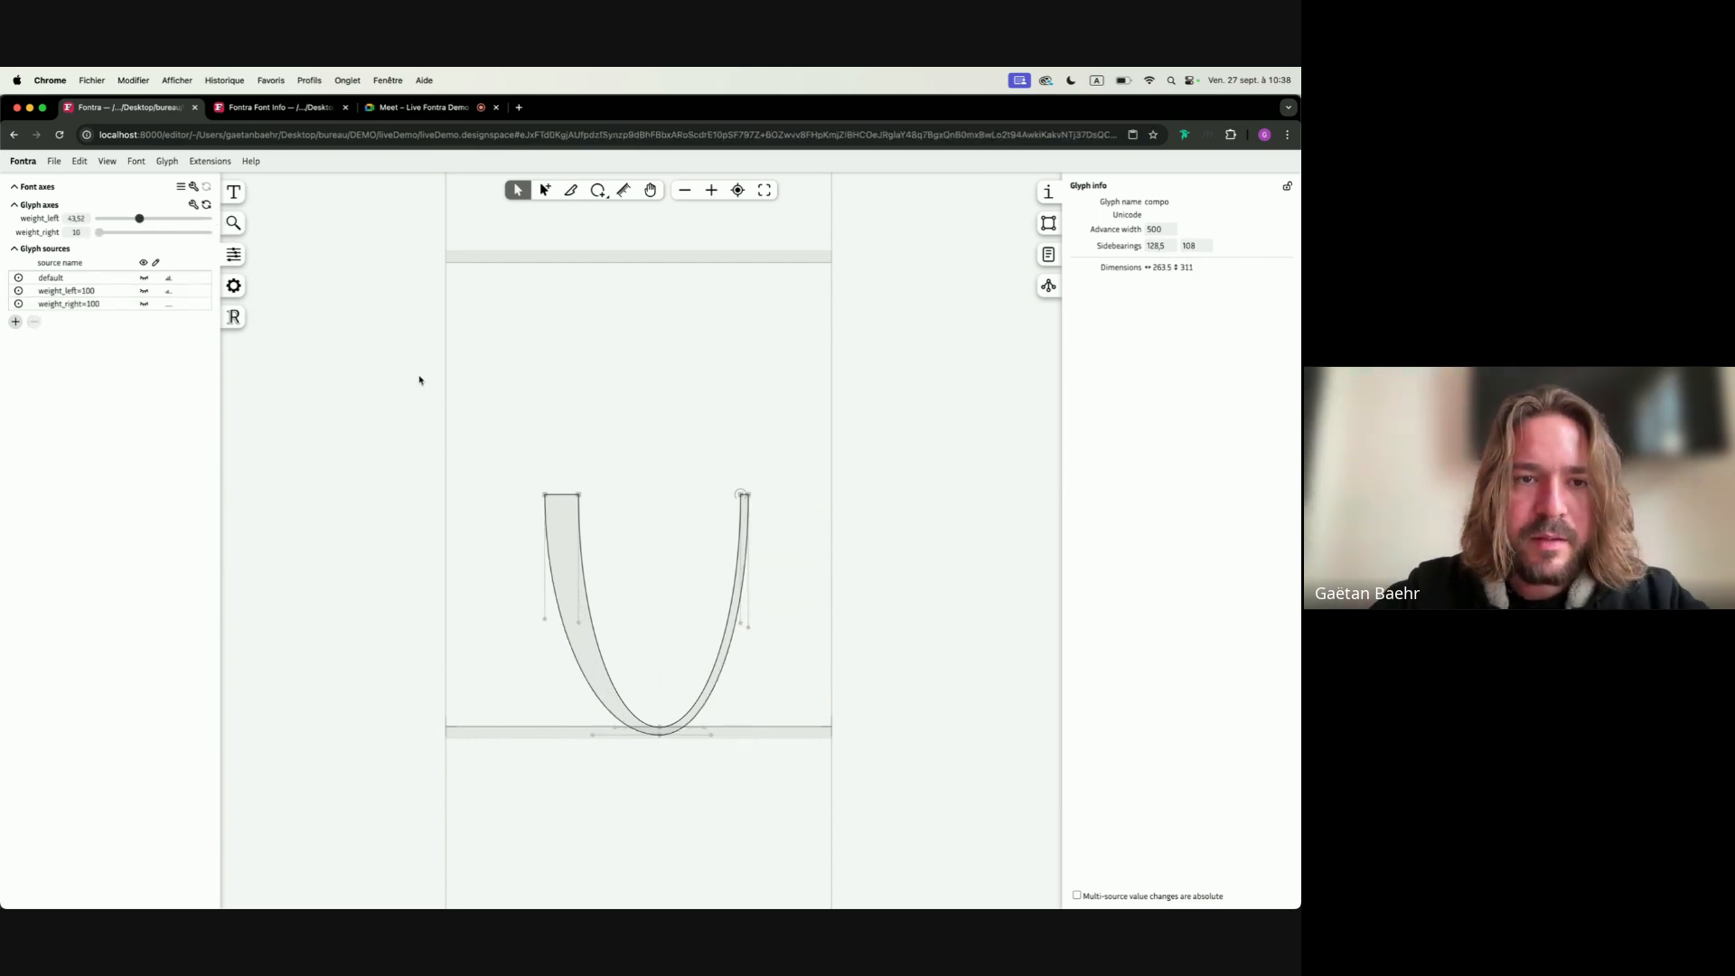
# Add the letter o after /compo in the text and create the missing o glyph
pyautogui.scroll(-5, 611, 400)
pyautogui.scroll(1, 612, 400)
pyautogui.click(233, 192)
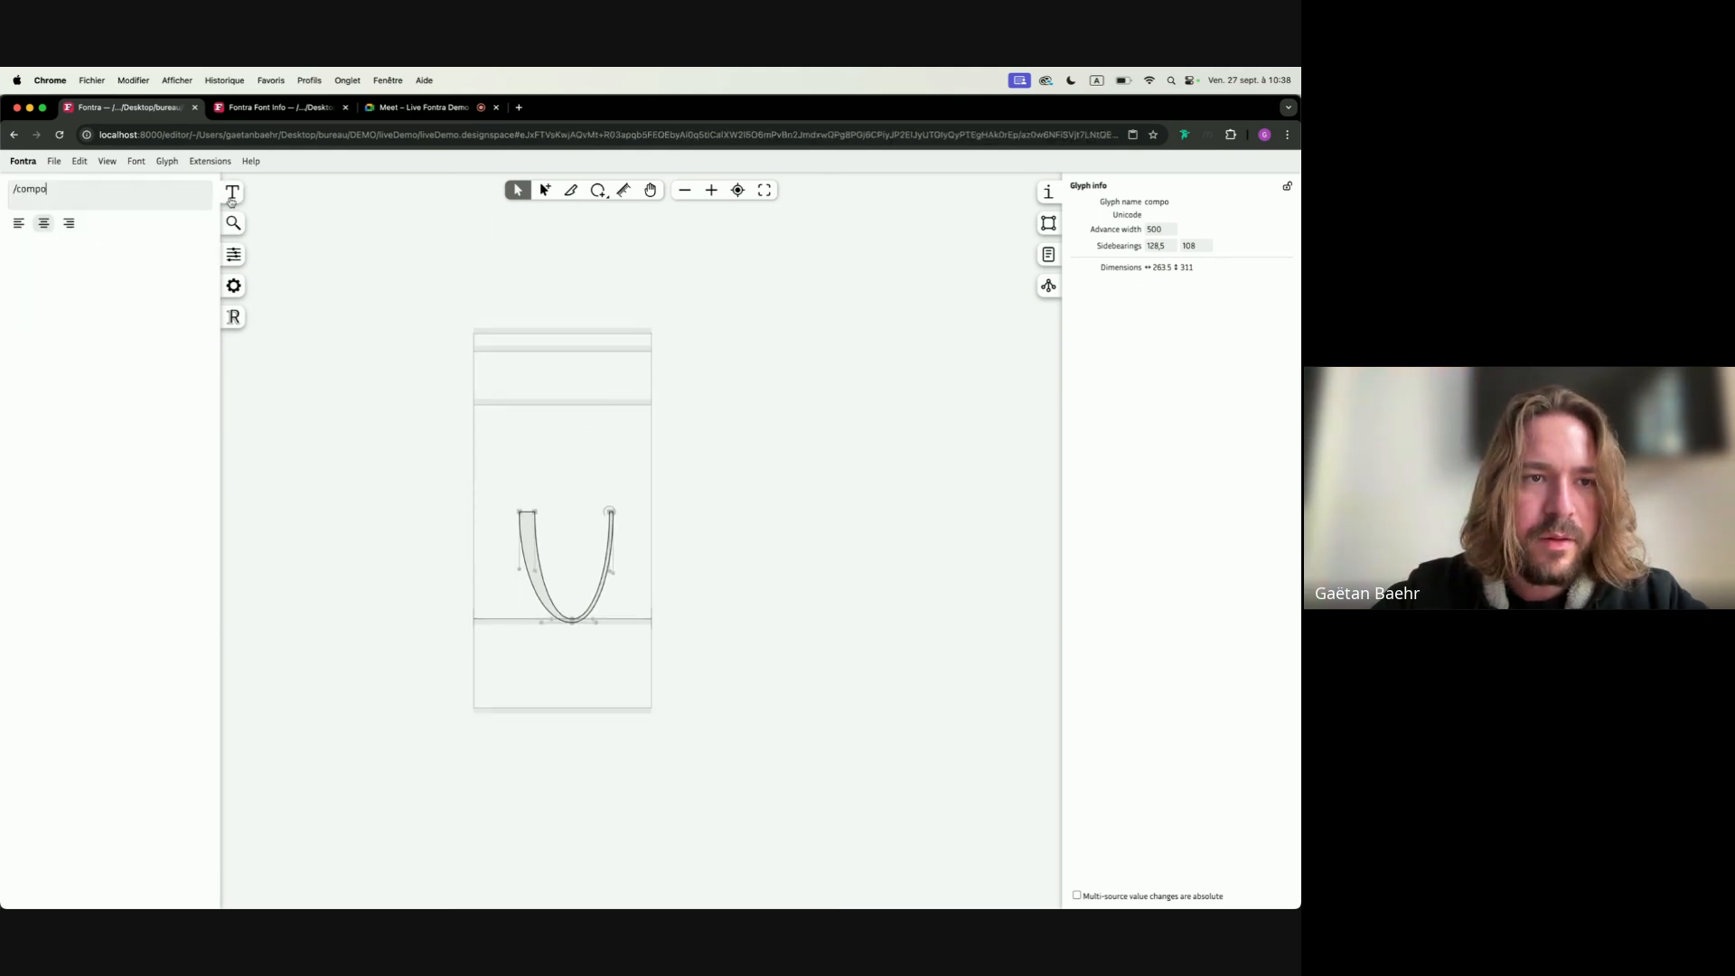
pyautogui.write('o')
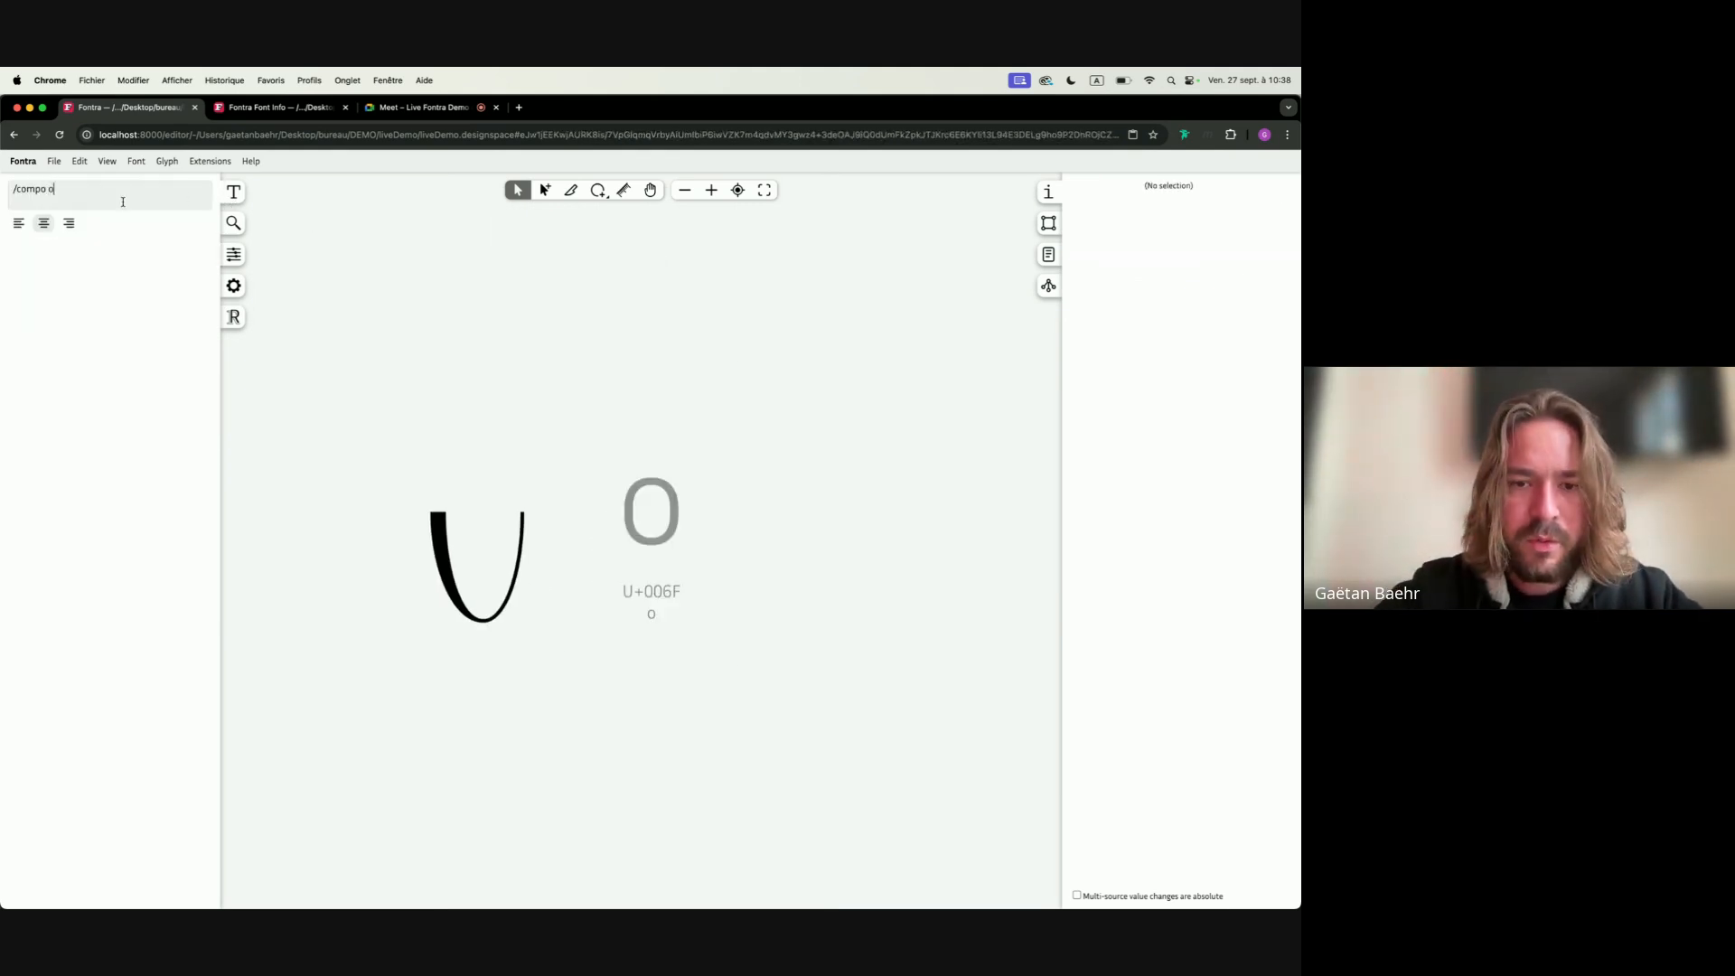
pyautogui.click(651, 512)
pyautogui.doubleClick(652, 511)
pyautogui.click(752, 554)
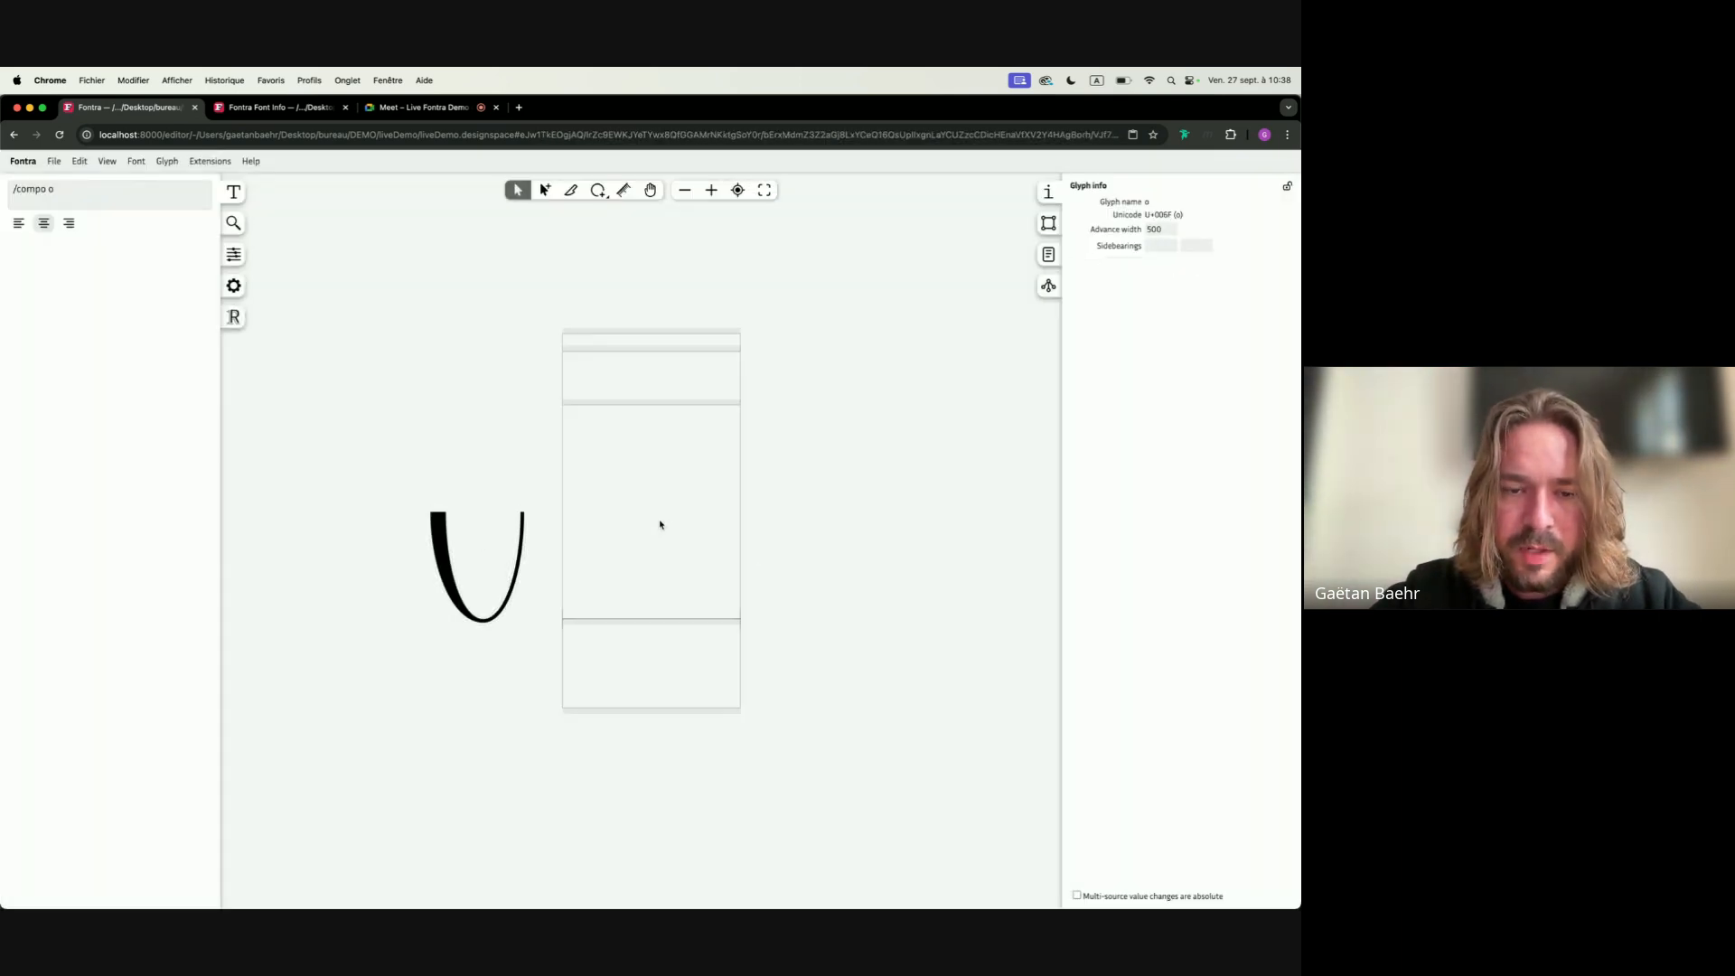
# Add the compo glyph as a component in the o glyph
pyautogui.rightClick(645, 494)
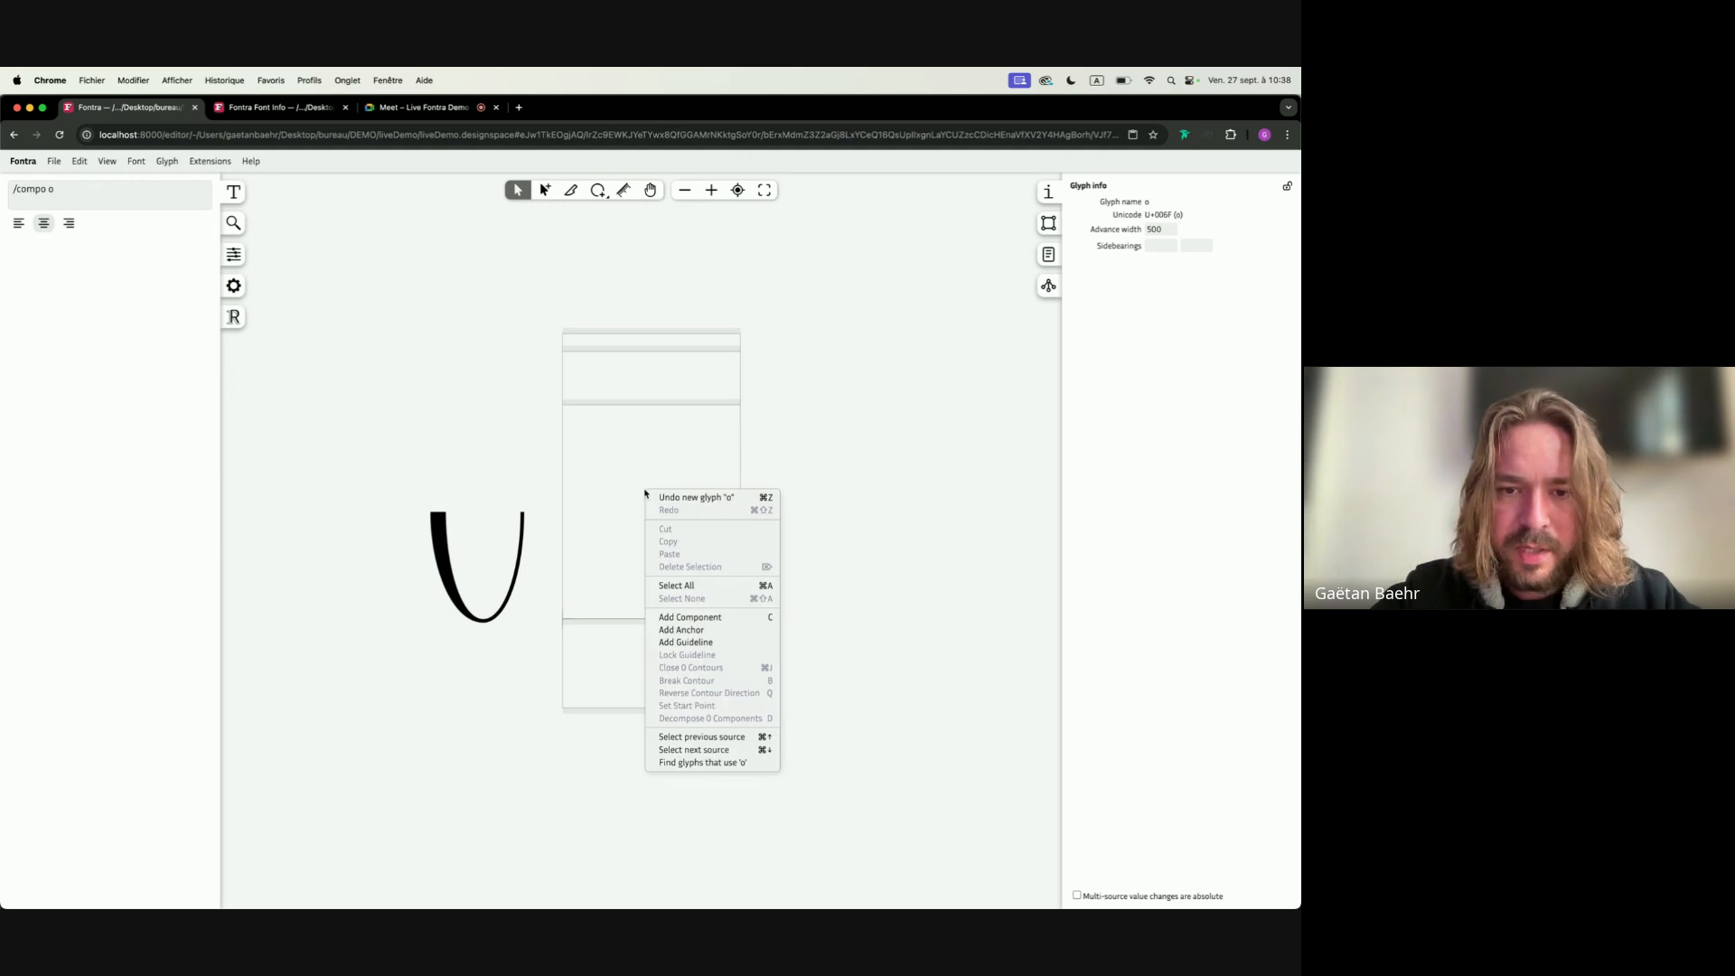
pyautogui.click(710, 621)
pyautogui.click(579, 547)
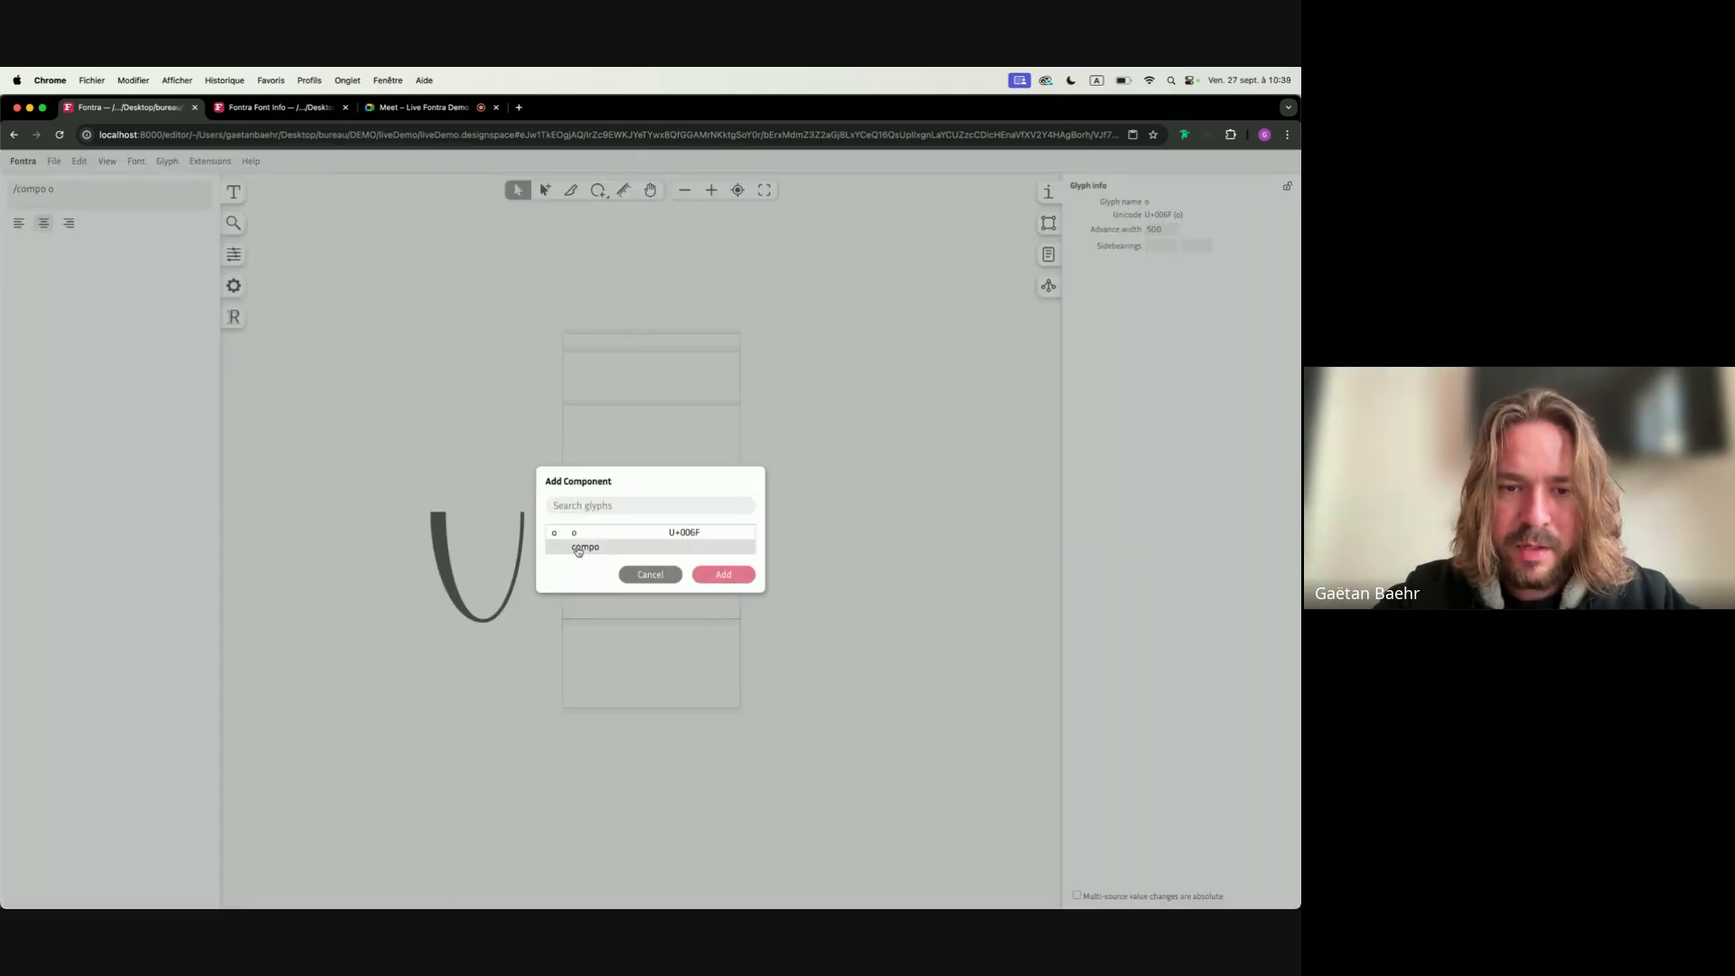
pyautogui.click(733, 581)
# Flip a duplicate of the compo component on both axes and place it at 554, 601 to close the o's top
pyautogui.click(669, 458)
pyautogui.click(625, 540)
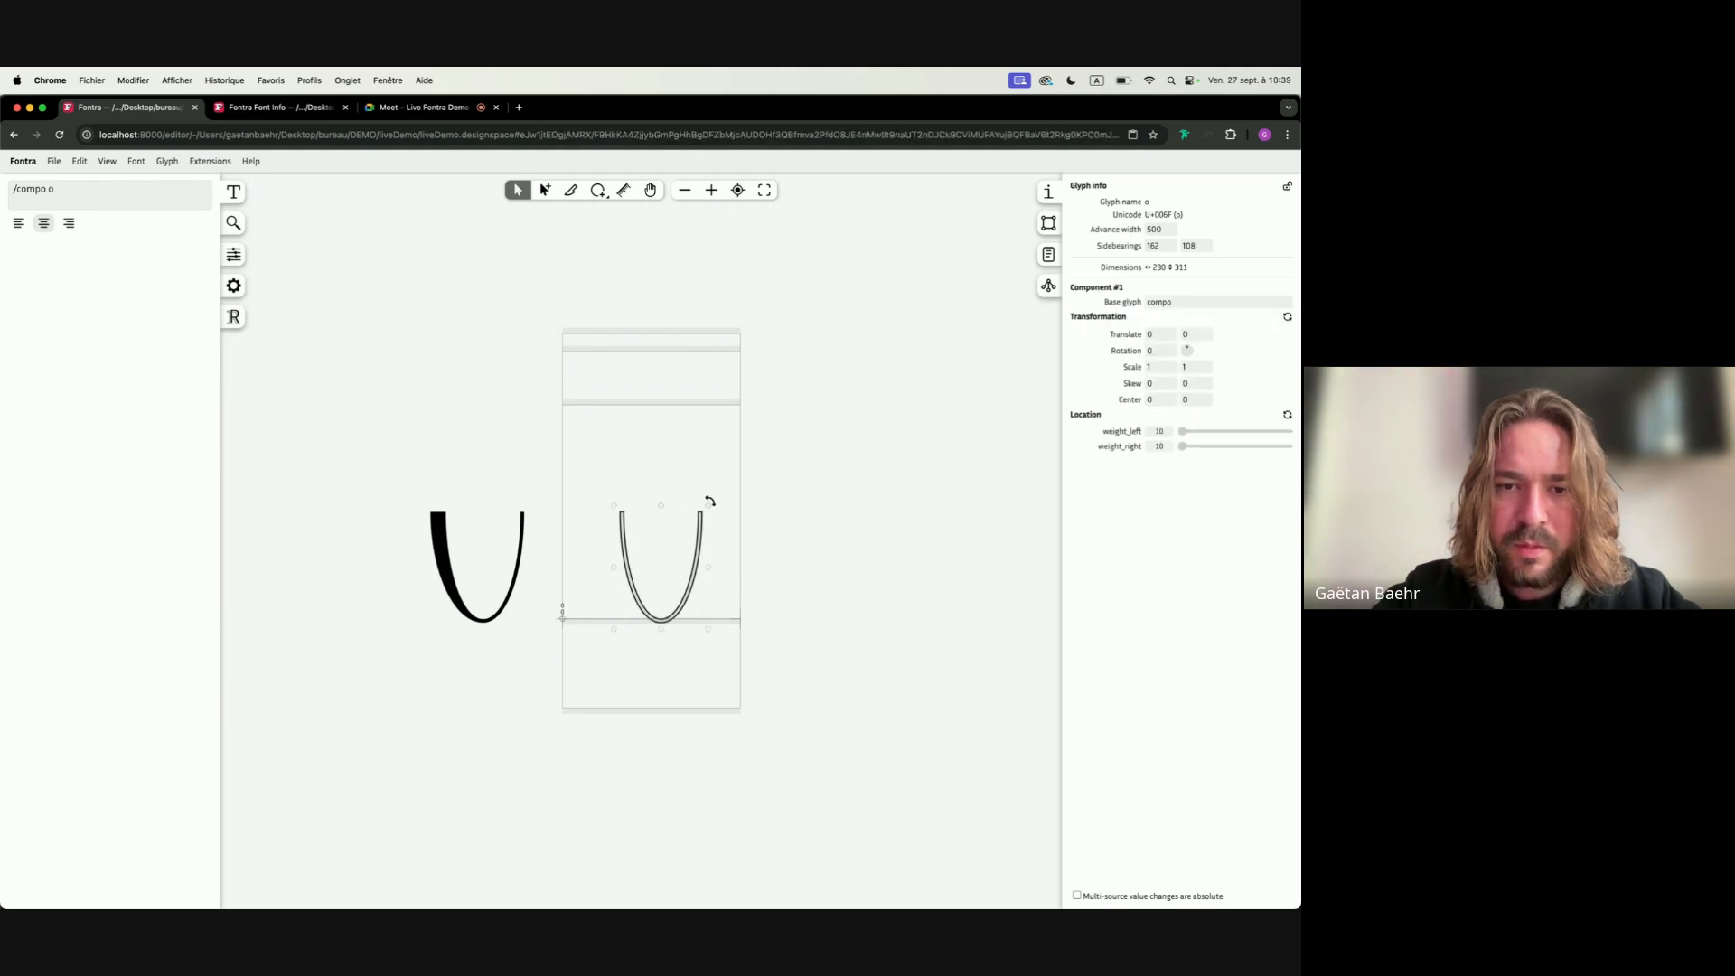
pyautogui.moveTo(750, 543); pyautogui.dragTo(695, 451)
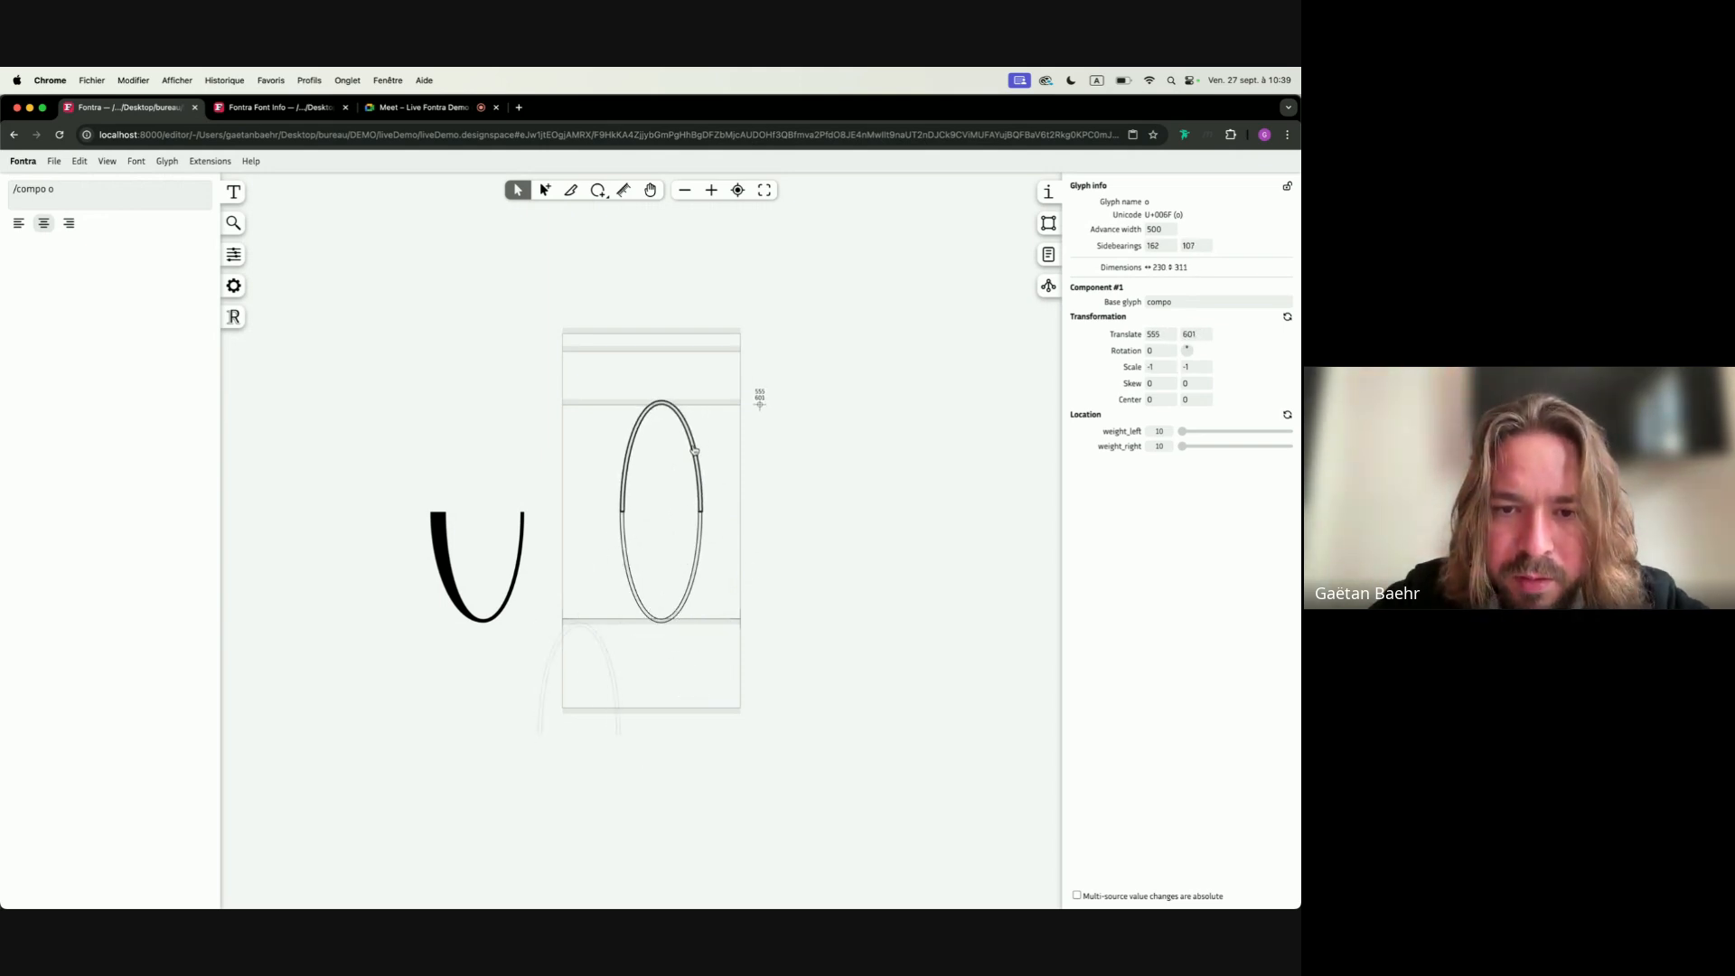
pyautogui.scroll(10, 630, 615)
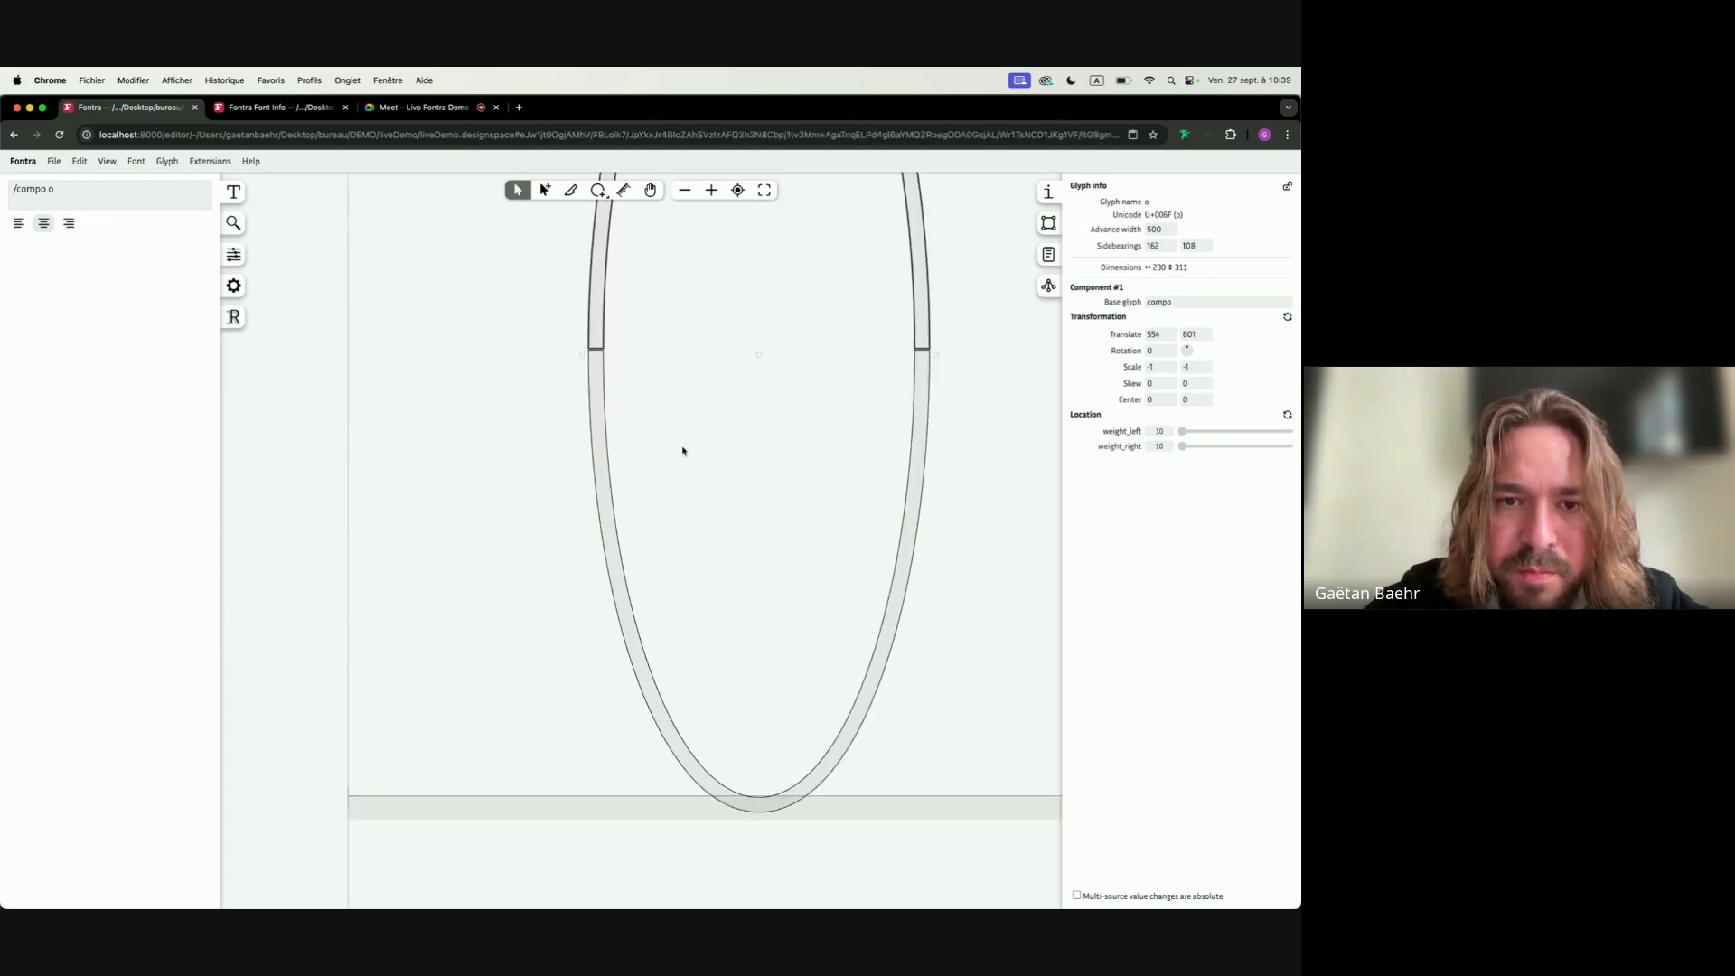
pyautogui.scroll(-10, 682, 451)
# Set the weight_left location of the lower compo component in the o glyph to its maximum
pyautogui.click(852, 299)
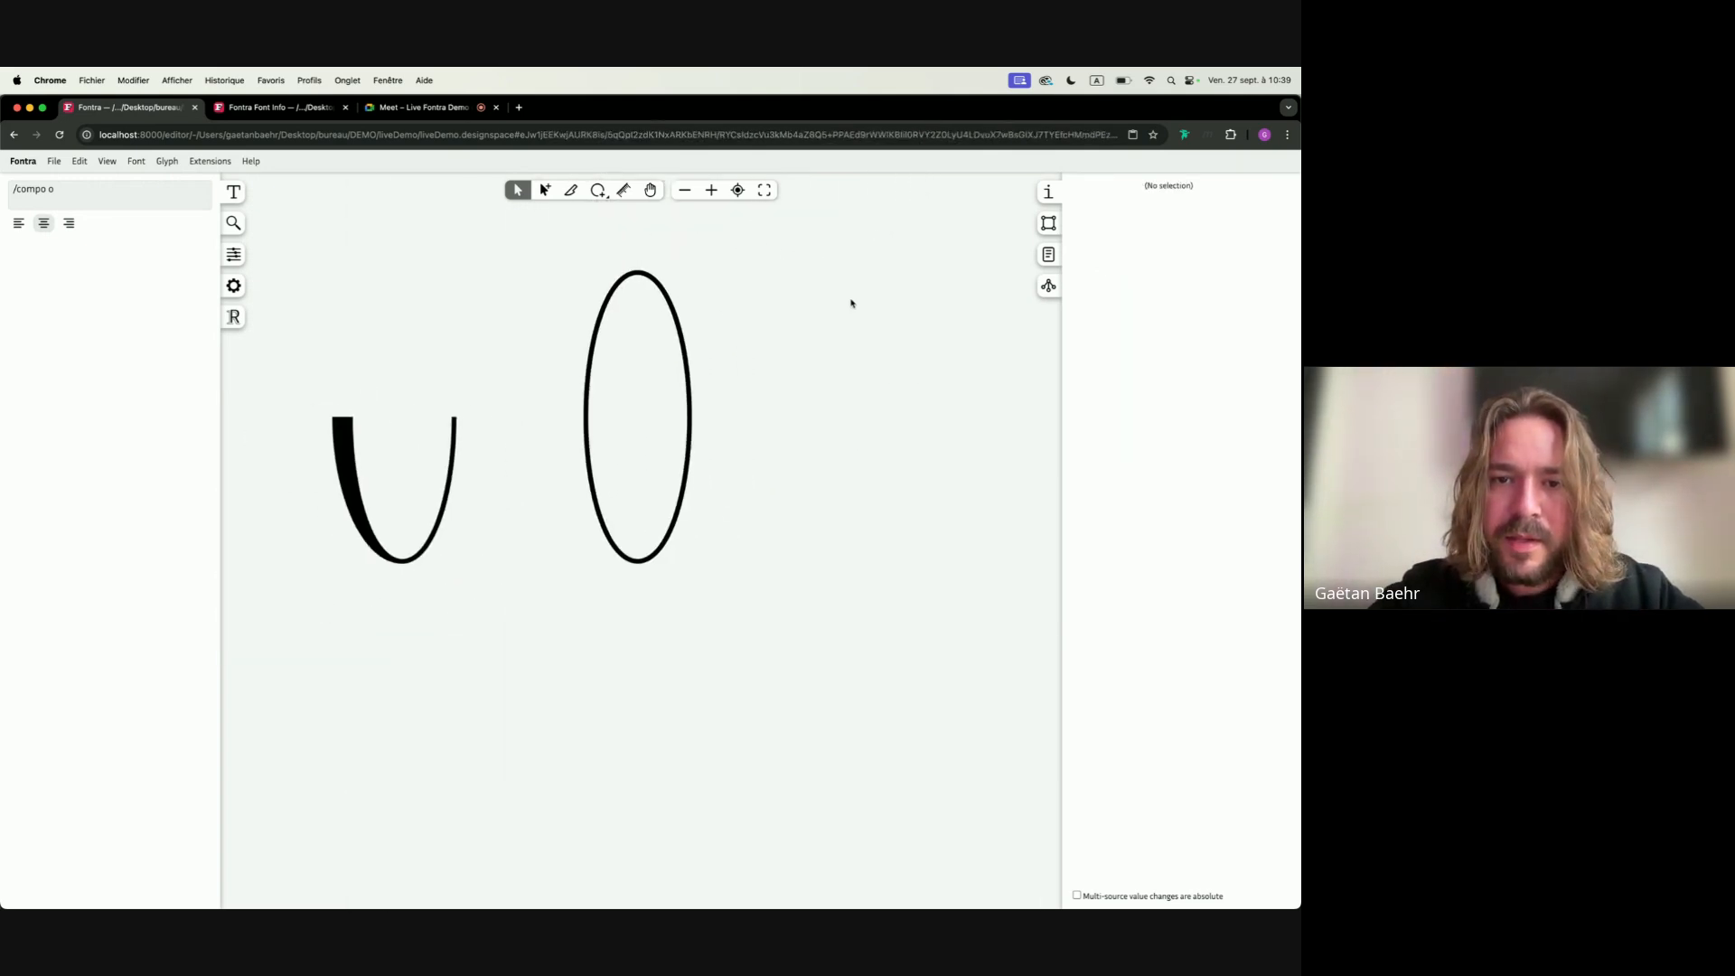
pyautogui.doubleClick(680, 425)
pyautogui.click(575, 577)
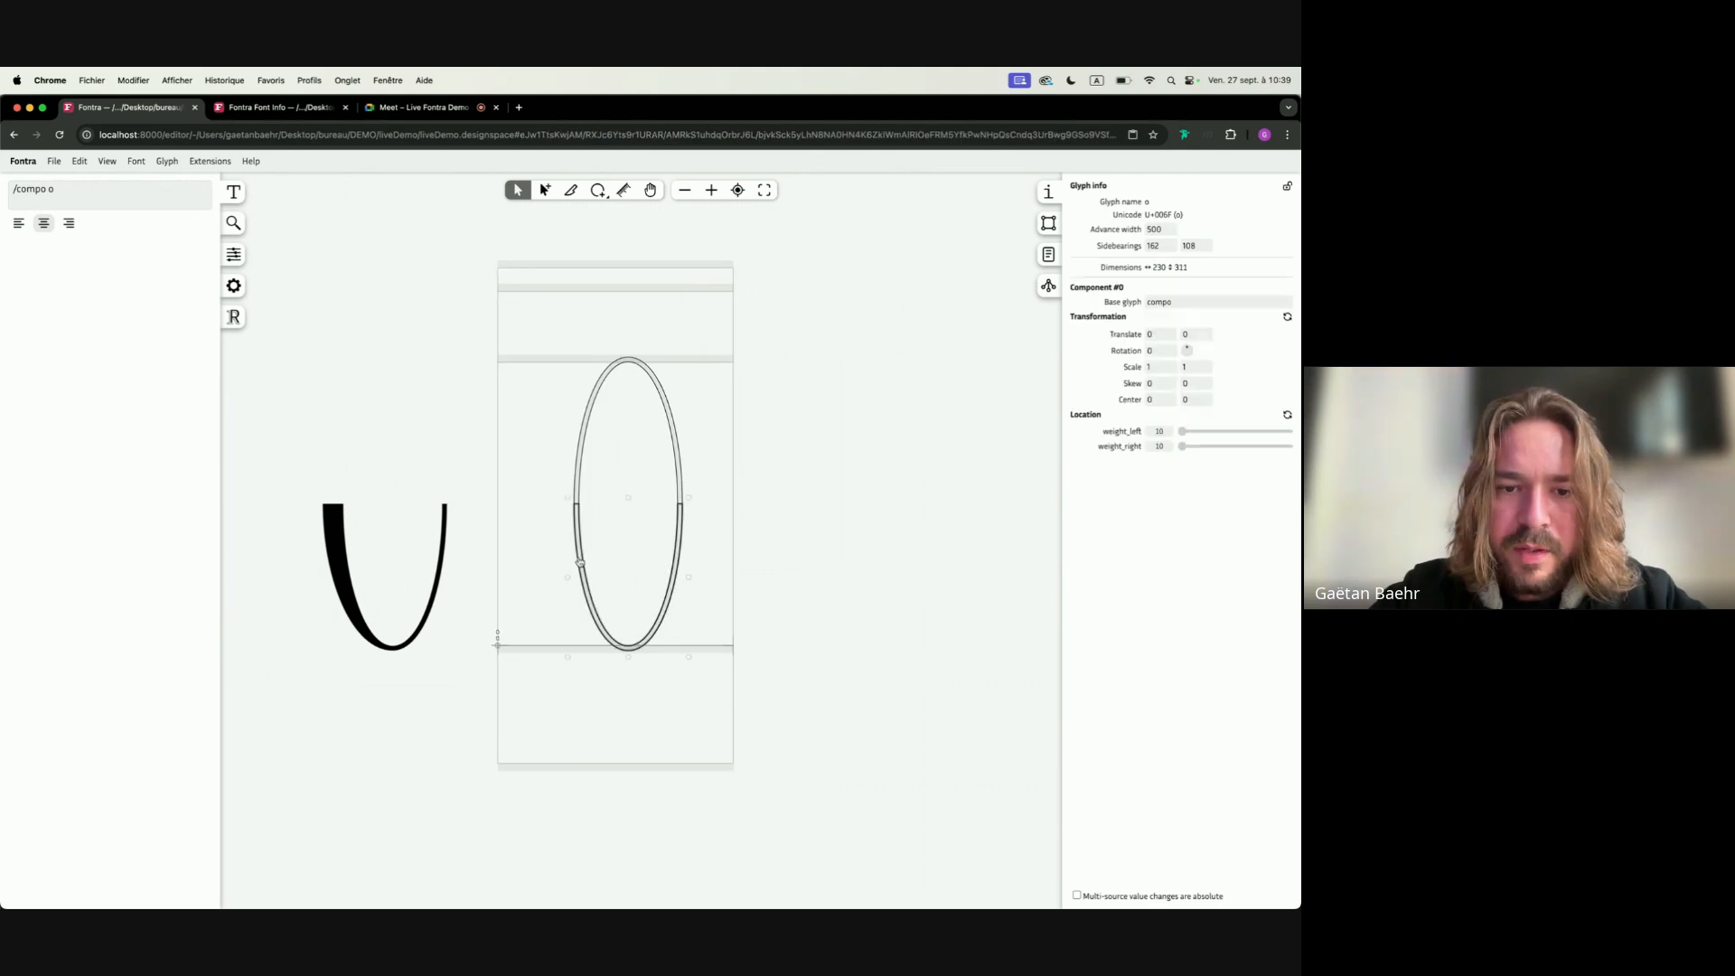
pyautogui.click(1048, 192)
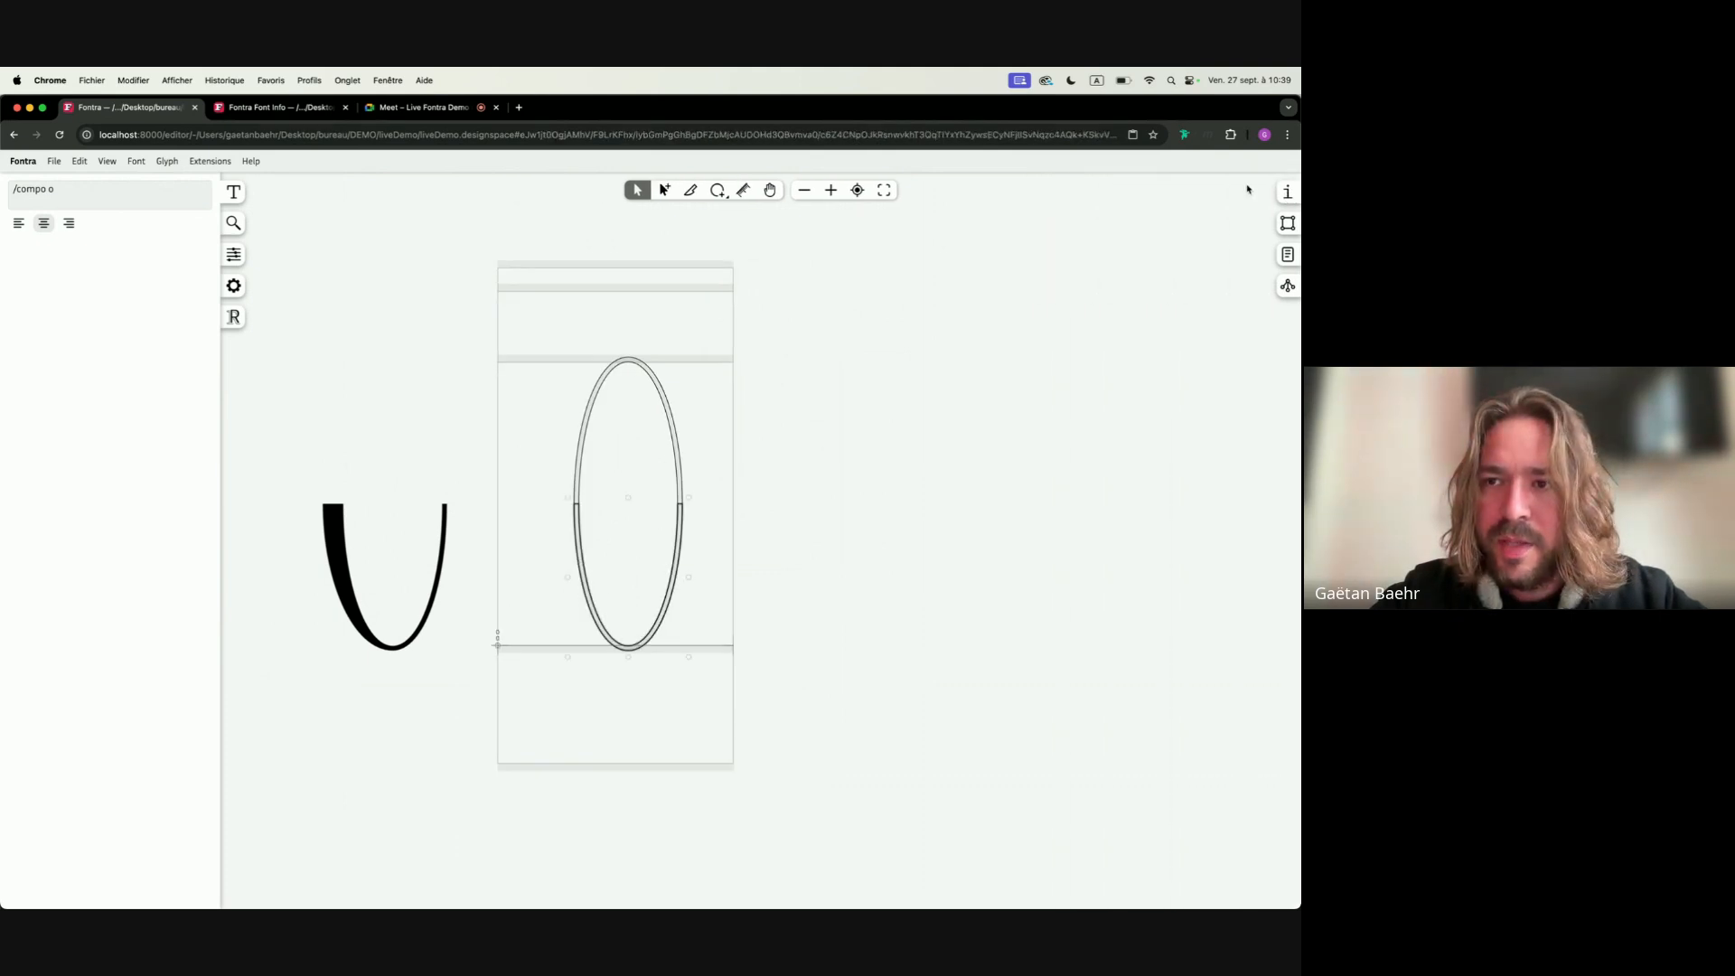
pyautogui.click(1284, 193)
pyautogui.moveTo(1083, 411); pyautogui.dragTo(1299, 449)
# Set the weight_right location of the o's flipped upper compo component to 100
pyautogui.moveTo(544, 419); pyautogui.dragTo(614, 450)
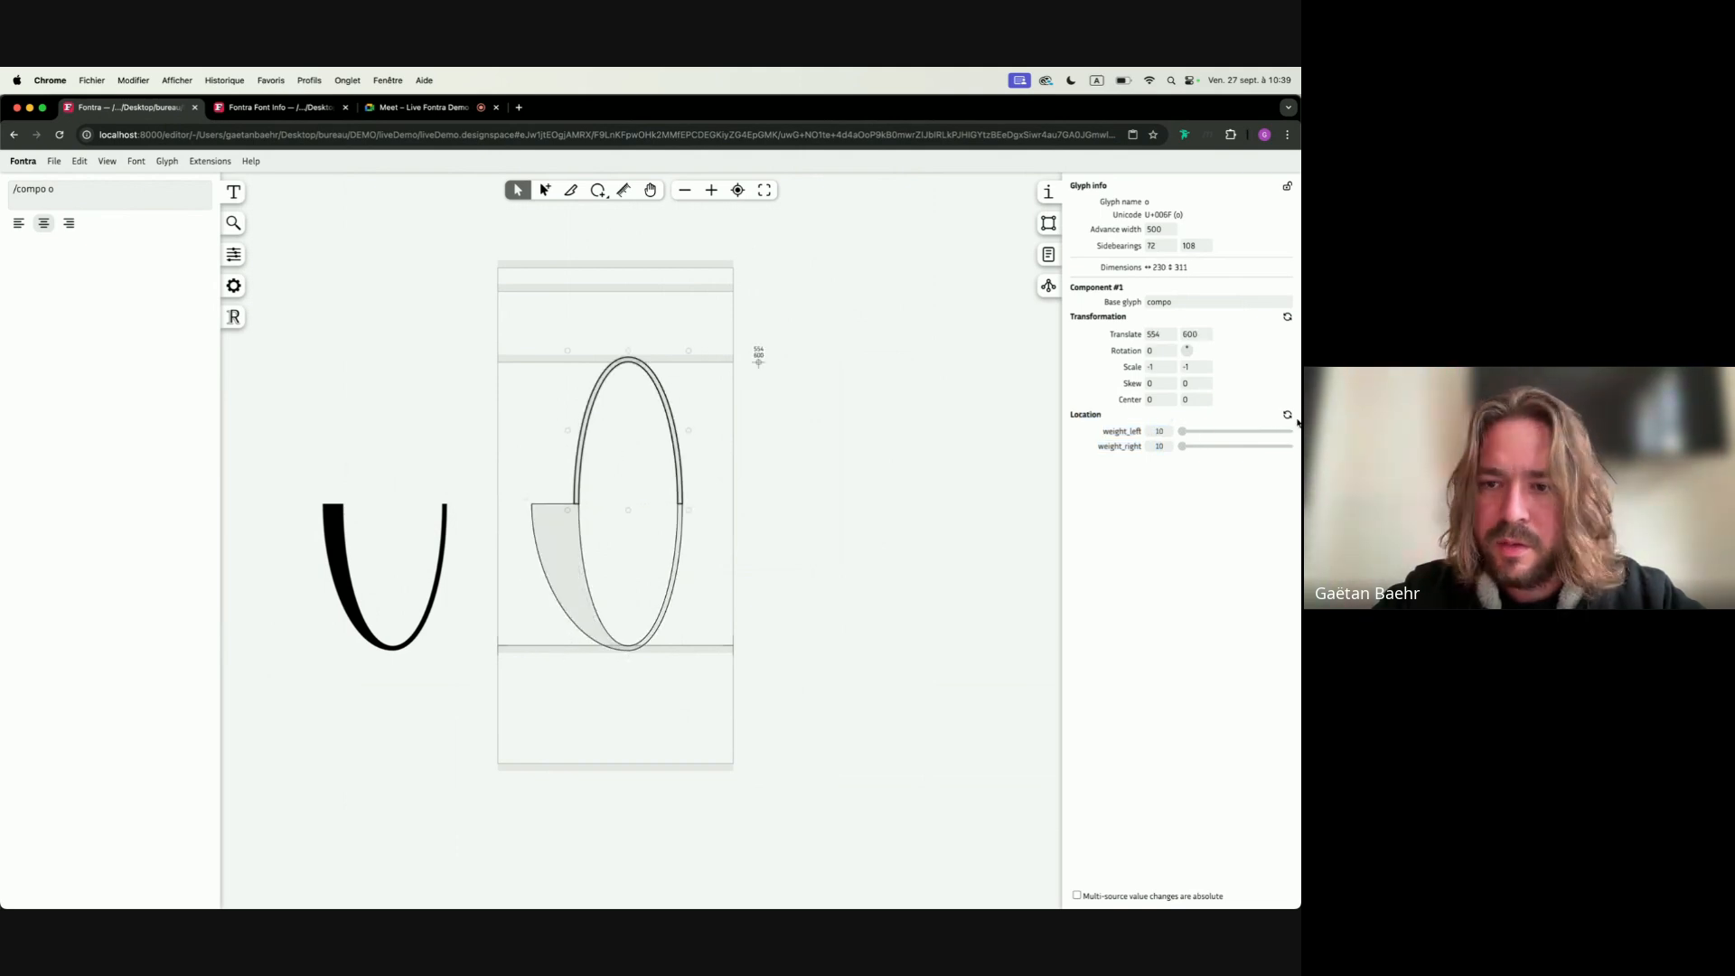
pyautogui.moveTo(1184, 449); pyautogui.dragTo(1299, 448)
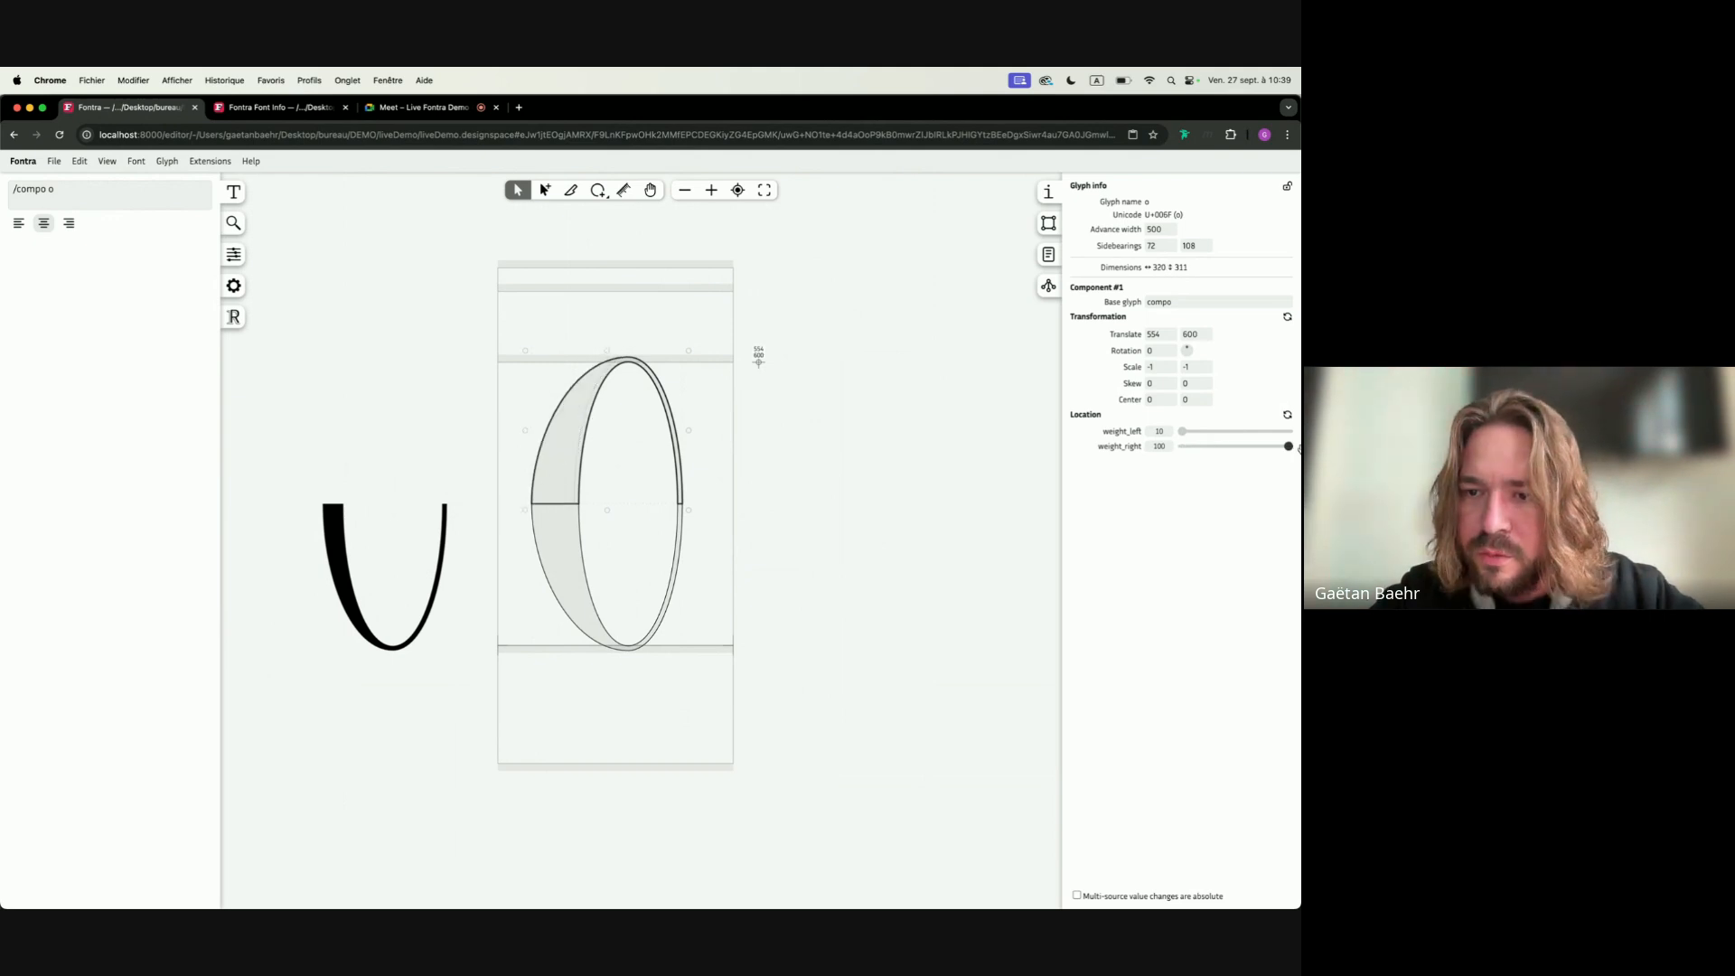
pyautogui.moveTo(1109, 447); pyautogui.dragTo(1149, 448)
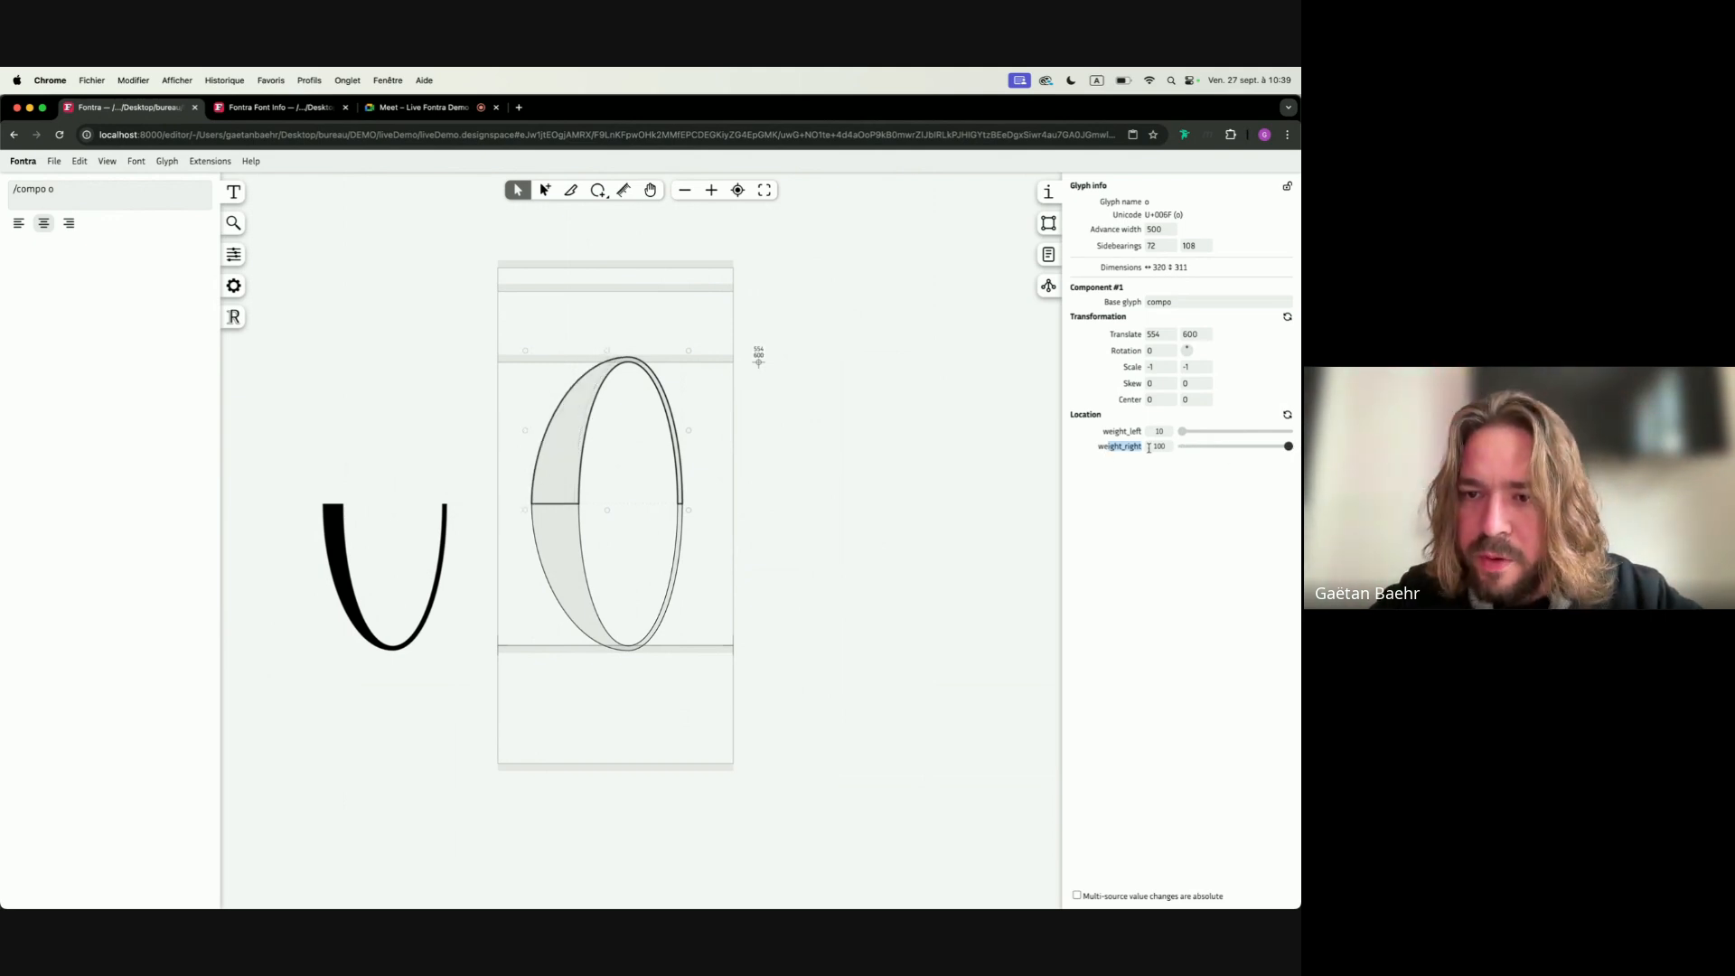
pyautogui.click(778, 536)
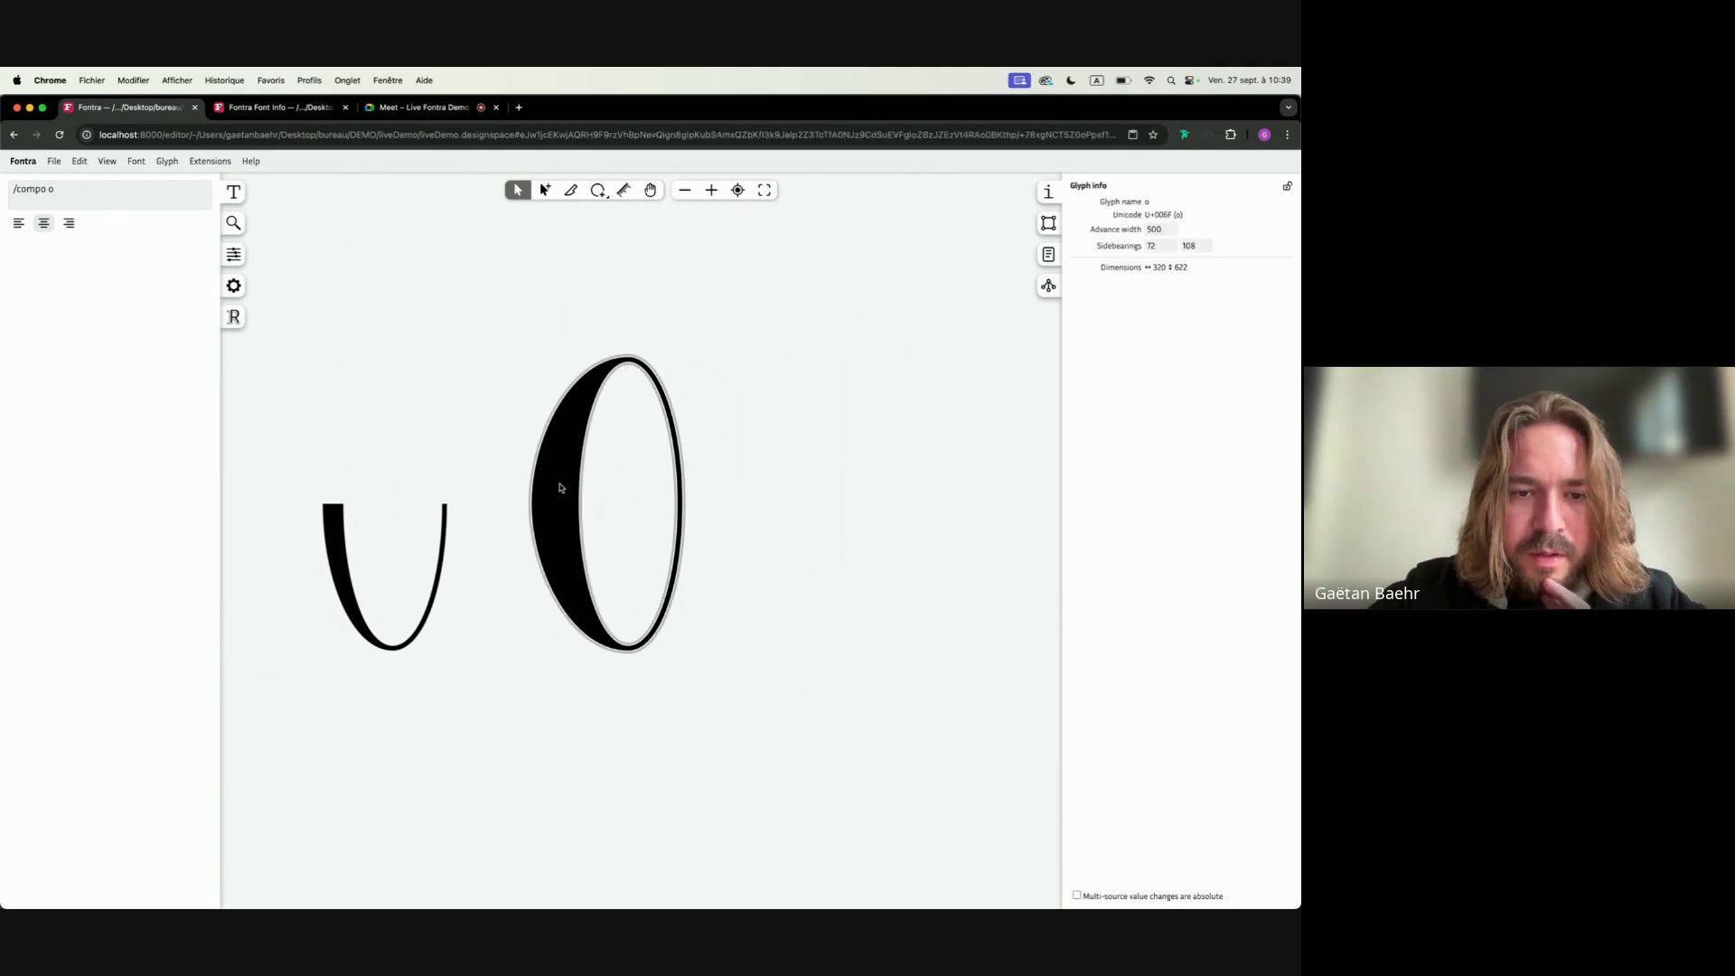
# Skew the whole compo outline horizontally by 30, editing all of its glyph sources together
pyautogui.doubleClick(428, 506)
pyautogui.click(233, 254)
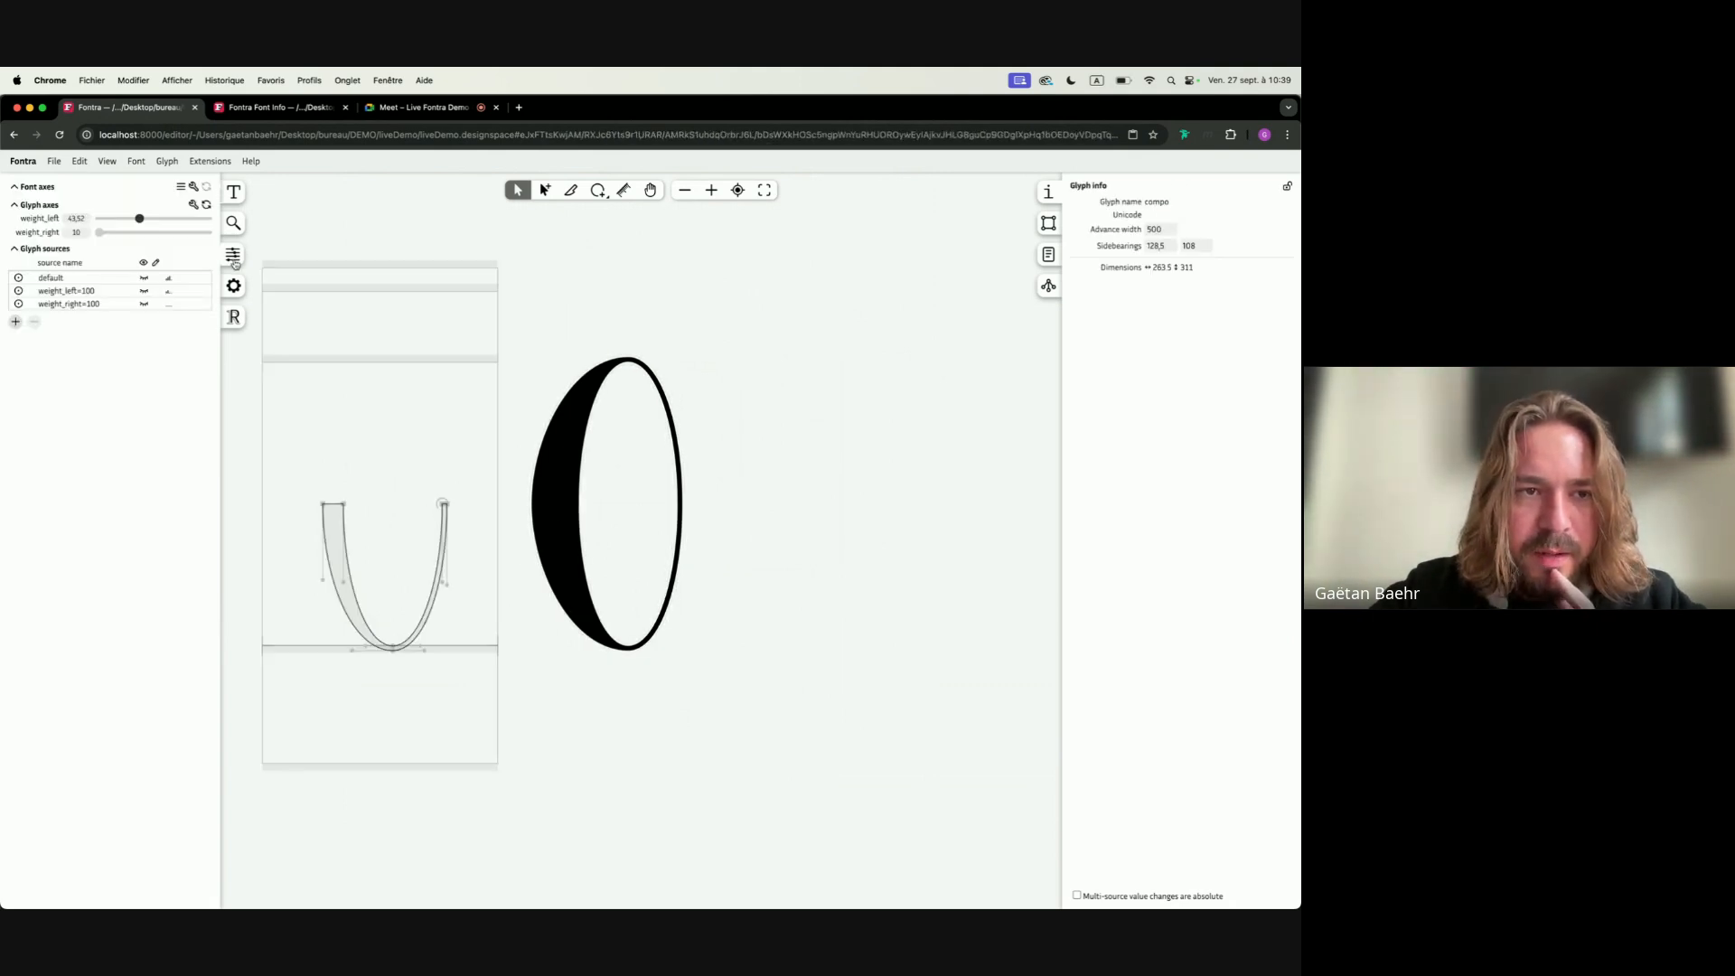
pyautogui.click(69, 278)
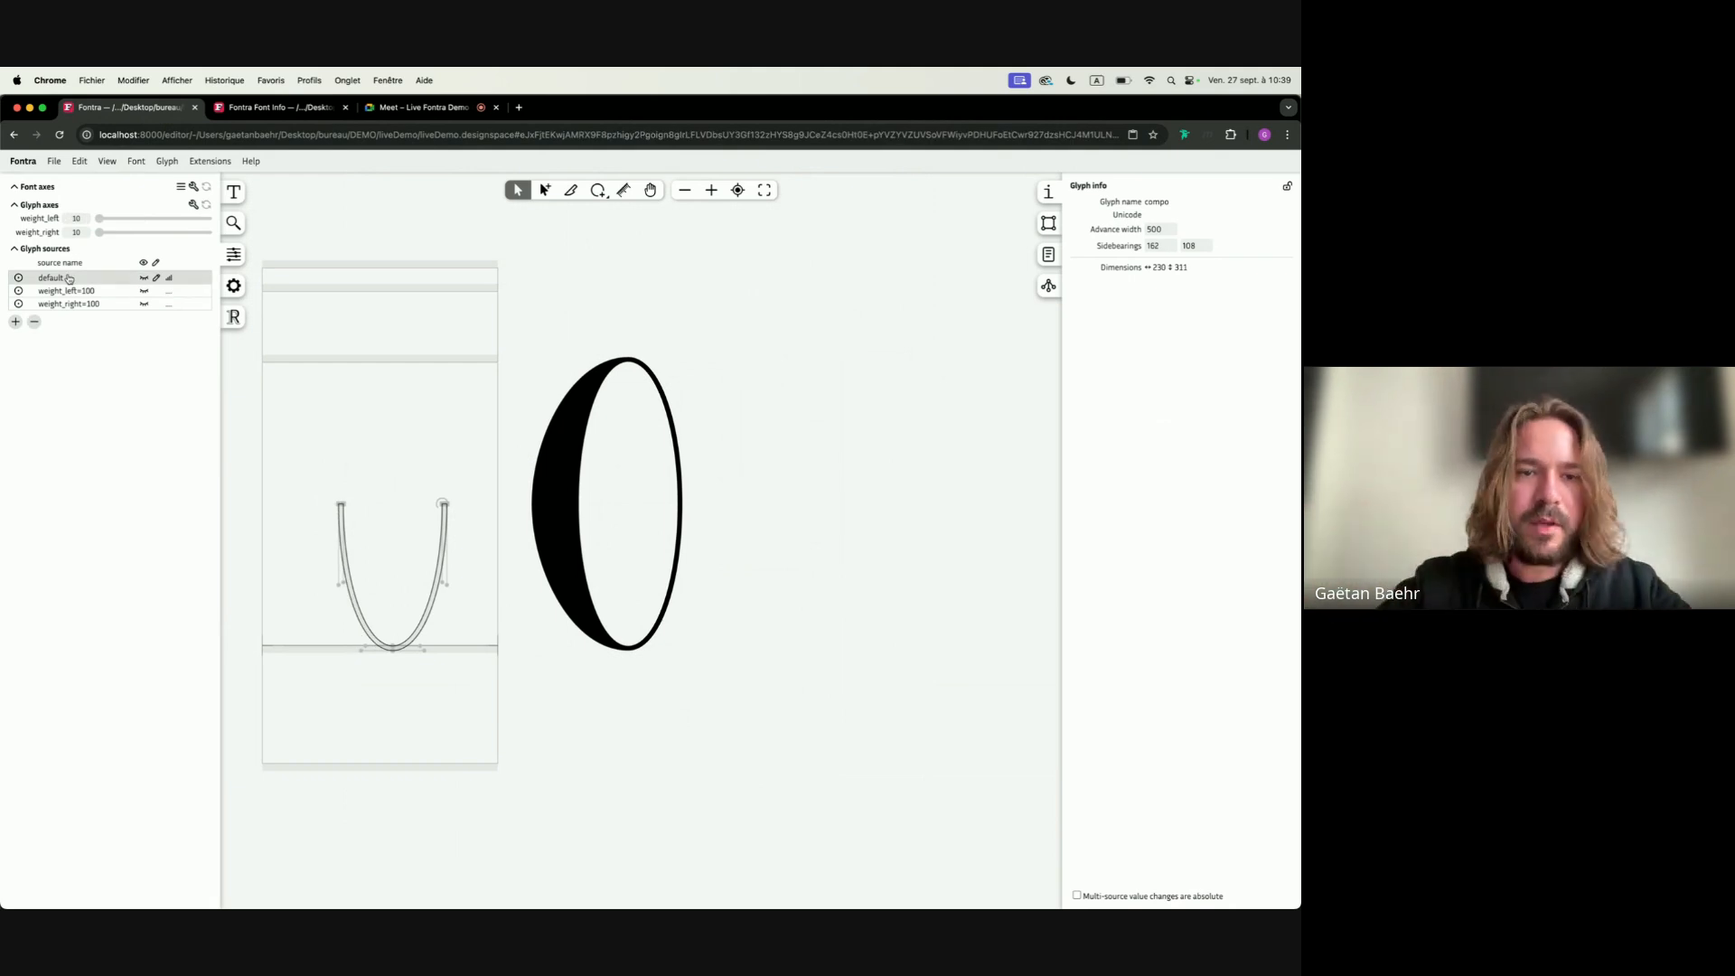
pyautogui.moveTo(293, 456); pyautogui.dragTo(534, 748)
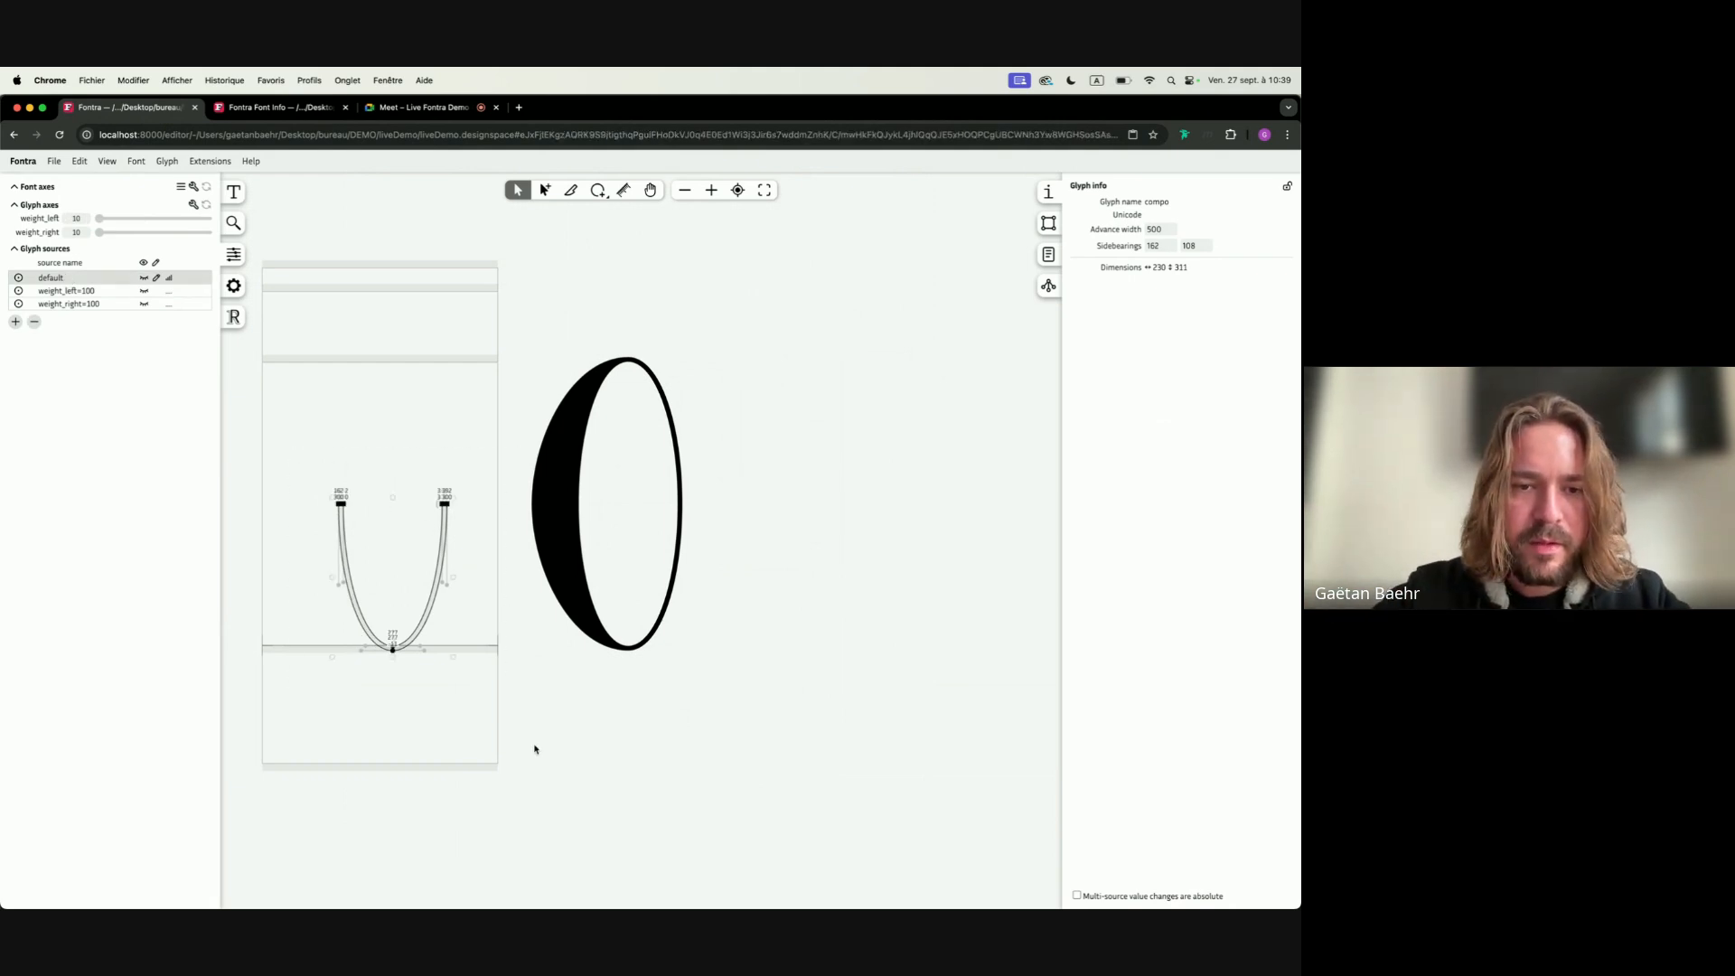
pyautogui.hscroll(-2, 488, 584)
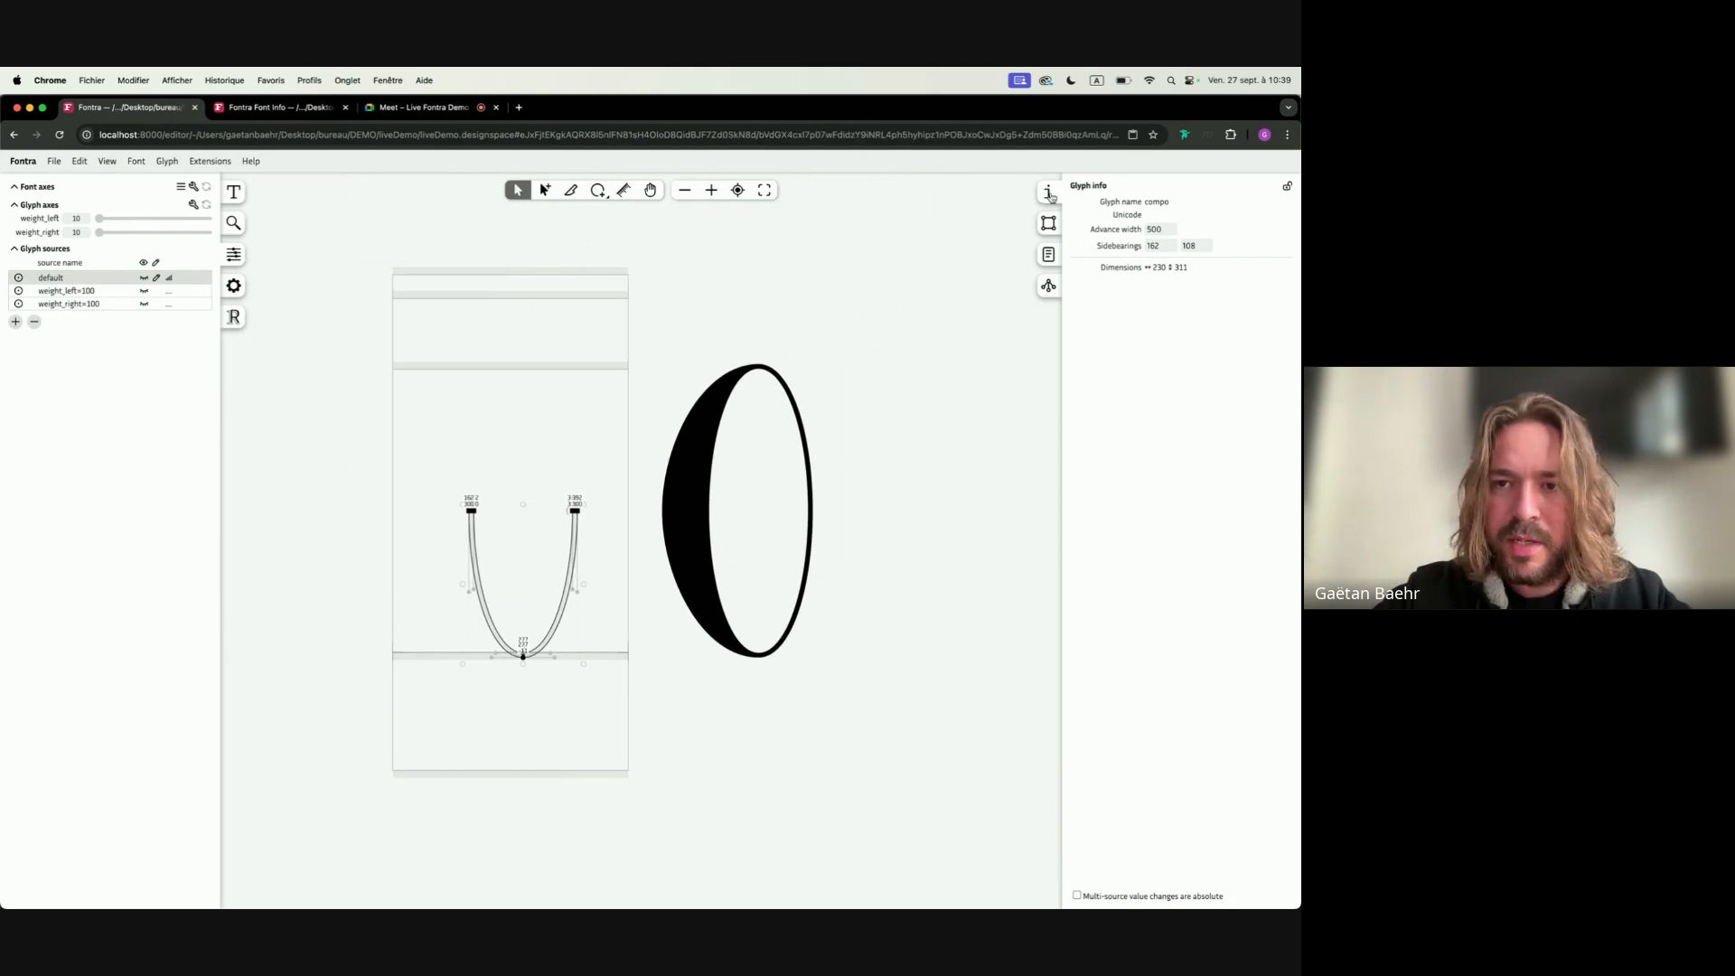
pyautogui.click(1053, 225)
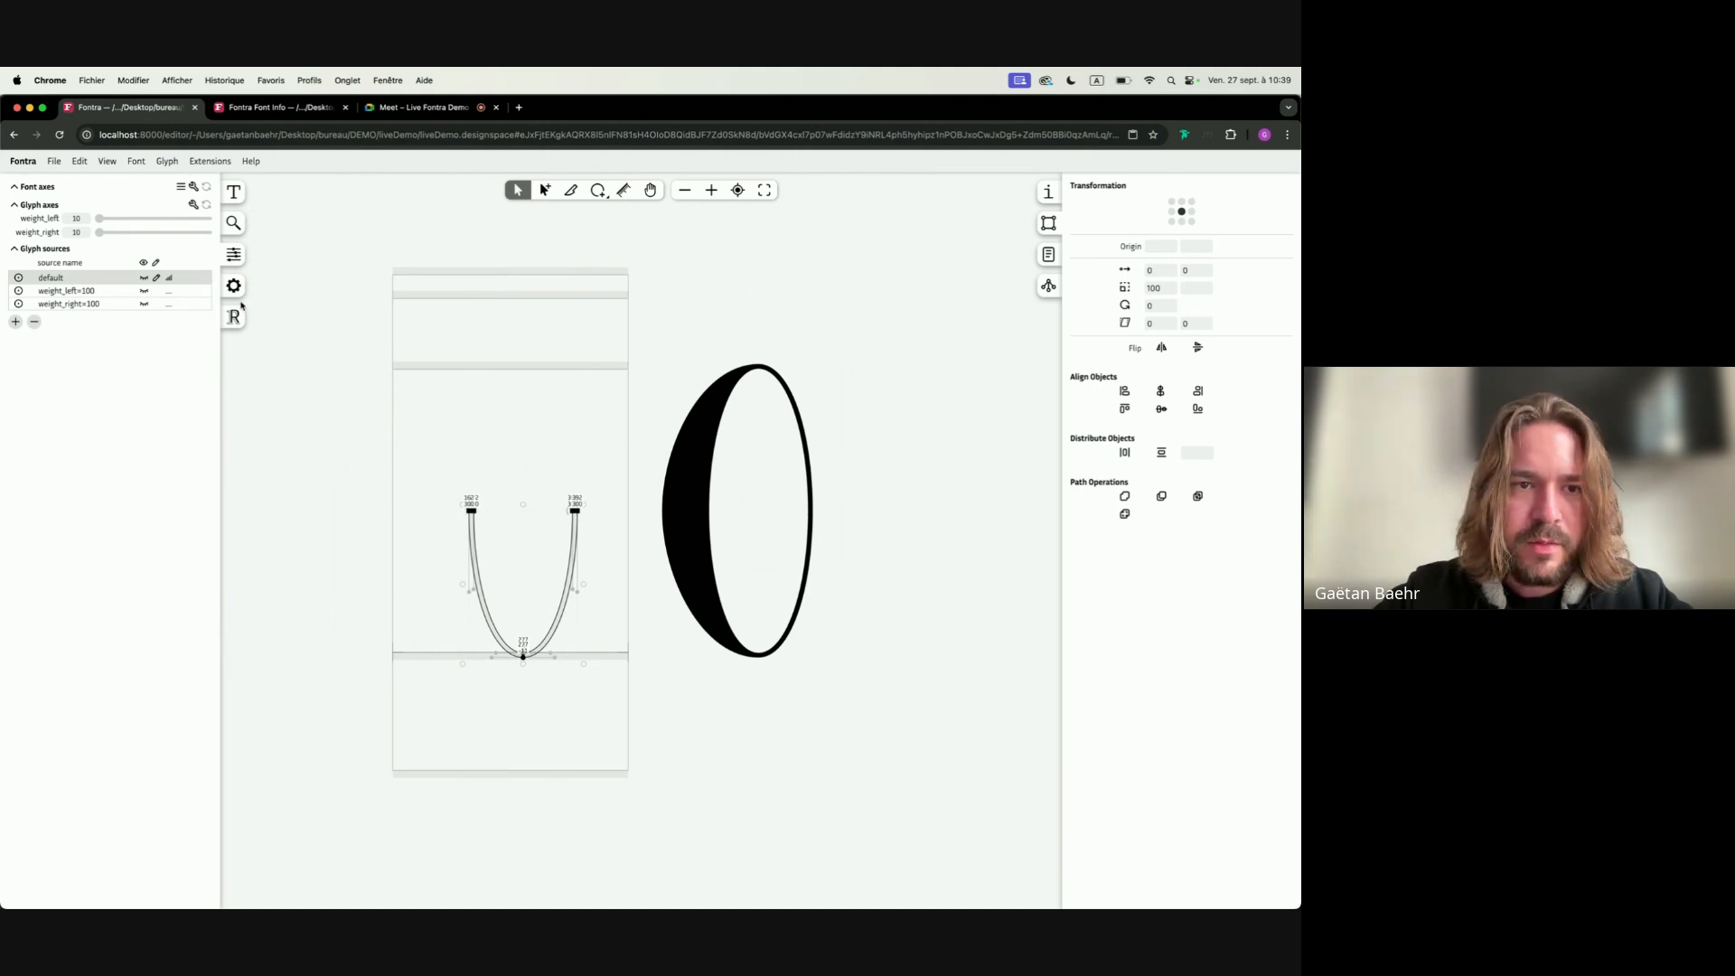
pyautogui.click(156, 263)
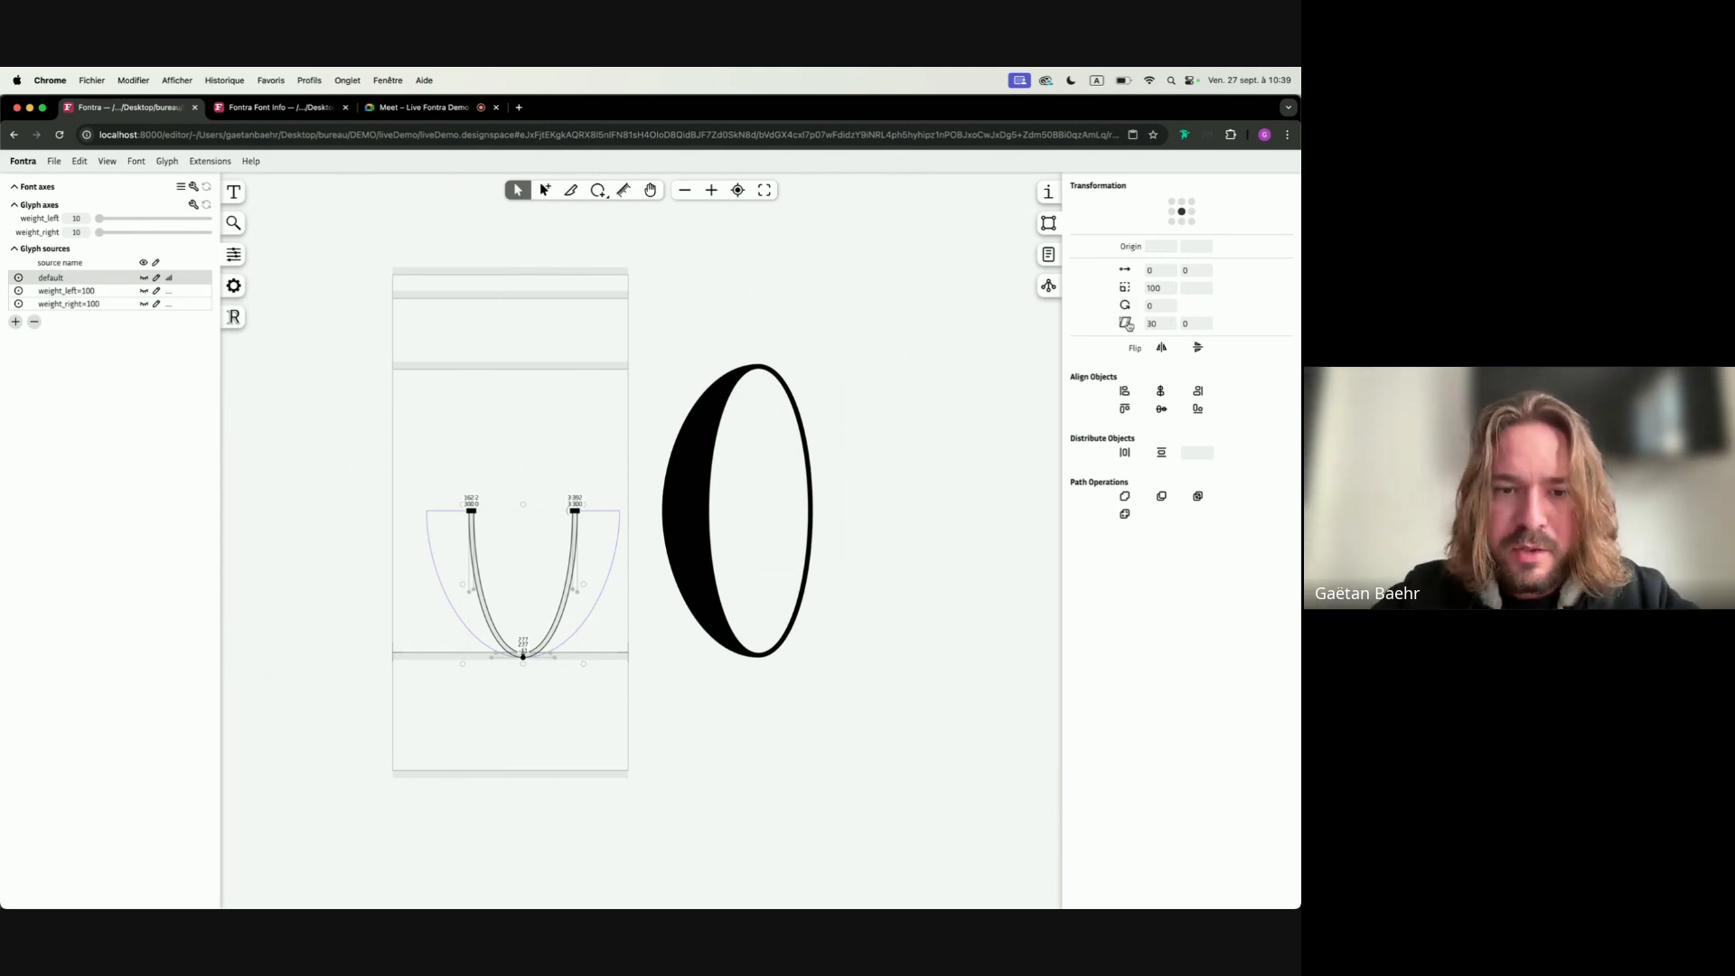
pyautogui.click(1126, 324)
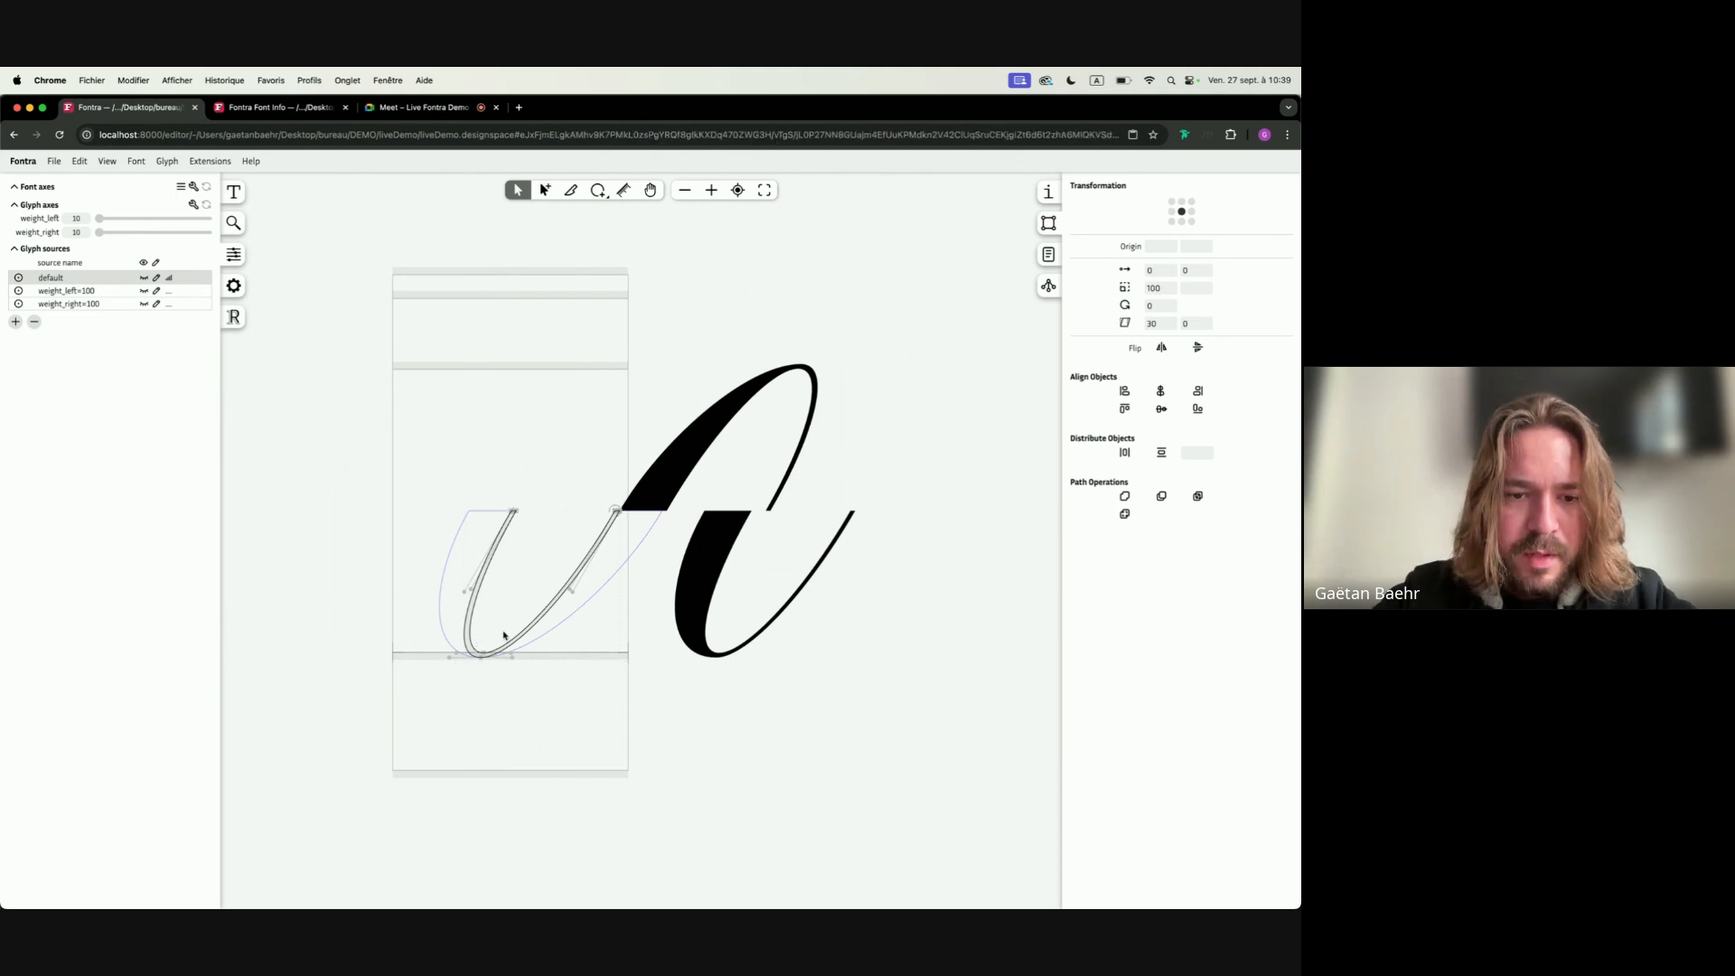
# Nudge the bottom extreme point of the slanted compo stroke slightly to the right across all sources
pyautogui.scroll(5, 469, 674)
pyautogui.press('space')
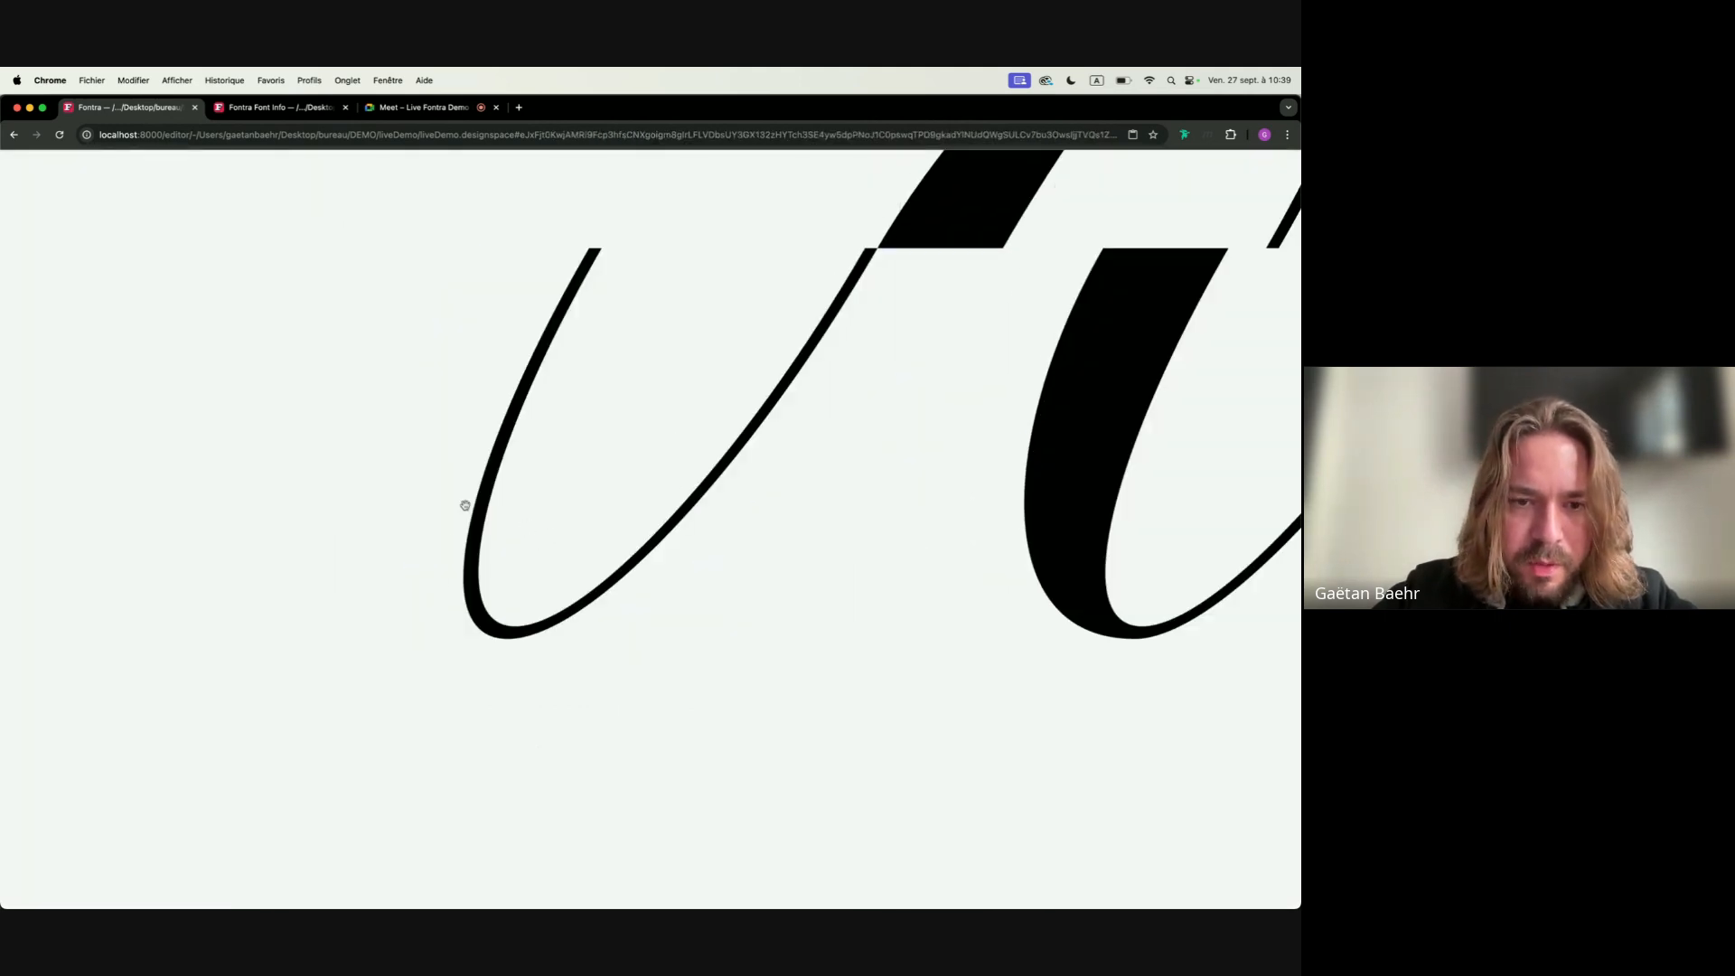
pyautogui.moveTo(543, 731); pyautogui.dragTo(479, 633)
pyautogui.press('Right')
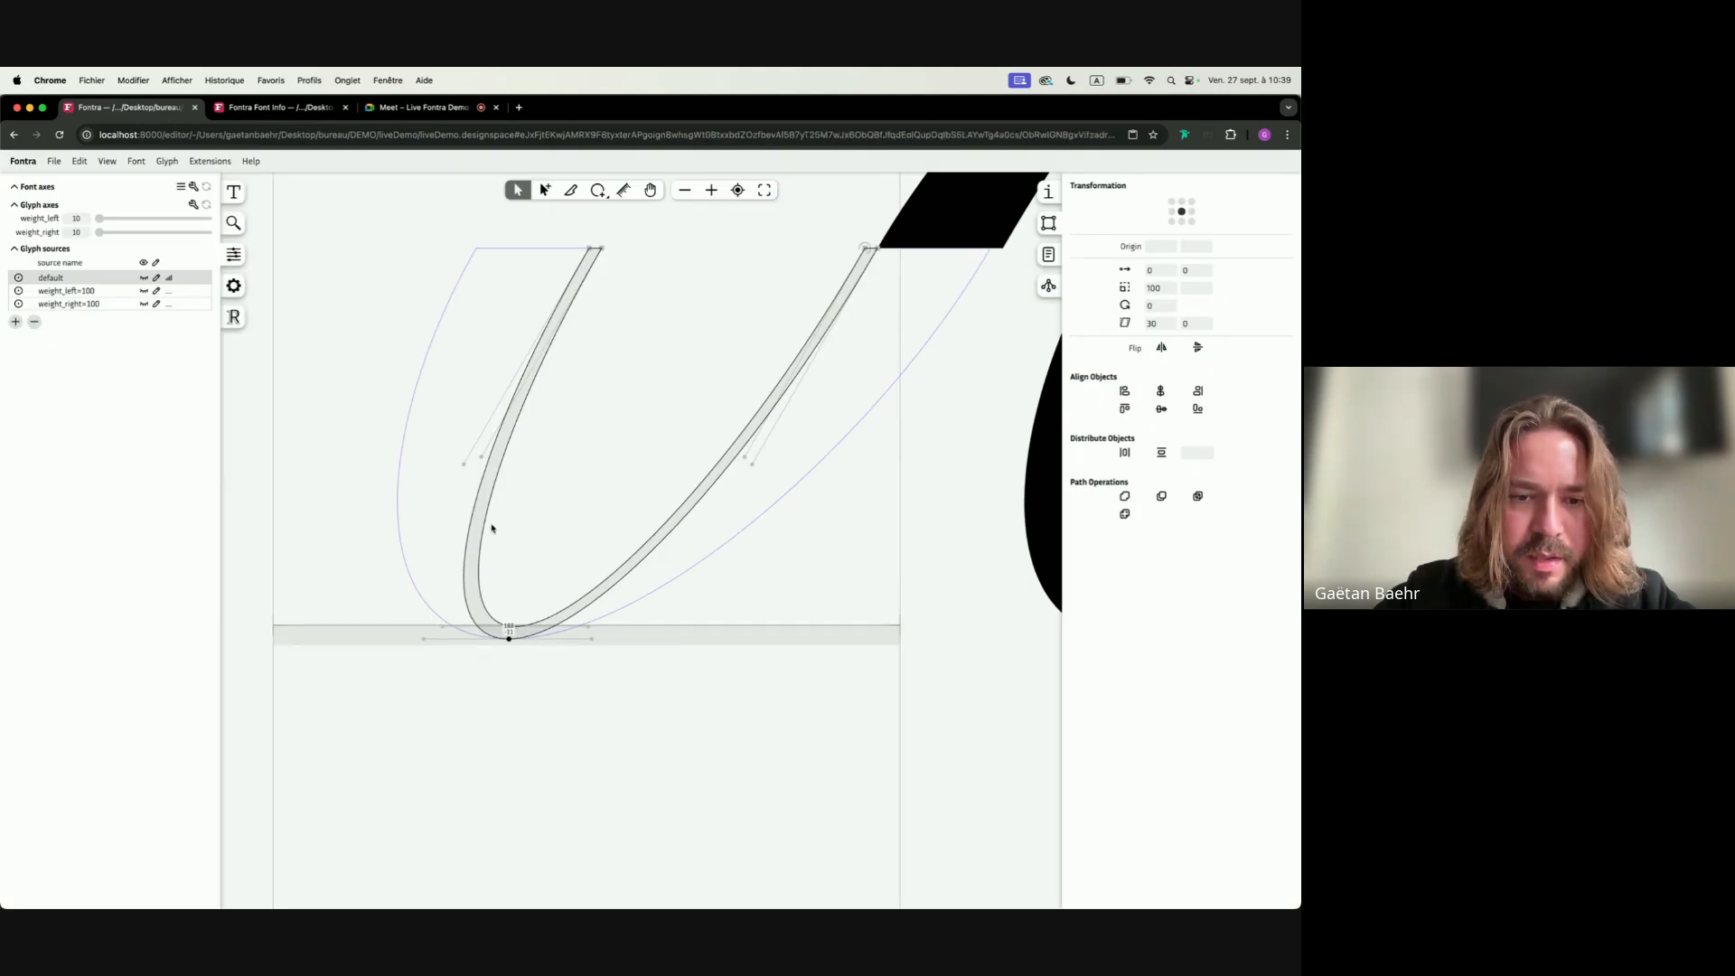
pyautogui.press('Left')
pyautogui.click(233, 285)
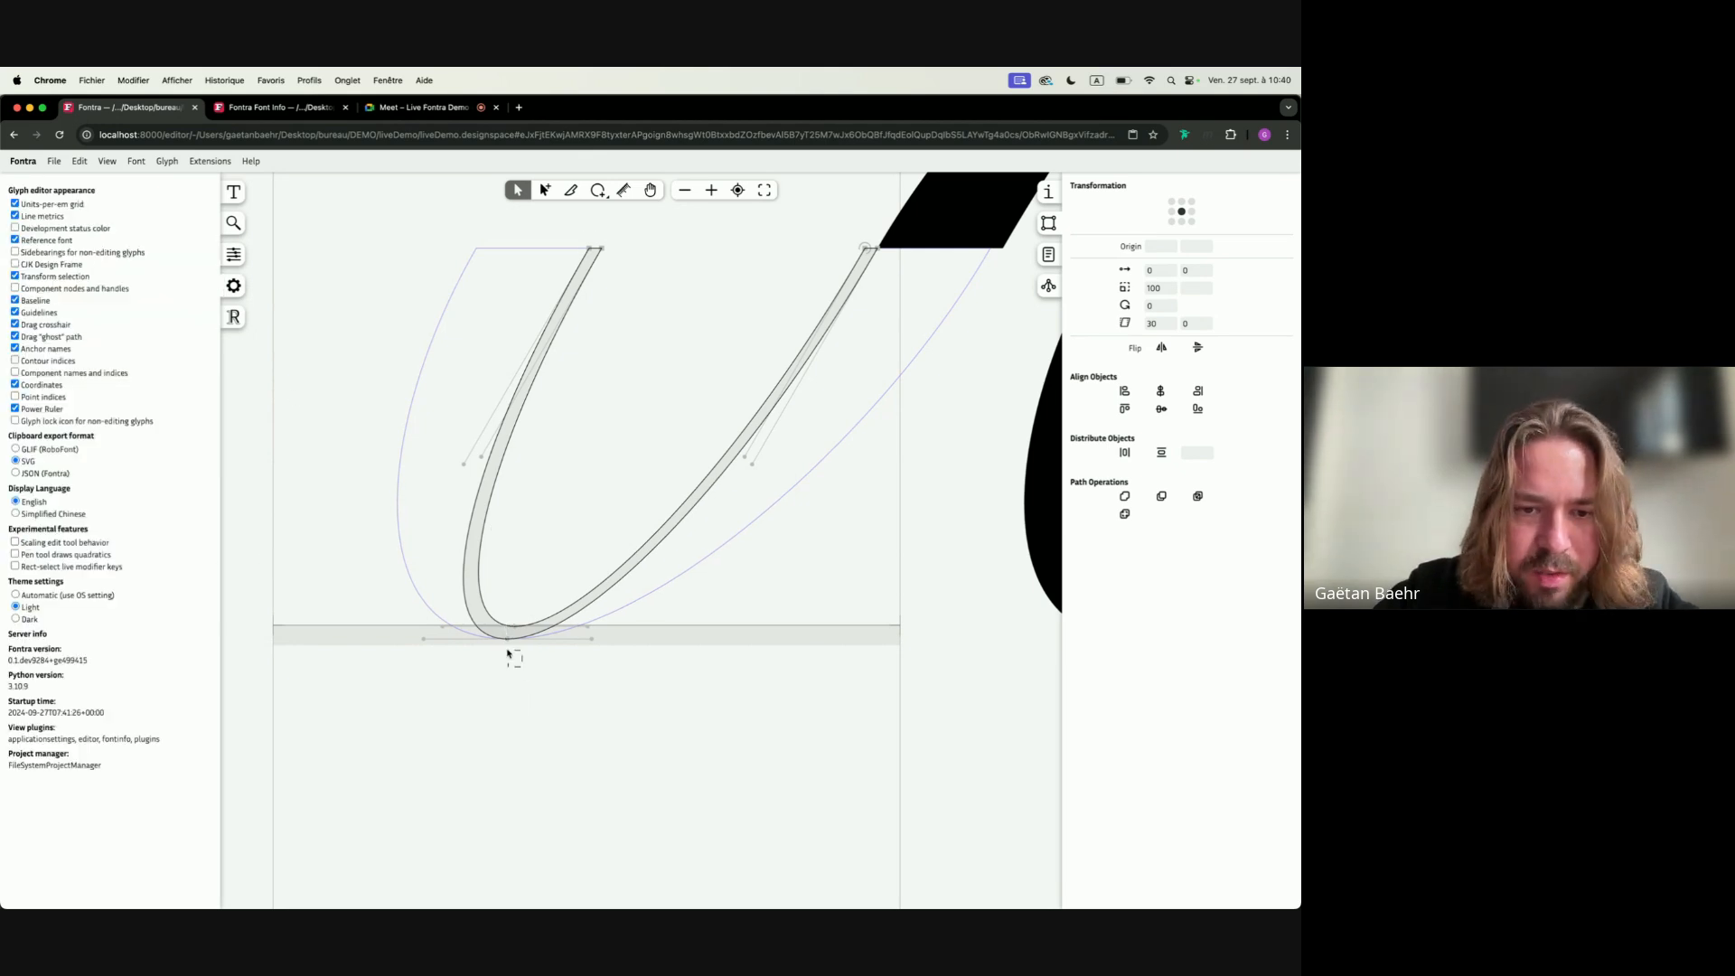
pyautogui.moveTo(489, 666); pyautogui.dragTo(527, 639)
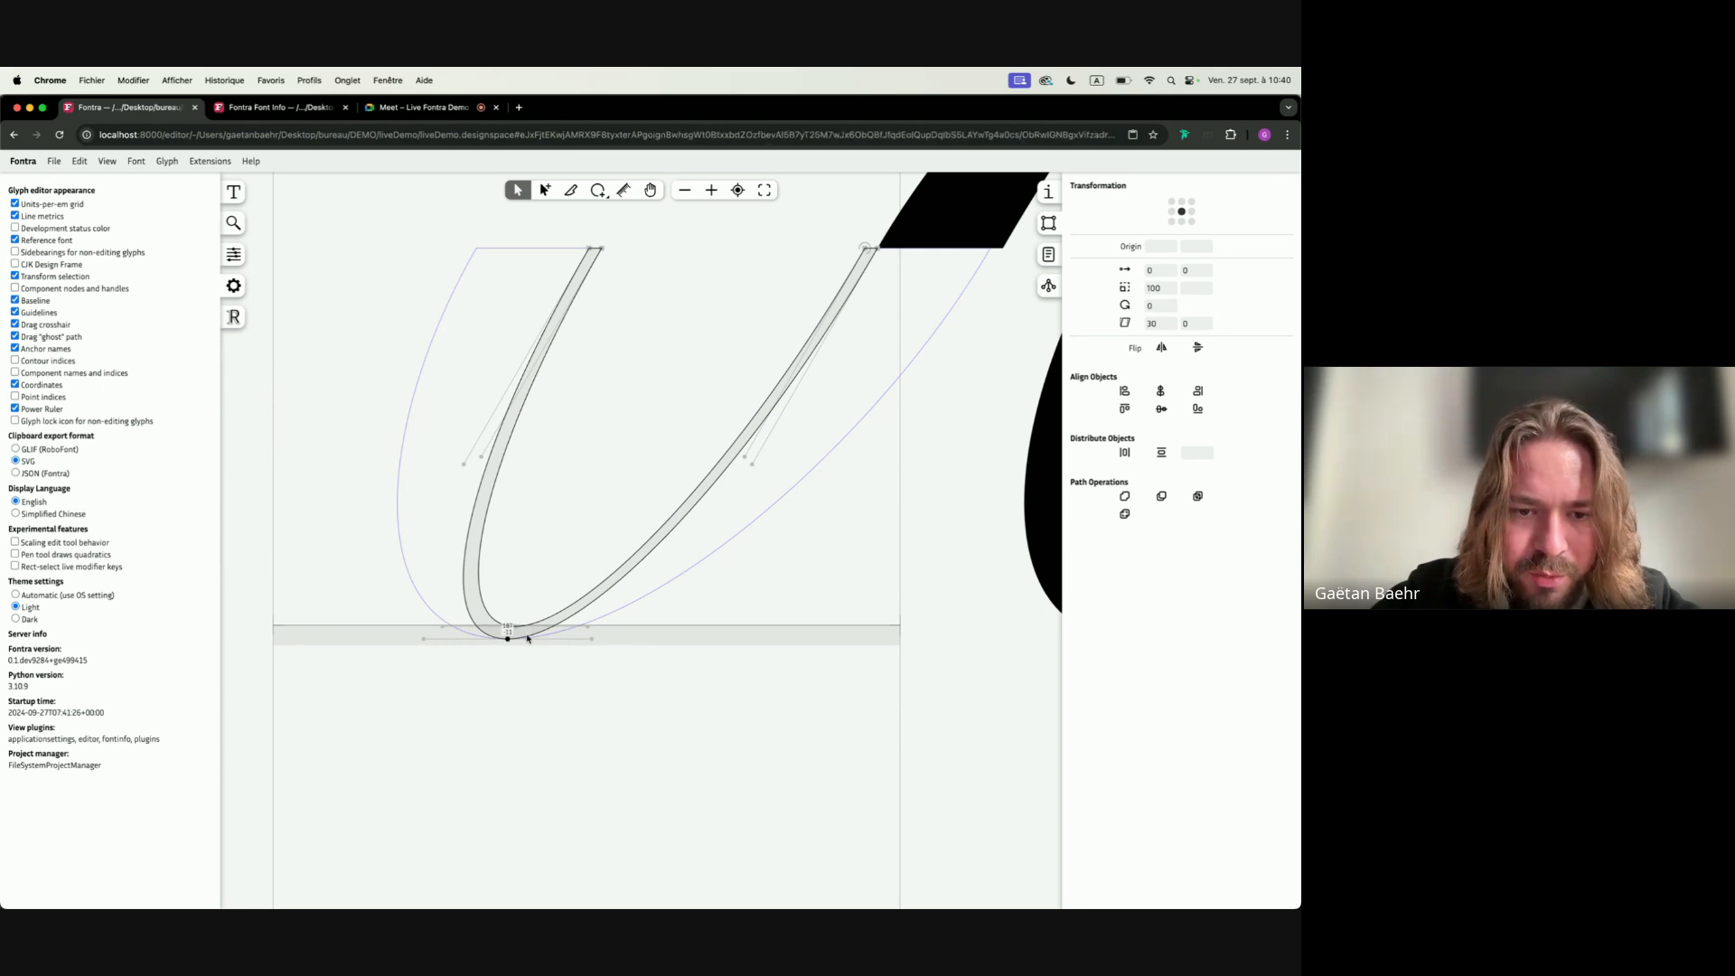
pyautogui.press('Right')
pyautogui.press('Right')
pyautogui.press('Right')
pyautogui.press('Right')
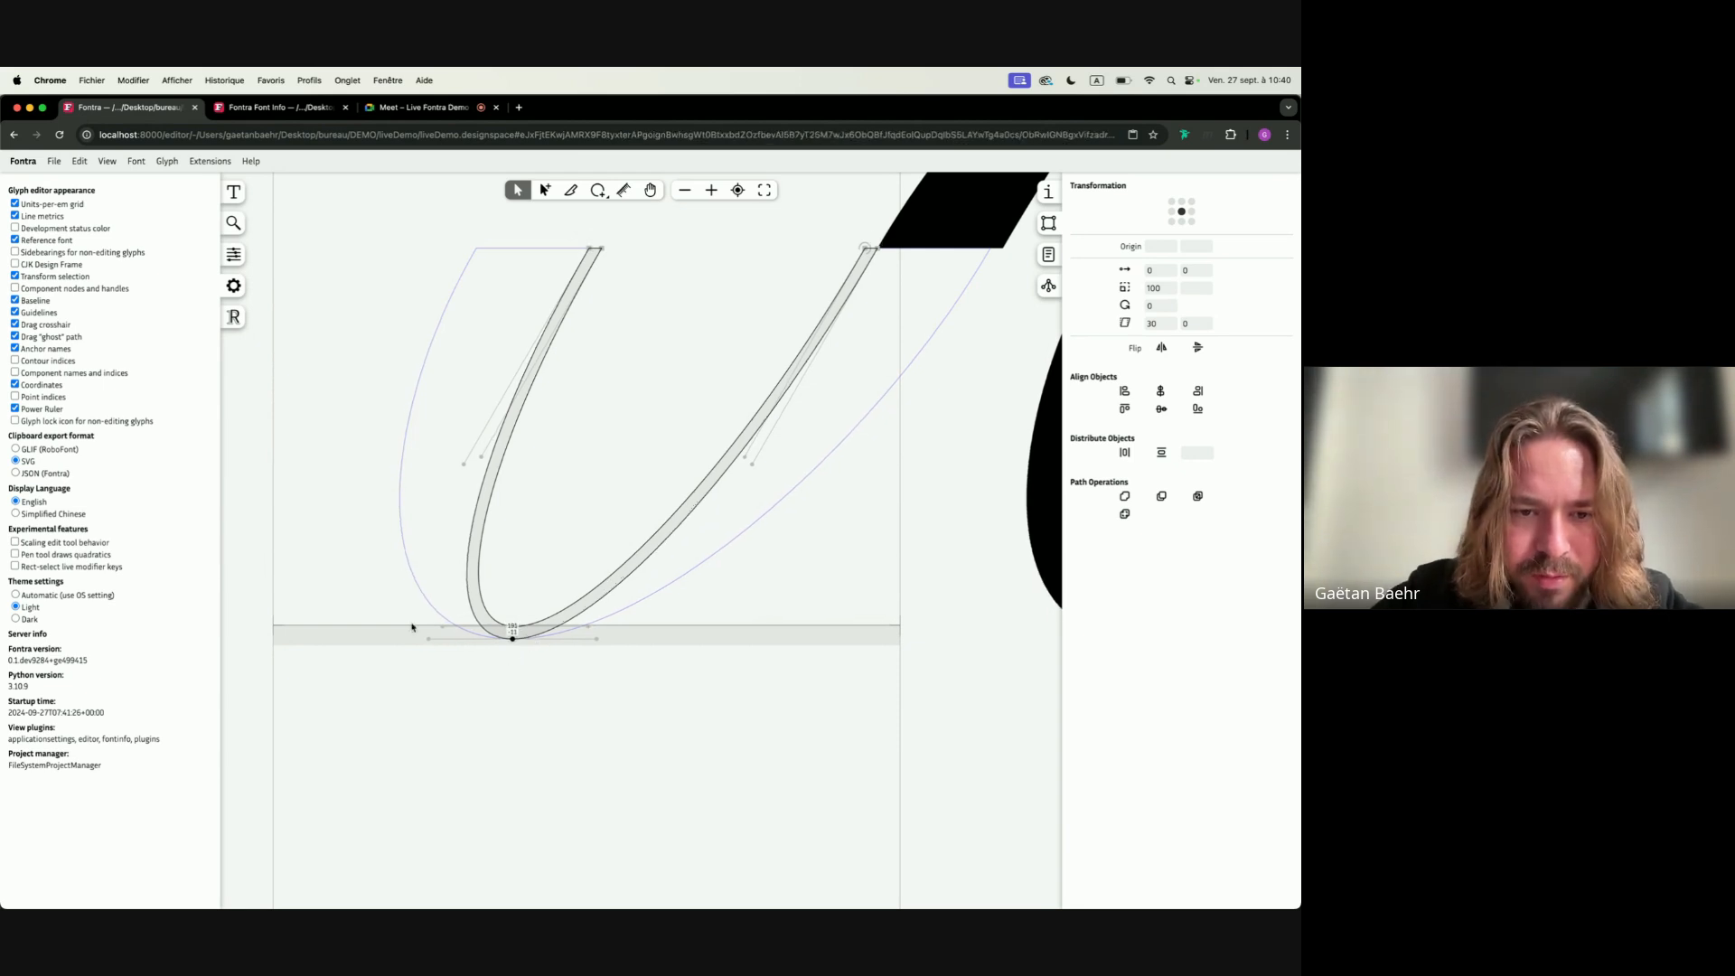
# Enable the experimental scaling edit tool behavior and clear the point selection in compo
pyautogui.click(434, 657)
pyautogui.moveTo(435, 658); pyautogui.dragTo(399, 634)
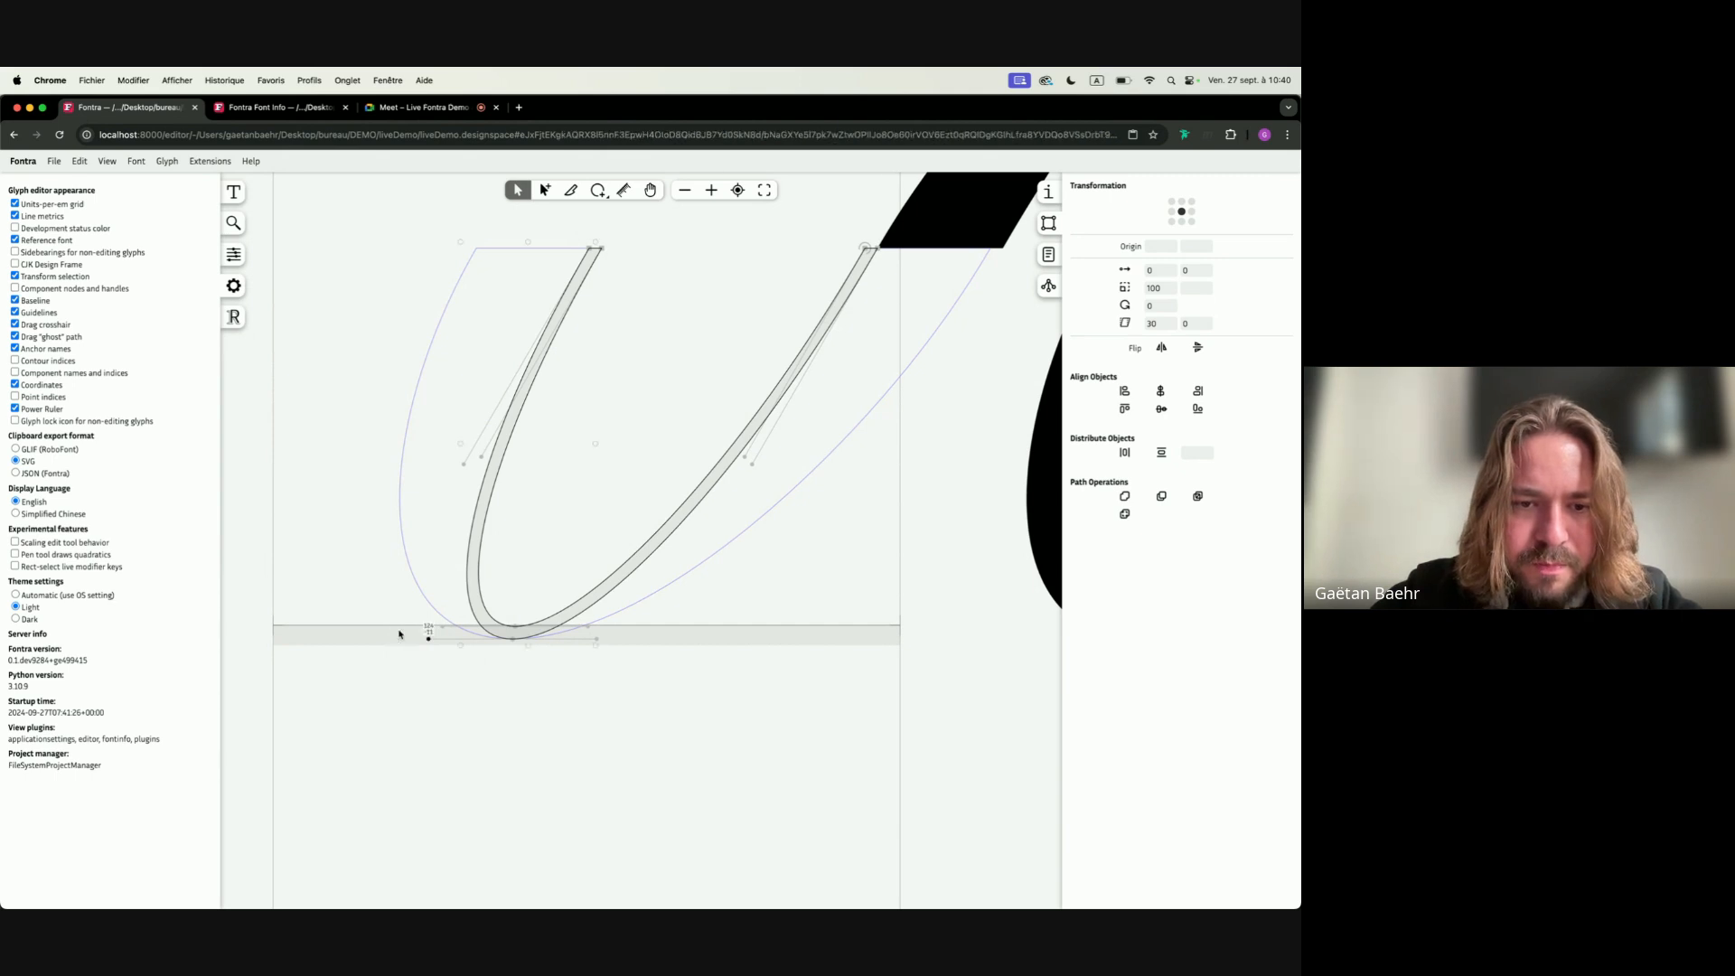
pyautogui.press('Escape')
pyautogui.scroll(-5, 623, 452)
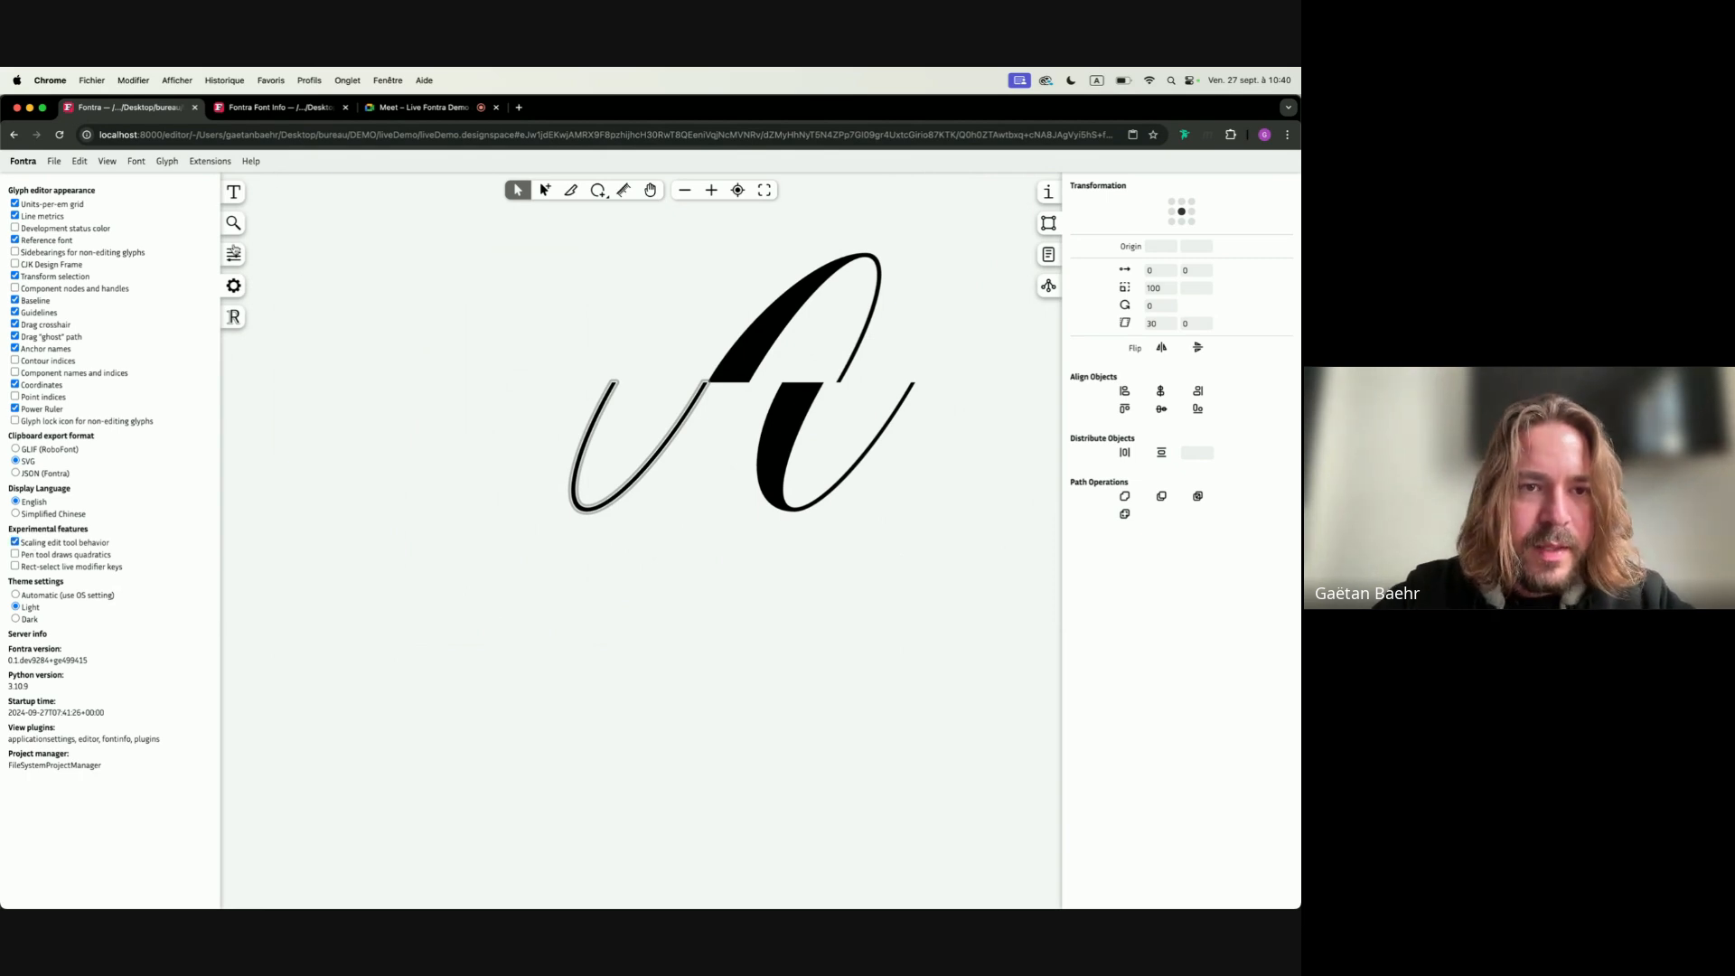
# Move the o's flipped upper component right so it joins the slanted lower half
pyautogui.click(863, 348)
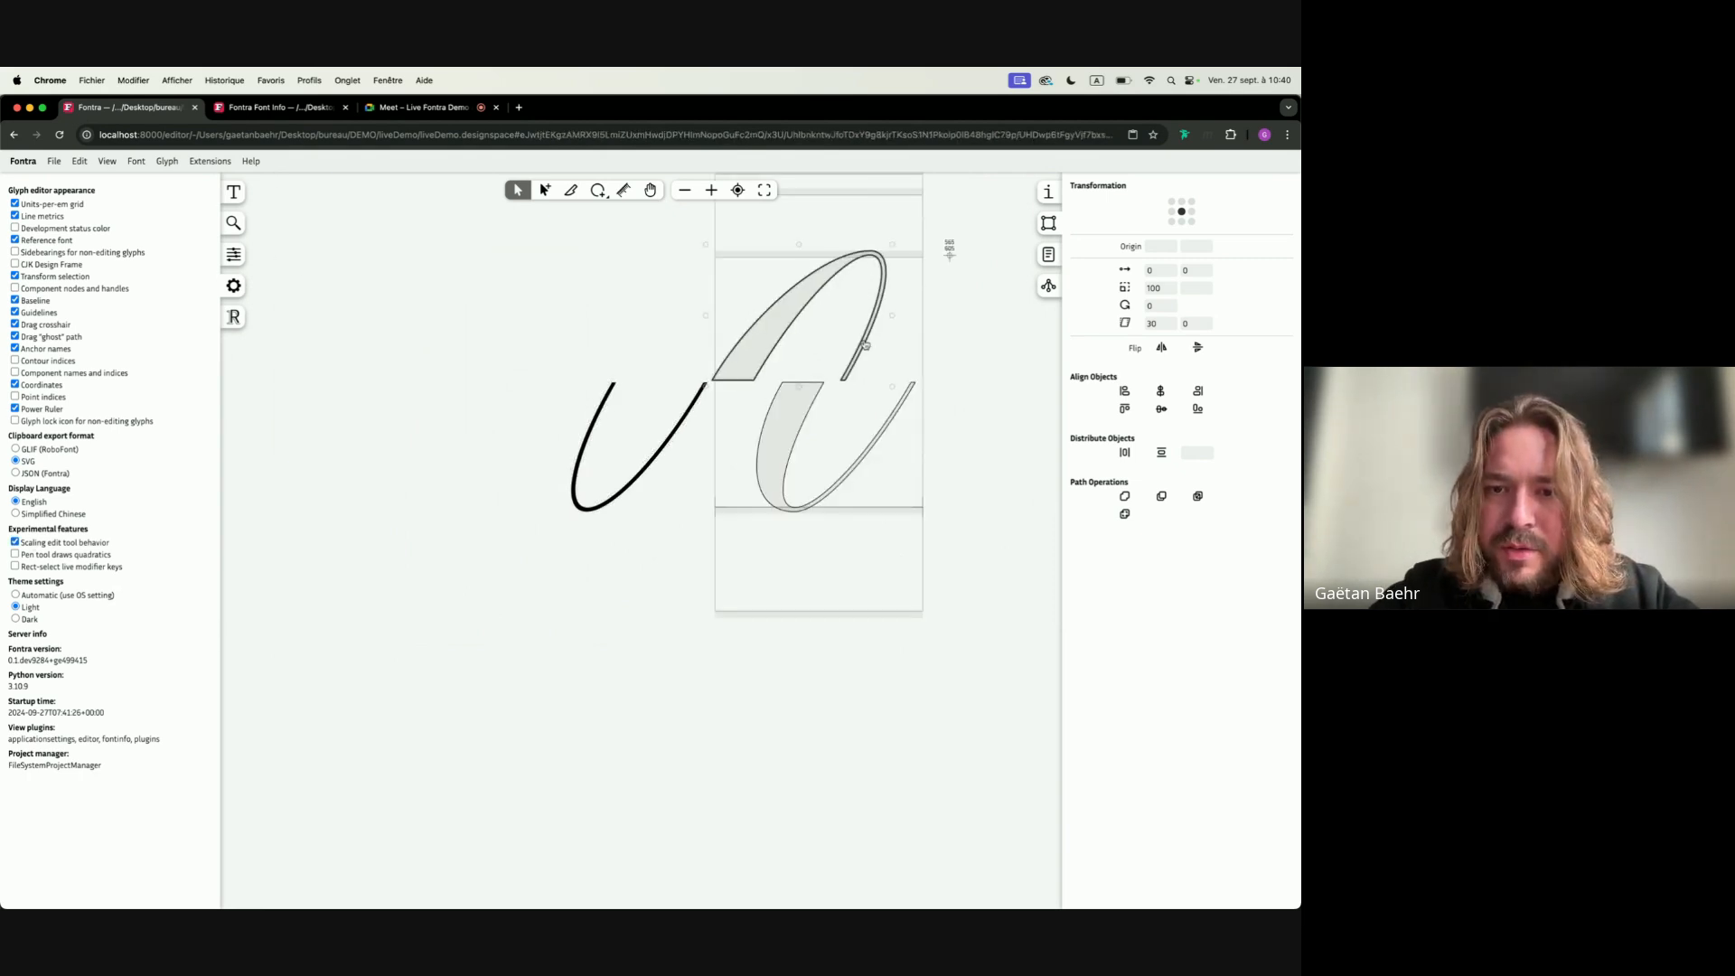
pyautogui.moveTo(771, 332); pyautogui.dragTo(846, 334)
pyautogui.scroll(4, 858, 335)
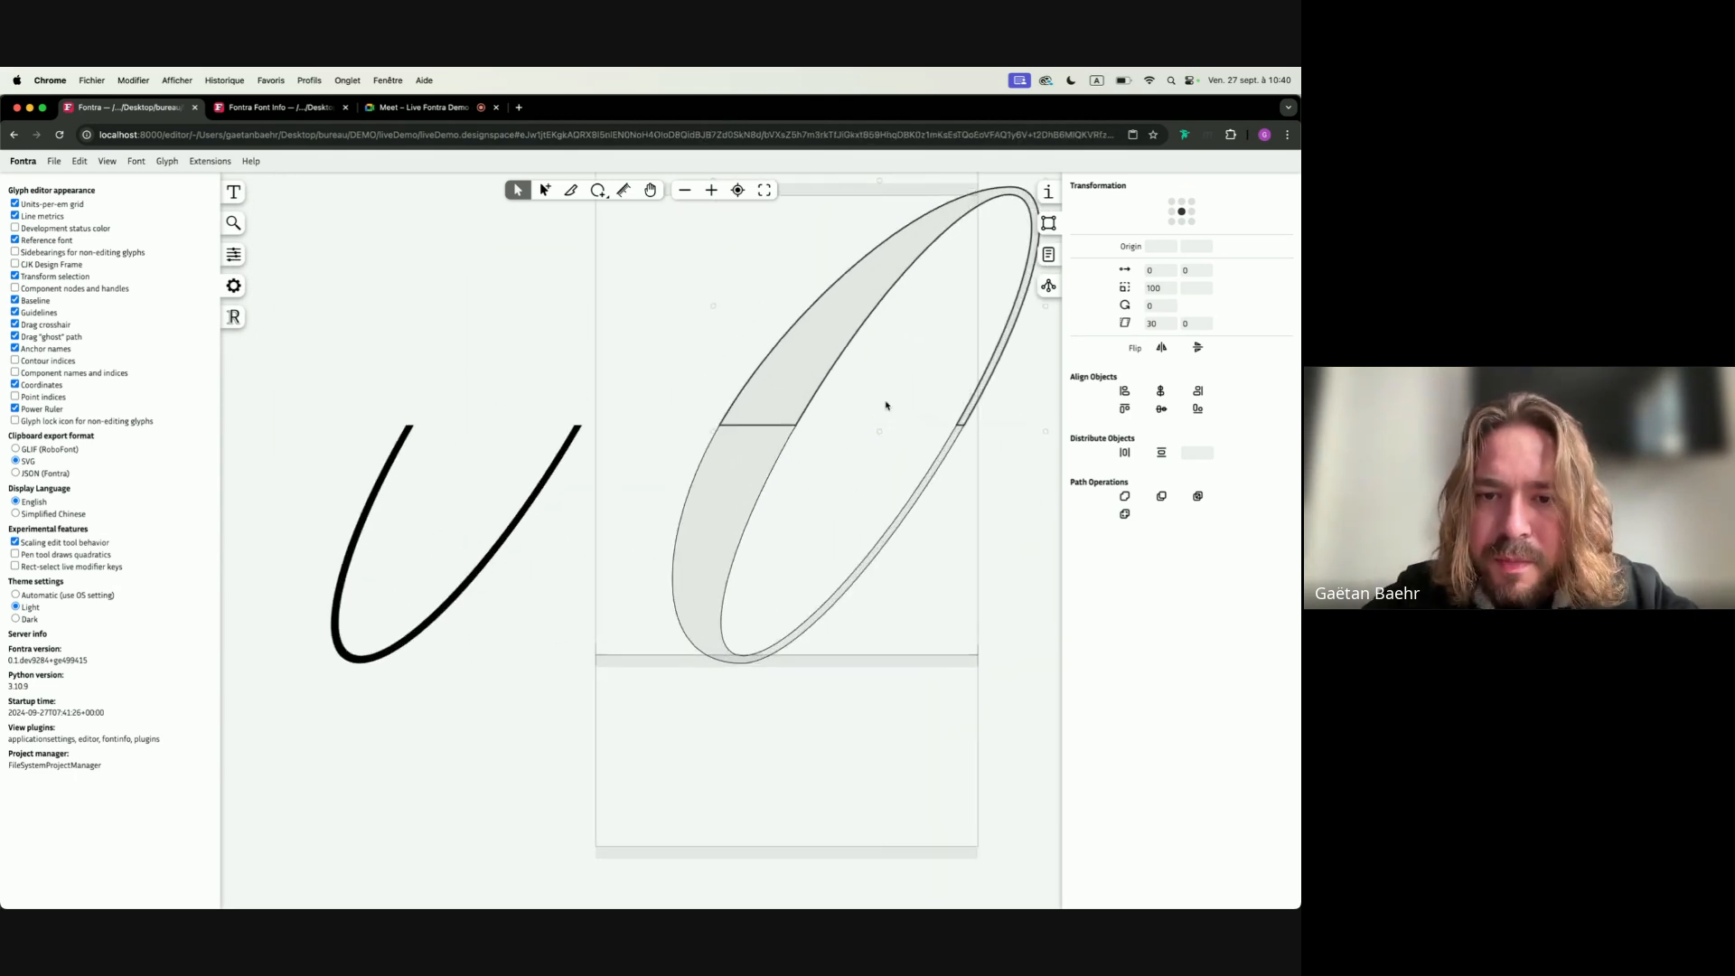
pyautogui.hscroll(3, 886, 406)
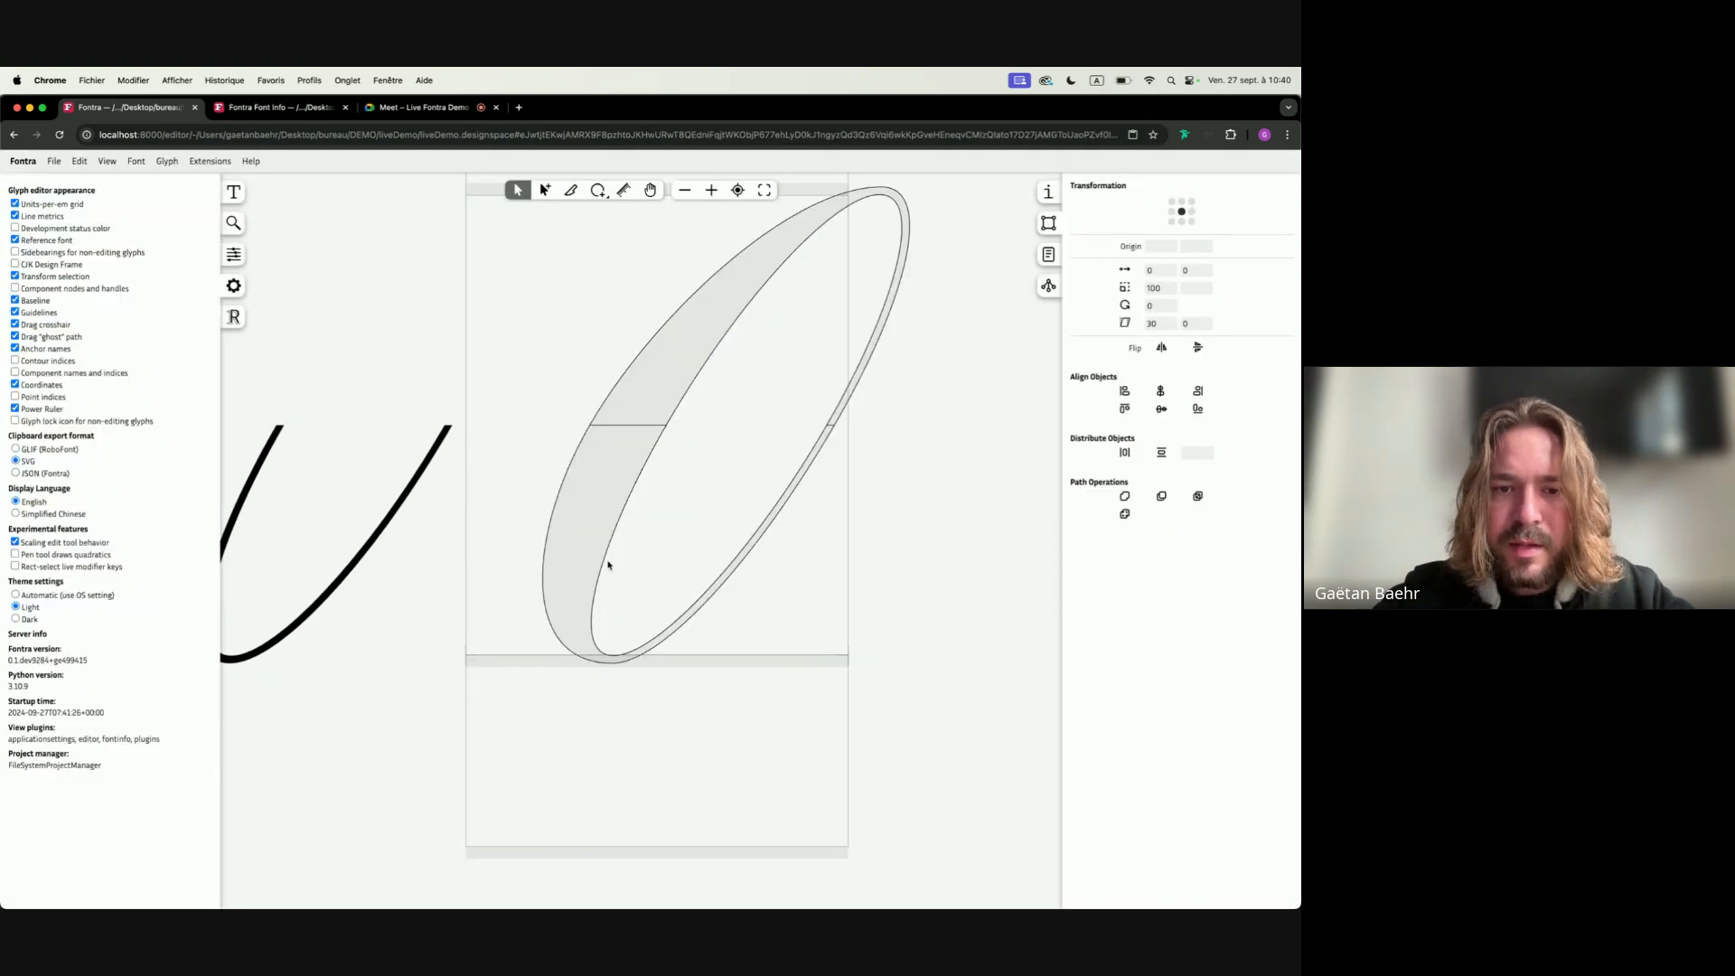
# Duplicate the o's lower compo component and place the copy up and to the right, overlapping the o's thin side
pyautogui.moveTo(588, 535); pyautogui.dragTo(802, 449)
pyautogui.hscroll(4, 802, 449)
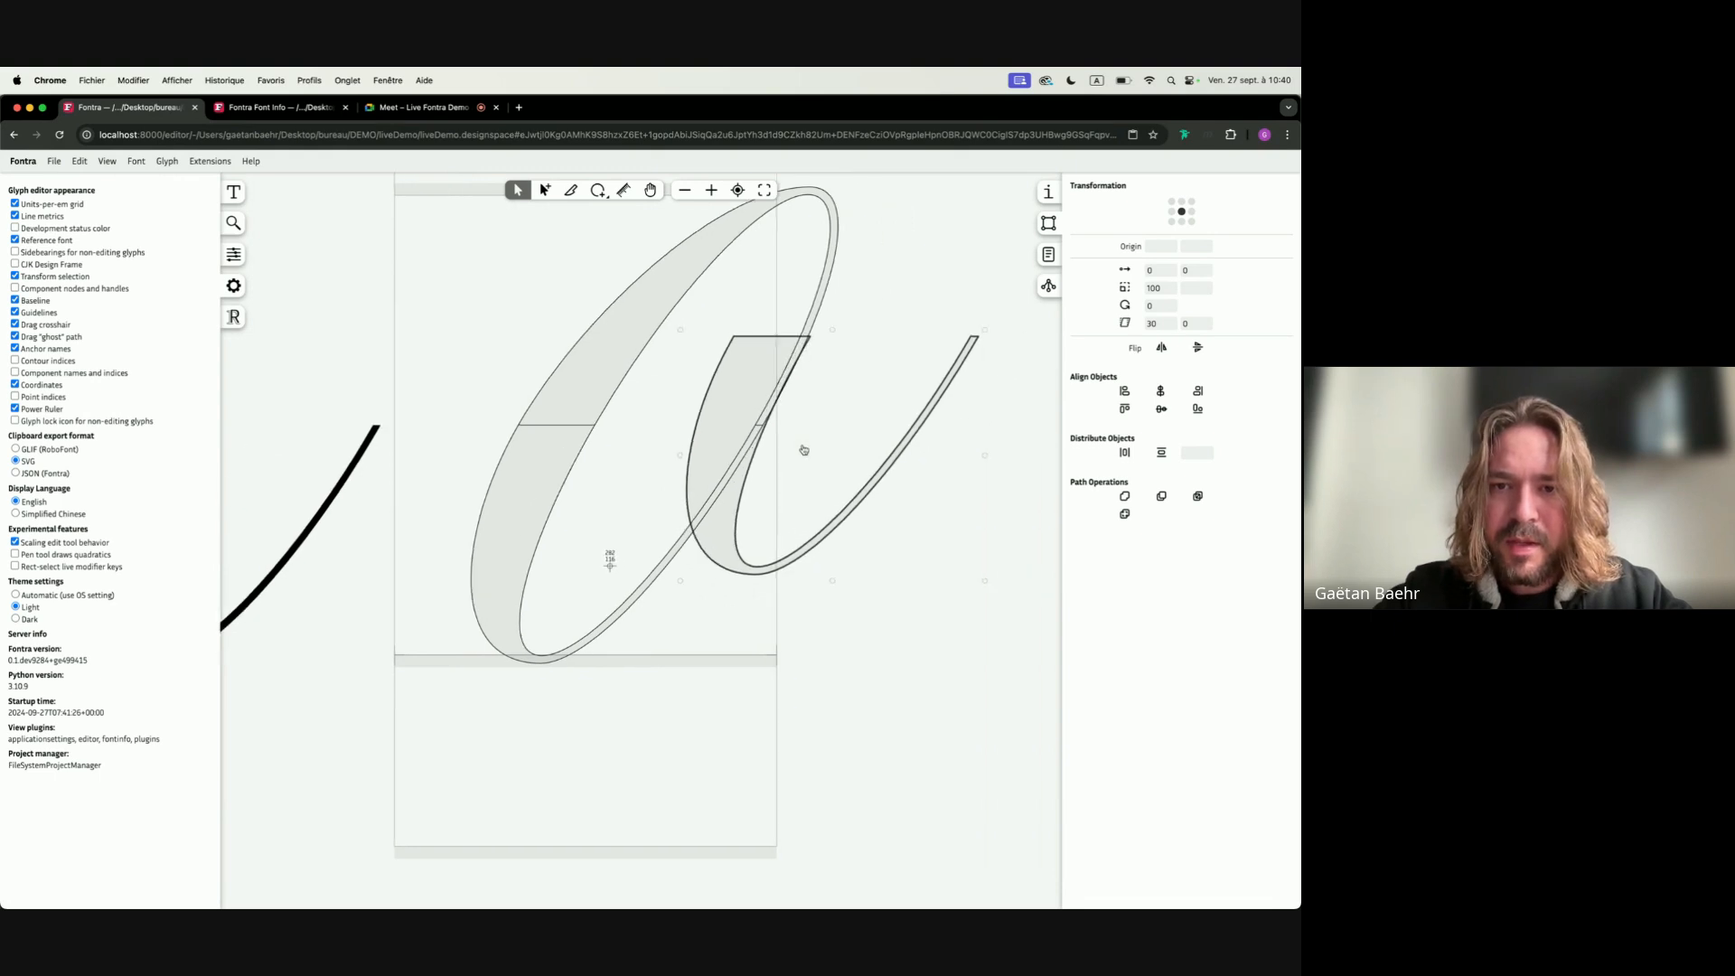
pyautogui.press('Left')
pyautogui.press('Left')
pyautogui.press('Left')
pyautogui.press('Left')
pyautogui.press('Left')
pyautogui.hscroll(1, 757, 445)
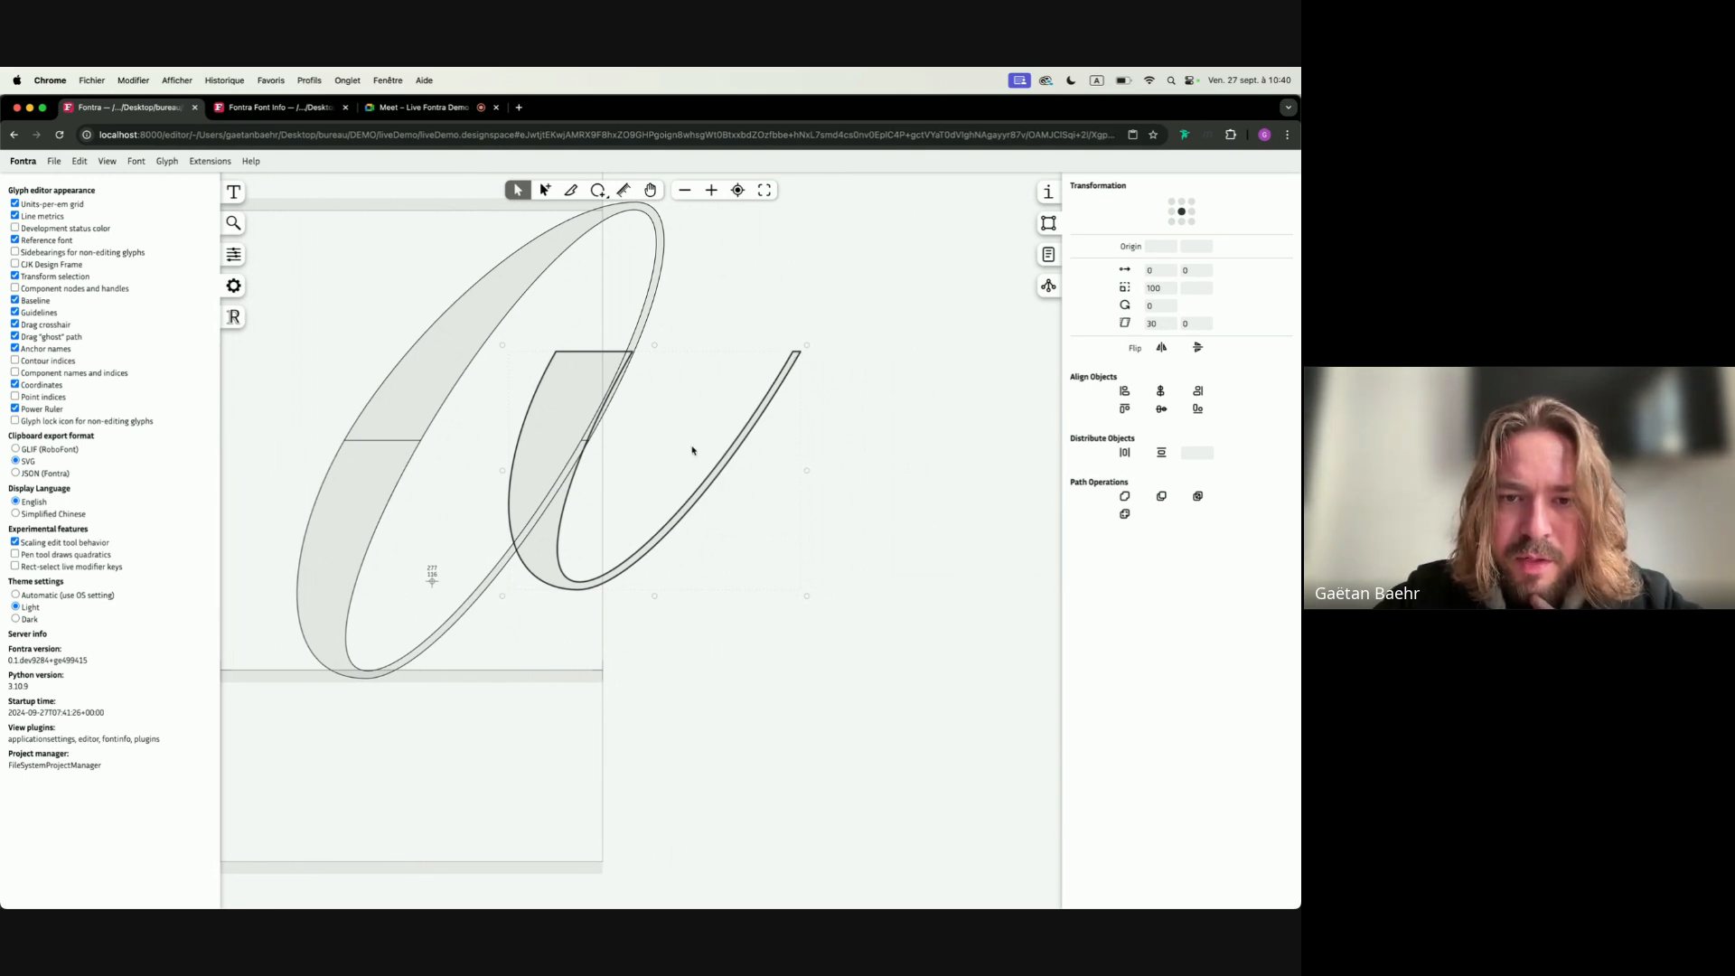
pyautogui.hscroll(-4, 670, 461)
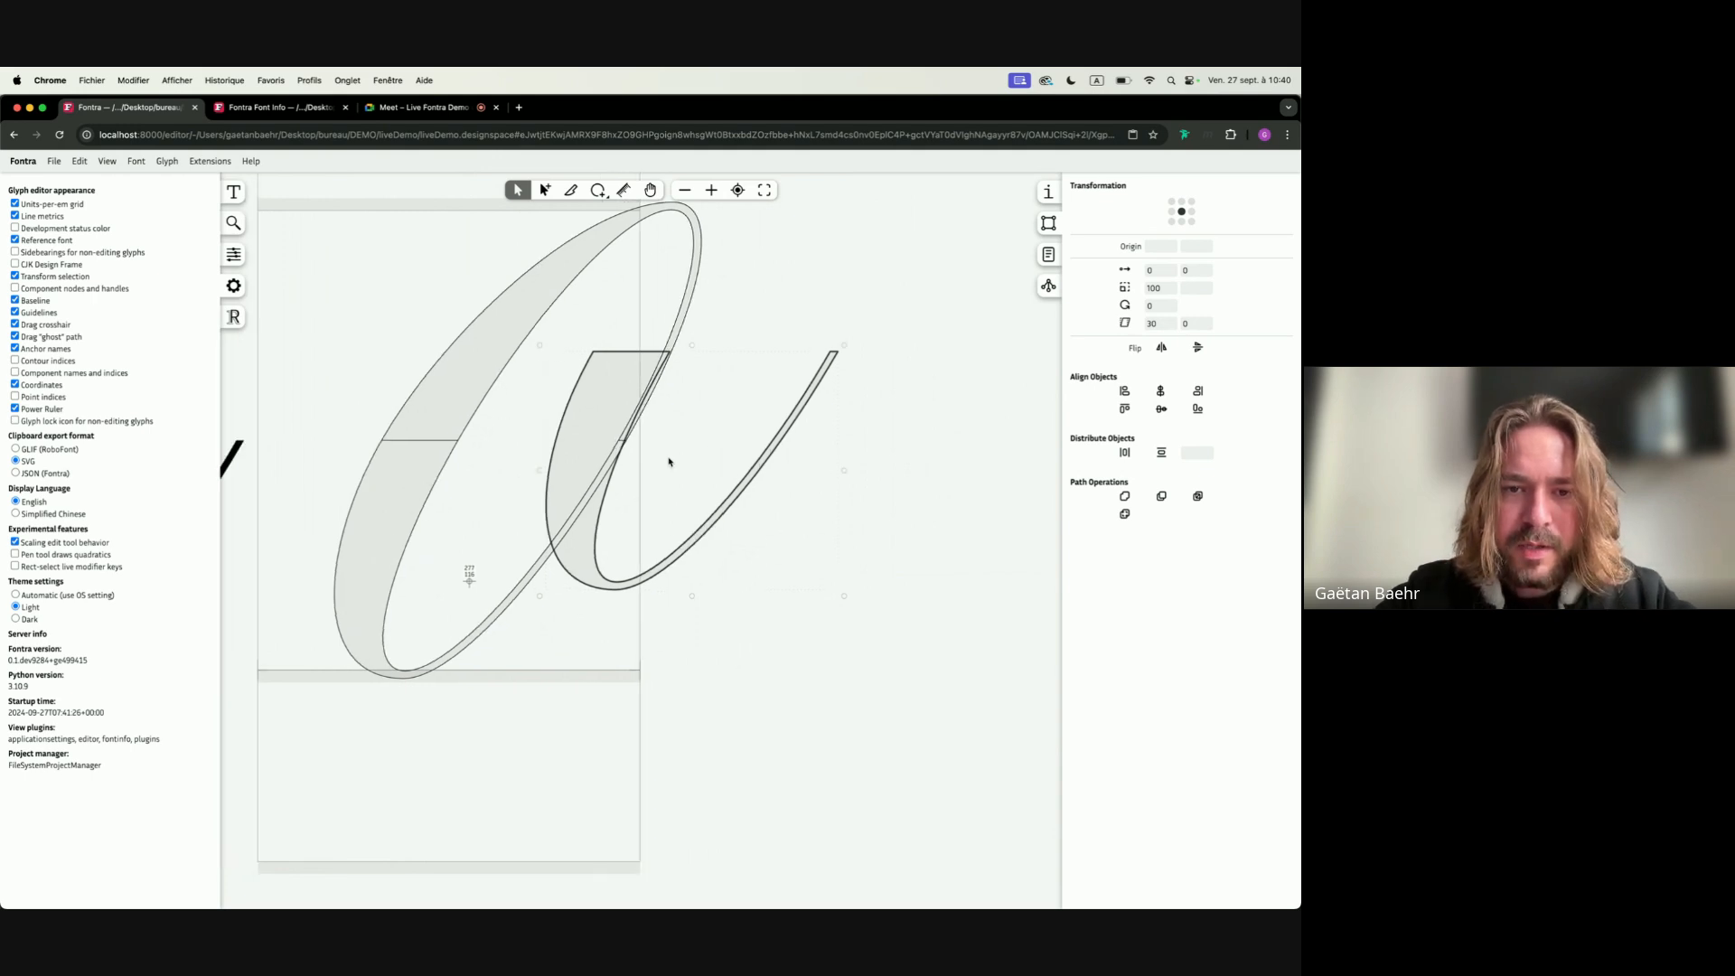
# Add a height_left glyph axis to compo with minimum 0, default 100 and maximum 100
pyautogui.click(453, 512)
pyautogui.click(235, 256)
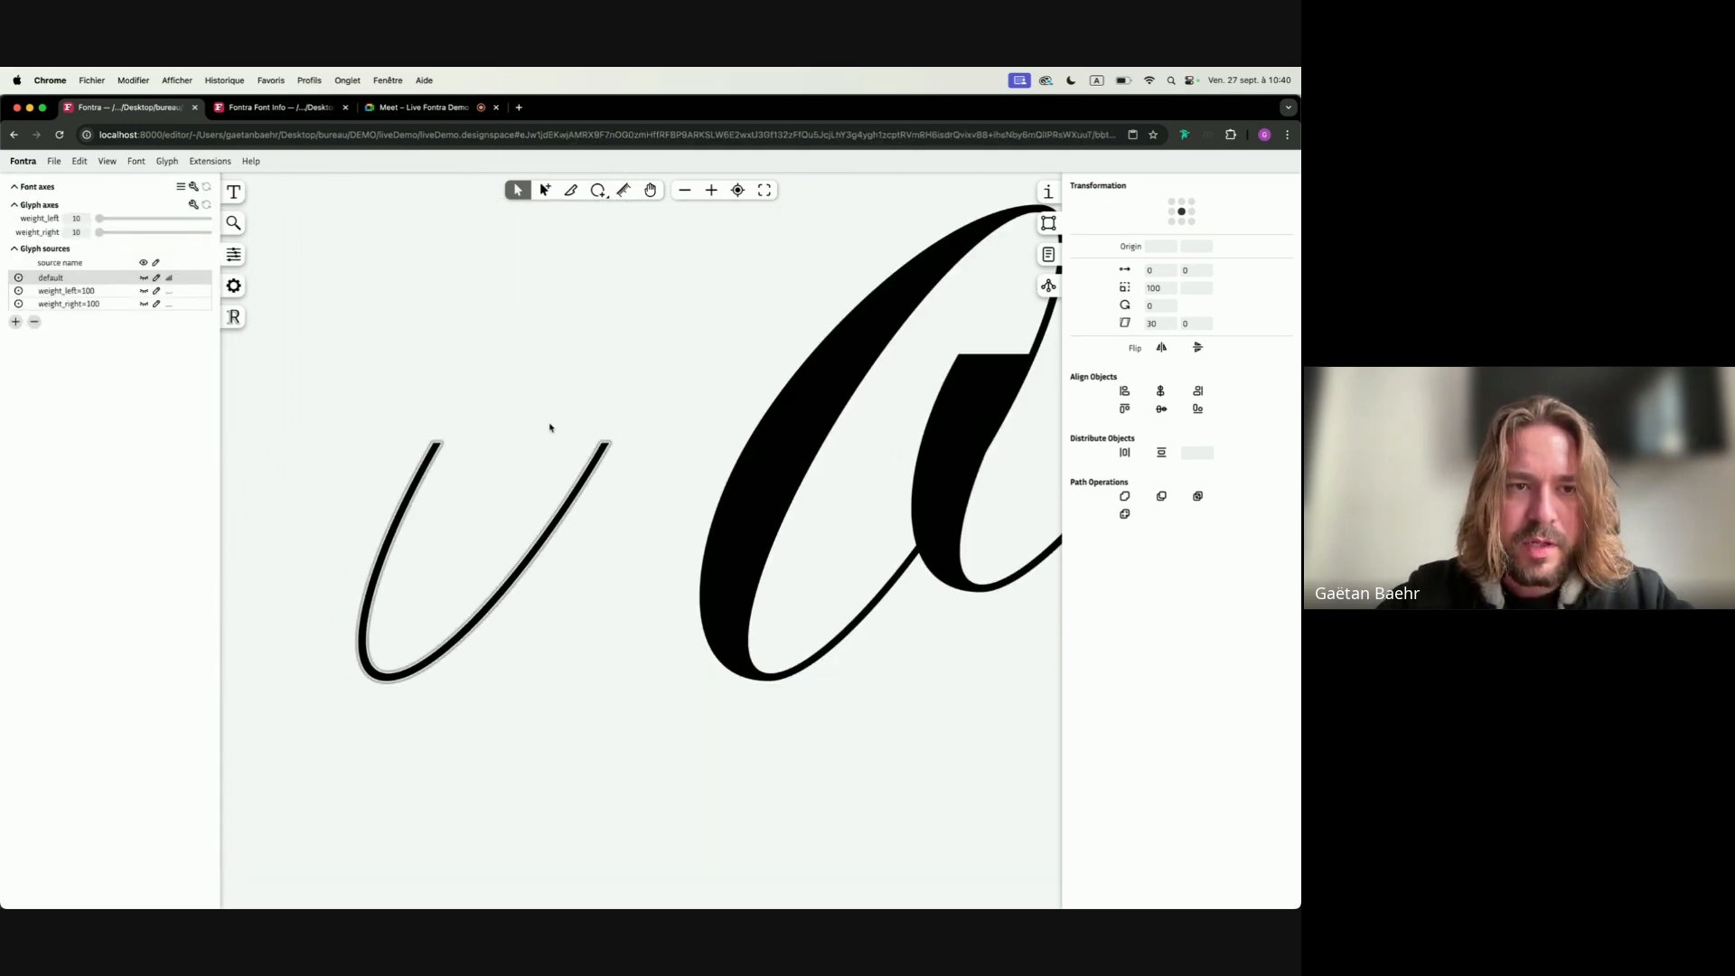
pyautogui.scroll(-5, 550, 430)
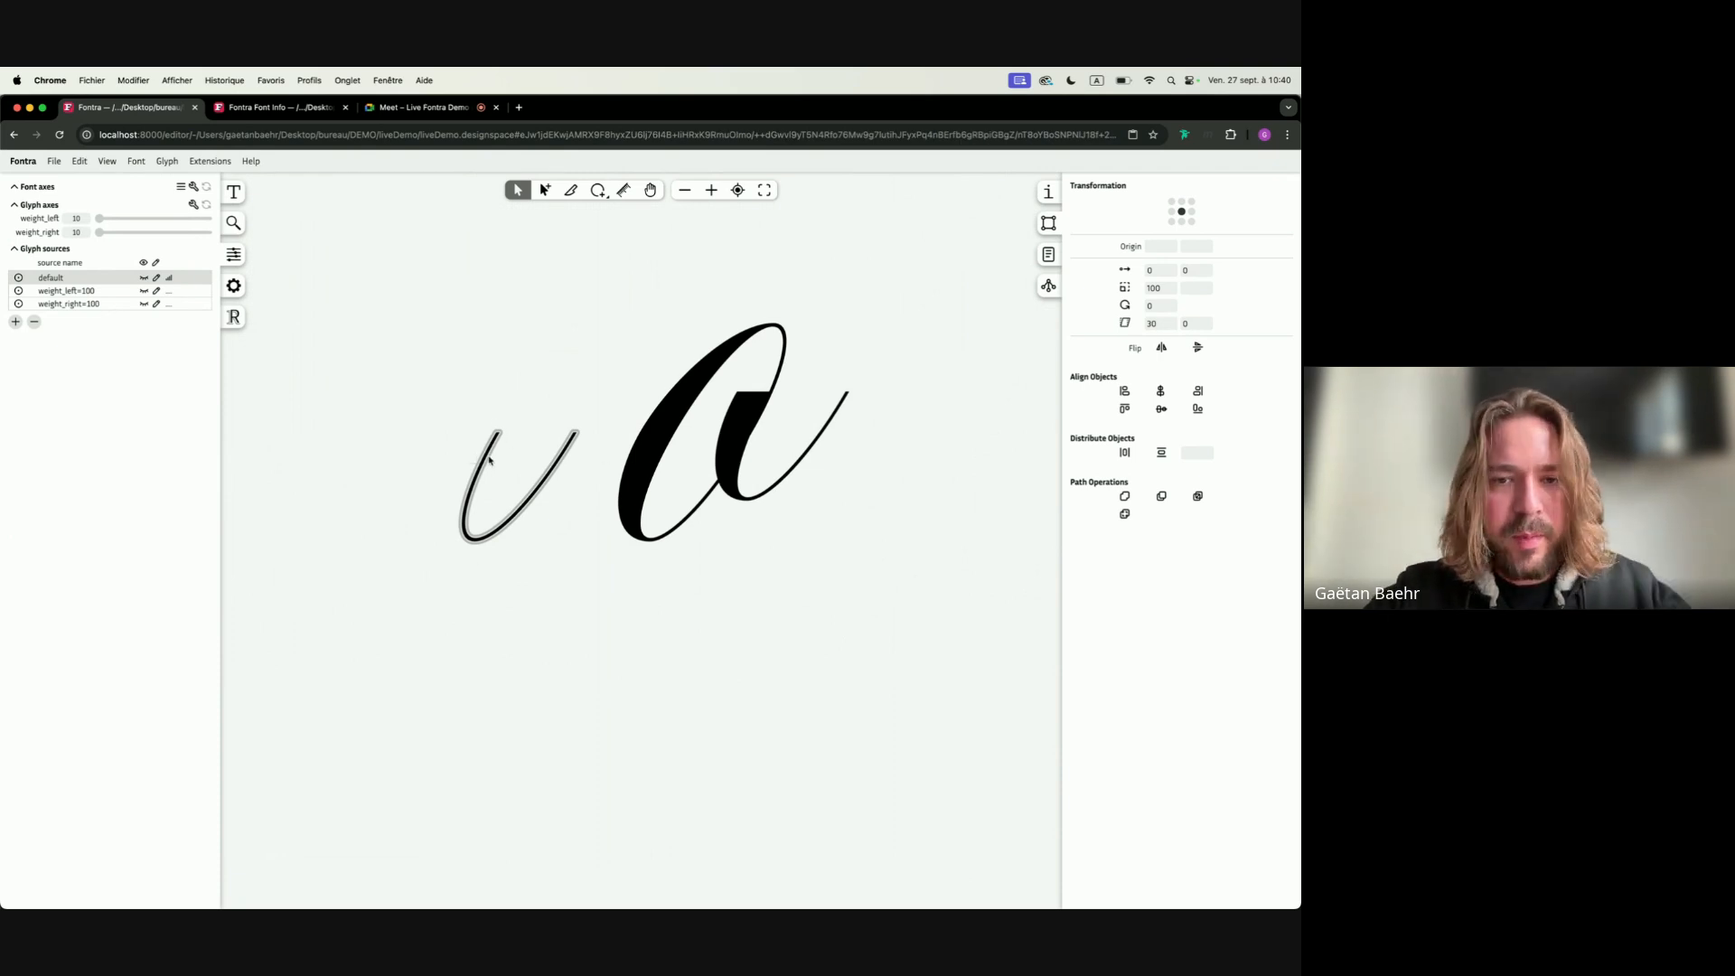
pyautogui.click(15, 322)
pyautogui.click(633, 602)
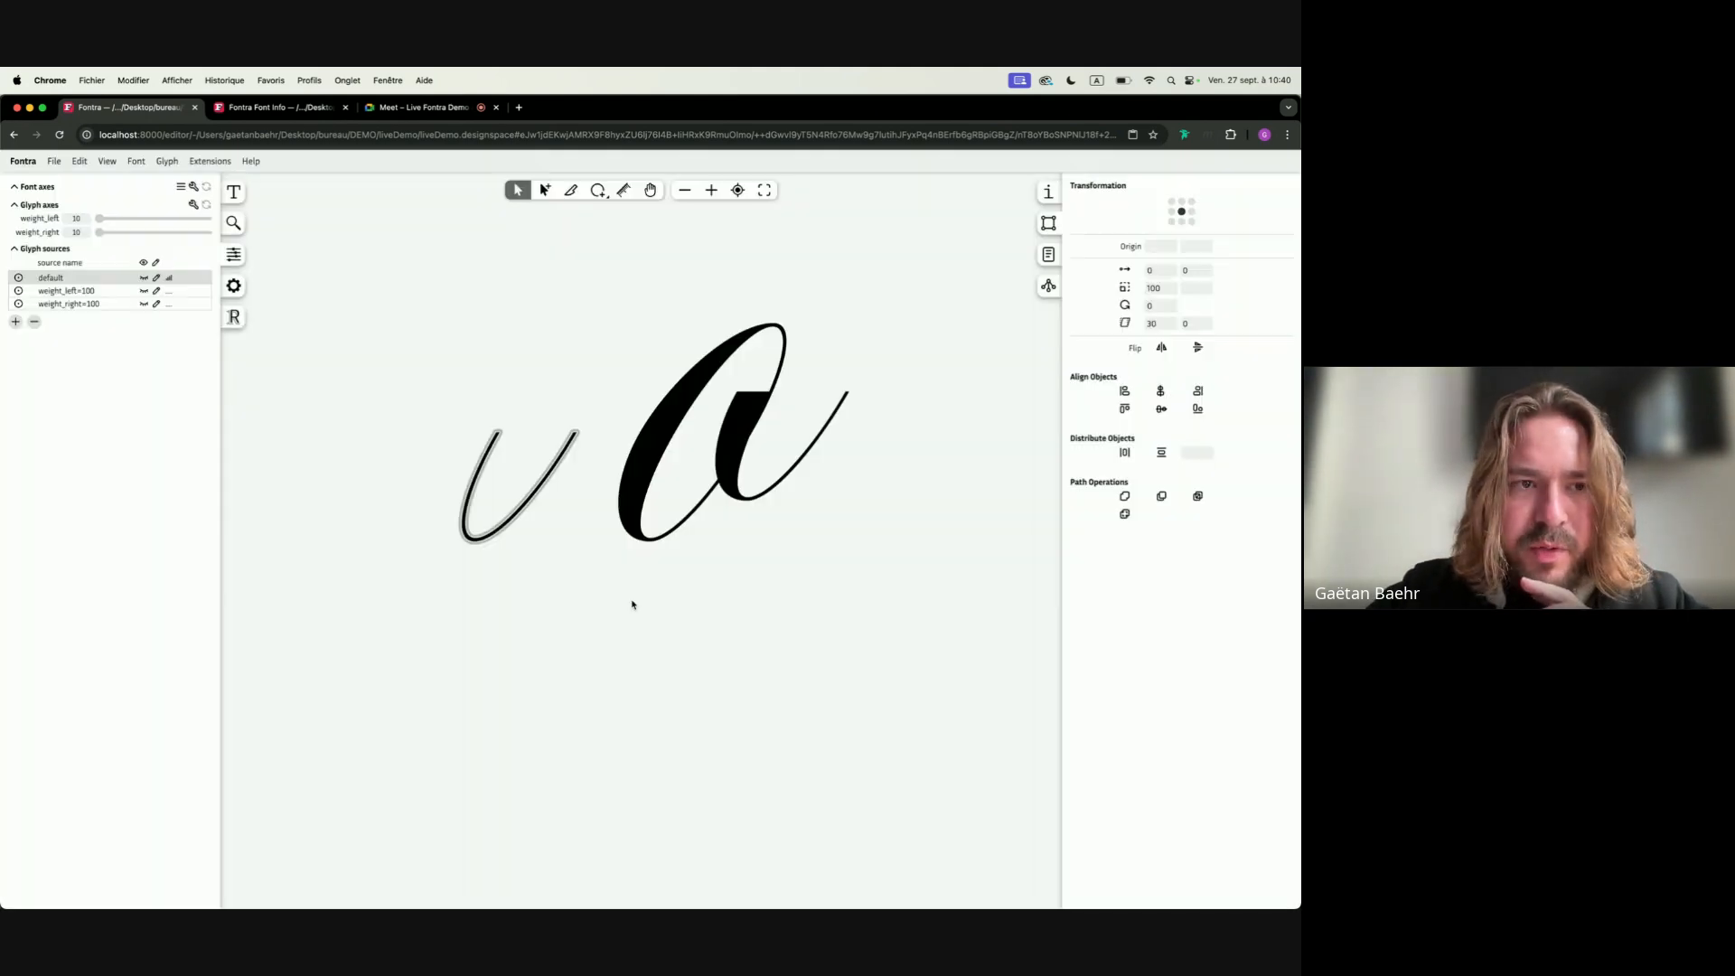
pyautogui.click(194, 205)
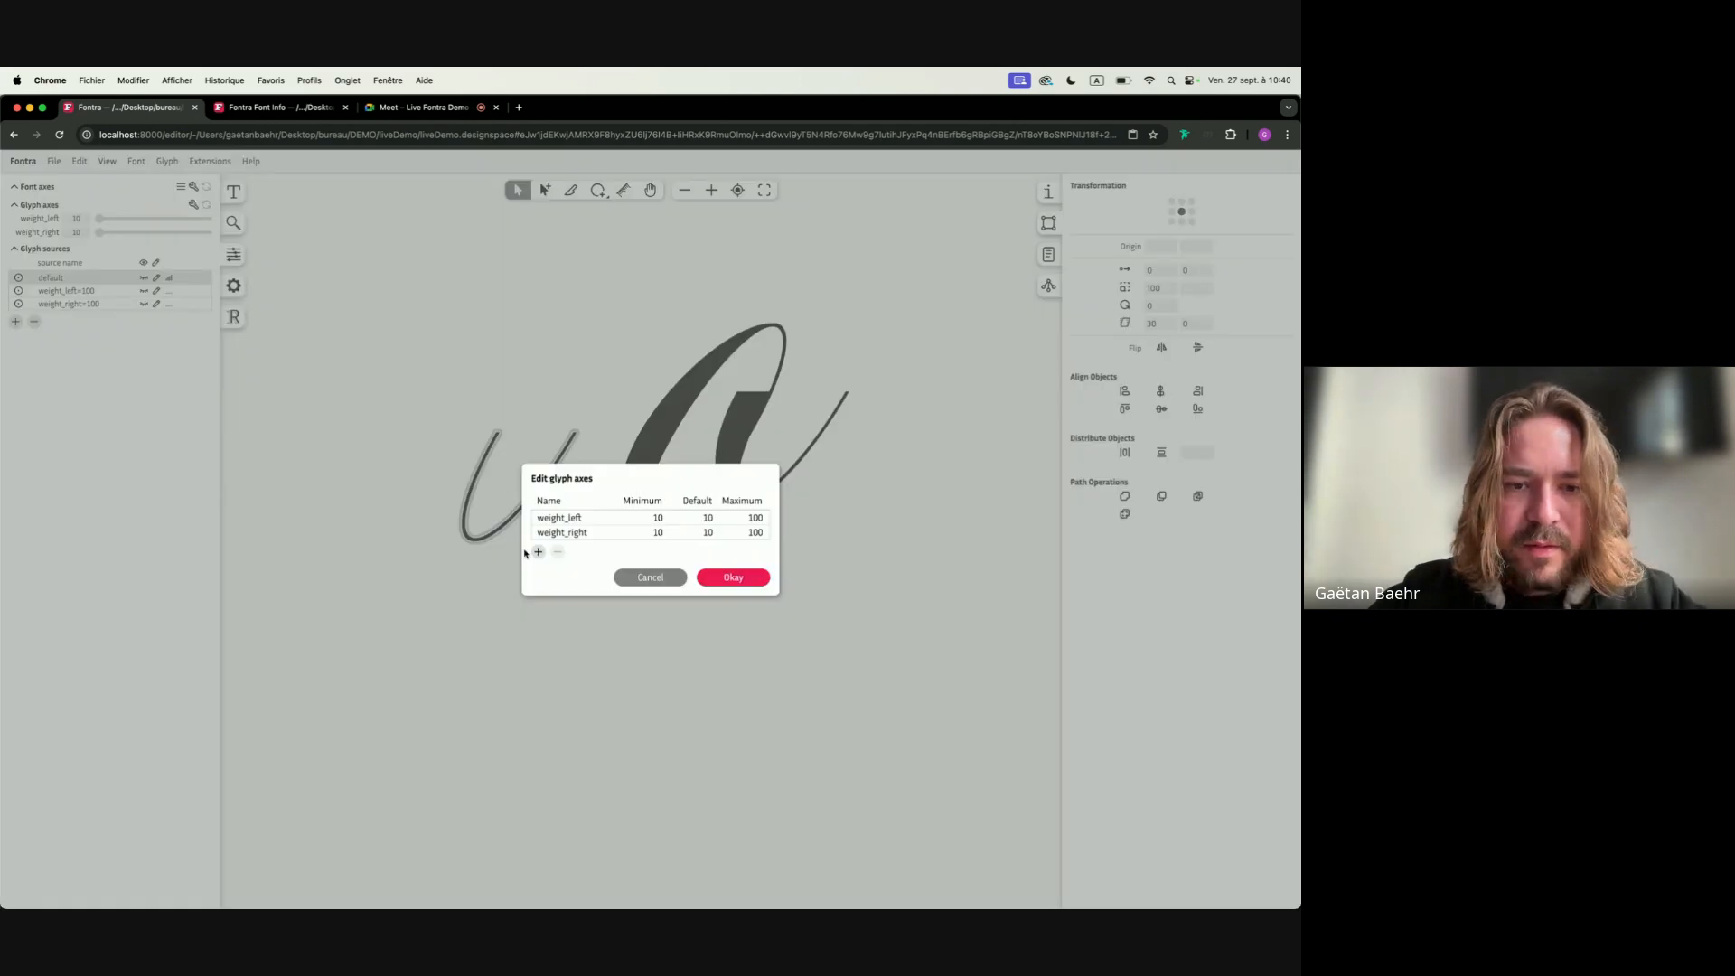
pyautogui.click(538, 552)
pyautogui.write('height_left')
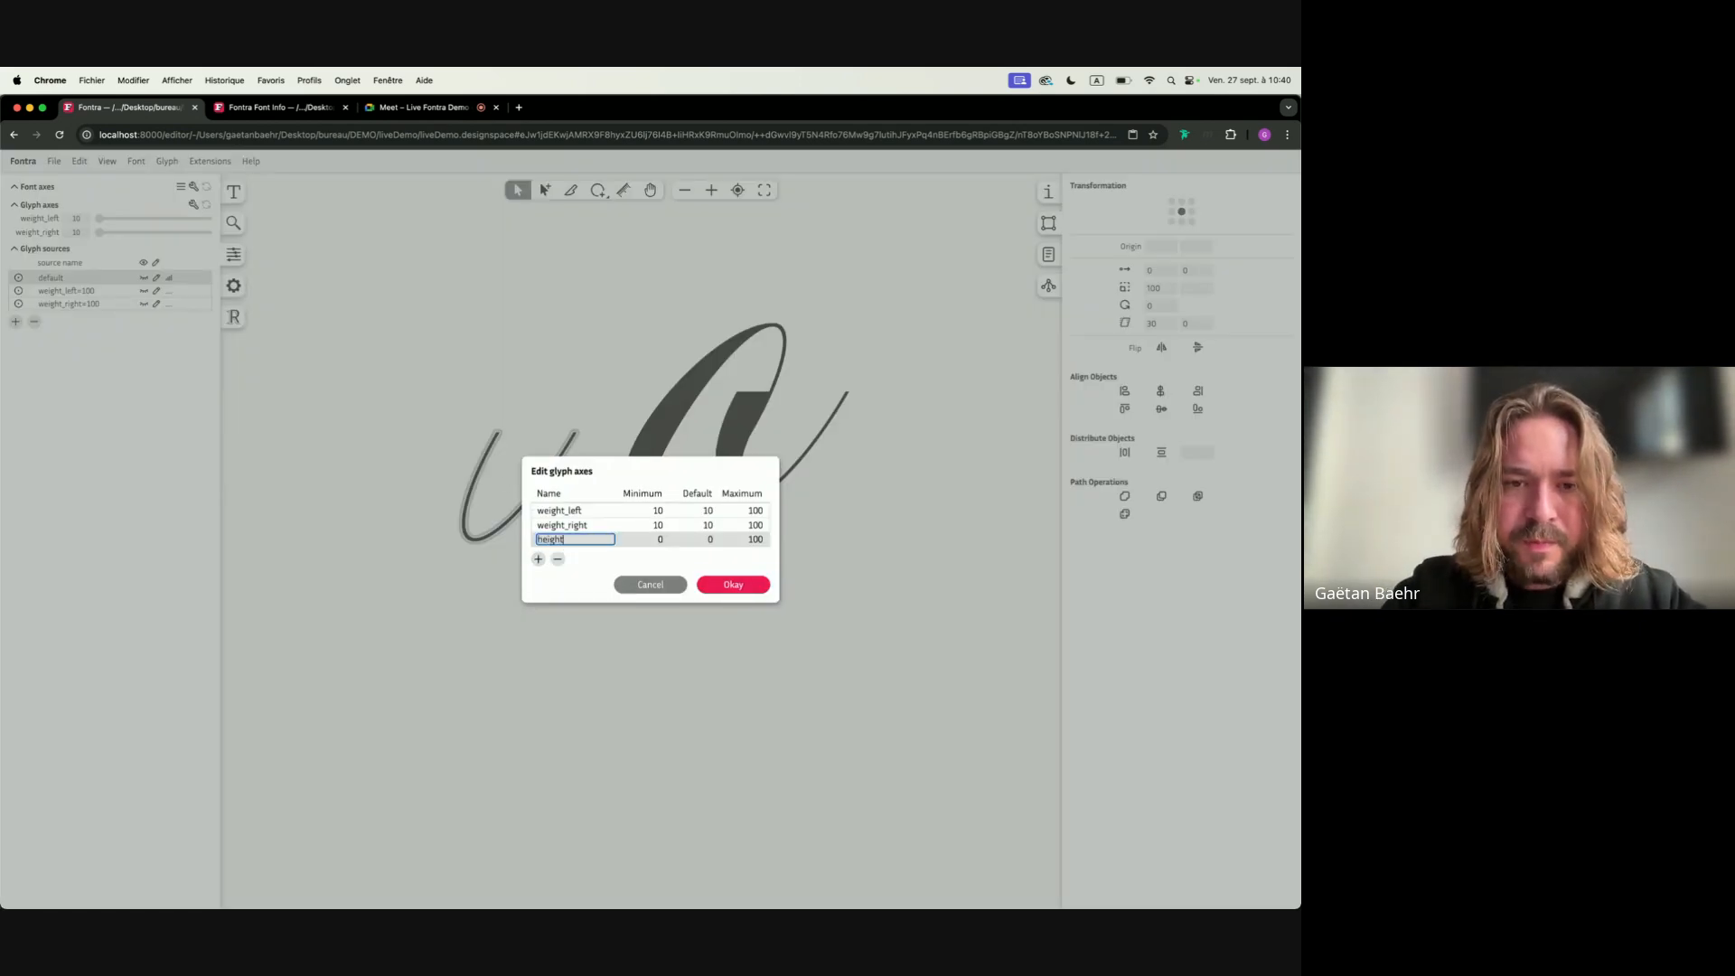
pyautogui.doubleClick(664, 543)
pyautogui.doubleClick(695, 545)
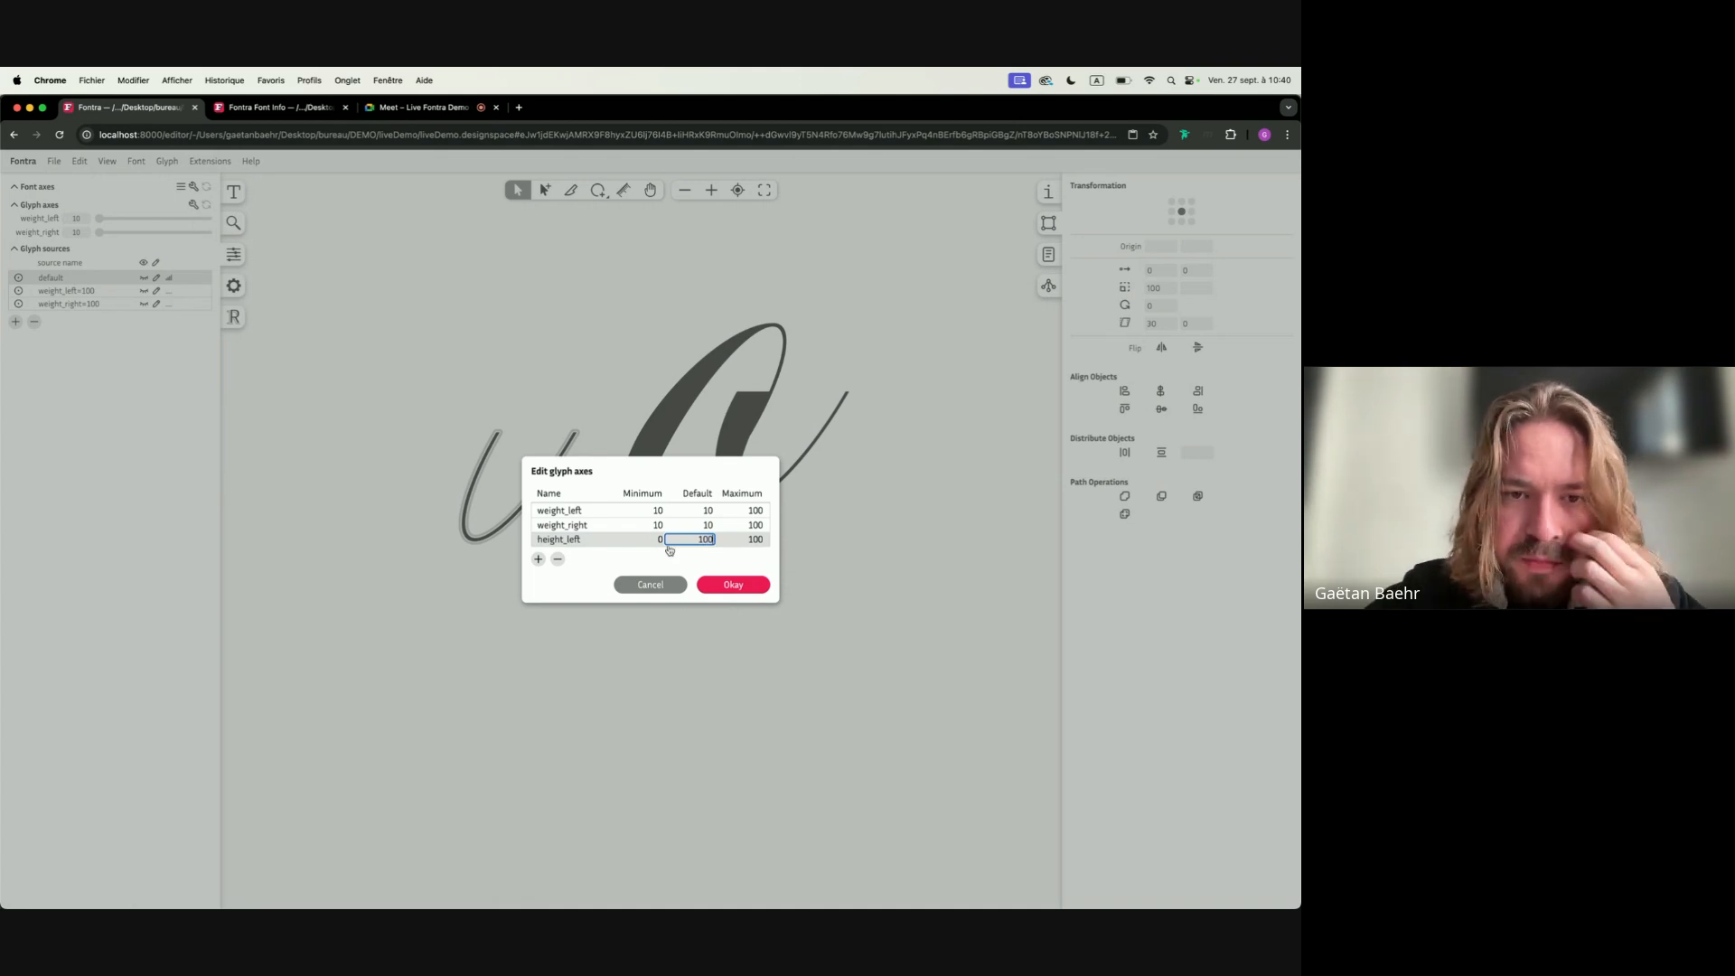
# Add a height_right glyph axis to compo with minimum 0, default 100 and maximum 100, and apply the axis changes
pyautogui.click(538, 559)
pyautogui.write('height_right')
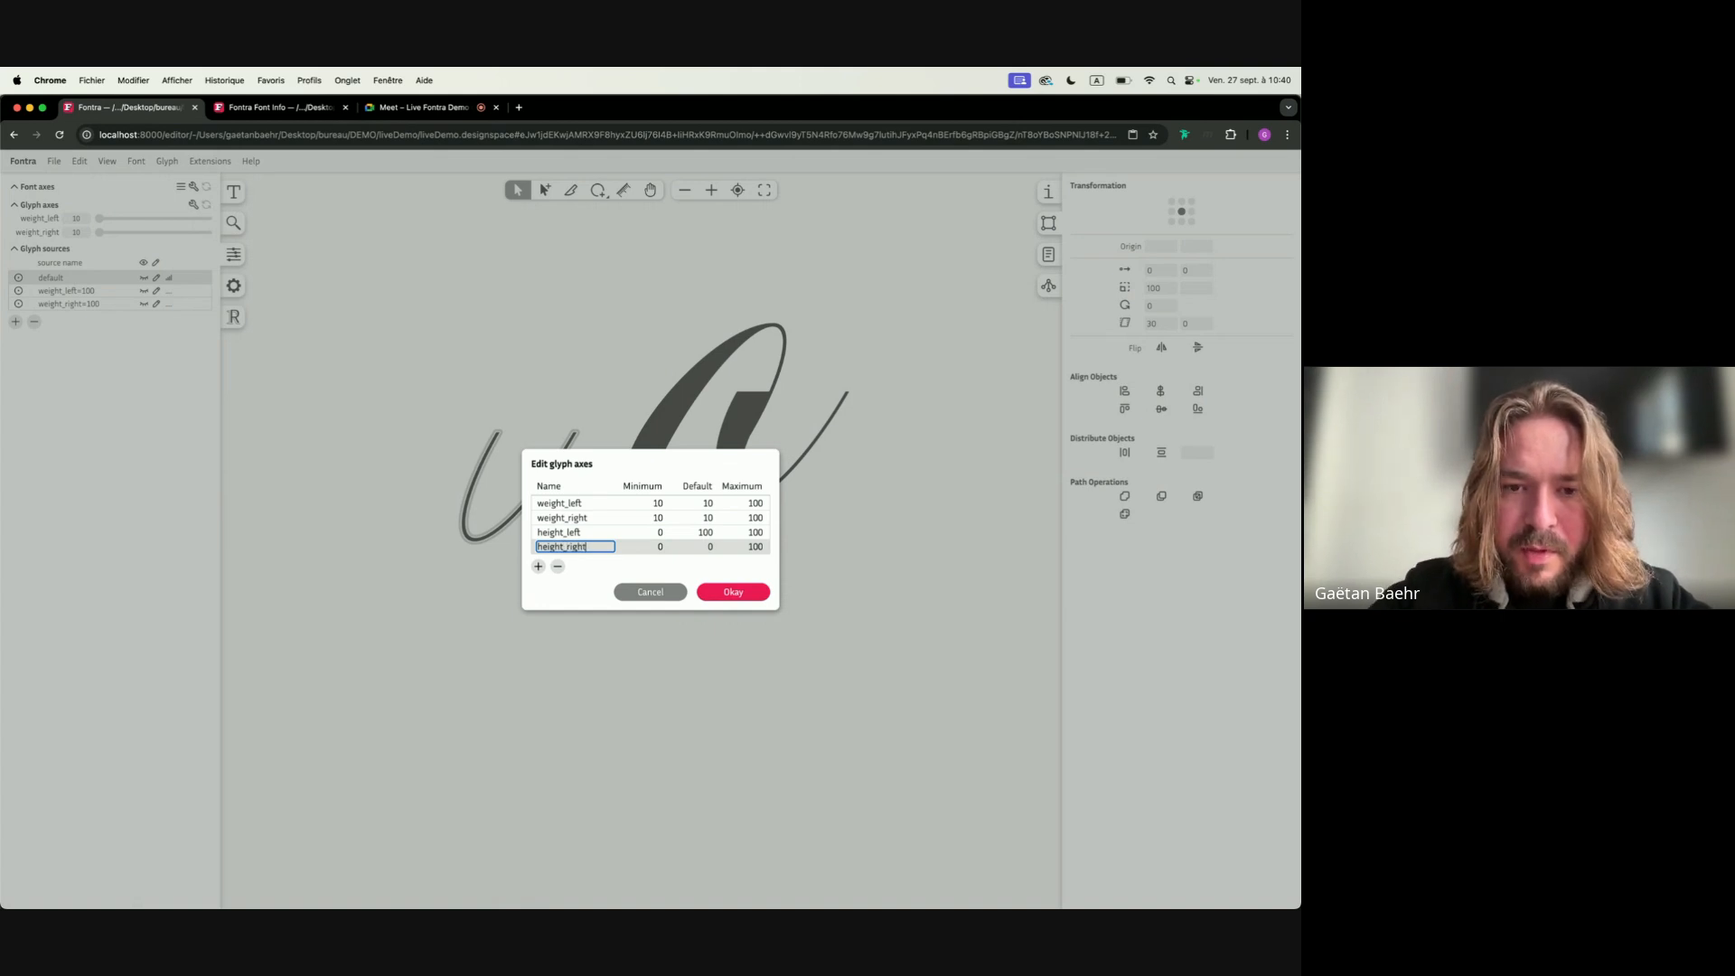
pyautogui.press('Tab')
pyautogui.press('Tab')
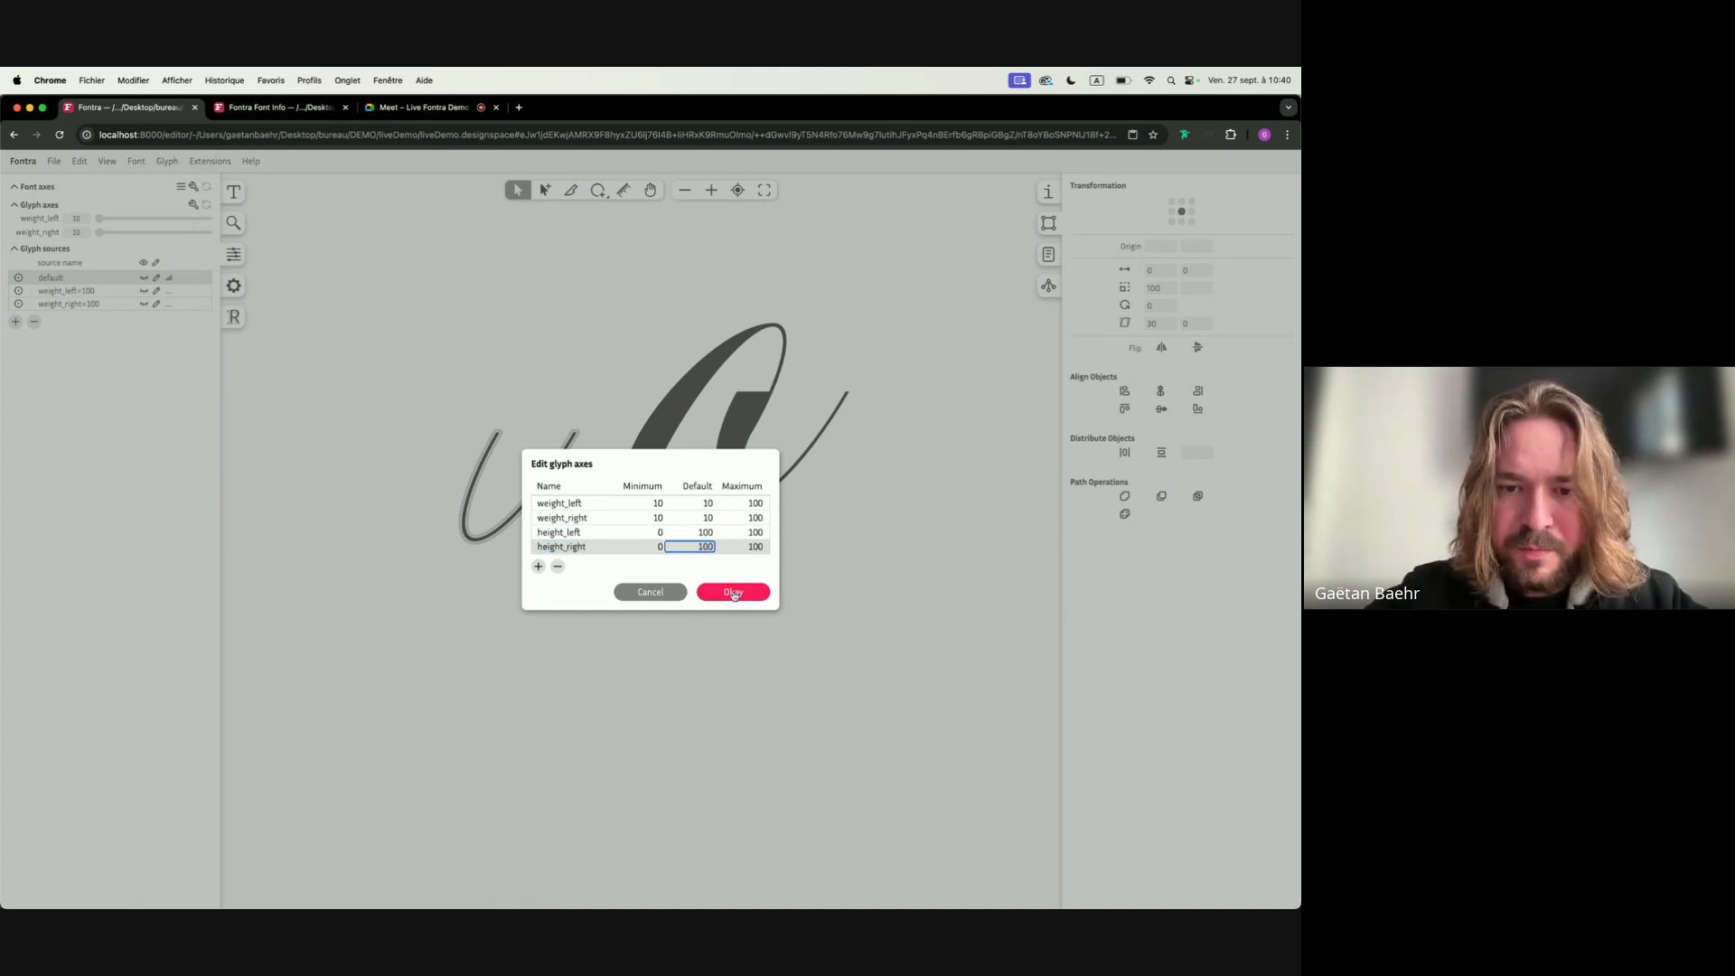
pyautogui.click(734, 593)
# Add a height_left=0 source to compo and lower the left stem's two top points along the slant to just above the baseline
pyautogui.doubleClick(496, 480)
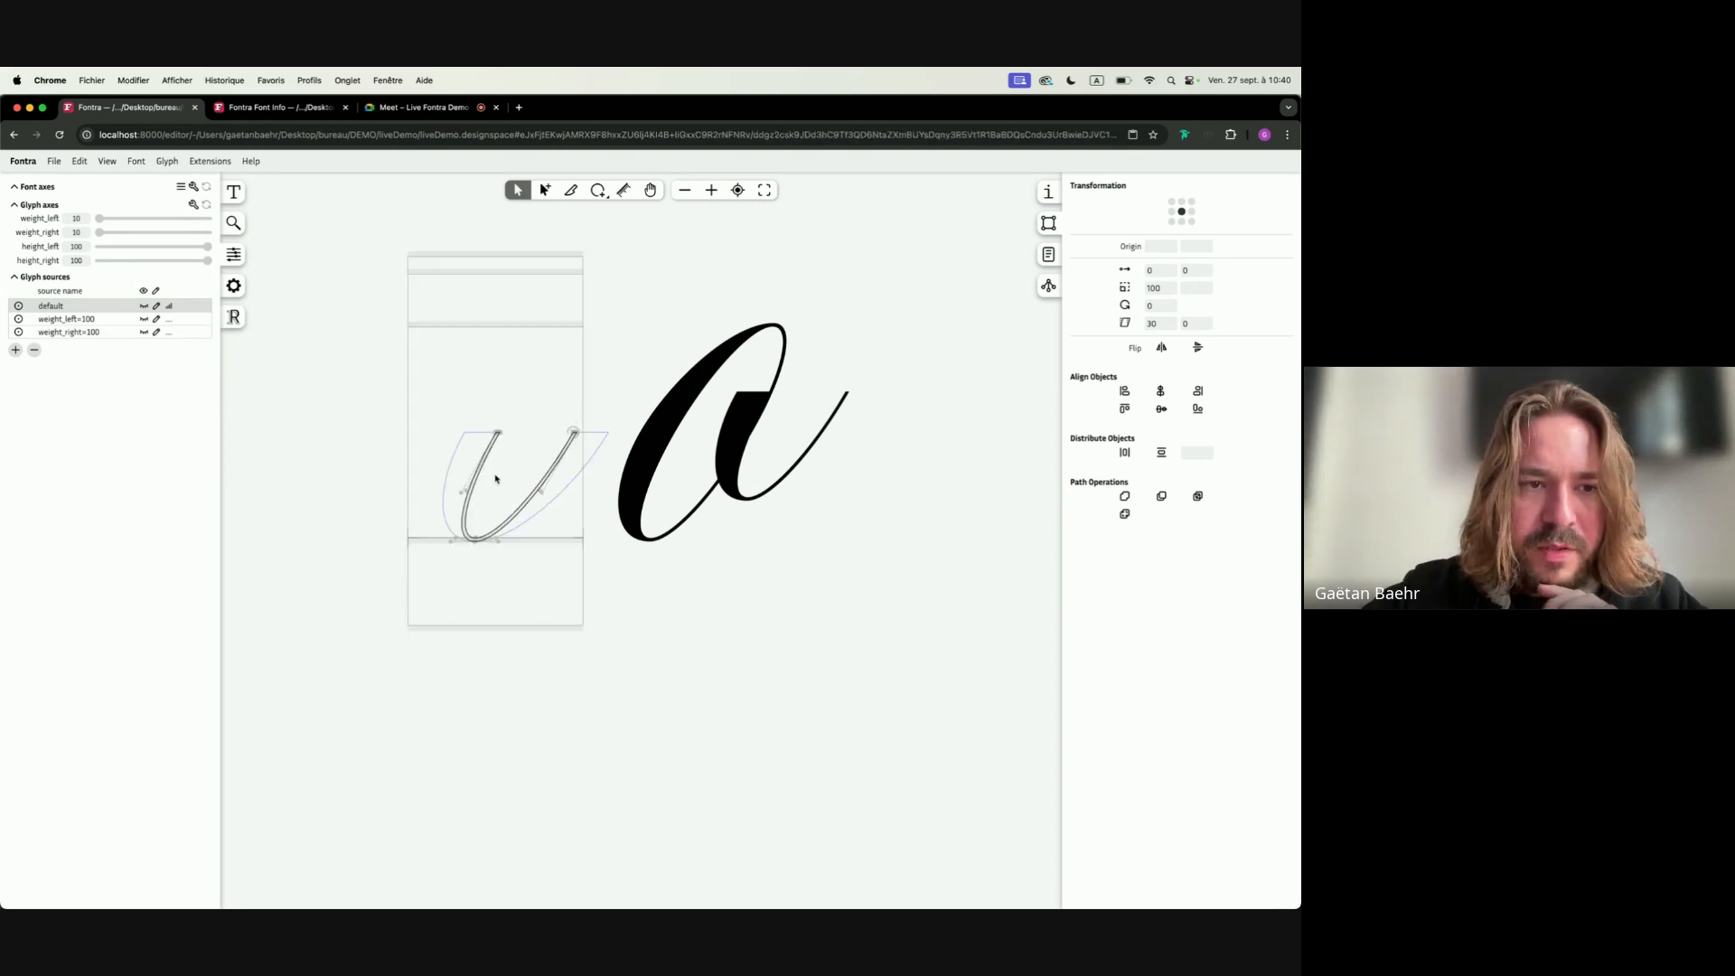
pyautogui.click(14, 351)
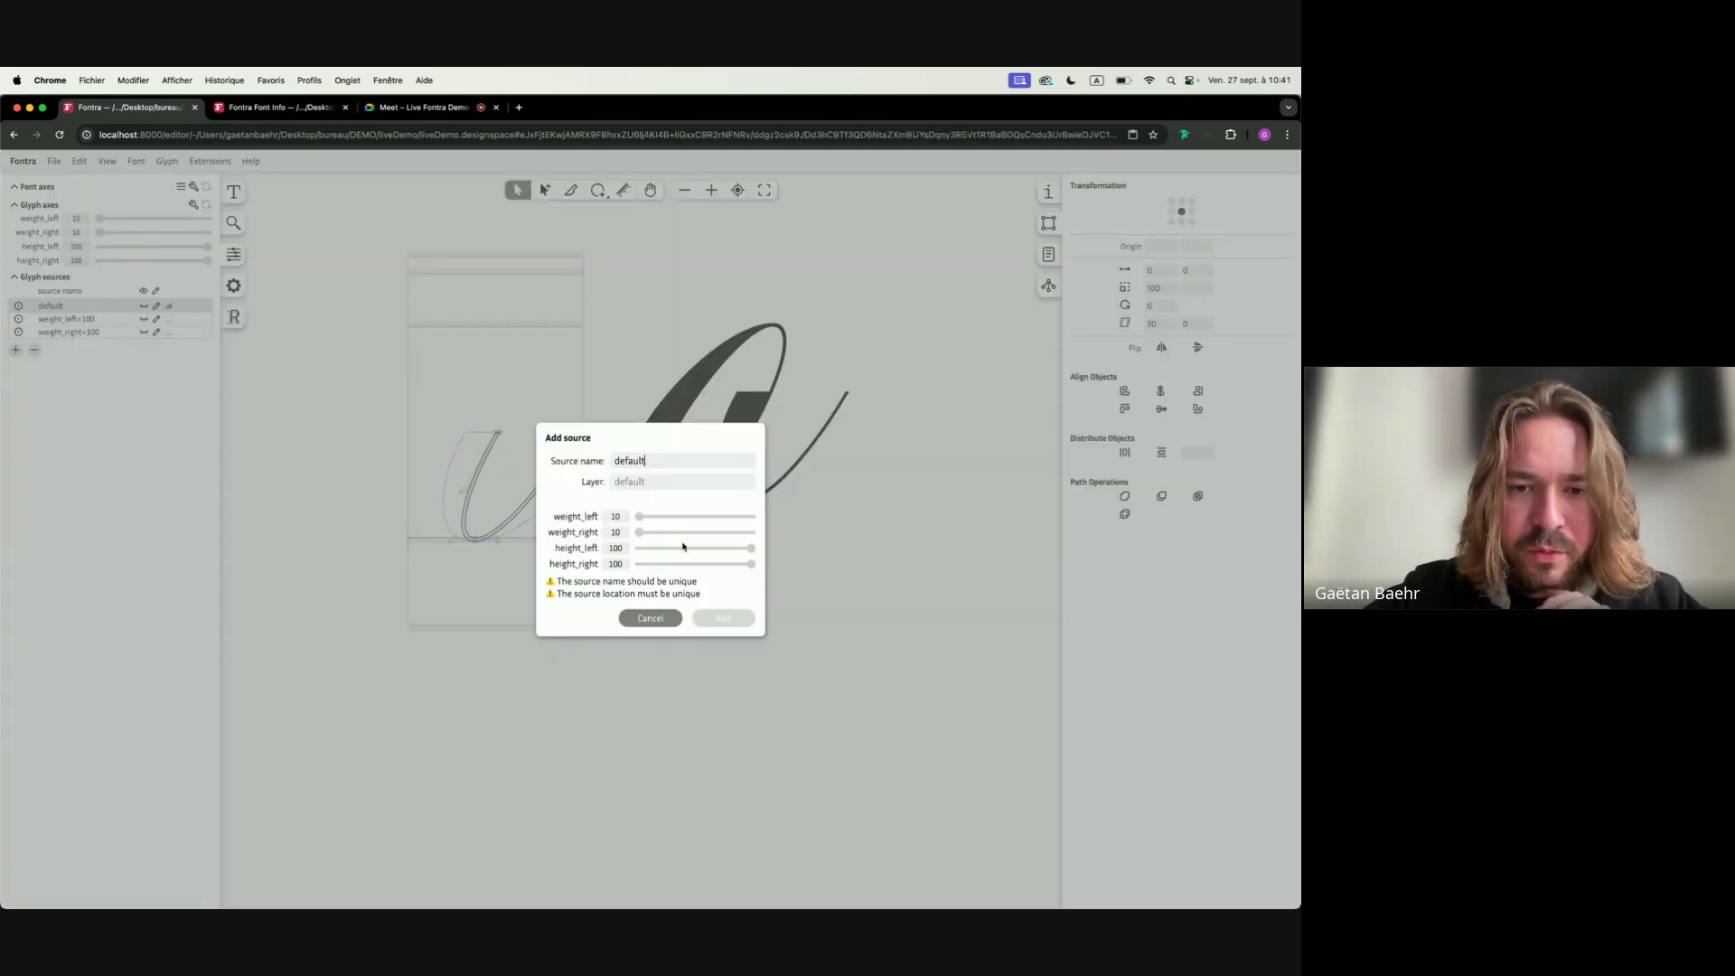
pyautogui.moveTo(657, 550); pyautogui.dragTo(628, 553)
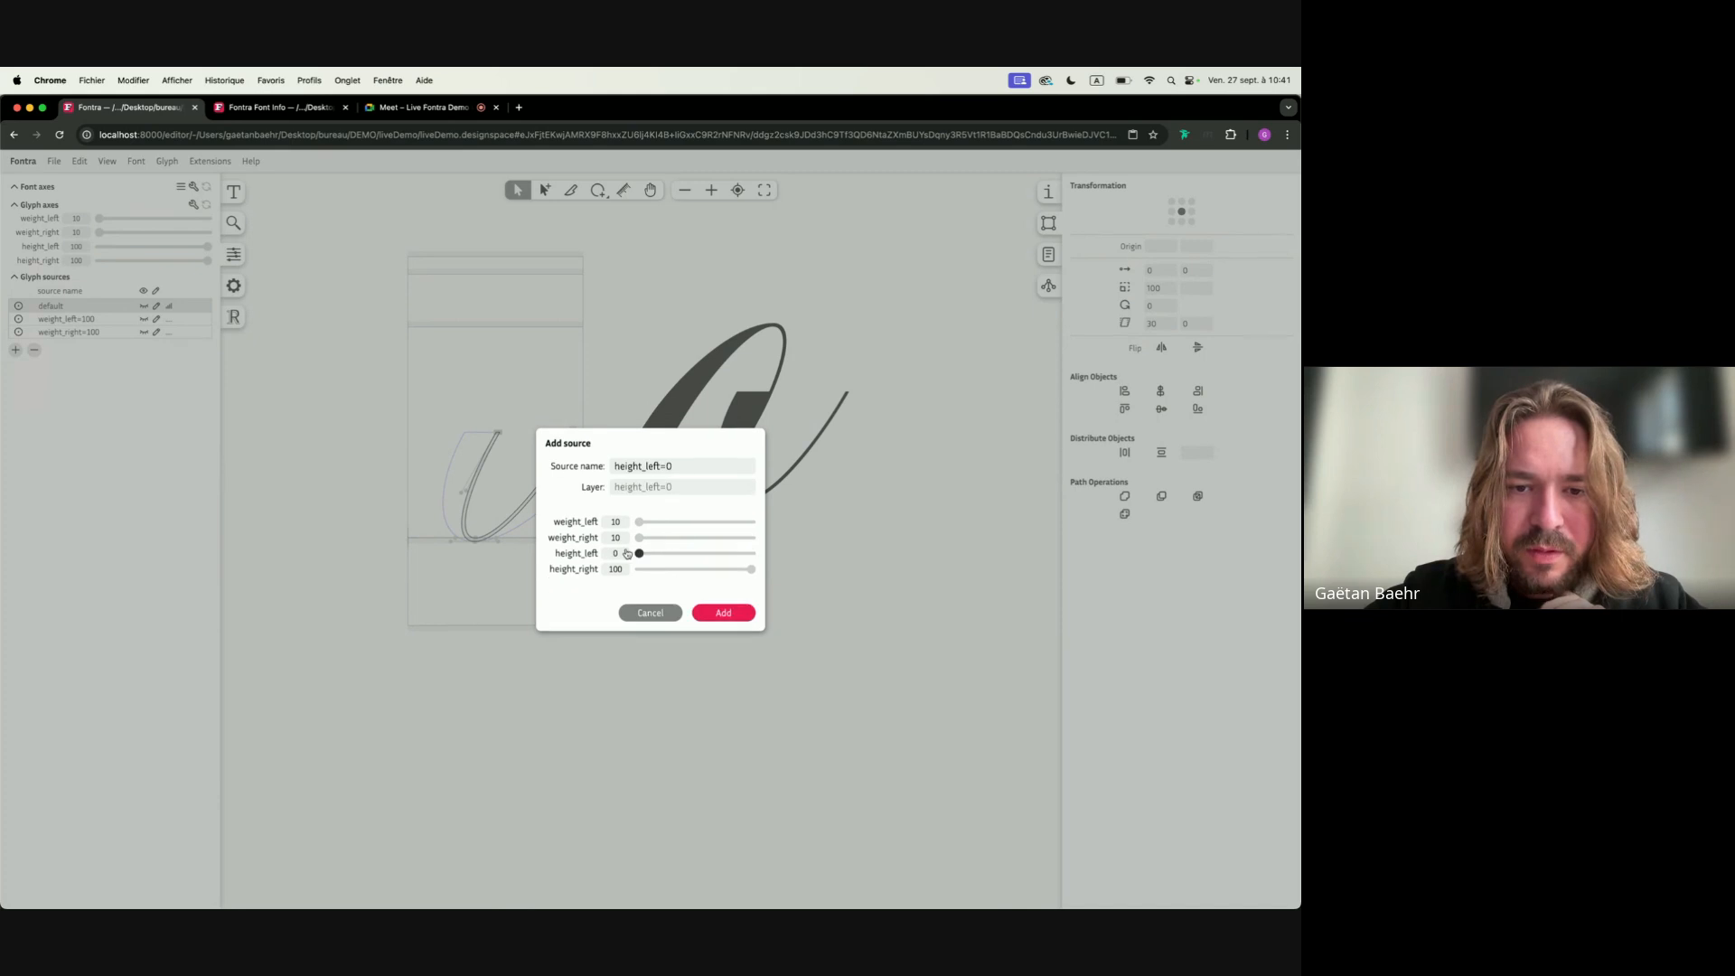
pyautogui.click(723, 610)
pyautogui.click(498, 432)
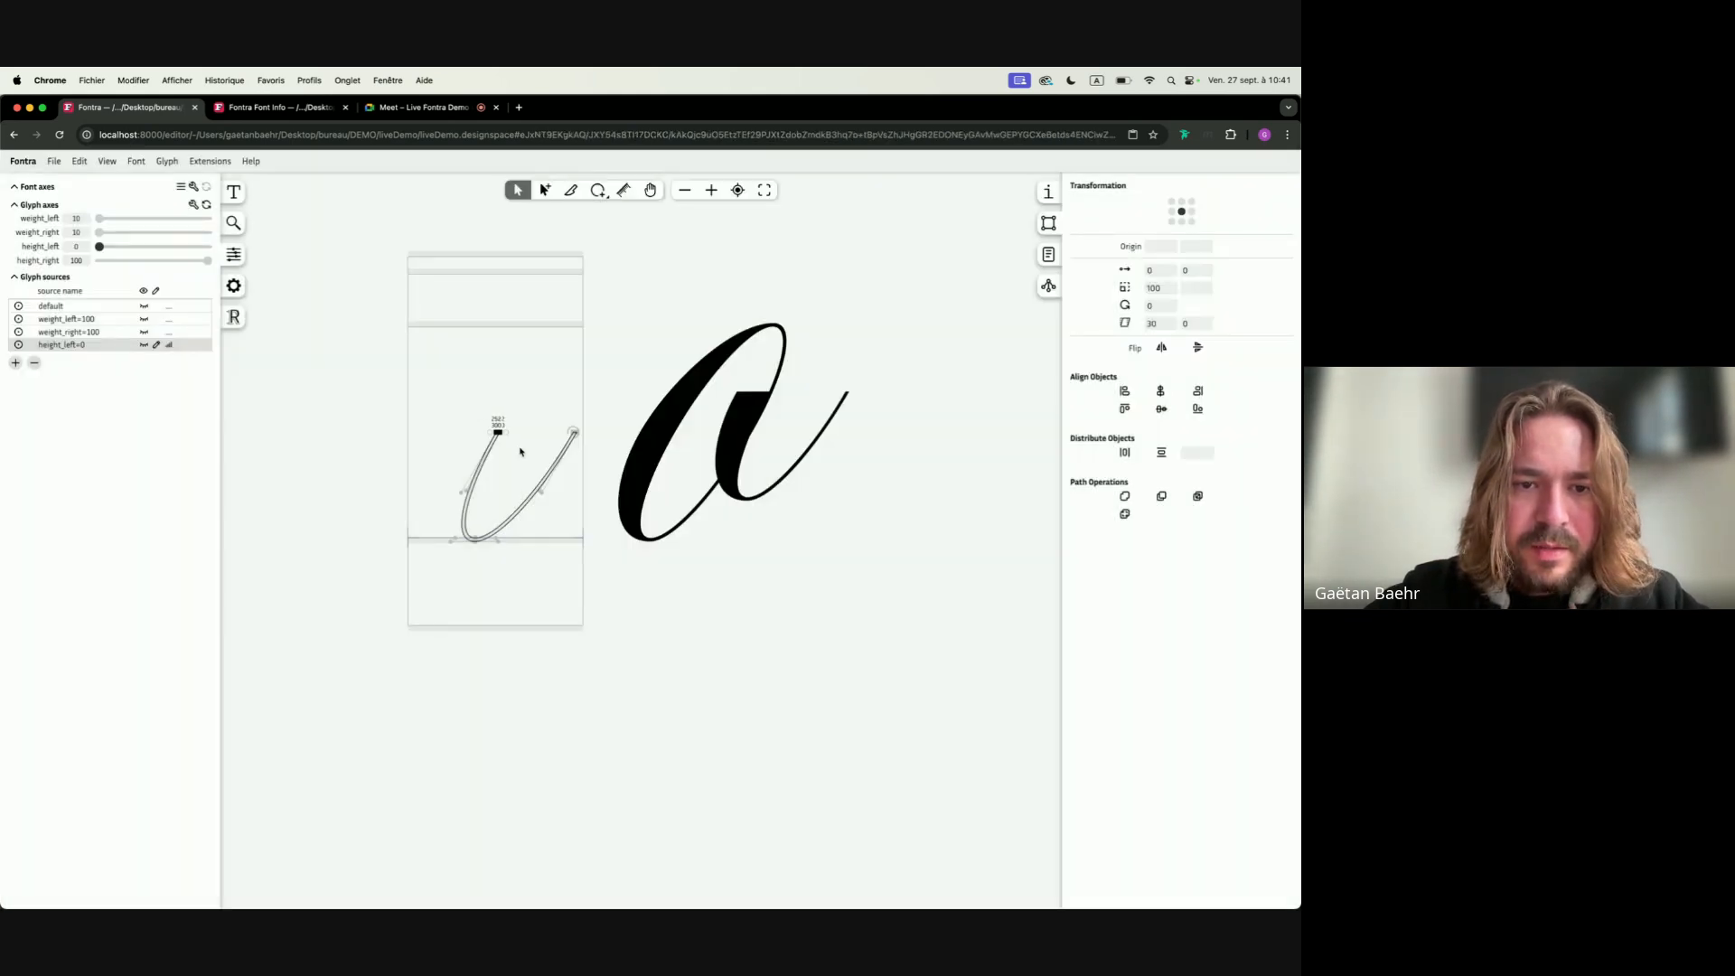
pyautogui.scroll(3, 498, 432)
pyautogui.moveTo(498, 432); pyautogui.dragTo(445, 637)
# Add a height_right=0 source with height_left at 100, and lower the right stroke's two top points to near the baseline
pyautogui.click(15, 362)
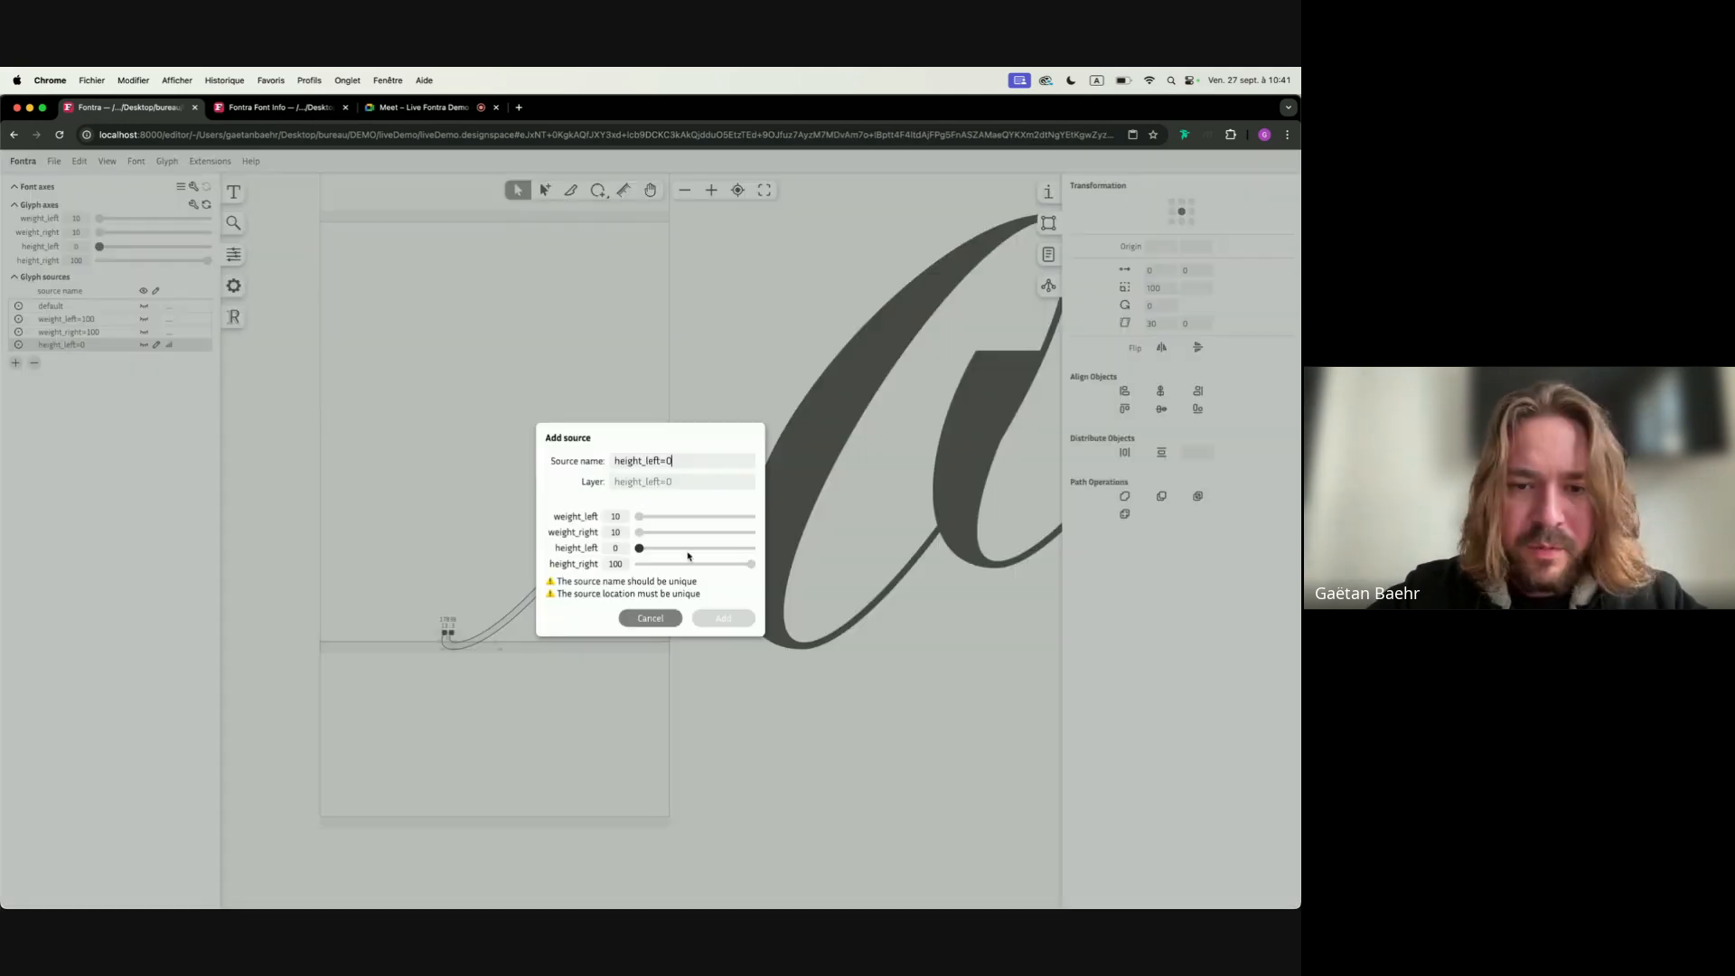
pyautogui.keyDown('alt'); pyautogui.click(644, 549); pyautogui.keyUp('alt')
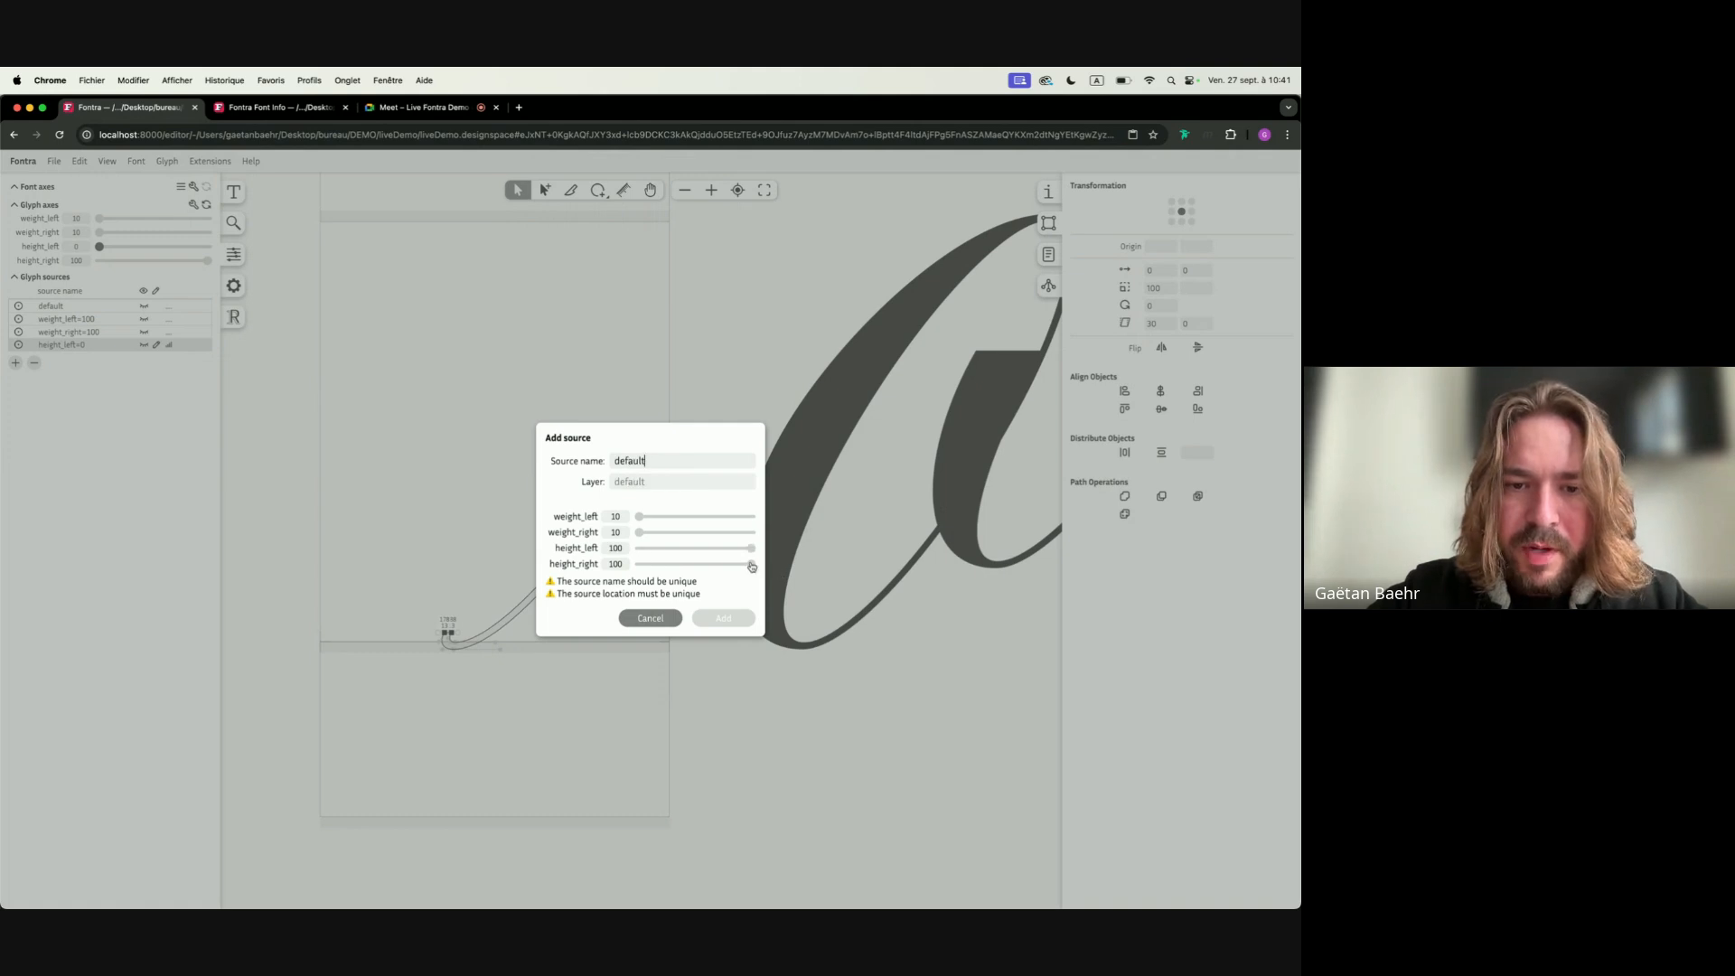
pyautogui.moveTo(750, 568); pyautogui.dragTo(592, 569)
pyautogui.click(727, 620)
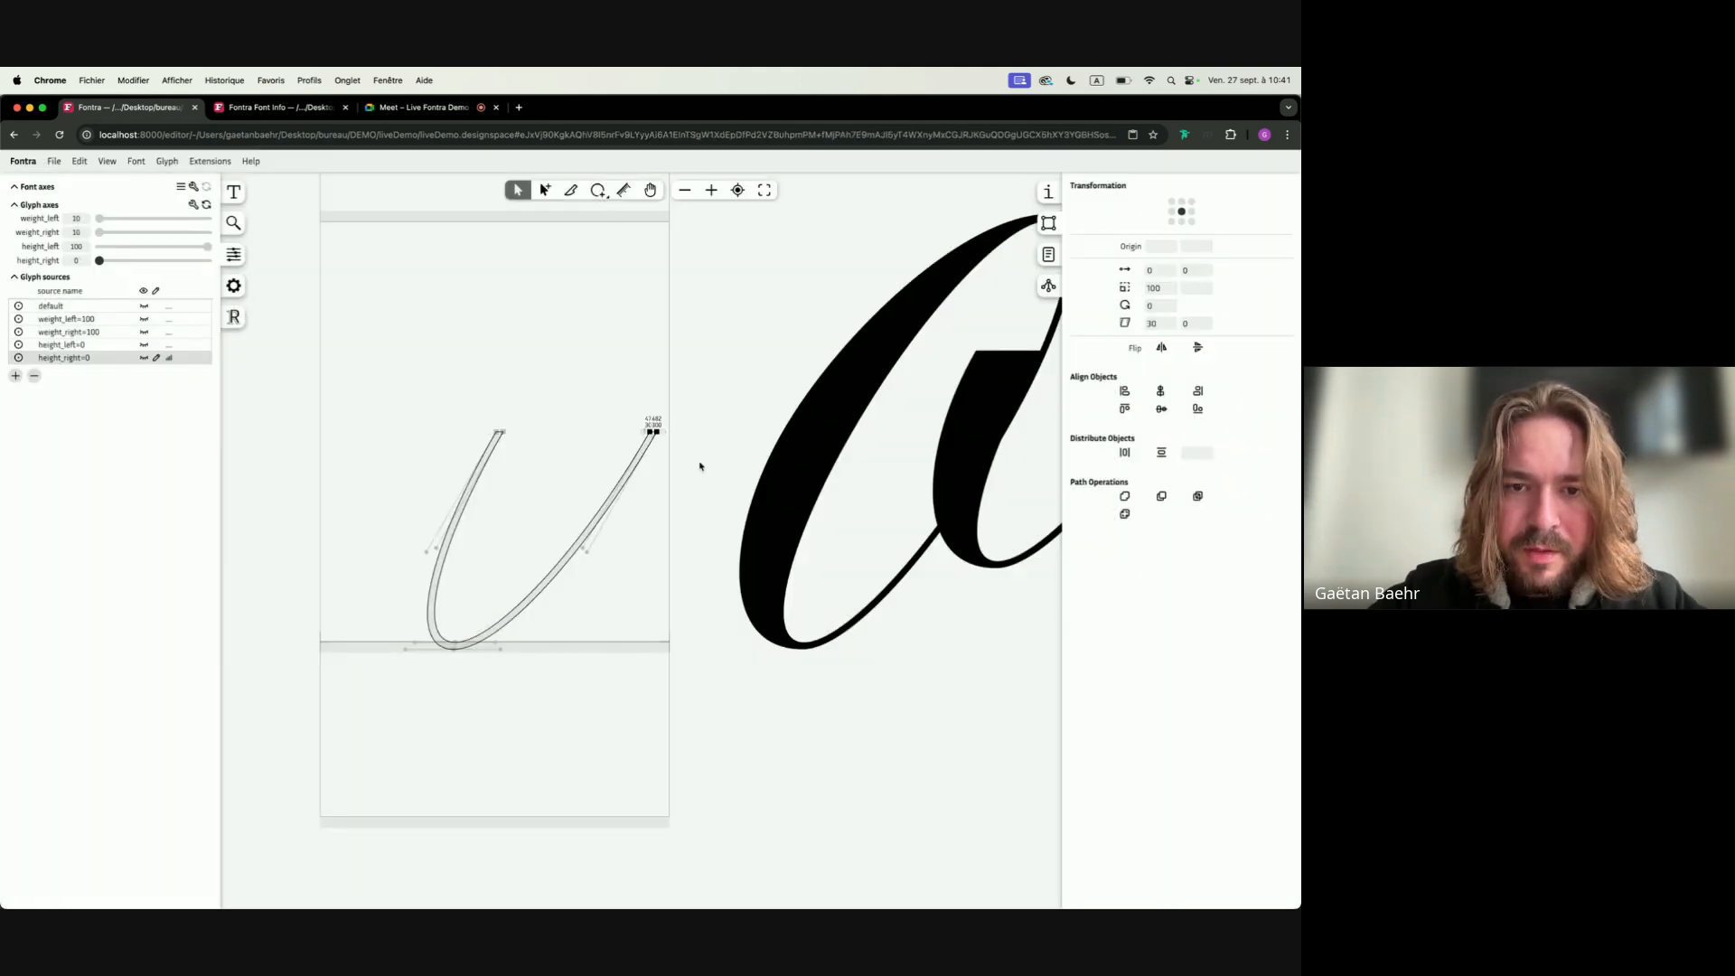
pyautogui.moveTo(651, 431)
pyautogui.mouseDown()
pyautogui.moveTo(623, 497)
pyautogui.moveTo(468, 639)
pyautogui.mouseUp()
# In the o, shorten the overlapping compo component by setting its height_left to 83.26 and height_right to 76.49
pyautogui.doubleClick(567, 608)
pyautogui.scroll(-5, 567, 609)
pyautogui.hscroll(2, 568, 609)
pyautogui.doubleClick(610, 534)
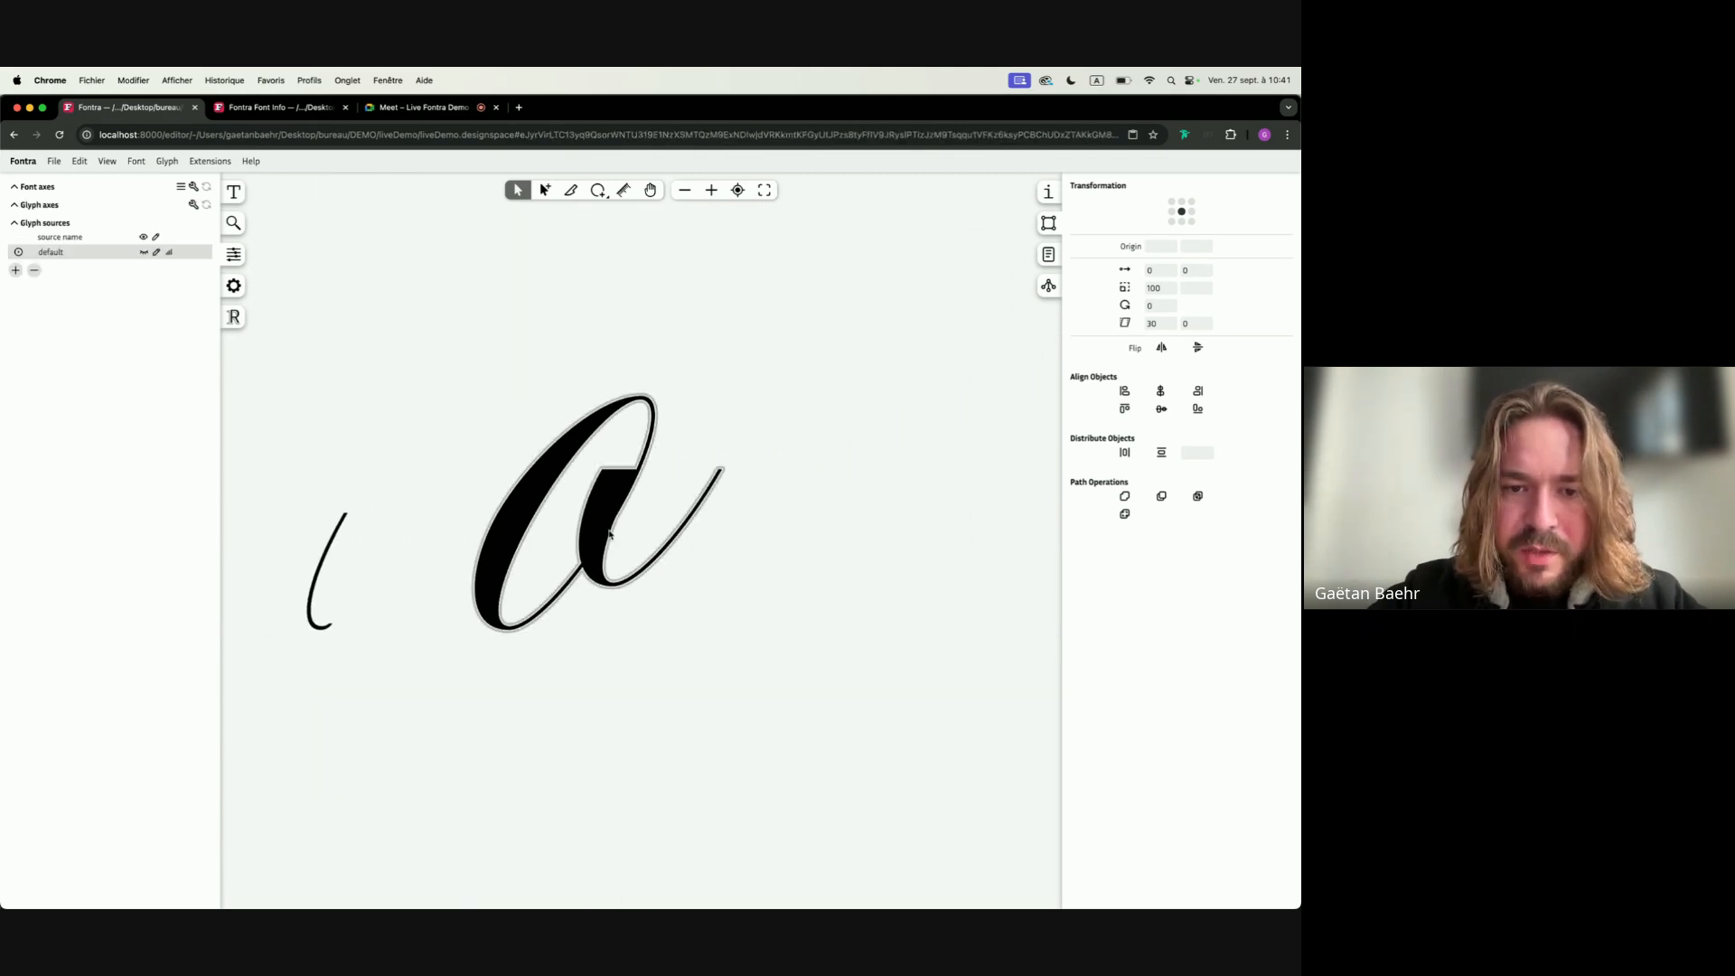
pyautogui.scroll(5, 611, 535)
pyautogui.click(579, 489)
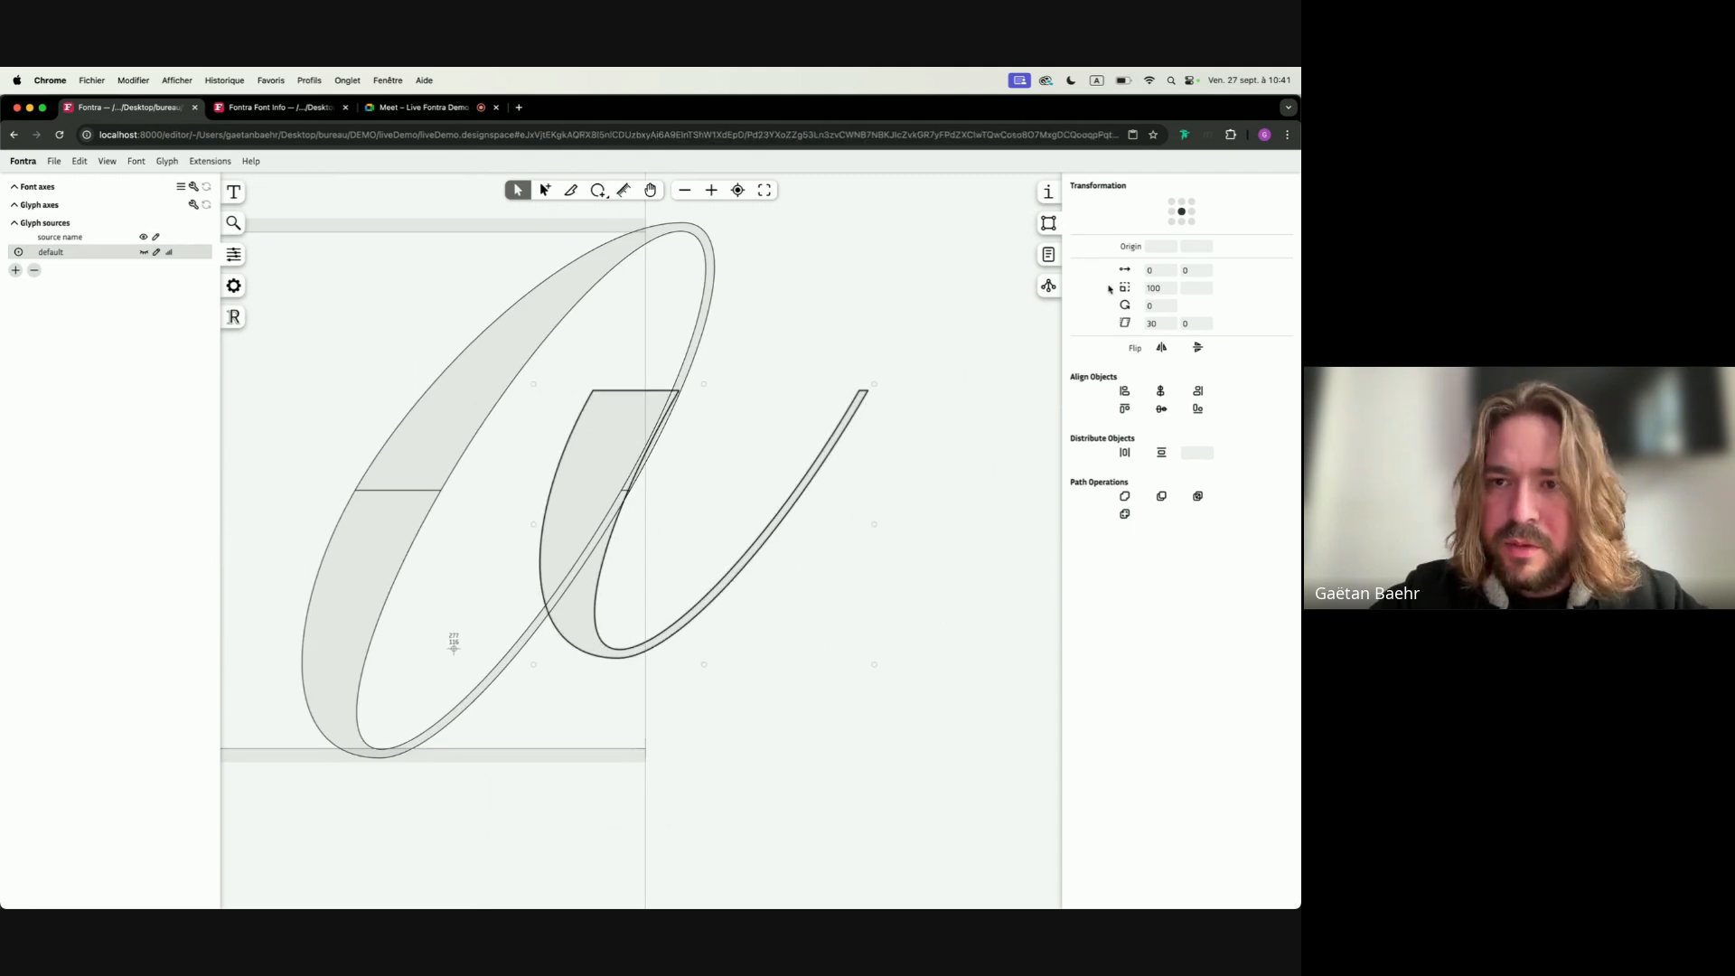
pyautogui.click(1049, 192)
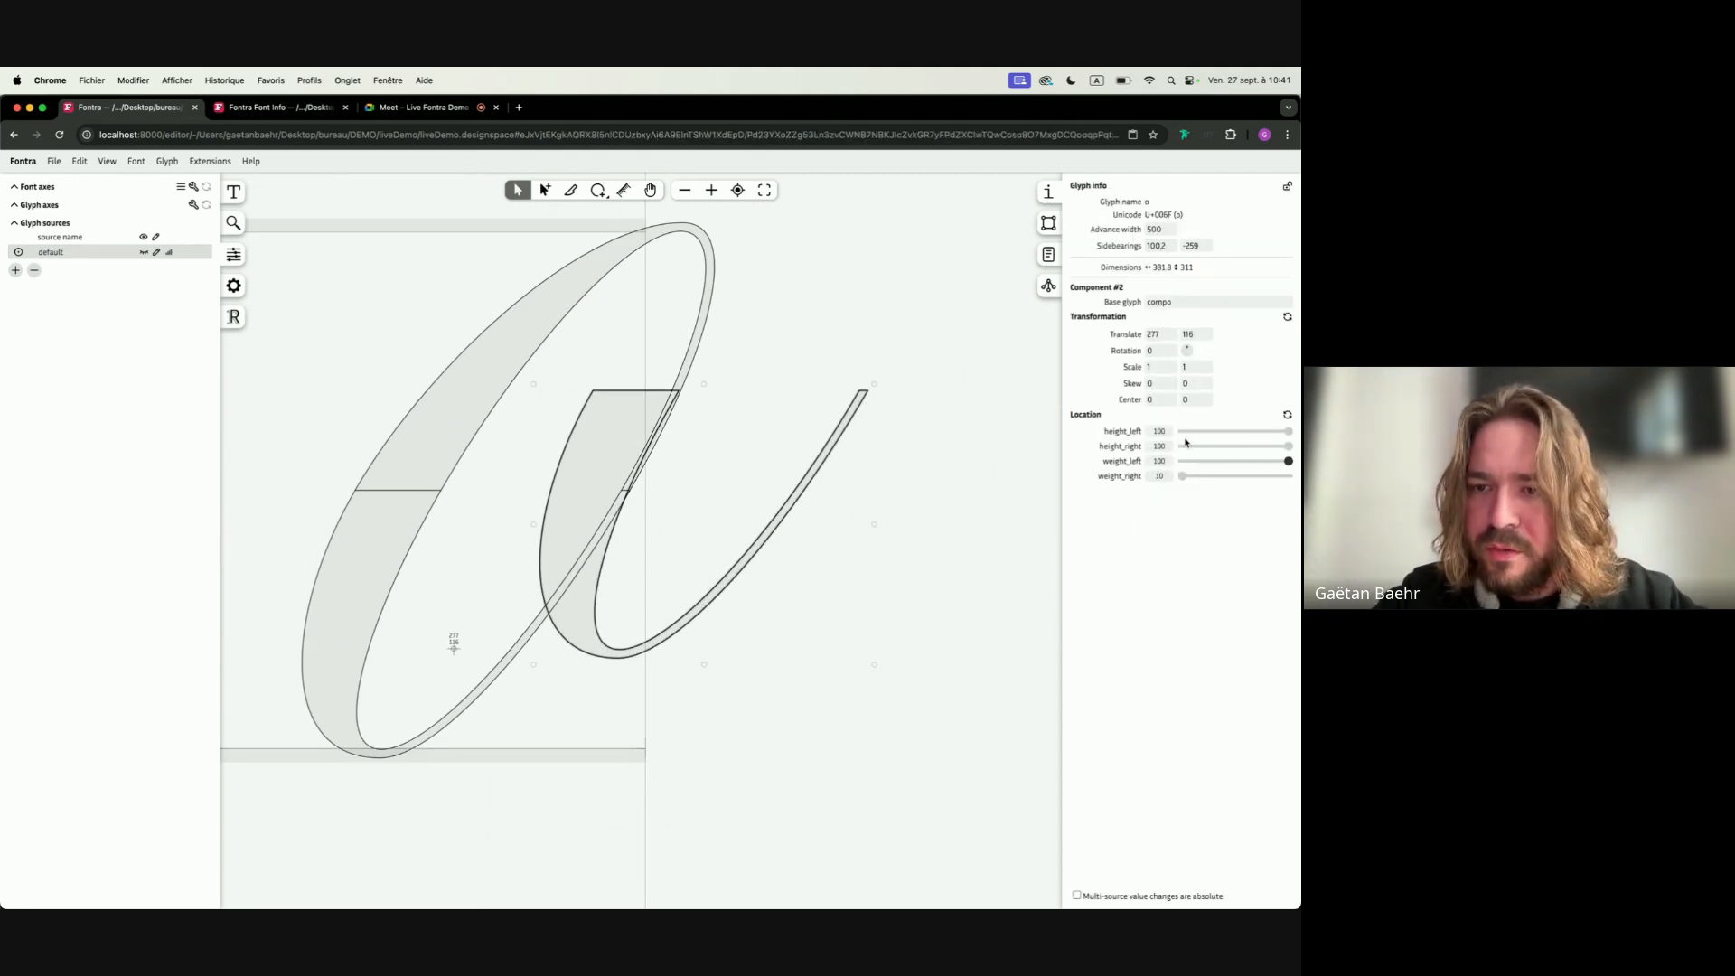
pyautogui.moveTo(1105, 432); pyautogui.dragTo(1131, 432)
pyautogui.moveTo(1097, 445)
pyautogui.mouseDown()
pyautogui.moveTo(1138, 445)
pyautogui.moveTo(1123, 431)
pyautogui.mouseUp()
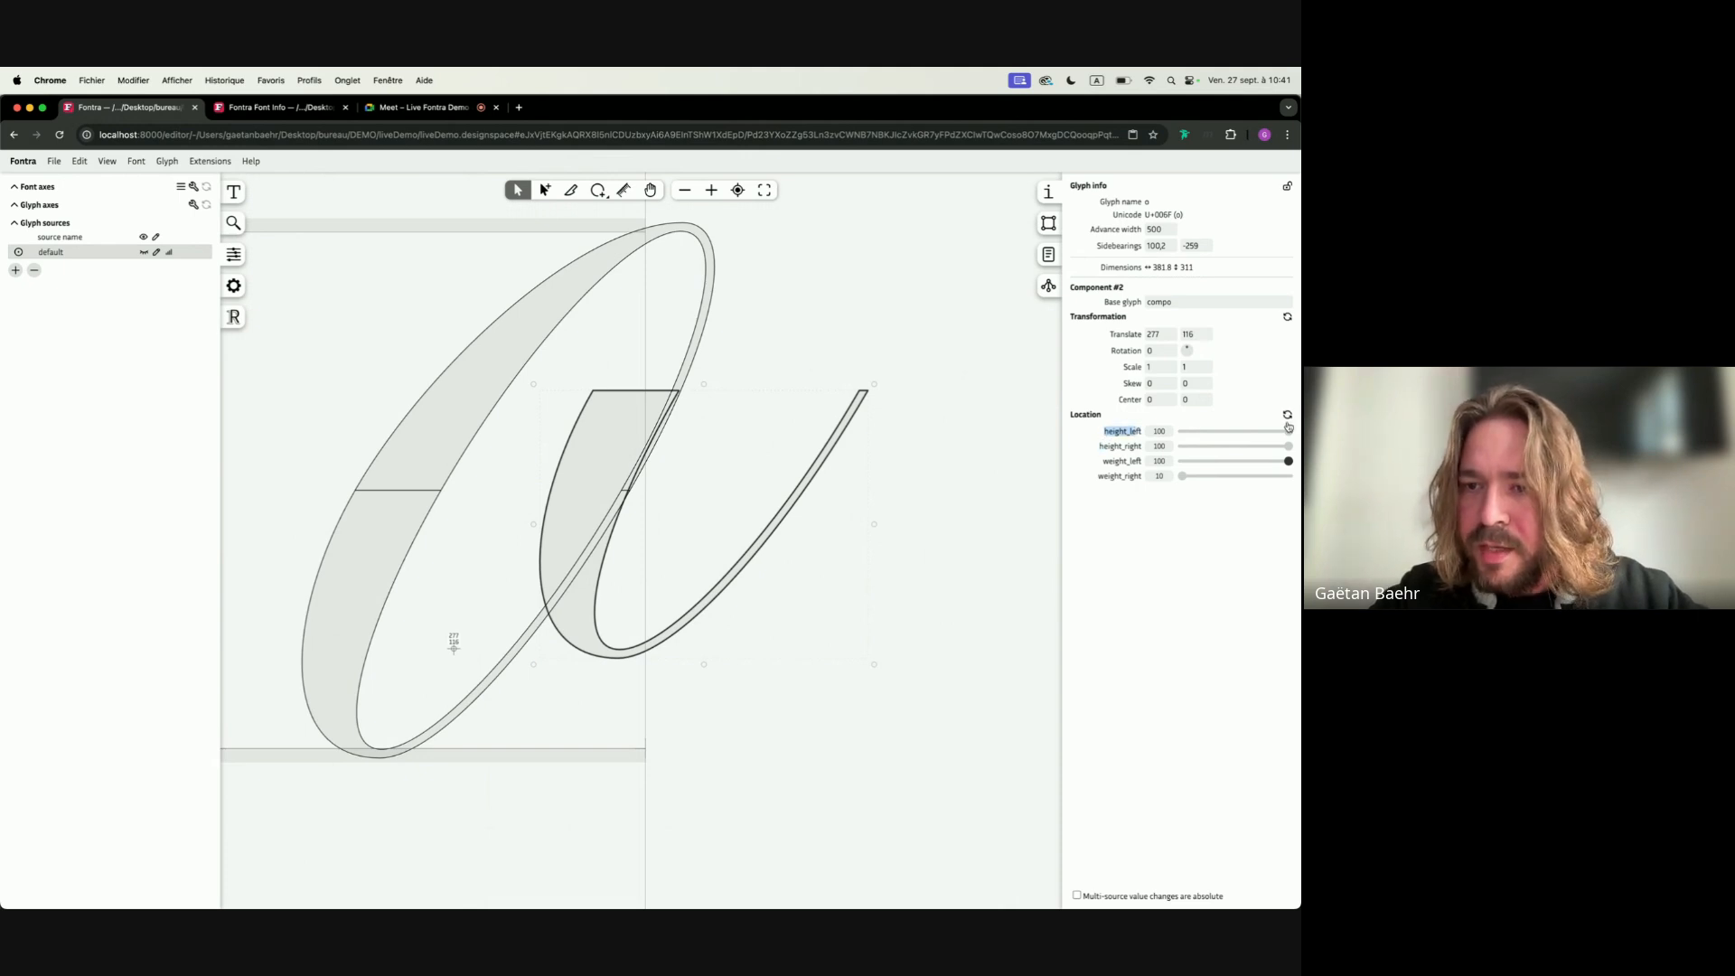
pyautogui.moveTo(1289, 446)
pyautogui.mouseDown()
pyautogui.moveTo(1234, 434)
pyautogui.moveTo(1271, 432)
pyautogui.moveTo(1265, 447)
pyautogui.mouseUp()
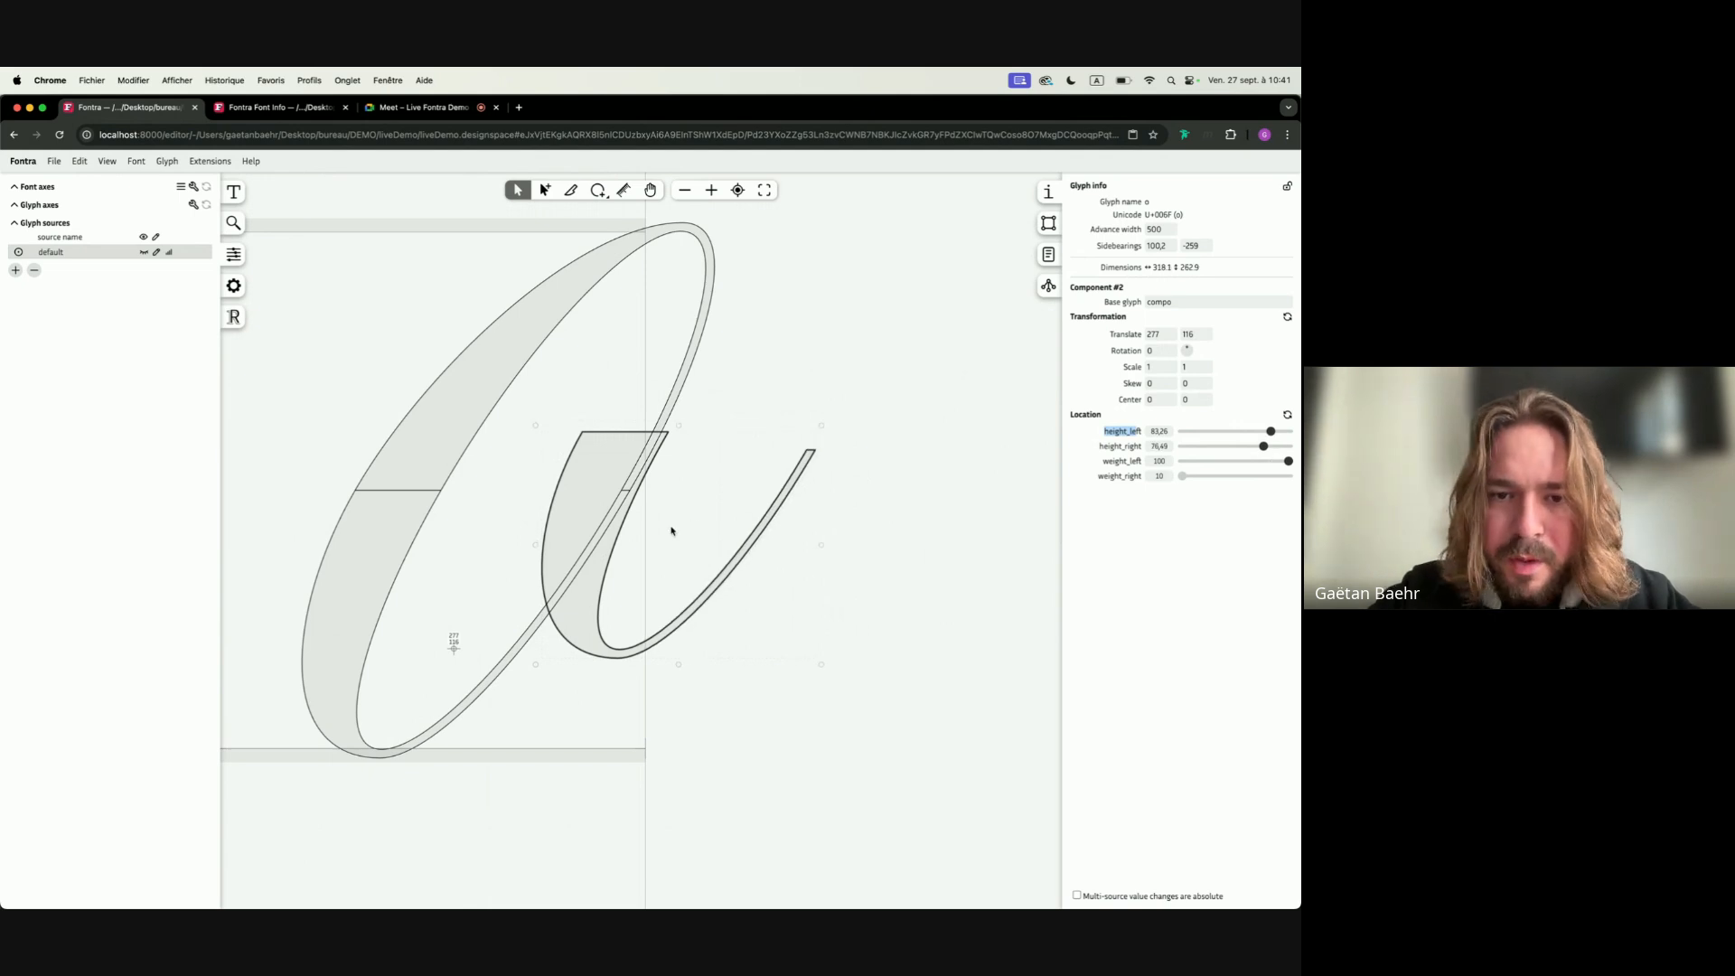
pyautogui.click(449, 518)
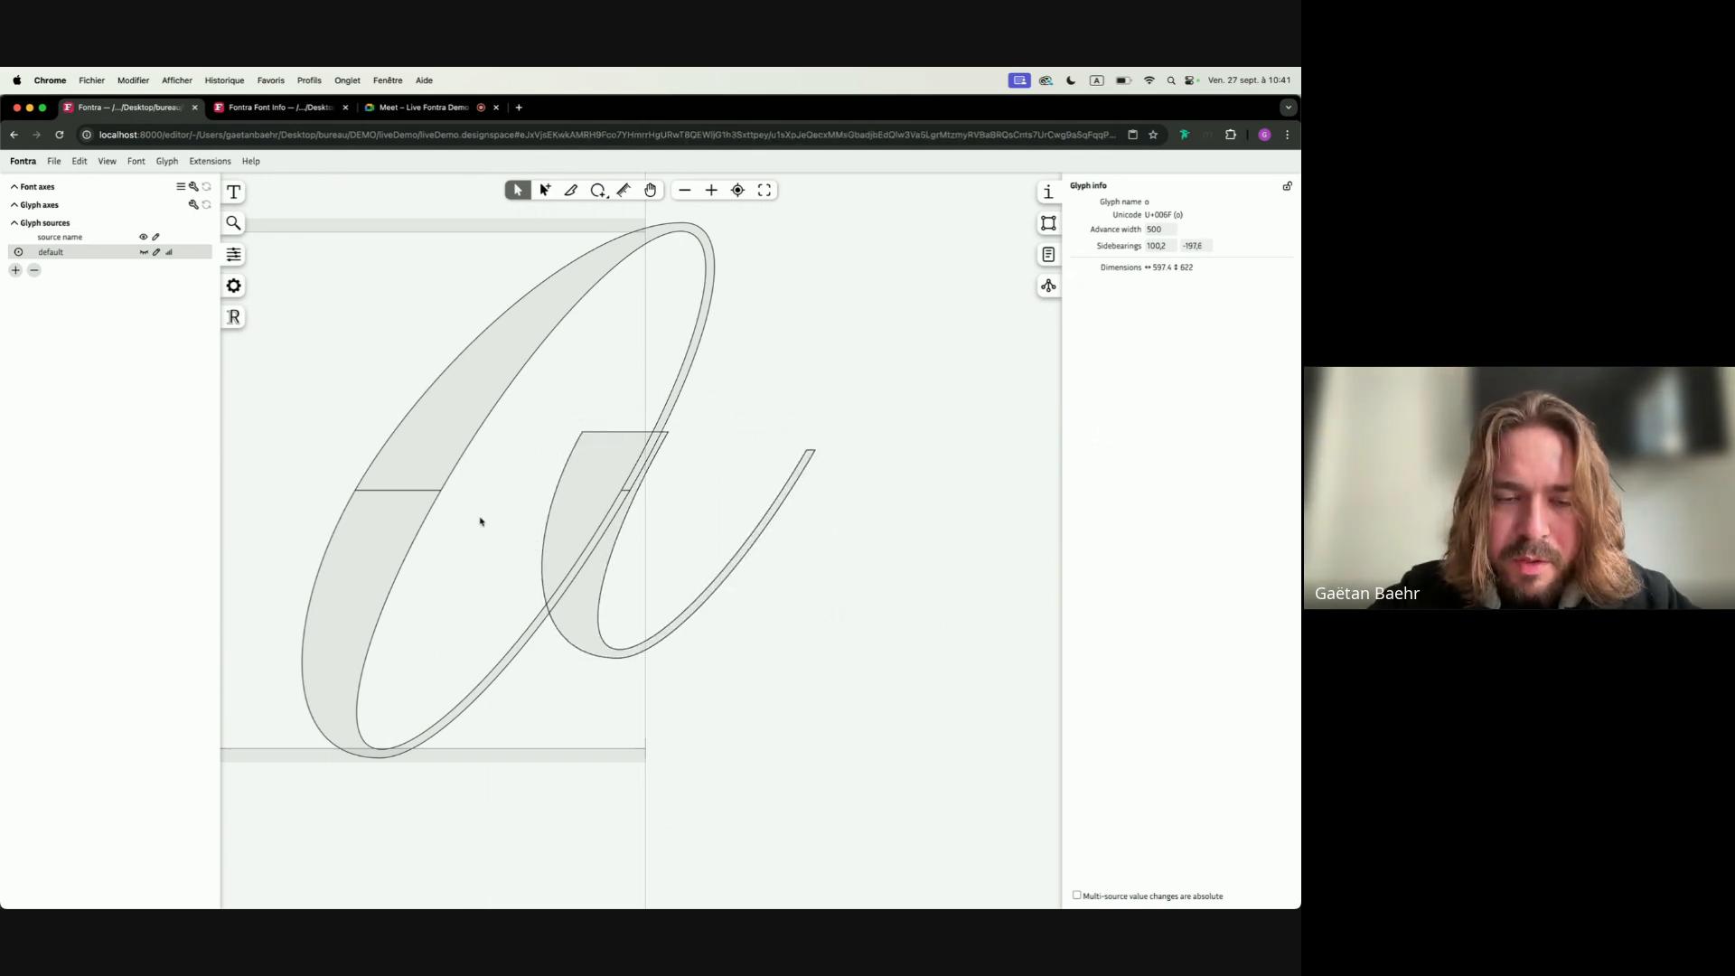
# Add a horizontal guideline to the o at y 300
pyautogui.rightClick(480, 521)
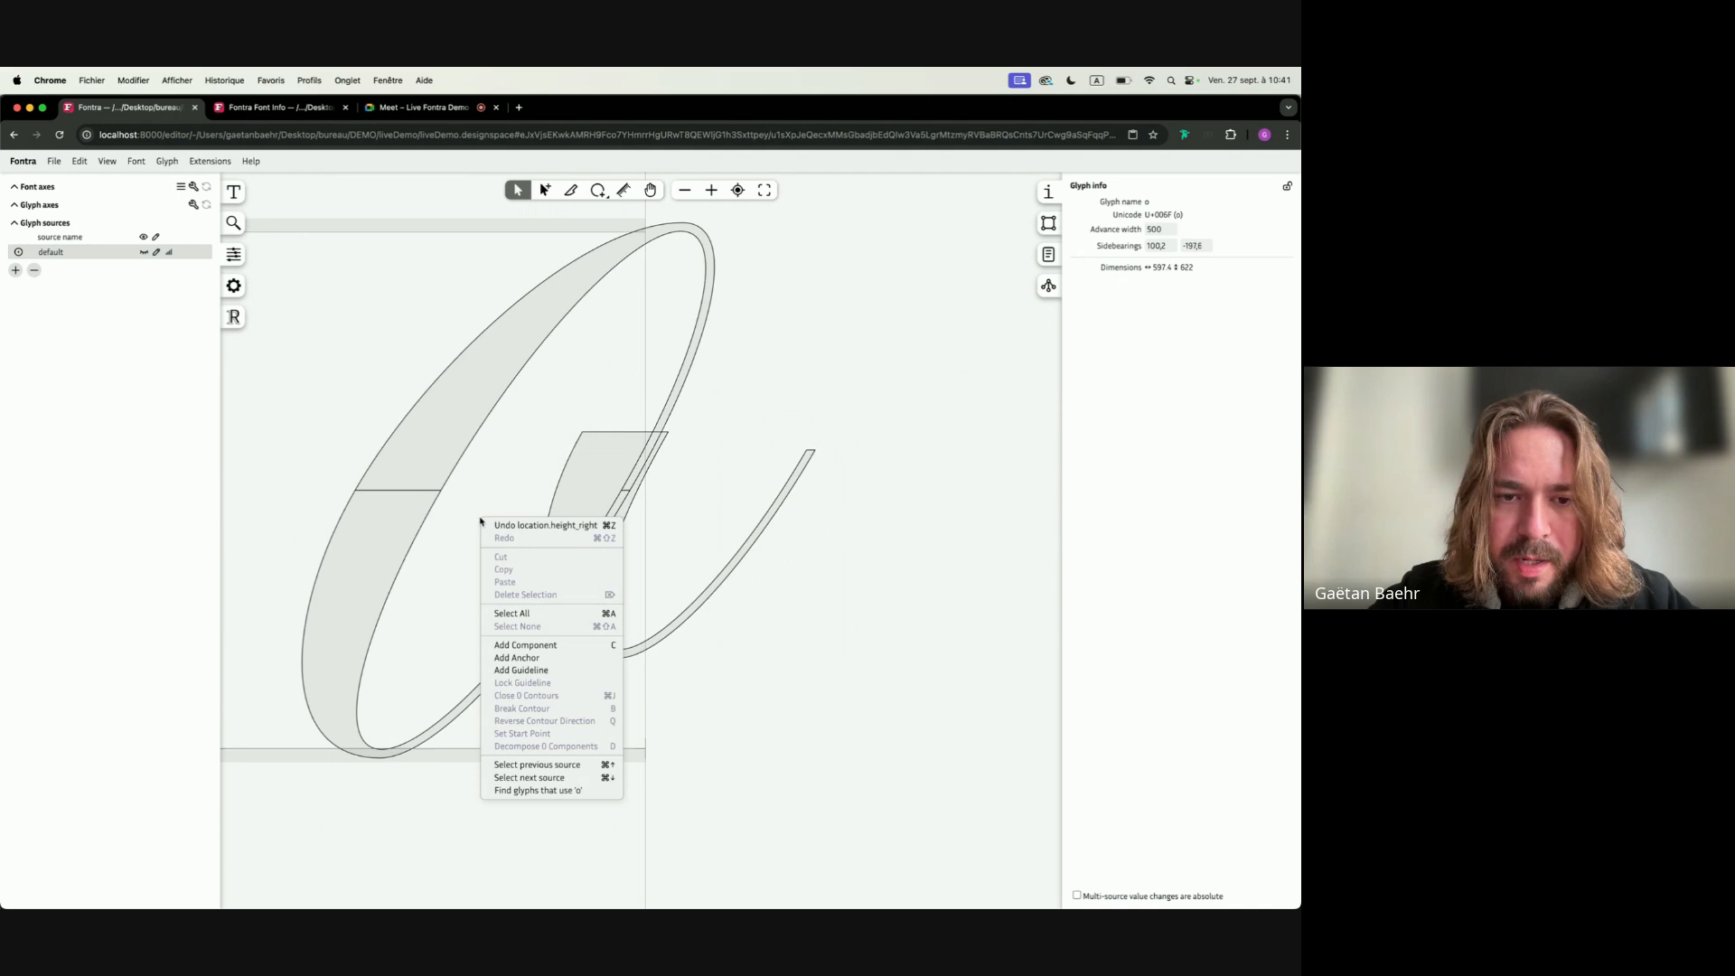
pyautogui.click(543, 671)
pyautogui.moveTo(637, 517); pyautogui.dragTo(626, 514)
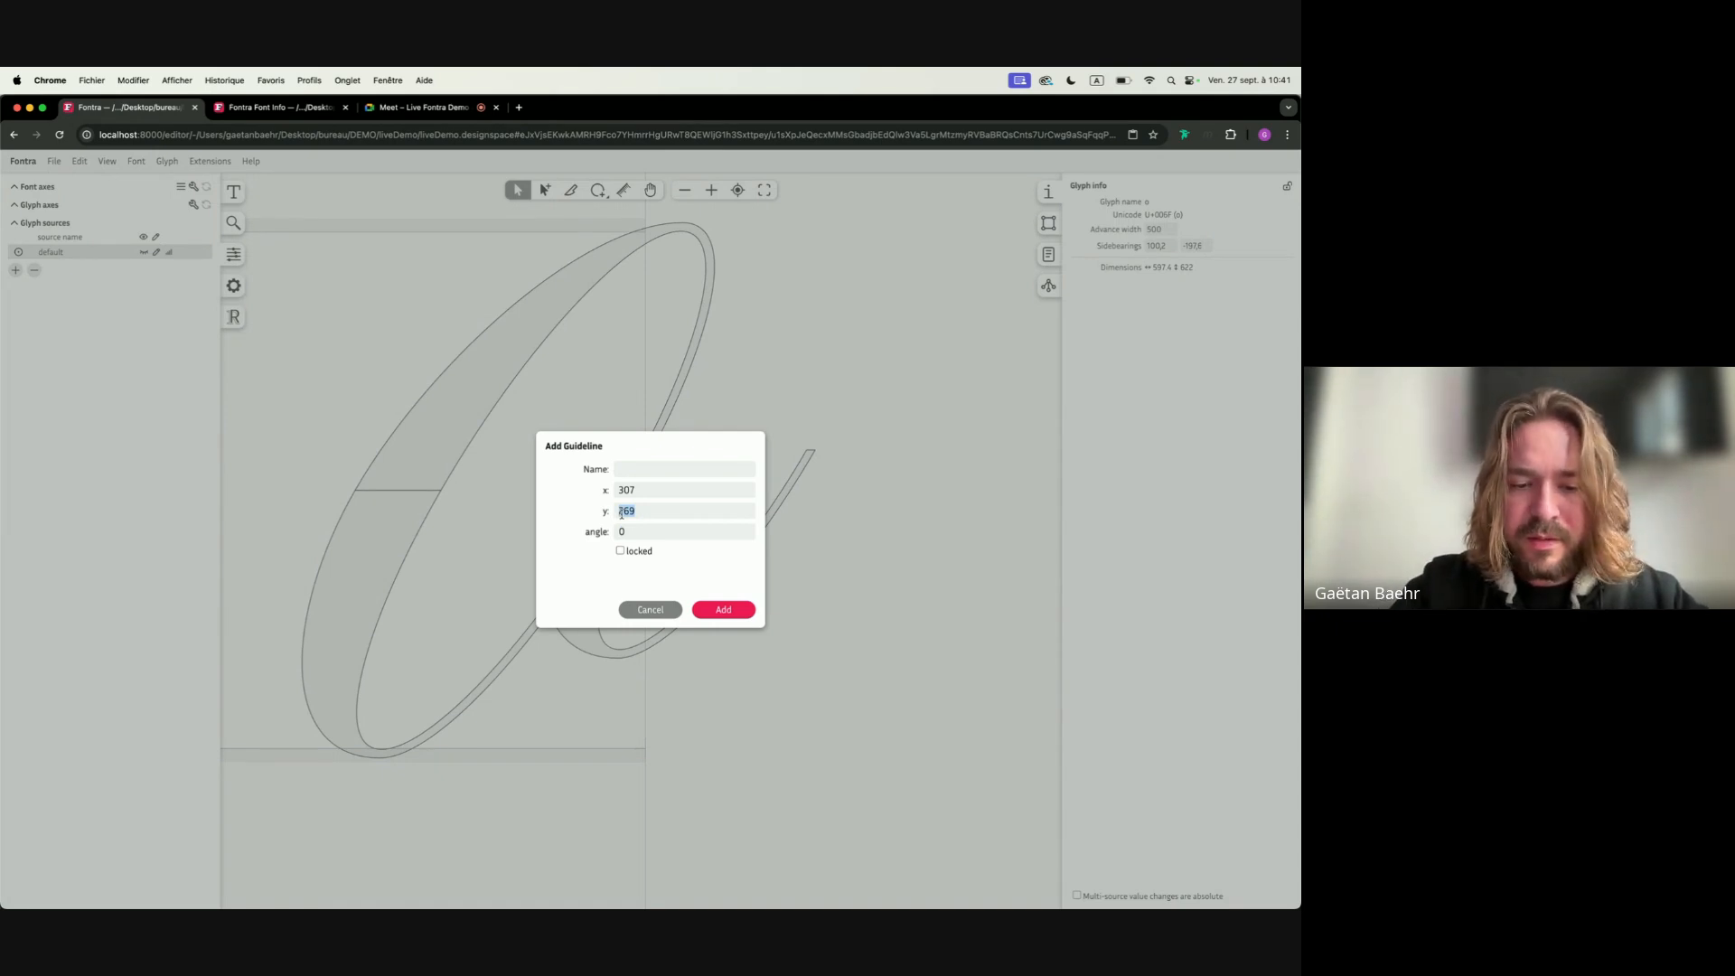
pyautogui.write('300')
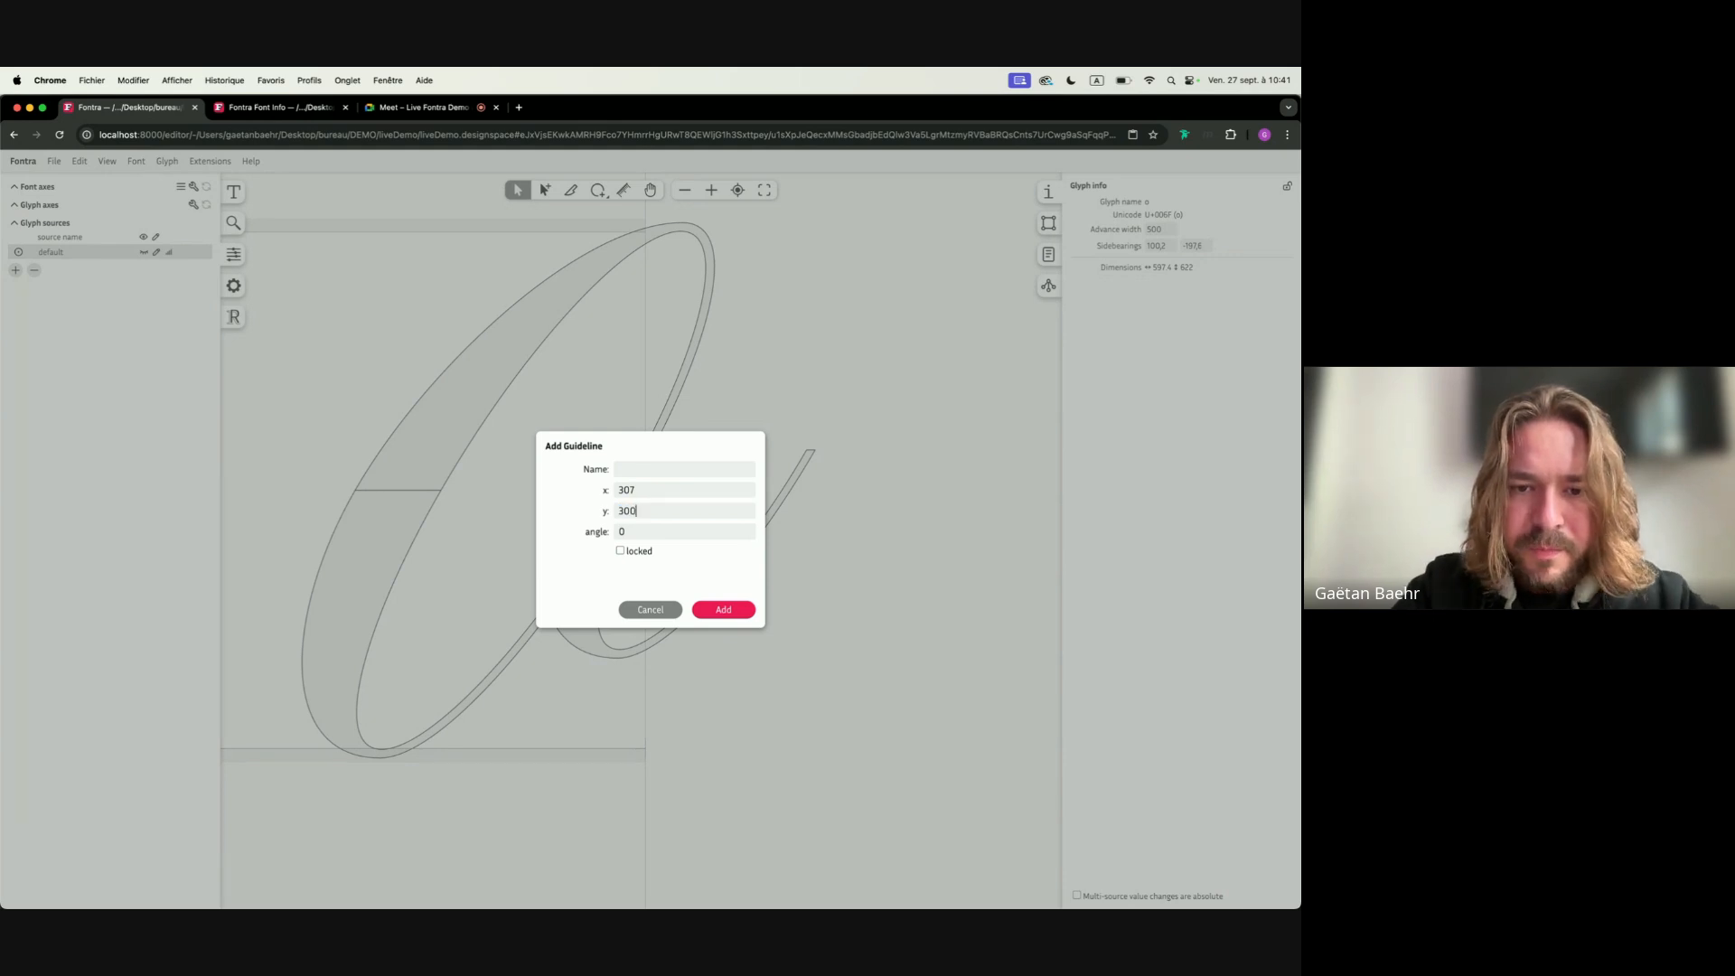
pyautogui.click(724, 611)
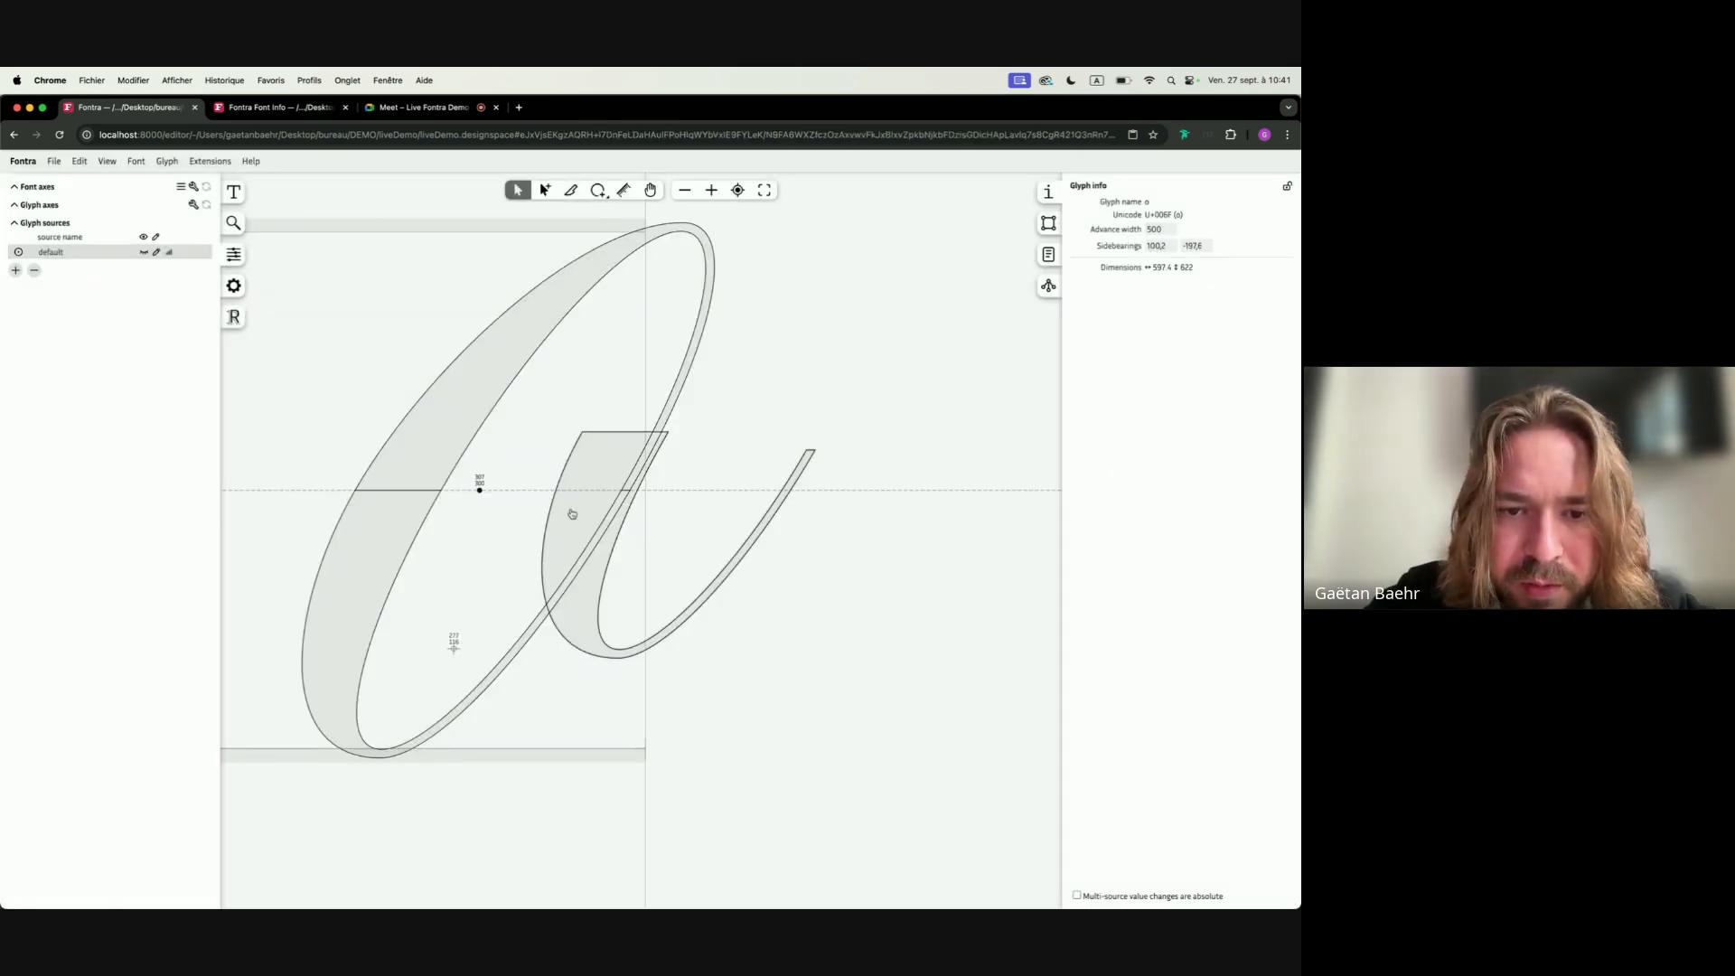
# Lower the small component's height_right to 60.48 to match the guideline, and leave the o's edit mode
pyautogui.click(766, 523)
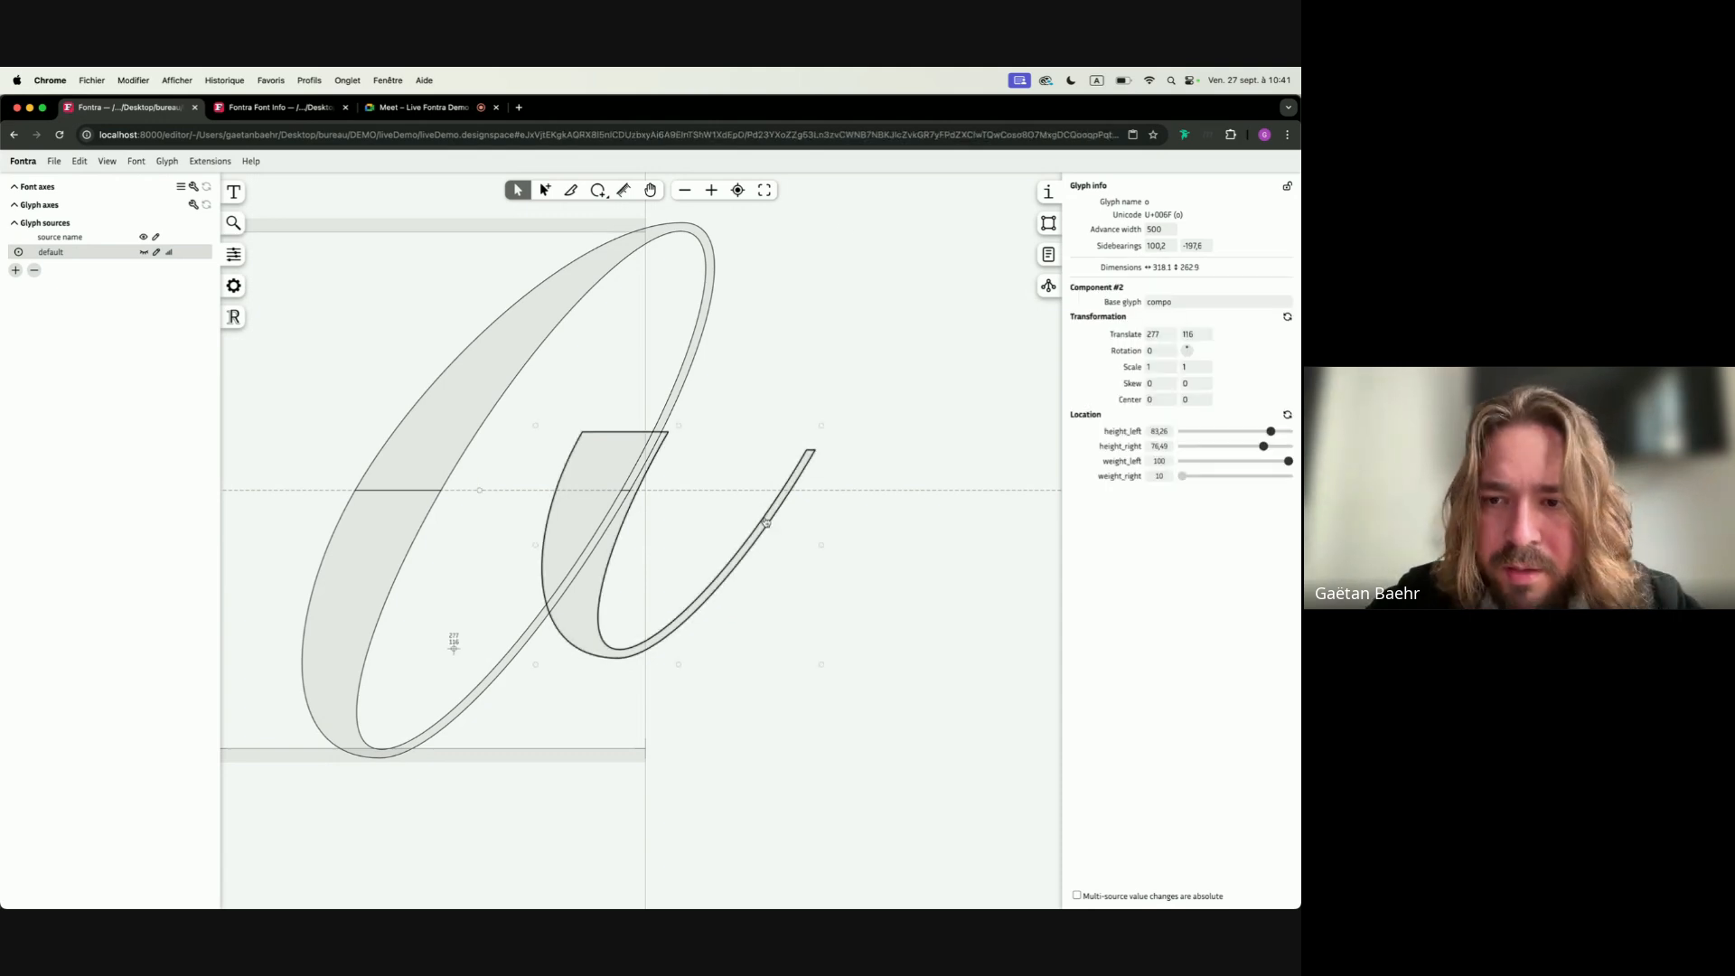
pyautogui.moveTo(1263, 447); pyautogui.dragTo(1247, 450)
pyautogui.doubleClick(929, 416)
pyautogui.scroll(-5, 782, 406)
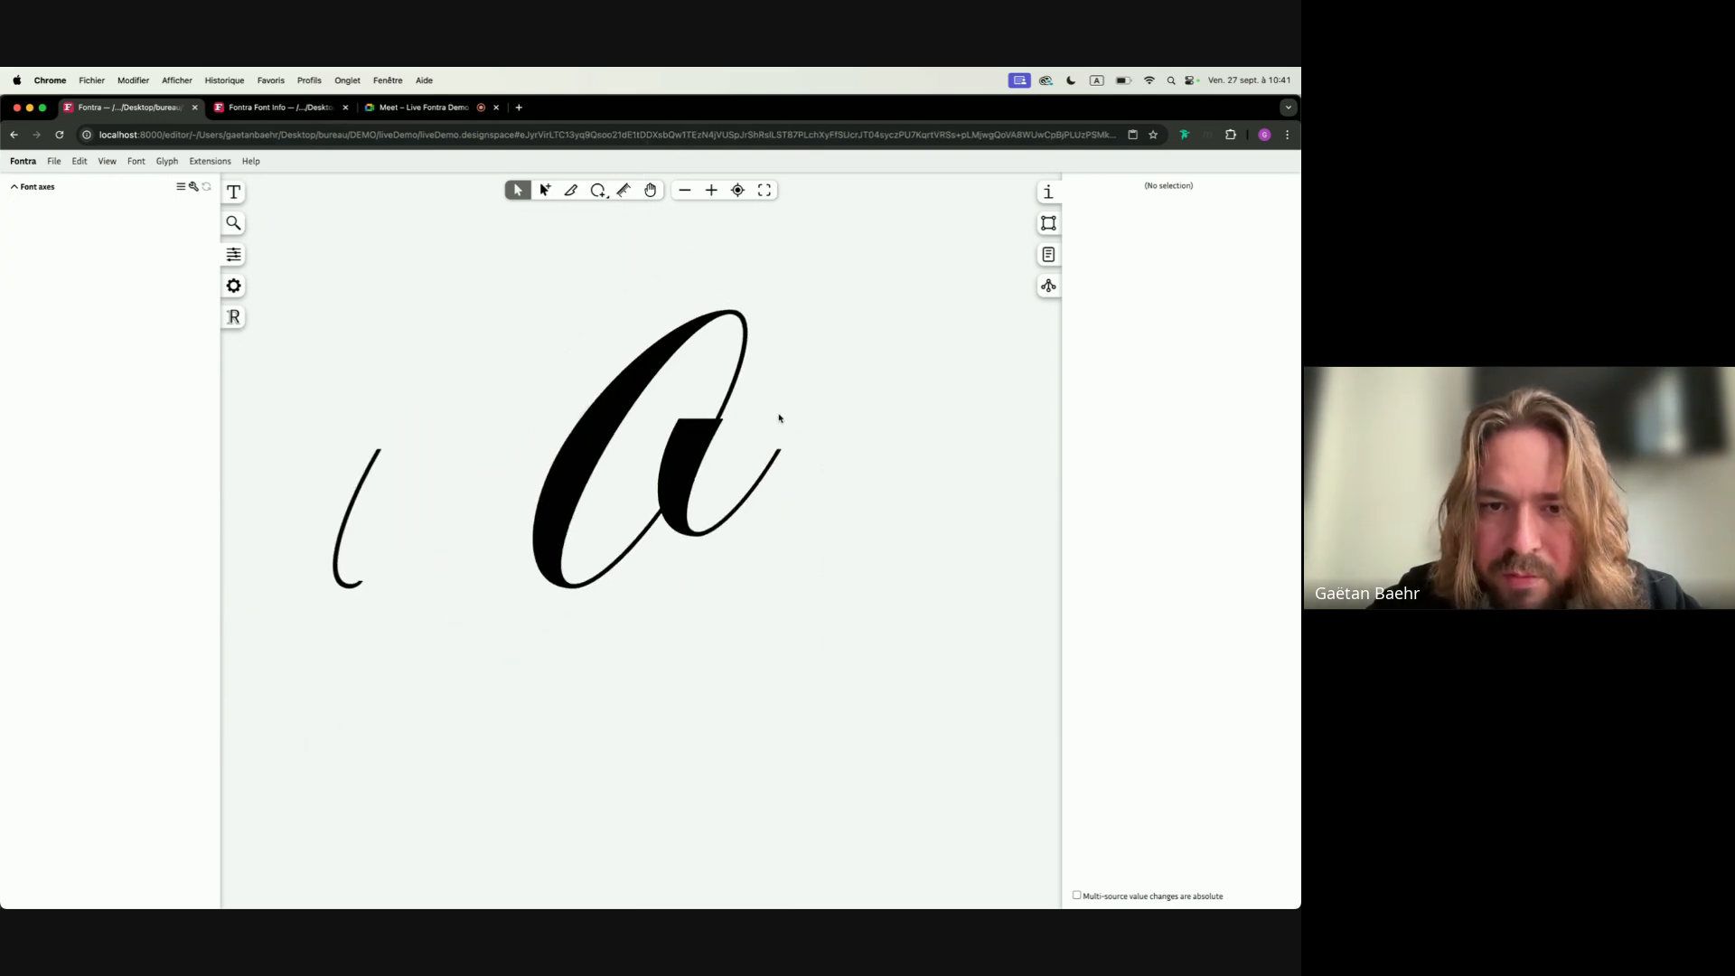
# Shift the o's small overlapping component 10 units to the left and leave edit mode
pyautogui.doubleClick(668, 466)
pyautogui.click(687, 457)
pyautogui.press('Left')
pyautogui.press('Left')
pyautogui.press('Left')
pyautogui.press('Left')
pyautogui.press('Left')
pyautogui.press('Left')
pyautogui.press('Left')
pyautogui.press('Left')
pyautogui.press('Left')
pyautogui.press('Left')
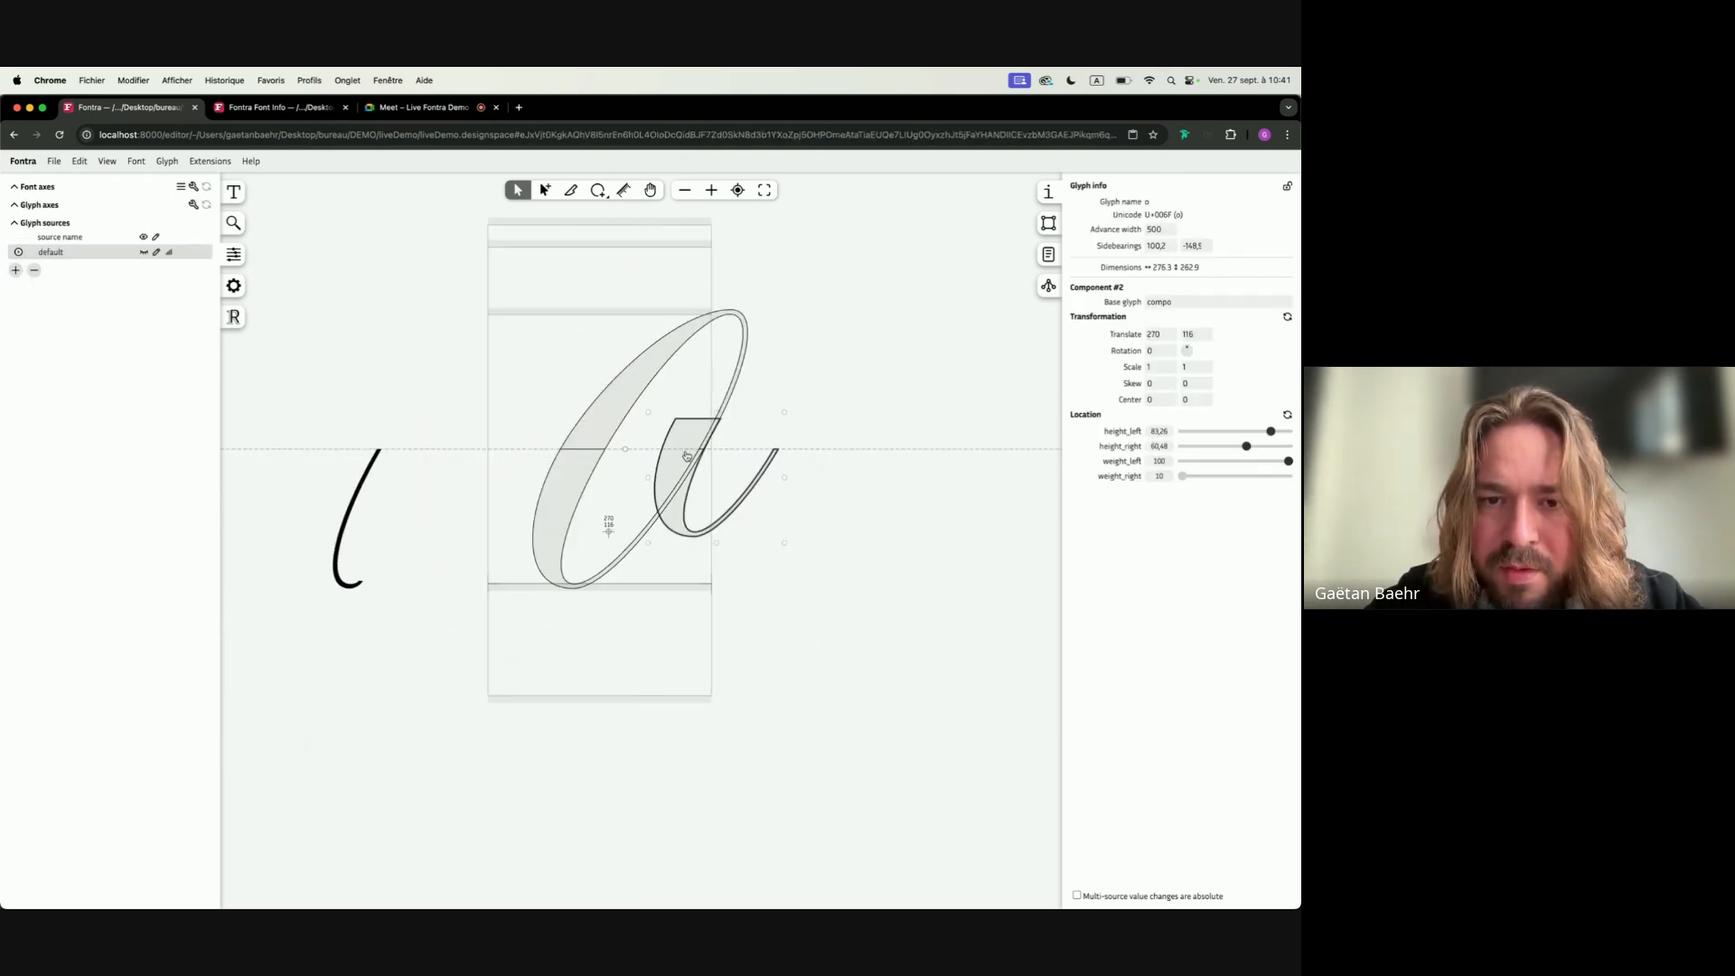
pyautogui.doubleClick(859, 383)
pyautogui.scroll(-4, 774, 383)
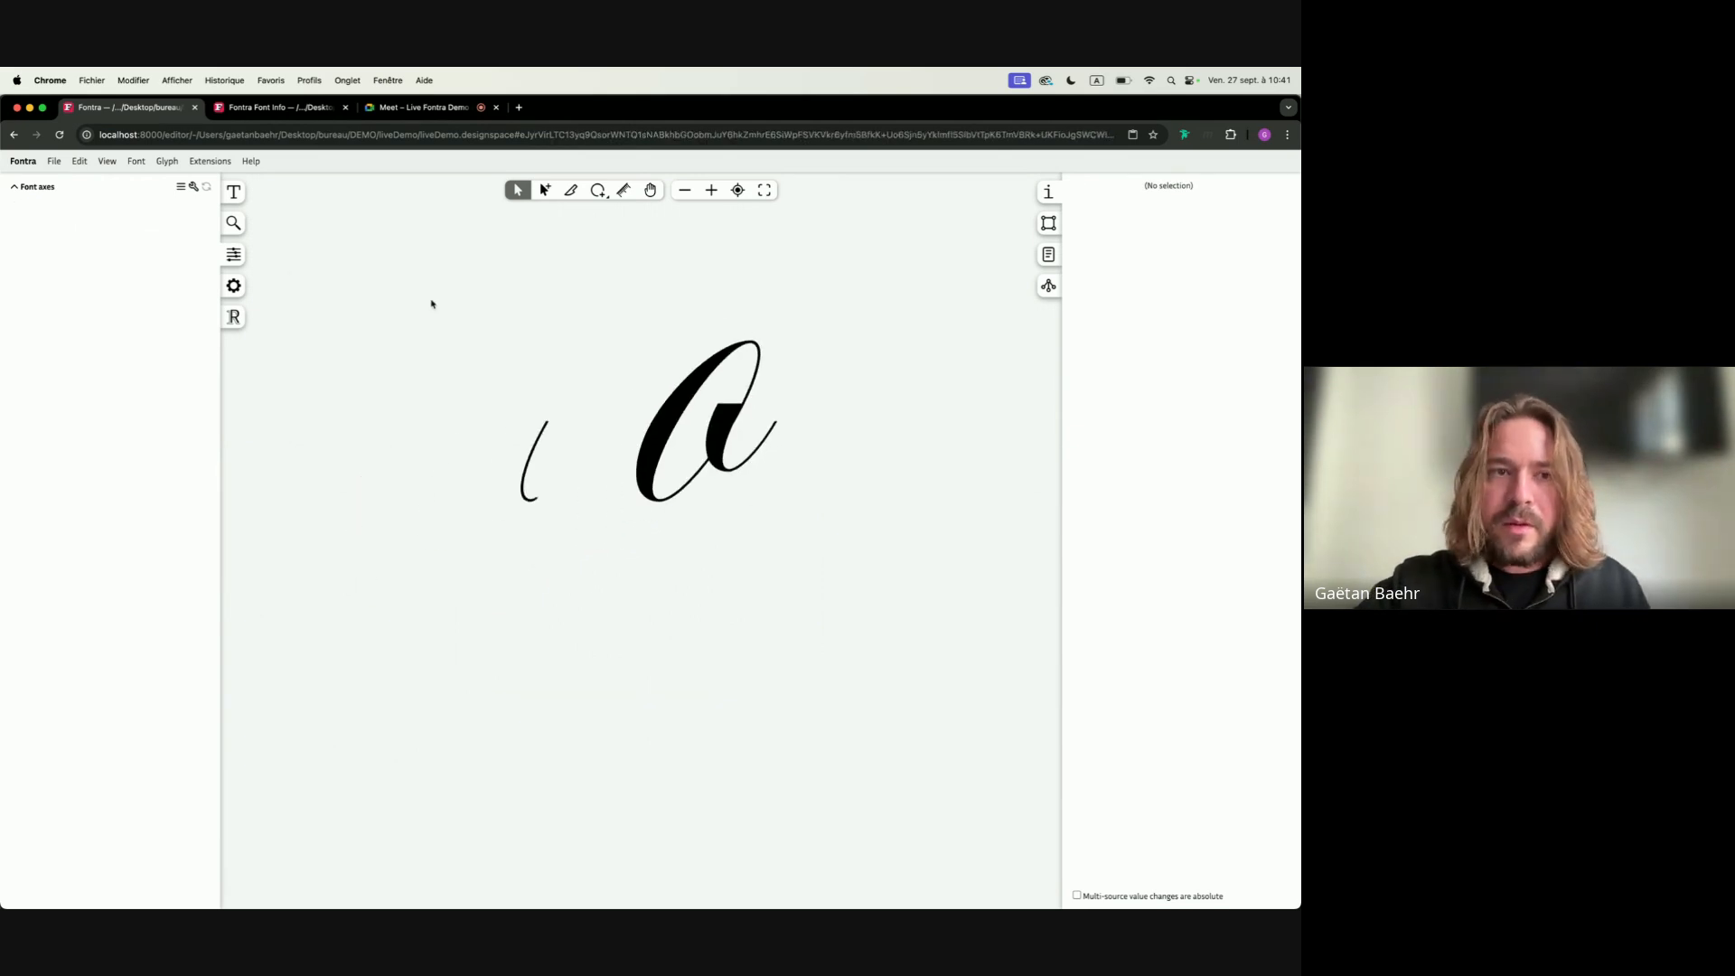
# Append an a to the text line and create that glyph as a pasted copy of the o
pyautogui.click(233, 191)
pyautogui.write('a')
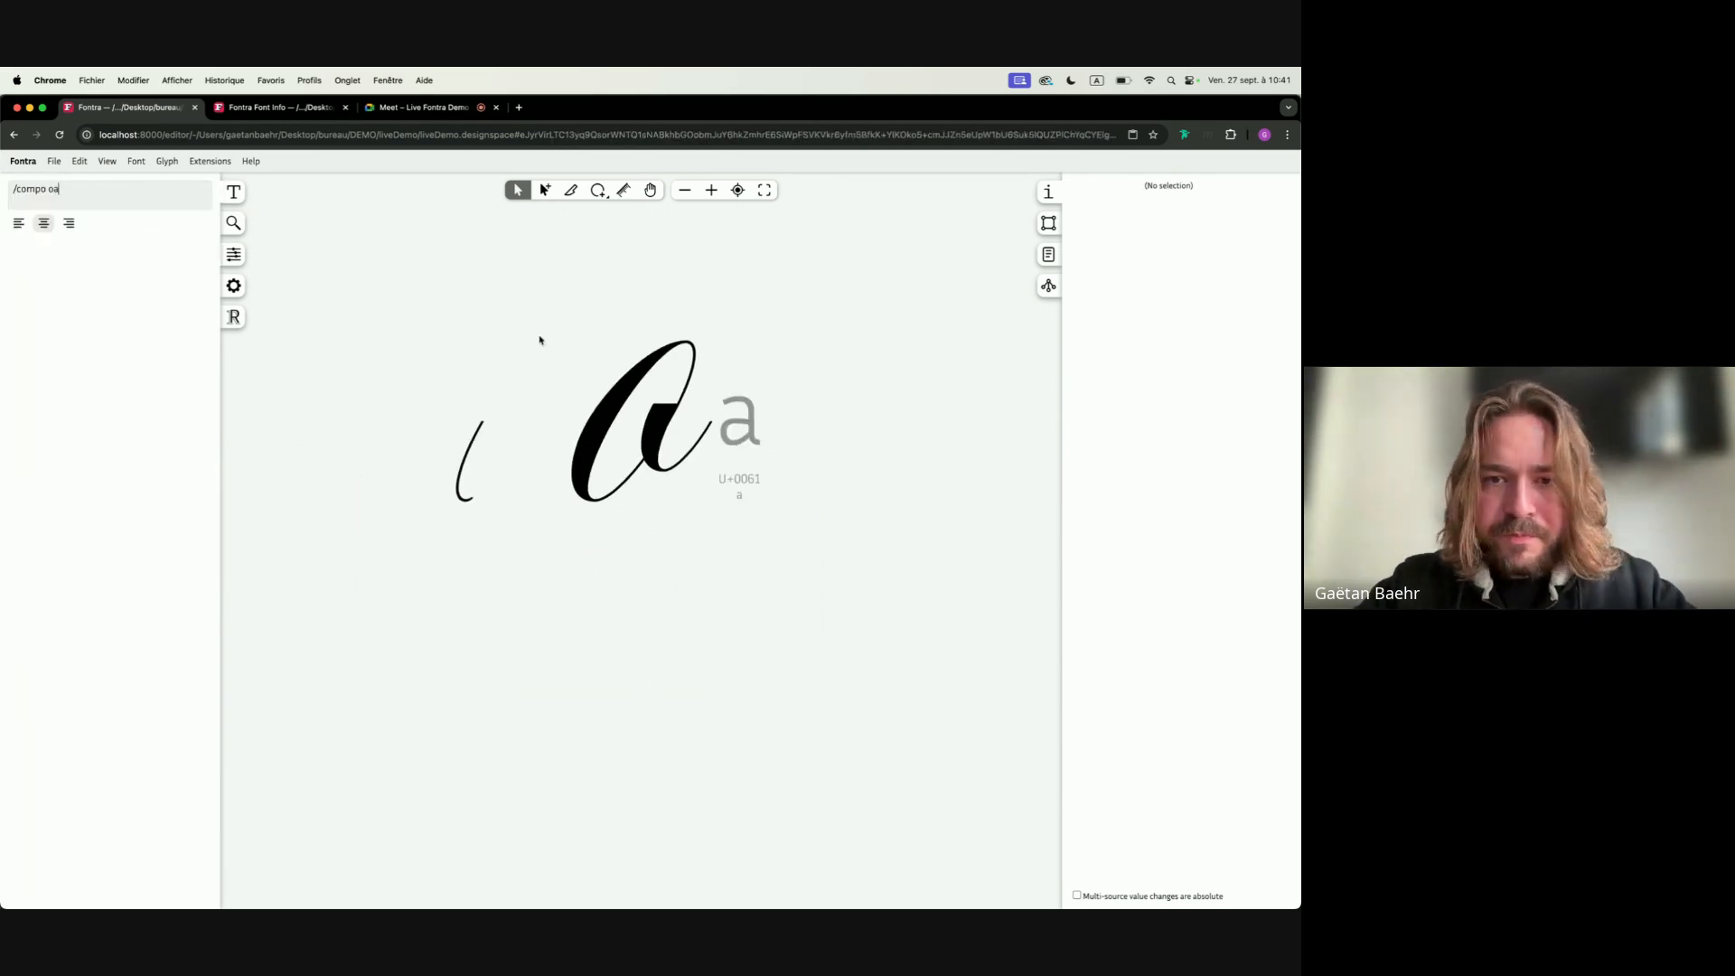
pyautogui.click(637, 410)
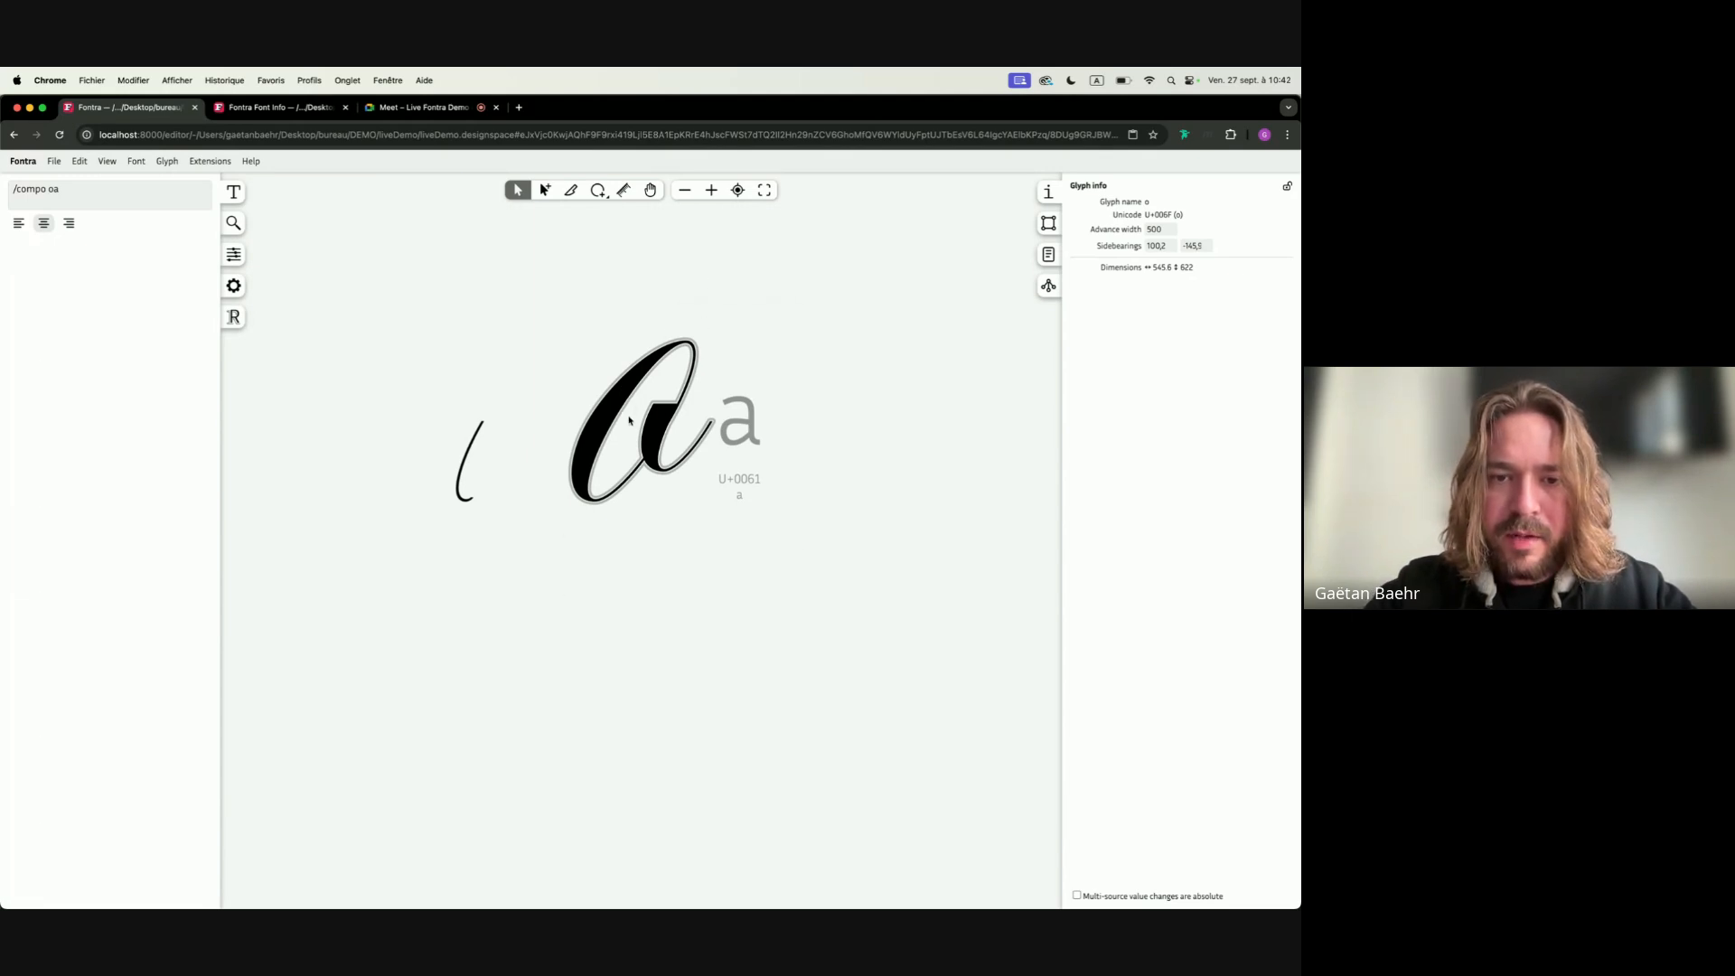
pyautogui.click(723, 423)
pyautogui.press('super+v')
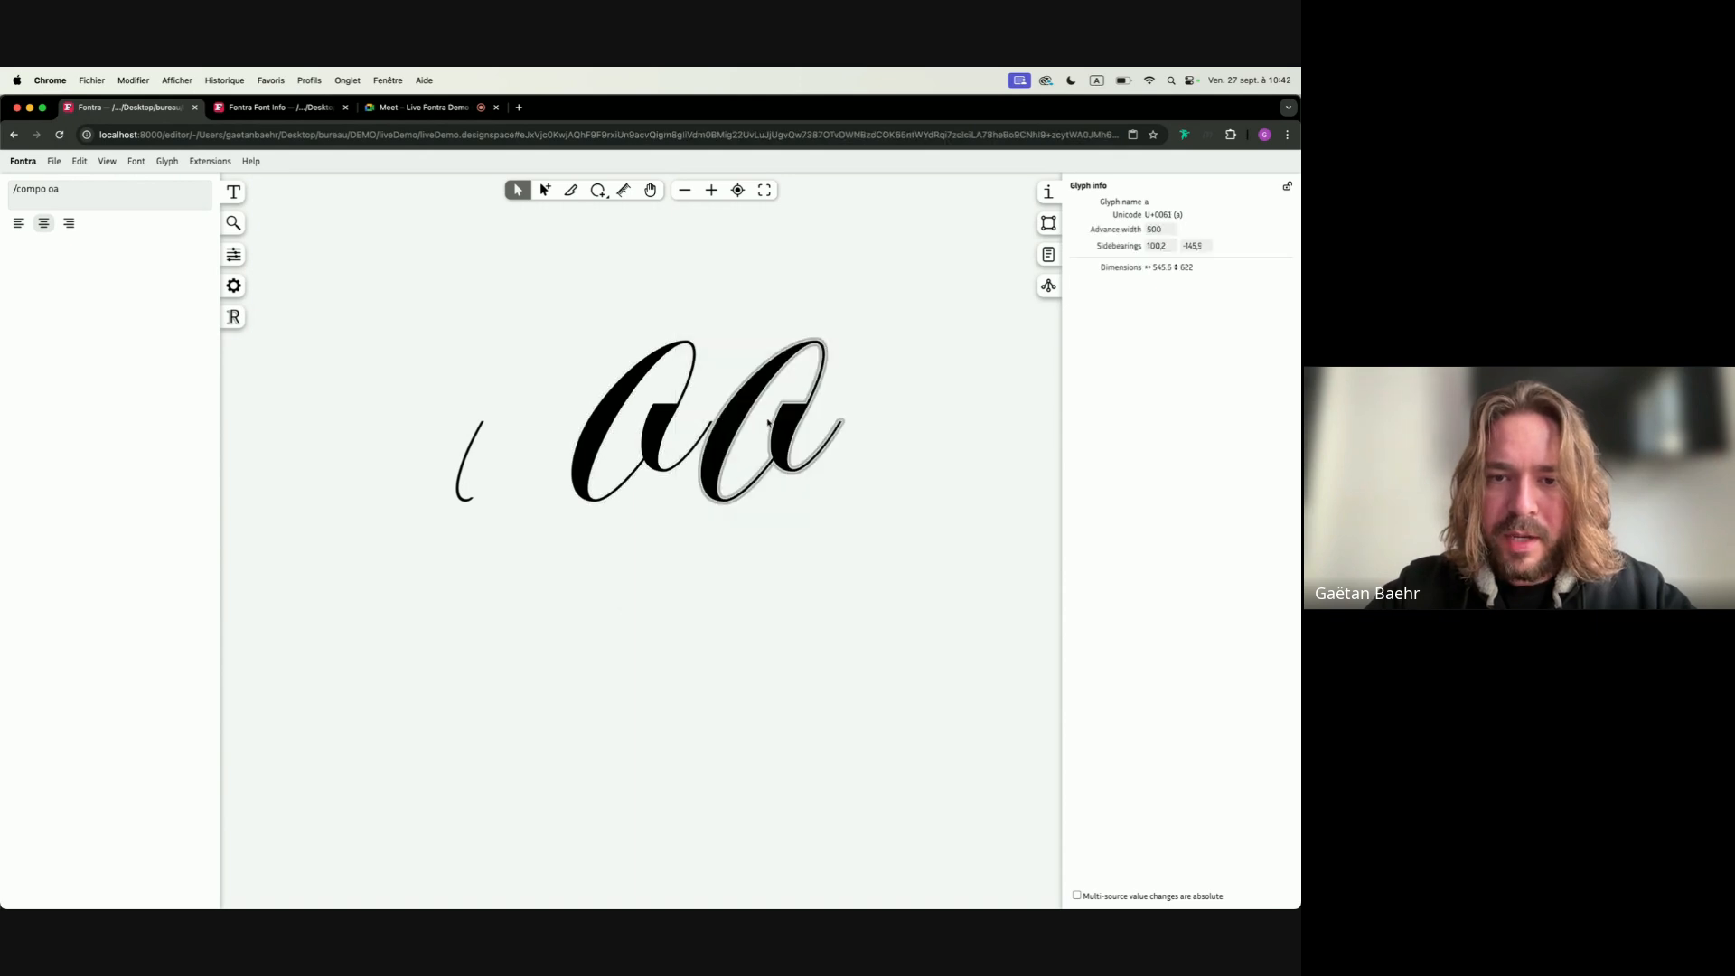
# Set the o glyph's right sidebearing to 0
pyautogui.doubleClick(773, 413)
pyautogui.scroll(5, 831, 353)
pyautogui.click(538, 421)
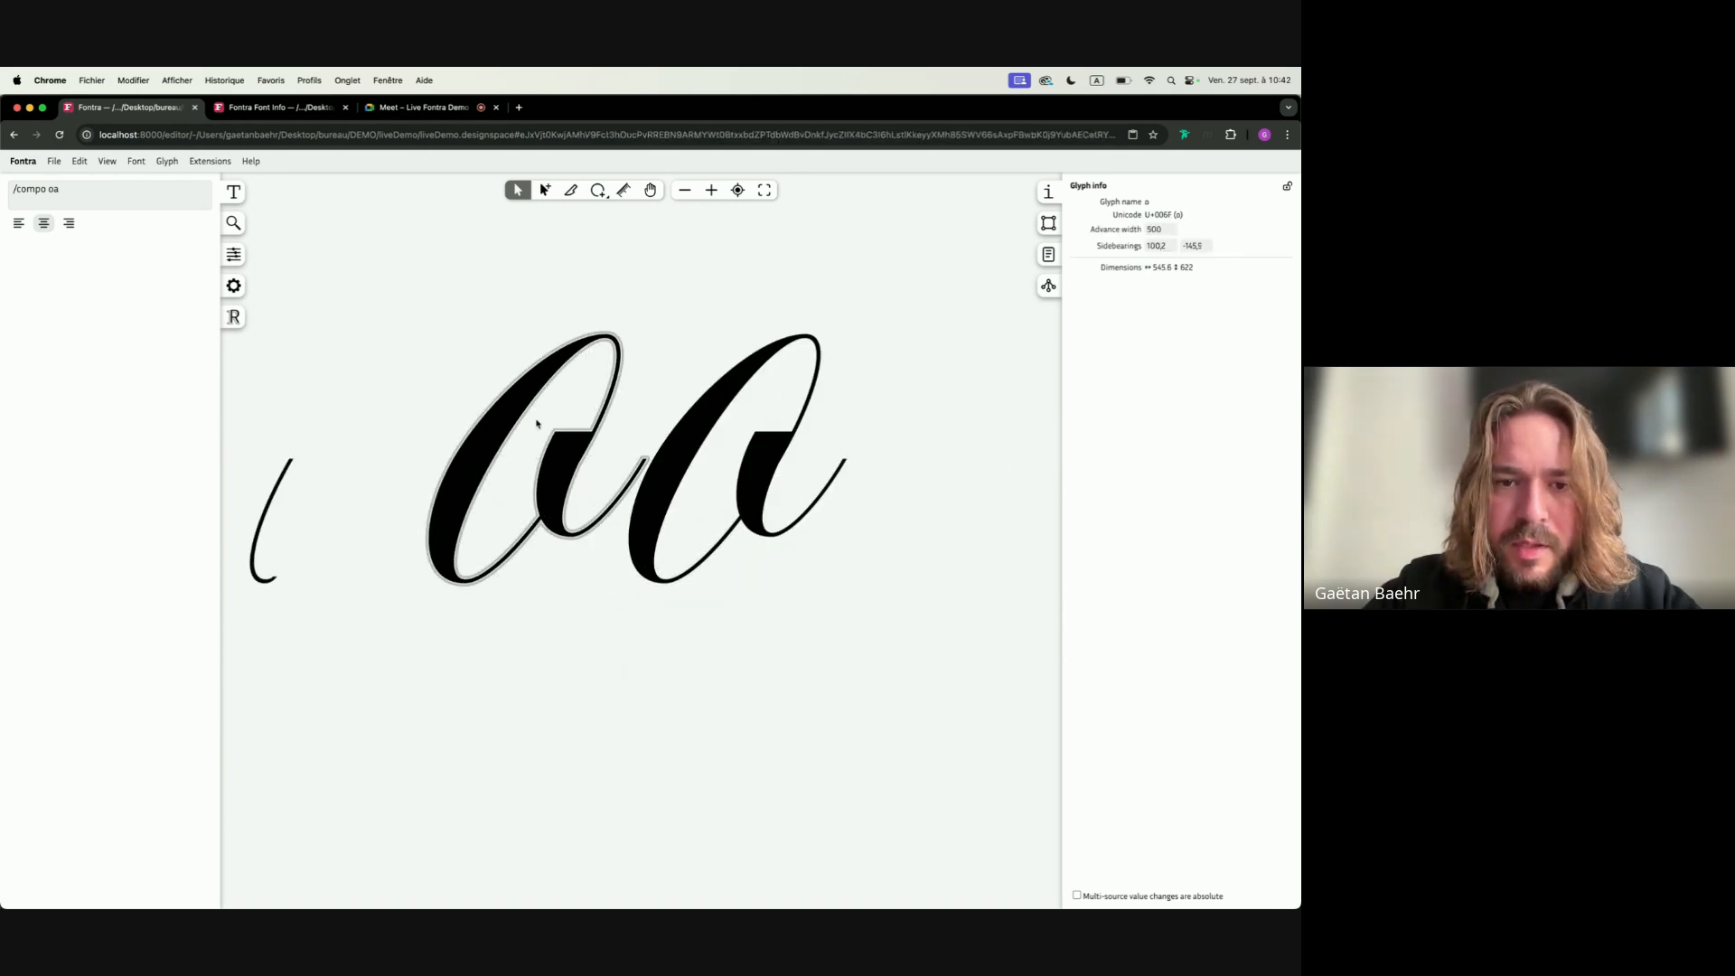
pyautogui.doubleClick(1191, 246)
pyautogui.write('0')
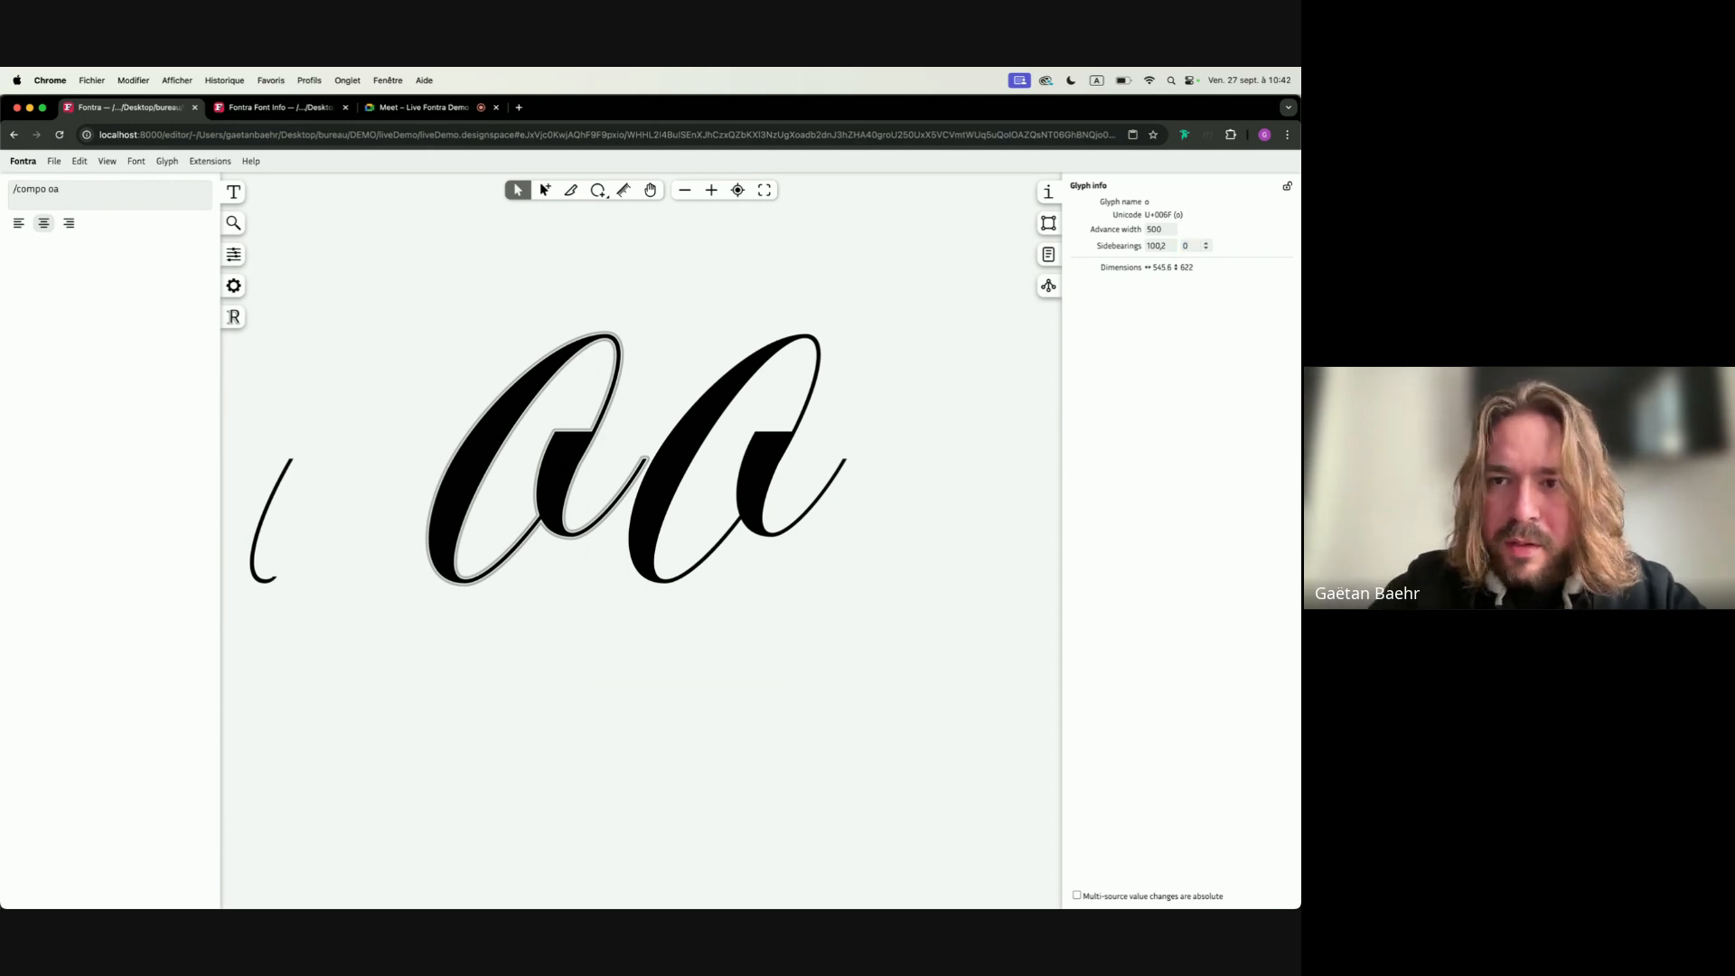
pyautogui.press('Tab')
# Set the a glyph's right sidebearing to 0 and deselect it
pyautogui.click(760, 465)
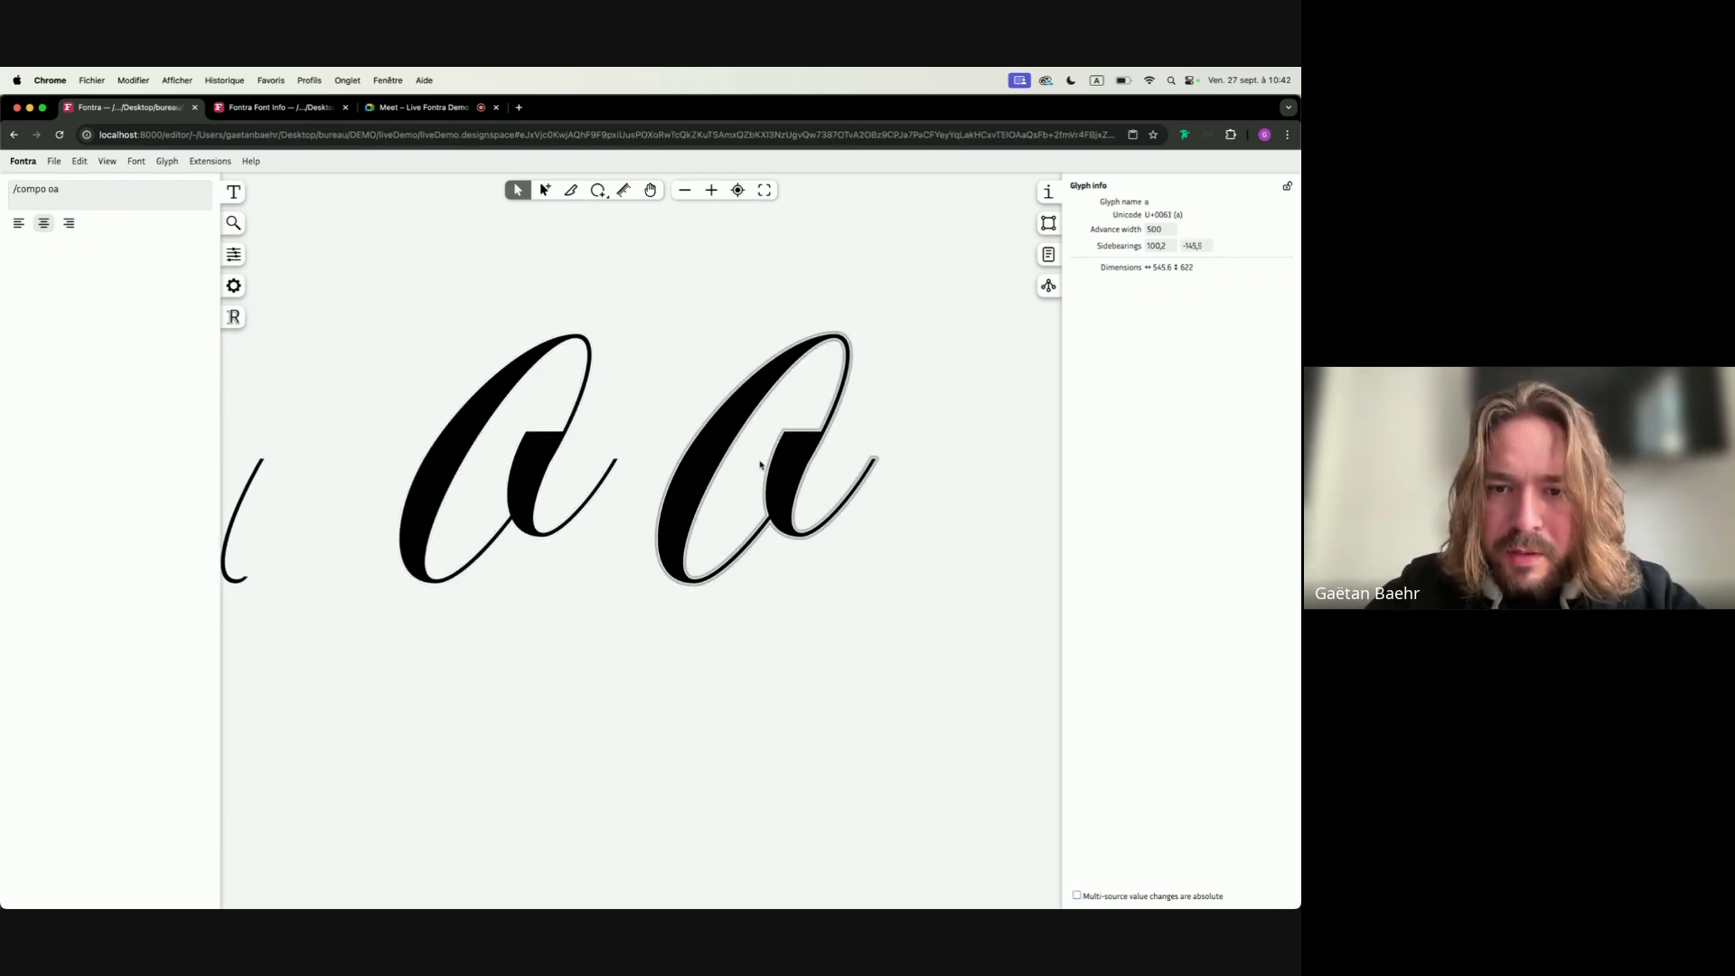
pyautogui.doubleClick(1195, 245)
pyautogui.write('0')
pyautogui.press('Tab')
pyautogui.click(609, 452)
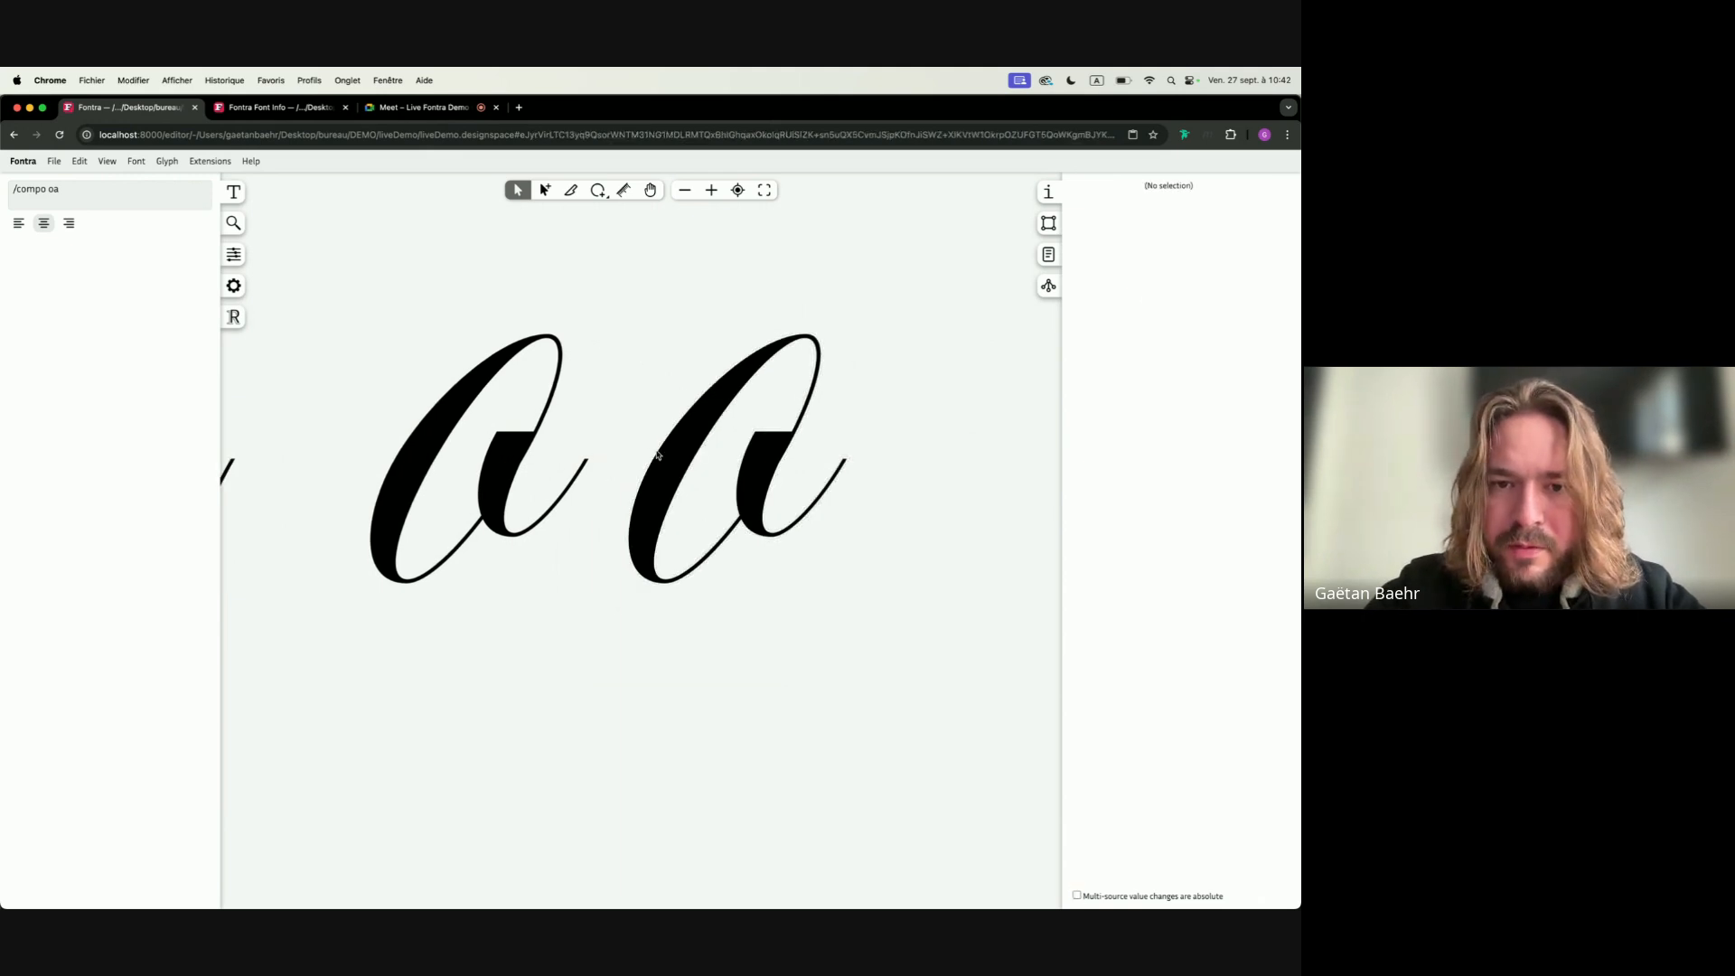
# Reduce the a glyph's left sidebearing to -72 so it joins the preceding letter's exit stroke
pyautogui.click(716, 399)
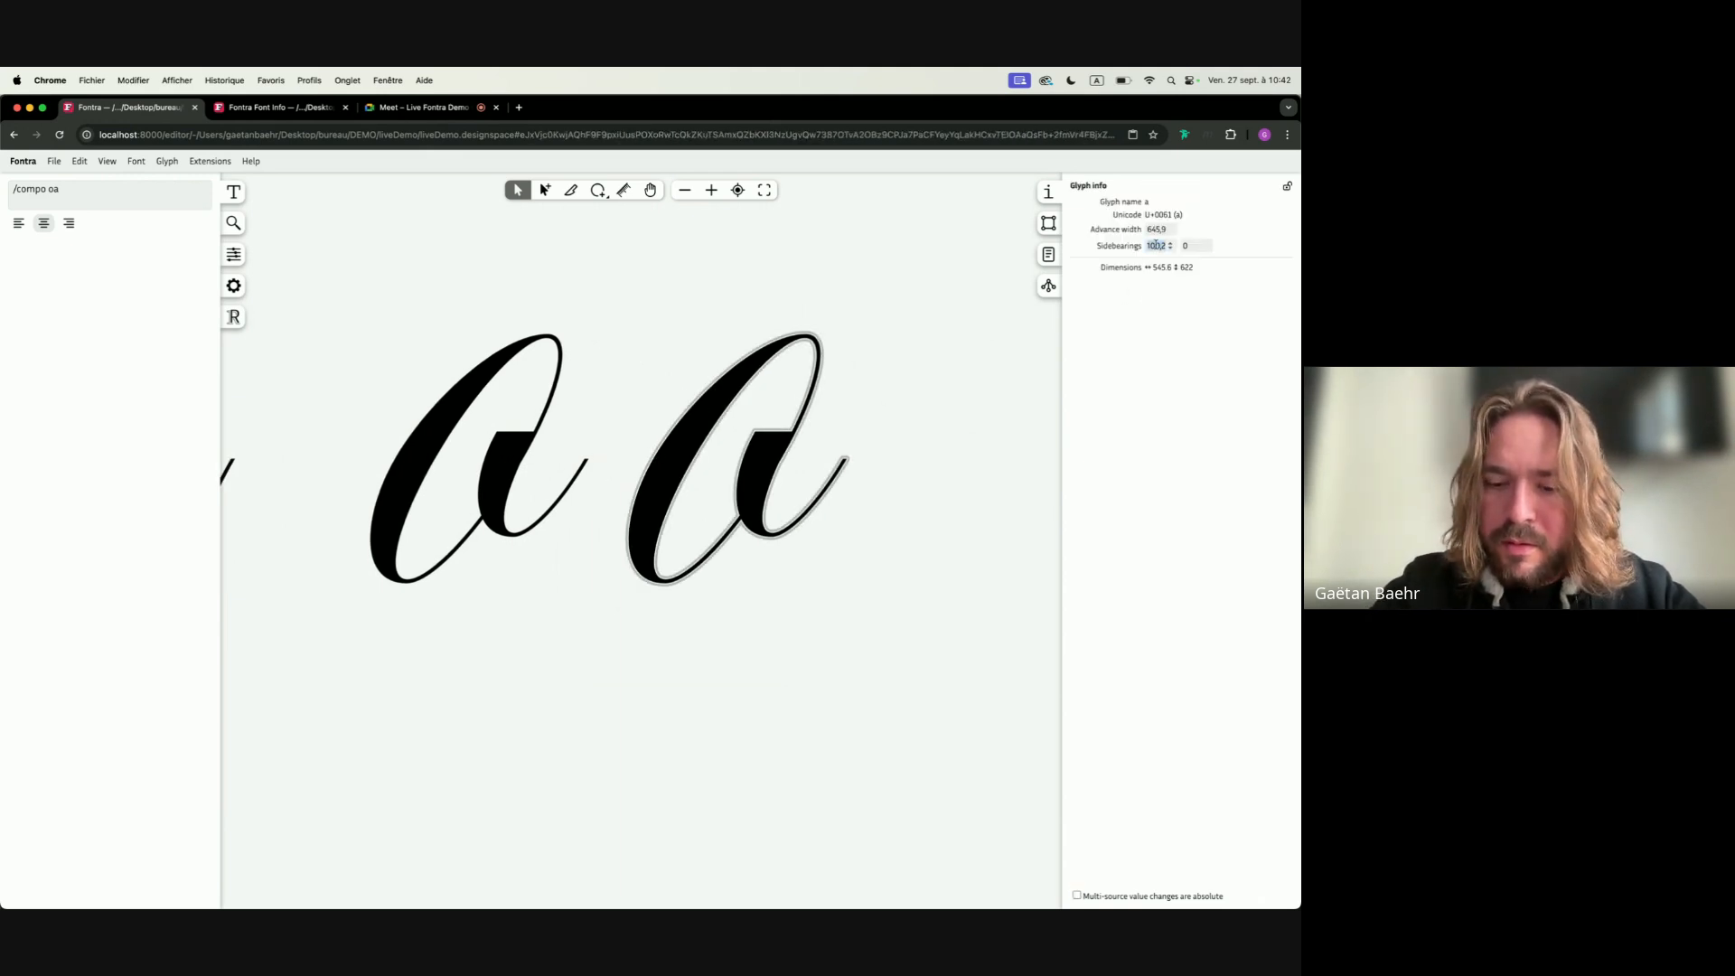
pyautogui.press('BackSpace')
pyautogui.write('0')
pyautogui.press('Tab')
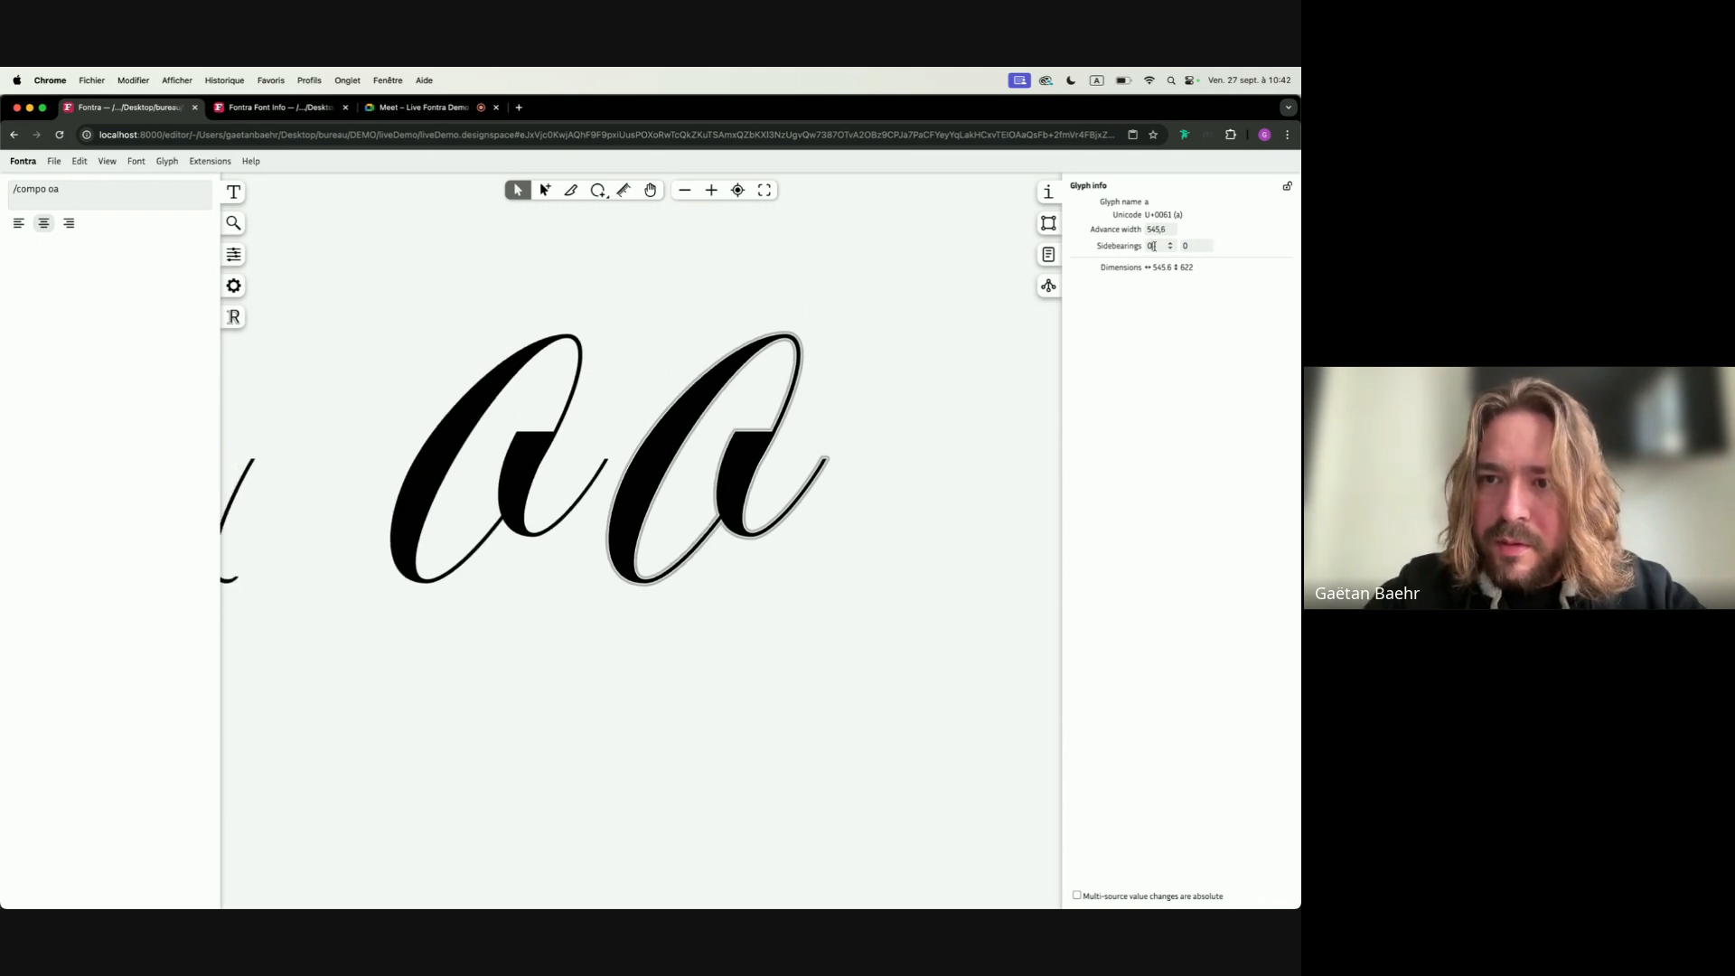
pyautogui.hotkey('shift', 'Down')
pyautogui.hotkey('shift', 'Down')
pyautogui.hotkey('shift', 'Down')
pyautogui.hotkey('shift', 'Down')
pyautogui.hotkey('shift', 'Down')
pyautogui.hotkey('shift', 'Down')
pyautogui.hotkey('shift', 'Down')
pyautogui.press('Down')
pyautogui.press('Down')
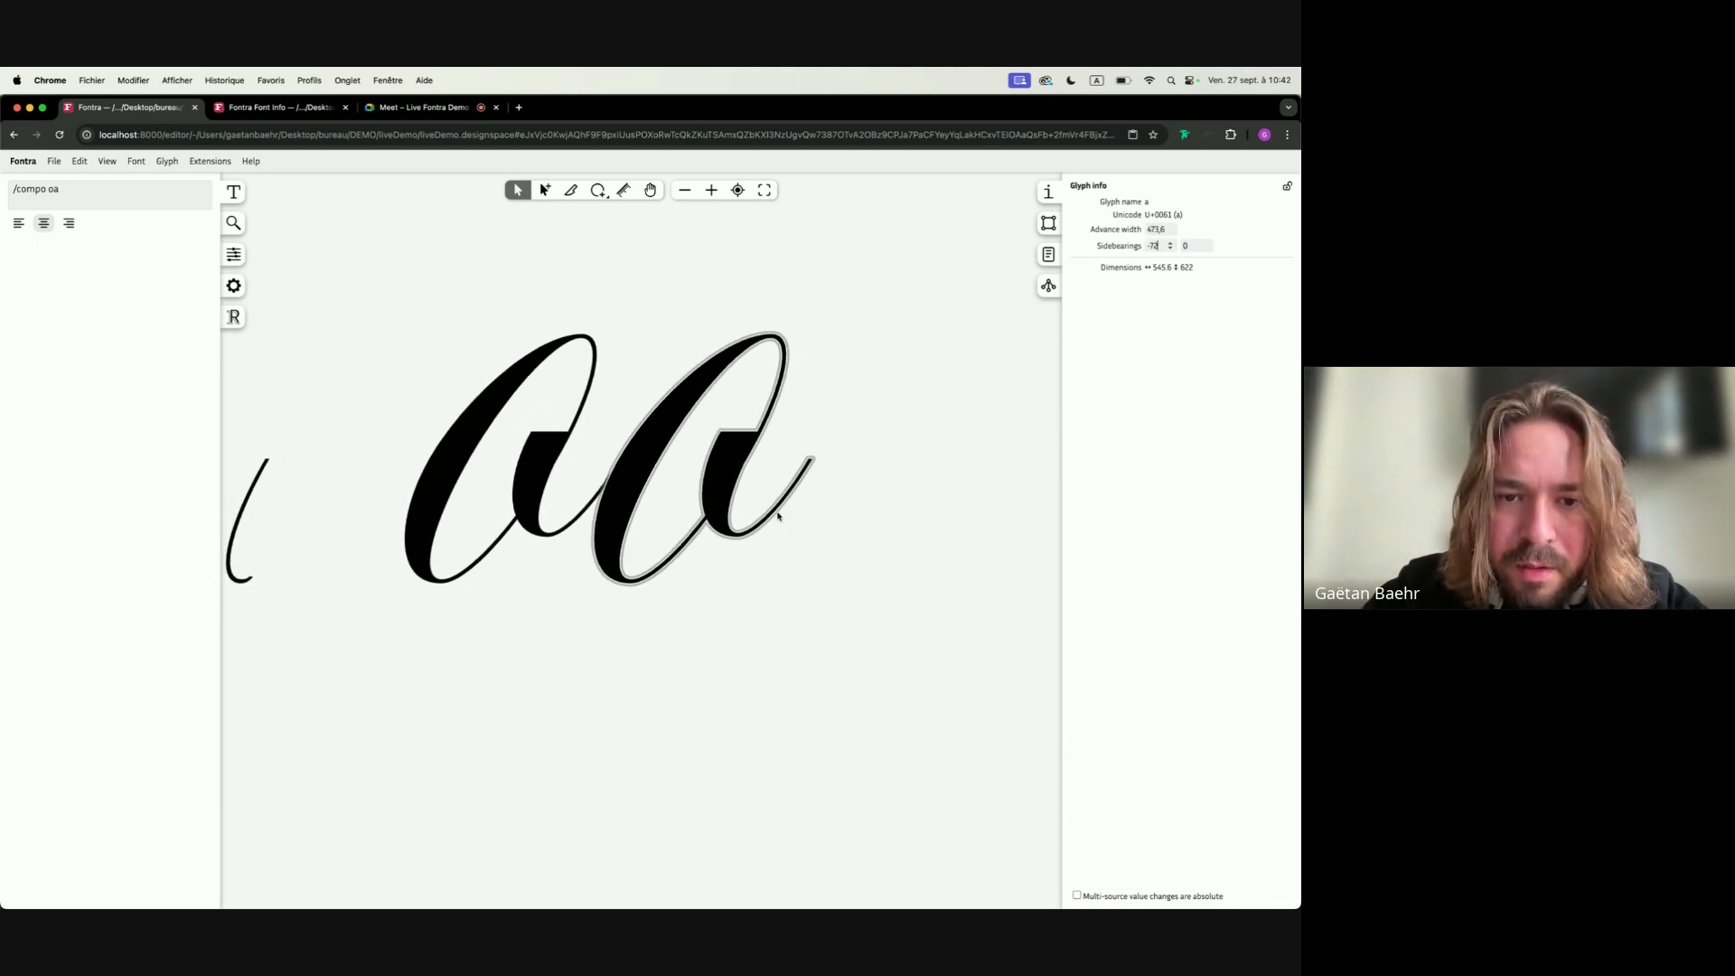
pyautogui.click(697, 635)
# Replace the o glyph with a copy of the a glyph, including its spacing
pyautogui.click(640, 484)
pyautogui.press('super+c')
pyautogui.click(538, 496)
pyautogui.press('super+v')
pyautogui.click(643, 350)
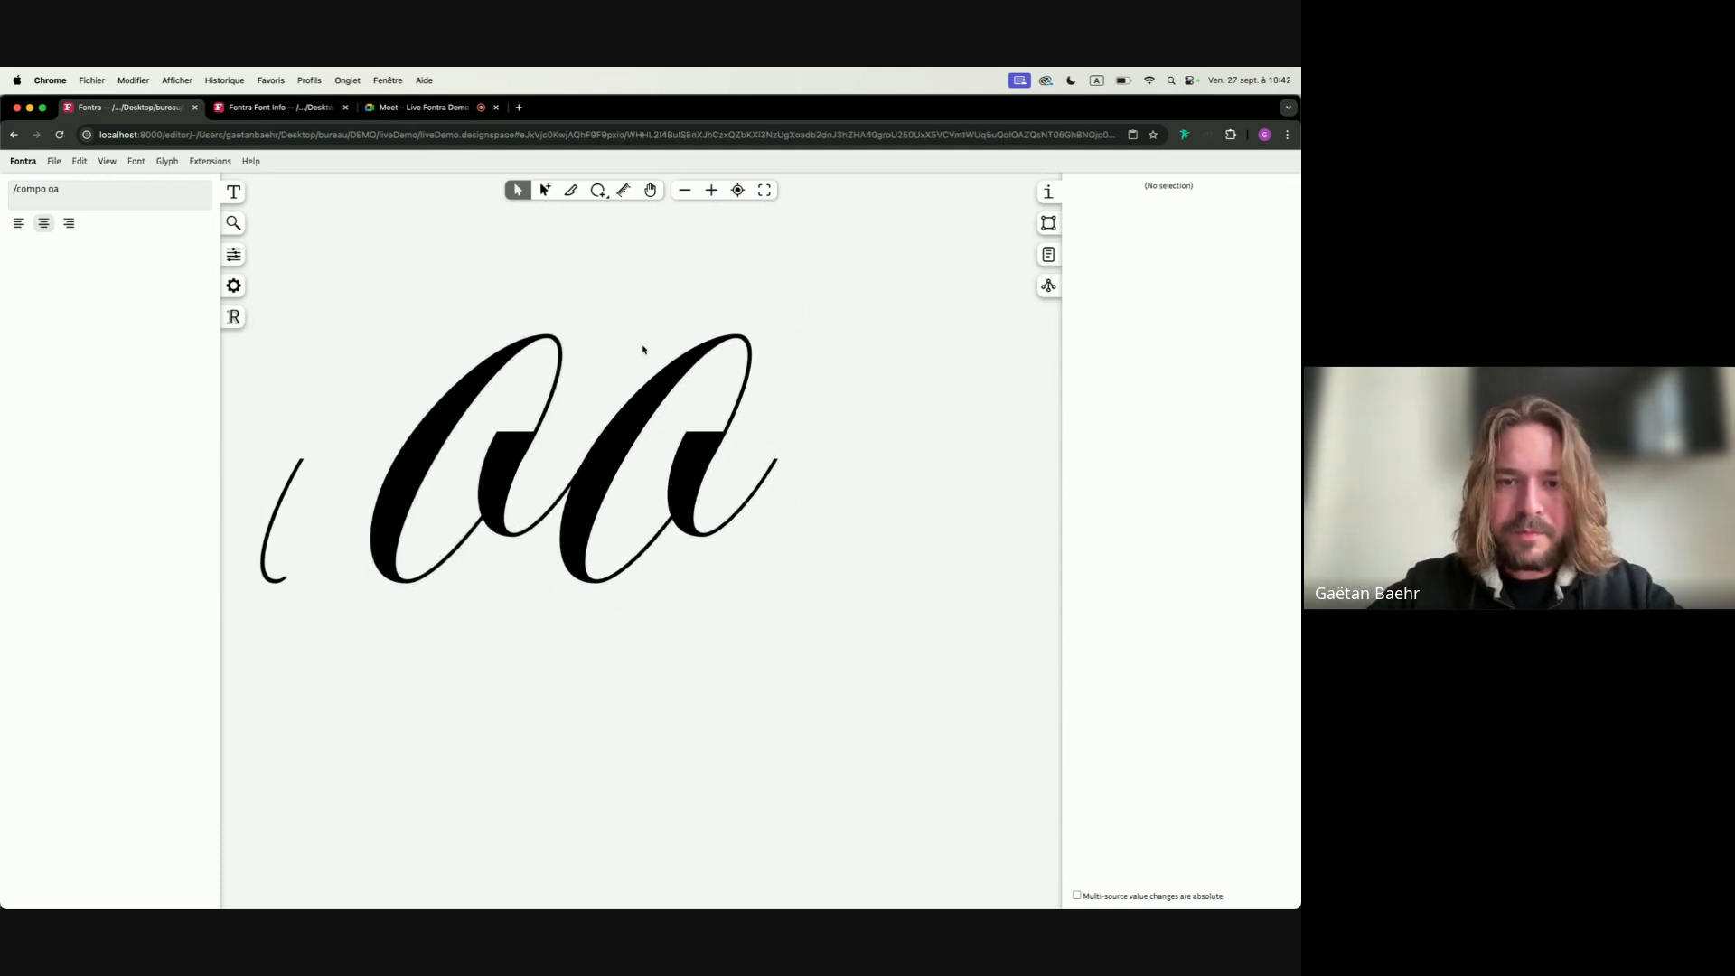
# Open the a glyph and set the vertical translation of its second compo component to 0
pyautogui.click(691, 453)
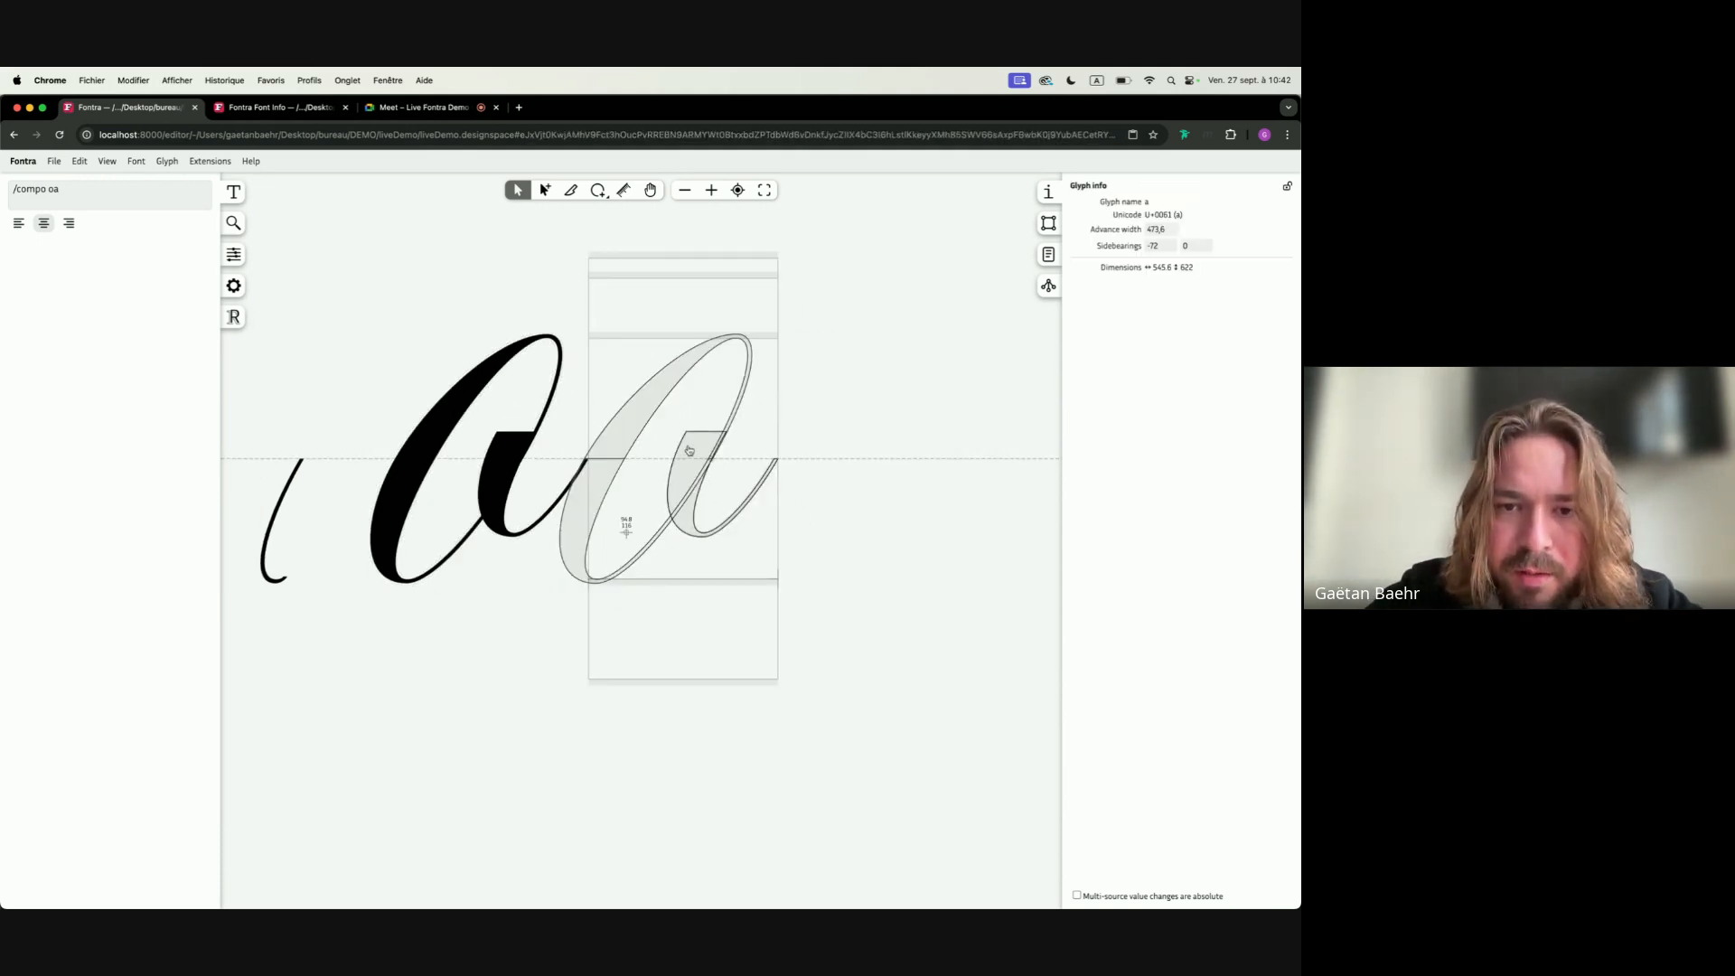
pyautogui.click(689, 450)
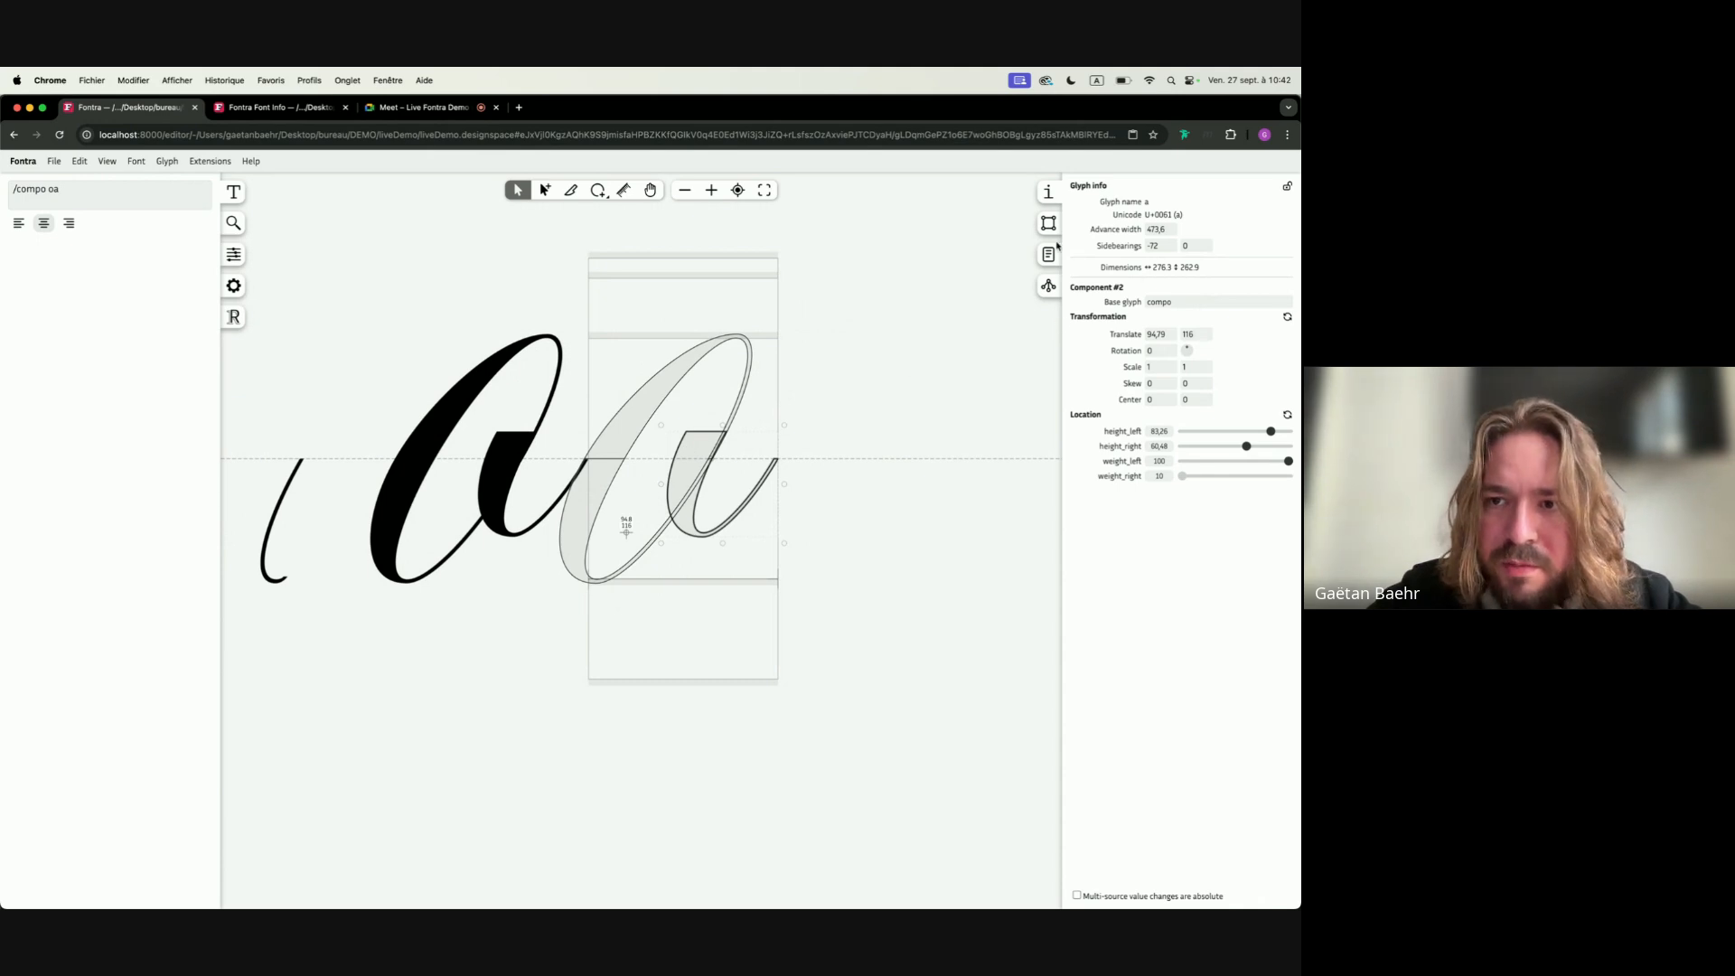
pyautogui.moveTo(1195, 332); pyautogui.dragTo(1179, 333)
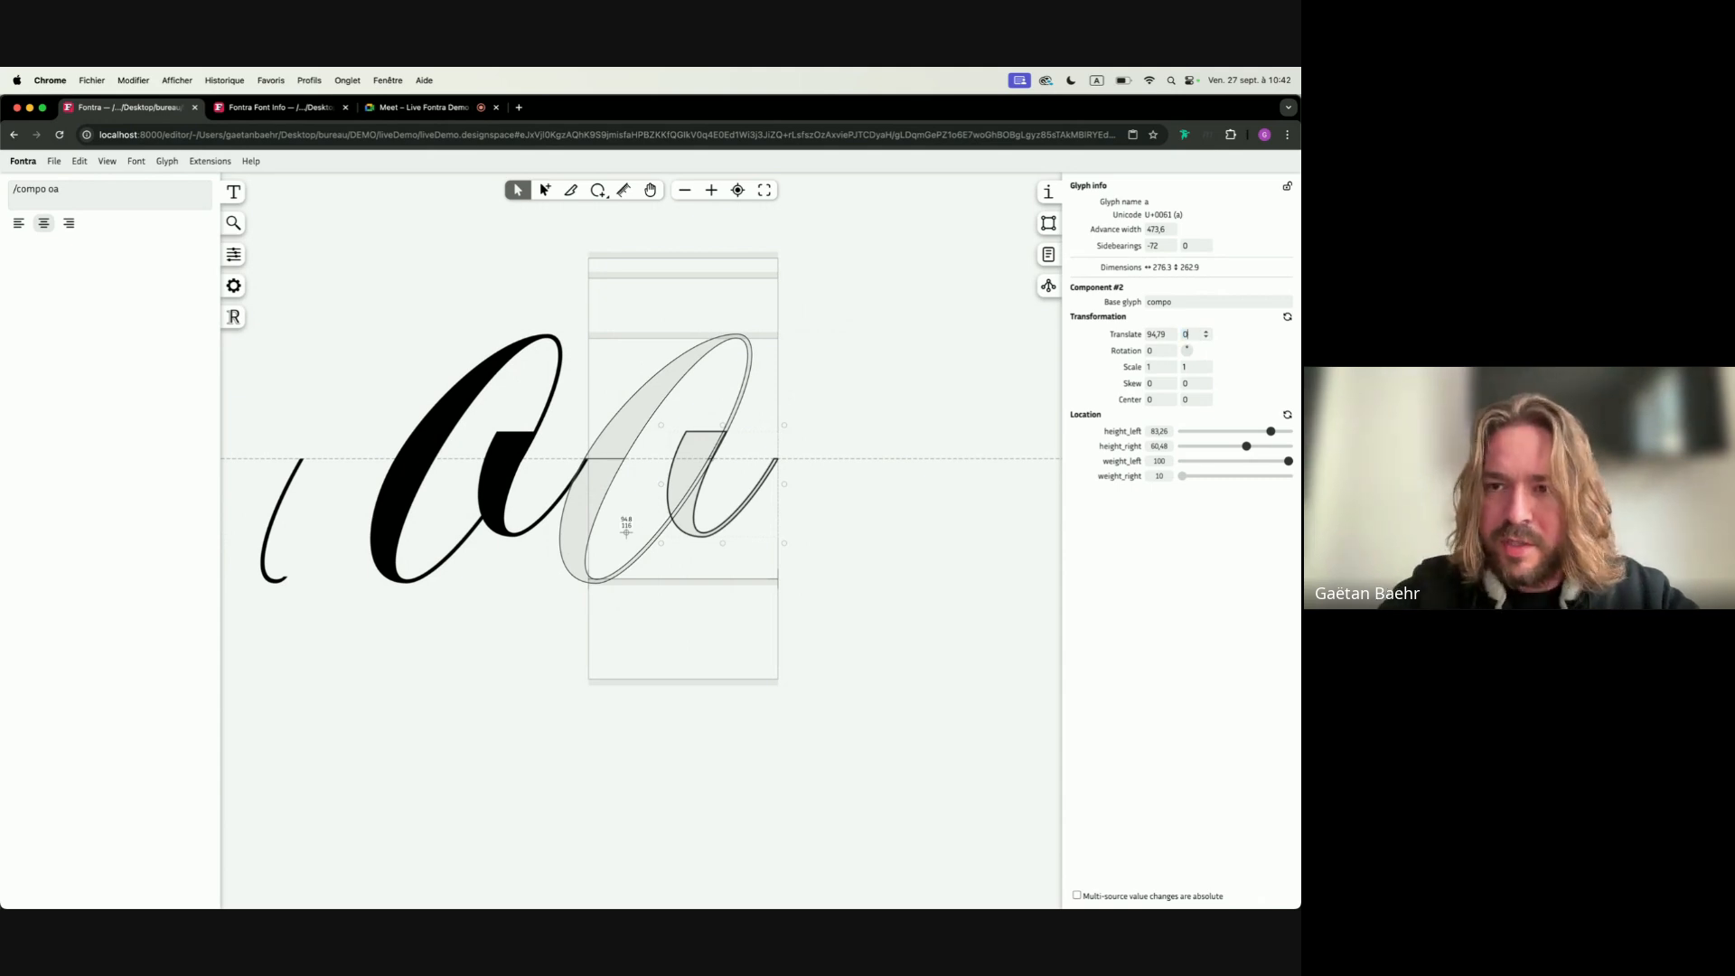
pyautogui.press('Tab')
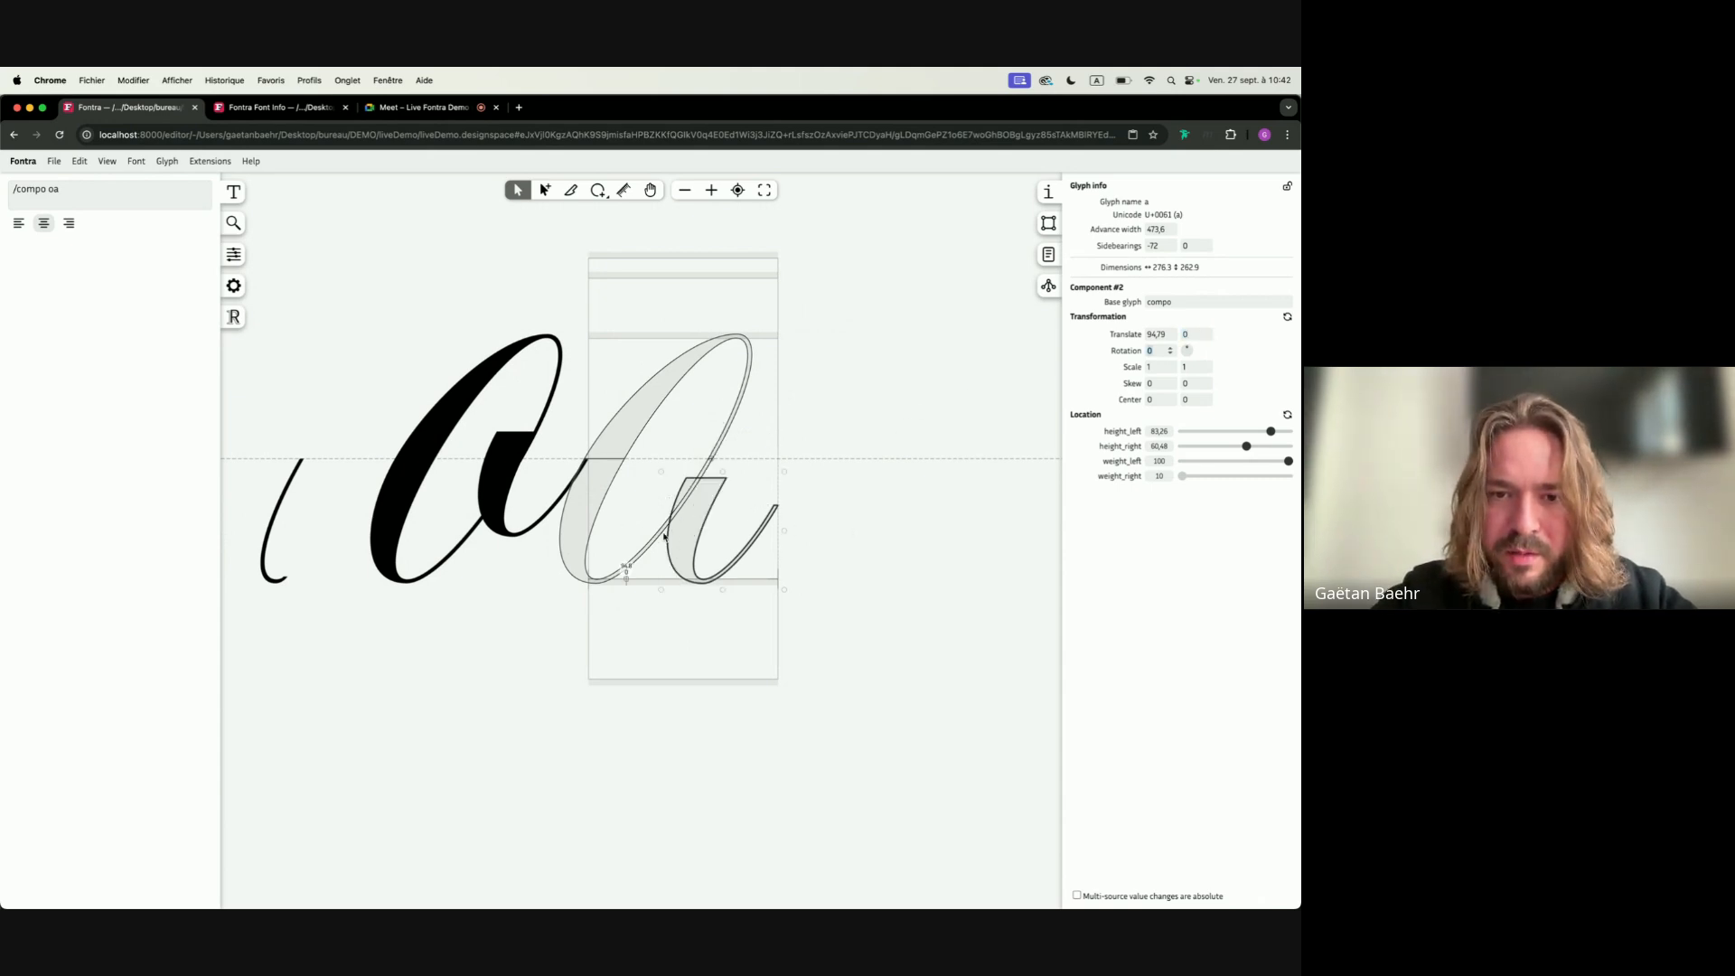
# Shift the second component to a horizontal translation of 122, and set its height_right to 100 and height_left to about 74
pyautogui.hotkey('shift', 'Right')
pyautogui.hotkey('shift', 'Right')
pyautogui.hotkey('shift', 'Right')
pyautogui.press('Left')
pyautogui.press('Left')
pyautogui.press('Left')
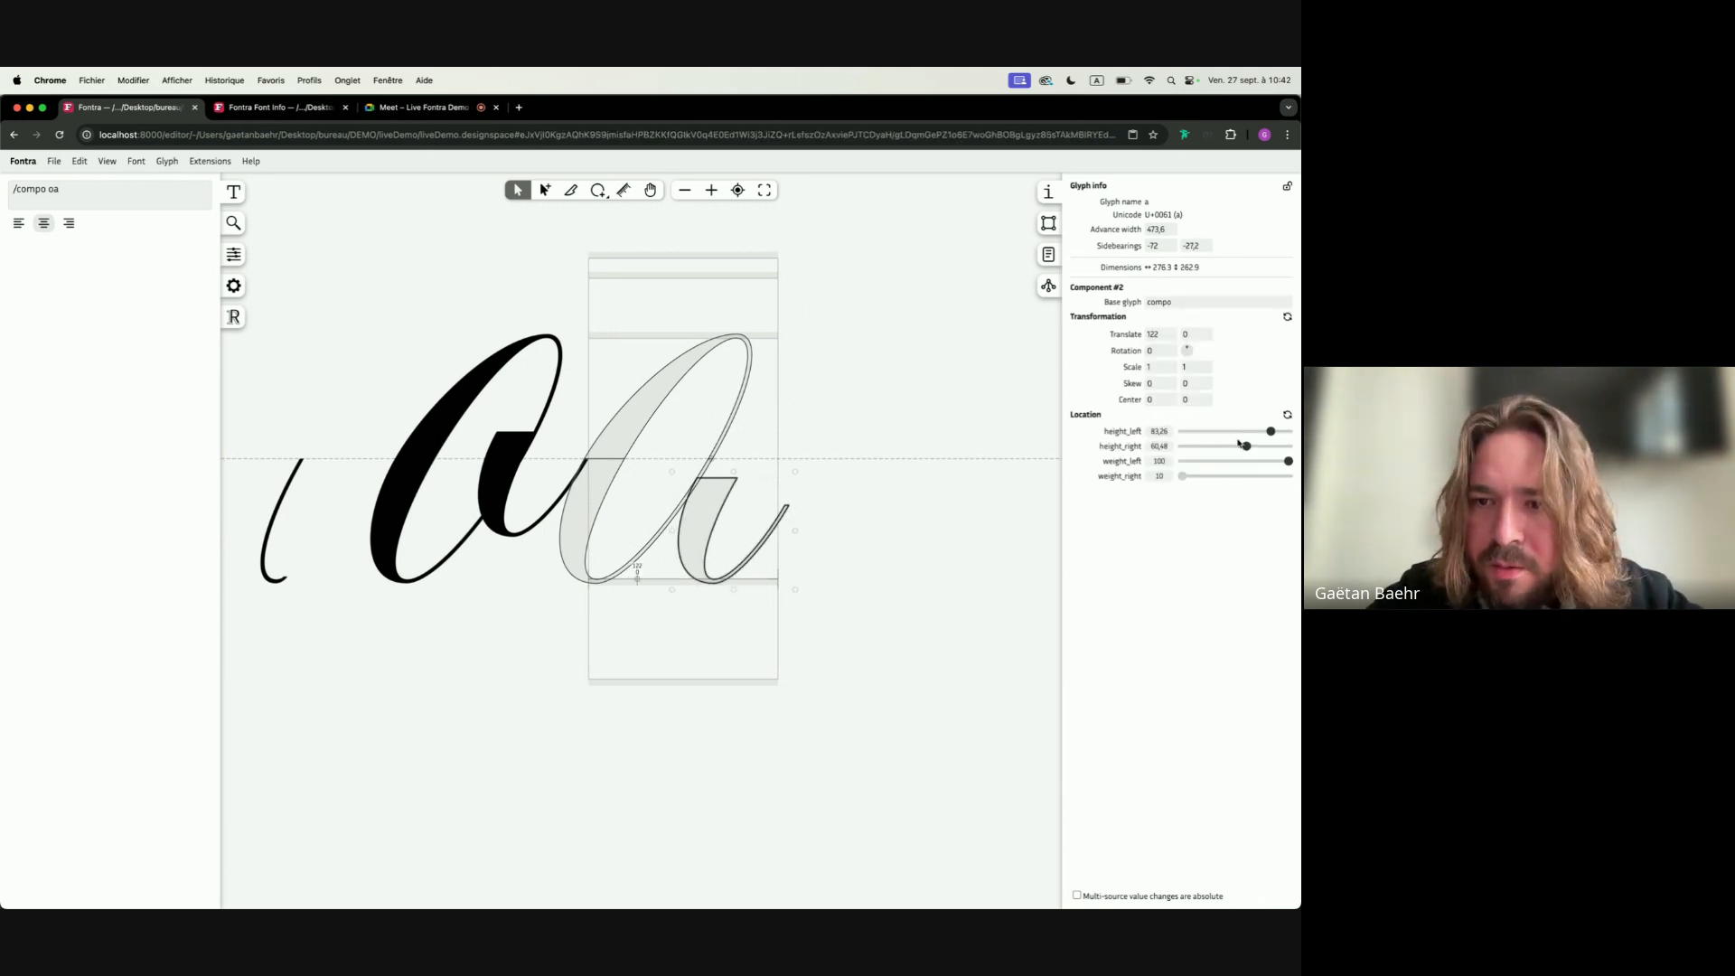
pyautogui.moveTo(1244, 451)
pyautogui.mouseDown()
pyautogui.moveTo(1298, 442)
pyautogui.moveTo(1263, 436)
pyautogui.mouseUp()
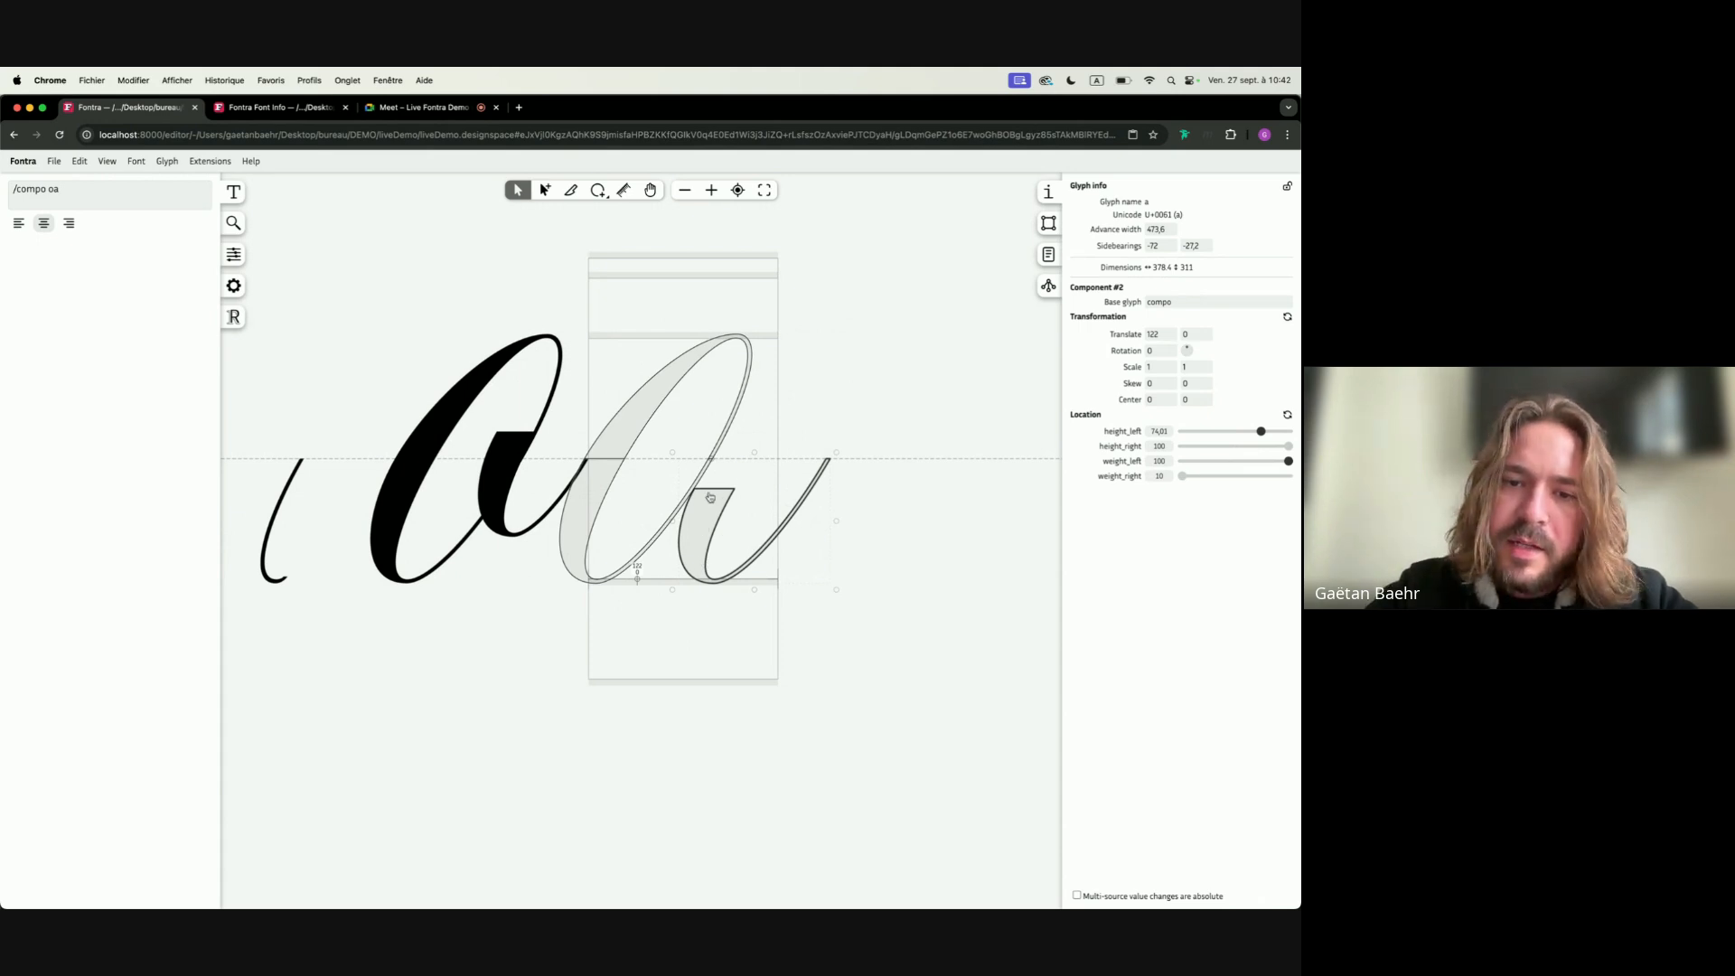
# Open the compo glyph's axes for editing and add a local axis named stem_left
pyautogui.hscroll(-3, 717, 489)
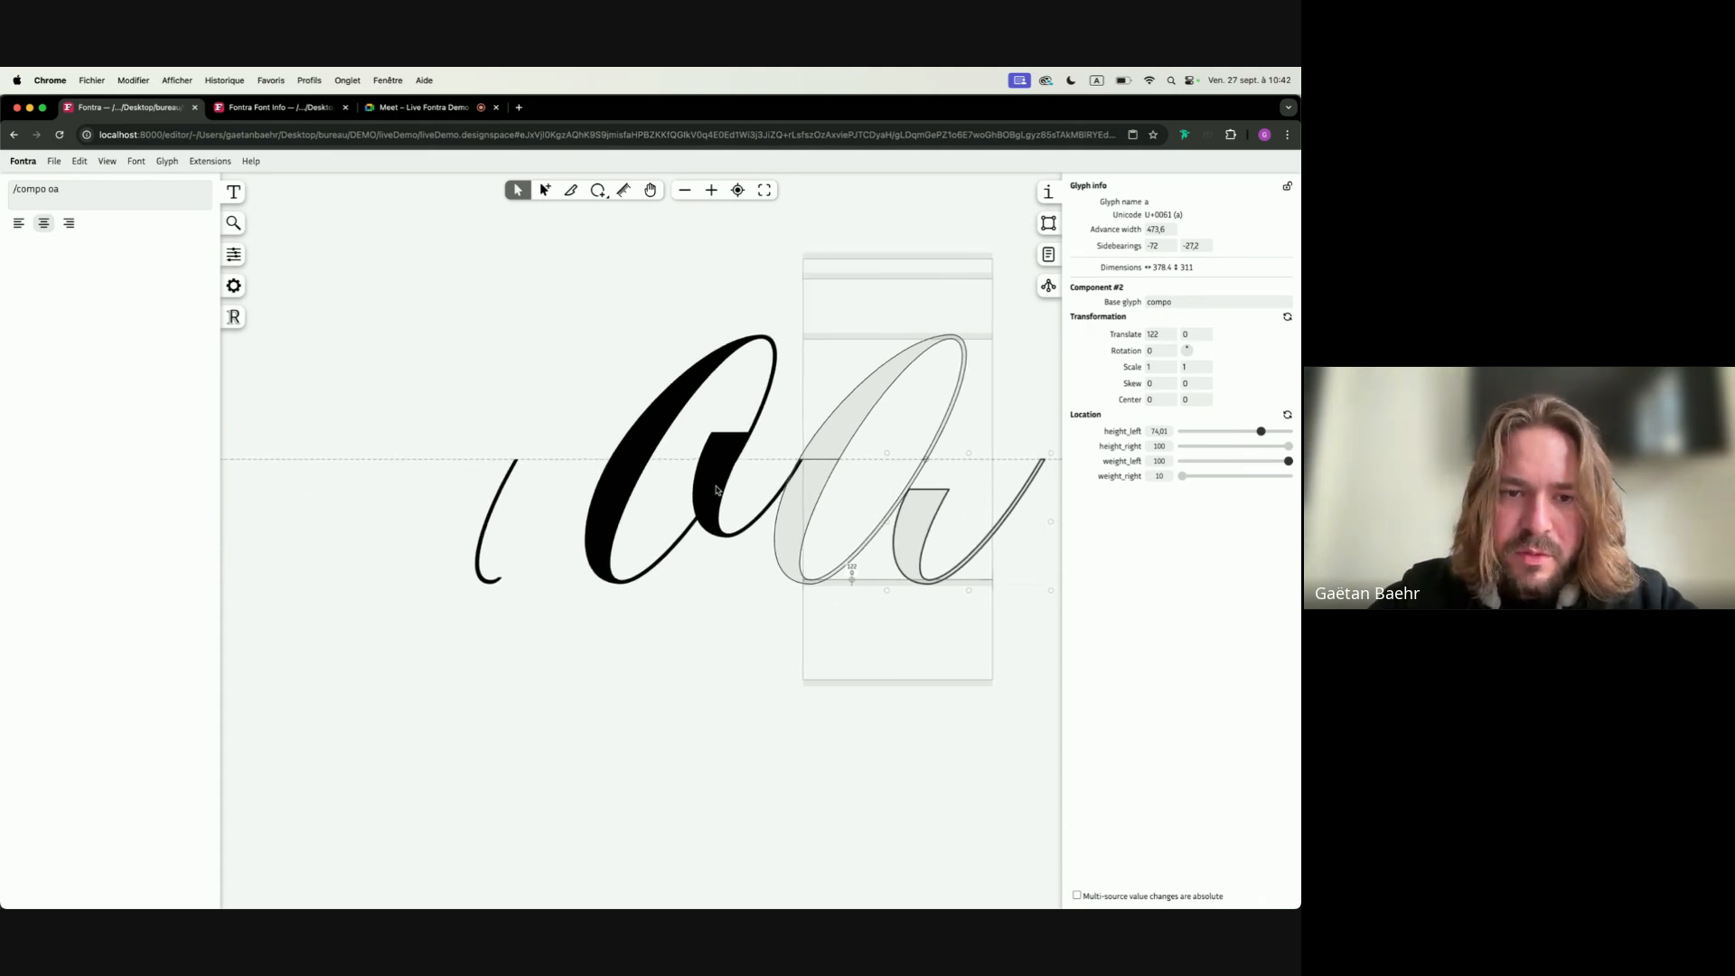
pyautogui.doubleClick(506, 490)
pyautogui.click(234, 256)
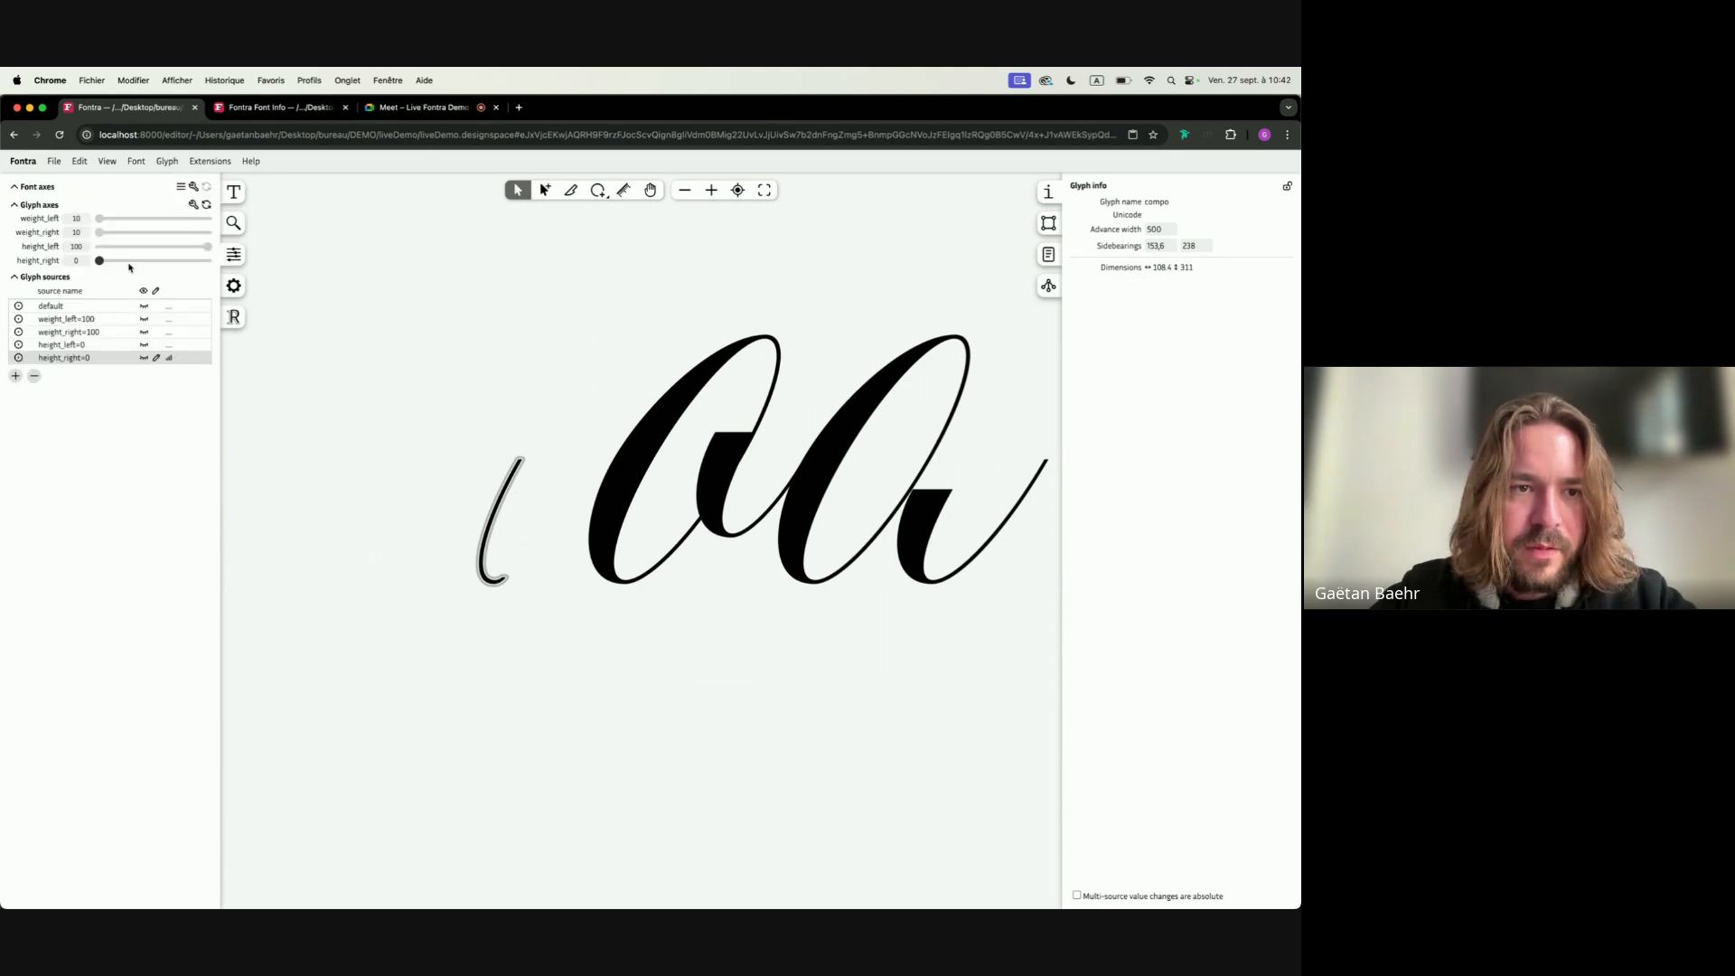
pyautogui.click(192, 206)
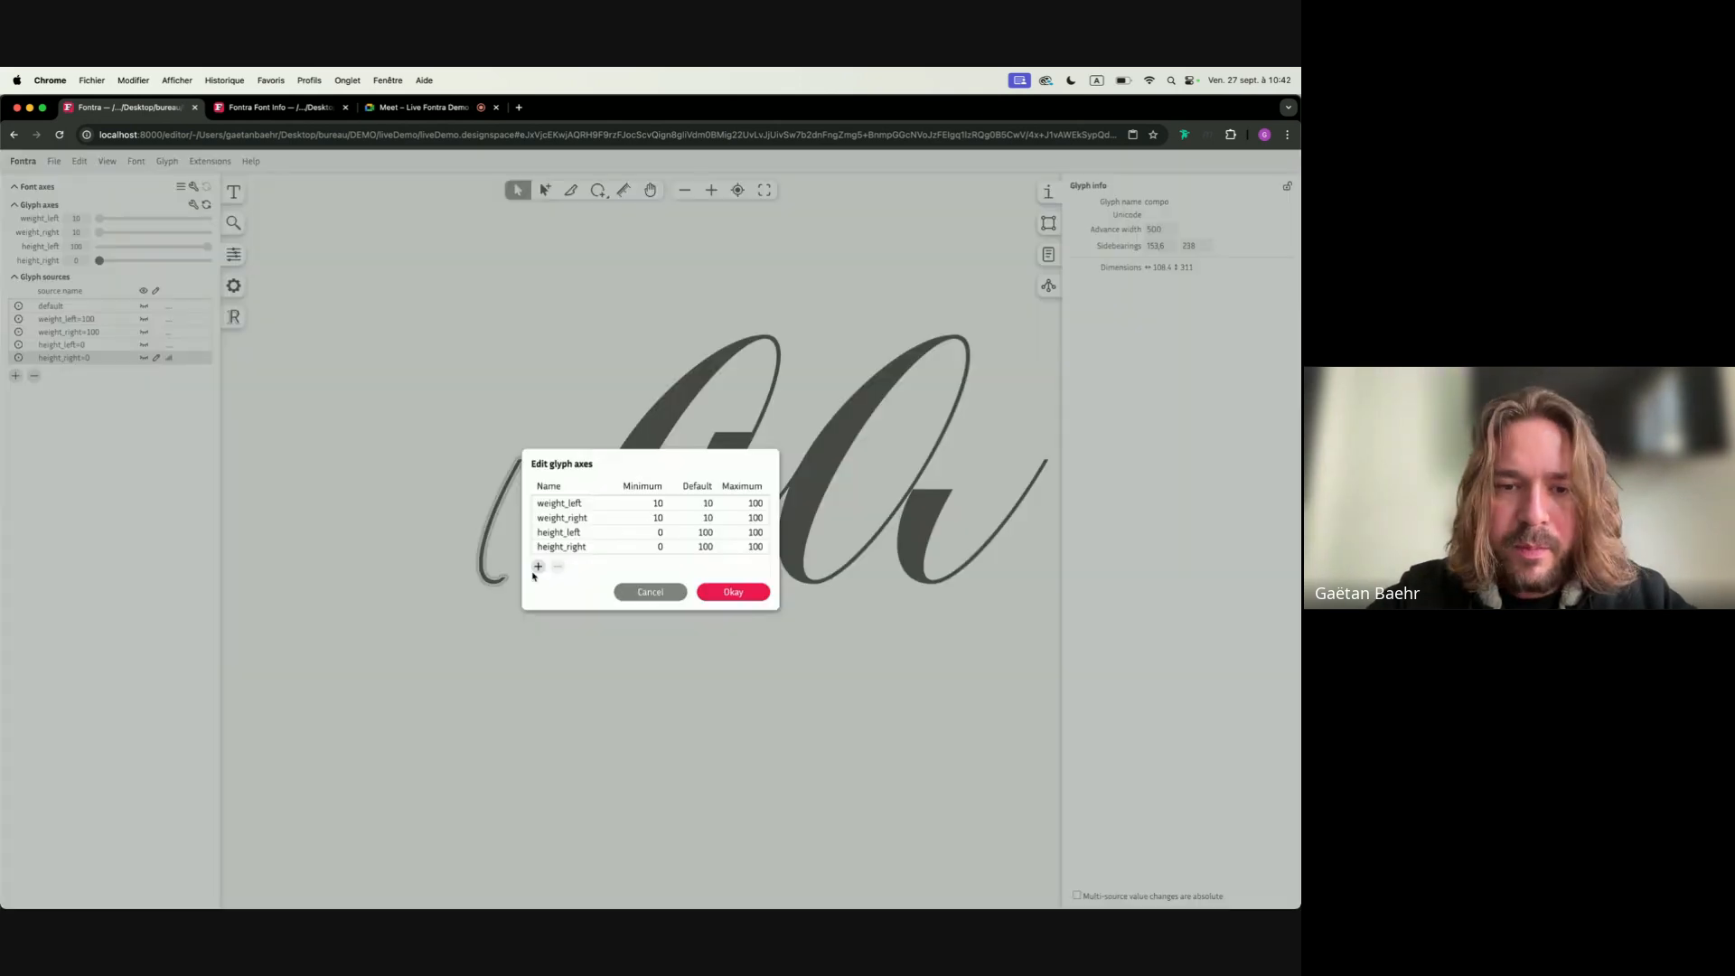
pyautogui.click(538, 567)
pyautogui.write('stem_left')
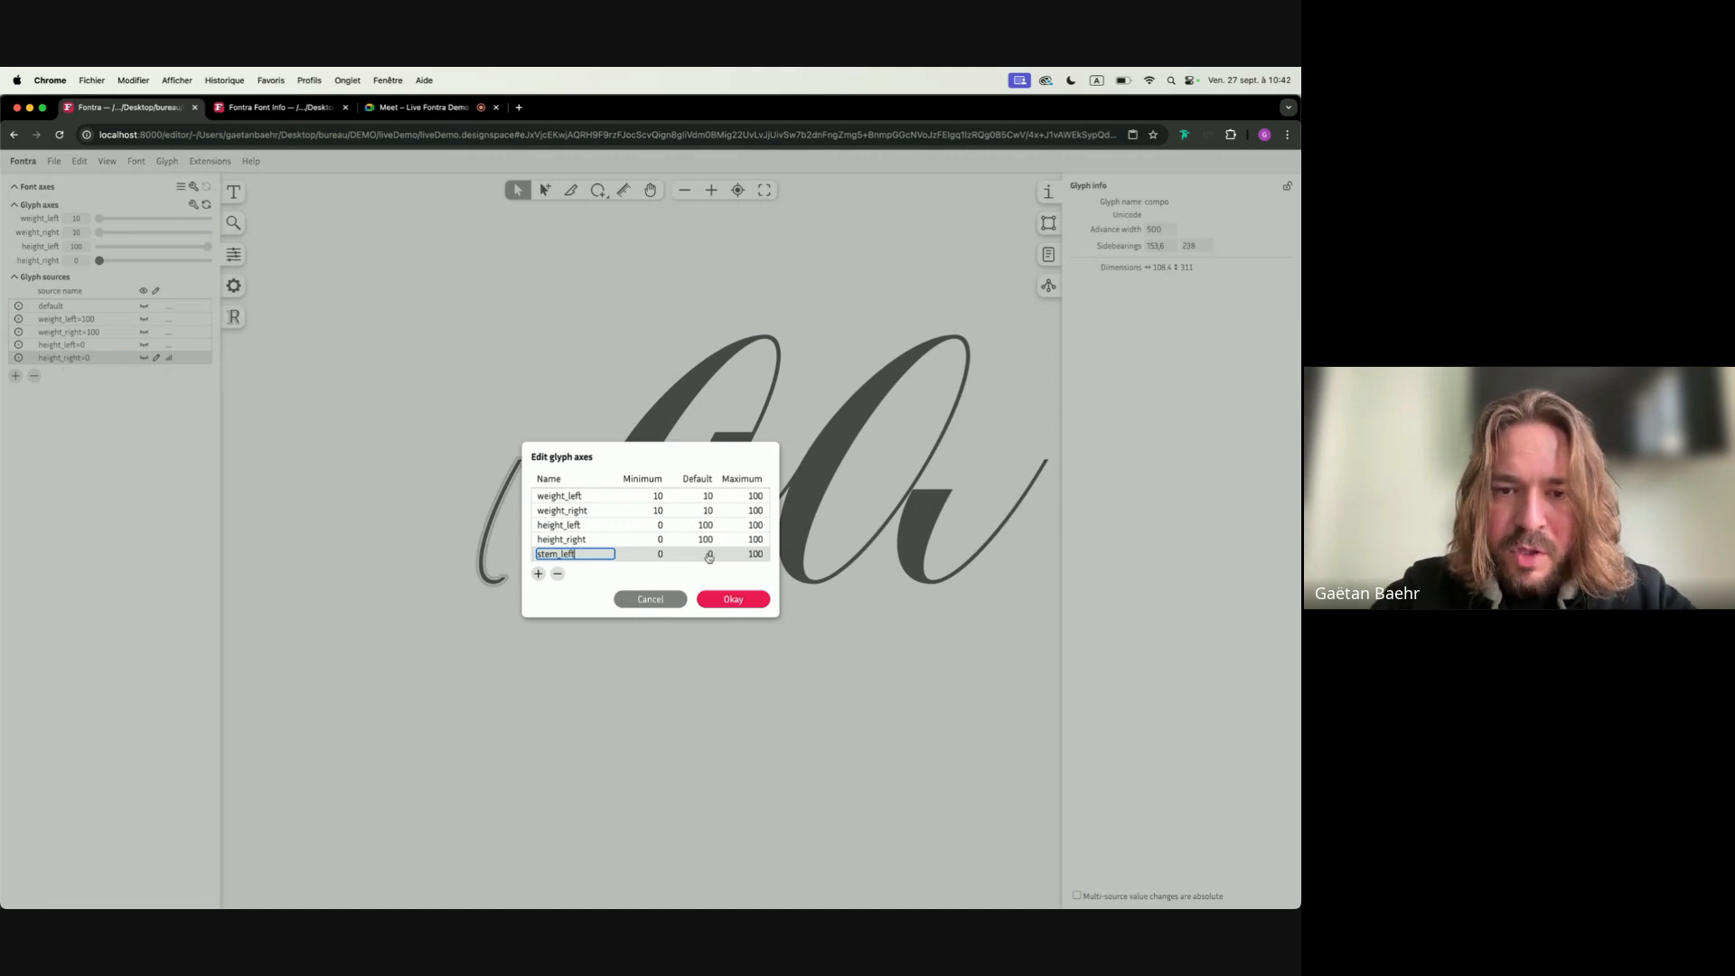
pyautogui.press('Tab')
# Add a second local axis named stem_right and apply the axis changes
pyautogui.click(535, 577)
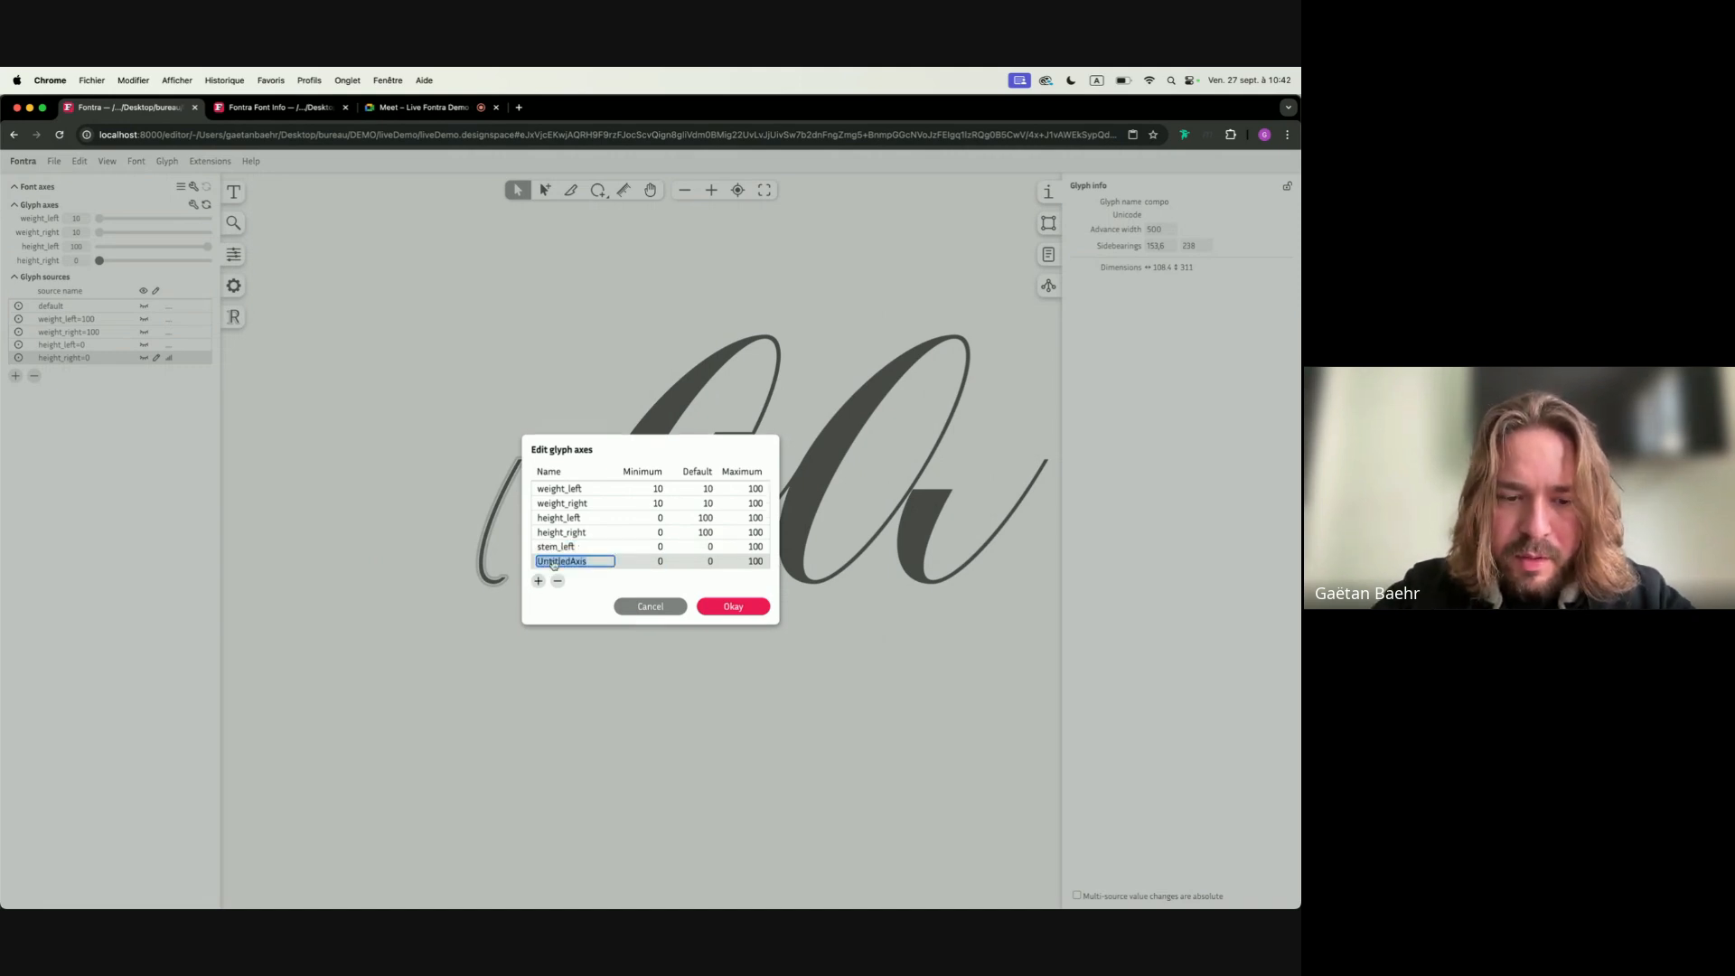
pyautogui.write('stem_rig')
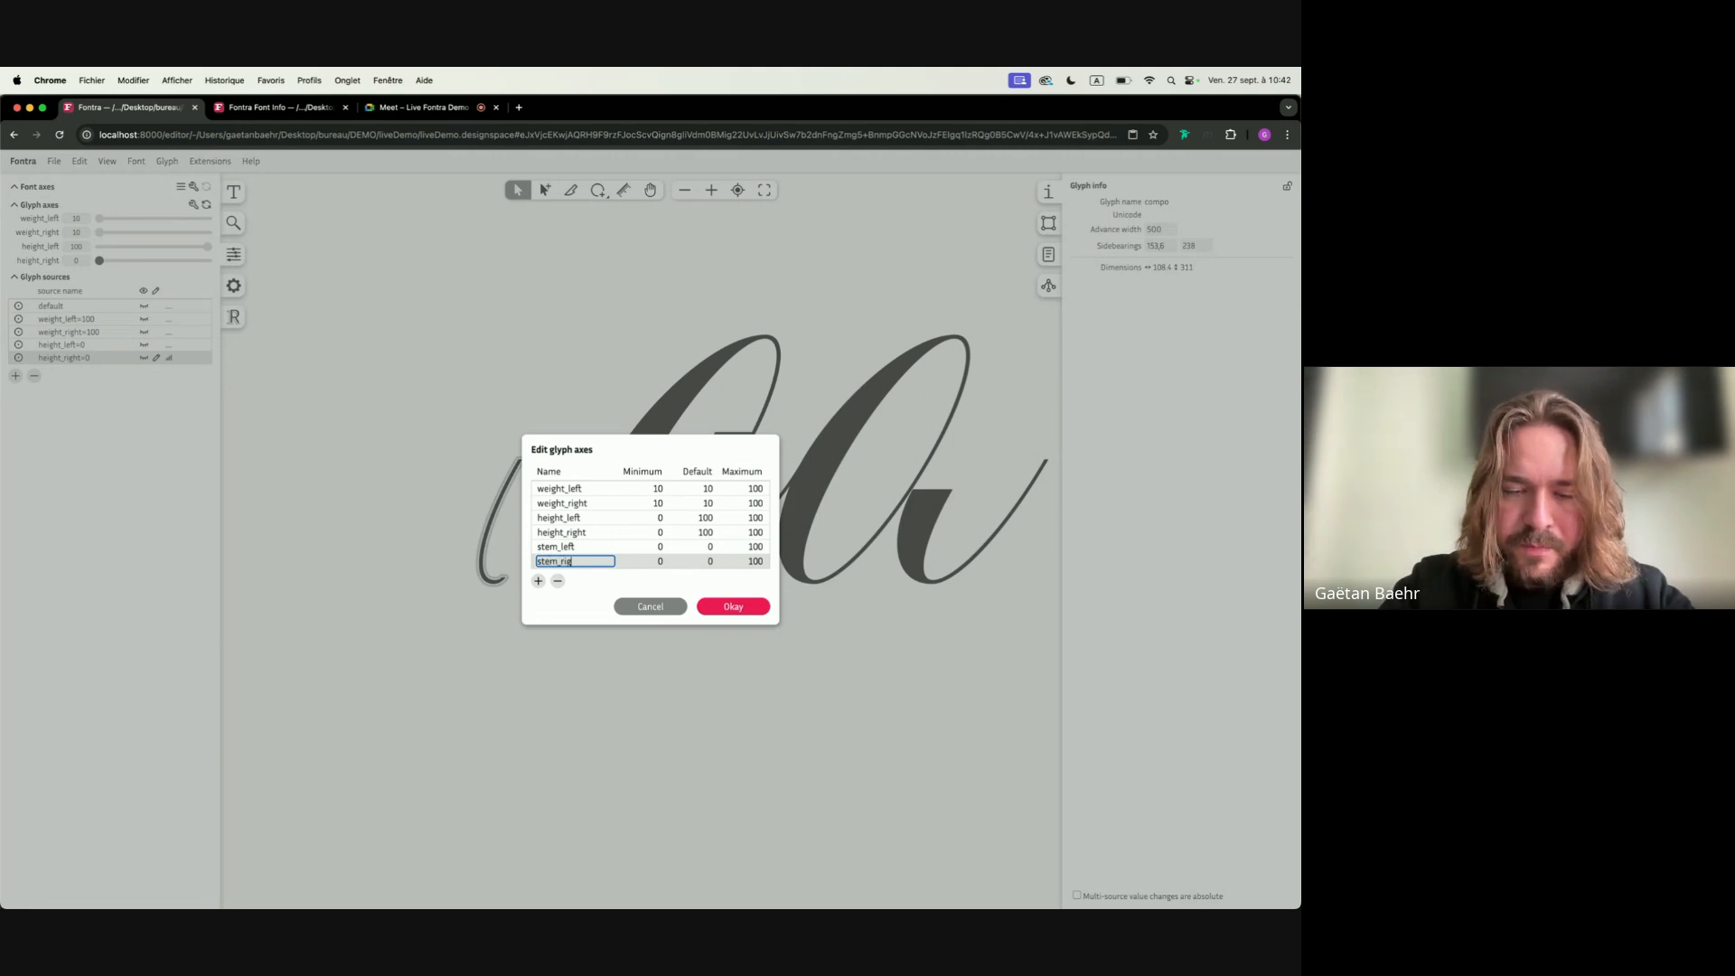
pyautogui.write('ht')
pyautogui.press('Tab')
pyautogui.click(732, 607)
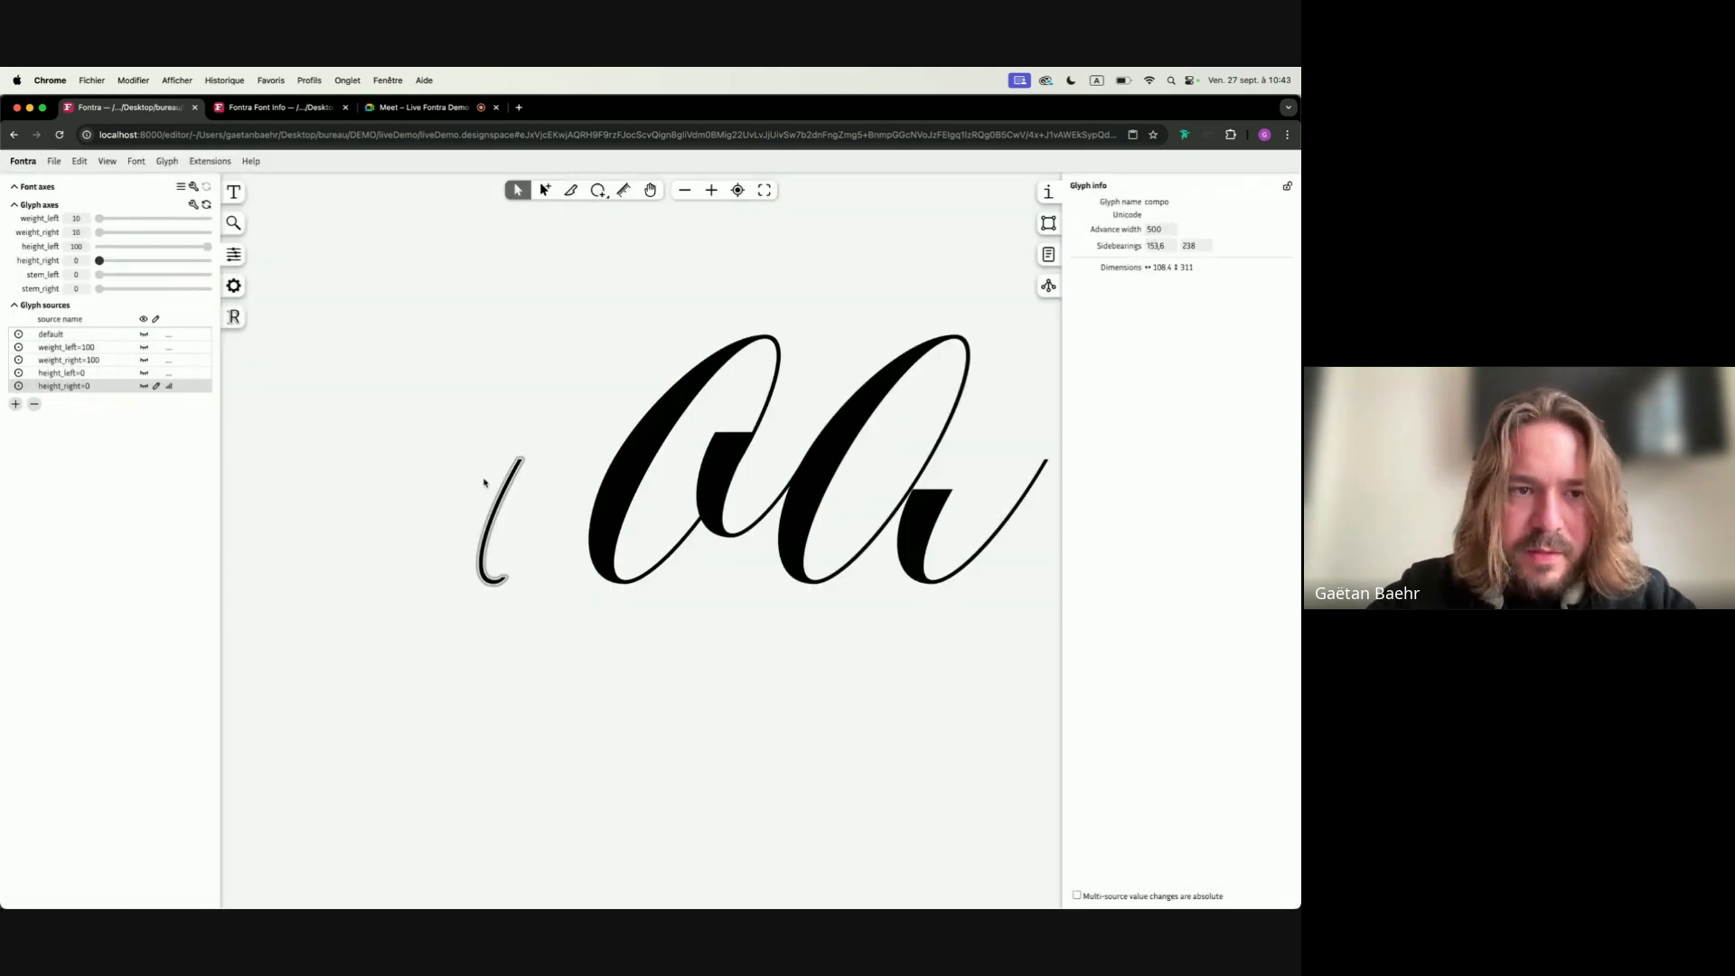
# In compo's default source, enable editing of all sources and insert two points on the left stroke's top edge
pyautogui.click(55, 334)
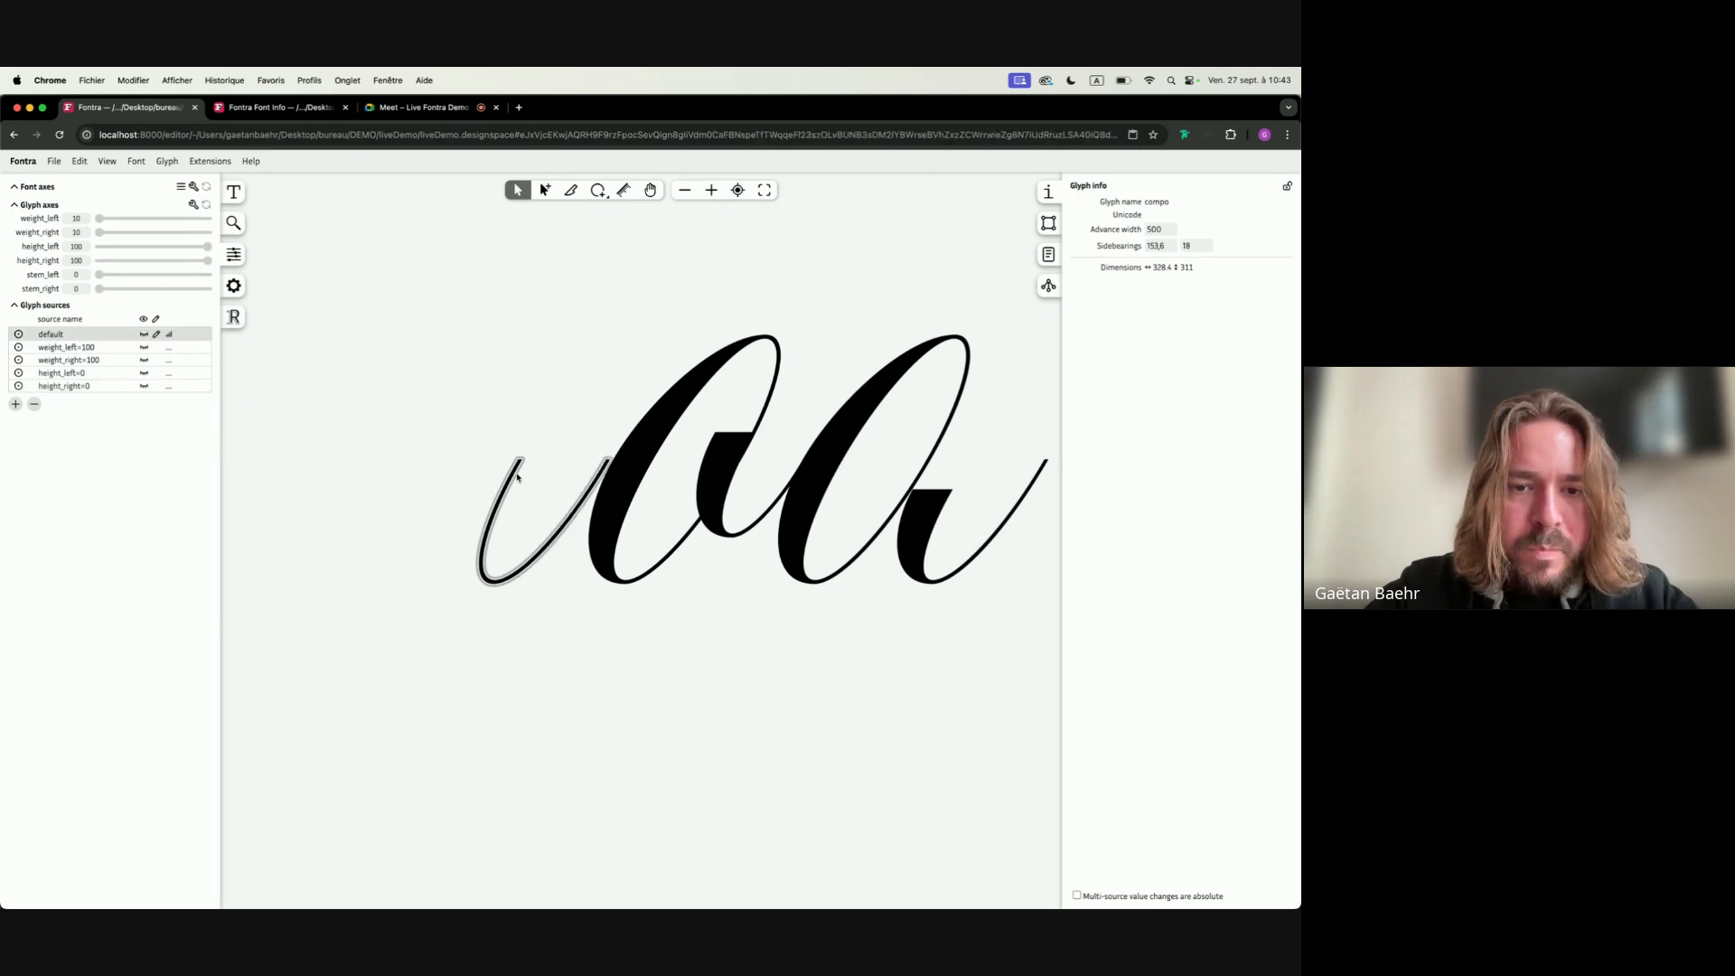
pyautogui.scroll(5, 518, 477)
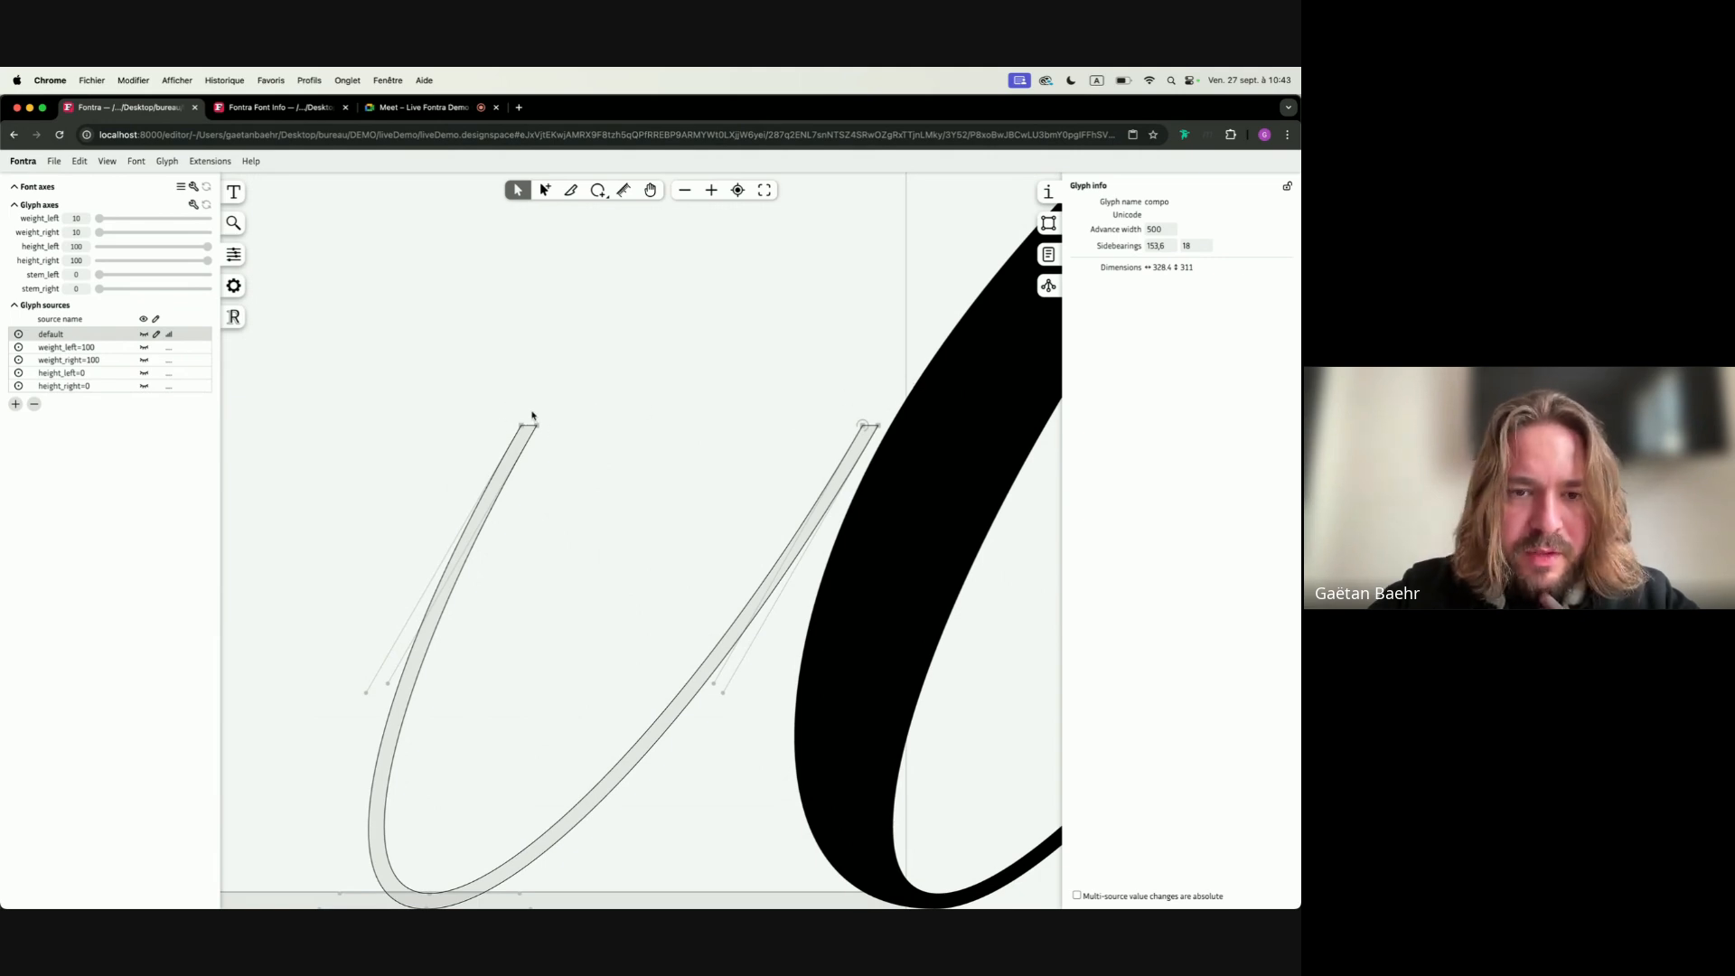
pyautogui.scroll(3, 532, 416)
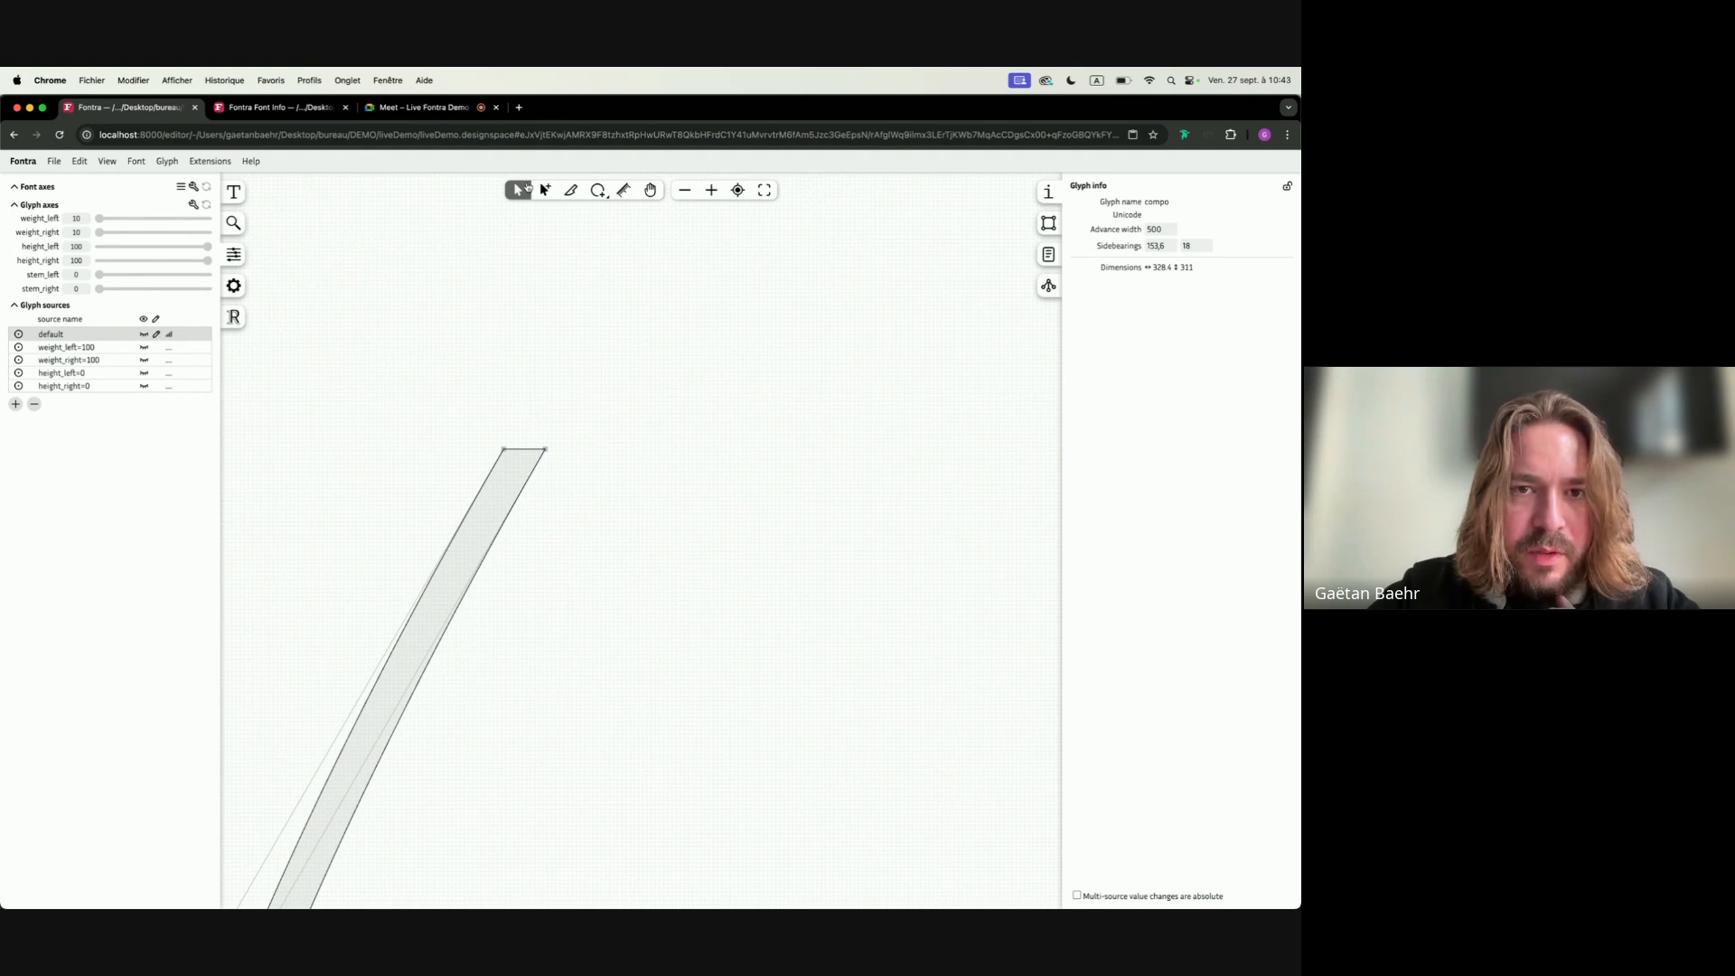
pyautogui.click(547, 192)
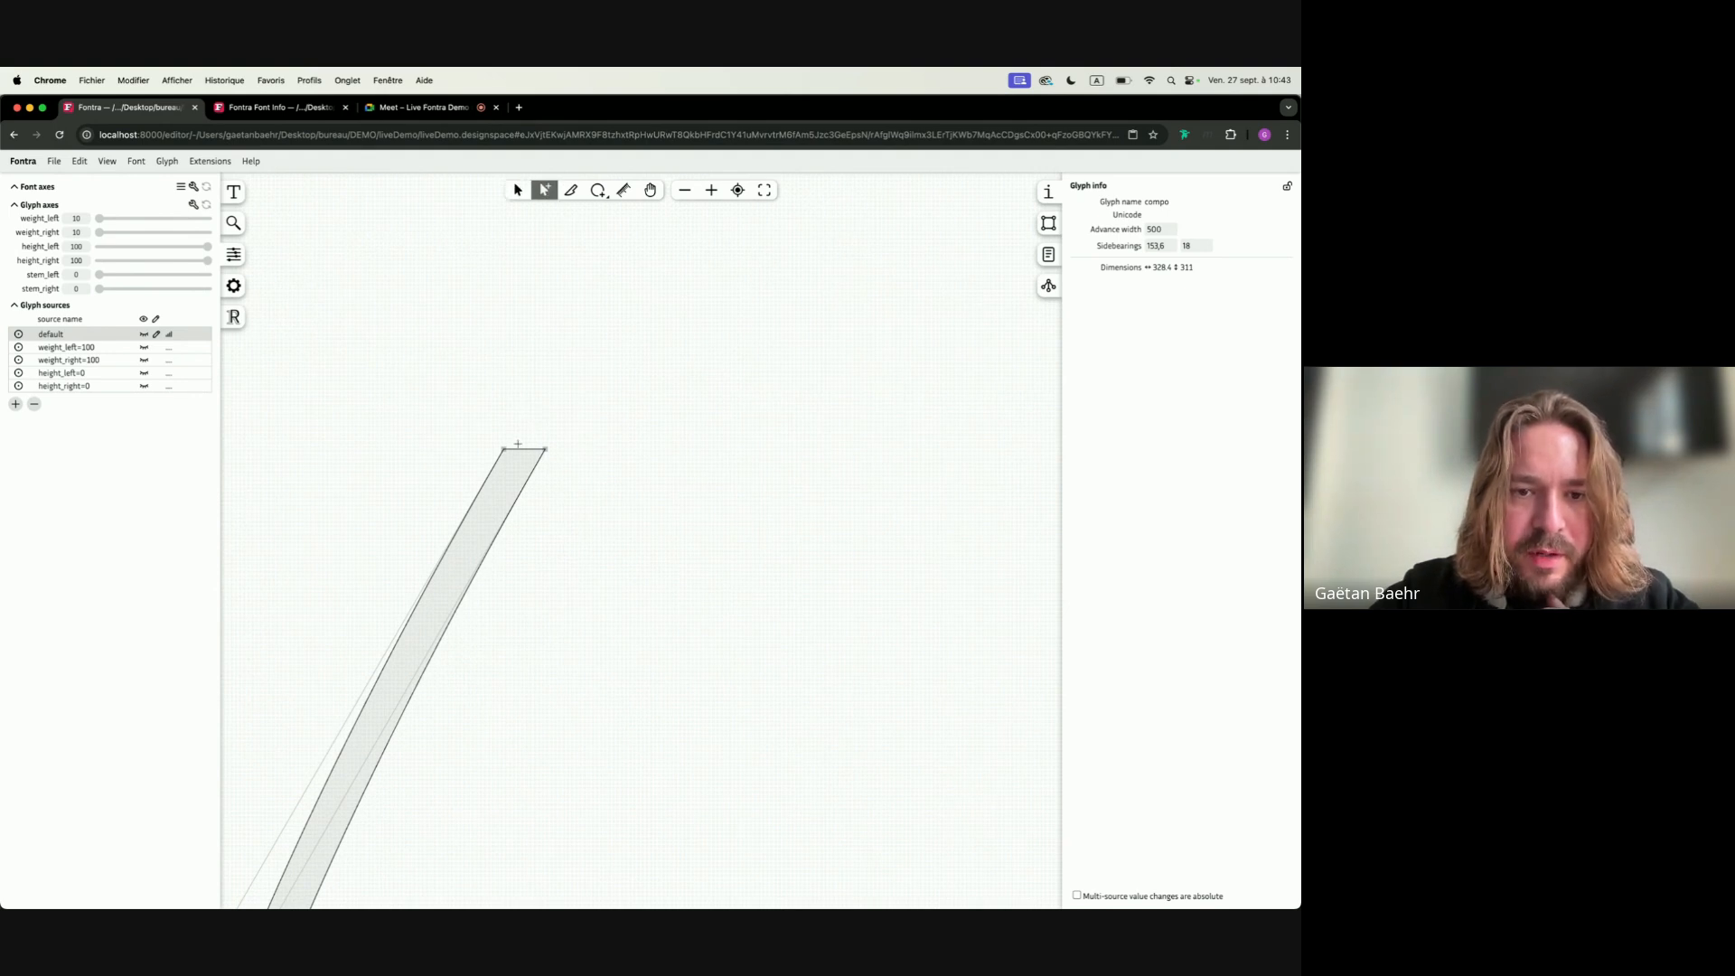
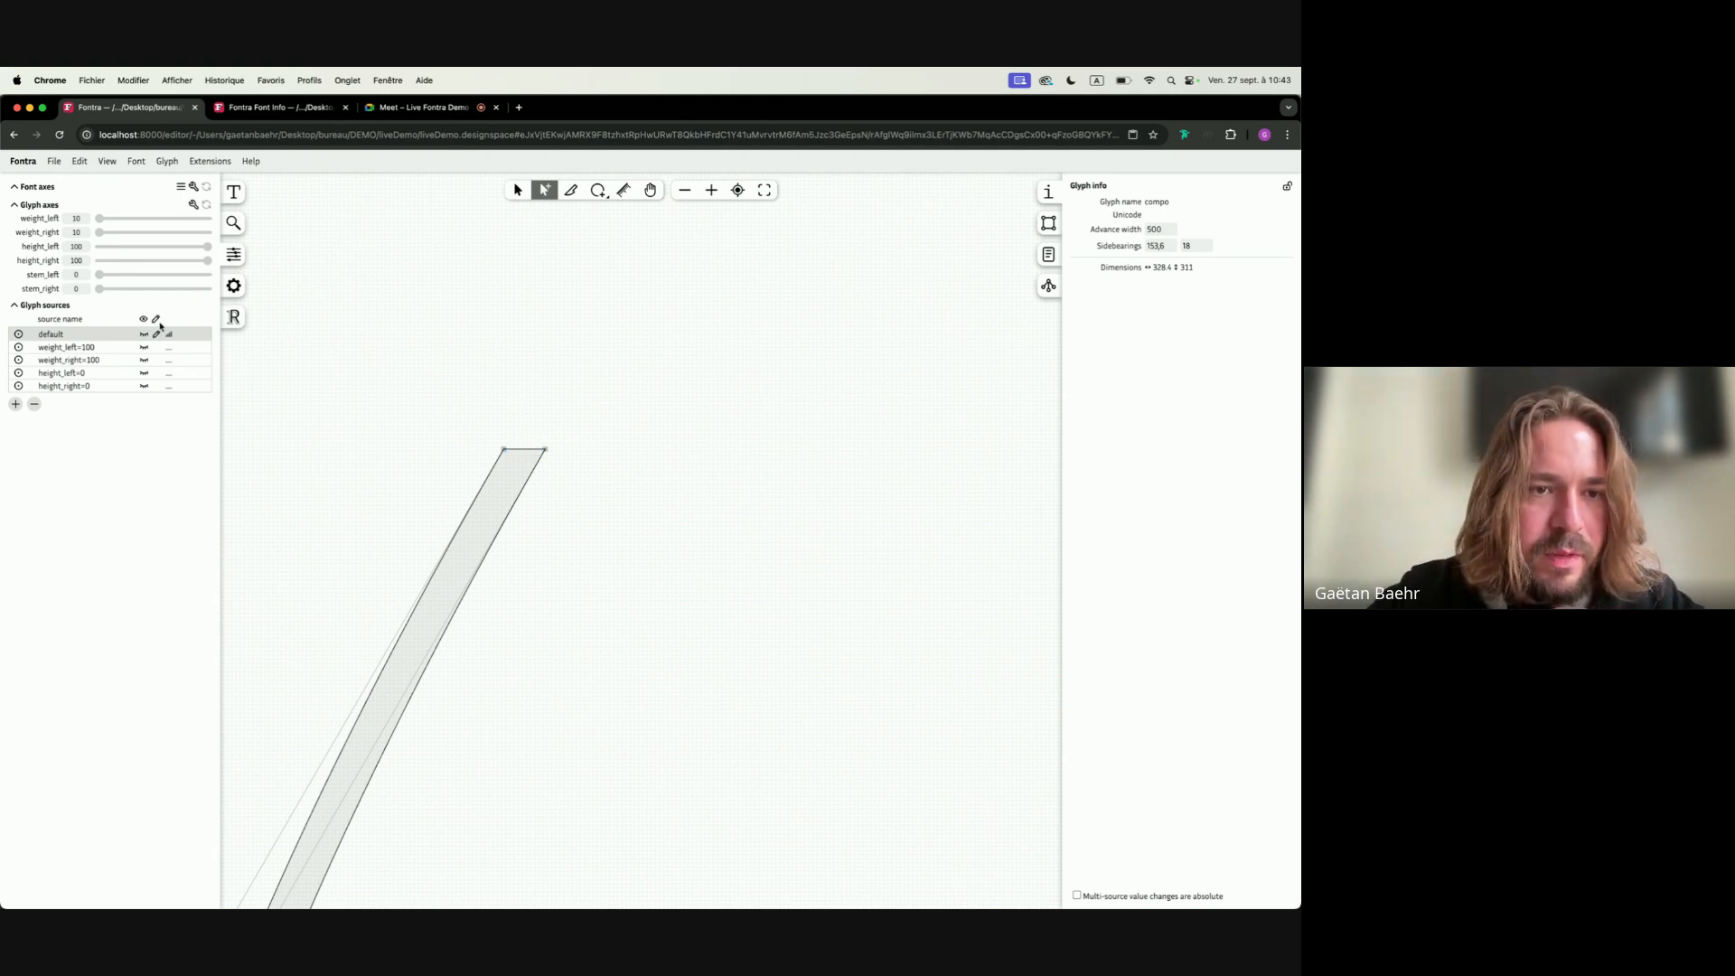
pyautogui.click(159, 323)
pyautogui.click(509, 449)
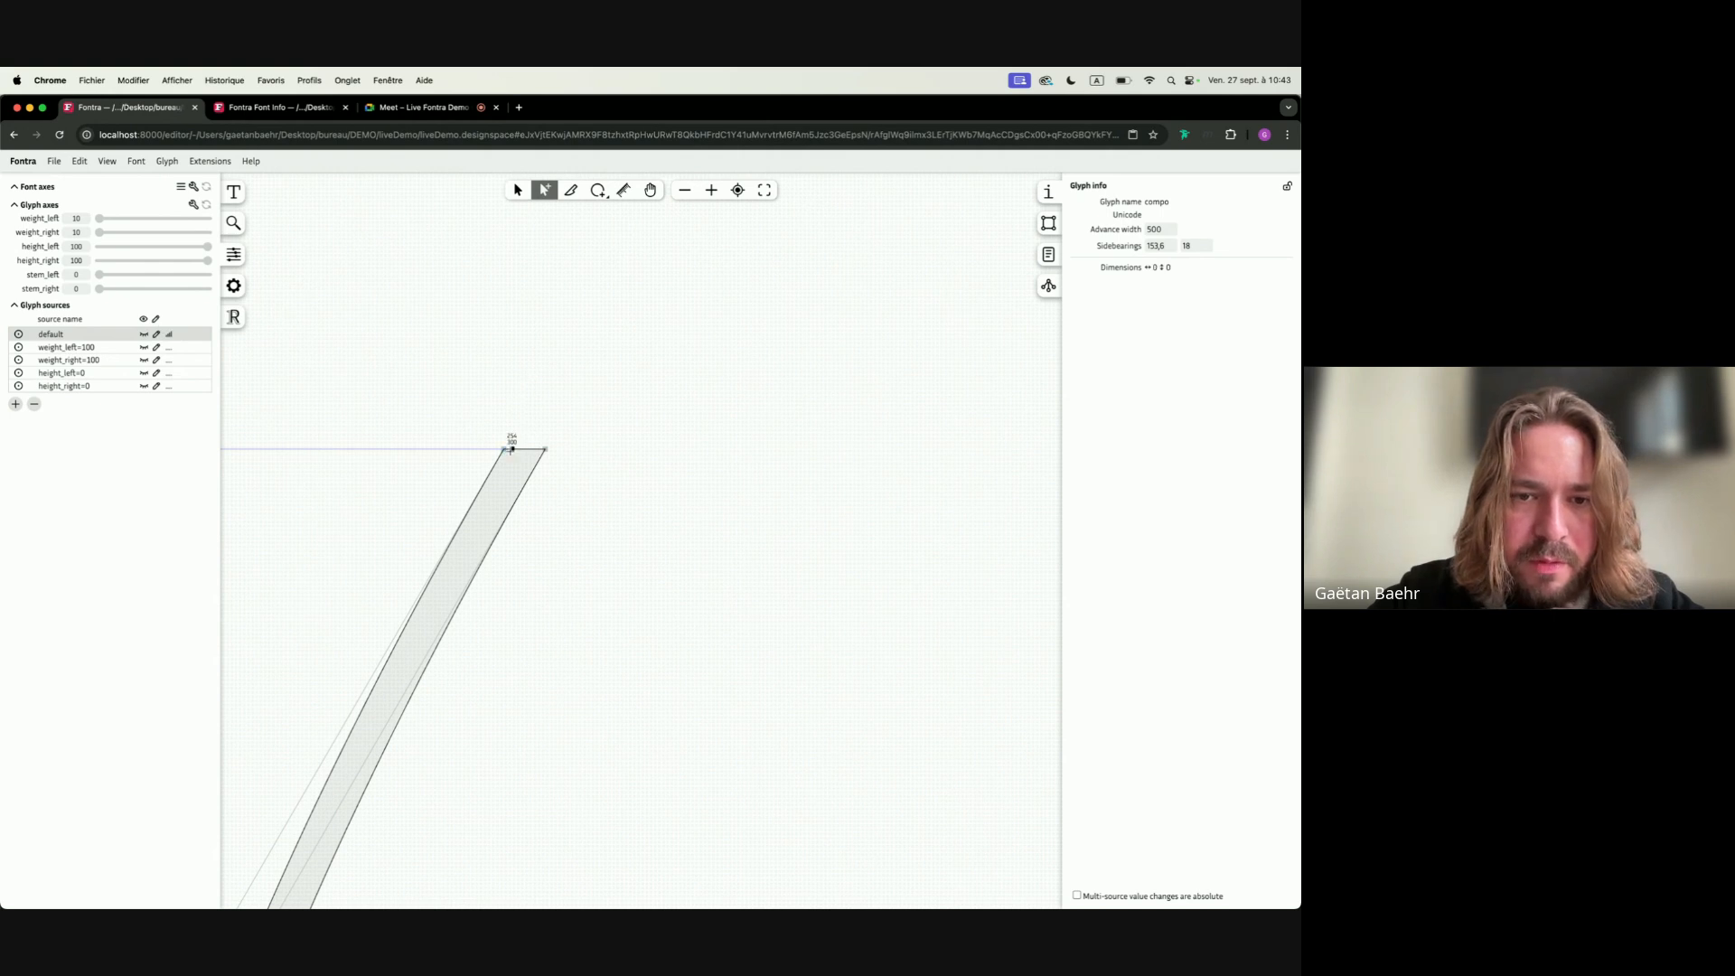
pyautogui.click(537, 449)
pyautogui.scroll(5, 507, 429)
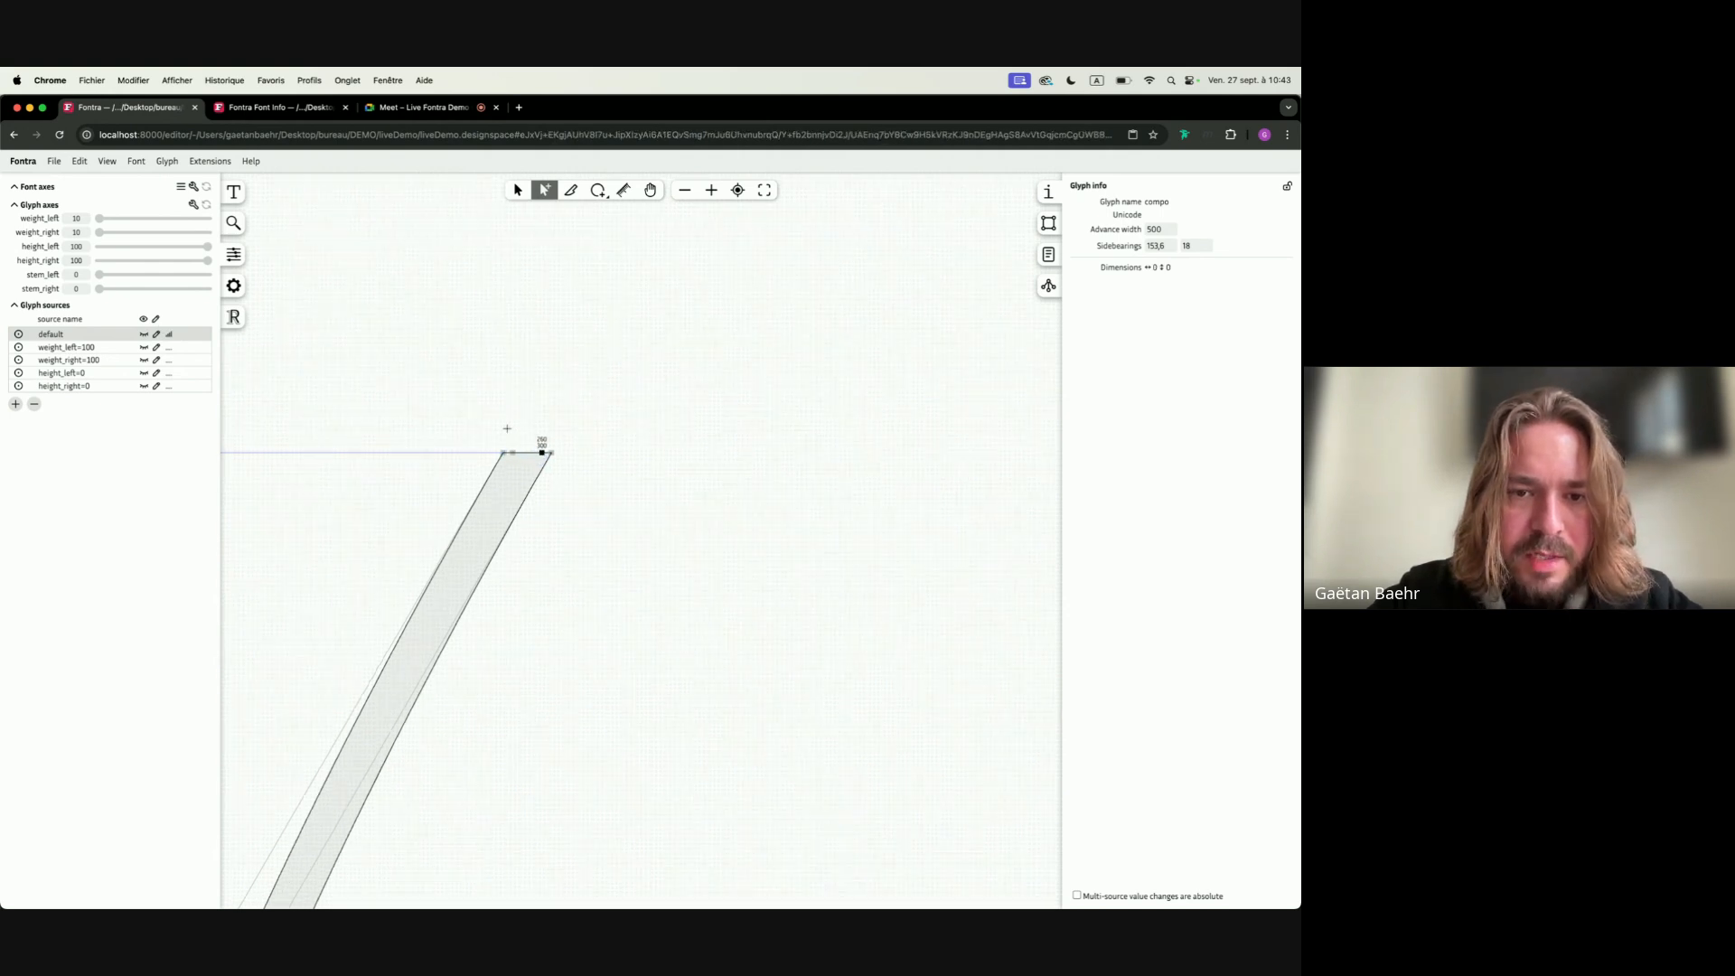
pyautogui.press('1')
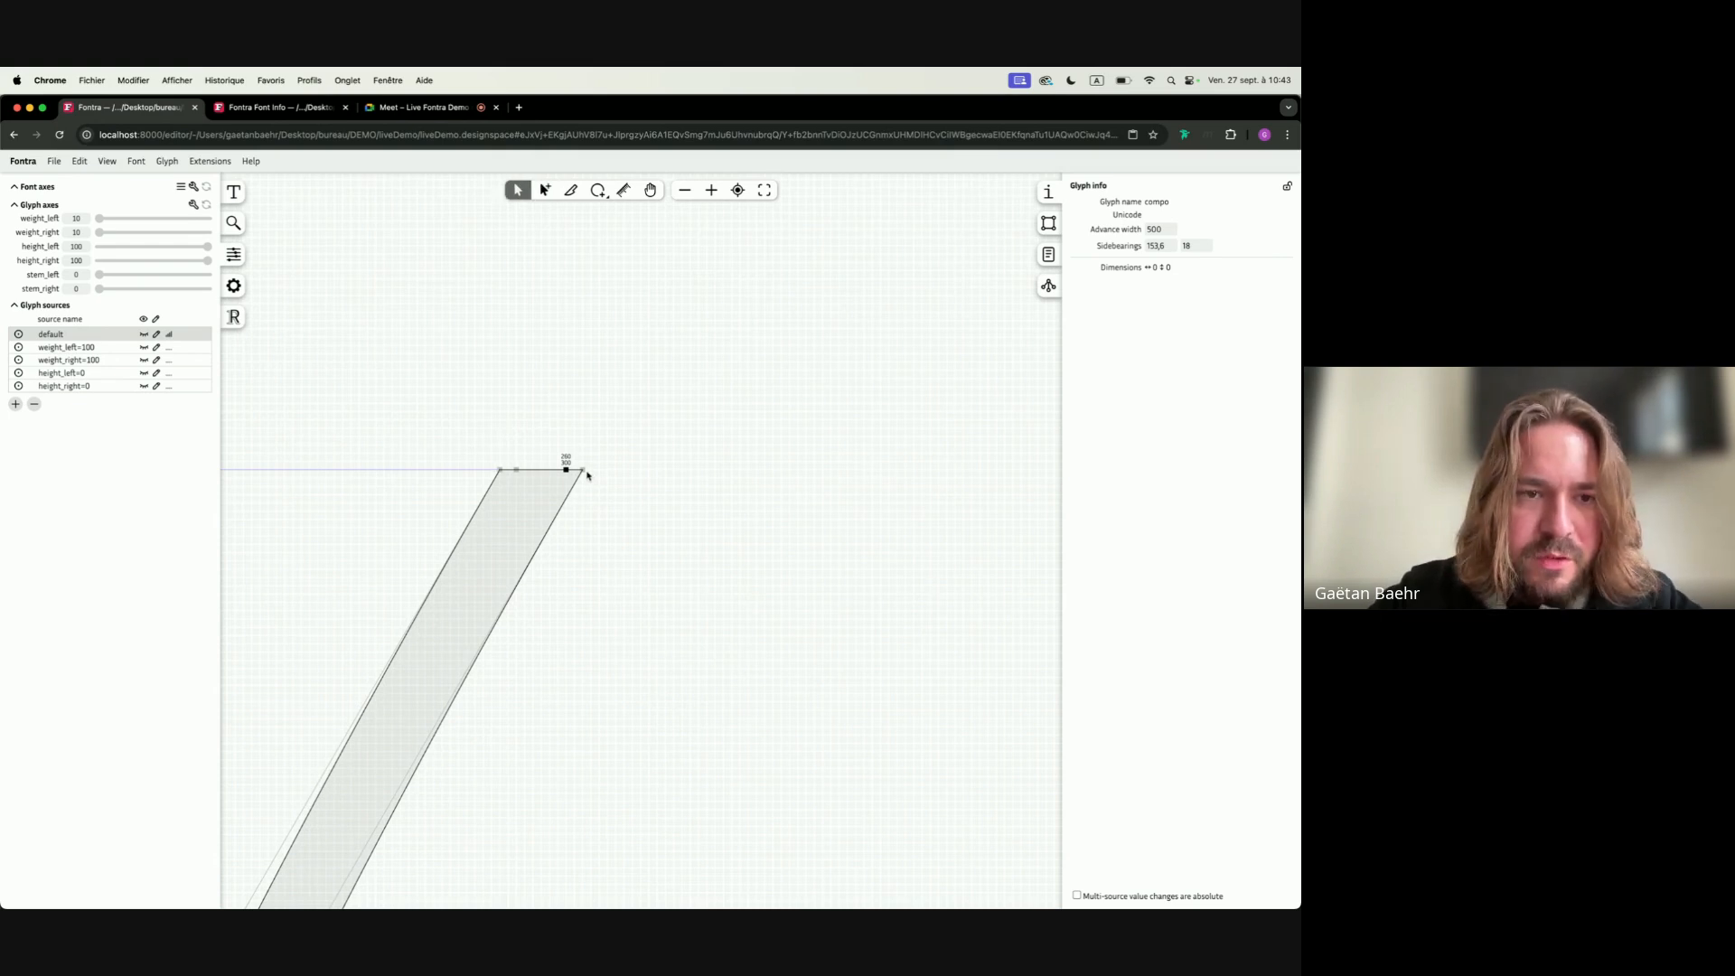
# Move the two inserted points onto the left stroke's top corners in the default source
pyautogui.hscroll(-2, 364, 403)
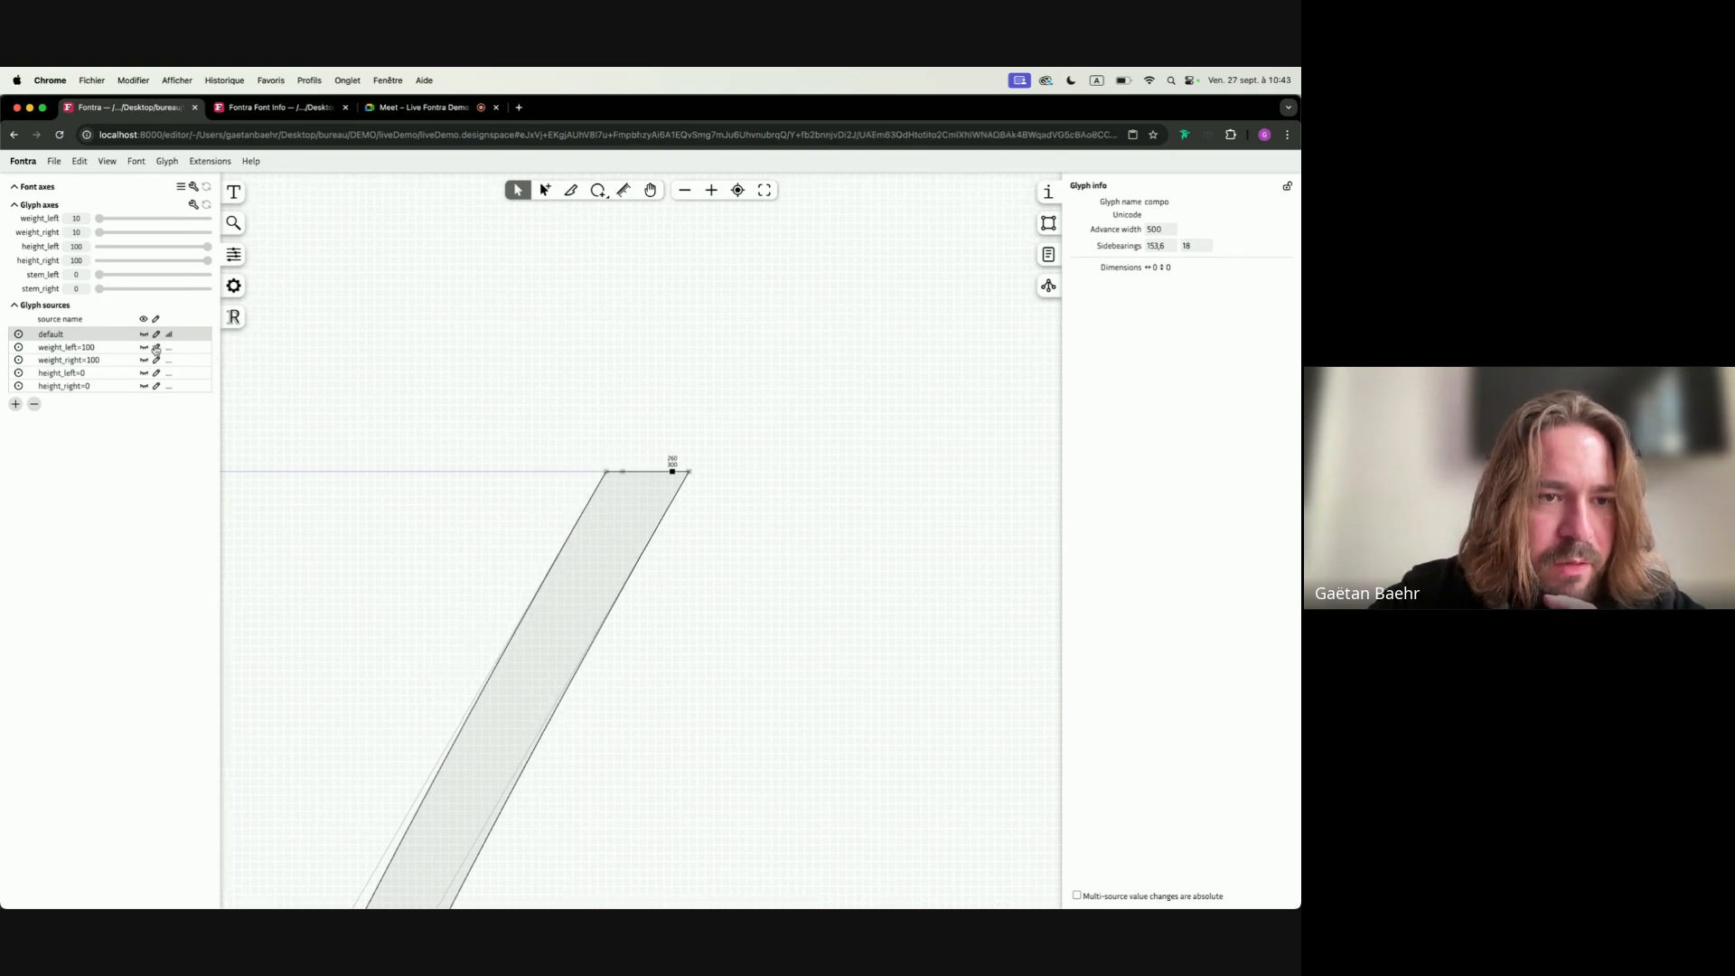
pyautogui.moveTo(623, 473); pyautogui.dragTo(606, 473)
pyautogui.click(685, 473)
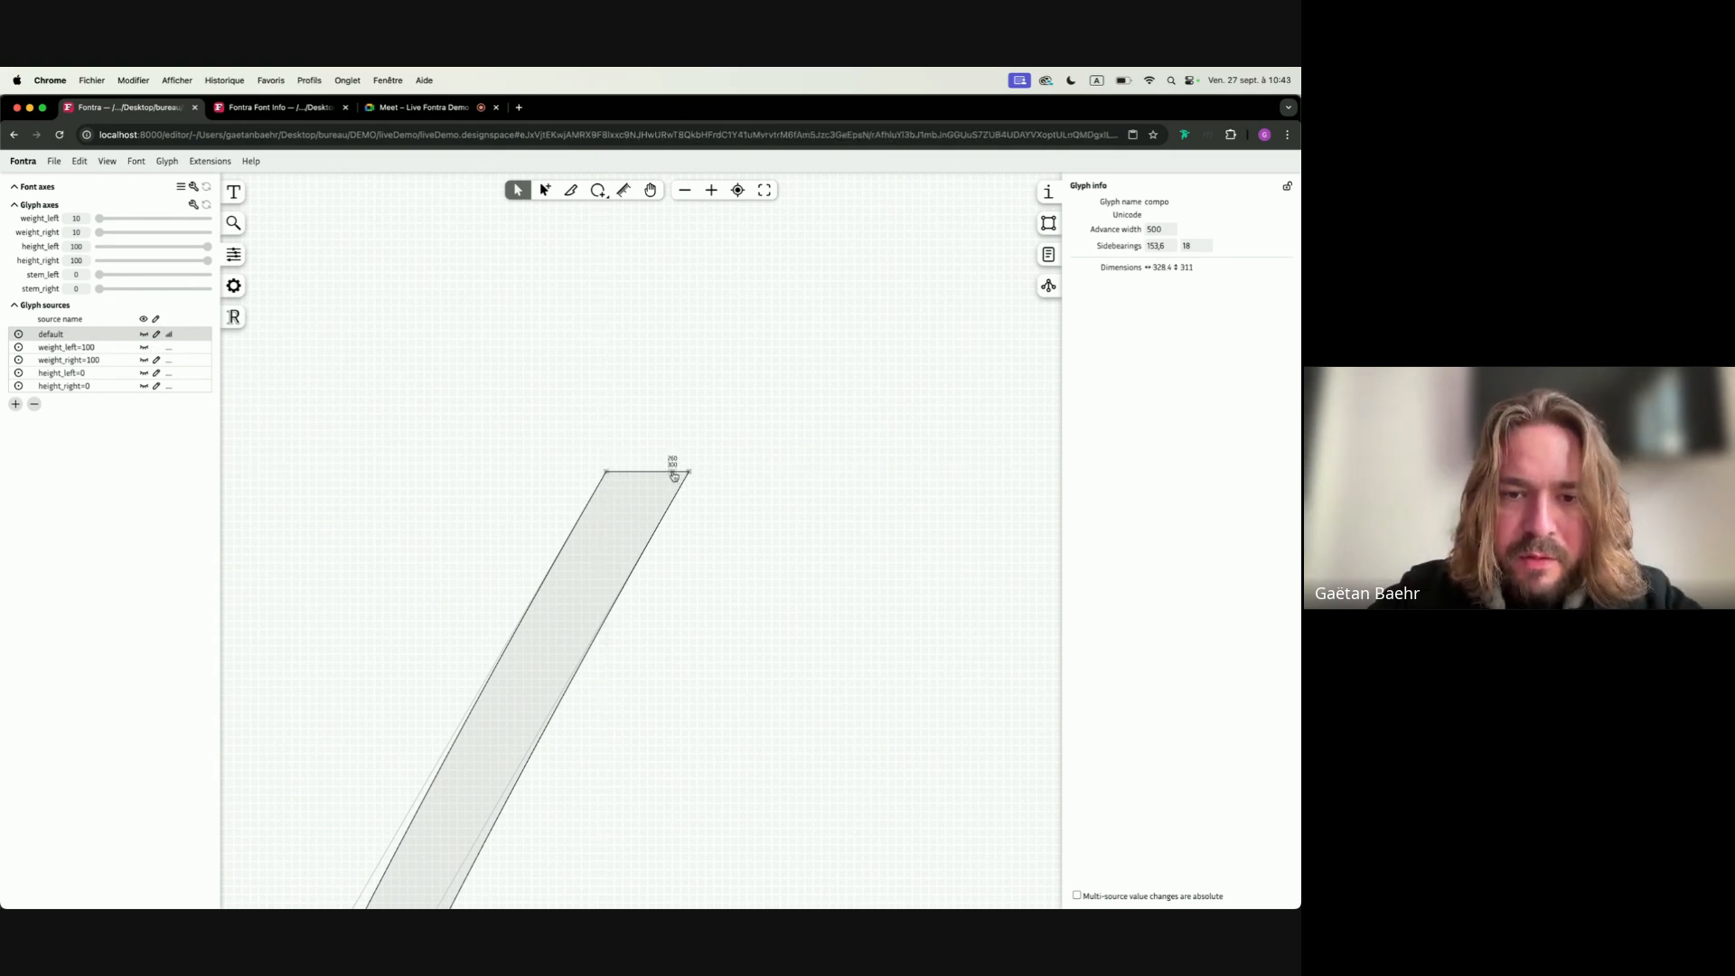
pyautogui.click(688, 472)
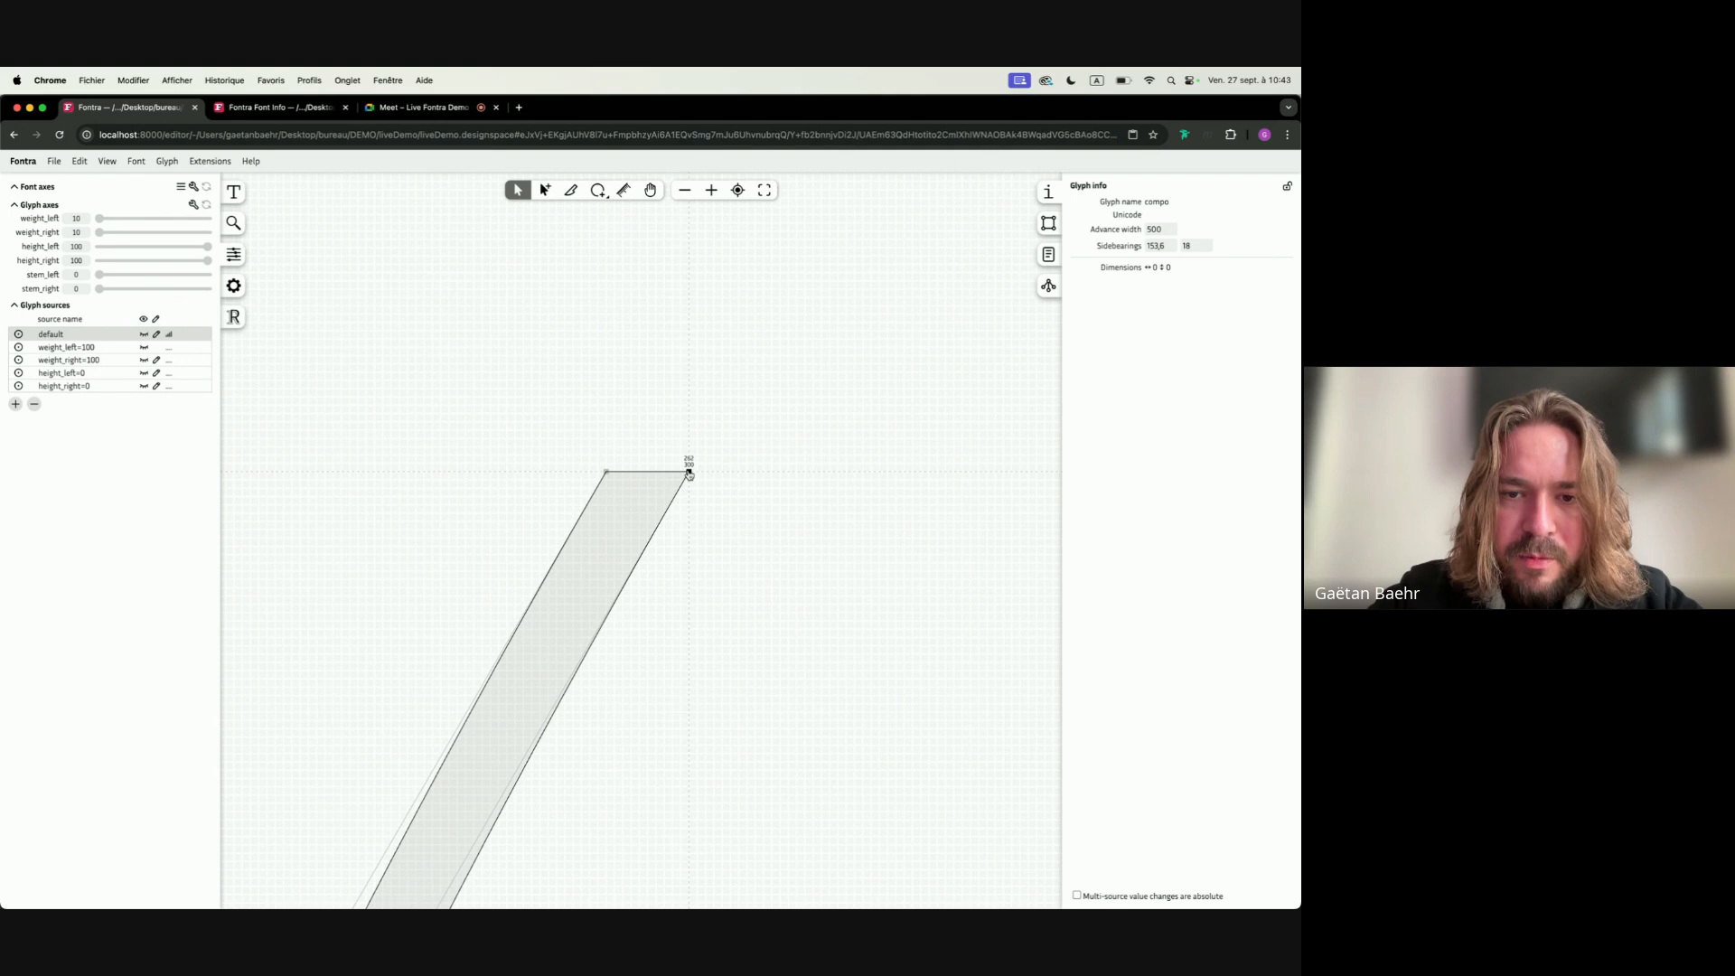
# In the weight_left=100 source, move the inserted points onto the left stroke's top corners
pyautogui.click(109, 349)
pyautogui.moveTo(577, 443); pyautogui.dragTo(656, 443)
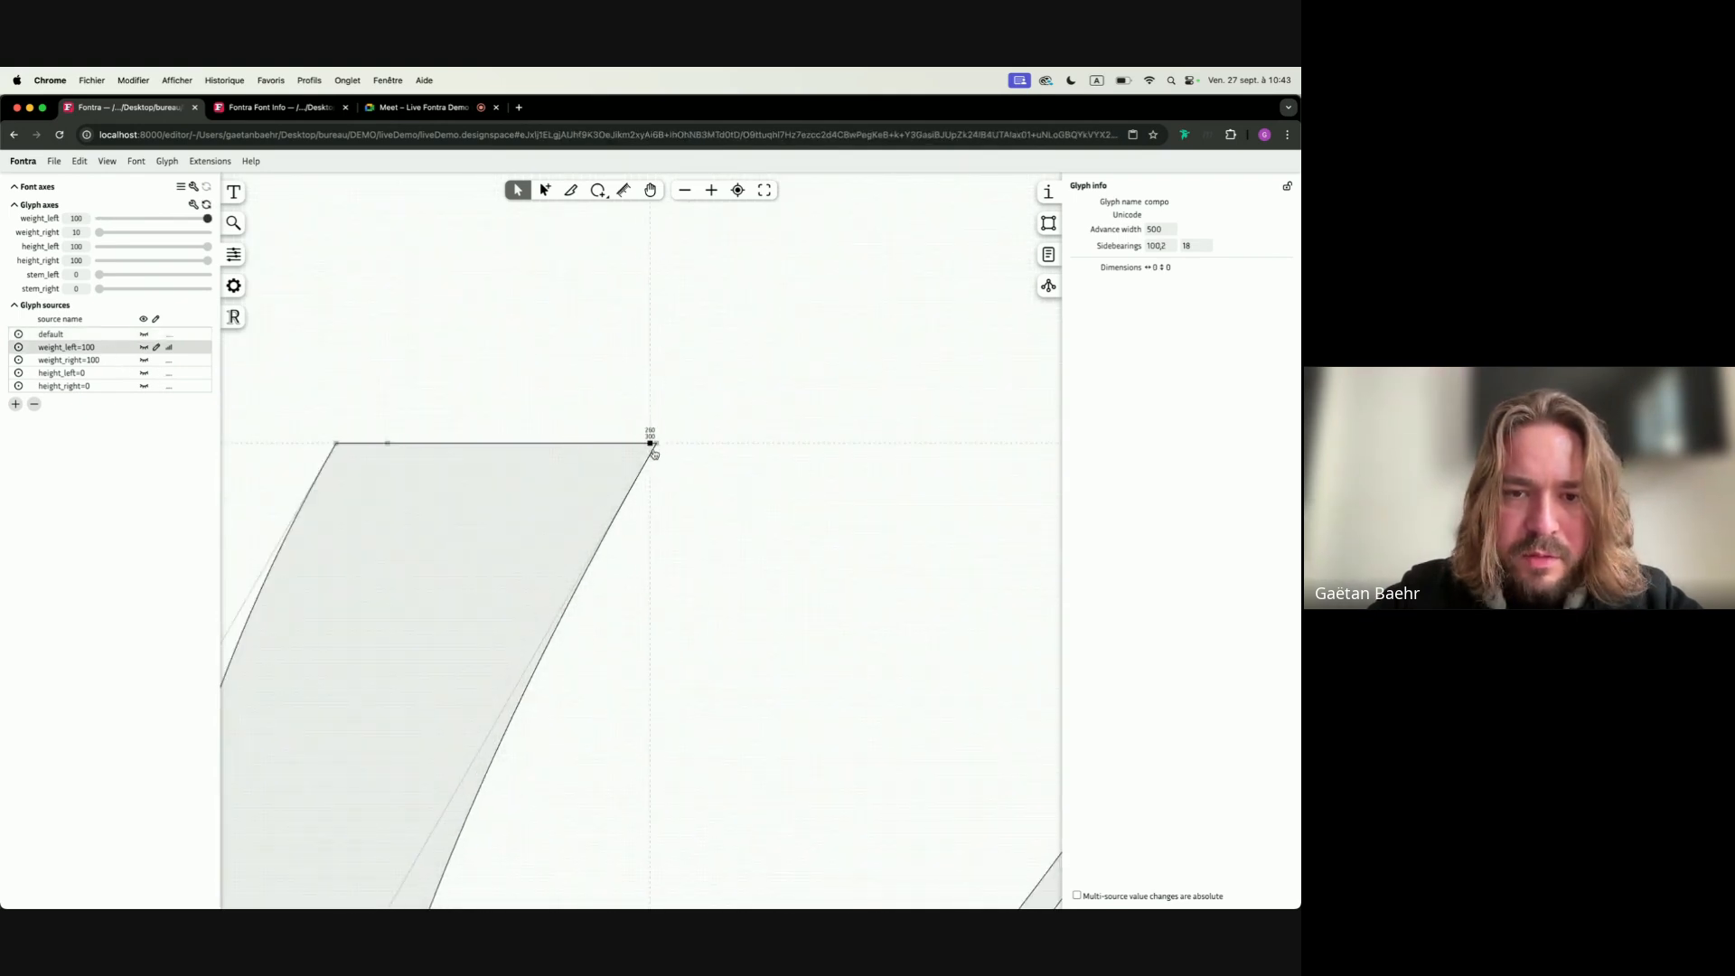
pyautogui.moveTo(389, 444); pyautogui.dragTo(435, 457)
pyautogui.scroll(-5, 436, 456)
pyautogui.press('super+z')
pyautogui.click(427, 388)
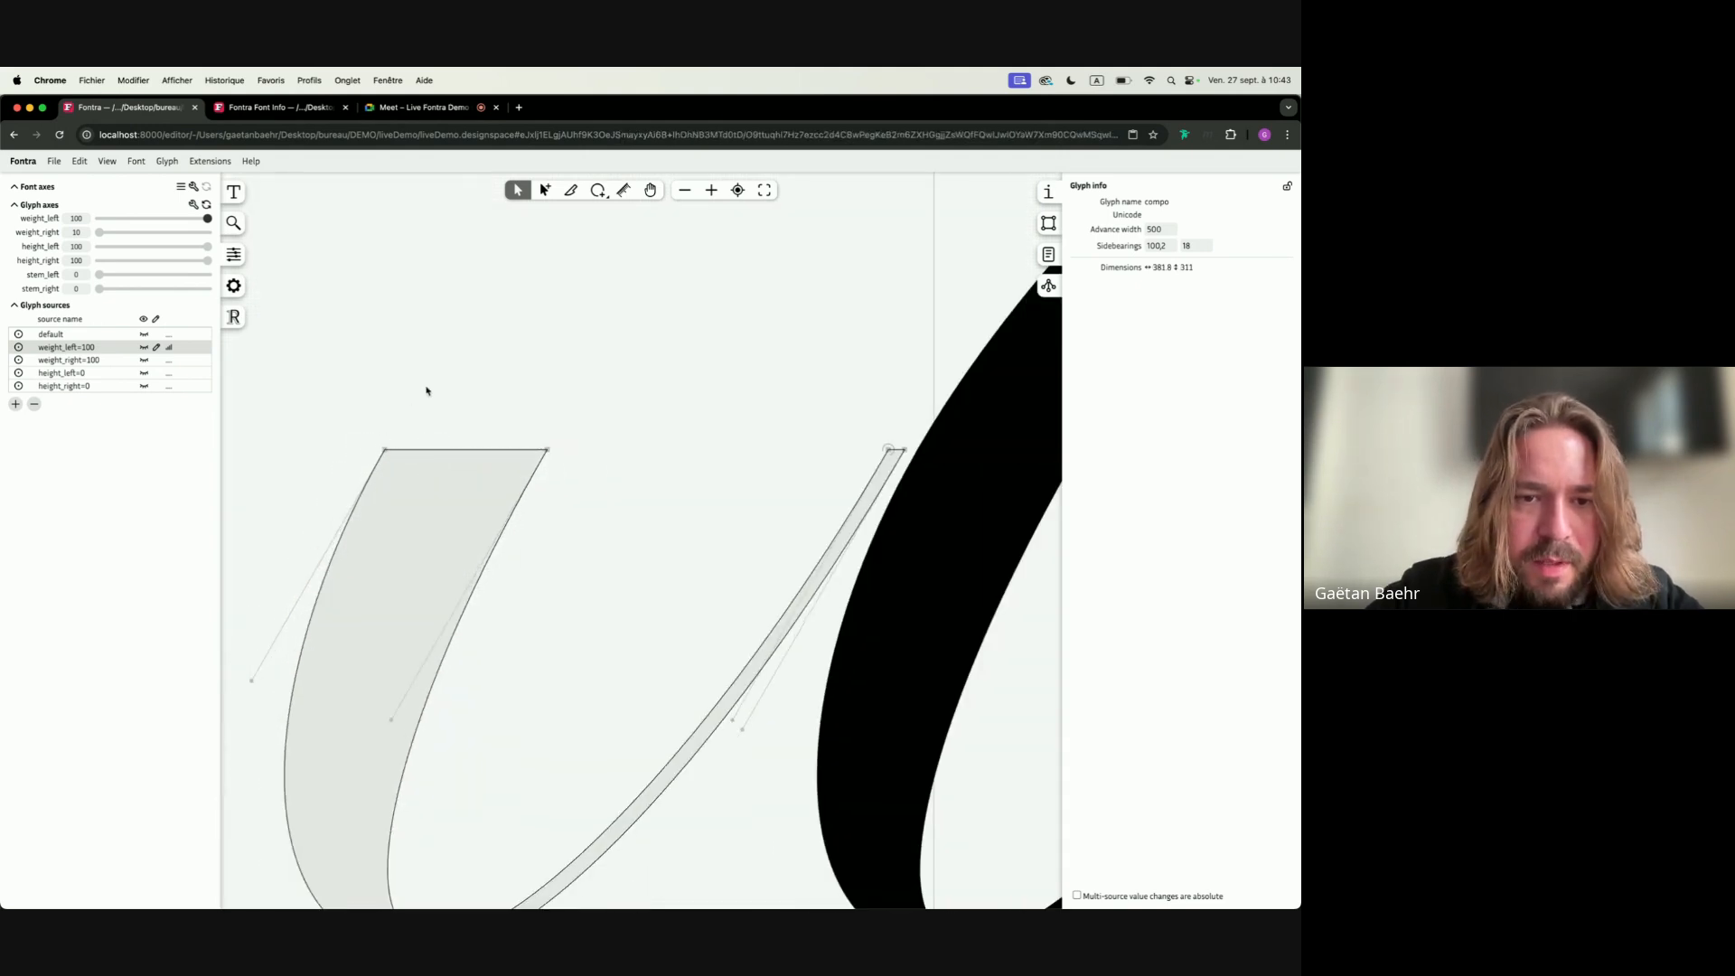
# In the default source, enable editing of all sources and insert two points on the right stroke's top edge
pyautogui.hscroll(3, 427, 388)
pyautogui.click(54, 334)
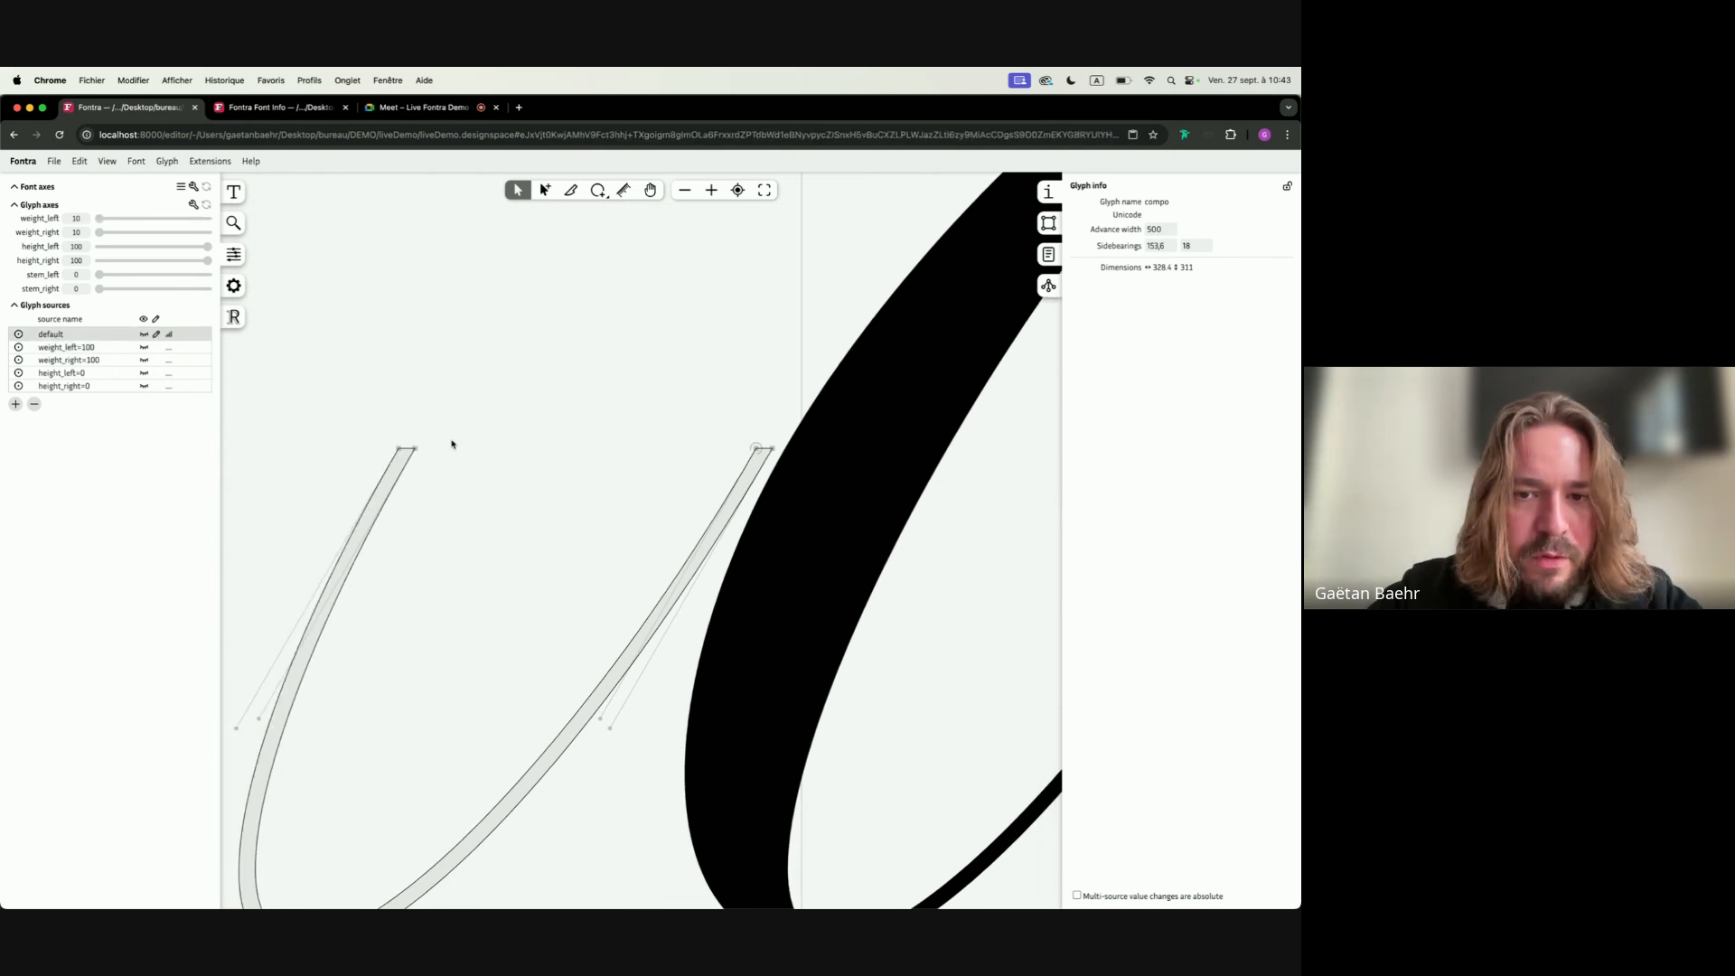
pyautogui.scroll(5, 812, 430)
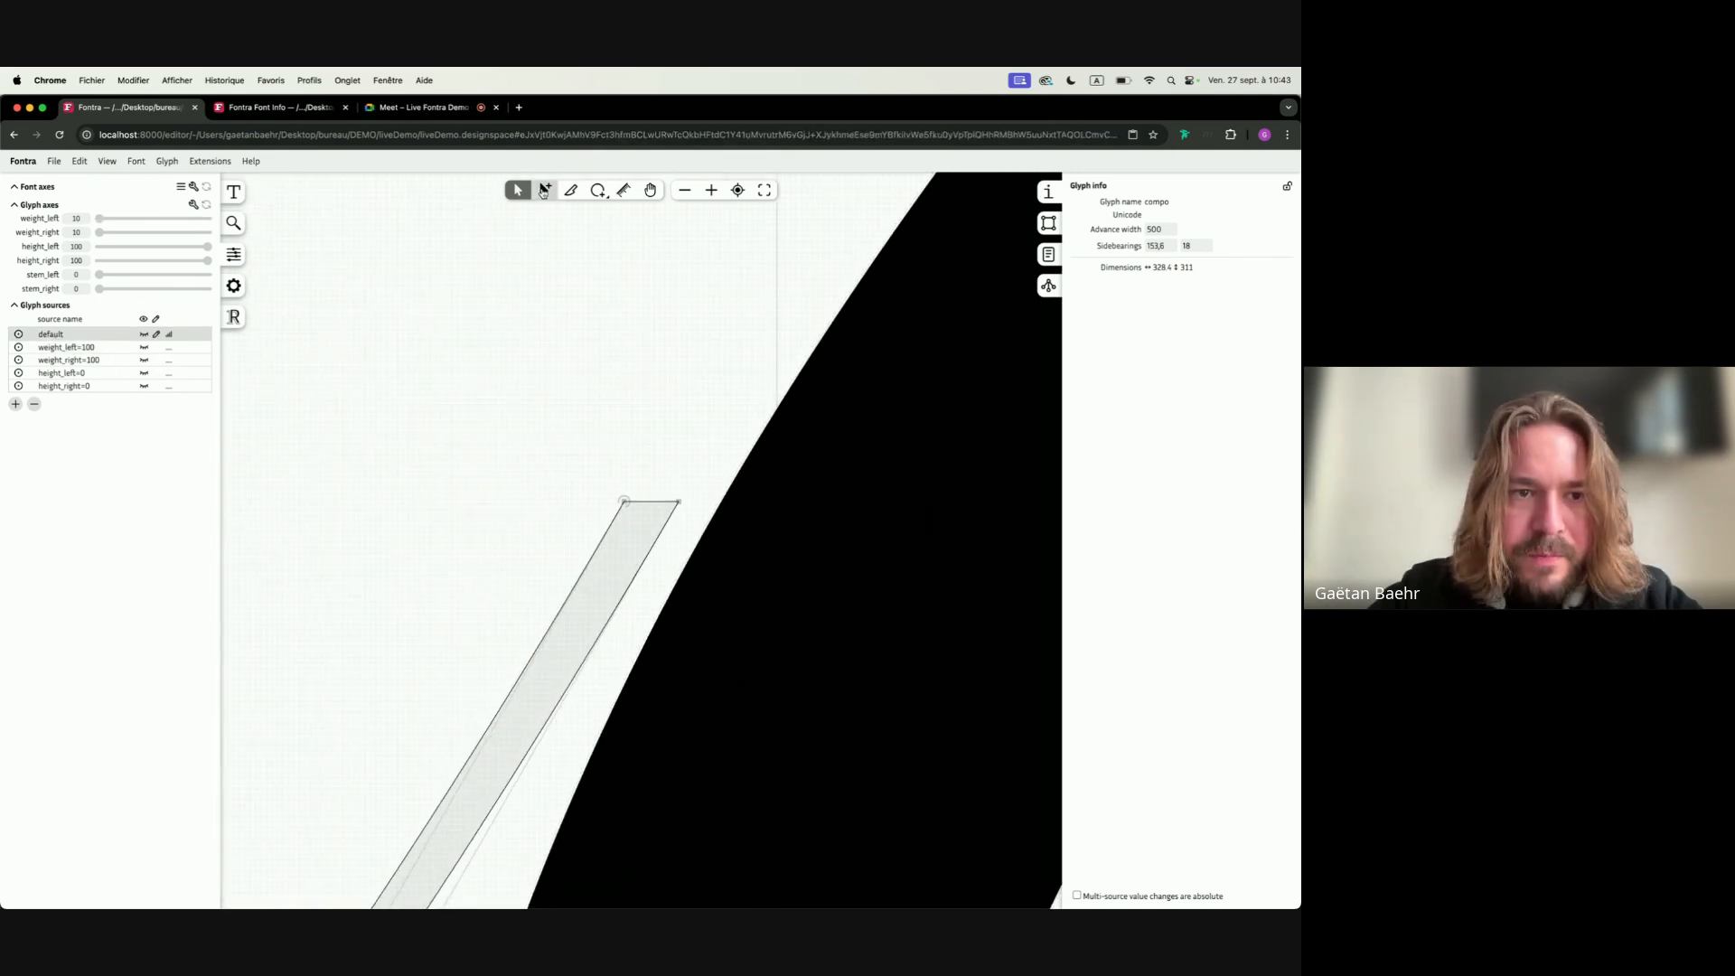
pyautogui.click(544, 190)
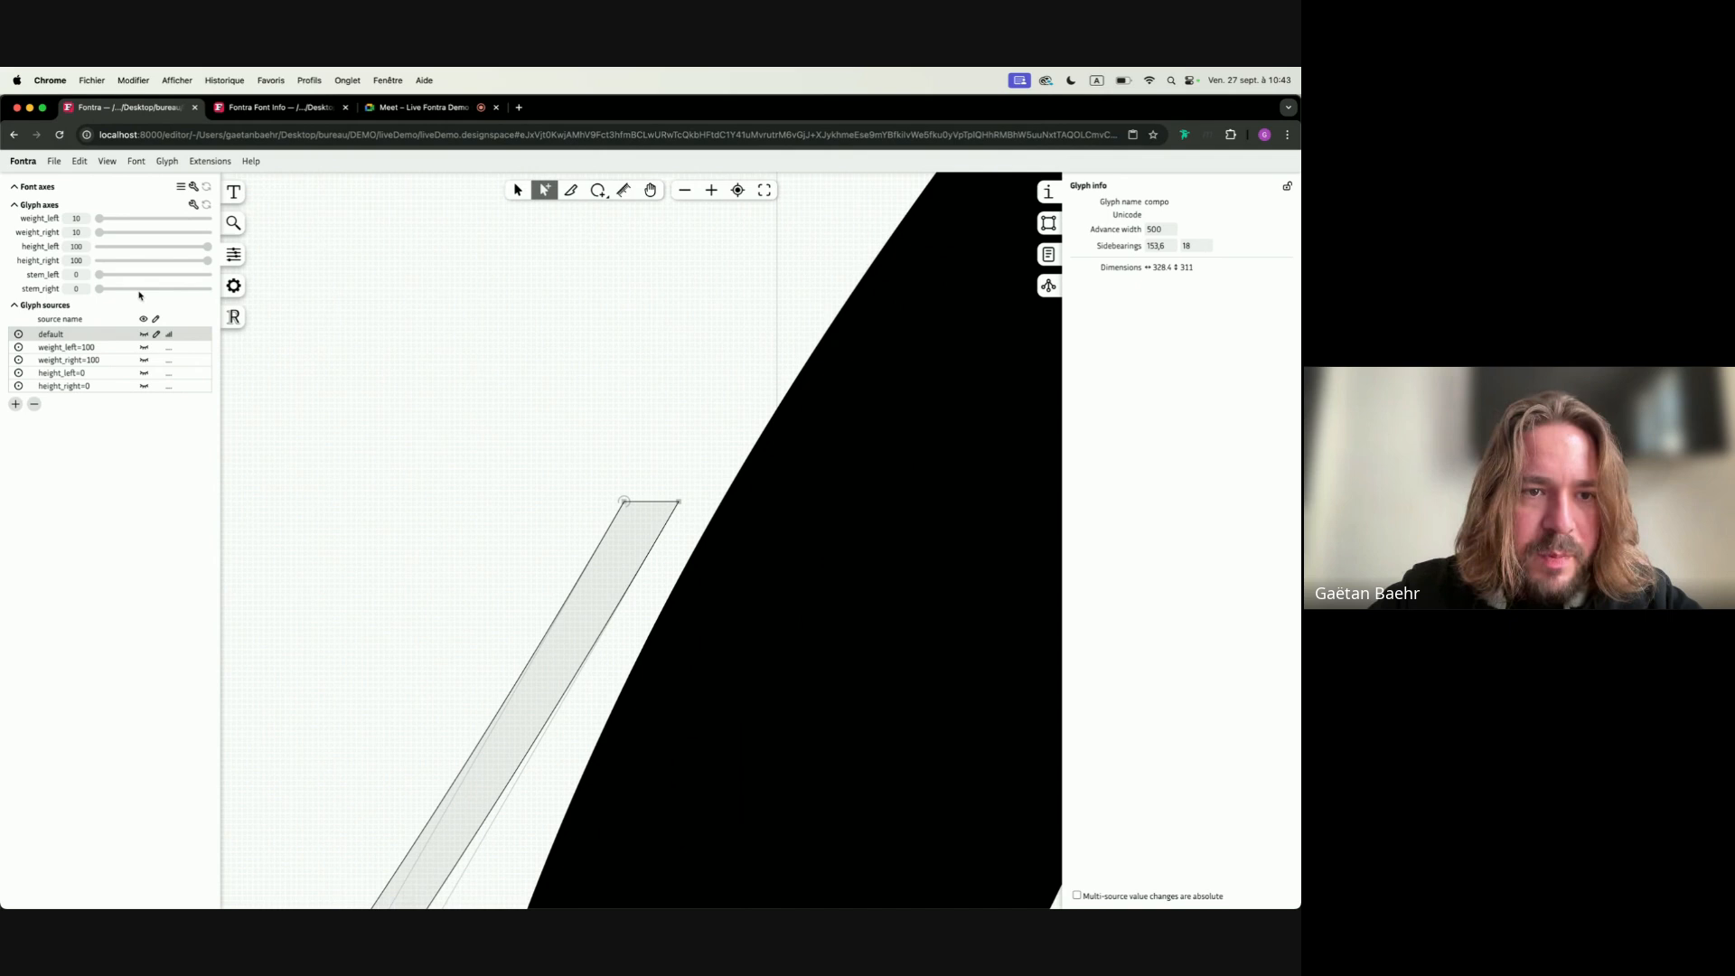
pyautogui.click(635, 500)
pyautogui.click(674, 501)
pyautogui.press('1')
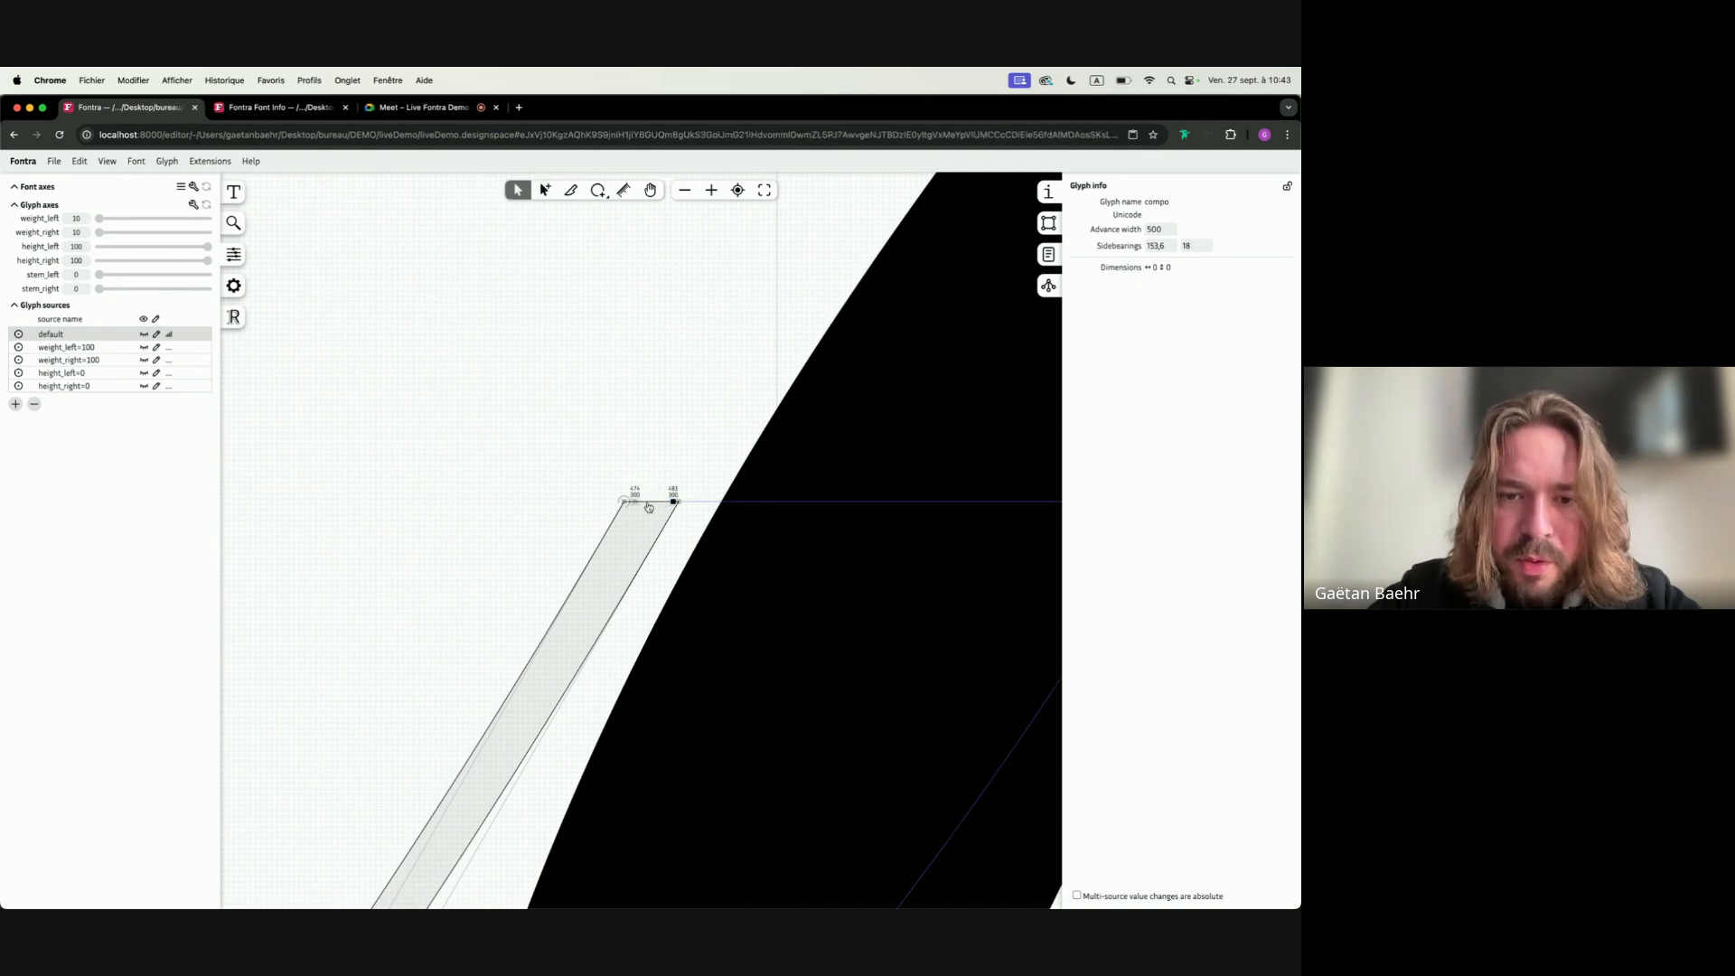
# Move the two inserted points onto the right stroke's top corners in the default source
pyautogui.click(155, 360)
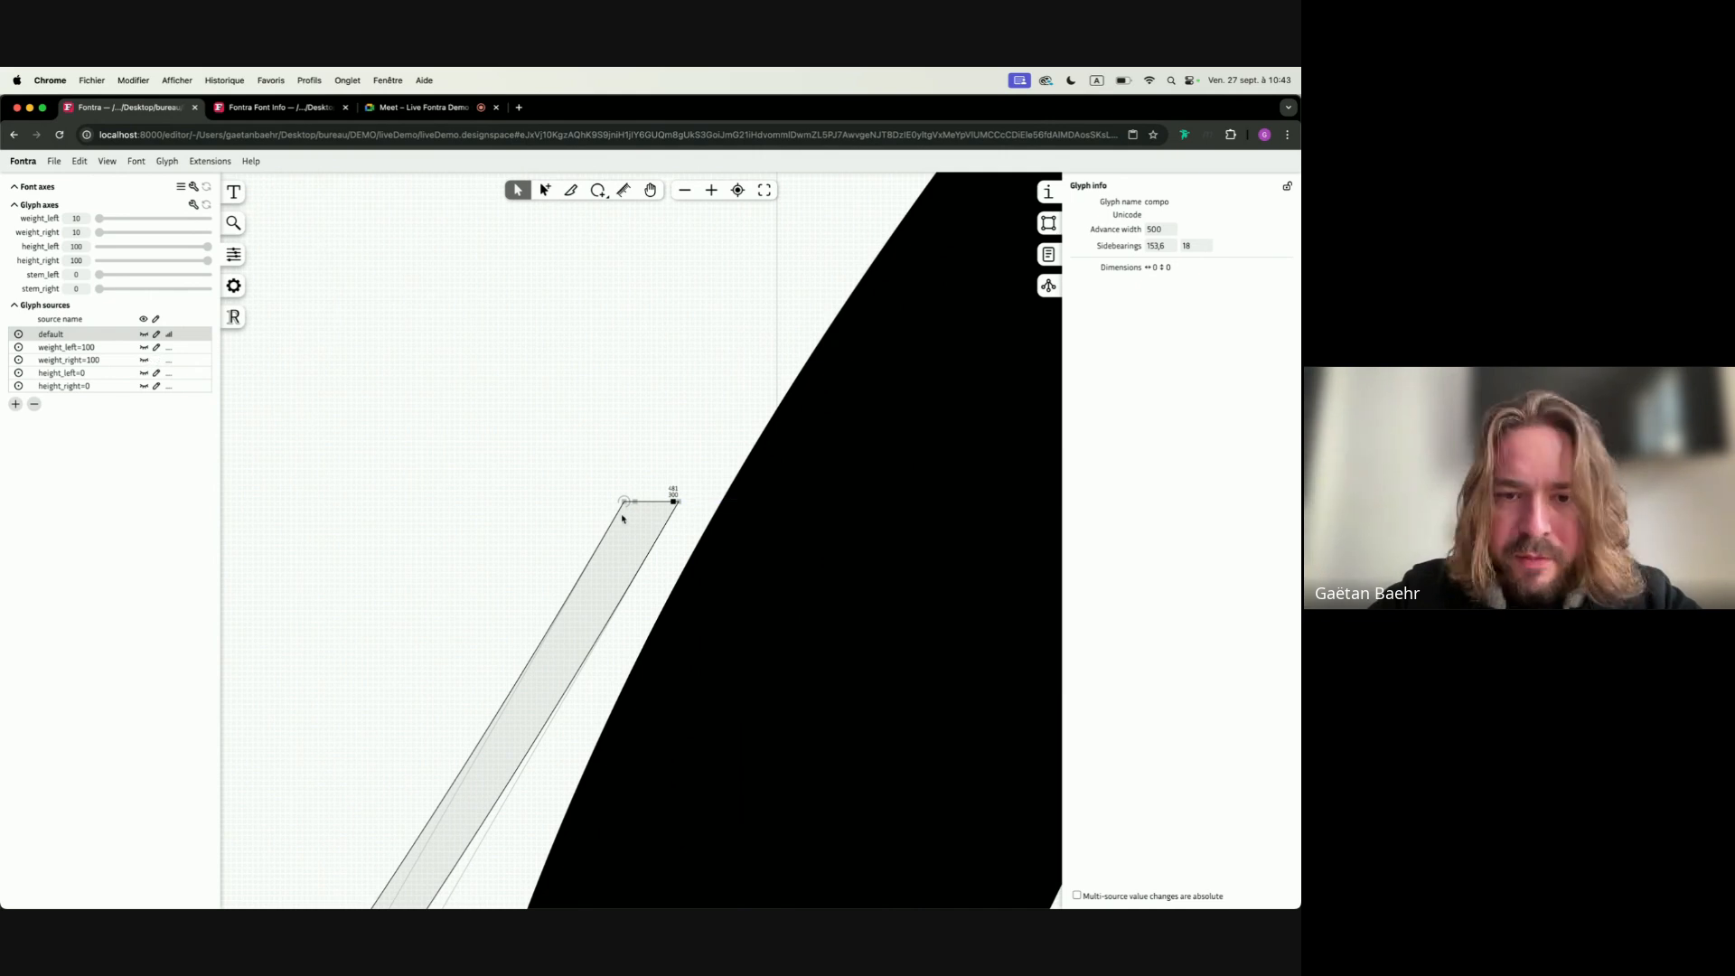
pyautogui.moveTo(635, 503); pyautogui.dragTo(679, 504)
pyautogui.scroll(-5, 656, 452)
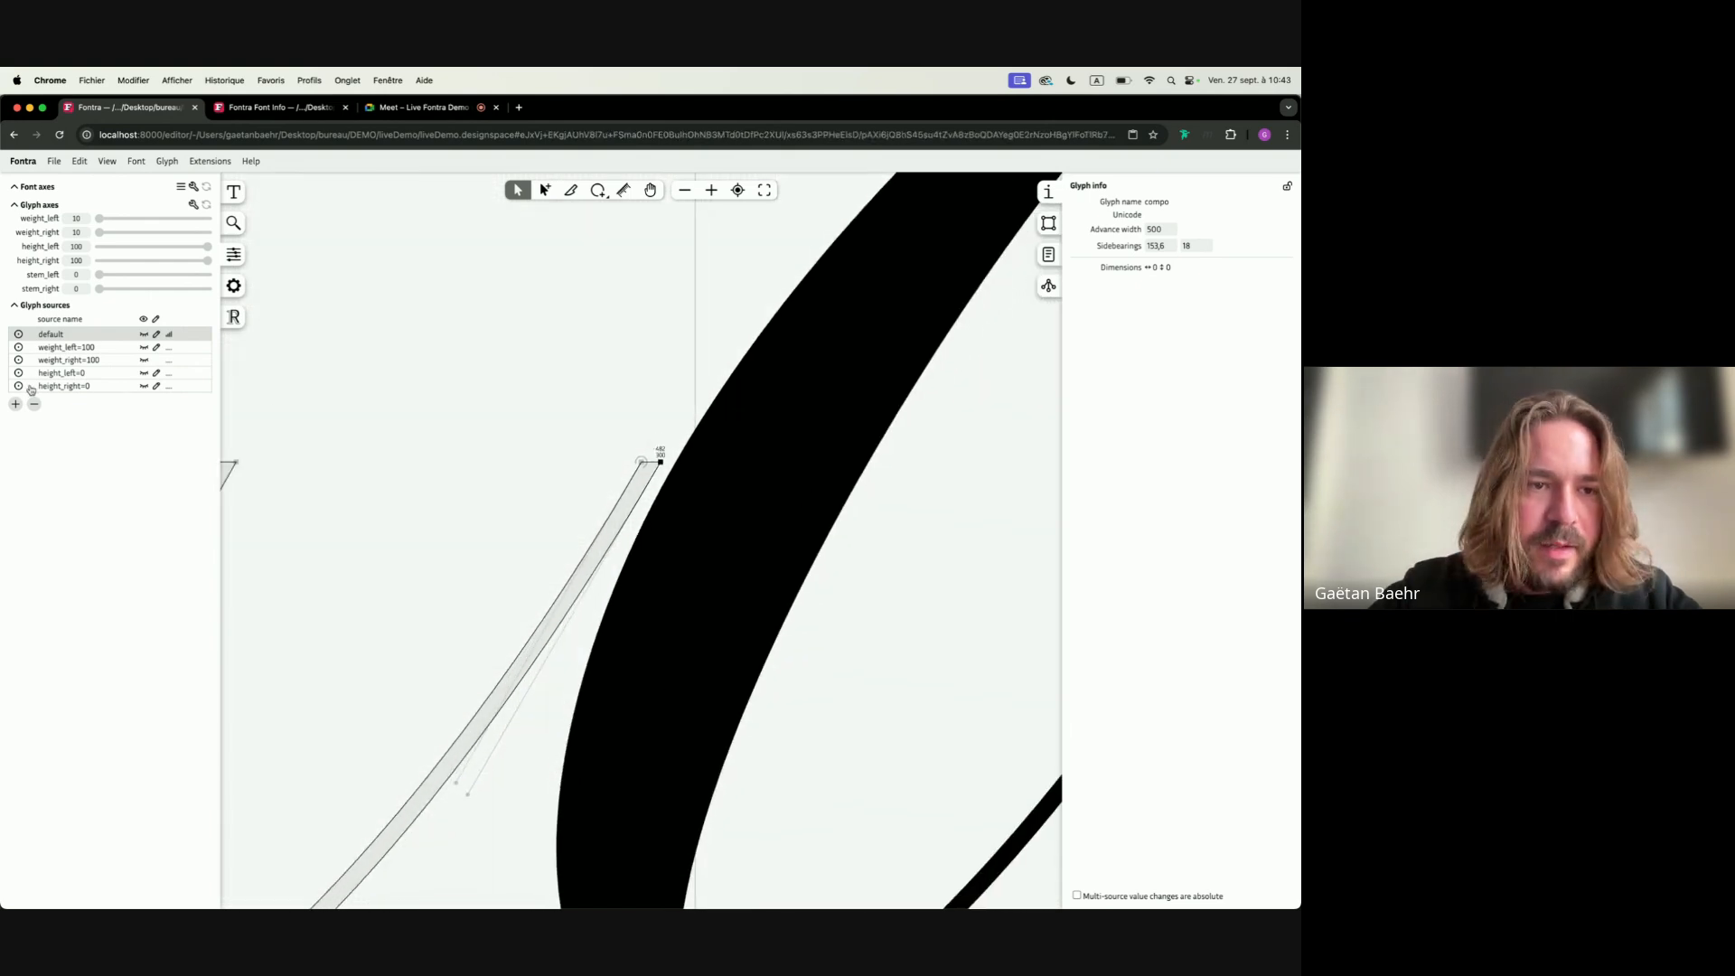
# Add a glyph source named stem_left=100 with the stem_left axis at 100
pyautogui.click(16, 405)
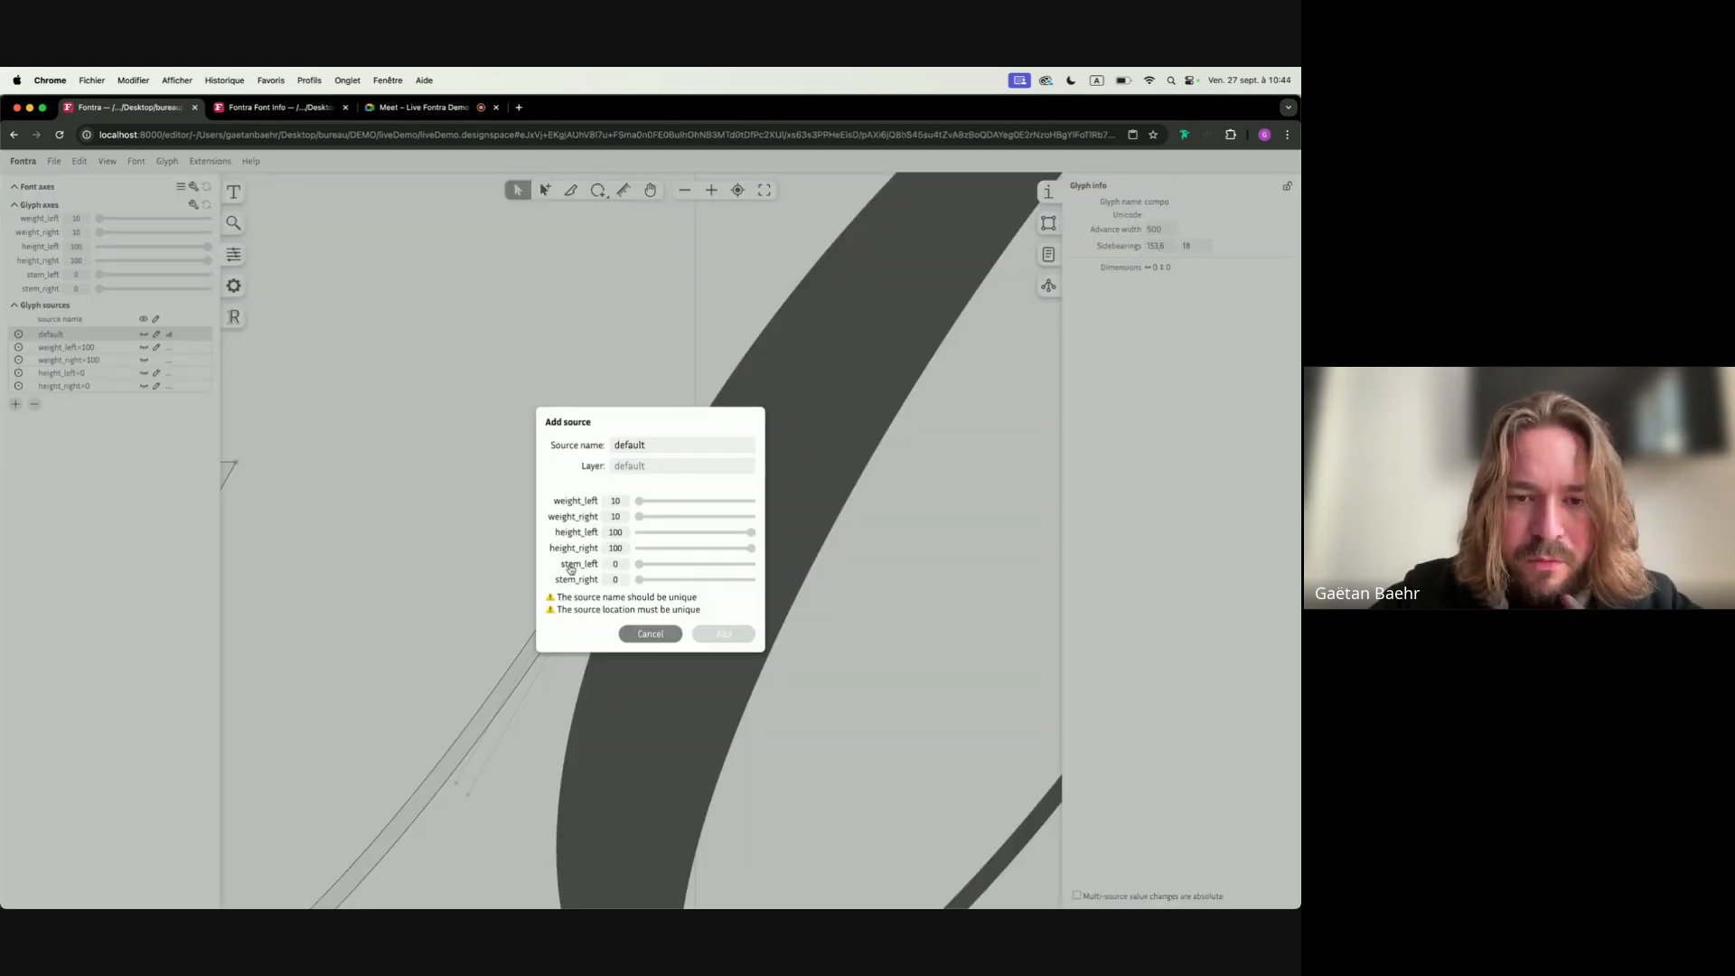
pyautogui.moveTo(570, 567); pyautogui.dragTo(822, 568)
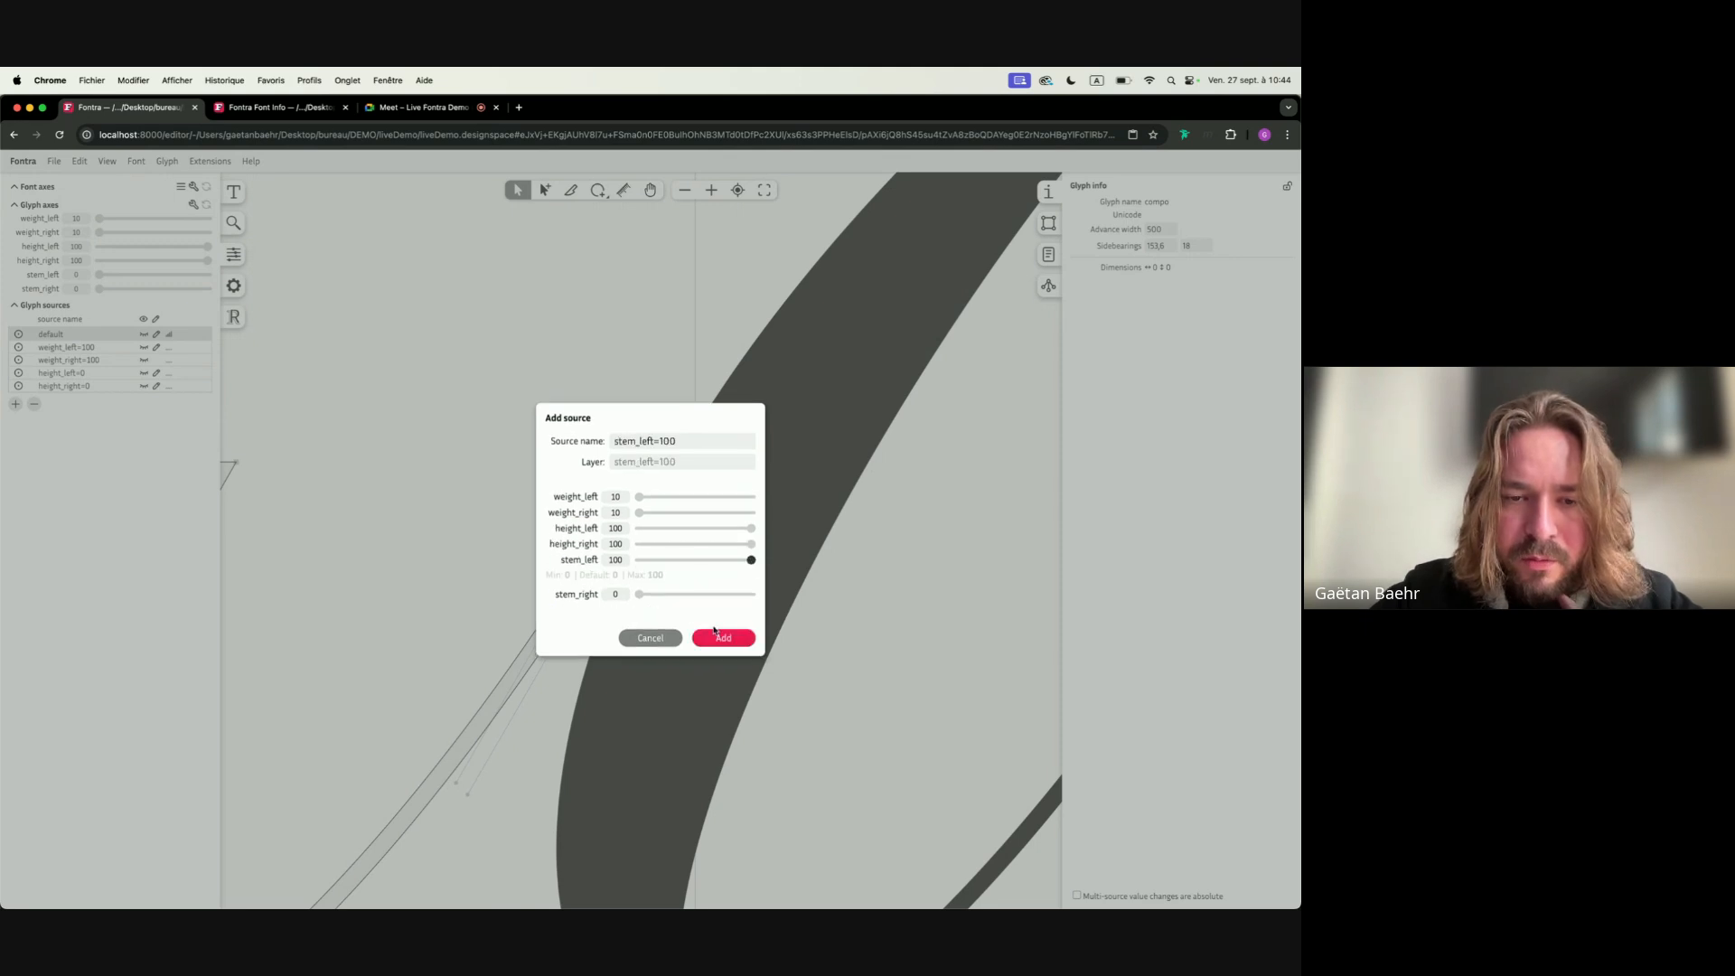
pyautogui.click(723, 639)
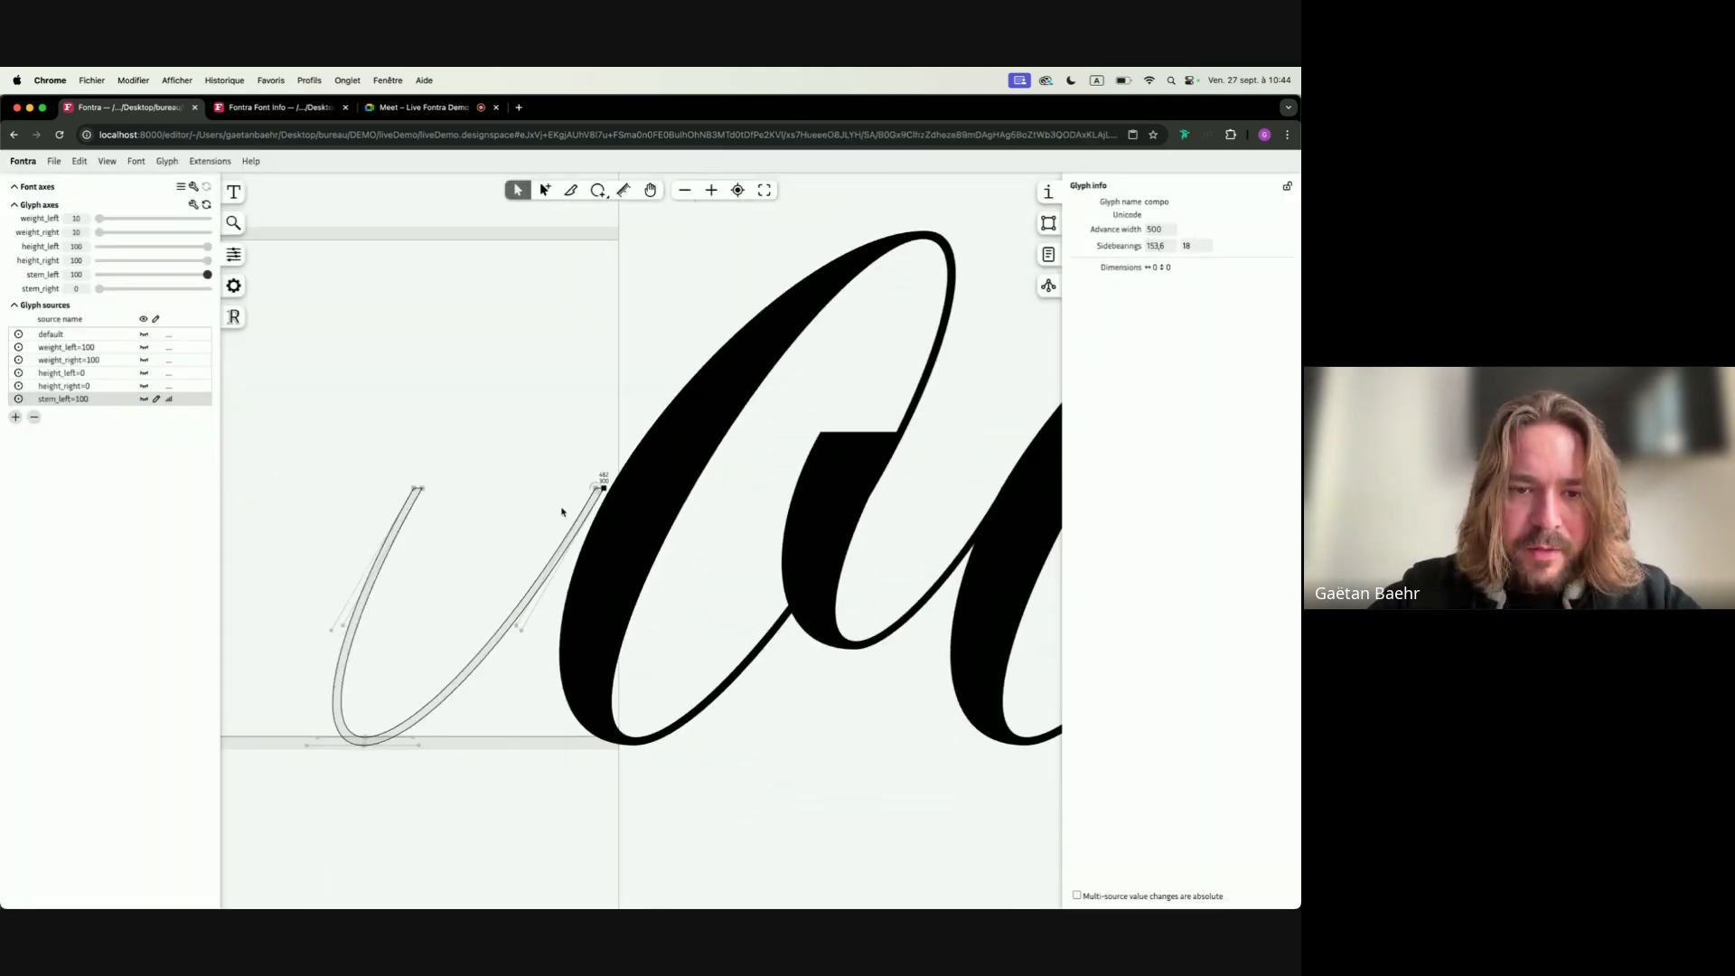
# In the stem_left=100 source, move the left stroke's two top points straight up by 1000 units
pyautogui.scroll(5, 597, 476)
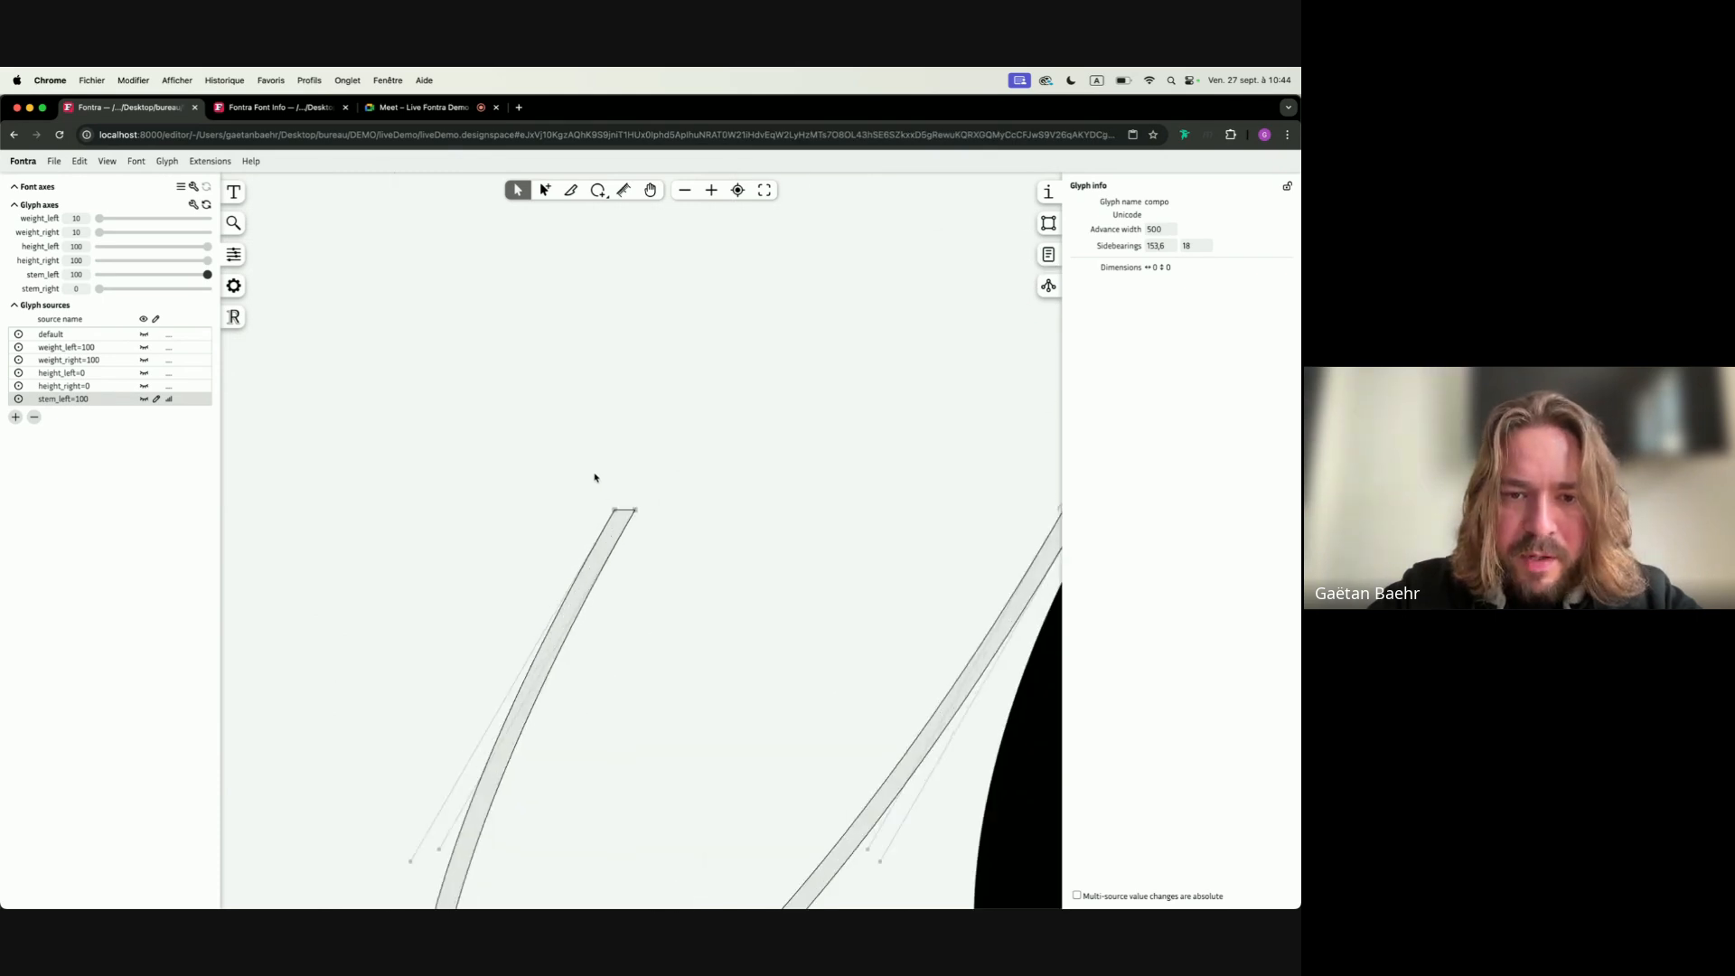
pyautogui.click(633, 520)
pyautogui.scroll(-6, 633, 522)
pyautogui.scroll(-3, 632, 521)
pyautogui.moveTo(633, 522); pyautogui.dragTo(633, 177)
pyautogui.scroll(5, 634, 522)
pyautogui.hscroll(5, 634, 522)
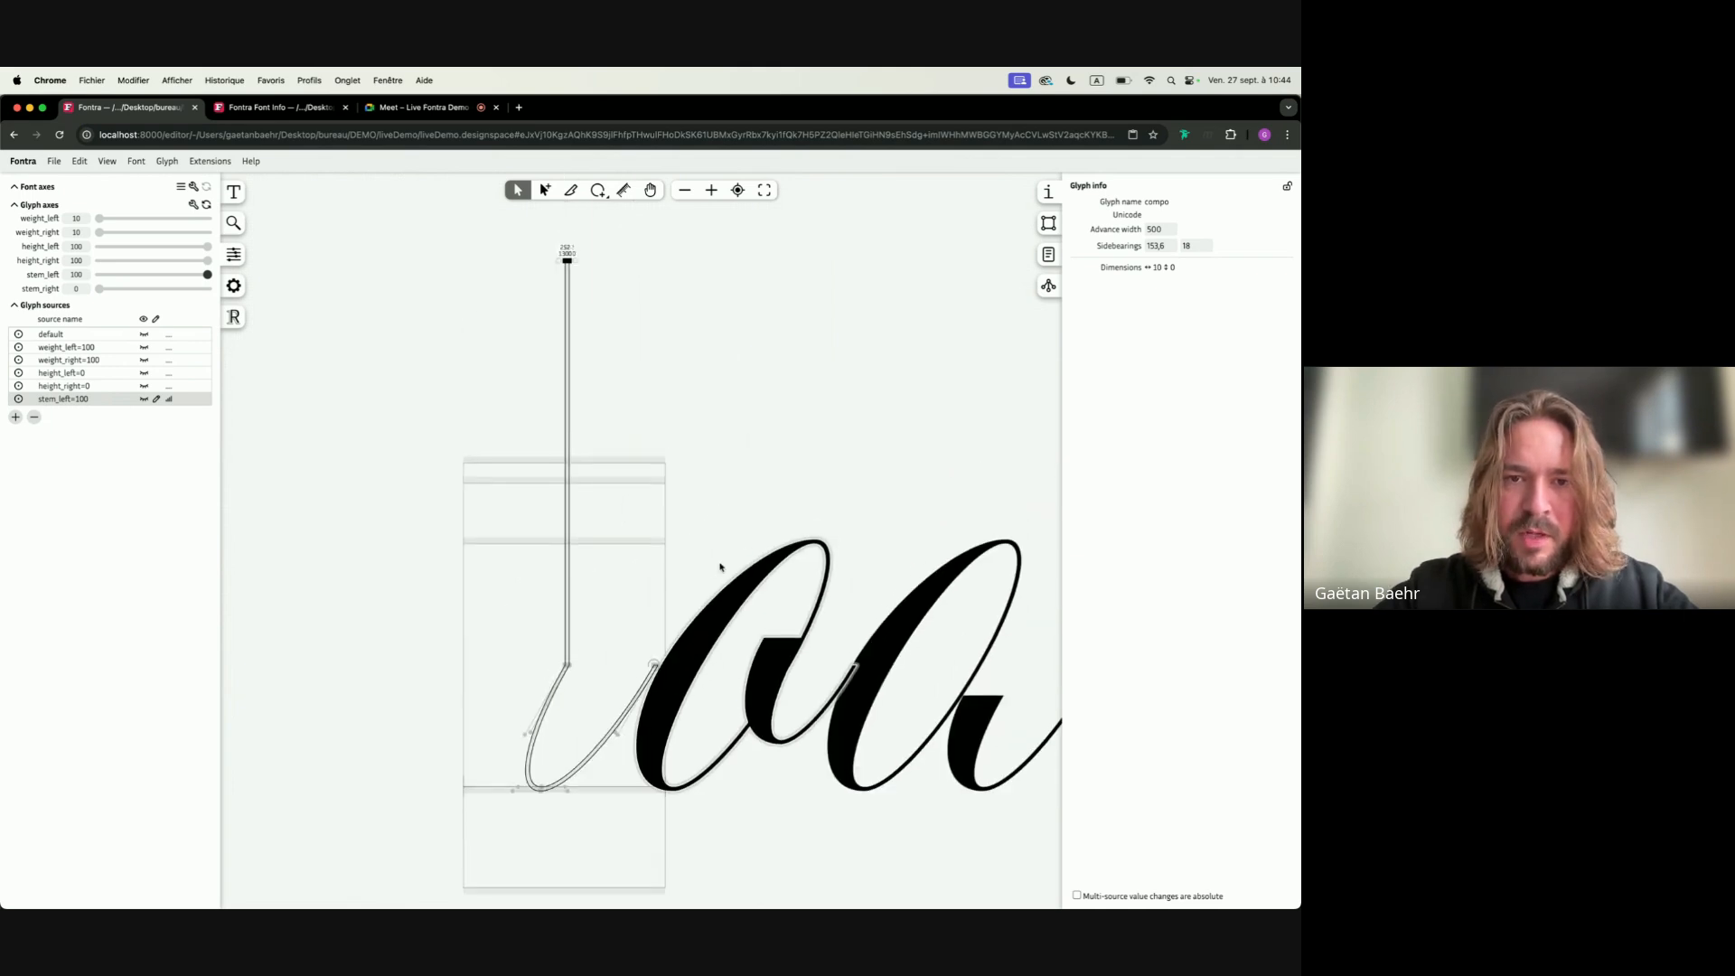
pyautogui.click(592, 506)
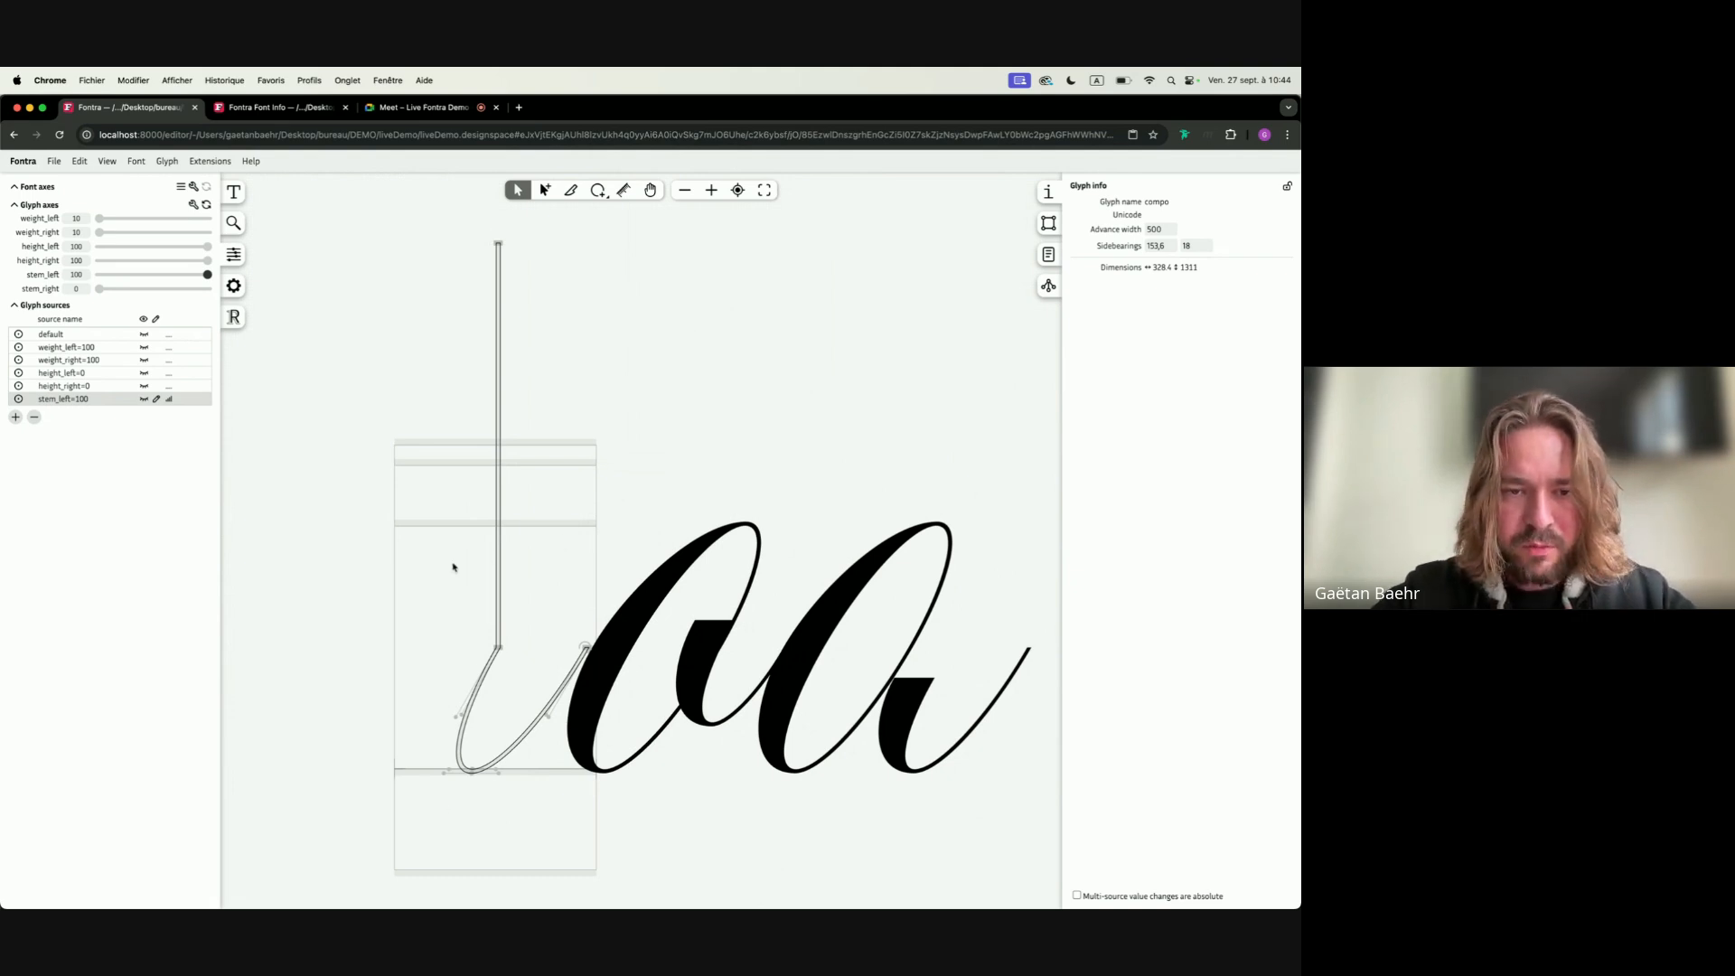
# Add a guideline at a 60° angle and align it with the left stroke's corner where the extension begins
pyautogui.rightClick(444, 524)
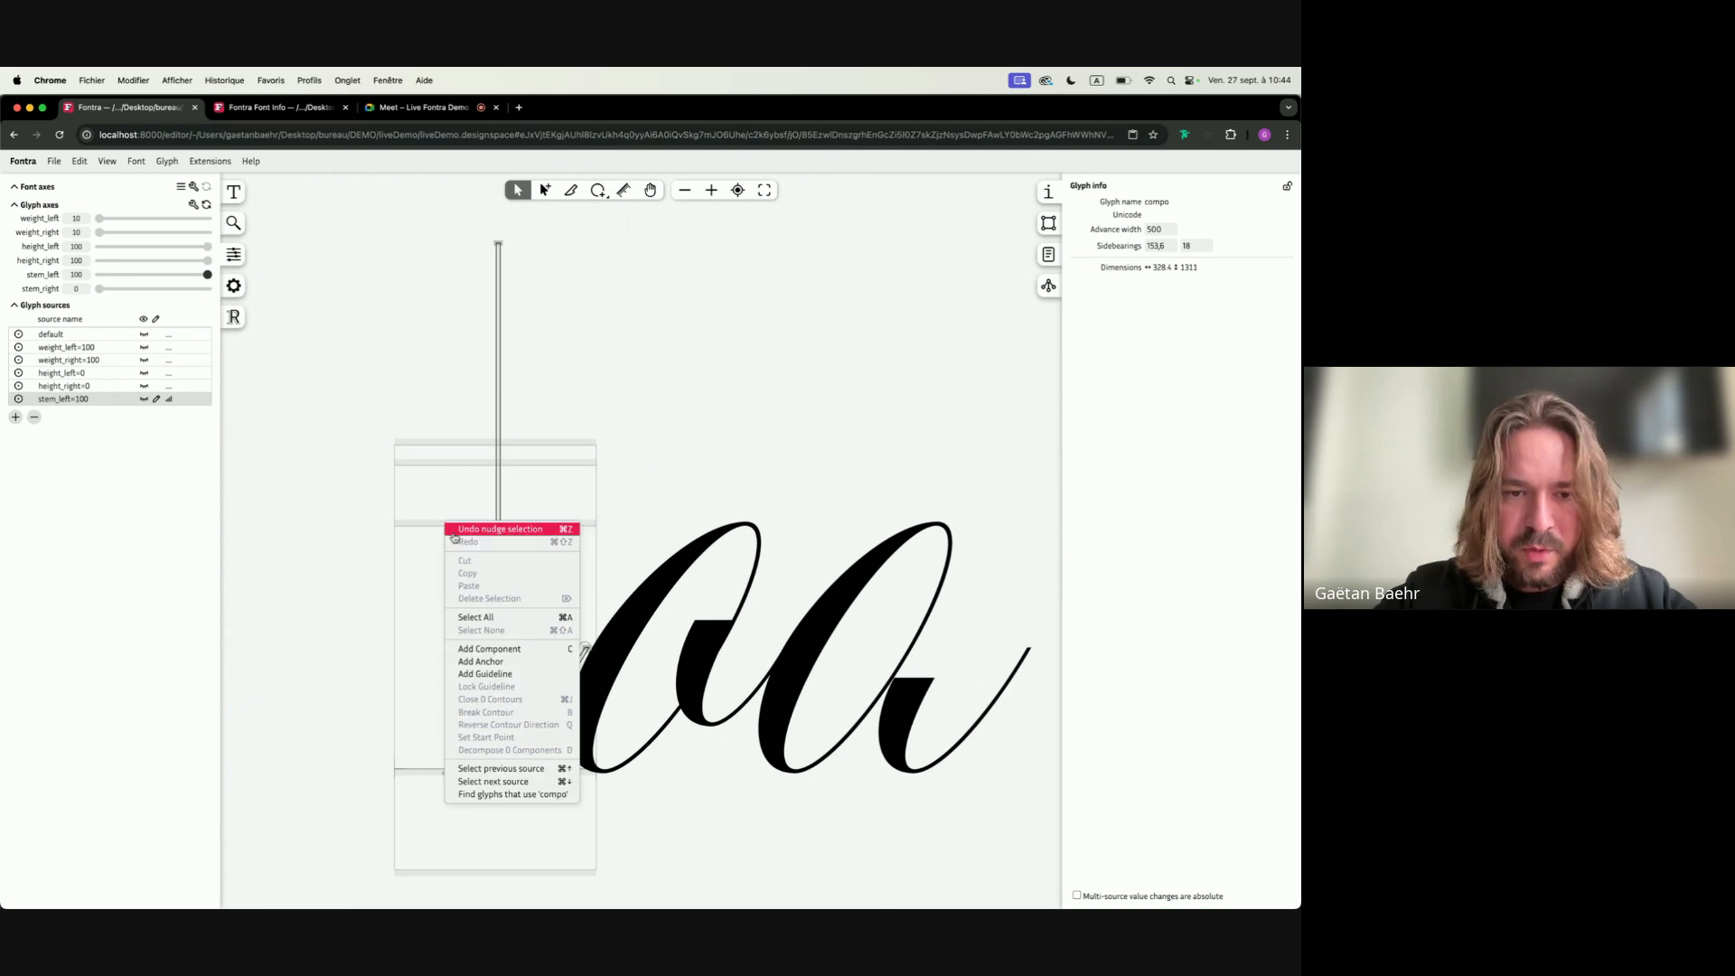
pyautogui.click(548, 673)
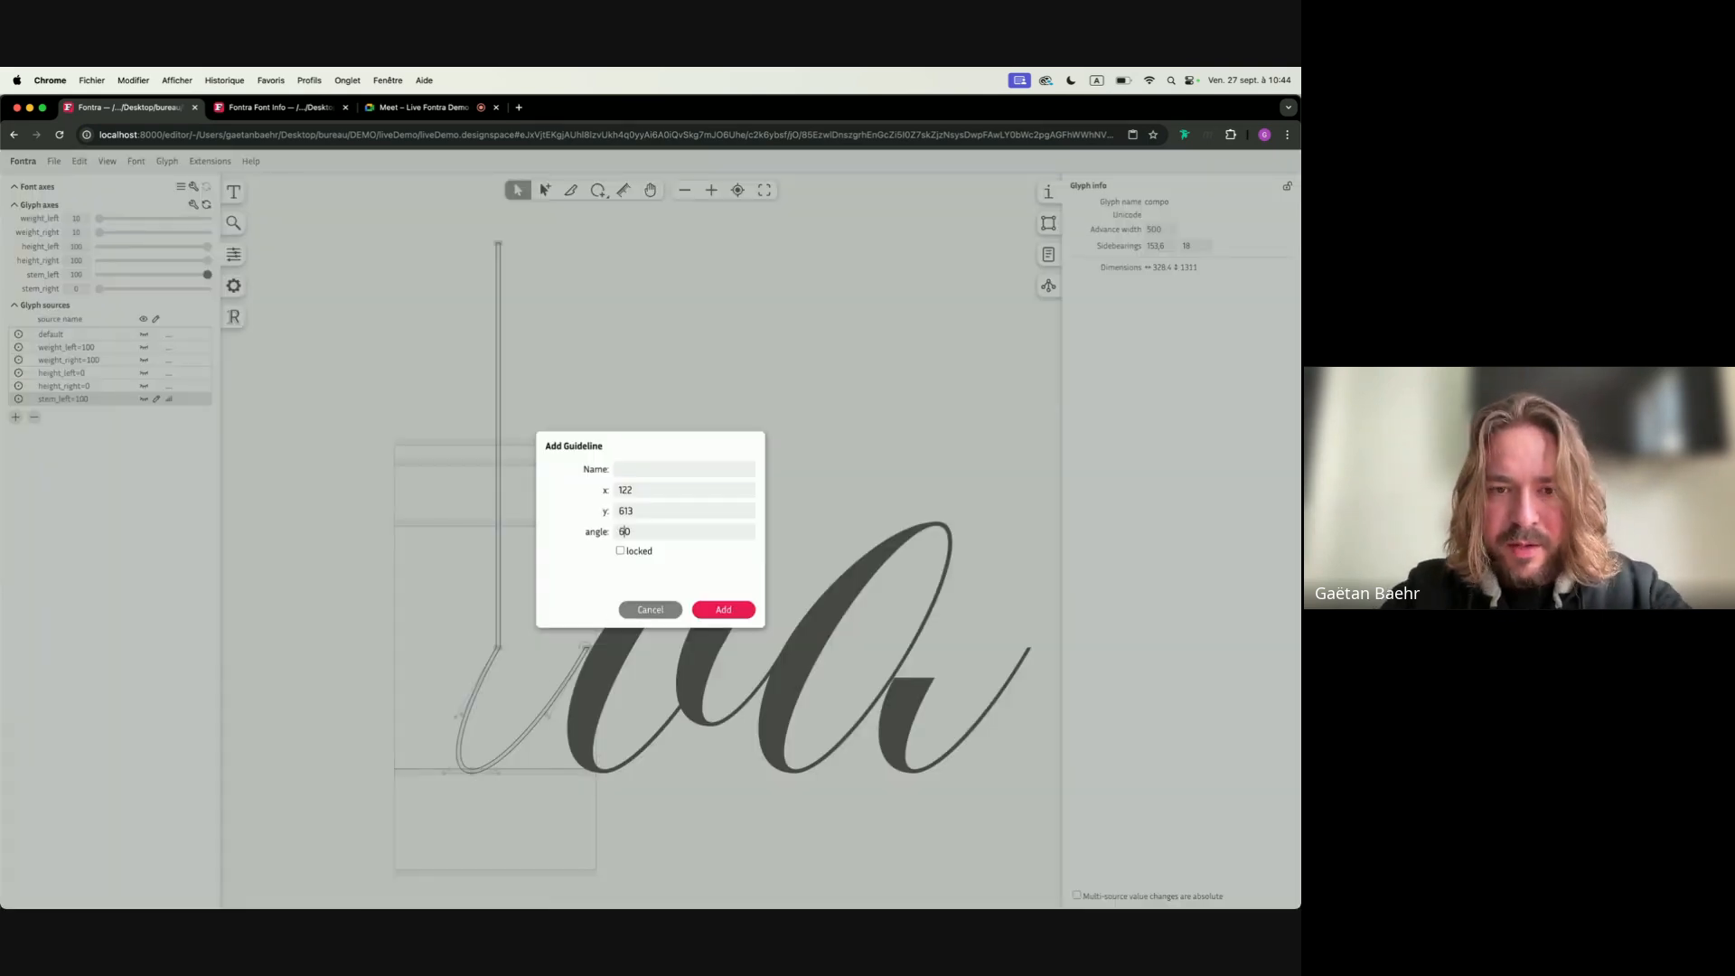
pyautogui.click(724, 610)
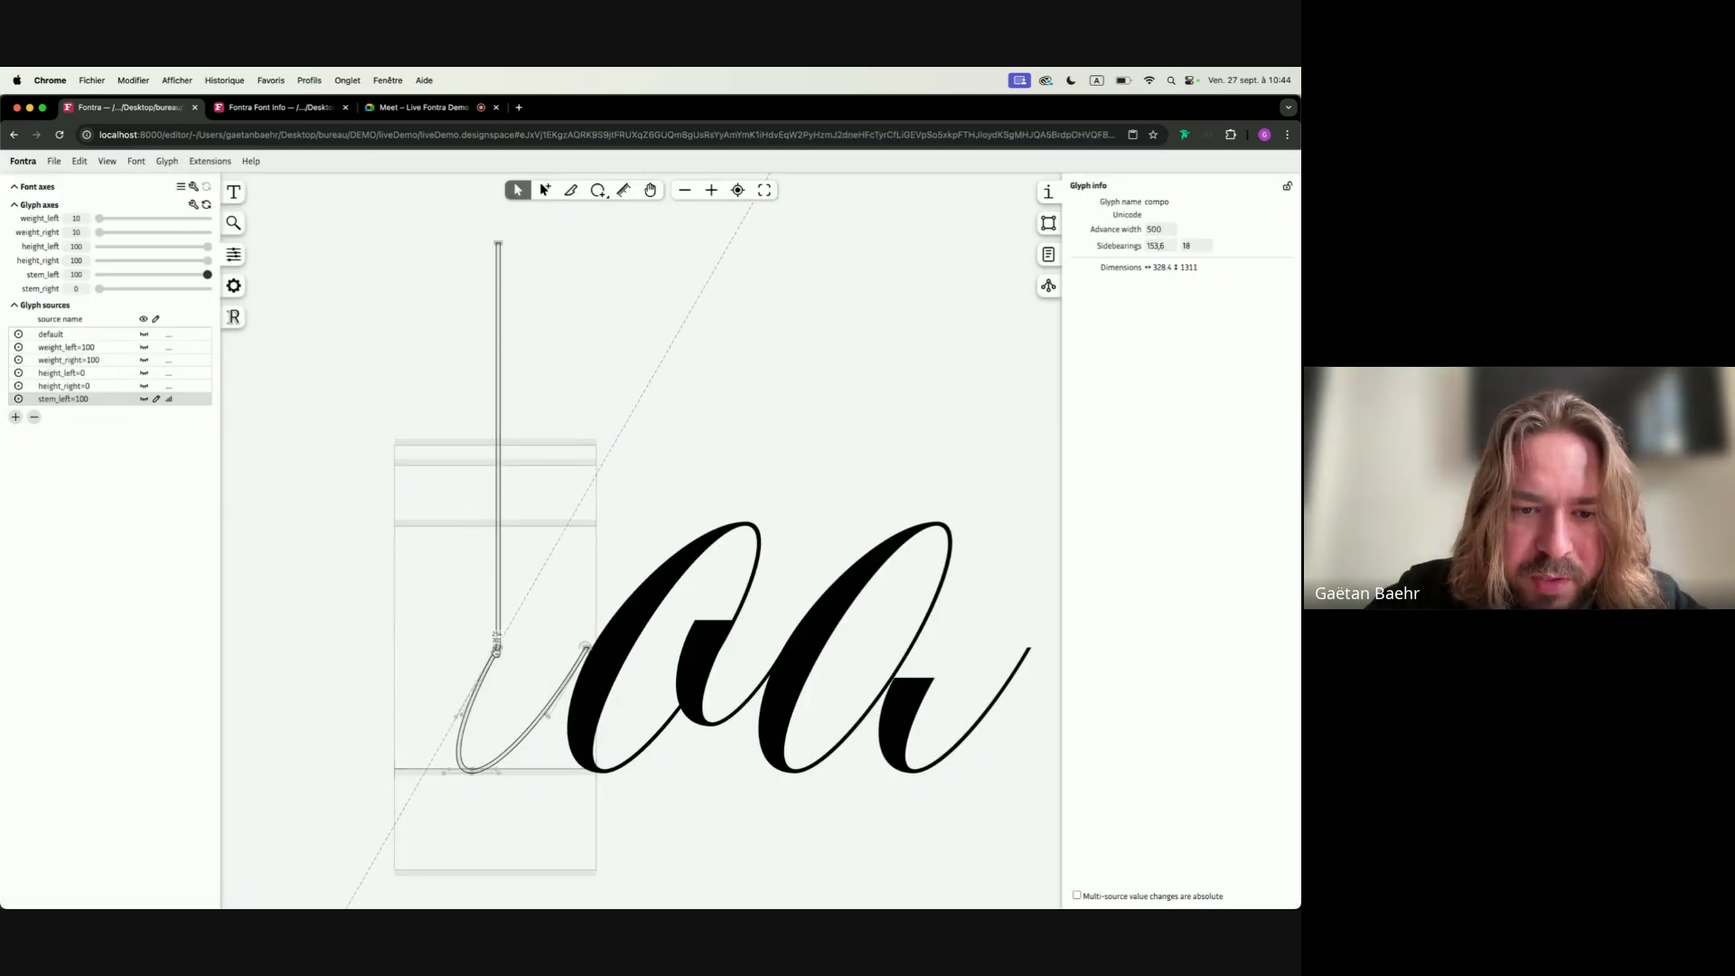
pyautogui.scroll(5, 492, 648)
pyautogui.scroll(4, 494, 648)
pyautogui.moveTo(531, 646); pyautogui.dragTo(520, 651)
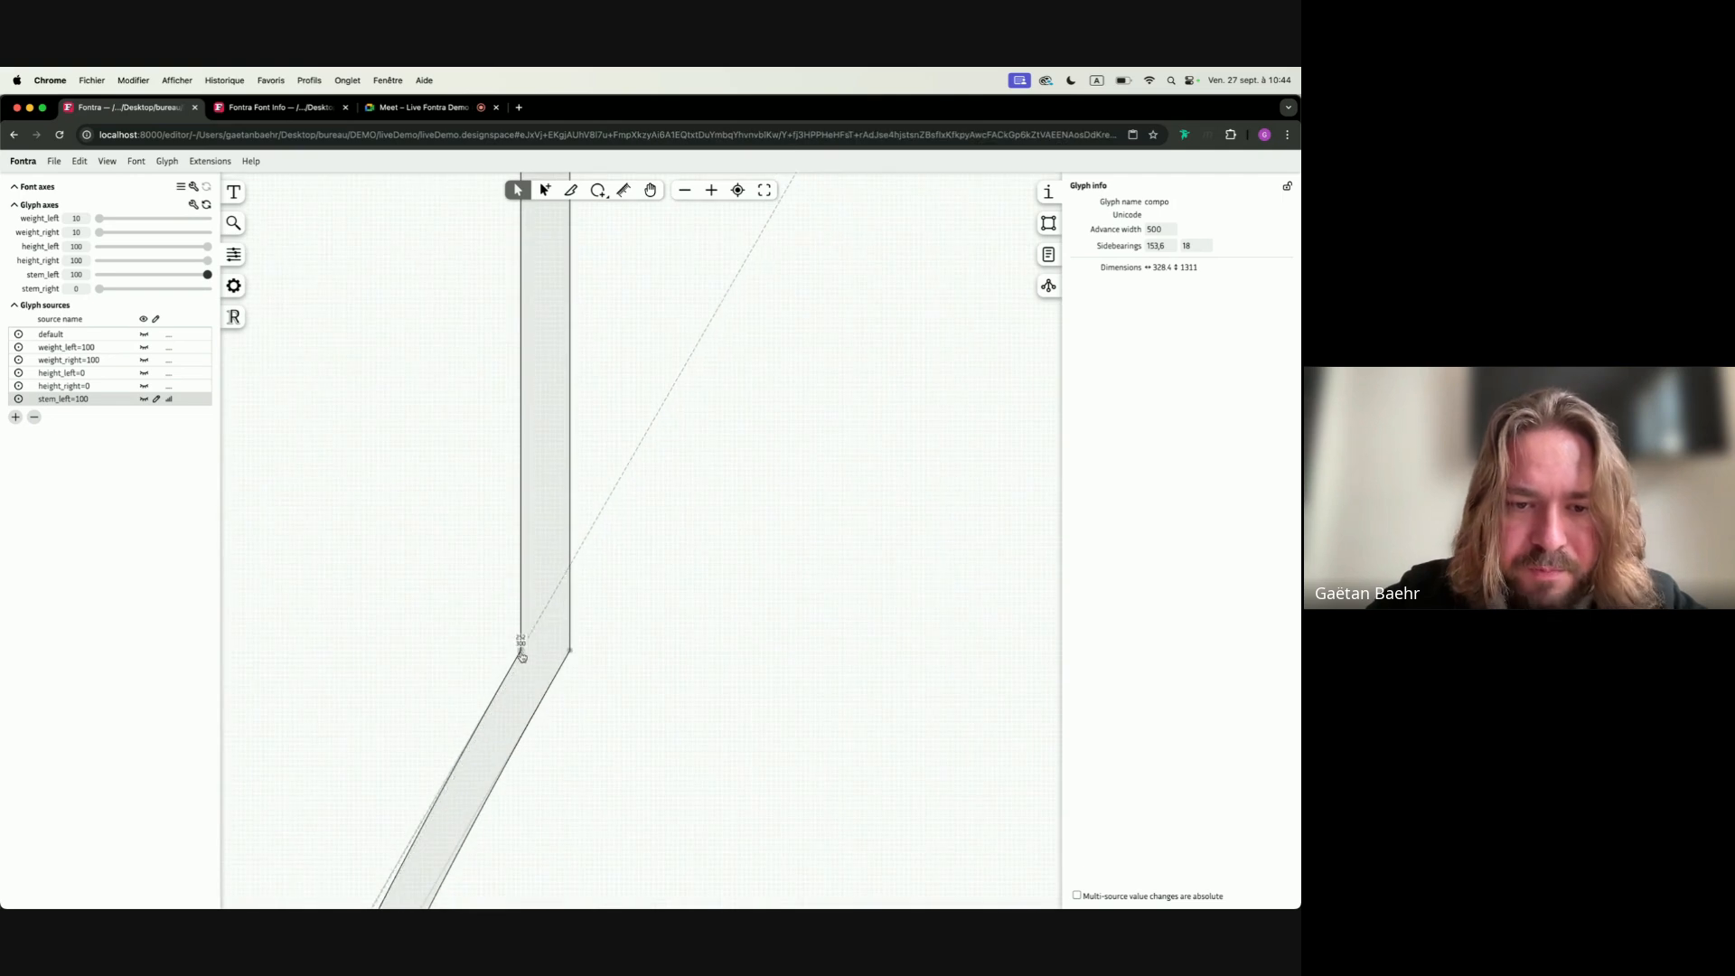
pyautogui.scroll(-8, 518, 655)
pyautogui.scroll(-1, 519, 659)
pyautogui.scroll(5, 559, 460)
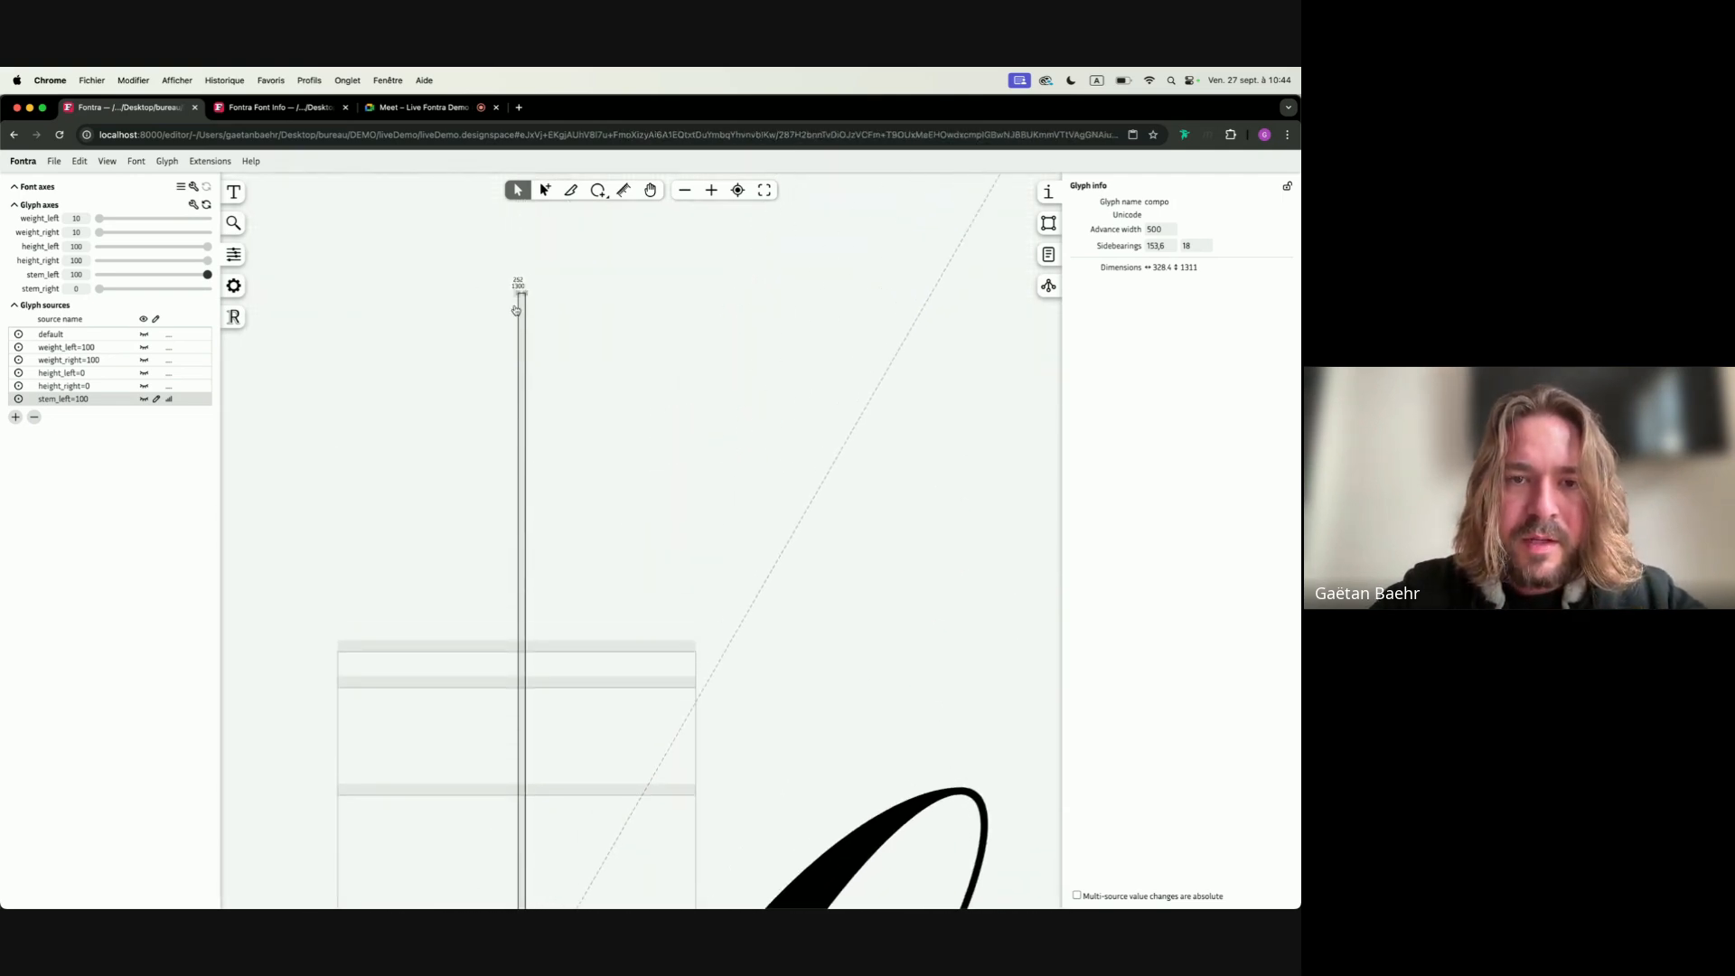
# Shift the extended left stroke's two top points right until the stem follows the slanted guideline
pyautogui.moveTo(483, 253); pyautogui.dragTo(649, 376)
pyautogui.hotkey('shift', 'Right')
pyautogui.hotkey('shift', 'Right')
pyautogui.hotkey('shift', 'Right')
pyautogui.hotkey('shift', 'Right')
pyautogui.hotkey('shift', 'Right')
pyautogui.hotkey('shift', 'Right')
pyautogui.hotkey('shift', 'Right')
pyautogui.hotkey('shift', 'Right')
pyautogui.hotkey('shift', 'Right')
pyautogui.hotkey('shift', 'Right')
pyautogui.hotkey('shift', 'Right')
pyautogui.hotkey('shift', 'Right')
pyautogui.hotkey('shift', 'Right')
pyautogui.hotkey('shift', 'Right')
pyautogui.hotkey('shift', 'Right')
pyautogui.hotkey('shift', 'Right')
pyautogui.hotkey('shift', 'Right')
pyautogui.hotkey('shift', 'Right')
pyautogui.hotkey('shift', 'Right')
pyautogui.hotkey('shift', 'Right')
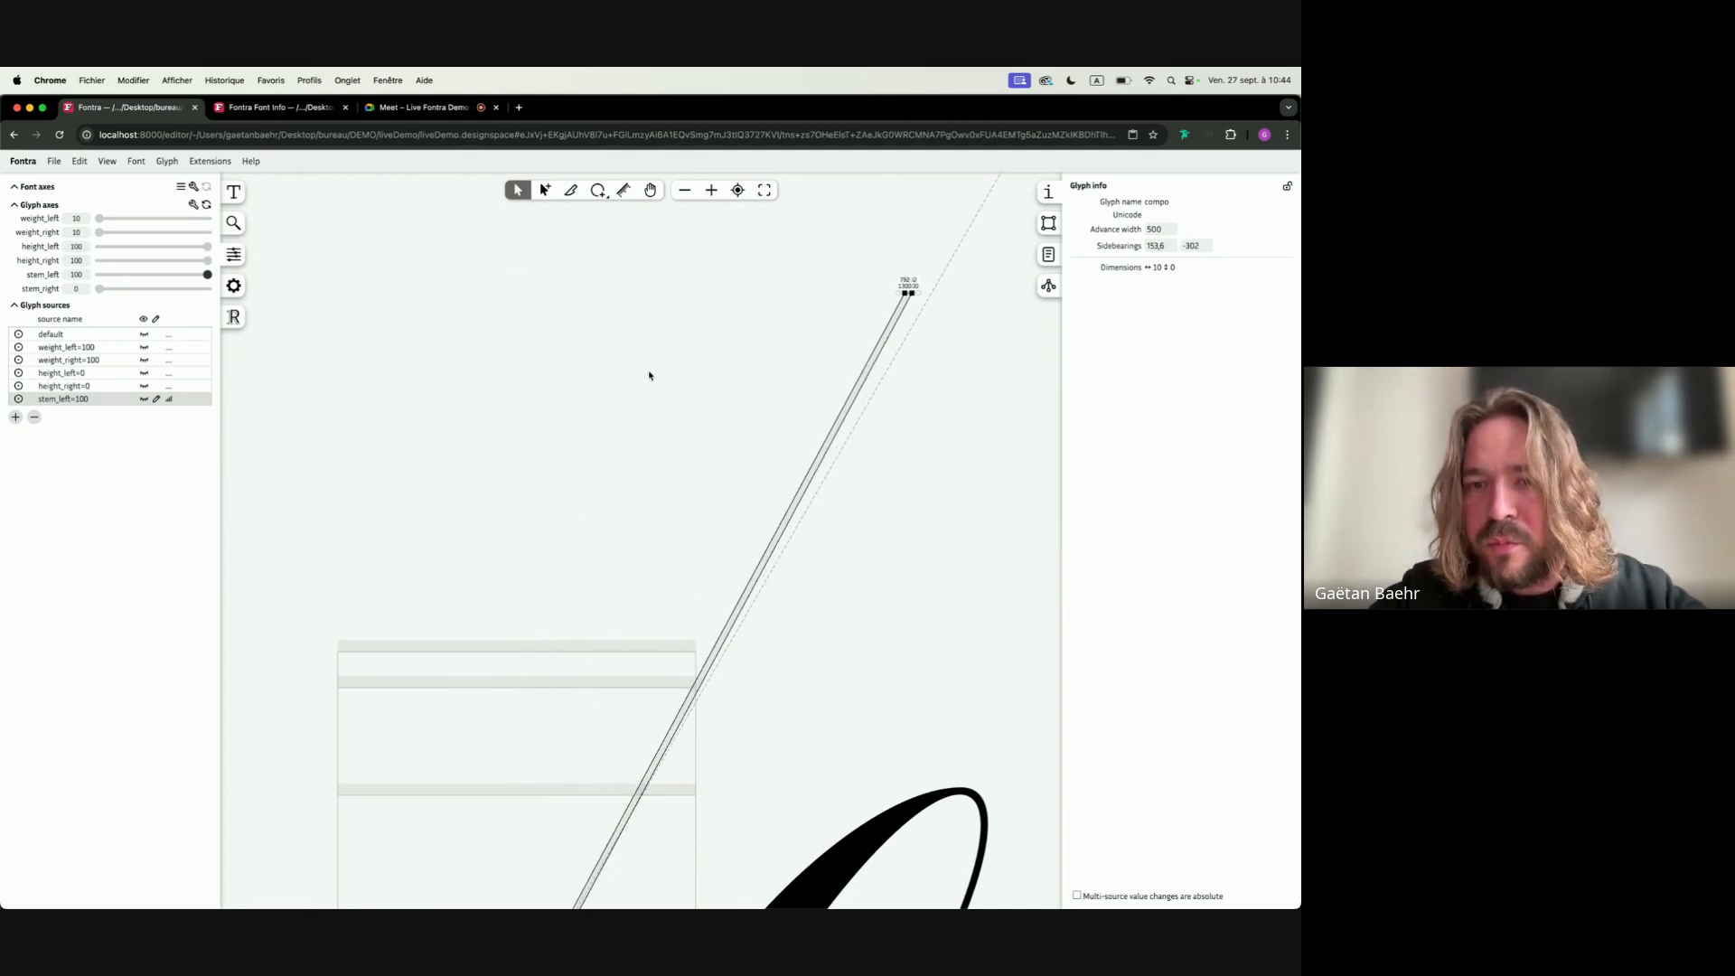
pyautogui.press('Right')
pyautogui.press('Right')
pyautogui.press('Right')
pyautogui.press('Right')
pyautogui.press('Right')
pyautogui.press('Right')
pyautogui.press('Right')
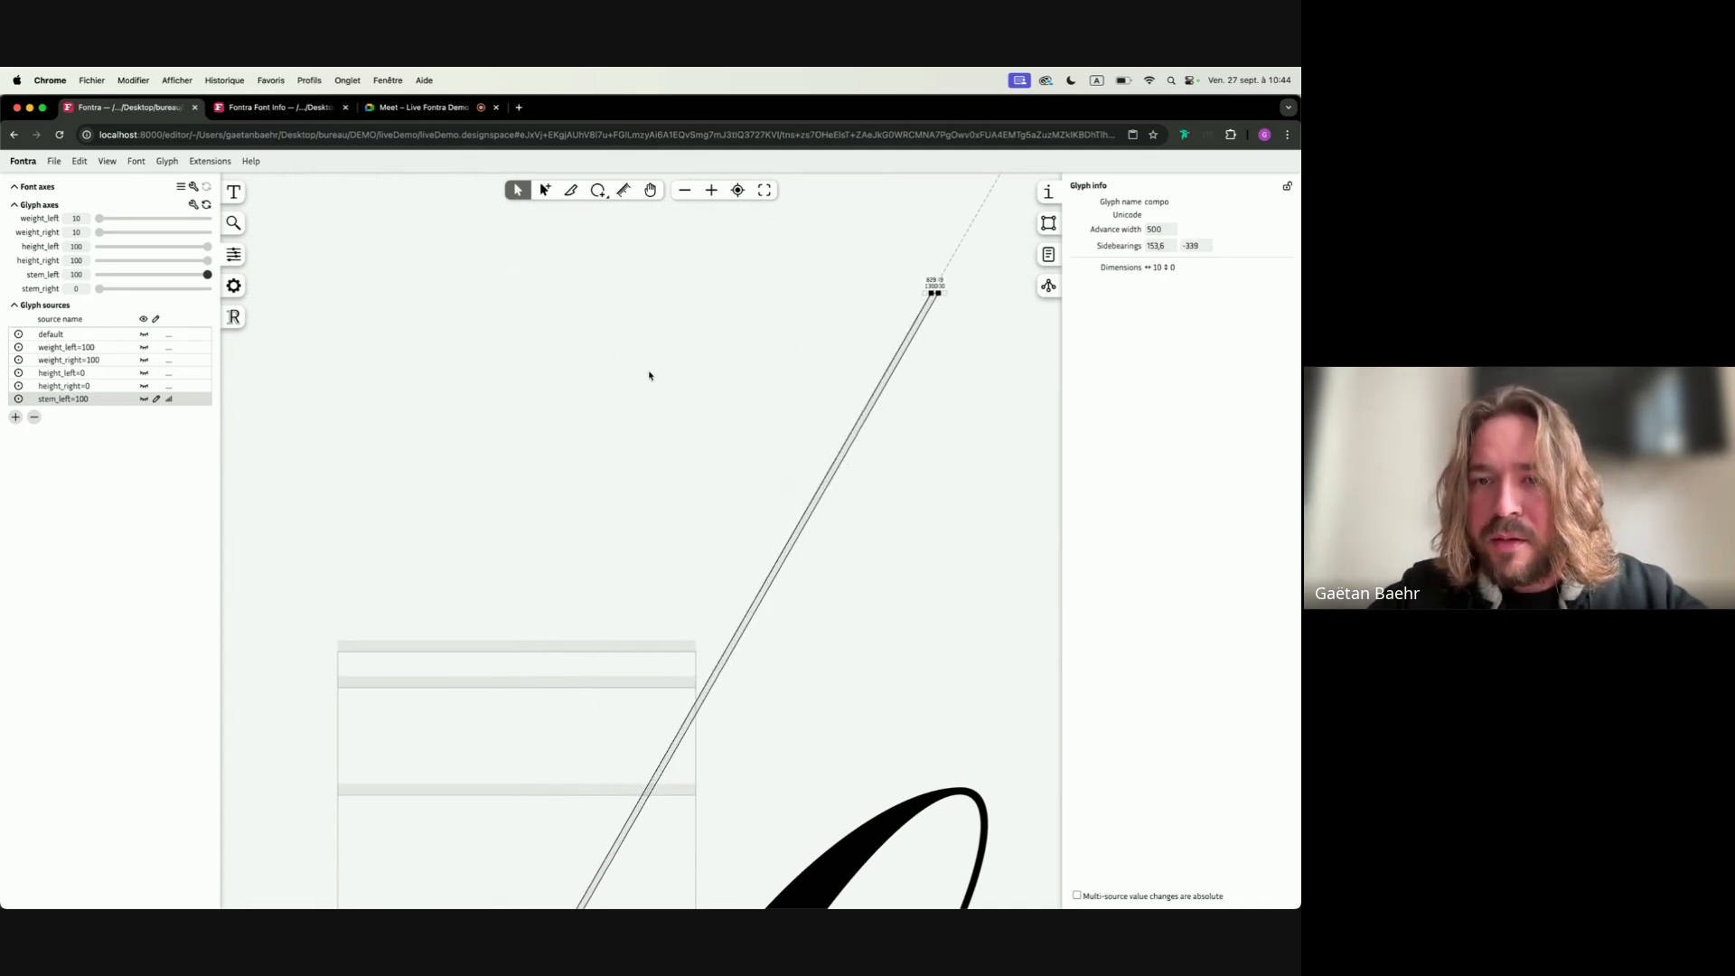
pyautogui.scroll(-5, 609, 420)
pyautogui.scroll(-3, 608, 421)
pyautogui.click(608, 420)
pyautogui.click(558, 418)
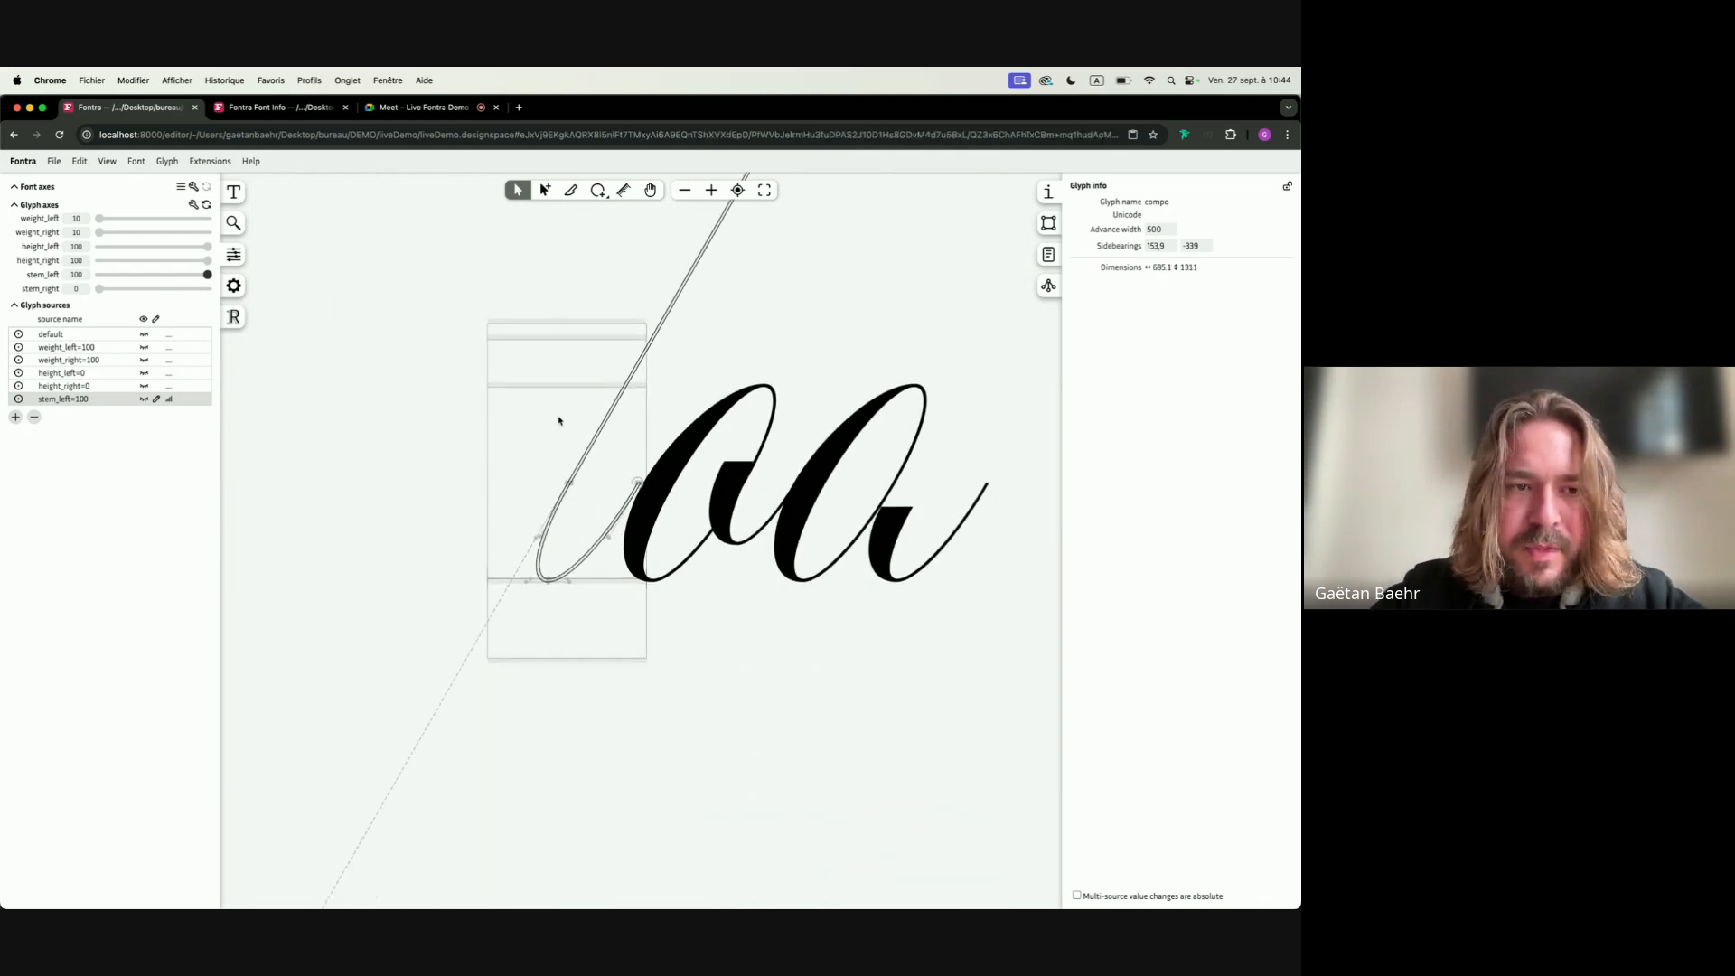
# Add a glyph source named stem_right=100 with the stem_right axis at 100
pyautogui.click(15, 417)
pyautogui.moveTo(640, 579); pyautogui.dragTo(601, 574)
pyautogui.click(723, 629)
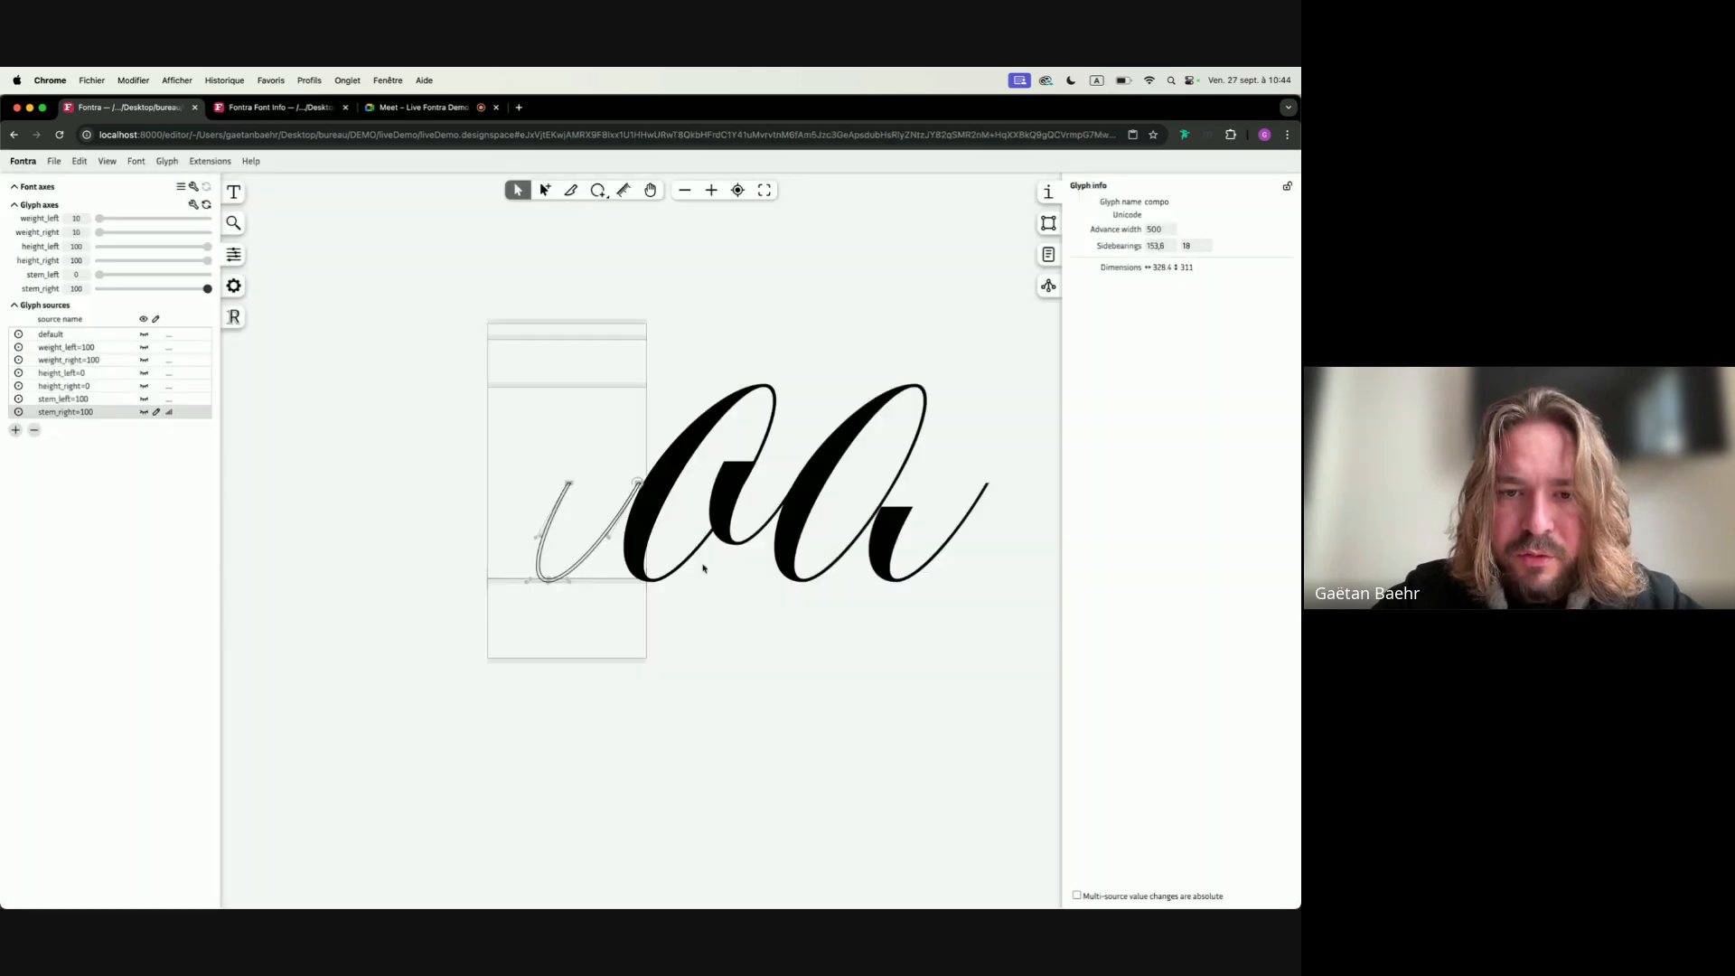
# In the stem_right=100 source, move the right stroke's two top points straight up by 1000 units
pyautogui.scroll(10, 601, 531)
pyautogui.press('space')
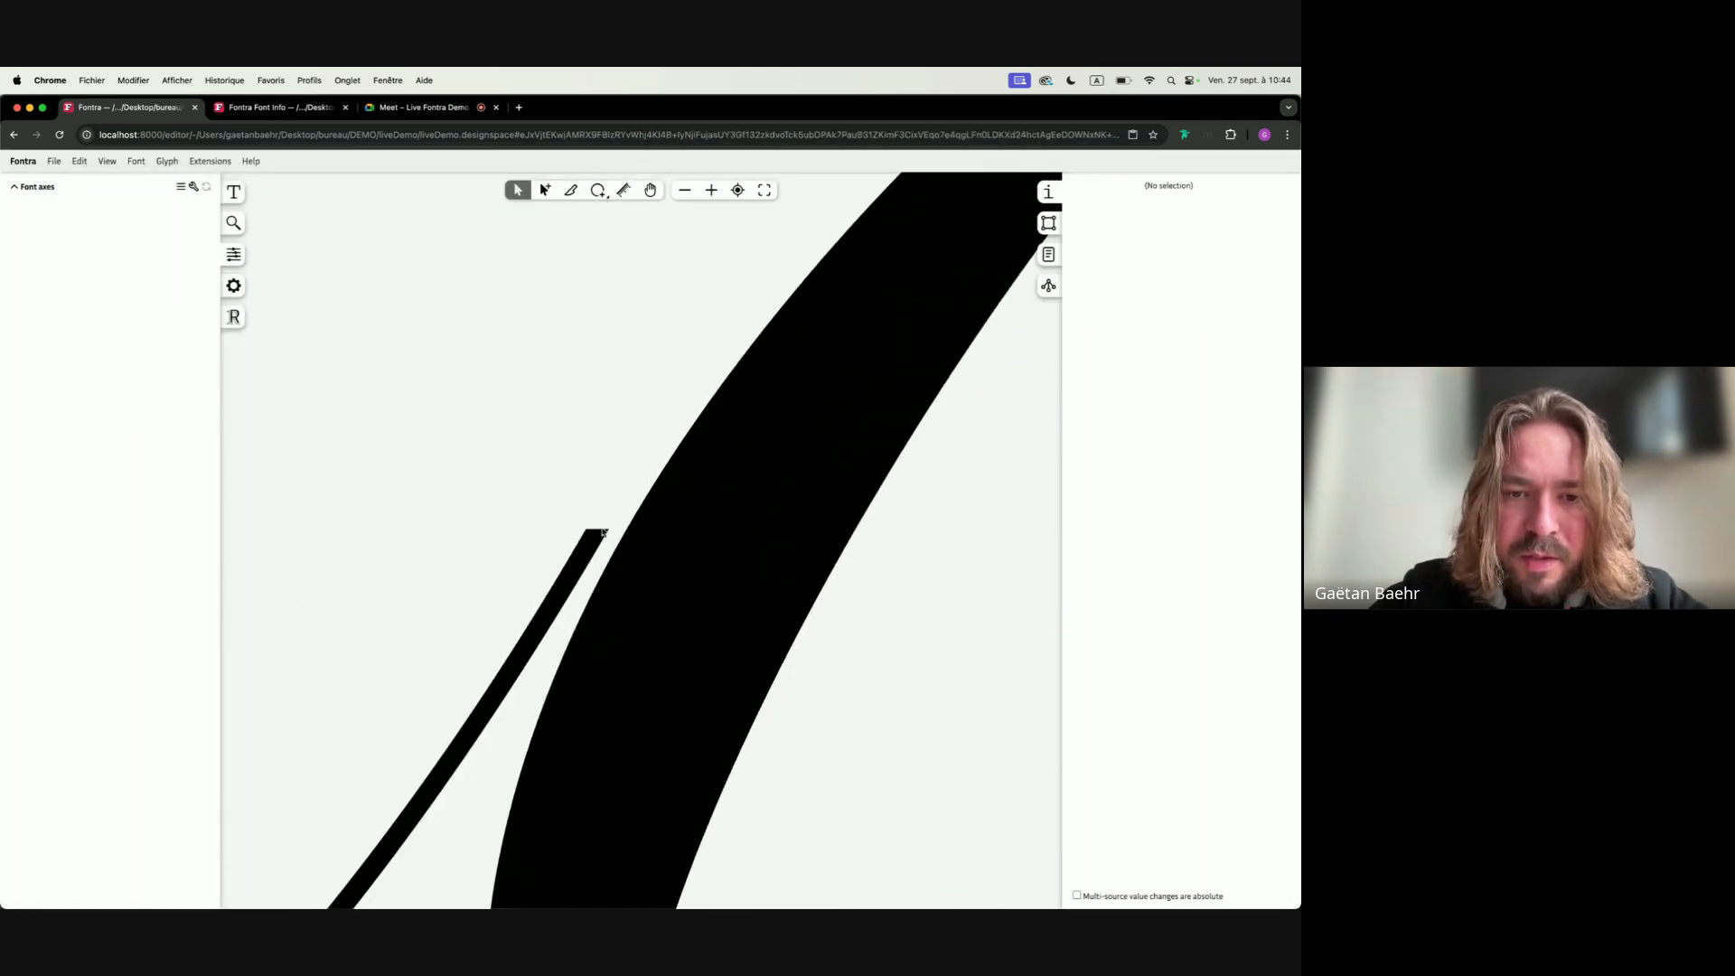
pyautogui.click(595, 530)
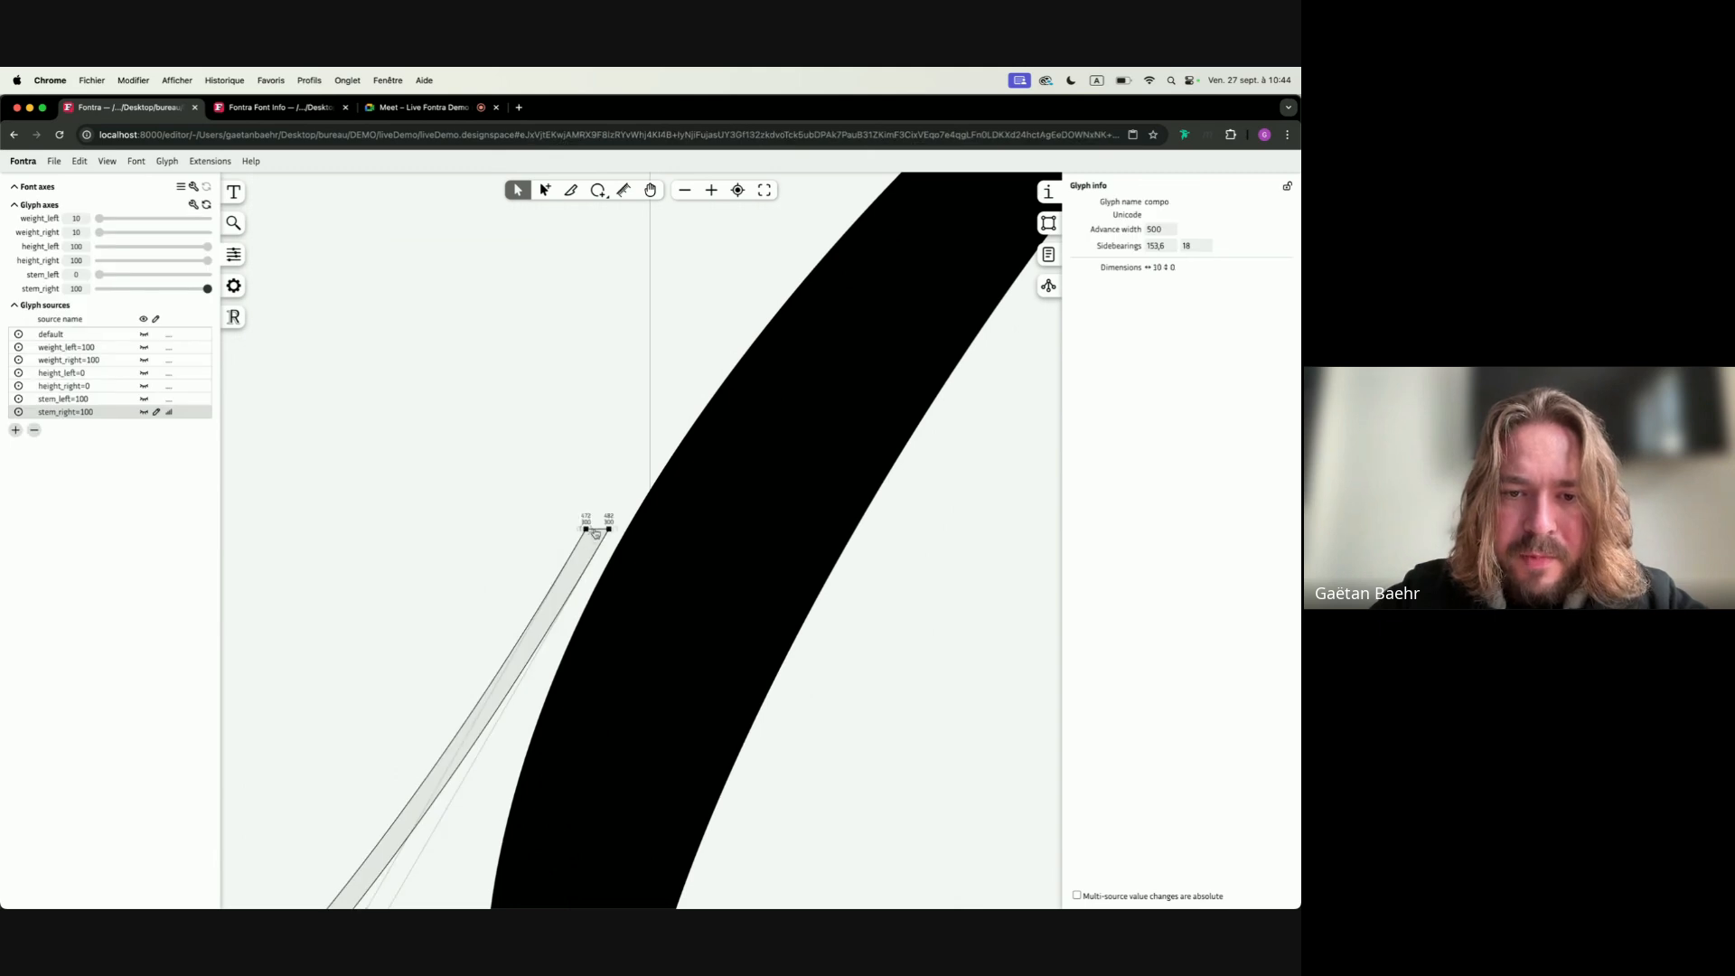
pyautogui.scroll(-10, 596, 532)
pyautogui.press('shift+super+Up')
pyautogui.press('shift+super+Up')
pyautogui.press('shift+super+Up')
pyautogui.press('shift+super+Up')
pyautogui.press('shift+super+Up')
pyautogui.press('shift+super+Up')
pyautogui.press('shift+super+Up')
pyautogui.press('shift+super+Up')
pyautogui.press('shift+super+Up')
pyautogui.press('shift+super+Up')
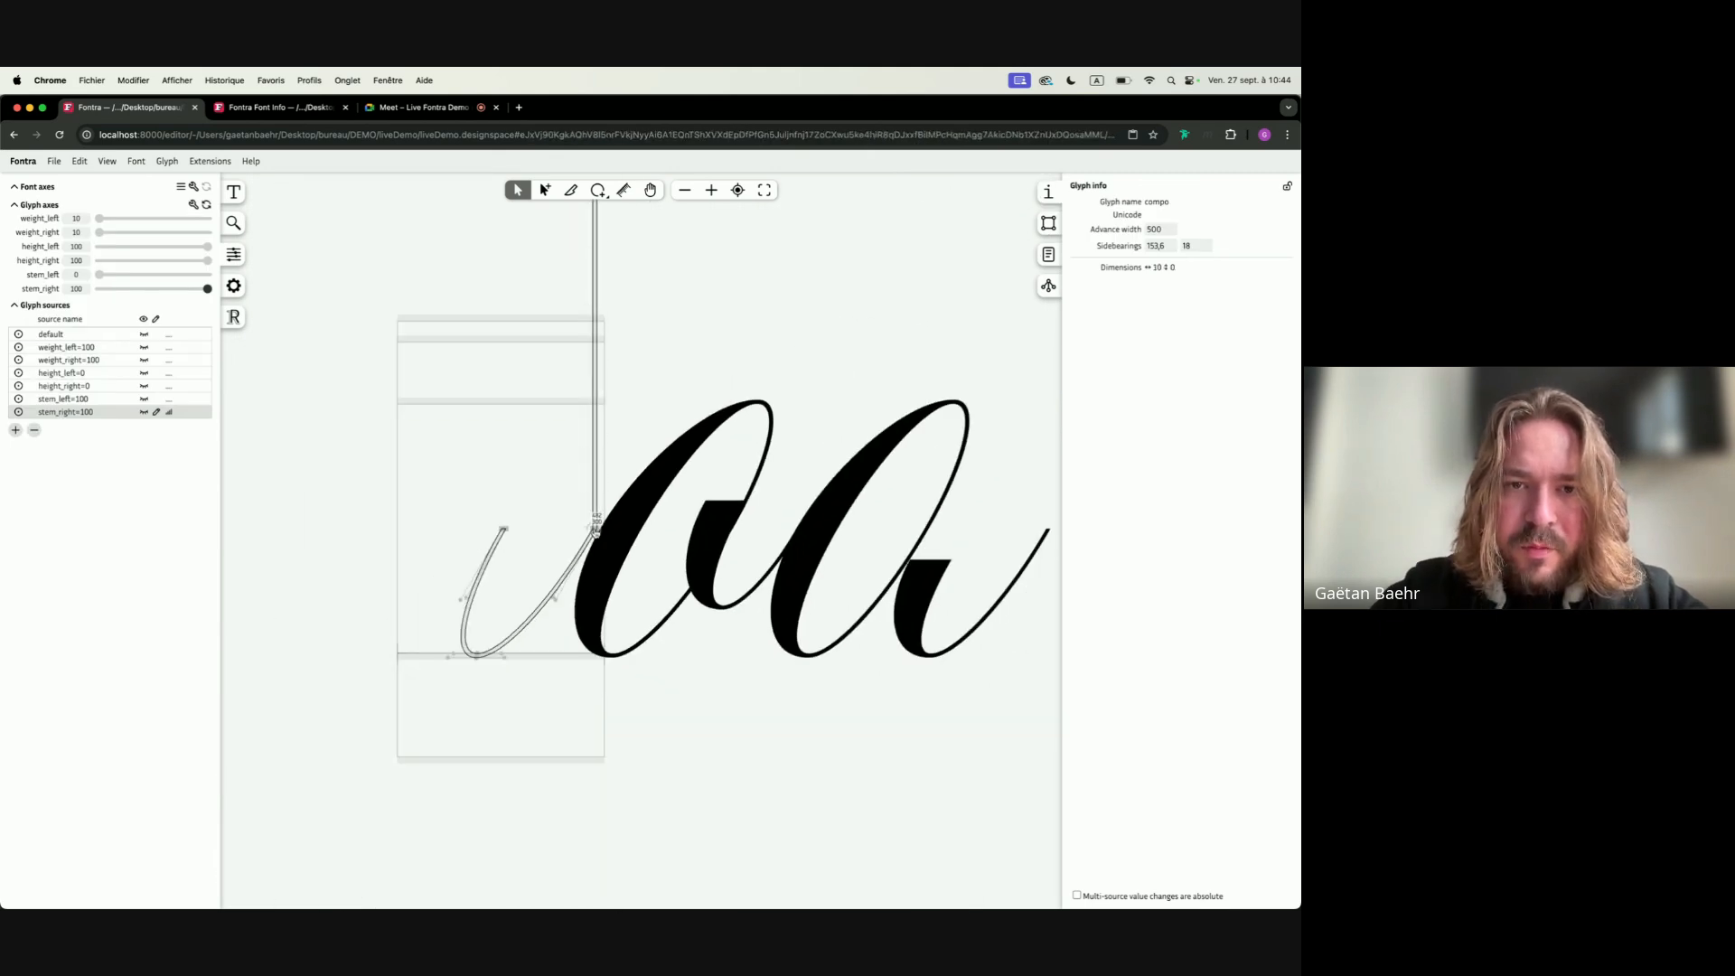
pyautogui.click(518, 554)
# Make the two points where the right stroke meets its vertical extension smooth
pyautogui.scroll(1, 607, 534)
pyautogui.scroll(4, 613, 534)
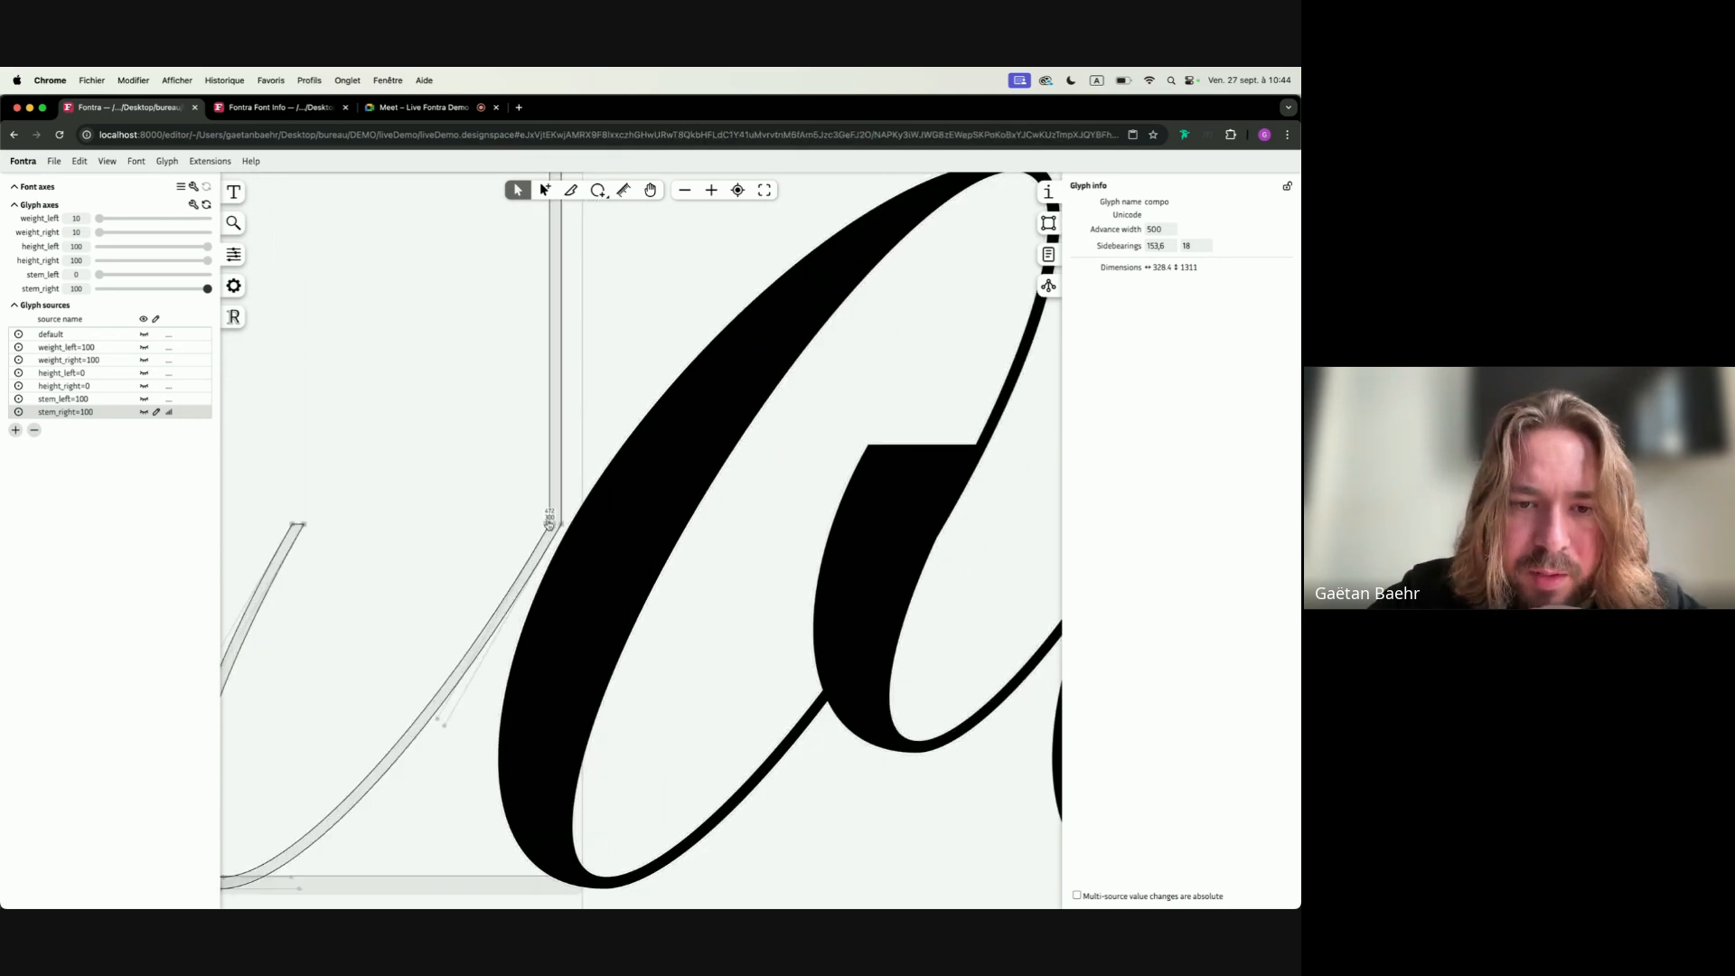
pyautogui.doubleClick(549, 524)
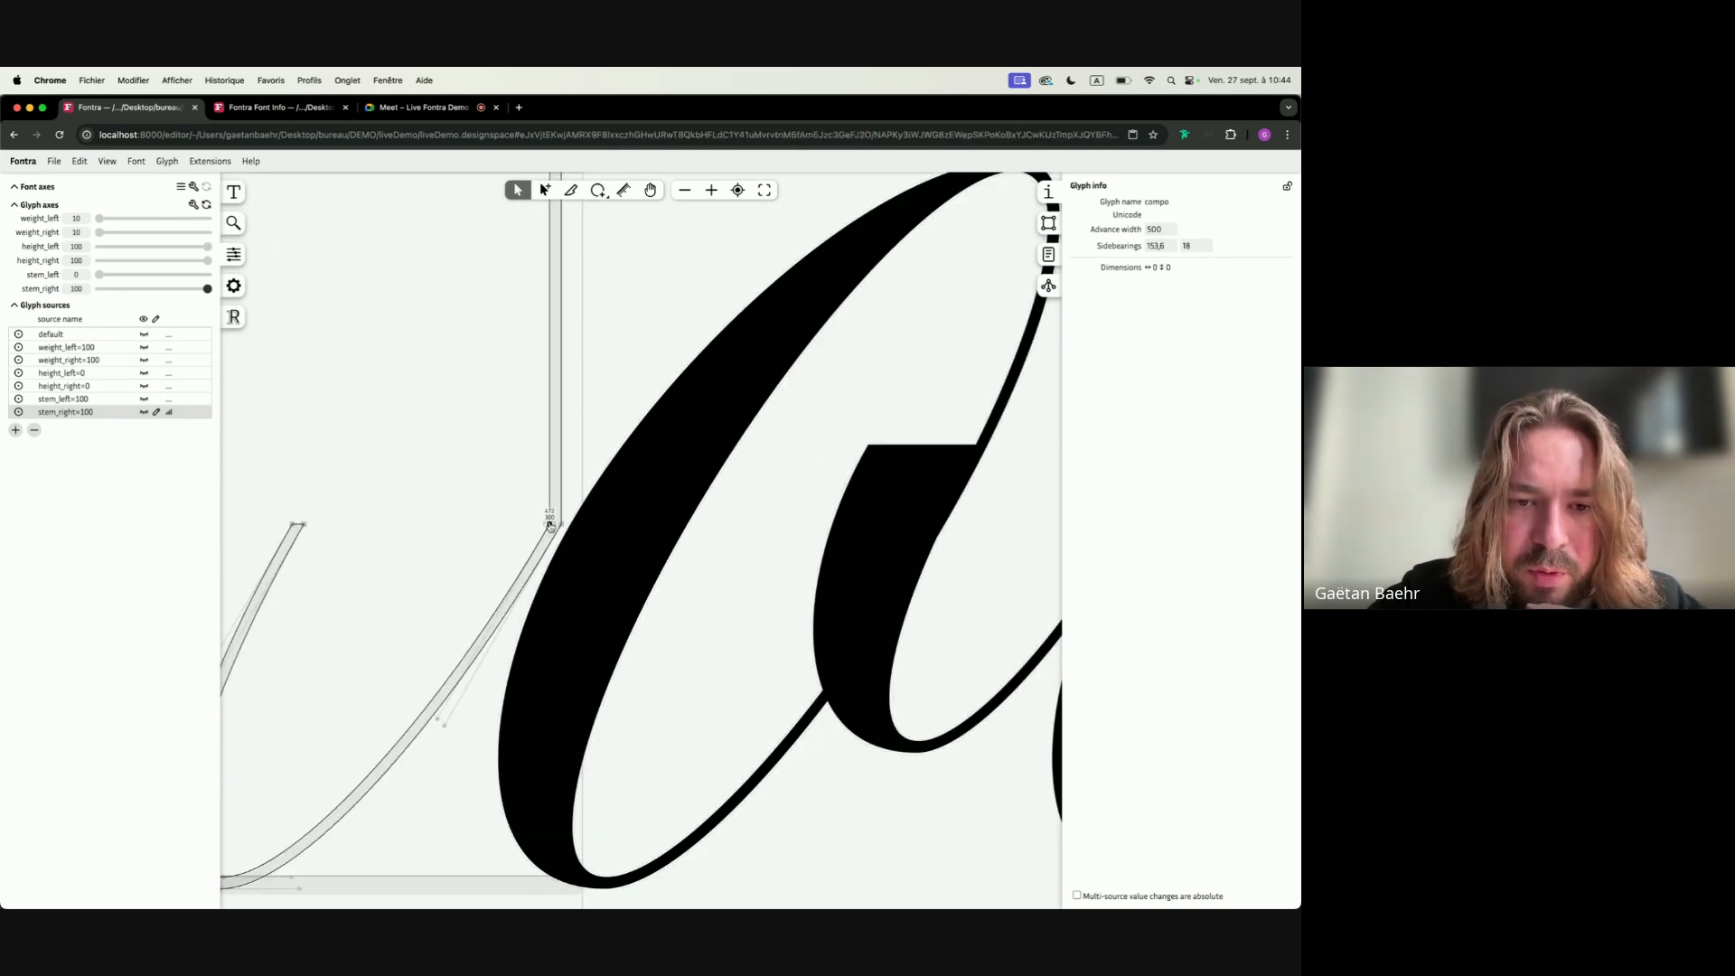
pyautogui.doubleClick(561, 524)
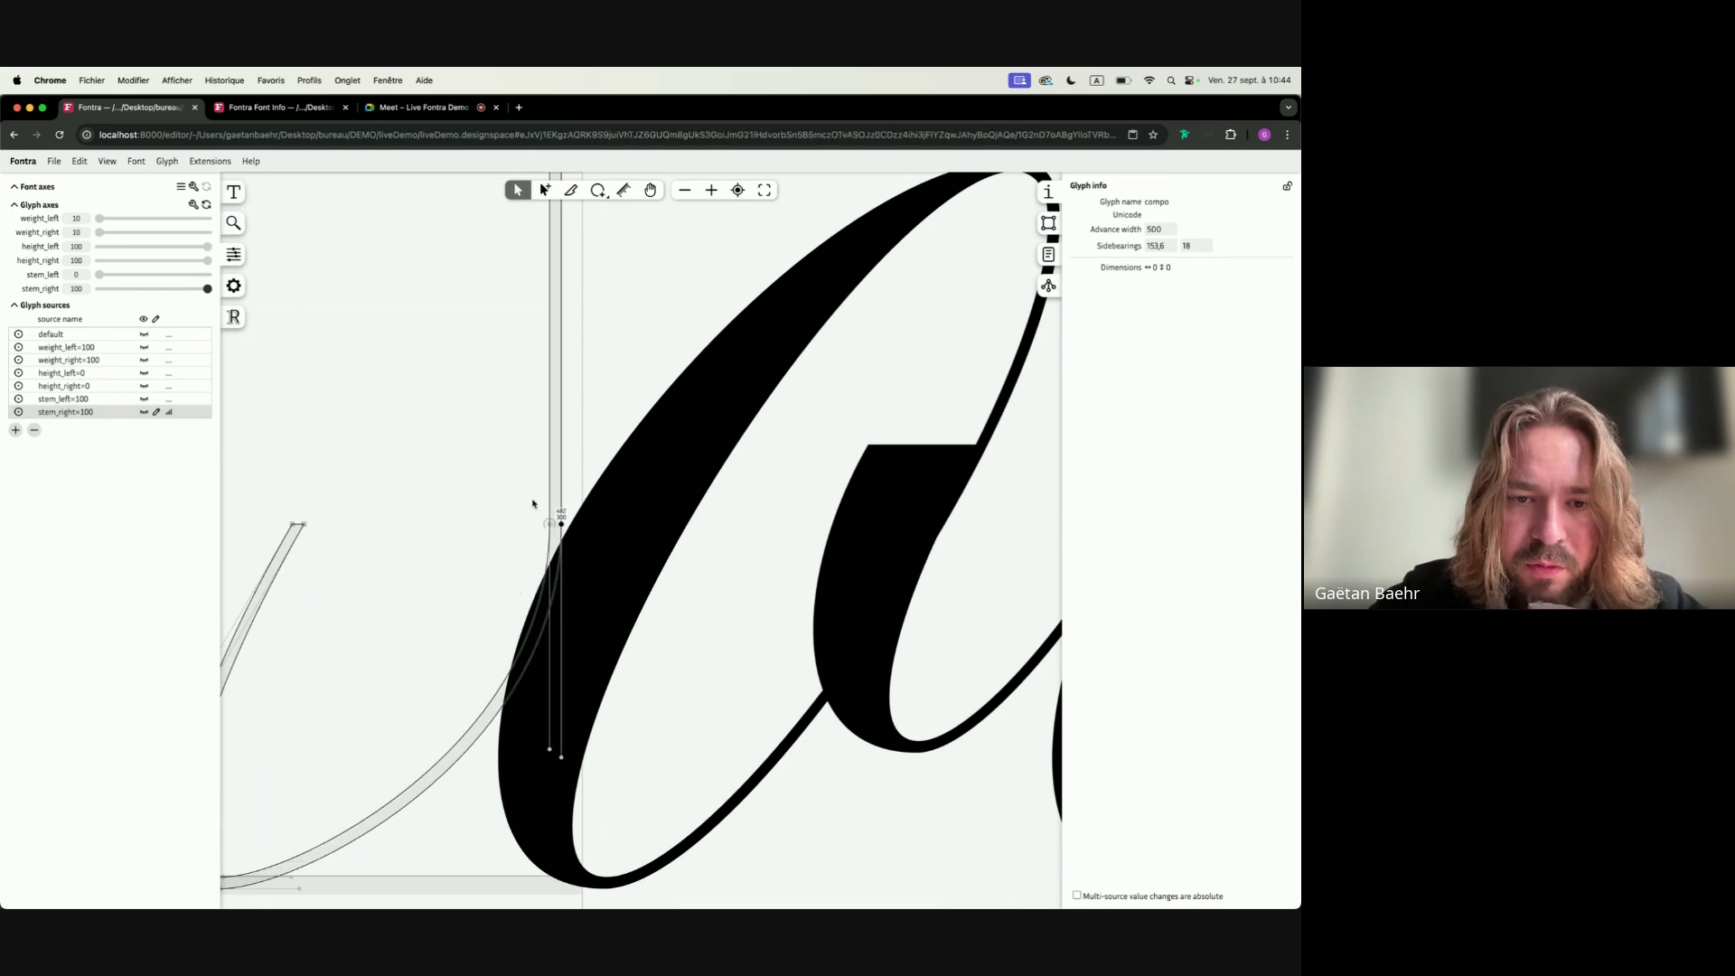
# Select the right extension's points and turn off the experimental scaling edit tool behavior
pyautogui.scroll(-4, 533, 503)
pyautogui.scroll(3, 585, 376)
pyautogui.moveTo(491, 290); pyautogui.dragTo(651, 800)
pyautogui.scroll(-3, 651, 802)
pyautogui.click(232, 287)
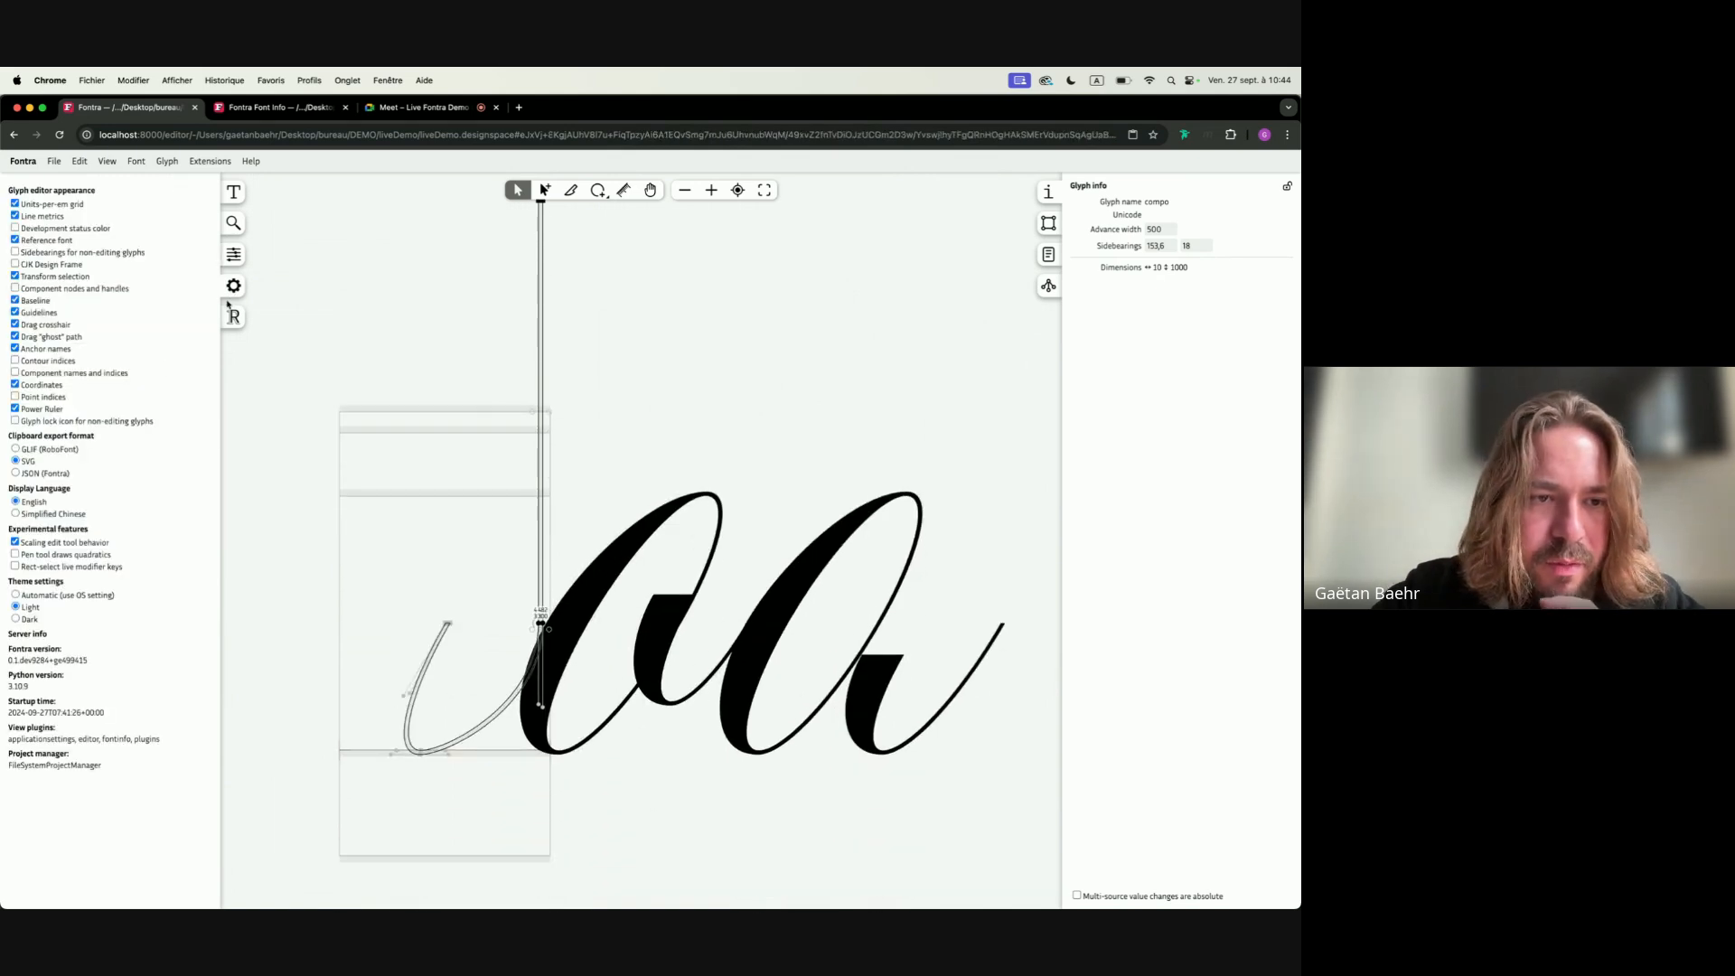
pyautogui.scroll(4, 801, 376)
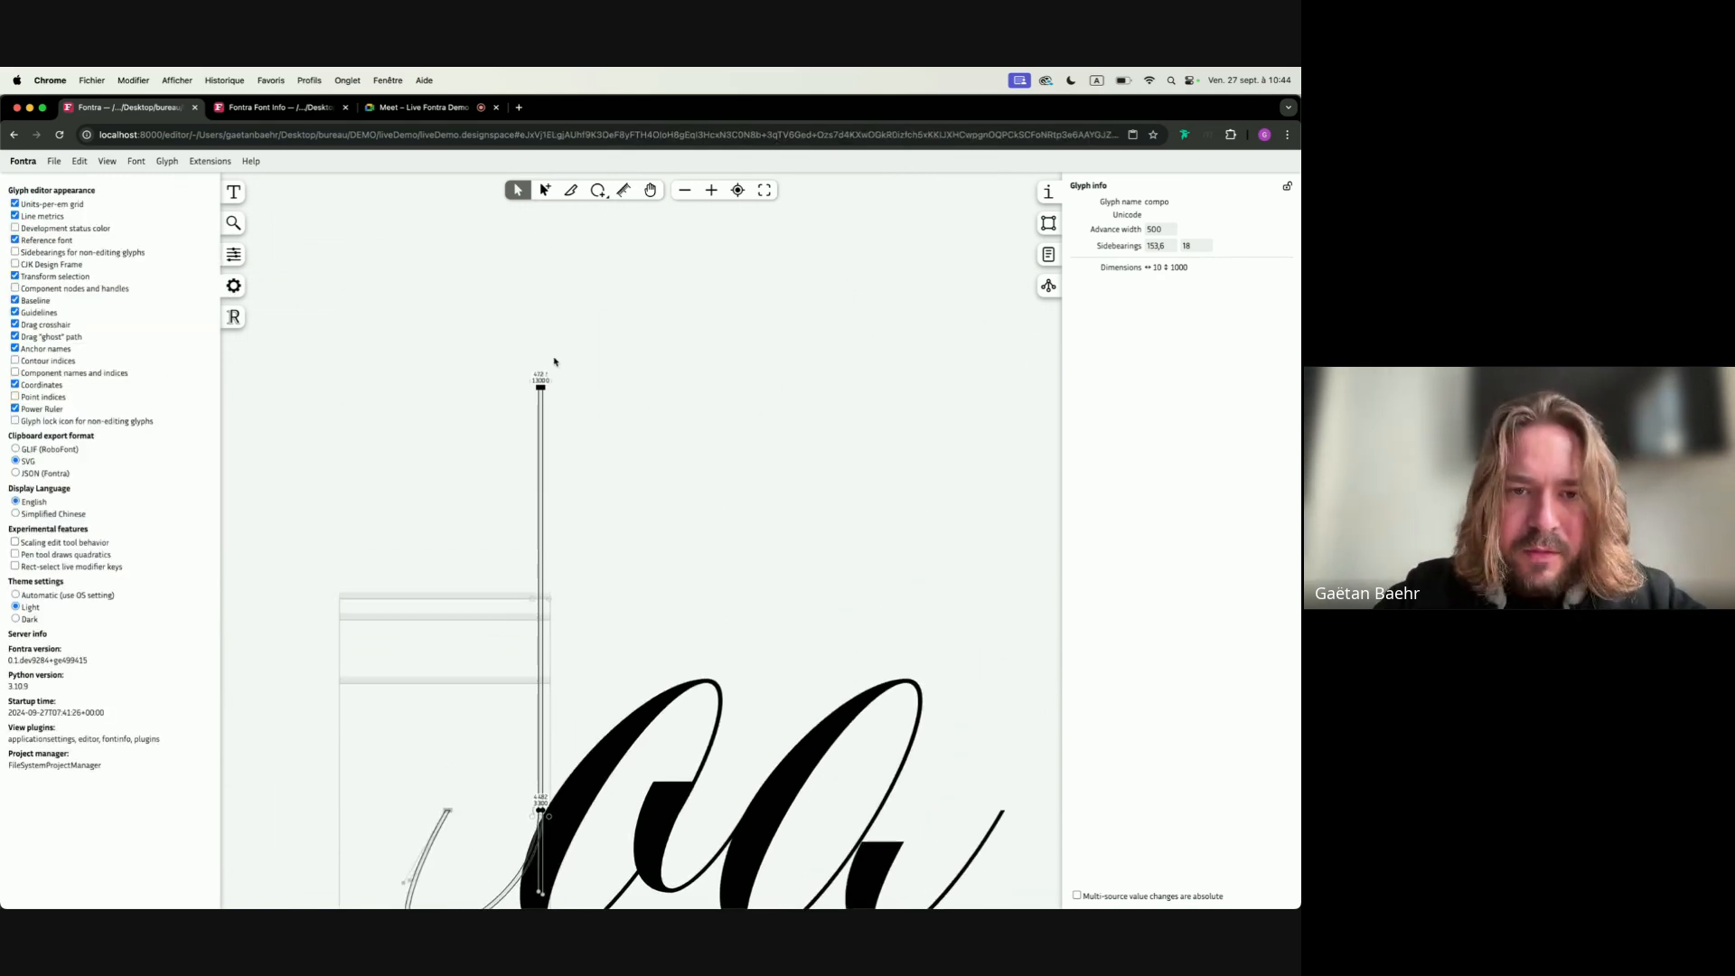
# Select the right extension's top and junction points and skew them horizontally by 30 from the bottom-left origin
pyautogui.moveTo(457, 339); pyautogui.dragTo(633, 795)
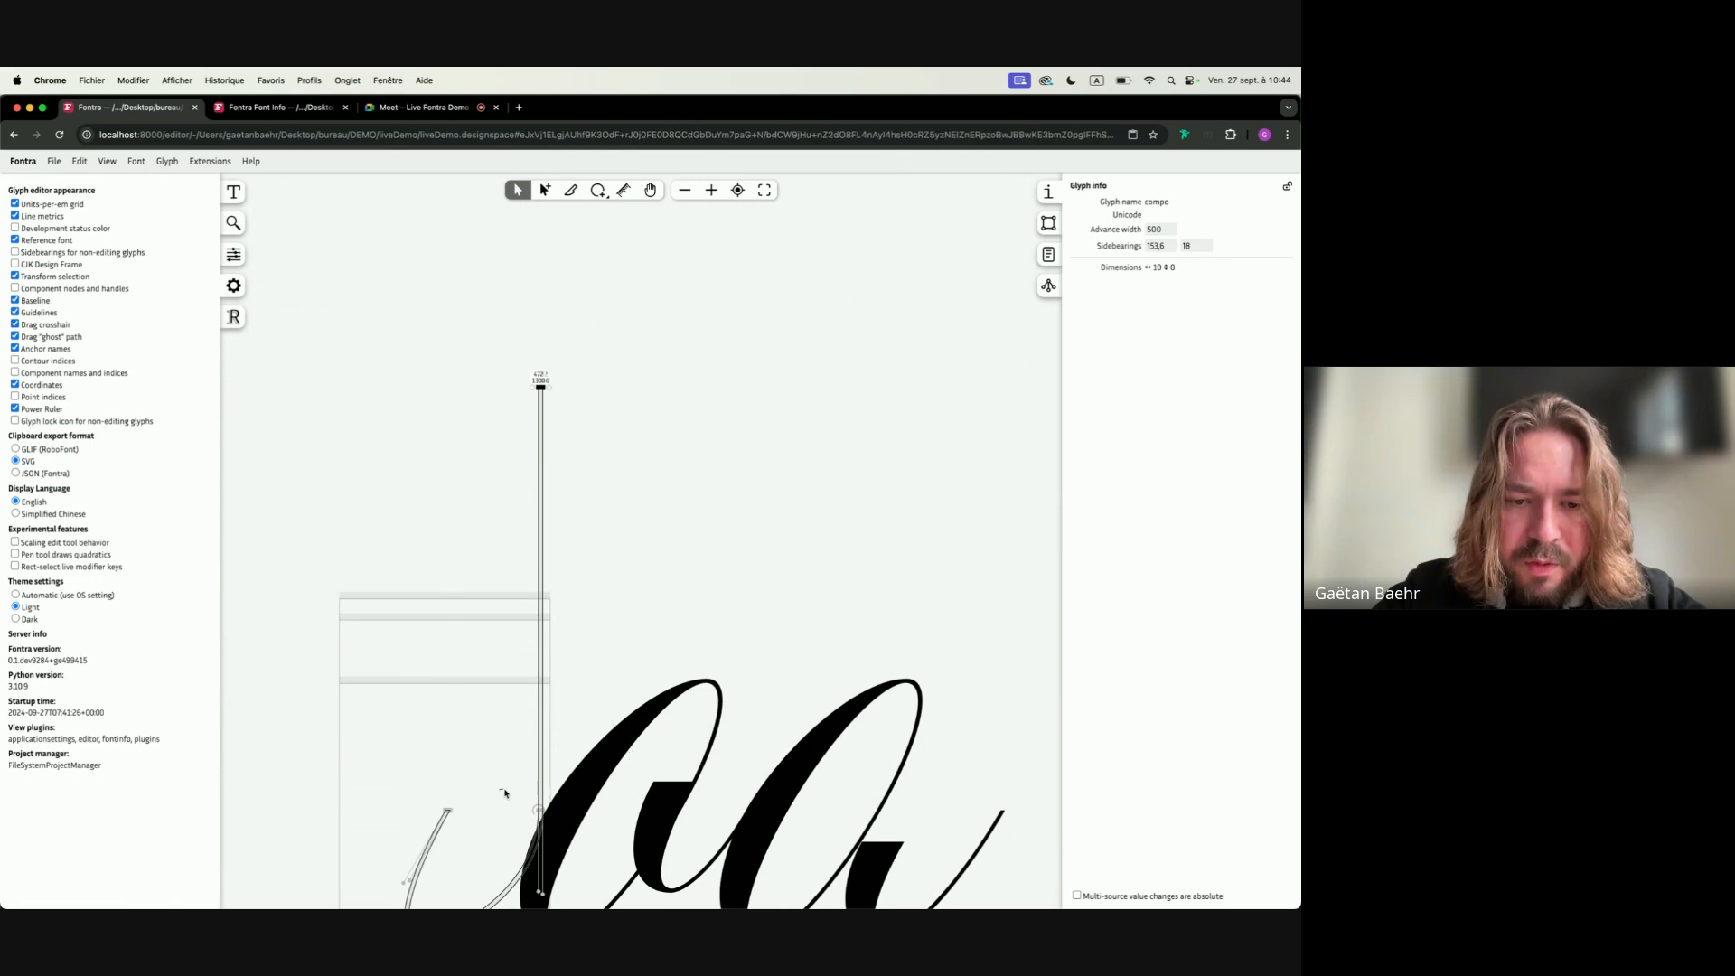
pyautogui.moveTo(504, 794); pyautogui.dragTo(581, 821)
pyautogui.scroll(-3, 581, 821)
pyautogui.click(1049, 223)
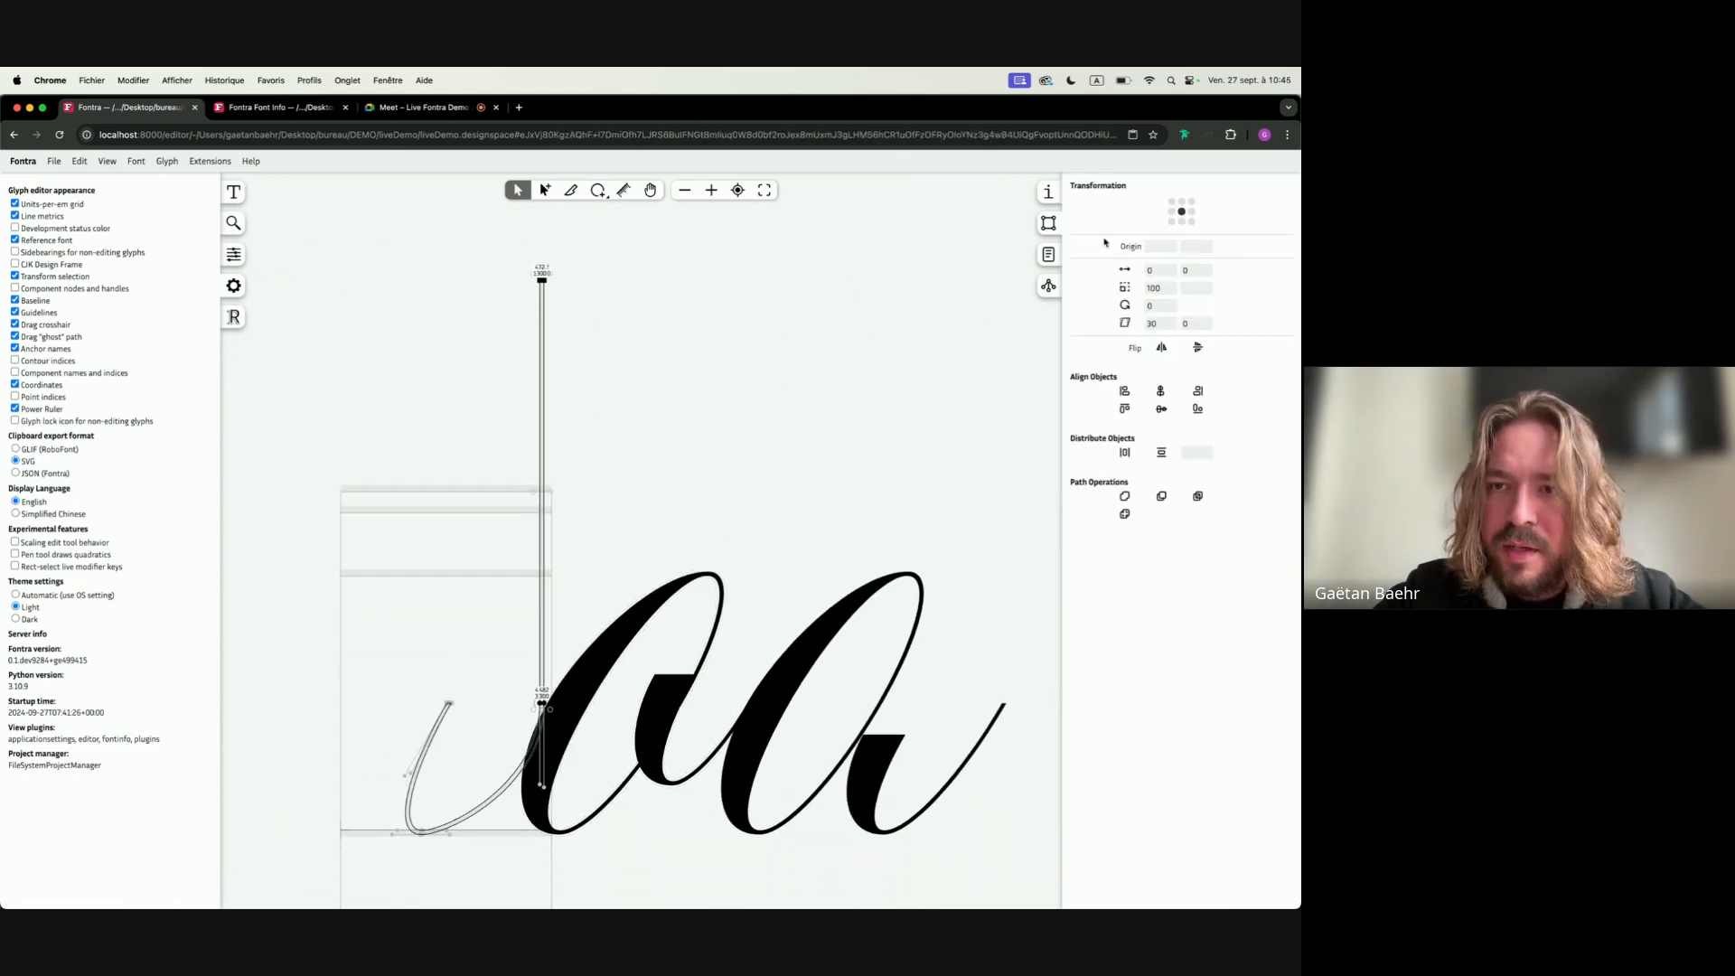
pyautogui.click(1172, 221)
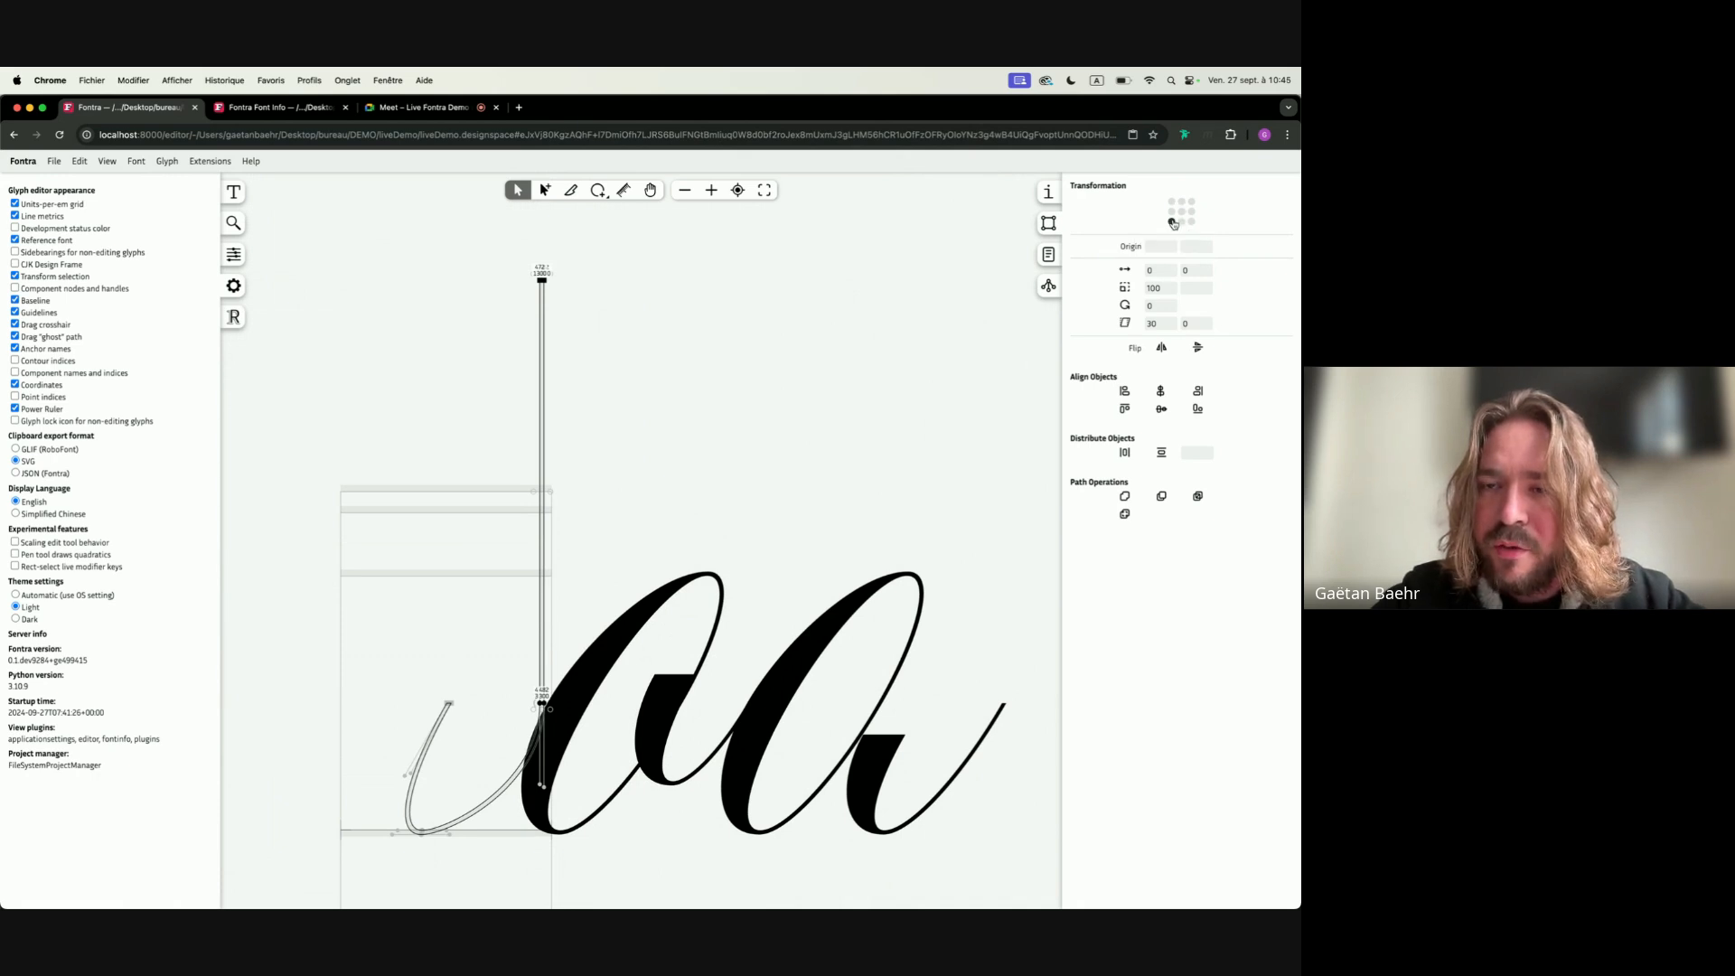
pyautogui.click(1126, 323)
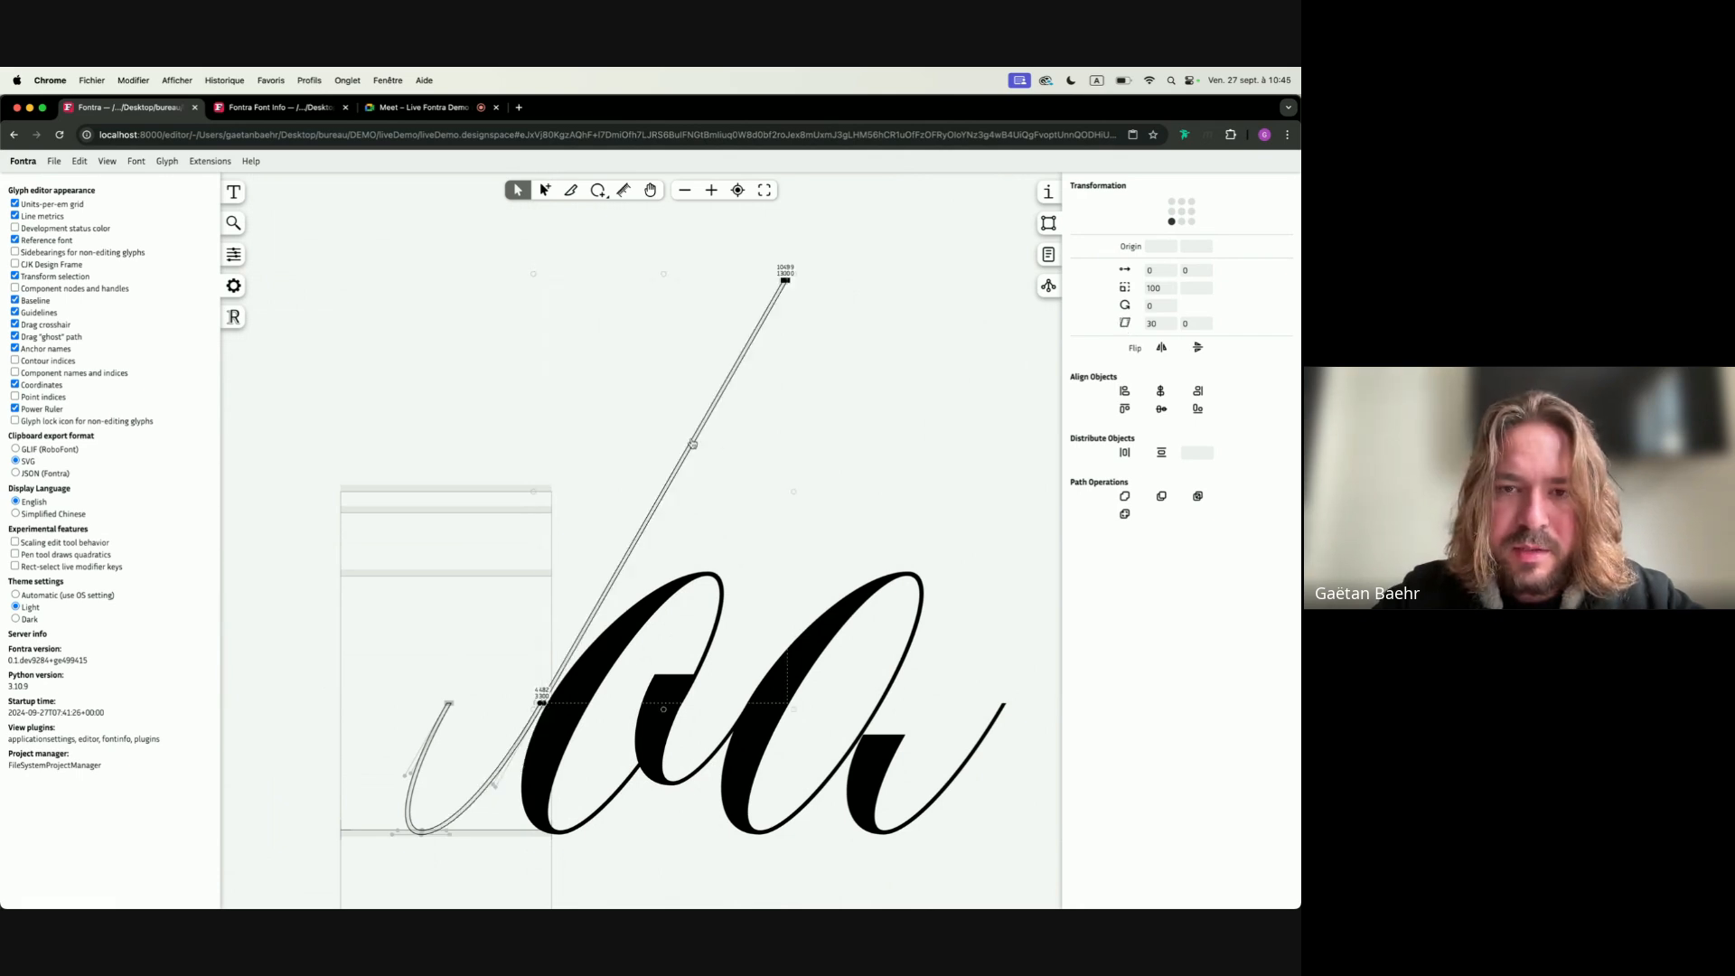
pyautogui.click(694, 441)
# In glyph a, increase stem_left on the second compo component until its stem reaches the bowl's top
pyautogui.scroll(-3, 694, 441)
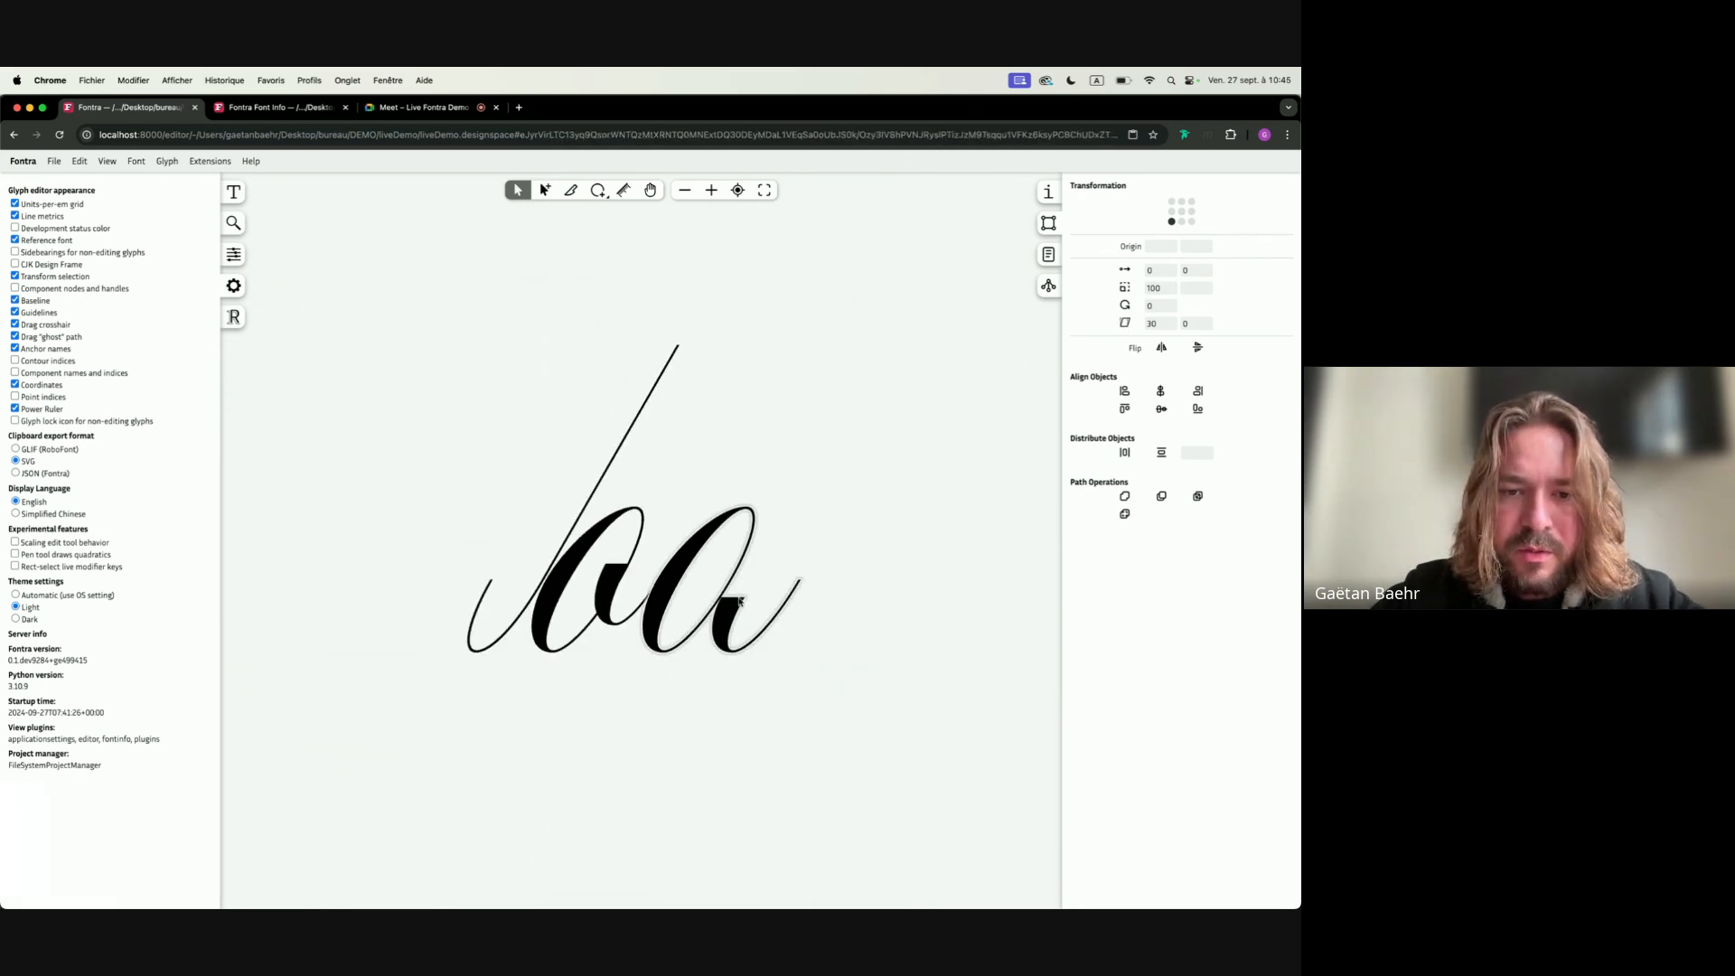
pyautogui.doubleClick(729, 624)
pyautogui.scroll(5, 728, 624)
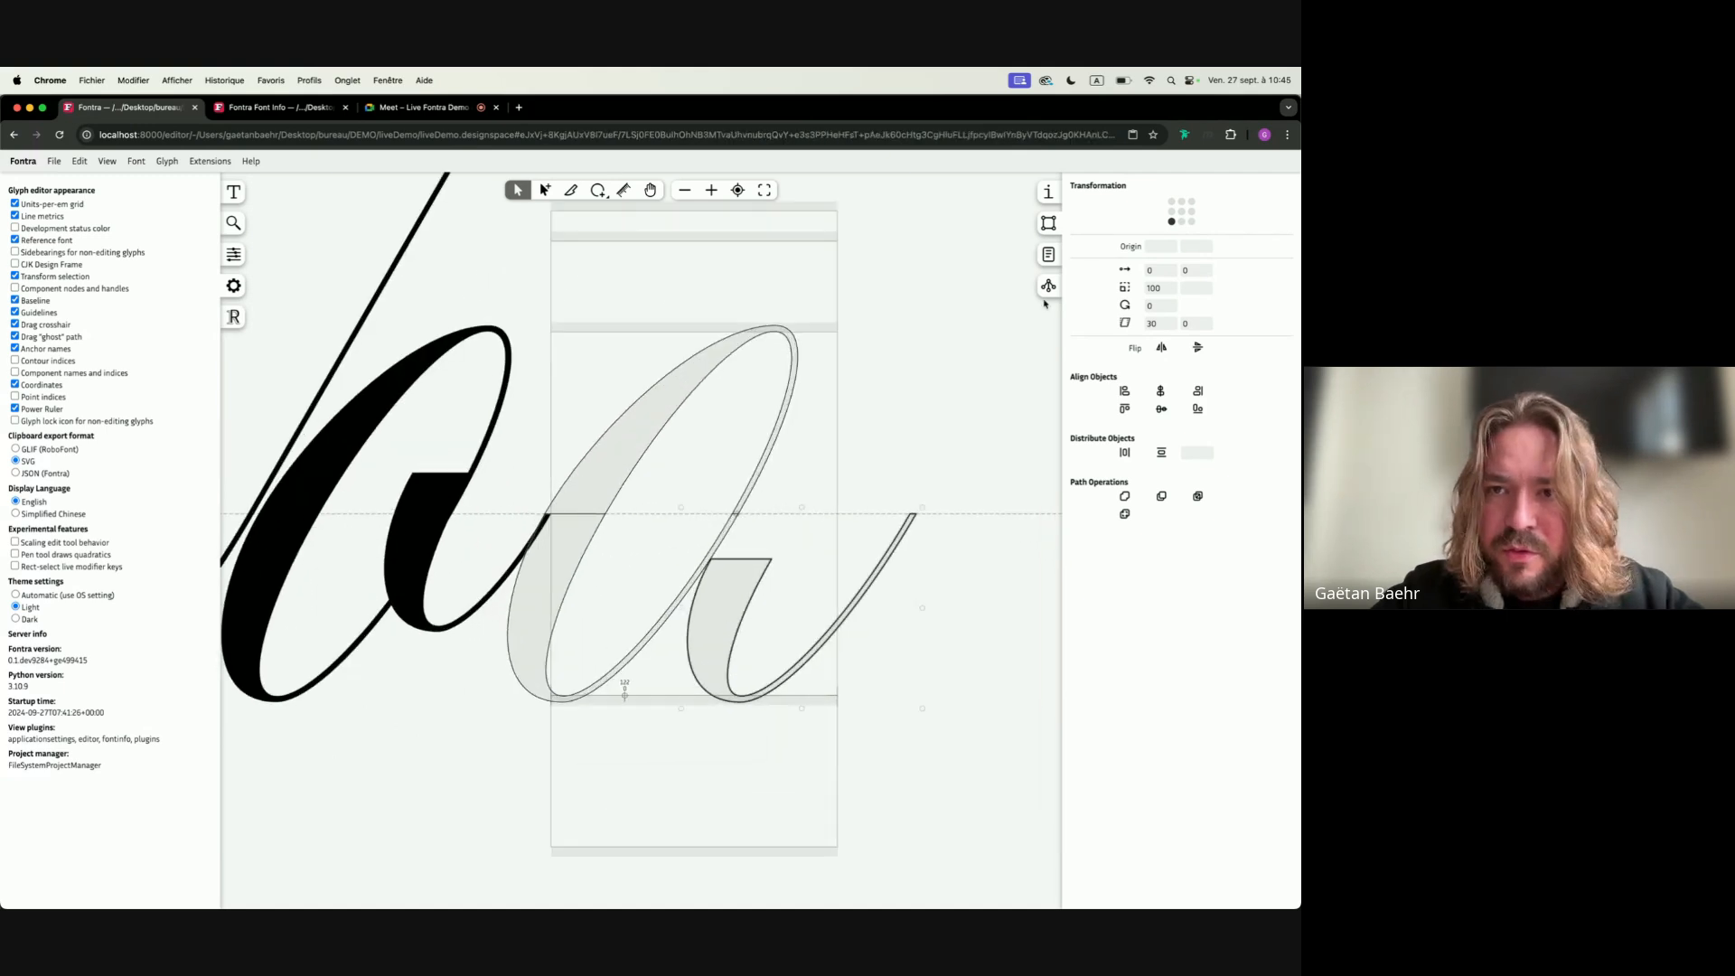
pyautogui.click(1049, 193)
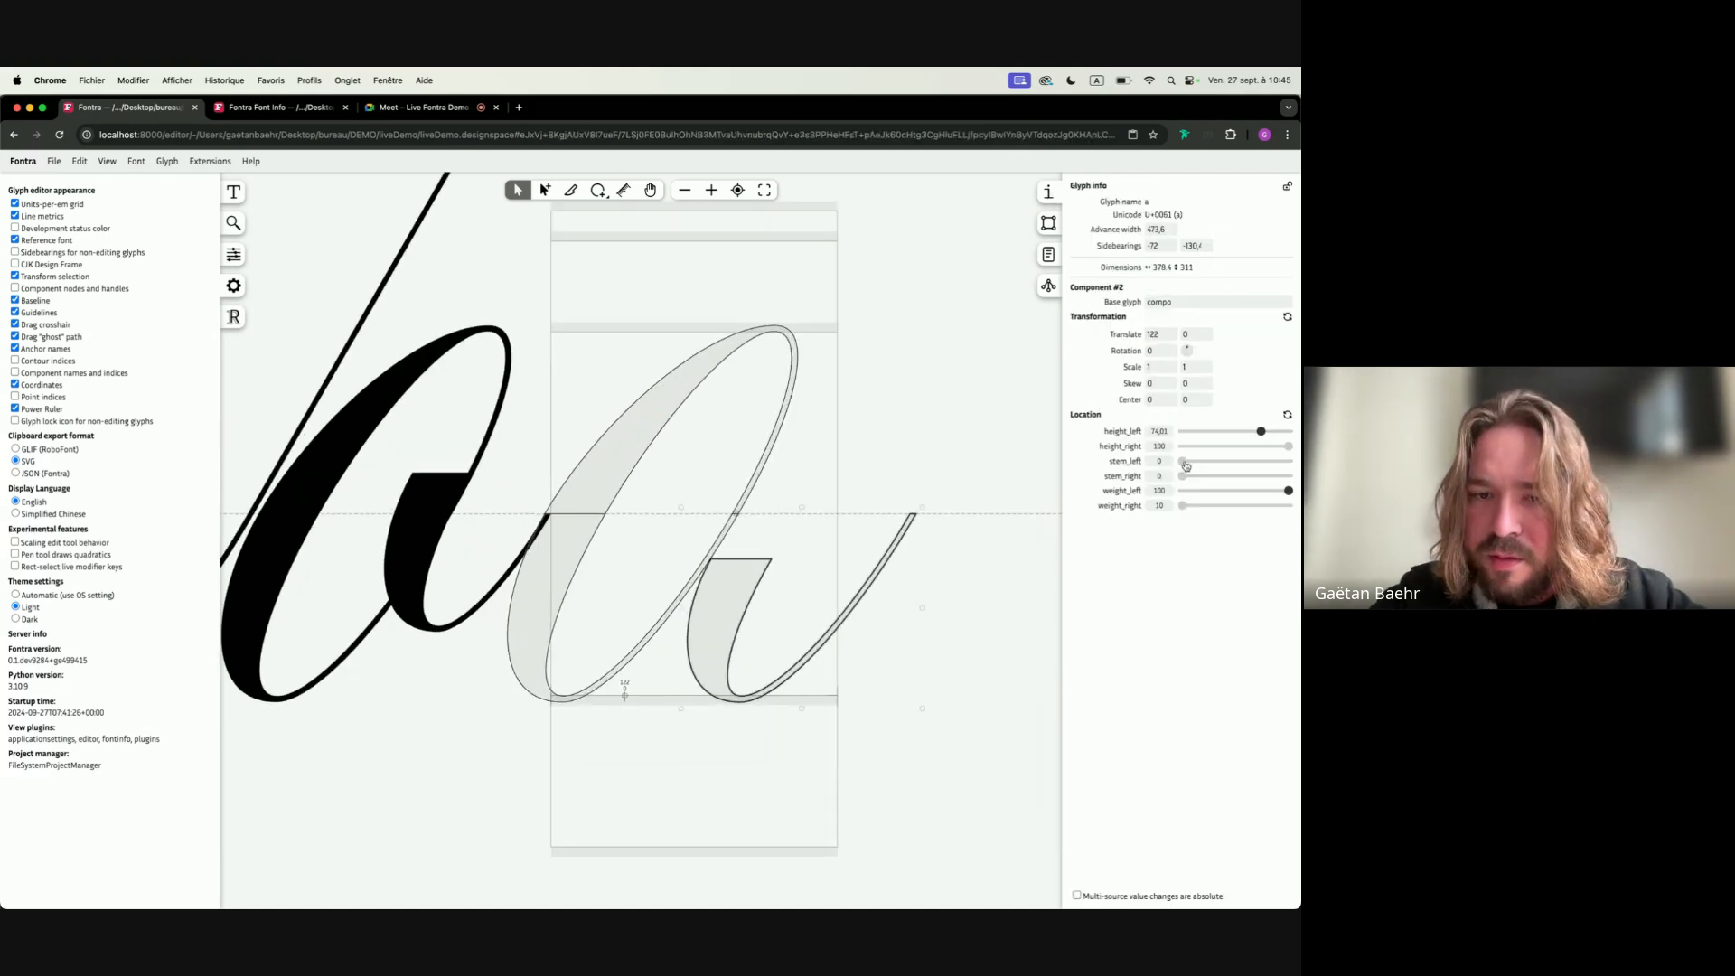
pyautogui.moveTo(1186, 465); pyautogui.dragTo(1223, 468)
pyautogui.click(915, 303)
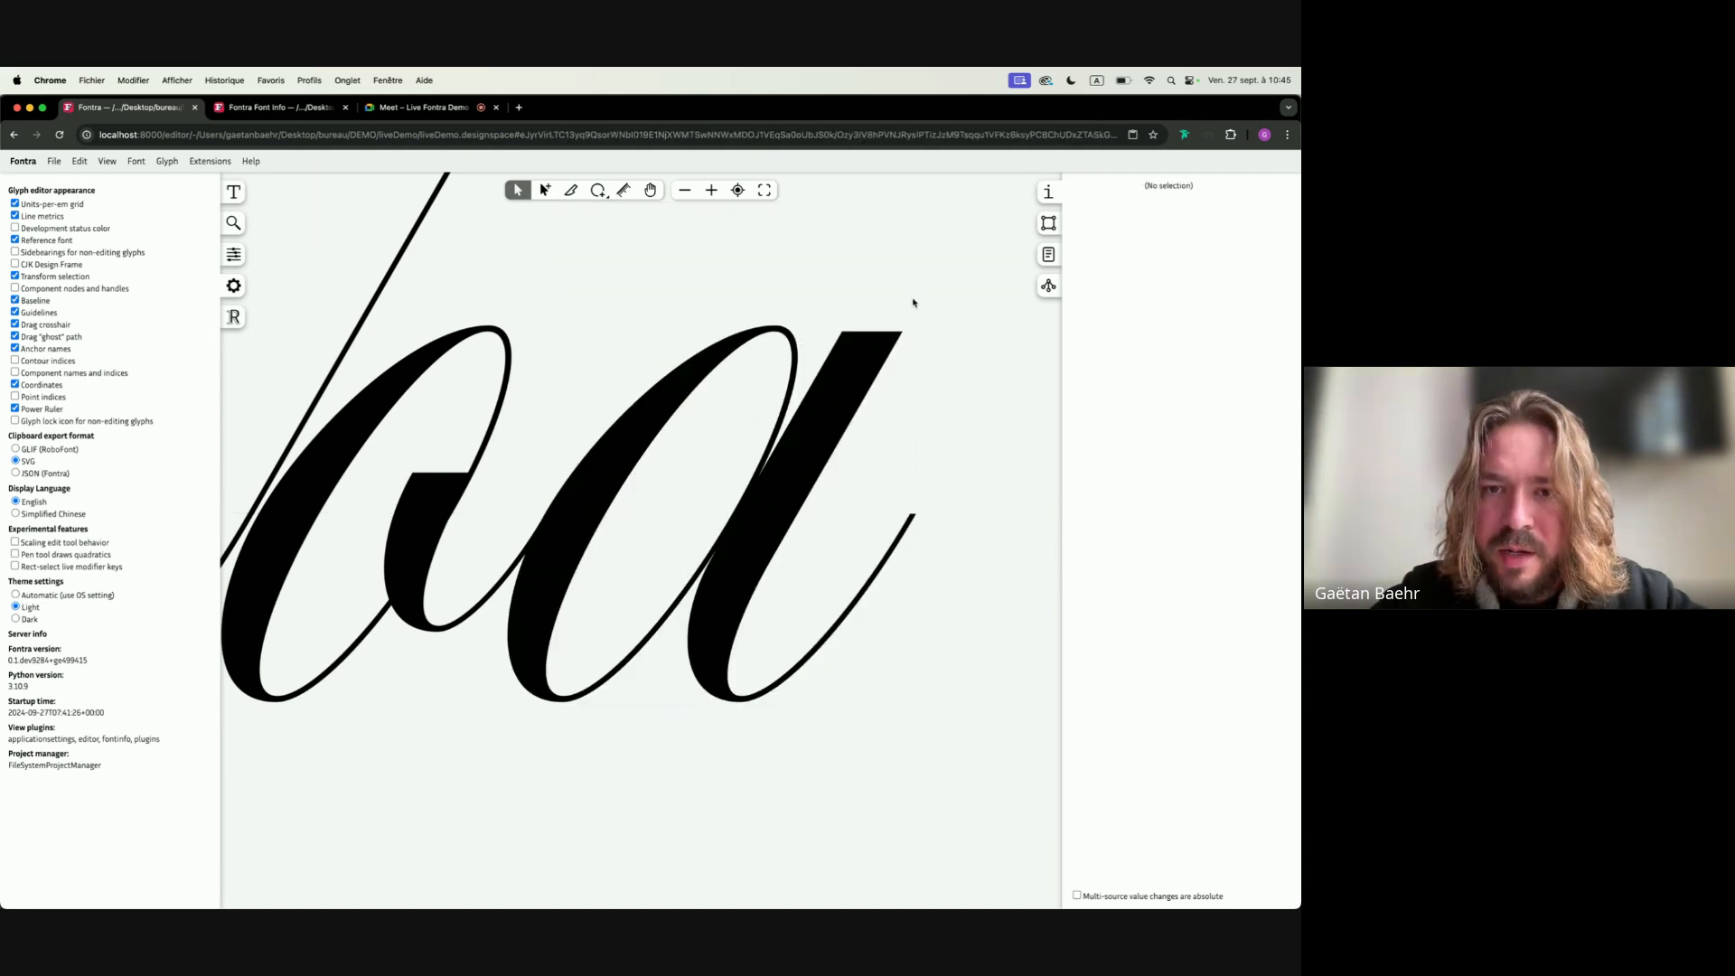
# Insert an n between o and a in the sample text and copy the a glyph's contents into it
pyautogui.scroll(-5, 913, 303)
pyautogui.click(233, 192)
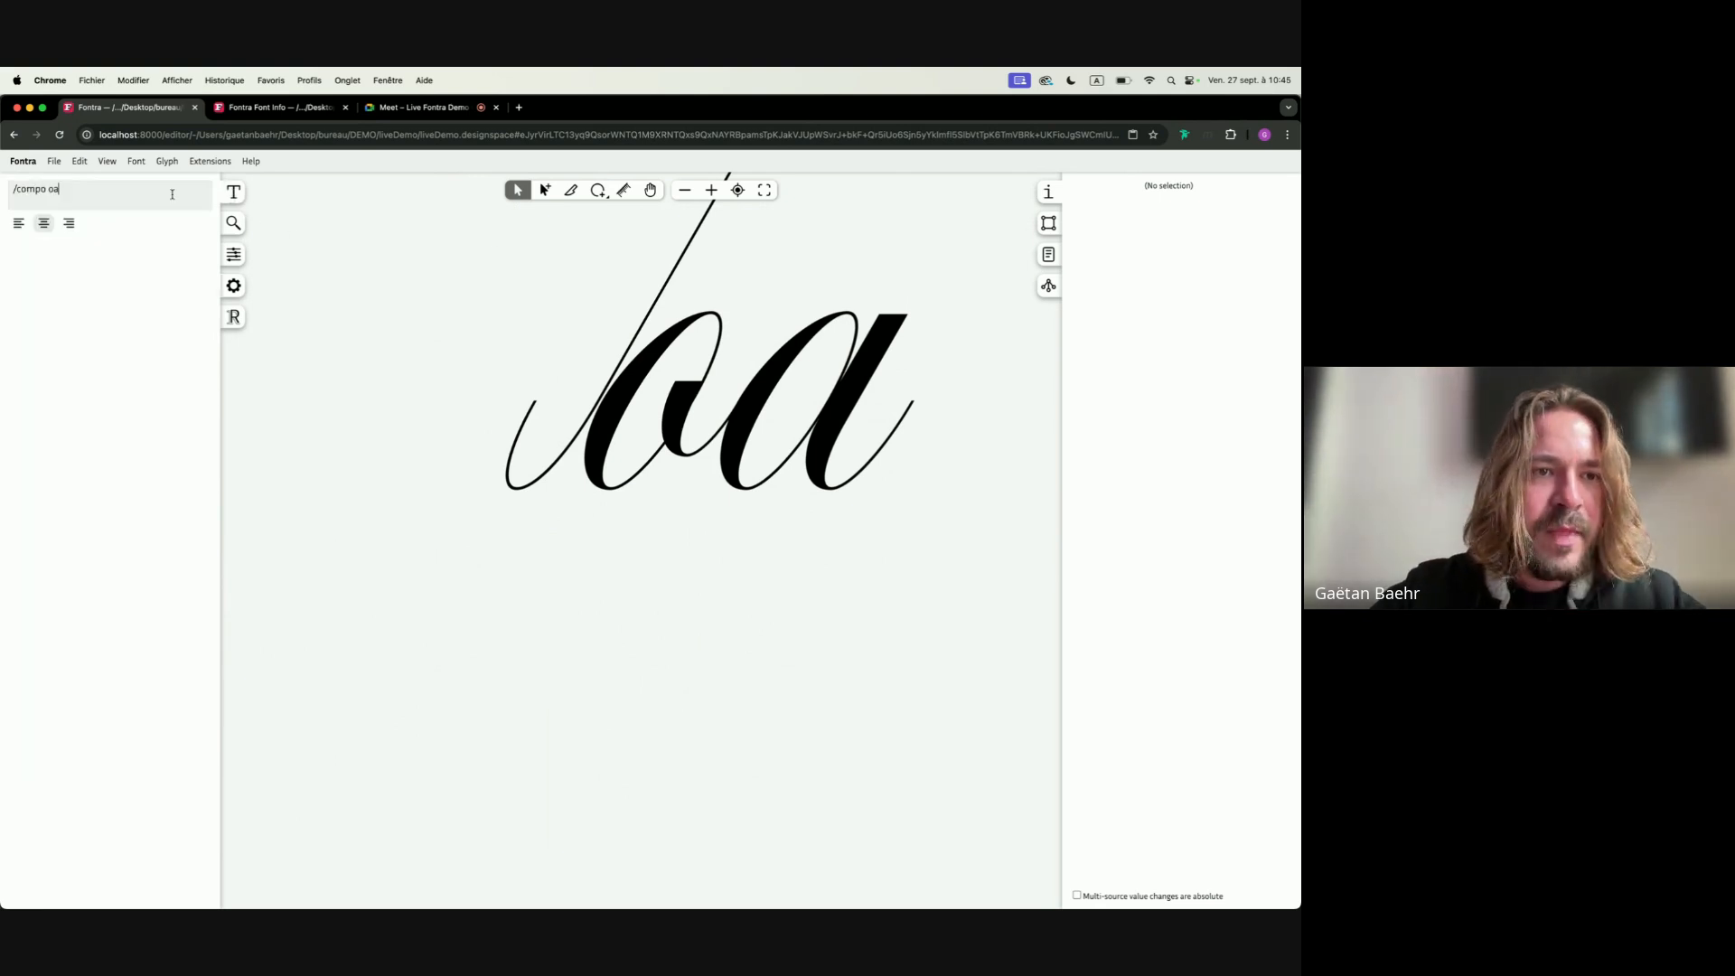
pyautogui.write('n')
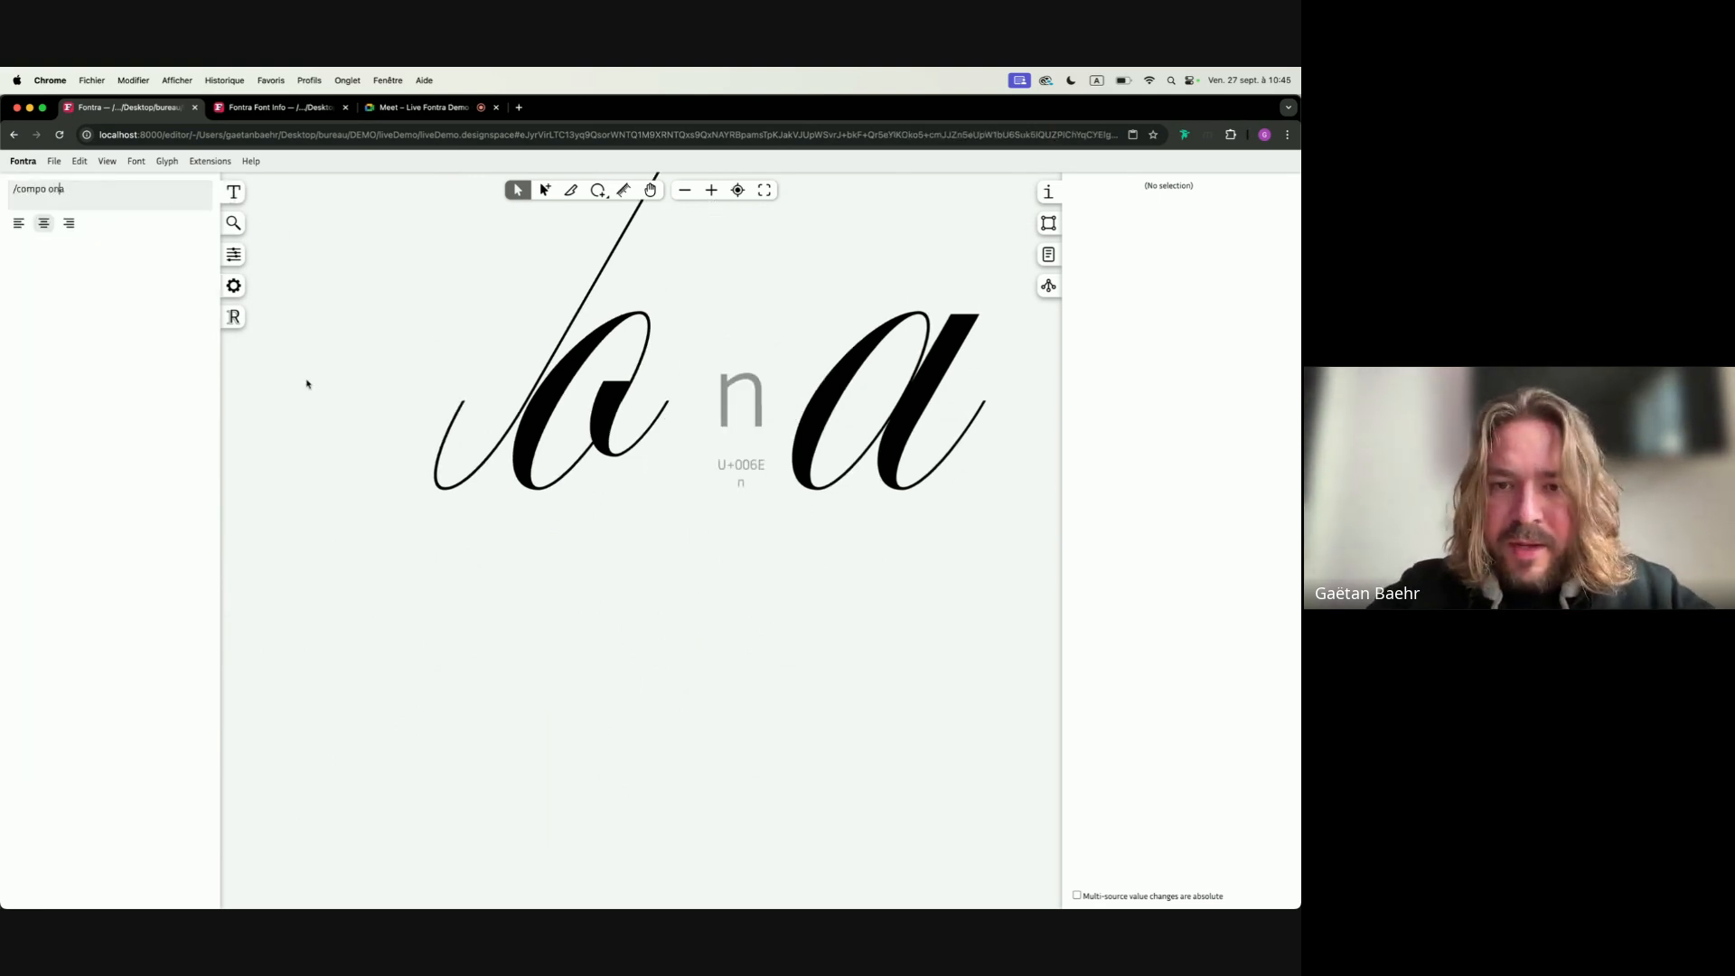
pyautogui.click(780, 421)
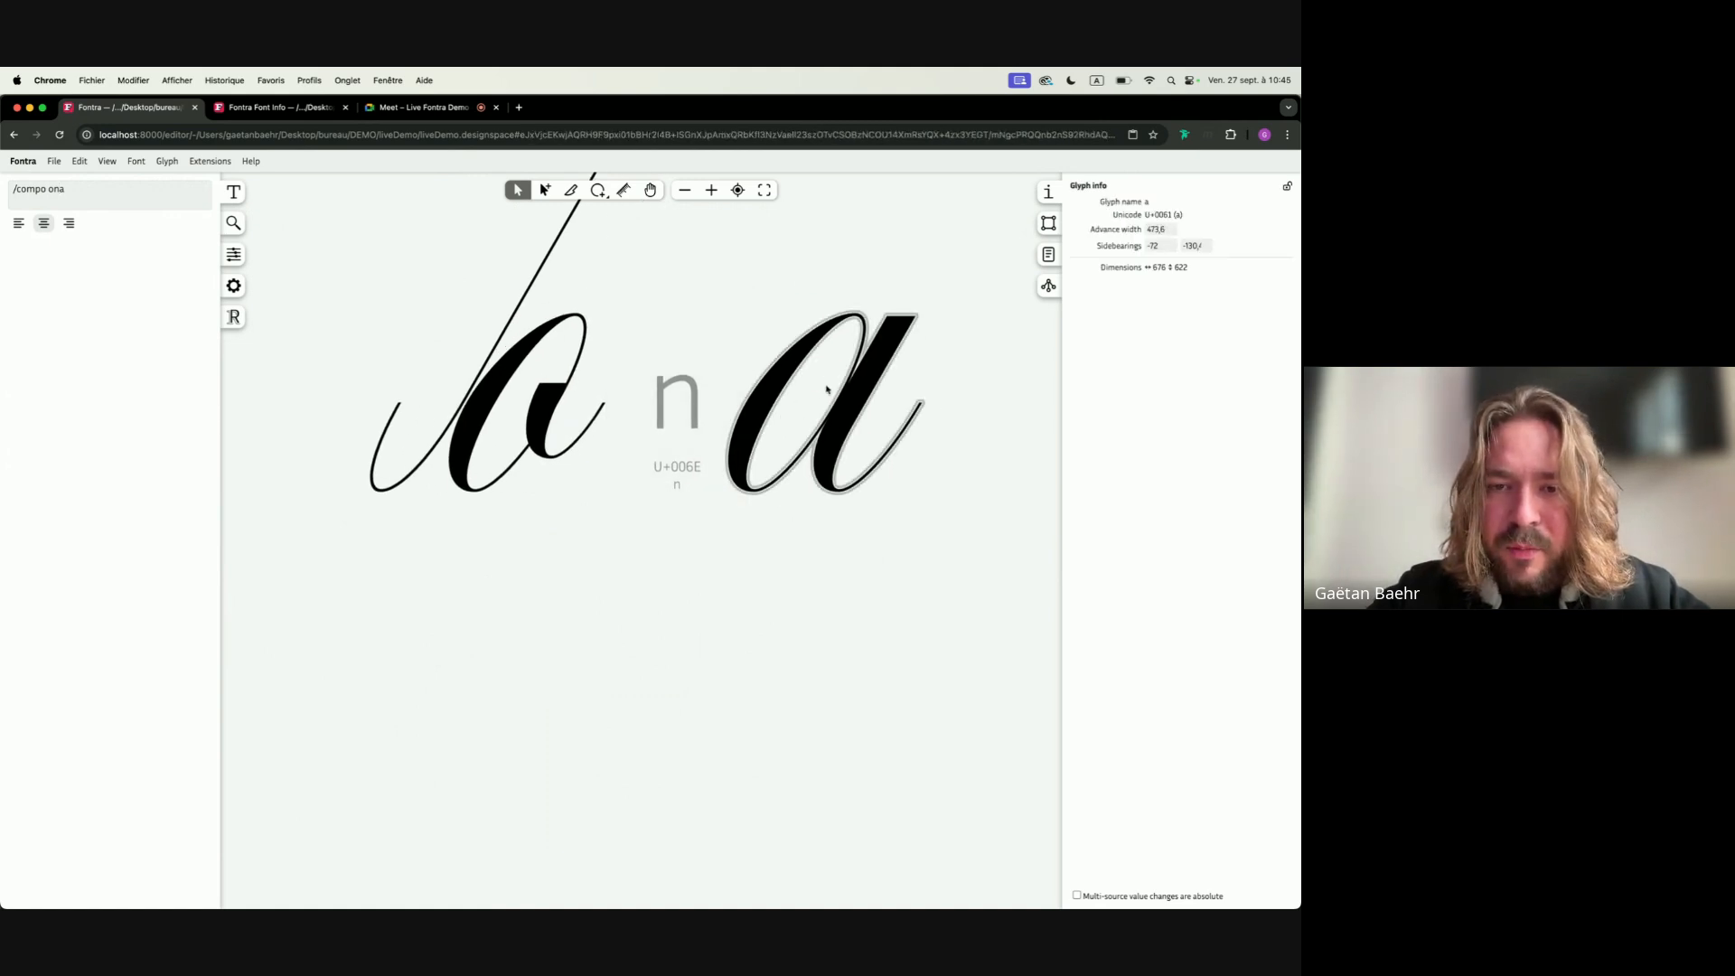
pyautogui.click(682, 398)
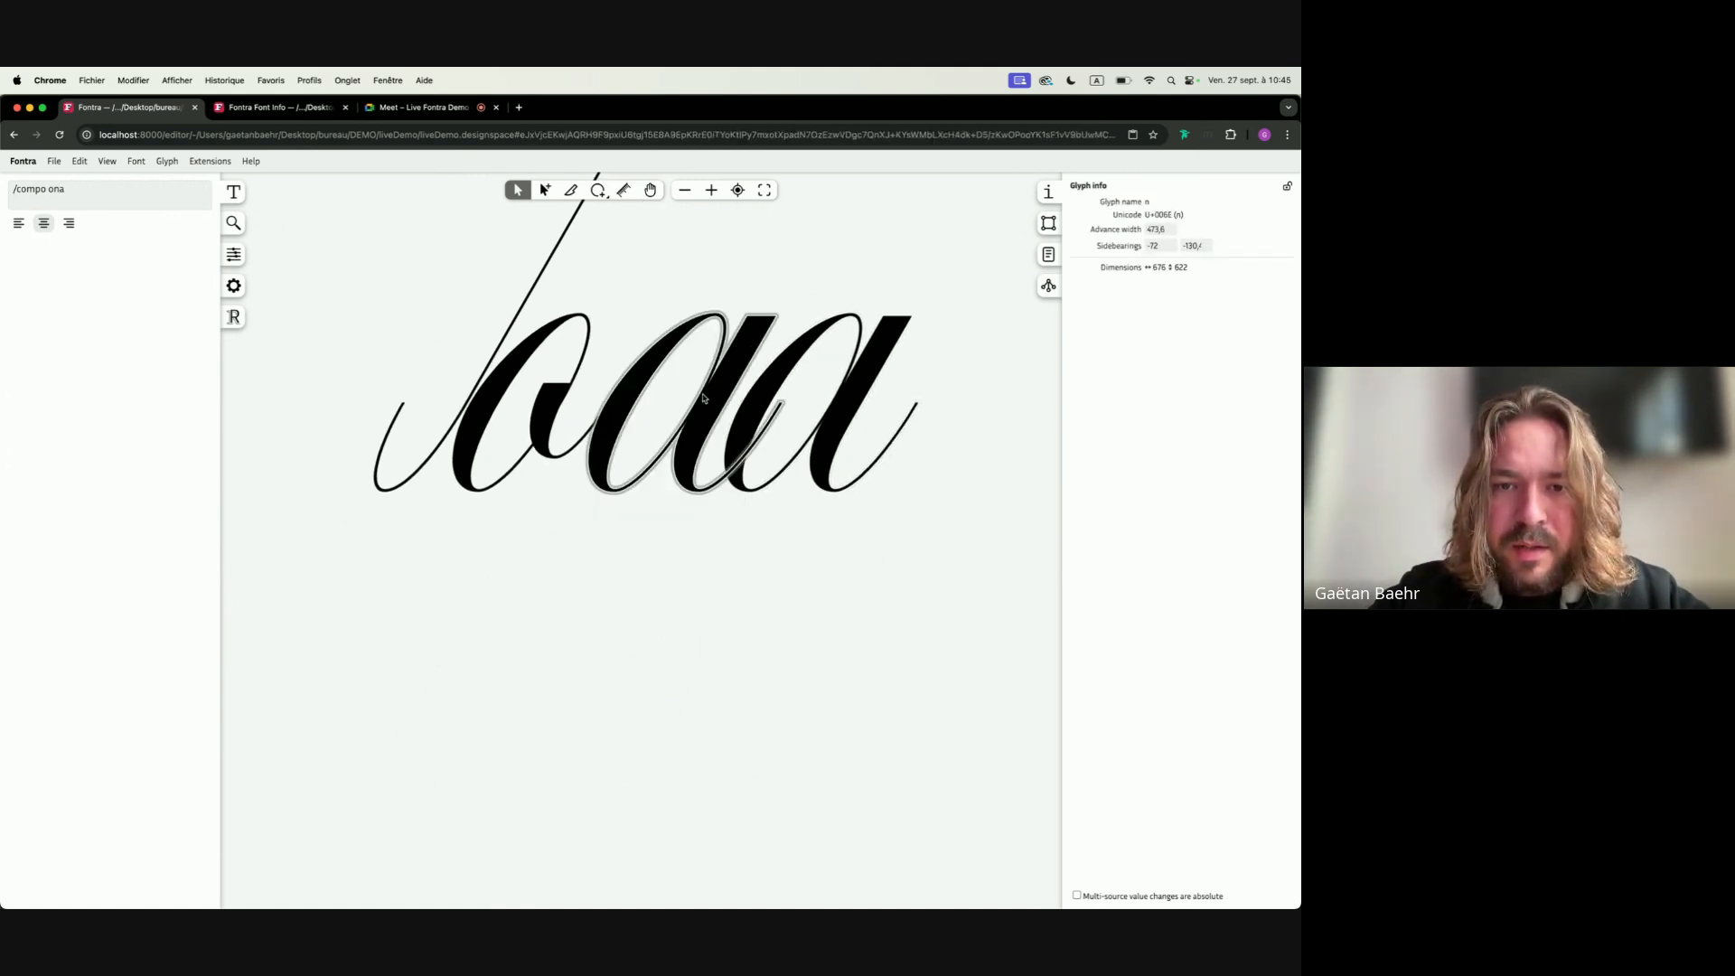
# Set the right sidebearing of both glyph a and glyph n to 0
pyautogui.click(845, 383)
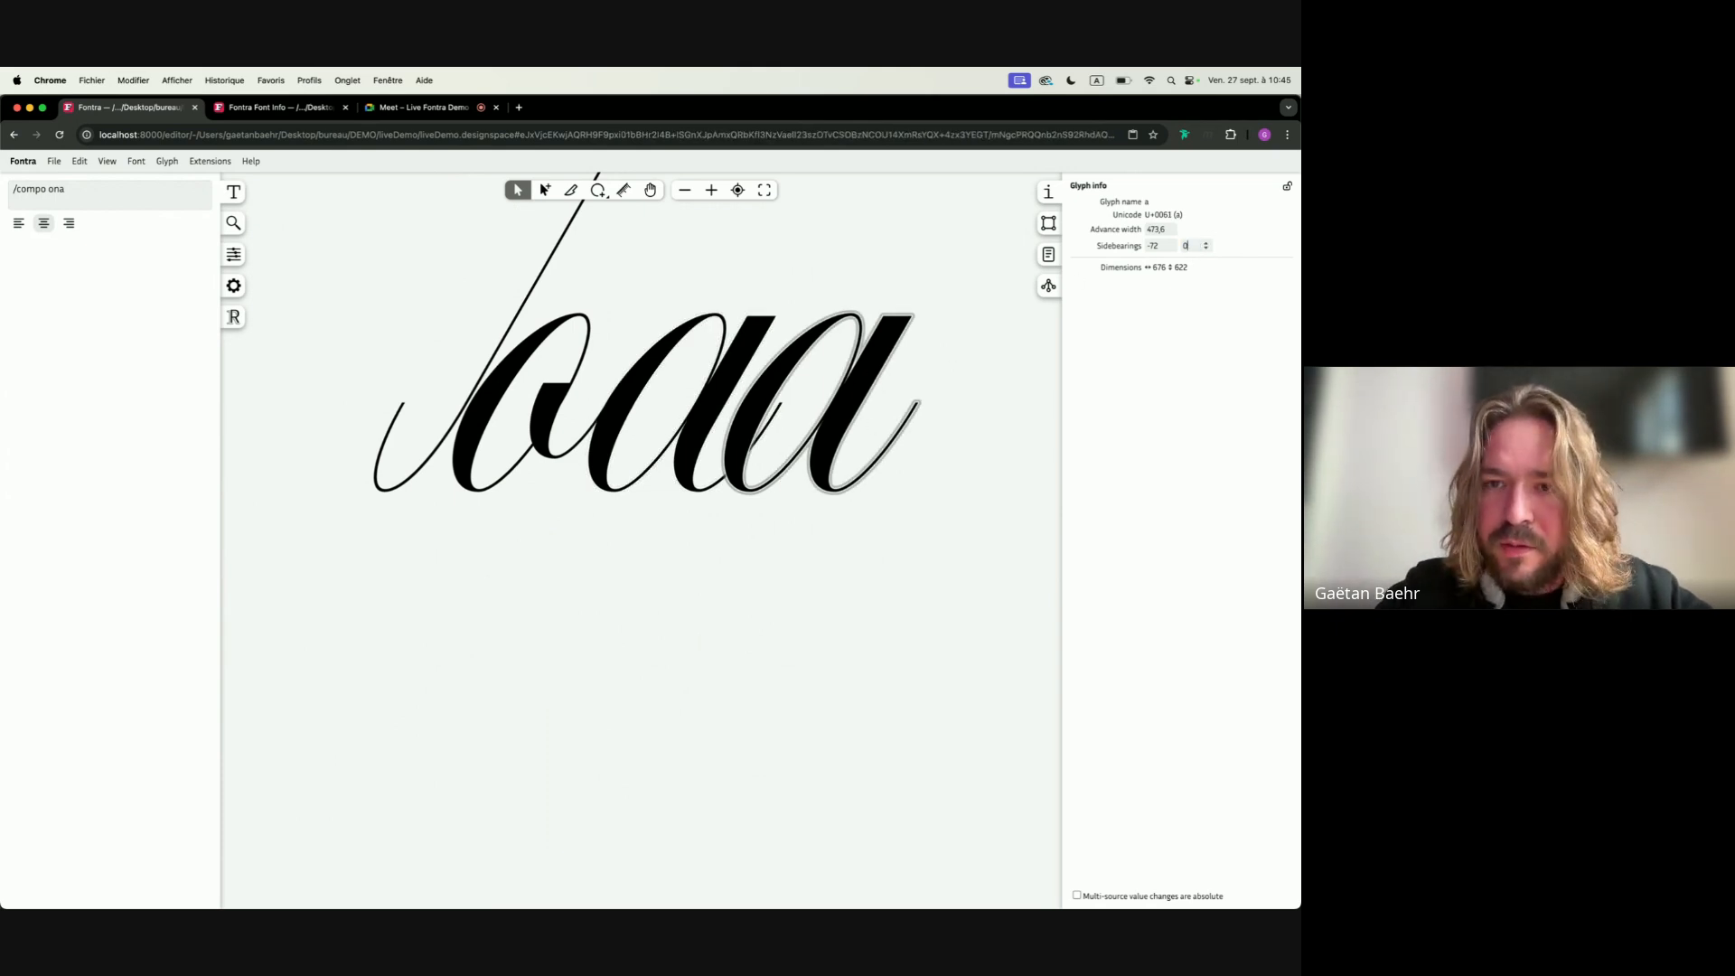
pyautogui.press('Tab')
pyautogui.click(748, 389)
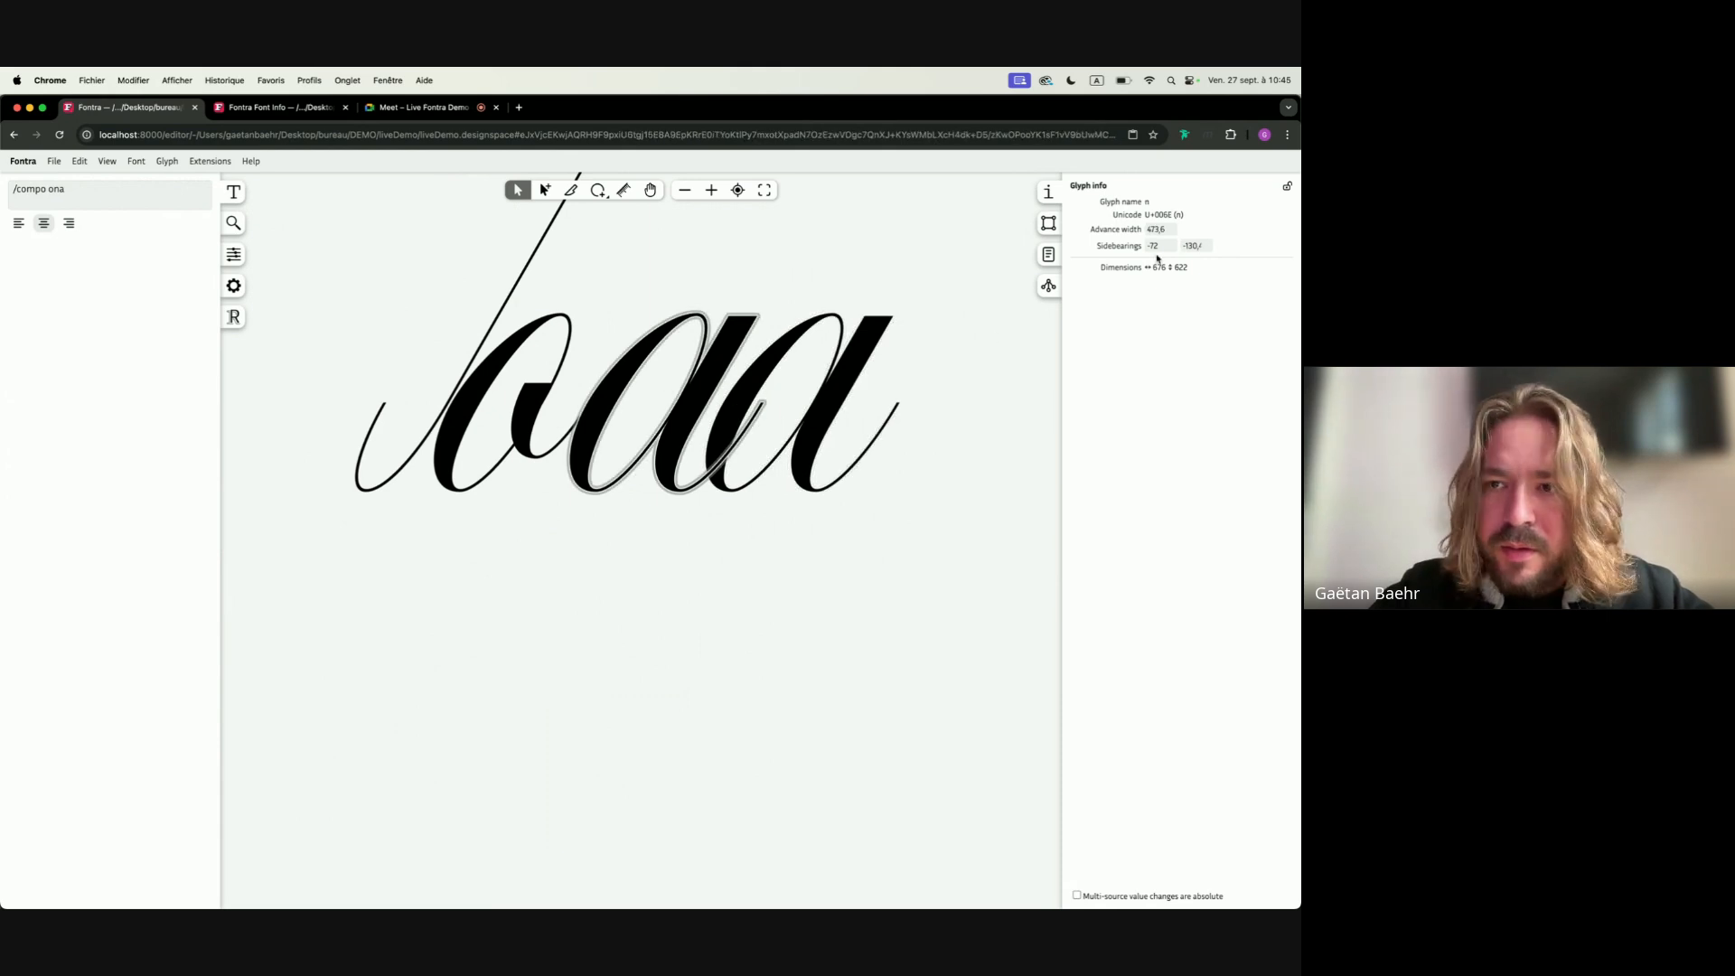
pyautogui.doubleClick(1191, 246)
pyautogui.write('0')
pyautogui.press('Tab')
# In glyph n, delete the compo component forming the lower part of the copied bowl
pyautogui.doubleClick(623, 430)
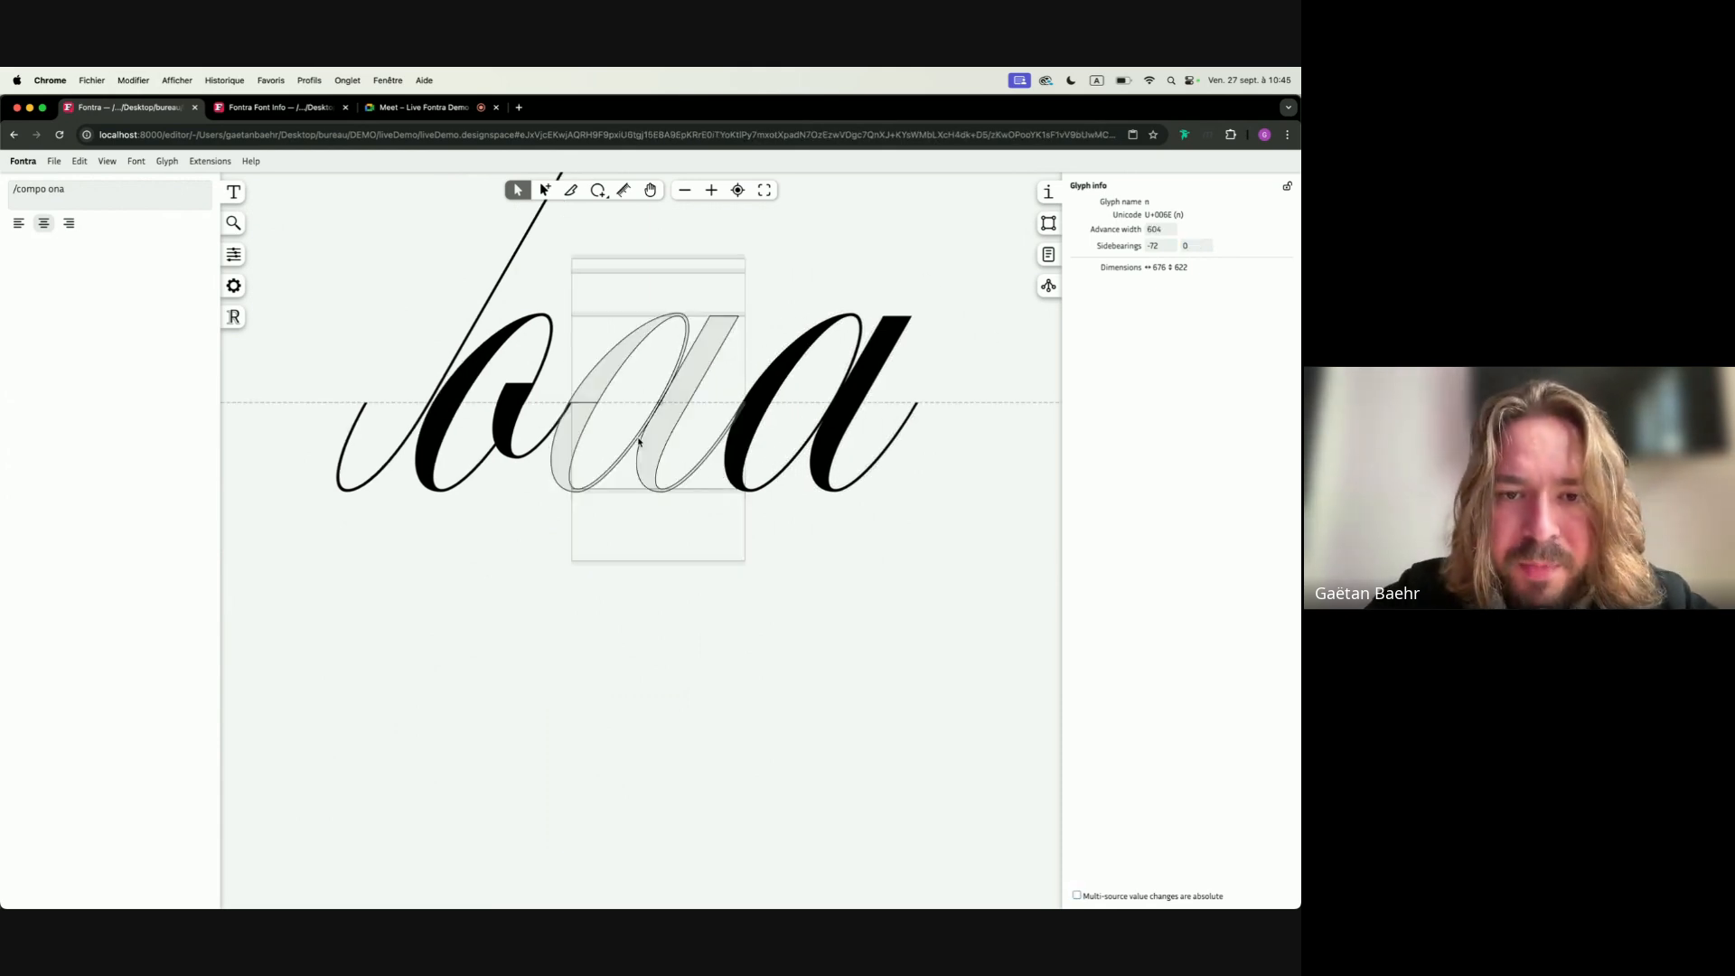
pyautogui.doubleClick(643, 440)
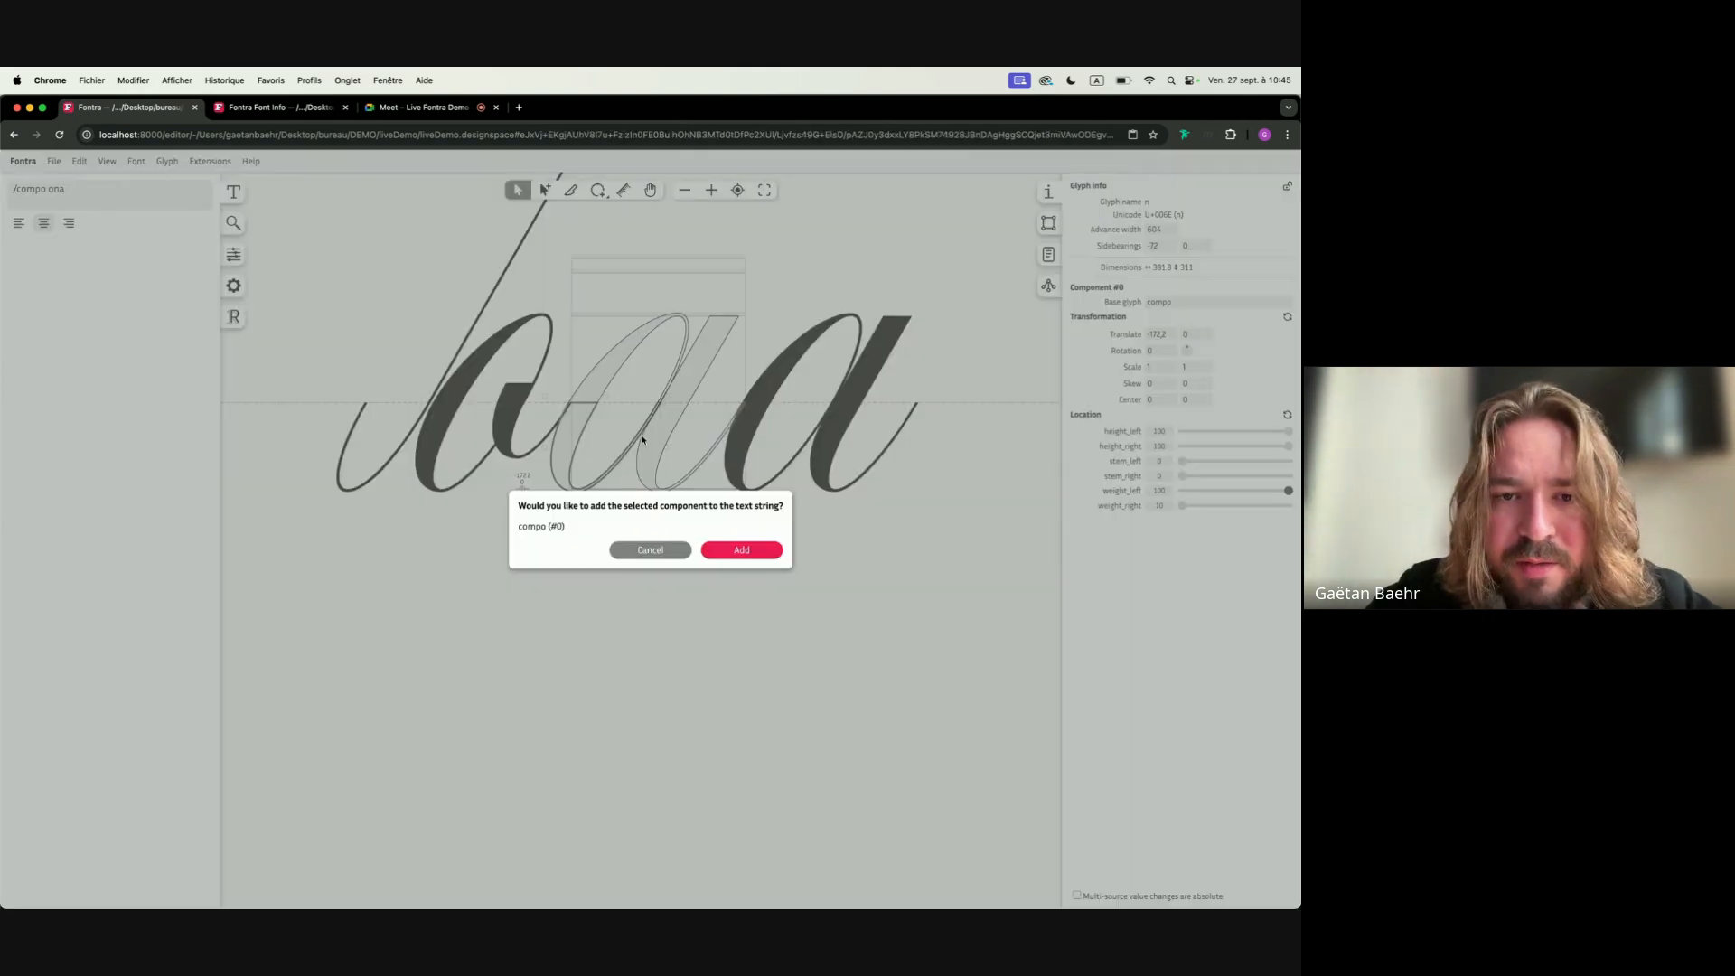
pyautogui.click(656, 553)
pyautogui.press('Delete')
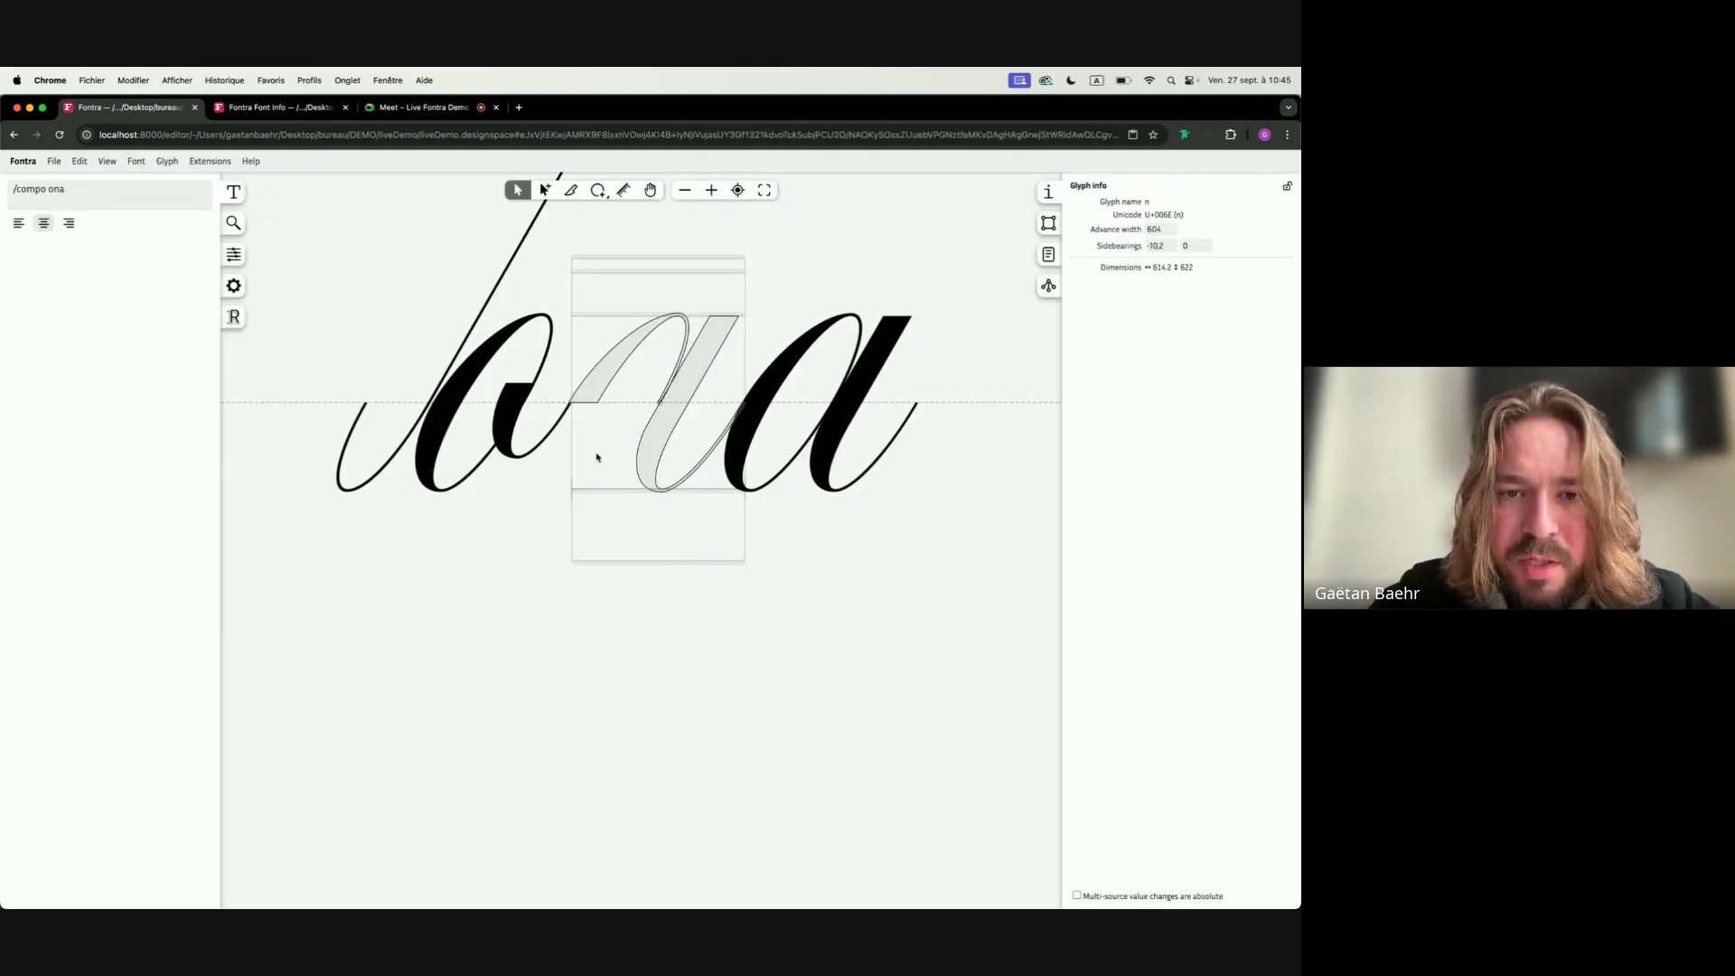
# Set the n's upper arch component to weight_left 100 and weight_right 10, and move it horizontally to x 471
pyautogui.click(600, 379)
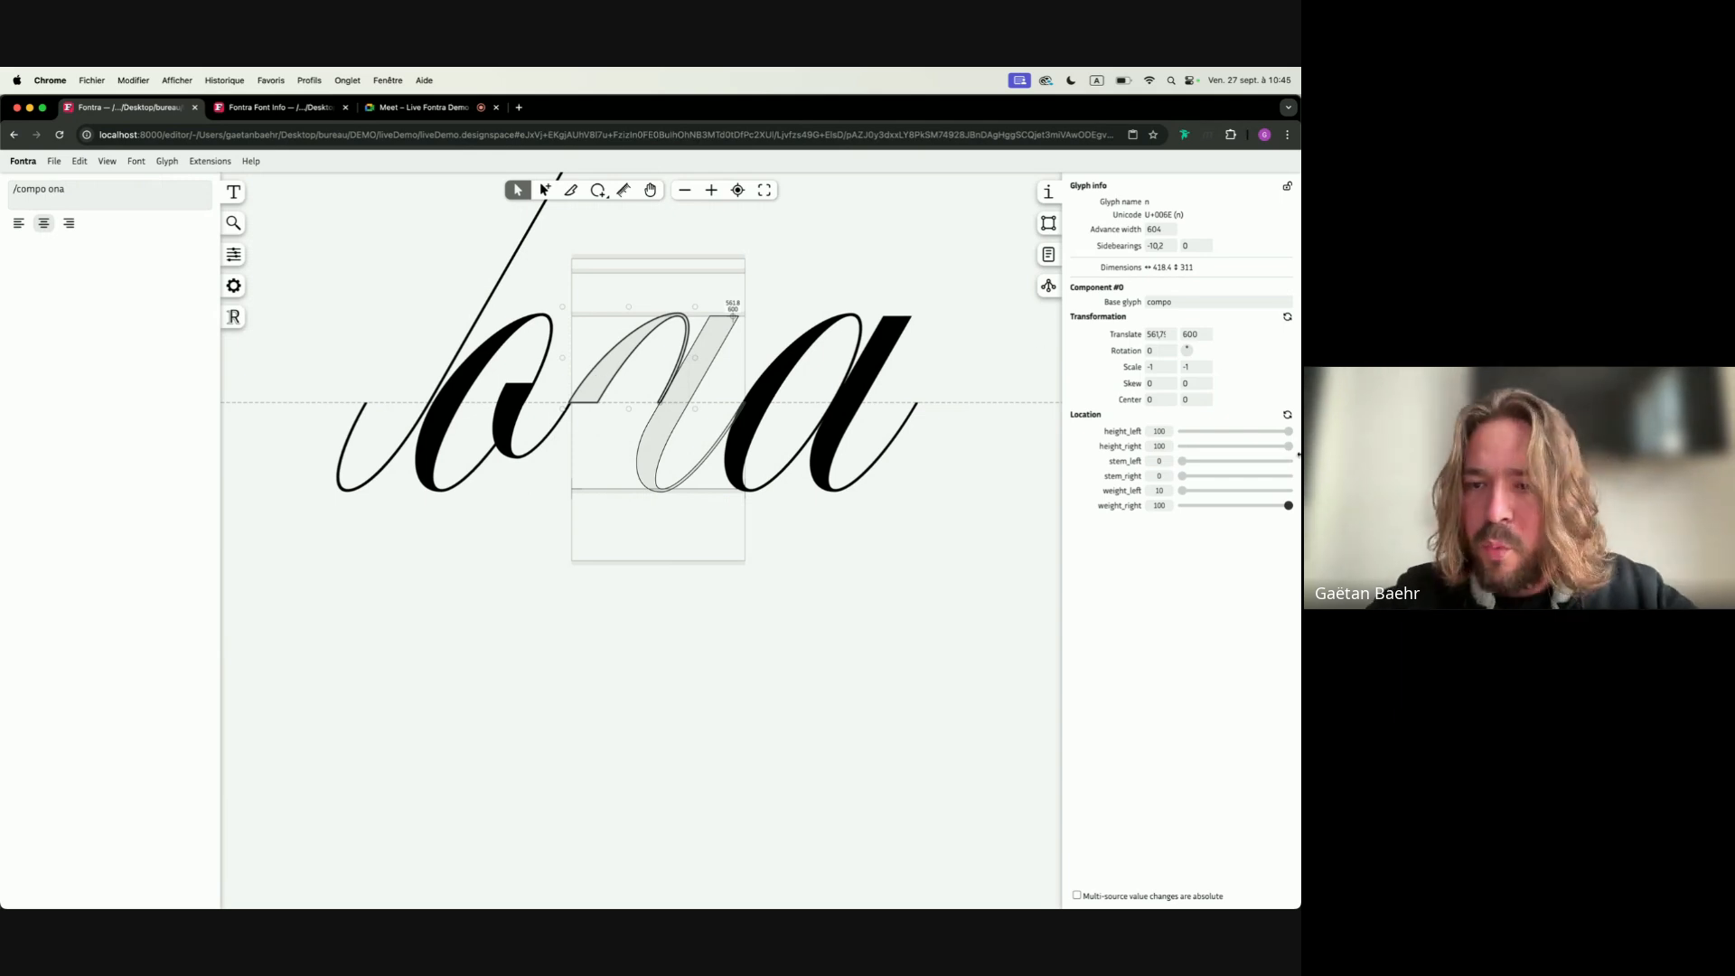
pyautogui.moveTo(1195, 495)
pyautogui.mouseDown()
pyautogui.moveTo(1300, 493)
pyautogui.moveTo(1181, 511)
pyautogui.mouseUp()
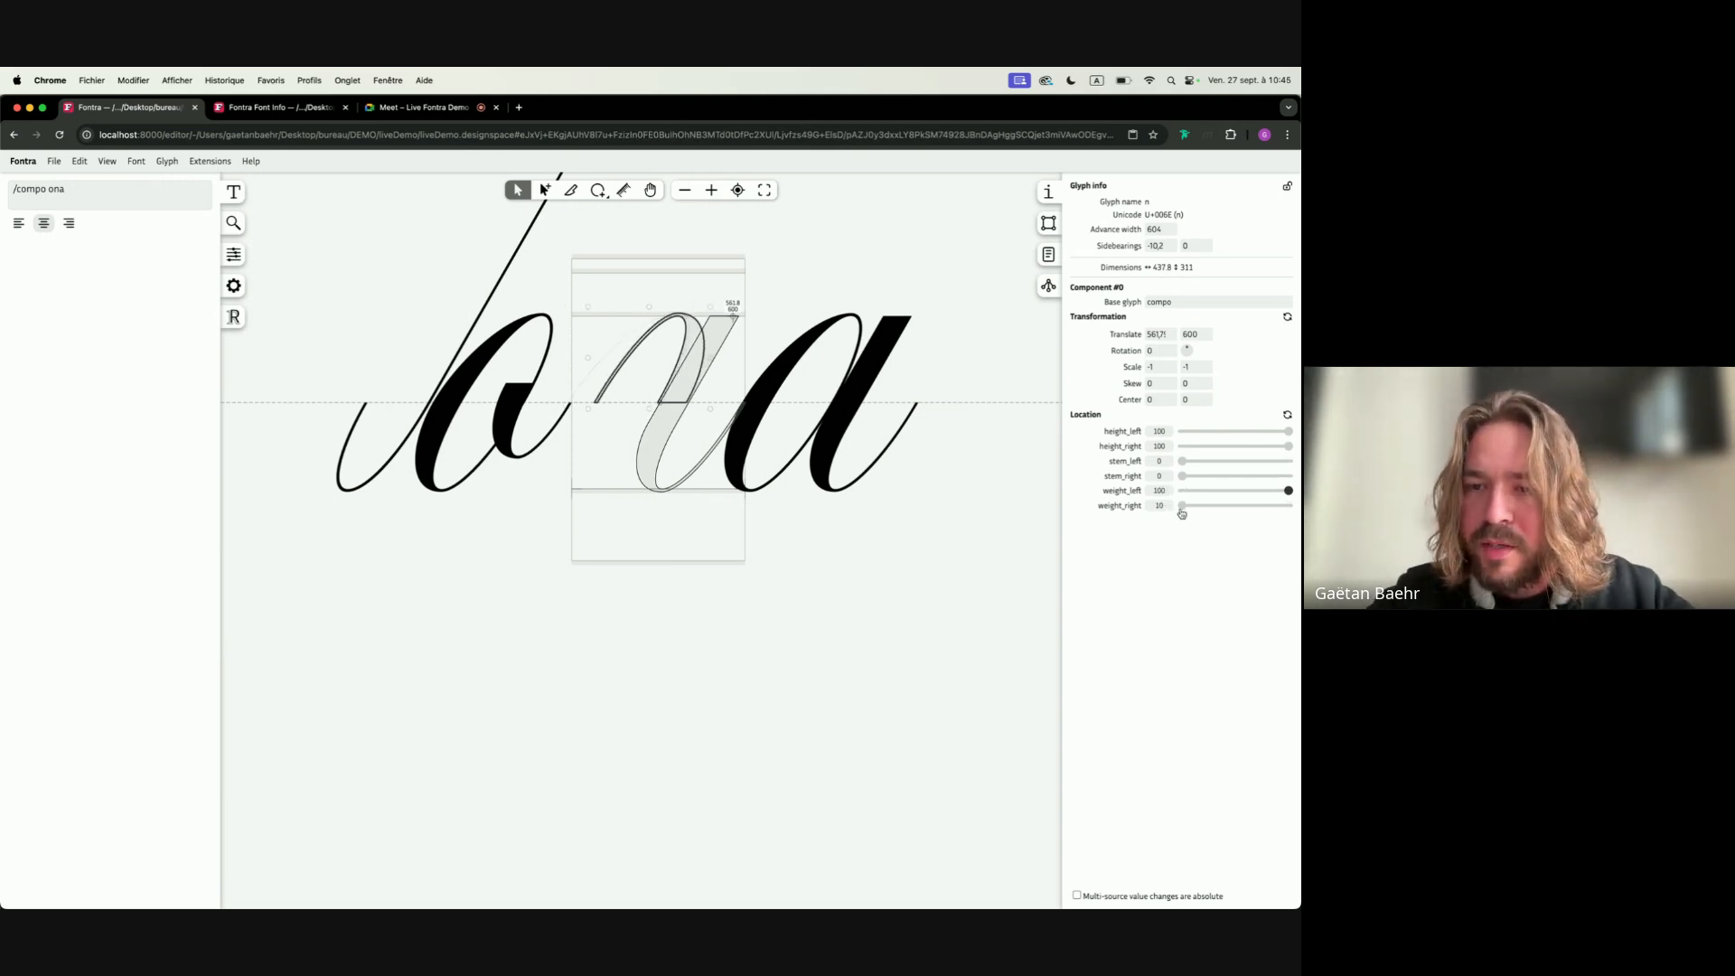
pyautogui.click(630, 327)
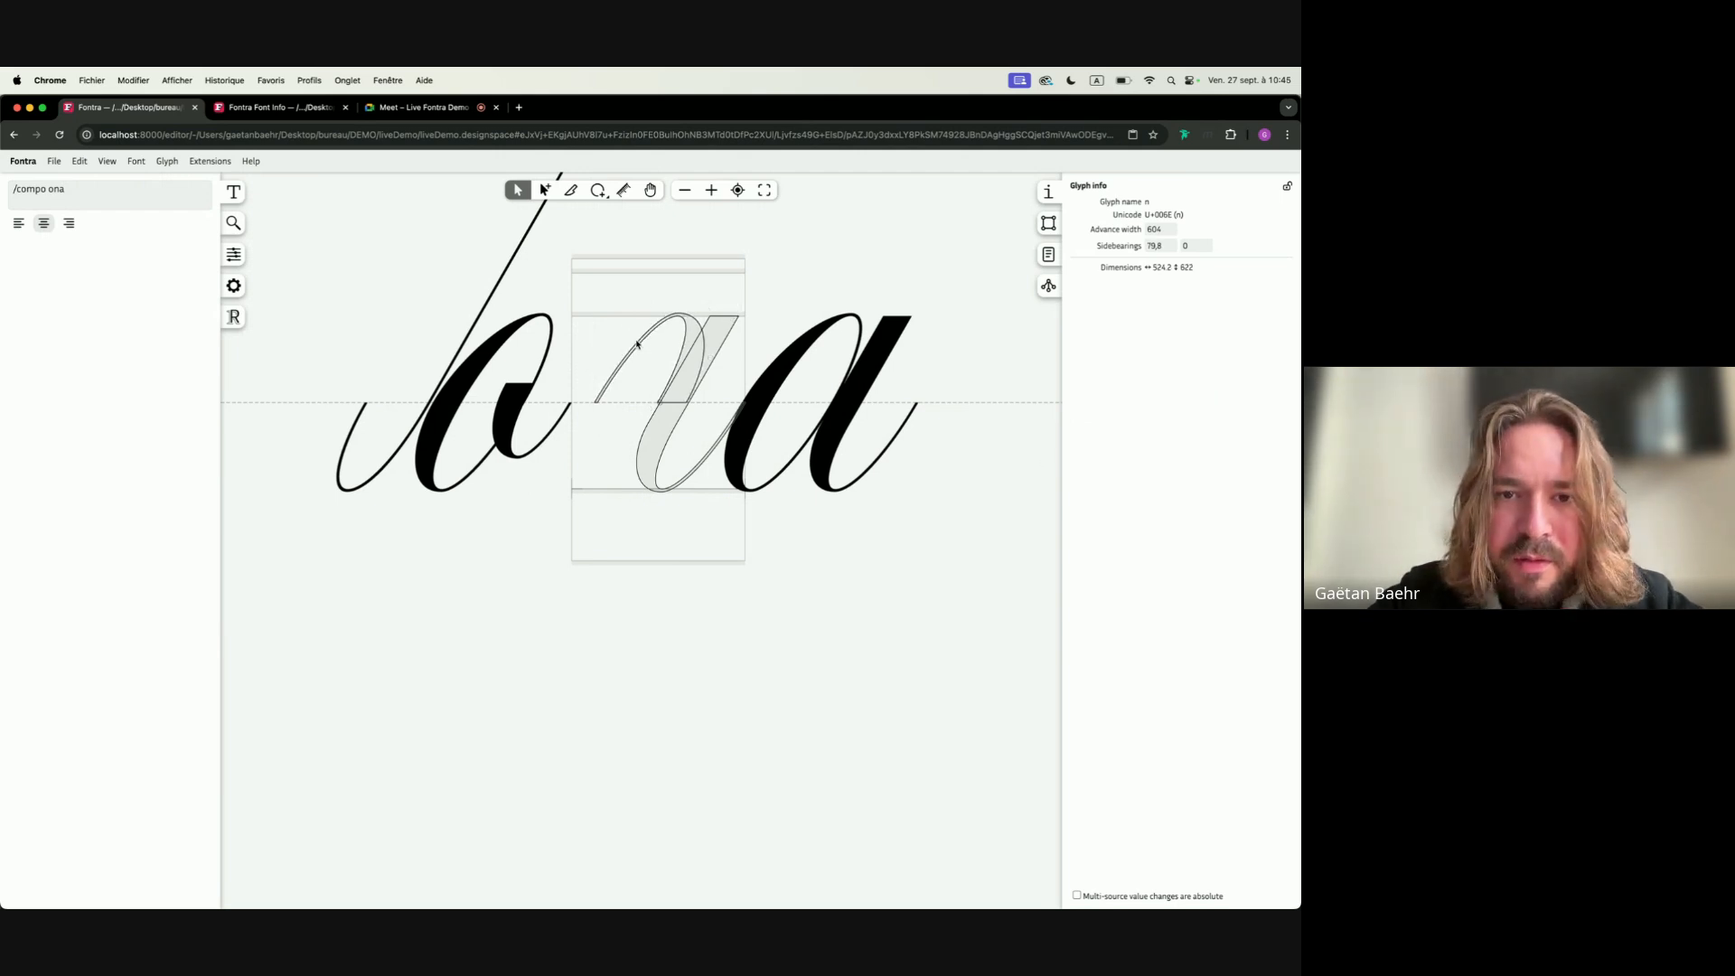
pyautogui.click(650, 335)
pyautogui.press('shift+super+Left')
pyautogui.hotkey('shift', 'Right')
pyautogui.press('Left')
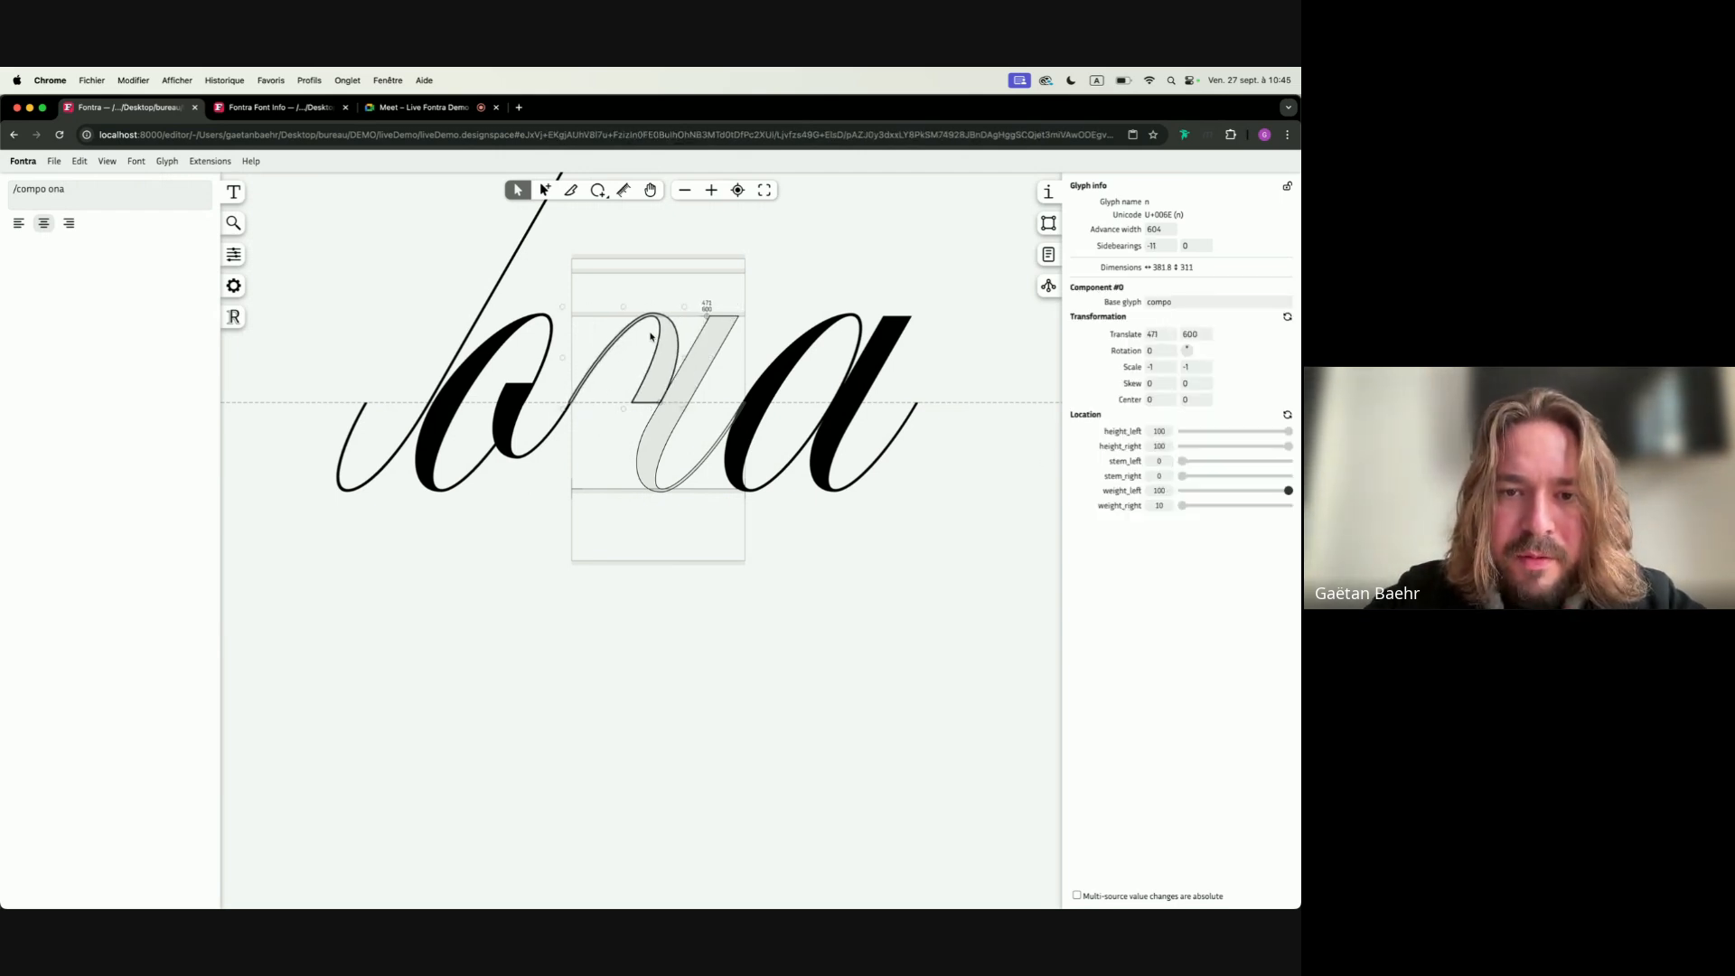
# Move the n's final stem component away from the arch to x 302
pyautogui.click(762, 307)
pyautogui.click(701, 346)
pyautogui.press('shift+super+Right')
pyautogui.press('shift+super+Right')
pyautogui.hotkey('shift', 'Left')
pyautogui.hotkey('shift', 'Left')
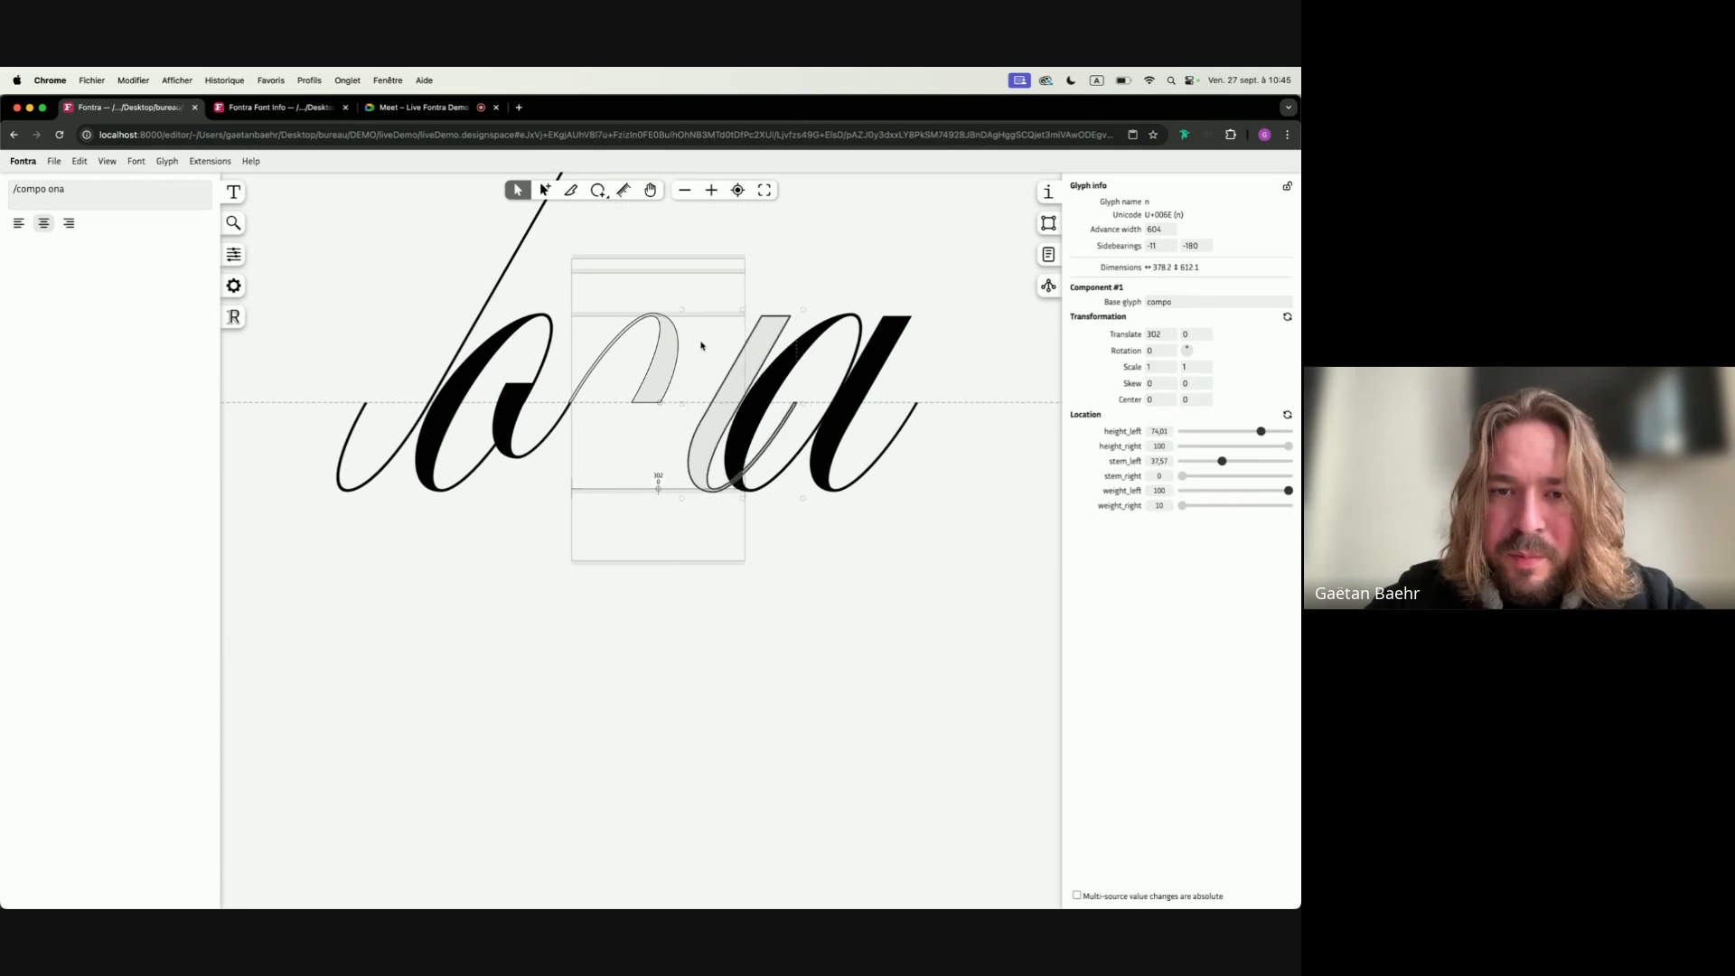
# Duplicate the n's arch component and move the copy to x 781 so its hairline starts from the first arch
pyautogui.click(664, 373)
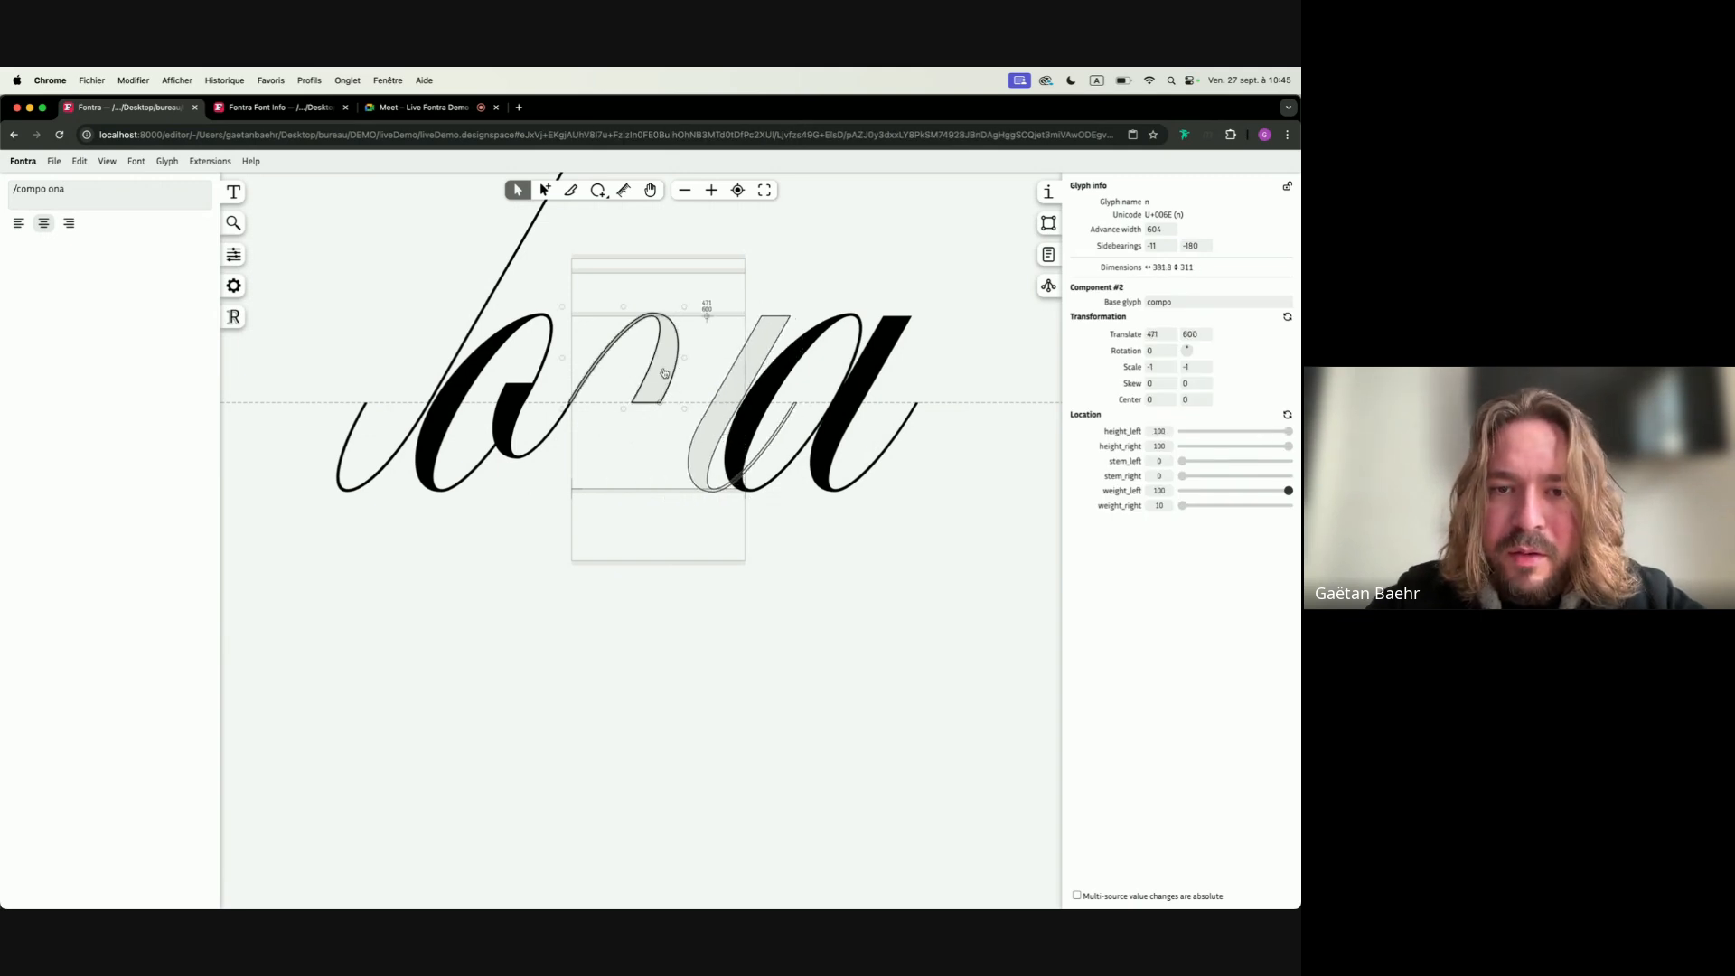
pyautogui.press('shift+super+Right')
pyautogui.press('shift+super+Right')
pyautogui.press('shift+super+Right')
pyautogui.hotkey('shift', 'Right')
pyautogui.hotkey('shift', 'Right')
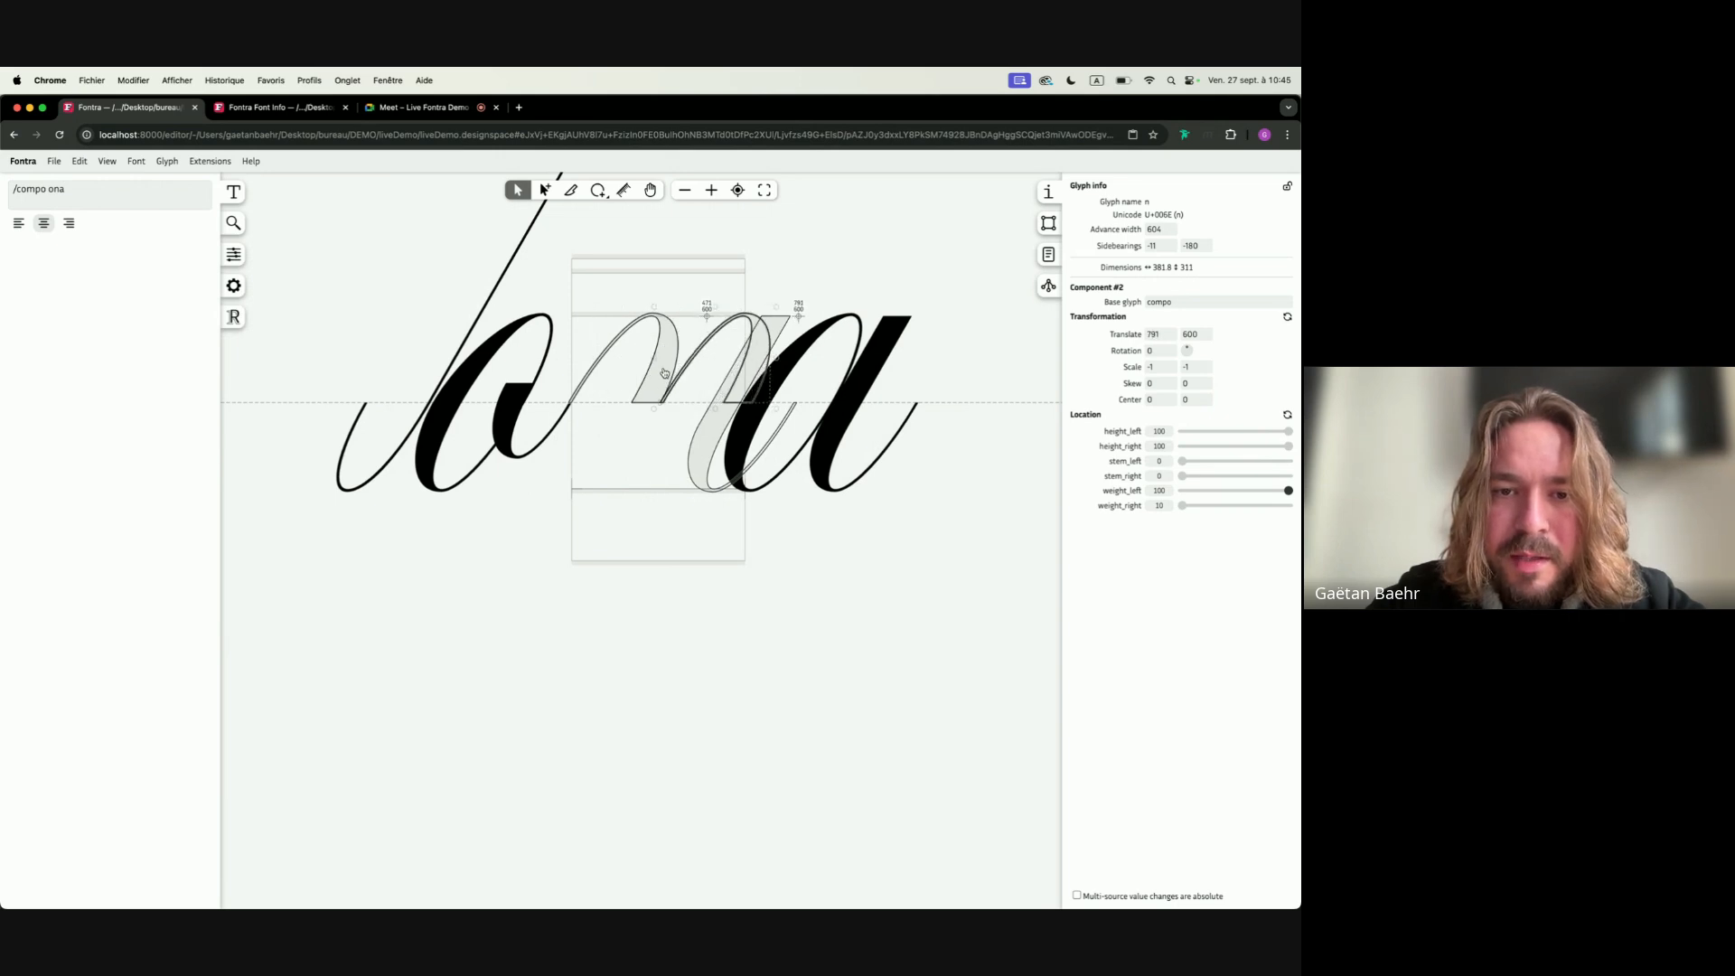
pyautogui.scroll(5, 734, 415)
pyautogui.press('Left')
pyautogui.press('Left')
pyautogui.press('Left')
pyautogui.press('Left')
pyautogui.press('Left')
pyautogui.press('Left')
pyautogui.press('Left')
pyautogui.press('Left')
pyautogui.press('Left')
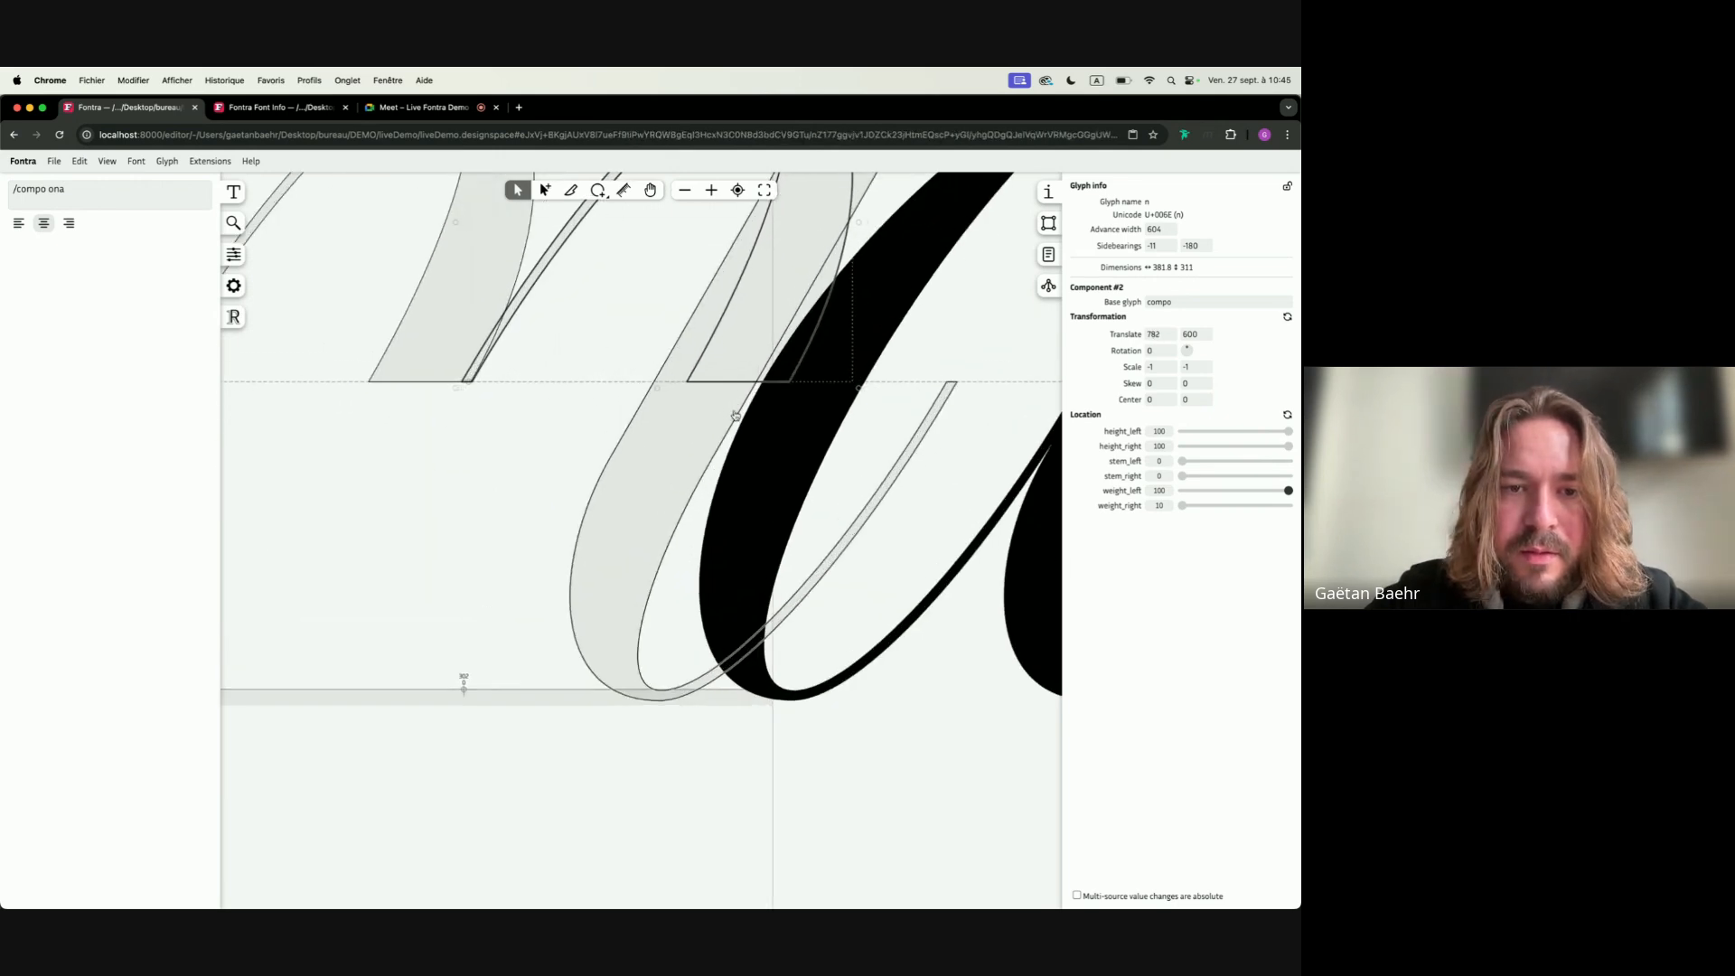
# Shift the n's final stem component to x 334, aligning it under the second arch
pyautogui.scroll(-5, 687, 412)
pyautogui.click(657, 418)
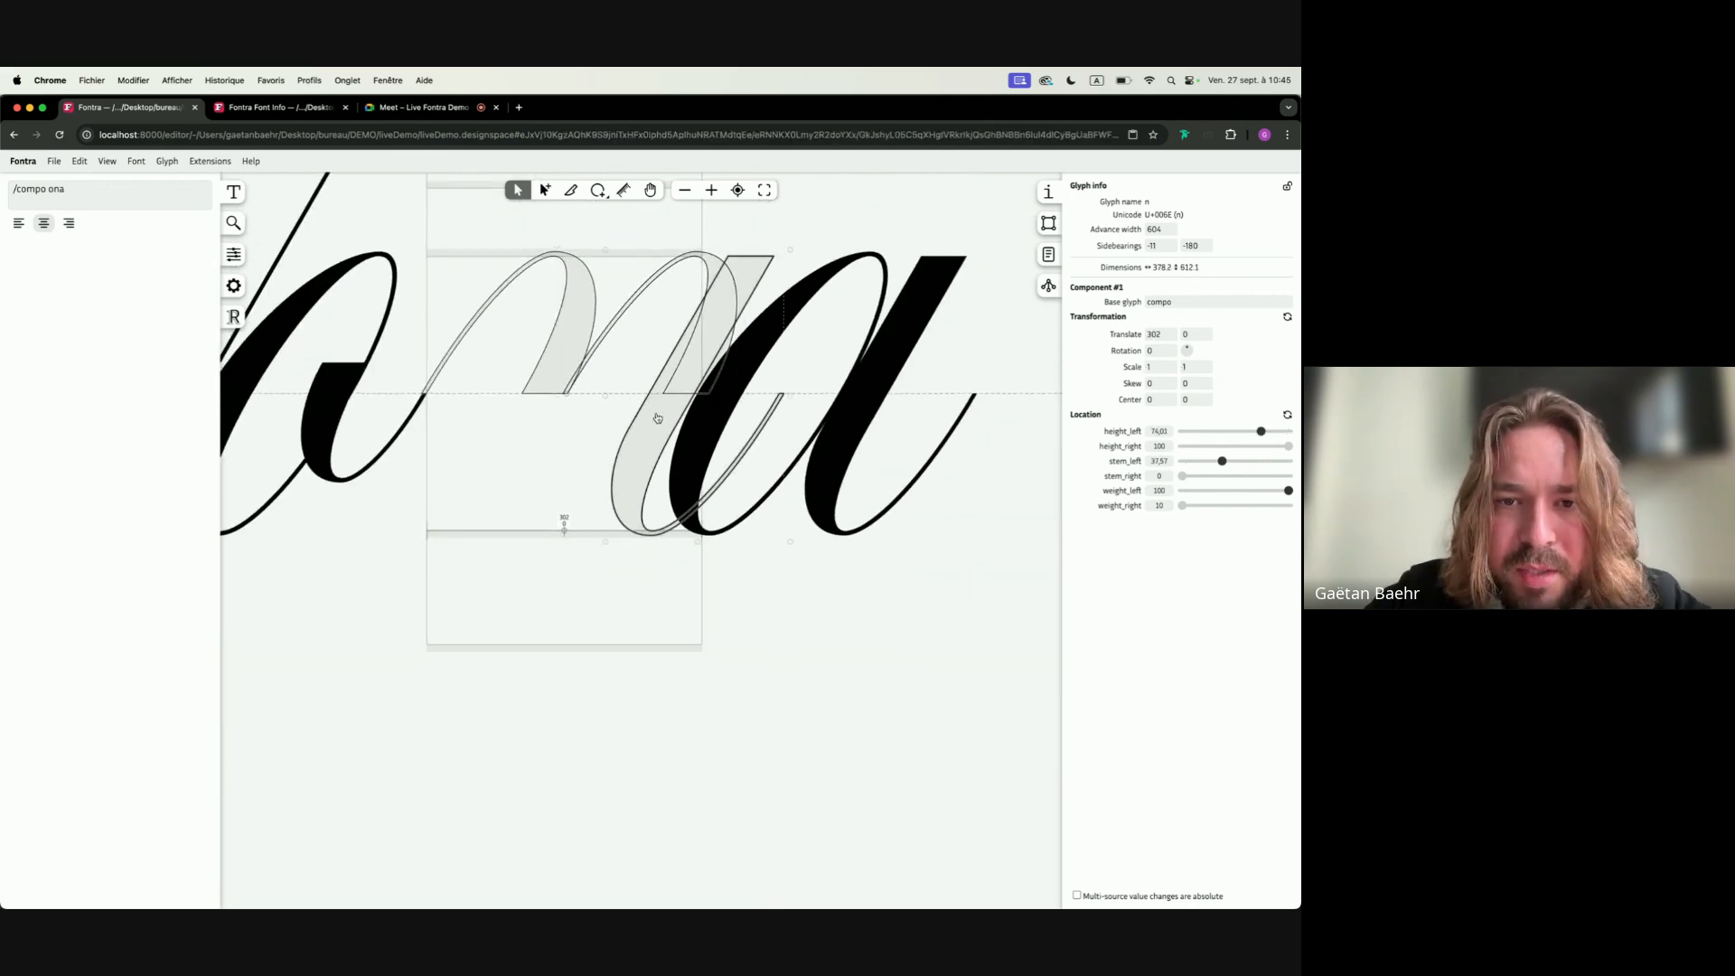
pyautogui.hotkey('shift', 'Right')
pyautogui.hotkey('shift', 'Right')
pyautogui.hotkey('shift', 'Right')
pyautogui.press('Right')
pyautogui.press('Right')
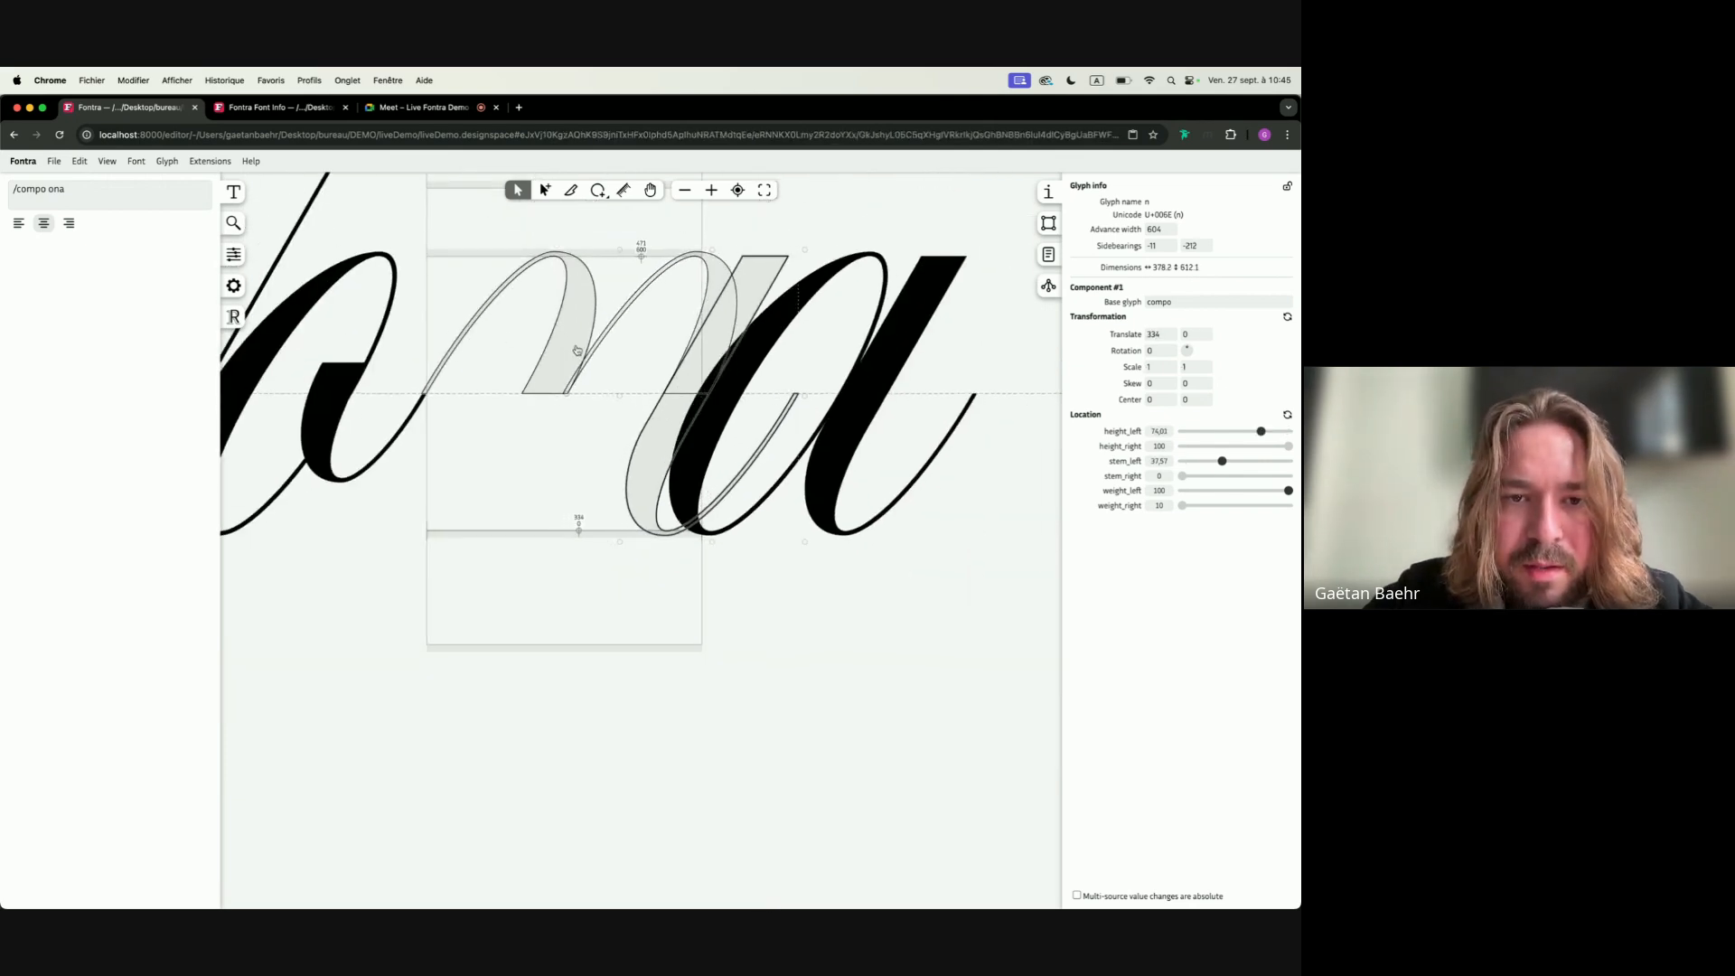
# Keep the first arch's height_left at 100 and raise its stem_left to about 30 so the stem reaches the baseline
pyautogui.click(577, 351)
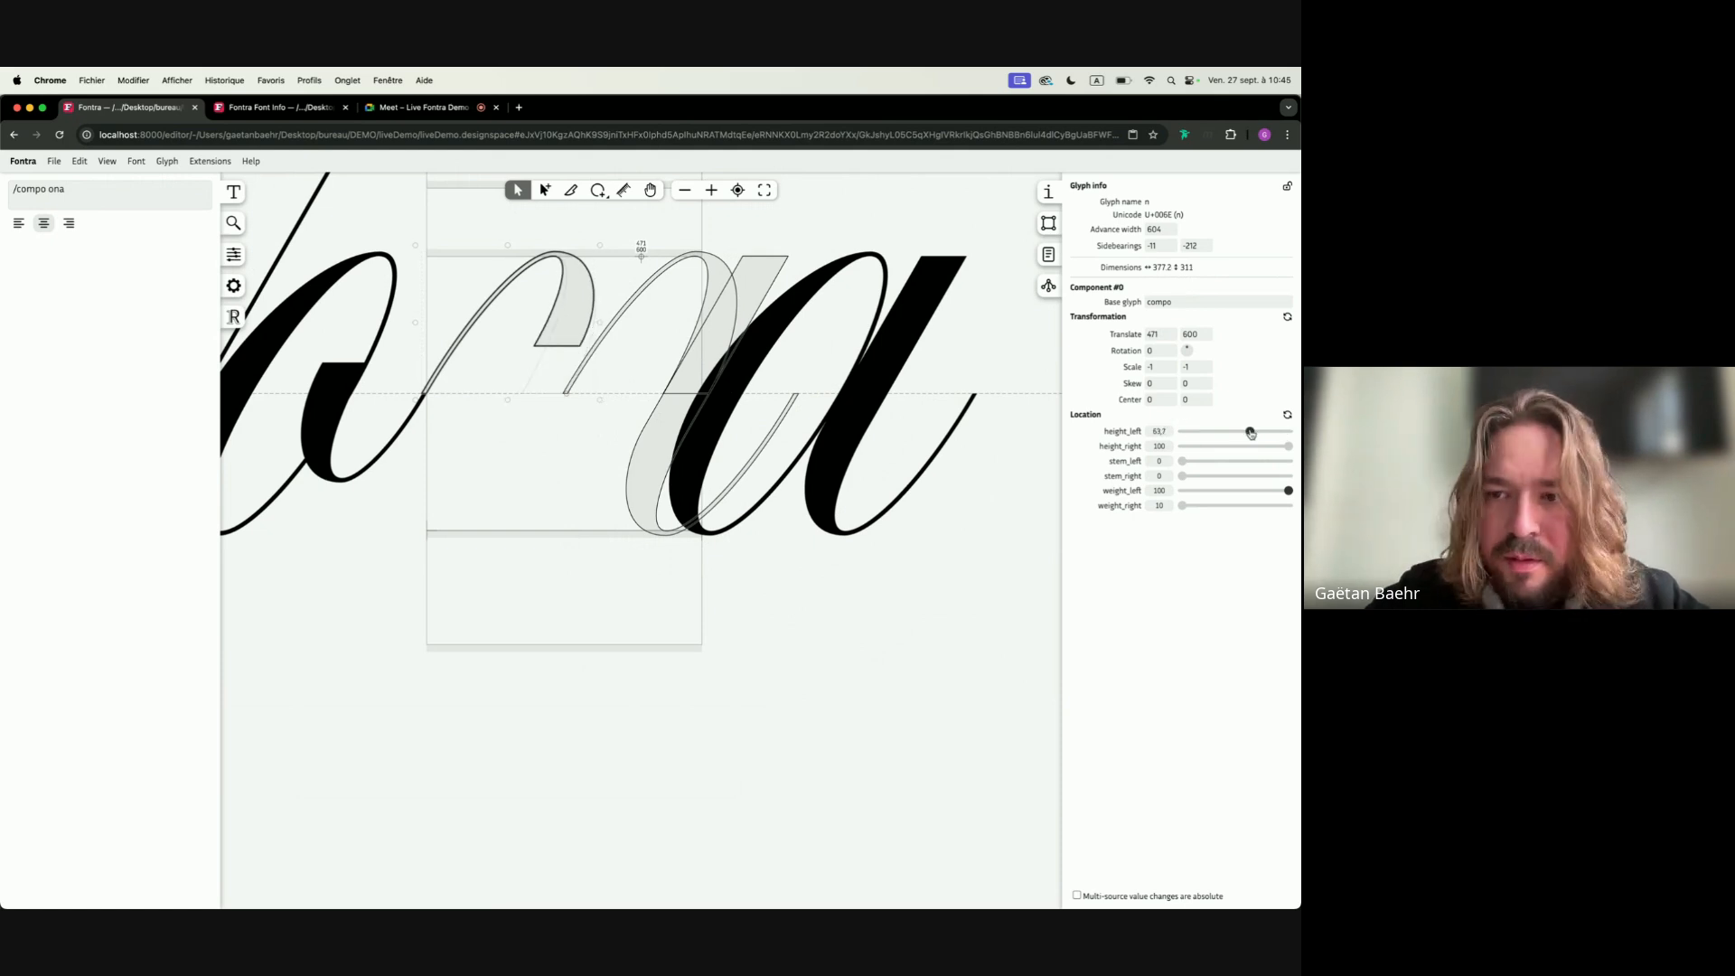
pyautogui.moveTo(1288, 446)
pyautogui.mouseDown()
pyautogui.moveTo(1265, 447)
pyautogui.moveTo(1298, 444)
pyautogui.mouseUp()
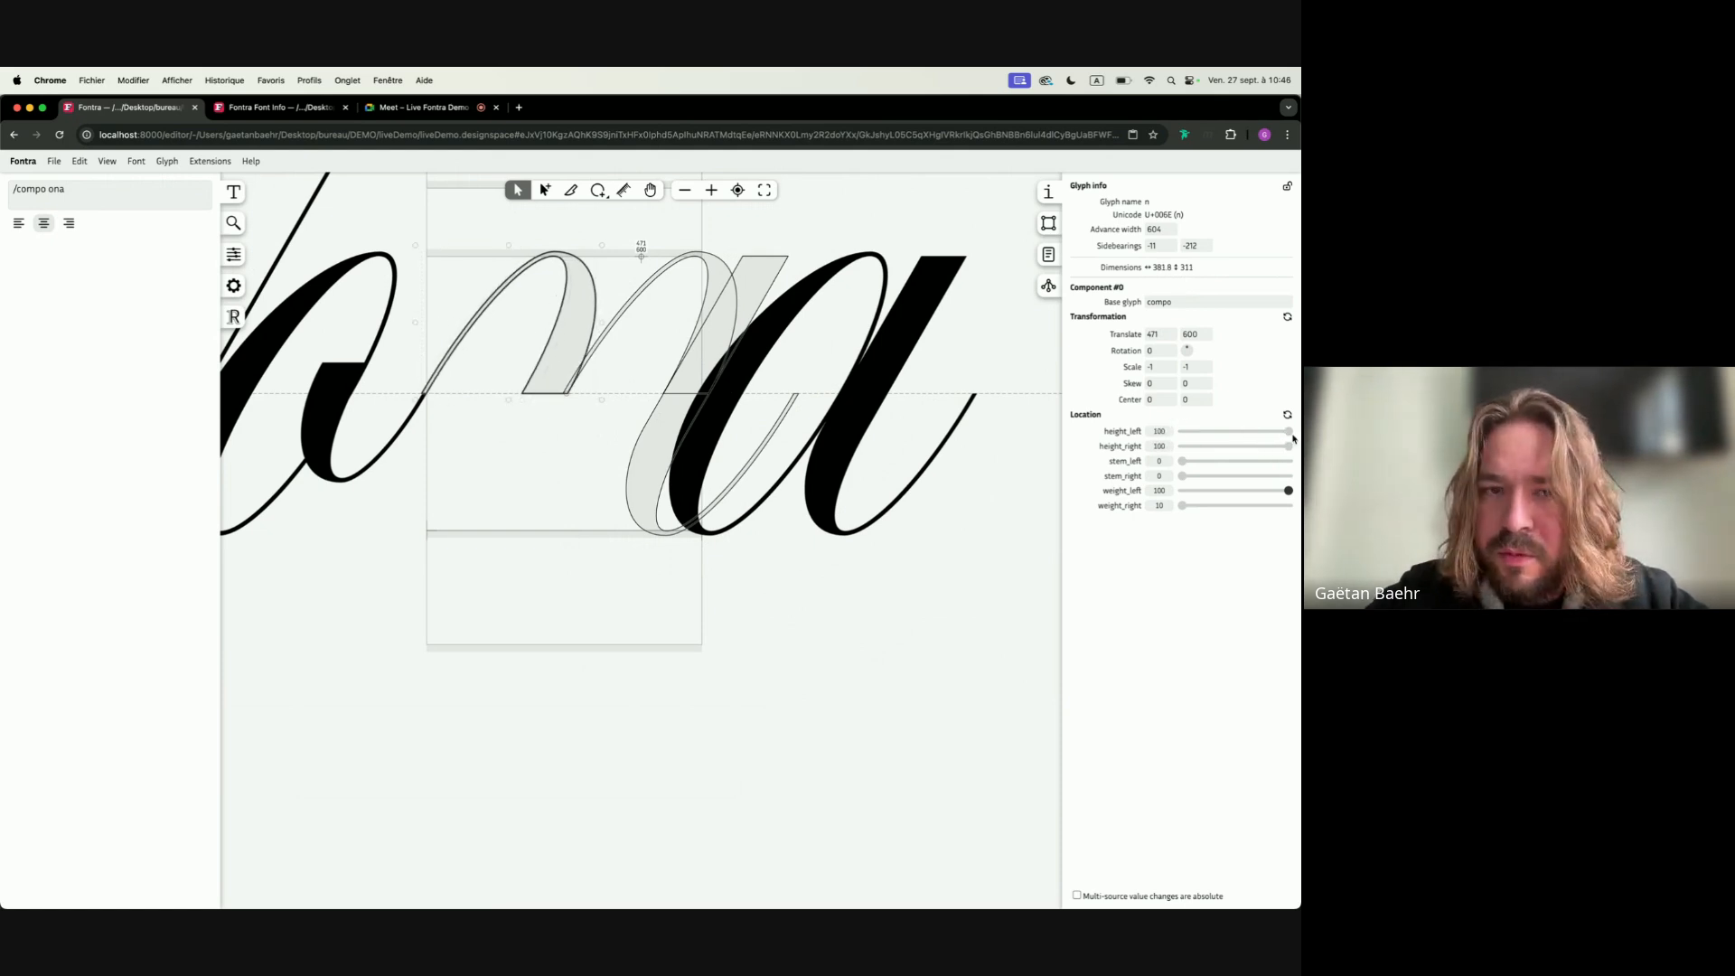
pyautogui.moveTo(1183, 462); pyautogui.dragTo(1216, 476)
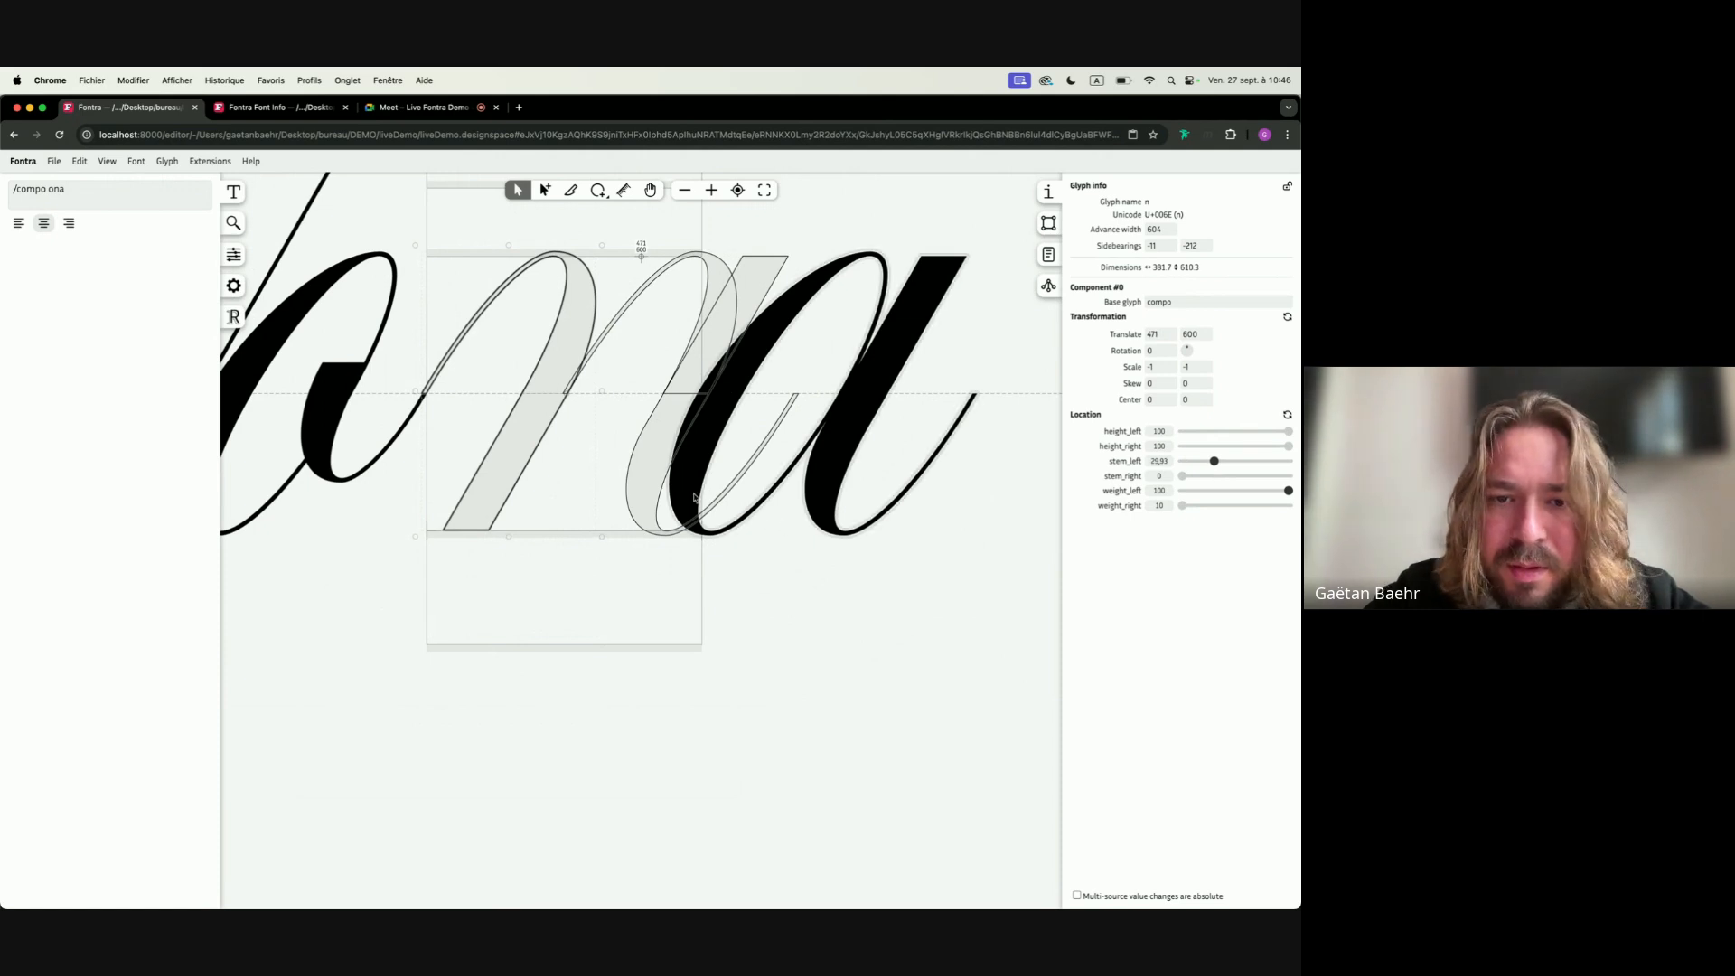
# Set the second arch's height_left to 86.22 and raise its stem_left slightly until the stroke ends at mid-height
pyautogui.click(713, 303)
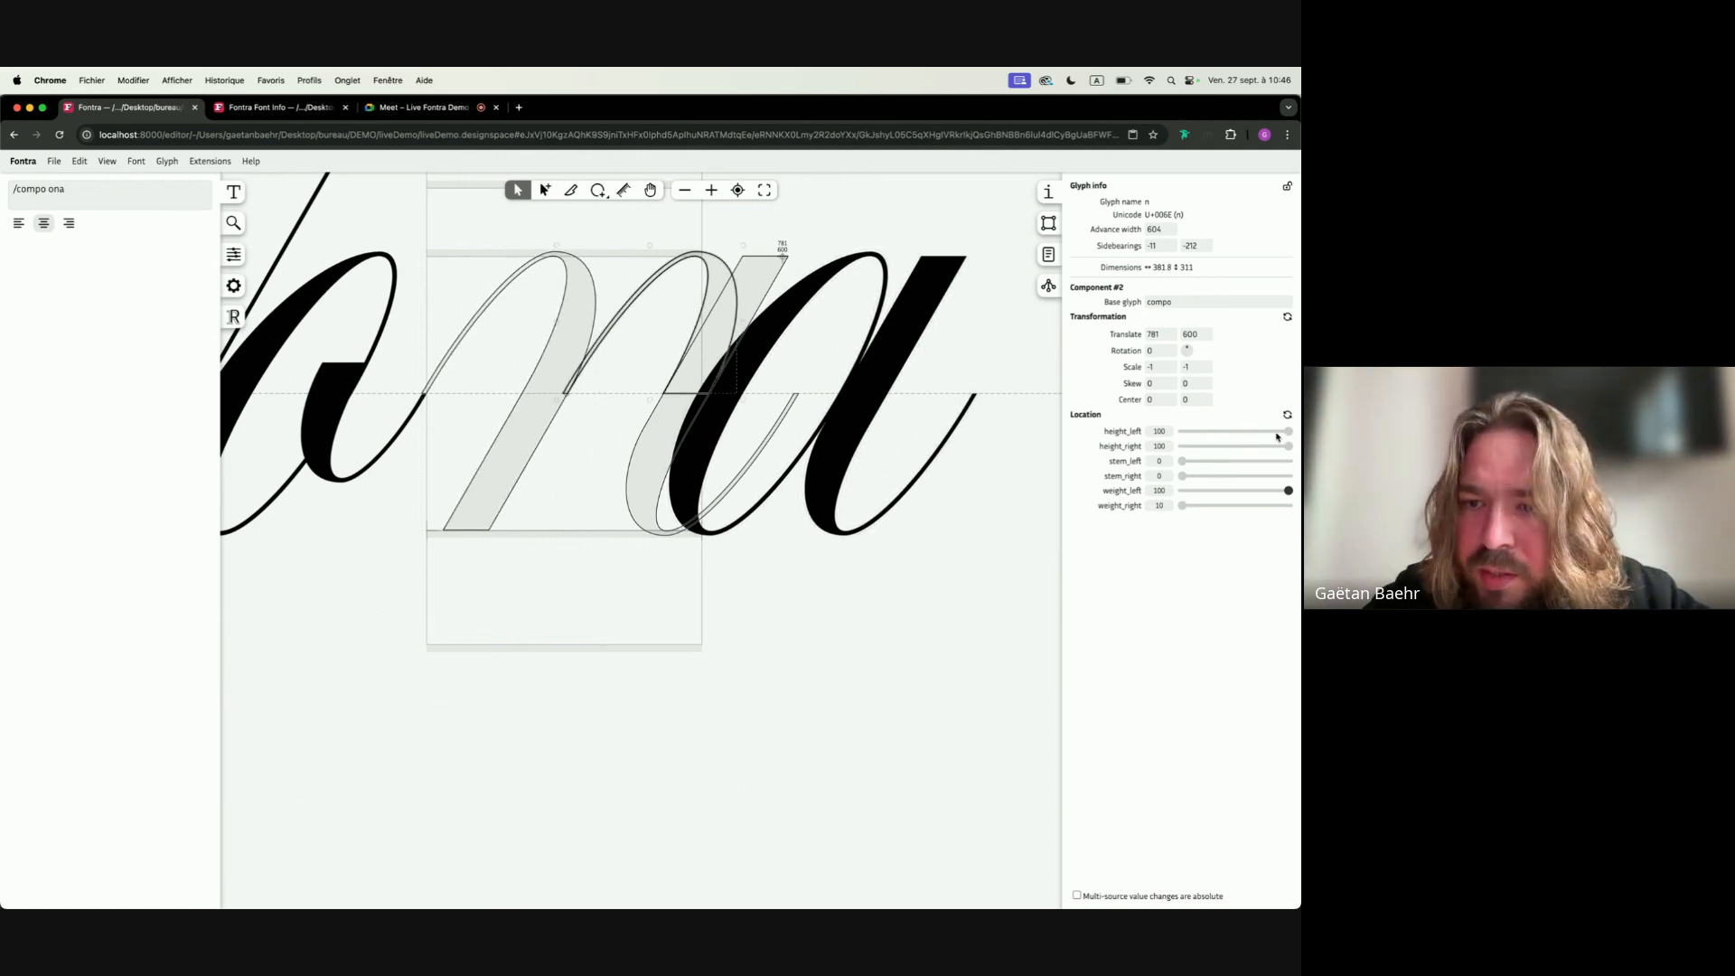
pyautogui.moveTo(1286, 435); pyautogui.dragTo(1184, 461)
pyautogui.click(449, 208)
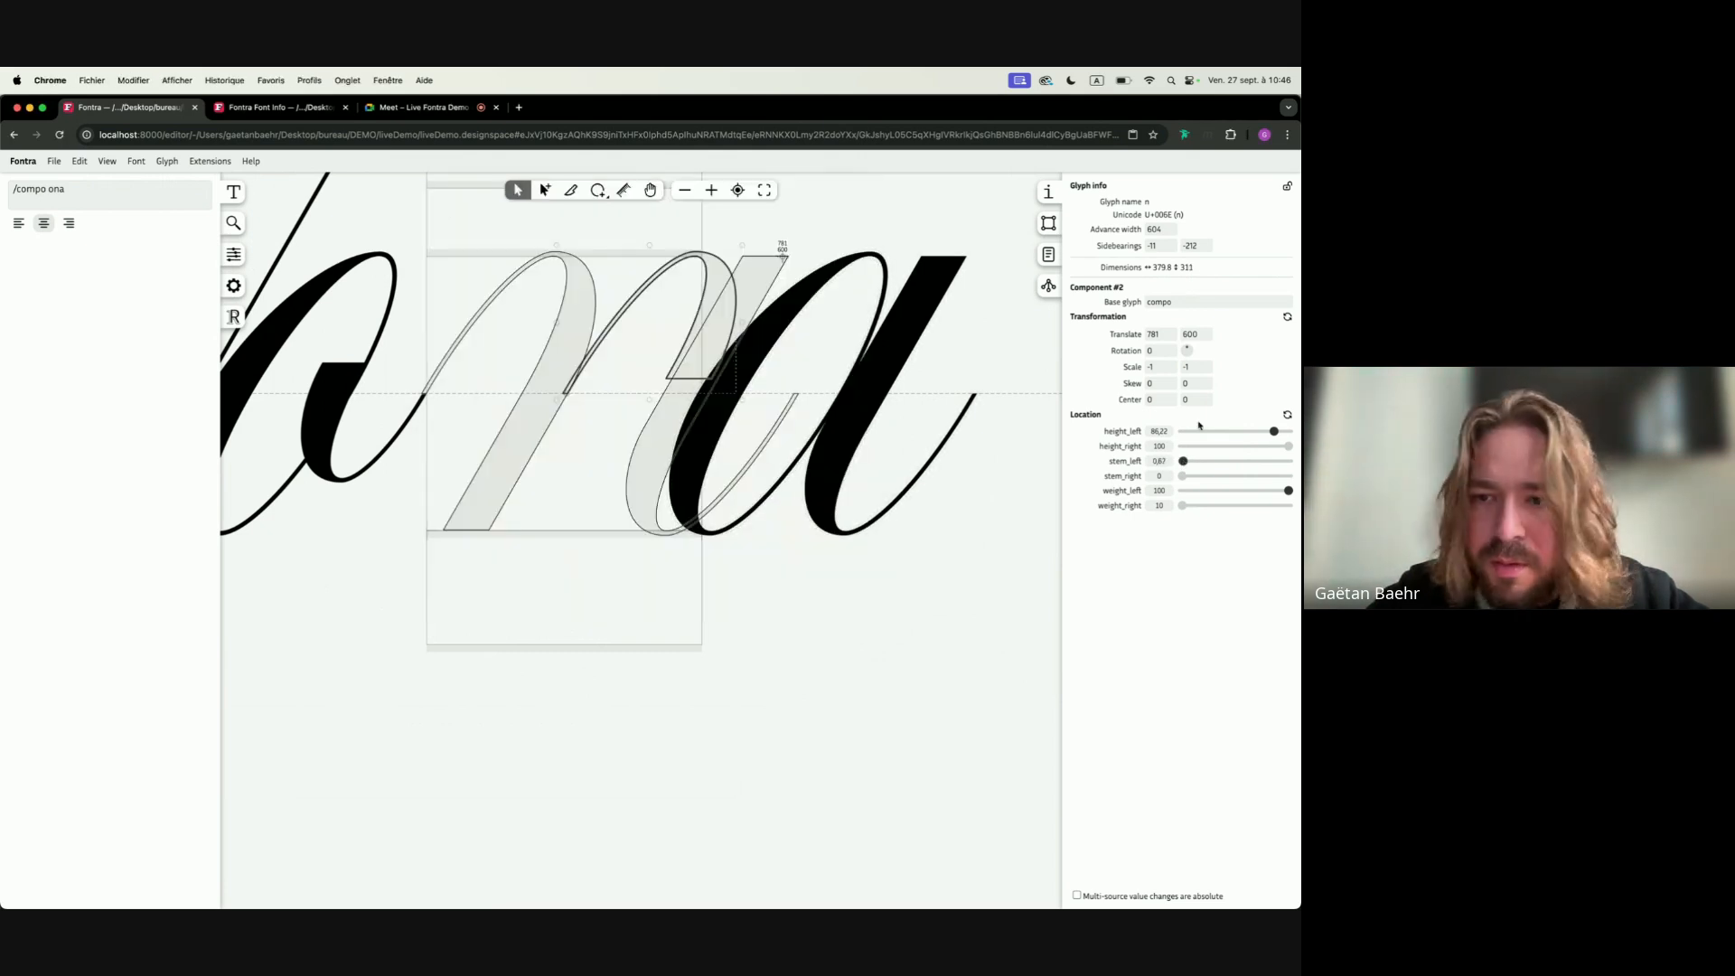
pyautogui.click(1183, 465)
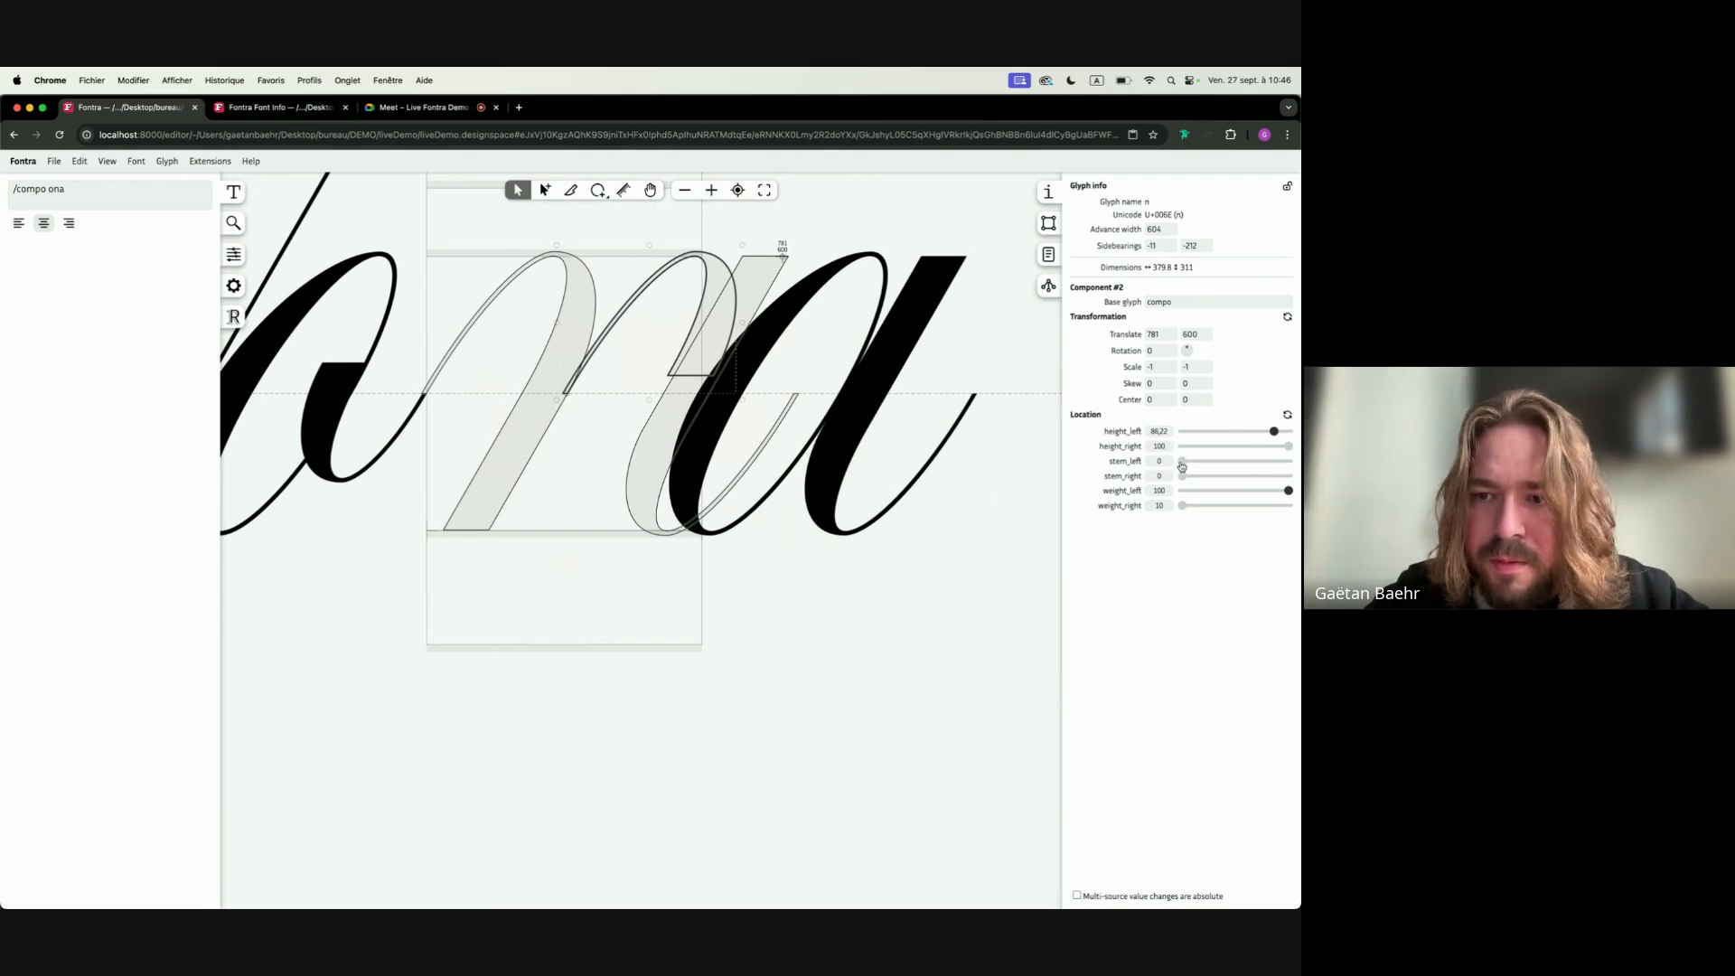
pyautogui.moveTo(1182, 466); pyautogui.dragTo(1191, 469)
# Set stem_left of the n's final stroke to 7.27 and shift the component to x 321 to meet the second arch
pyautogui.click(755, 277)
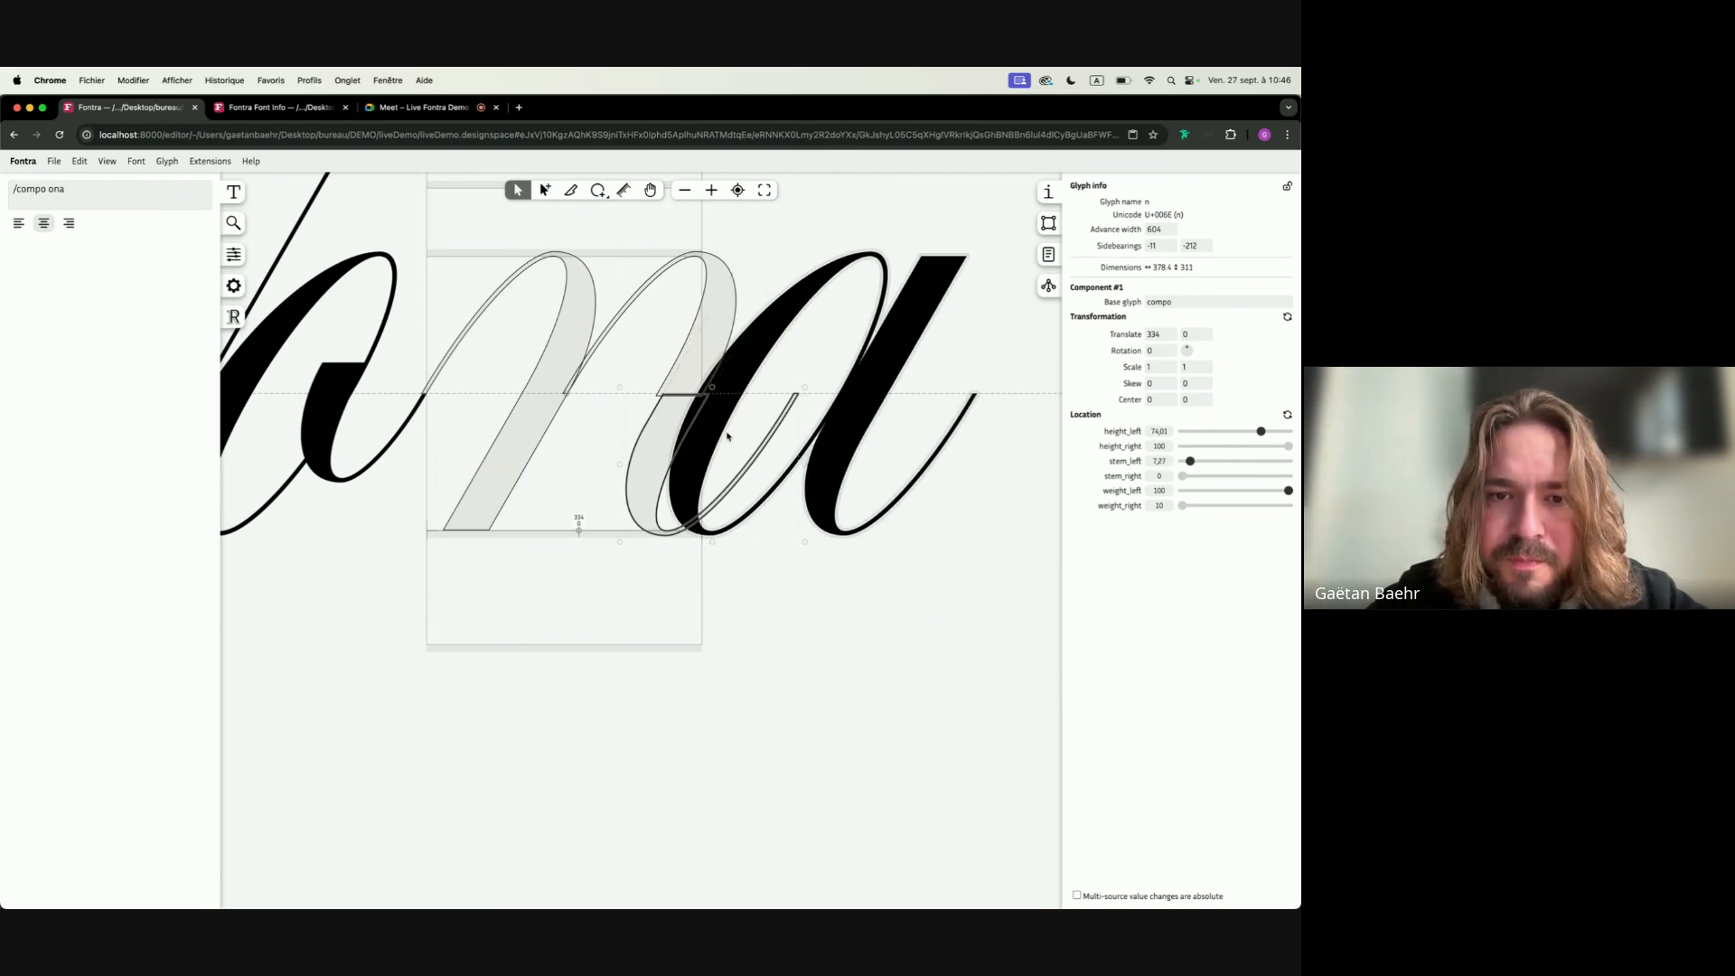
pyautogui.moveTo(666, 430); pyautogui.dragTo(660, 430)
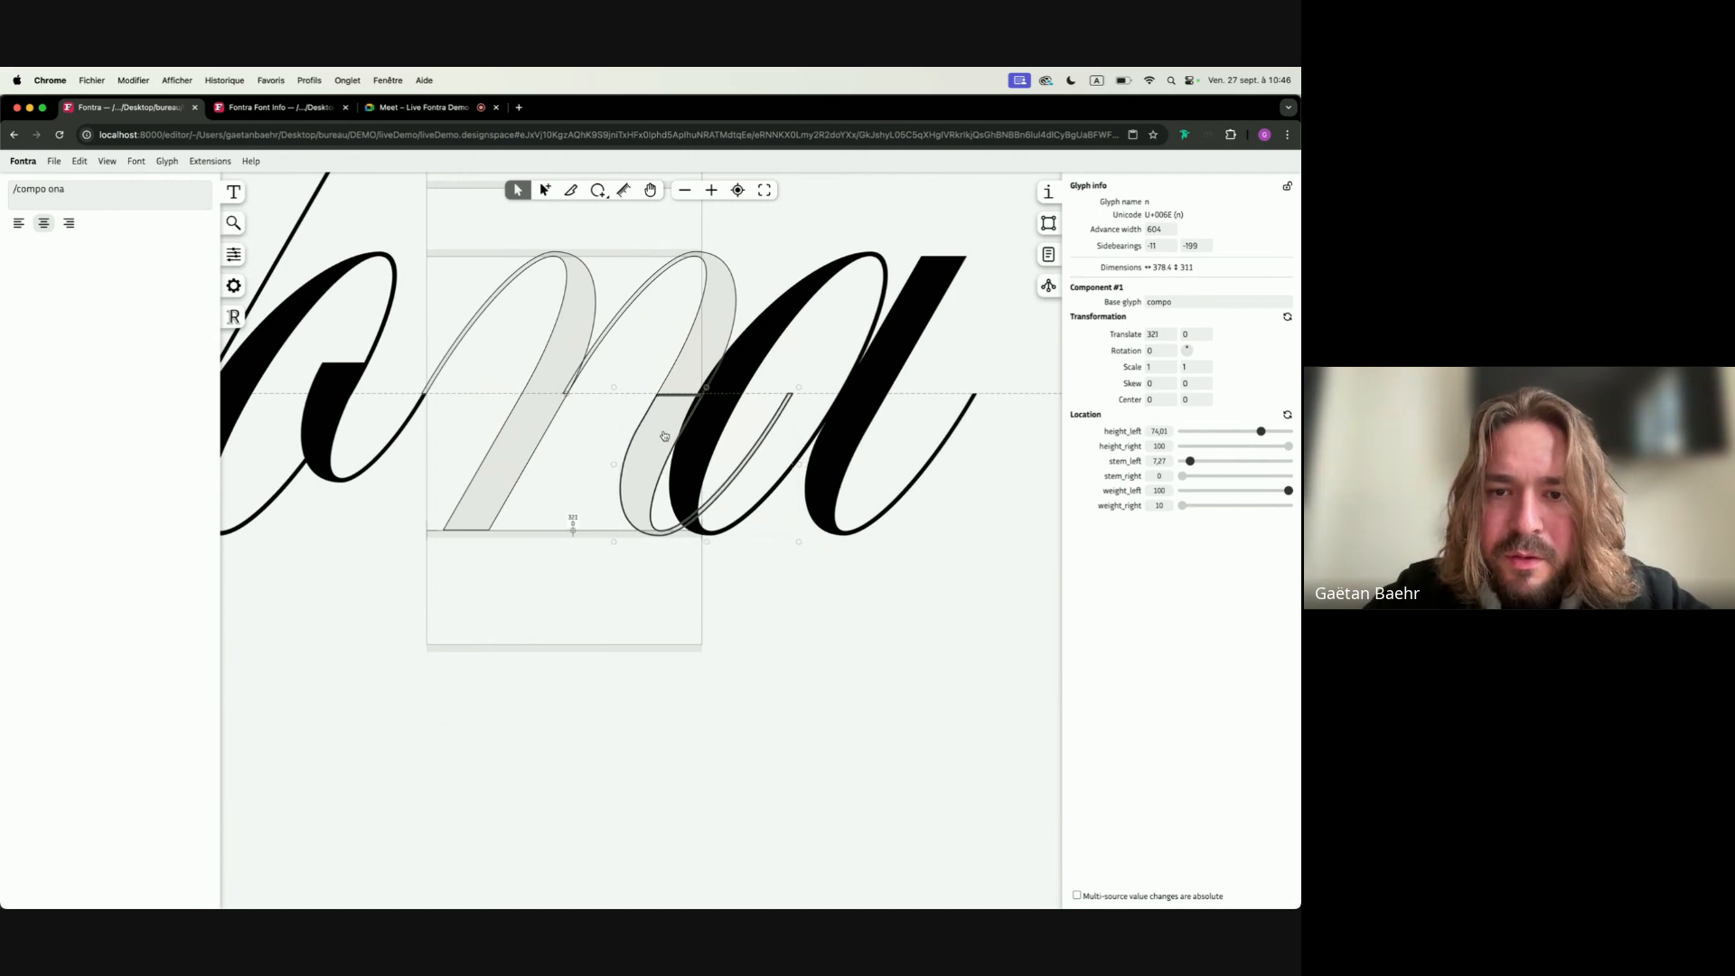
# Set the right sidebearing of glyph n to 0 and leave glyph editing
pyautogui.click(1189, 246)
pyautogui.press('super+a')
pyautogui.write('0')
pyautogui.press('Tab')
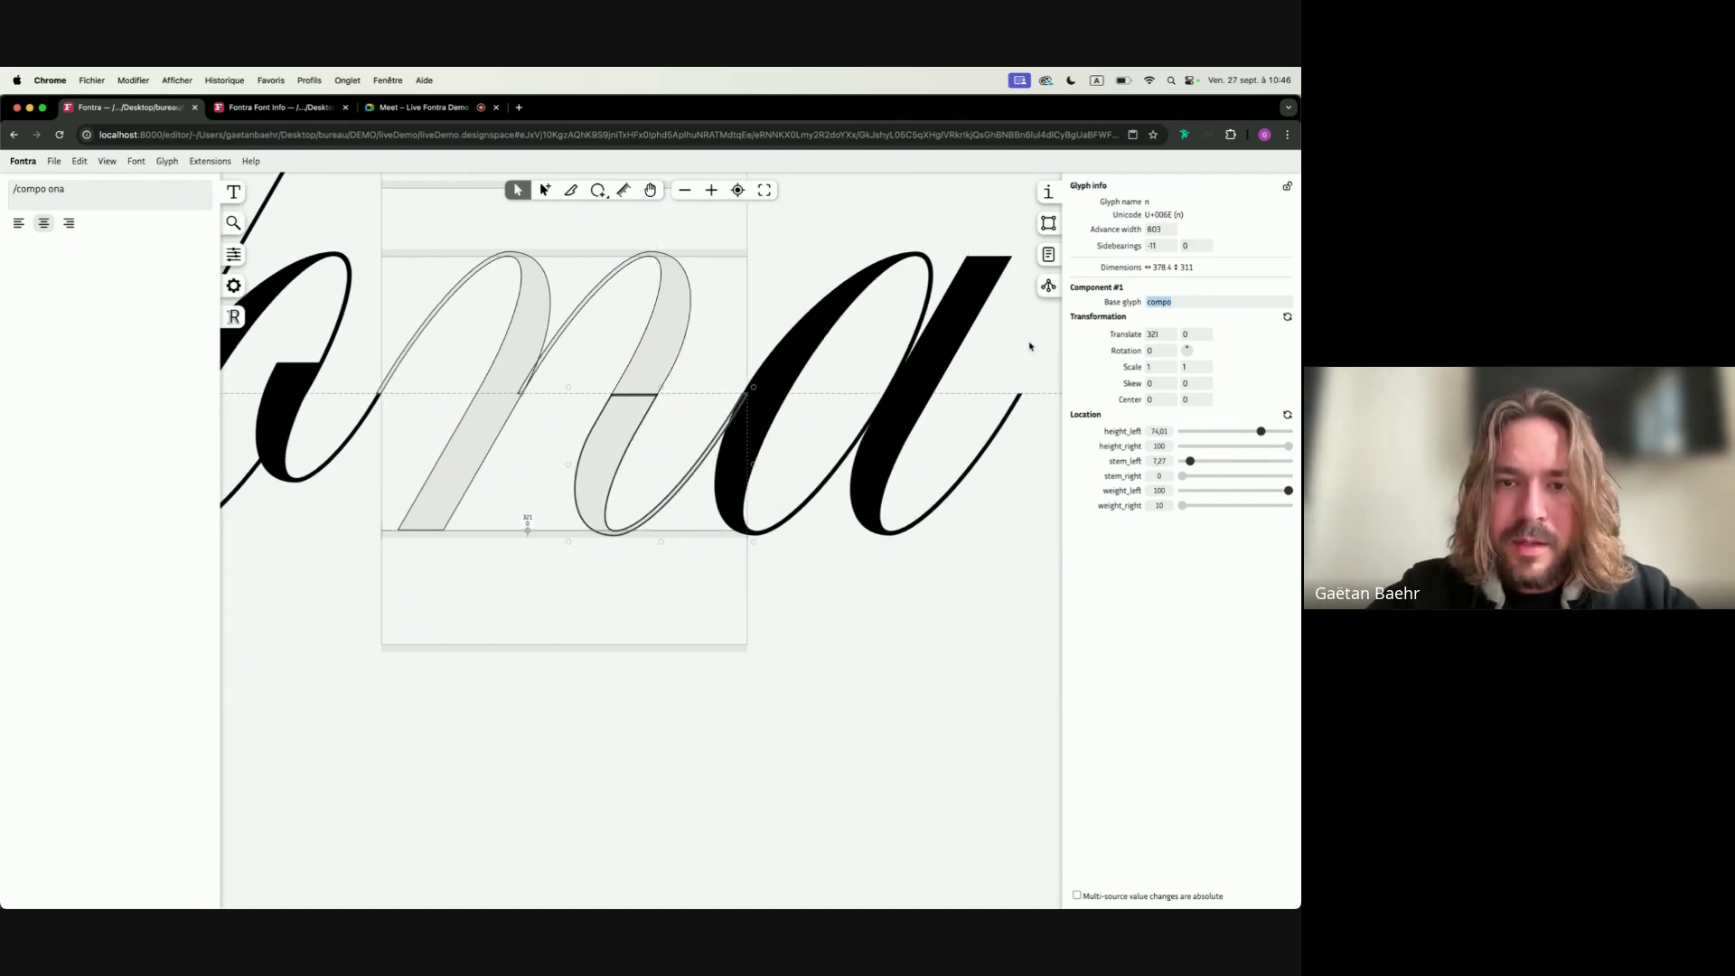
pyautogui.click(705, 696)
pyautogui.doubleClick(666, 648)
pyautogui.scroll(-5, 620, 542)
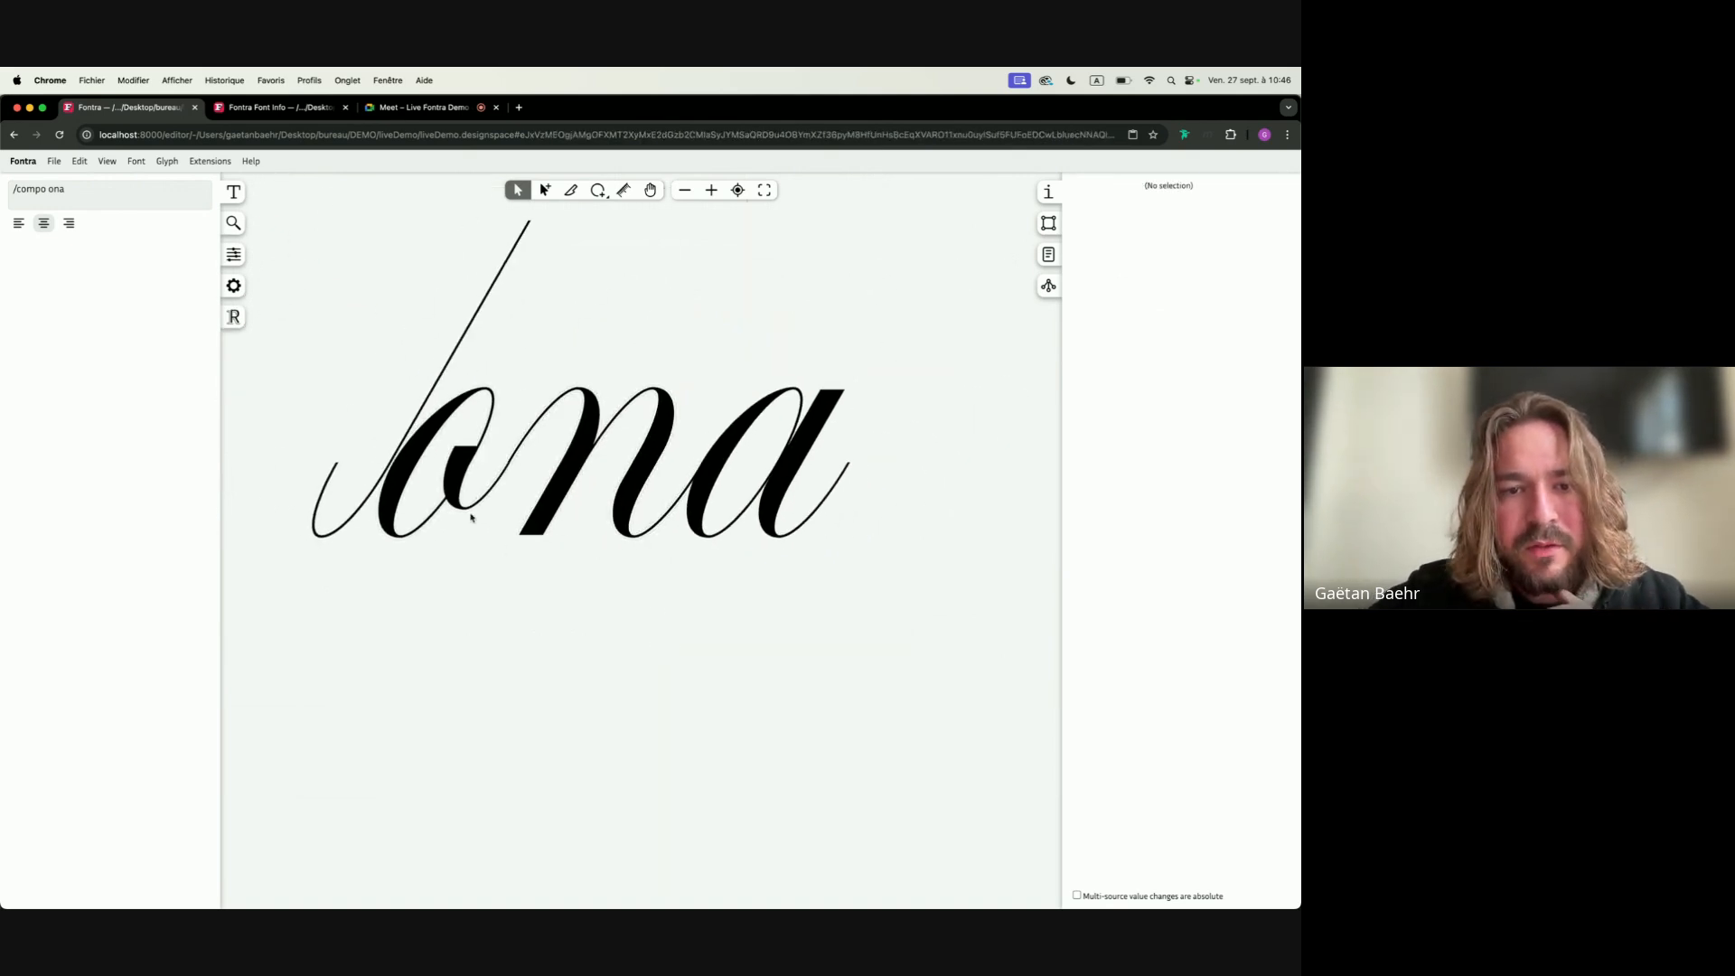
pyautogui.doubleClick(575, 409)
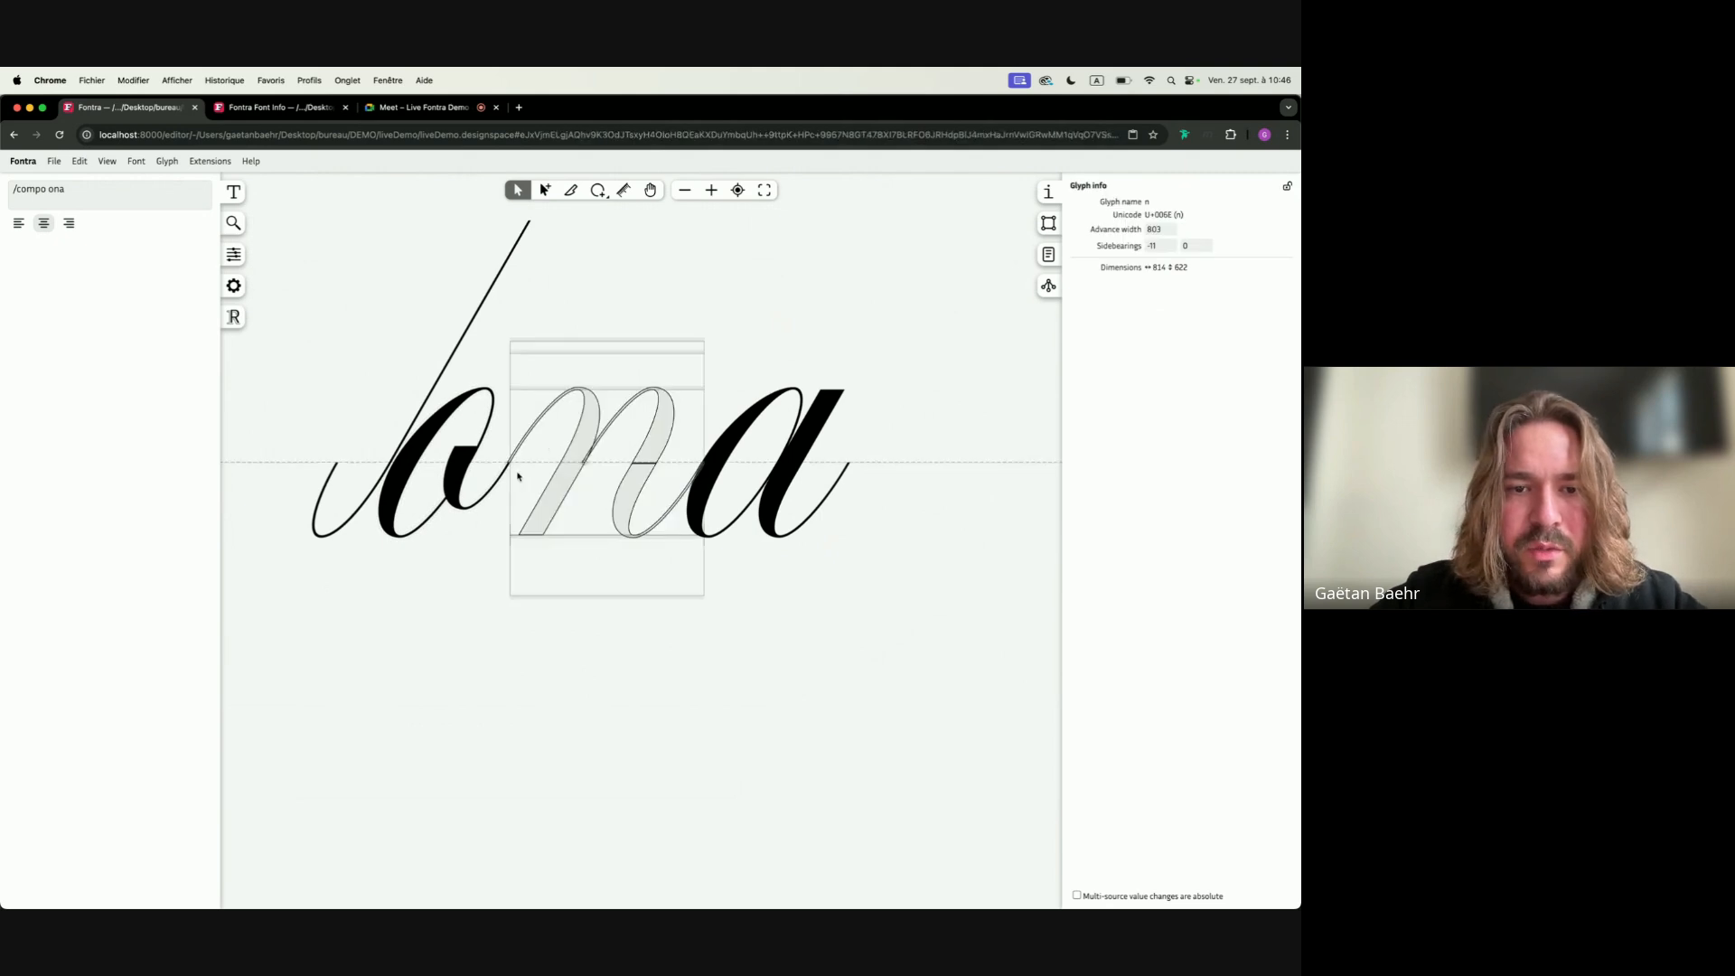
pyautogui.scroll(5, 511, 465)
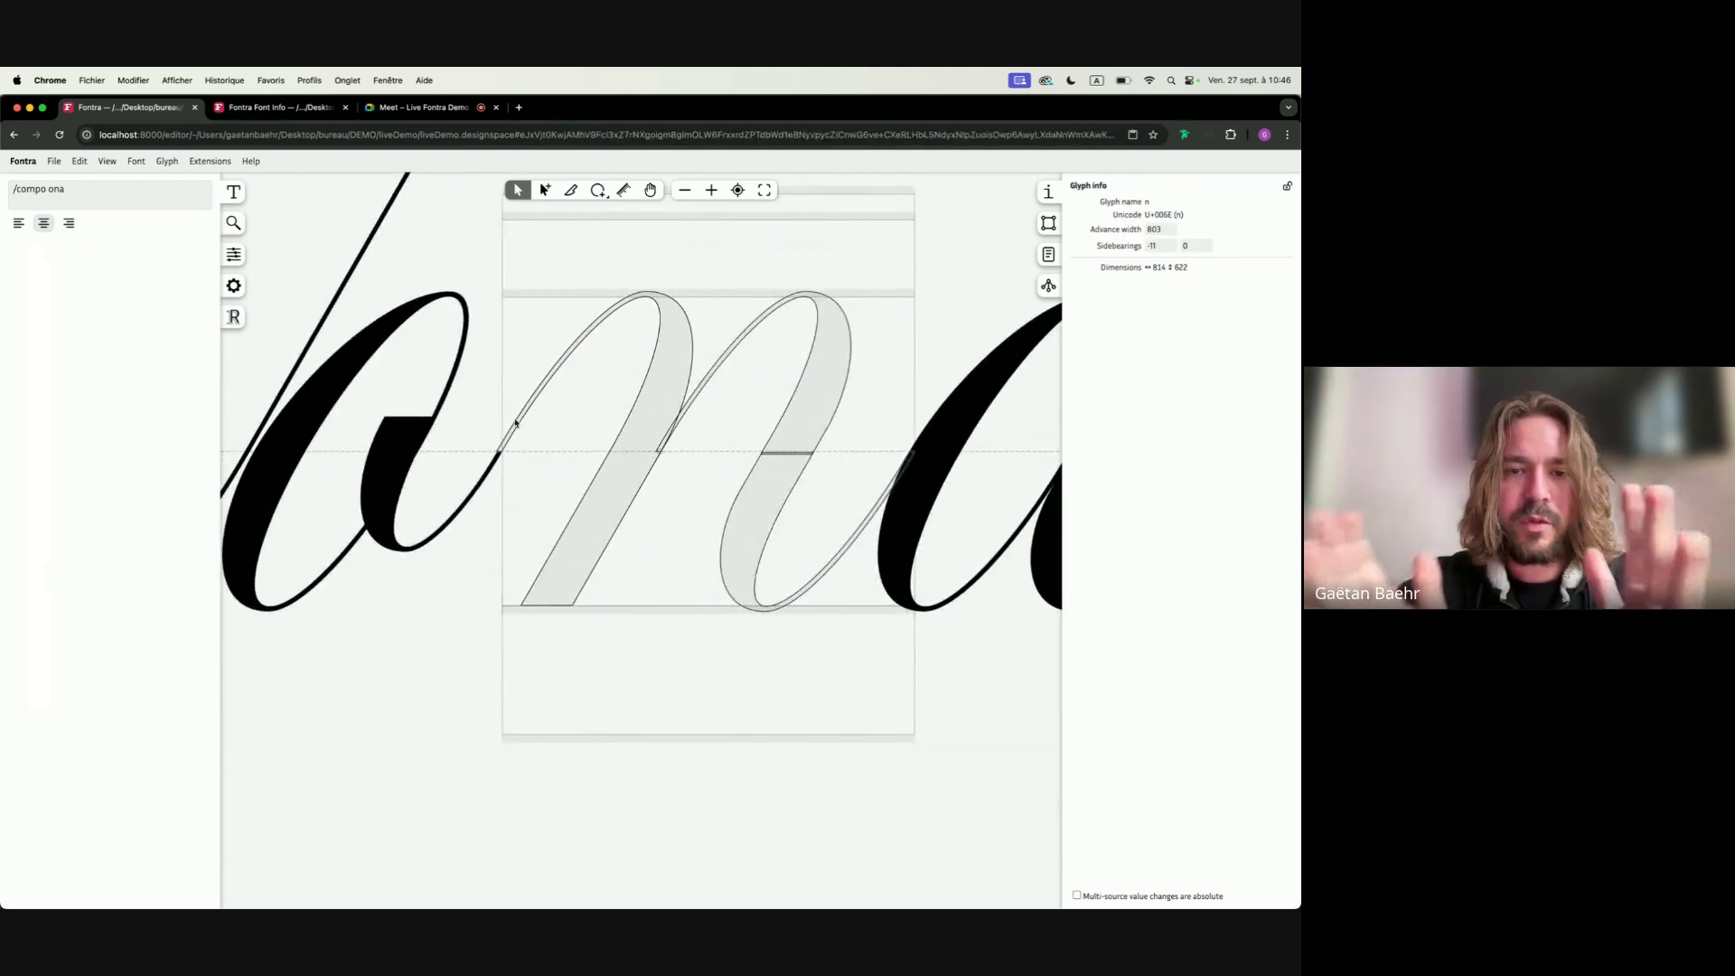
pyautogui.scroll(-3, 516, 422)
pyautogui.hscroll(-3, 516, 422)
# Select the compo glyph and add a glyph axis named widht_left with minimum 0, default 100 and maximum 100
pyautogui.click(469, 454)
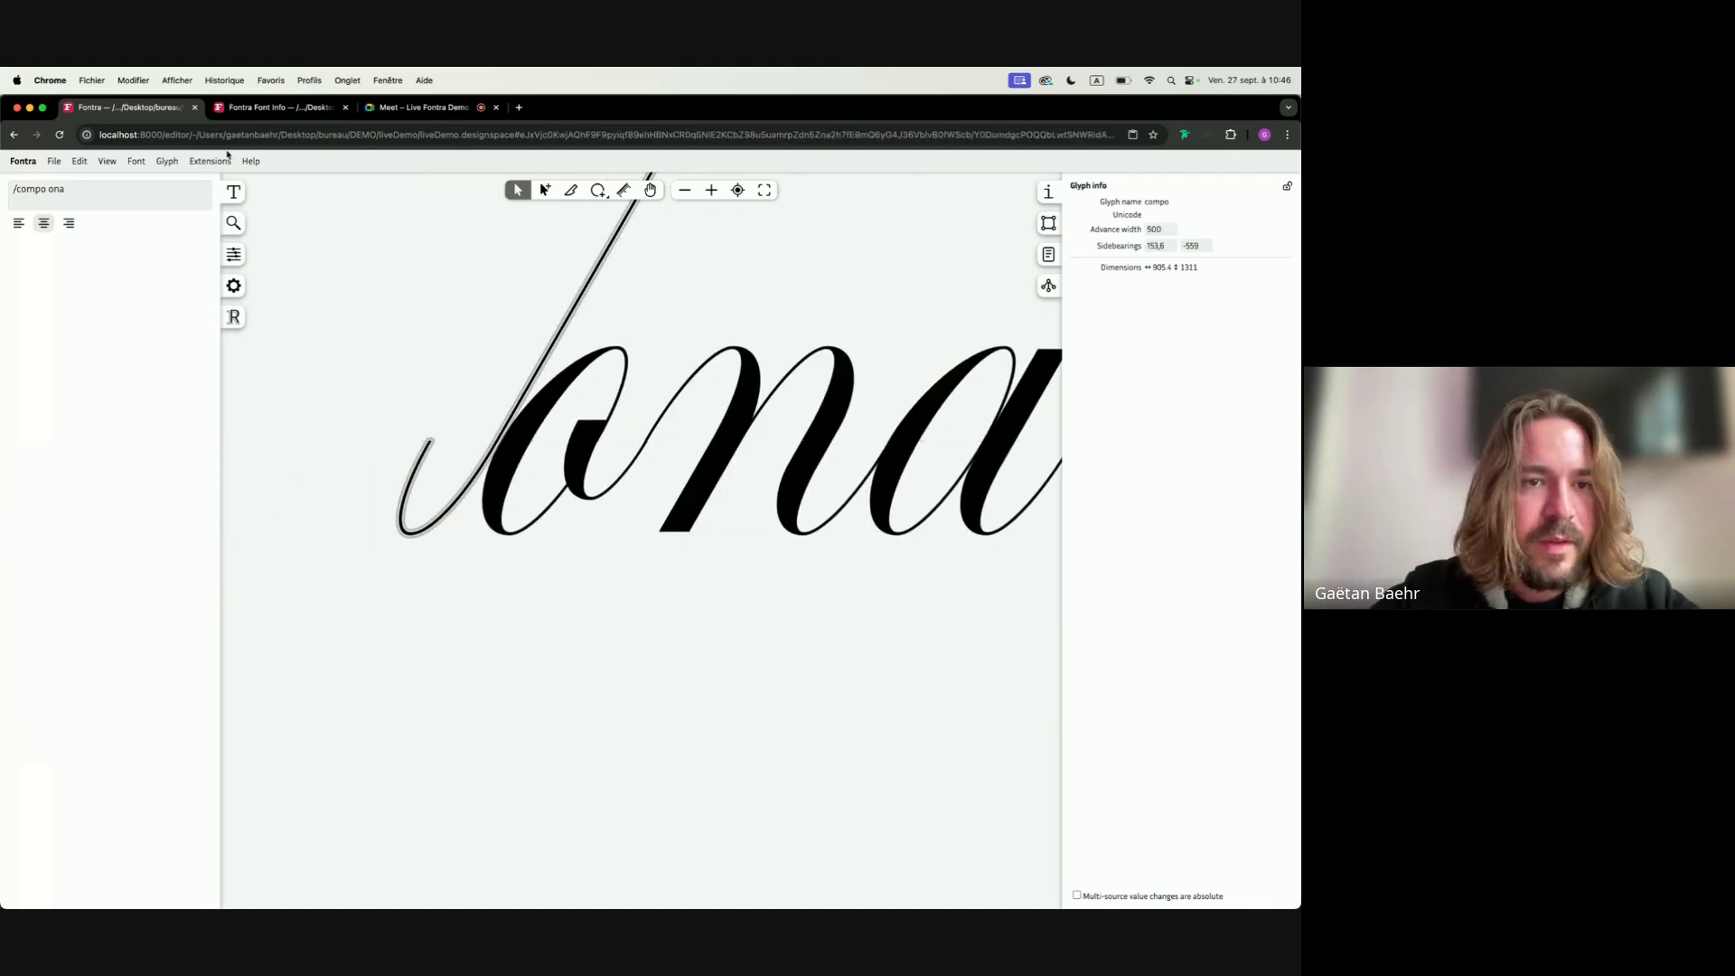
pyautogui.click(233, 255)
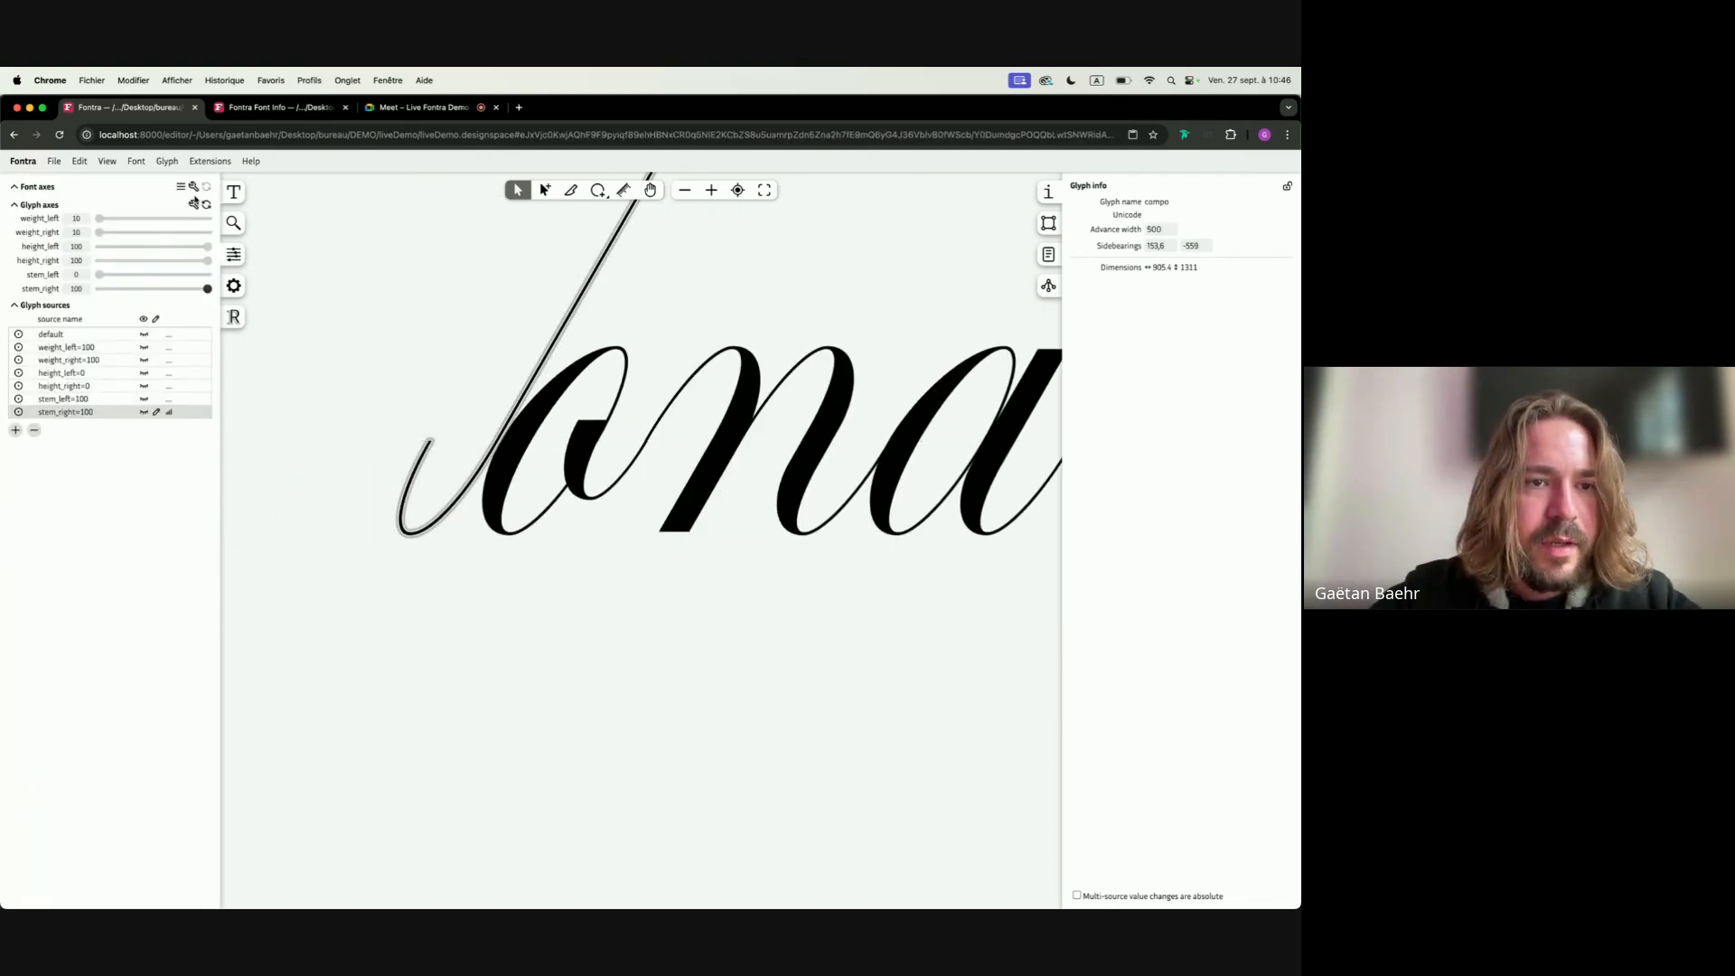
pyautogui.click(193, 204)
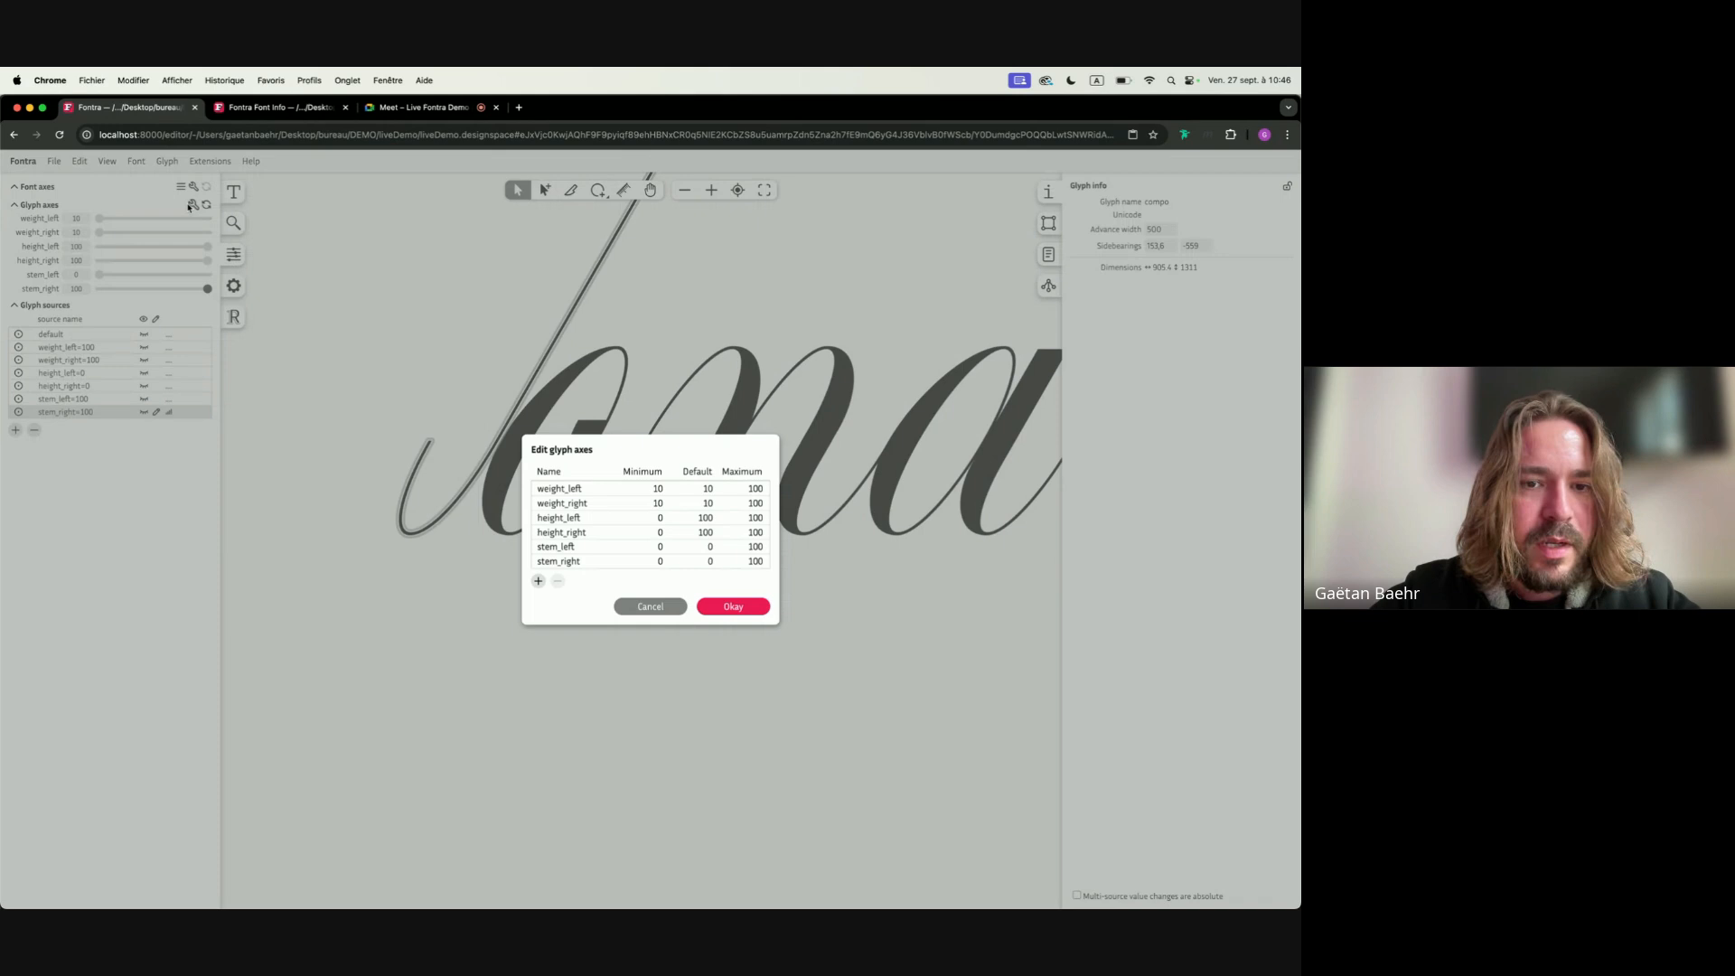
pyautogui.click(538, 581)
pyautogui.write('widht_left')
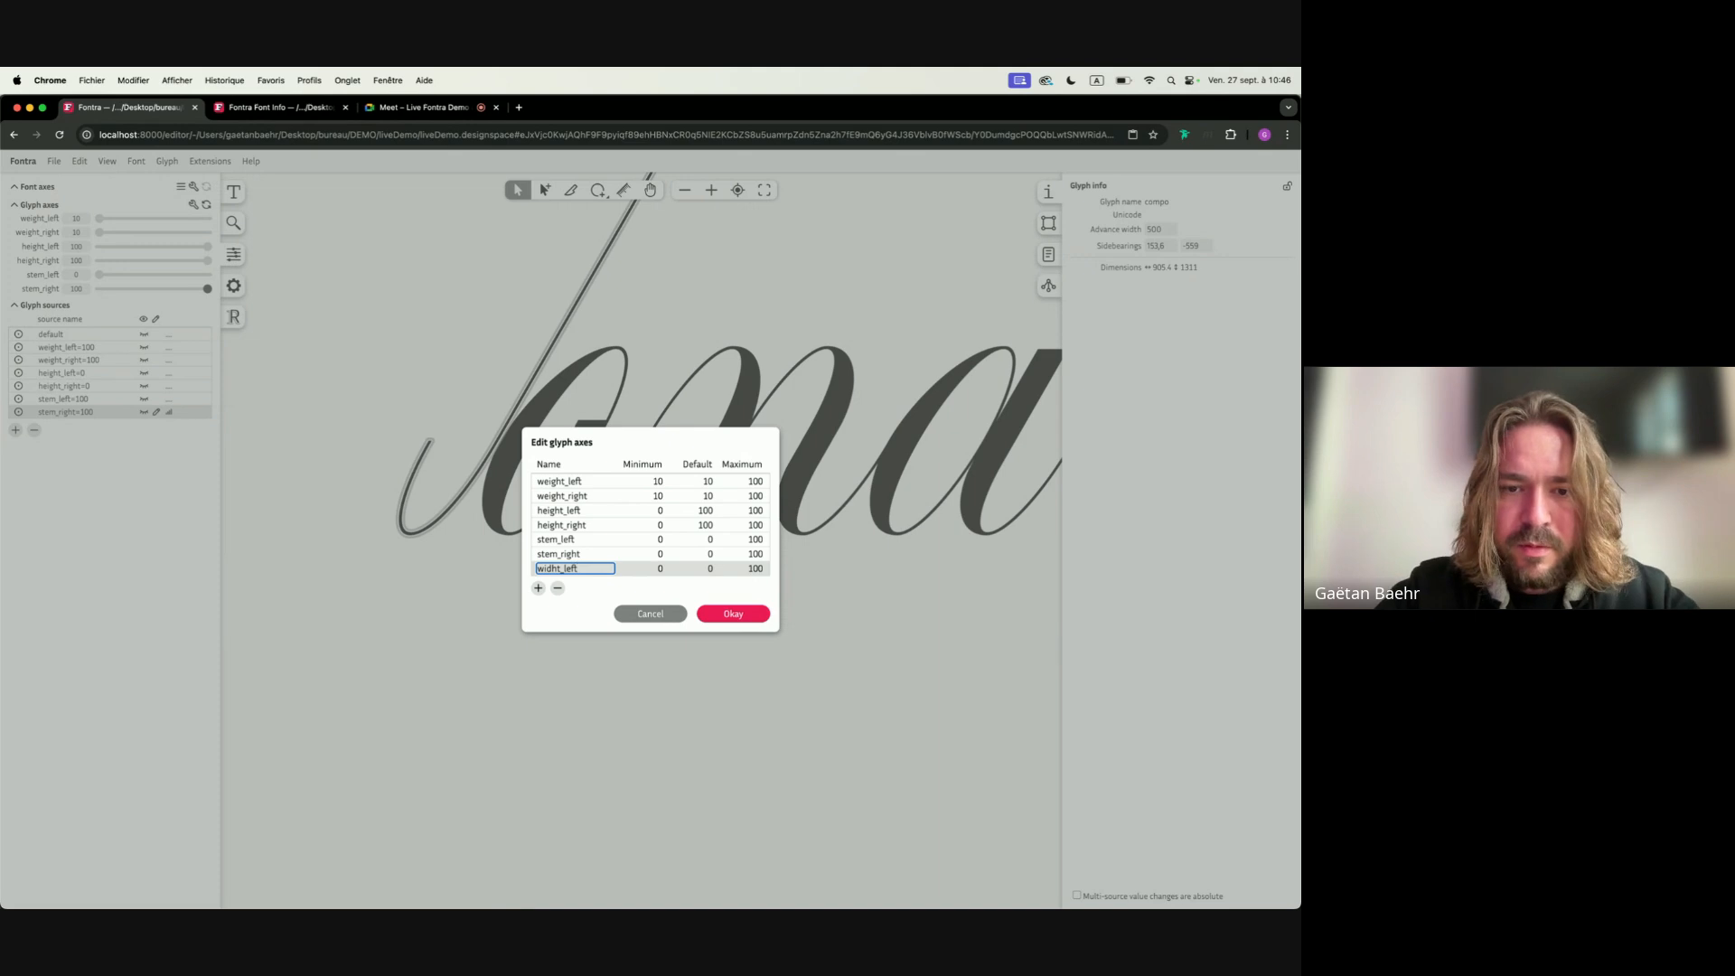
pyautogui.press('Tab')
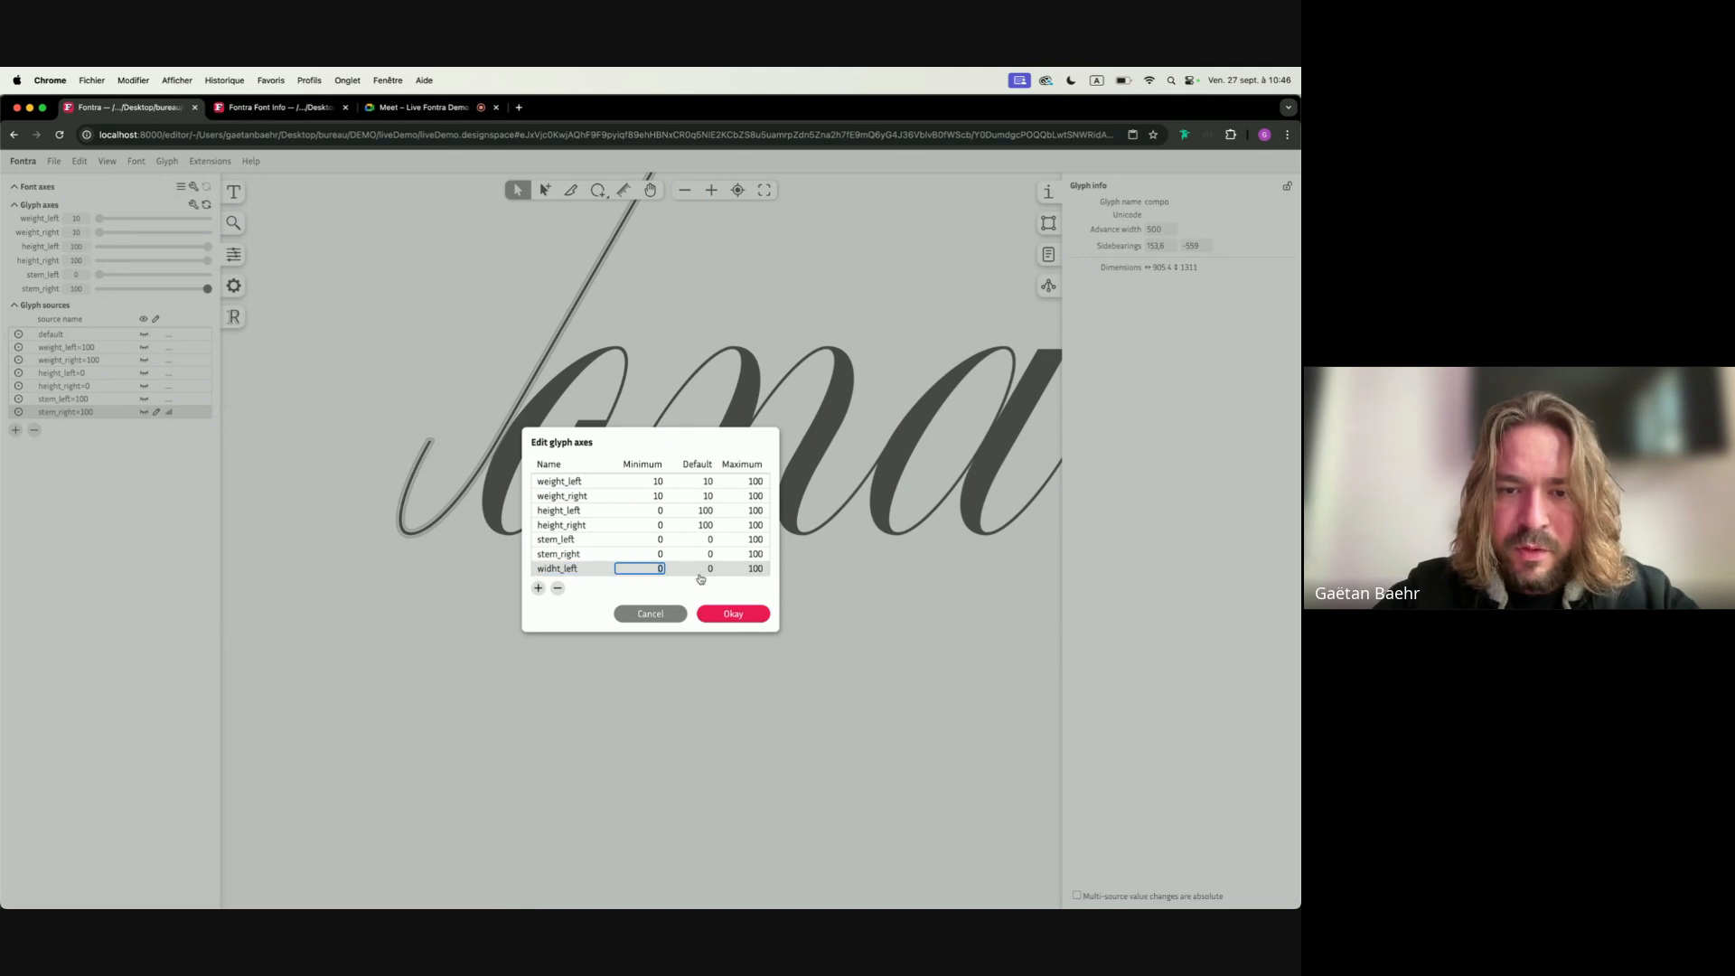
pyautogui.press('Tab')
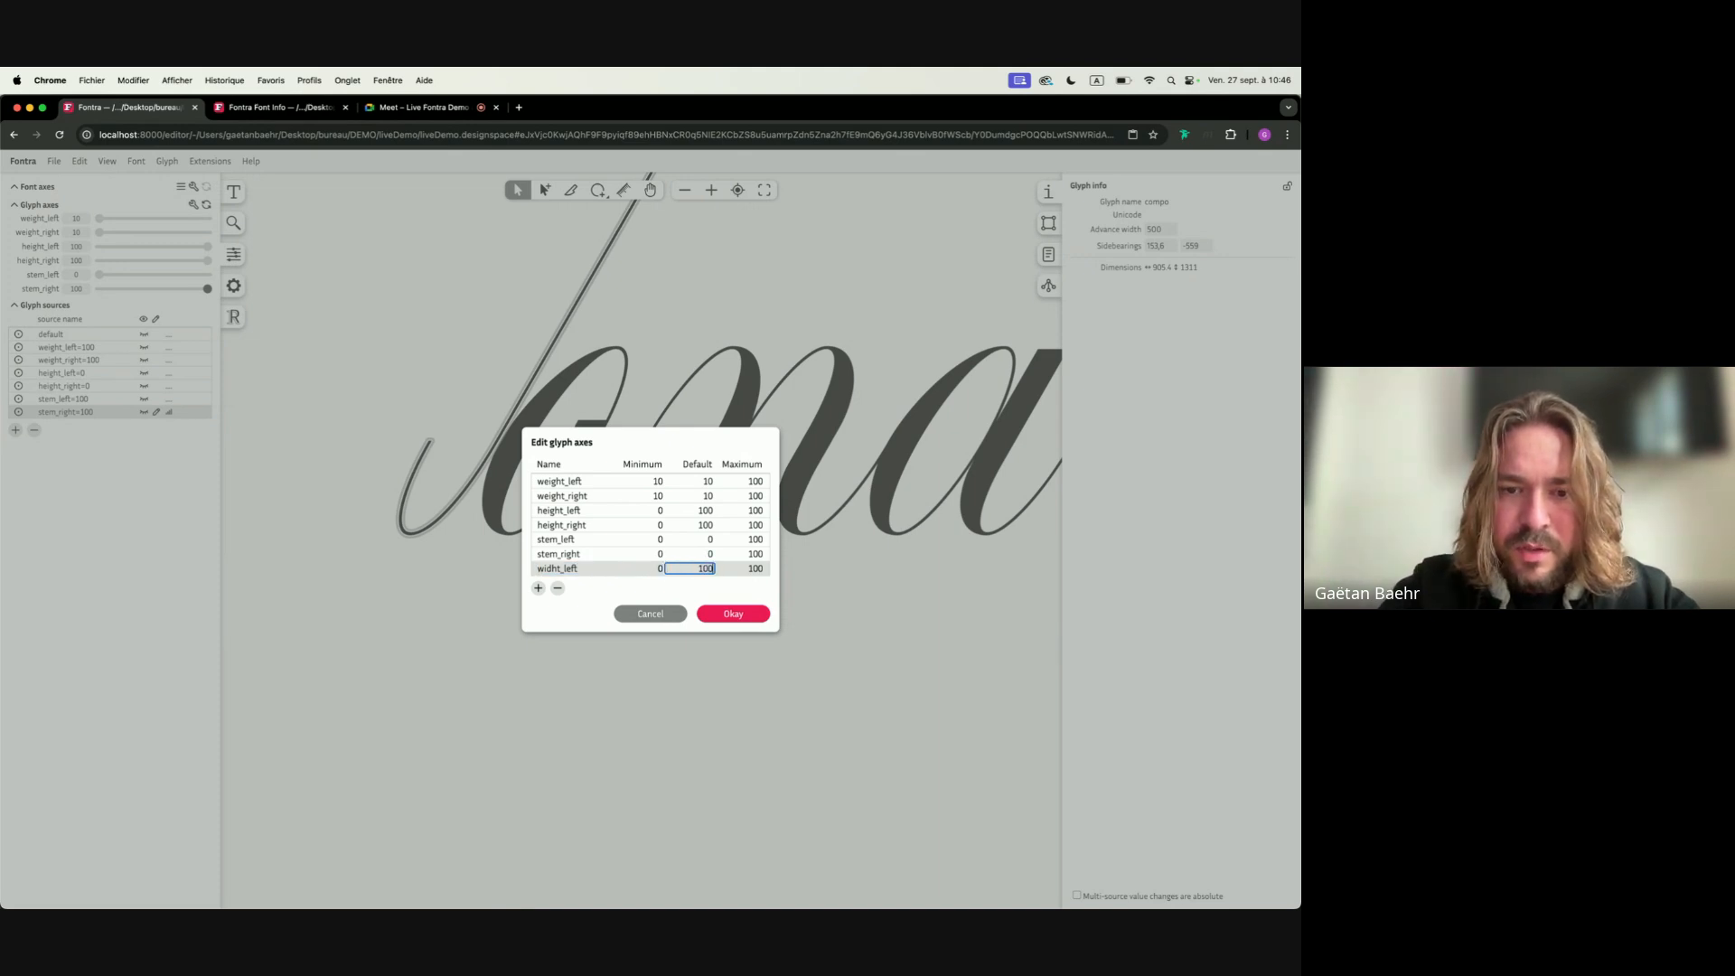
pyautogui.press('Tab')
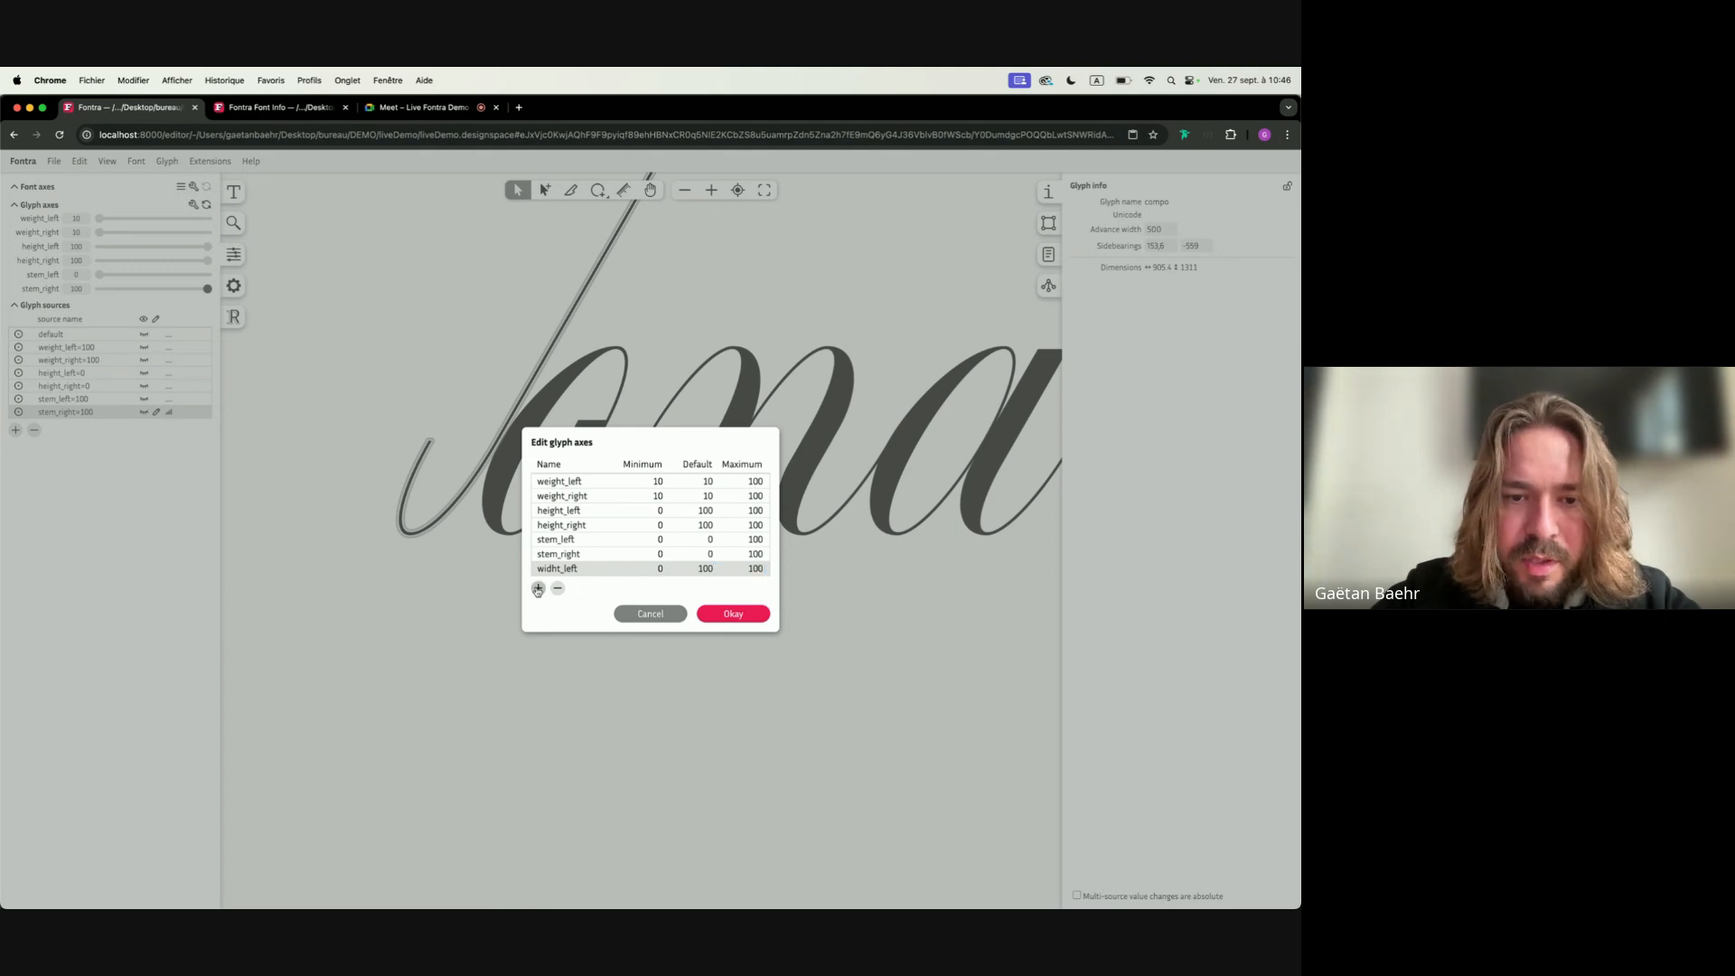
# Add a second glyph axis named width_right with default 100 and apply the axis changes
pyautogui.click(537, 589)
pyautogui.write('width_right')
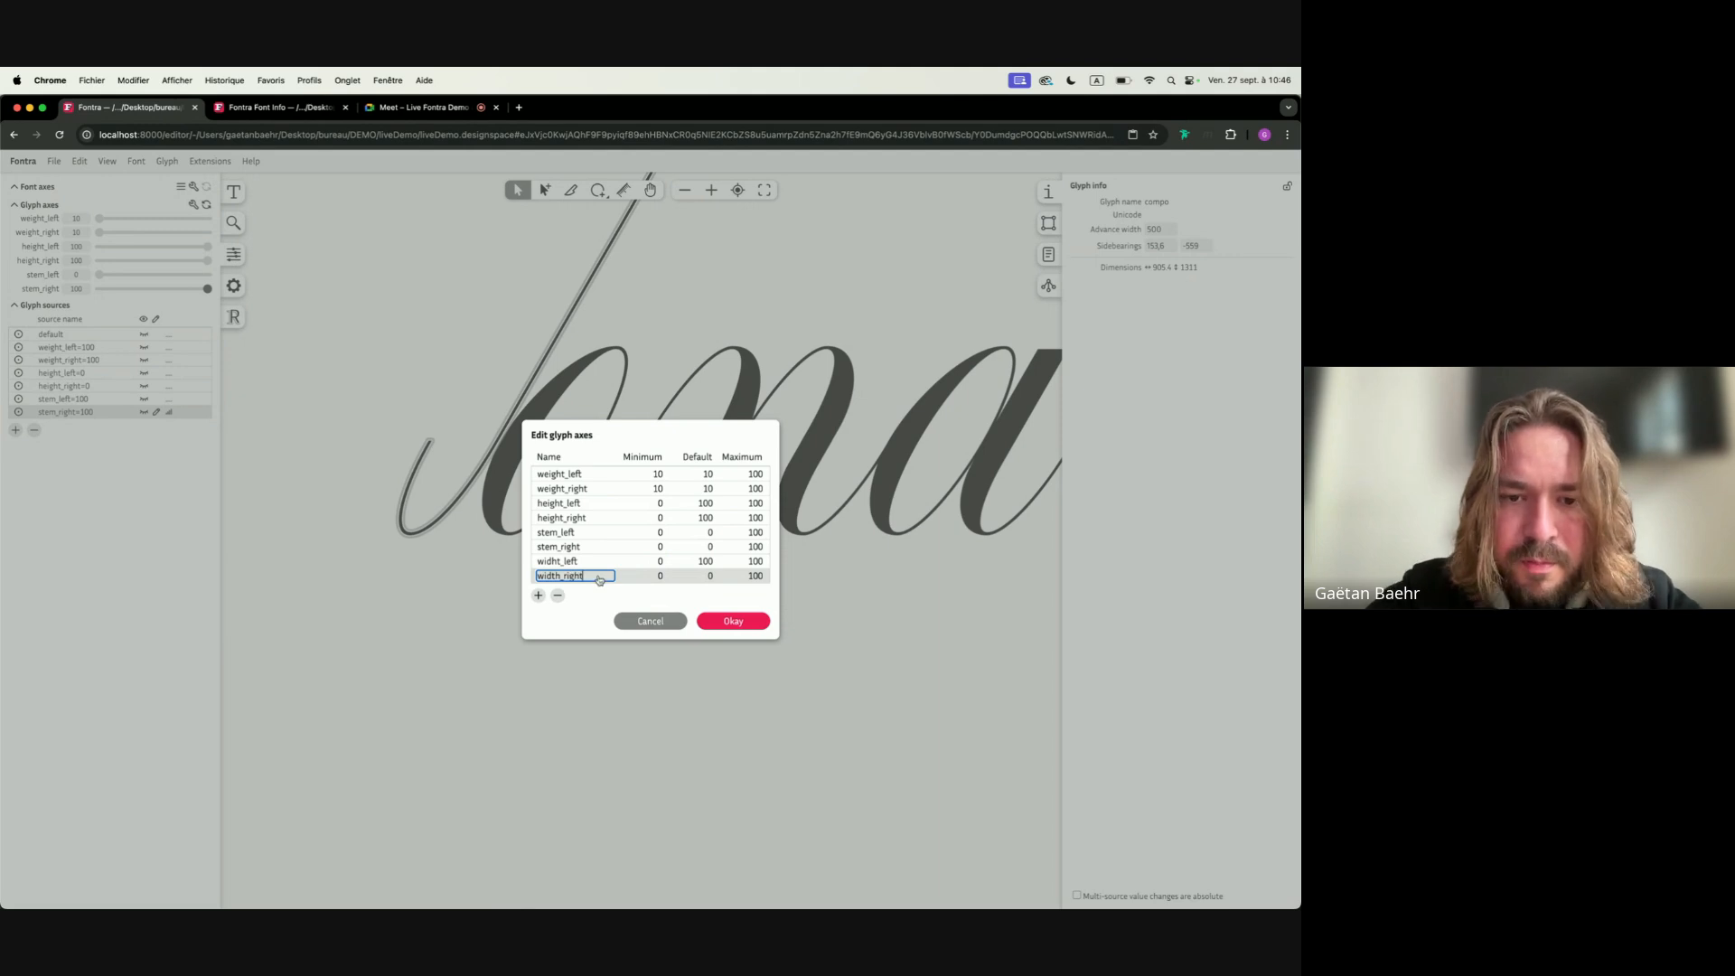
pyautogui.click(705, 577)
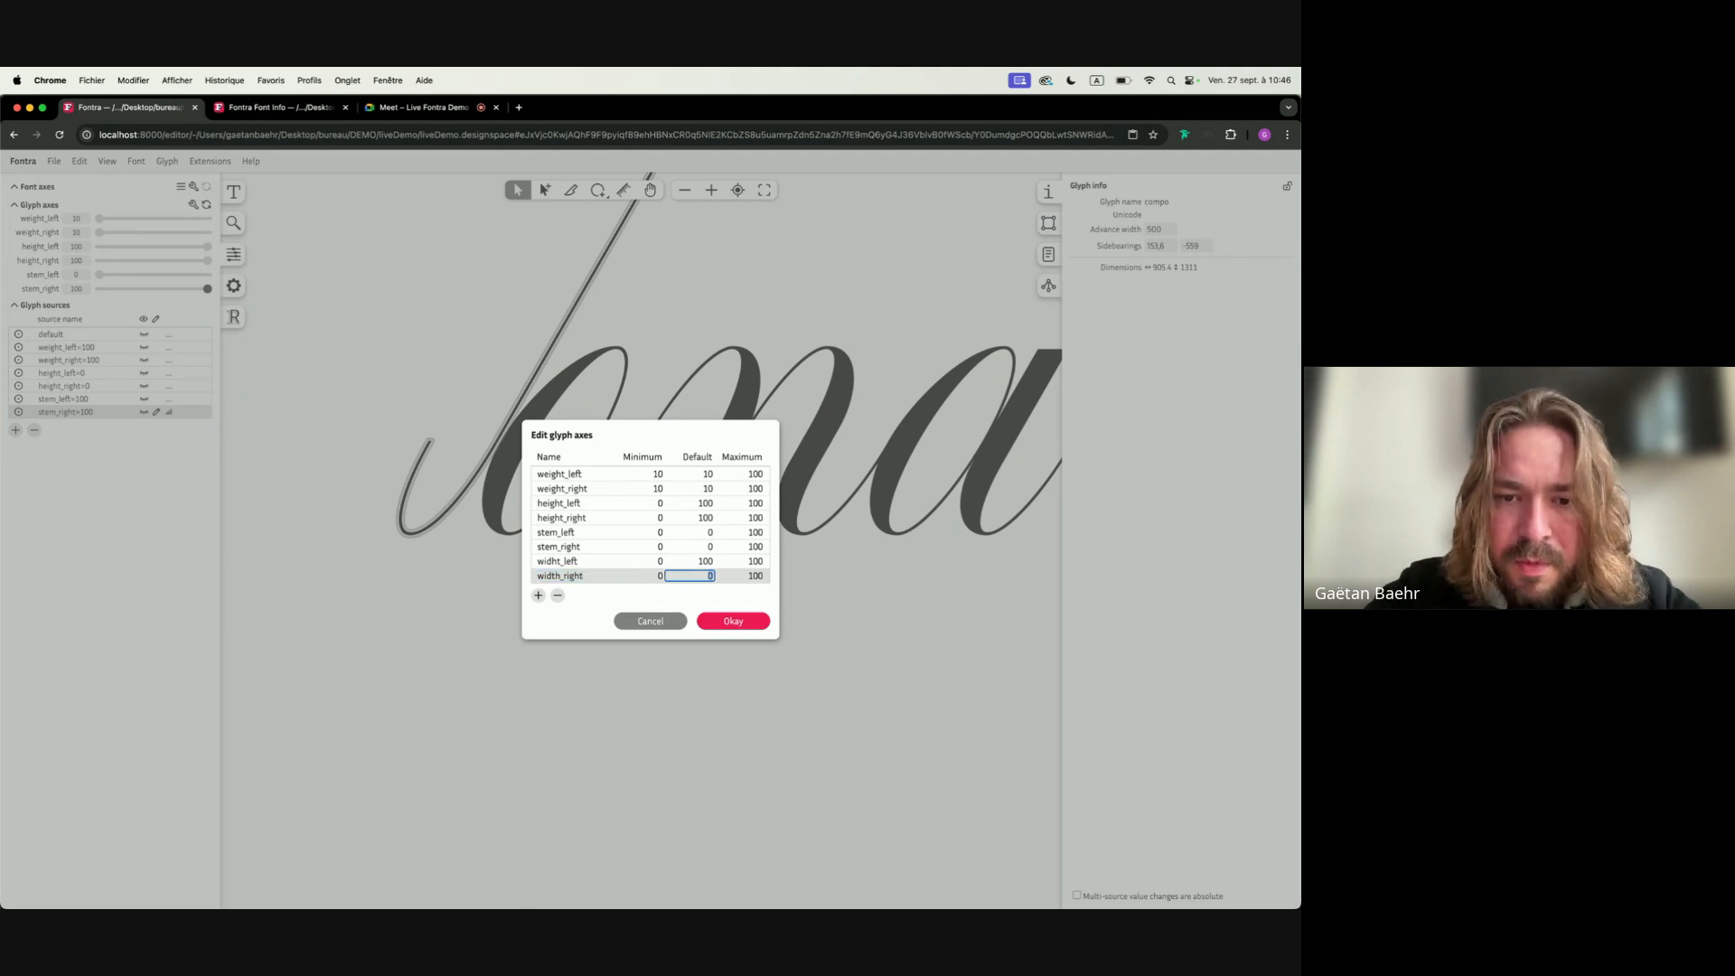
pyautogui.click(733, 621)
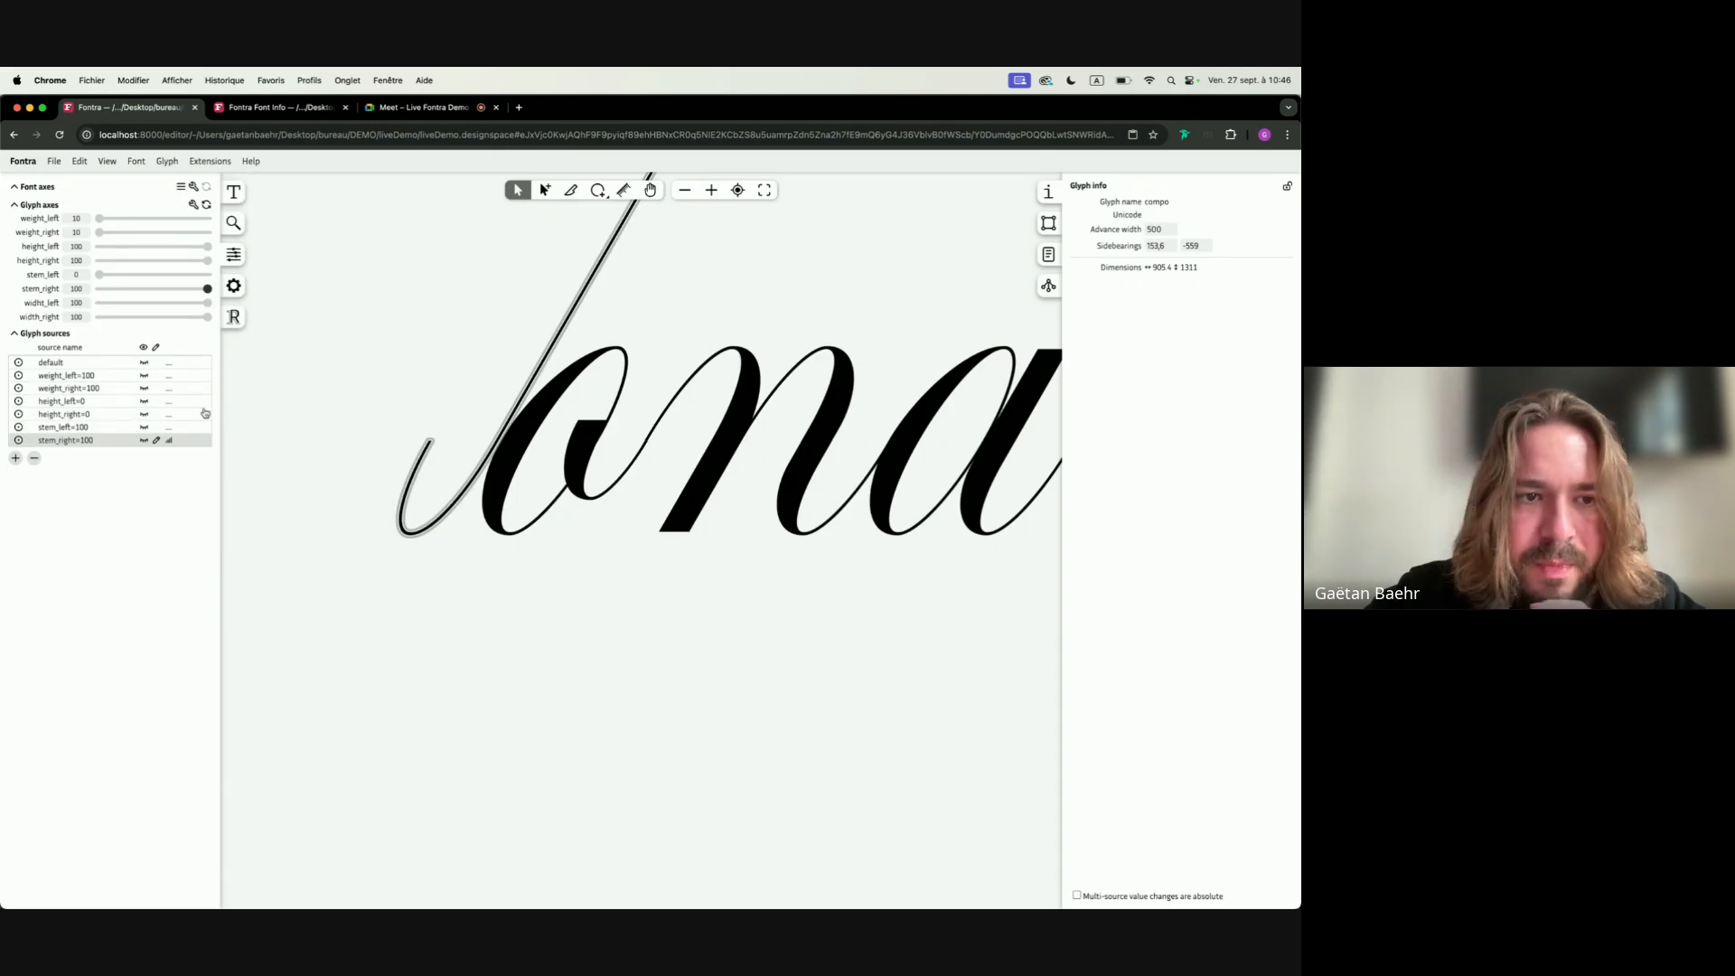
# Add a source named widht_left=0 to the compo glyph, with stem_right and widht_left both at 0
pyautogui.click(16, 458)
pyautogui.moveTo(754, 565); pyautogui.dragTo(639, 565)
pyautogui.moveTo(751, 579); pyautogui.dragTo(636, 586)
pyautogui.click(717, 644)
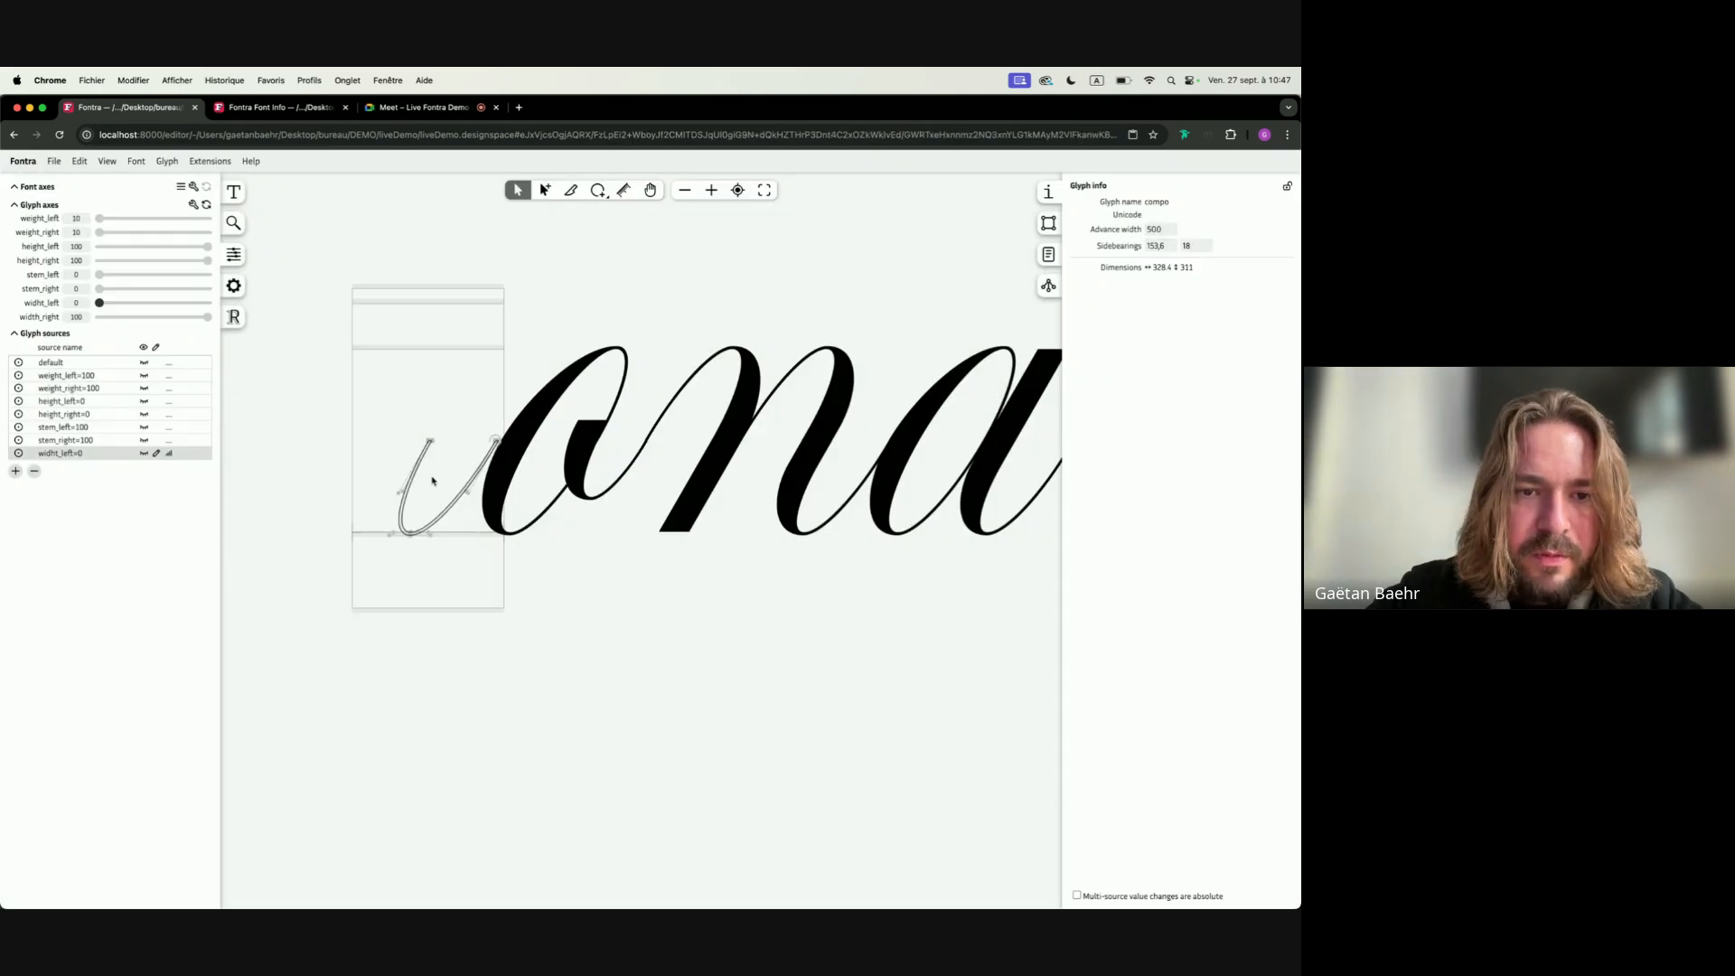
# Narrow the widht_left=0 source by shifting the upper end points of compo's left stroke about 50 units right
pyautogui.click(431, 440)
pyautogui.click(233, 286)
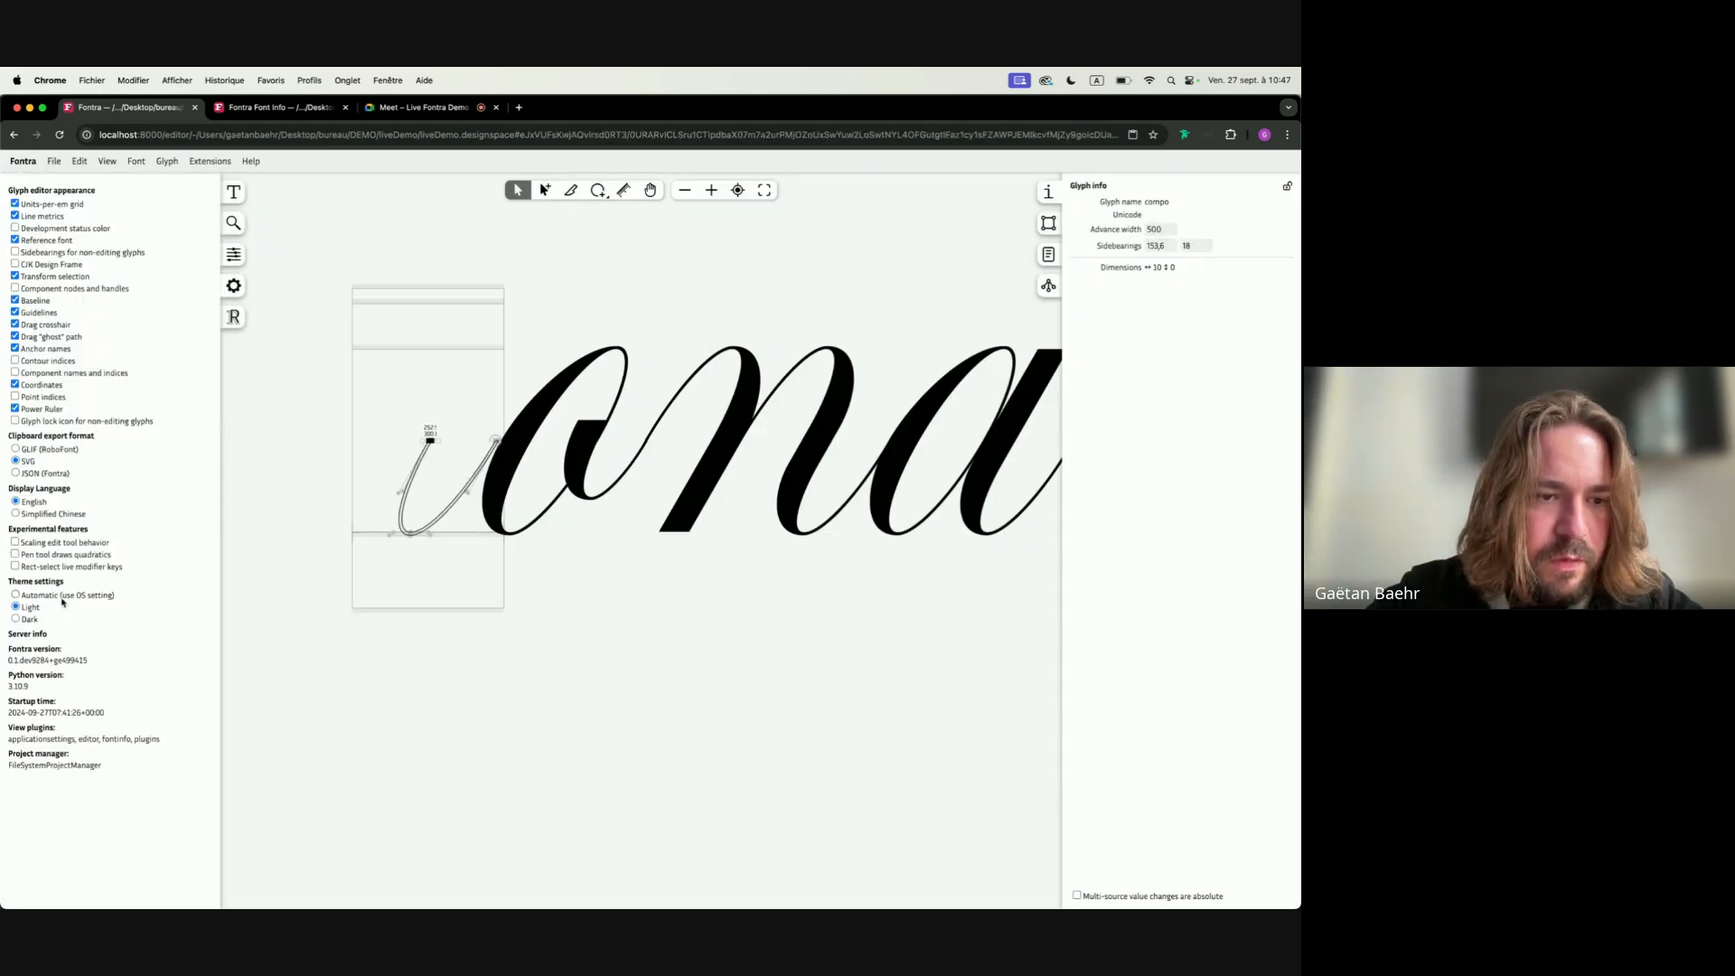
pyautogui.click(233, 254)
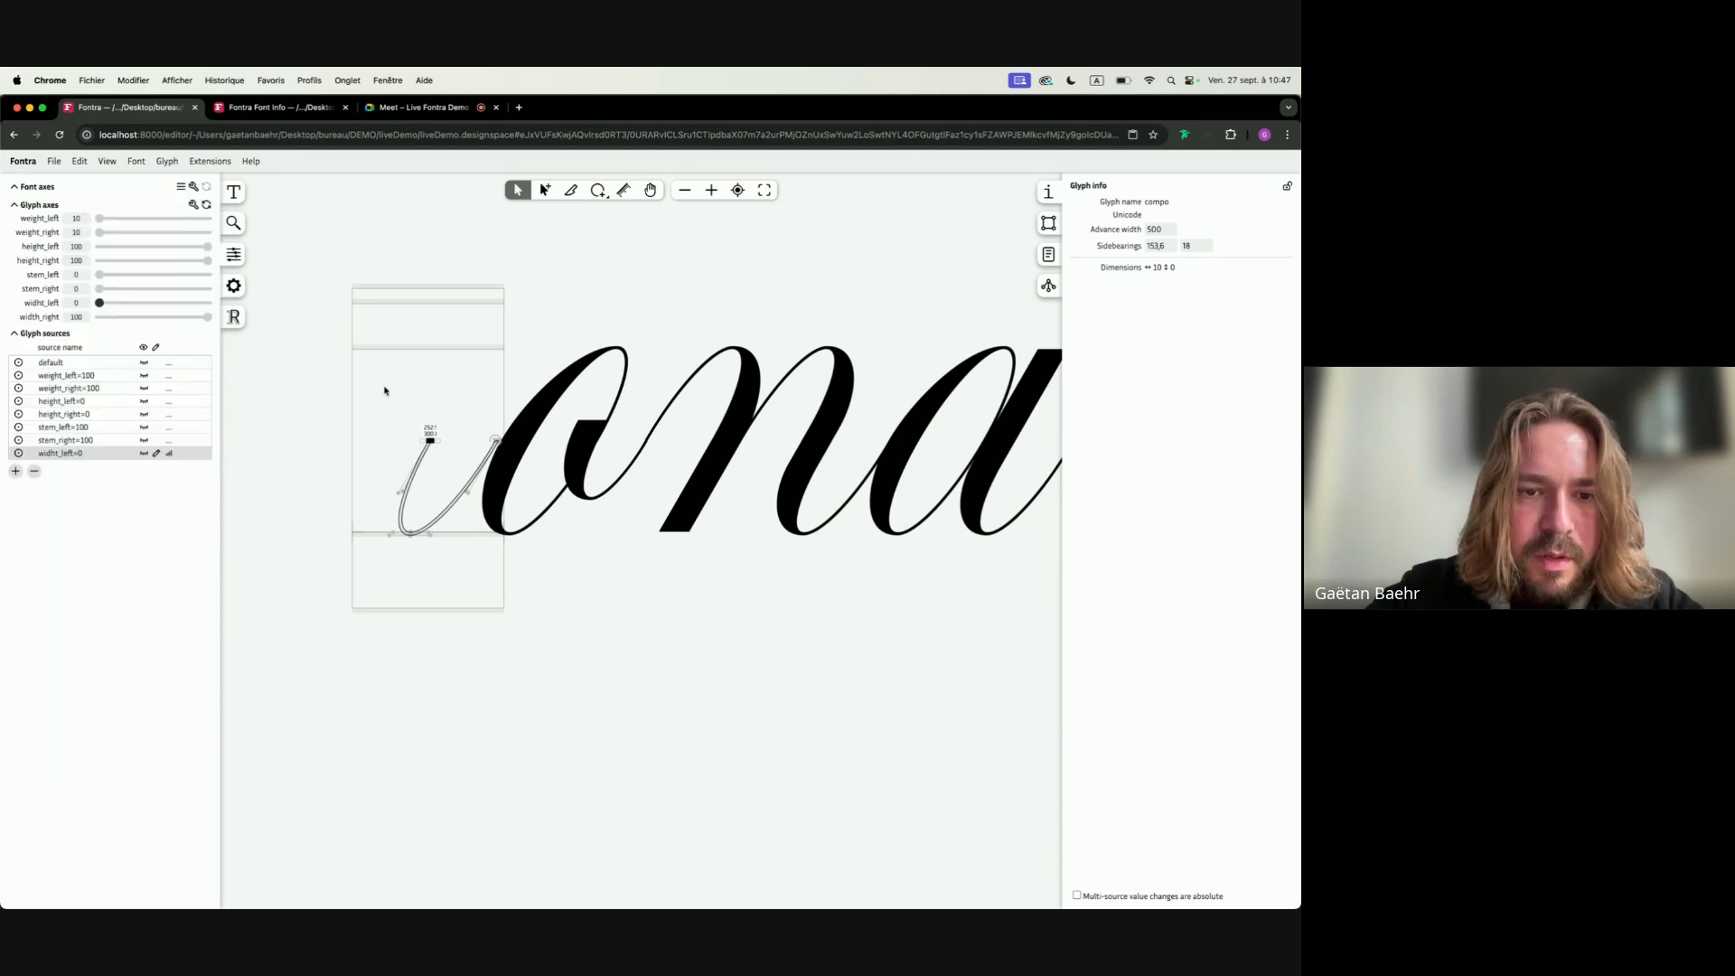
pyautogui.hotkey('shift', 'Right')
pyautogui.hotkey('shift', 'Right')
pyautogui.hotkey('shift', 'Right')
pyautogui.hotkey('shift', 'Right')
pyautogui.hotkey('shift', 'Right')
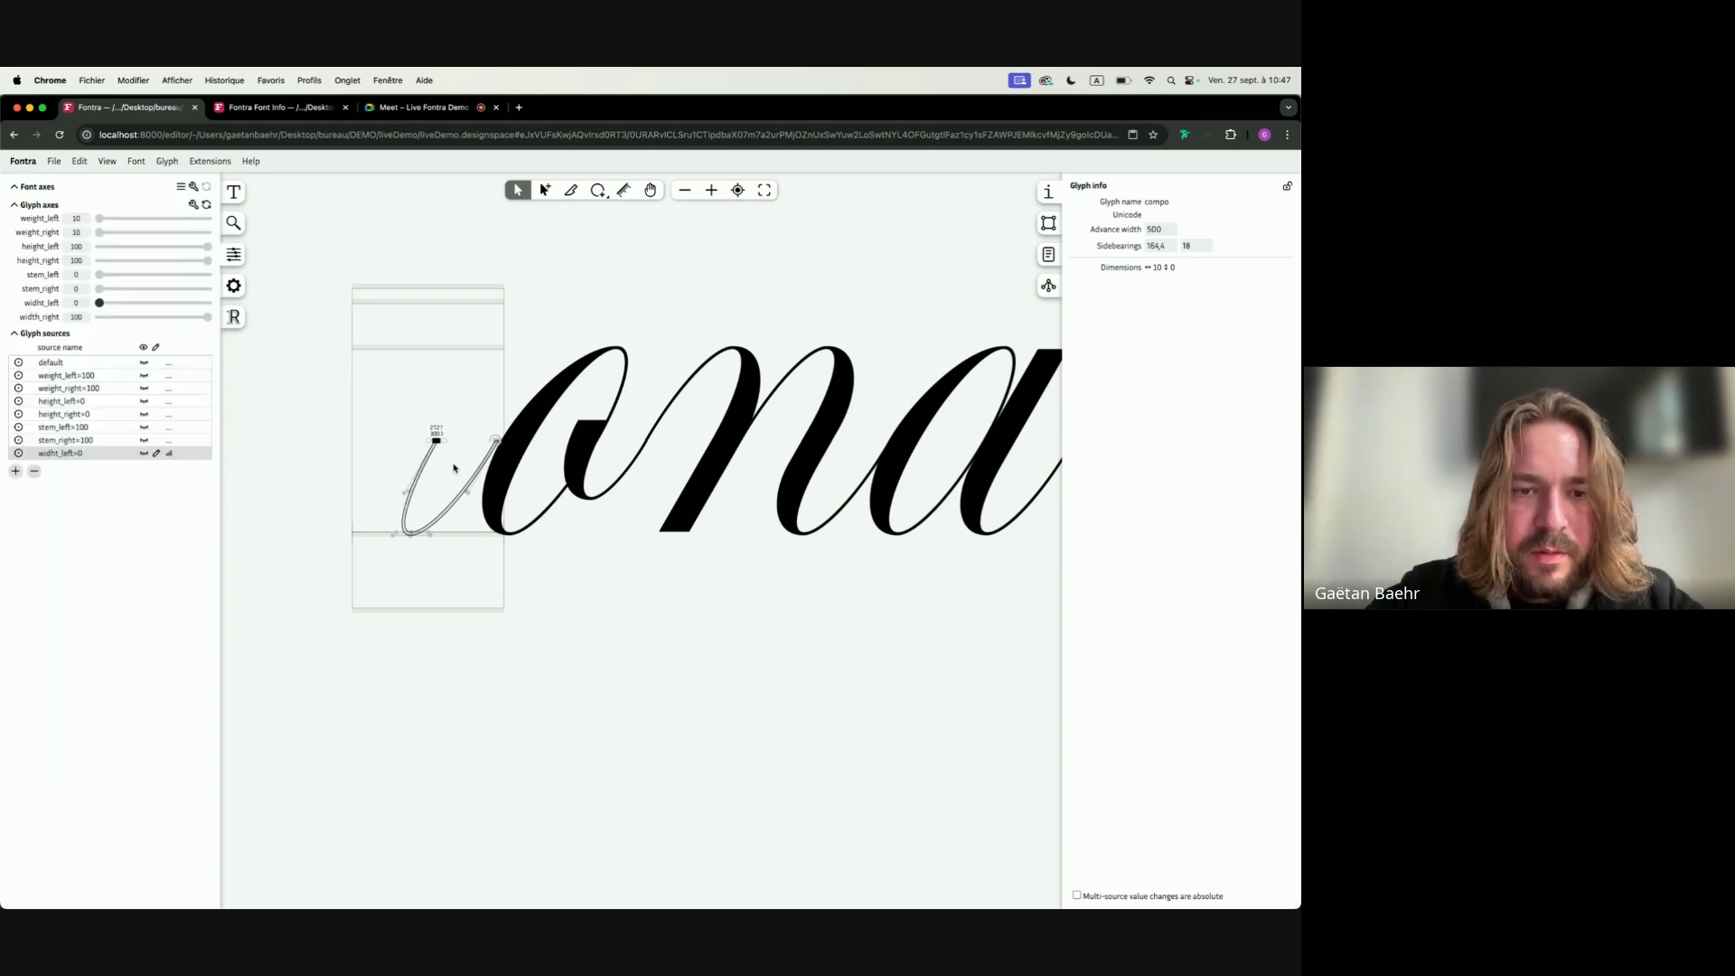
# Add a width_right=0 source to compo with widht_left at 100, and shift the right stroke's end points left
pyautogui.click(14, 471)
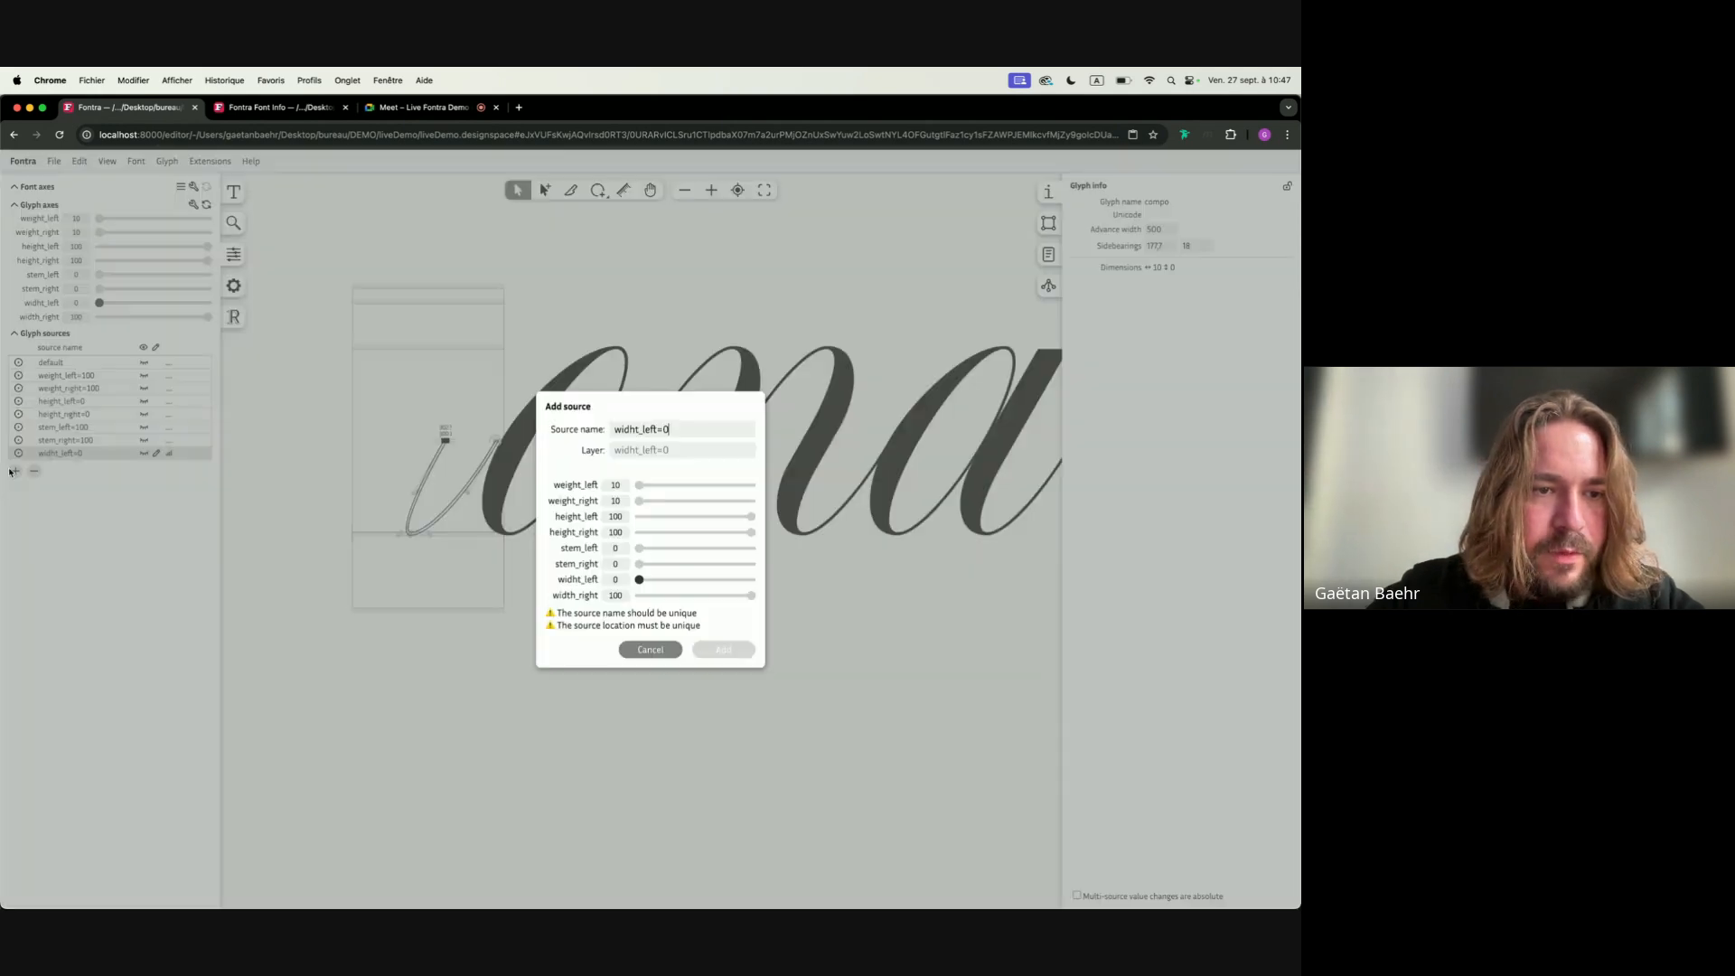
pyautogui.moveTo(642, 581)
pyautogui.mouseDown()
pyautogui.moveTo(784, 573)
pyautogui.moveTo(638, 599)
pyautogui.mouseUp()
pyautogui.click(723, 650)
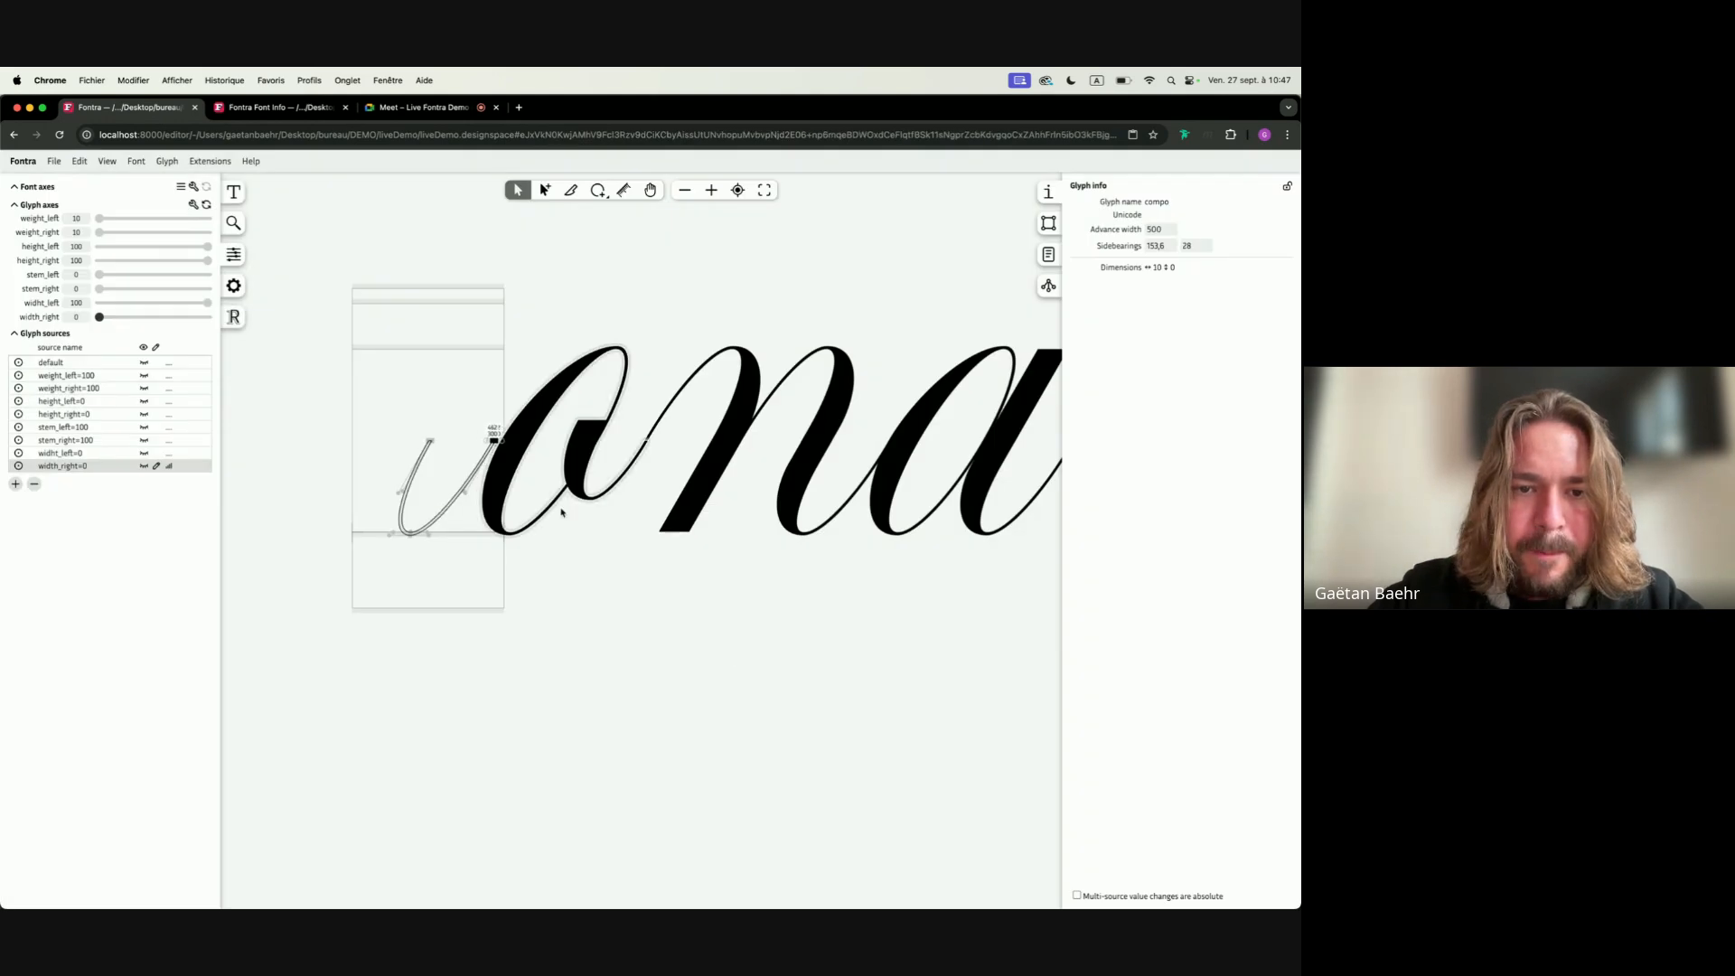
# In glyph n, set the first stroke's widht_left to 22.16 and width_right to 31.31, and shift it left to meet the o
pyautogui.doubleClick(748, 402)
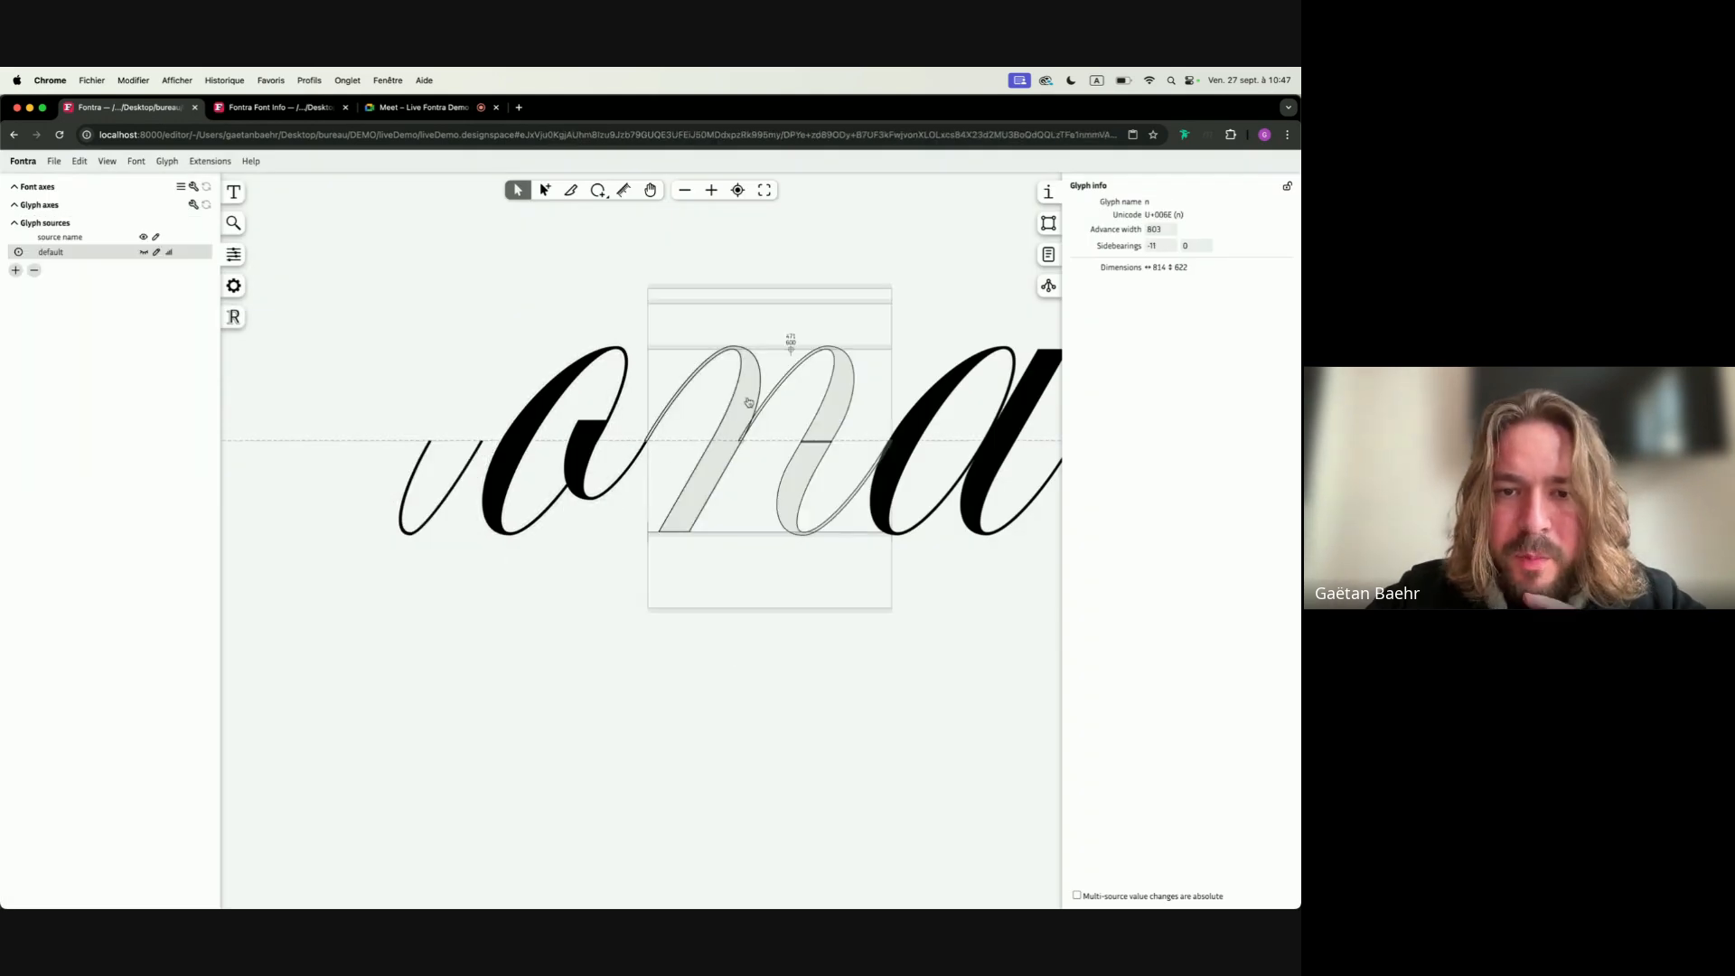
pyautogui.scroll(5, 750, 403)
pyautogui.click(749, 403)
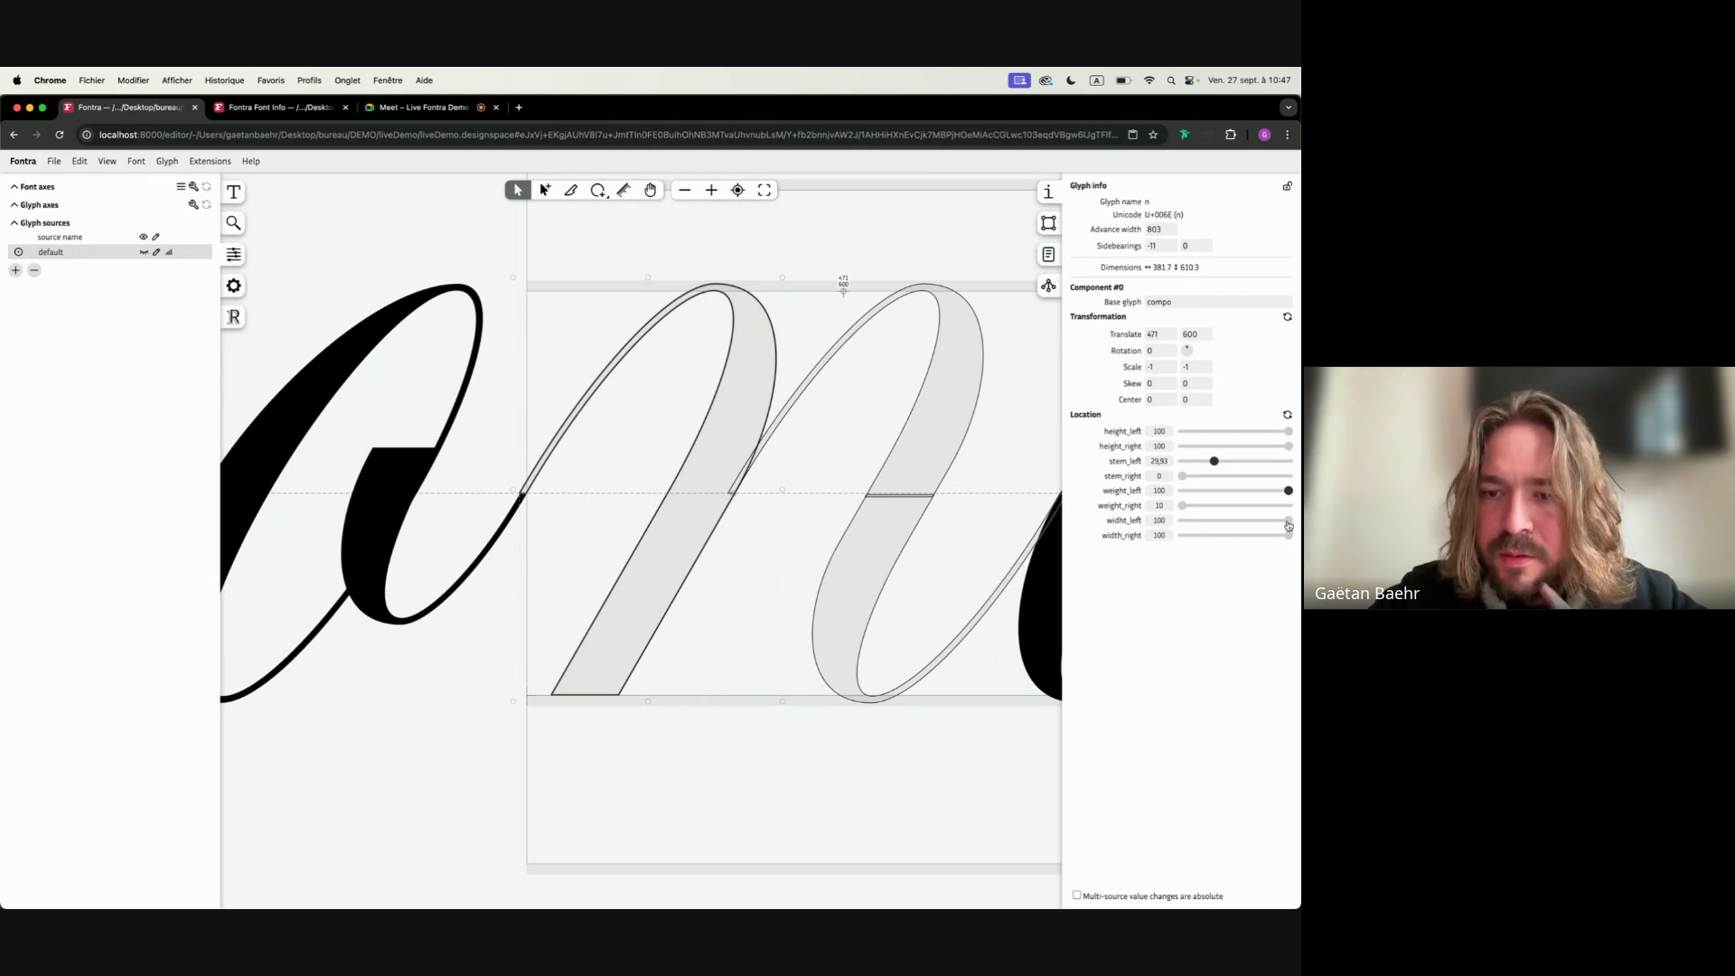
pyautogui.moveTo(1288, 526); pyautogui.dragTo(1216, 536)
pyautogui.hotkey('shift', 'Left')
pyautogui.hotkey('shift', 'Left')
pyautogui.hotkey('shift', 'Left')
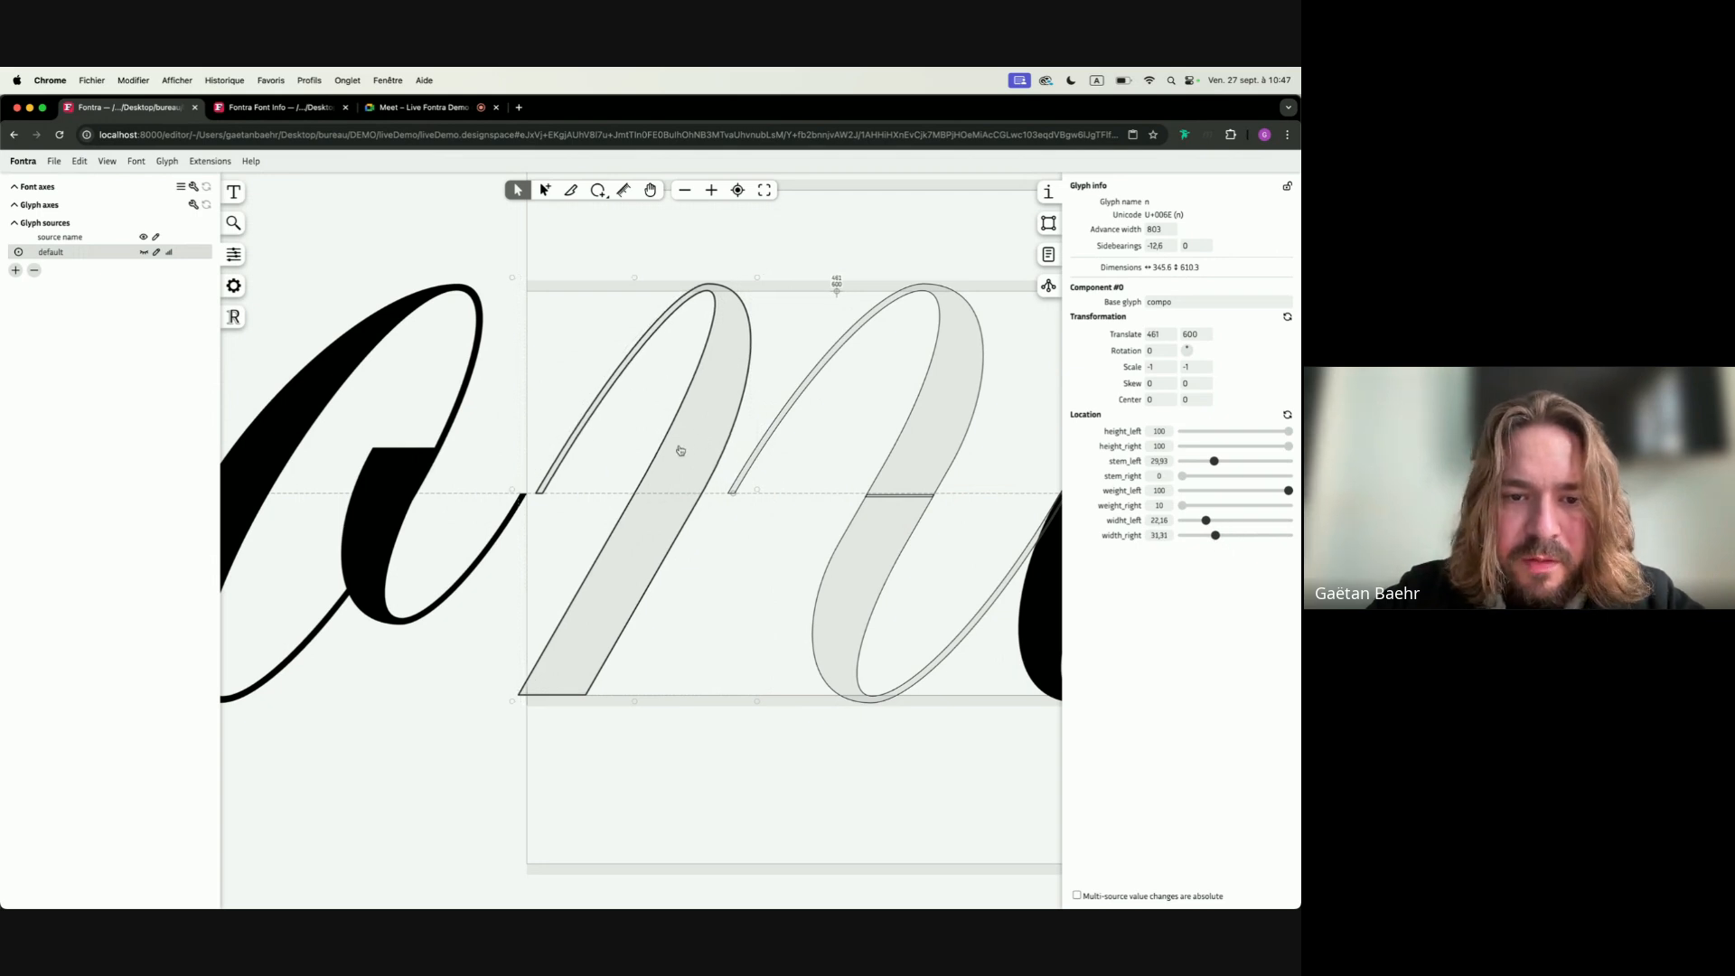
pyautogui.press('Left')
pyautogui.press('Left')
pyautogui.press('Left')
# Shift the n's second arch and final stroke left together, to x 708 and x 248
pyautogui.click(823, 354)
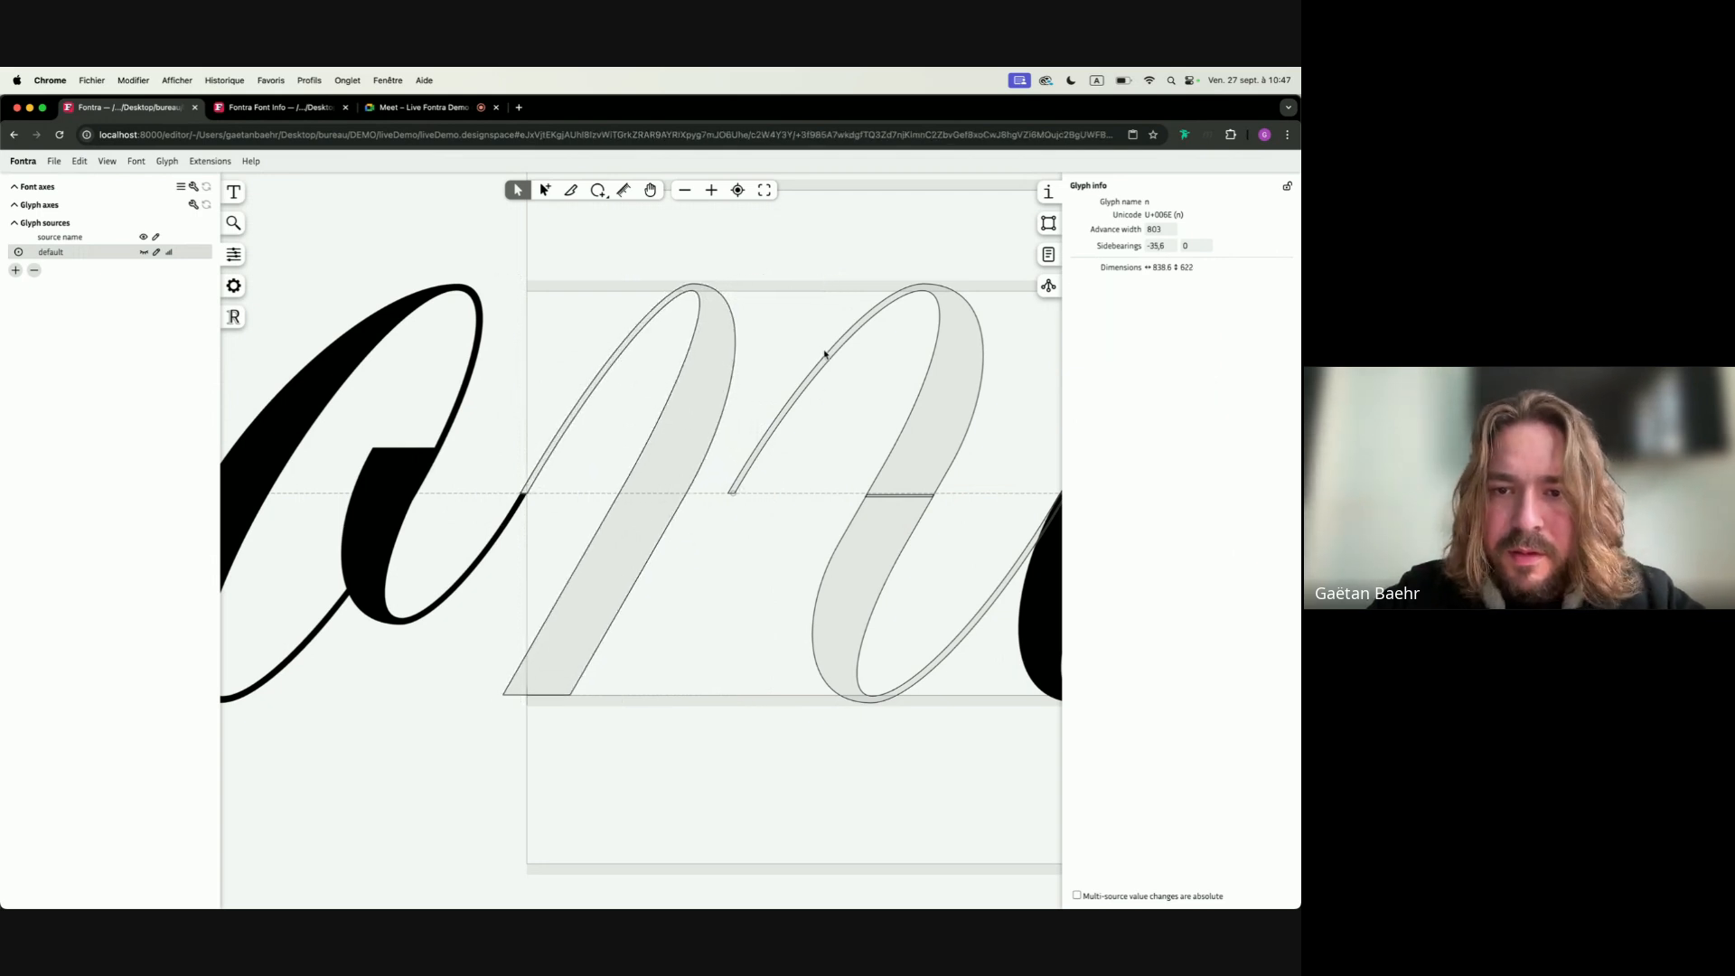
pyautogui.click(940, 466)
pyautogui.keyDown('shift'); pyautogui.click(874, 576); pyautogui.keyUp('shift')
pyautogui.hotkey('shift', 'Left')
pyautogui.hotkey('shift', 'Left')
pyautogui.hotkey('shift', 'Left')
pyautogui.hotkey('shift', 'Left')
pyautogui.hotkey('shift', 'Left')
pyautogui.hotkey('shift', 'Left')
pyautogui.hotkey('shift', 'Left')
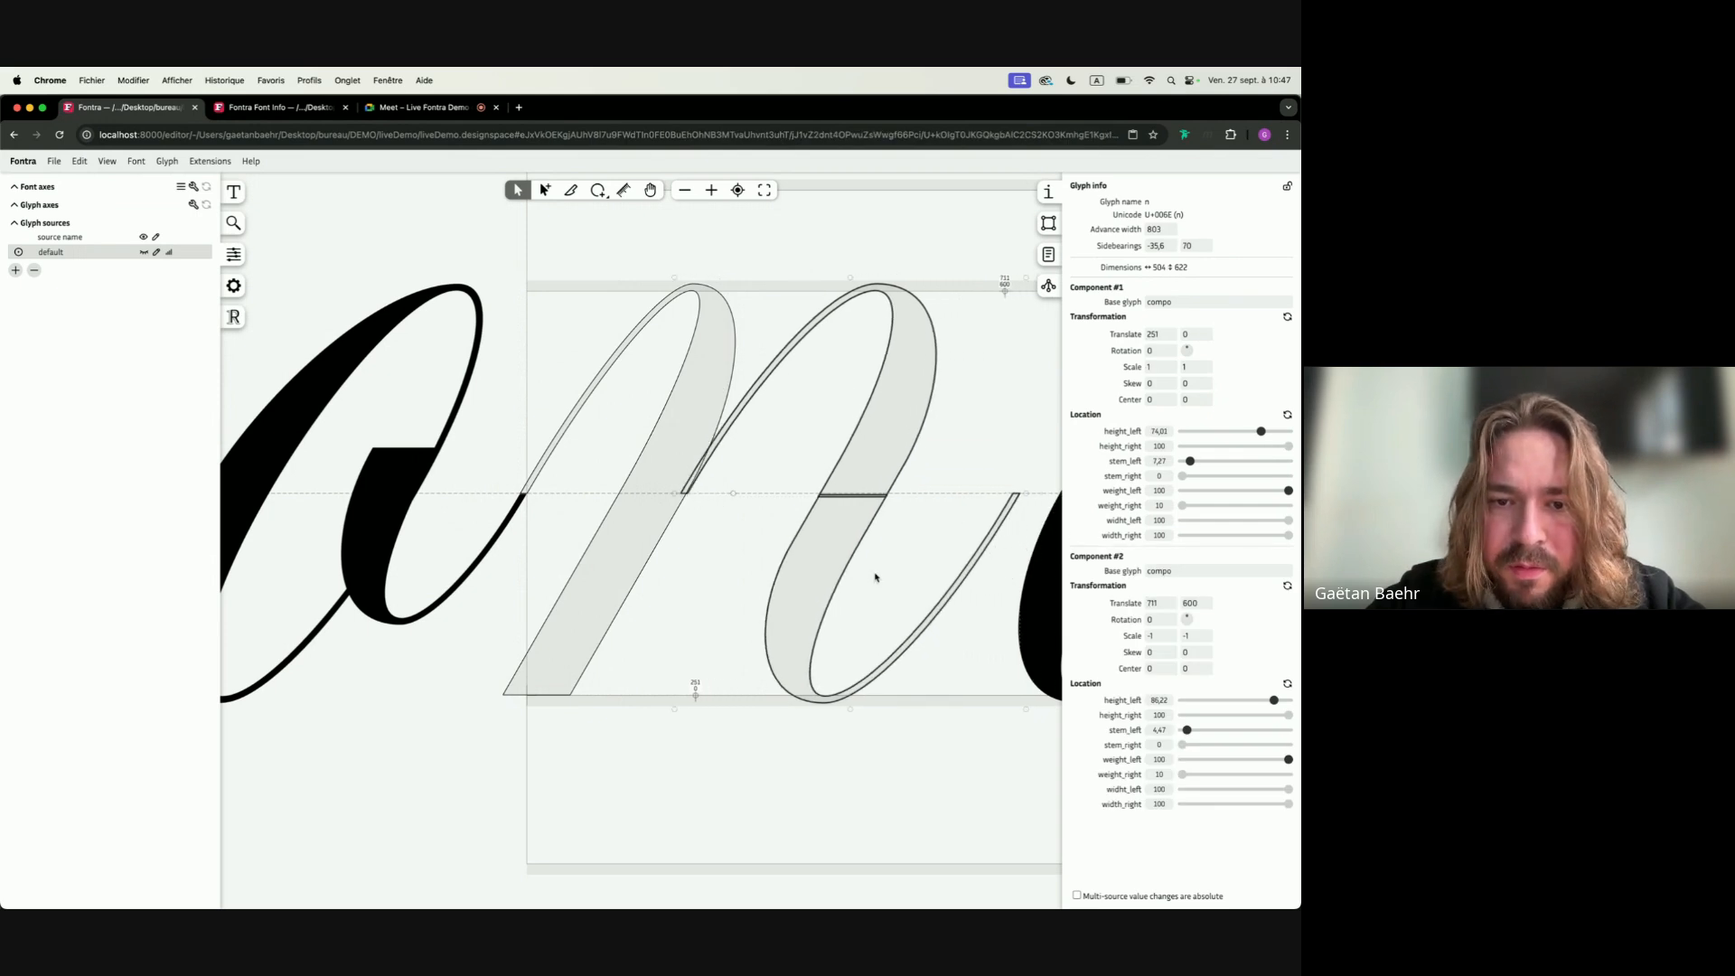
pyautogui.press('Left')
pyautogui.press('Left')
pyautogui.press('Left')
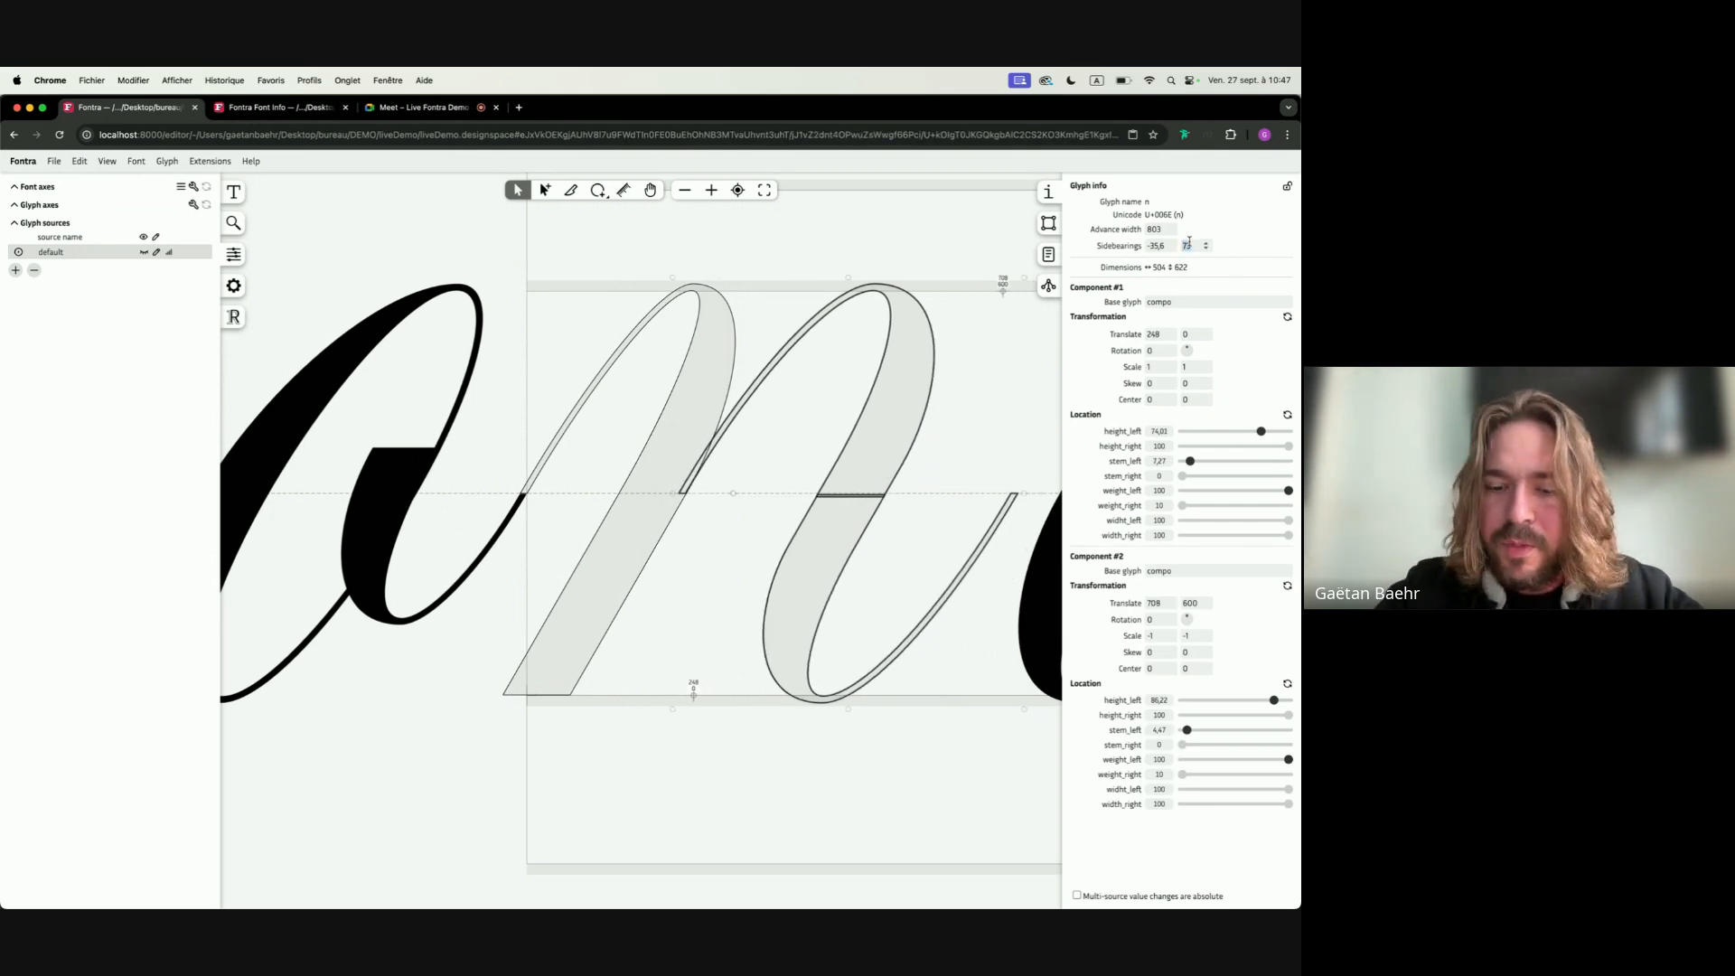
# Reset the right sidebearing of the narrowed n to 0 and leave glyph editing
pyautogui.write('0')
pyautogui.press('Tab')
pyautogui.scroll(-5, 830, 345)
pyautogui.doubleClick(784, 615)
pyautogui.hscroll(2, 785, 617)
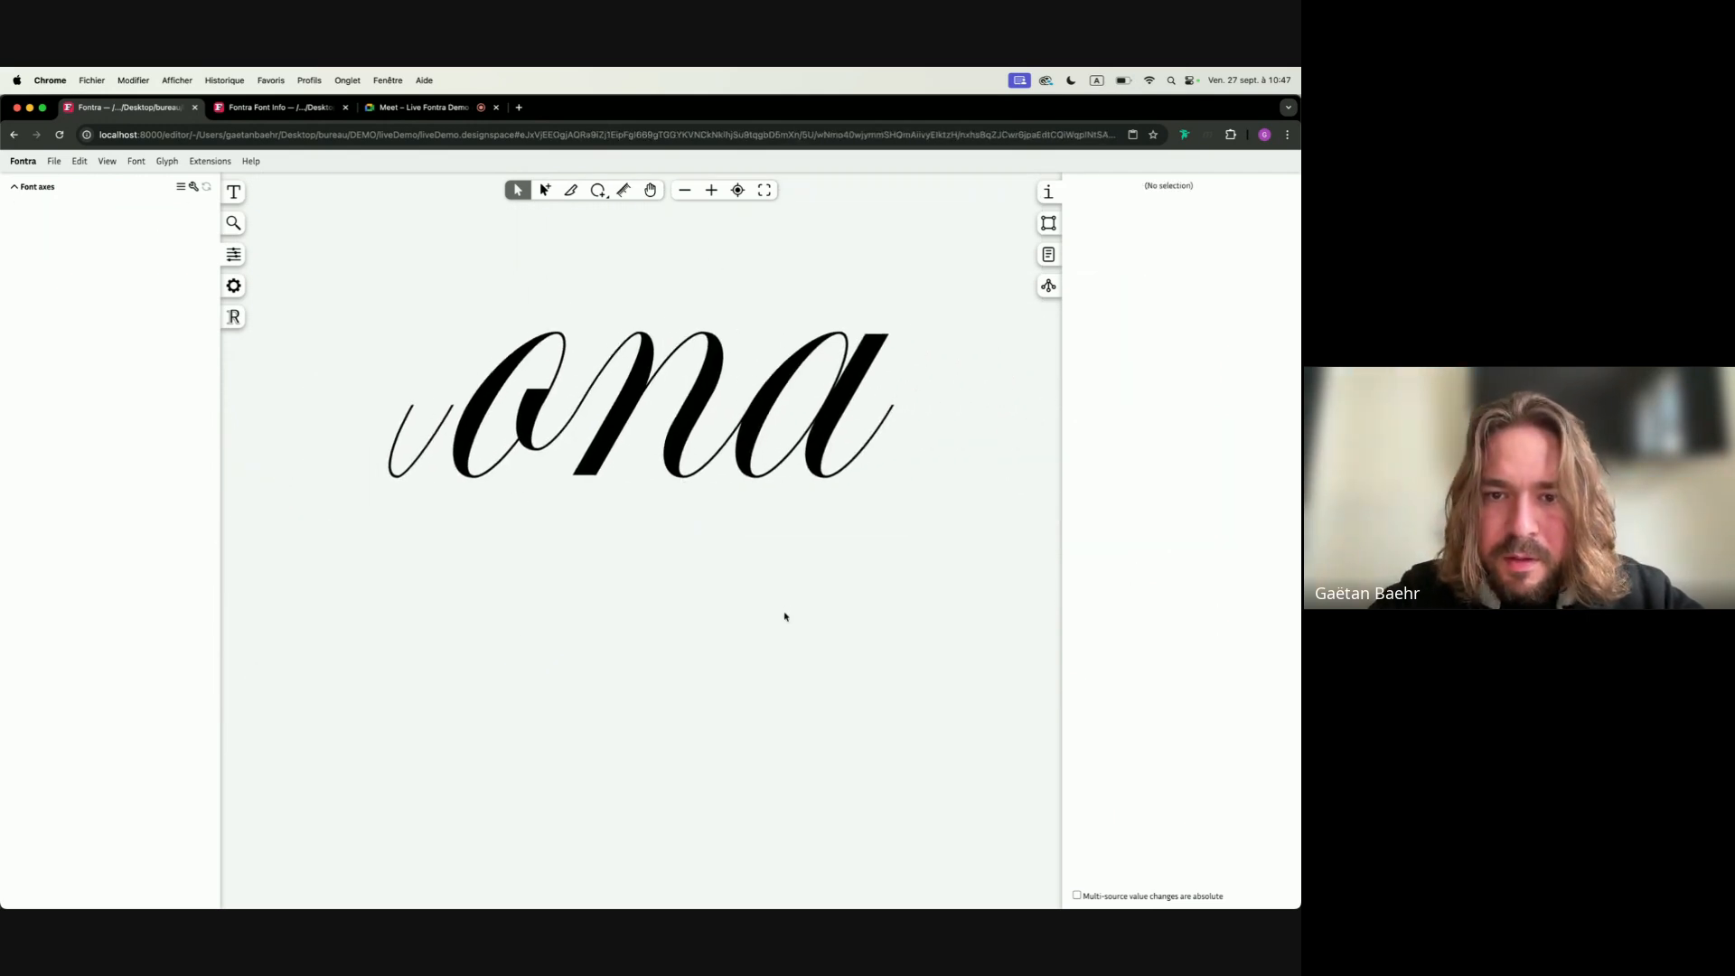
pyautogui.hscroll(2, 785, 614)
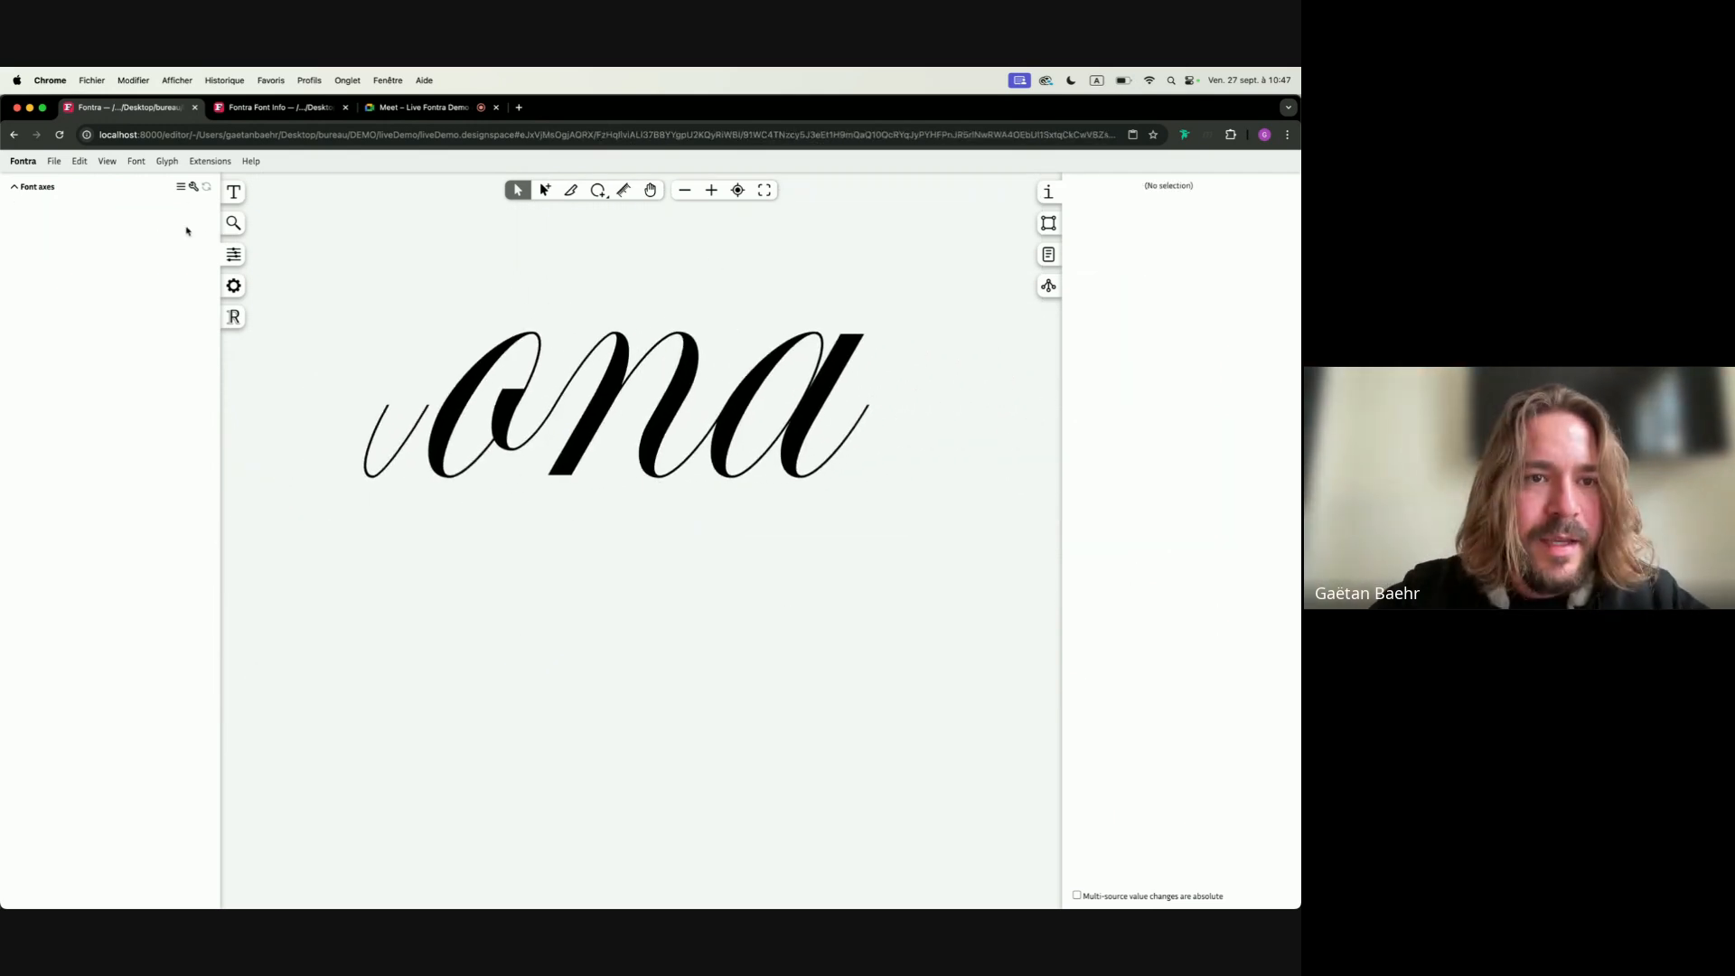
# Insert an r before the a in the sample text and paste a copy of glyph n into it
pyautogui.click(233, 191)
pyautogui.write('ra')
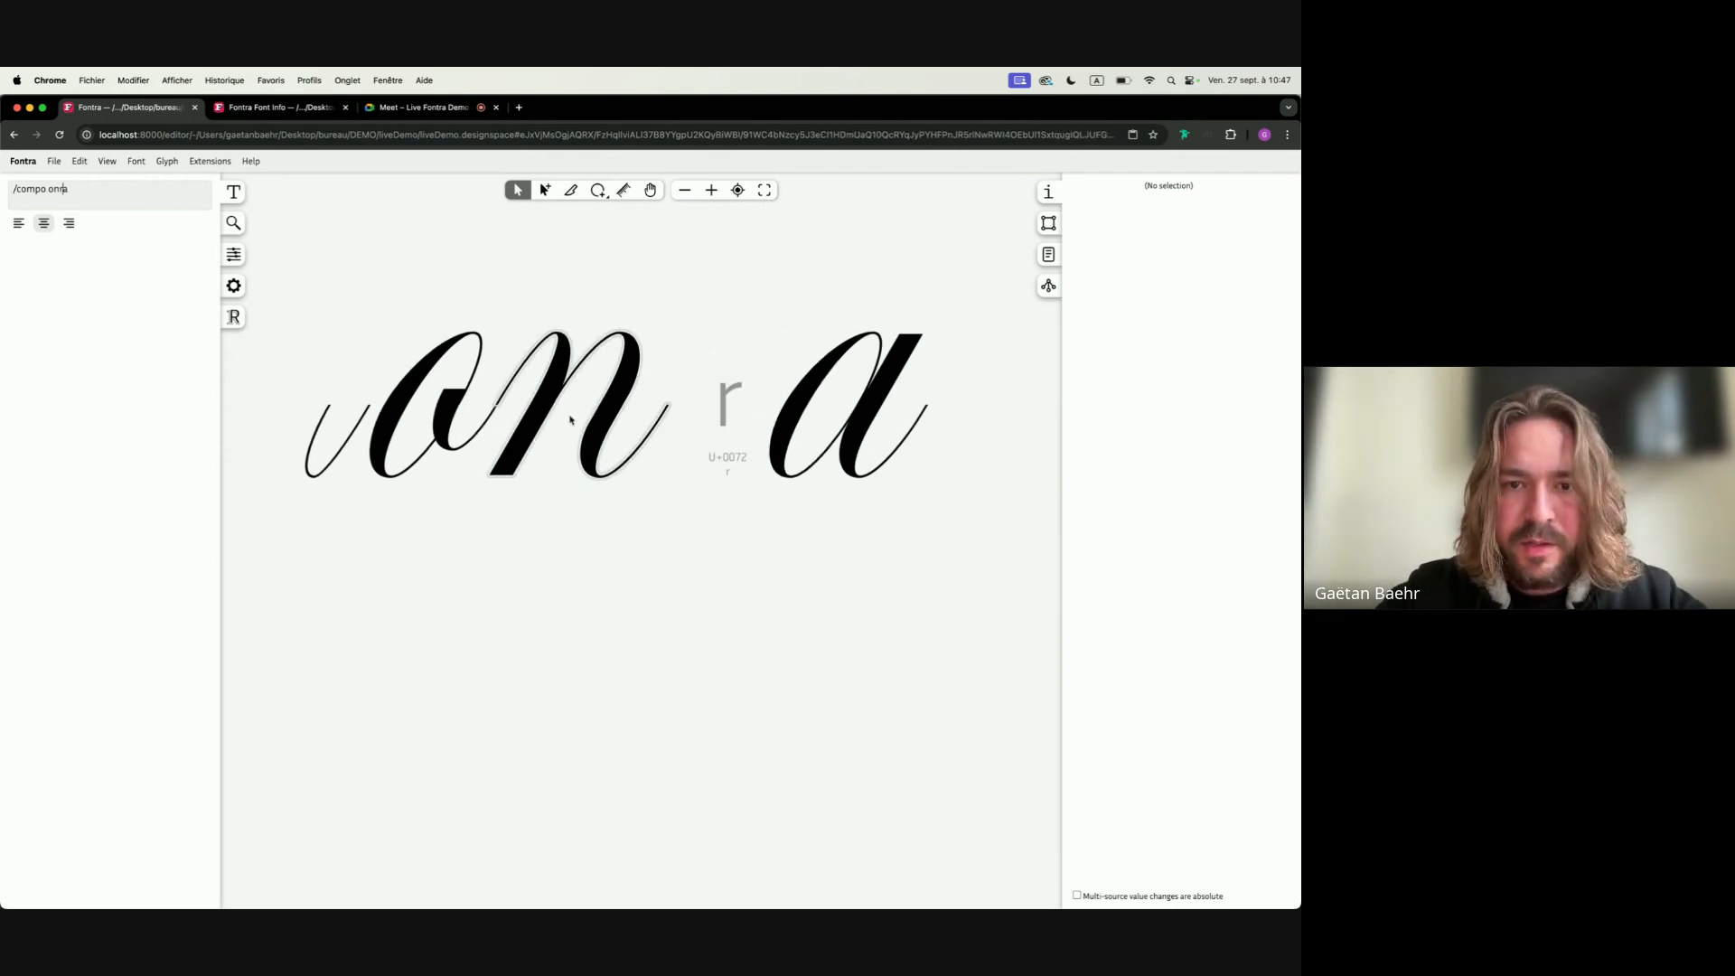
pyautogui.click(571, 420)
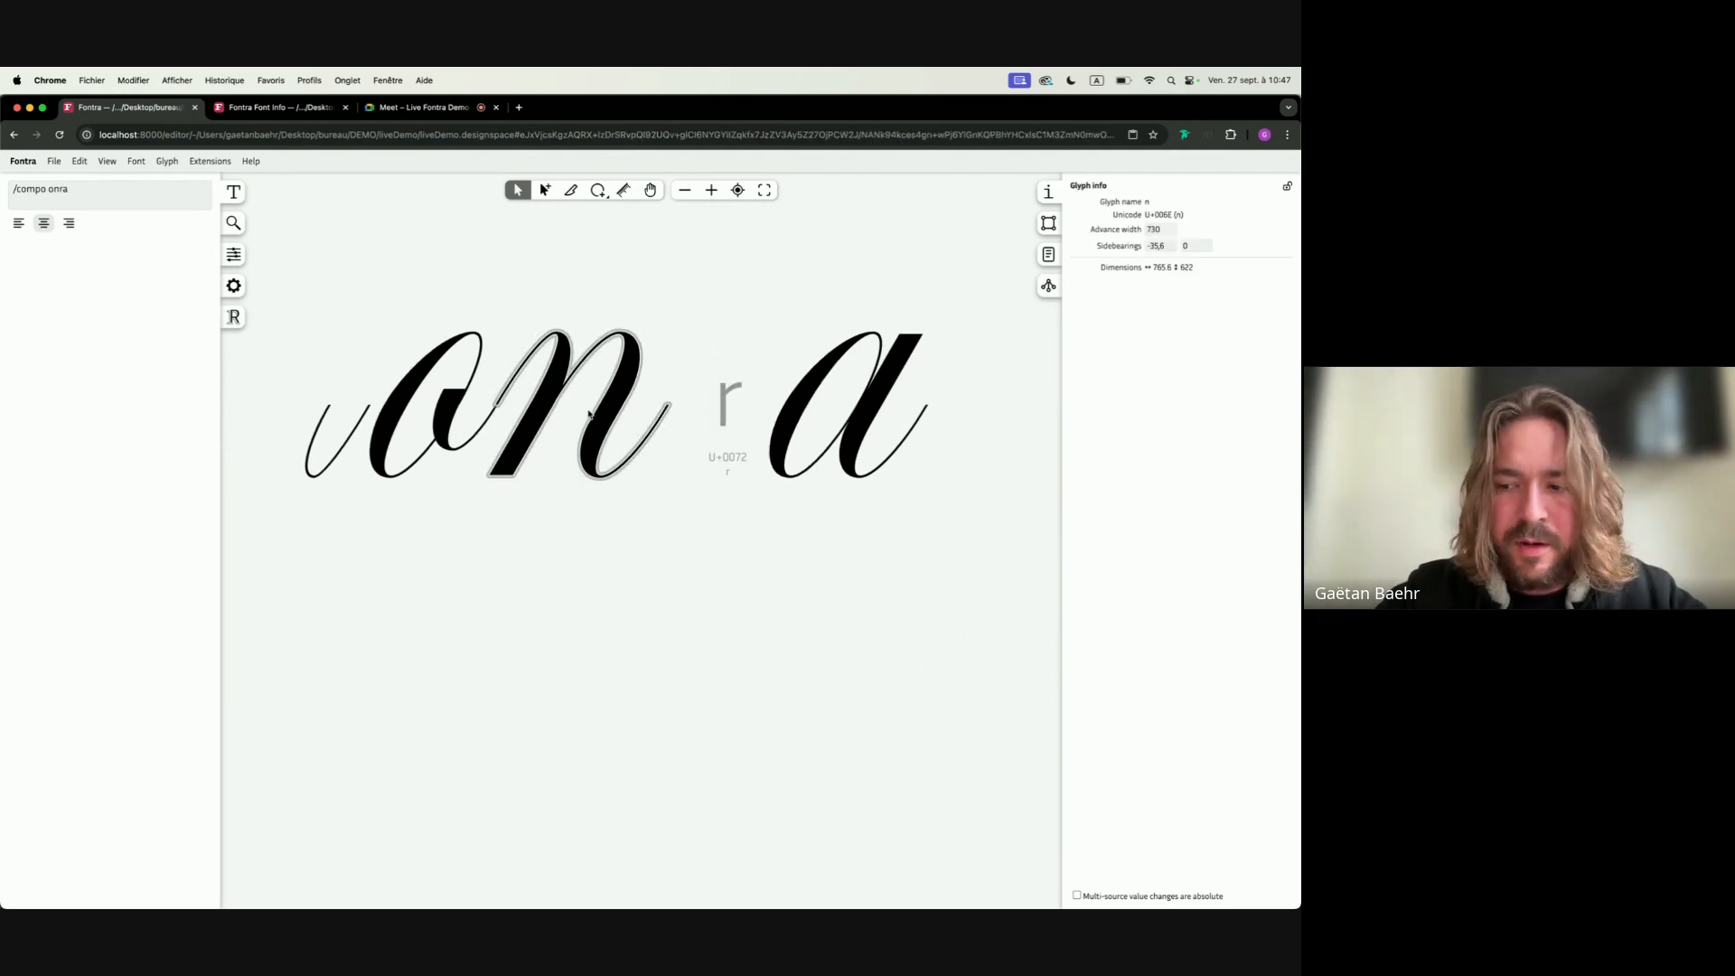
pyautogui.click(714, 397)
pyautogui.press('super+v')
# Delete the final lower stroke component from glyph r and leave glyph editing
pyautogui.doubleClick(749, 414)
pyautogui.click(745, 434)
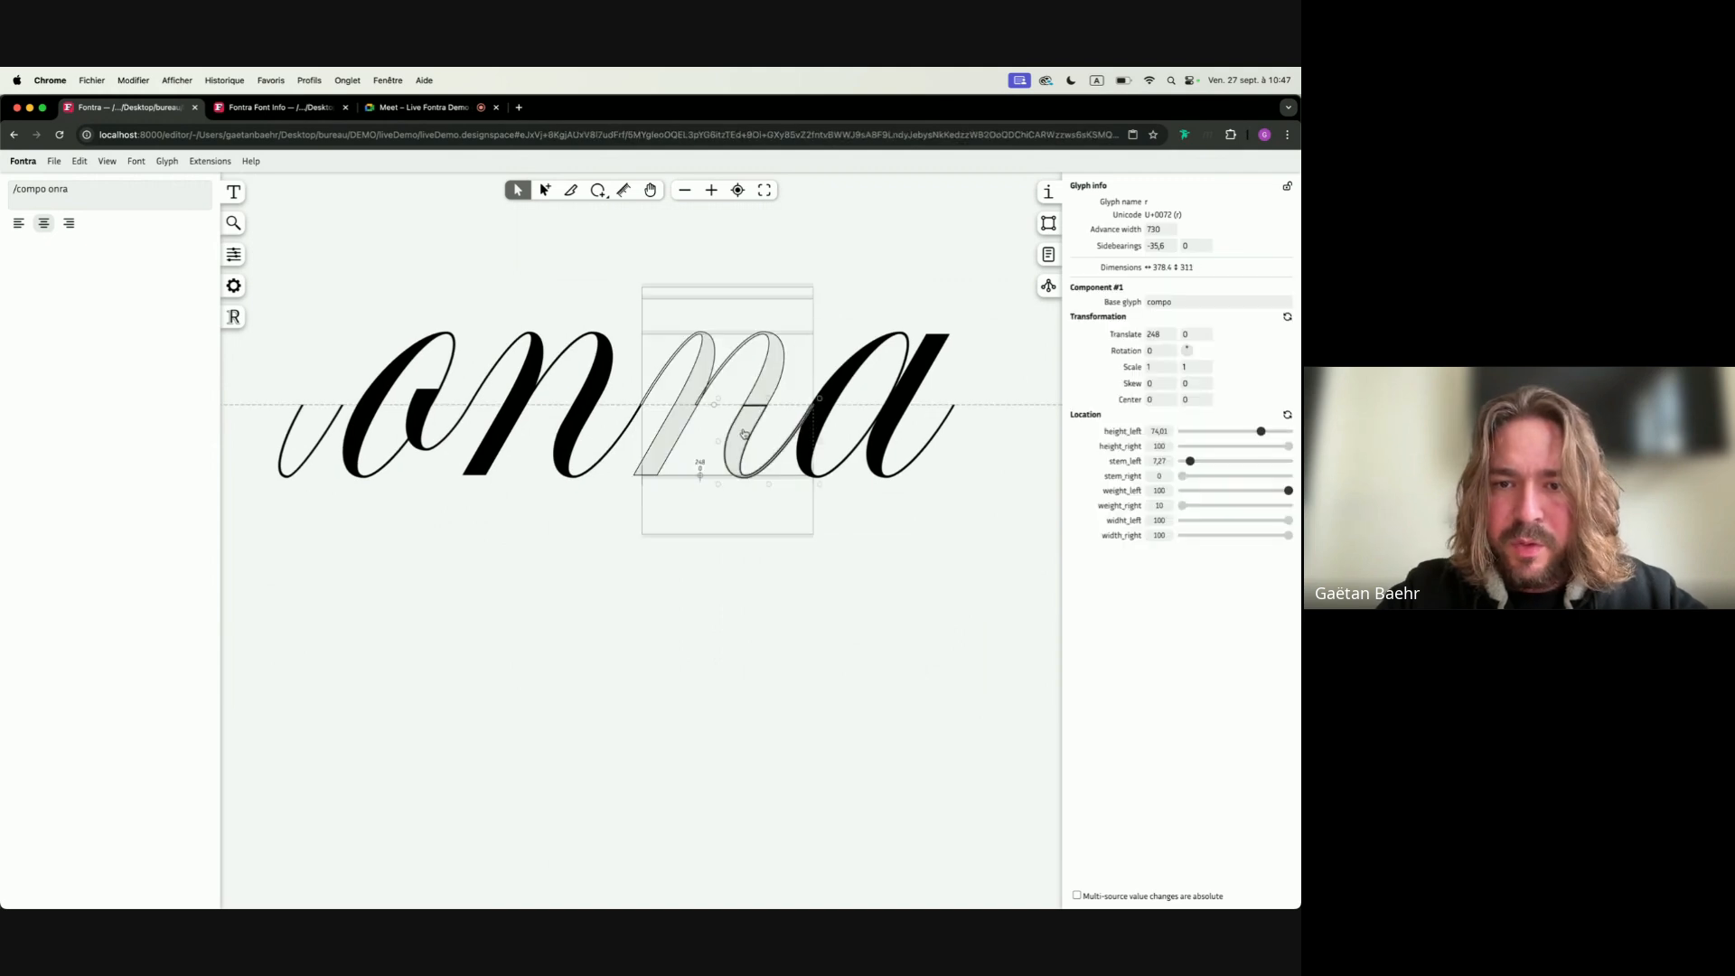
pyautogui.press('BackSpace')
pyautogui.doubleClick(749, 458)
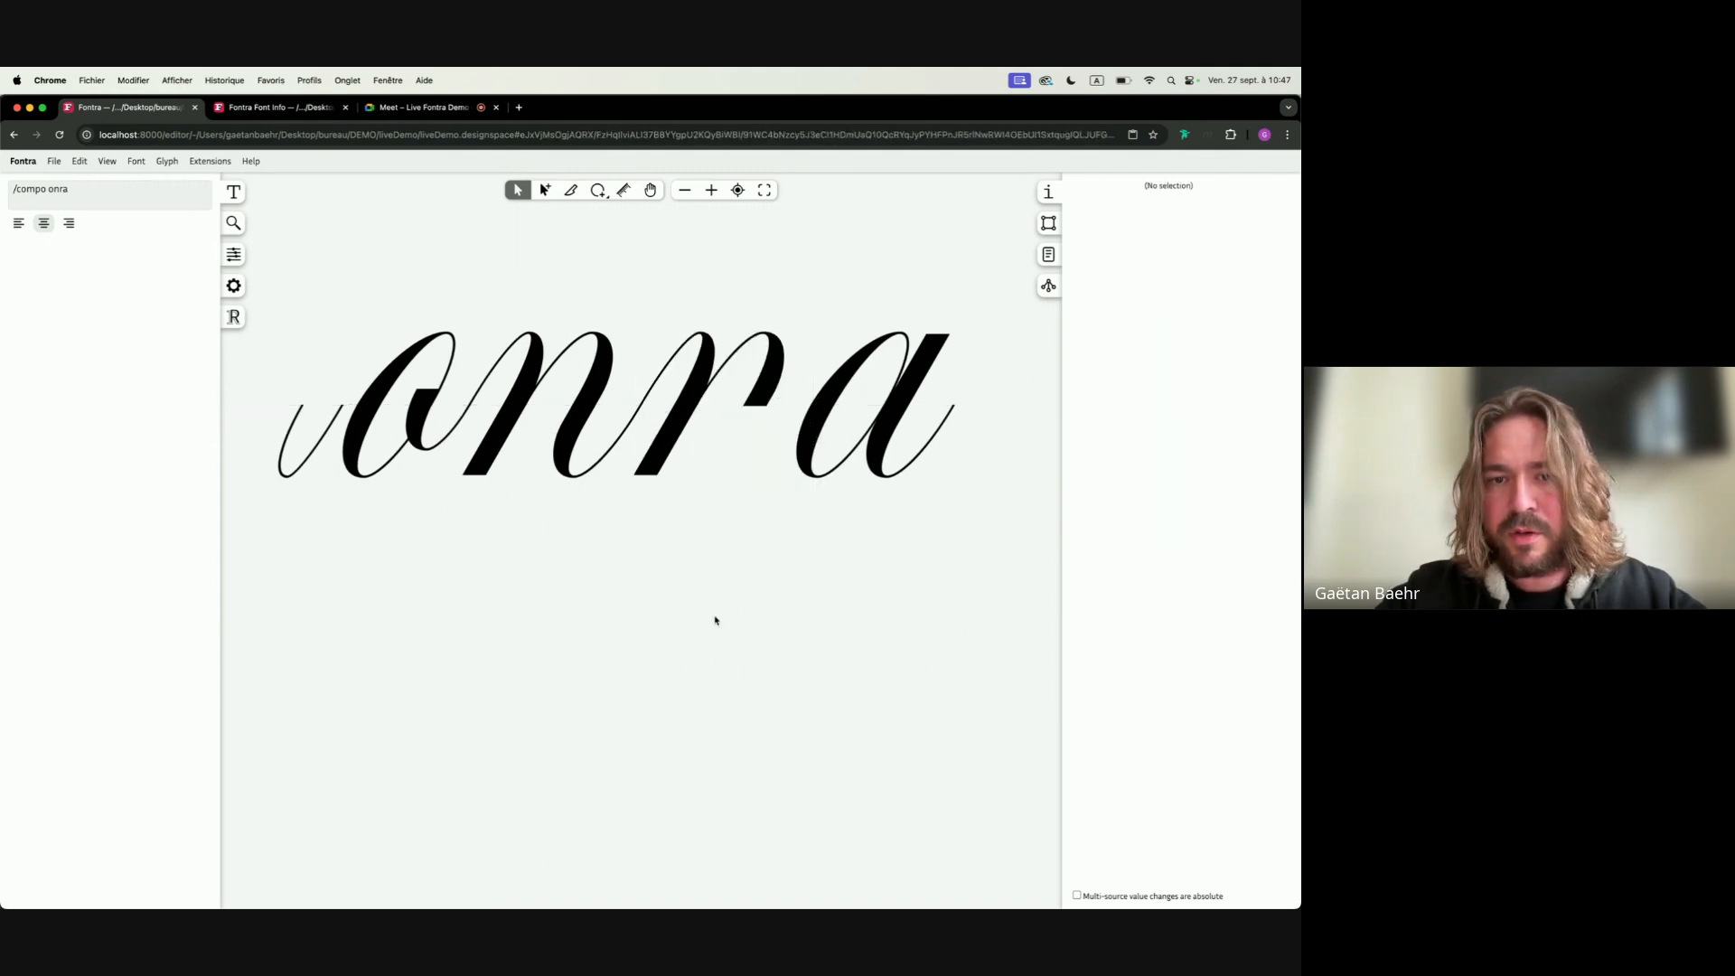
# Set the r's arch to height_left 82.28, stem_left 0, widht_left 91.13 and width_right 88.81, and shift it to x 703
pyautogui.doubleClick(761, 391)
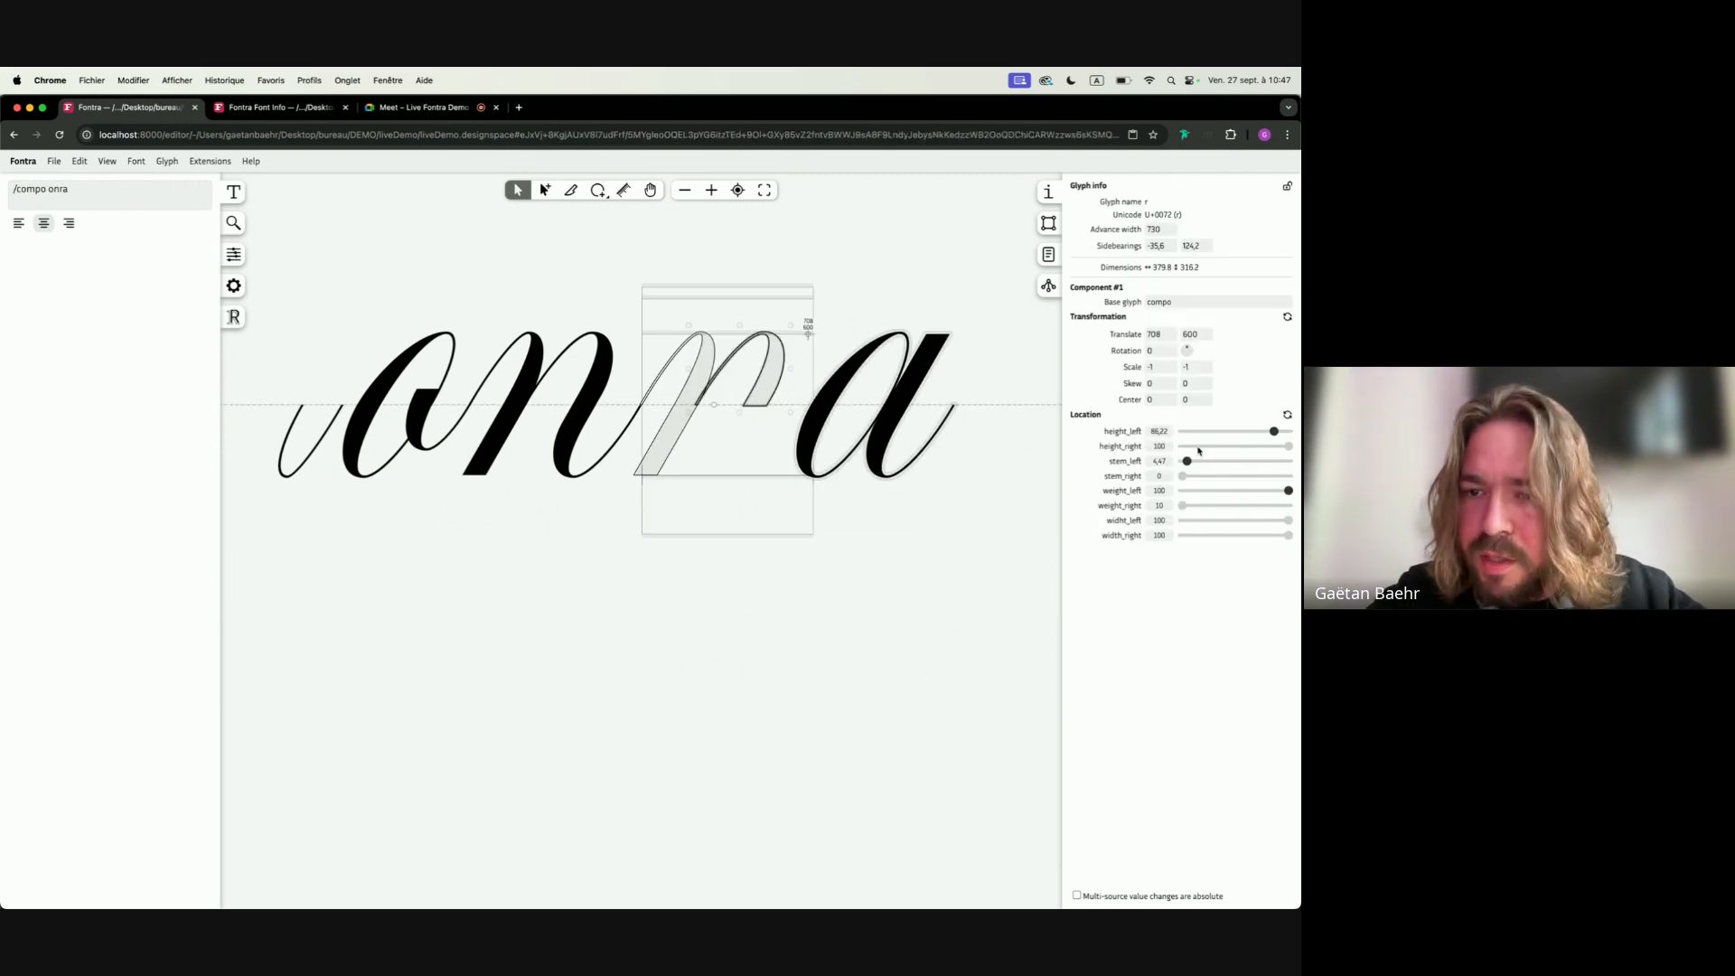
pyautogui.moveTo(1187, 461); pyautogui.dragTo(1178, 461)
pyautogui.moveTo(1277, 436); pyautogui.dragTo(1271, 437)
pyautogui.moveTo(1289, 521); pyautogui.dragTo(1277, 536)
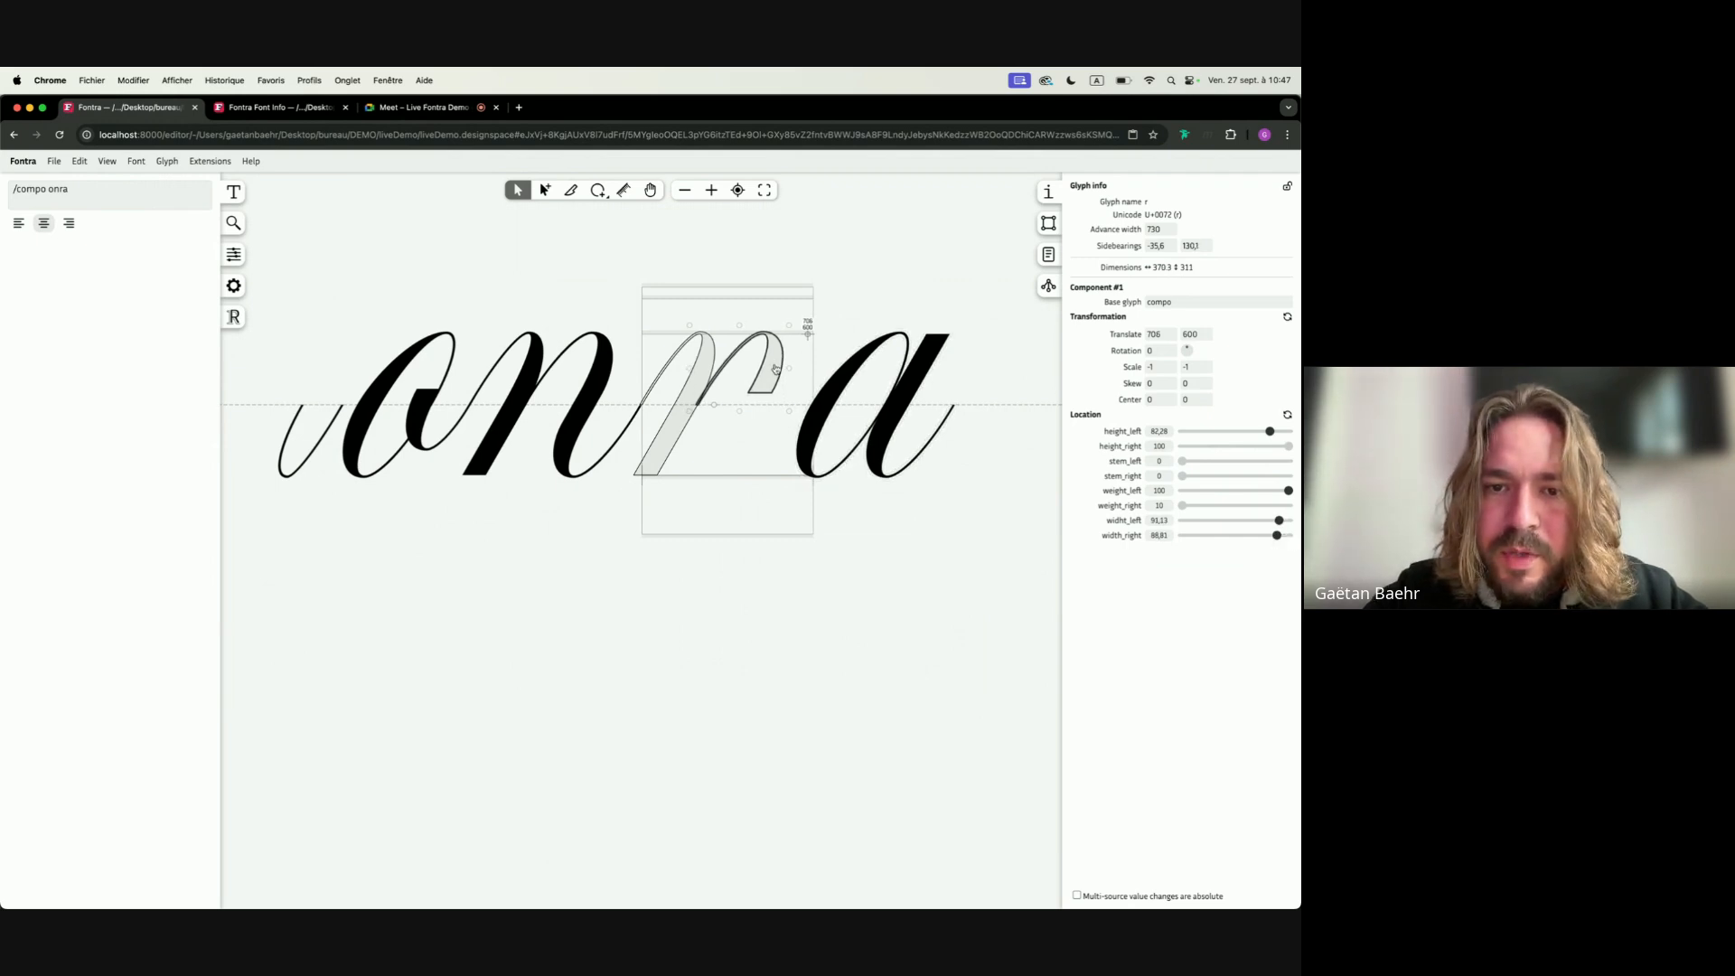
pyautogui.moveTo(775, 369); pyautogui.dragTo(1164, 294)
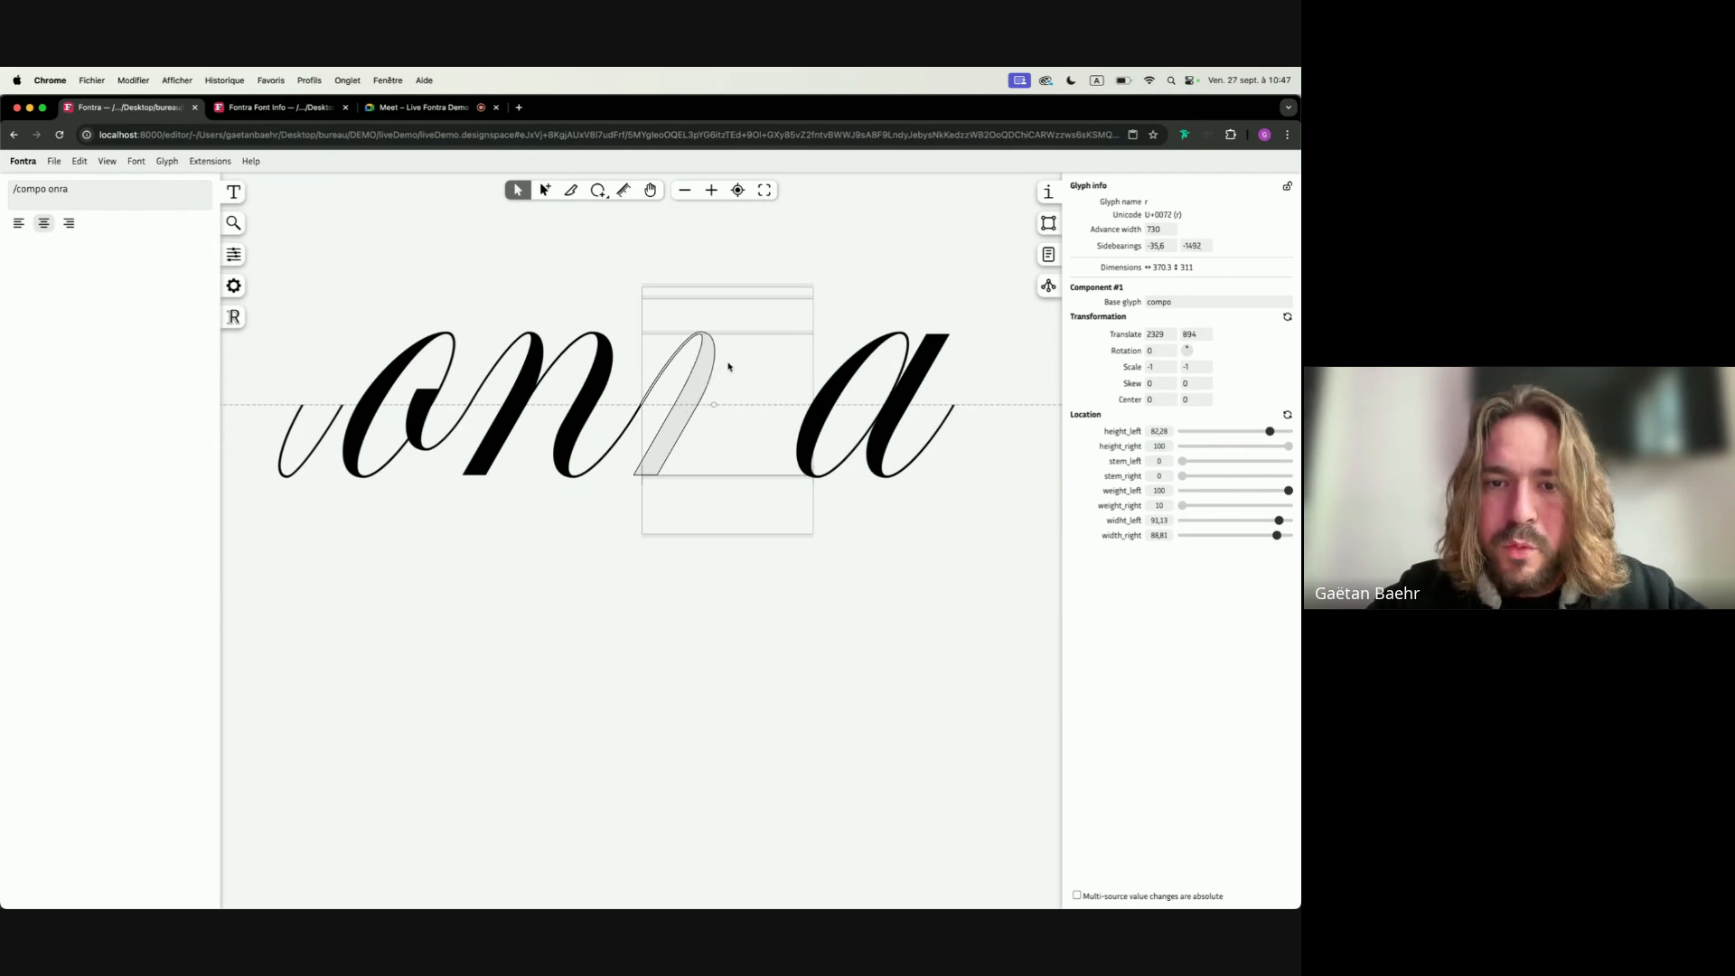
pyautogui.press('super+z')
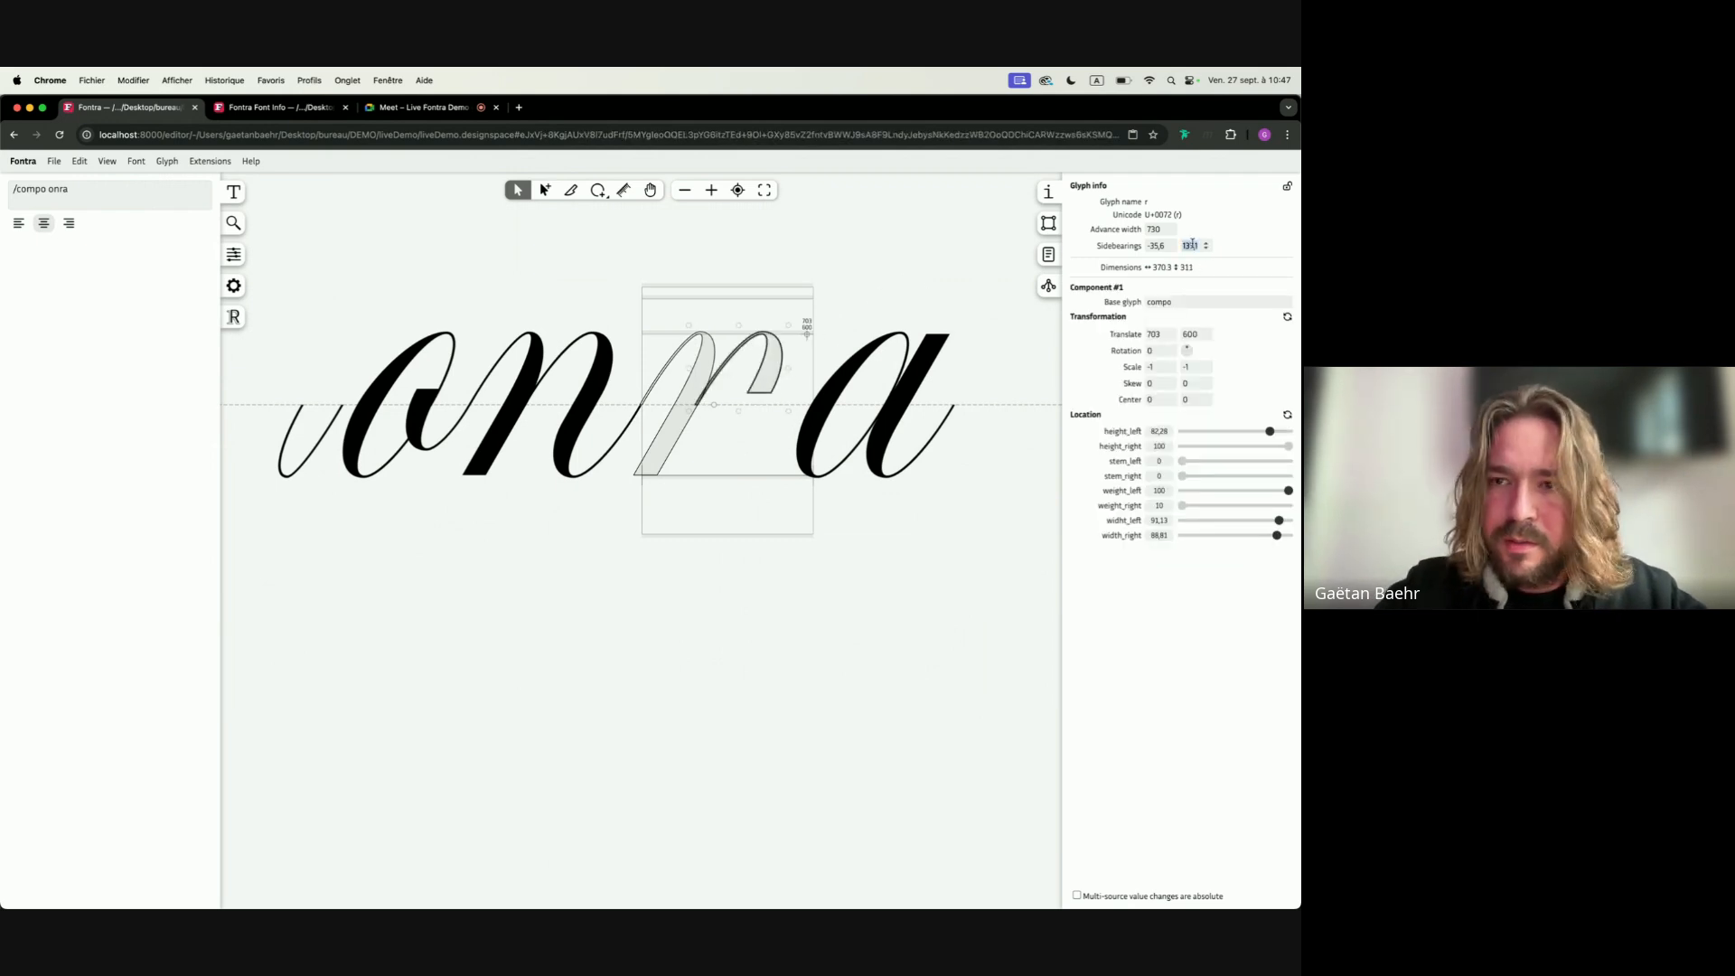
# Set the right sidebearing of glyph r to 30 and leave glyph editing
pyautogui.write('0')
pyautogui.press('Tab')
pyautogui.doubleClick(1192, 246)
pyautogui.write('30')
pyautogui.press('Tab')
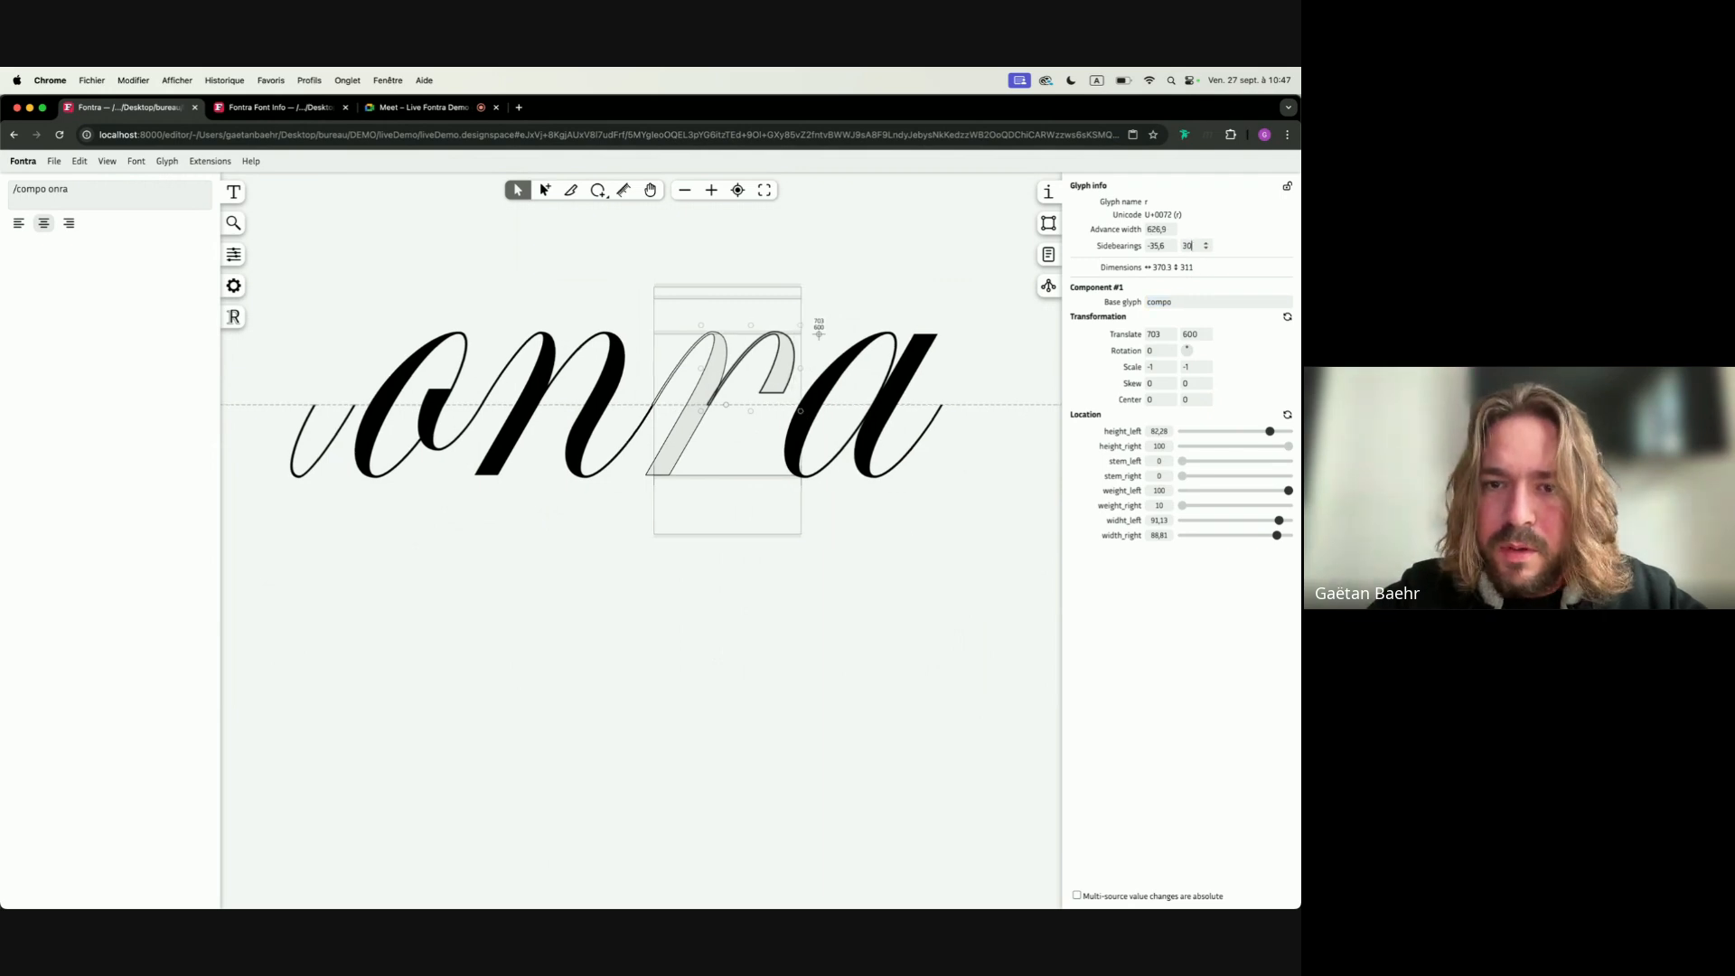
pyautogui.doubleClick(914, 264)
# Insert a t before the r in the sample text and paste a copy of glyph a into it
pyautogui.click(852, 389)
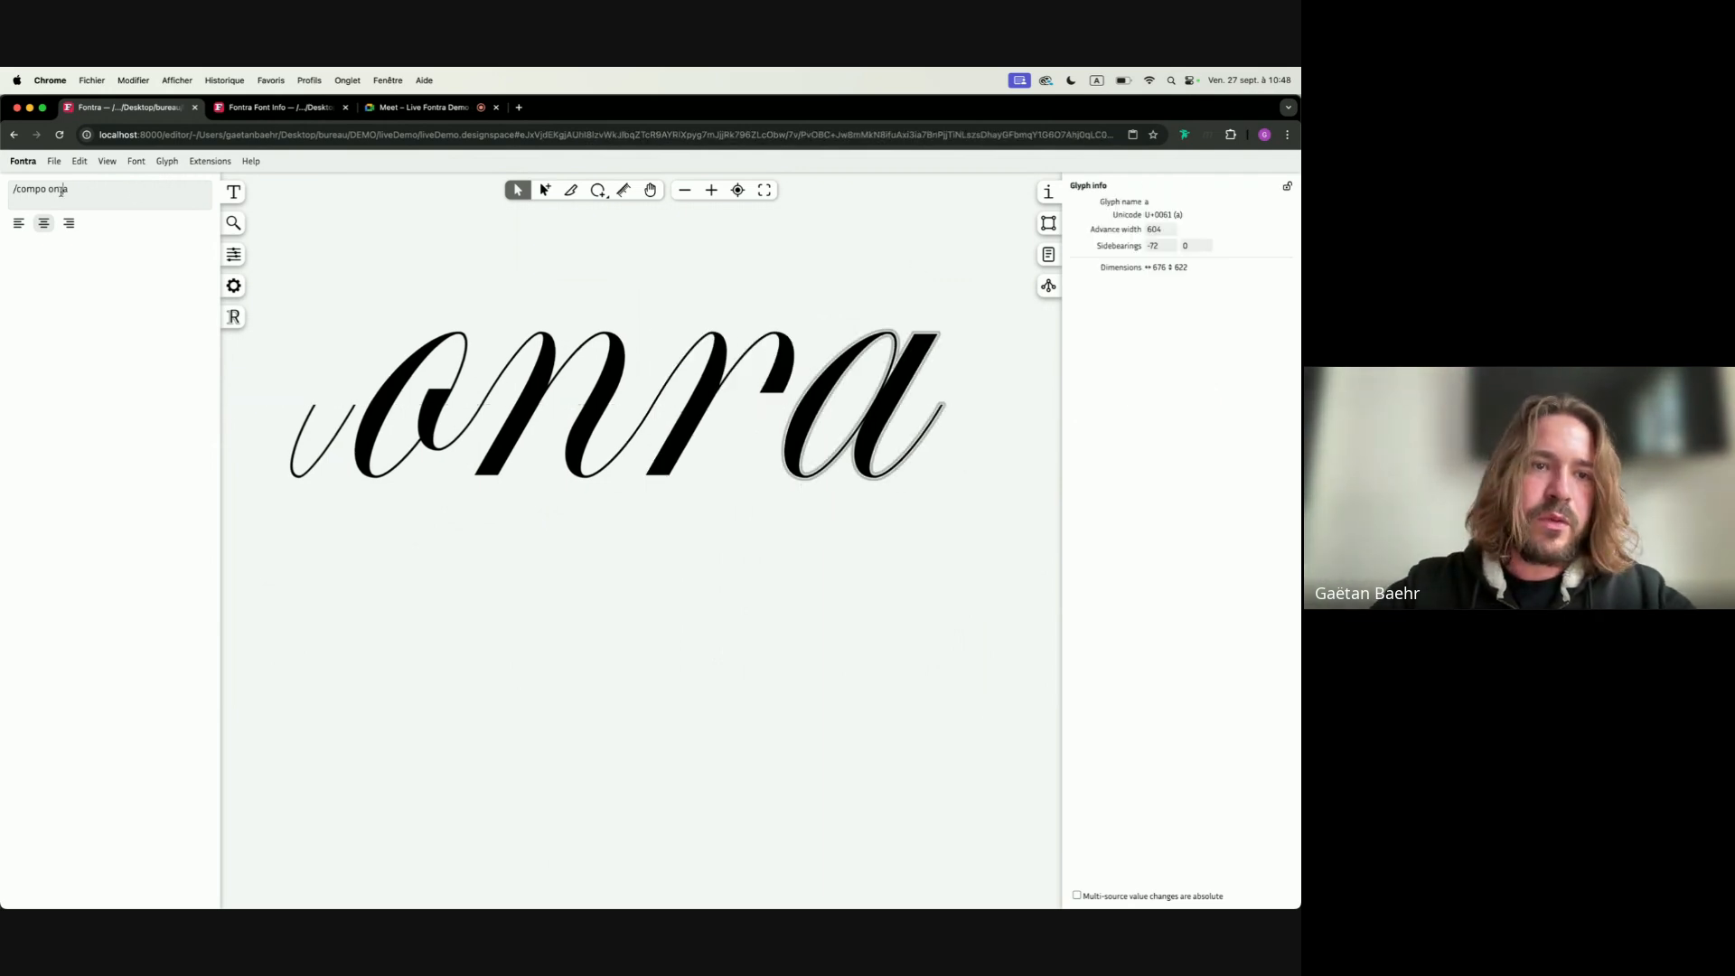
pyautogui.write('t')
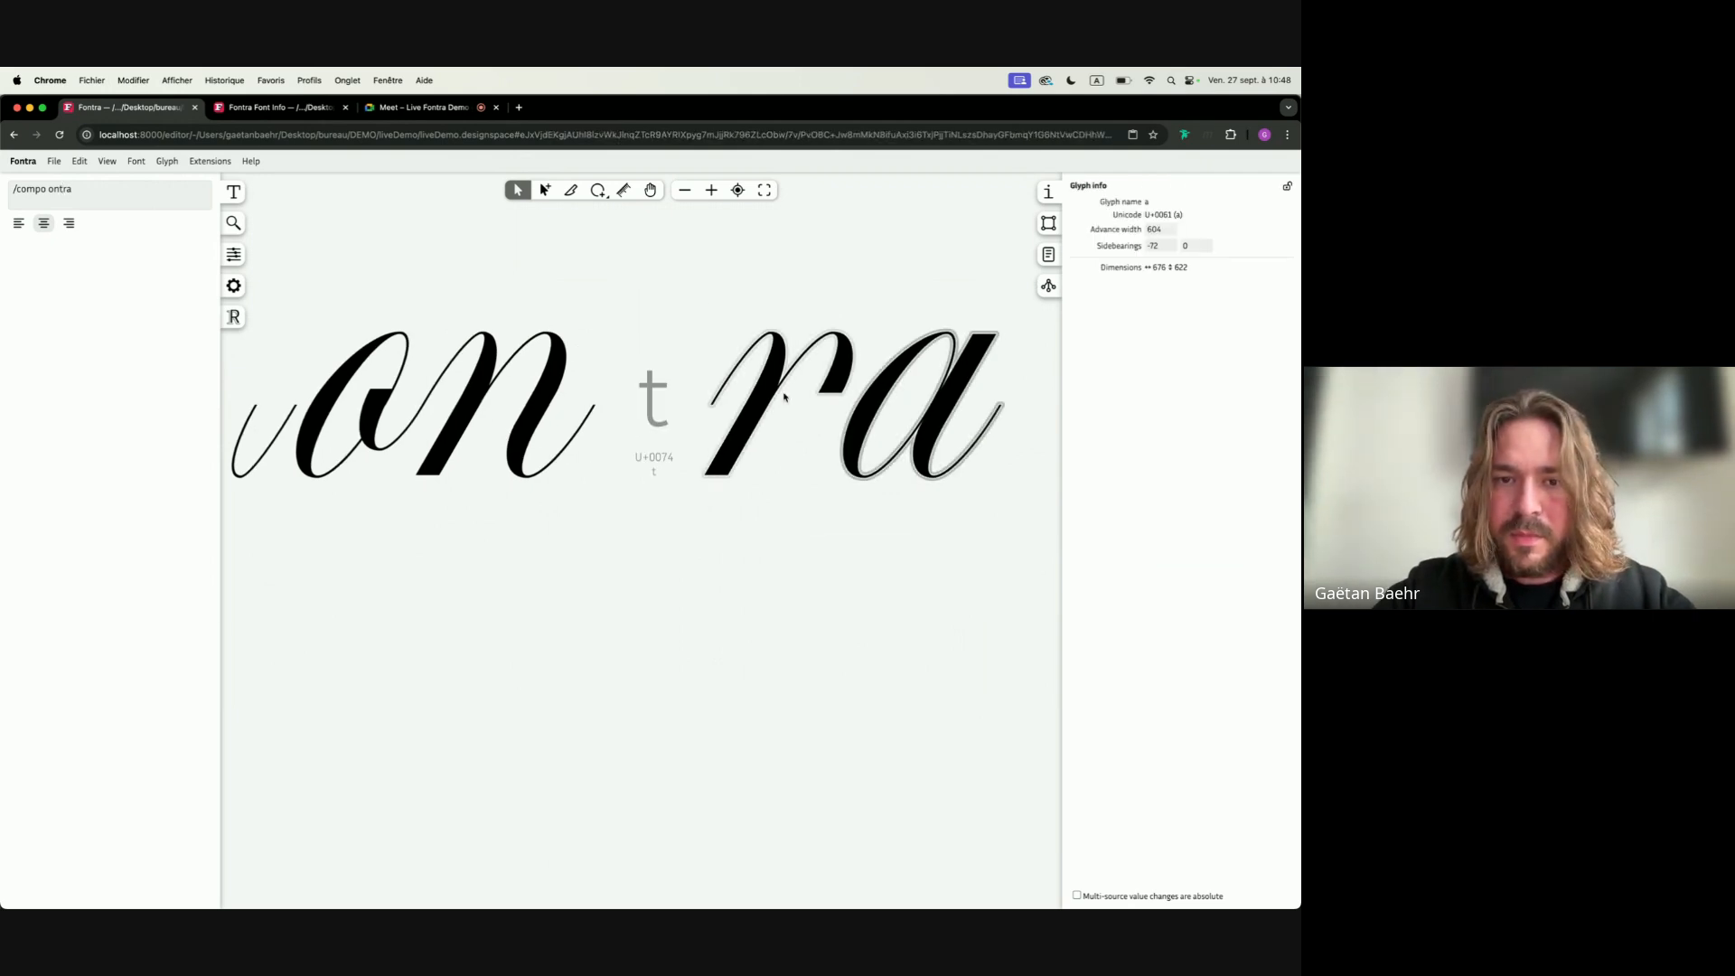
pyautogui.click(659, 405)
pyautogui.press('super+v')
# Delete the two bowl components from glyph t, keeping only the stem stroke
pyautogui.doubleClick(654, 409)
pyautogui.press('super+a')
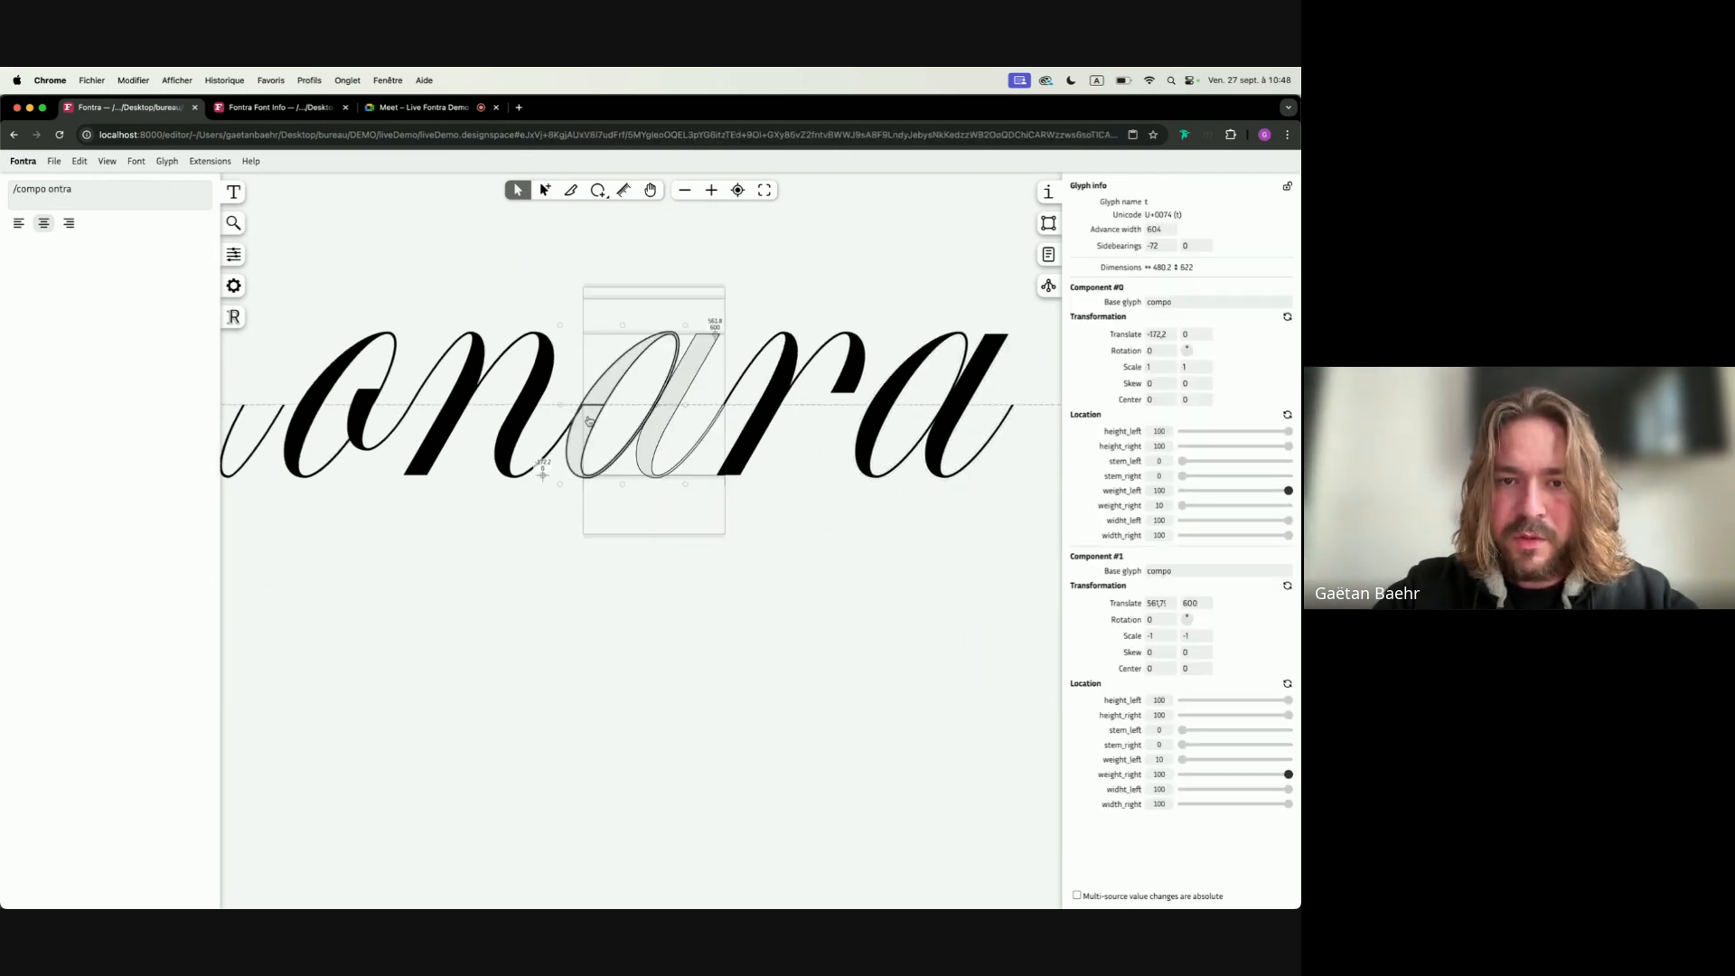
pyautogui.click(631, 391)
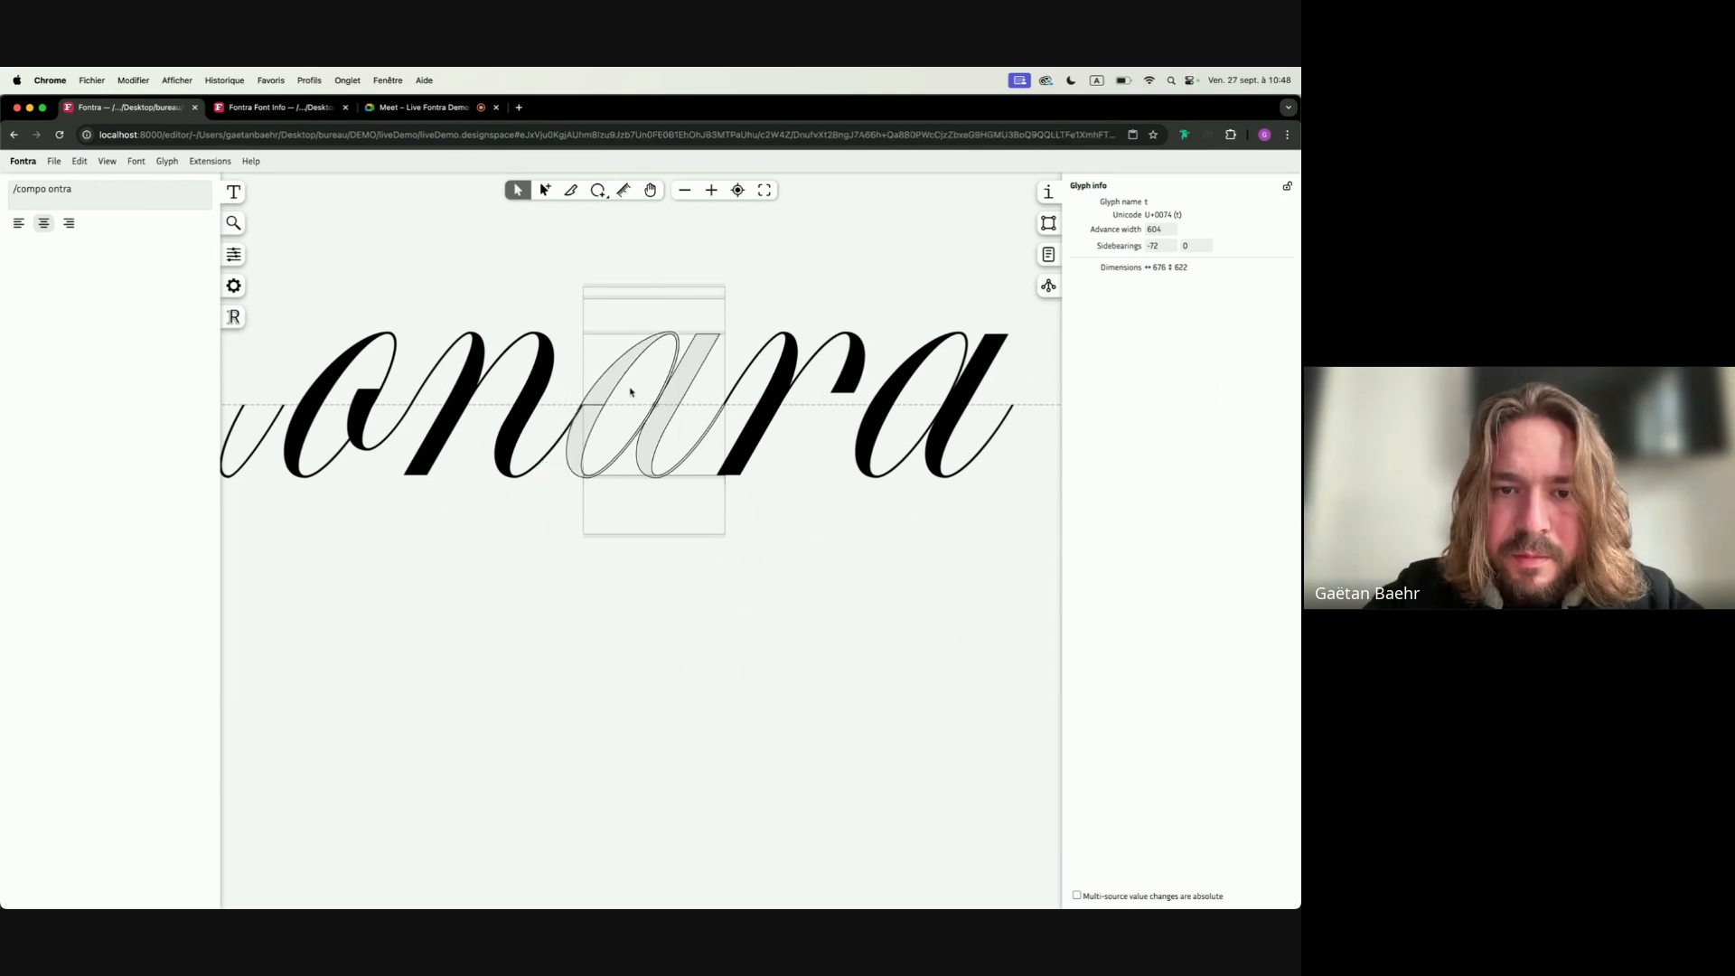
pyautogui.click(611, 389)
pyautogui.click(625, 398)
pyautogui.click(588, 439)
pyautogui.keyDown('shift'); pyautogui.click(612, 389); pyautogui.keyUp('shift')
pyautogui.press('BackSpace')
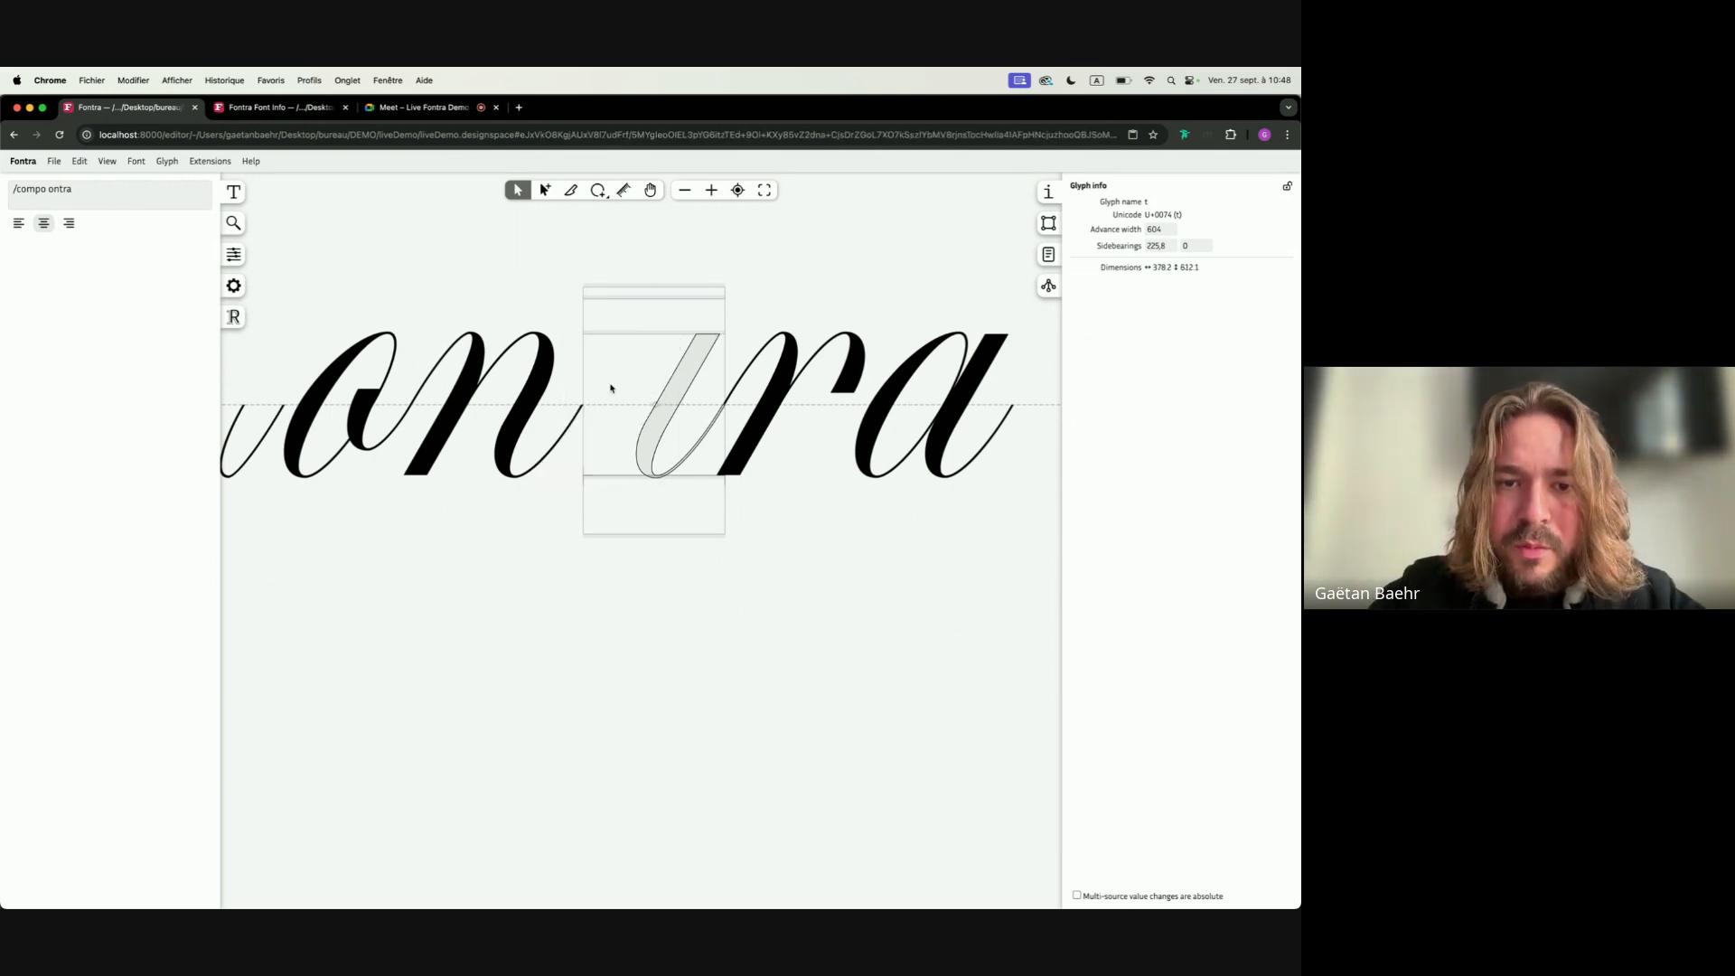
# Lengthen the t's stem to a stem_left of about 58 and set the glyph's left sidebearing to -88
pyautogui.click(681, 395)
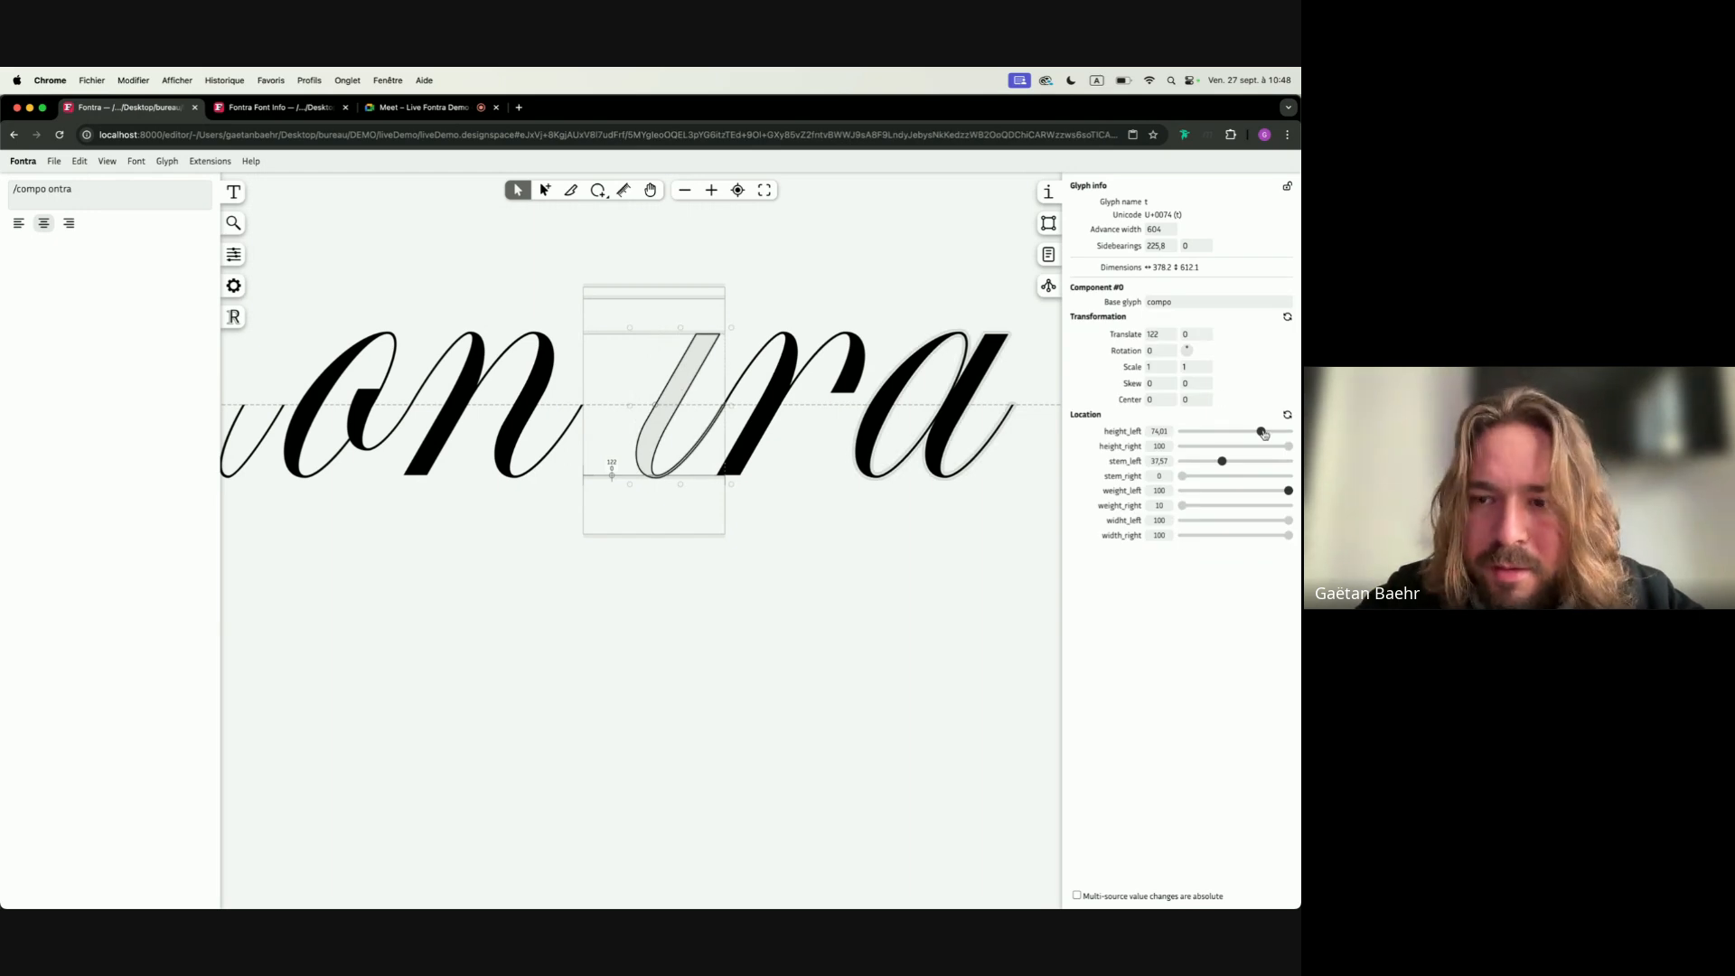
pyautogui.moveTo(1222, 464); pyautogui.dragTo(1243, 466)
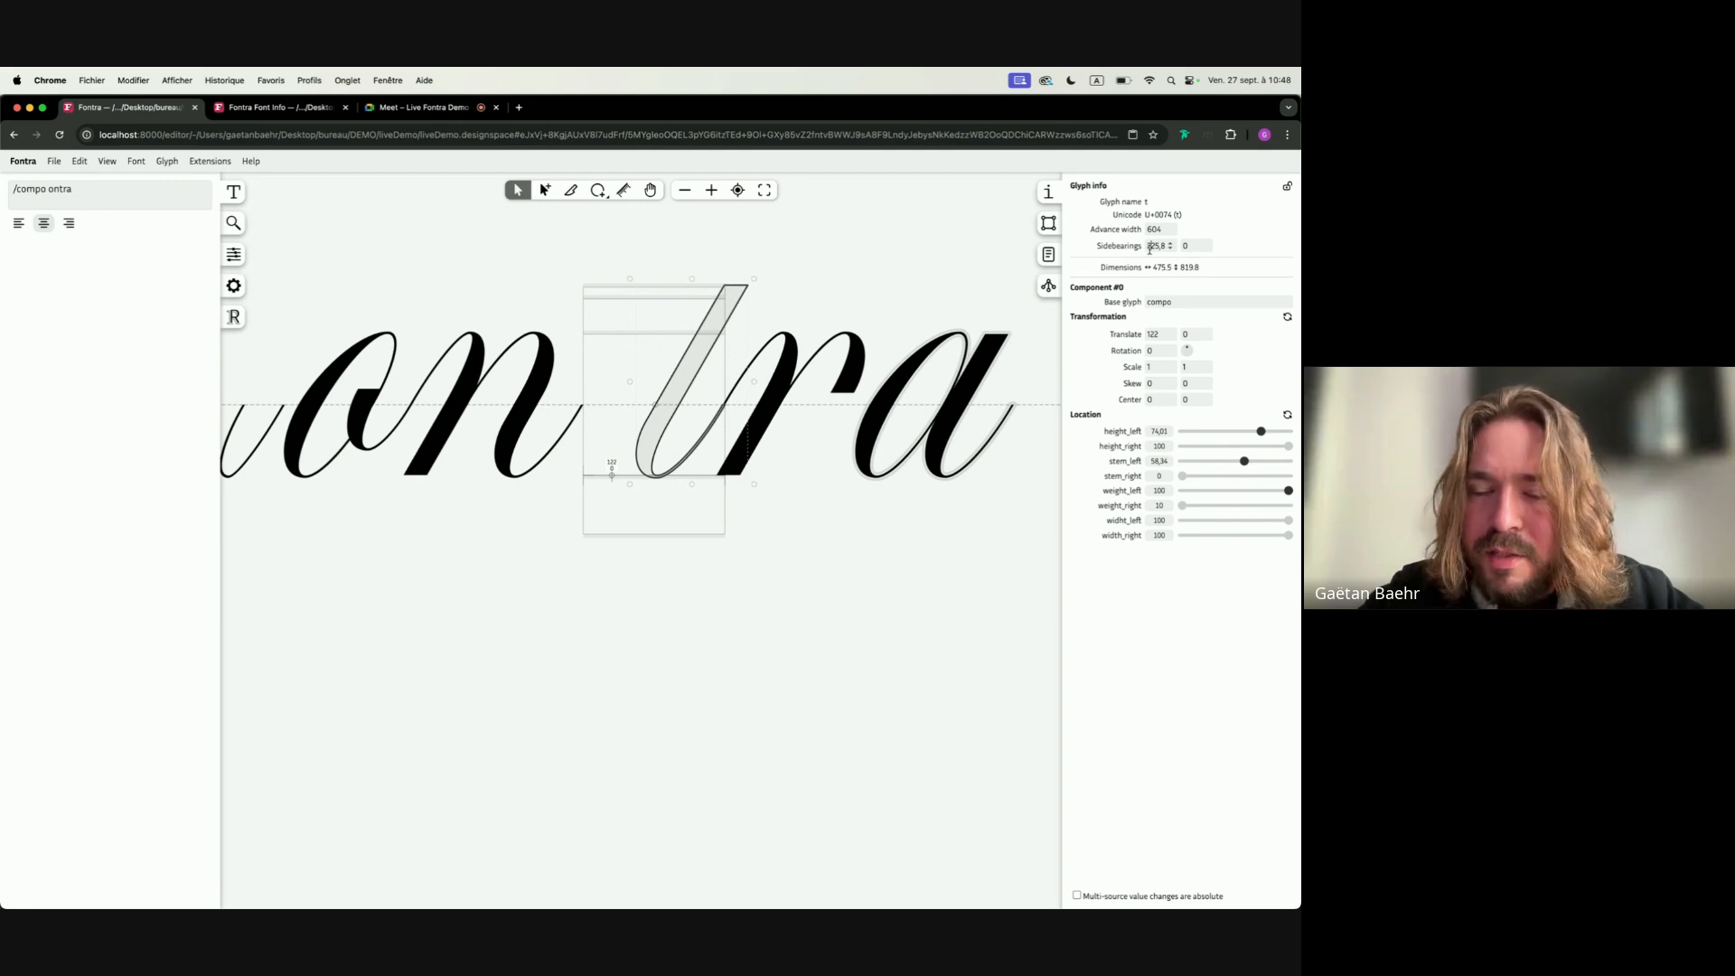
pyautogui.write('0')
pyautogui.press('Return')
pyautogui.hotkey('shift', 'Down')
pyautogui.hotkey('shift', 'Down')
pyautogui.hotkey('shift', 'Down')
pyautogui.hotkey('shift', 'Down')
pyautogui.hotkey('shift', 'Down')
pyautogui.hotkey('shift', 'Down')
pyautogui.hotkey('shift', 'Down')
pyautogui.hotkey('shift', 'Down')
pyautogui.hotkey('shift', 'Down')
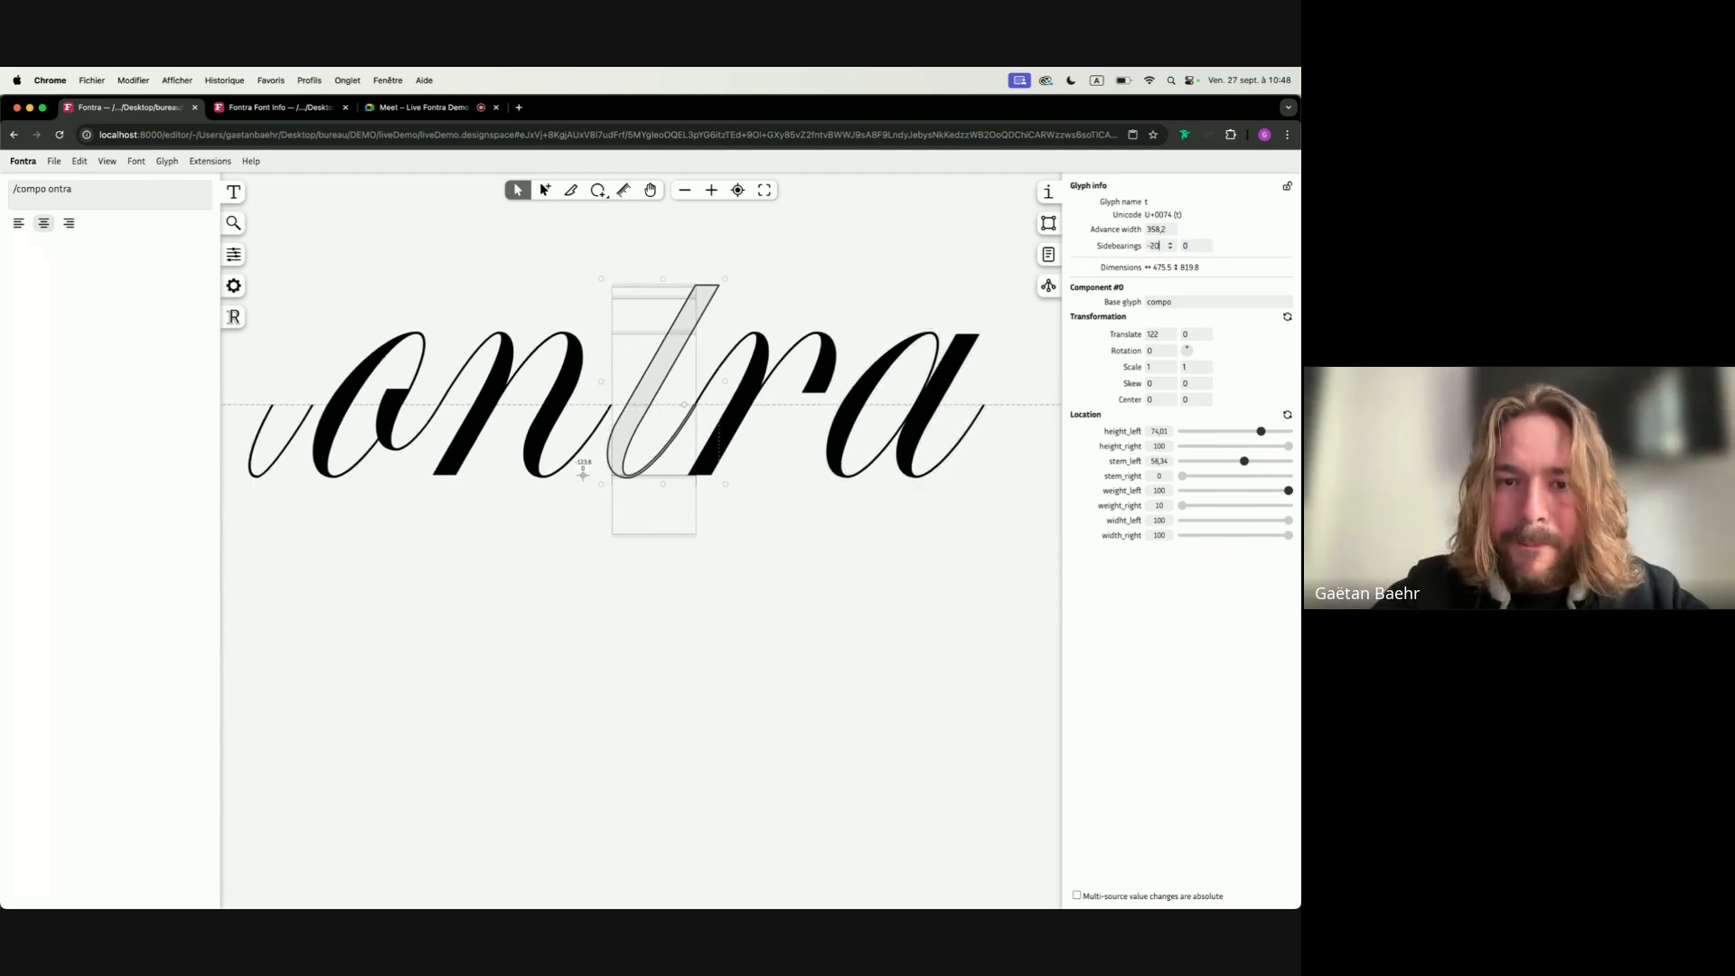
pyautogui.doubleClick(777, 289)
# Draw a thin crossbar rectangle about 278 by 11 units across the t's stem near the x-height
pyautogui.scroll(4, 674, 389)
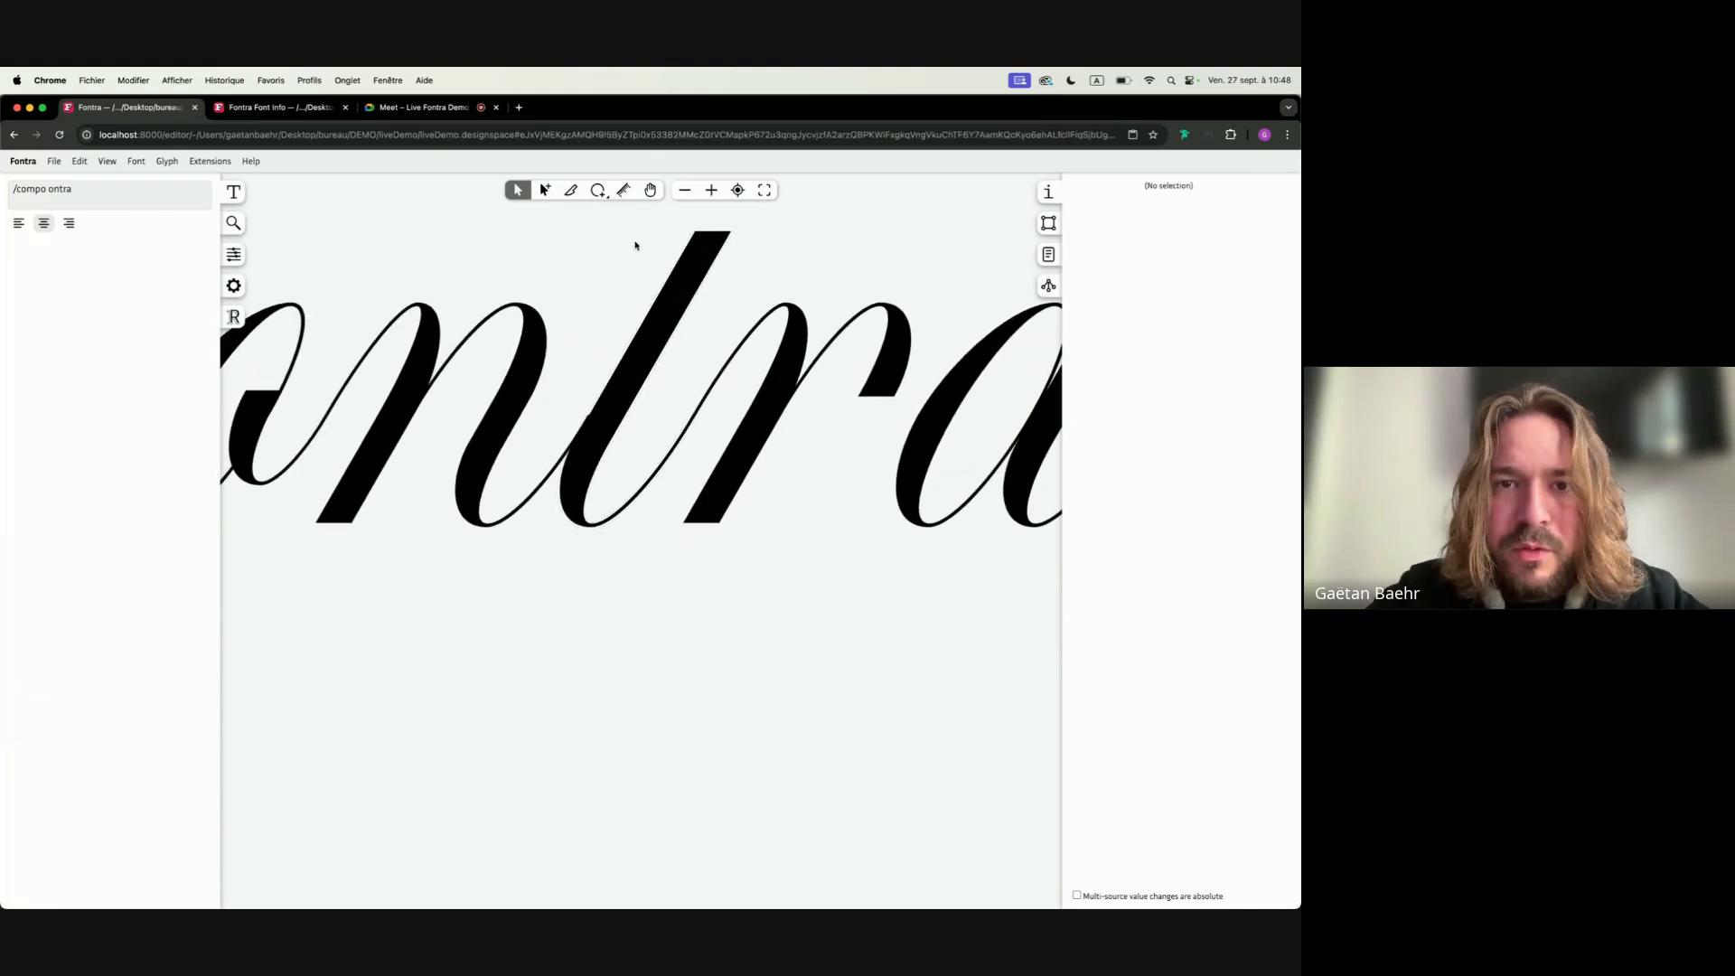
pyautogui.click(599, 210)
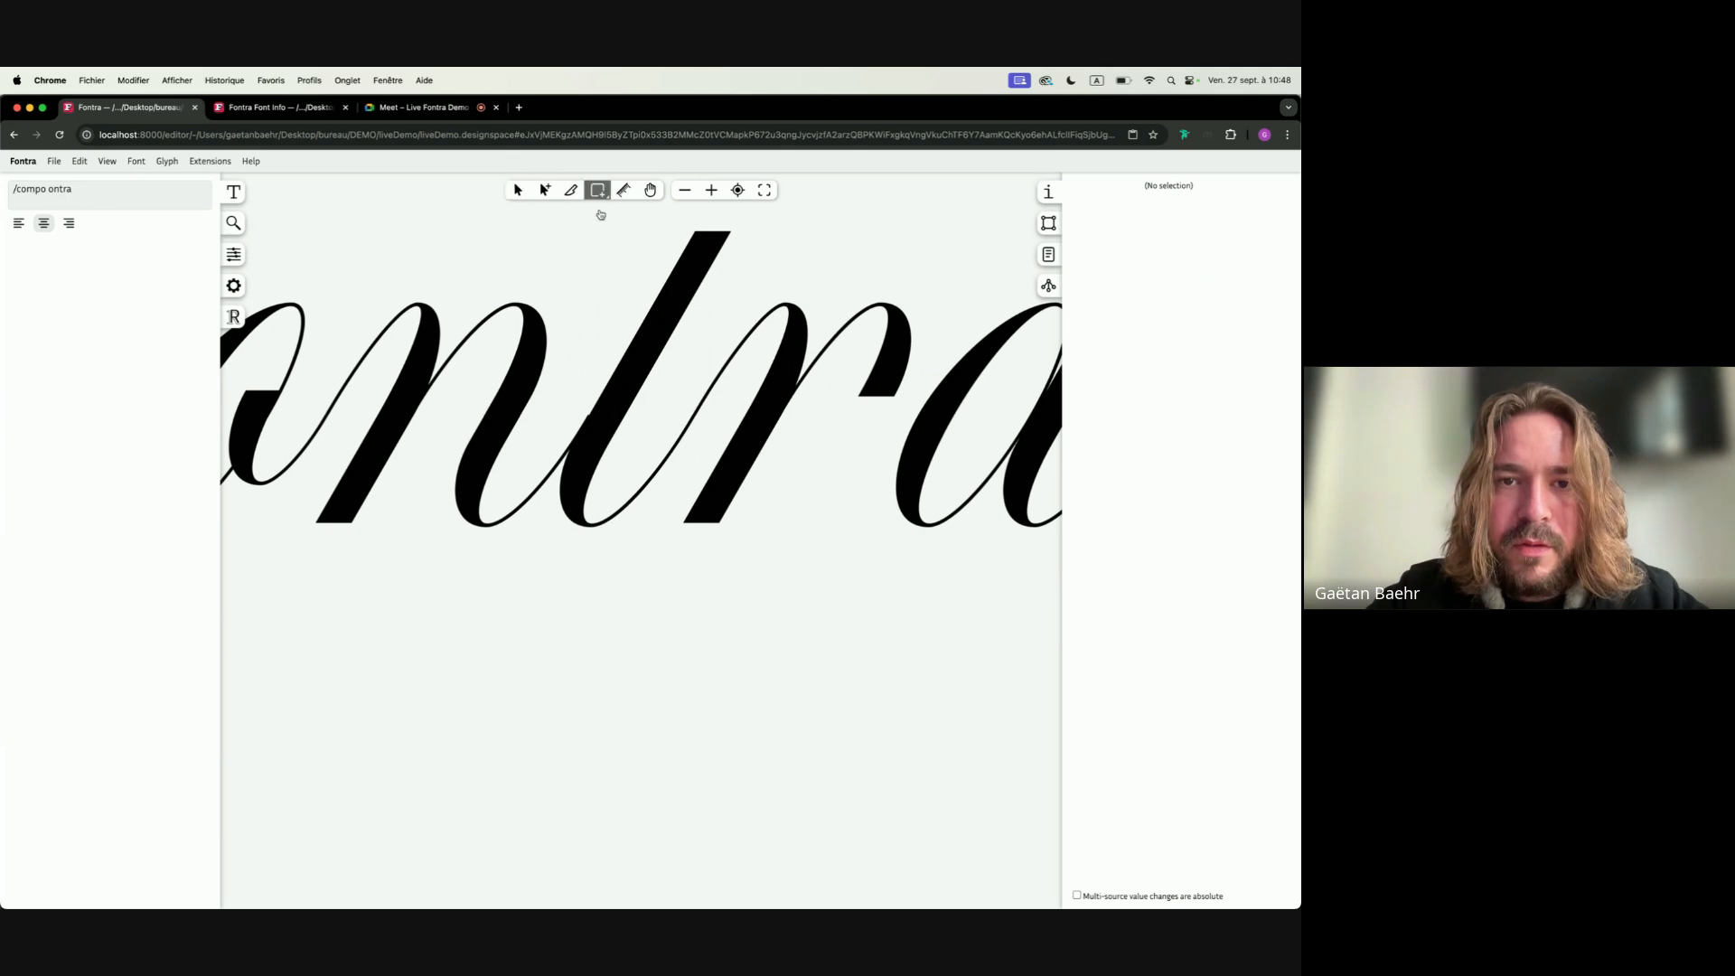
pyautogui.click(670, 278)
pyautogui.scroll(6, 670, 277)
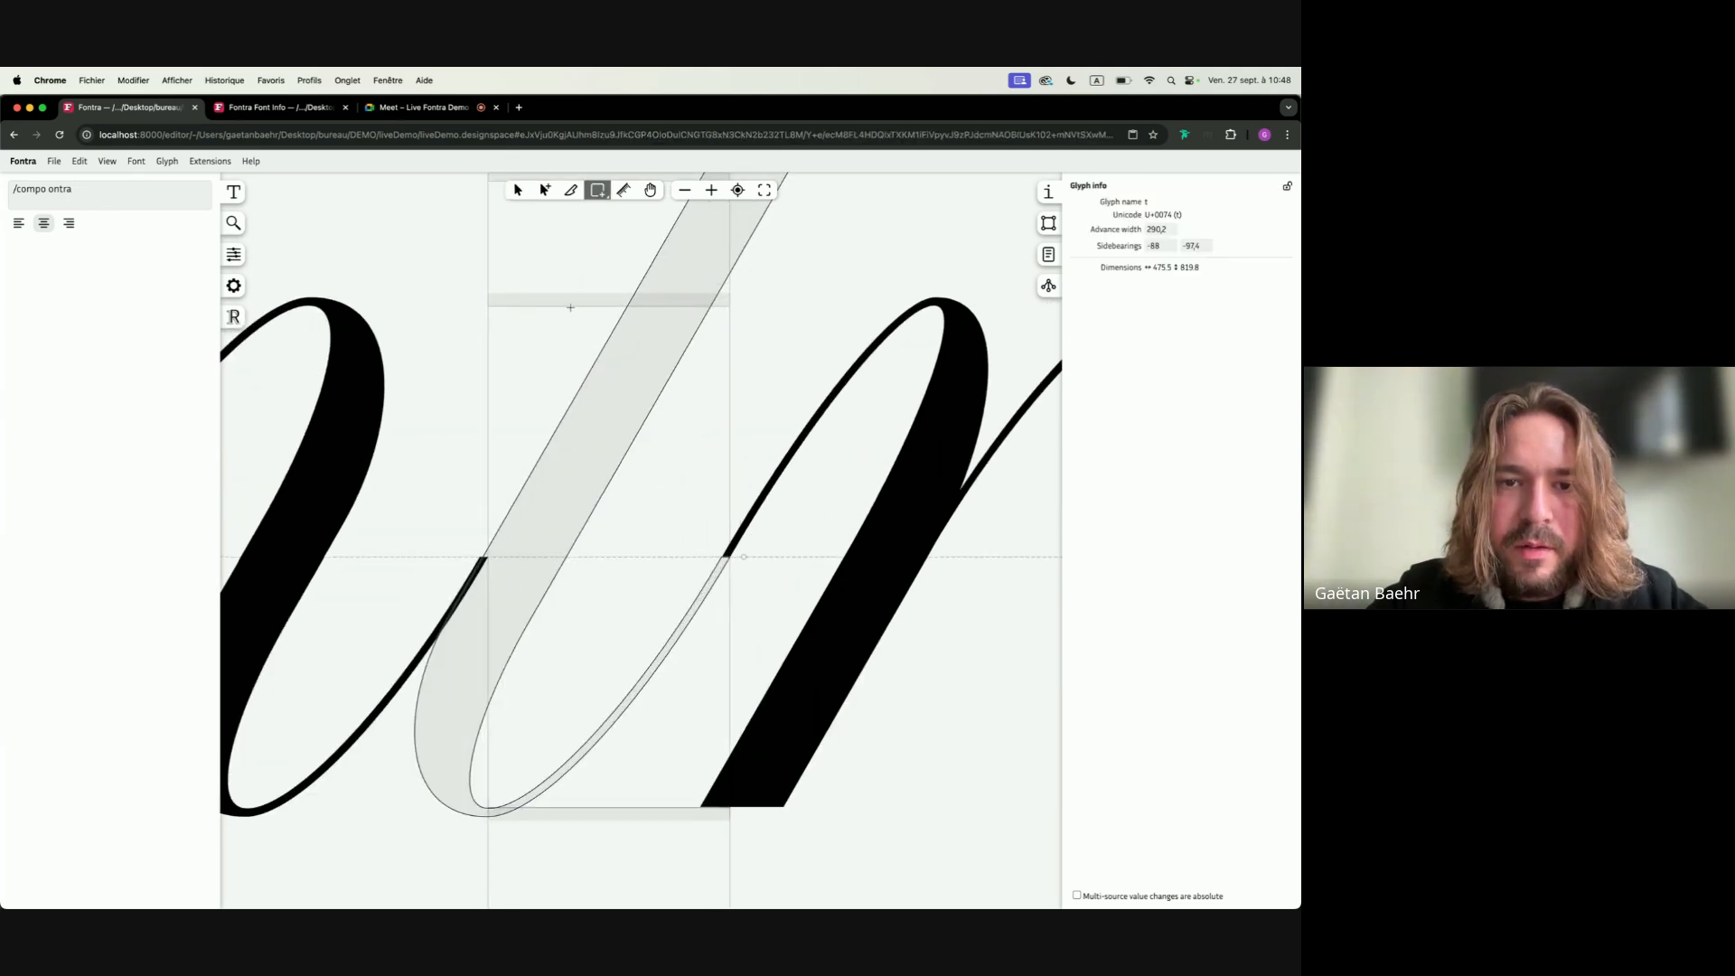
pyautogui.moveTo(571, 307); pyautogui.dragTo(802, 316)
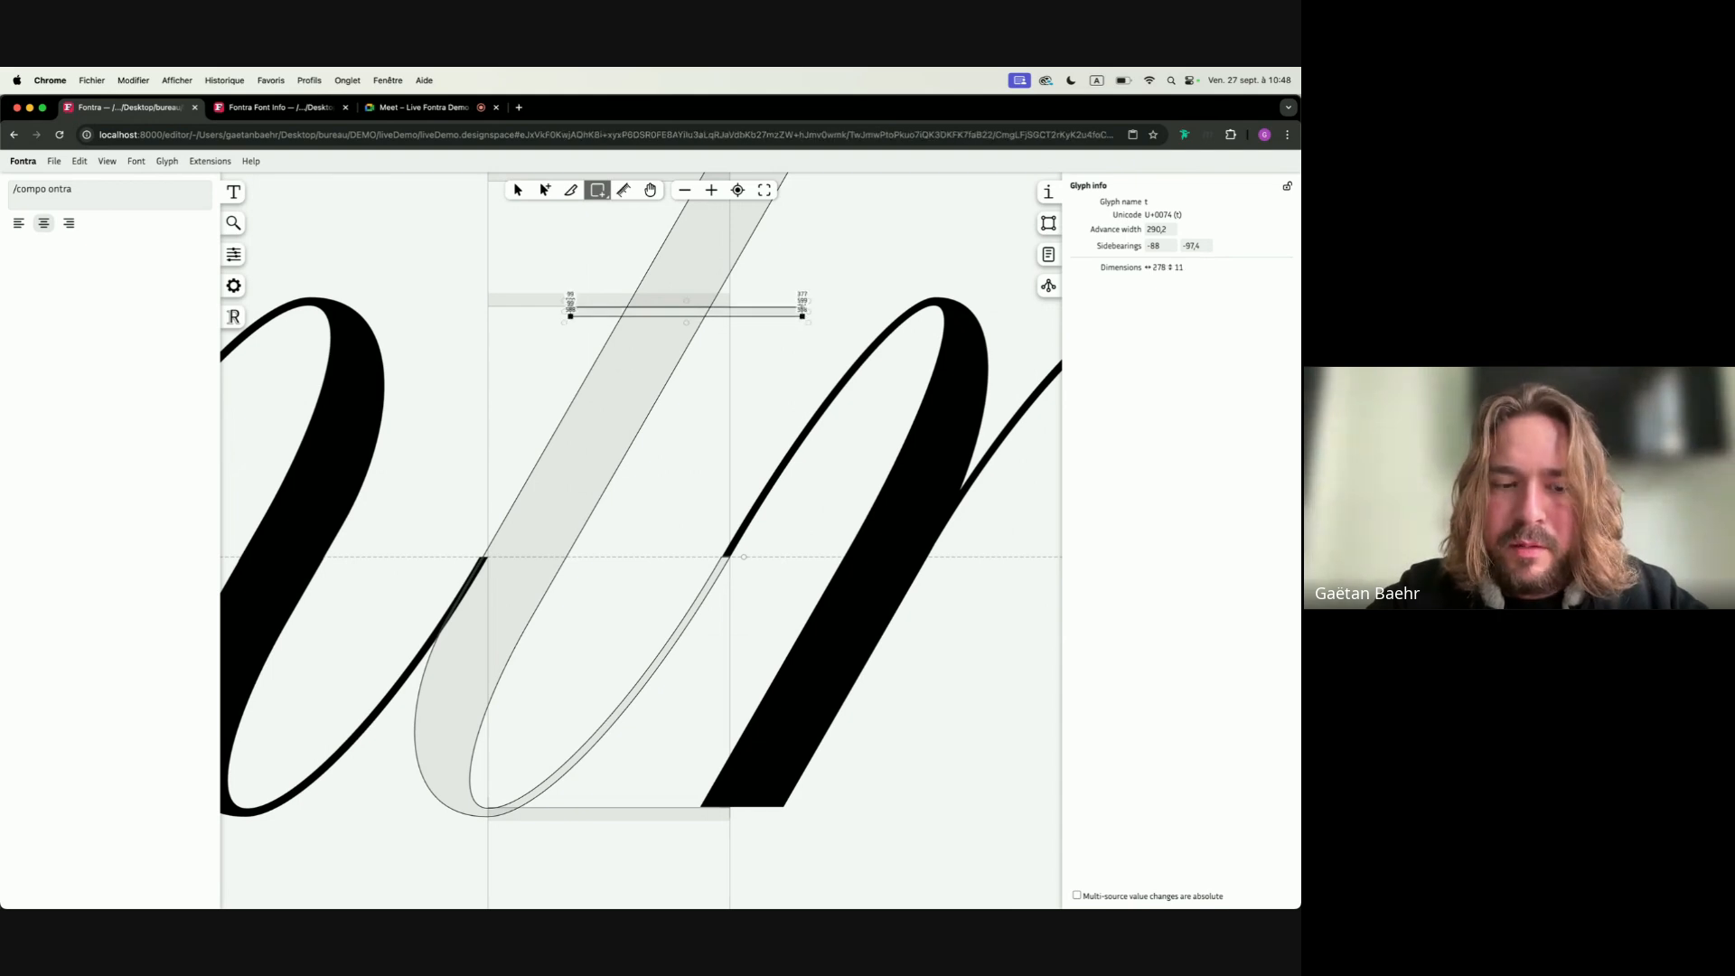
# Thin the t's crossbar to a height of about 9 units
pyautogui.press('v')
pyautogui.click(803, 312)
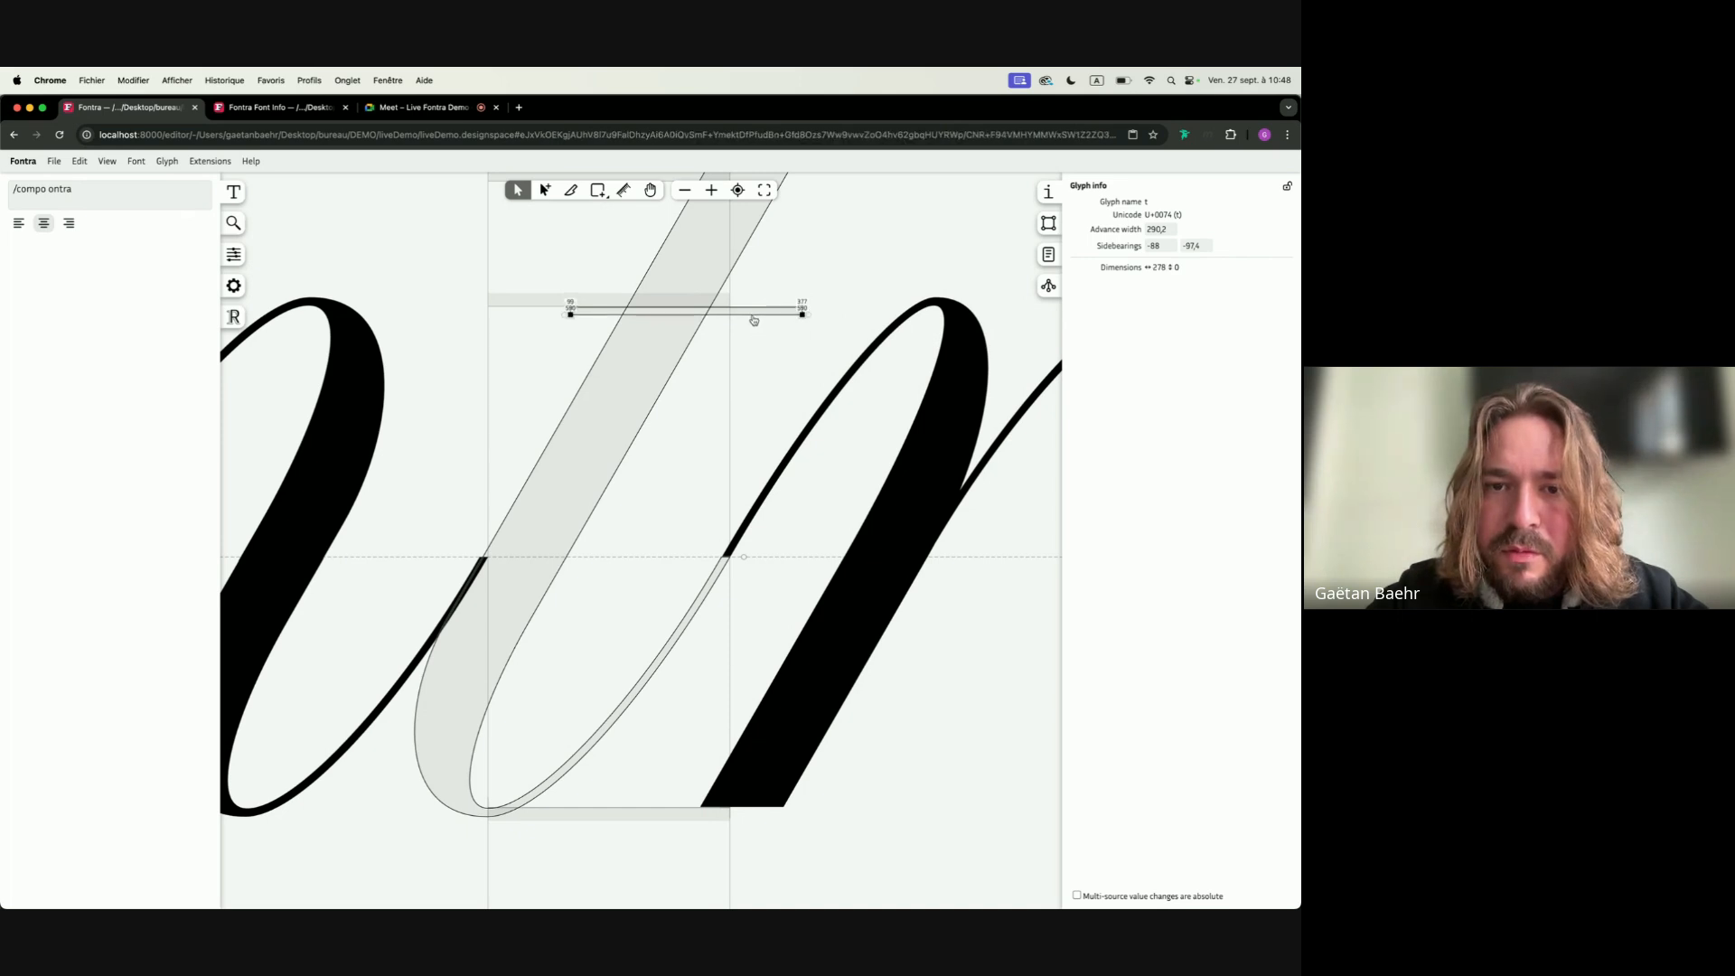
pyautogui.click(799, 284)
pyautogui.press('super+0')
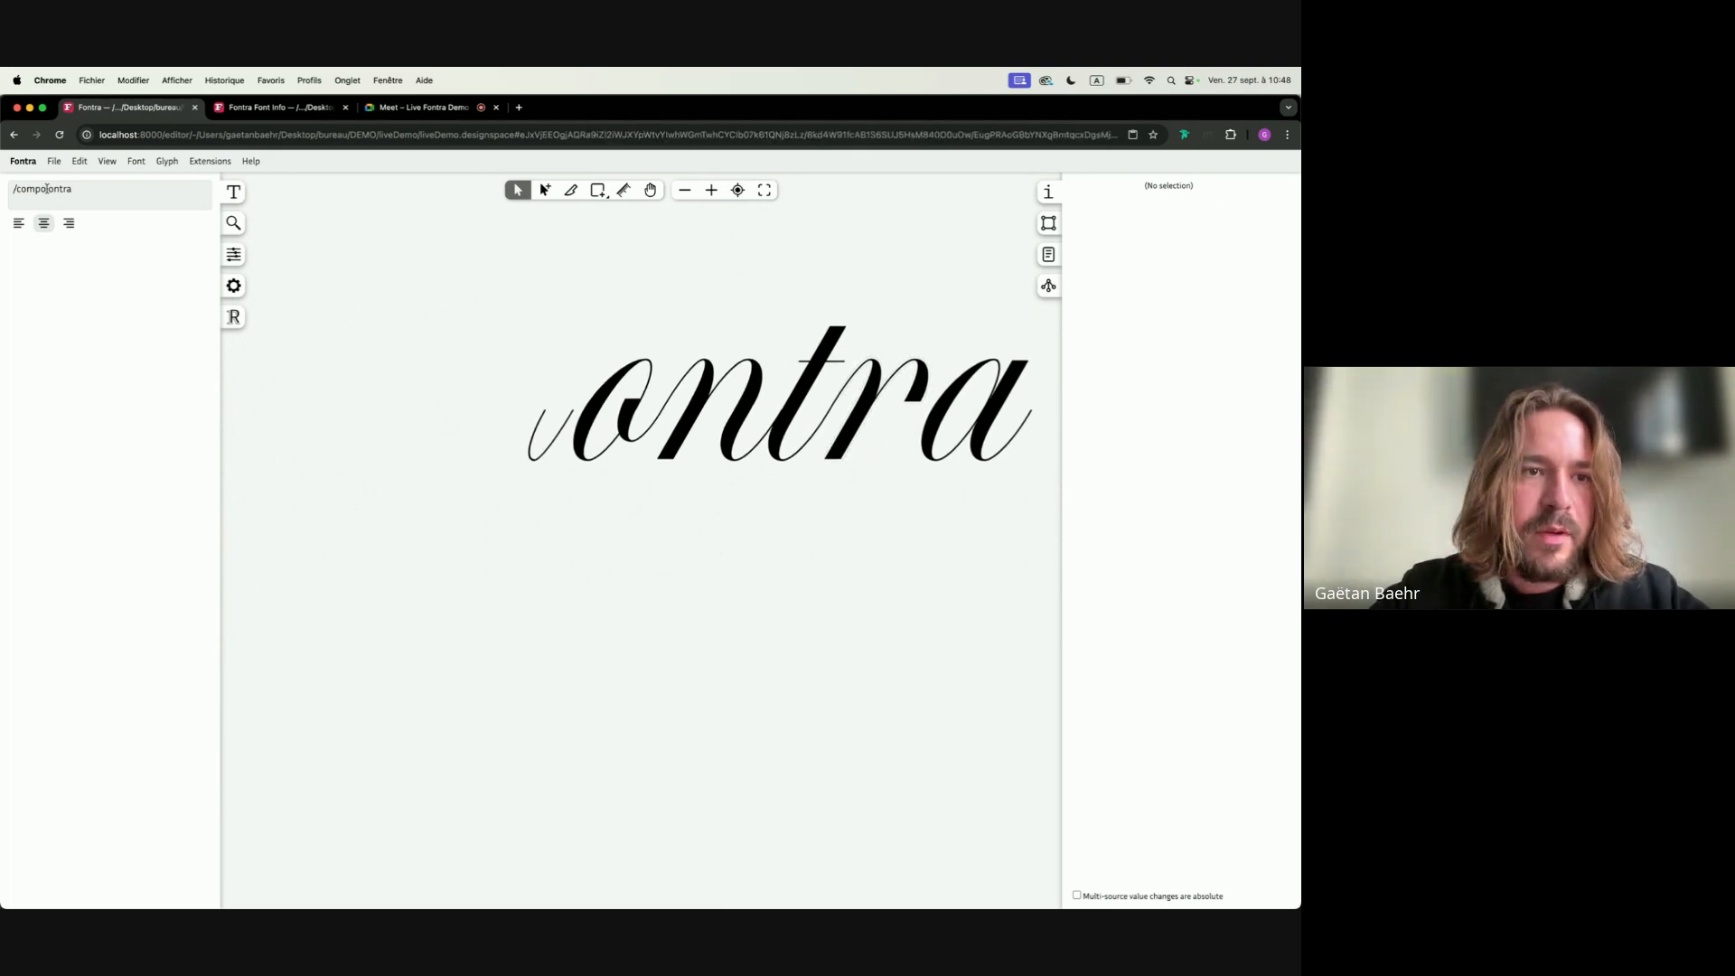
# Insert an F before "ontra" in the sample text, paste a copy of glyph r into it and open it for editing
pyautogui.write('F')
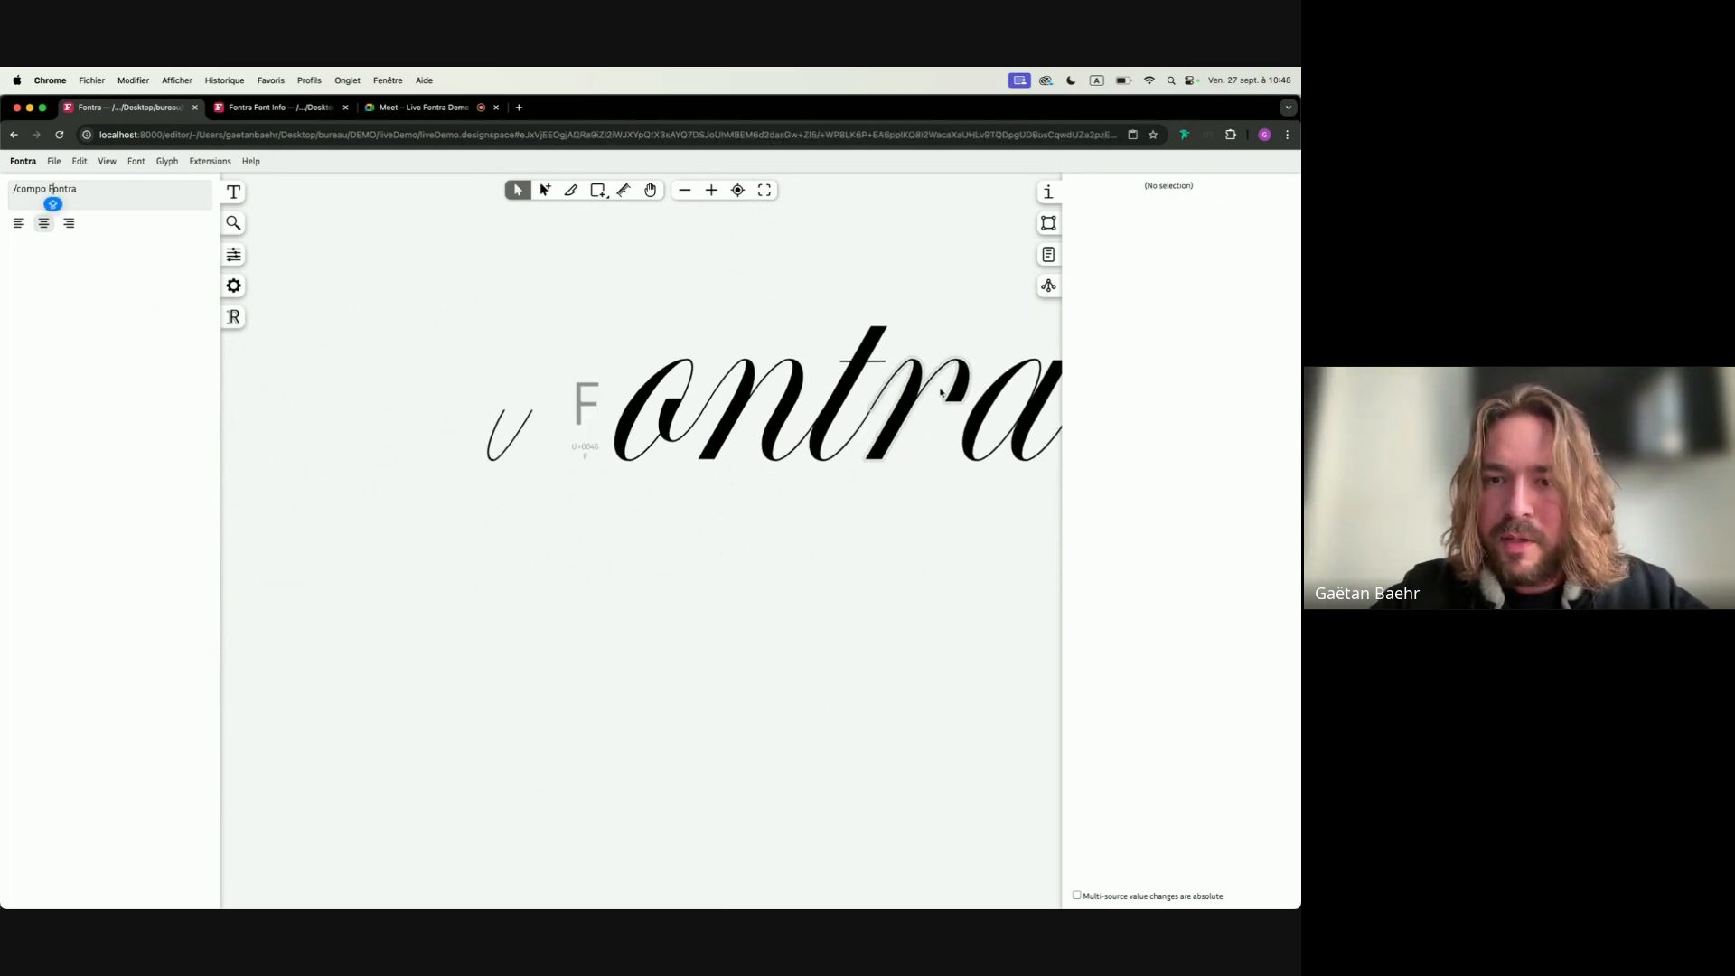
pyautogui.click(594, 404)
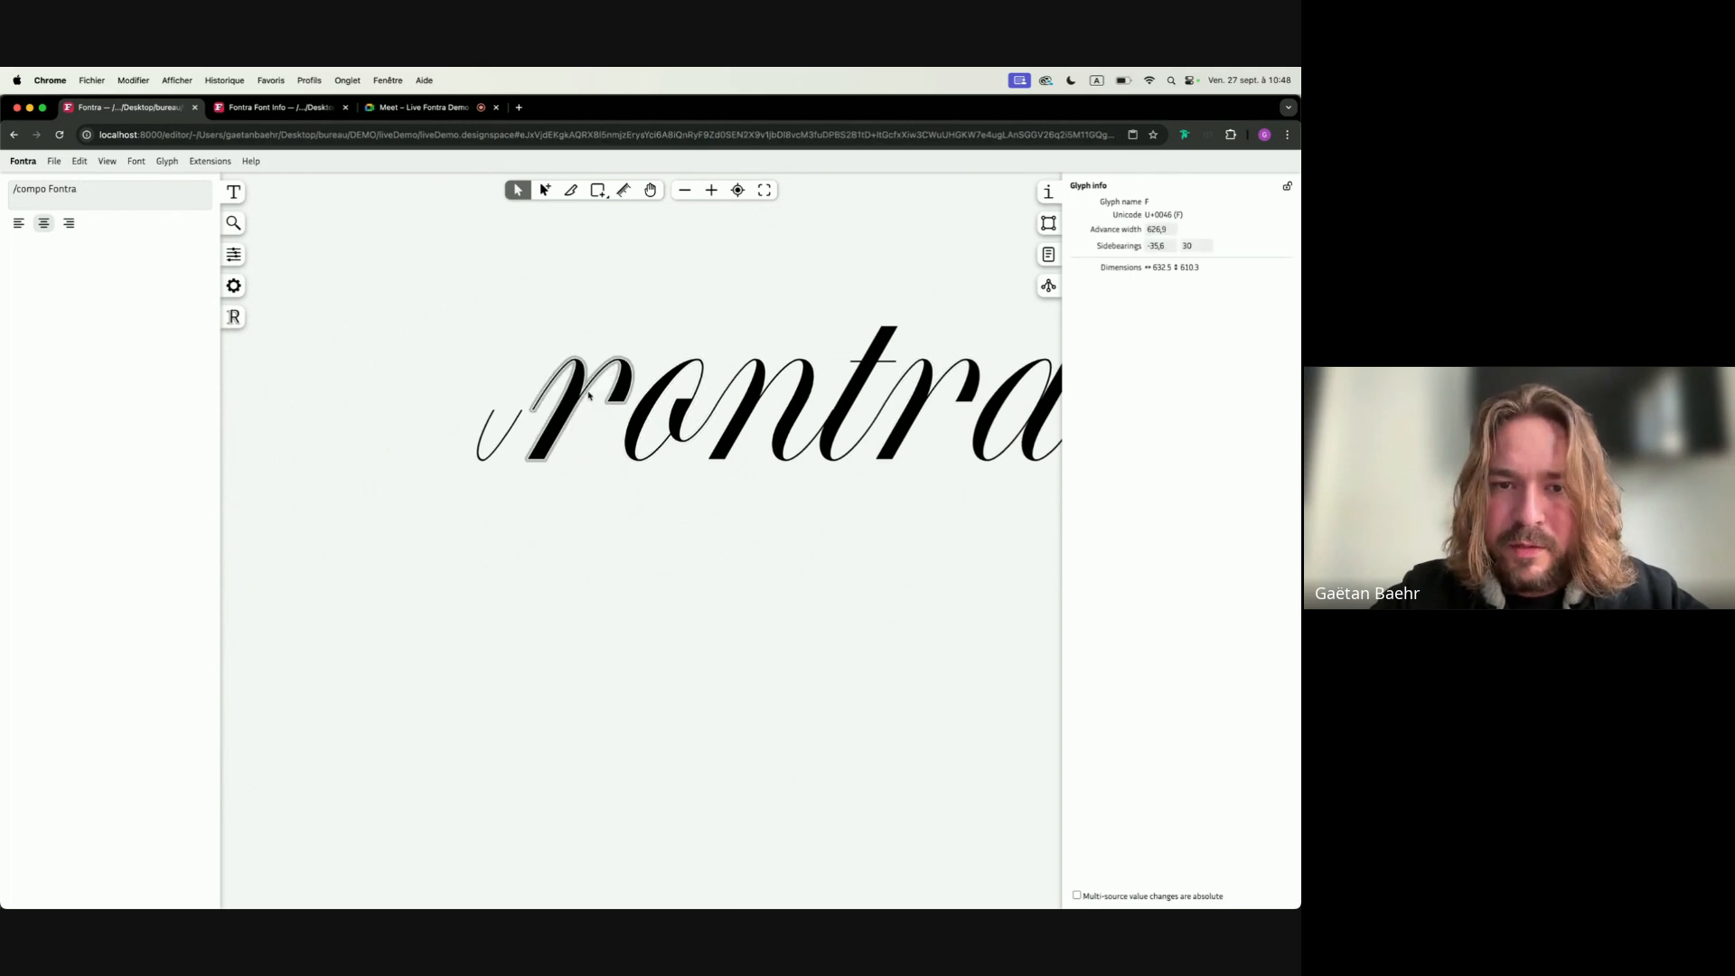
pyautogui.doubleClick(589, 395)
# Delete the stem component from glyph F, keeping only the arch stroke
pyautogui.click(582, 394)
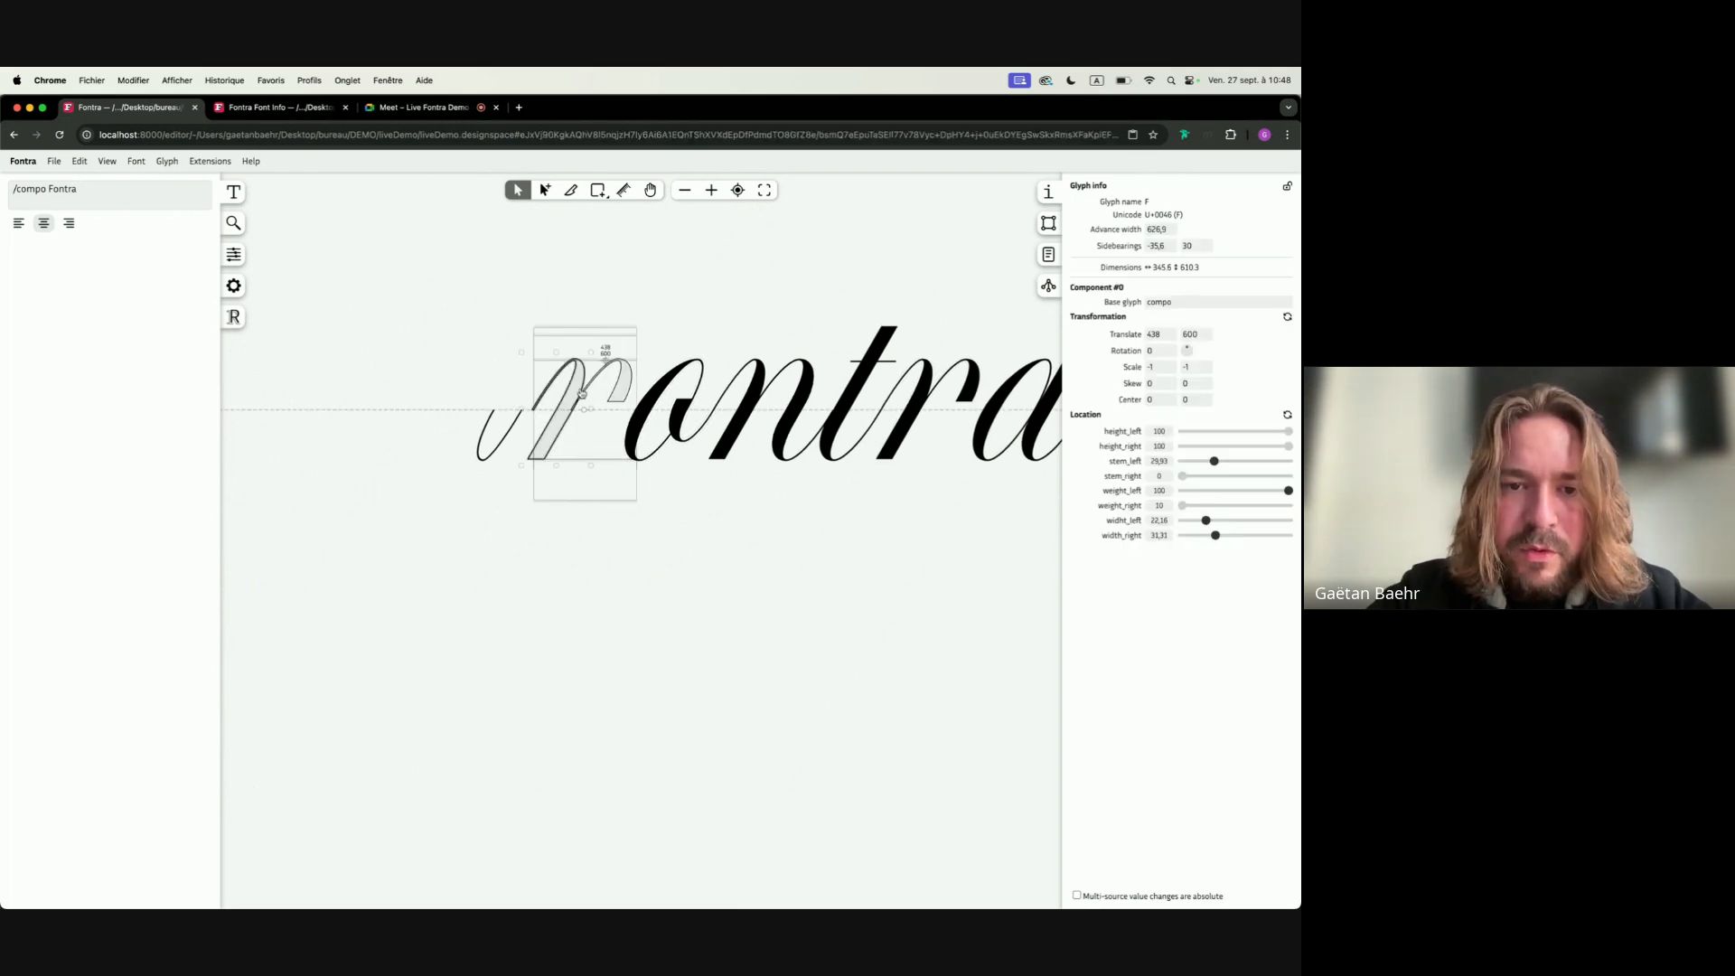
pyautogui.scroll(5, 588, 391)
pyautogui.press('Delete')
# Set the weight_right of the F's arch component to 100 and move the component up to 902, 852
pyautogui.click(694, 330)
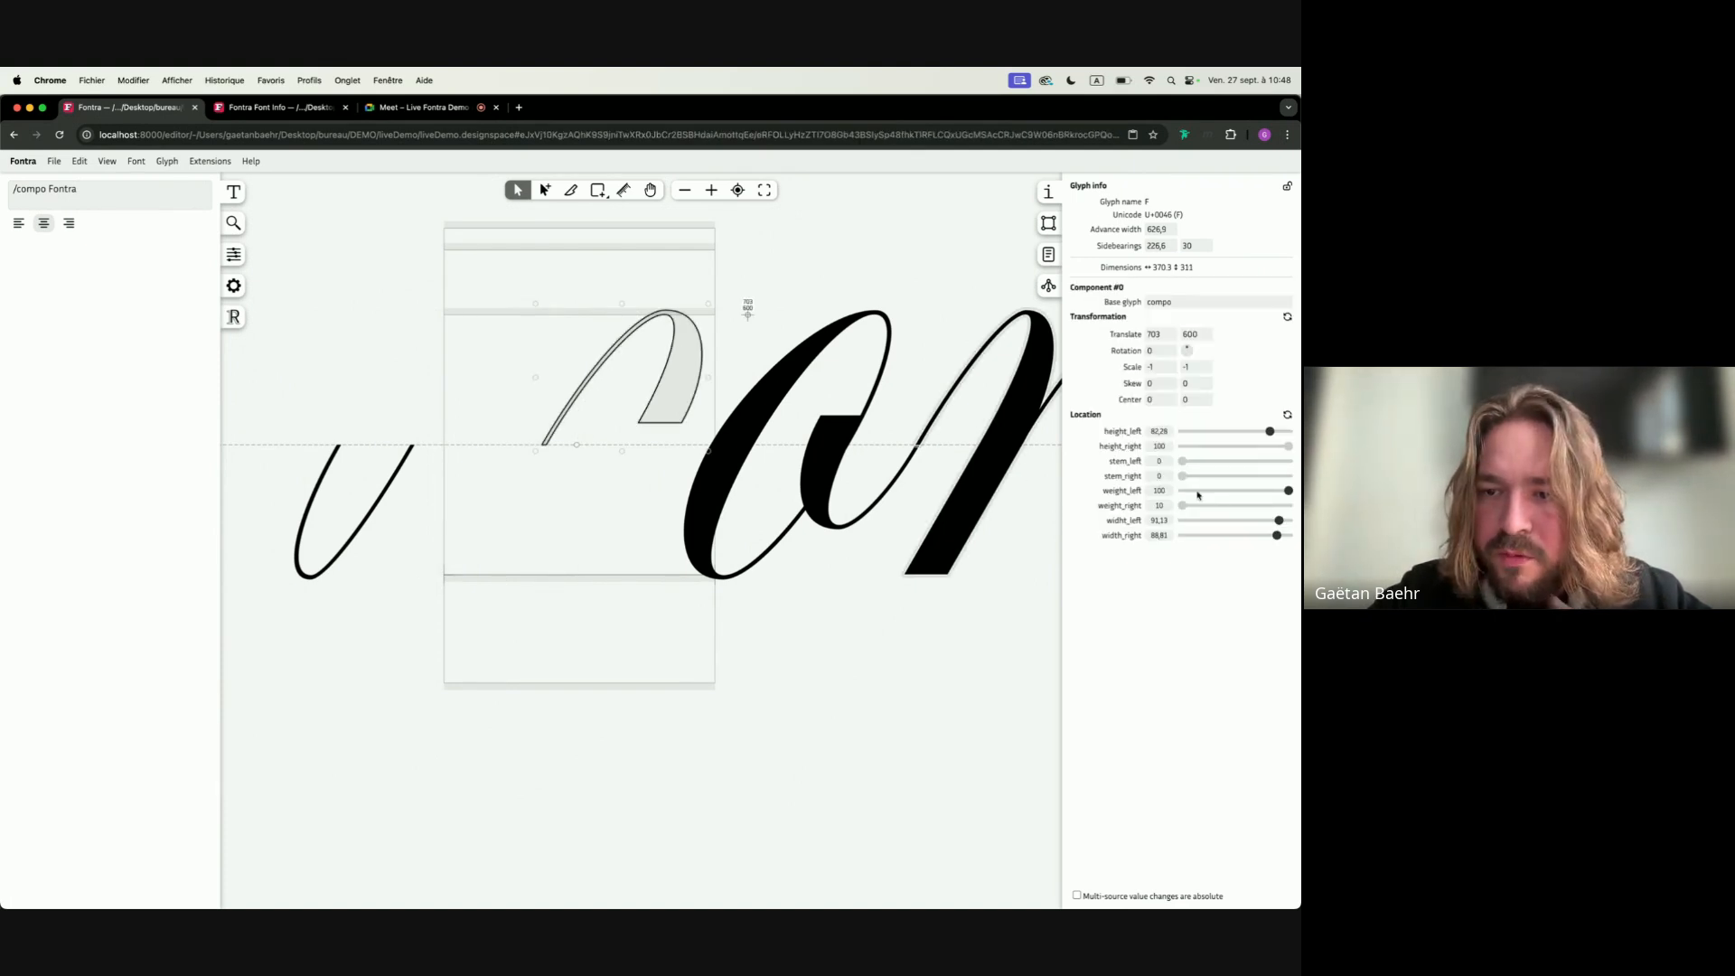
pyautogui.moveTo(1183, 506); pyautogui.dragTo(1290, 506)
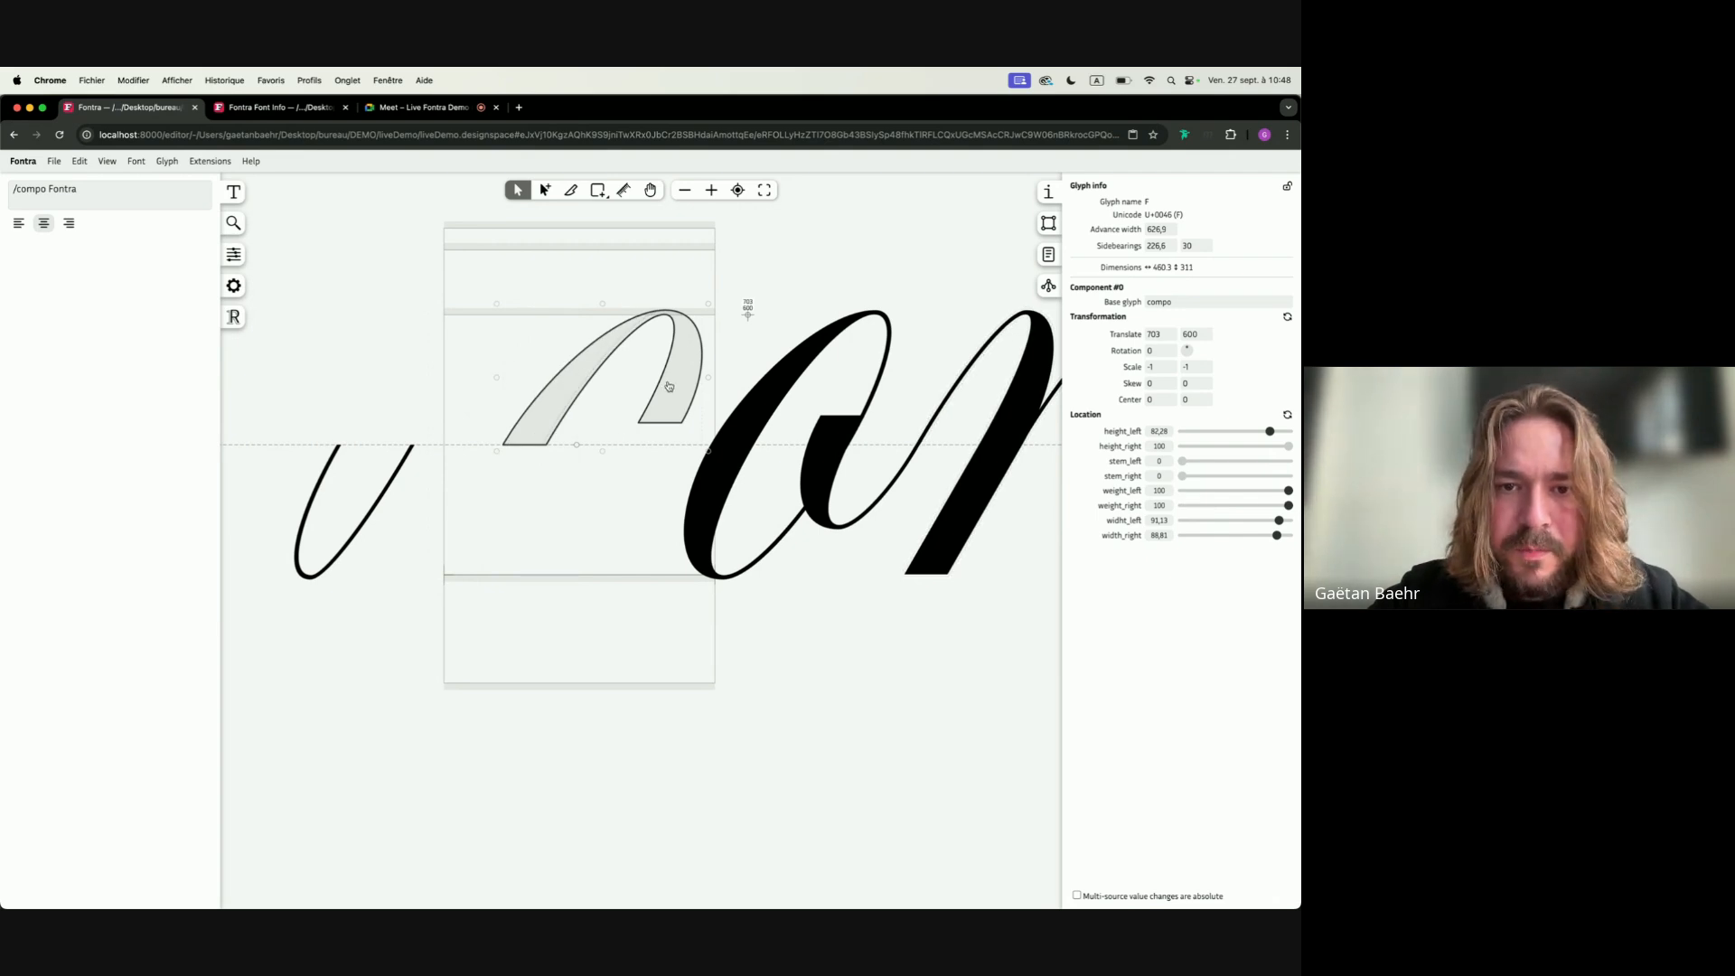
pyautogui.scroll(3, 669, 386)
pyautogui.moveTo(637, 497); pyautogui.dragTo(720, 395)
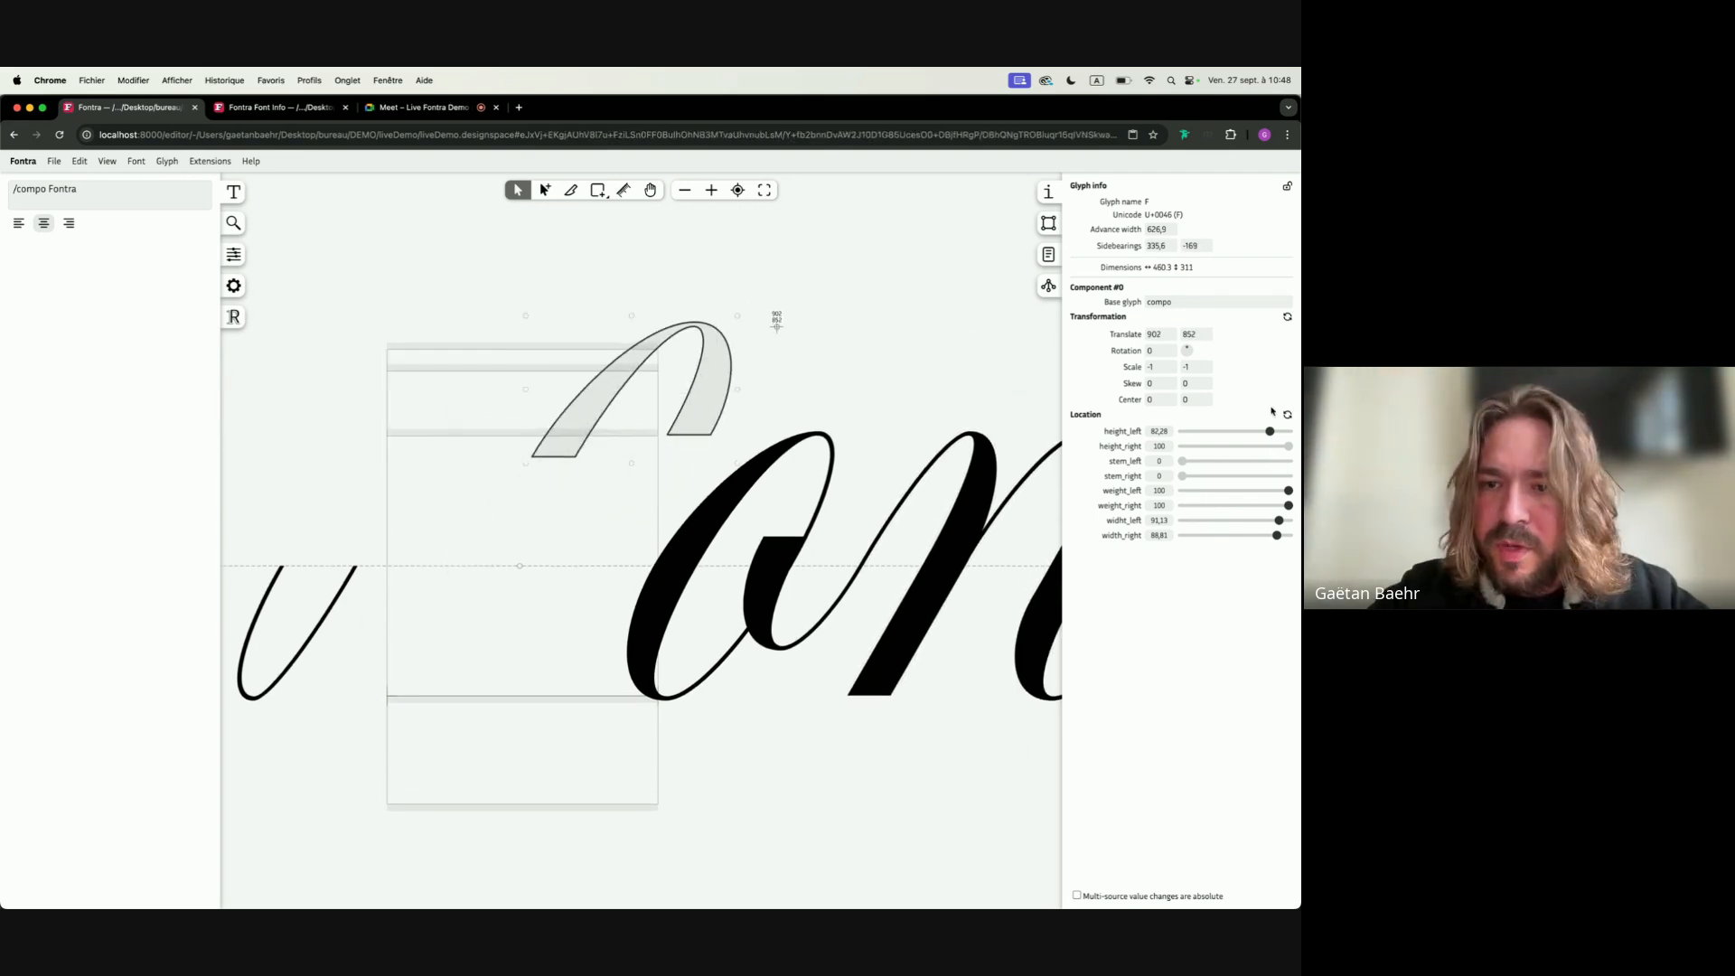
# Set the F component's height_left to about 63.7 and lengthen its stem below the baseline with a stem_right of about 84
pyautogui.moveTo(1271, 438); pyautogui.dragTo(1250, 439)
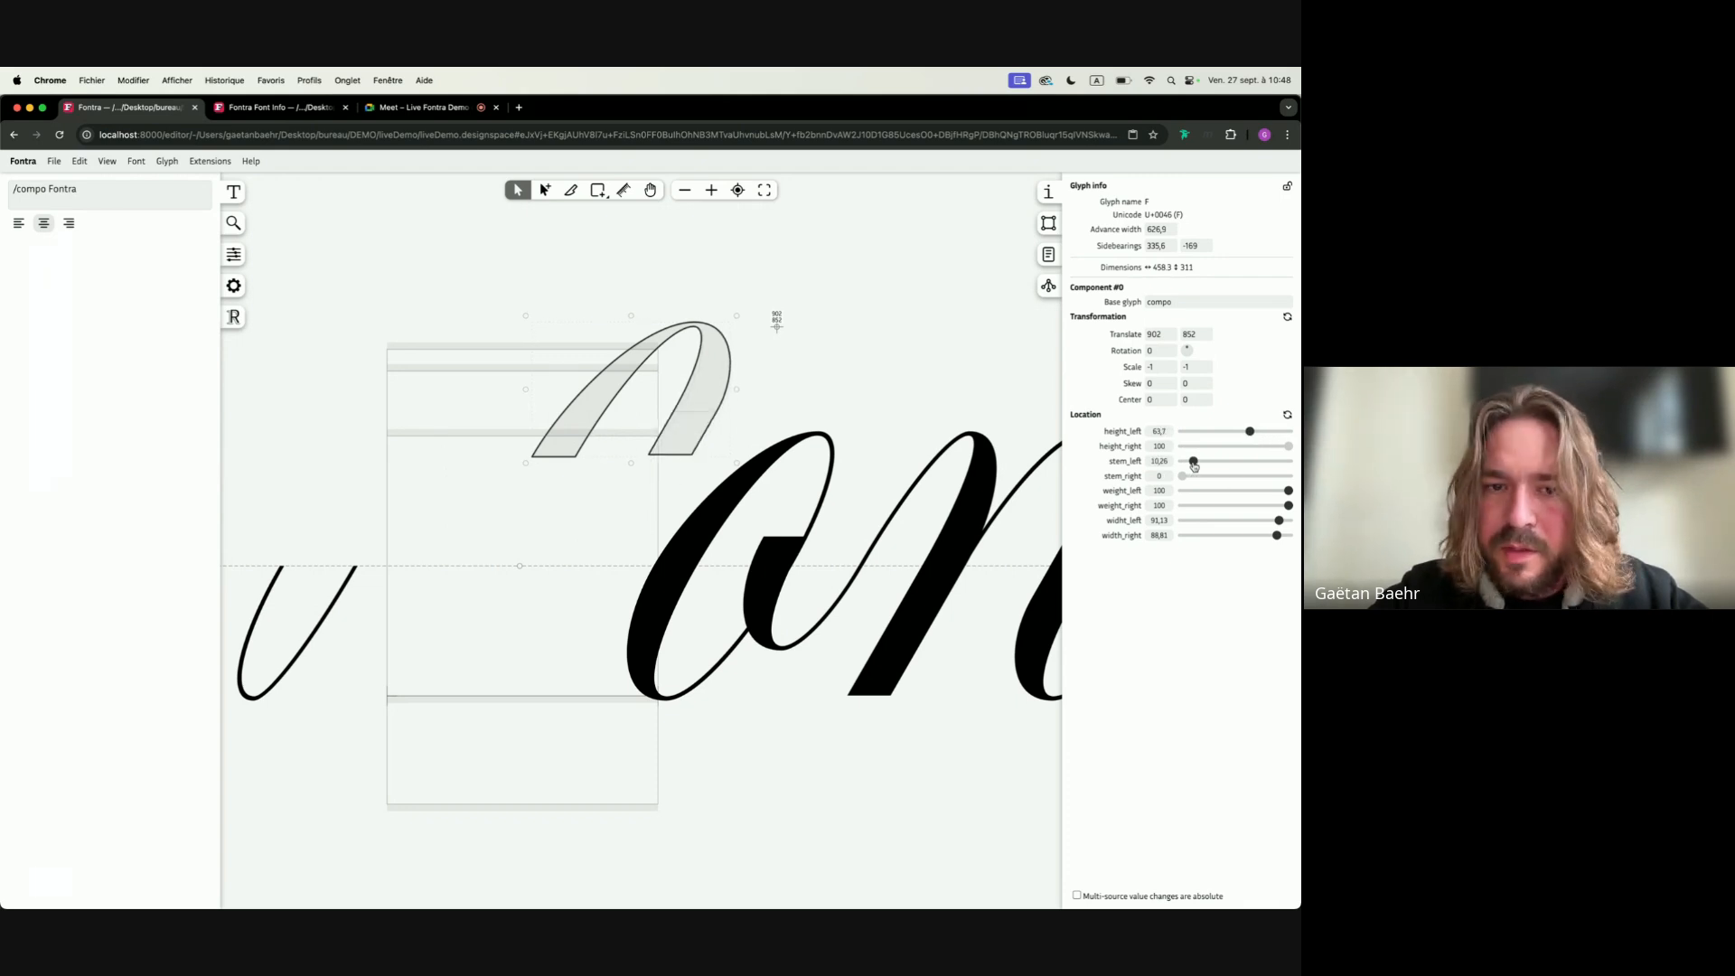
pyautogui.moveTo(1180, 477); pyautogui.dragTo(1273, 487)
pyautogui.scroll(-5, 652, 479)
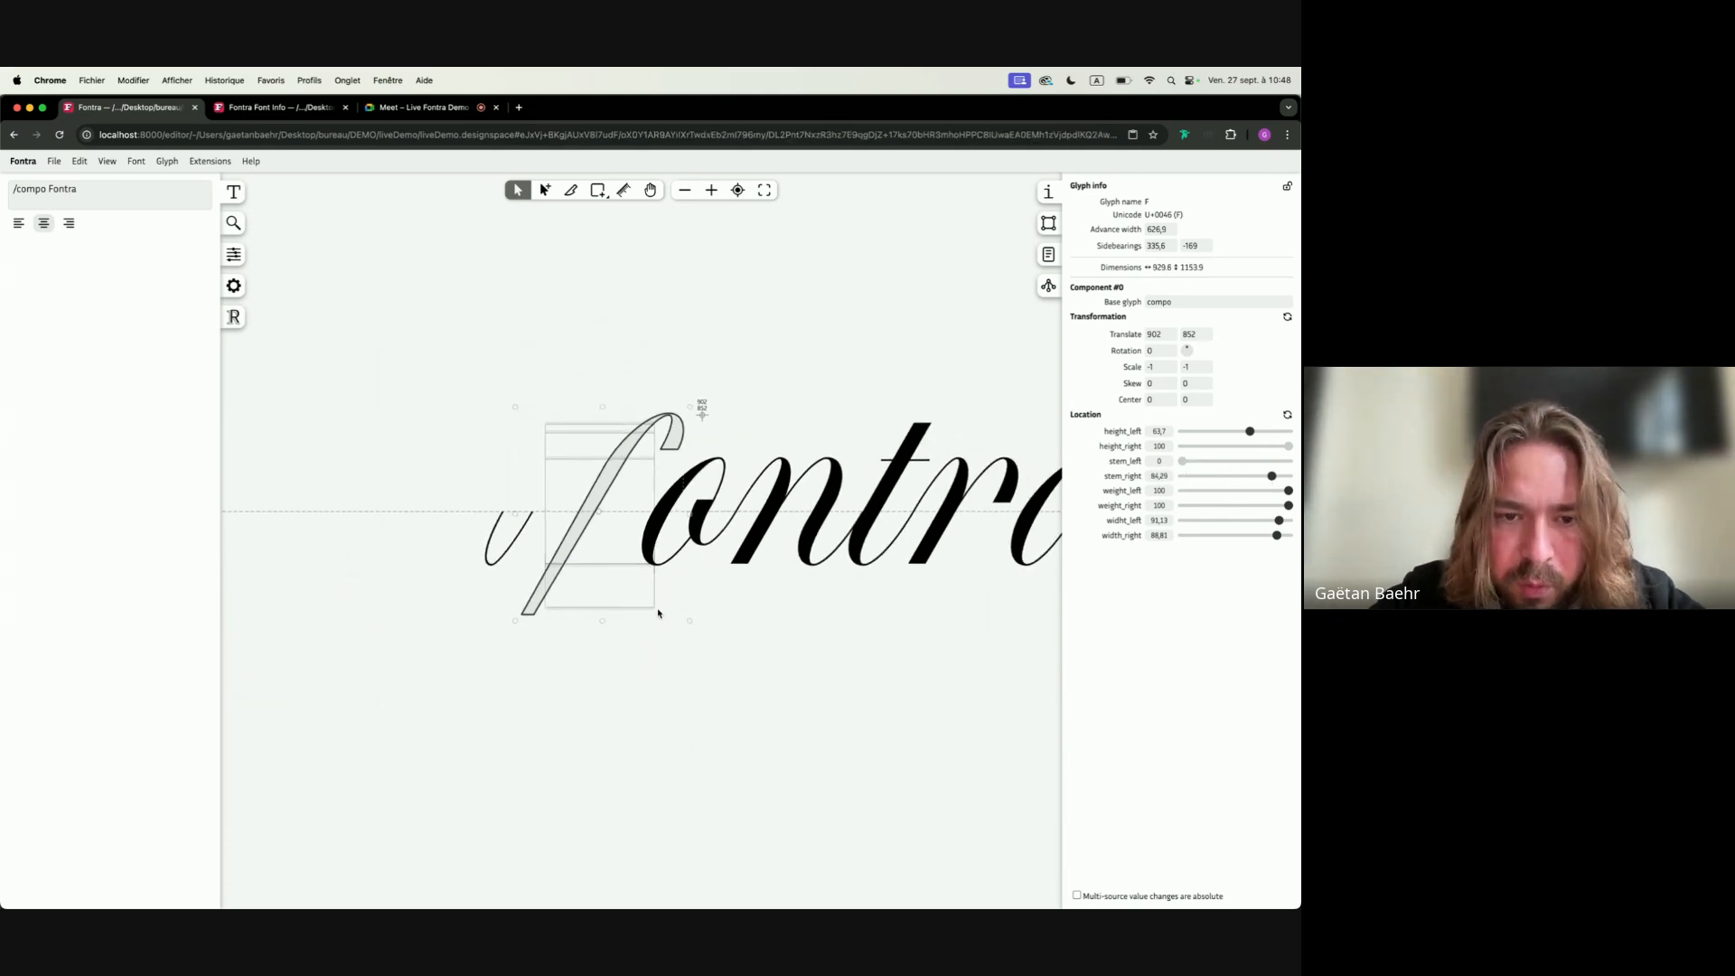
pyautogui.click(658, 615)
pyautogui.scroll(3, 623, 573)
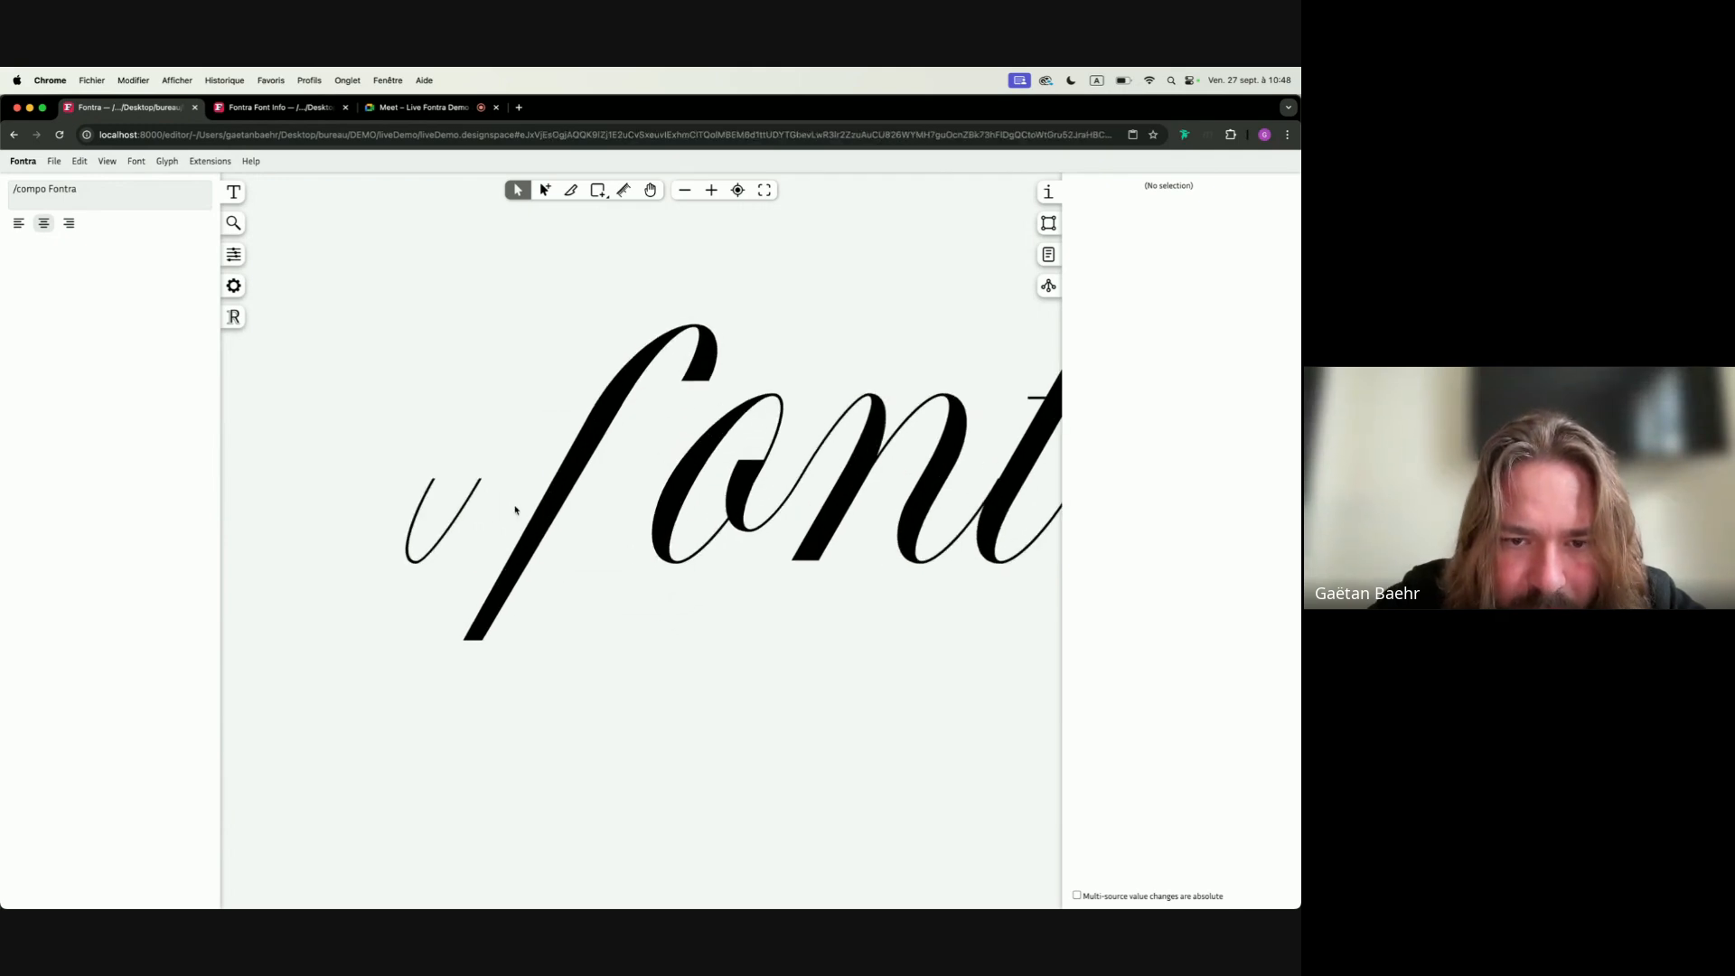
# Set the F component's width_left to 100 and width_right to about 90.4, with a stem_right of about 85
pyautogui.click(524, 543)
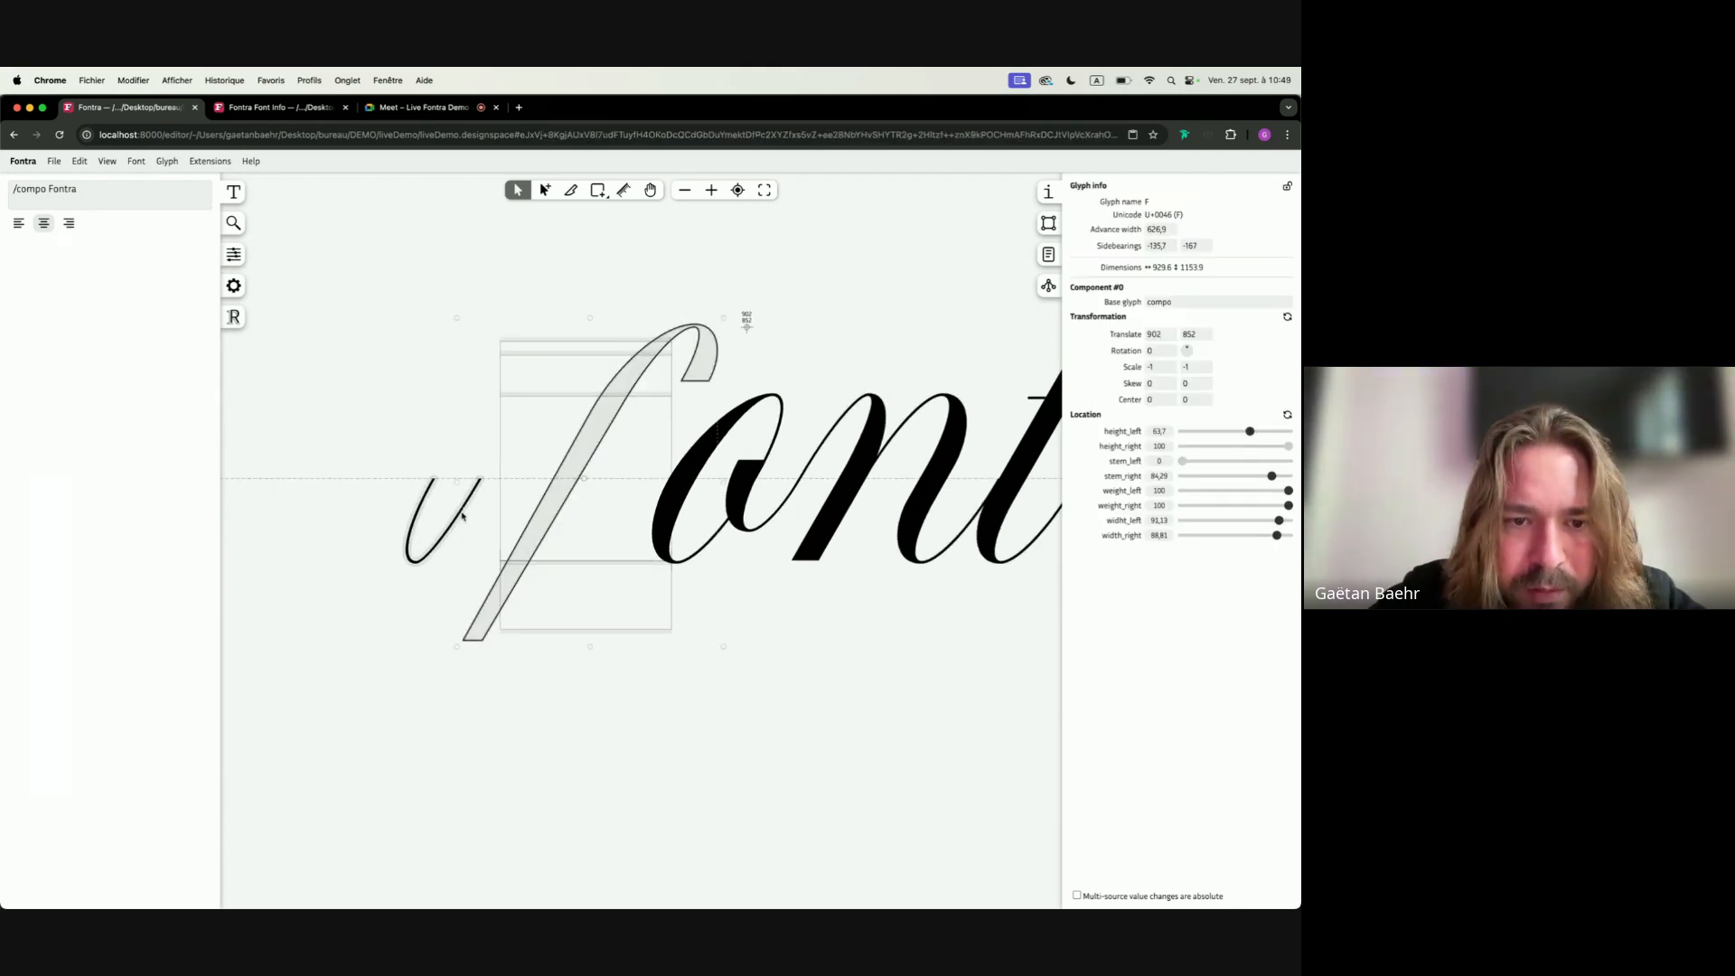
pyautogui.click(562, 531)
pyautogui.hscroll(5, 555, 533)
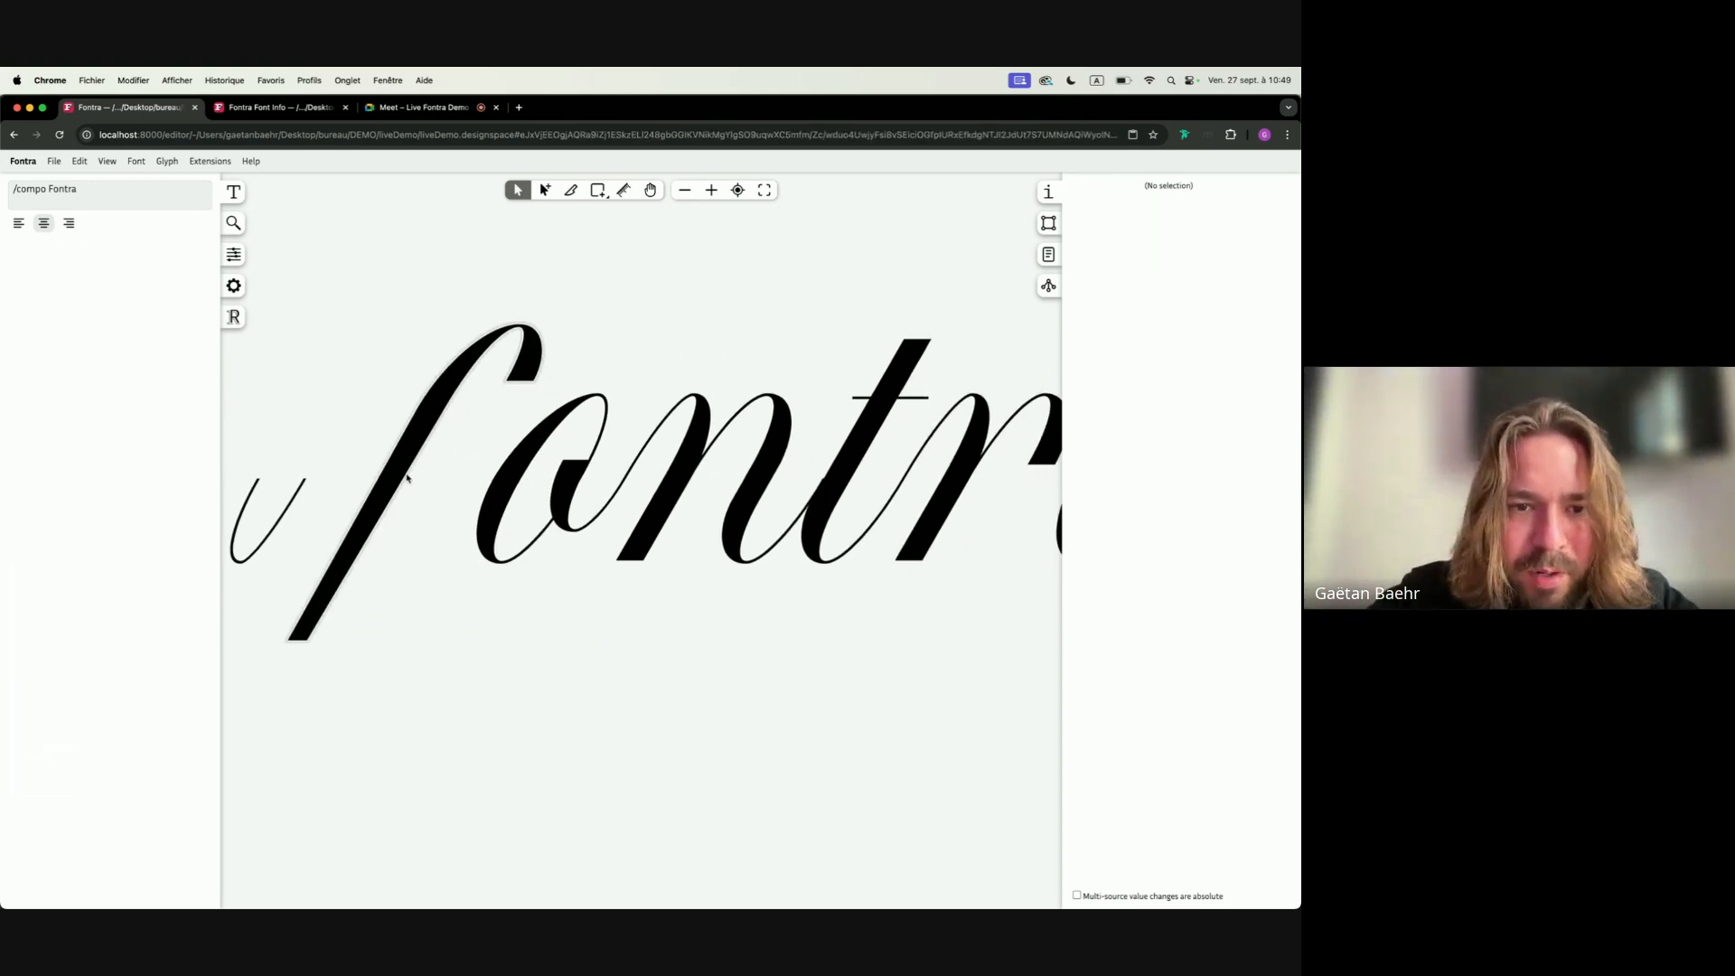
pyautogui.click(384, 506)
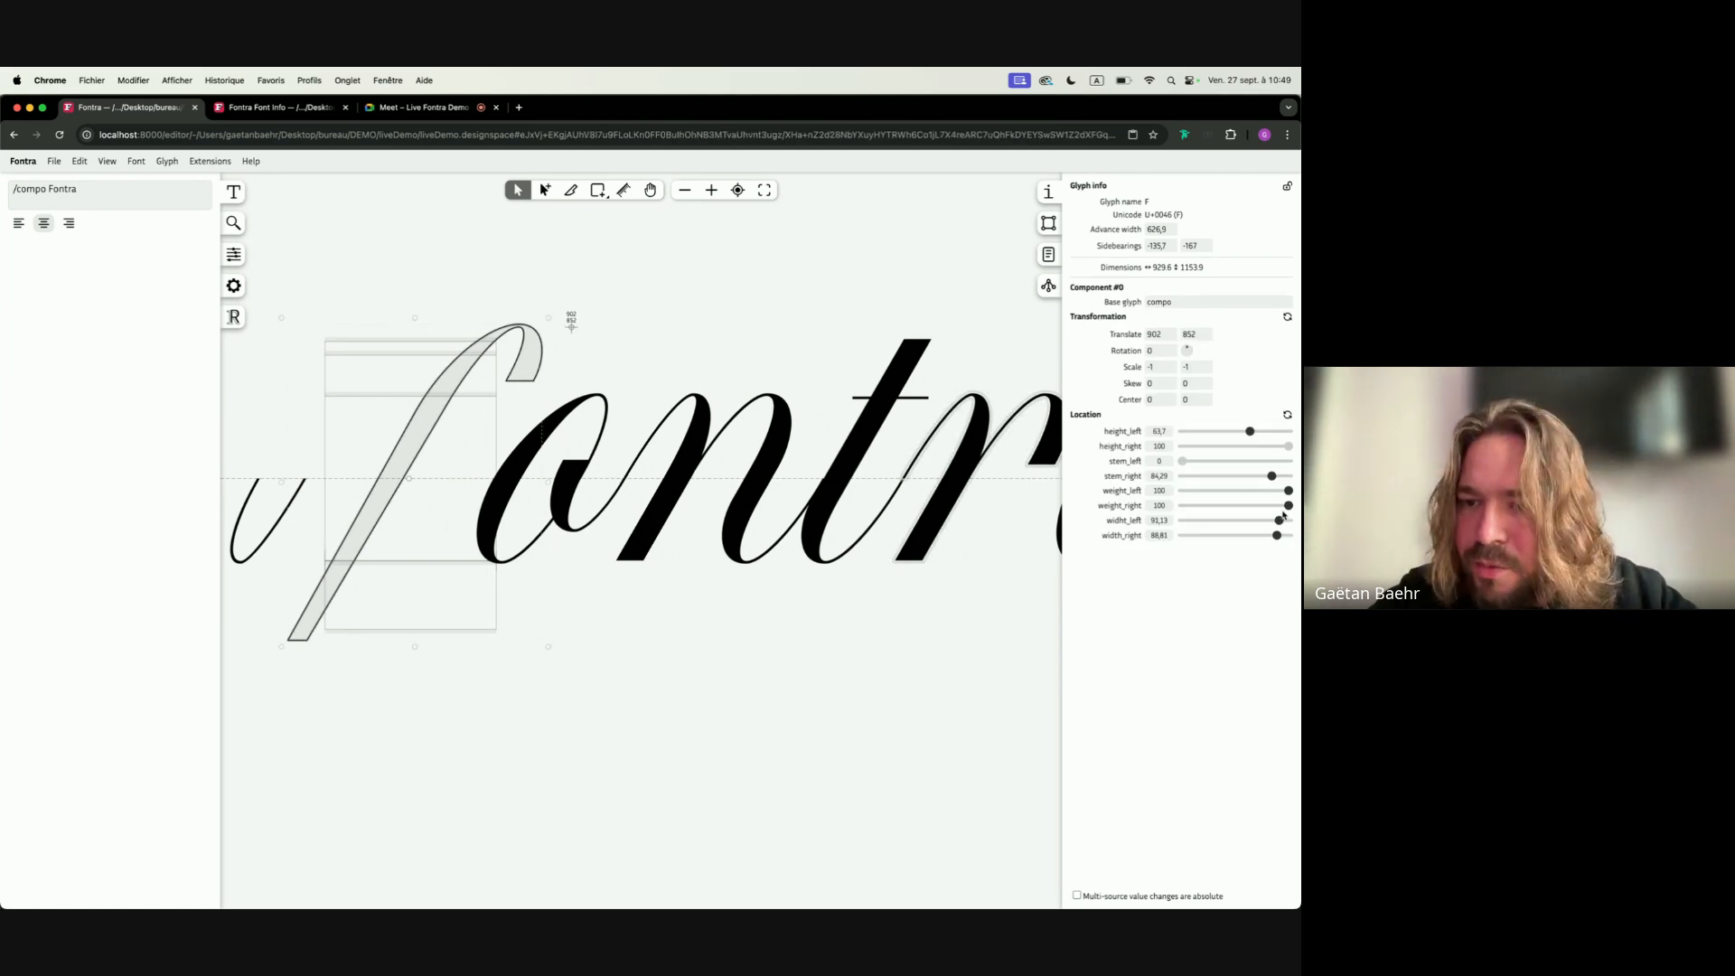
pyautogui.moveTo(1282, 519)
pyautogui.mouseDown()
pyautogui.moveTo(1298, 541)
pyautogui.moveTo(1279, 541)
pyautogui.mouseUp()
pyautogui.moveTo(1273, 481); pyautogui.dragTo(1278, 479)
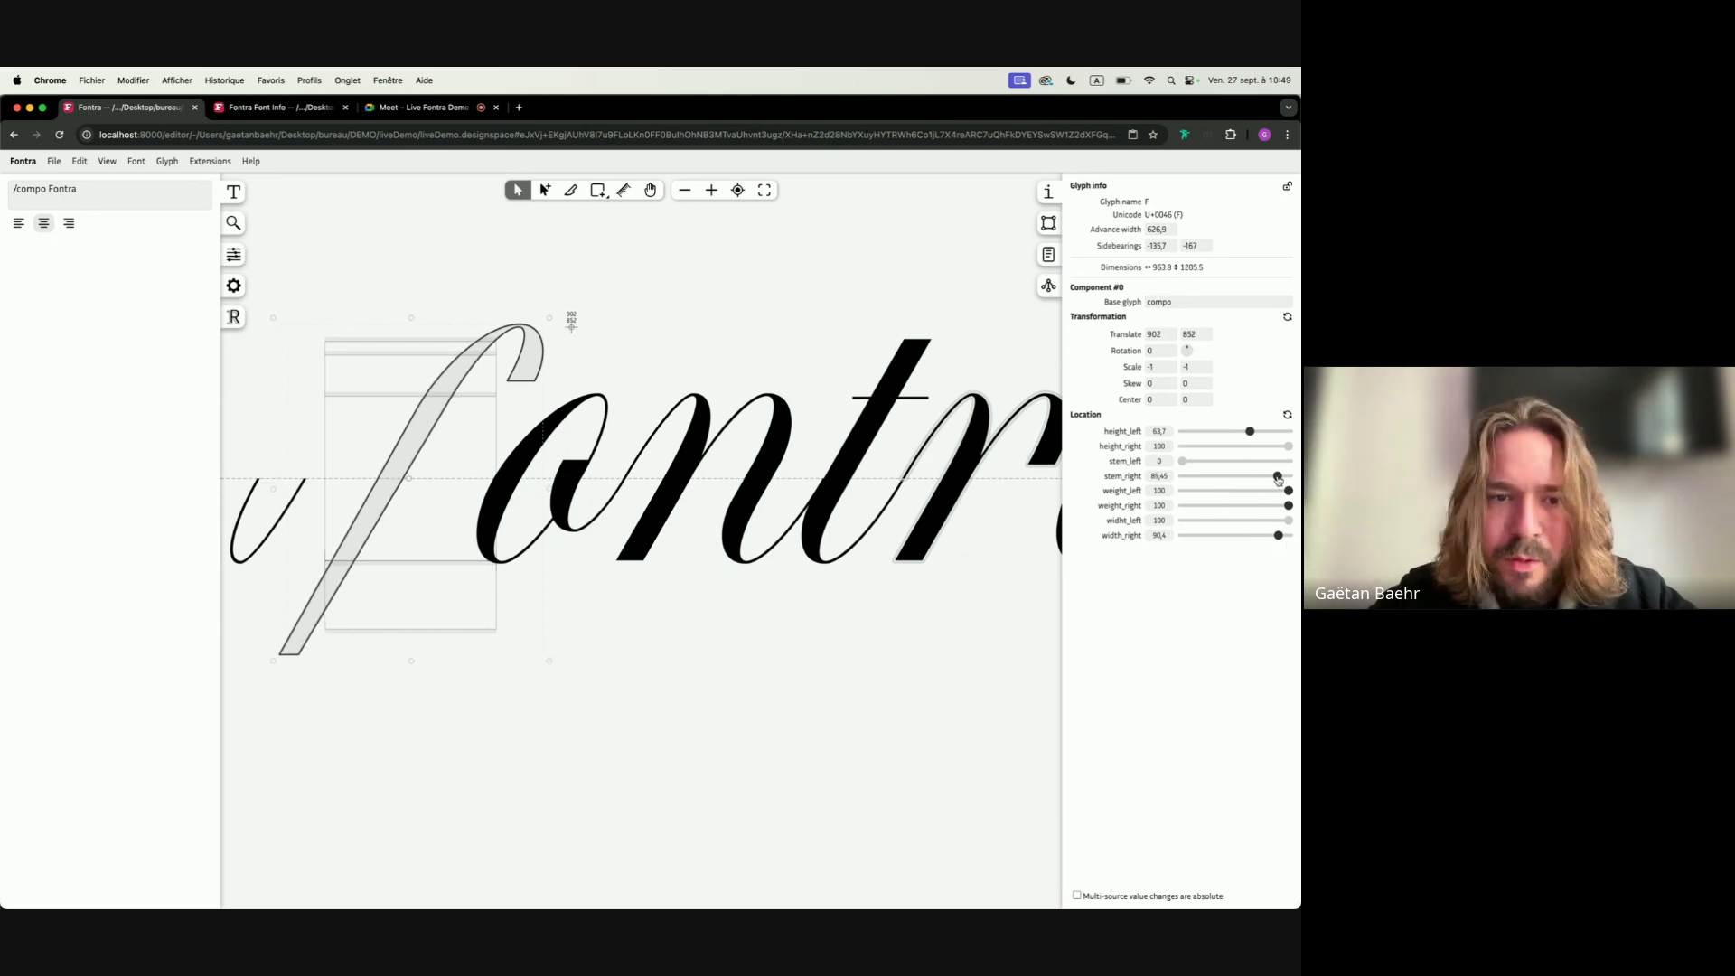
pyautogui.click(682, 727)
# Move the F's component 110 units to the right, closer to the o
pyautogui.click(425, 417)
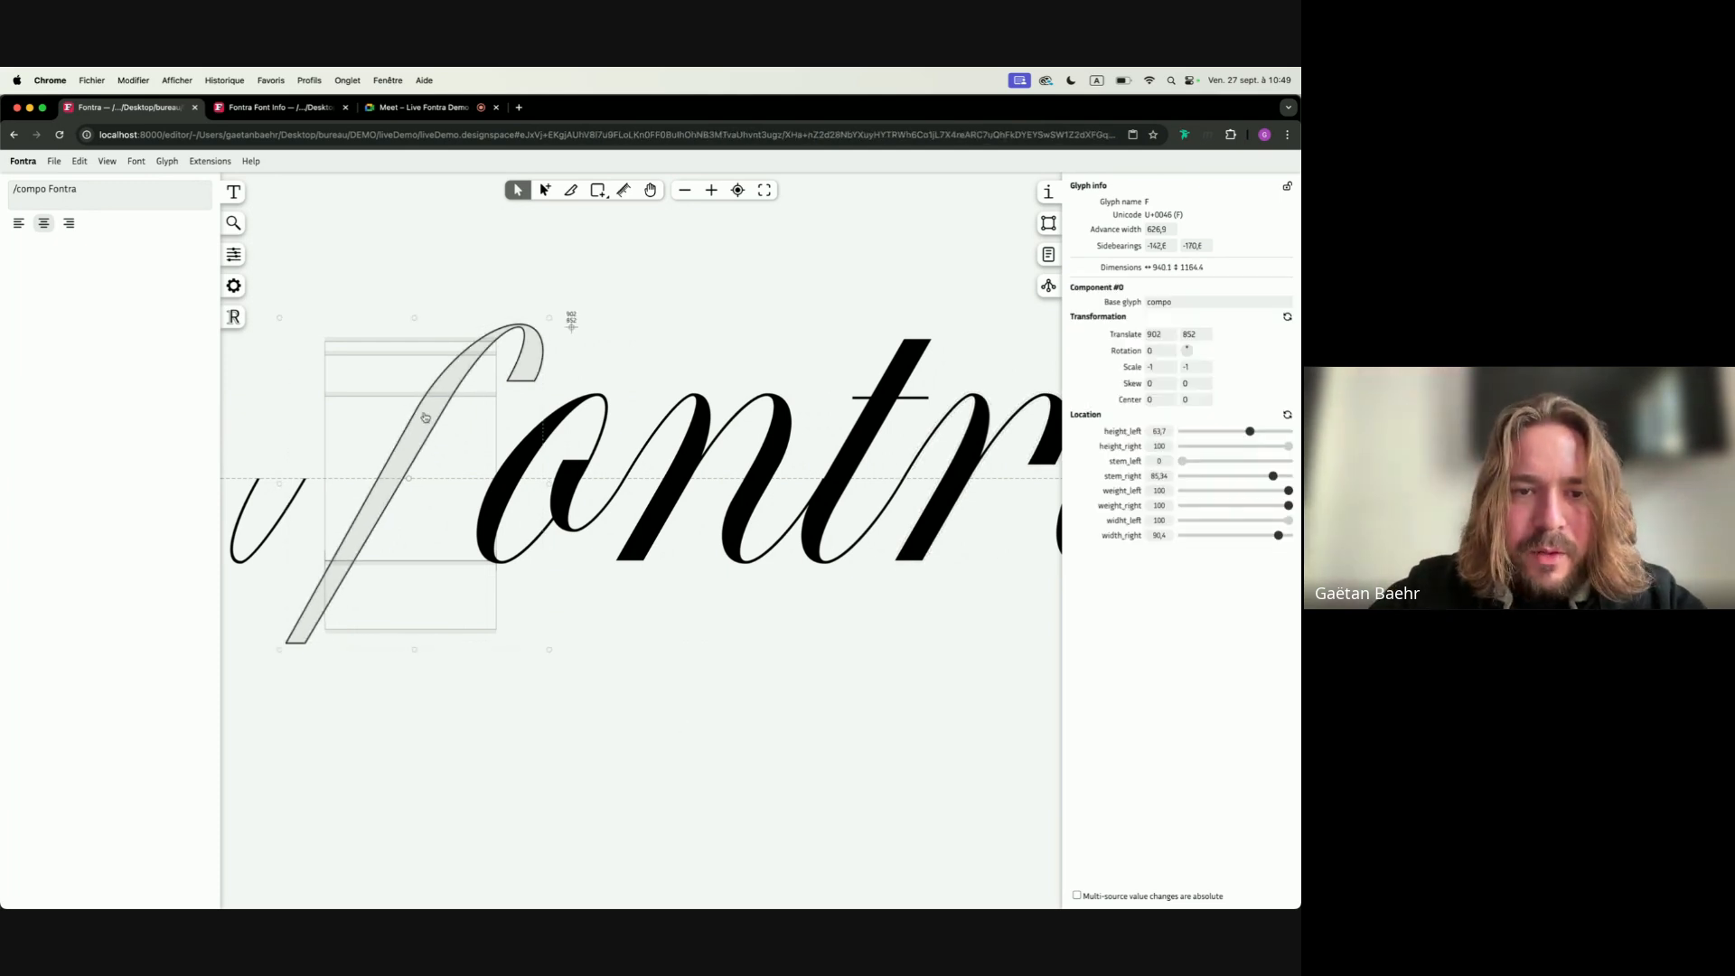
pyautogui.press('shift+super+Right')
pyautogui.hotkey('shift', 'Right')
# Copy the t's crossbar into glyph F and shift it 300 units to the right across the stem
pyautogui.doubleClick(856, 397)
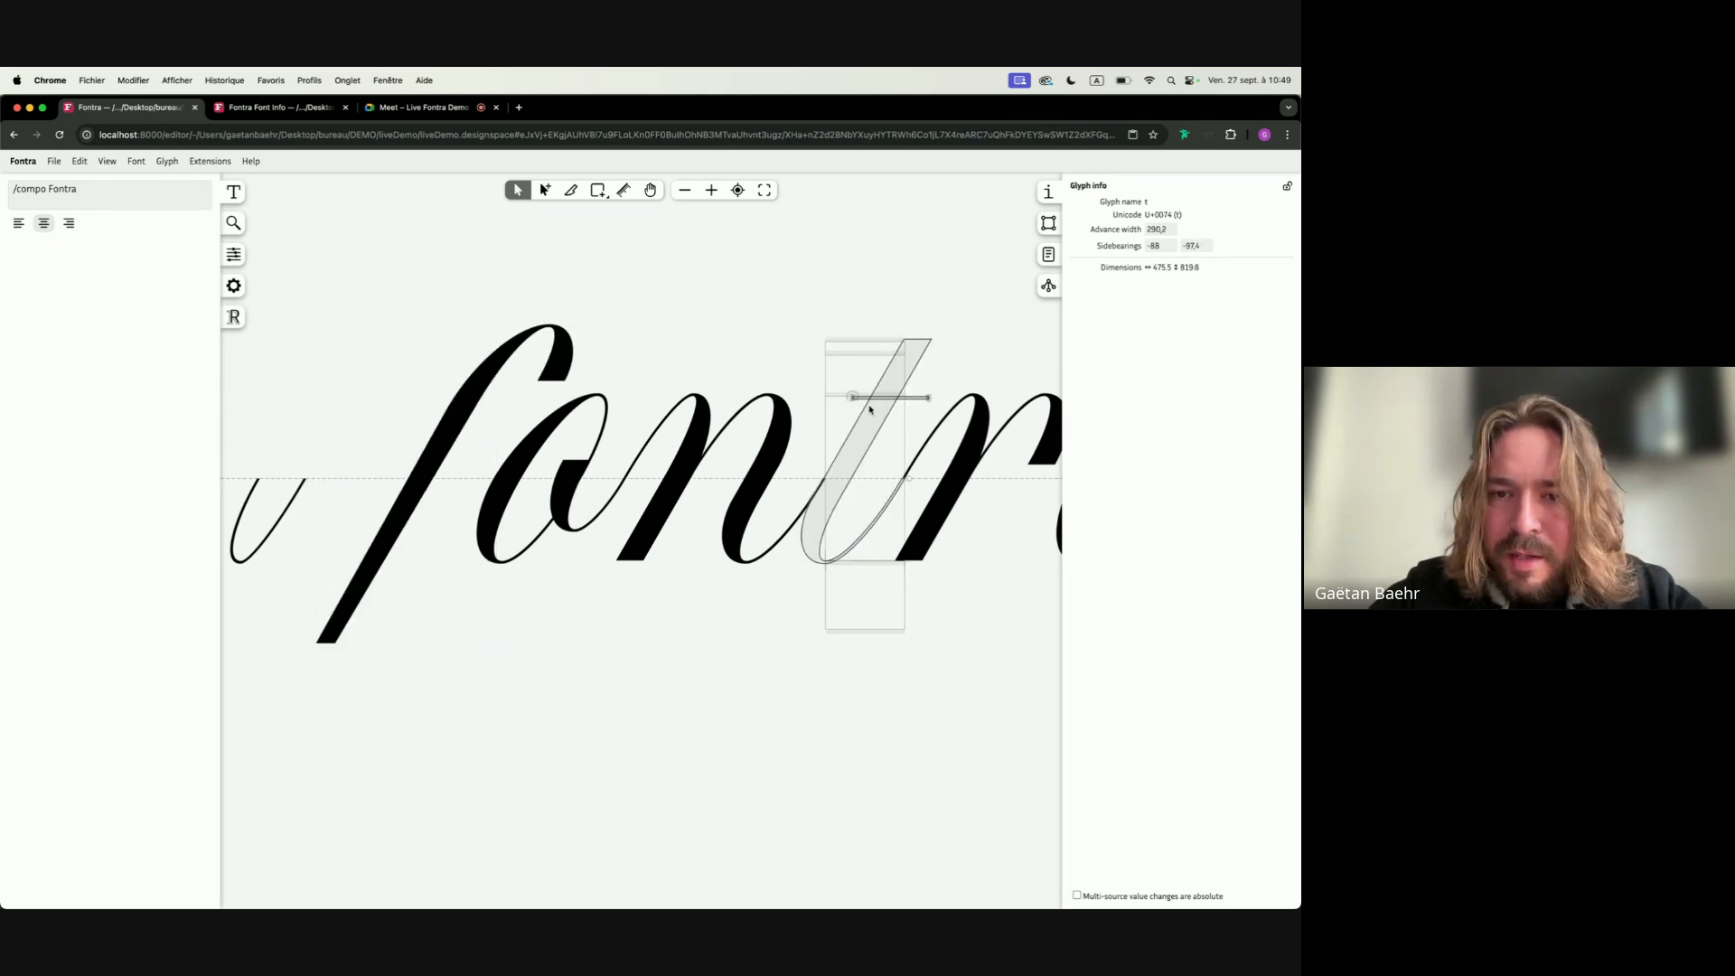
pyautogui.moveTo(845, 384); pyautogui.dragTo(940, 413)
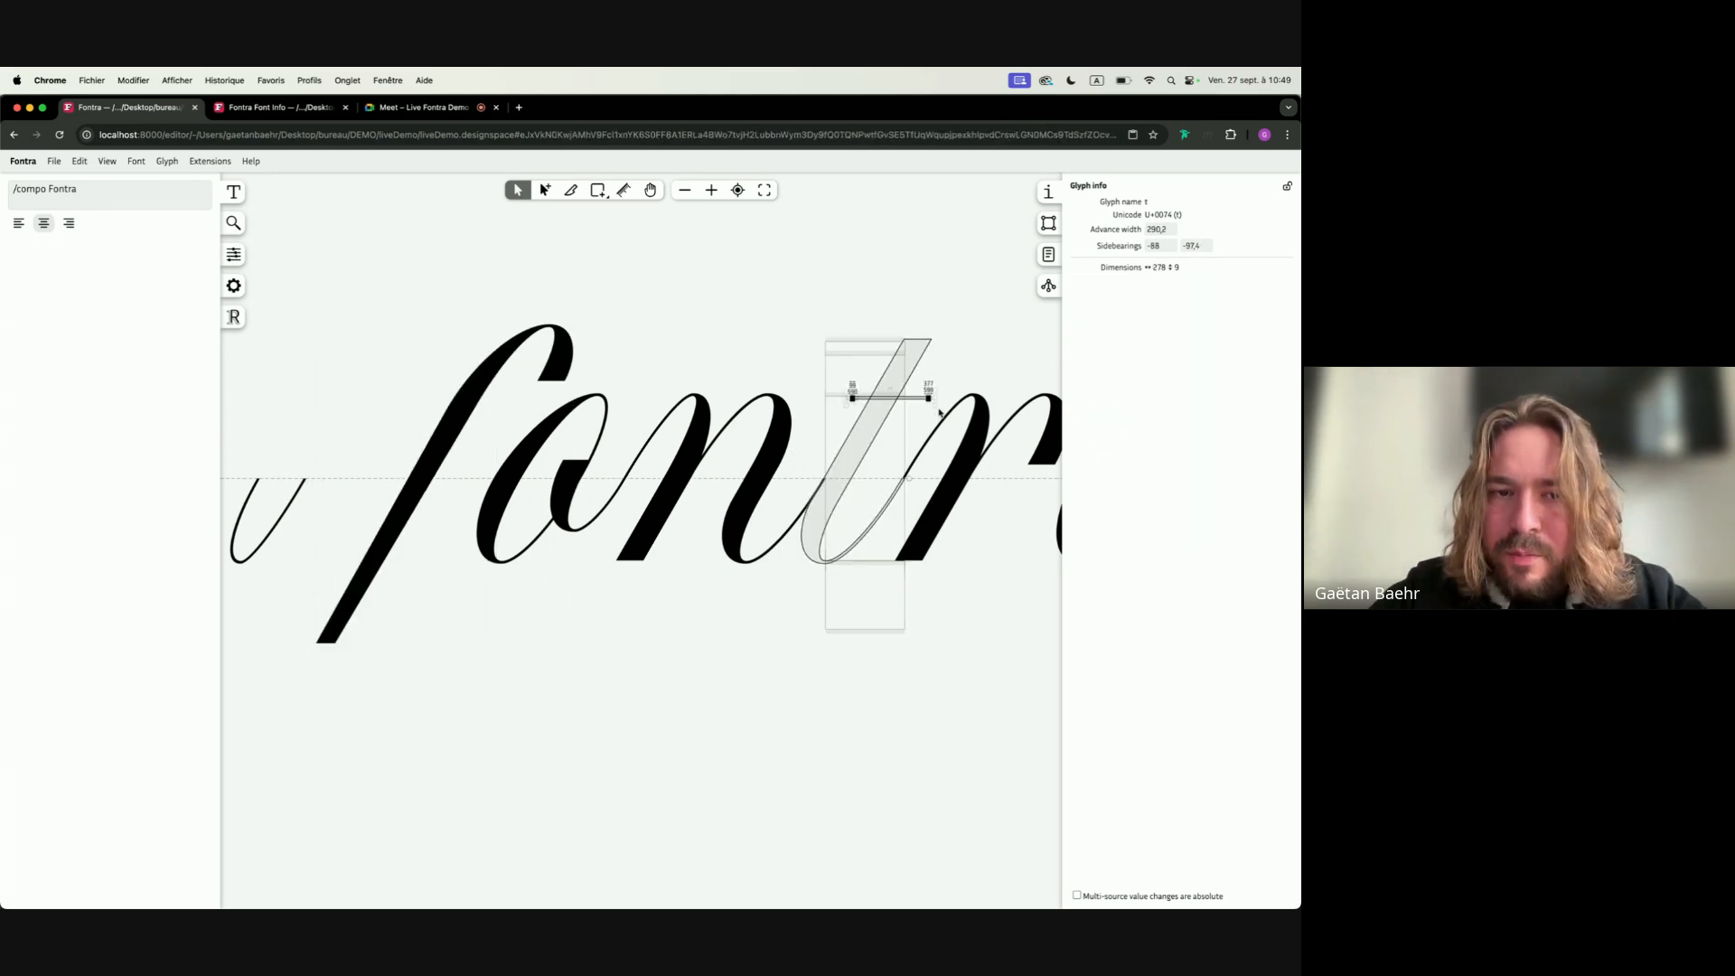
pyautogui.doubleClick(448, 424)
pyautogui.press('shift+super+Right')
pyautogui.press('shift+super+Right')
pyautogui.press('shift+super+Right')
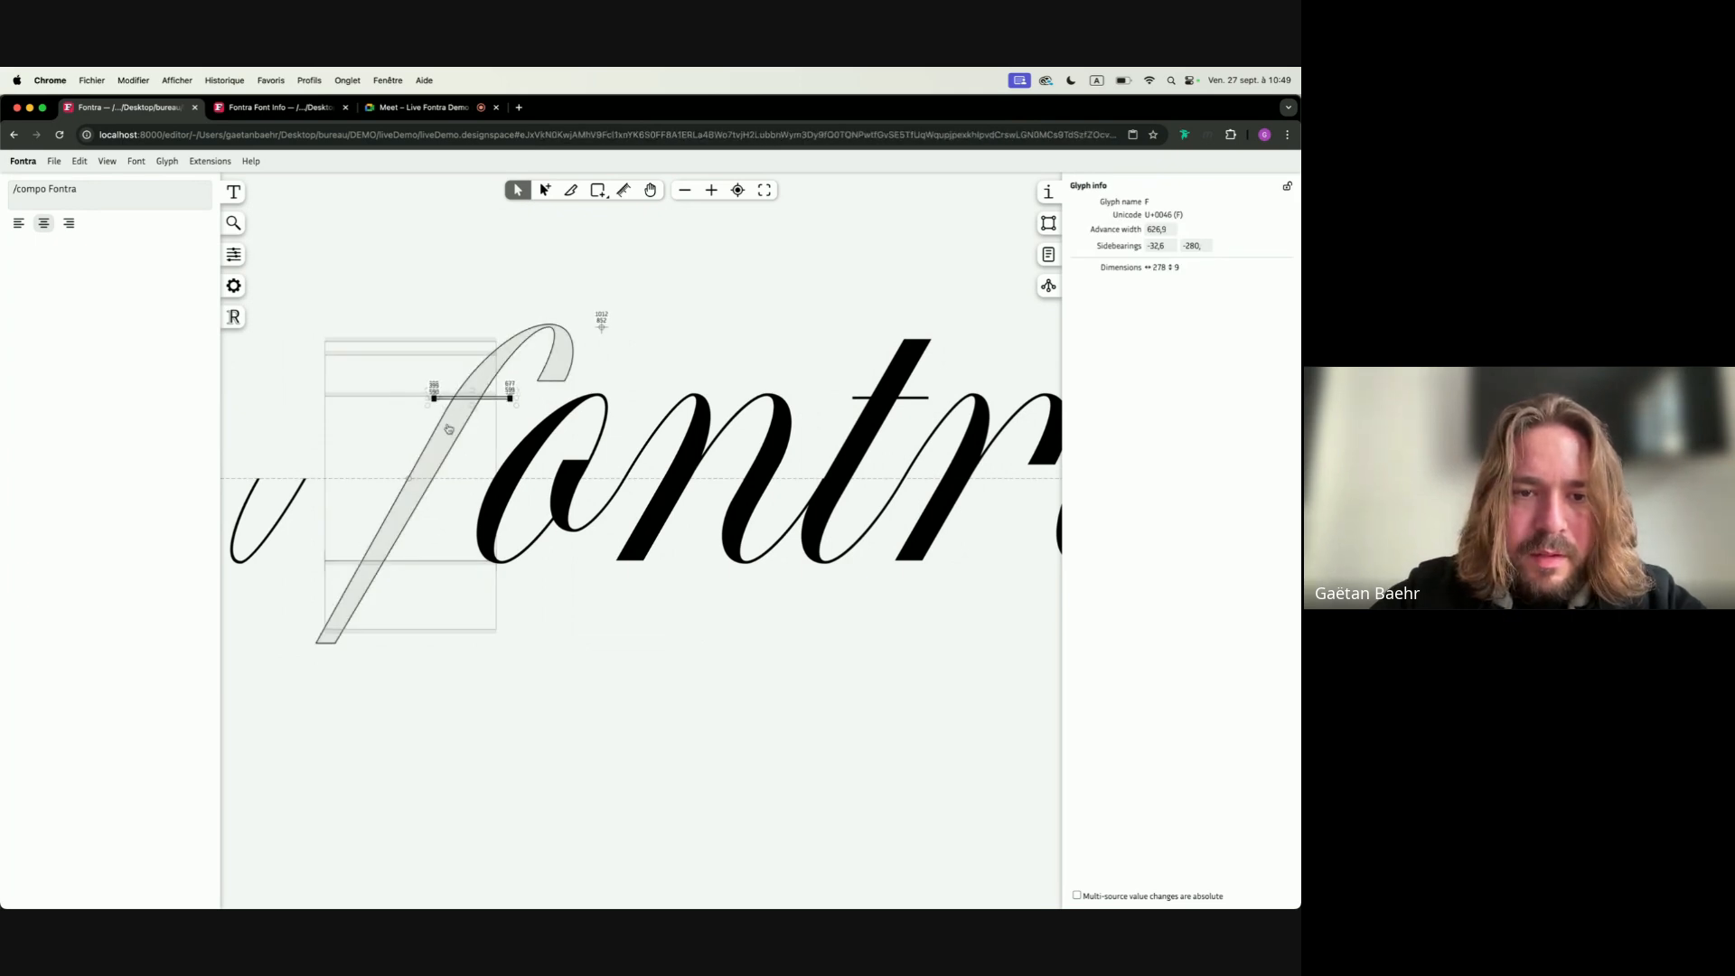
# Nudge the F's crossbar back 20 units to the left and leave glyph editing to show the whole word
pyautogui.hotkey('shift', 'Left')
pyautogui.hotkey('shift', 'Left')
pyautogui.hotkey('shift', 'Left')
pyautogui.hotkey('shift', 'Right')
pyautogui.doubleClick(635, 282)
pyautogui.scroll(-5, 636, 282)
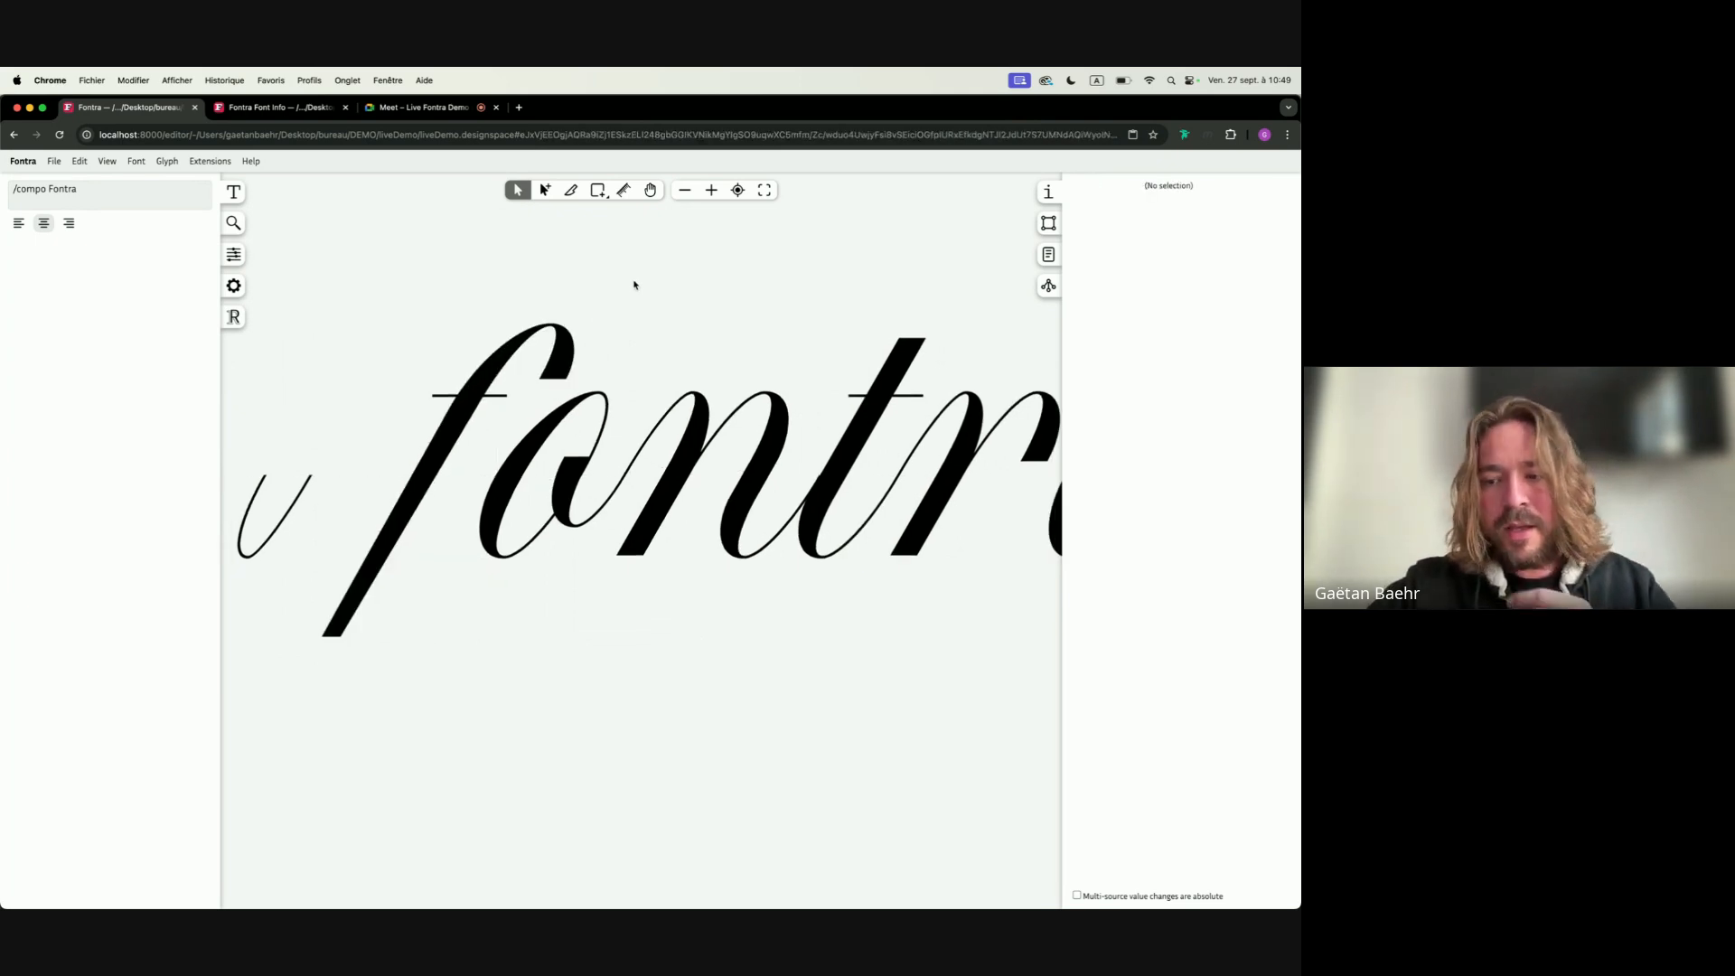
pyautogui.hscroll(1, 636, 282)
pyautogui.scroll(2, 705, 299)
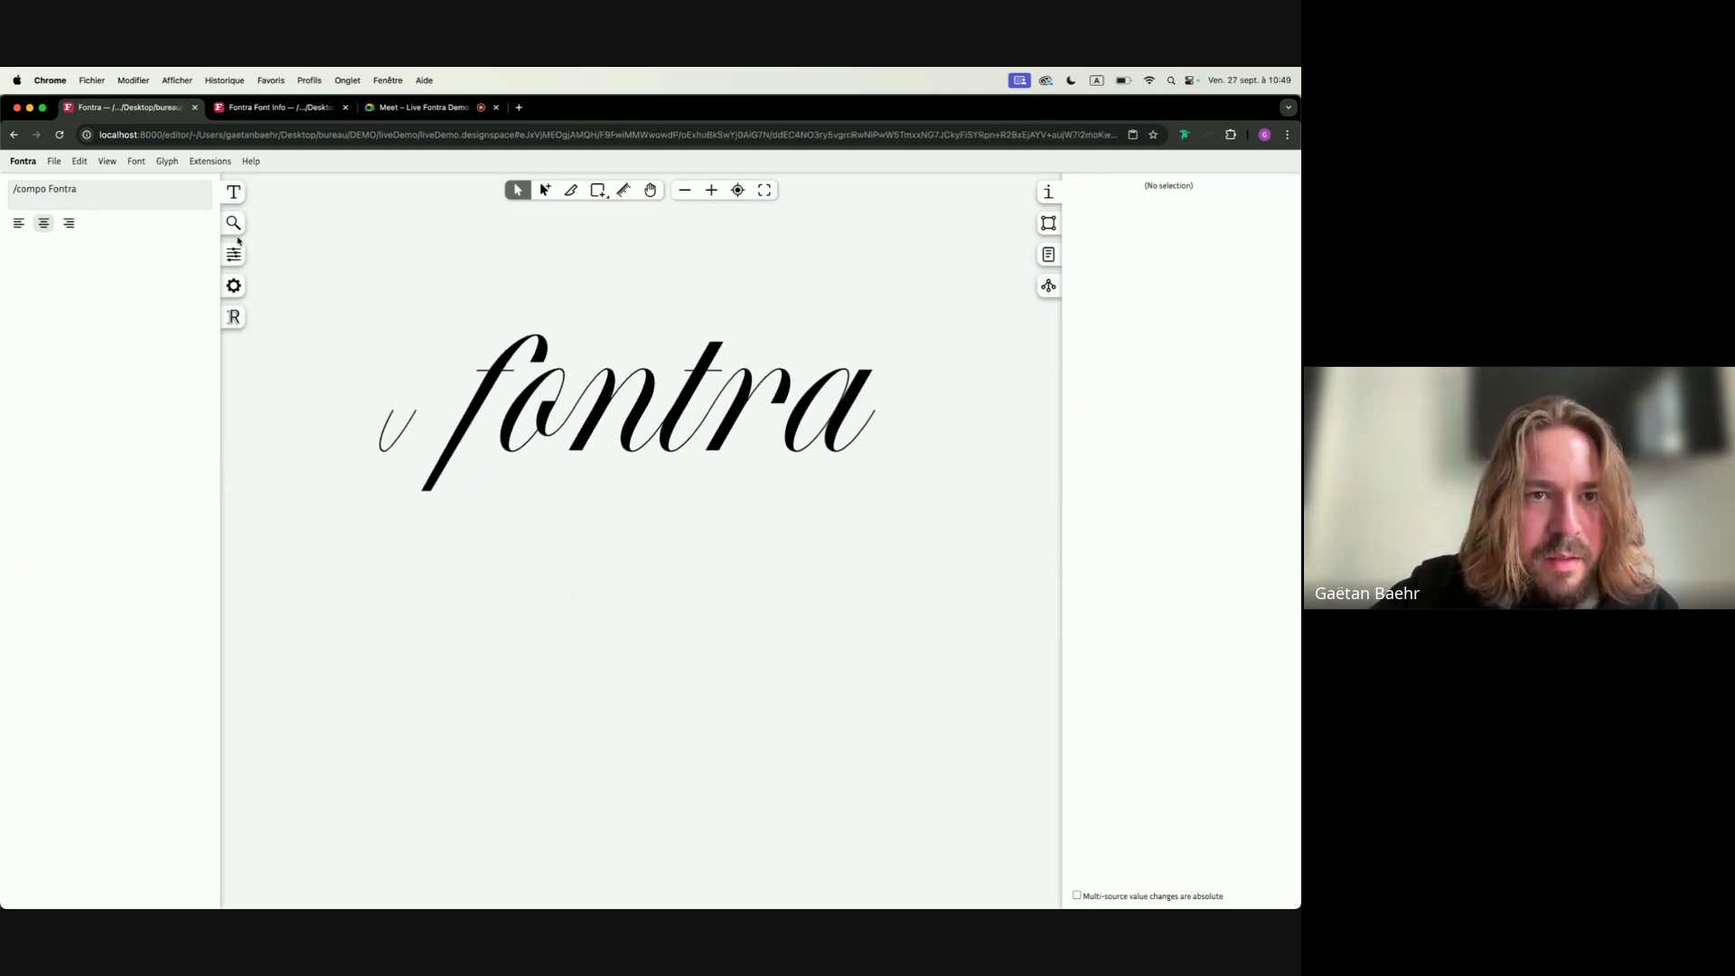
# Switch to the Google Meet call to check the chat for messages, and return to the Fontra editor
pyautogui.click(421, 106)
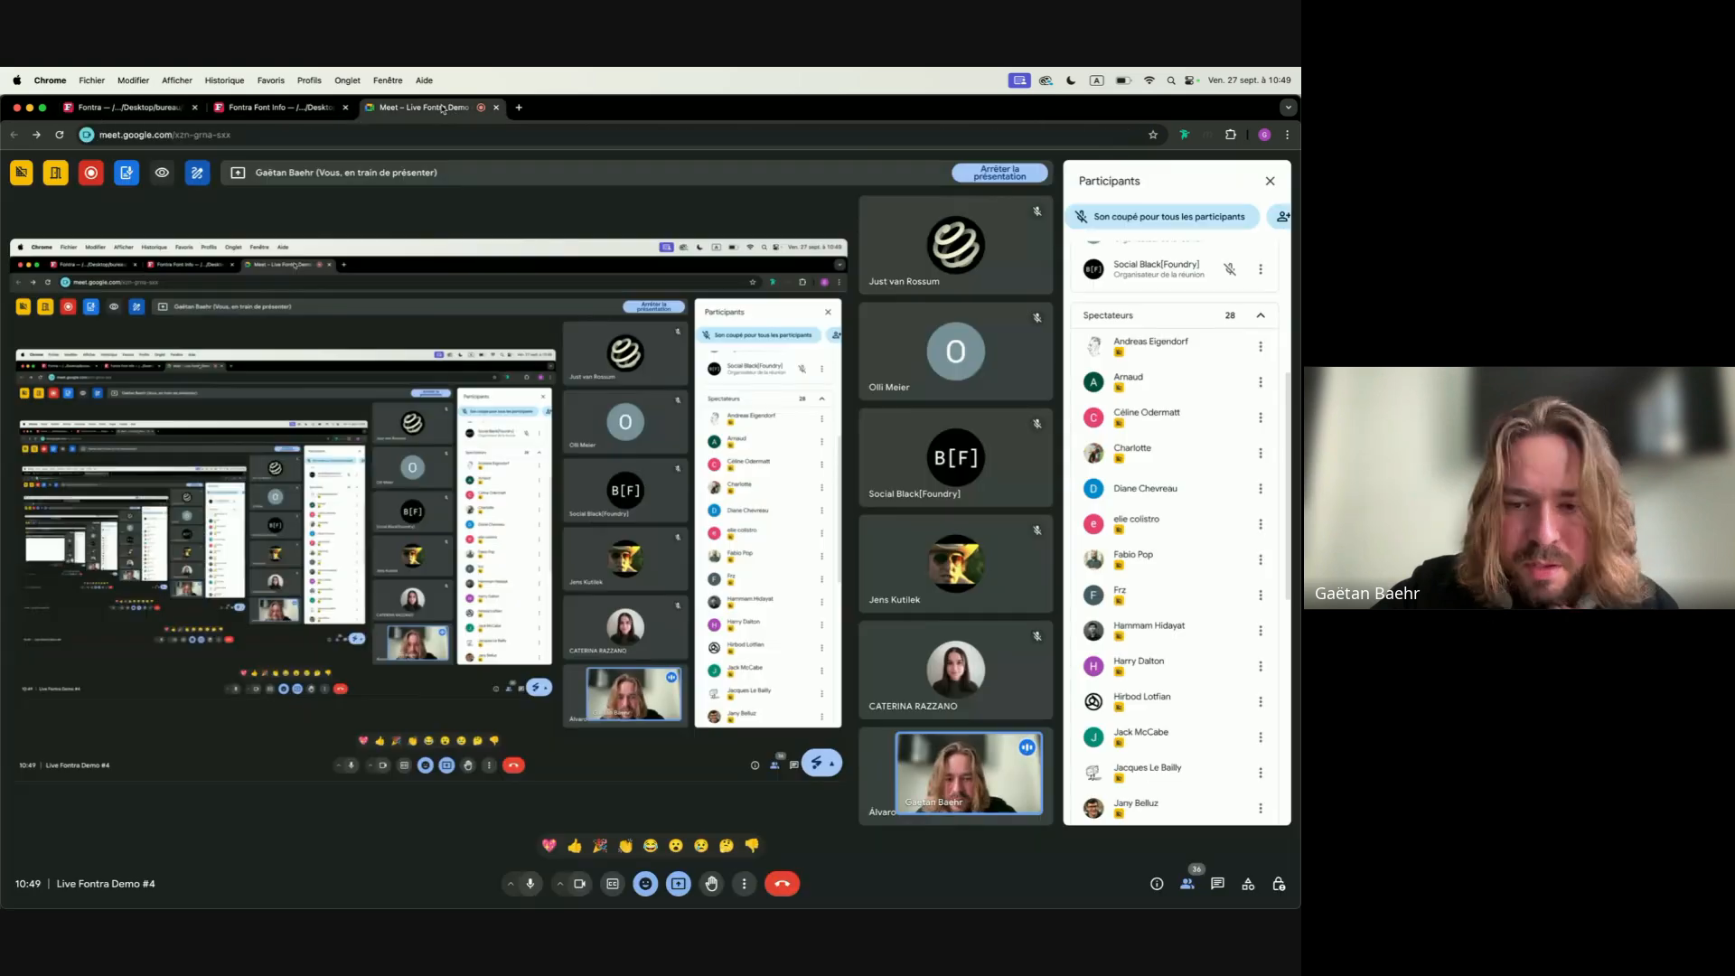
pyautogui.click(1217, 883)
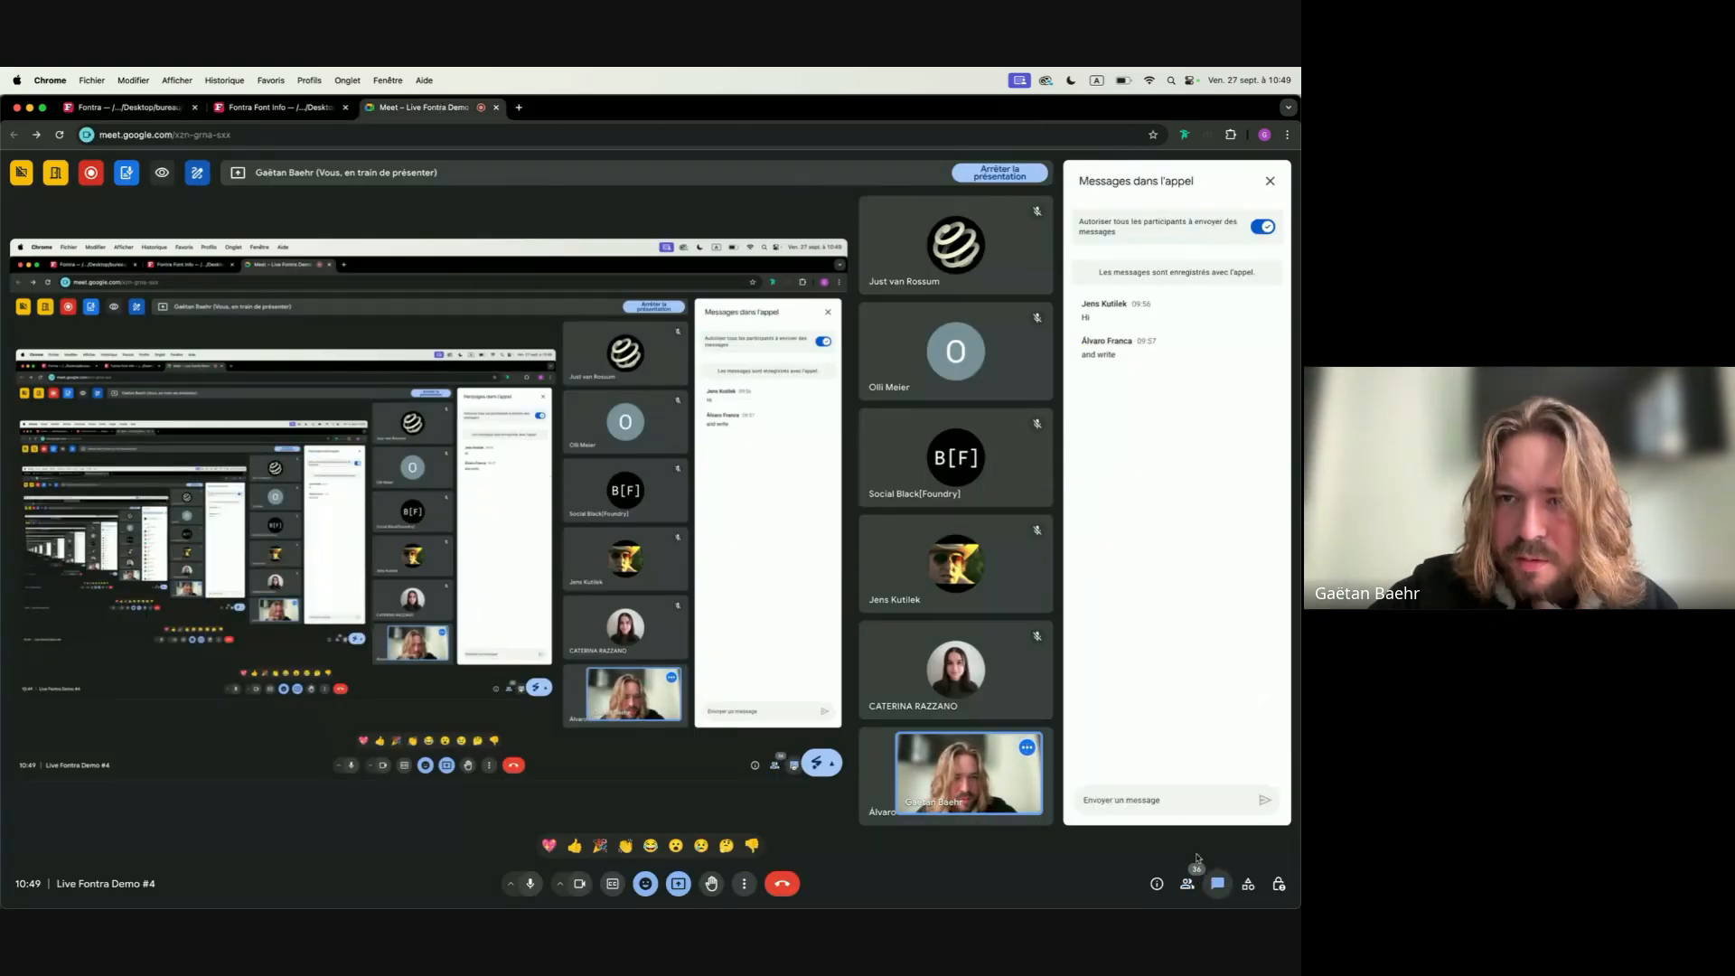
pyautogui.click(177, 112)
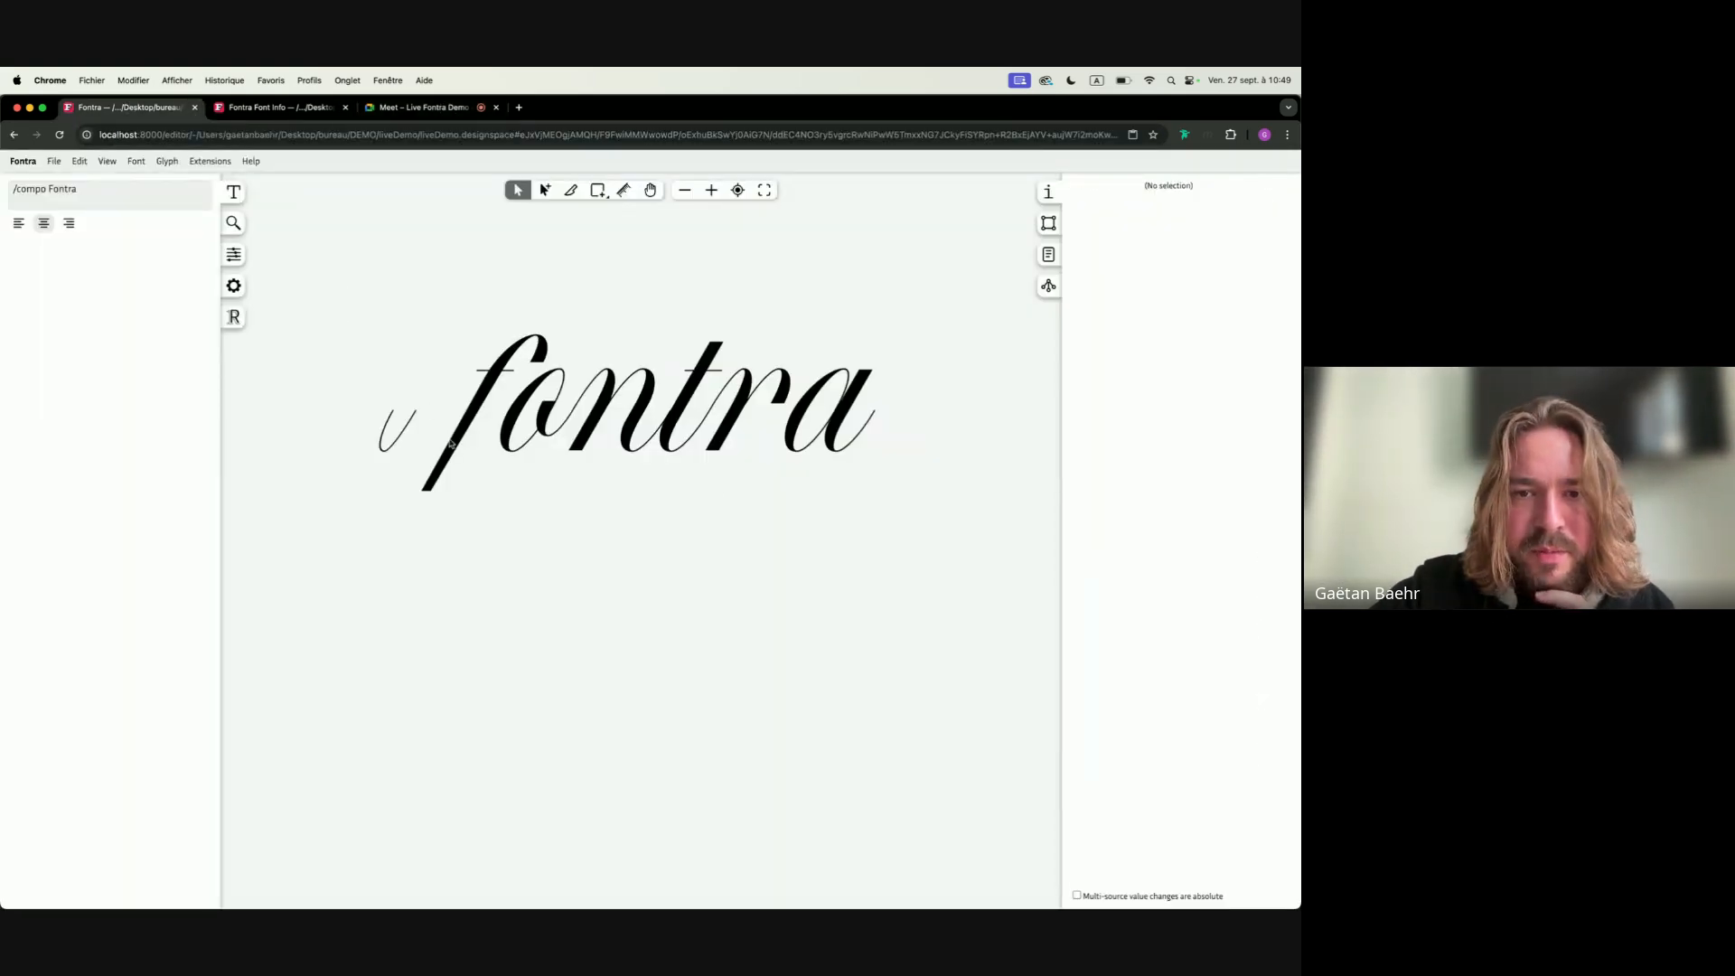
pyautogui.click(418, 106)
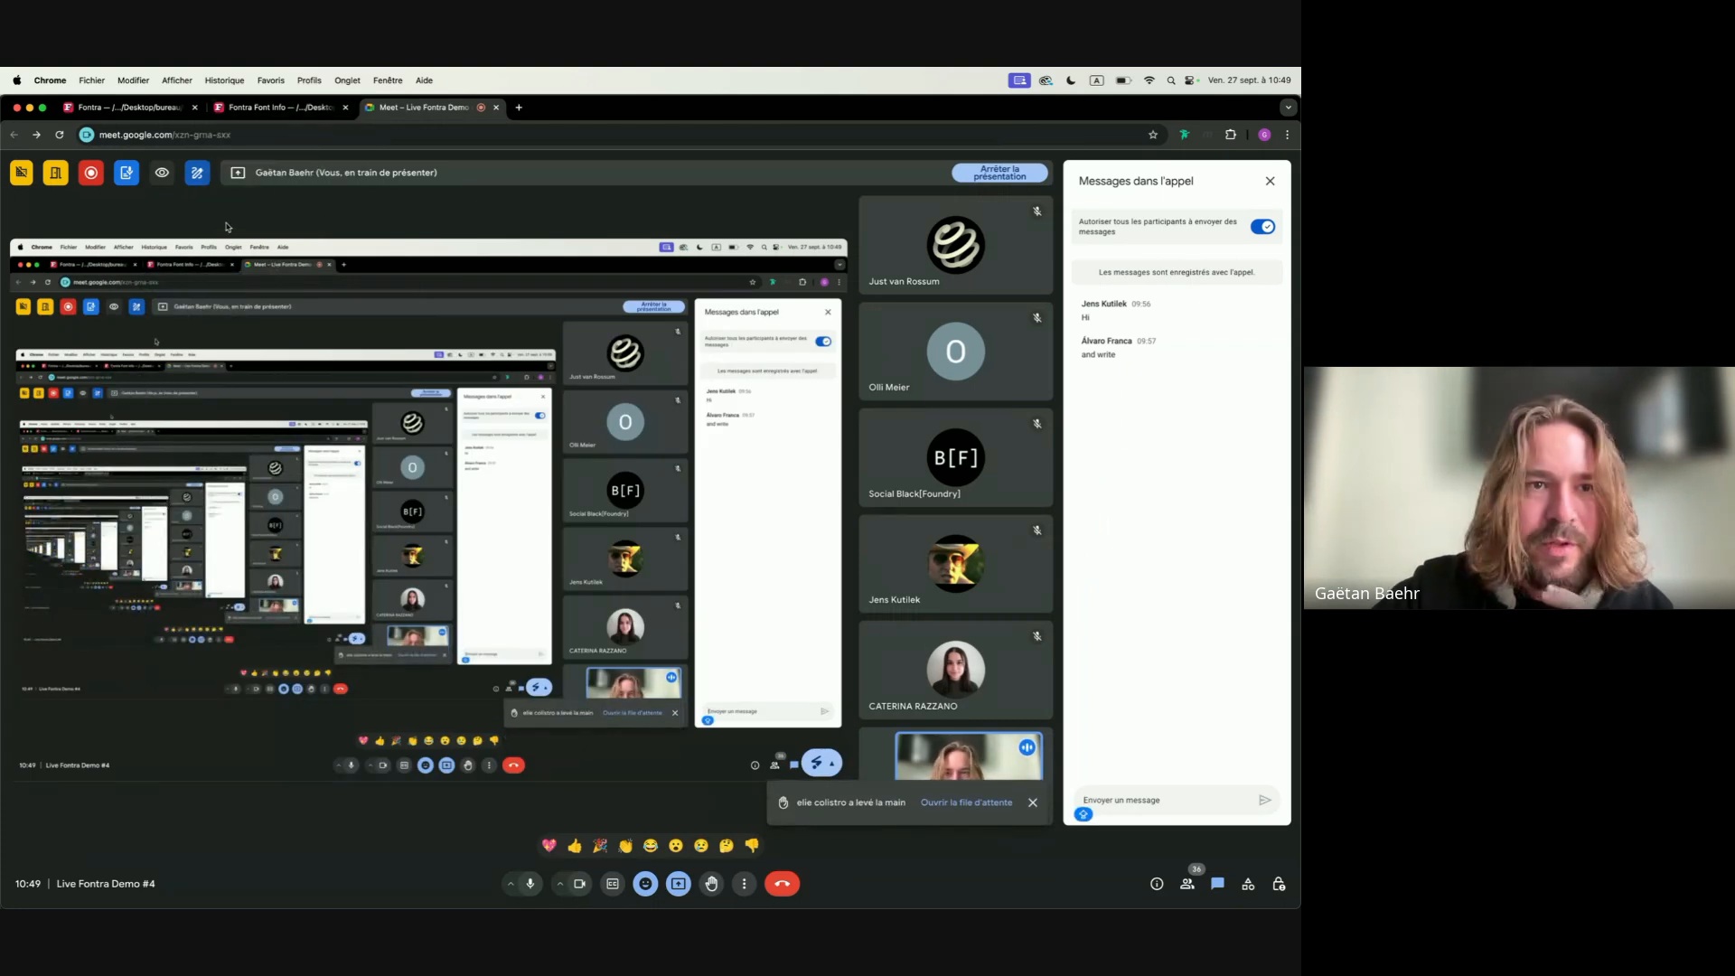
pyautogui.click(141, 107)
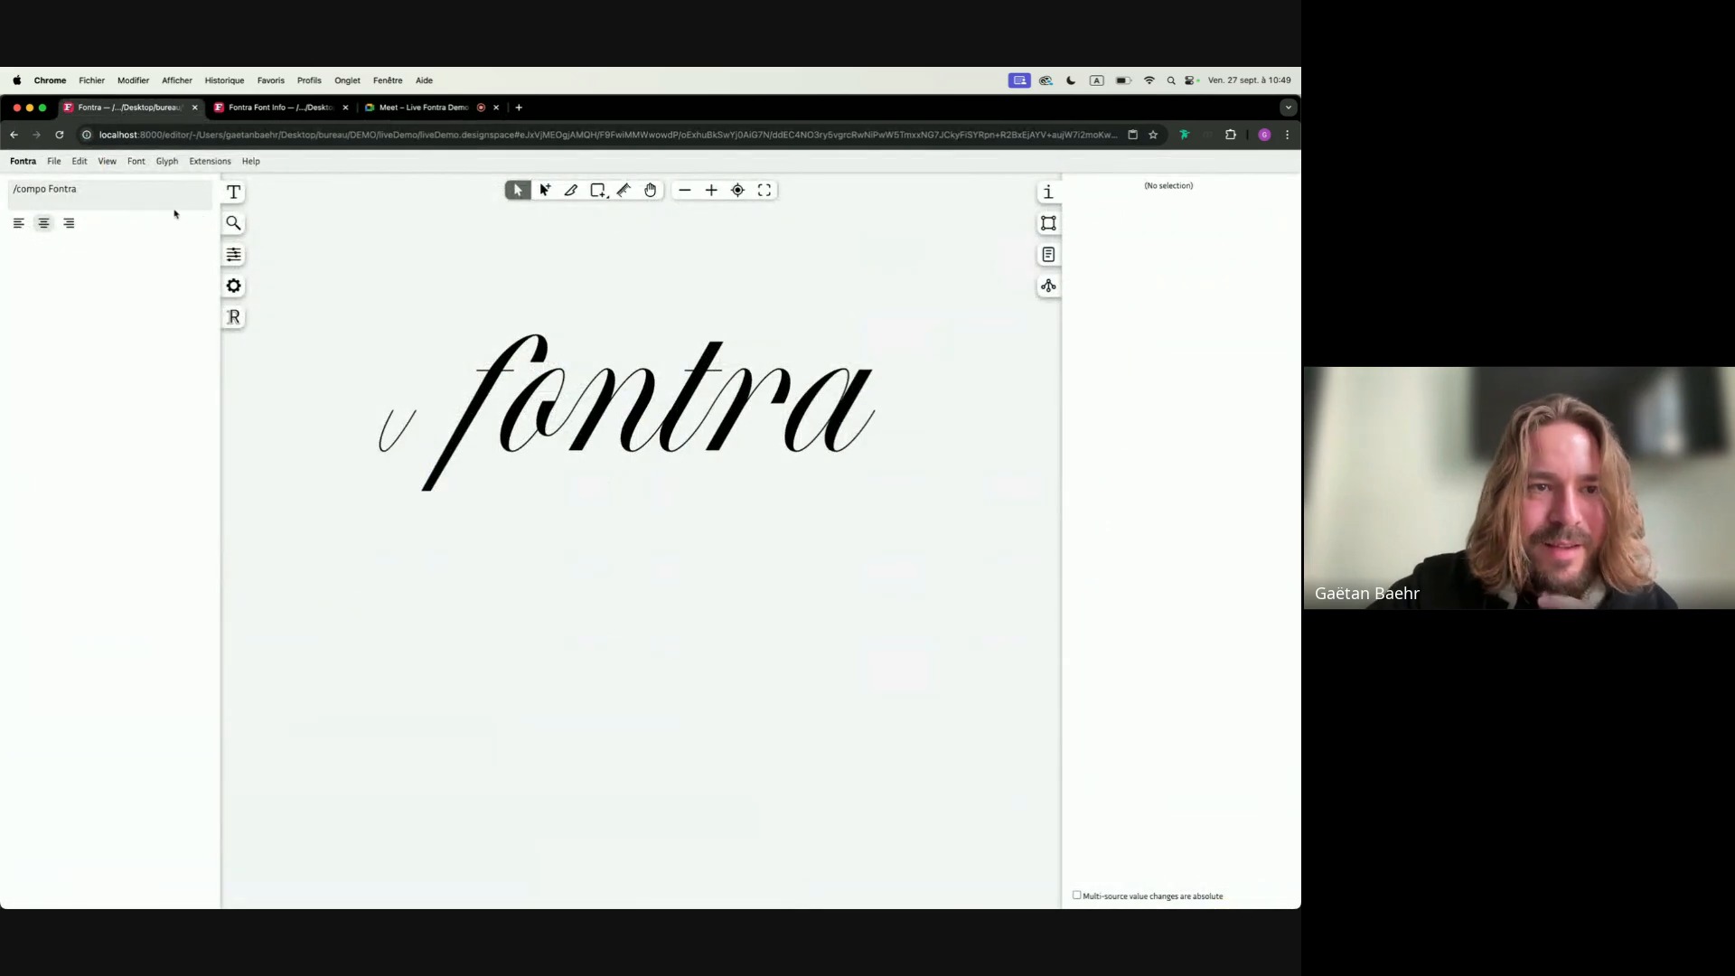
# Add a continuous font axis from the Weight preset (weight, wght) and lower its maximum to 400
pyautogui.click(136, 160)
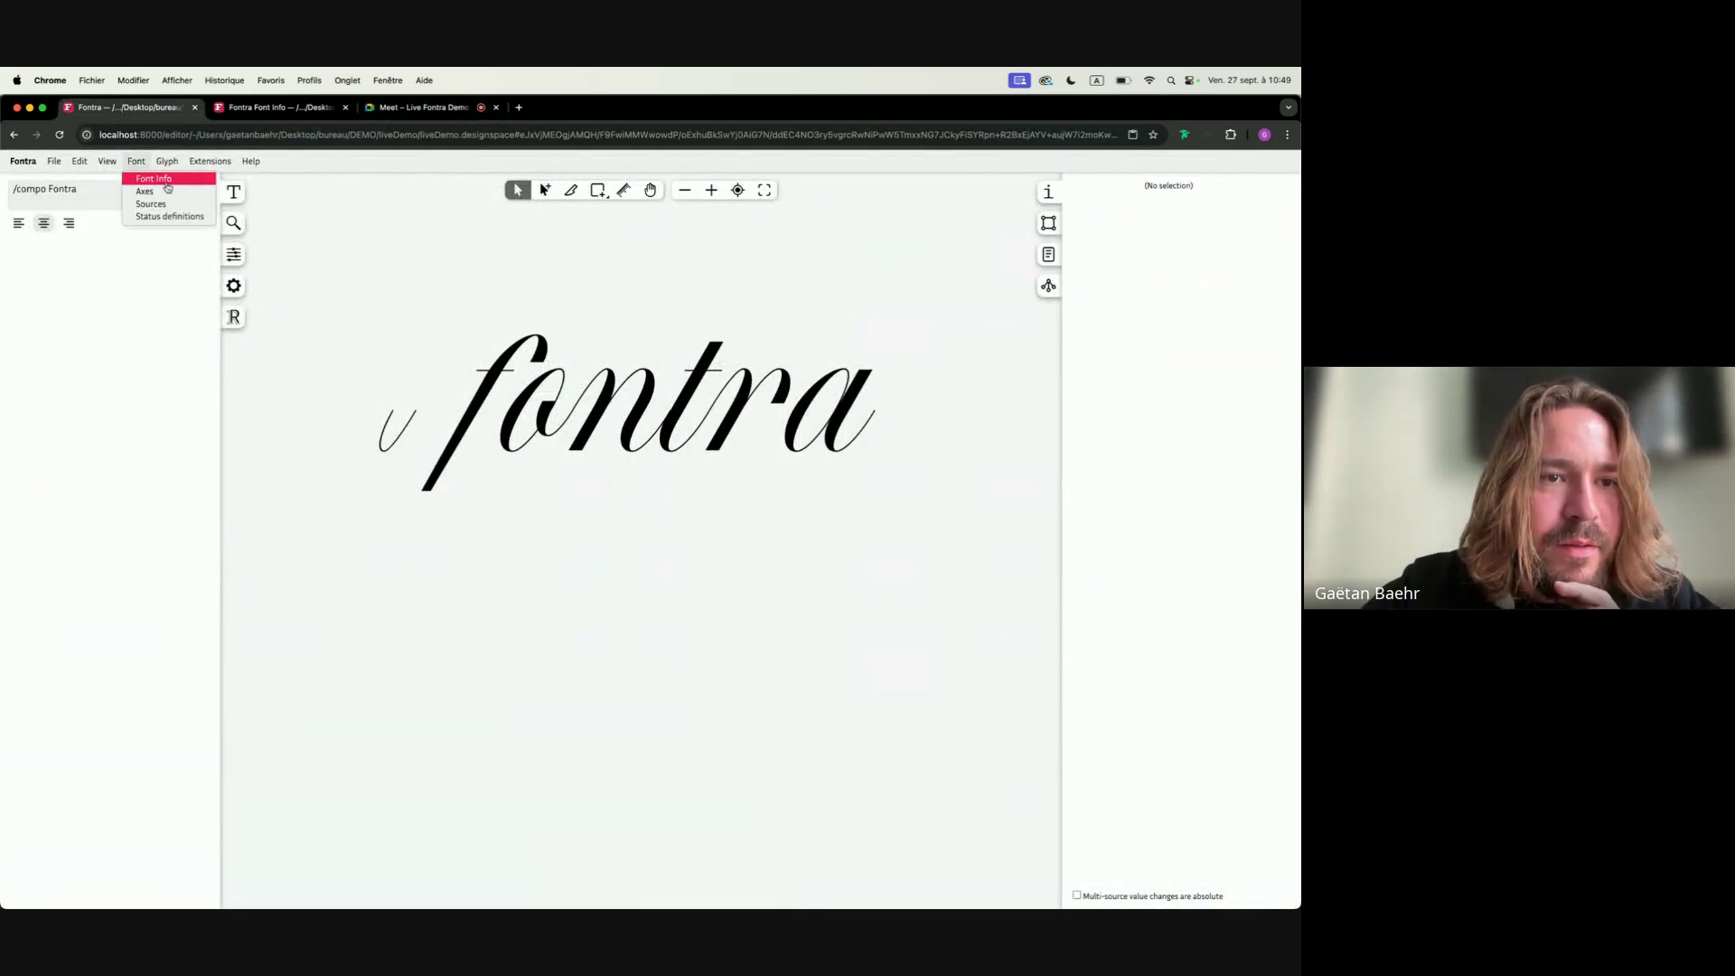
pyautogui.click(163, 193)
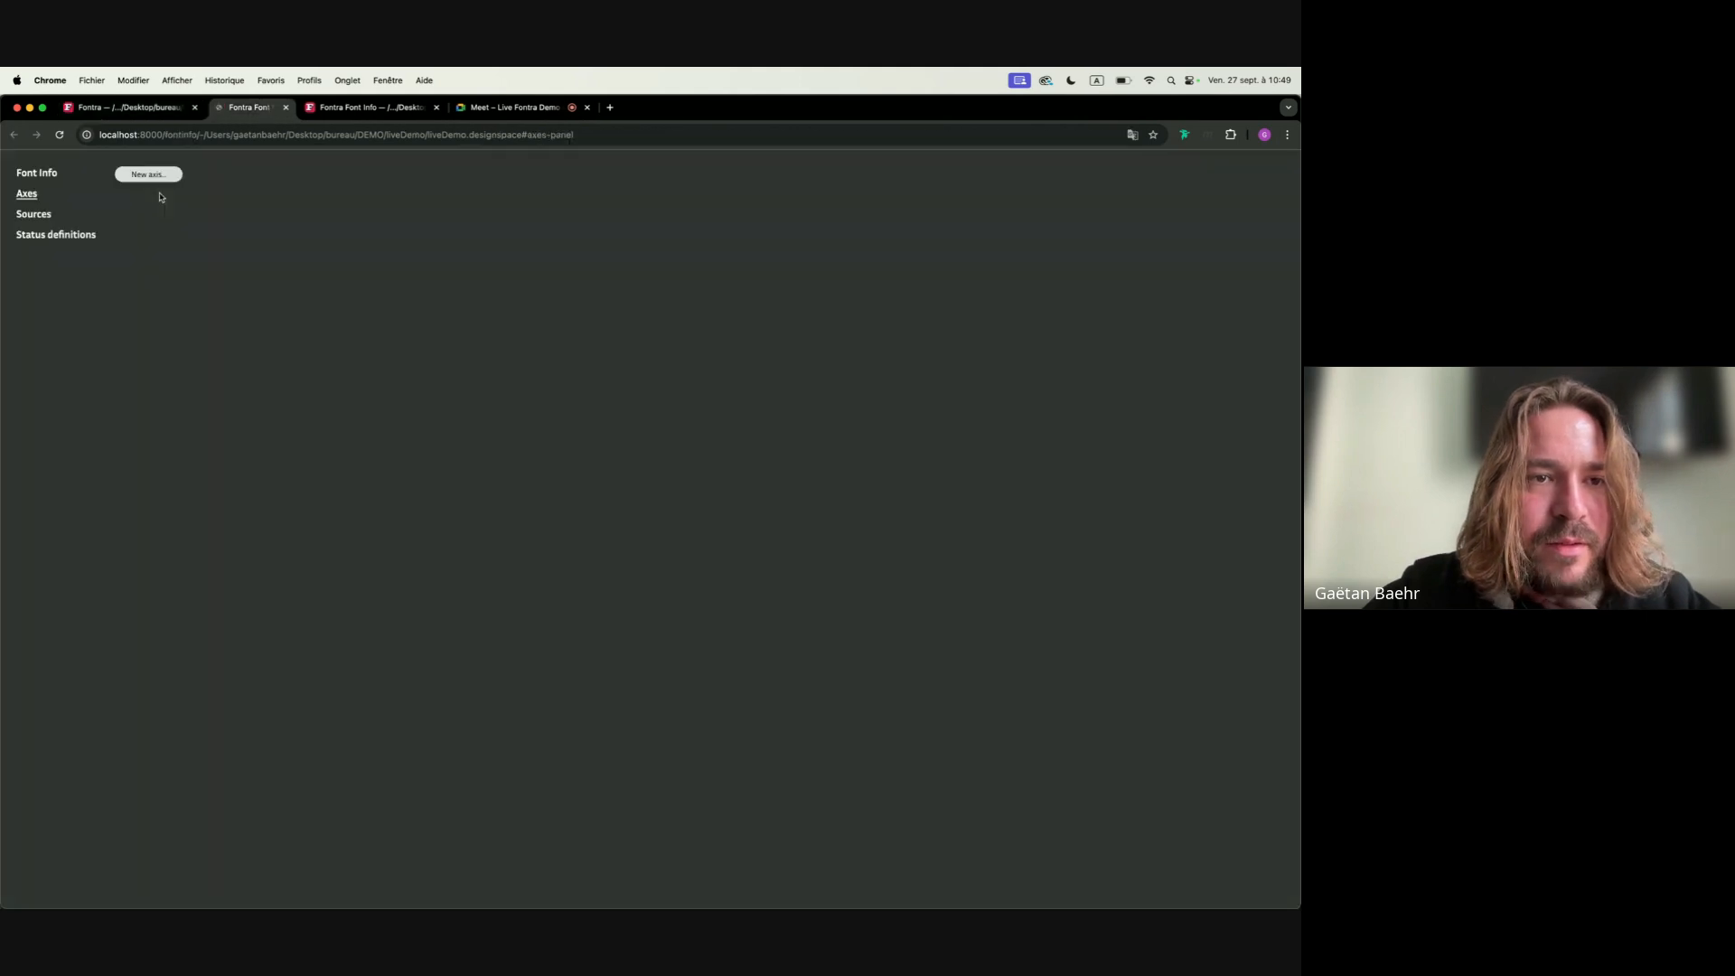
pyautogui.click(140, 181)
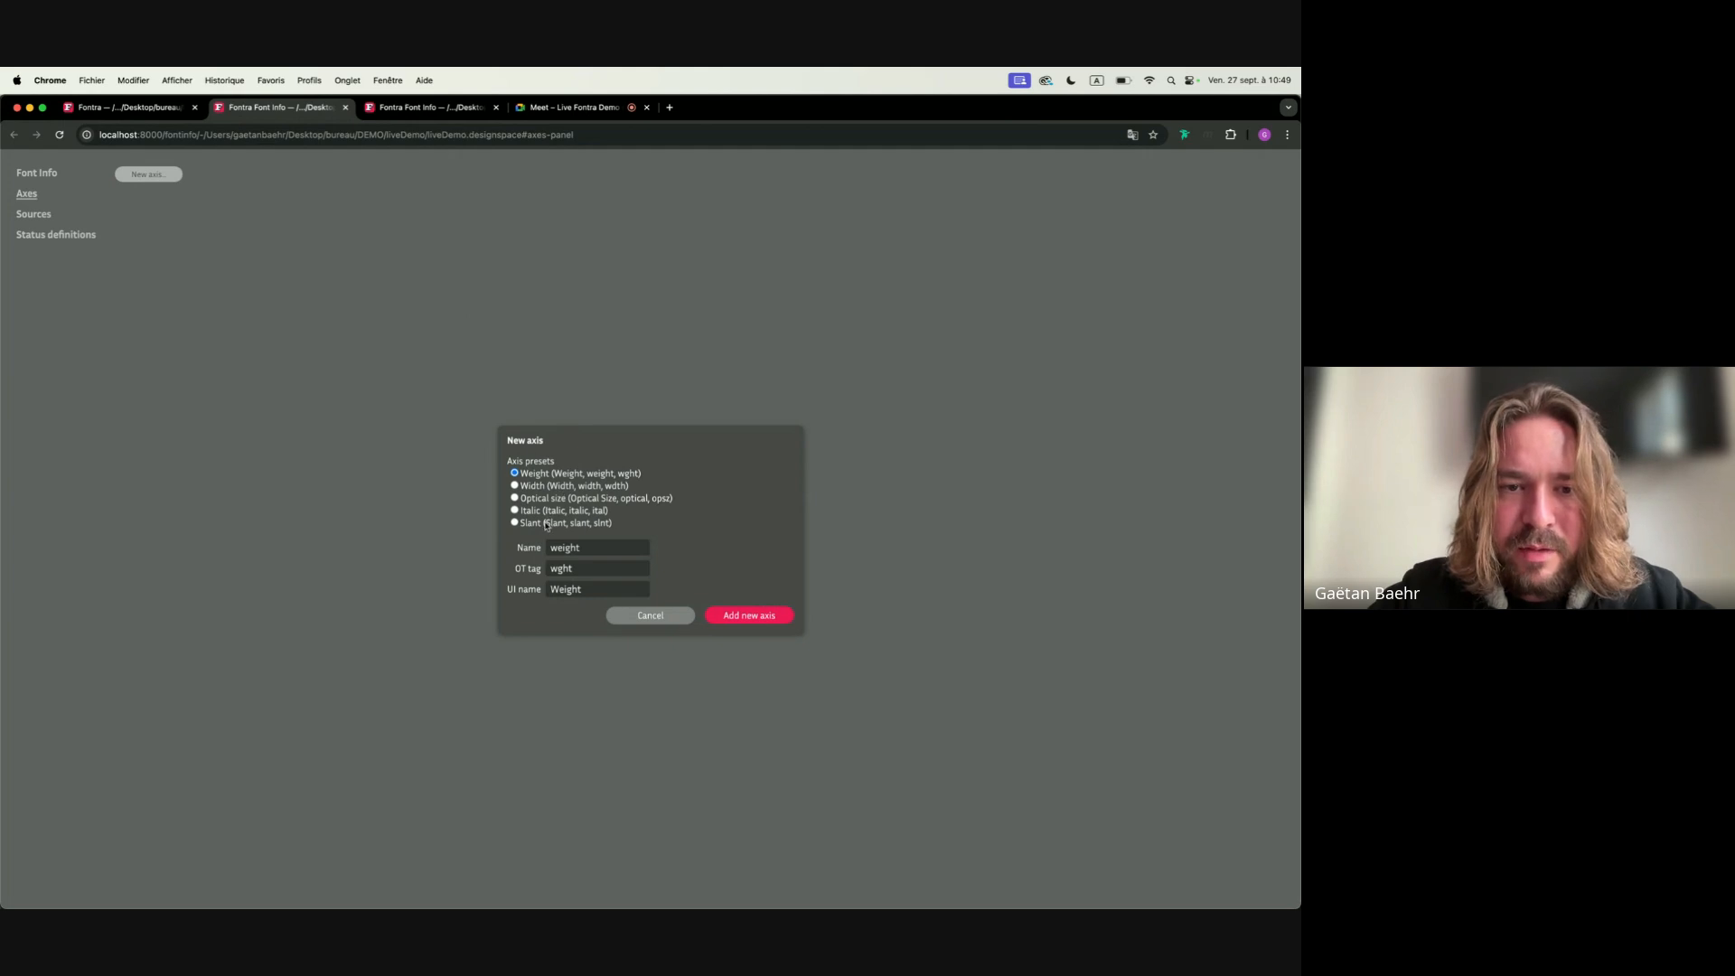
pyautogui.moveTo(567, 547); pyautogui.dragTo(602, 561)
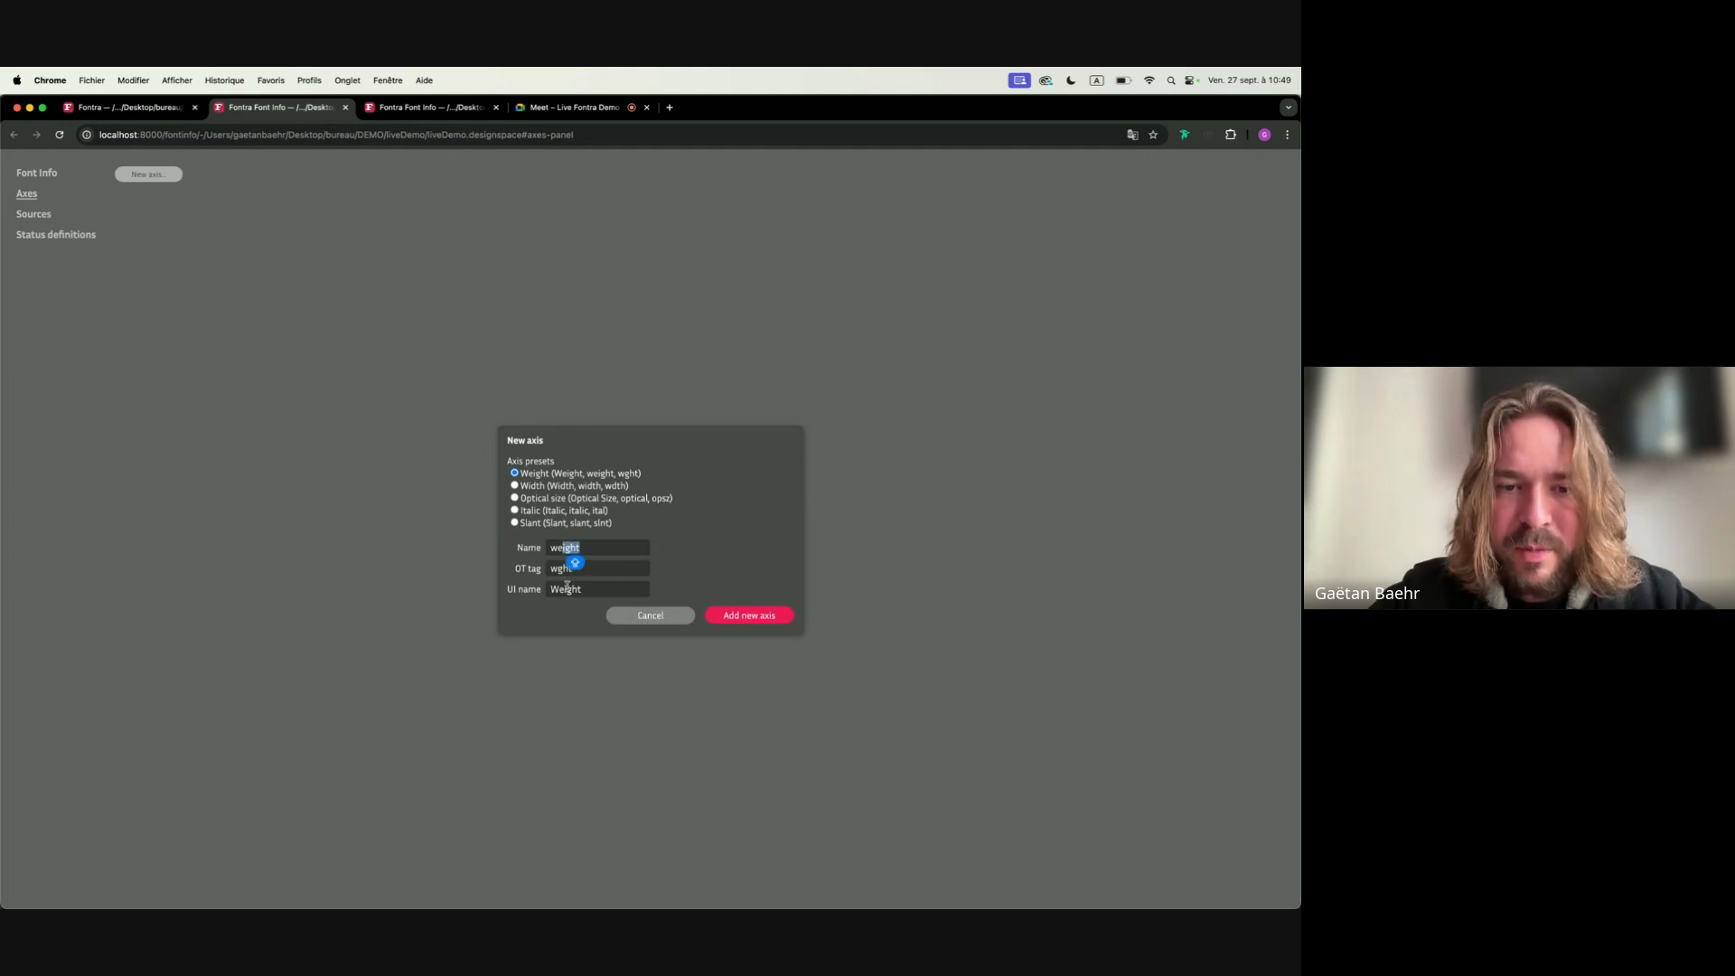
pyautogui.click(585, 599)
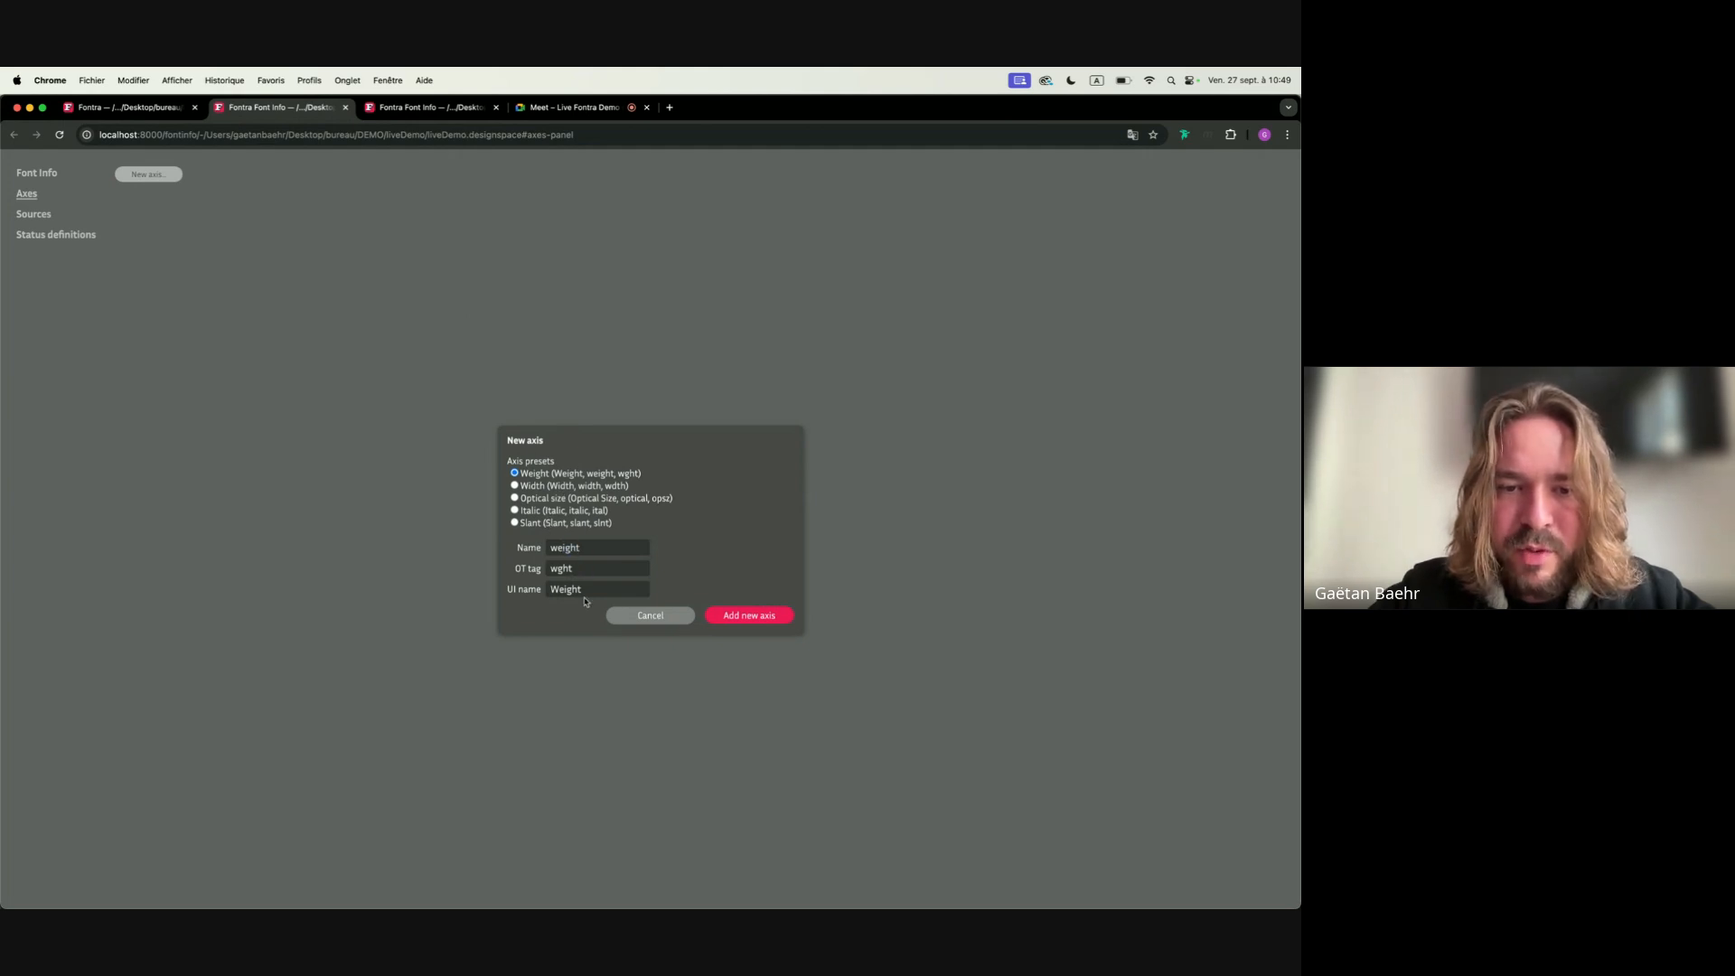
pyautogui.click(762, 617)
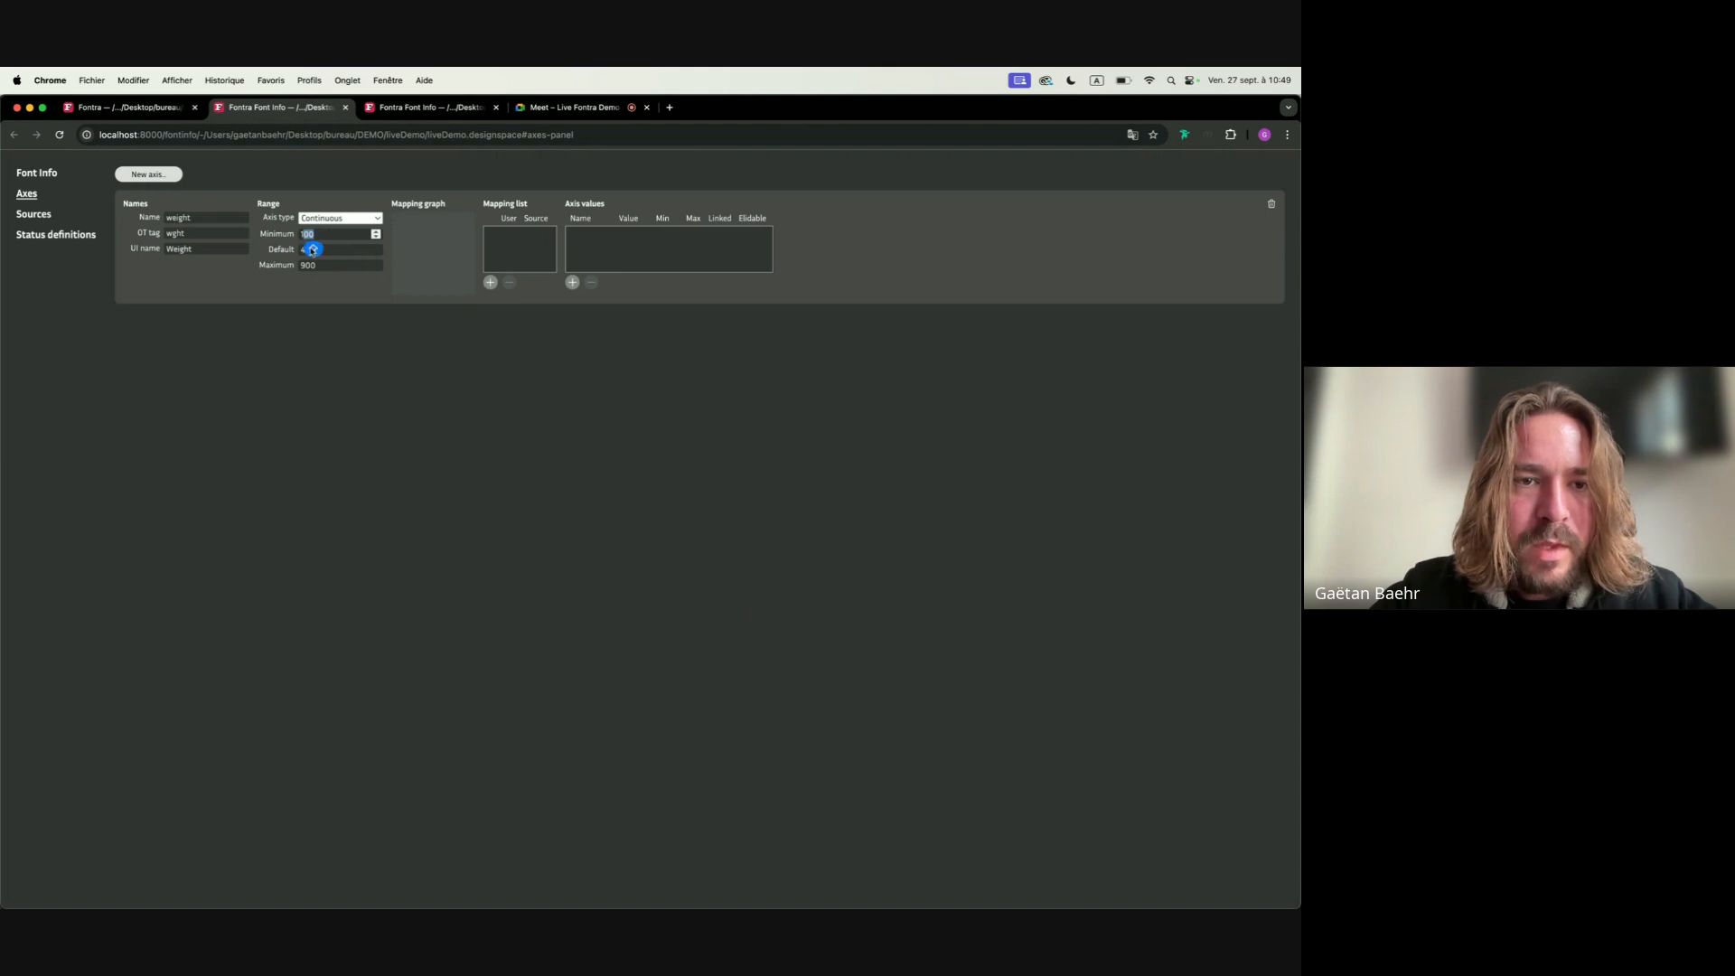
pyautogui.click(296, 256)
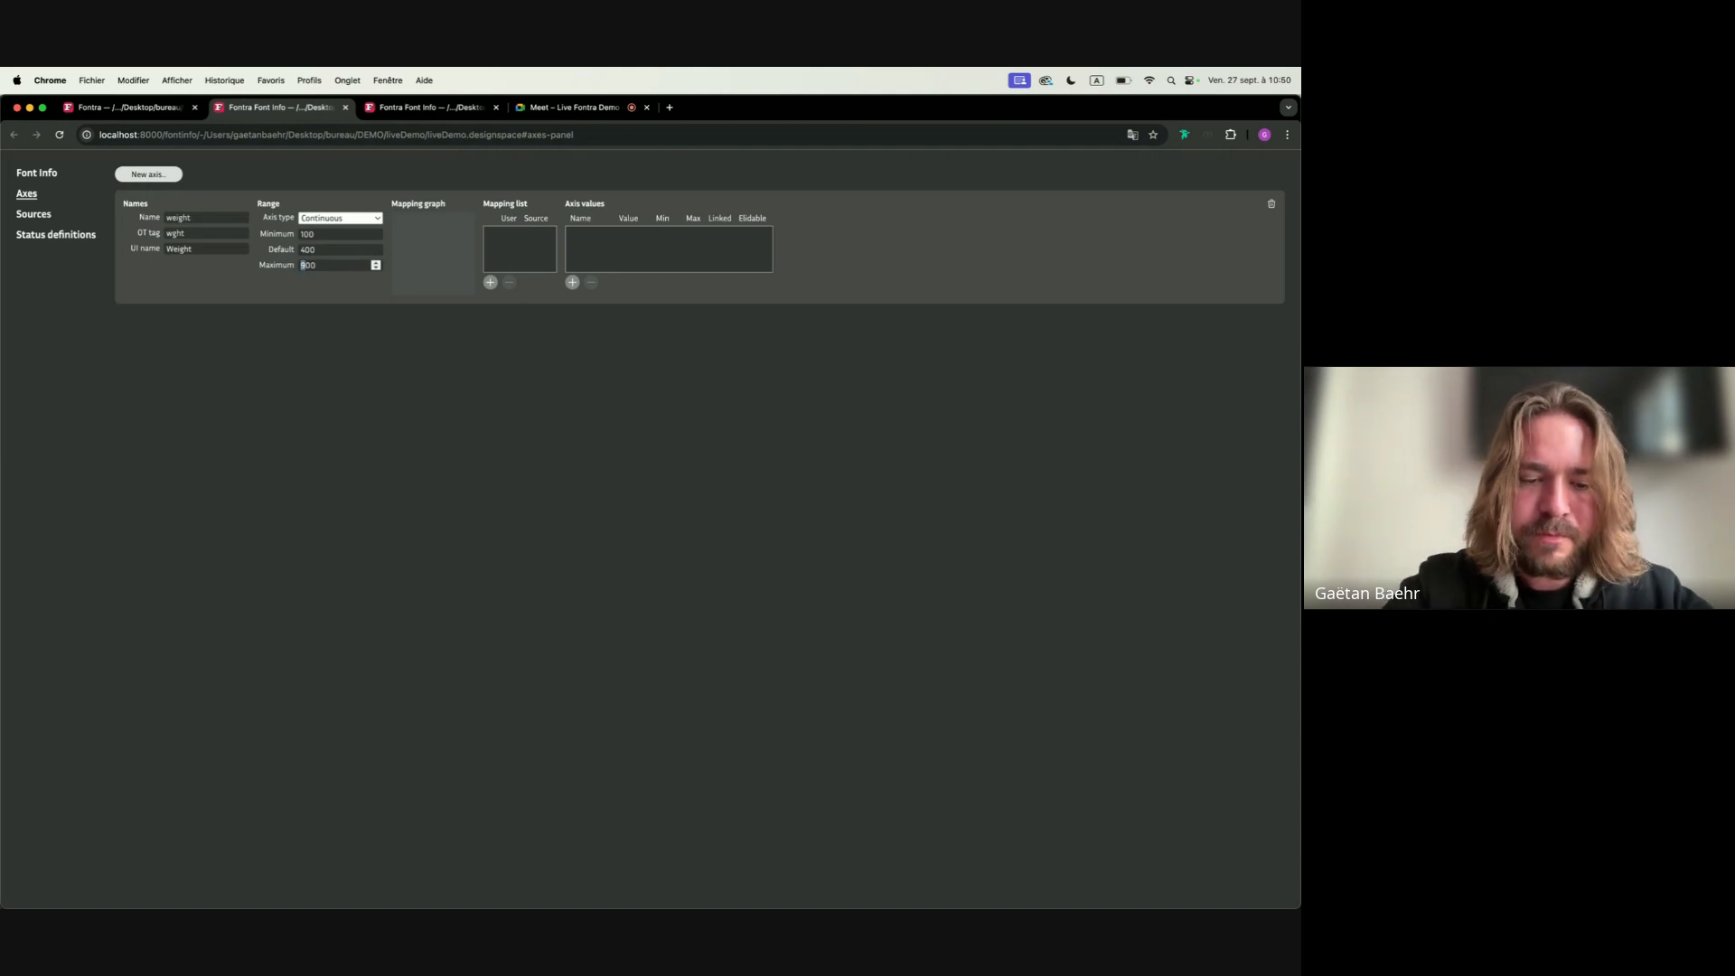
# Return to the glyph editor and add a glyph source named weight=100 to the letter a at weight 100
pyautogui.click(142, 109)
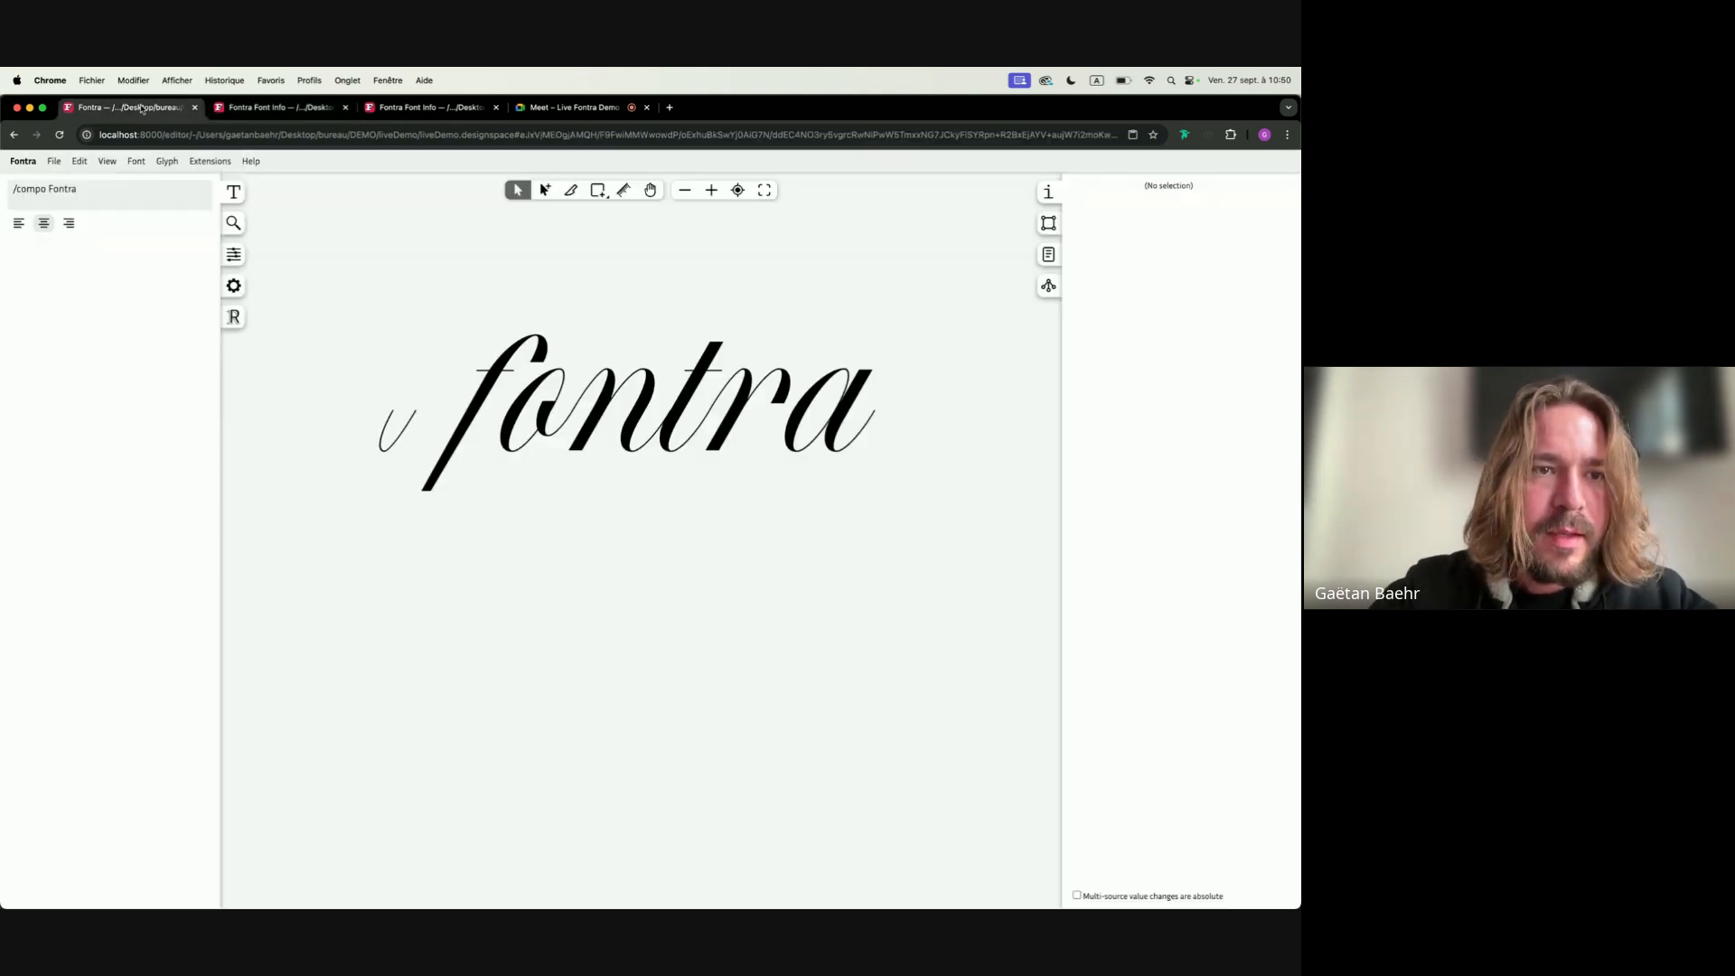
pyautogui.click(827, 412)
pyautogui.click(233, 256)
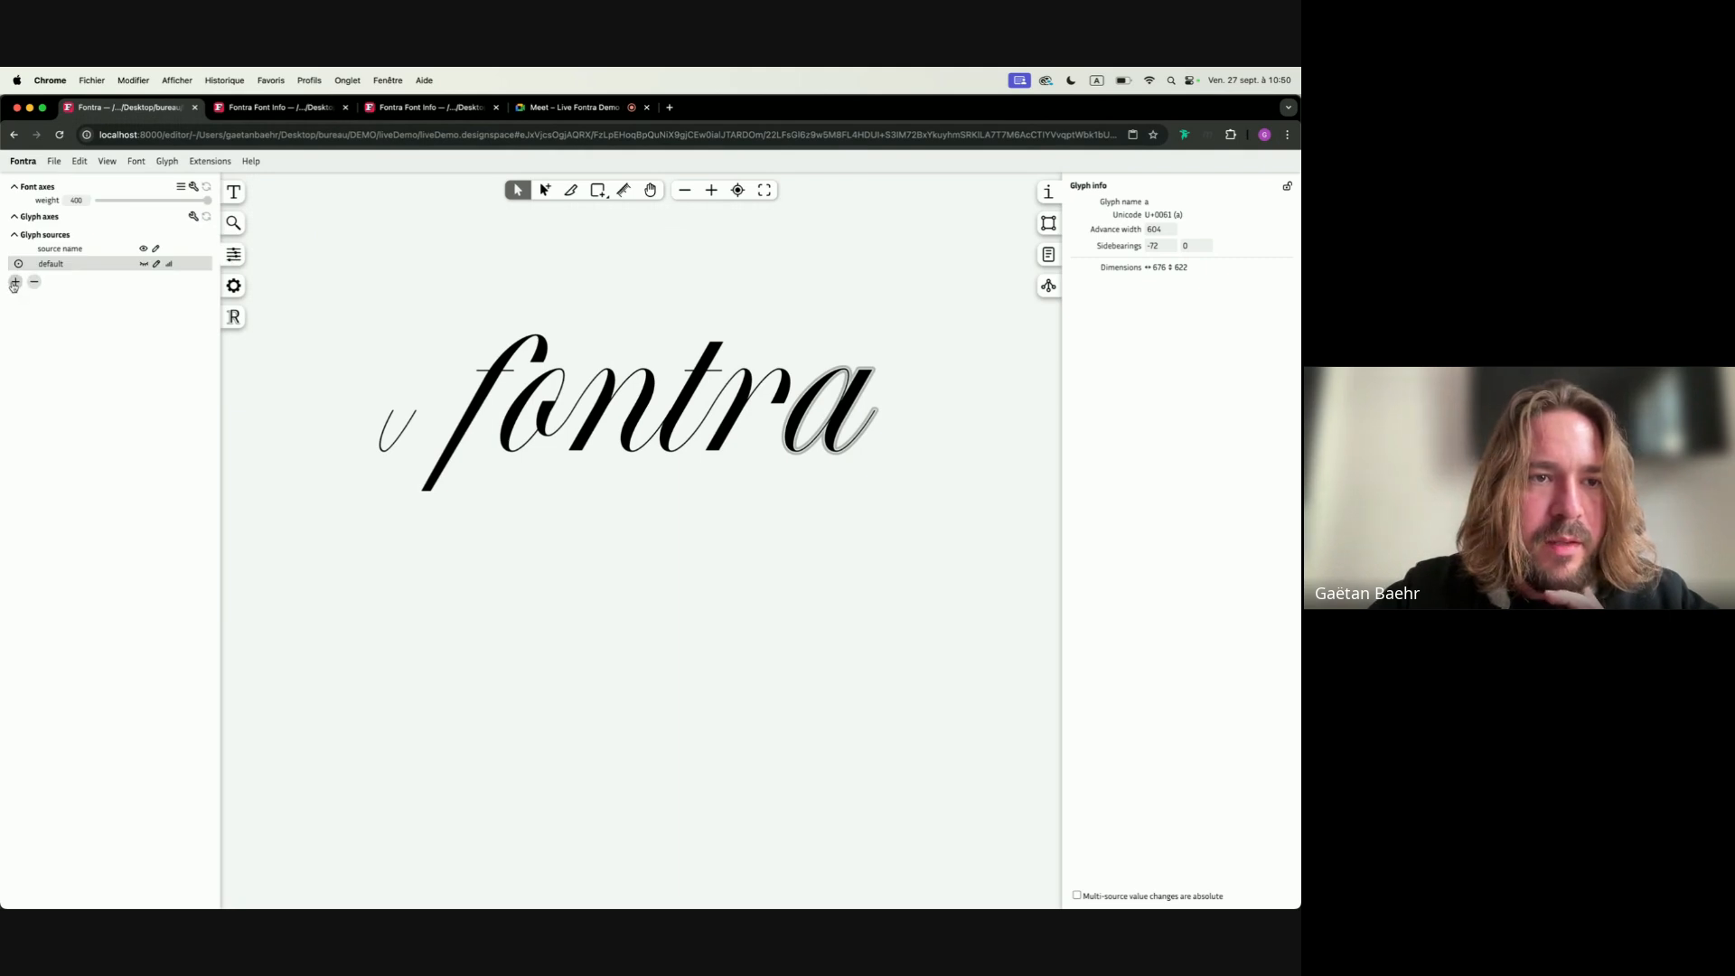
pyautogui.click(99, 200)
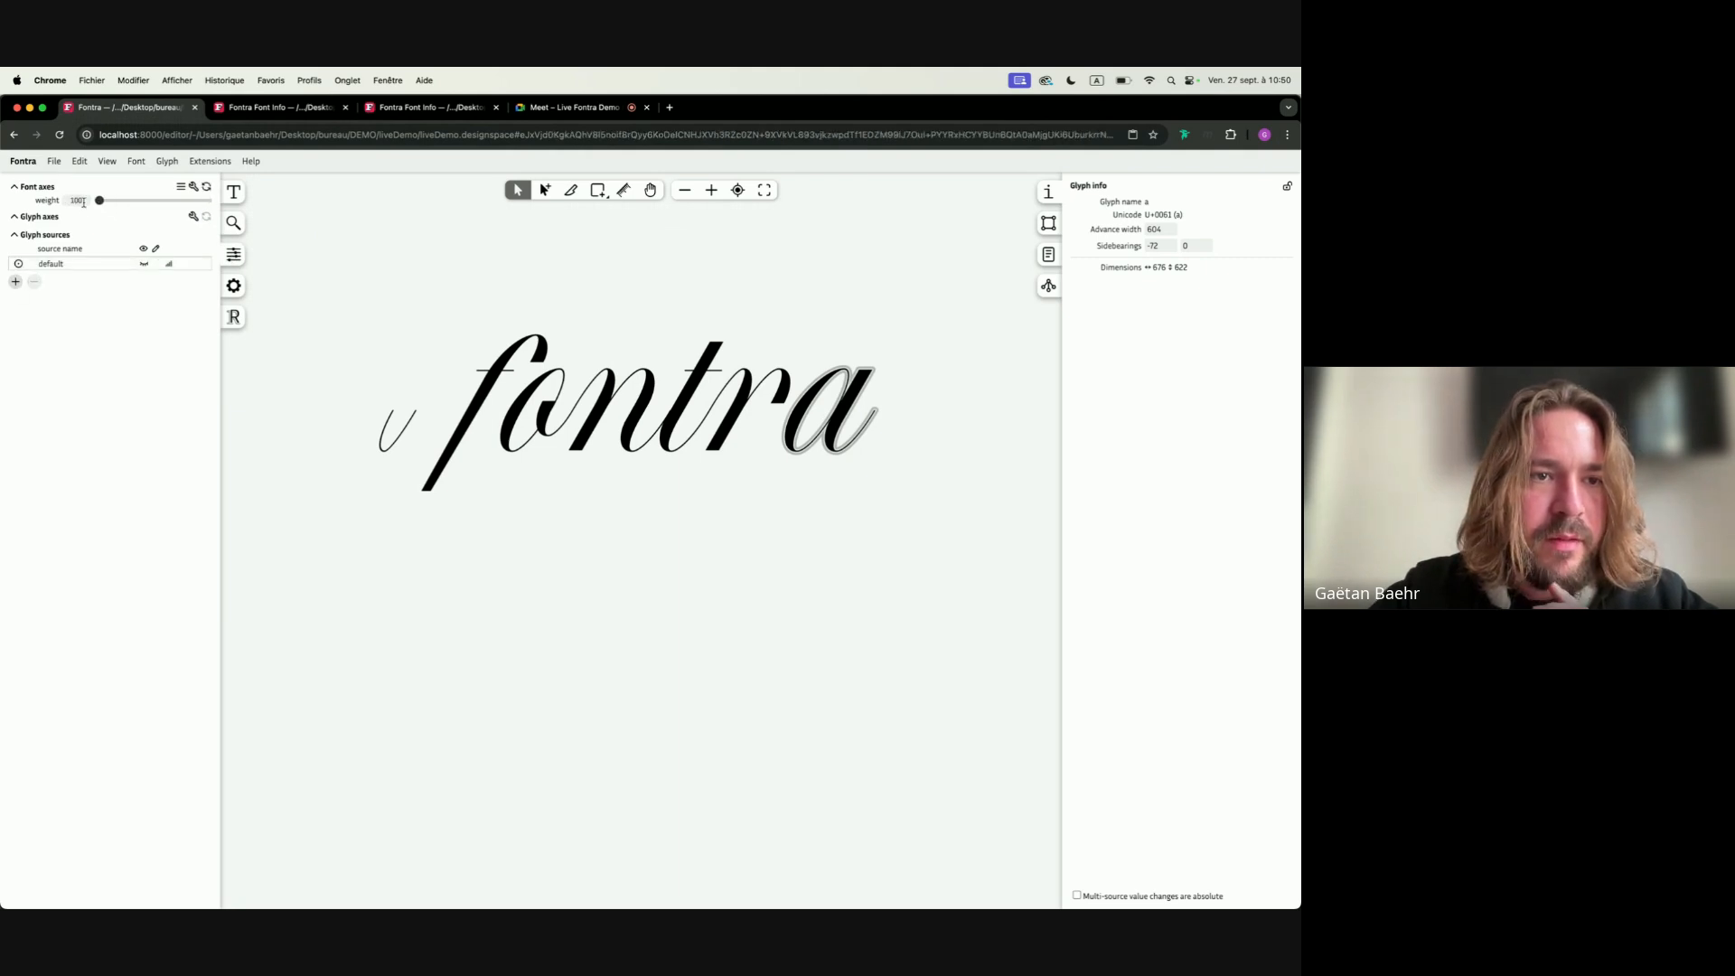
pyautogui.click(16, 282)
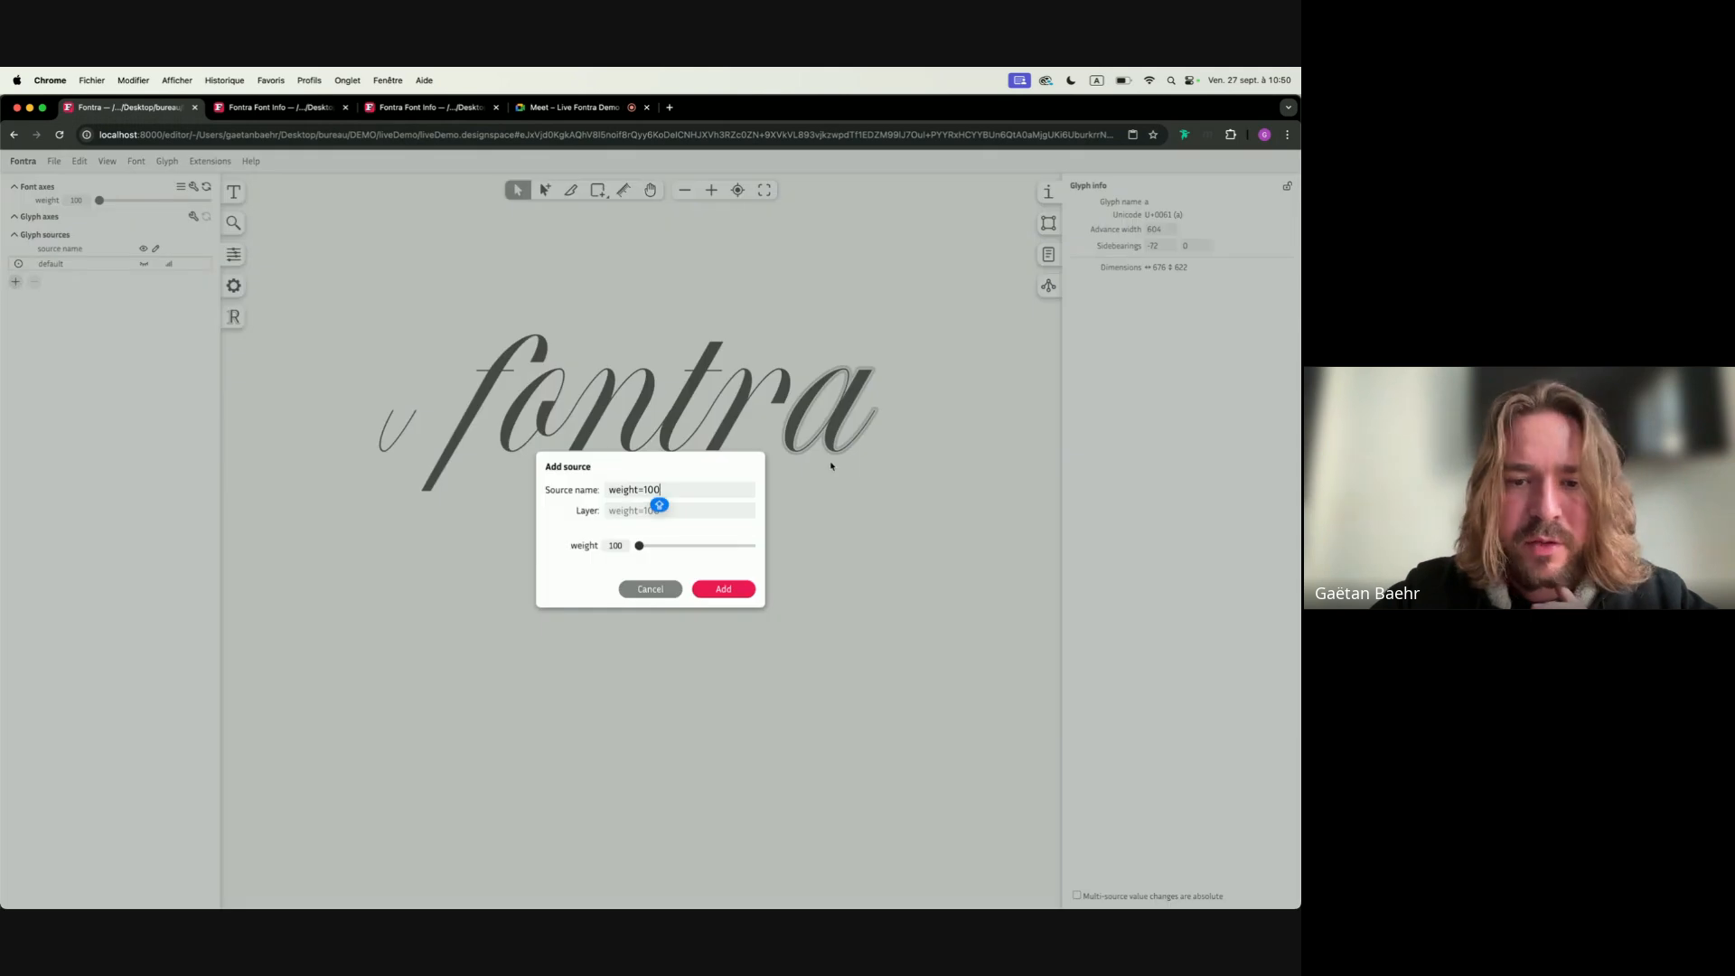
pyautogui.click(723, 589)
# In the a's weight=100 source, reduce weight_right on the upper bowl component and weight_left on the lower bowl component
pyautogui.click(845, 411)
pyautogui.scroll(5, 918, 400)
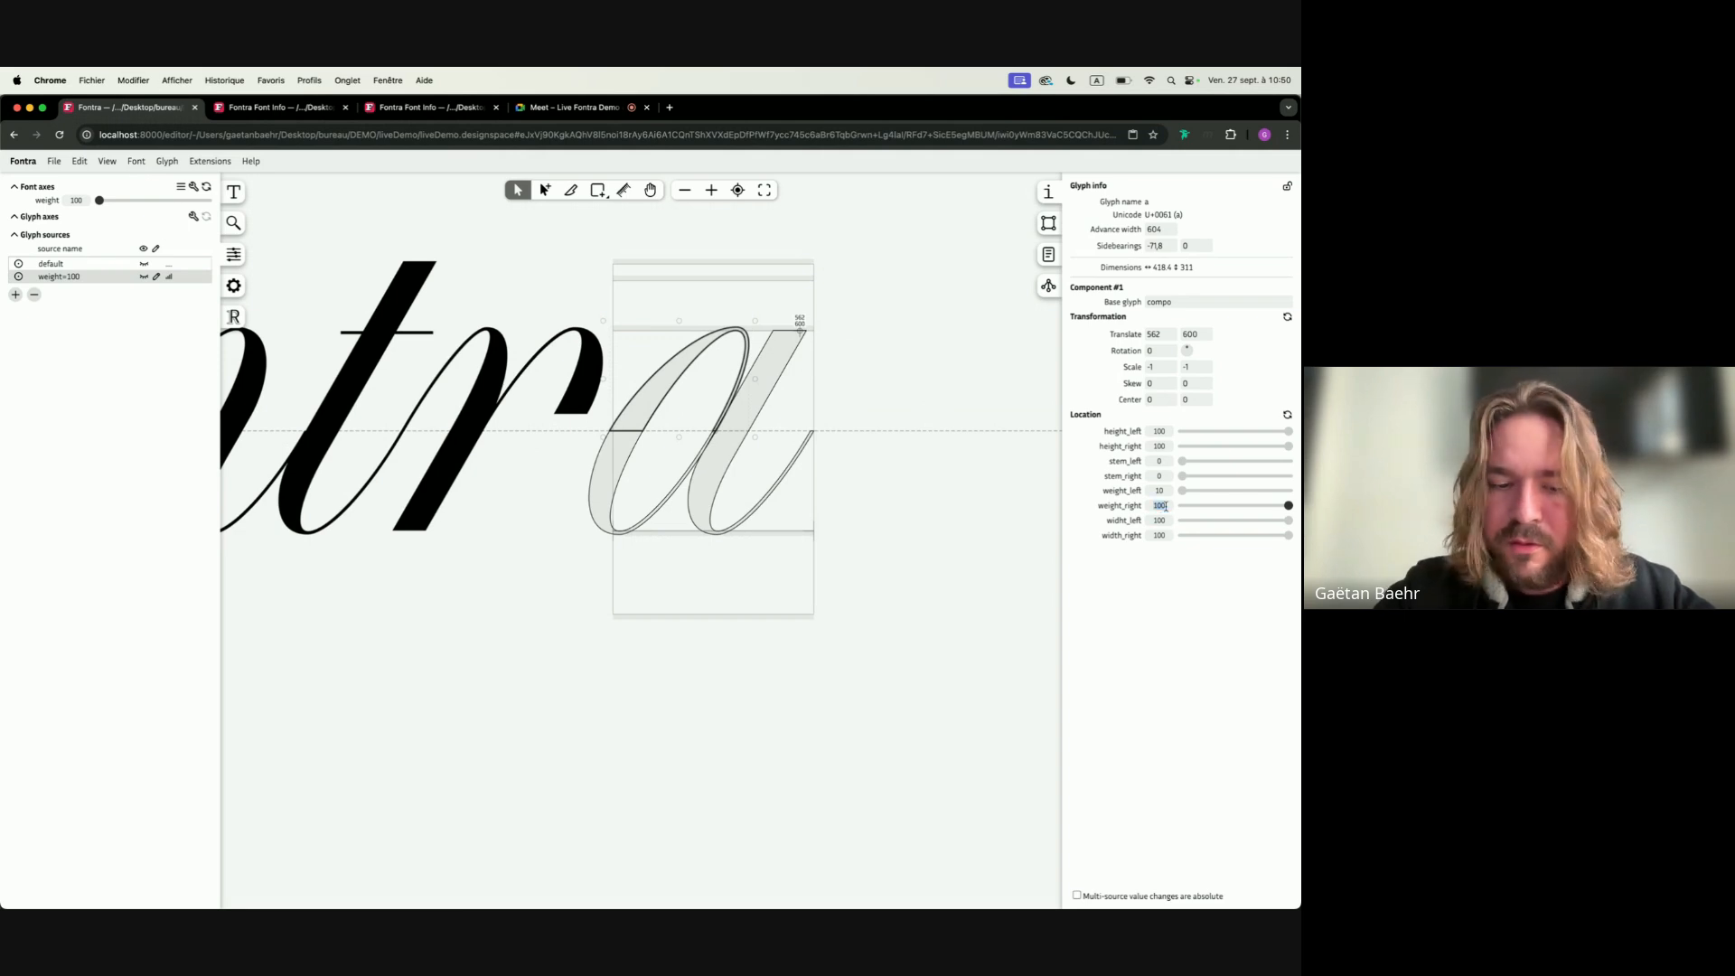
pyautogui.click(625, 463)
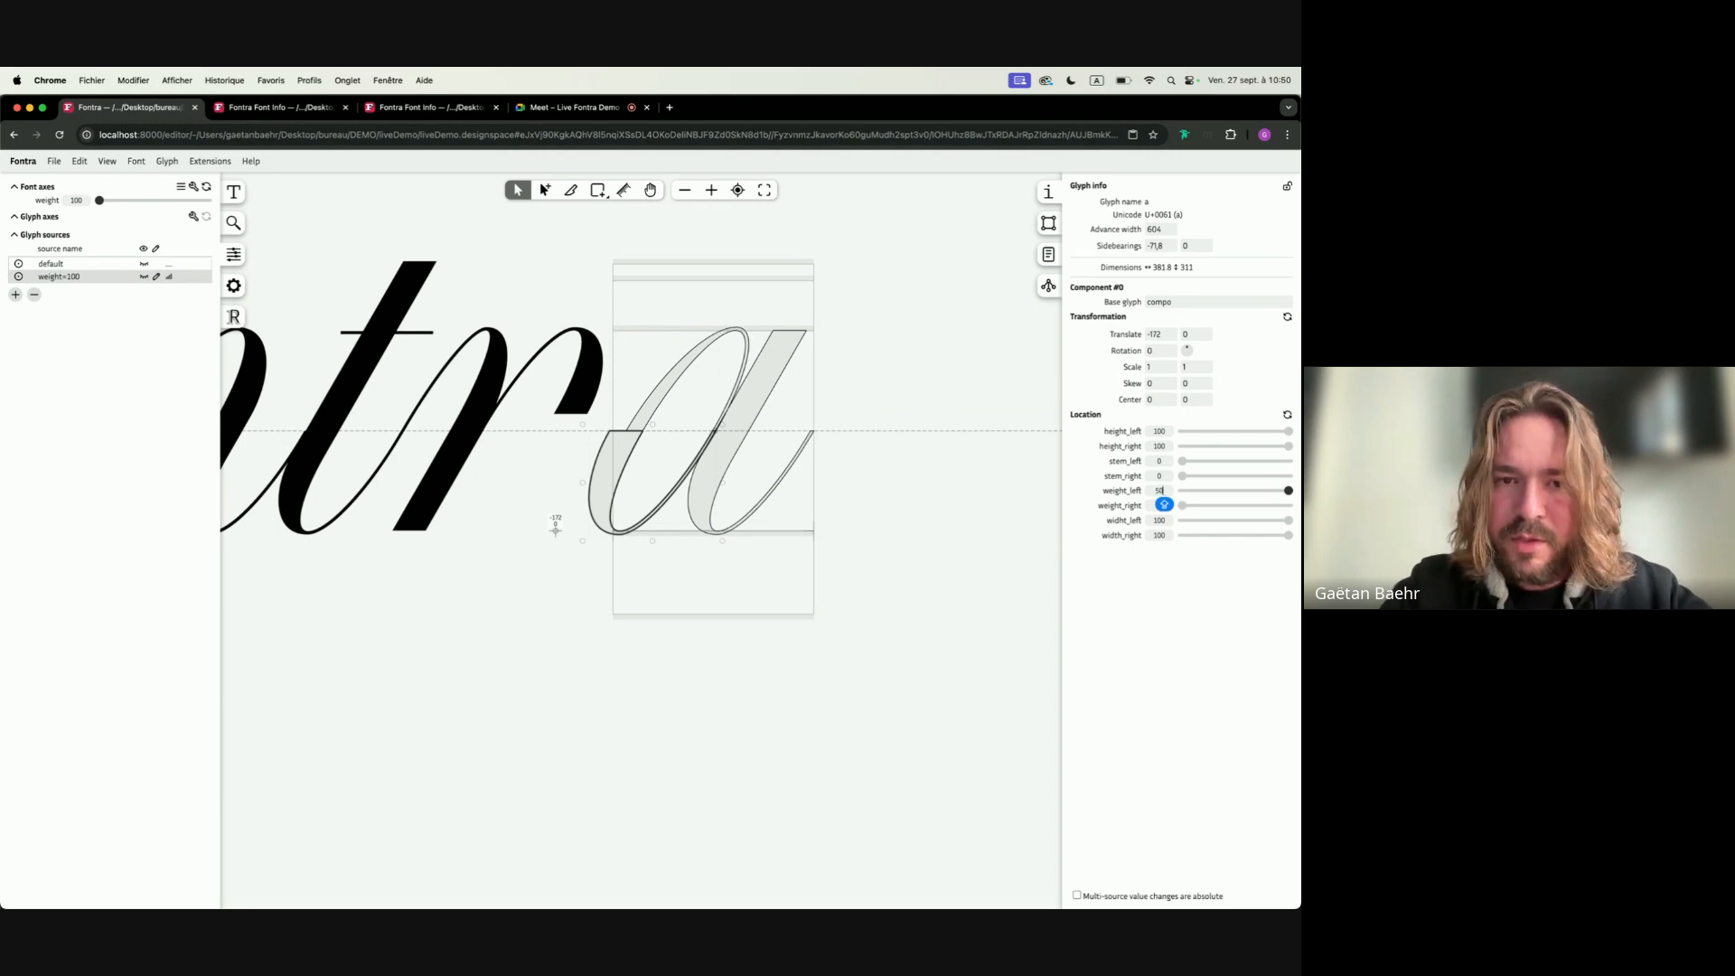
pyautogui.press('Tab')
# Set weight_left to 45 and weight_right to 10 on the a's right-hand stem component
pyautogui.click(763, 392)
pyautogui.click(1165, 492)
pyautogui.press('super+a')
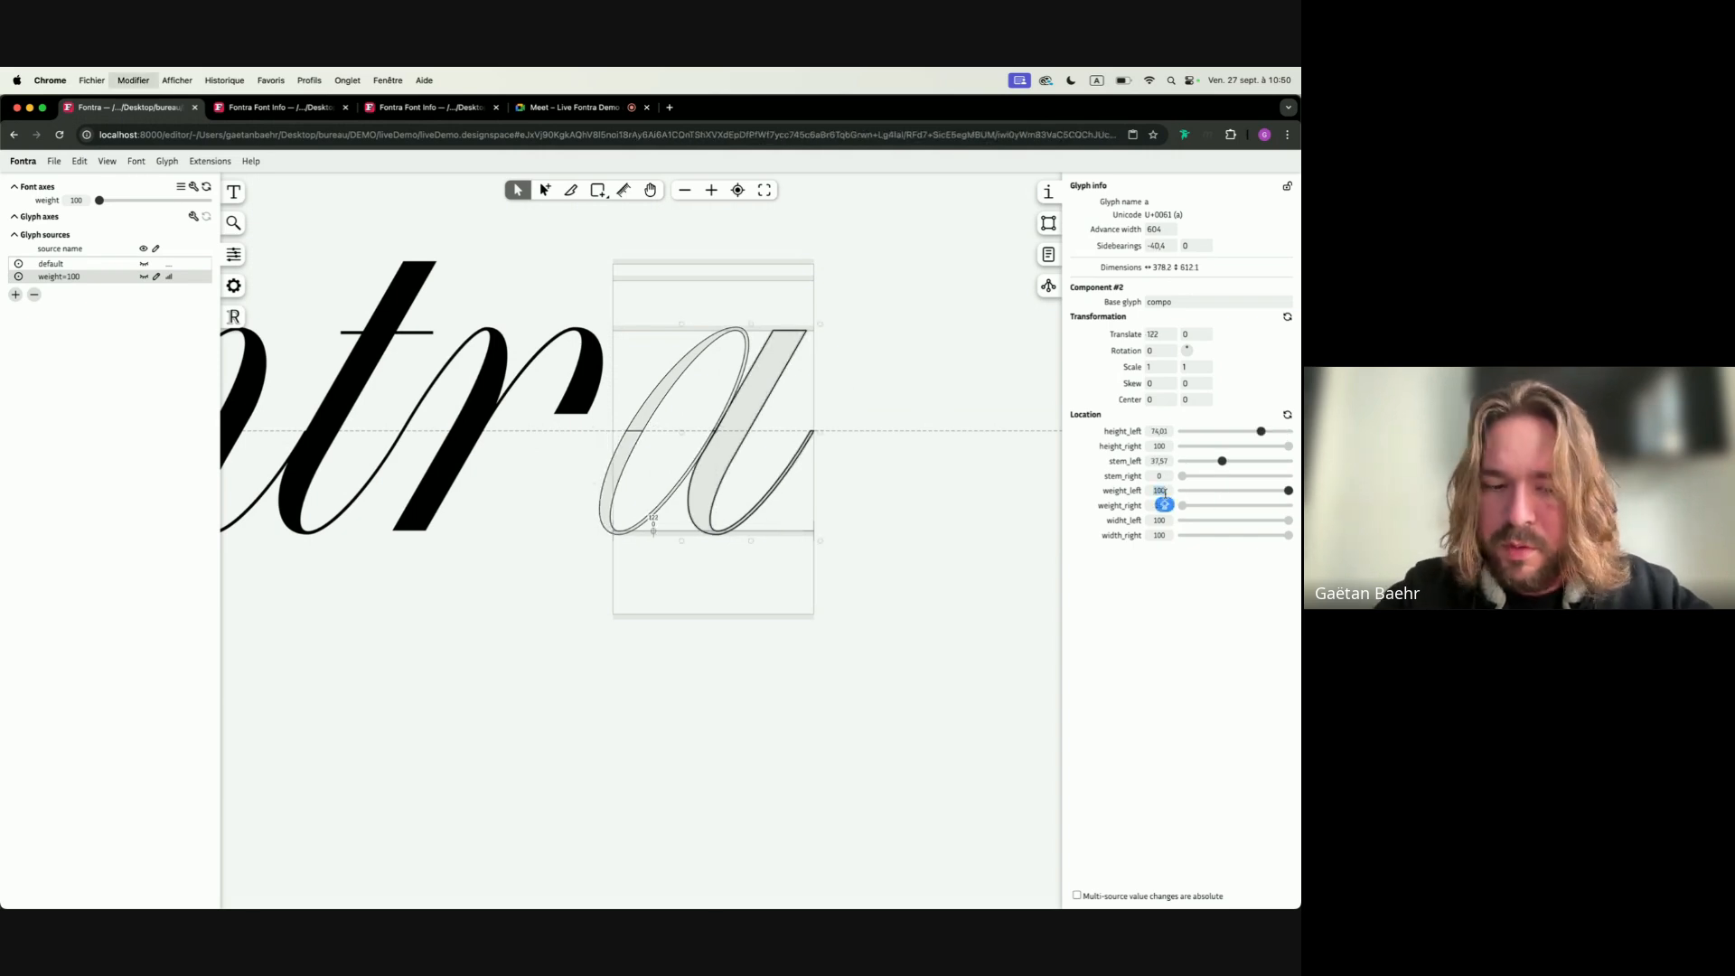
pyautogui.write('45')
pyautogui.press('Tab')
pyautogui.write('10')
pyautogui.press('Return')
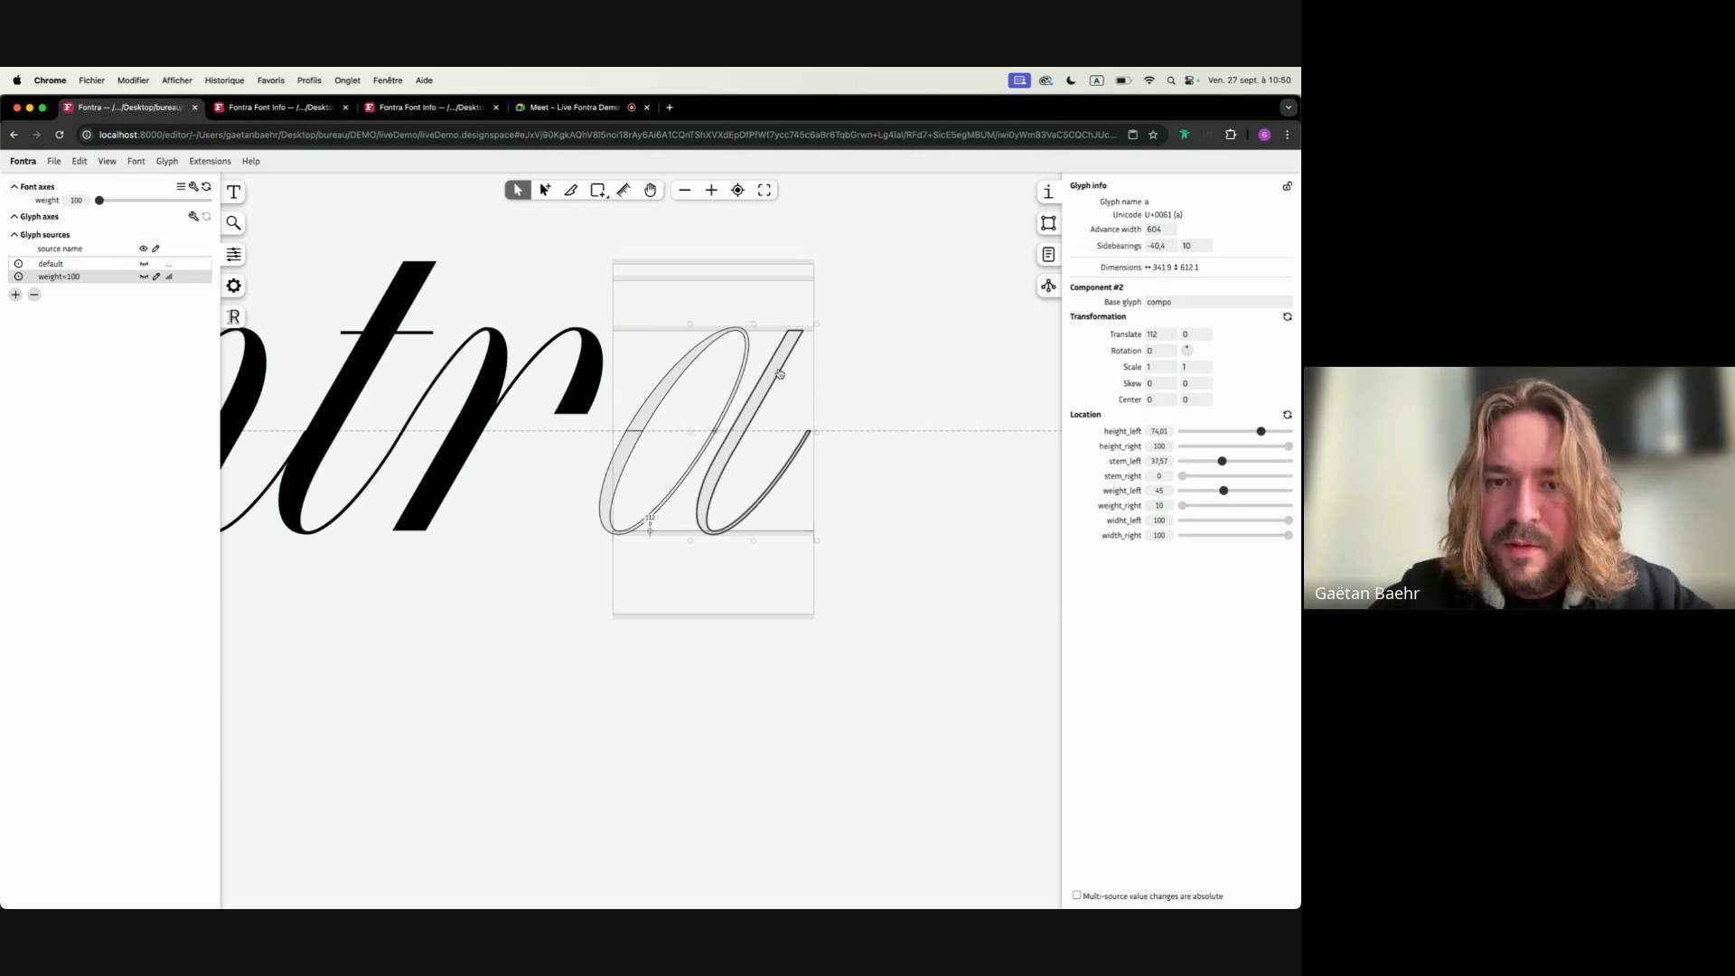
# Shift the a's stem component left against the bowl, to a horizontal translation of 62
pyautogui.hotkey('shift', 'Left')
pyautogui.hotkey('shift', 'Left')
pyautogui.hotkey('shift', 'Left')
pyautogui.hotkey('shift', 'Left')
pyautogui.hotkey('shift', 'Left')
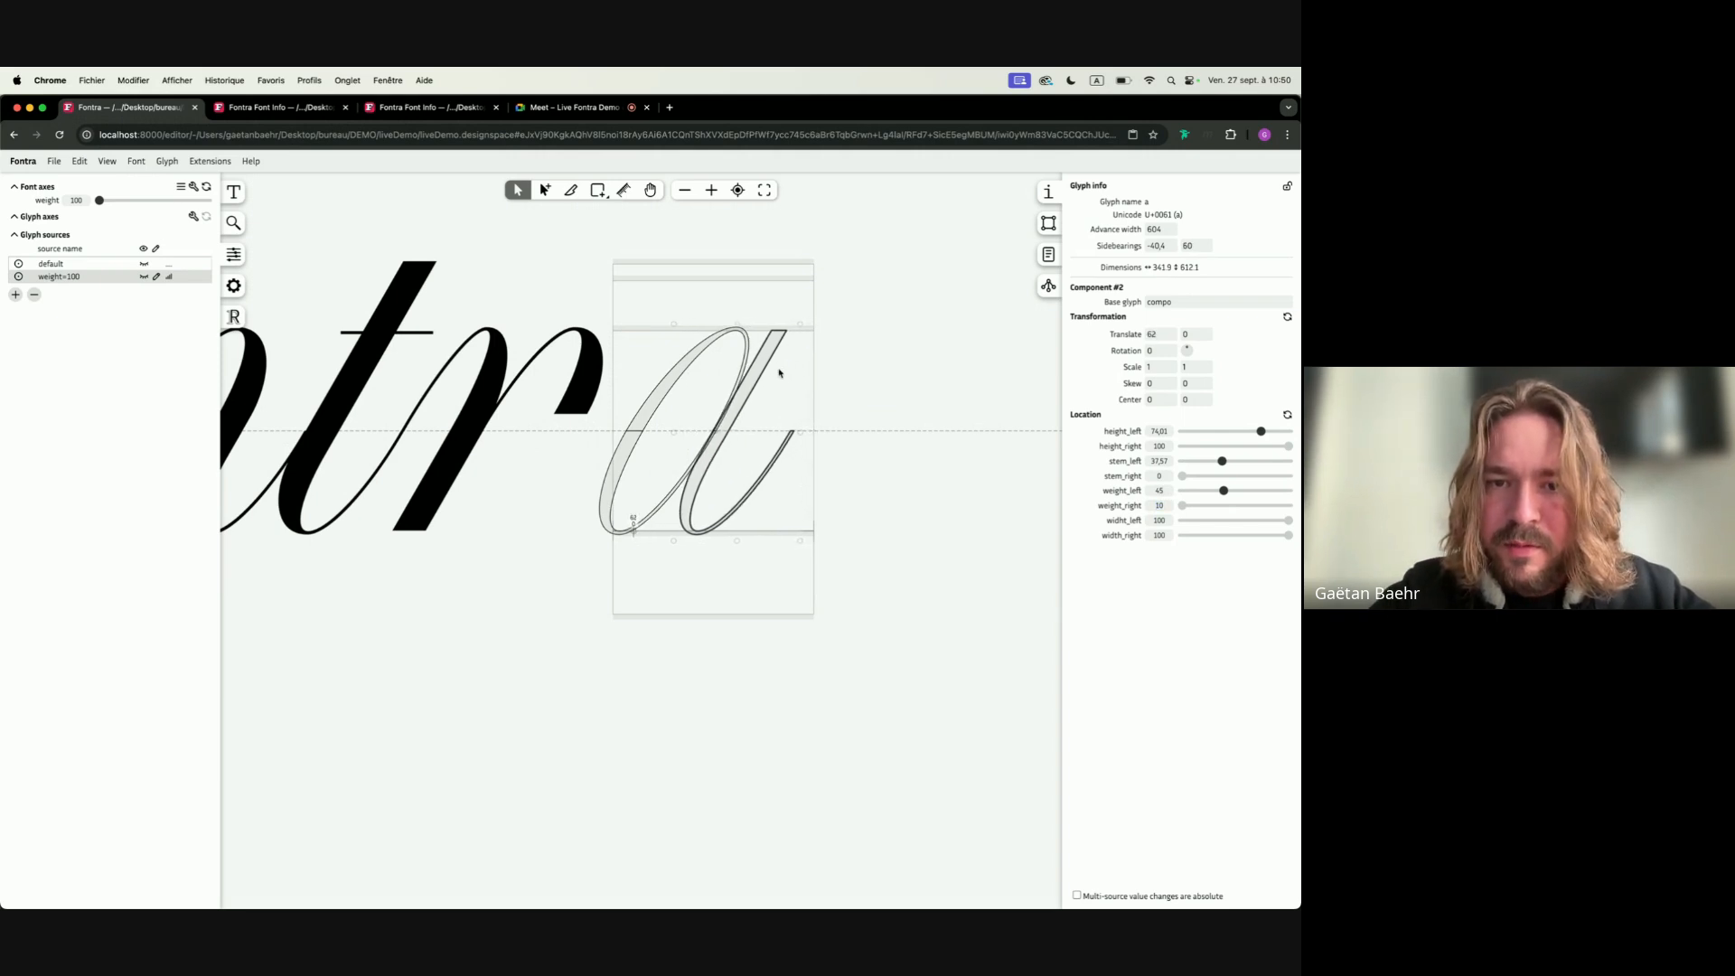
# Open the letter r for editing and add a weight=100 glyph source to it
pyautogui.doubleClick(584, 385)
pyautogui.click(584, 385)
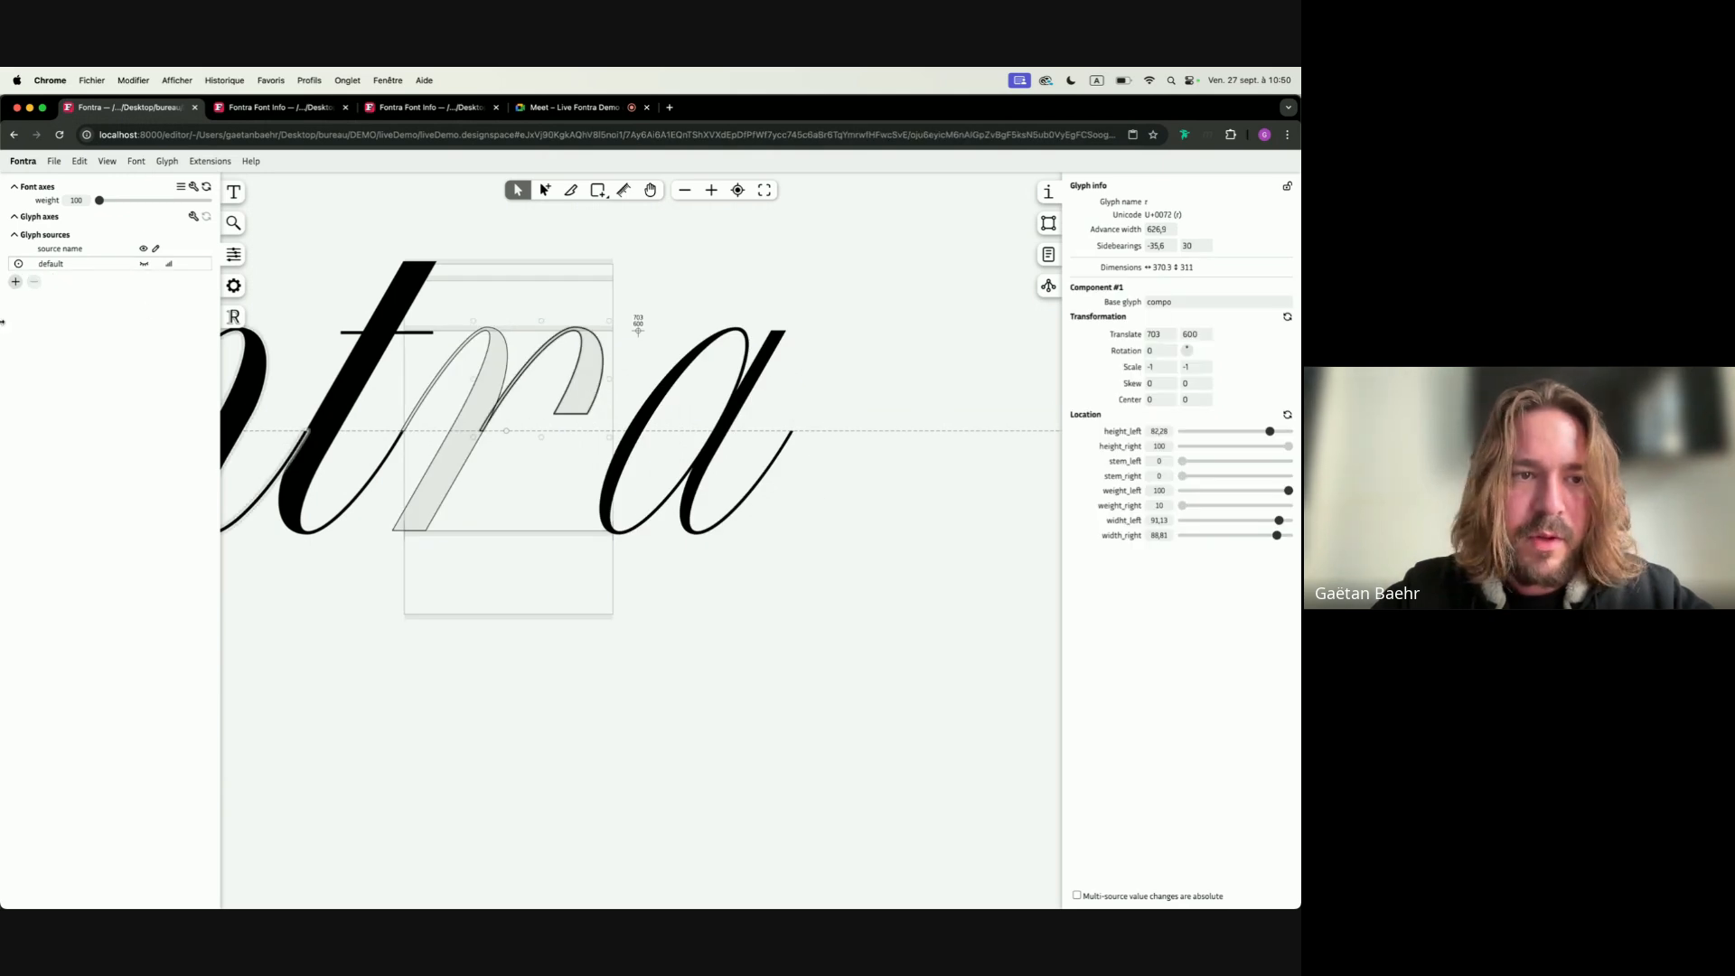
pyautogui.click(16, 282)
pyautogui.click(724, 591)
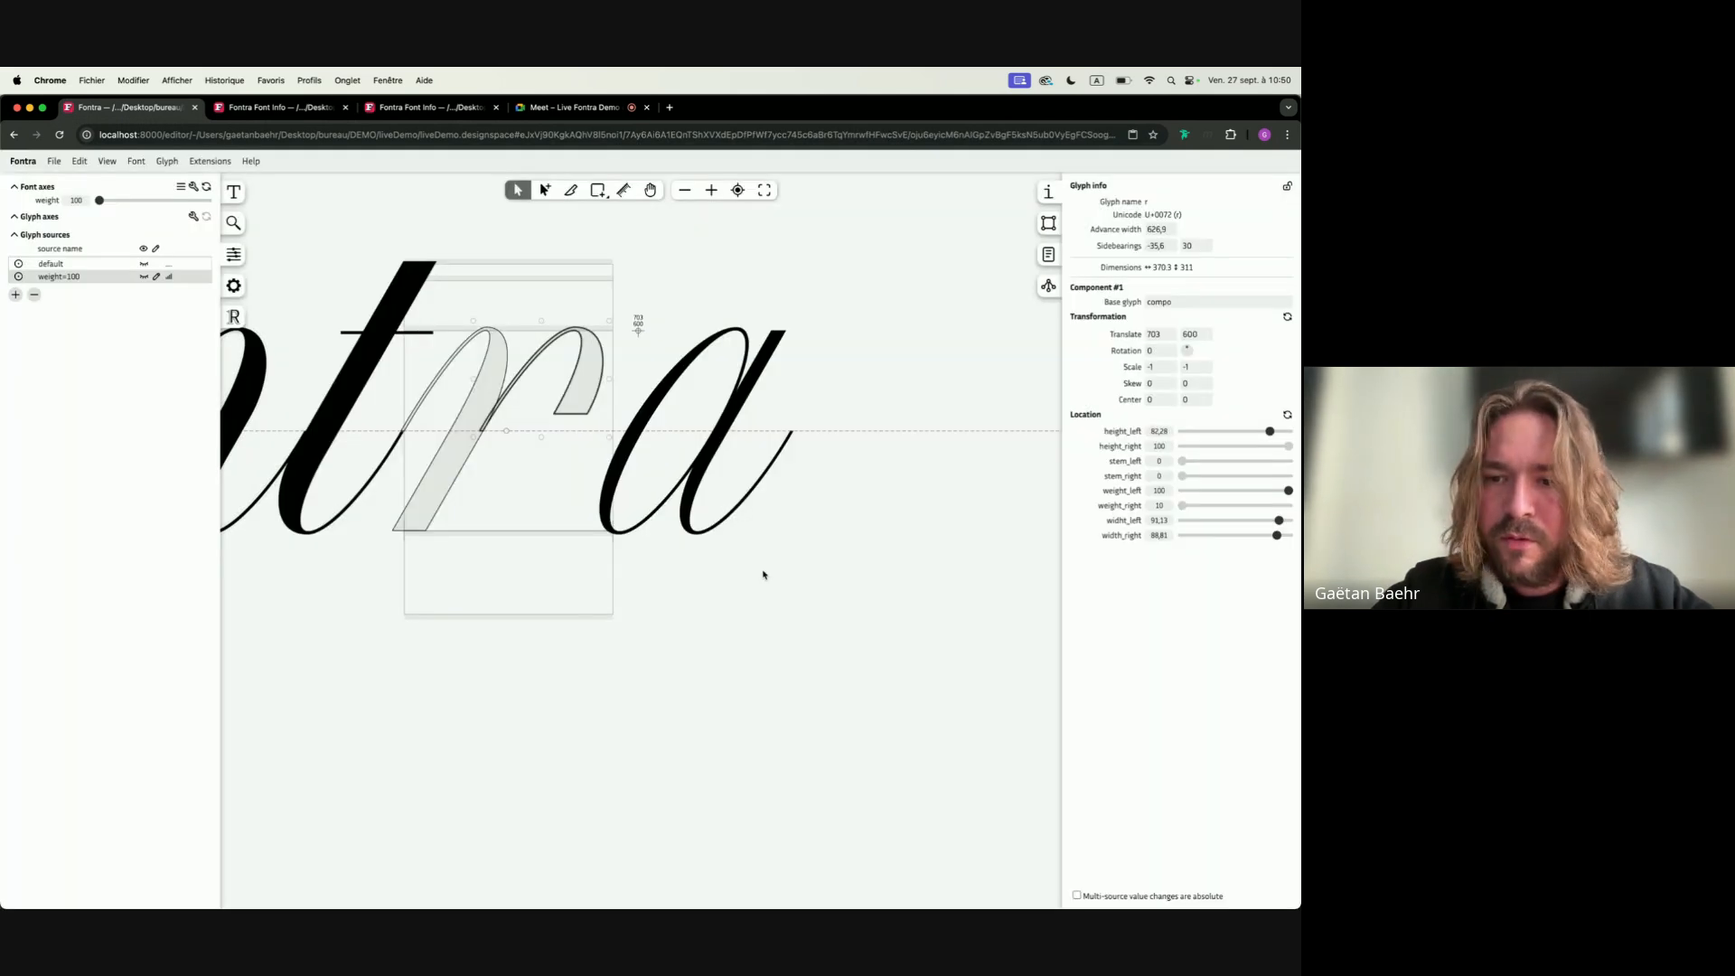
# Set weight_left to 45 on both the arch and the stem component of the r
pyautogui.click(1159, 490)
pyautogui.write('45')
pyautogui.press('Tab')
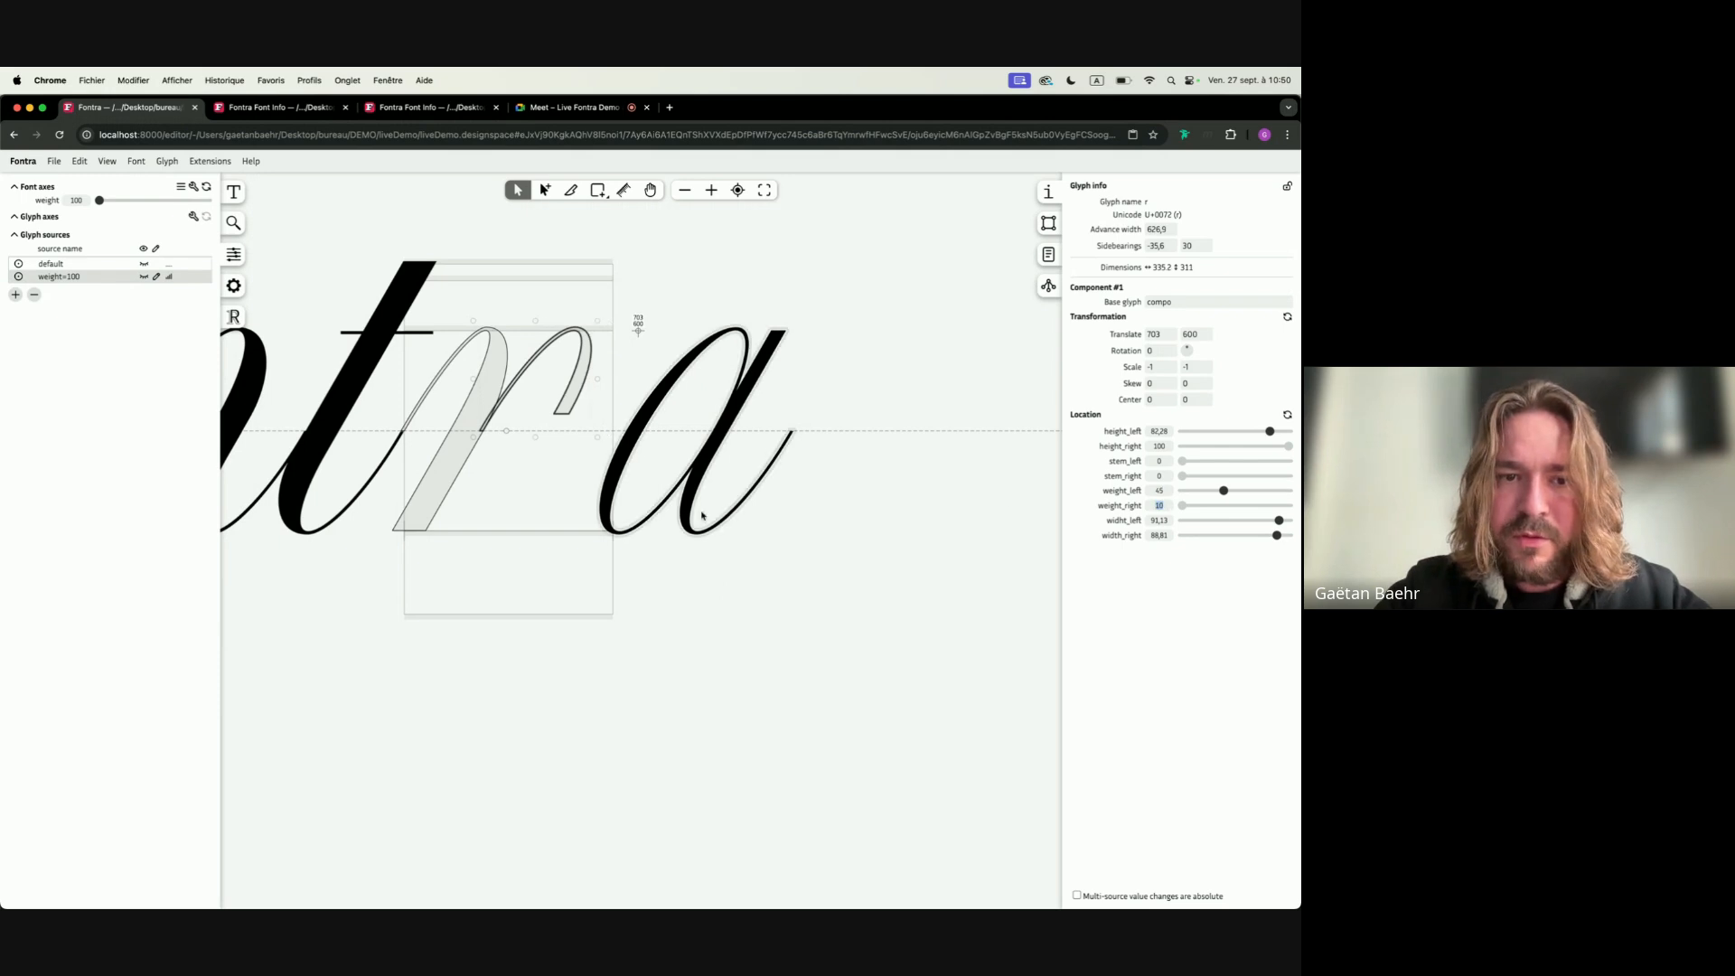
pyautogui.click(450, 483)
pyautogui.write('45')
pyautogui.press('Tab')
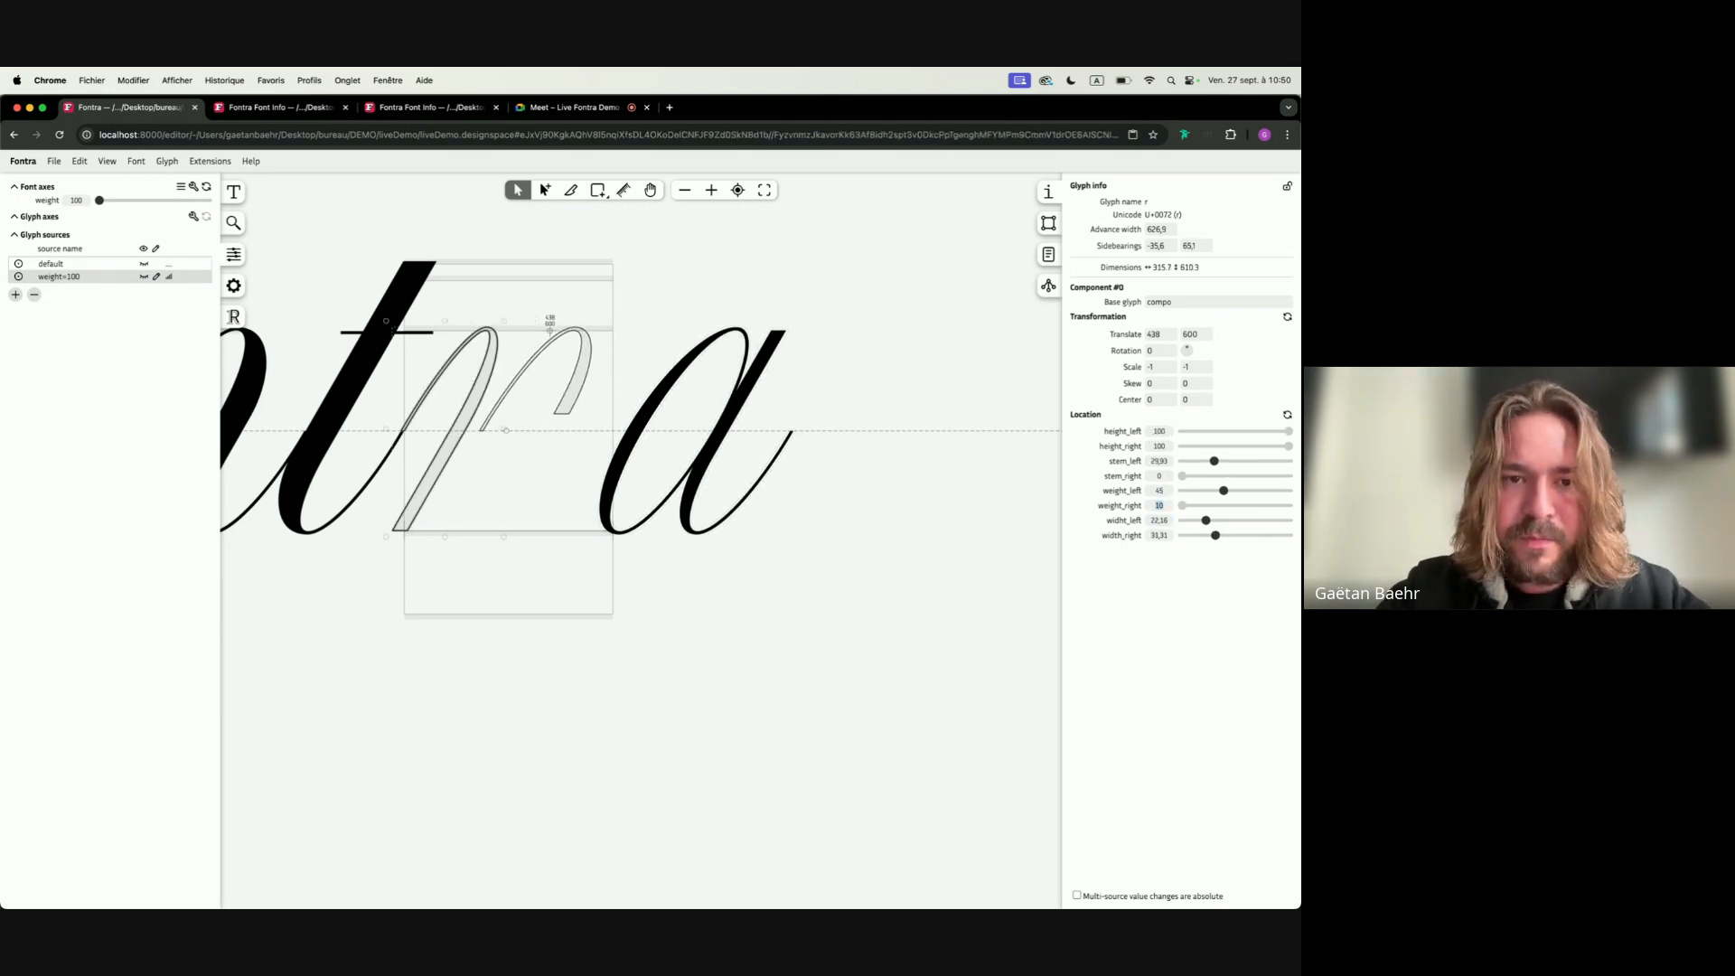
# Move the r's arch component 50 units to the left, closer to the thinned stem
pyautogui.click(582, 380)
pyautogui.hotkey('shift', 'Left')
pyautogui.hotkey('shift', 'Left')
pyautogui.hotkey('shift', 'Left')
pyautogui.hotkey('shift', 'Left')
pyautogui.hotkey('shift', 'Left')
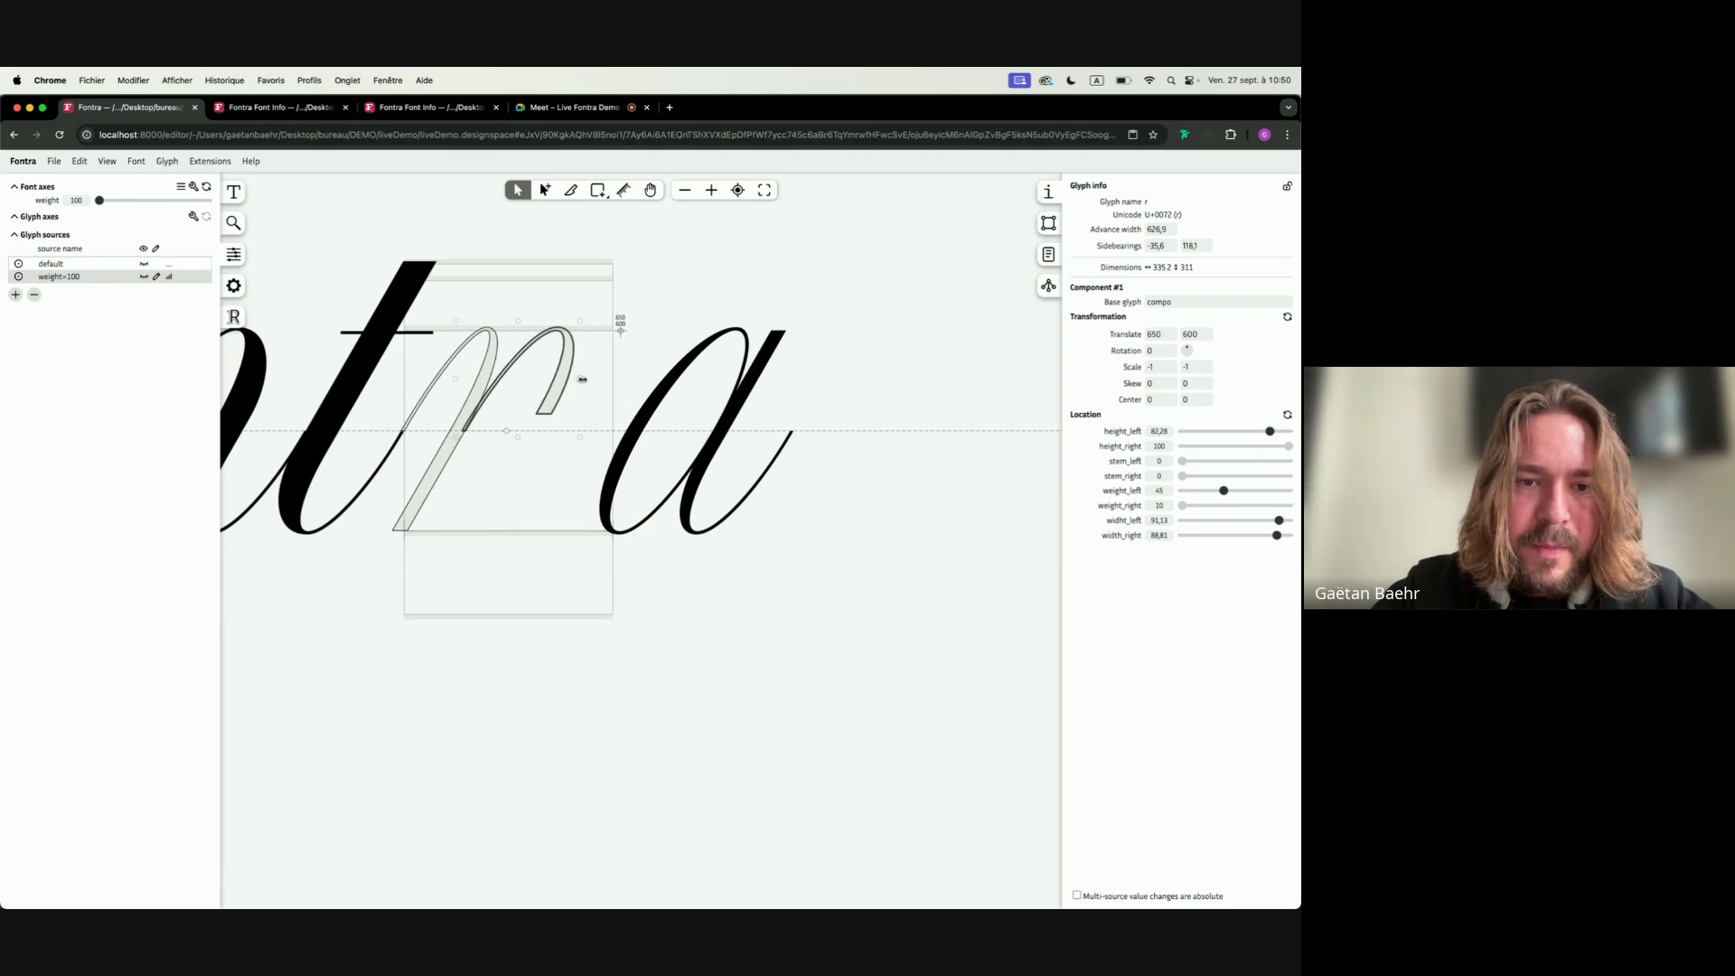
# Add a weight=100 glyph source to the letter t and set its stem component's weight_left to 45
pyautogui.doubleClick(364, 362)
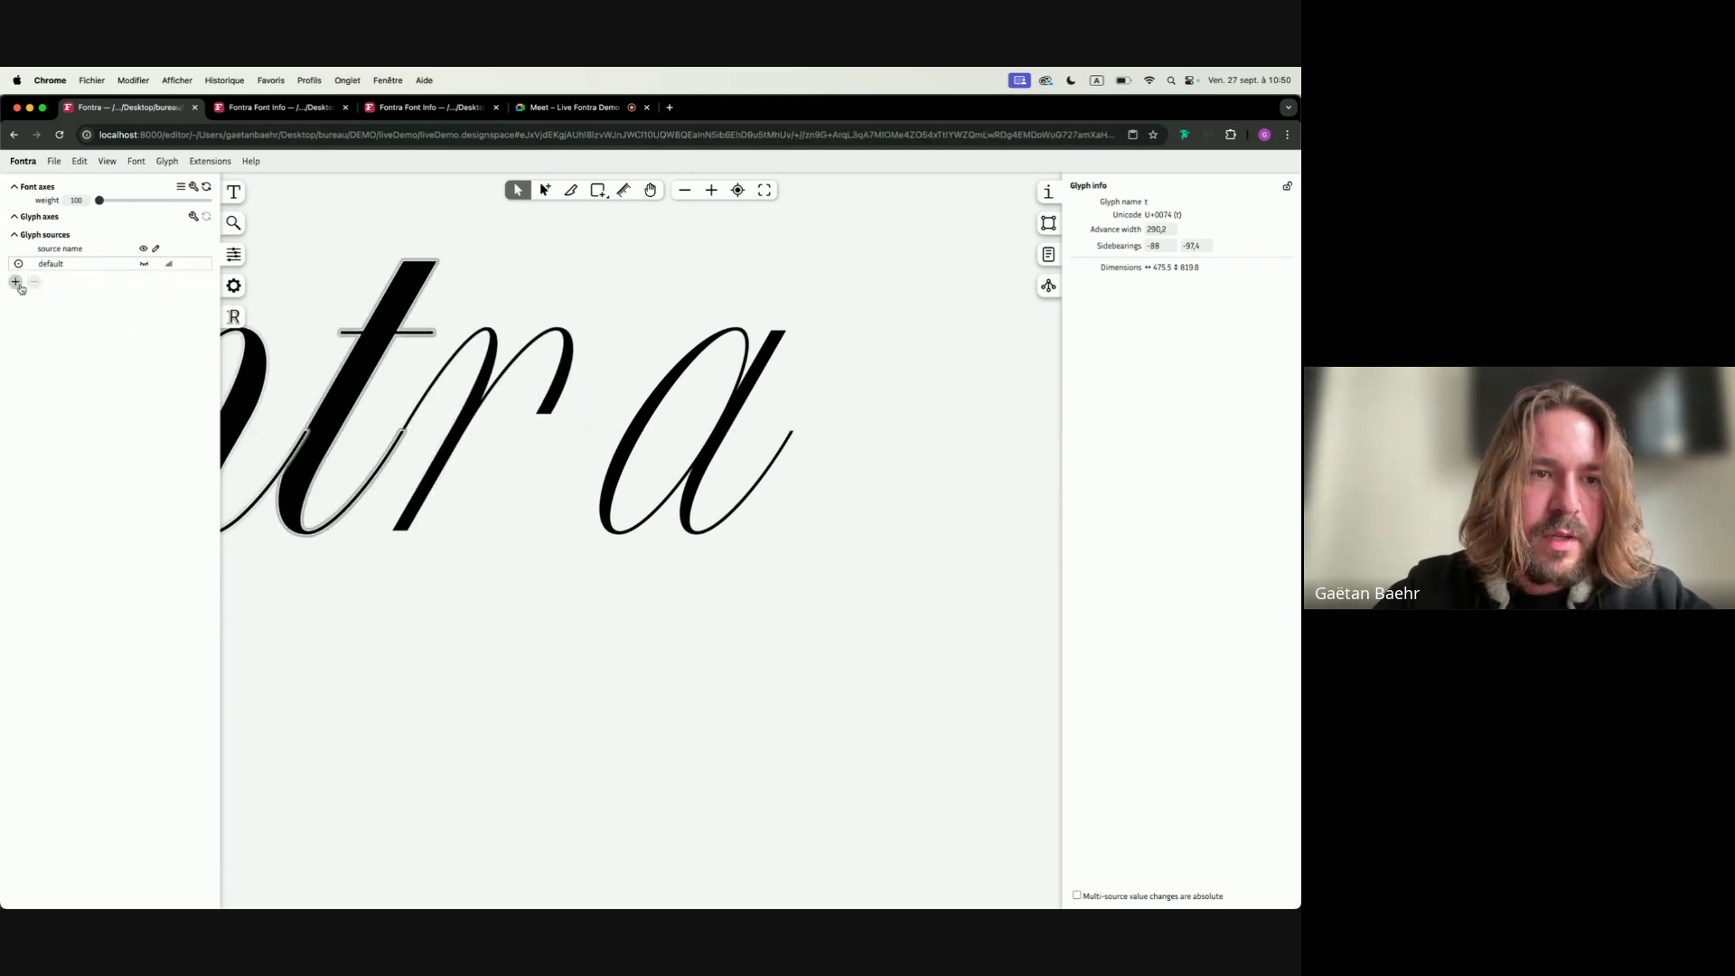
pyautogui.click(15, 282)
pyautogui.click(724, 589)
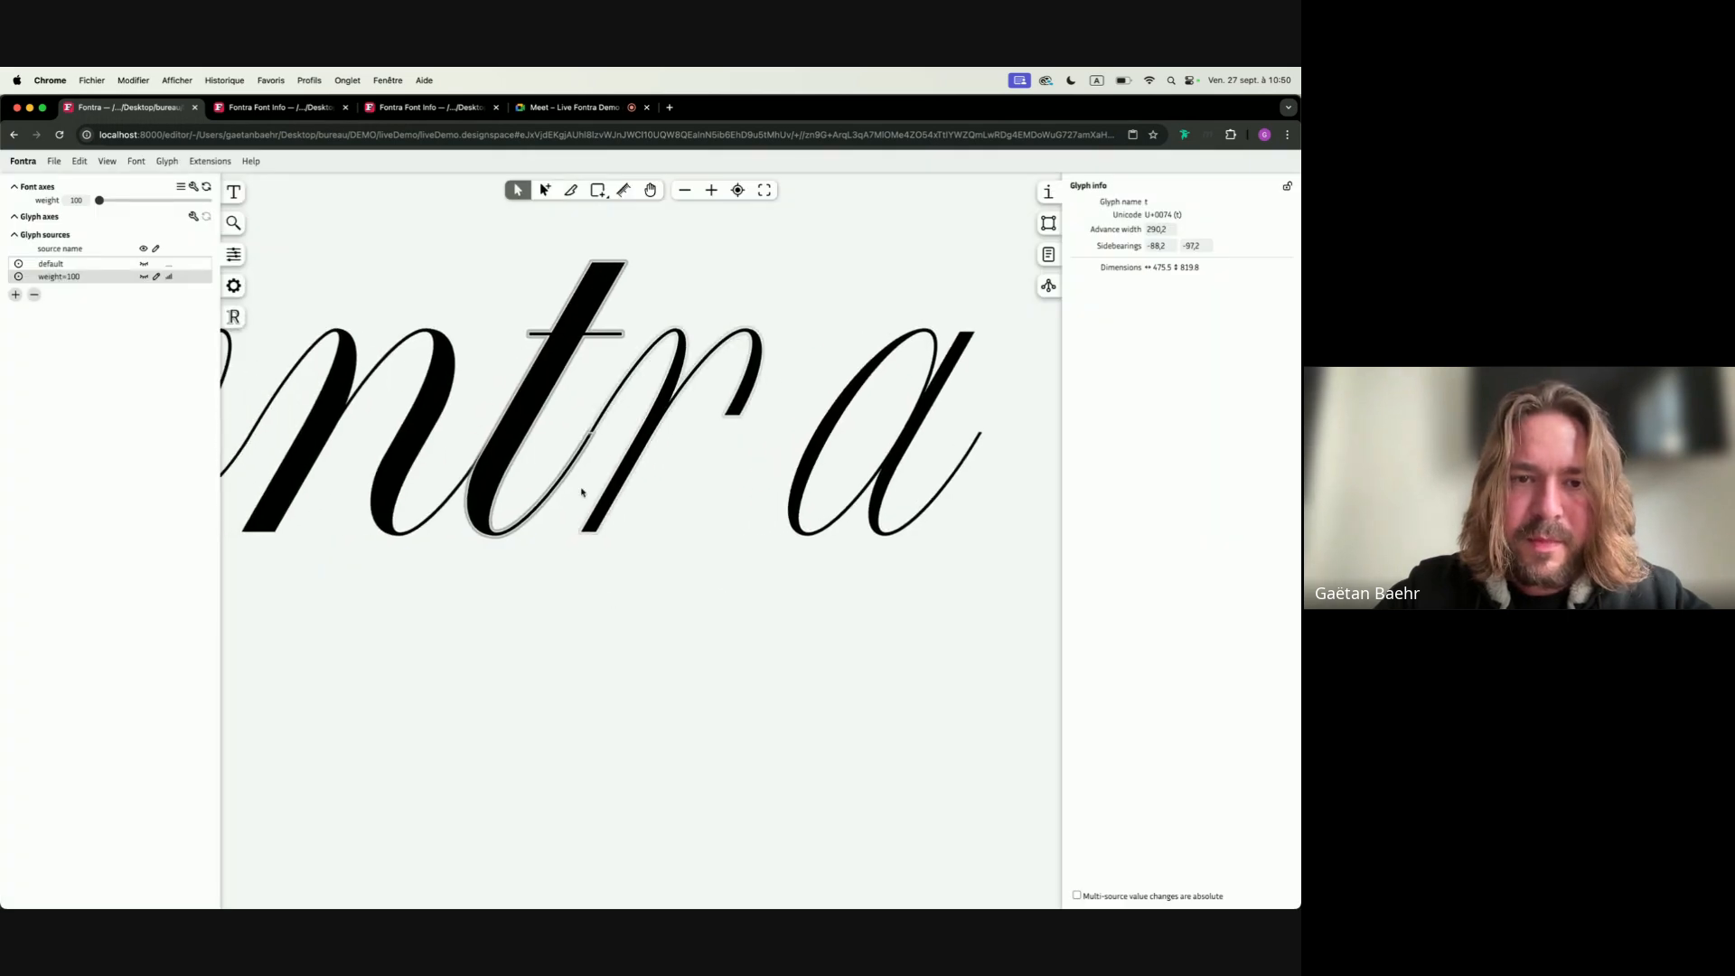
pyautogui.click(542, 399)
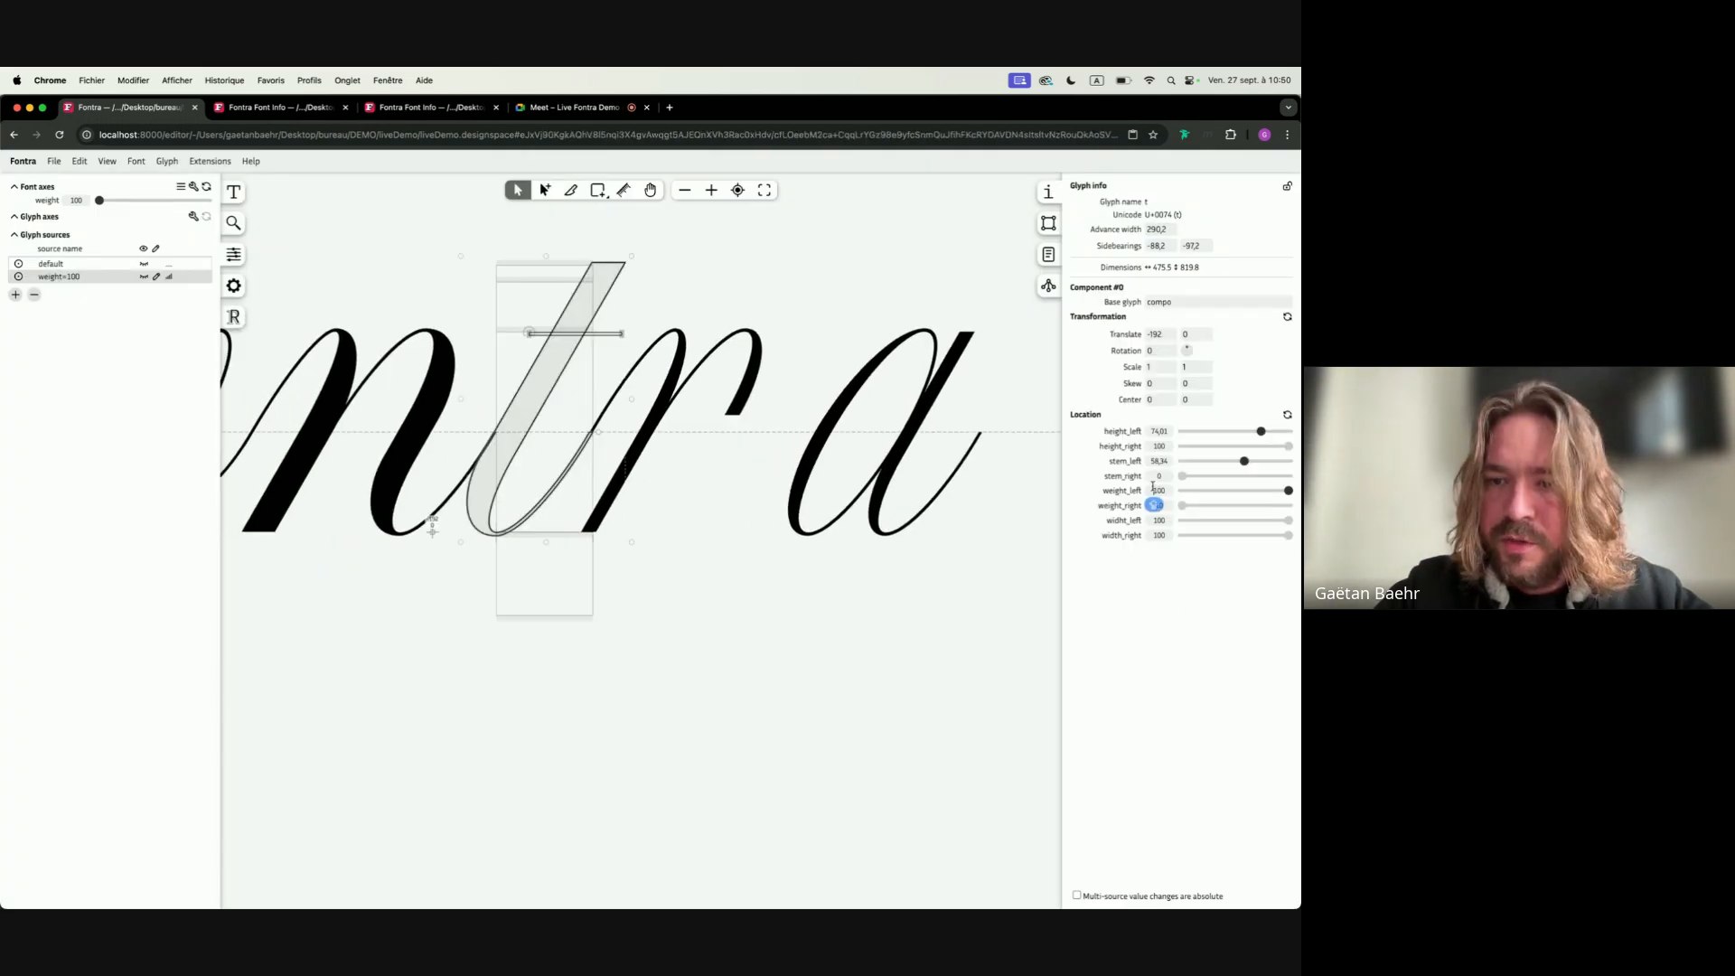
pyautogui.write('45')
pyautogui.press('Return')
# Shorten the t's crossbar at its left end and reduce the glyph's left sidebearing by 60 units
pyautogui.moveTo(475, 302); pyautogui.dragTo(544, 347)
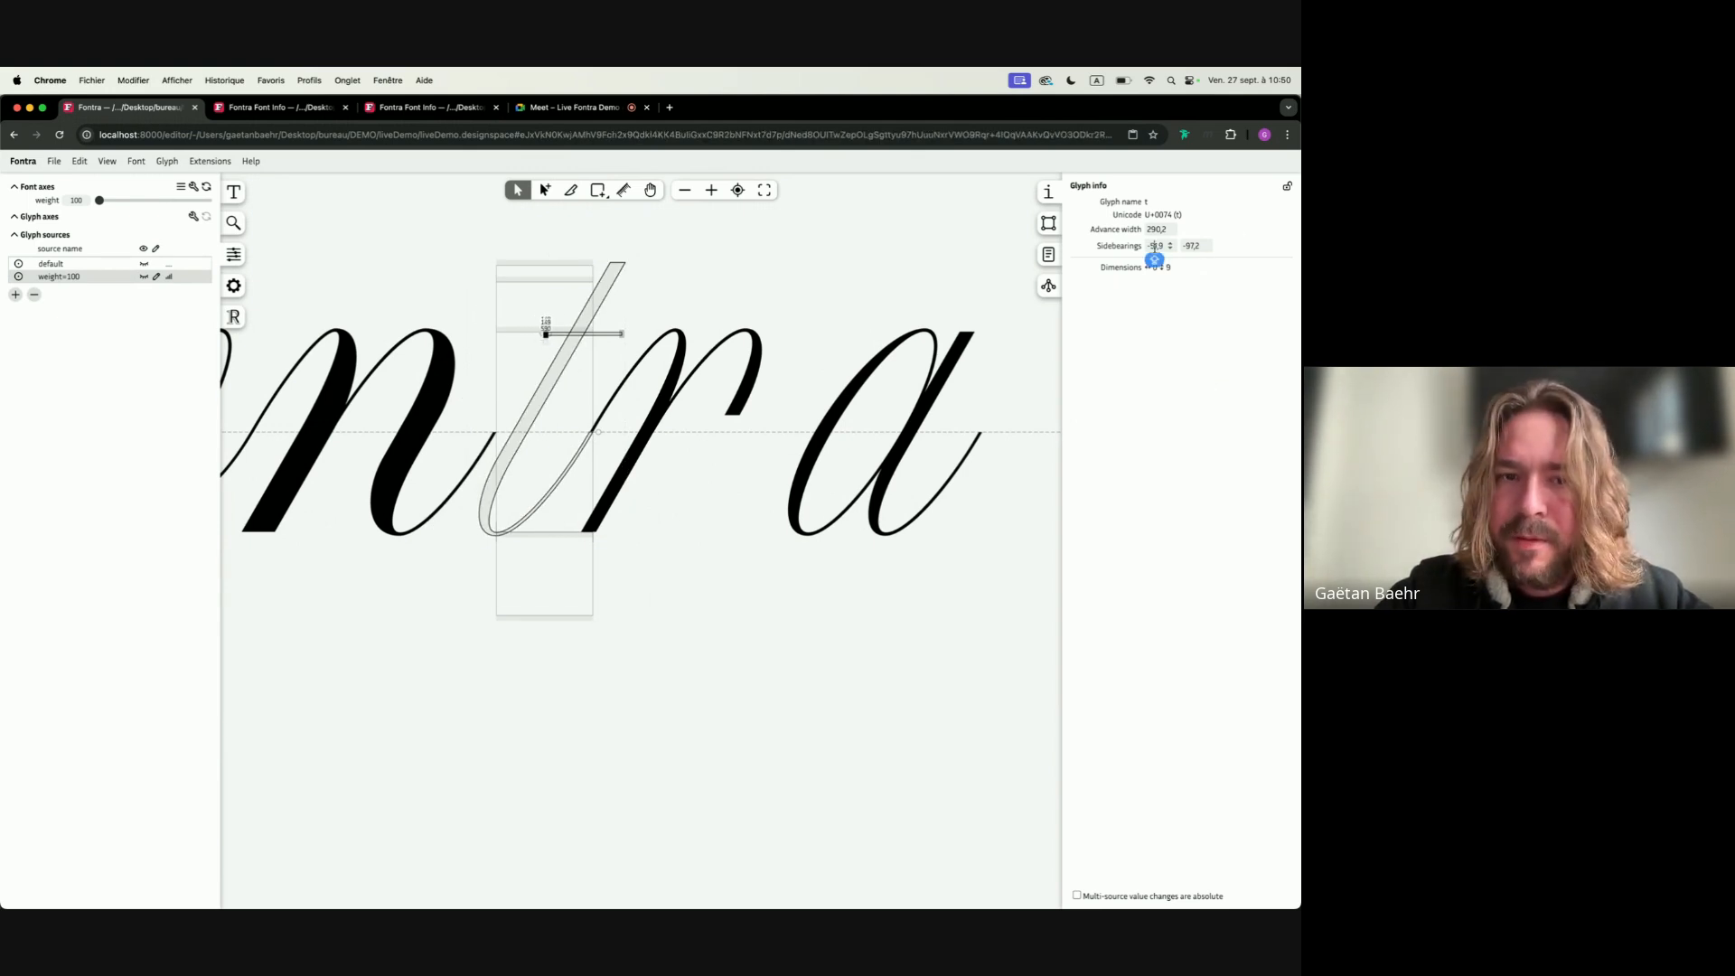
pyautogui.hotkey('shift', 'Down')
pyautogui.hotkey('shift', 'Down')
pyautogui.hotkey('shift', 'Down')
pyautogui.hotkey('shift', 'Down')
pyautogui.hotkey('shift', 'Down')
pyautogui.hotkey('shift', 'Down')
# Reduce the r's right sidebearing by 100 units to bring the a closer
pyautogui.click(799, 379)
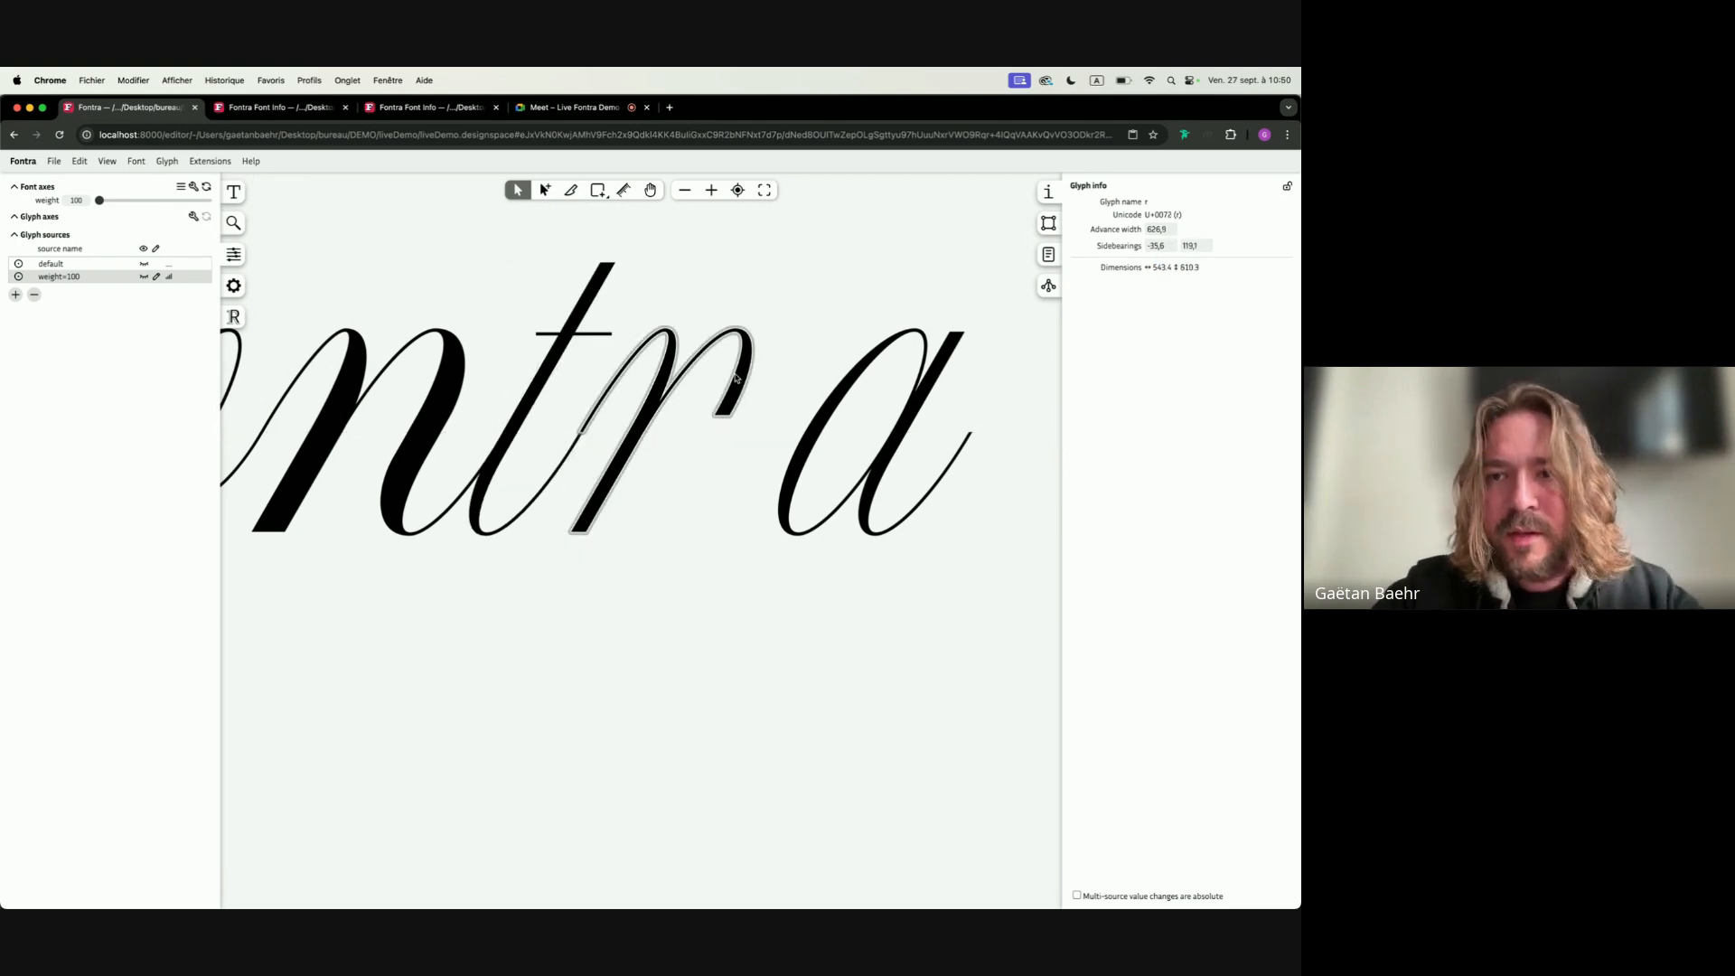
pyautogui.click(1191, 245)
pyautogui.hotkey('shift', 'Down')
pyautogui.hotkey('shift', 'Down')
pyautogui.hotkey('shift', 'Down')
pyautogui.hotkey('shift', 'Down')
pyautogui.hotkey('shift', 'Down')
pyautogui.hotkey('shift', 'Down')
pyautogui.hotkey('shift', 'Down')
pyautogui.hotkey('shift', 'Down')
pyautogui.hotkey('shift', 'Down')
pyautogui.hotkey('shift', 'Down')
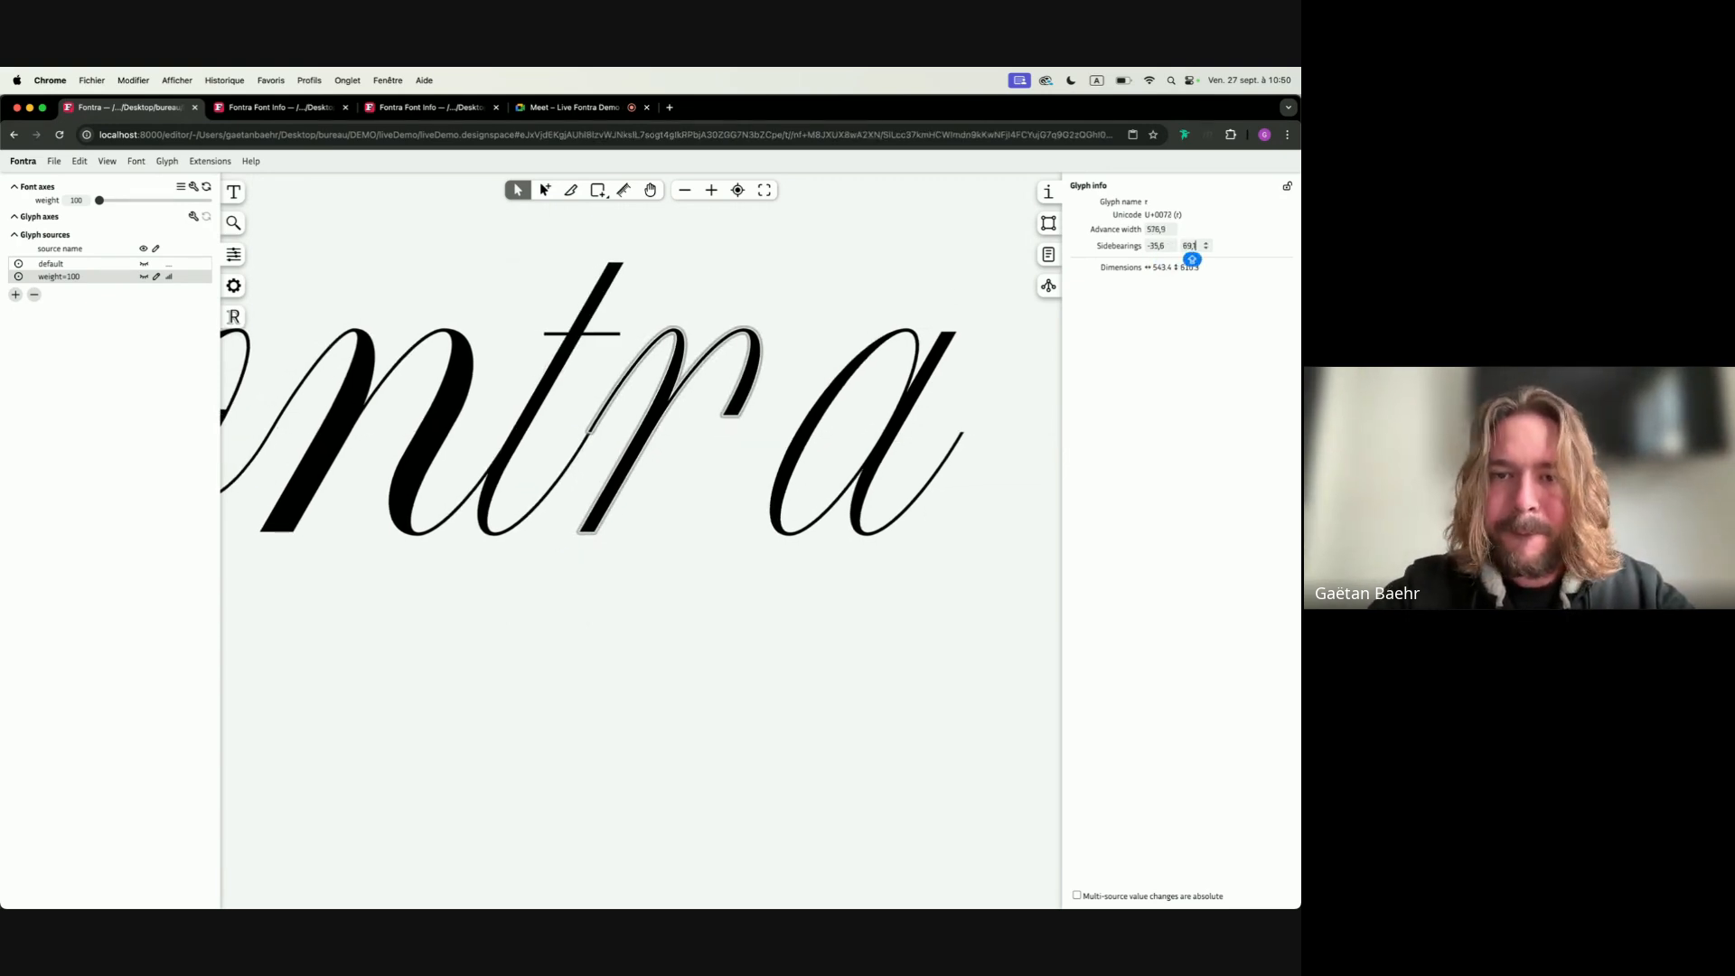
# Open the letter n for editing
pyautogui.doubleClick(524, 433)
pyautogui.hscroll(-2, 524, 433)
pyautogui.doubleClick(623, 421)
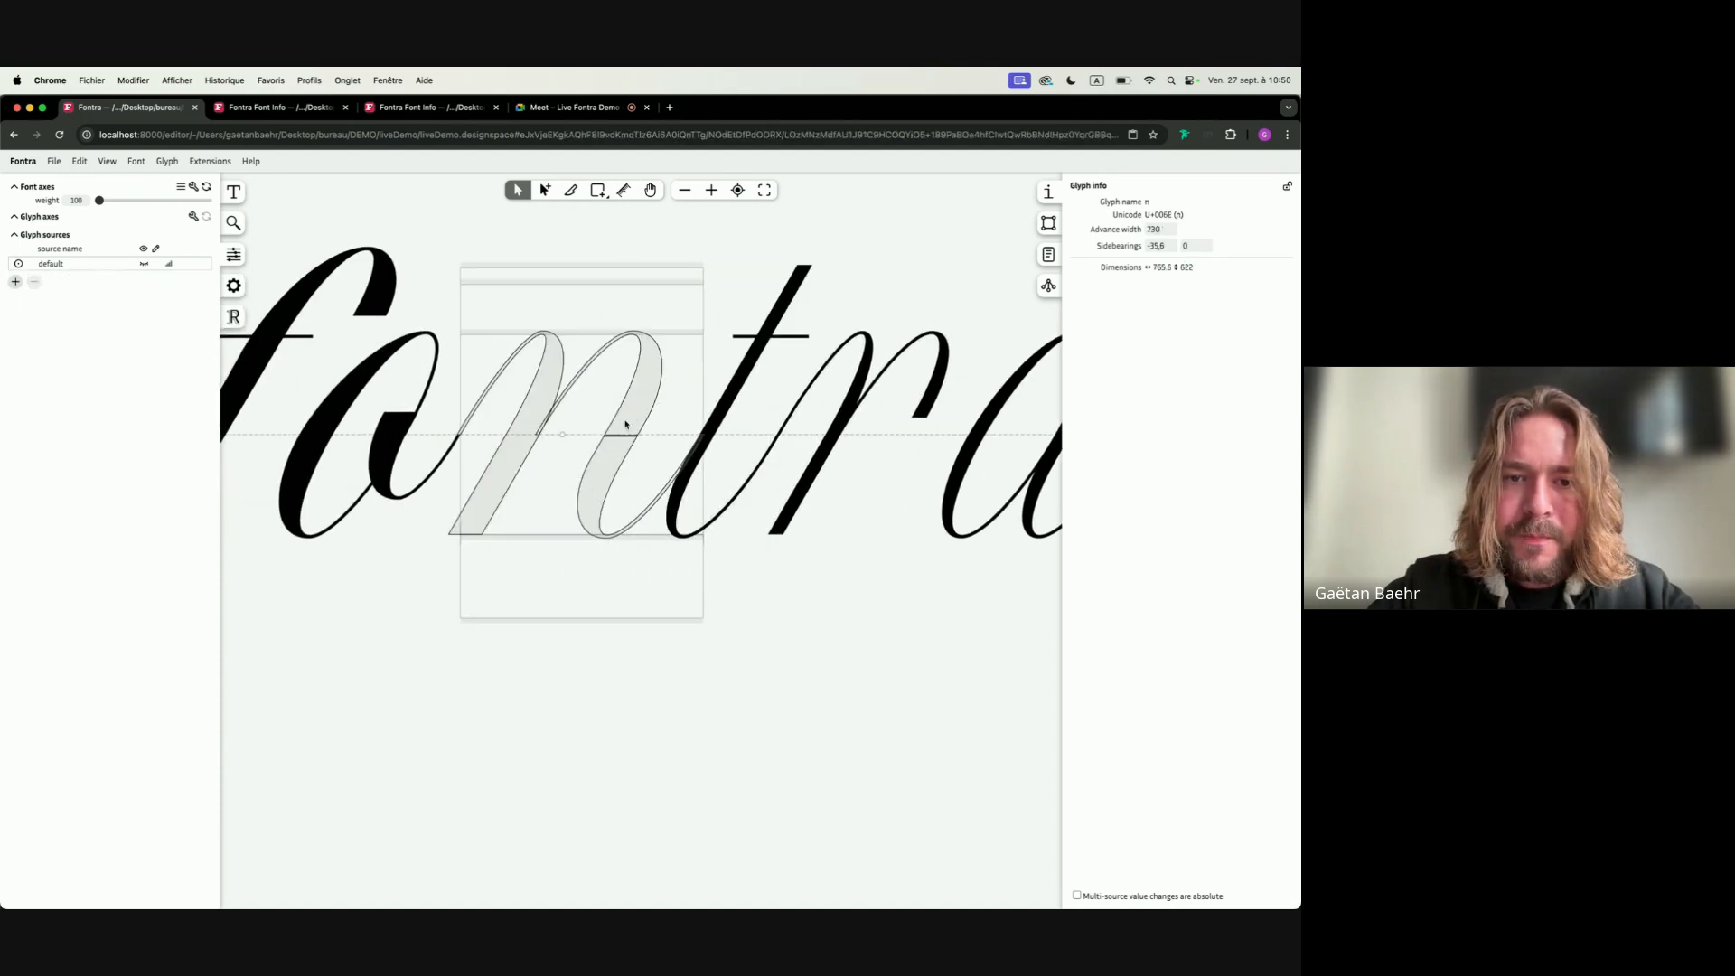
pyautogui.click(624, 422)
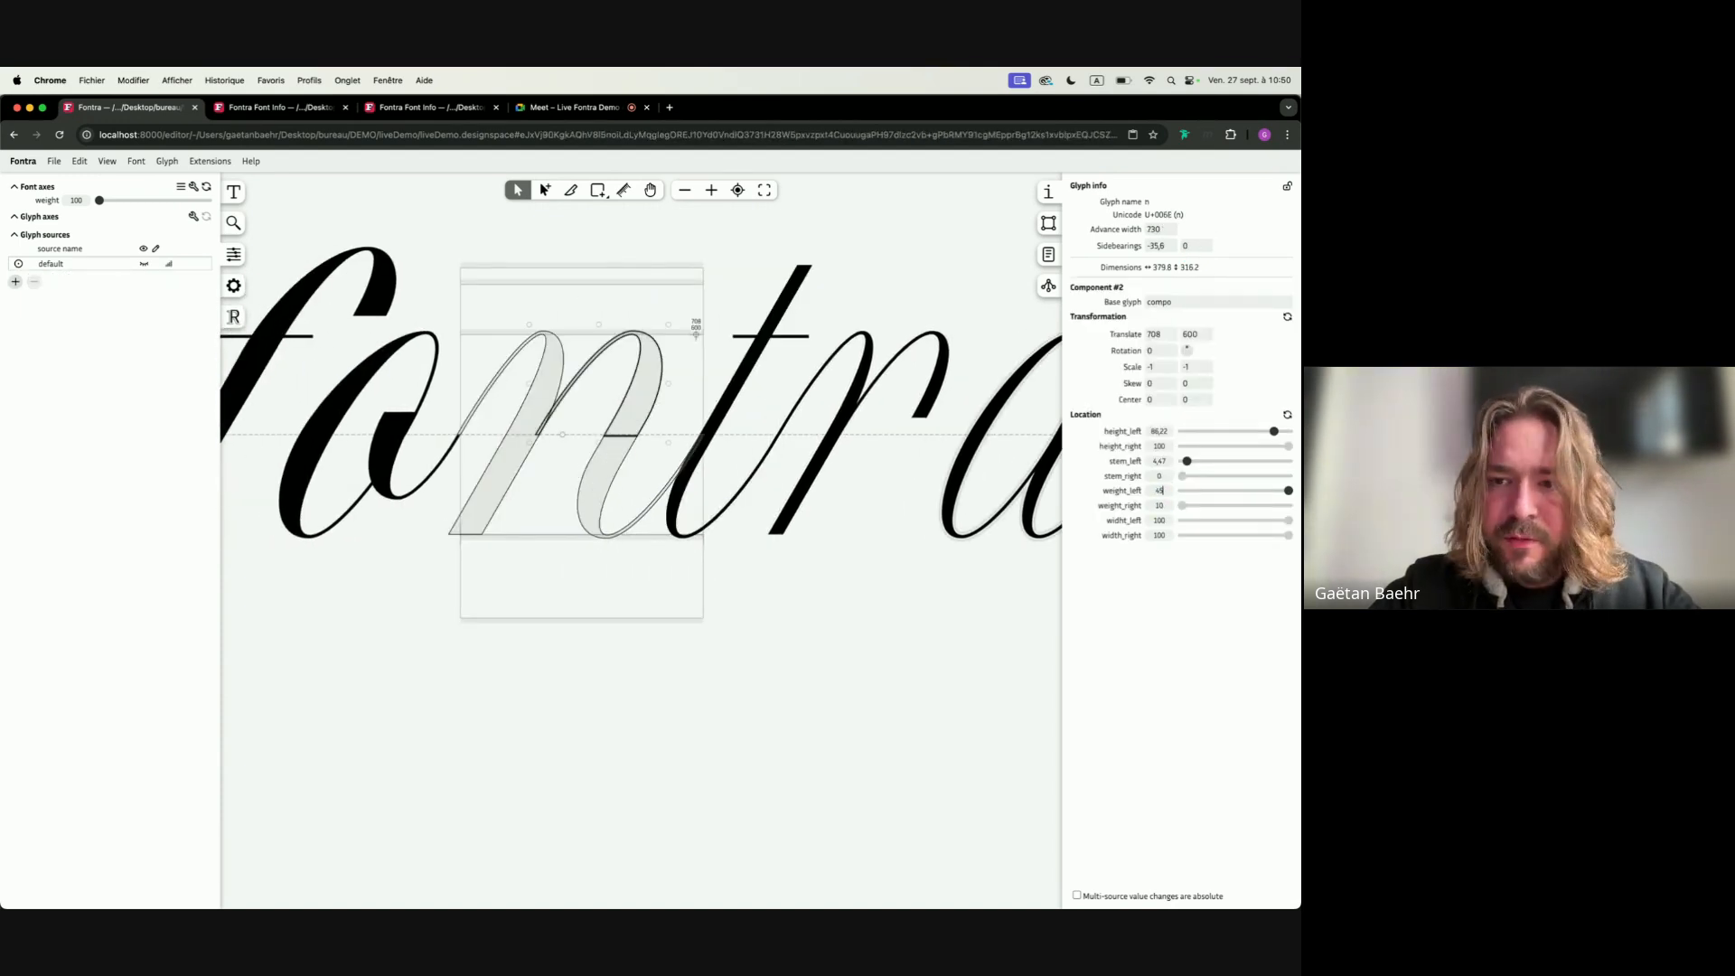
pyautogui.press('super+z')
pyautogui.press('Escape')
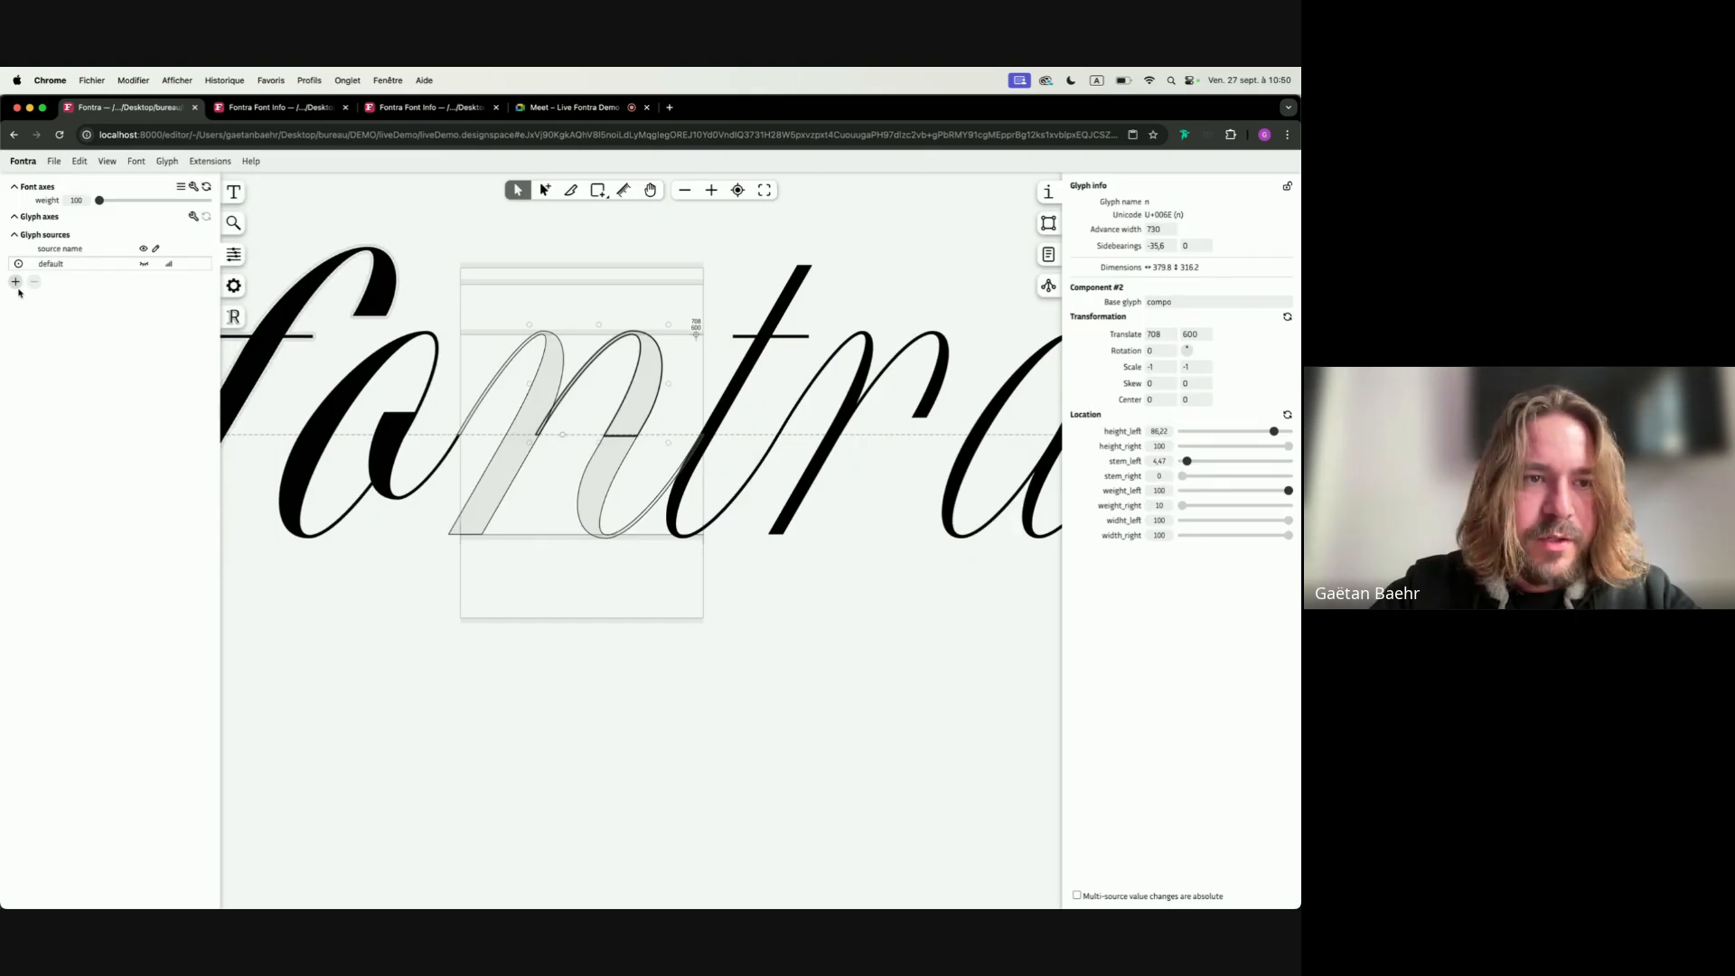
# Add a weight=100 glyph source to the n and set weight_left to 45 on both components of its second stroke
pyautogui.click(15, 282)
pyautogui.click(732, 589)
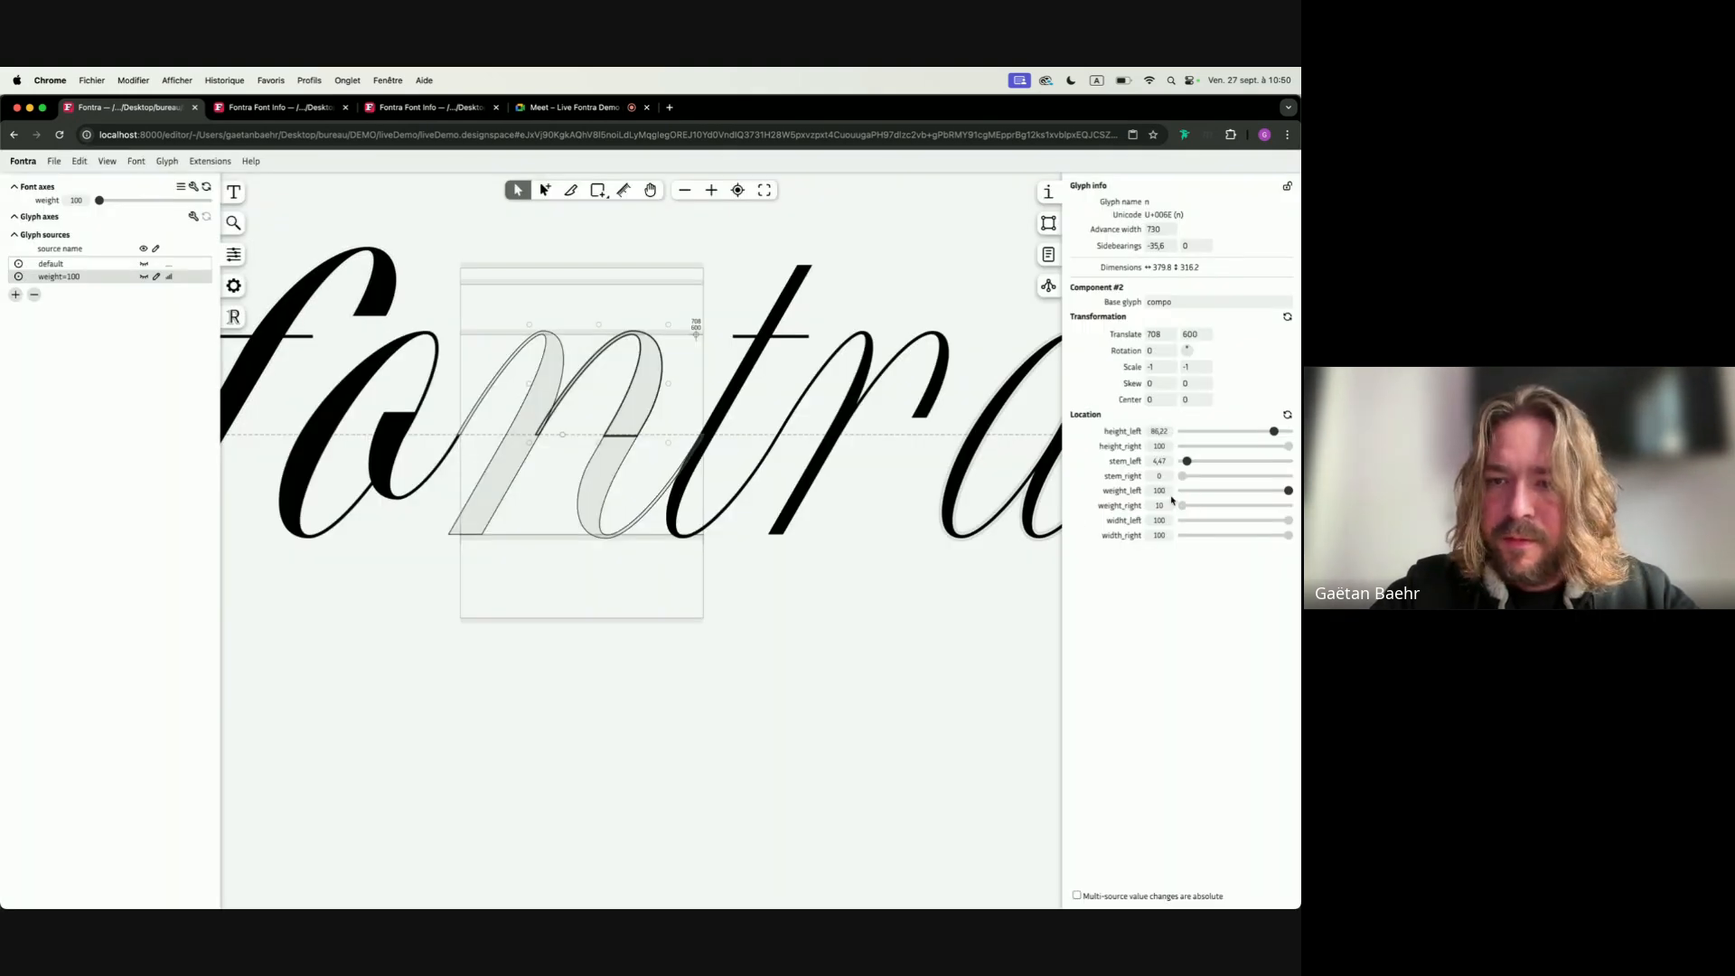
pyautogui.click(631, 469)
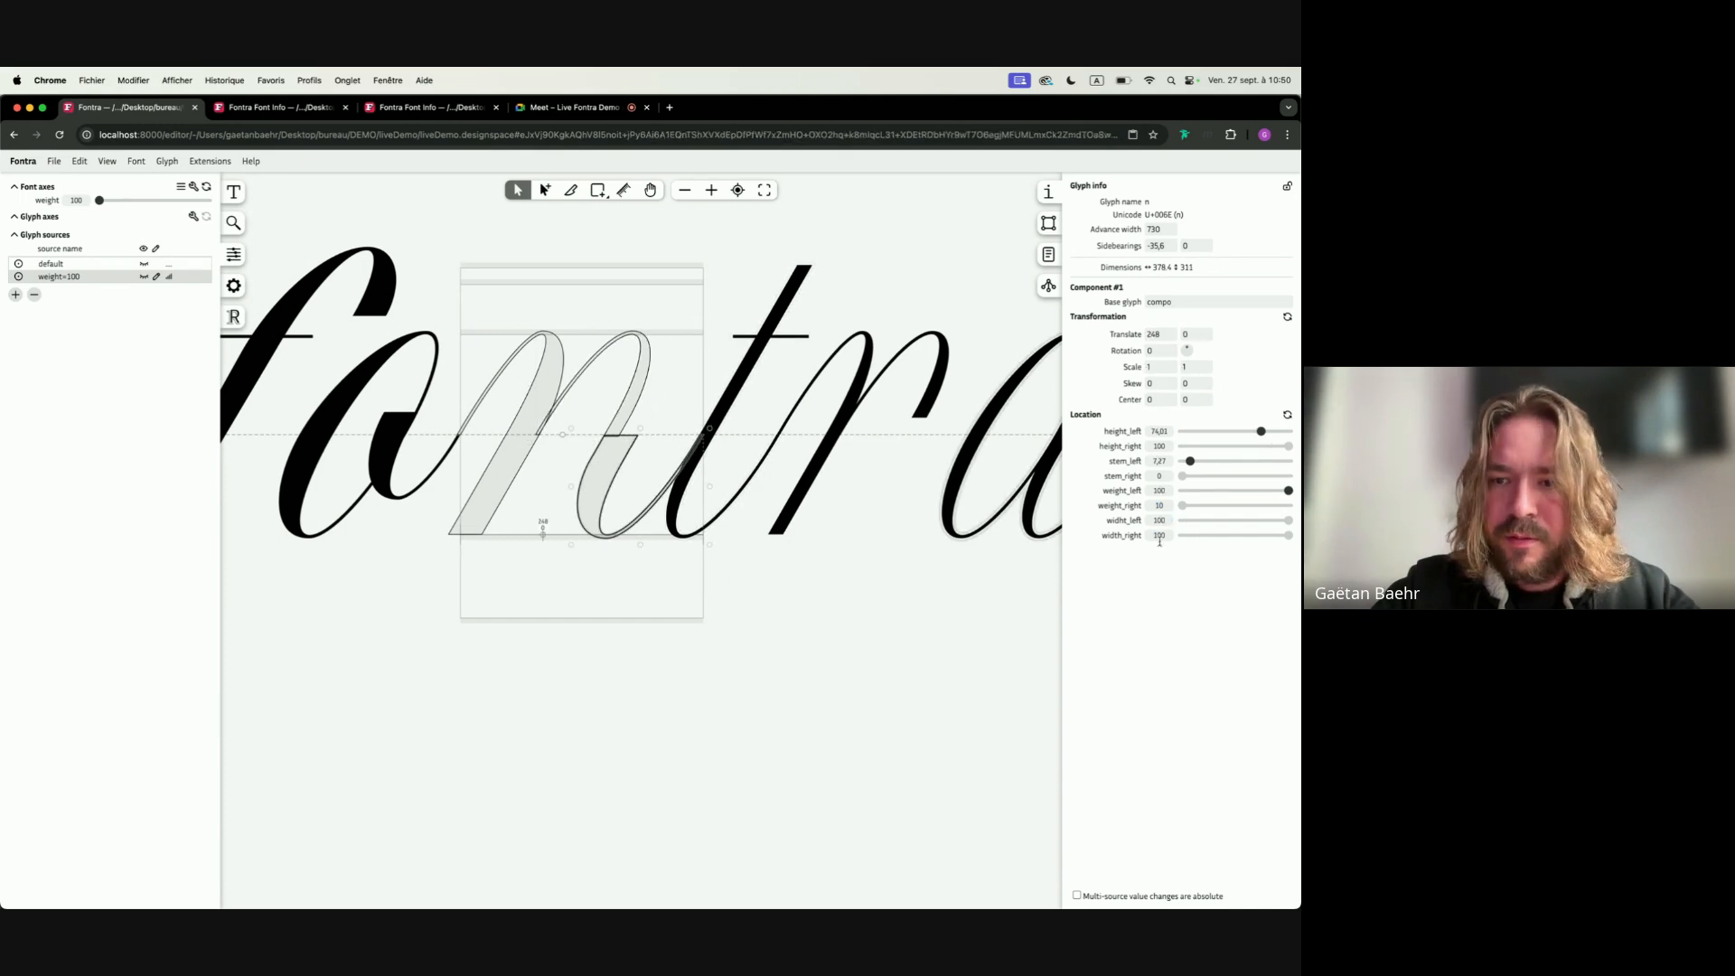
pyautogui.write('50')
pyautogui.press('Tab')
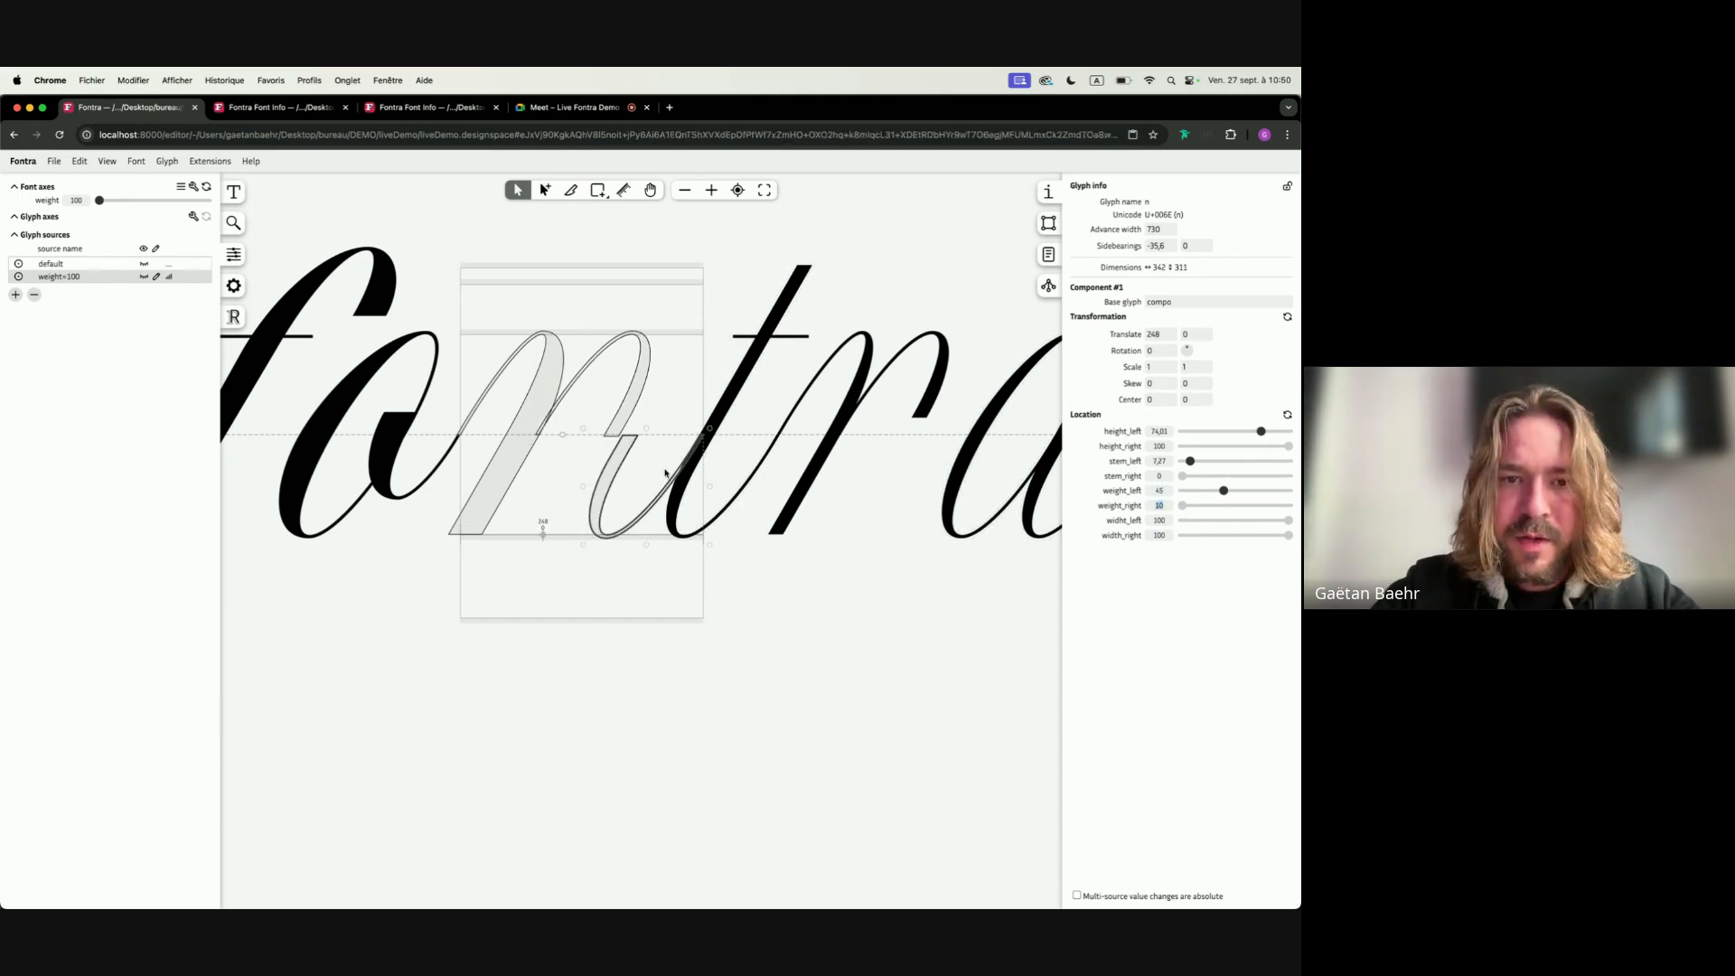
# Thin the n's first stem component and move the second stroke's lower and upper components left to horizontal translations 137 and 652
pyautogui.click(522, 436)
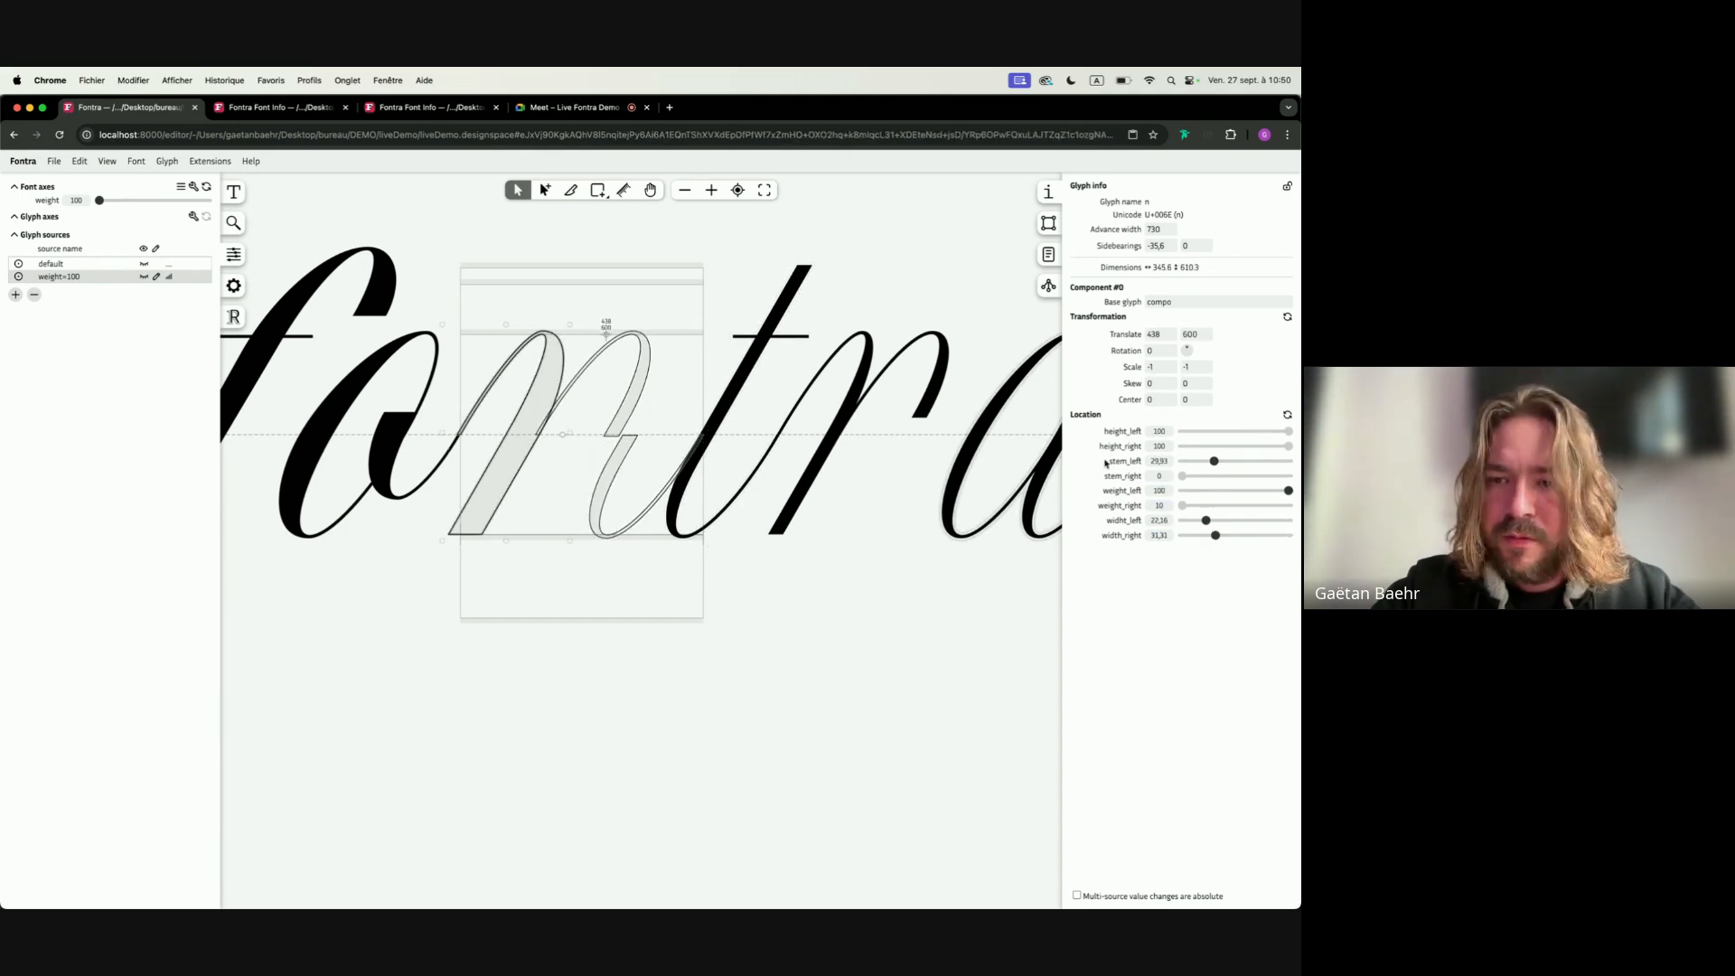
pyautogui.click(628, 447)
pyautogui.moveTo(628, 446)
pyautogui.mouseDown()
pyautogui.moveTo(610, 446)
pyautogui.moveTo(626, 403)
pyautogui.mouseUp()
pyautogui.keyDown('shift'); pyautogui.click(639, 398); pyautogui.keyUp('shift')
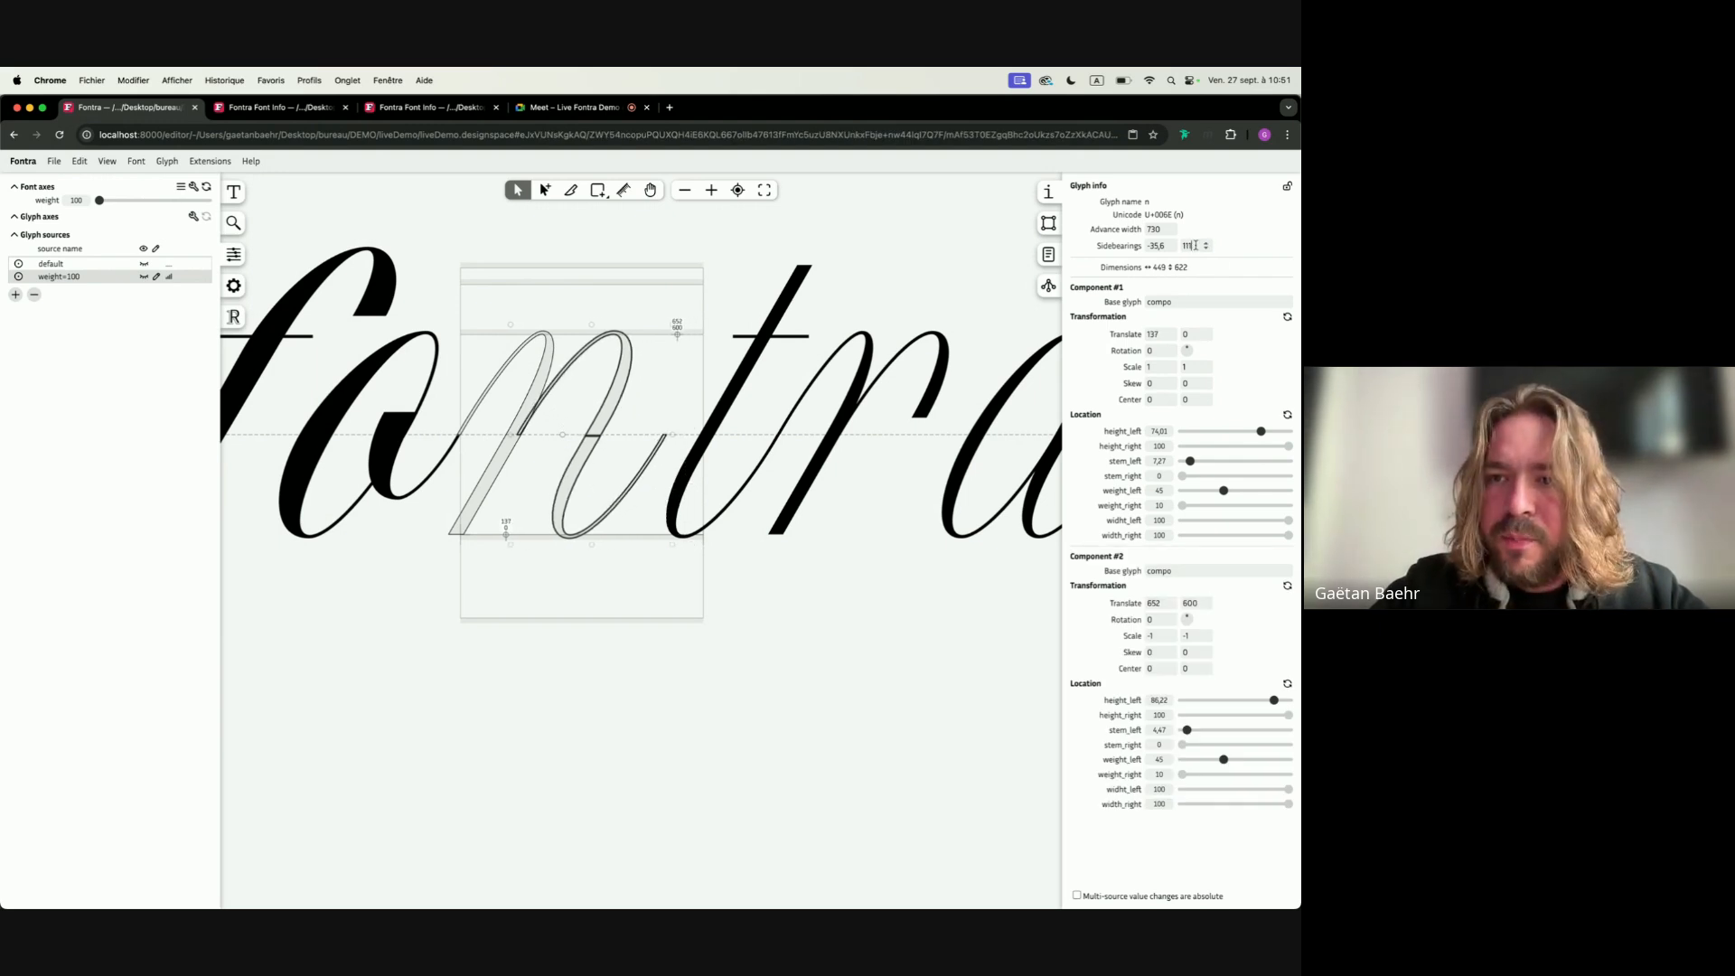
# Set the n's right sidebearing to 0 and deselect its components
pyautogui.write('0')
pyautogui.press('Tab')
pyautogui.click(581, 550)
# Open the letter o for editing and add a weight=100 glyph source to it
pyautogui.hscroll(-3, 581, 550)
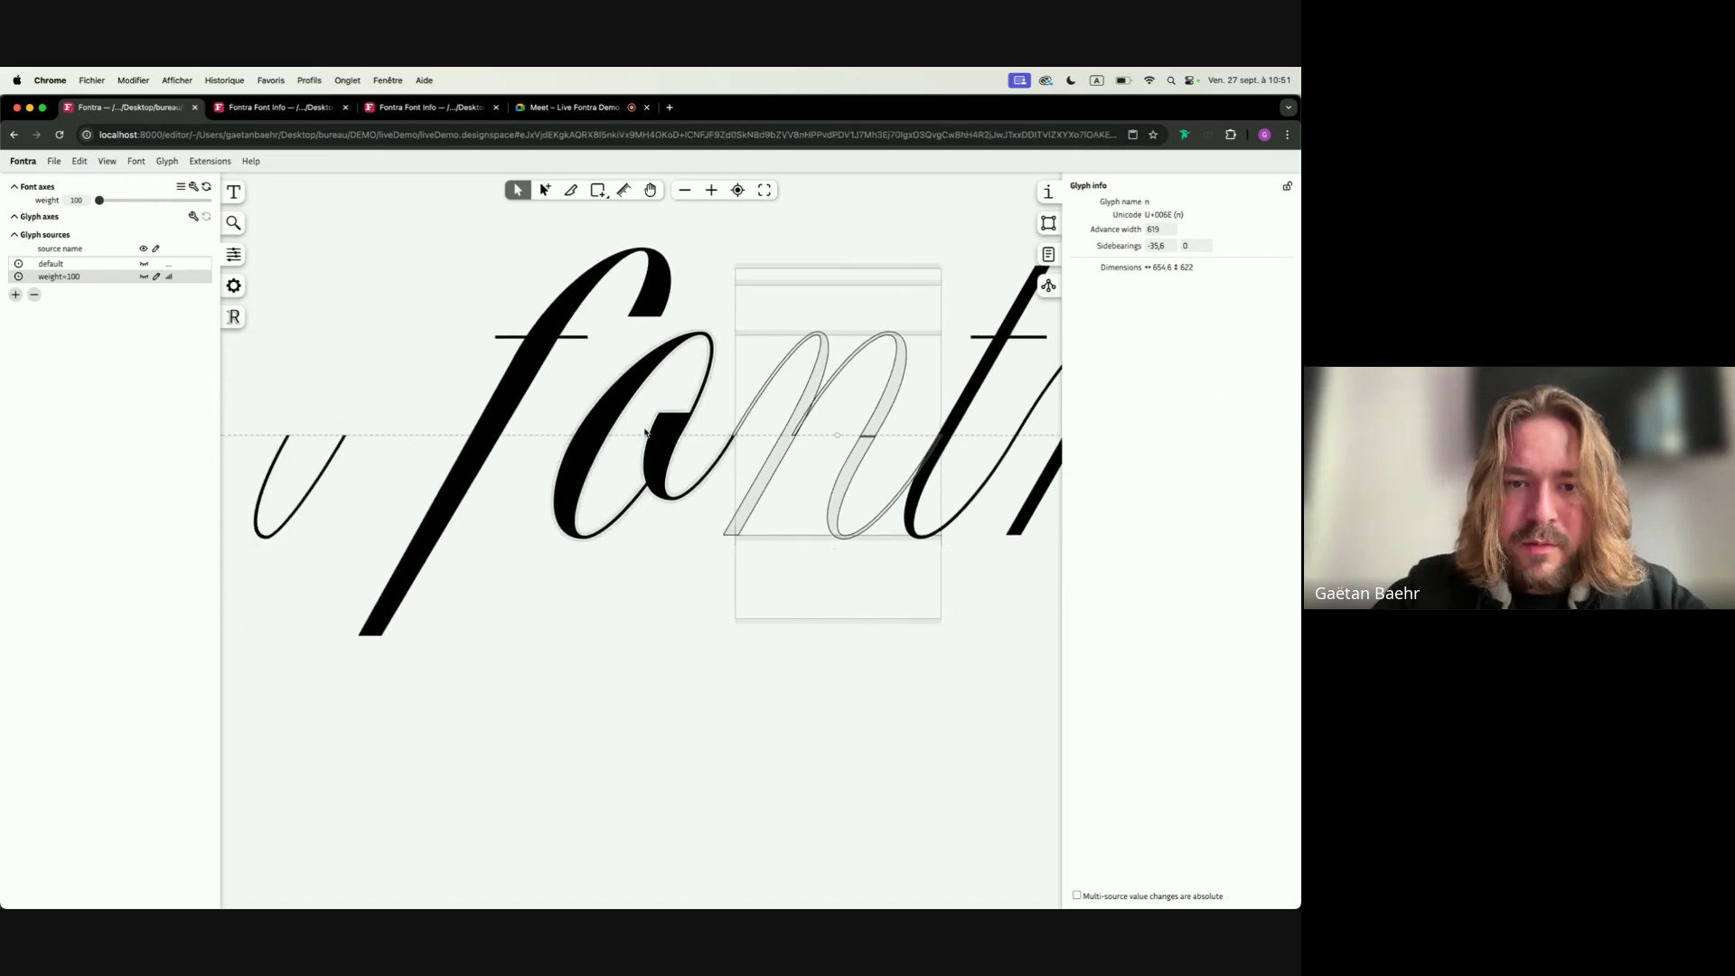
pyautogui.doubleClick(658, 431)
pyautogui.click(658, 431)
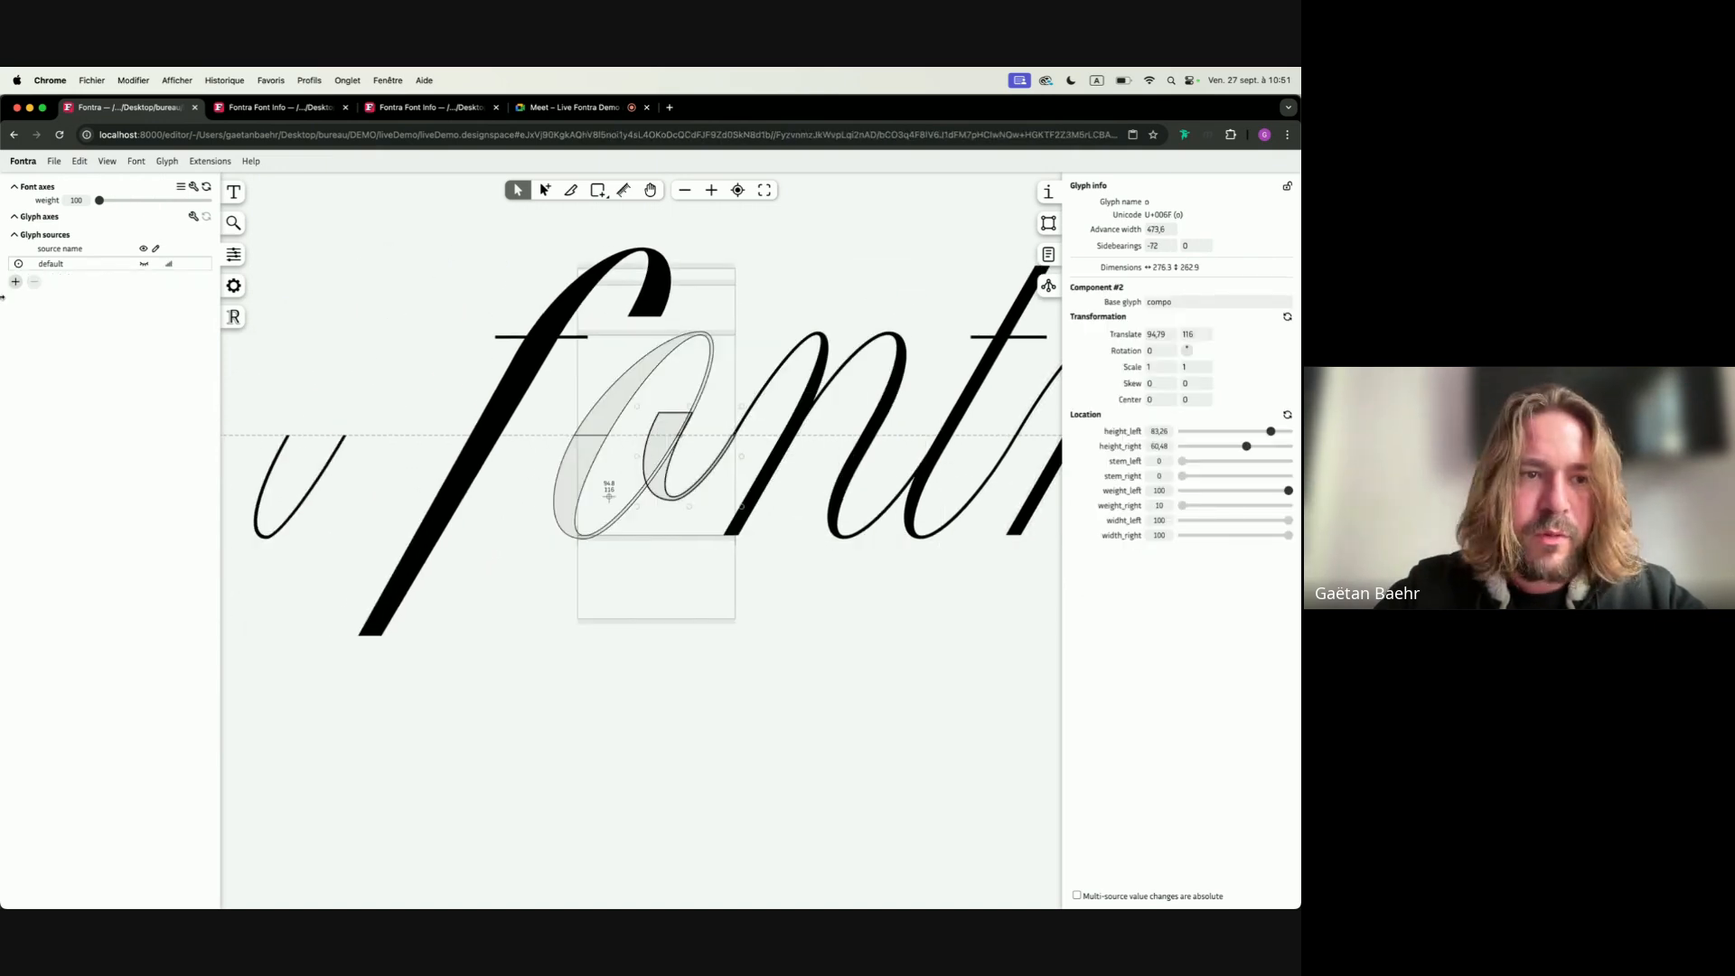
pyautogui.click(16, 282)
pyautogui.click(723, 589)
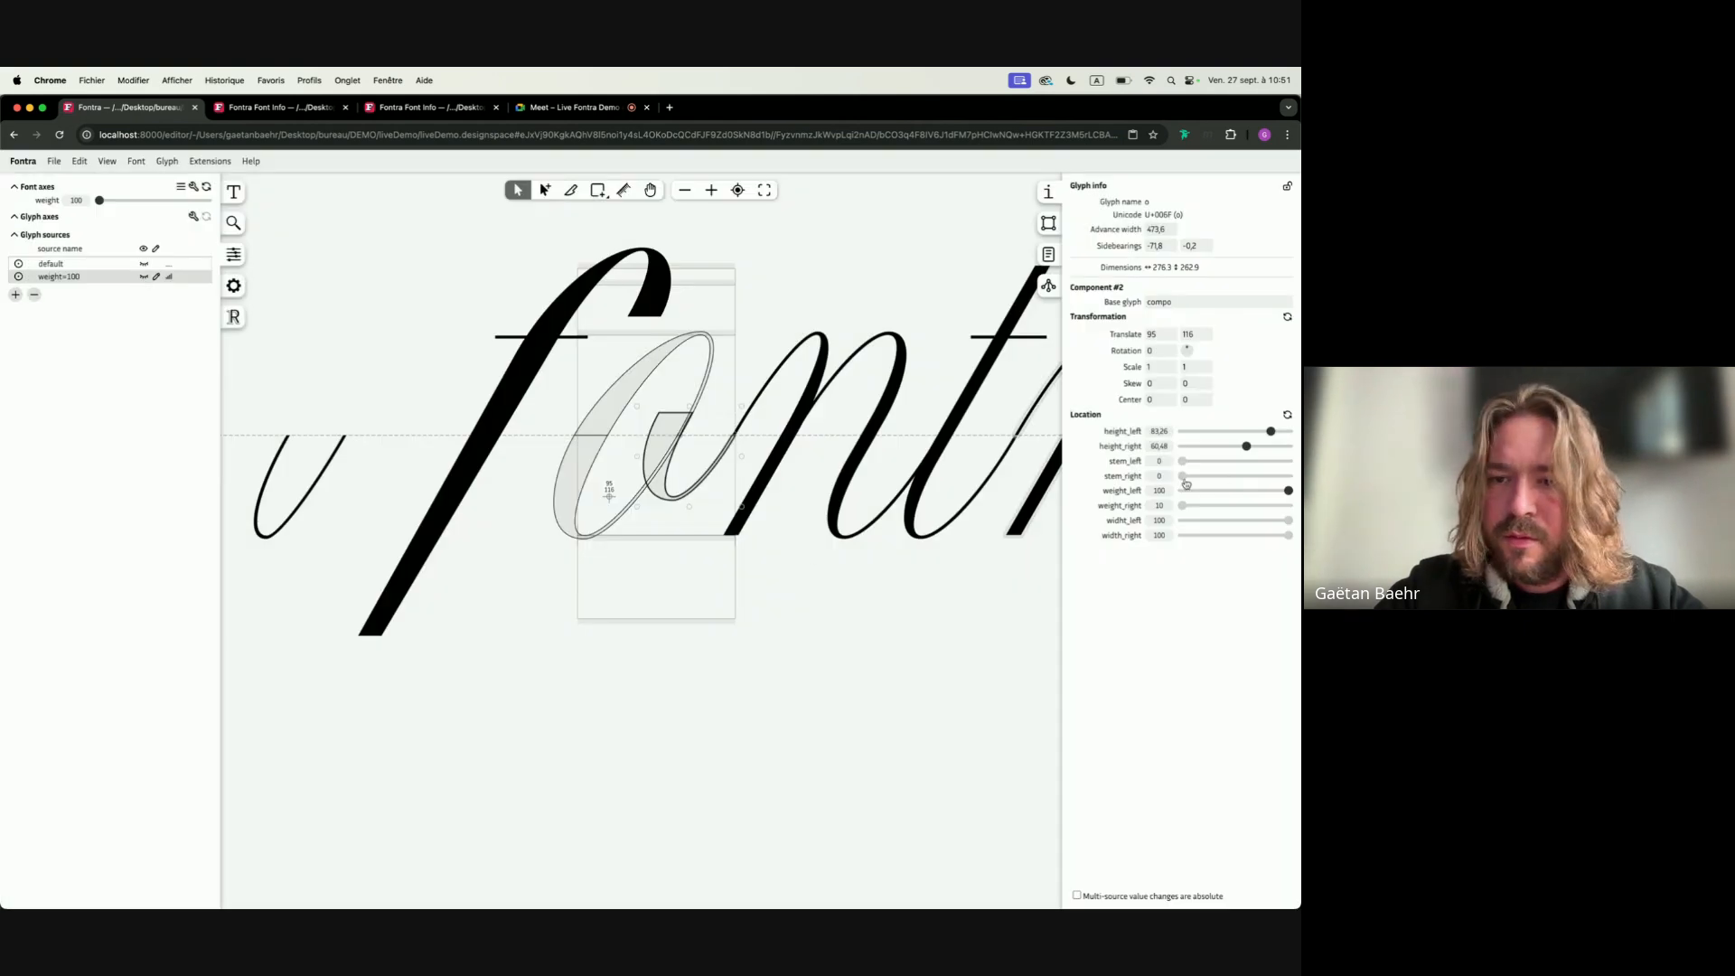
# In the o's weight=100 source, reduce weight_right on the upper bowl component and weight_left on the lower bowl component
pyautogui.click(656, 391)
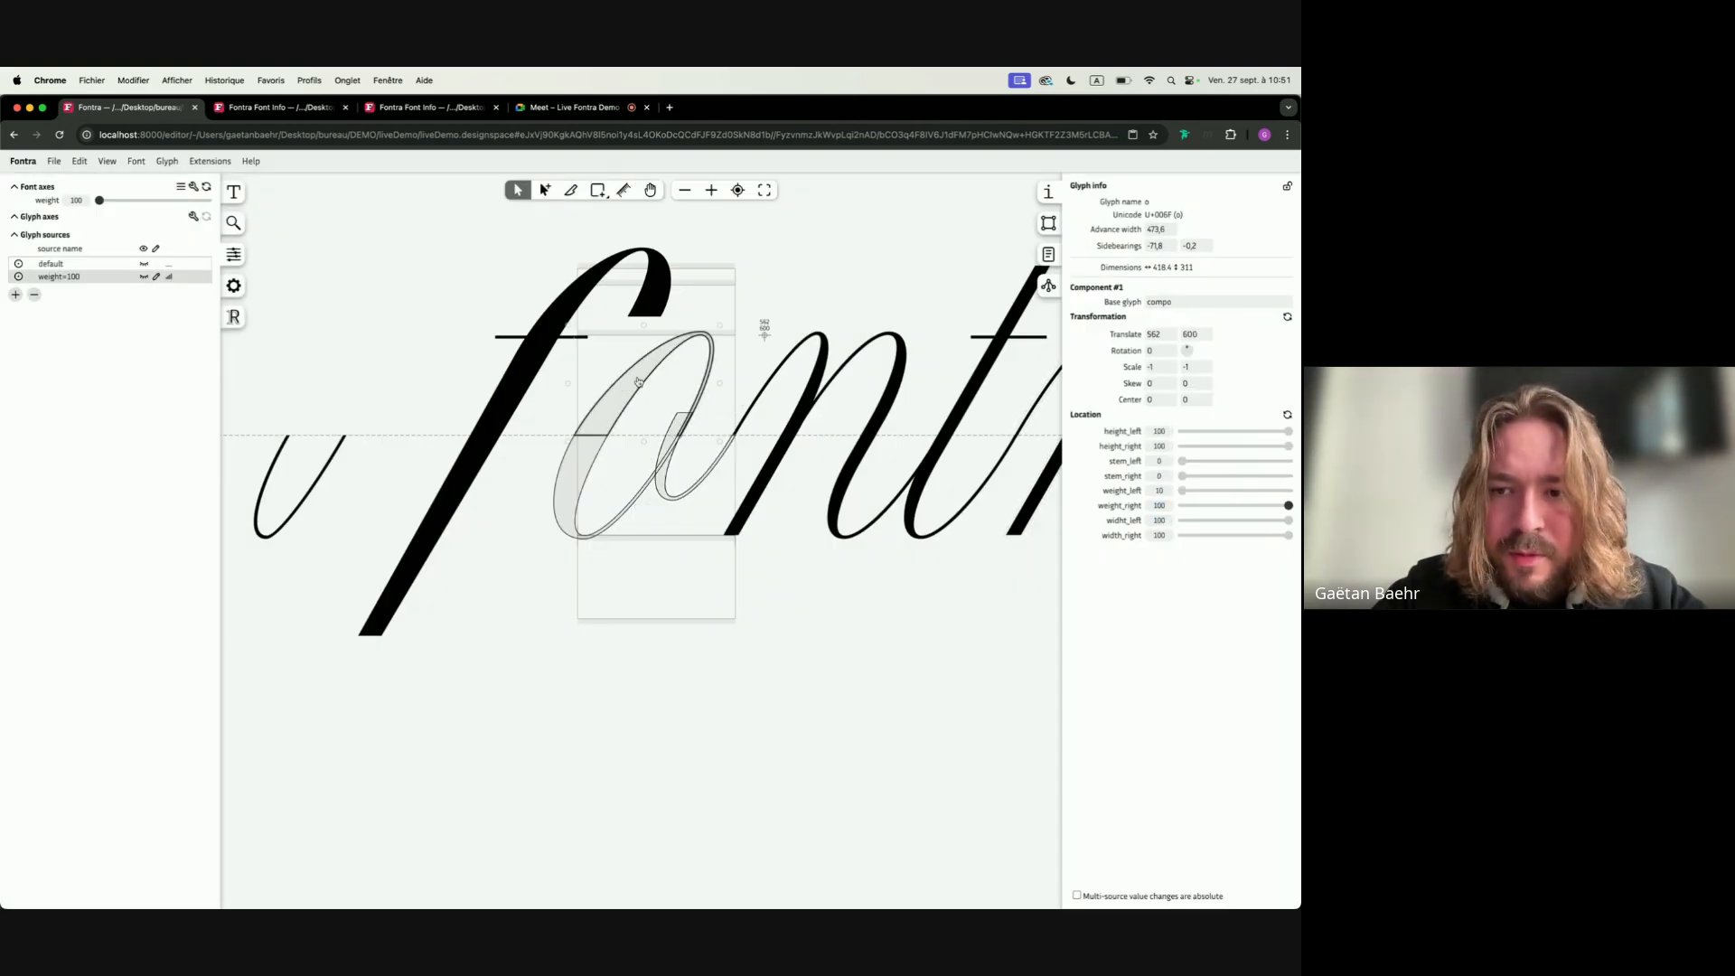
pyautogui.click(1156, 505)
pyautogui.write('50')
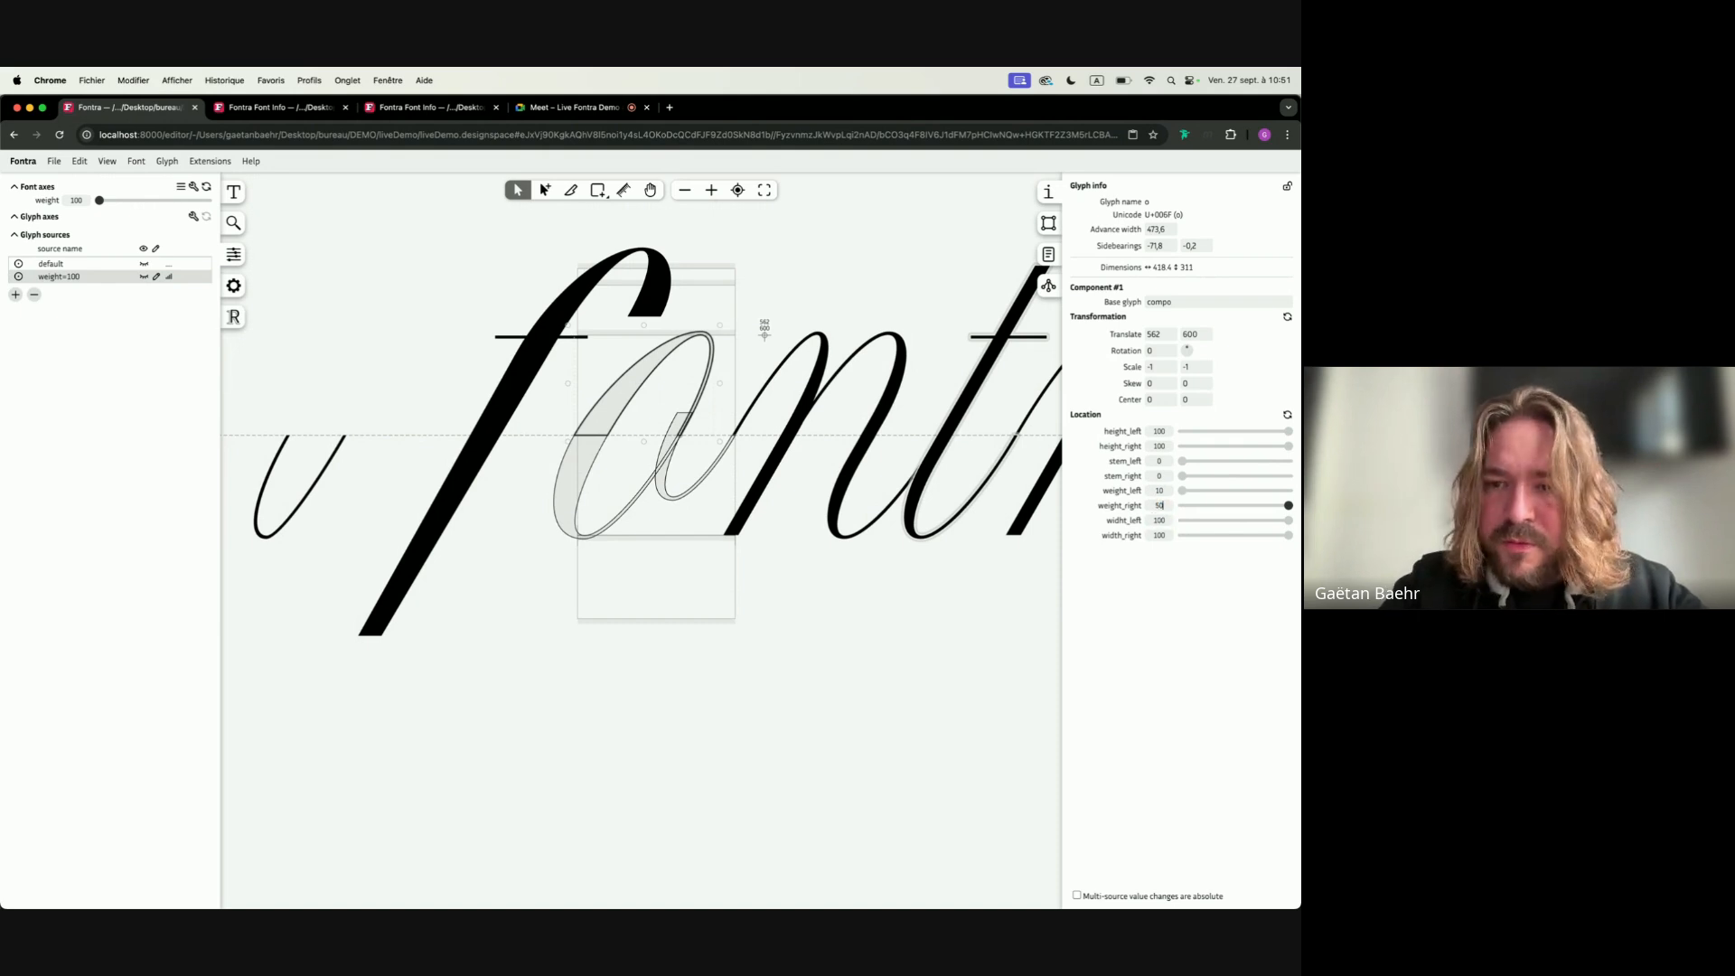
pyautogui.press('Tab')
pyautogui.click(574, 481)
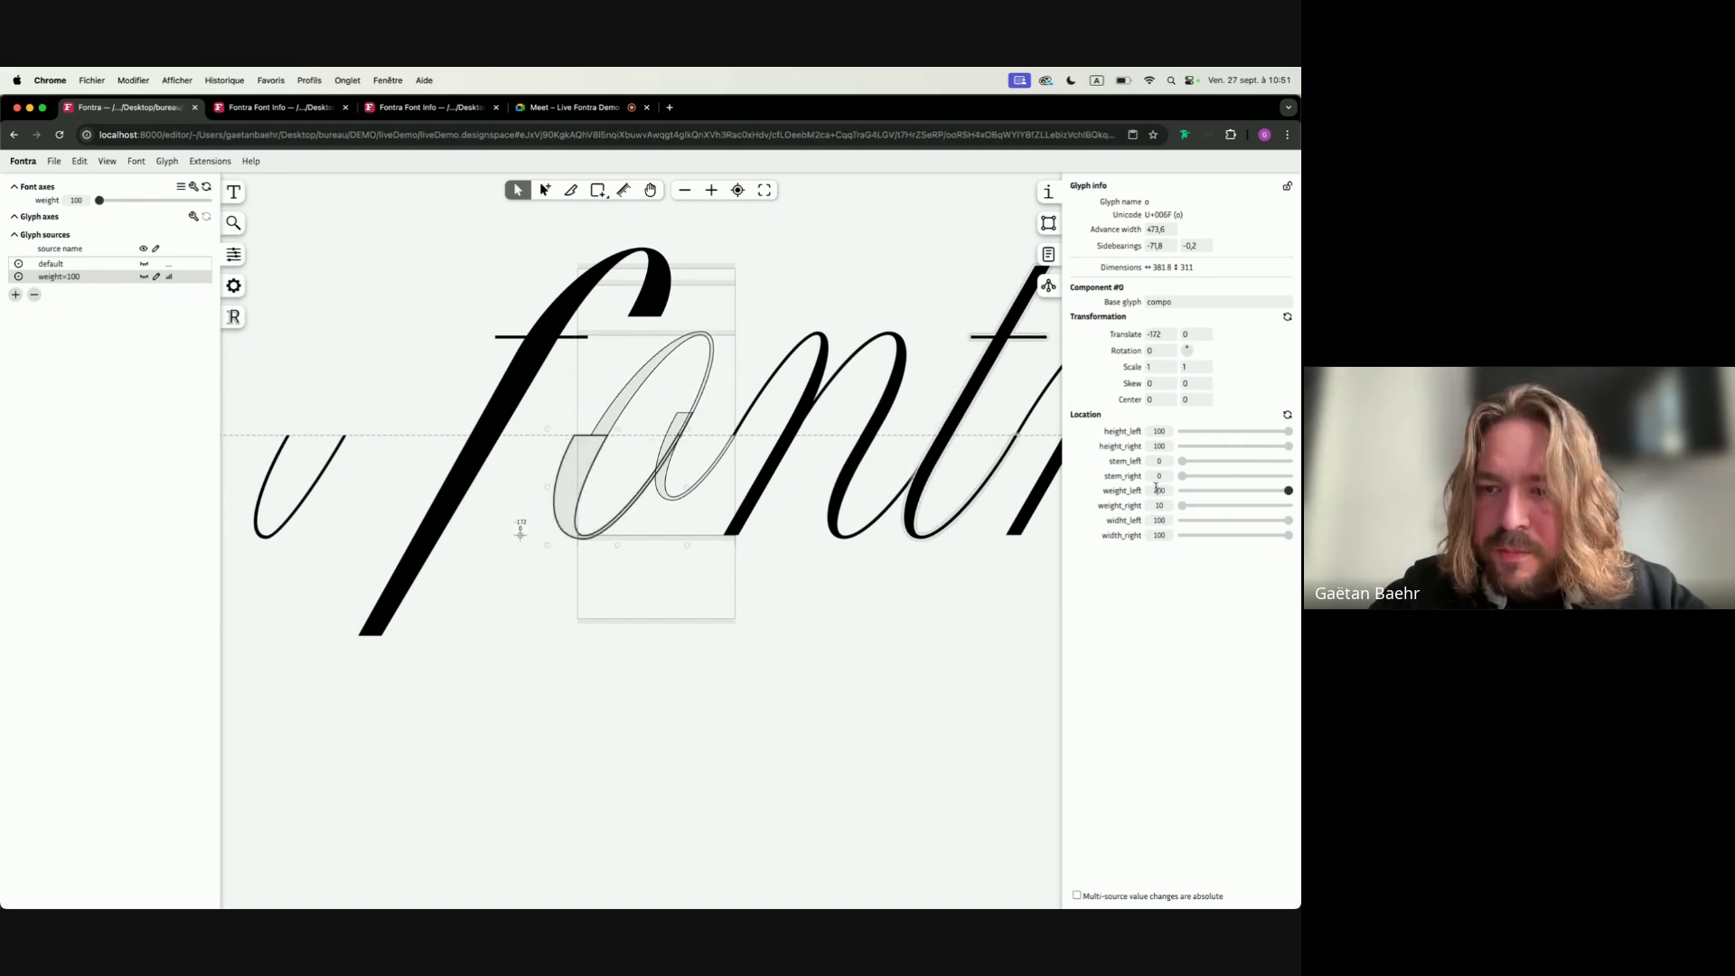
# Open the f glyph of "fontra" for editing and add a weight=100 glyph source to it
pyautogui.doubleClick(476, 440)
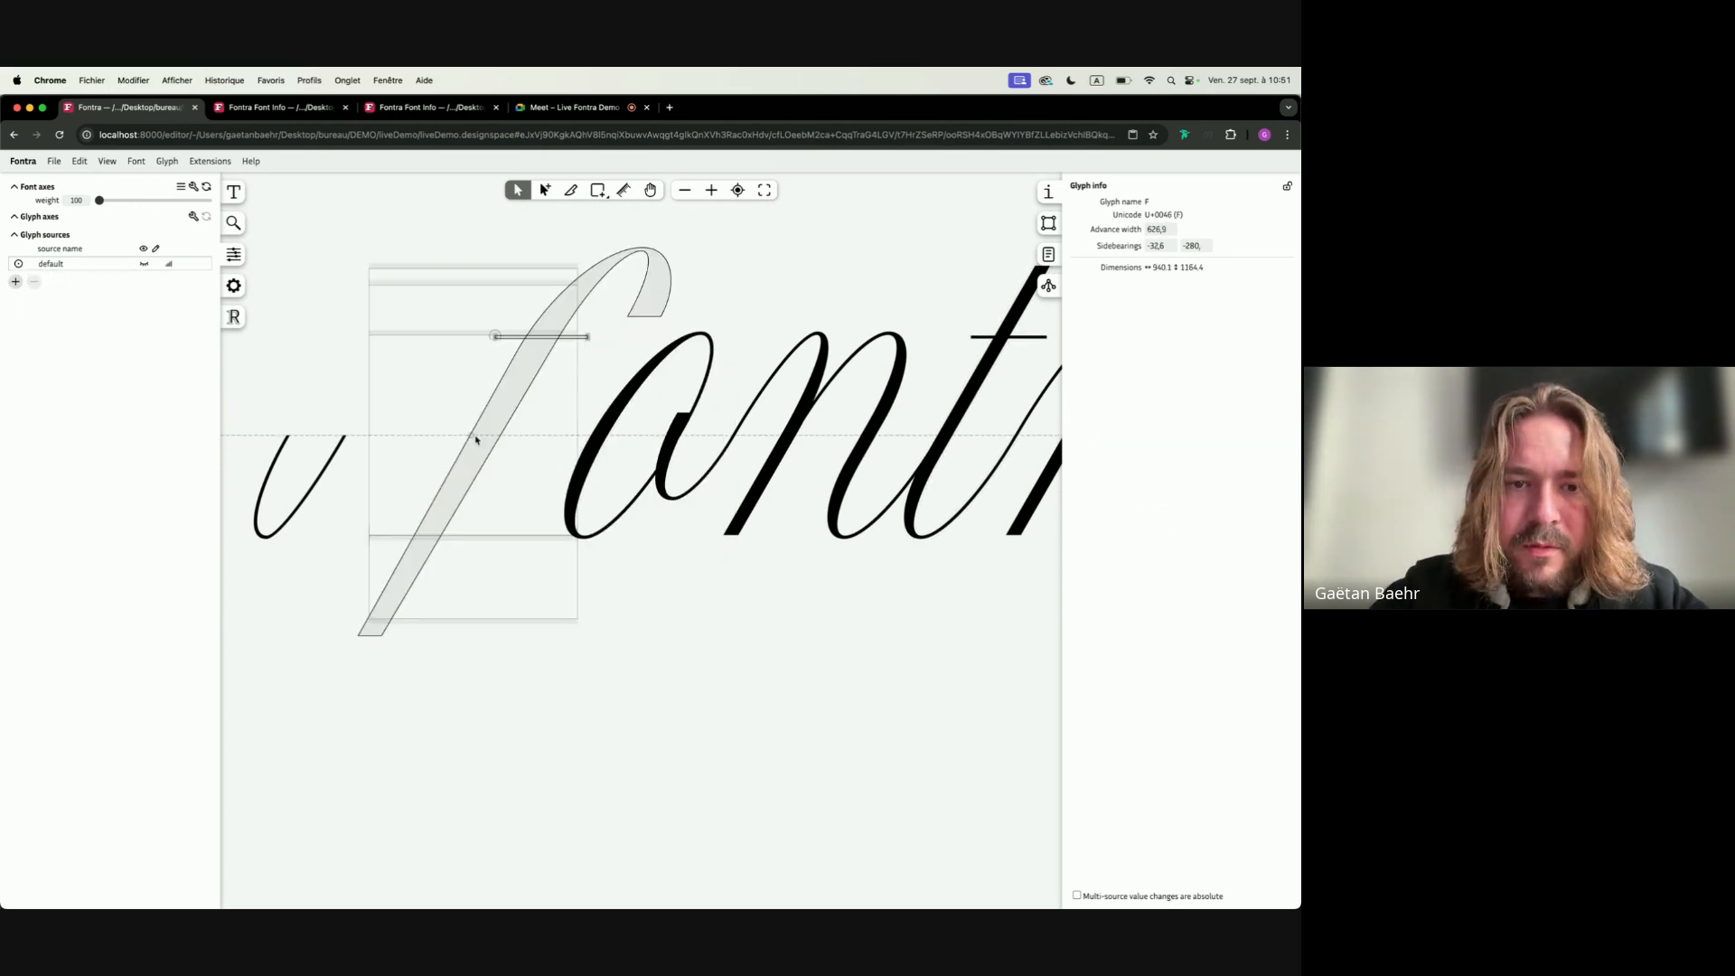
pyautogui.click(476, 440)
pyautogui.click(726, 588)
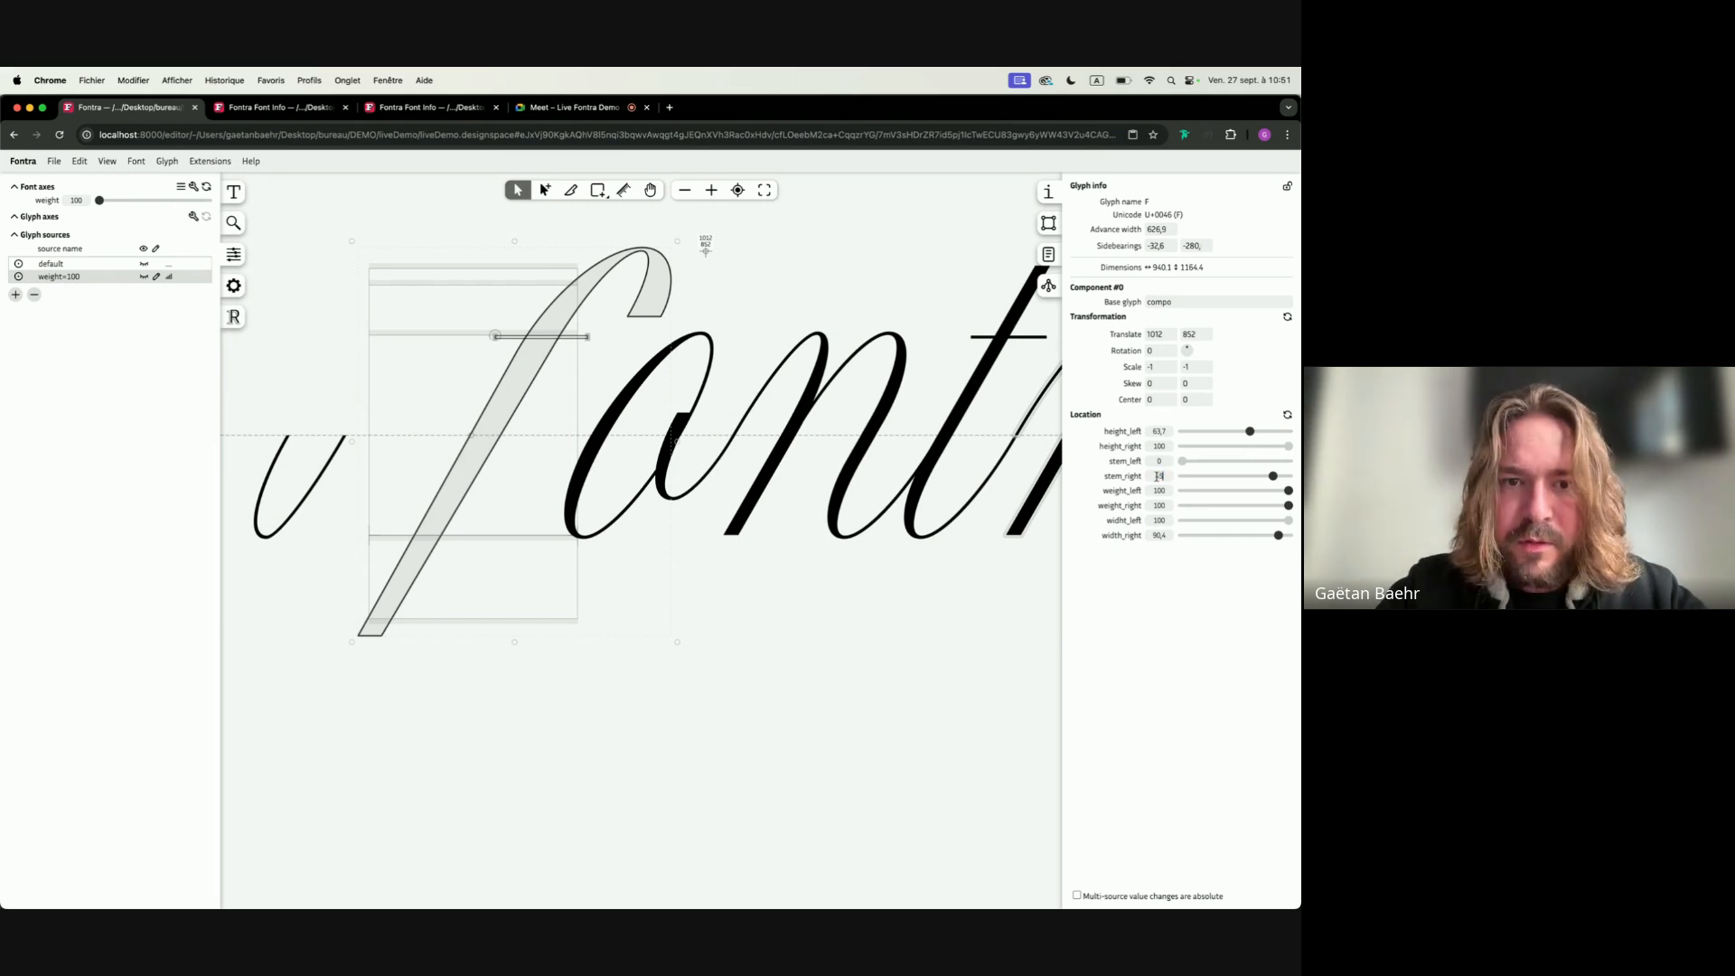
# In the f's weight=100 source, reduce the stem component's weight_left to about 45, lower its weight_right, and shift the crossbar slightly right
pyautogui.press('Tab')
pyautogui.click(616, 620)
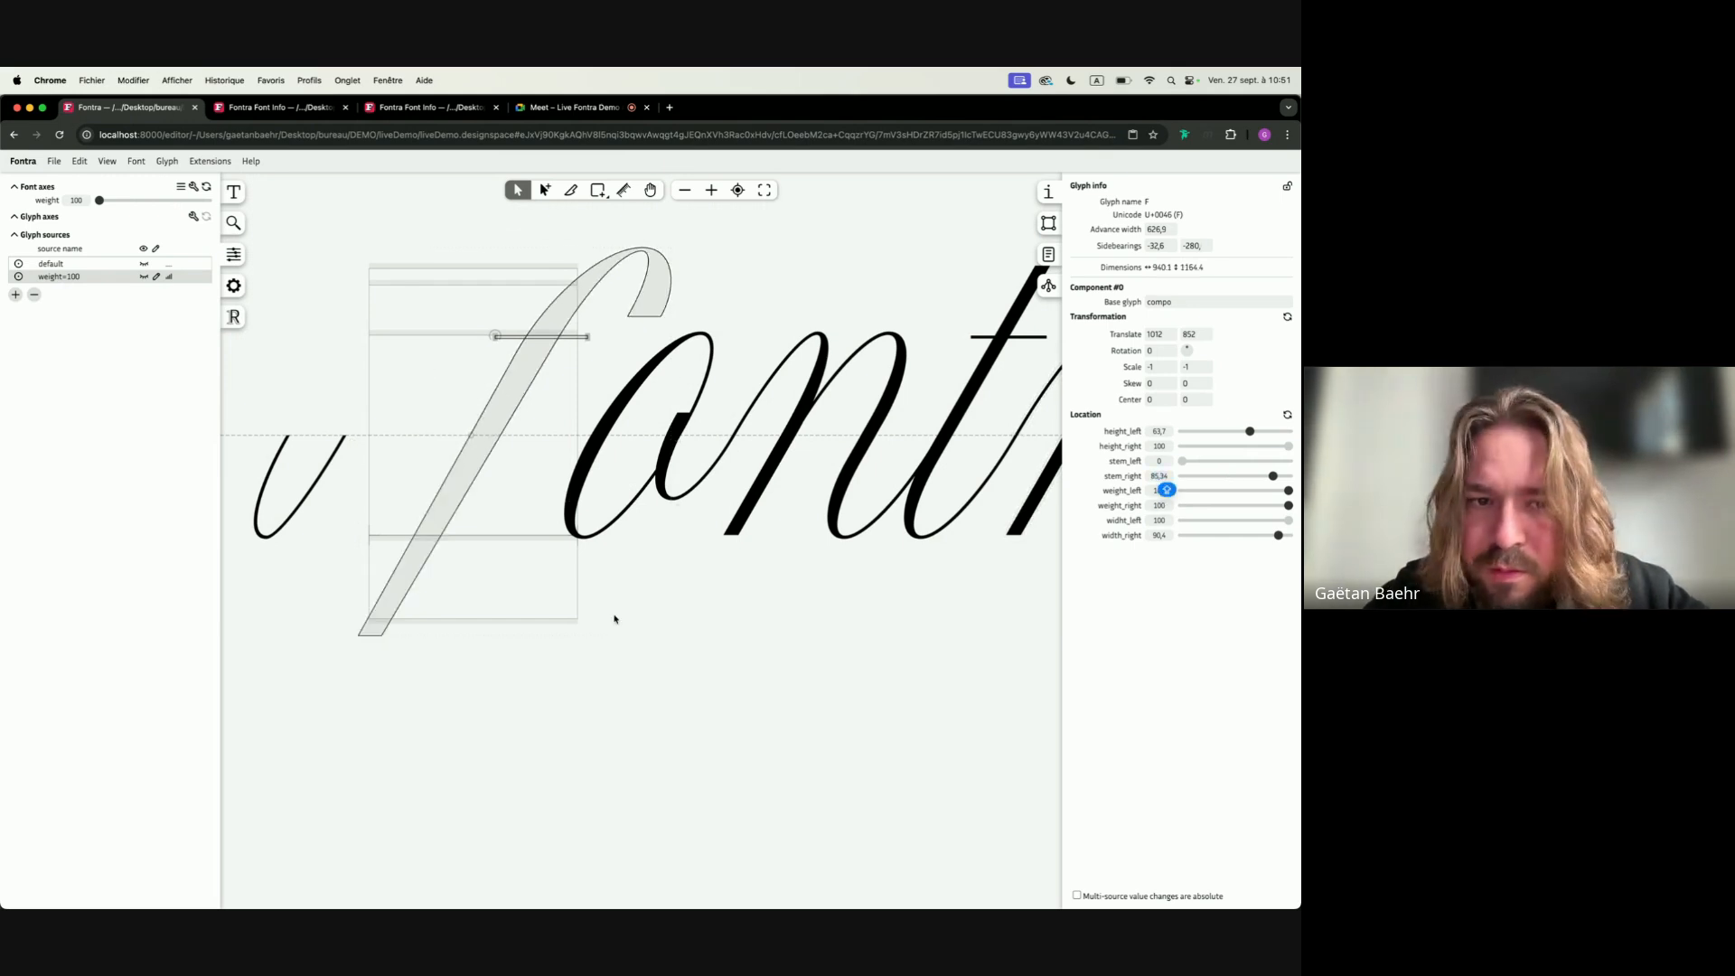
pyautogui.click(491, 383)
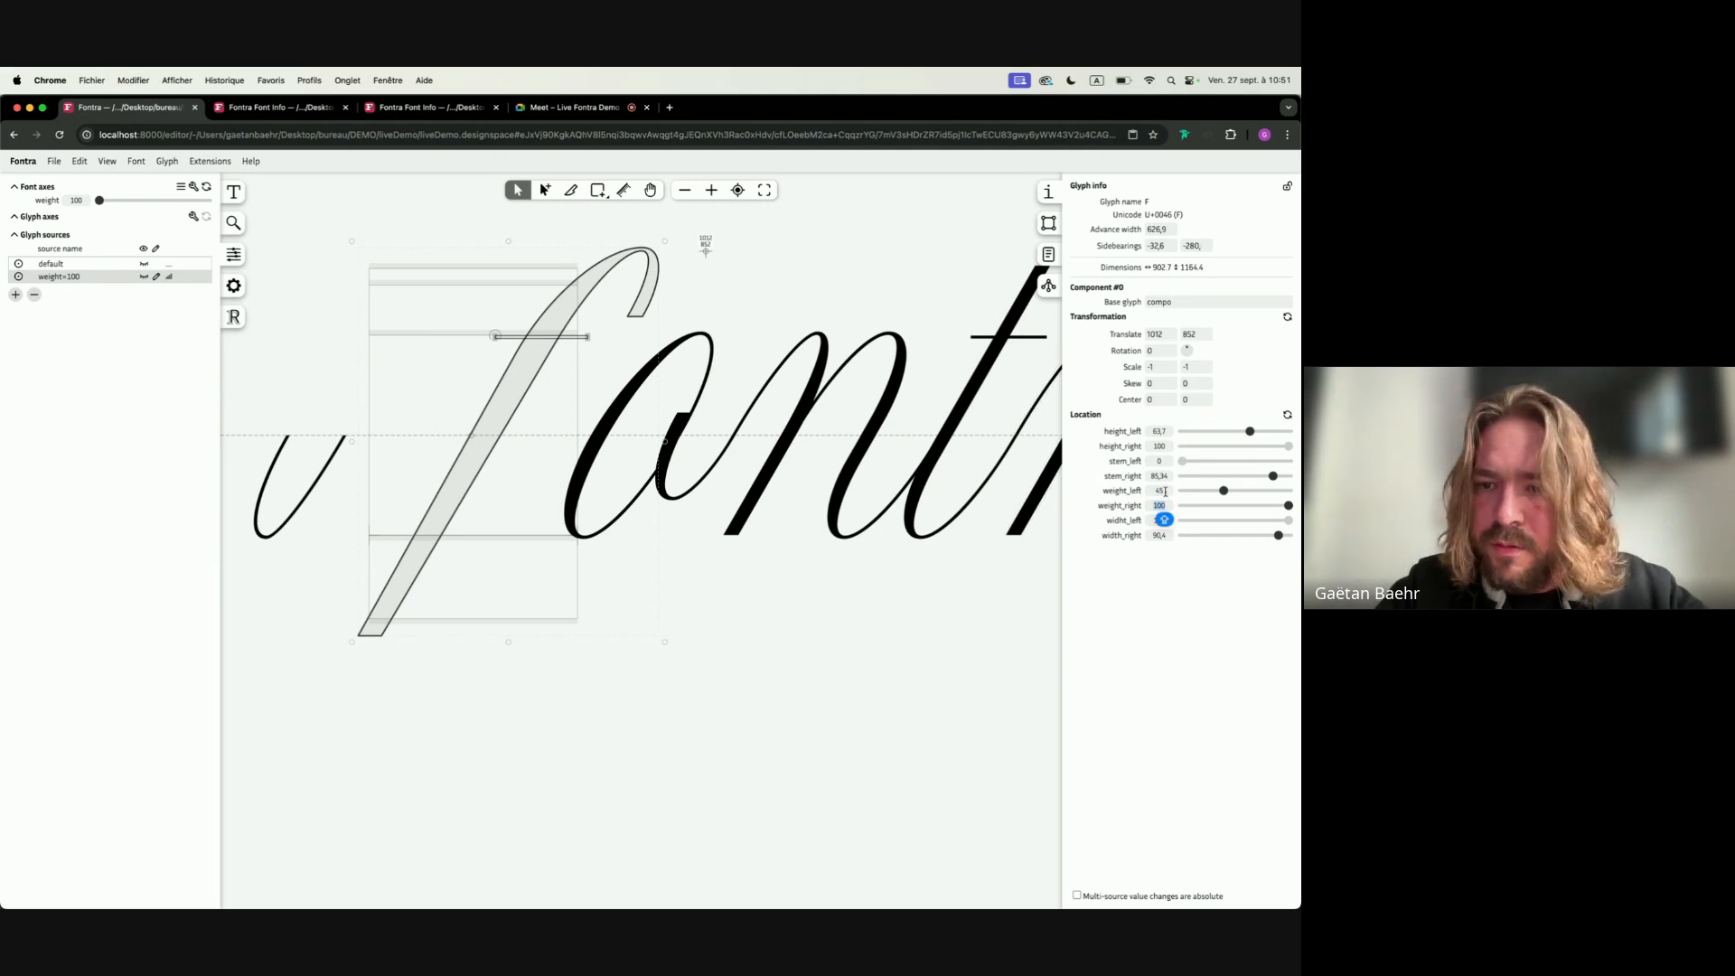
pyautogui.press('Tab')
pyautogui.click(708, 570)
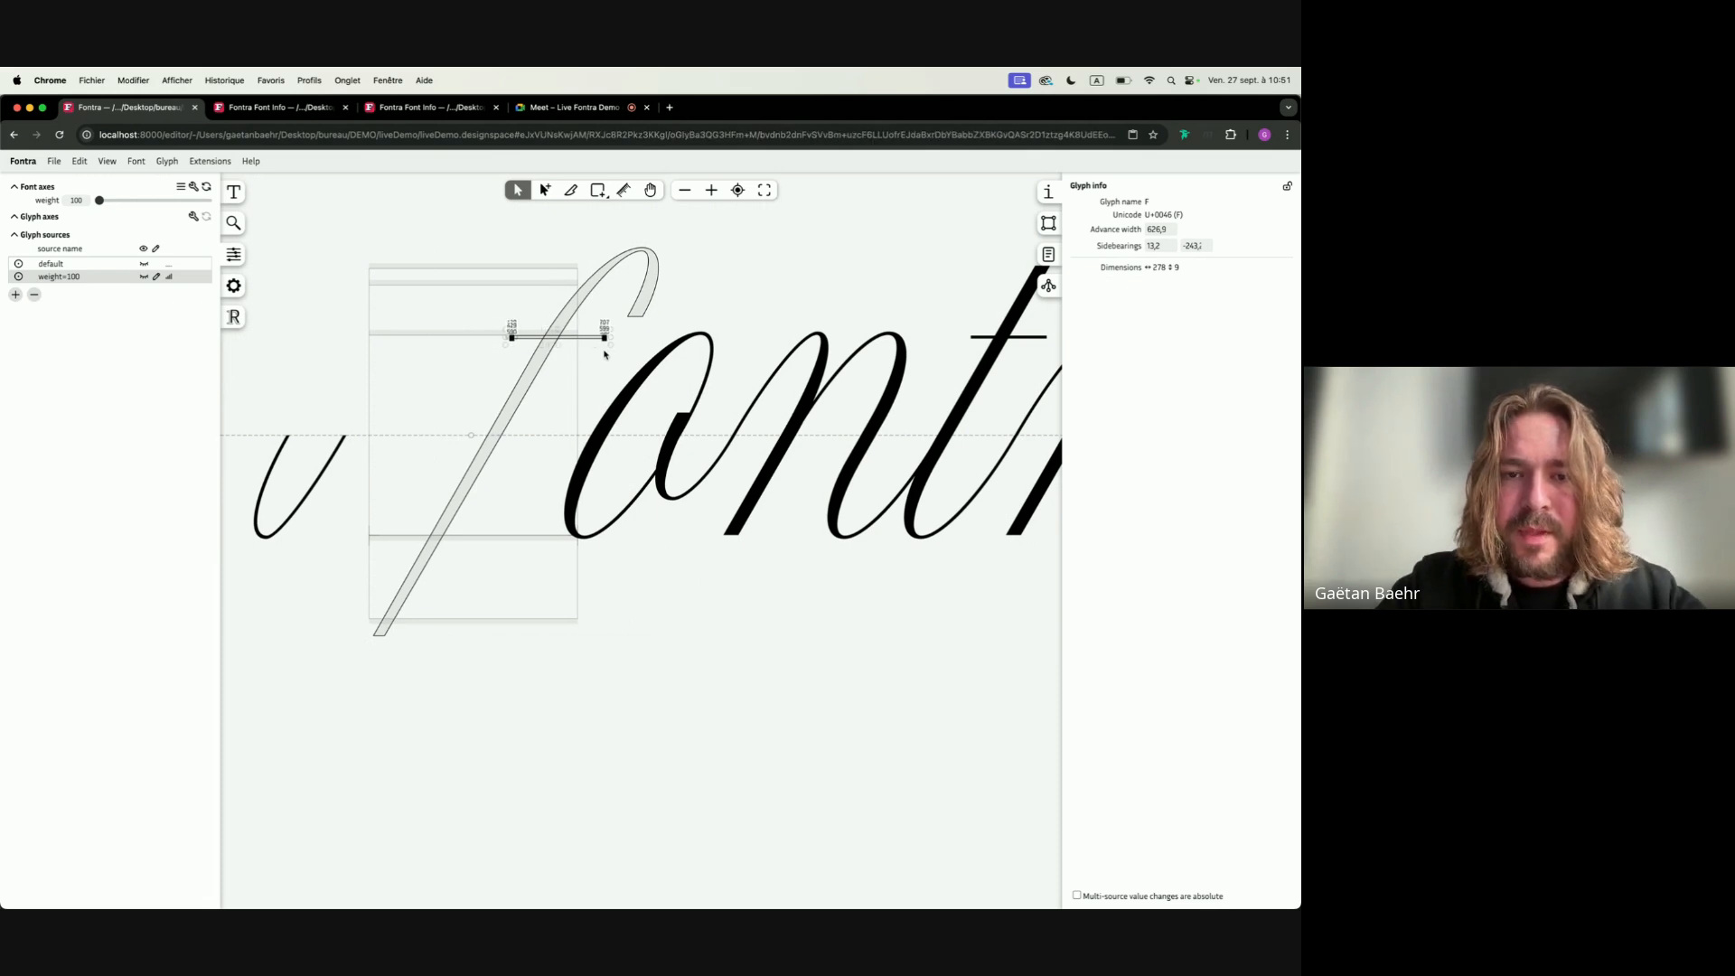
pyautogui.click(771, 322)
# Leave glyph editing and set the font's weight axis to about 230 to preview the whole word at an intermediate weight
pyautogui.scroll(-5, 773, 316)
pyautogui.hscroll(2, 776, 312)
pyautogui.doubleClick(792, 267)
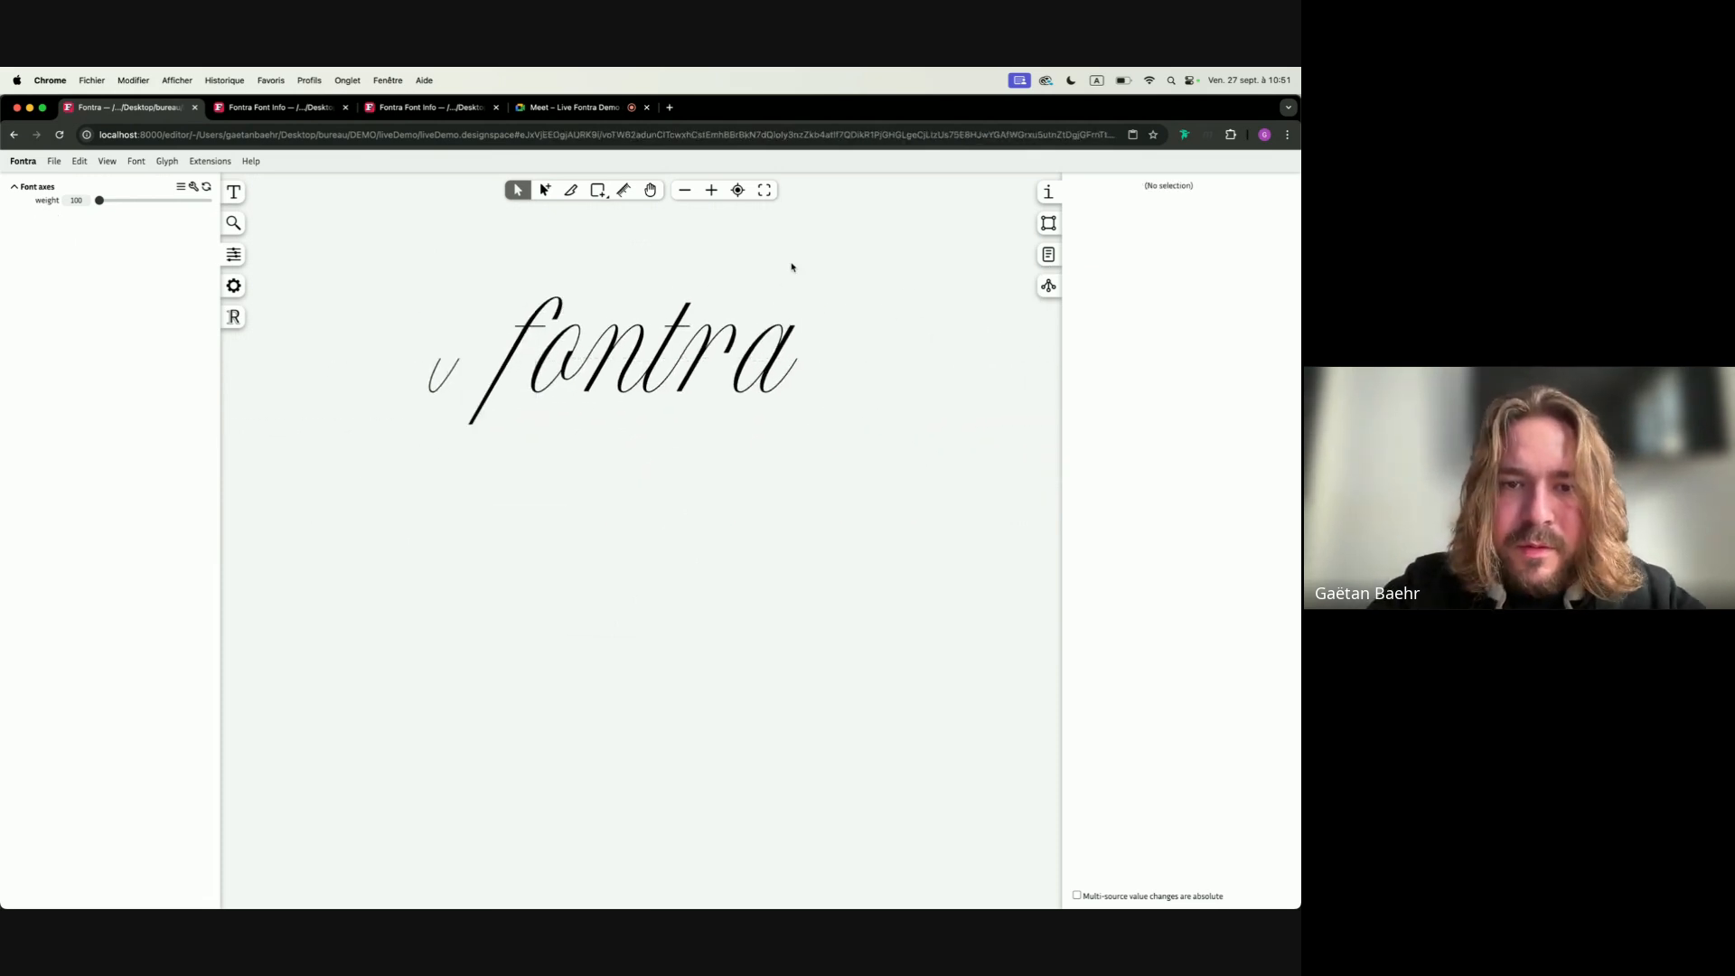
pyautogui.moveTo(103, 202); pyautogui.dragTo(146, 199)
pyautogui.scroll(3, 616, 361)
# Open the letter n for editing and compare its weight=100 and default sources, ending on the default source
pyautogui.doubleClick(617, 361)
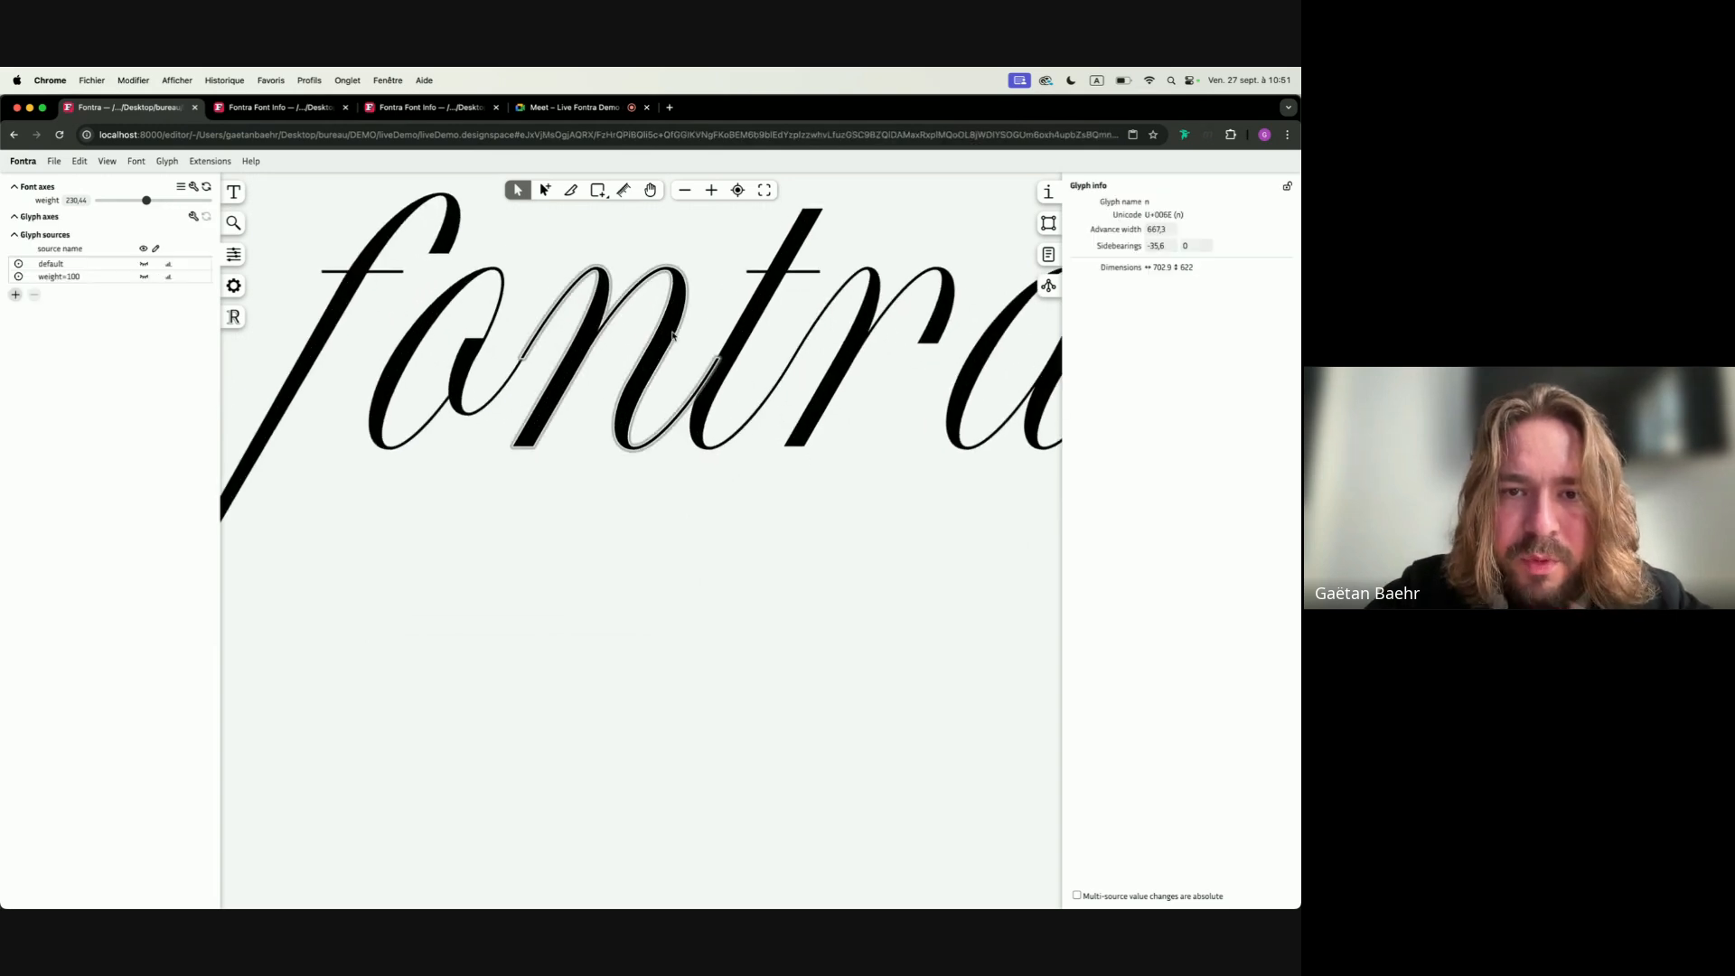
pyautogui.click(64, 274)
pyautogui.click(51, 263)
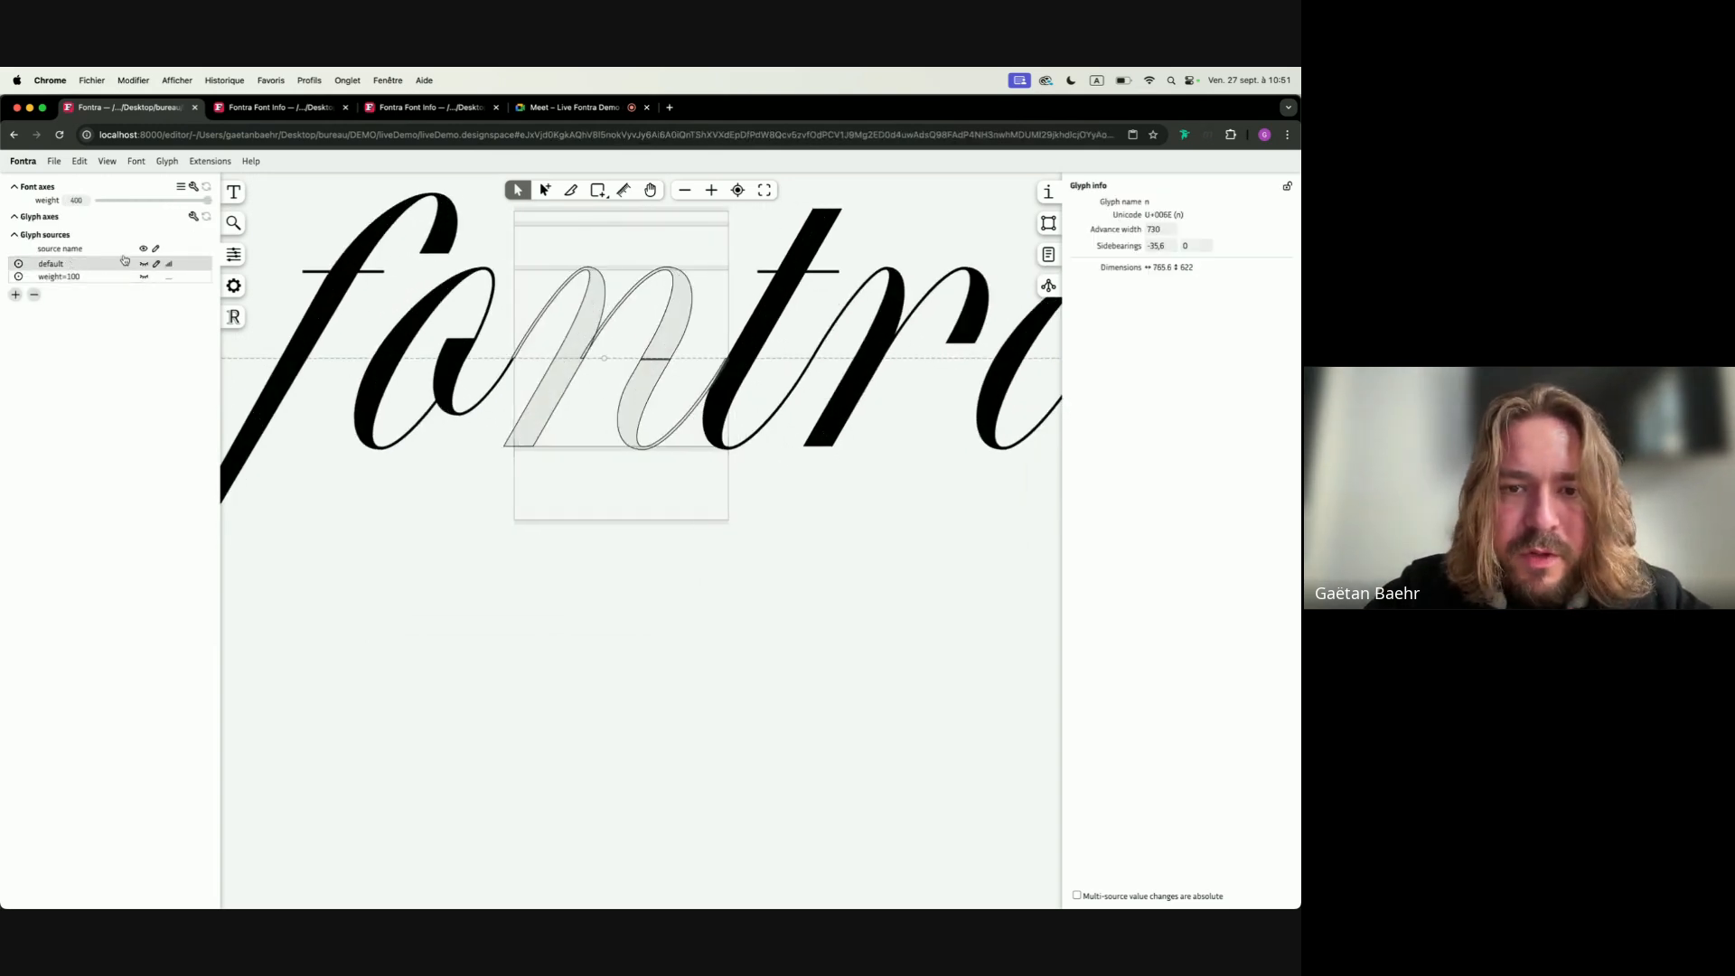
# Make all of the n's sources editable and decompose the upper and lower components of its second stroke
pyautogui.scroll(3, 679, 348)
pyautogui.click(621, 390)
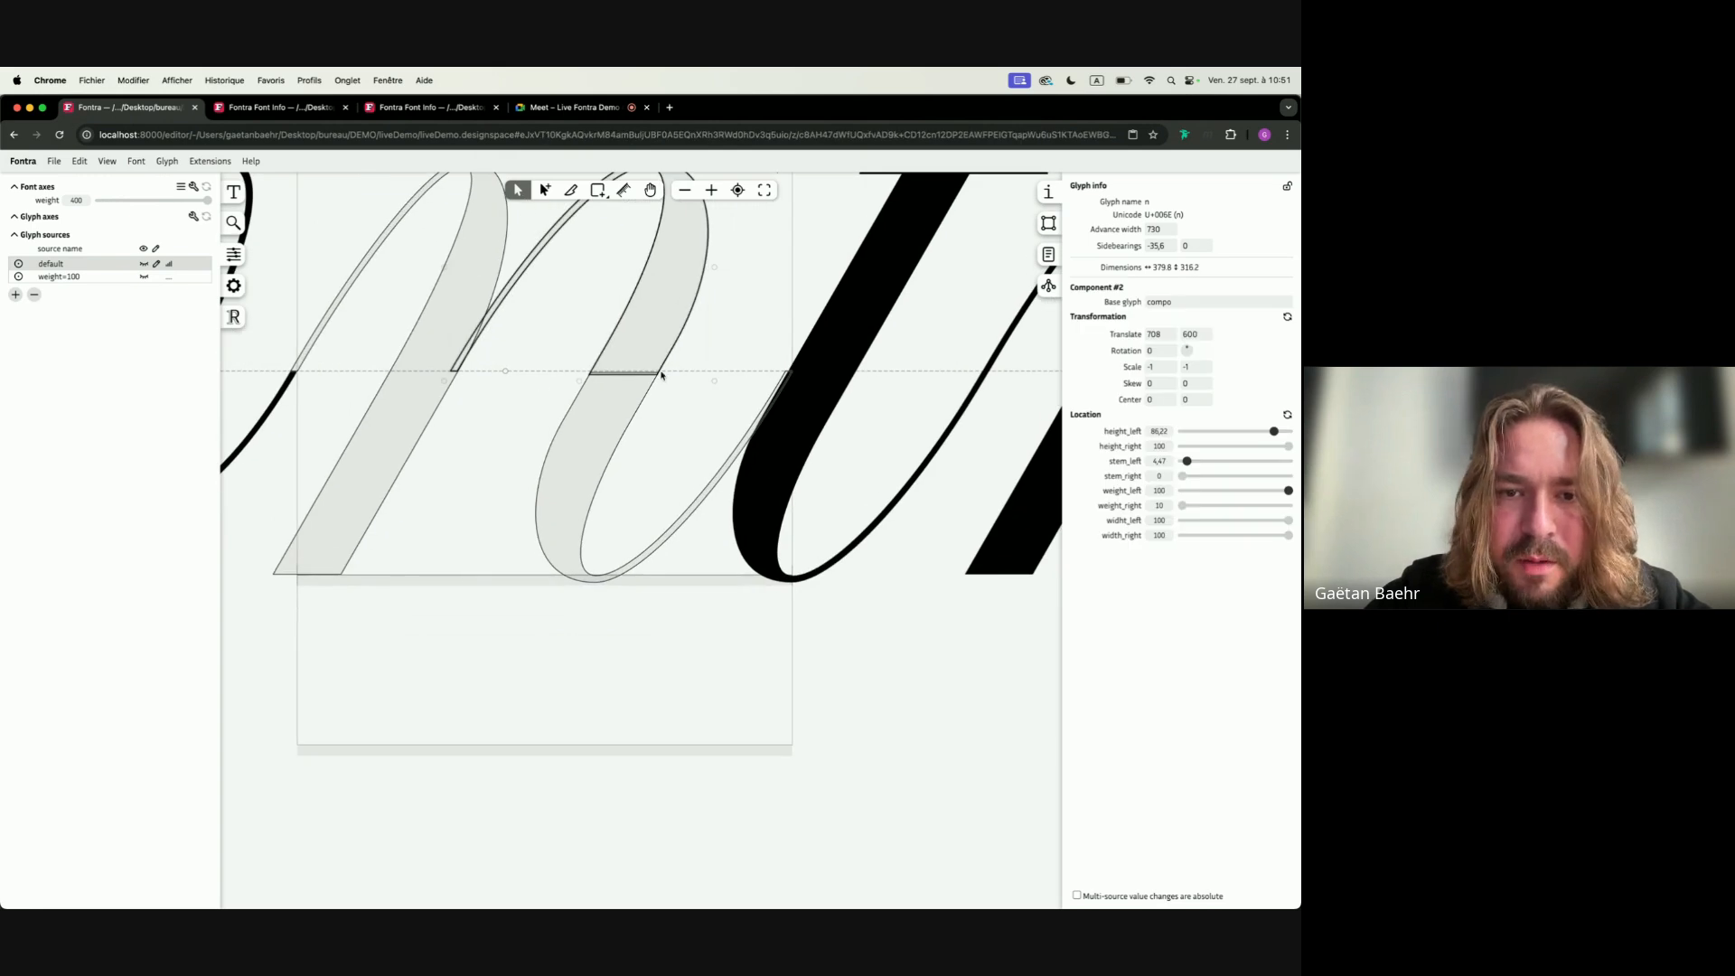
pyautogui.scroll(5, 661, 375)
pyautogui.scroll(-5, 660, 363)
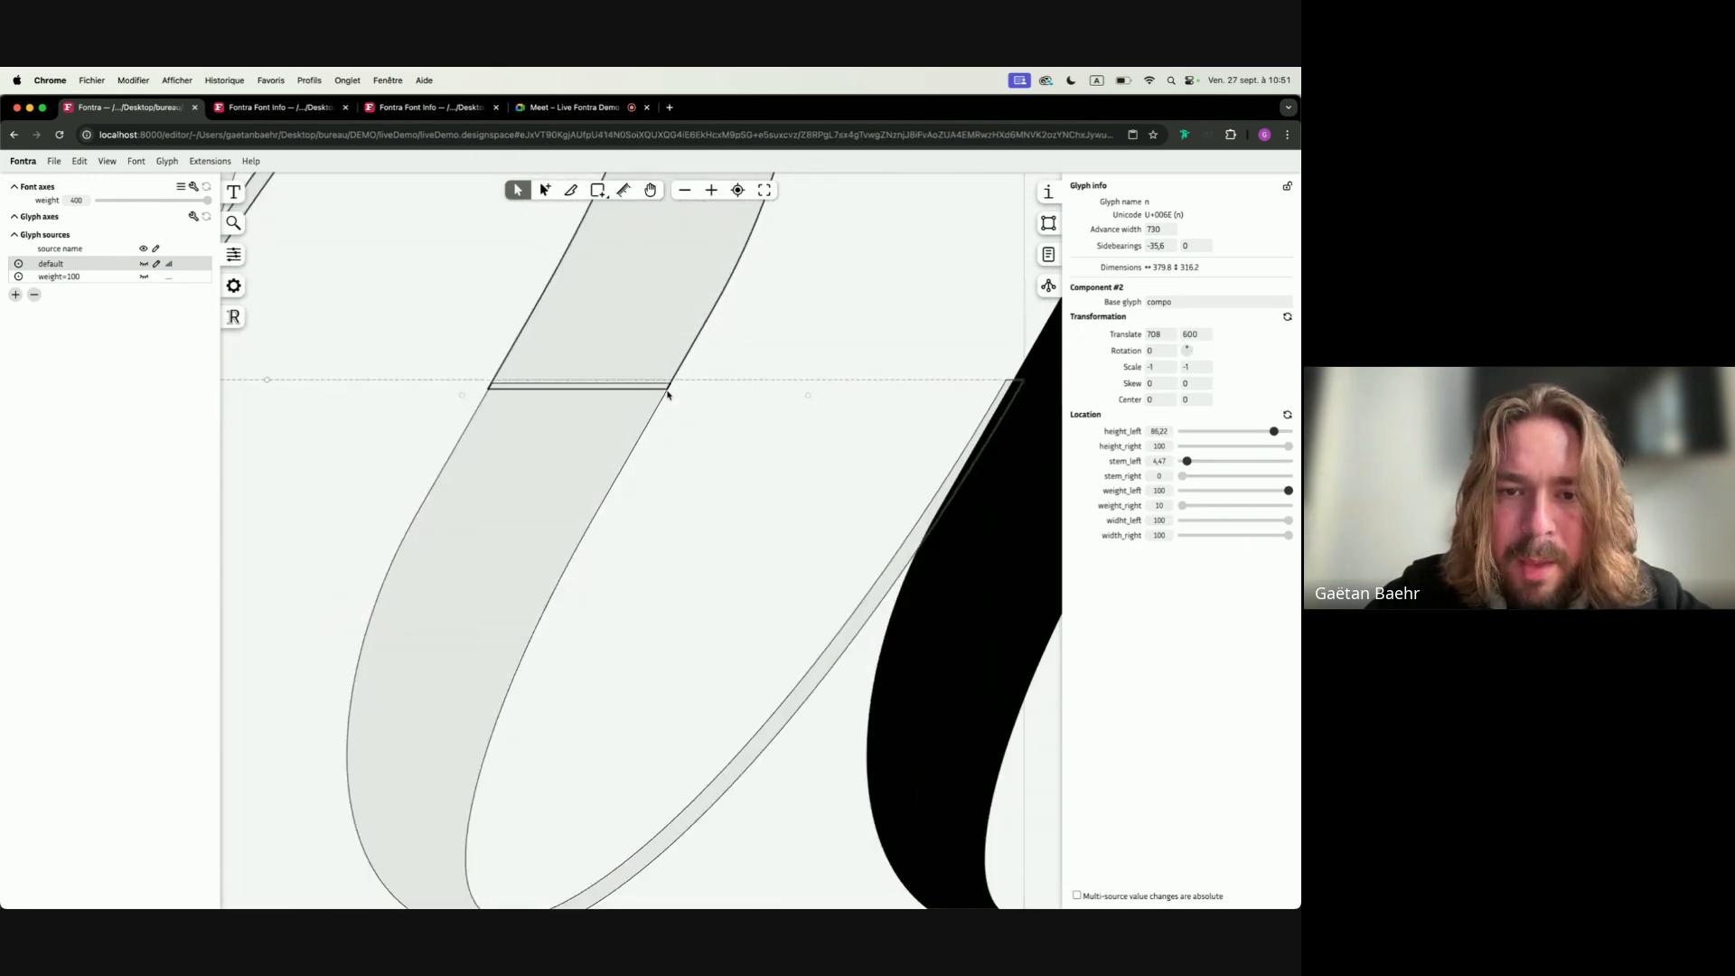
pyautogui.keyDown('shift'); pyautogui.click(612, 433); pyautogui.keyUp('shift')
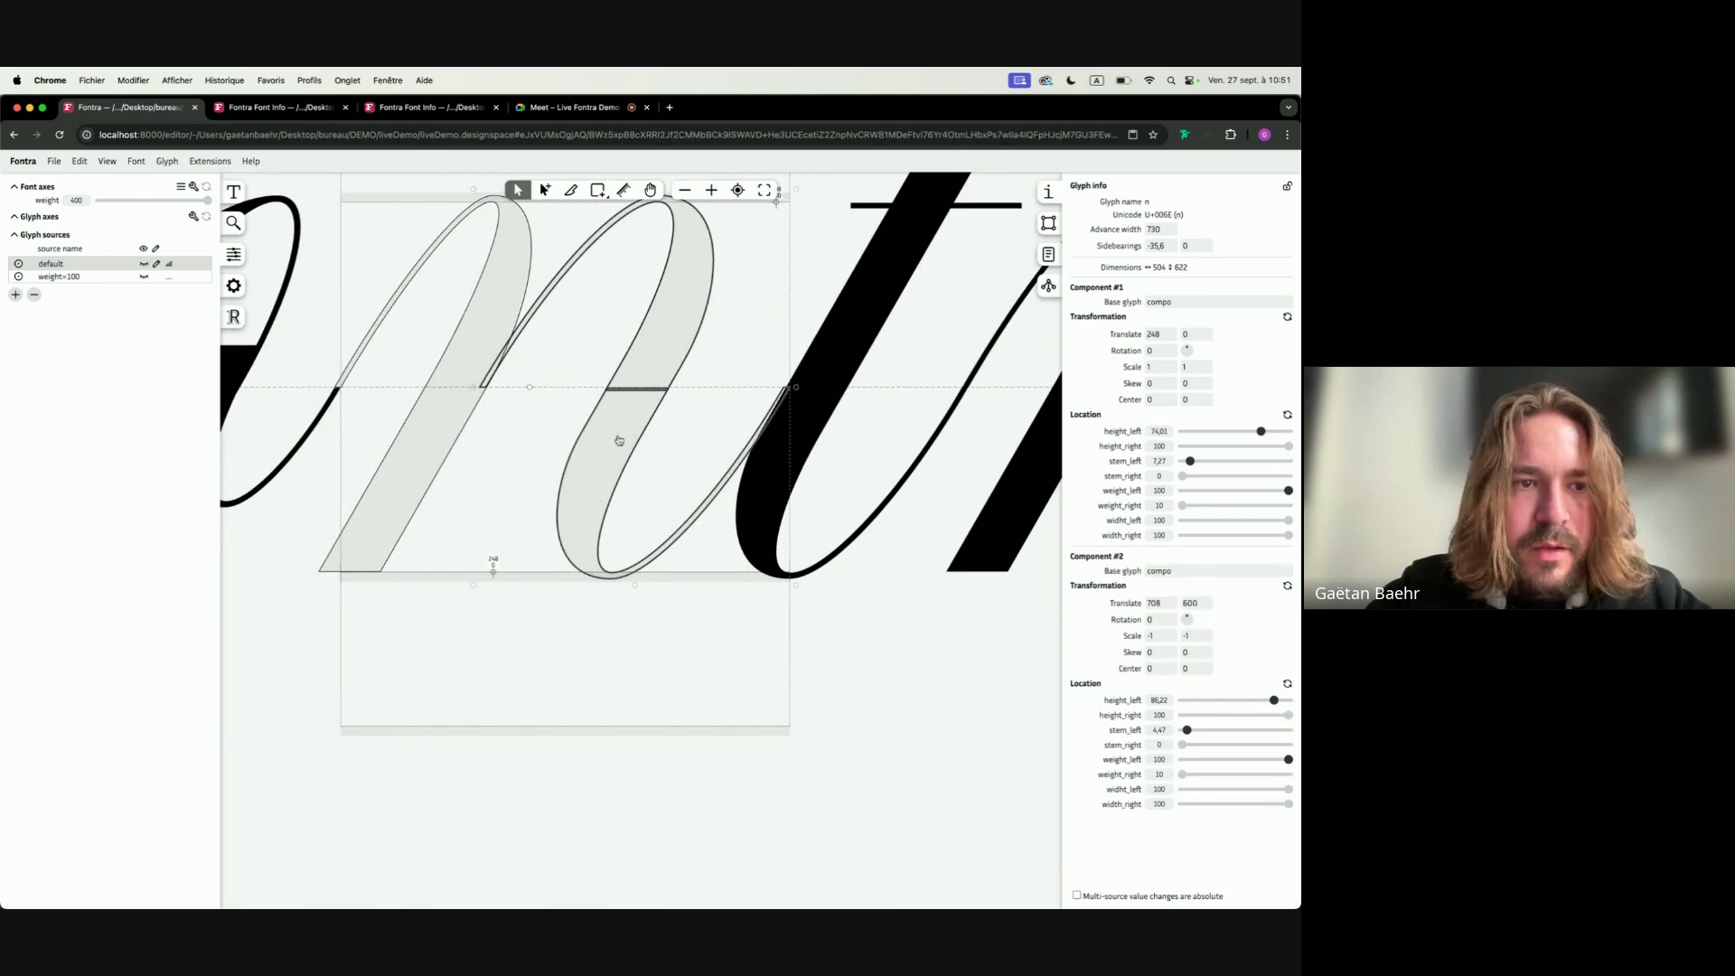
pyautogui.click(156, 251)
pyautogui.rightClick(652, 324)
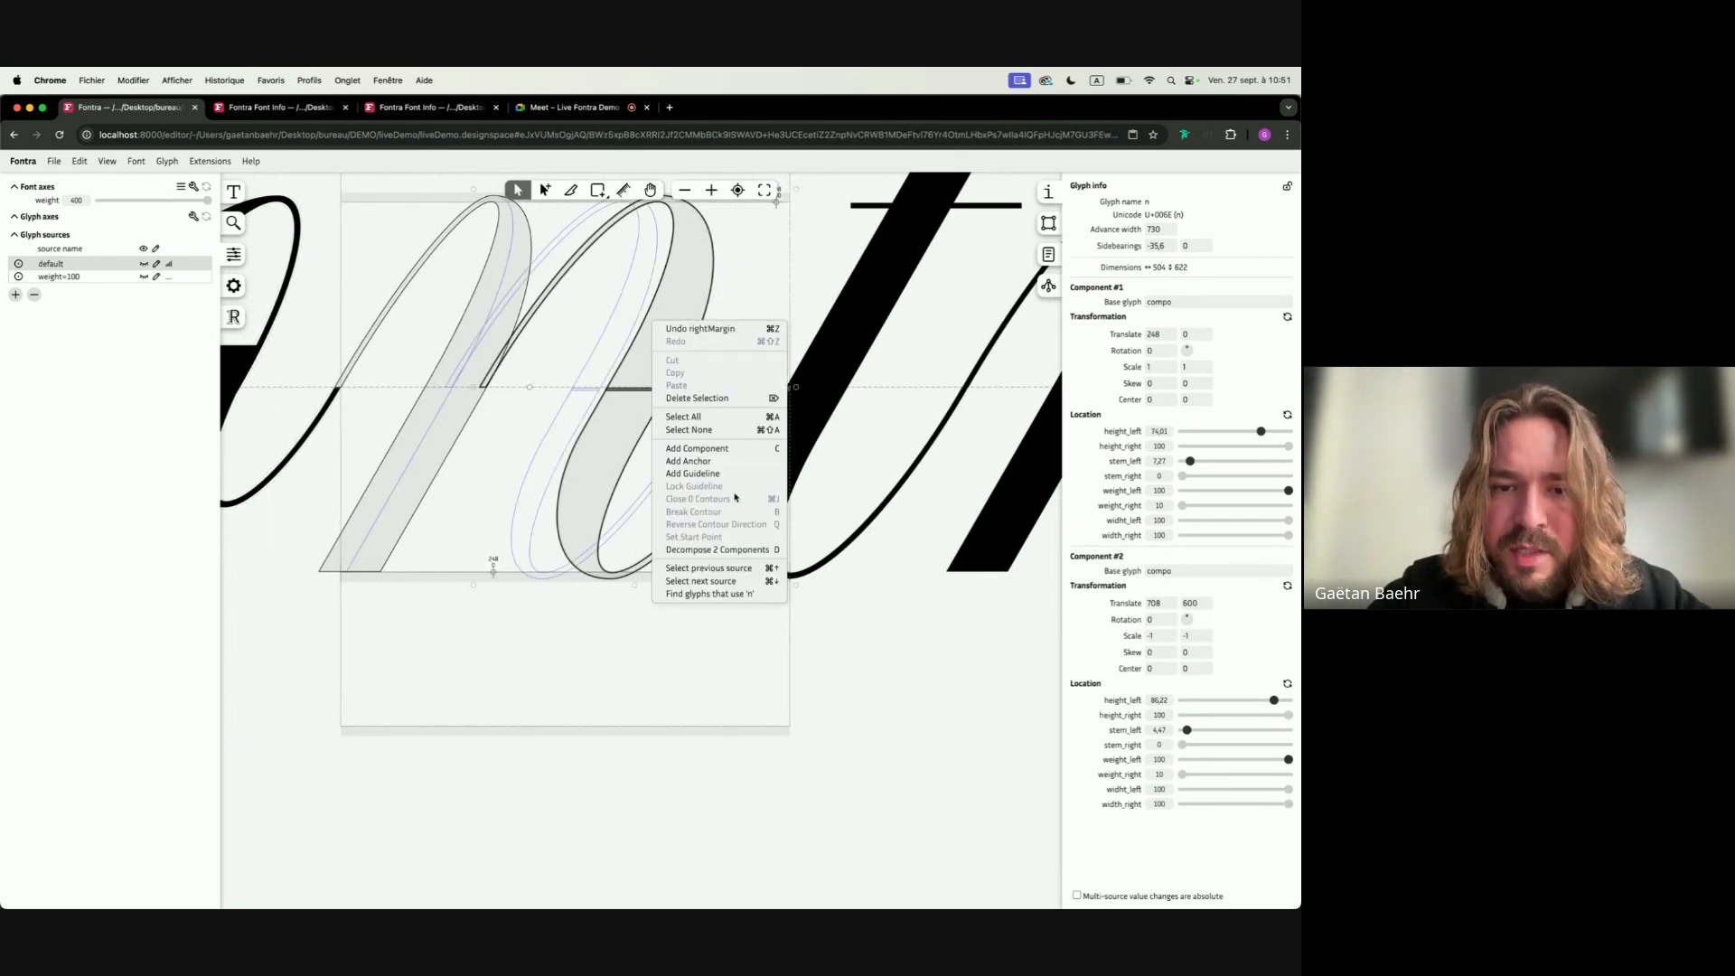
pyautogui.click(712, 551)
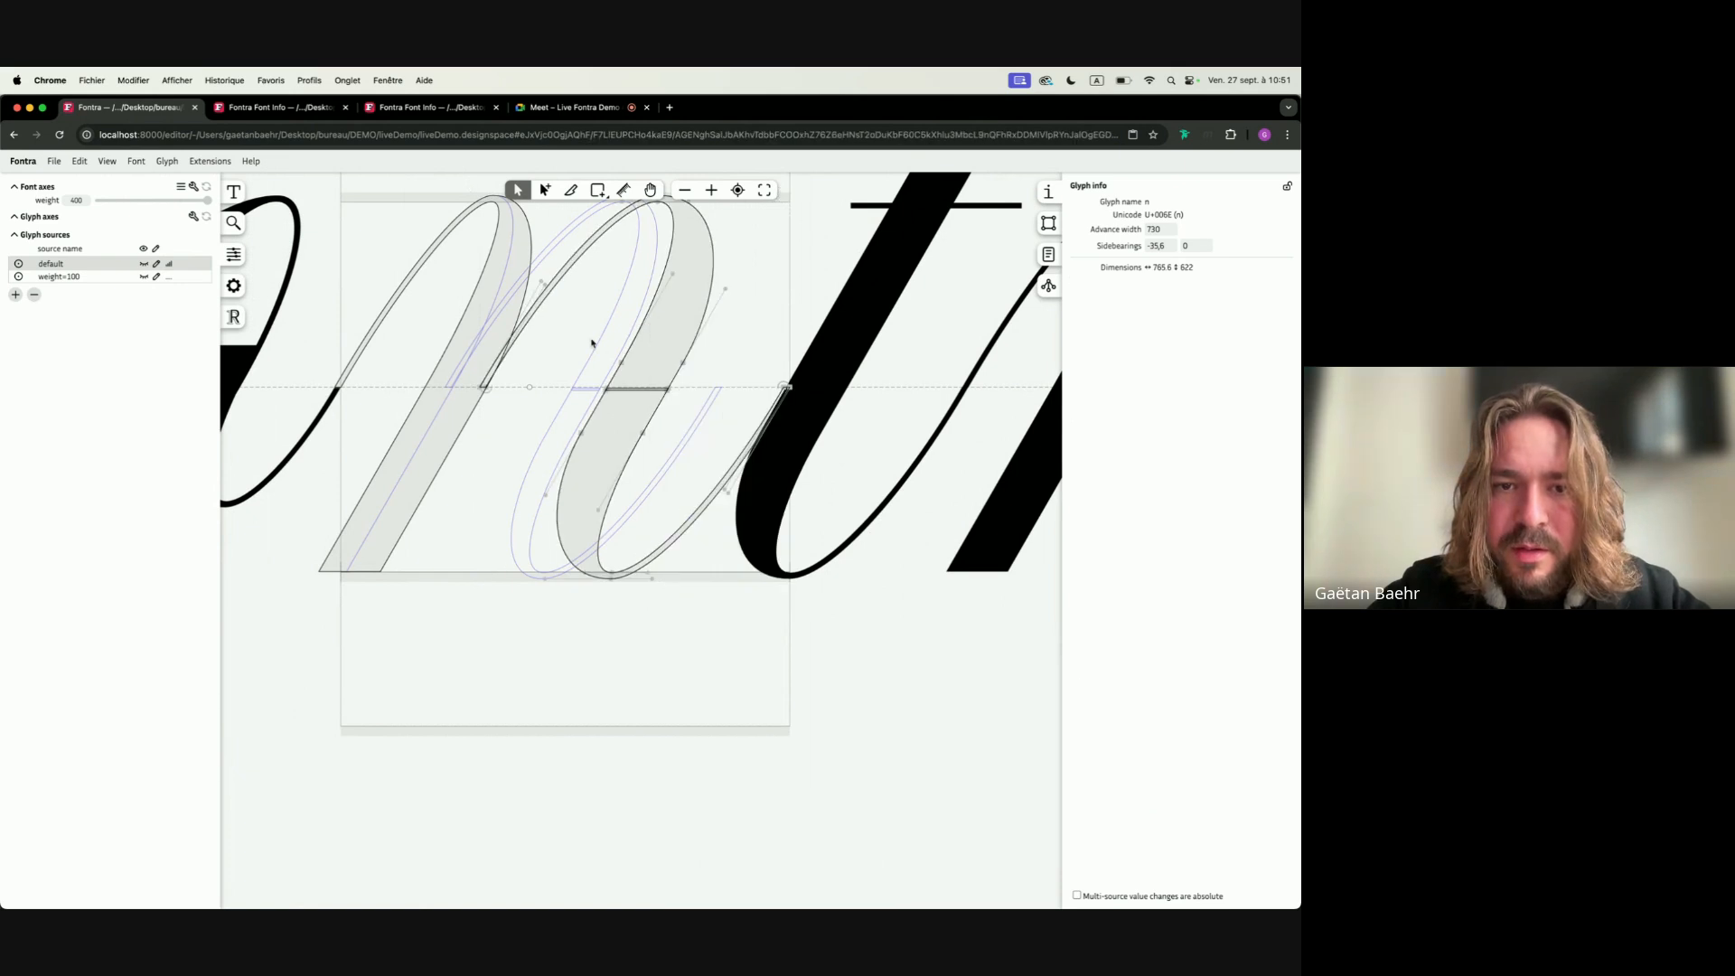
# Unite the two decomposed contours of the n's second stroke with the union path operation
pyautogui.click(639, 337)
pyautogui.keyDown('shift'); pyautogui.doubleClick(563, 474); pyautogui.keyUp('shift')
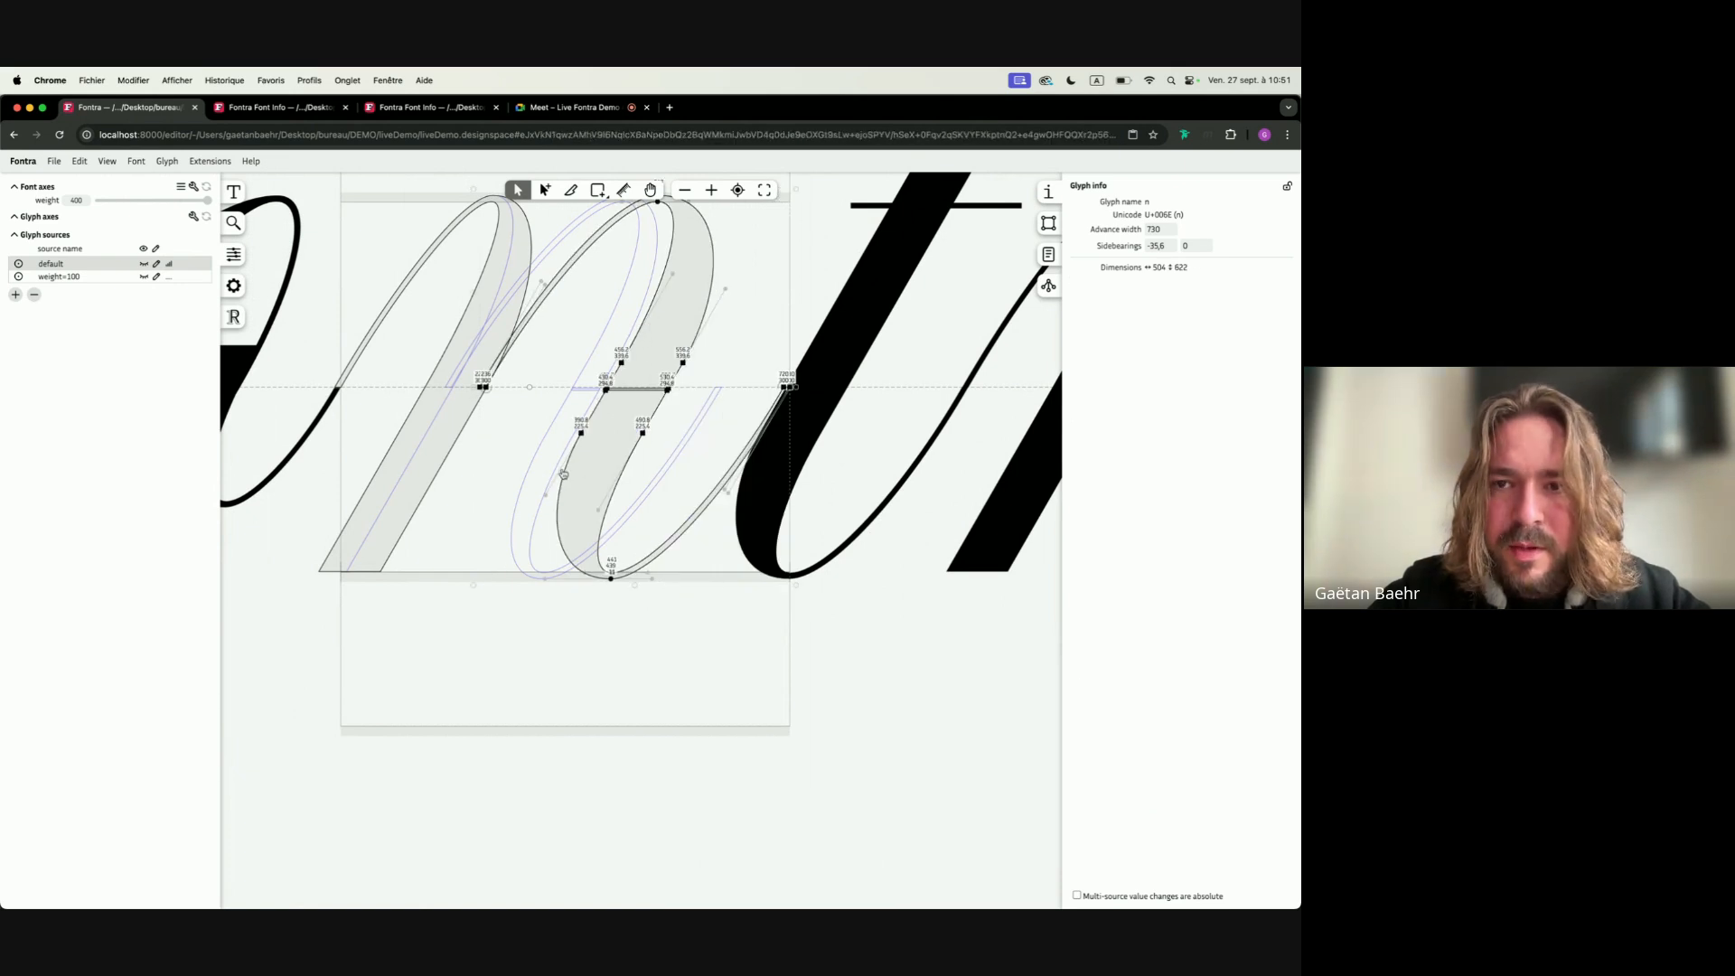
pyautogui.click(1048, 222)
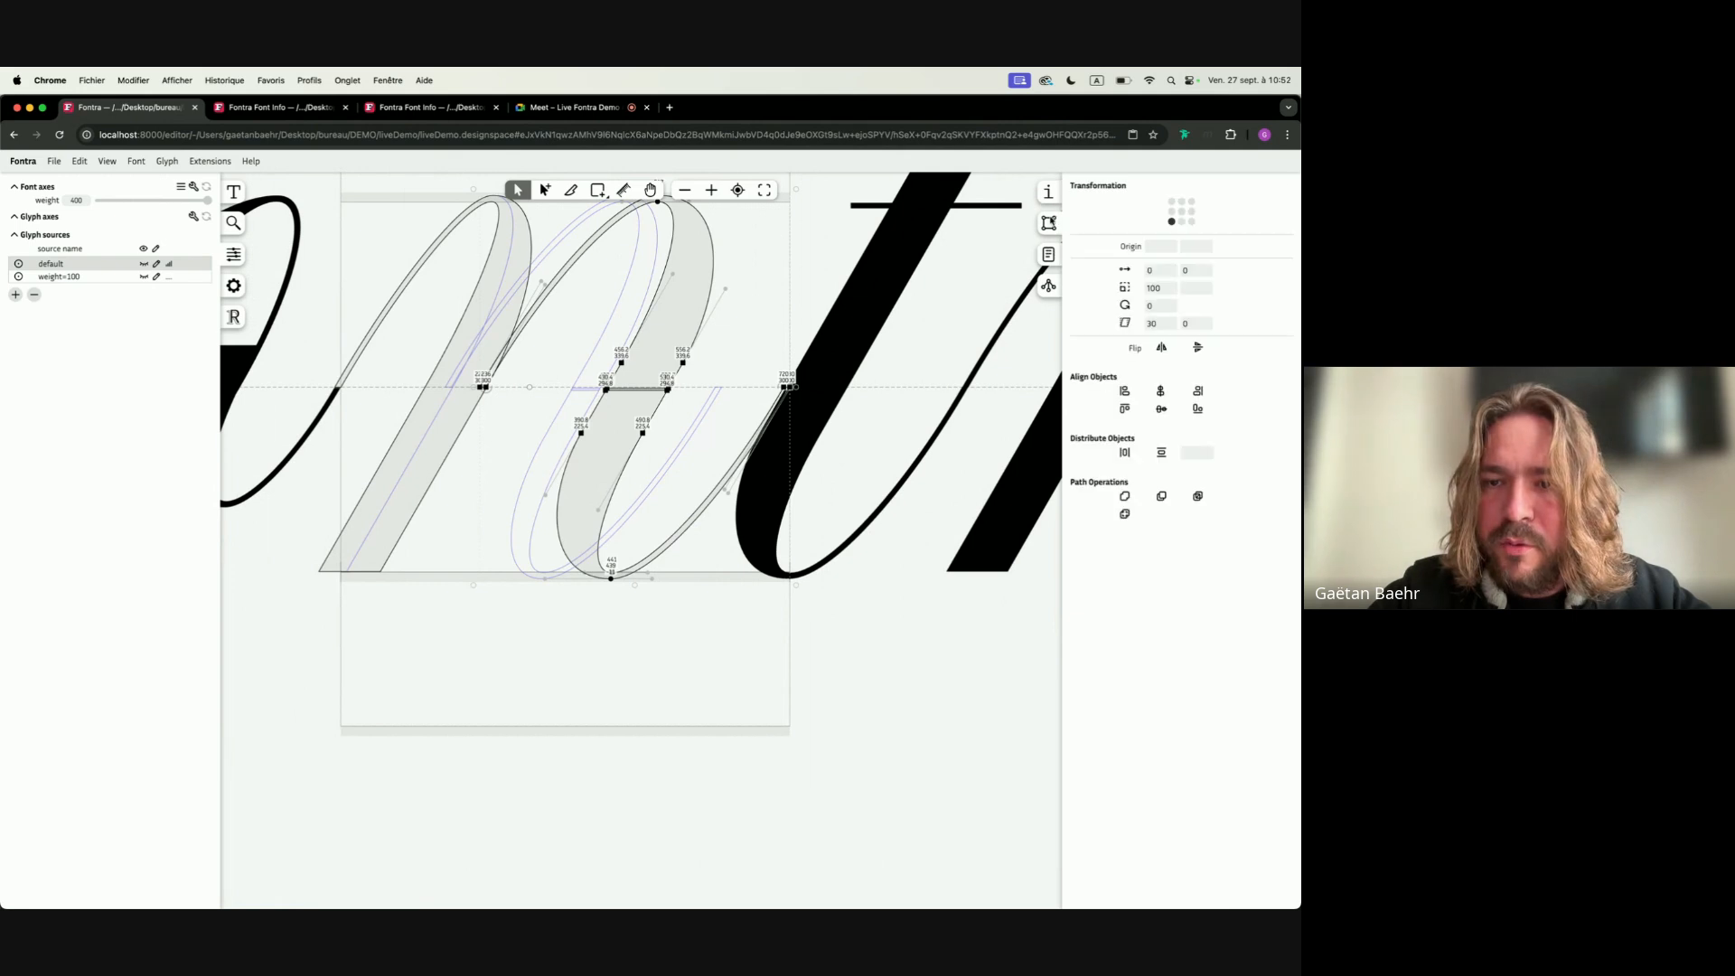
pyautogui.click(1124, 496)
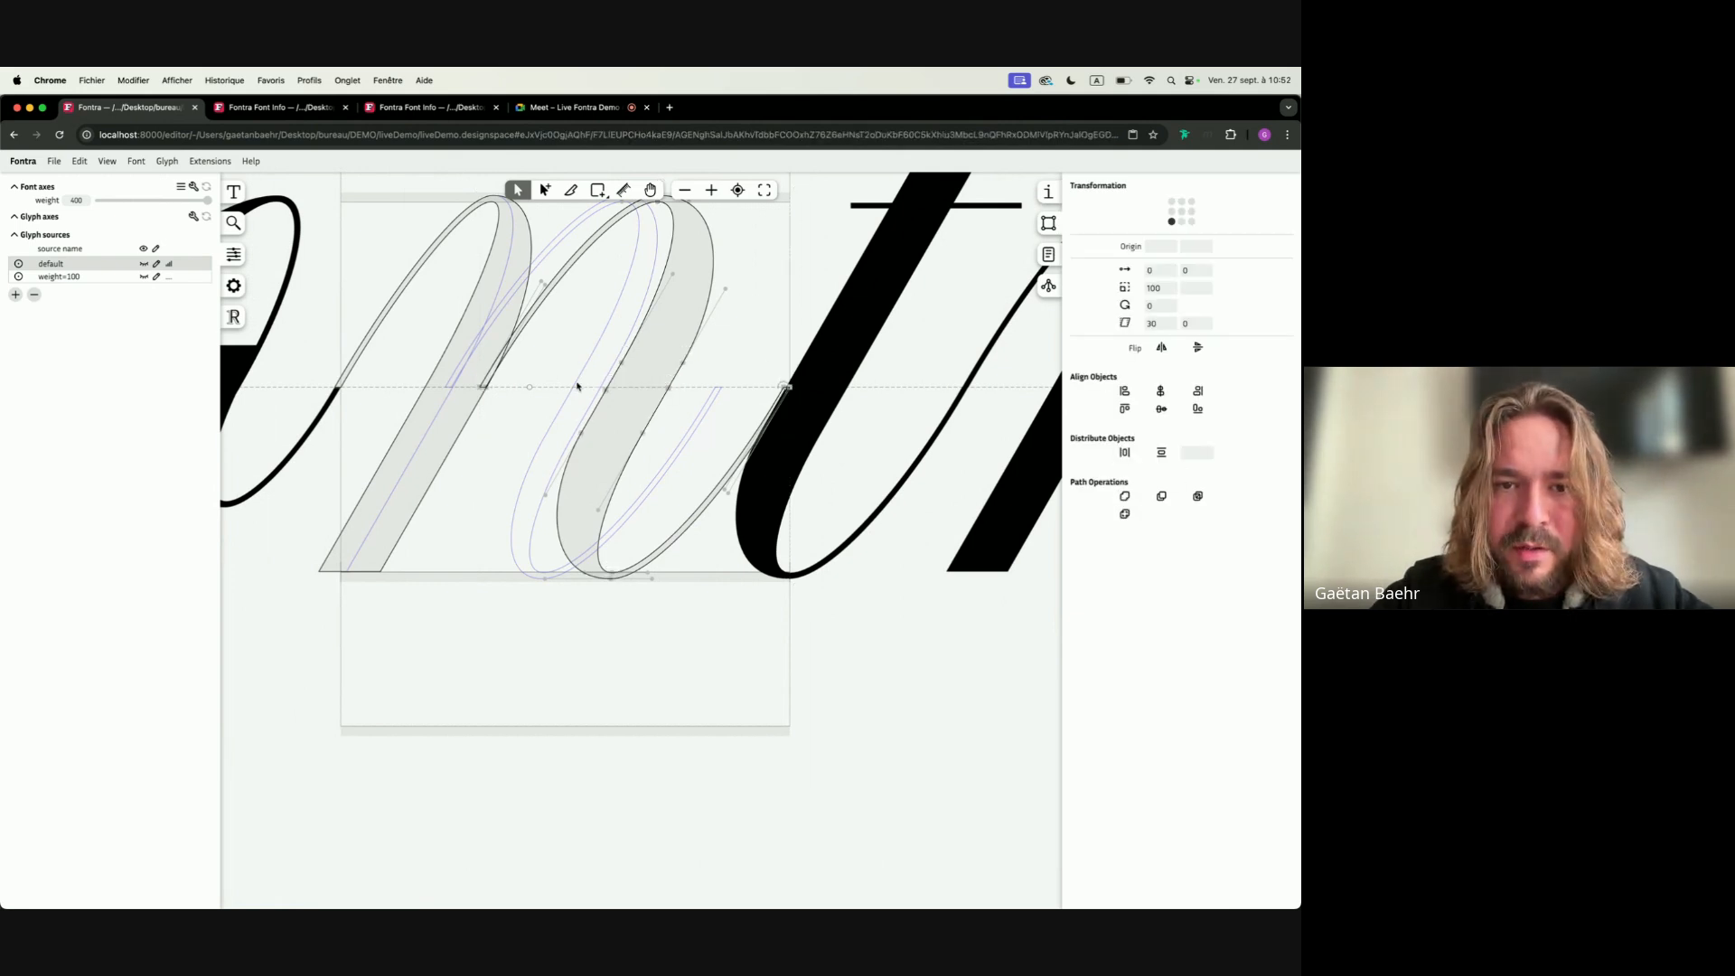
# Leave the n's editing and set the weight axis to about 223 to preview the full word
pyautogui.scroll(-5, 670, 401)
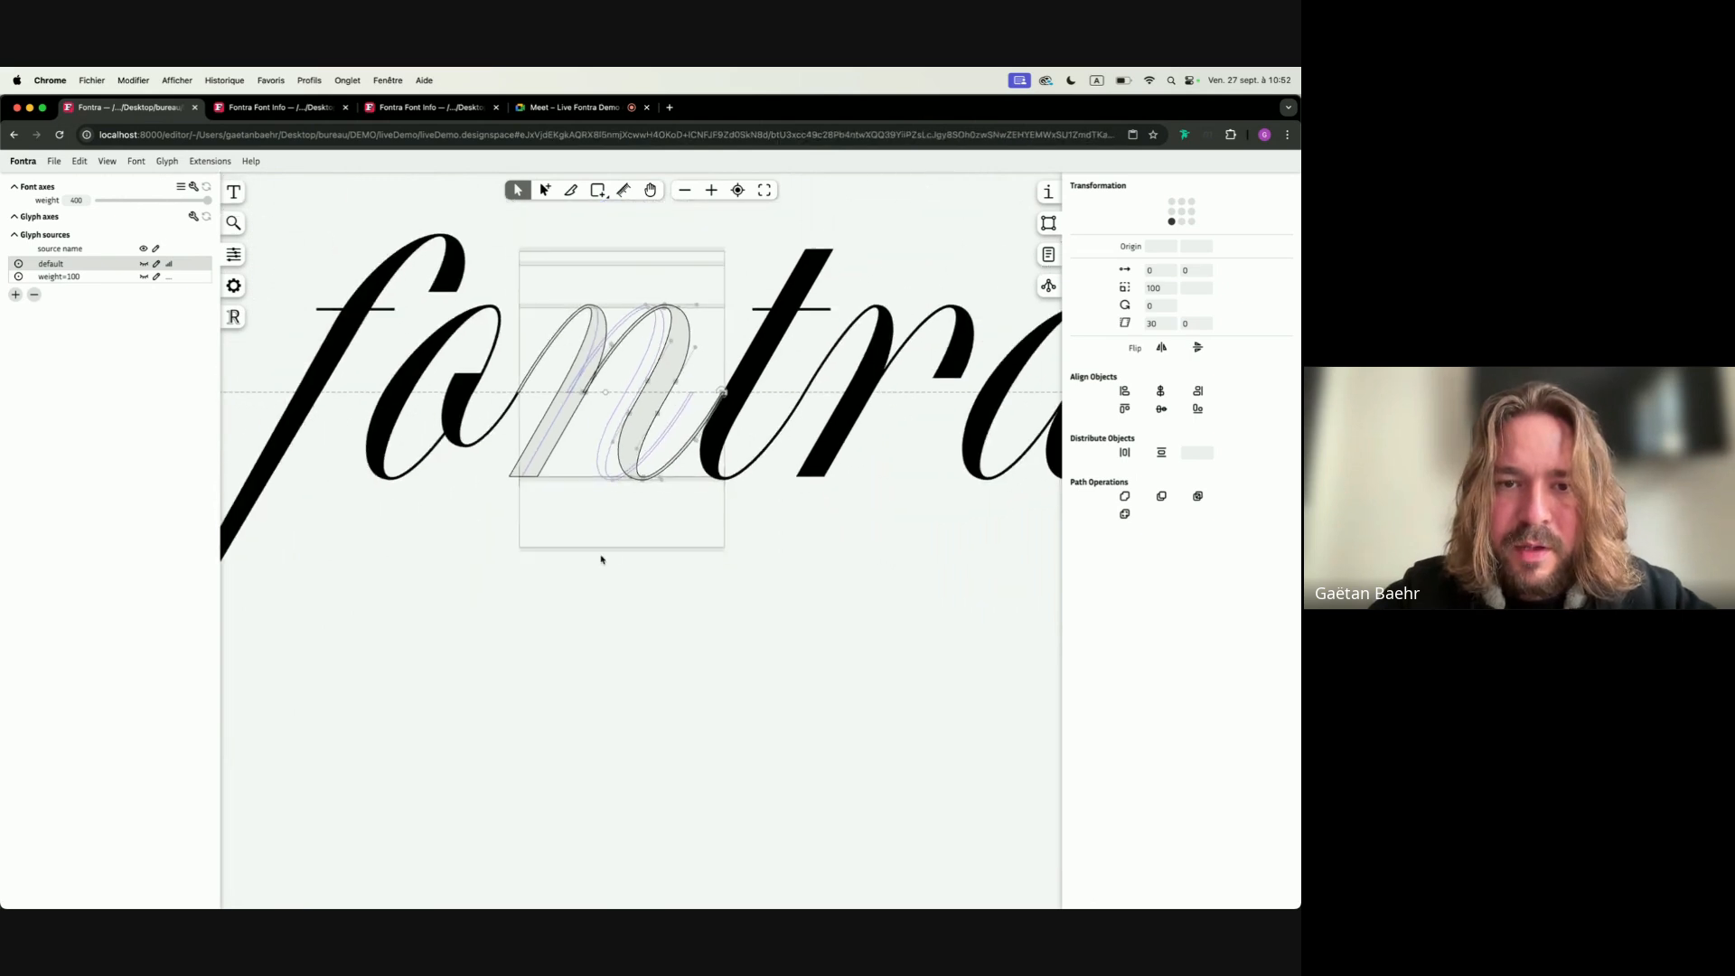
pyautogui.doubleClick(600, 557)
pyautogui.scroll(-3, 601, 557)
pyautogui.moveTo(208, 207); pyautogui.dragTo(144, 201)
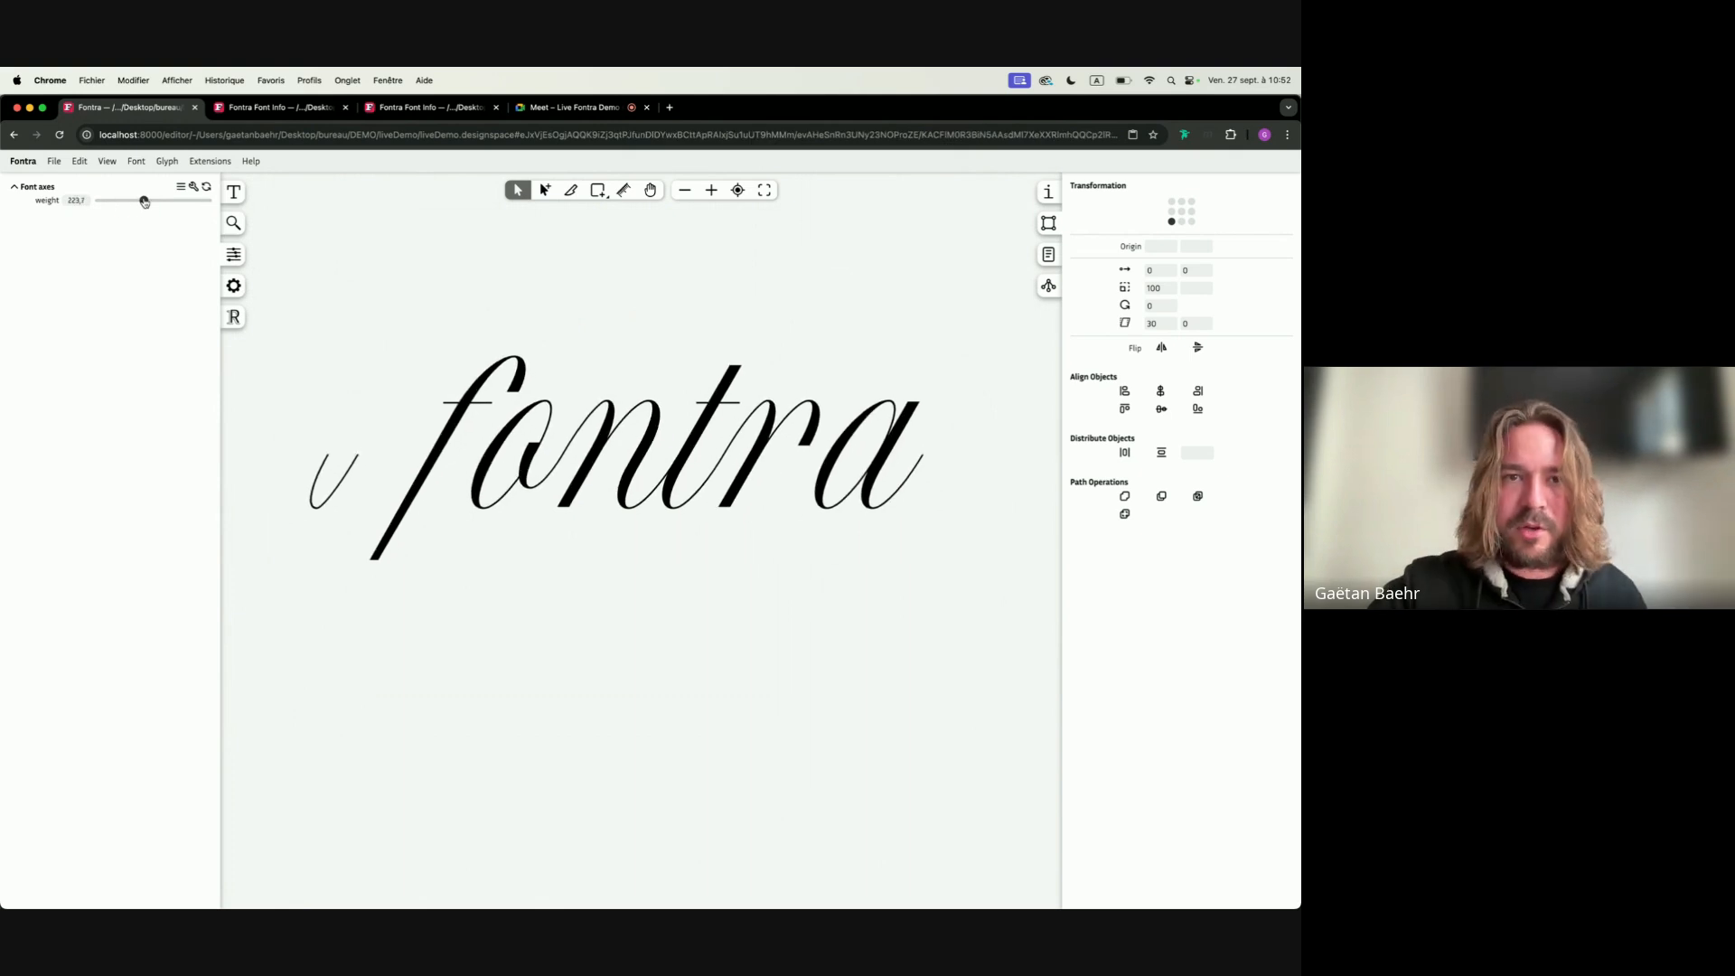
# Switch to the Google Meet call and stop presenting the screen
pyautogui.click(565, 109)
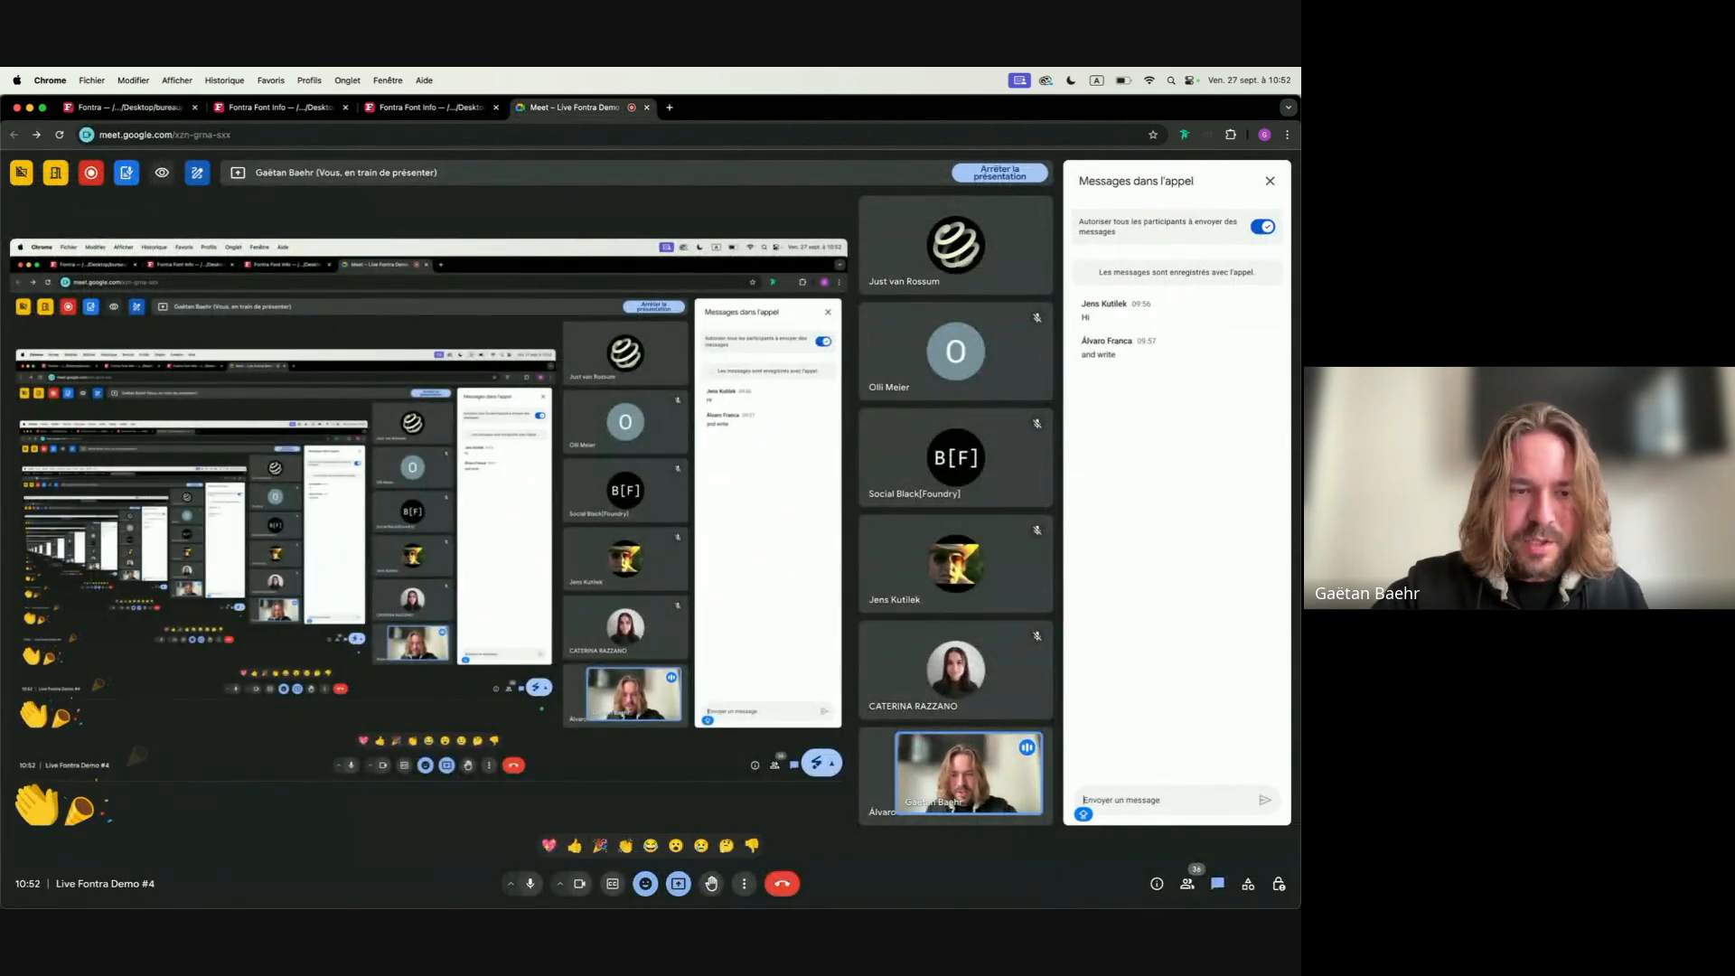
pyautogui.click(679, 884)
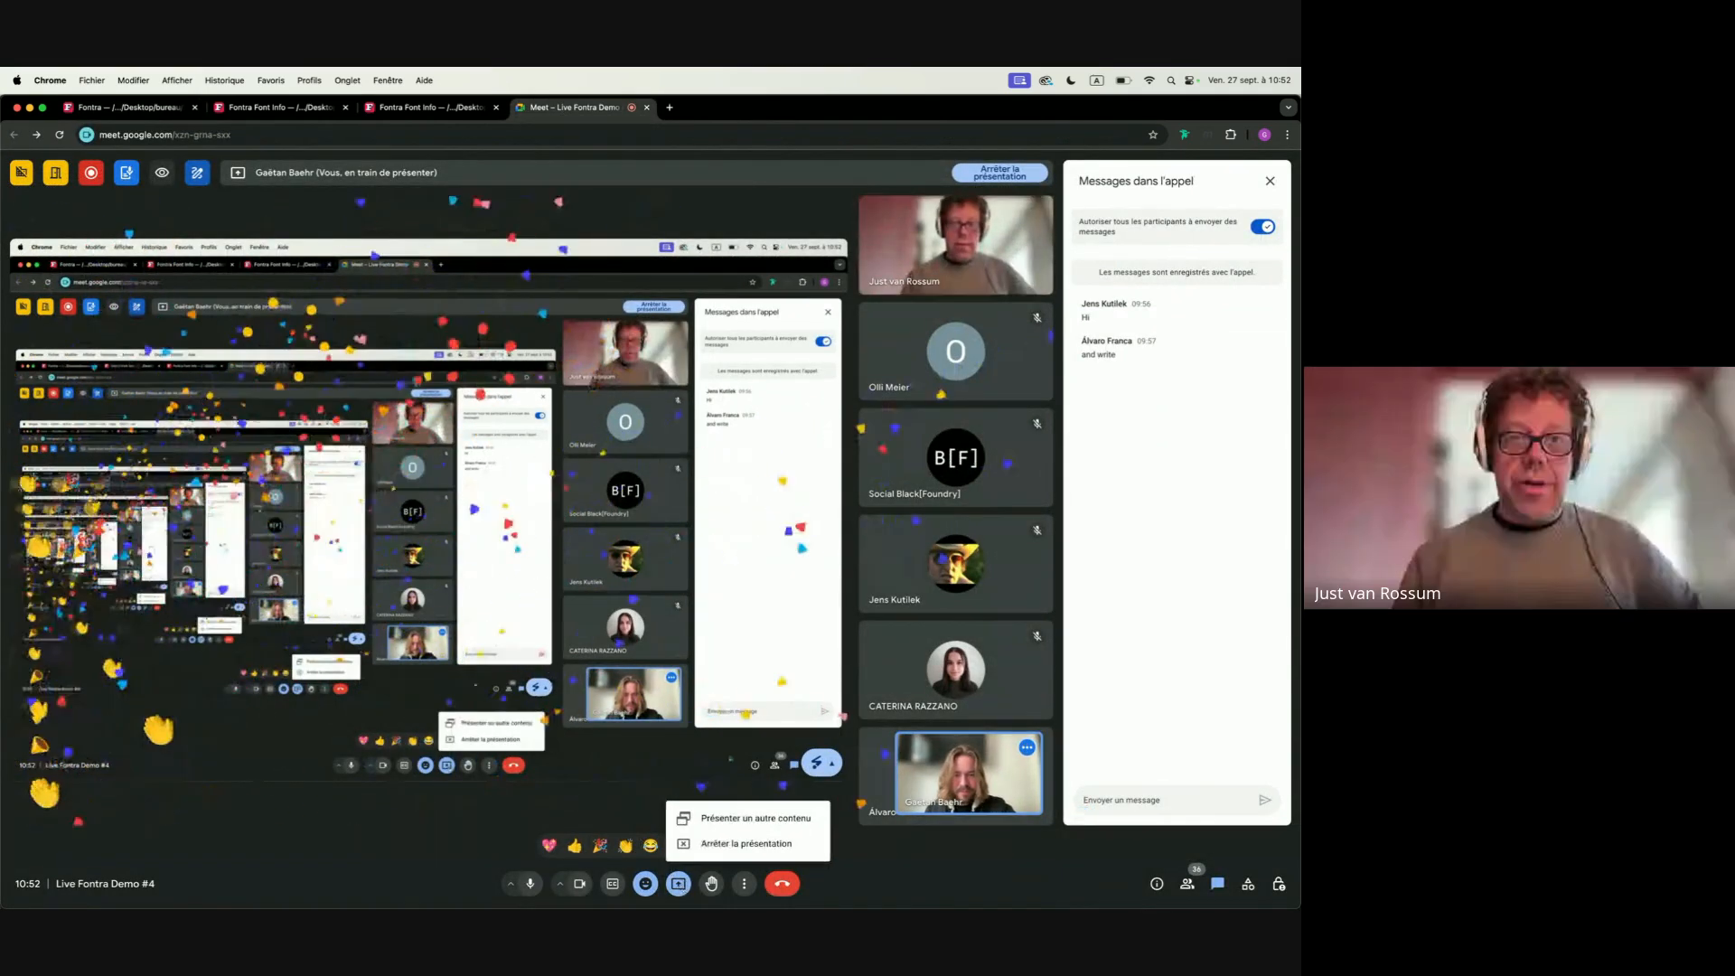
pyautogui.click(729, 845)
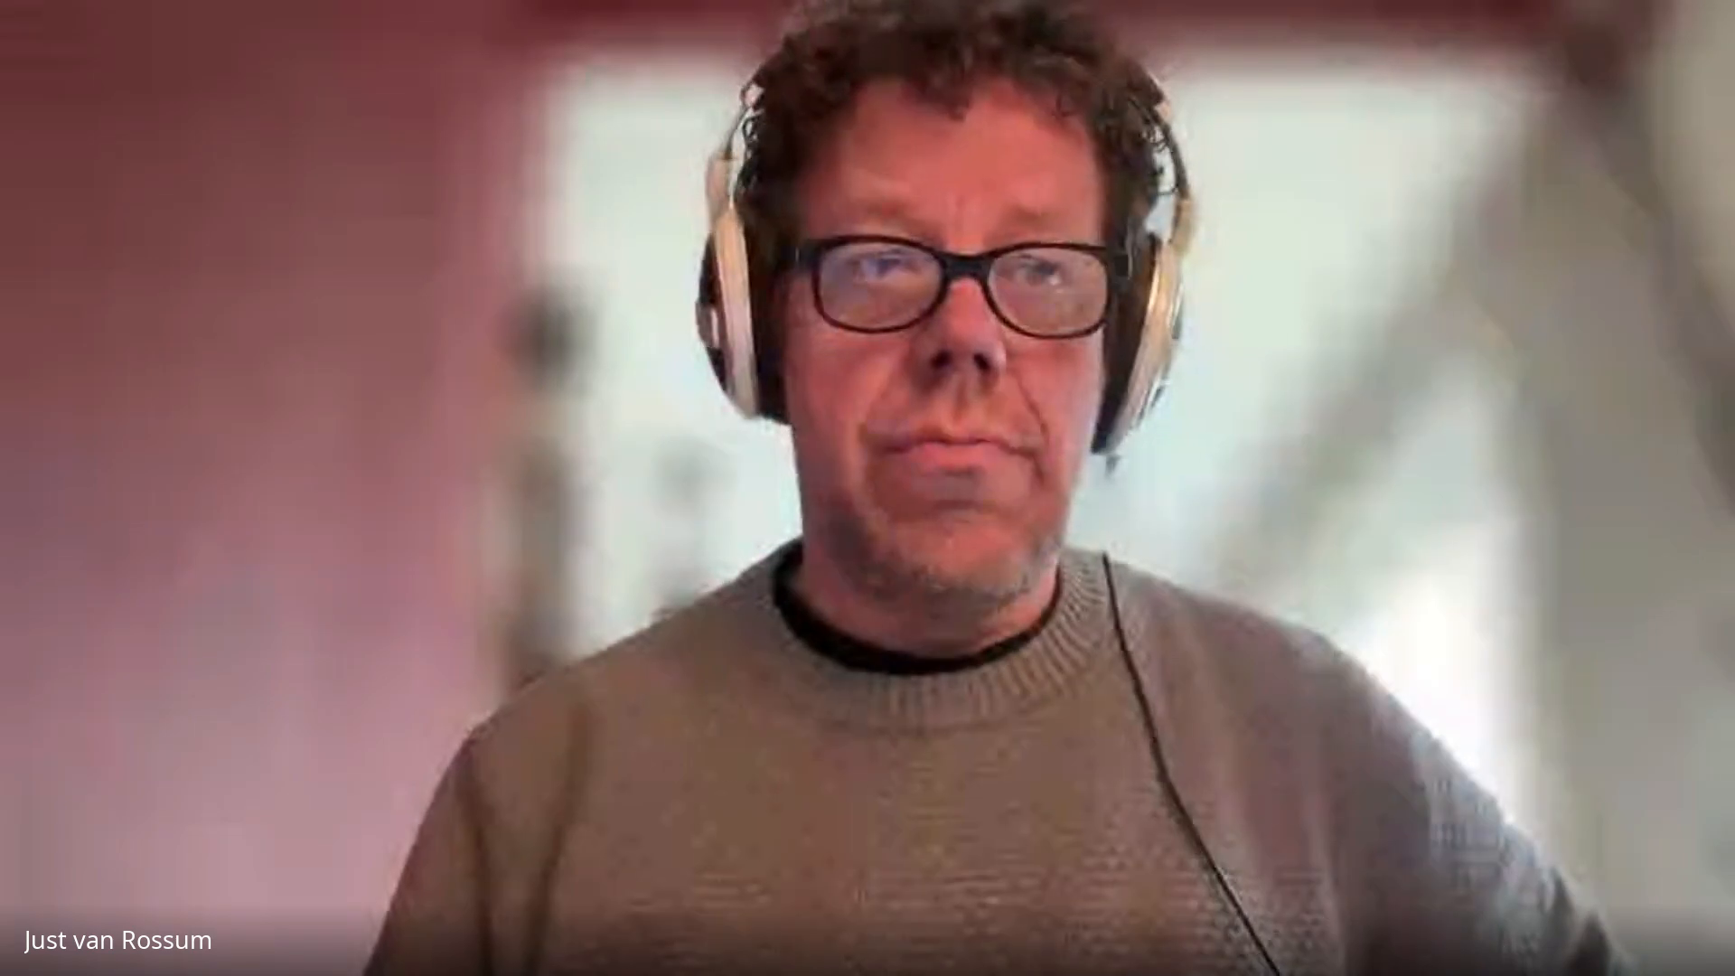